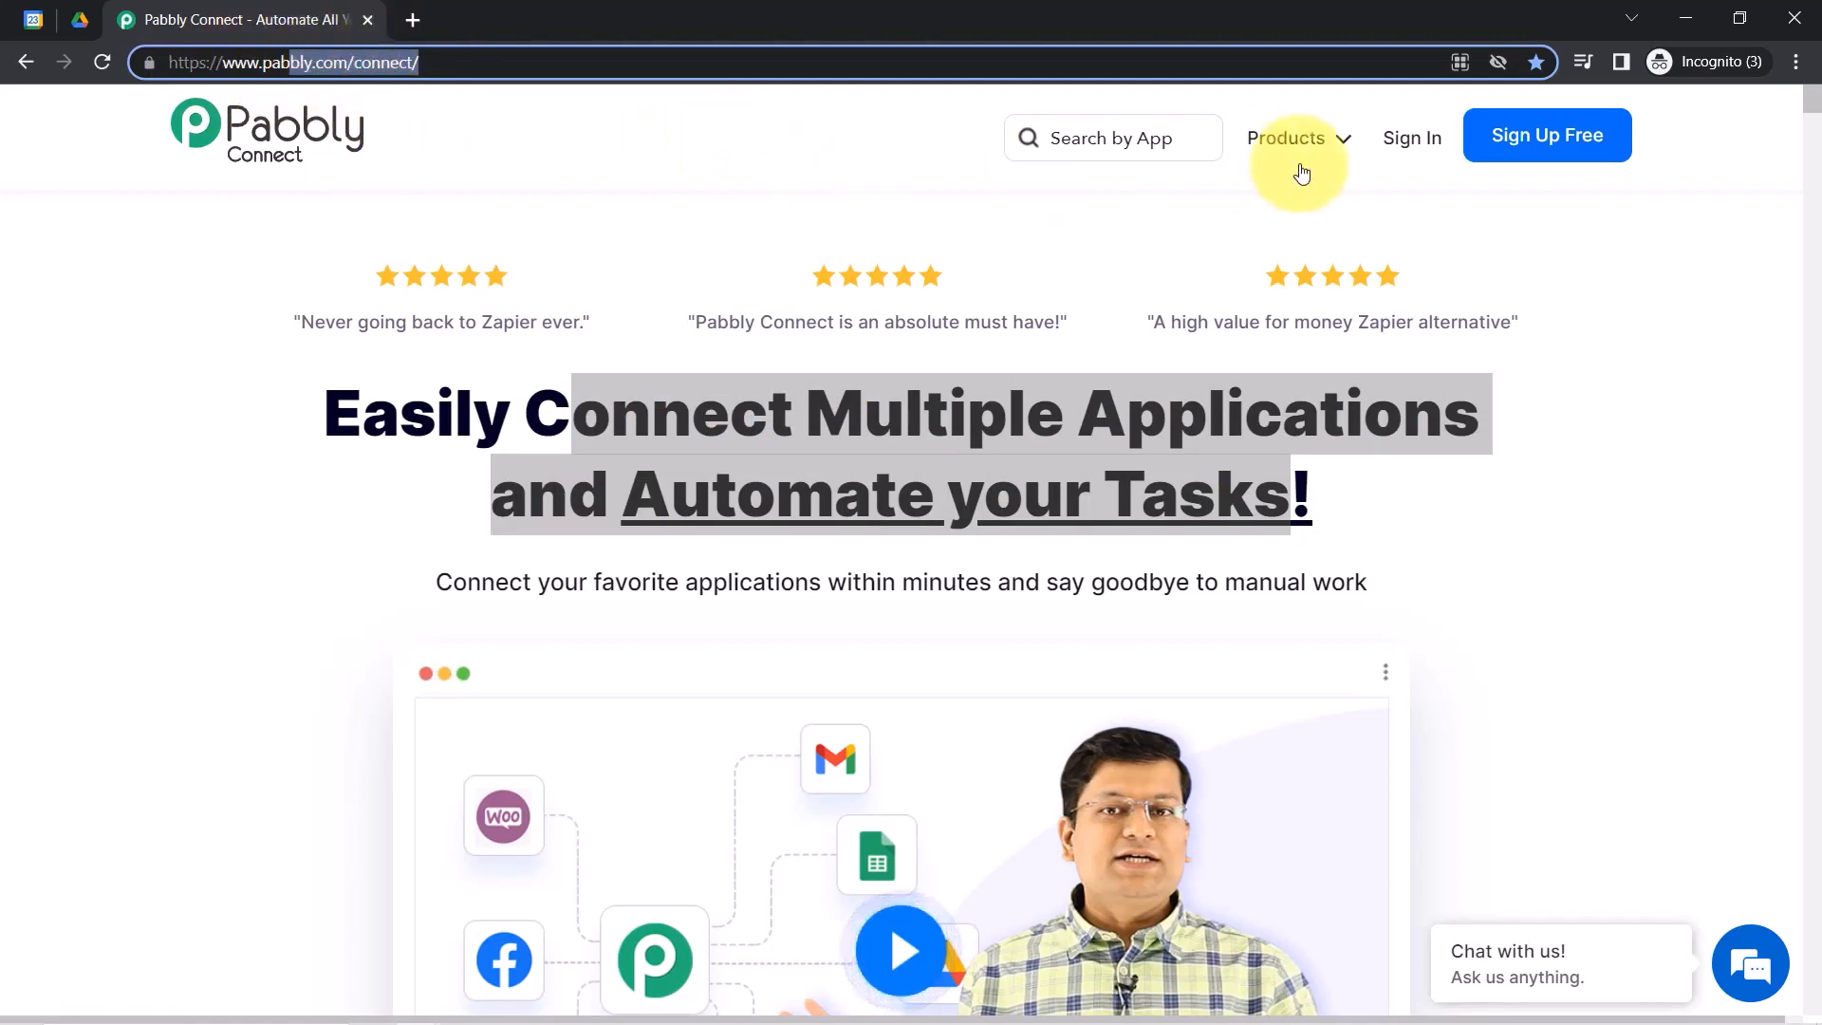
Sign in and open the Pabbly Connect dashboard from the apps page in its new tab.
click(1396, 137)
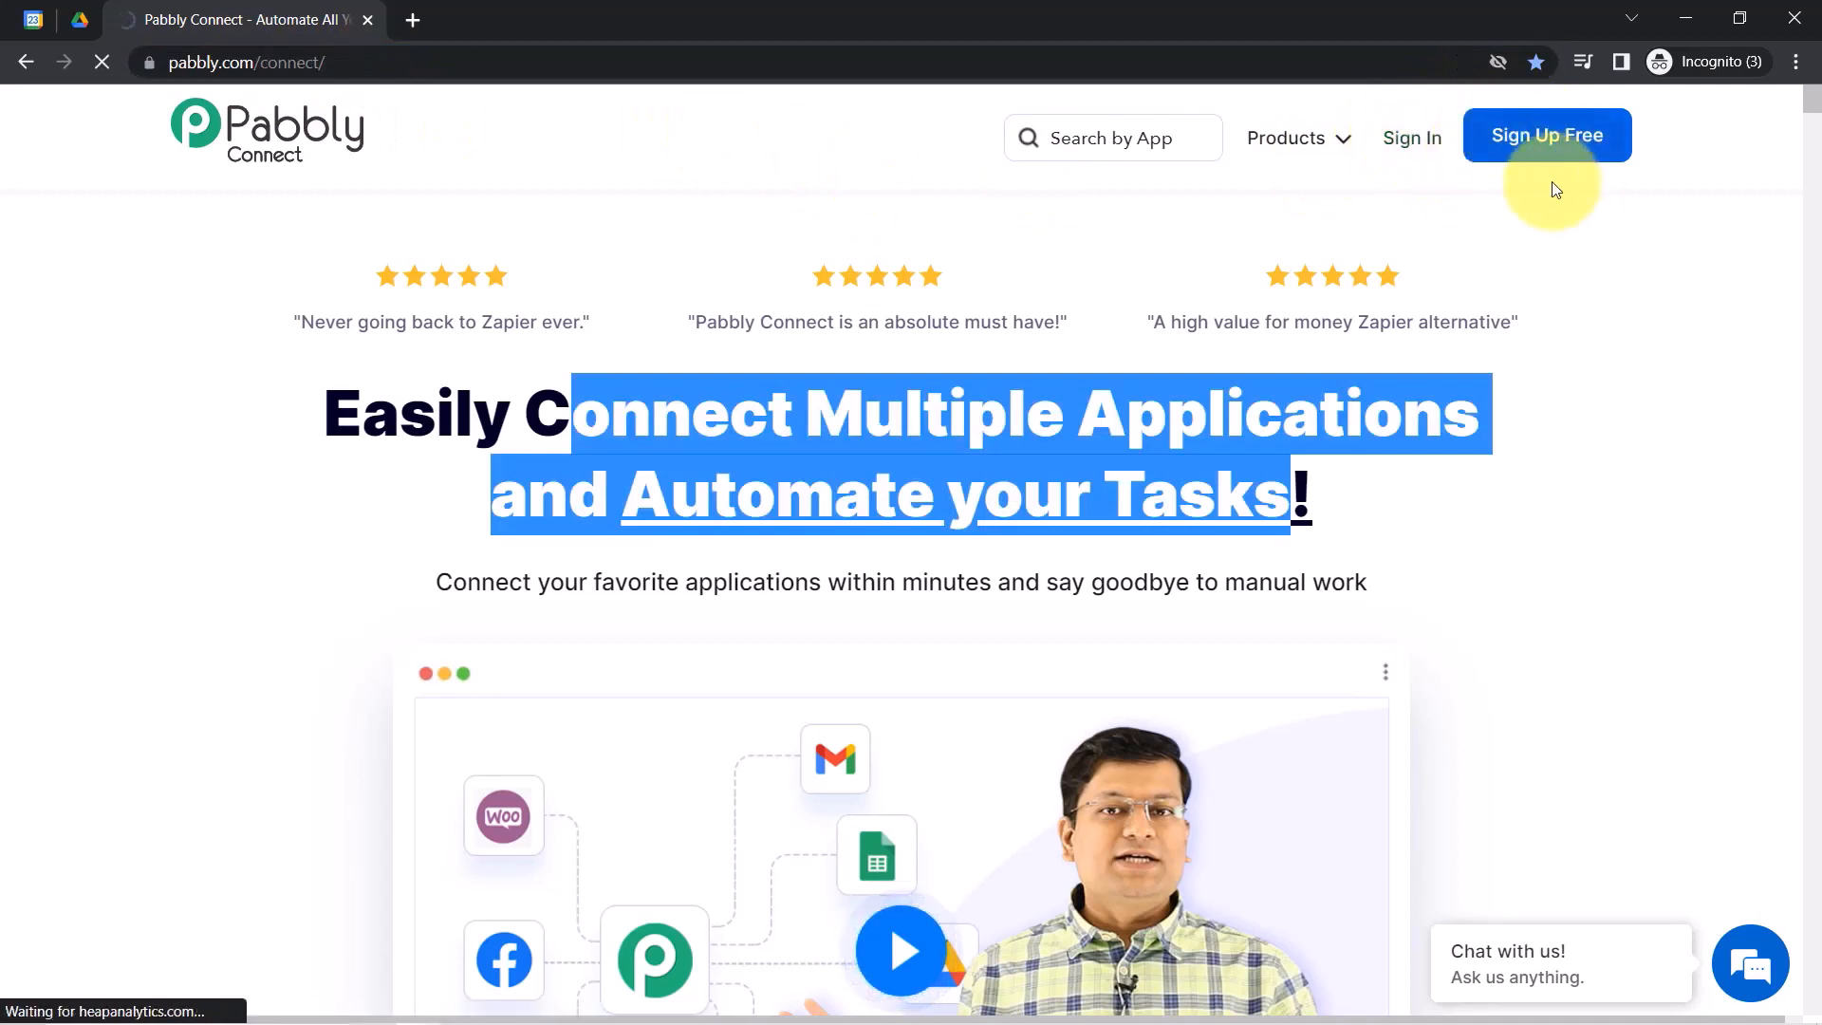
click(1571, 148)
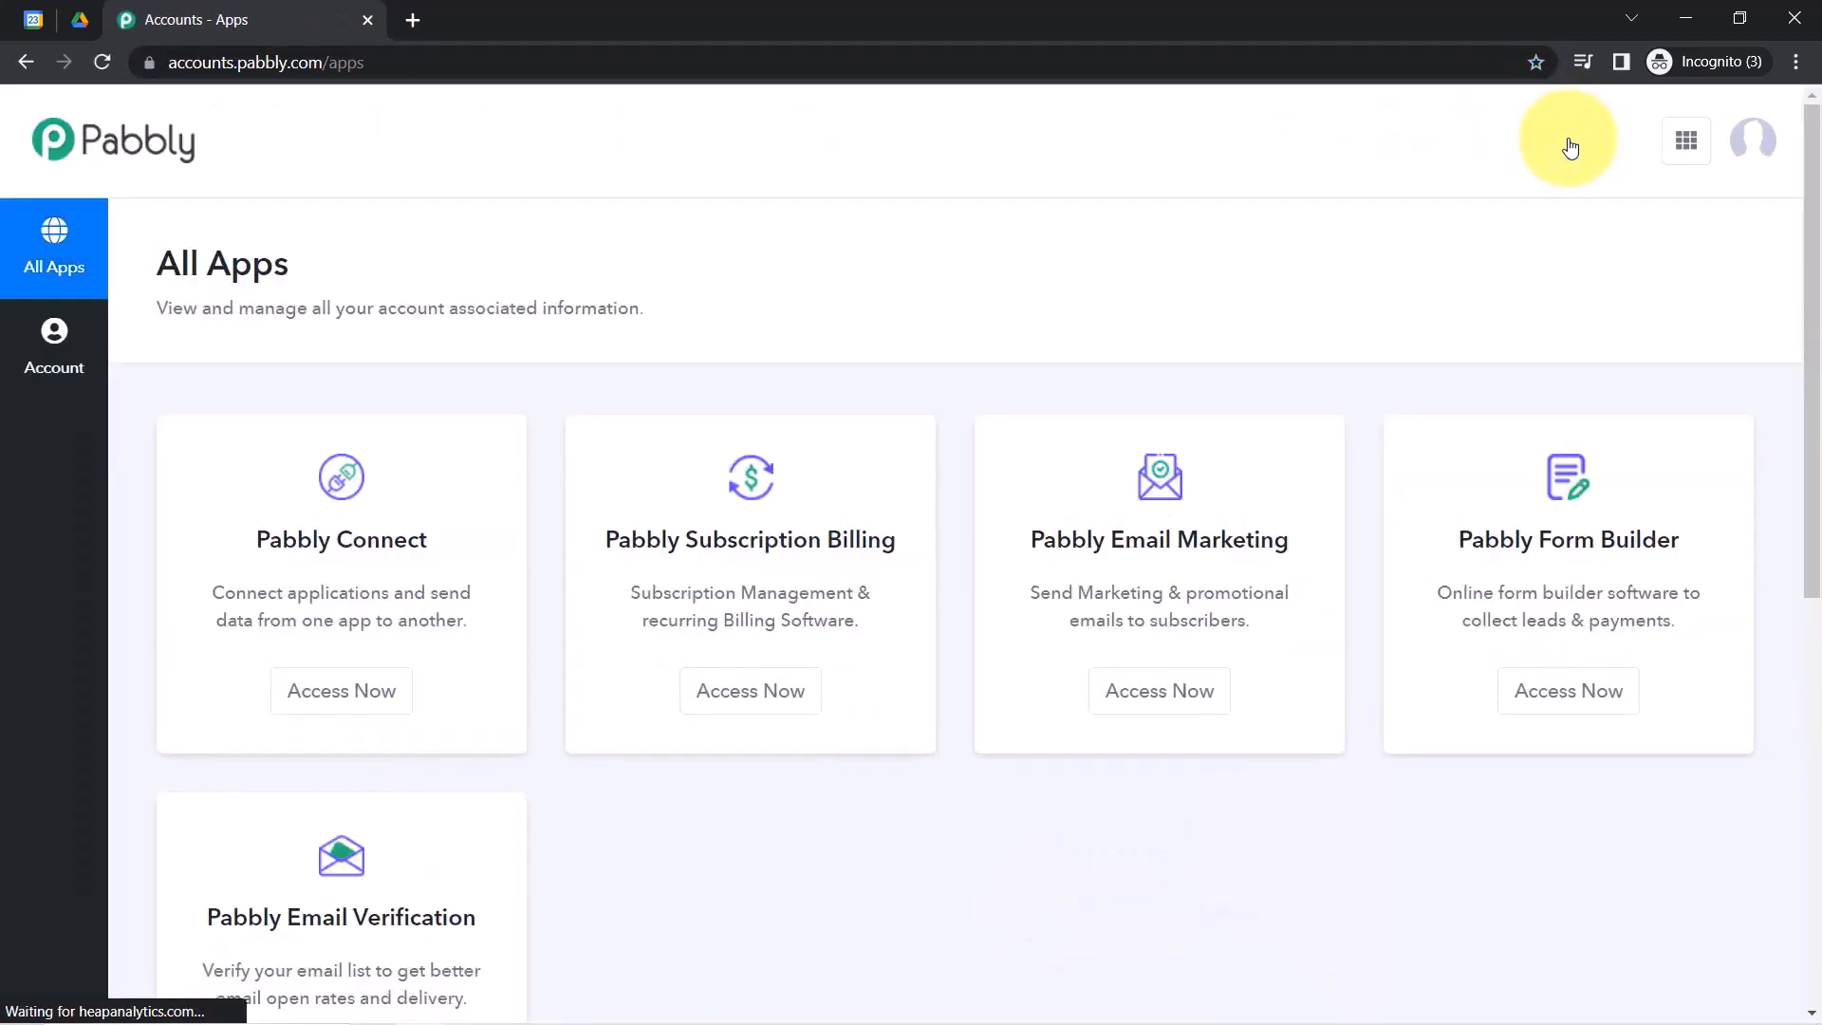
click(343, 703)
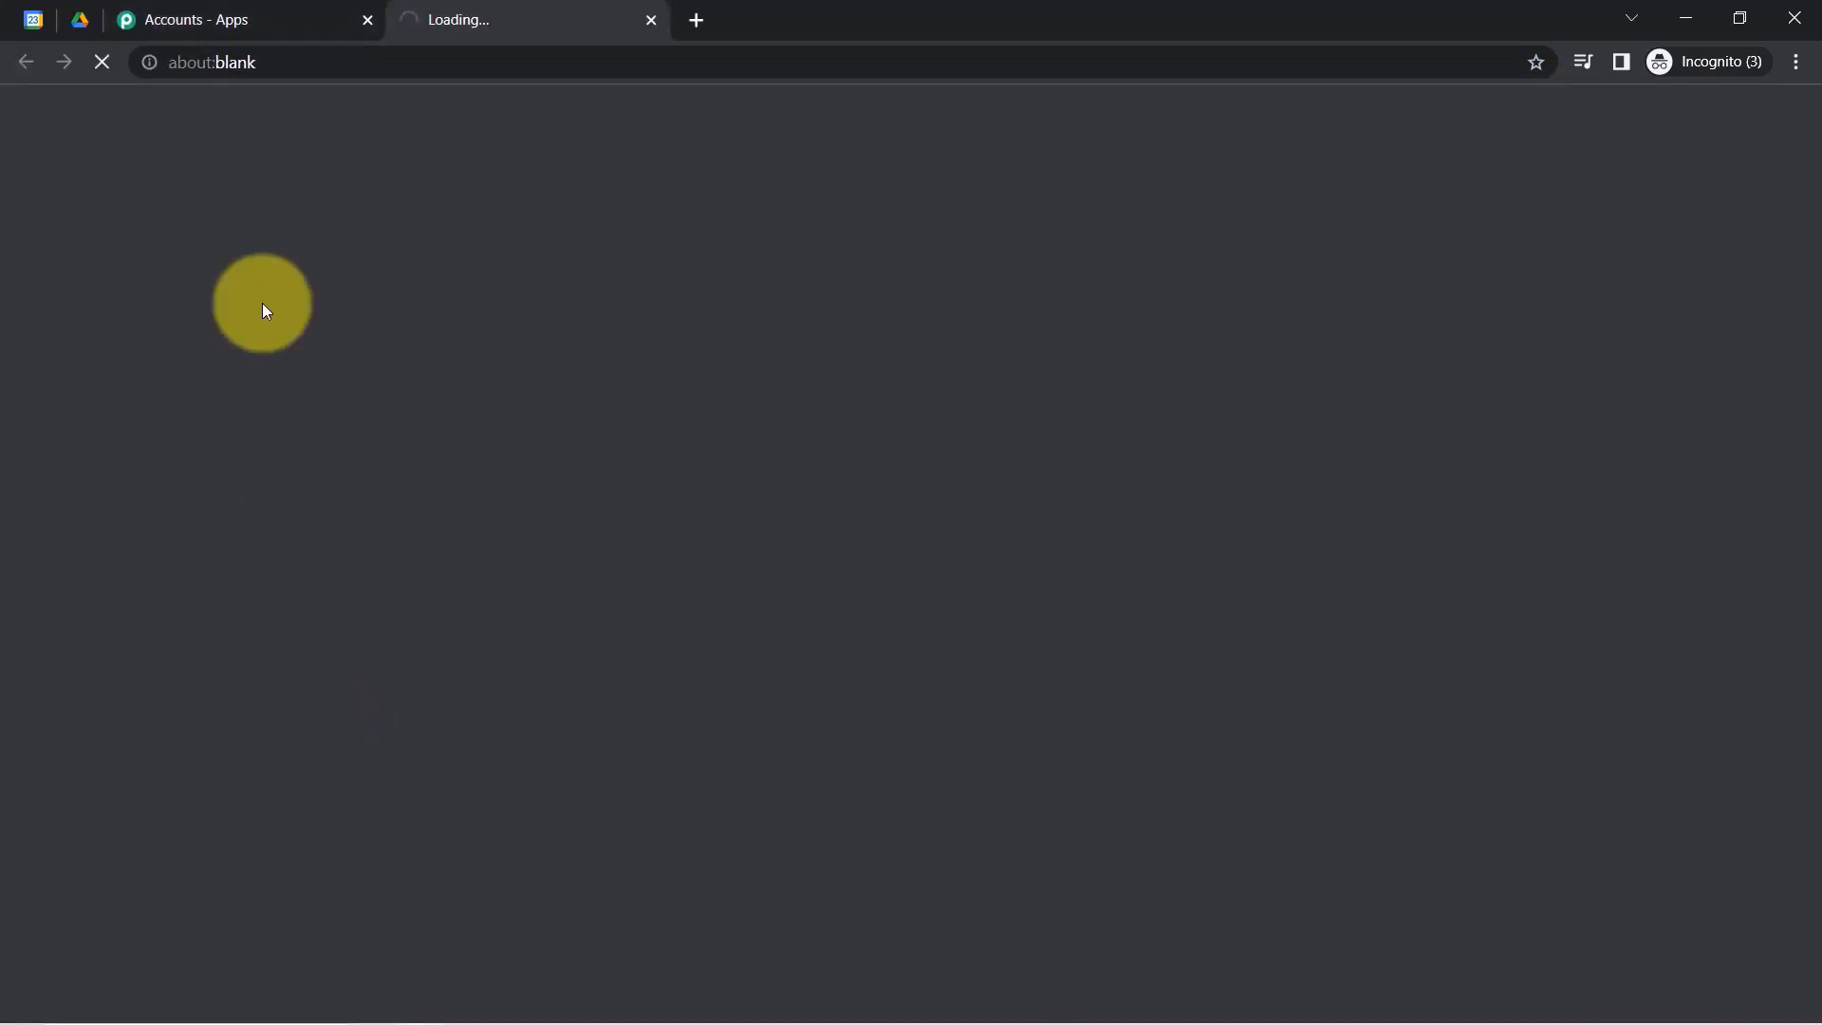
click(249, 13)
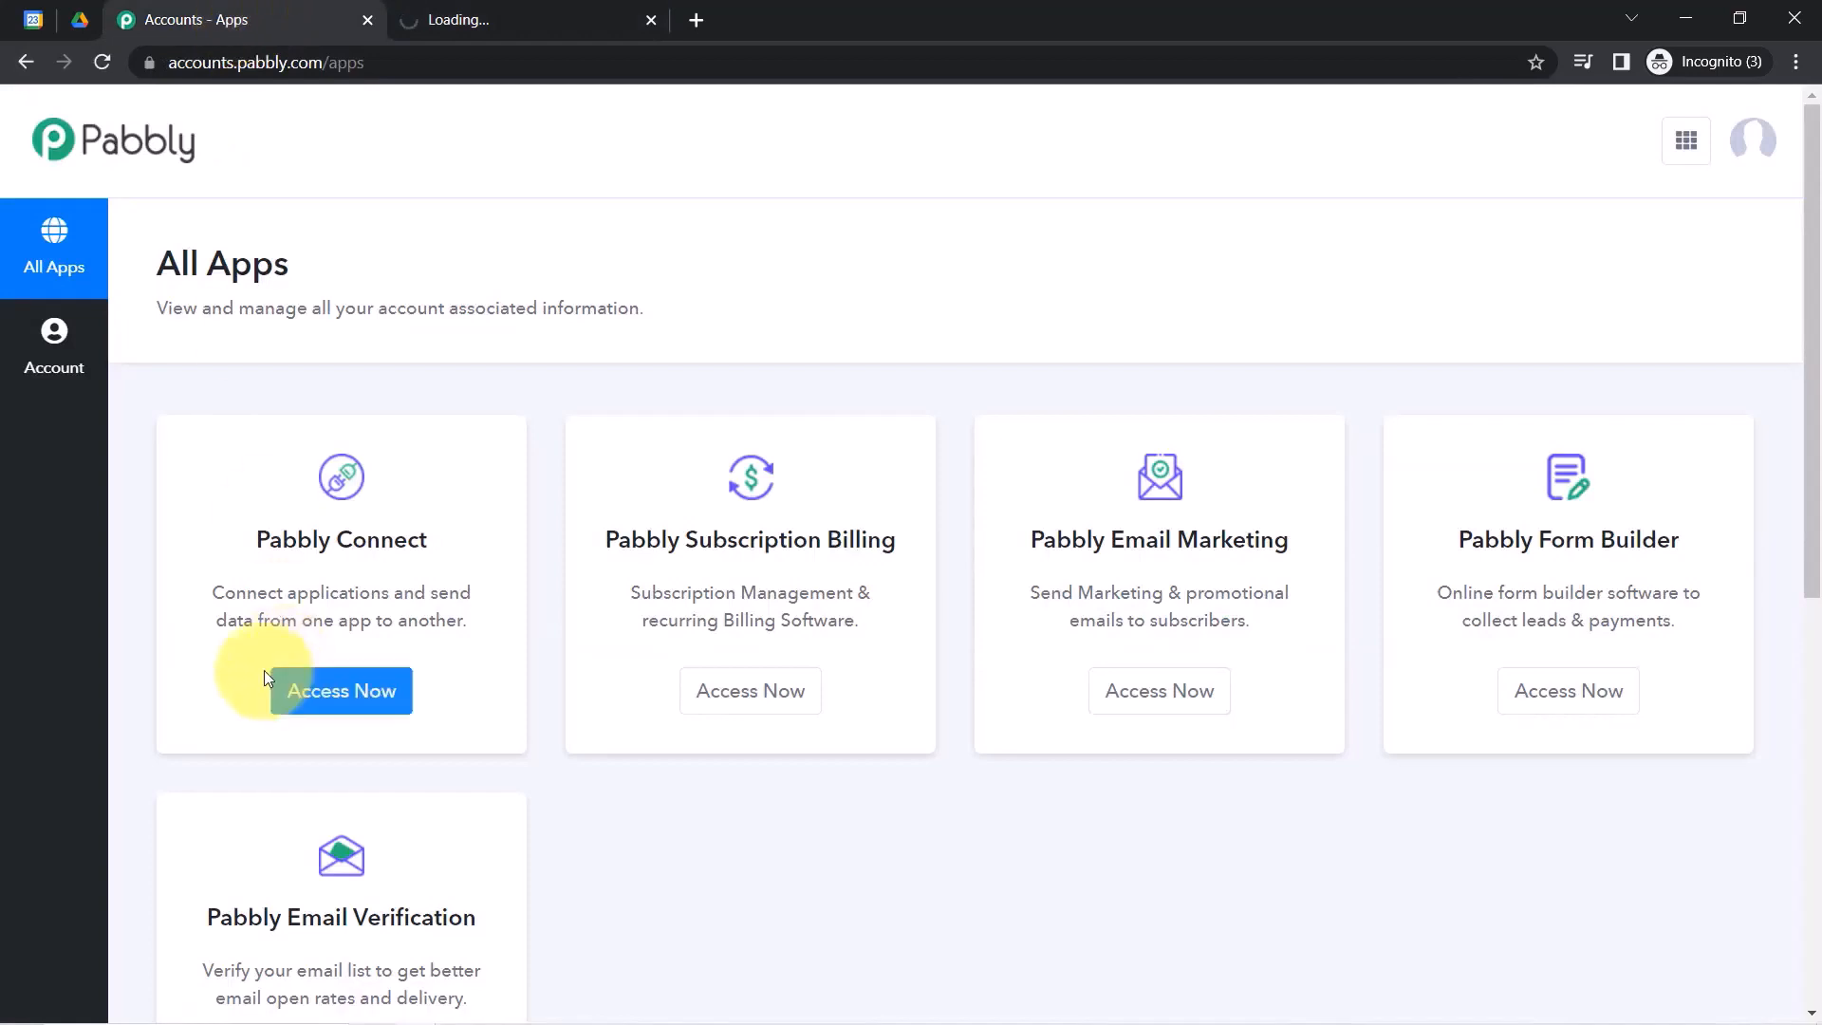
drag(259, 547, 418, 542)
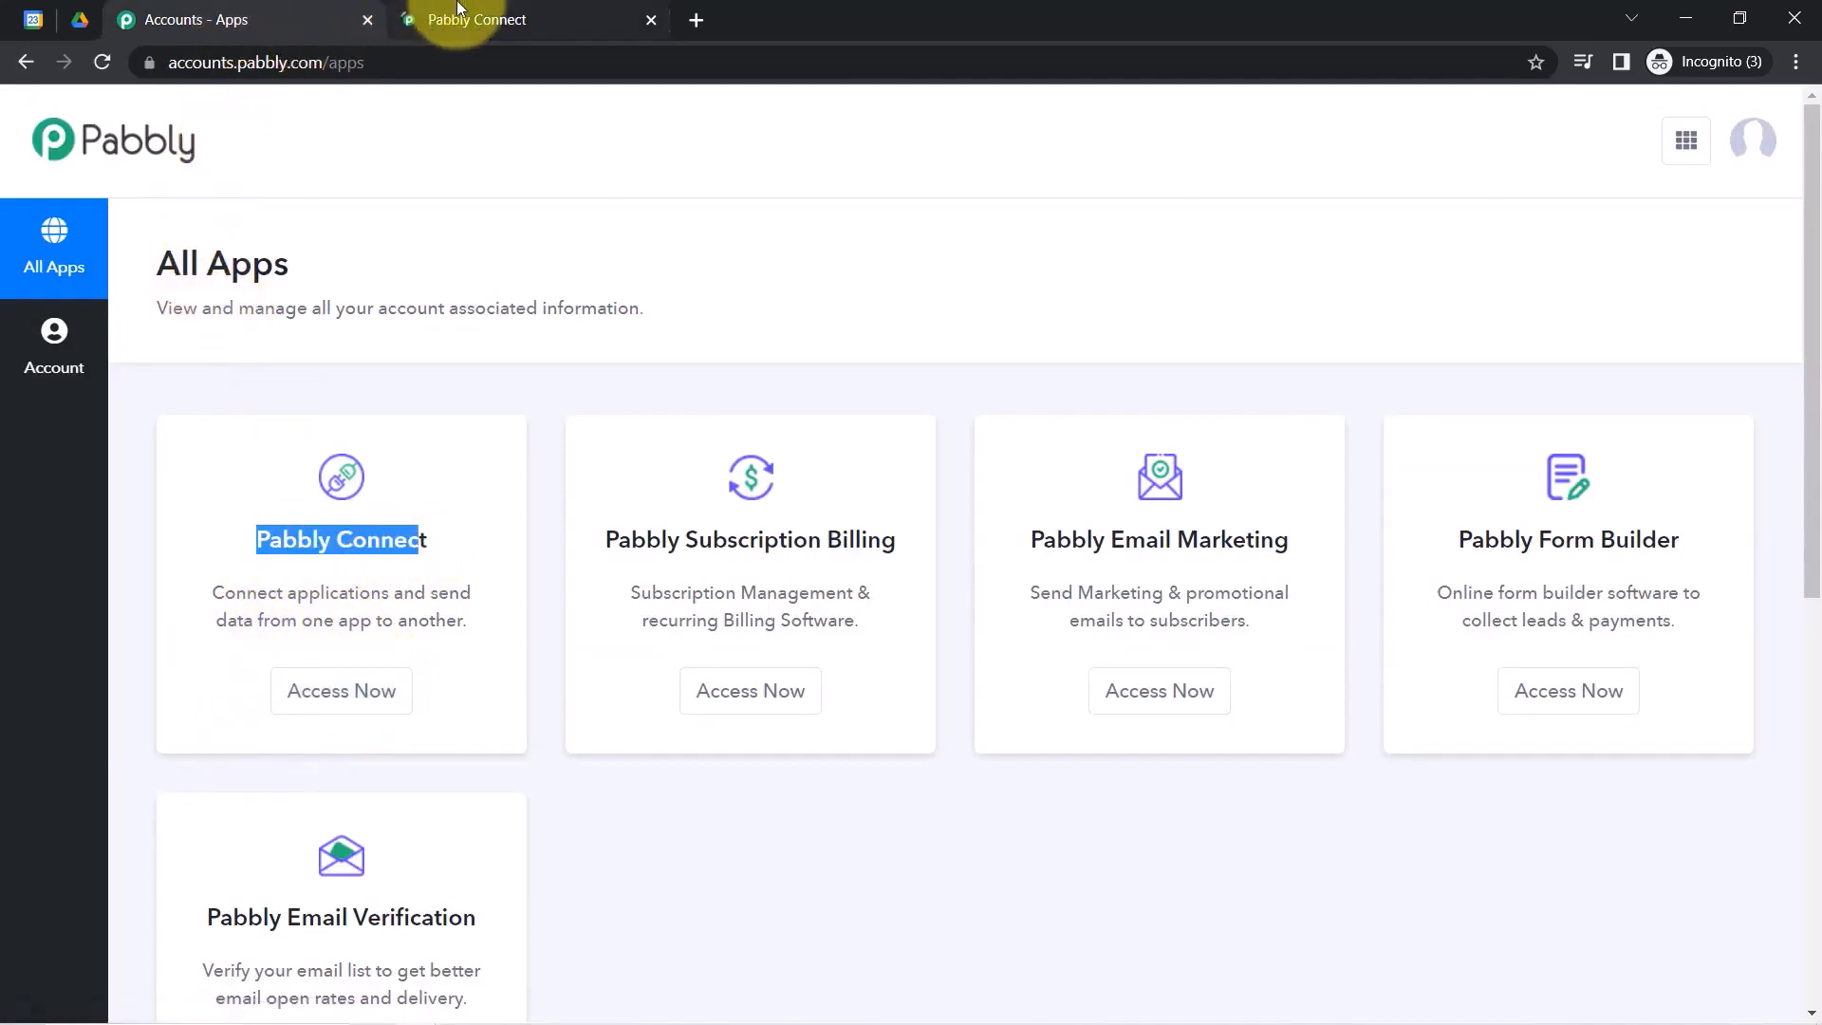
click(422, 17)
Enlarge the browser page zoom on the Pabbly Connect dashboard.
click(1797, 62)
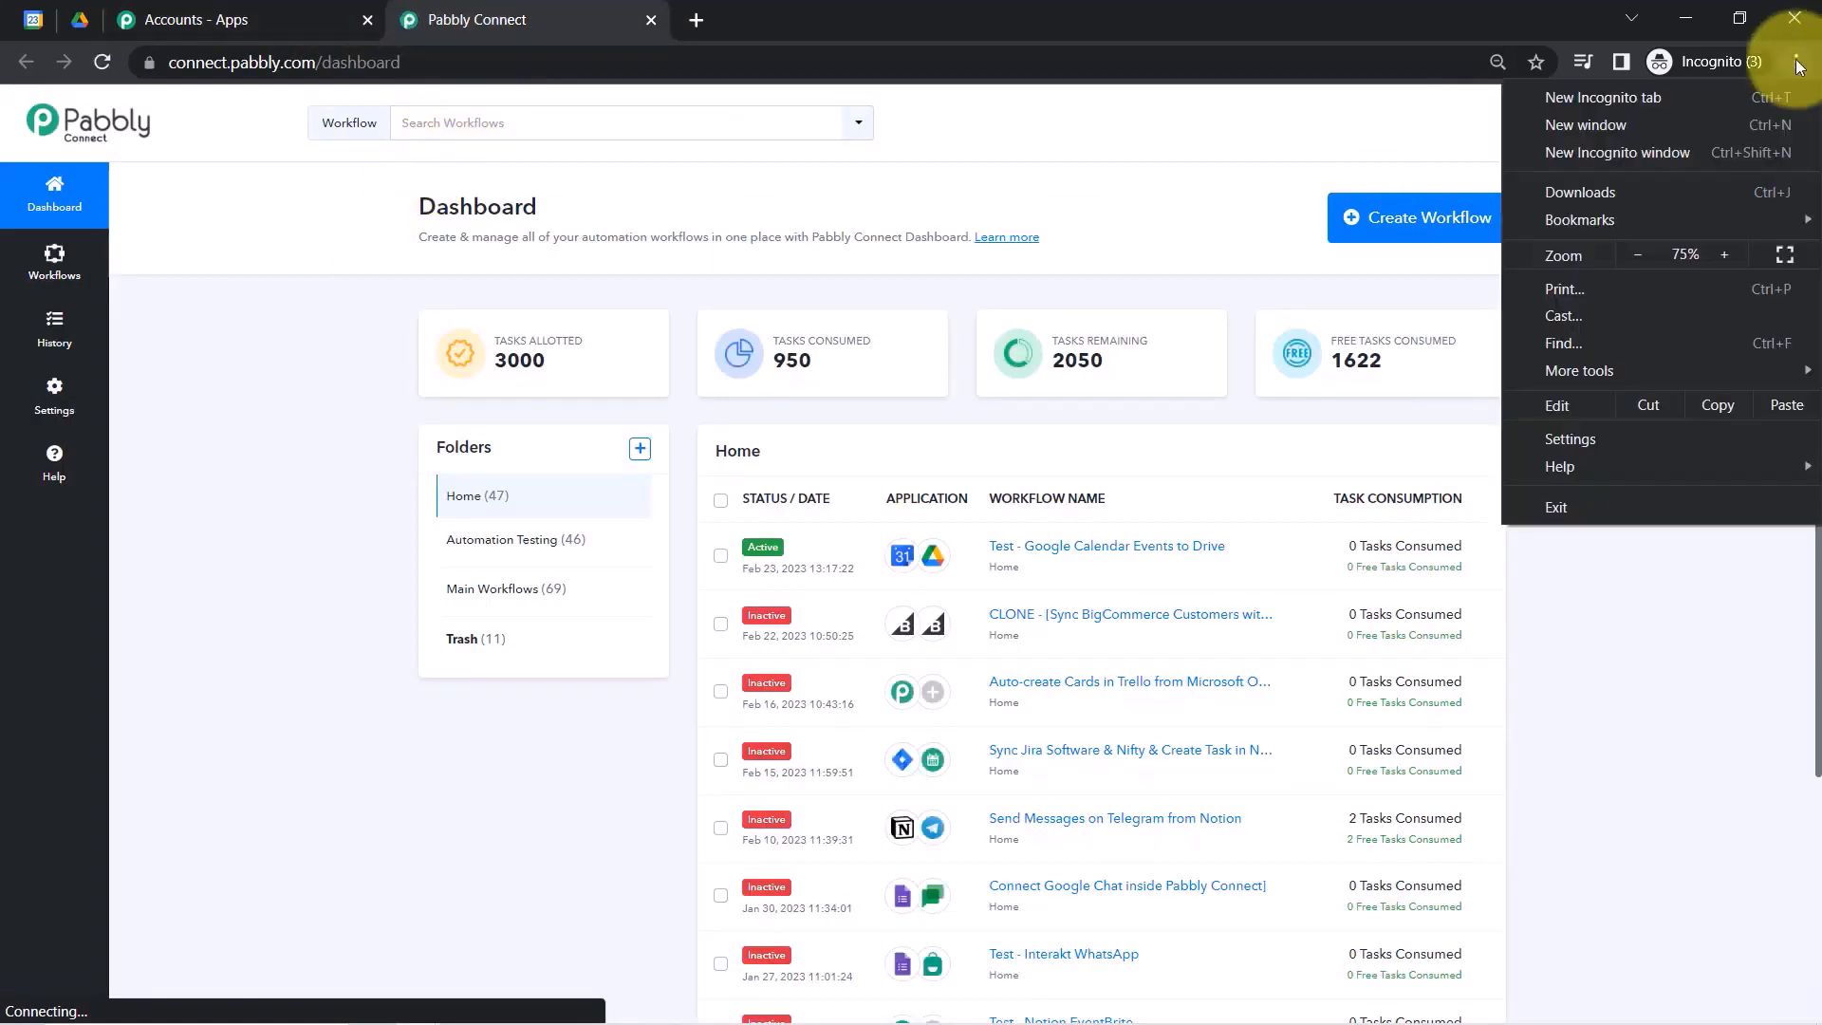
click(1723, 255)
click(1722, 255)
click(1723, 254)
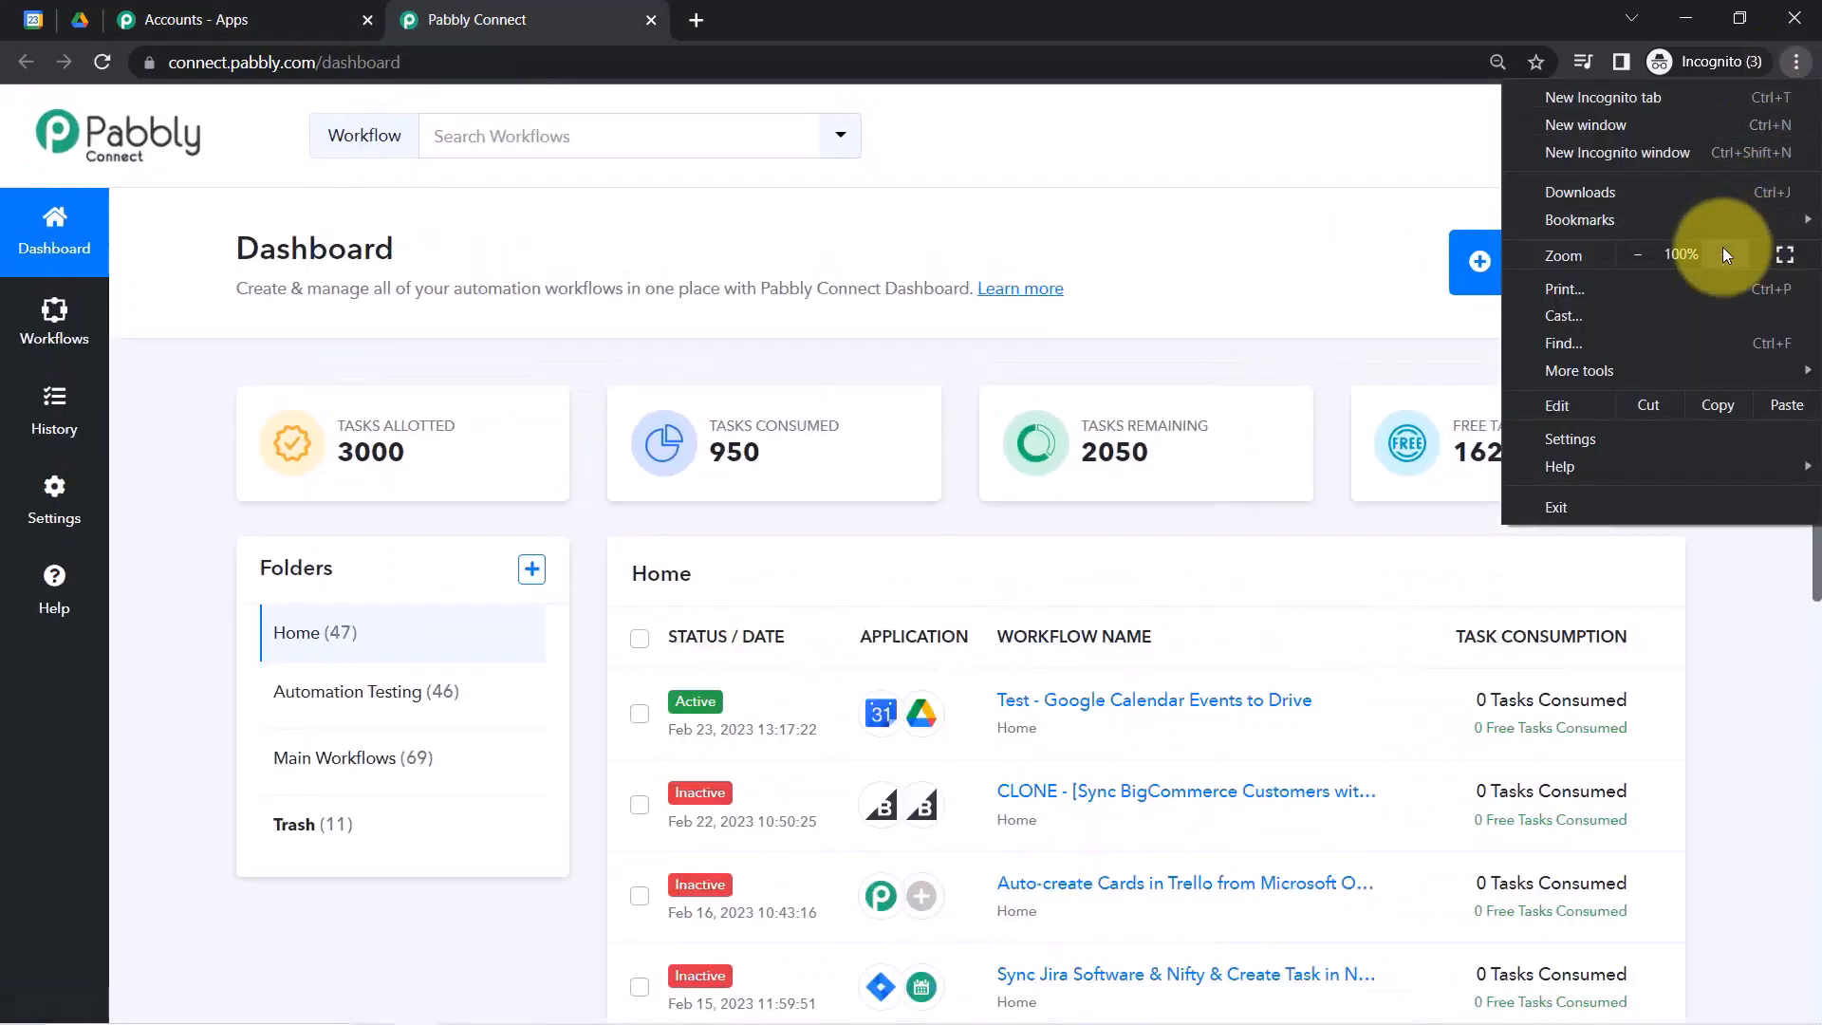
click(1723, 253)
click(930, 378)
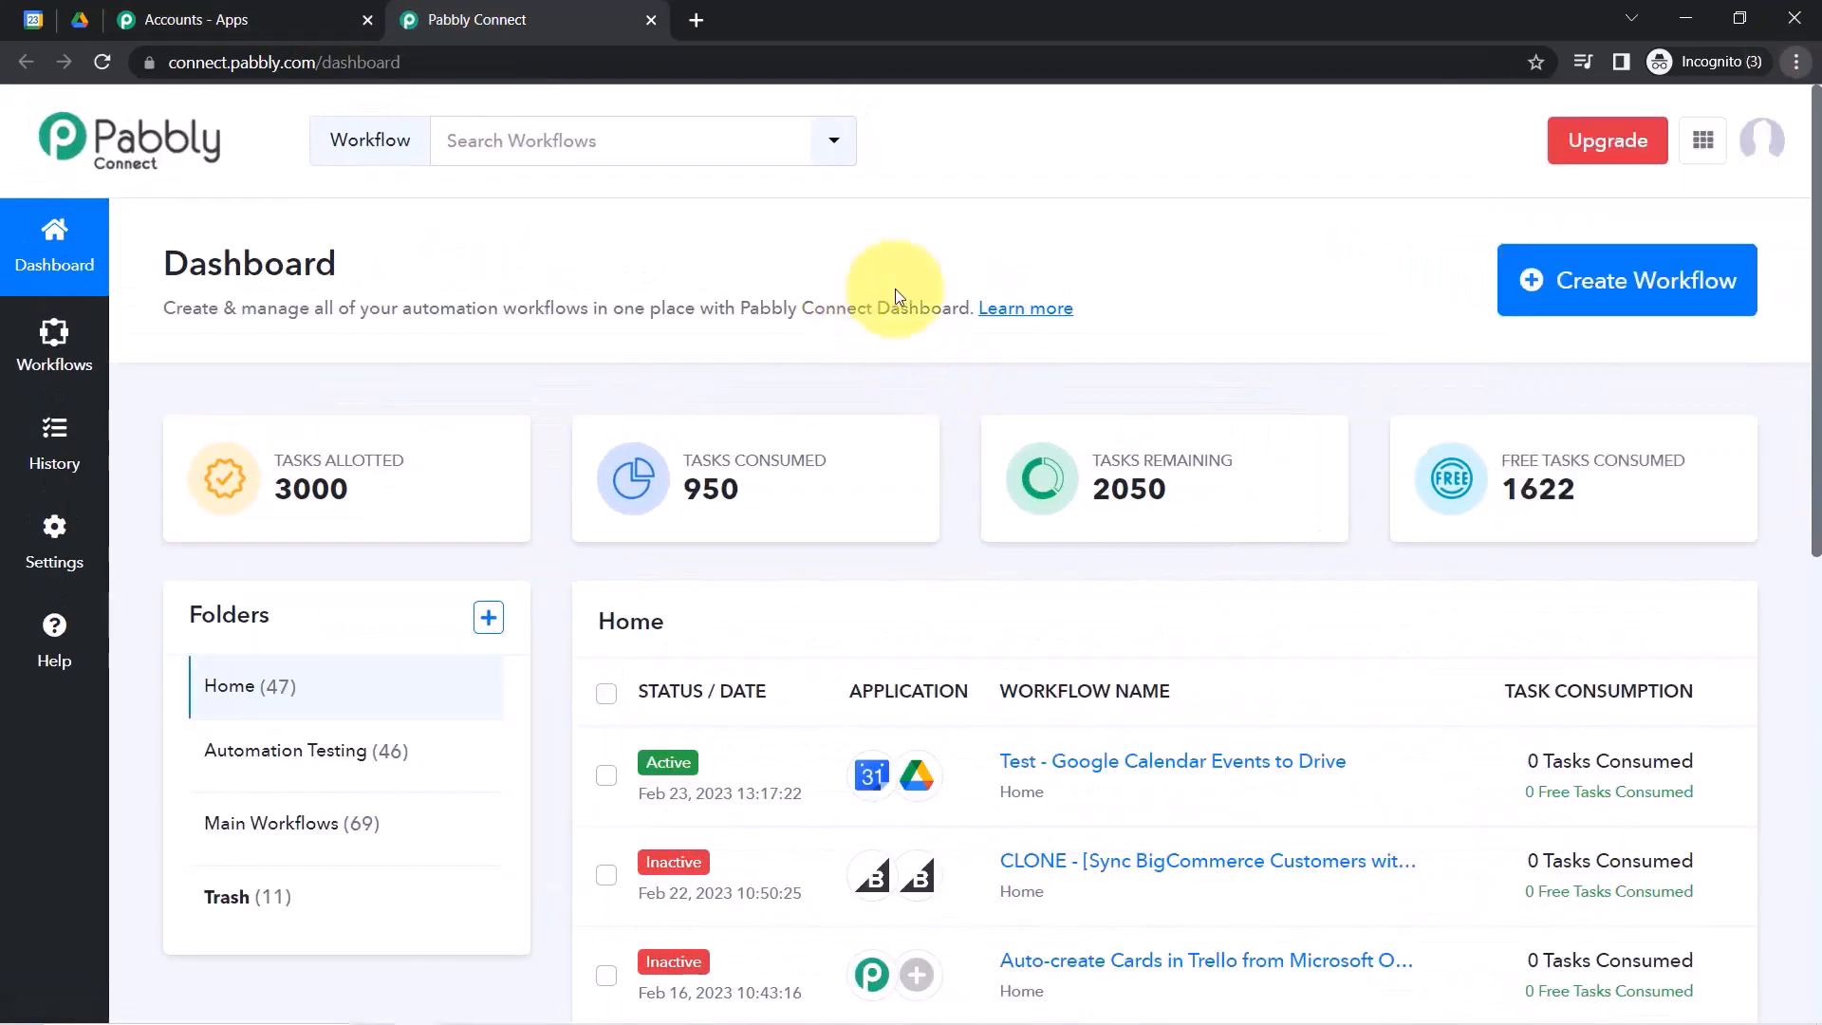
Create a new workflow named 'When Event is Created in Google Calendar...'.
click(1645, 280)
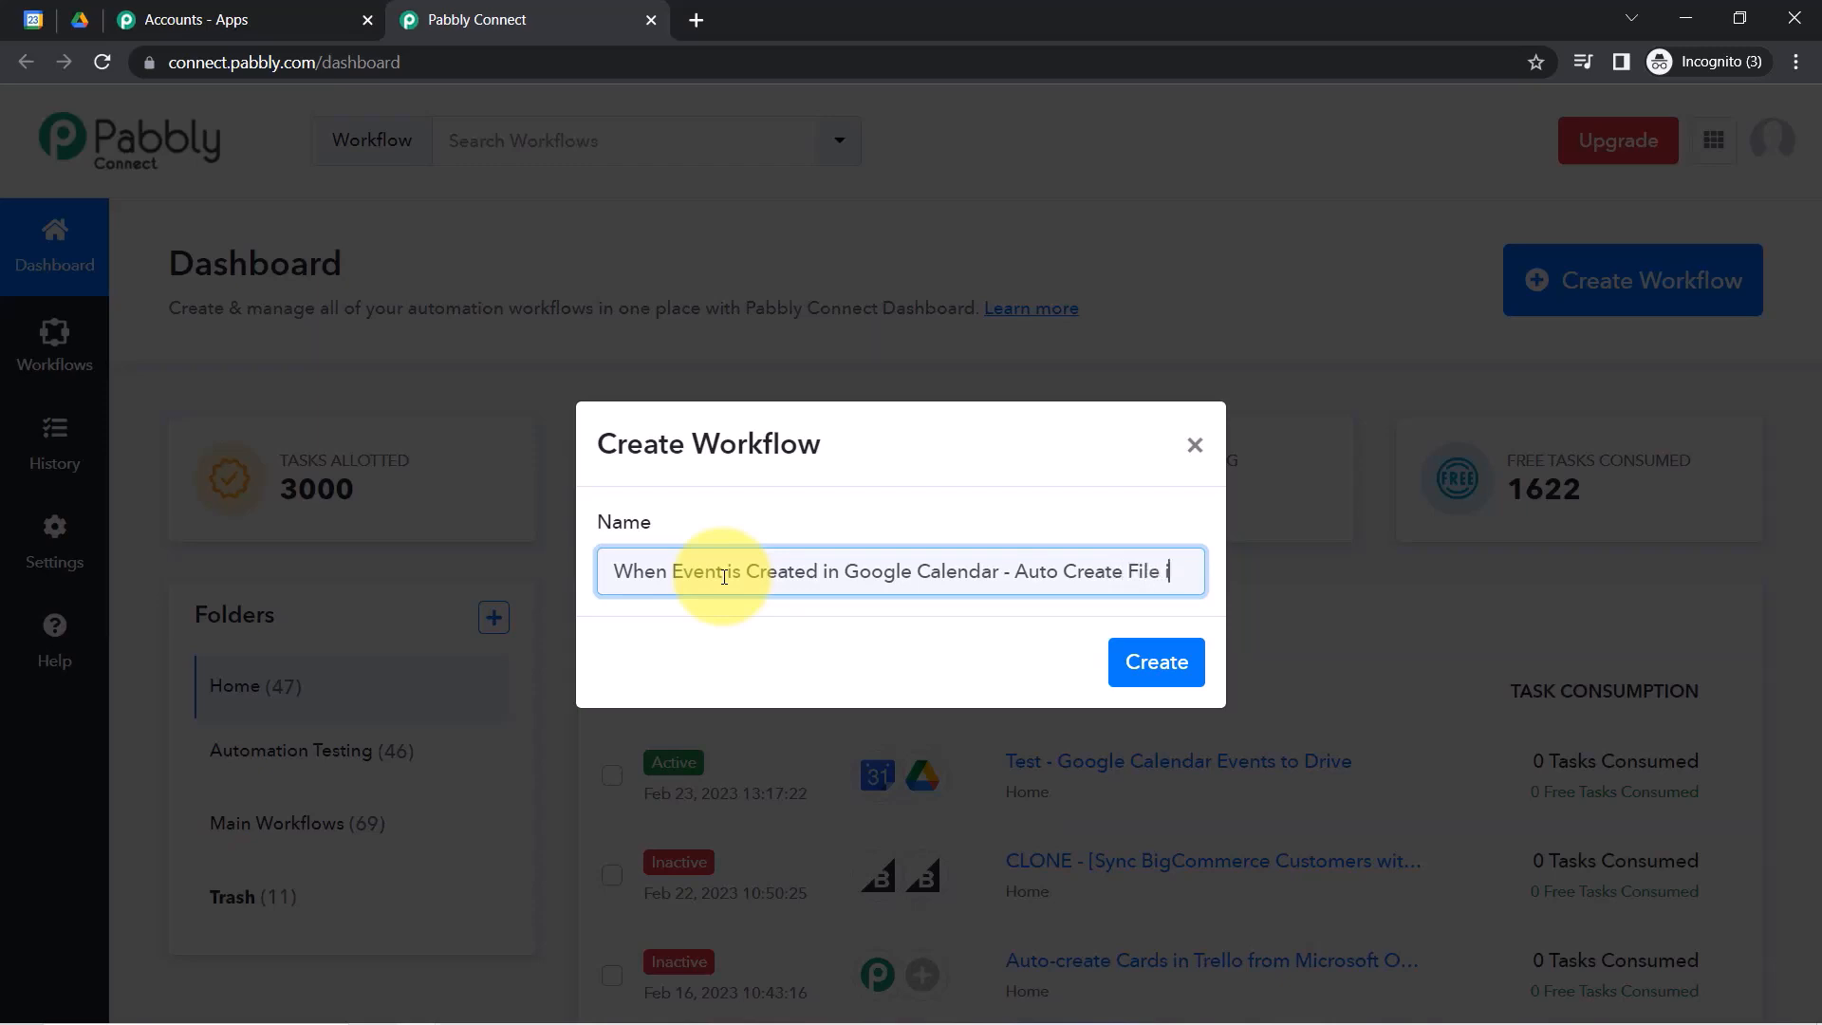
key(Return)
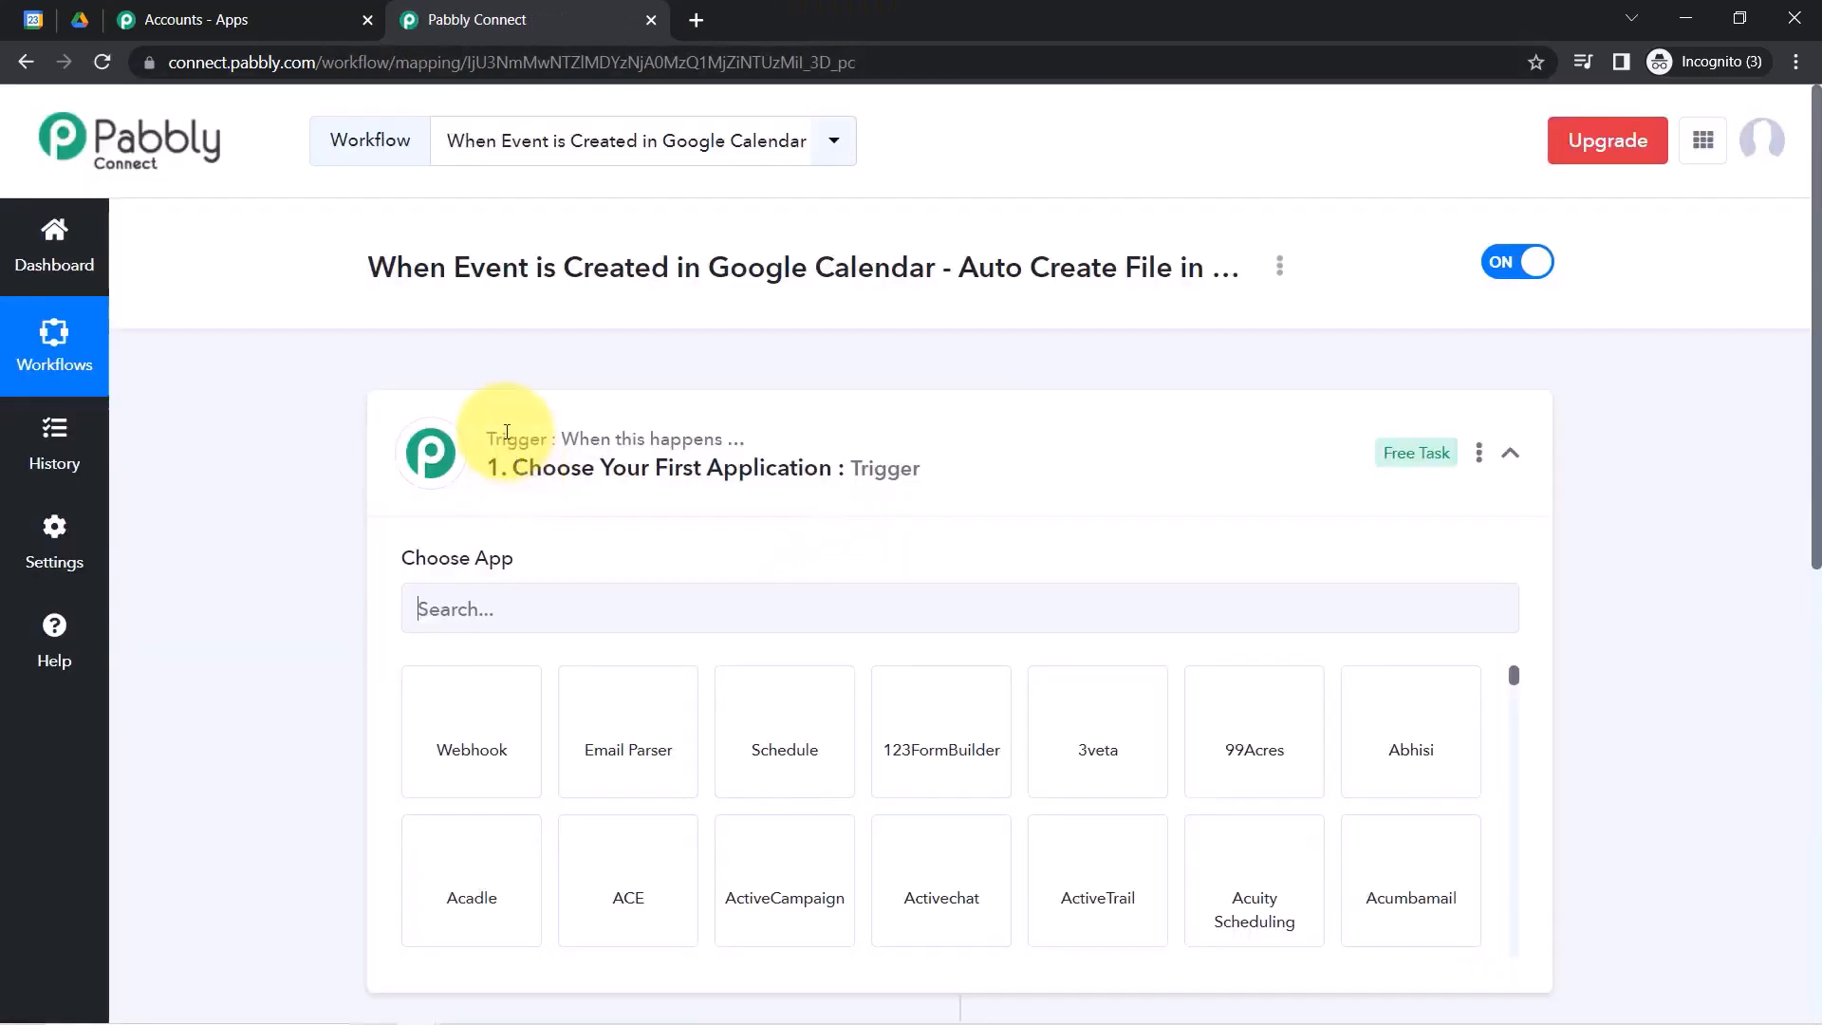
Choose Google Calendar as the workflow's trigger app.
click(465, 445)
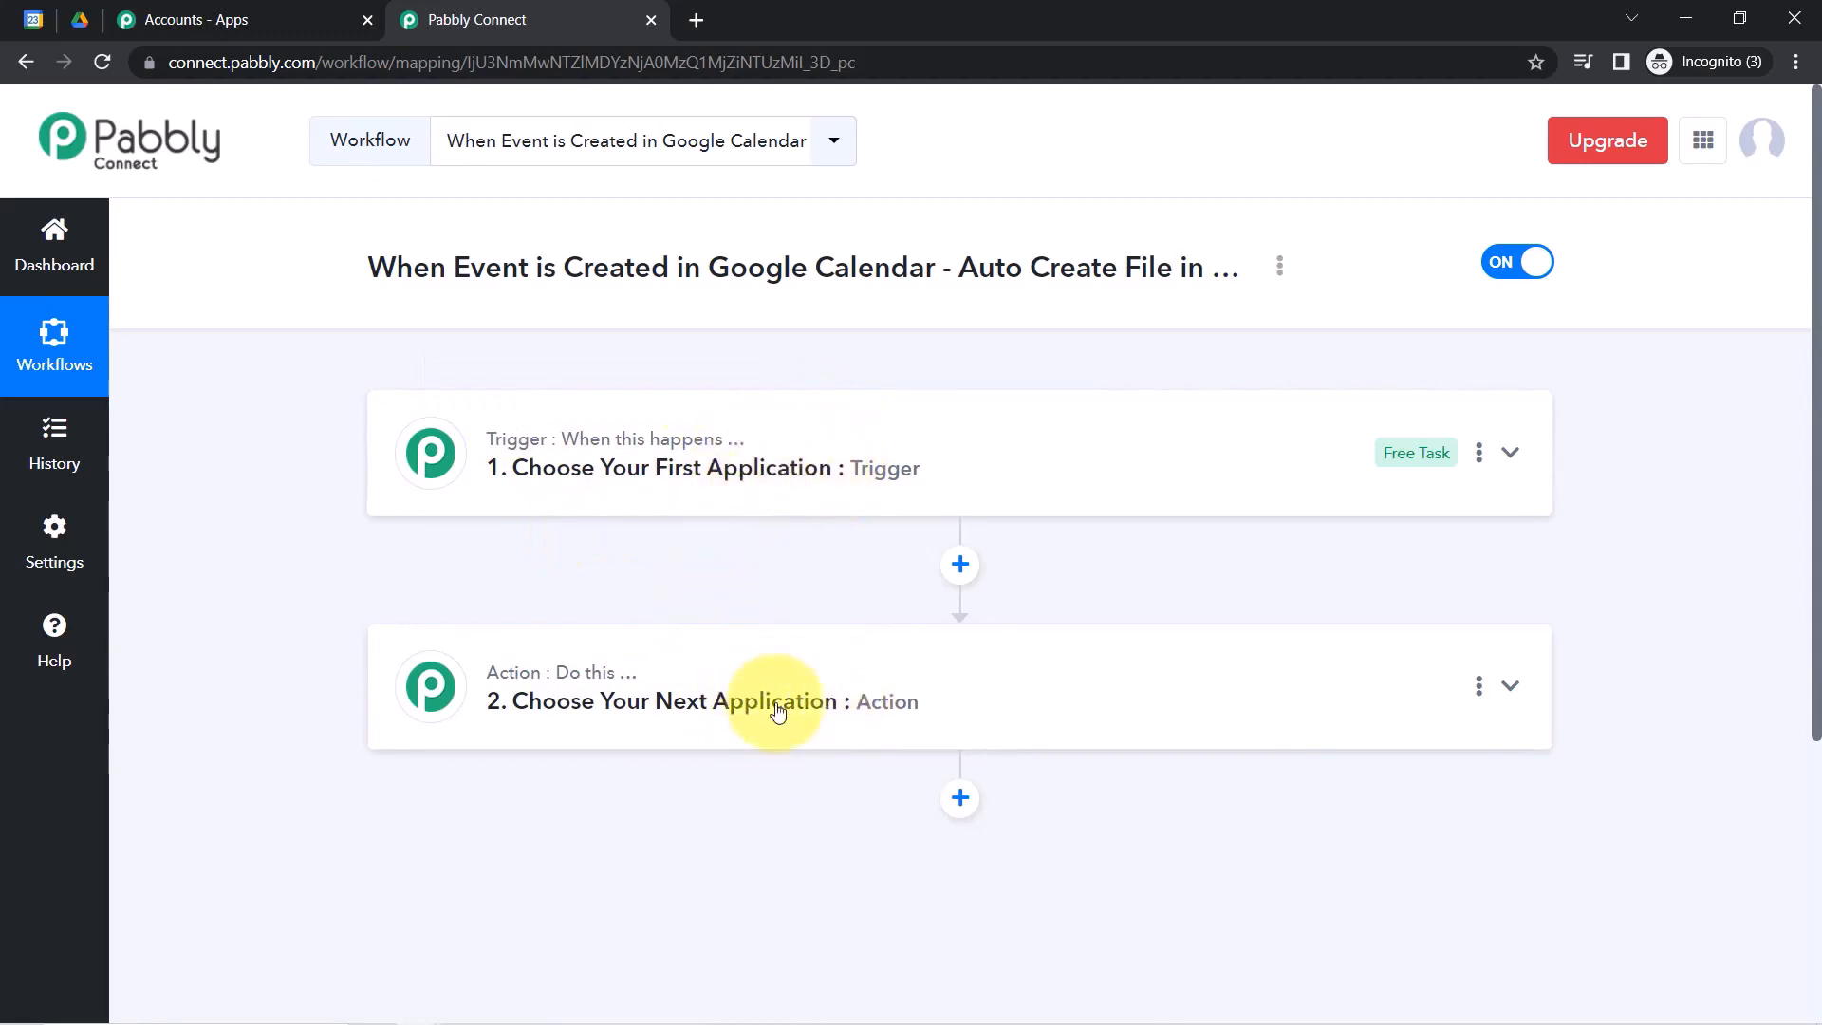
drag(390, 262, 1043, 251)
click(745, 463)
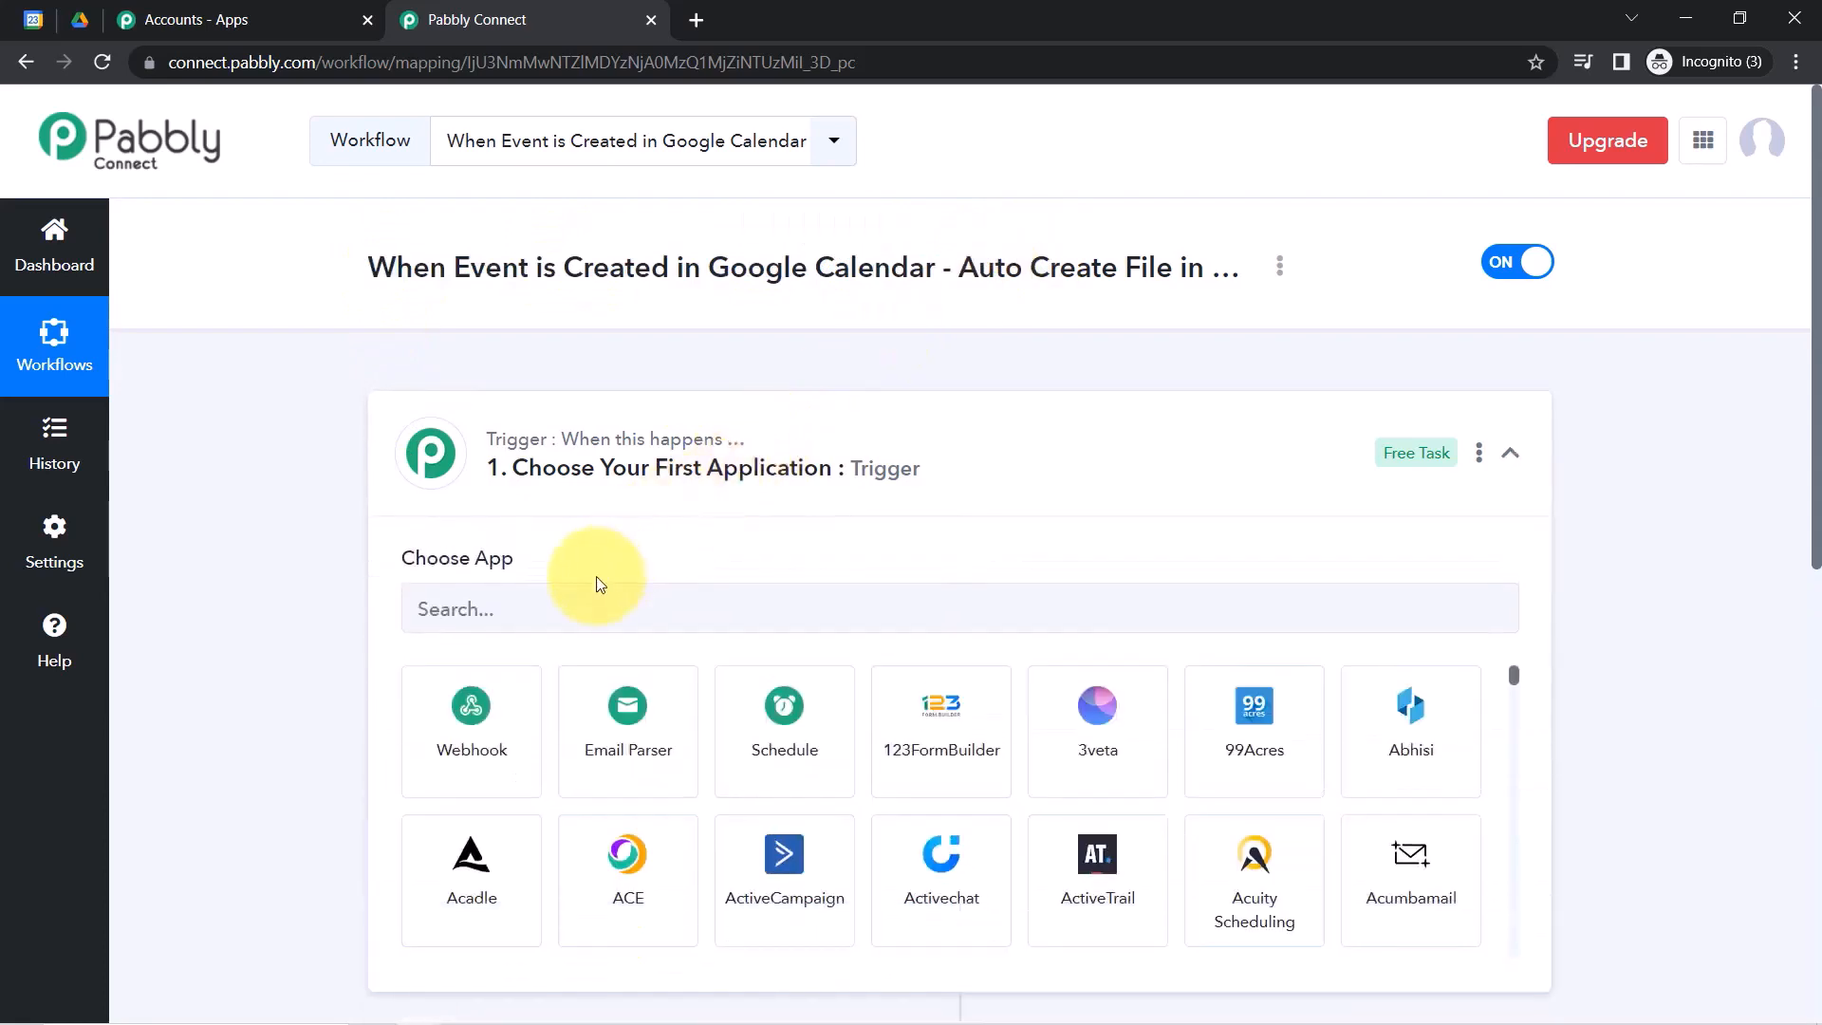
click(577, 607)
text(google cal)
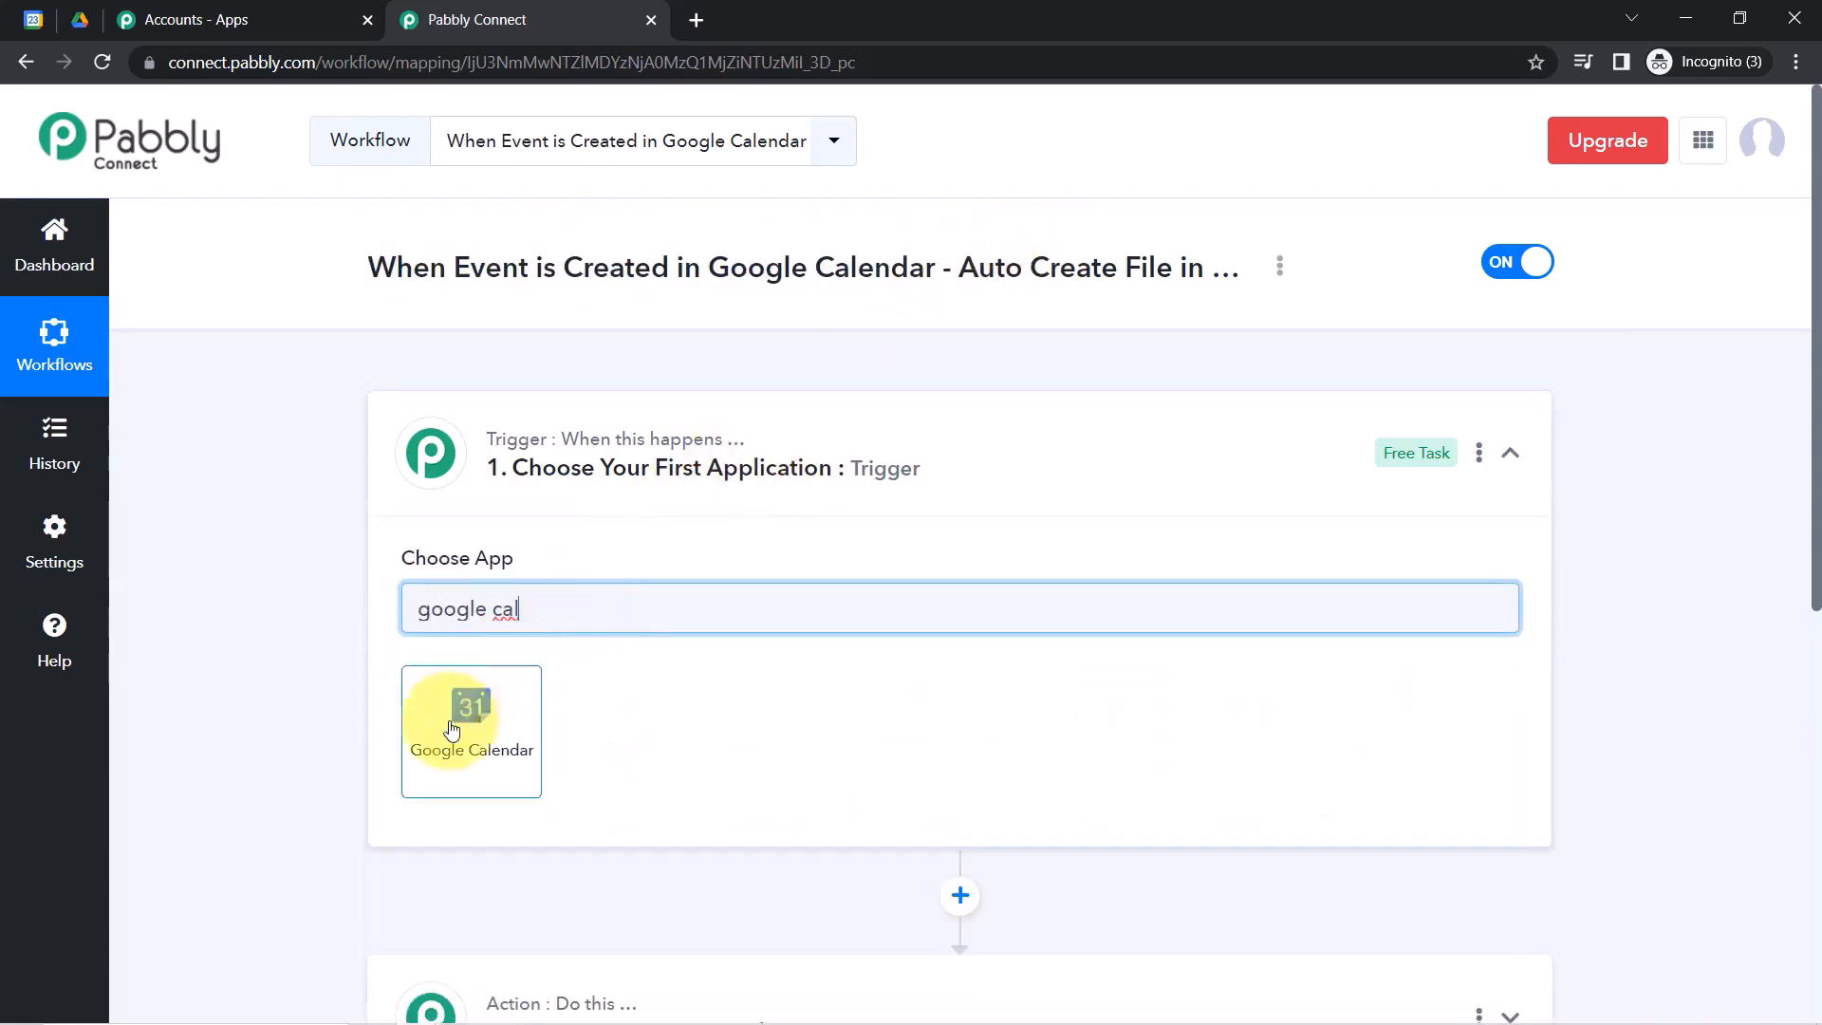
click(468, 717)
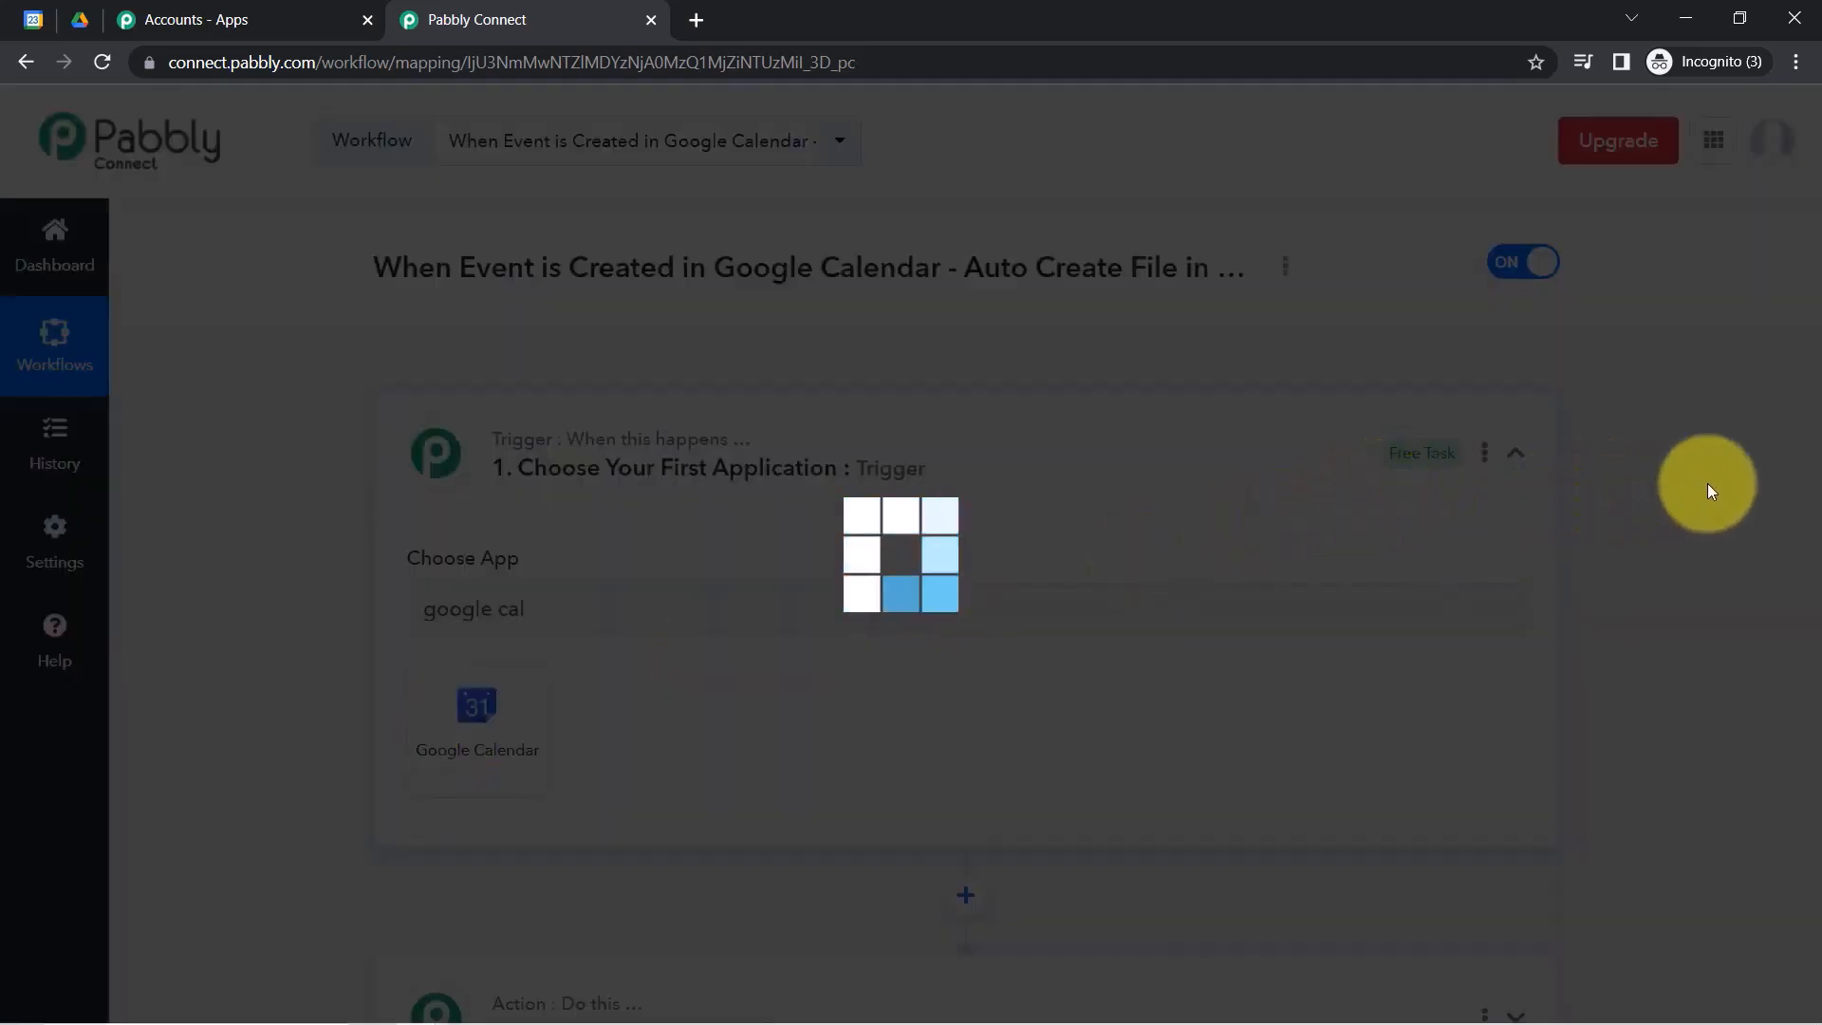
Choose Google Drive as the workflow's action app.
scroll(1817, 396, down, 6)
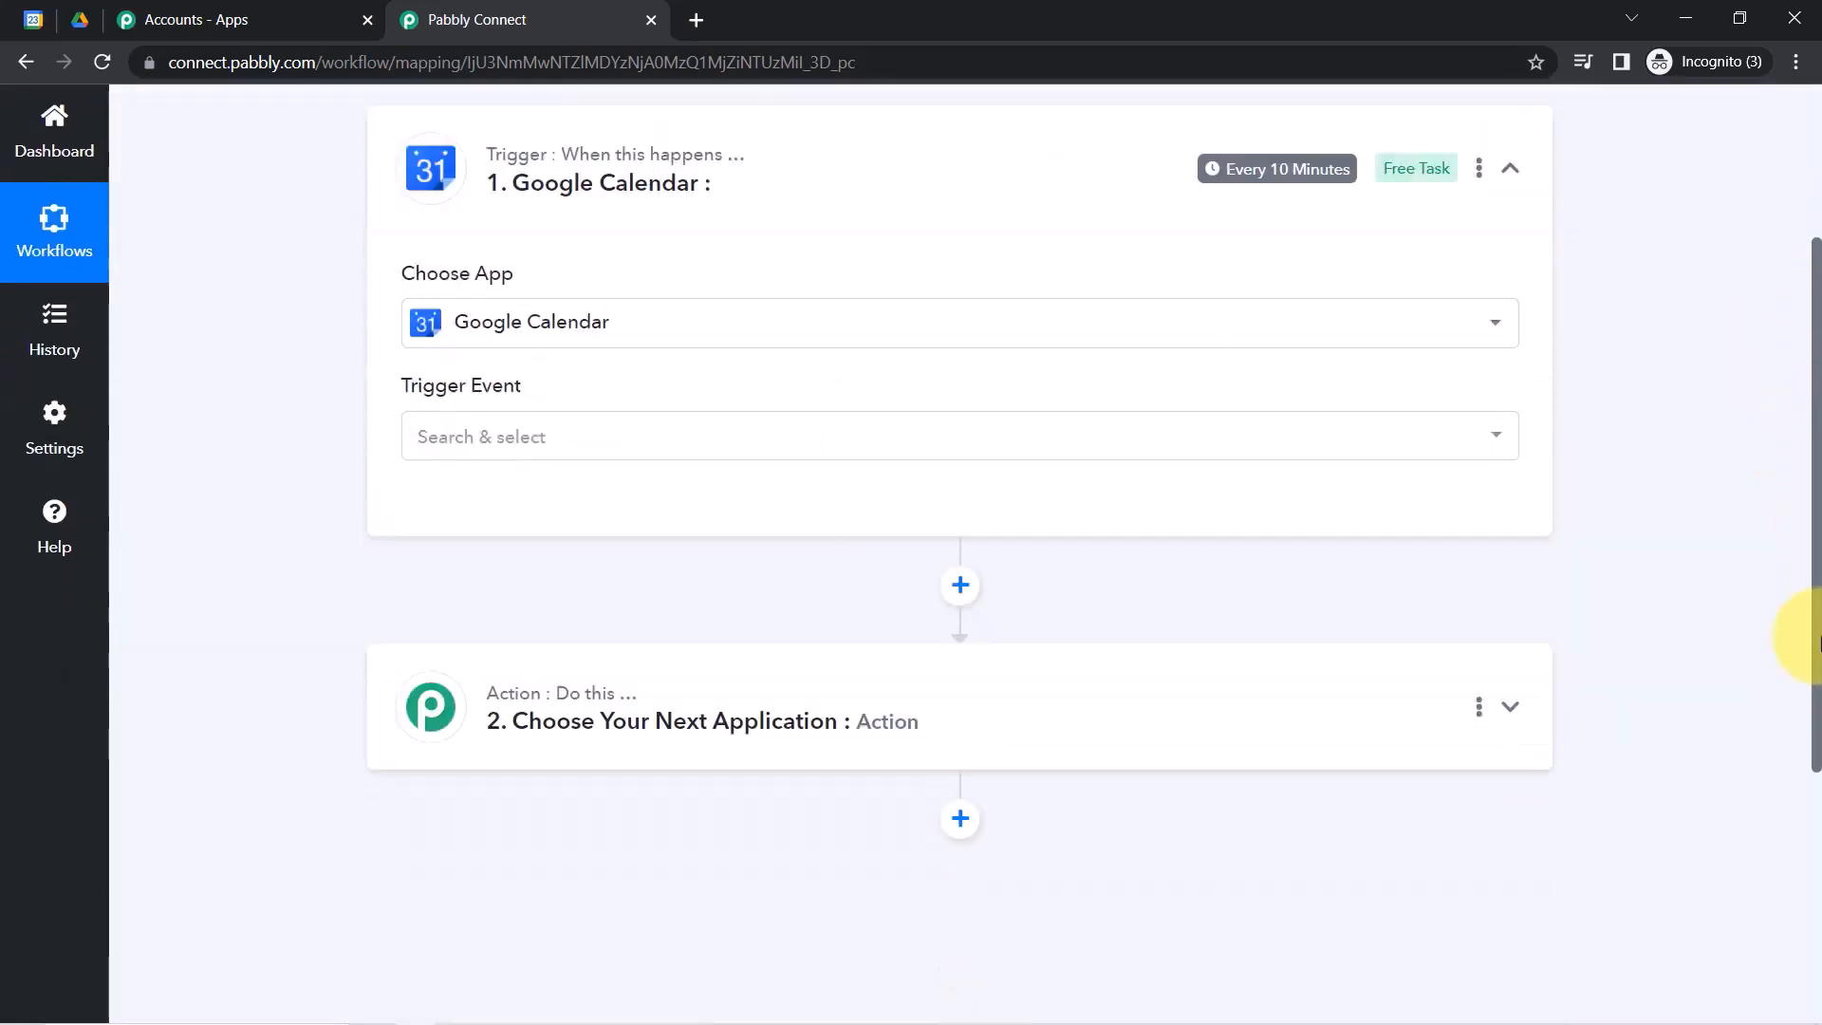
click(700, 446)
click(578, 593)
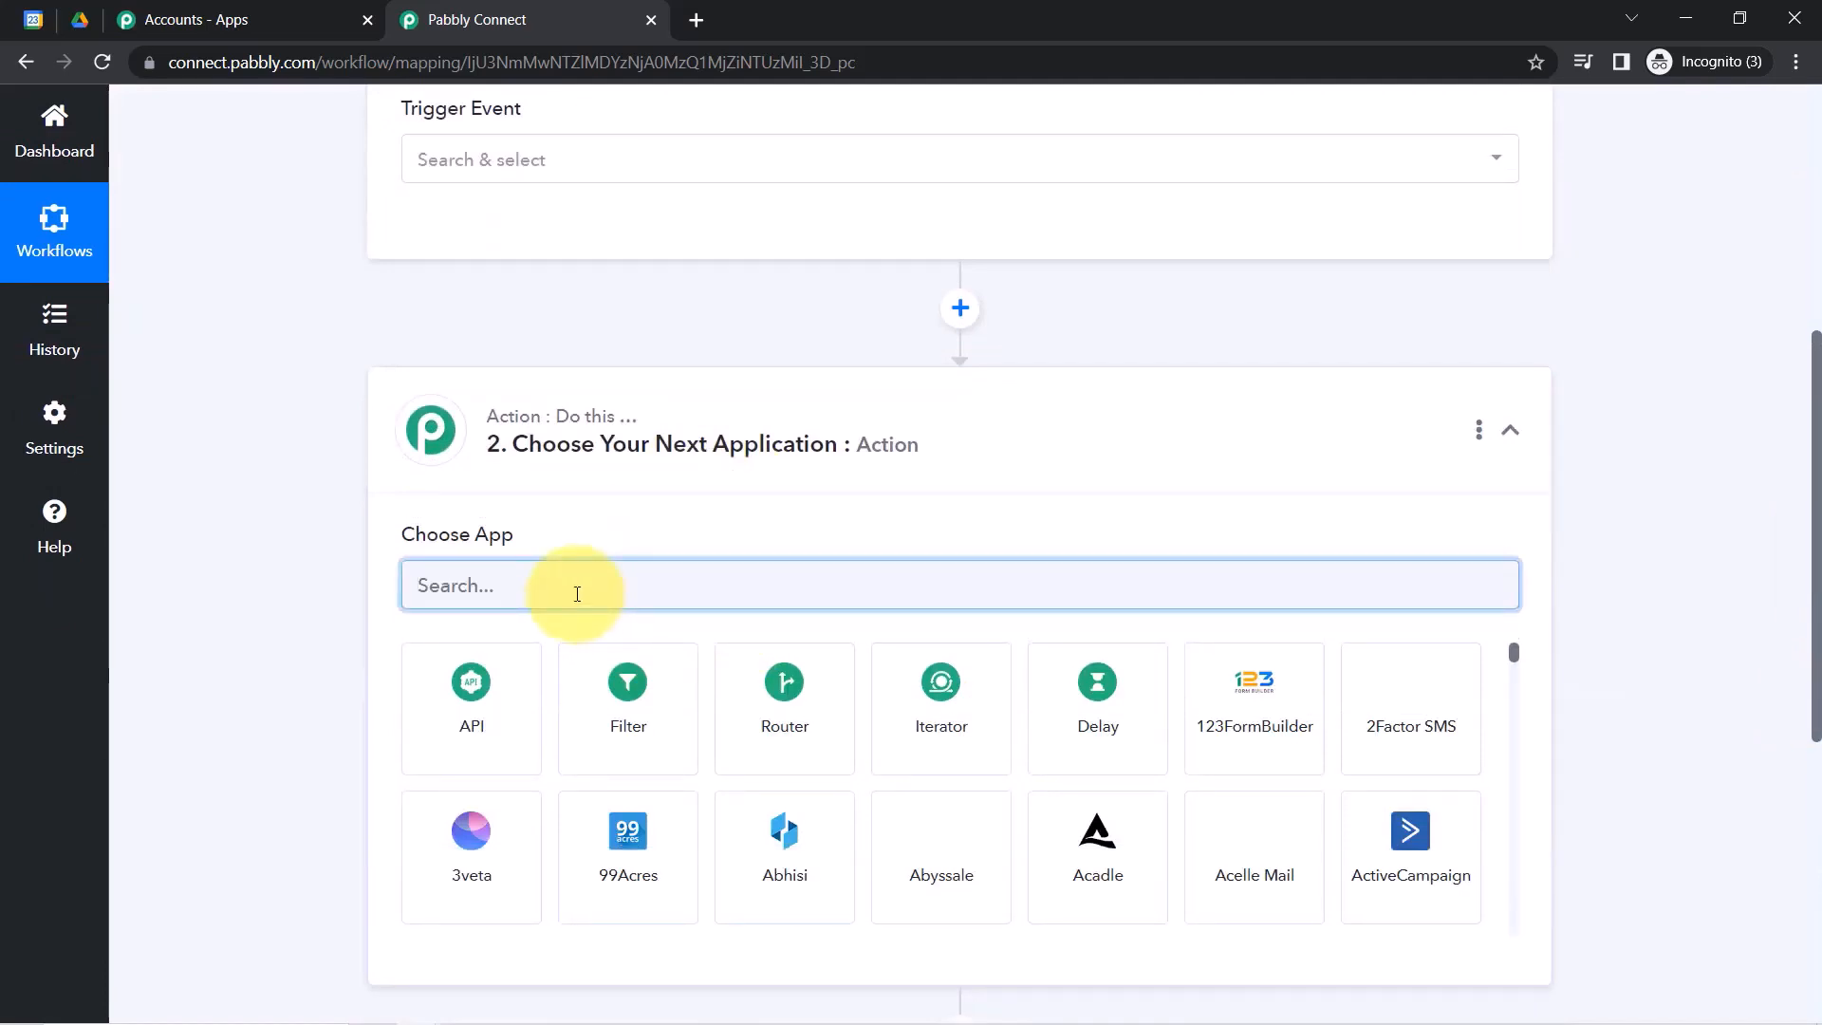
text(google dr)
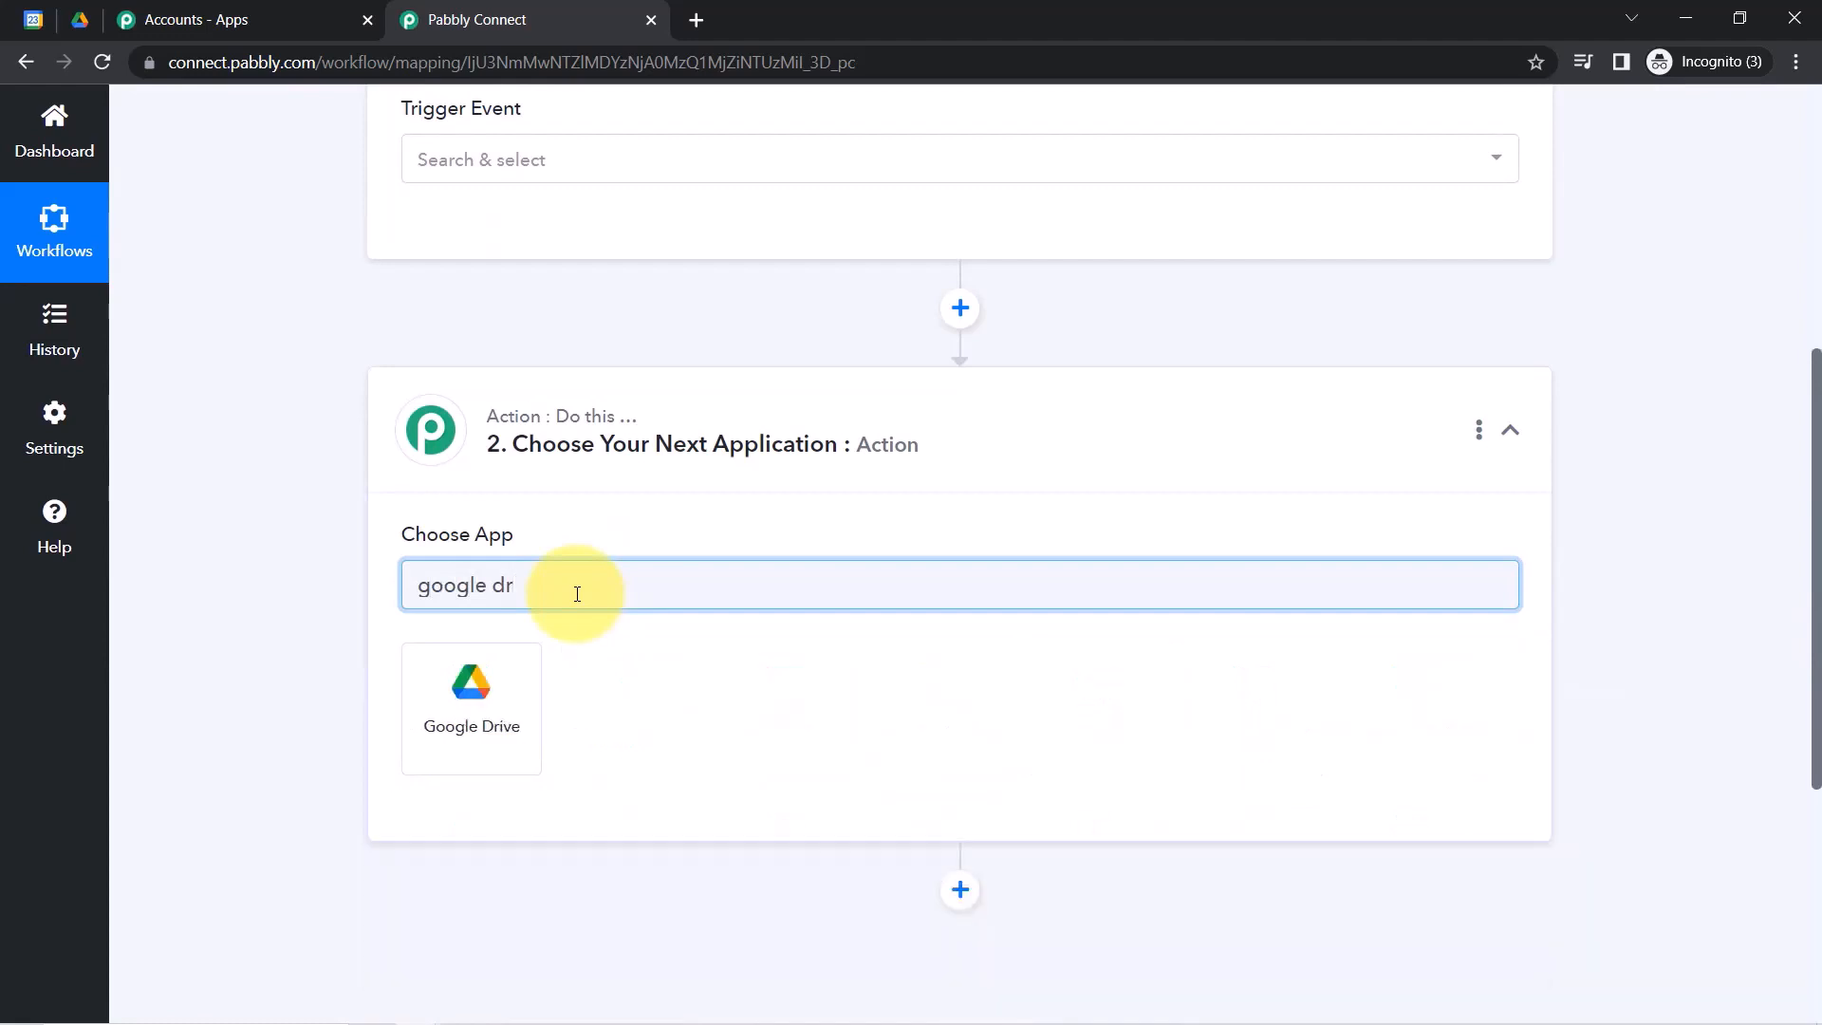
click(479, 685)
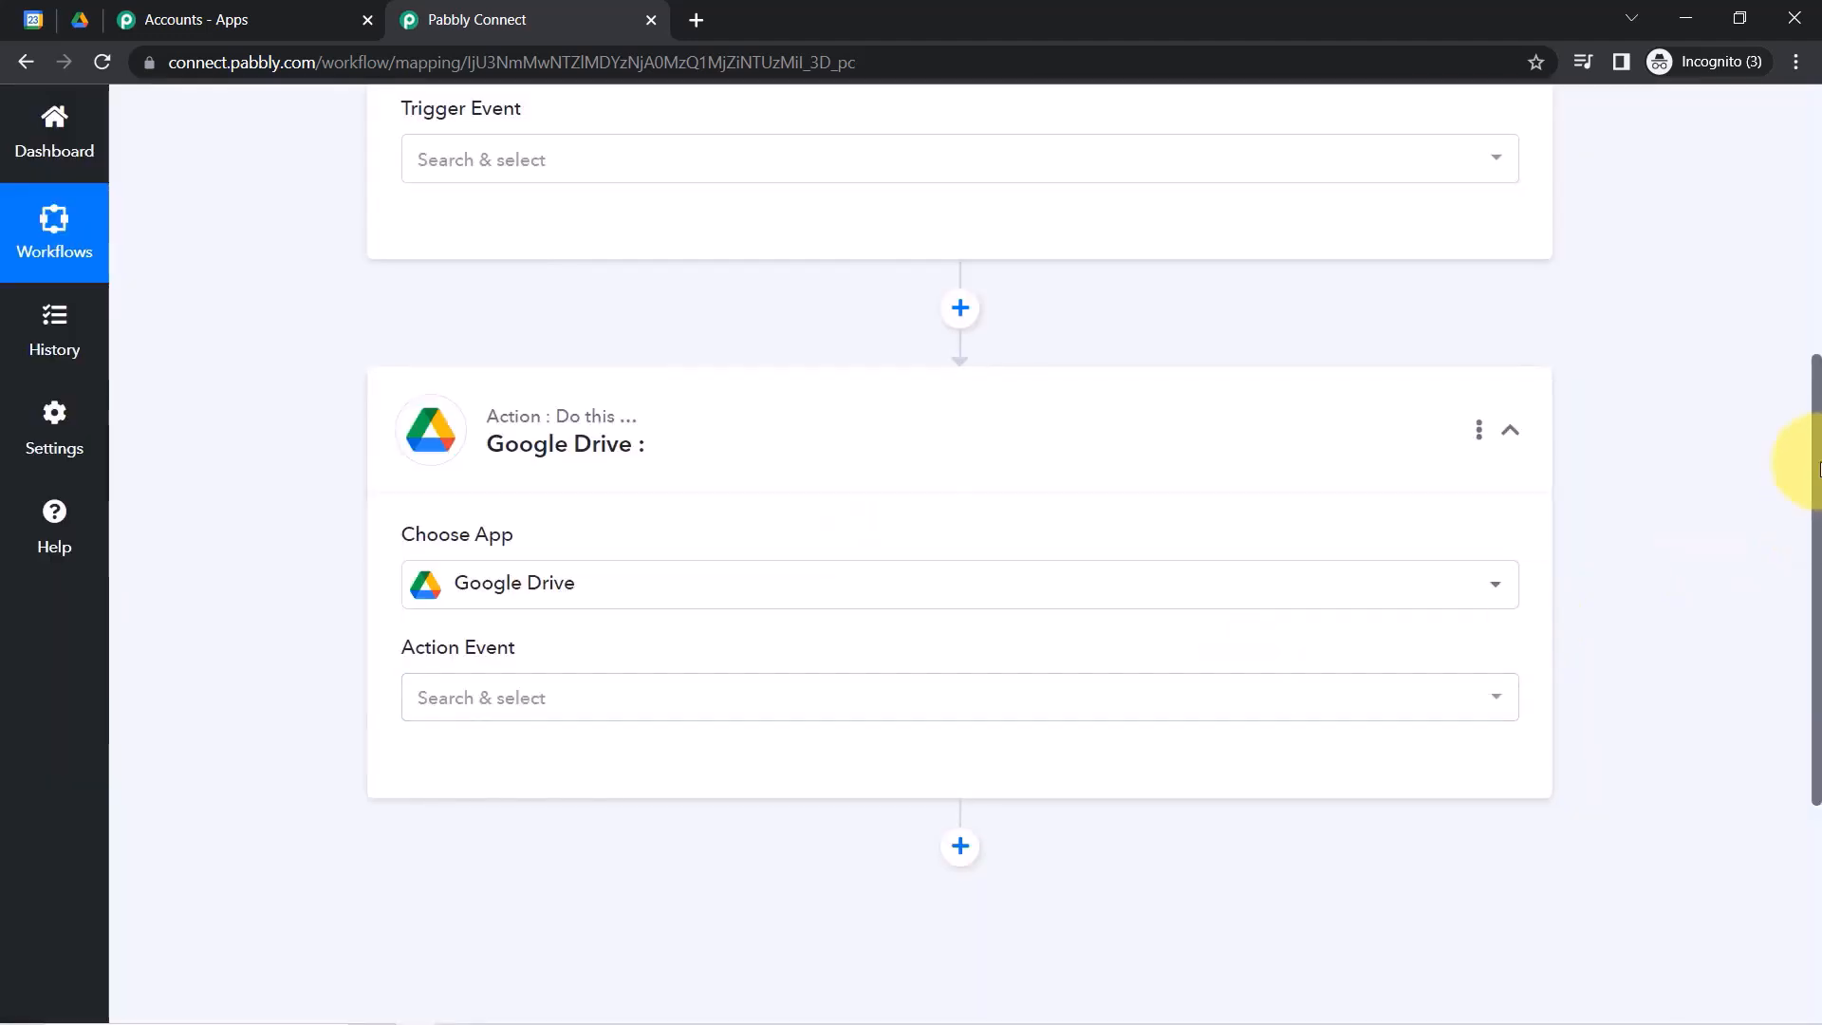
drag(1818, 465, 1803, 537)
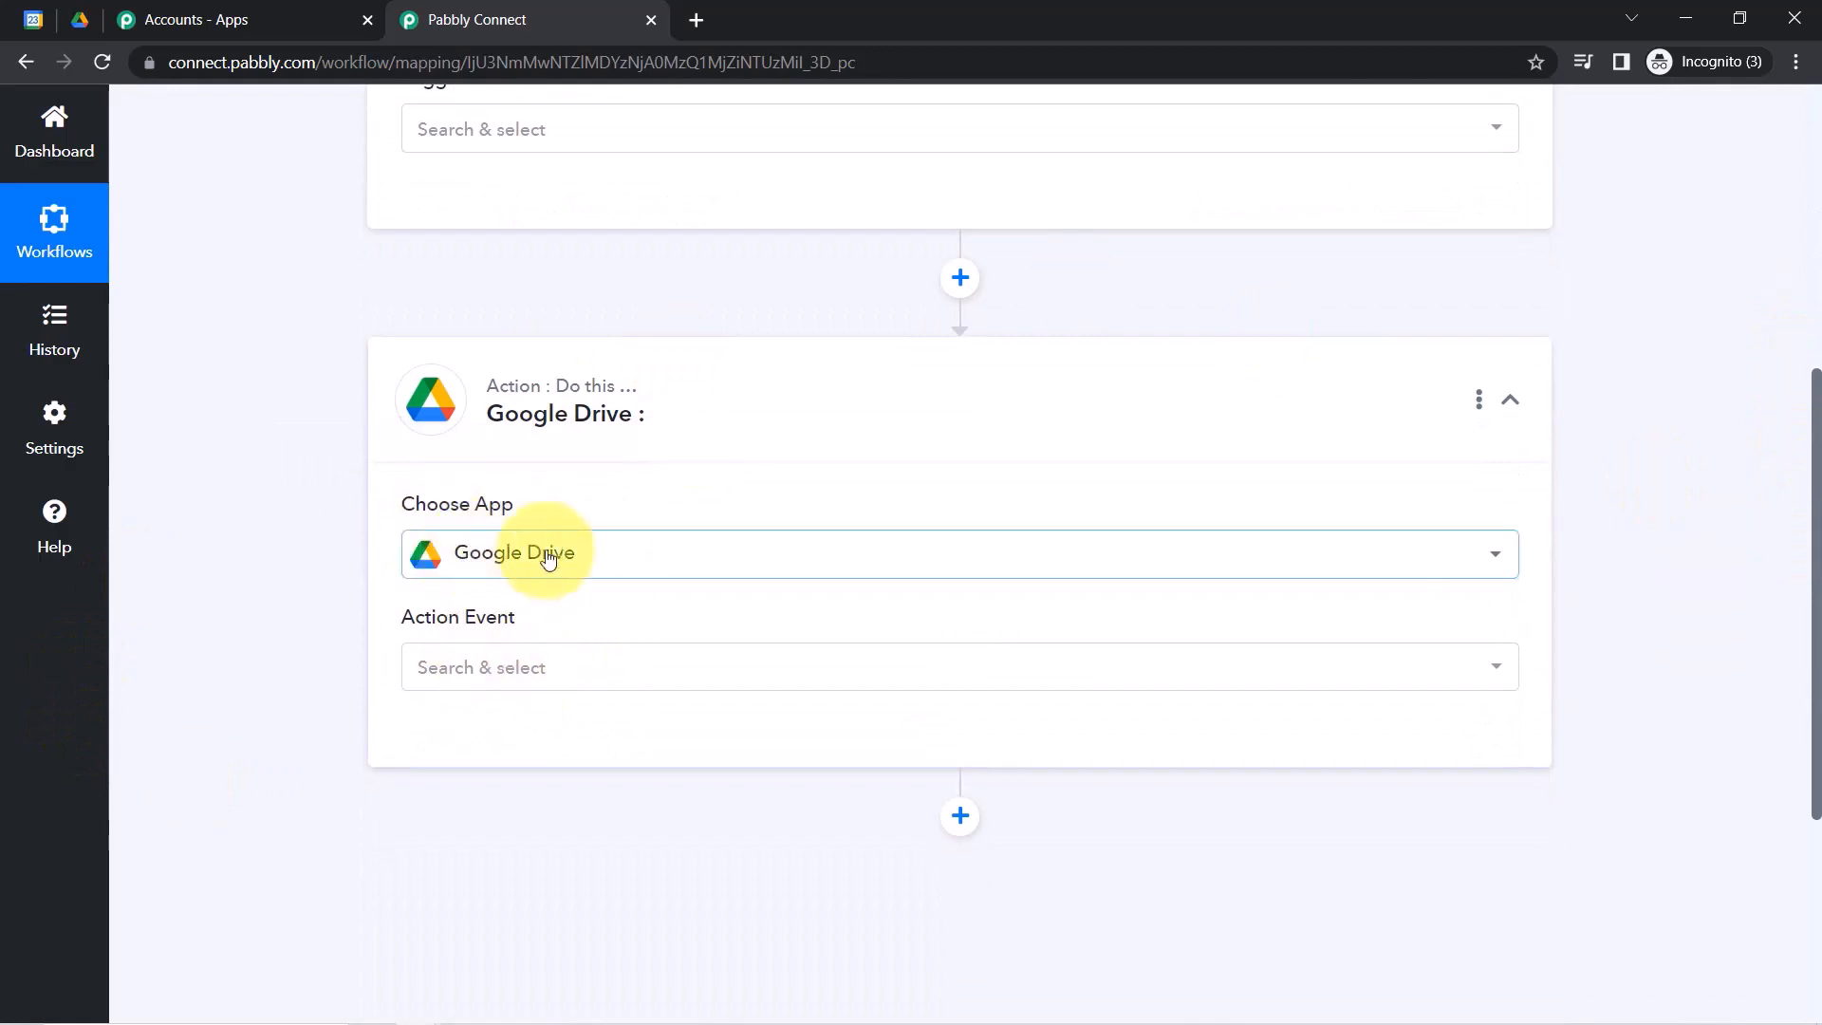
drag(1817, 744, 1815, 524)
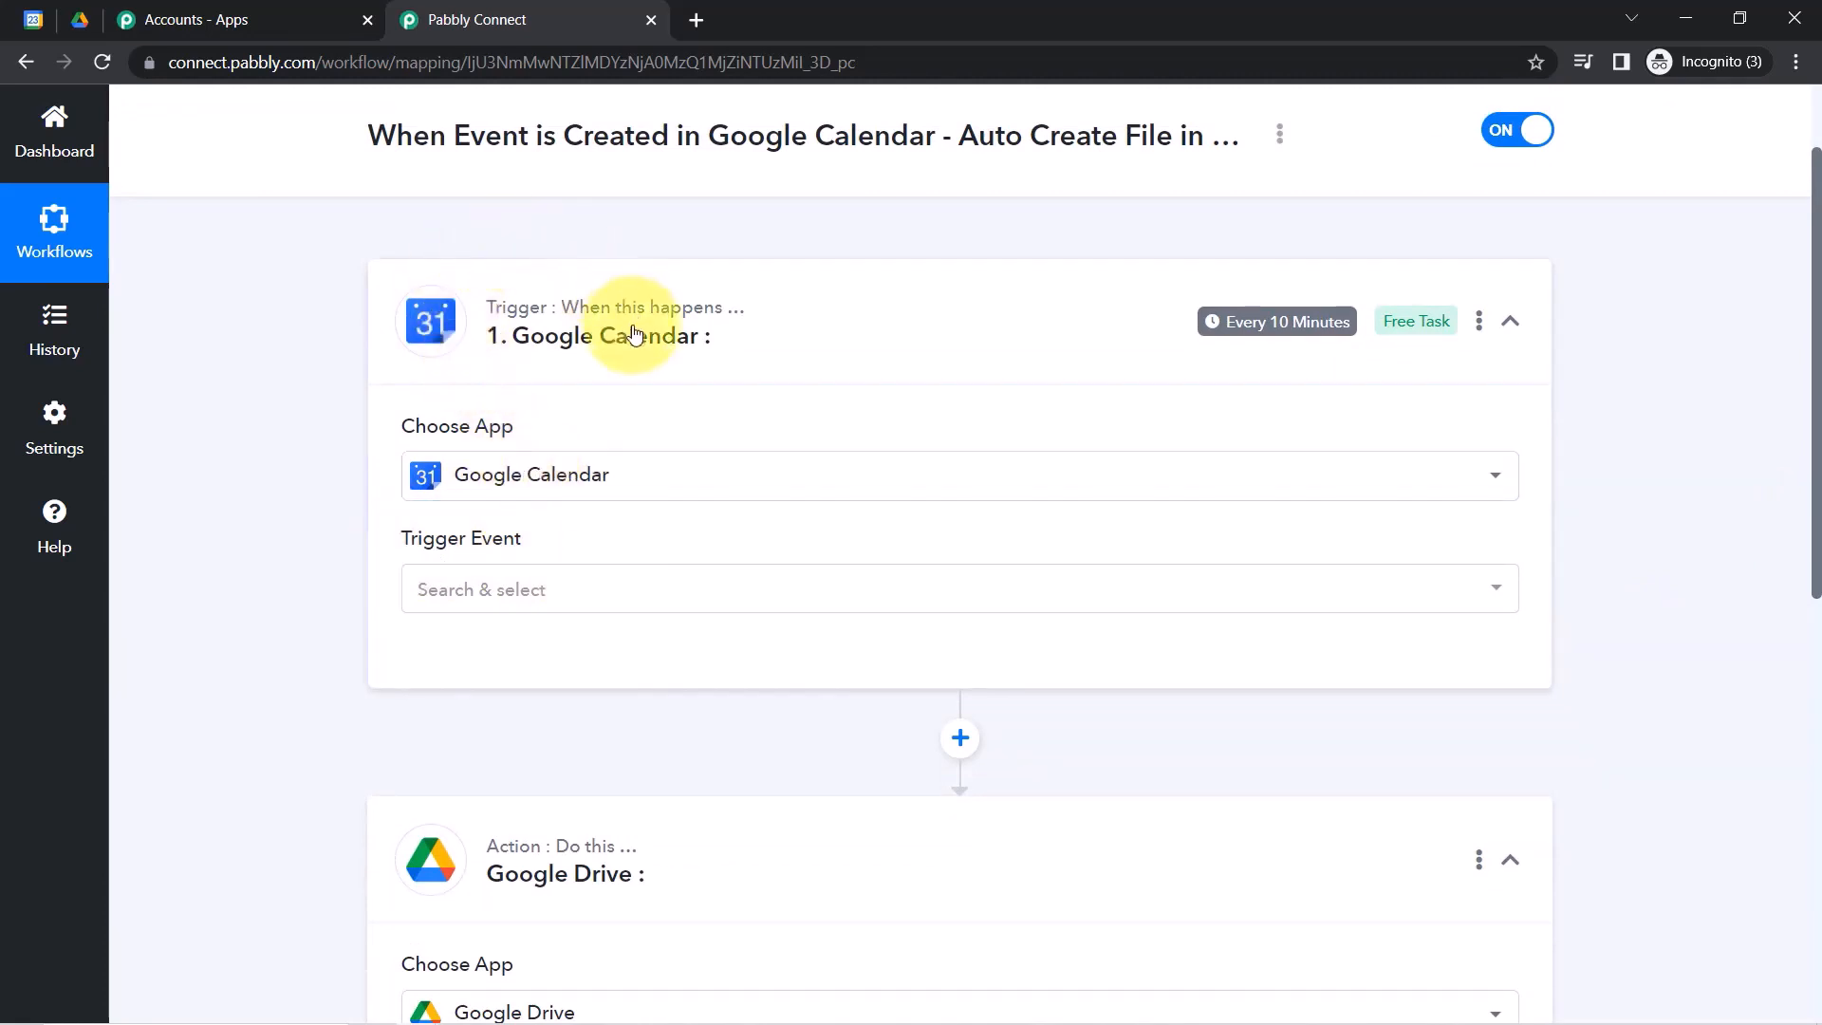
Set the Google Calendar trigger event to New Event and begin connecting an account.
click(33, 19)
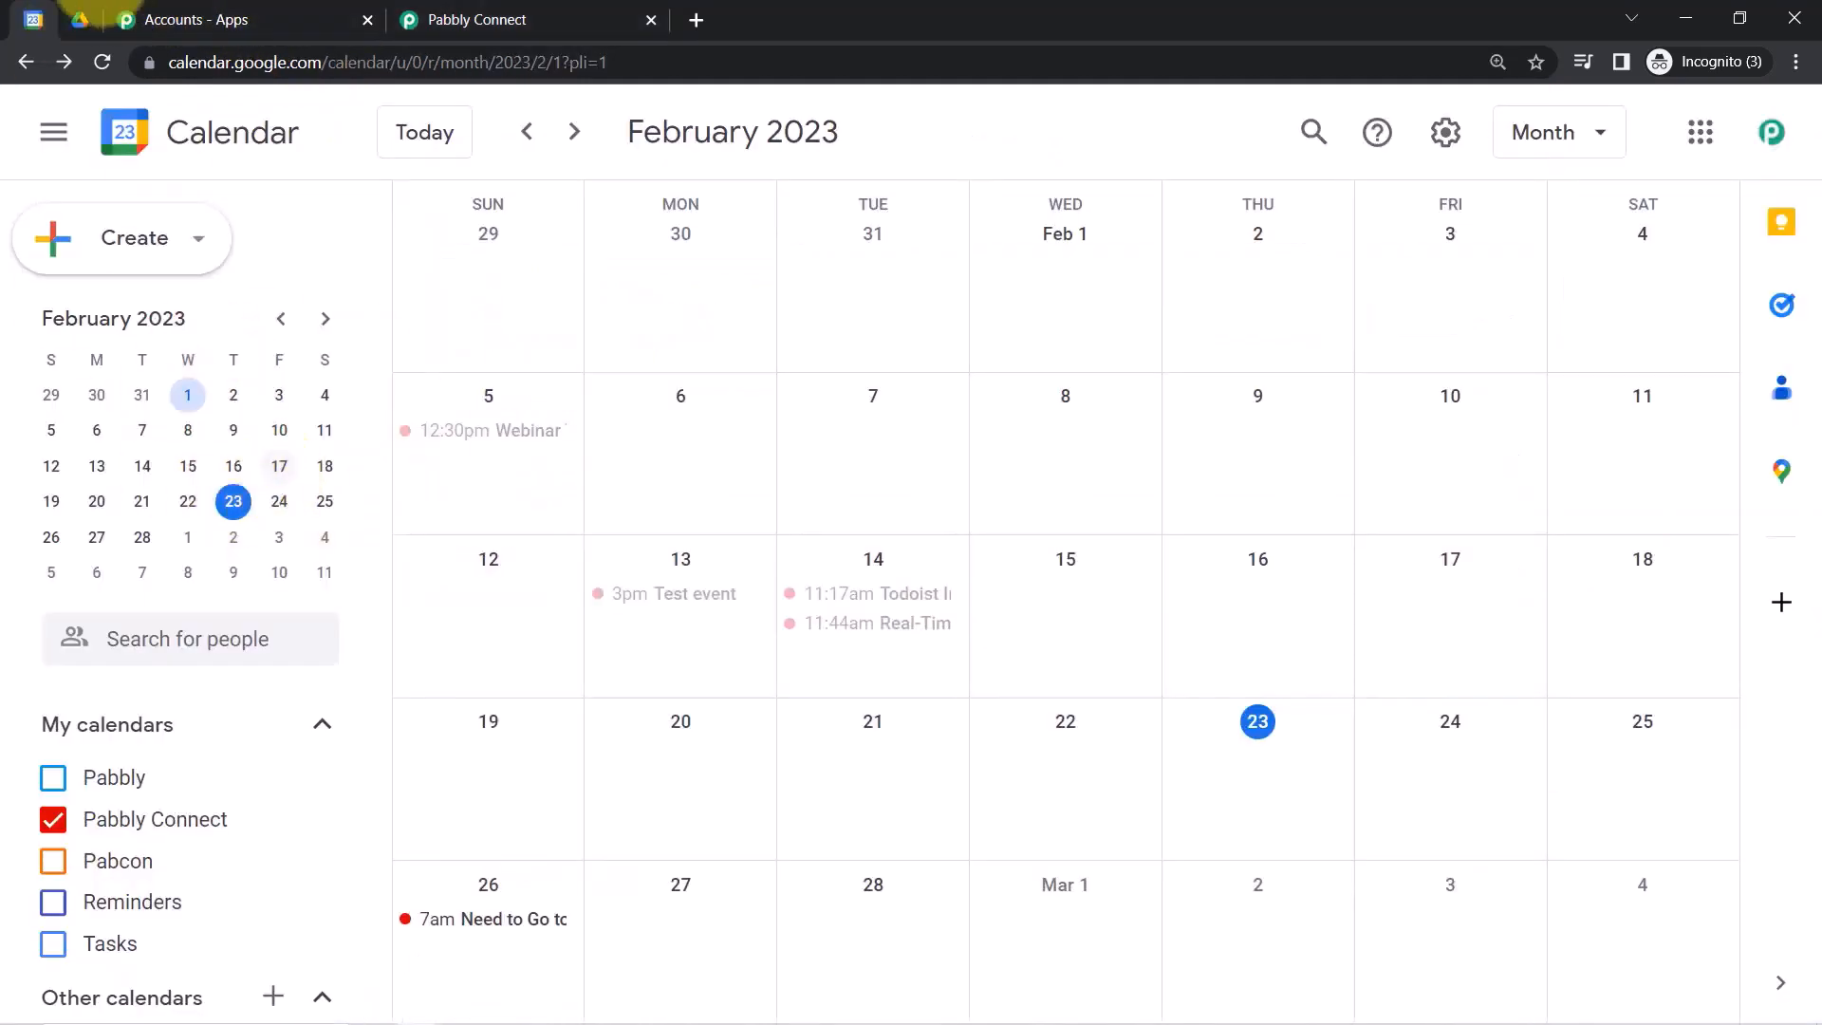
click(476, 19)
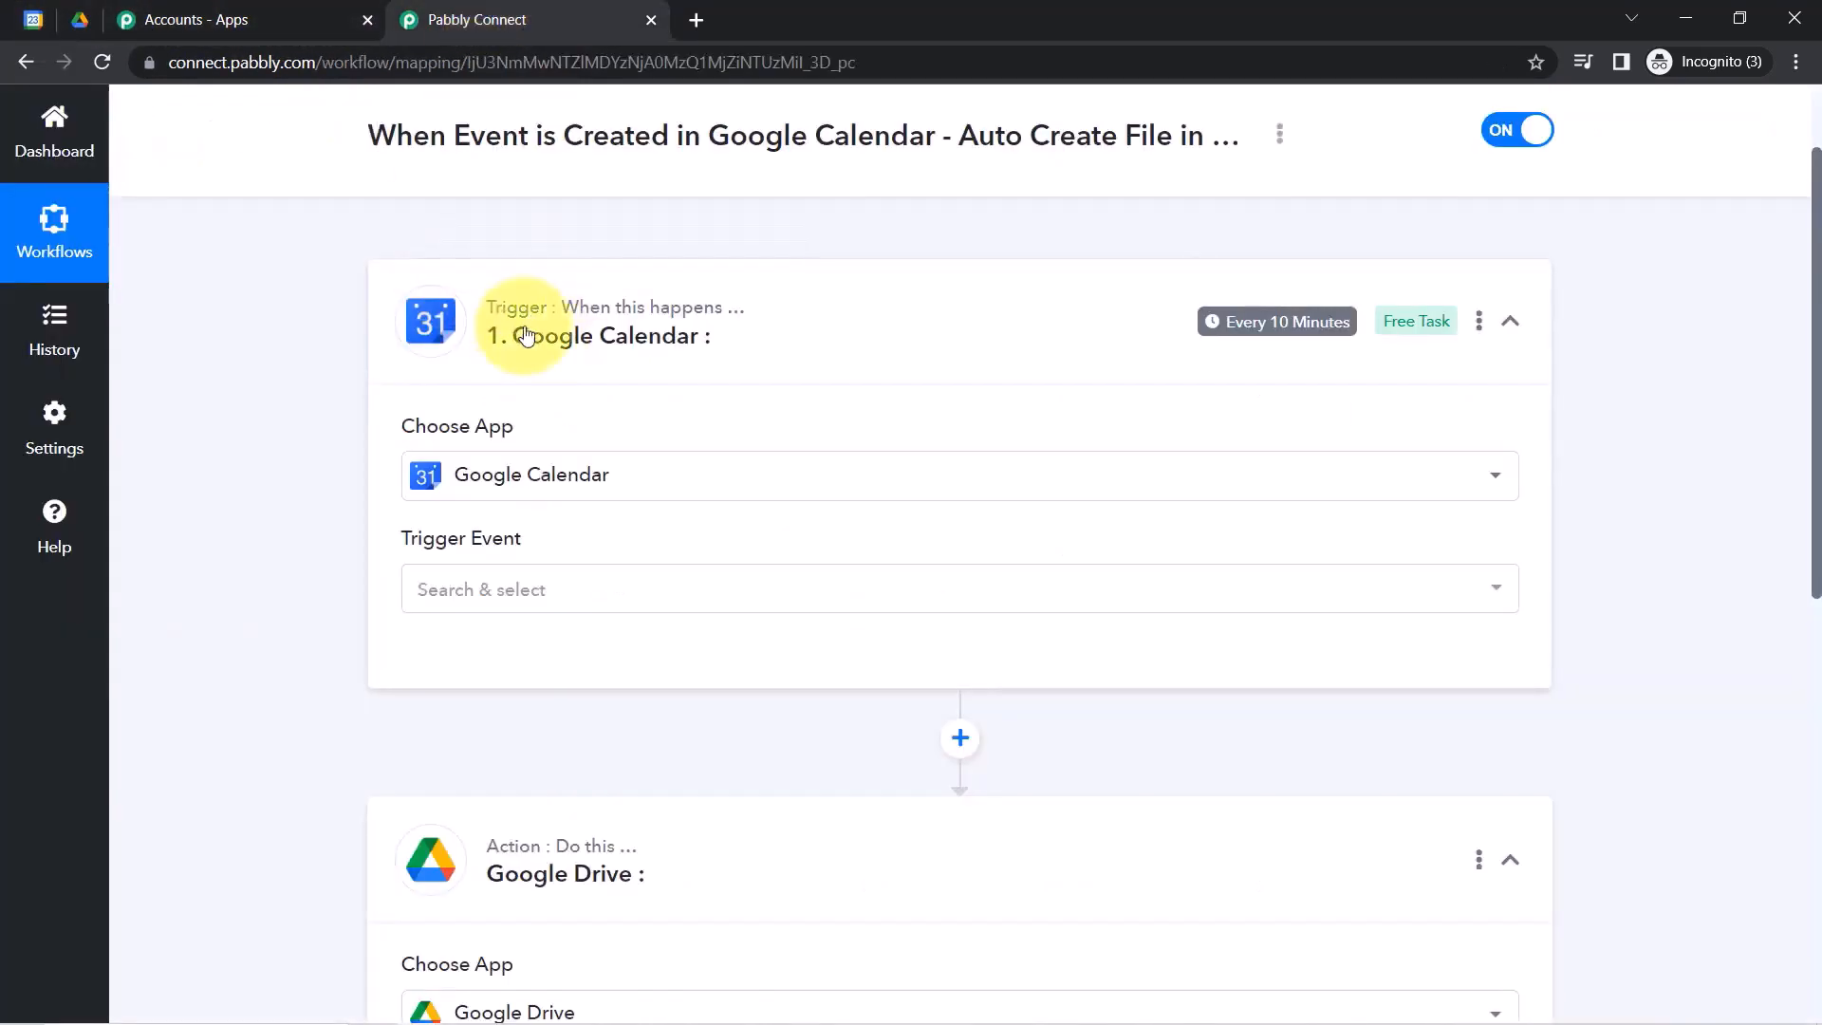
click(467, 588)
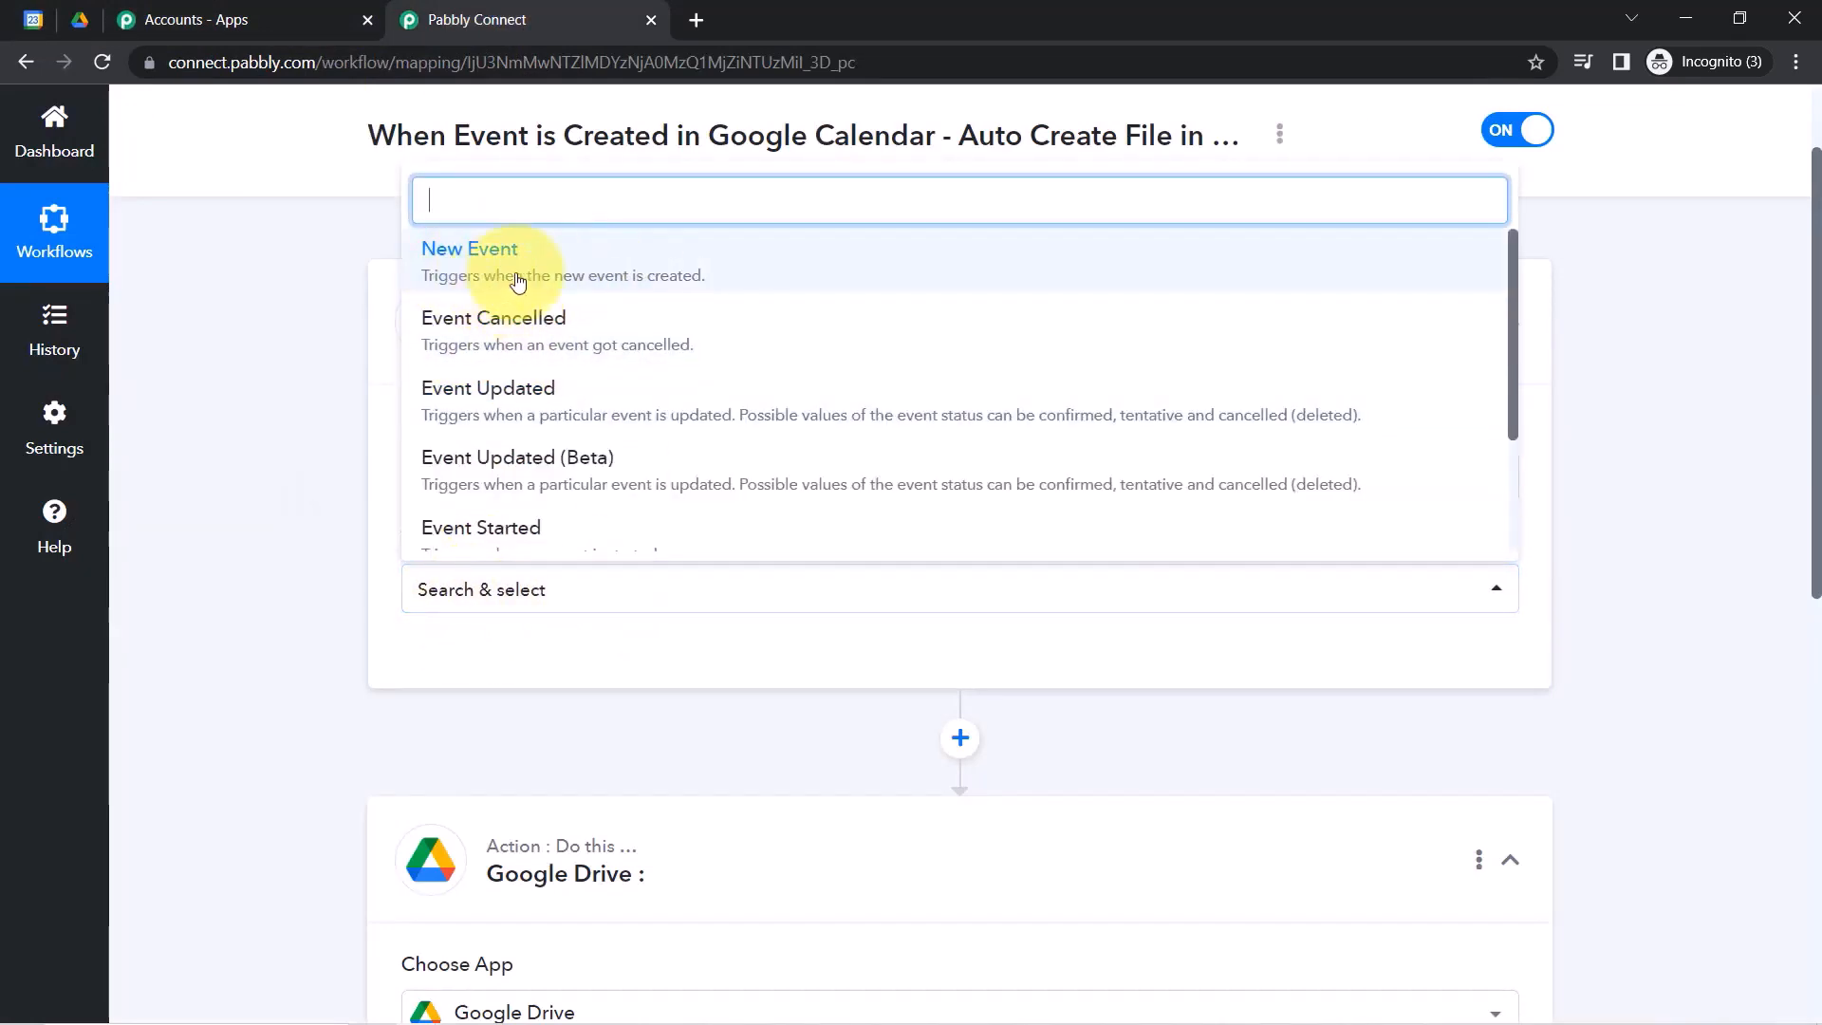
click(551, 284)
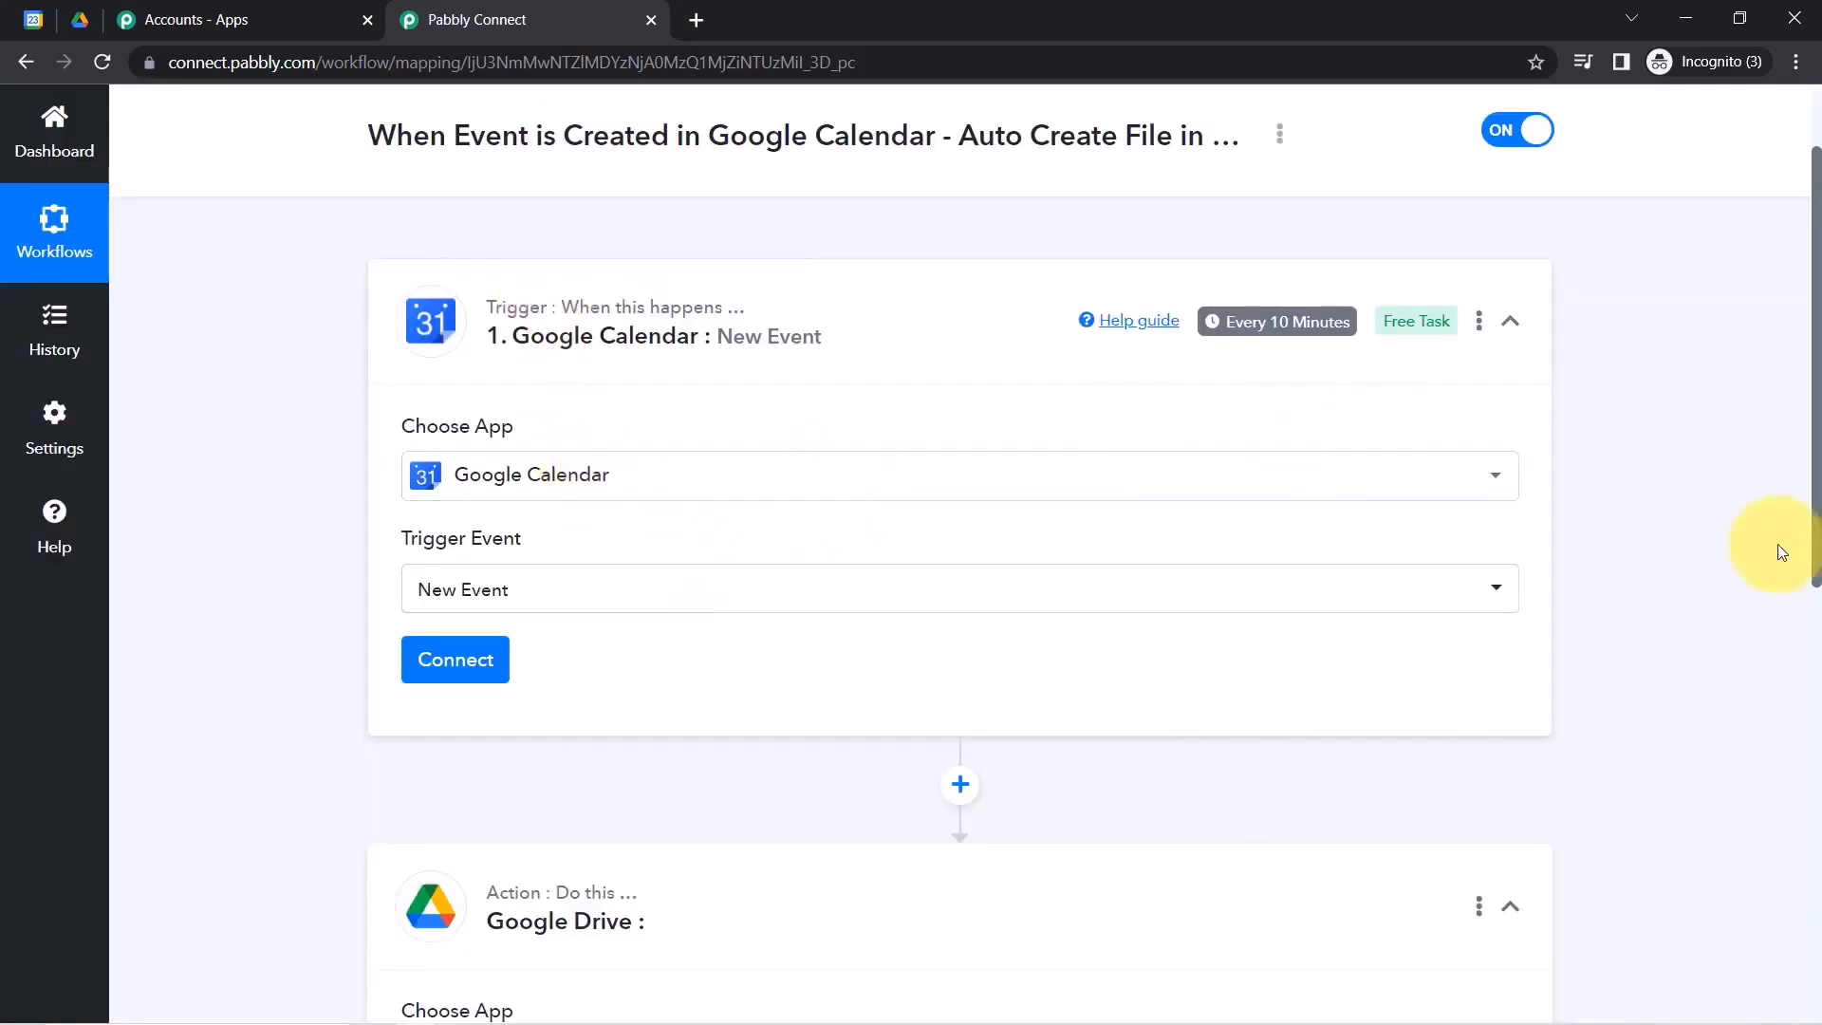
drag(1816, 446, 1786, 418)
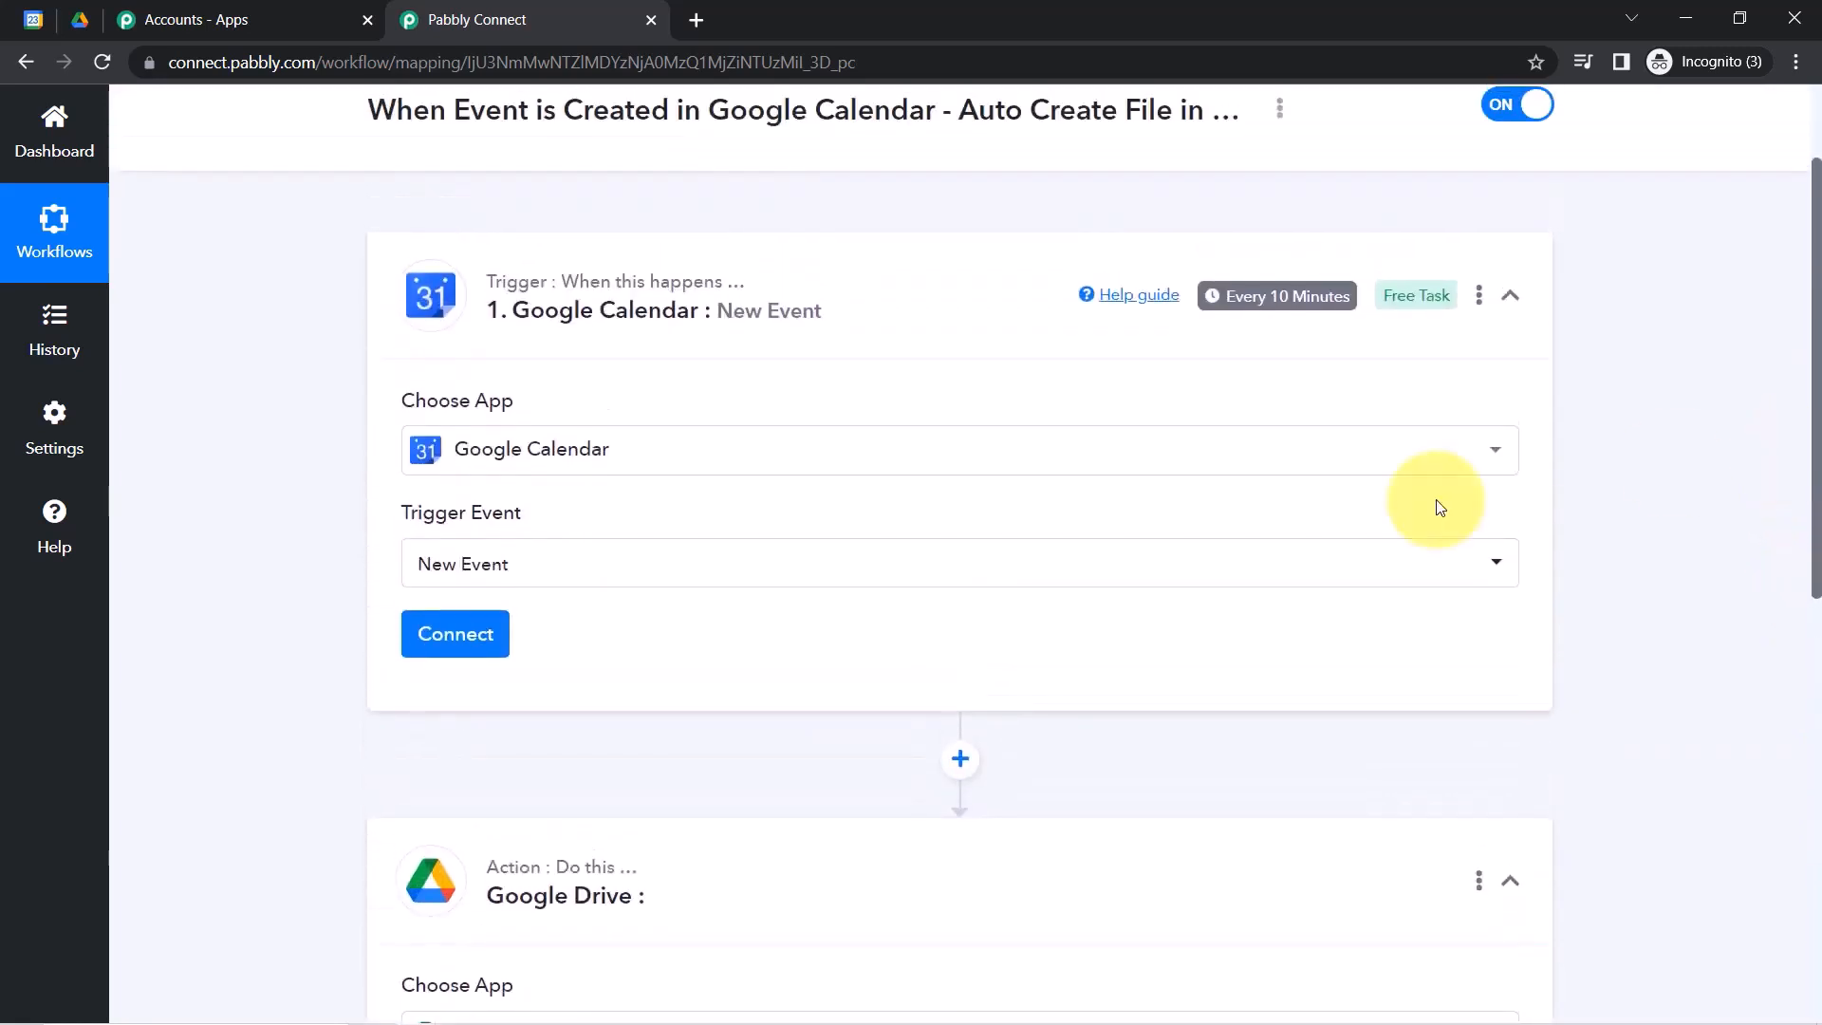
click(475, 642)
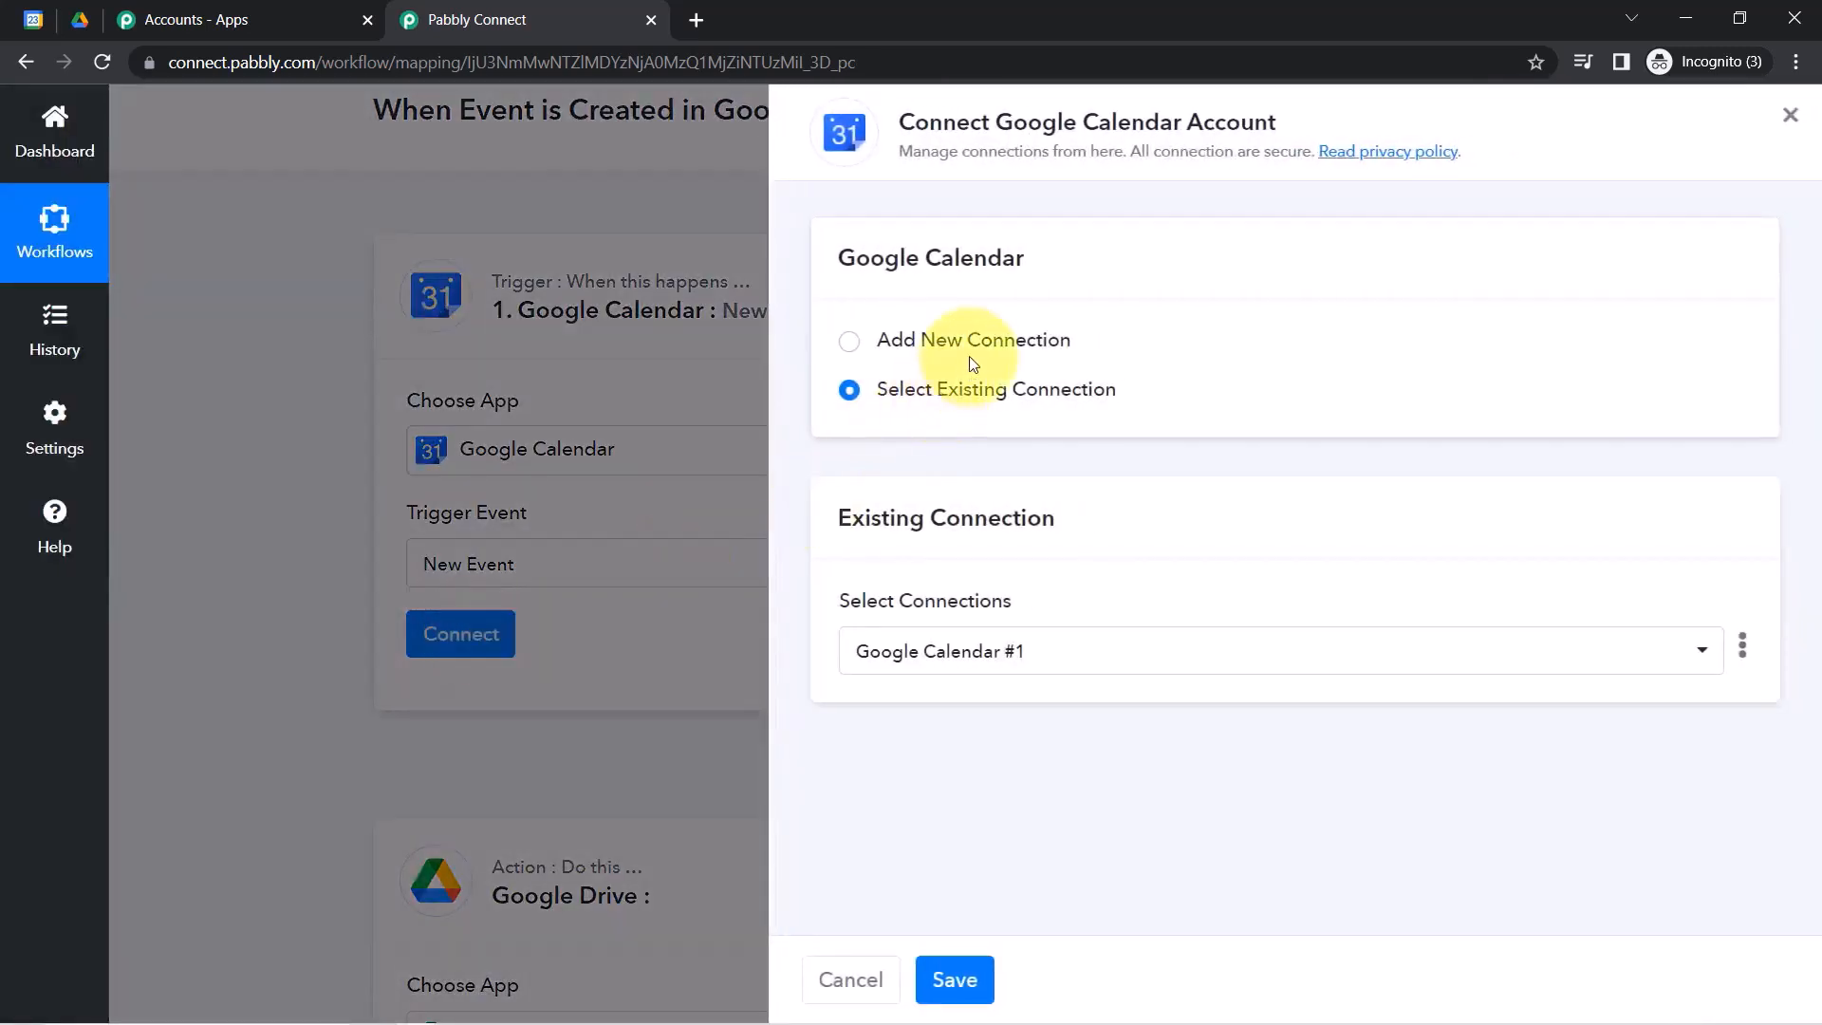
Add a new Google Calendar connection by signing in with Google and granting Pabbly Connect access.
click(983, 353)
click(968, 631)
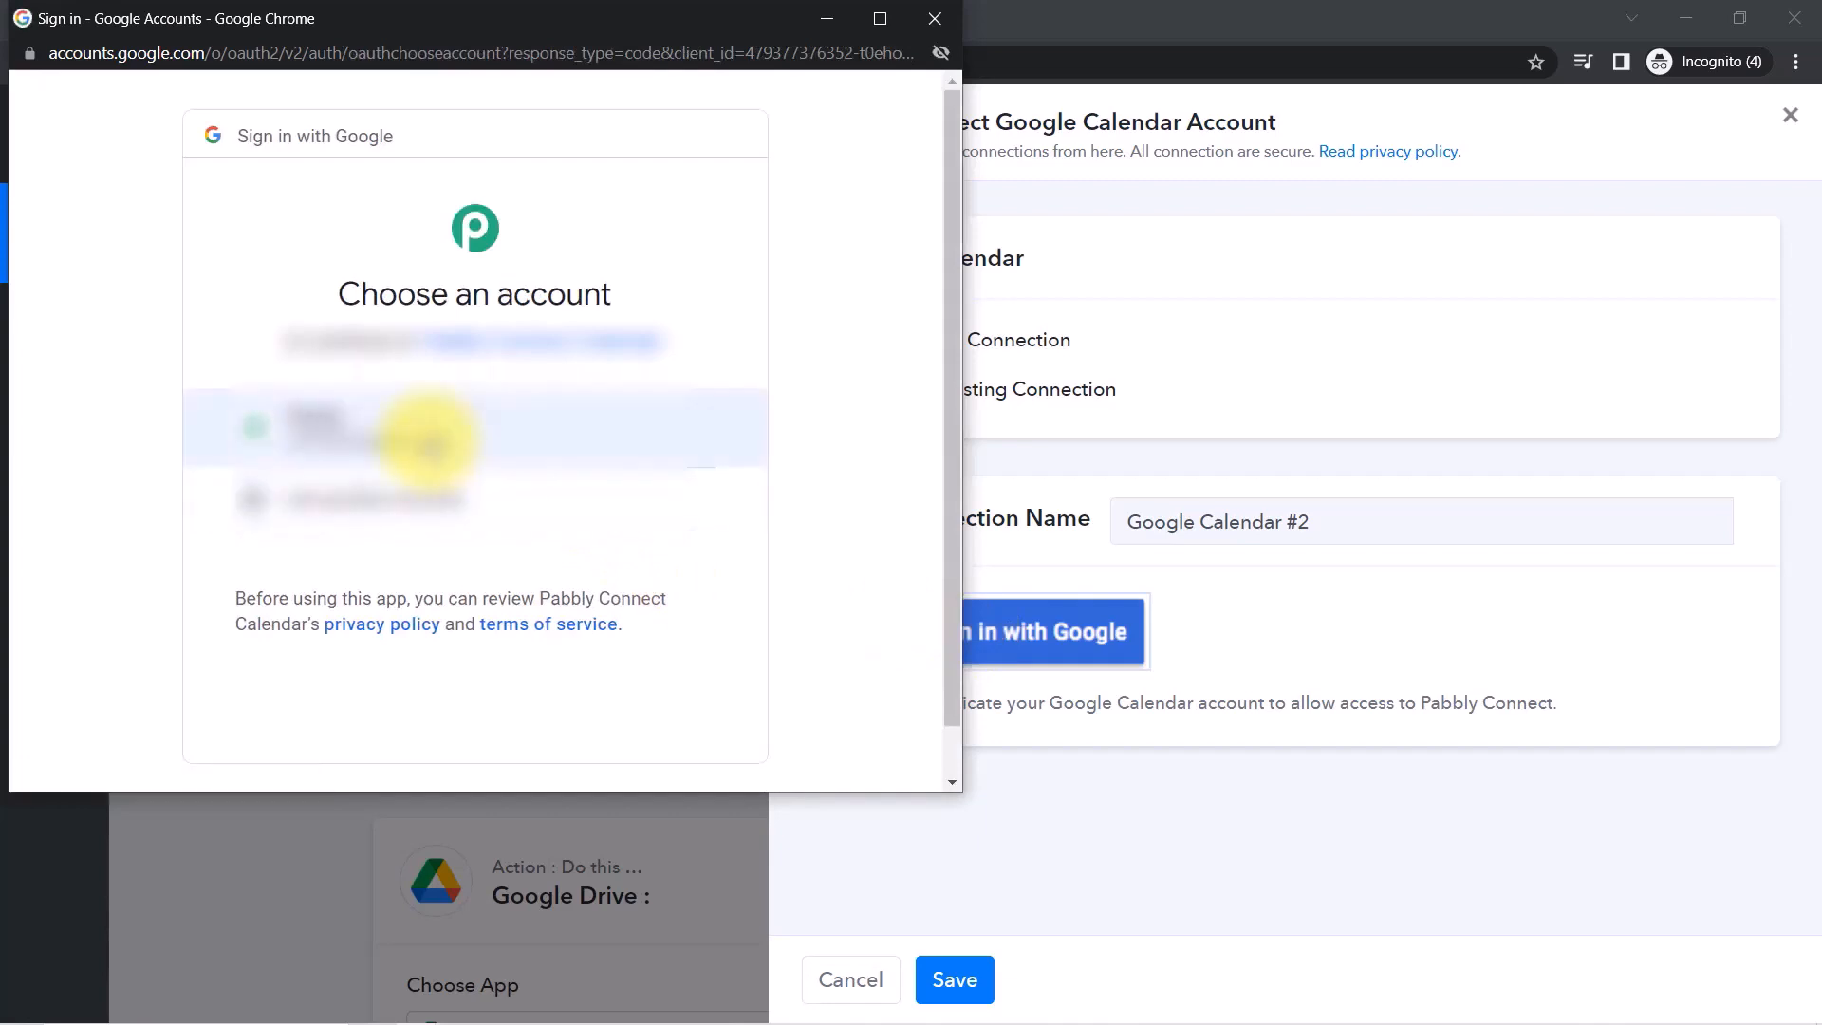
click(429, 439)
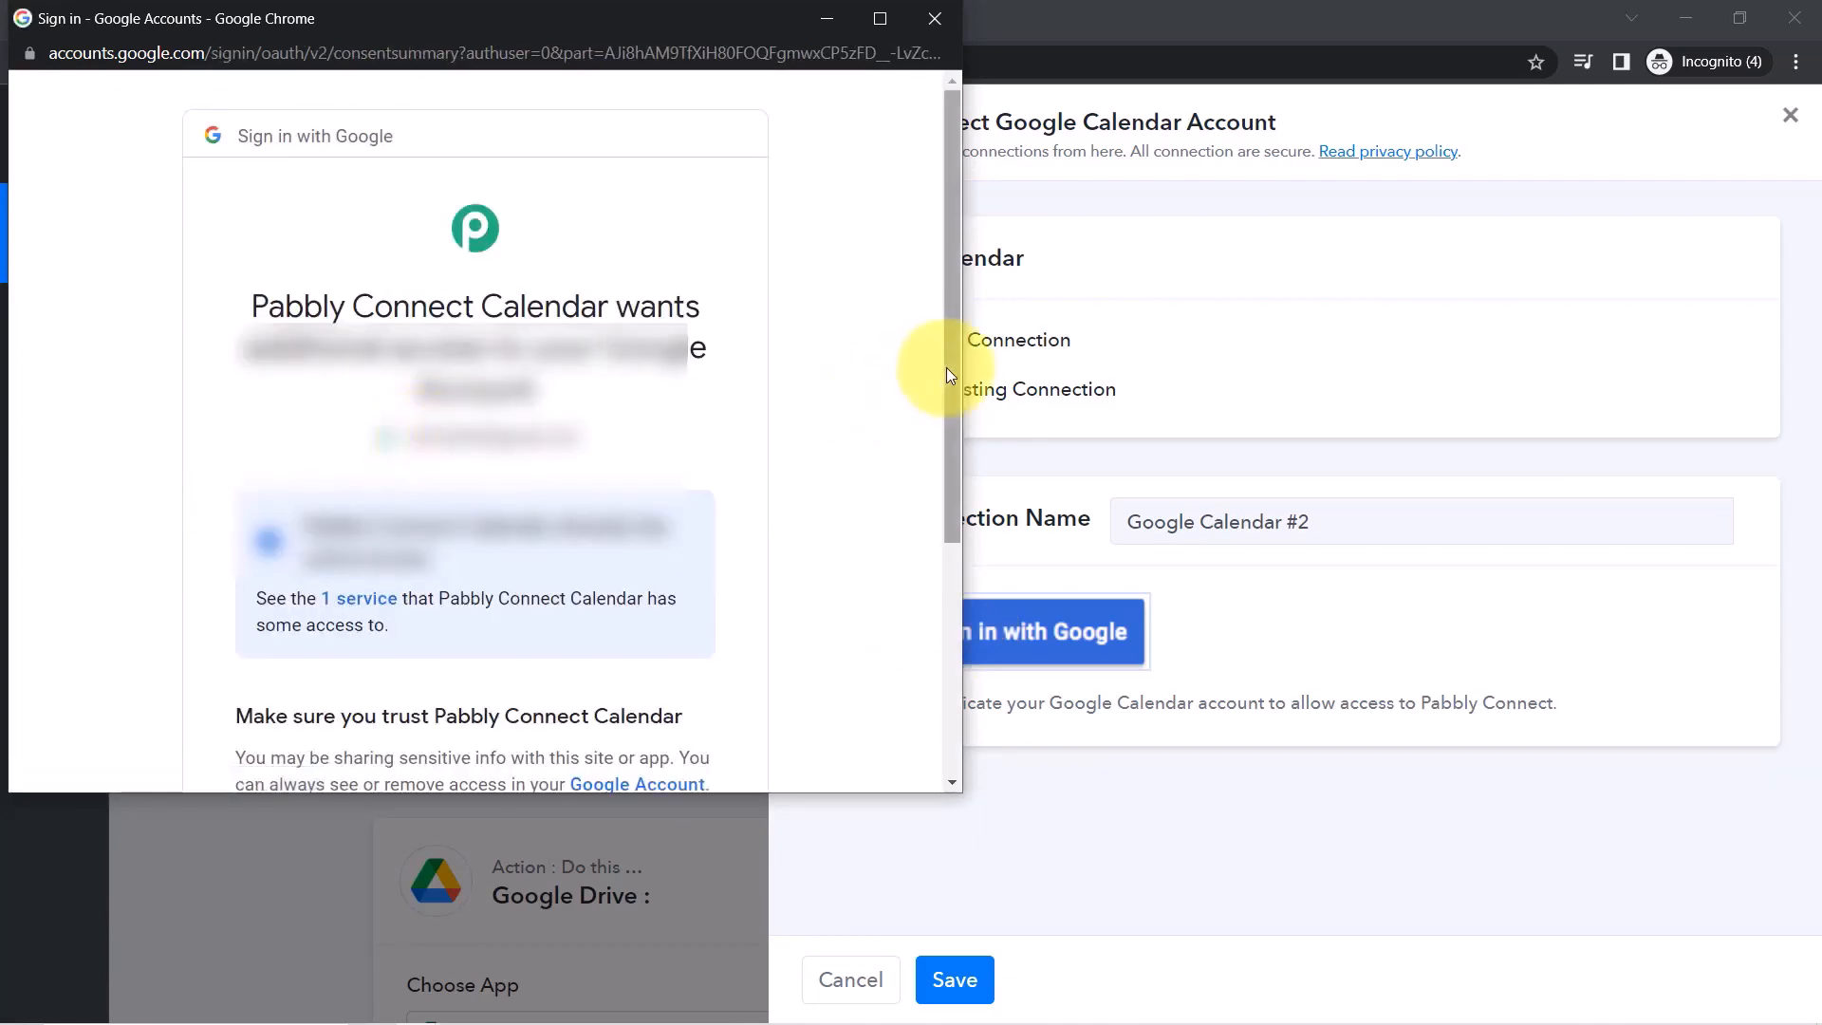
drag(955, 368, 954, 607)
click(573, 605)
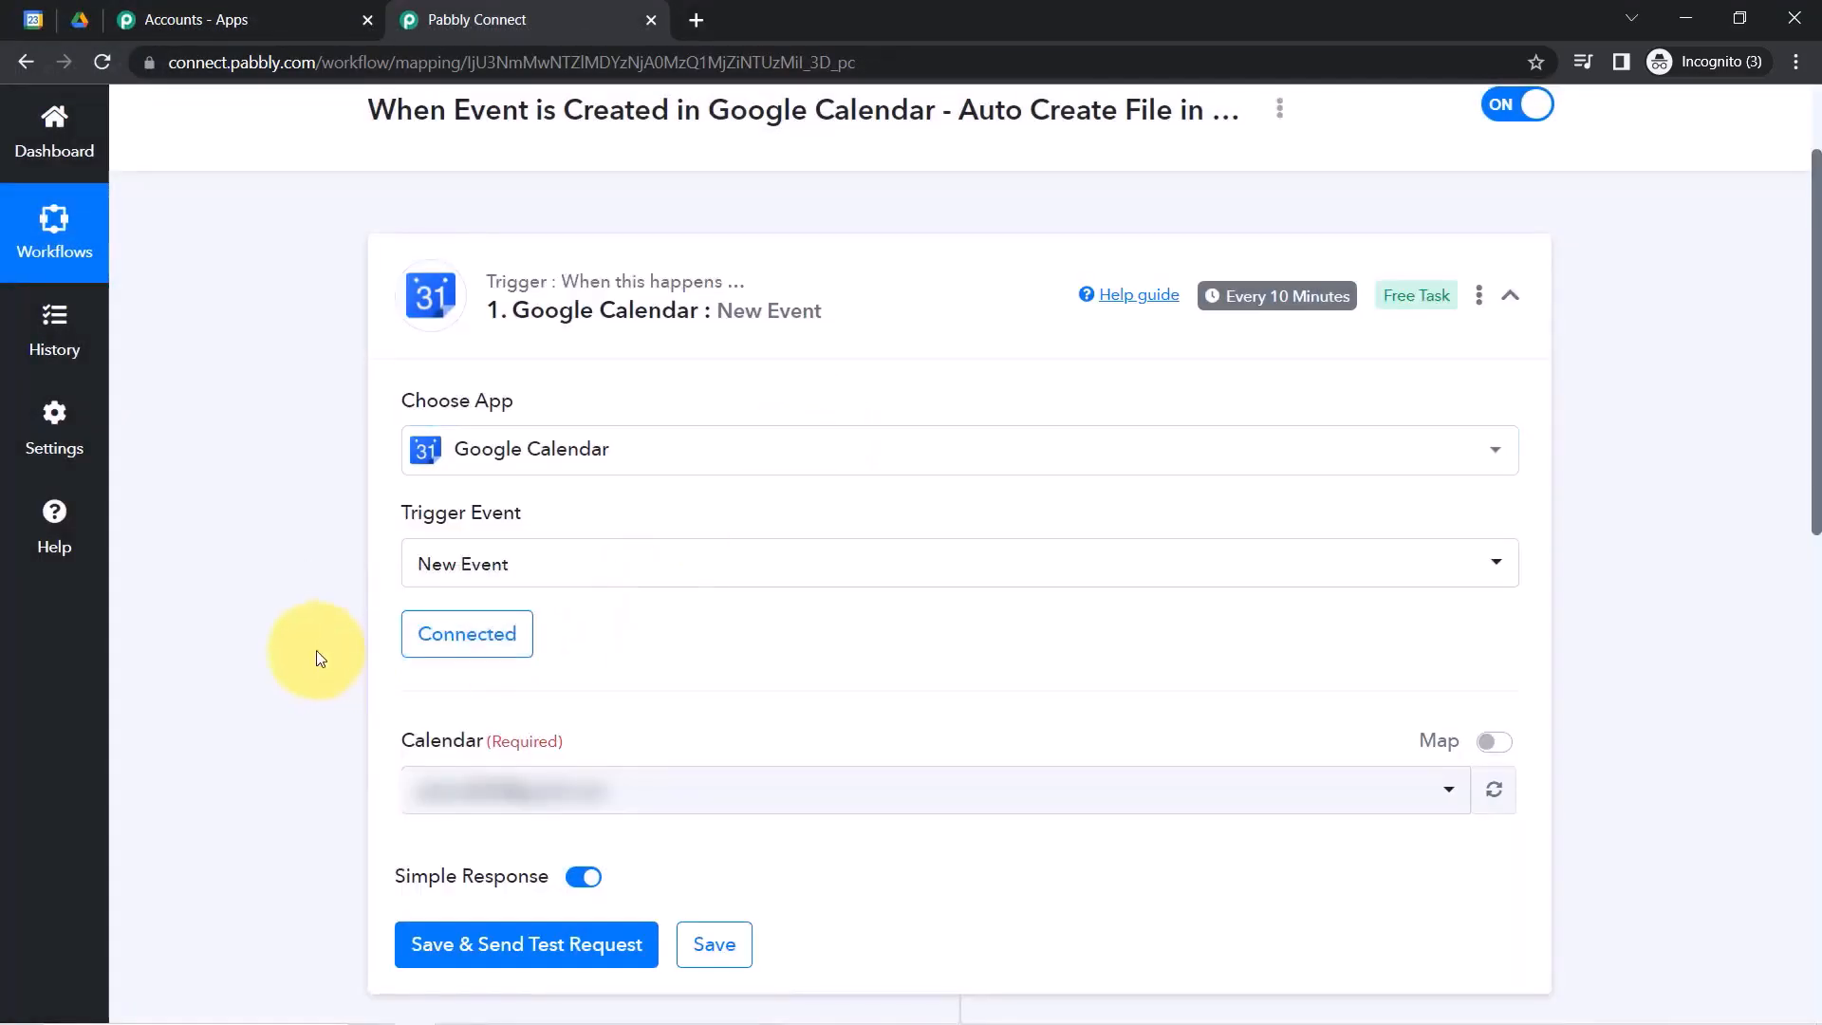
Select the Pabbly Connect calendar for the trigger, then save and send a test request.
drag(1818, 398, 1815, 521)
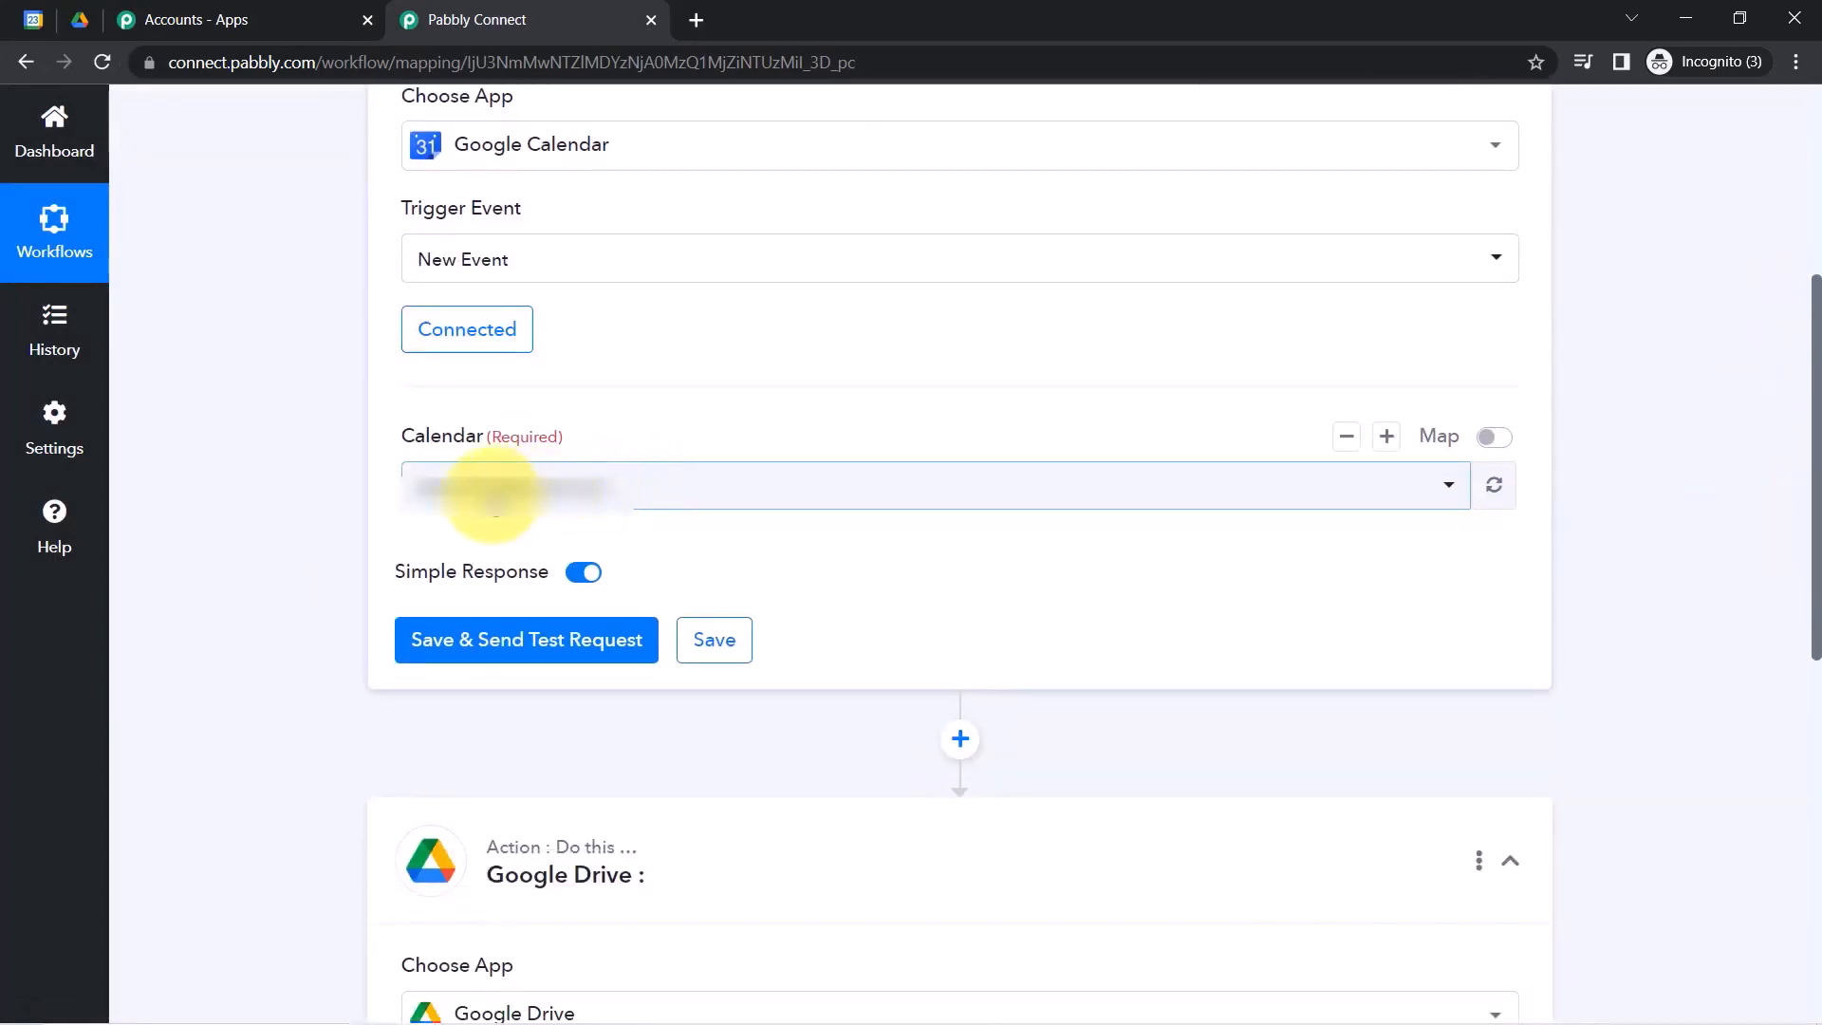
click(34, 19)
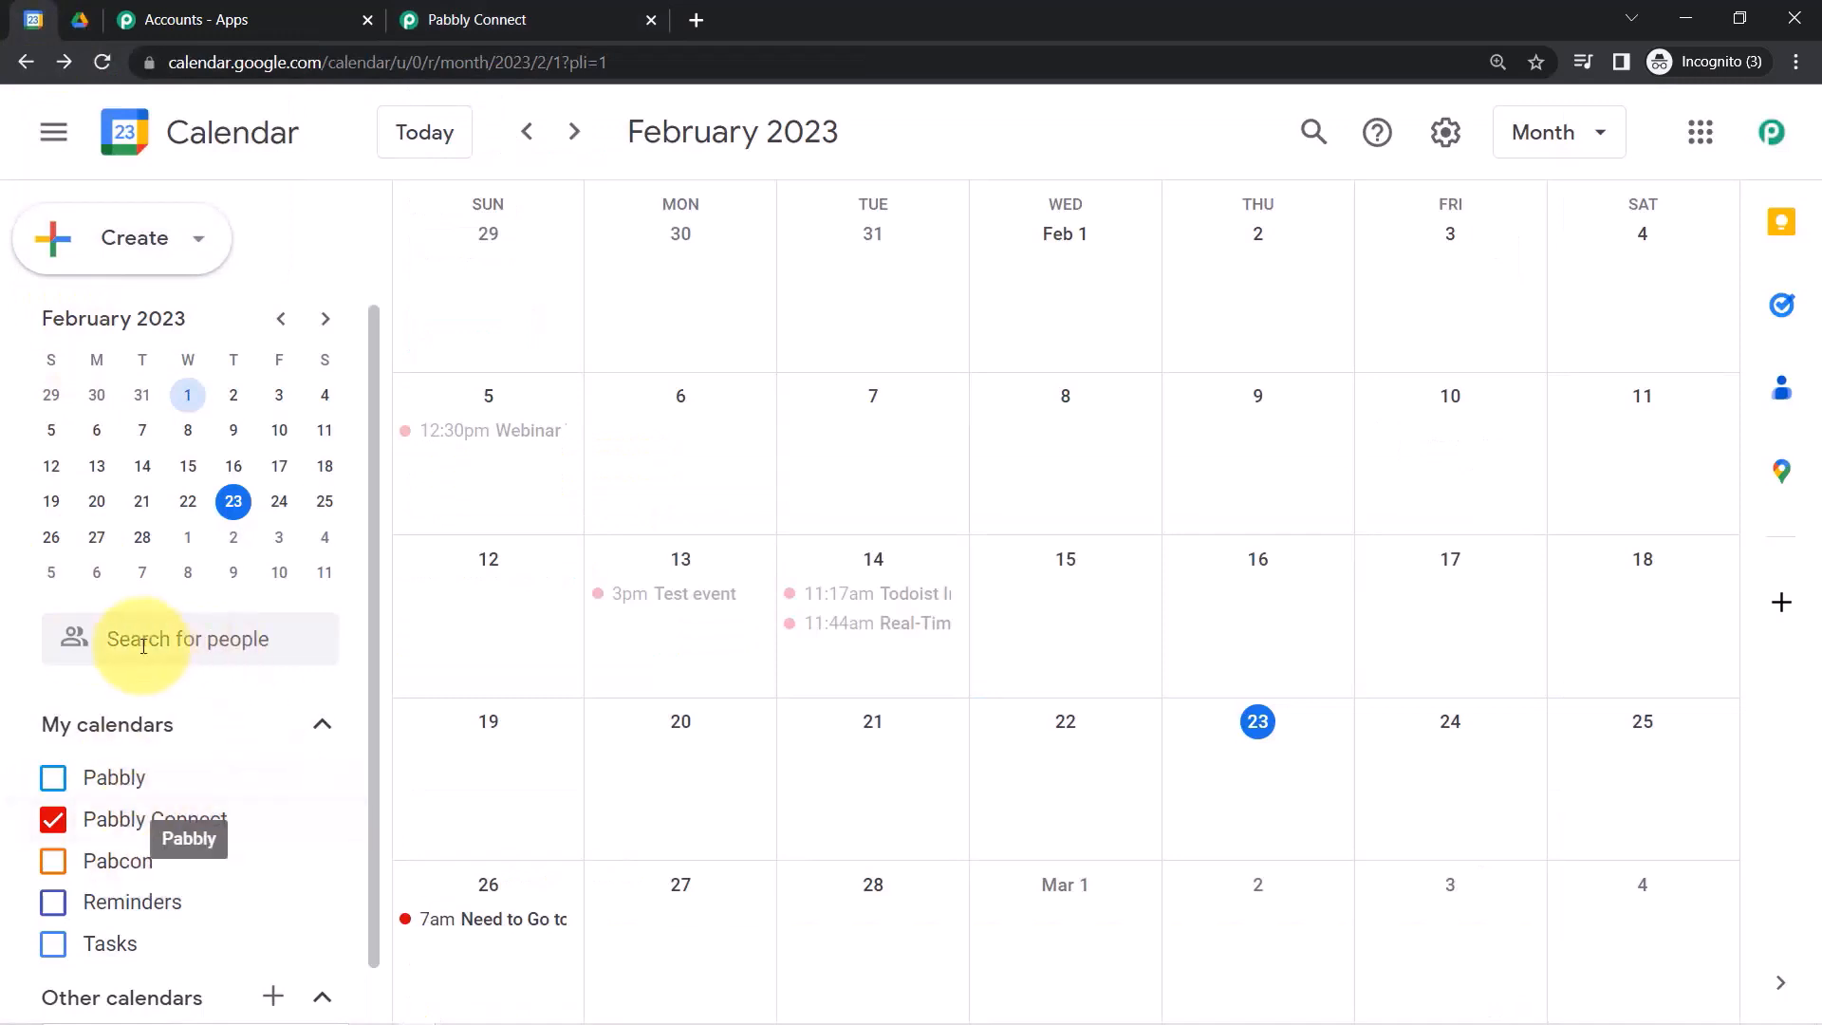
click(432, 12)
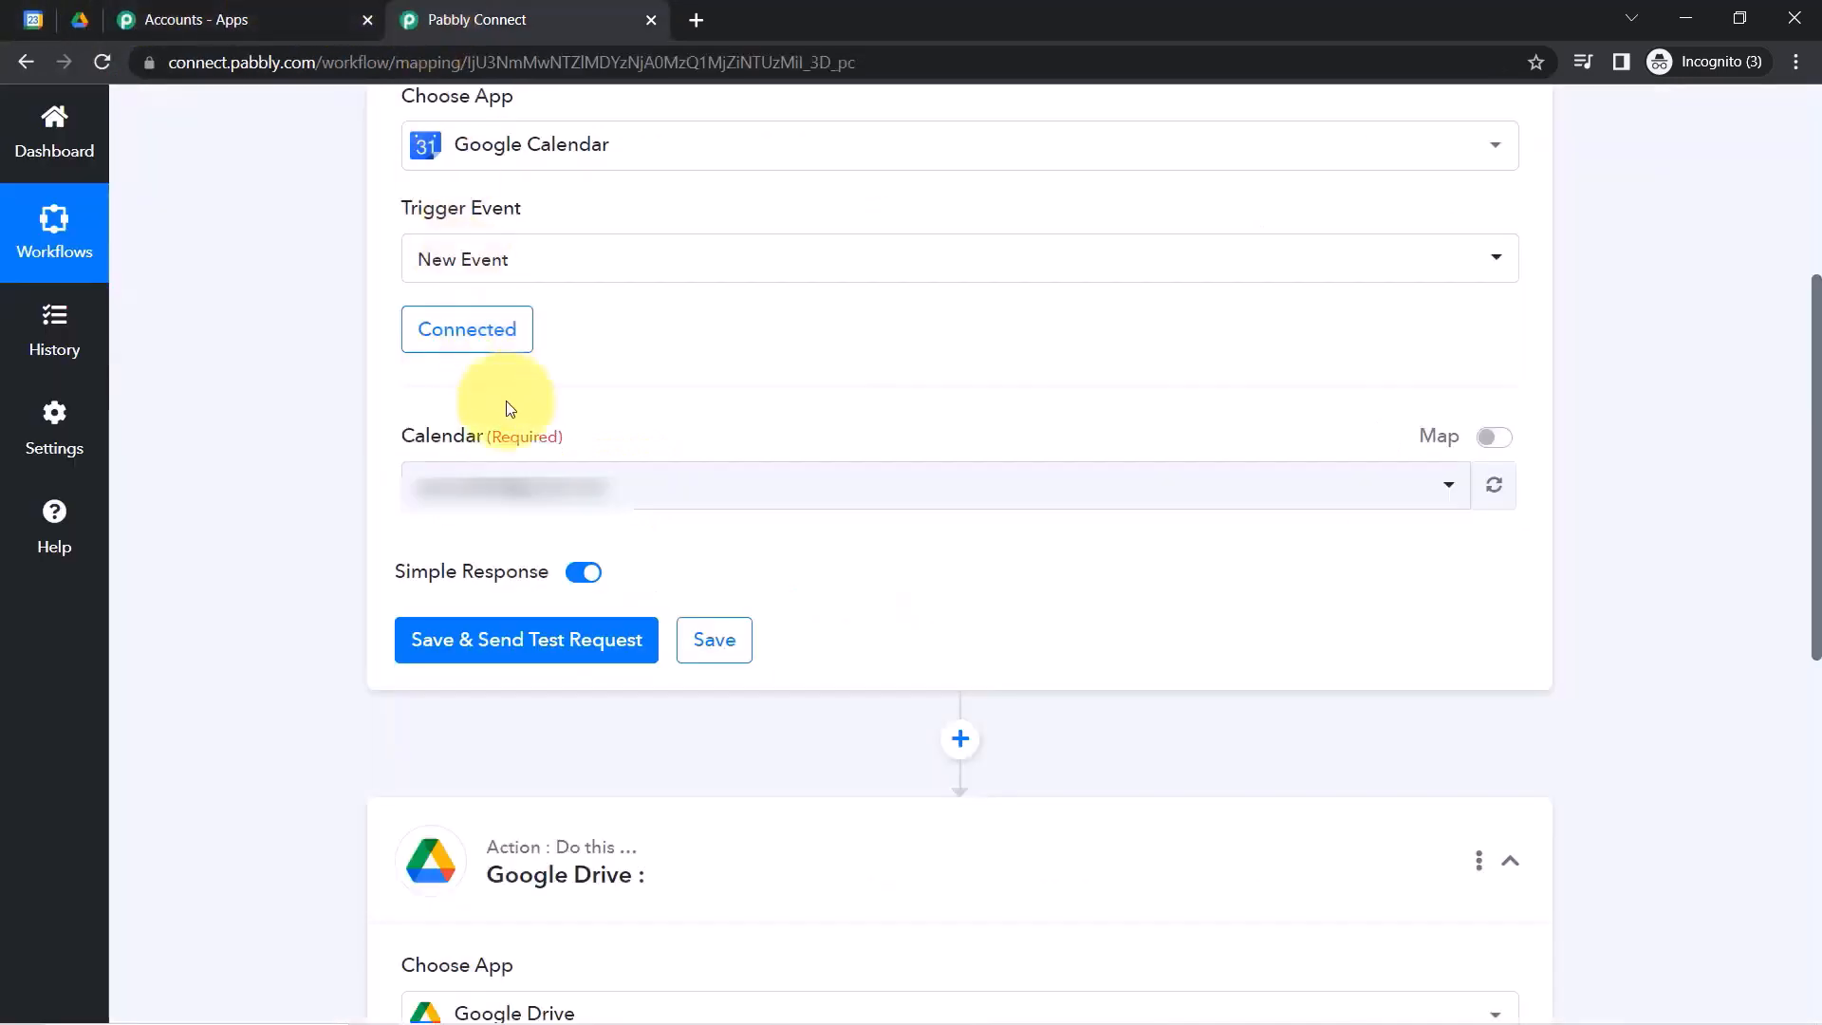
click(475, 486)
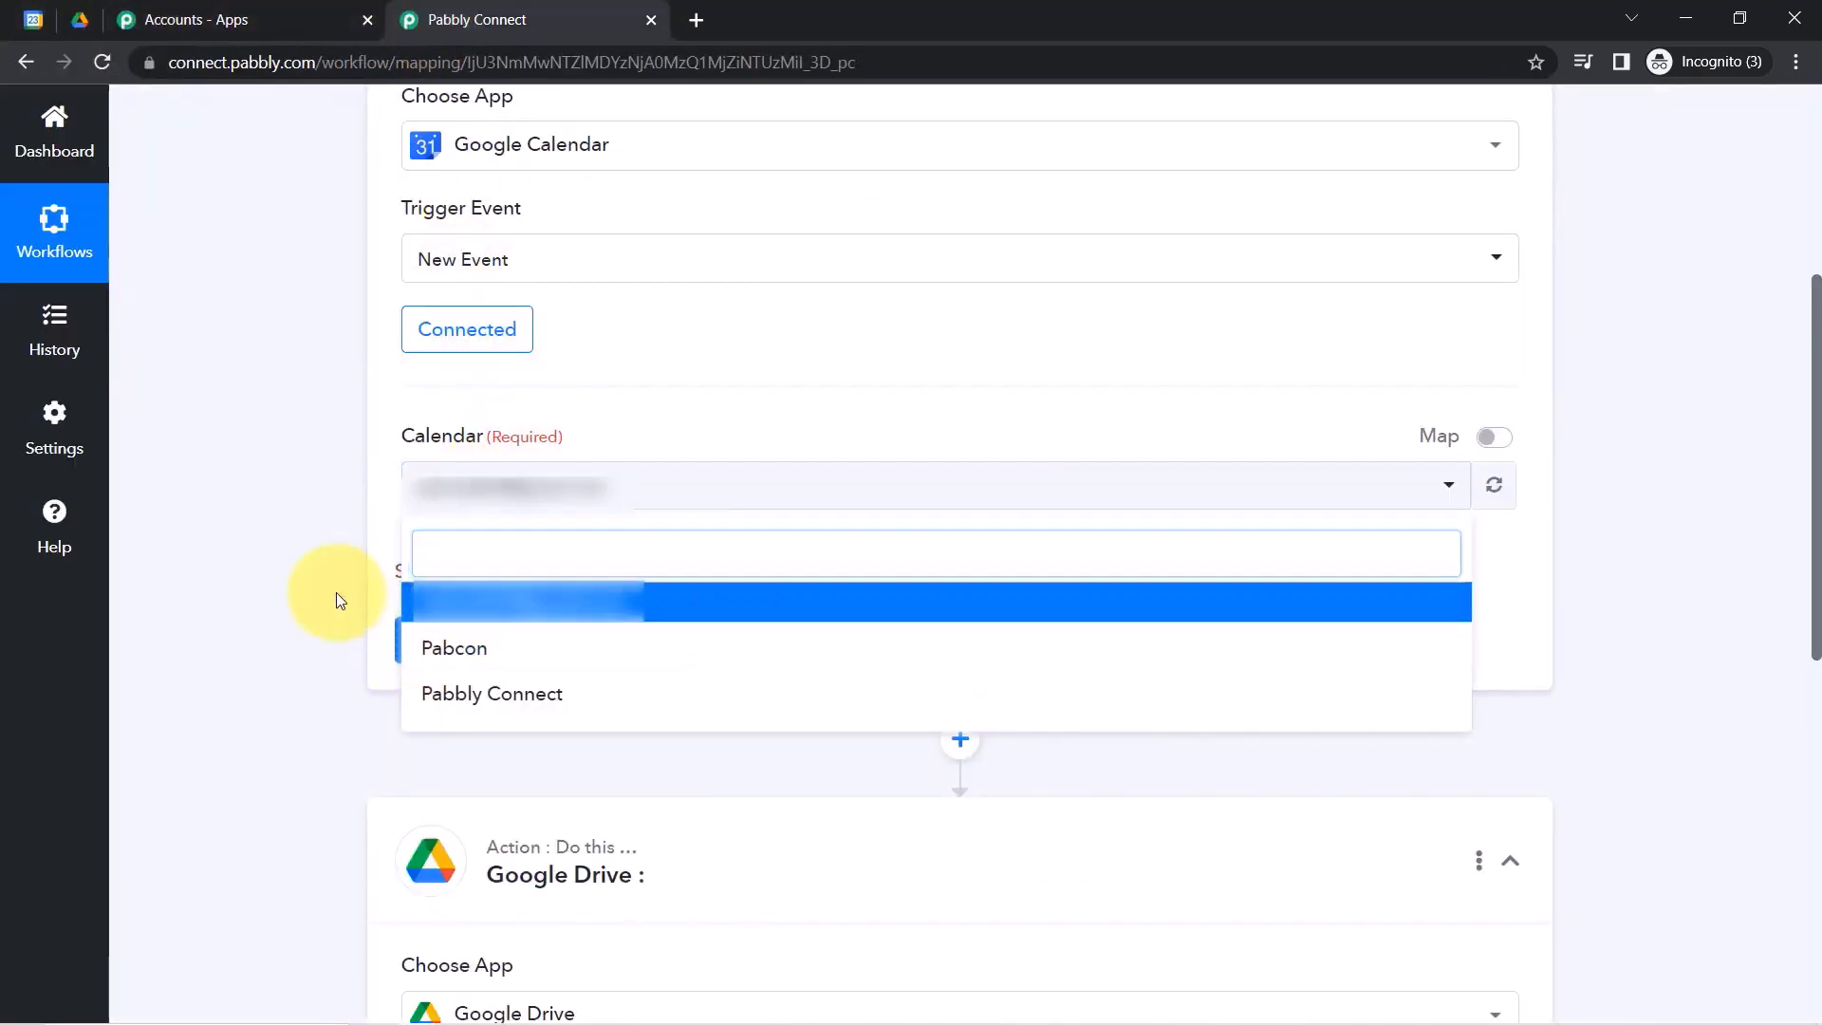
click(35, 20)
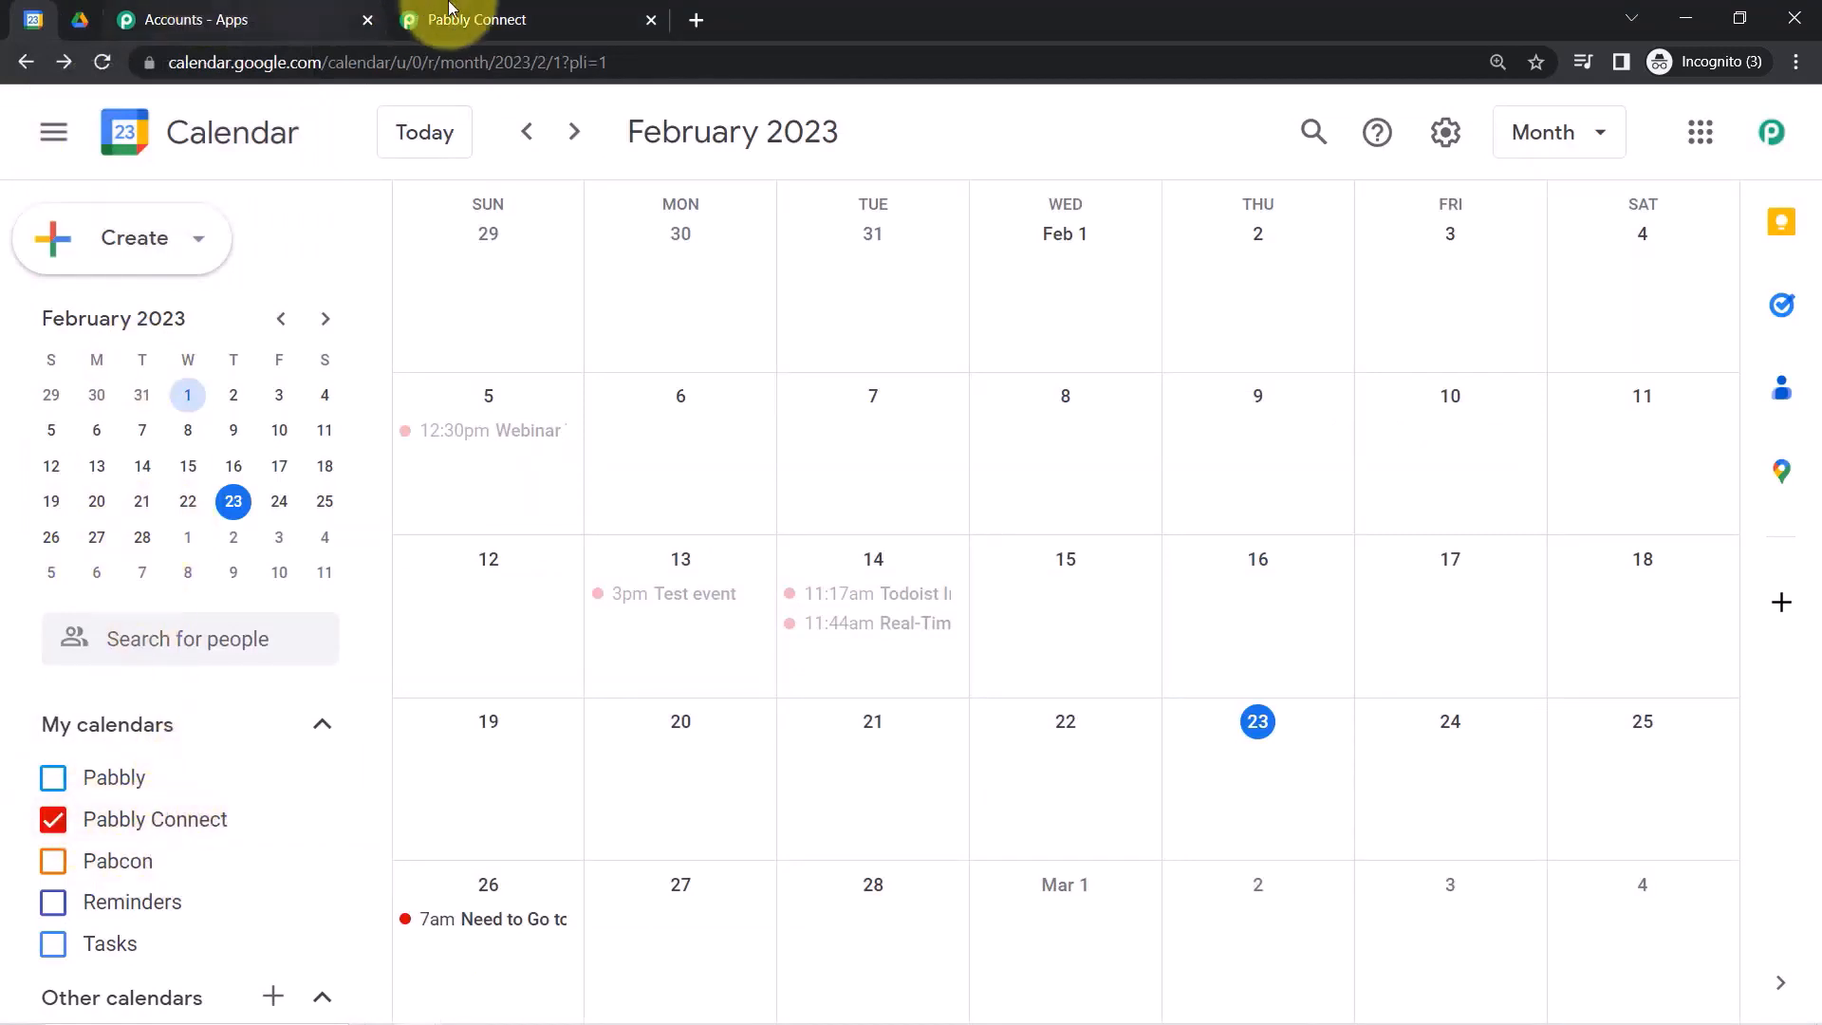
click(423, 20)
click(439, 480)
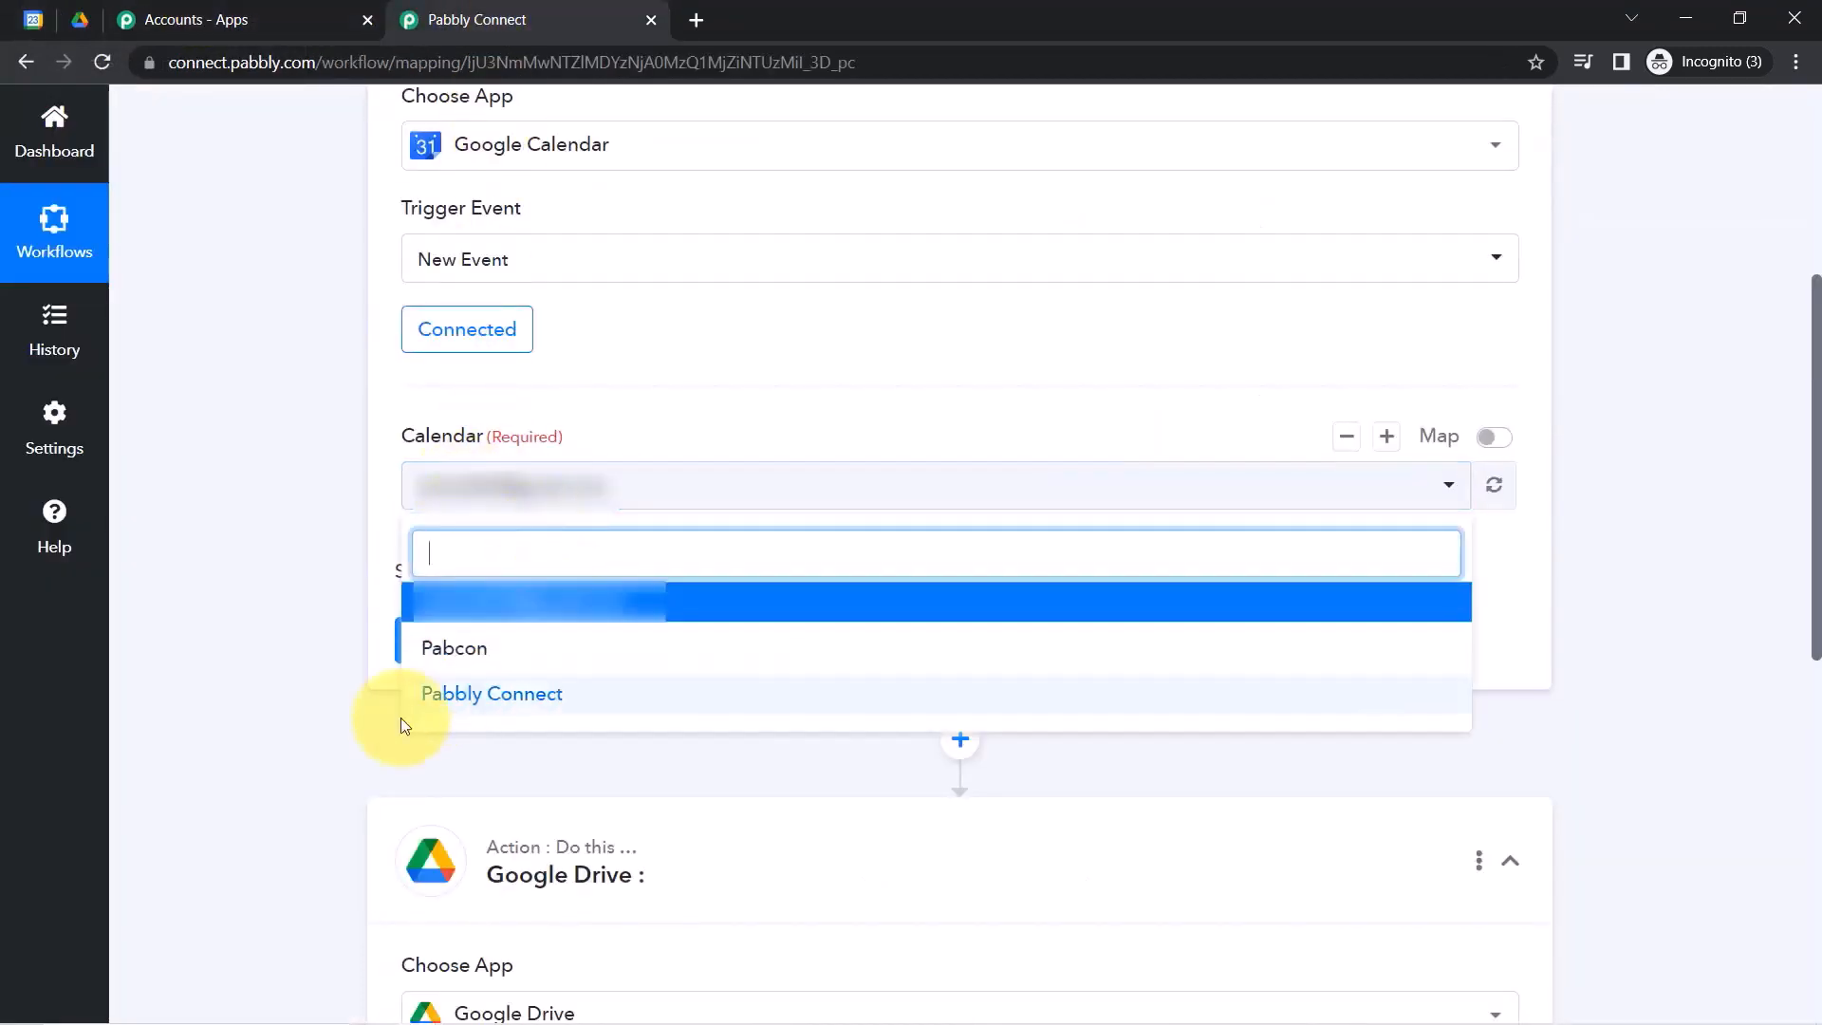
click(506, 695)
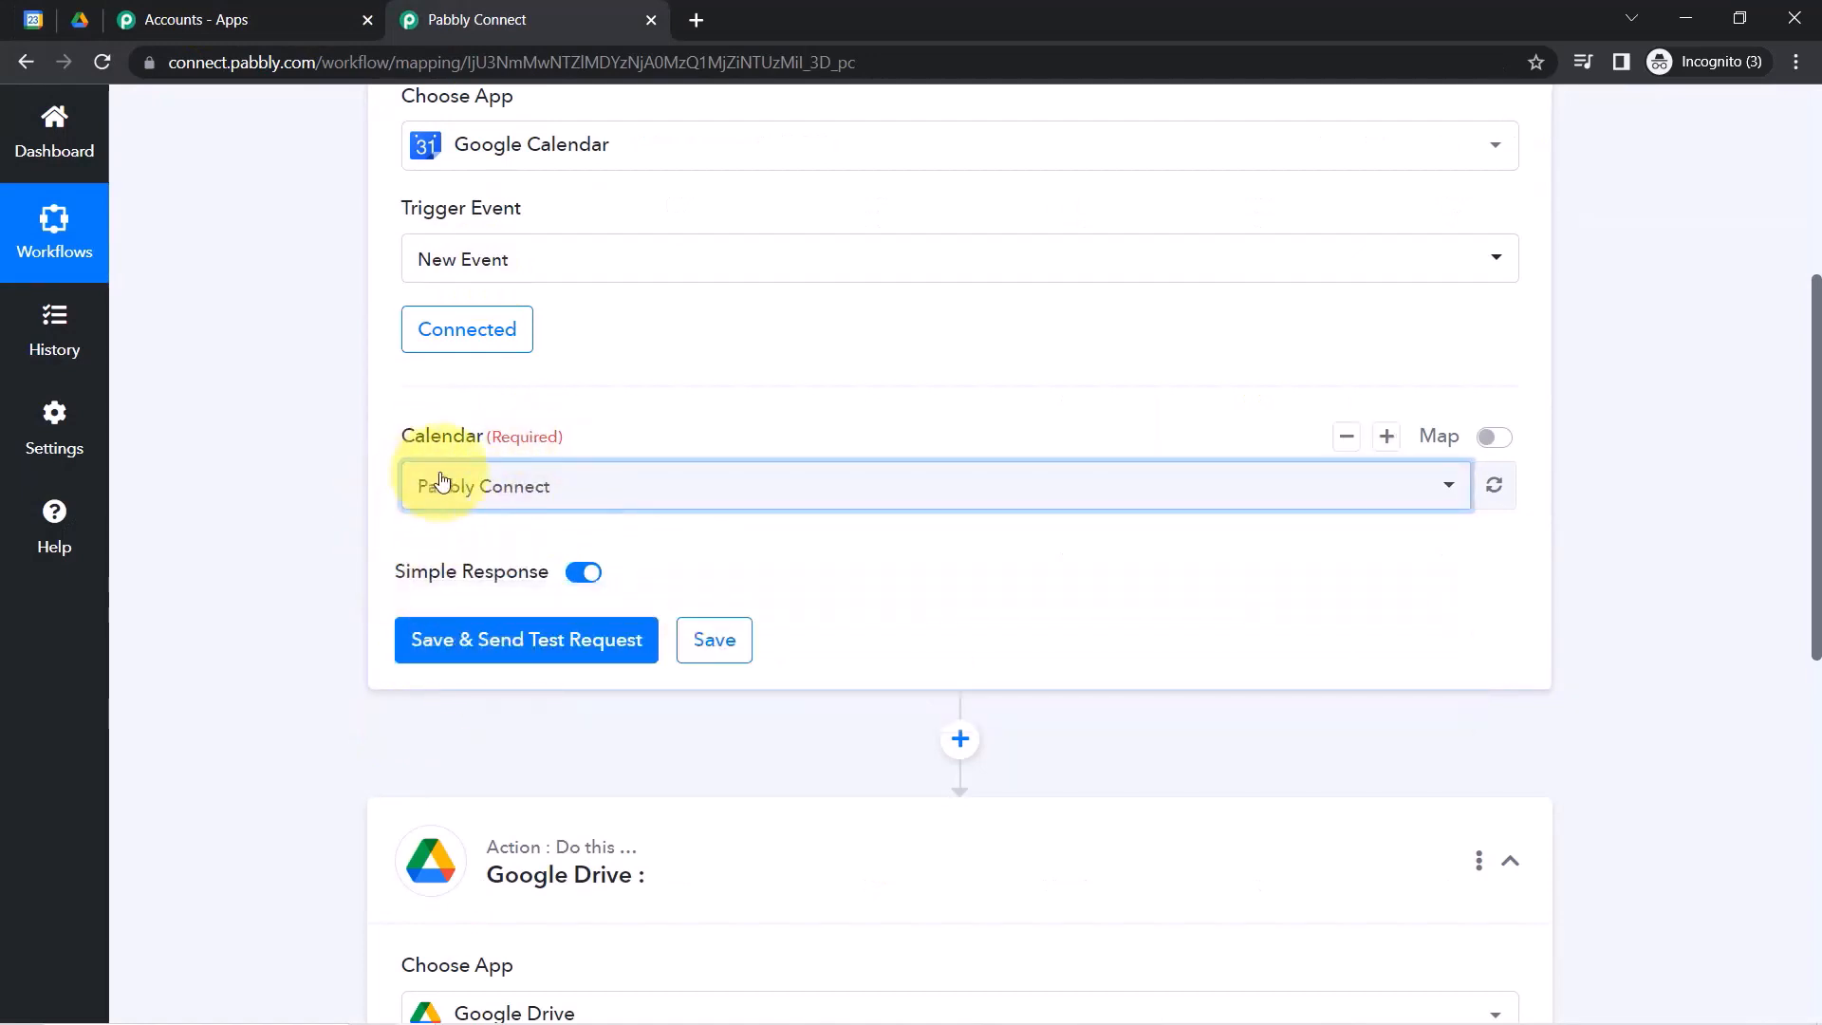
click(493, 641)
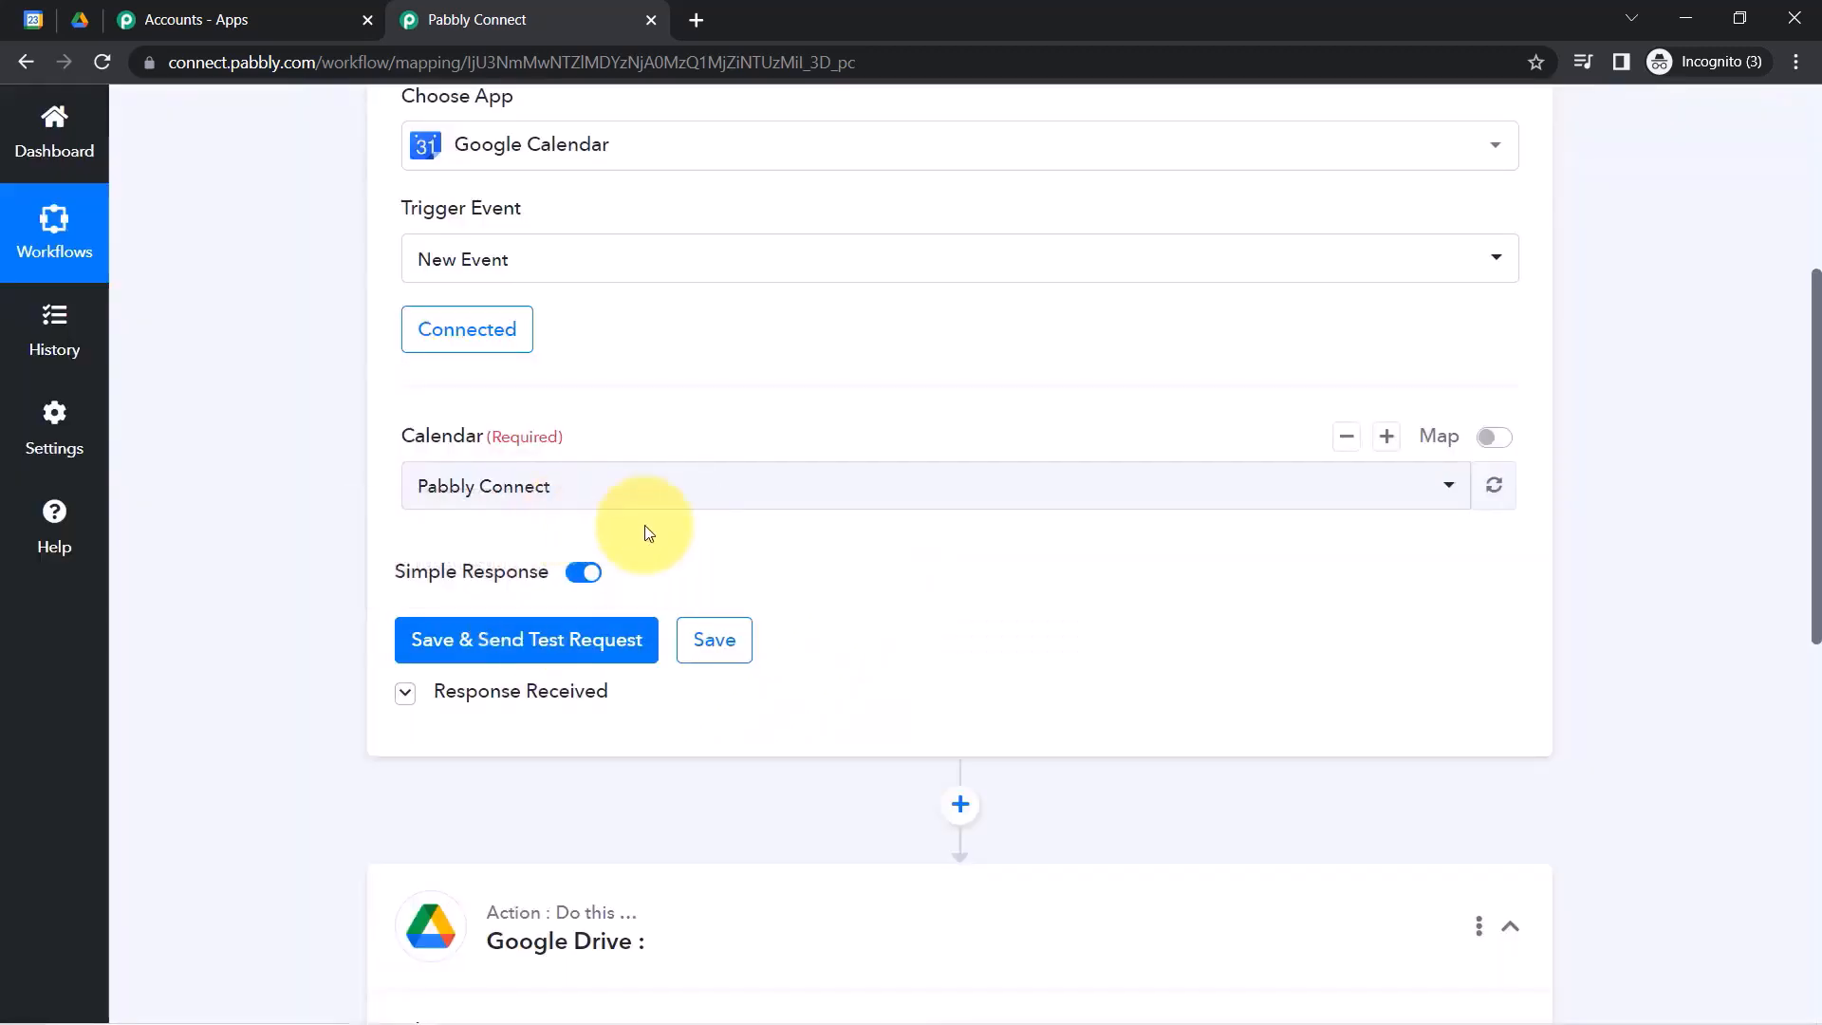
Review the 'Need to Go to Marathon' test response, then switch to Google Calendar.
drag(1817, 433, 1814, 541)
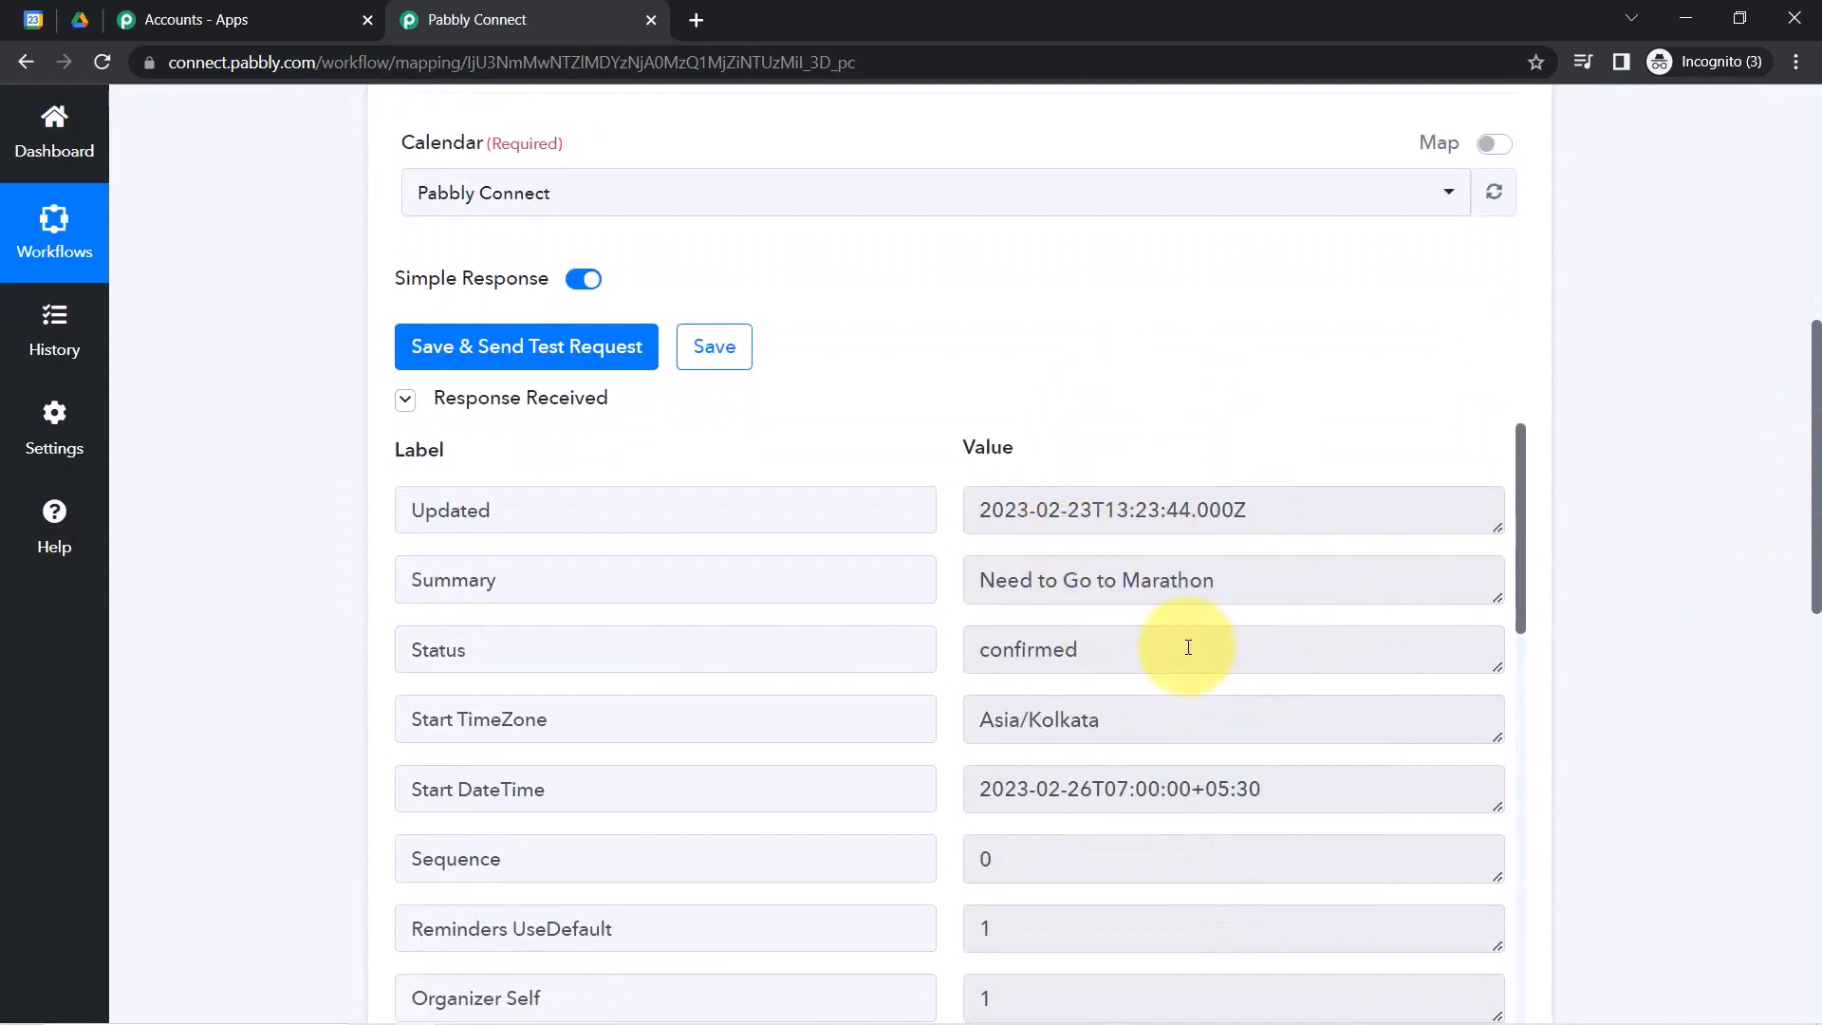
click(33, 19)
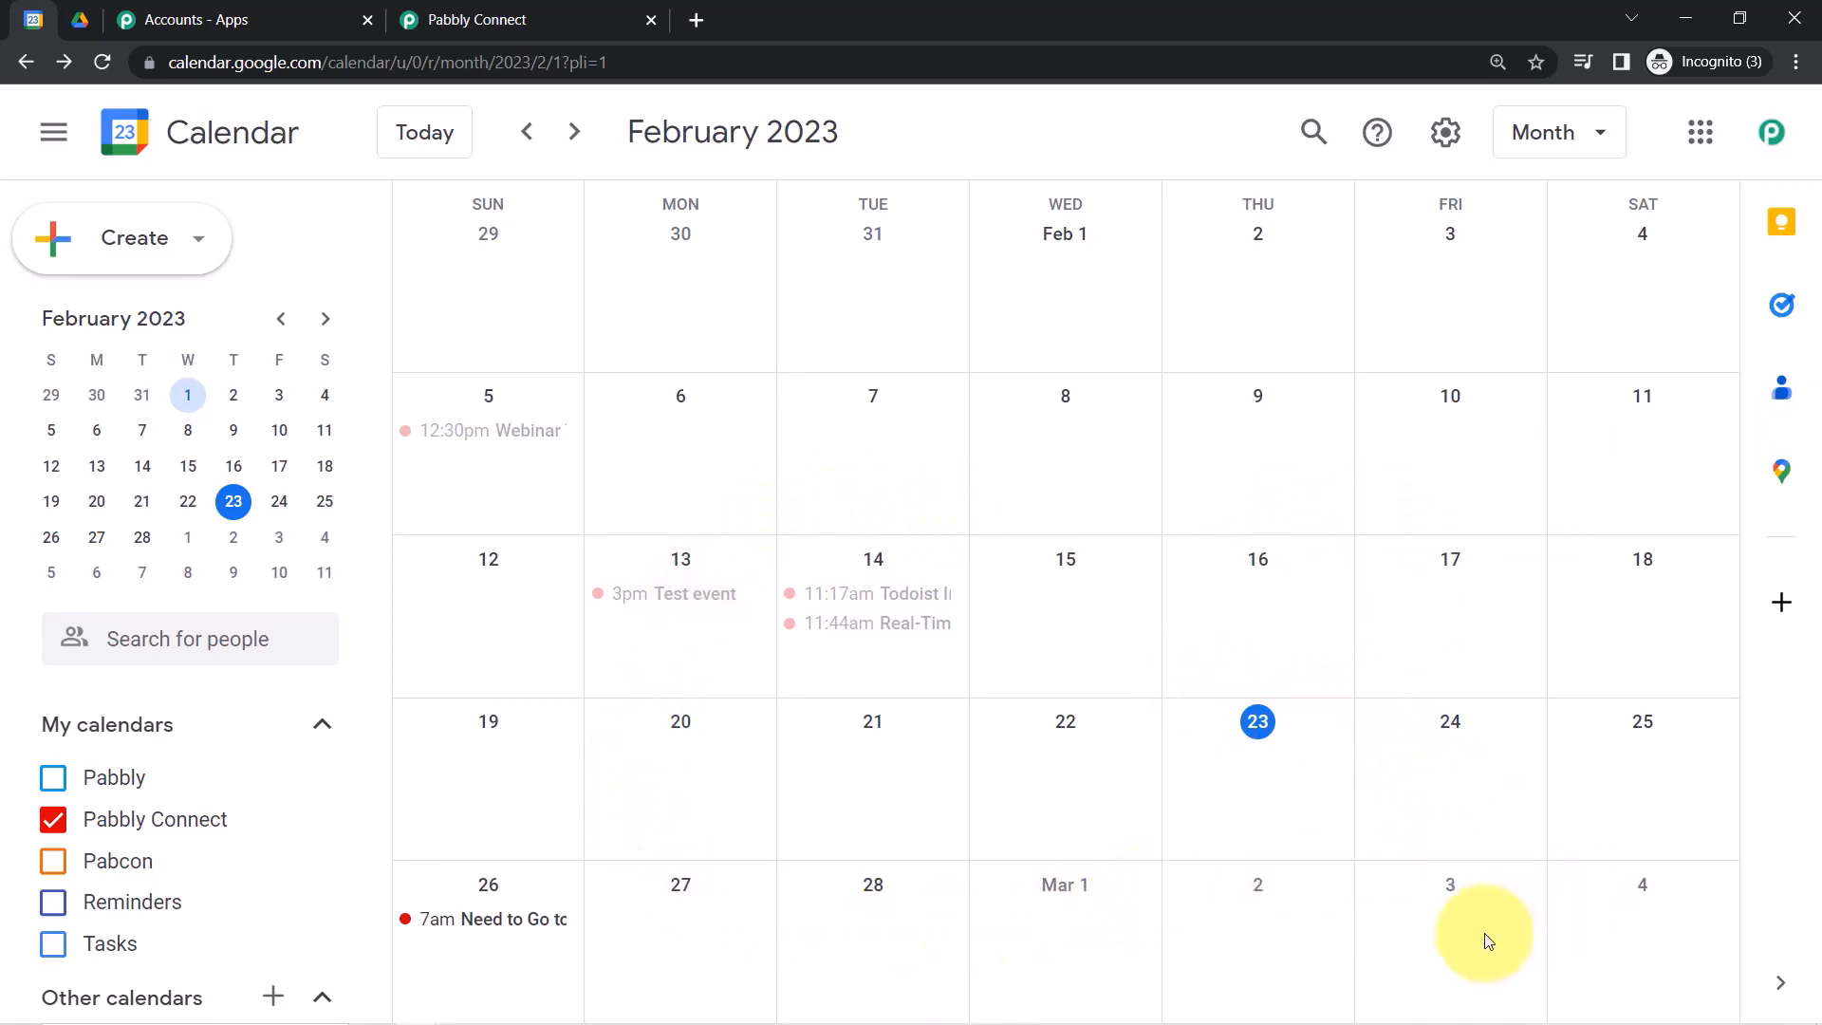
Draft a 'Launch of New Design' event on Saturday, March 4, 7:00pm to 9:00pm.
click(1681, 917)
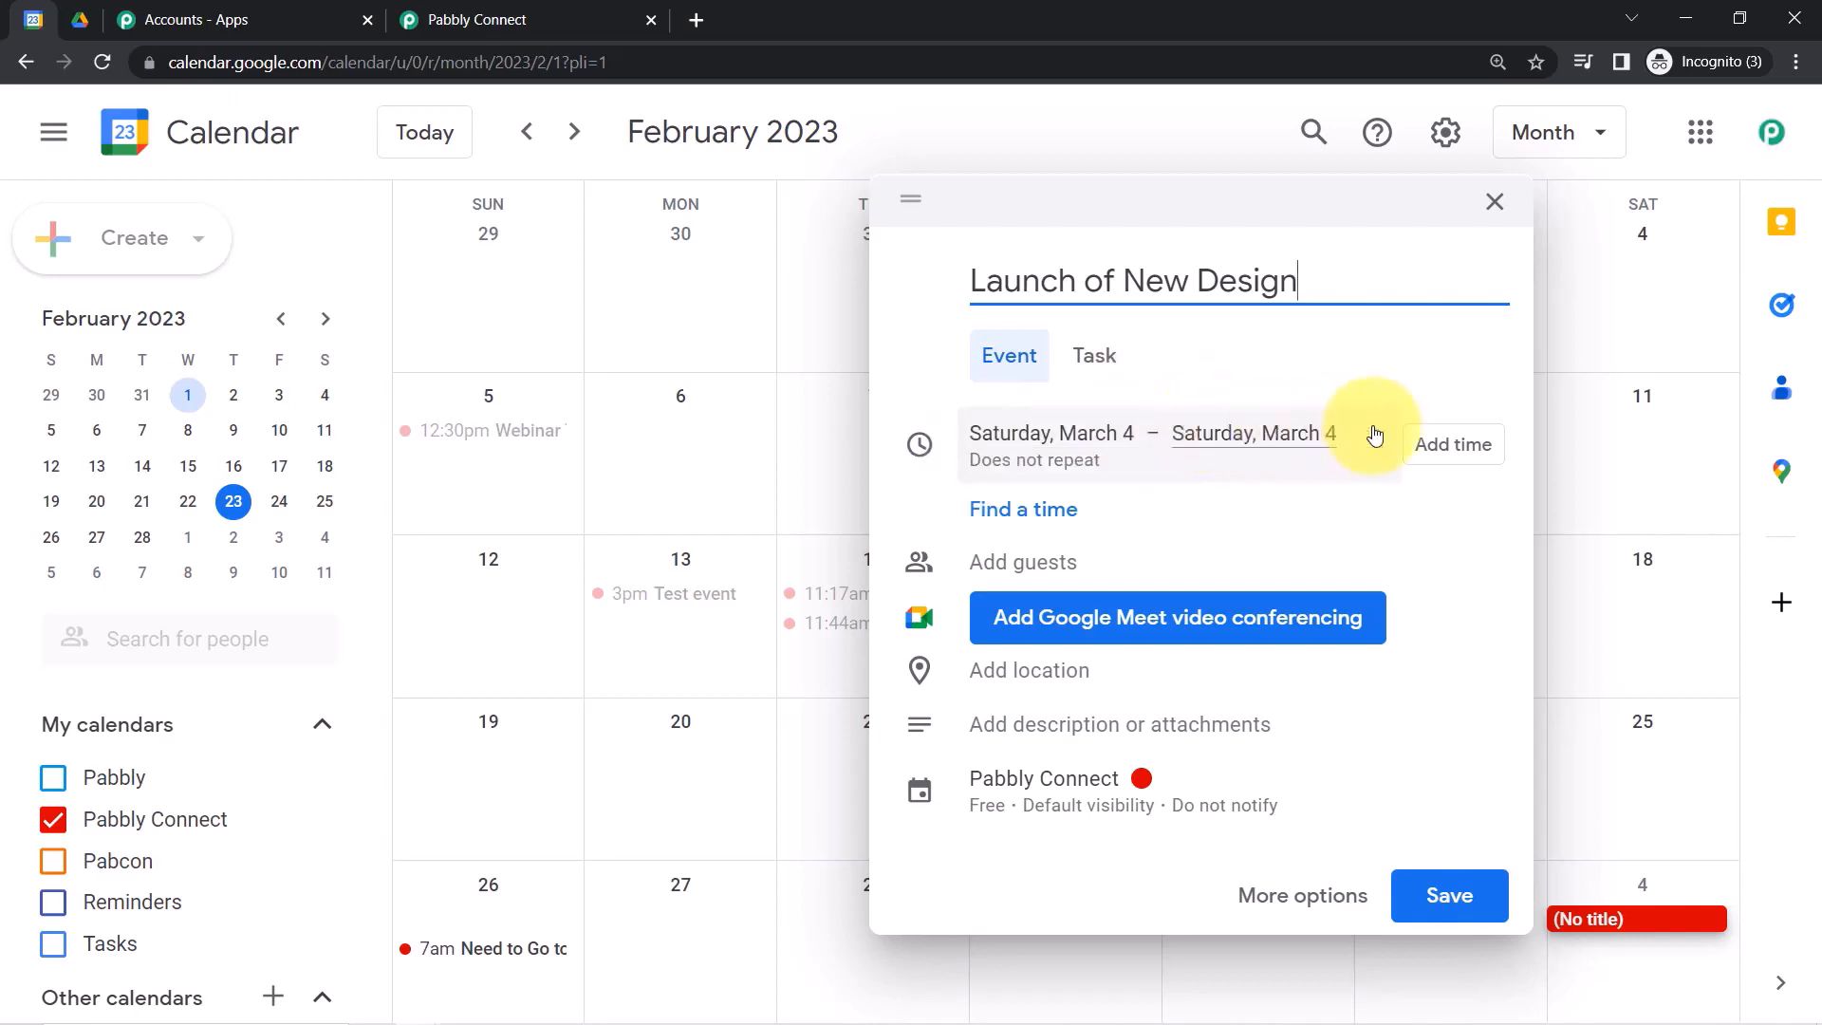
click(1441, 469)
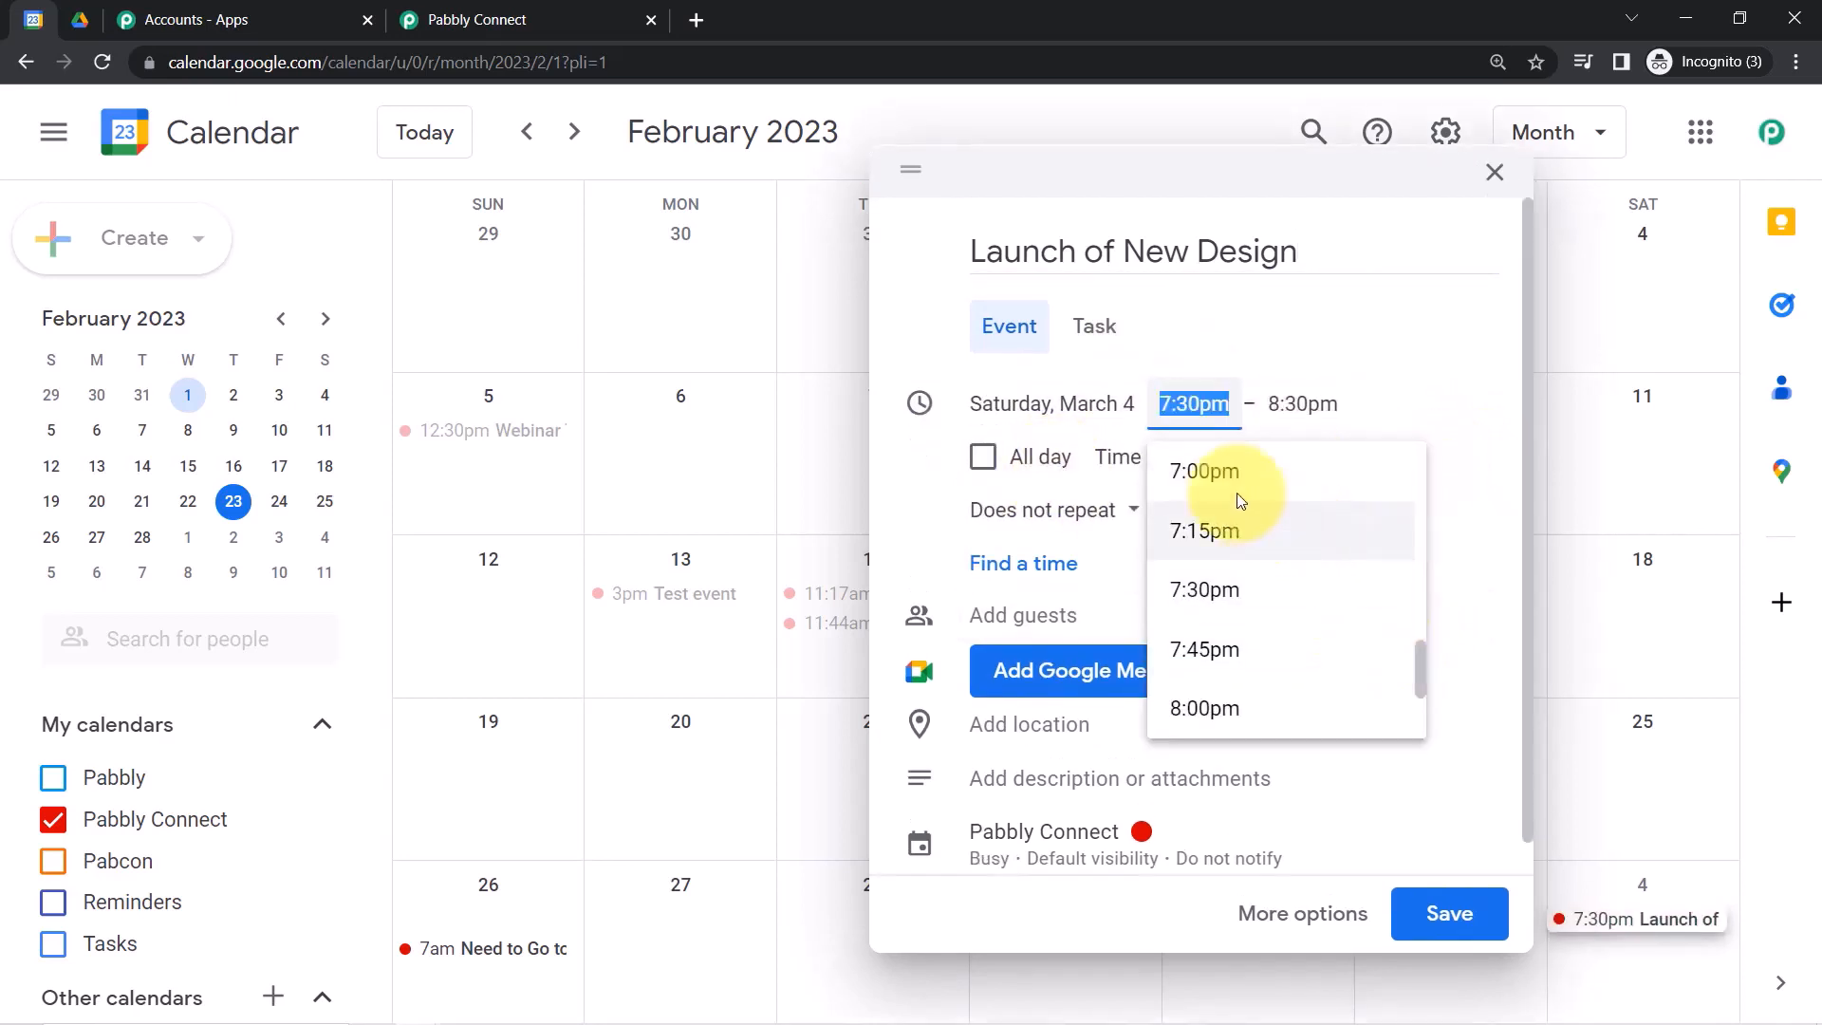
click(1223, 470)
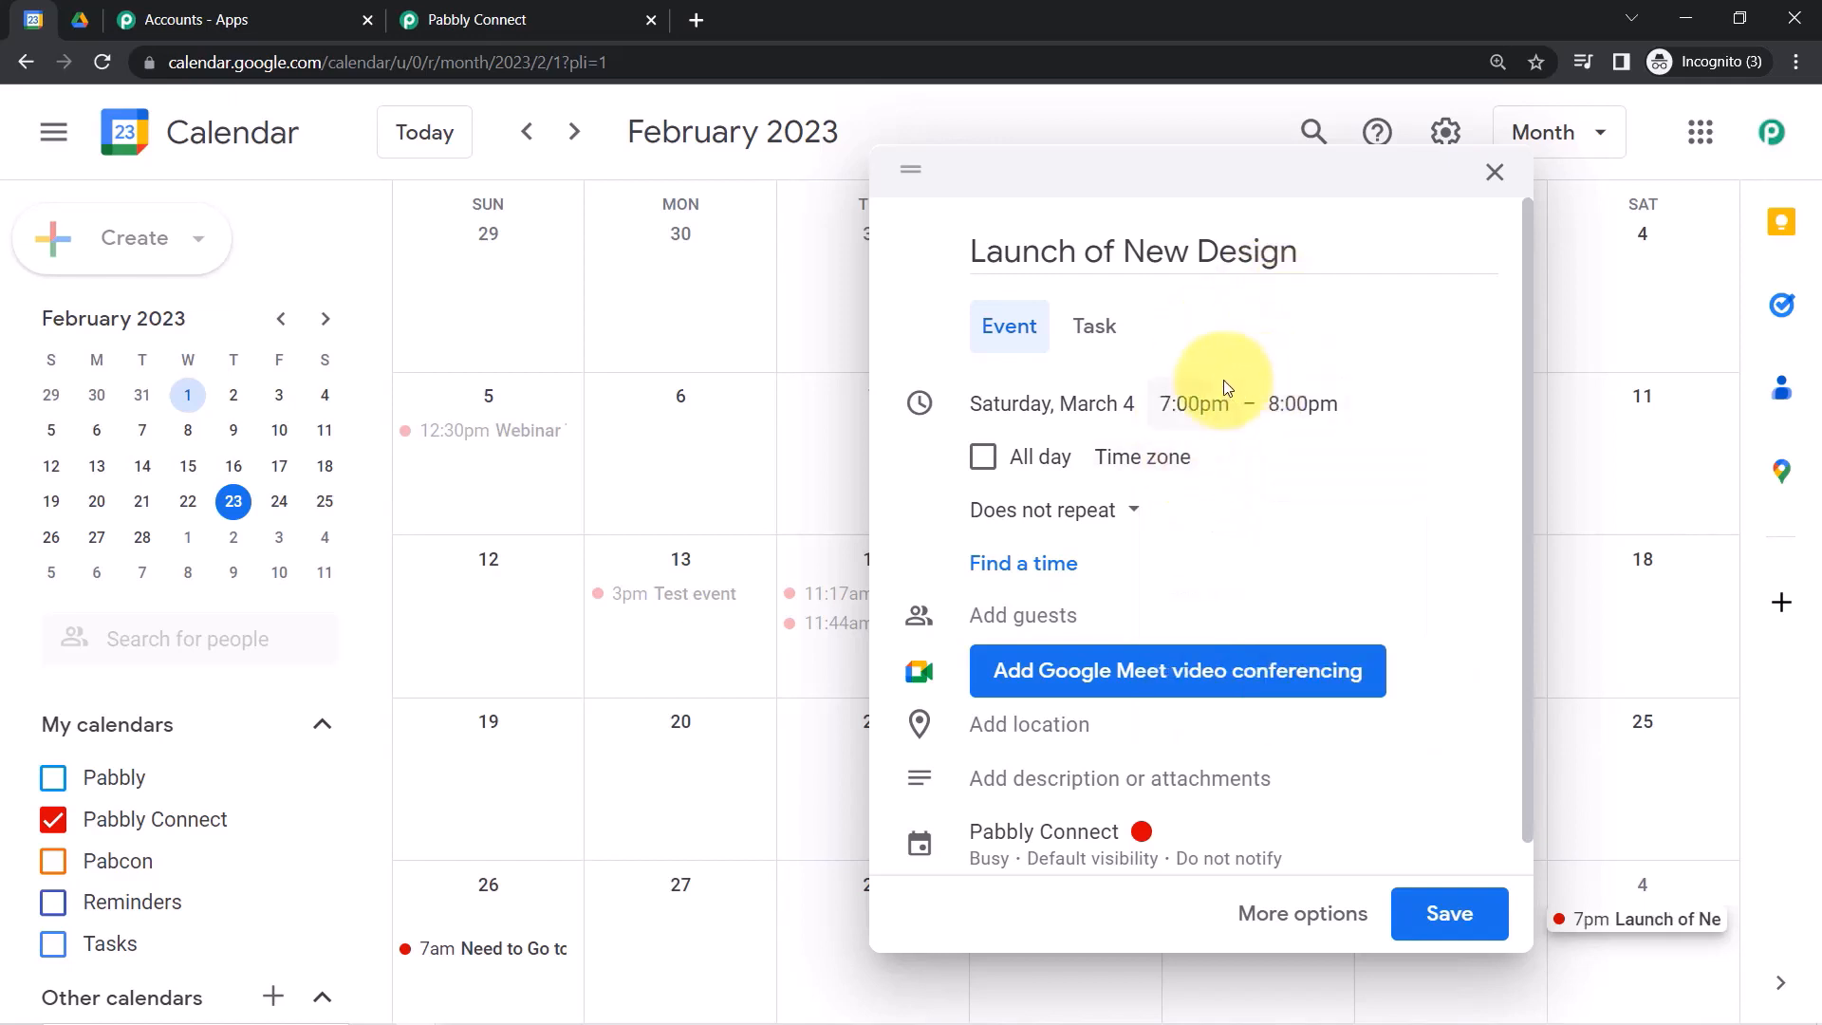
click(1325, 404)
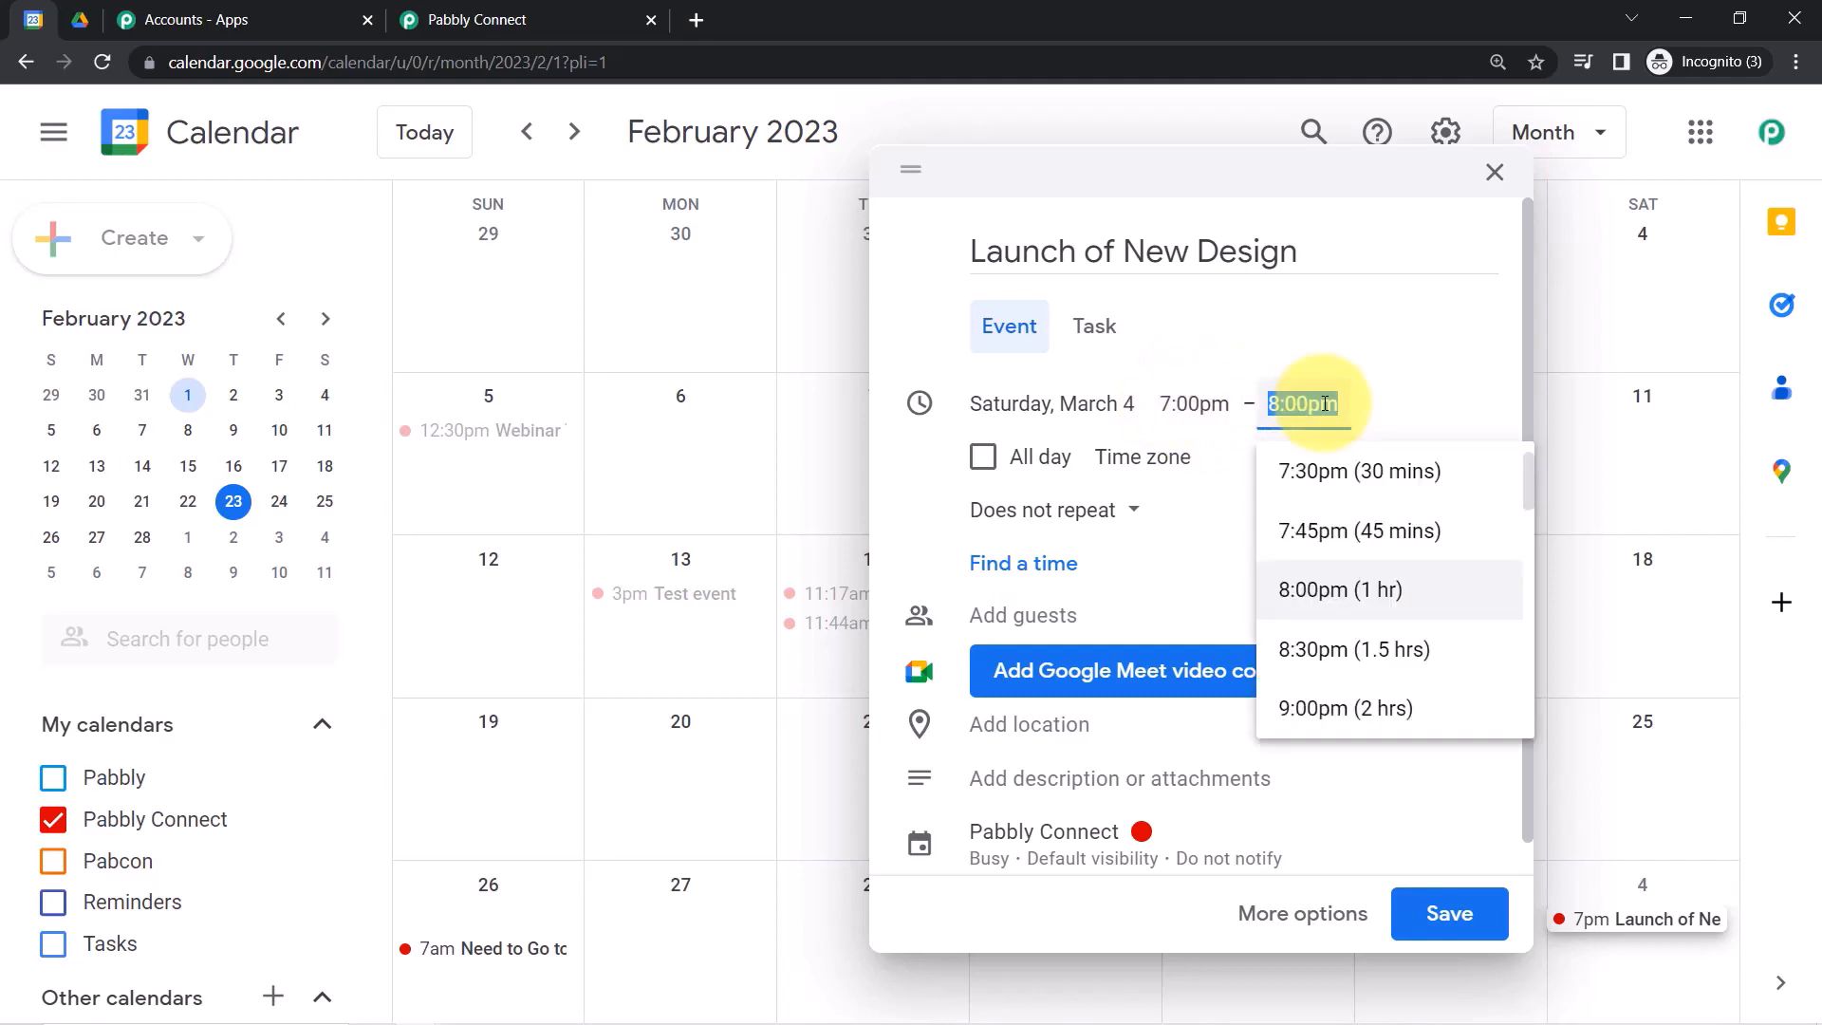
click(1322, 707)
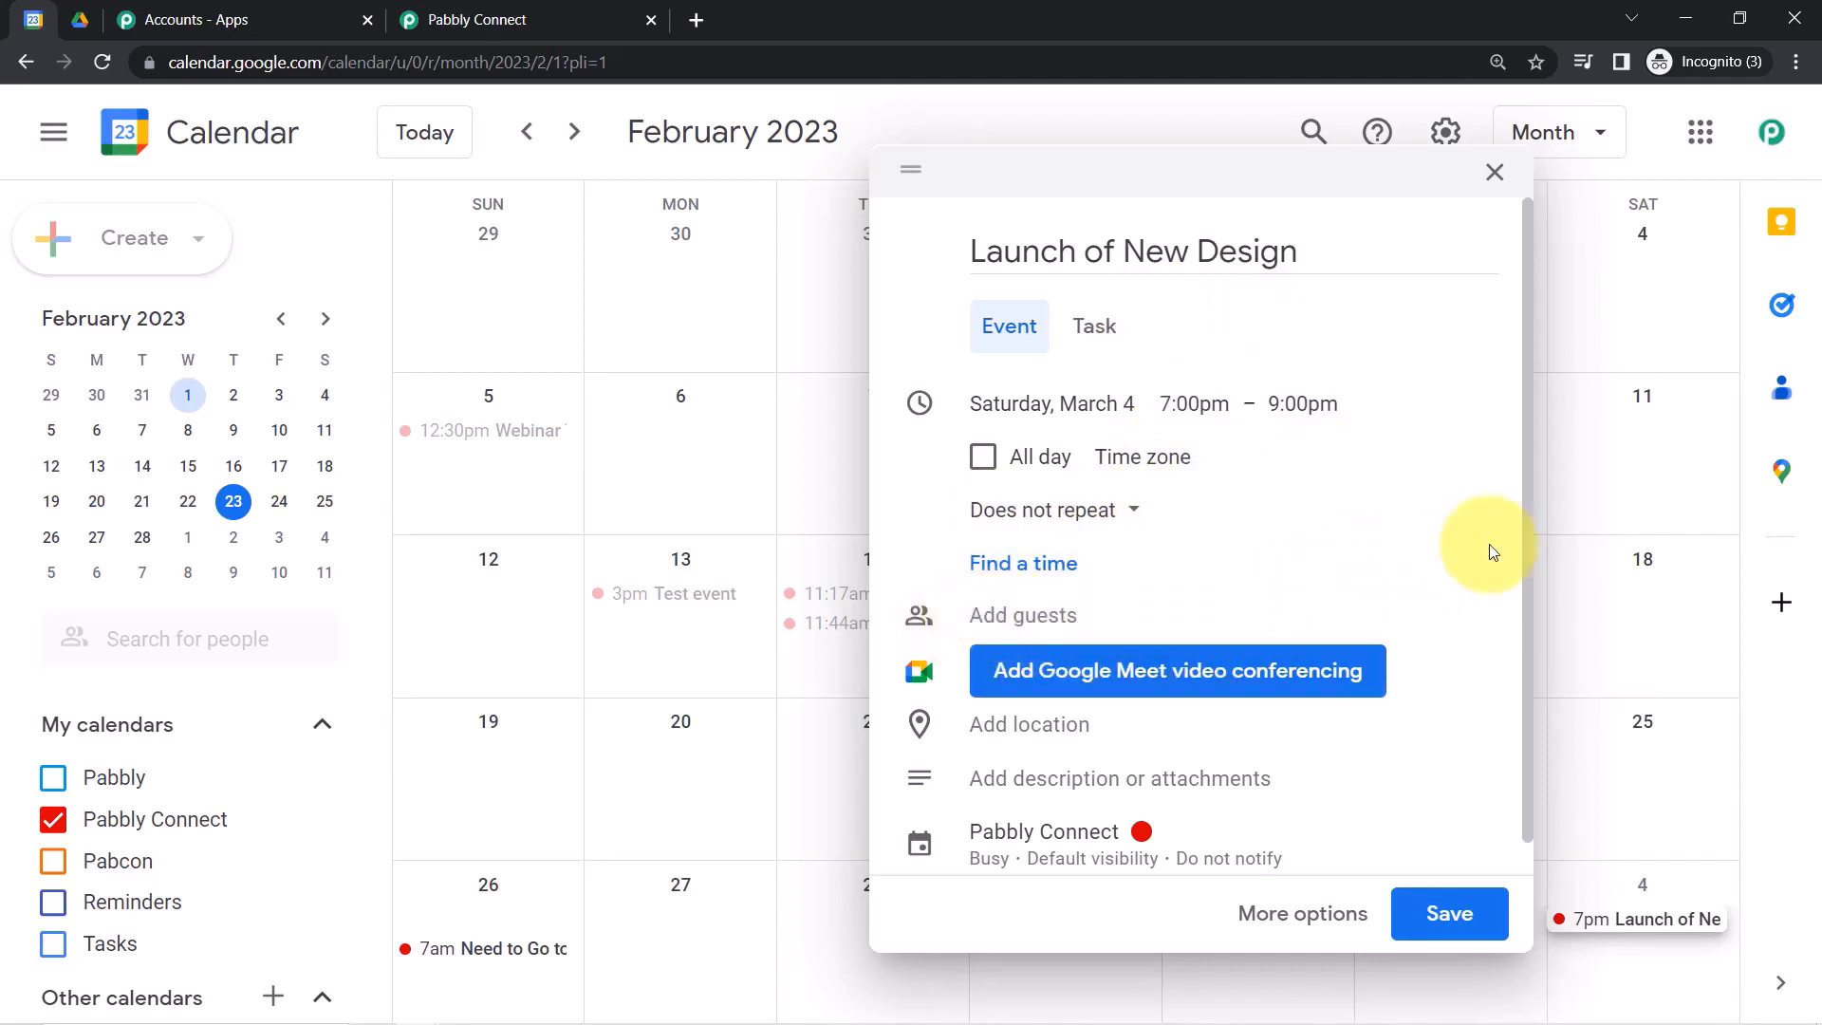
drag(1526, 544, 1522, 765)
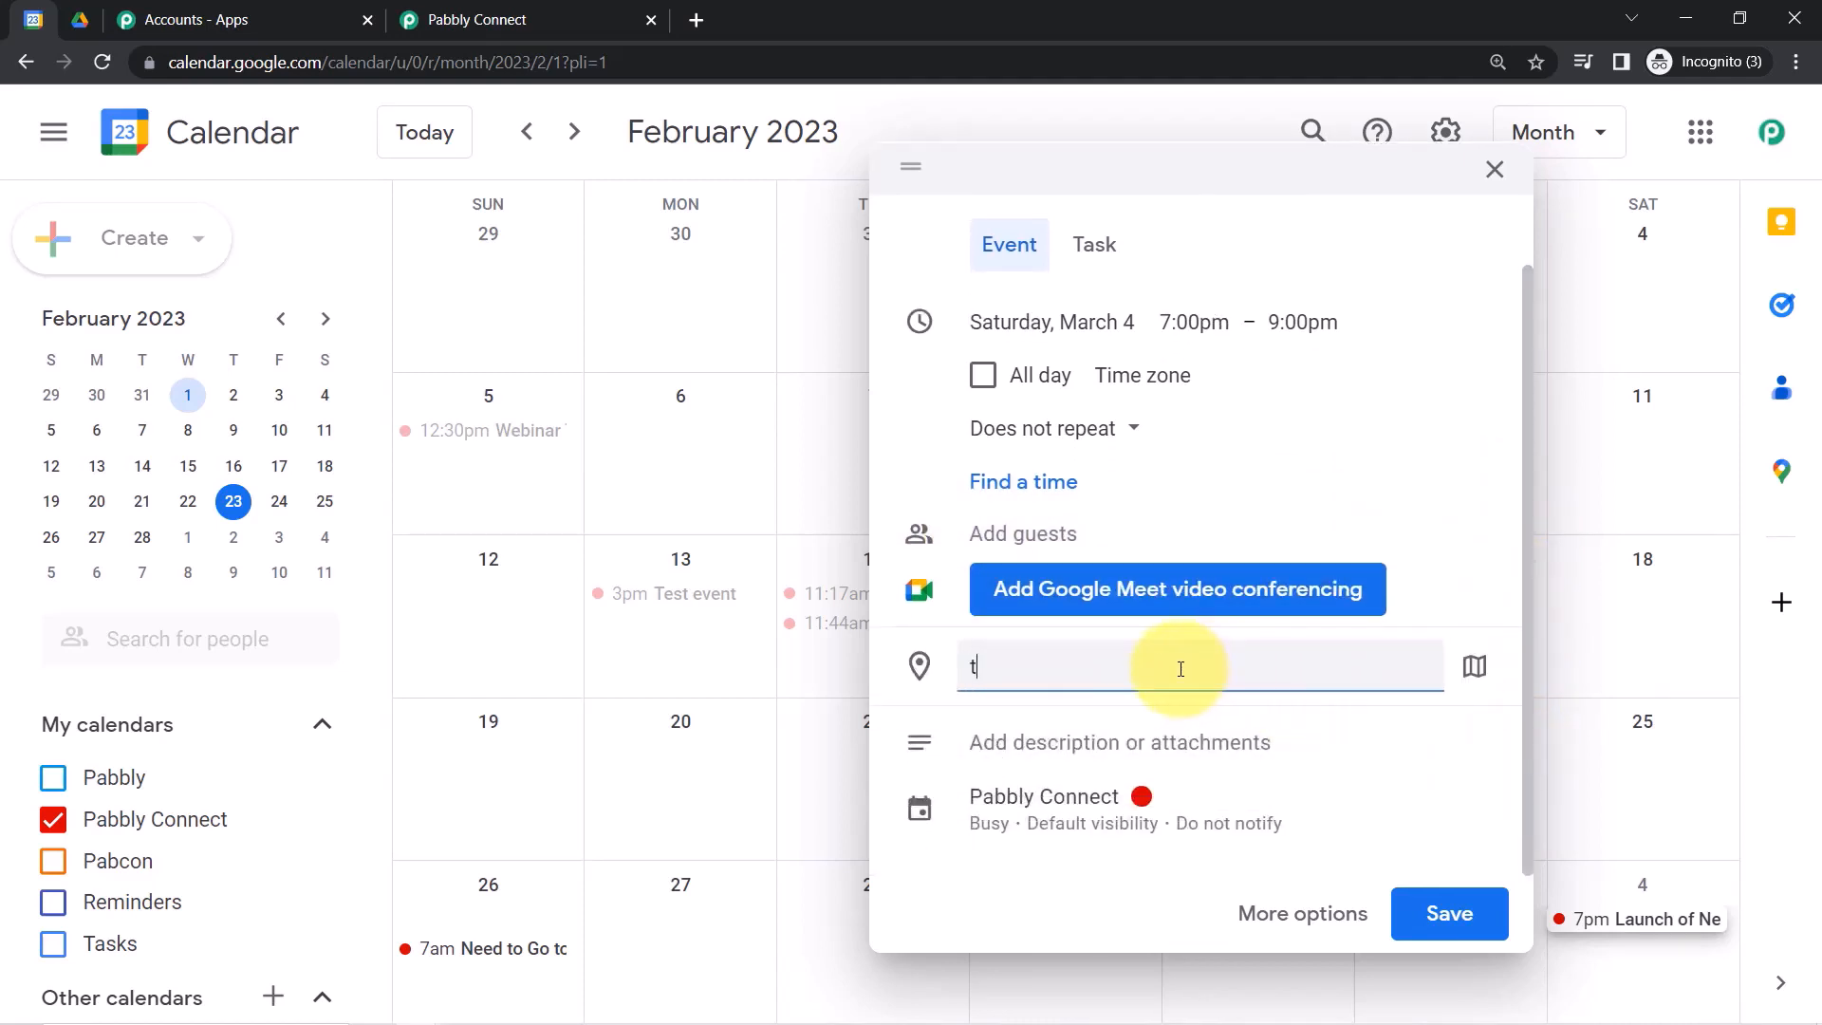
Set the location to TT Nagar, Bhopal and write the dress-design launch description, fixing 'oyr' to 'our'.
text(t naga)
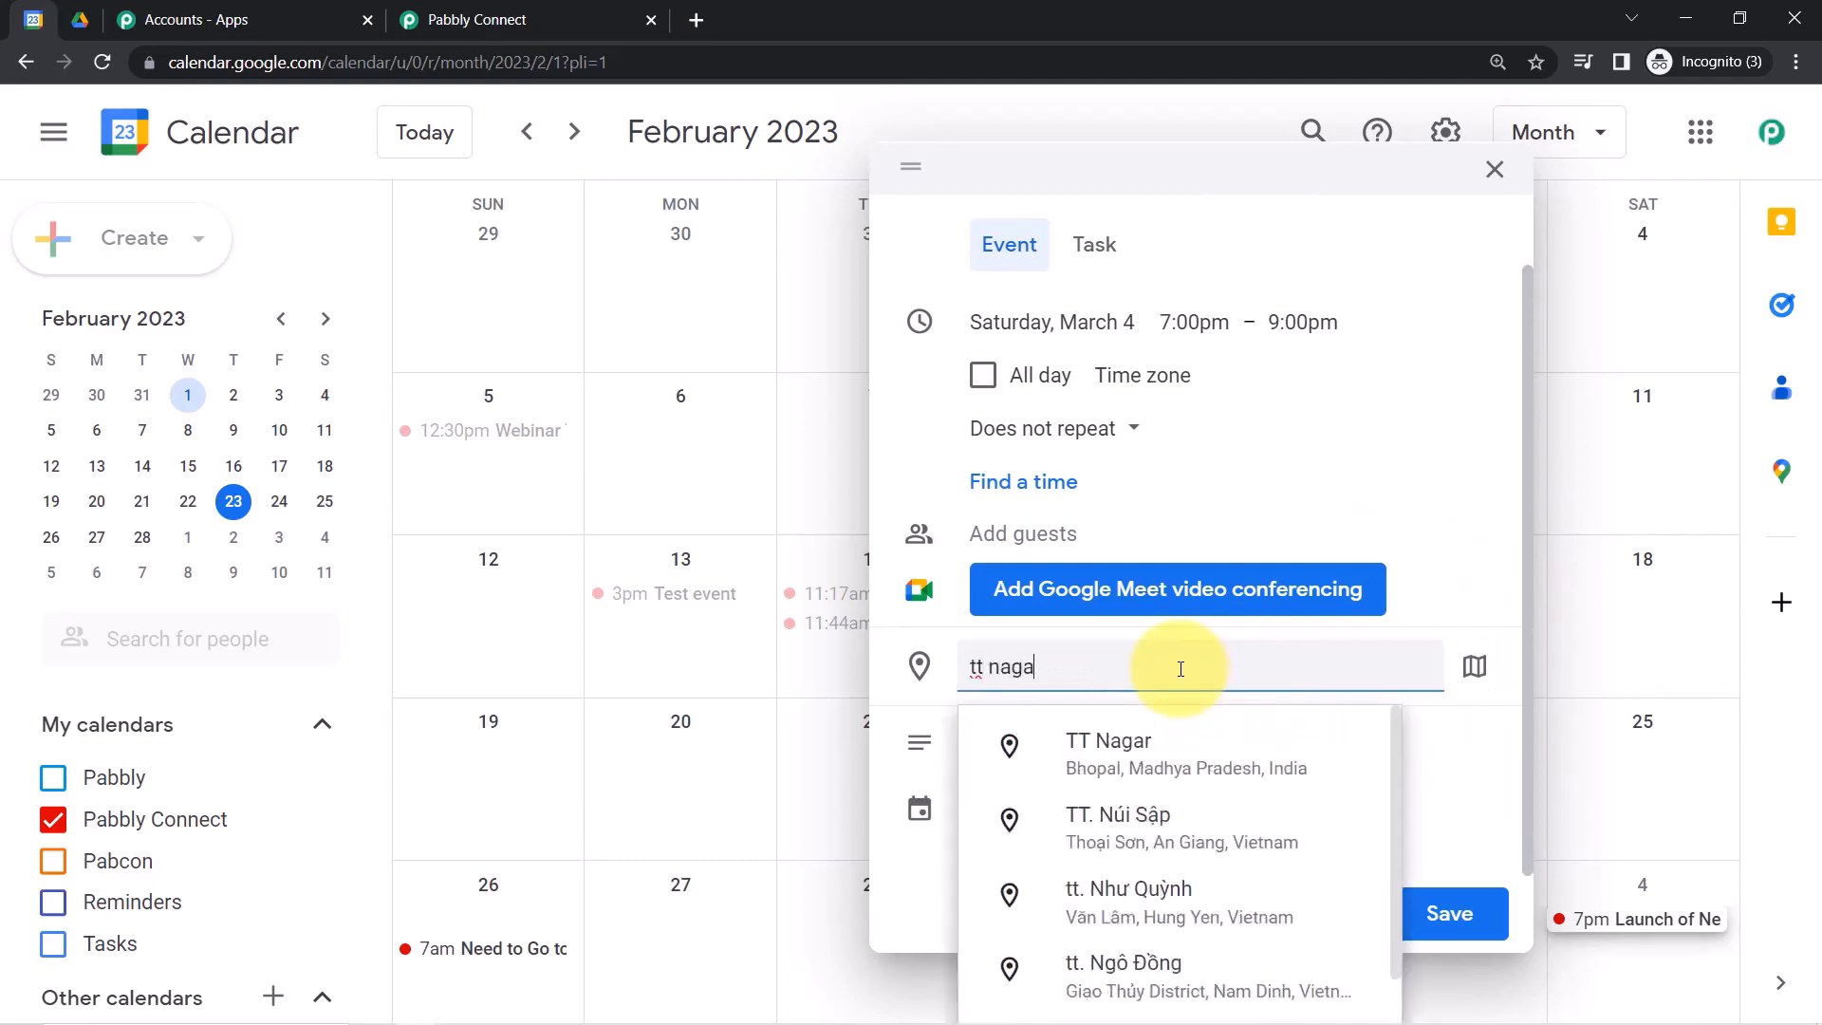
text(r)
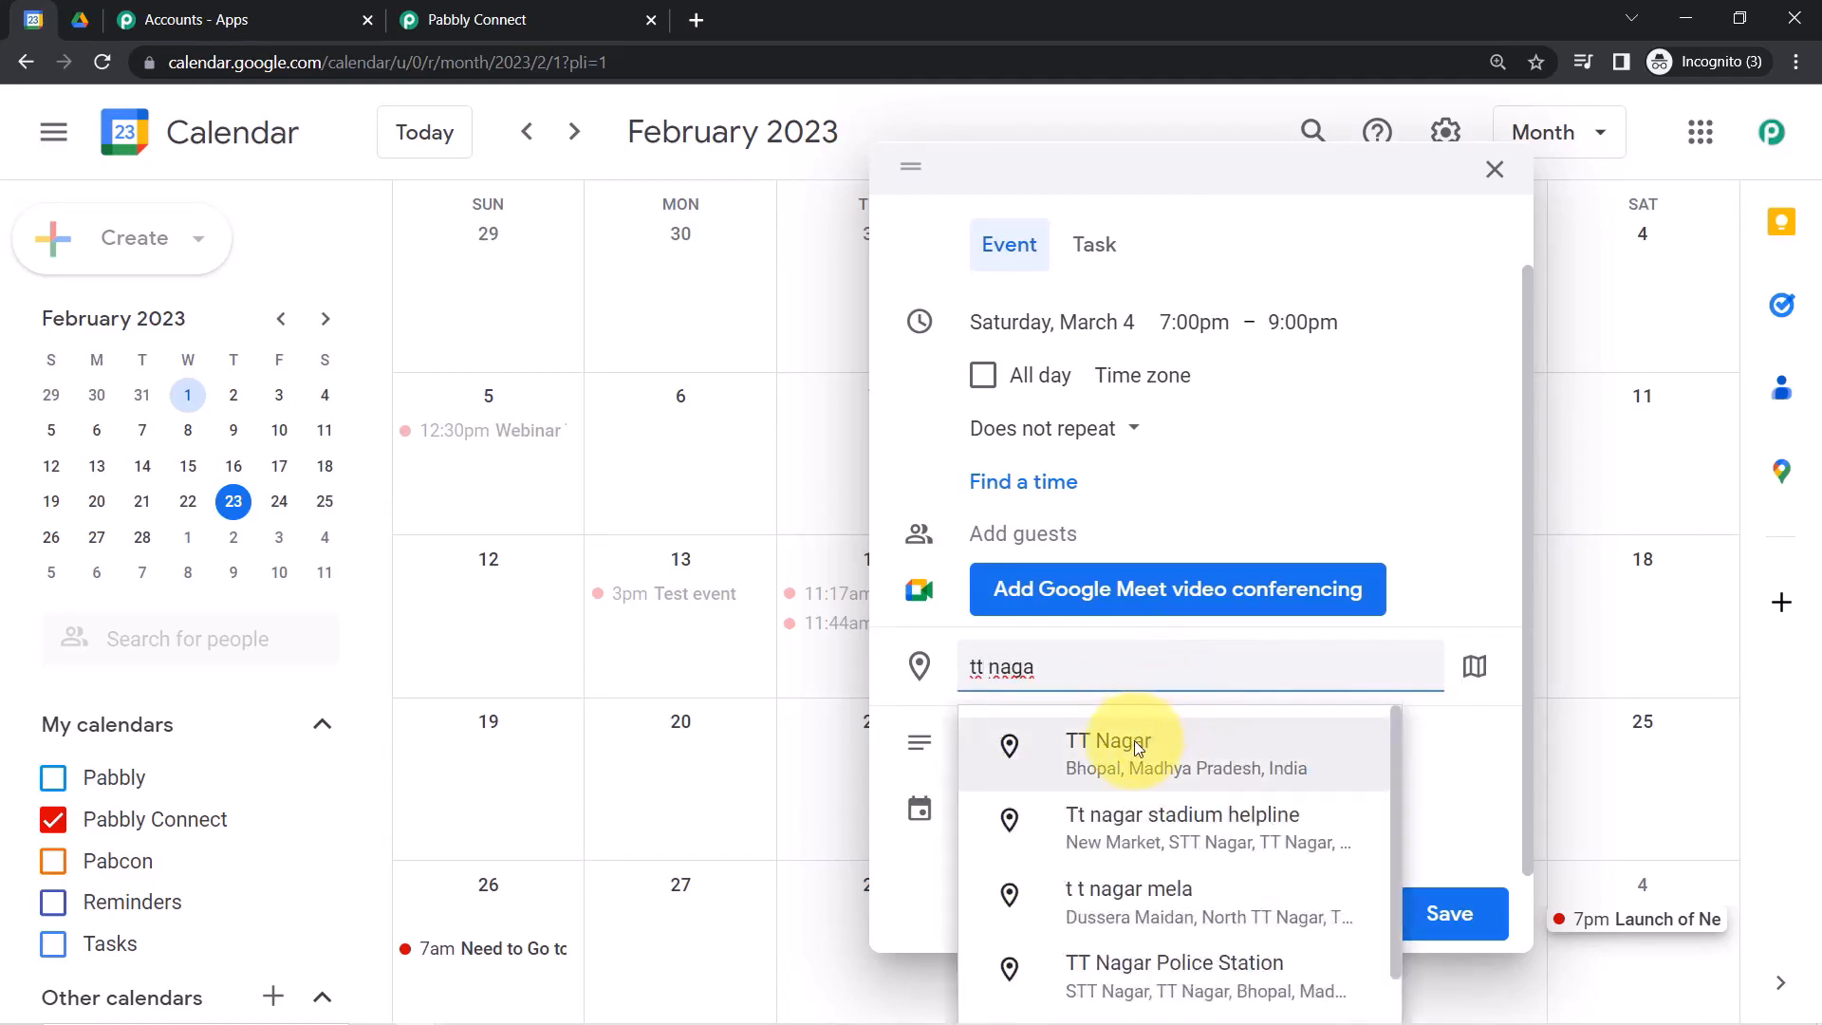
click(1135, 740)
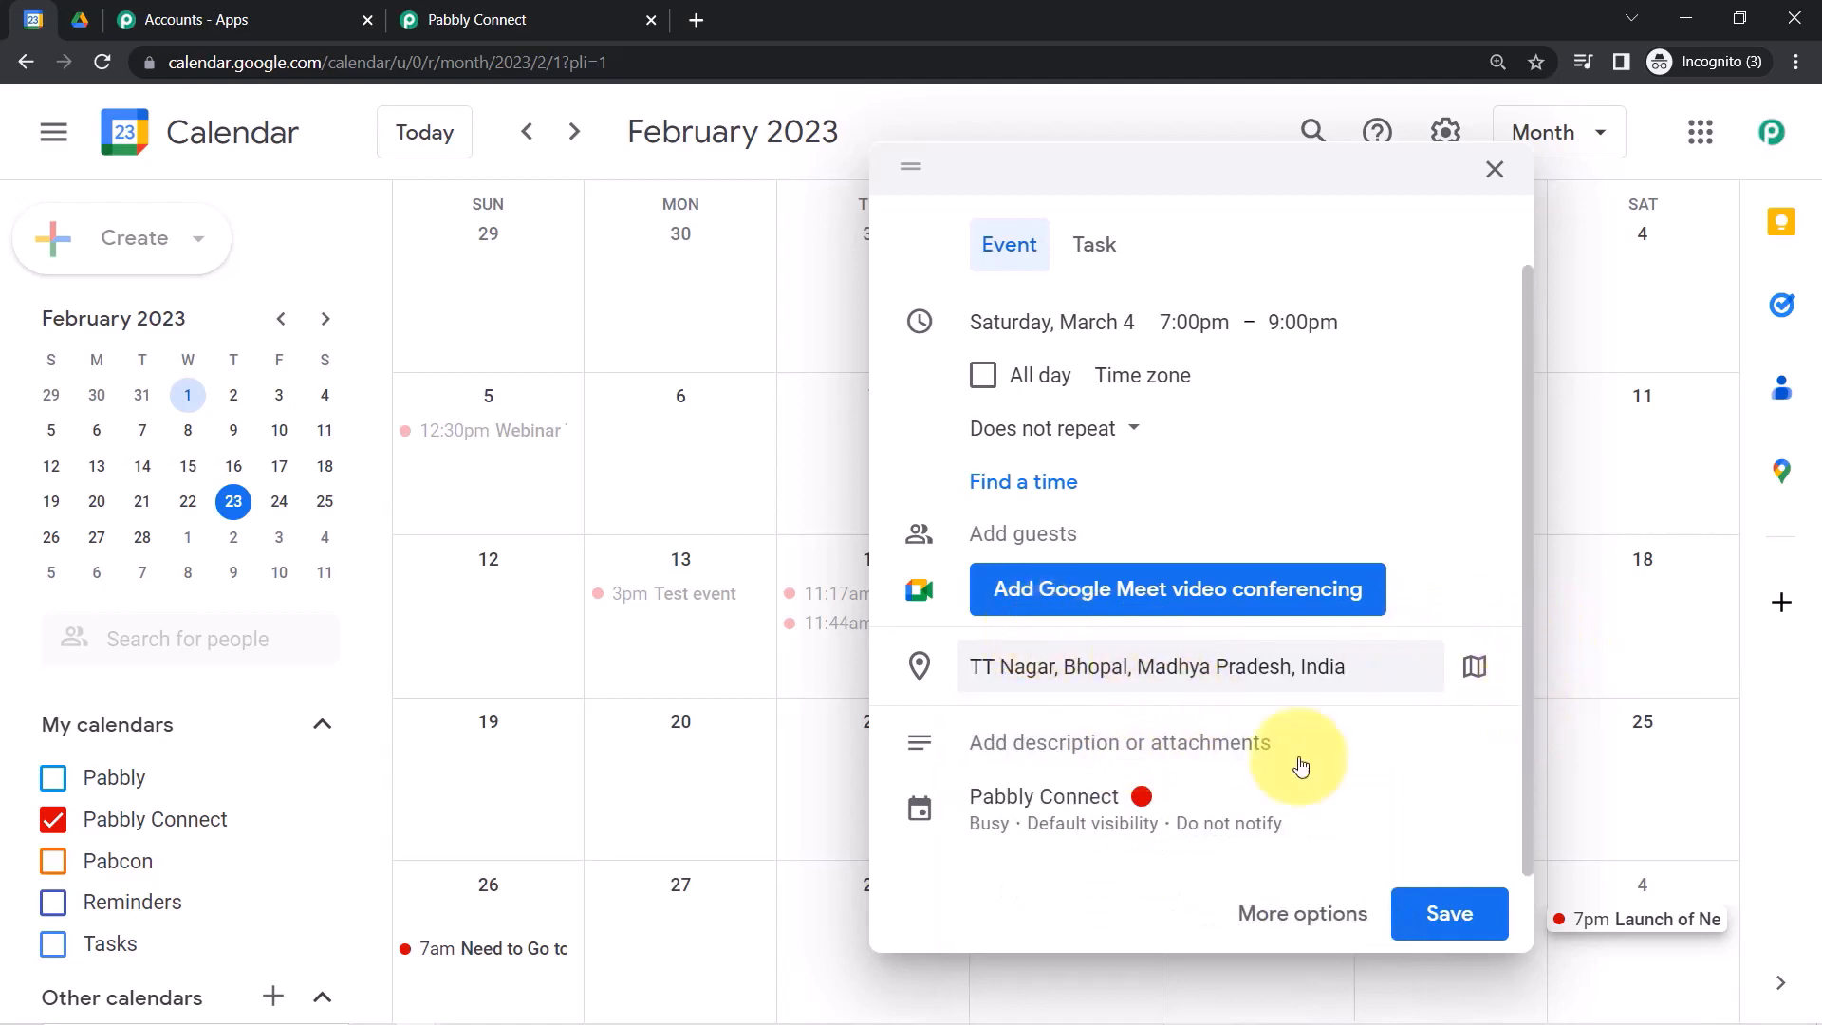
click(1060, 739)
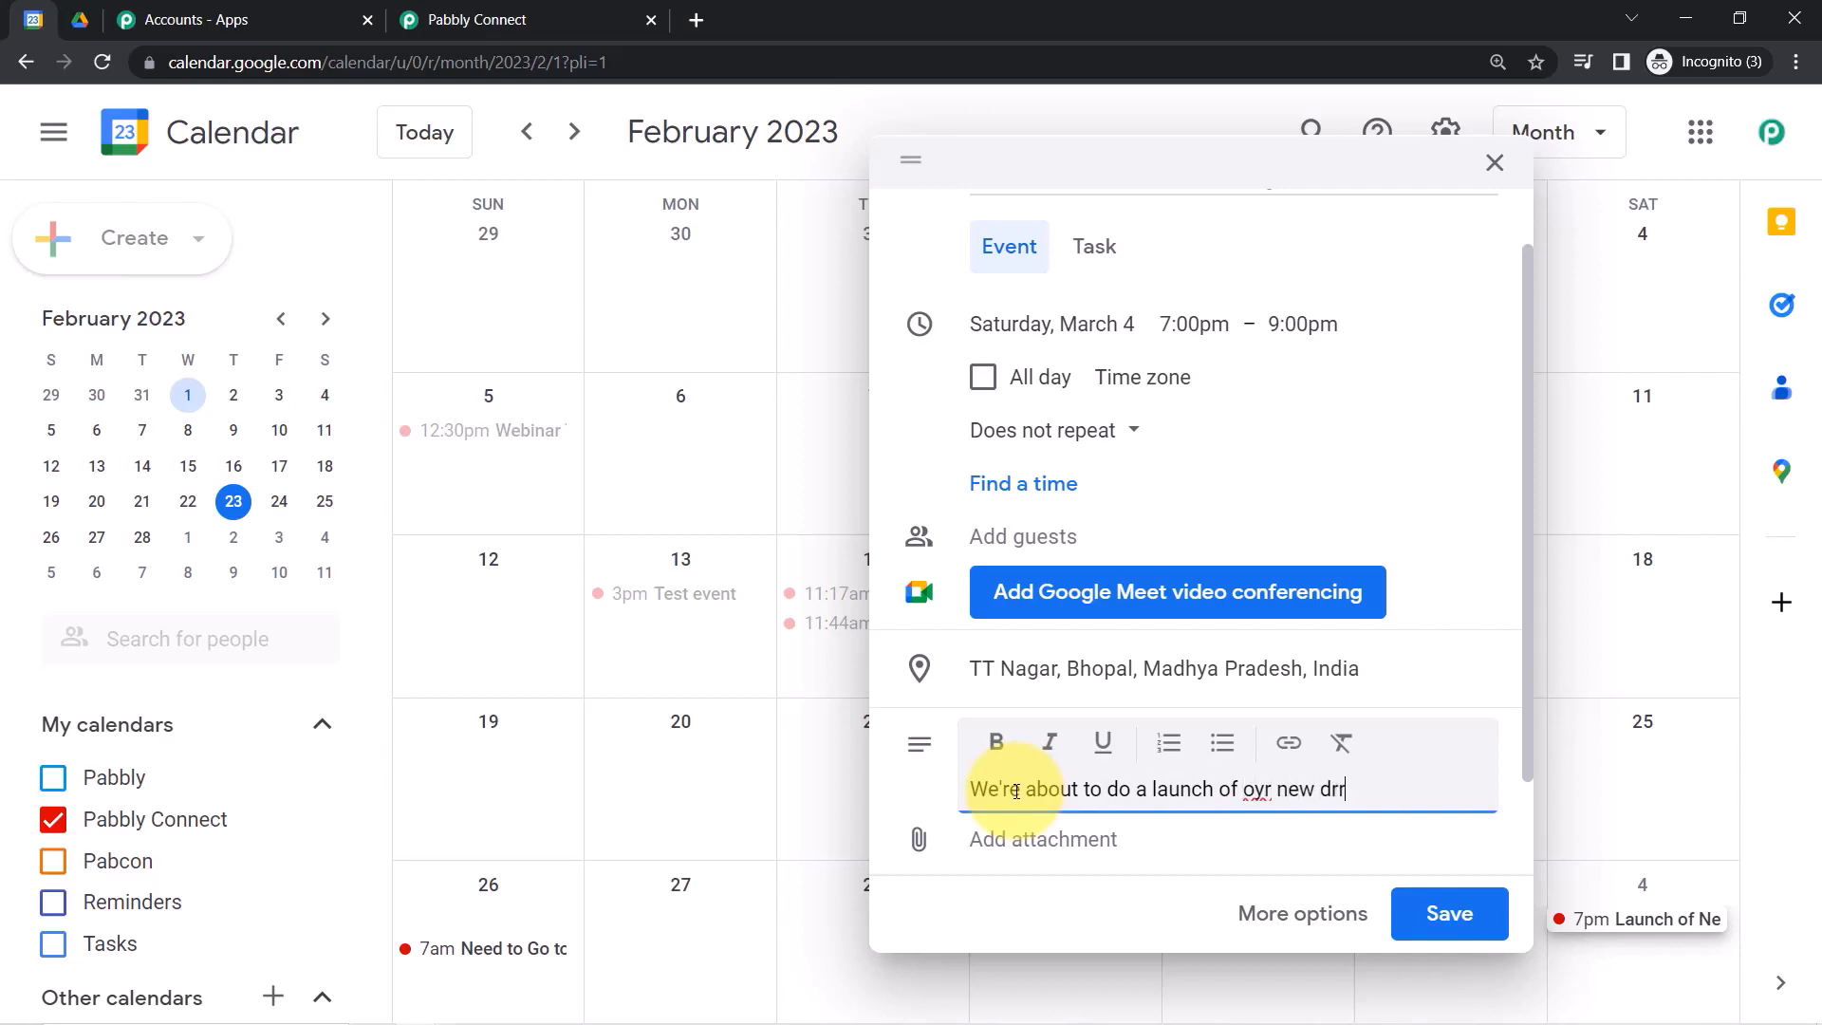
text(s design for which we're conducting an event.)
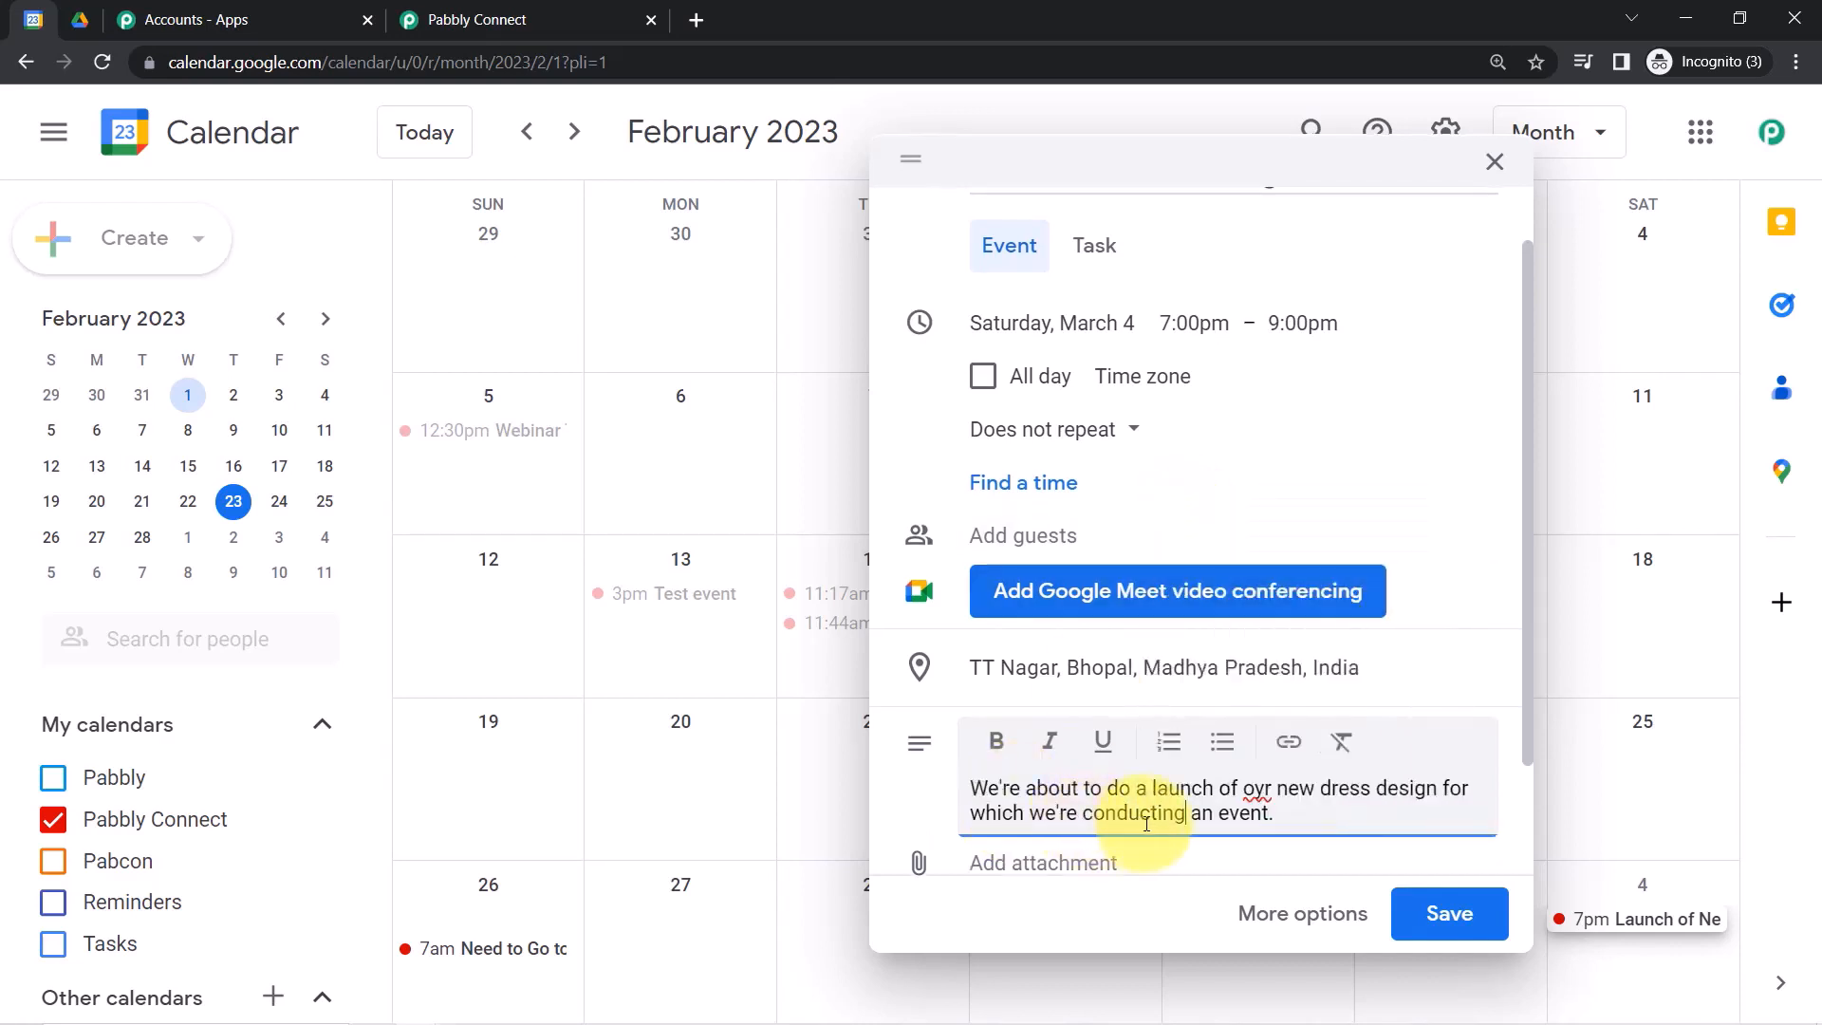
right_click(1258, 792)
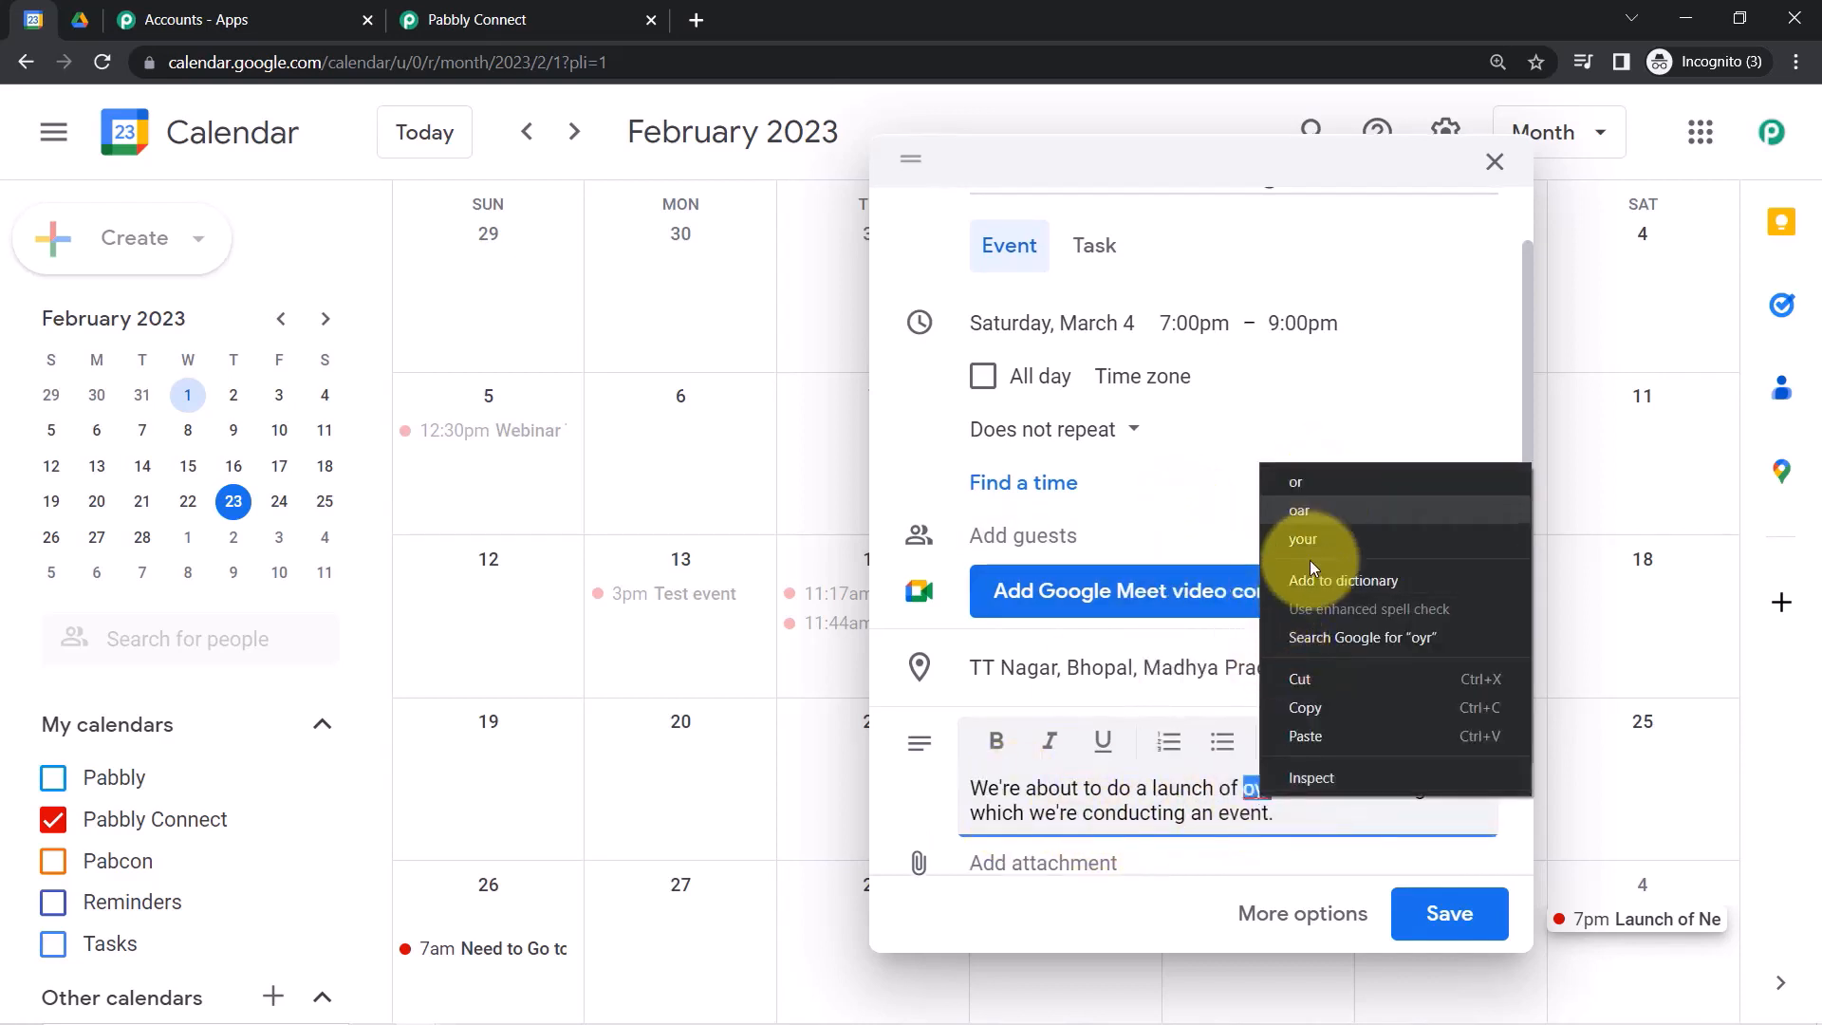
click(1150, 788)
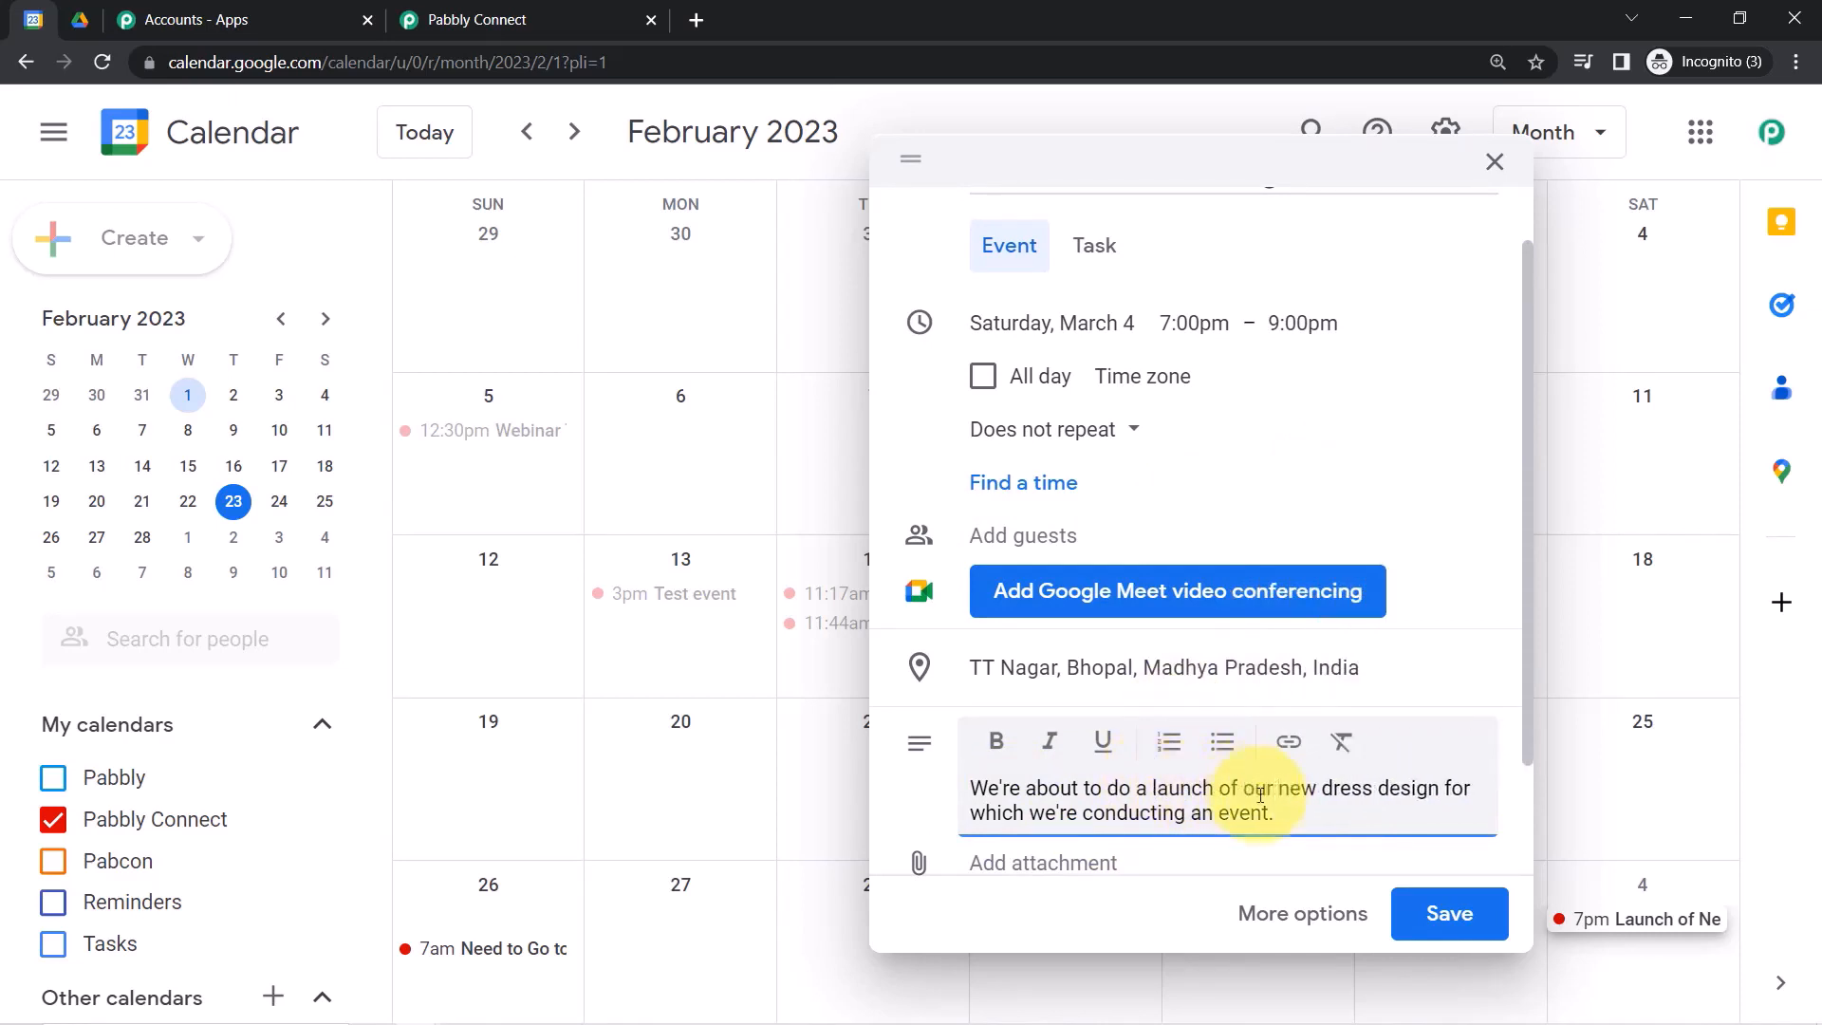
drag(1526, 630, 1517, 778)
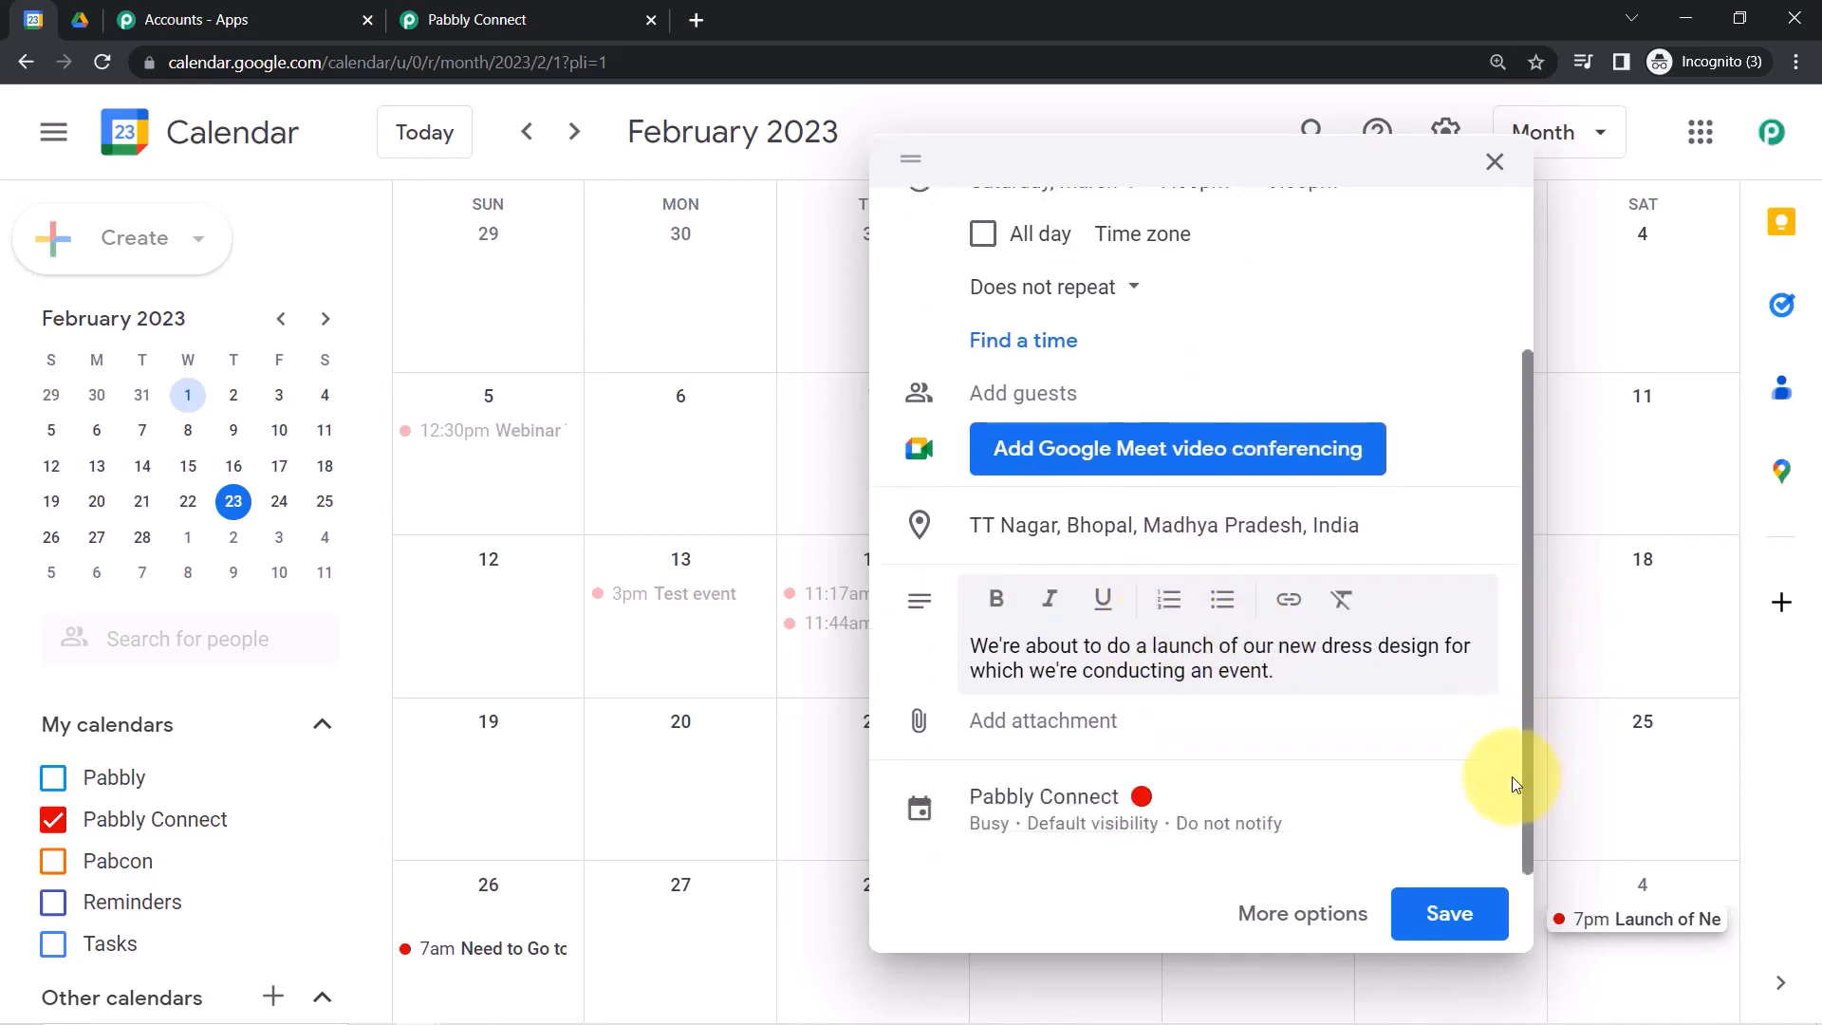
click(1041, 722)
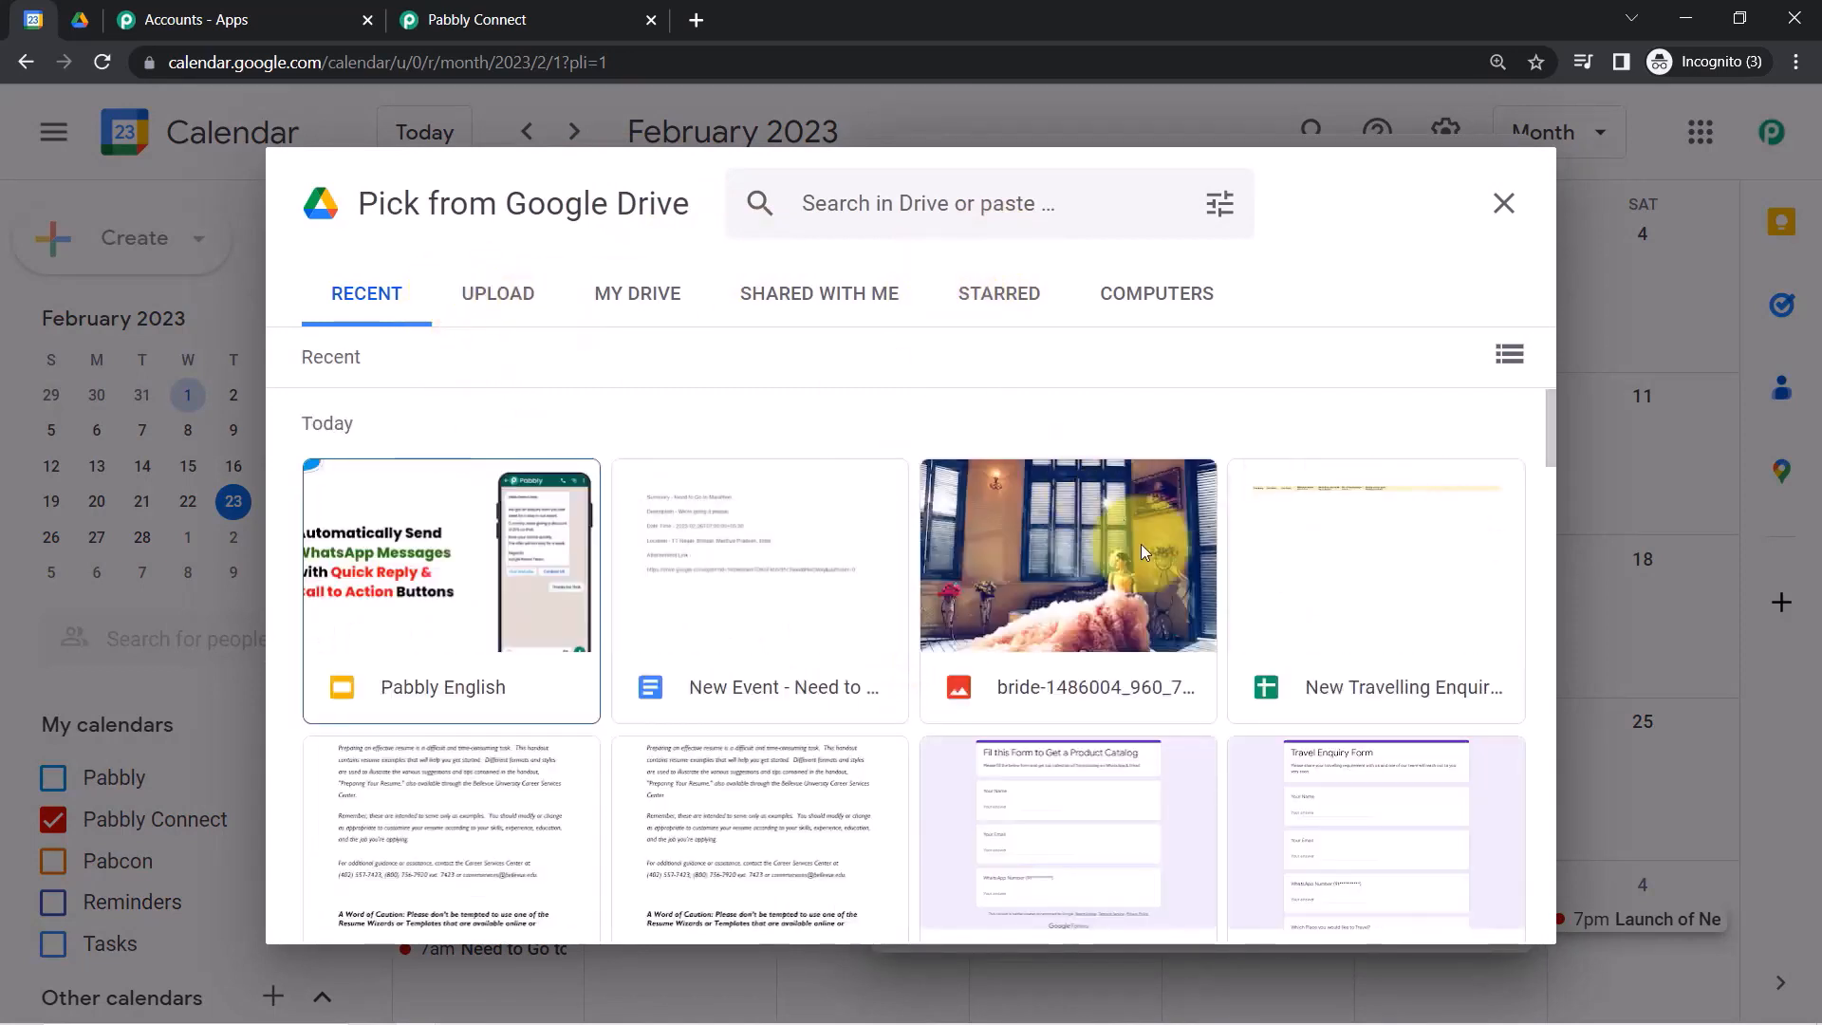
Attach the bride image from Google Drive and save the Launch of New Design event.
click(1140, 544)
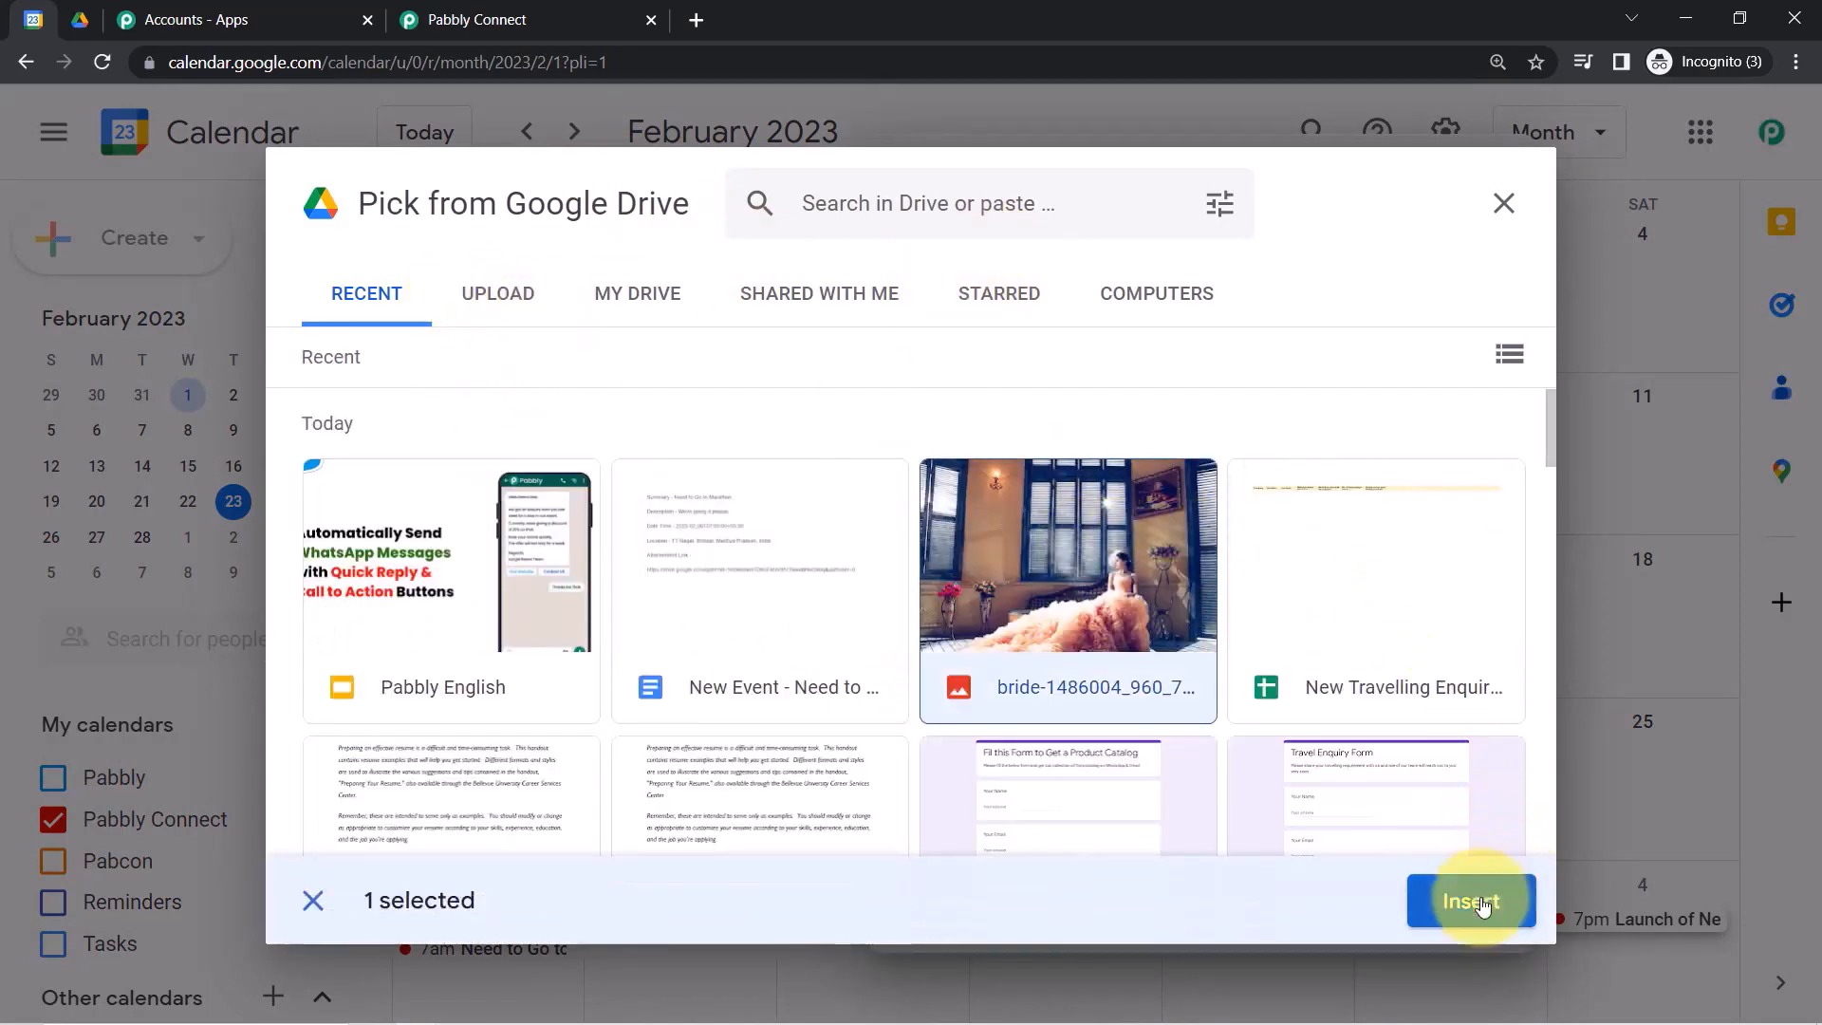
click(1483, 904)
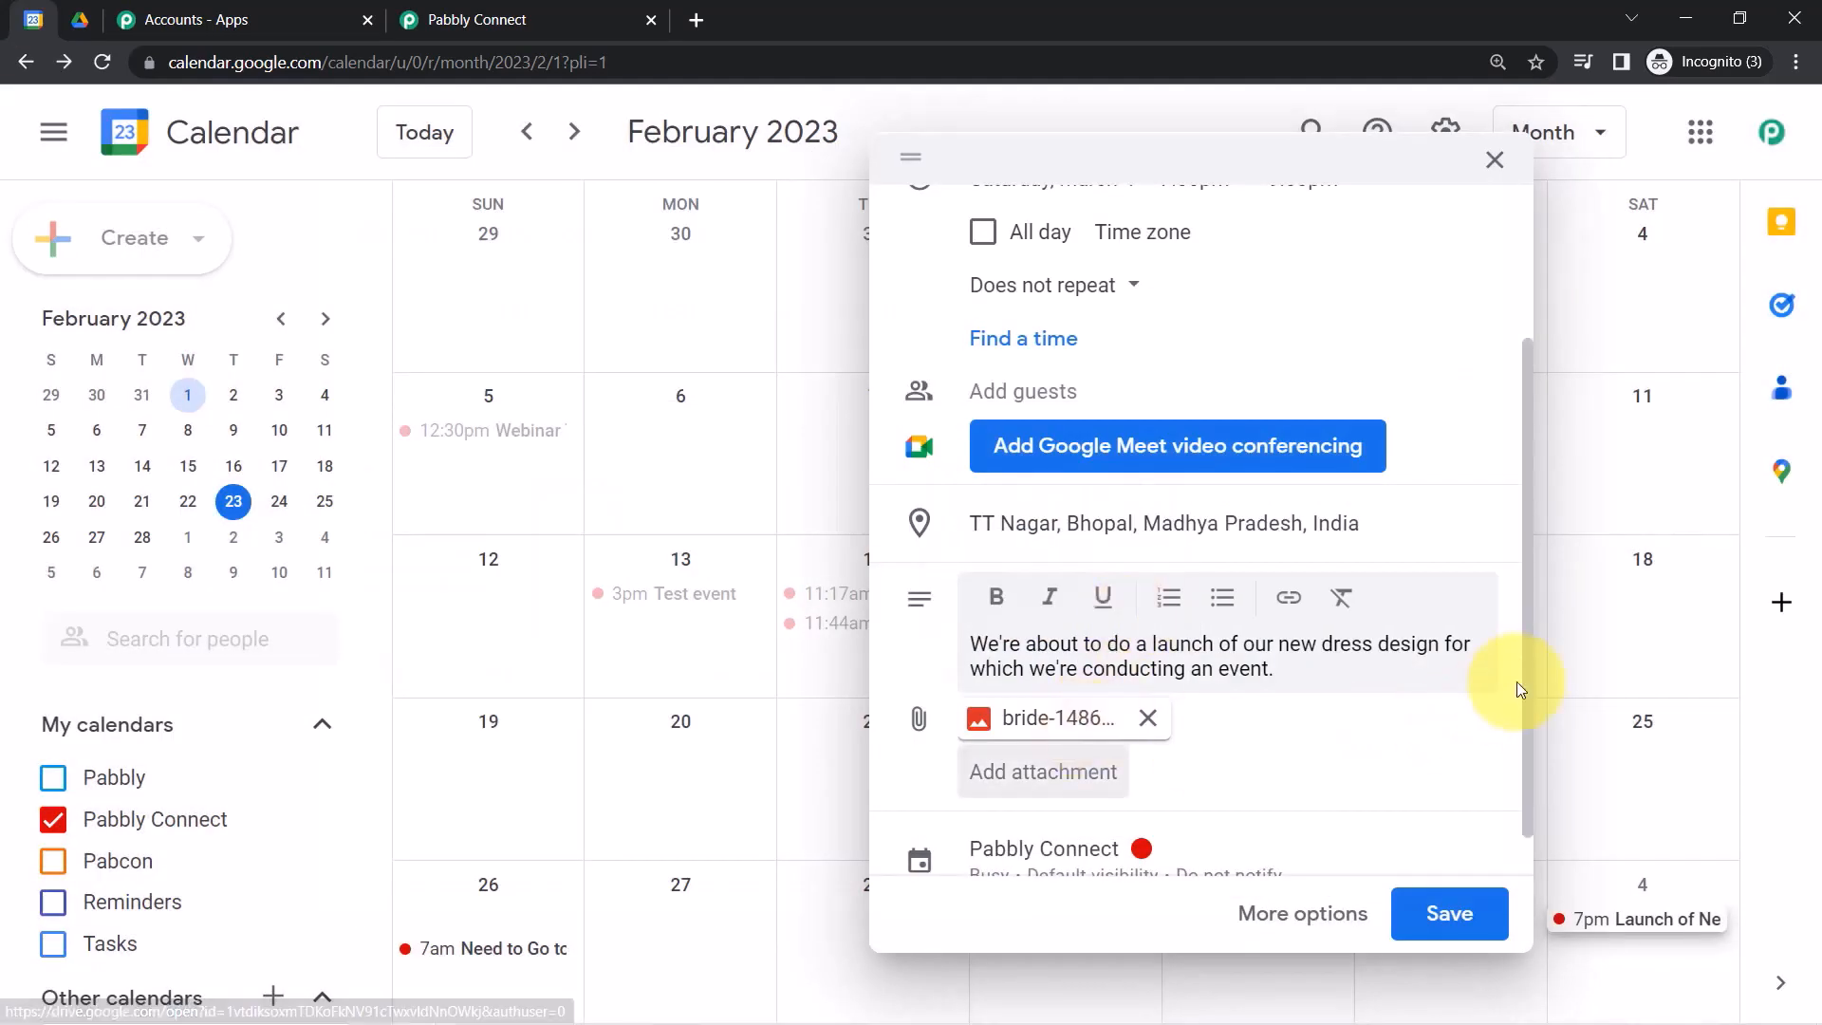
scroll(1526, 759, down, 1)
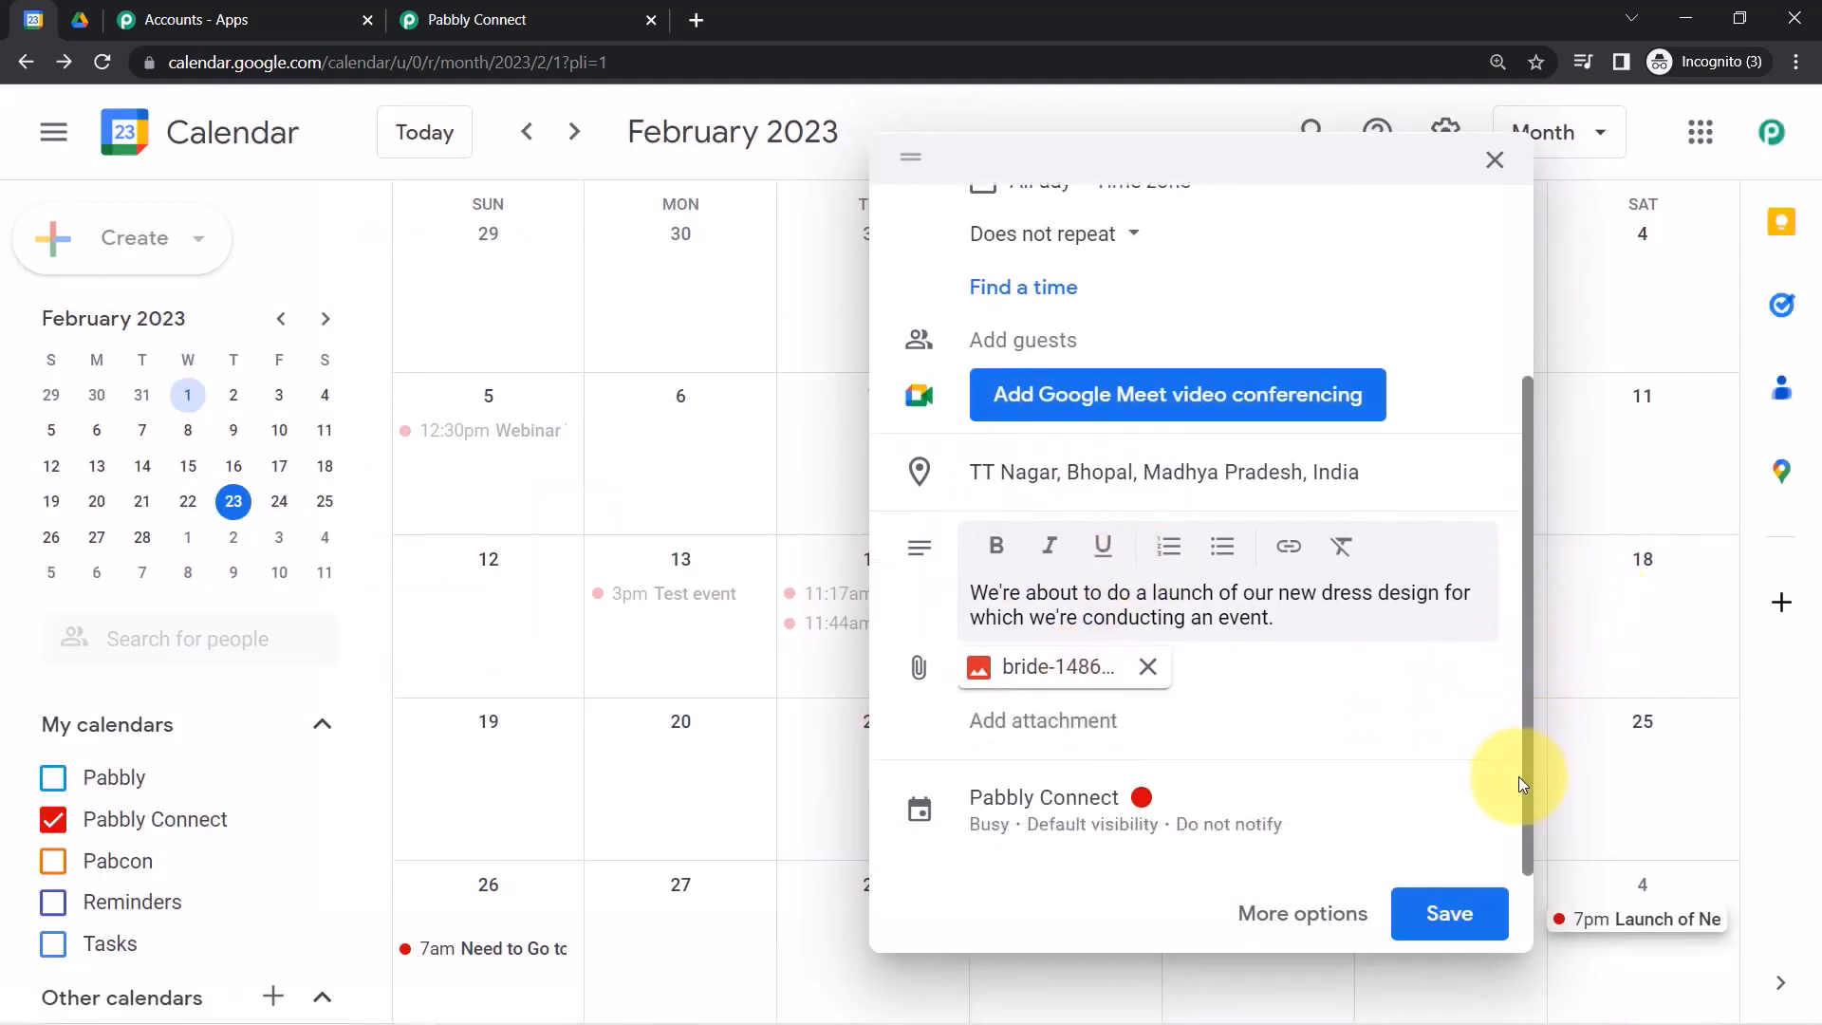
scroll(1498, 589, up, 3)
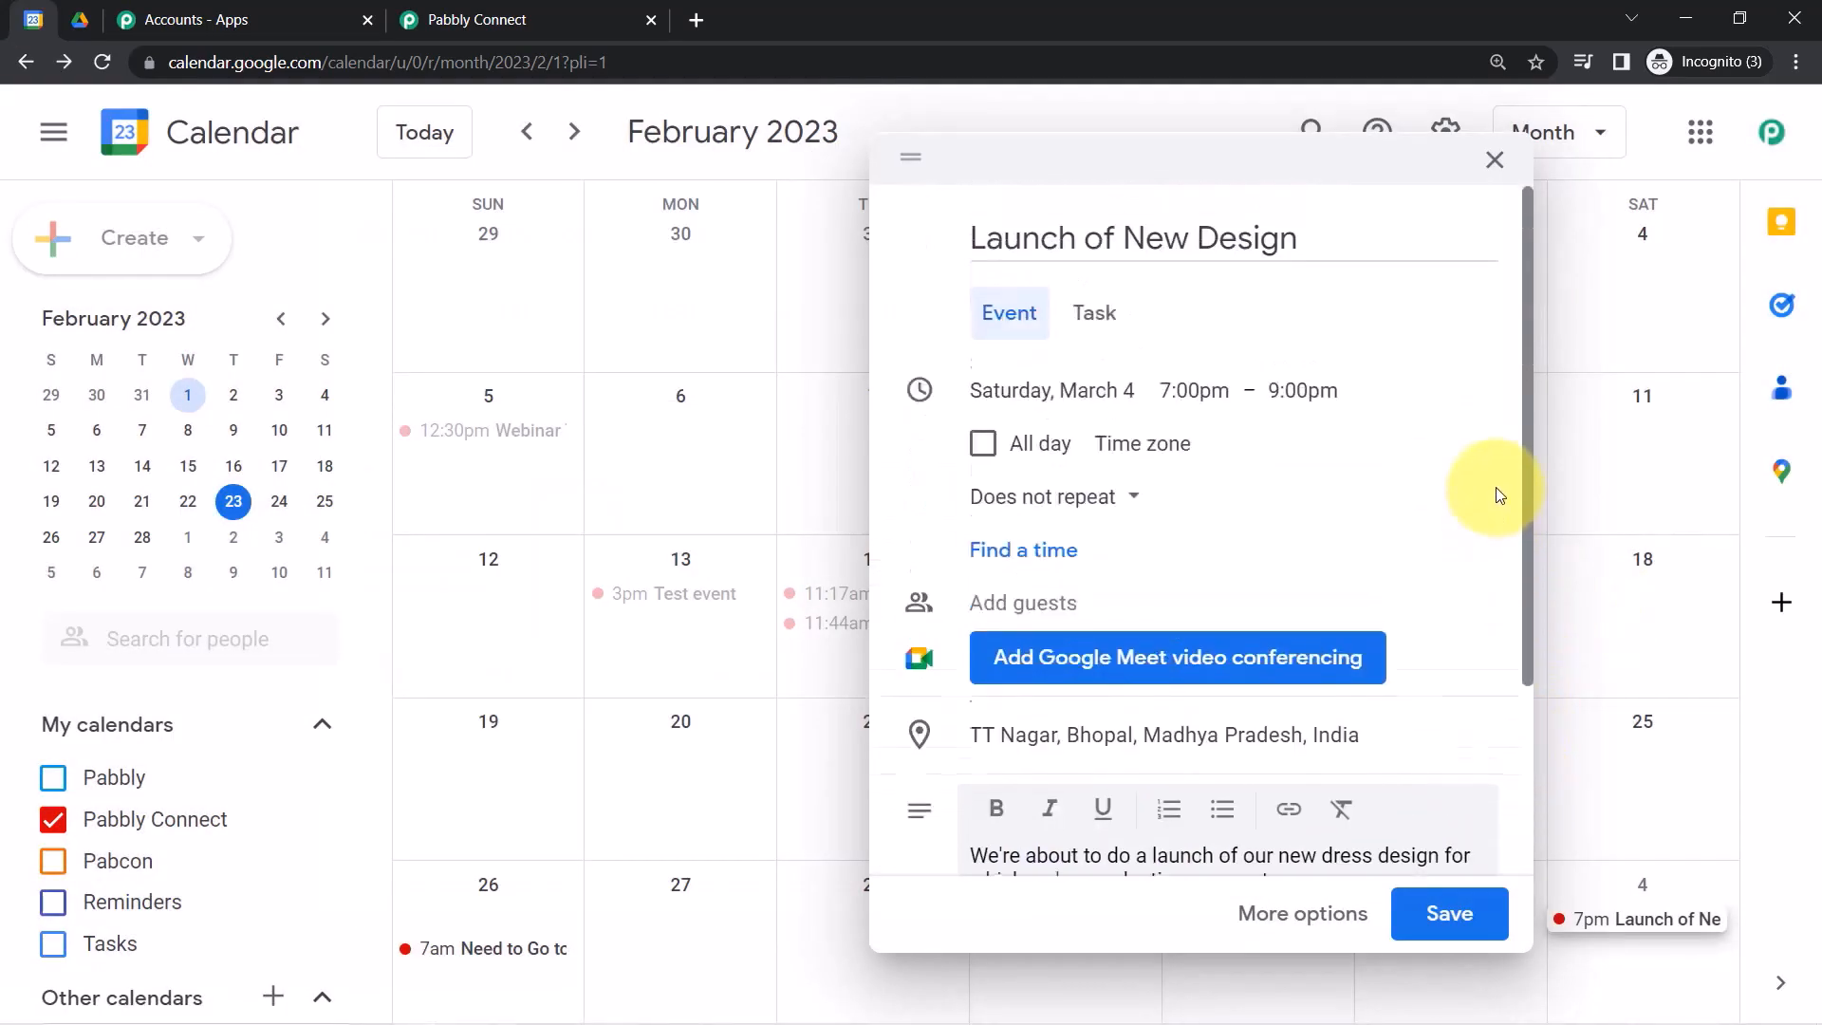
click(1428, 919)
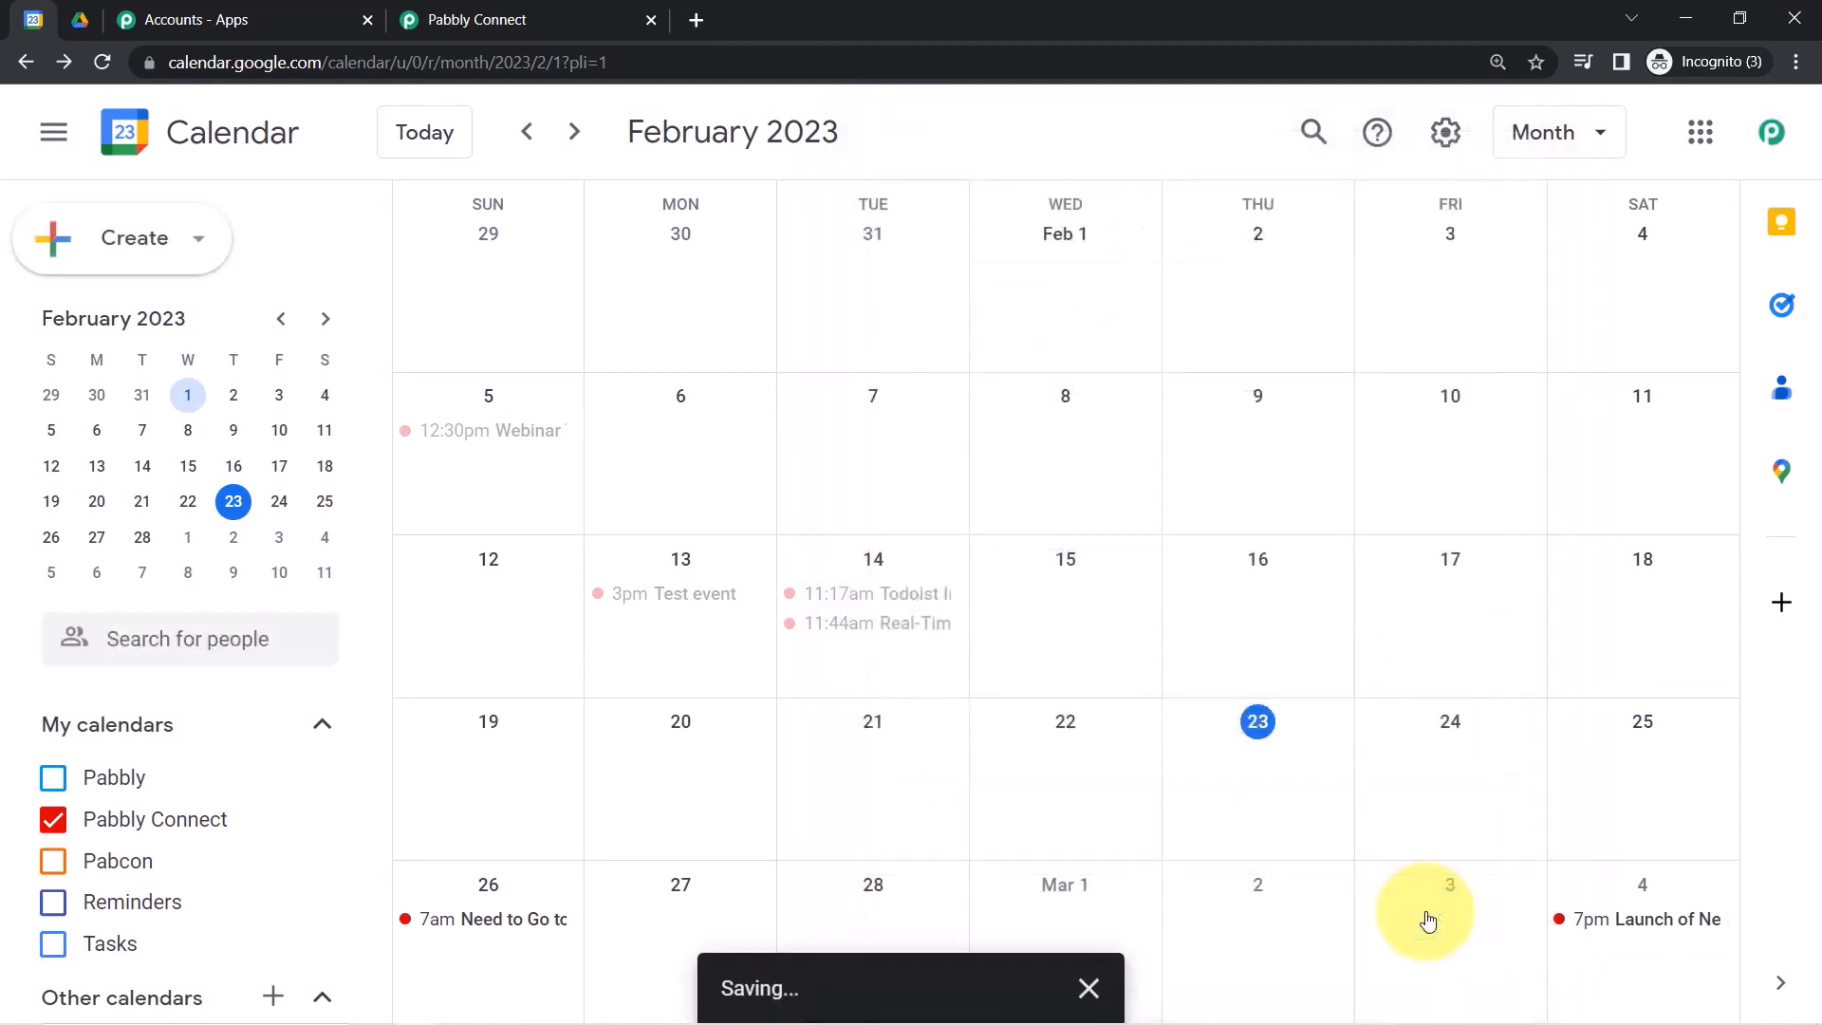
Resend the calendar trigger's test request and review the Launch of New Design event fields.
click(527, 14)
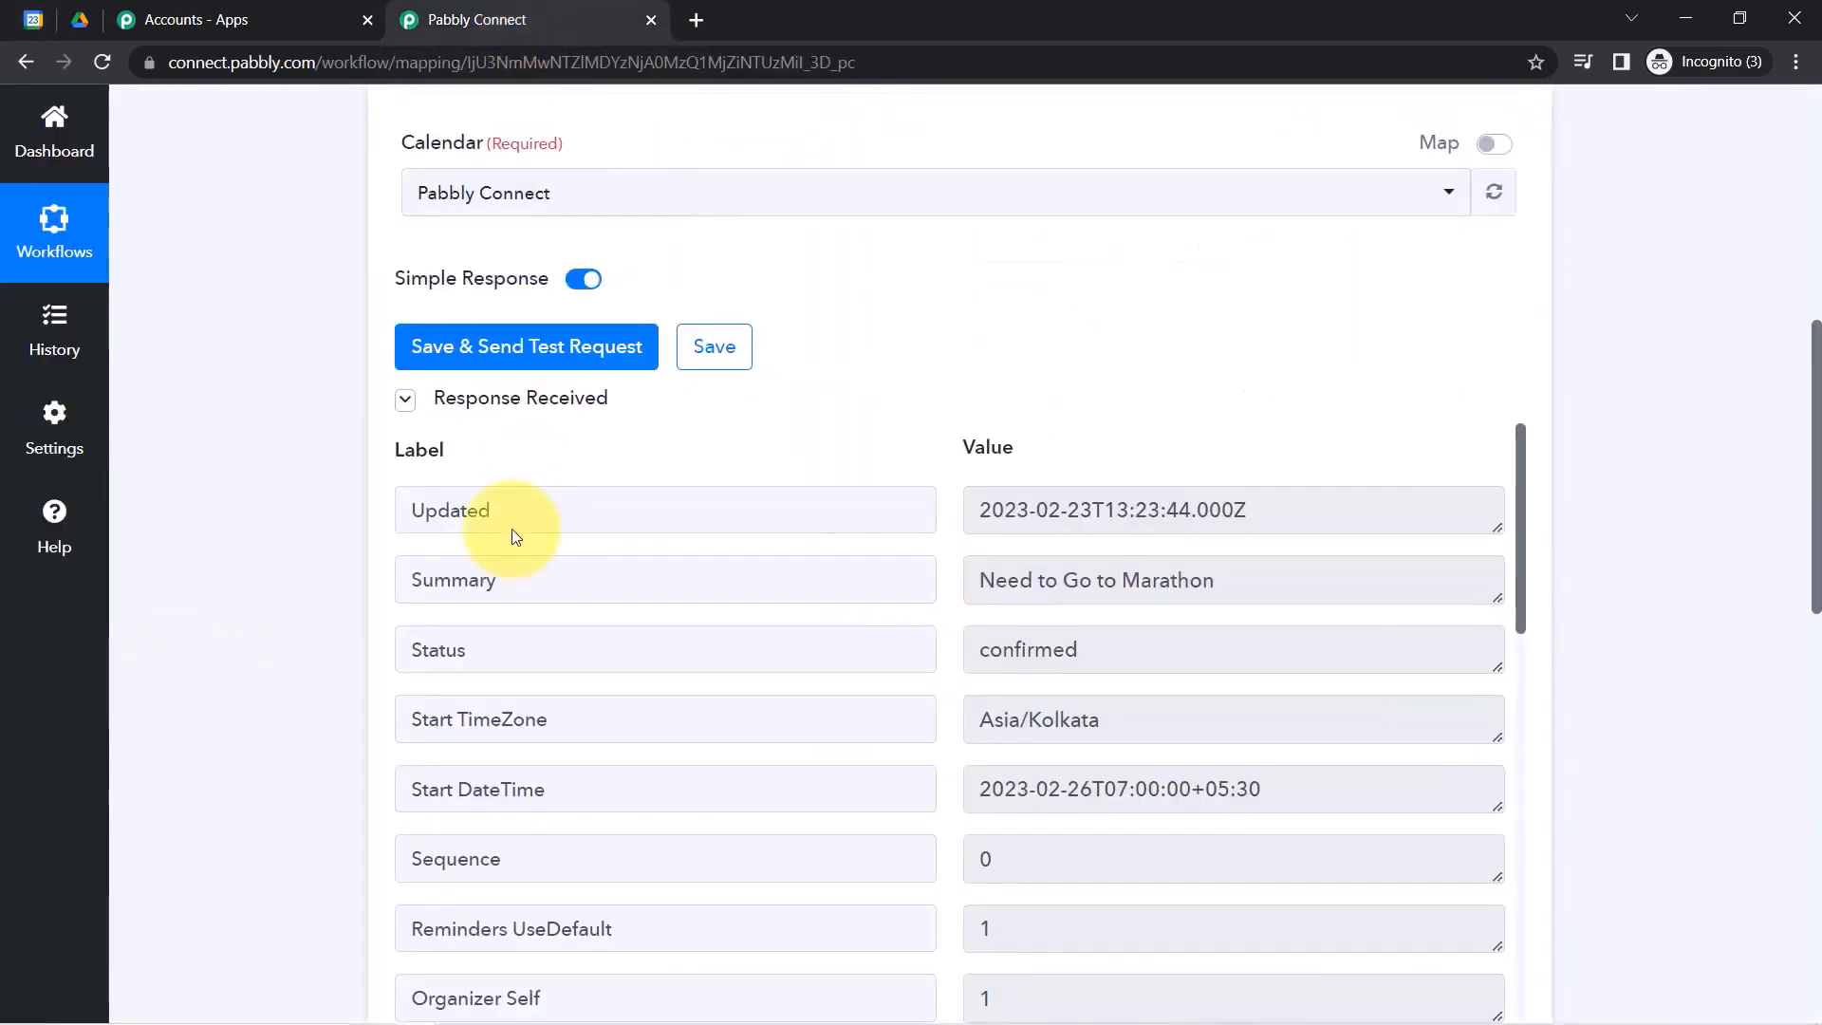
click(450, 369)
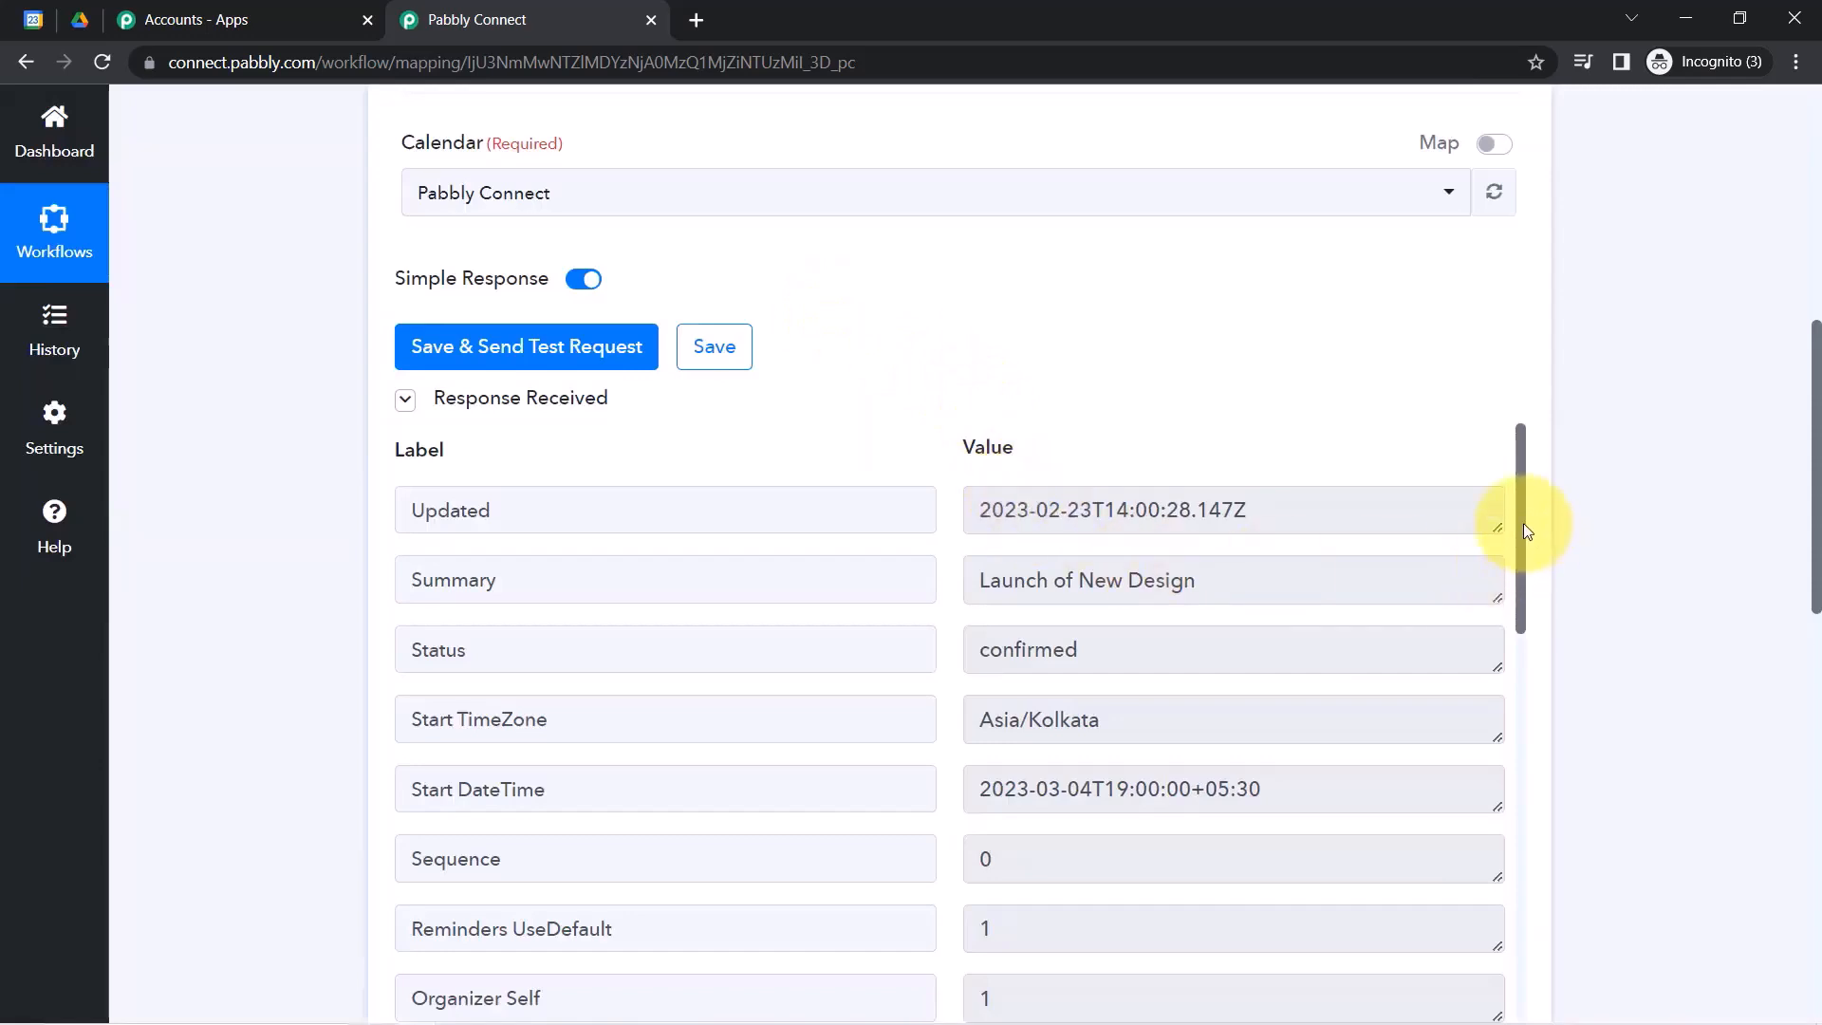
drag(1066, 580, 1262, 572)
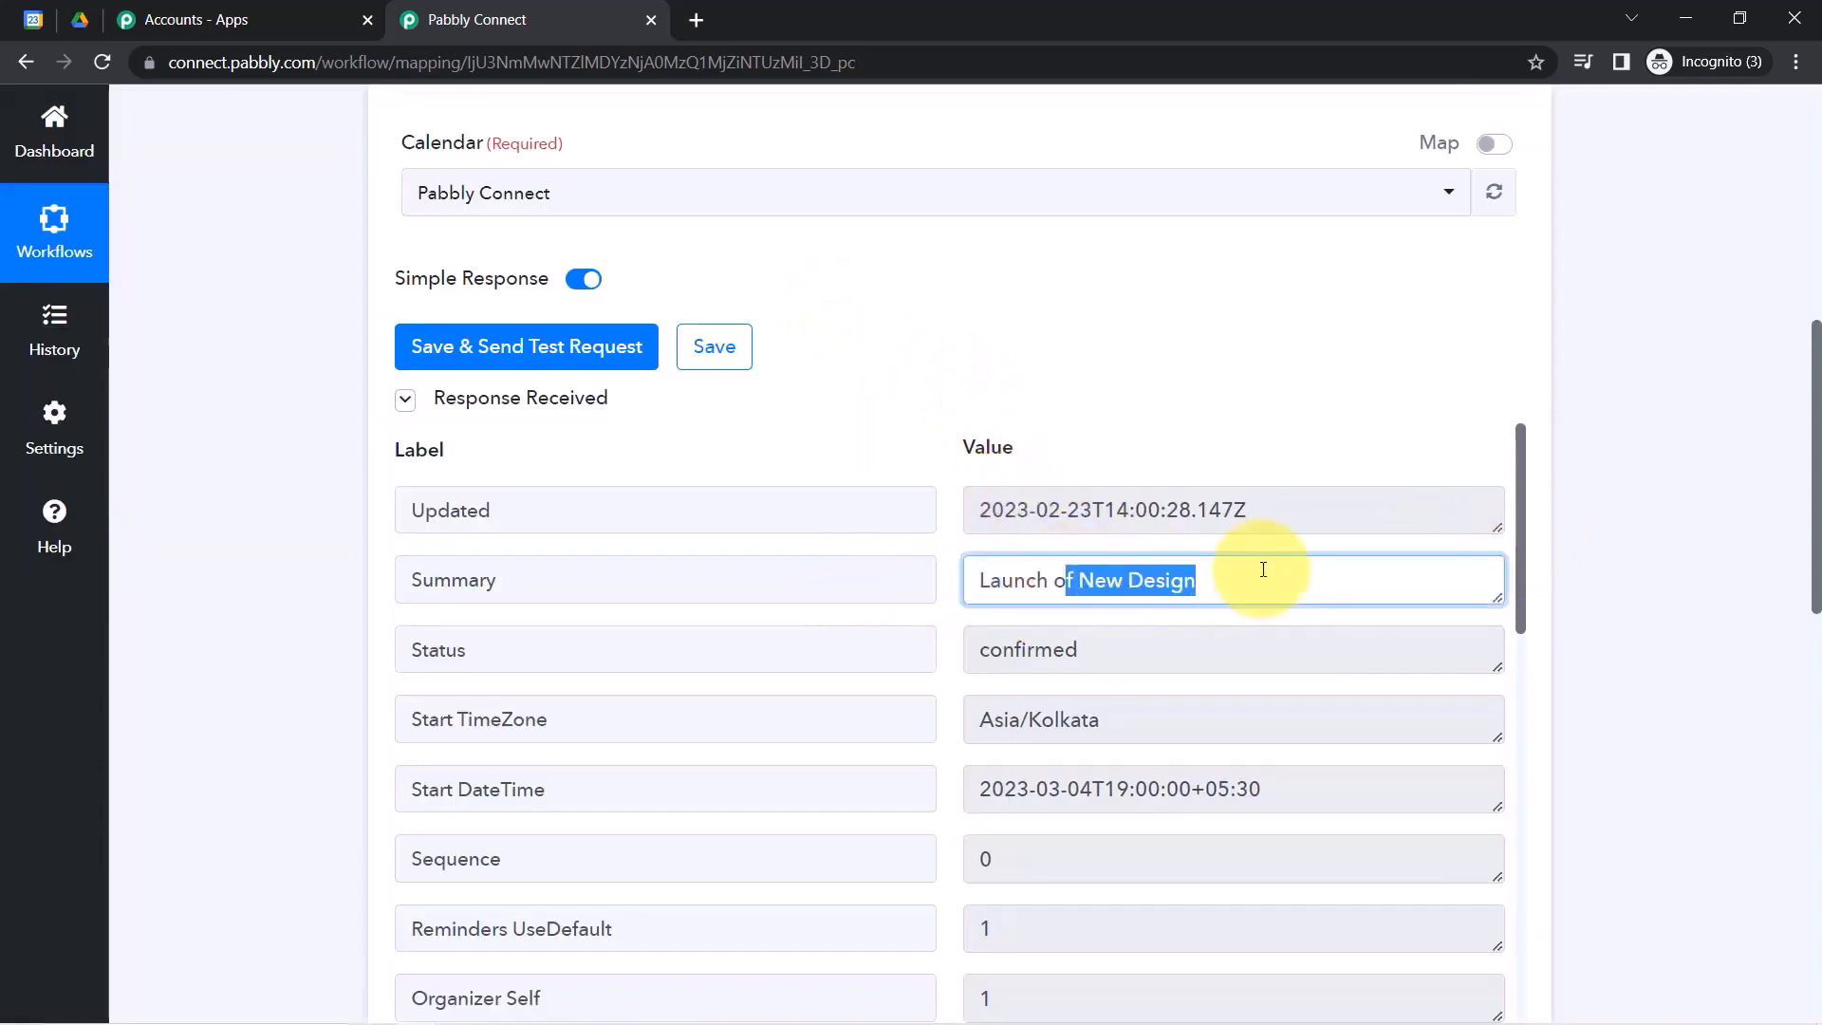
mouse_move(1049, 788)
mouse_down()
mouse_move(1200, 785)
mouse_move(1037, 790)
mouse_up()
click(1121, 789)
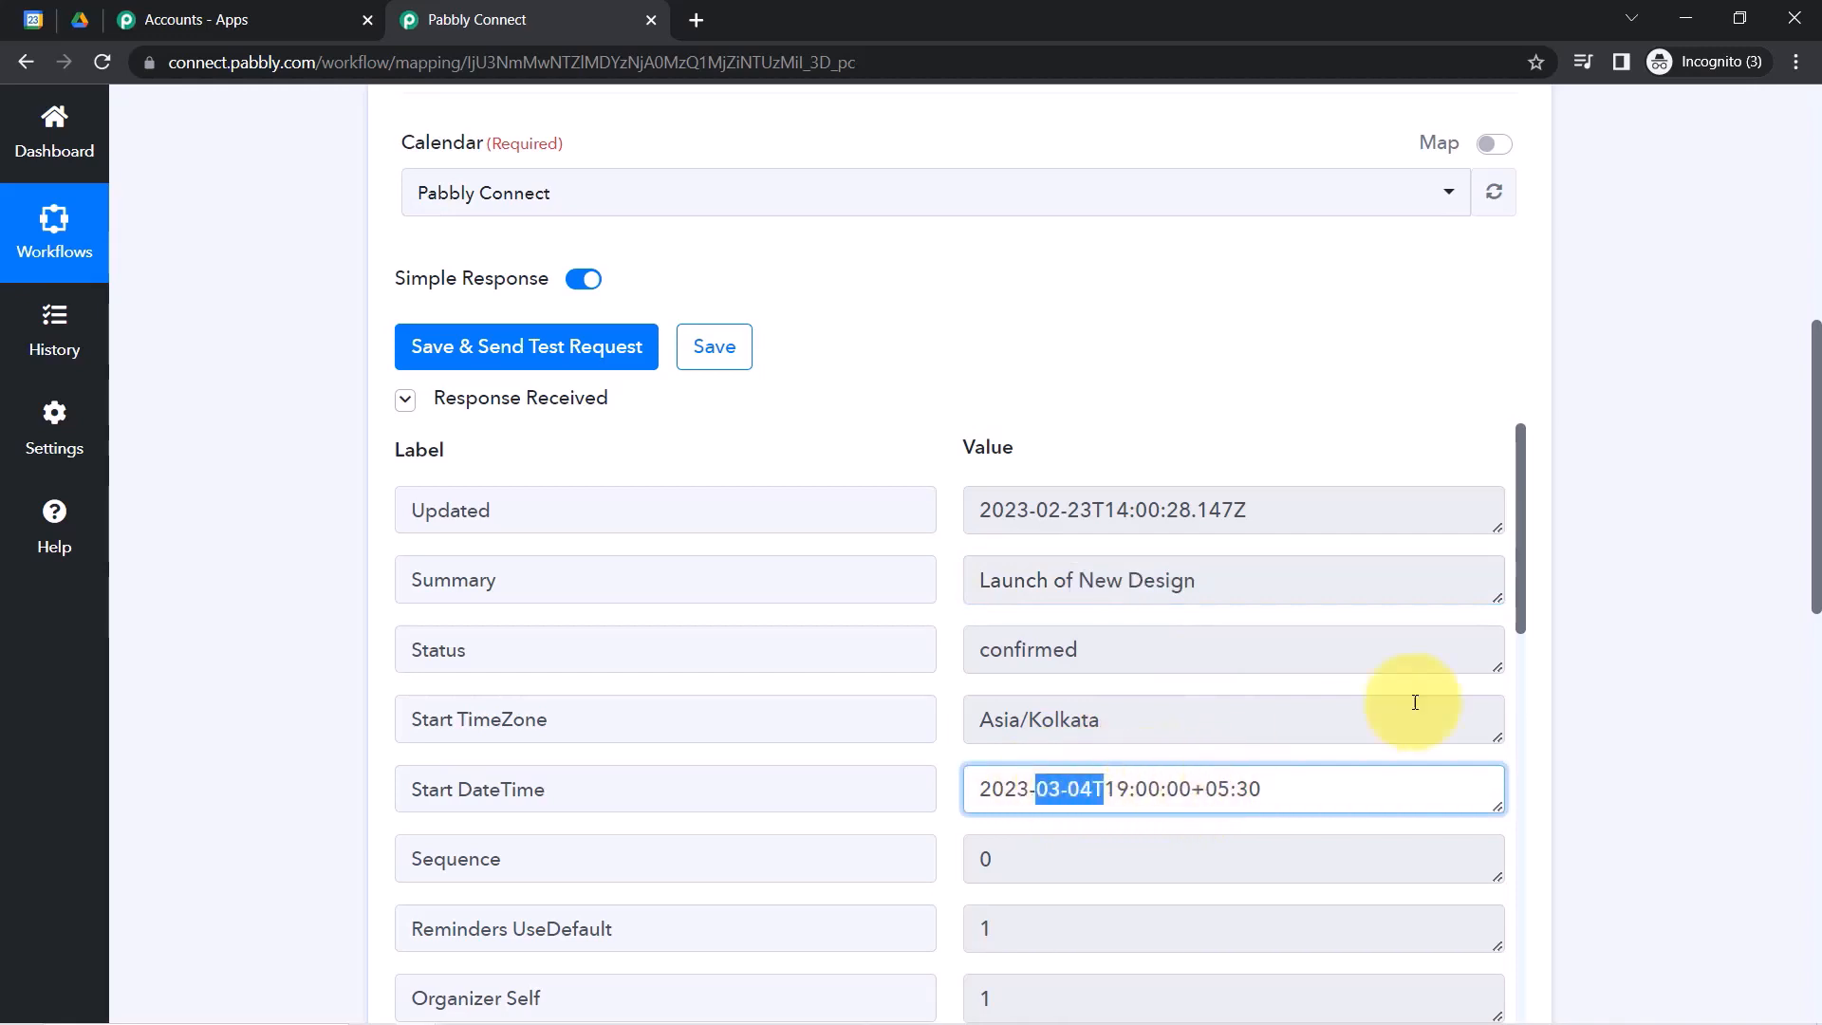
drag(1518, 558, 1494, 775)
drag(1089, 579, 1202, 584)
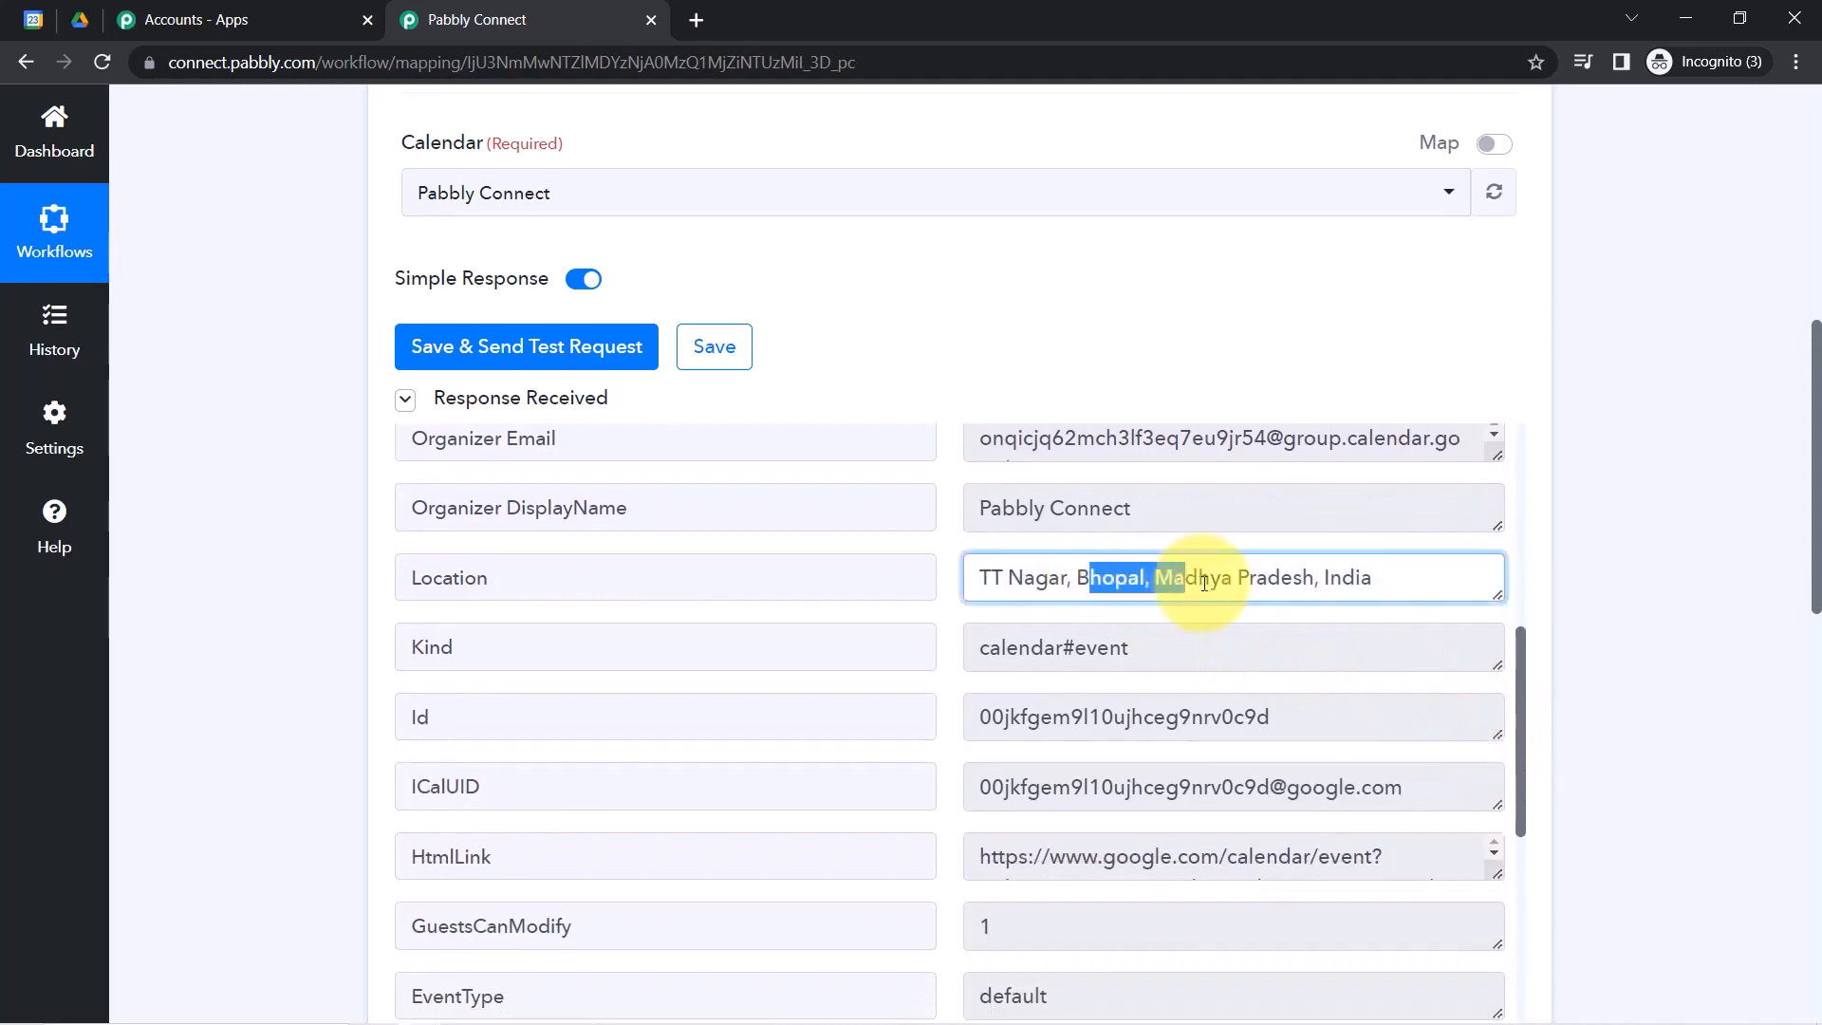
drag(1008, 503, 1526, 869)
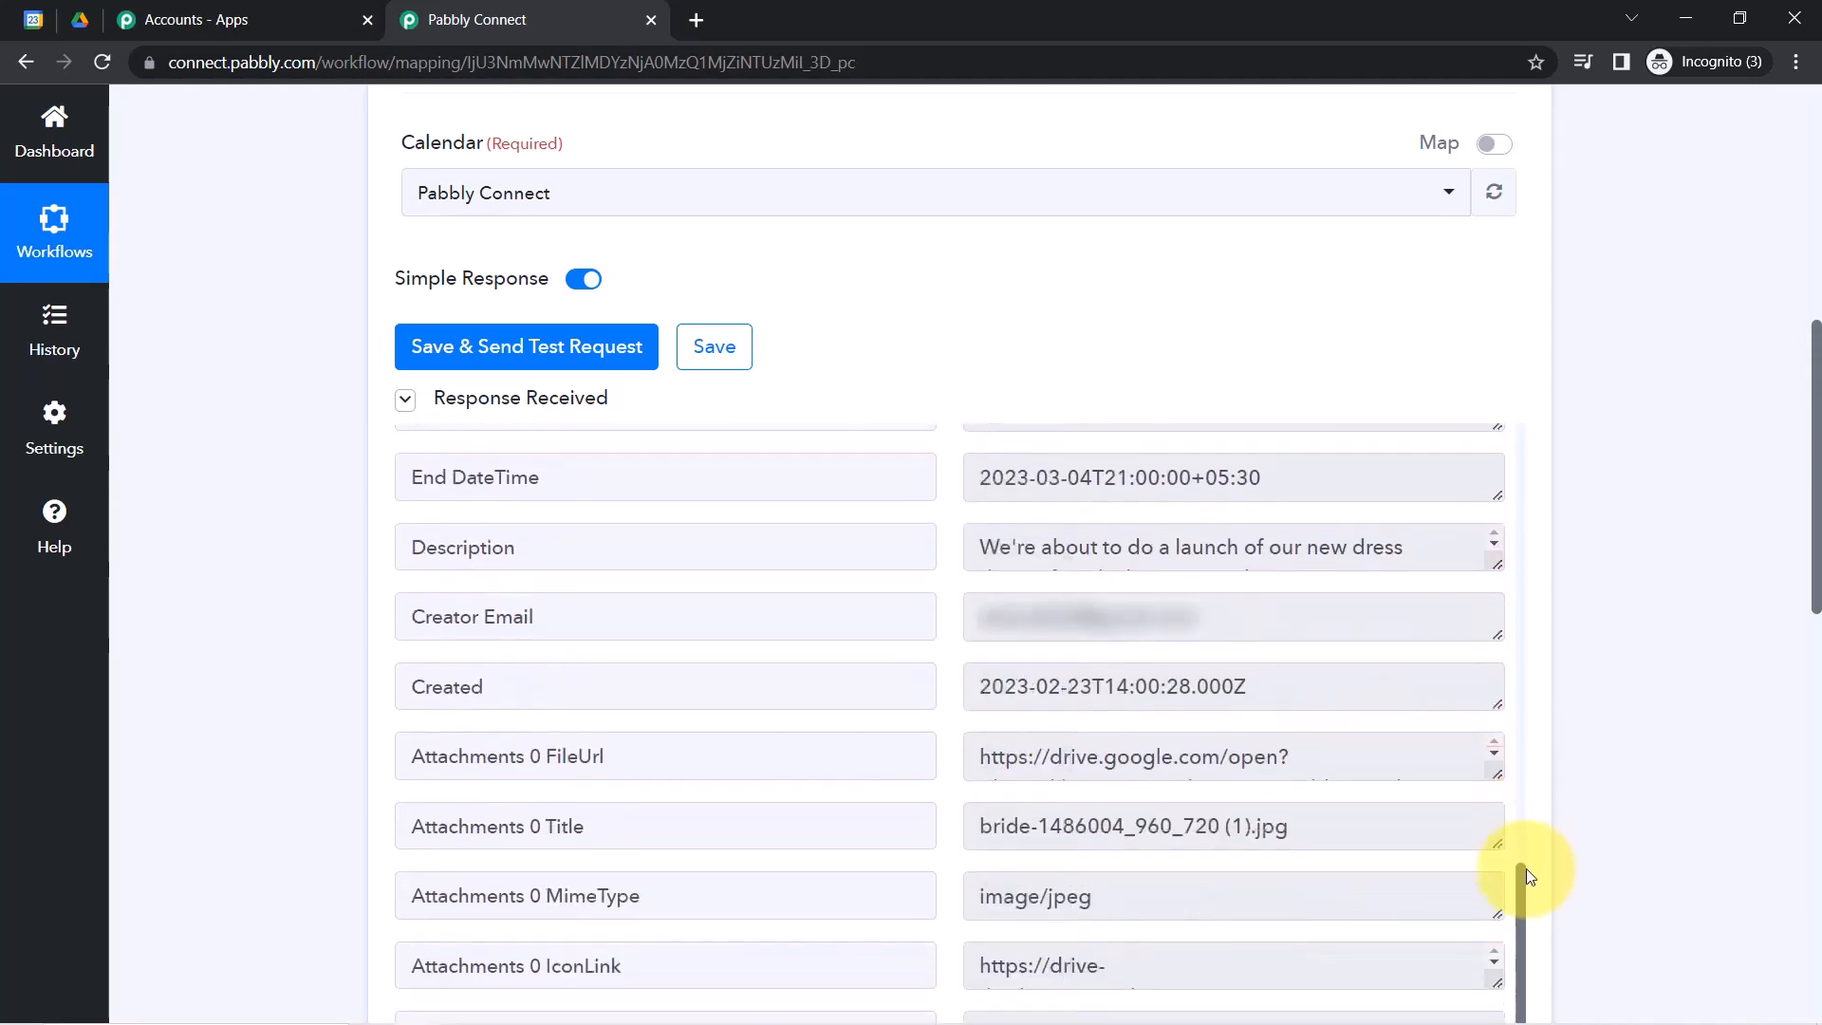
drag(1061, 559, 1323, 566)
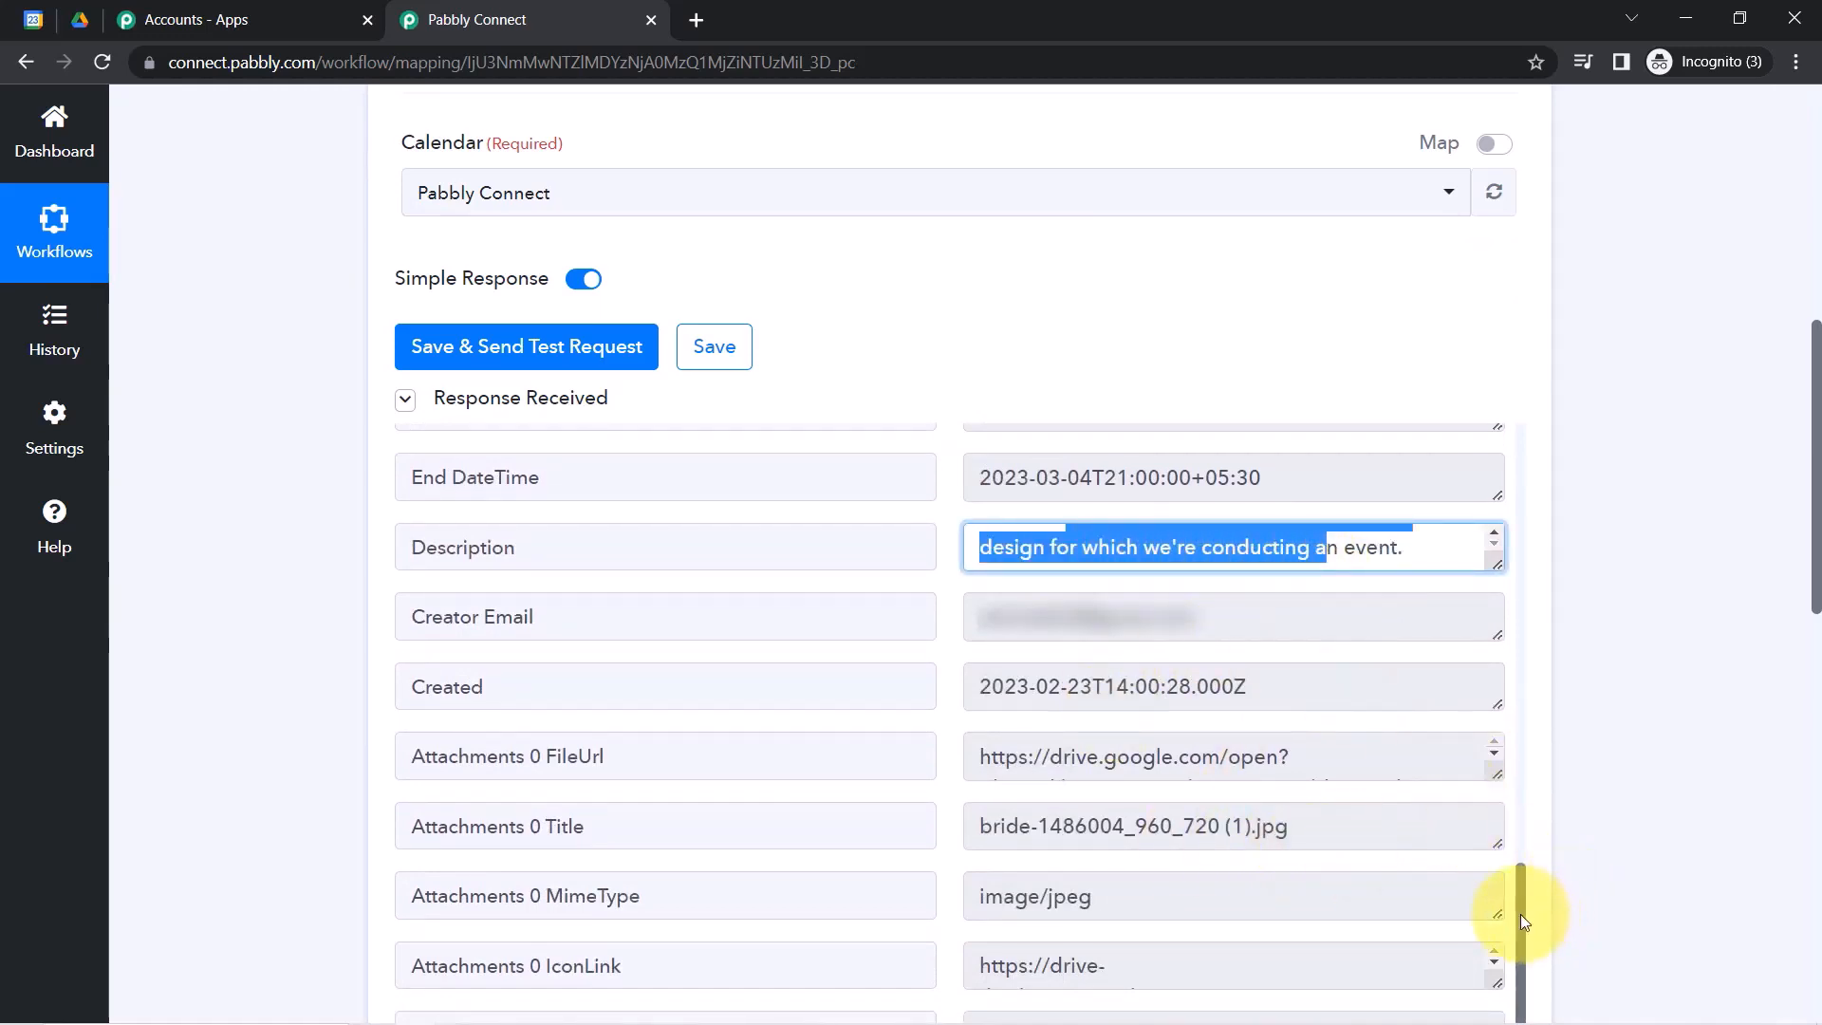
drag(1520, 913, 1518, 995)
drag(1814, 592, 1815, 667)
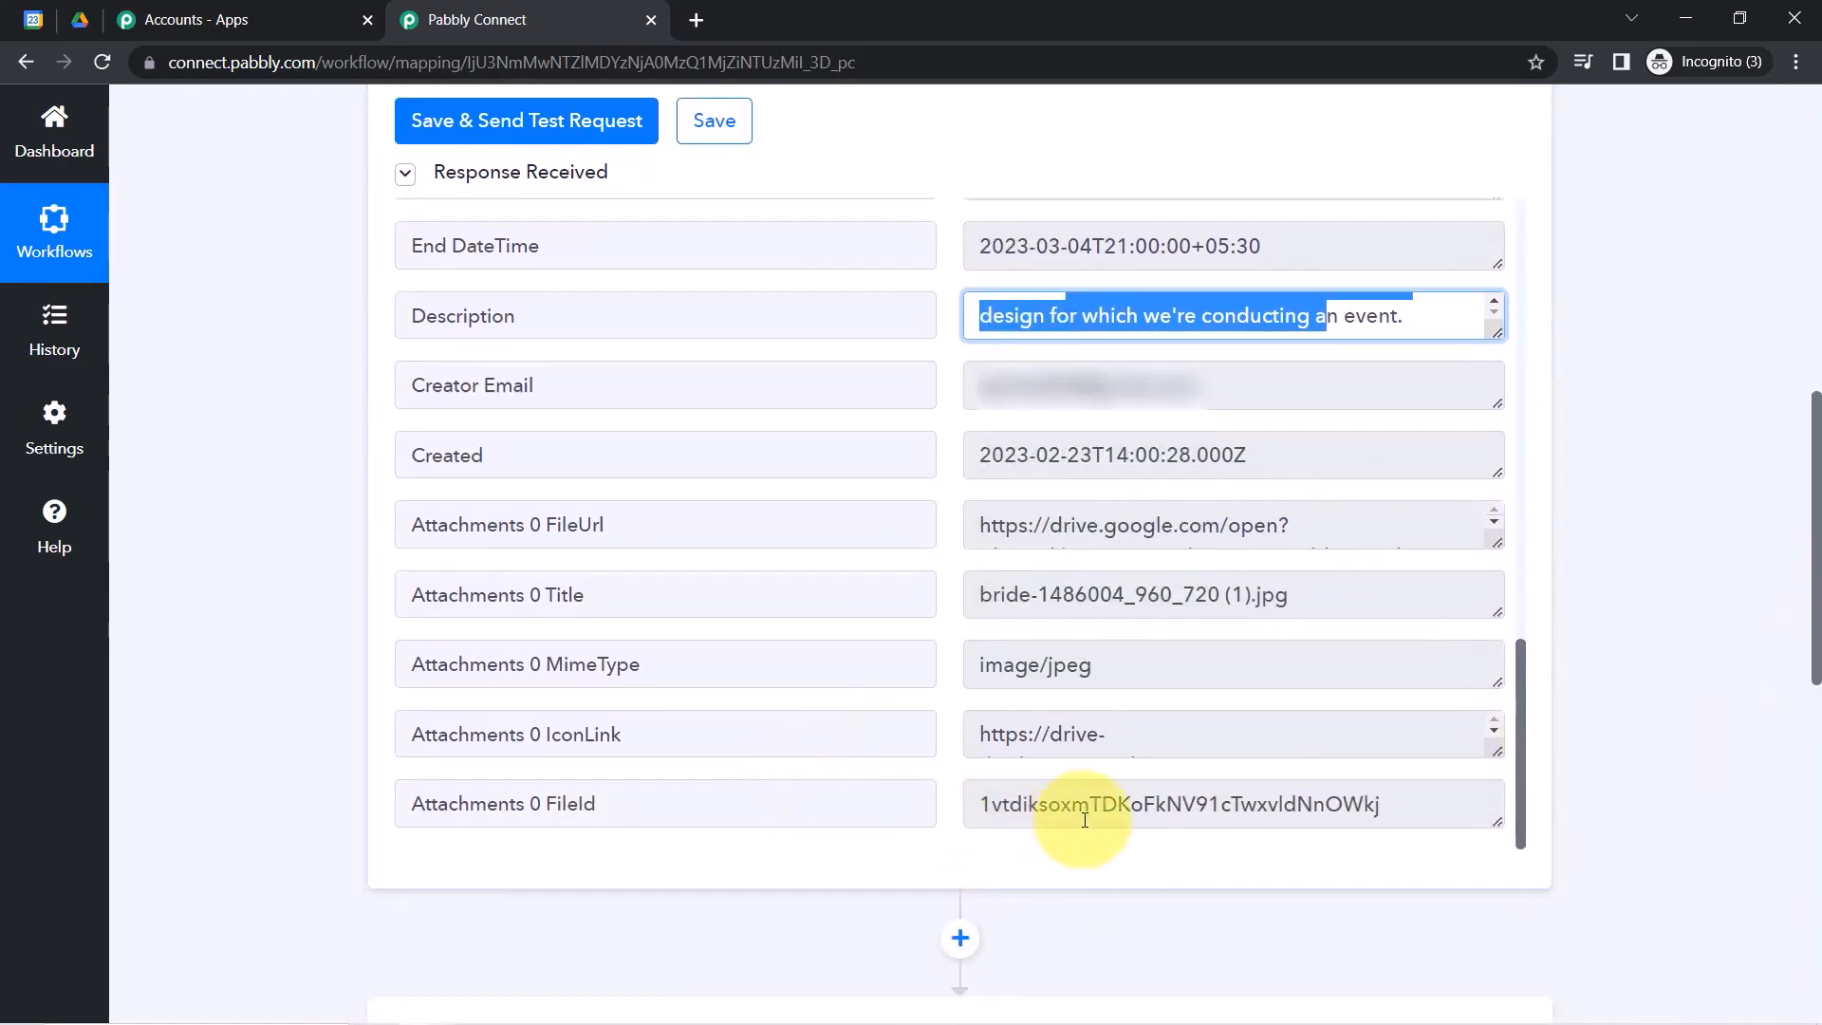
drag(1498, 752, 1518, 797)
scroll(1505, 669, up, 5)
scroll(1505, 668, down, 5)
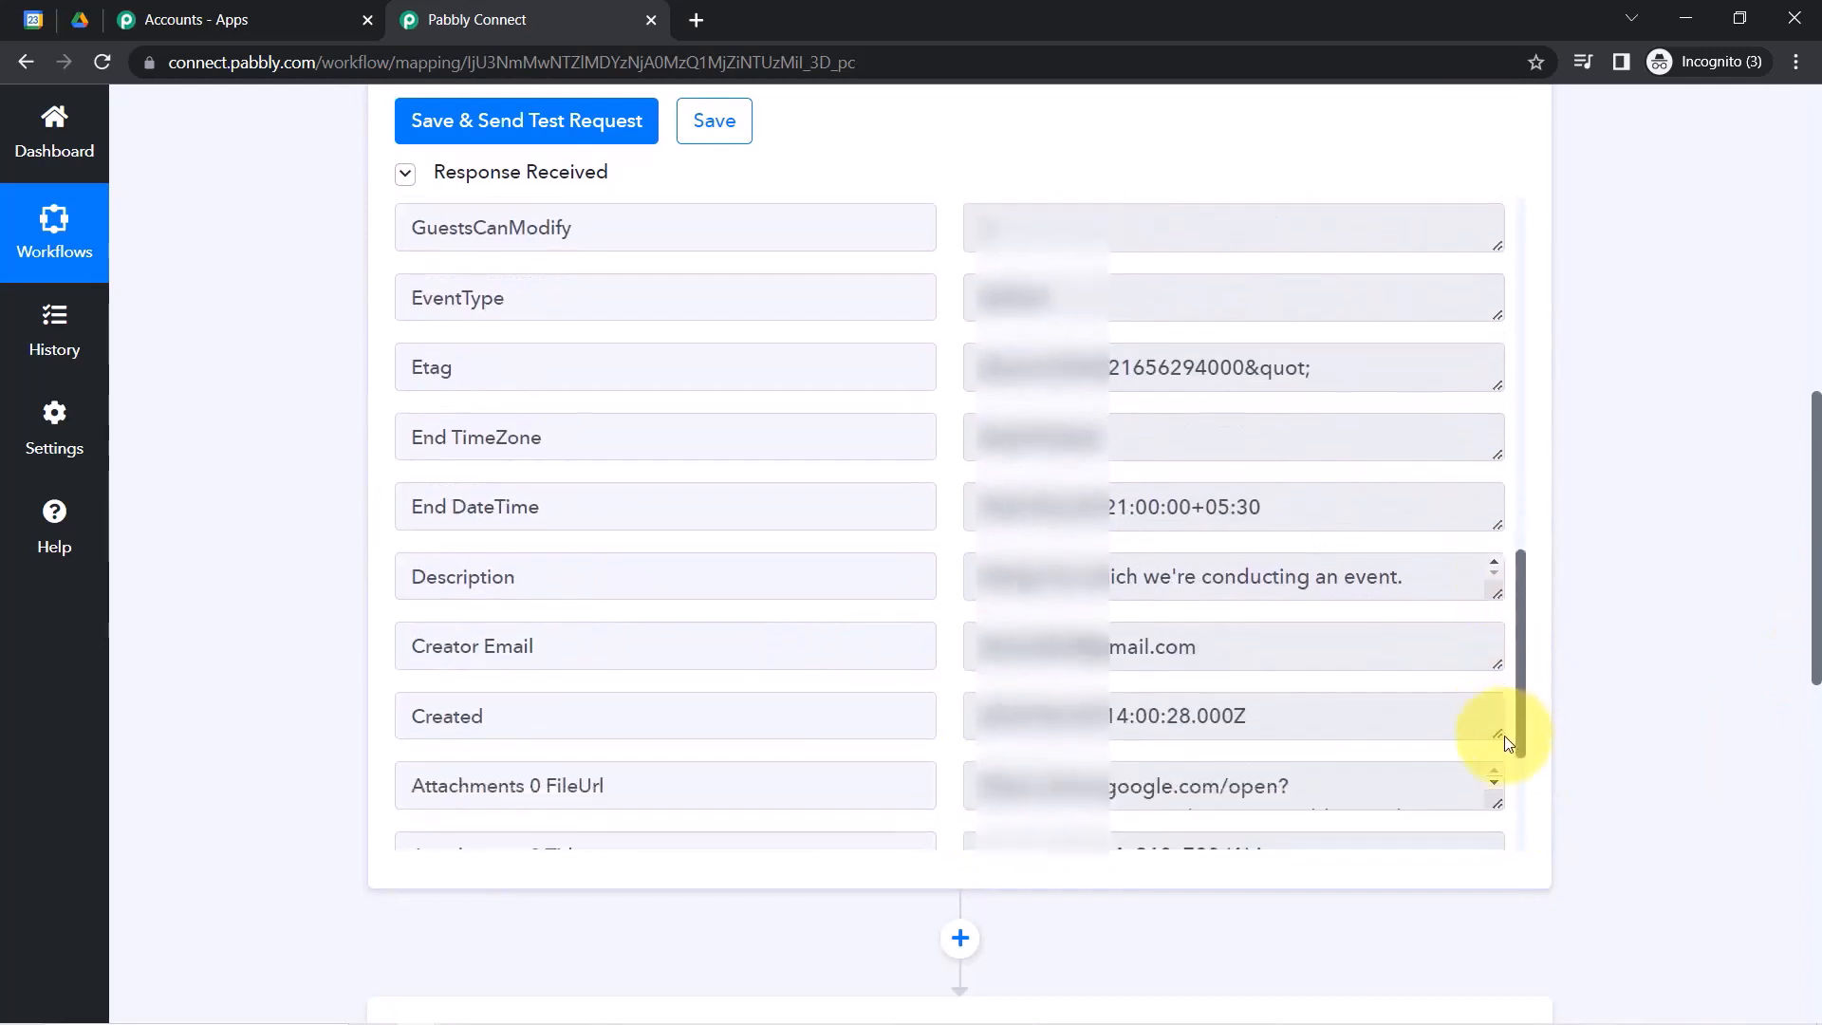
Open the Attachments 0 FileUrl link in a new tab with Go to.
triple_click(475, 581)
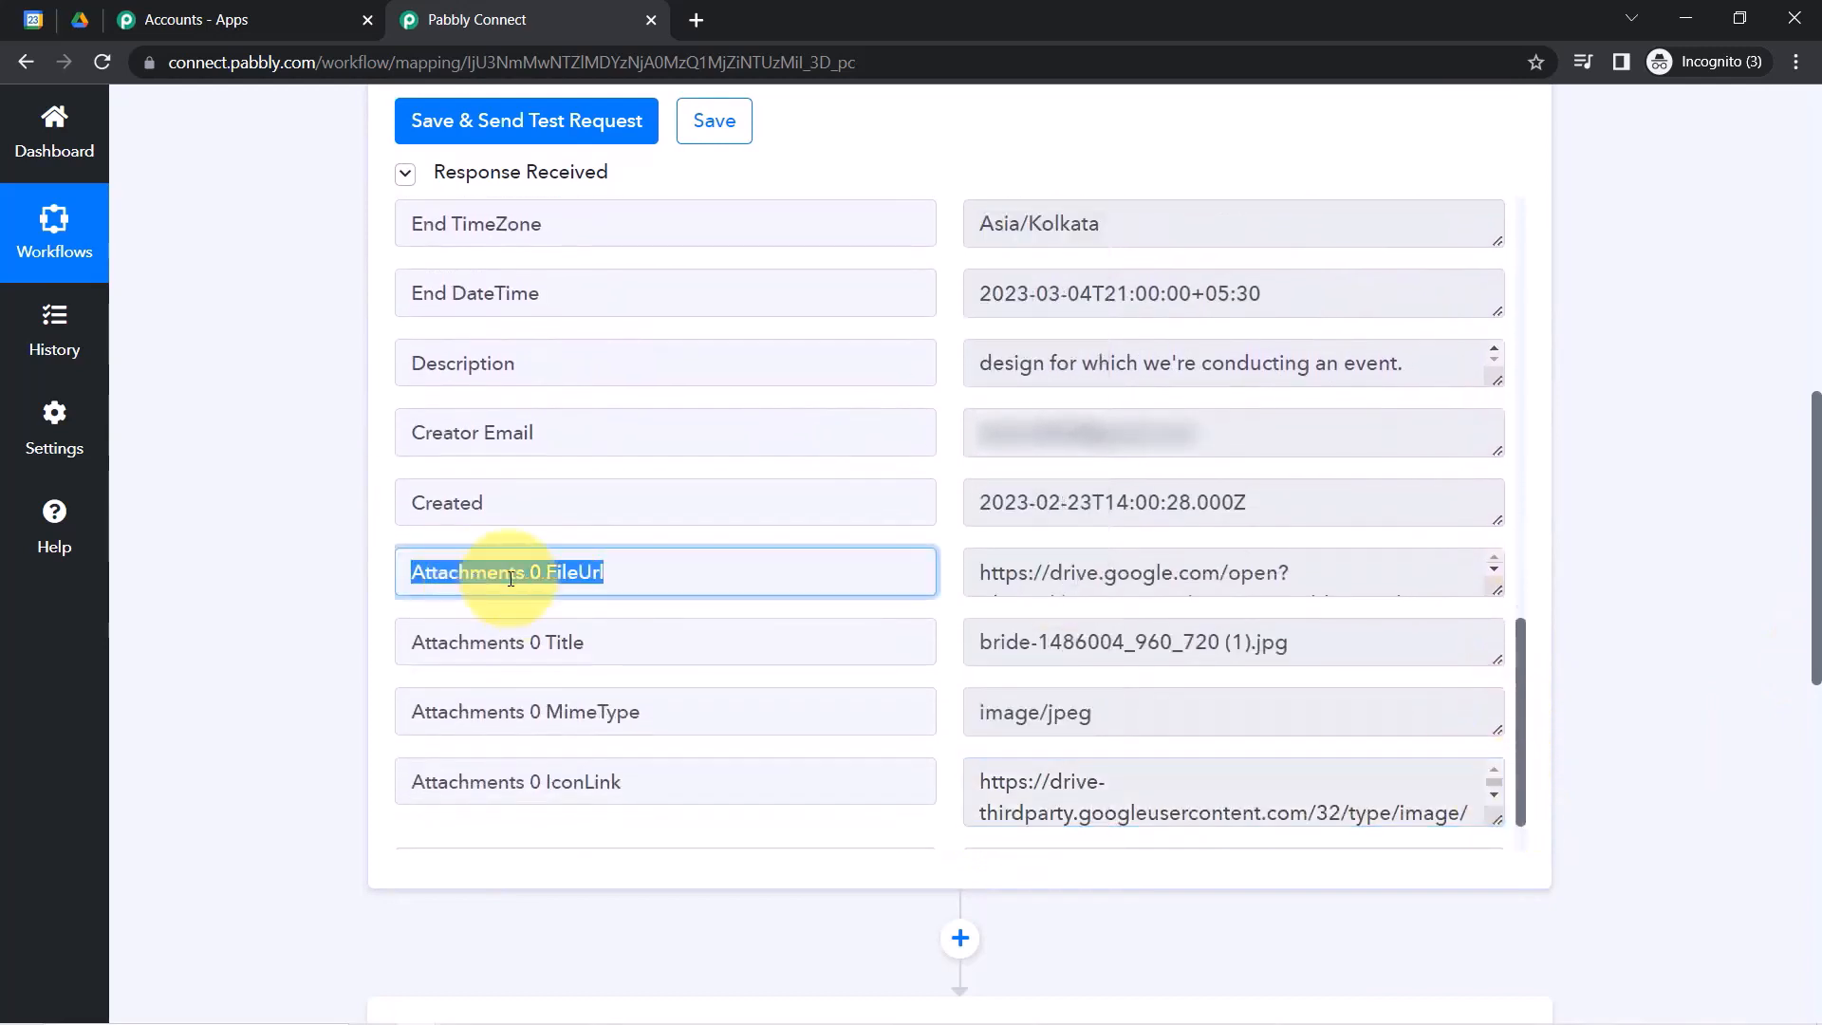
click(1431, 589)
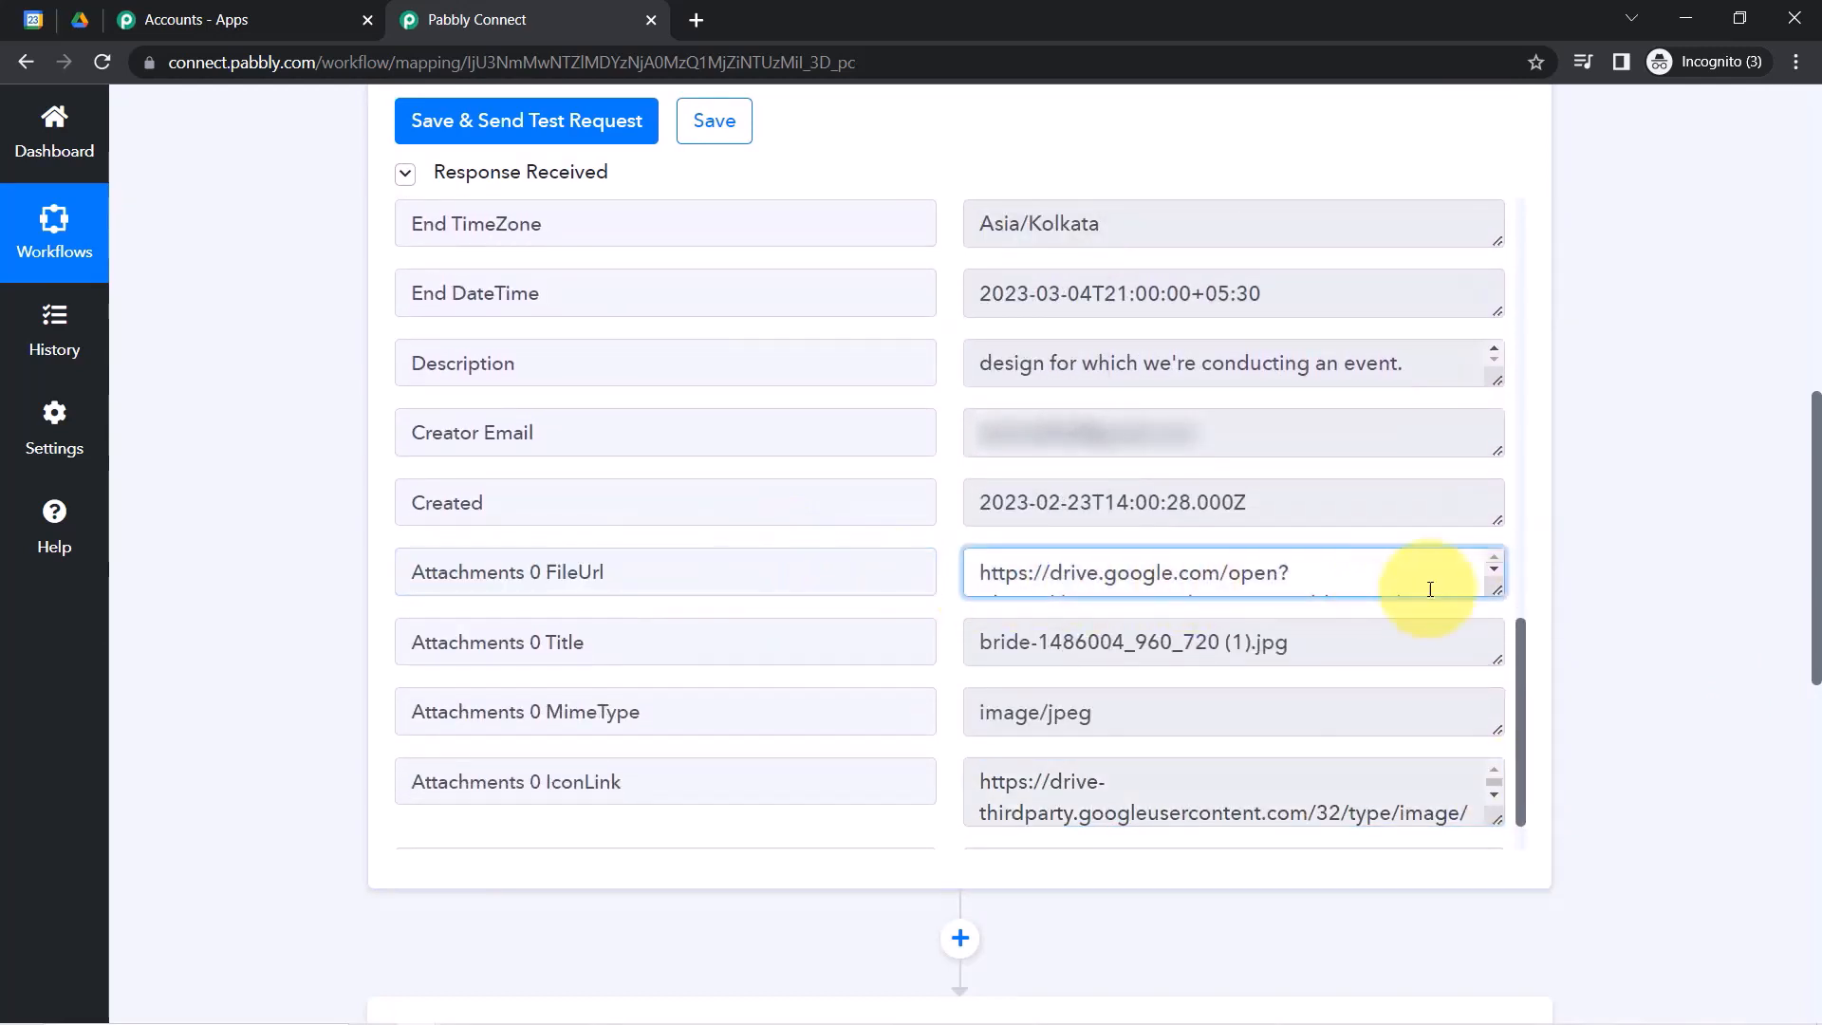
triple_click(1367, 573)
right_click(1289, 569)
click(1388, 643)
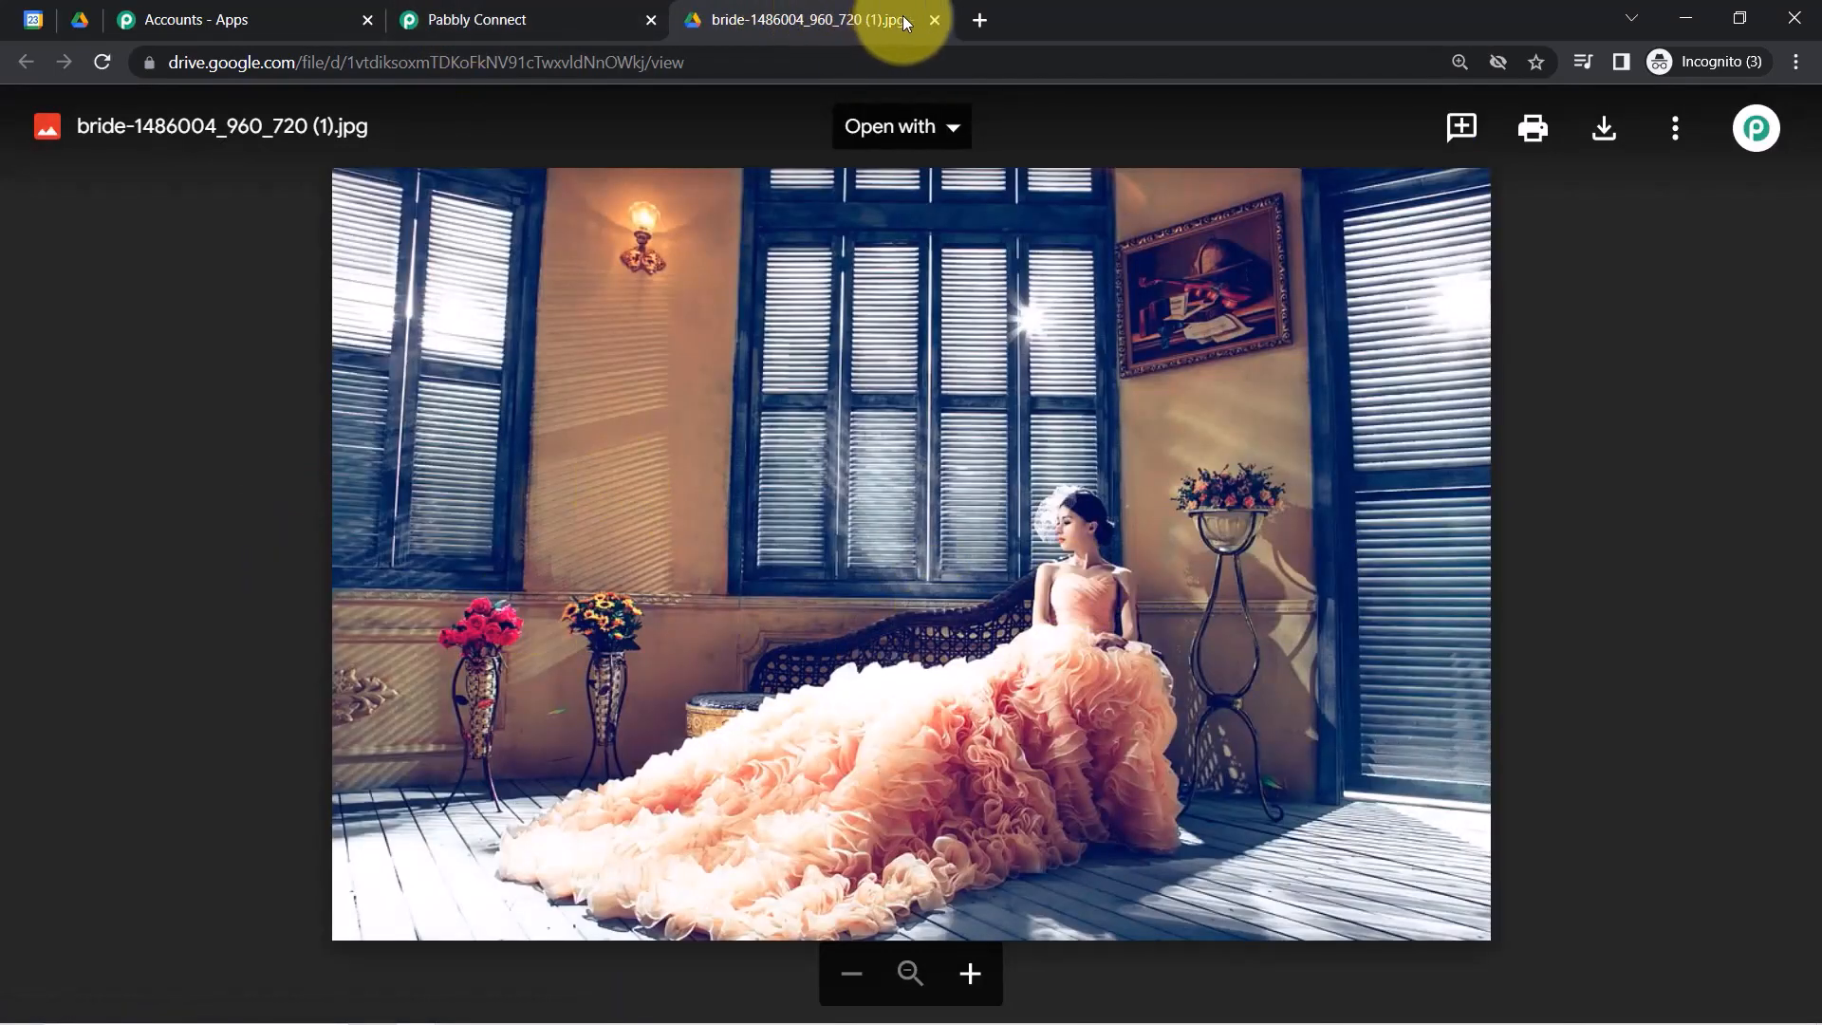
Close the Google Drive tab showing bride-1486004_960_720 (1).jpg.
click(935, 21)
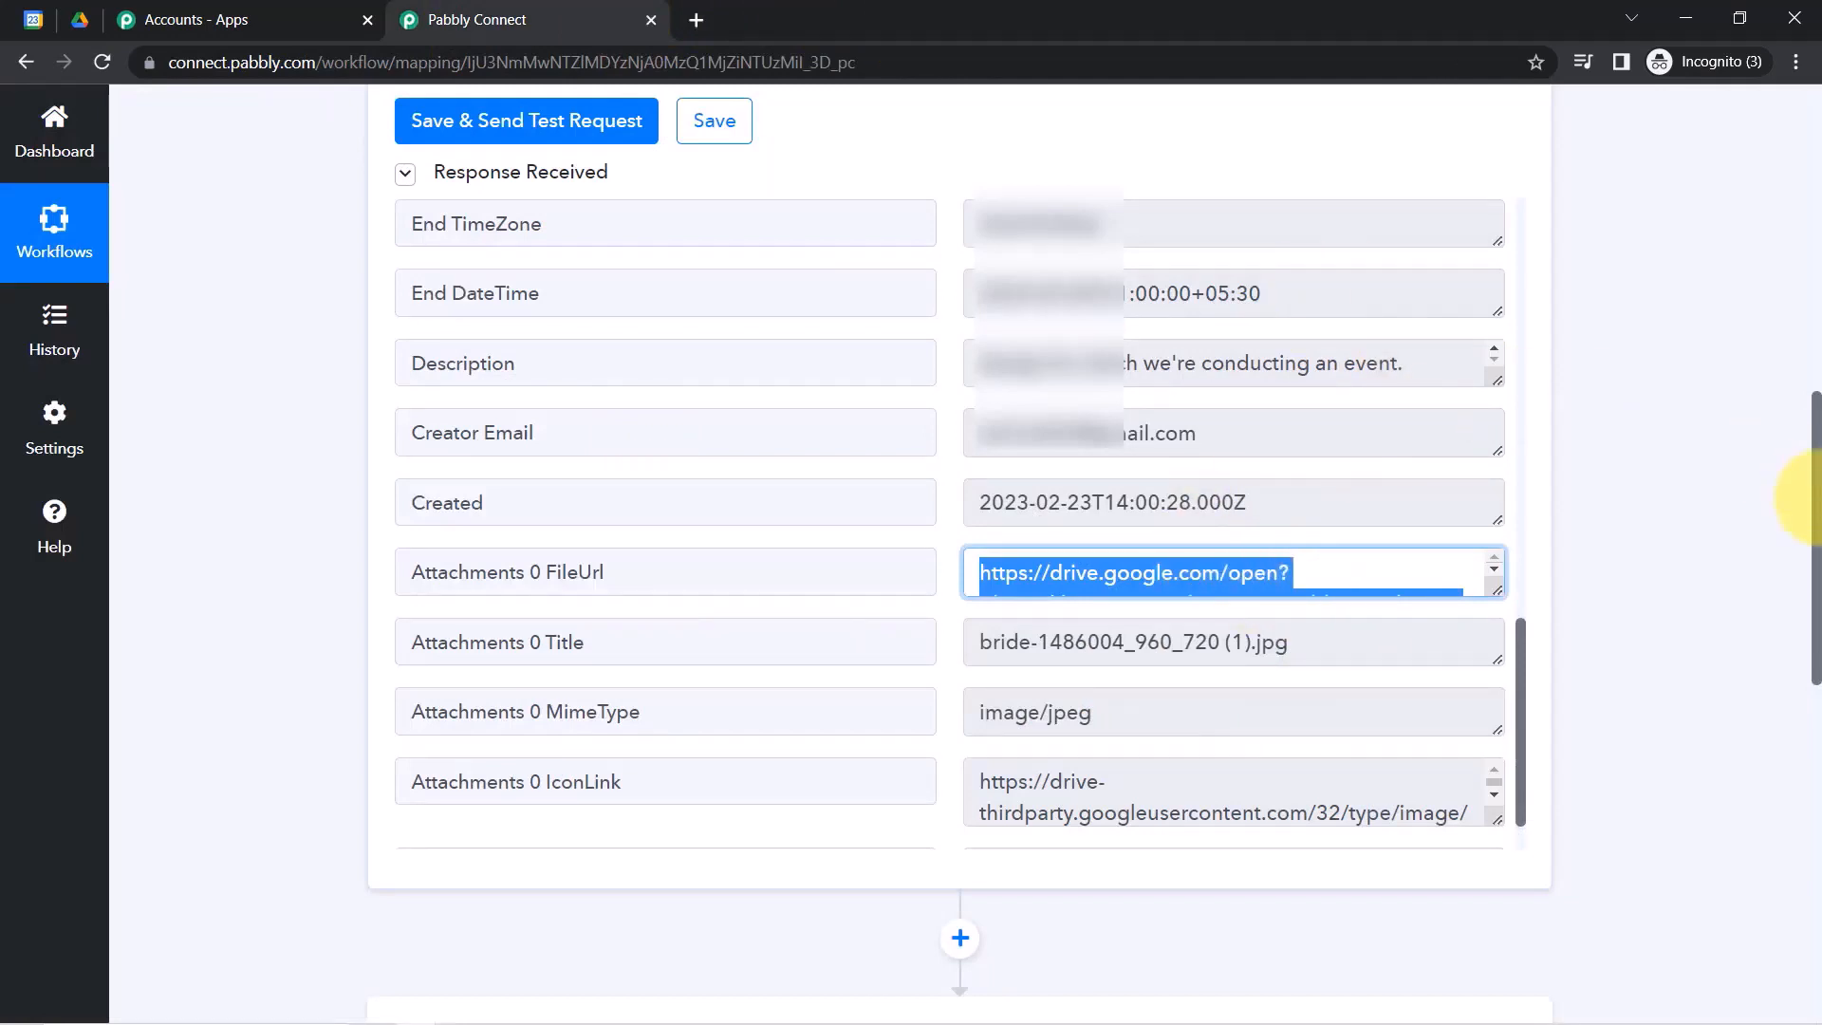
Choose Create a File in a Specific Folder as the Google Drive action event, then check the All Event Details folder.
drag(1817, 480, 1744, 704)
scroll(1737, 727, down, 2)
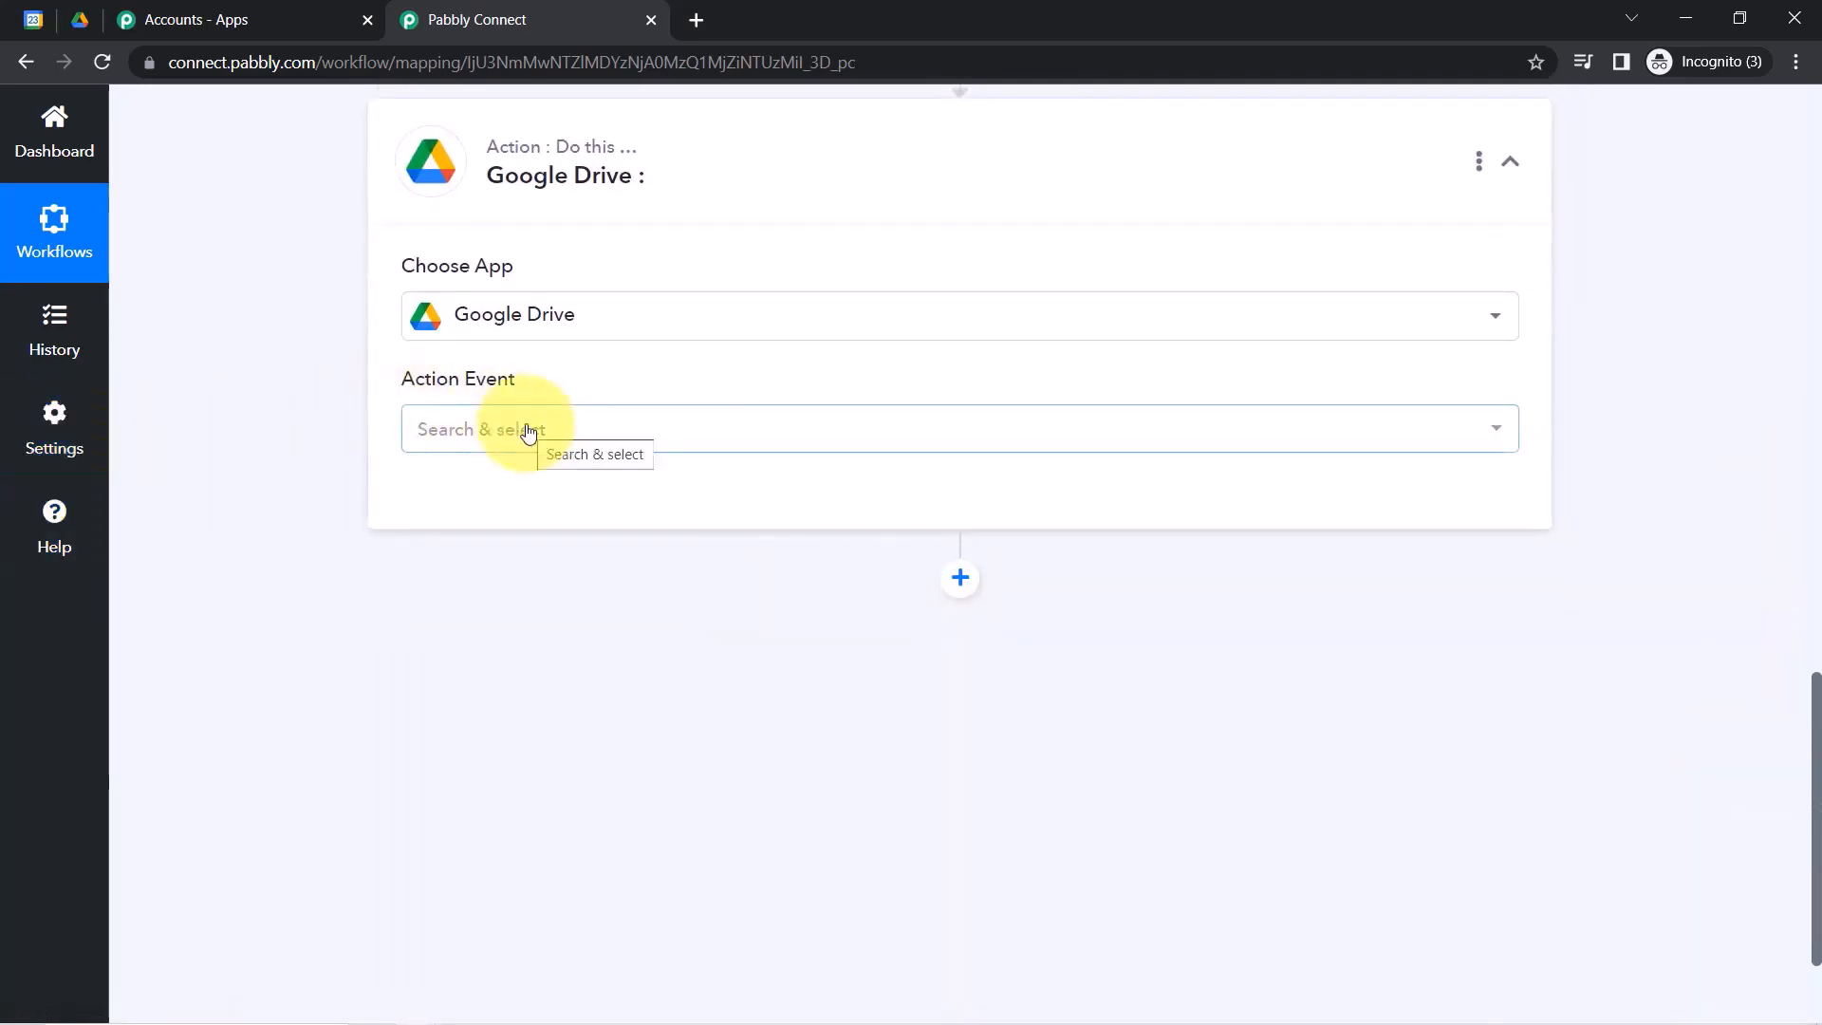
mouse_move(537, 250)
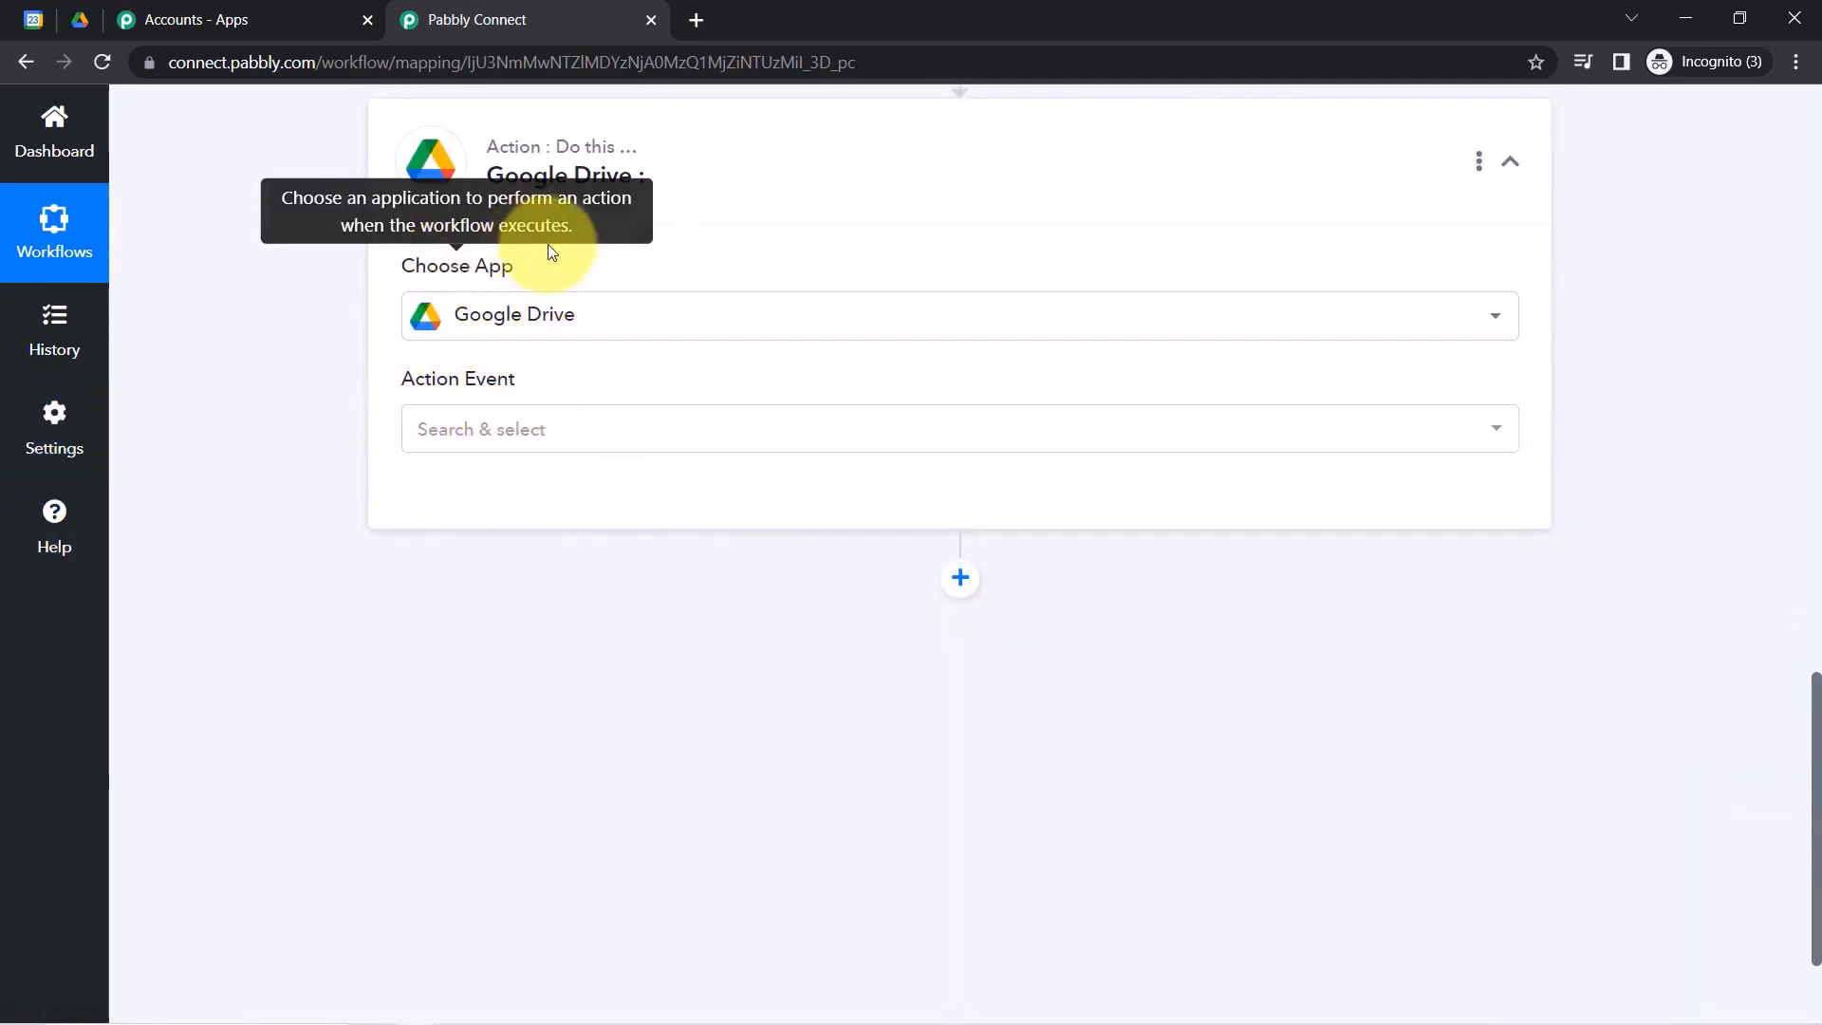
click(486, 429)
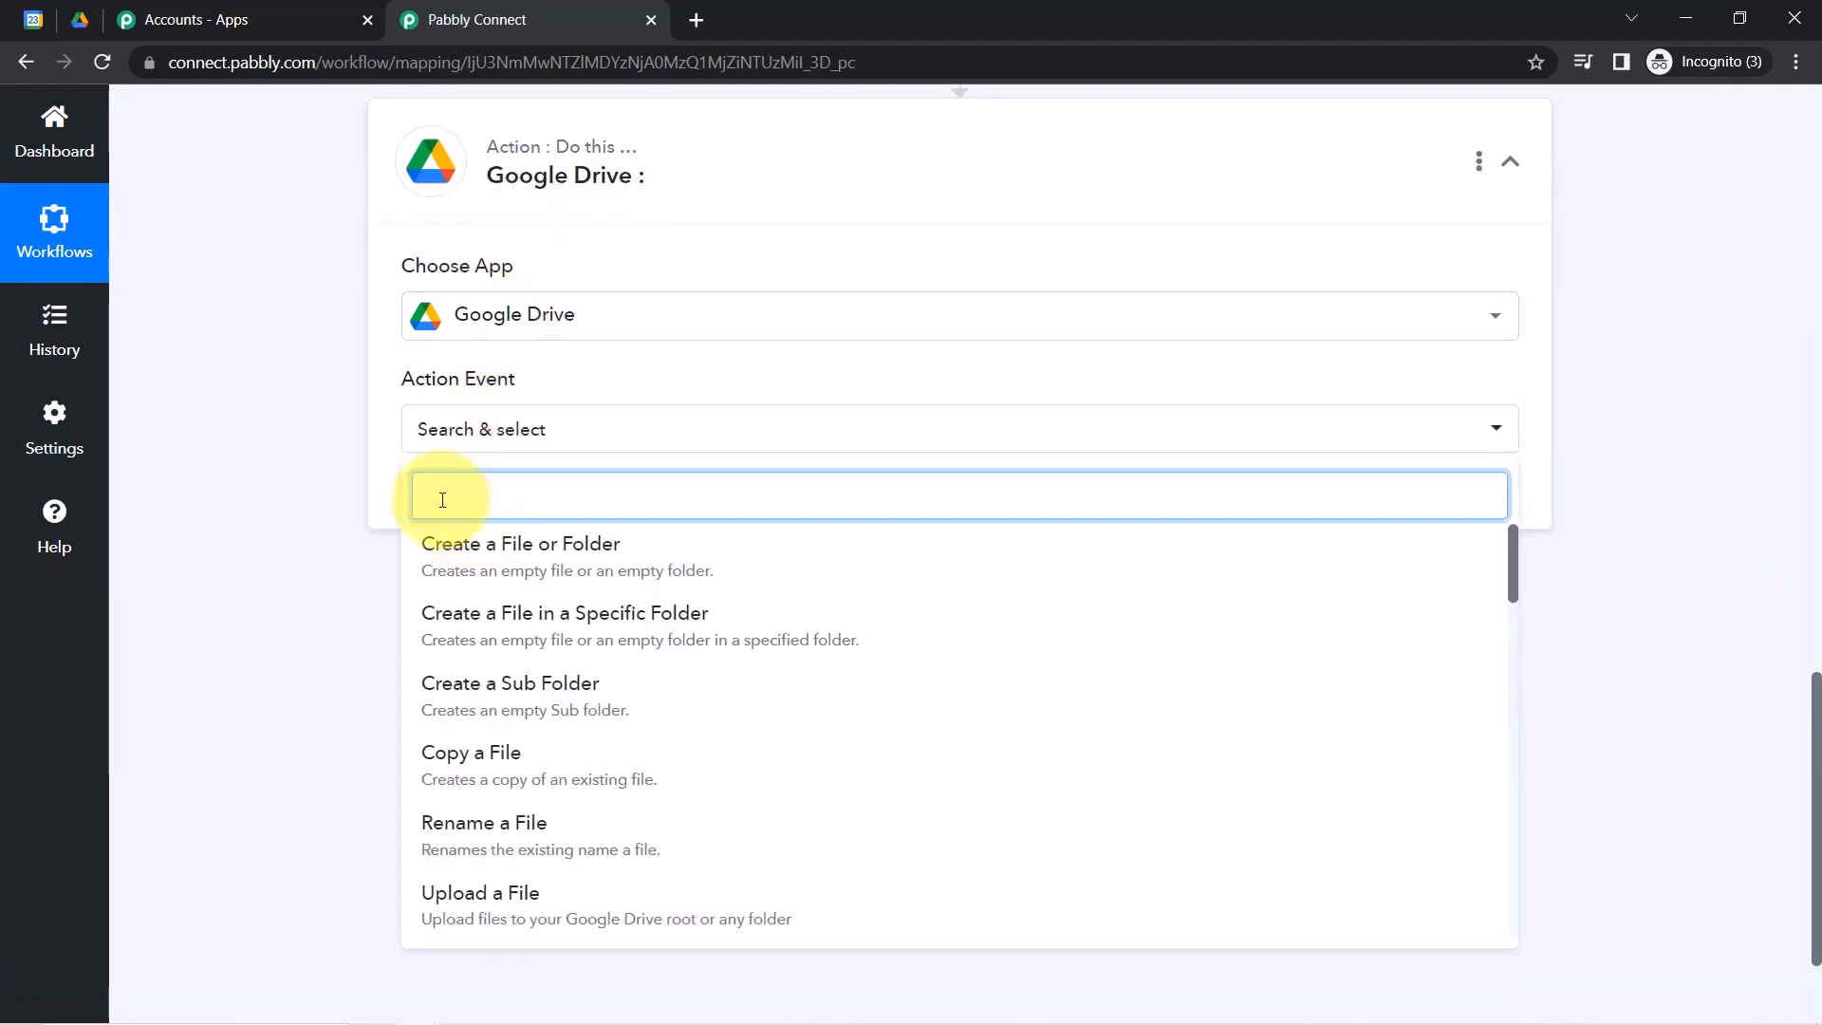
click(641, 633)
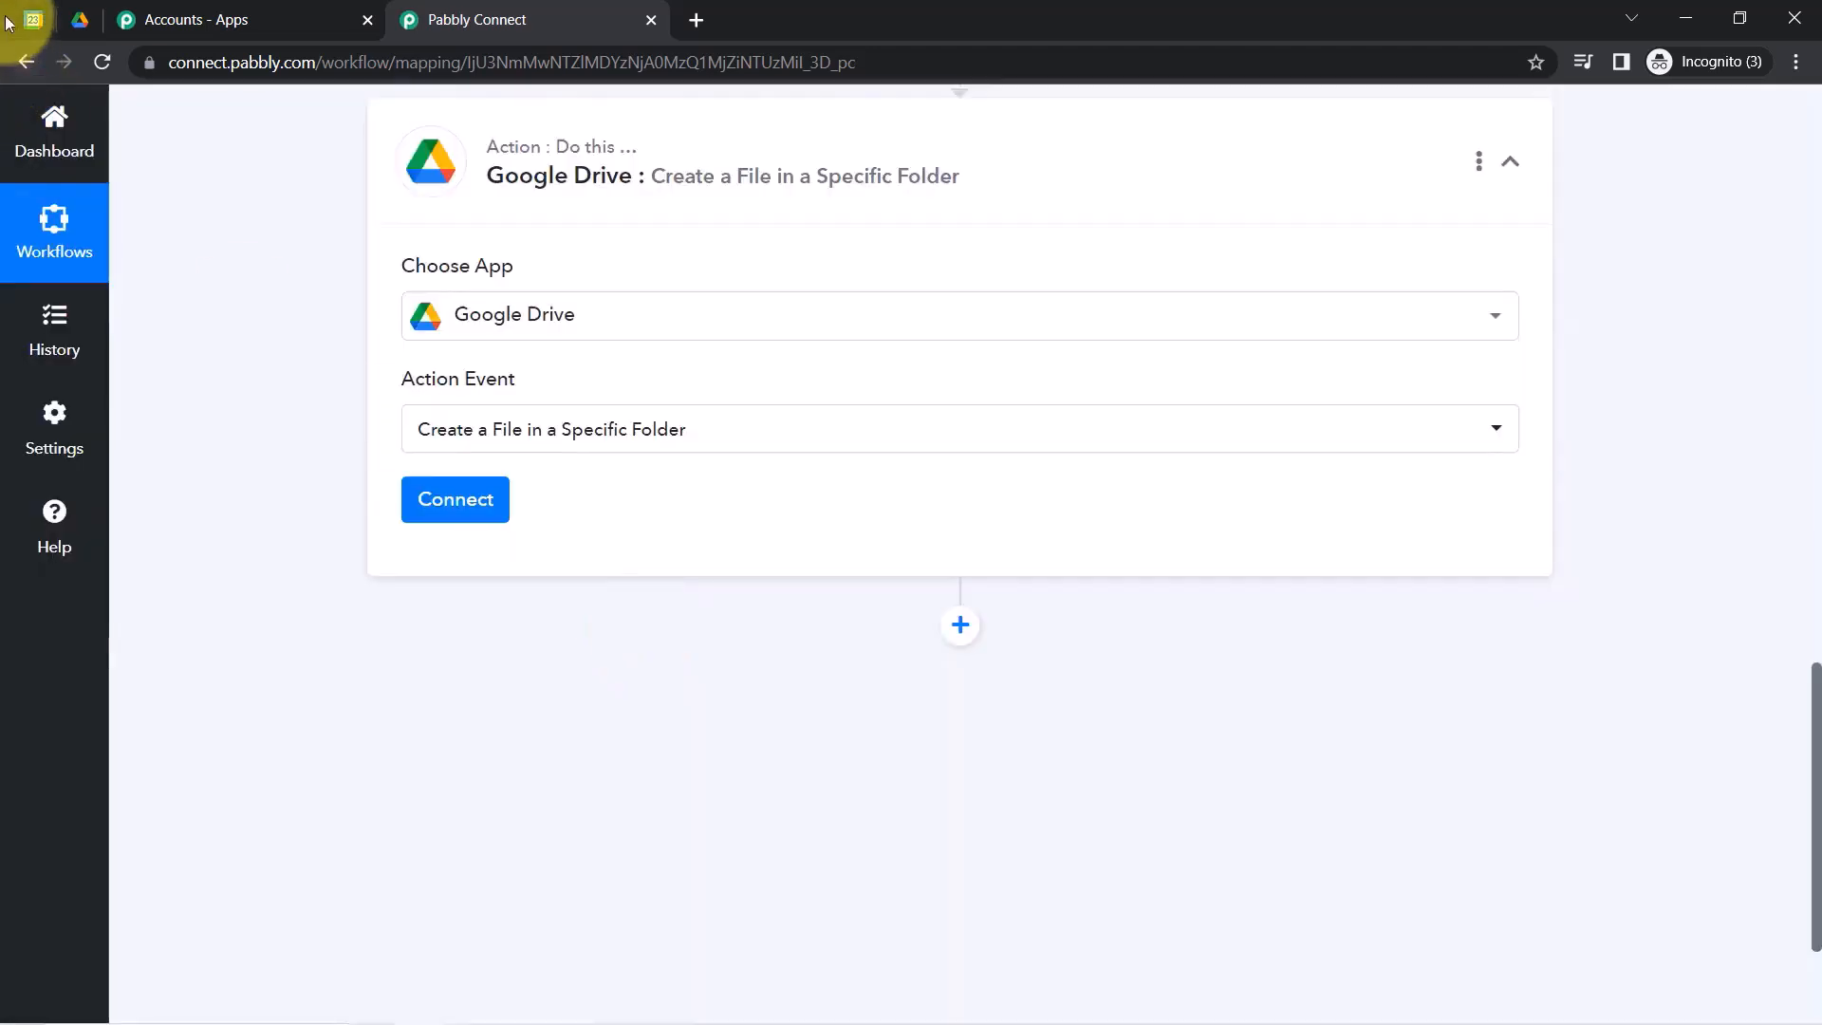
click(79, 19)
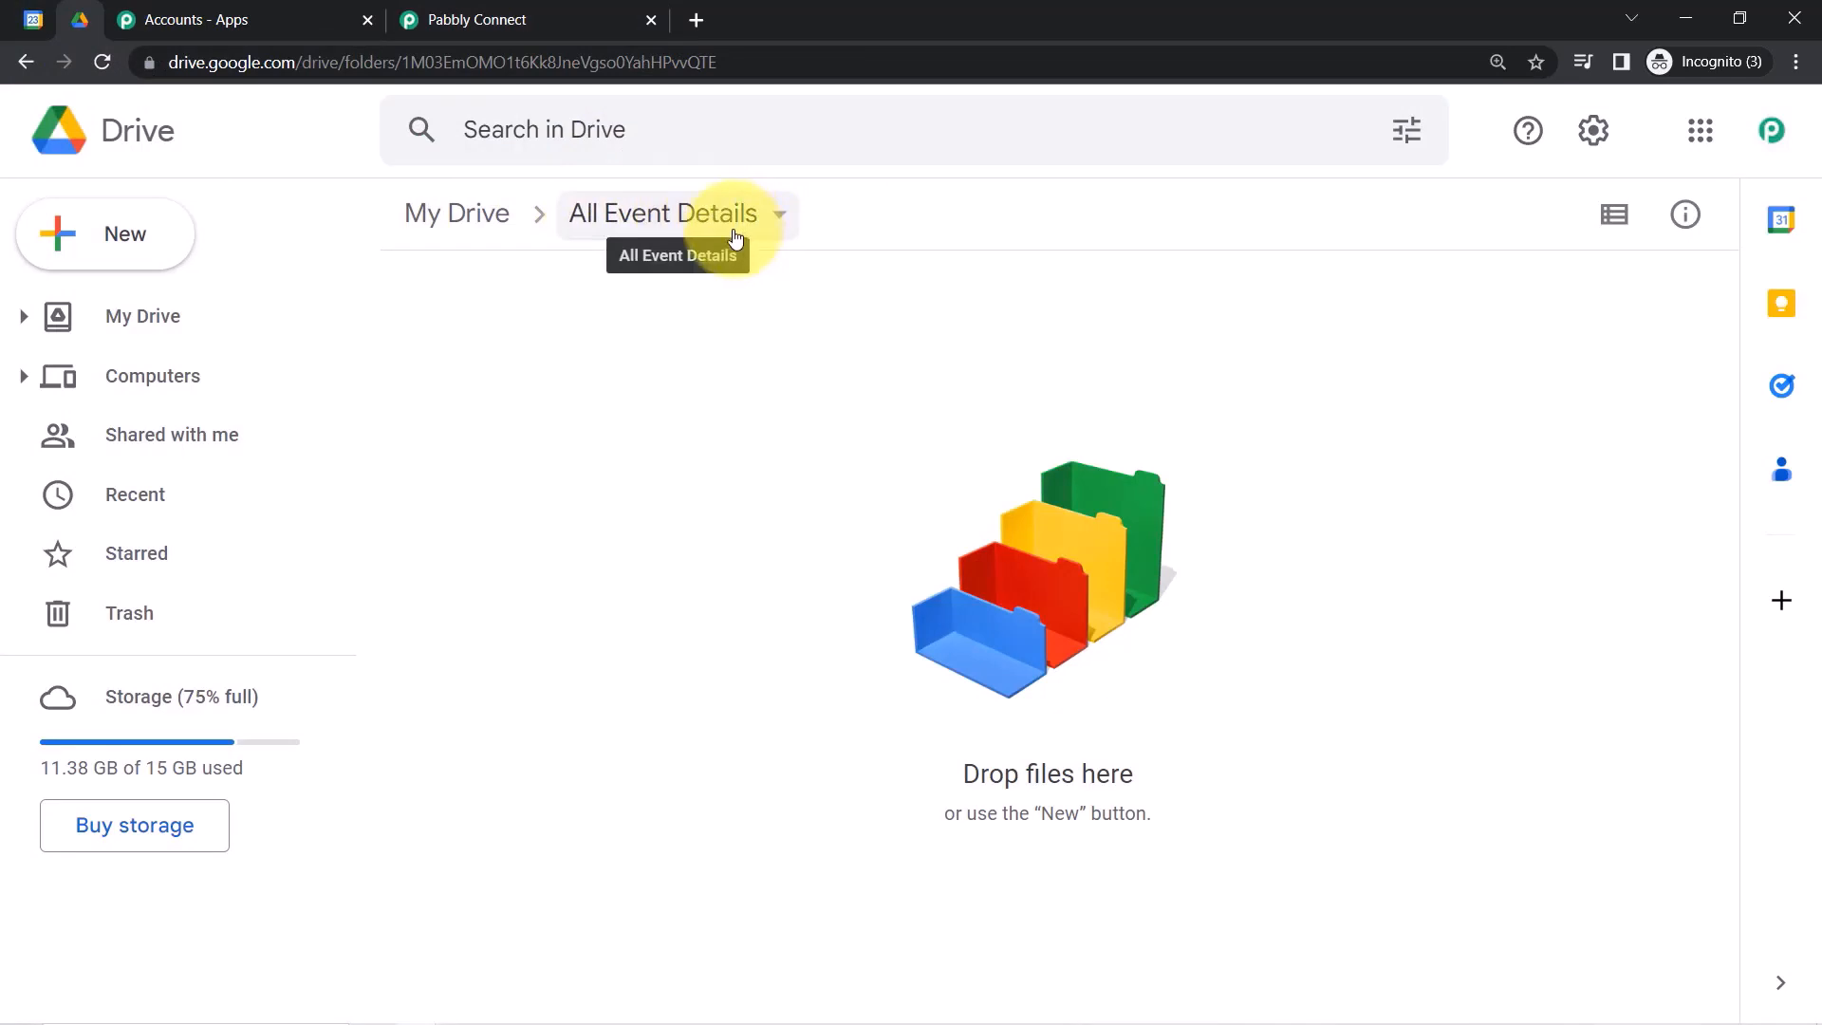
click(31, 19)
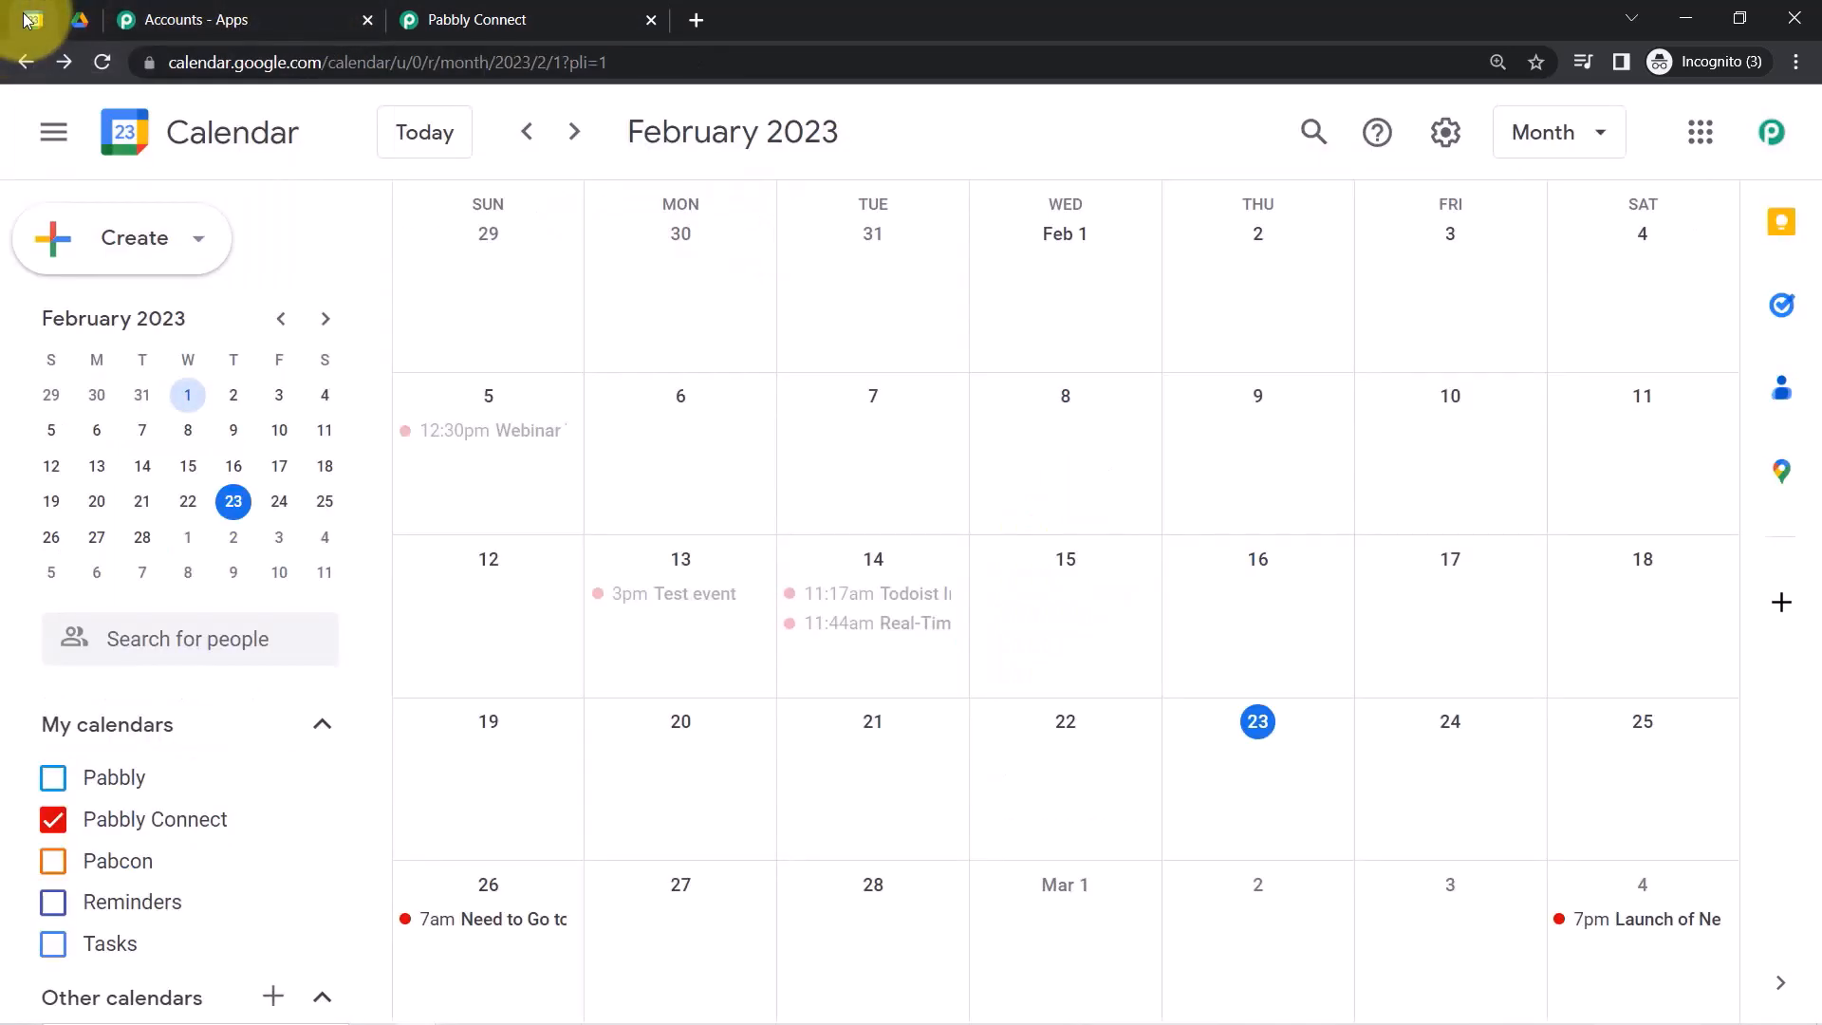
click(80, 20)
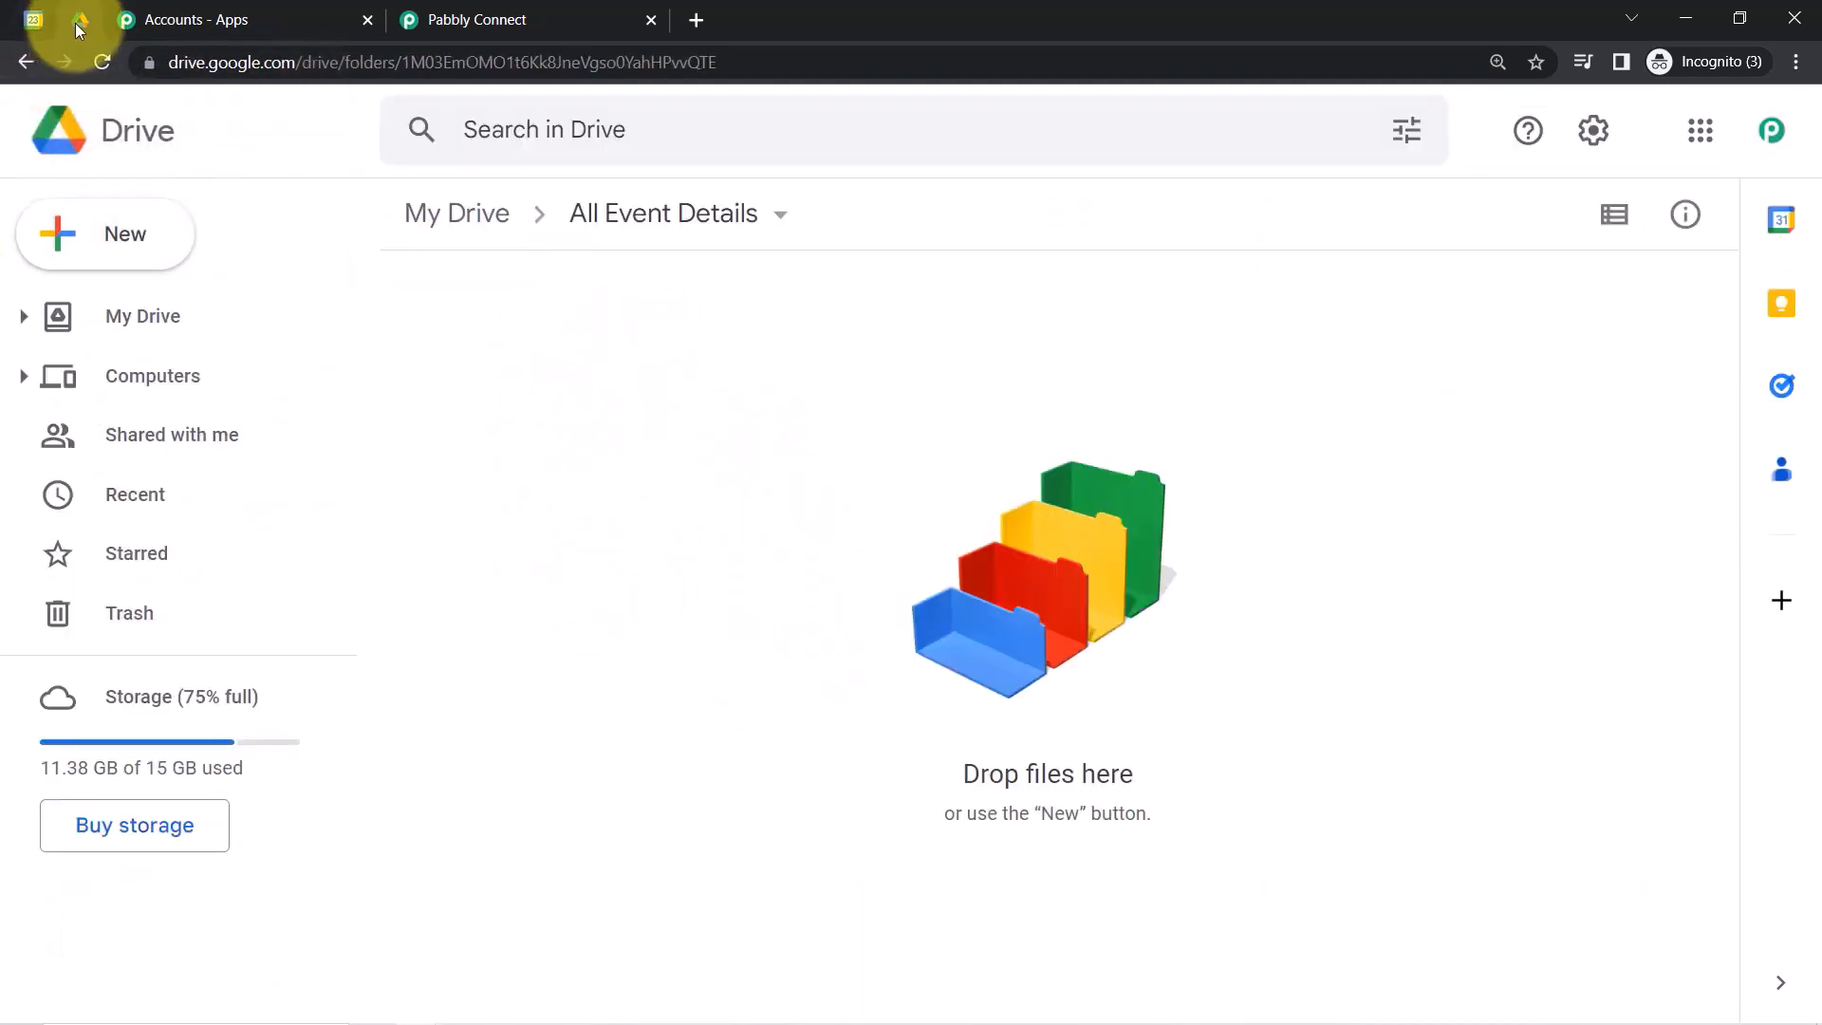
click(479, 18)
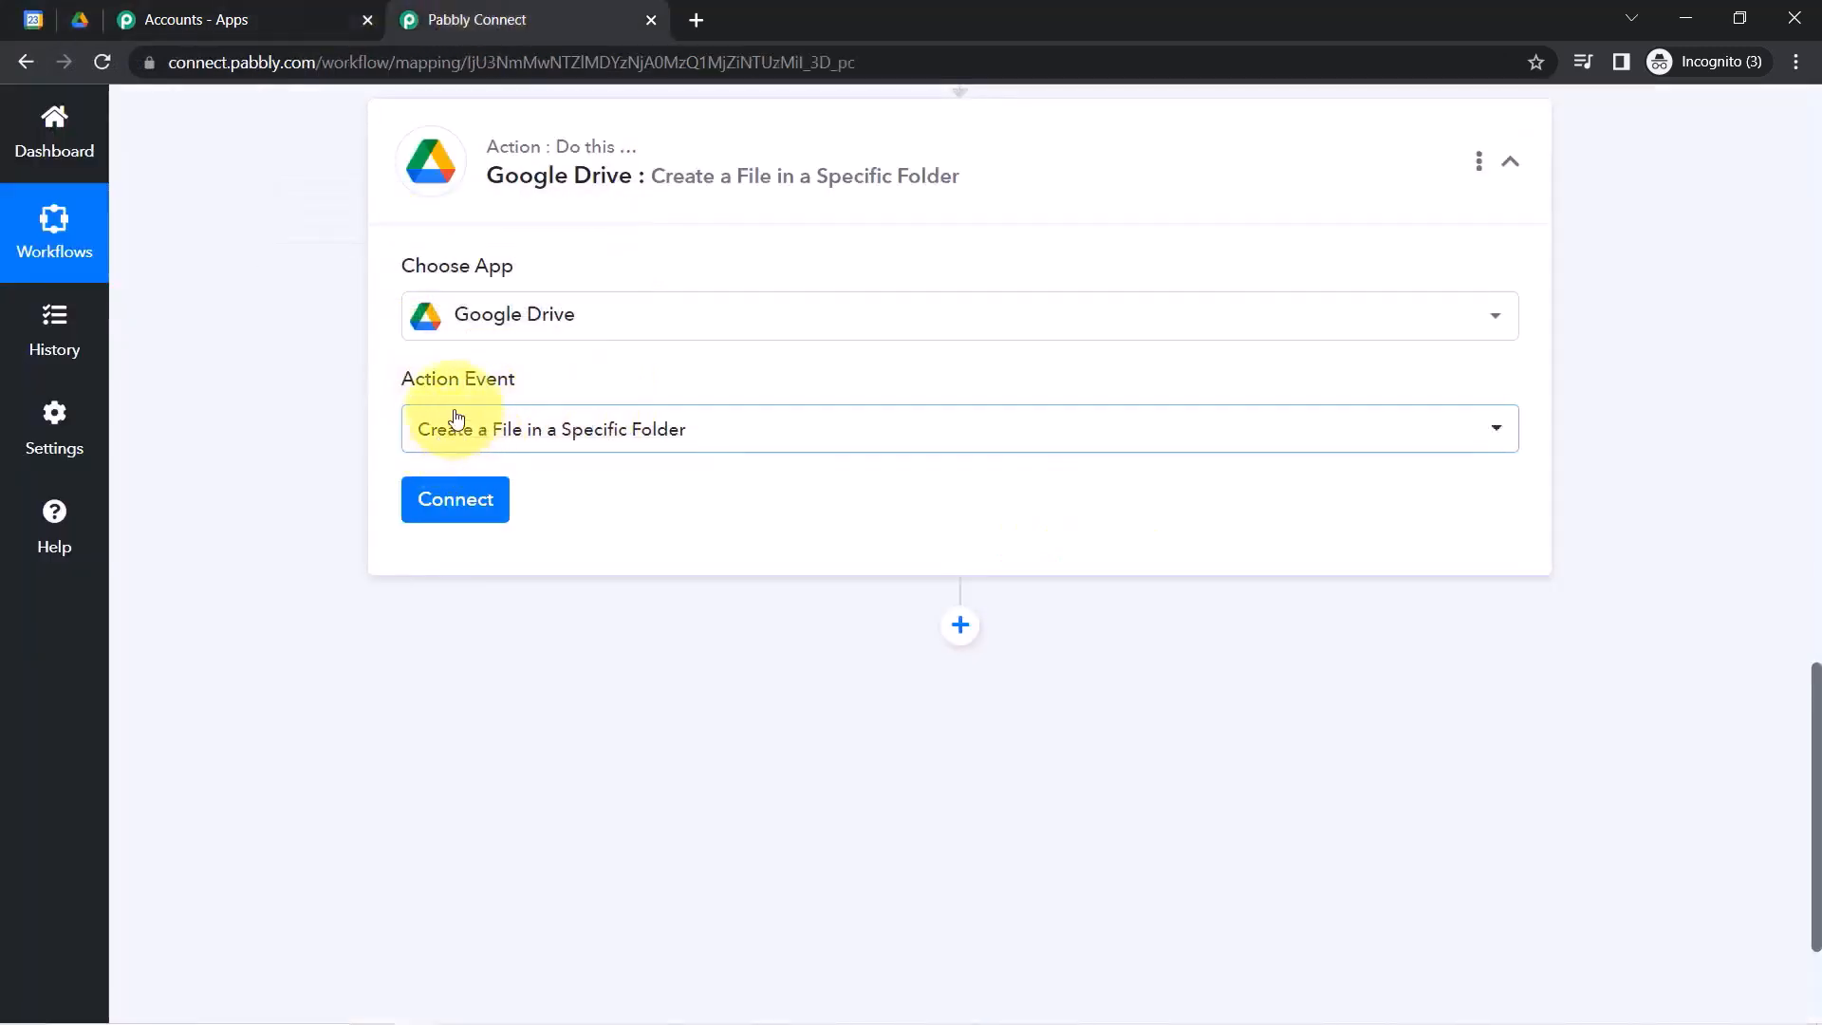
Connect the Google Drive action through the existing Google Drive #2 connection and save.
click(433, 509)
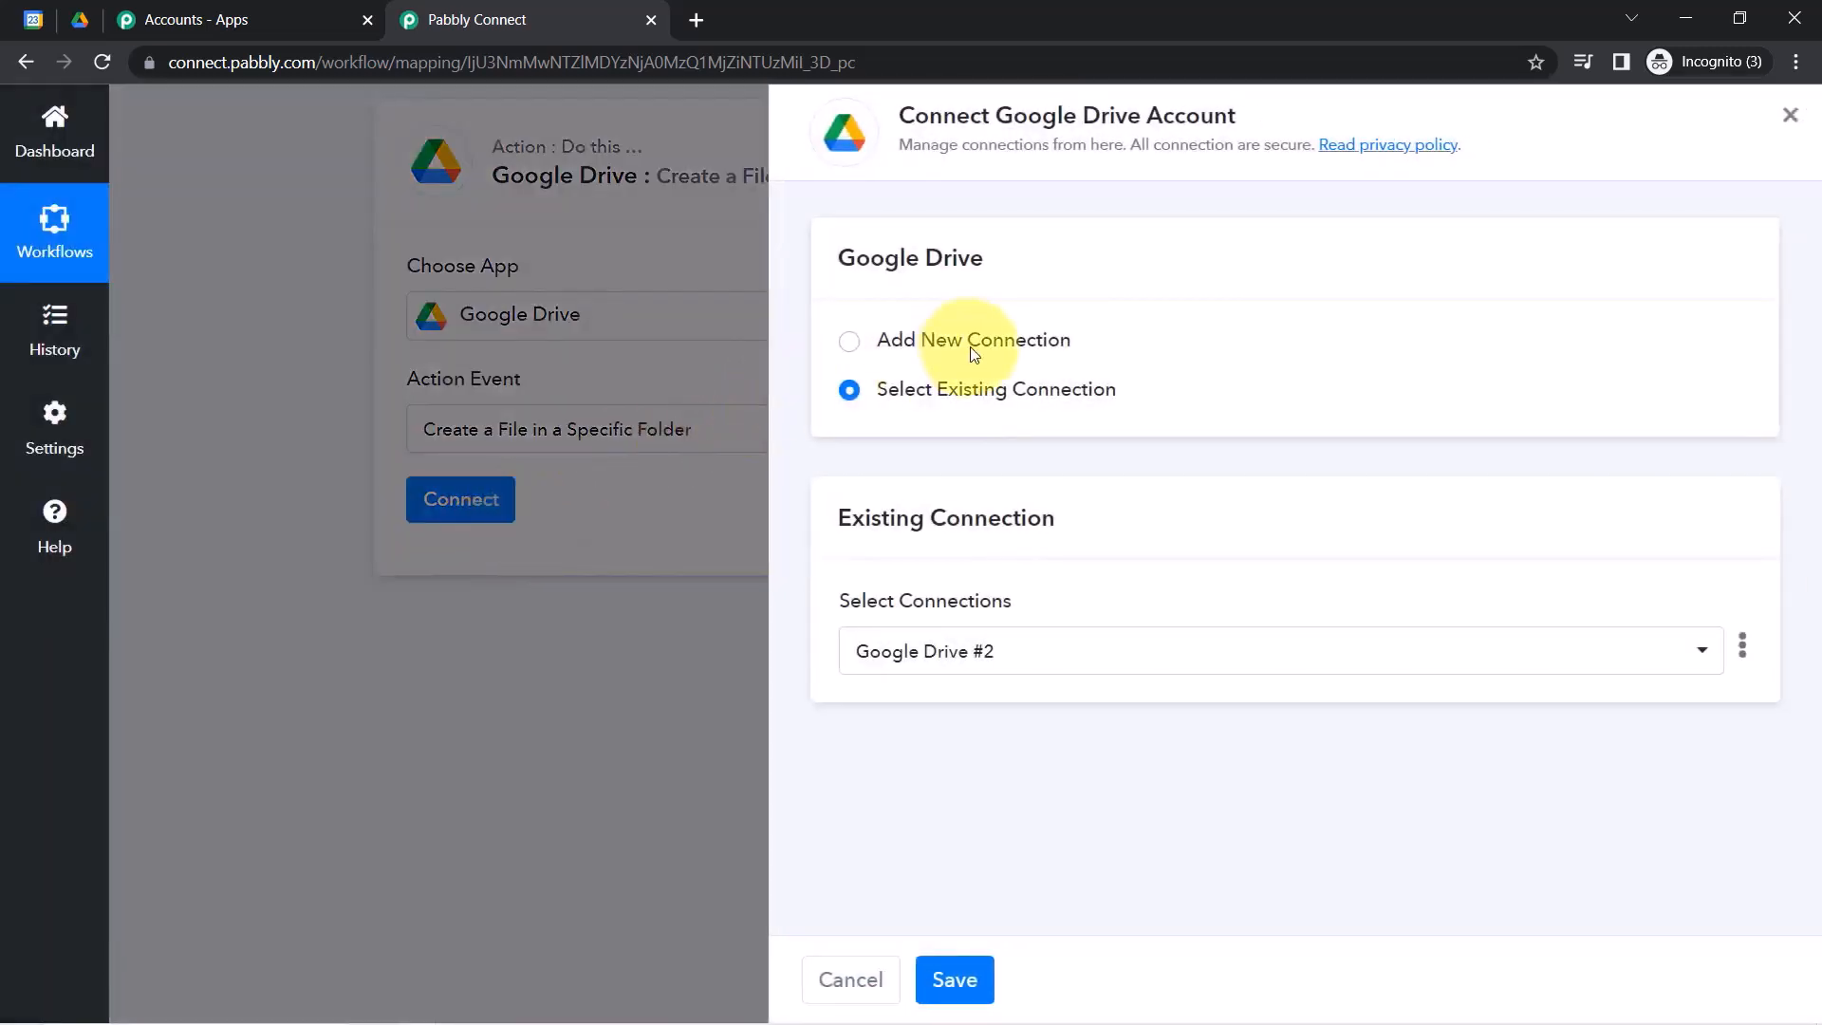
click(973, 346)
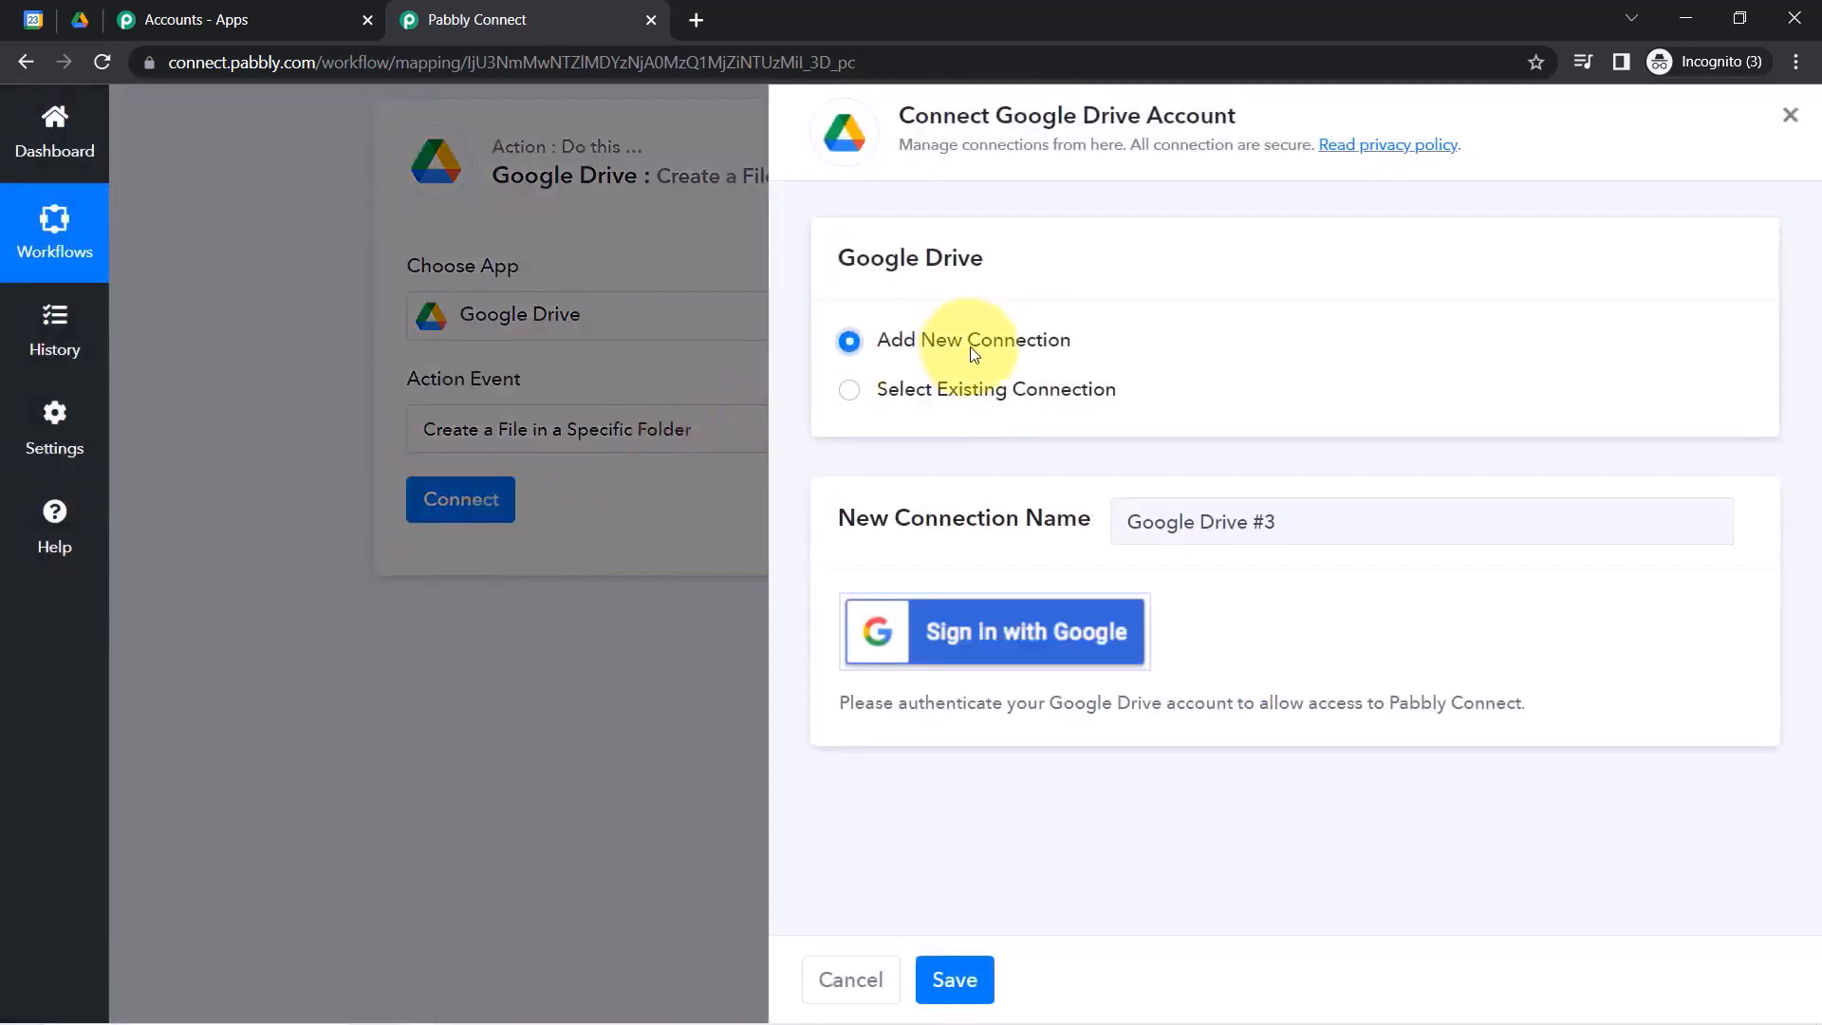
click(961, 405)
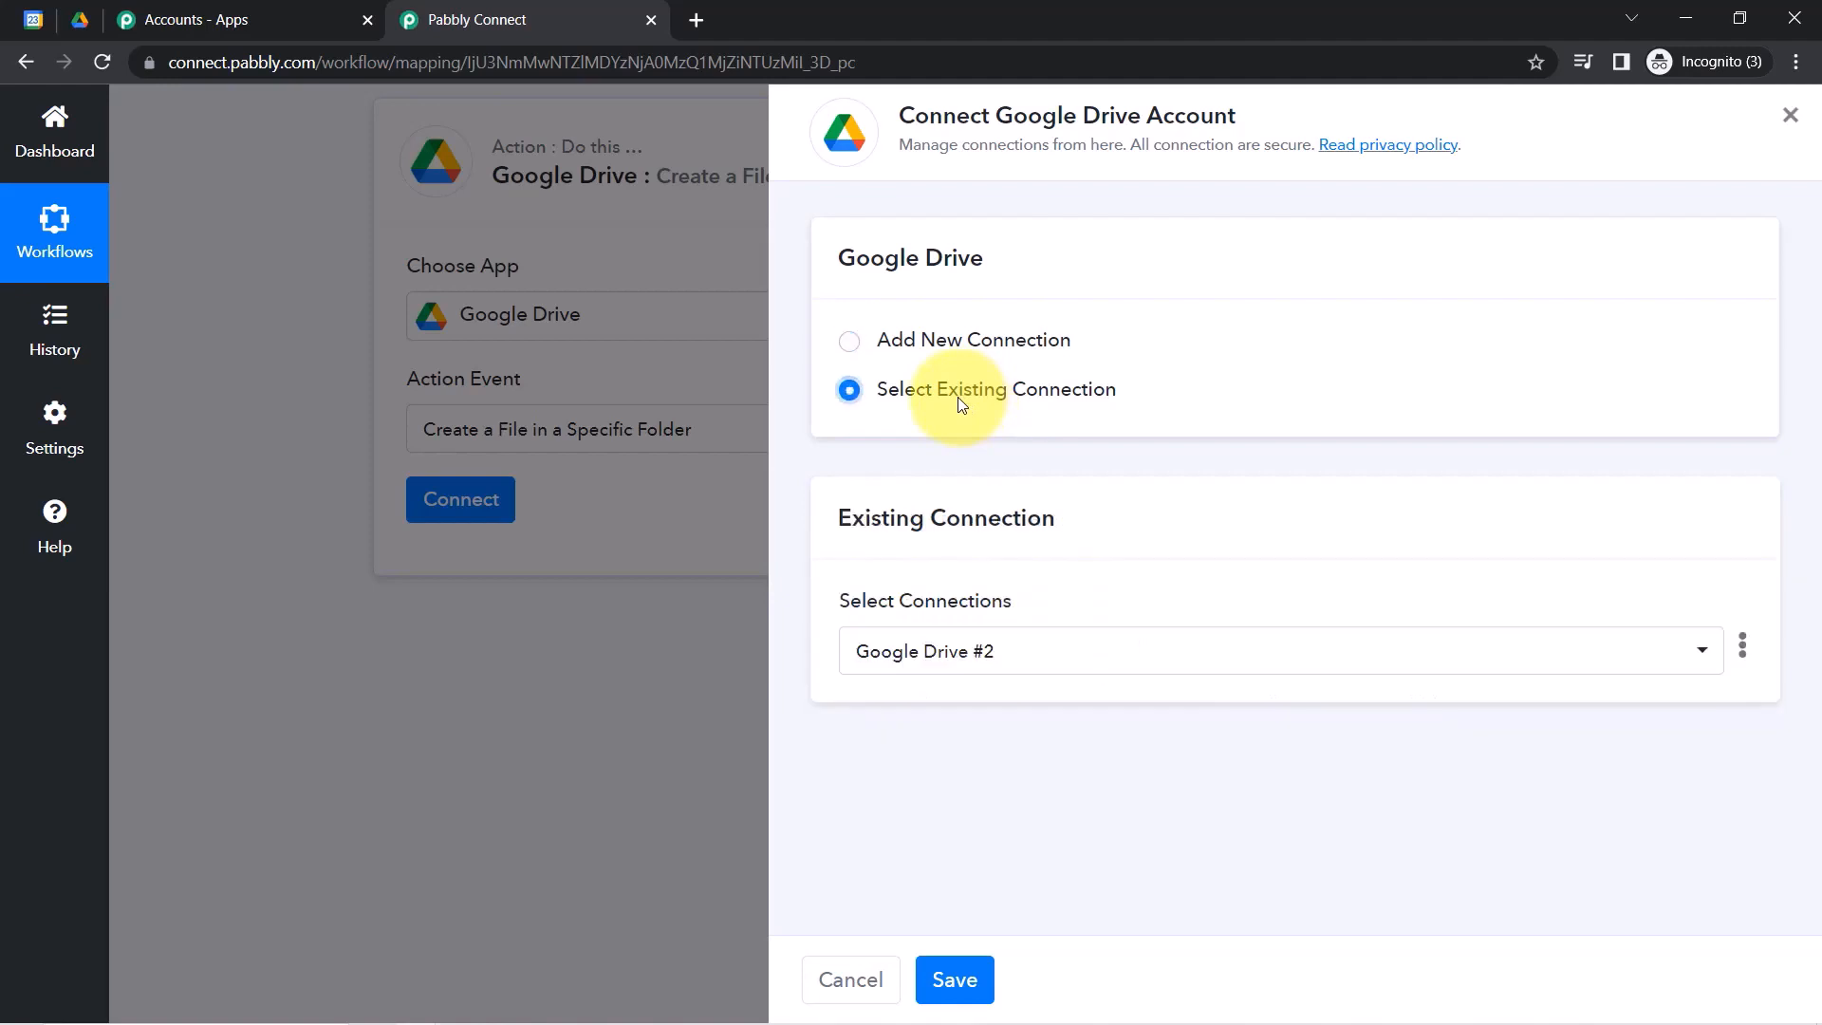
click(953, 980)
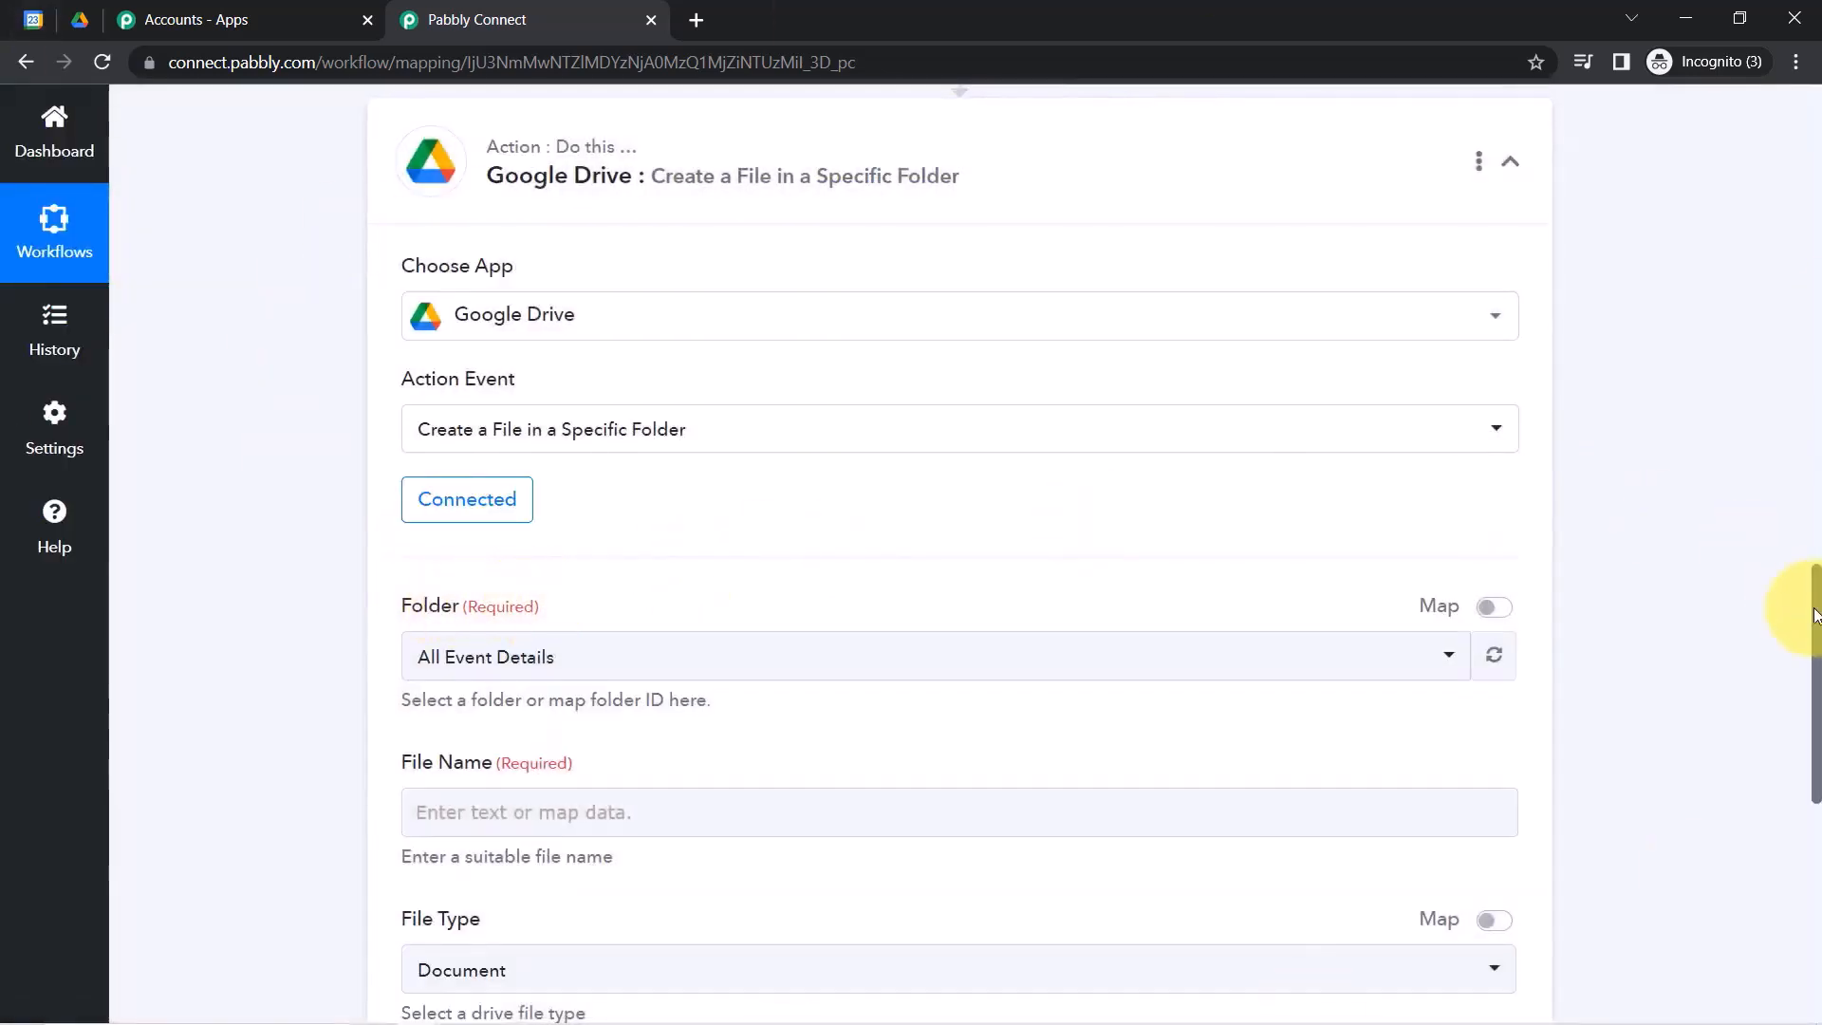
drag(1815, 615, 1816, 701)
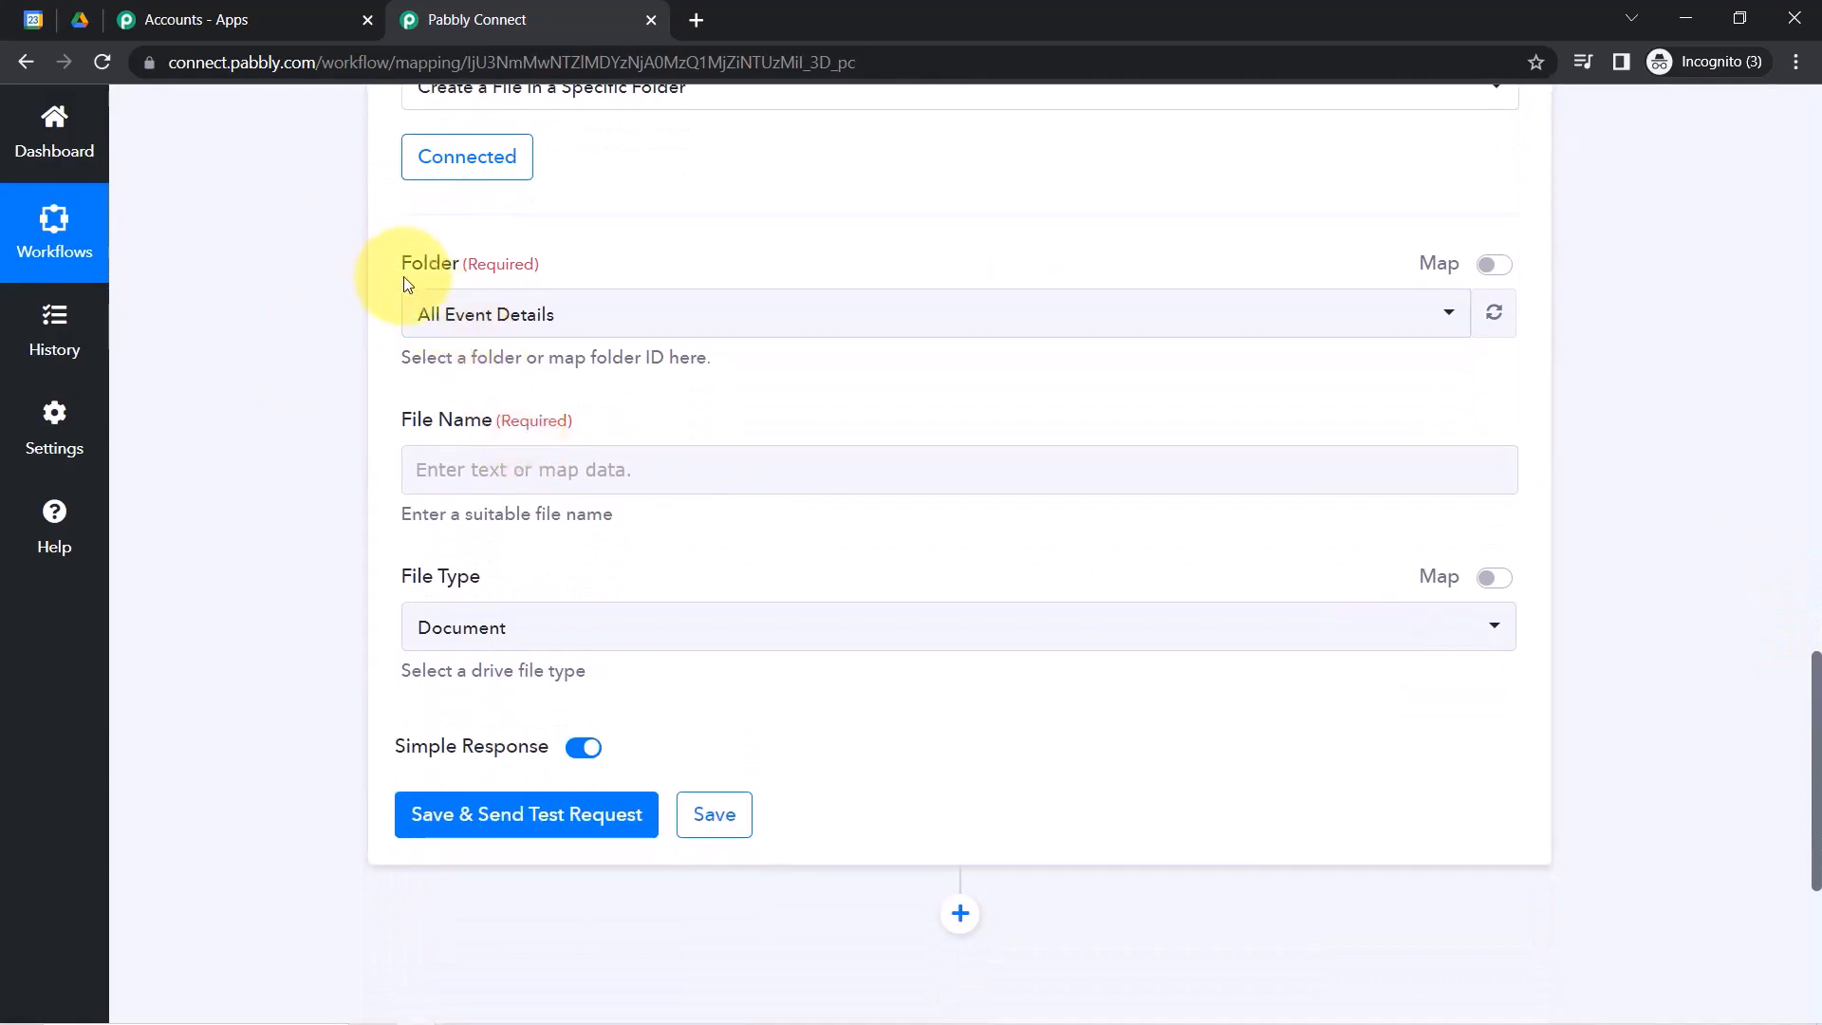
click(454, 317)
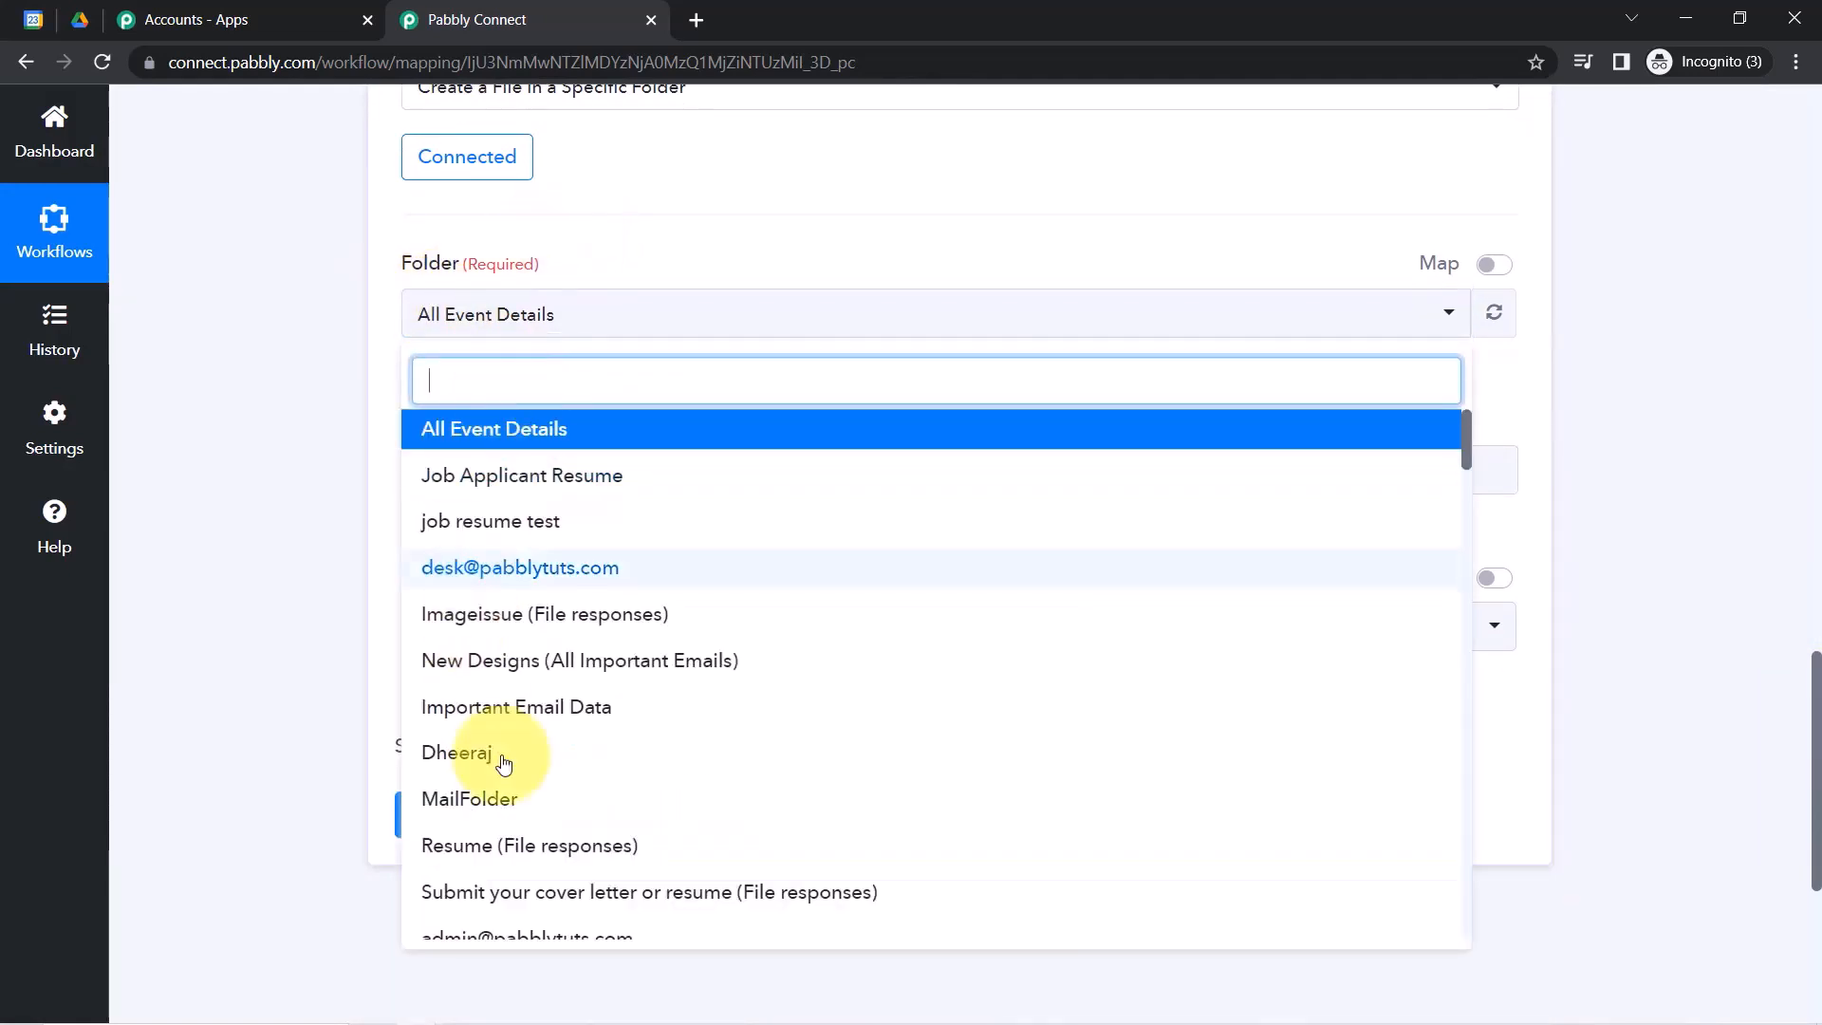
click(270, 545)
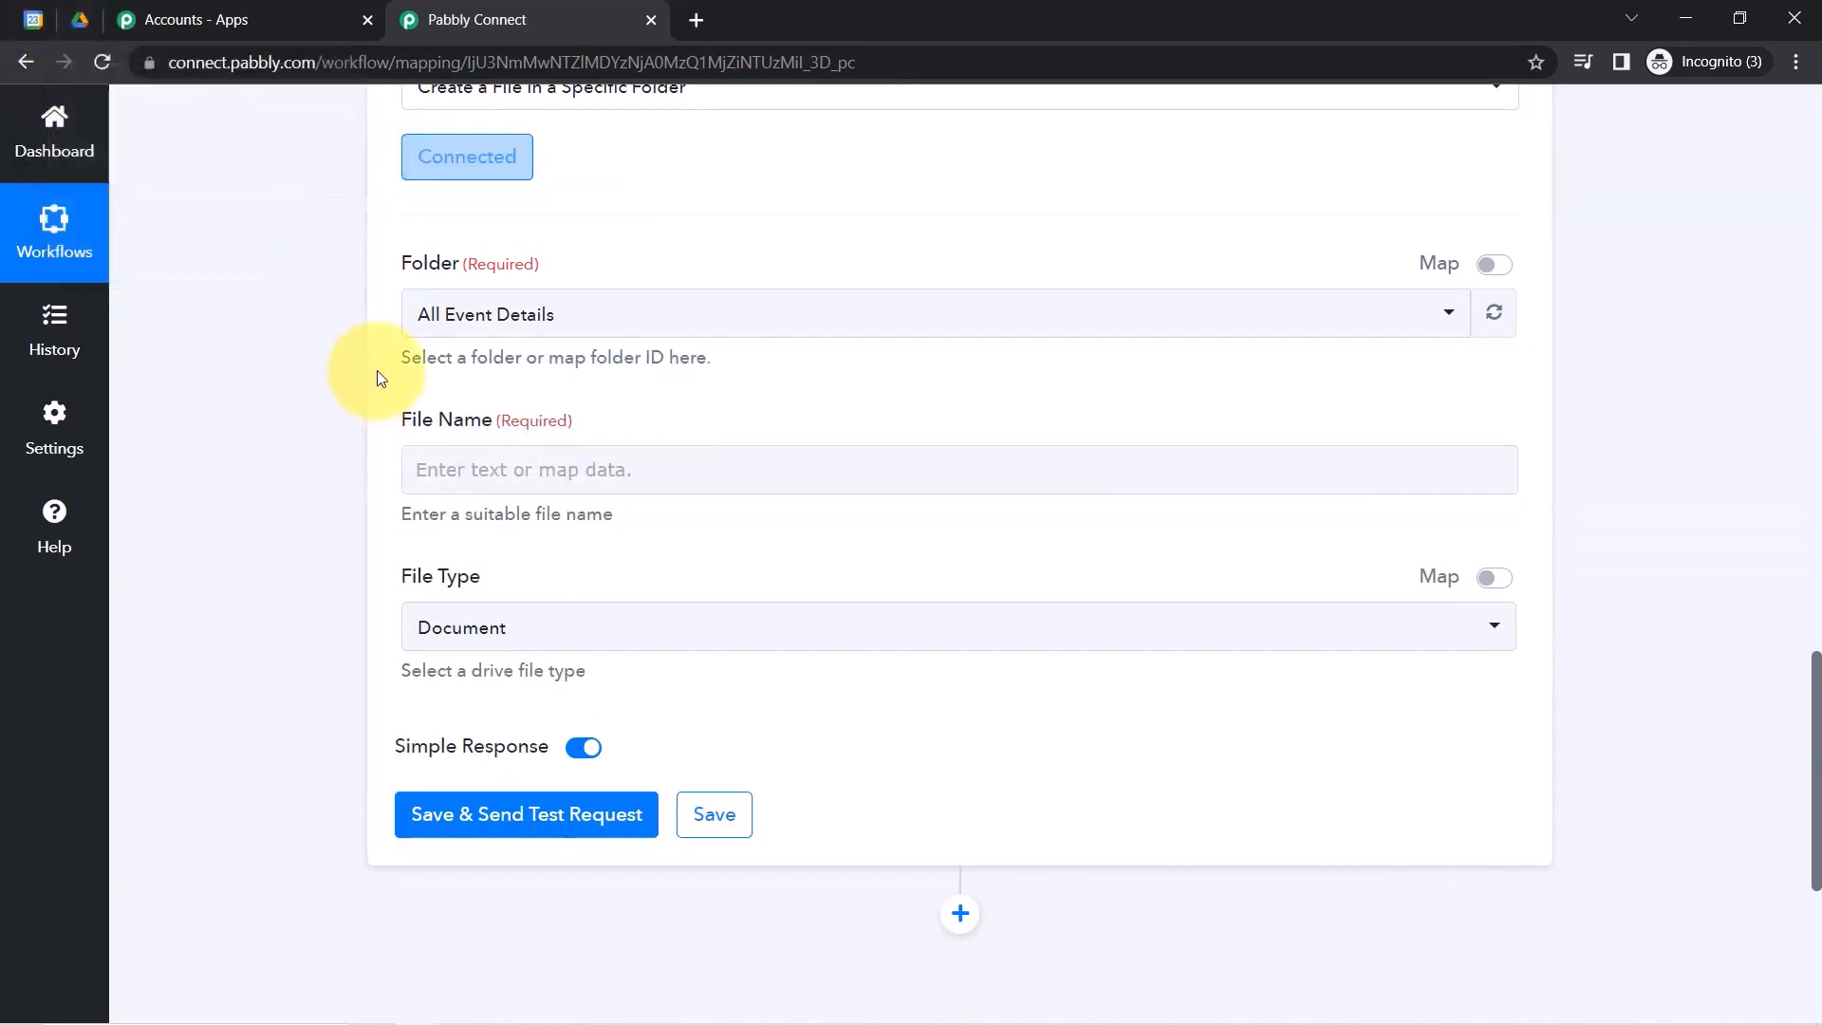
click(78, 19)
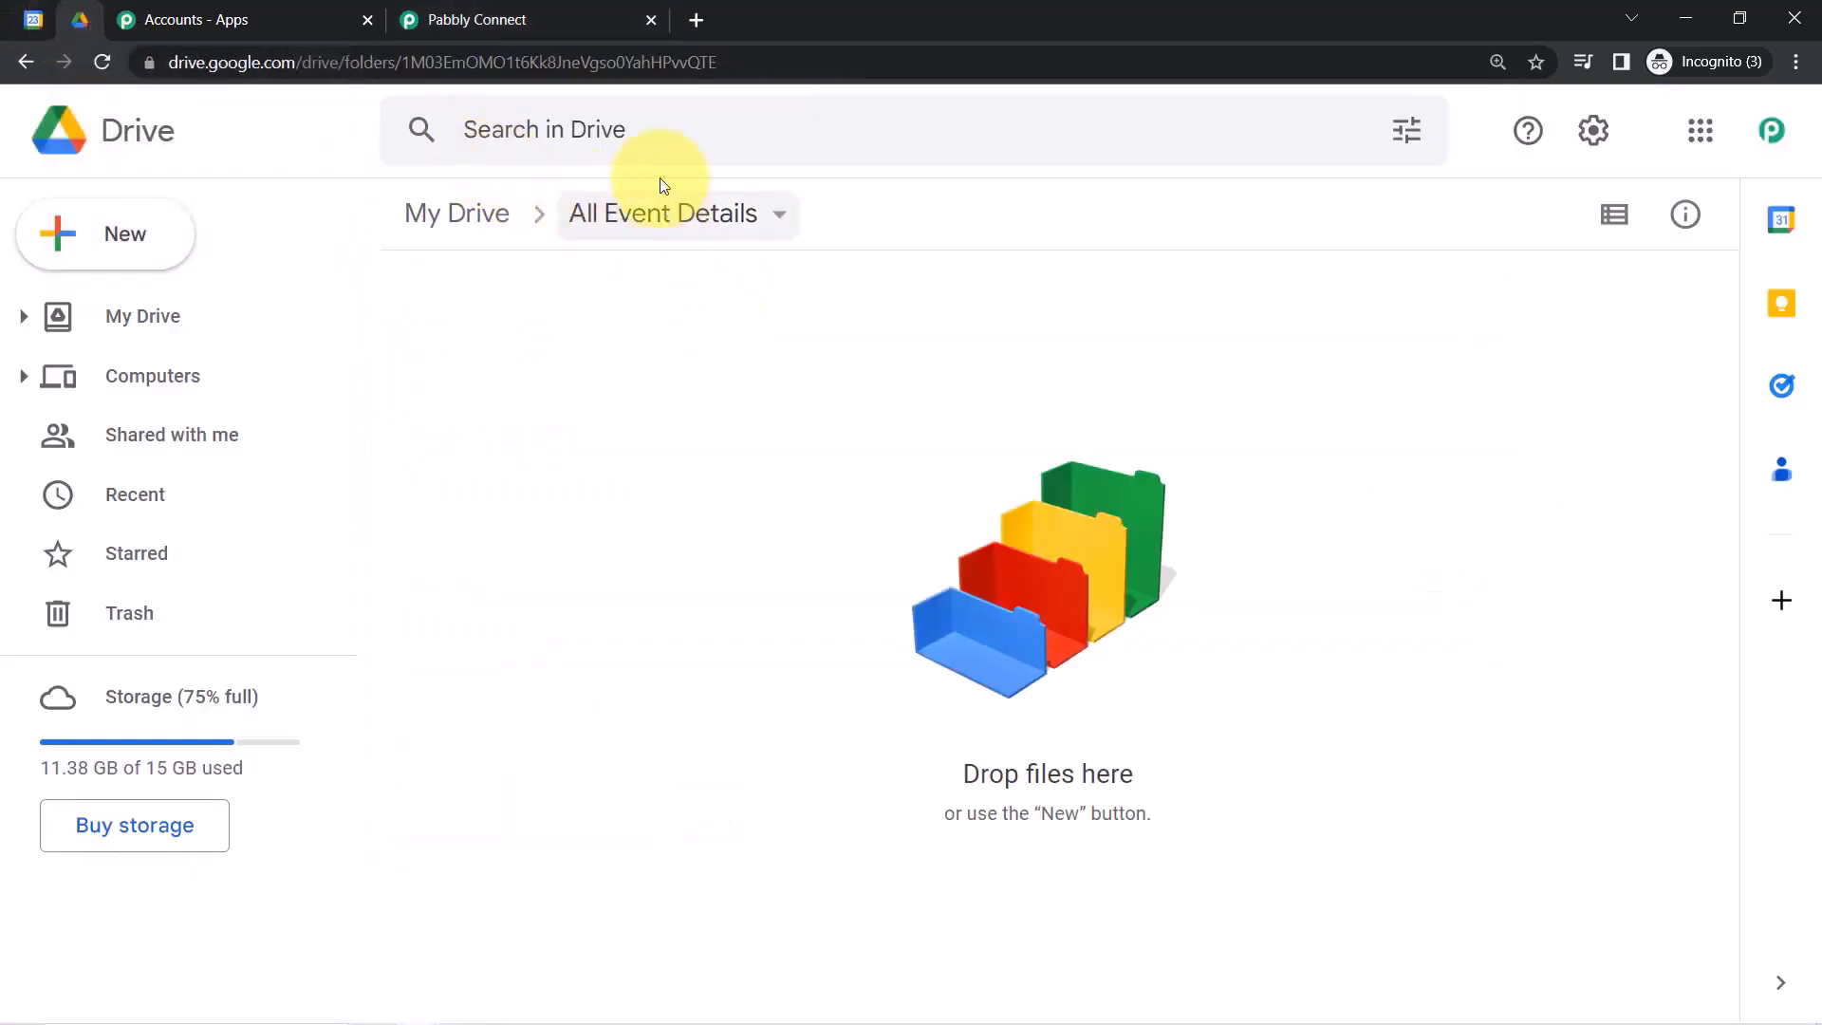
click(455, 19)
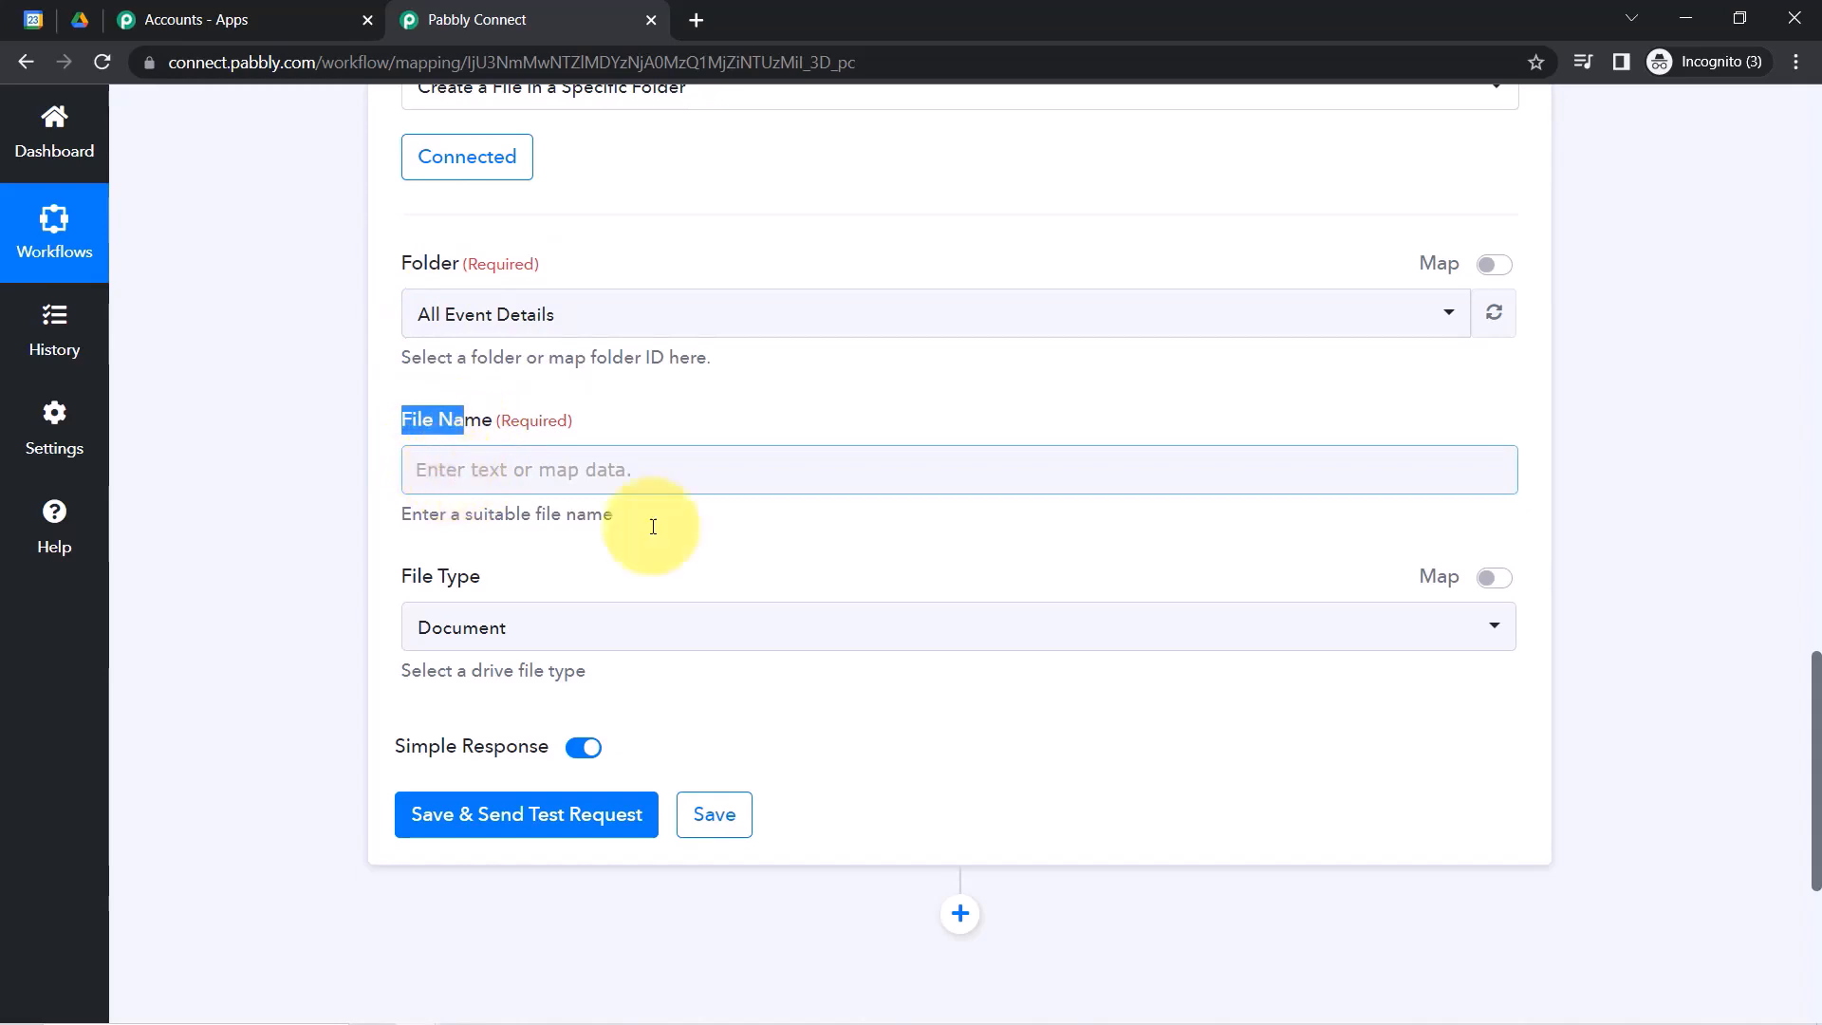
drag(1818, 740, 1814, 498)
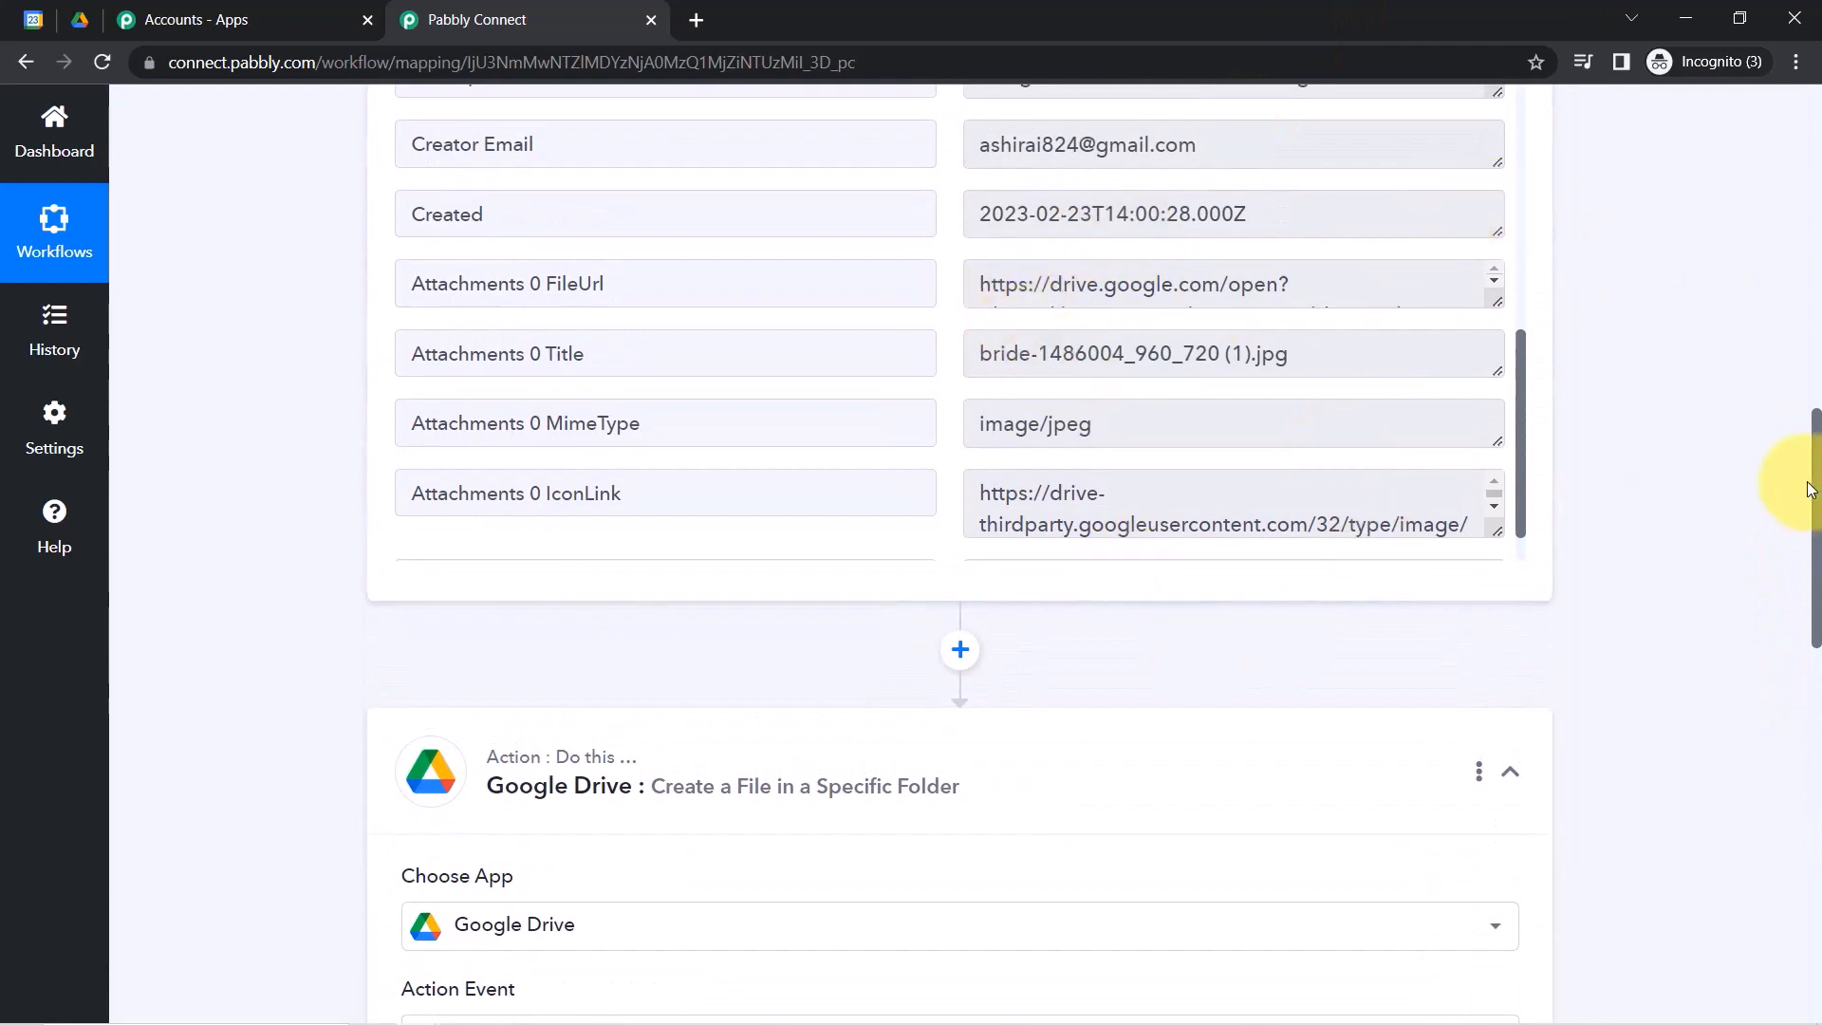
drag(1815, 494, 1790, 749)
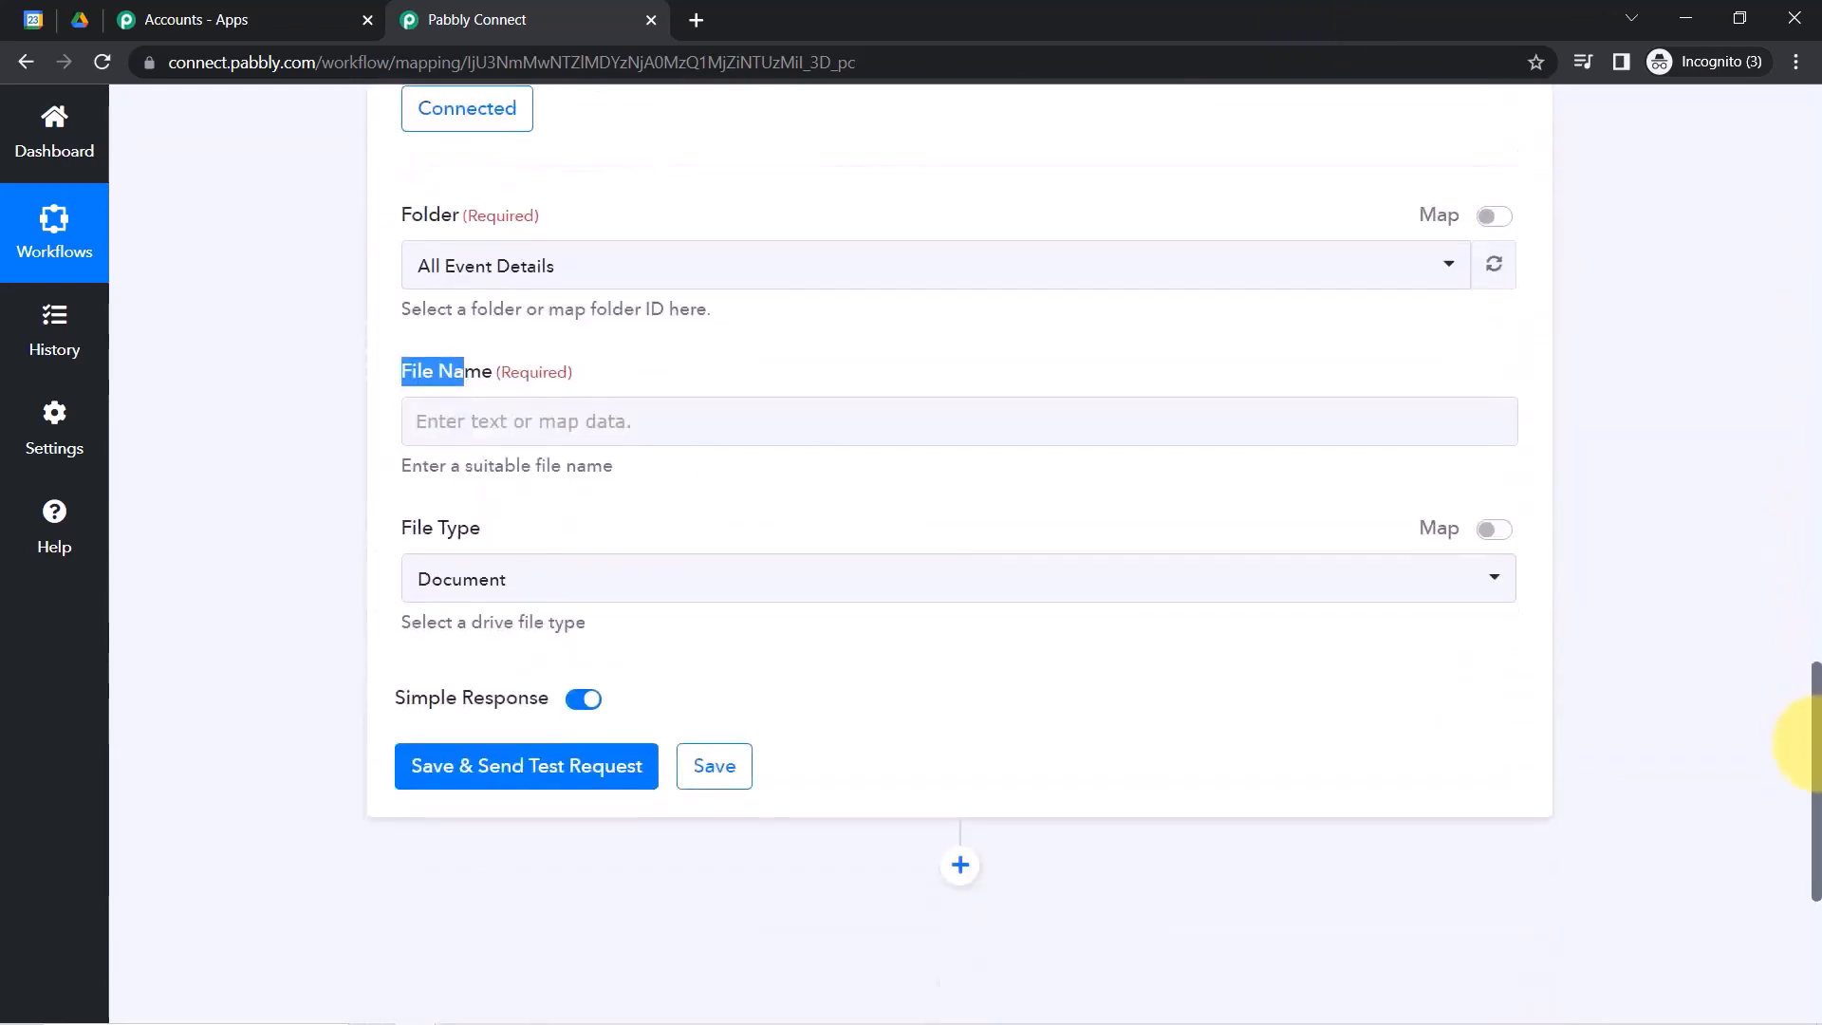
Map File Name to Google Calendar's 1. Summary, Launch of New Design.
click(456, 357)
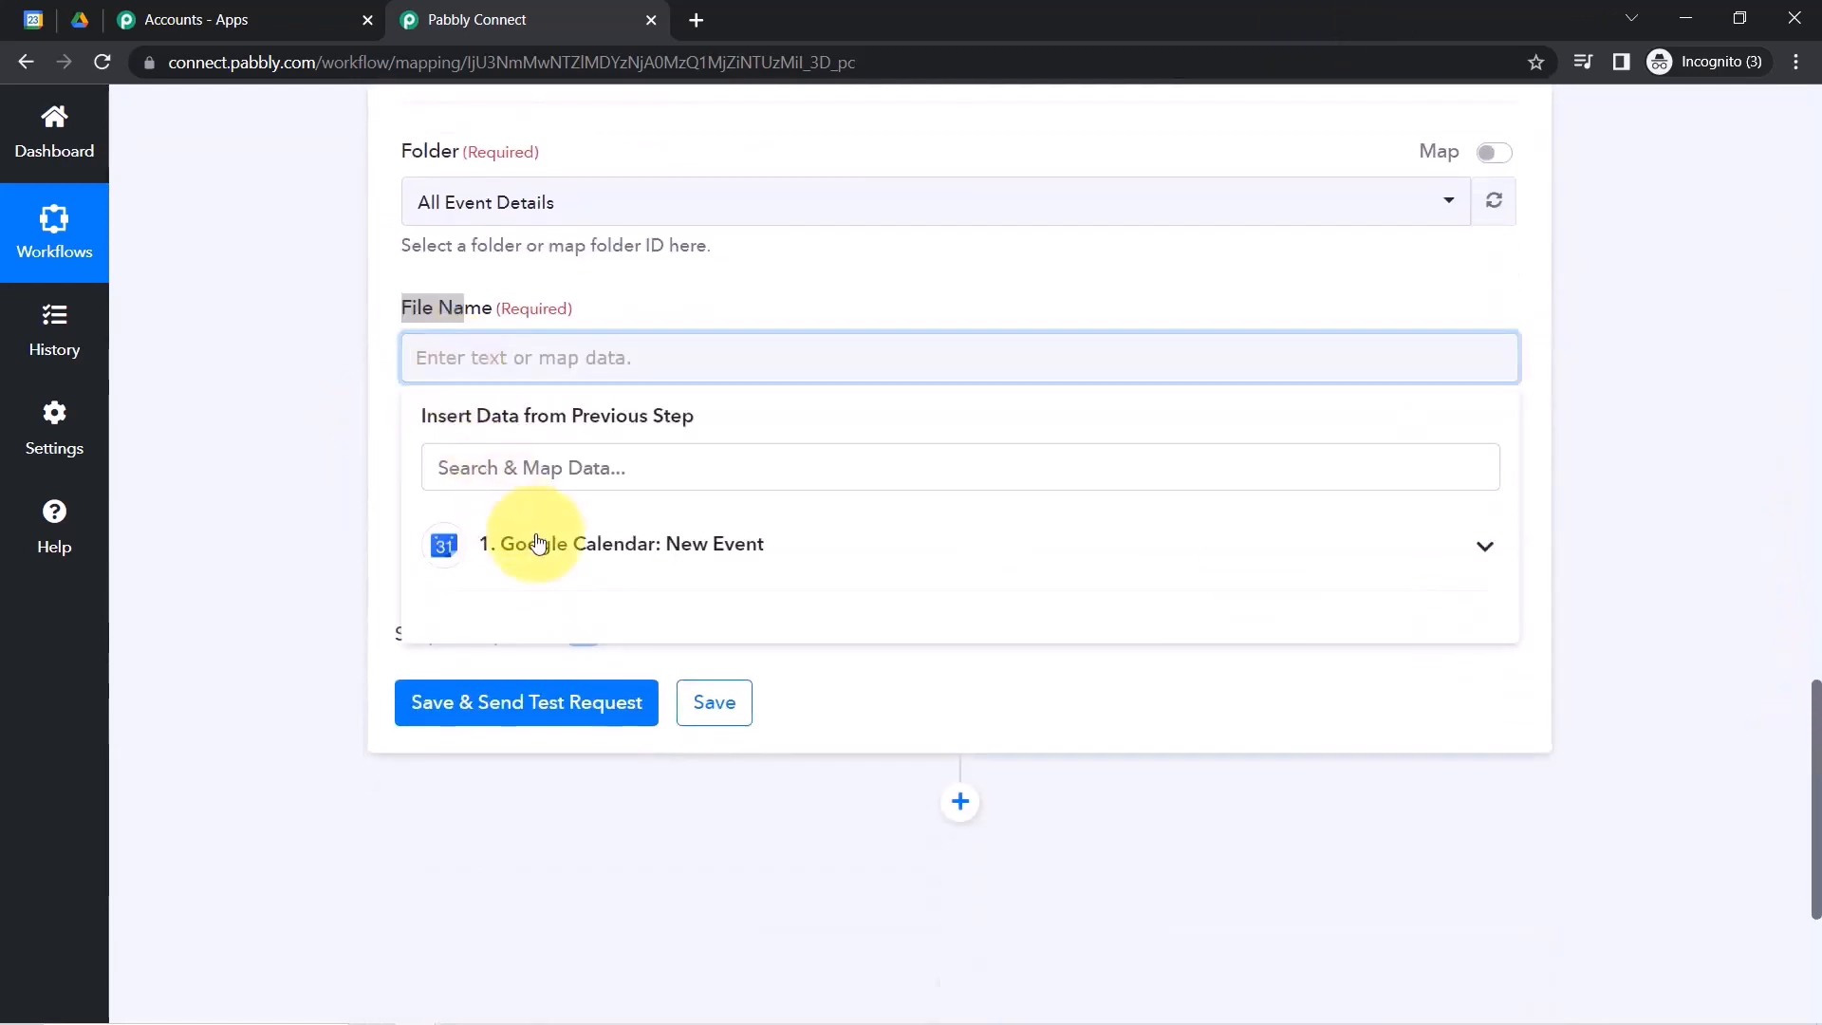
click(541, 549)
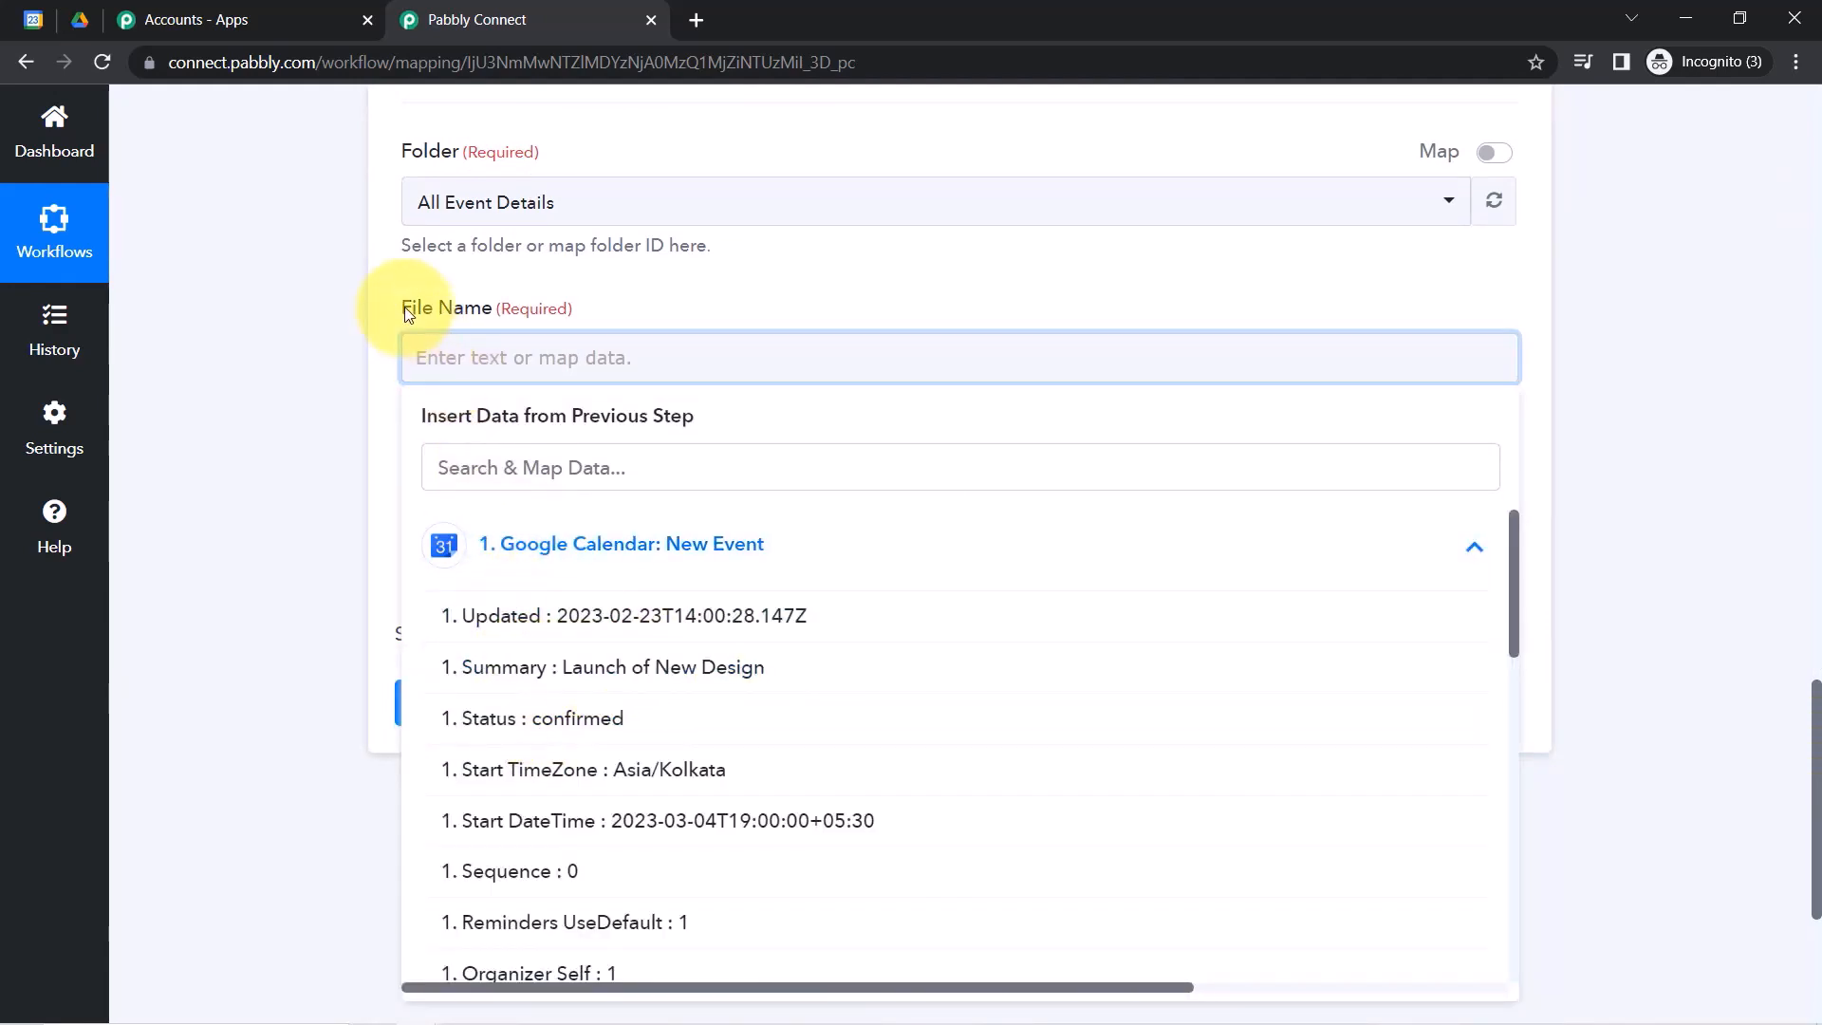
click(630, 679)
click(317, 366)
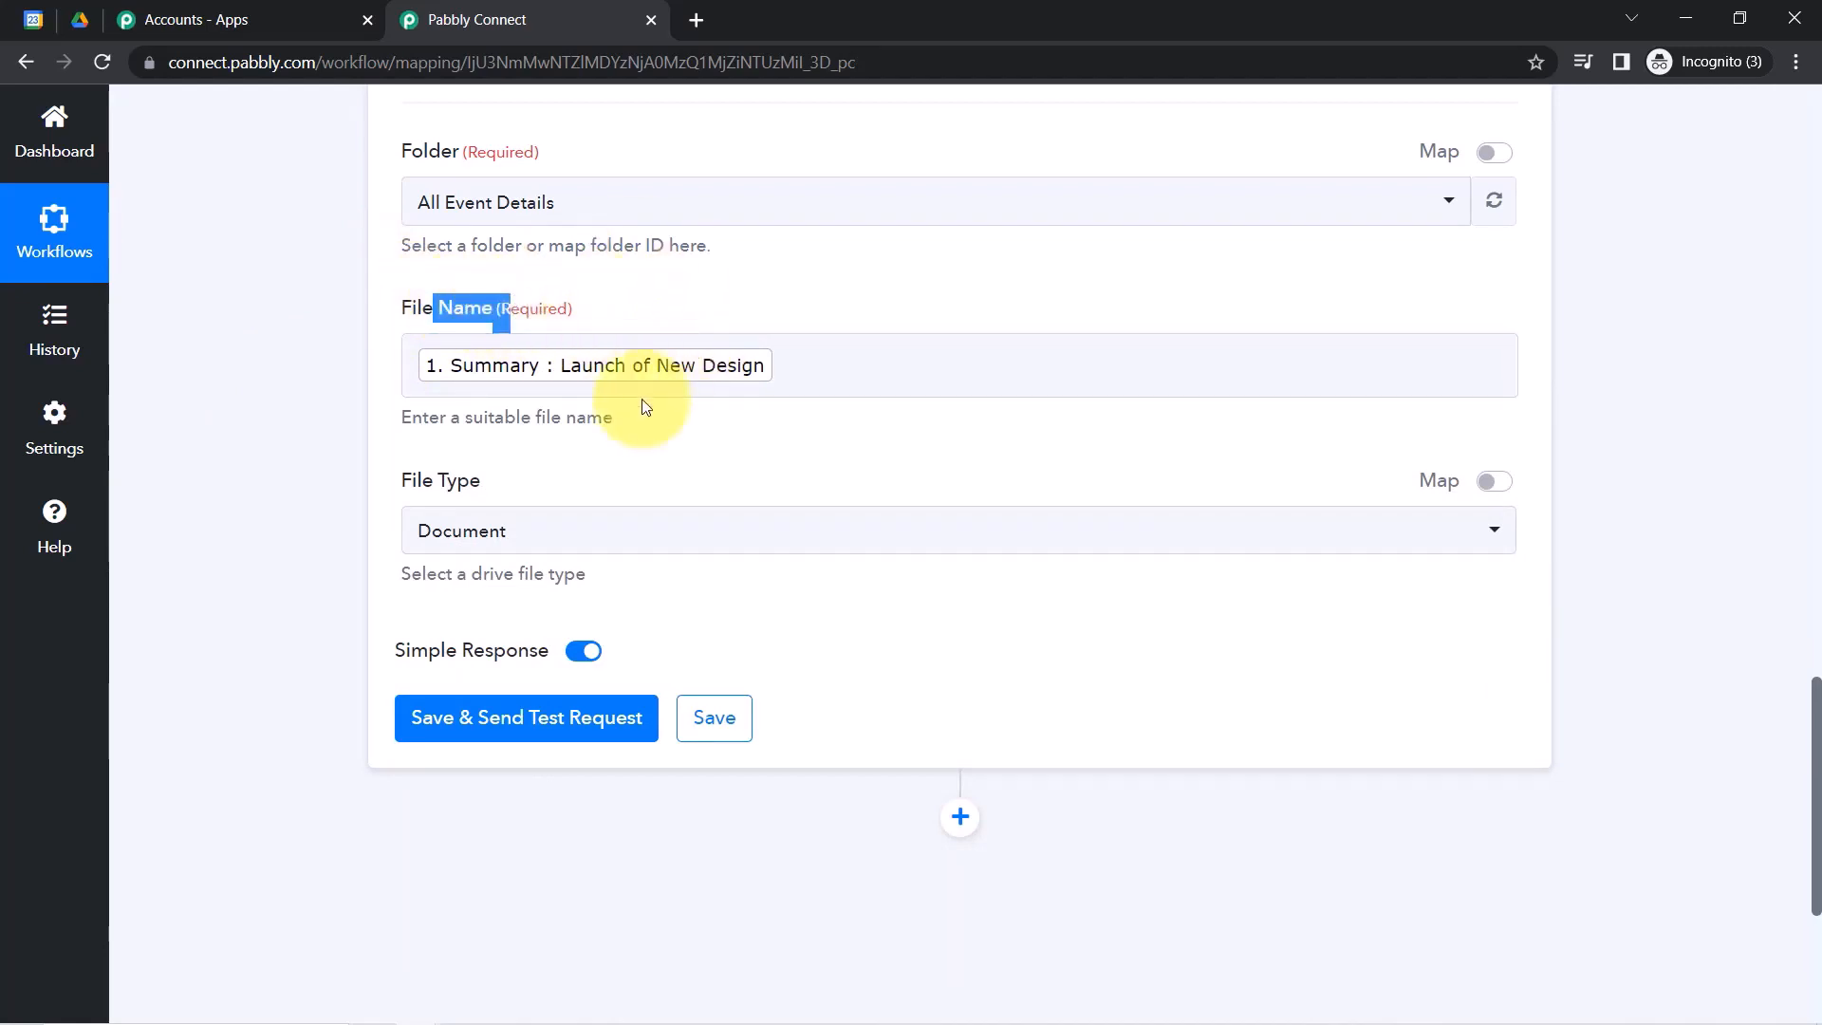
click(308, 398)
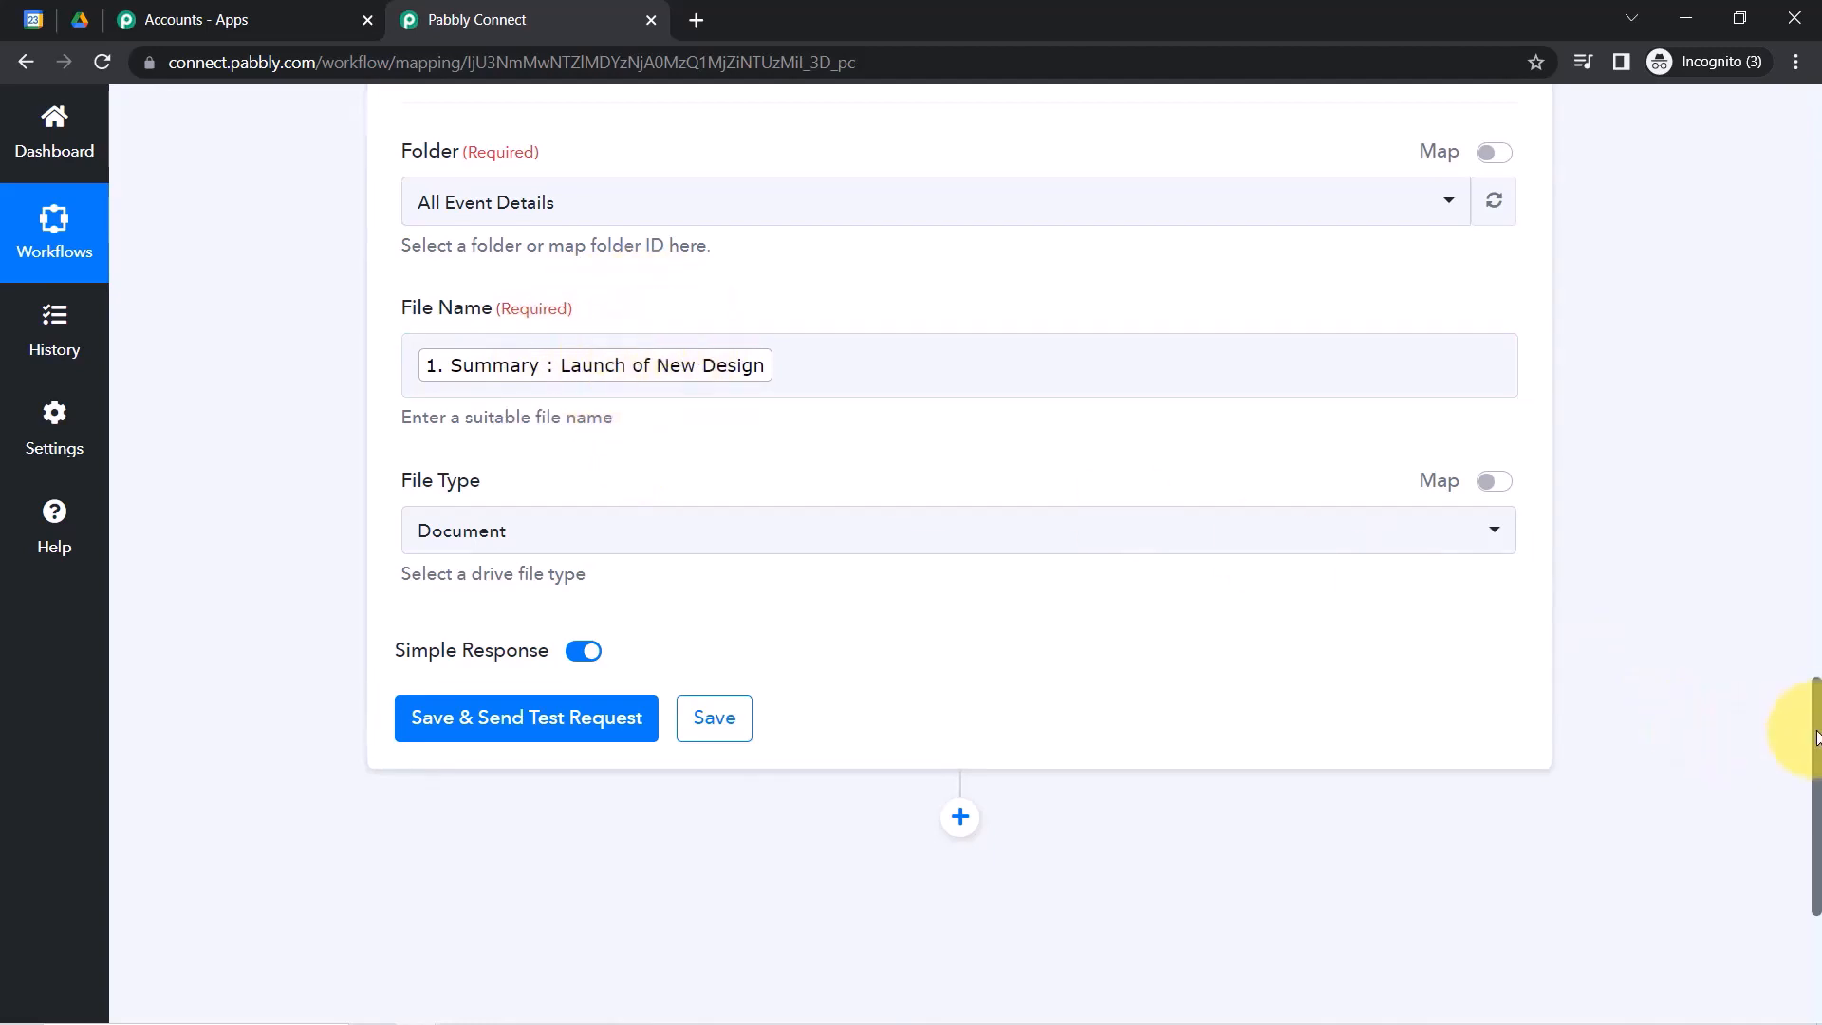
drag(1813, 736, 1811, 789)
Keep Document as the file type and save the step with a test request.
click(480, 316)
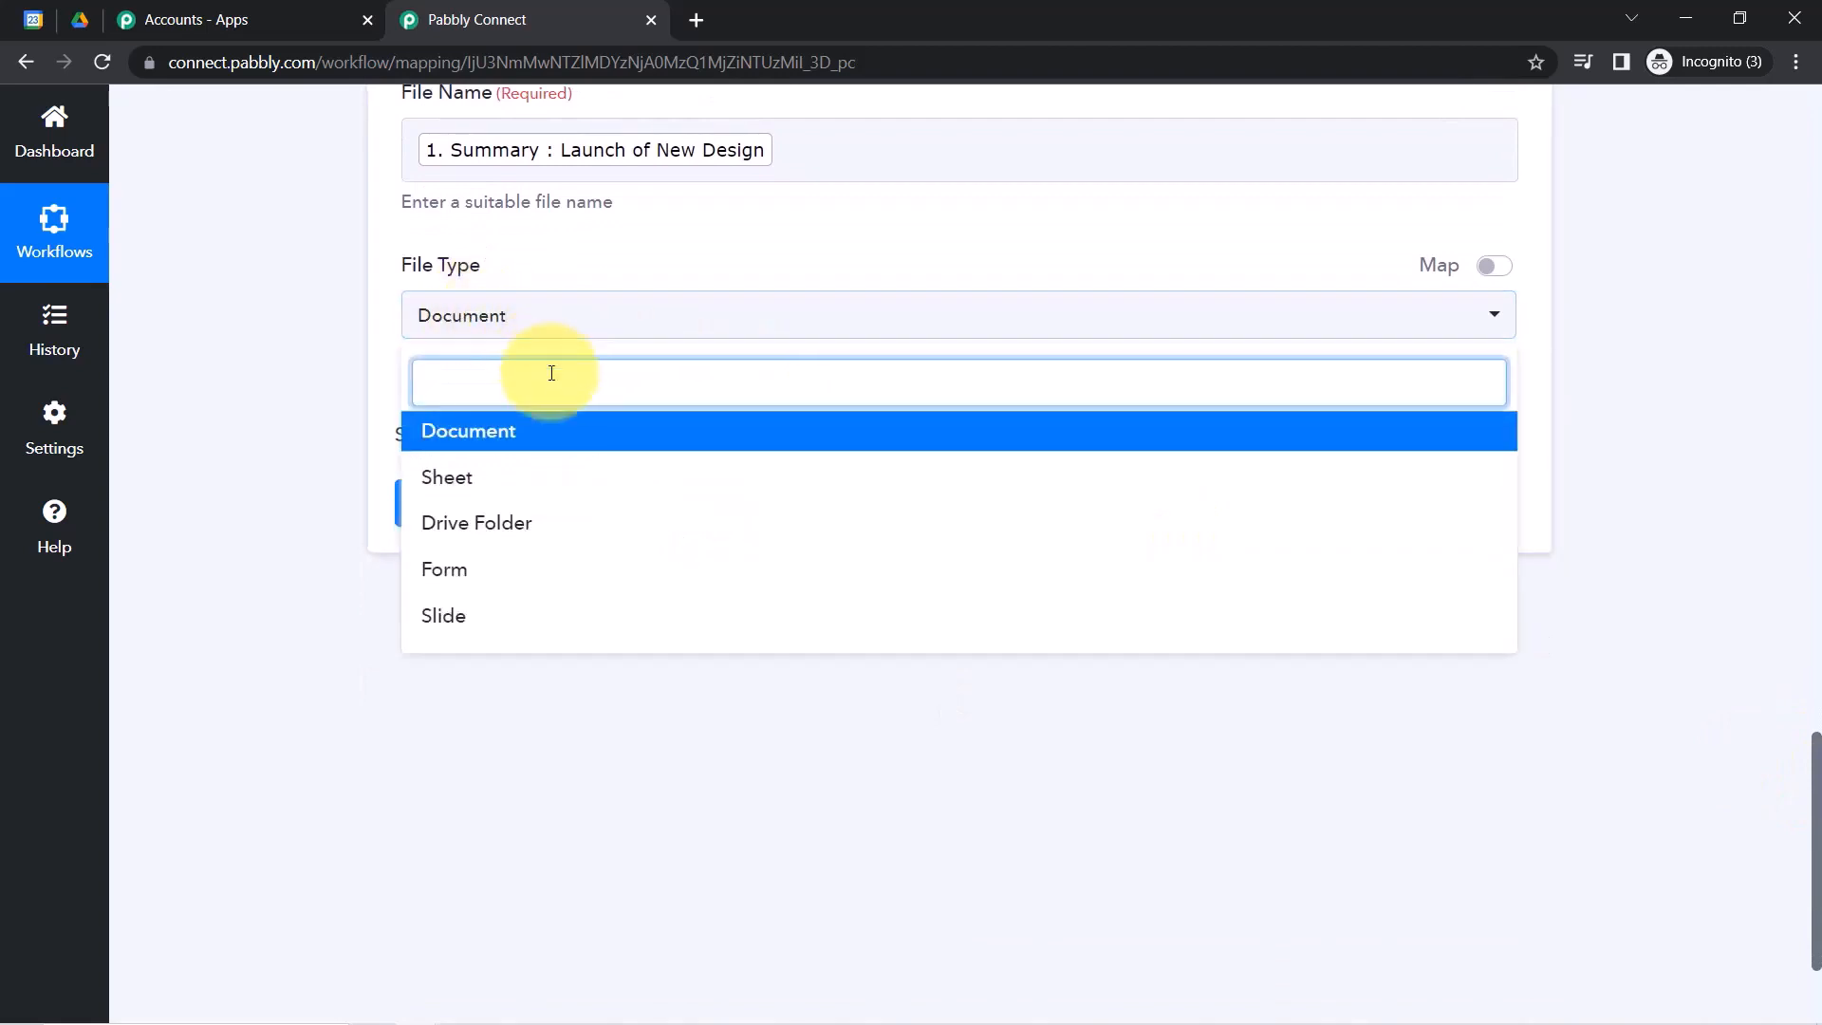
click(314, 424)
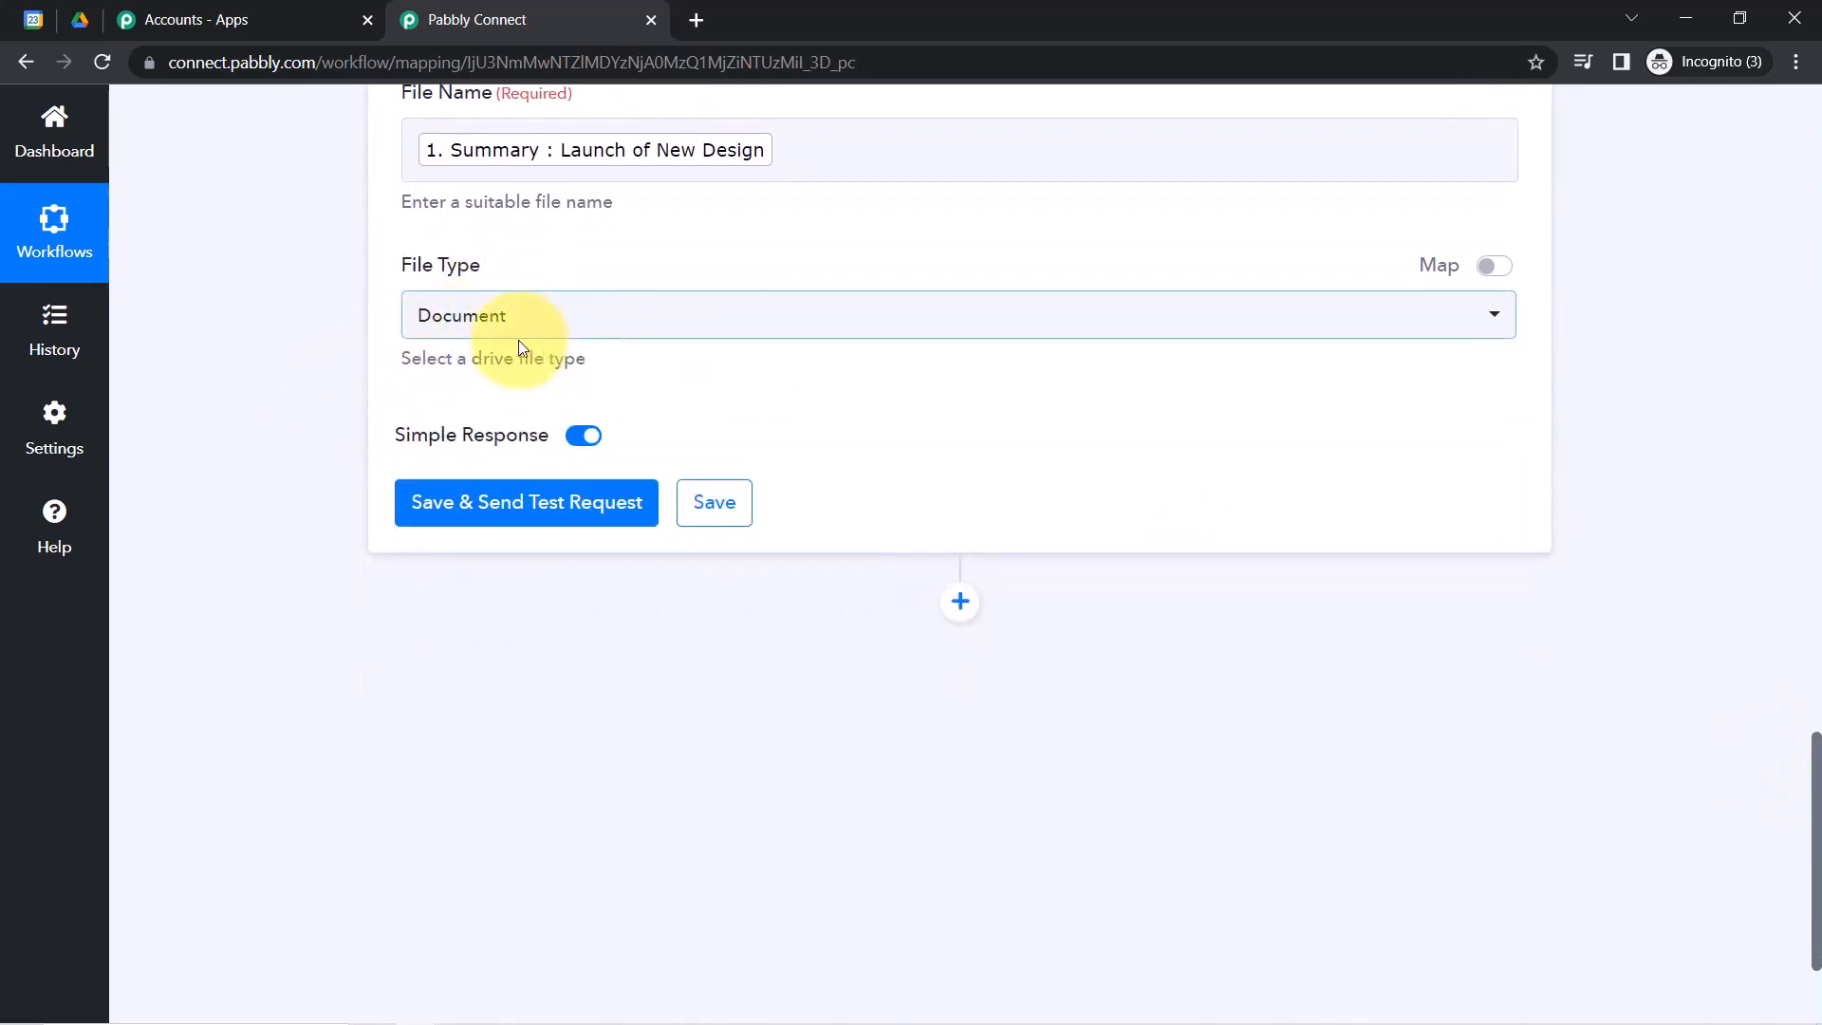
click(480, 512)
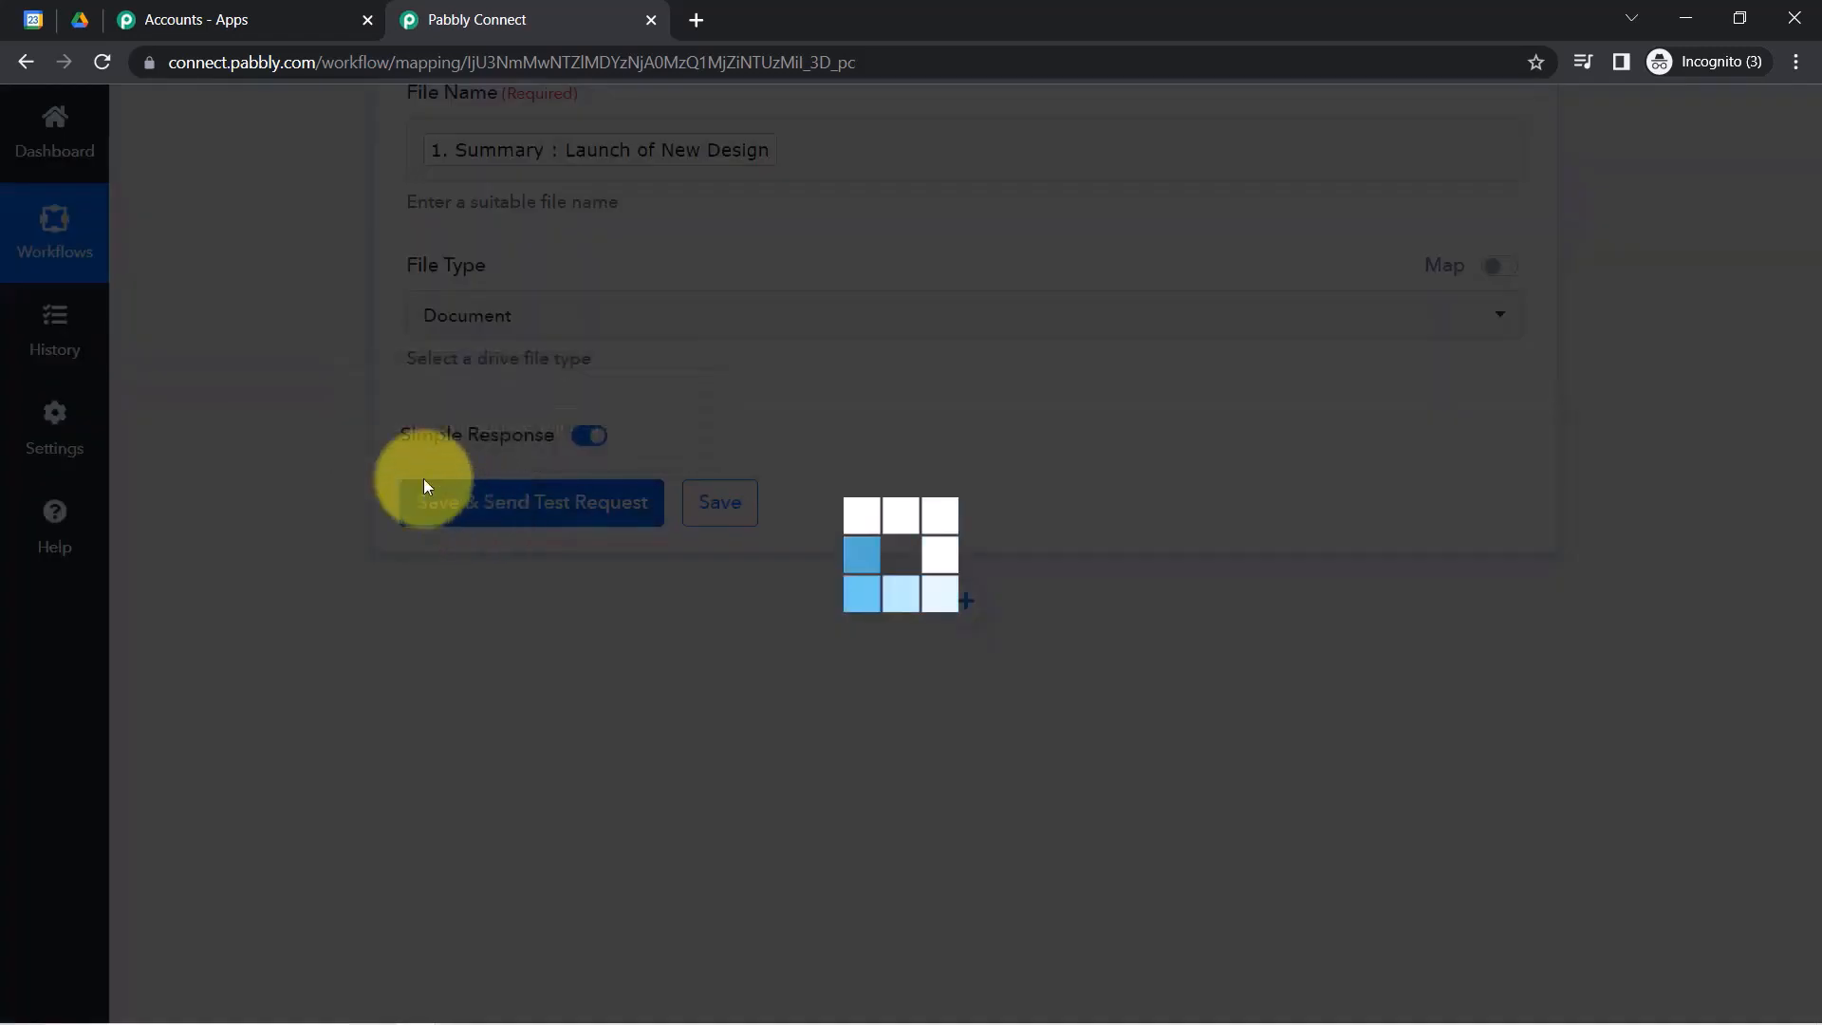
Confirm the blank Launch of New Design Doc appeared in the All Event Details folder.
click(83, 22)
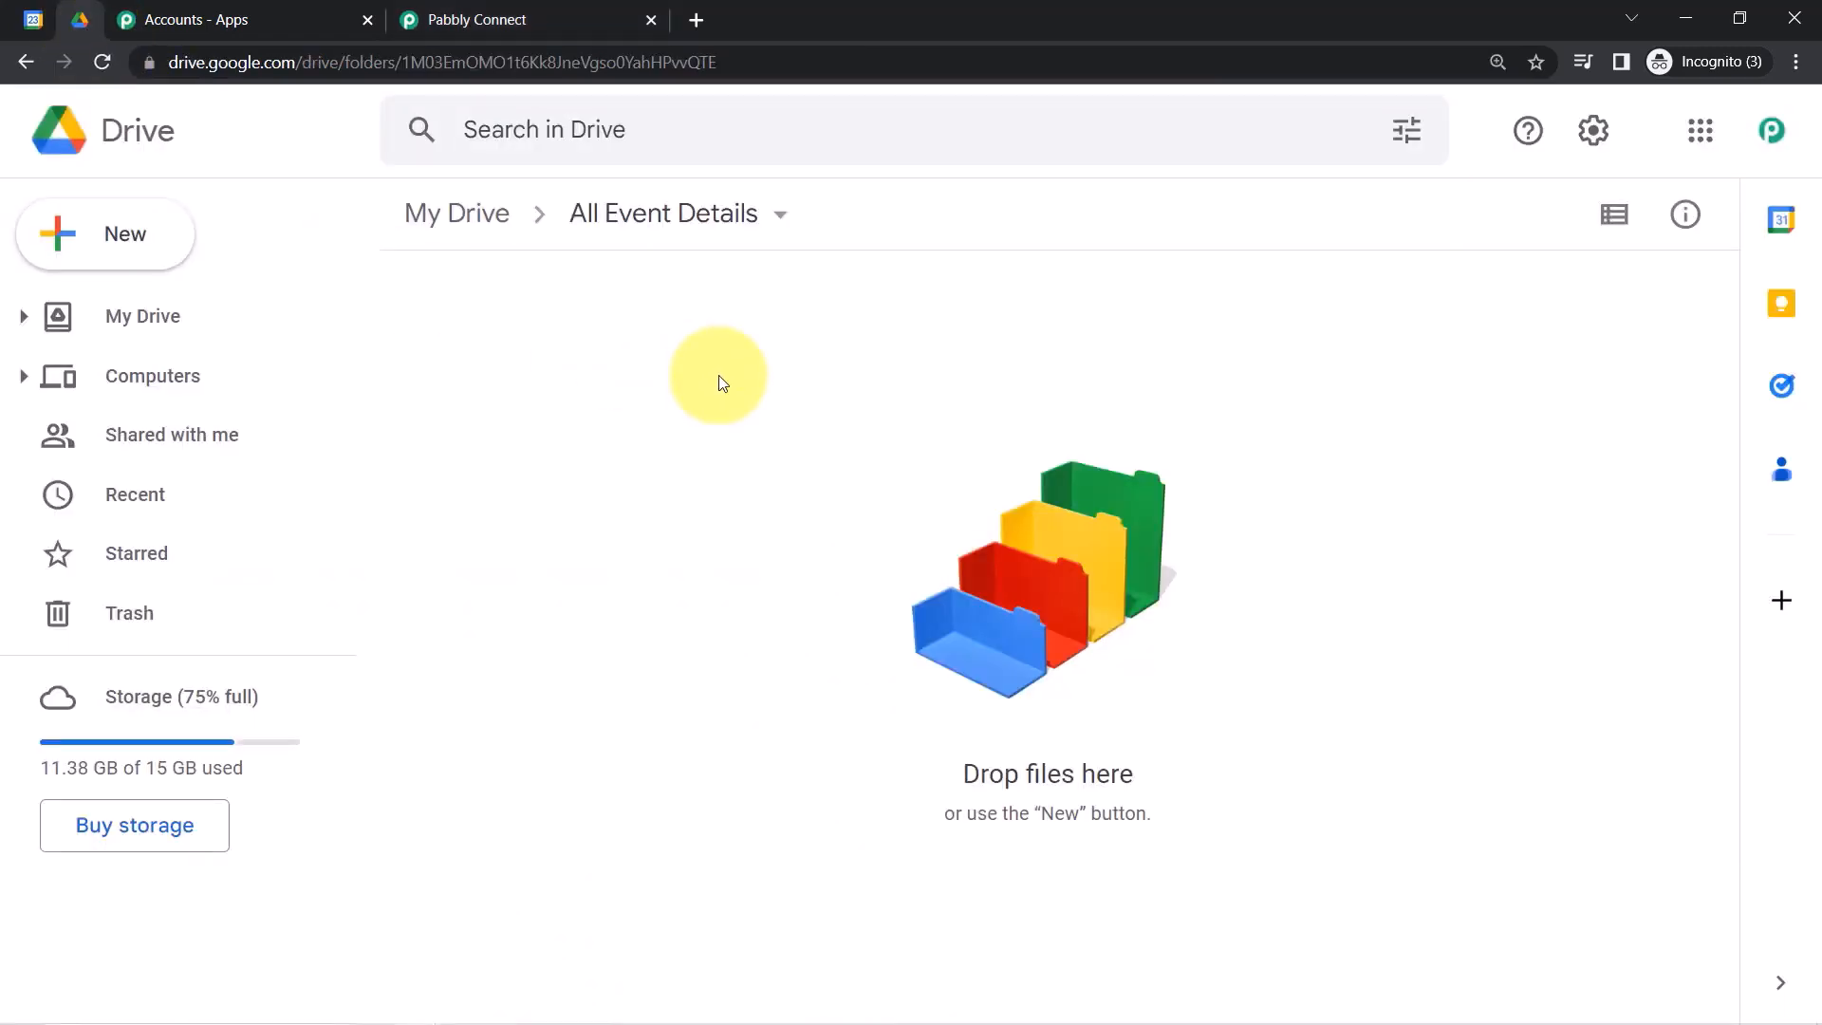
click(566, 19)
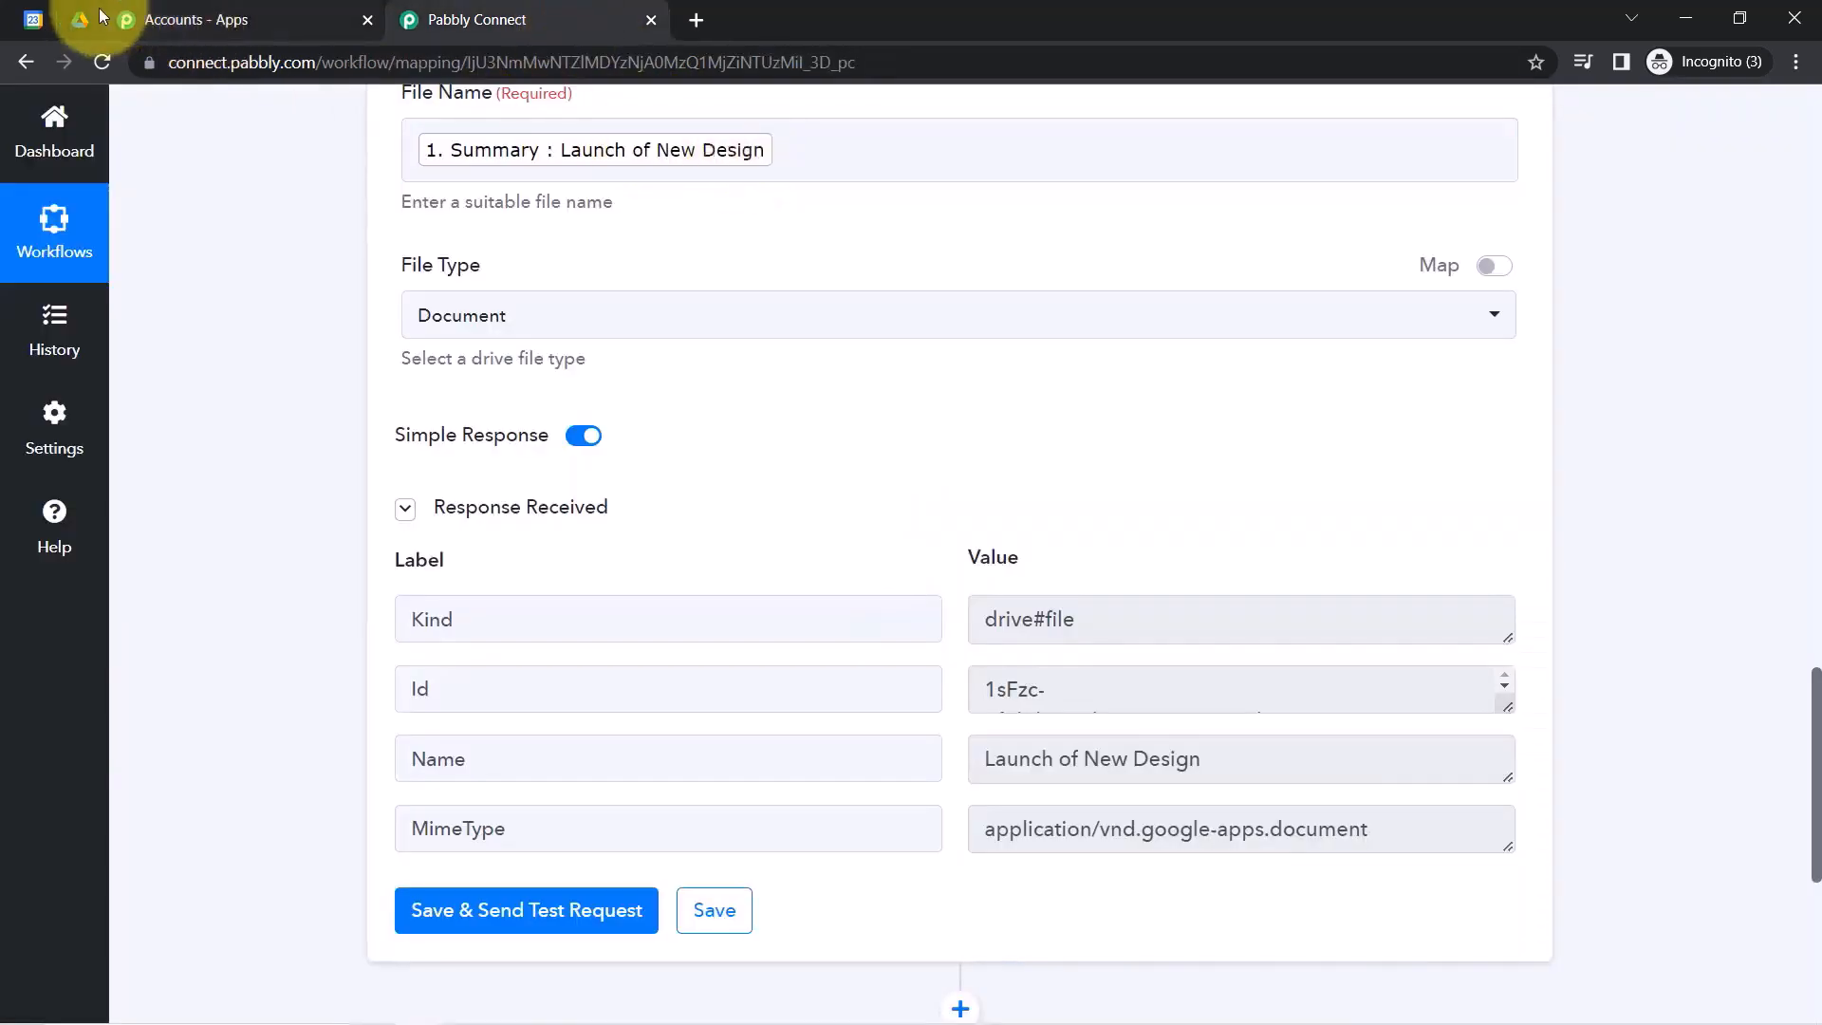
click(99, 34)
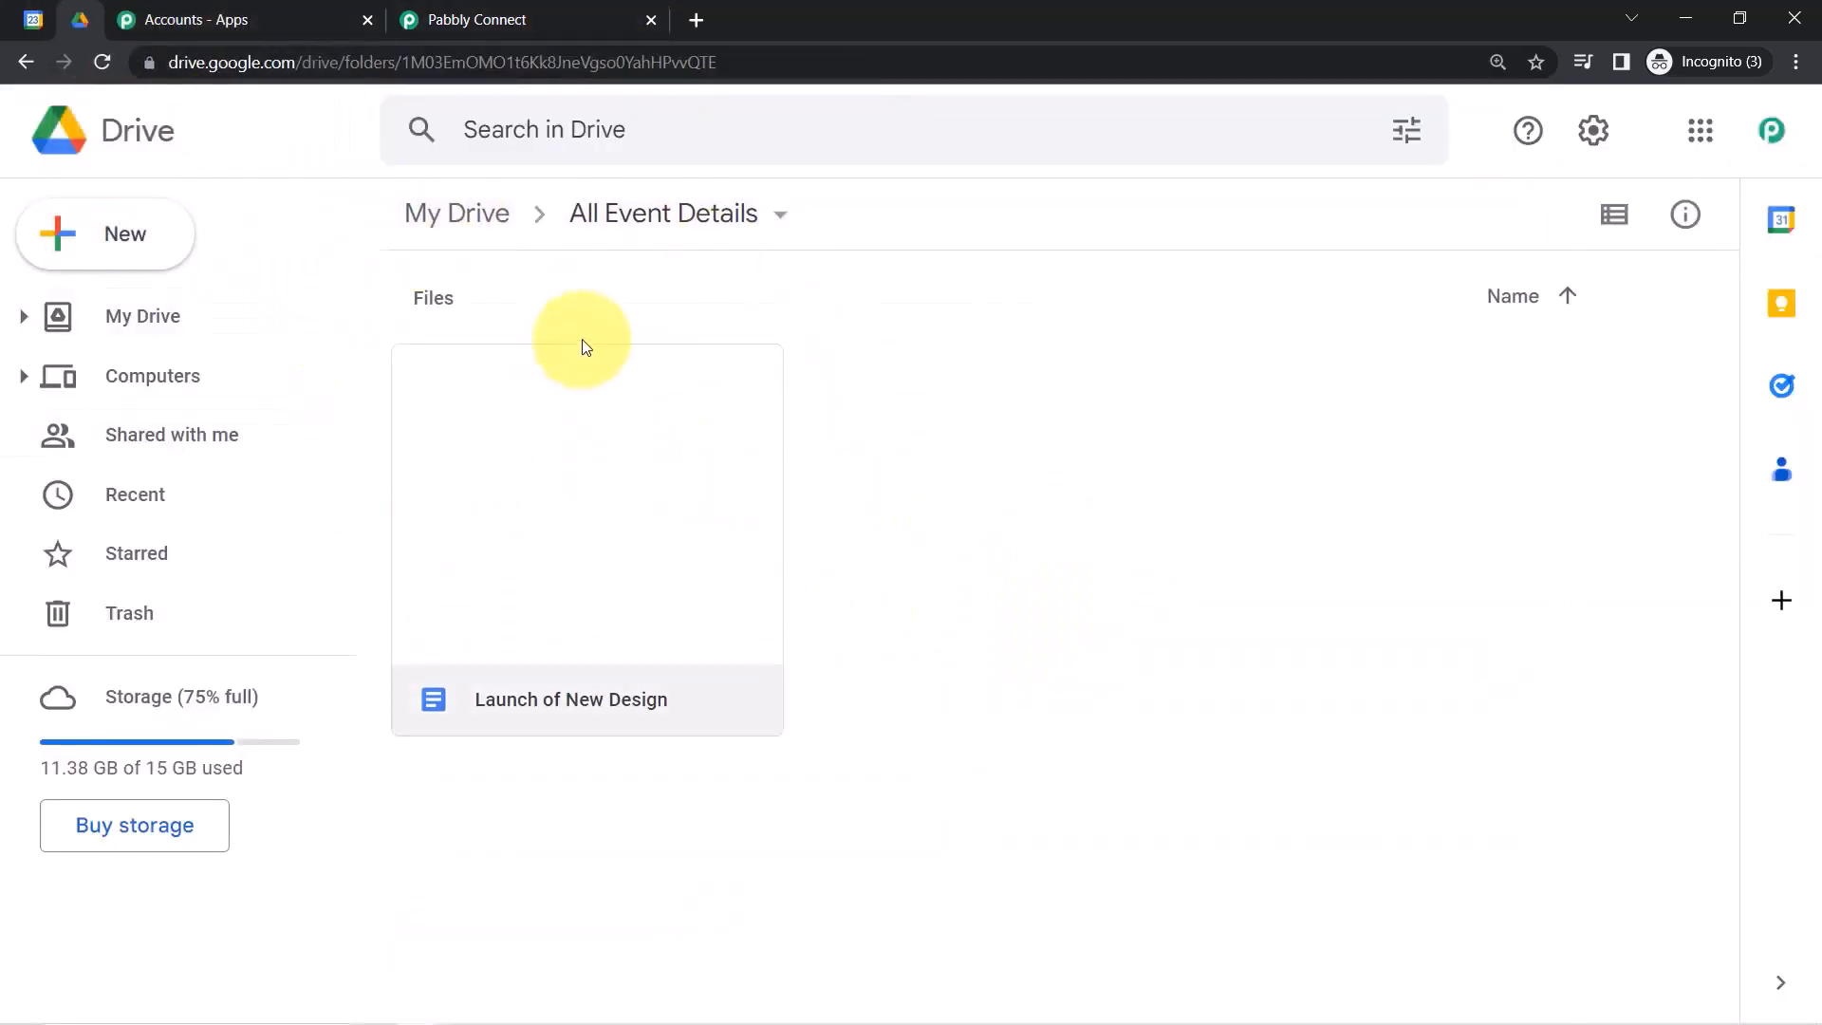
double_click(583, 546)
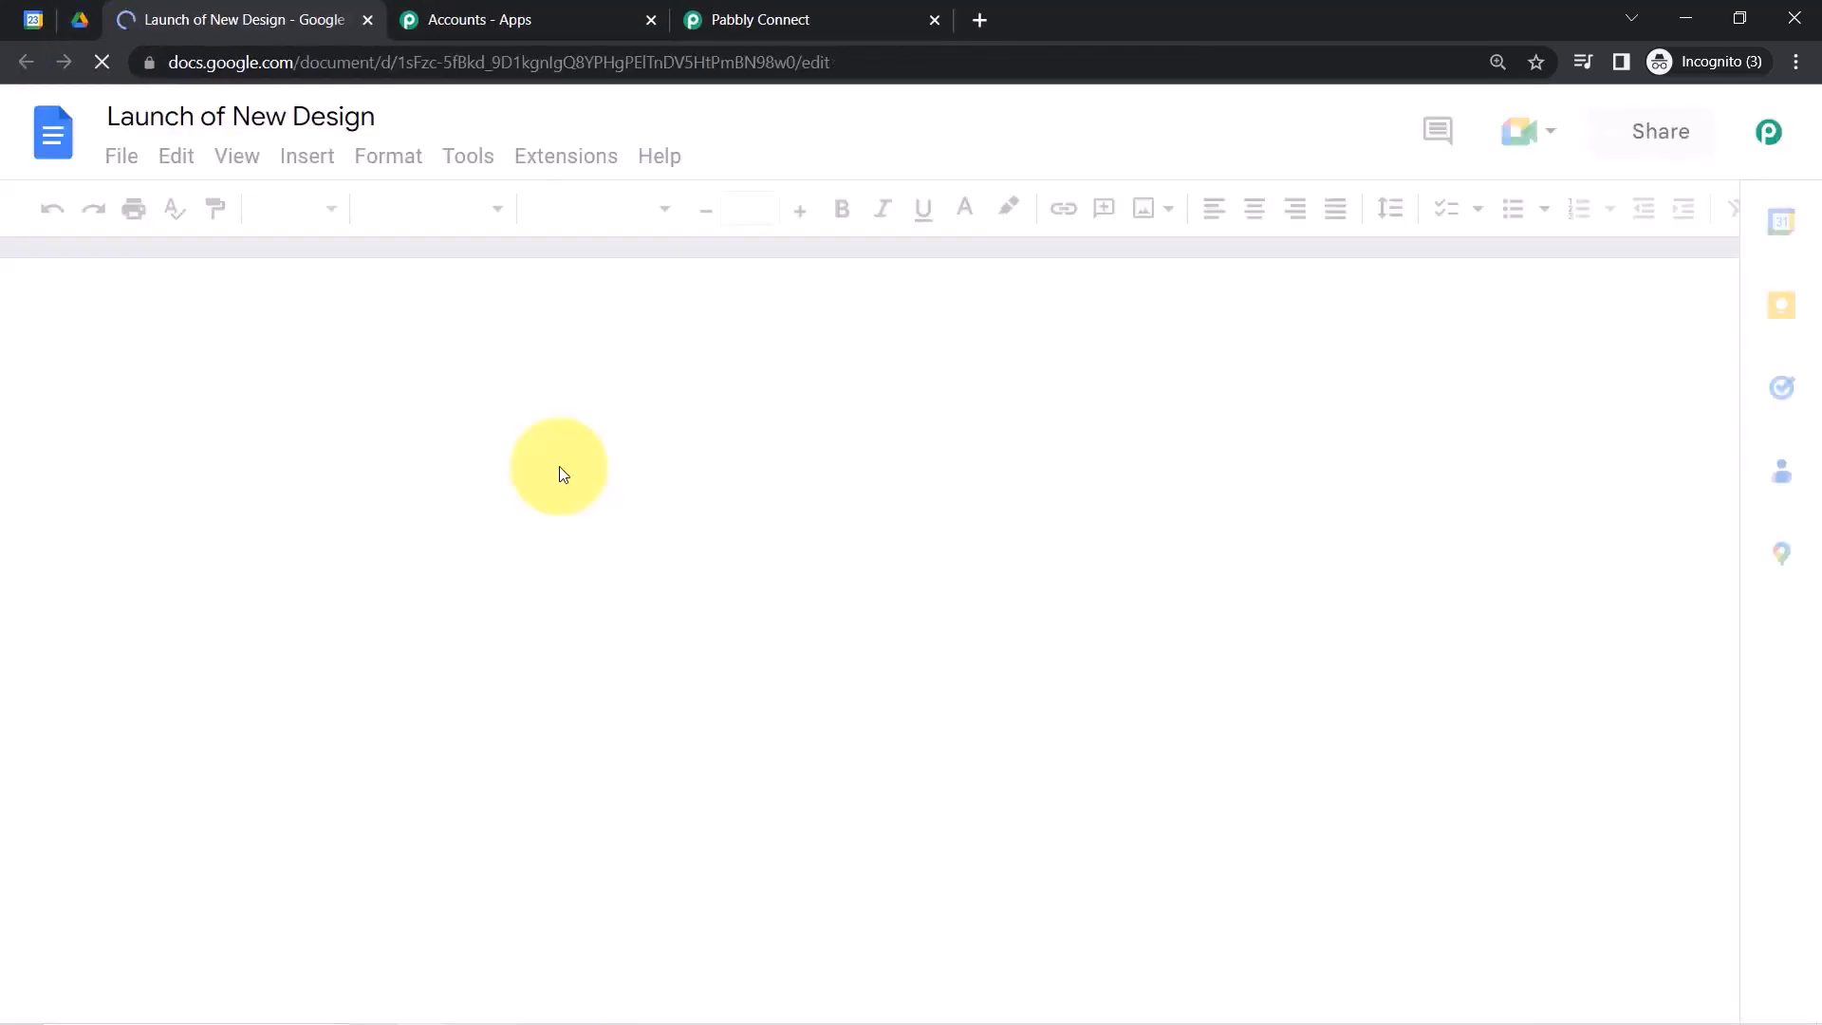
click(756, 12)
click(556, 21)
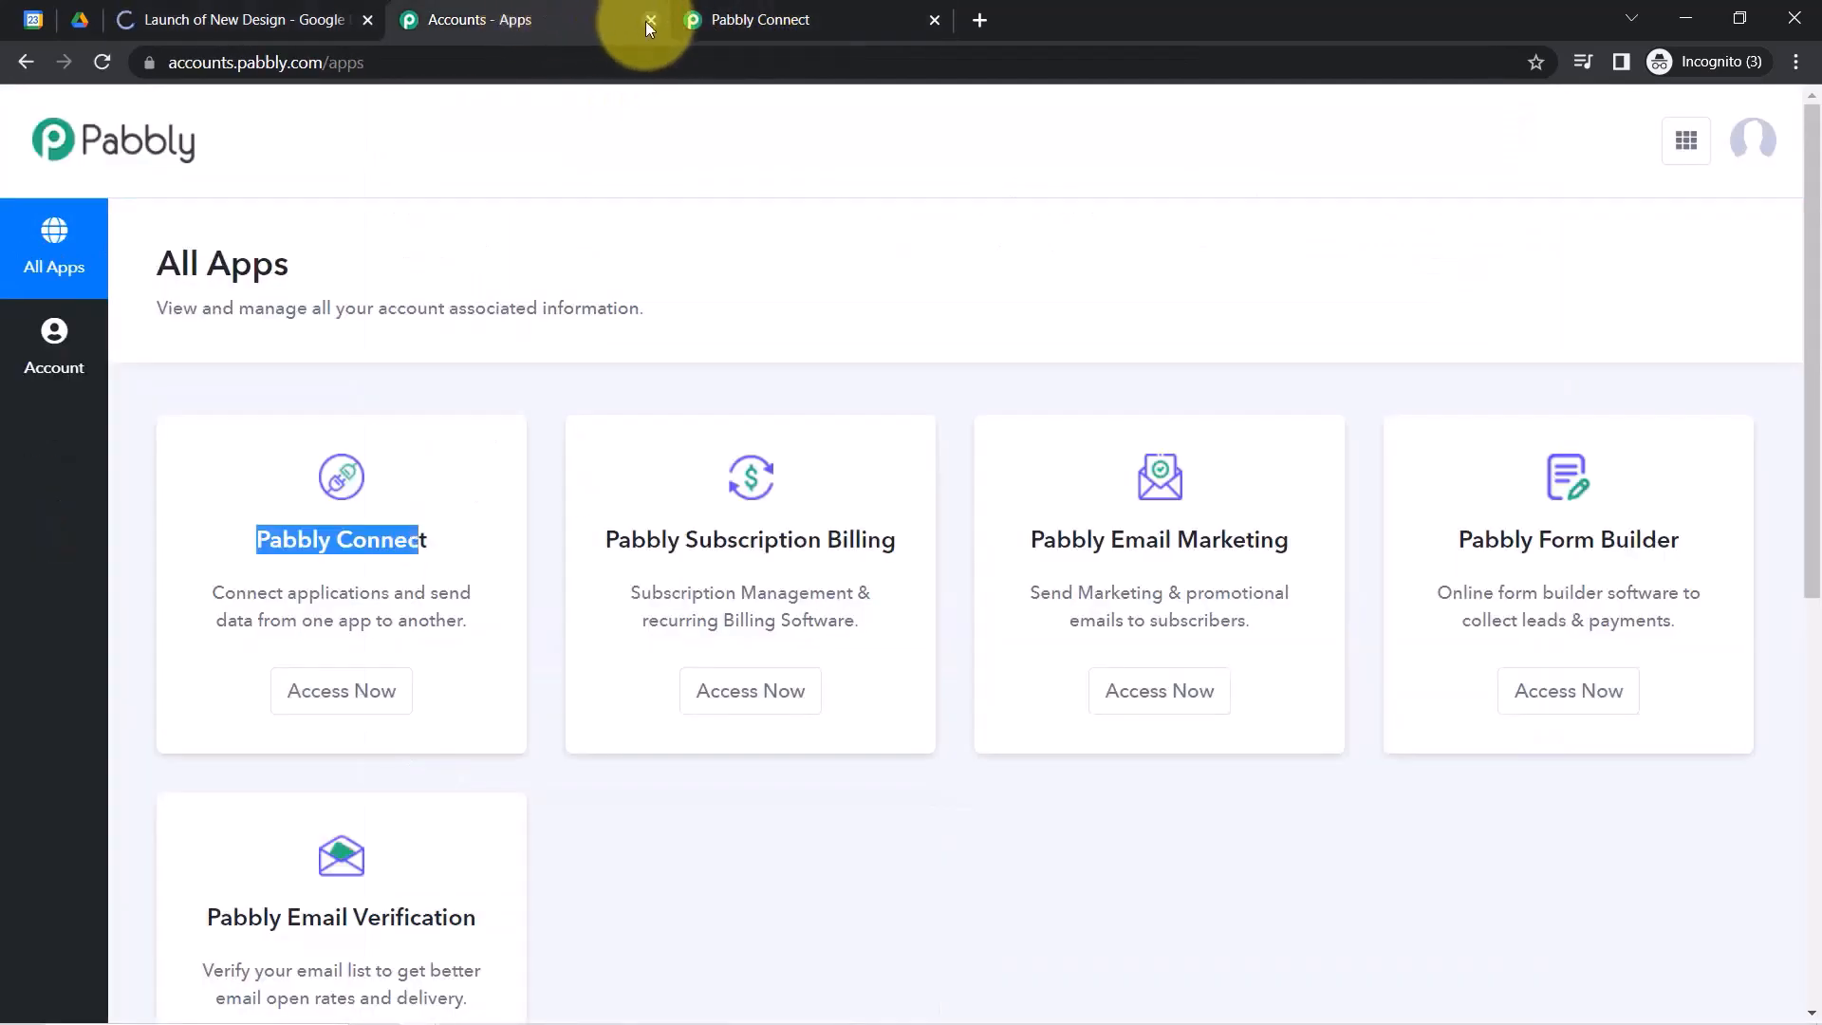
click(649, 20)
Add a Google Drive step searched with 'driv', set to Update Content in a File, and begin connecting.
drag(1816, 722, 1727, 841)
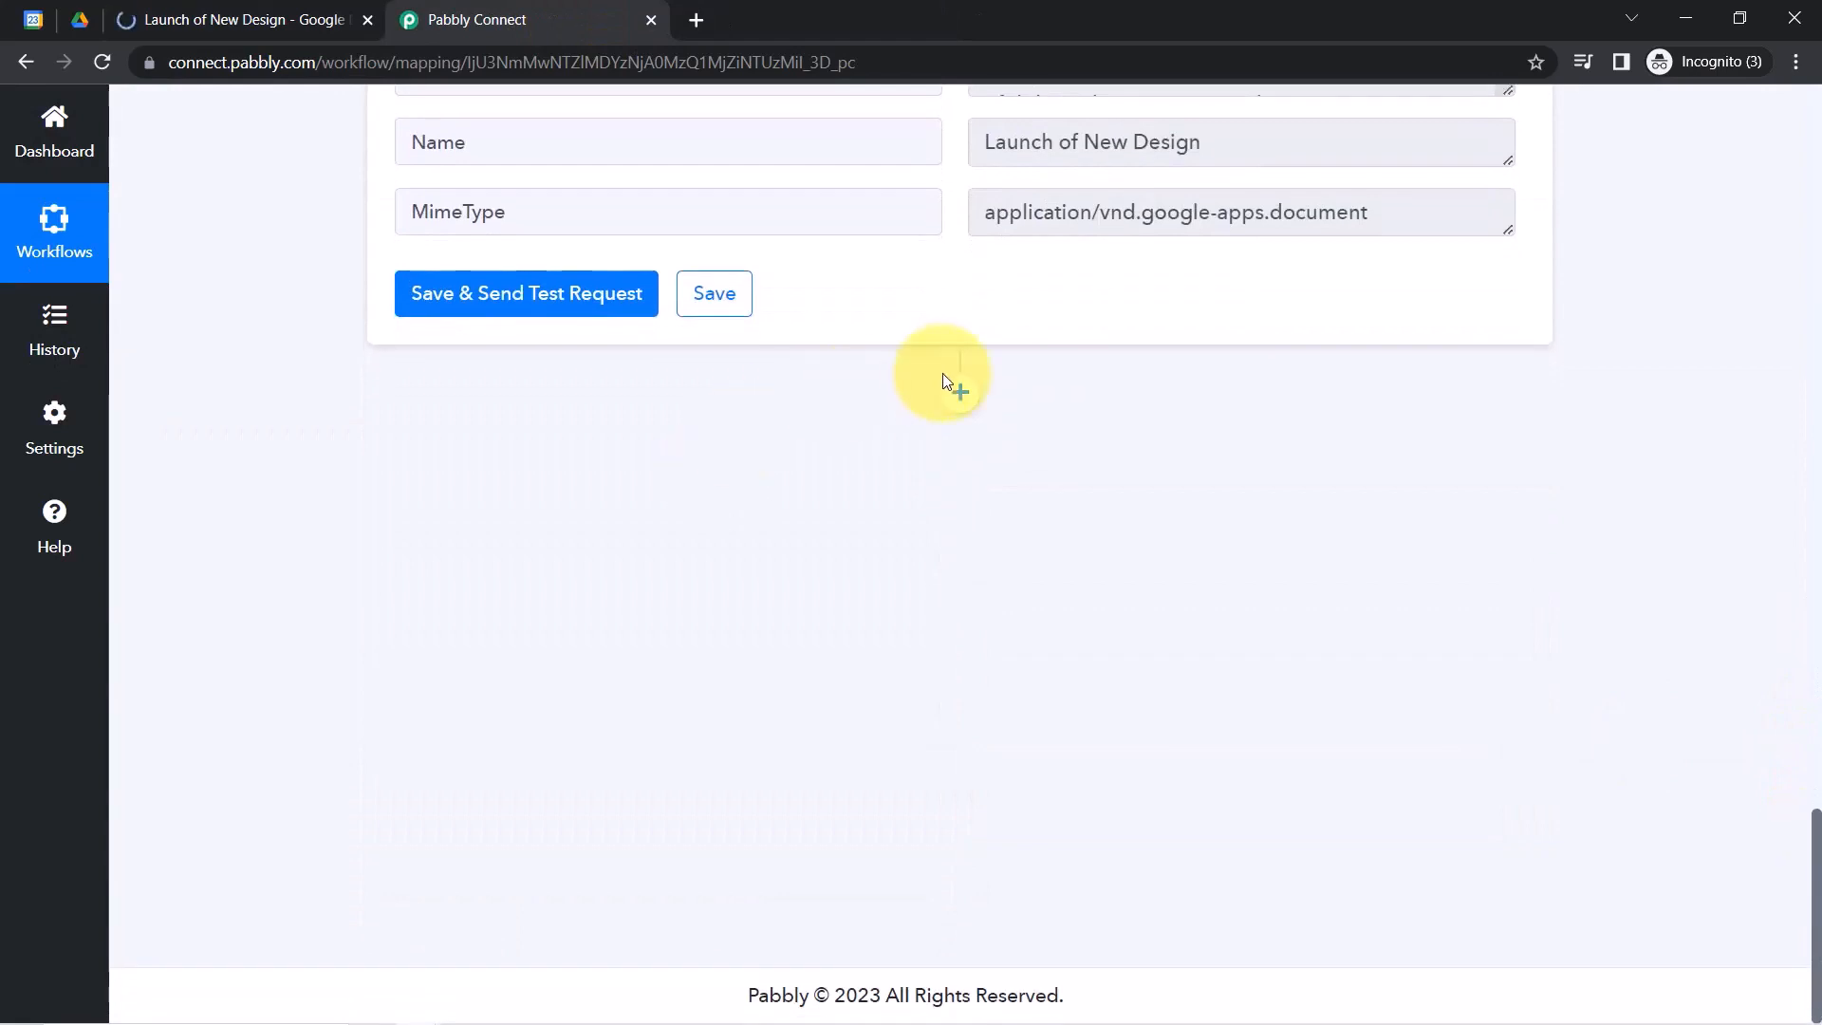
click(961, 392)
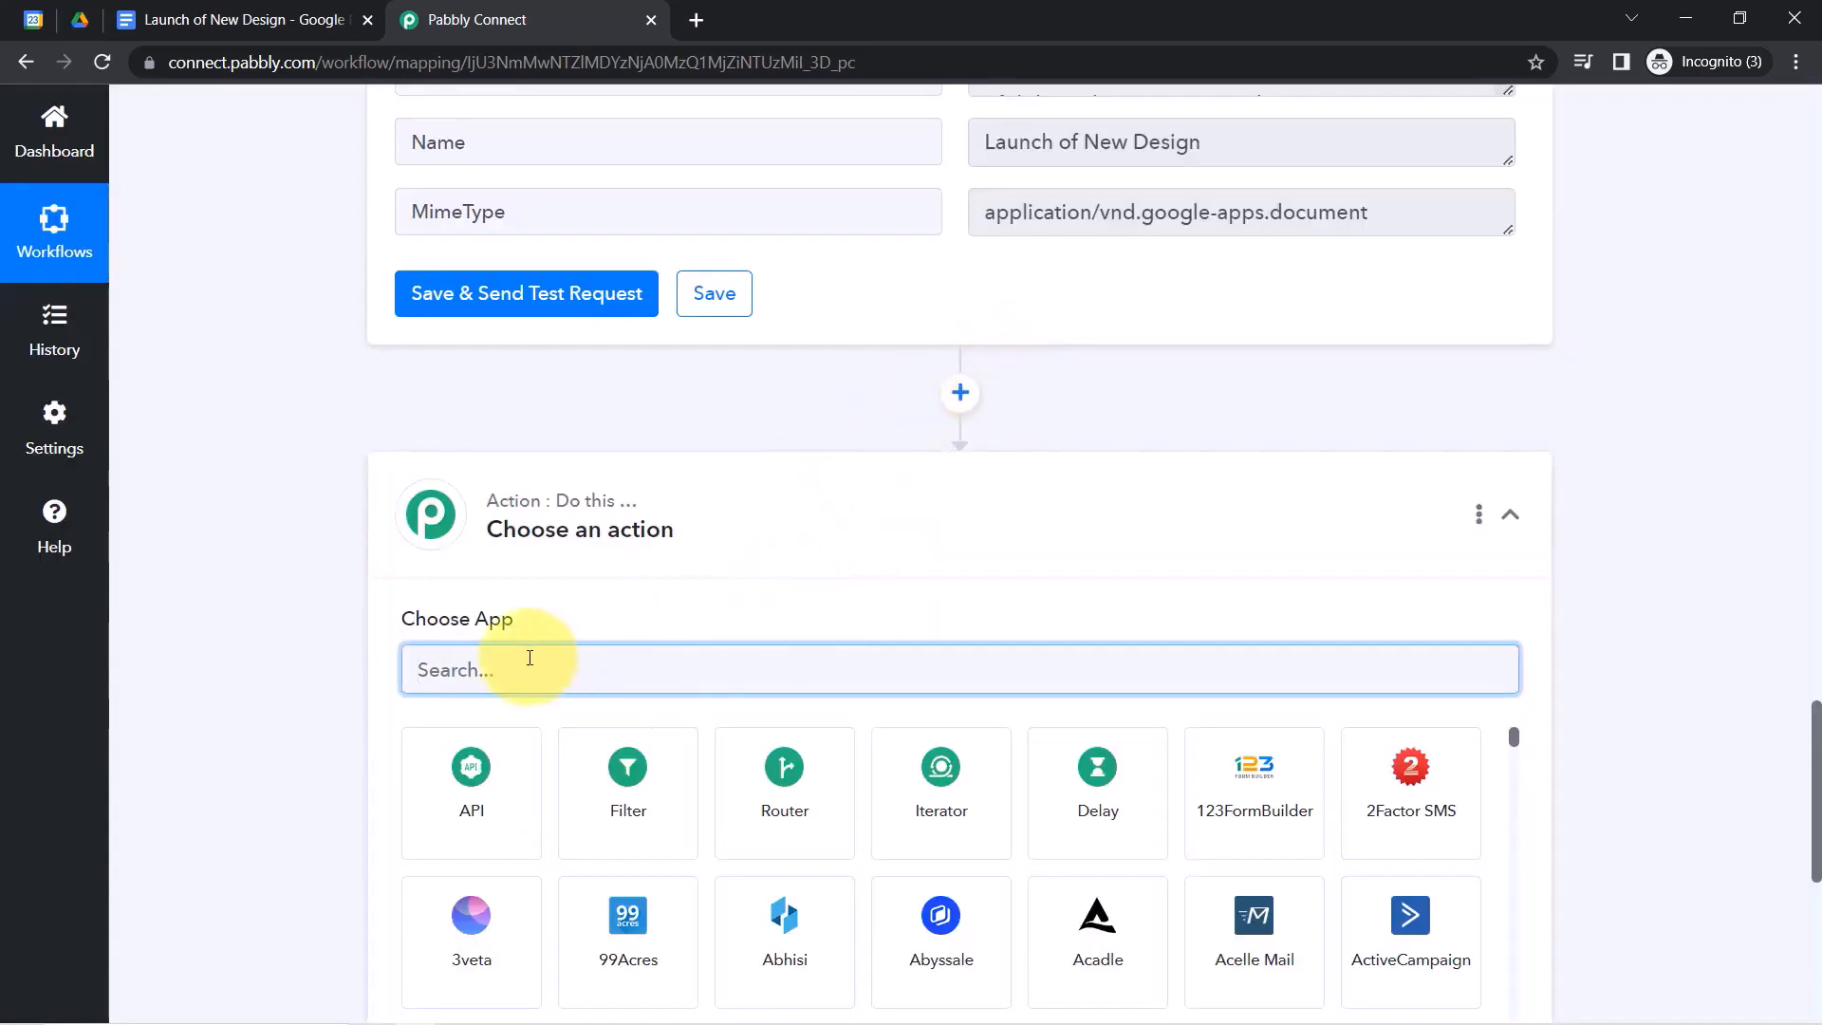
text(driv)
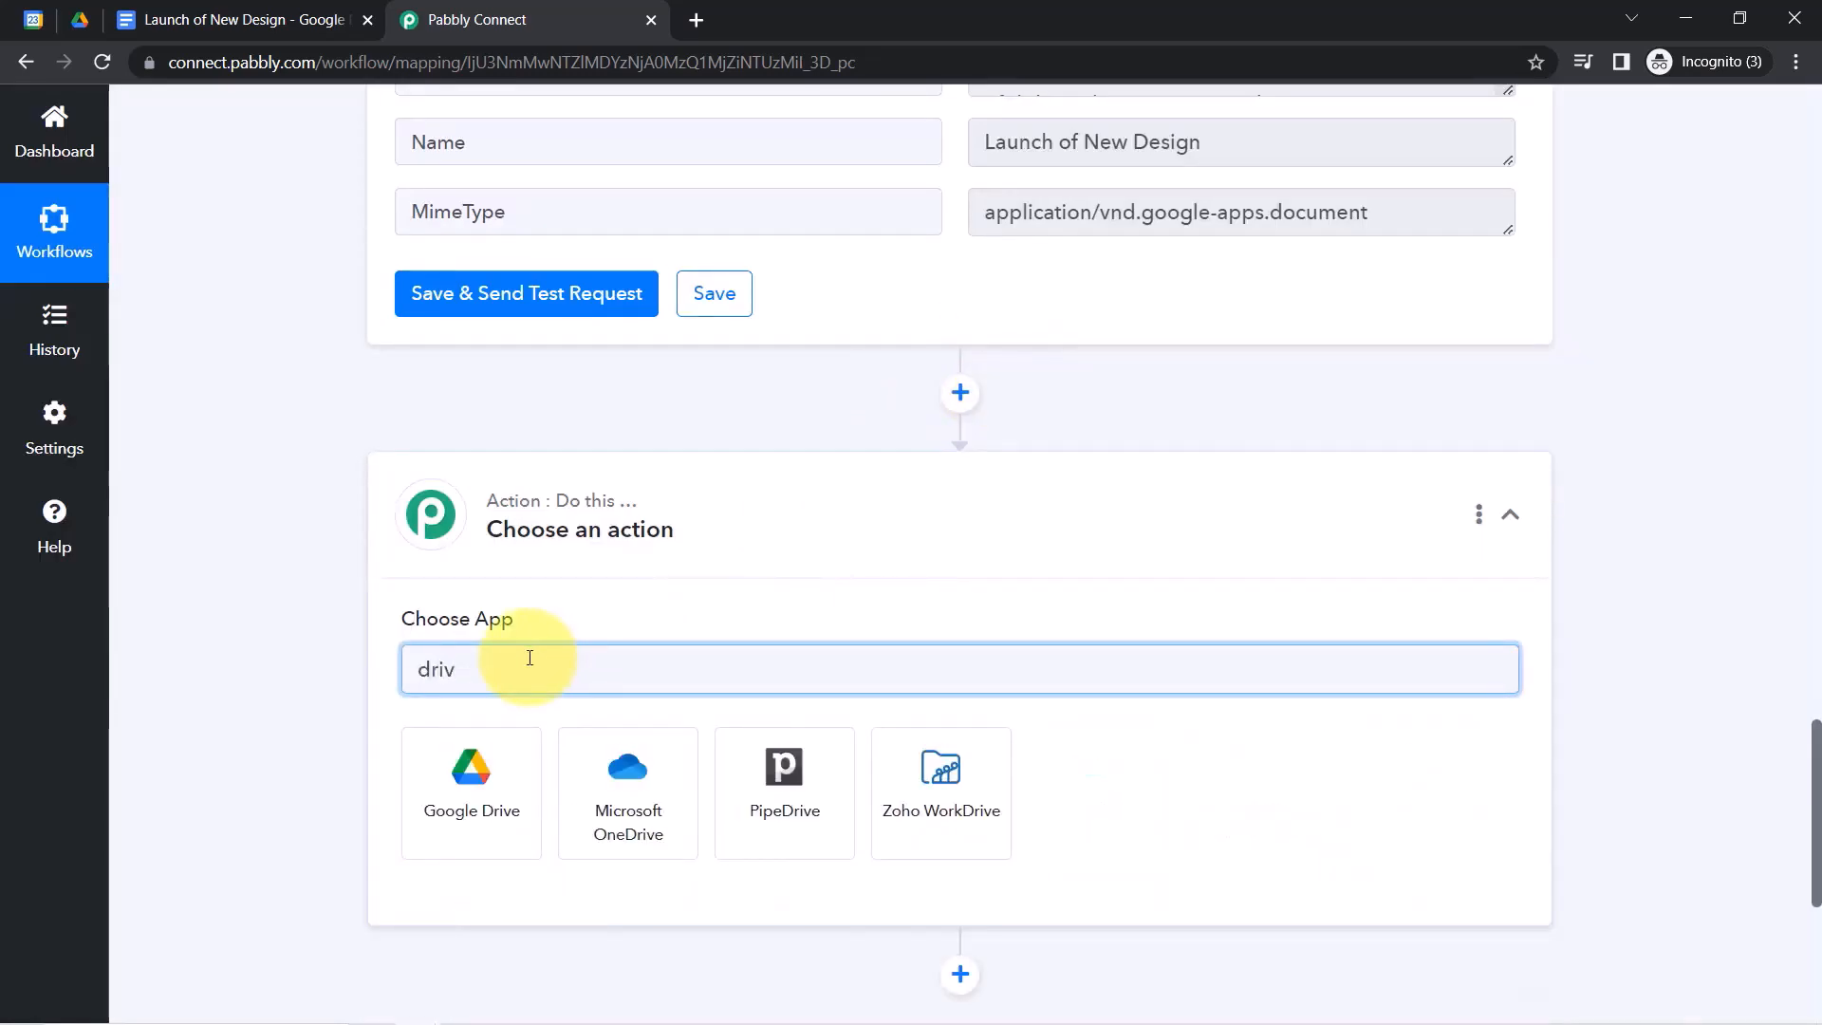
click(448, 844)
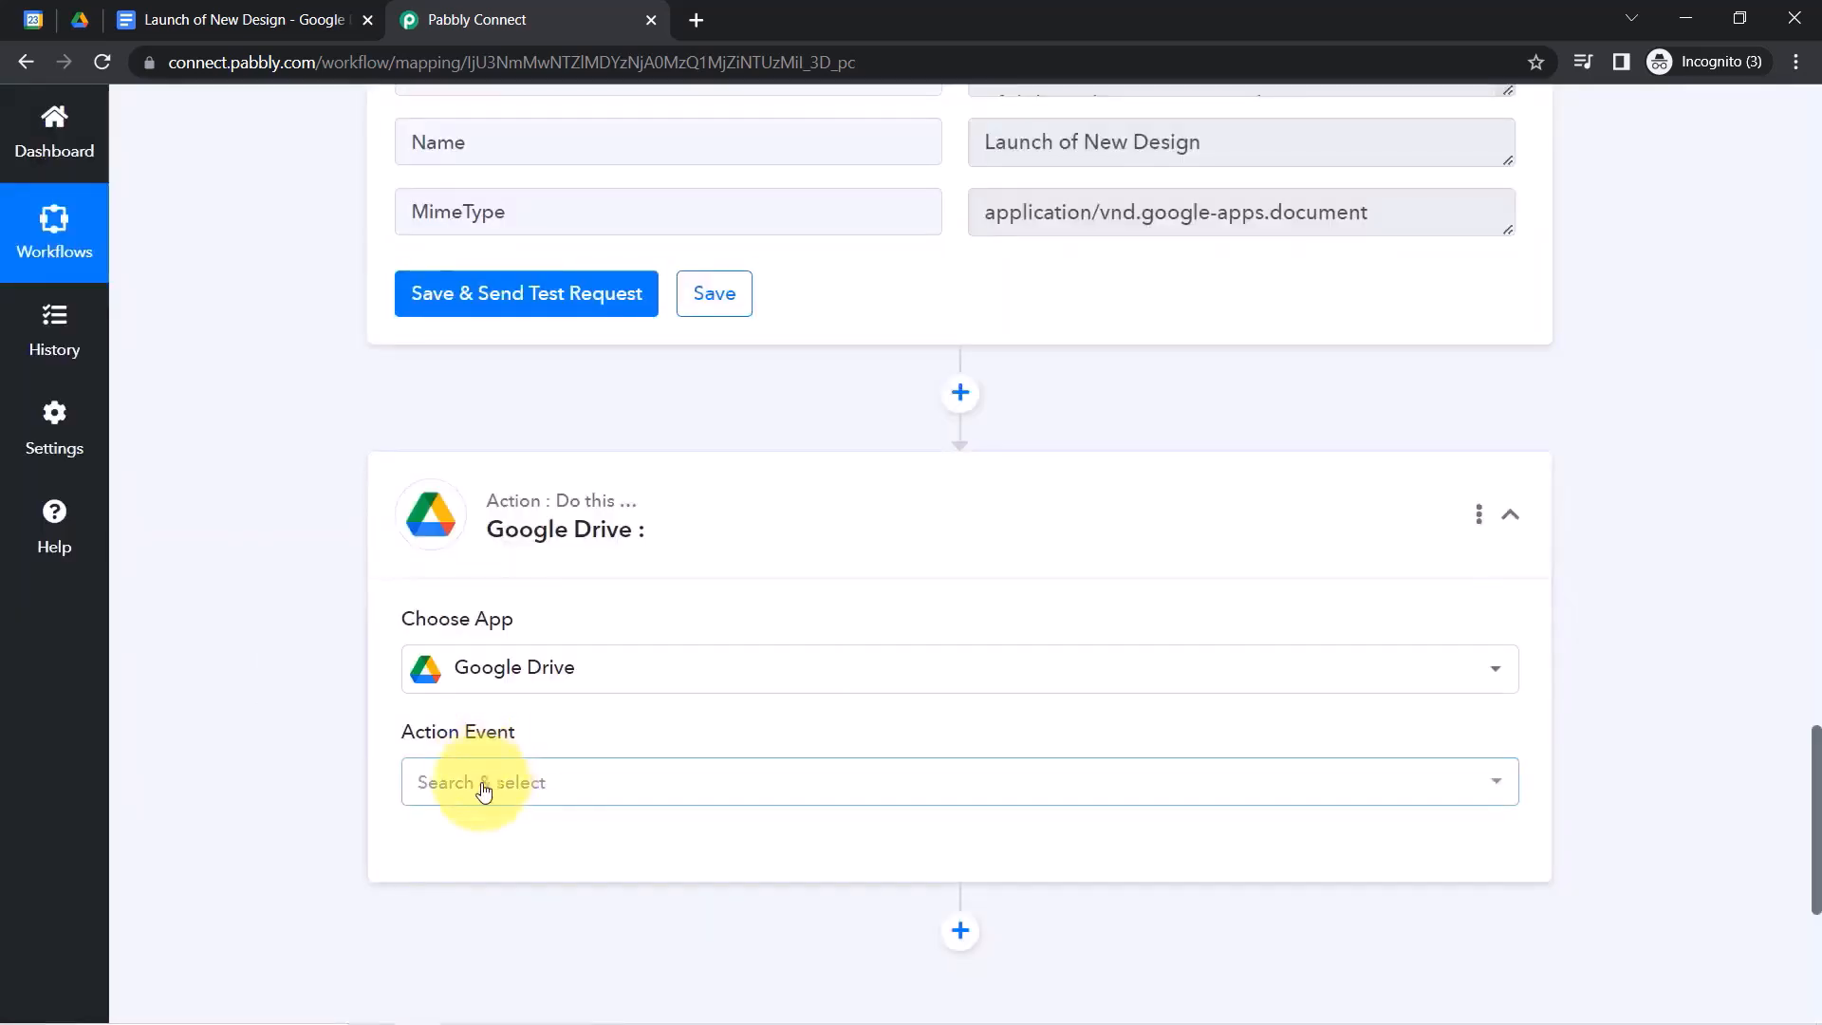
click(480, 784)
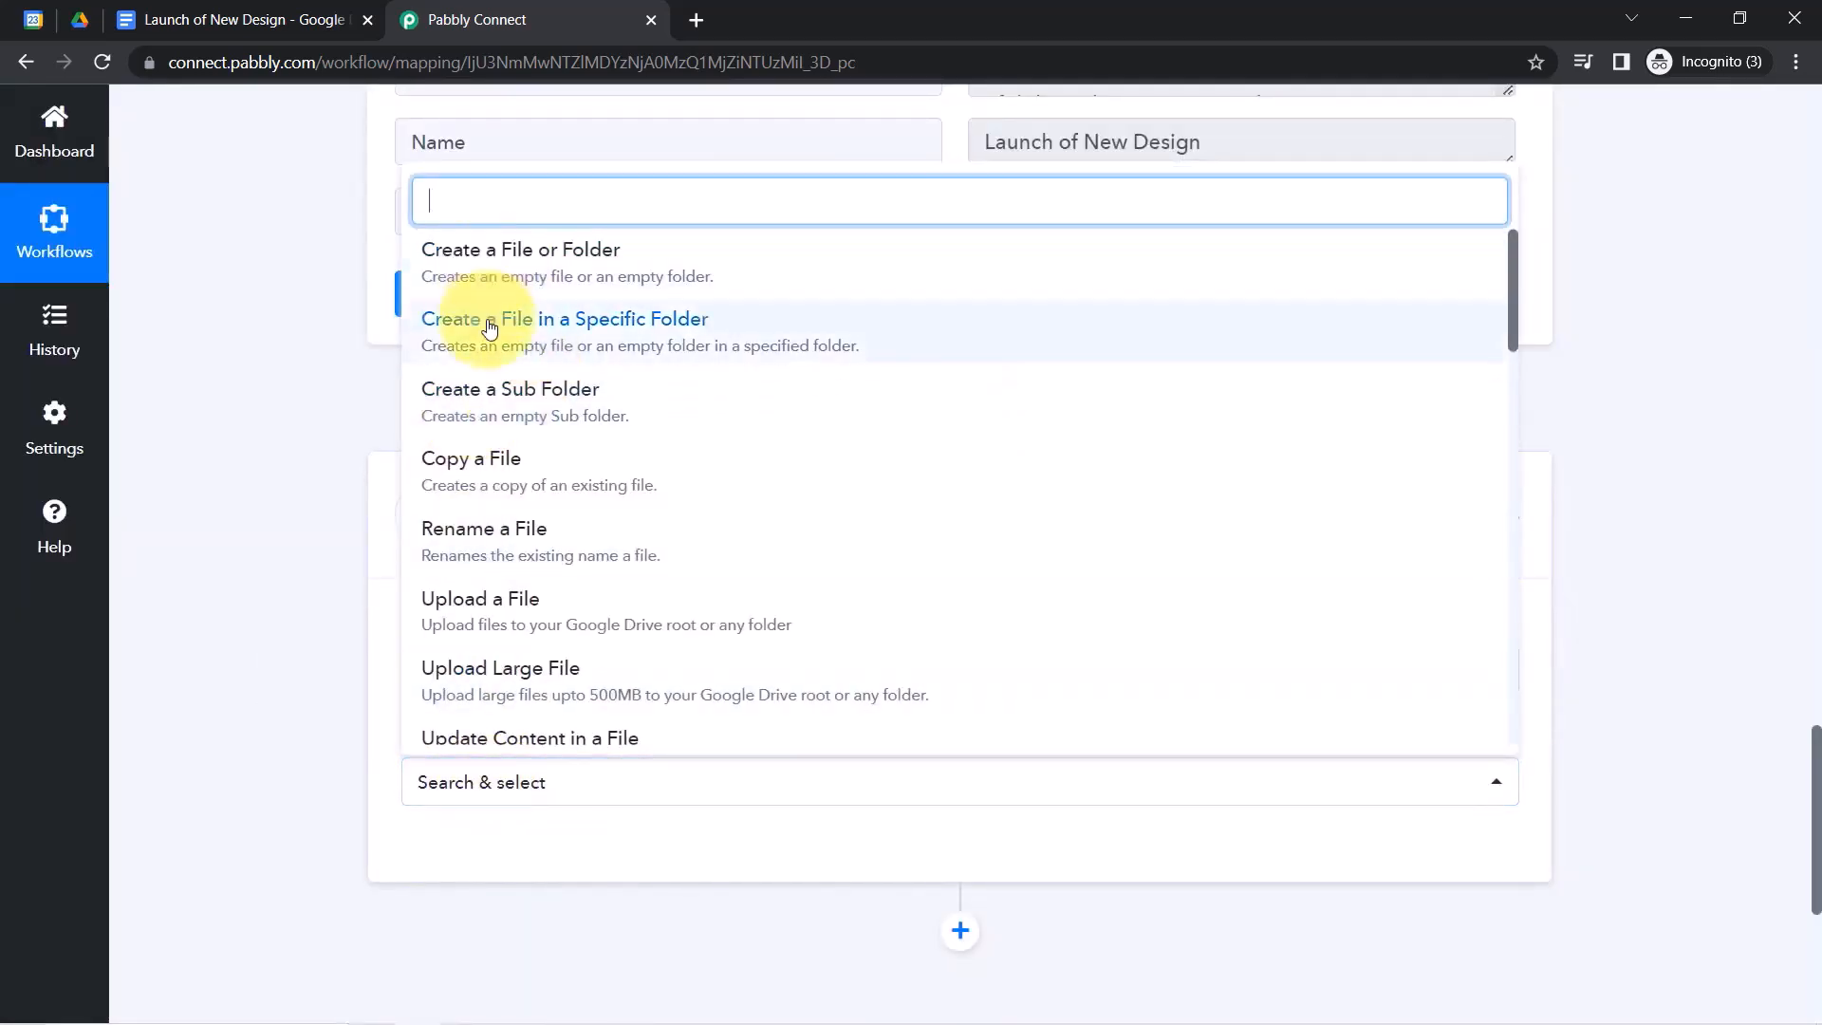
click(559, 740)
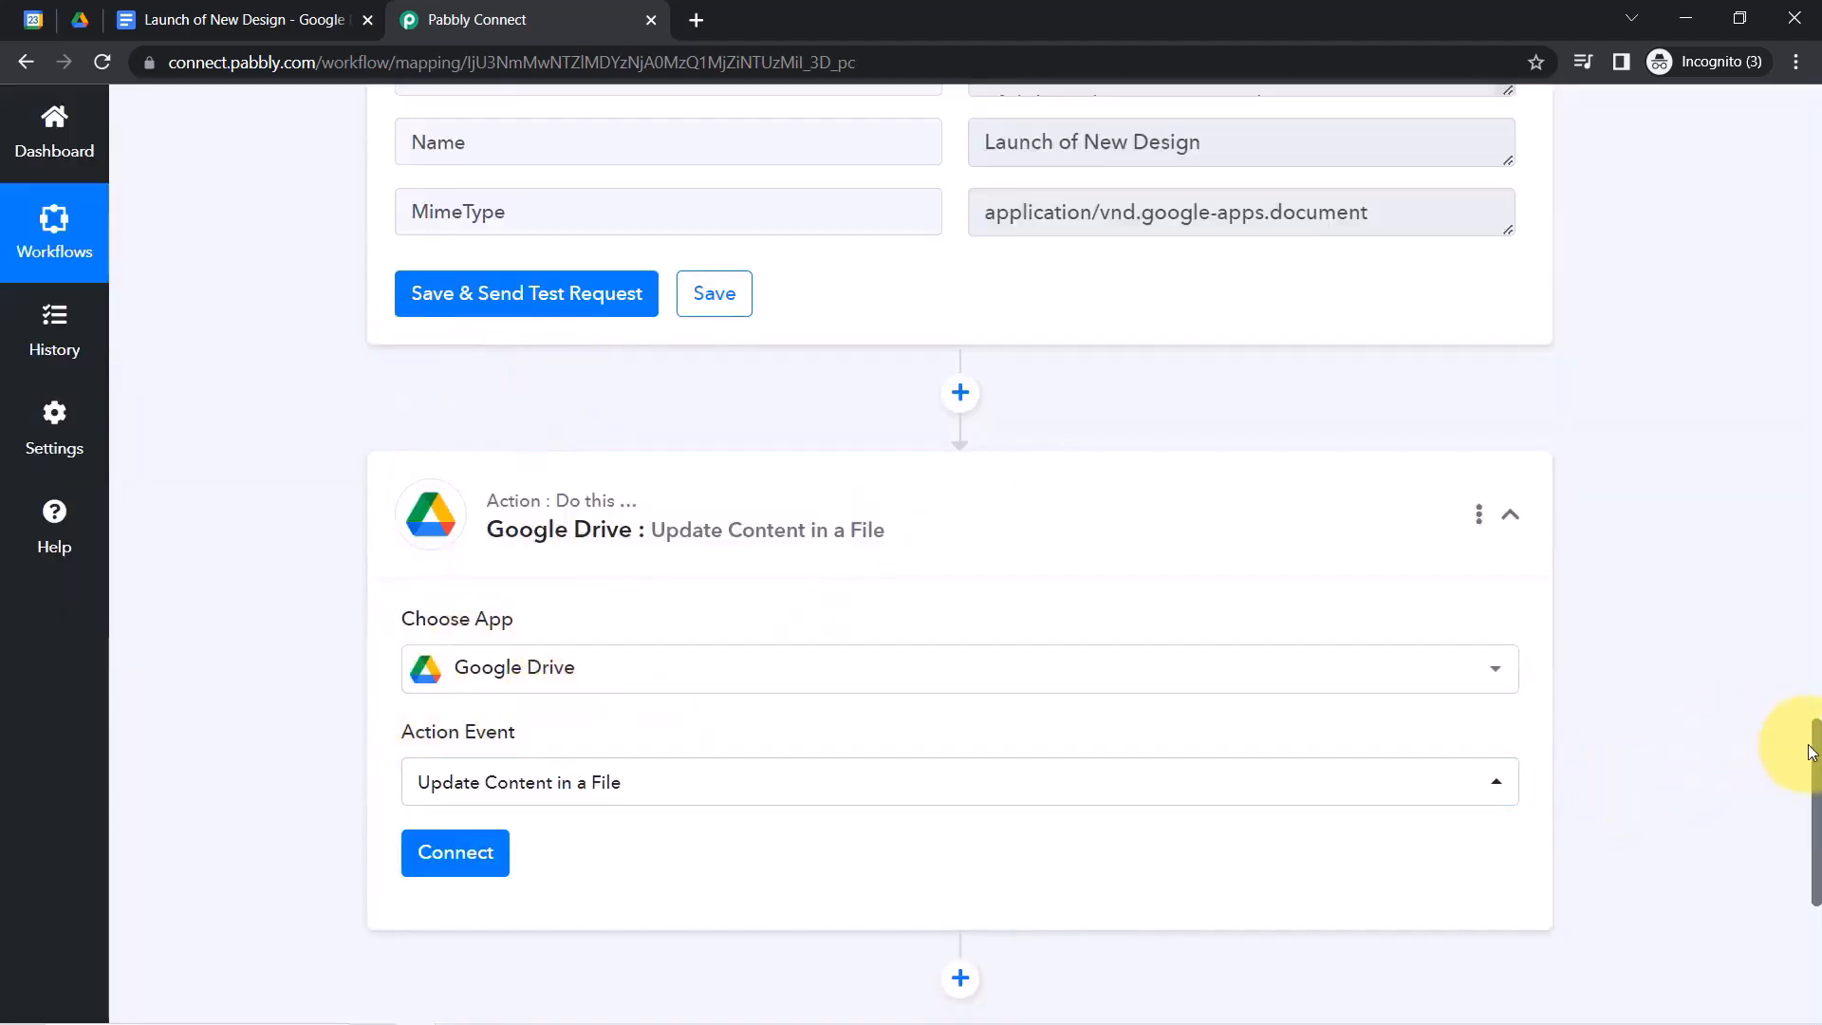
drag(1817, 756, 1816, 808)
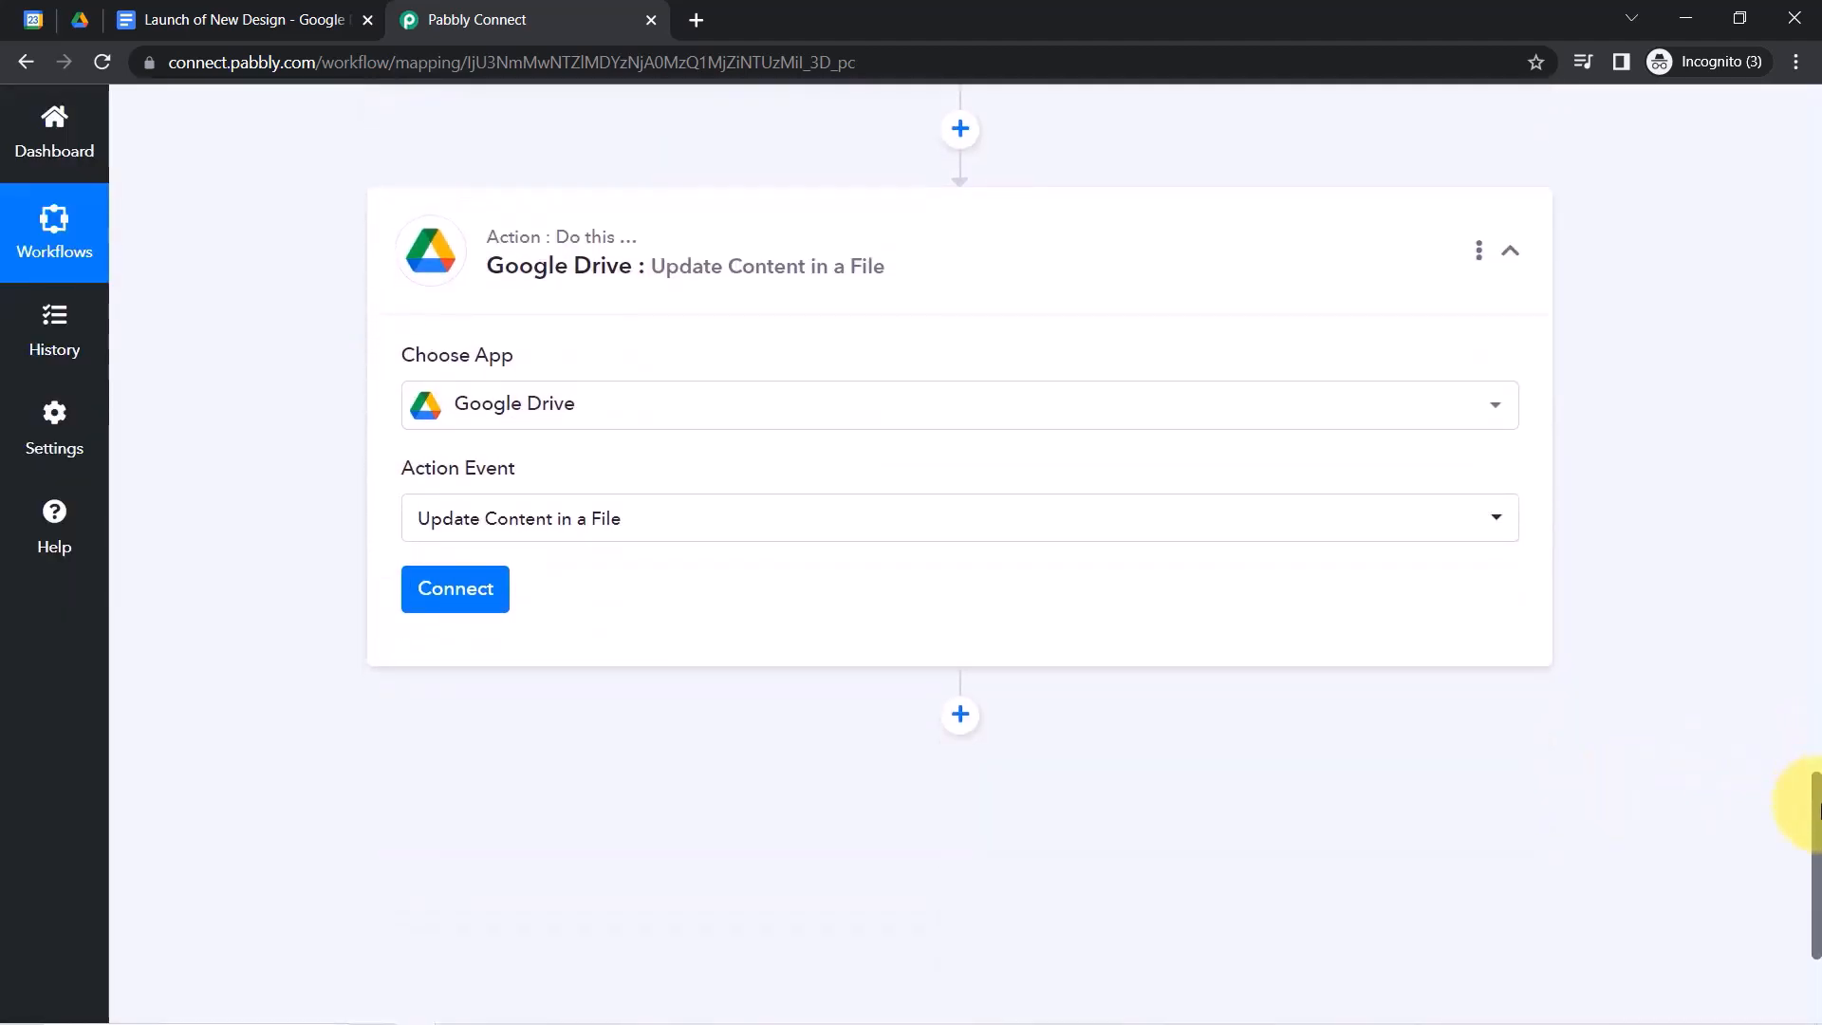
scroll(1803, 811, down, 1)
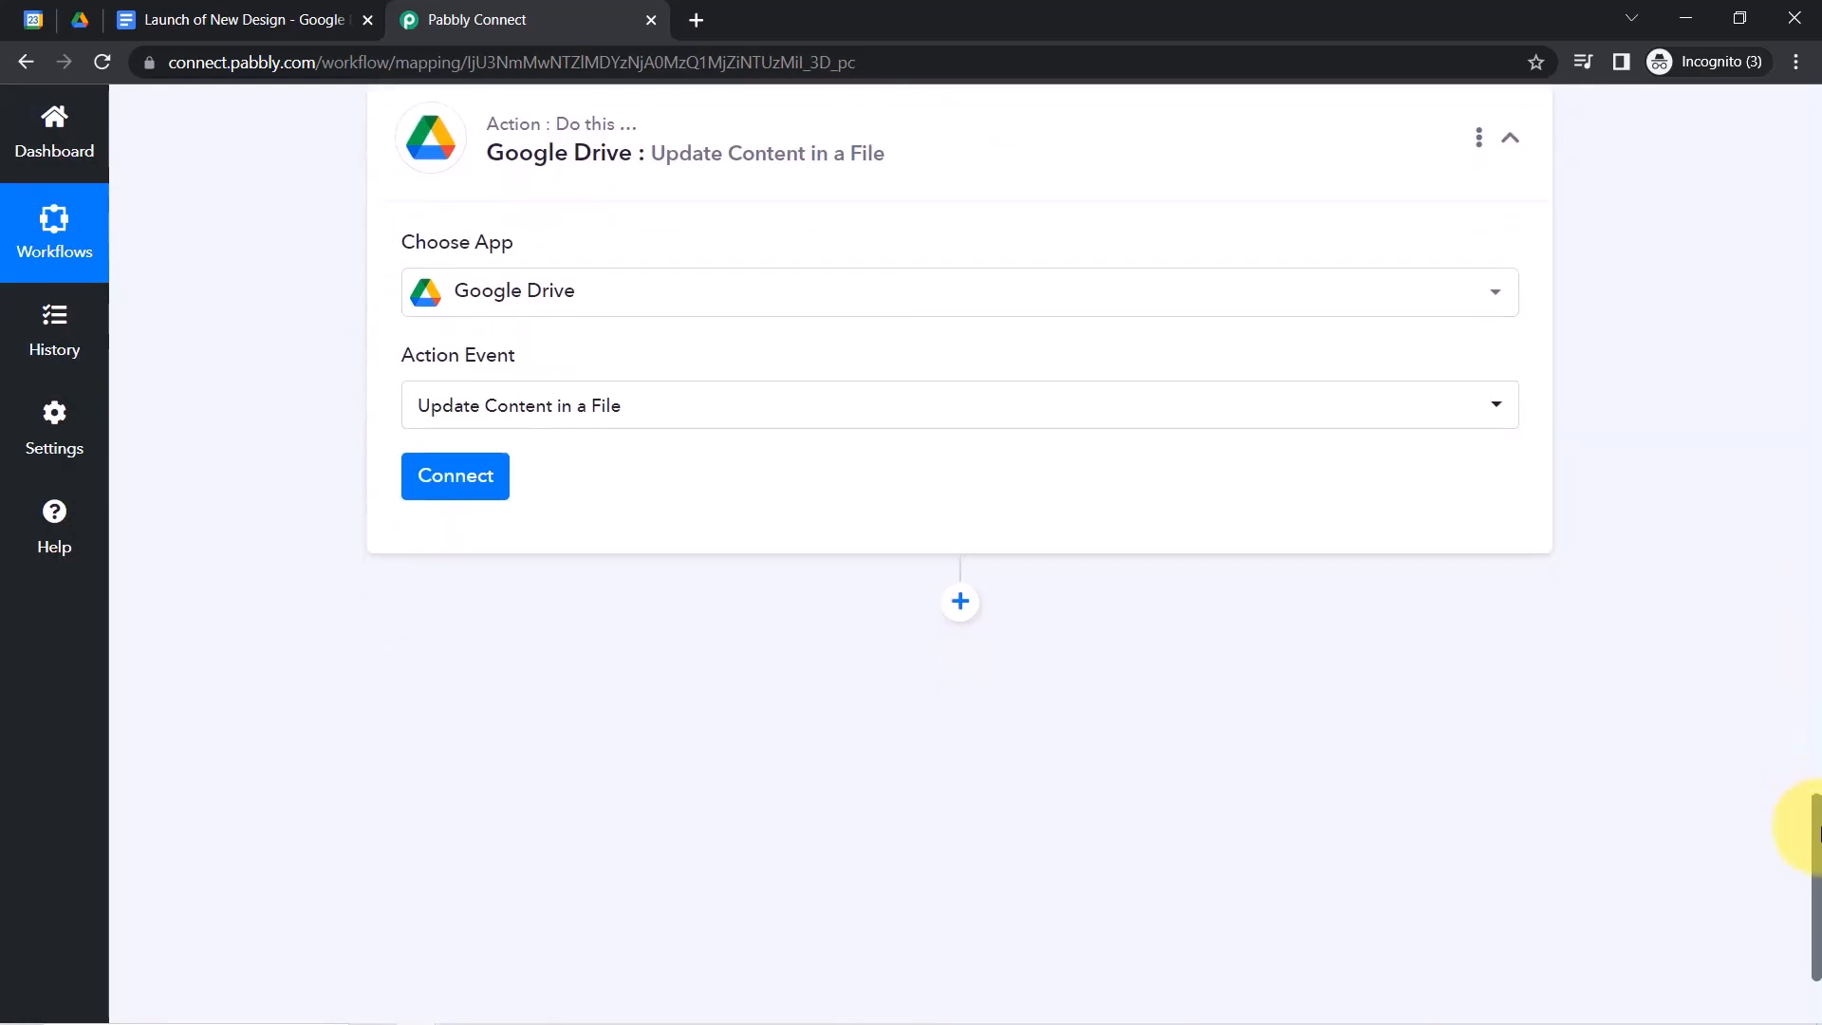
click(461, 492)
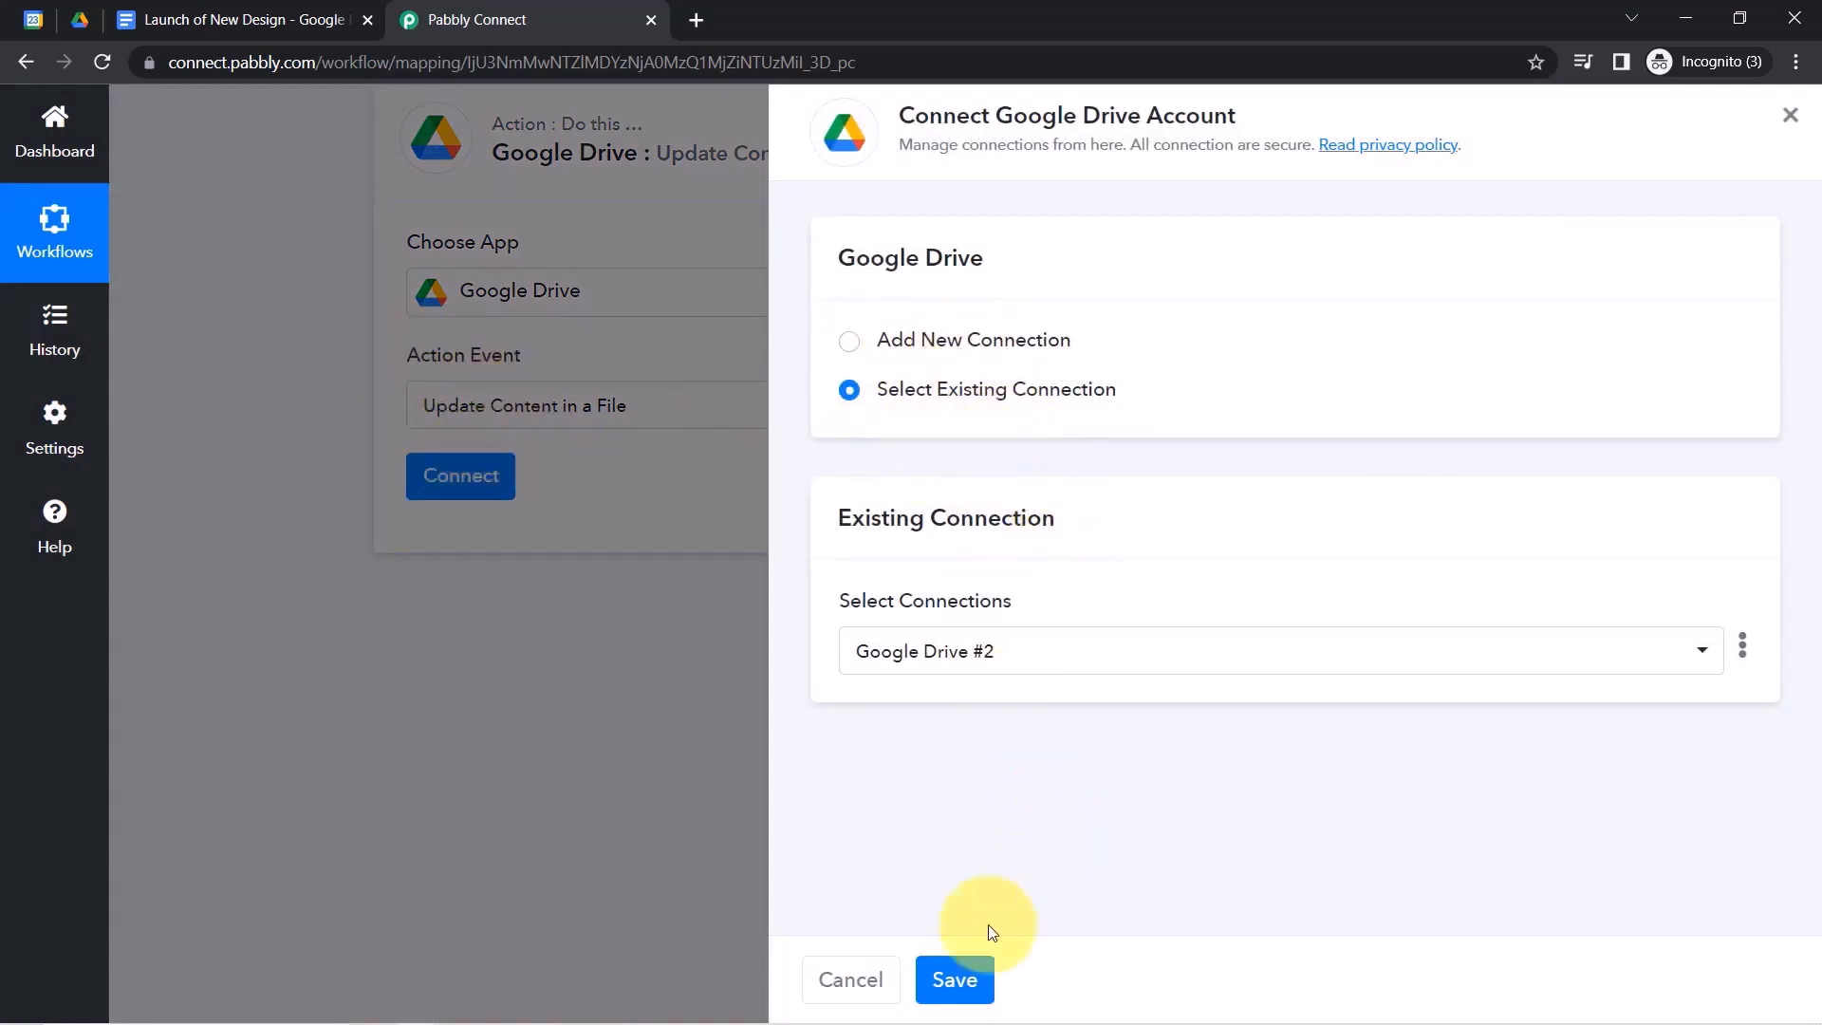
Save the existing Google Drive #2 connection and check Choose File shows Launch of New Design.
click(958, 981)
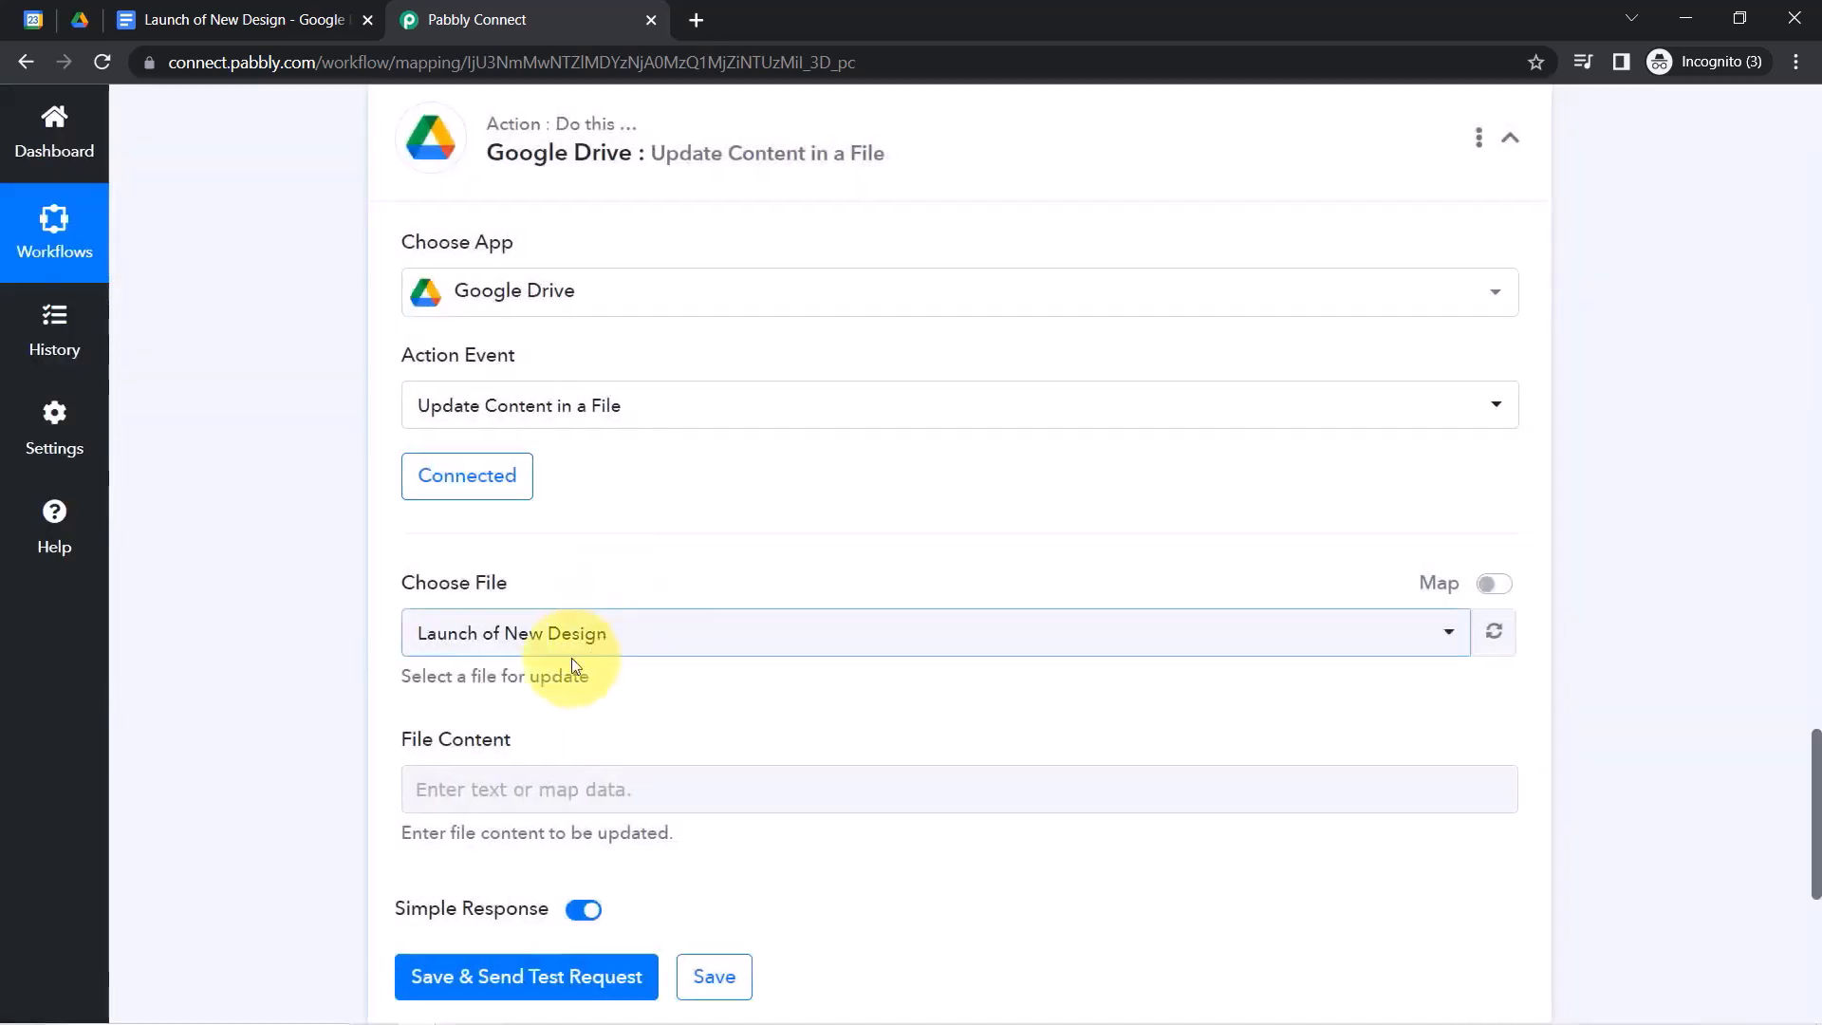
drag(417, 592, 459, 598)
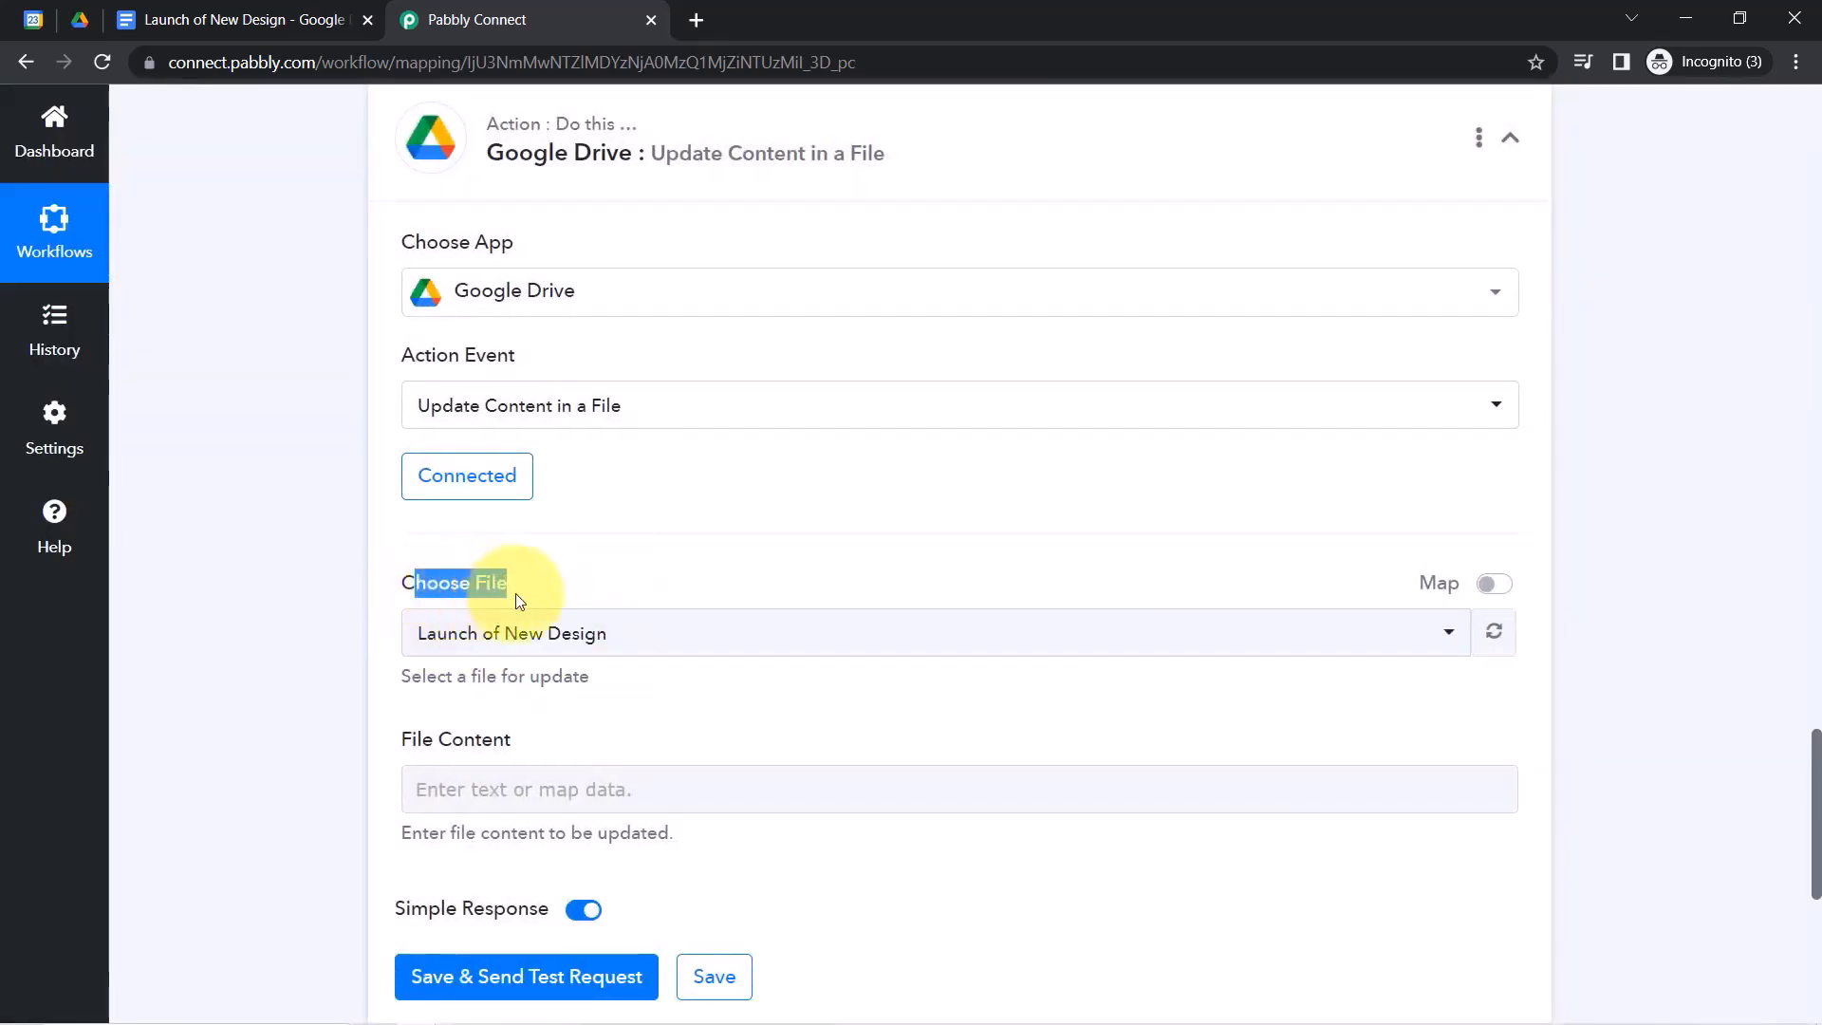
click(536, 652)
click(330, 636)
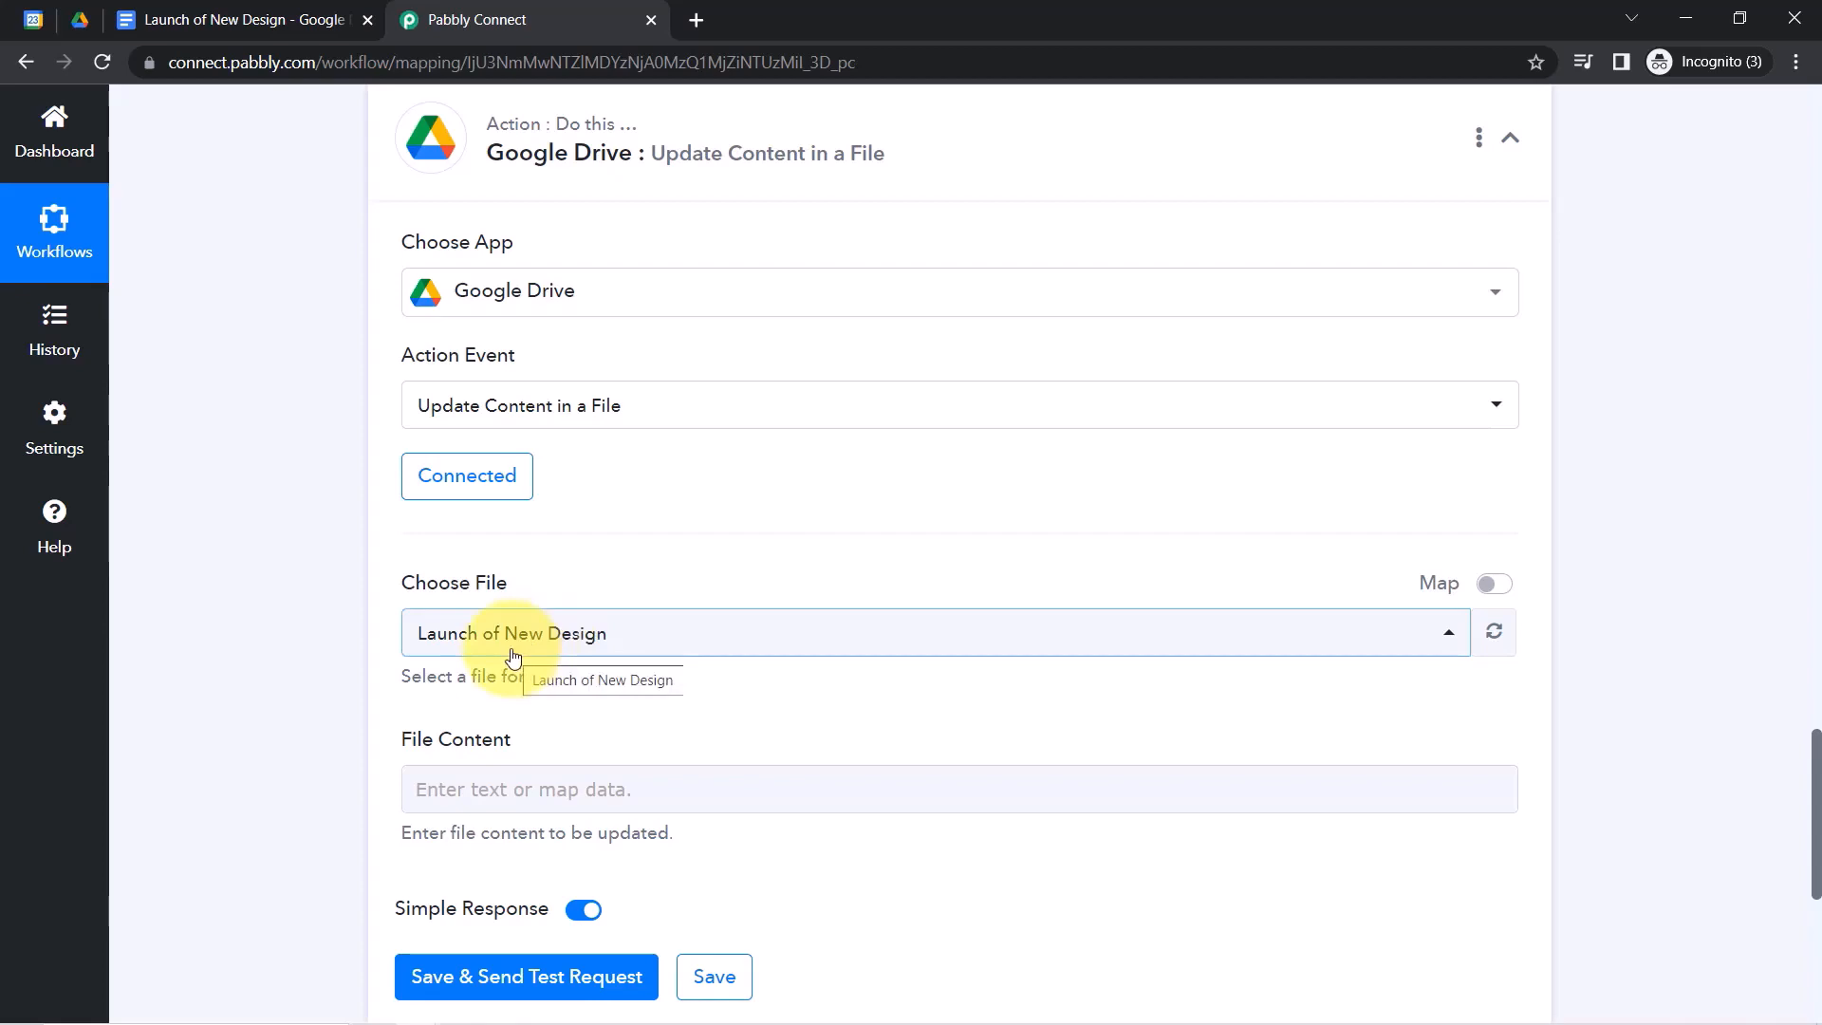
Switch Choose File to Map mode and map it to step 2's created file Id.
click(1488, 588)
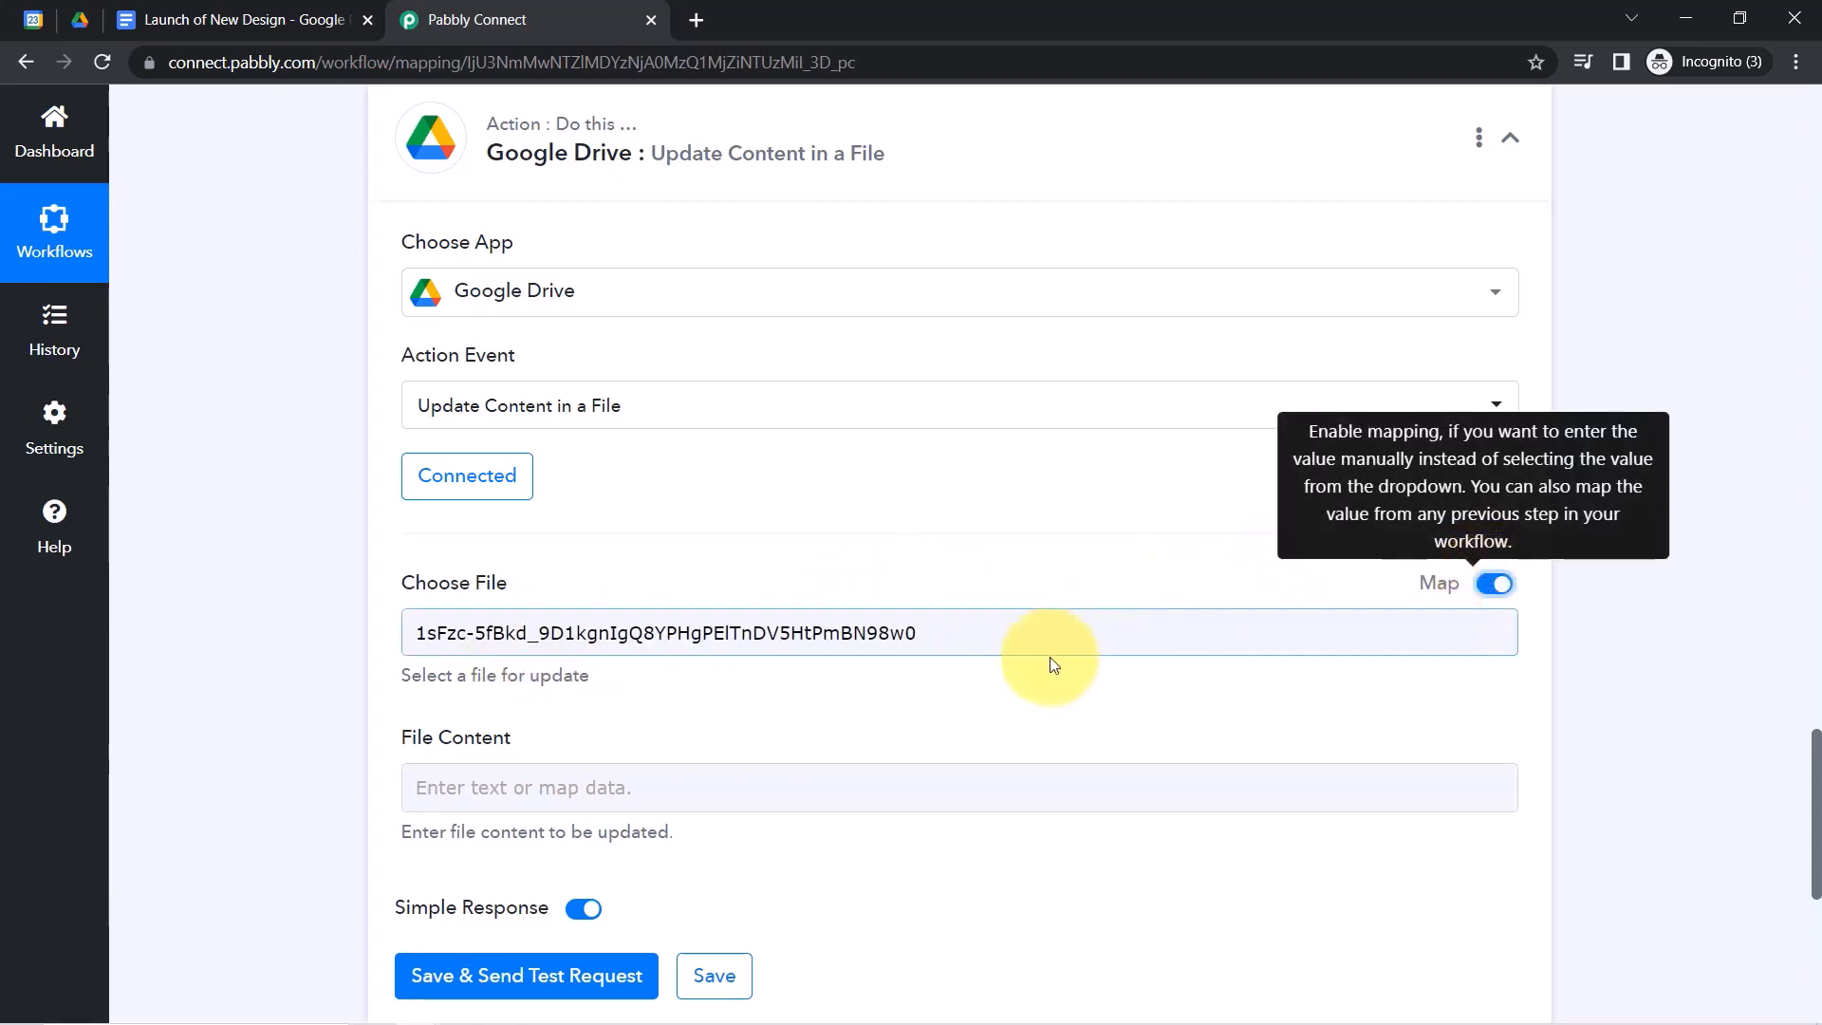
double_click(782, 633)
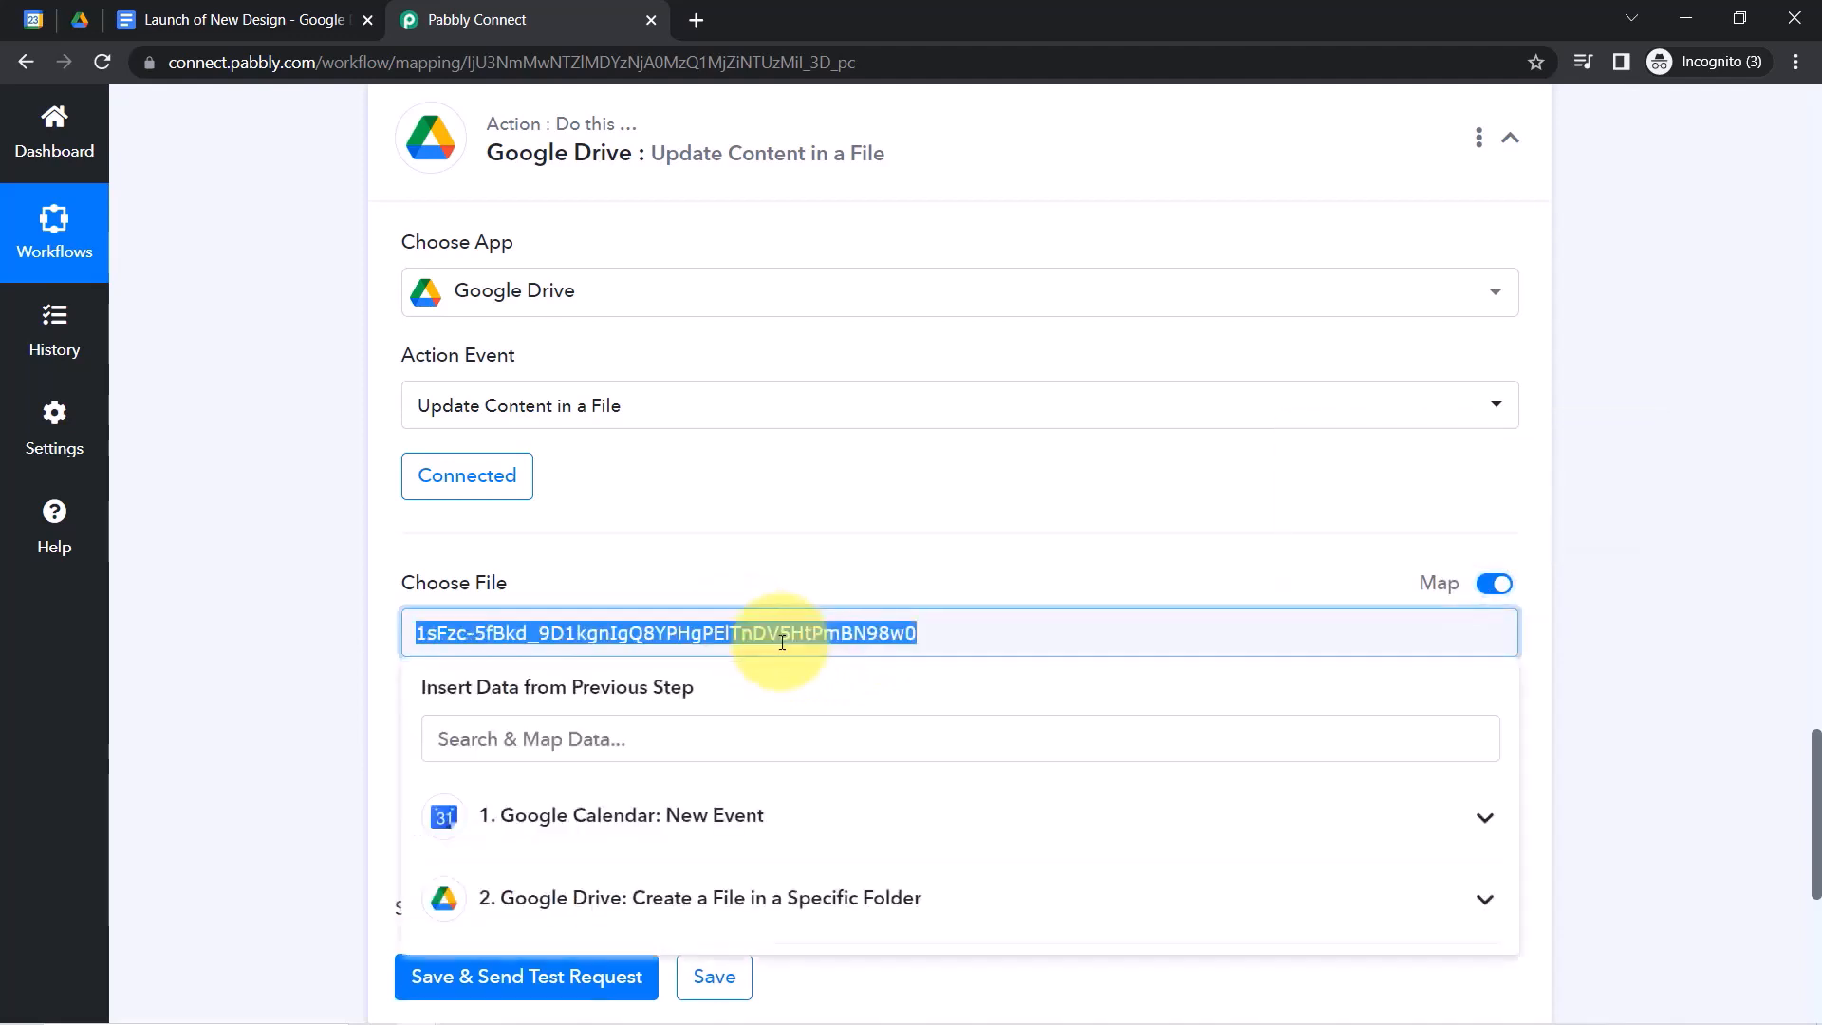
key(BackSpace)
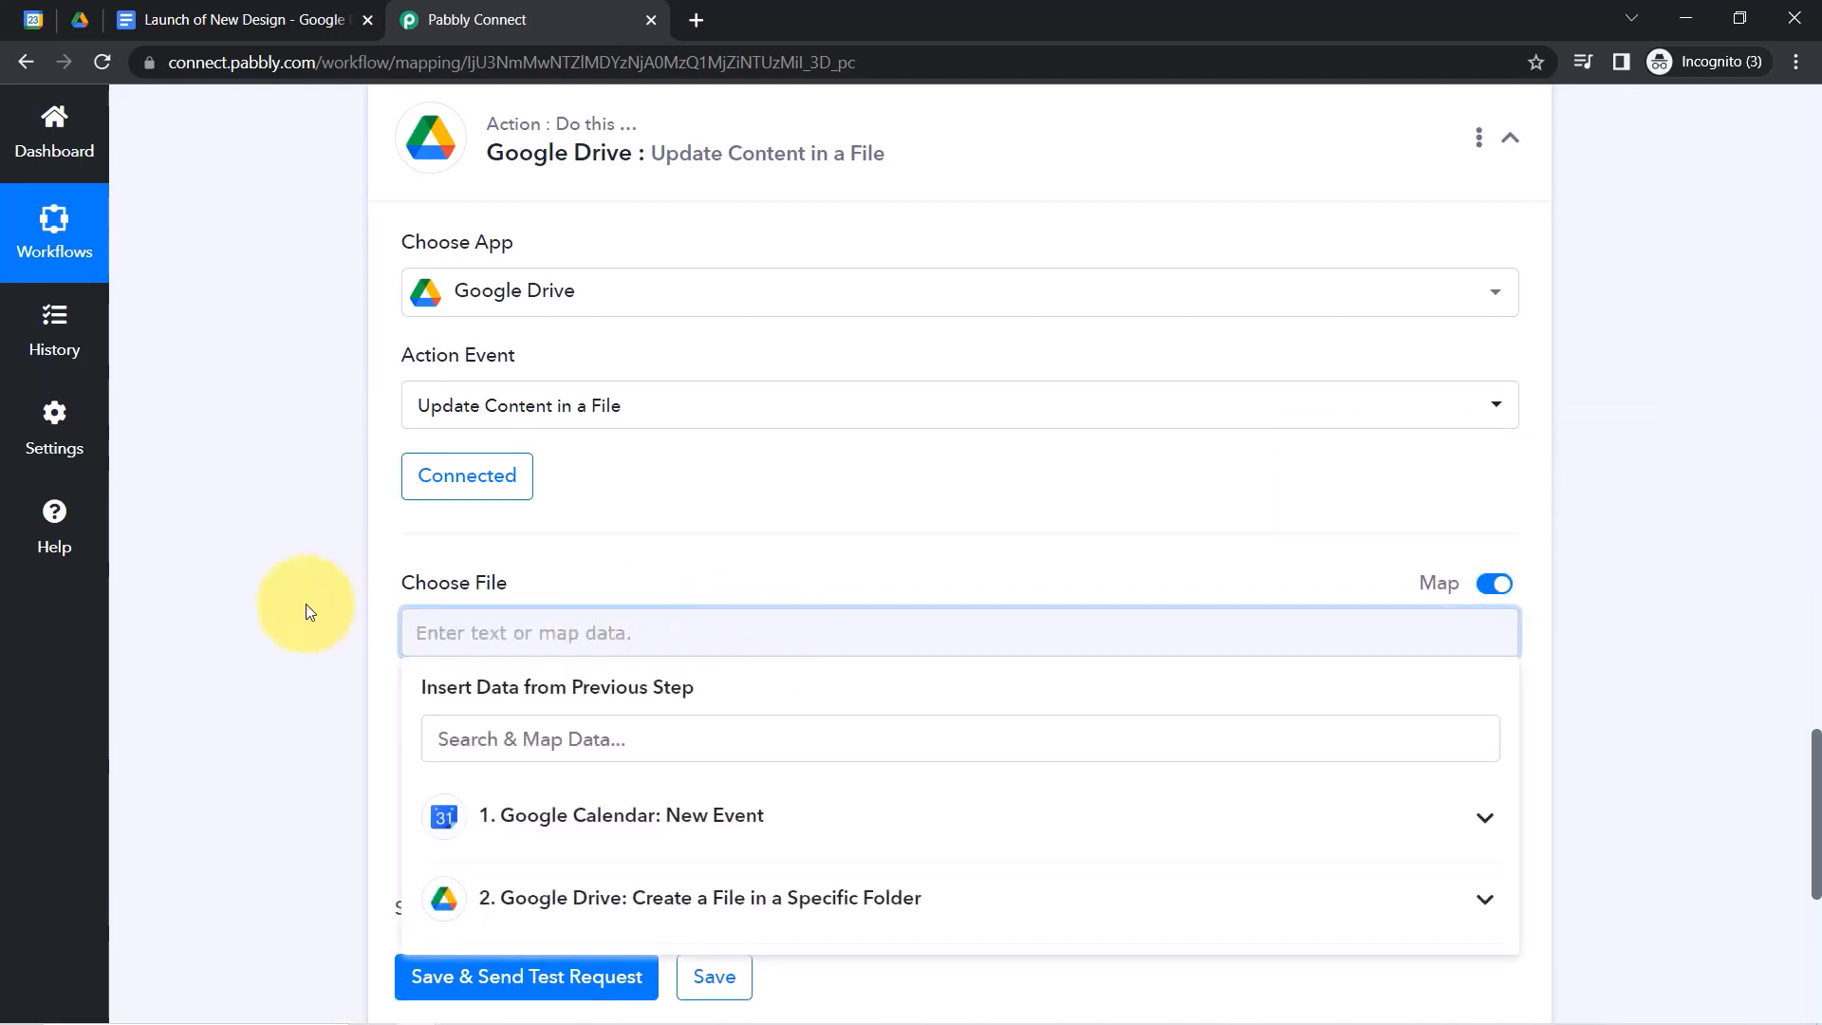
click(322, 599)
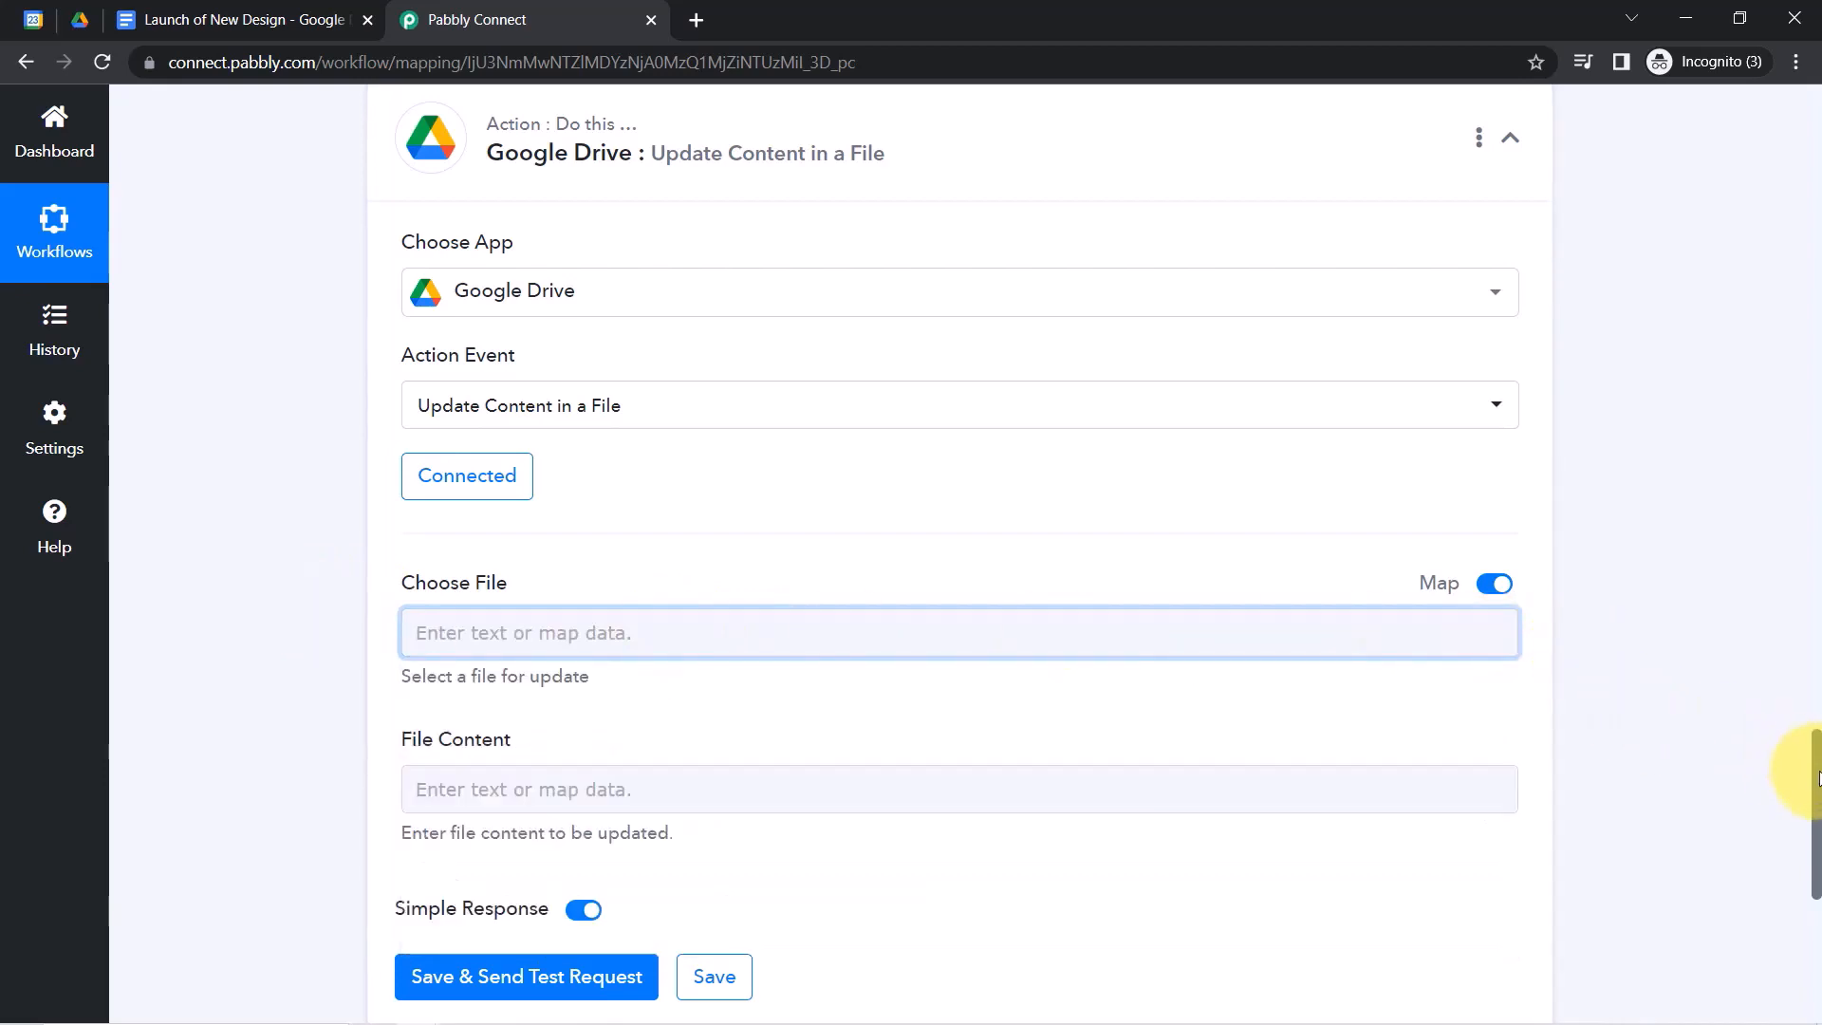
scroll(1817, 778, down, 3)
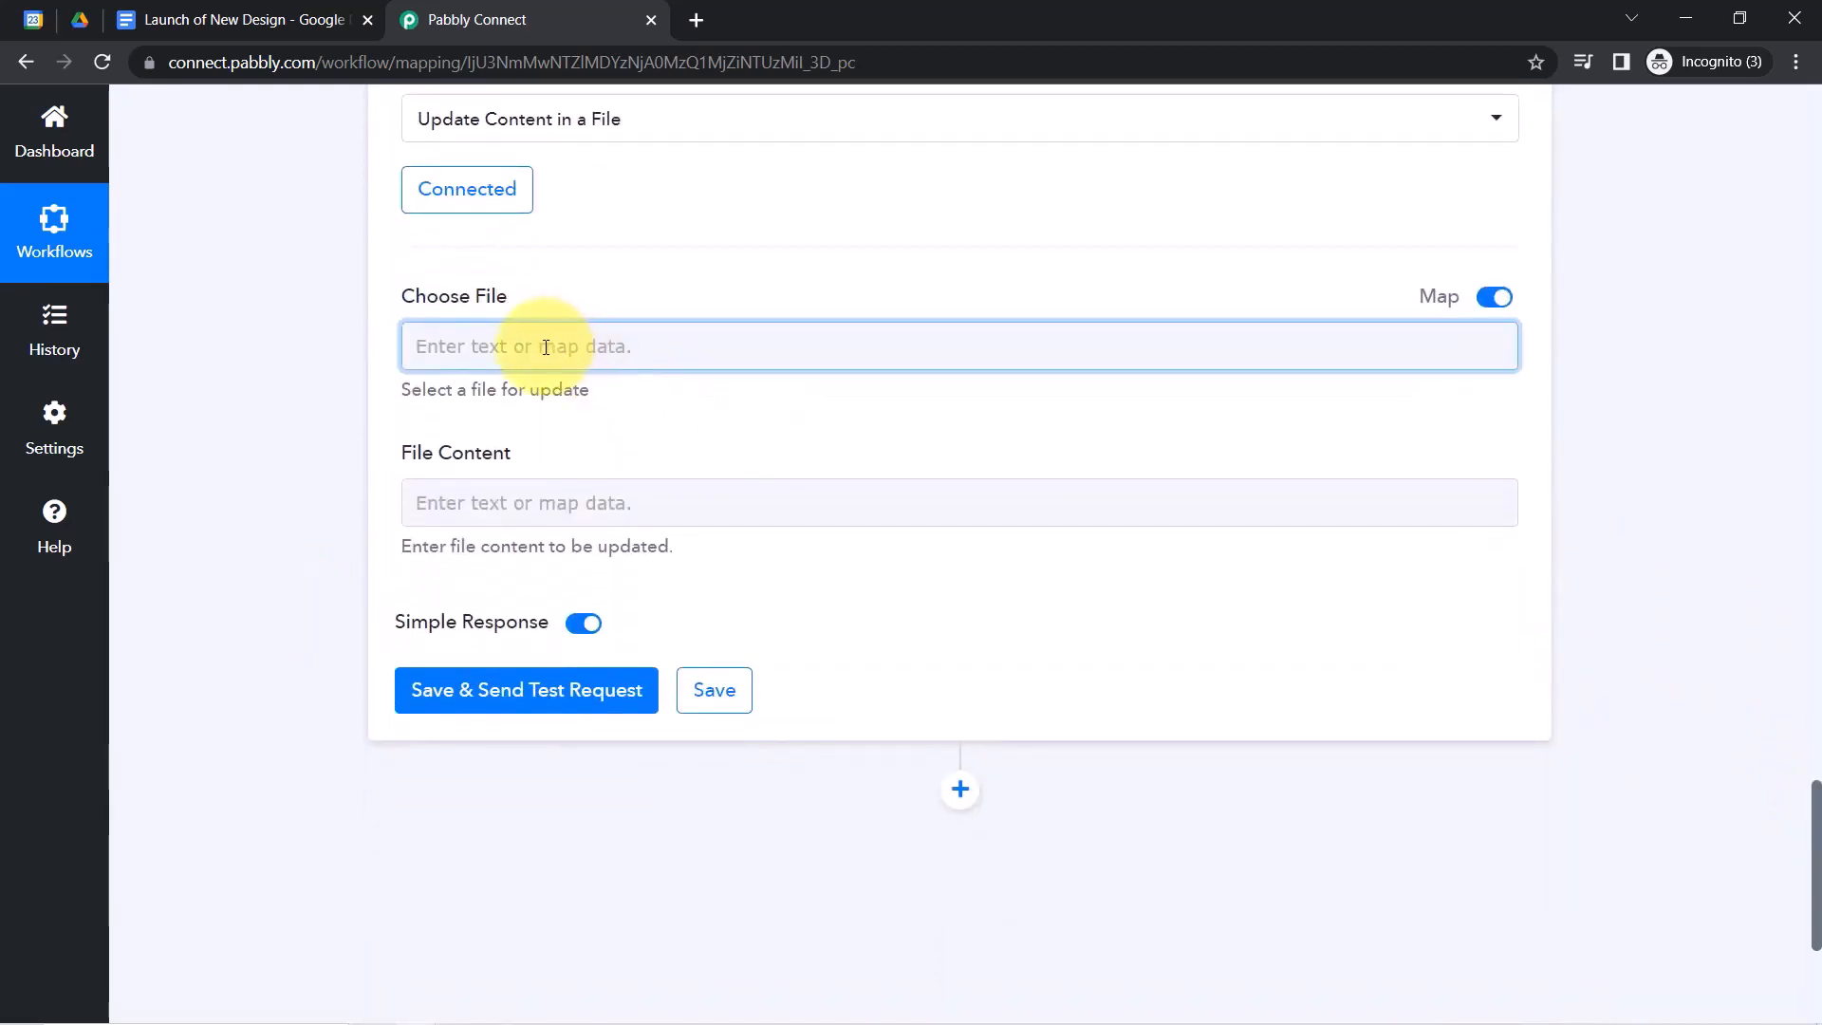
click(180, 13)
click(465, 19)
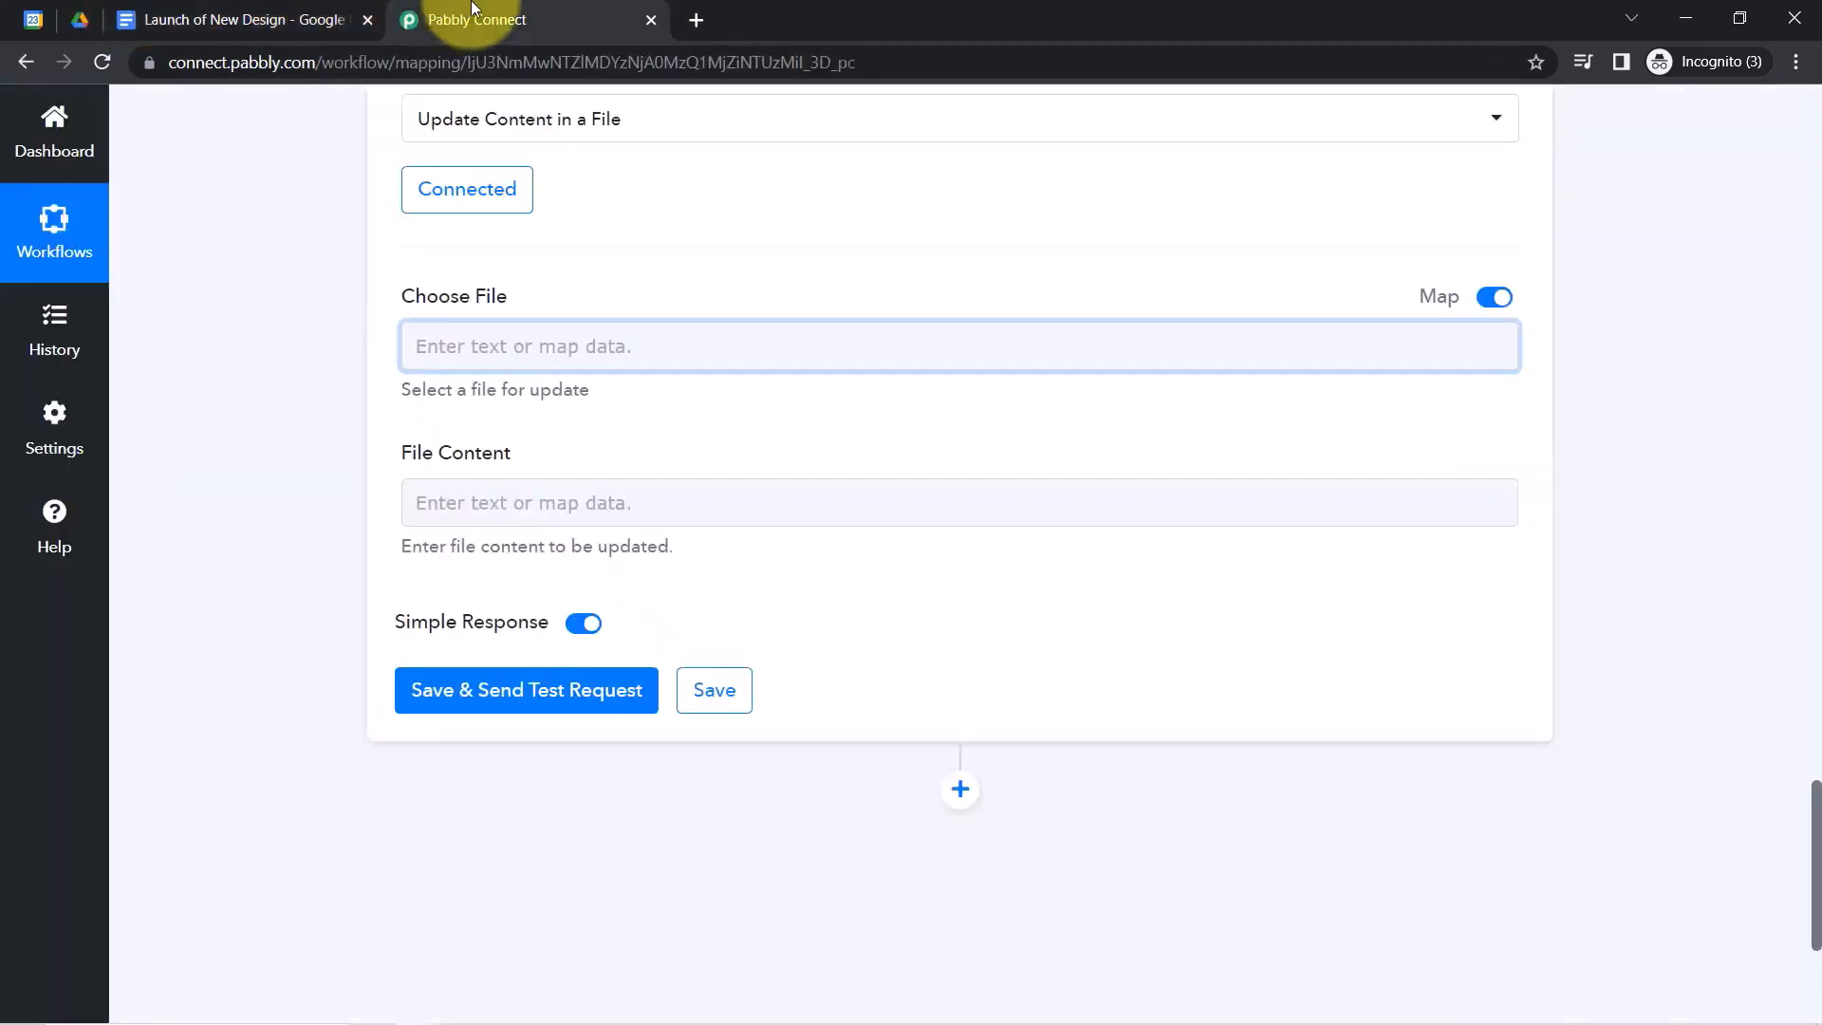
click(487, 344)
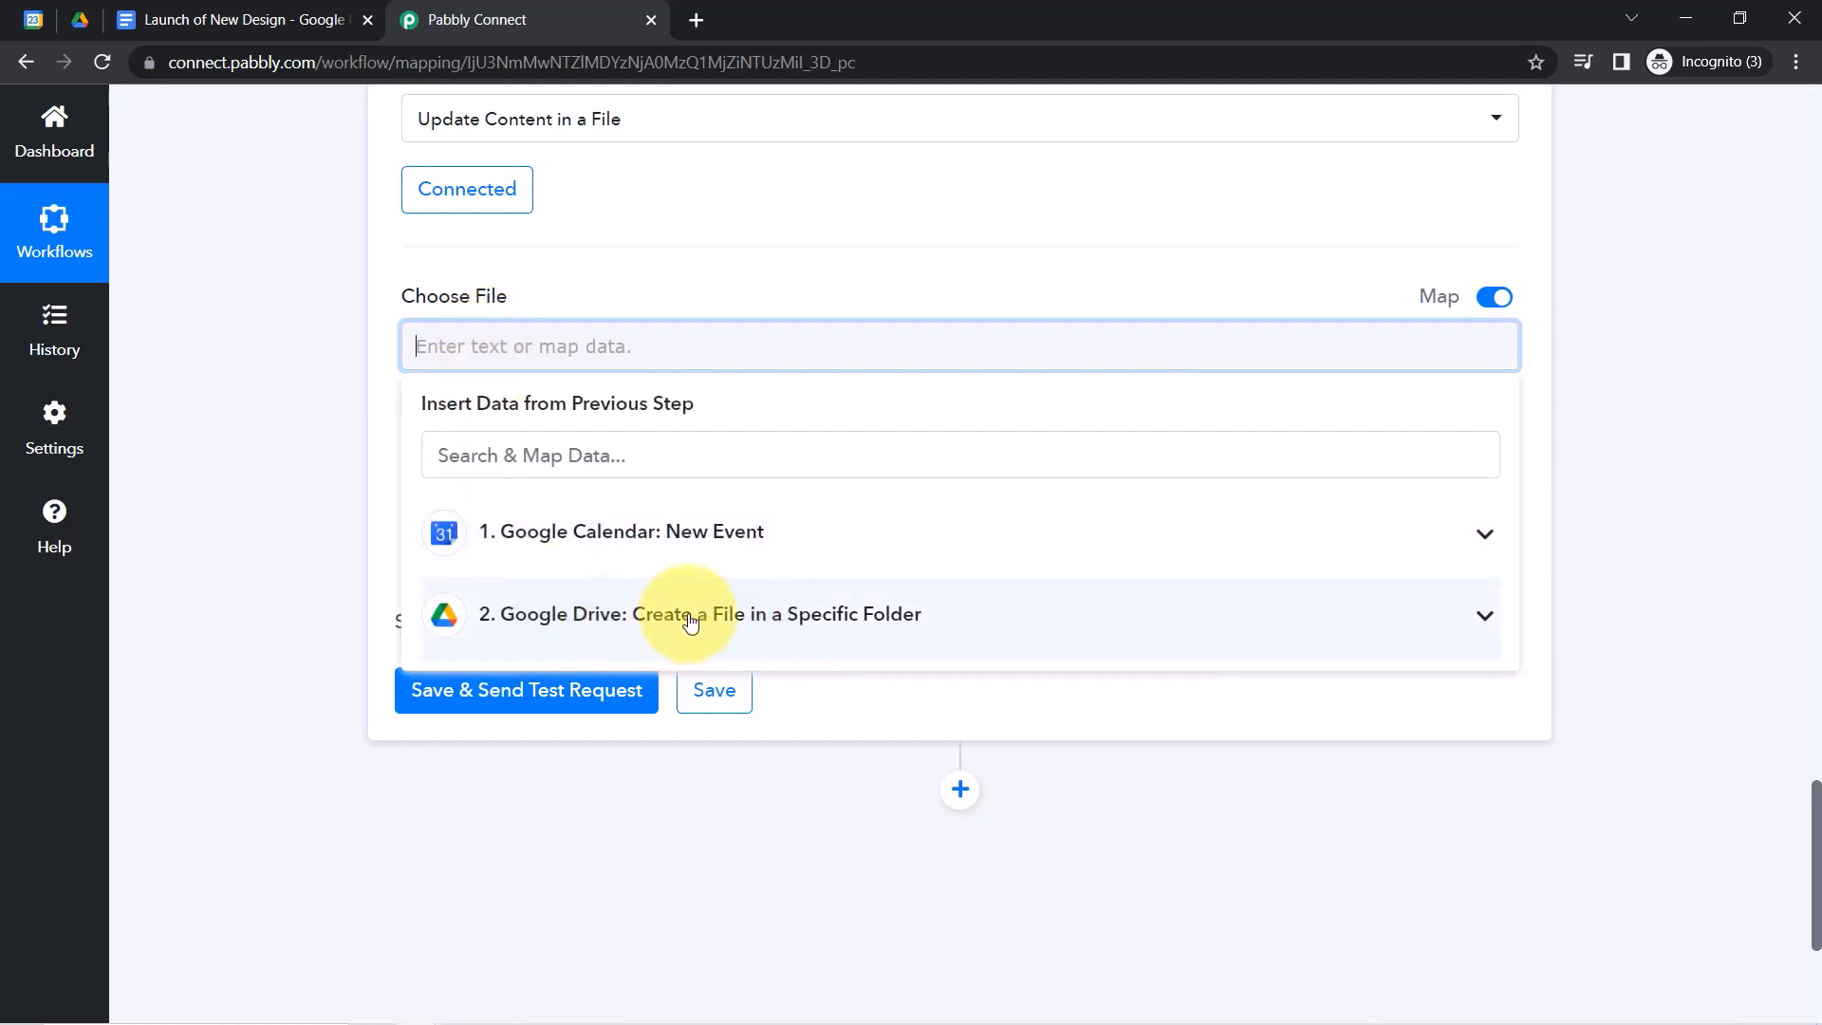
click(727, 623)
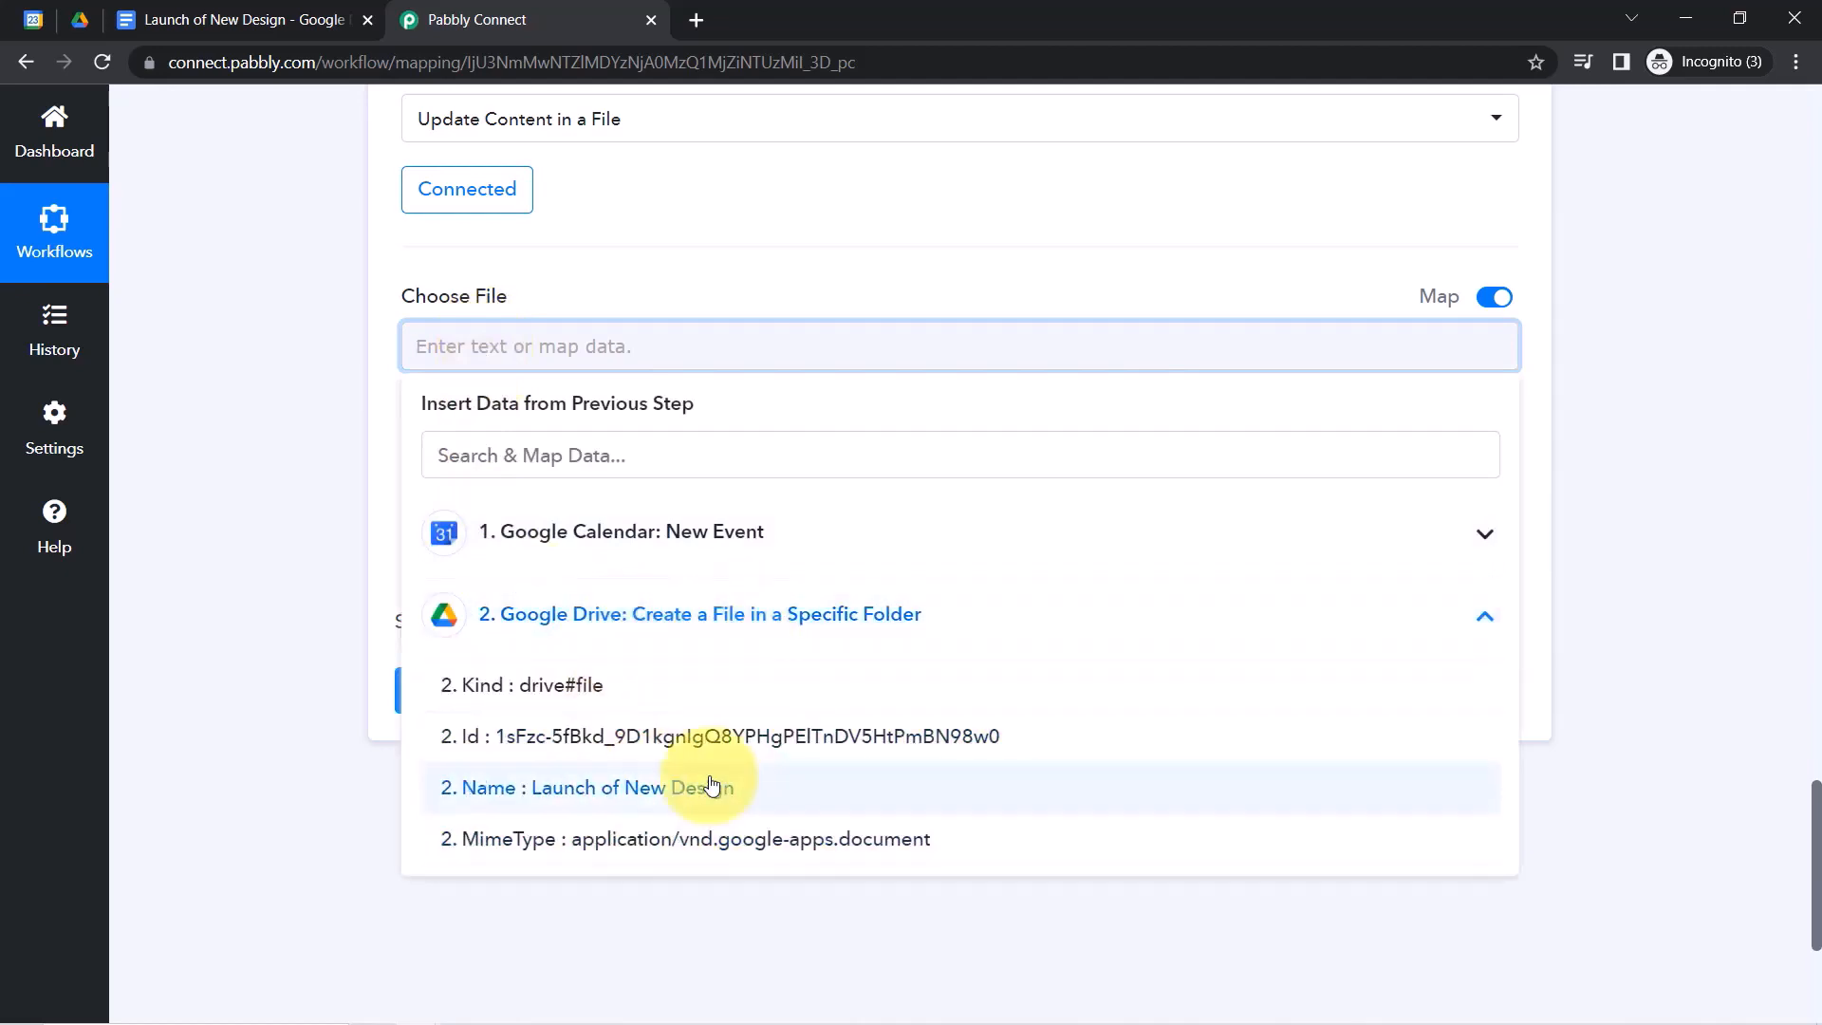
click(685, 738)
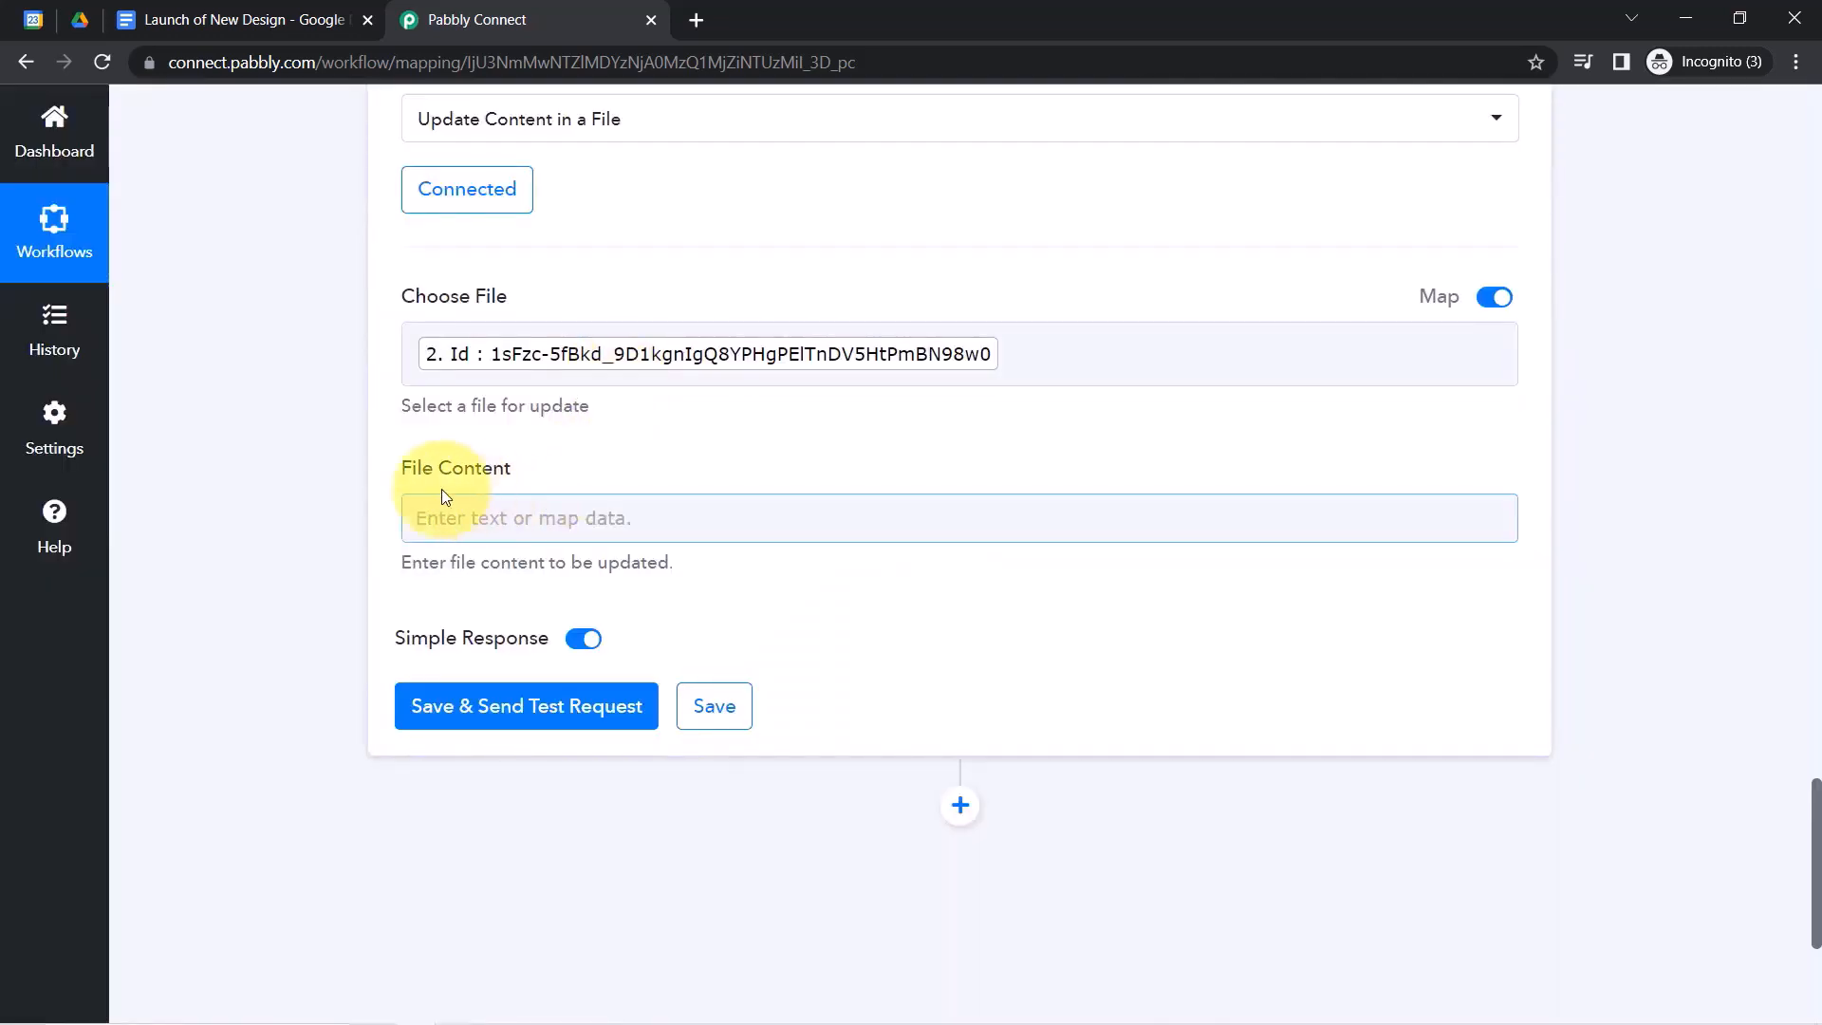
drag(411, 466, 490, 481)
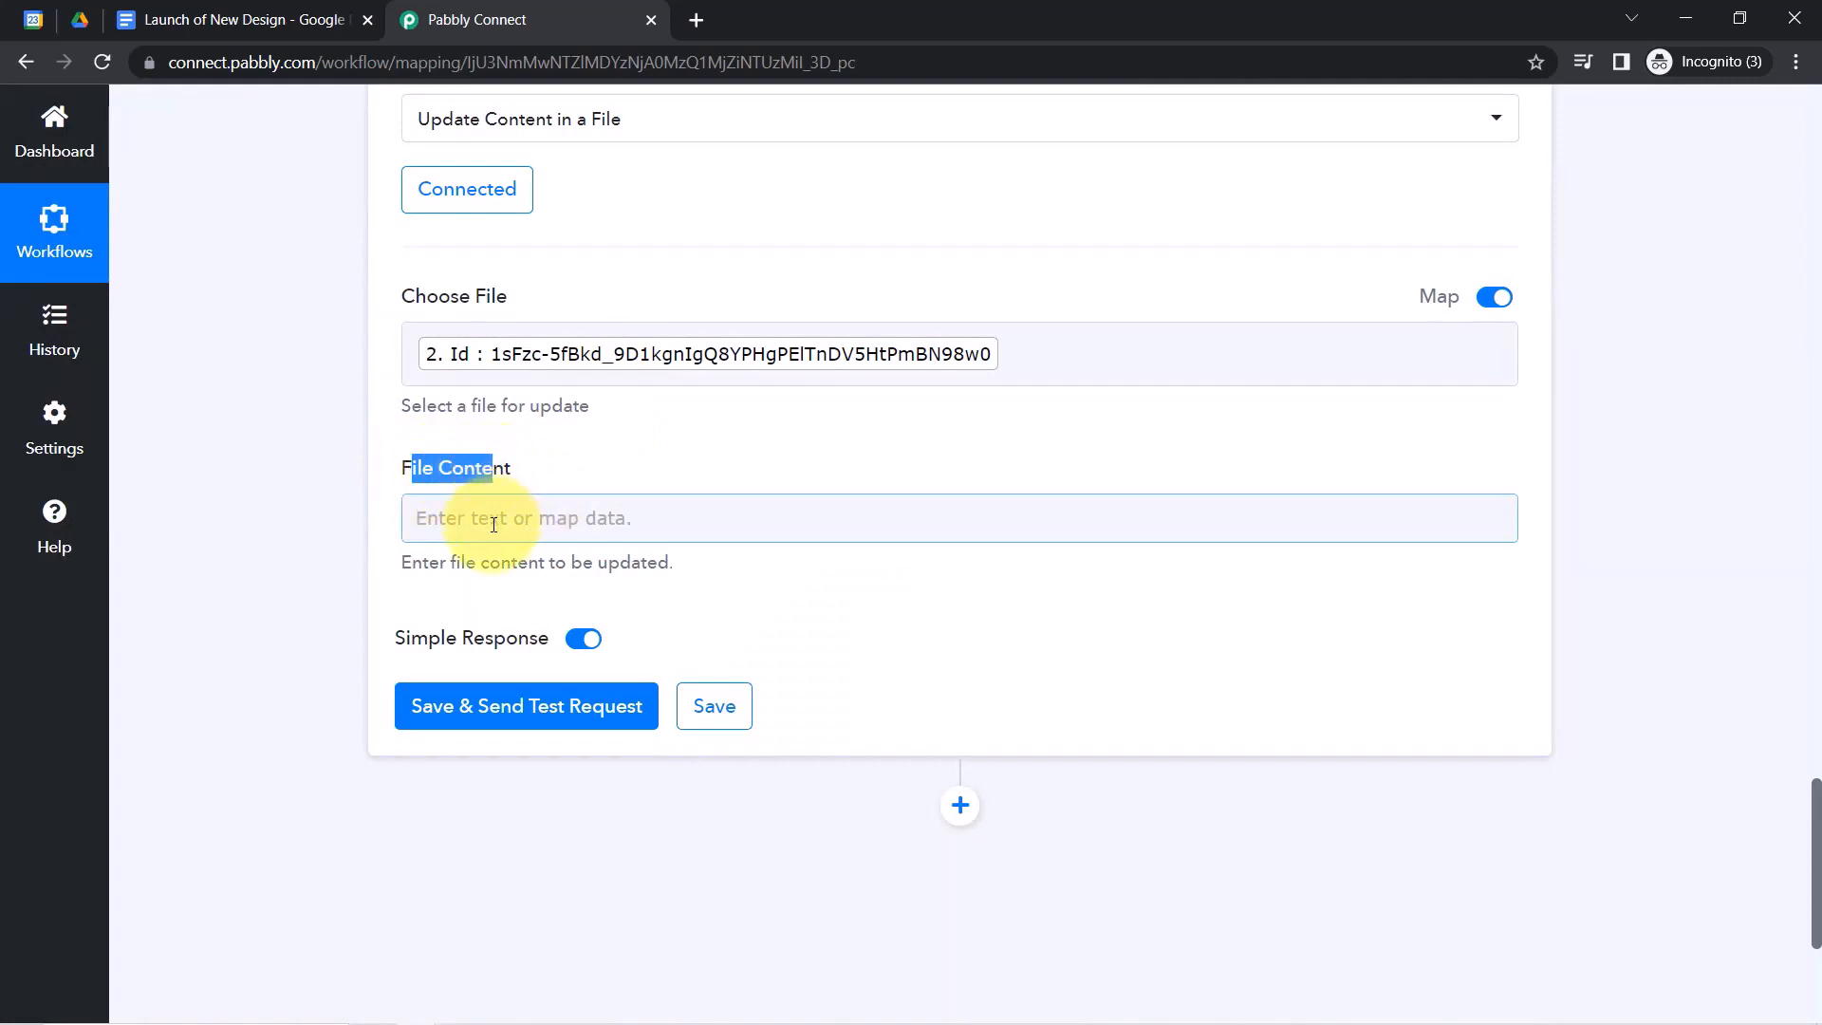
Begin File Content with a 'Summary -' line mapped to the event Summary.
click(493, 525)
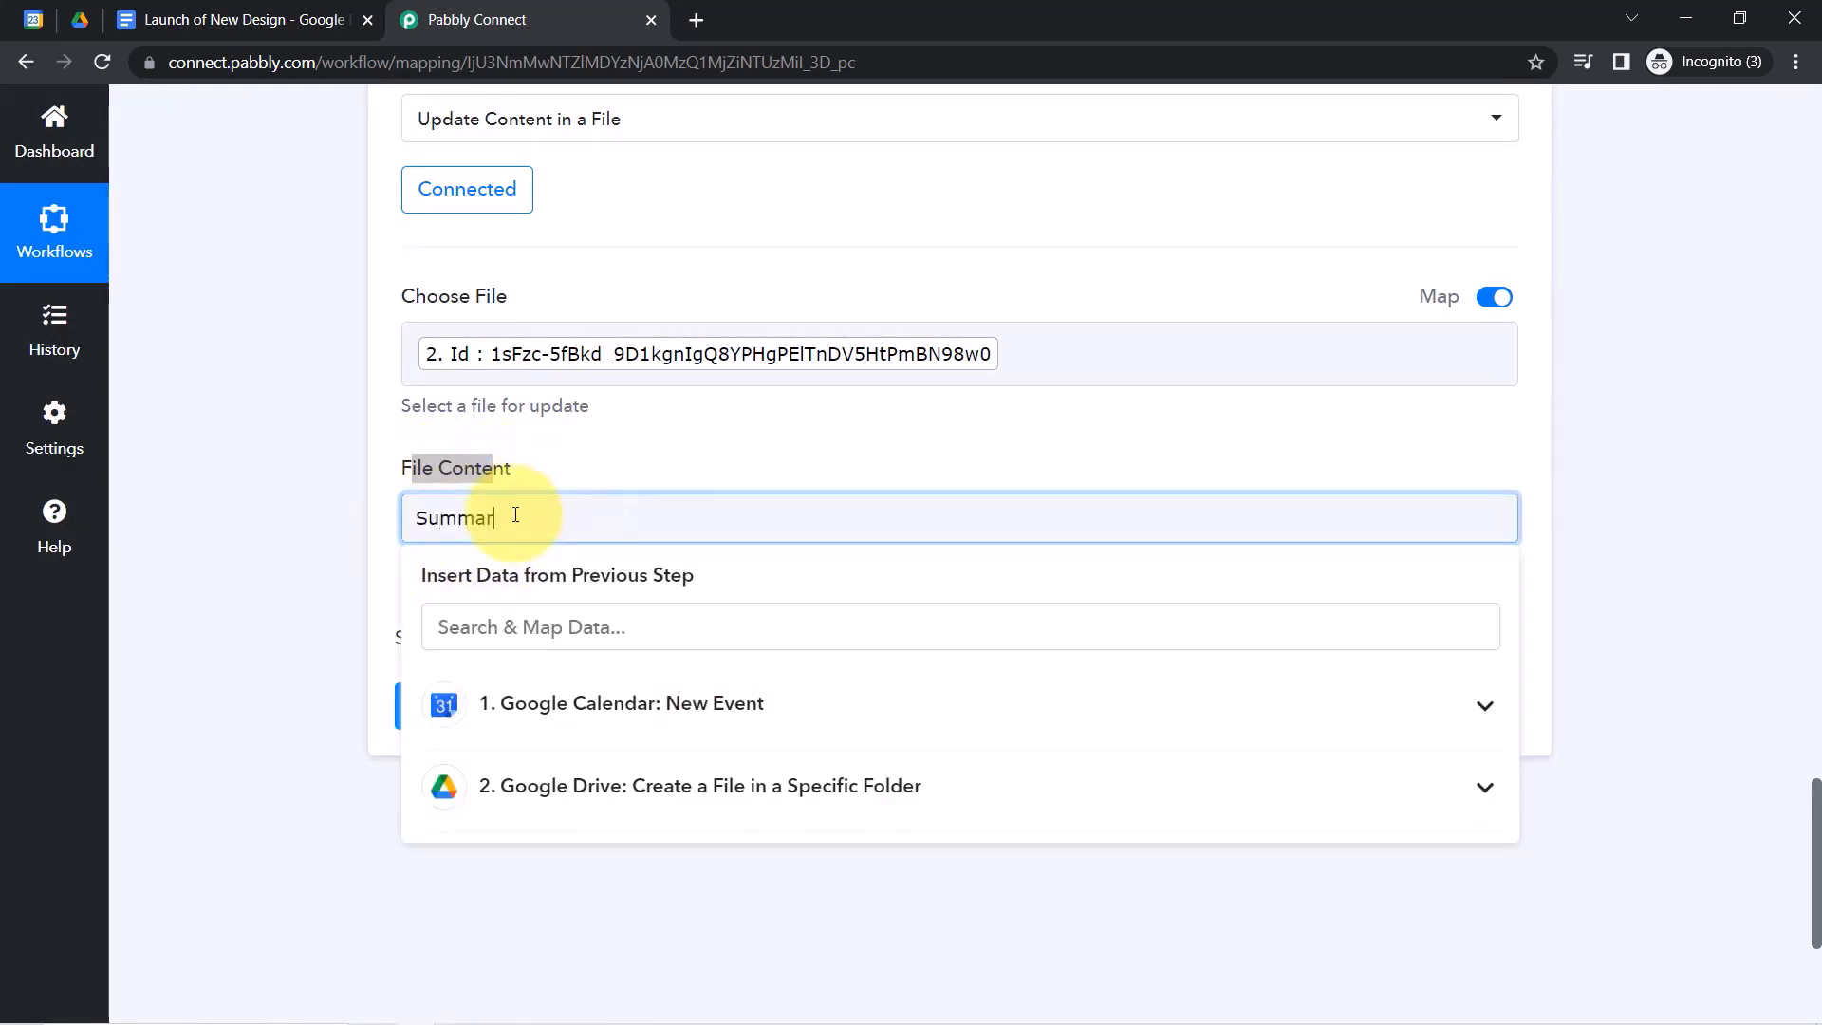
text(Summary)
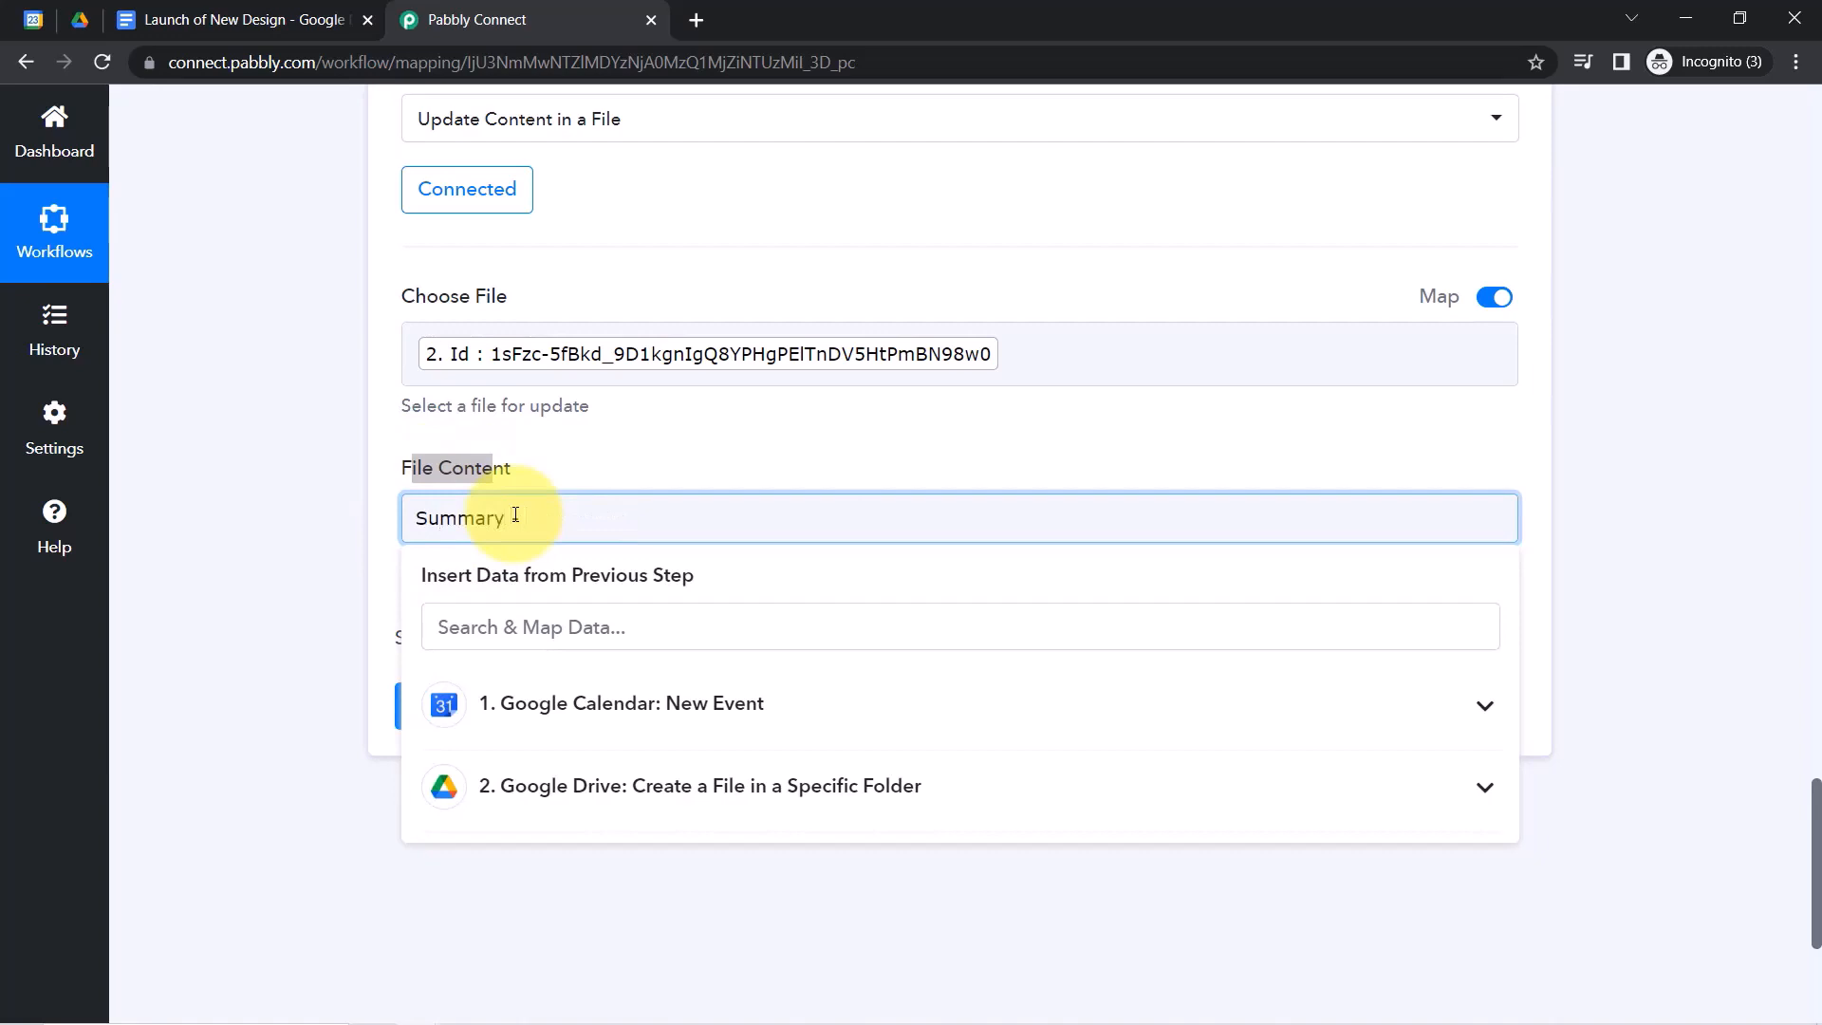
text( -)
click(498, 626)
text(su)
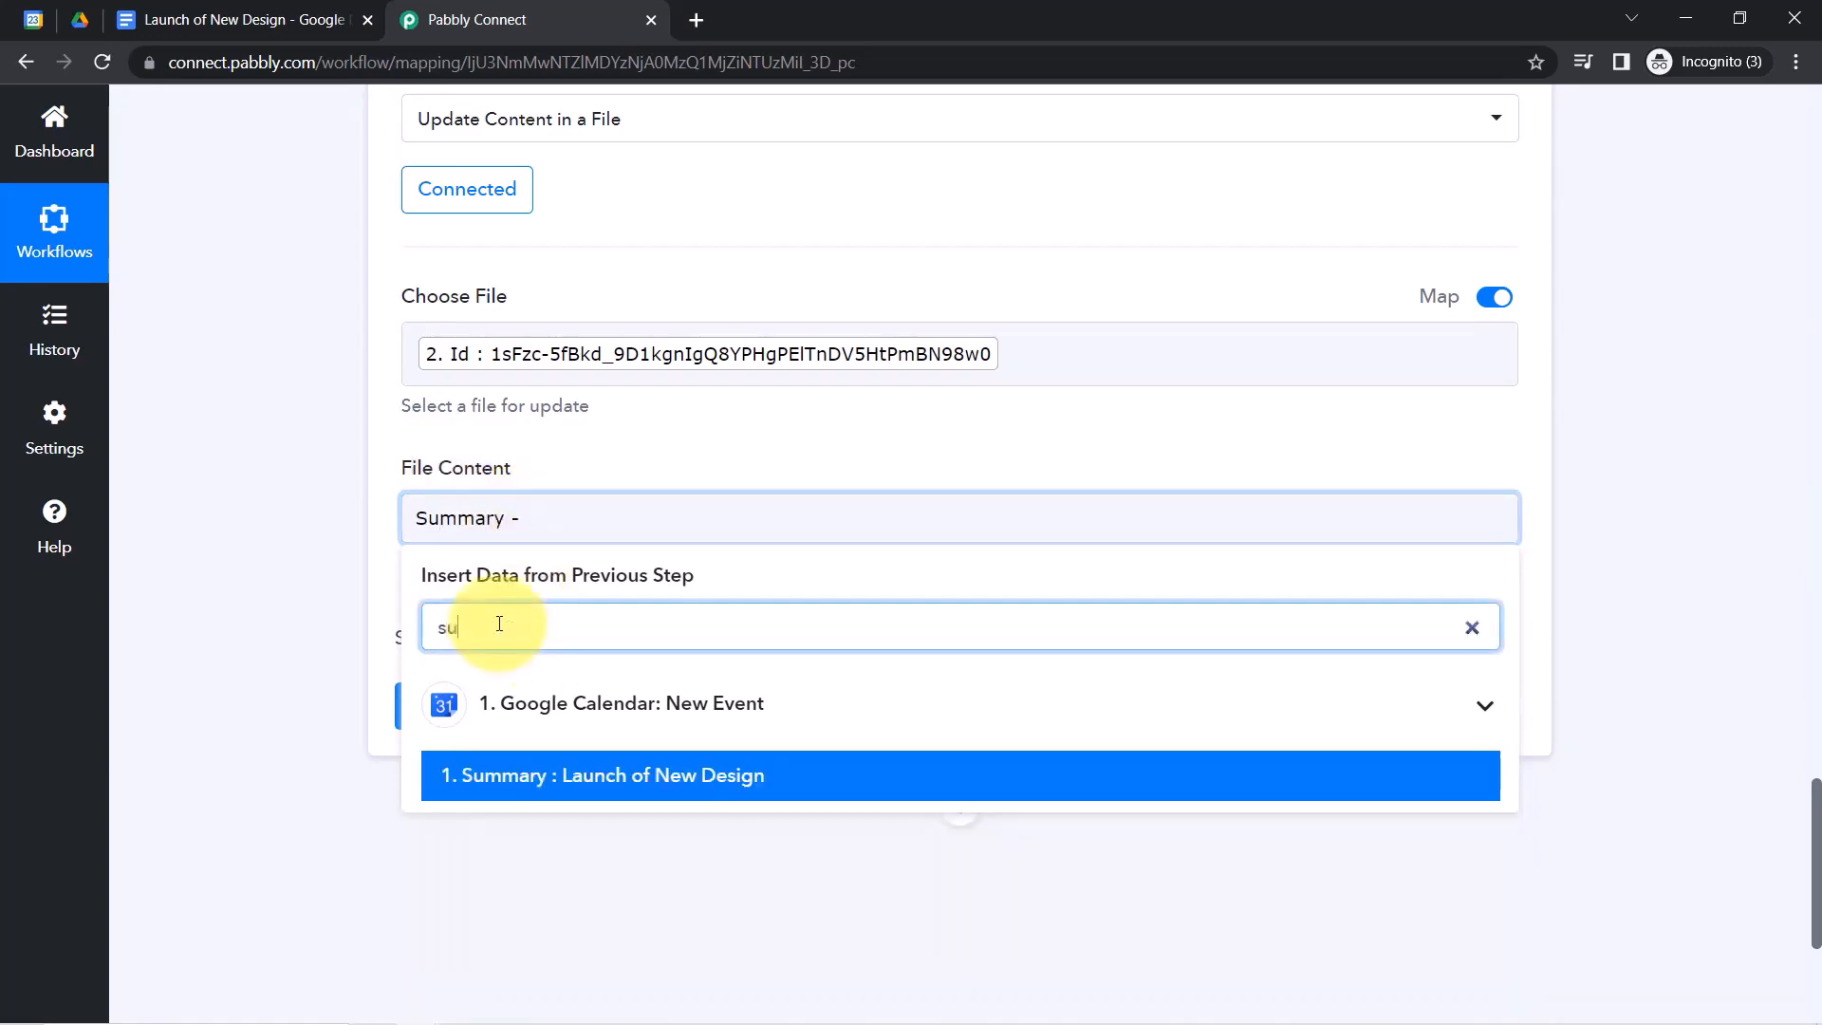
text(mm)
click(629, 776)
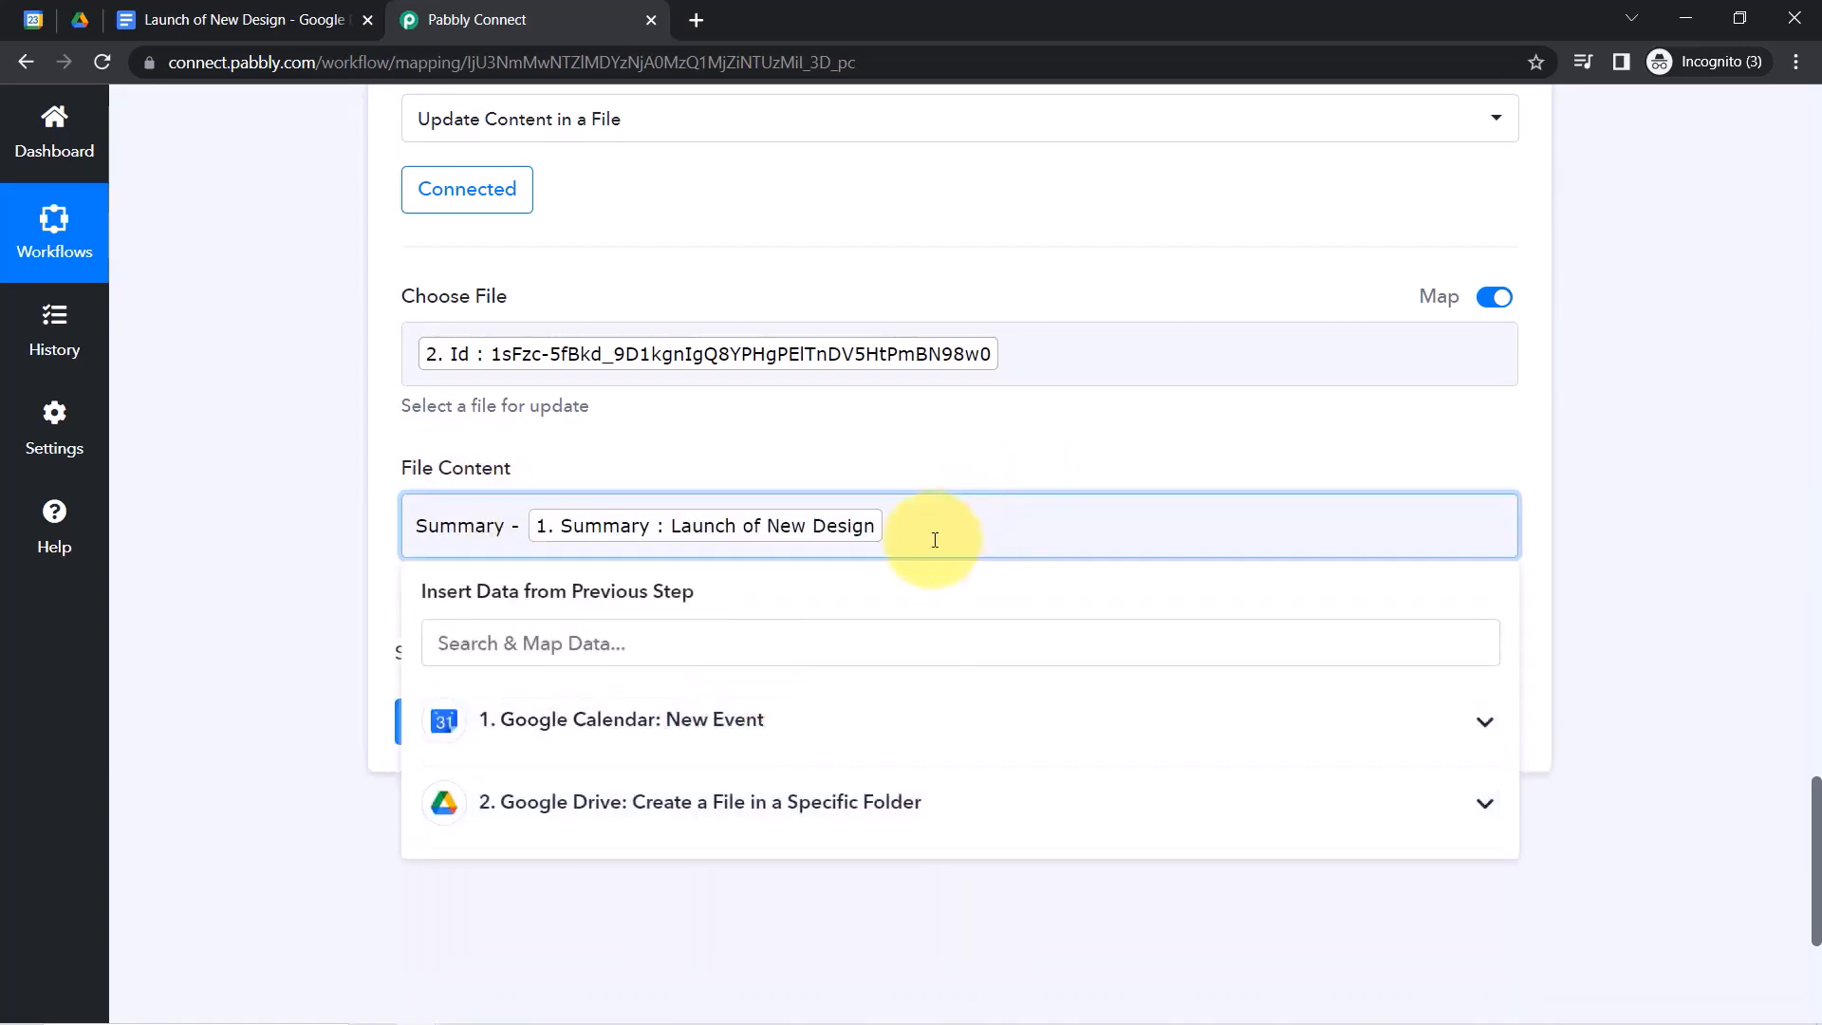
key(Return)
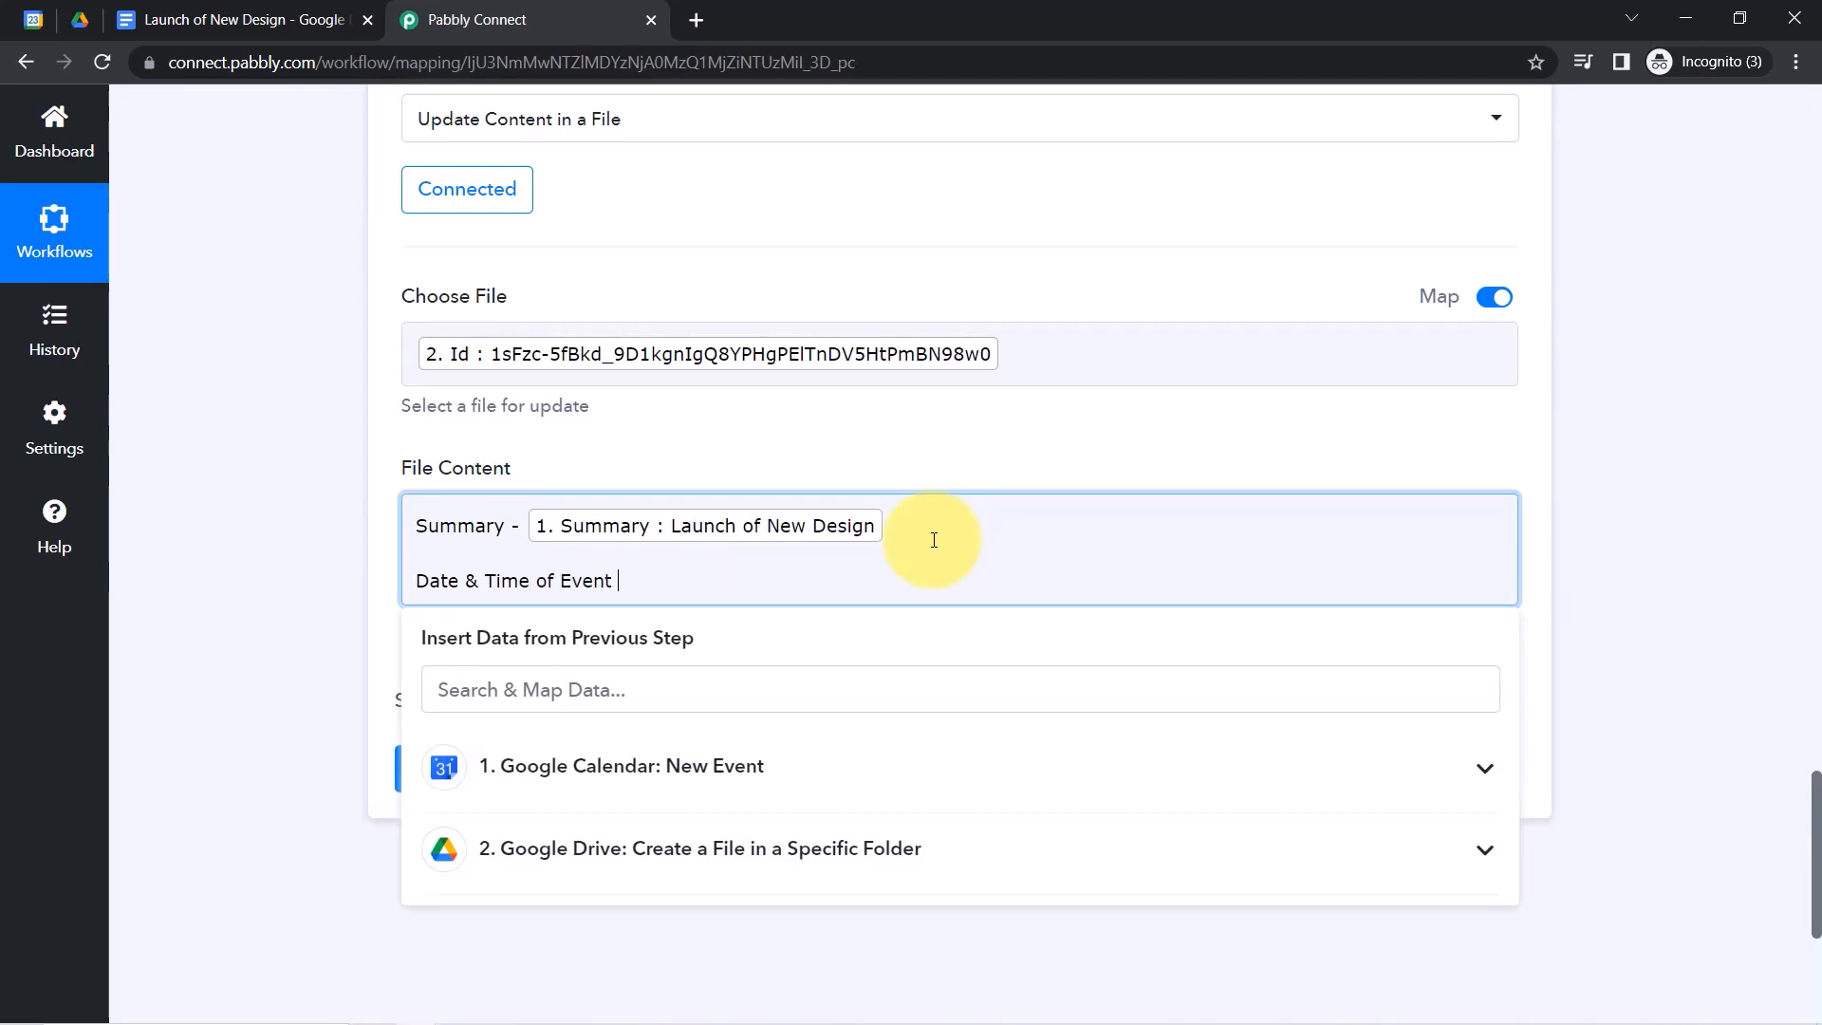
Add a date line mapped to the event's Start DateTime, then start the Location line.
double_click(459, 528)
double_click(506, 581)
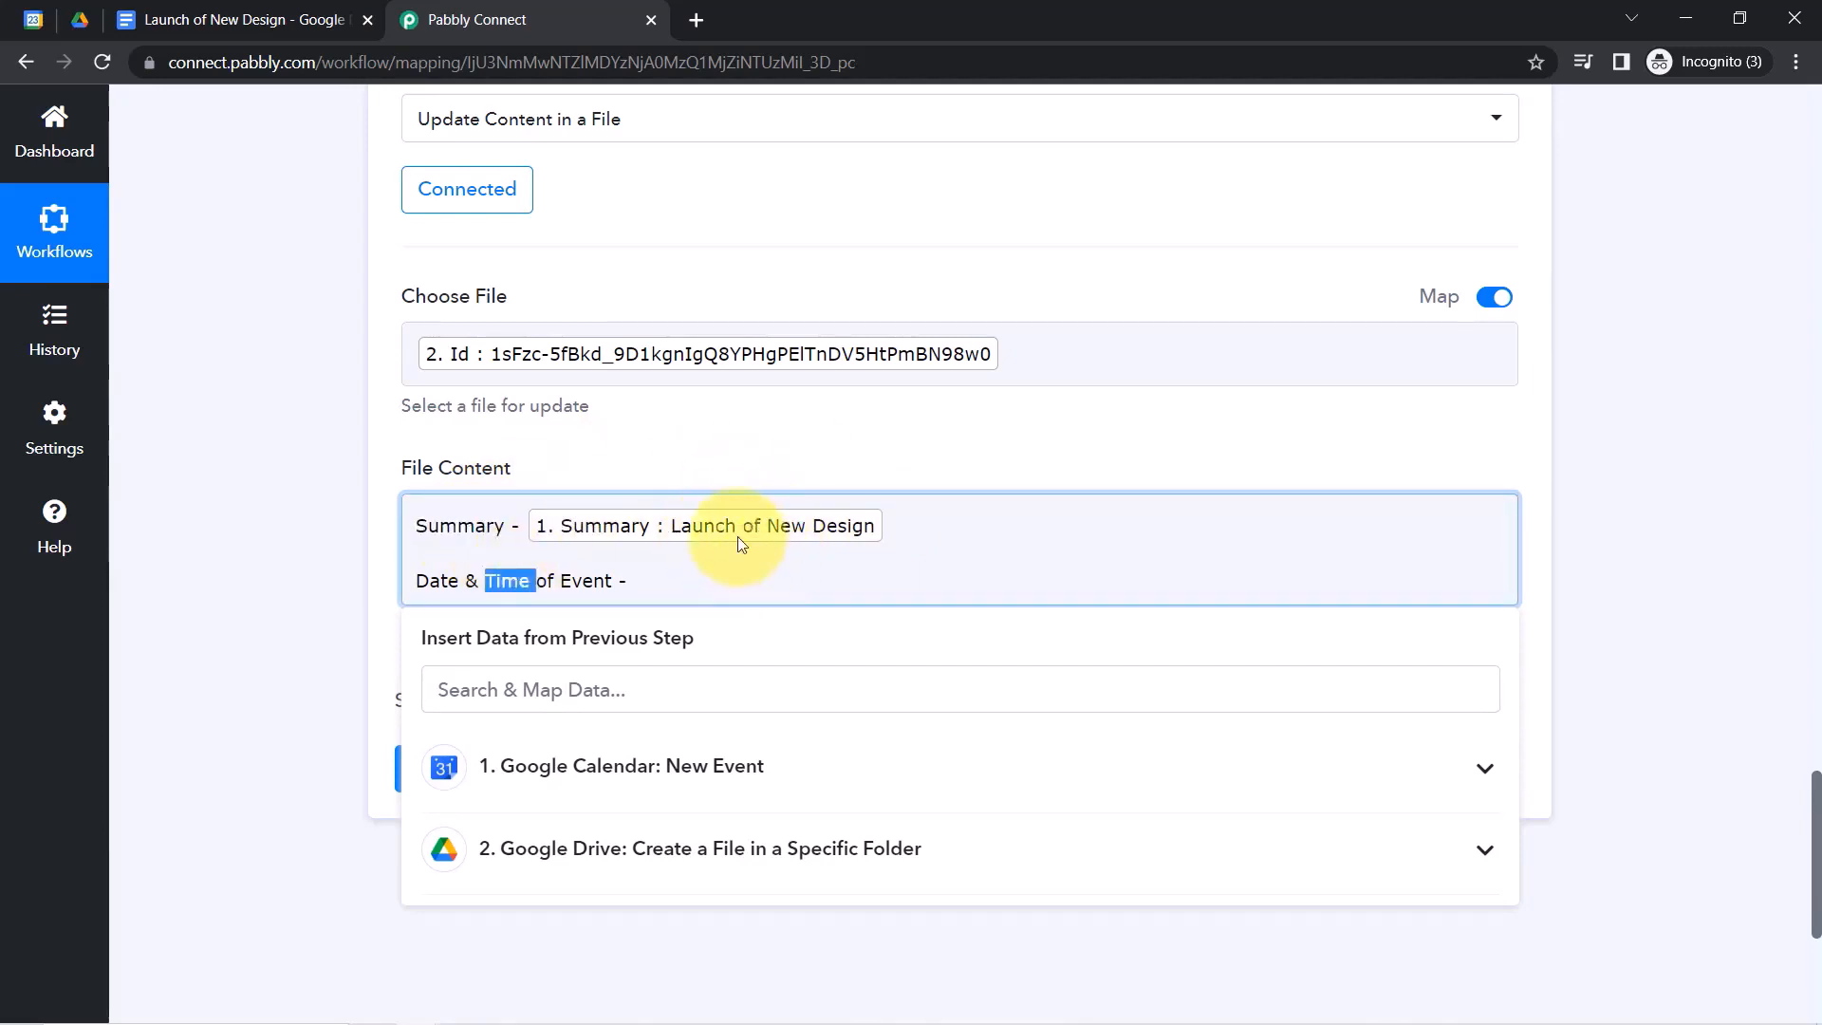
click(656, 583)
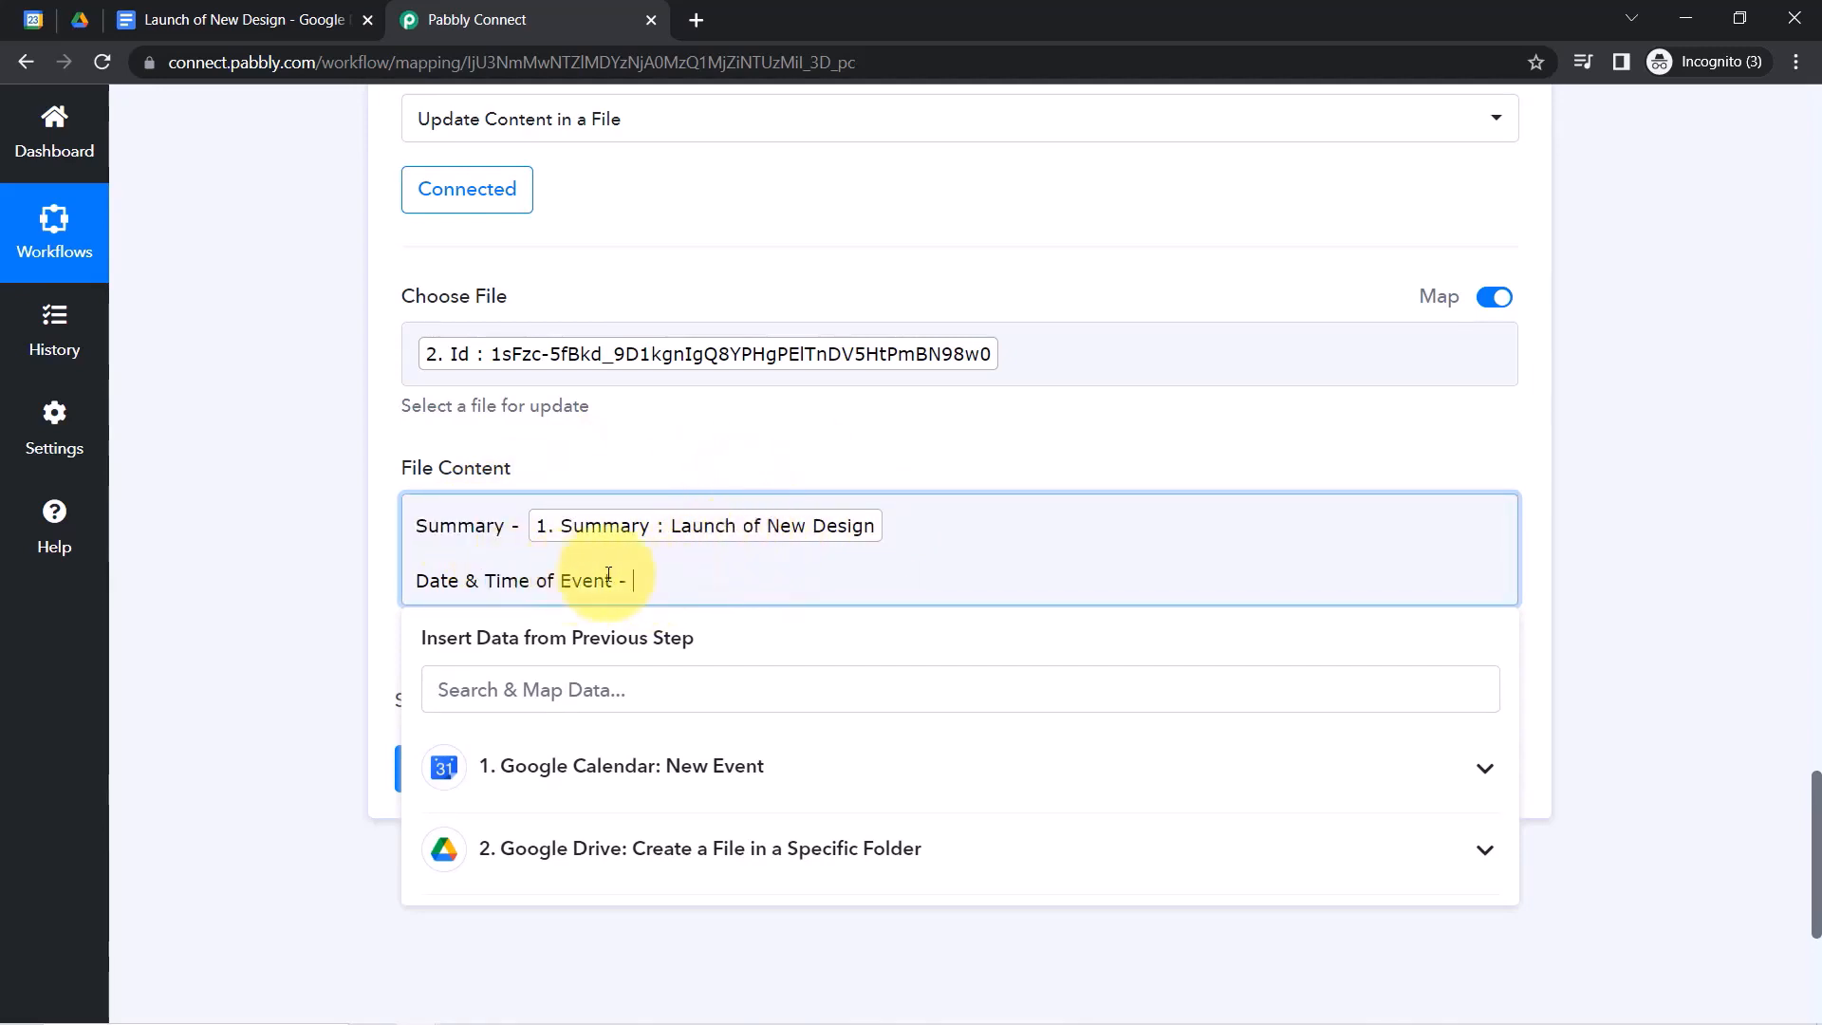
click(568, 702)
text(date)
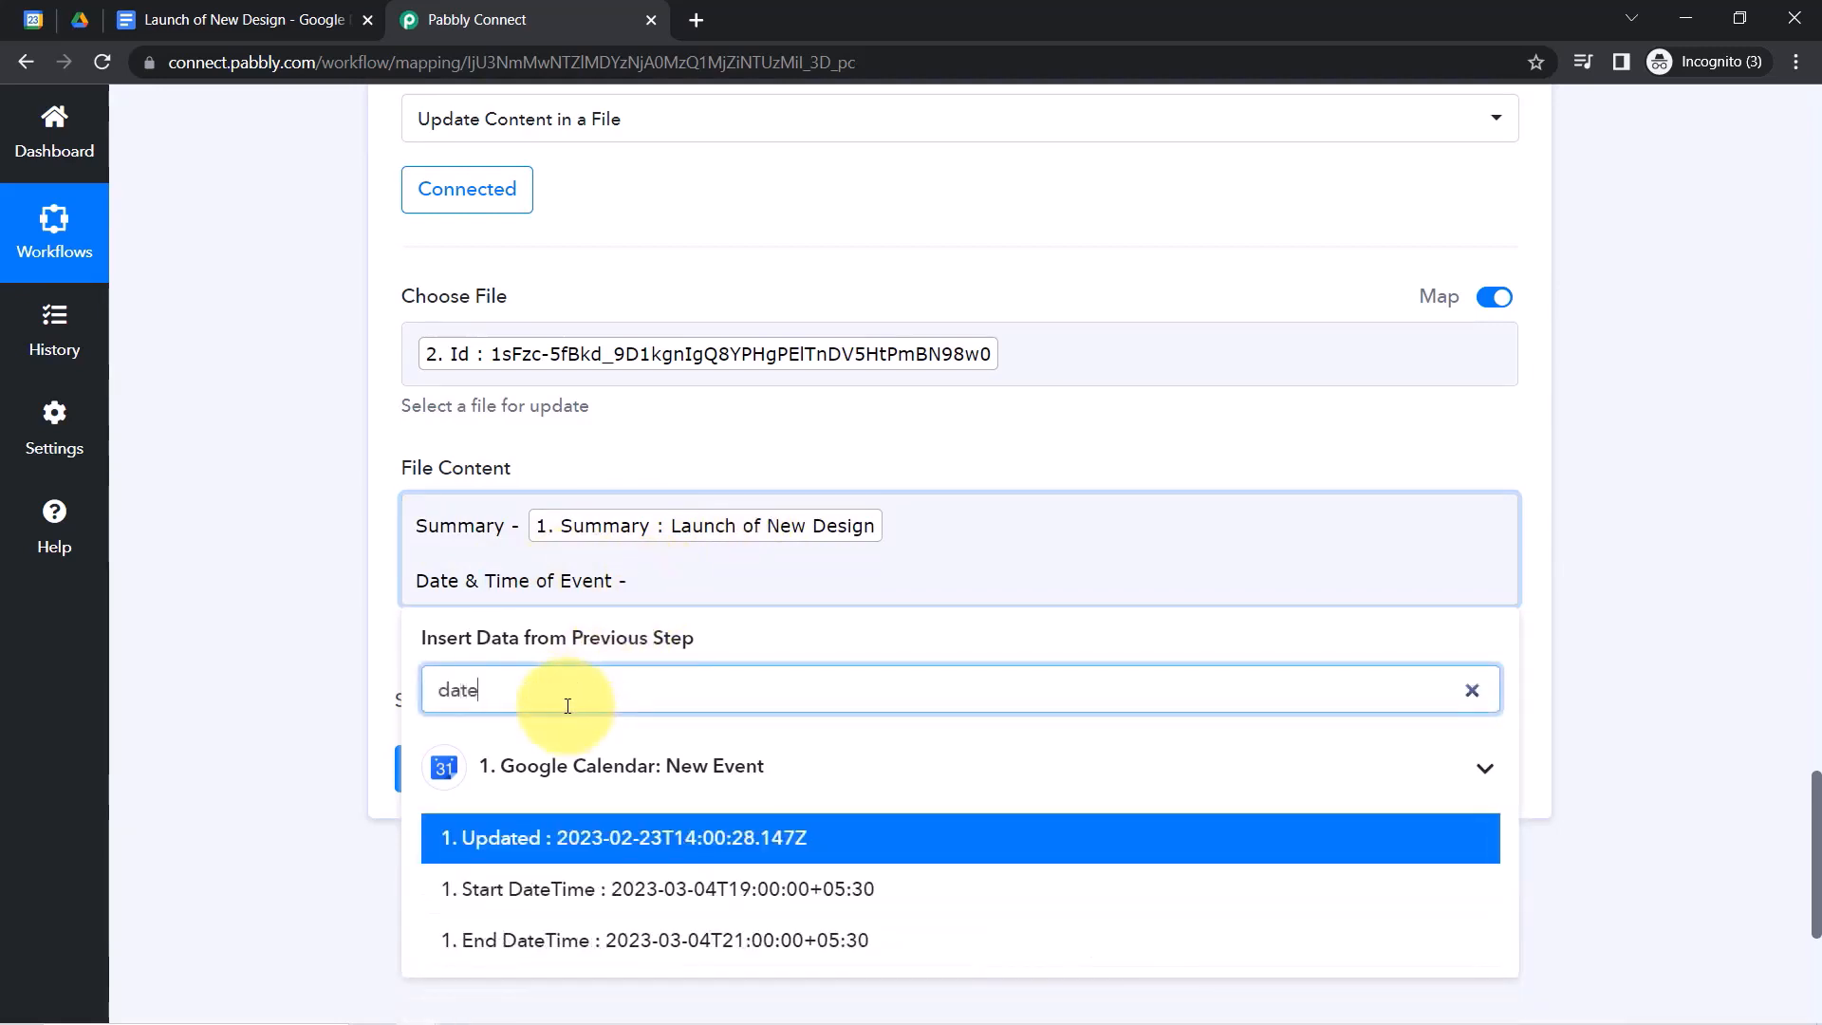
click(652, 892)
click(427, 596)
text(Start)
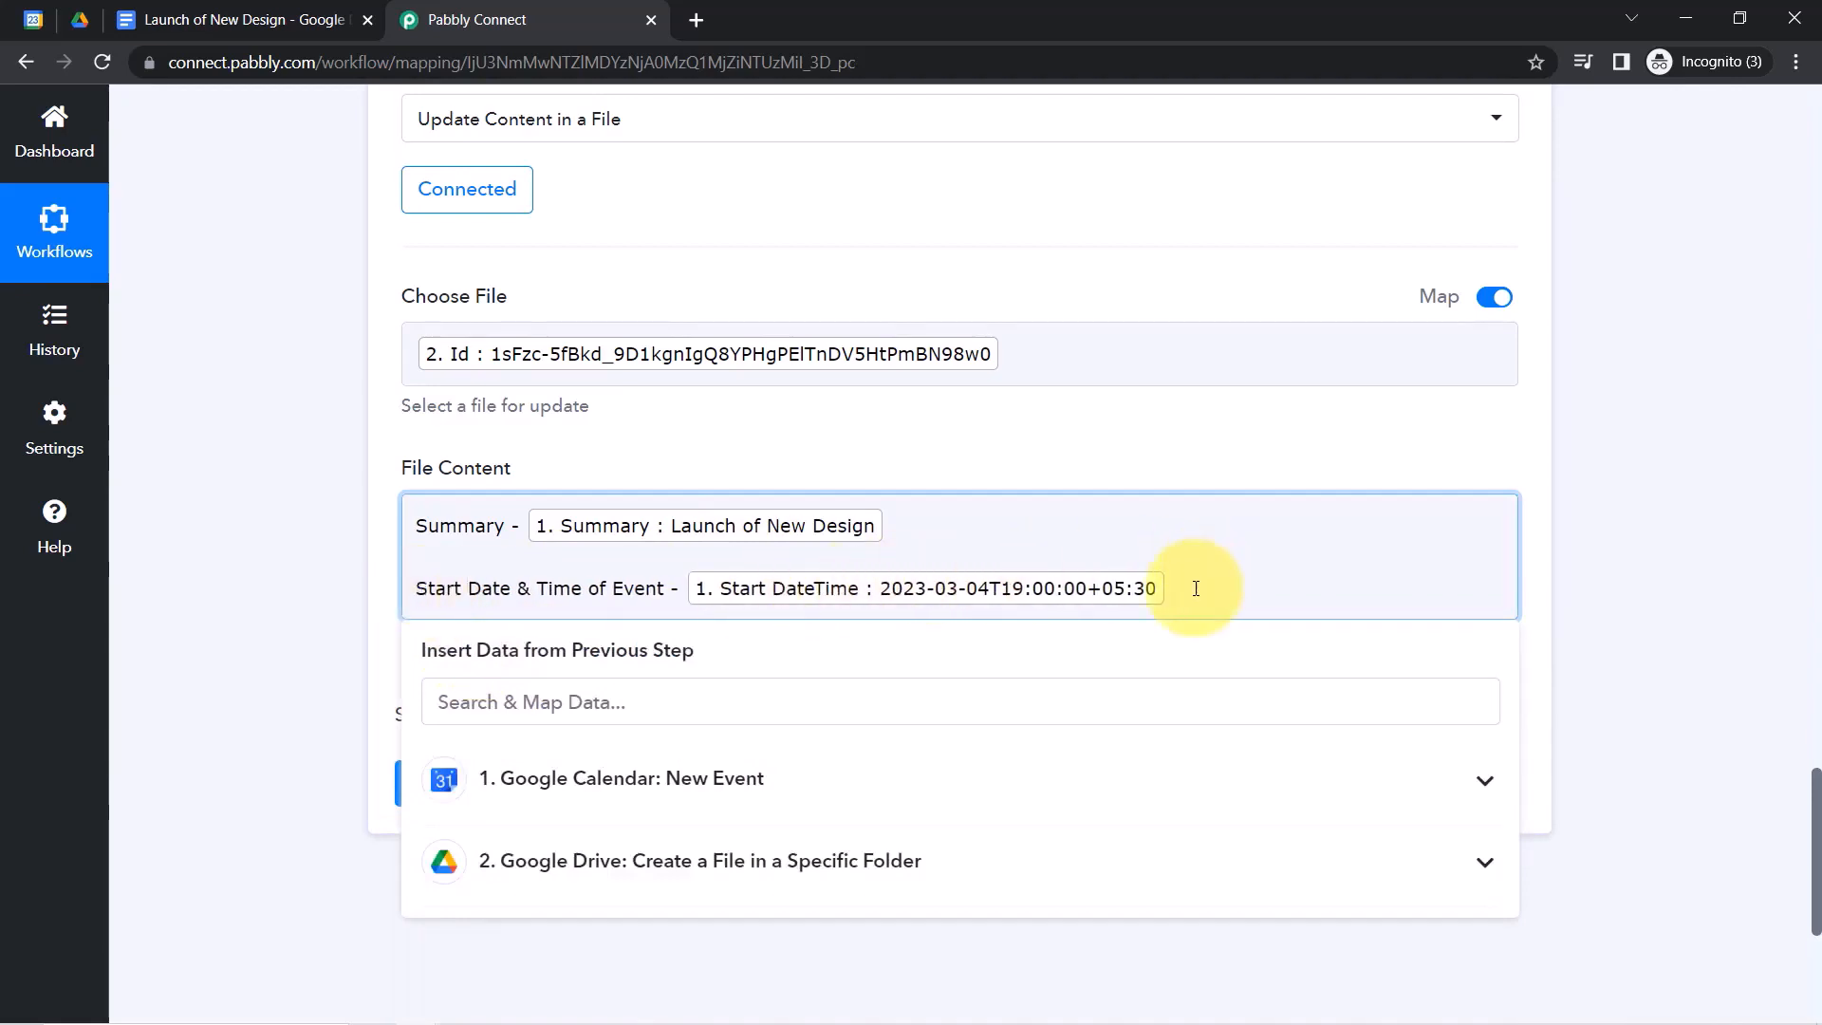
key(Return)
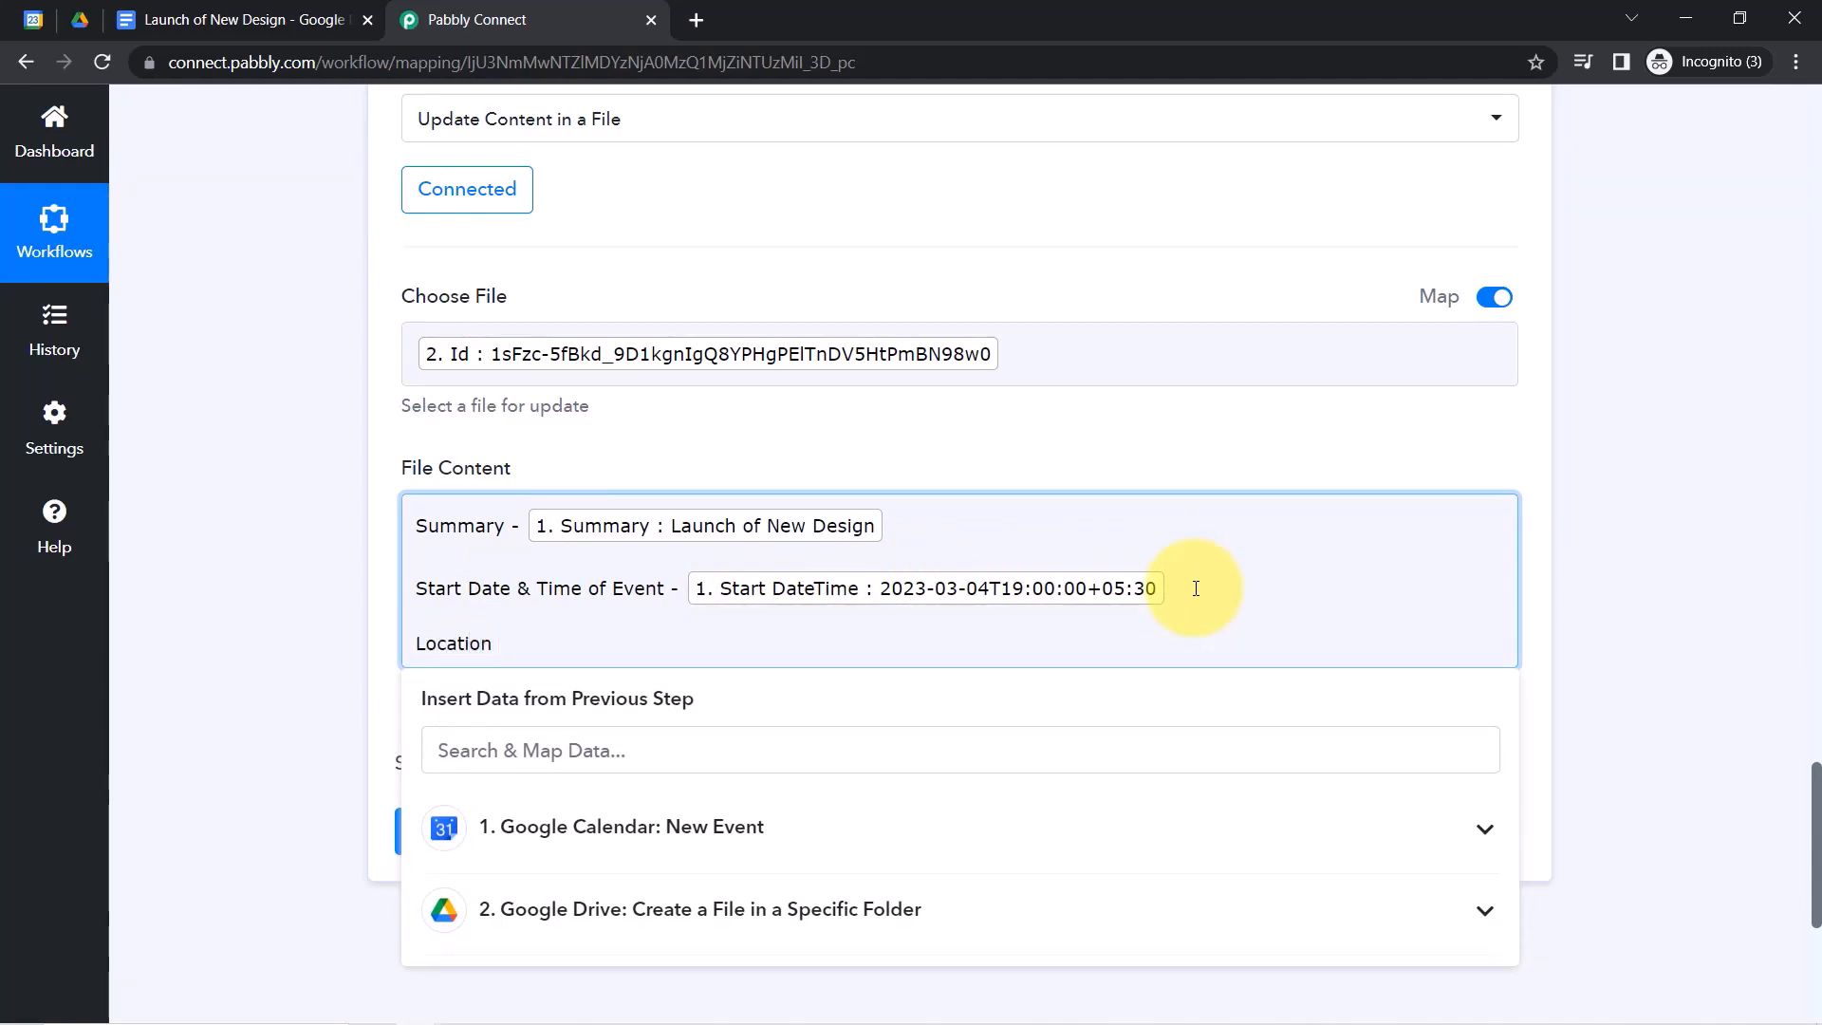
Insert the event Location after its label and start a new line.
click(503, 764)
text(loca)
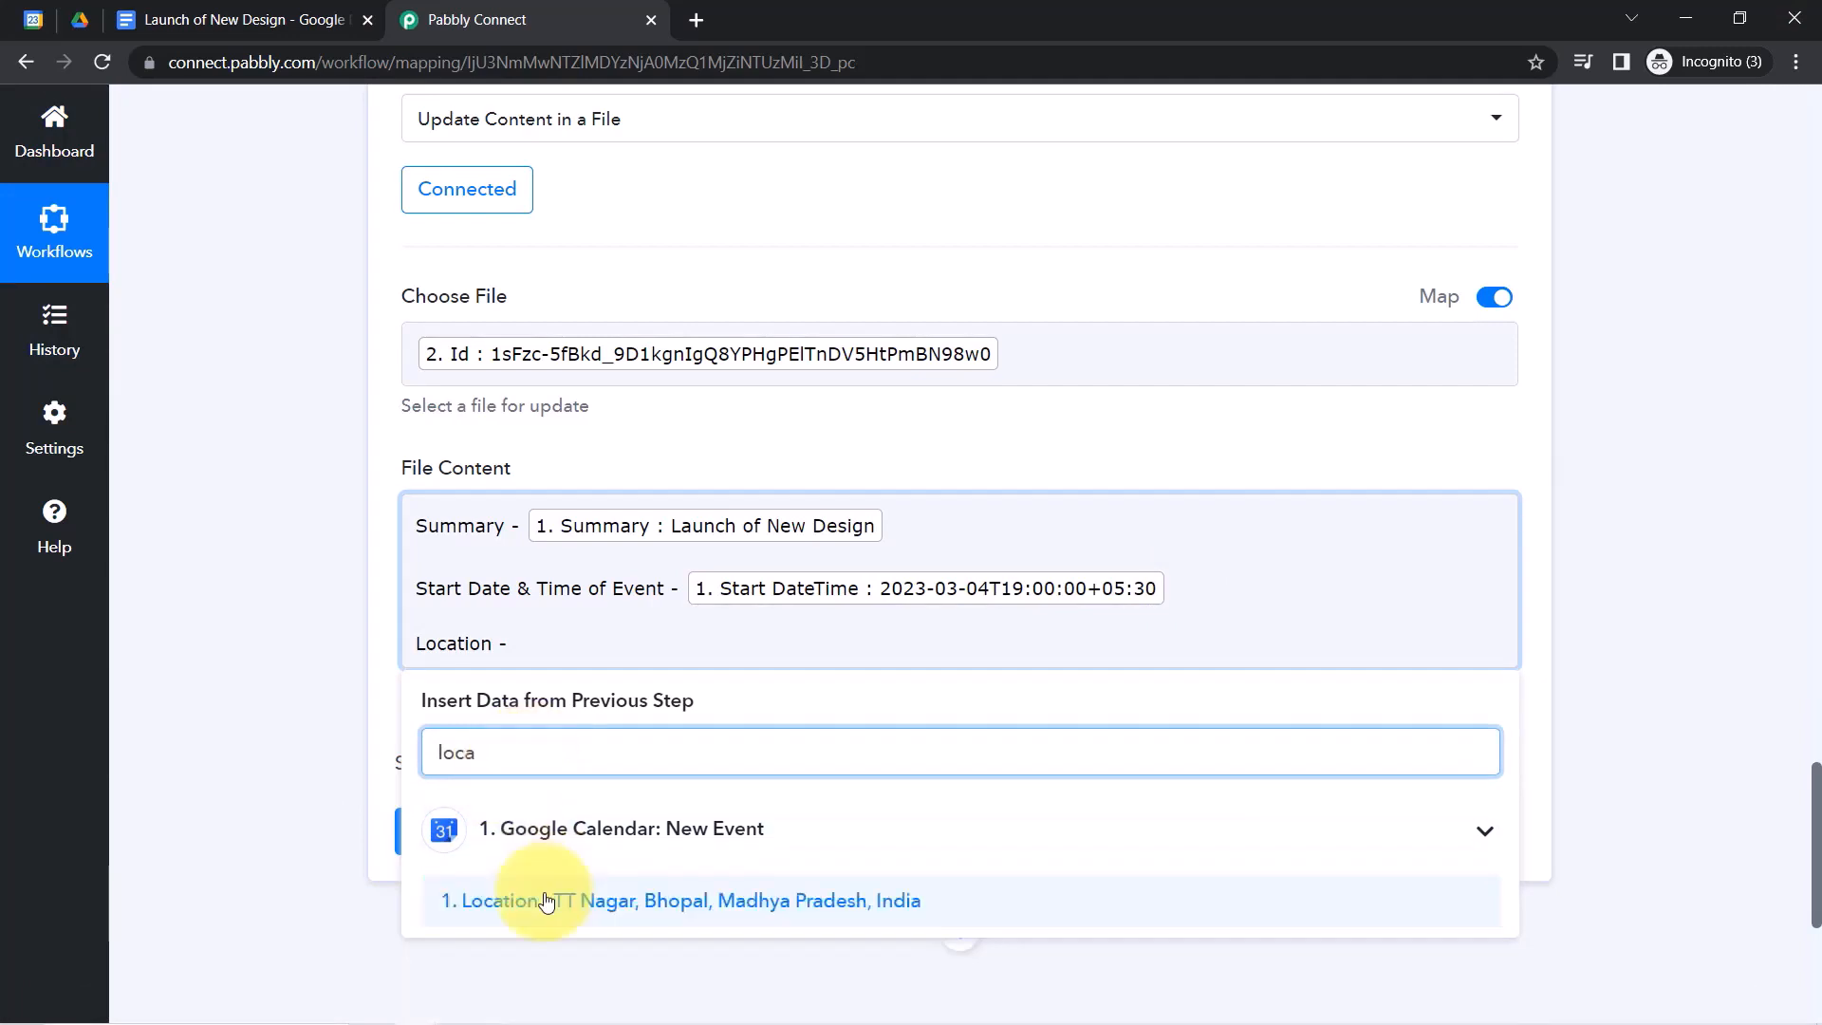
click(529, 1008)
click(1067, 655)
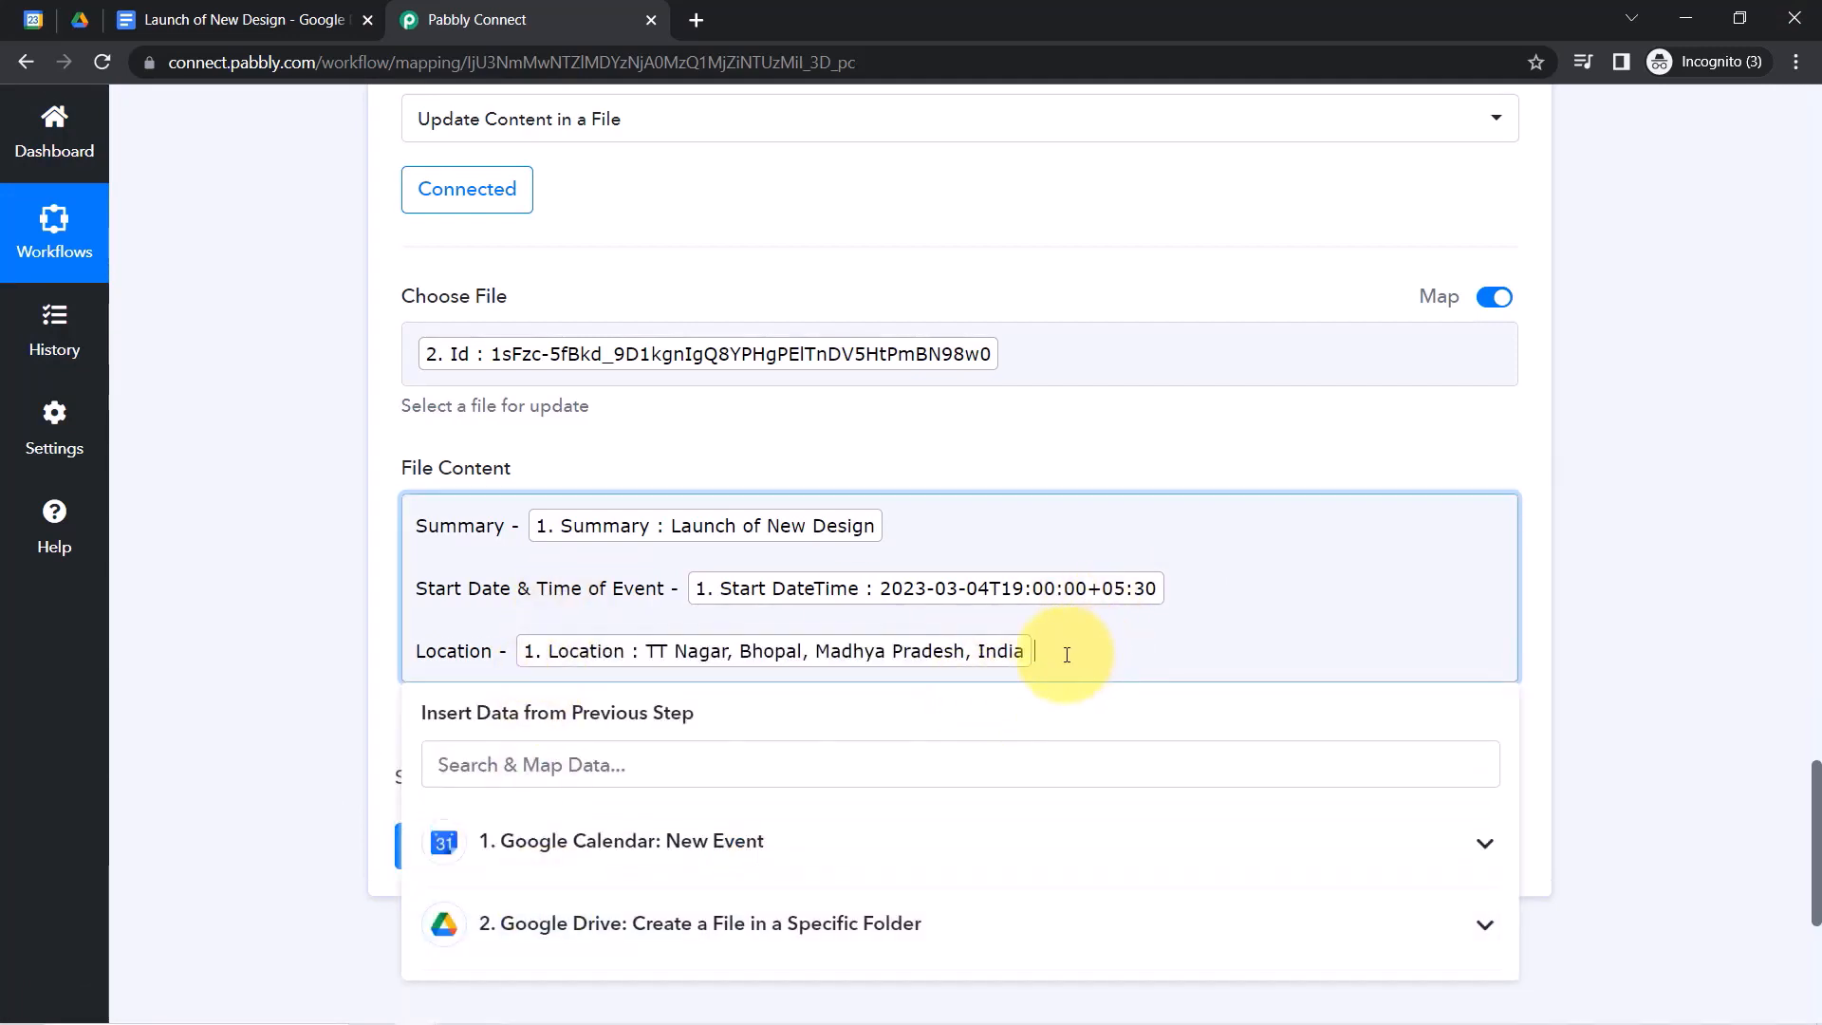
key(Return)
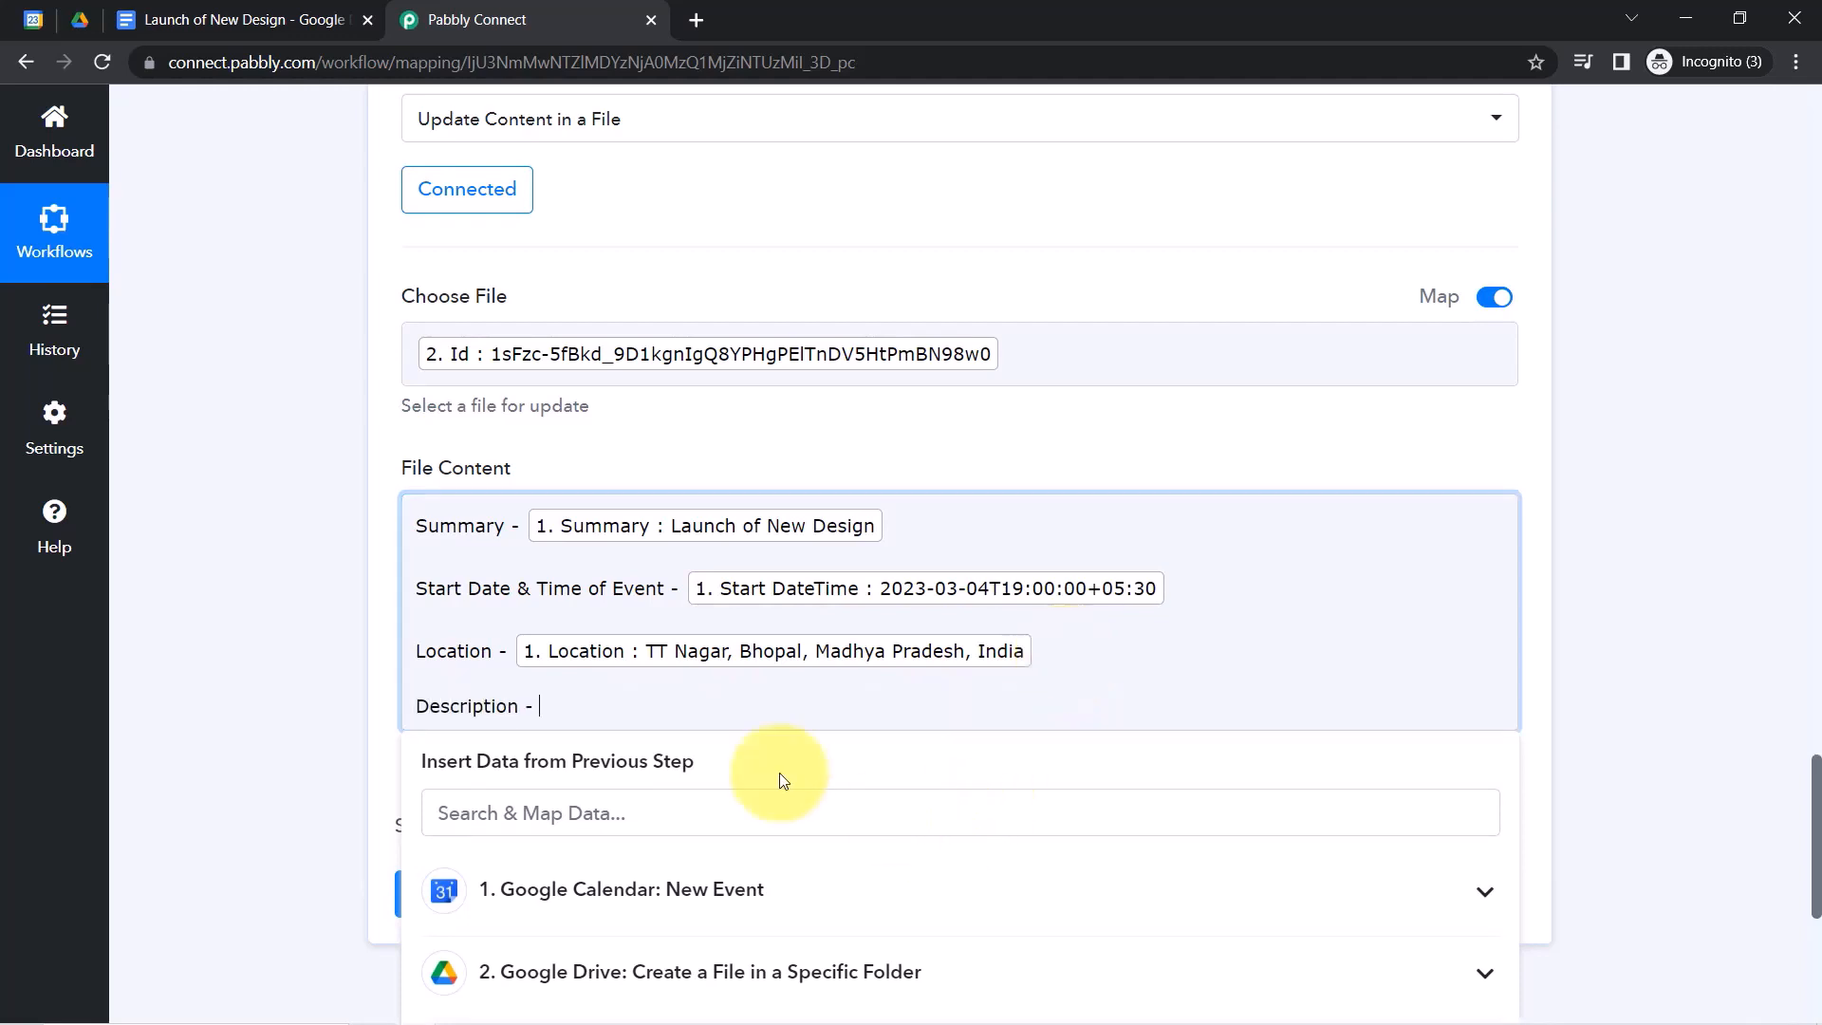
Insert the event Description into the file content and add a line below it.
click(744, 802)
text(desc)
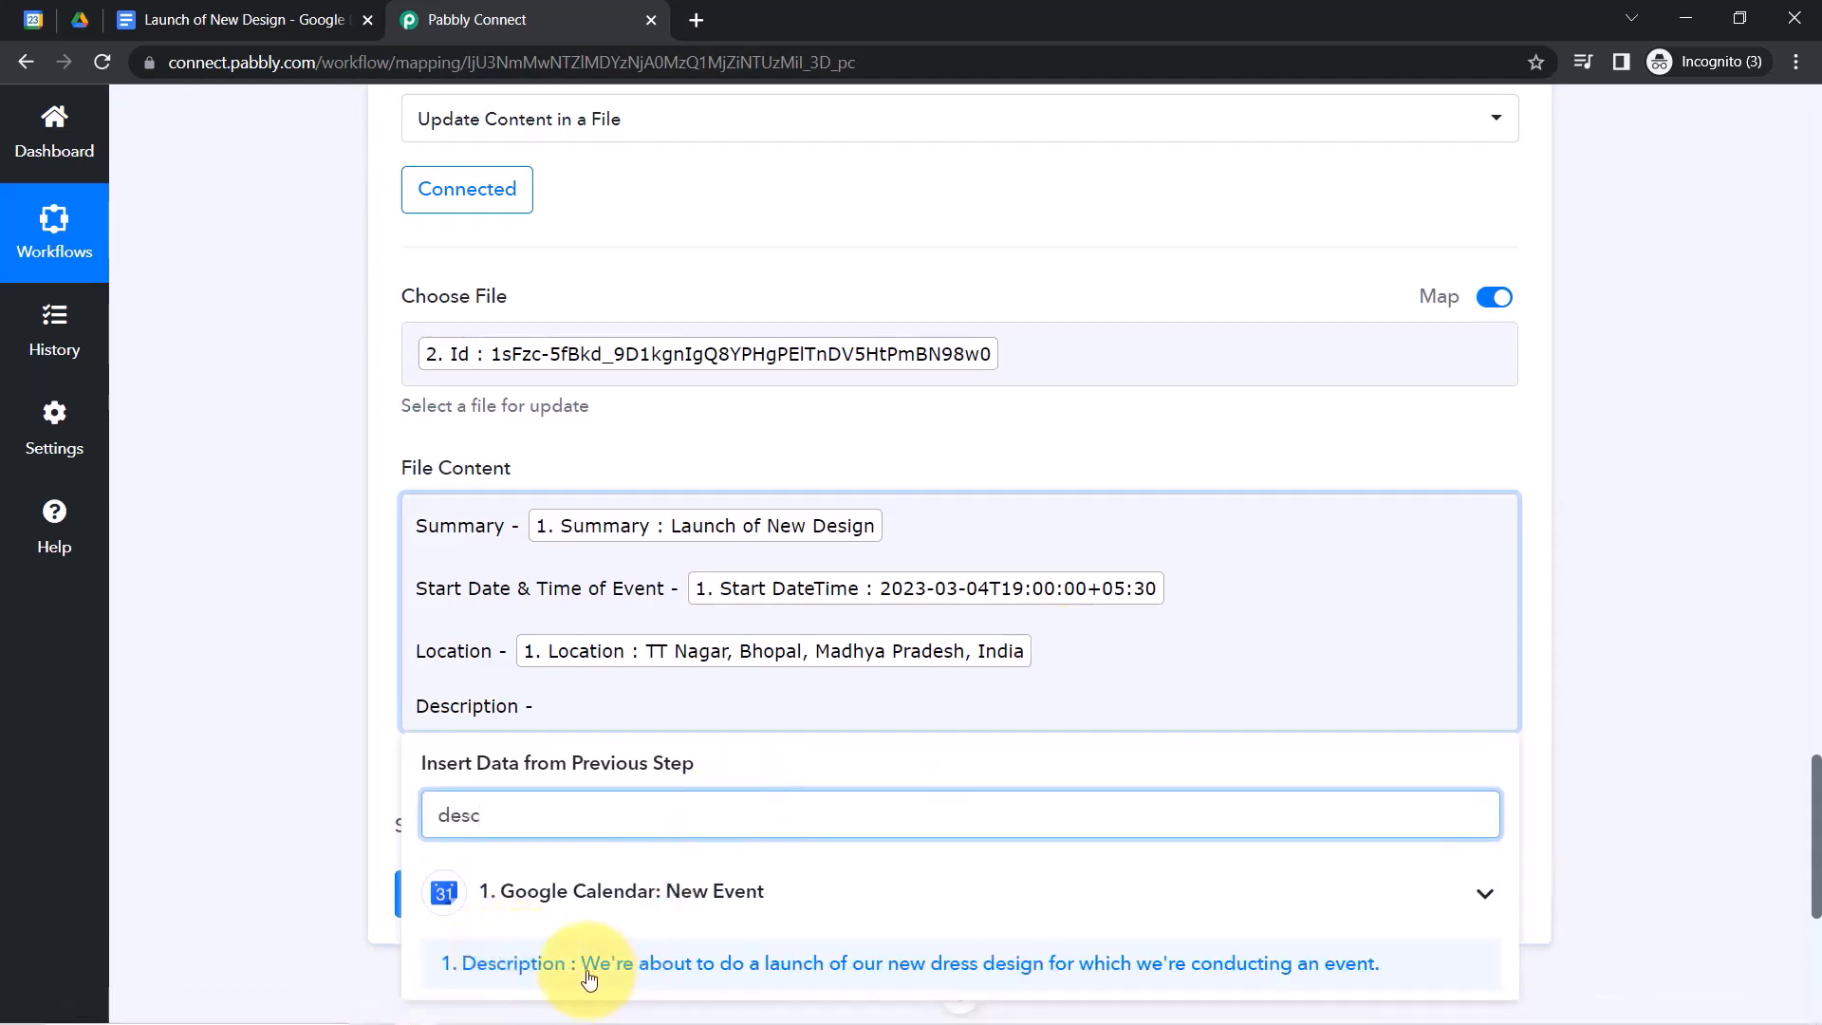
click(543, 967)
click(228, 737)
drag(1815, 798, 1790, 863)
click(1423, 263)
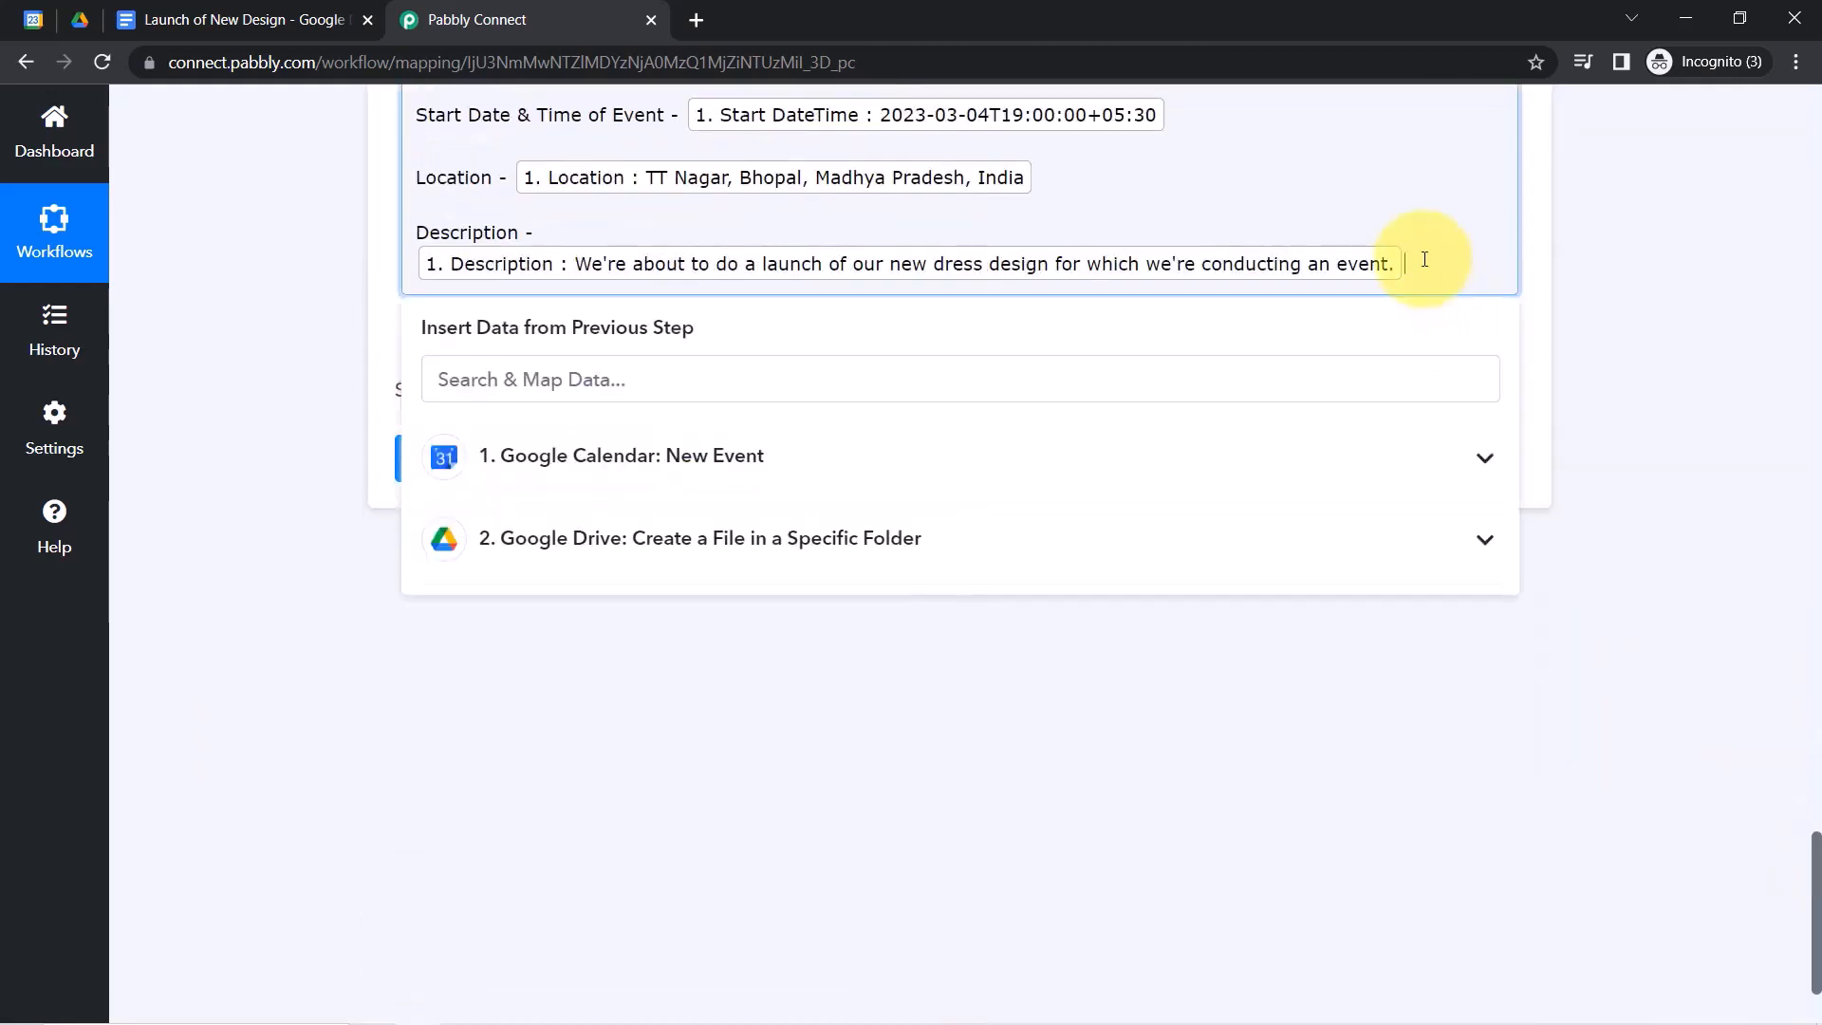
key(Return)
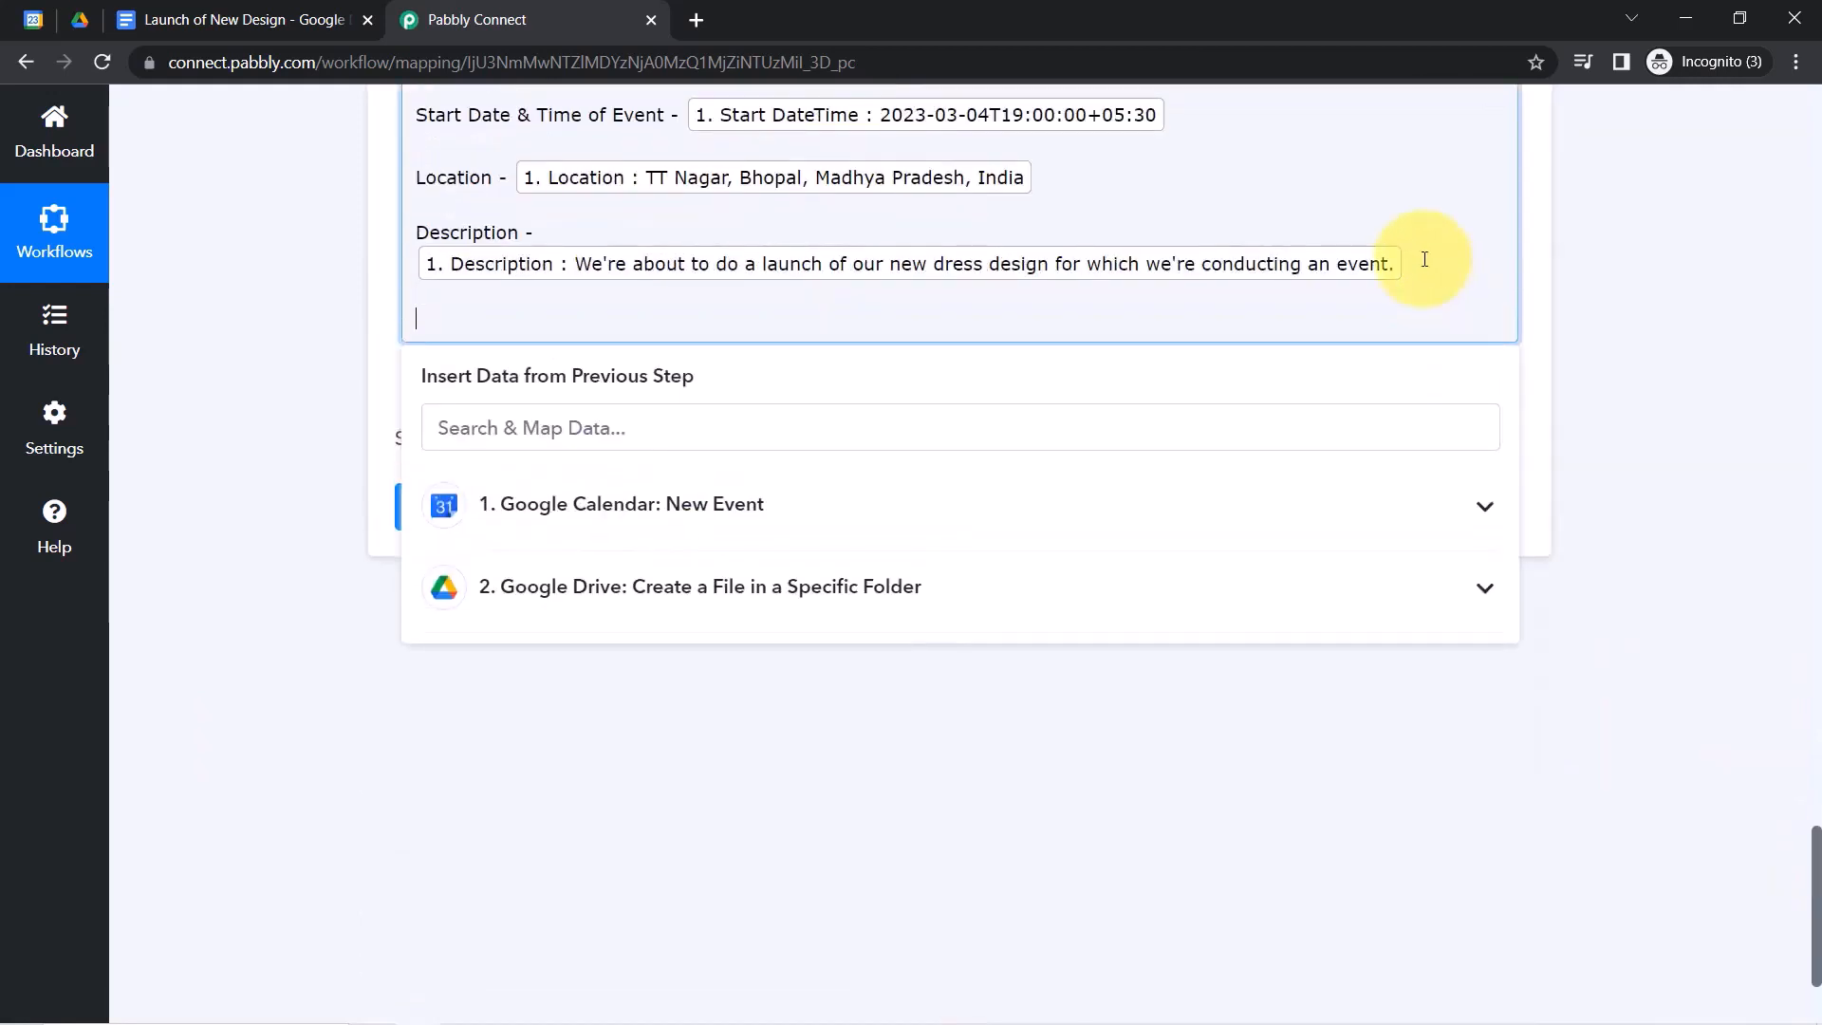
Add an 'Attachment Link -' line mapped to Attachments 0 FileUrl, then save and send a test.
click(717, 507)
click(442, 328)
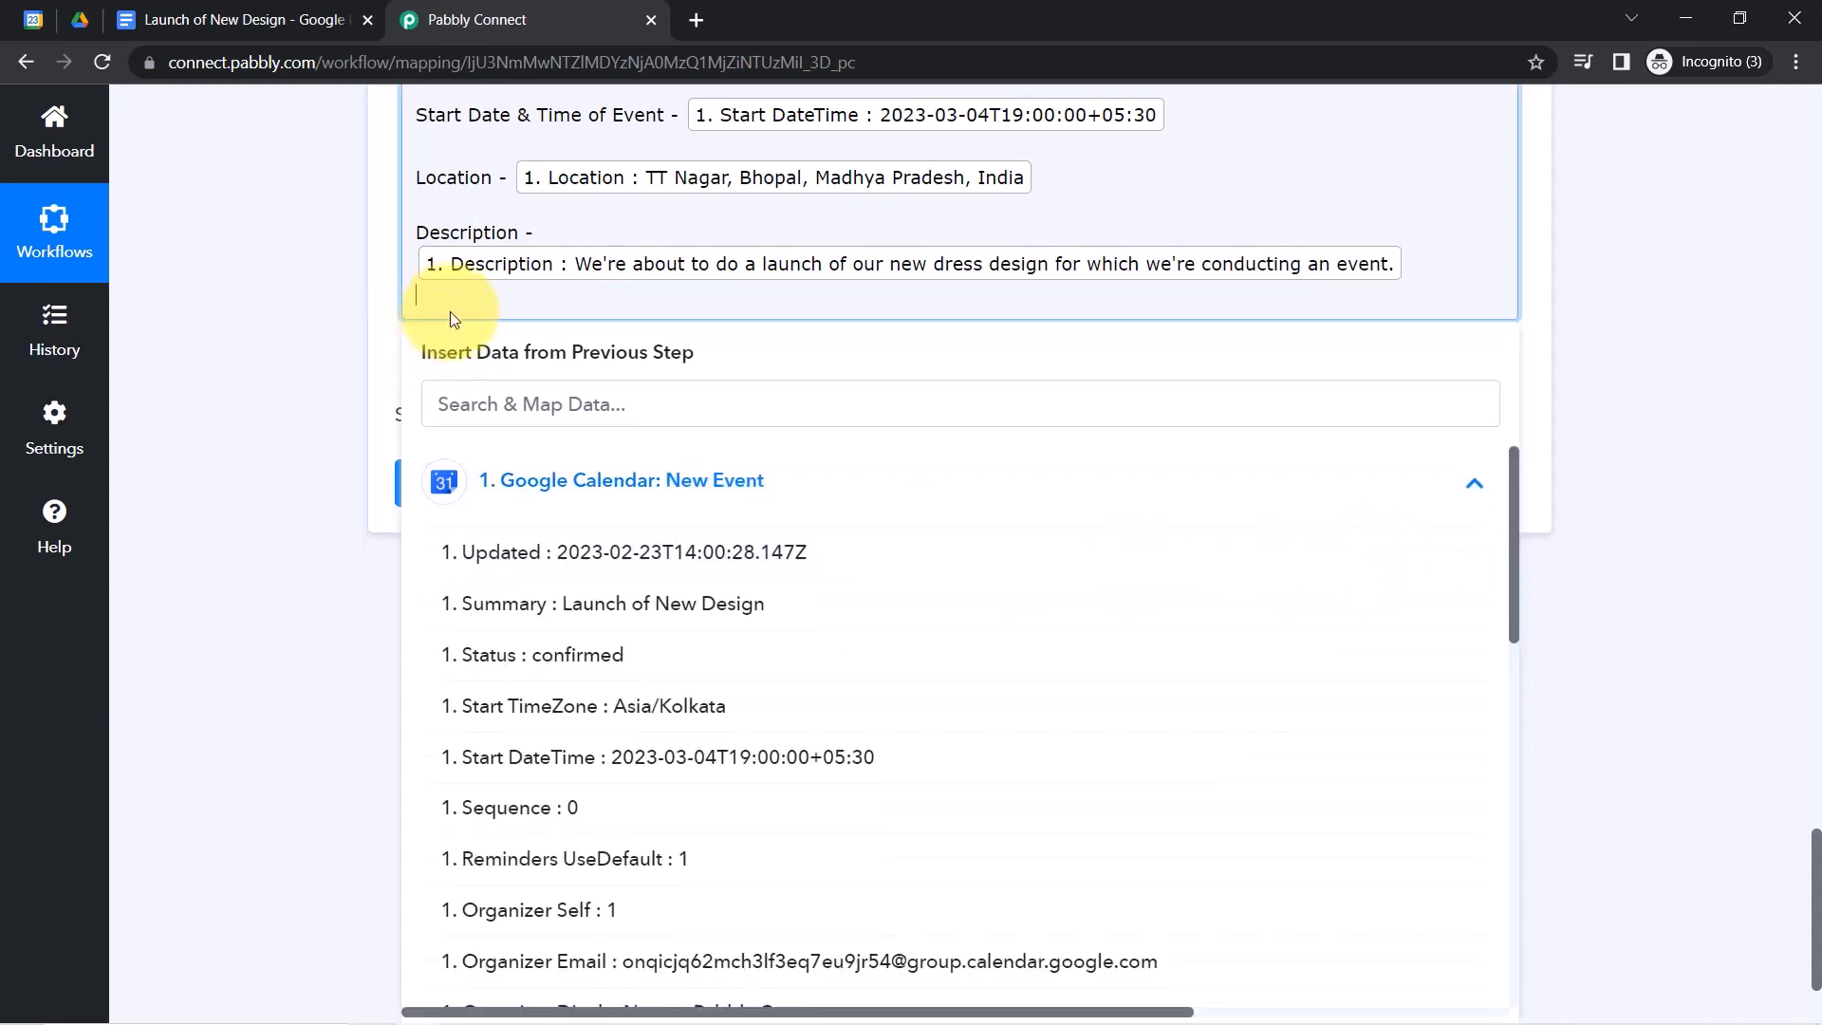
key(Return)
text(Attachment Link -)
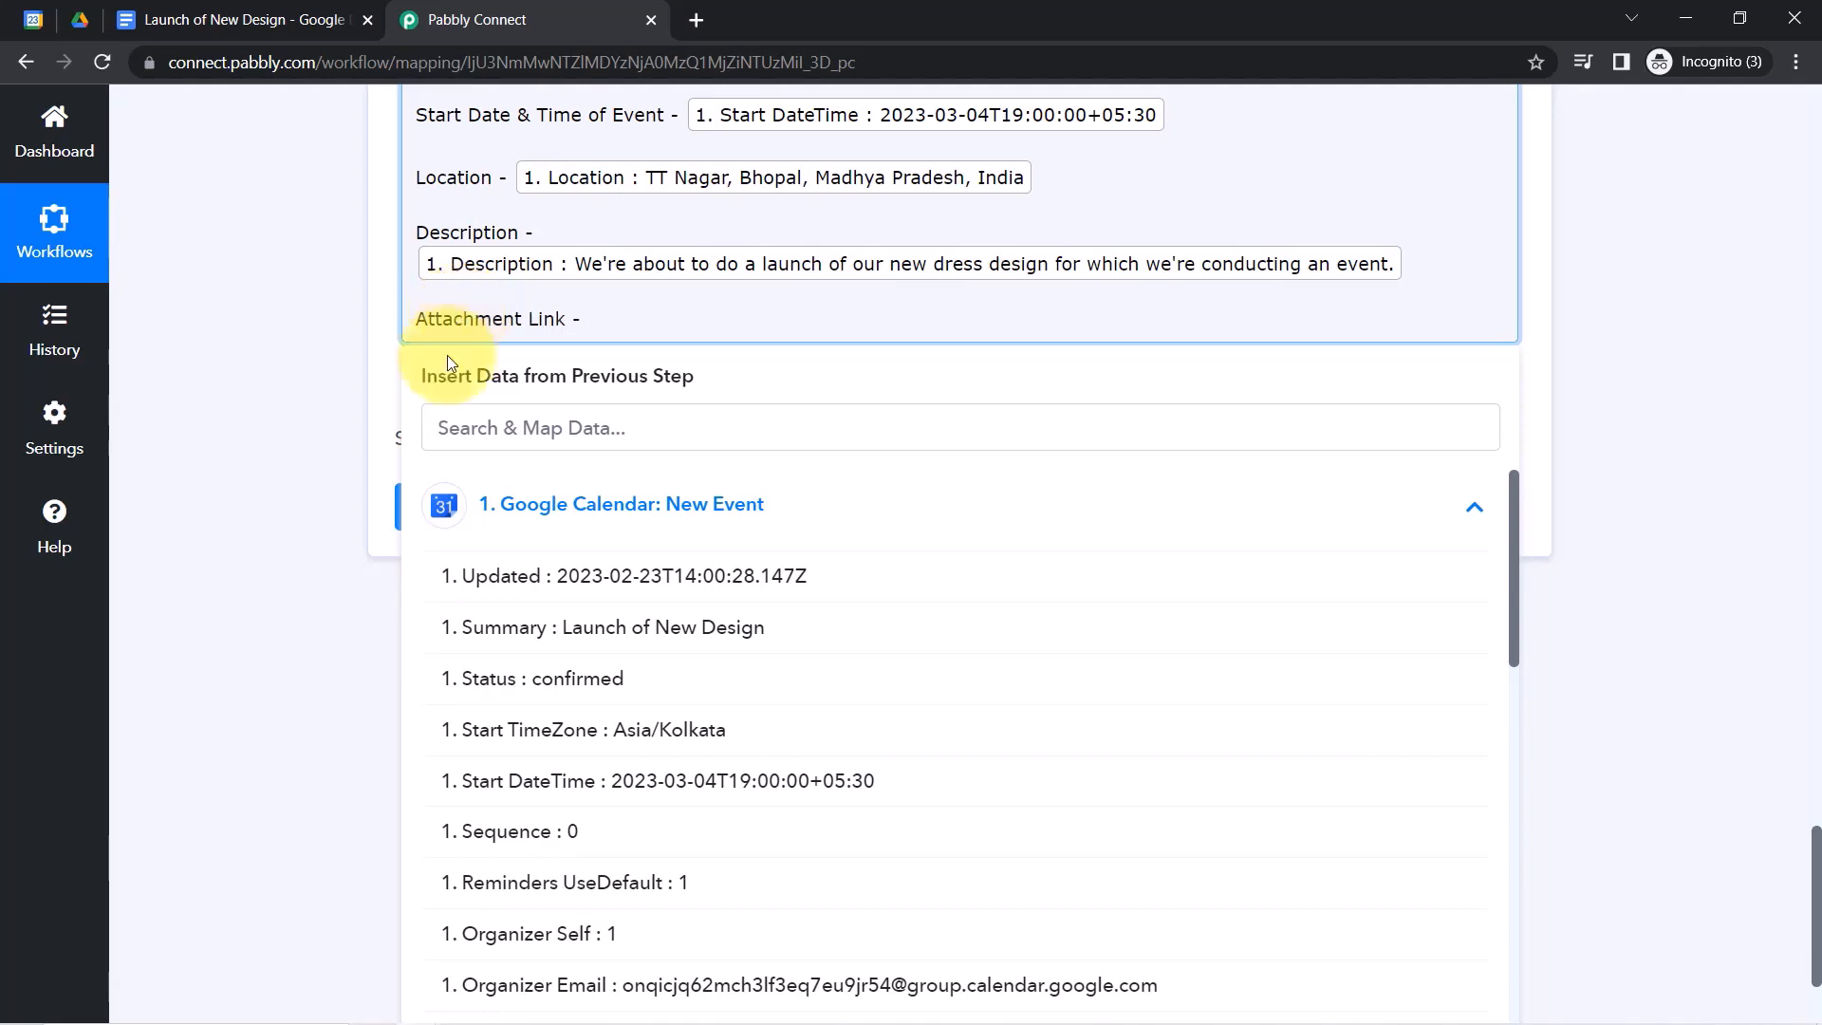
click(453, 445)
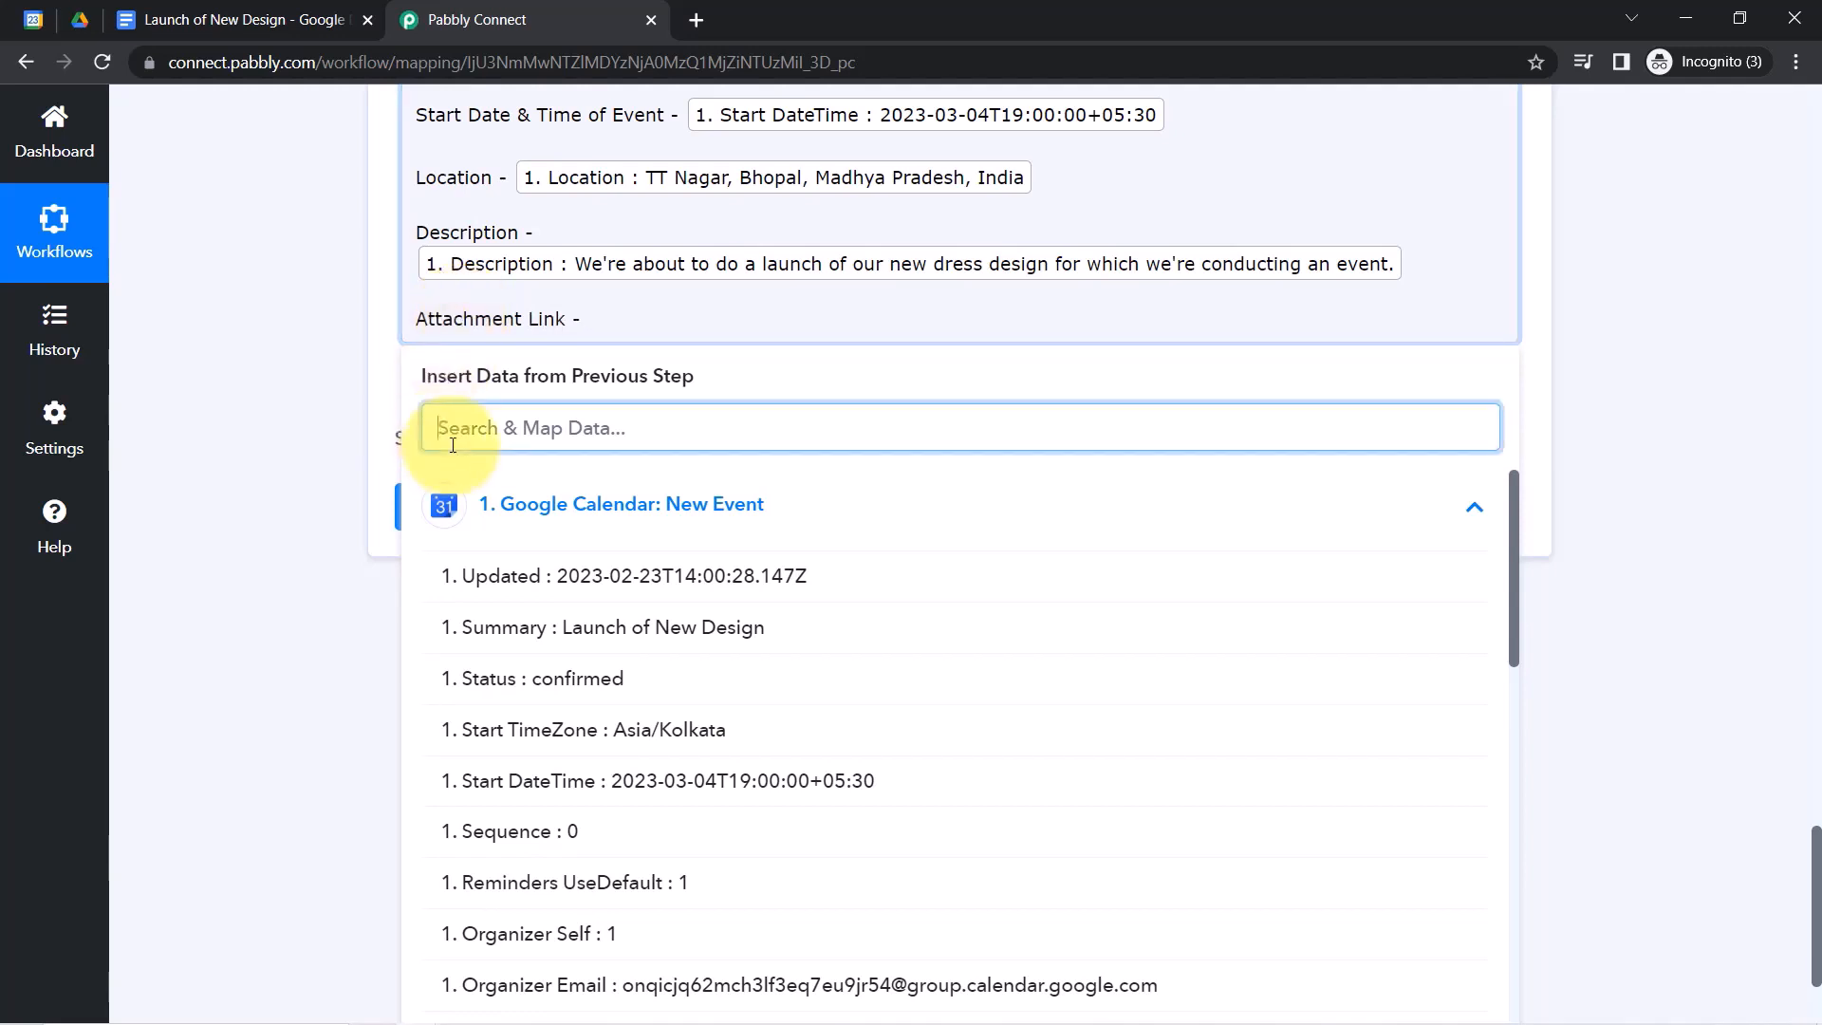
text(url)
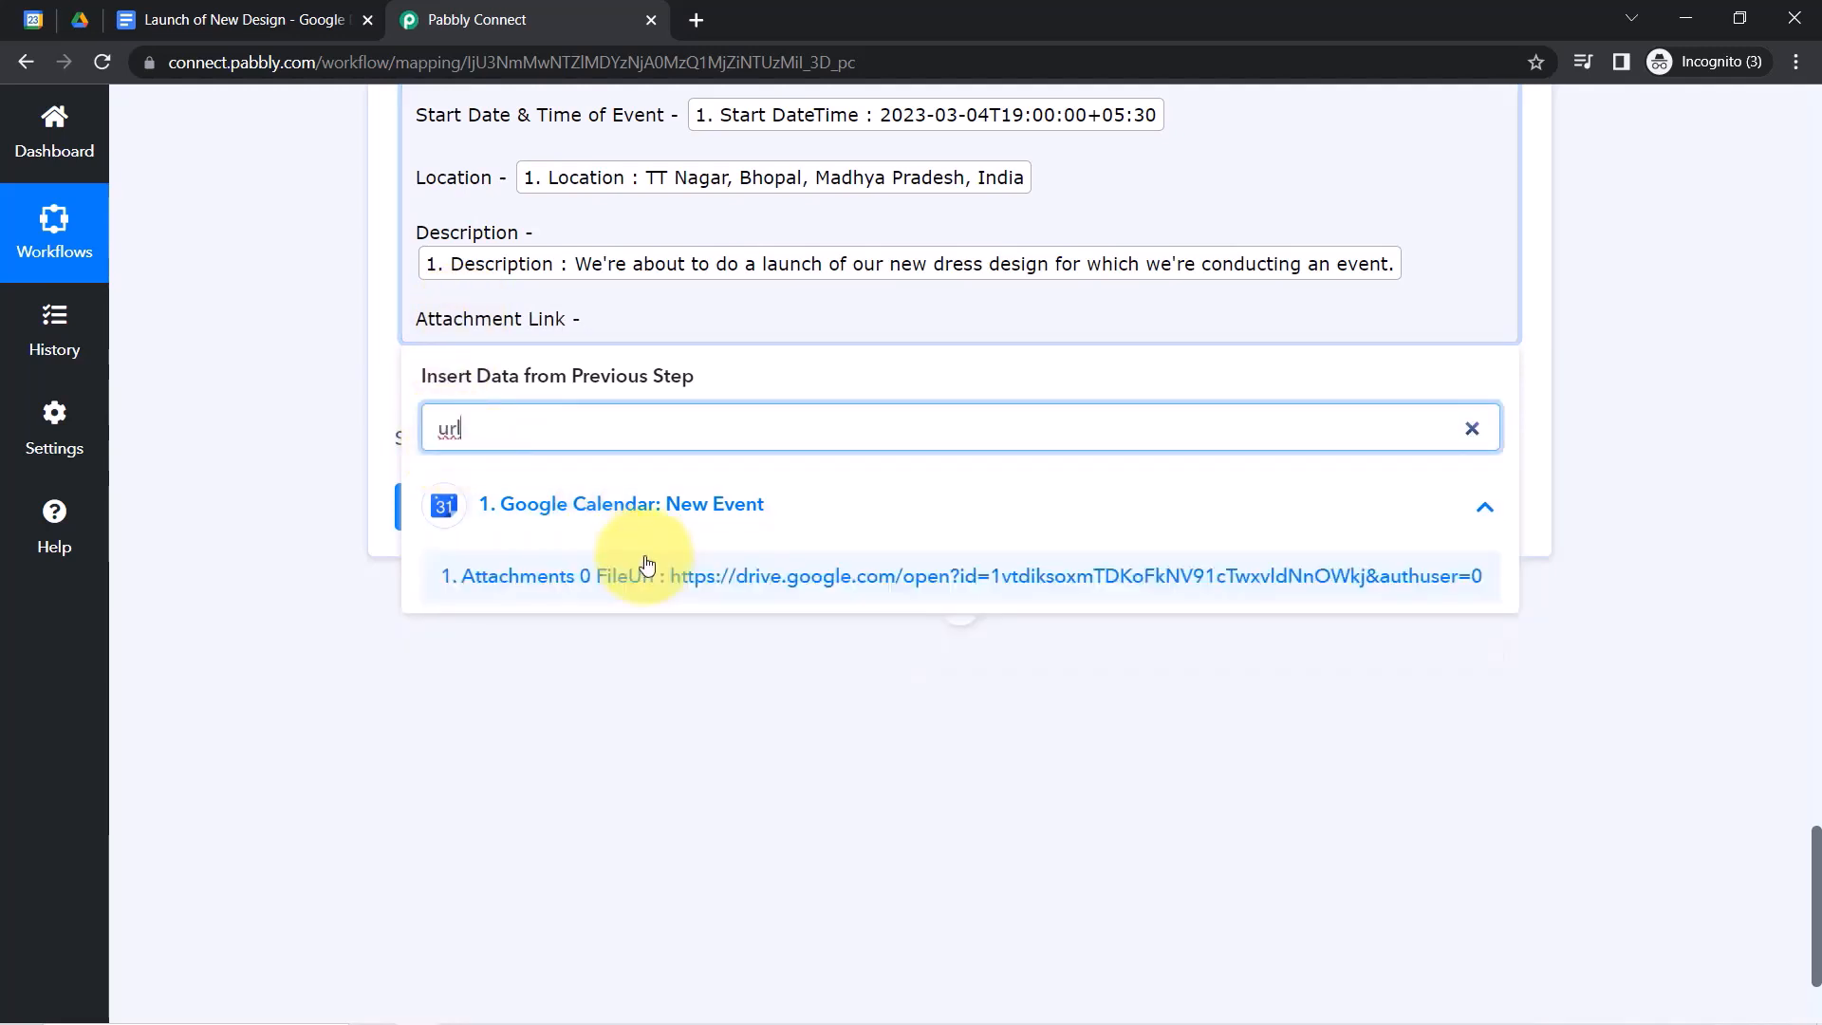
click(699, 576)
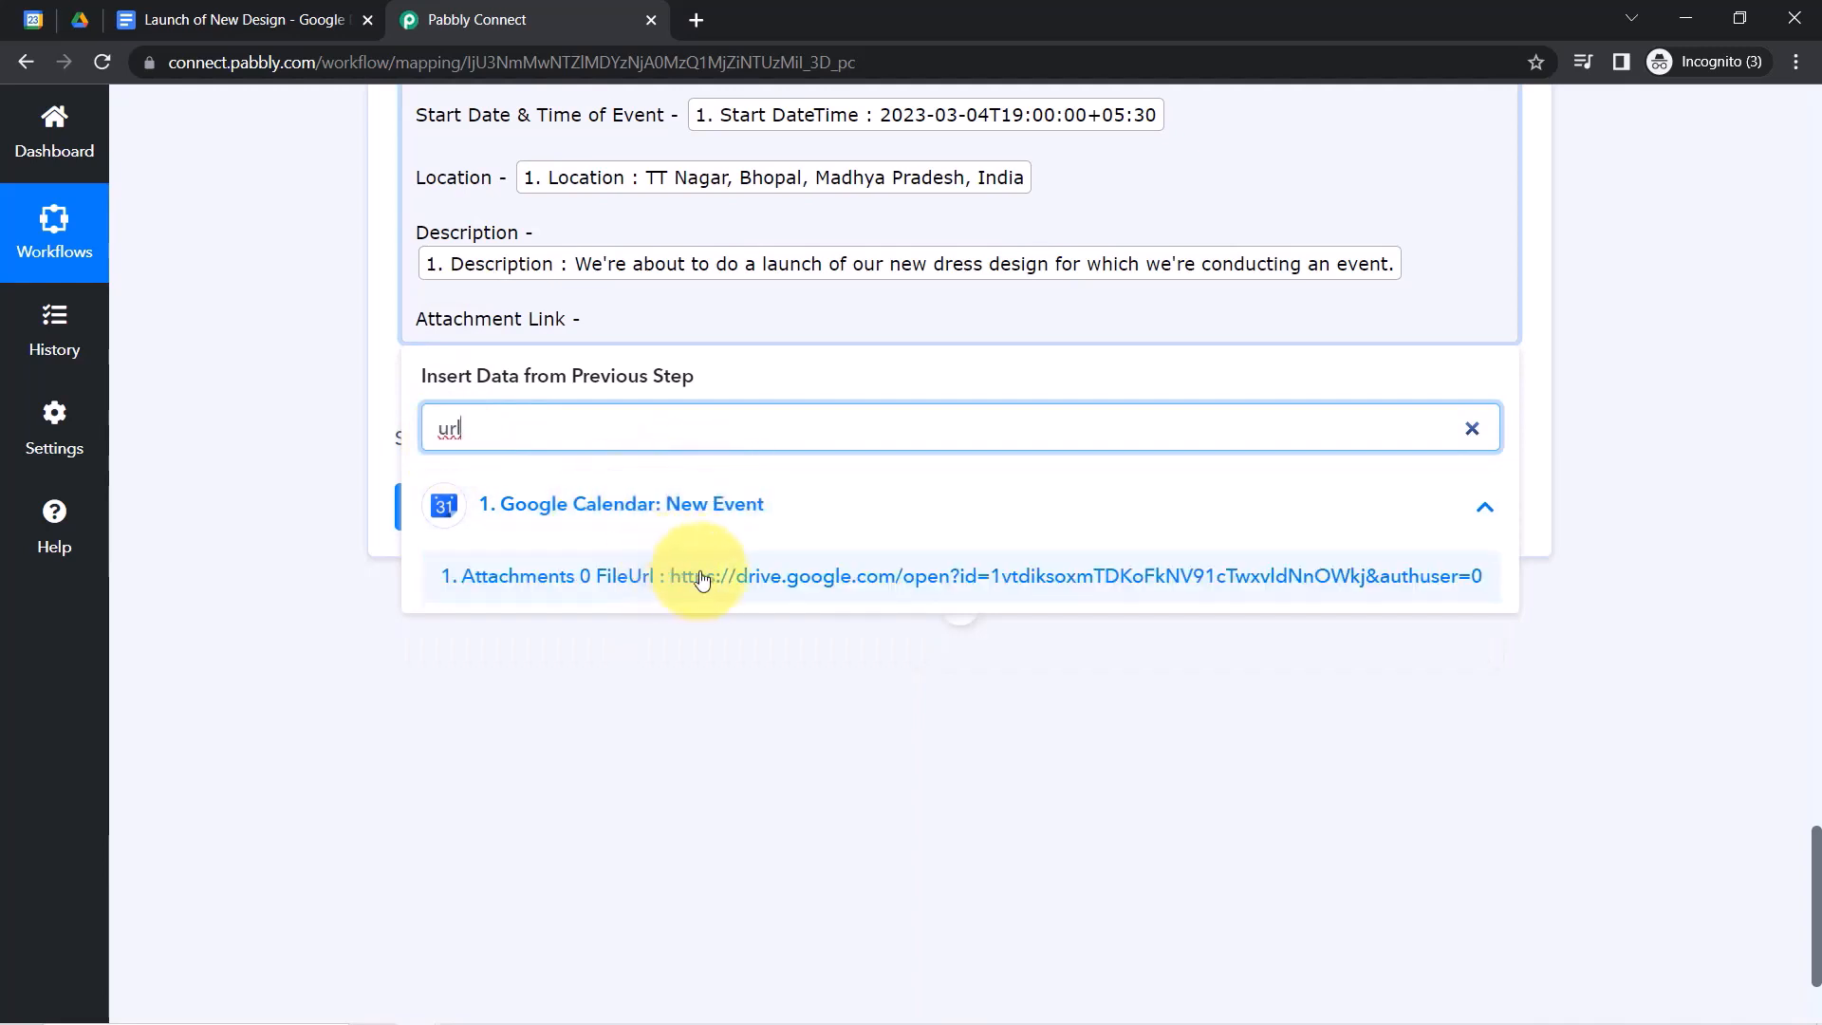
click(256, 456)
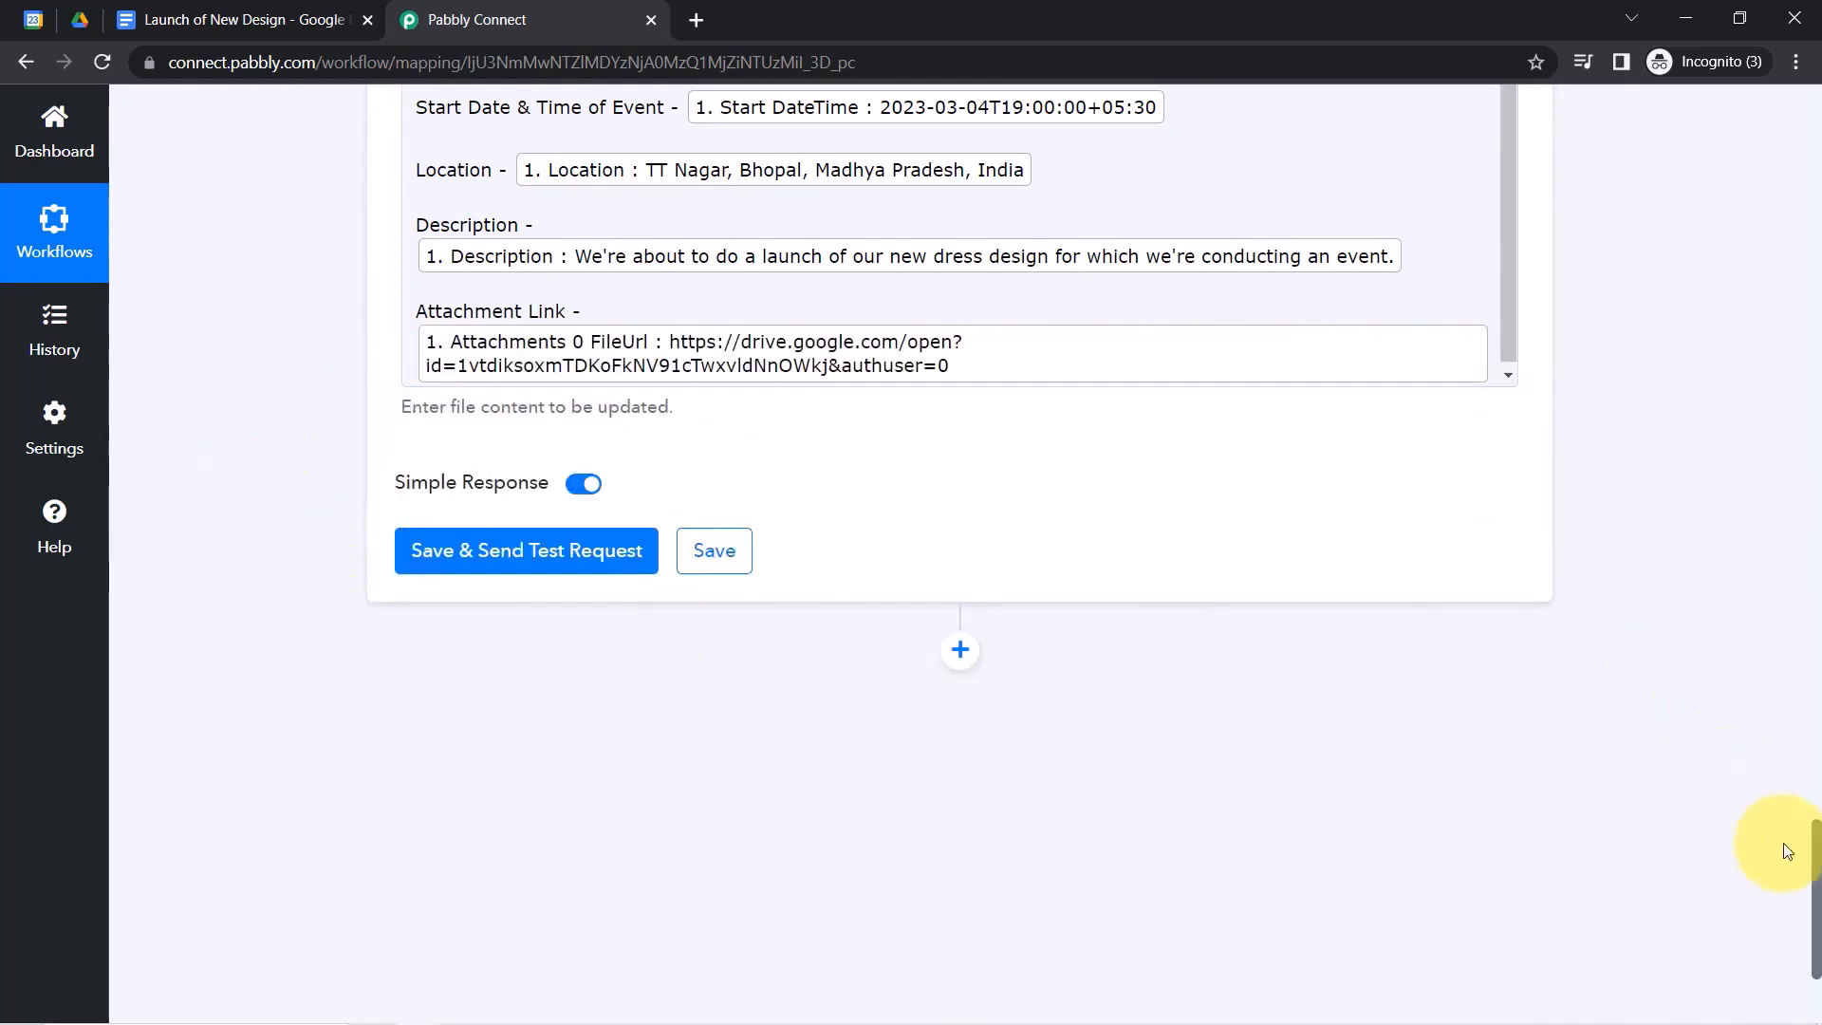
drag(1817, 873, 1817, 834)
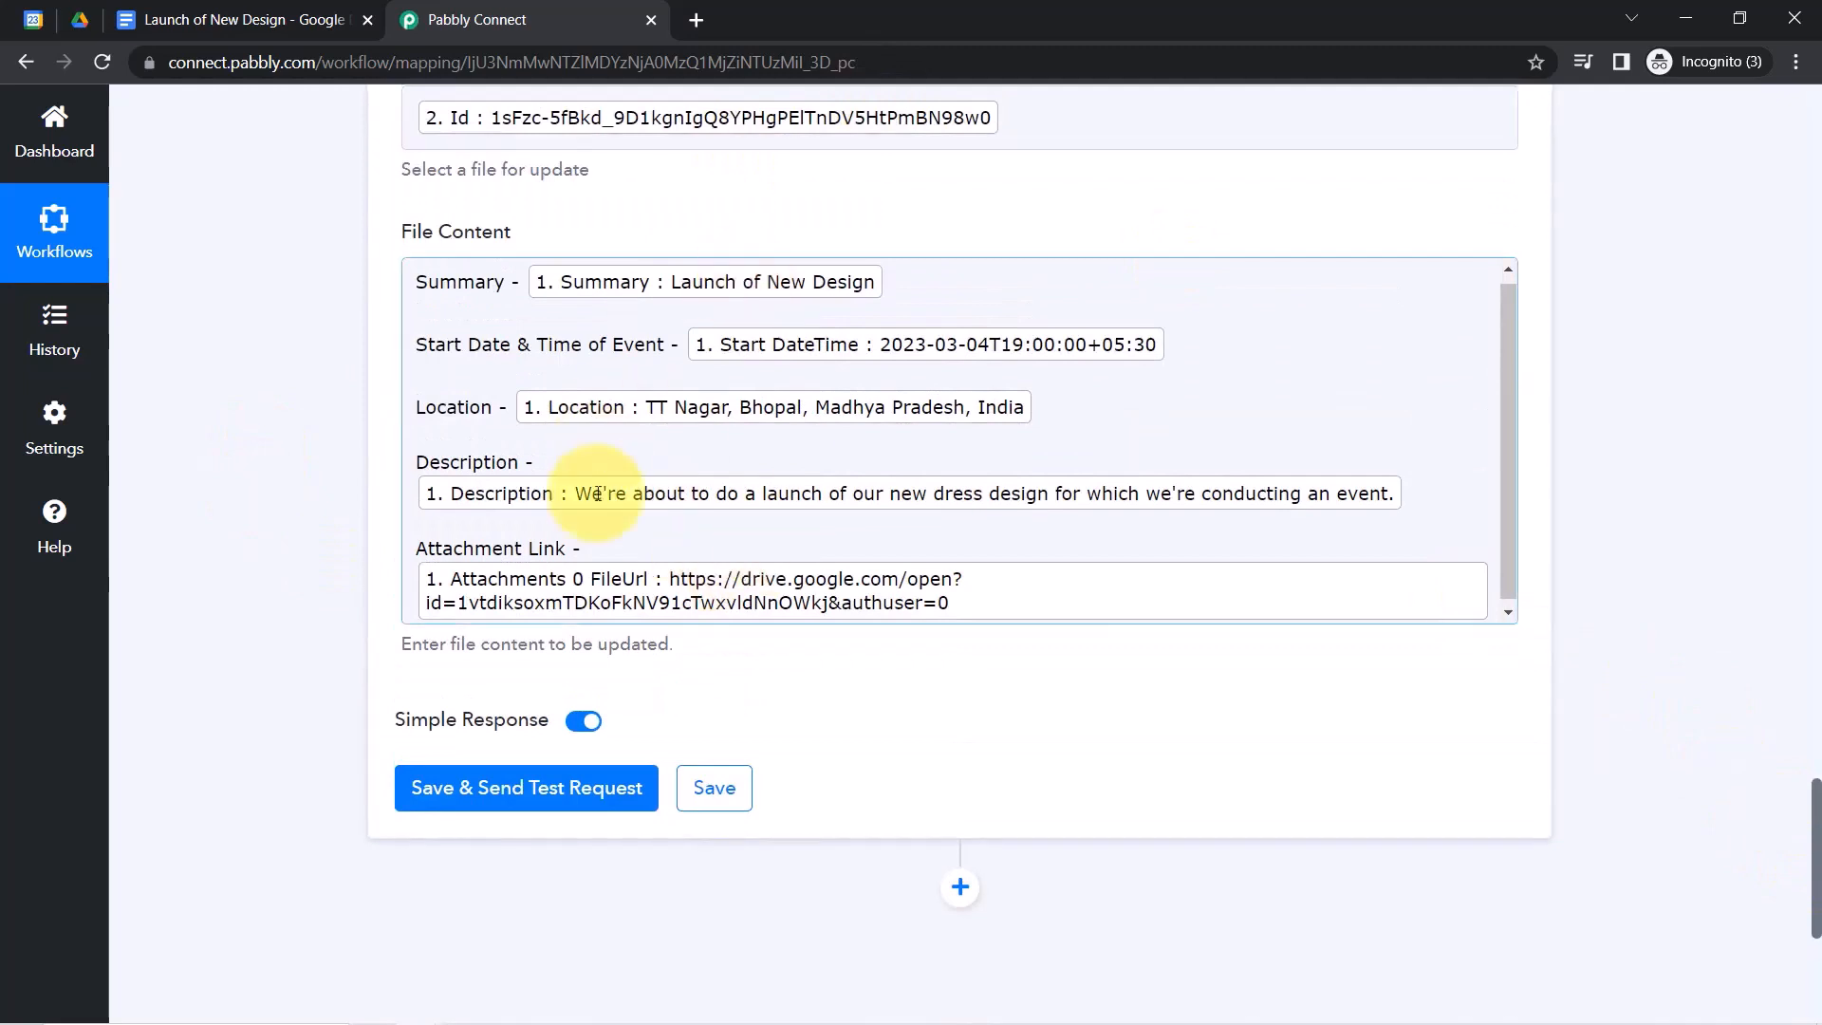
click(429, 786)
Review the event details filled into the Launch of New Design doc, then go to Google Calendar.
click(185, 19)
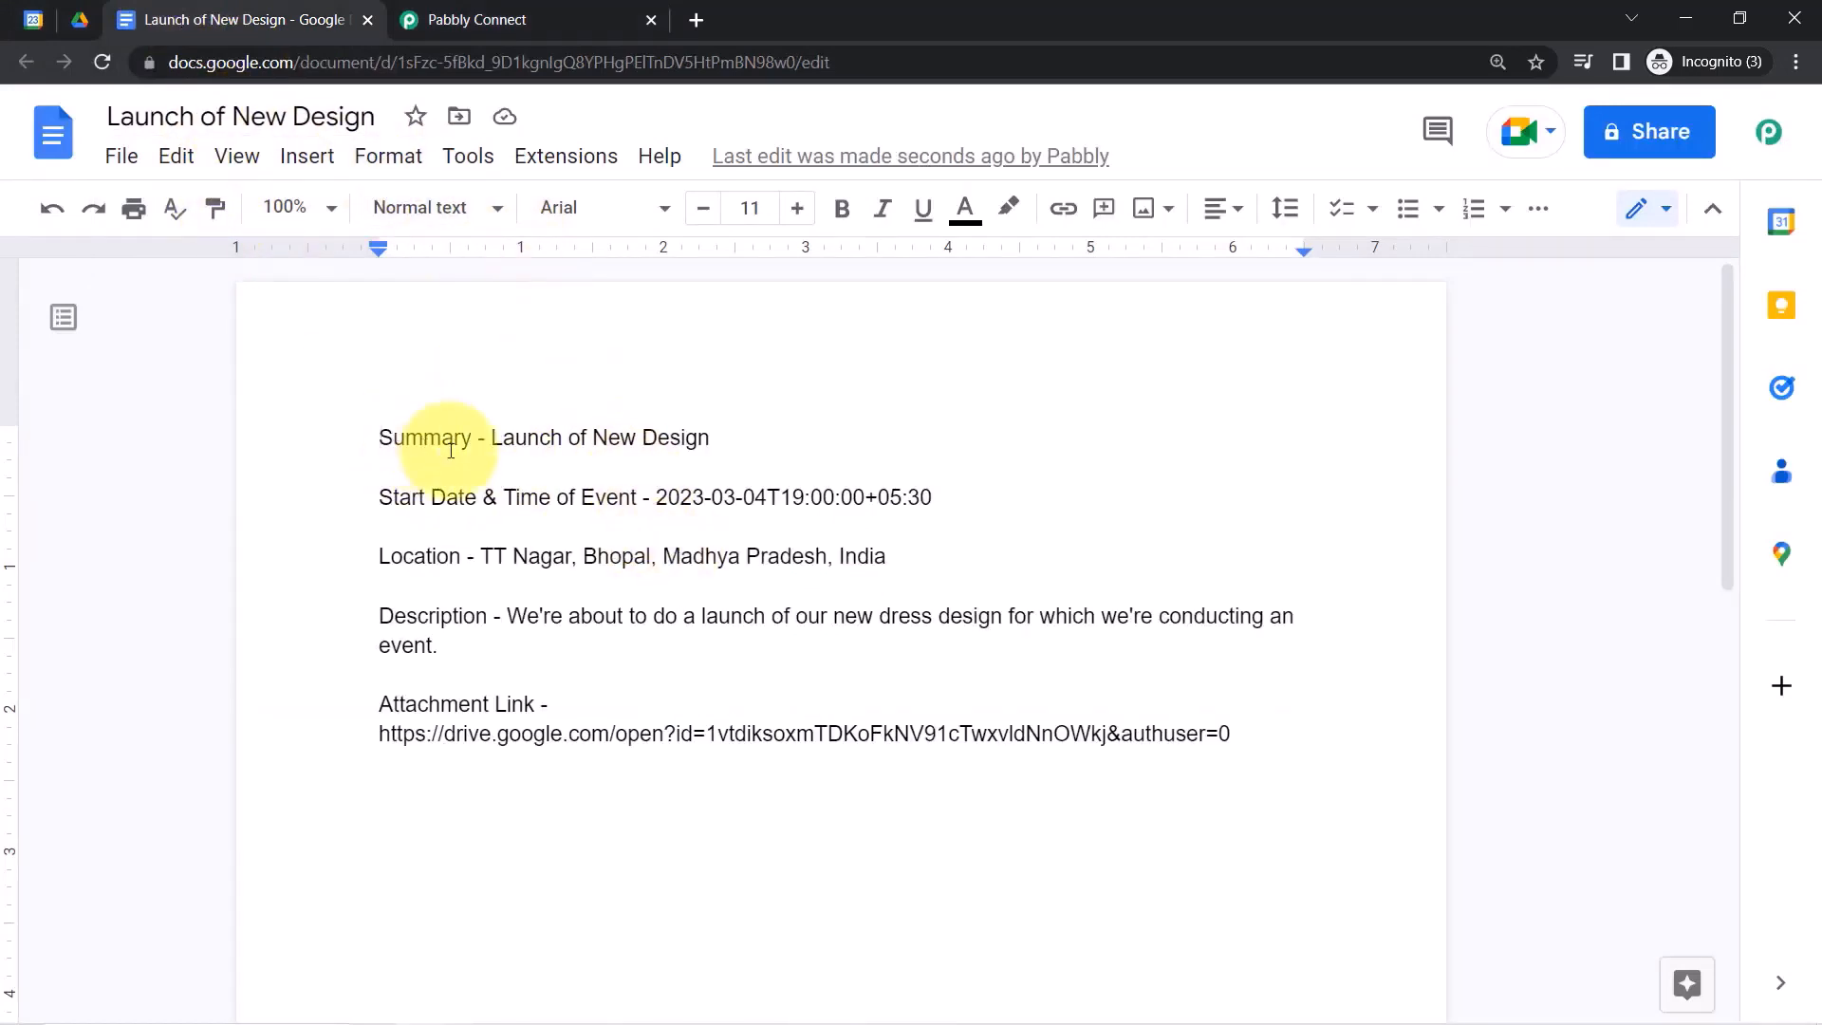
drag(400, 435, 683, 731)
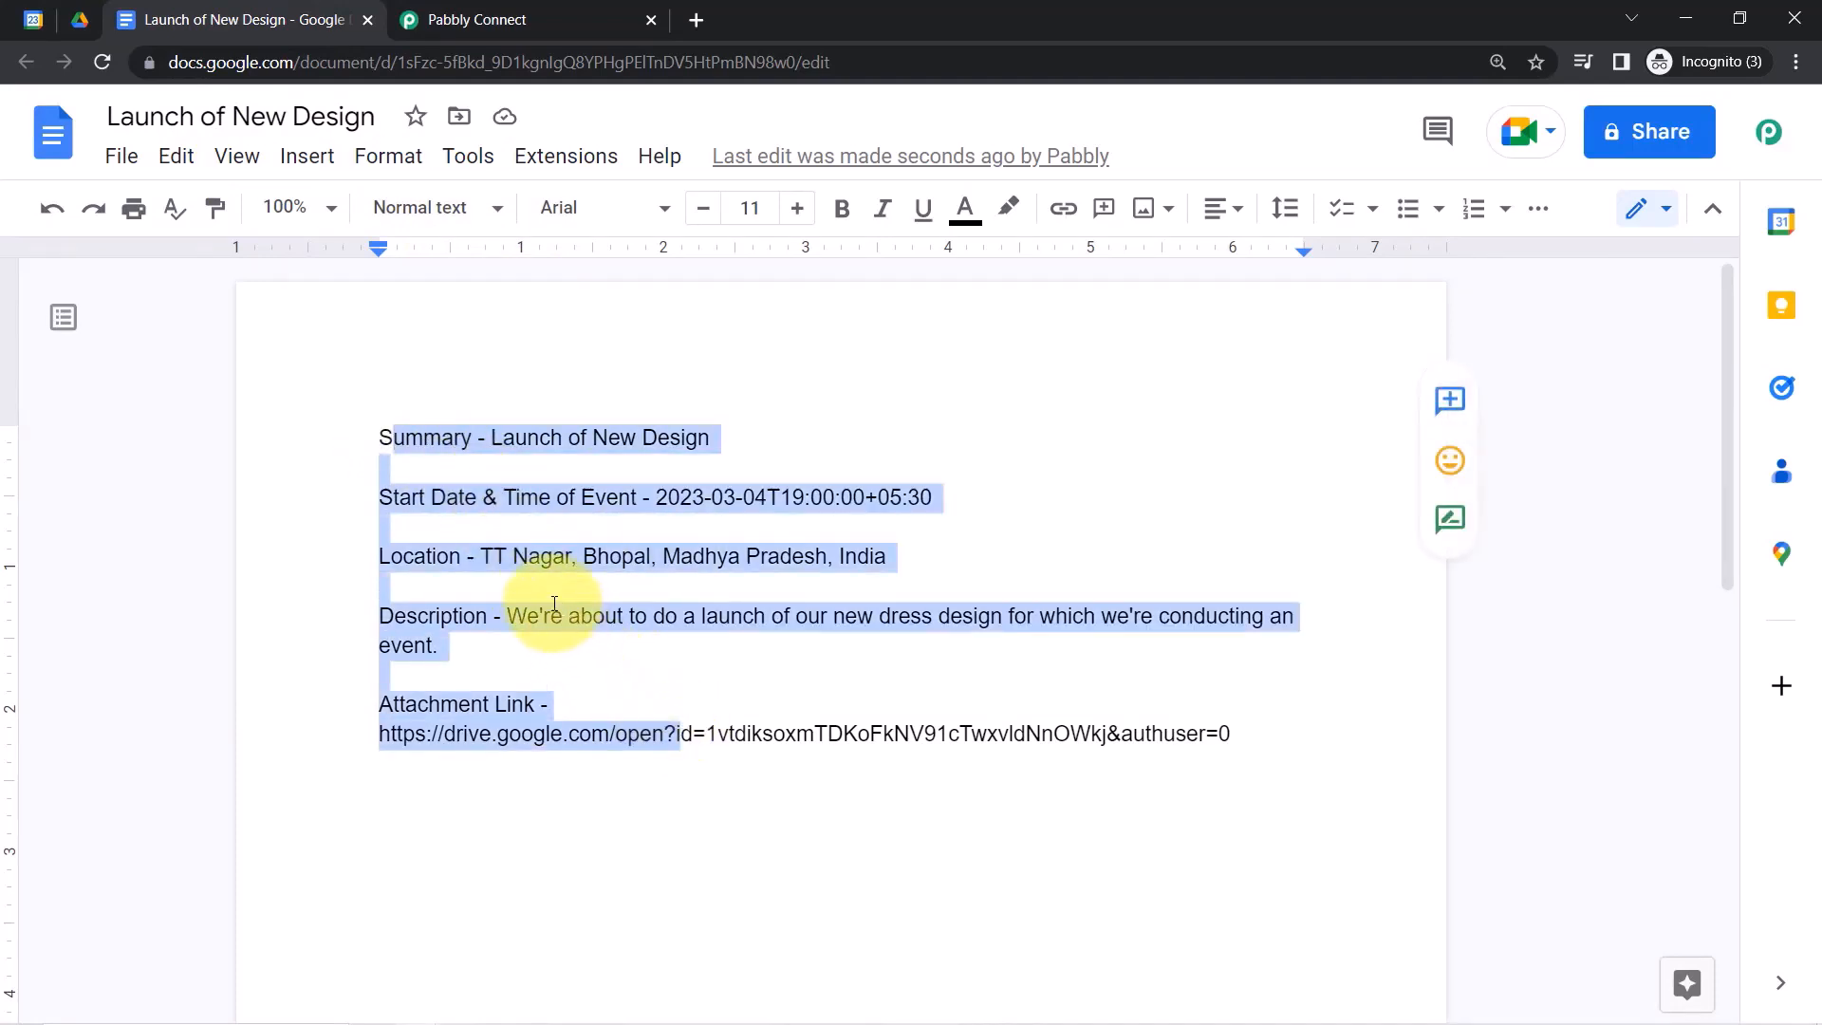
click(34, 19)
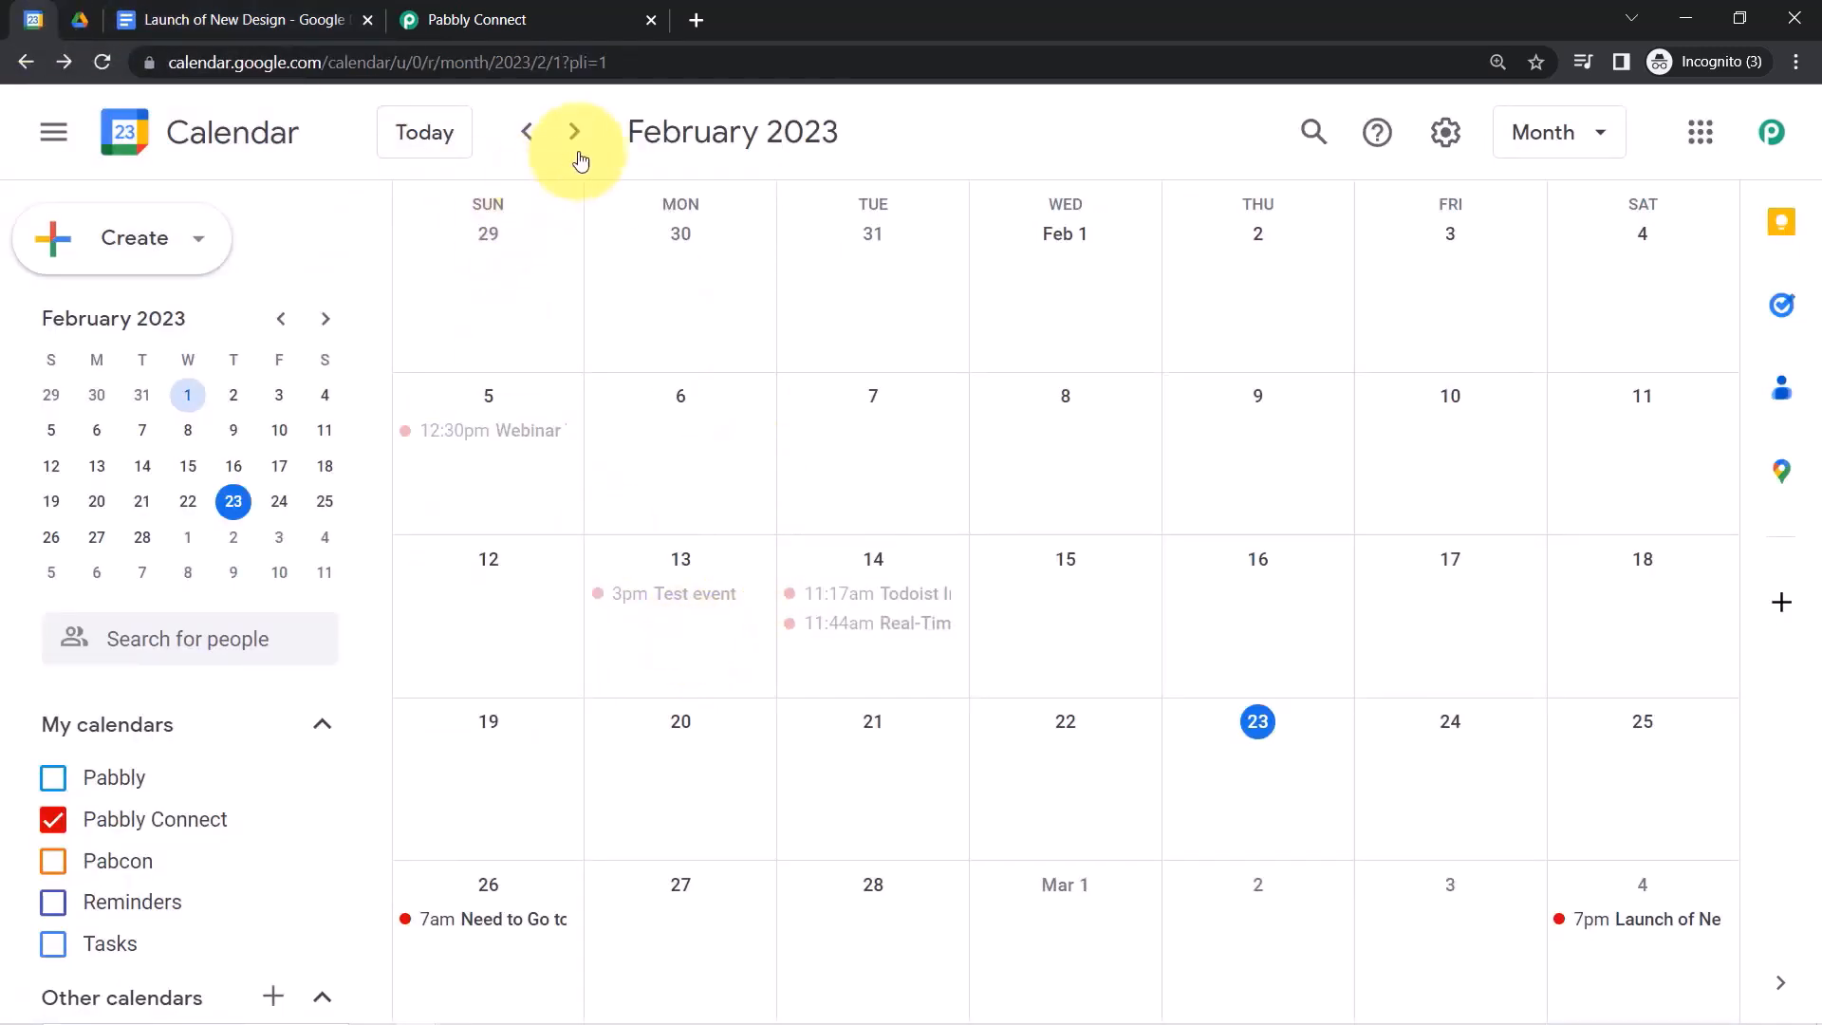
Scroll back up to the Google Calendar New Event trigger and check its Every 10 Minutes schedule.
click(484, 19)
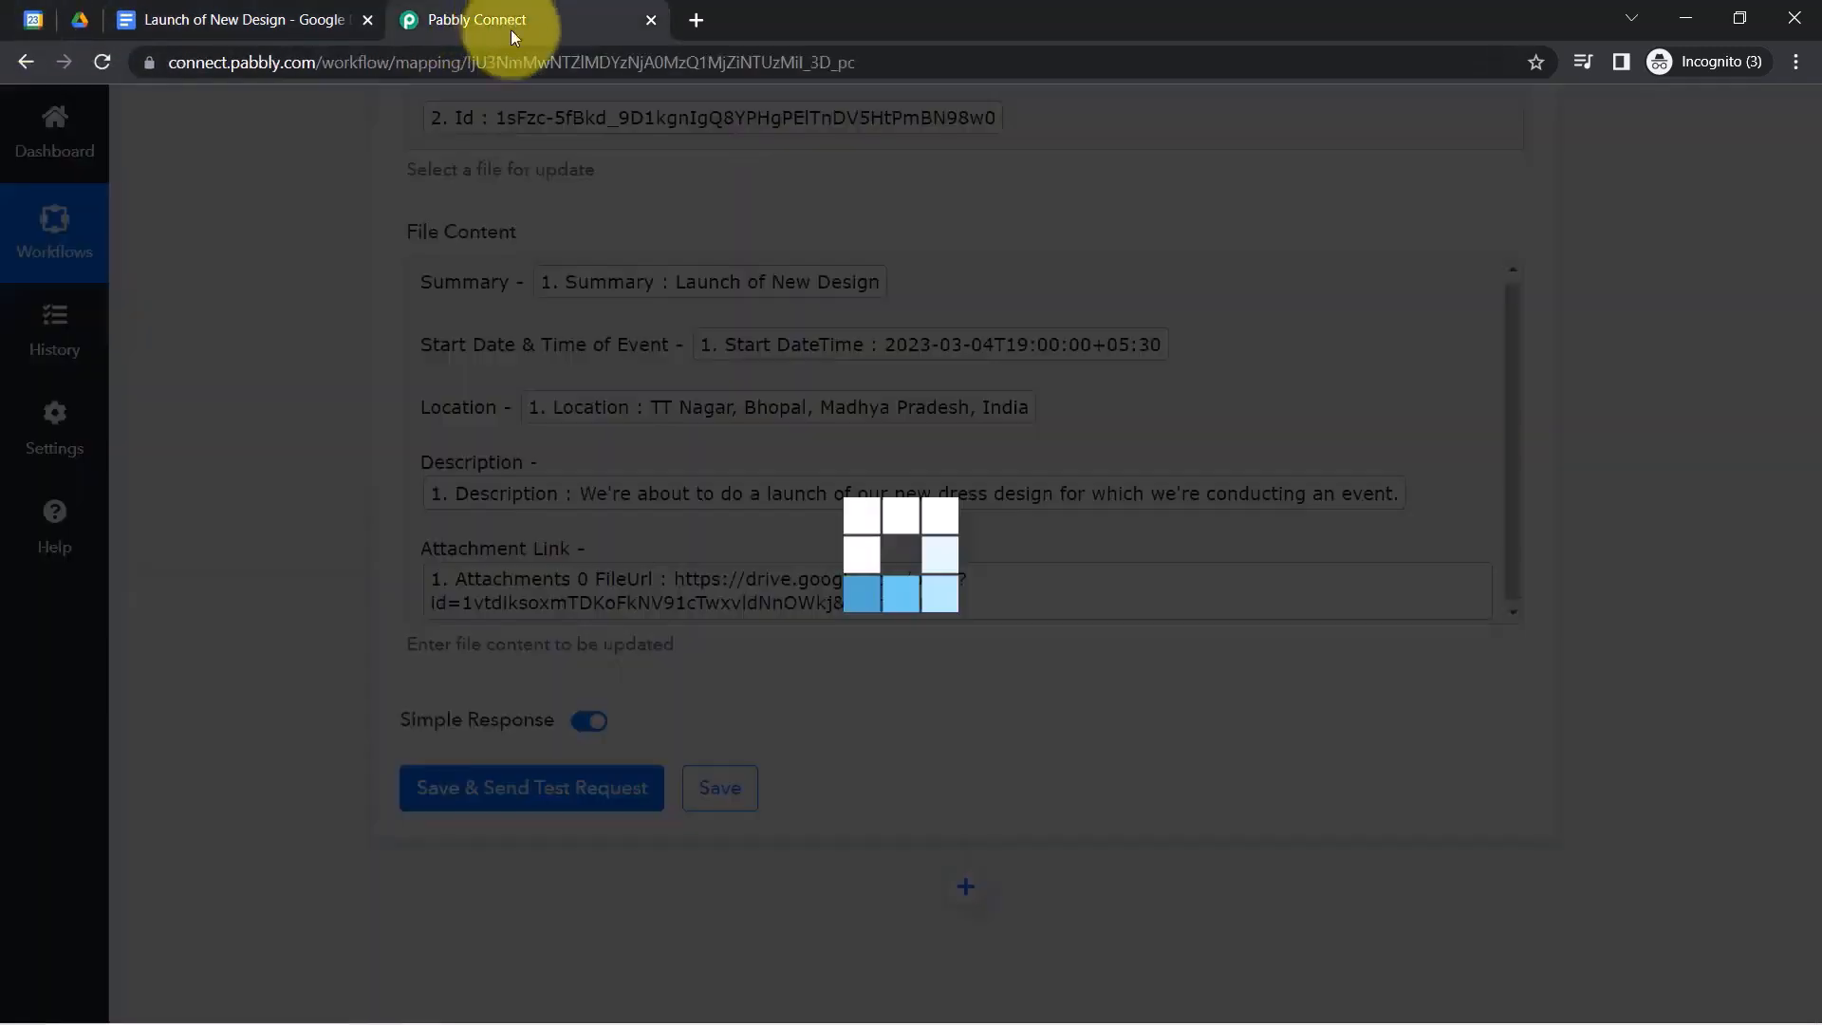
drag(1817, 805, 1773, 143)
mouse_move(1255, 466)
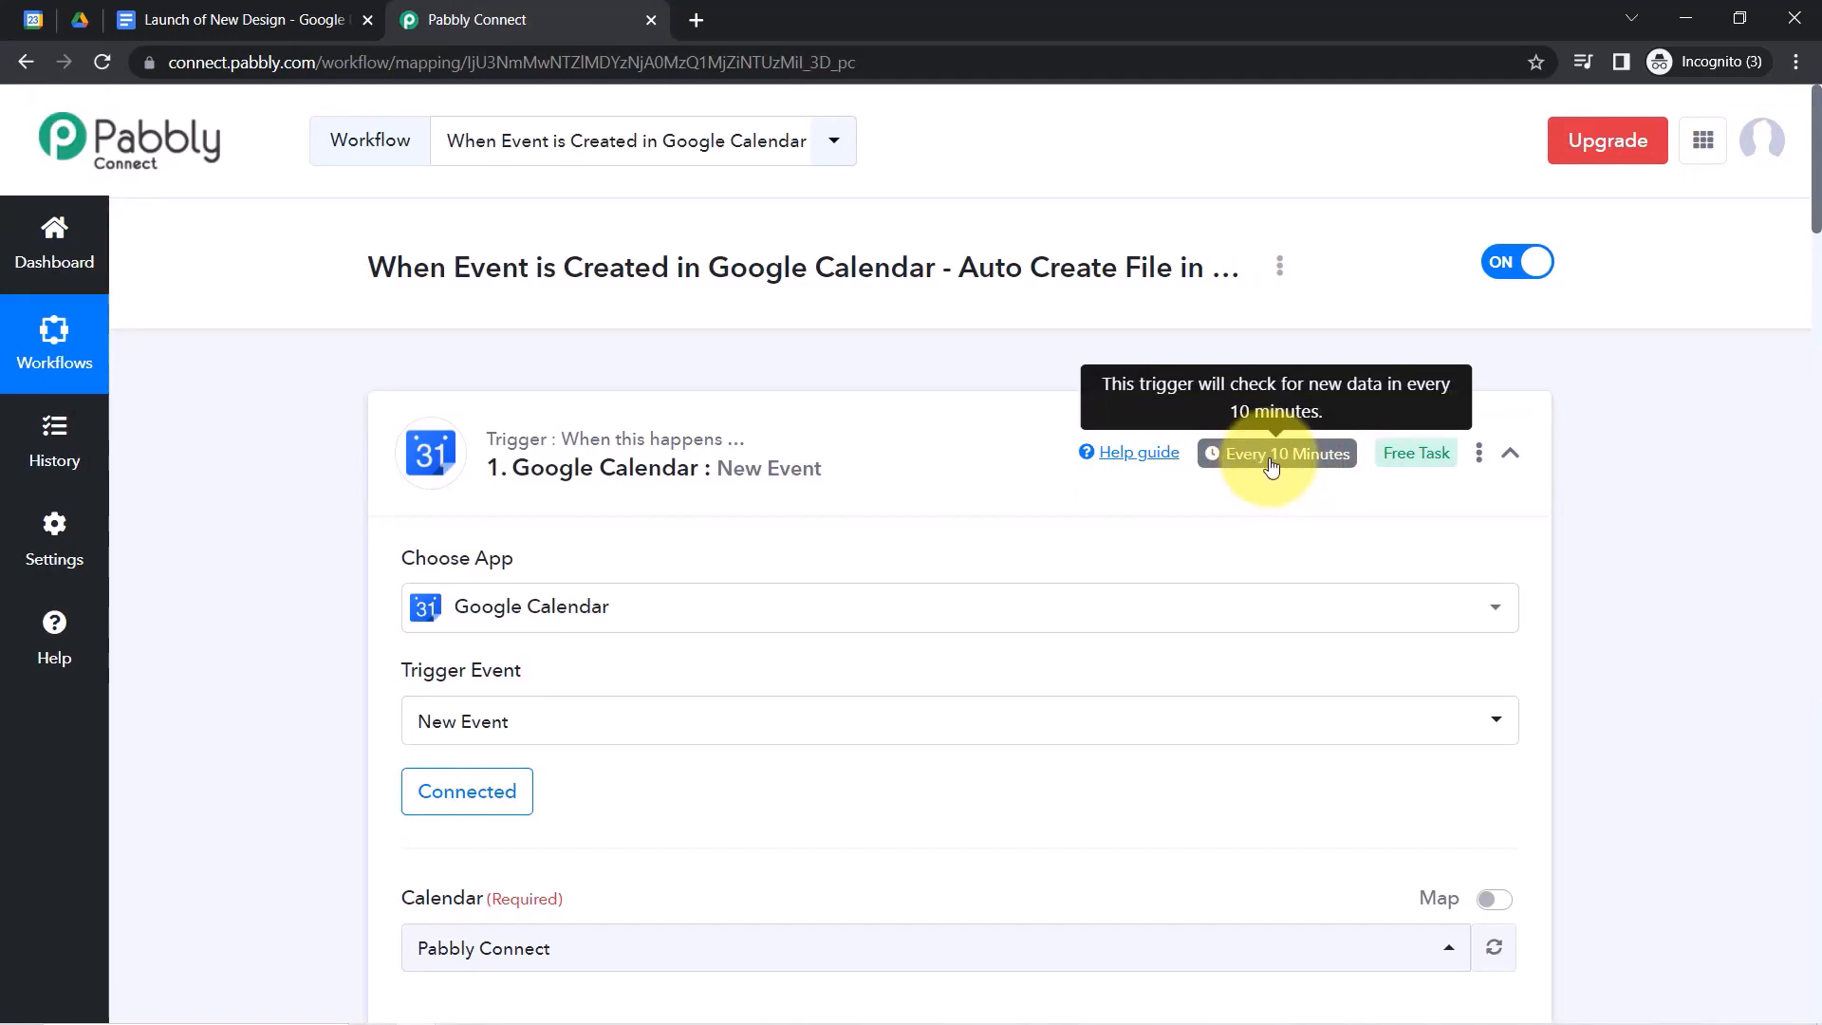
click(28, 17)
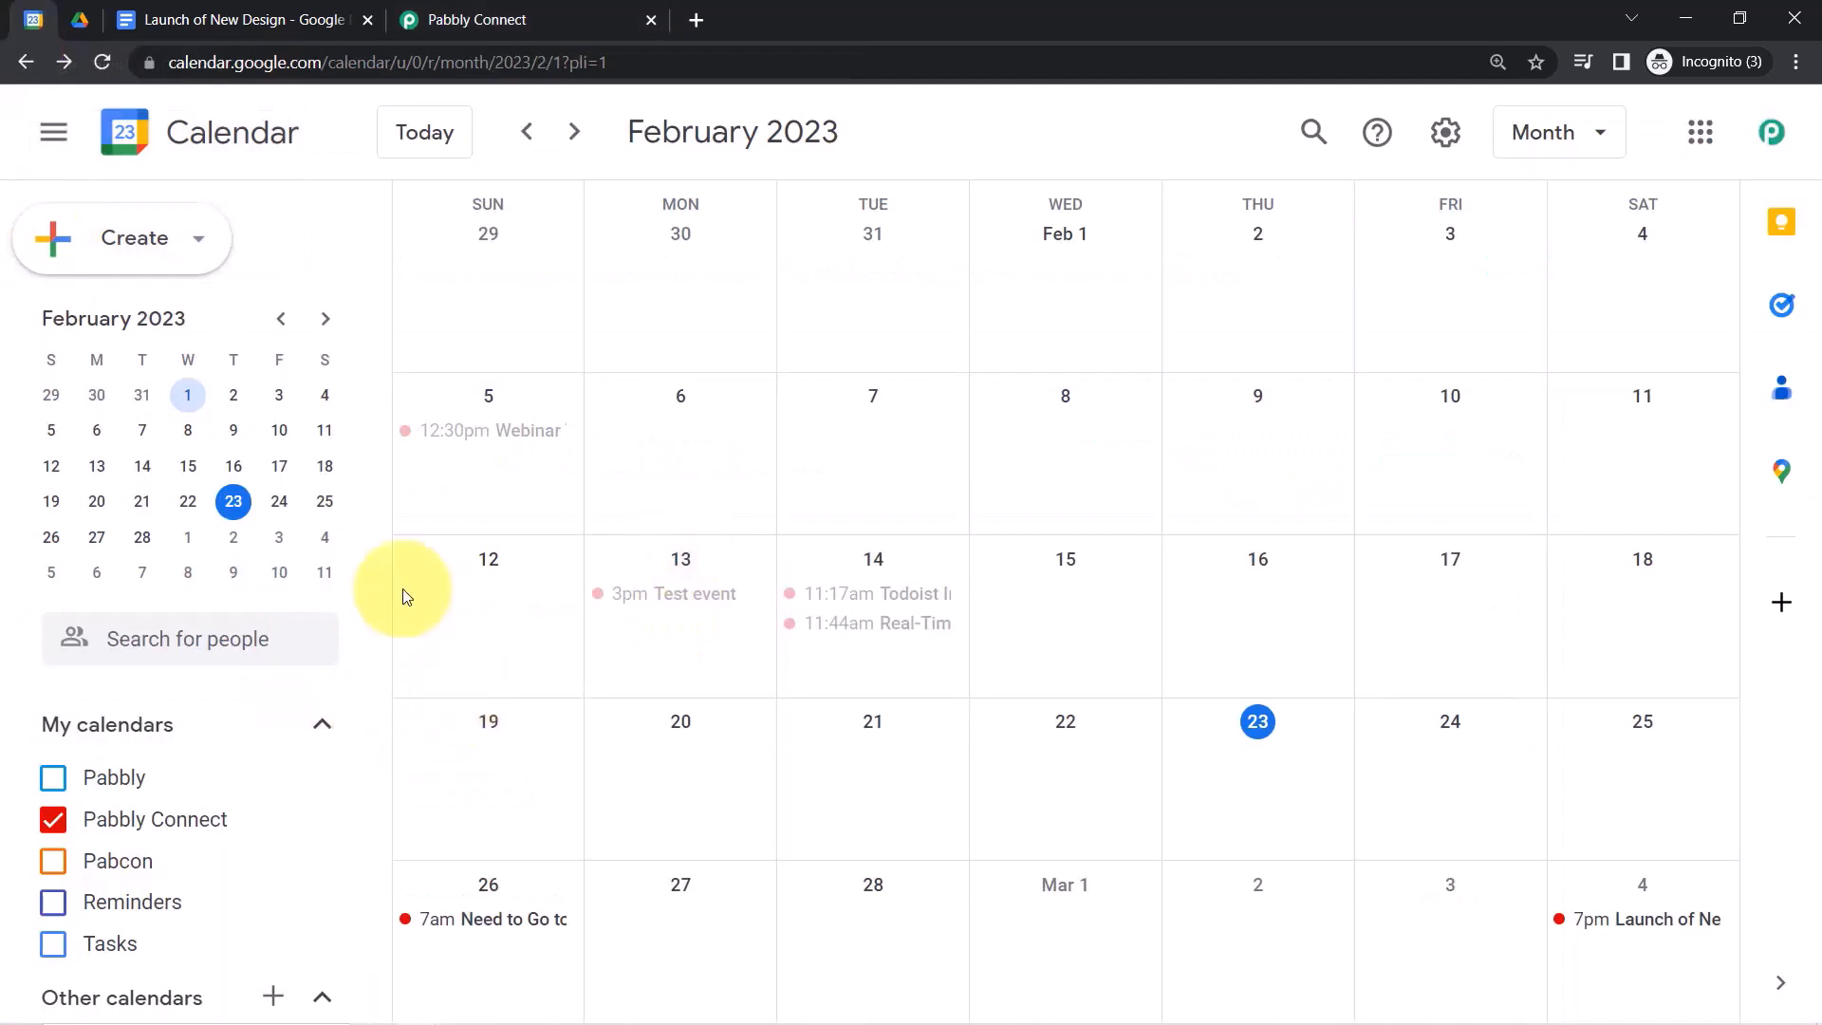
click(466, 21)
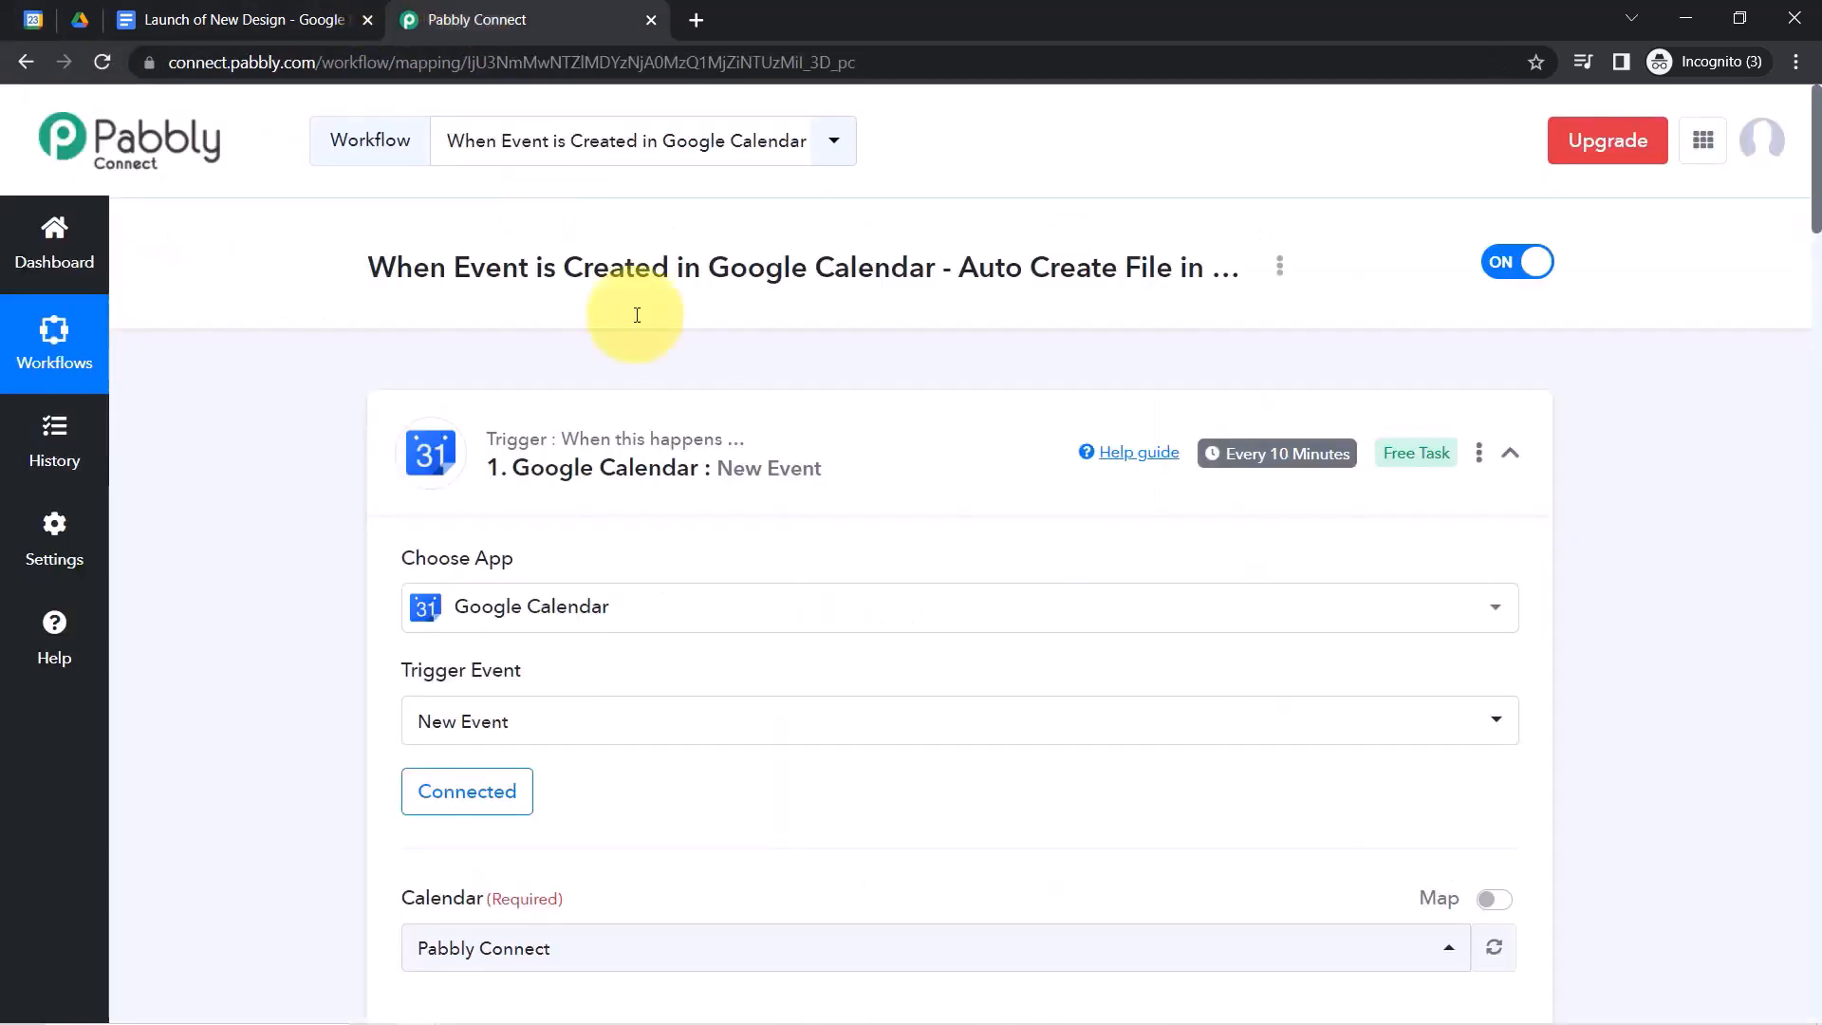
click(17, 19)
click(474, 11)
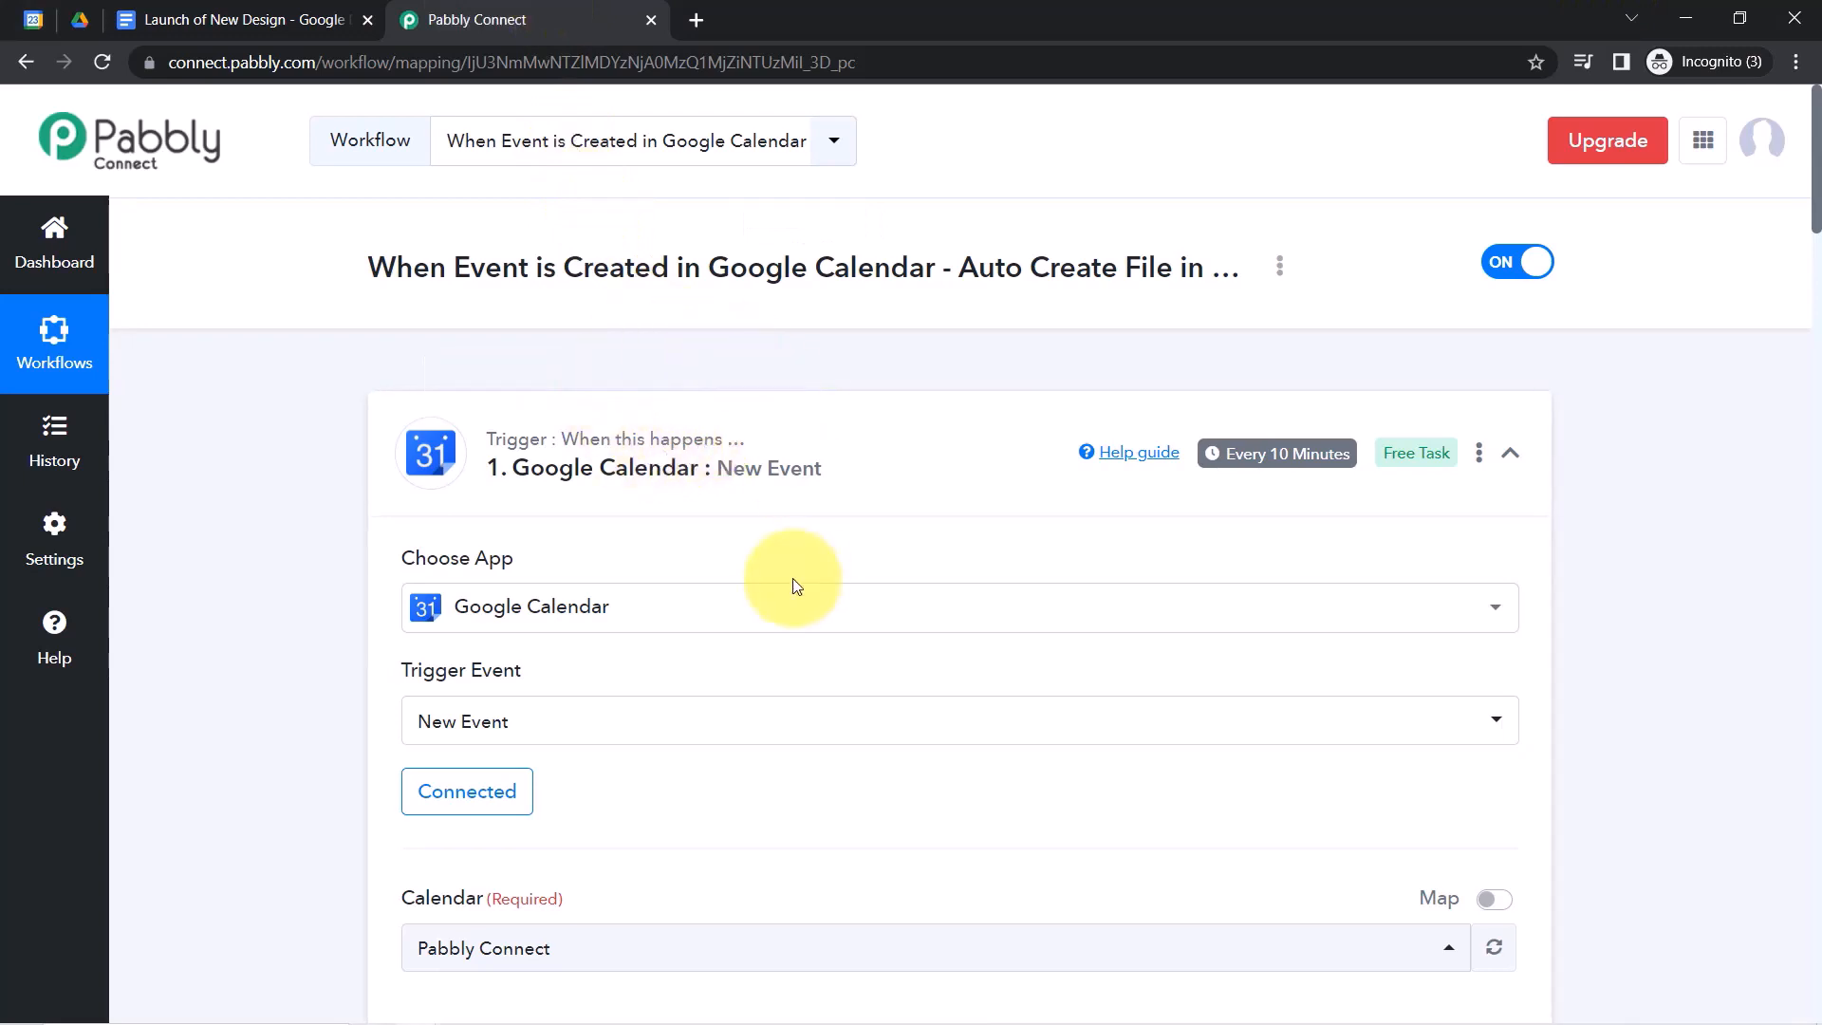
Collapse the Google Calendar trigger and both Google Drive action steps.
click(750, 460)
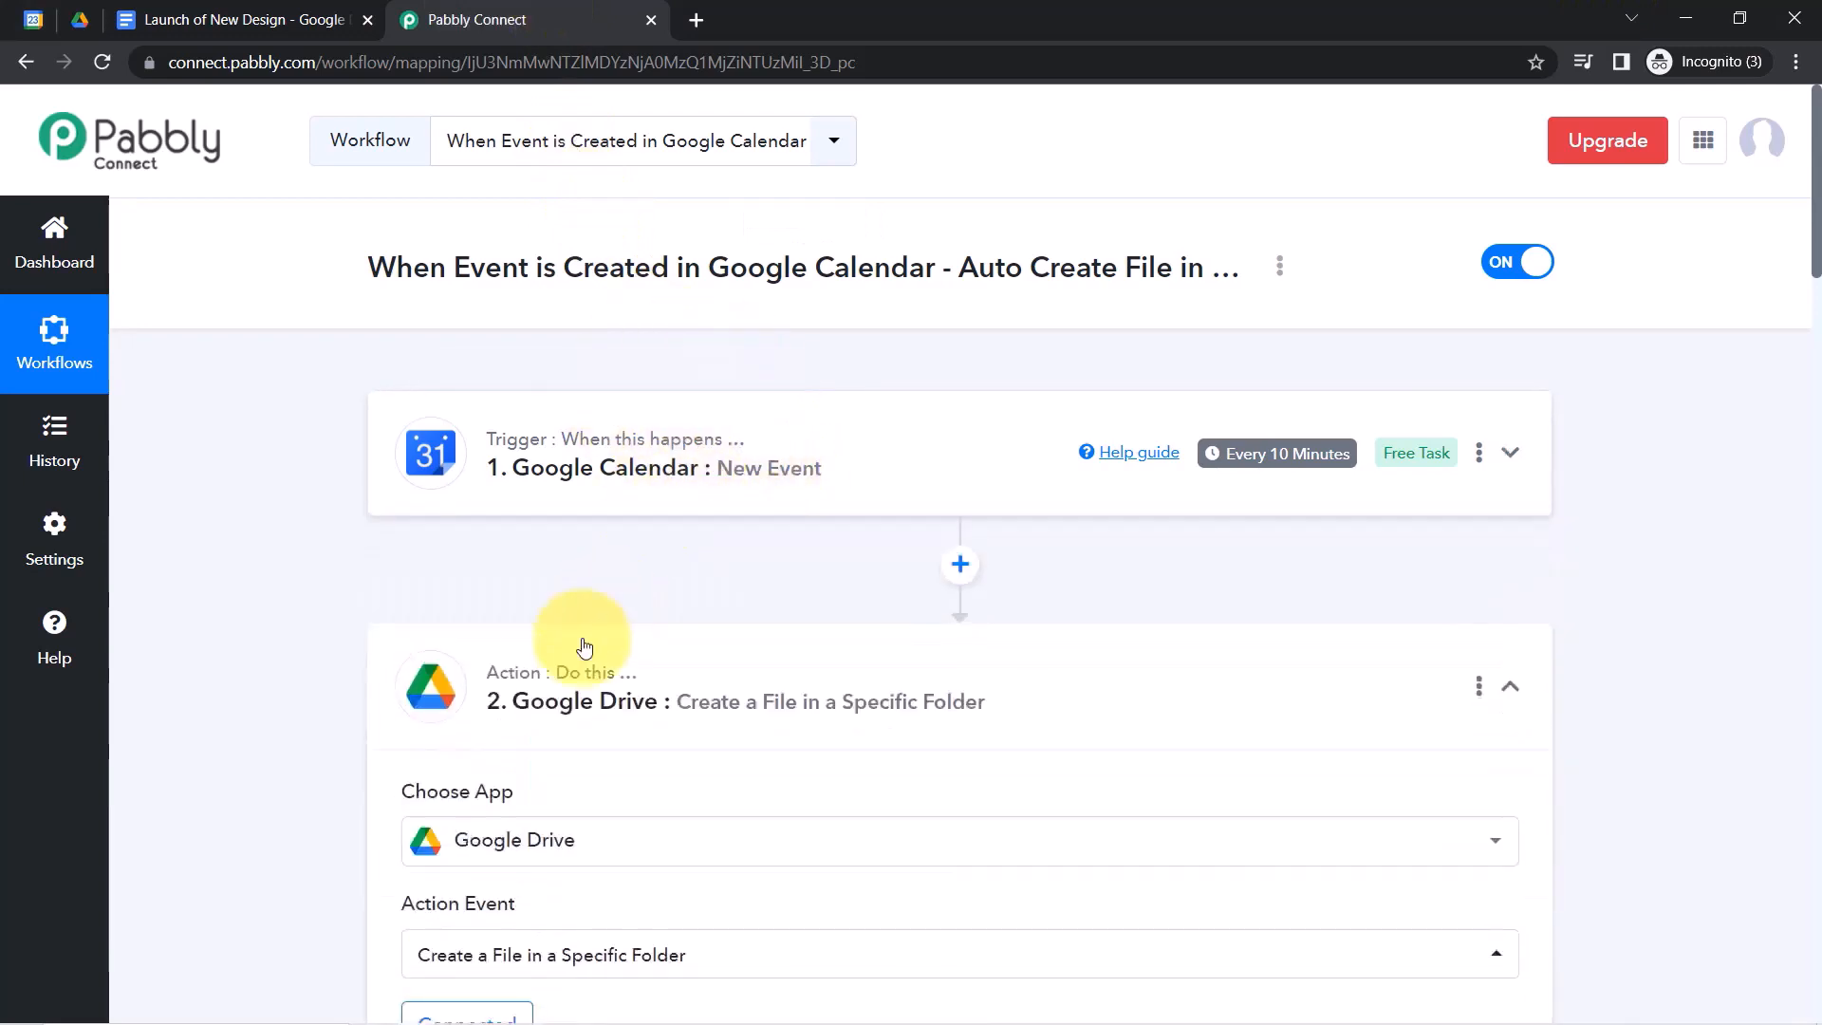
click(542, 714)
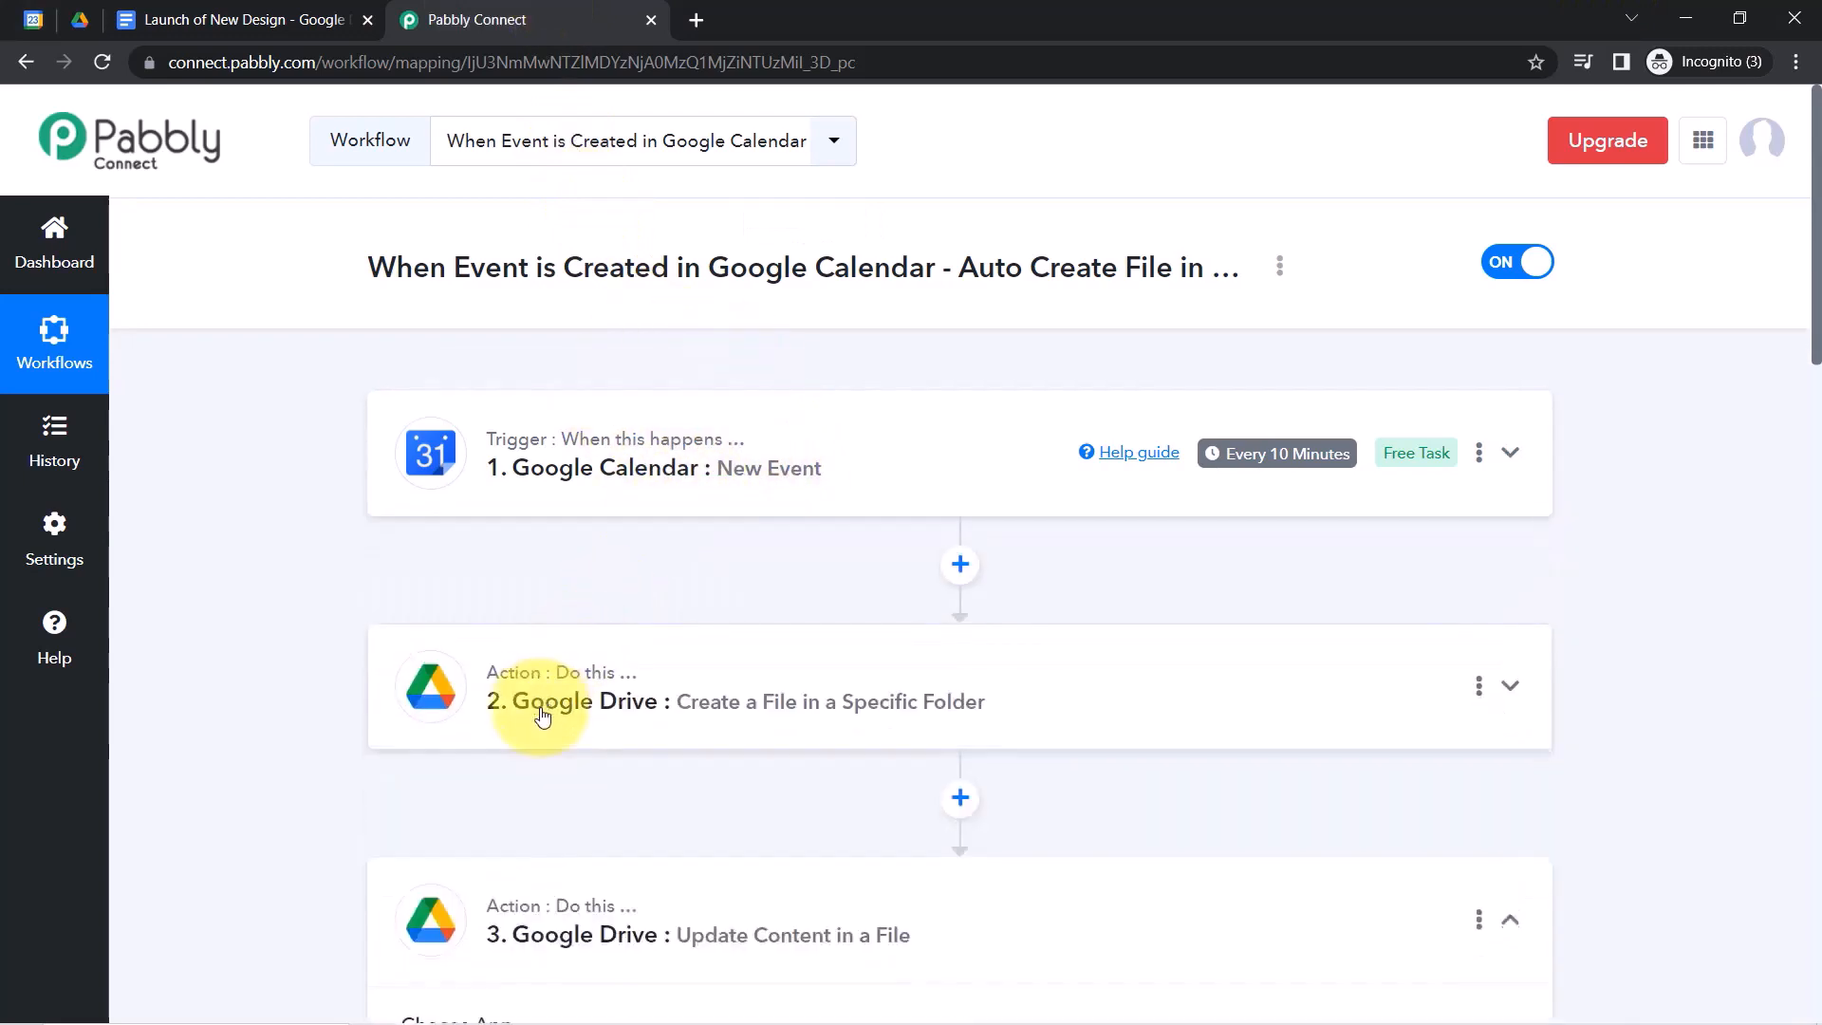
click(610, 887)
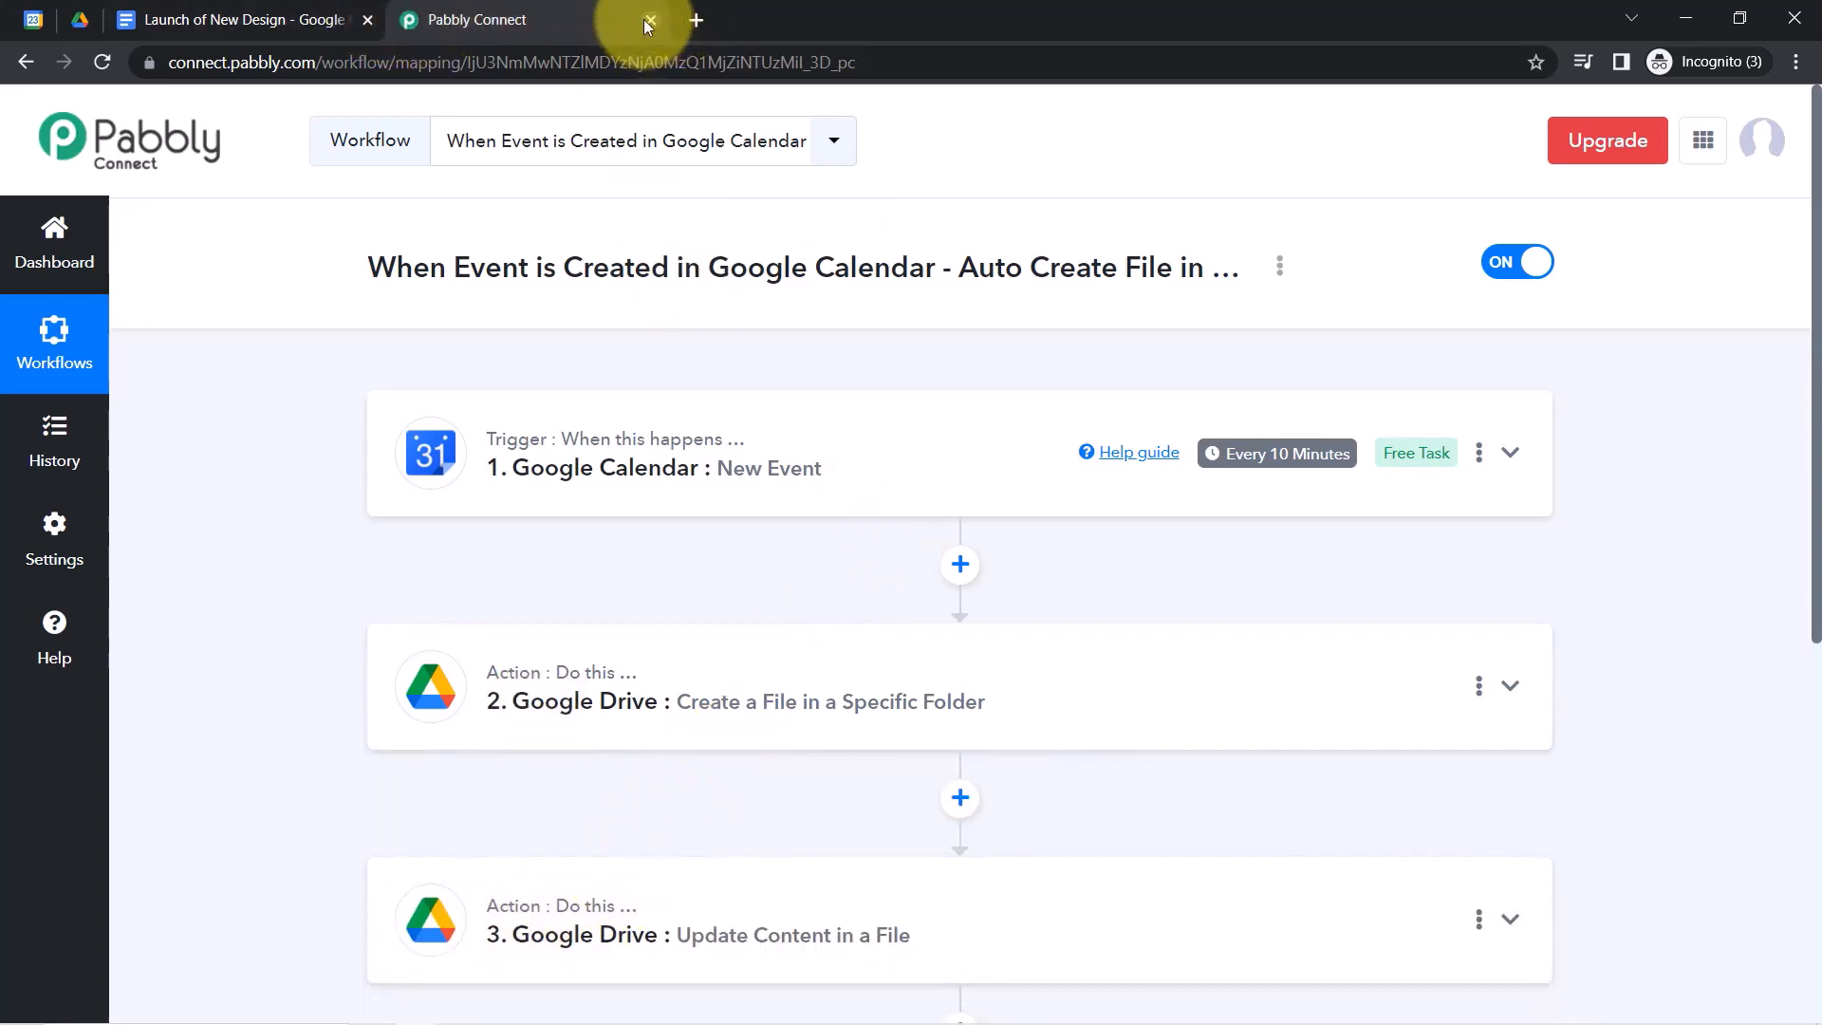
Copy the workflow's share link from the Share Workflow dialog and close it.
click(1280, 270)
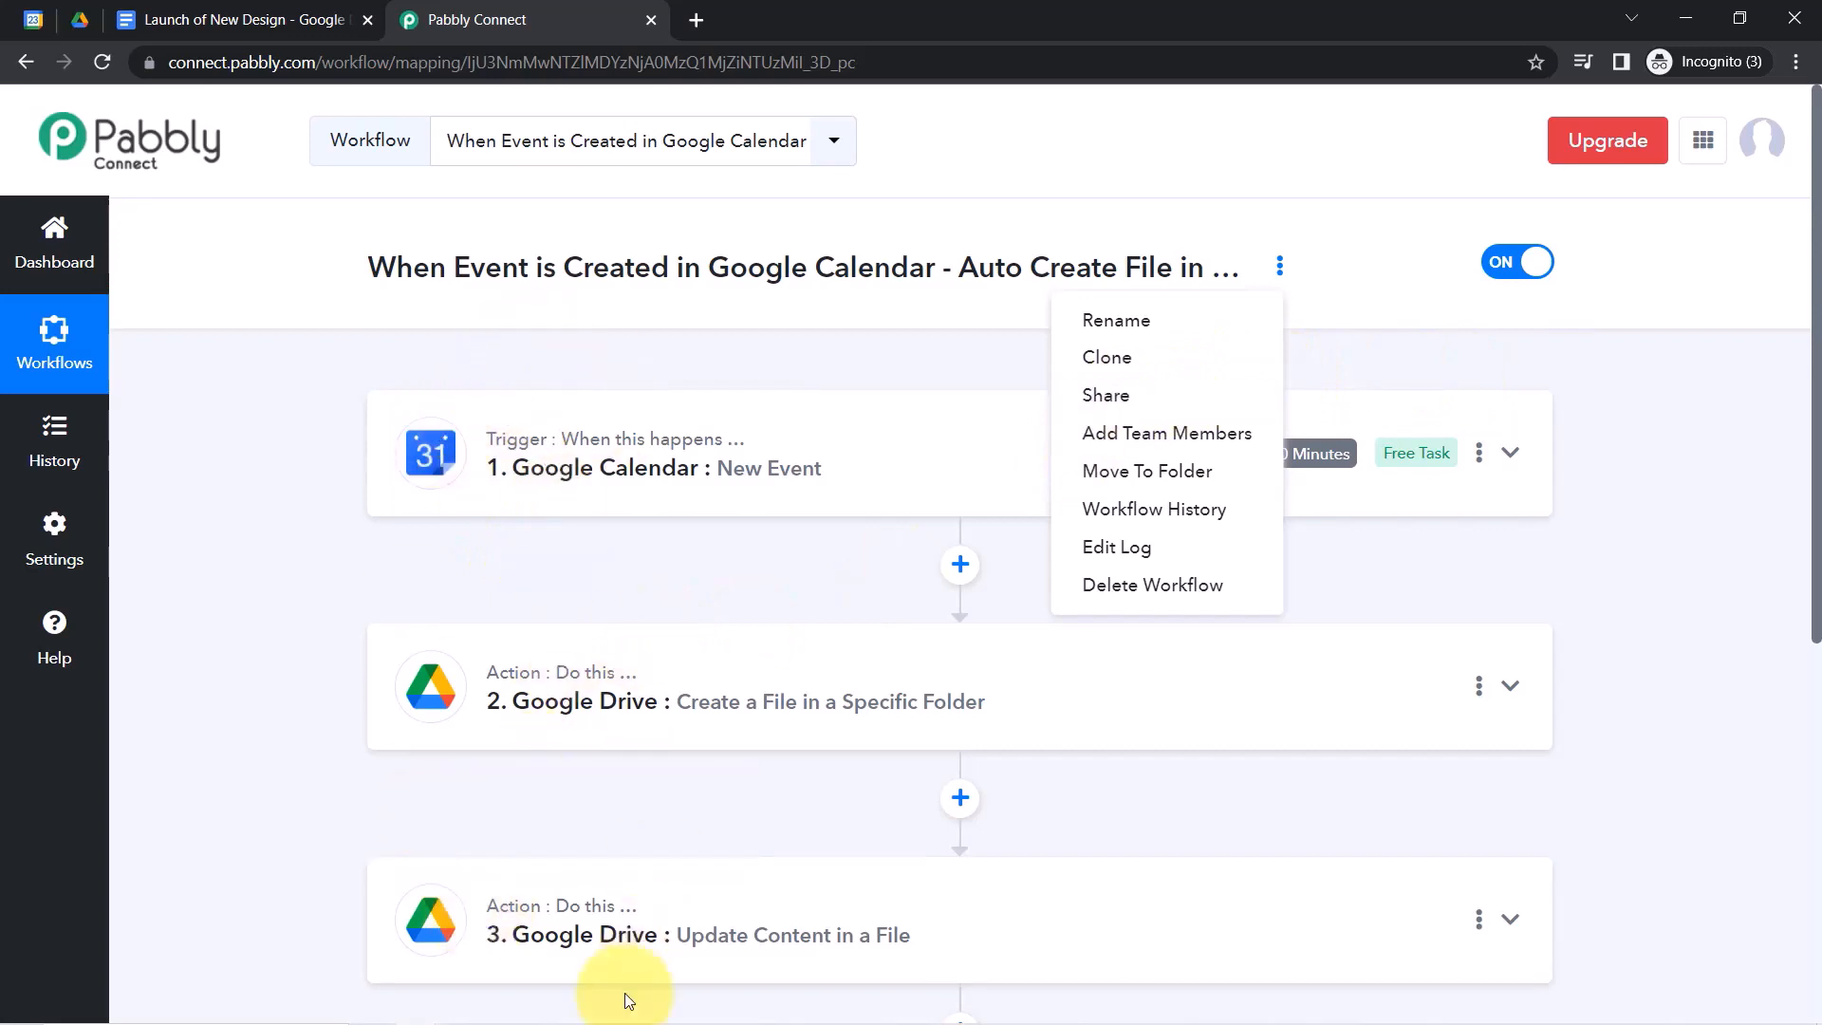
click(1081, 397)
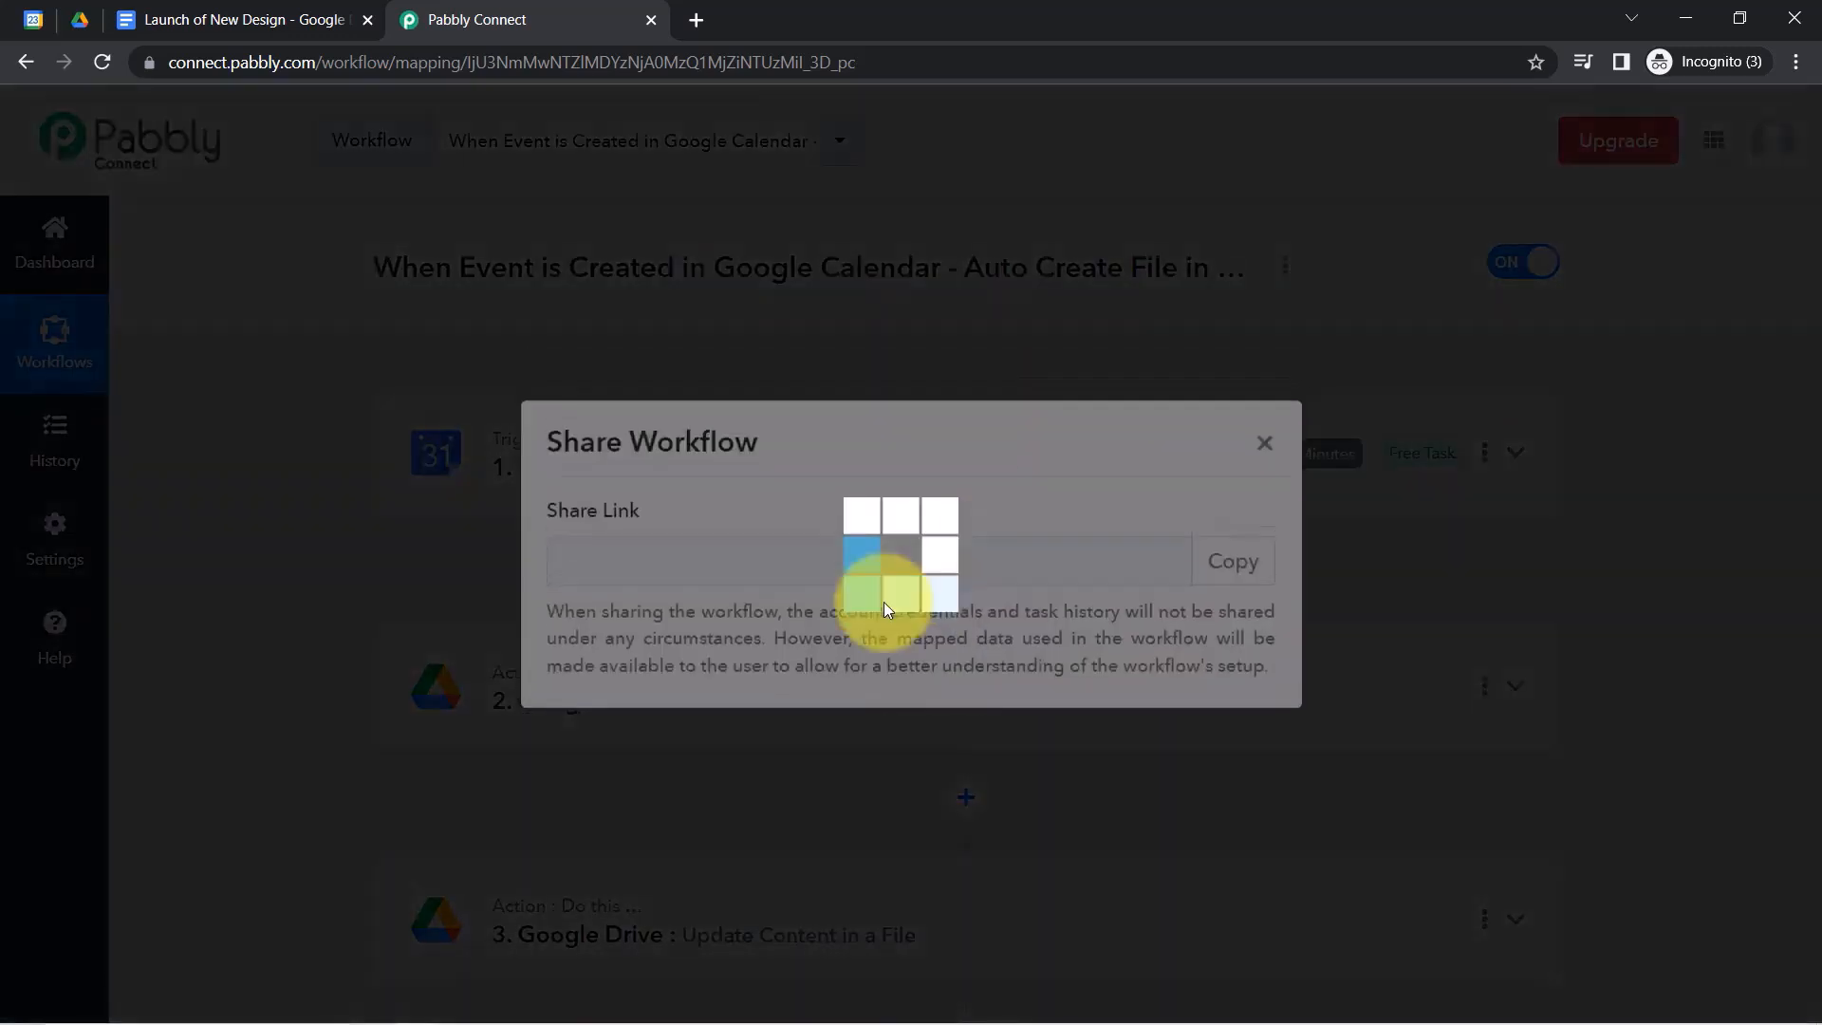
click(1239, 560)
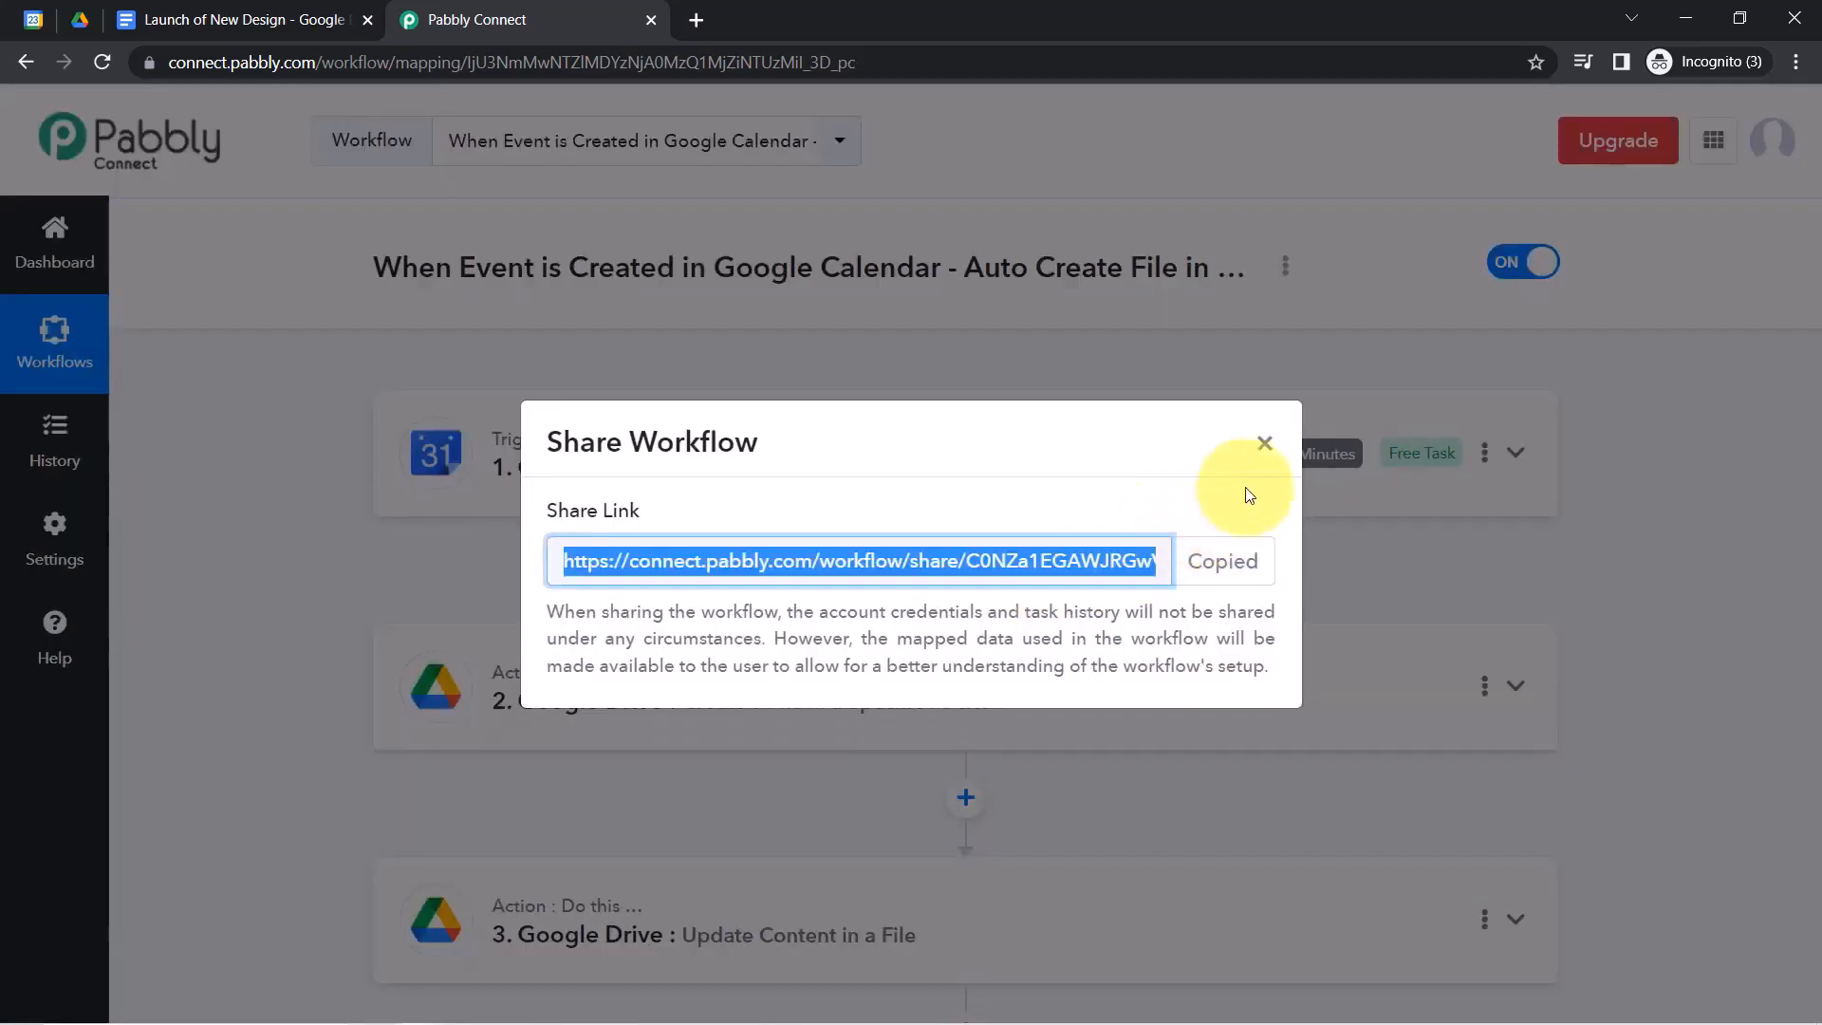
click(1265, 442)
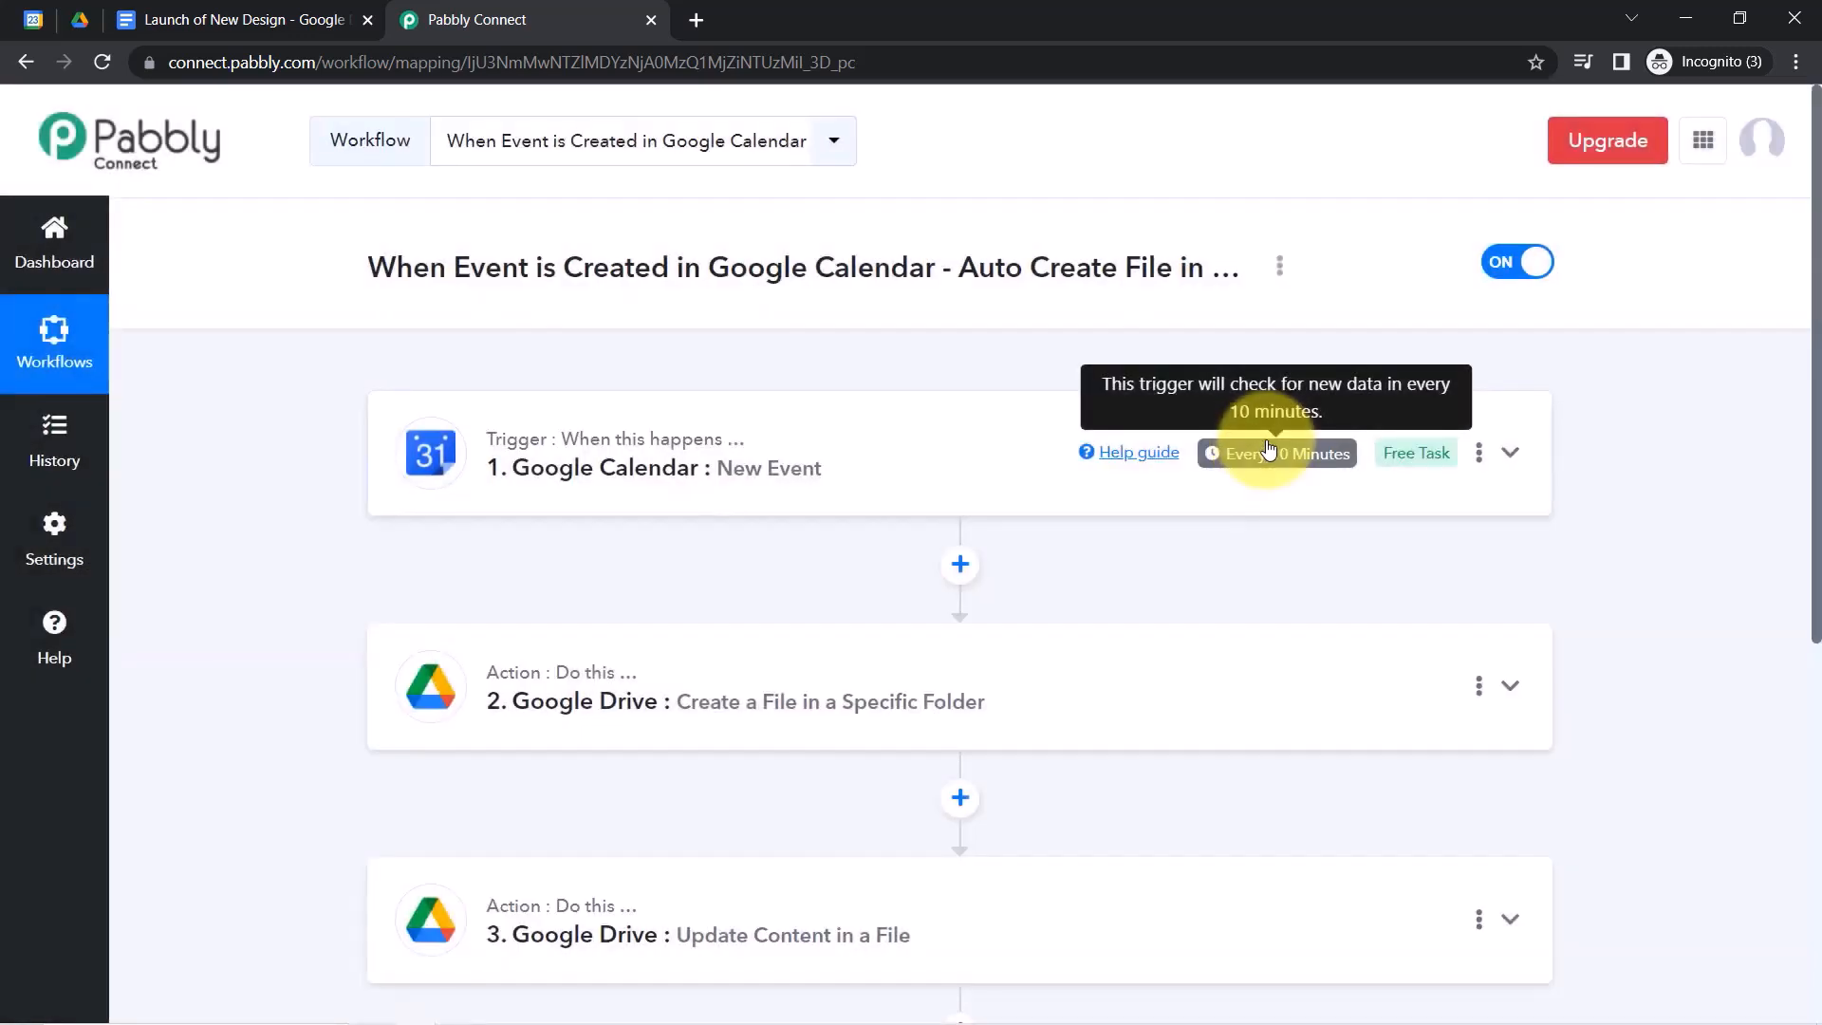
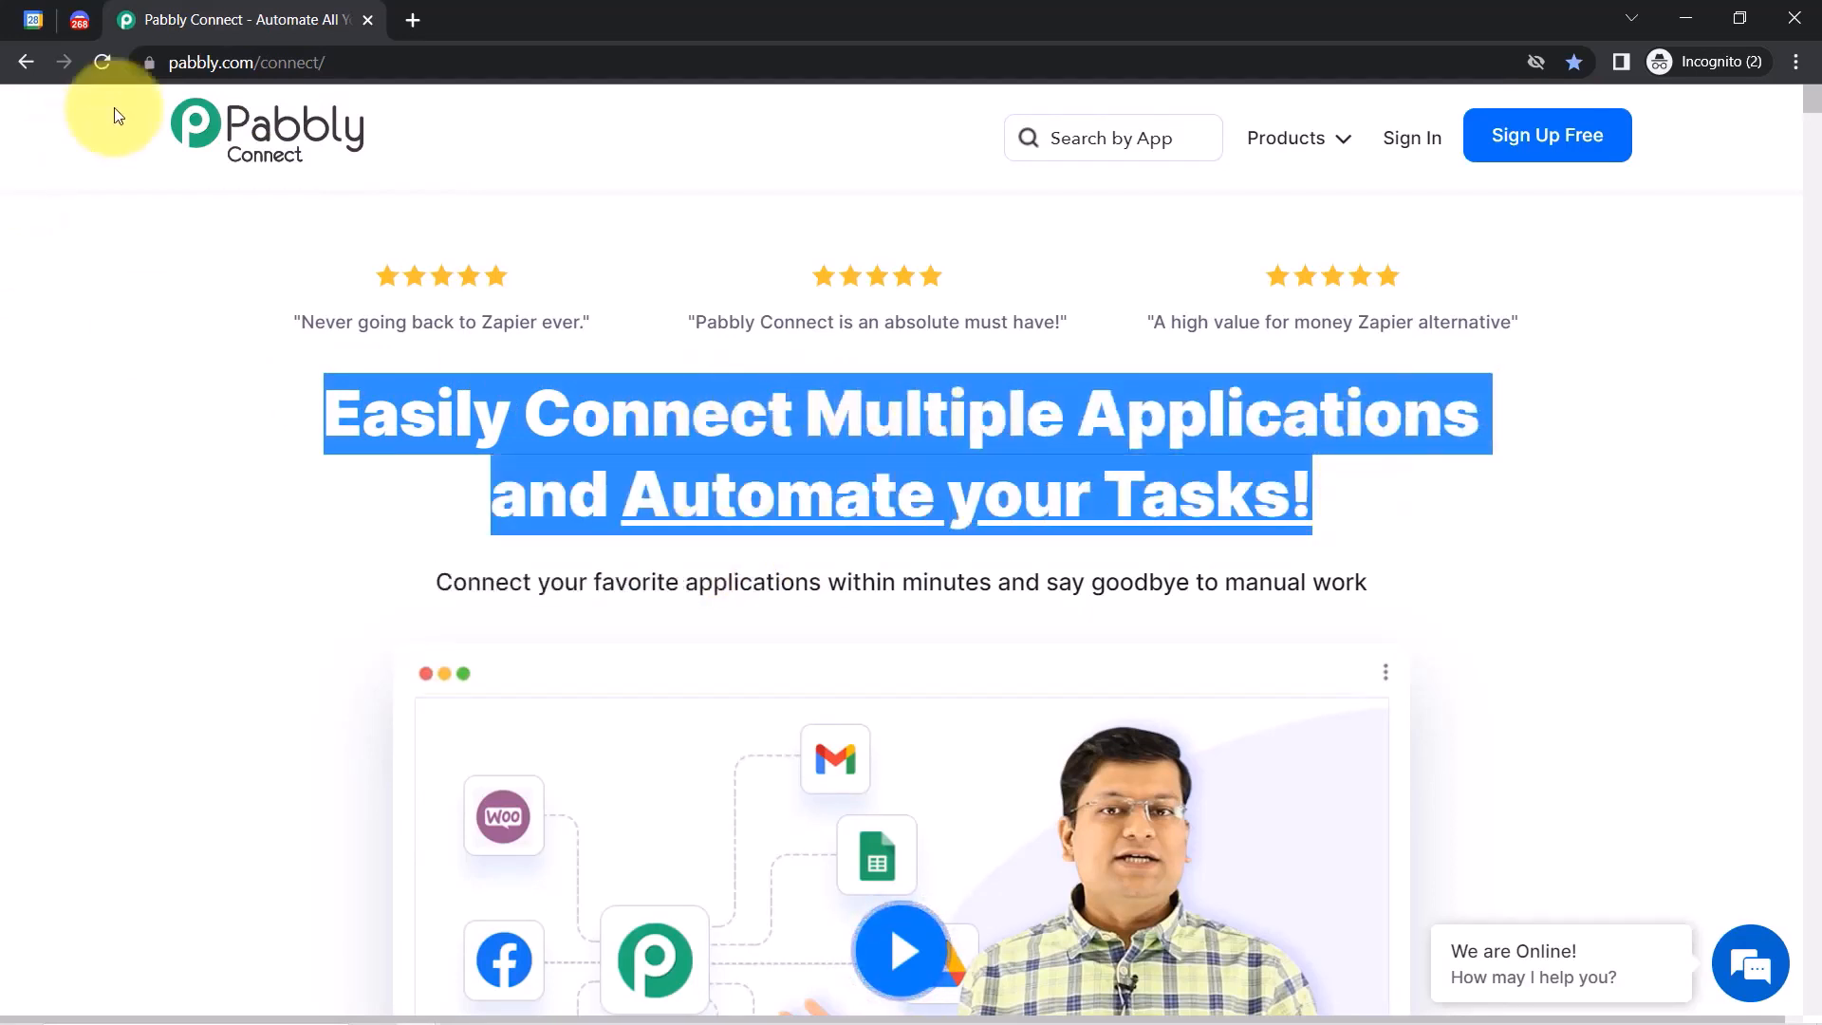
Launch Pabbly Connect via Access Now on the All Apps page and switch to its dashboard tab.
click(179, 60)
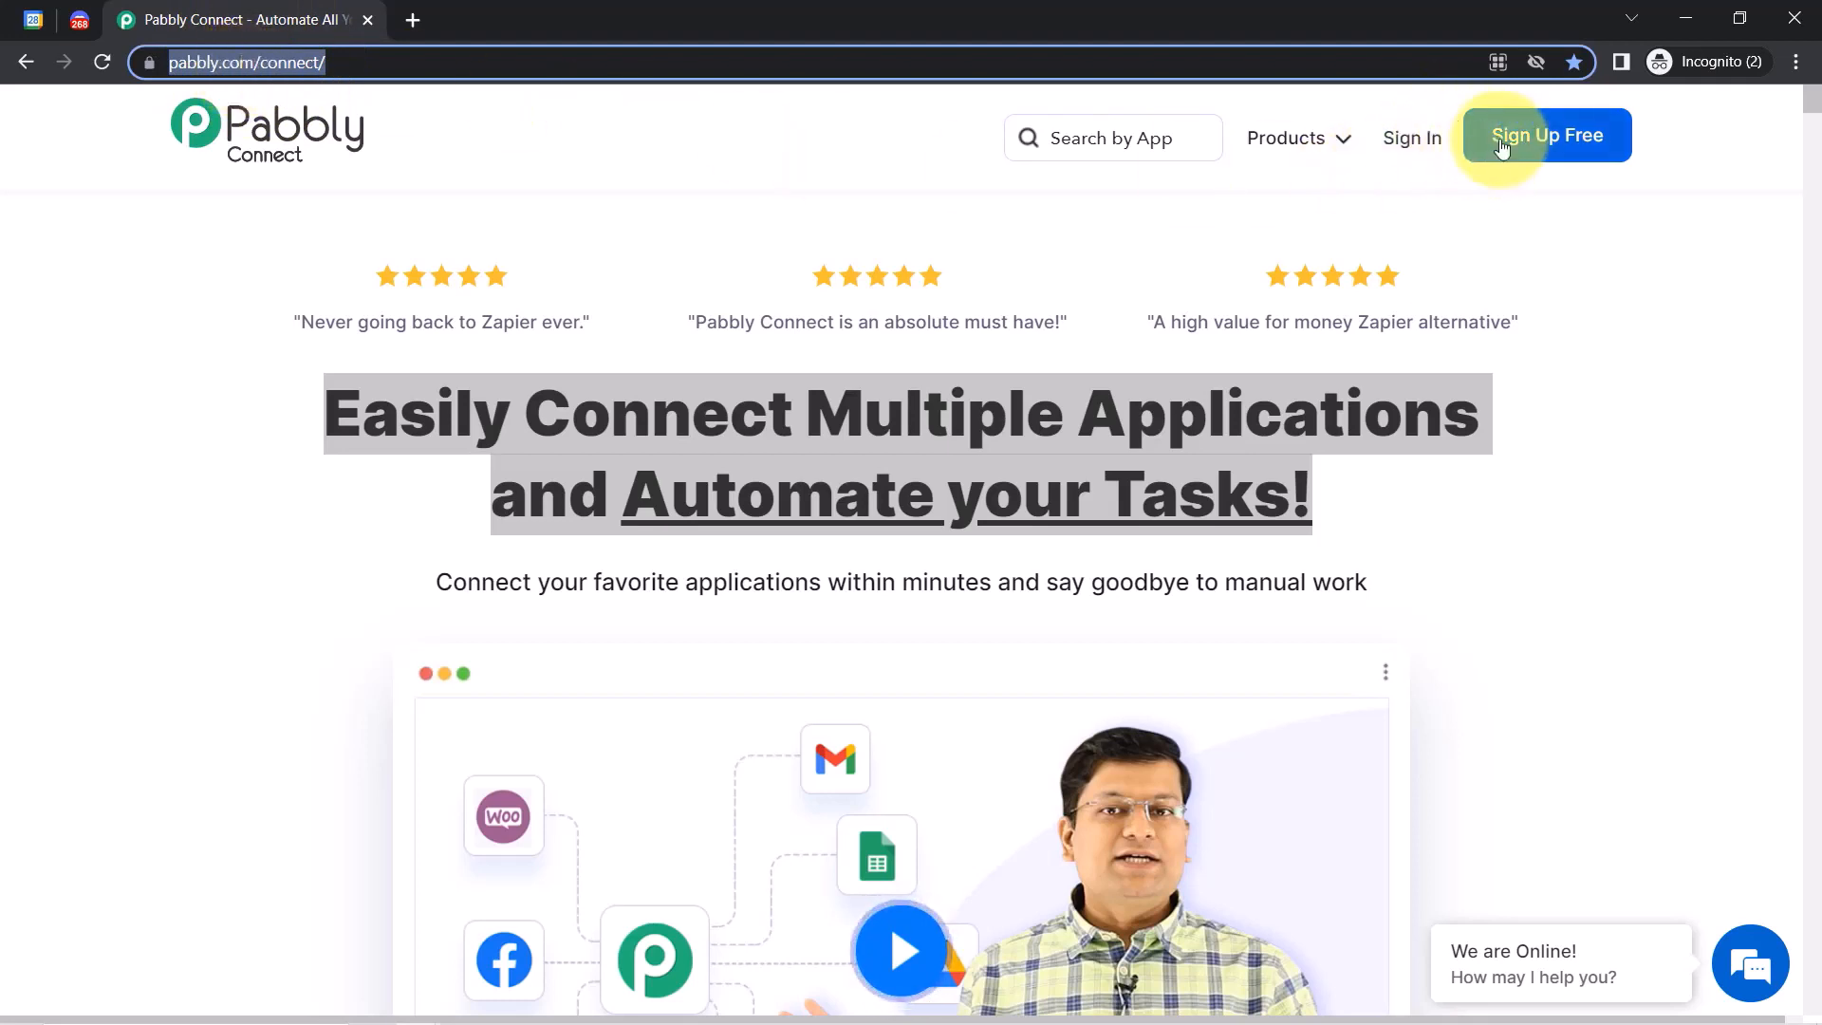
click(1456, 139)
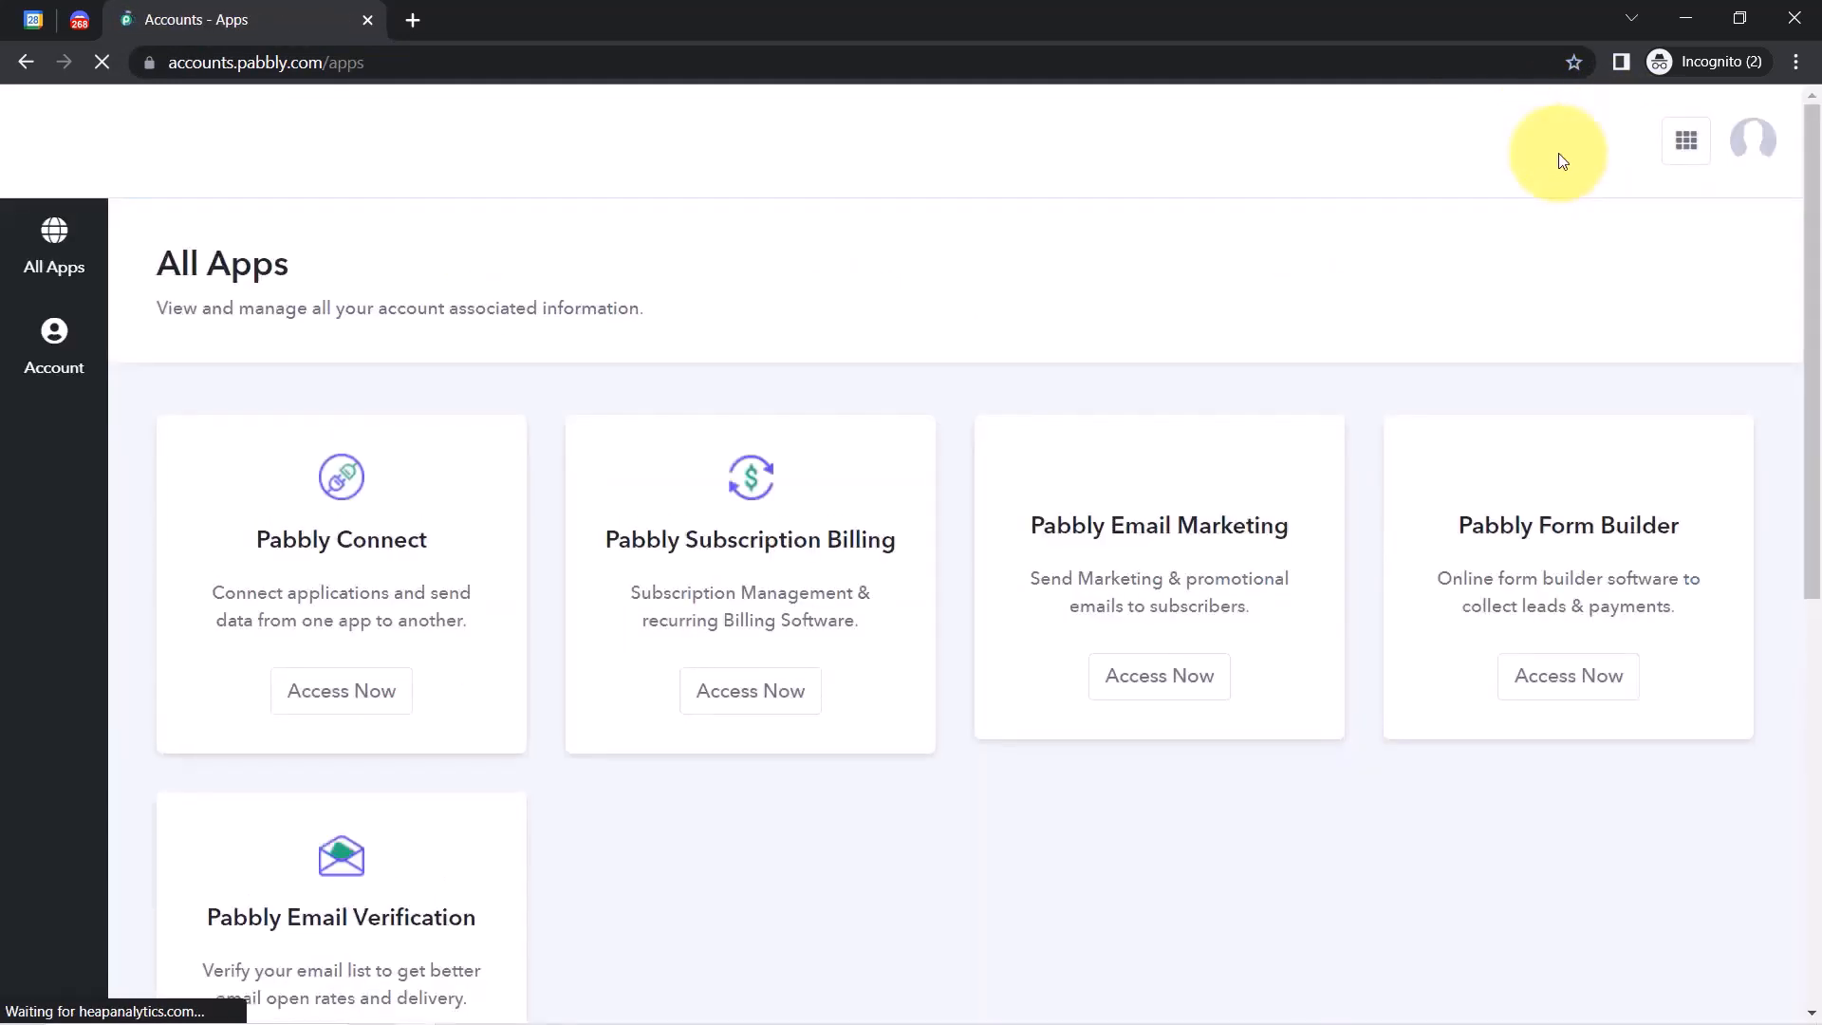
click(295, 685)
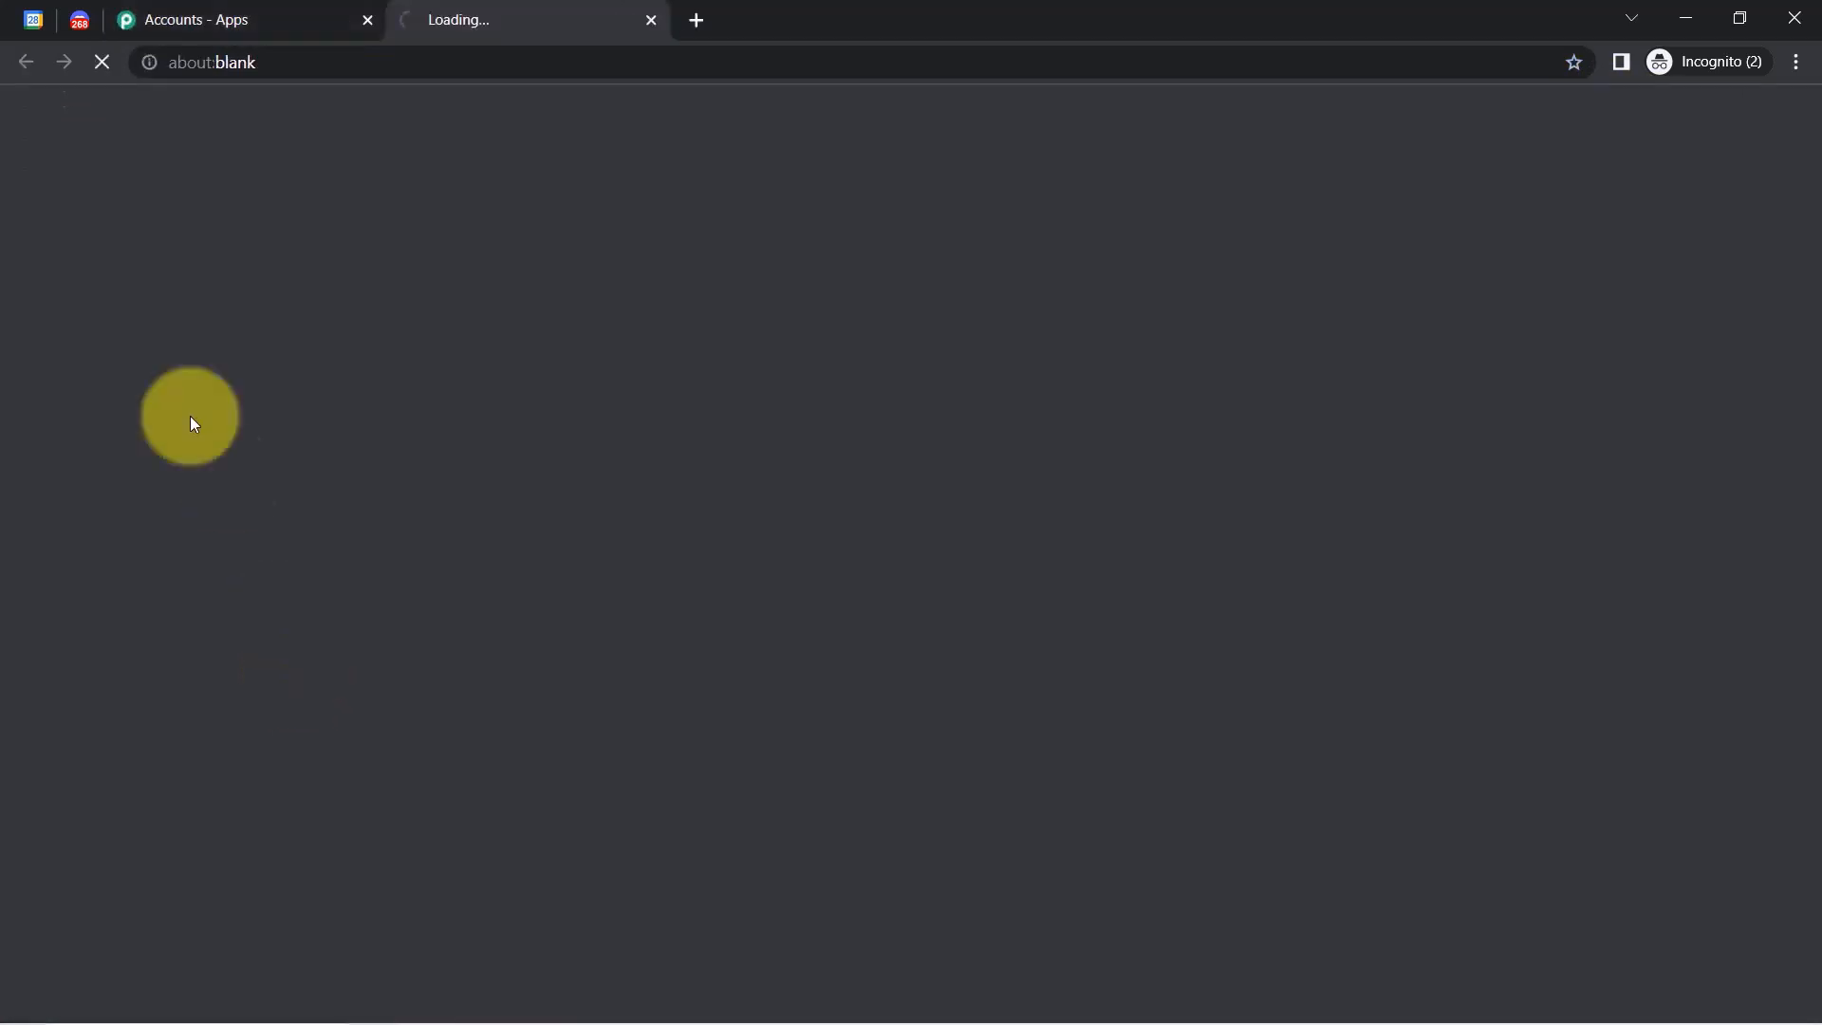
click(184, 26)
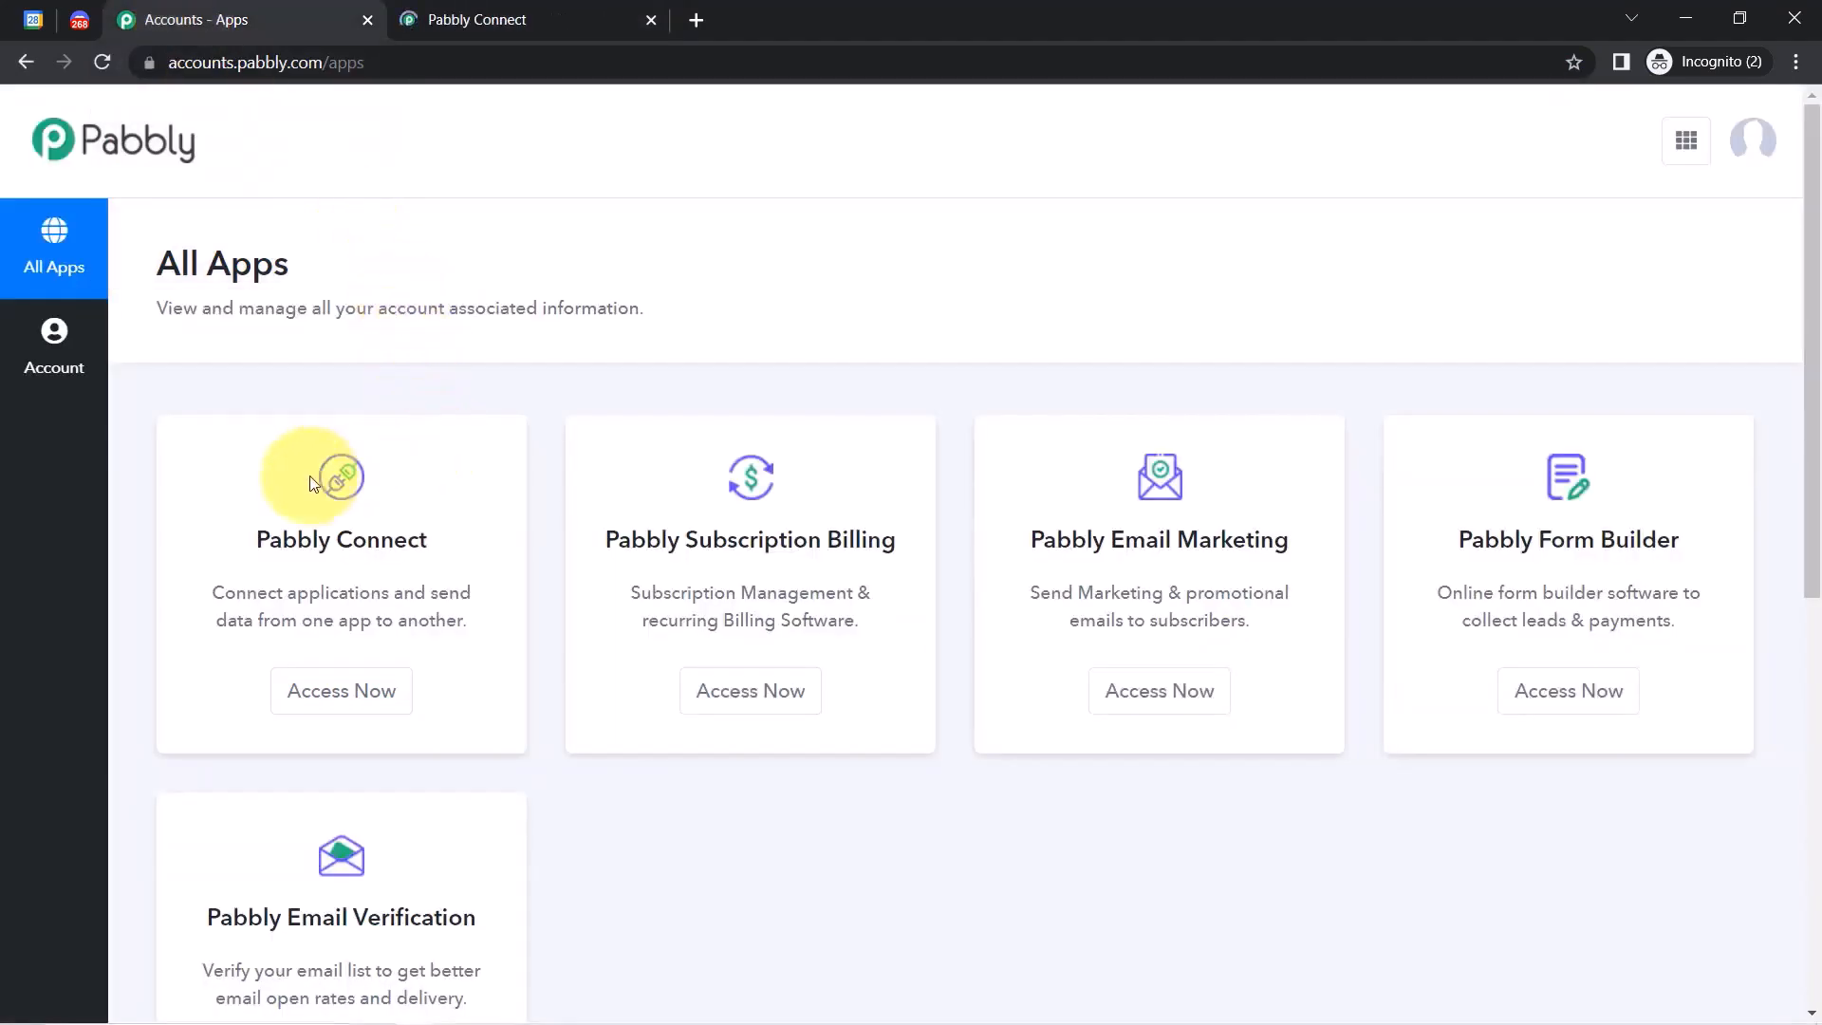
drag(298, 539, 381, 688)
click(366, 703)
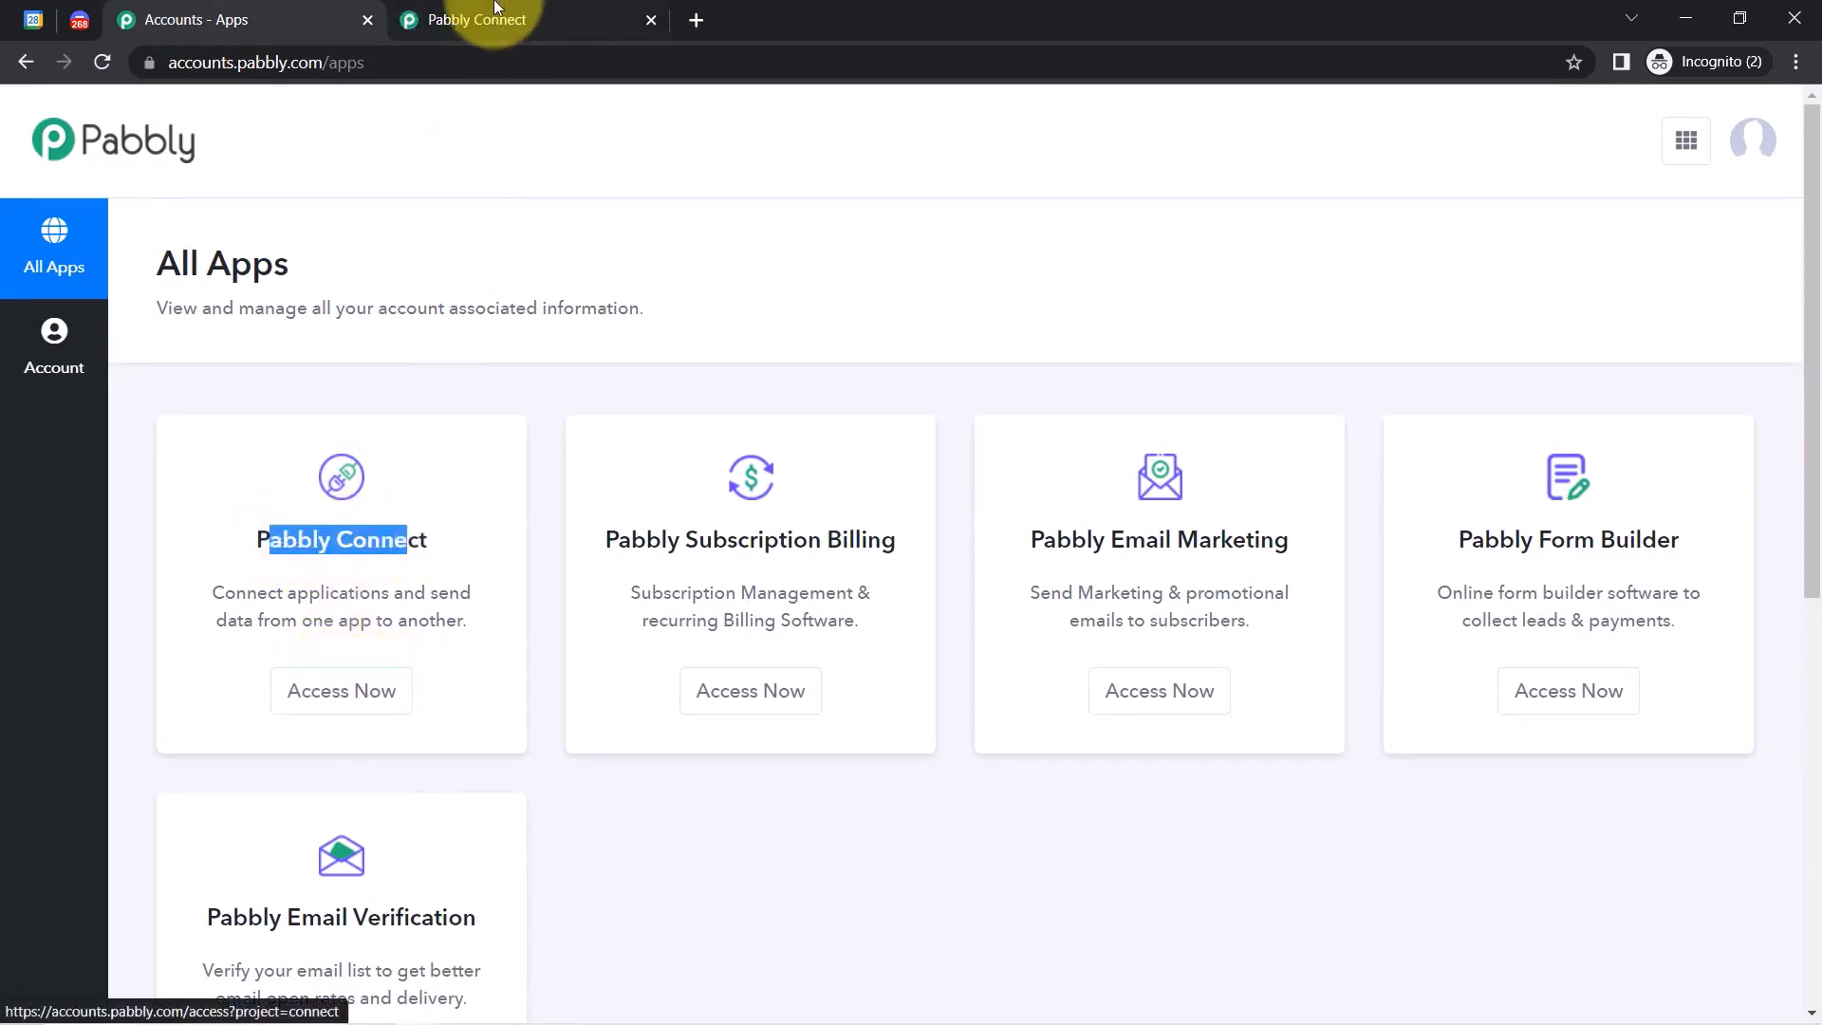
click(470, 19)
drag(187, 263, 368, 235)
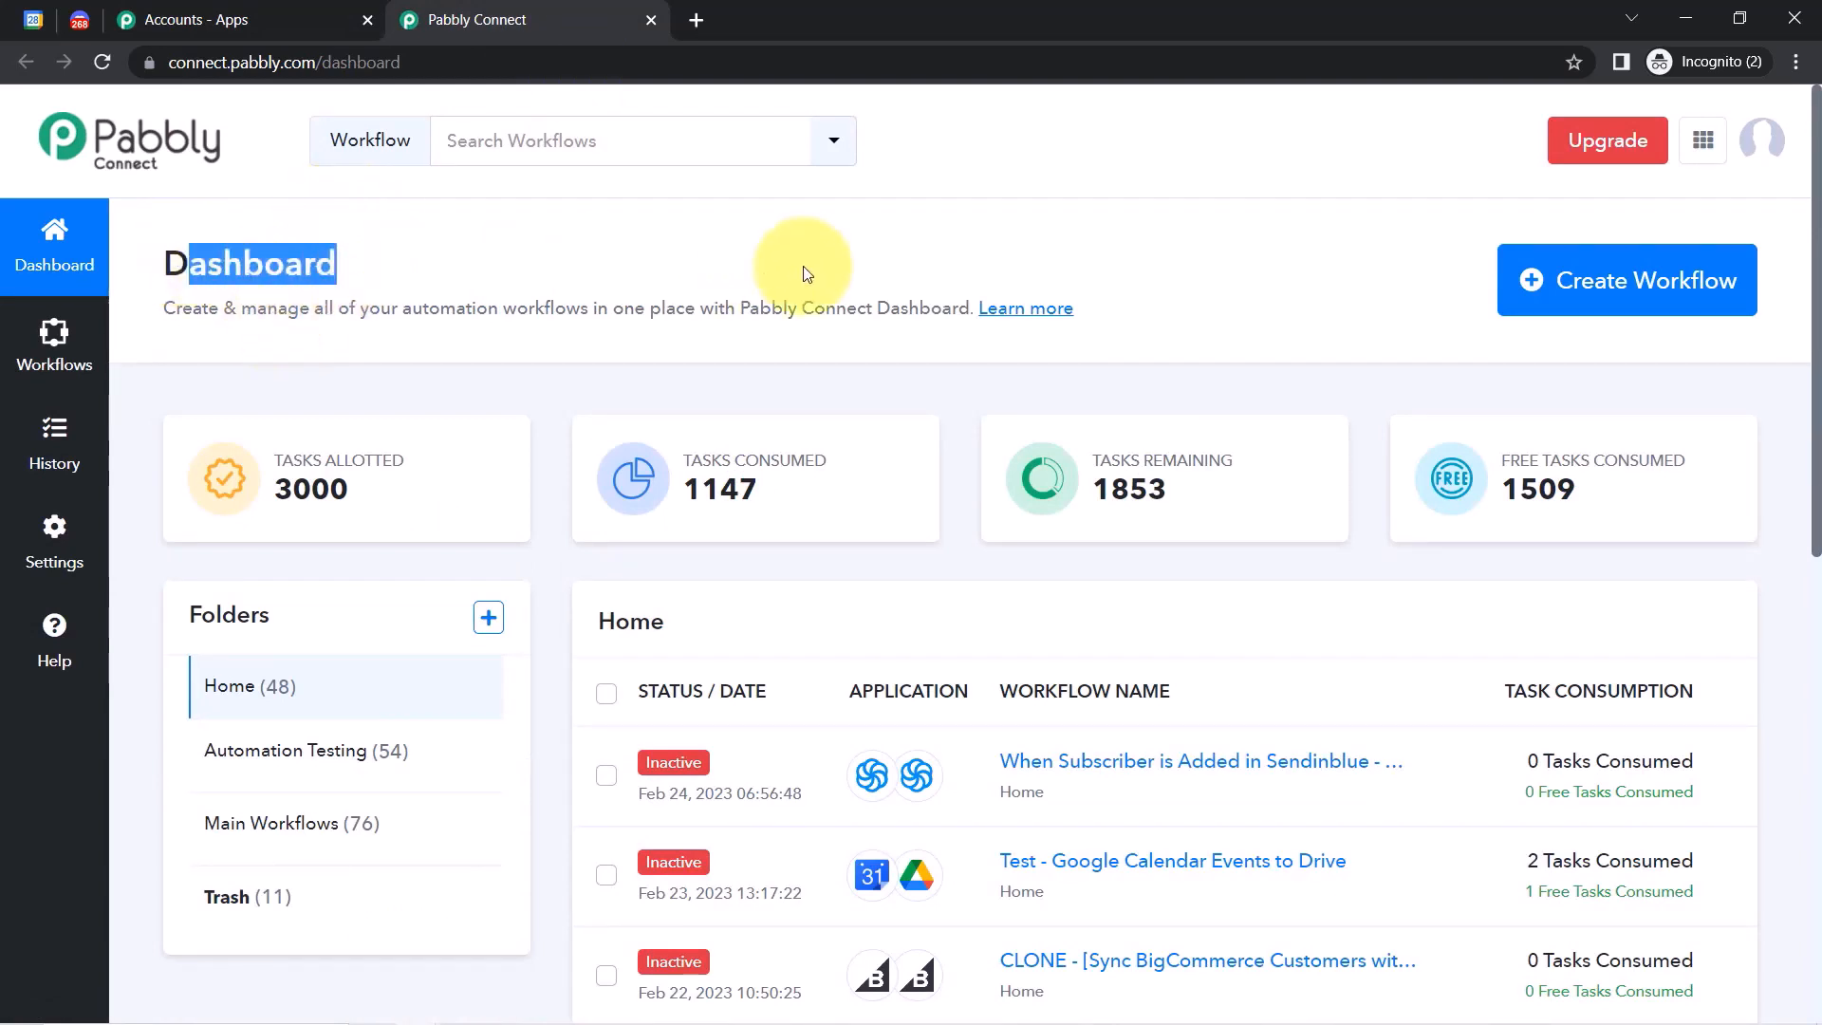
Create a workflow named for auto-sending Google Calendar event details to Discord.
click(1621, 297)
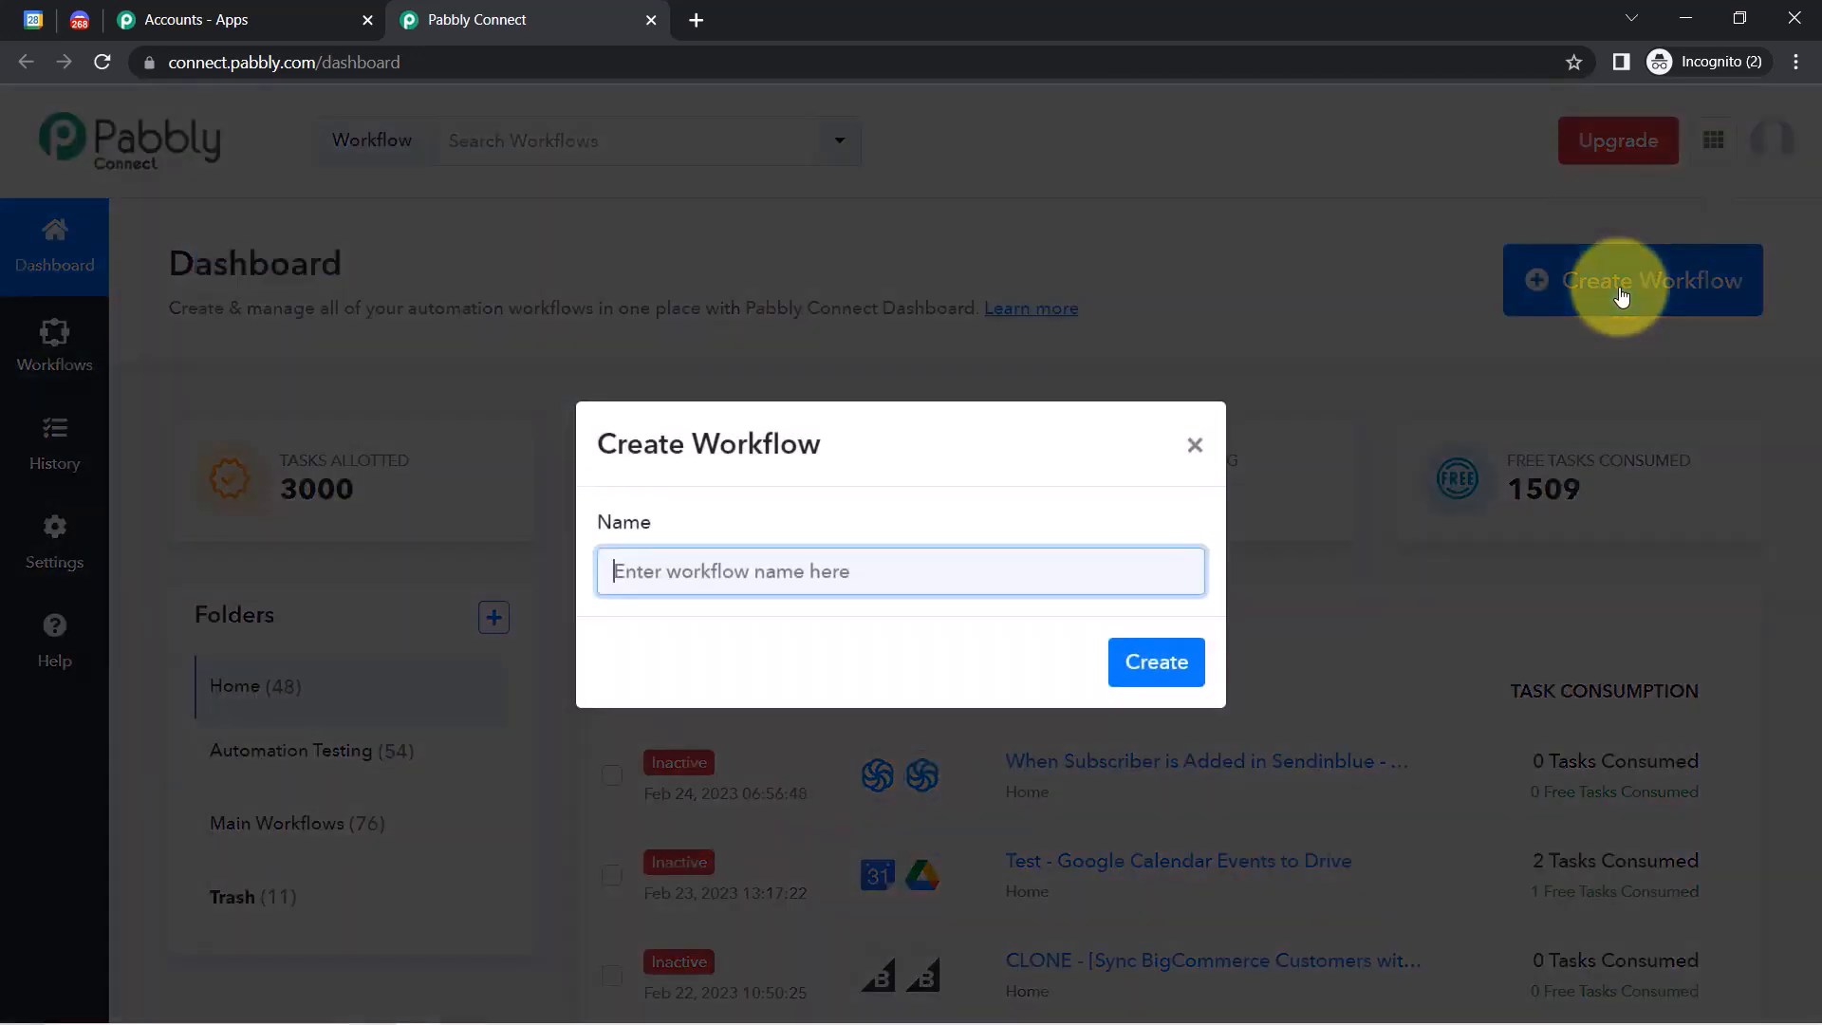
click(1795, 72)
click(1794, 72)
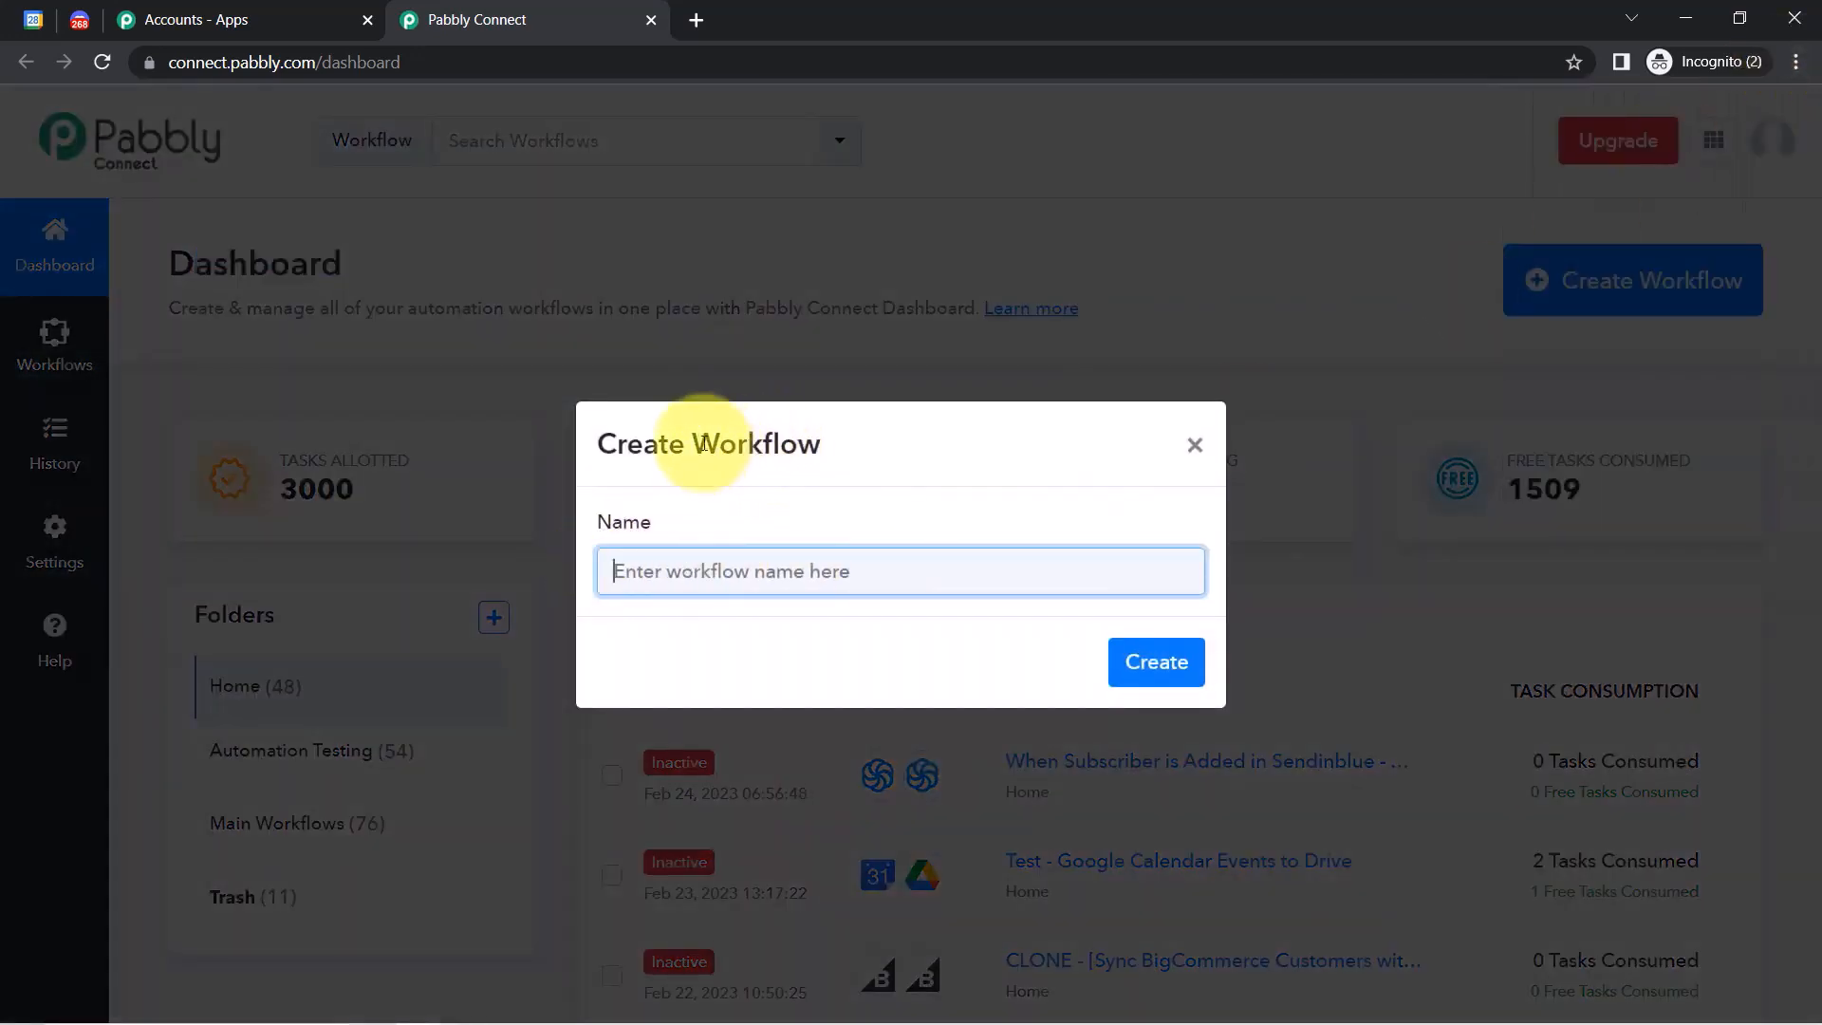
drag(701, 441, 797, 442)
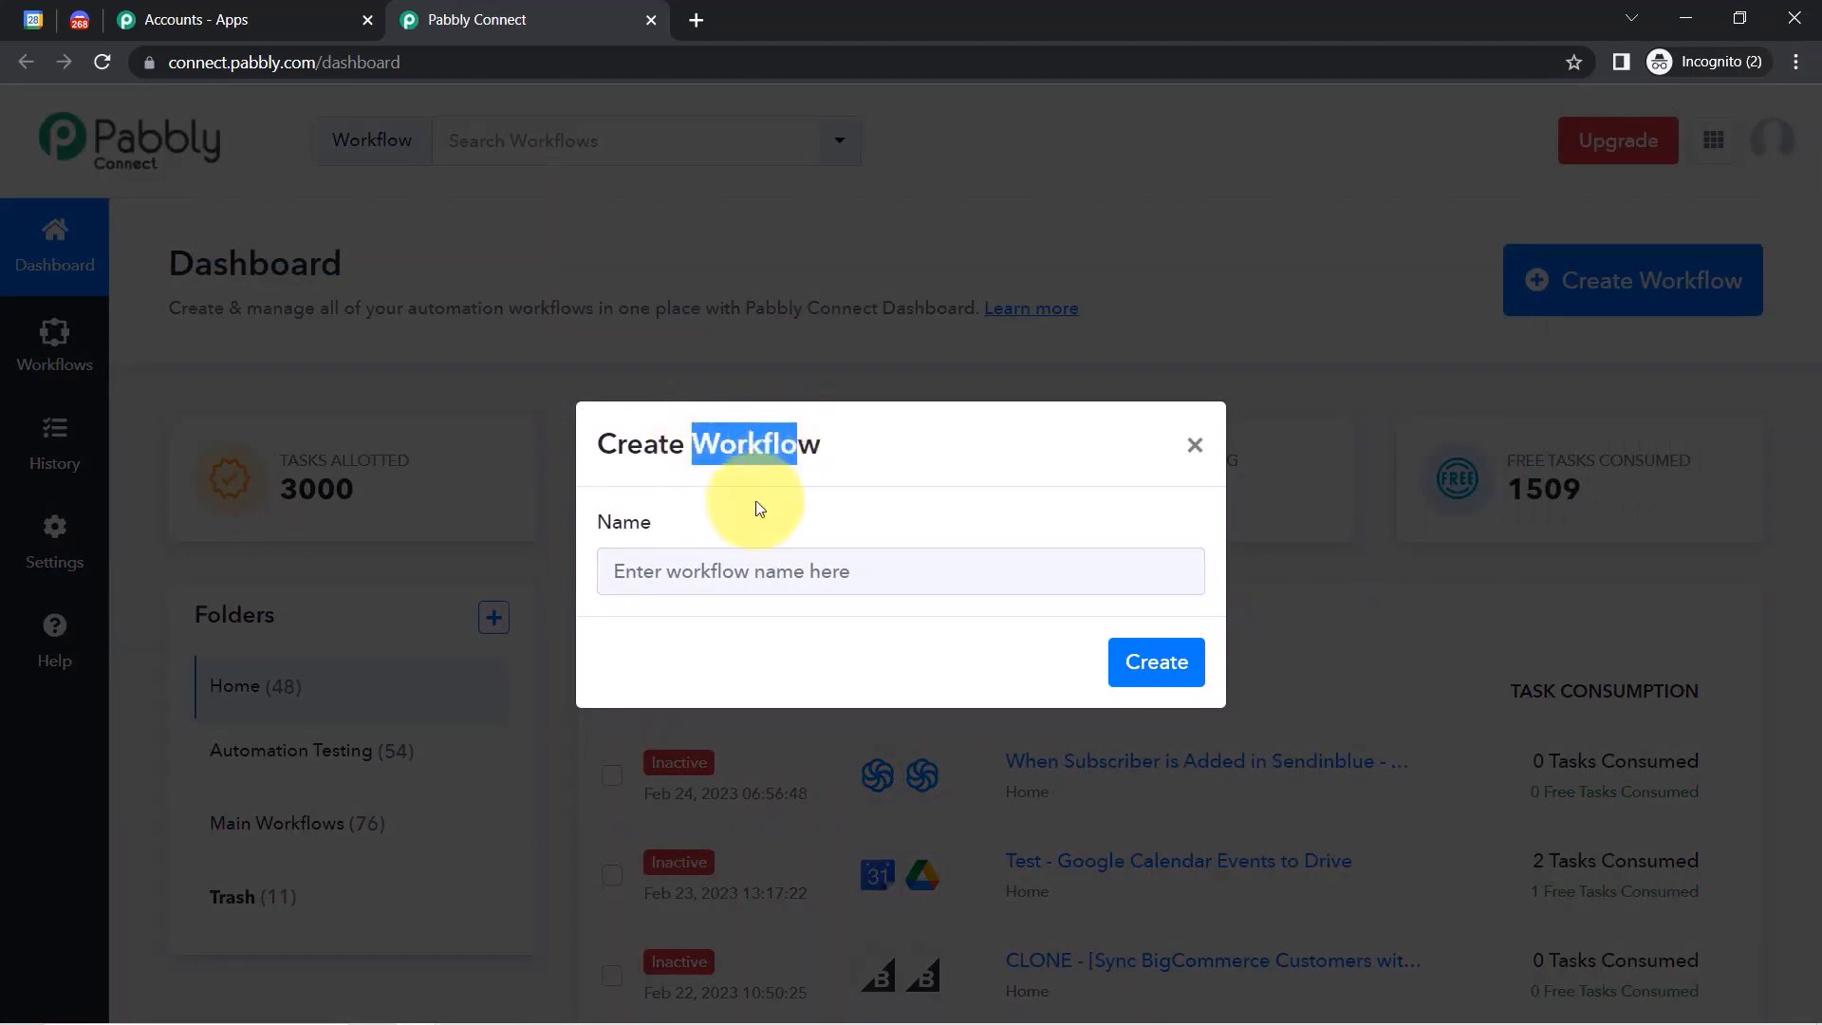
click(703, 583)
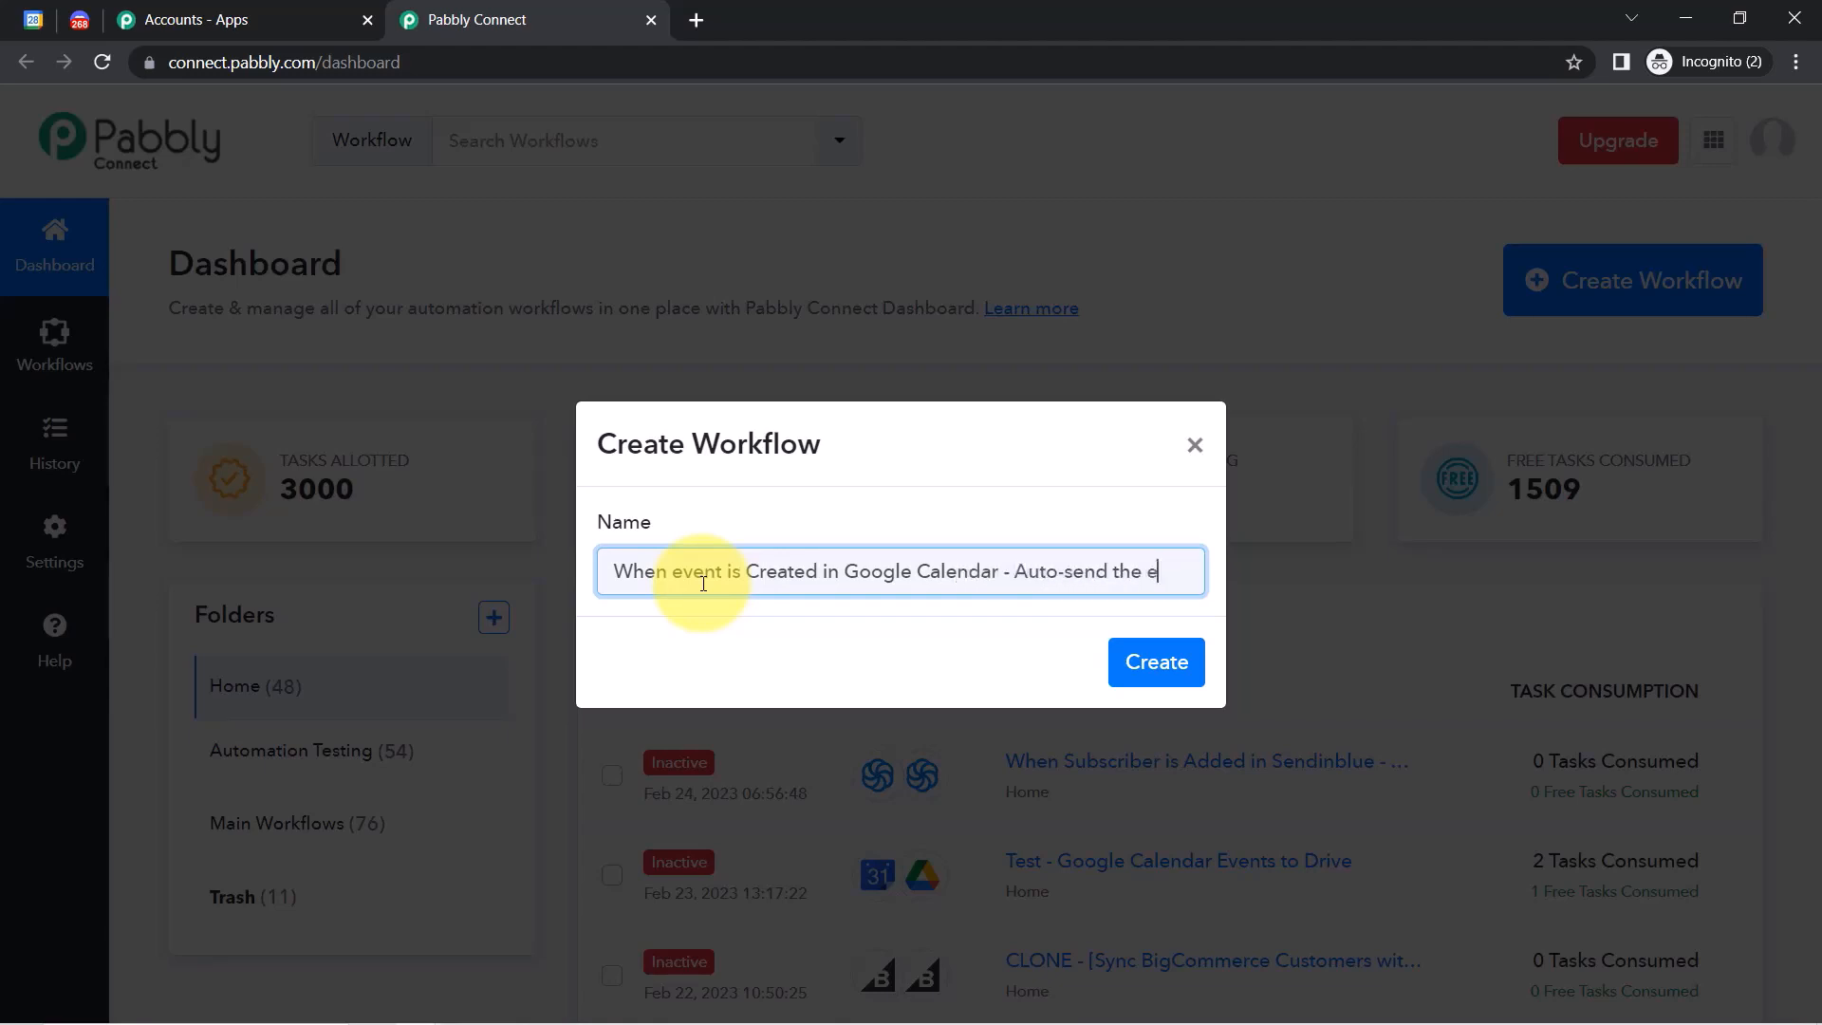
text(vent Details )
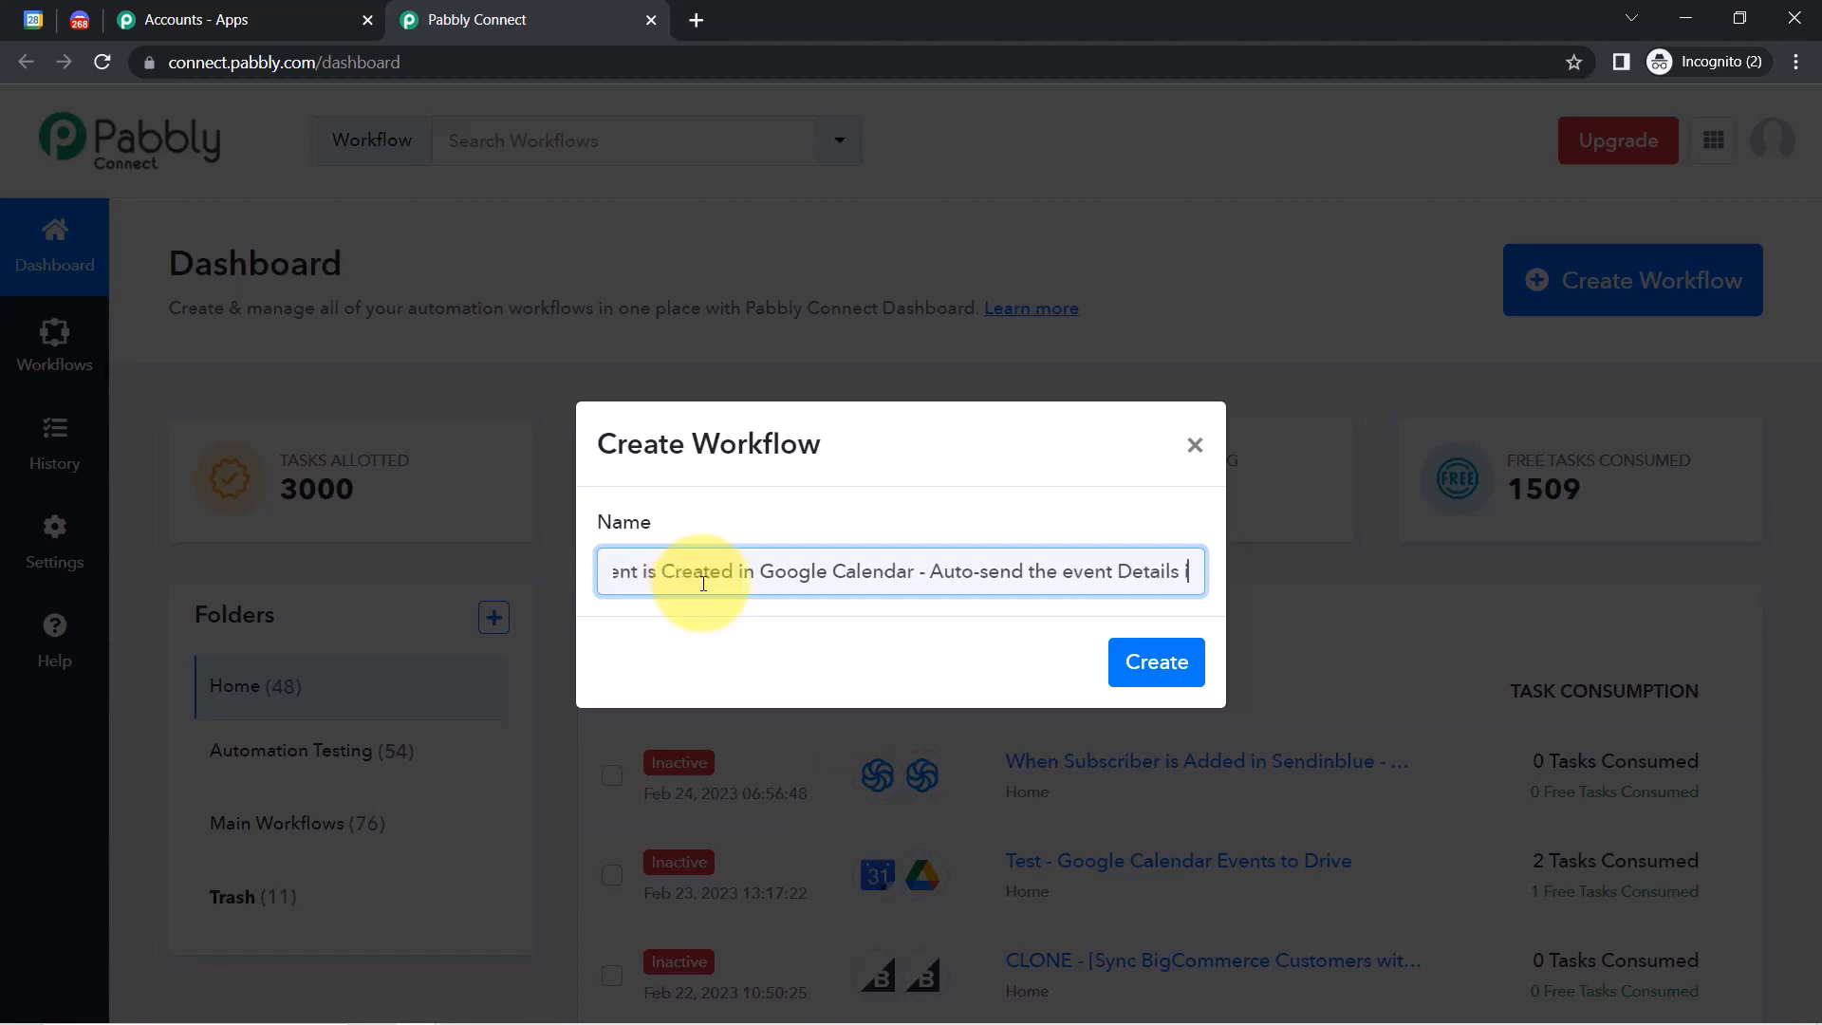
text(in Discord)
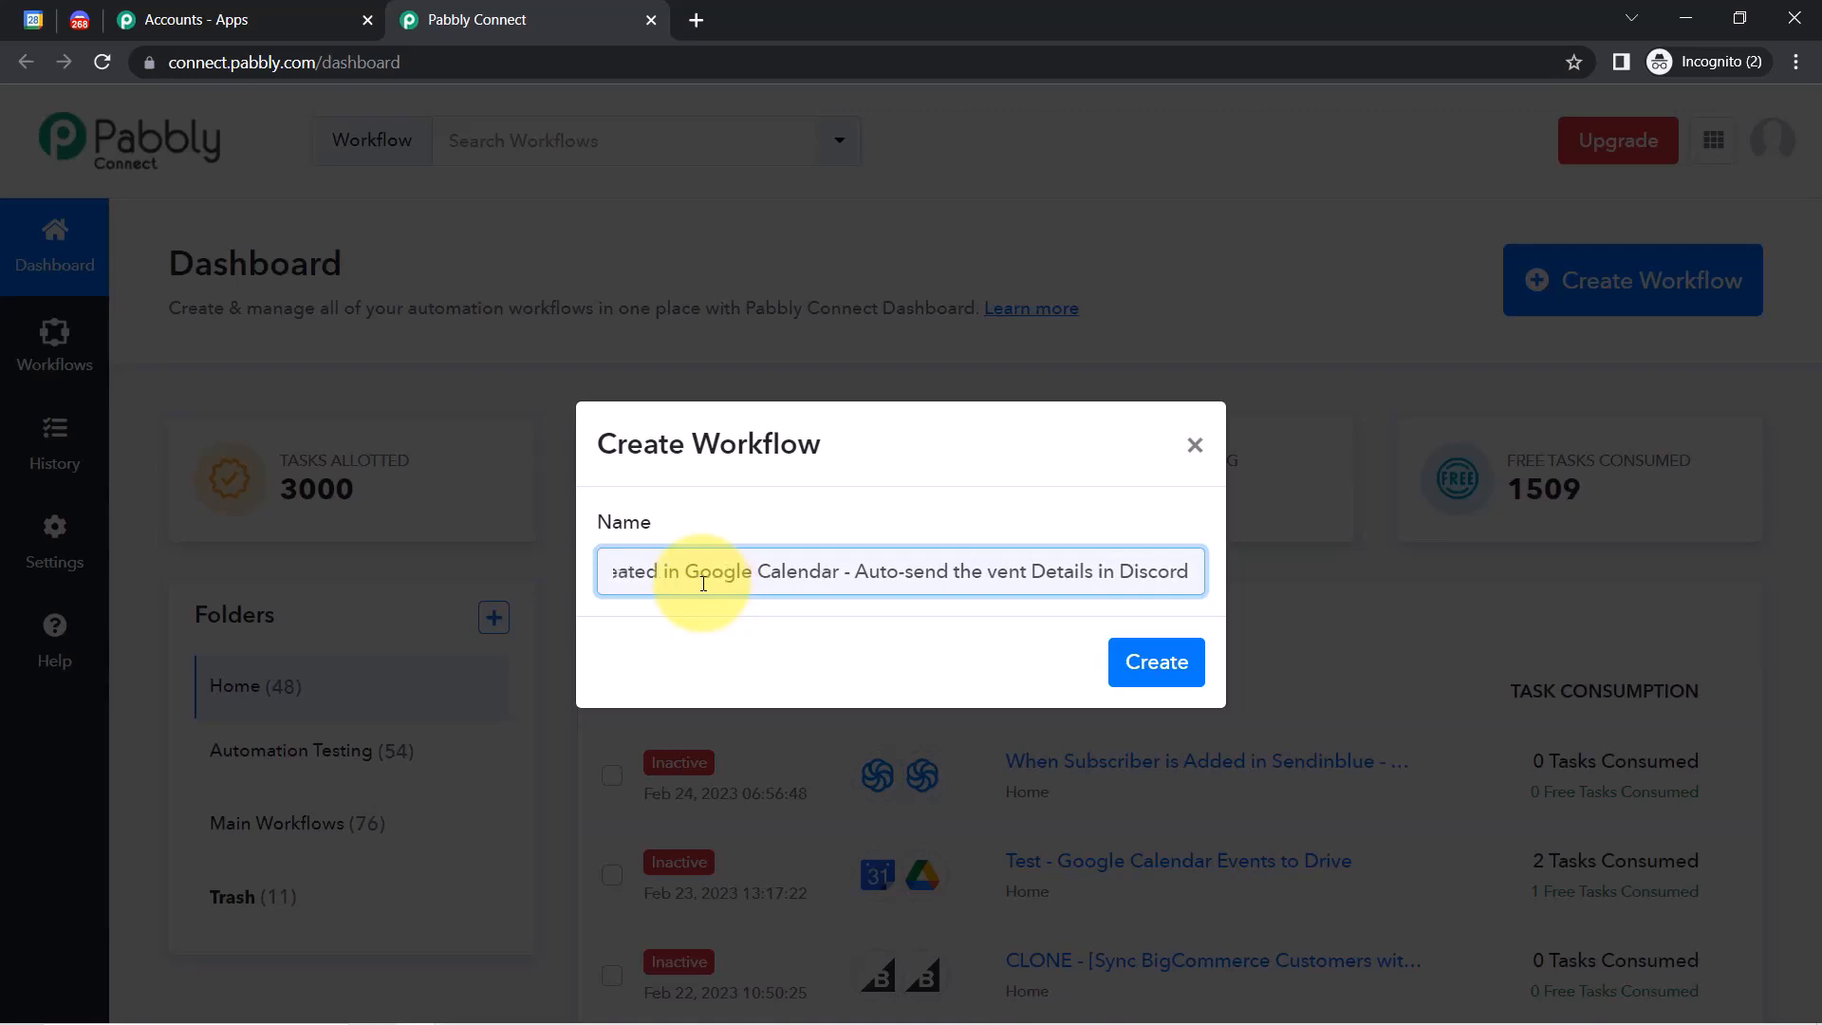
click(1157, 661)
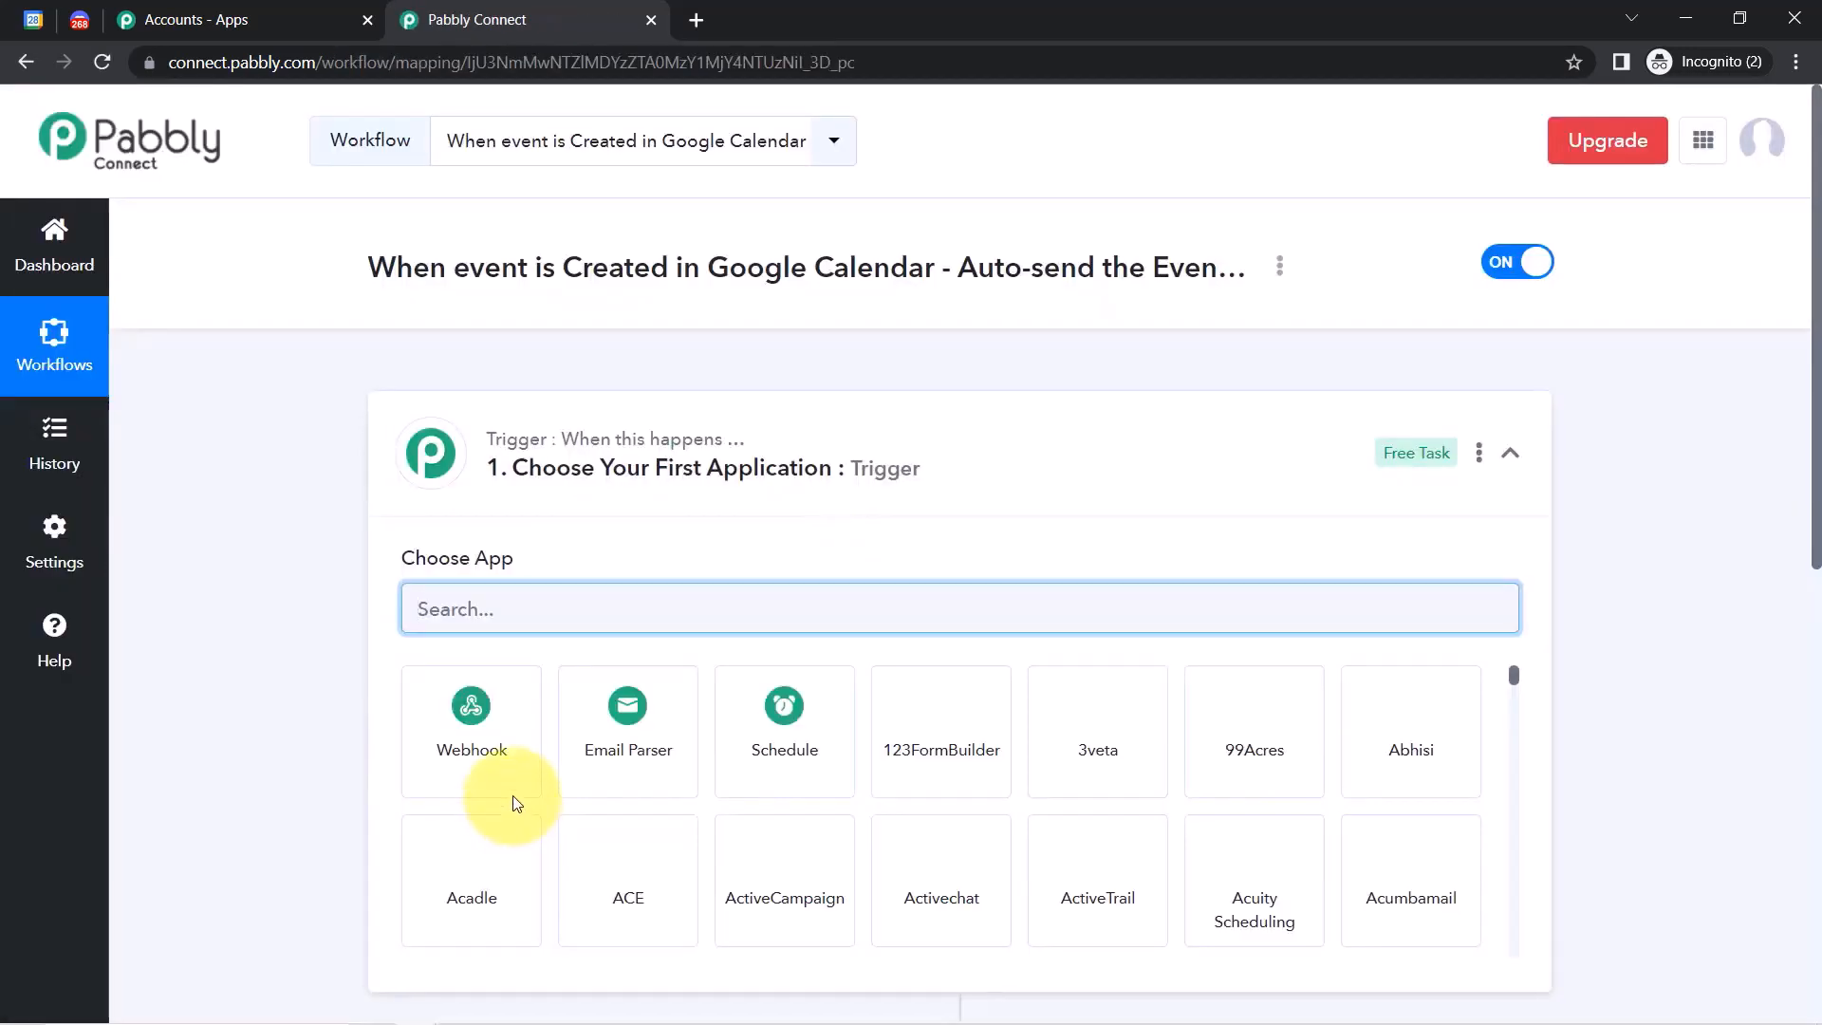
Search 'google cal' and choose Google Calendar as the trigger app.
click(531, 438)
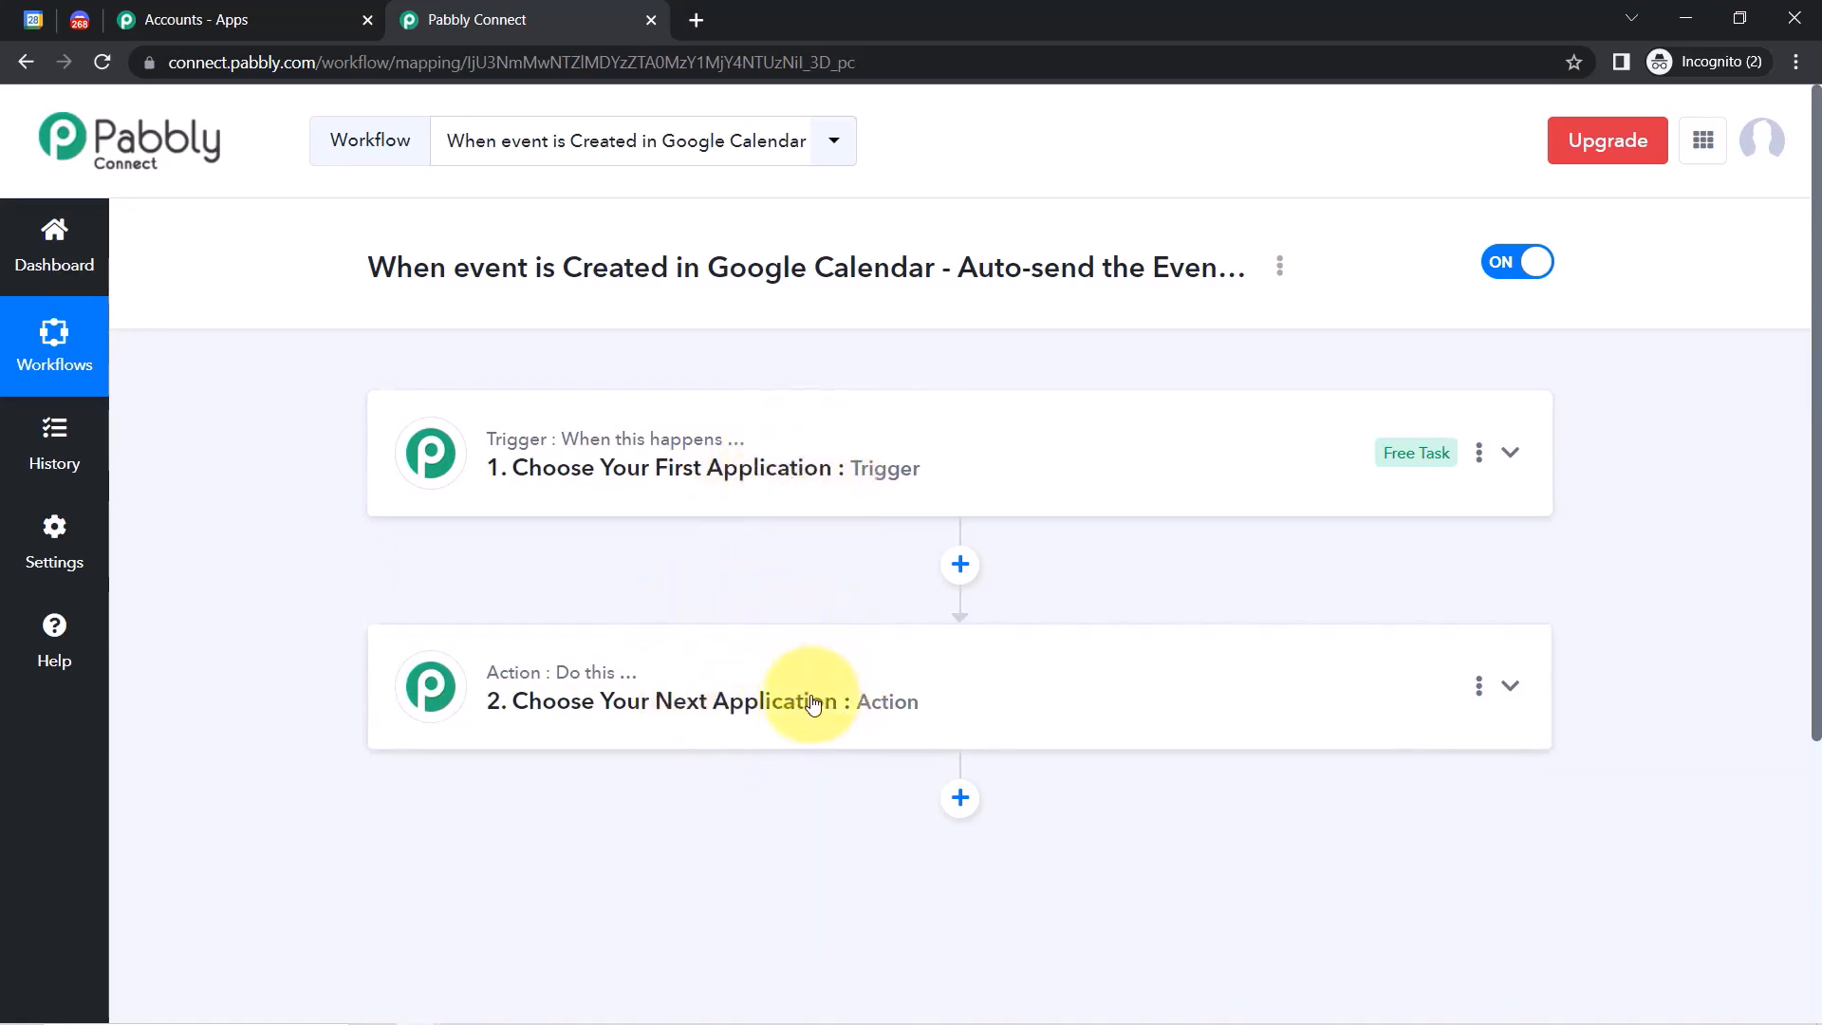
drag(518, 268, 998, 249)
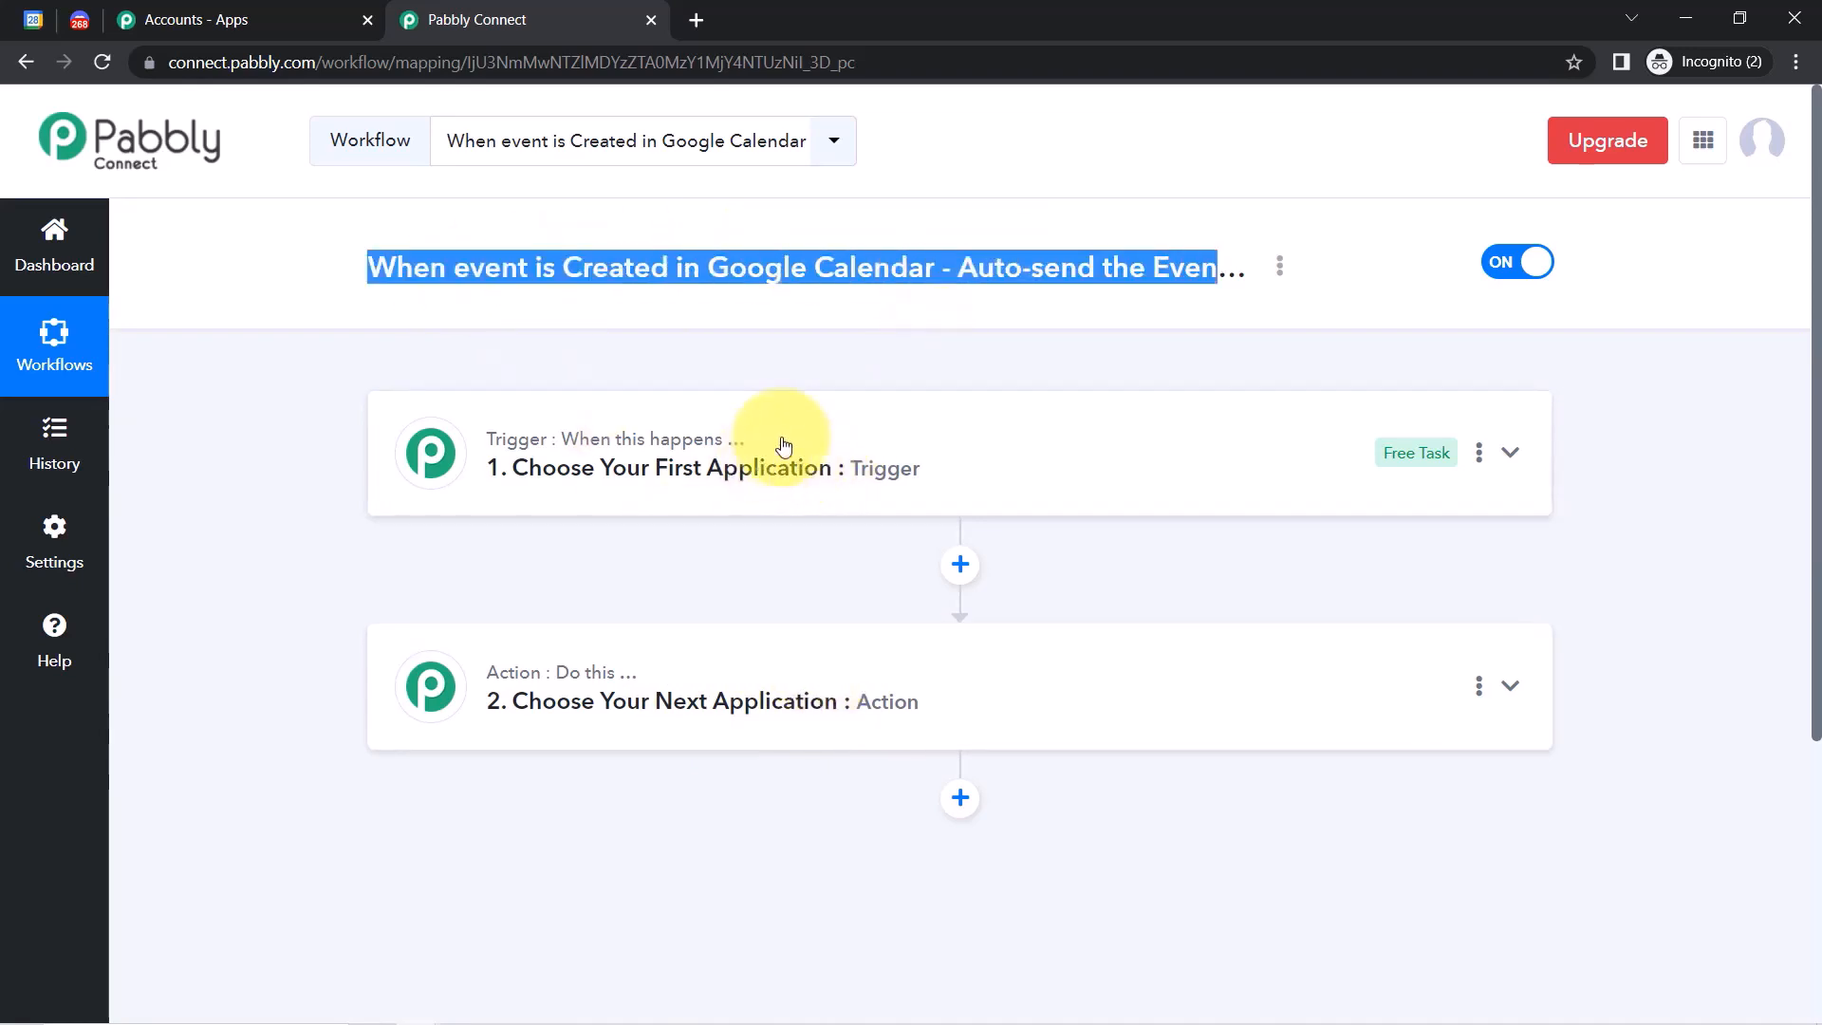
click(760, 463)
click(434, 604)
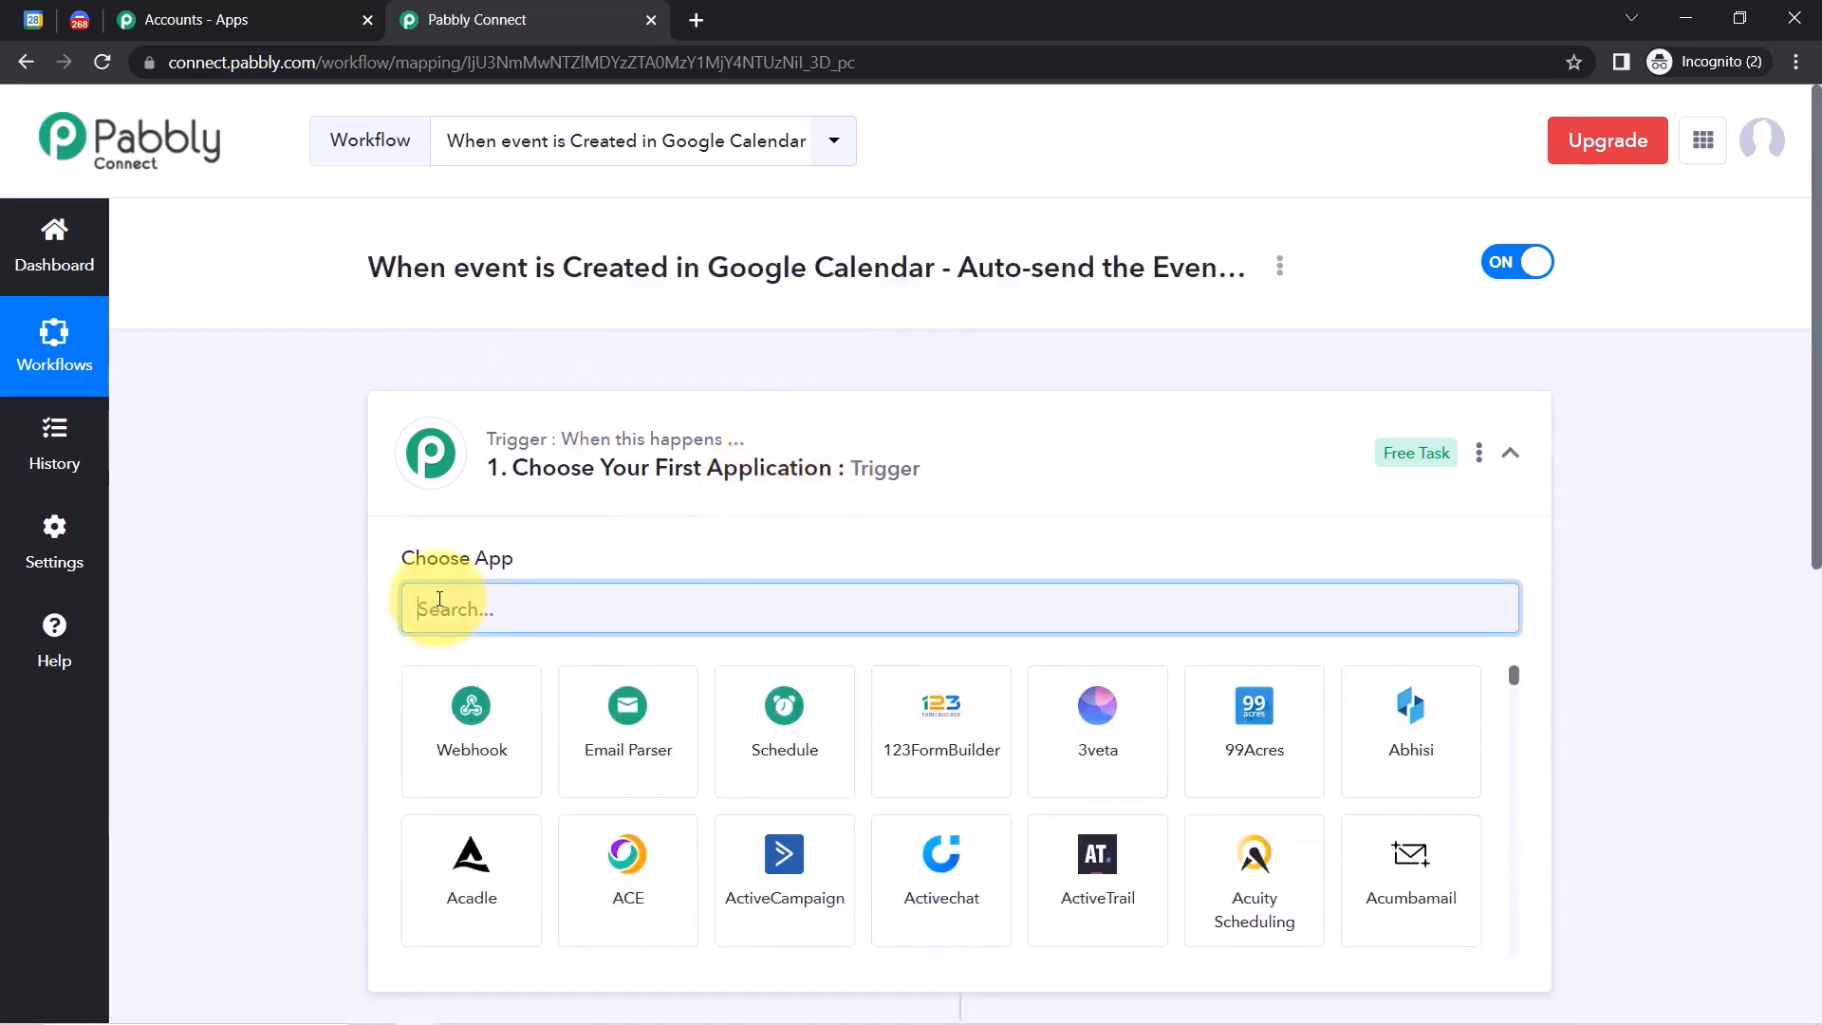
text(google c)
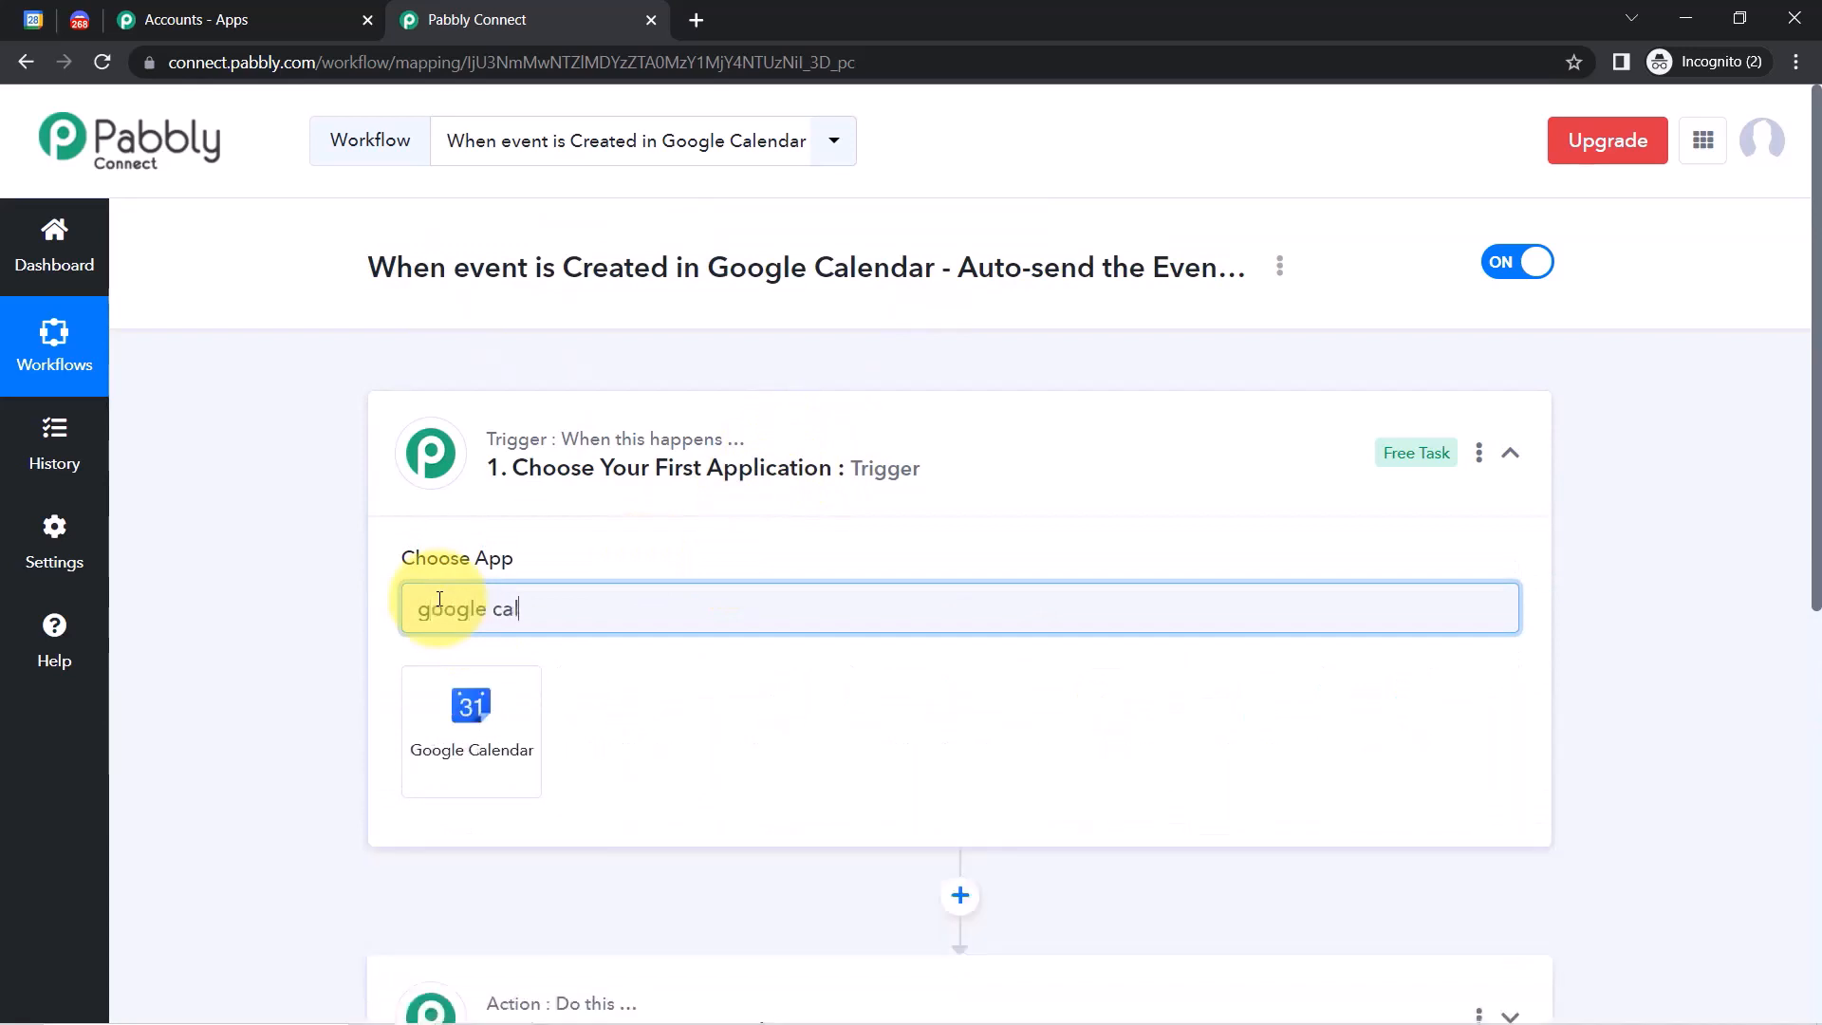
text(al)
click(441, 735)
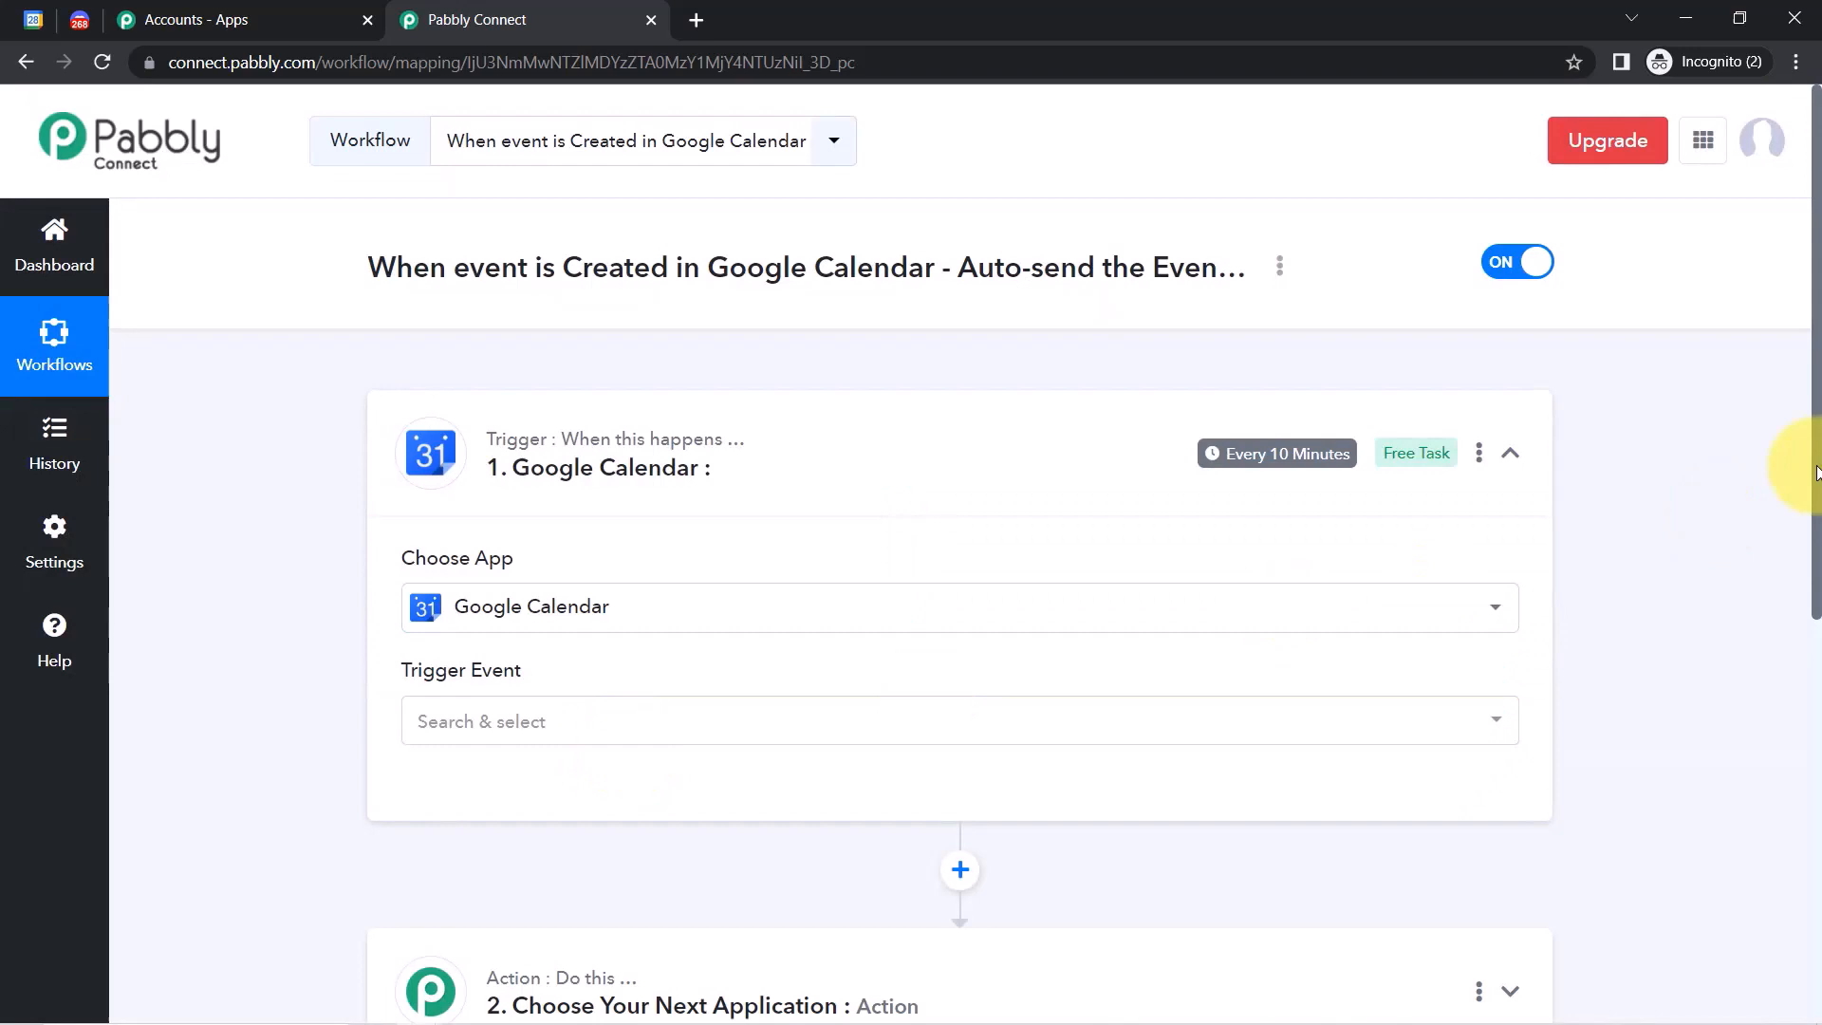
Search 'dis' and choose Discord as the action app.
drag(1818, 473, 1816, 716)
click(581, 655)
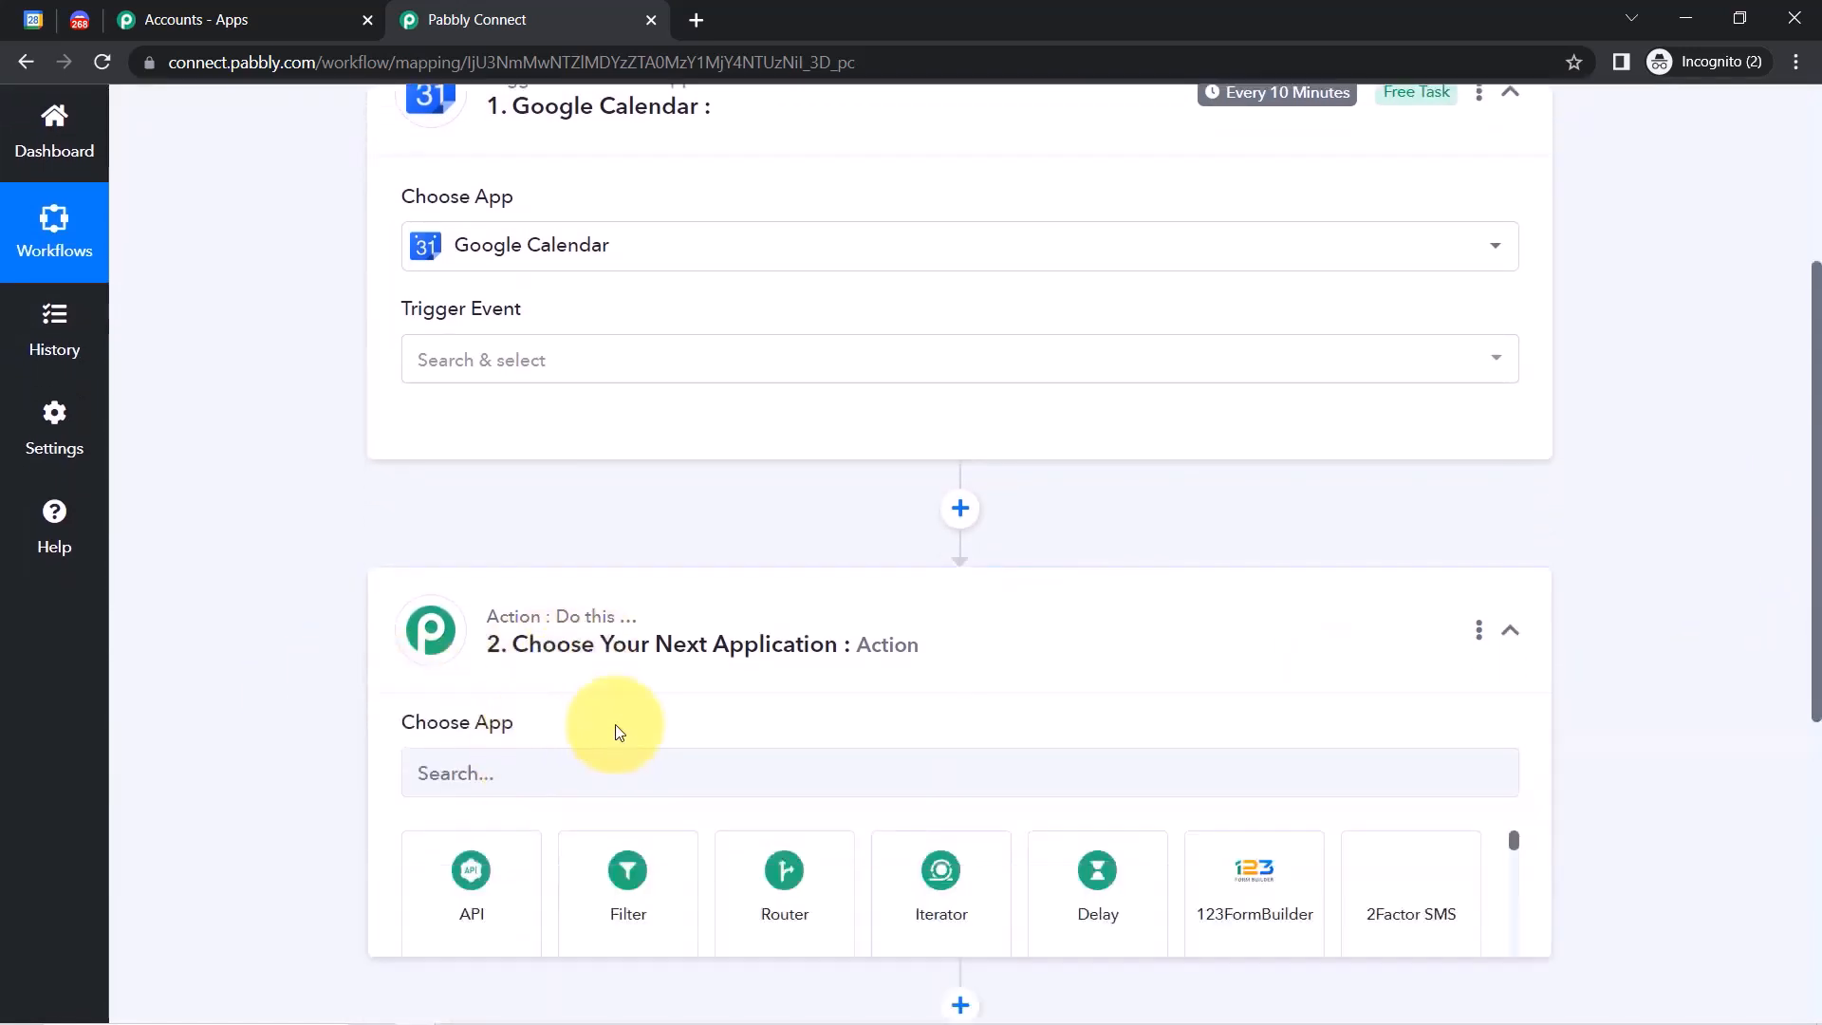
click(511, 780)
text(disc)
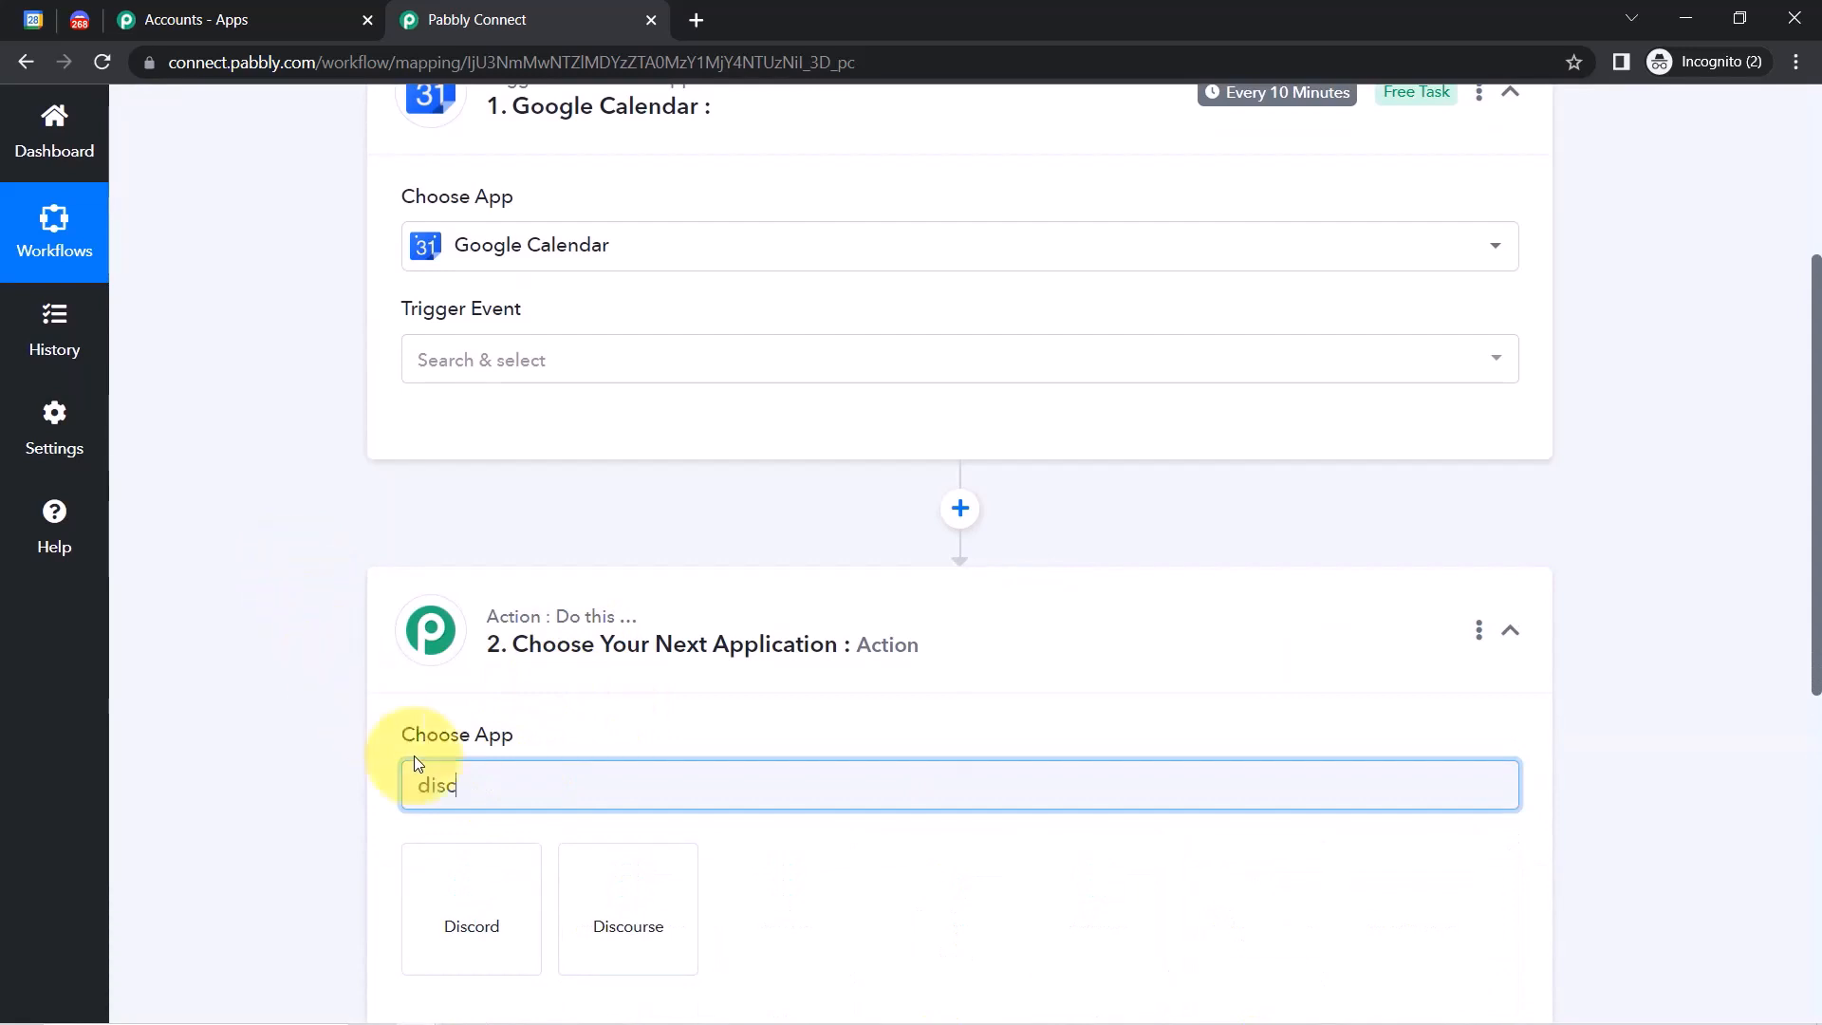
click(465, 884)
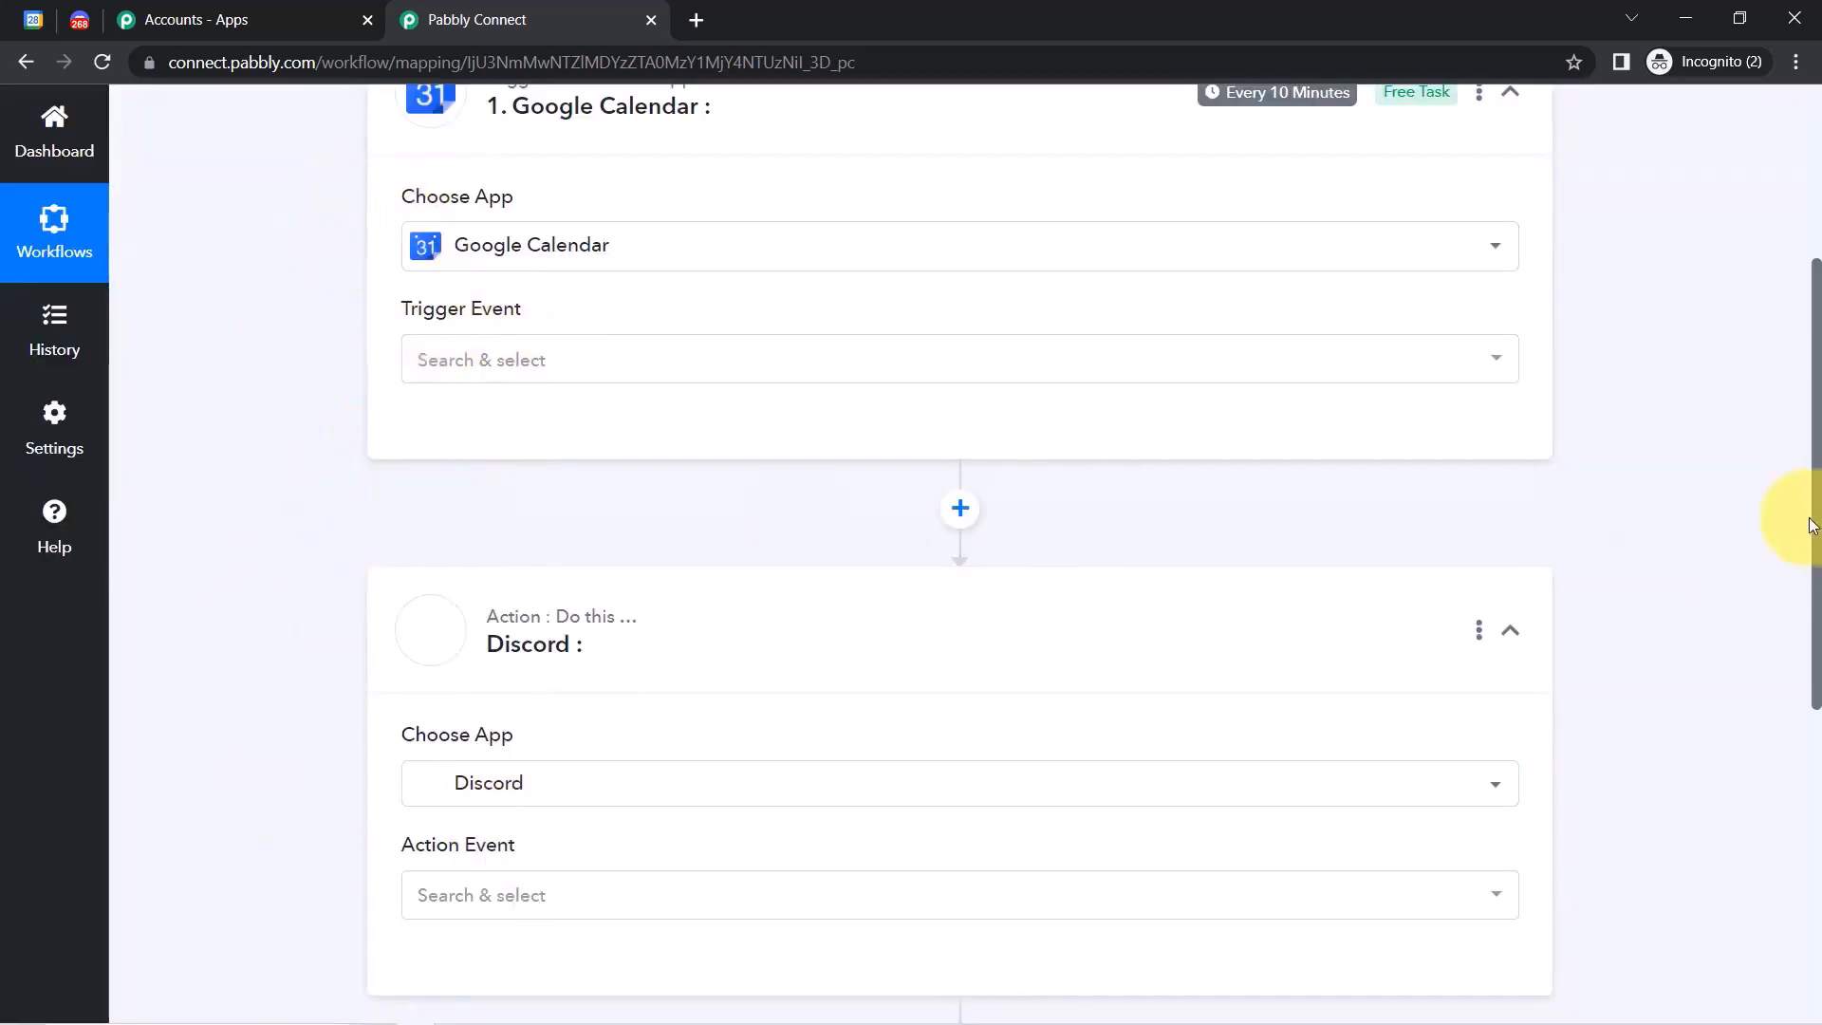
drag(1815, 543, 1780, 379)
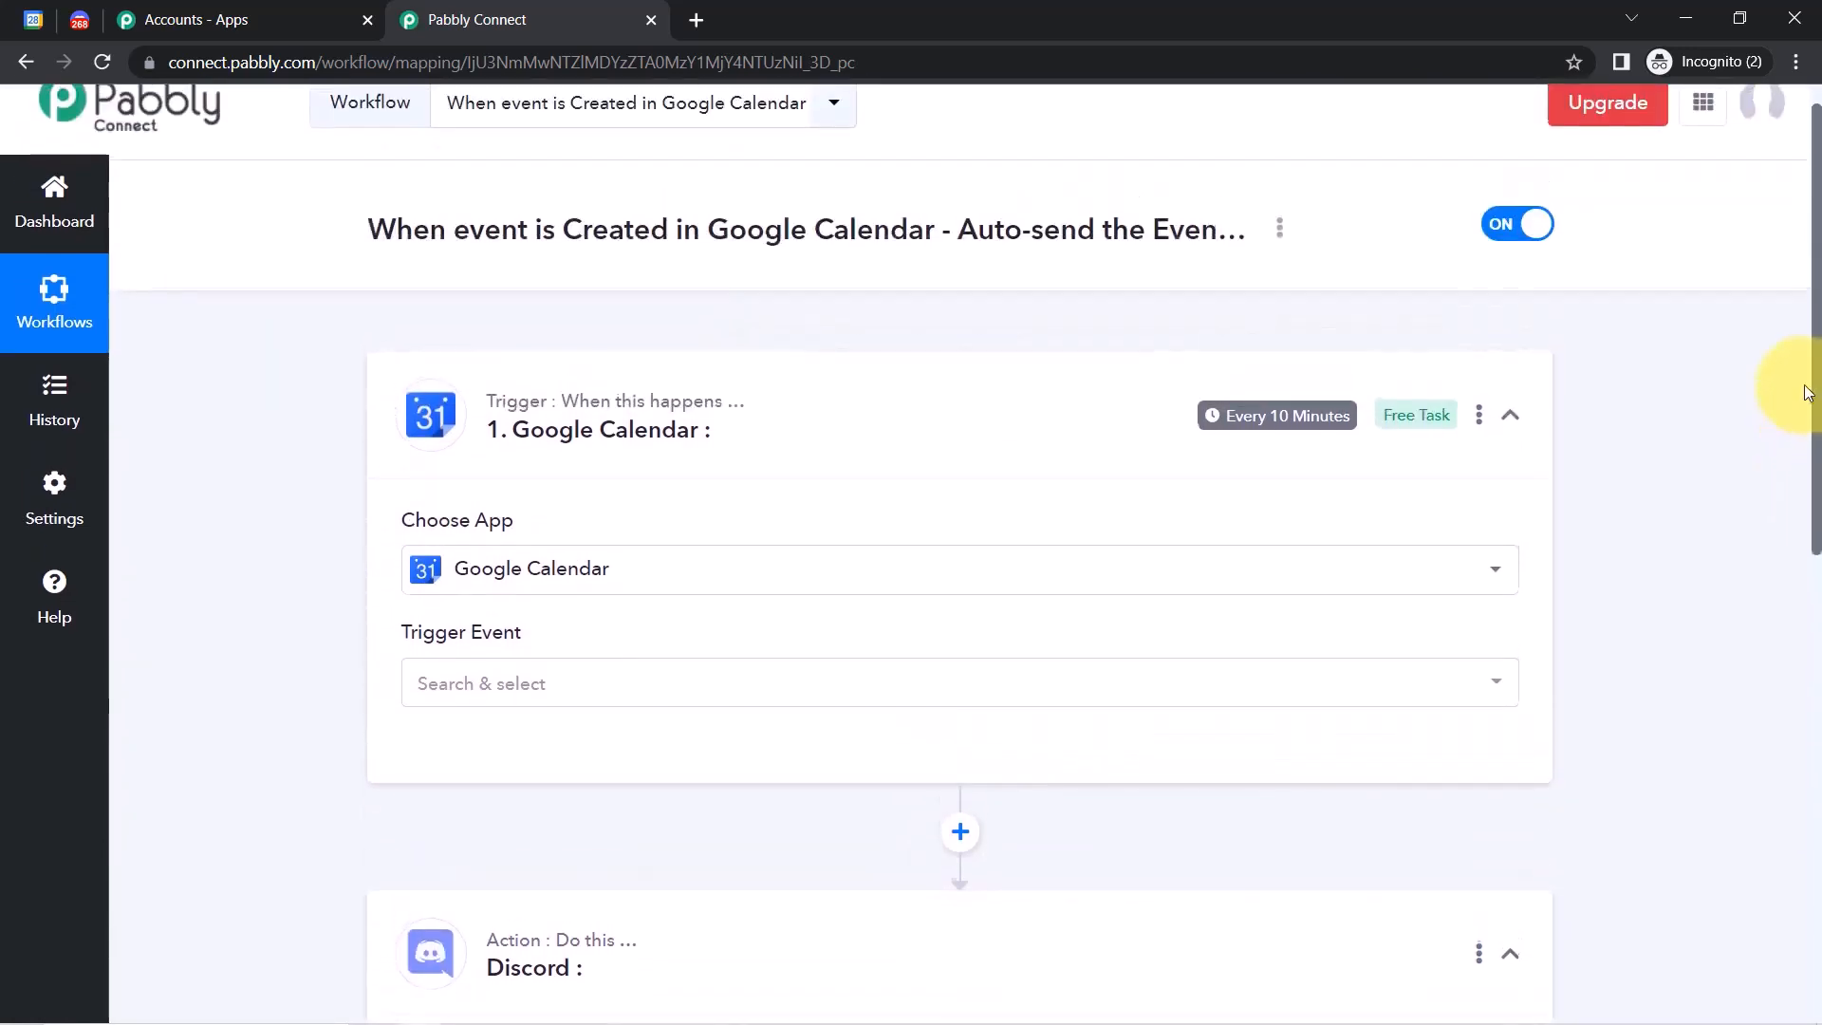
Set the Google Calendar trigger event to New Event.
click(460, 691)
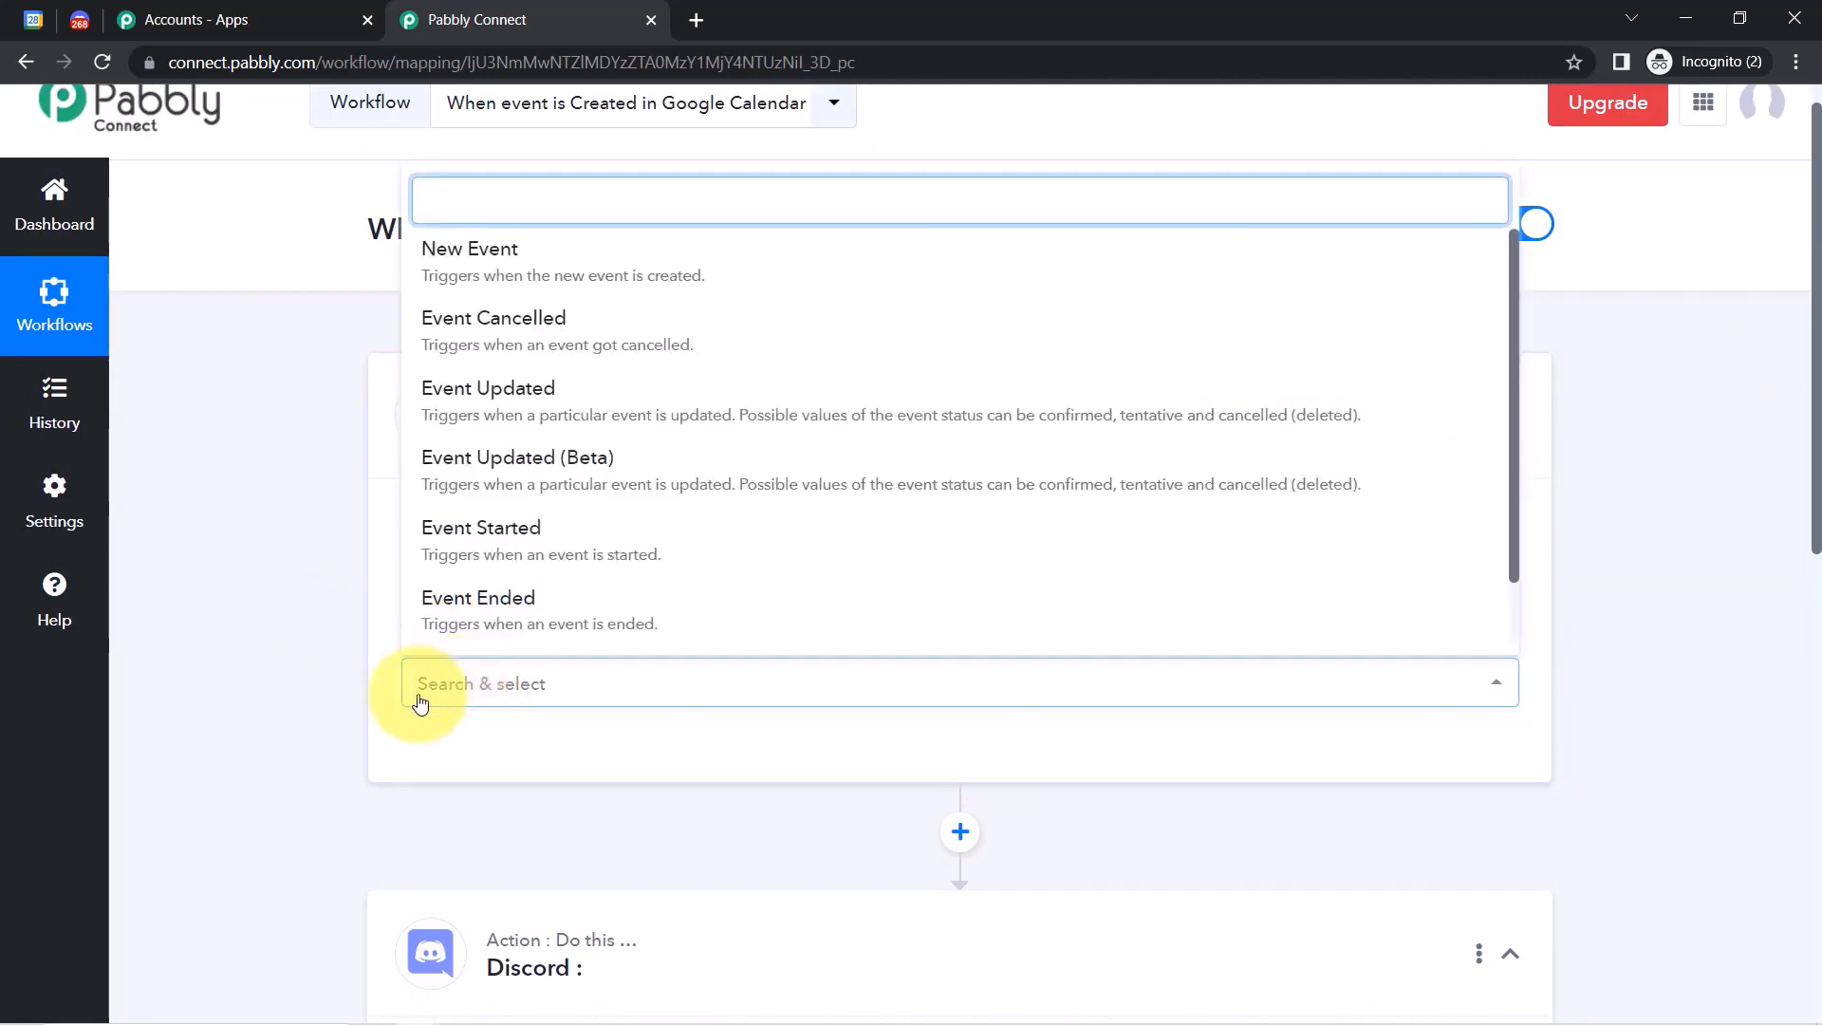
click(423, 690)
mouse_move(1816, 472)
mouse_down()
mouse_move(1817, 632)
mouse_move(1800, 450)
mouse_up()
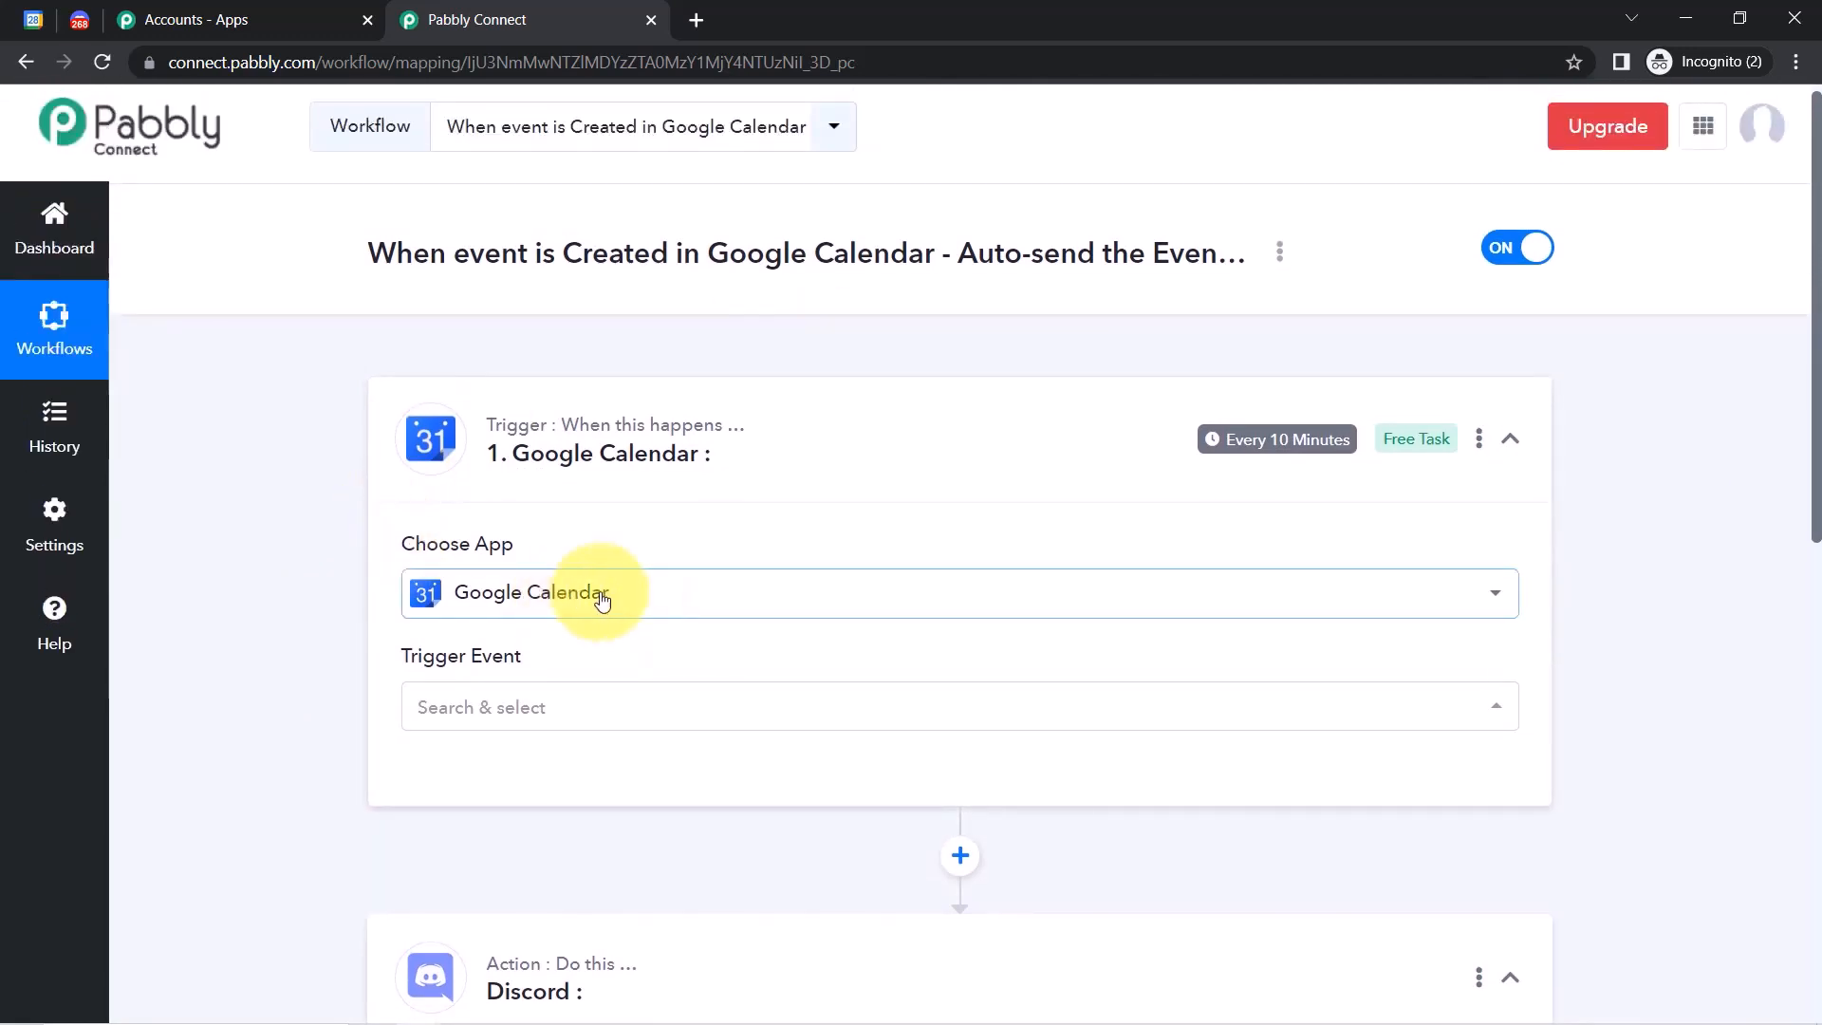
click(469, 708)
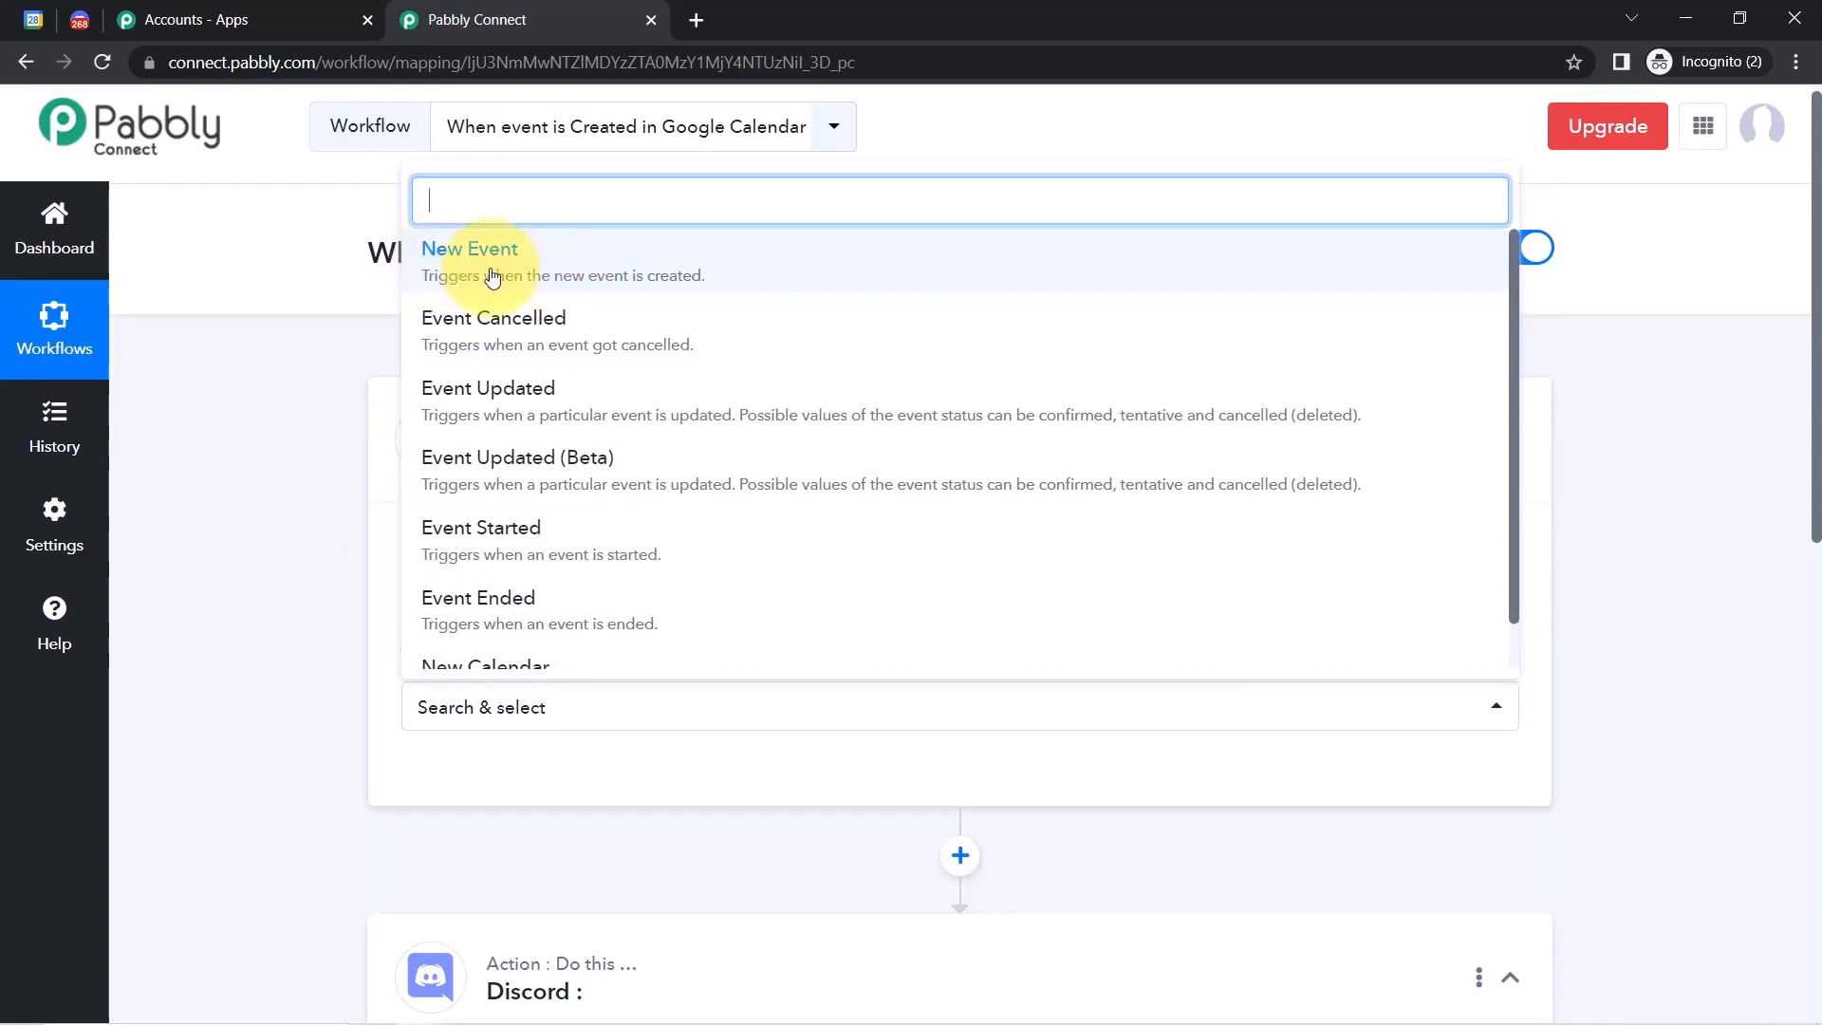
click(491, 277)
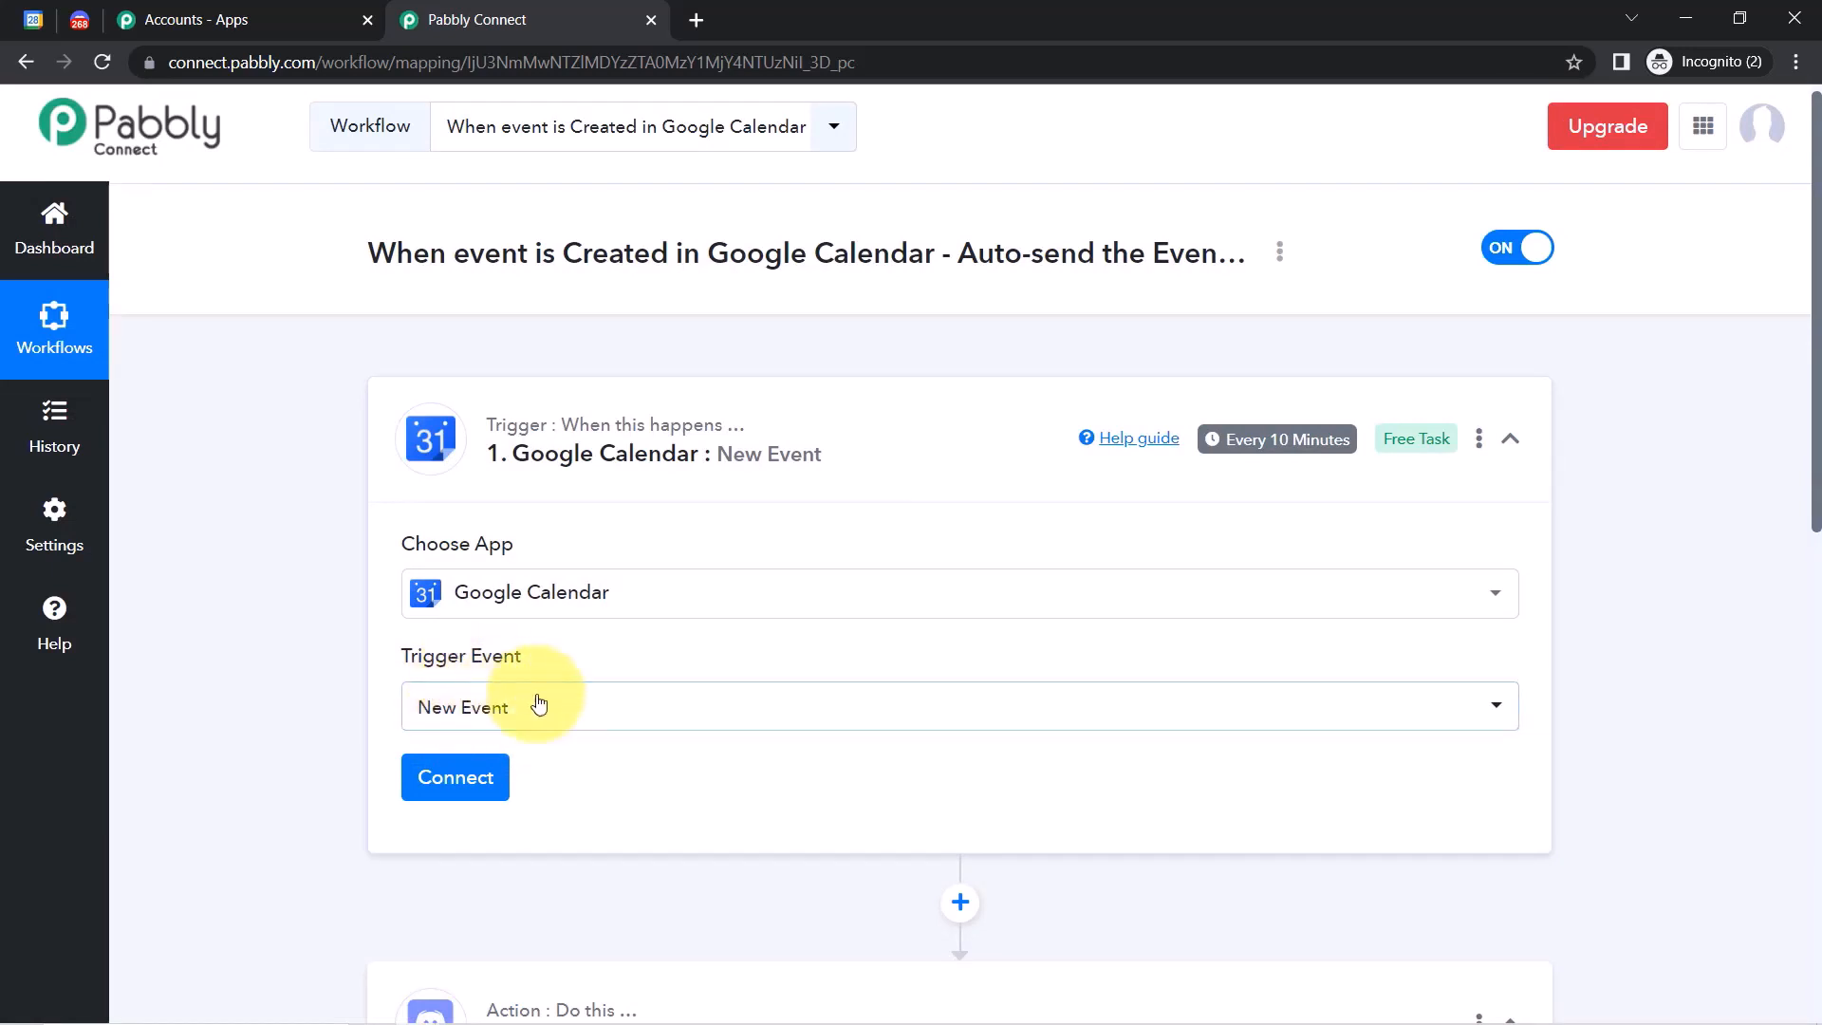
drag(1815, 408, 1816, 539)
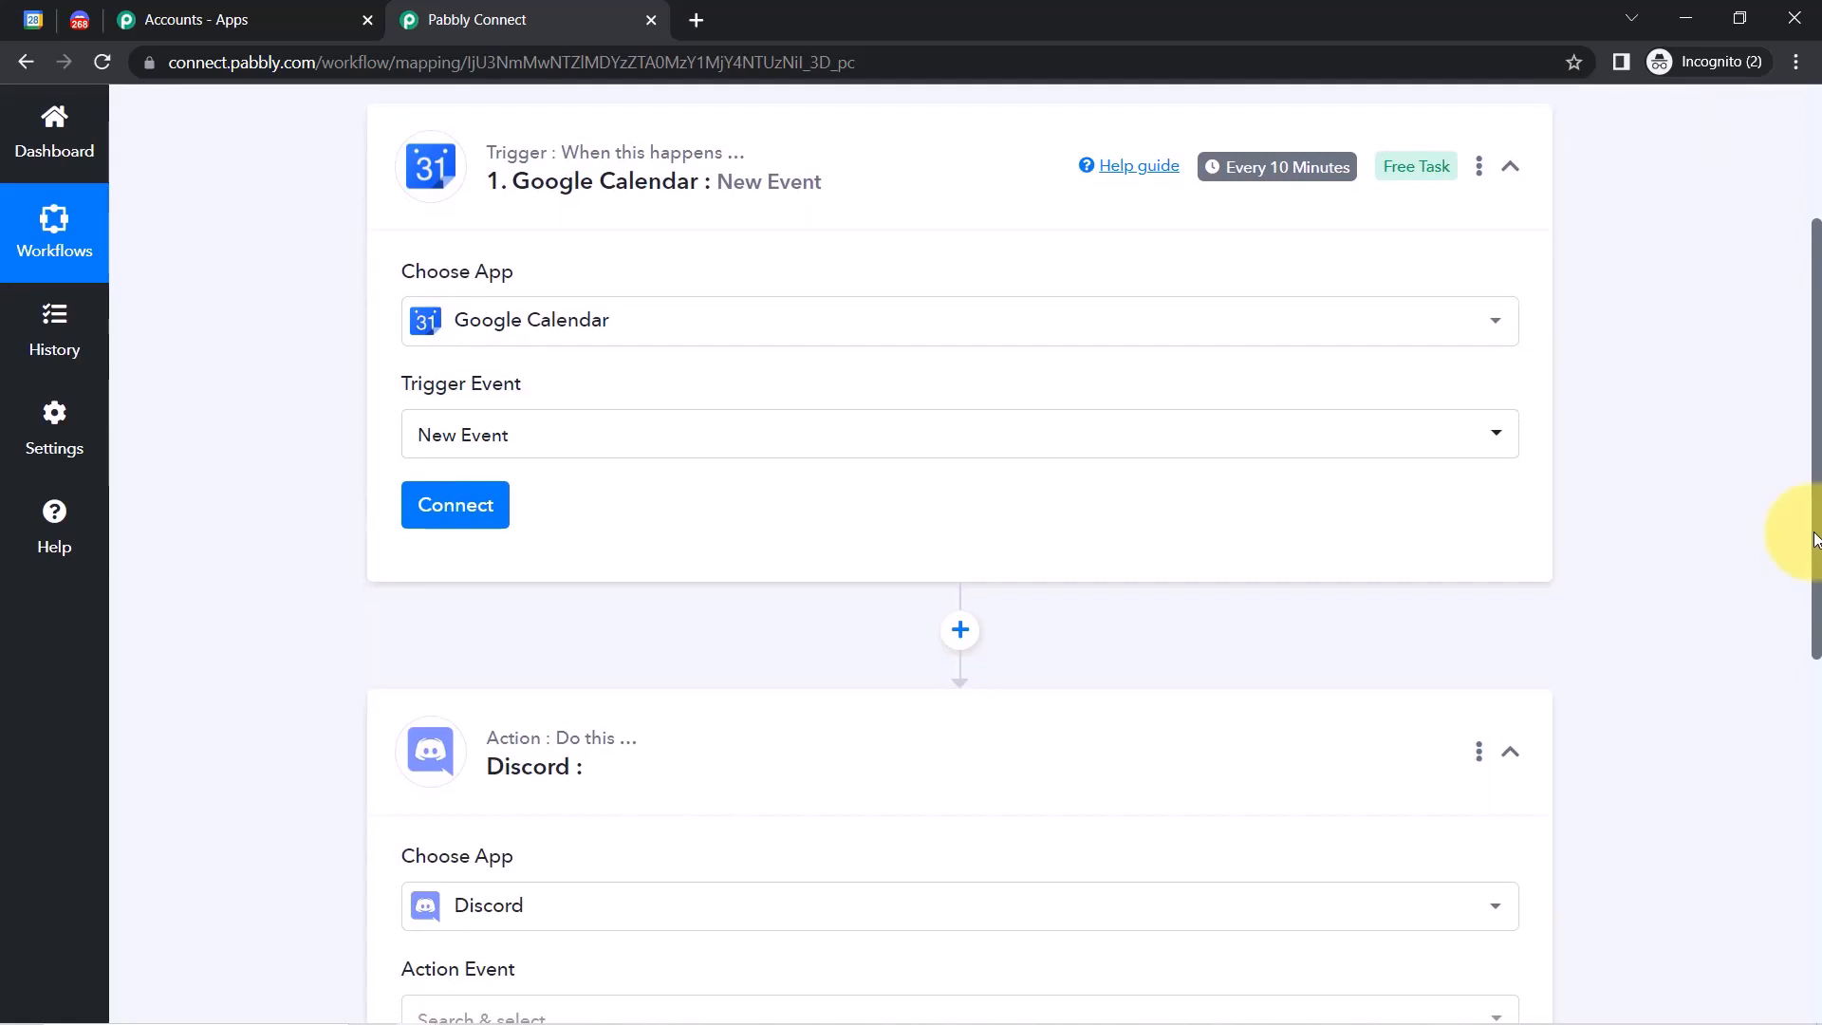
Connect the trigger through the existing Google Calendar #3 connection and save.
click(463, 520)
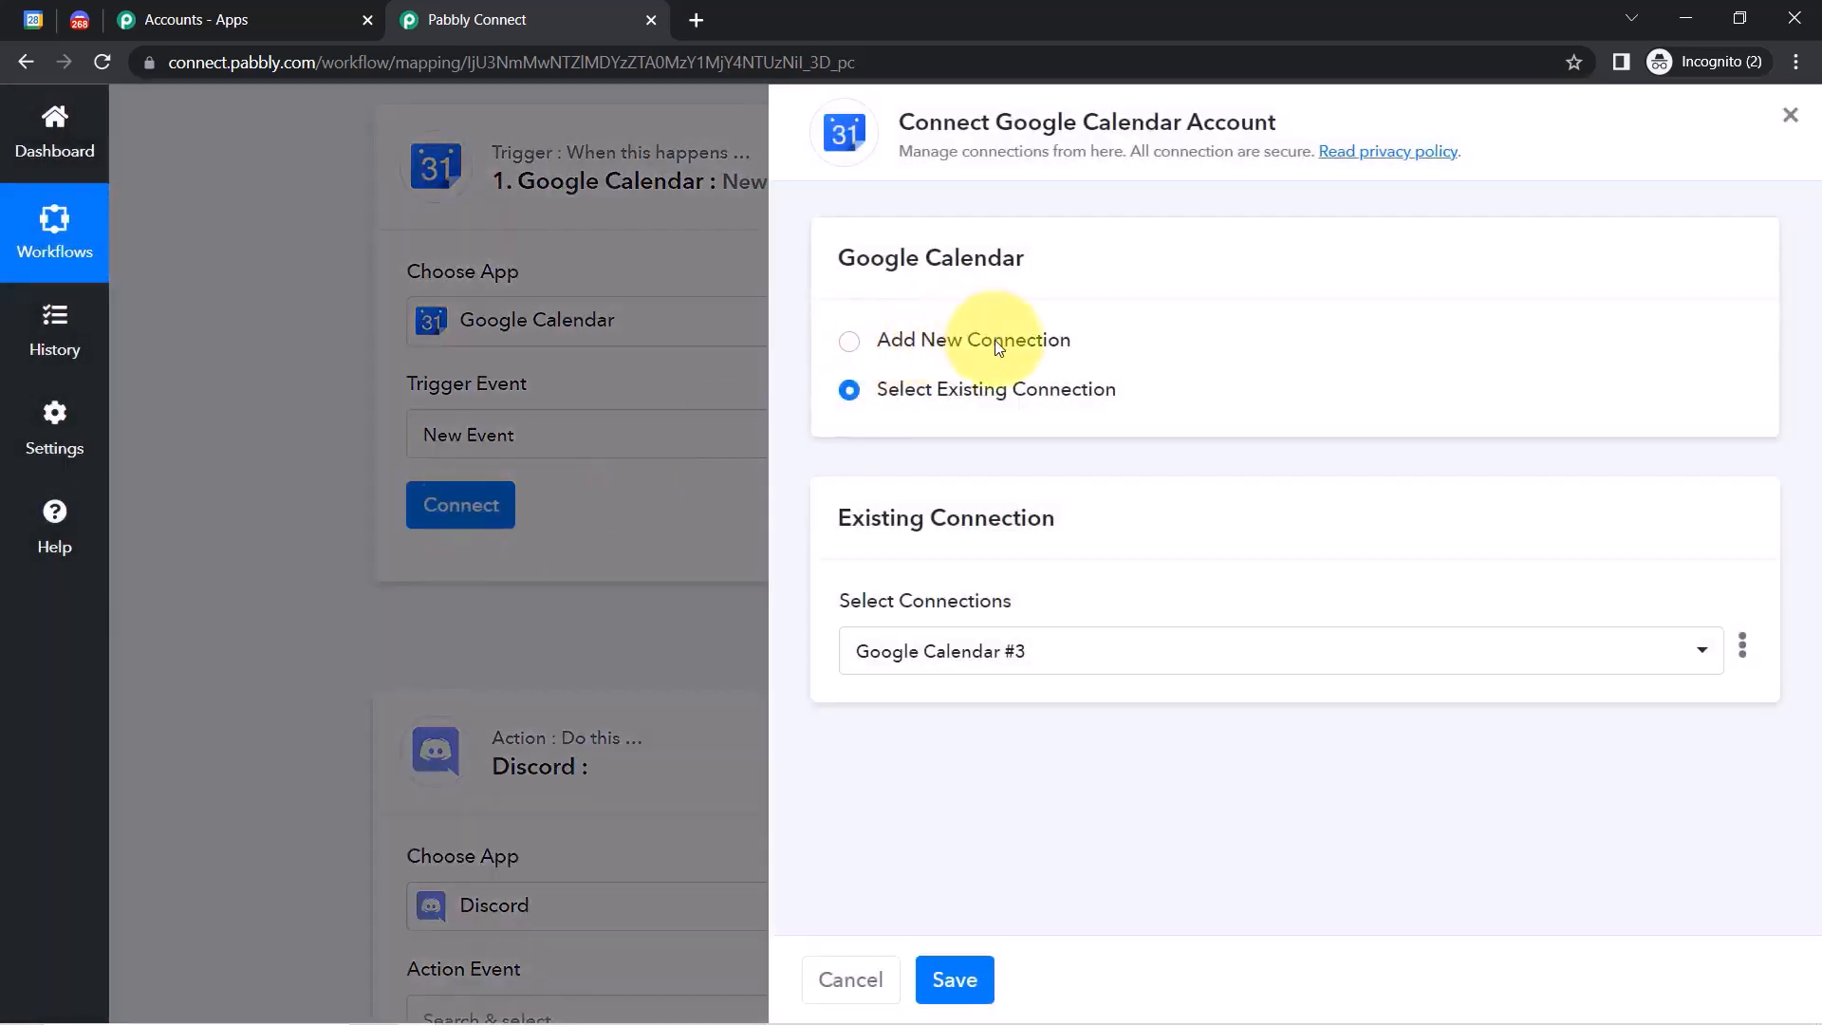
click(1000, 348)
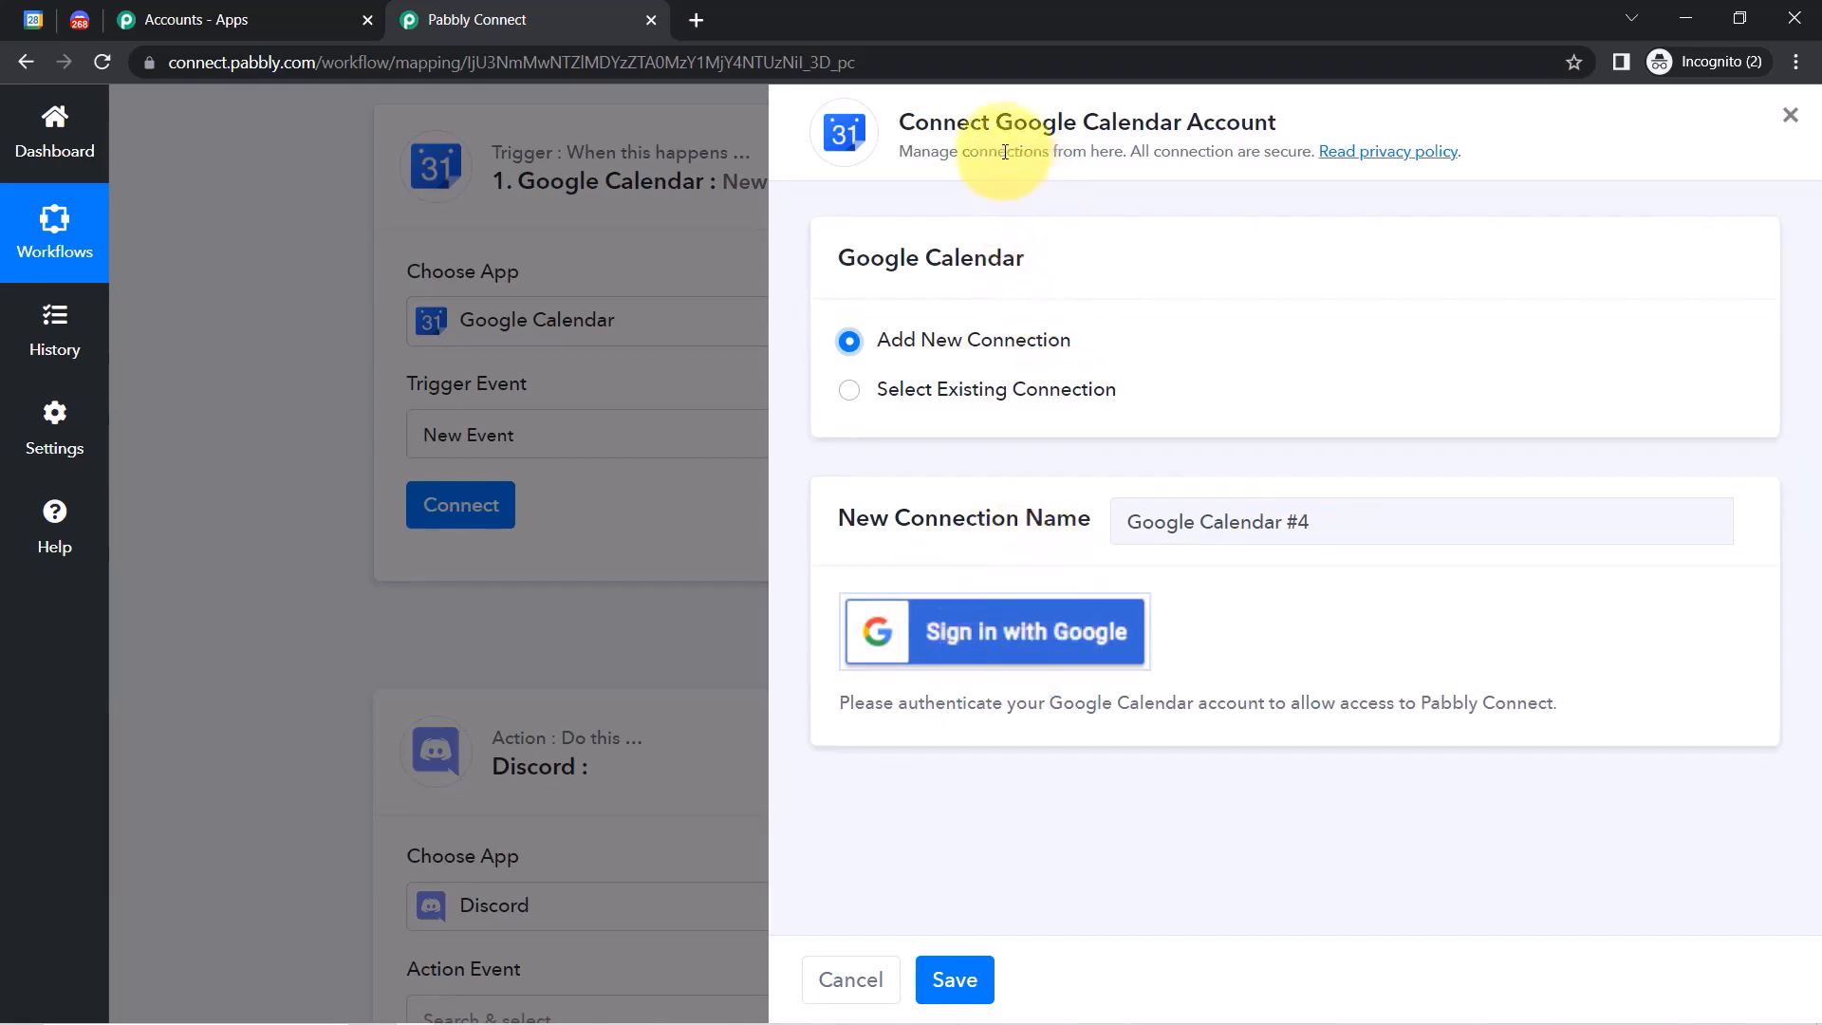
drag(999, 124, 1174, 125)
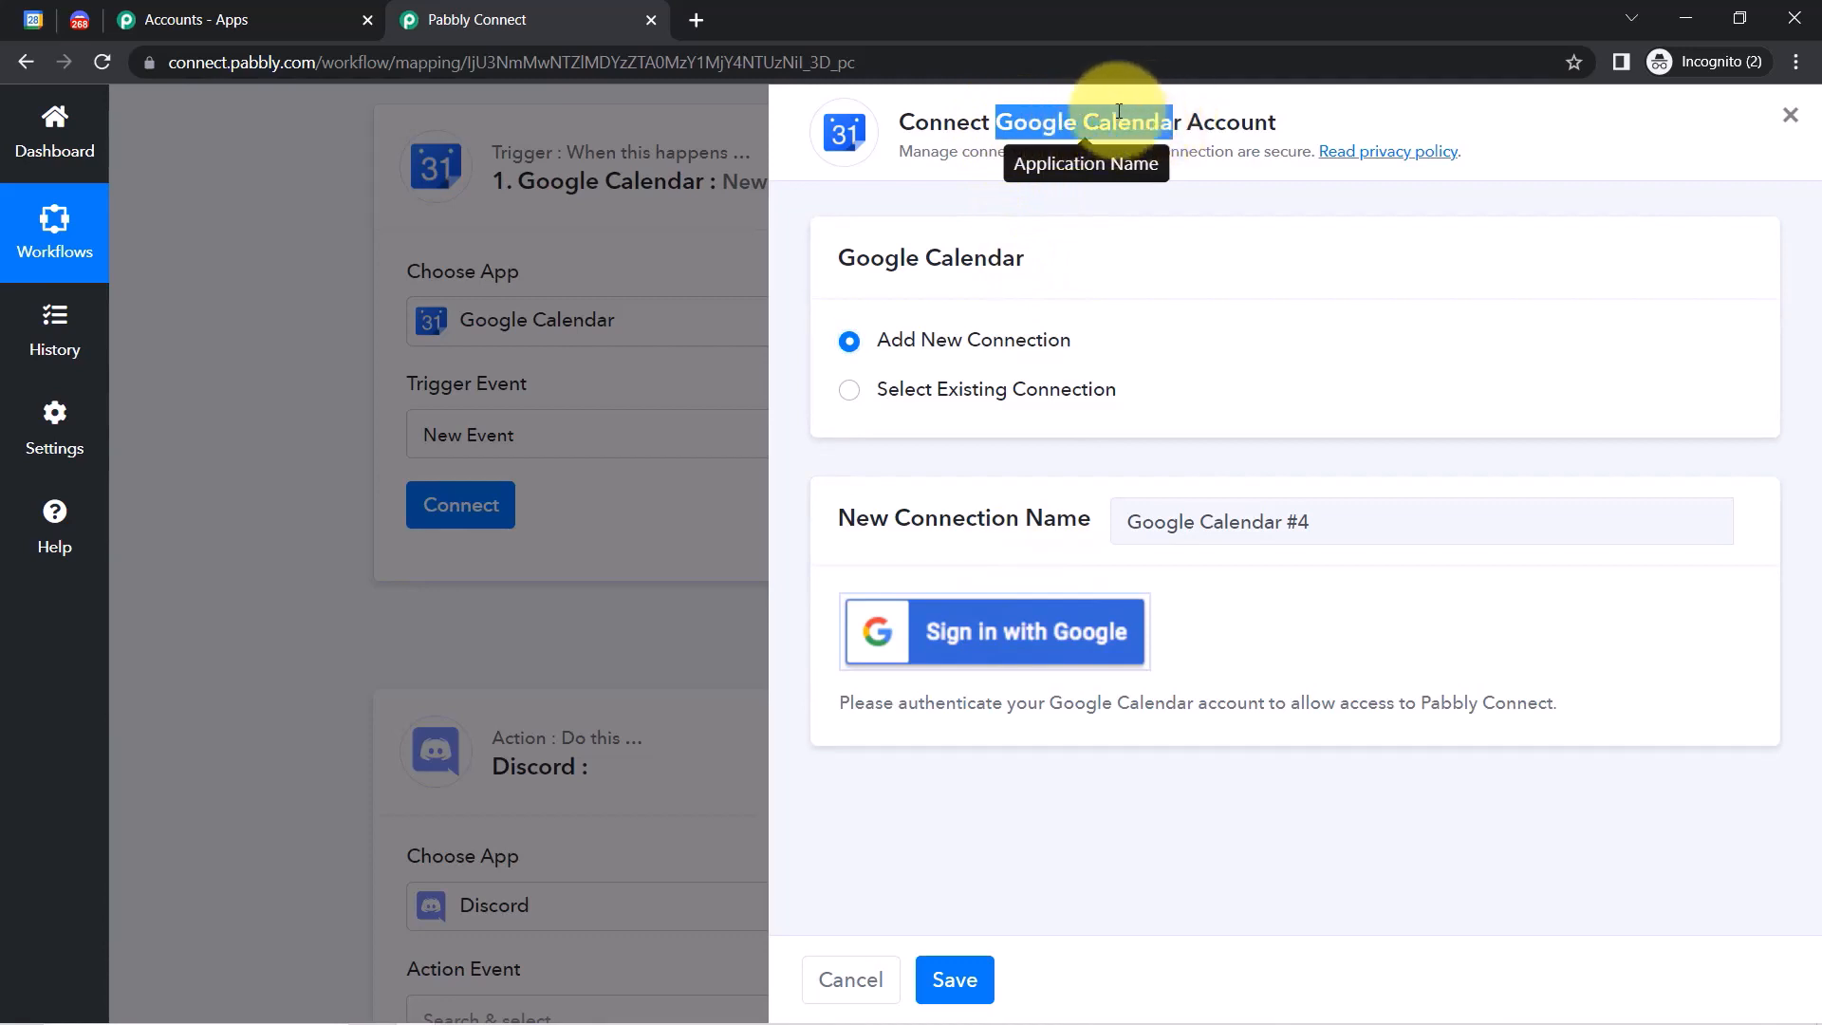
click(1015, 392)
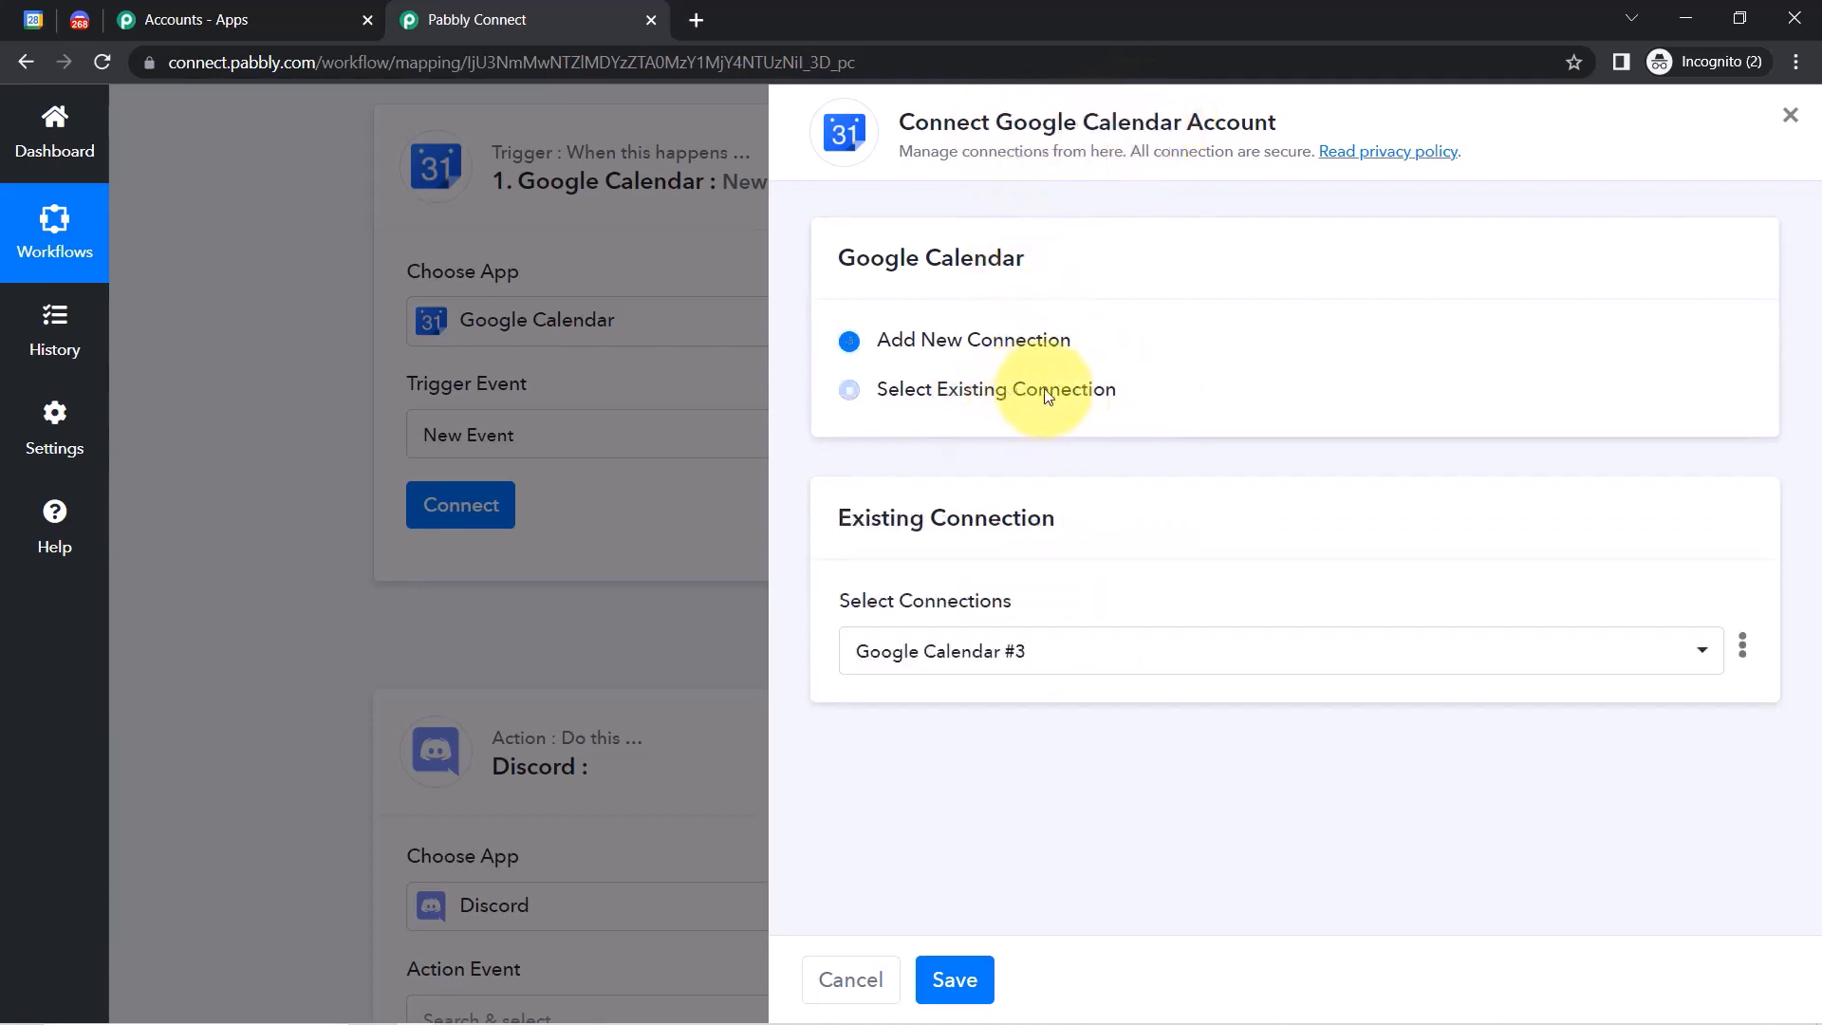
click(961, 981)
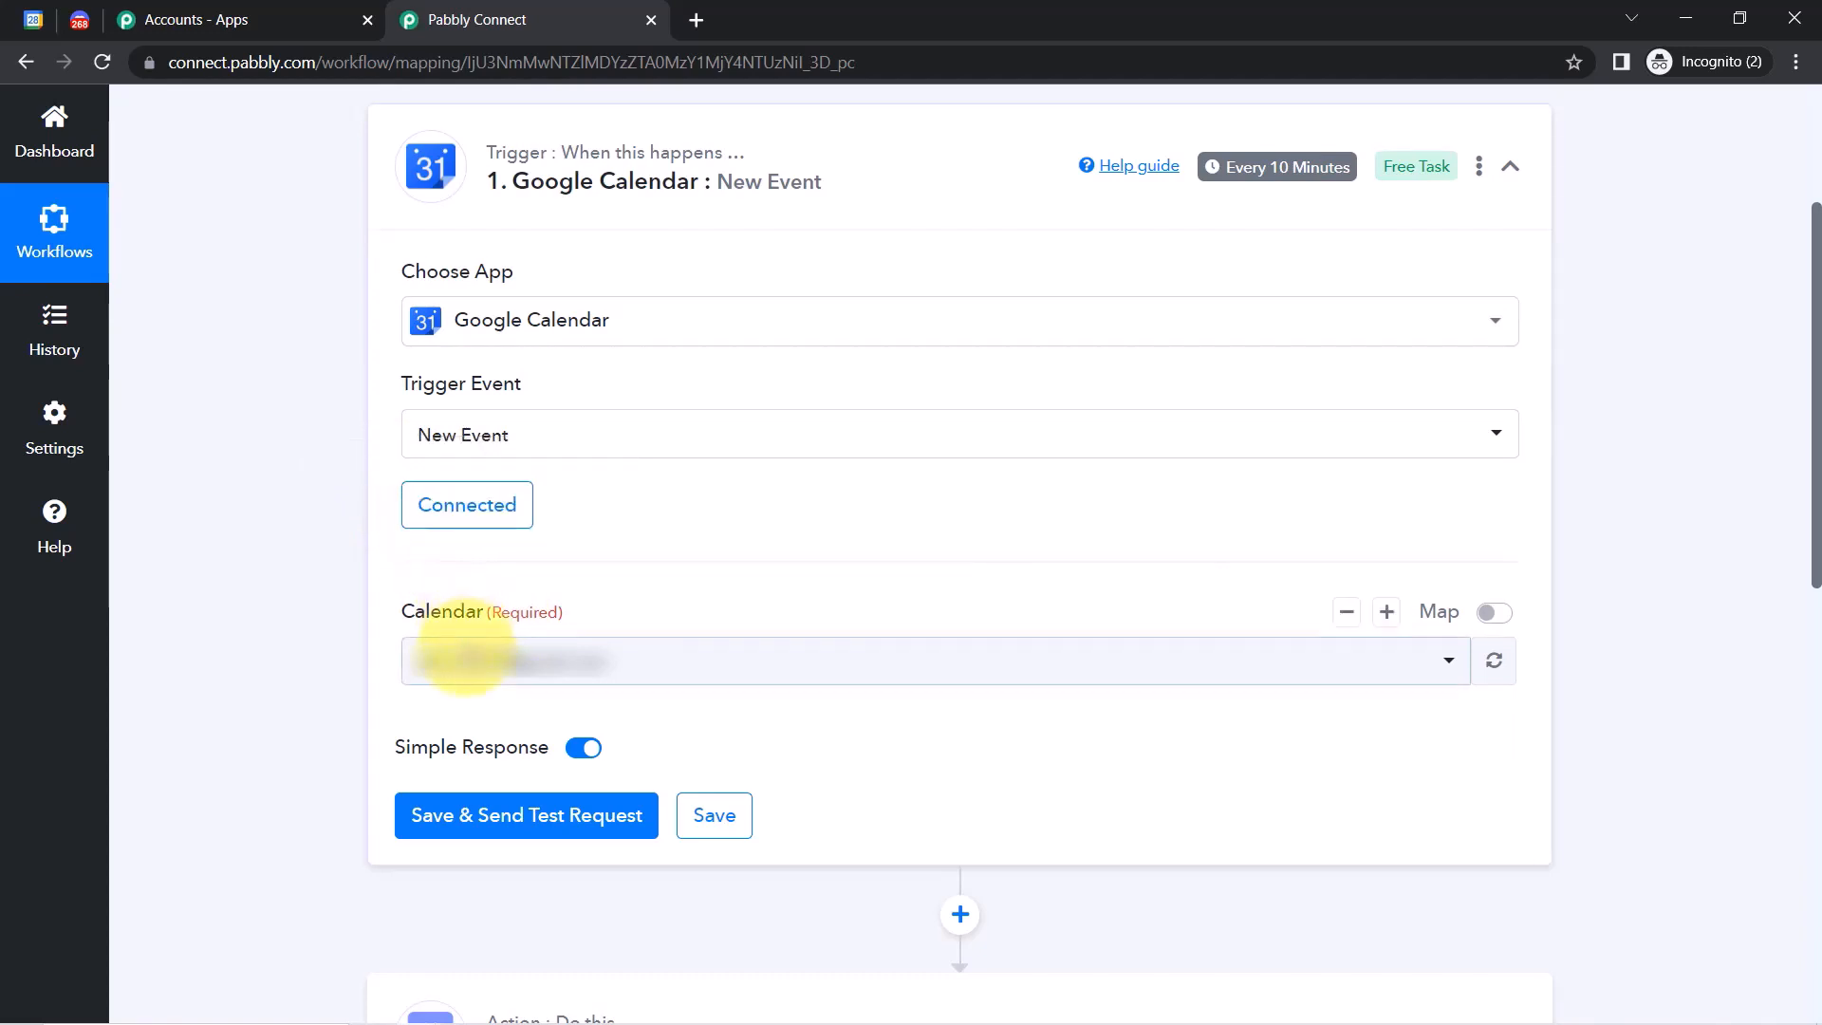
Set the trigger to watch the Pabbly Connect calendar.
click(44, 26)
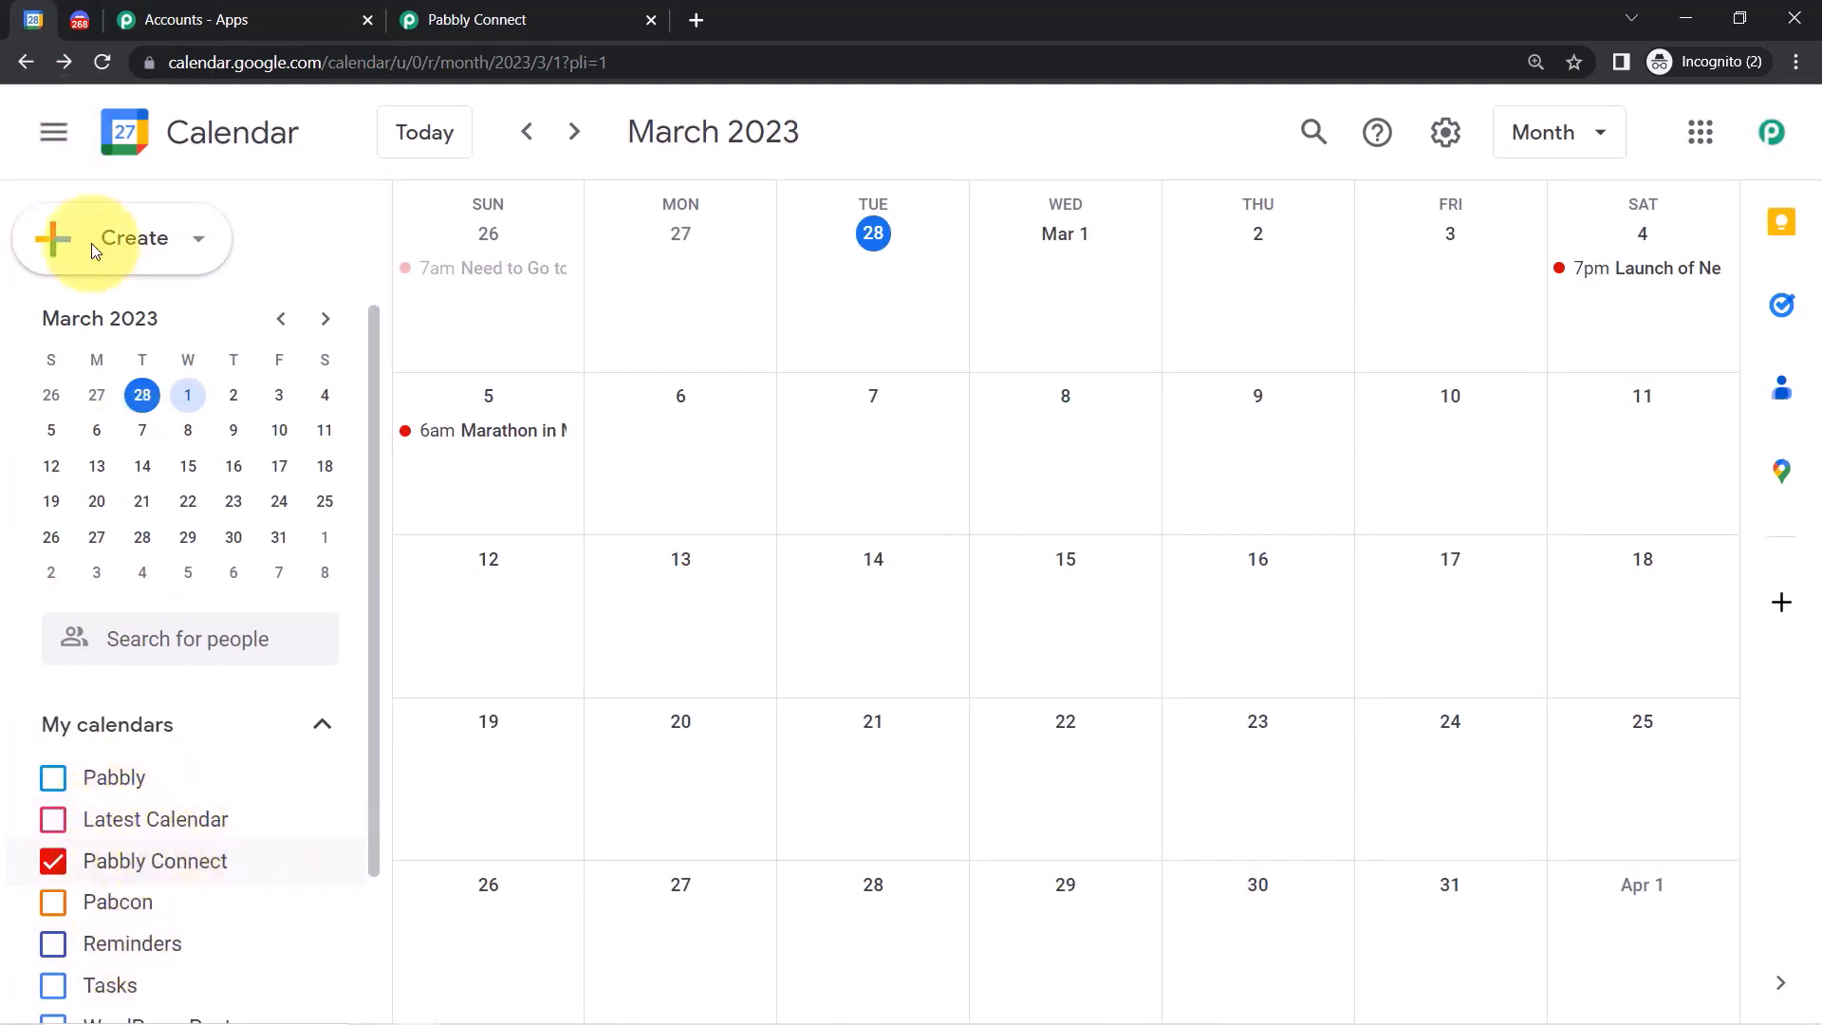
click(443, 7)
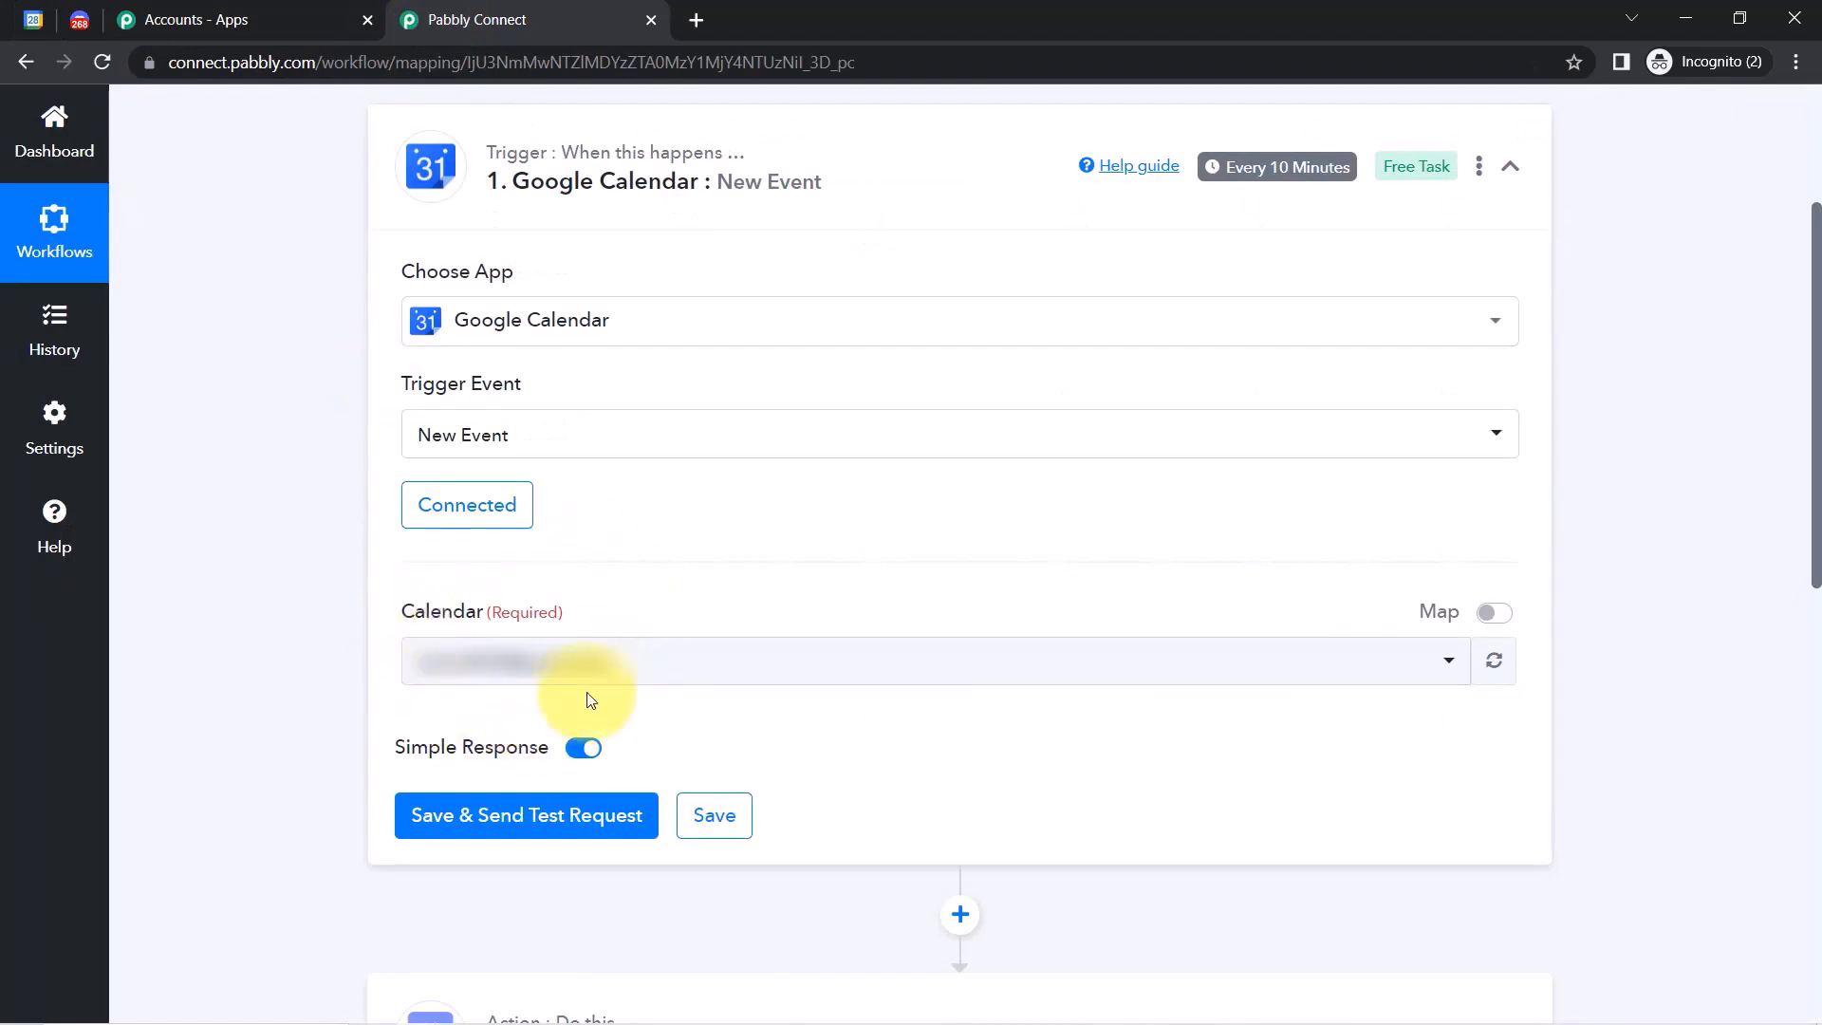
click(443, 687)
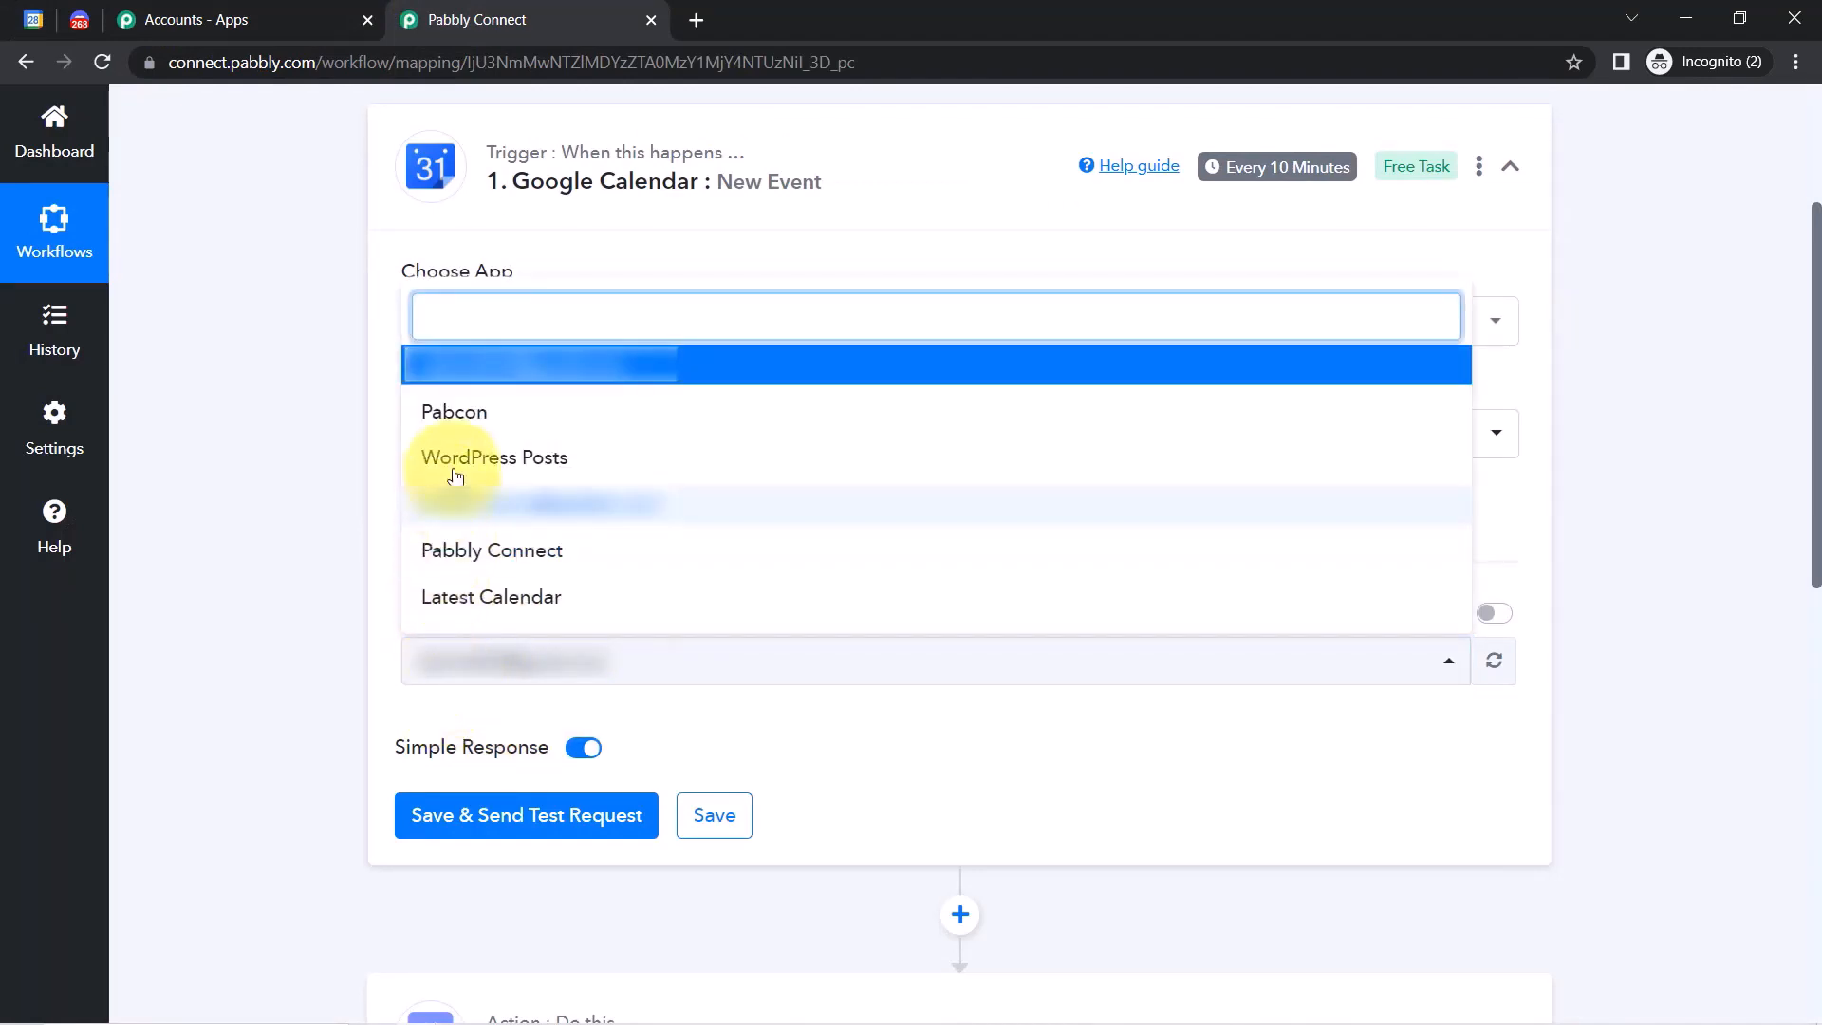
click(505, 555)
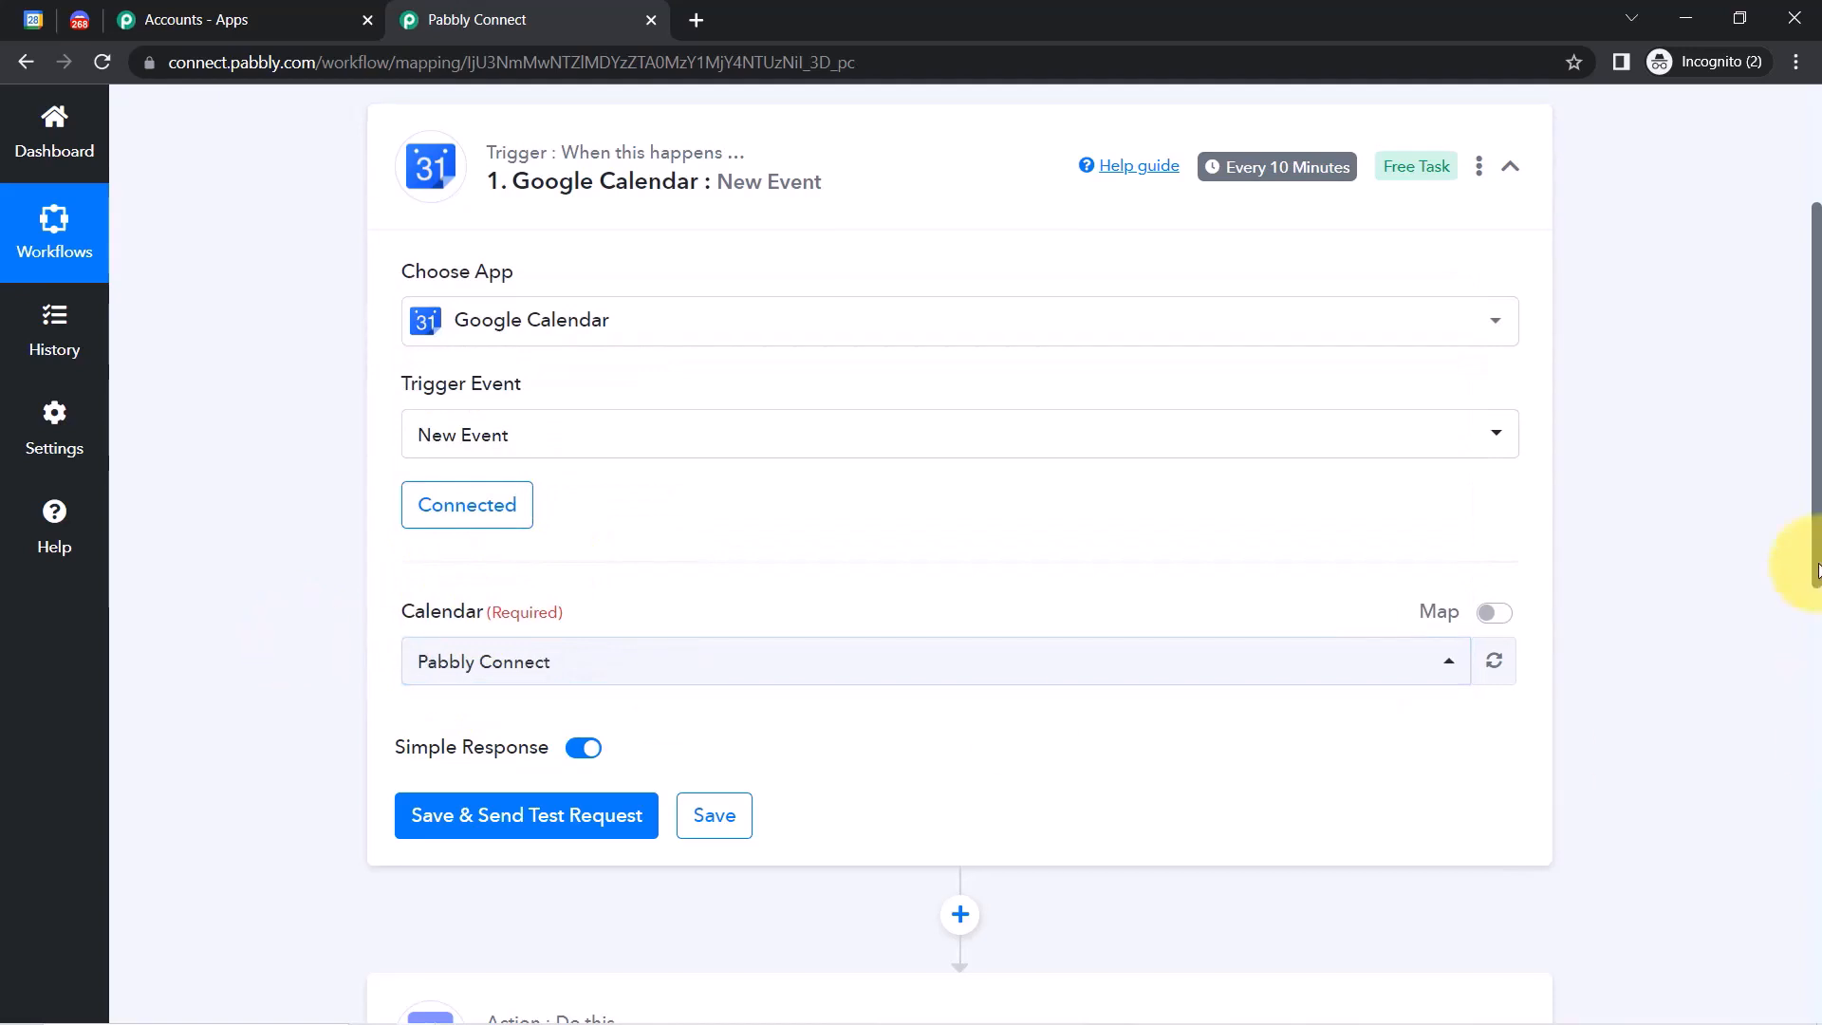
Save and send a test request, confirming the 'Marathon in MP' event matches Google Calendar.
drag(1817, 579, 1814, 708)
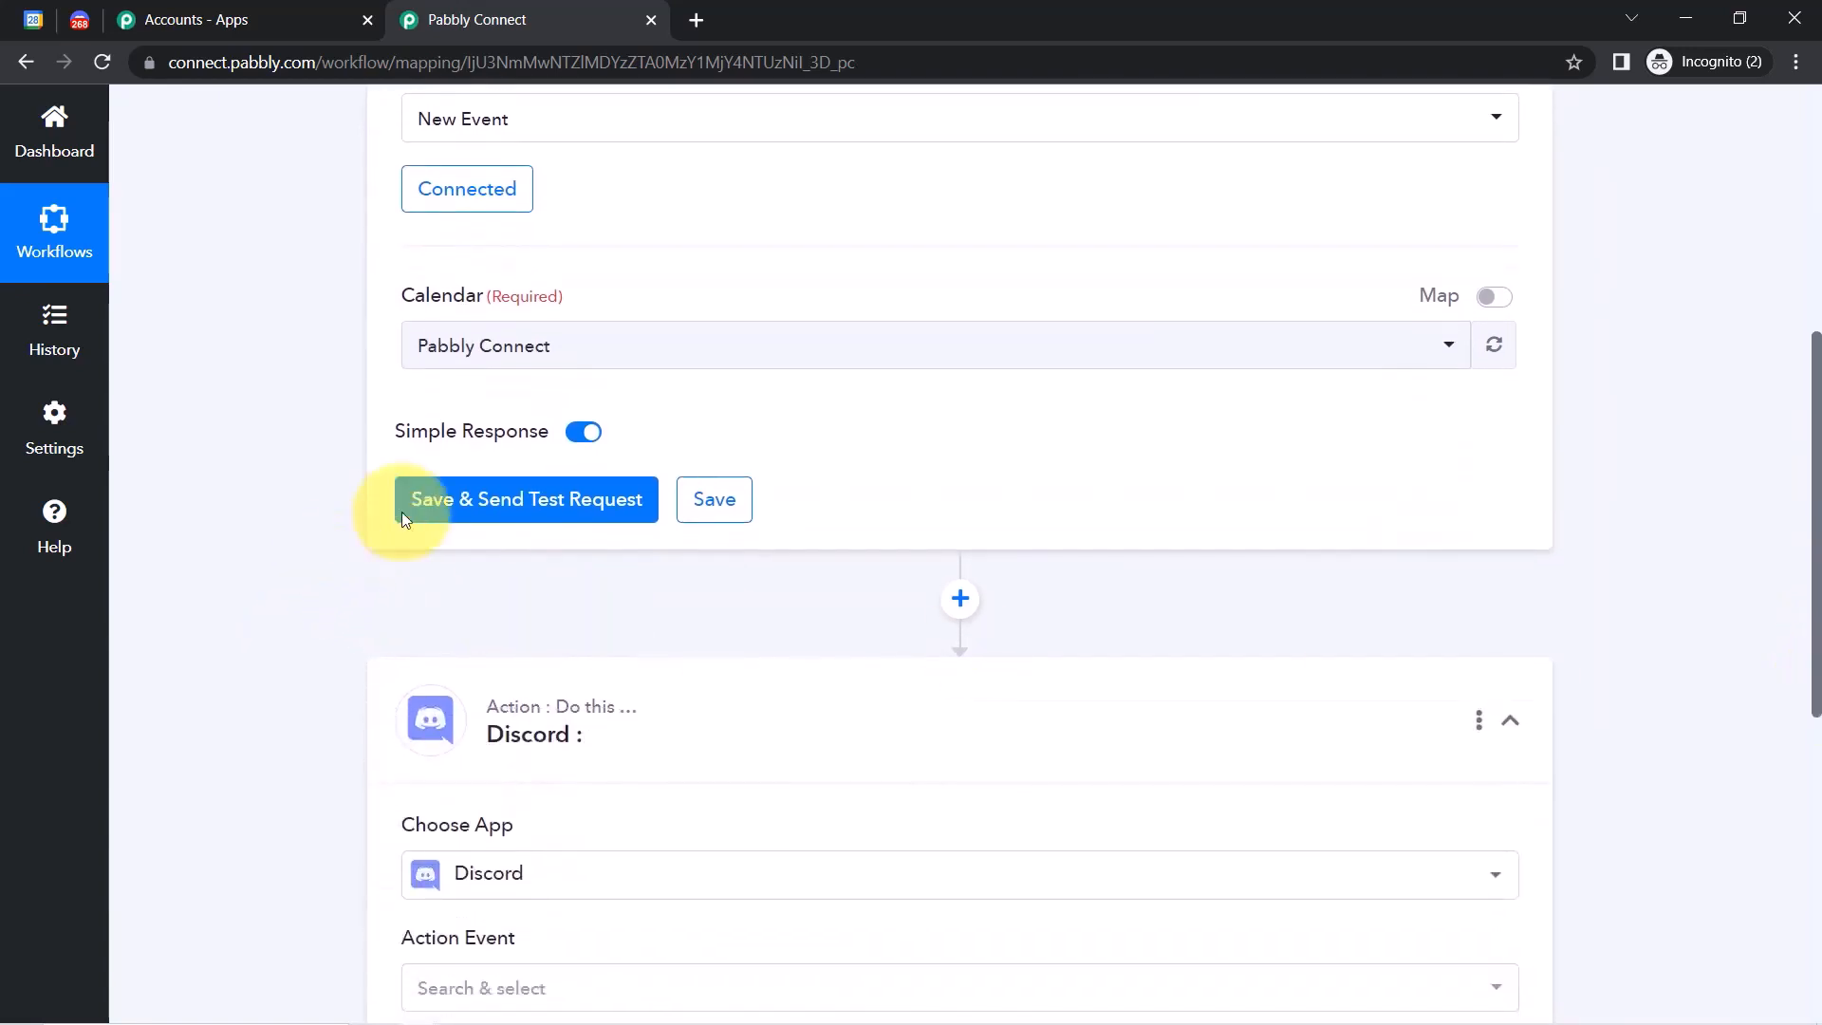
click(472, 507)
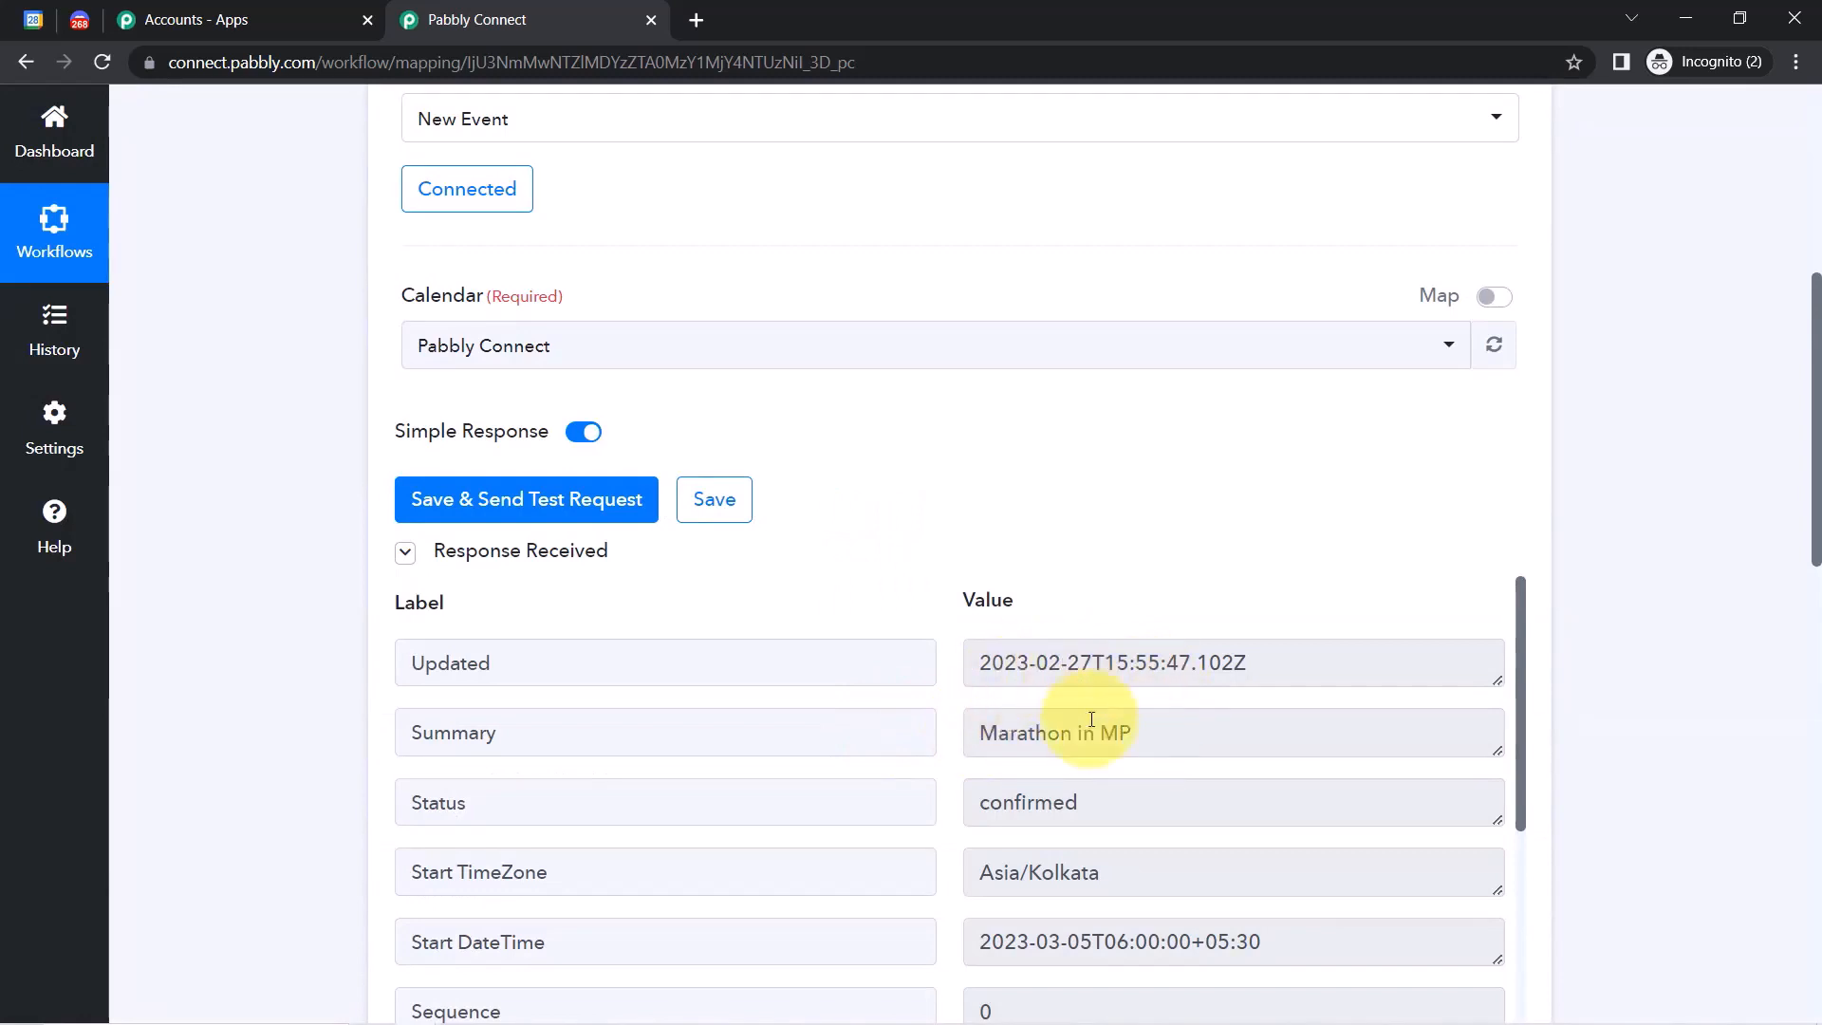
drag(1028, 733, 1168, 729)
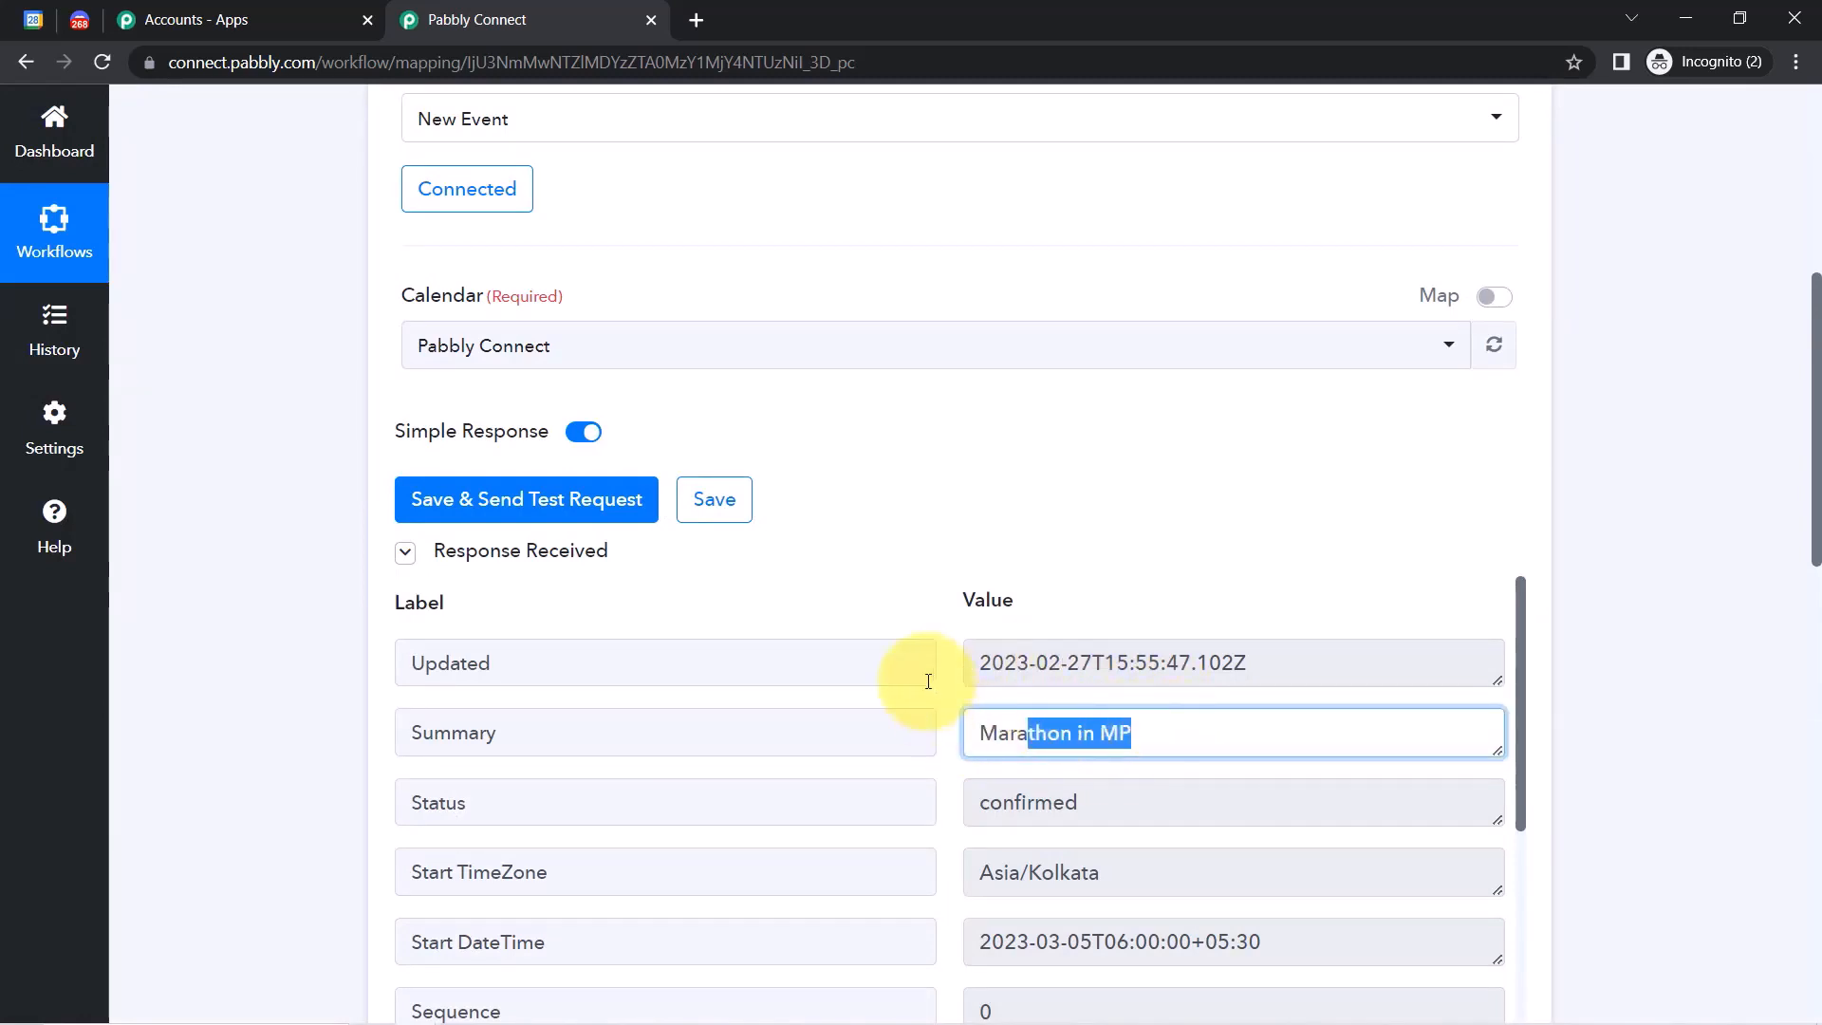
click(33, 20)
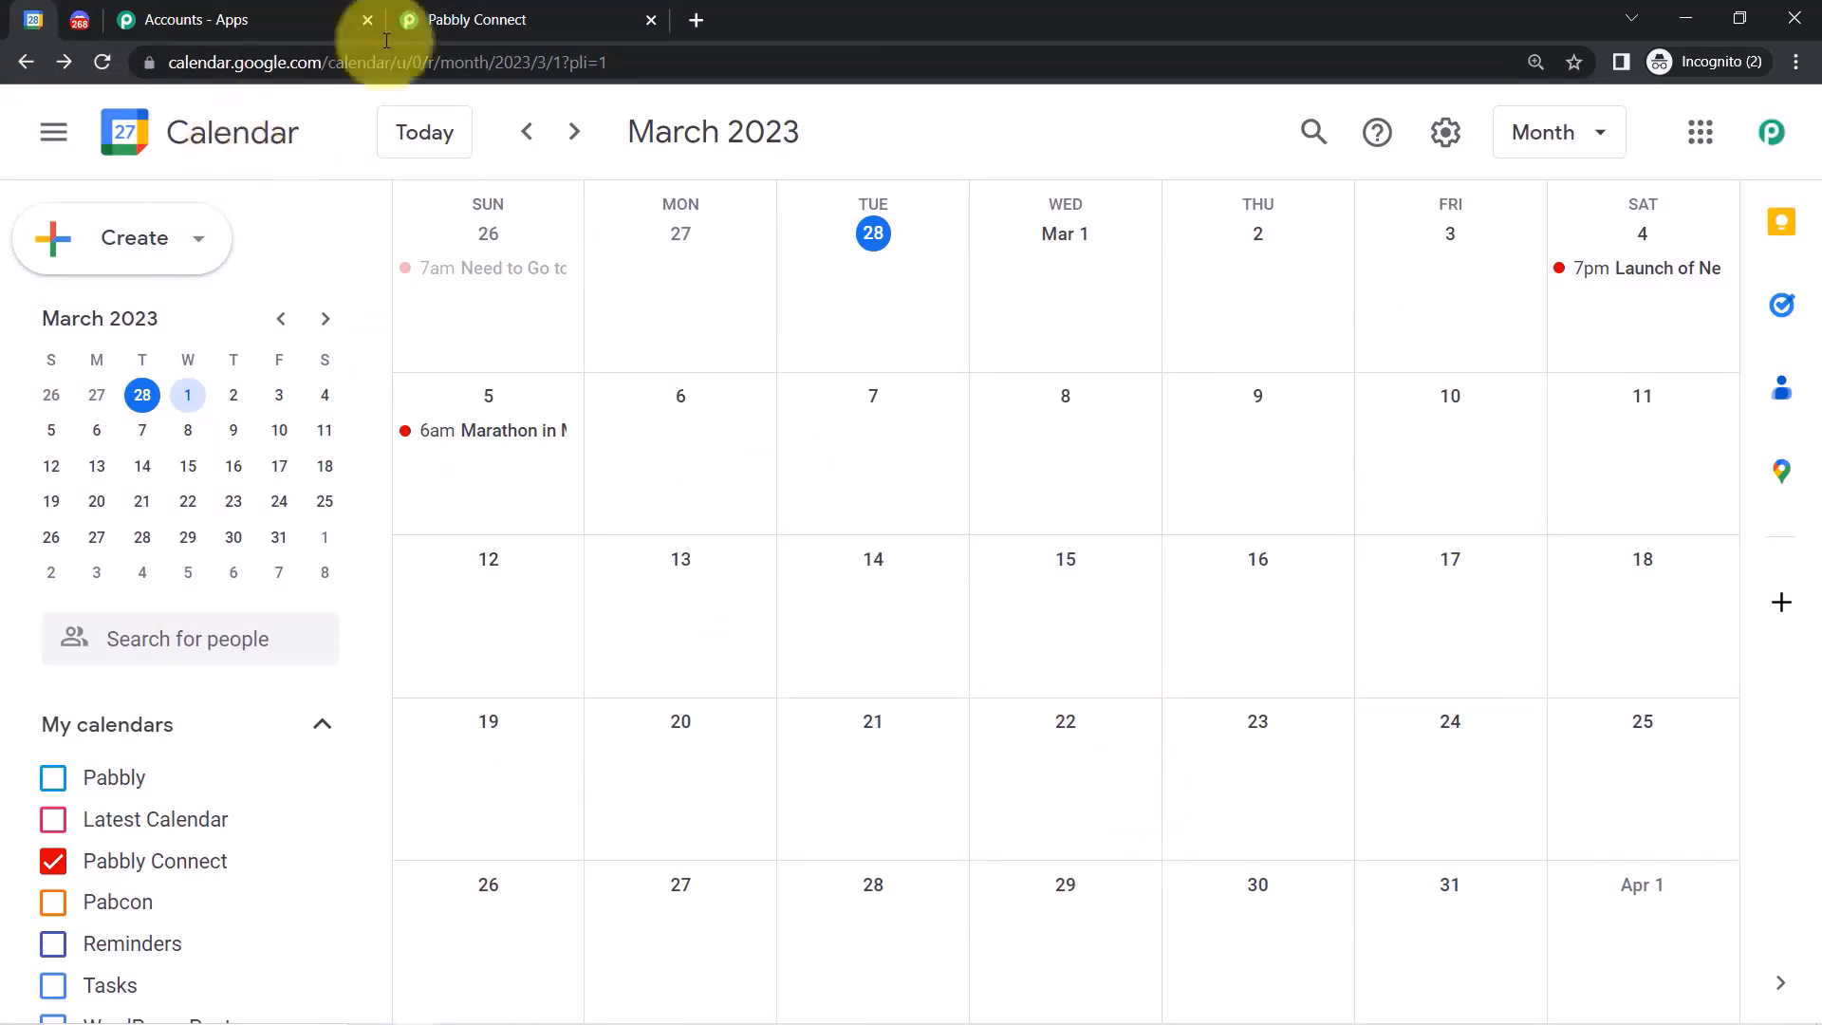
click(489, 19)
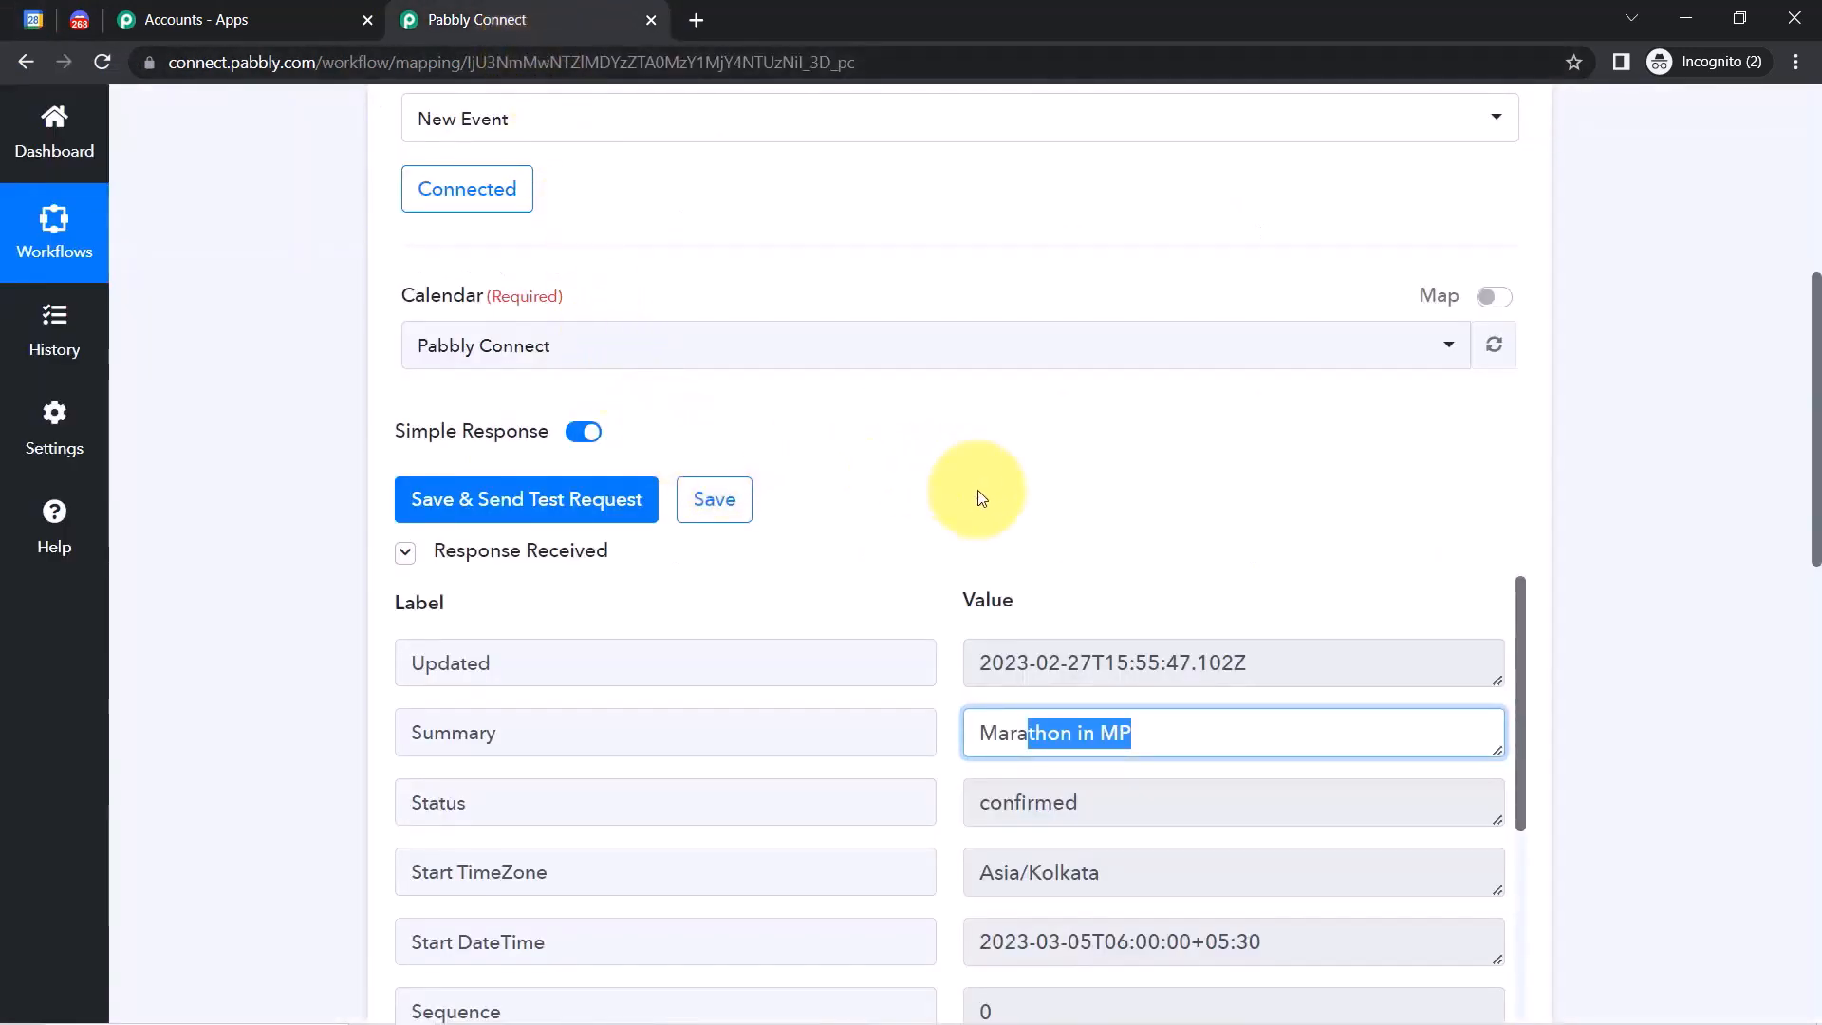
Start a March 26 event in Google Calendar timed from 5:30pm to 10:00pm.
click(34, 13)
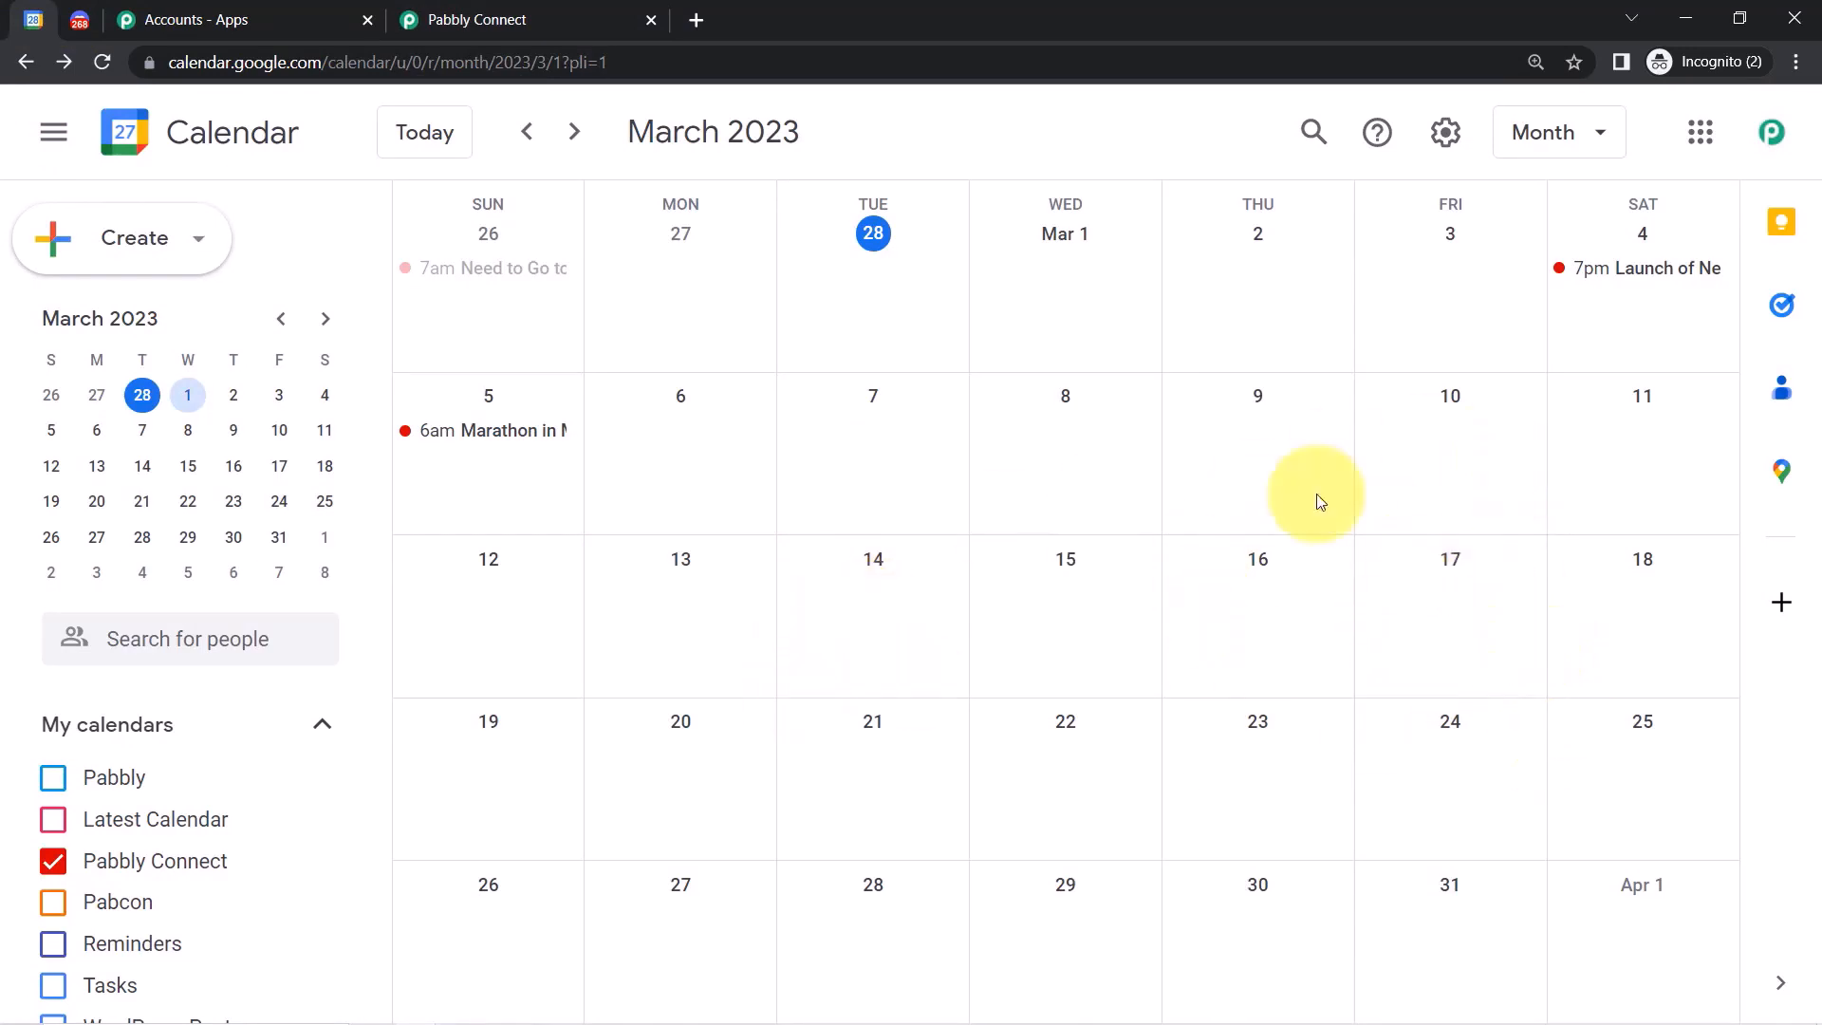
click(528, 883)
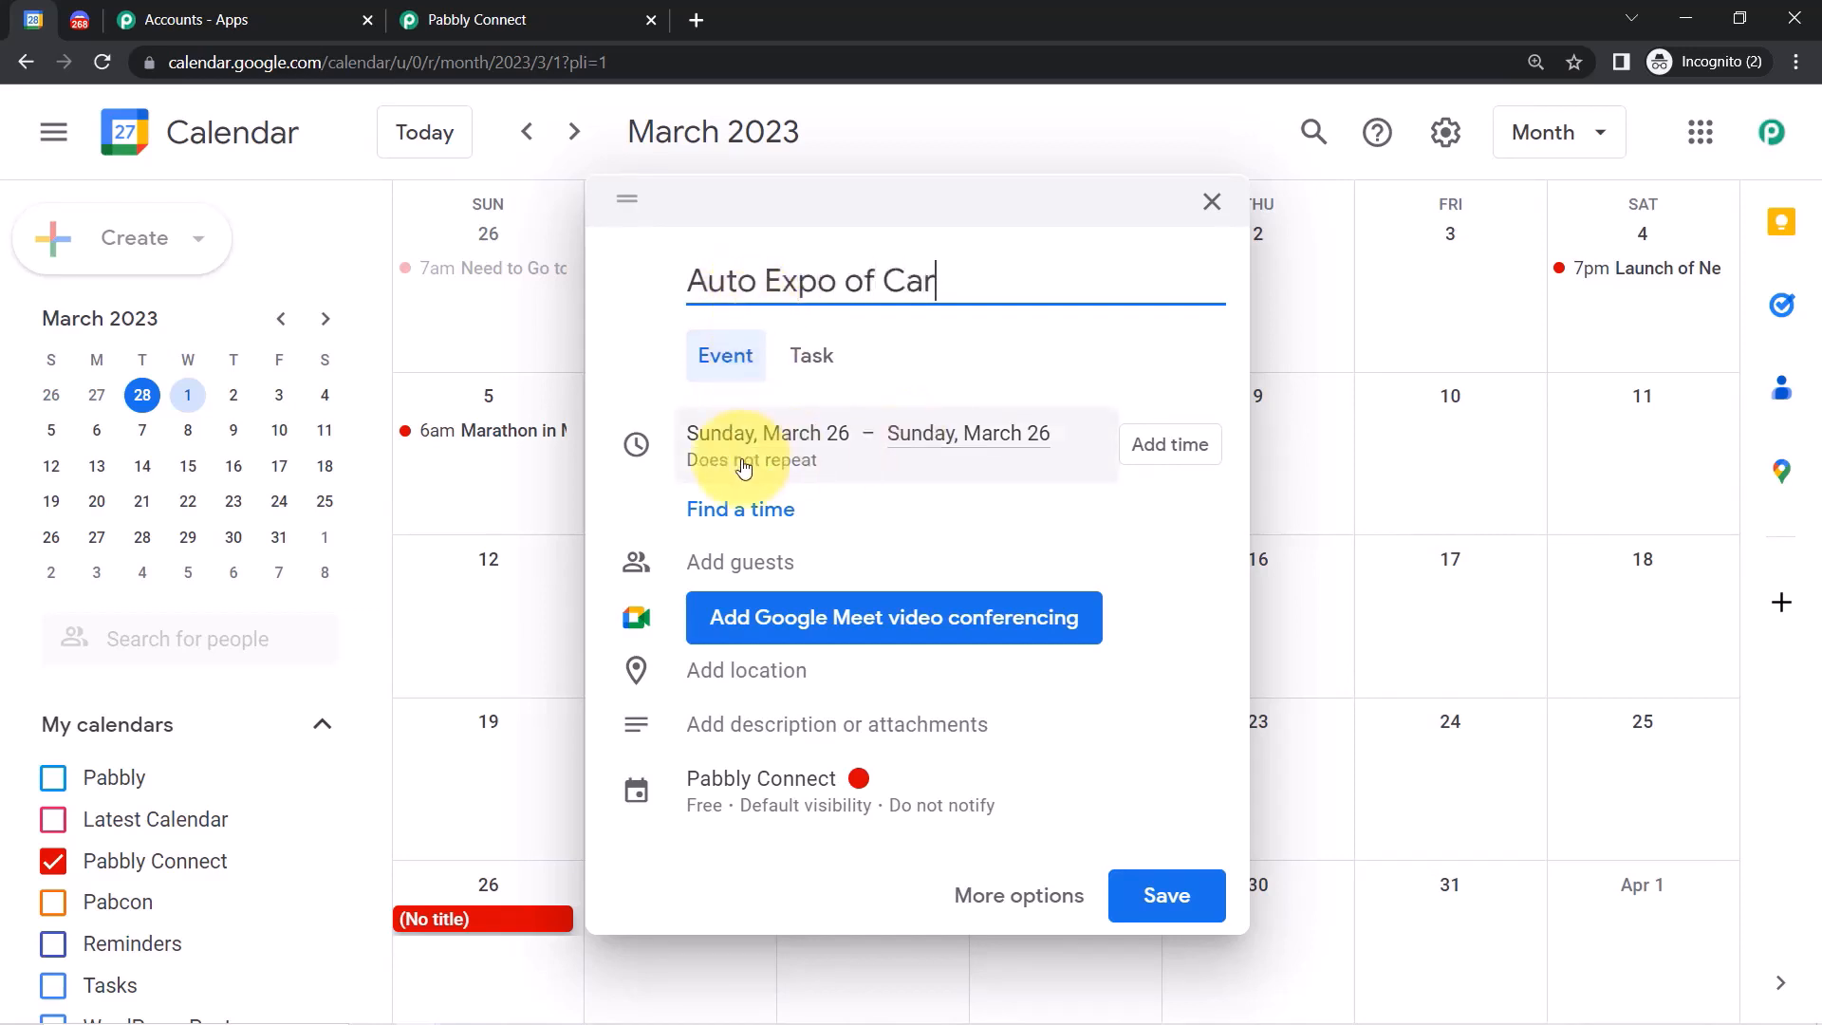
click(1159, 453)
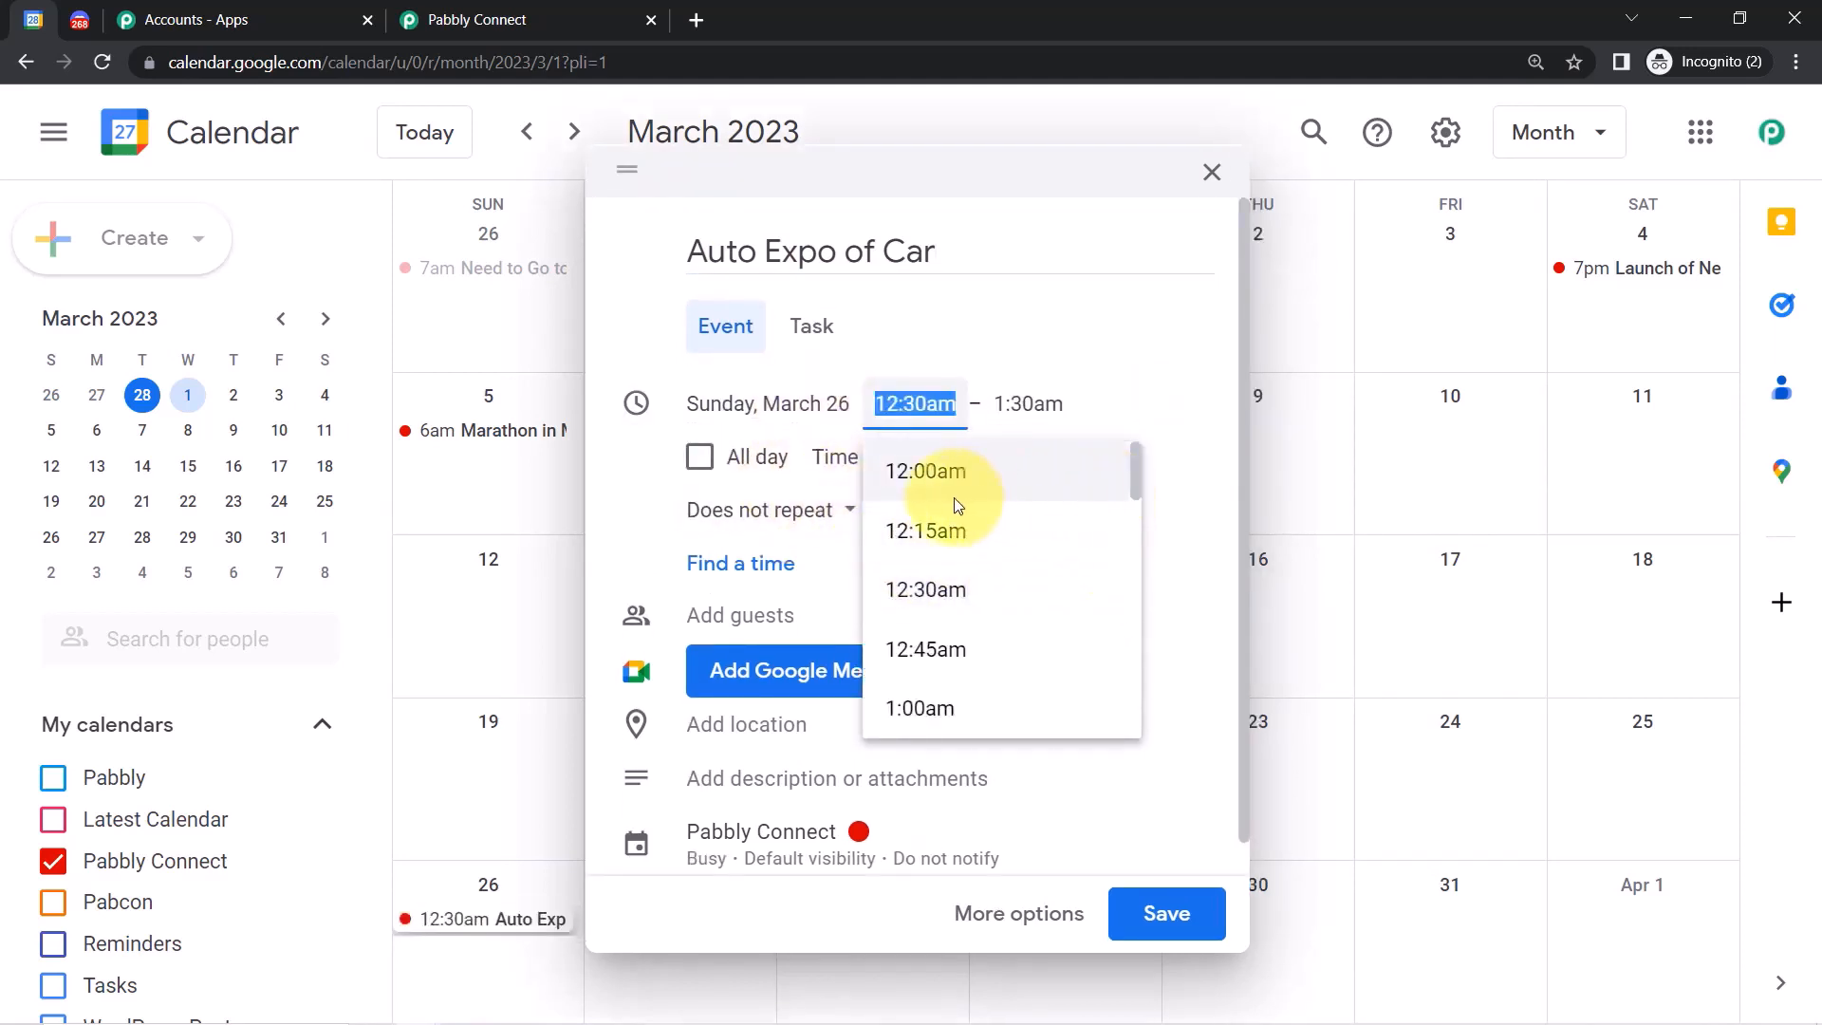
drag(1142, 471, 1130, 655)
click(954, 522)
click(1013, 404)
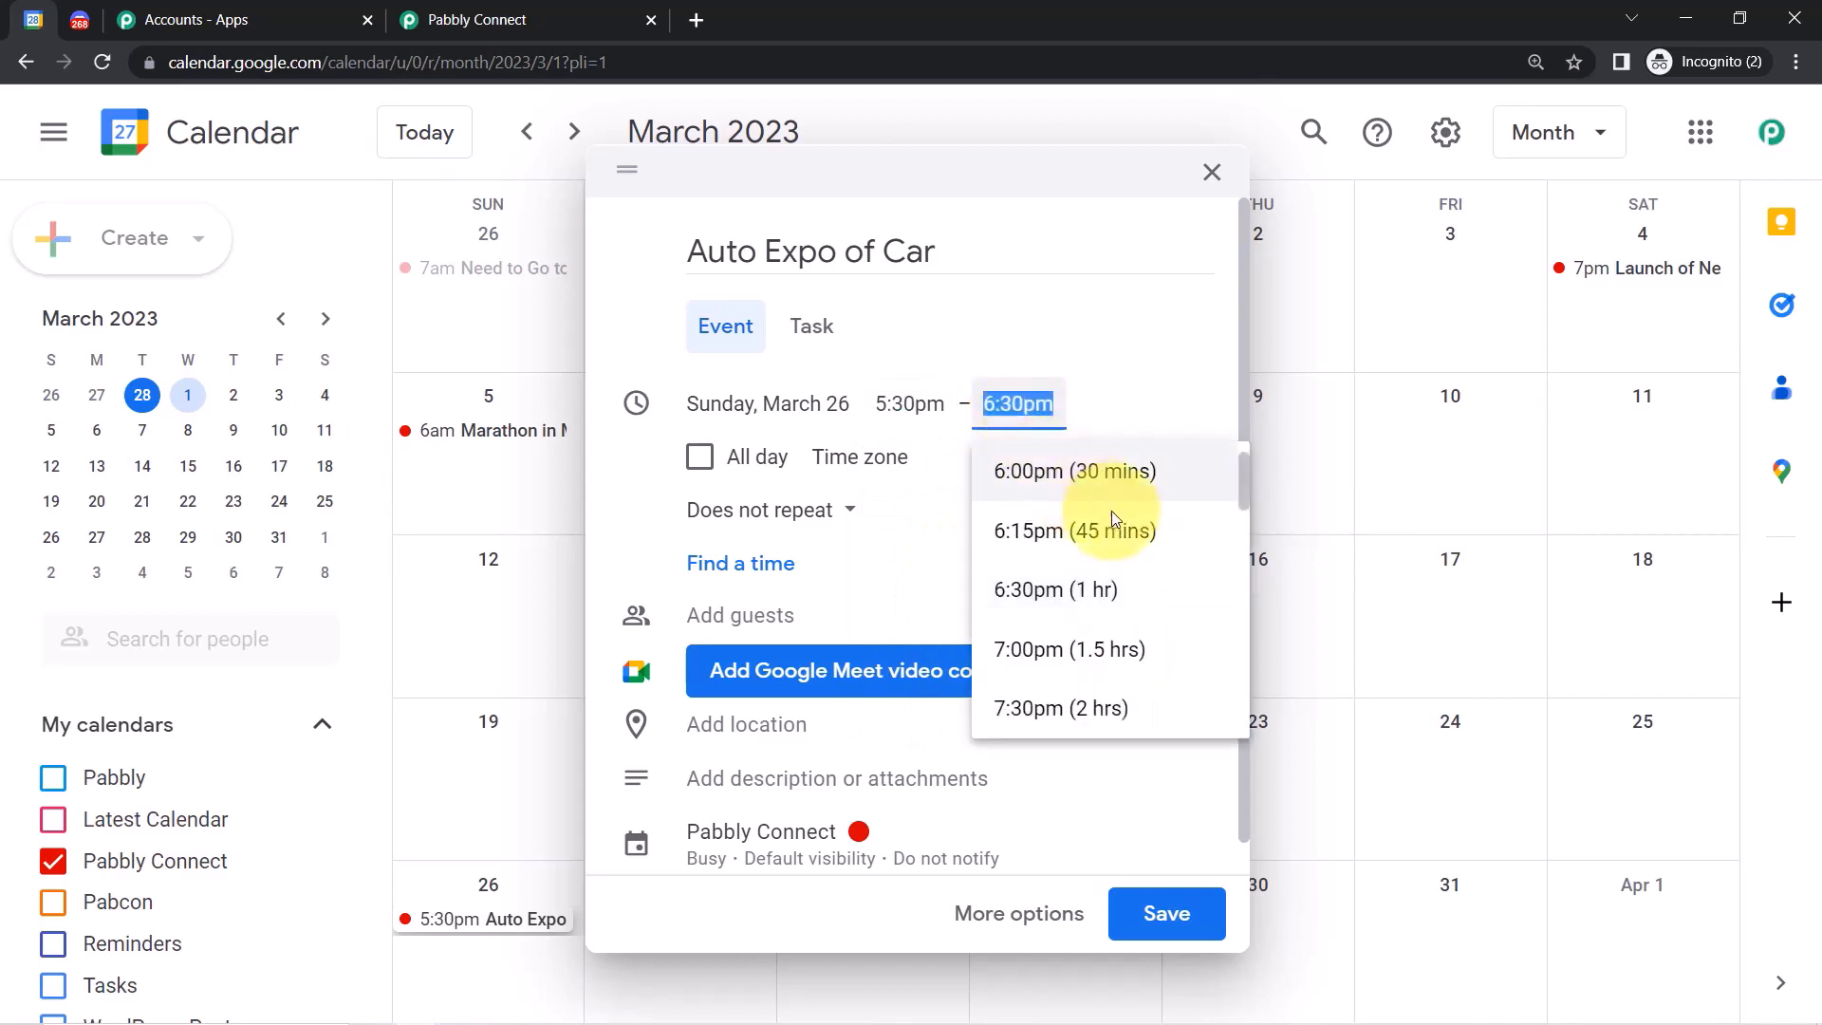
scroll(1112, 510, down, 3)
click(1097, 648)
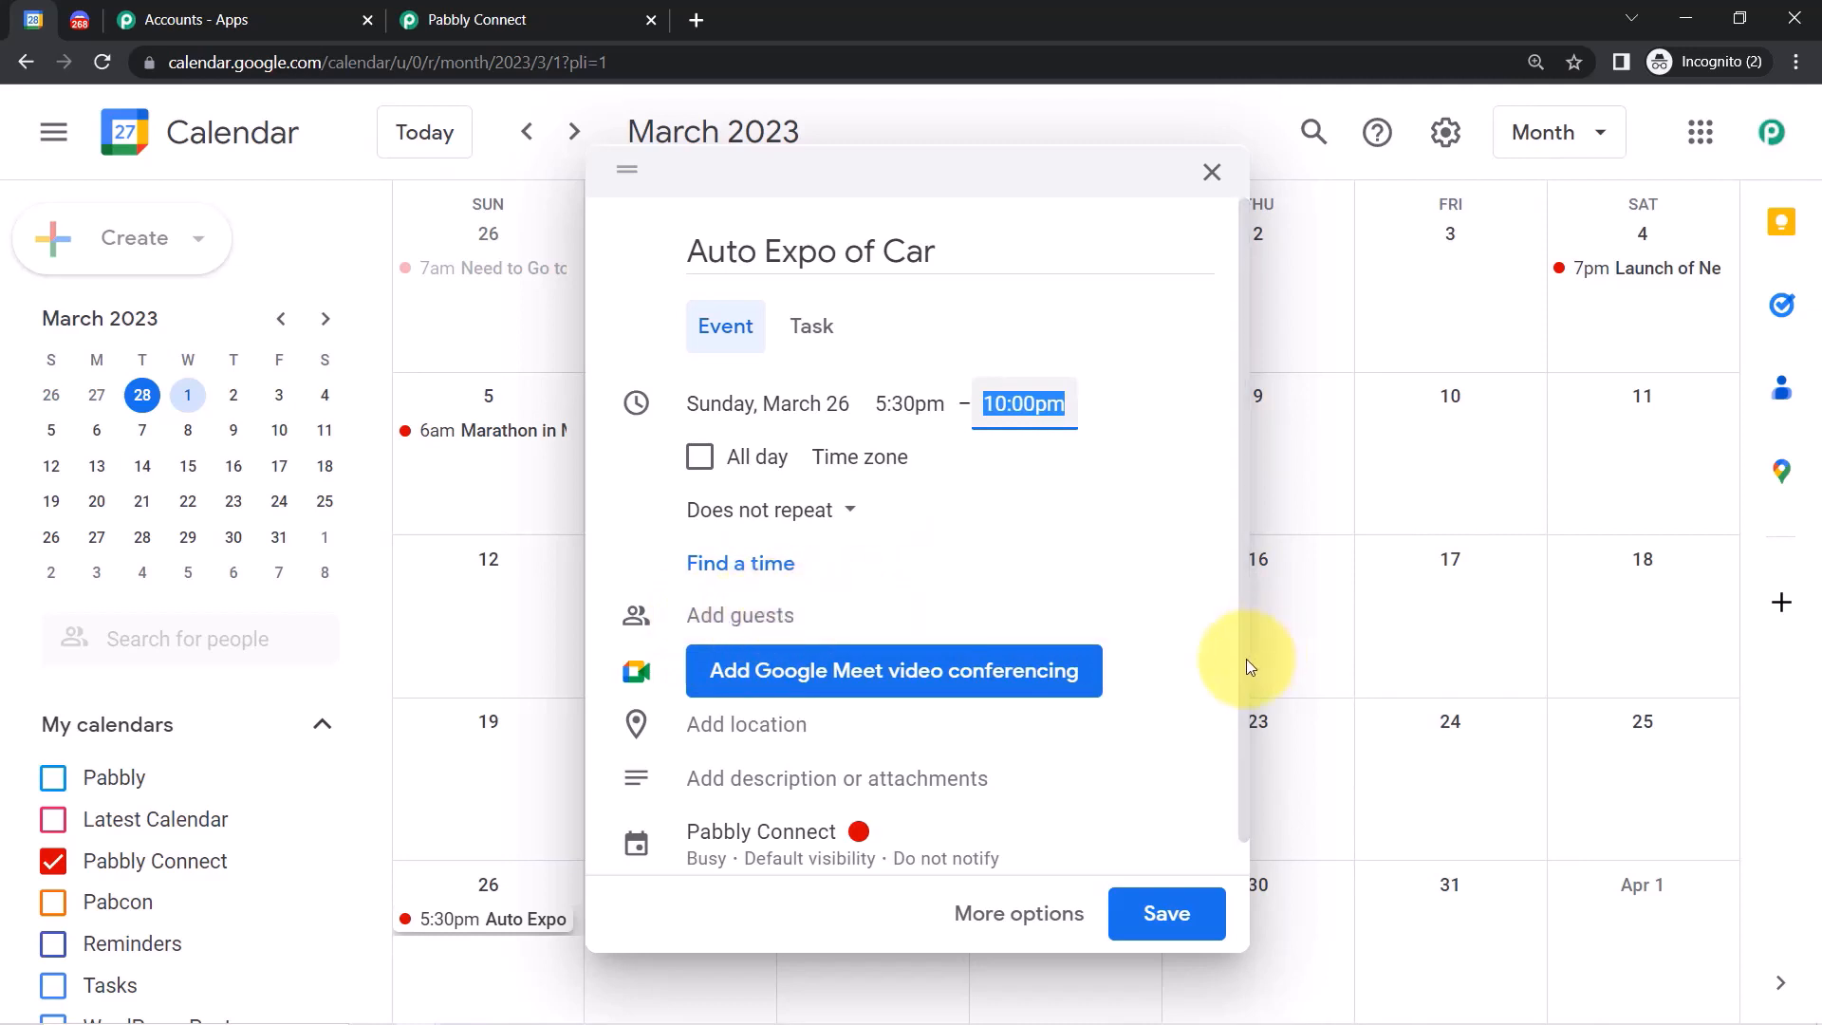
Add location Bhopal, Madhya Pradesh and a booth-booking description, then save the Auto Expo event.
drag(1244, 658, 1243, 754)
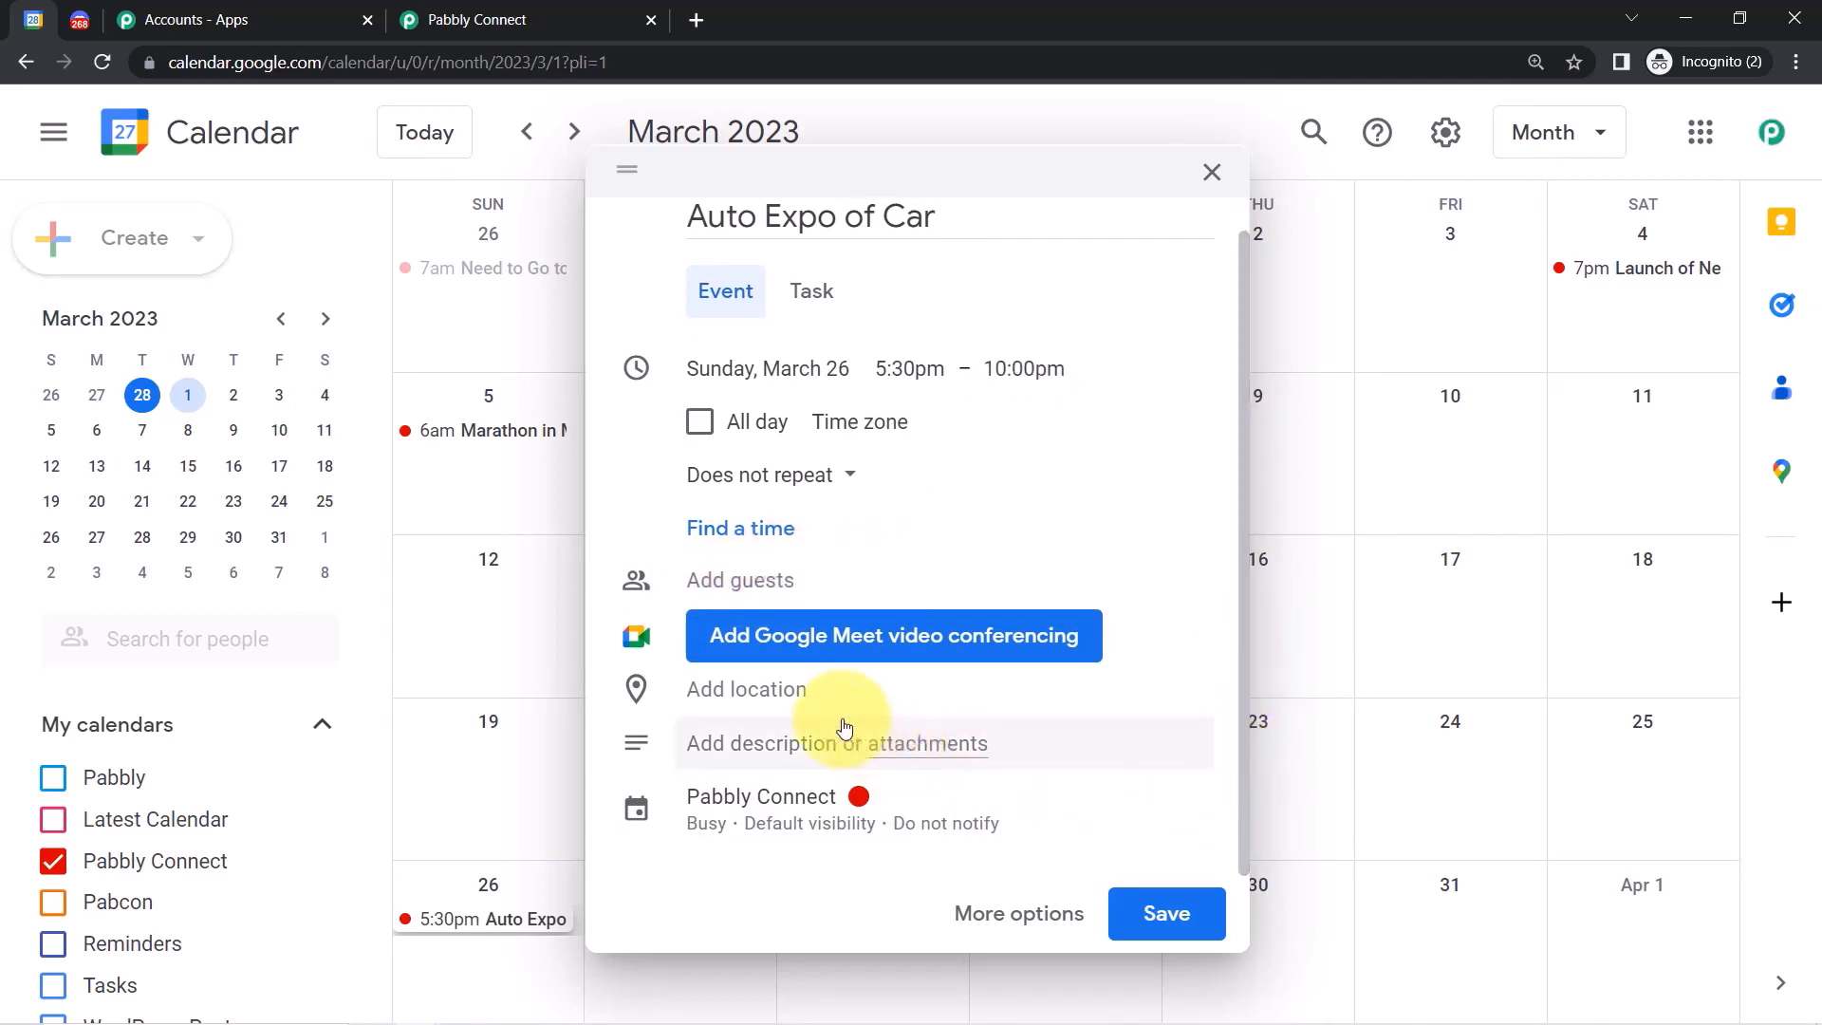
click(764, 707)
text(b)
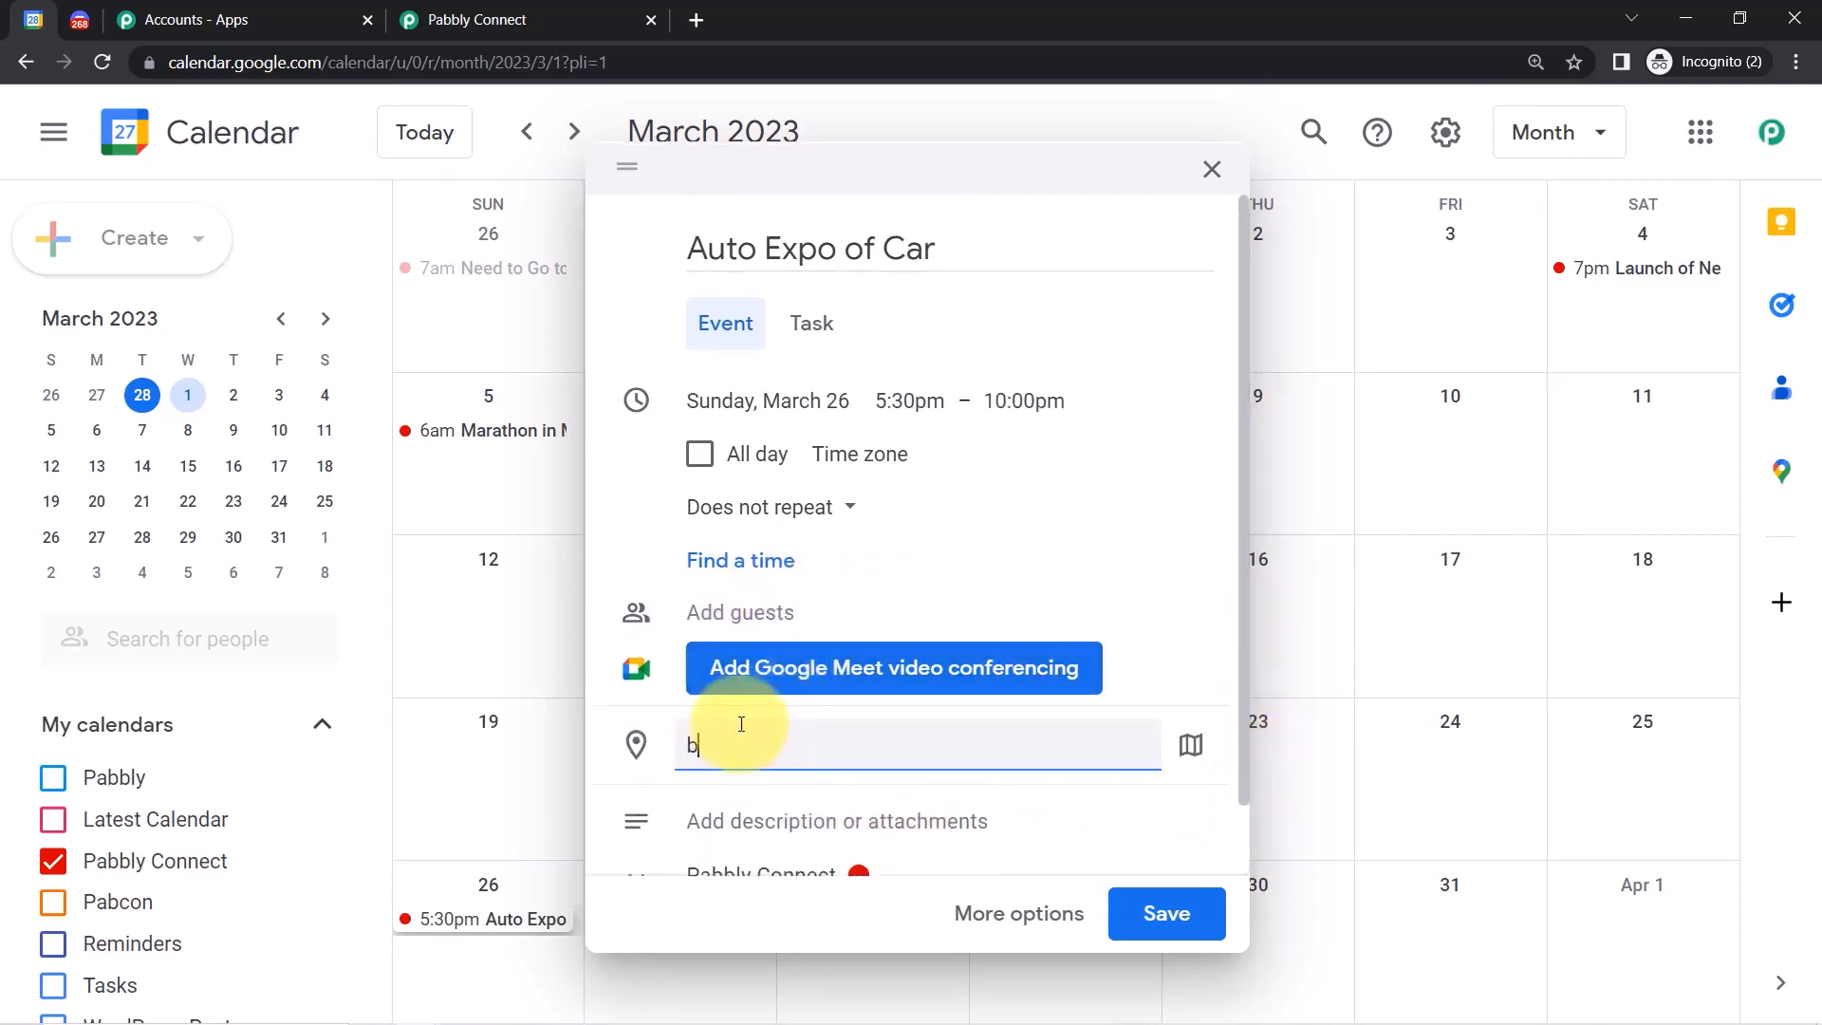
text(hopa)
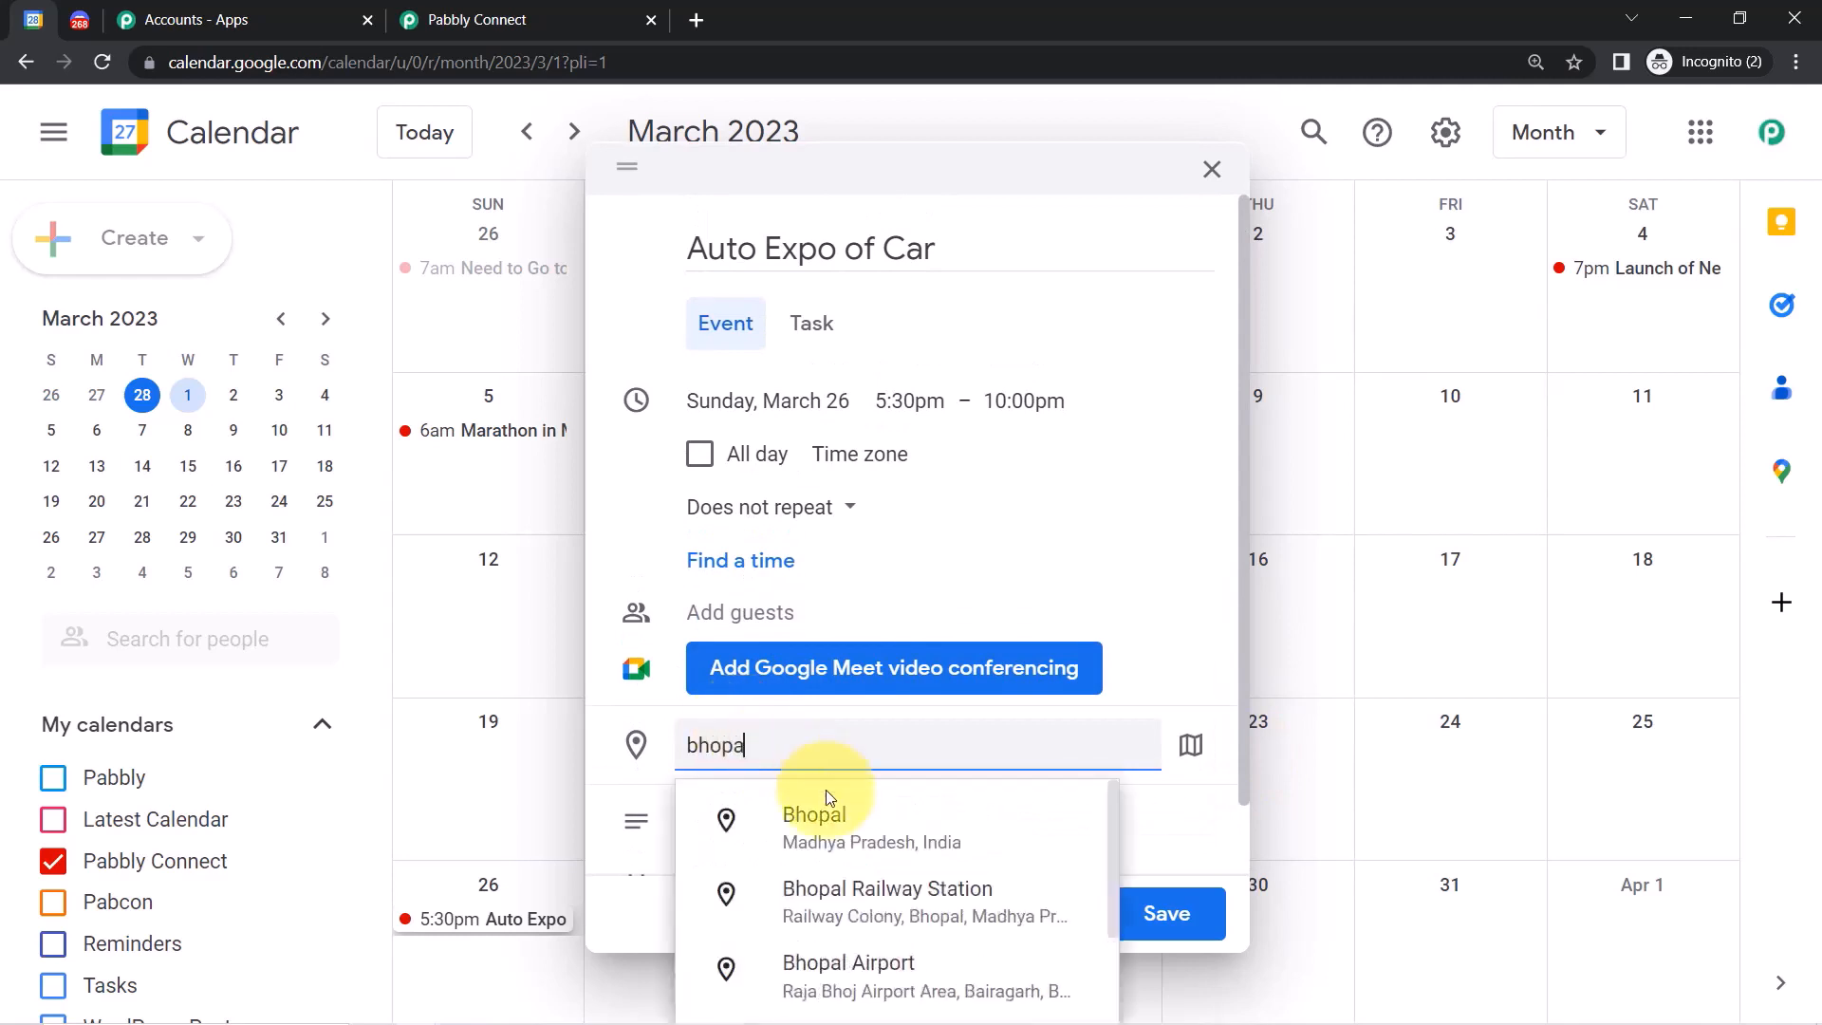
text(l)
click(825, 818)
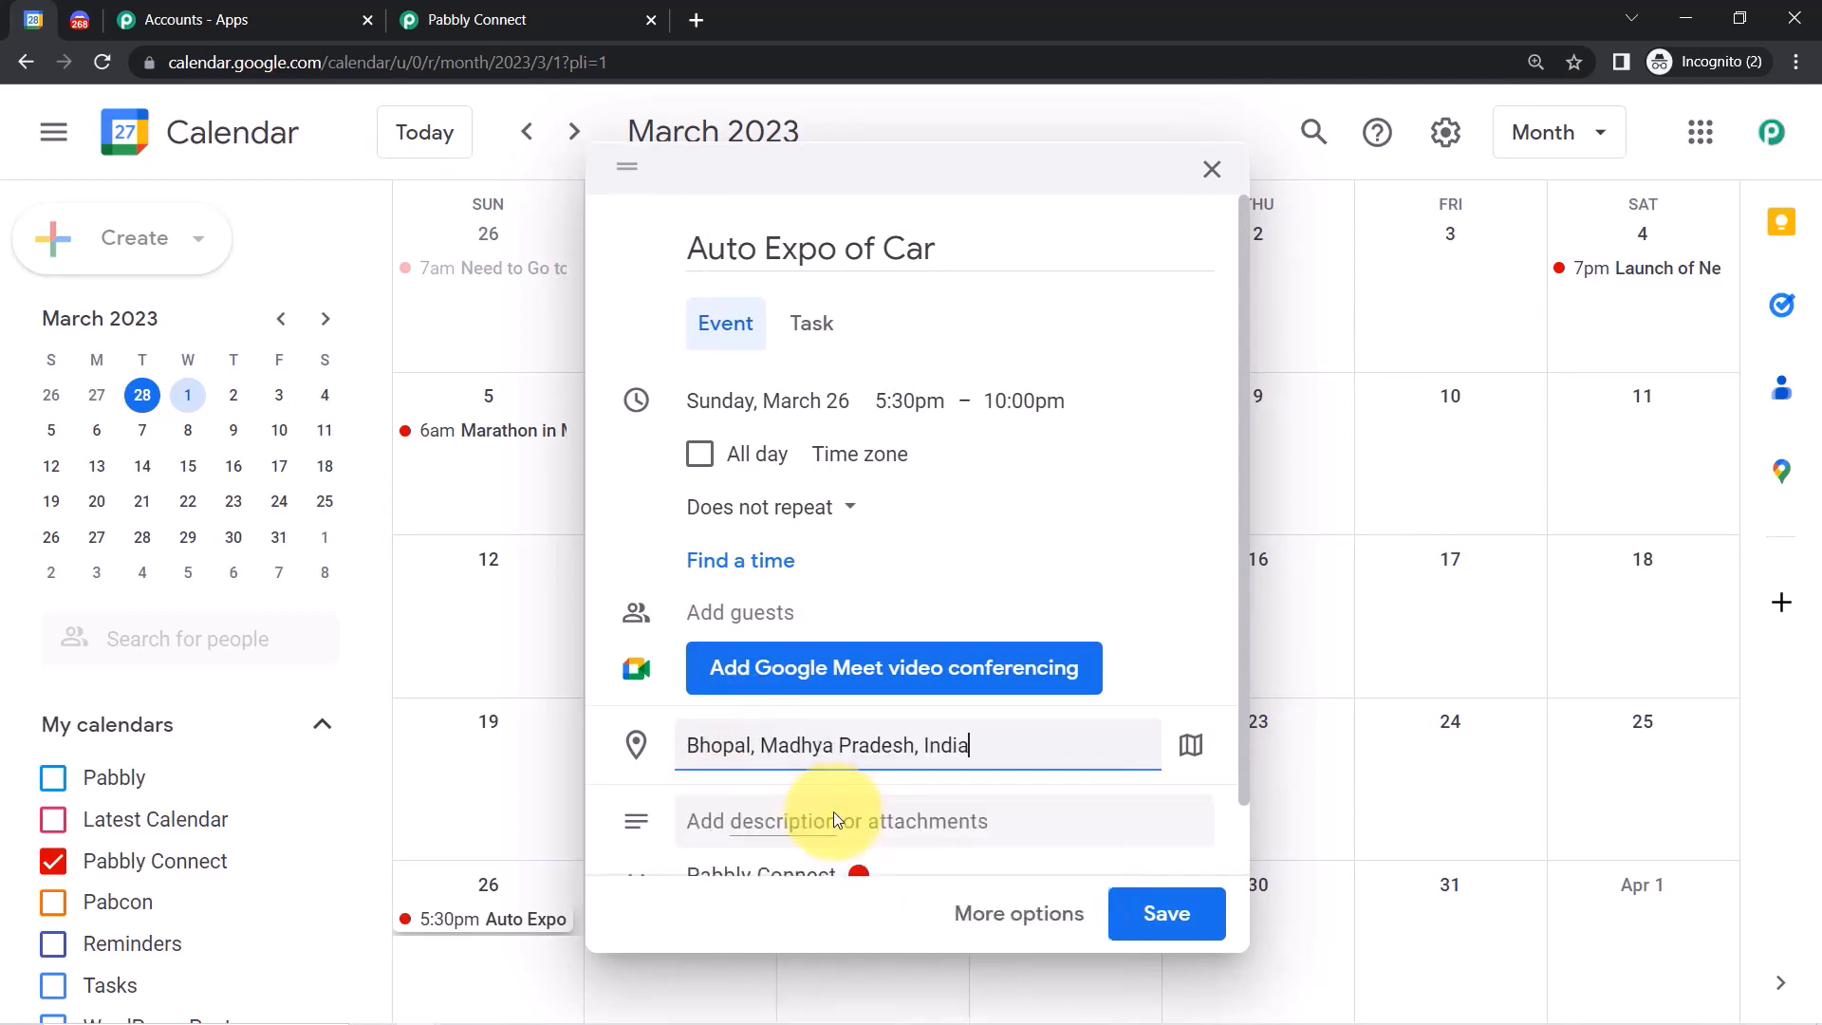
click(754, 822)
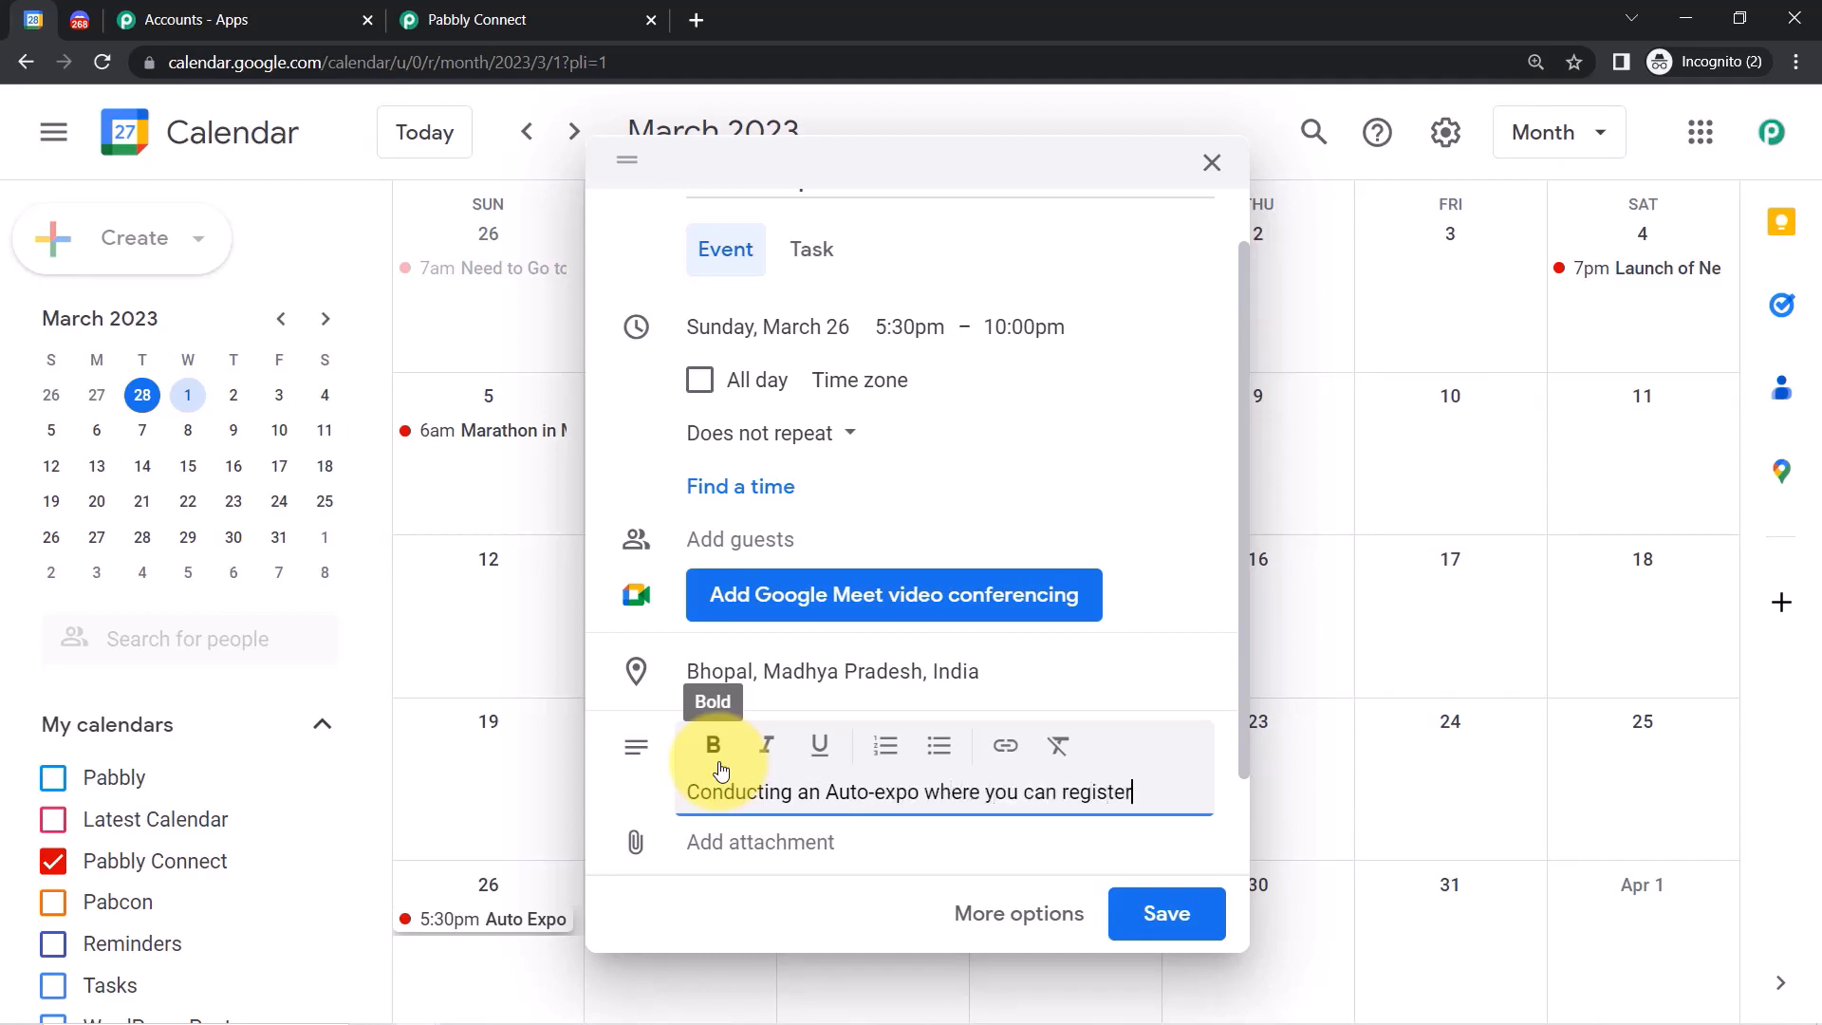
text(ok your booth)
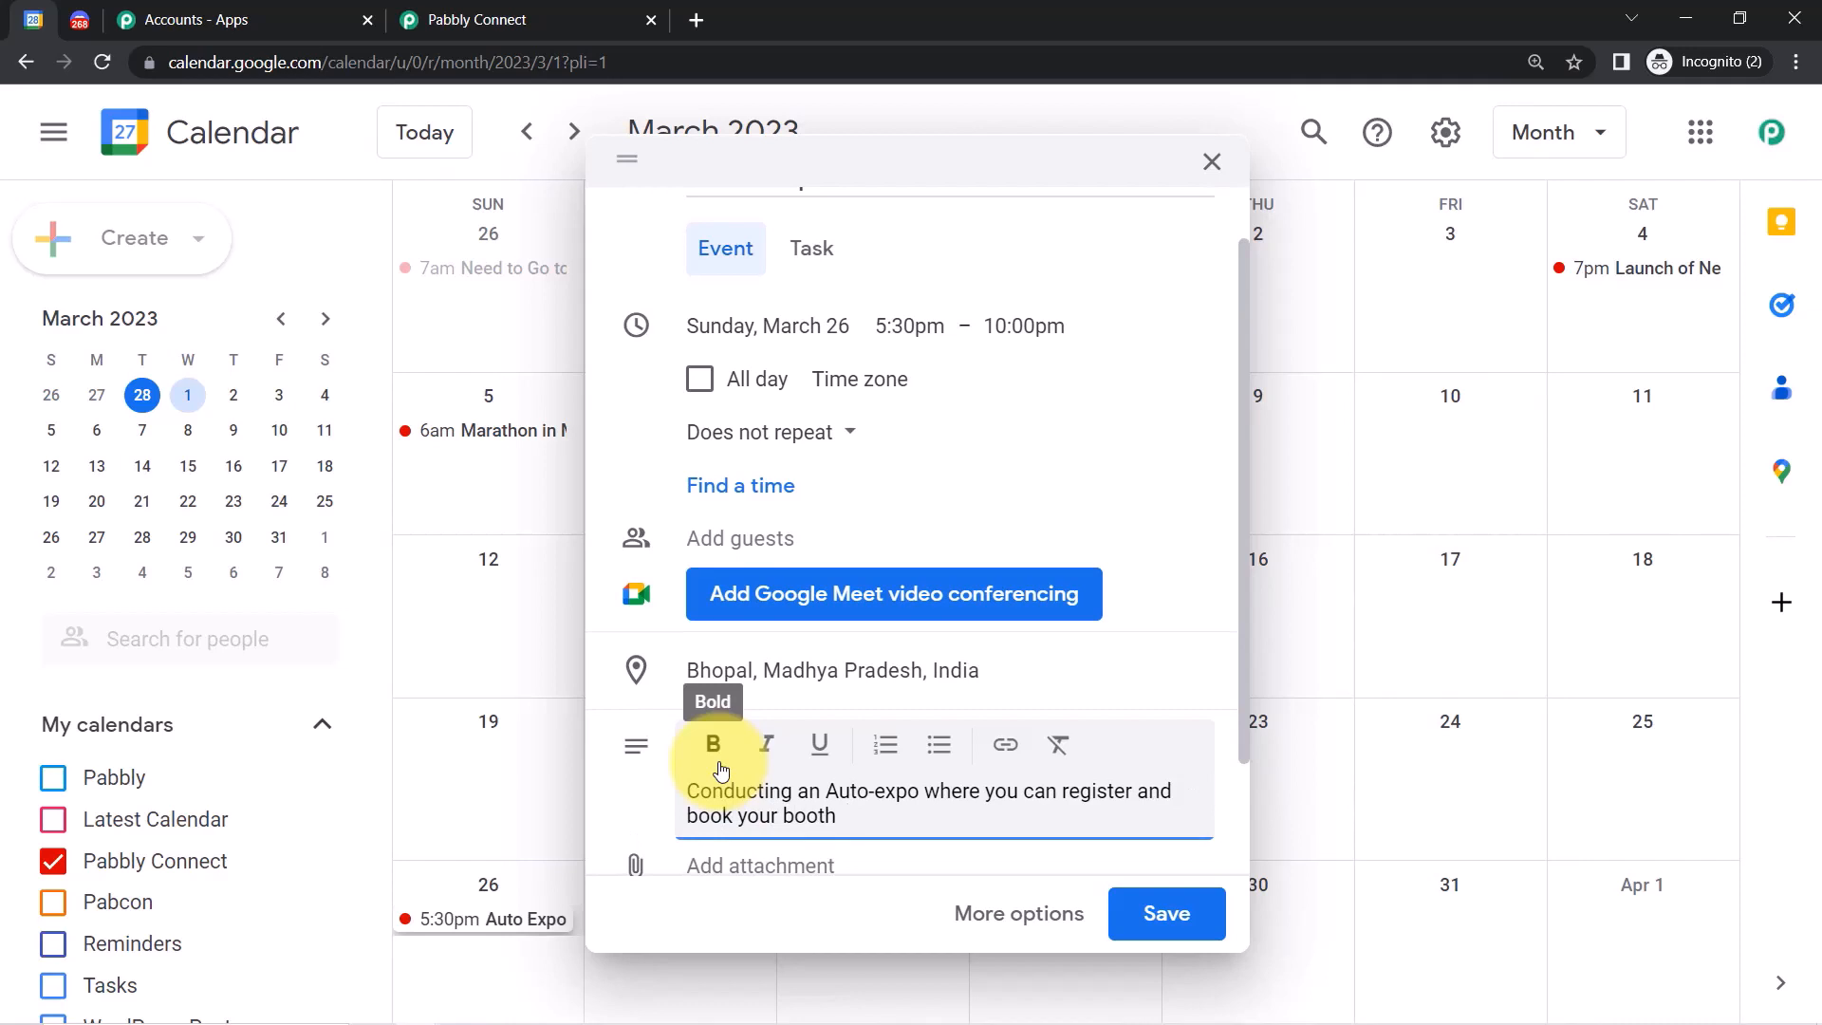
click(1158, 929)
Resend the trigger test request to fetch the new Auto Expo event.
click(479, 14)
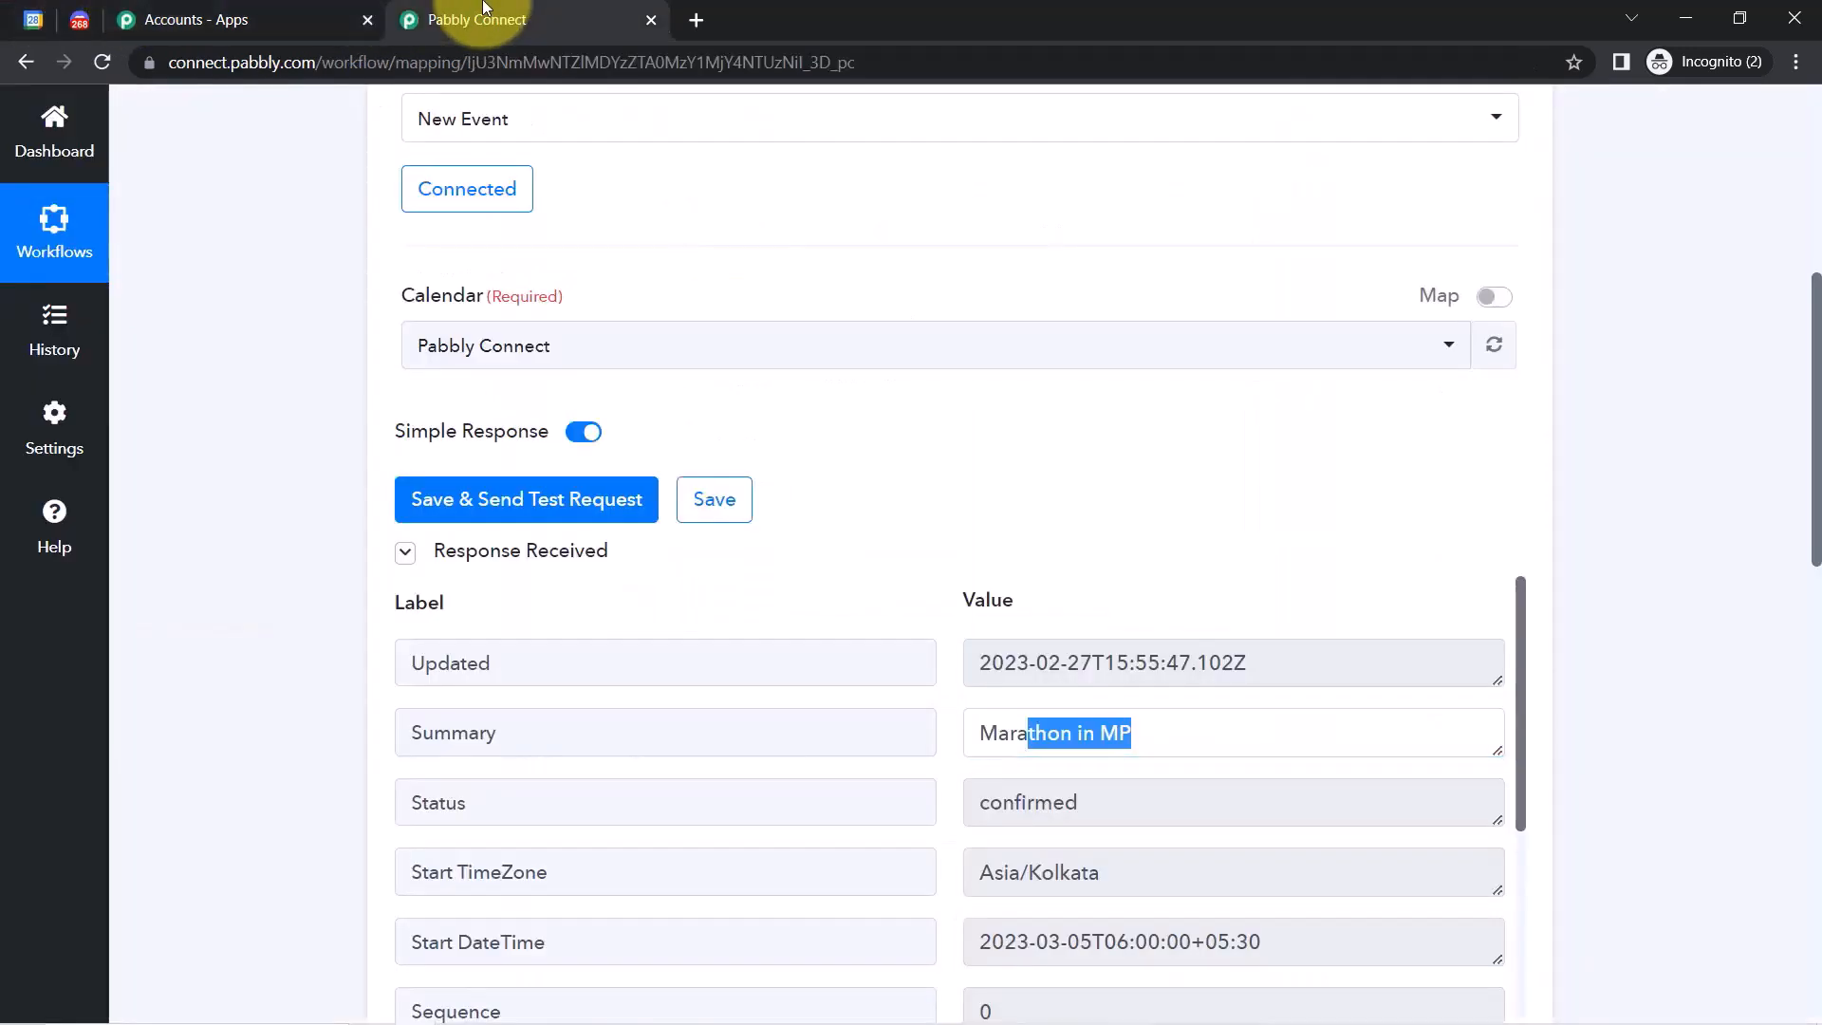
click(545, 513)
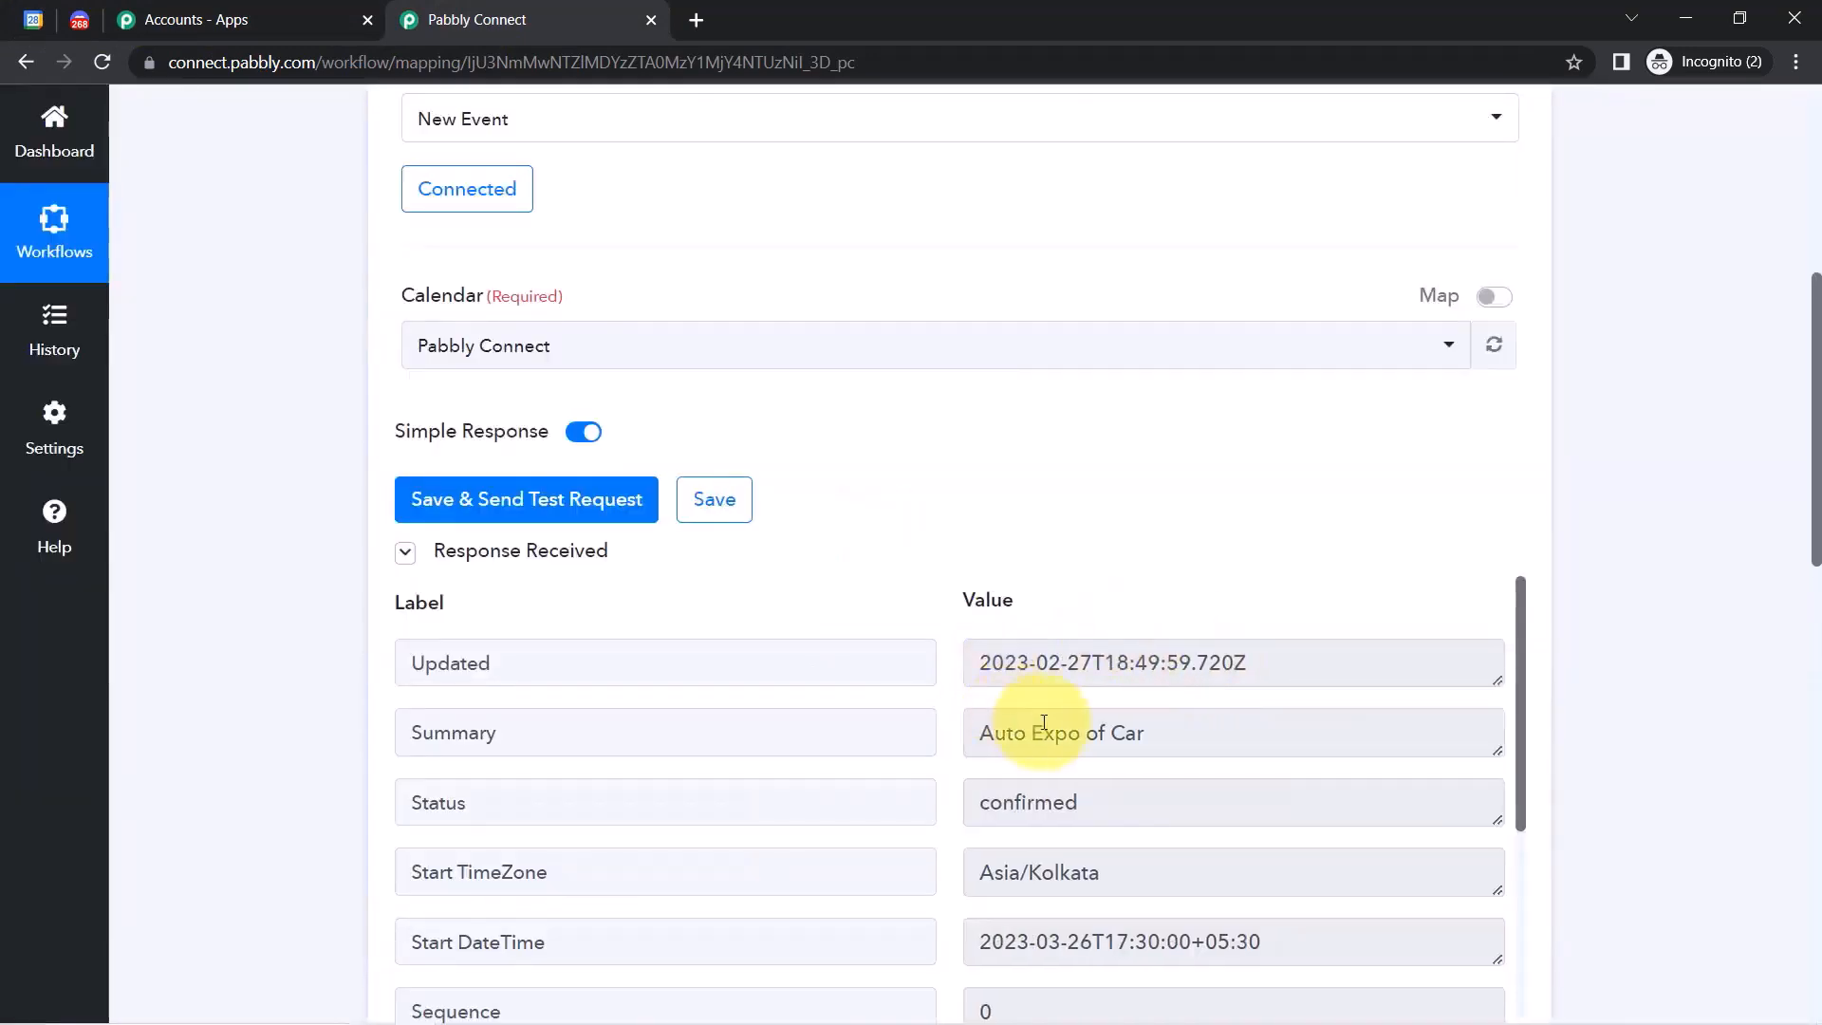
drag(1106, 733, 965, 737)
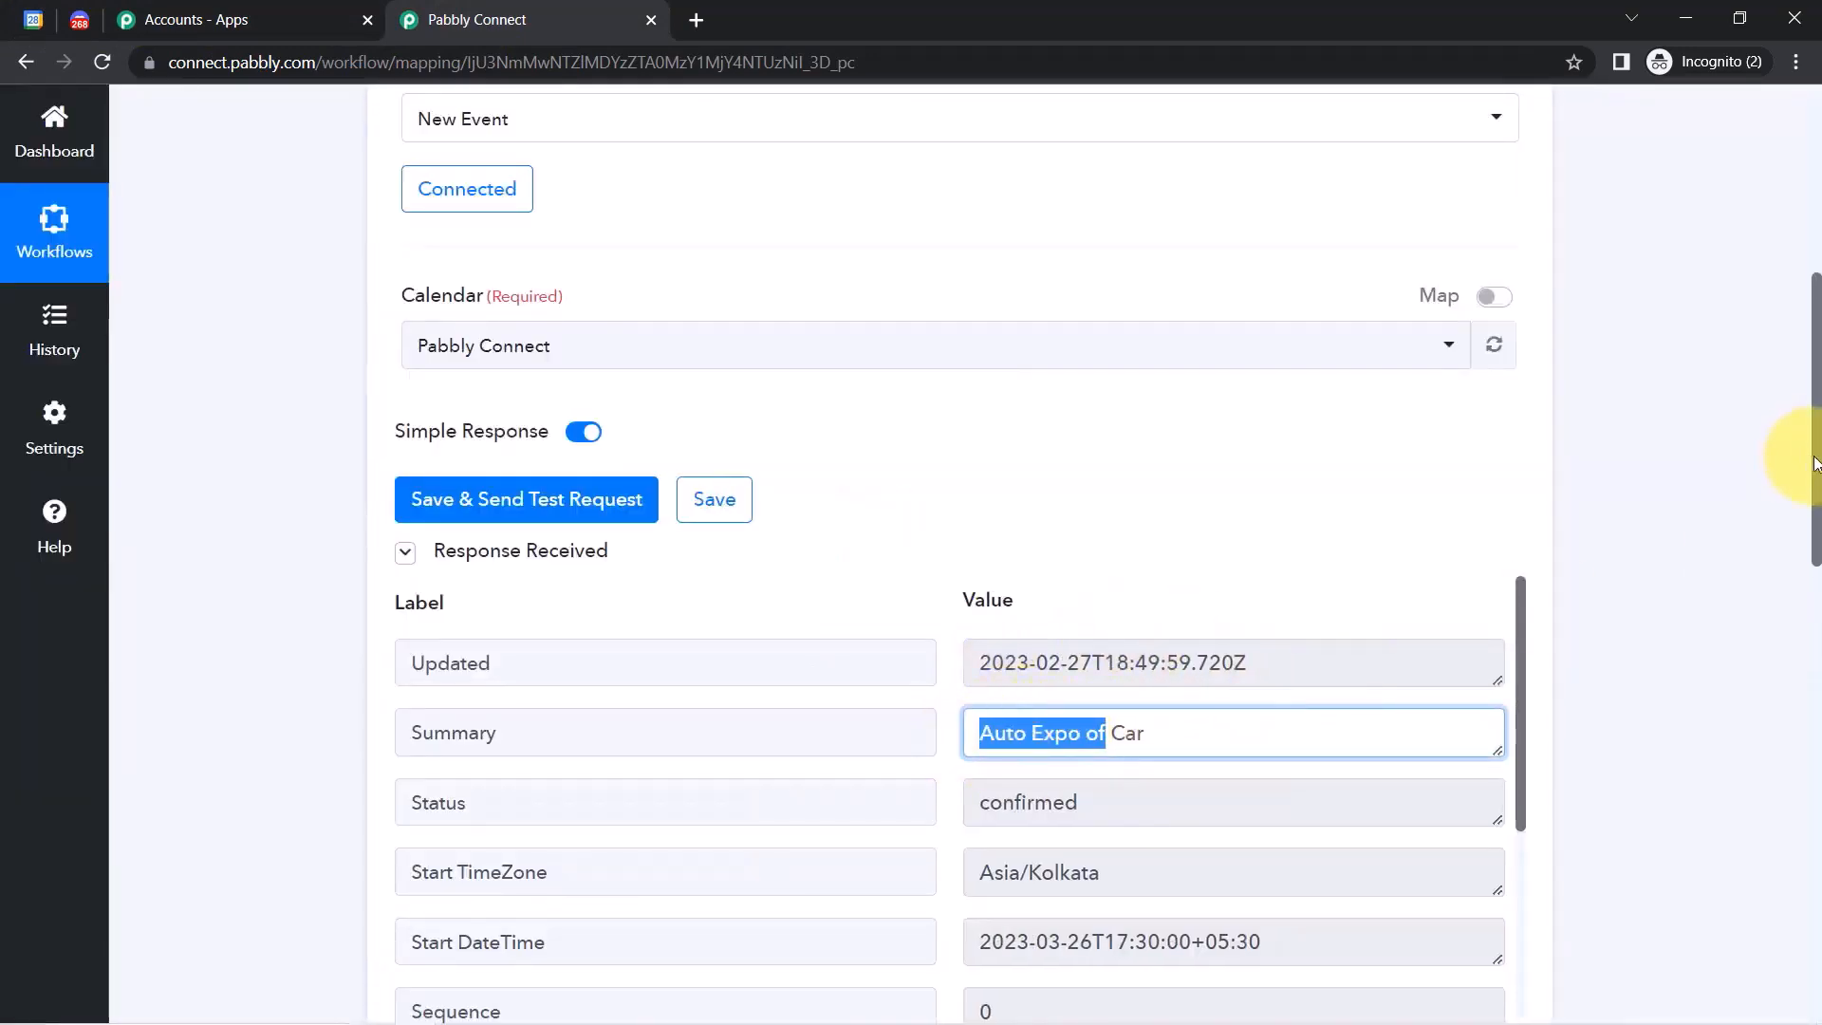
drag(1814, 463, 1795, 568)
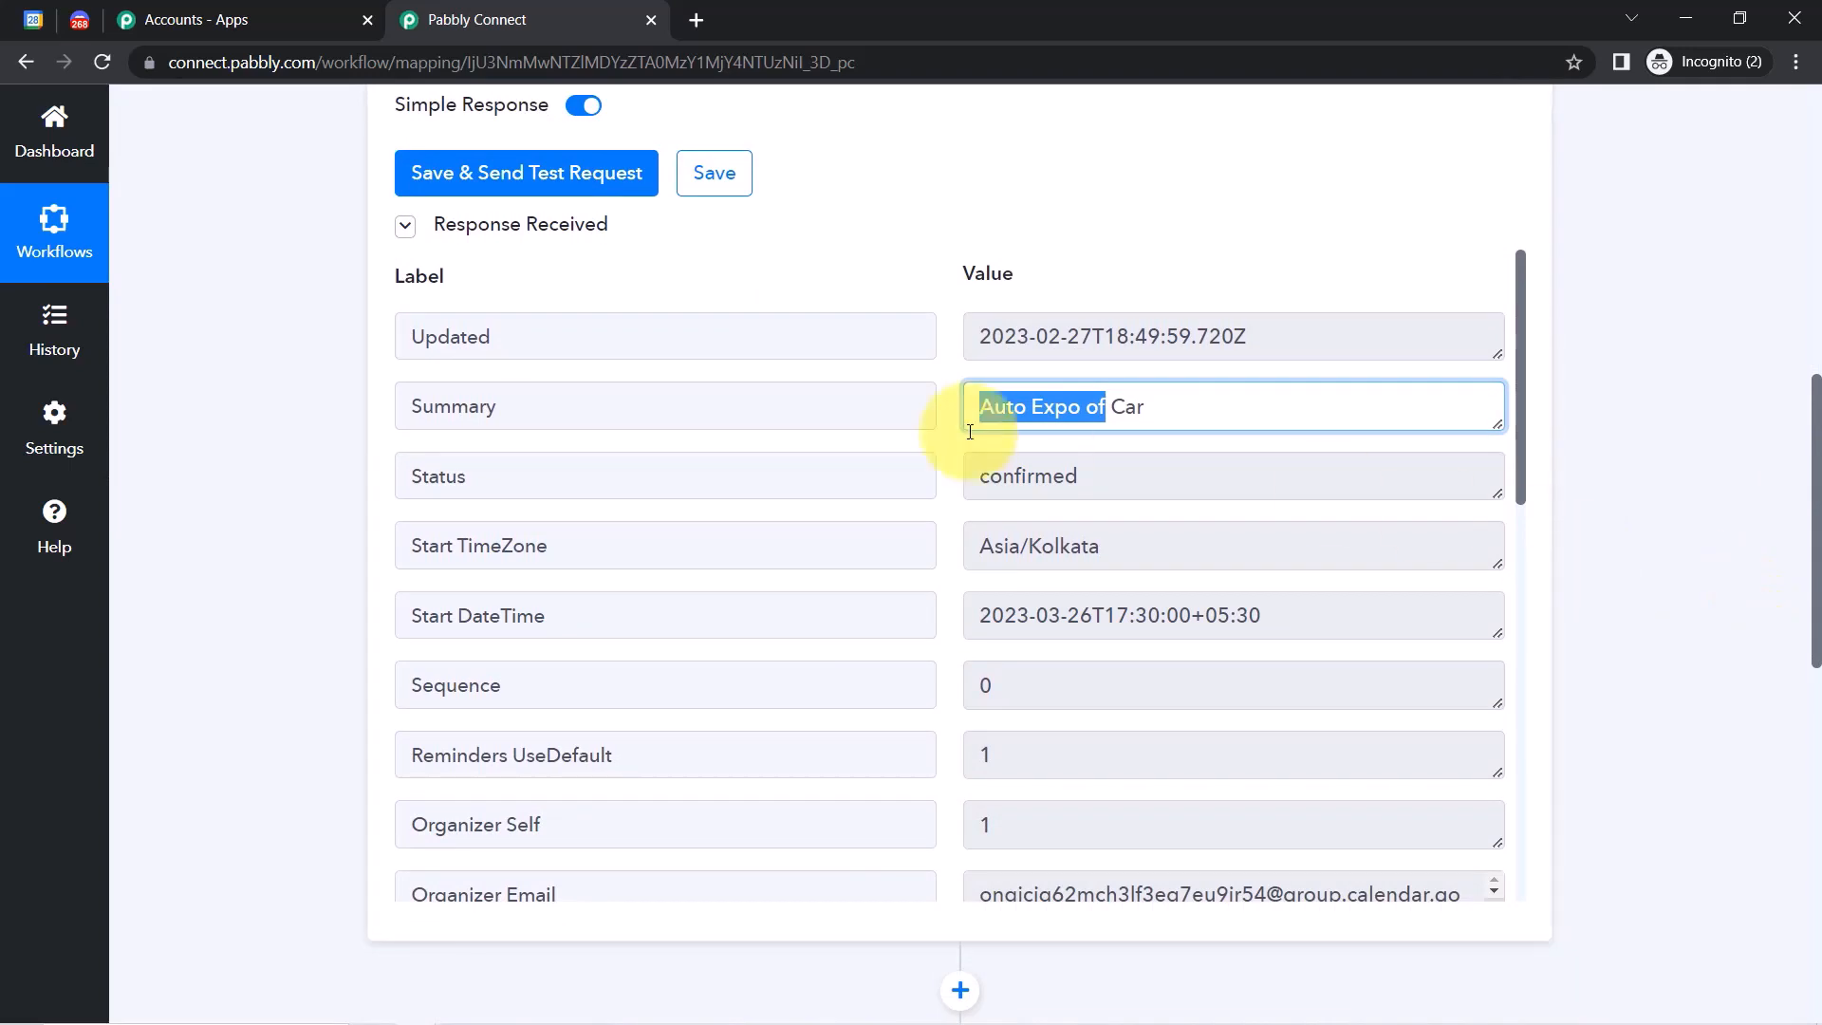
Check the response's event name, Asia/Kolkata time zone and 17:30 start DateTime.
click(1050, 410)
mouse_move(1026, 417)
mouse_down()
mouse_move(1063, 418)
mouse_move(1049, 431)
mouse_up()
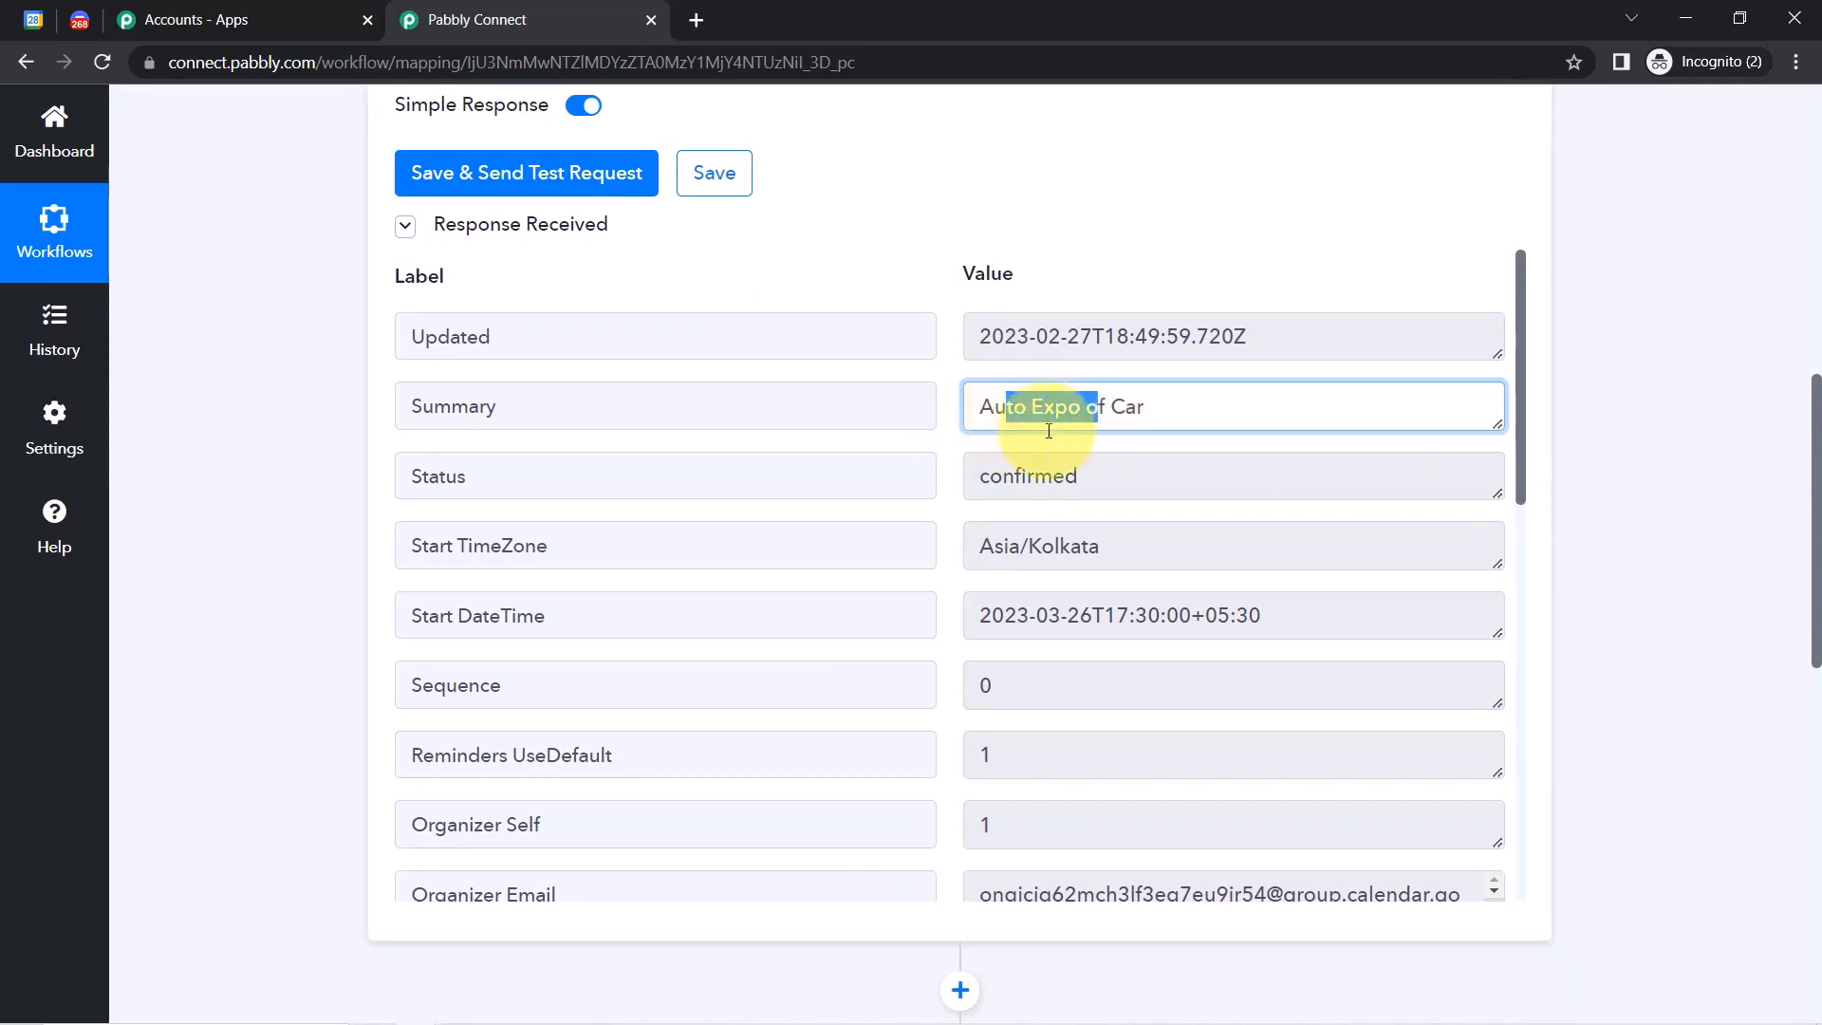
drag(981, 532, 1084, 534)
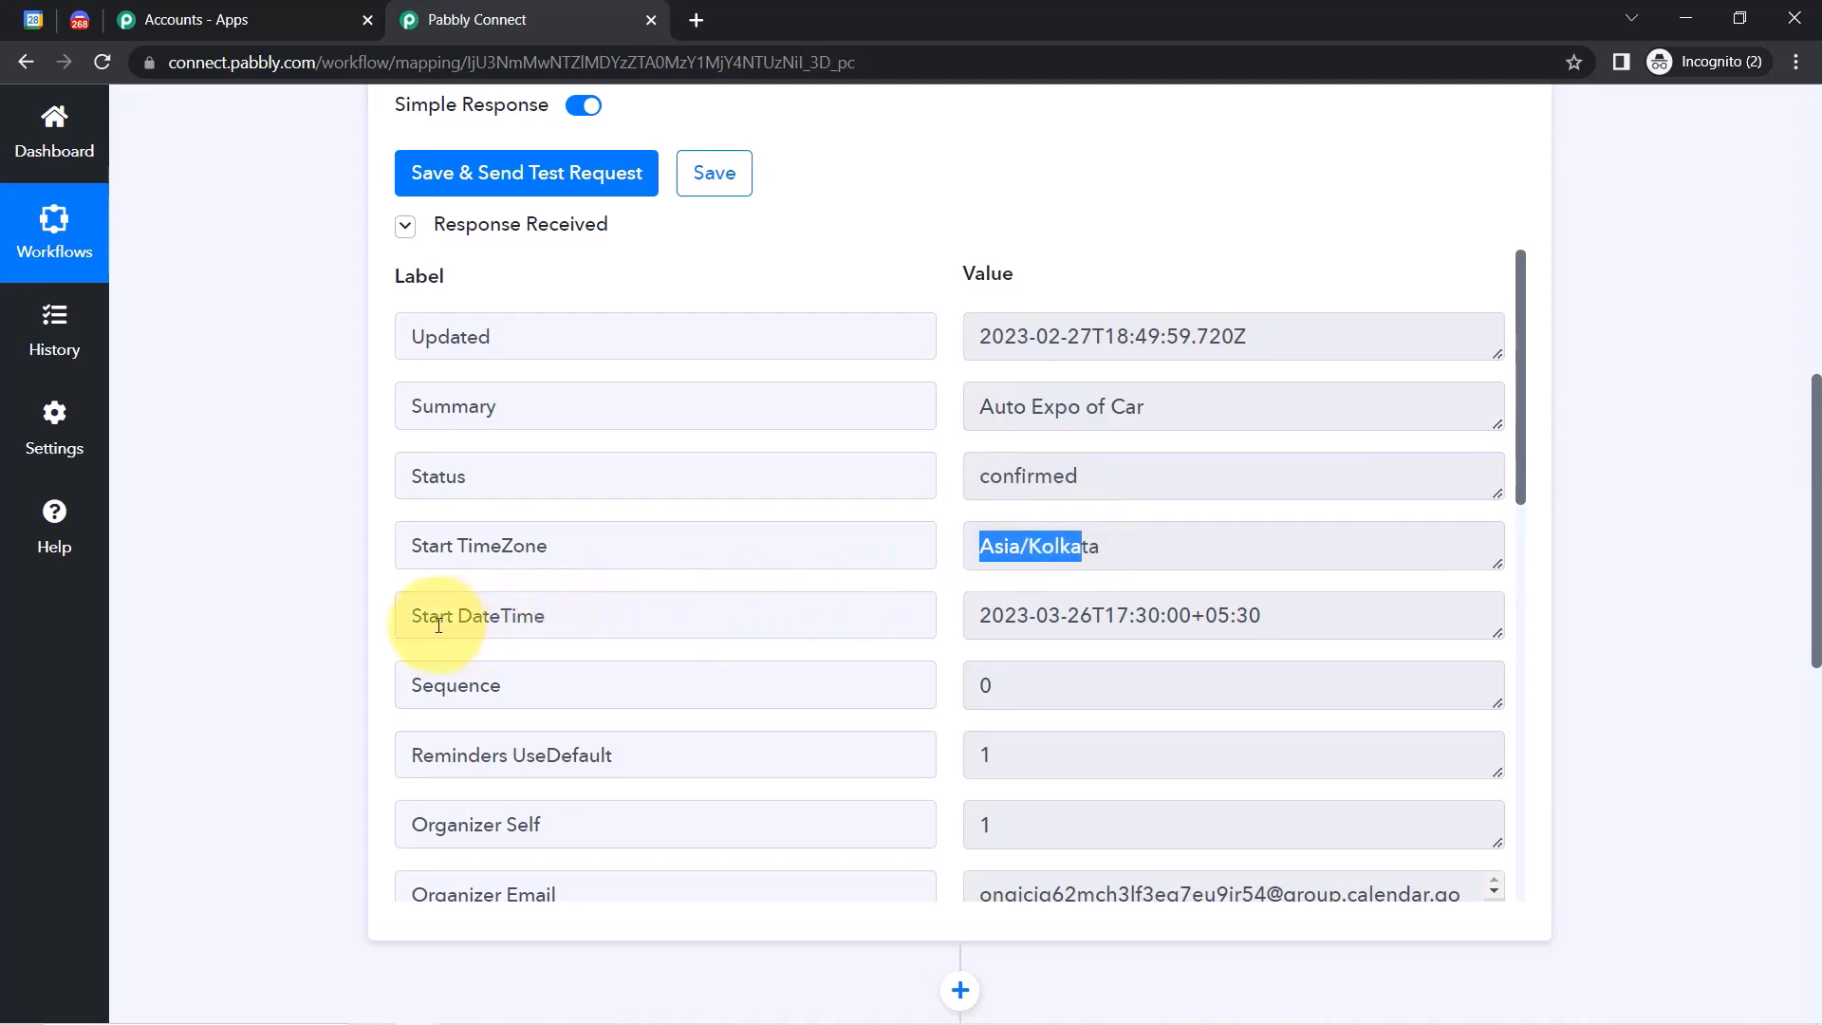
drag(439, 617, 489, 619)
drag(1092, 619, 992, 617)
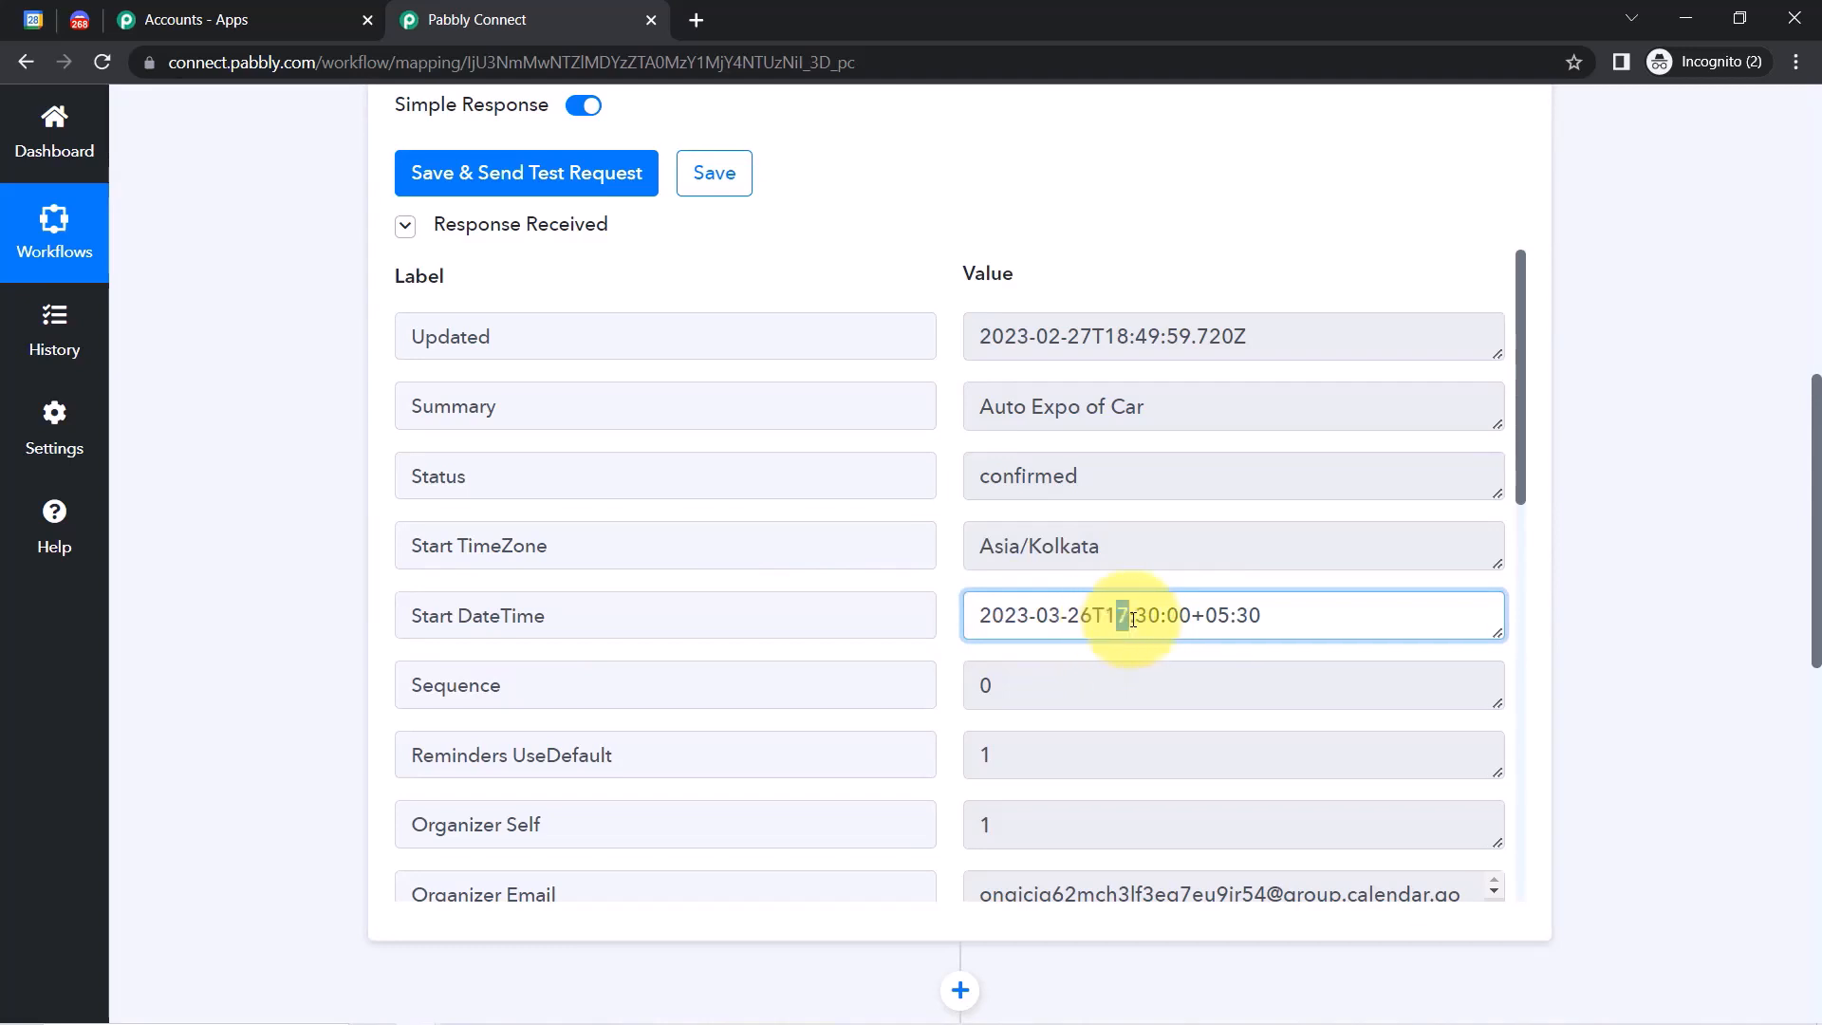
drag(1132, 620, 1205, 617)
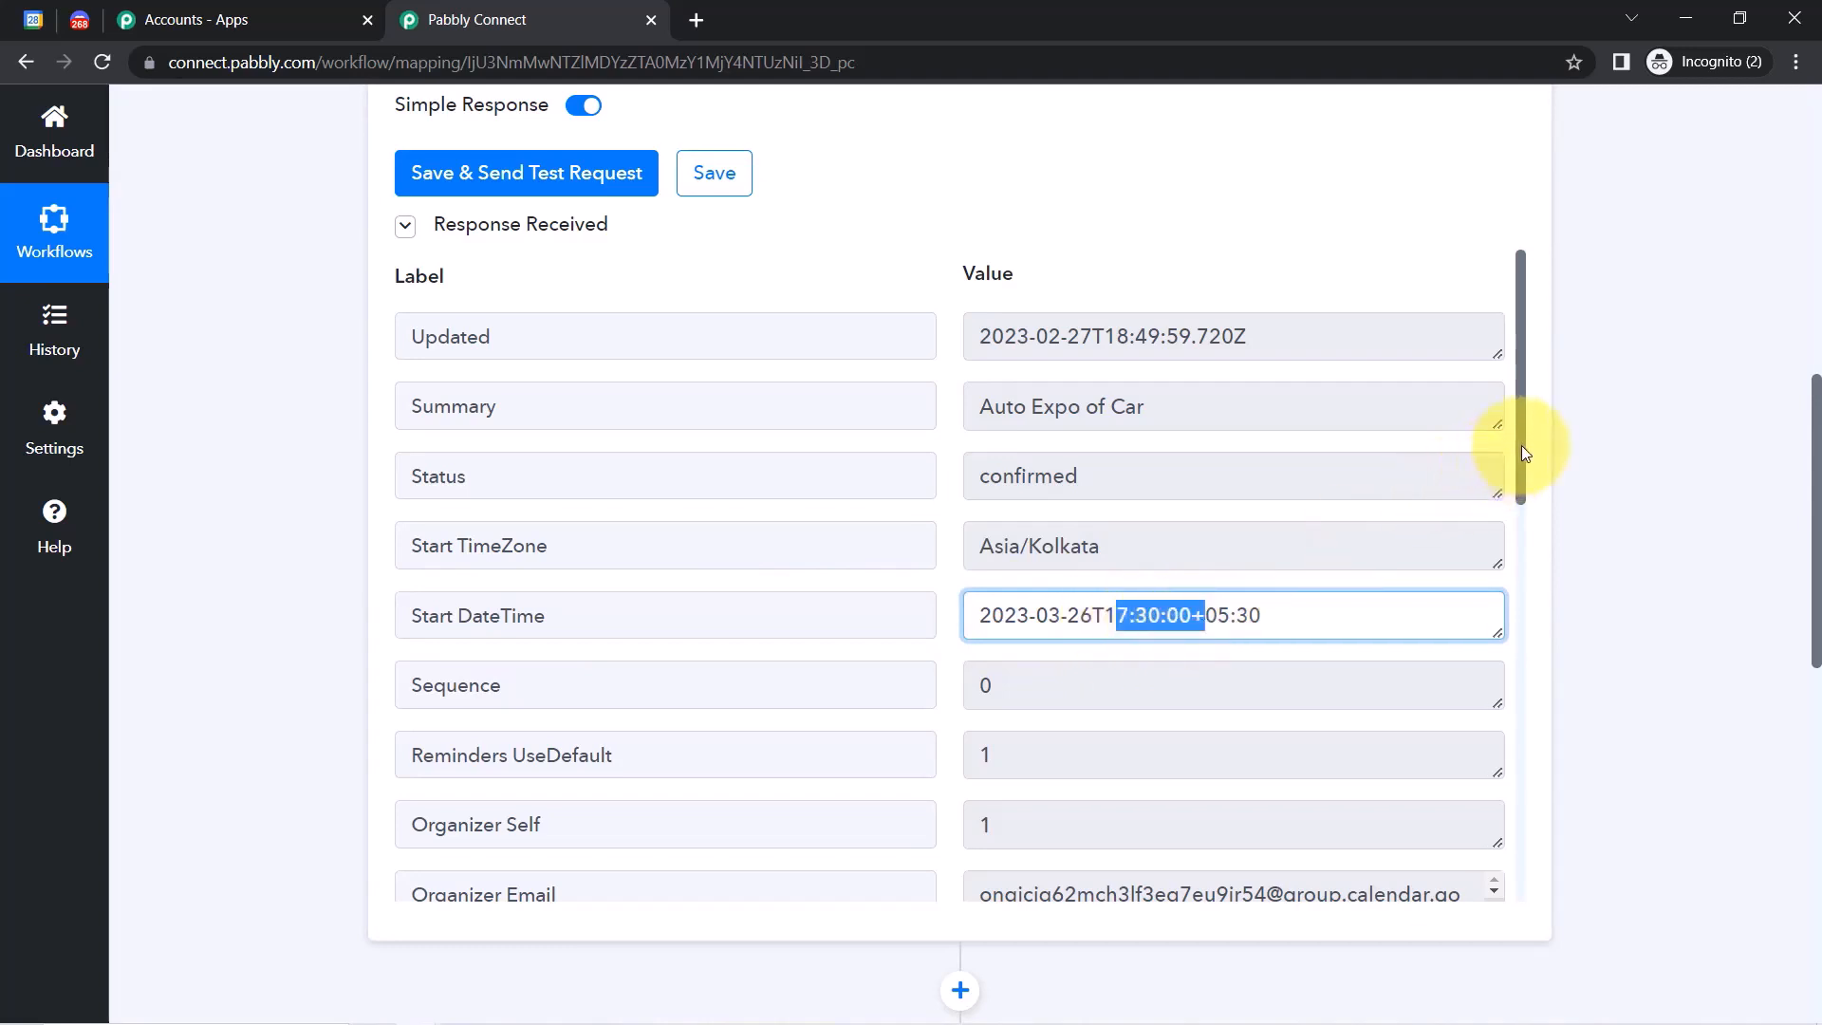
drag(1522, 451, 1513, 708)
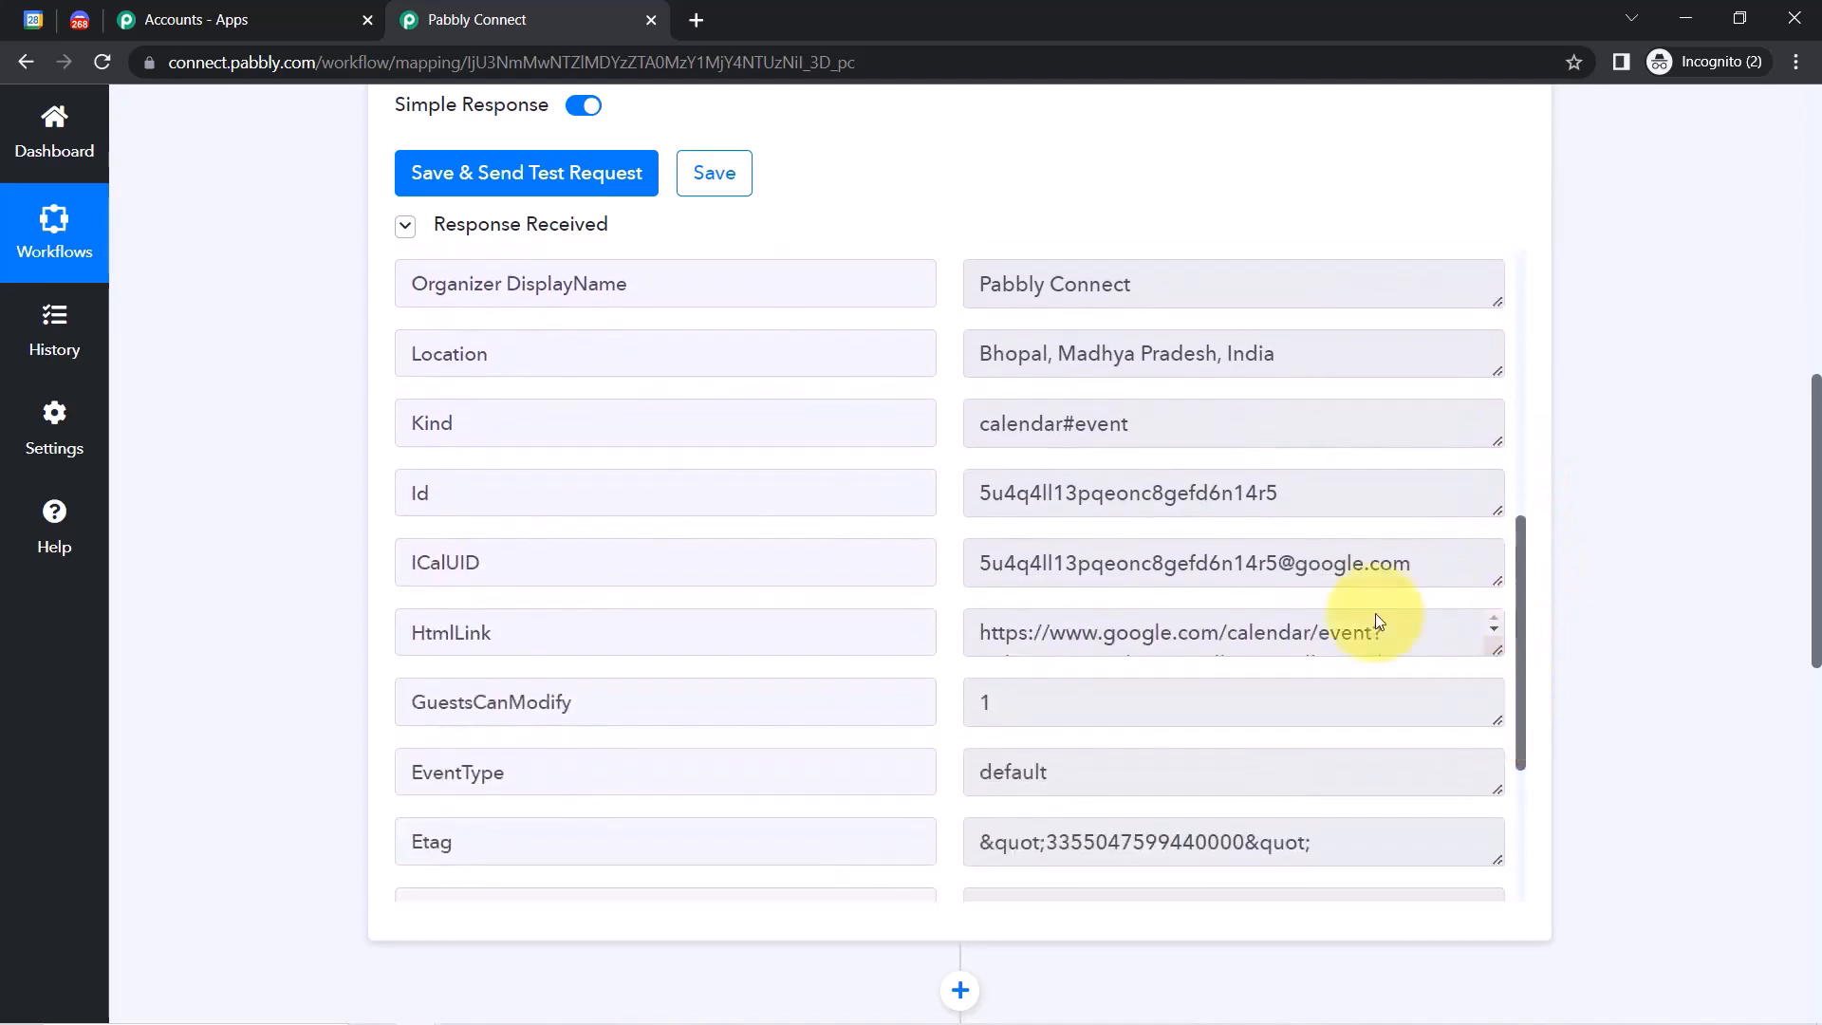
Check the Location and booth-booking description values, then scroll down to the Discord action.
triple_click(1083, 365)
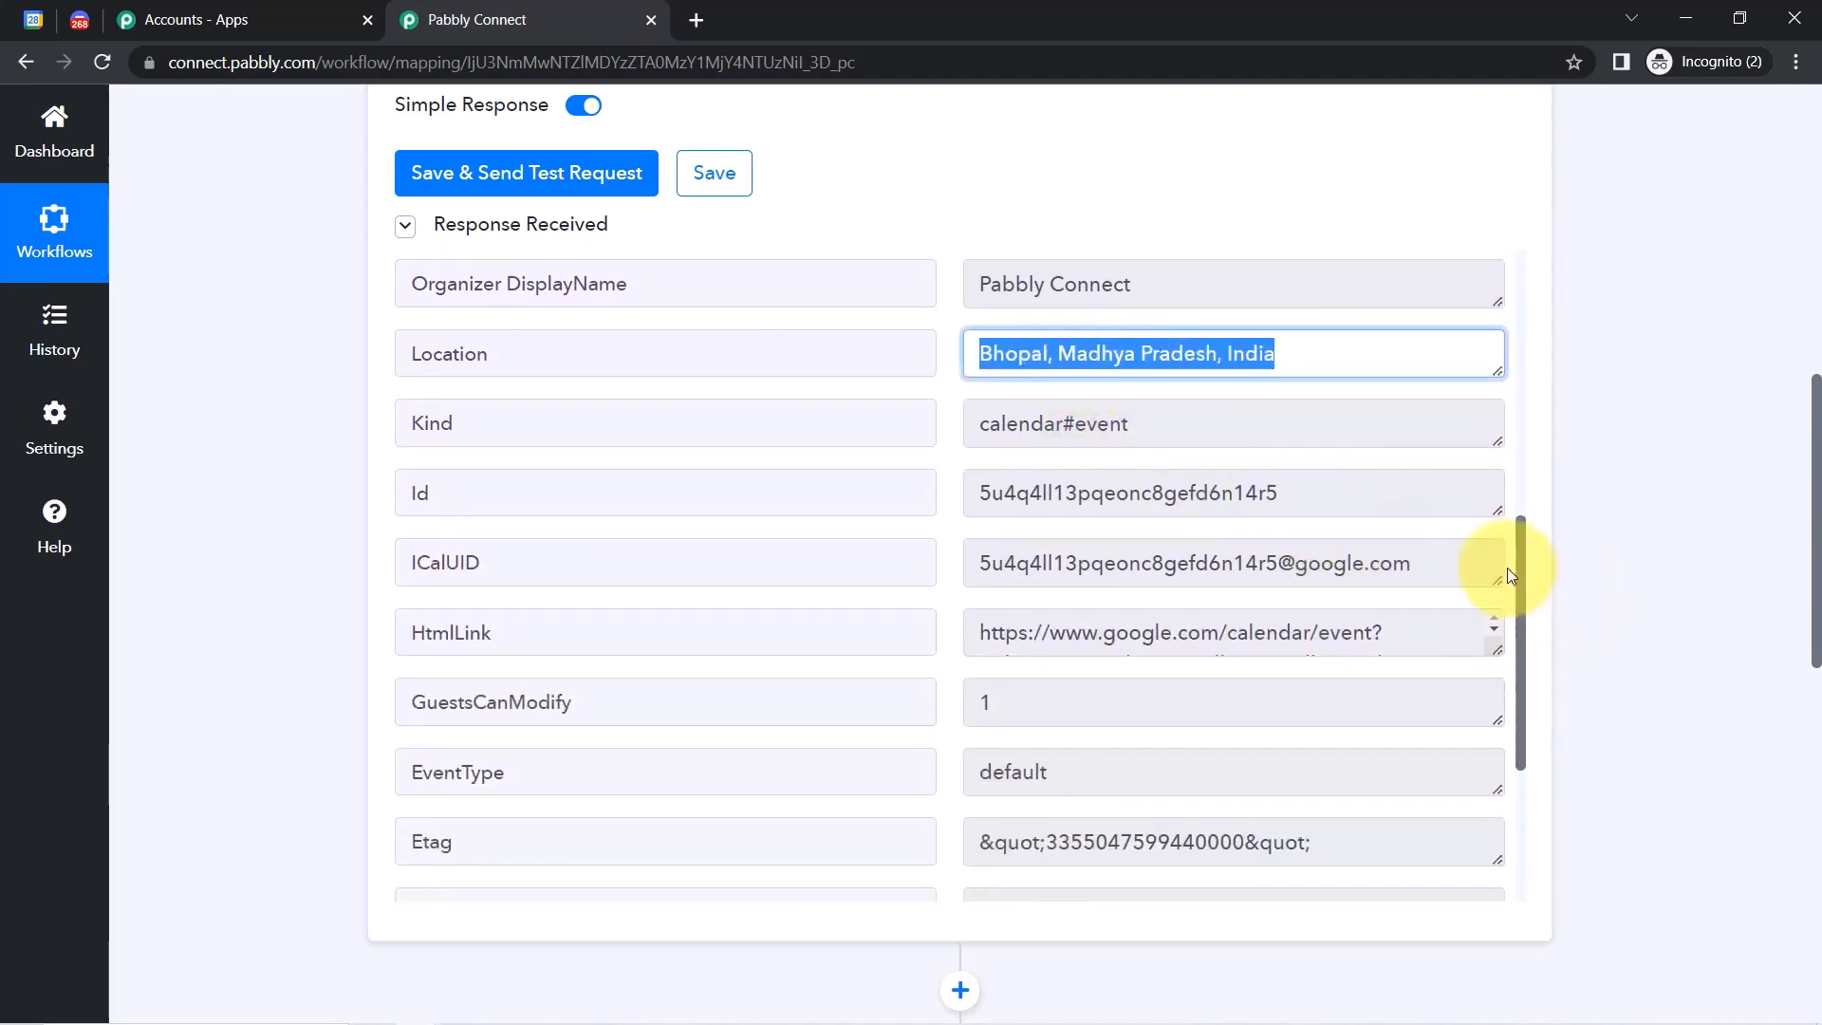
drag(1525, 588, 1511, 773)
drag(1081, 719, 1490, 805)
click(1238, 712)
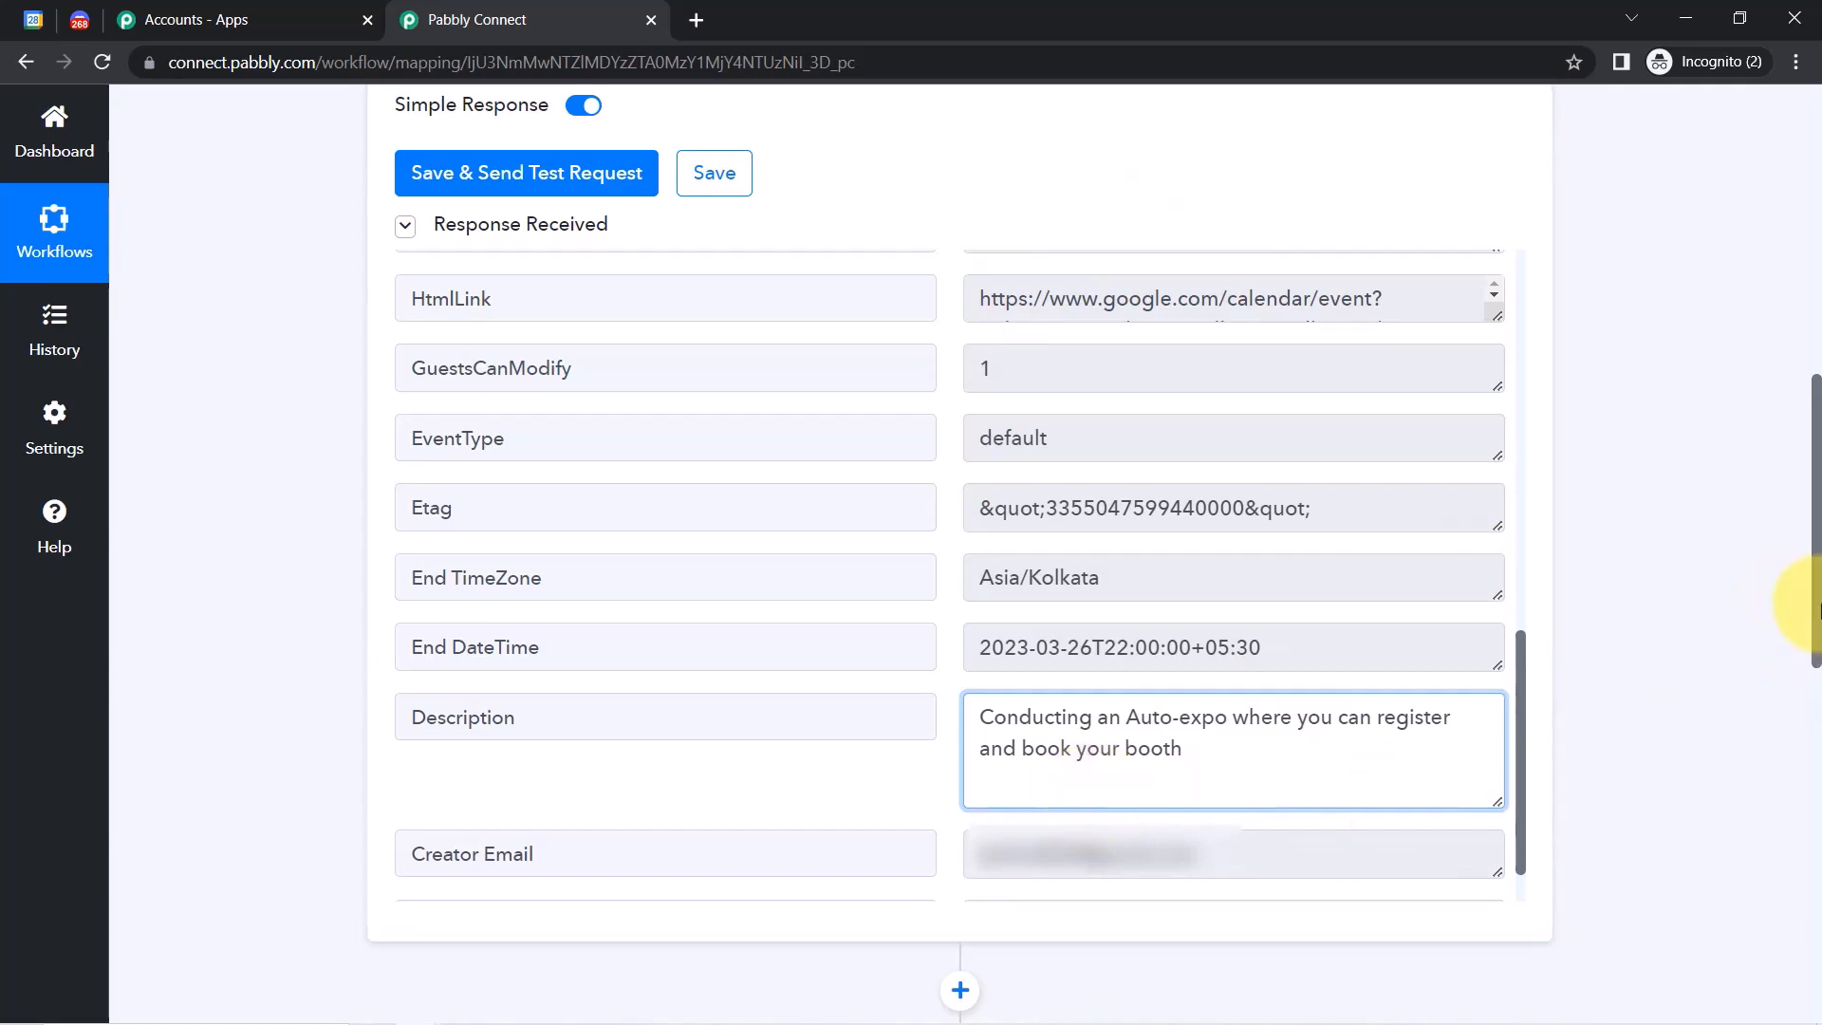
drag(1817, 608, 1781, 628)
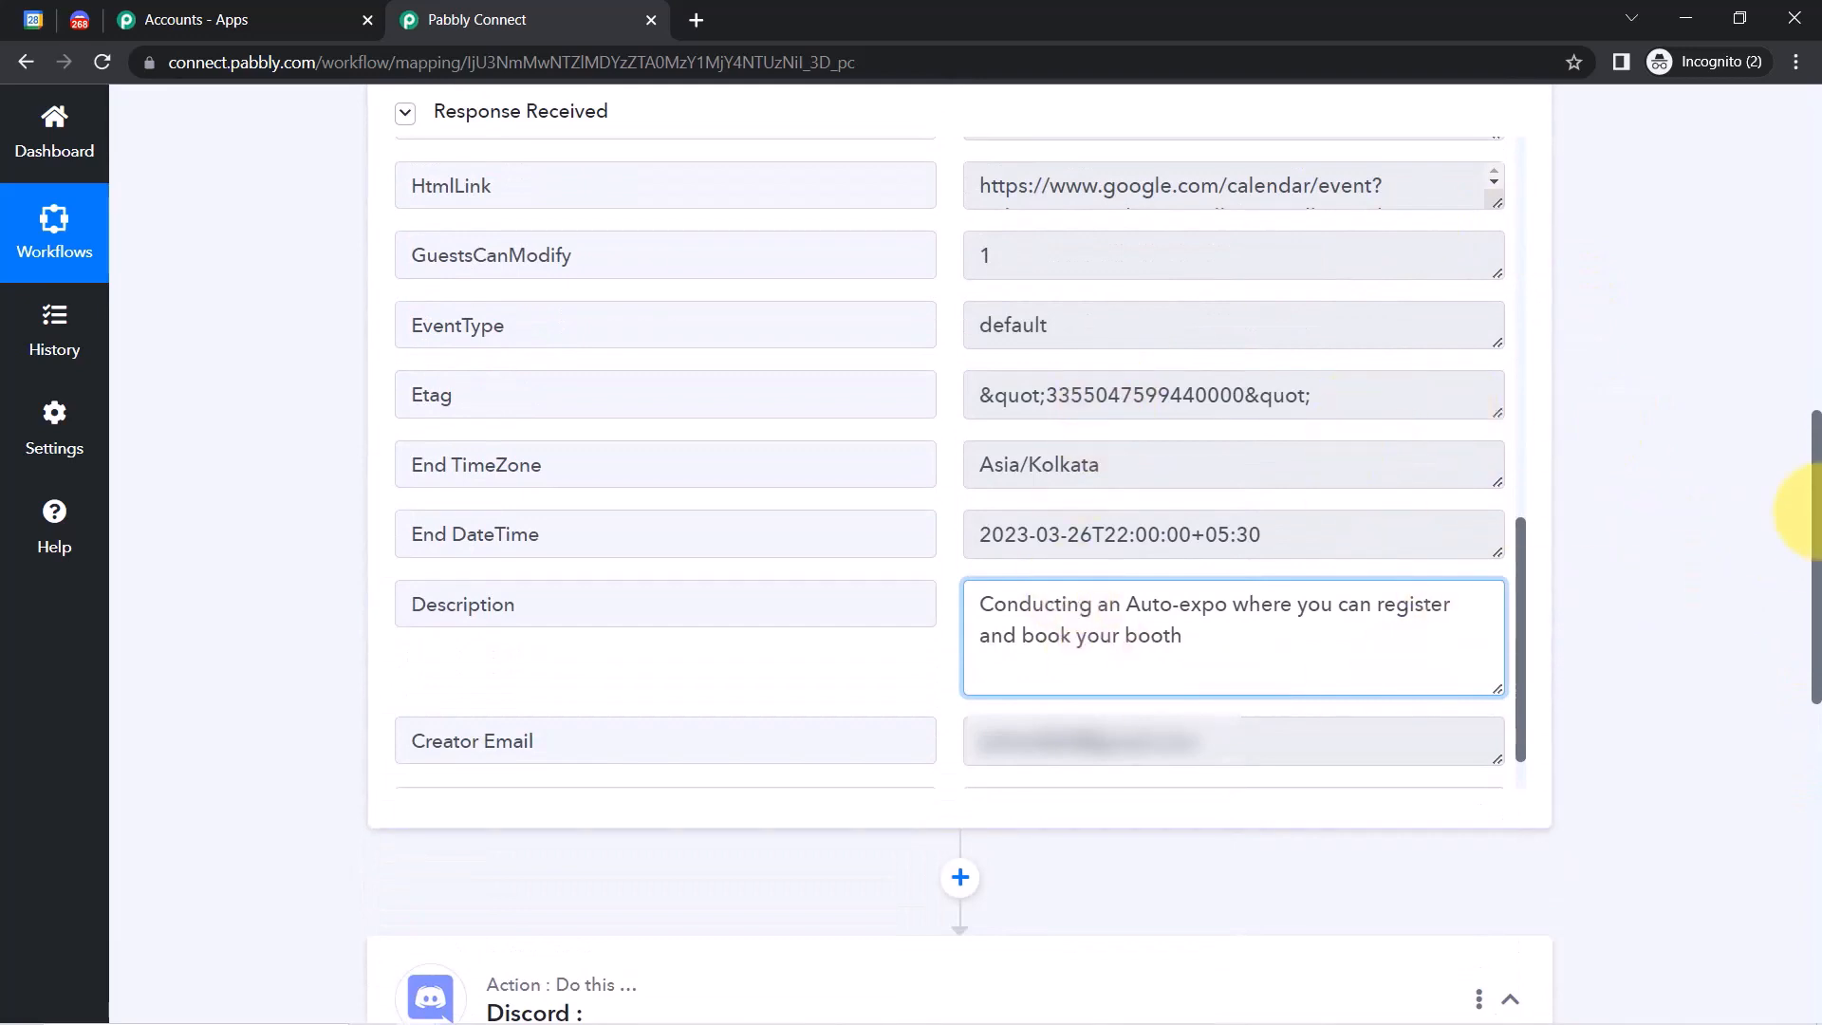
drag(1816, 513, 1790, 752)
Set the Discord action event to Send Channel Message (HTML) and connect it.
click(480, 509)
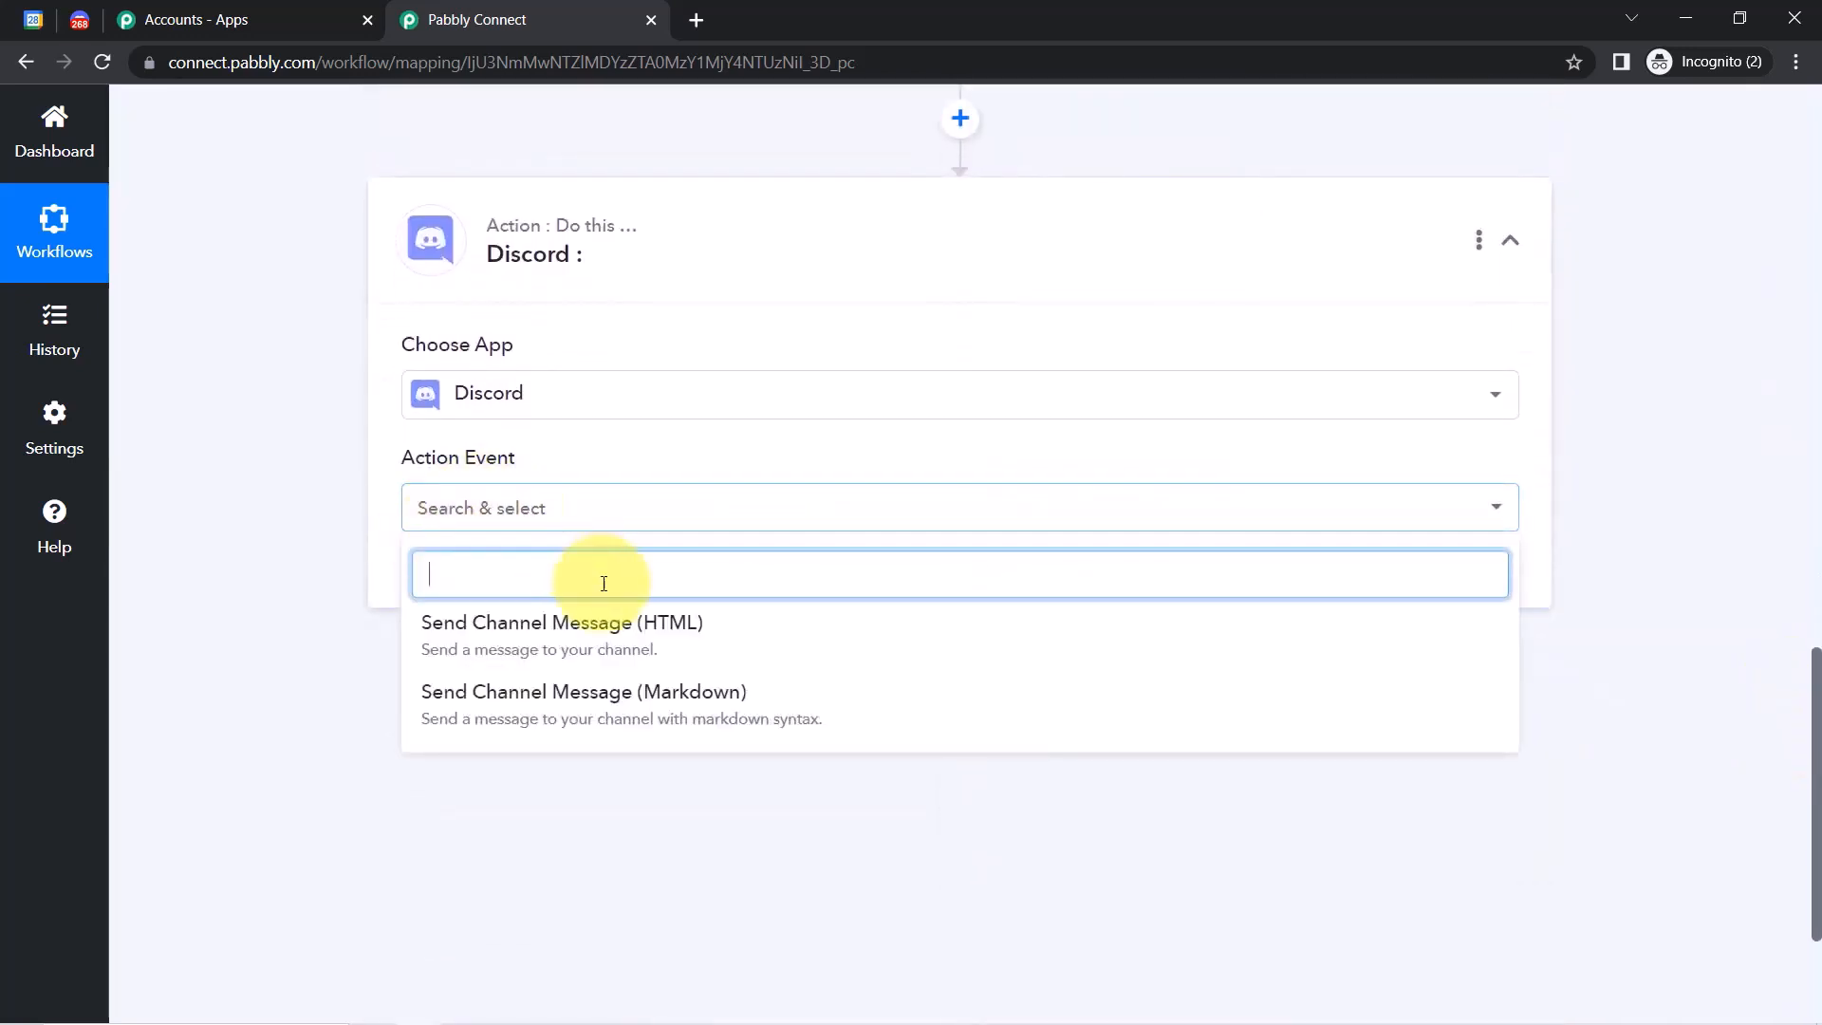
click(528, 628)
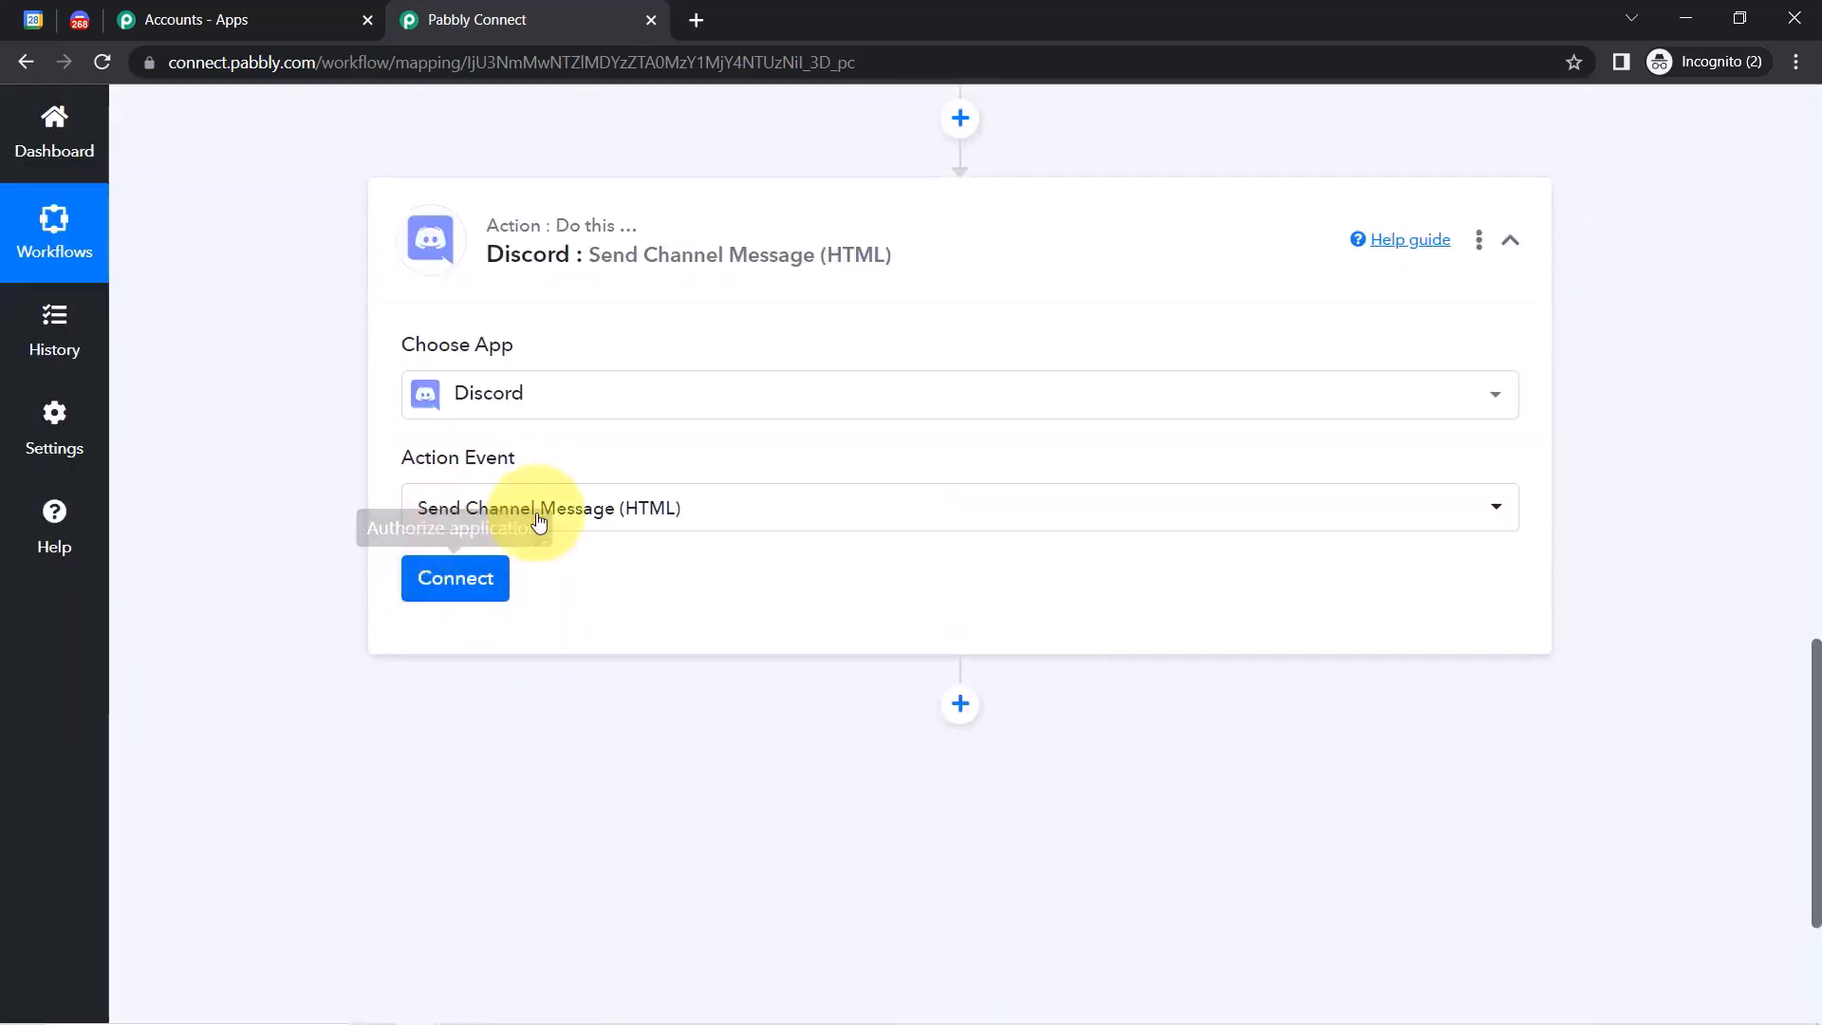
click(476, 592)
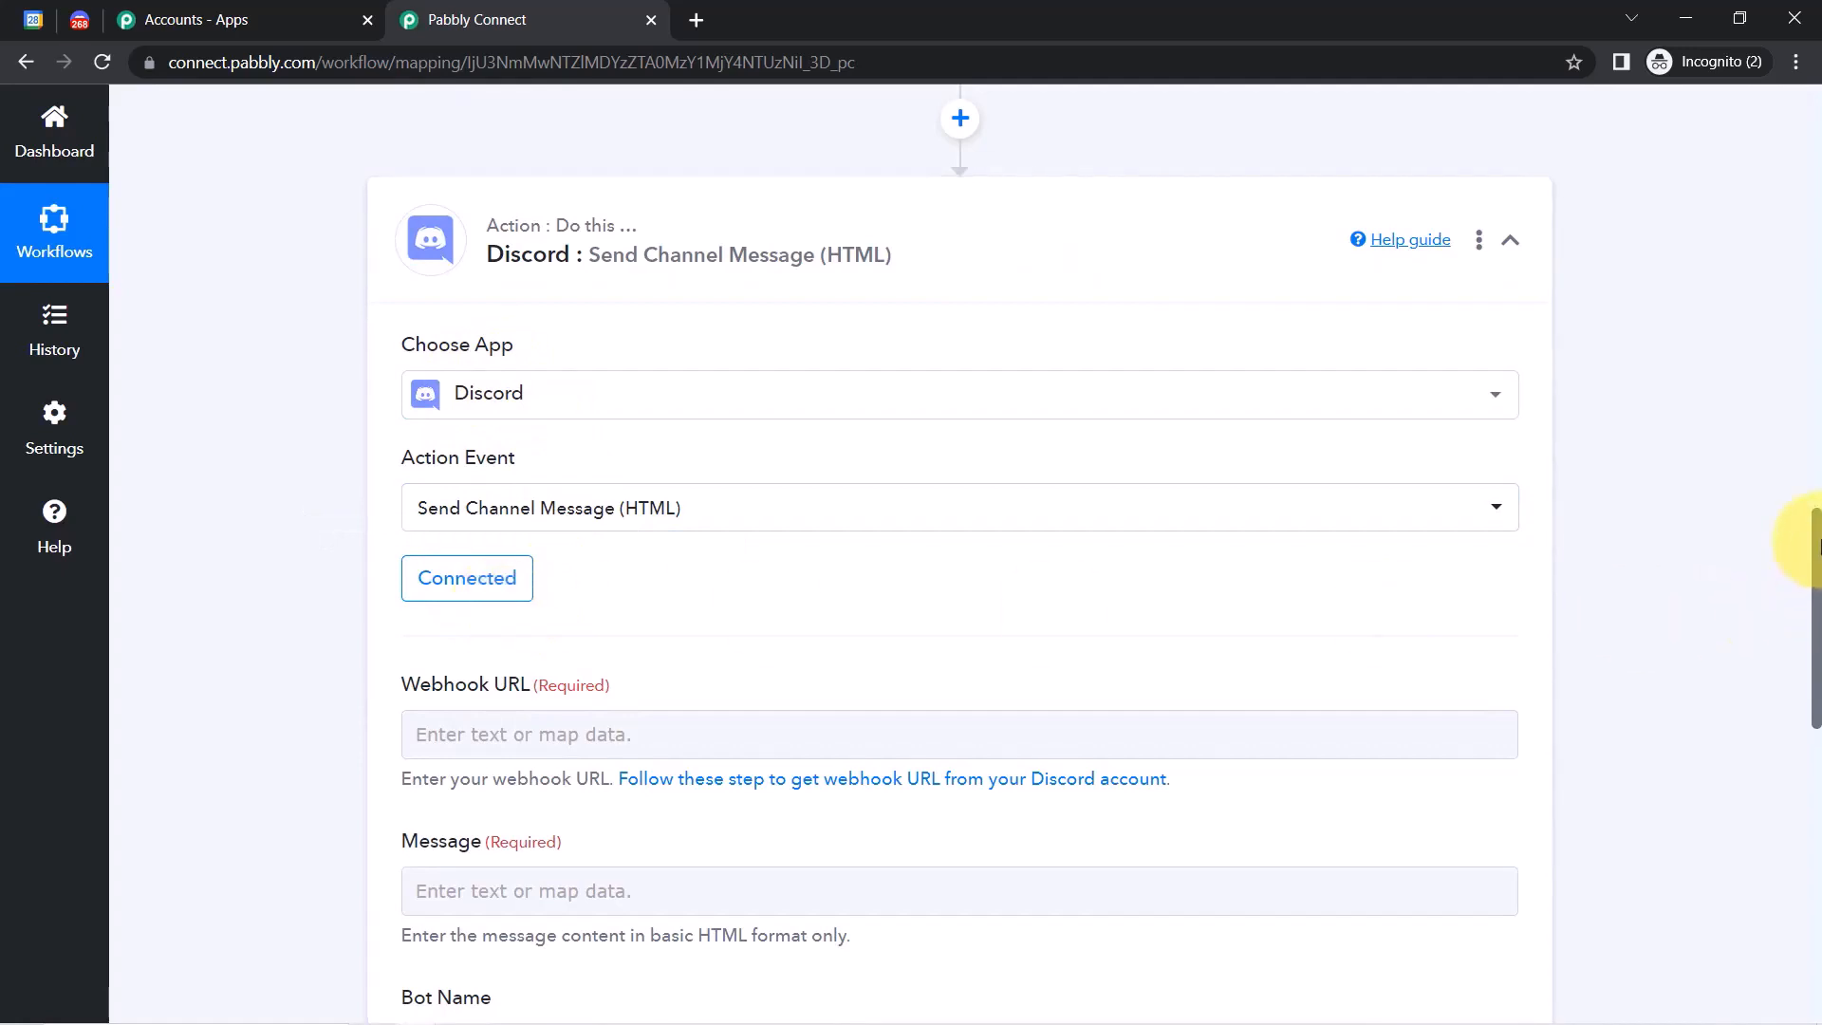
Open the Webhook URL help guide in a new browser tab.
drag(1817, 546, 1806, 644)
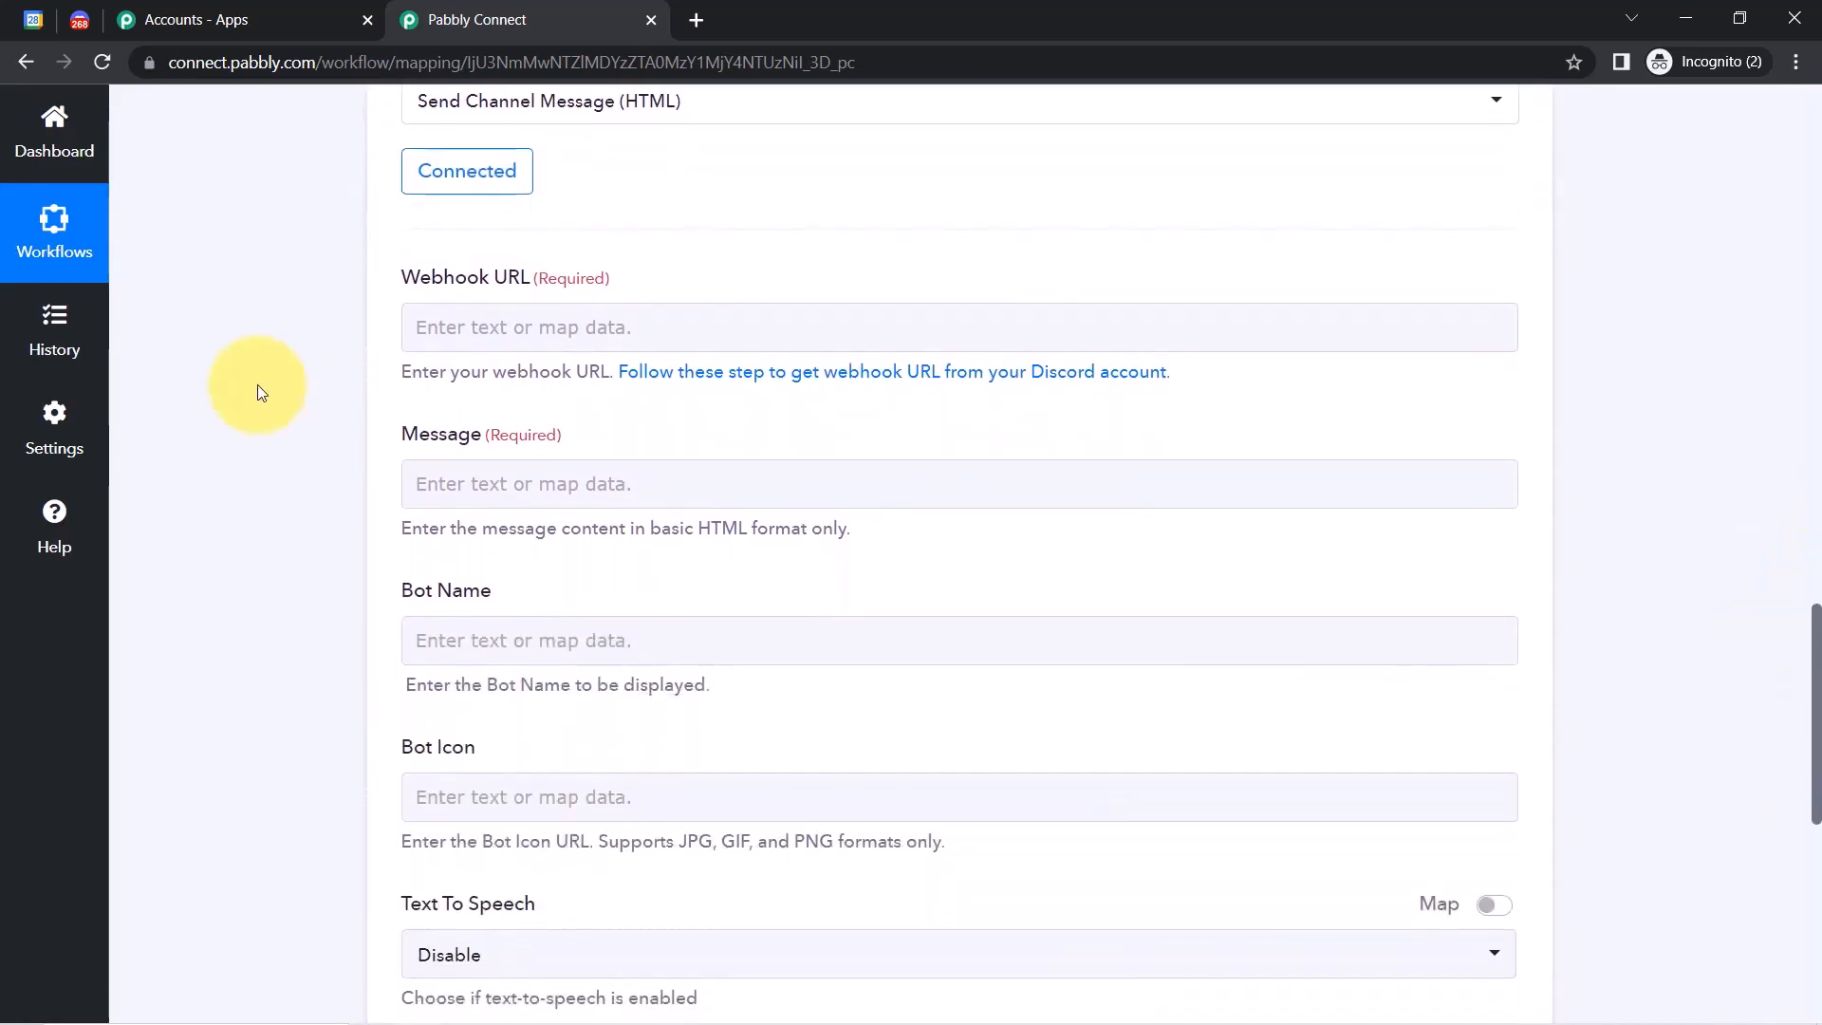
drag(415, 289, 515, 289)
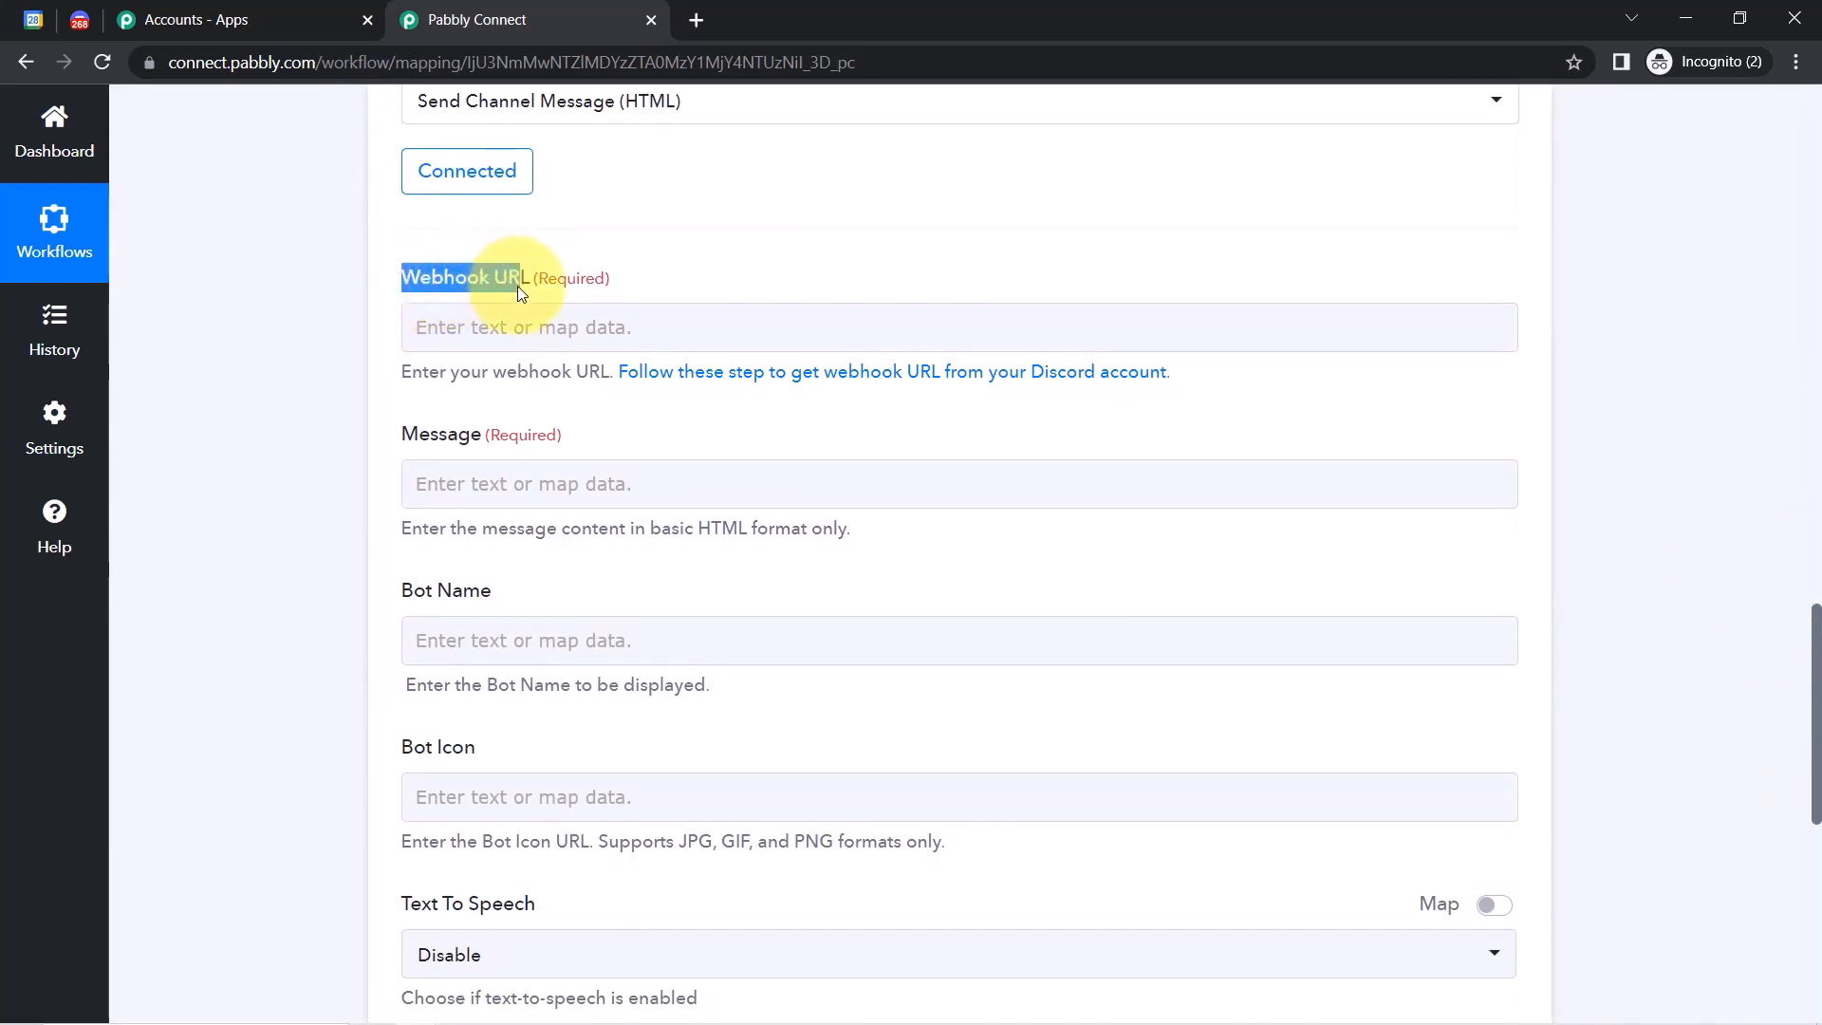
right_click(683, 372)
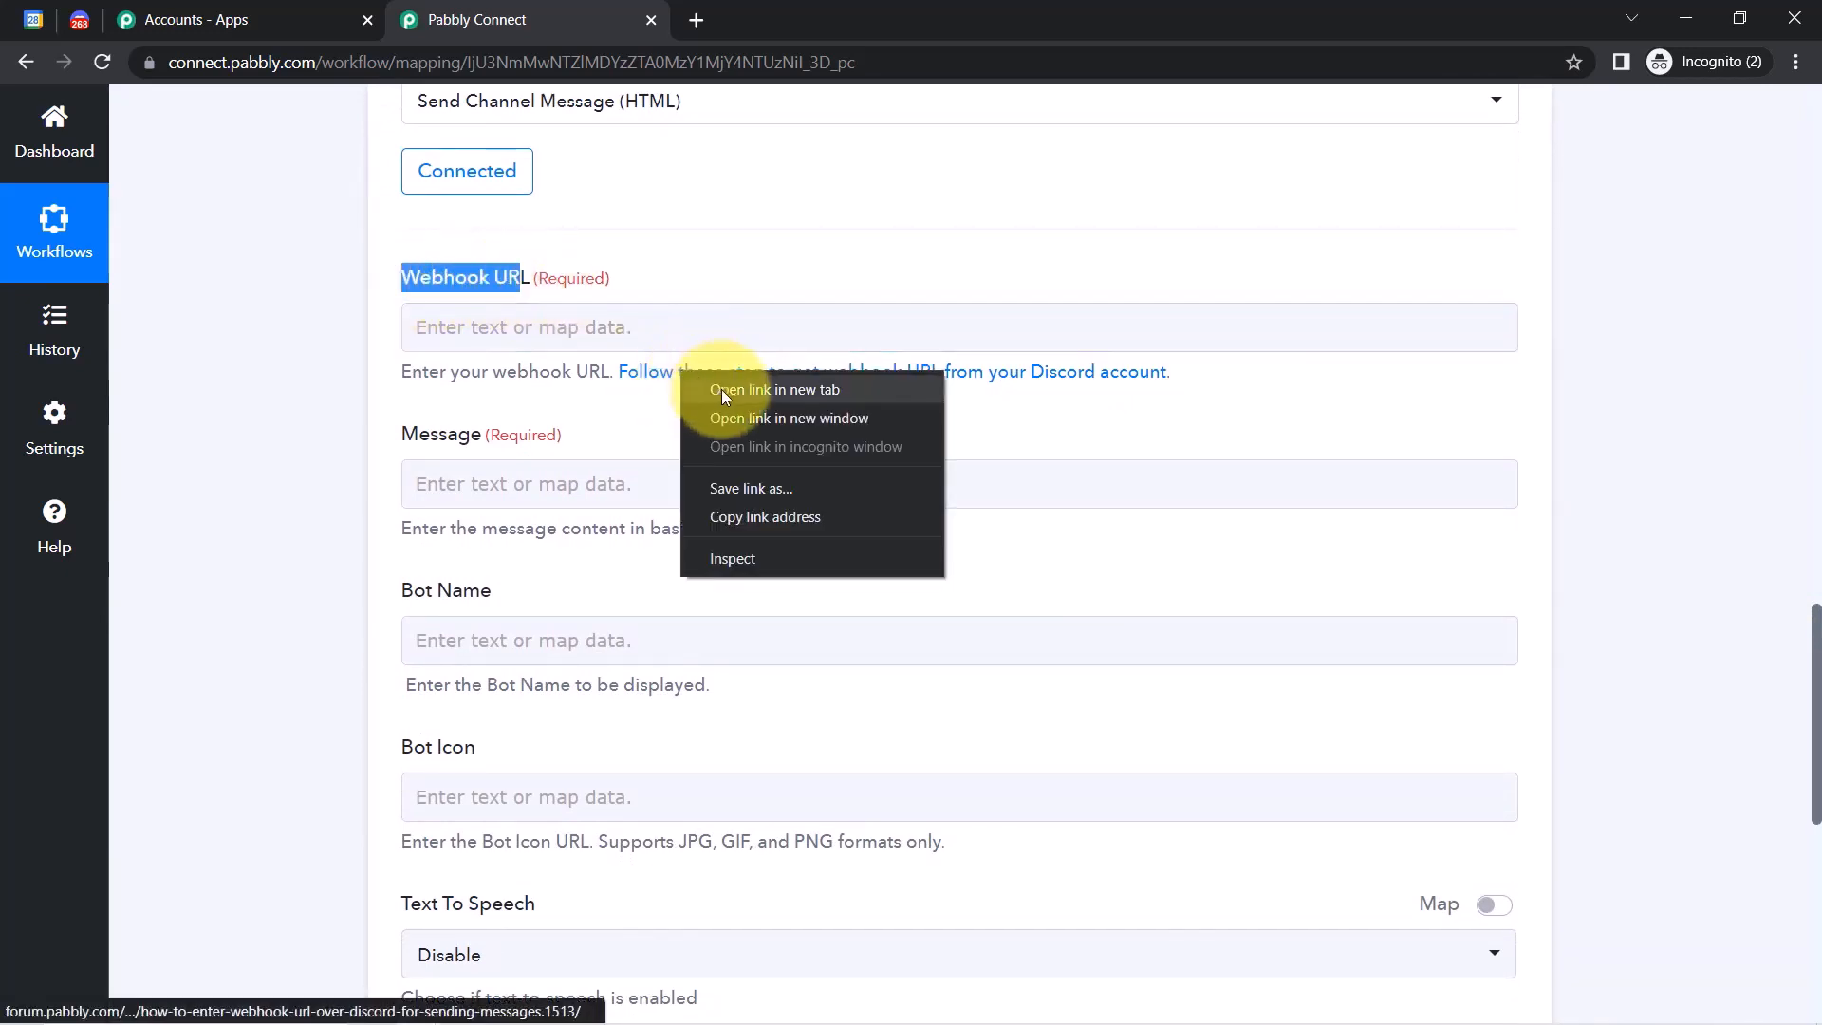
click(721, 389)
drag(448, 371, 549, 402)
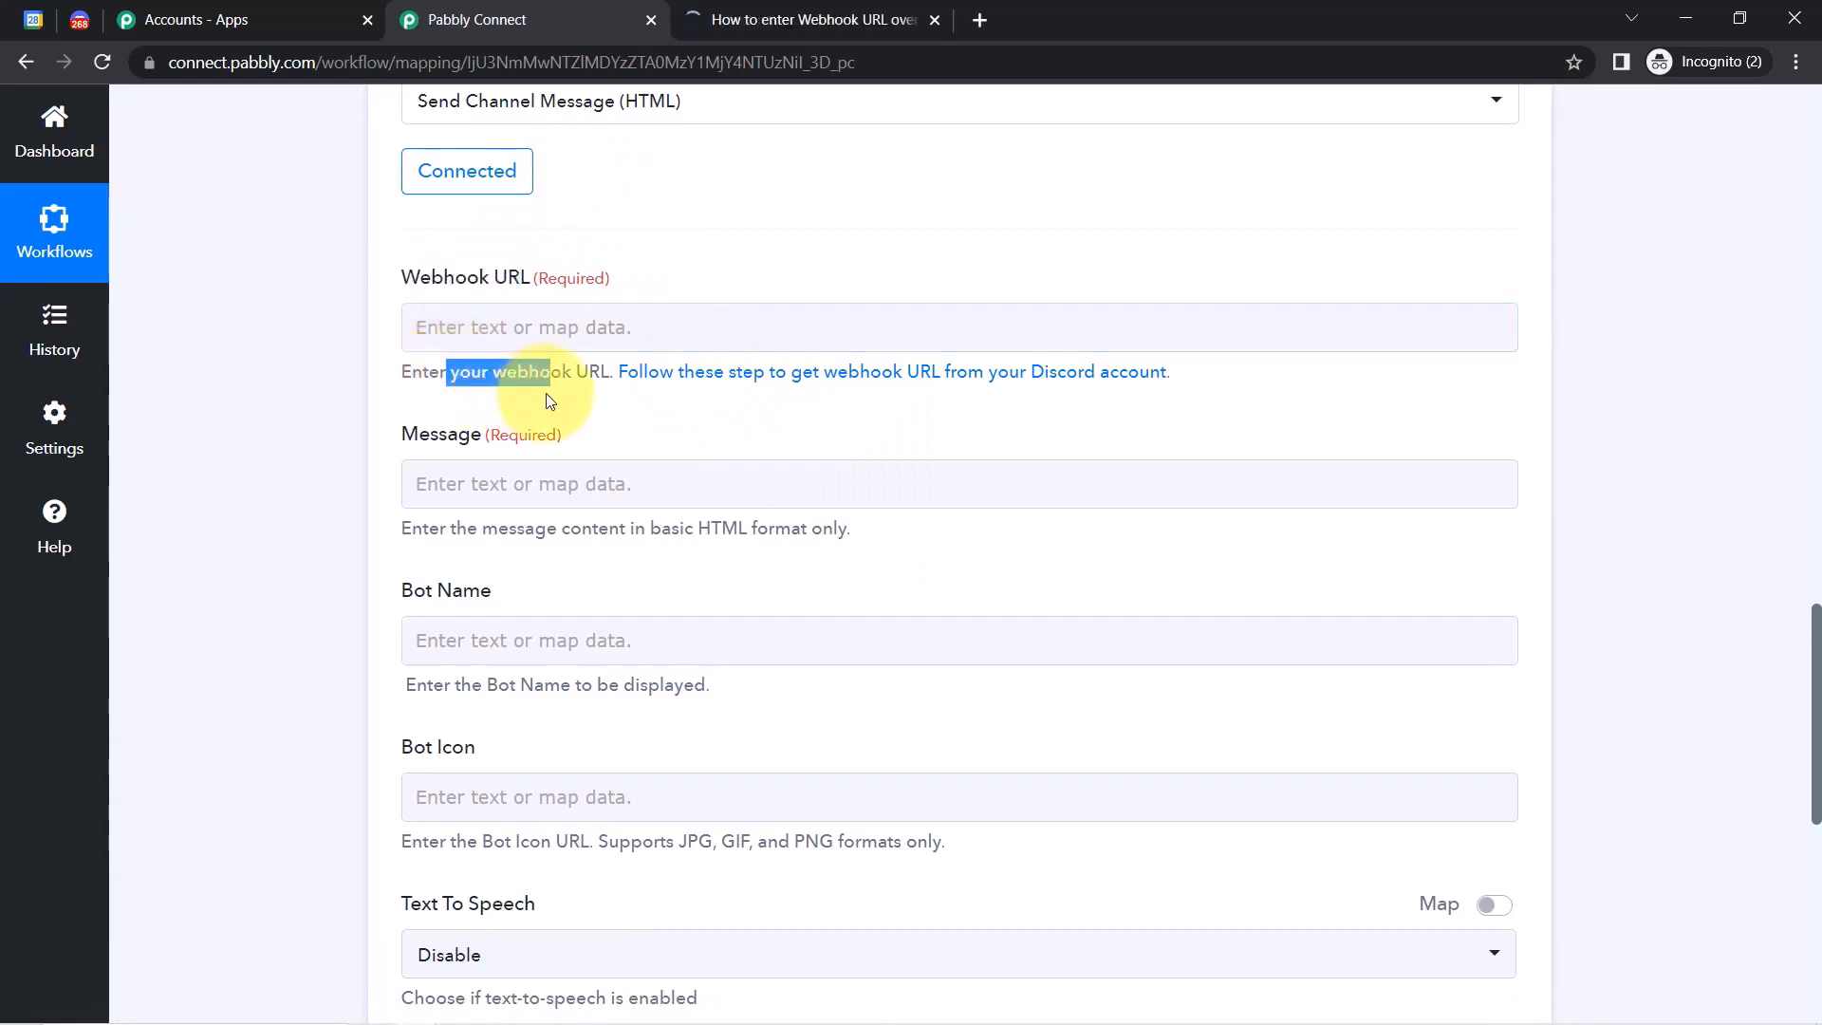
In Discord, open the Pabbly Team server's Integrations settings and view its webhooks.
click(73, 19)
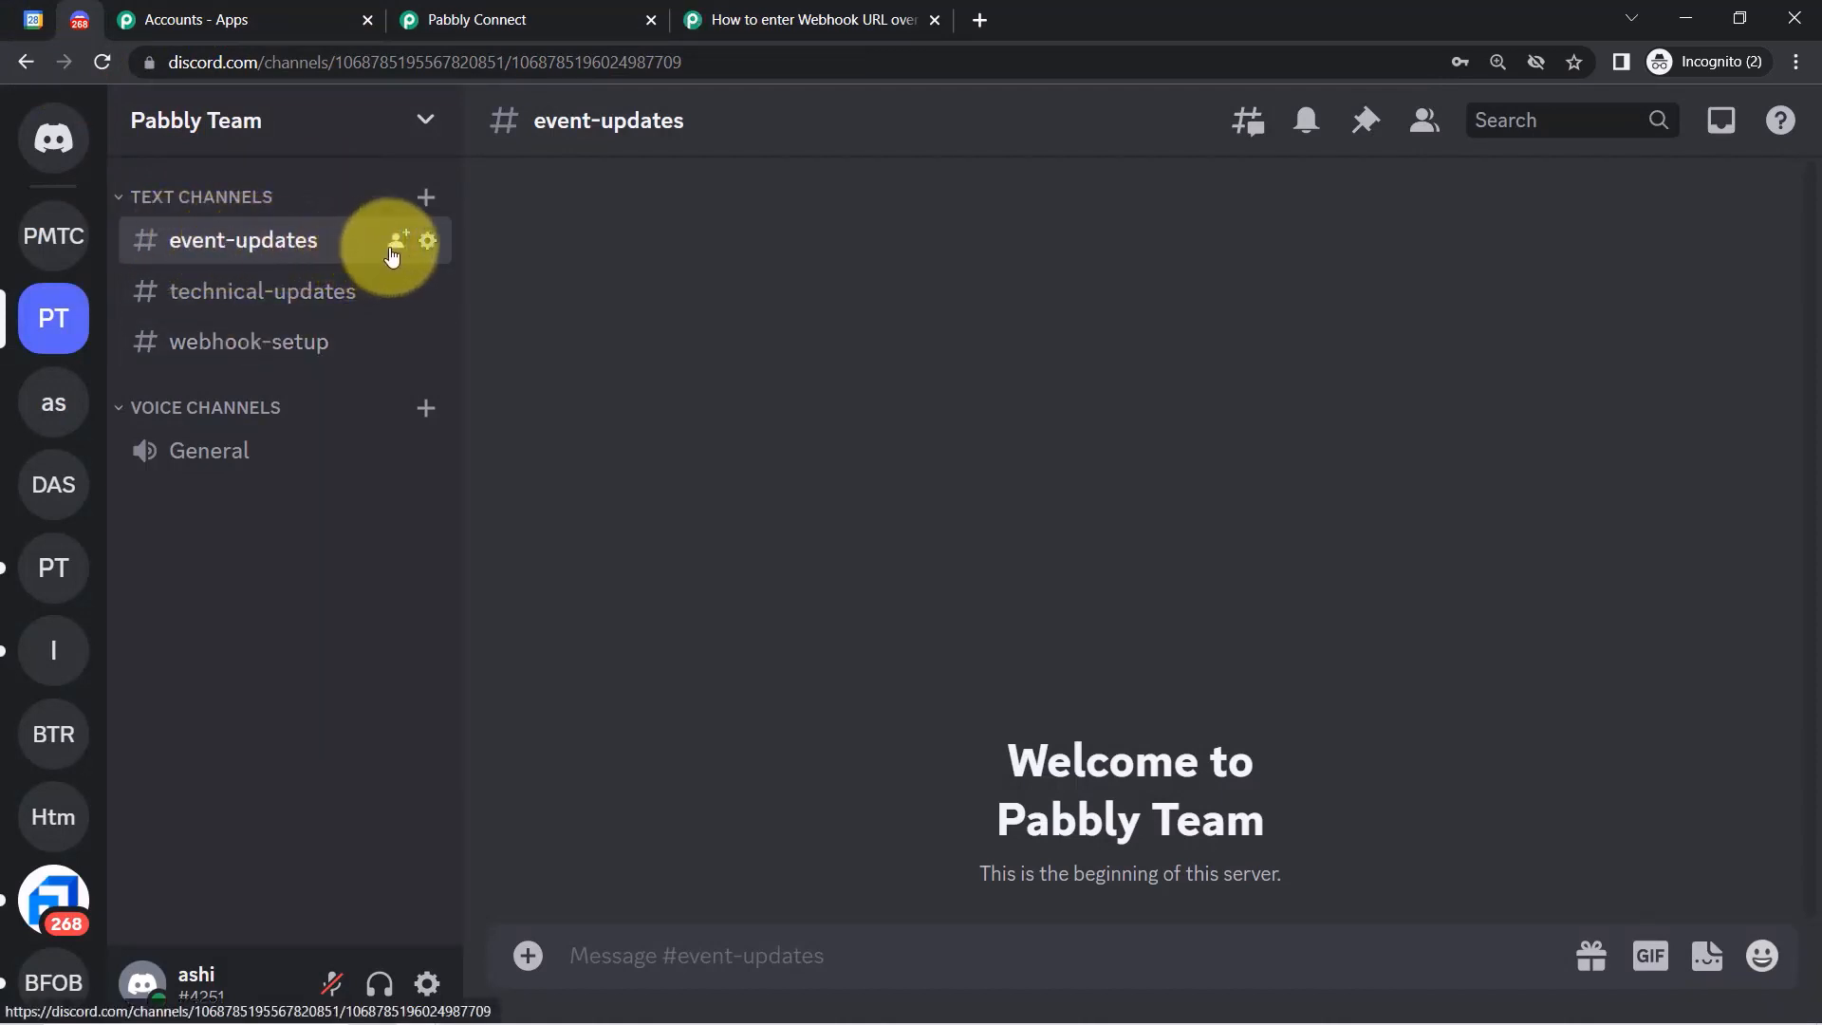
click(424, 133)
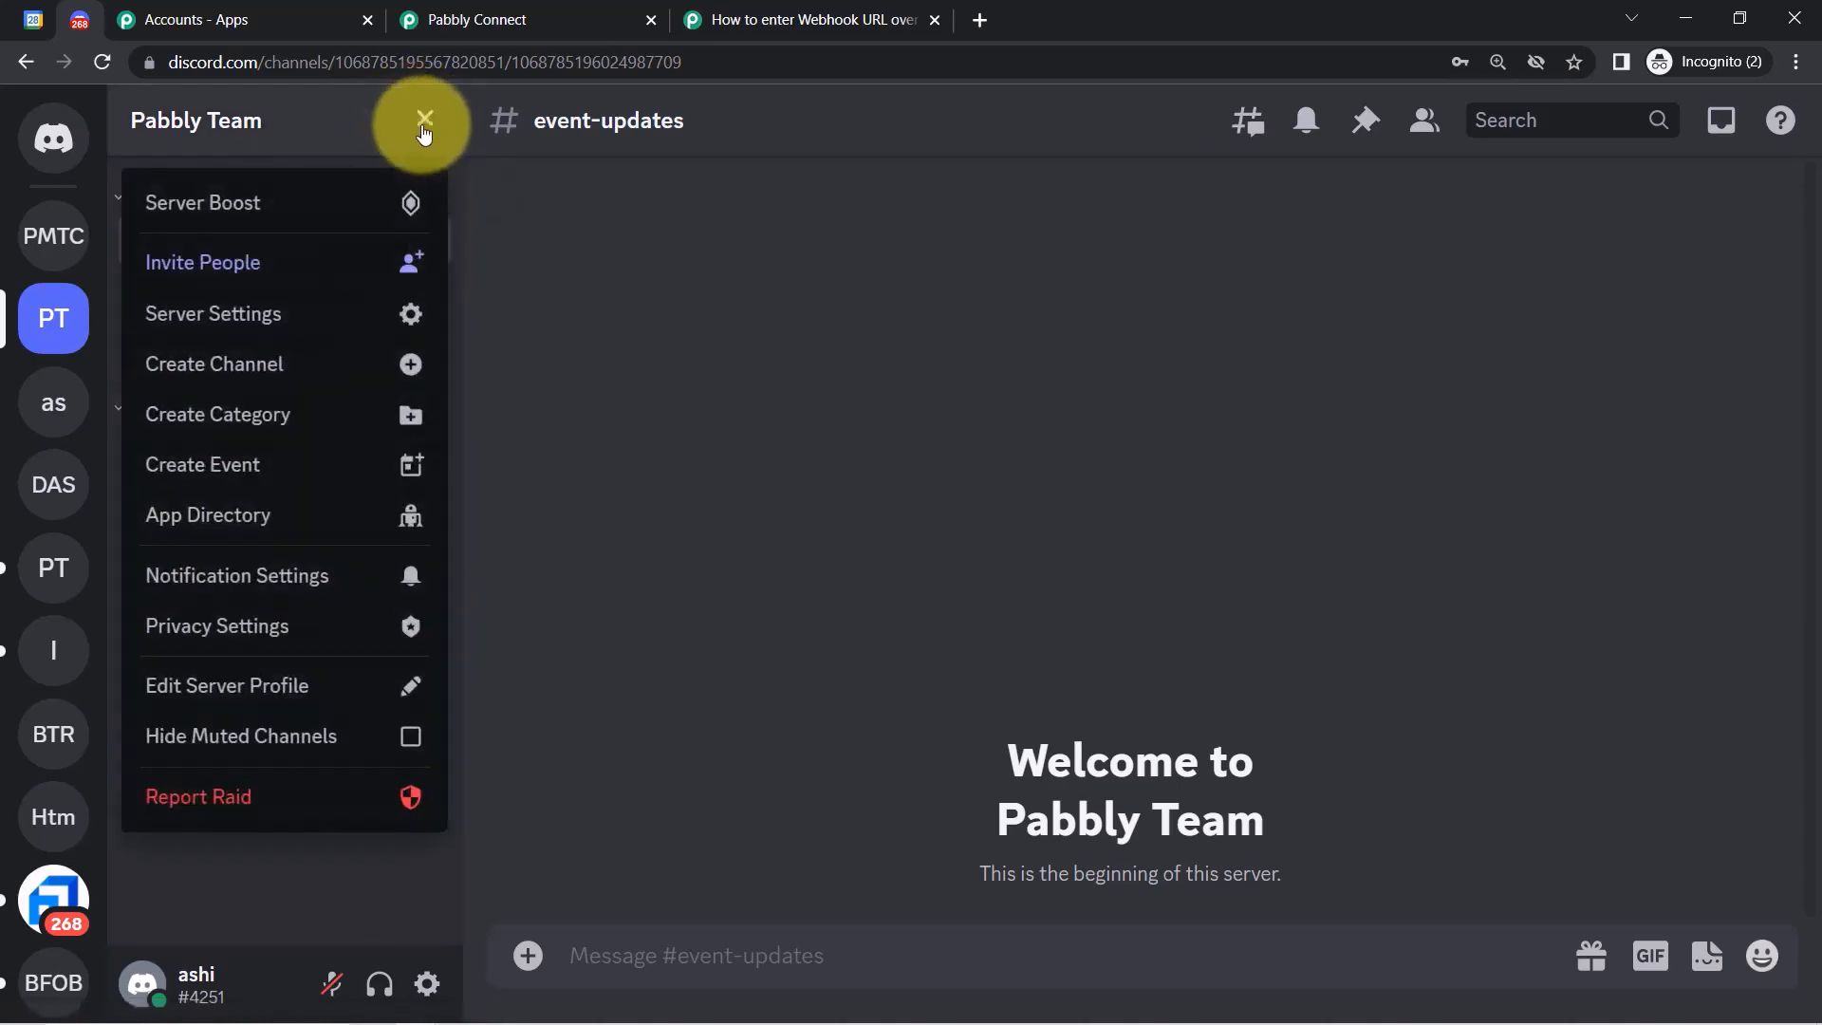
click(266, 313)
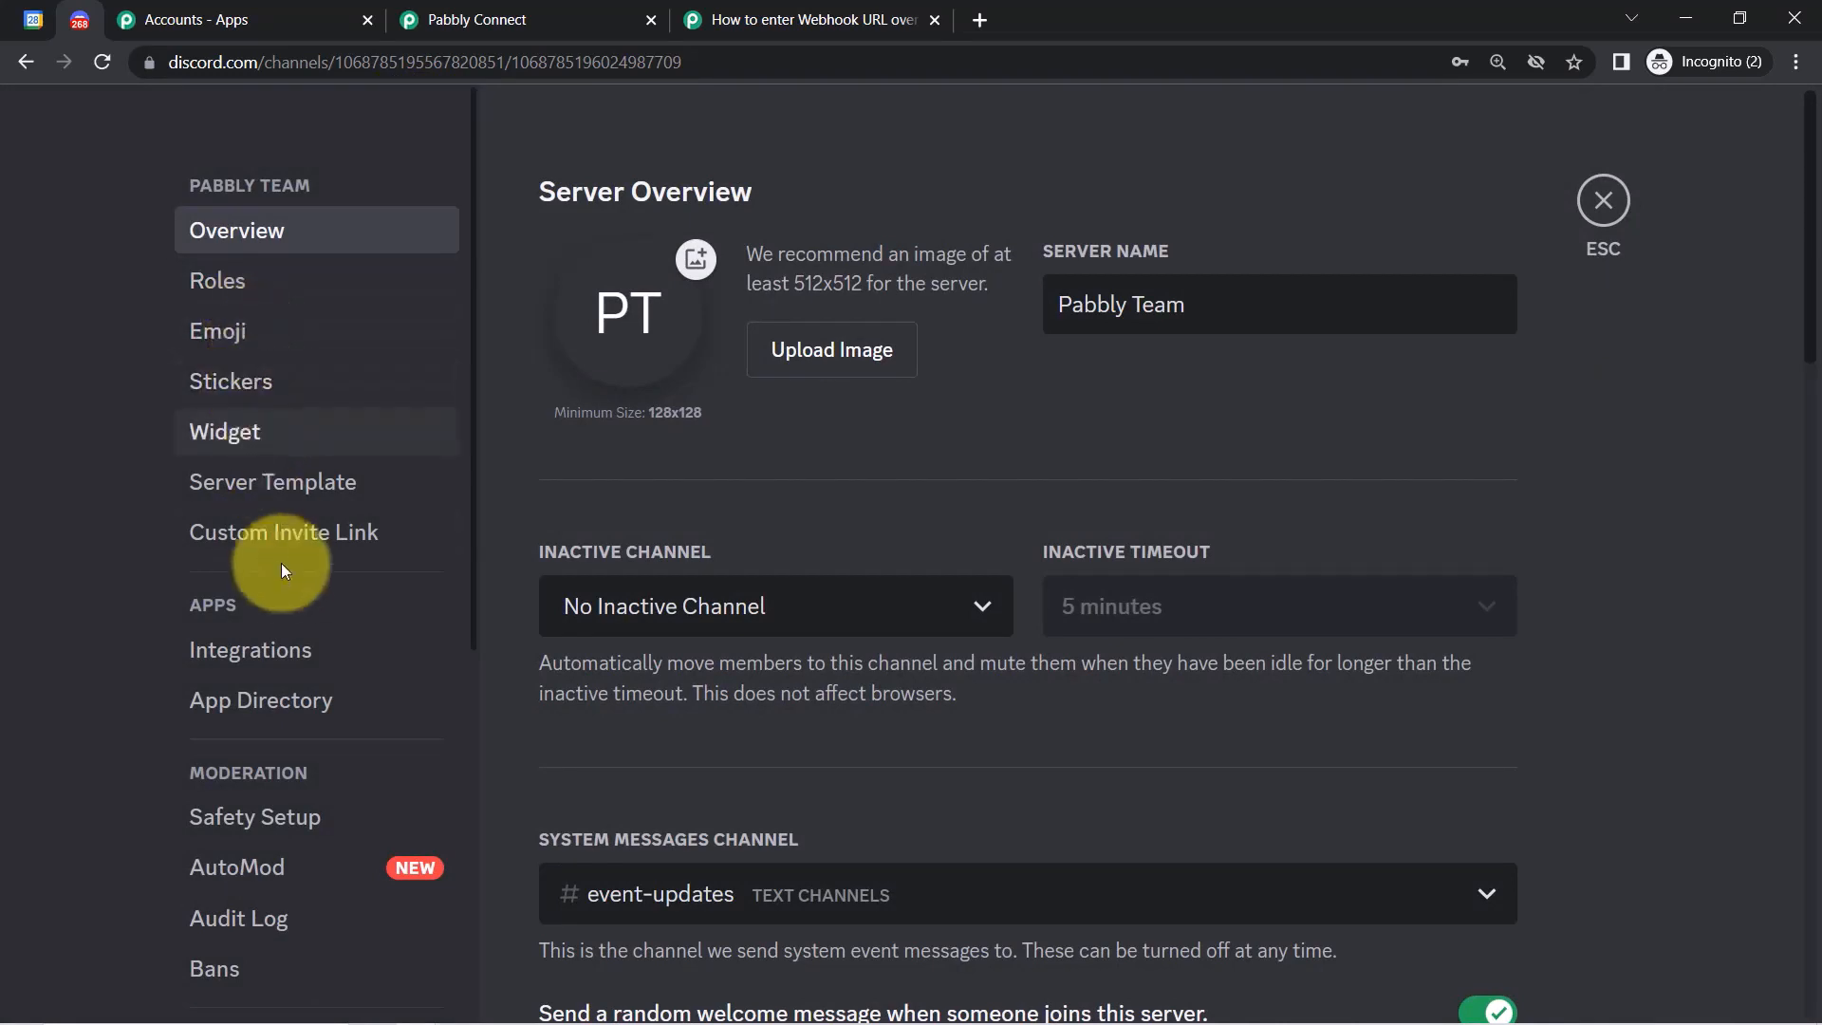
click(226, 662)
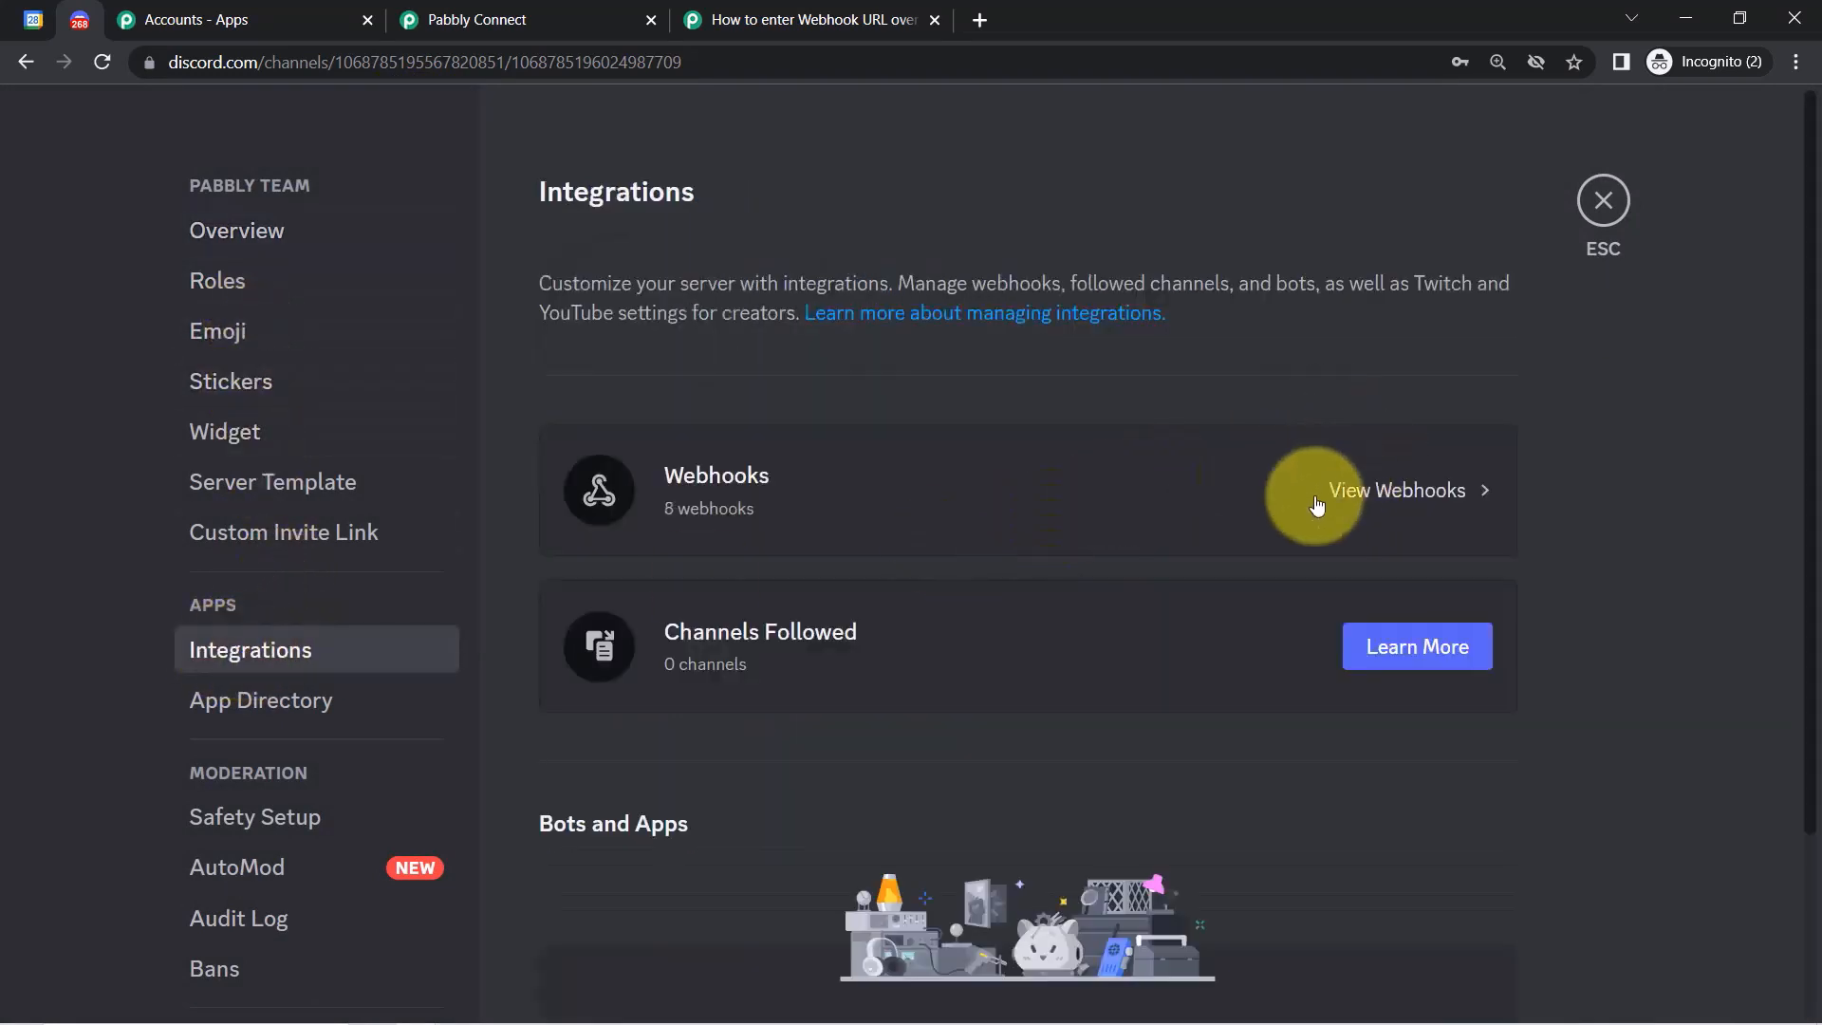
click(1372, 496)
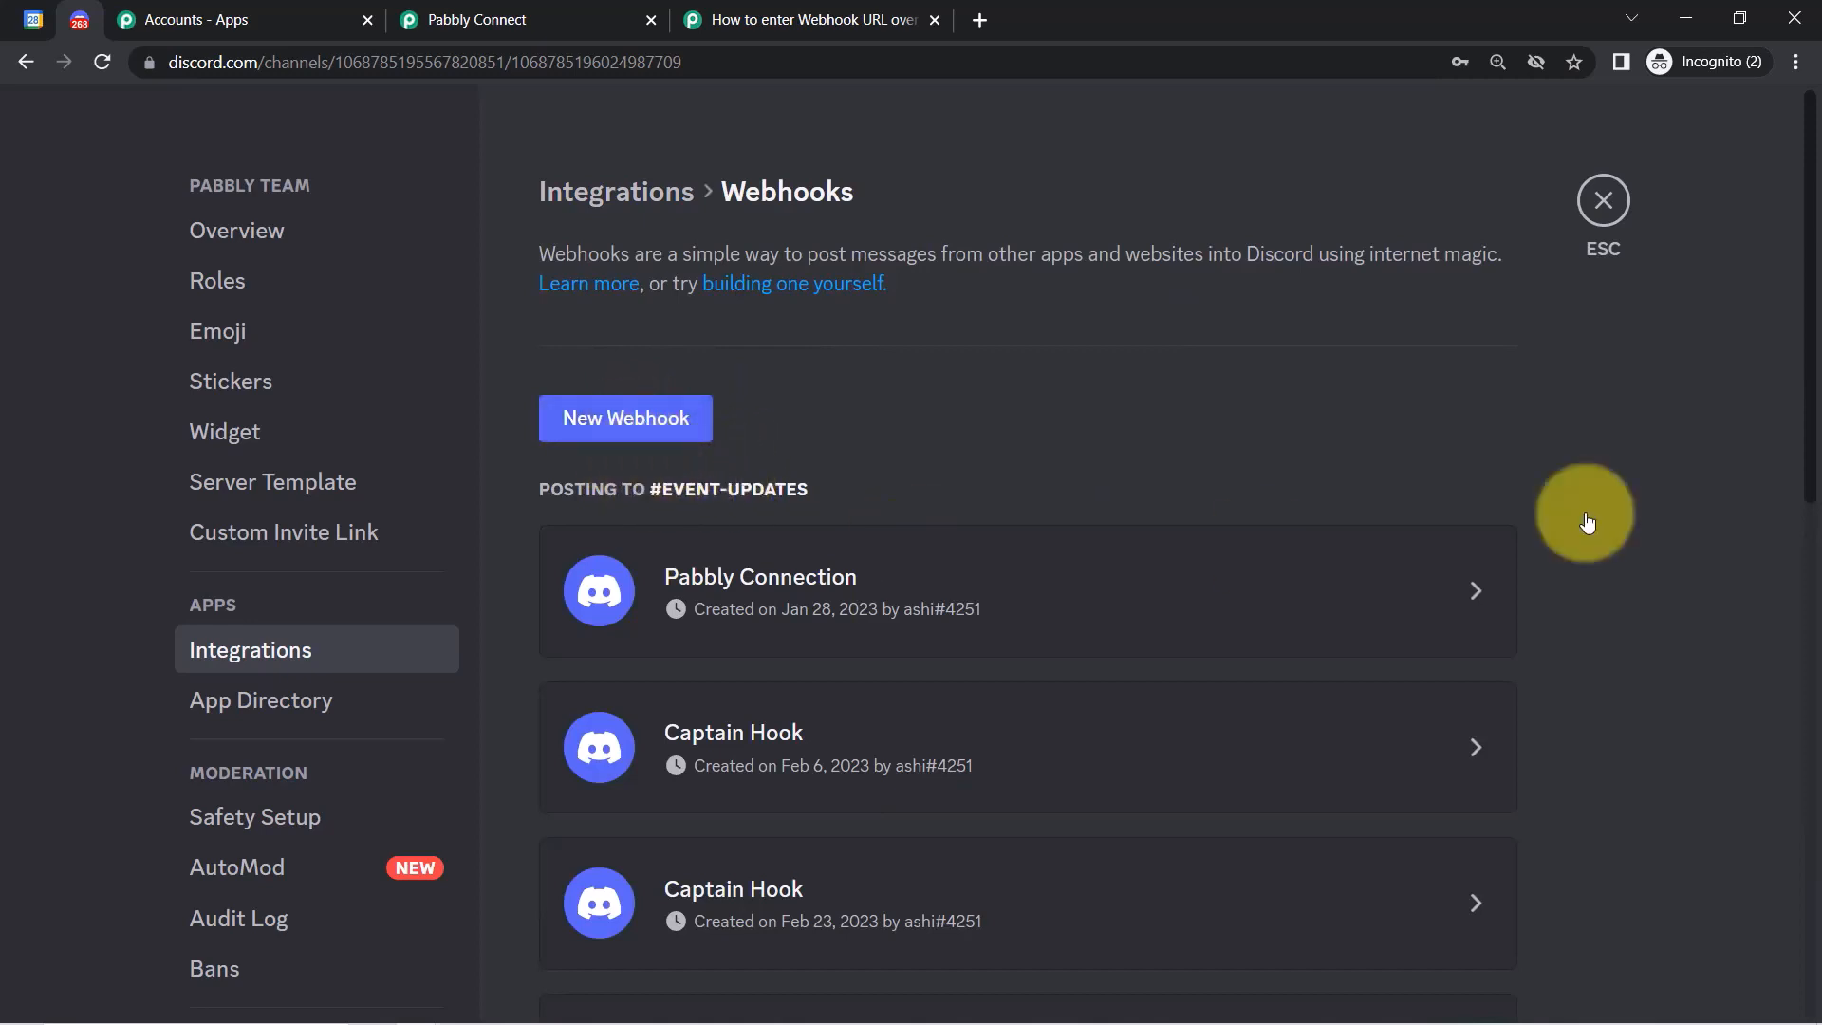
drag(1813, 370, 1633, 171)
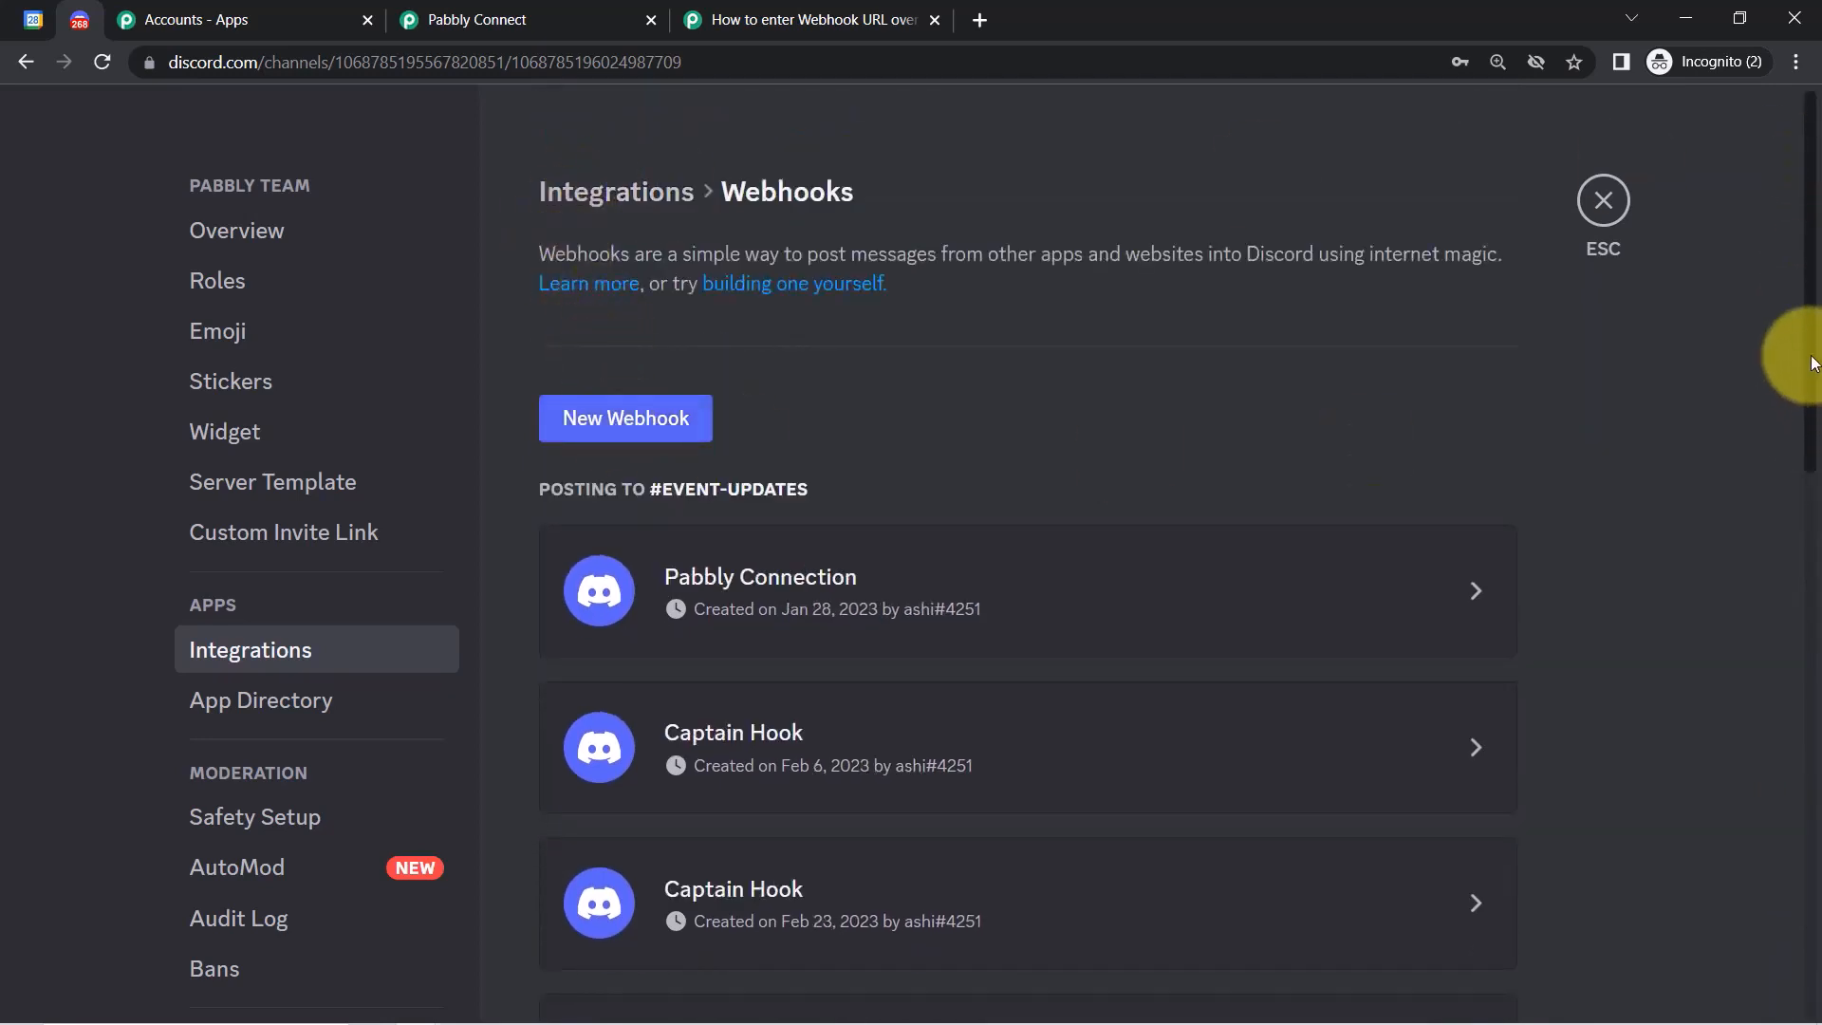
drag(1813, 484, 1814, 845)
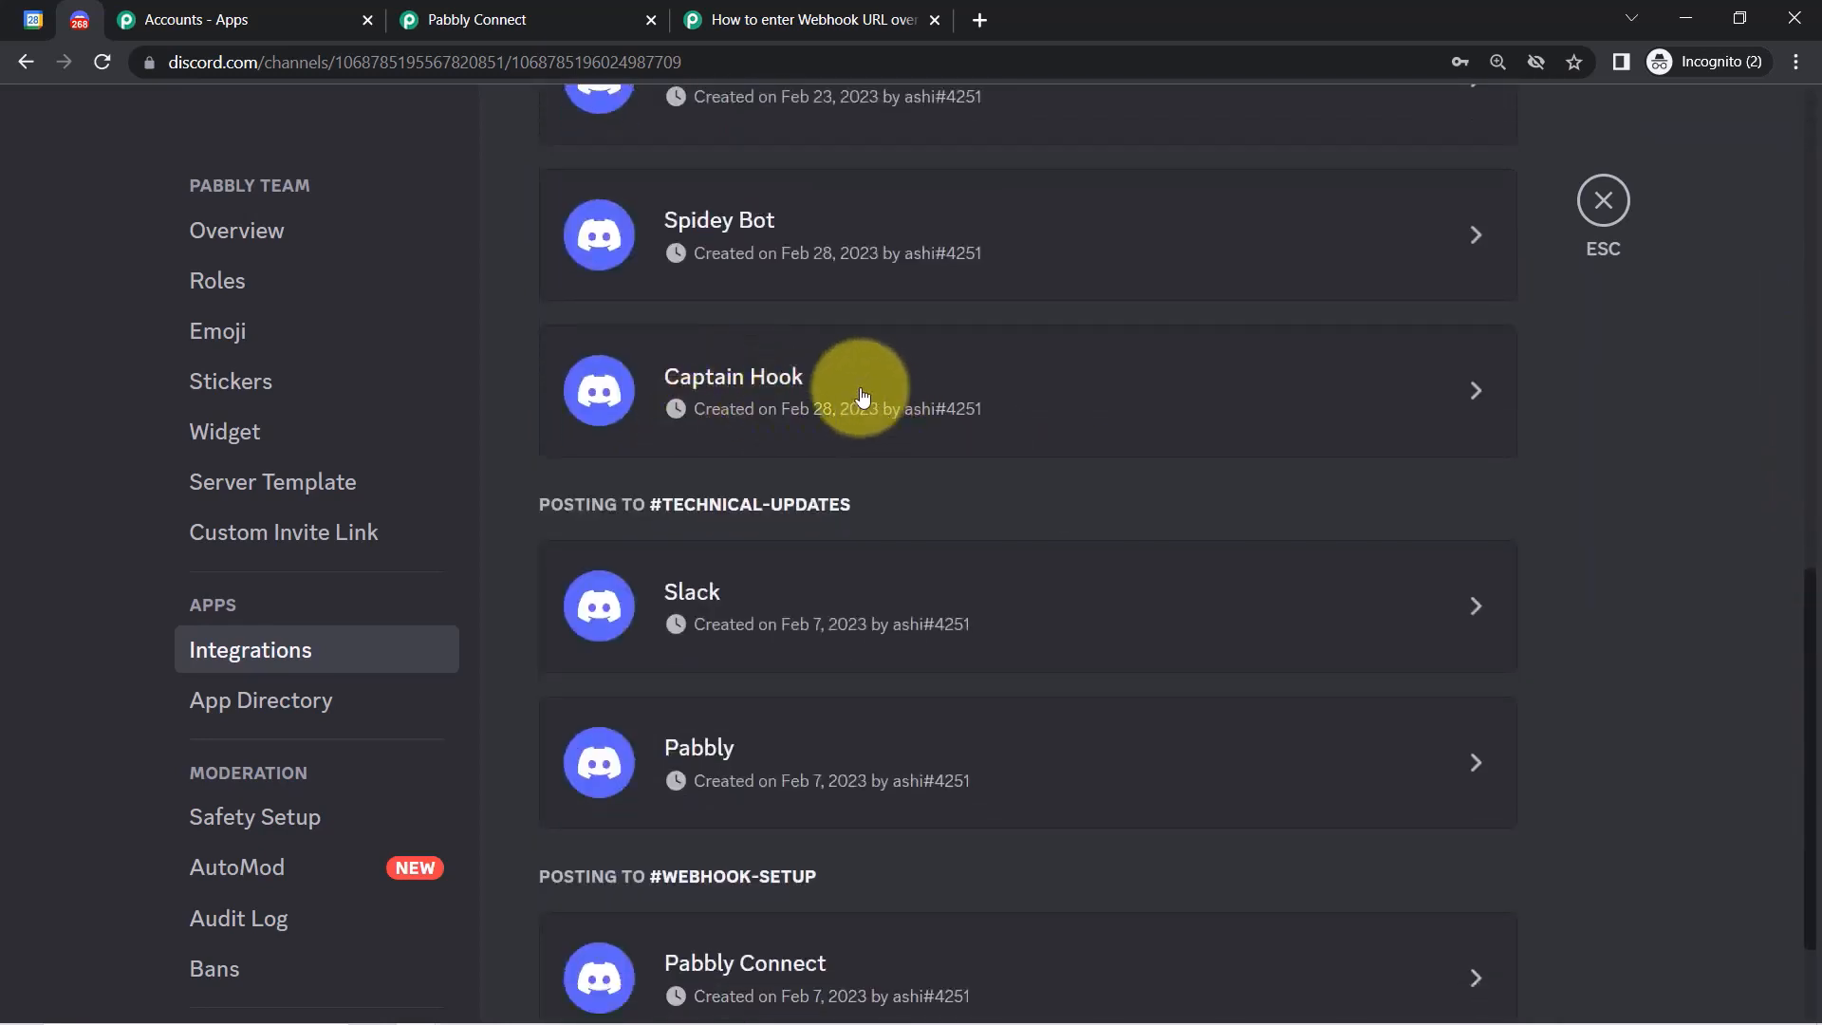
Rename the Captain Hook webhook to 'New Webhook for Calendar', copy its URL and save.
click(1475, 392)
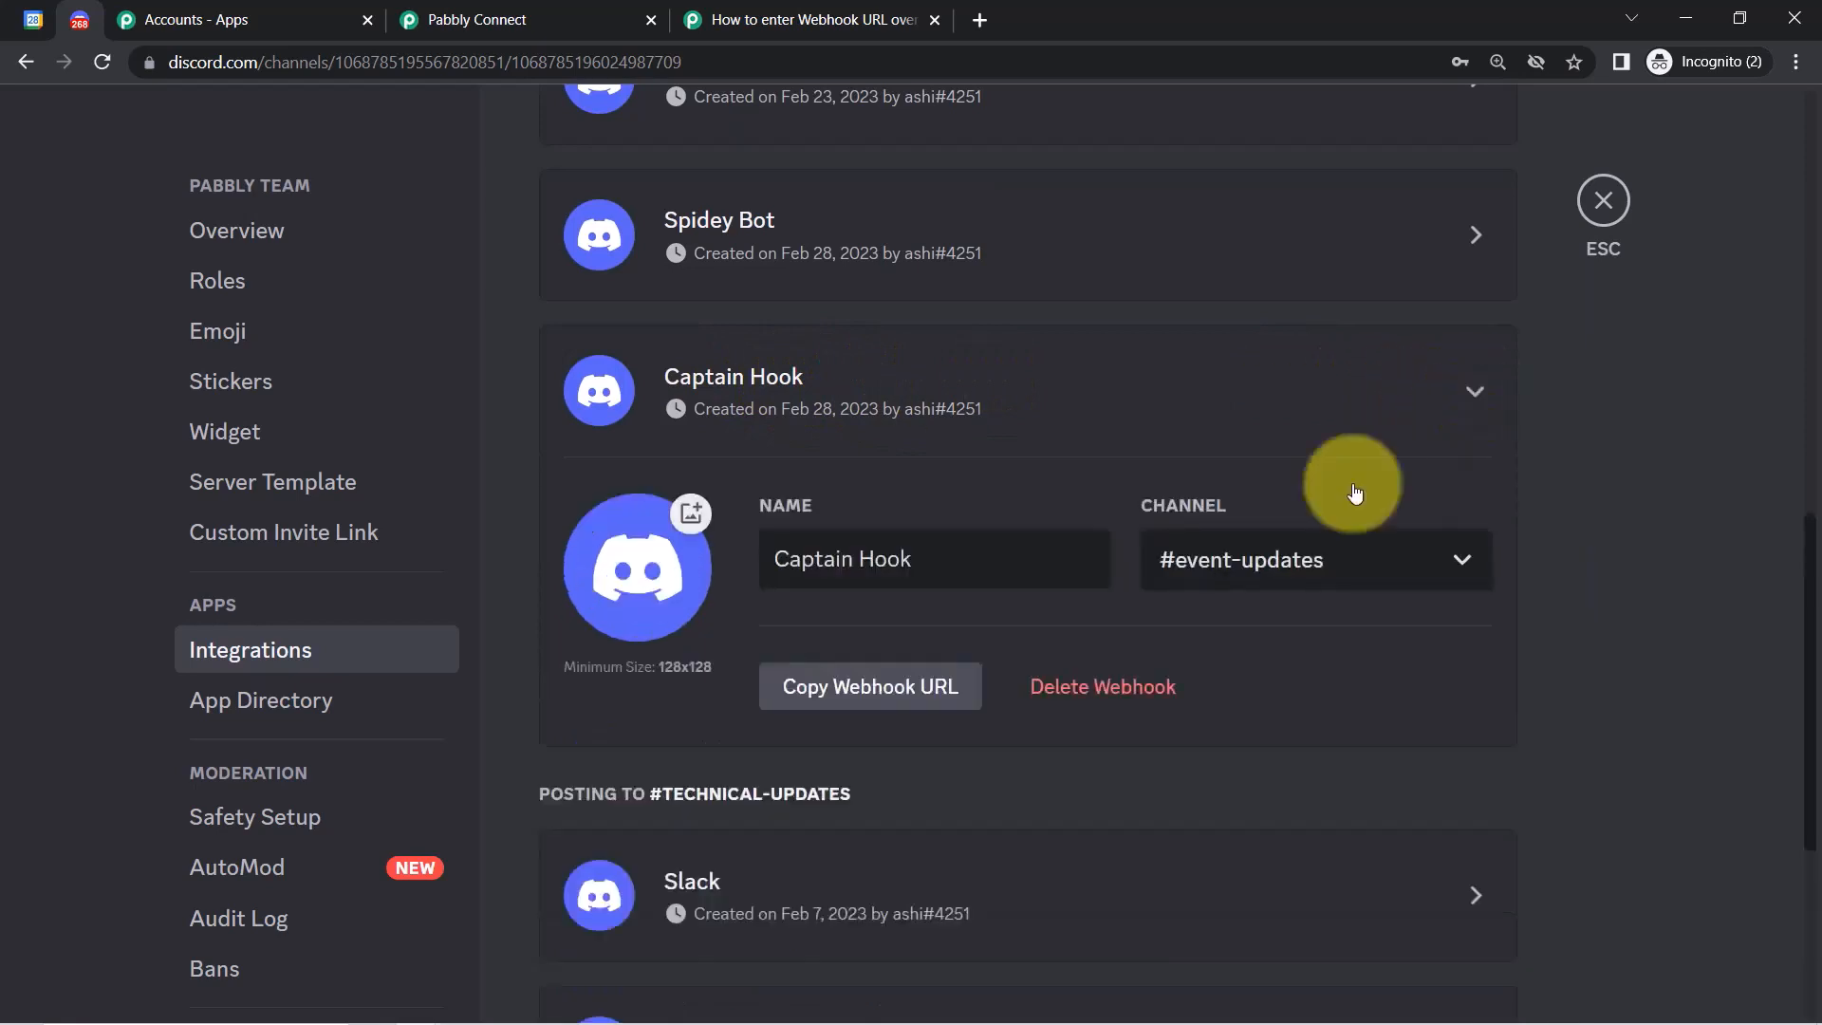
drag(913, 560, 803, 562)
key(BackSpace)
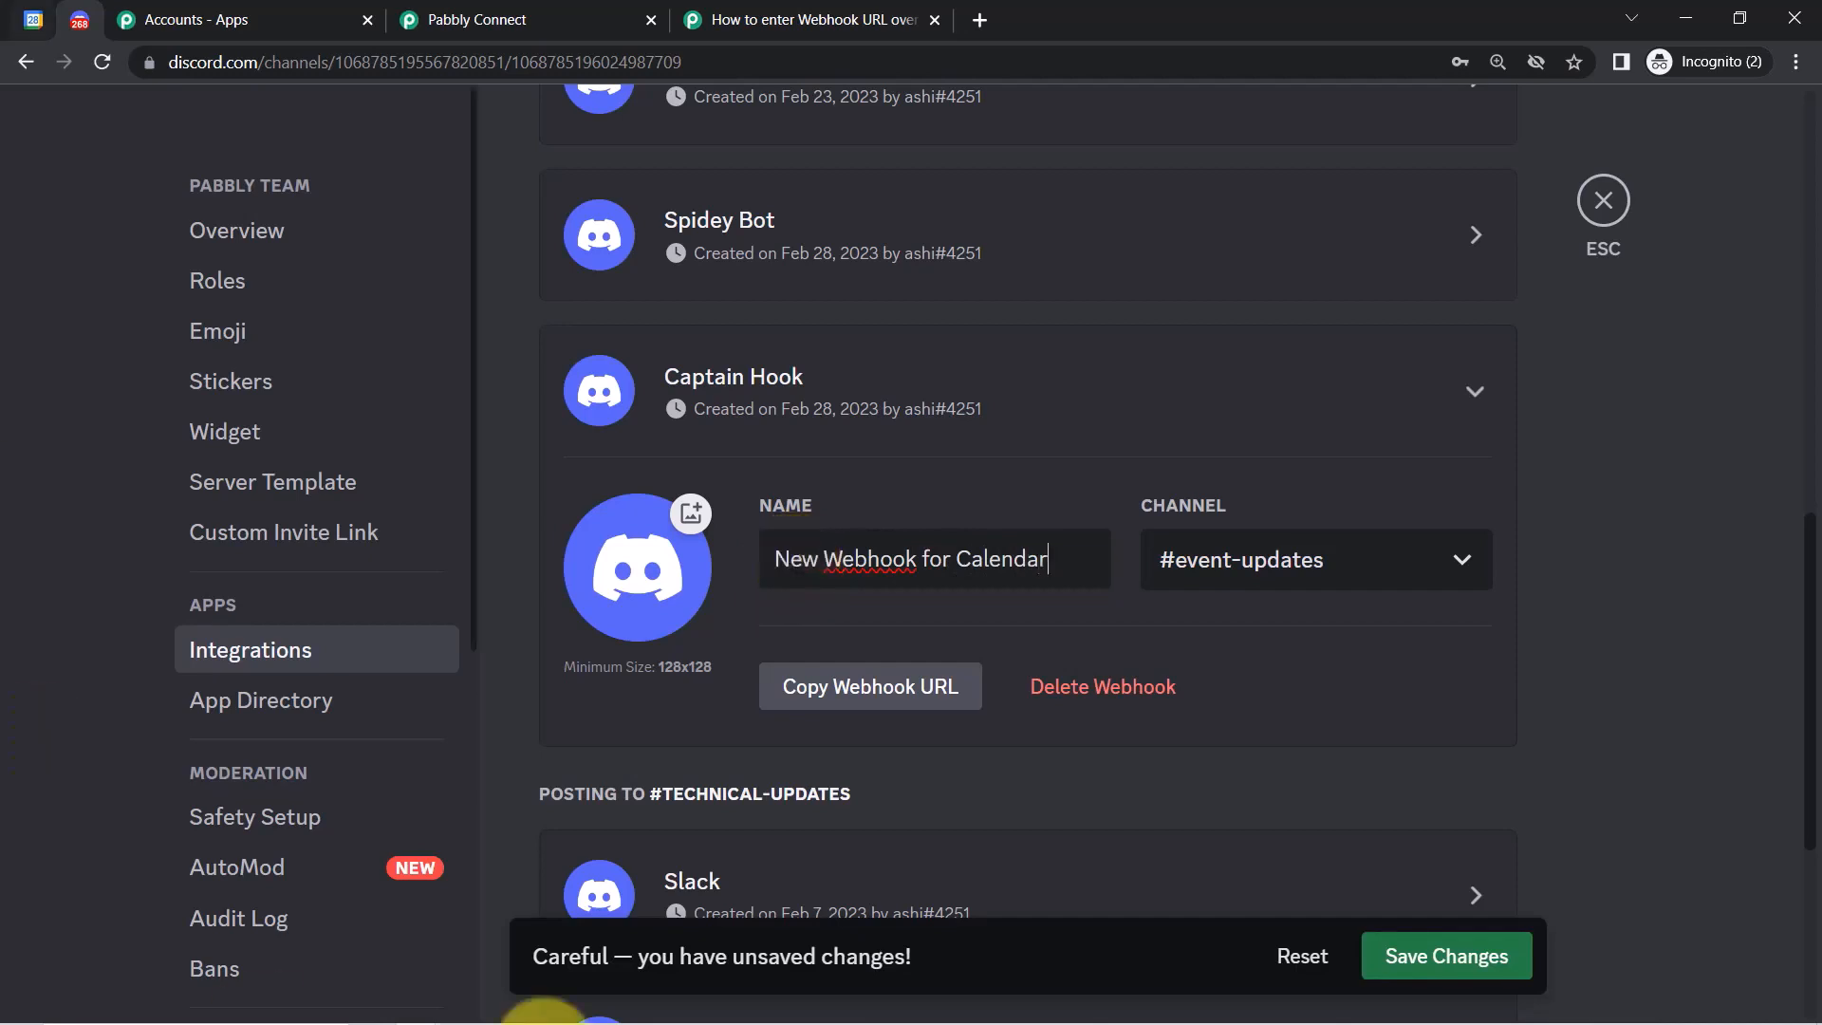
click(865, 691)
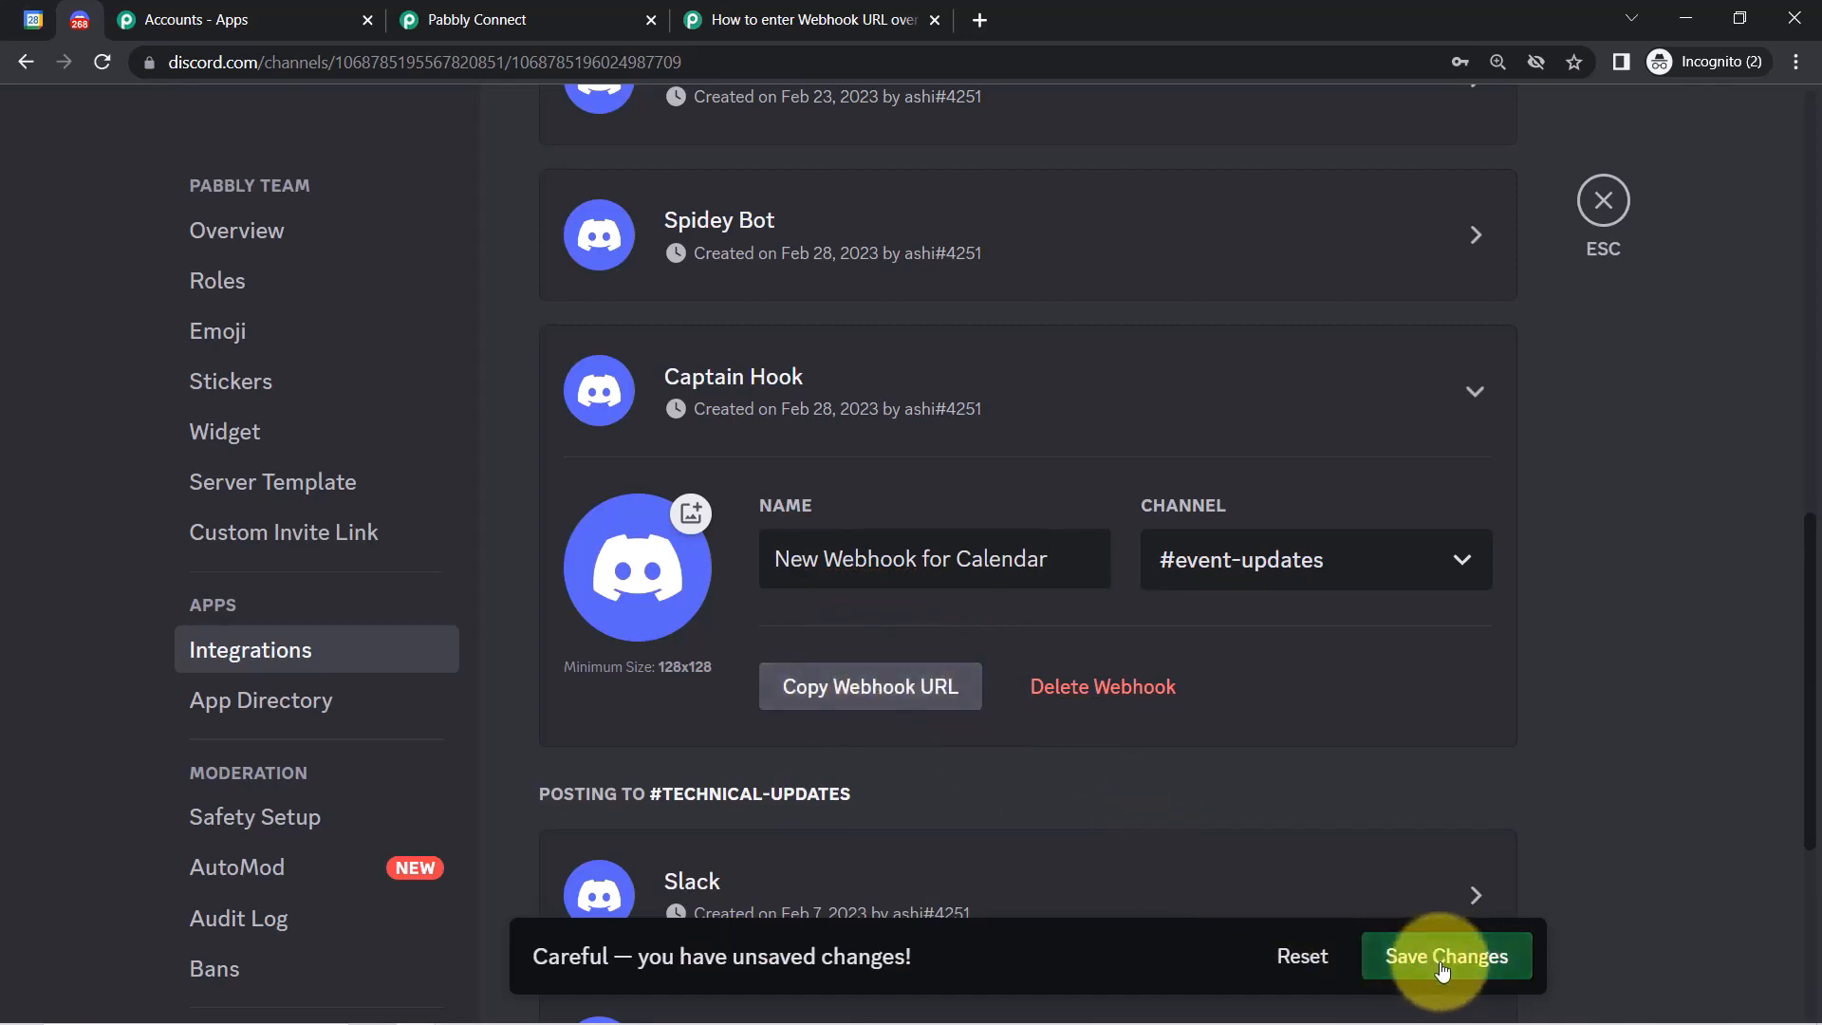
click(1409, 959)
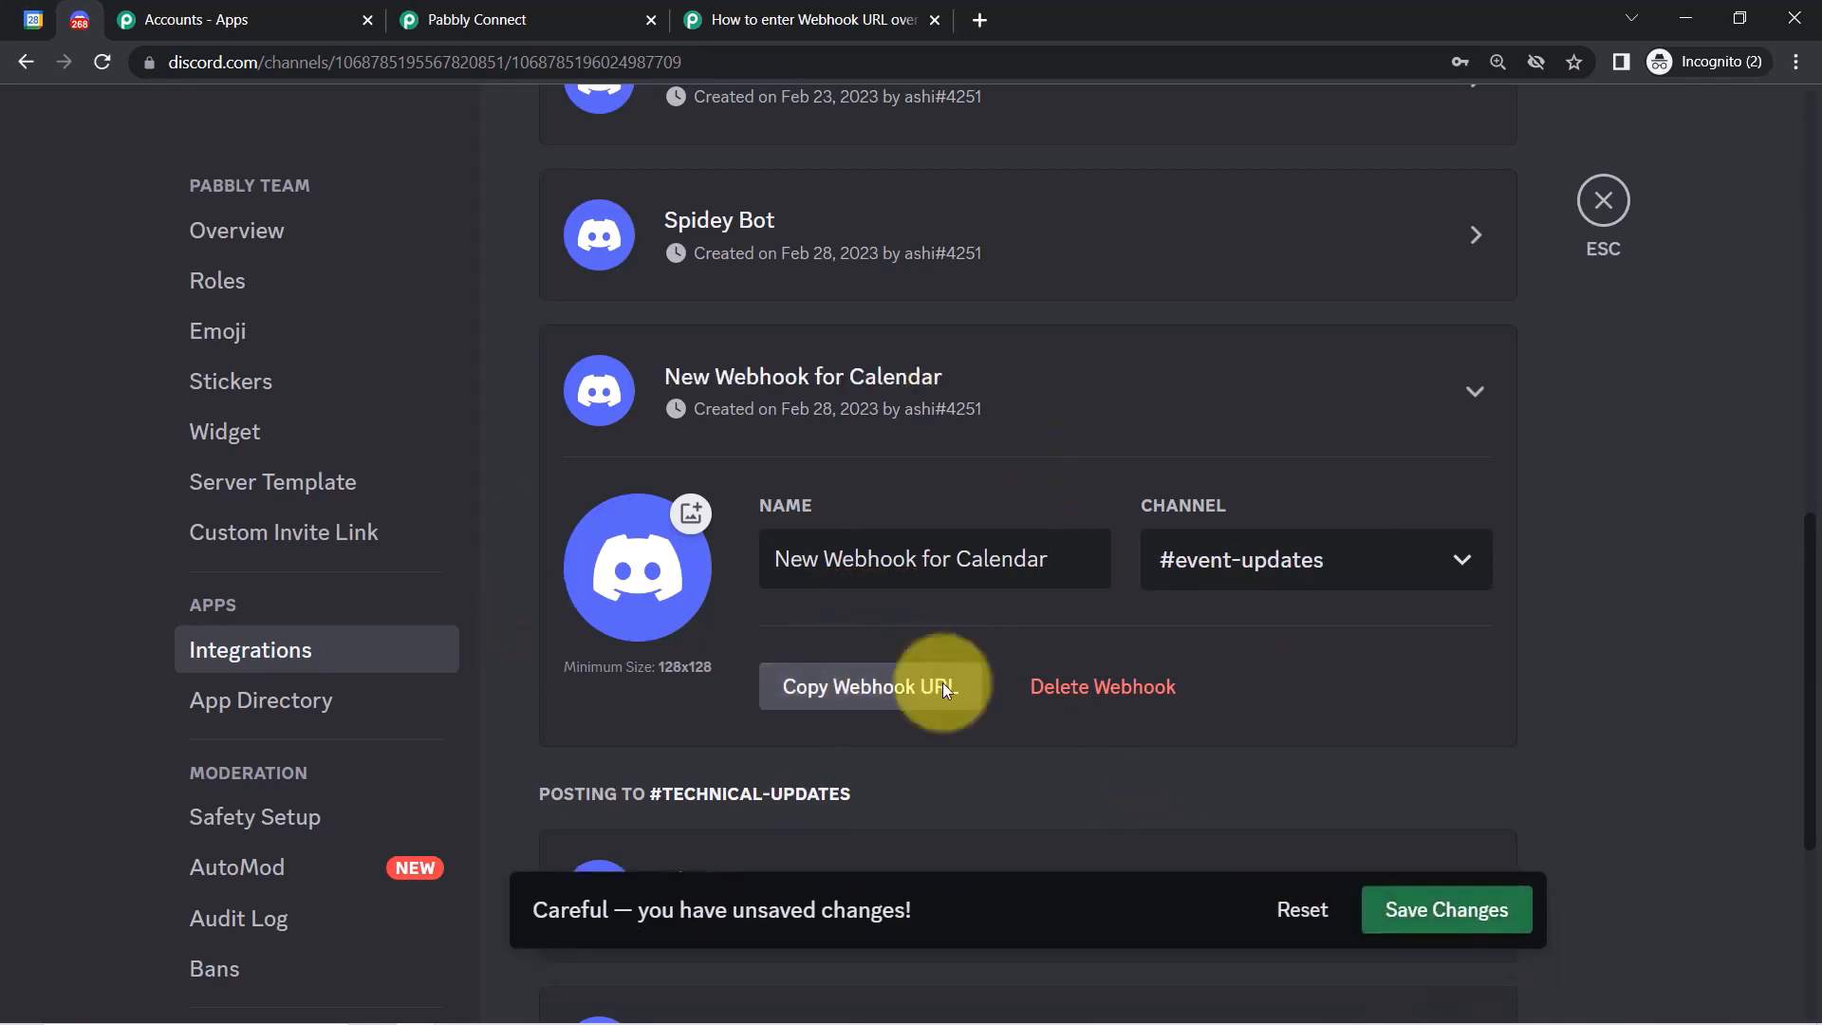
Paste the Discord webhook URL into the action's Webhook URL field, then close the Accounts - Apps tab.
click(485, 19)
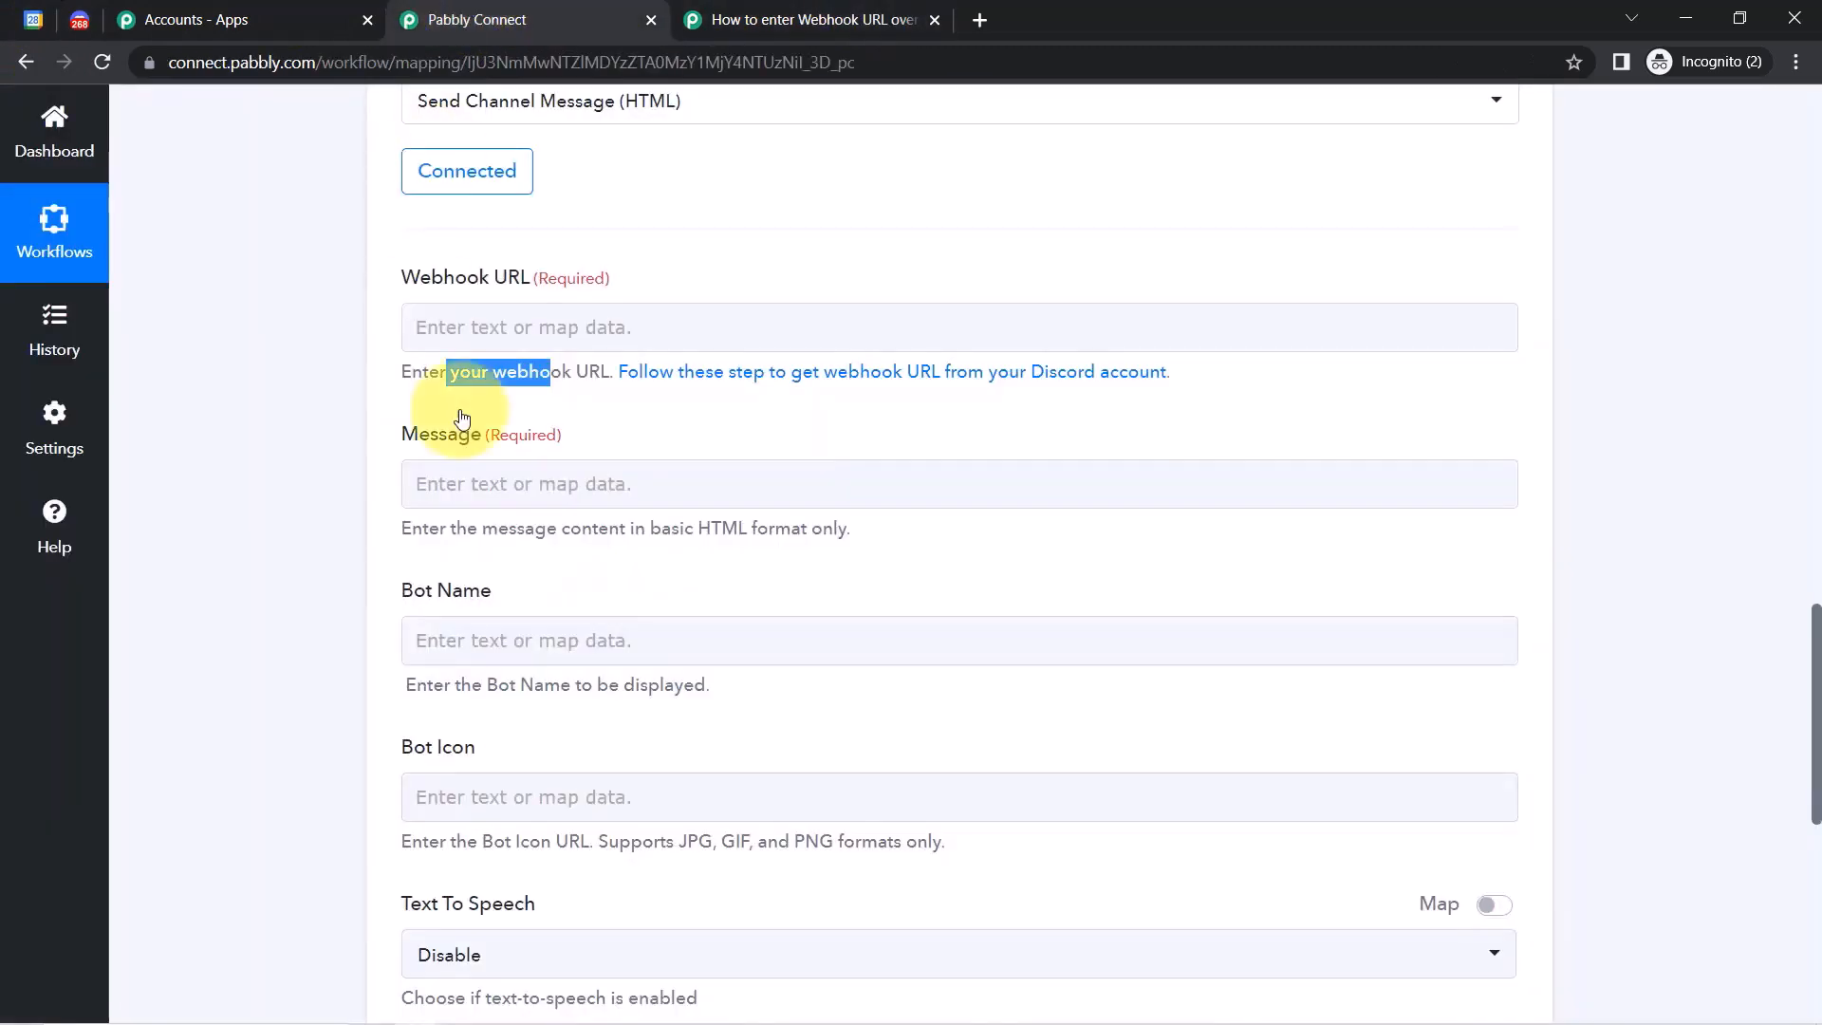
click(573, 329)
key(ctrl+v)
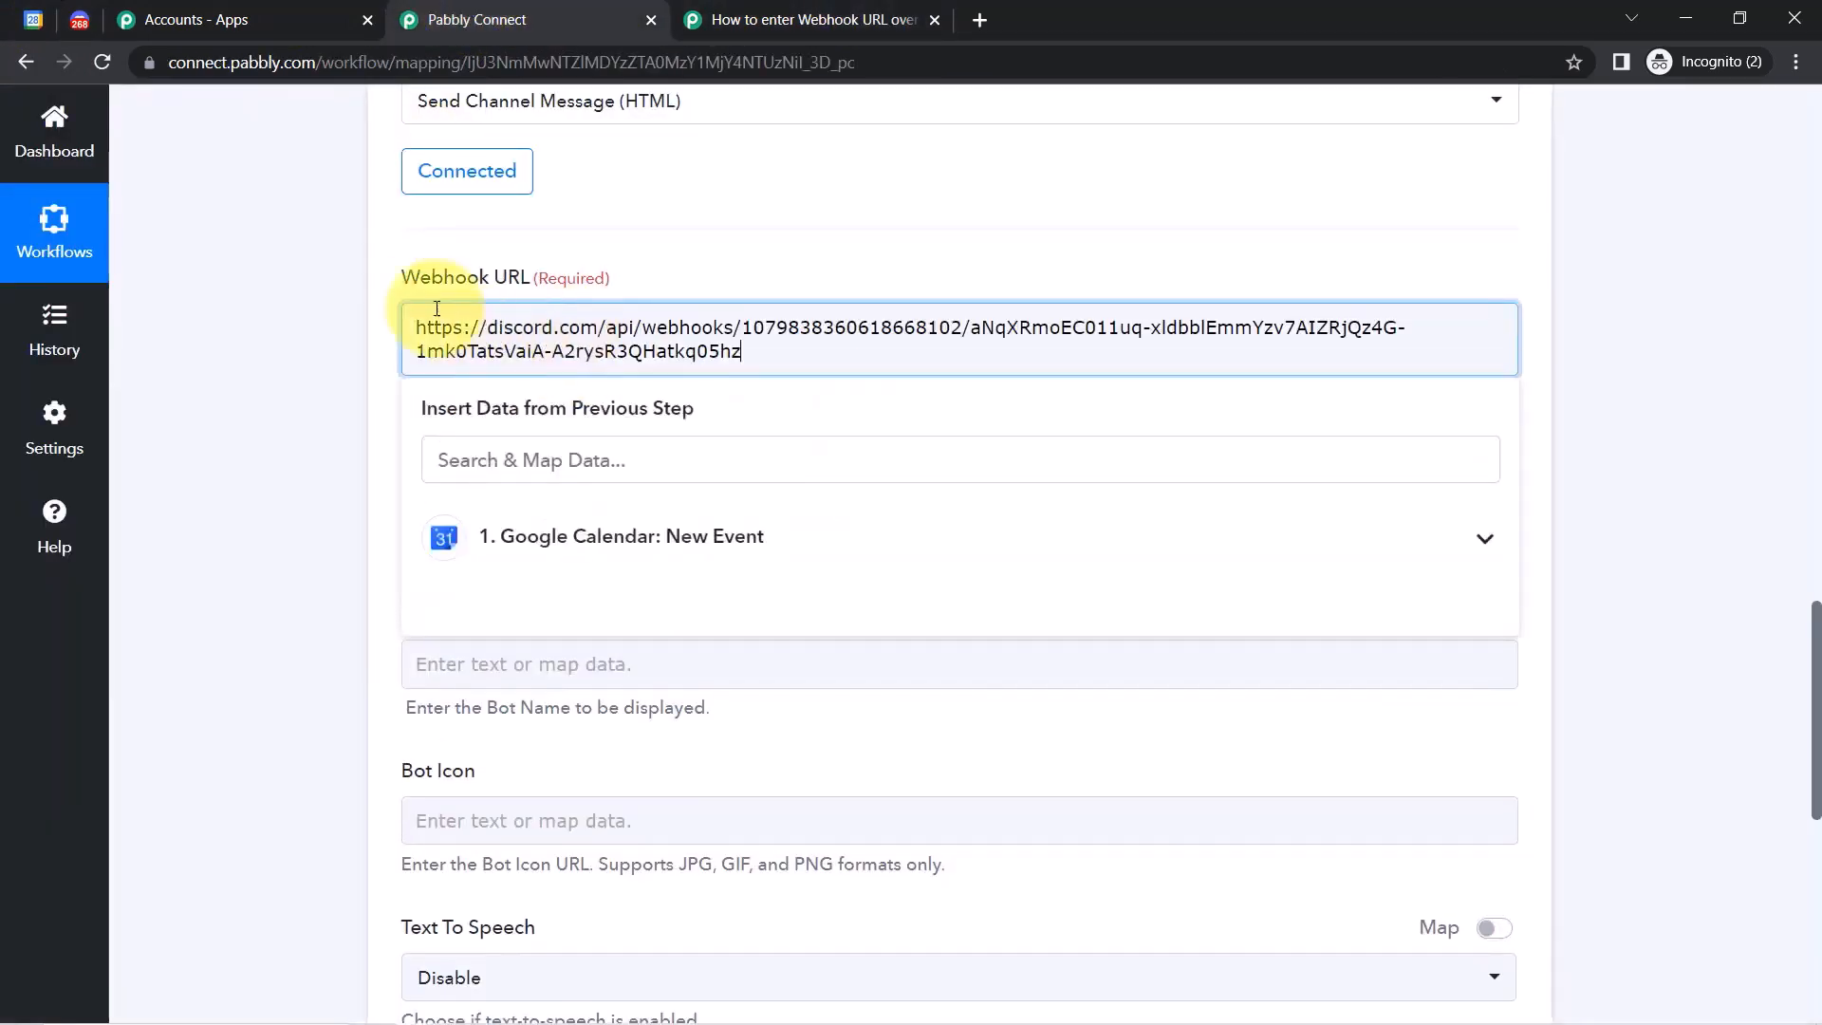
drag(441, 328, 698, 352)
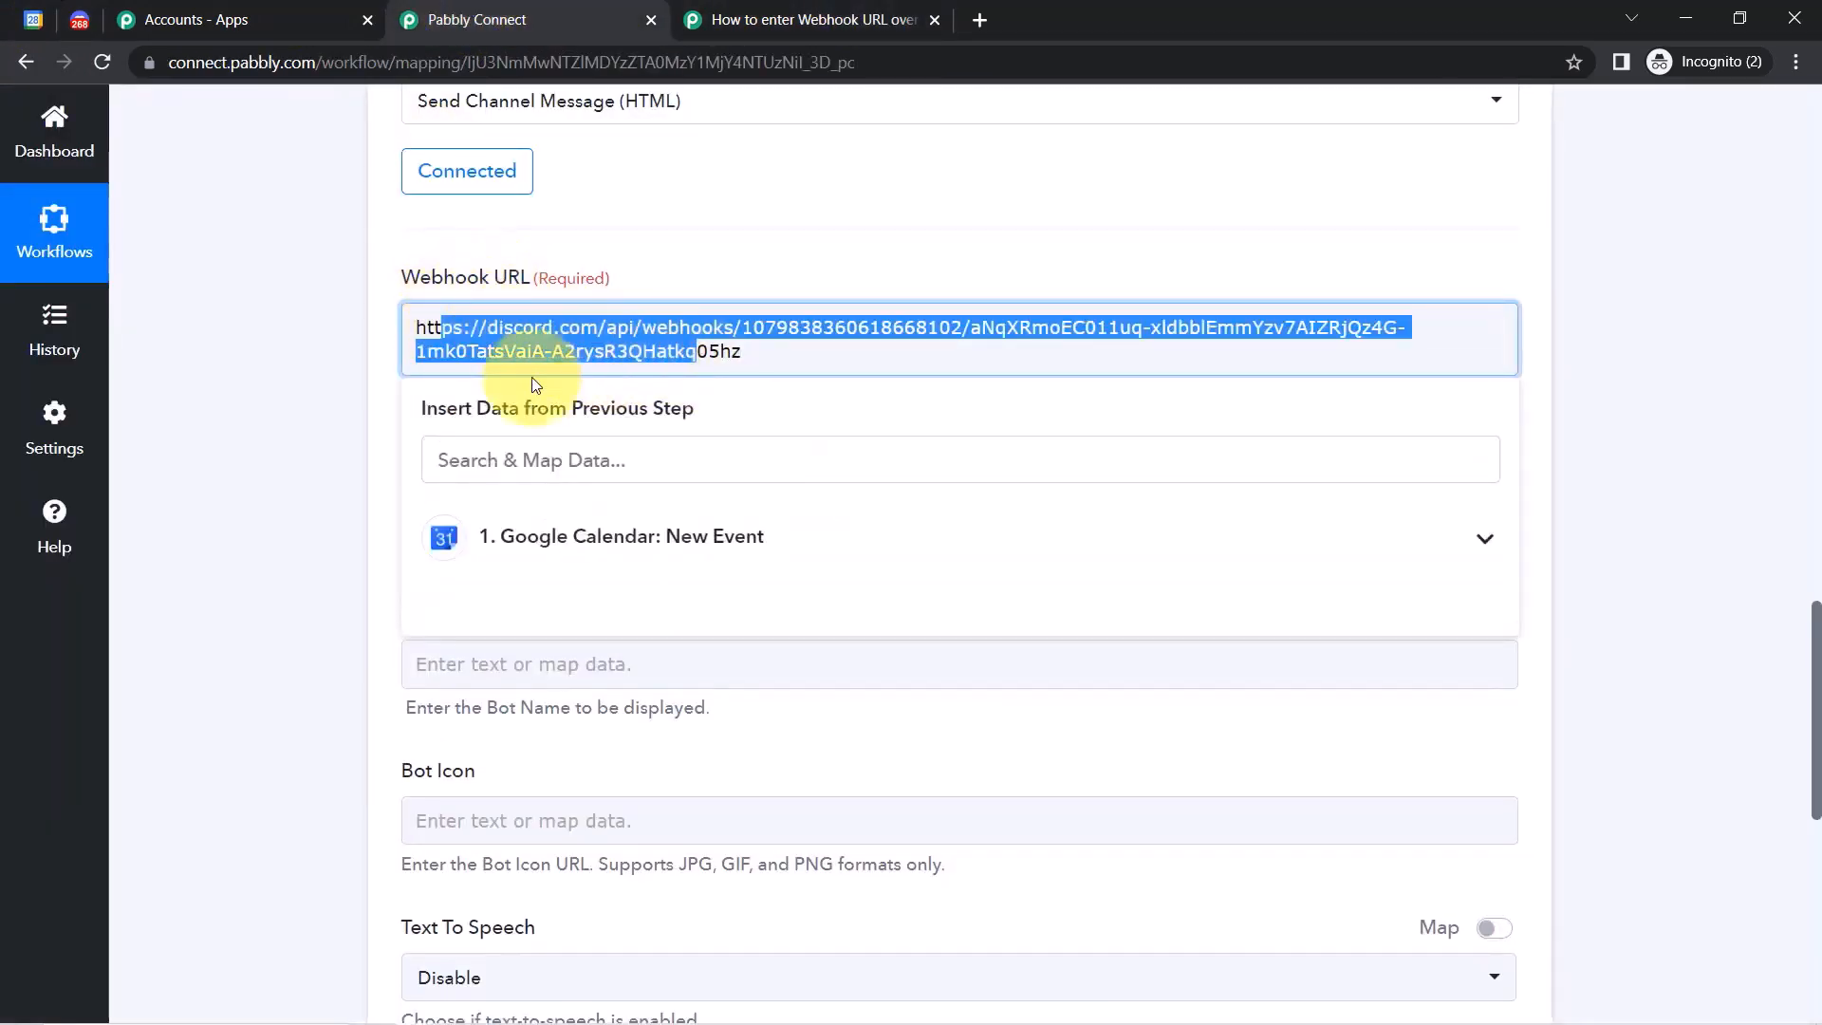
click(259, 439)
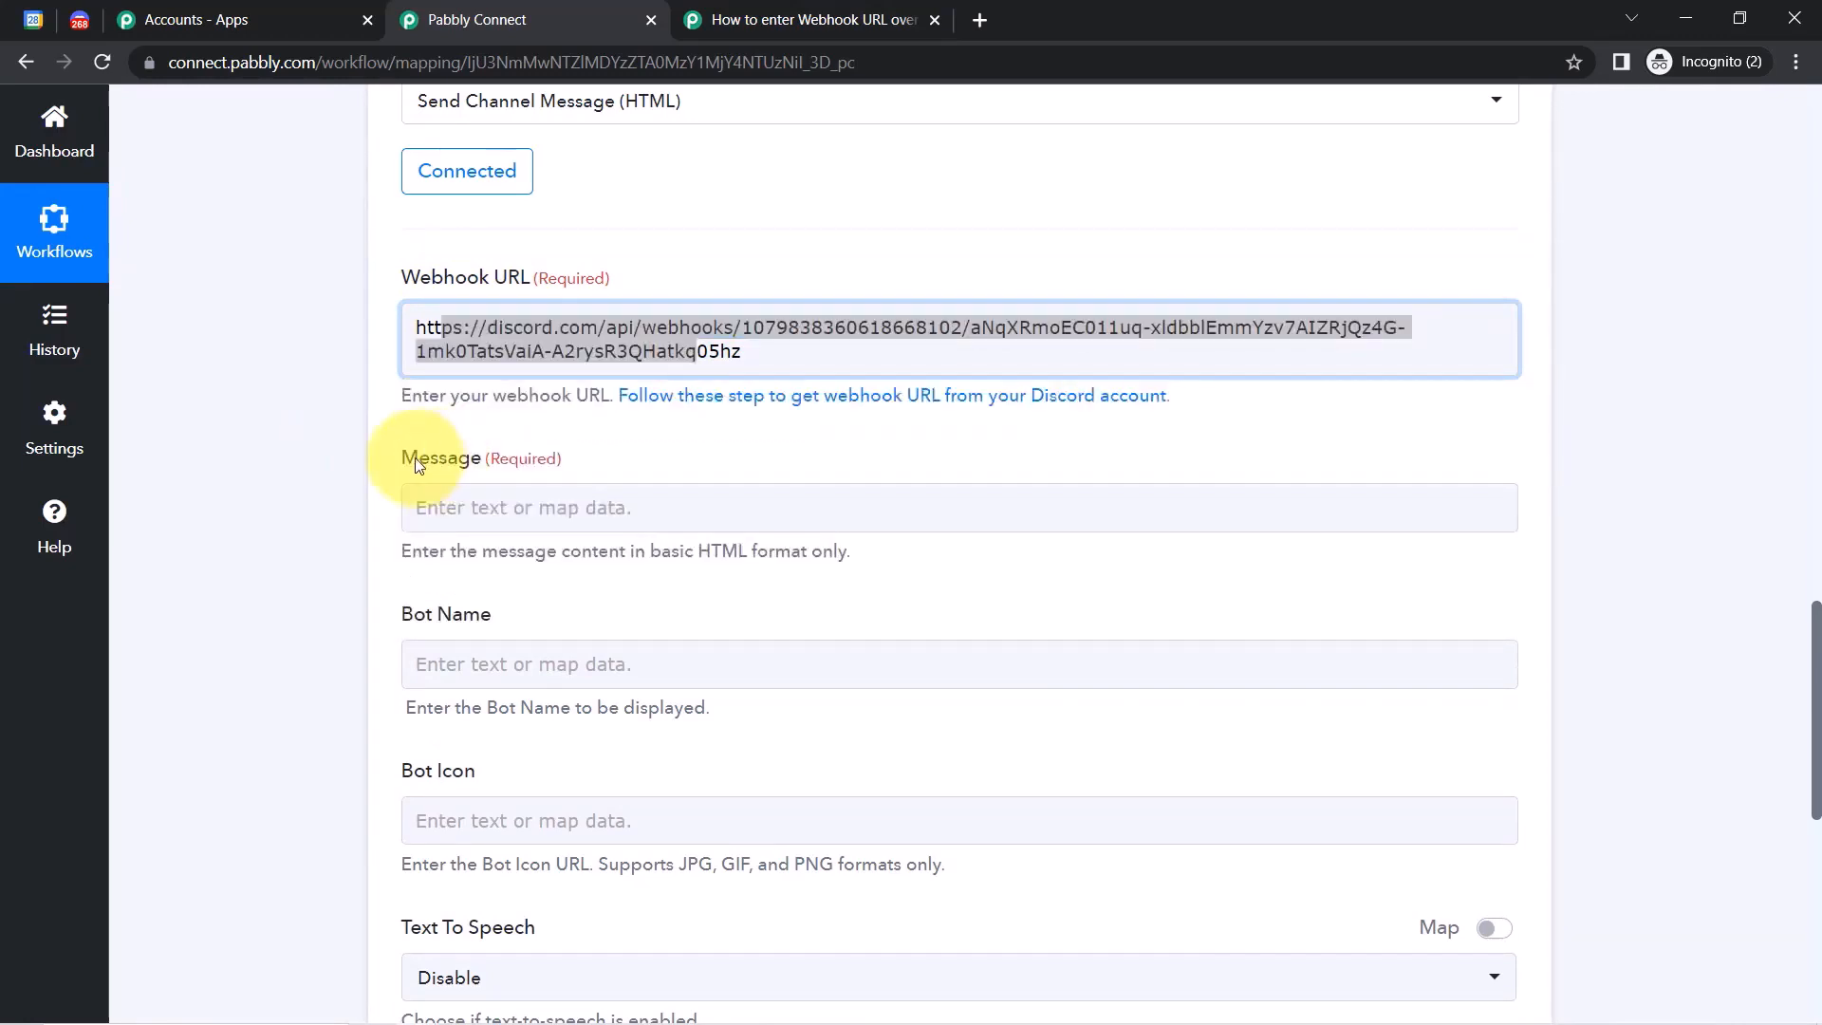
drag(415, 615, 460, 622)
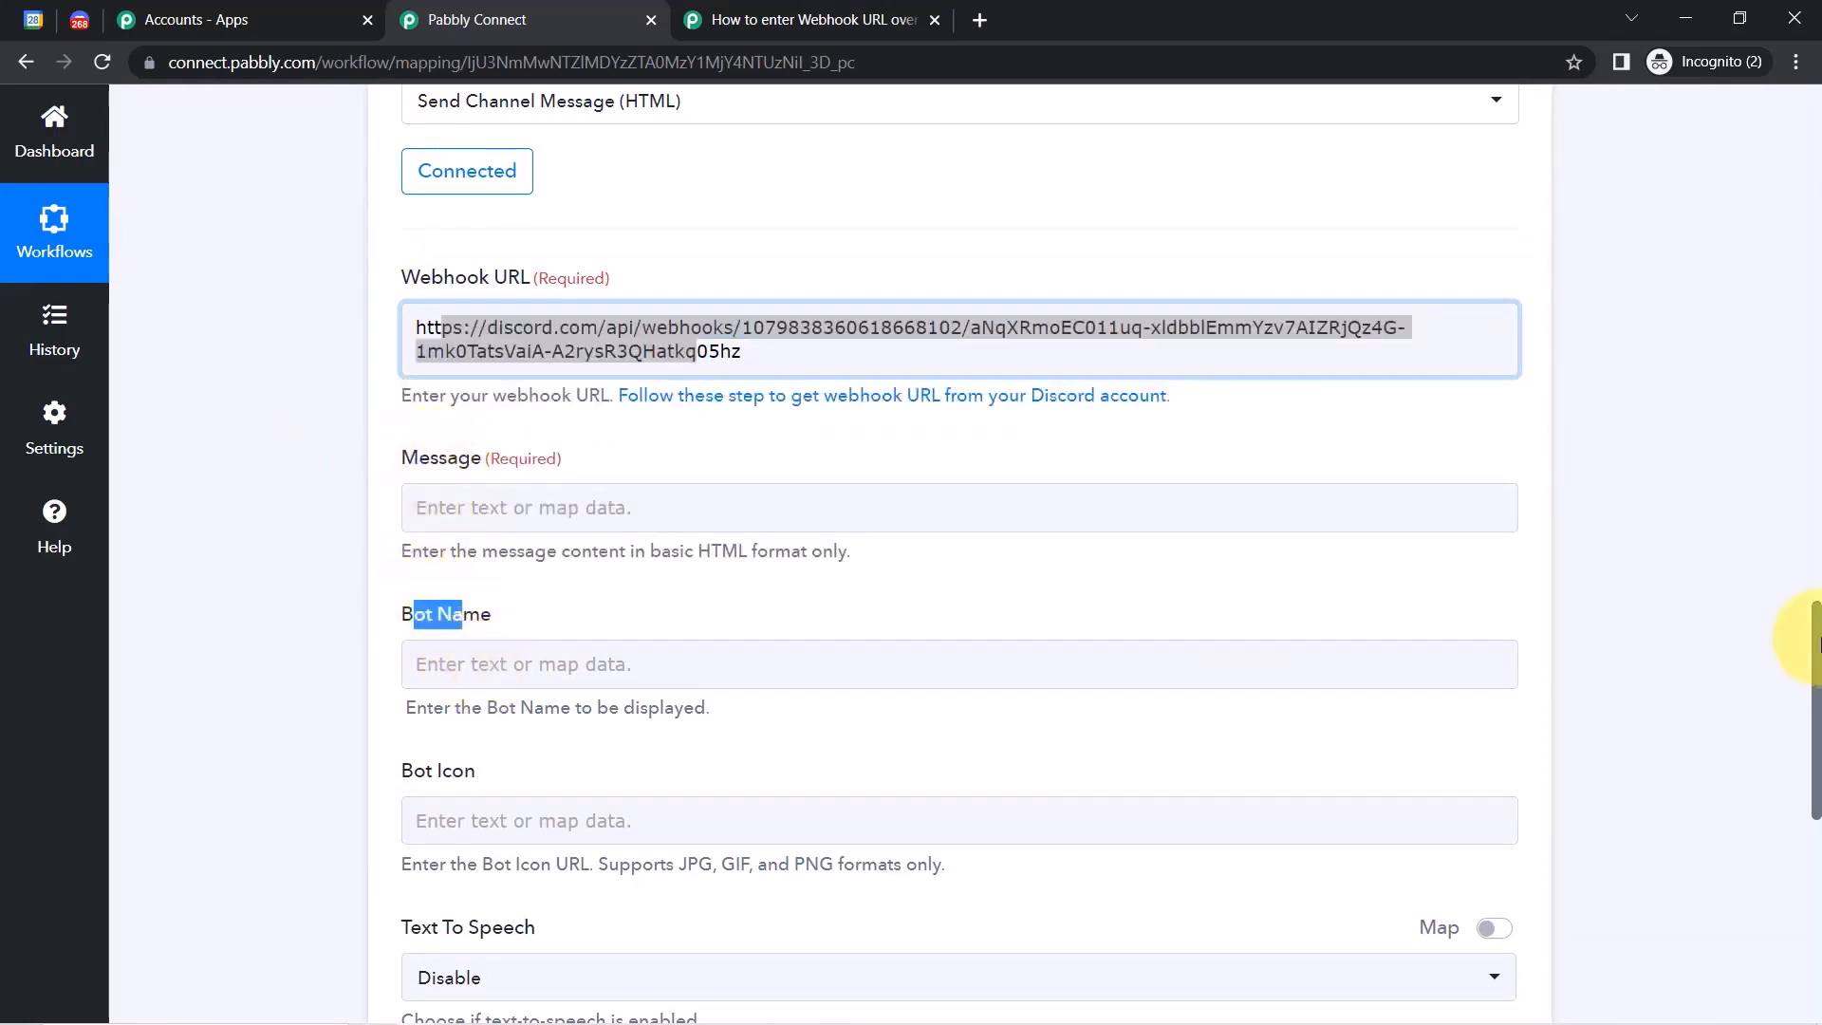
scroll(1815, 664, down, 1)
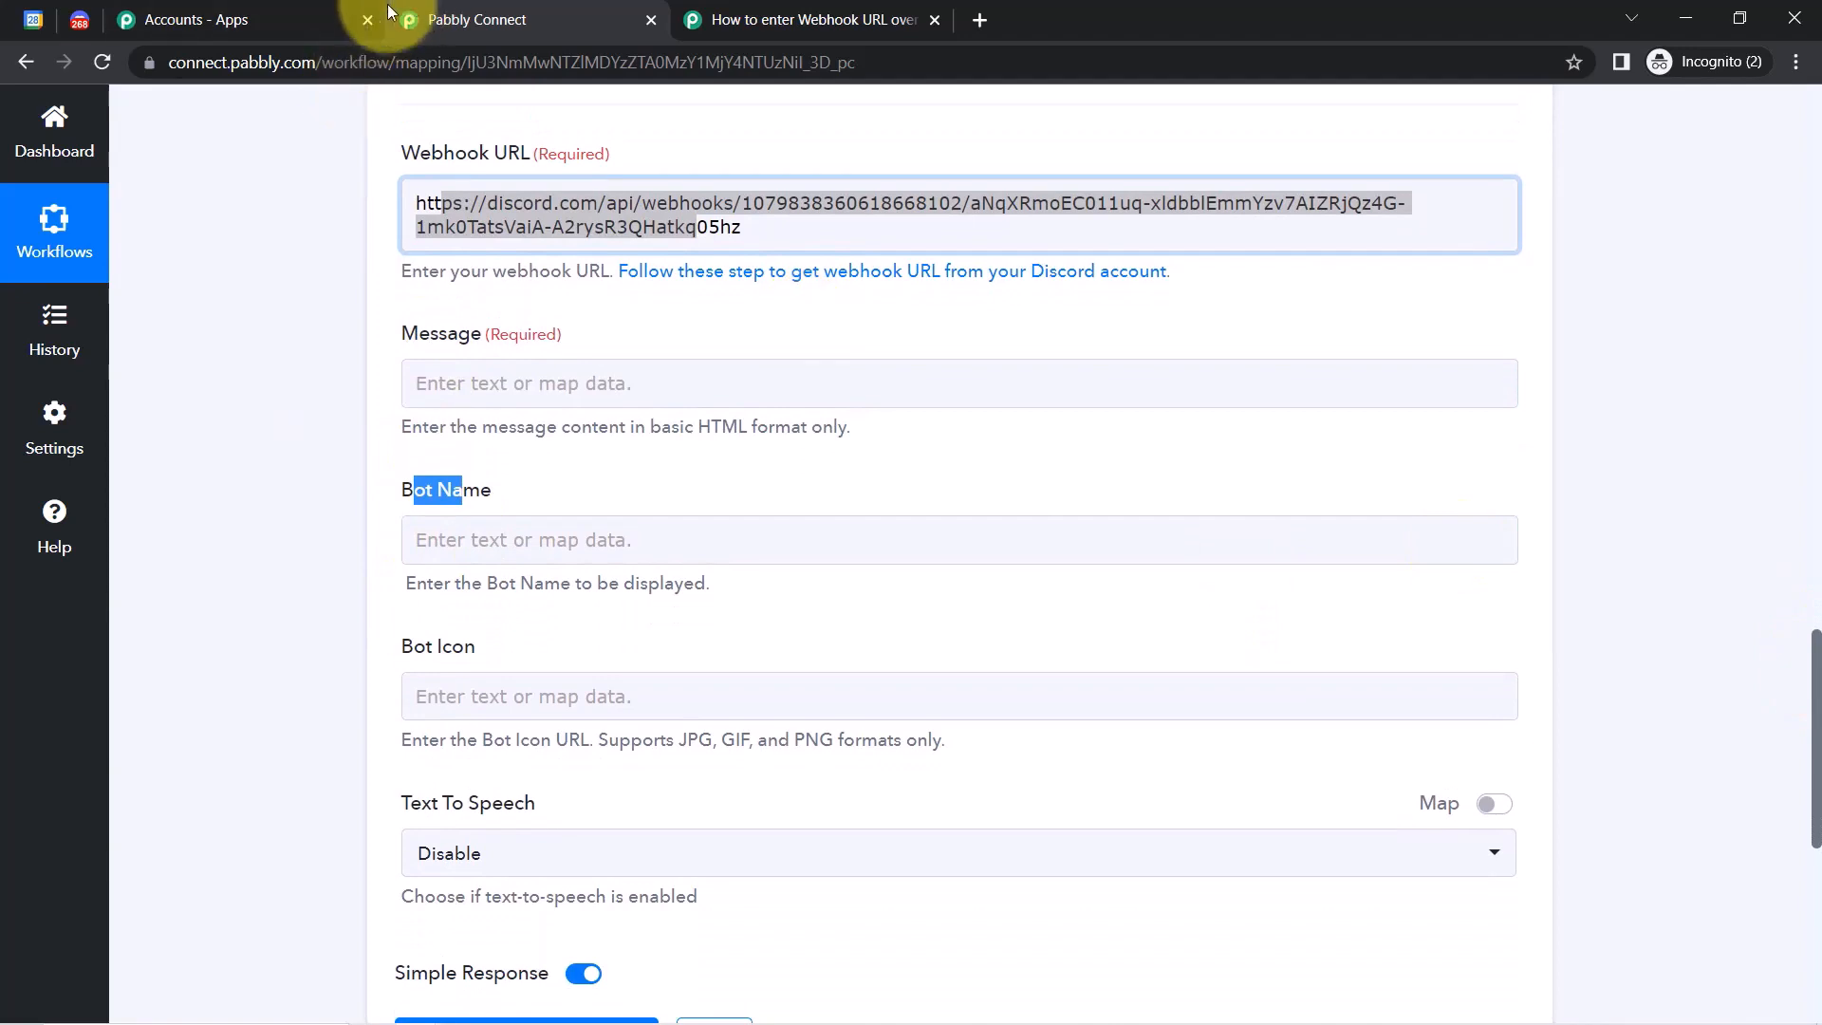
click(366, 20)
click(340, 448)
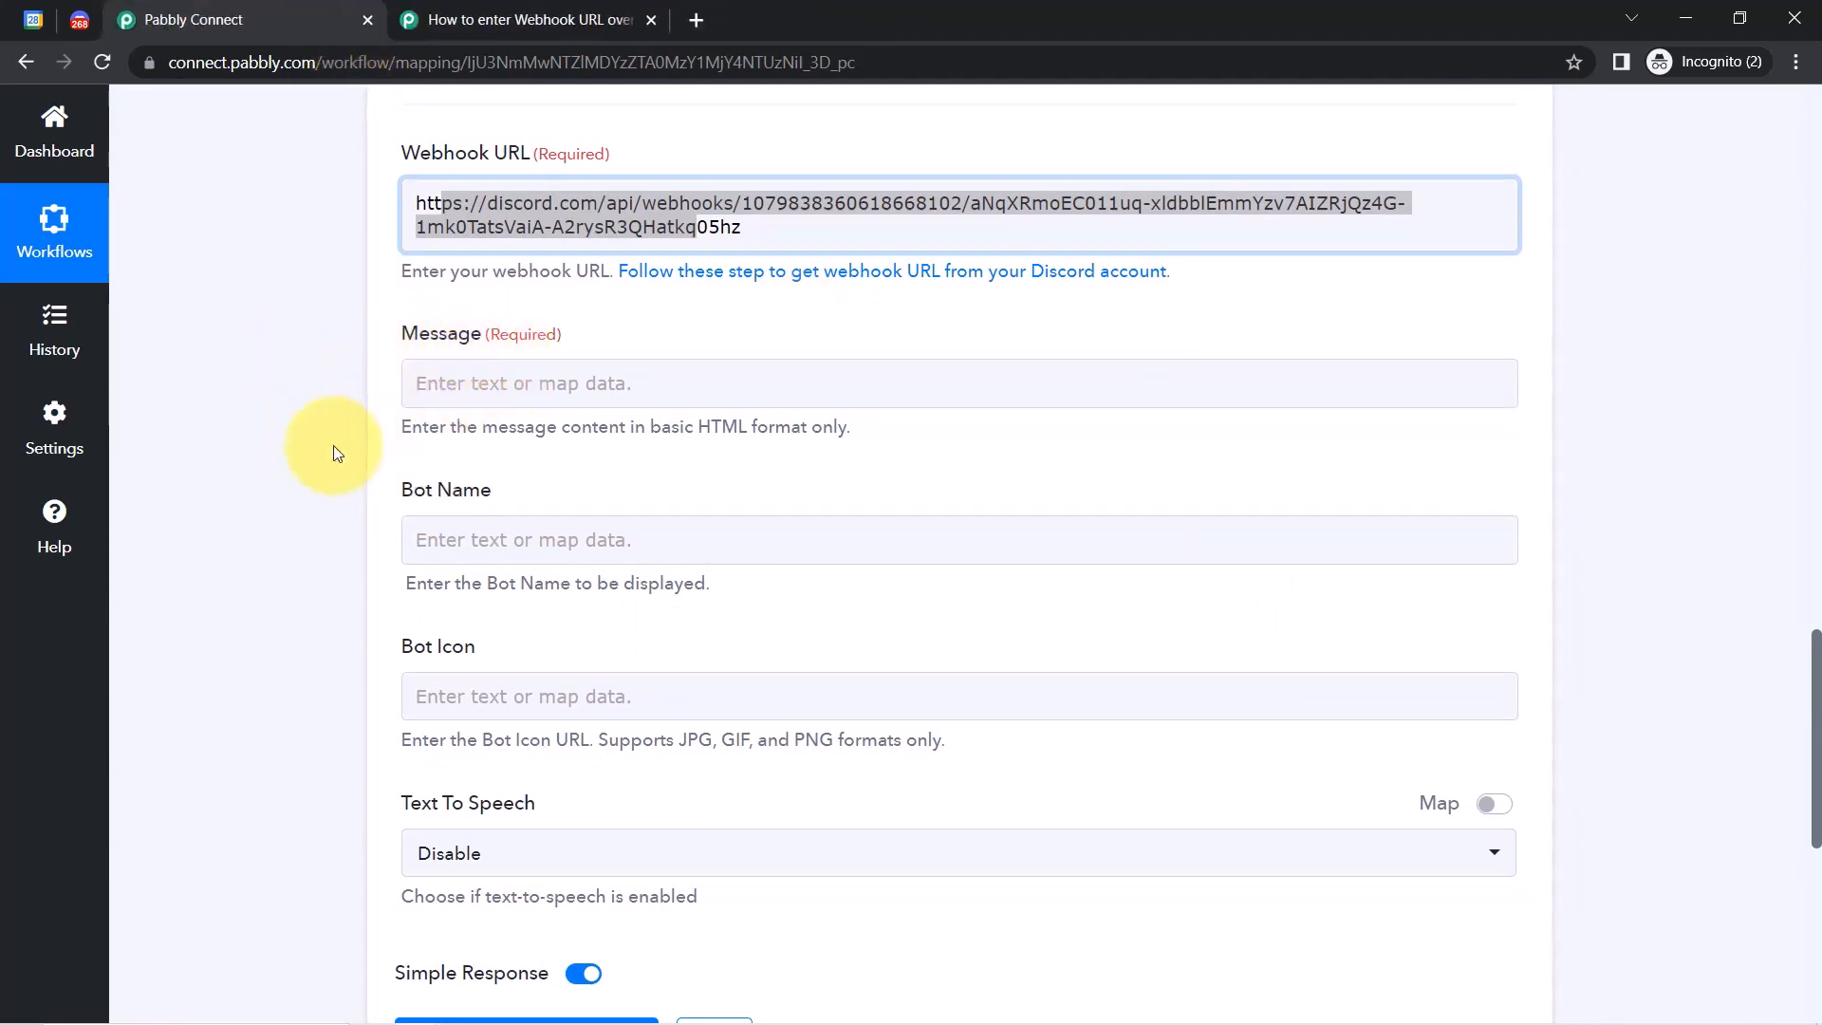
In Notepad, add a comma after Members and delete 'Knock-Knock!' and an extra blank line.
click(504, 1007)
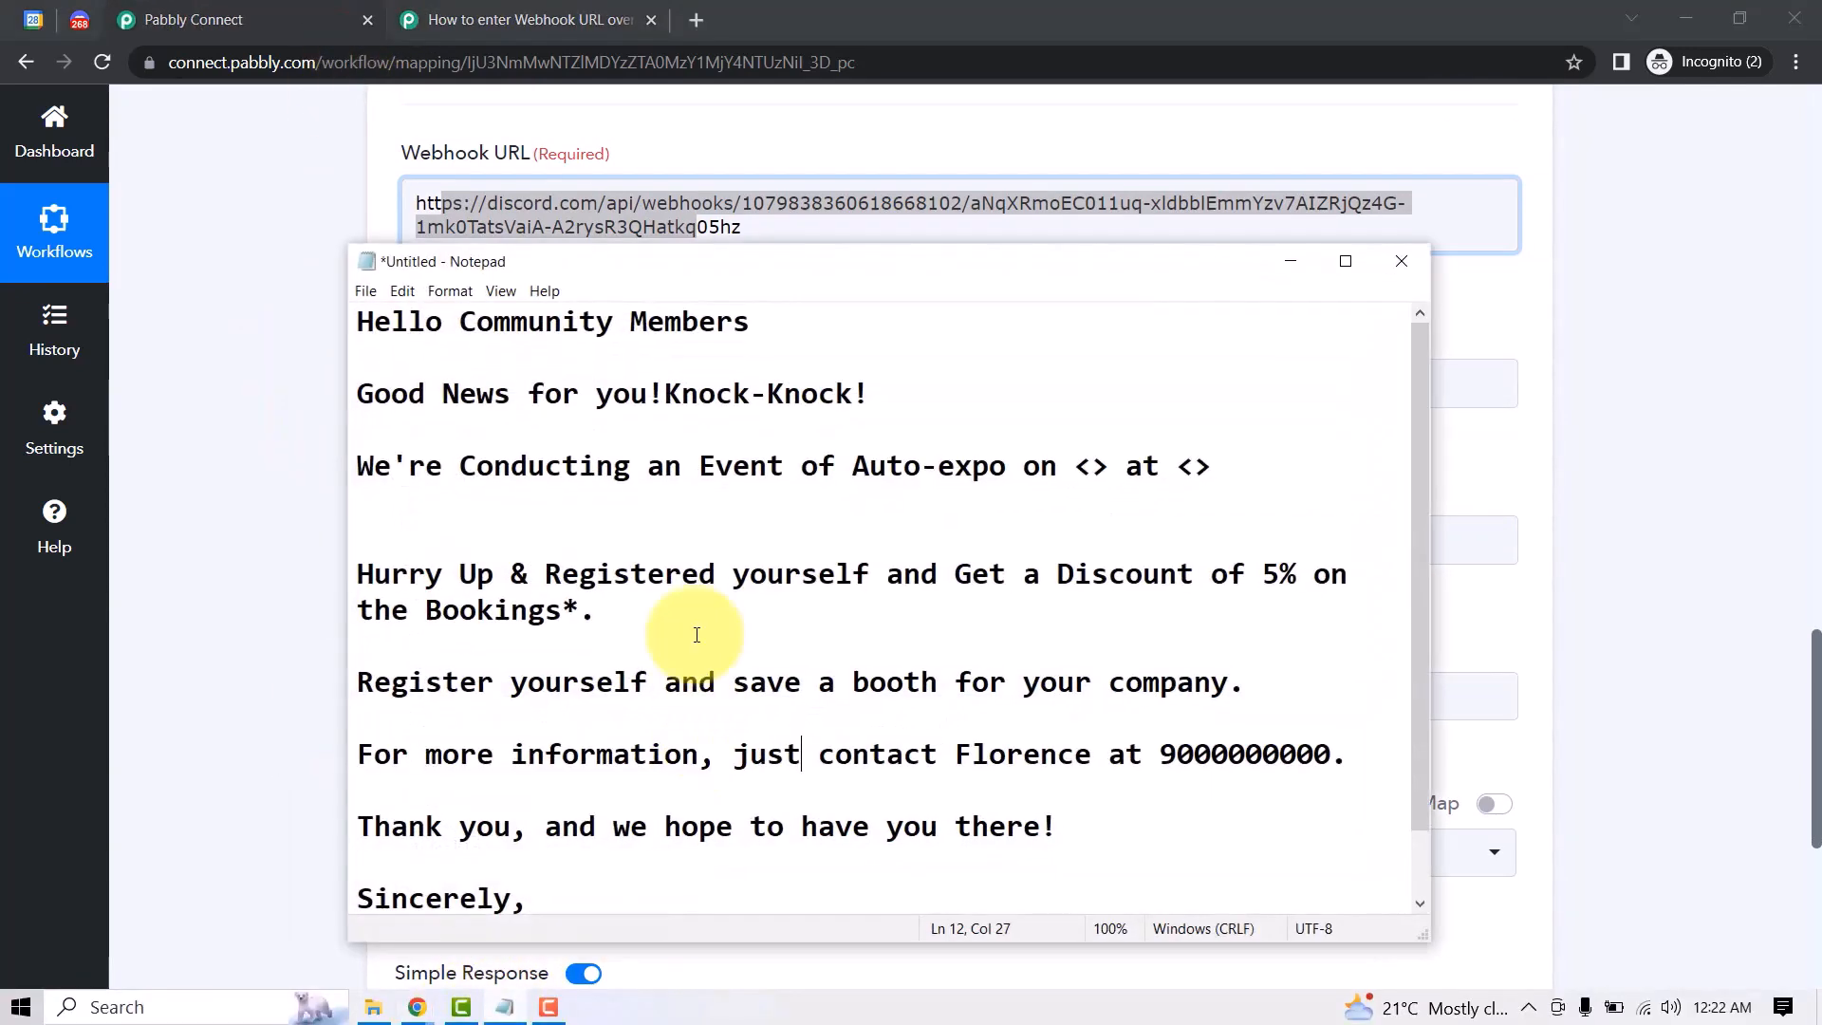
click(626, 489)
key(Delete)
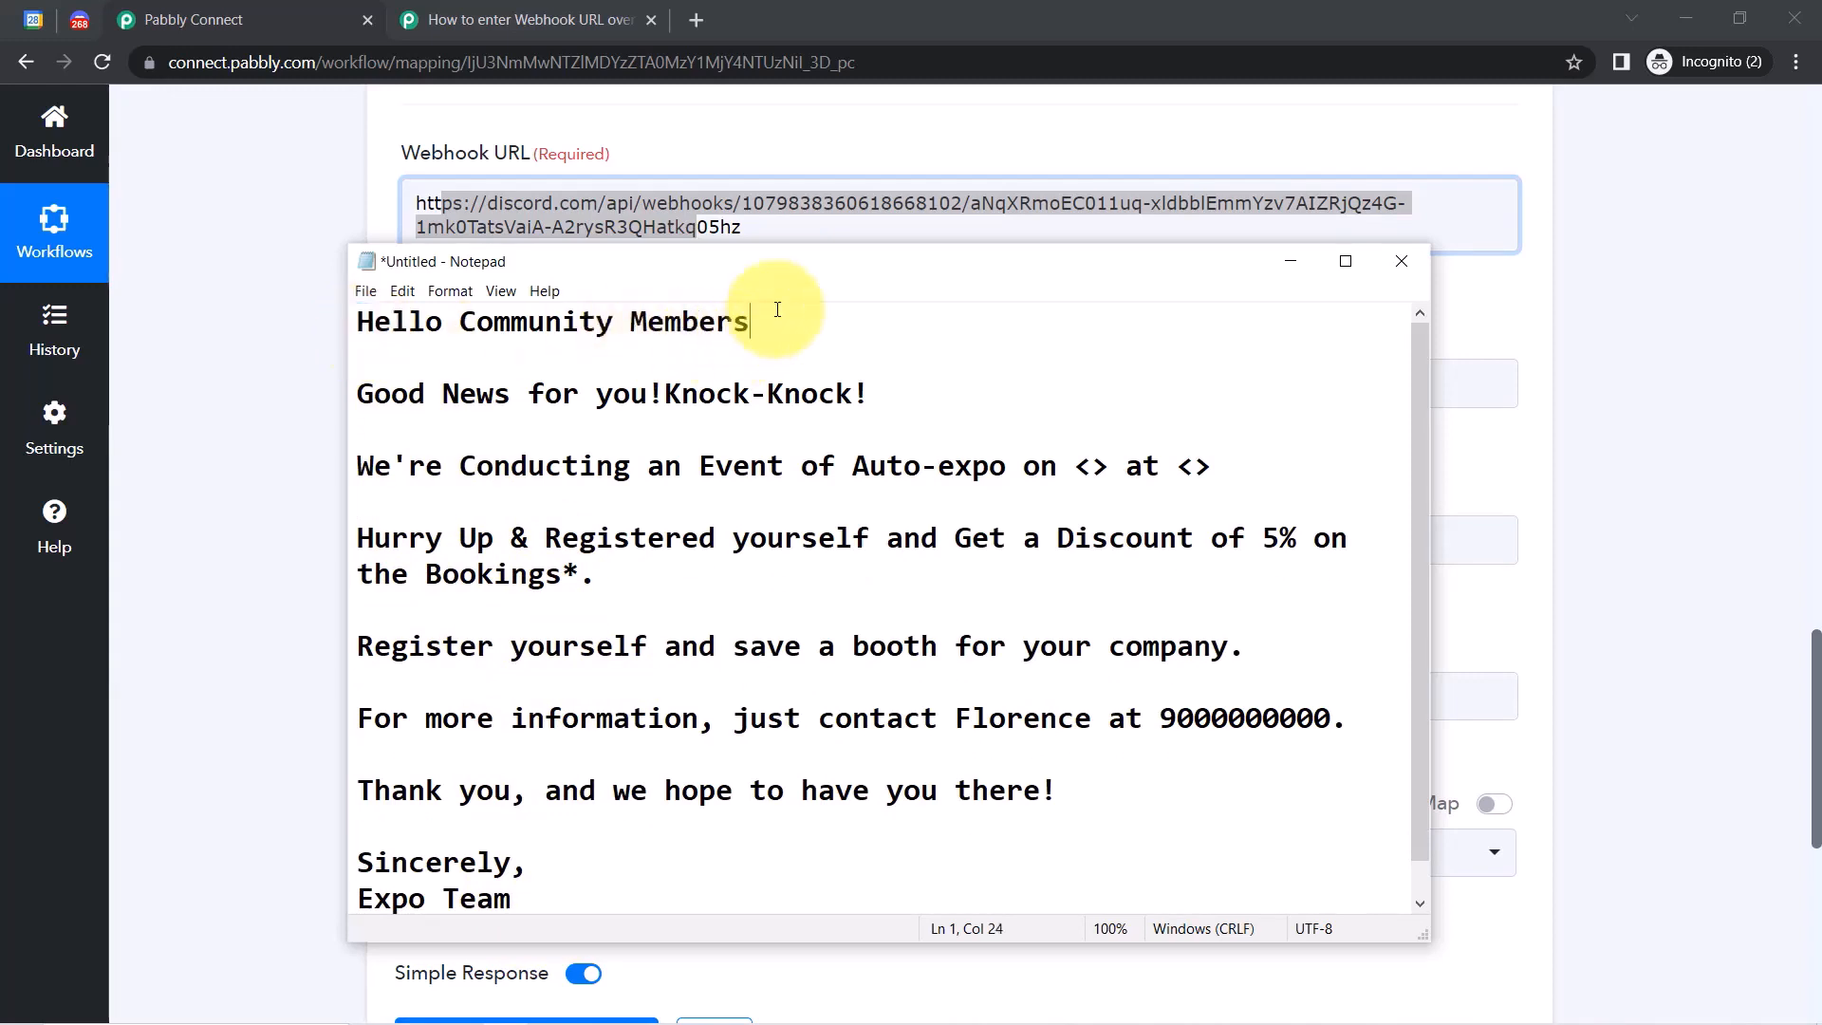
text(,)
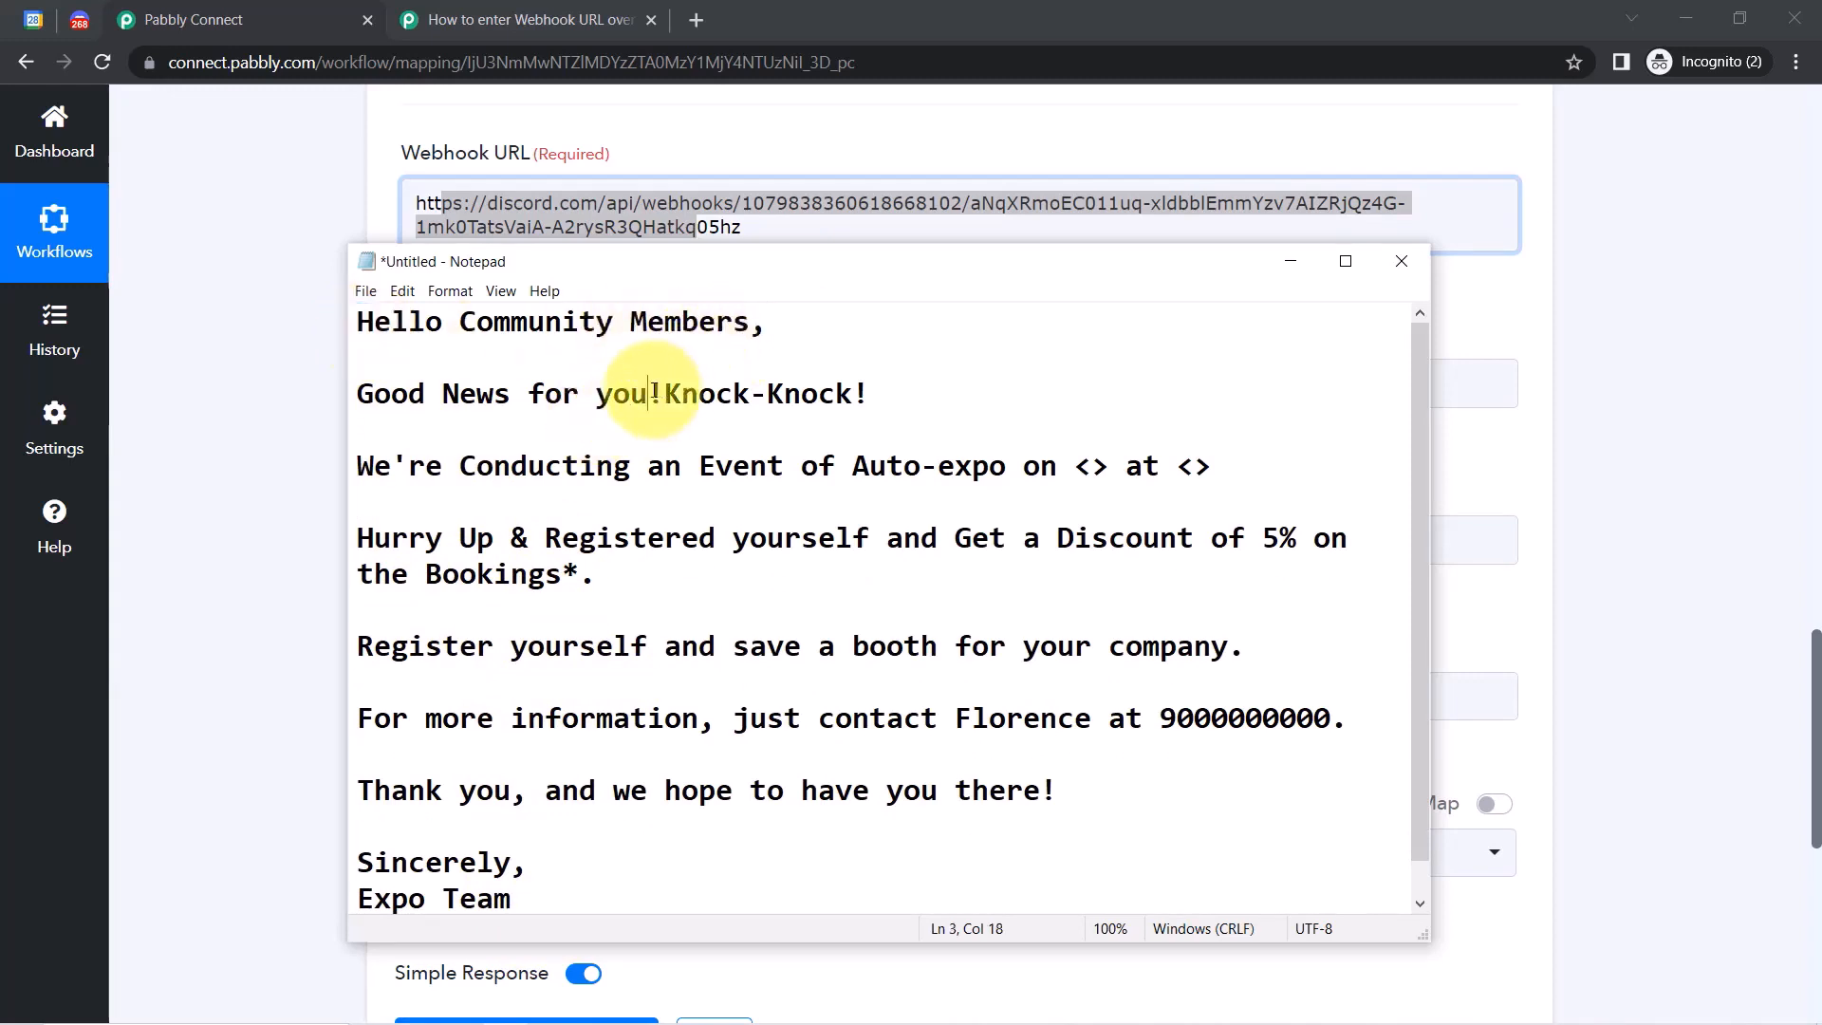
drag(665, 393, 943, 403)
key(BackSpace)
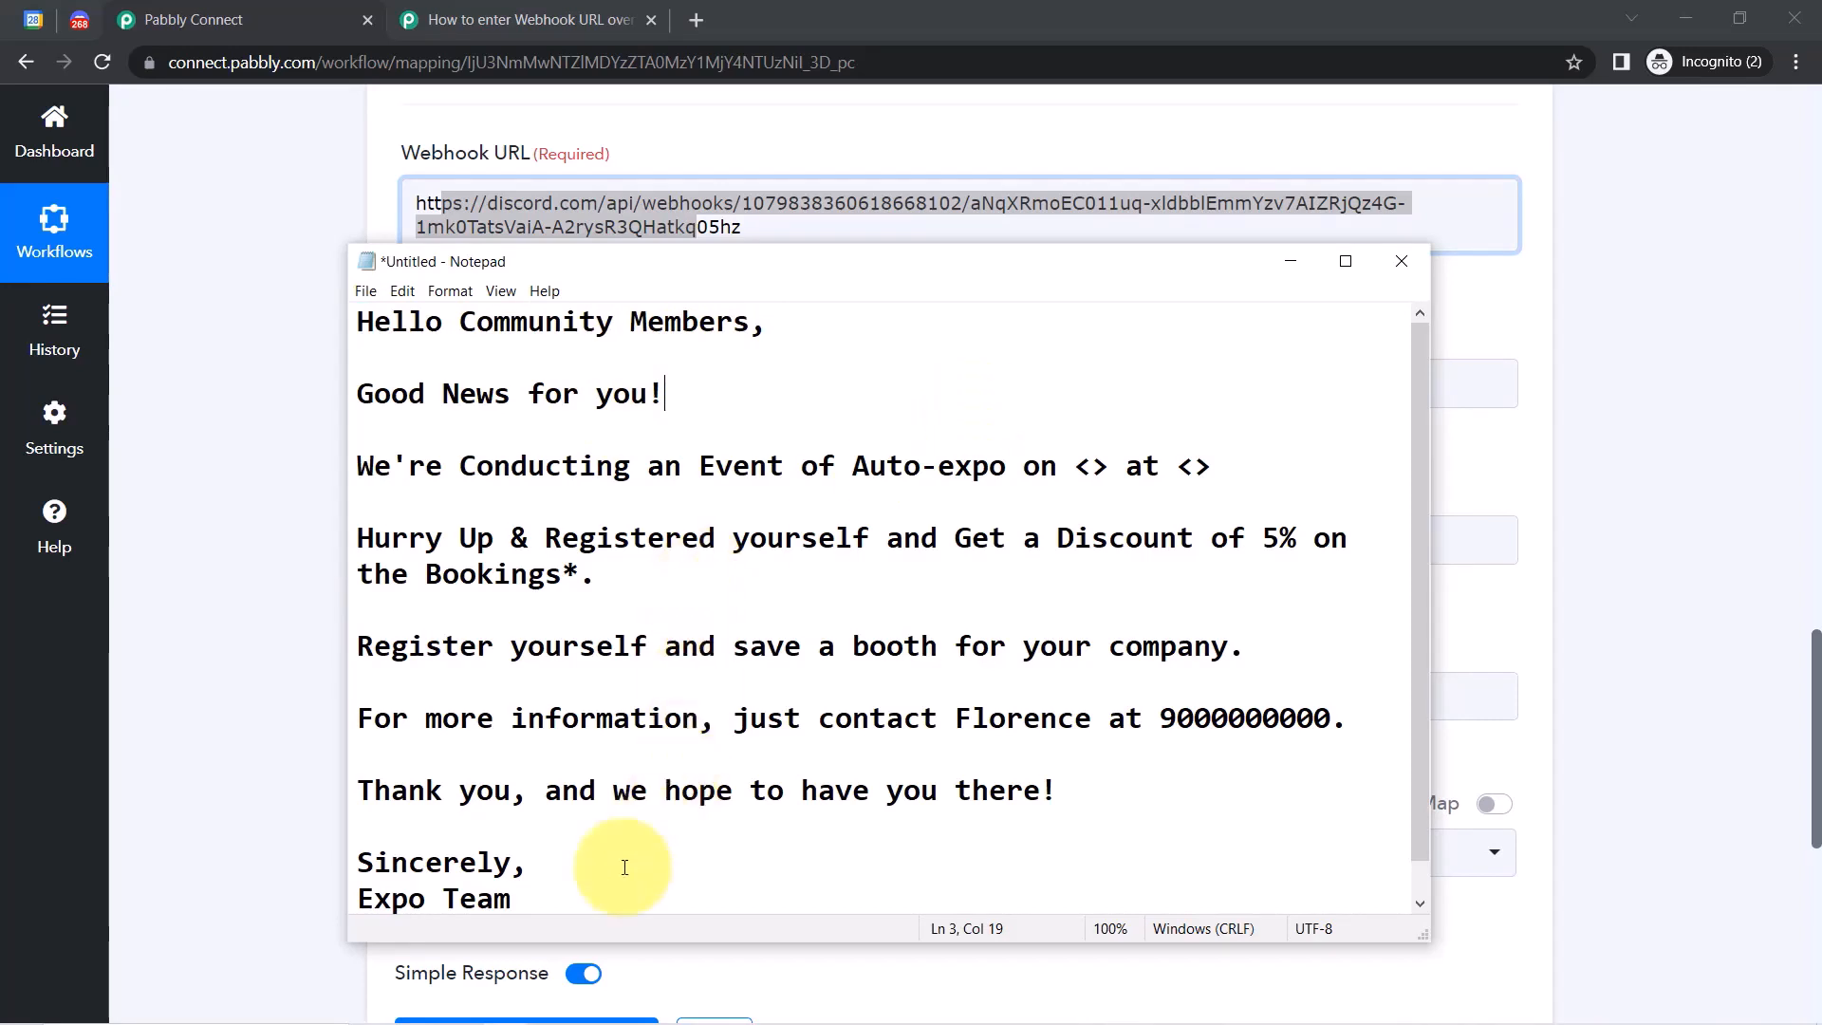
Paste the whole announcement text into Pabbly Connect's Message field.
drag(557, 895, 313, 259)
key(ctrl+c)
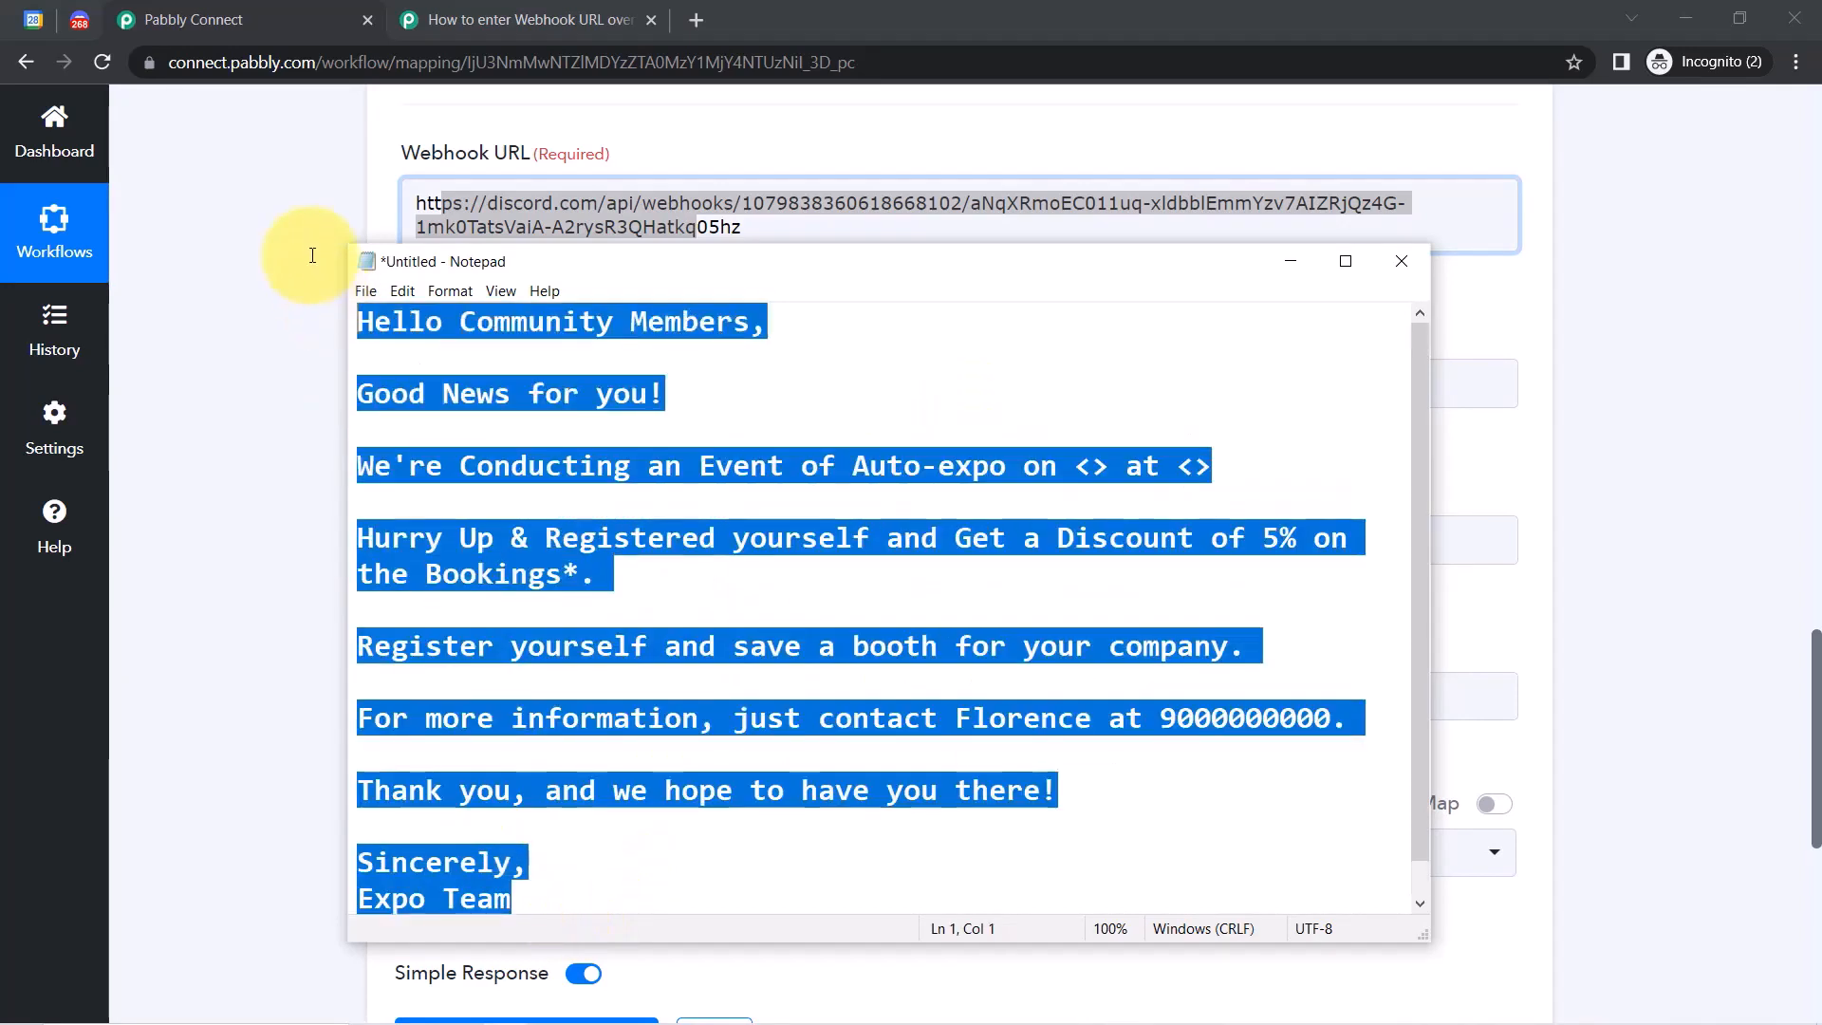
click(281, 326)
click(593, 379)
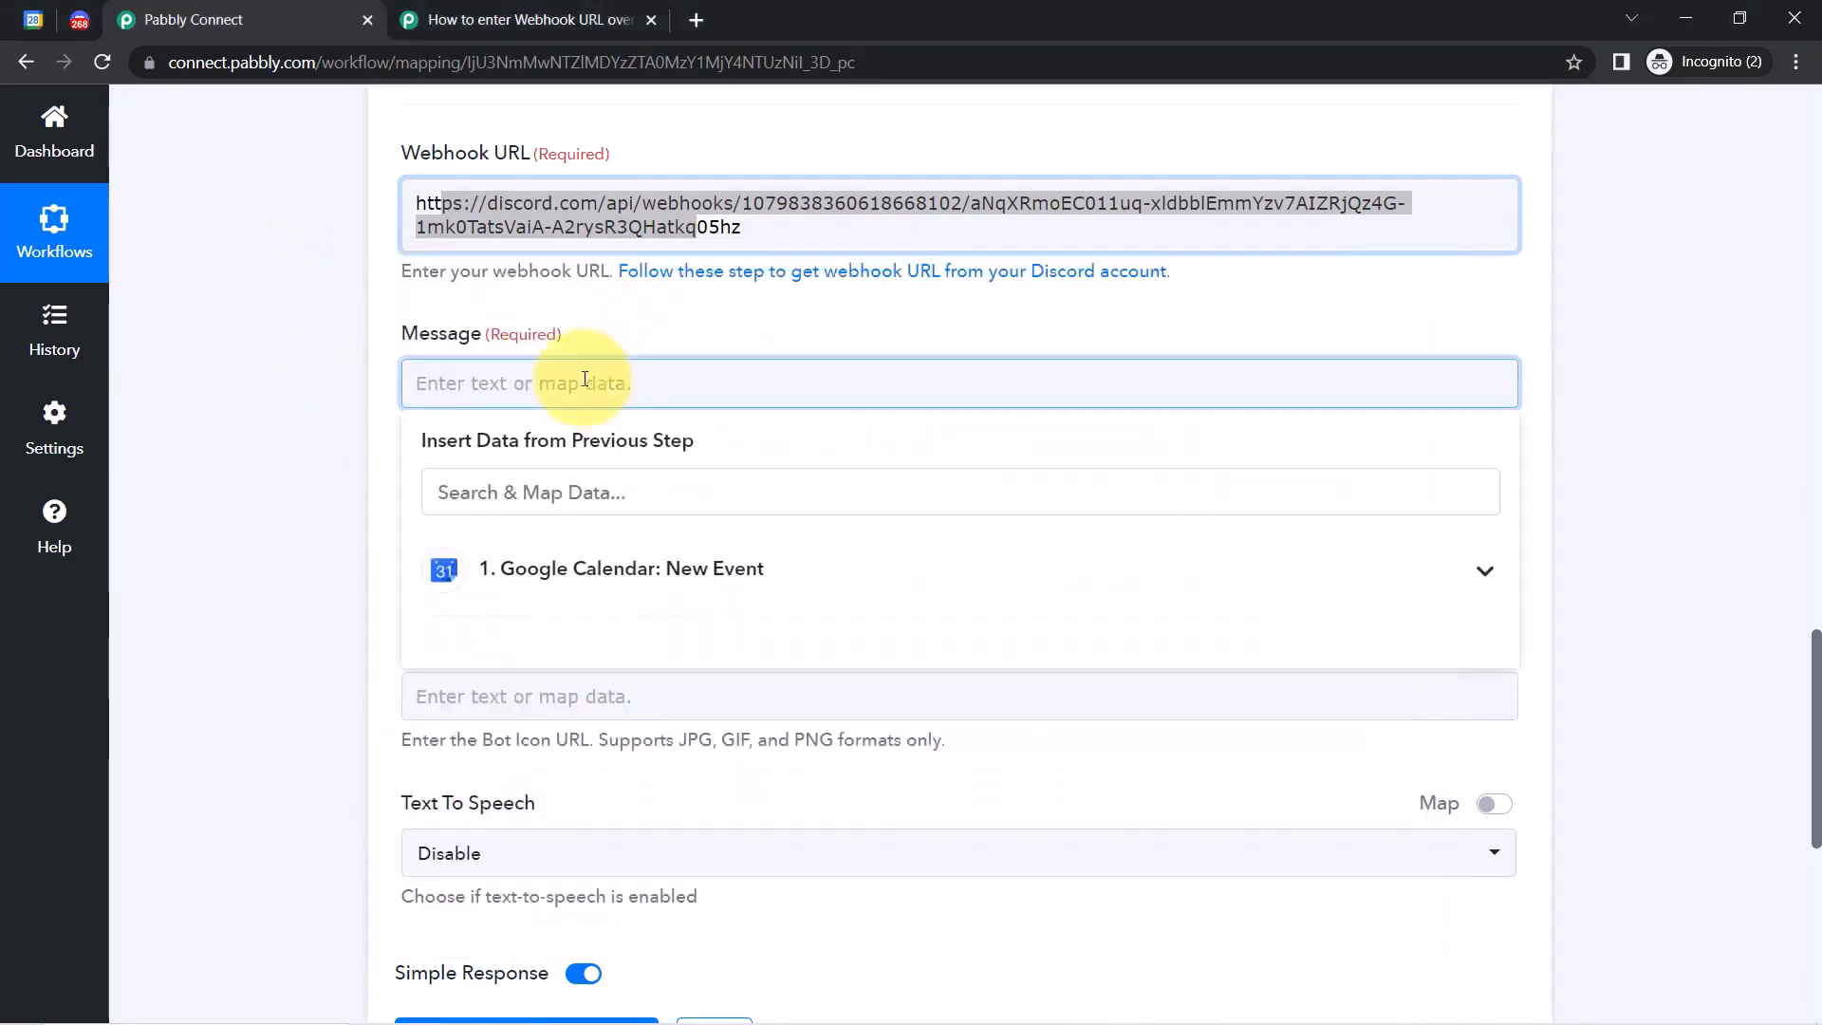
key(ctrl+v)
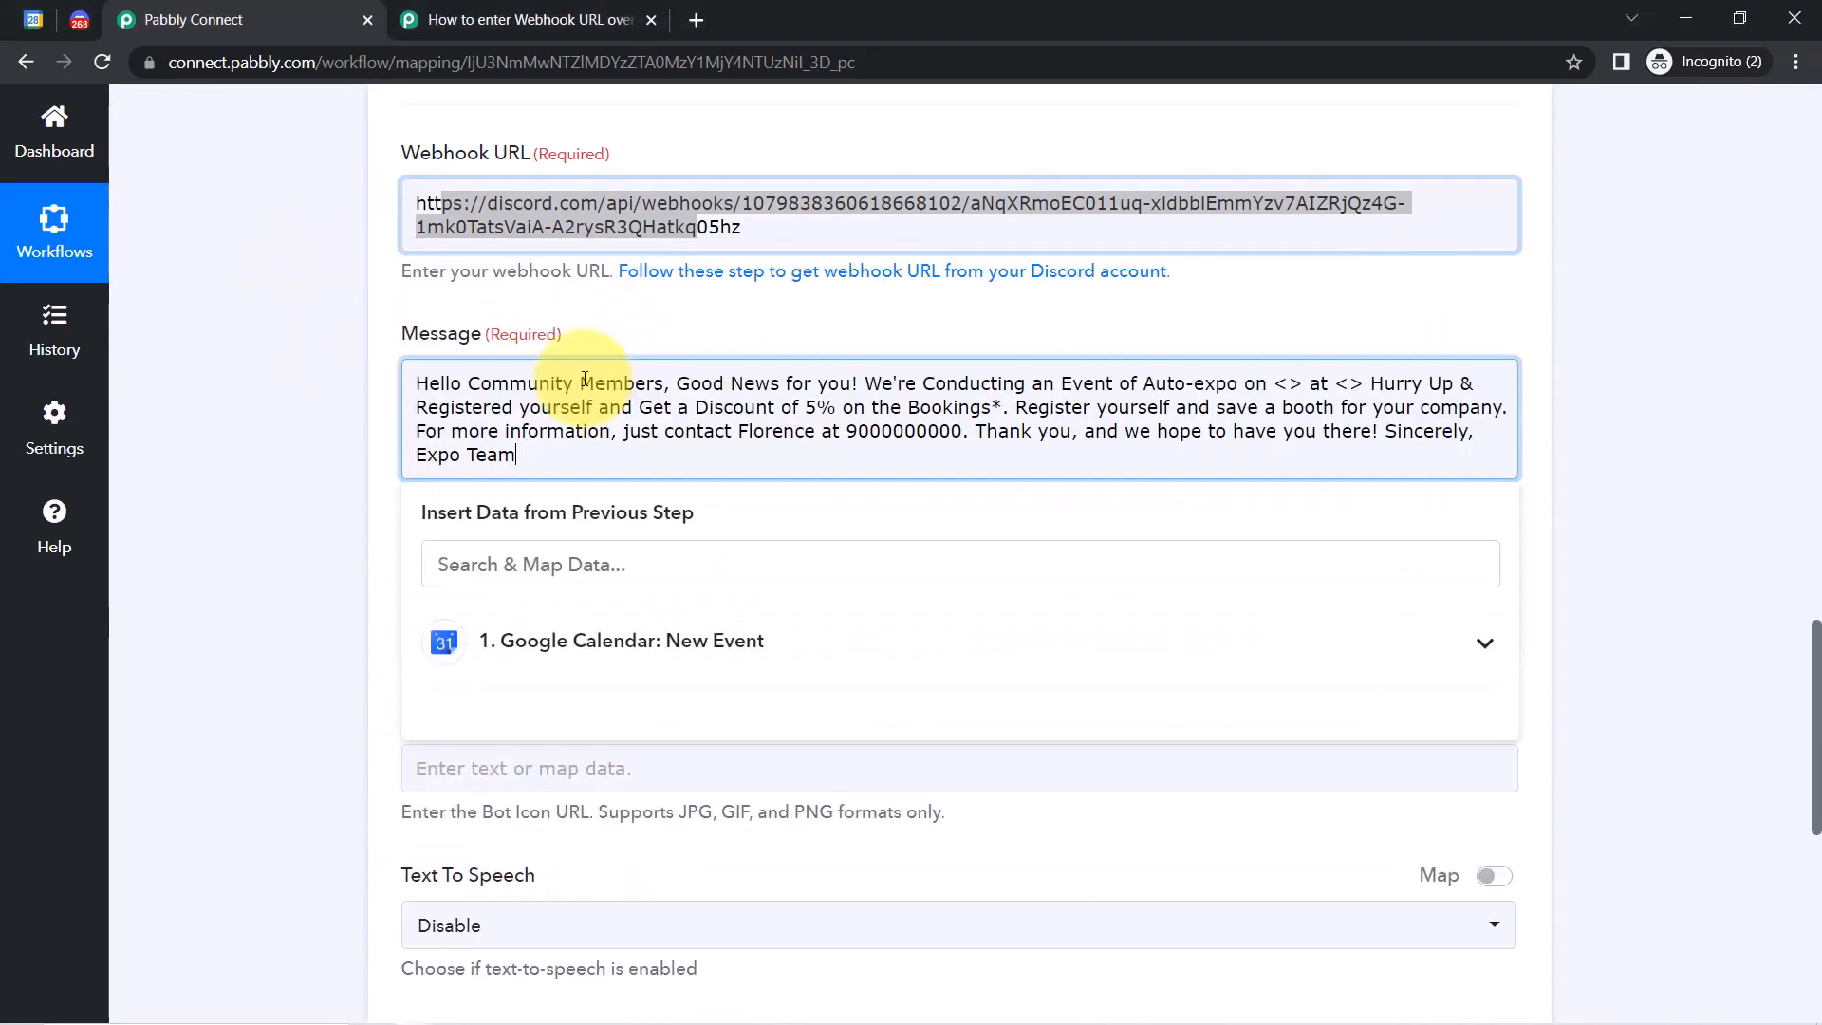
Put the greeting and 'Good News for you!' on their own paragraphs in the Message.
click(676, 383)
key(Return)
key(Return)
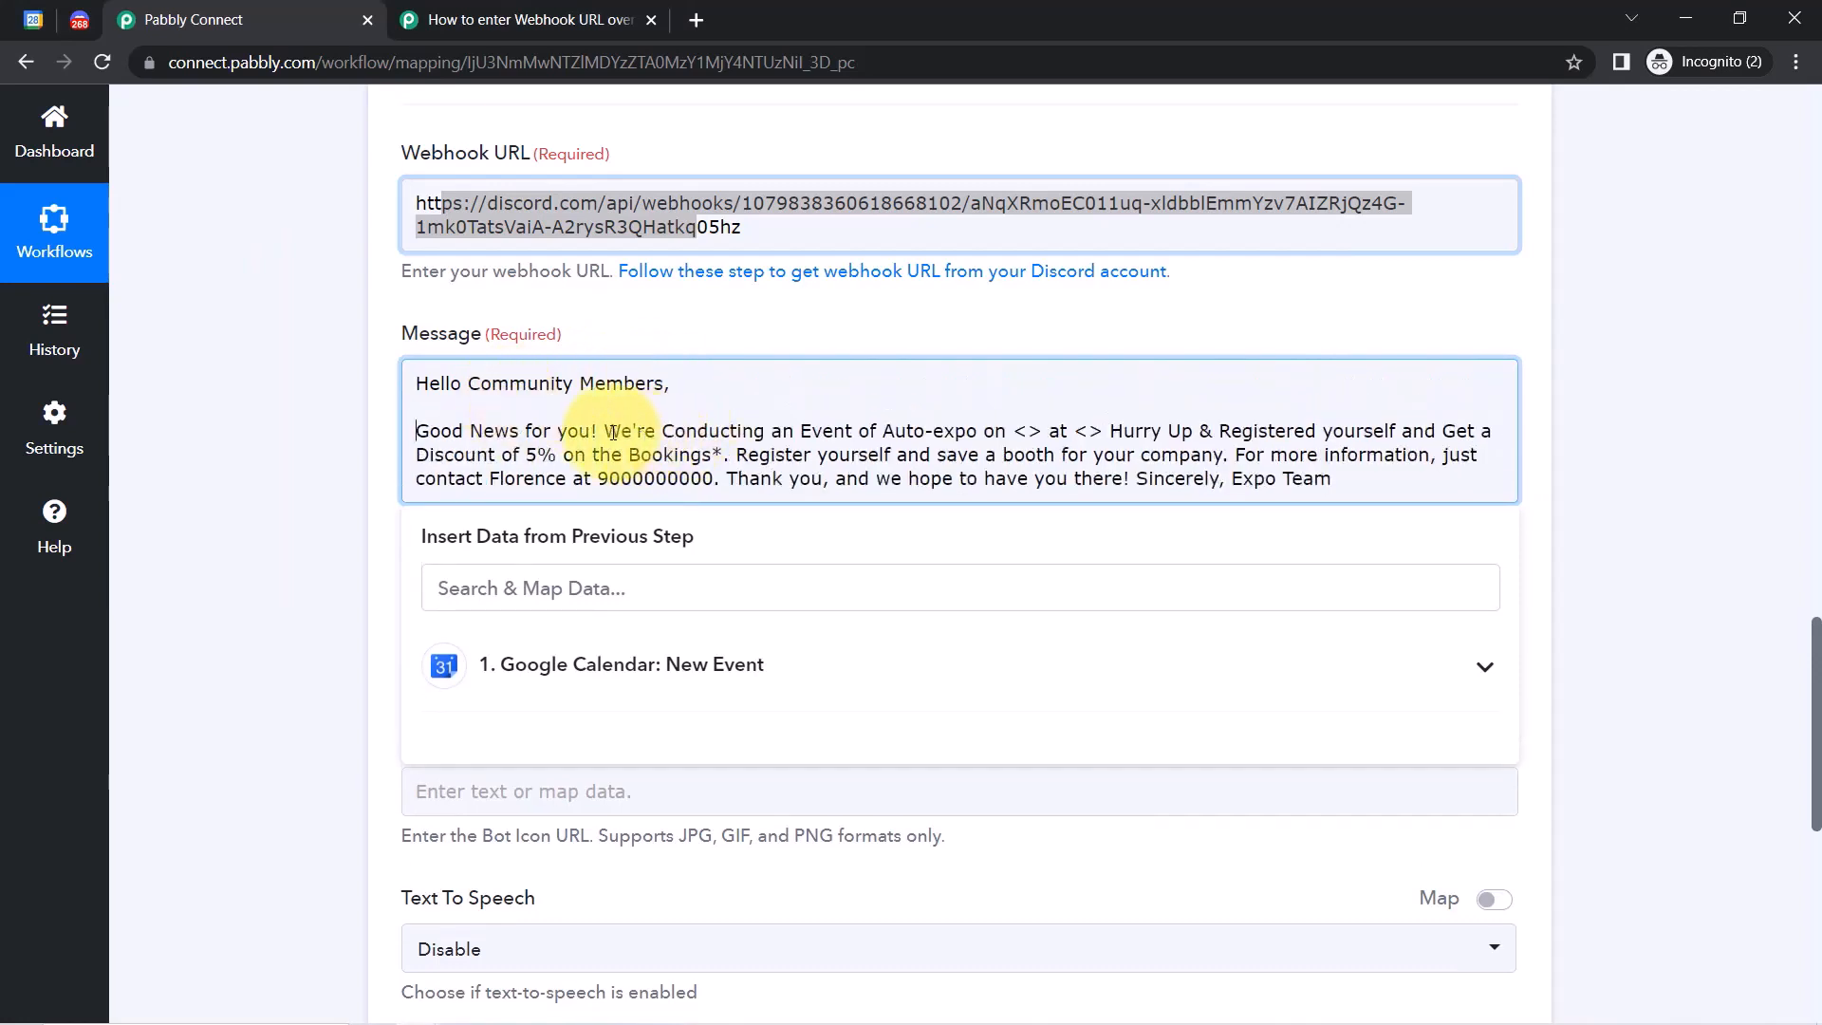
click(612, 433)
key(Return)
key(Return)
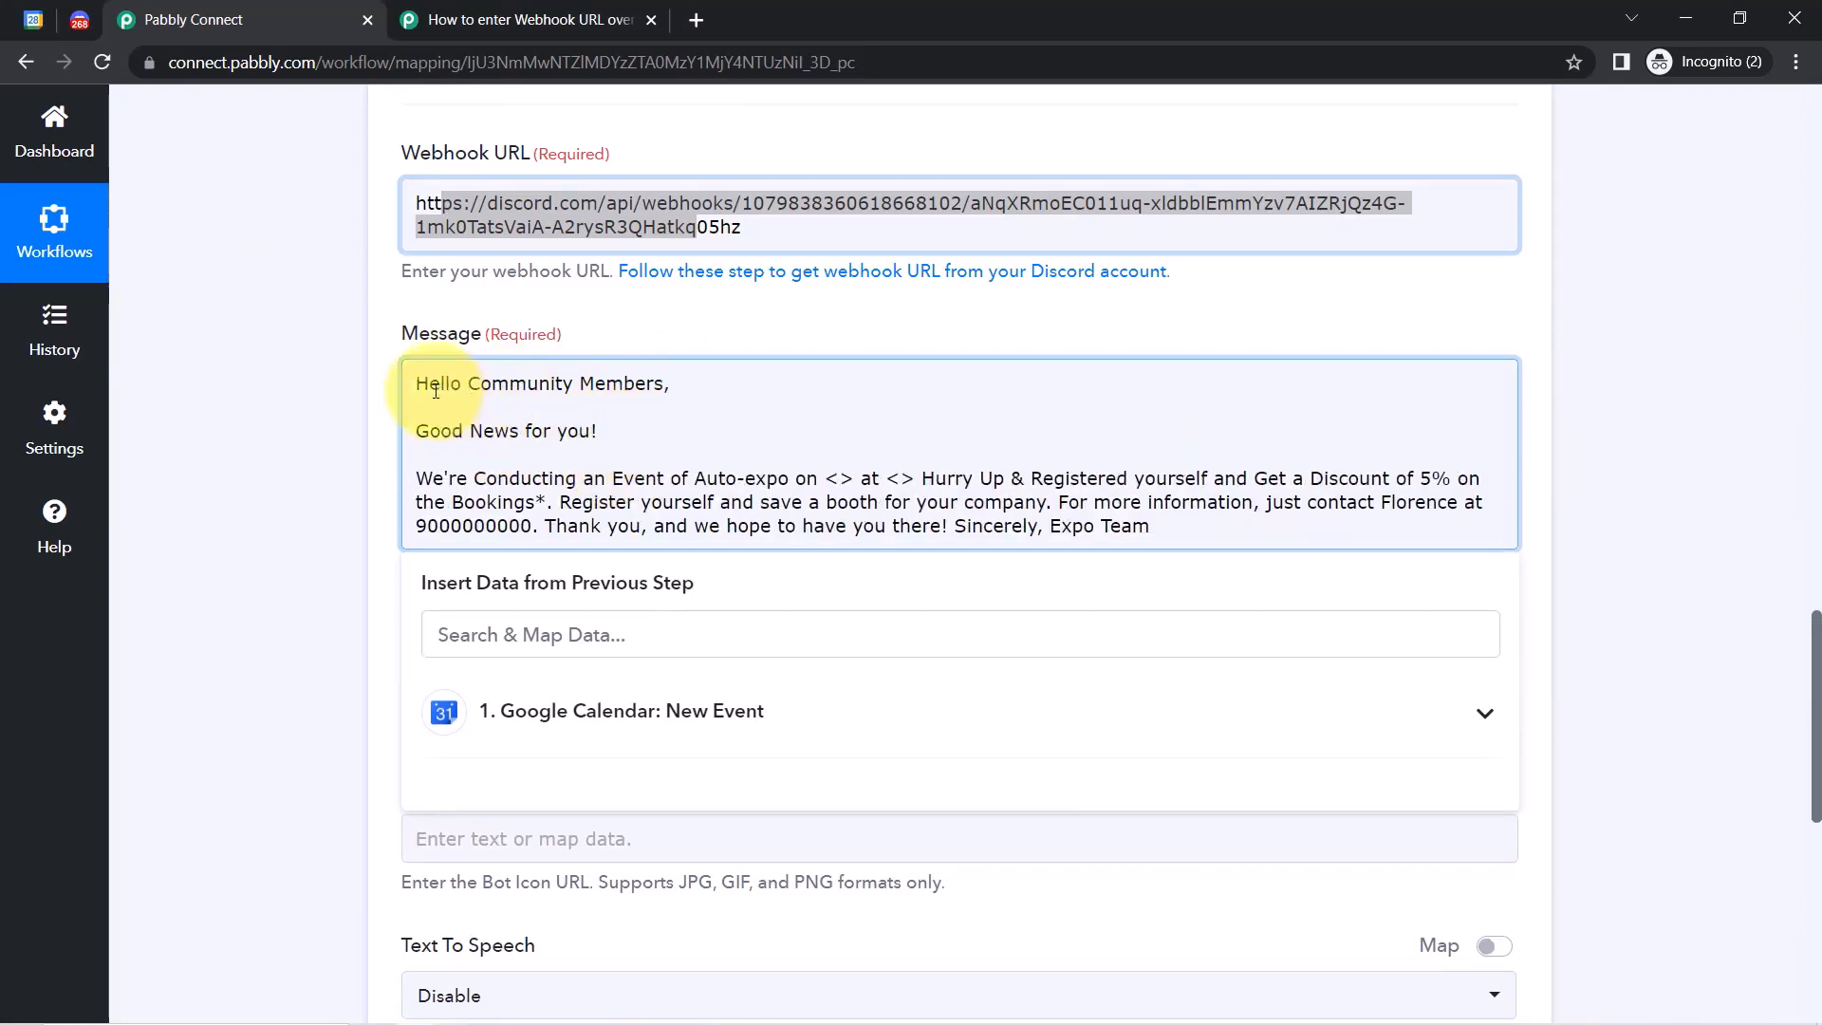
drag(429, 384, 650, 388)
click(650, 387)
drag(482, 432, 610, 478)
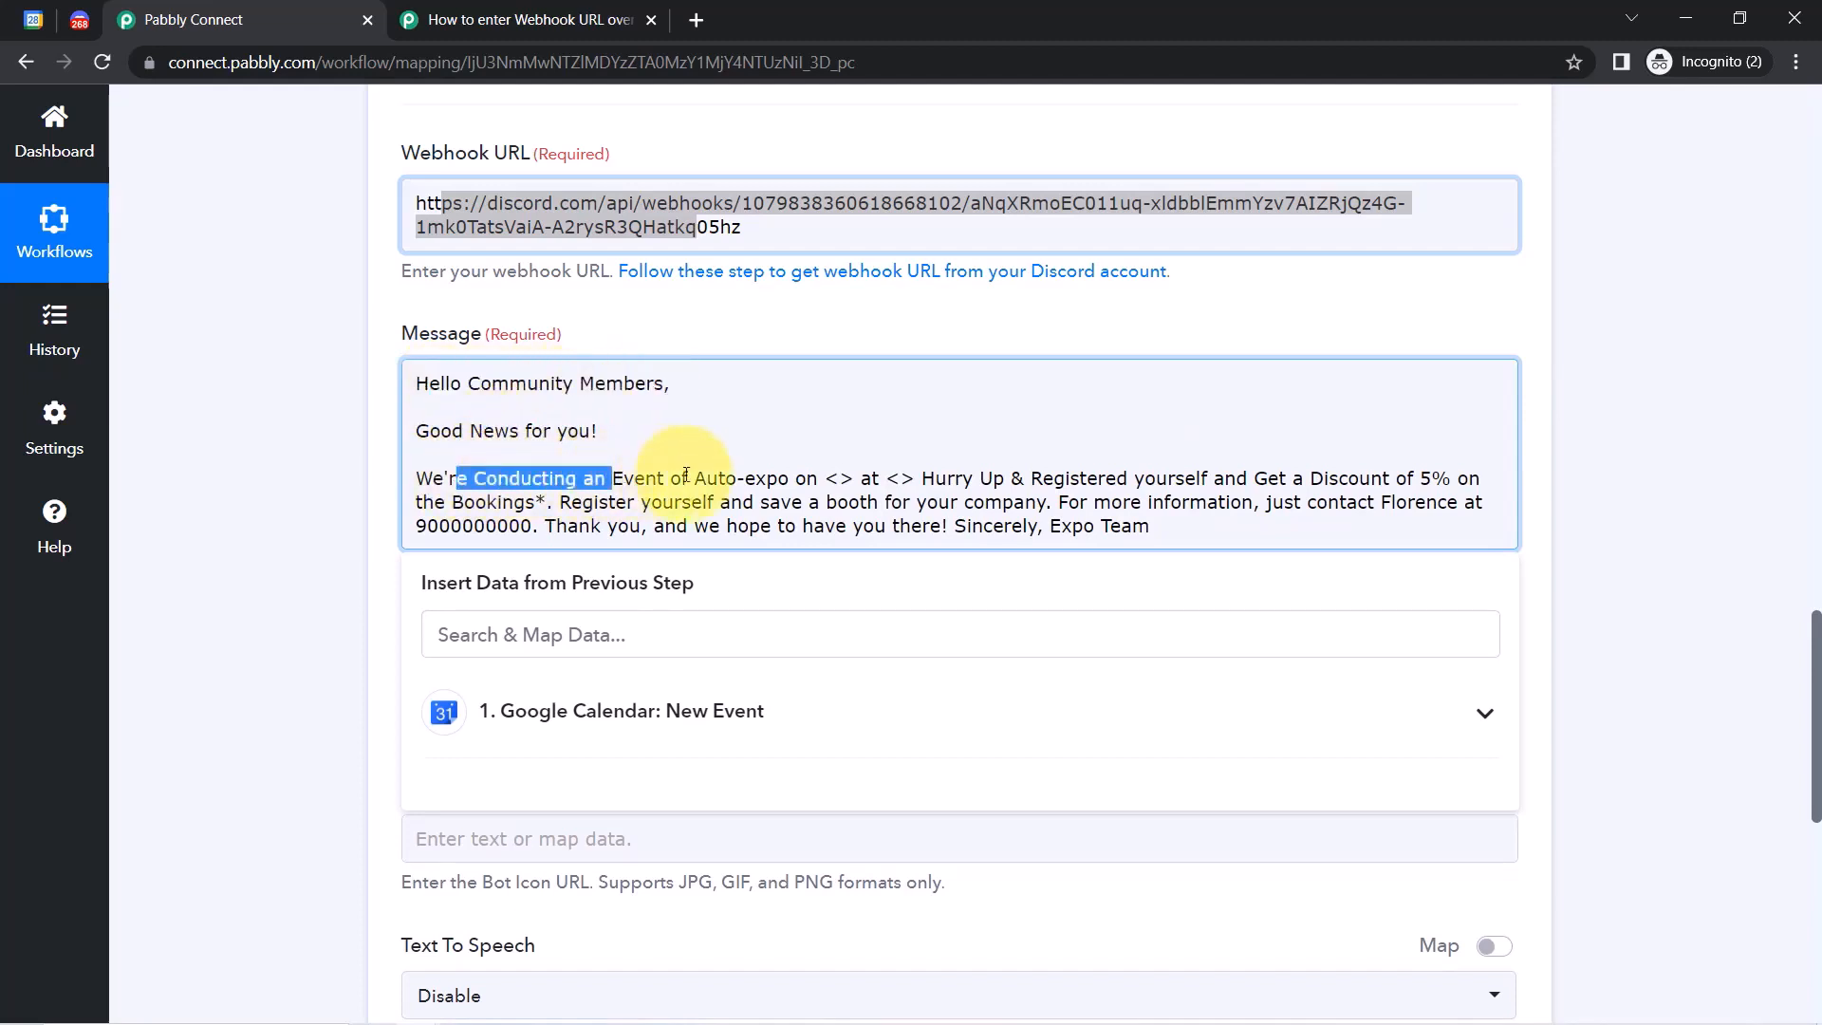
Move 'Hurry Up' into its own paragraph and check the Calendar fields above.
click(862, 479)
key(Return)
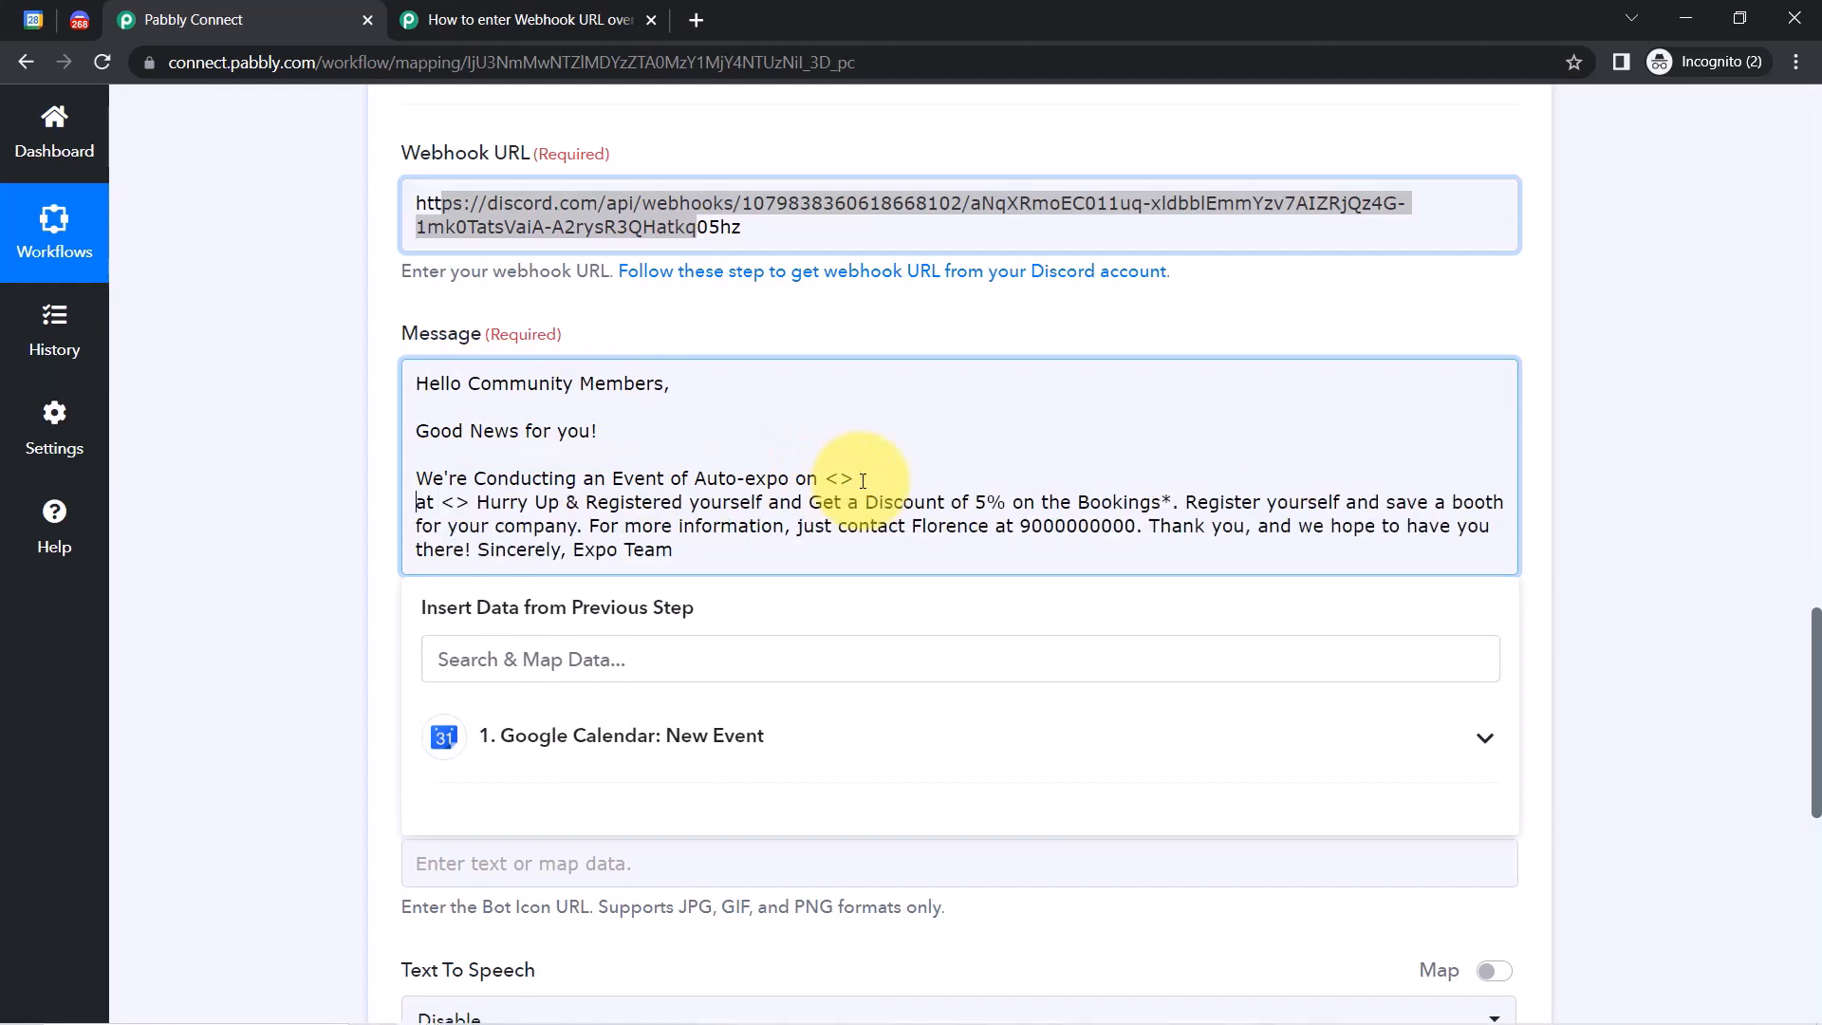
key(BackSpace)
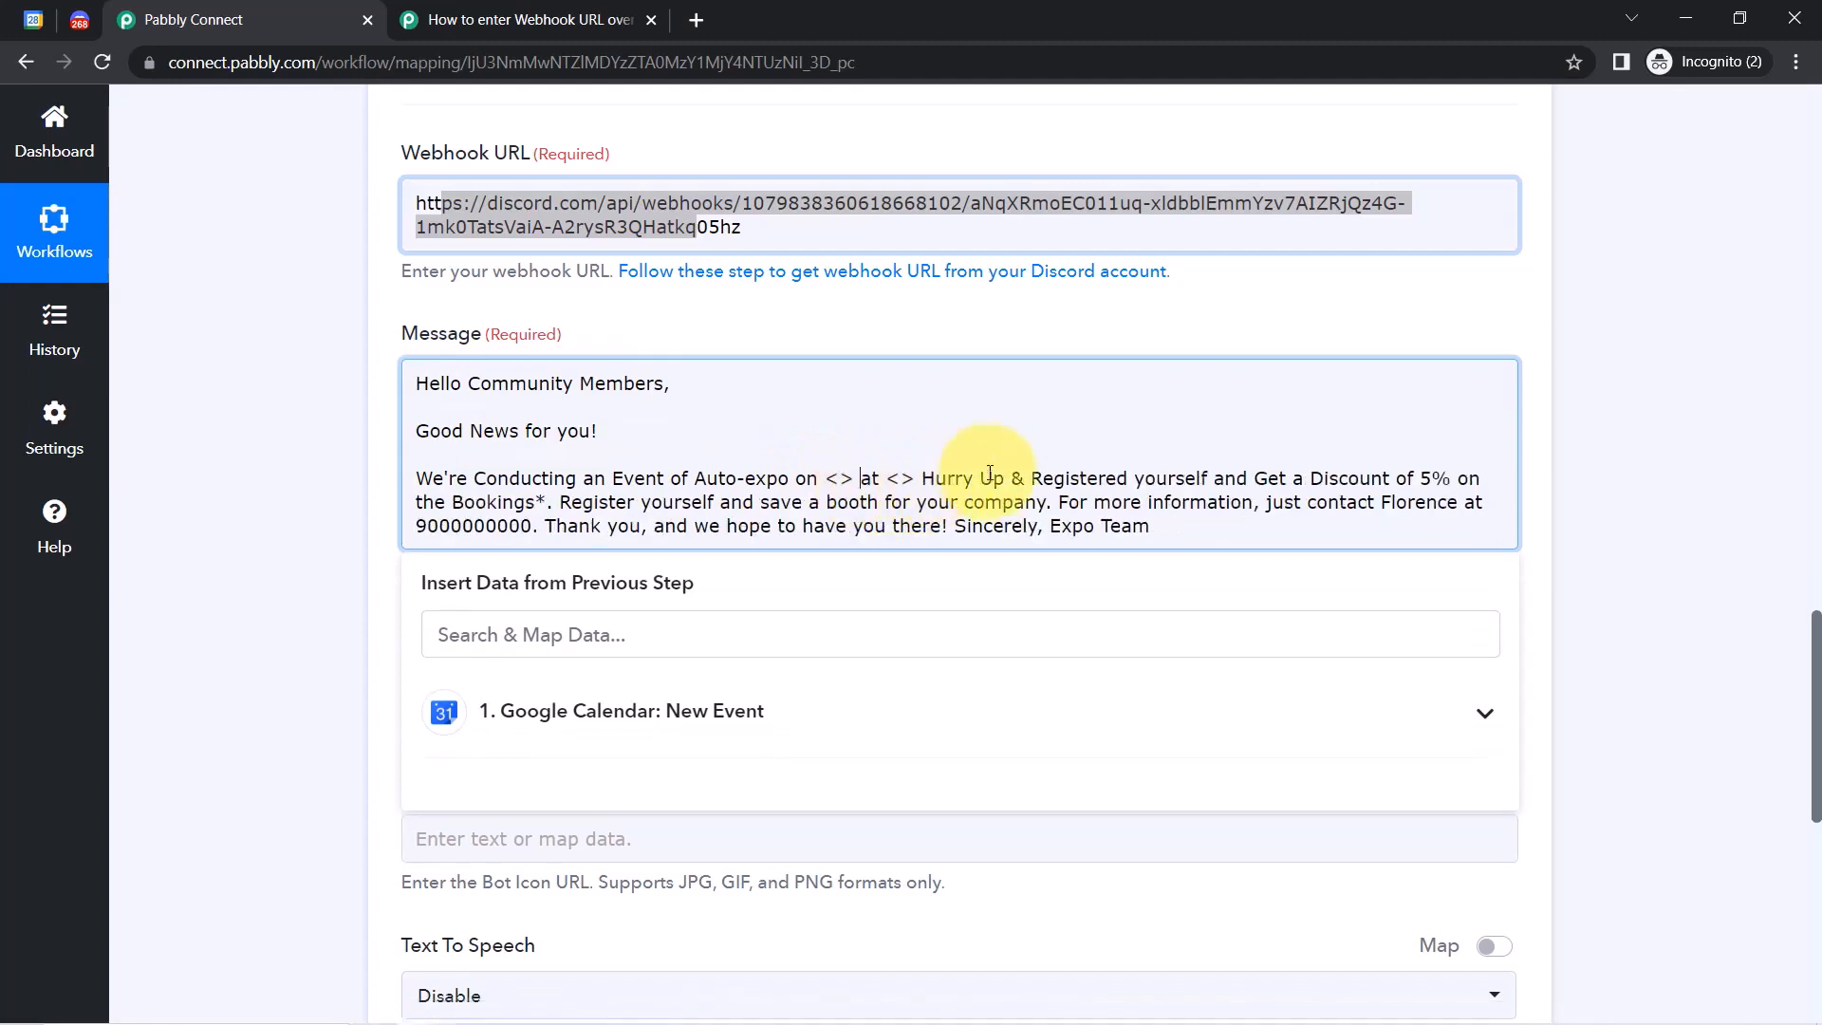
click(924, 478)
key(Return)
key(Return)
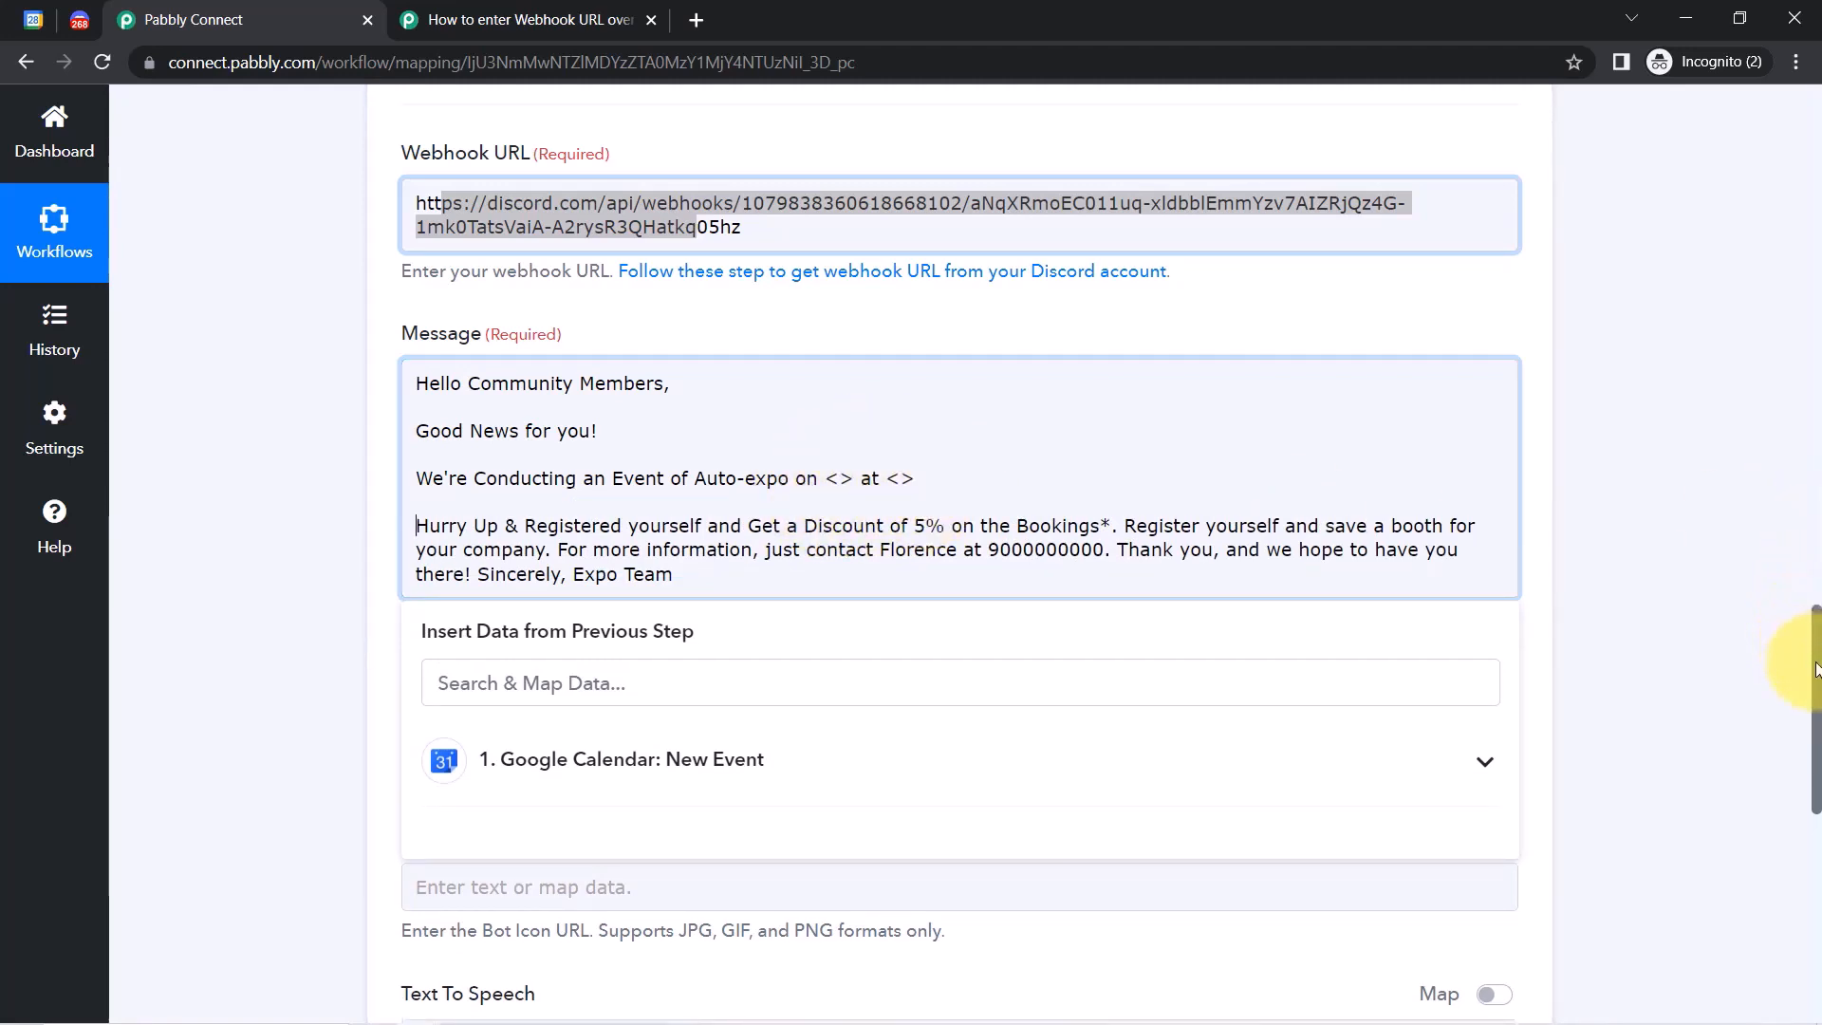
scroll(1810, 655, up, 9)
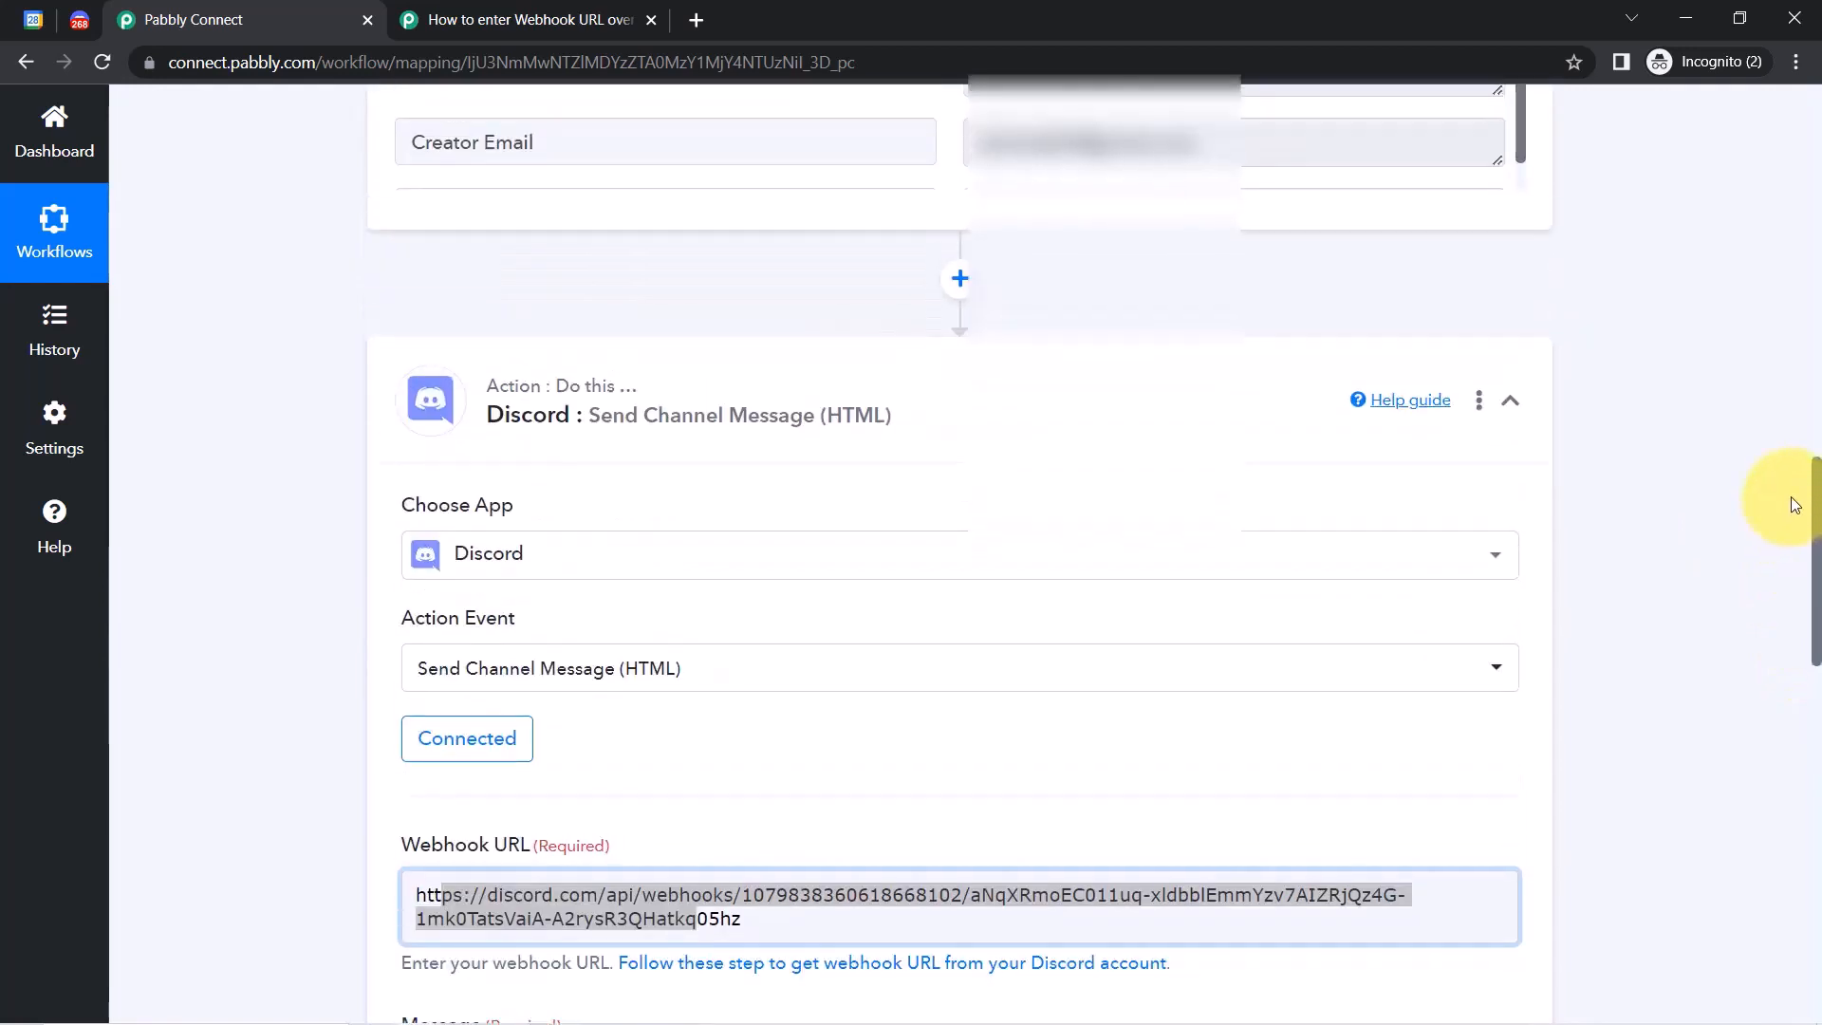
scroll(1801, 437, up, 2)
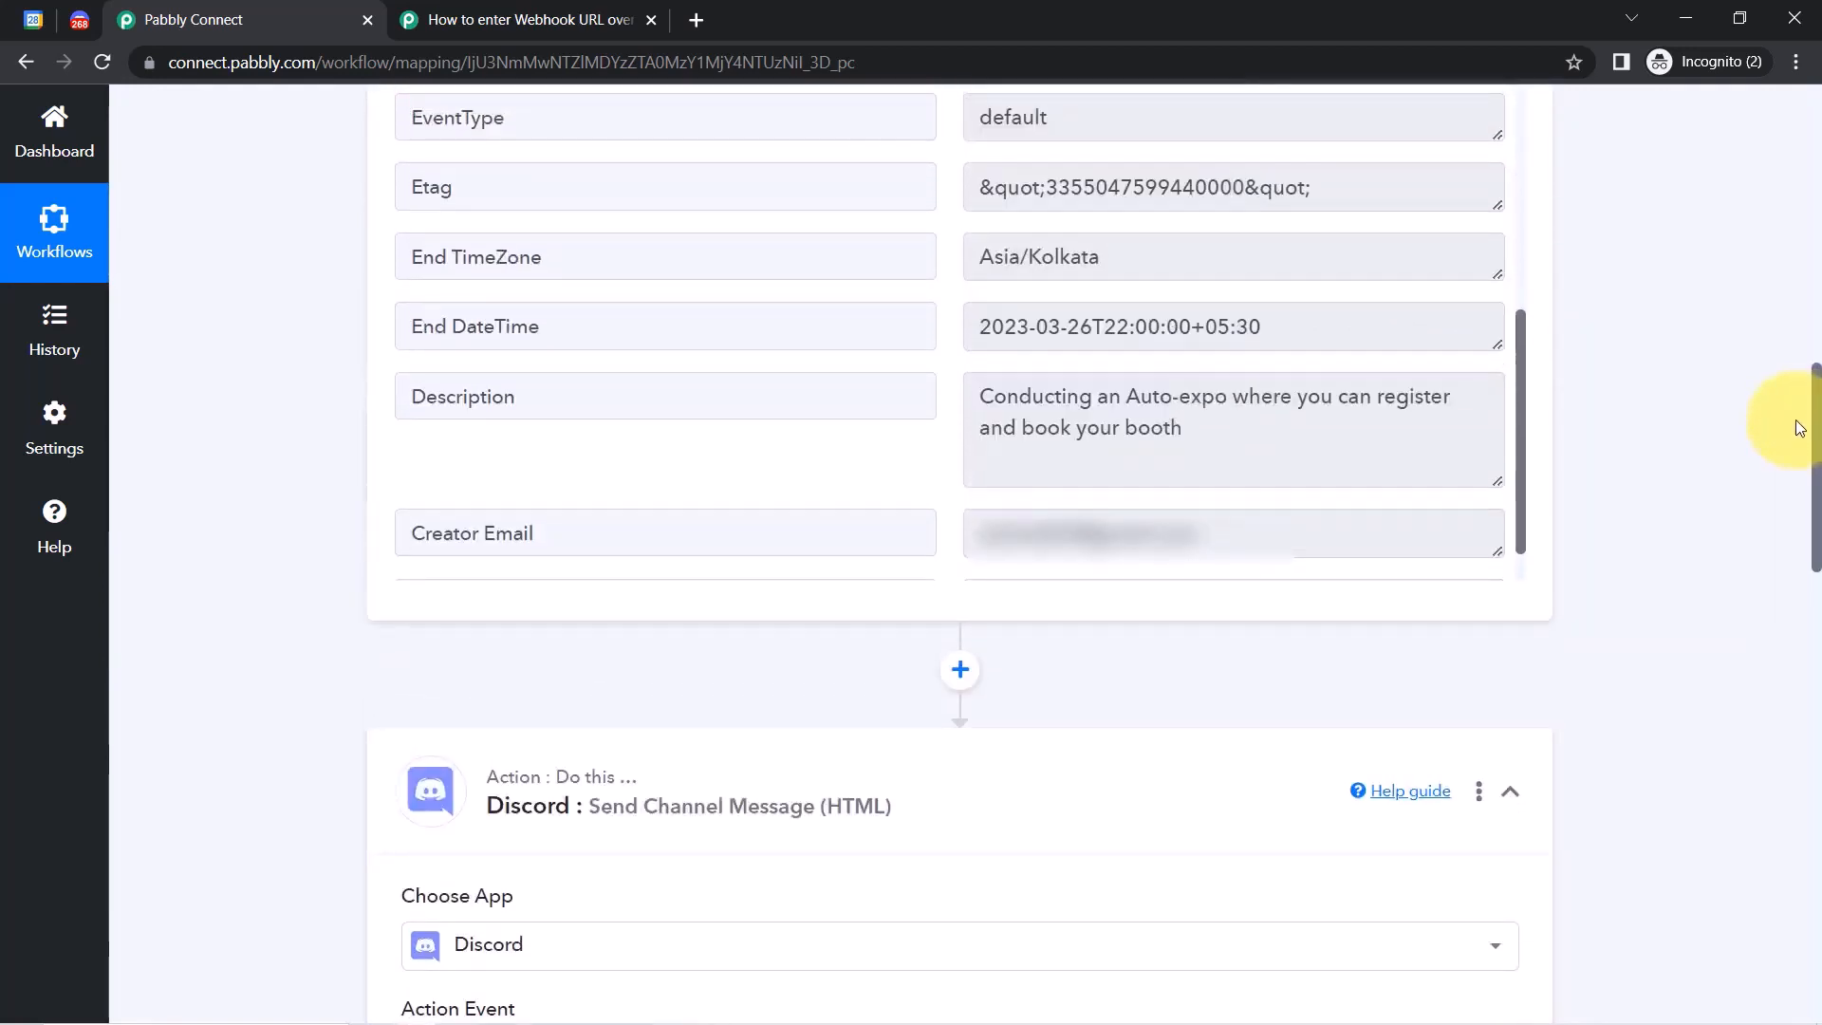
scroll(1801, 427, up, 1)
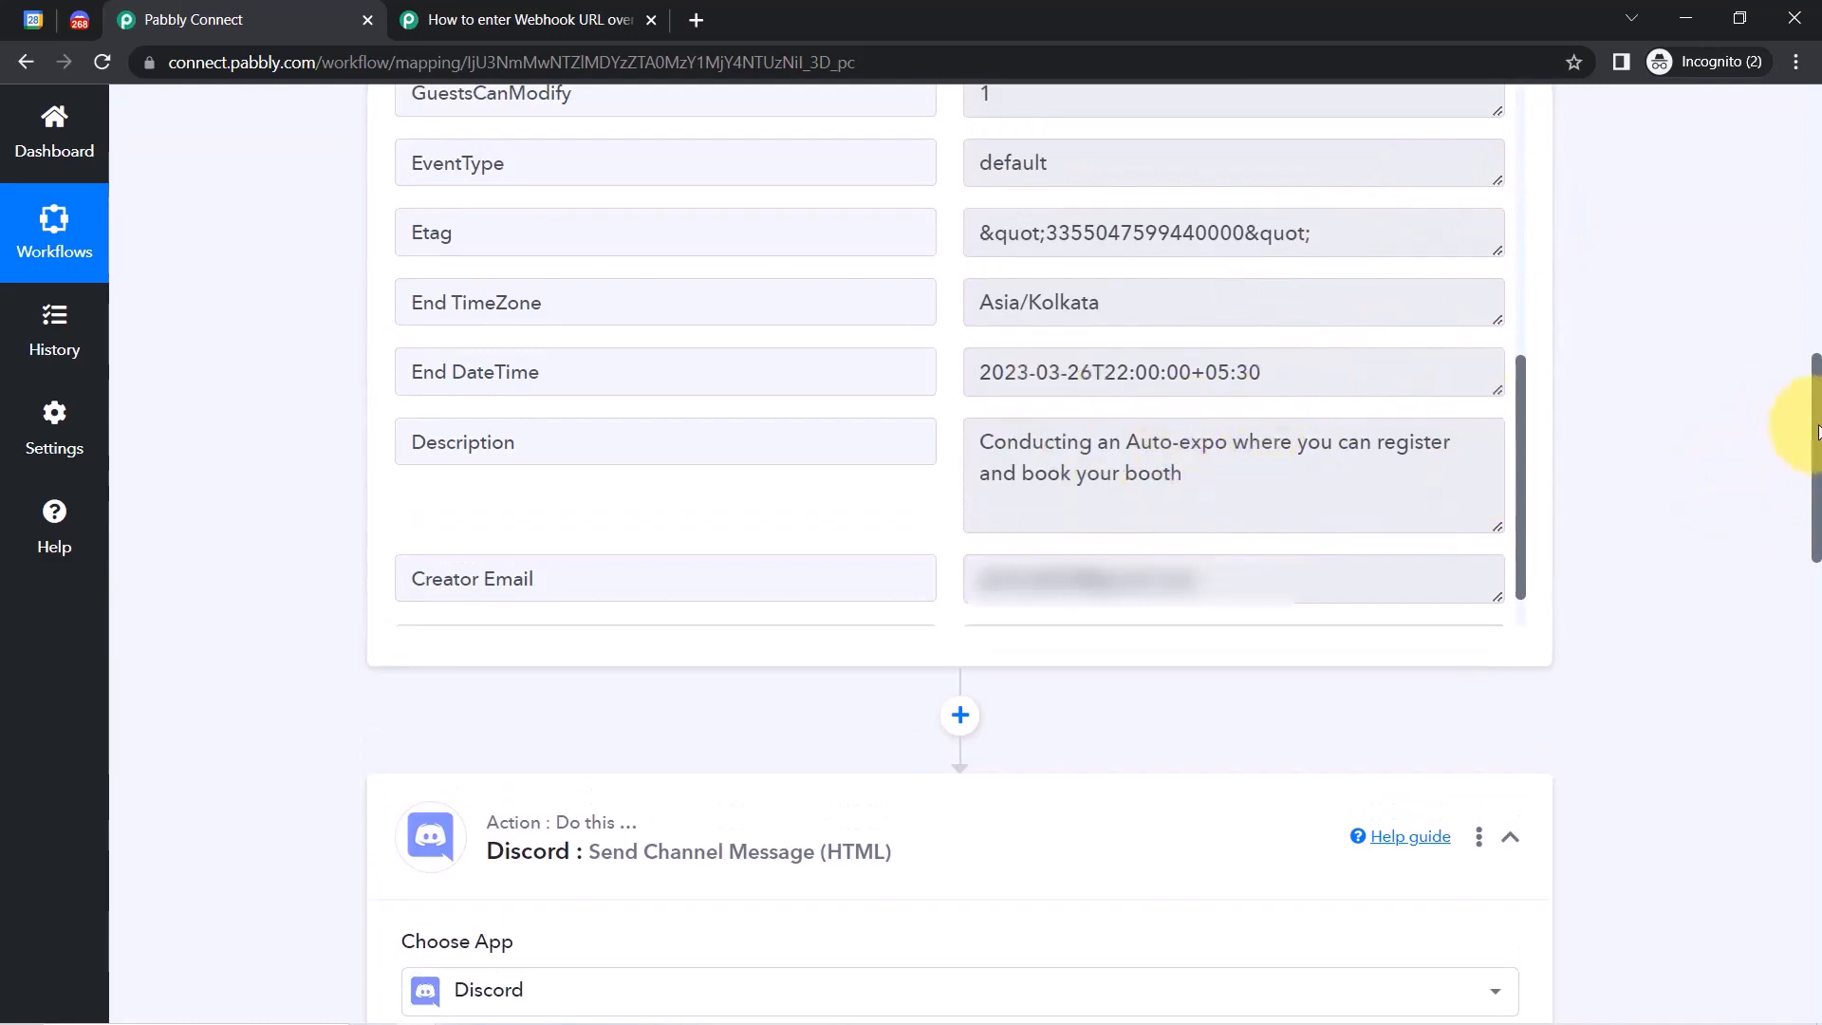
scroll(1794, 531, down, 6)
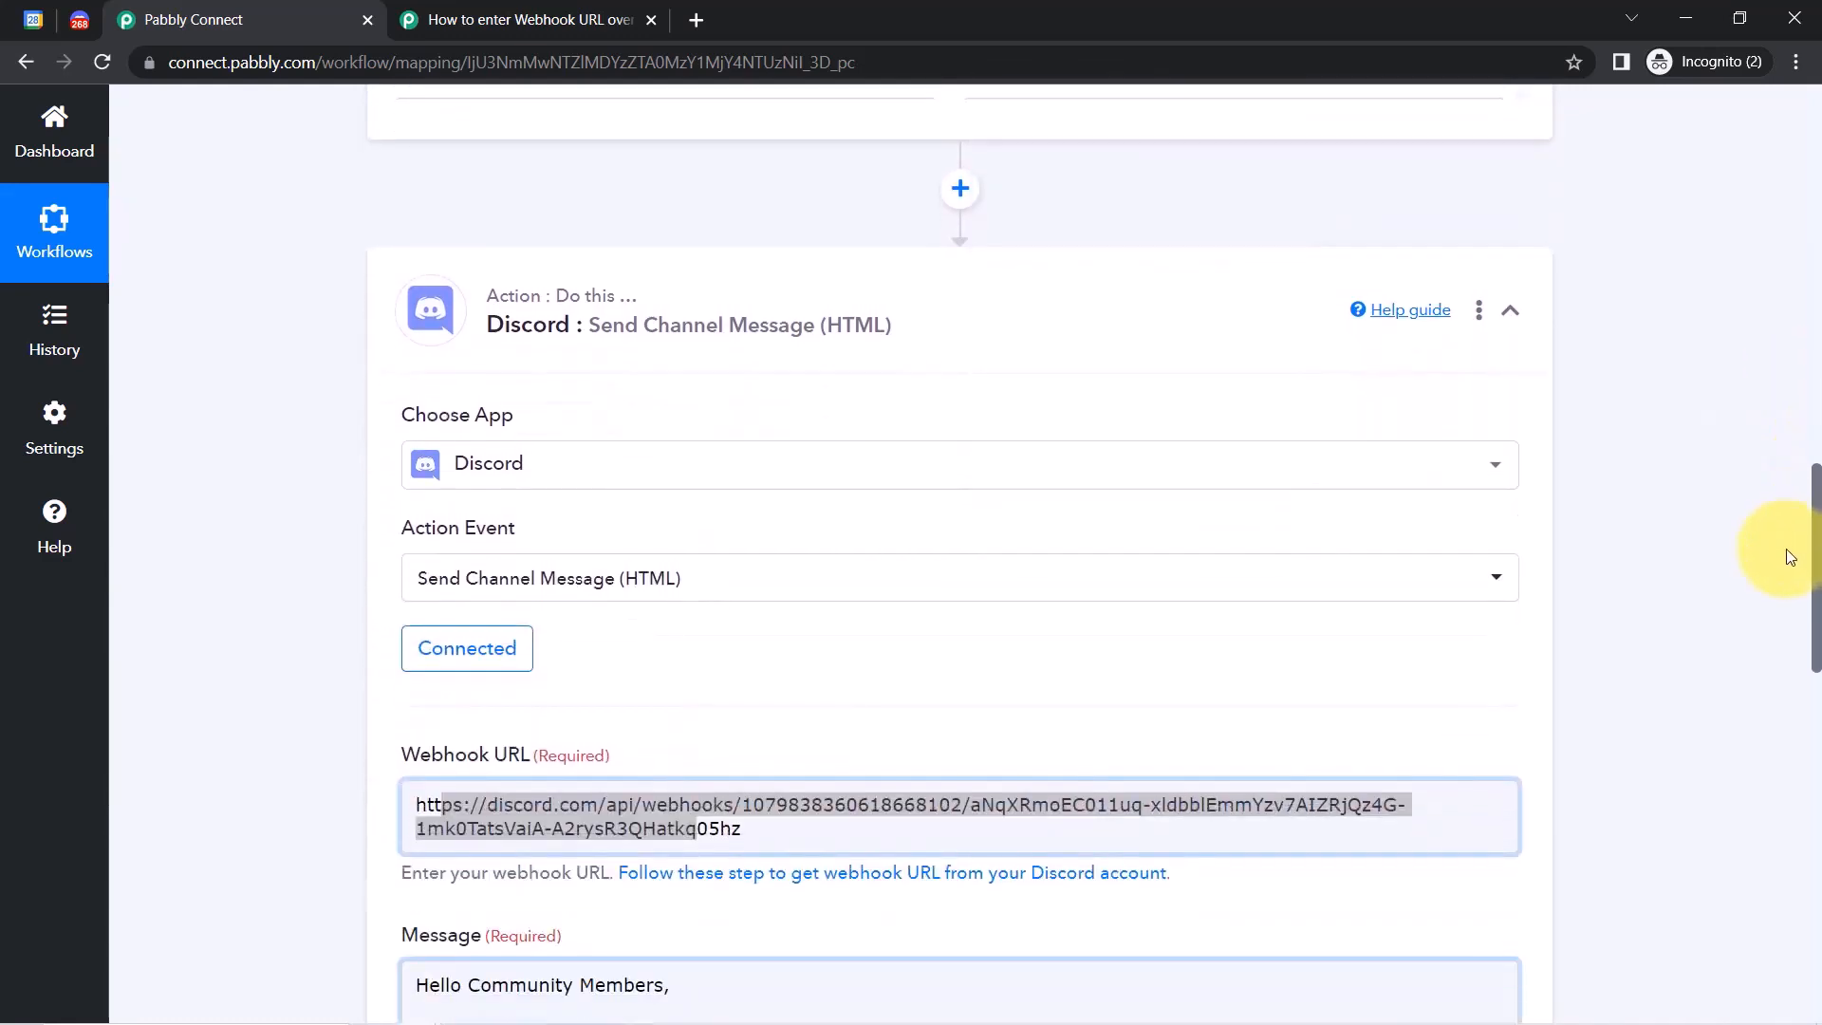
scroll(1787, 556, down, 5)
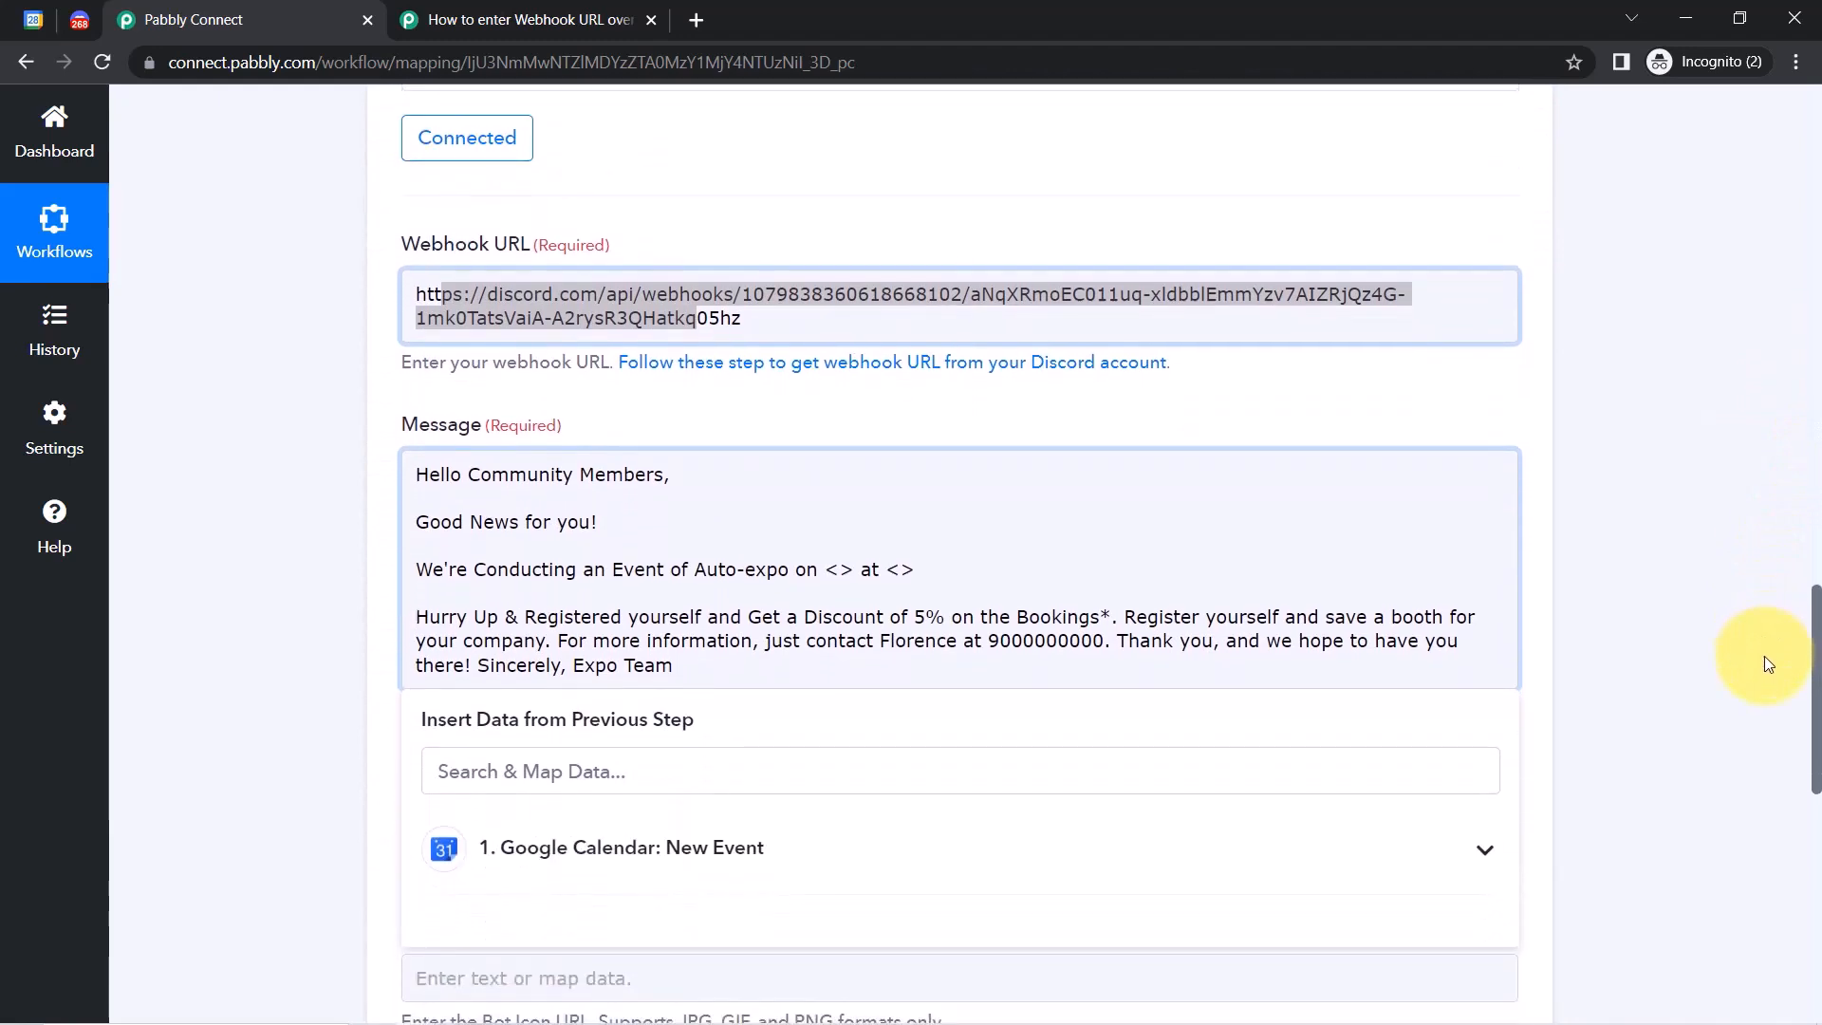
Replace the date placeholder after 'on' with the calendar event's Start DateTime.
click(328, 601)
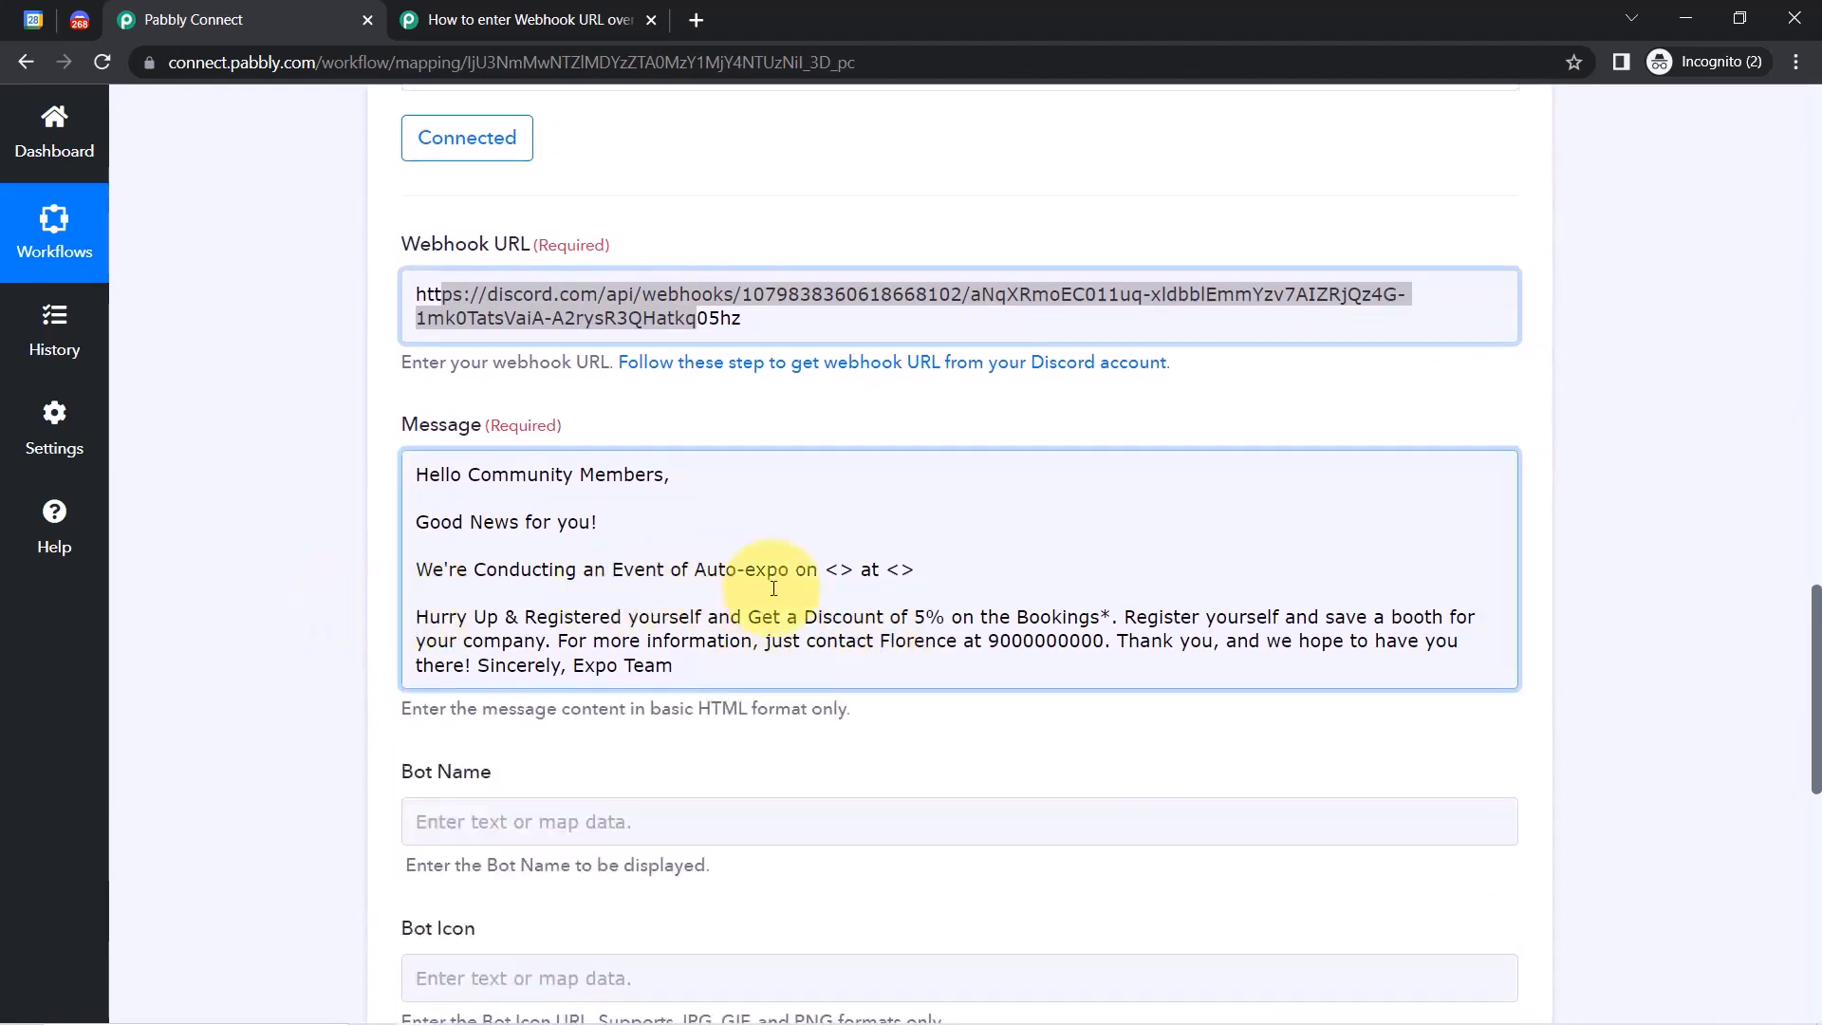
click(835, 576)
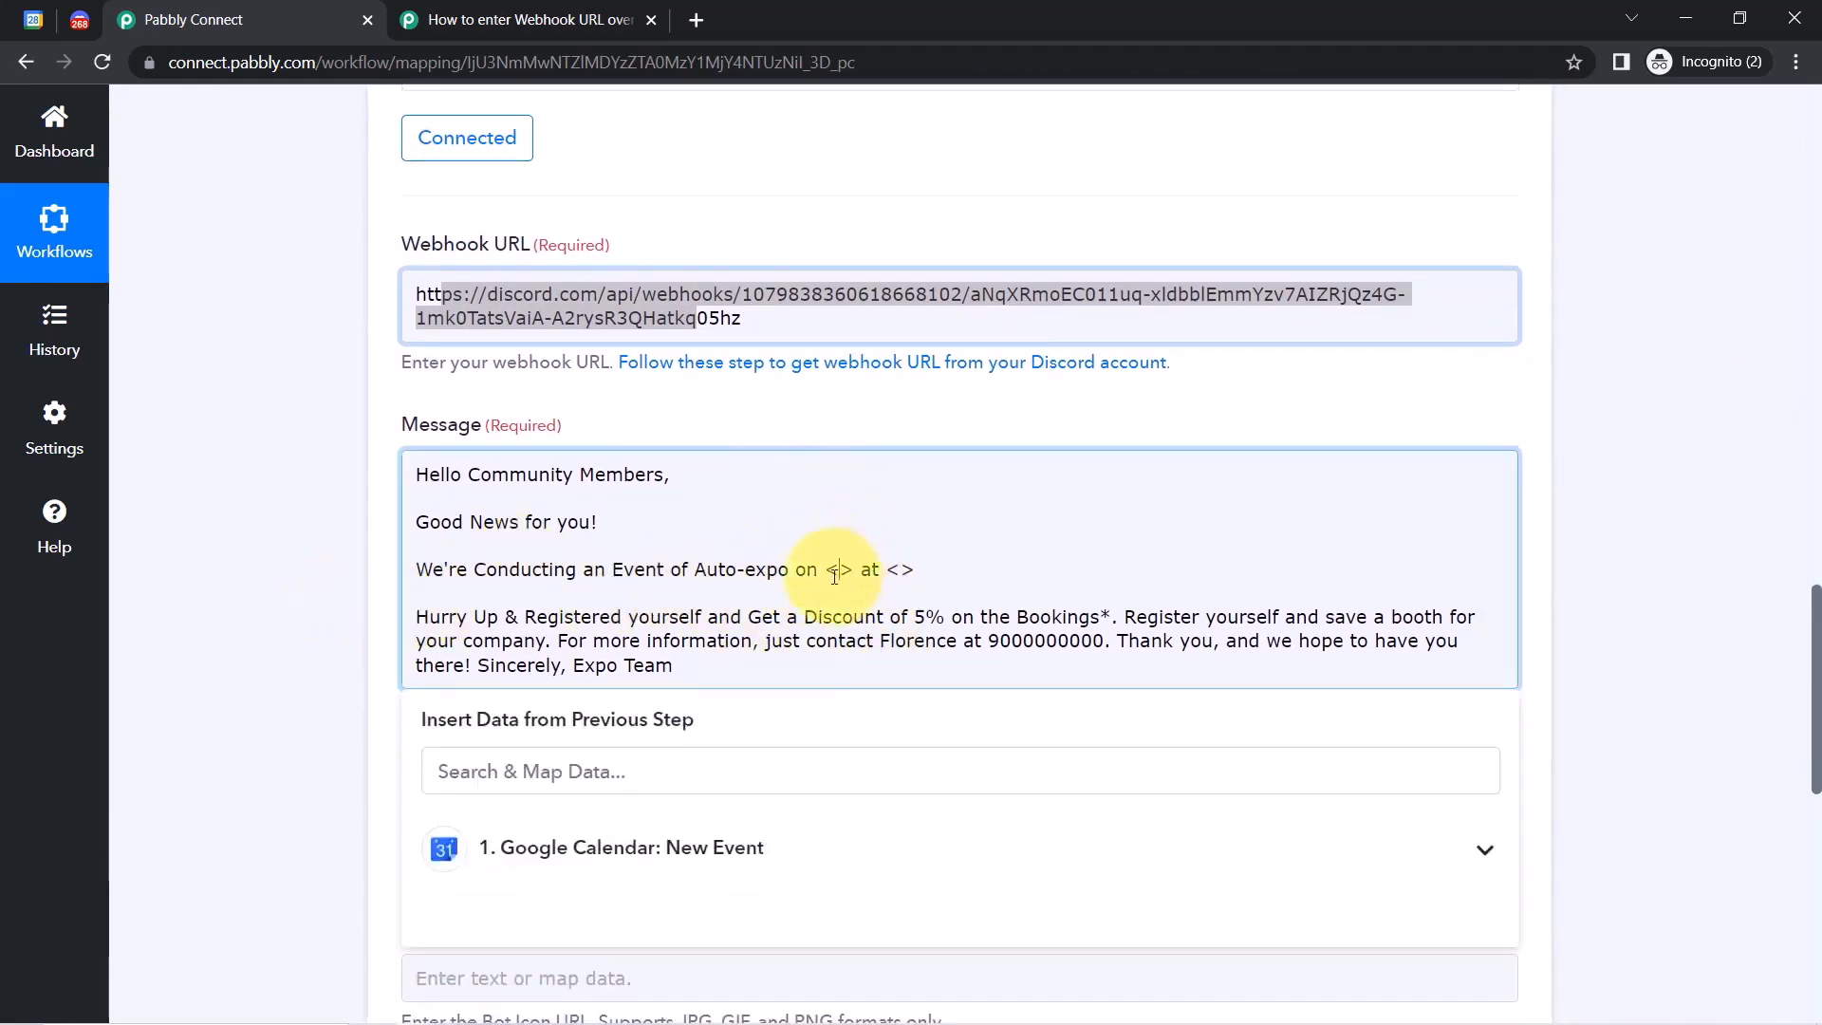
scroll(1817, 626, down, 3)
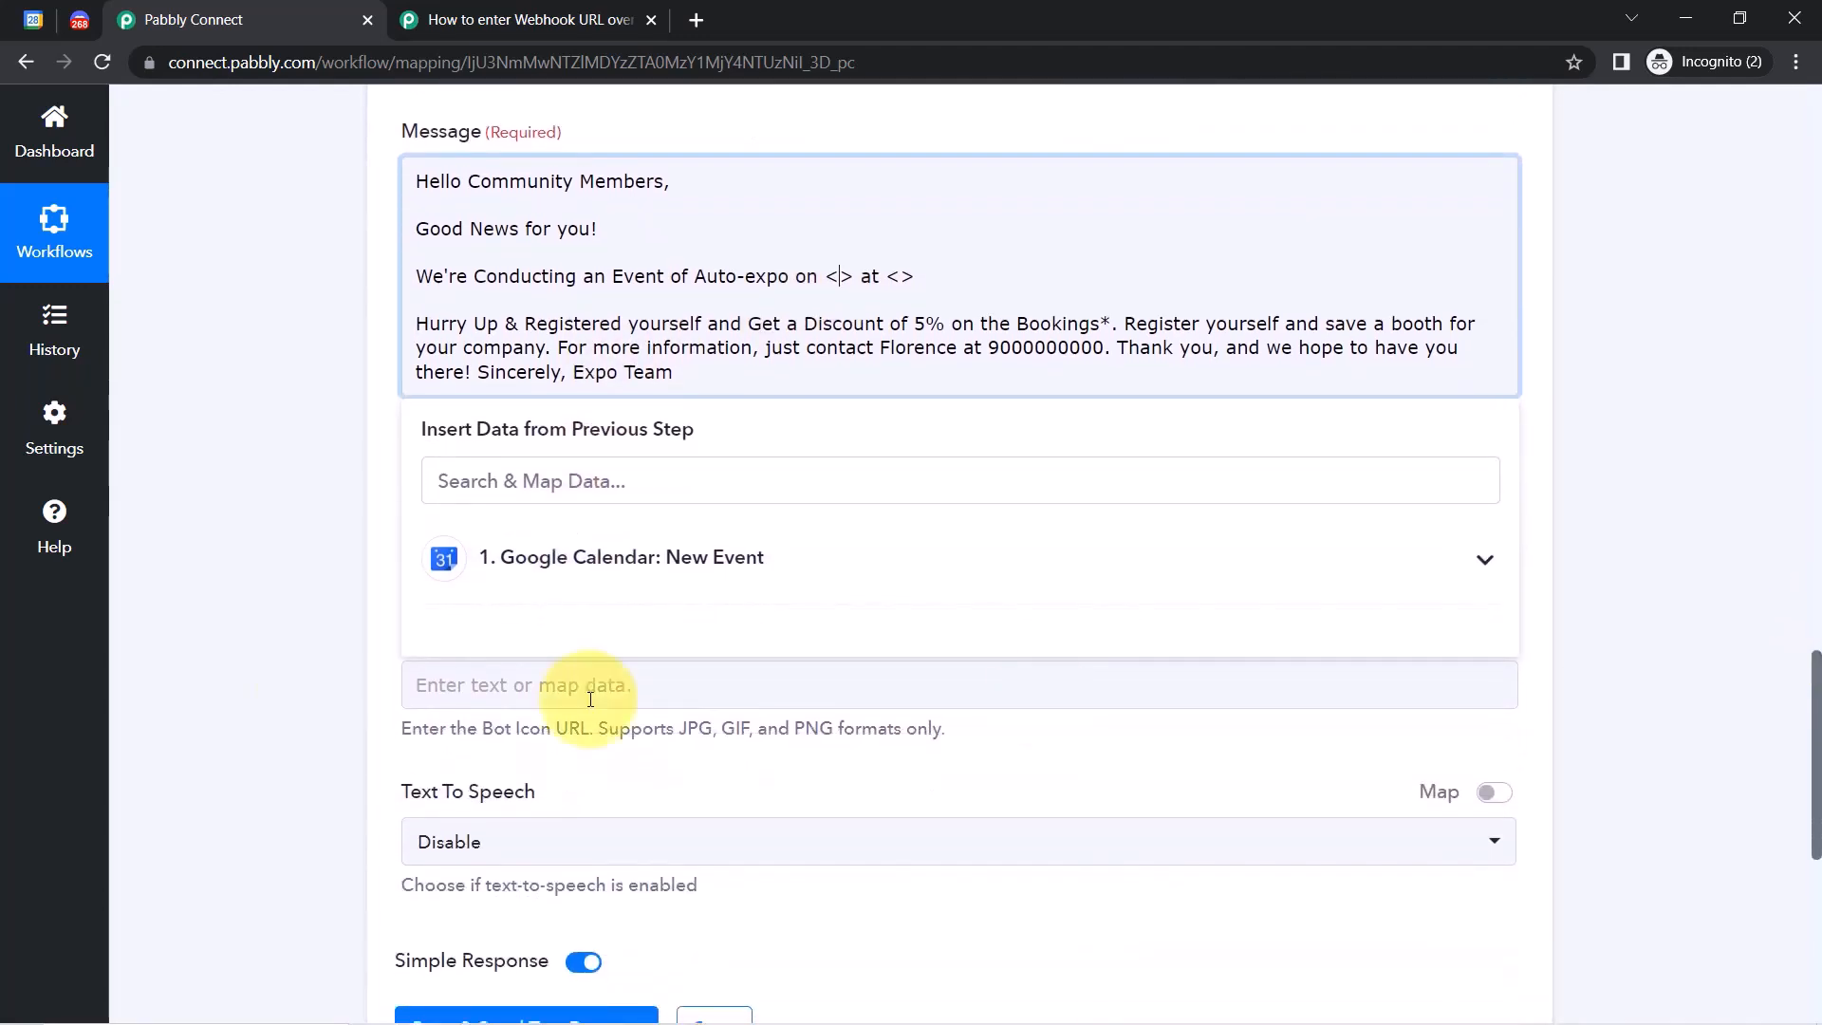
click(565, 558)
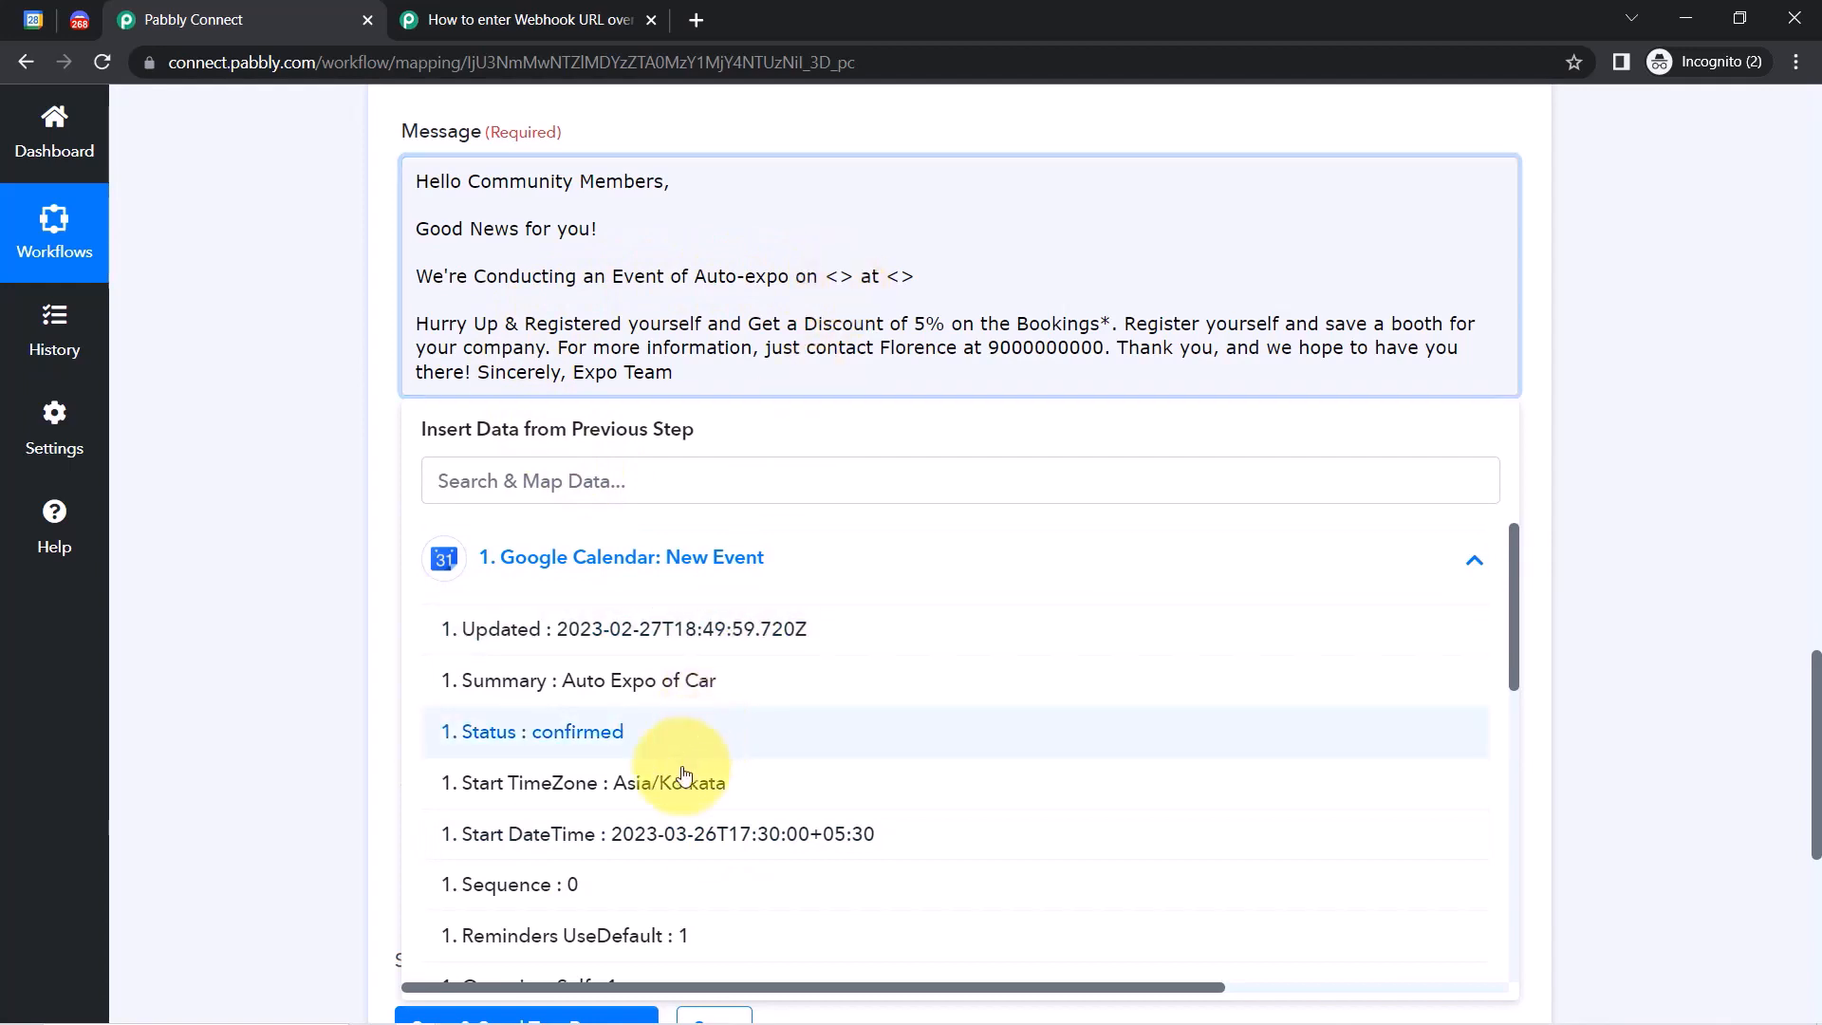
click(690, 846)
click(825, 366)
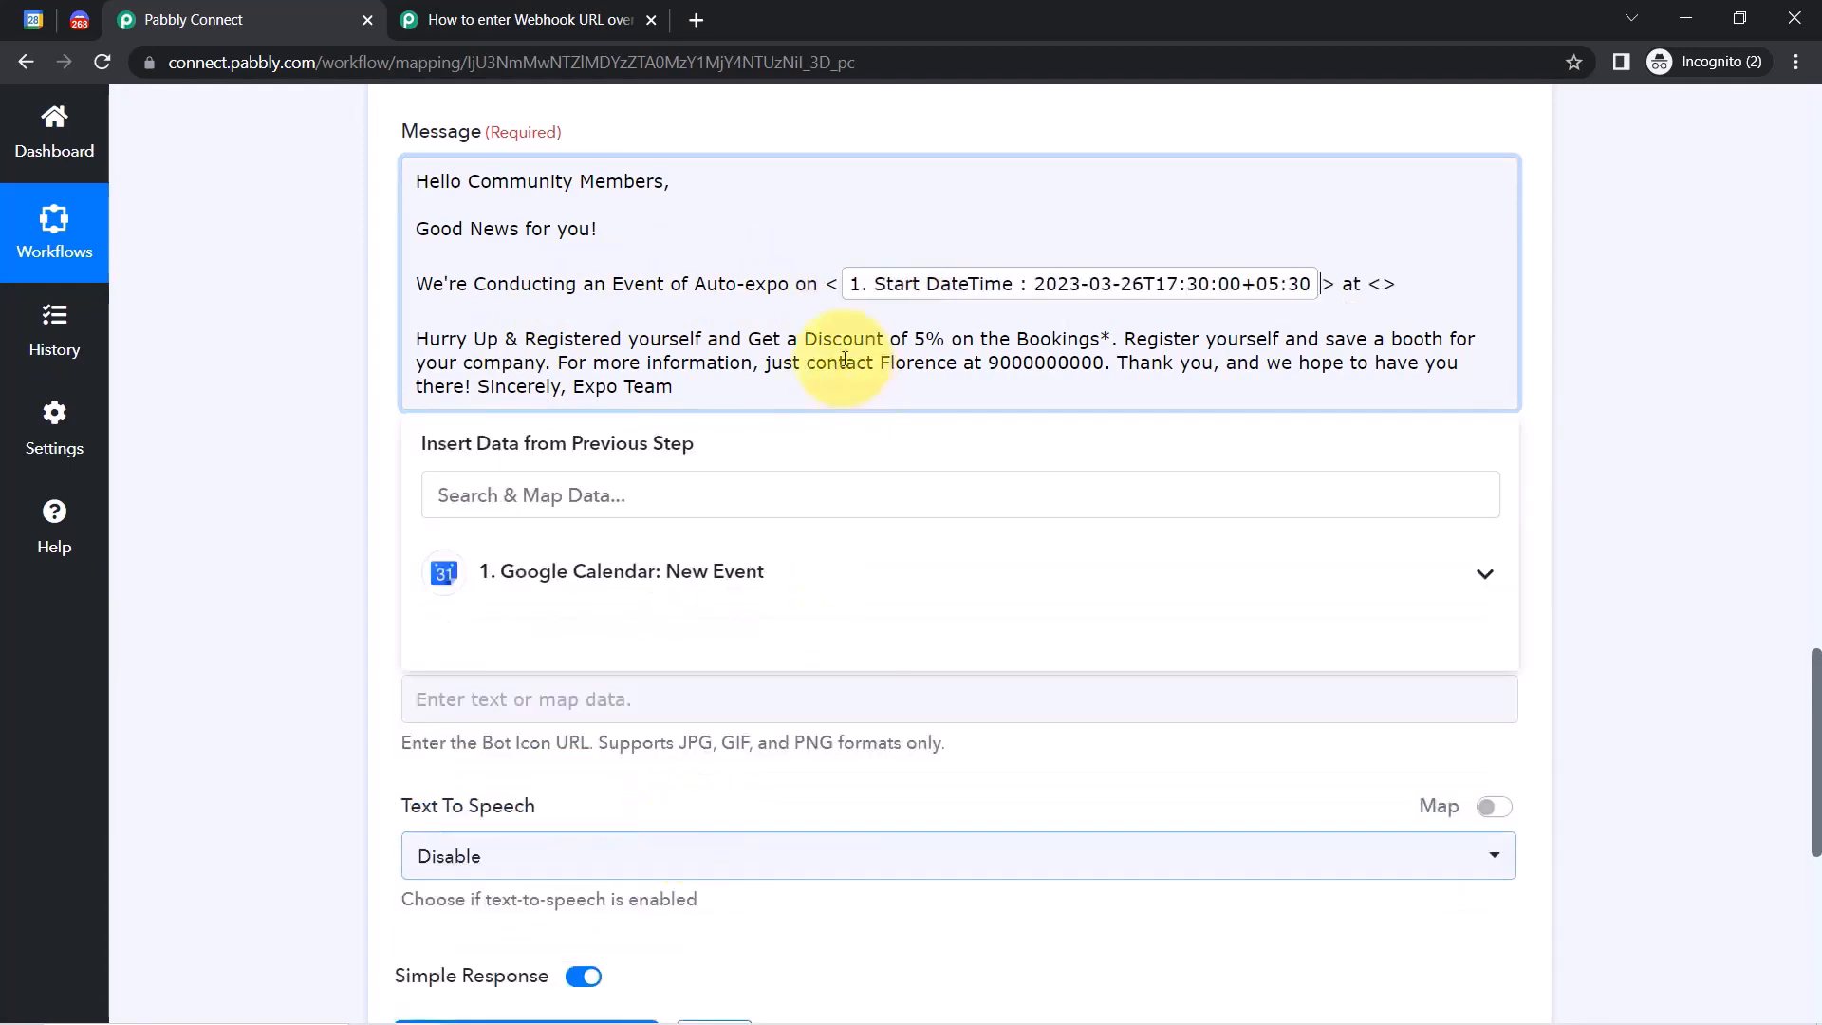
click(834, 283)
key(BackSpace)
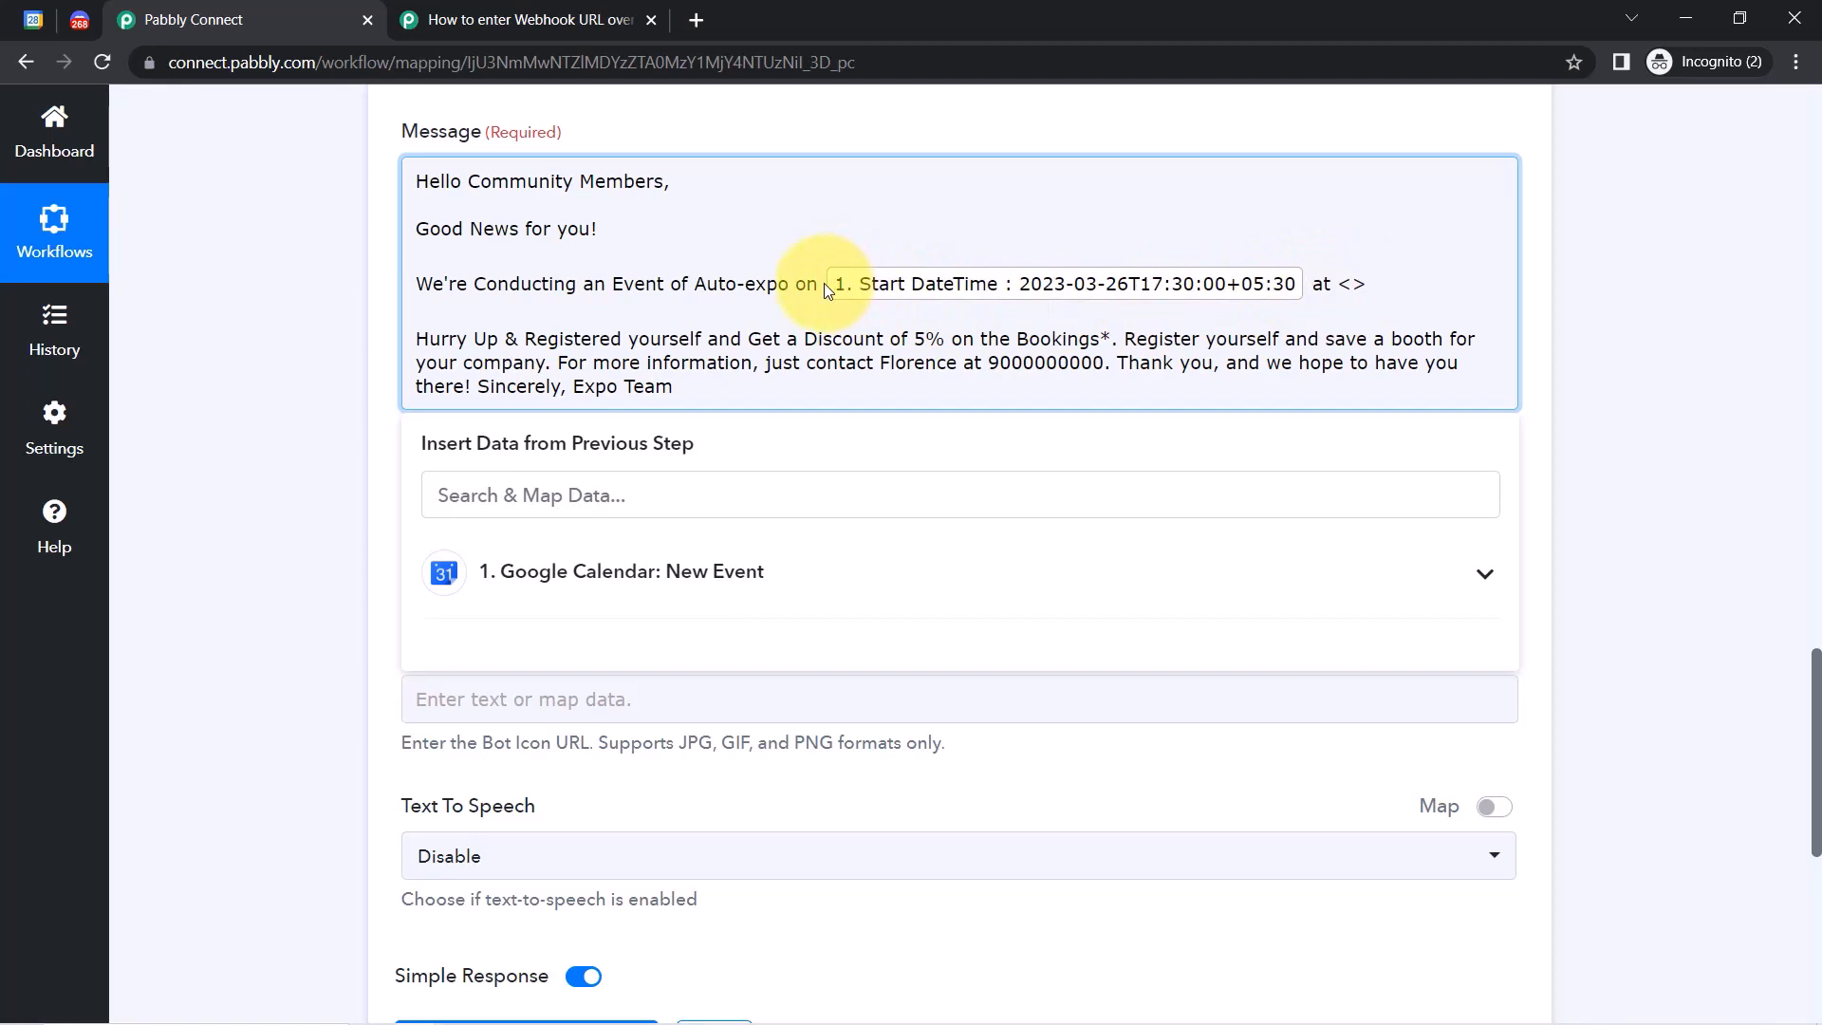
Replace the venue placeholder after 'at' with the event's Location, found by searching 'loca'.
click(644, 502)
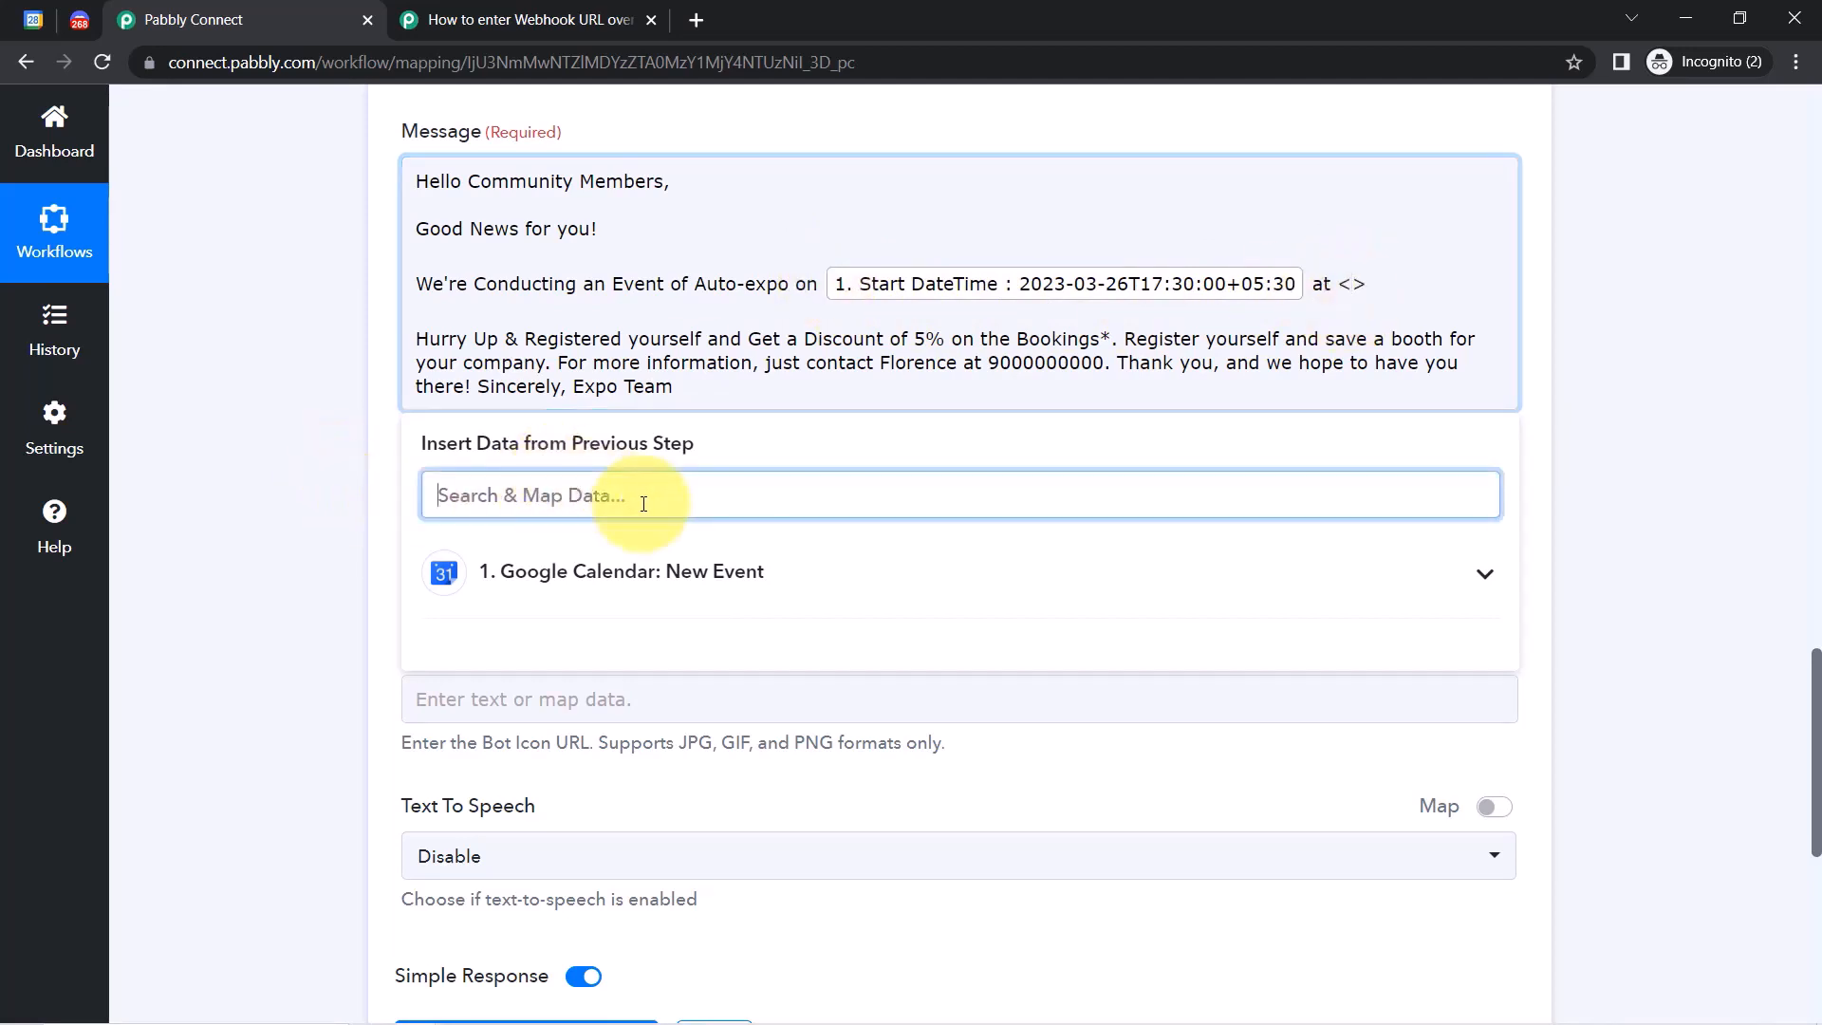
text(loca)
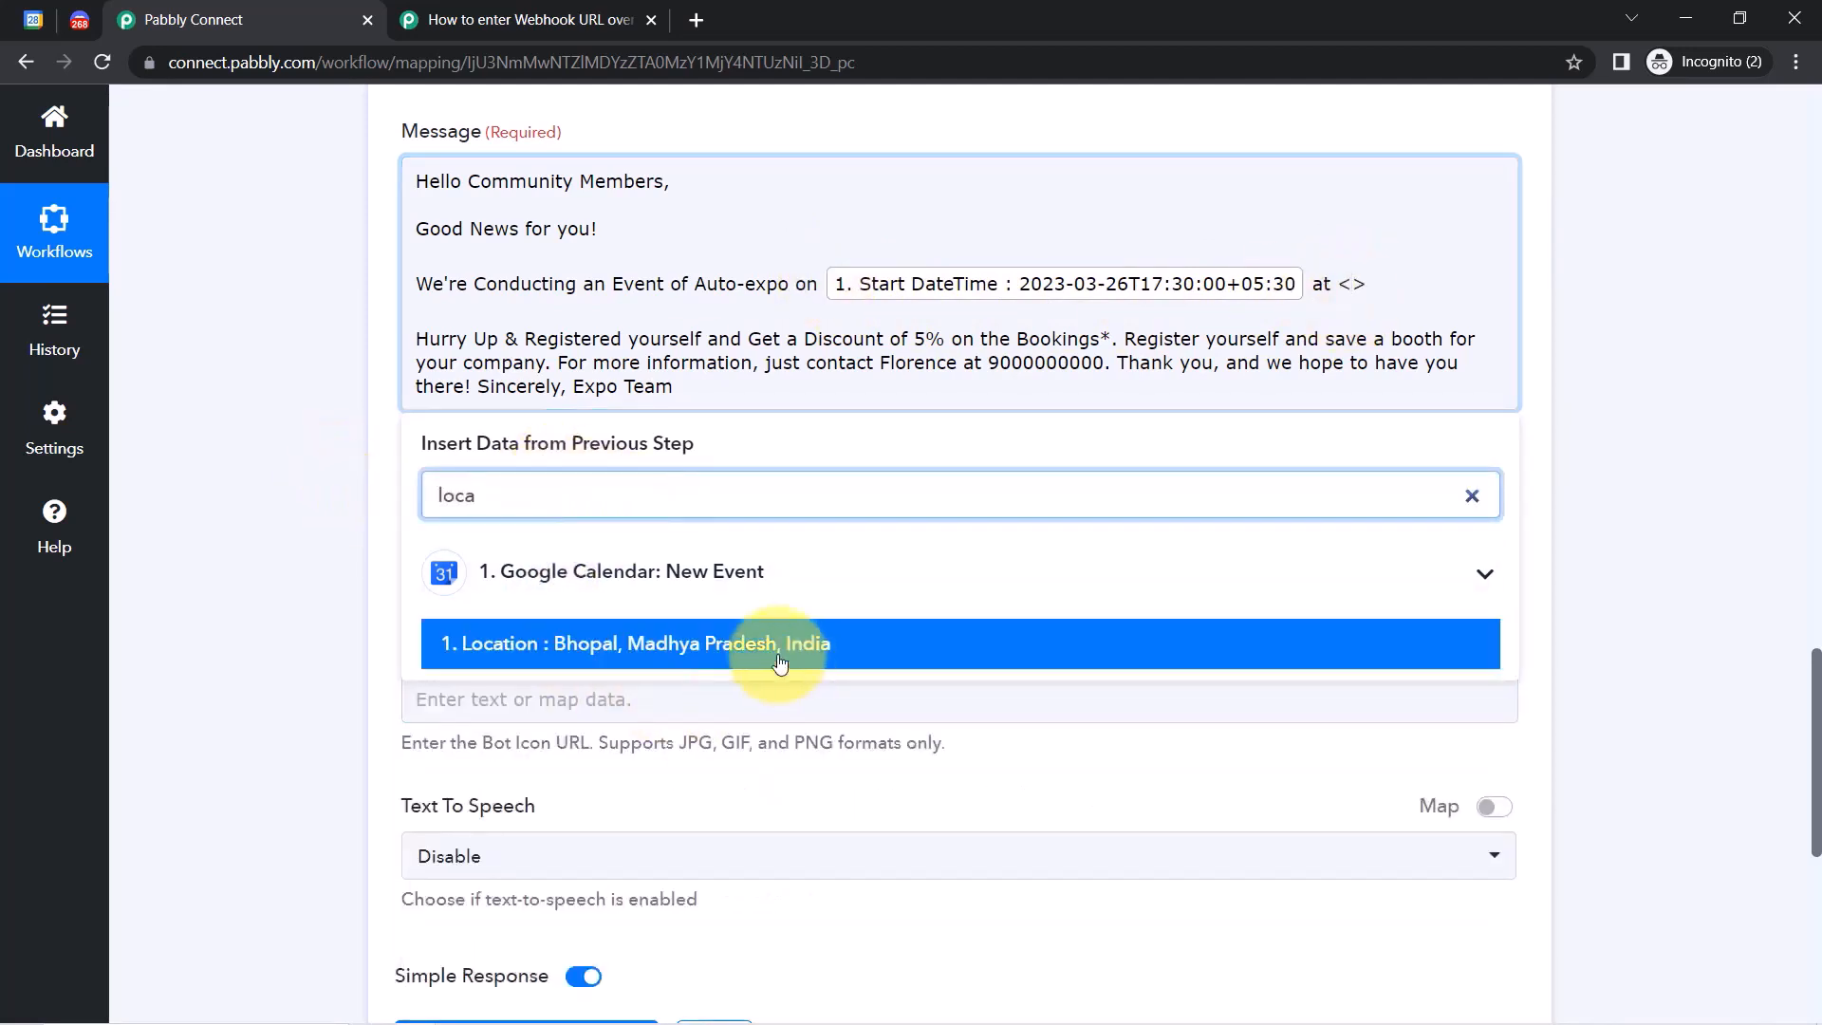
click(750, 647)
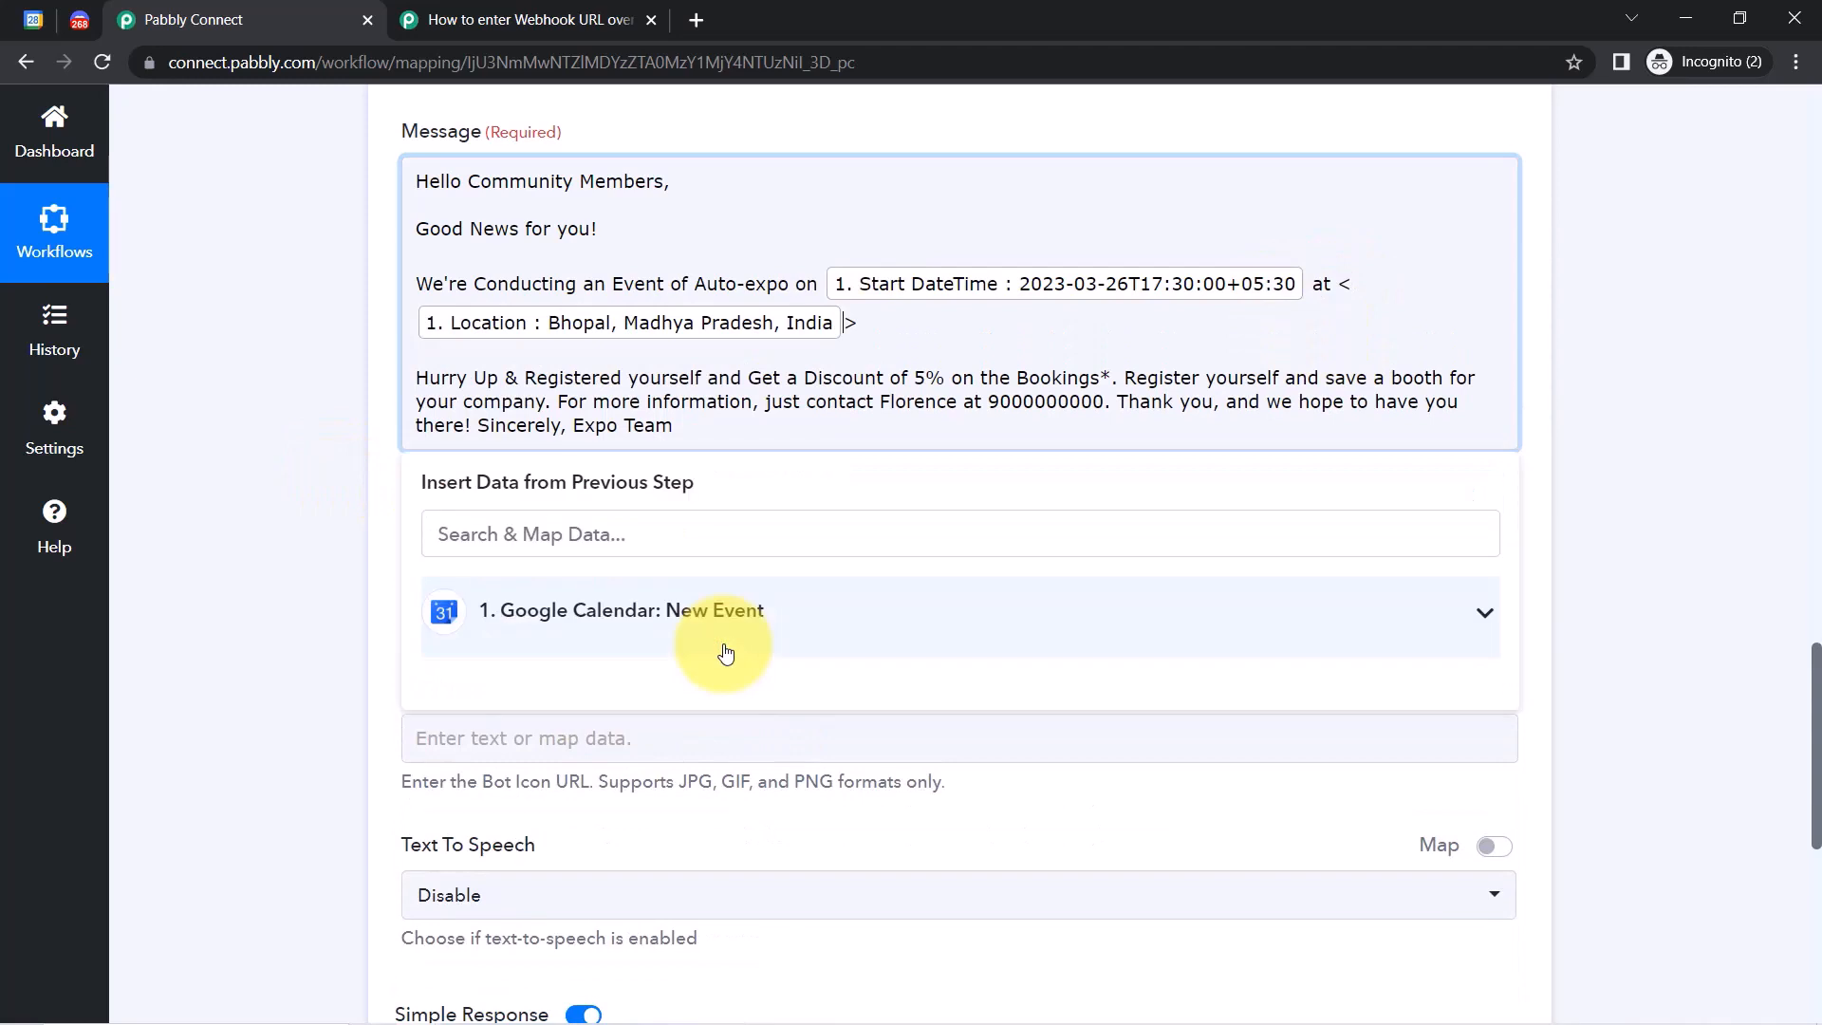
click(888, 320)
key(BackSpace)
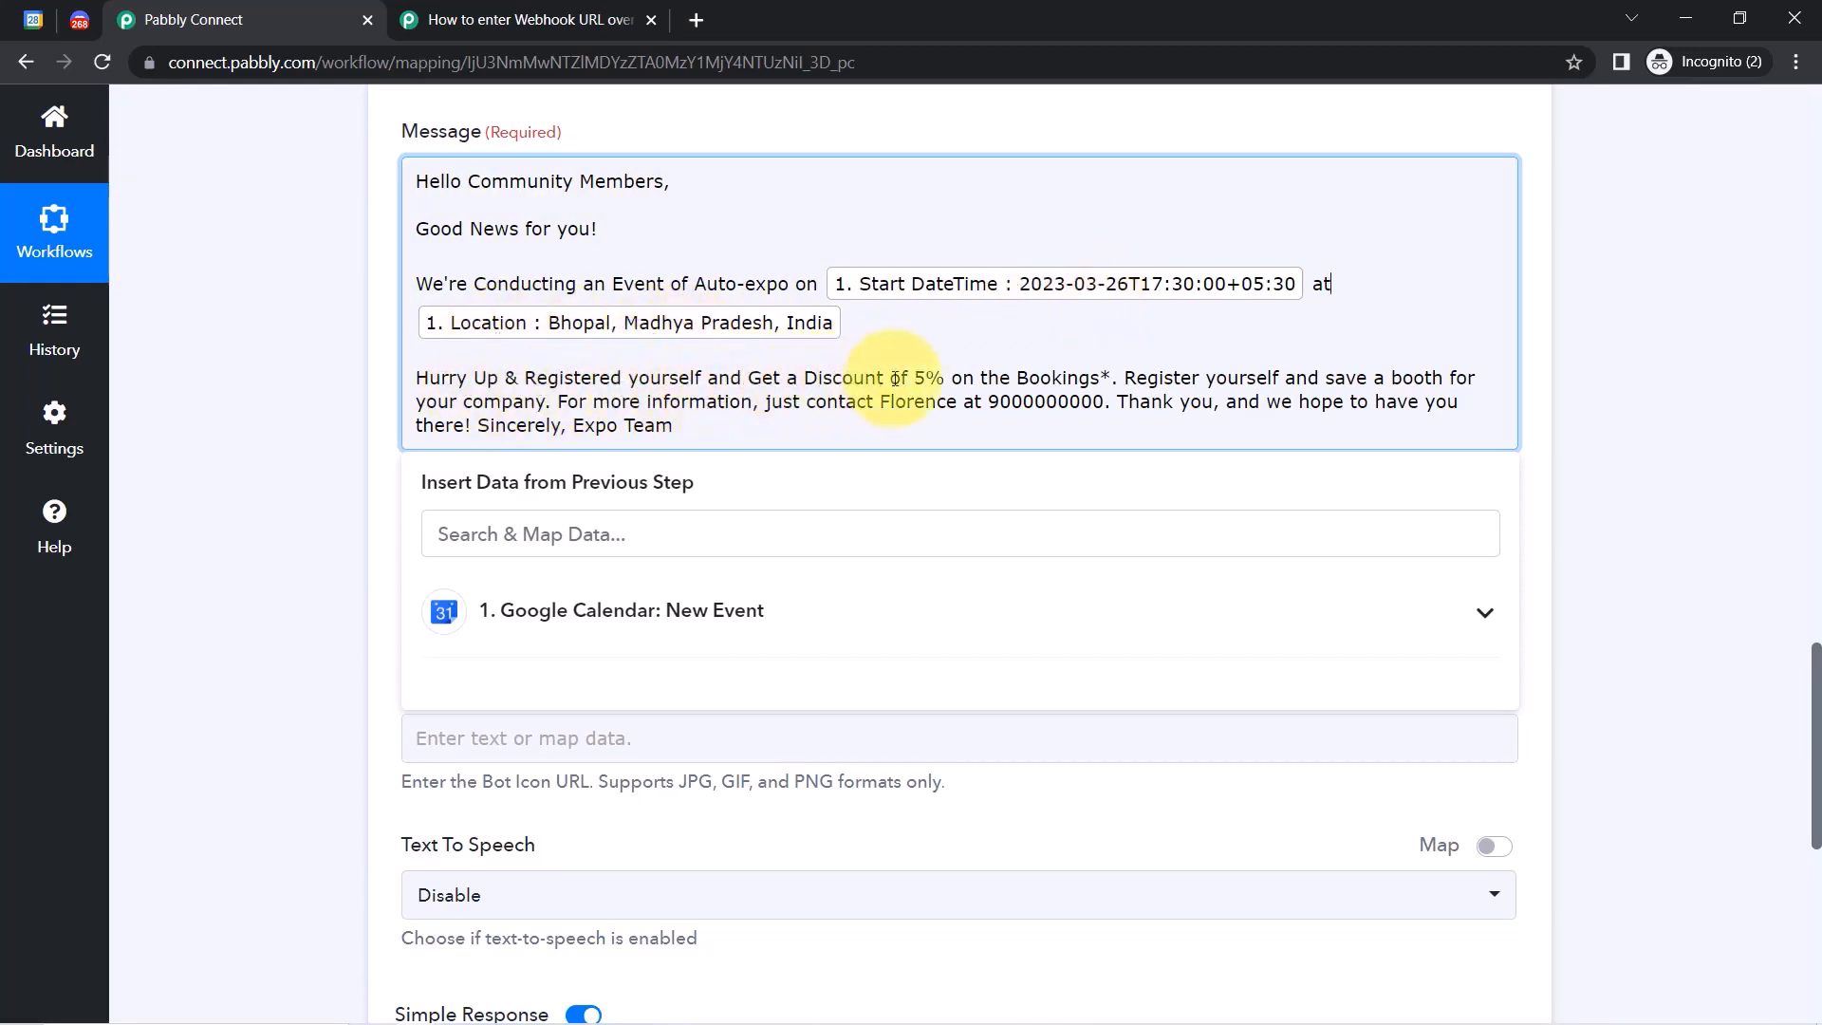
Start new paragraphs at 'Register yourself' and 'For more information' in the Message.
click(1125, 379)
key(Return)
key(Return)
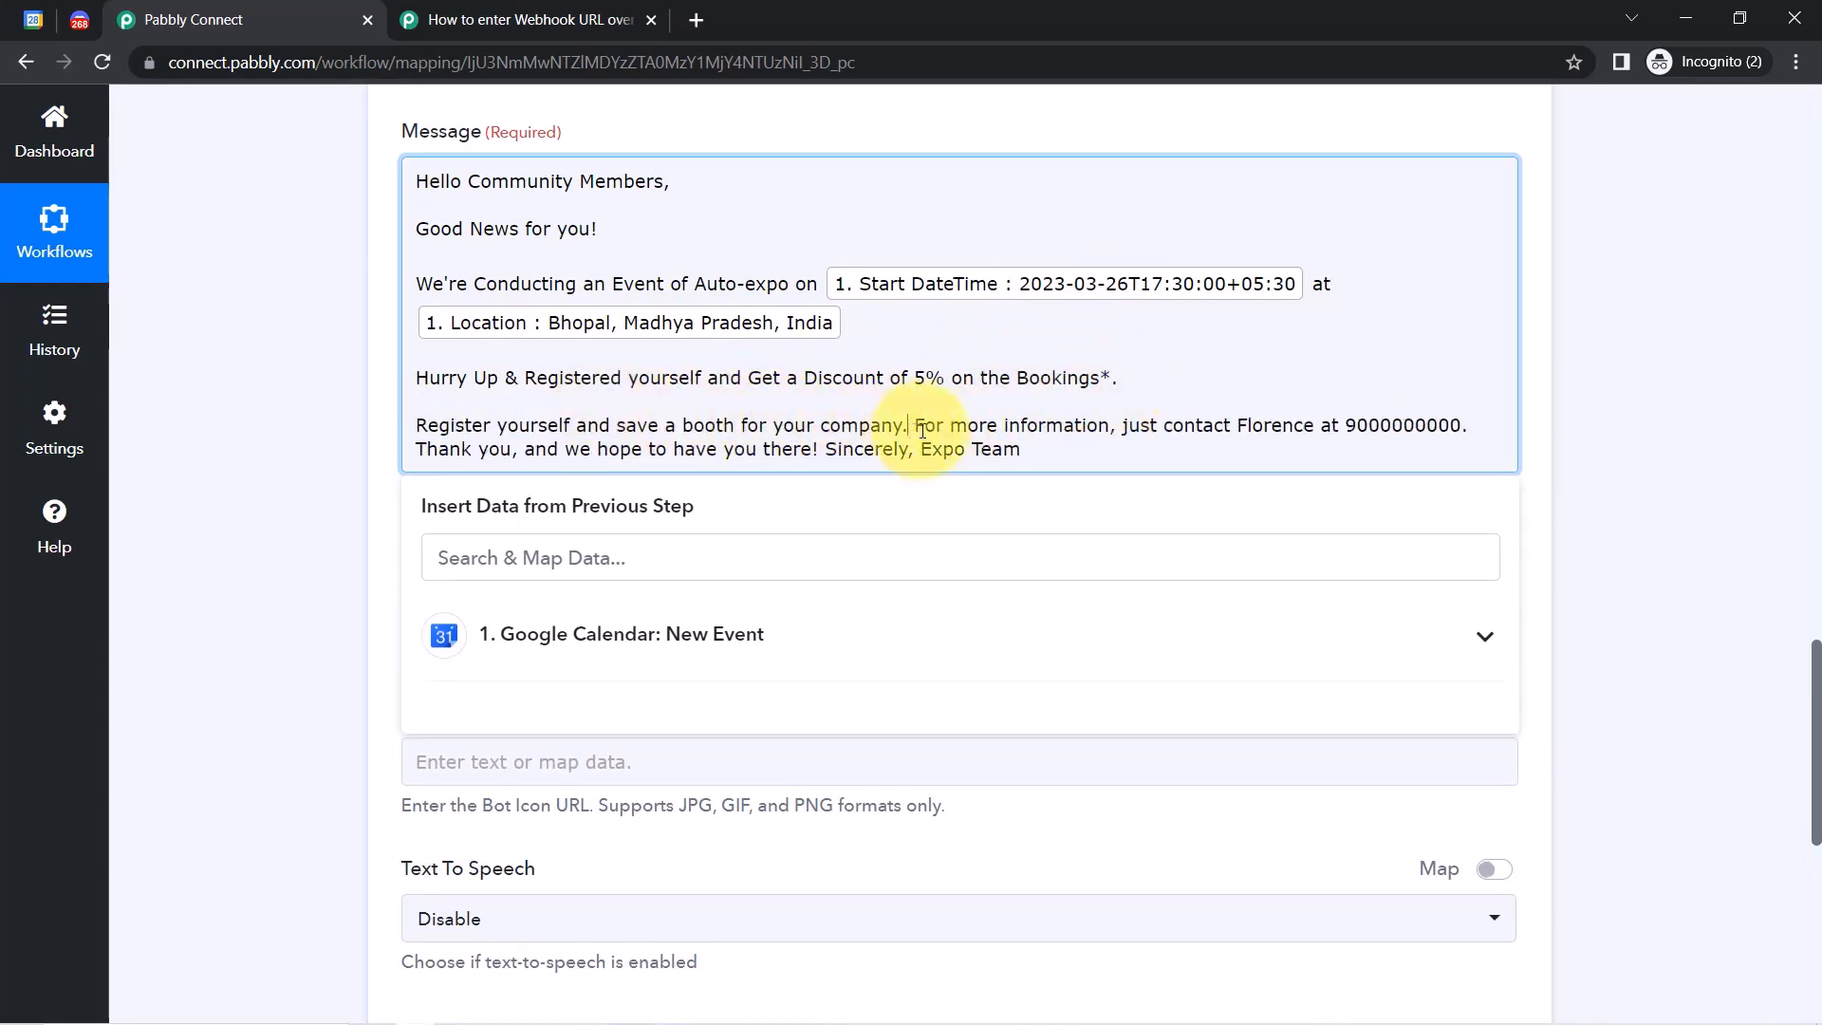
key(Return)
key(Return)
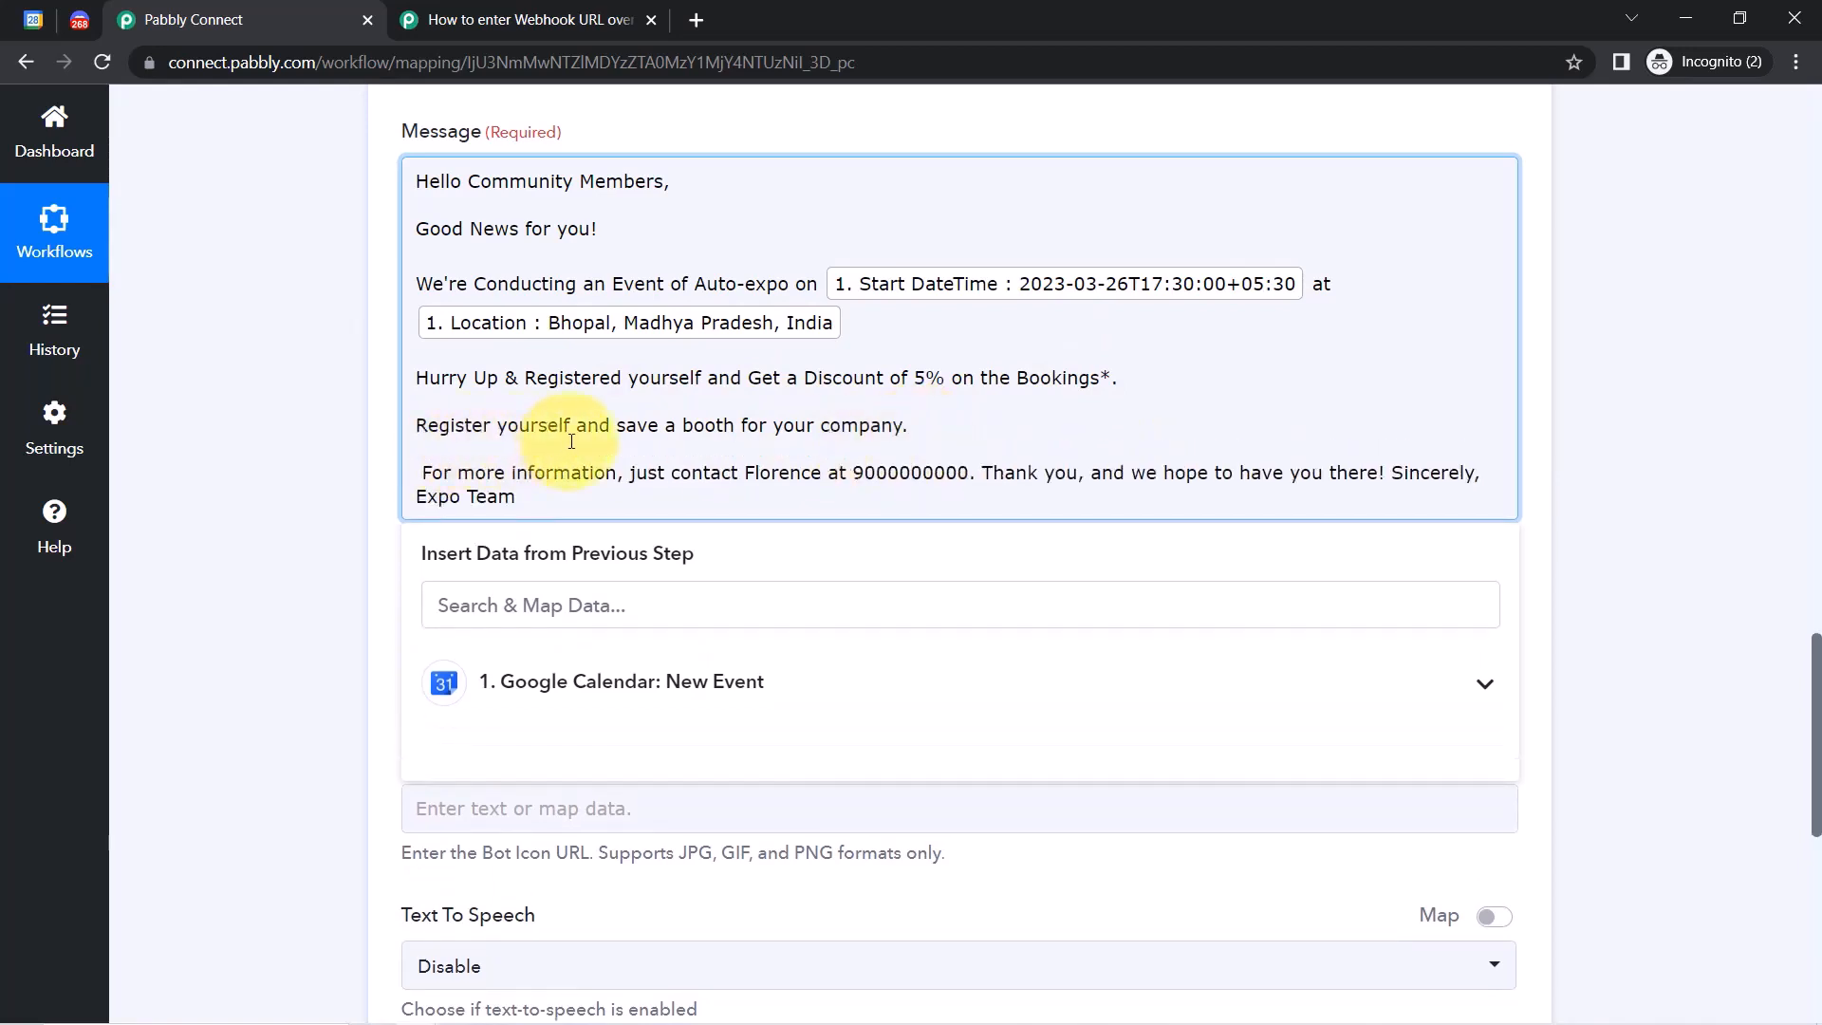
key(Delete)
drag(870, 473, 938, 467)
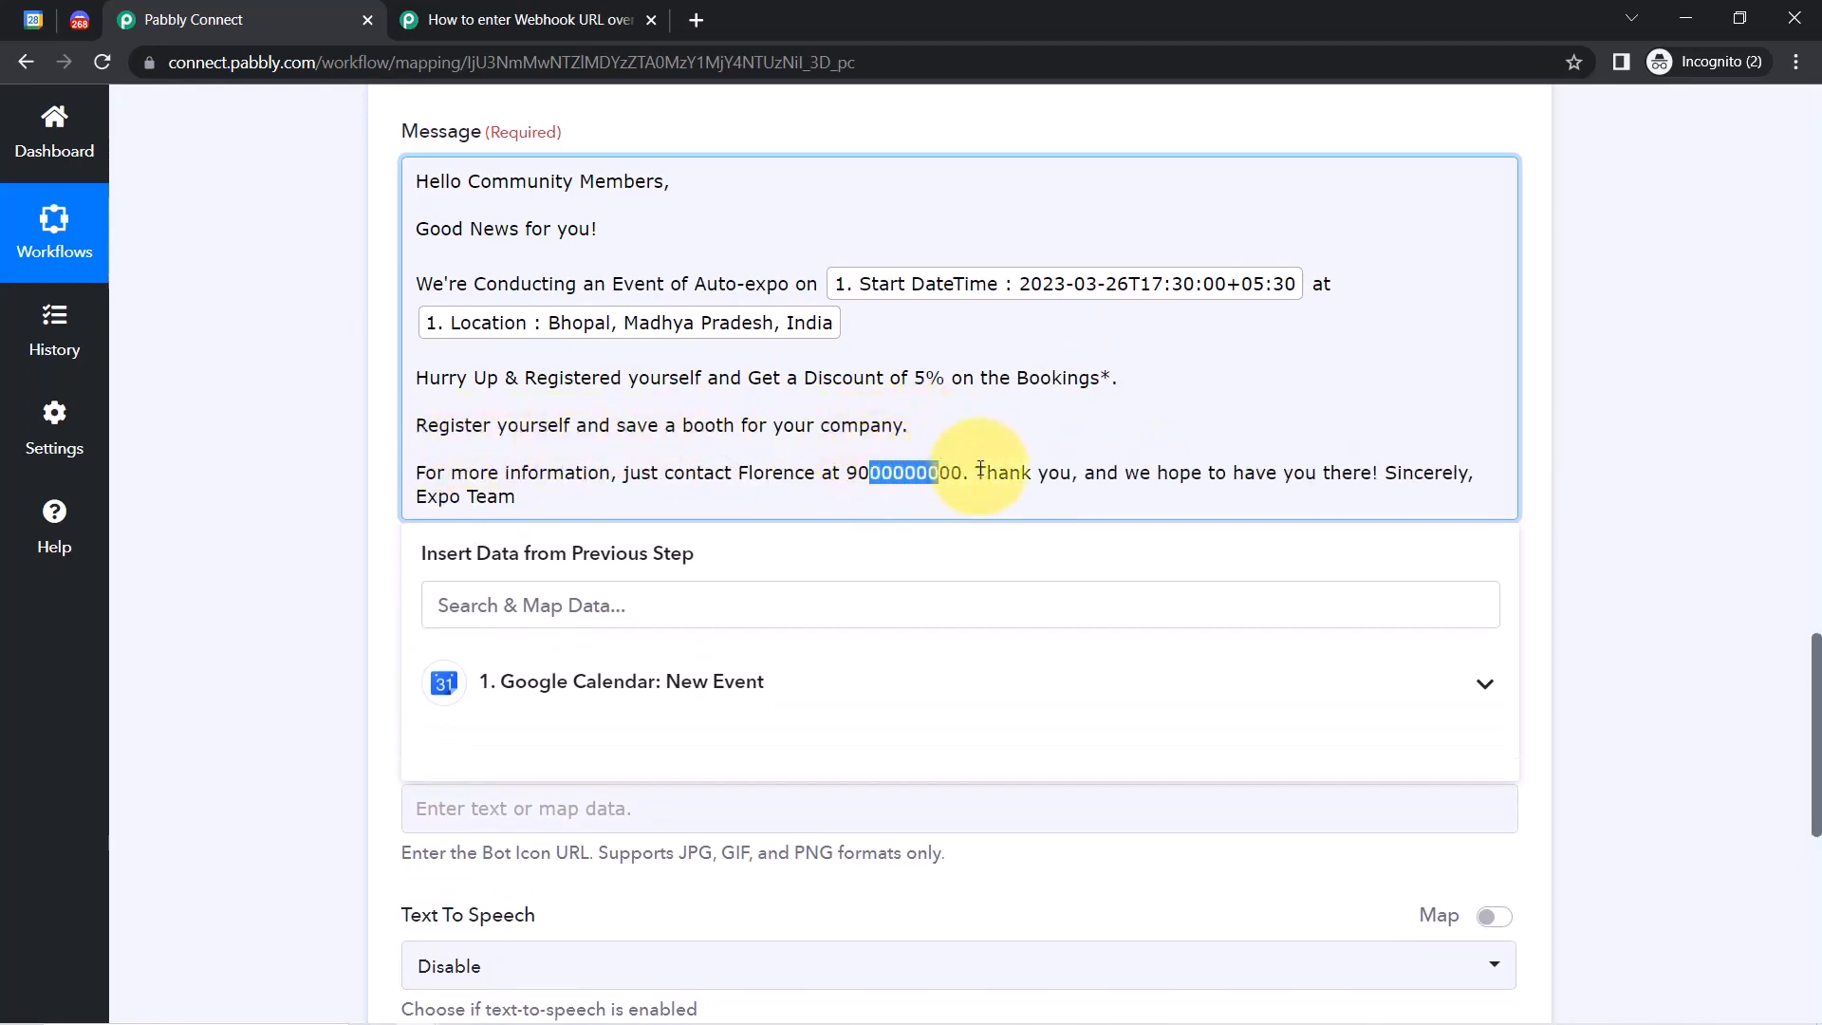
Put 'Thank you' and the 'Sincerely' sign-off on their own lines, adding space after the location.
click(977, 471)
key(Return)
key(Return)
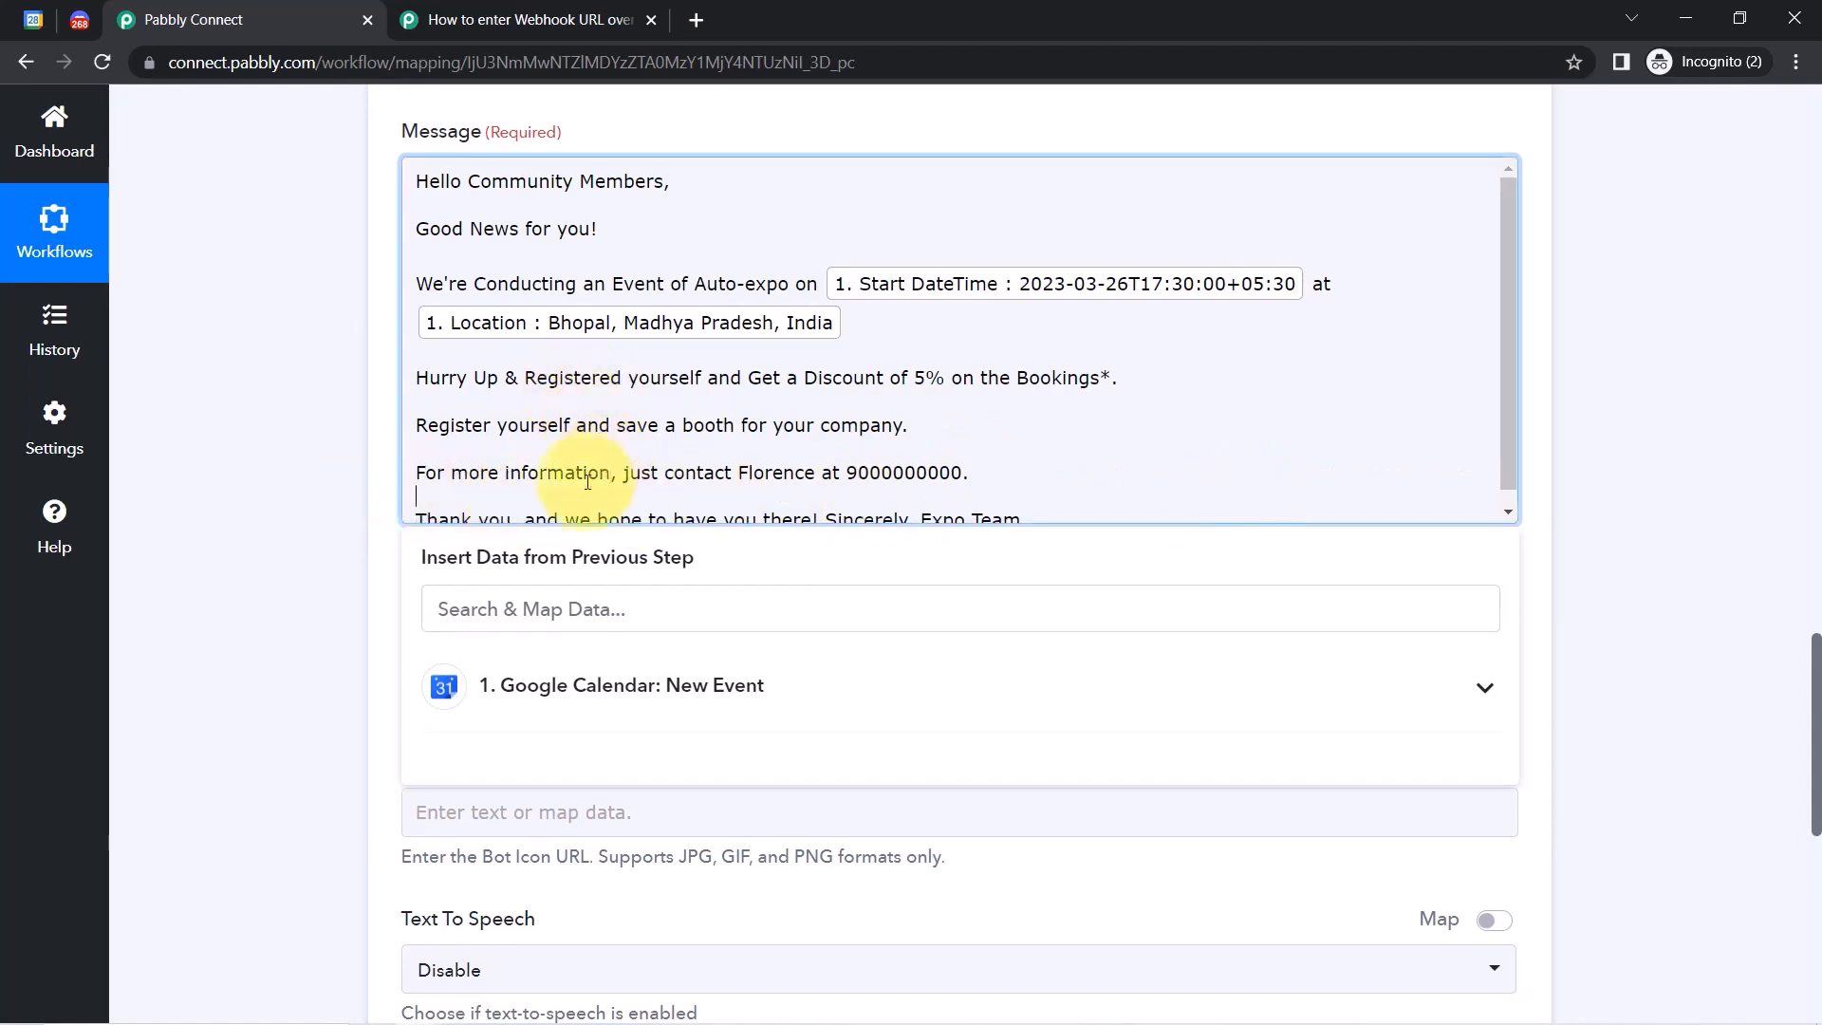
key(Down)
key(Down)
drag(599, 511, 822, 509)
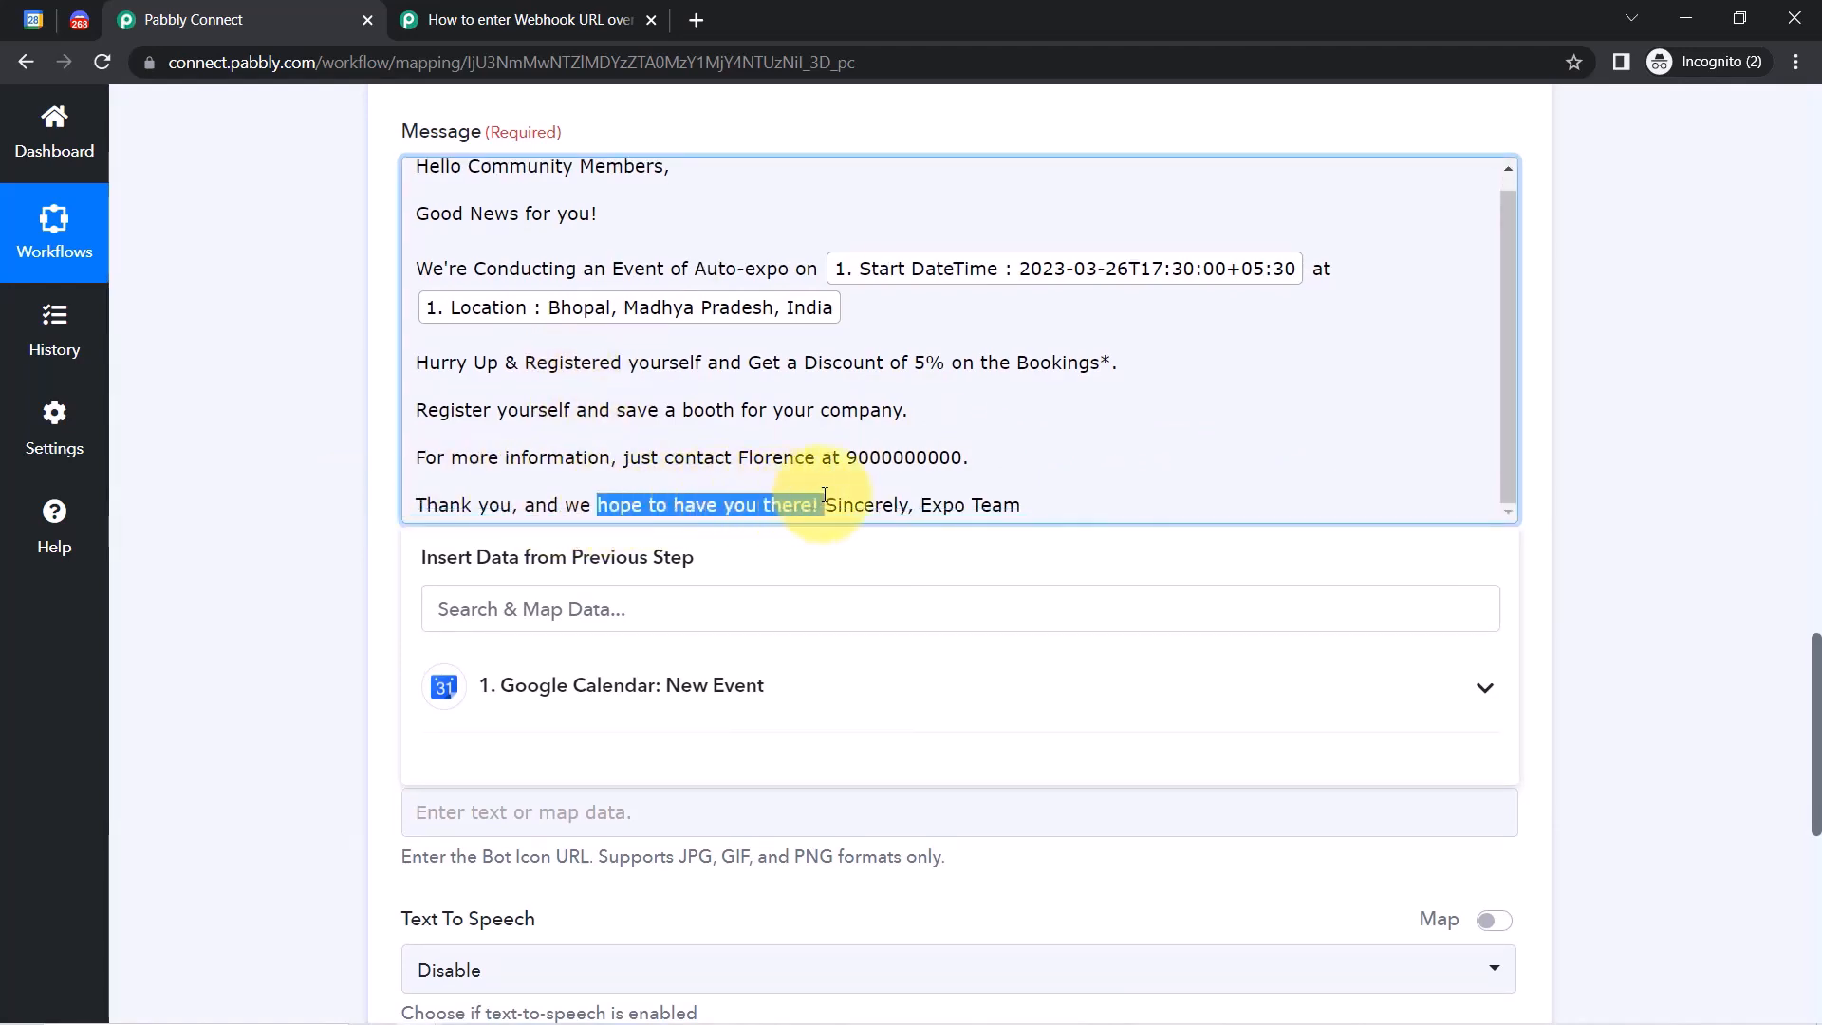
click(824, 510)
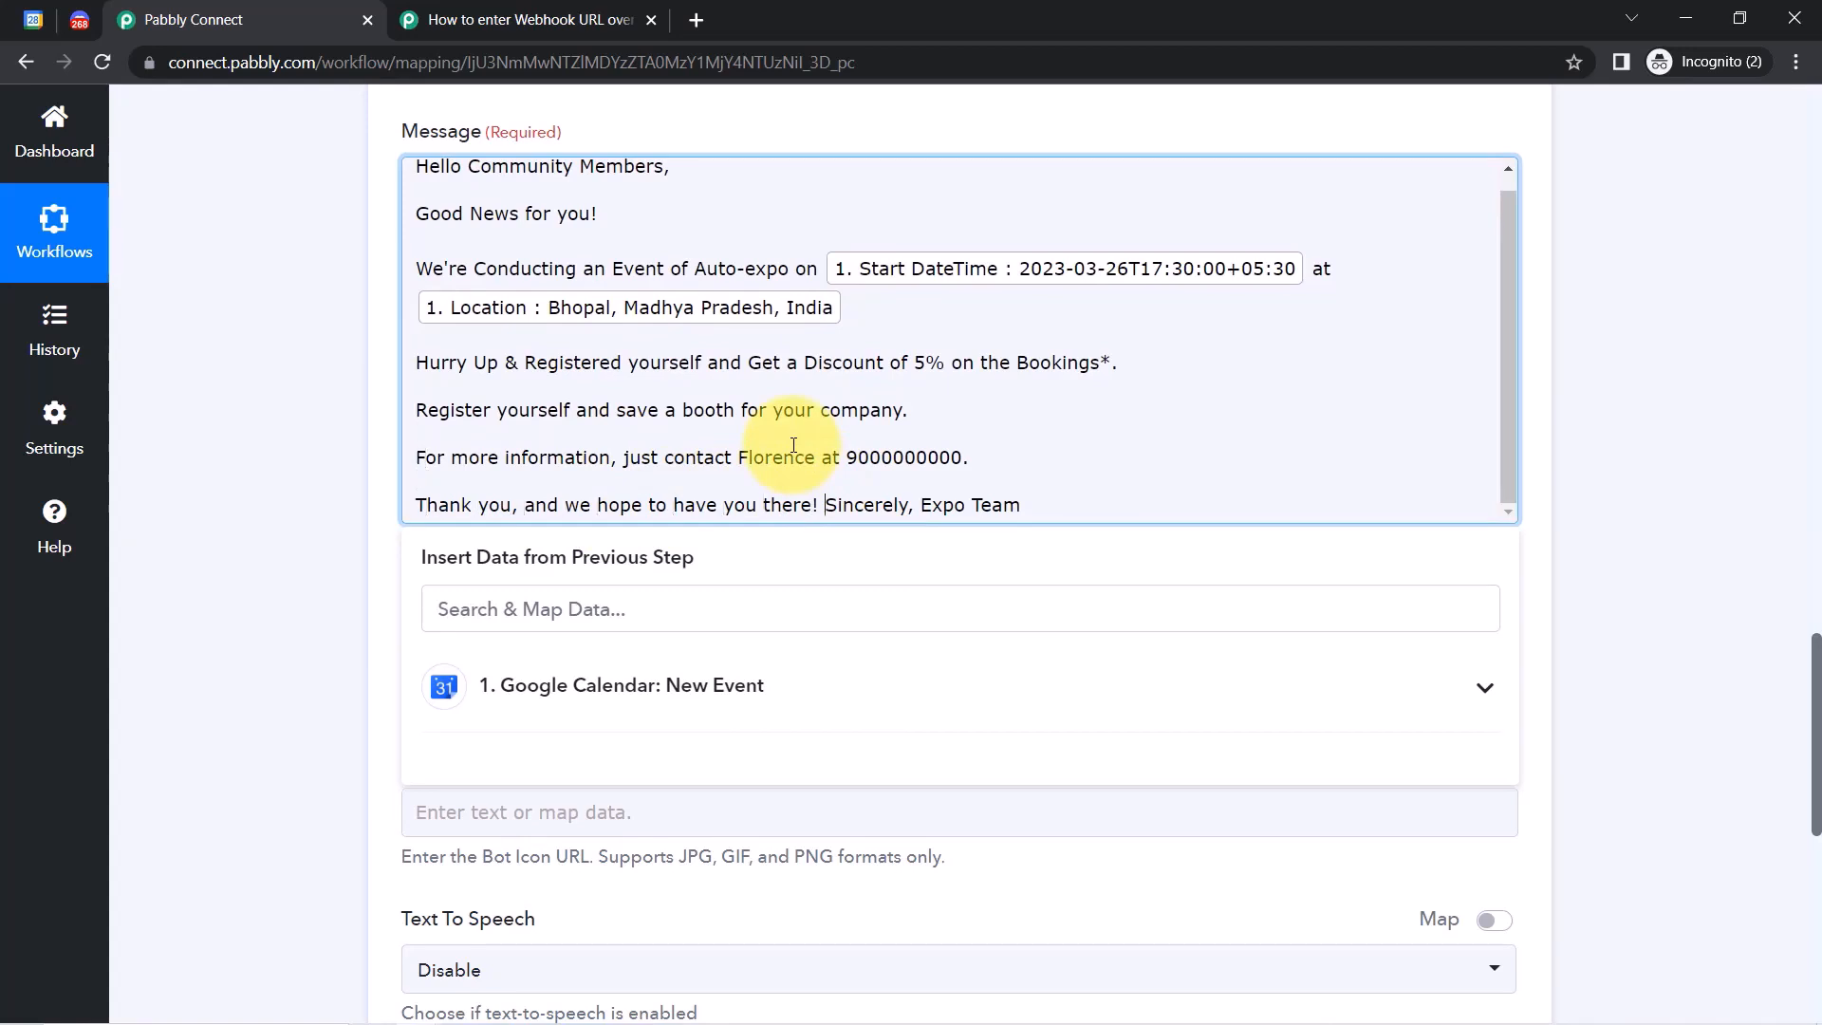
key(Return)
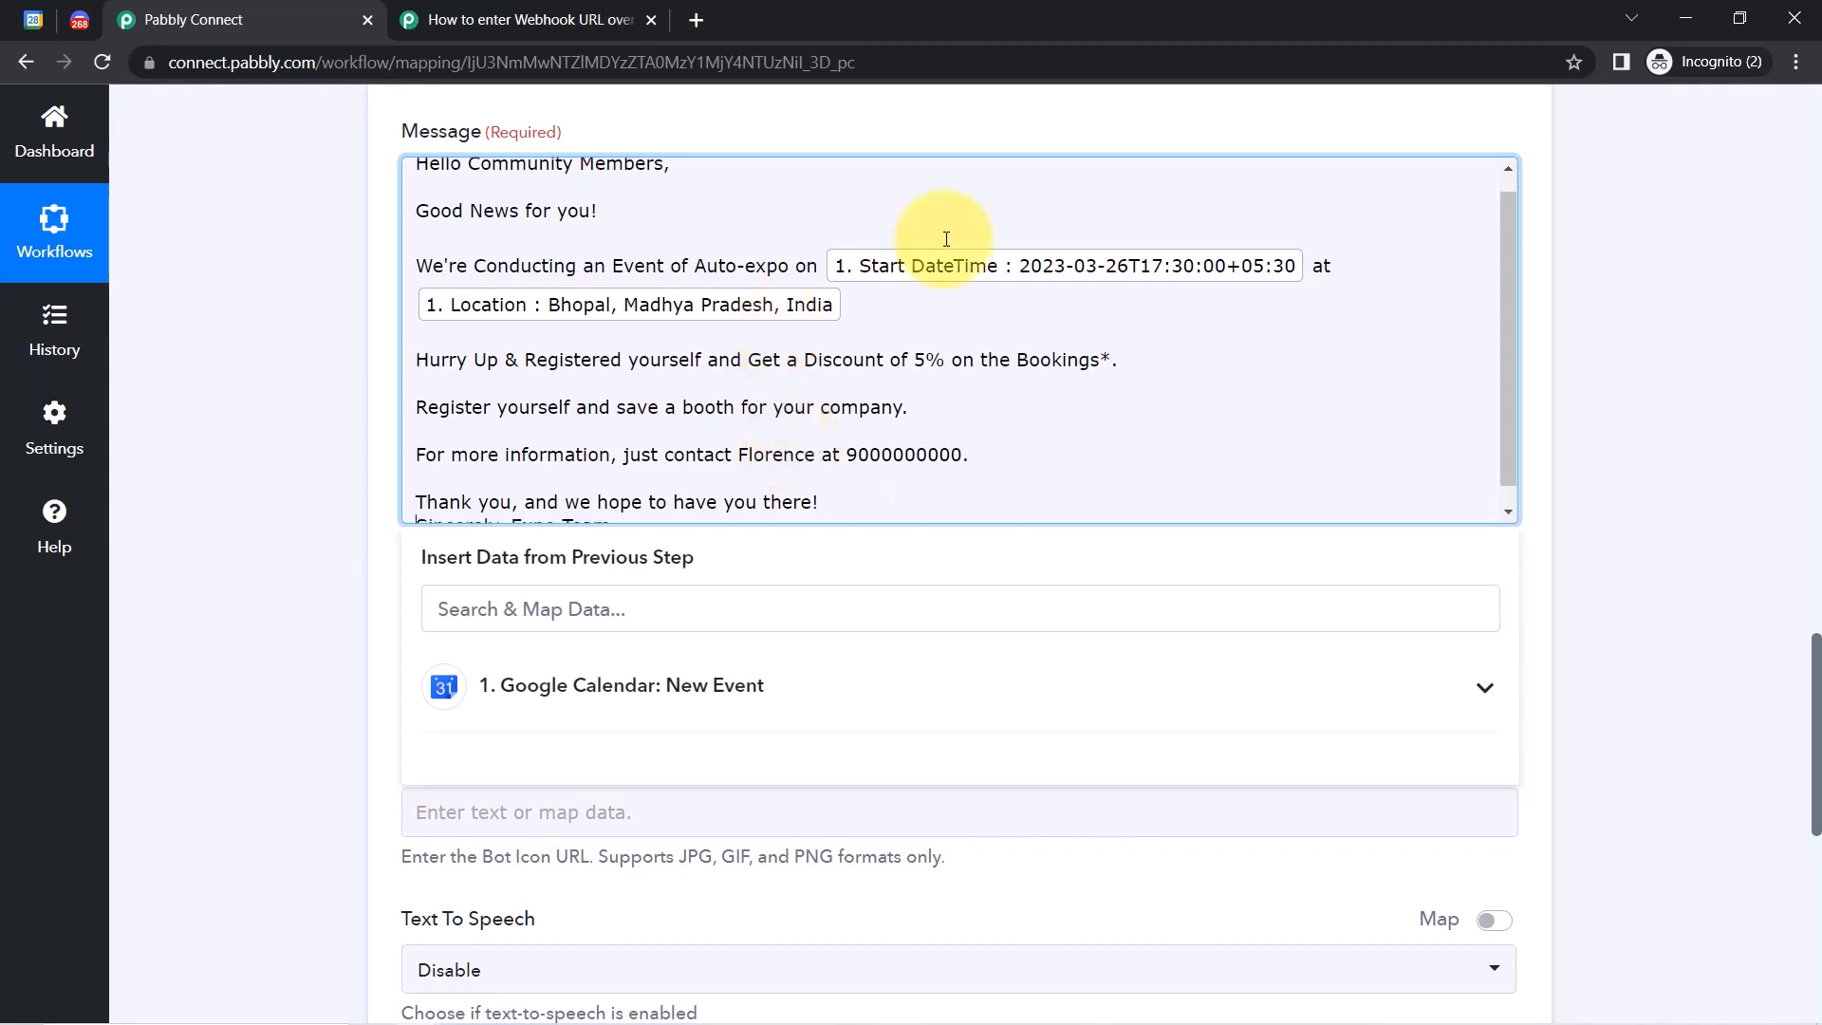
key(Return)
key(Return)
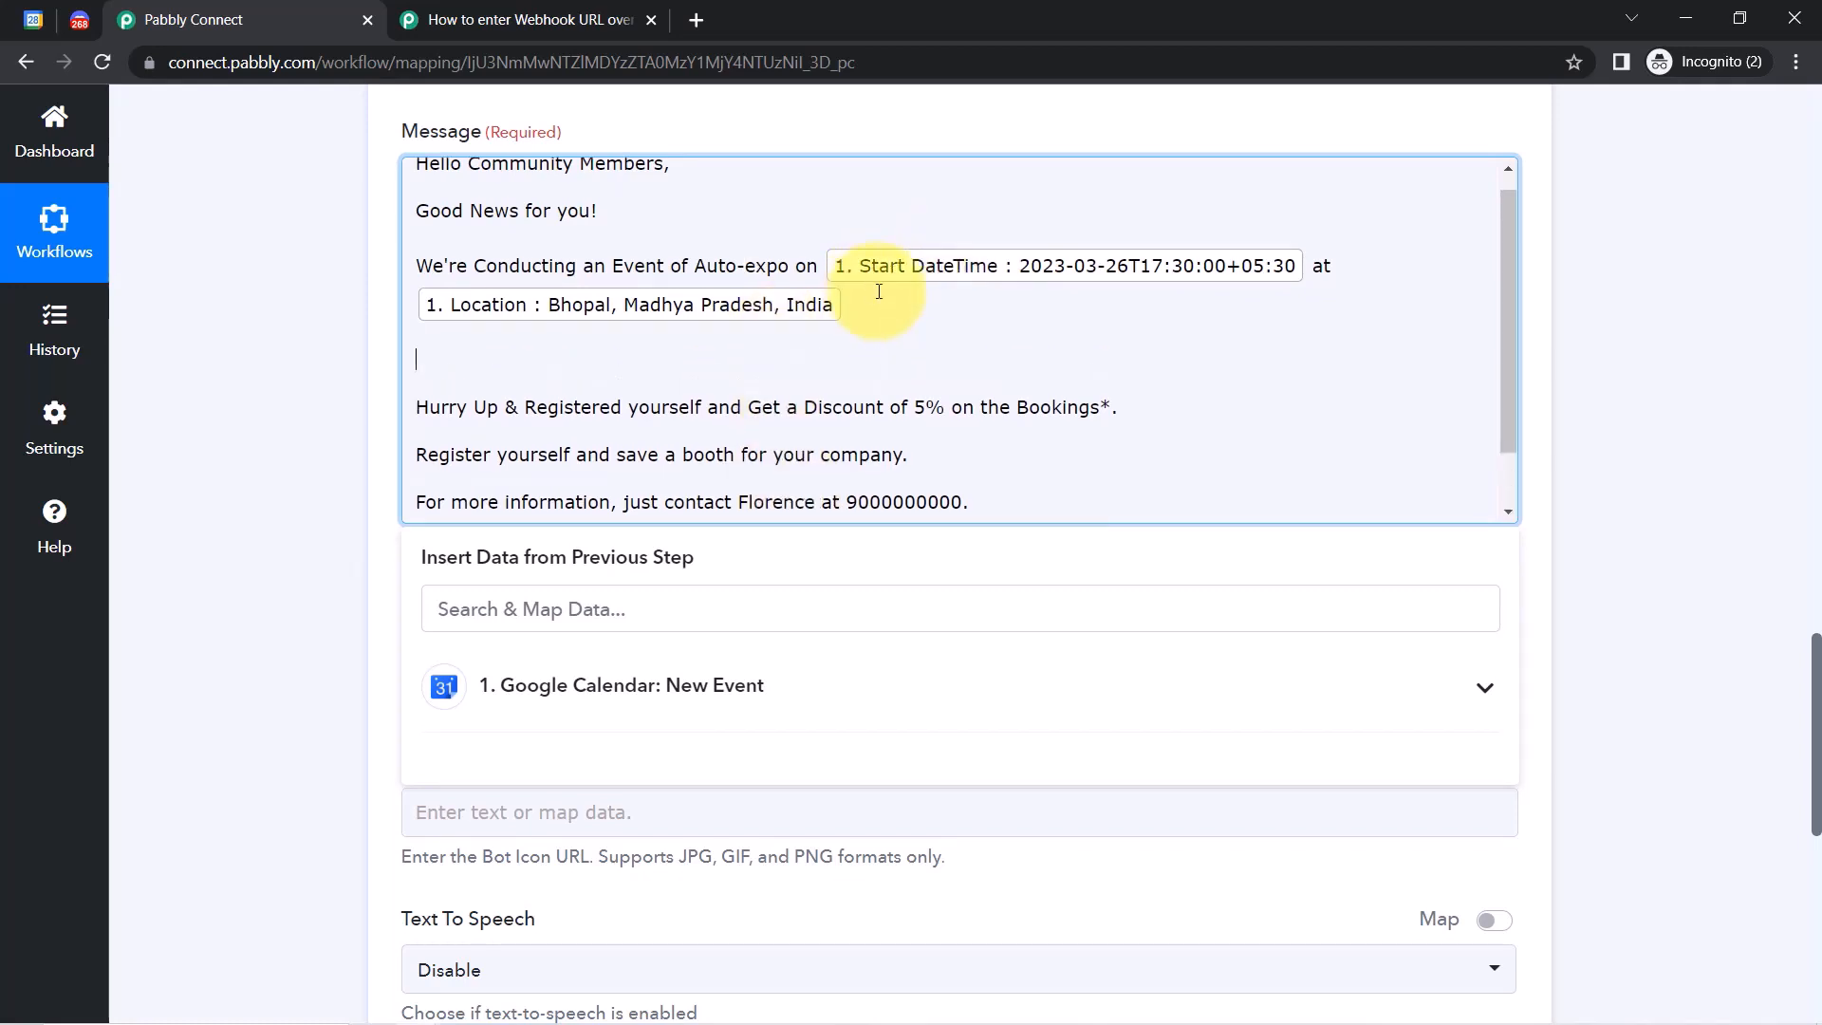
Add an 'Event Name:' line mapped to the calendar event's Summary.
text(Event Name:)
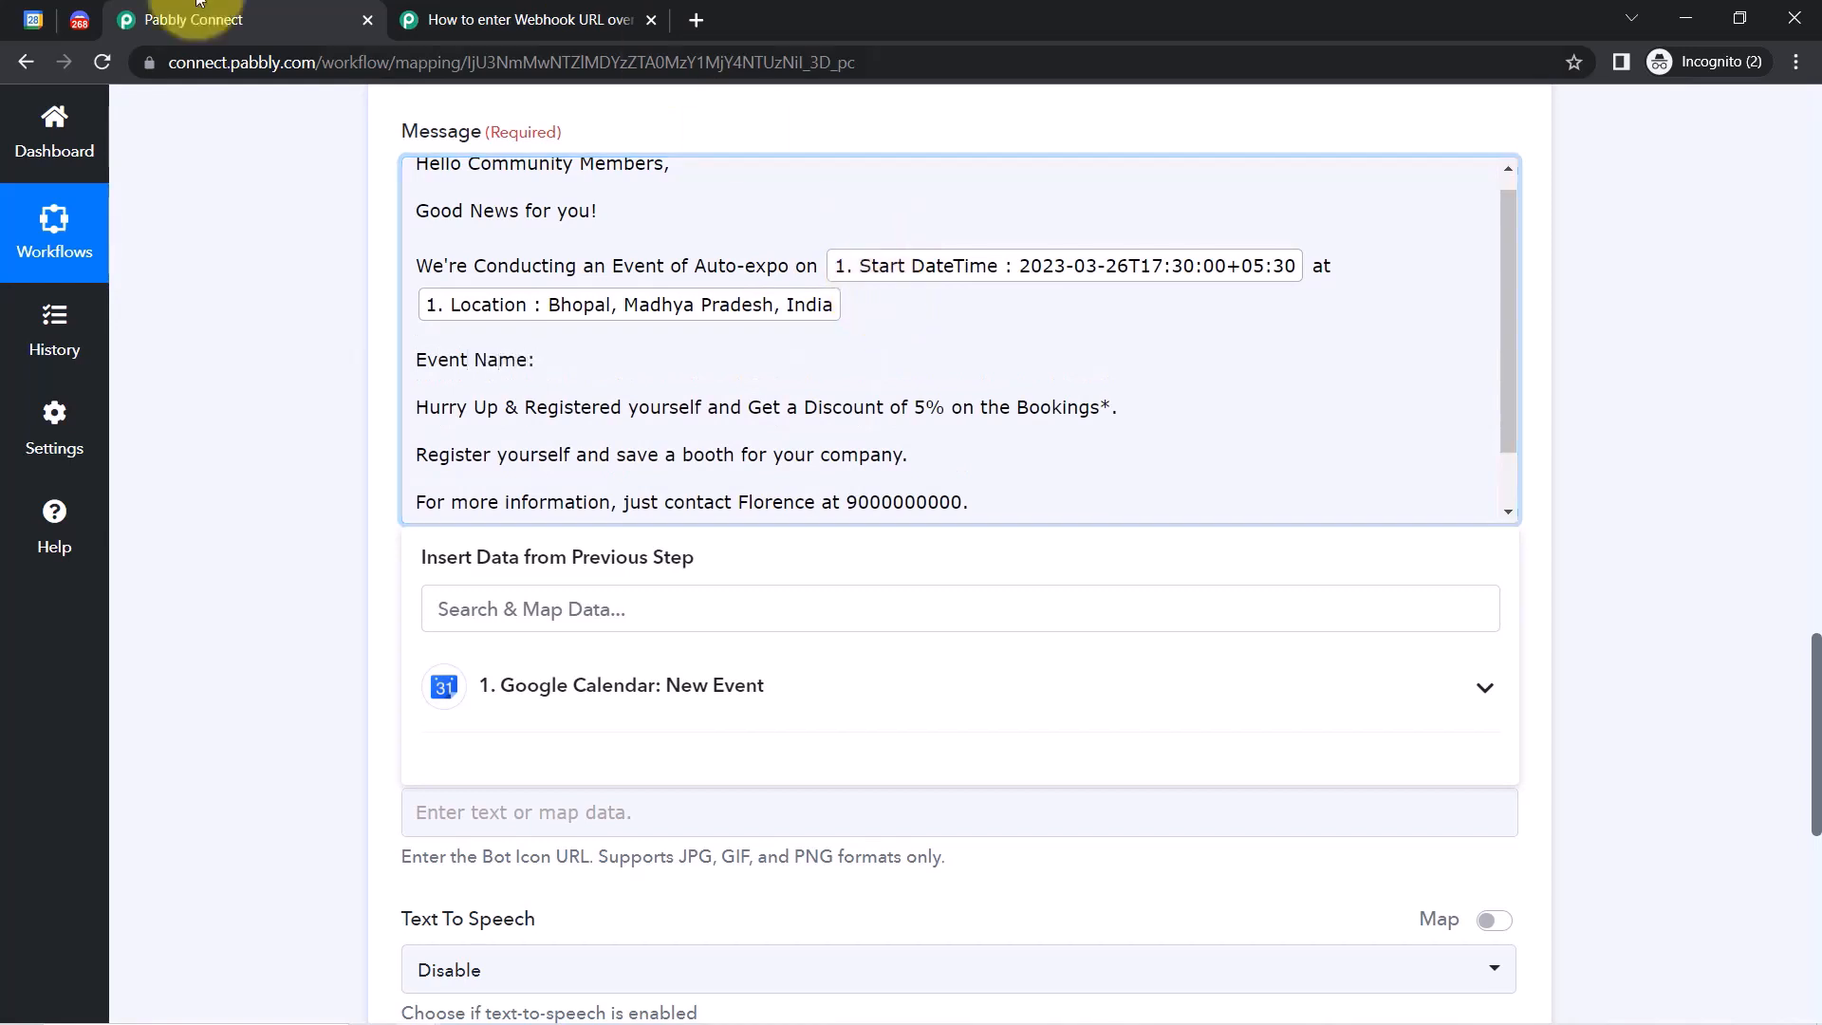
click(488, 690)
click(621, 833)
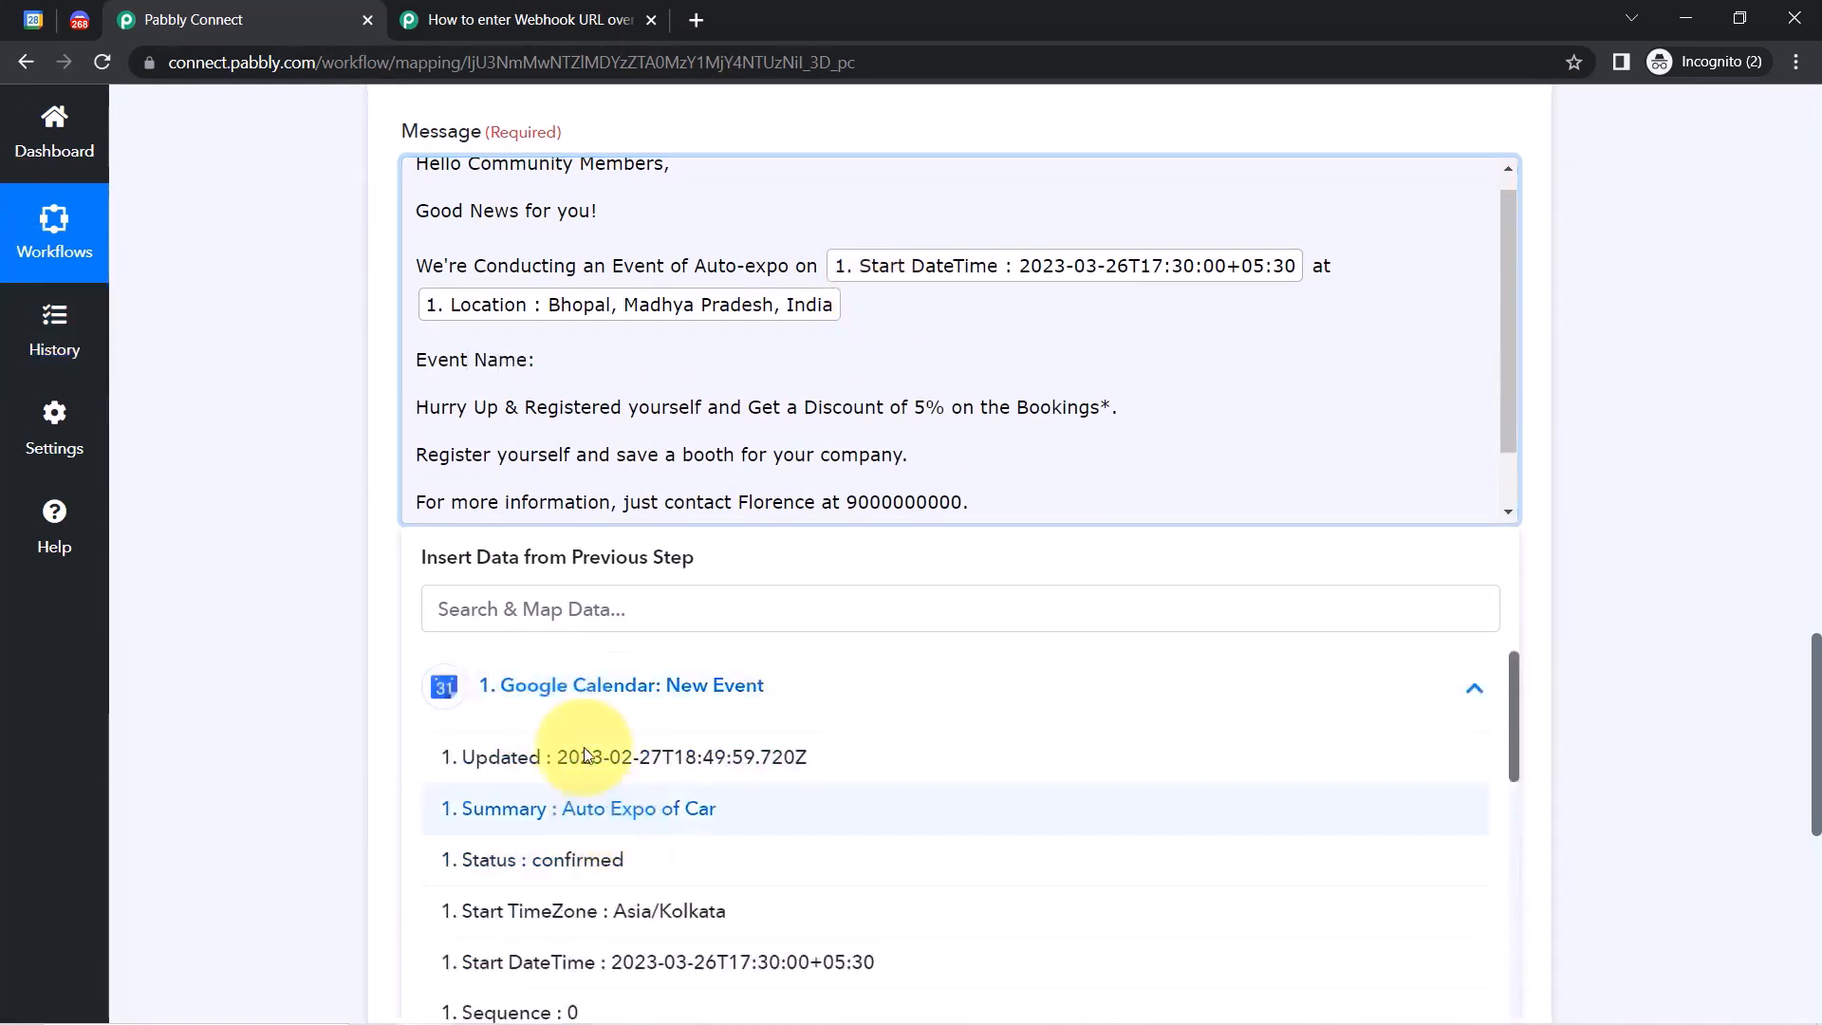
key(Return)
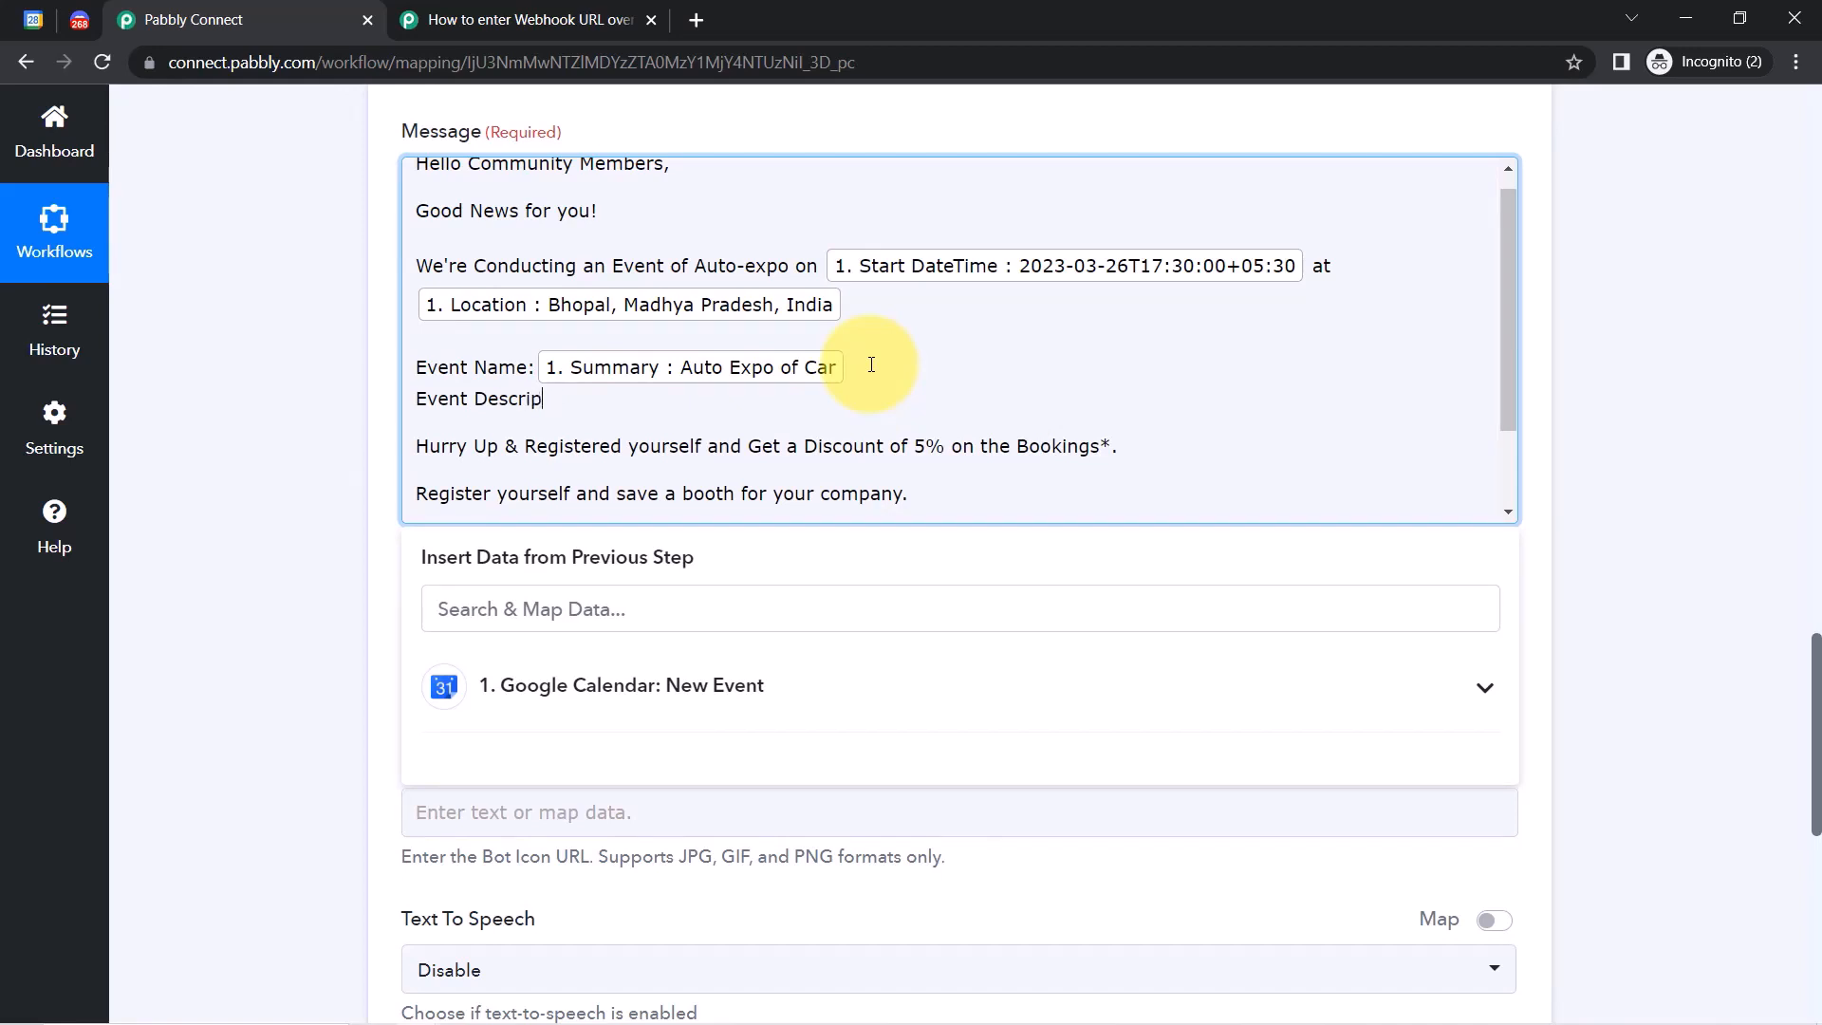
Add an 'Event Description:' line mapped to the calendar event's Description.
key(Return)
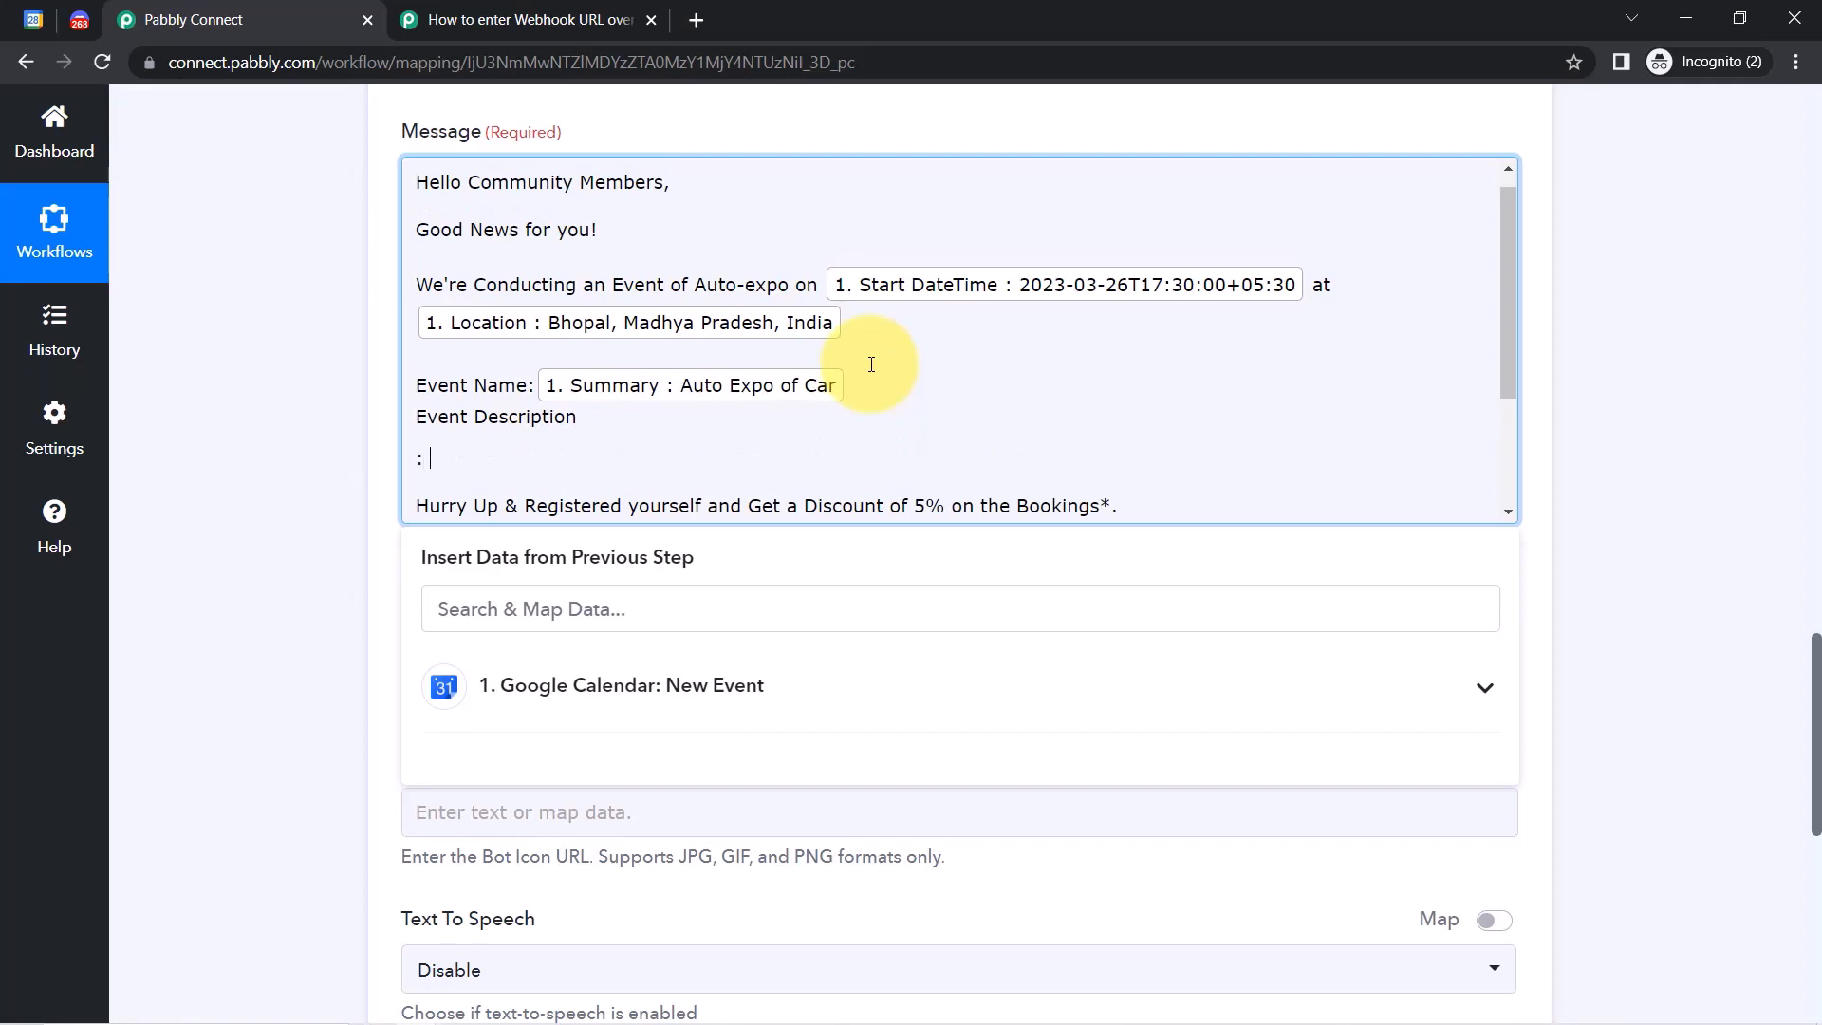
key(BackSpace)
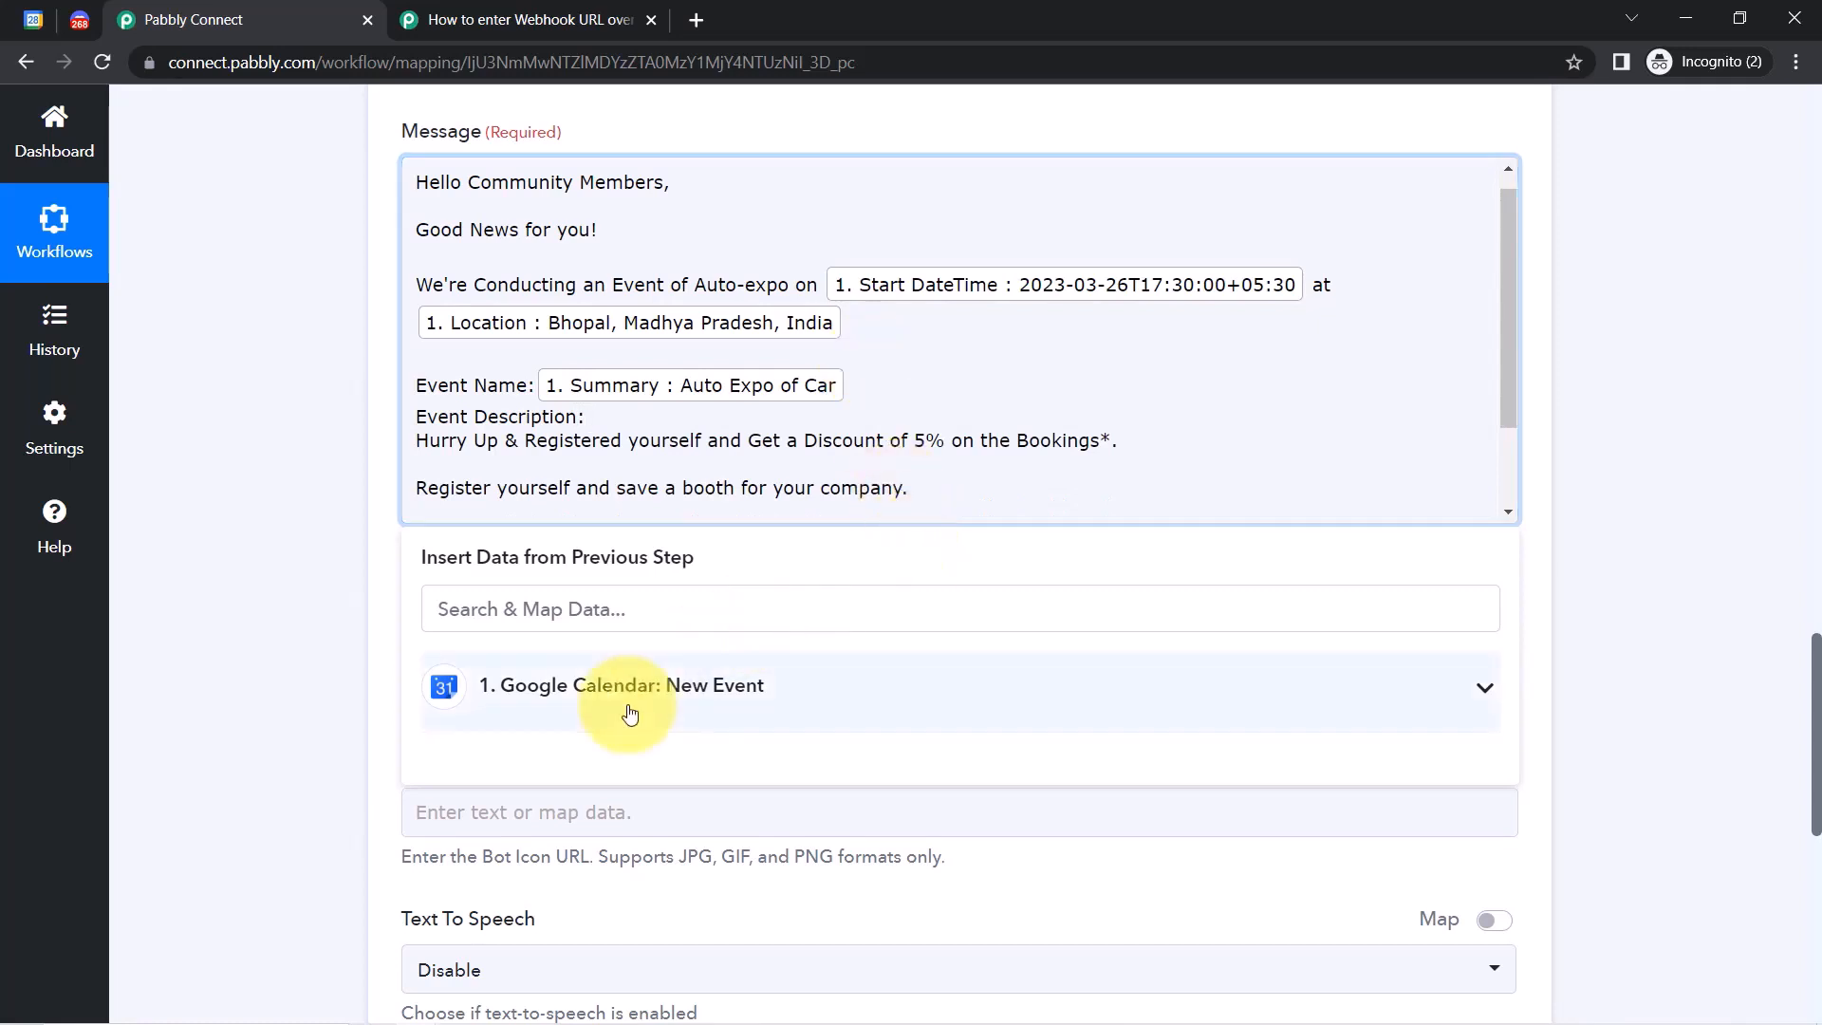
click(520, 702)
click(477, 612)
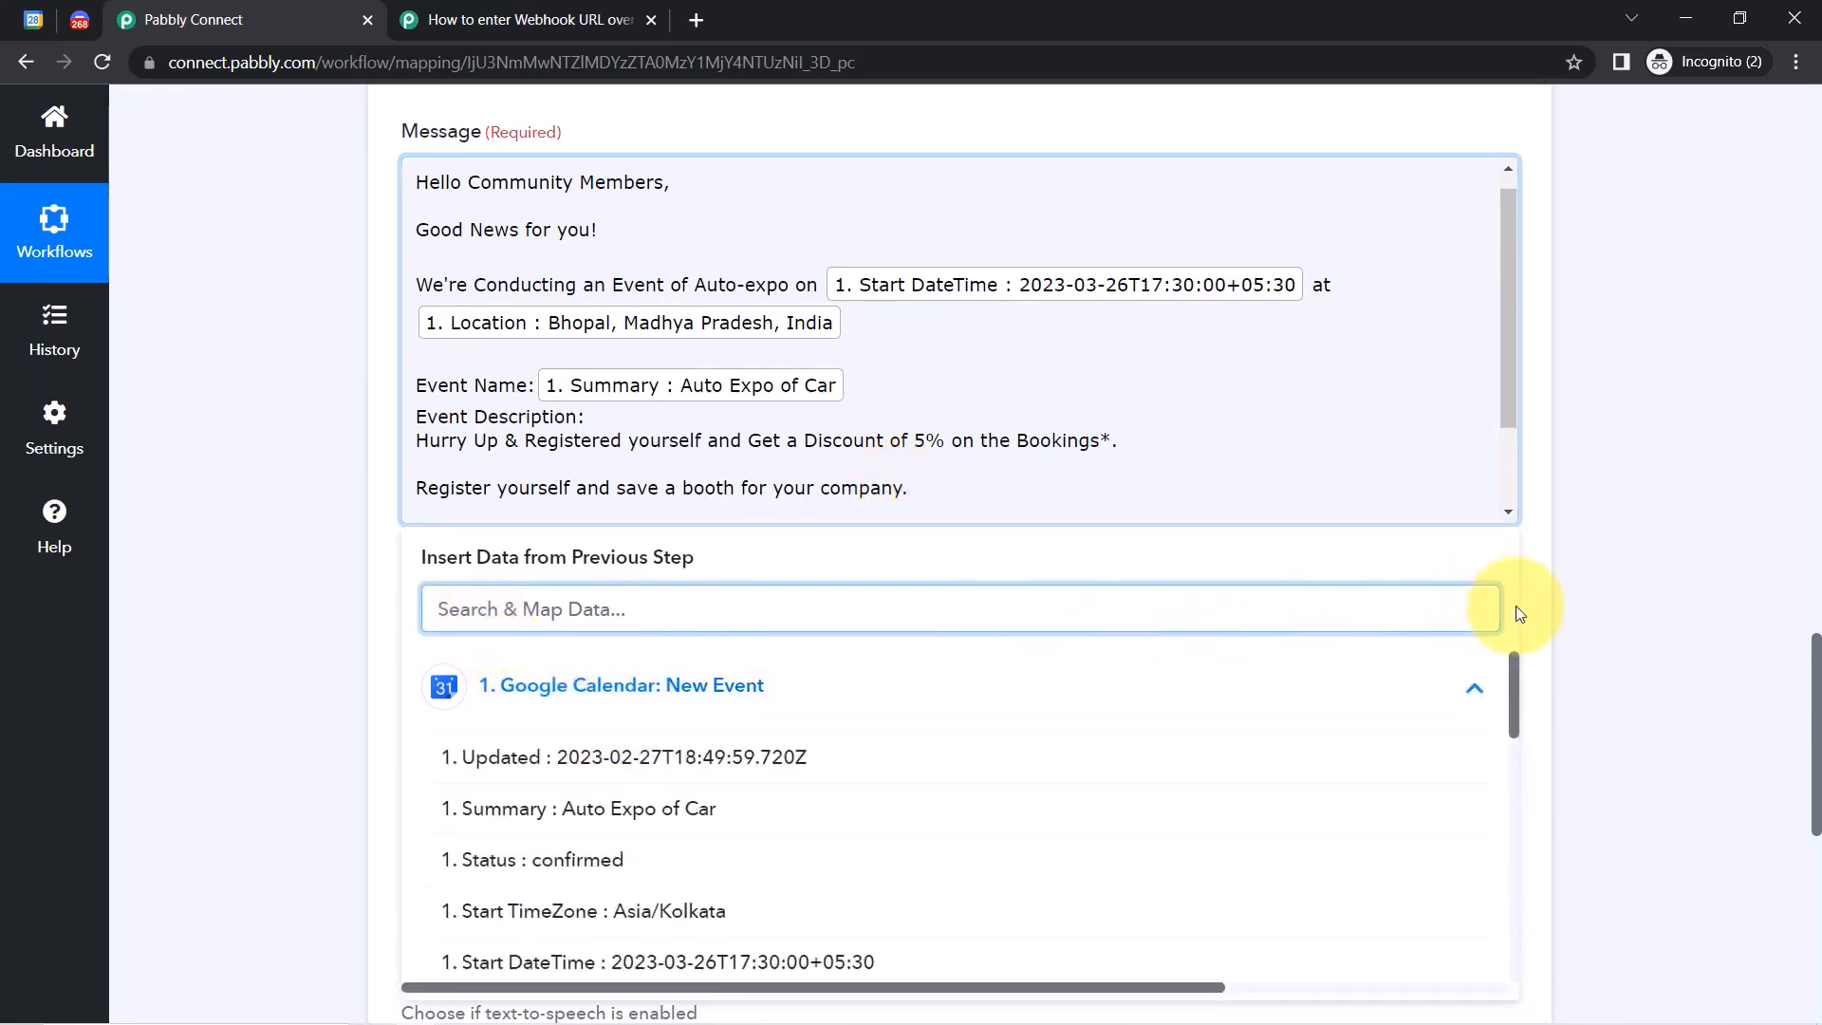
drag(1517, 683, 1119, 902)
click(977, 870)
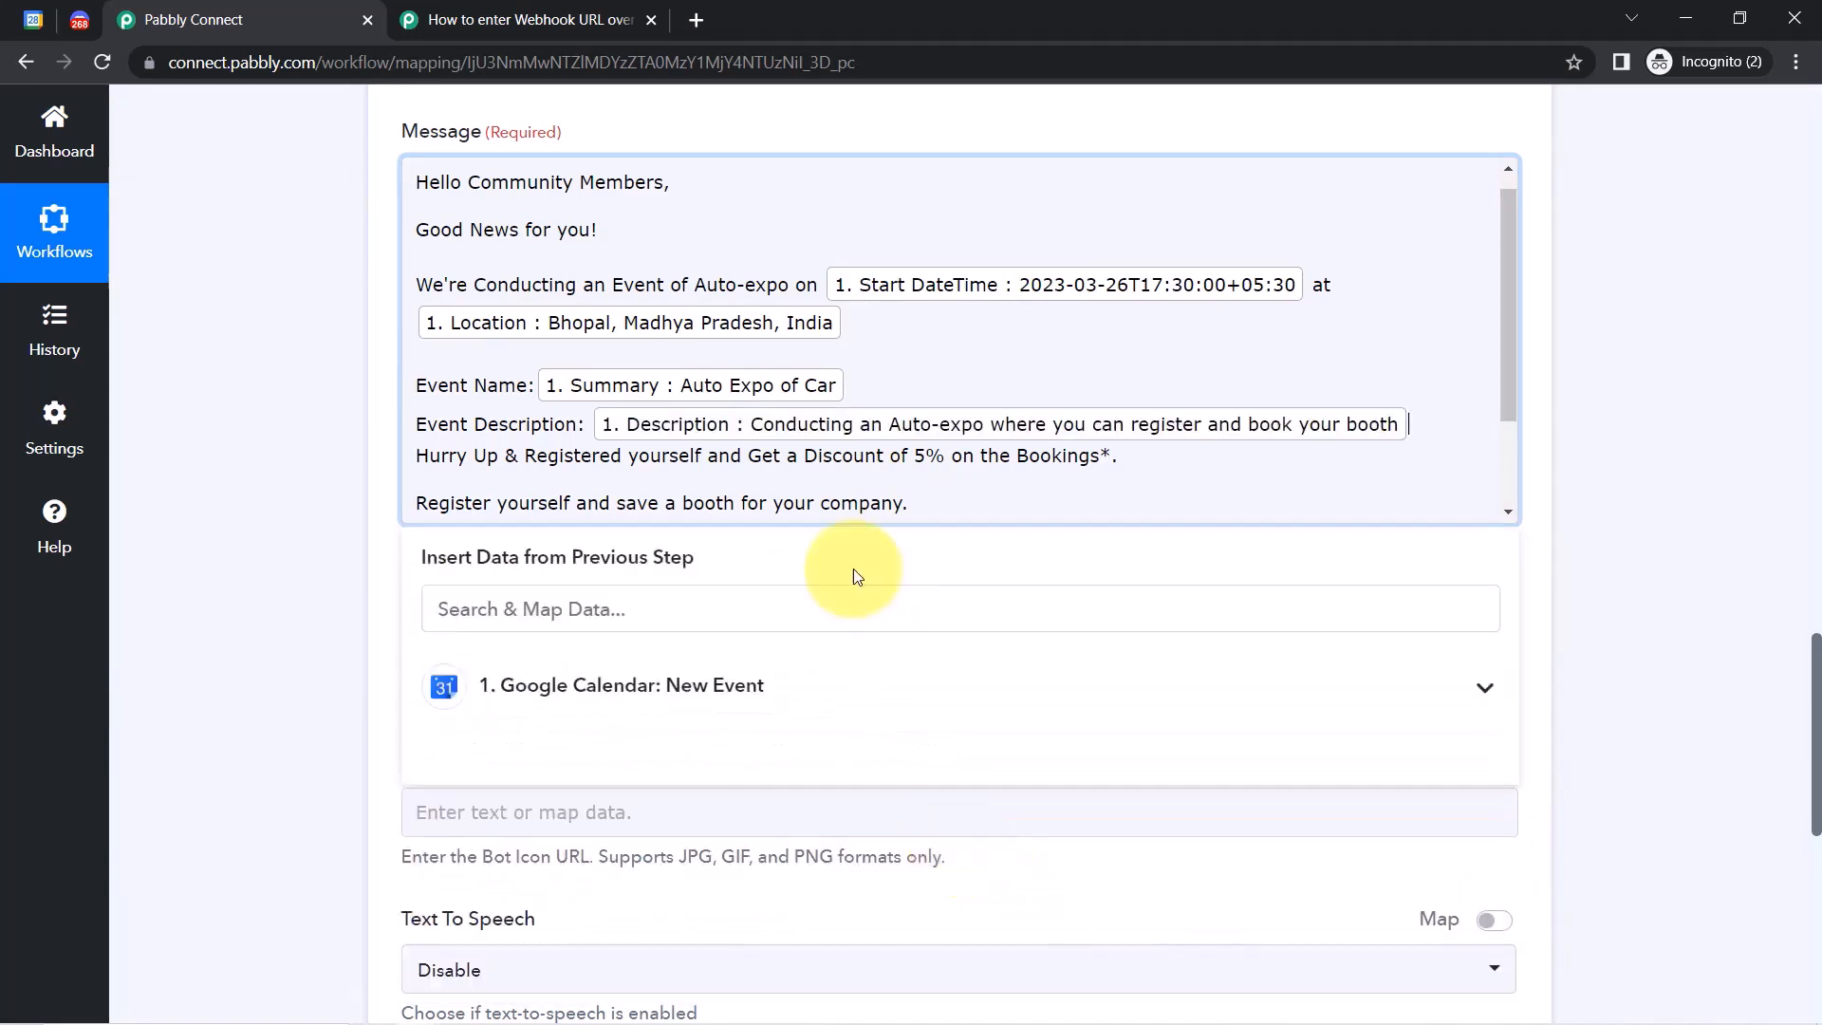
key(Return)
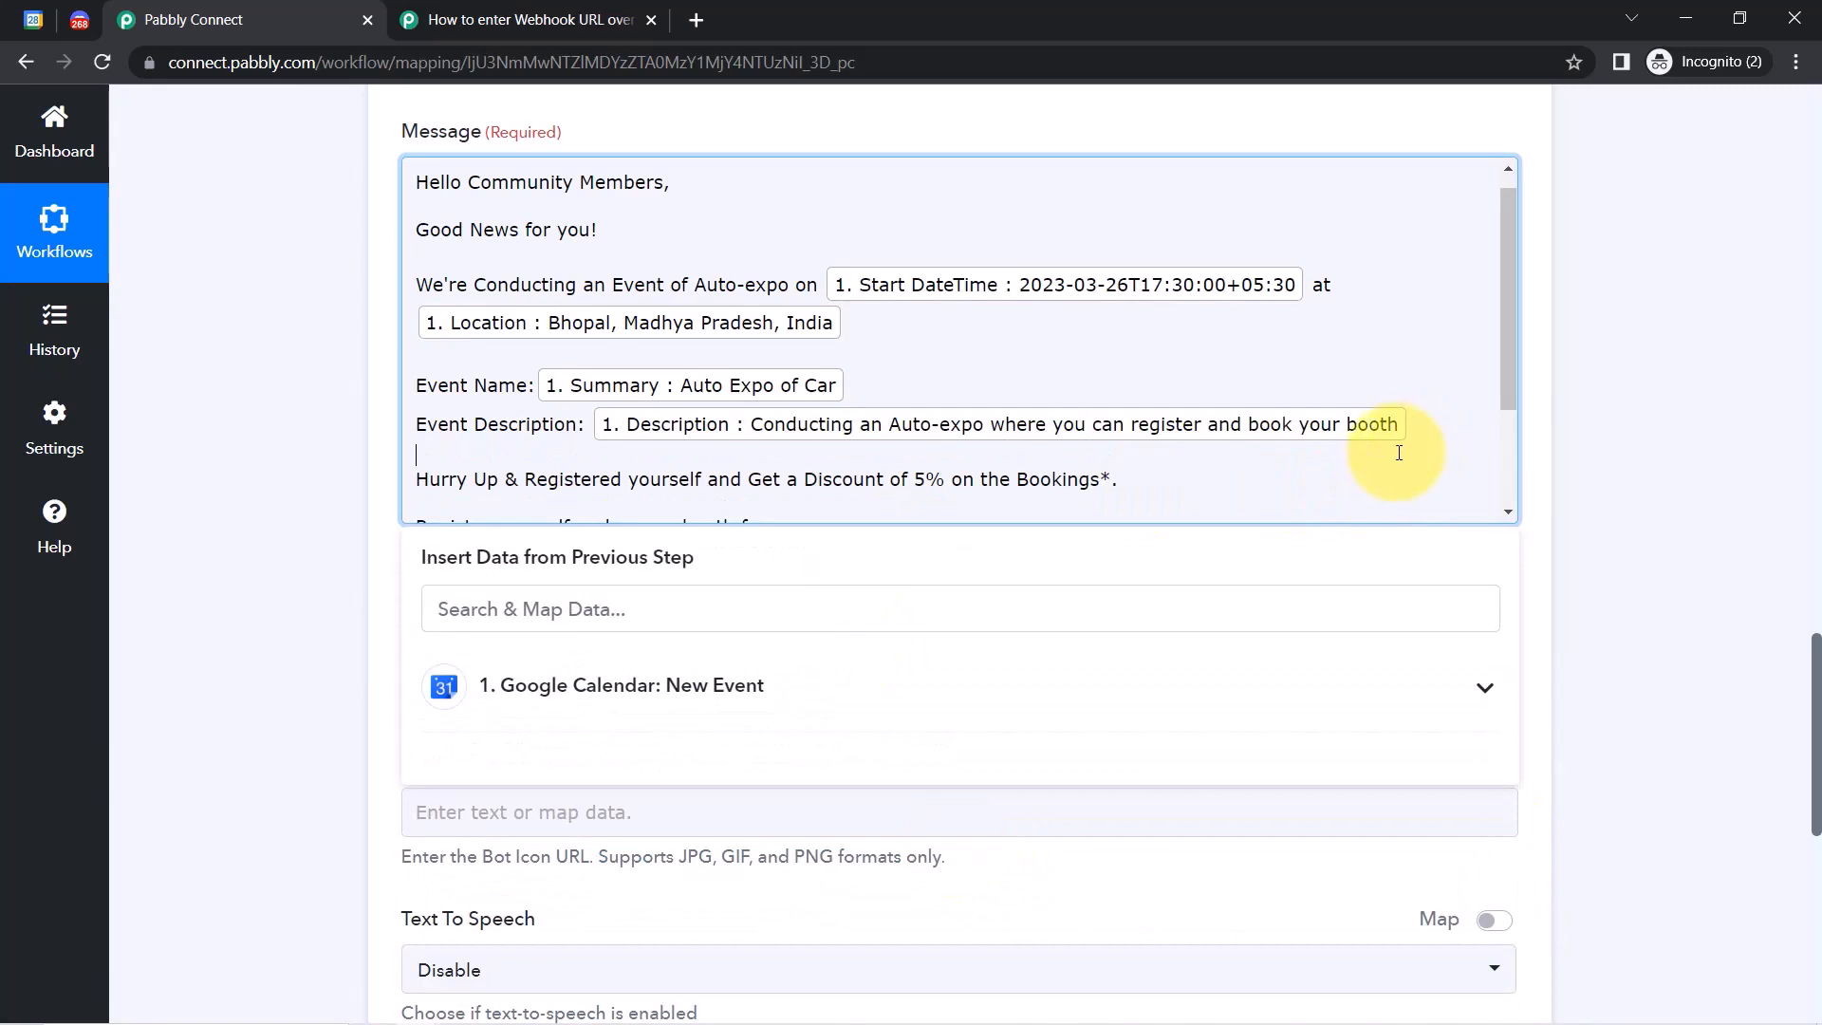
click(1749, 557)
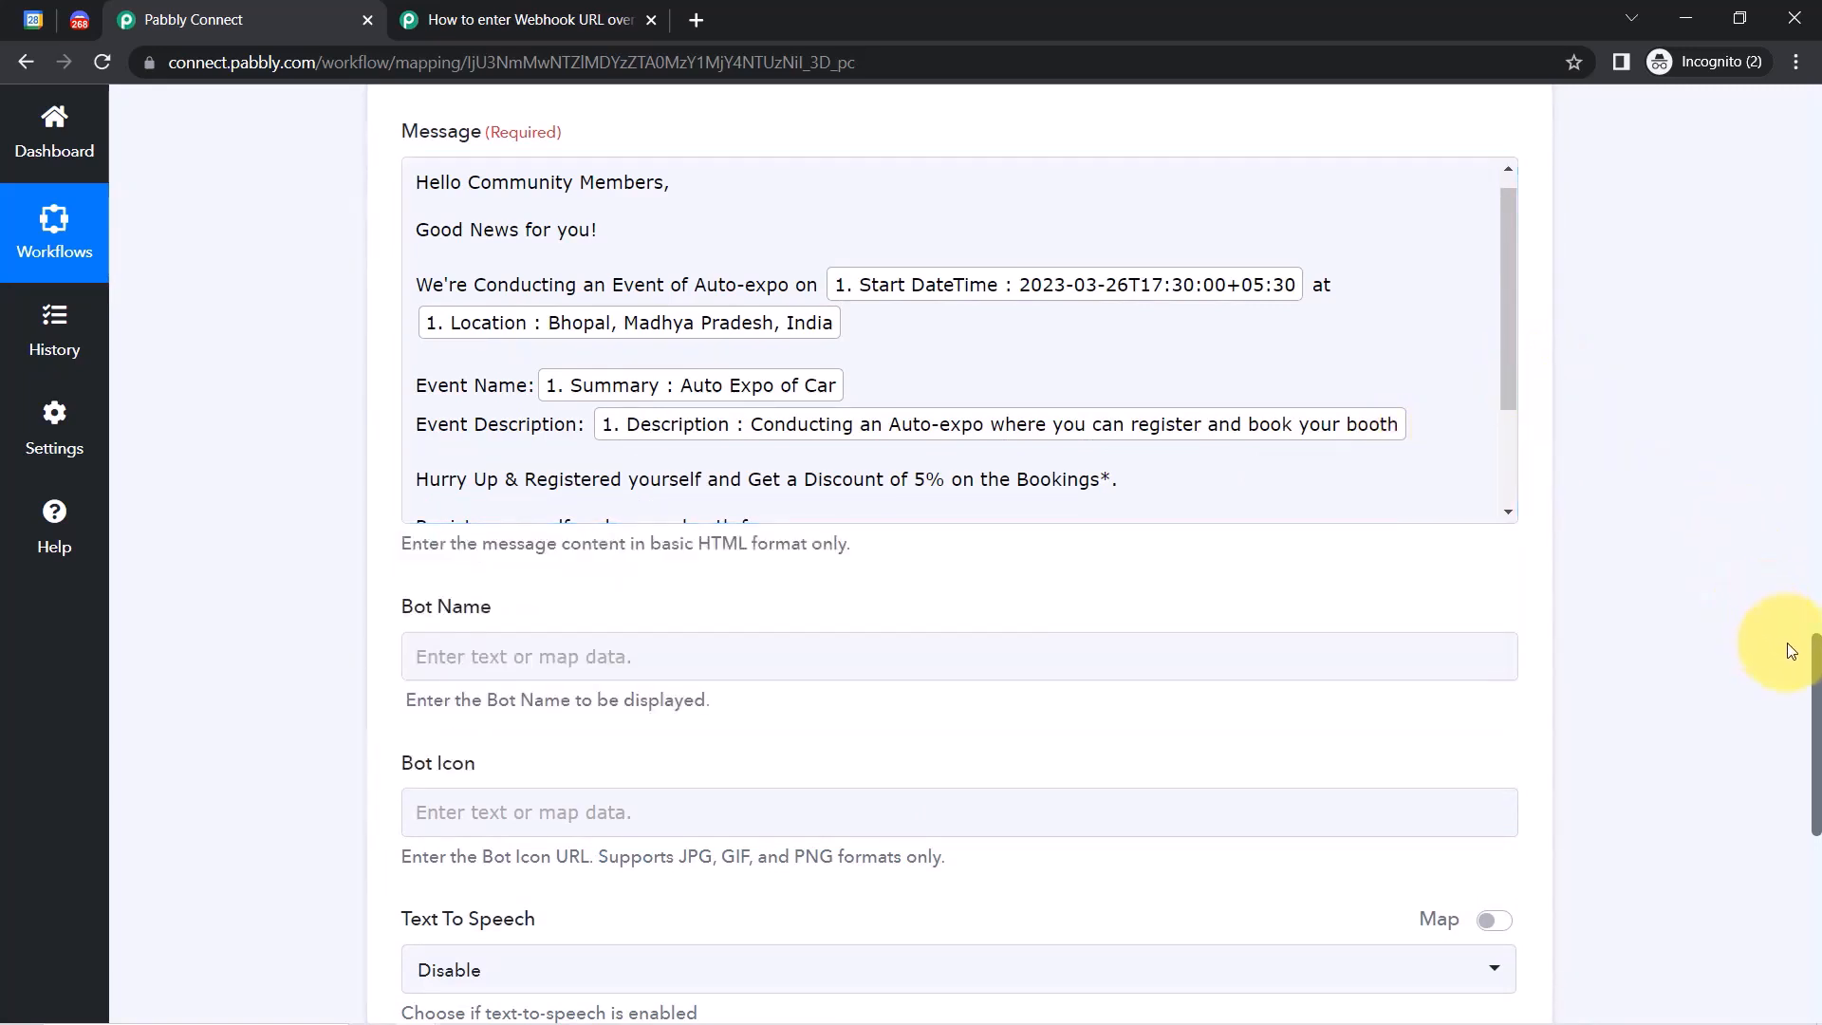
Enter 'sample bot' as the Bot Name, then save the action and send a test request.
scroll(1808, 669, down, 3)
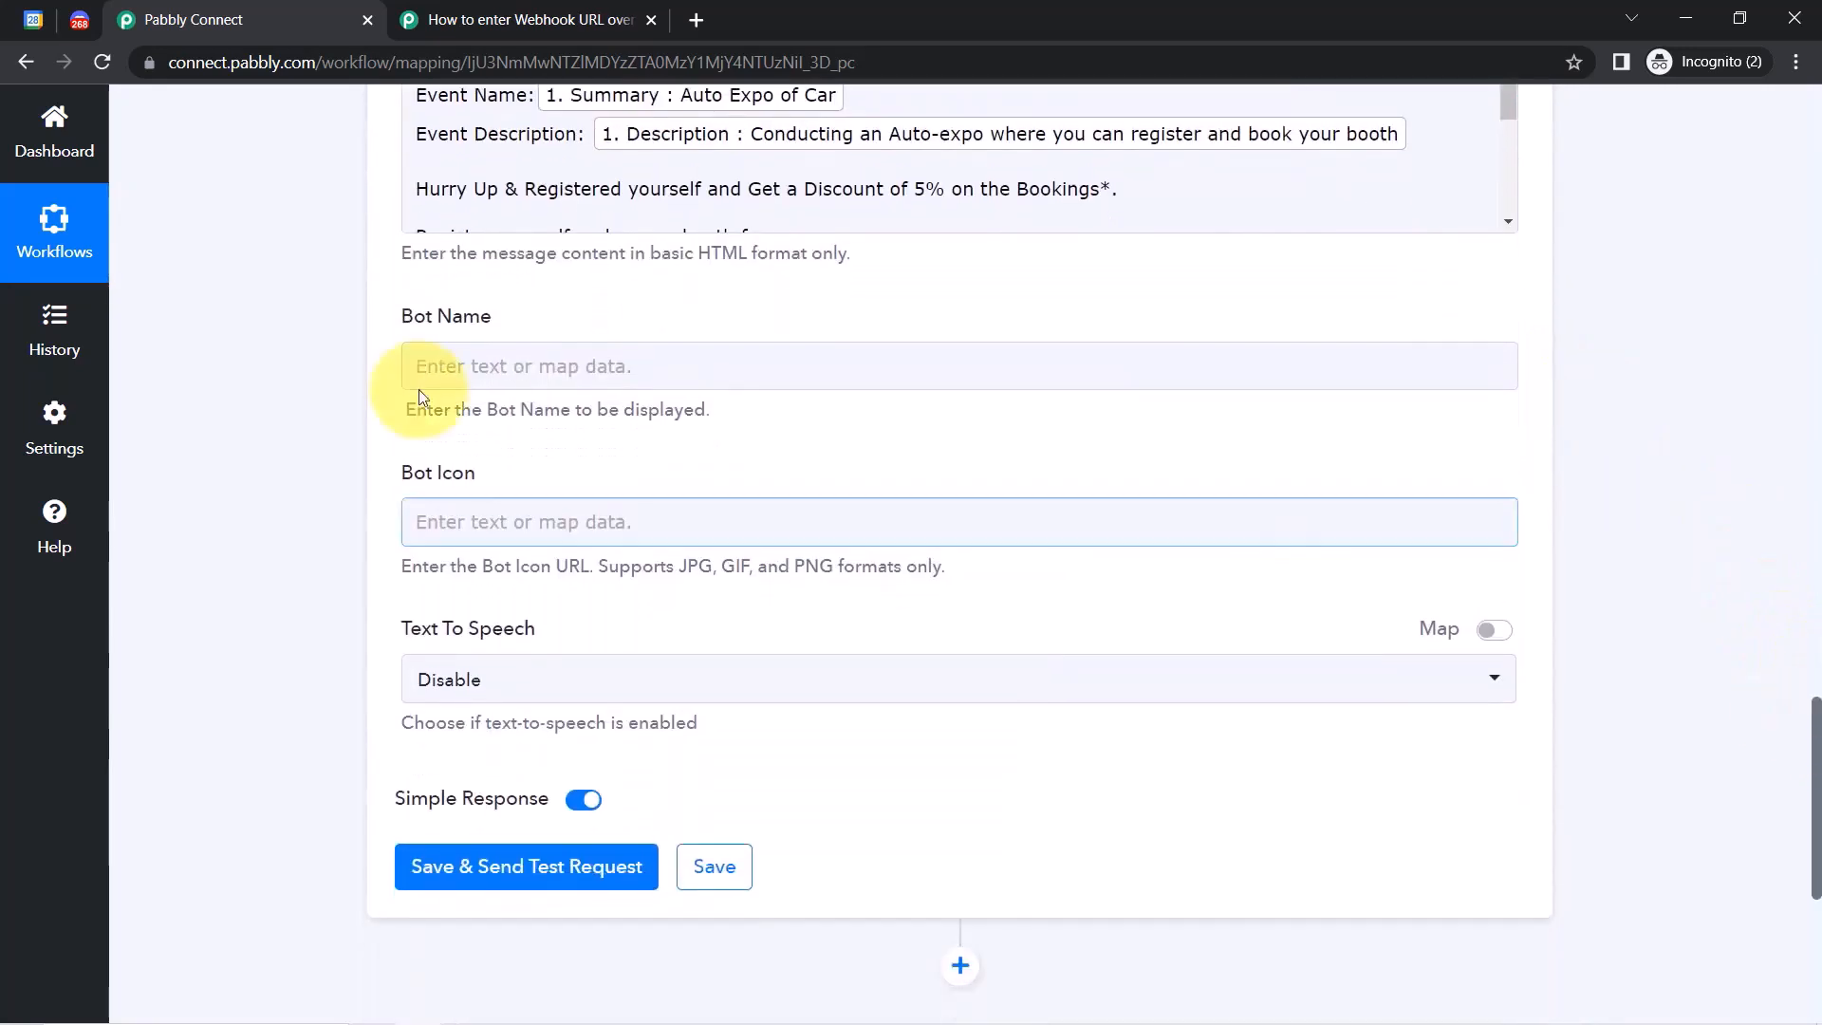
click(422, 373)
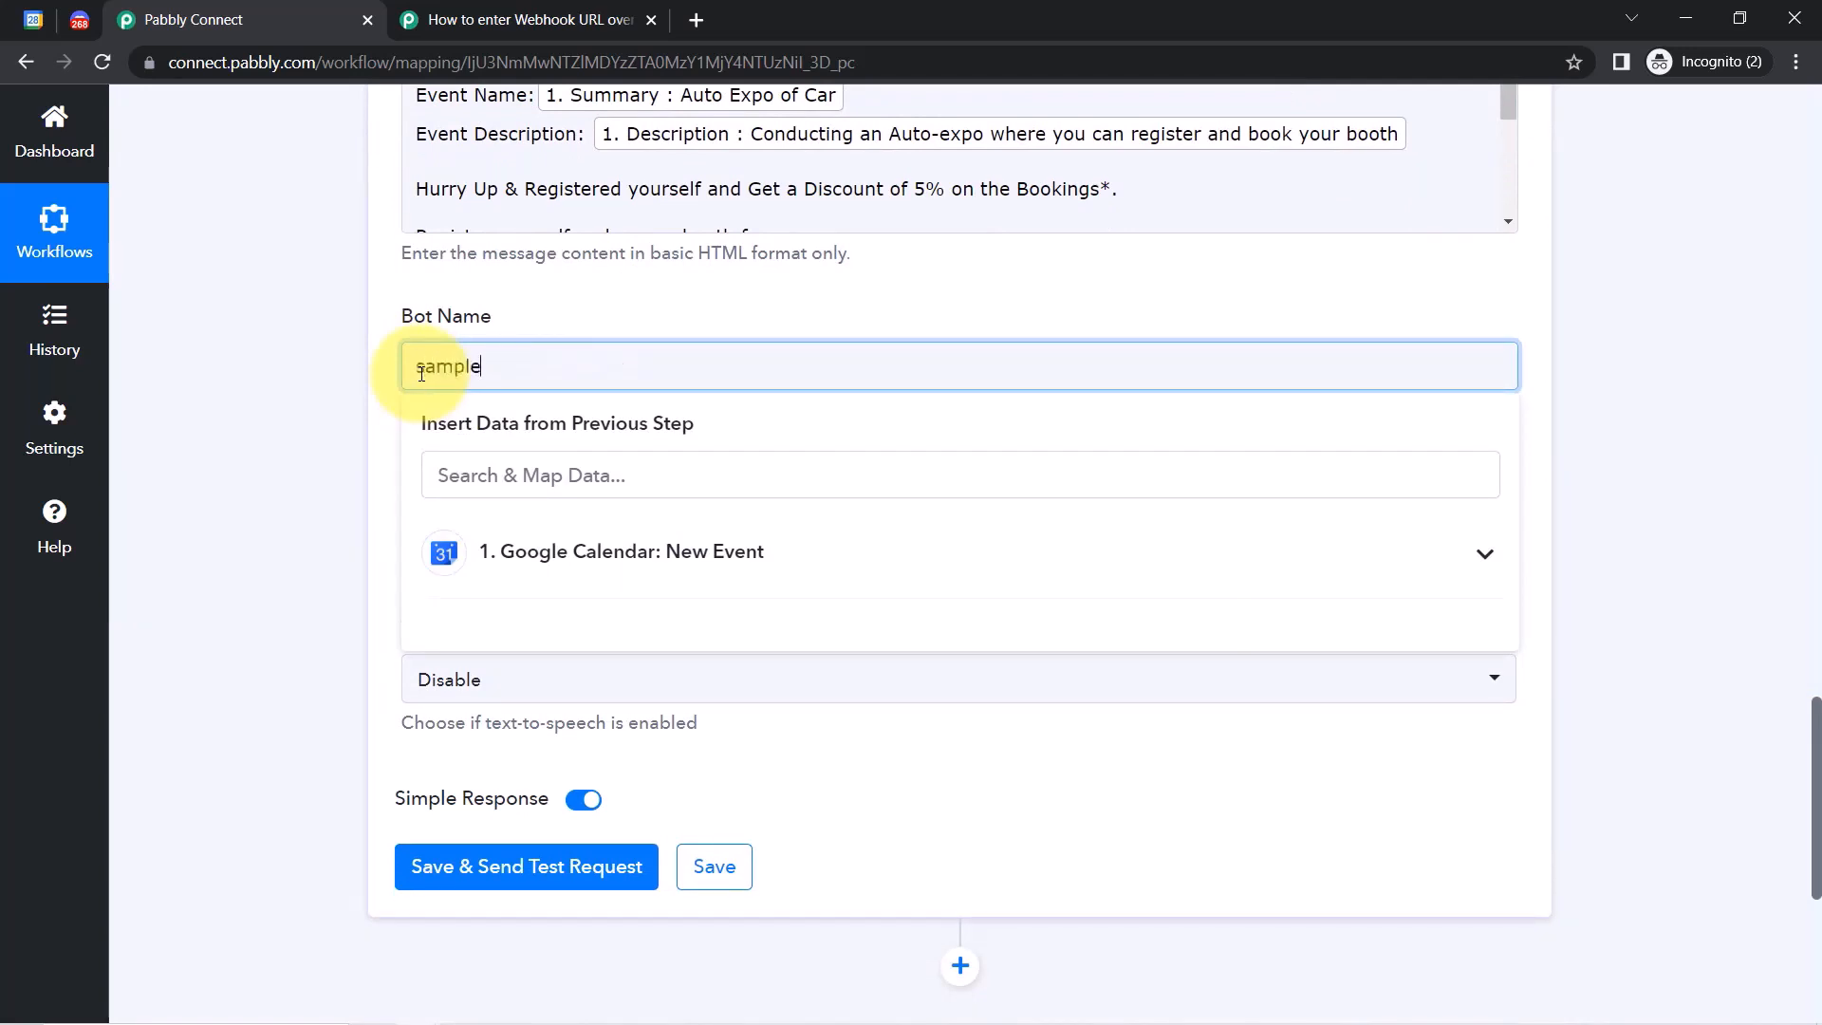
click(334, 409)
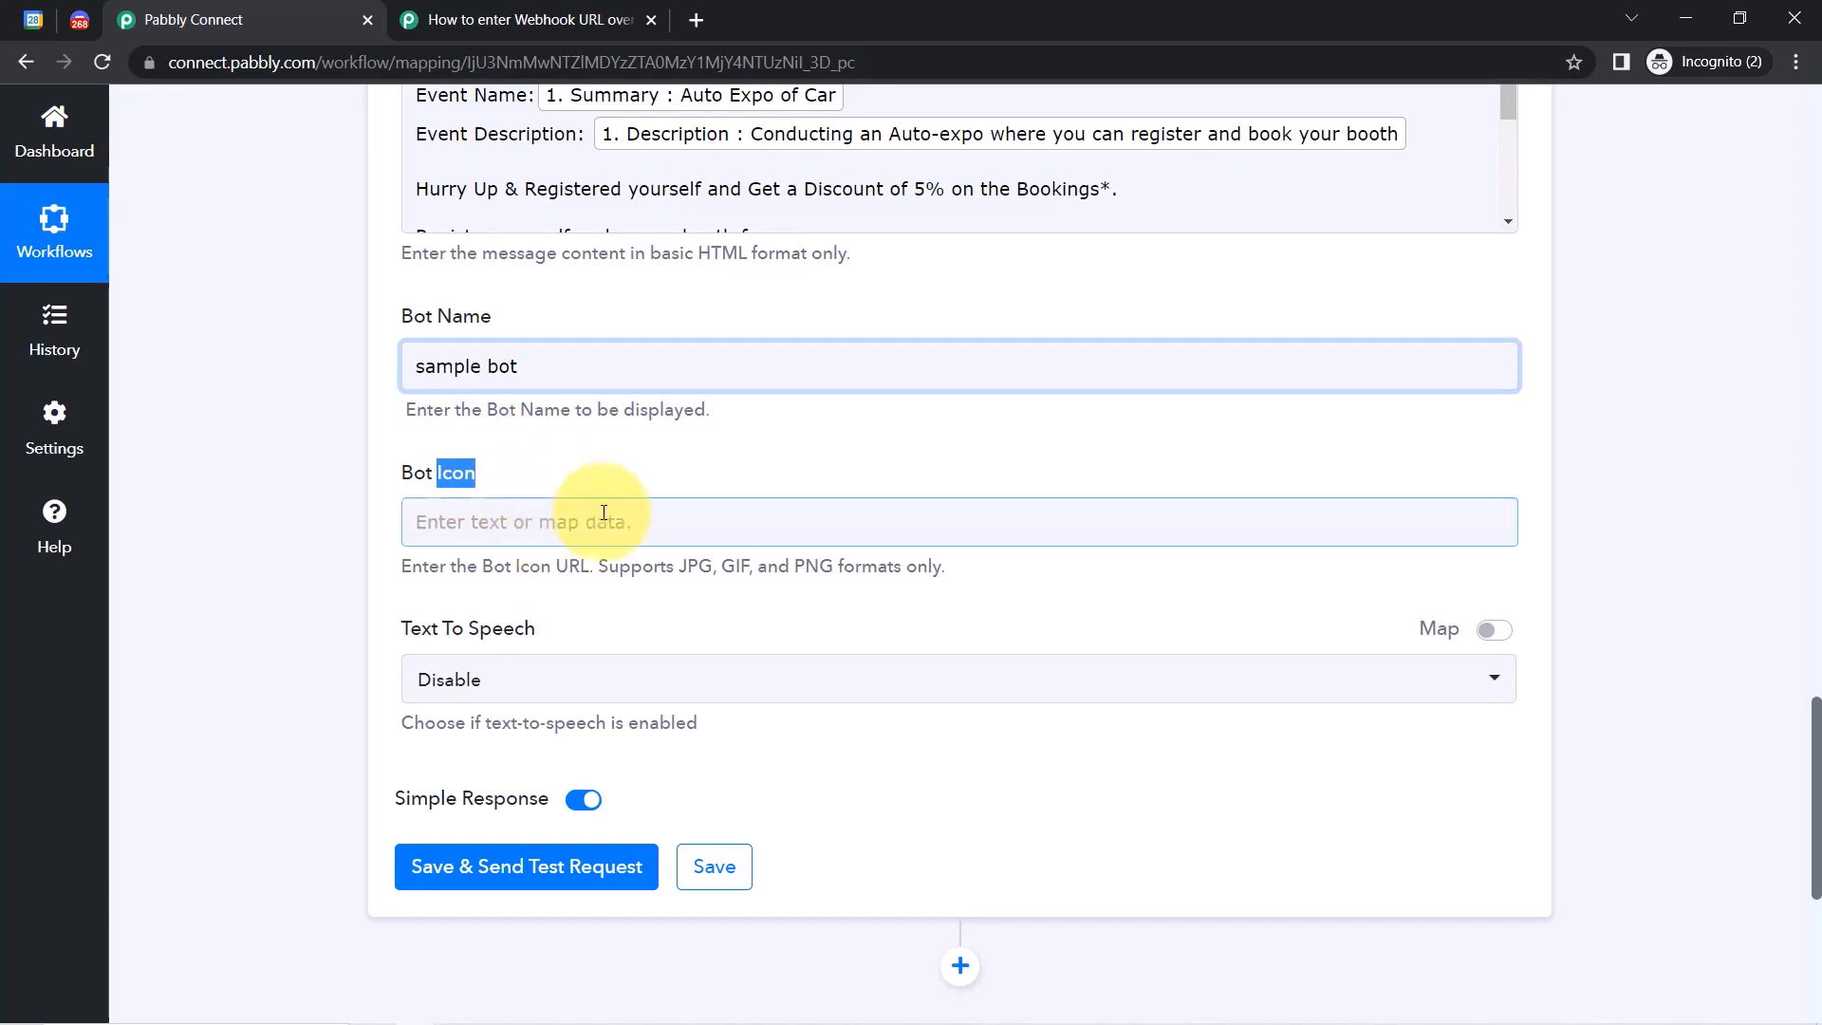
drag(432, 628, 524, 628)
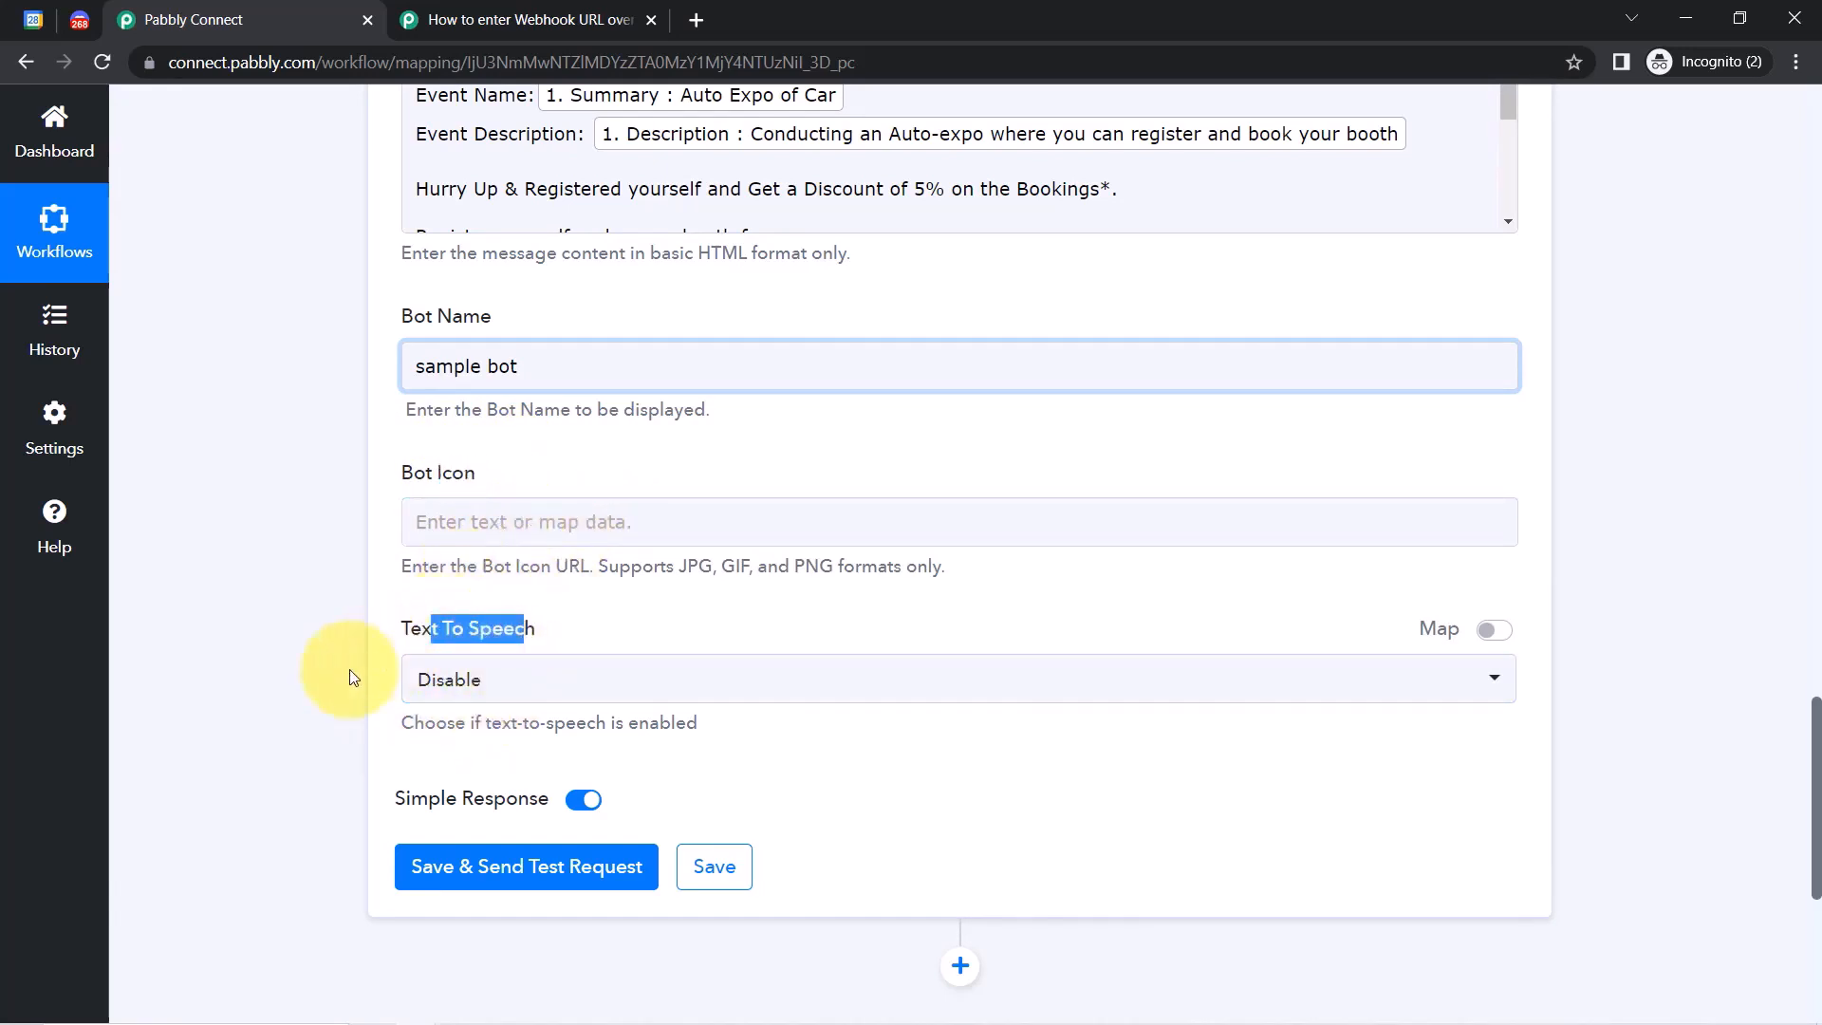
click(517, 621)
drag(1815, 776, 1808, 689)
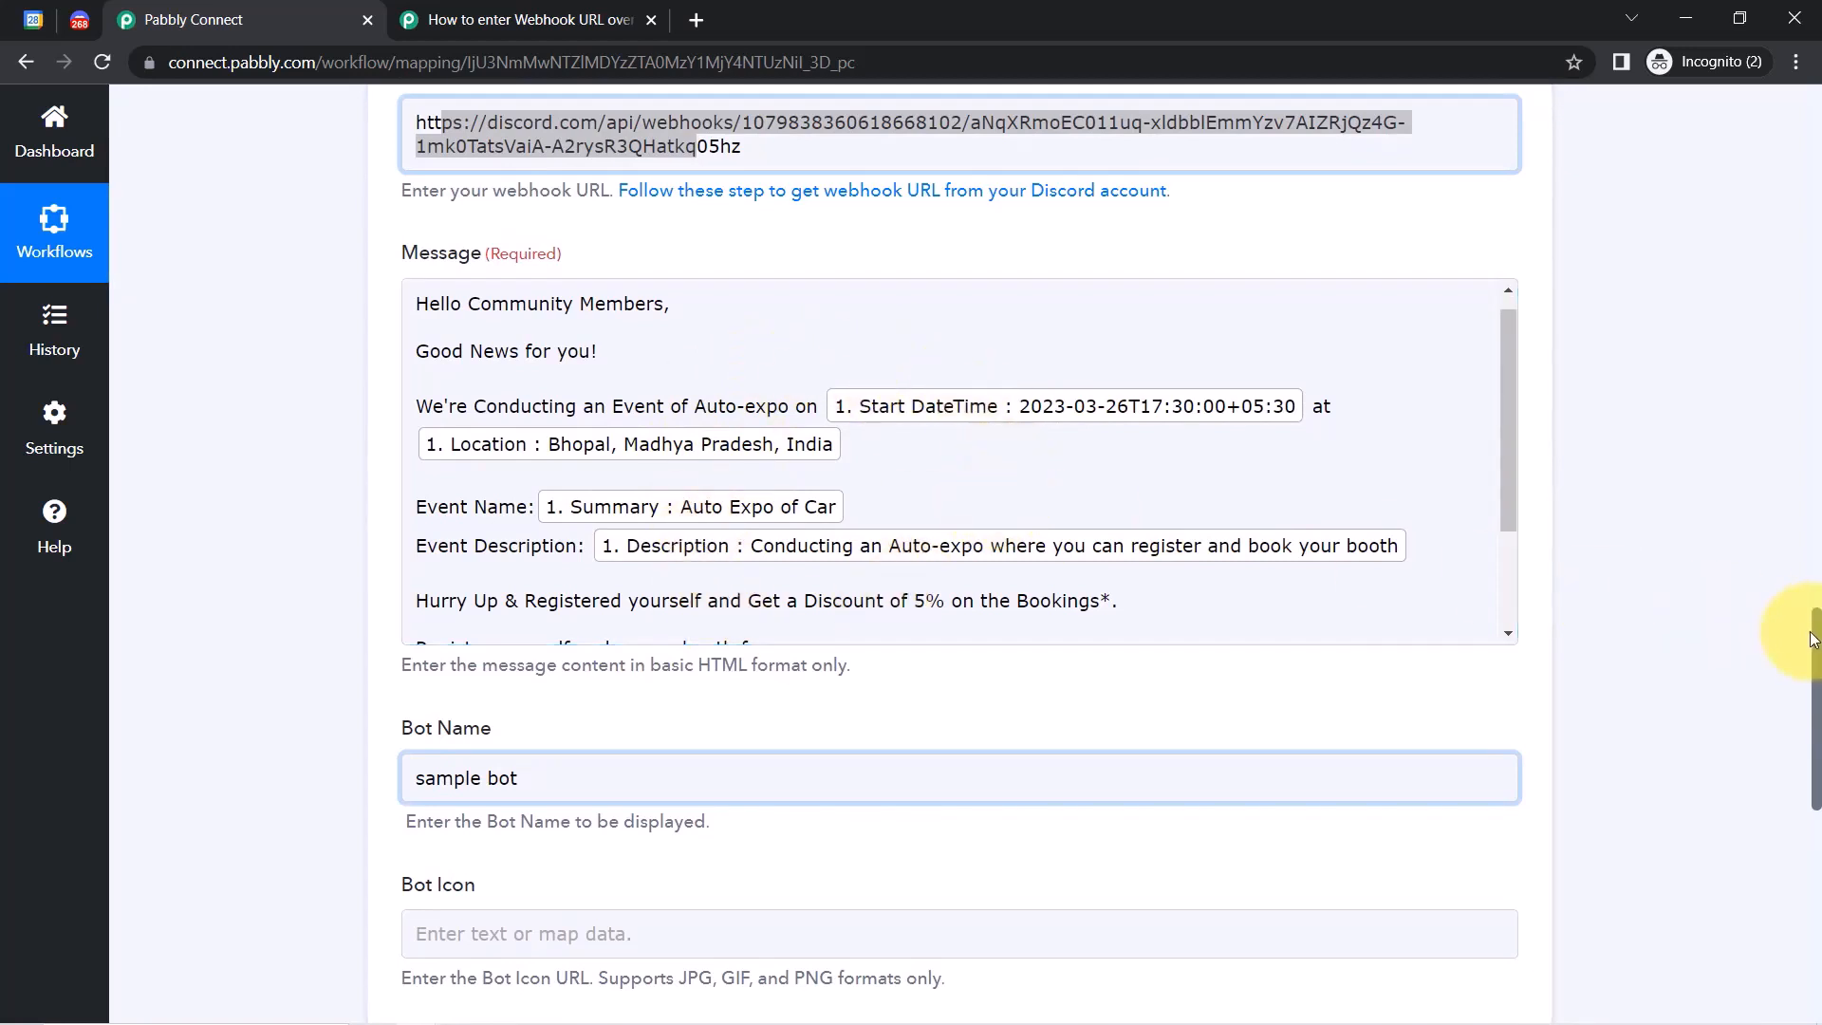
drag(1816, 645, 1801, 780)
click(528, 627)
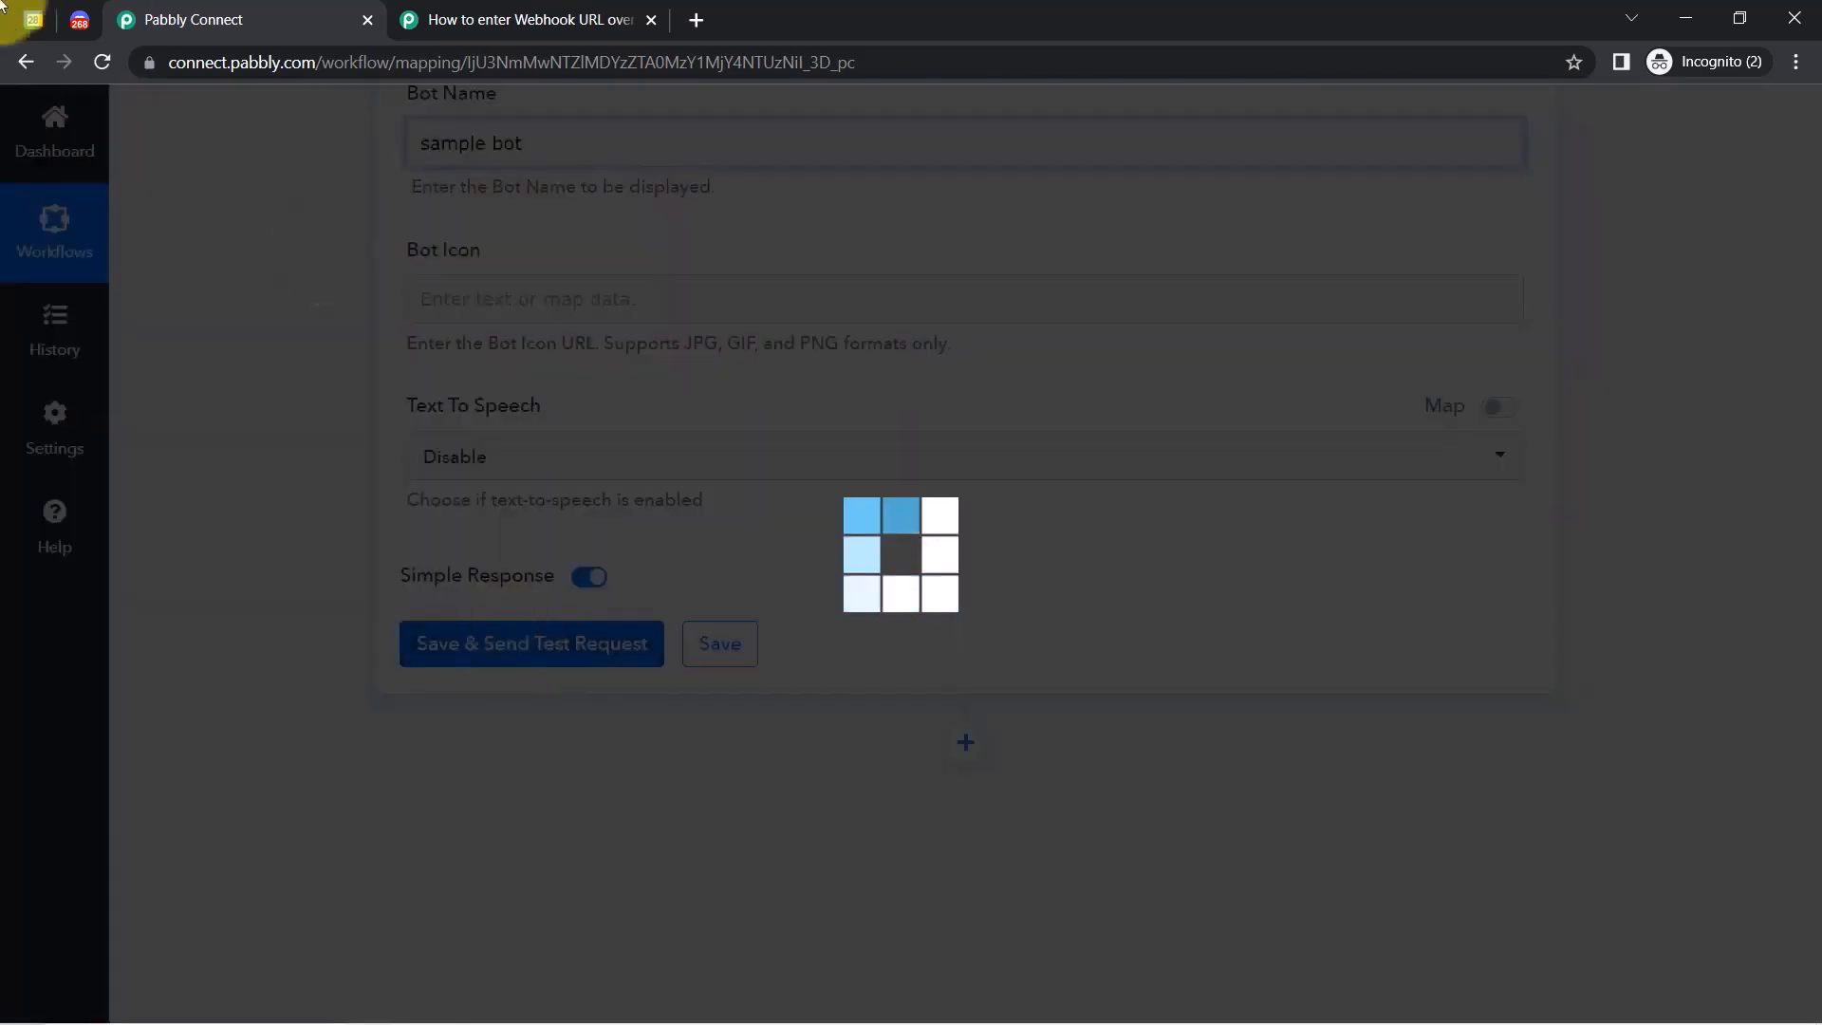
Check the sample bot's announcement in Discord's event-updates channel, then return to Google Calendar.
click(80, 18)
click(1597, 211)
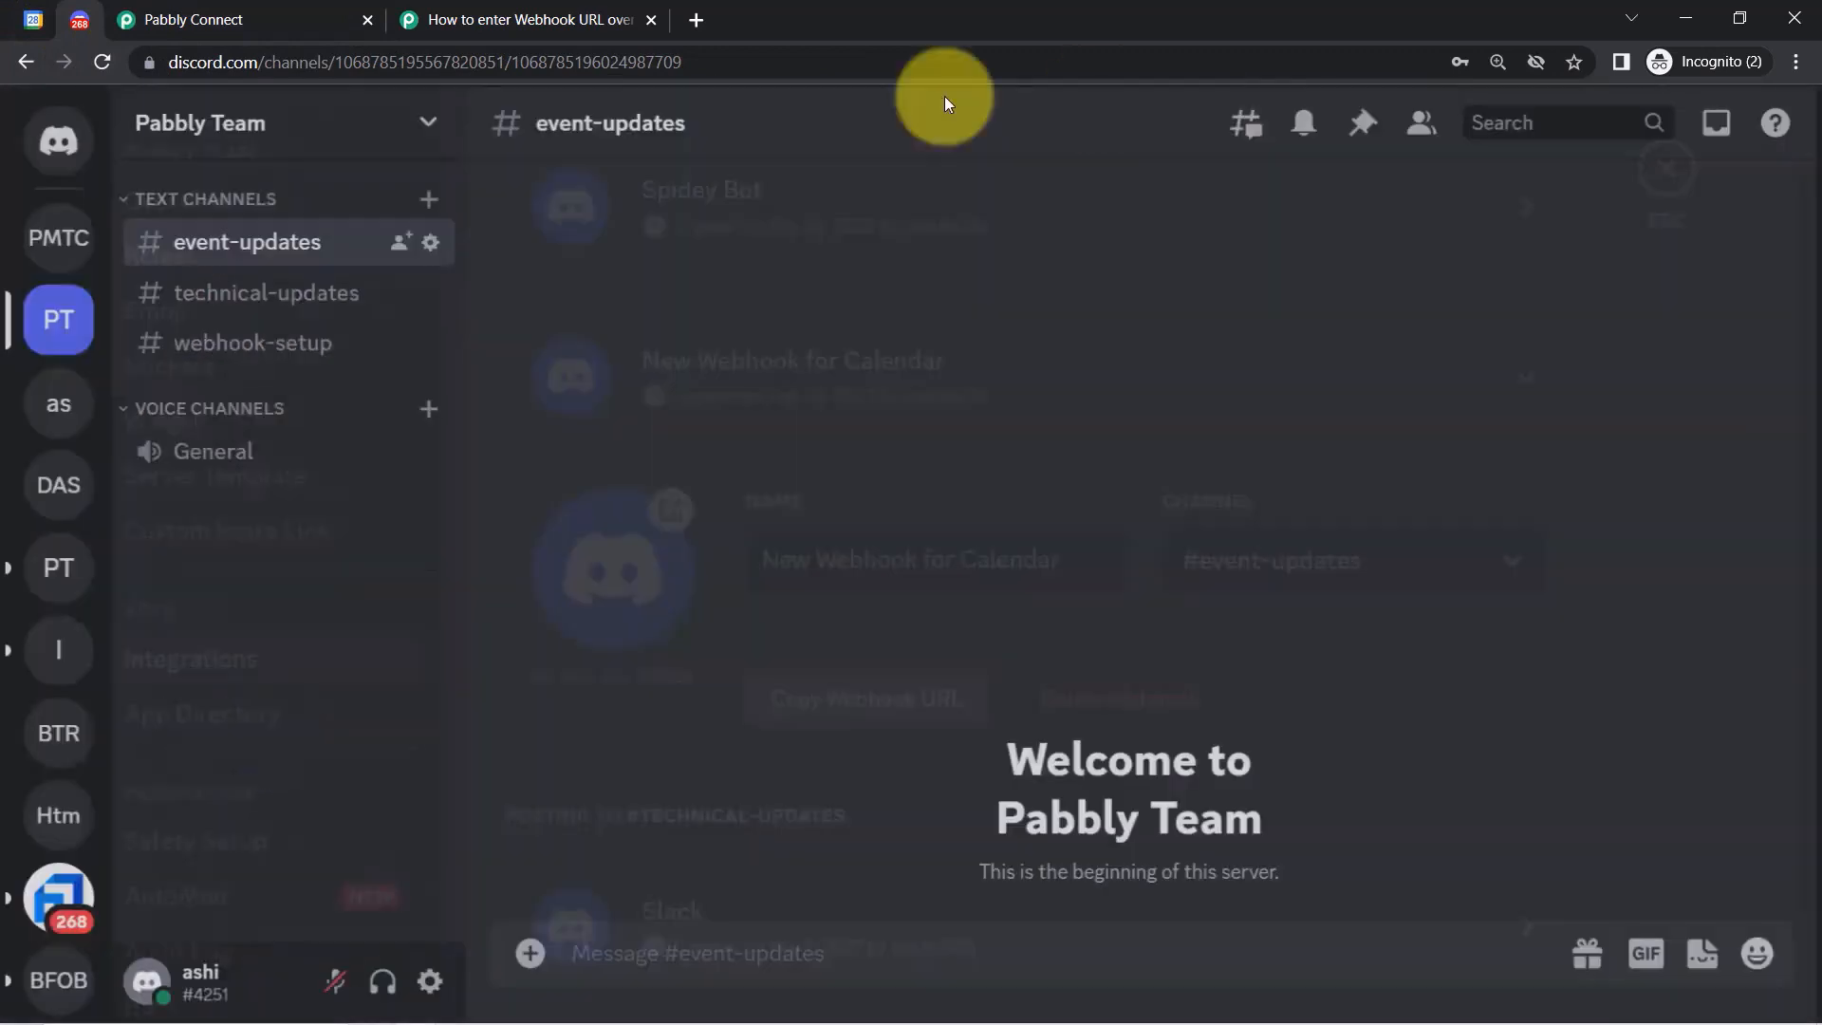
click(446, 237)
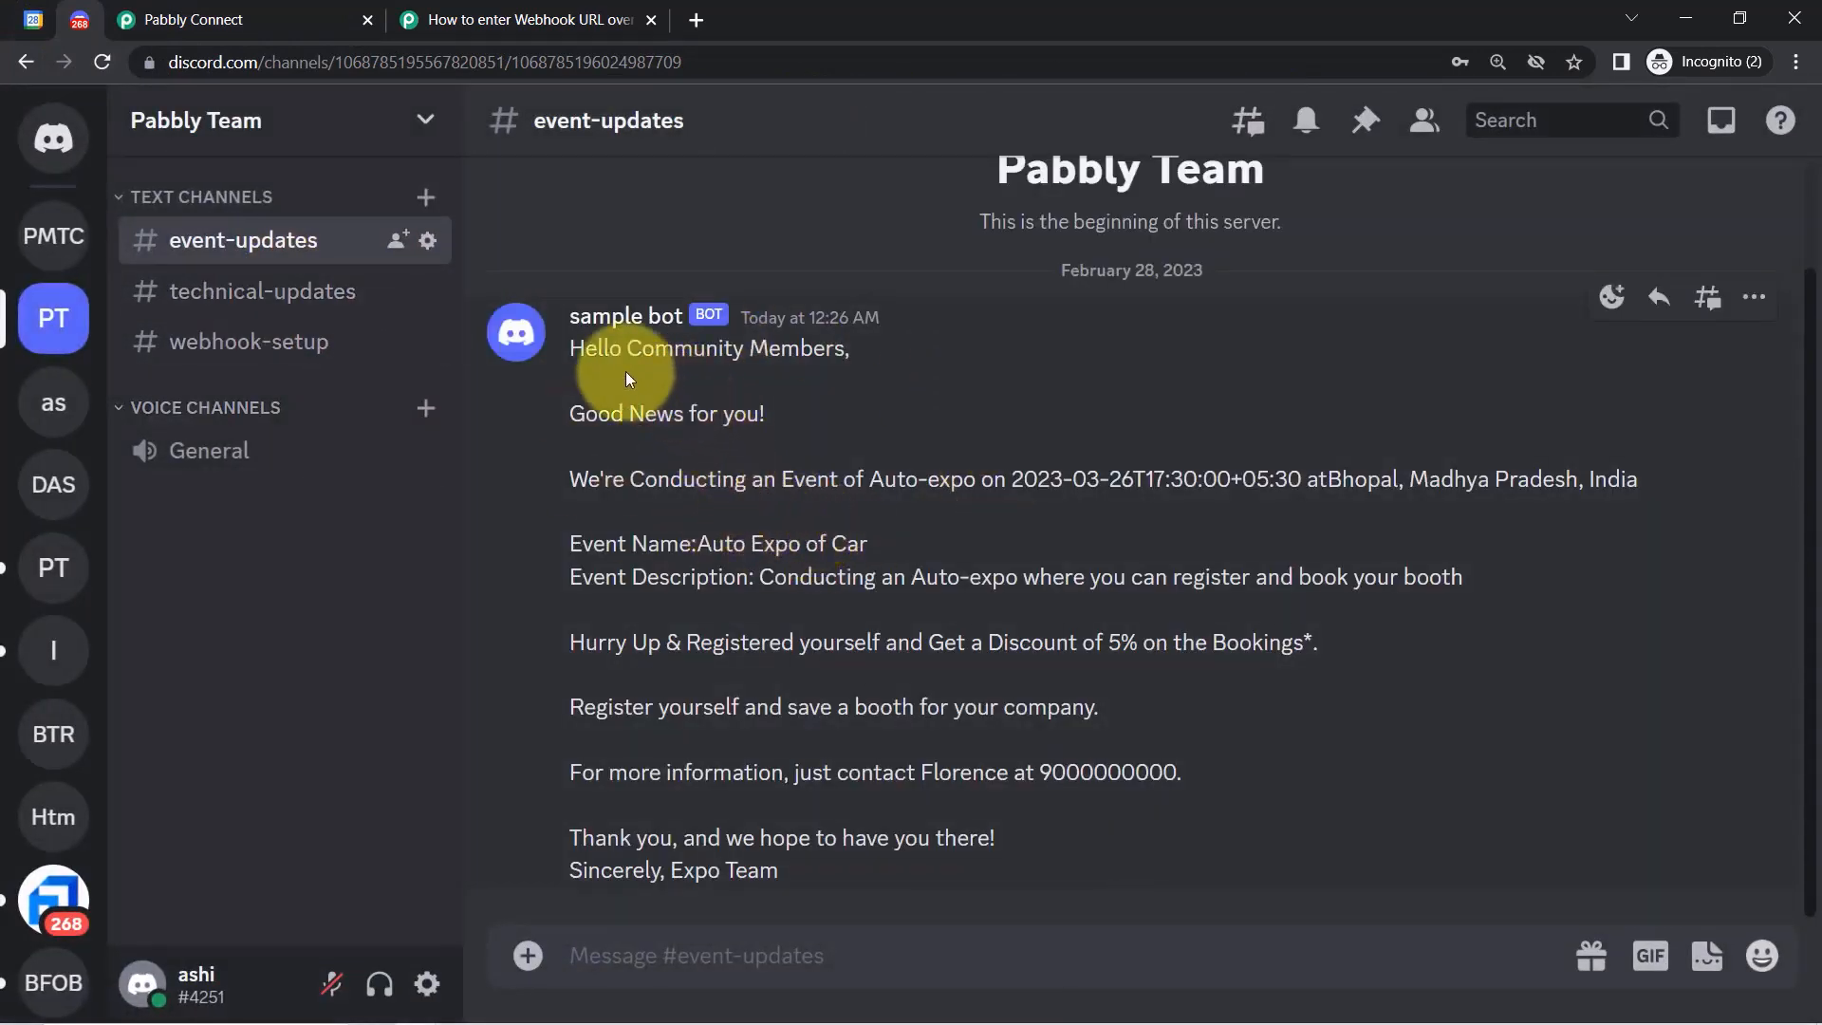
drag(584, 348, 782, 868)
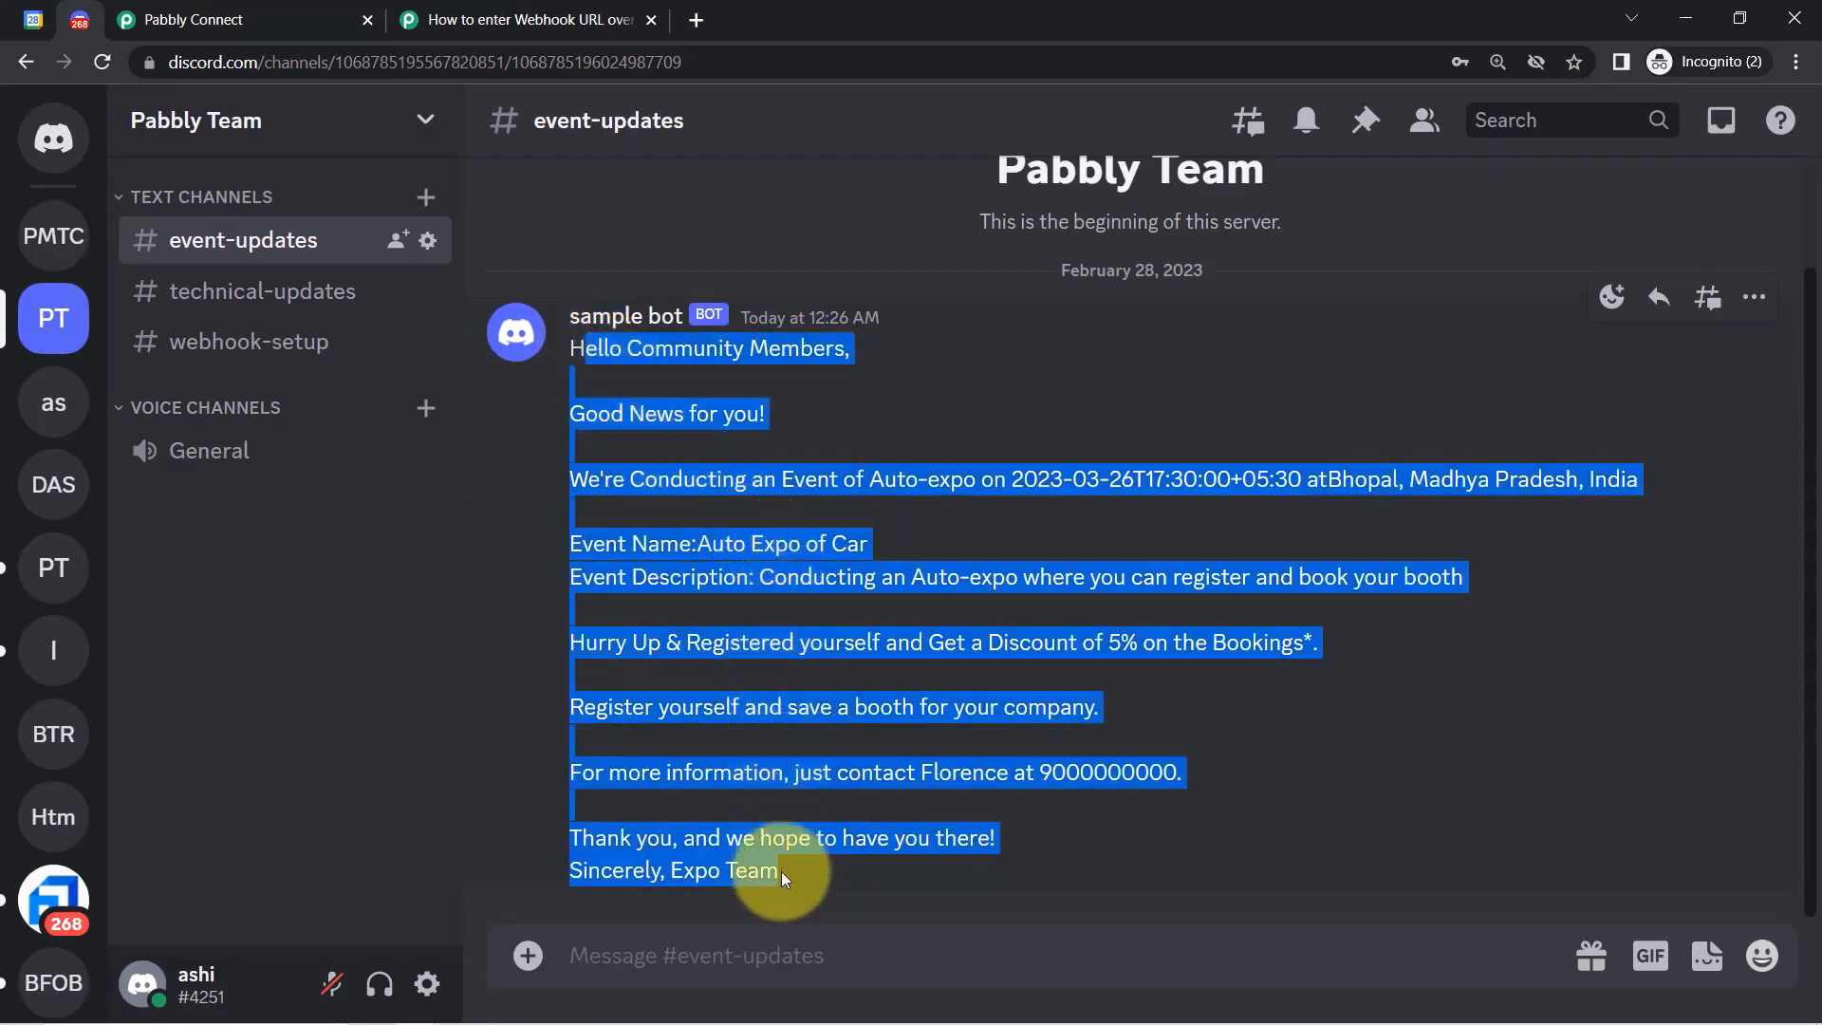
click(42, 20)
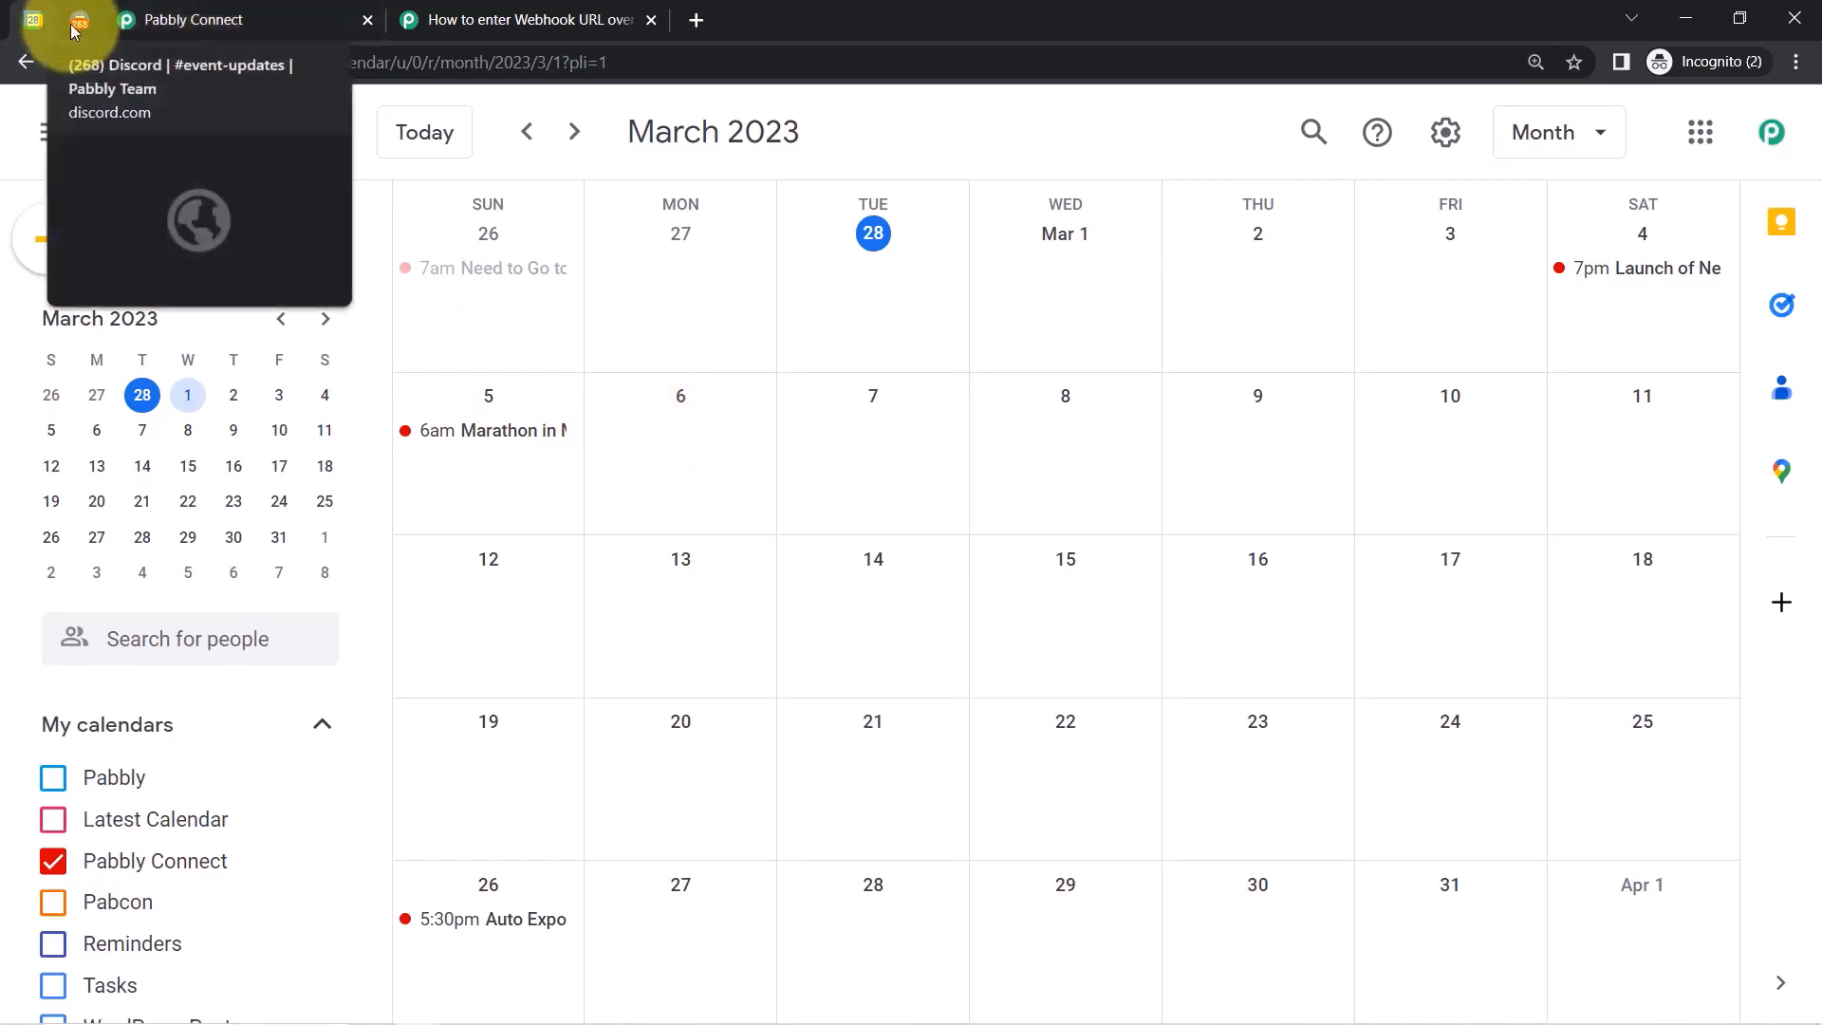
Review the workflow by collapsing the Google Calendar trigger and Discord action steps.
click(124, 21)
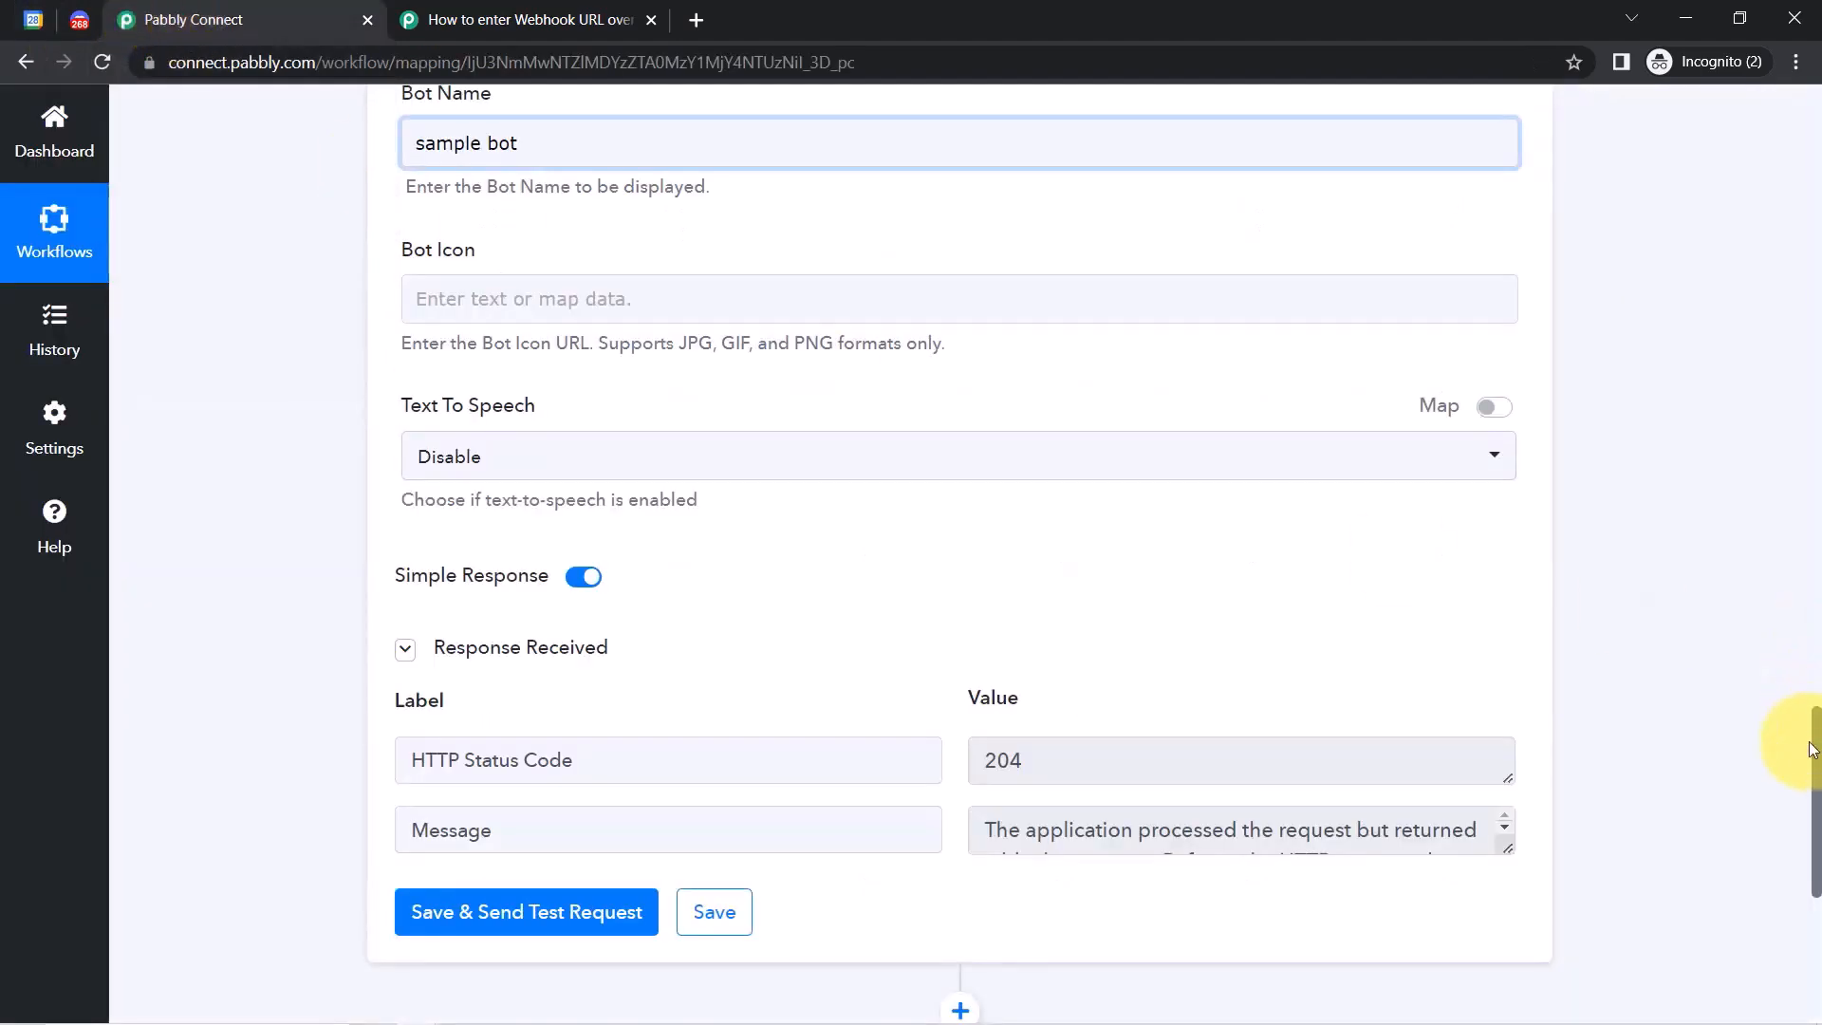
drag(1814, 759, 1794, 95)
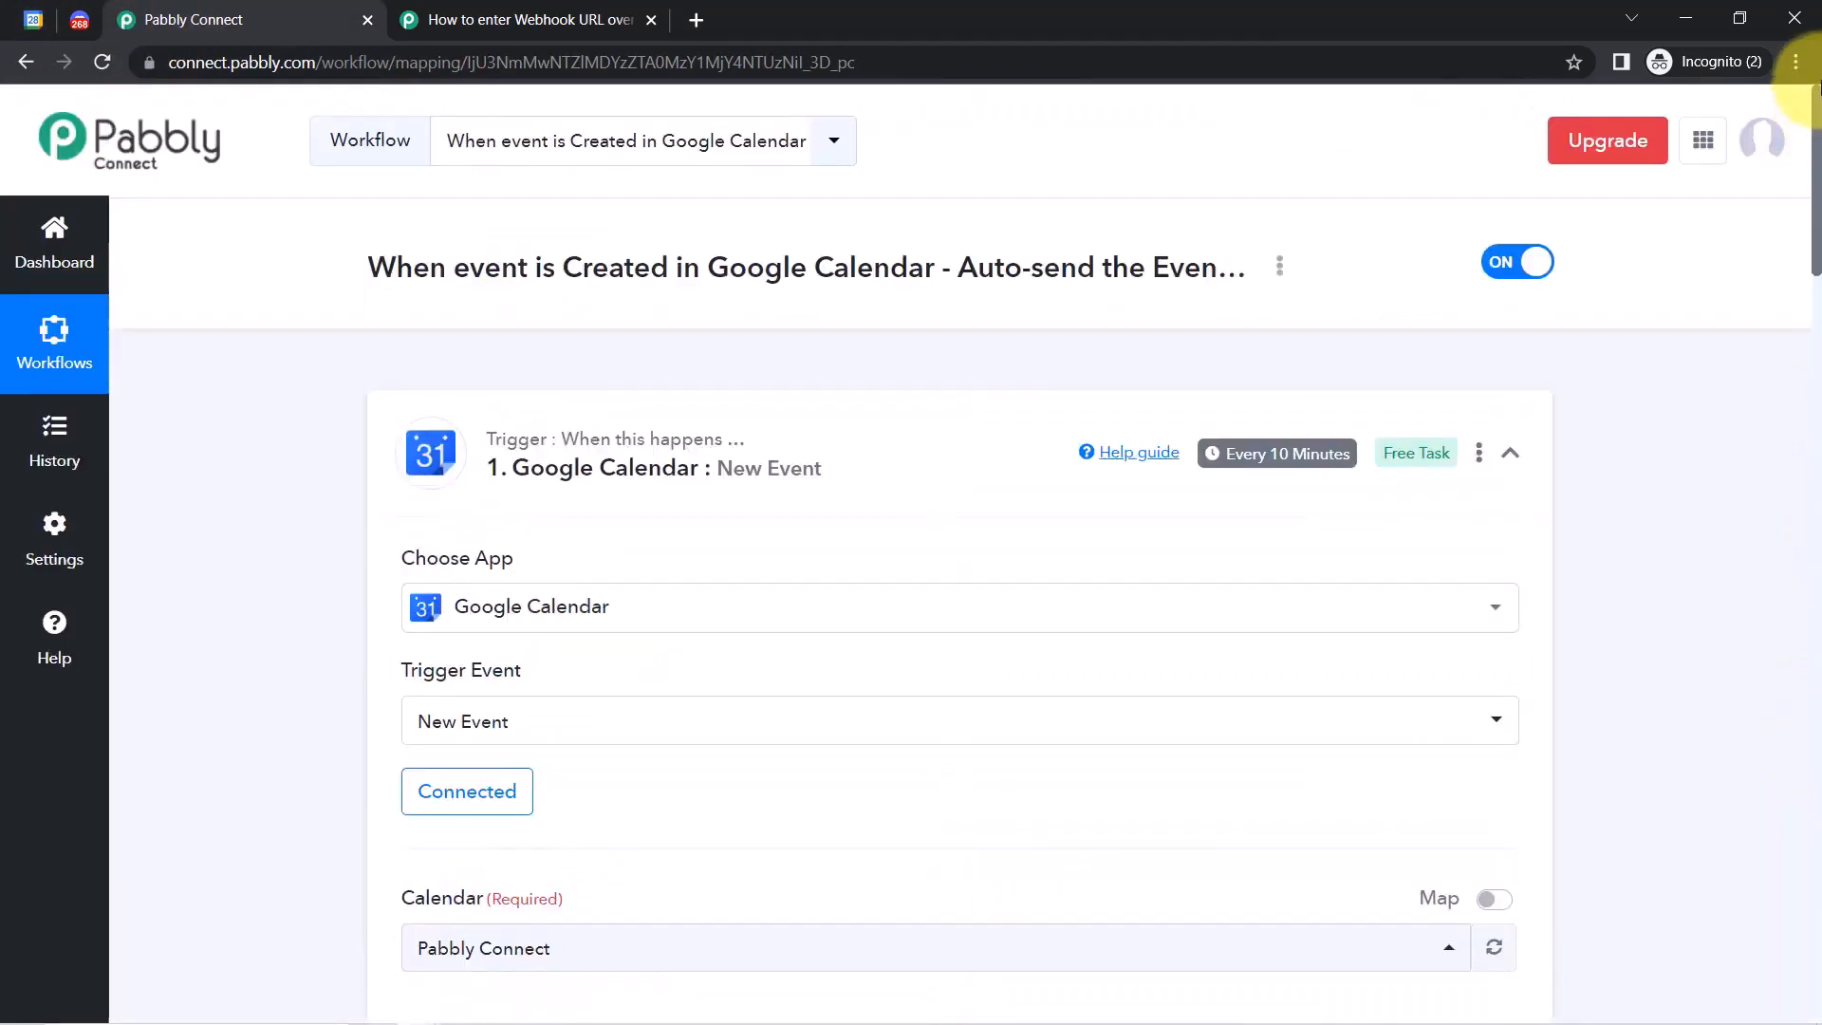
click(673, 463)
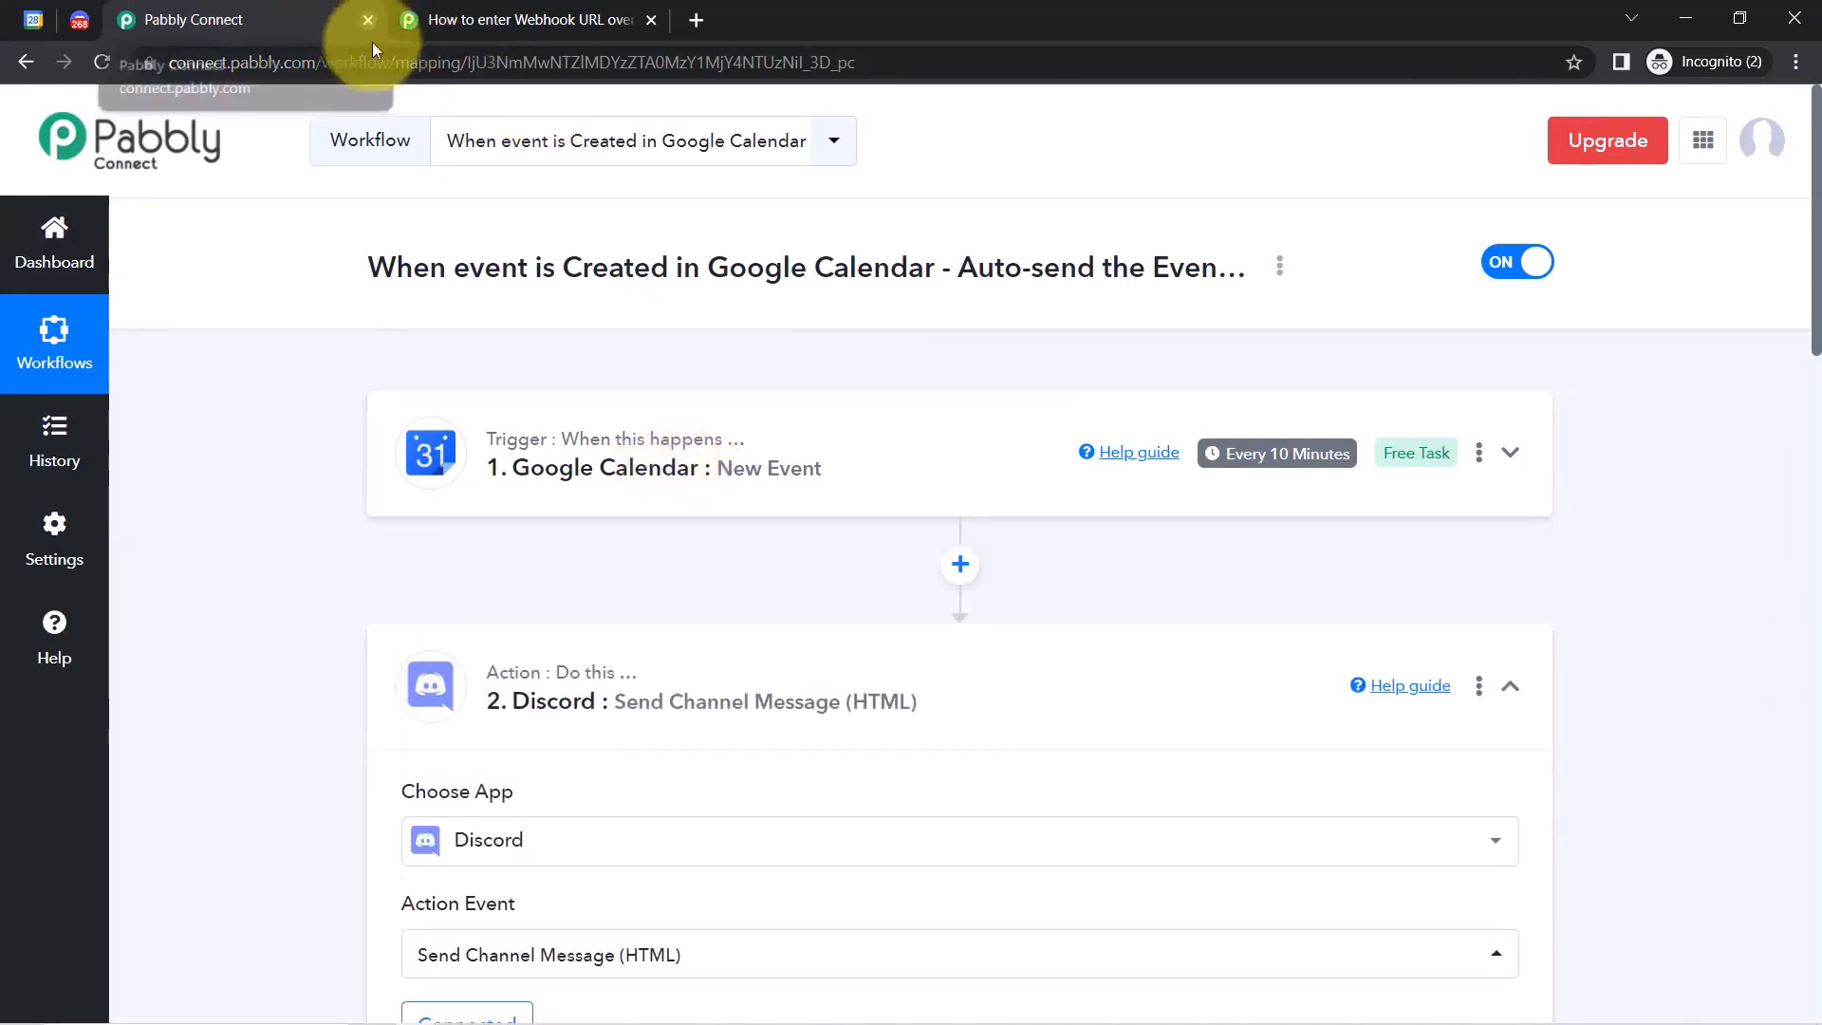
click(655, 676)
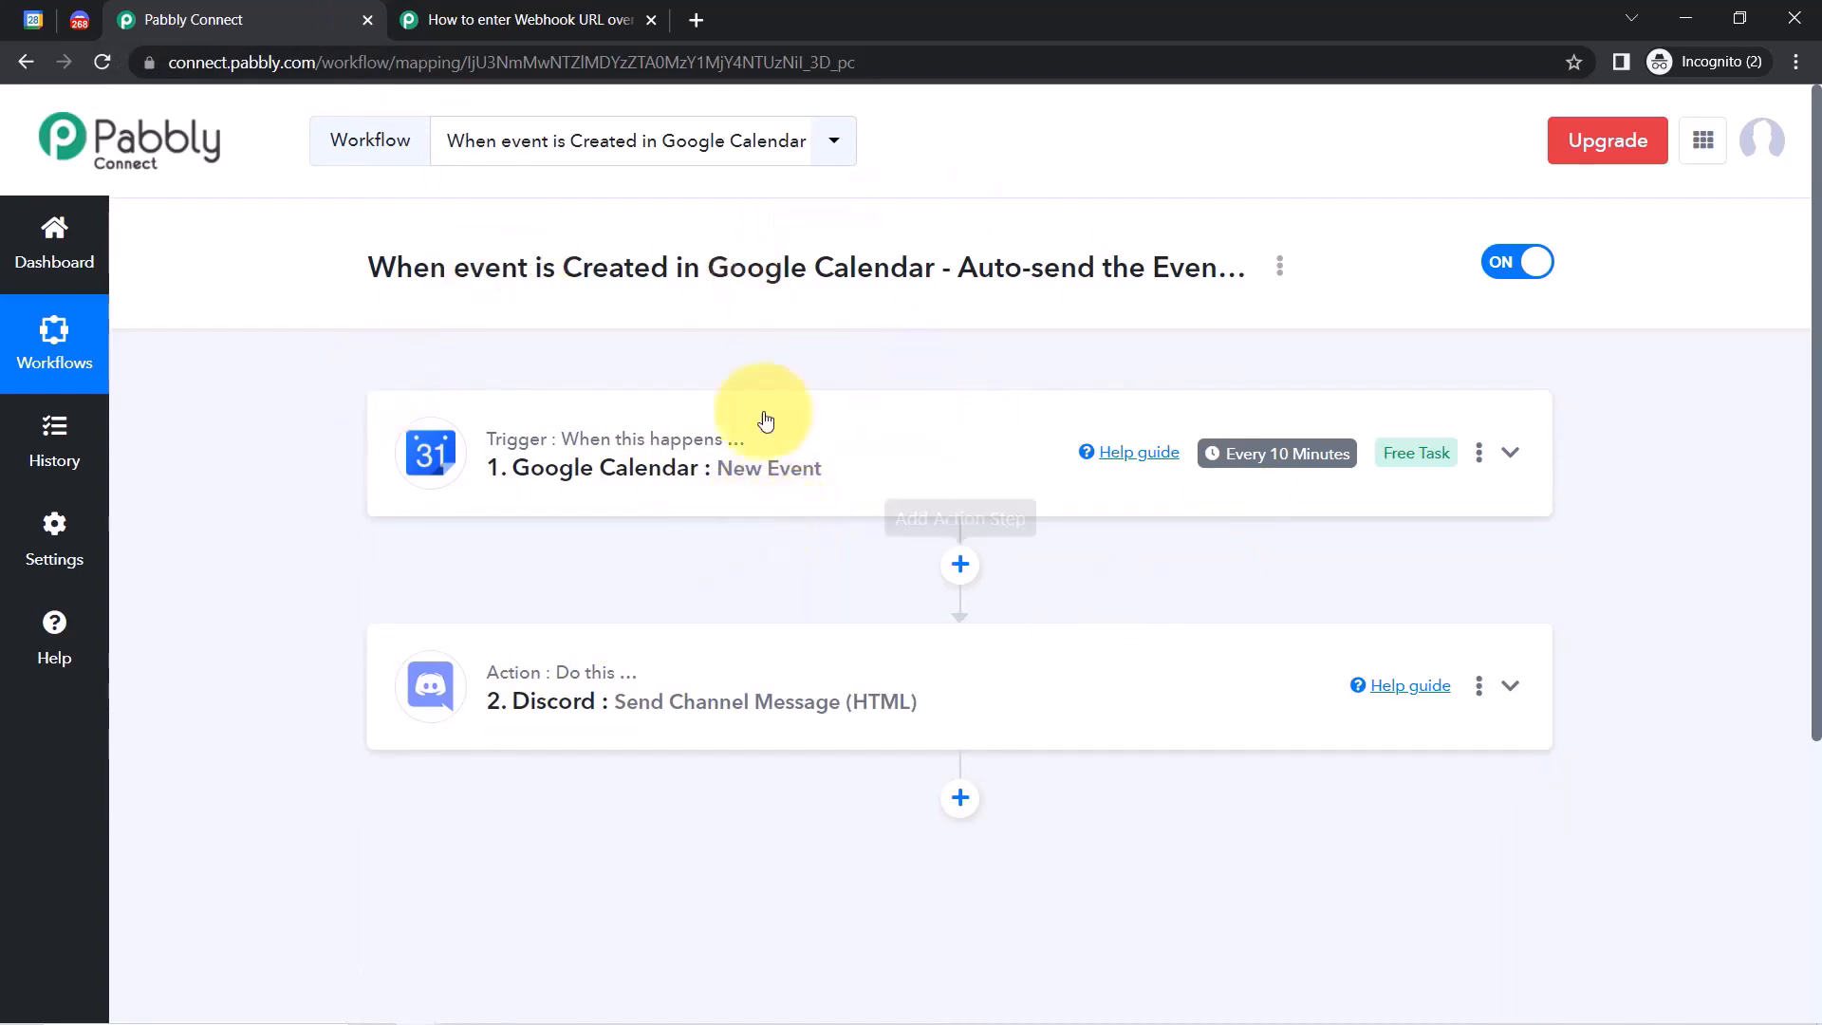
click(1286, 462)
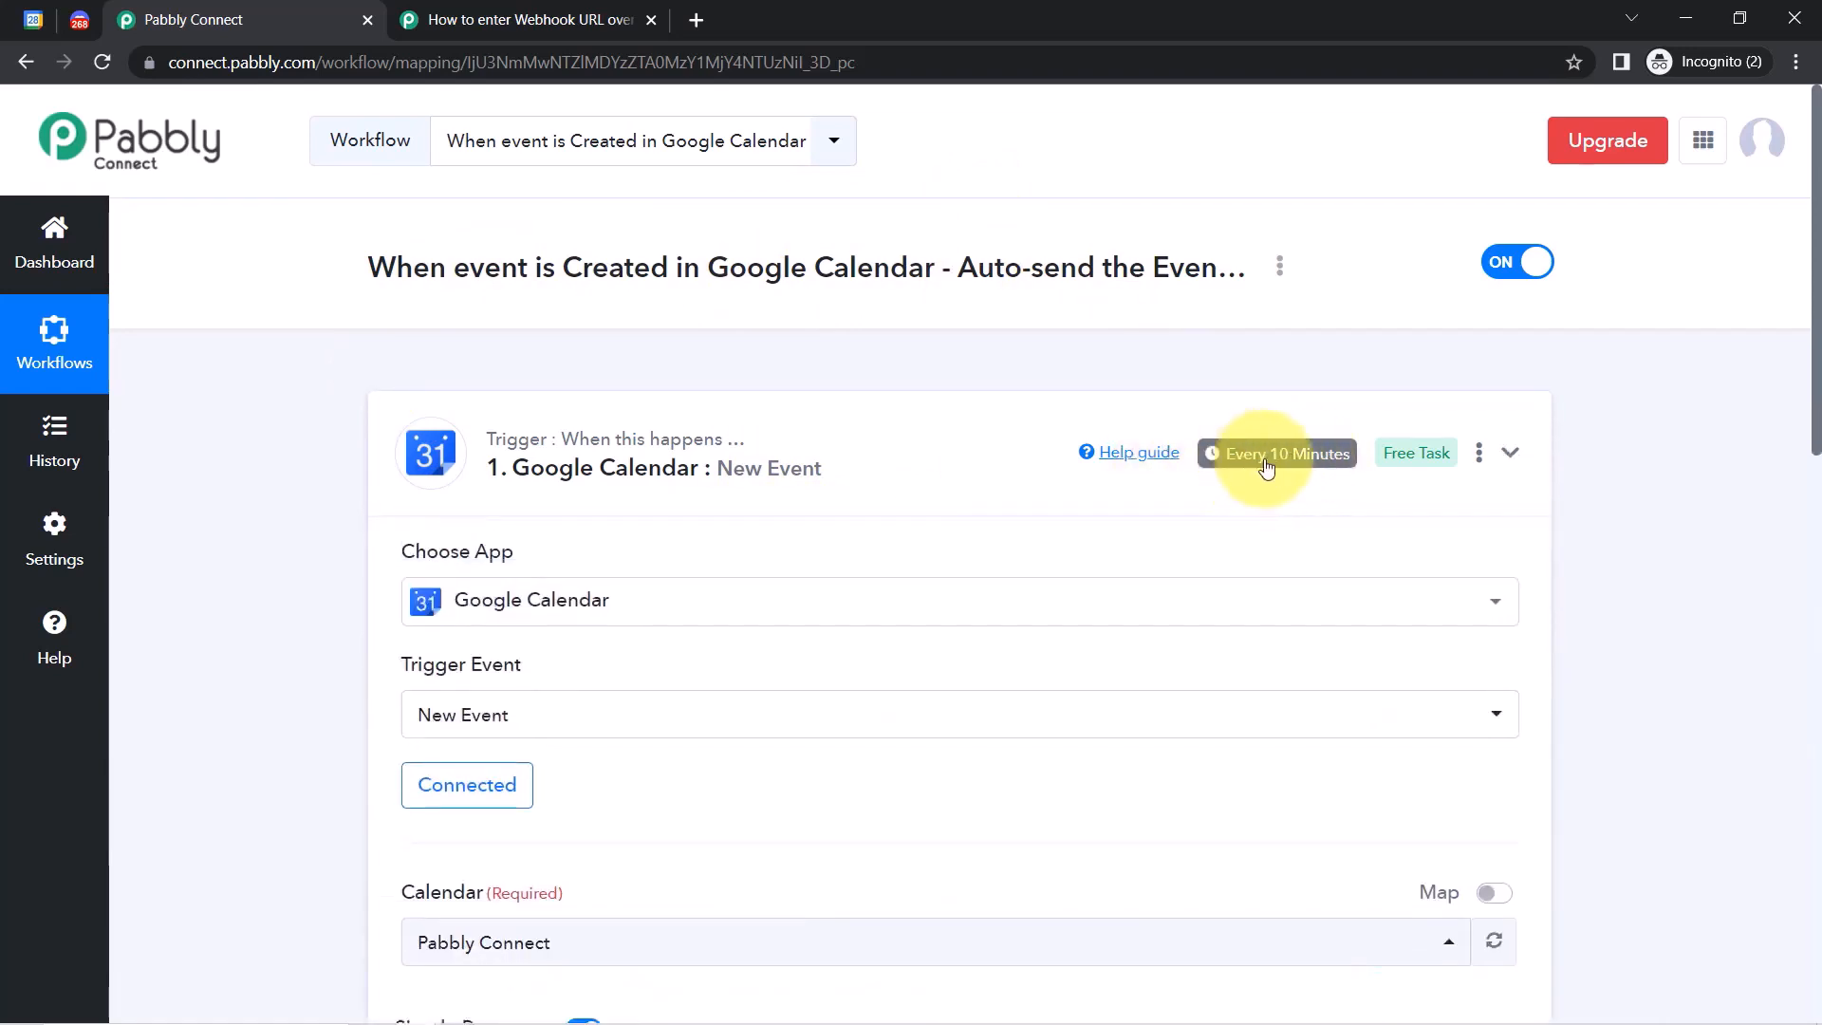
click(1257, 465)
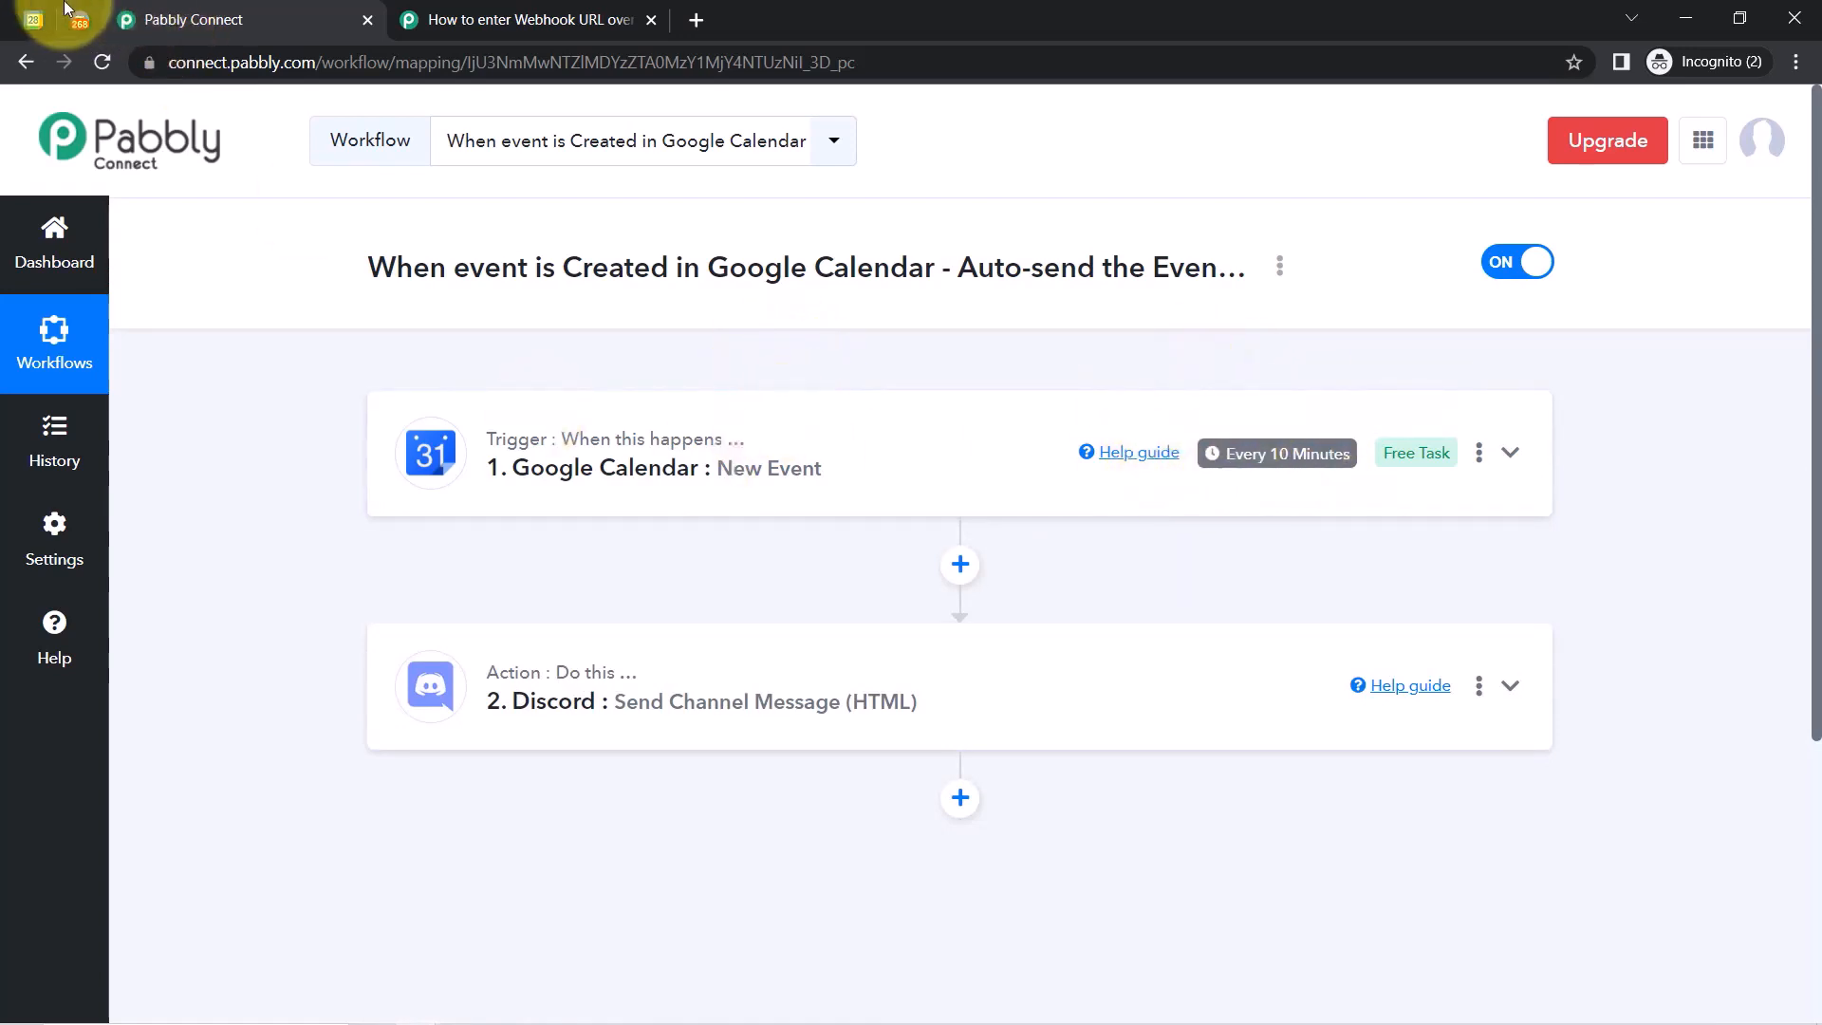
Switch through the Google Calendar and Discord tabs, ending back on the Pabbly Connect workflow.
click(30, 19)
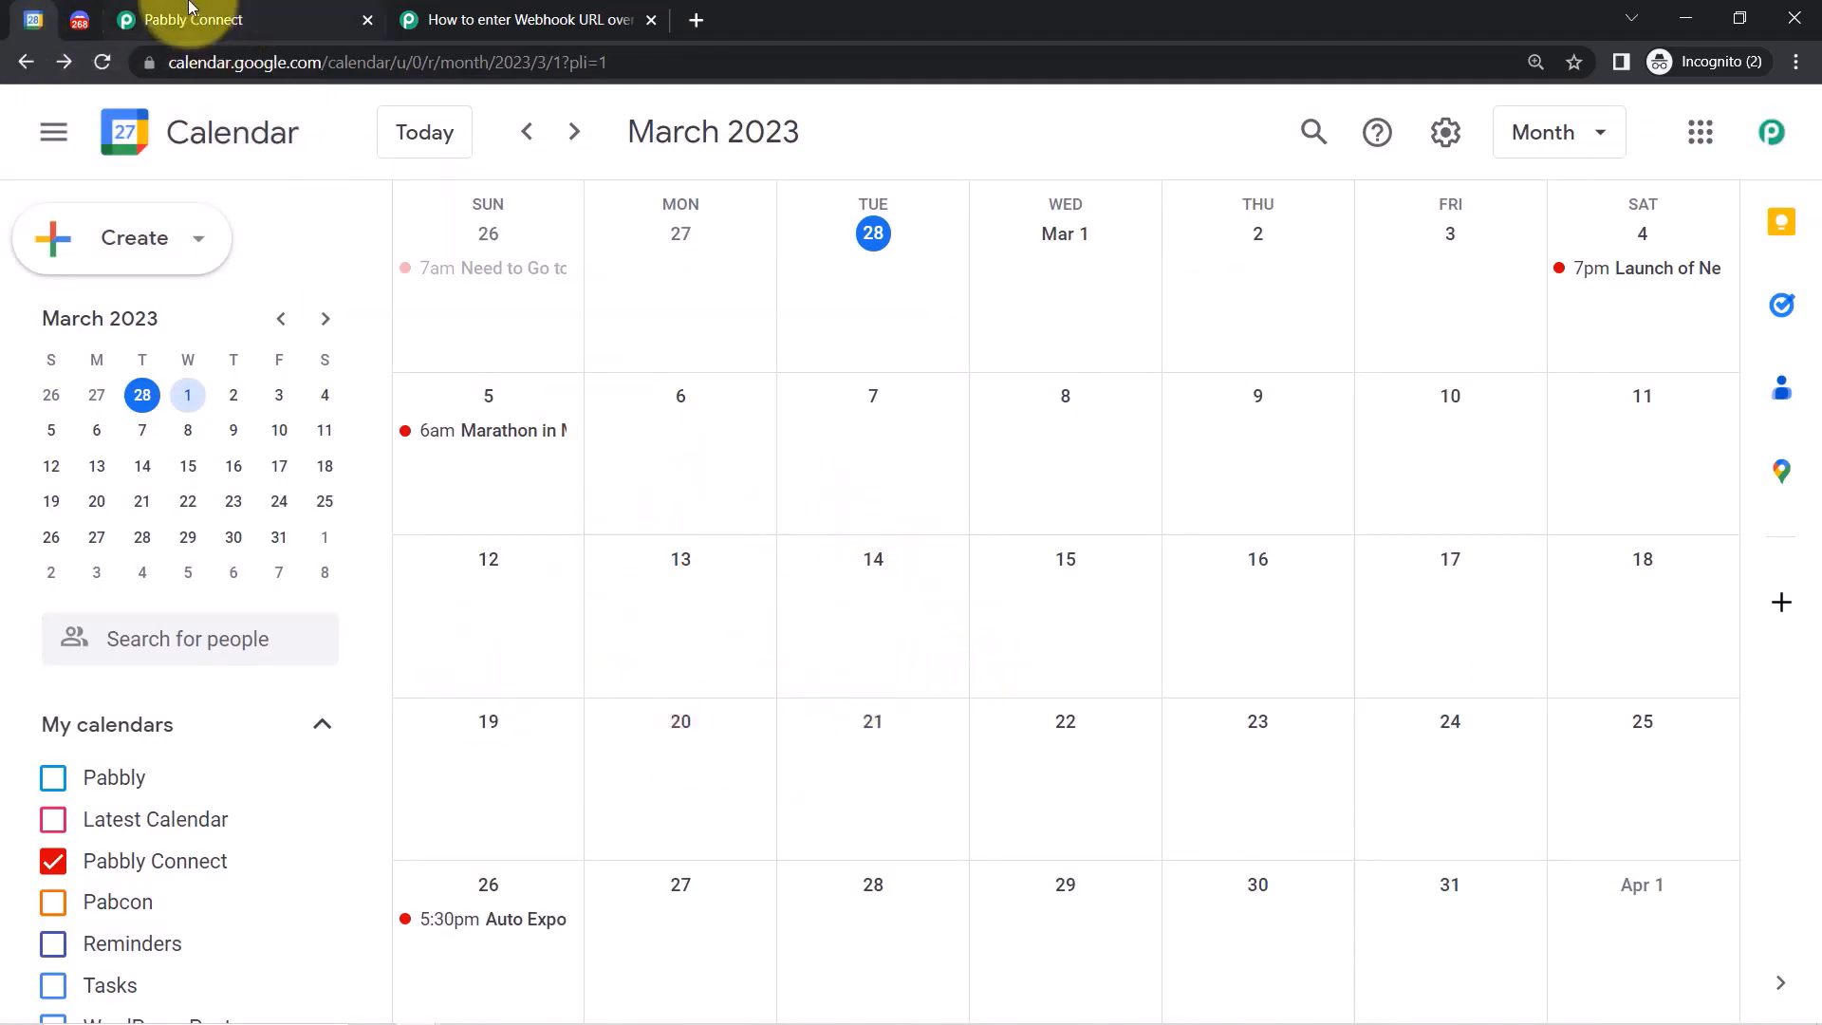
click(241, 21)
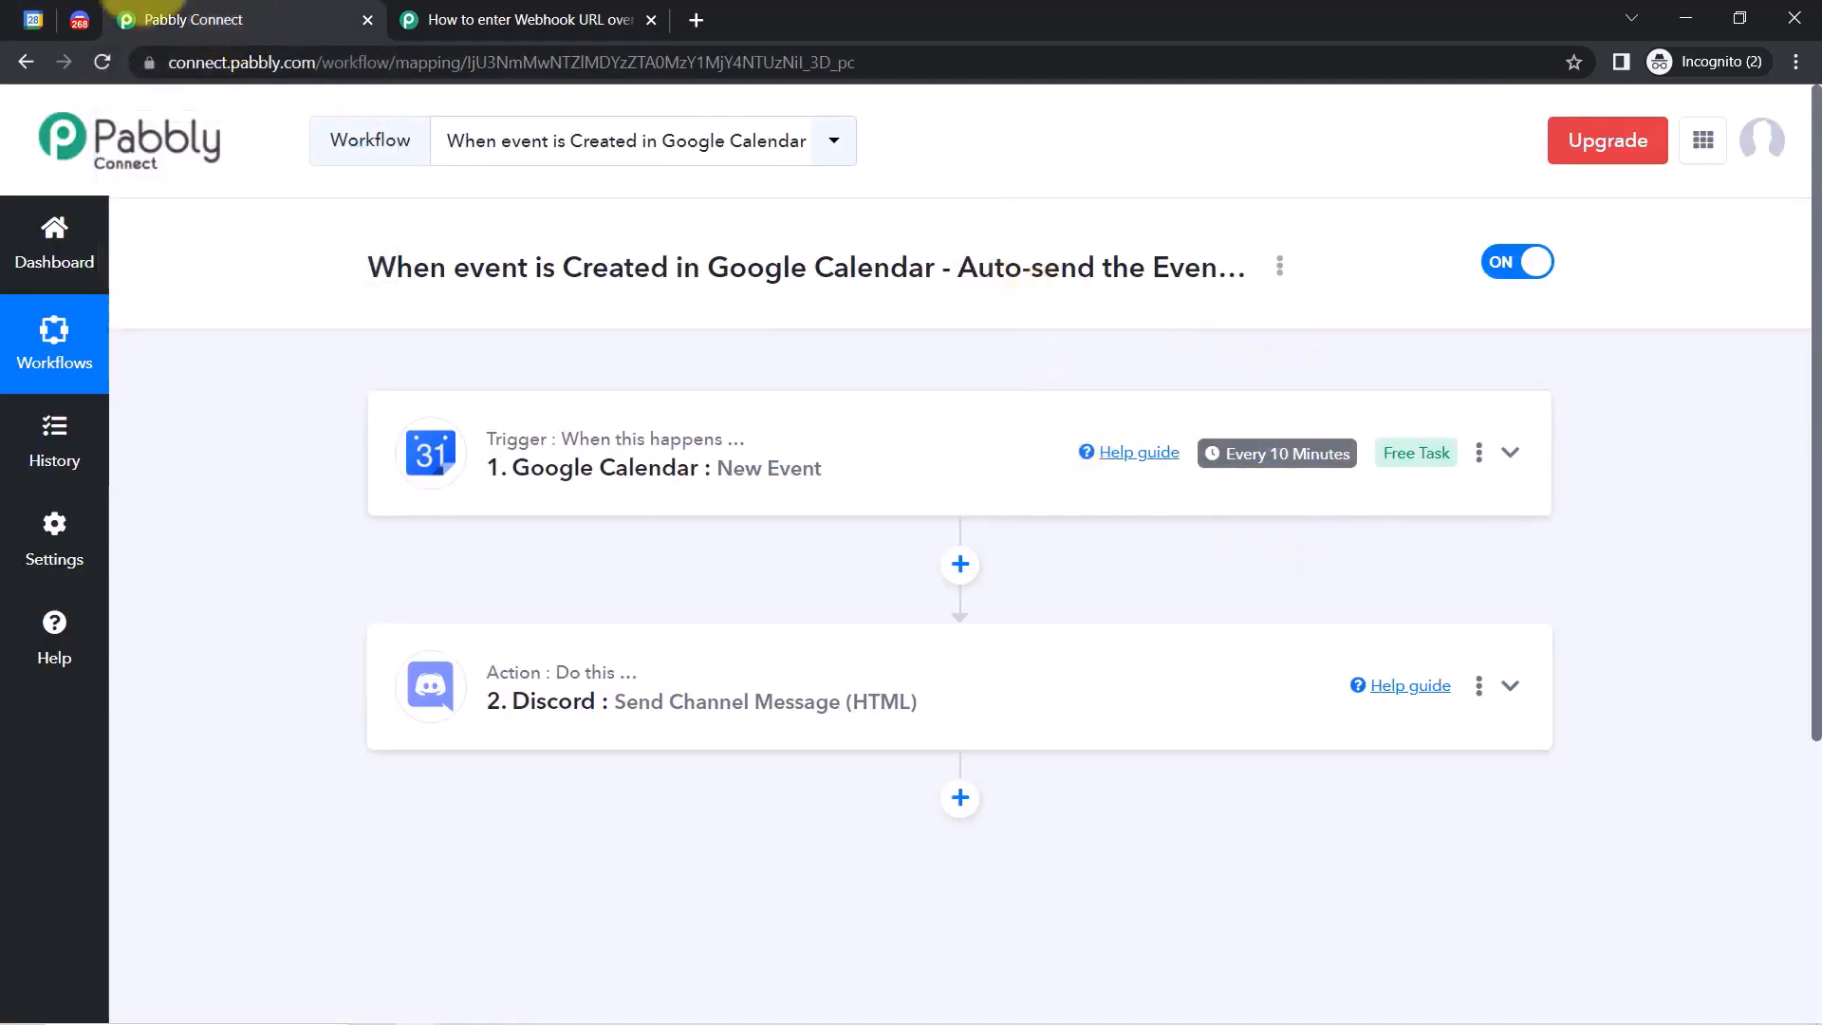
click(80, 21)
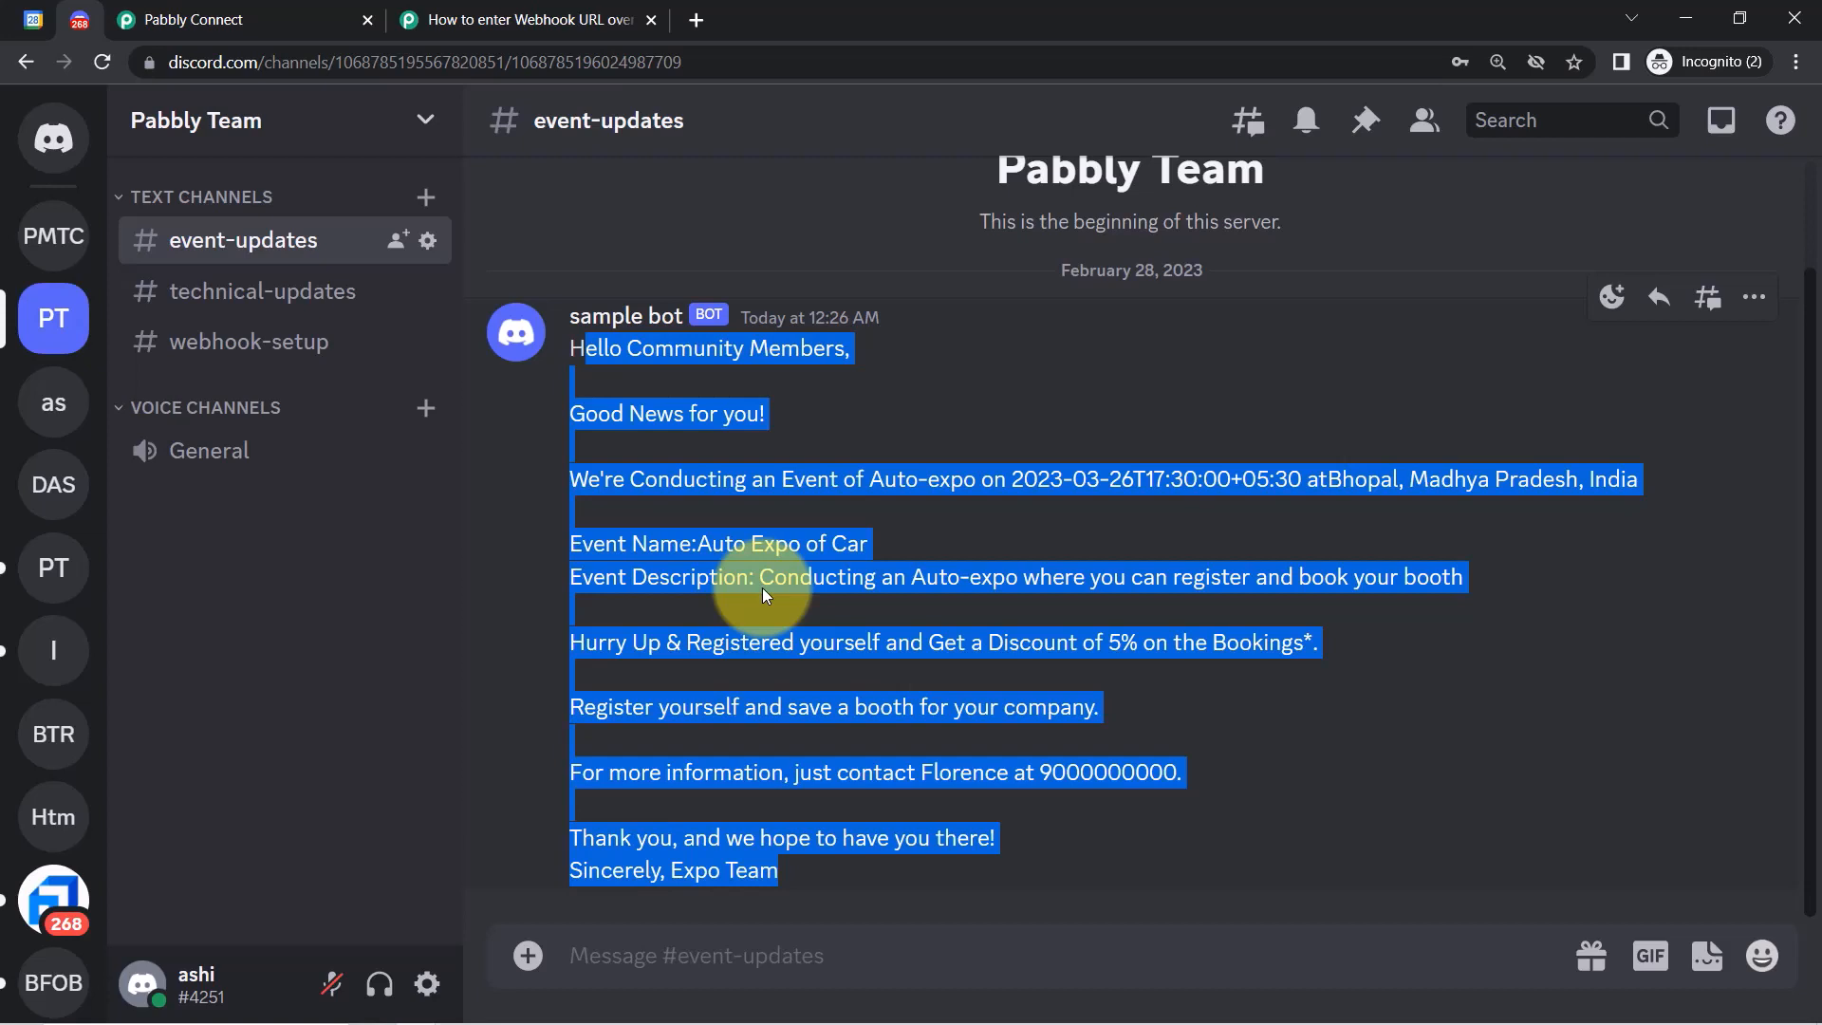
click(234, 10)
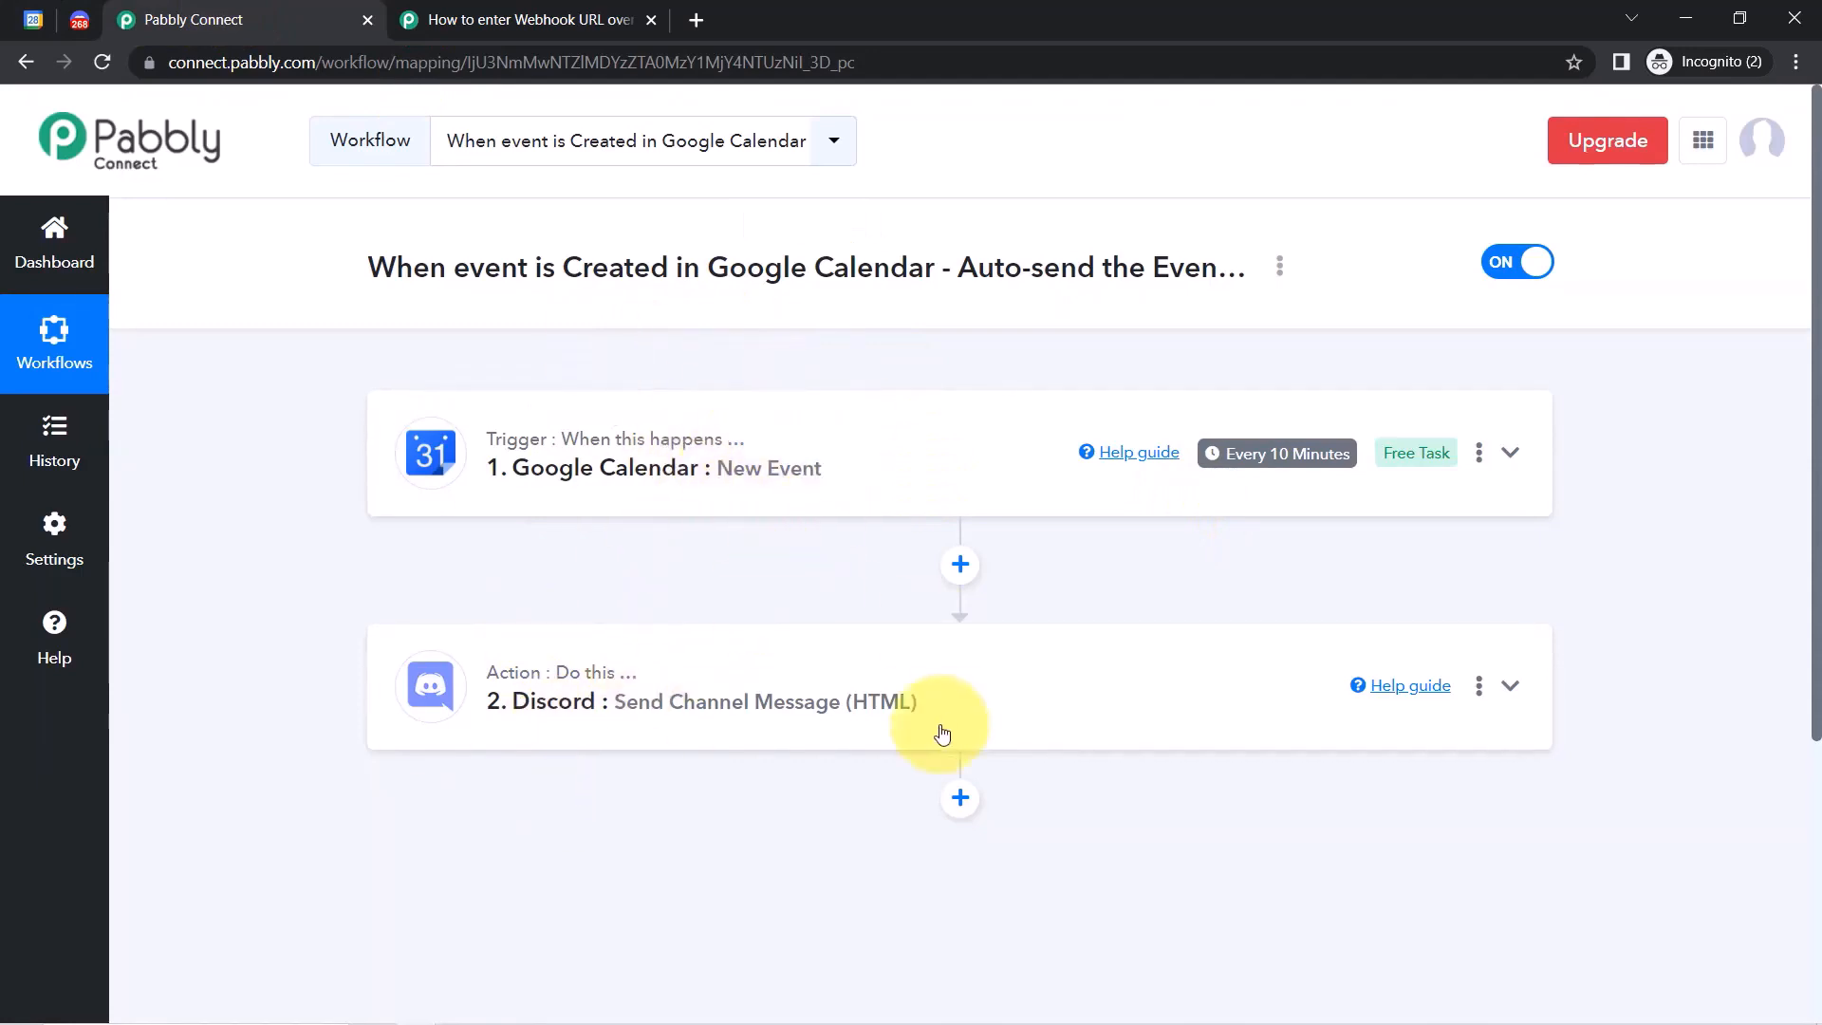
Copy the workflow's share link from its Share dialog, then switch the workflow from ON to OFF.
click(1279, 267)
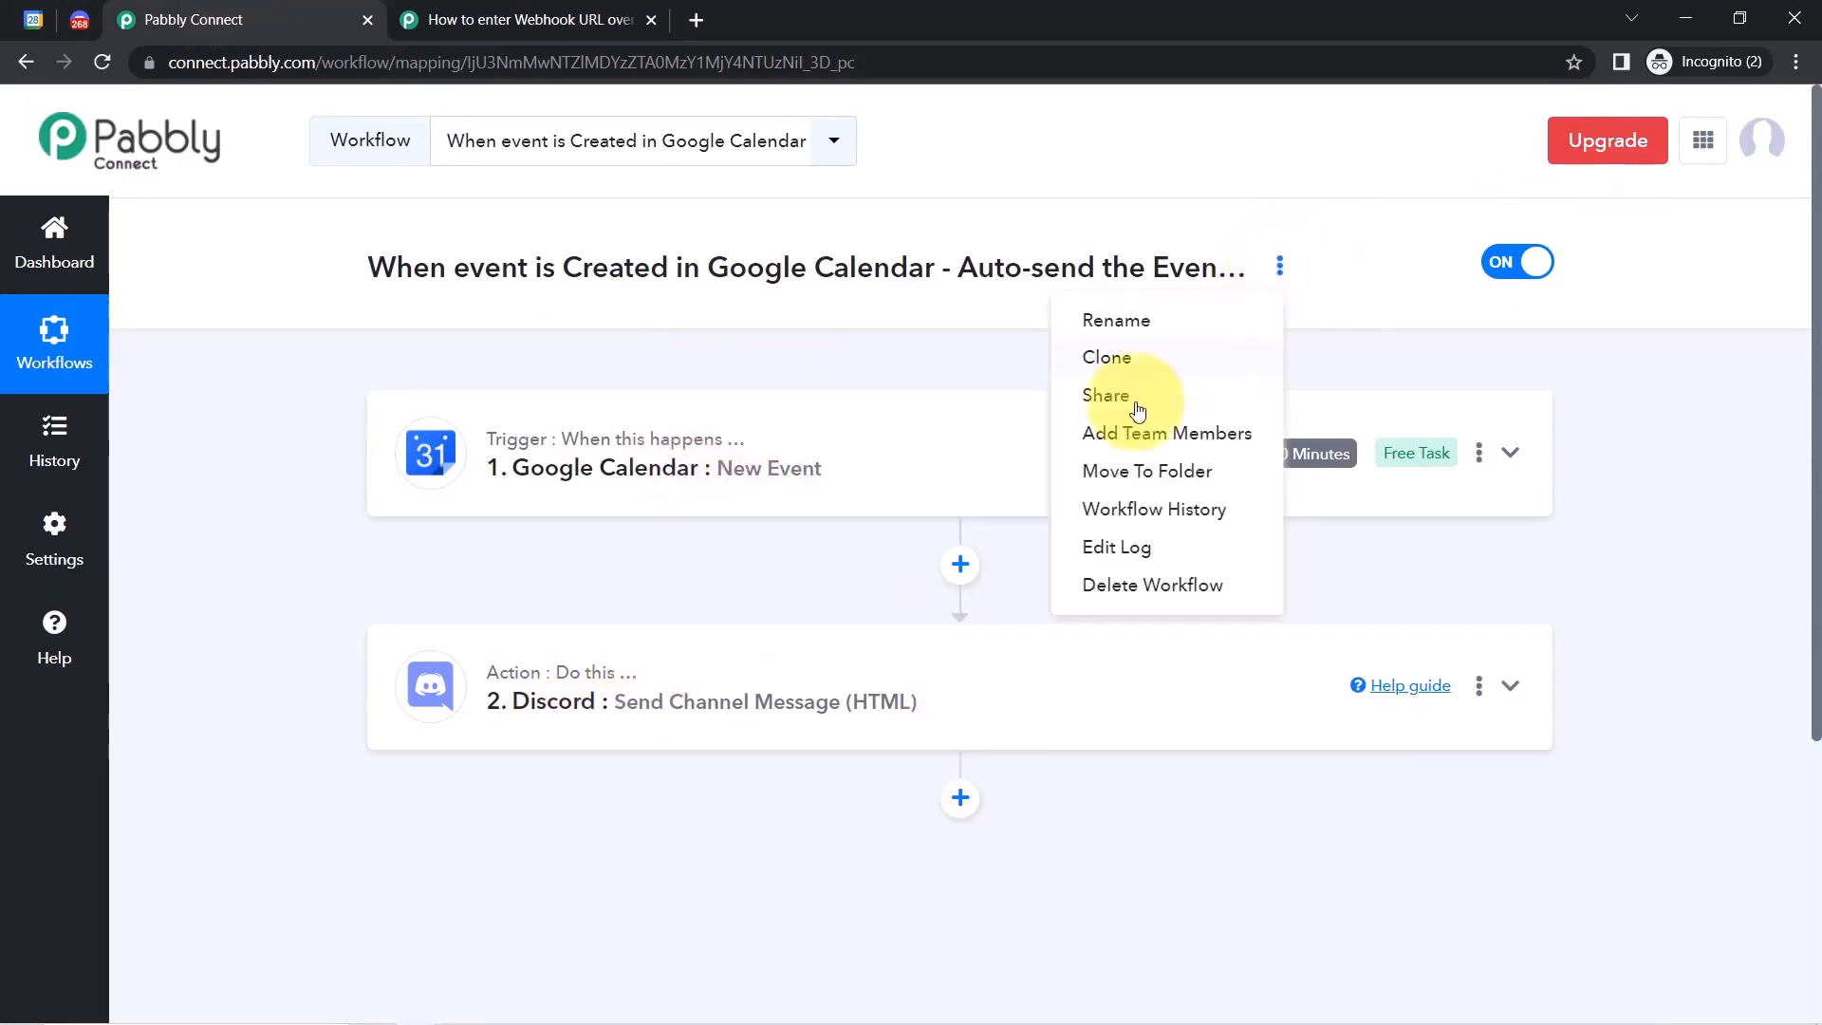
click(1099, 396)
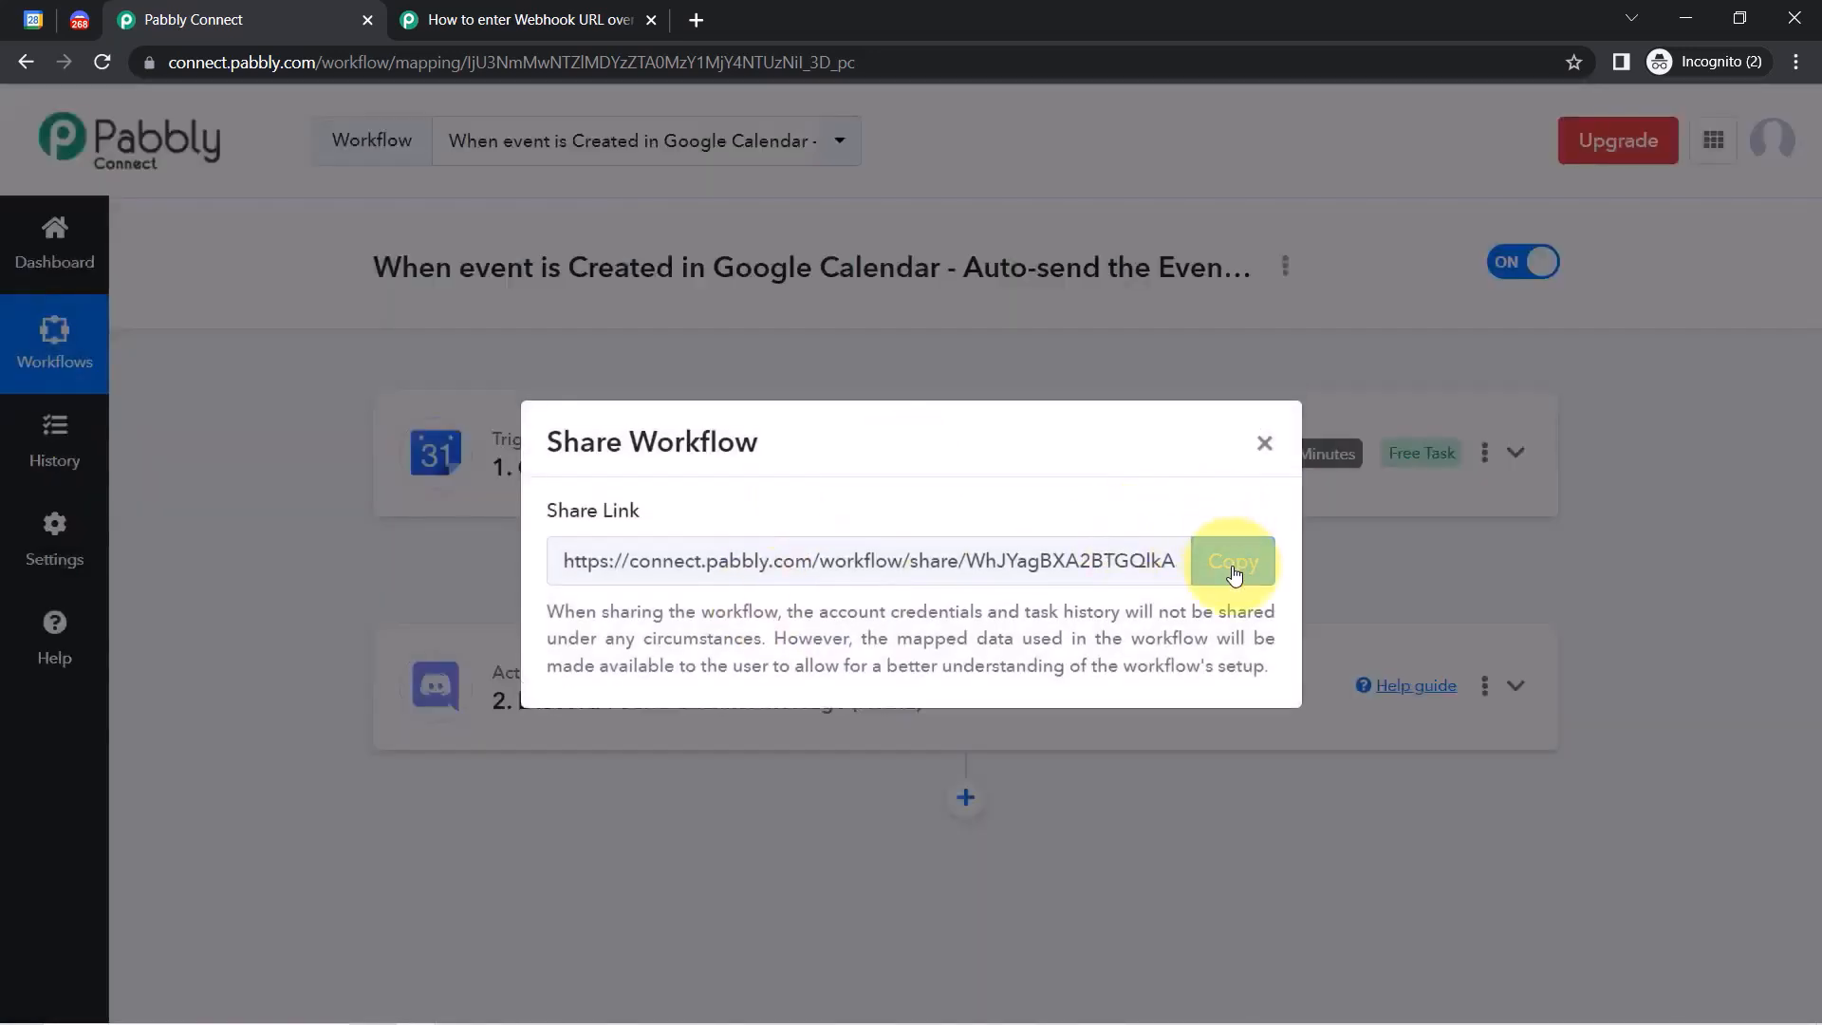
click(1232, 542)
click(1264, 441)
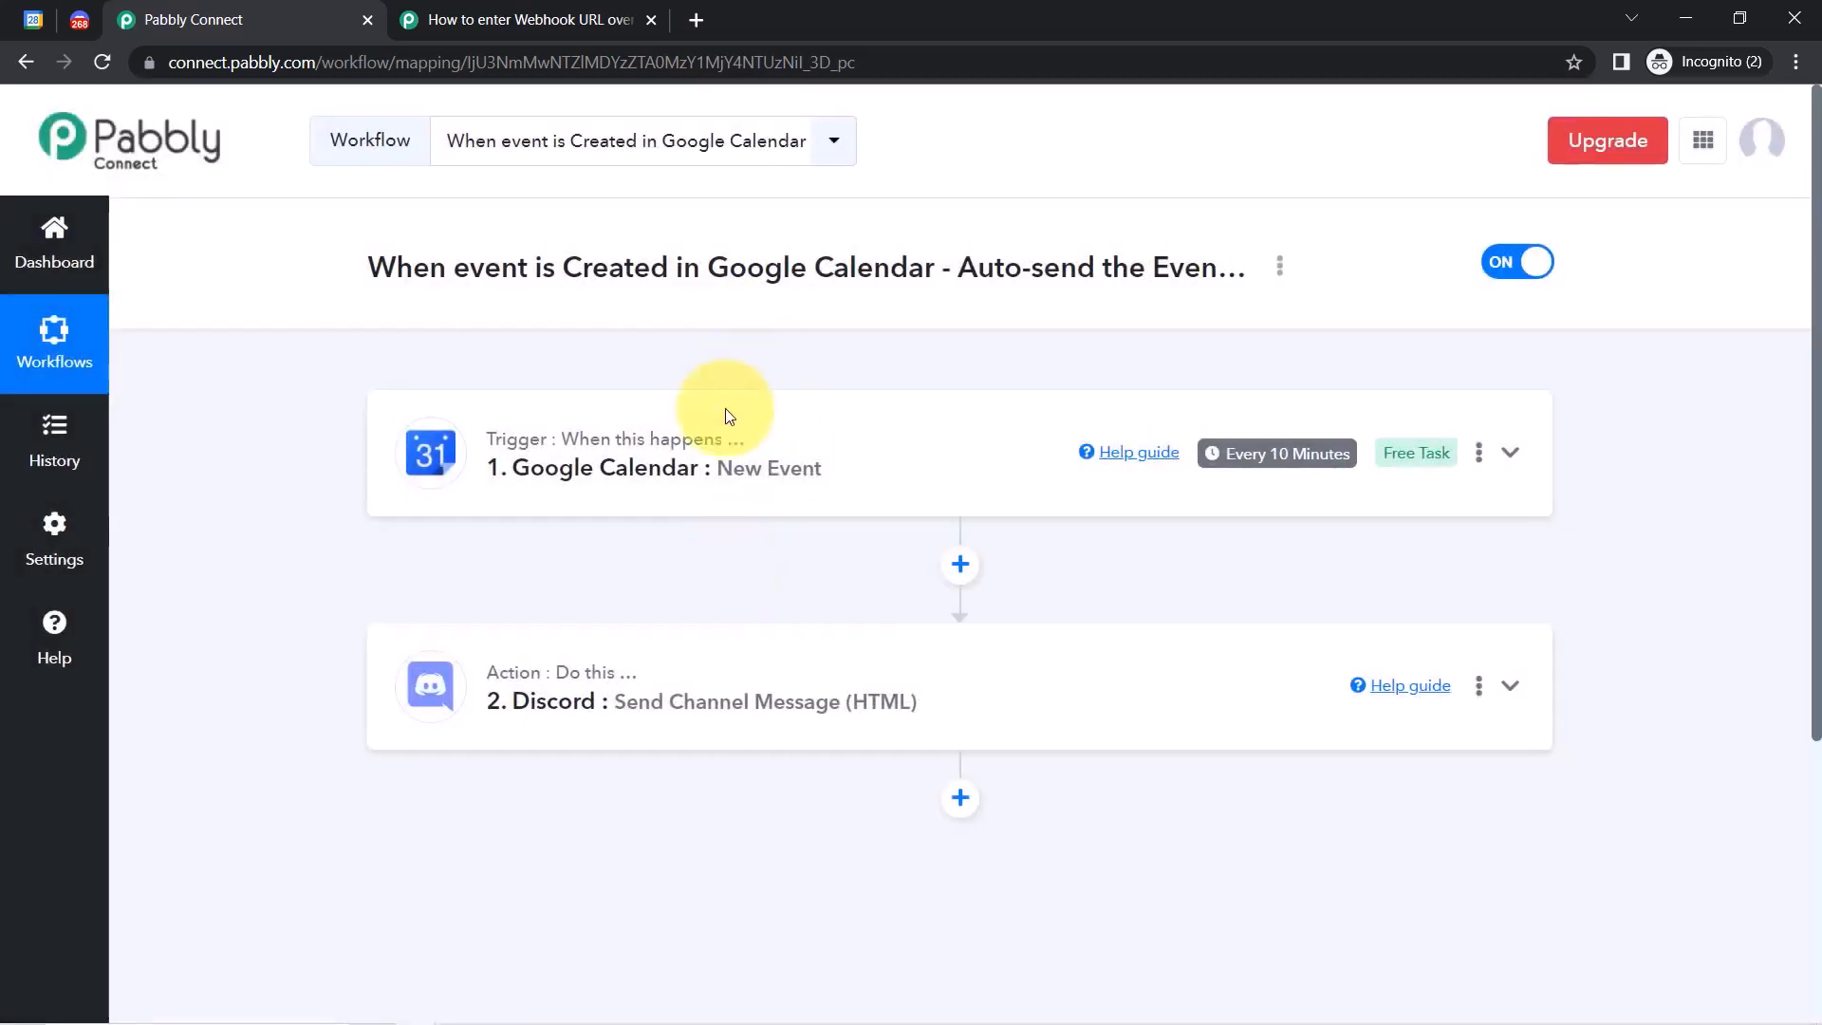
click(1520, 266)
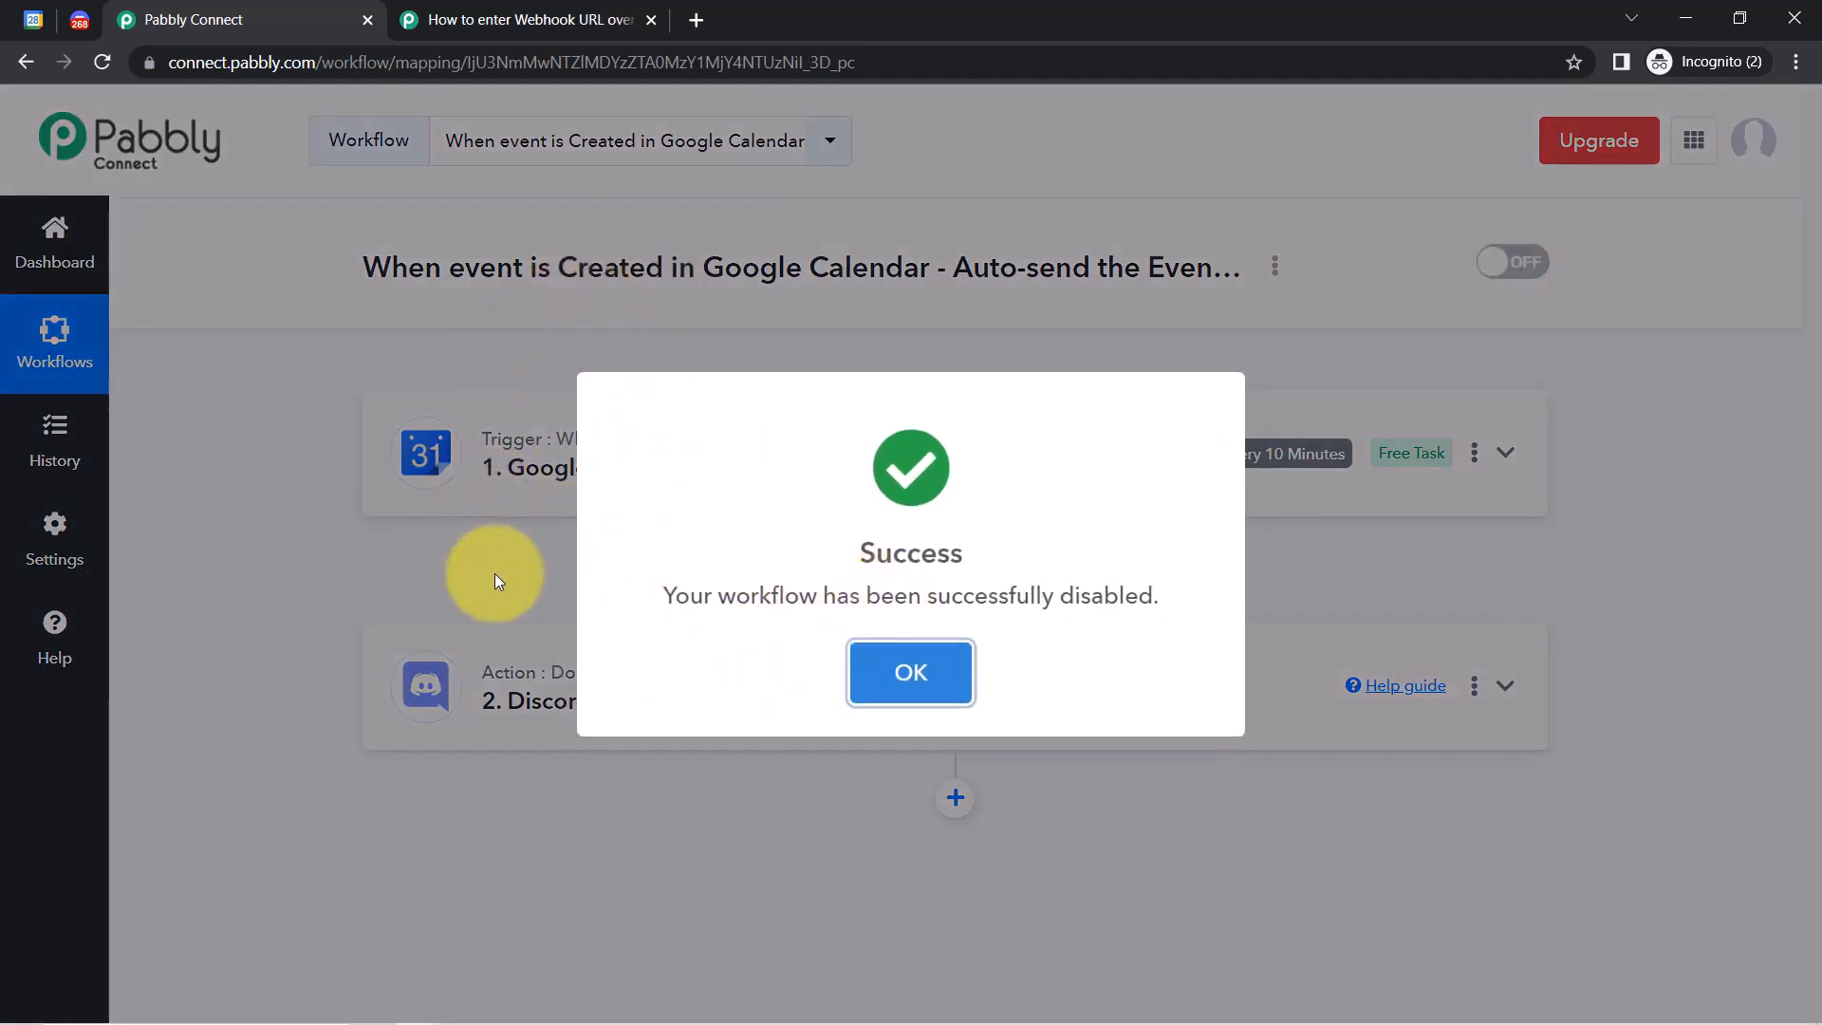
click(916, 676)
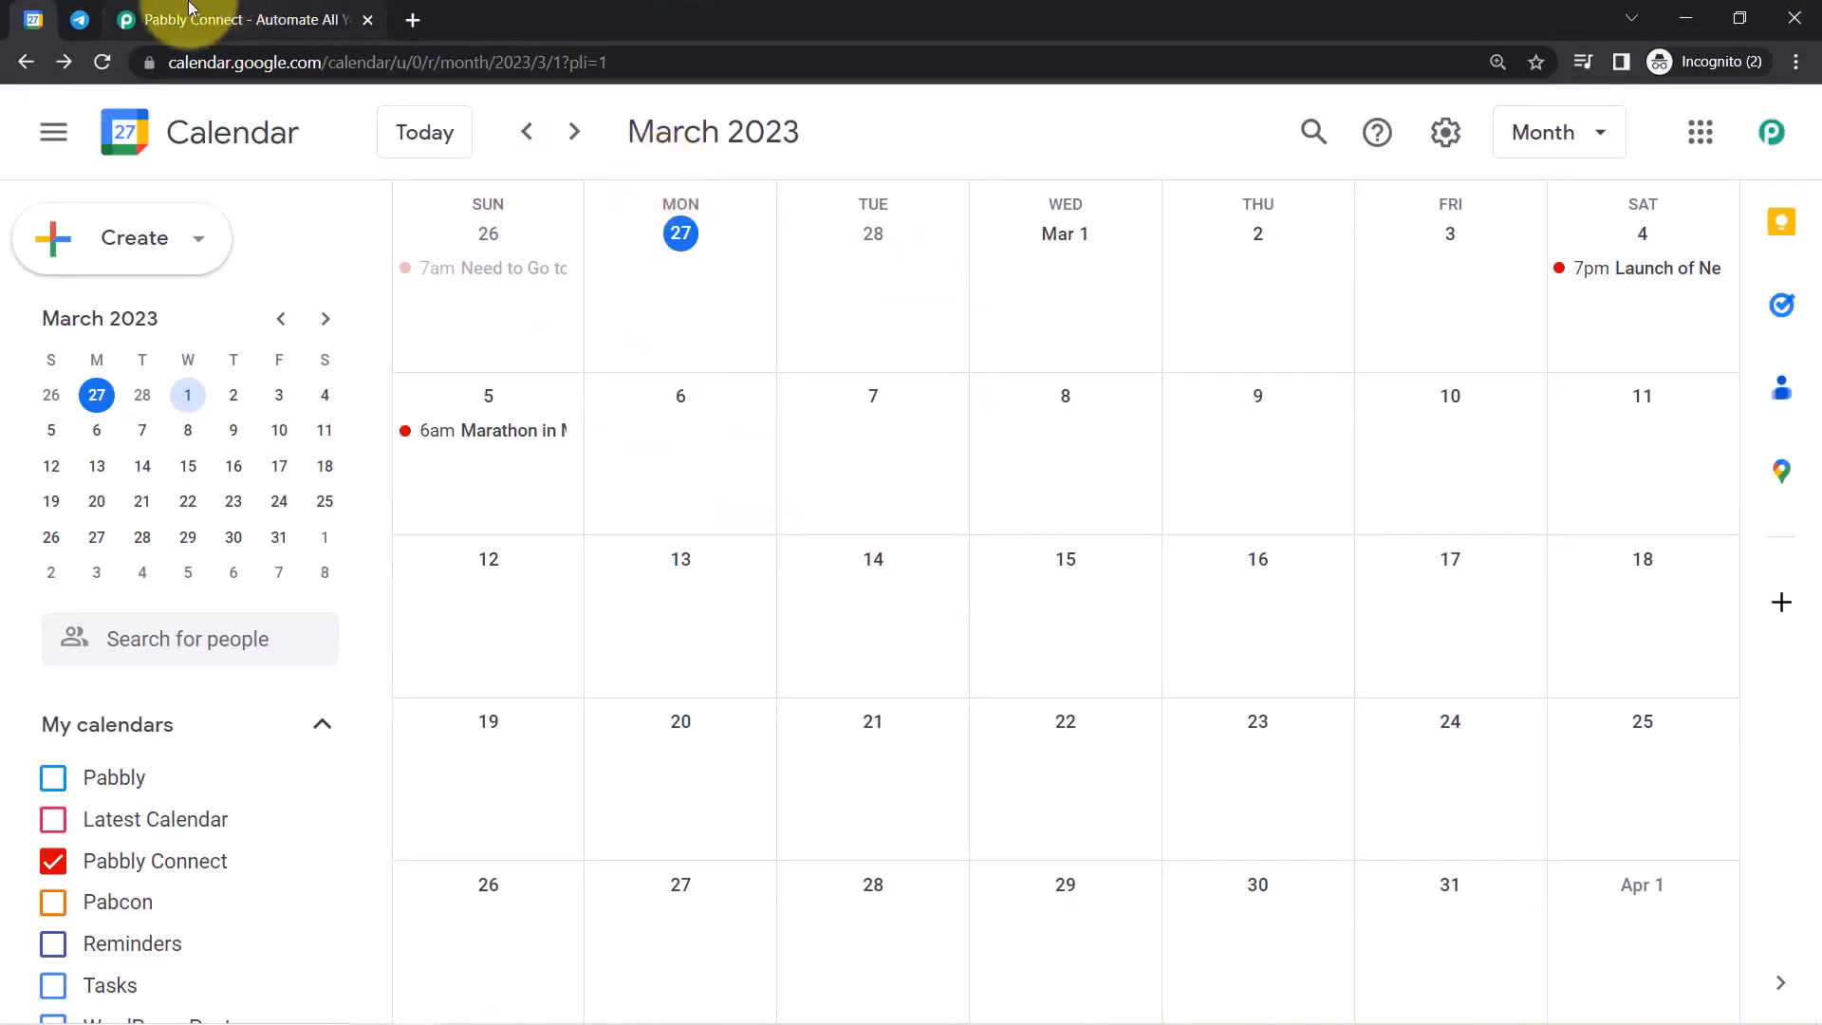
Look at Telegram's Pabbly Team chat and Google Calendar, ending on the Pabbly Connect website.
click(74, 20)
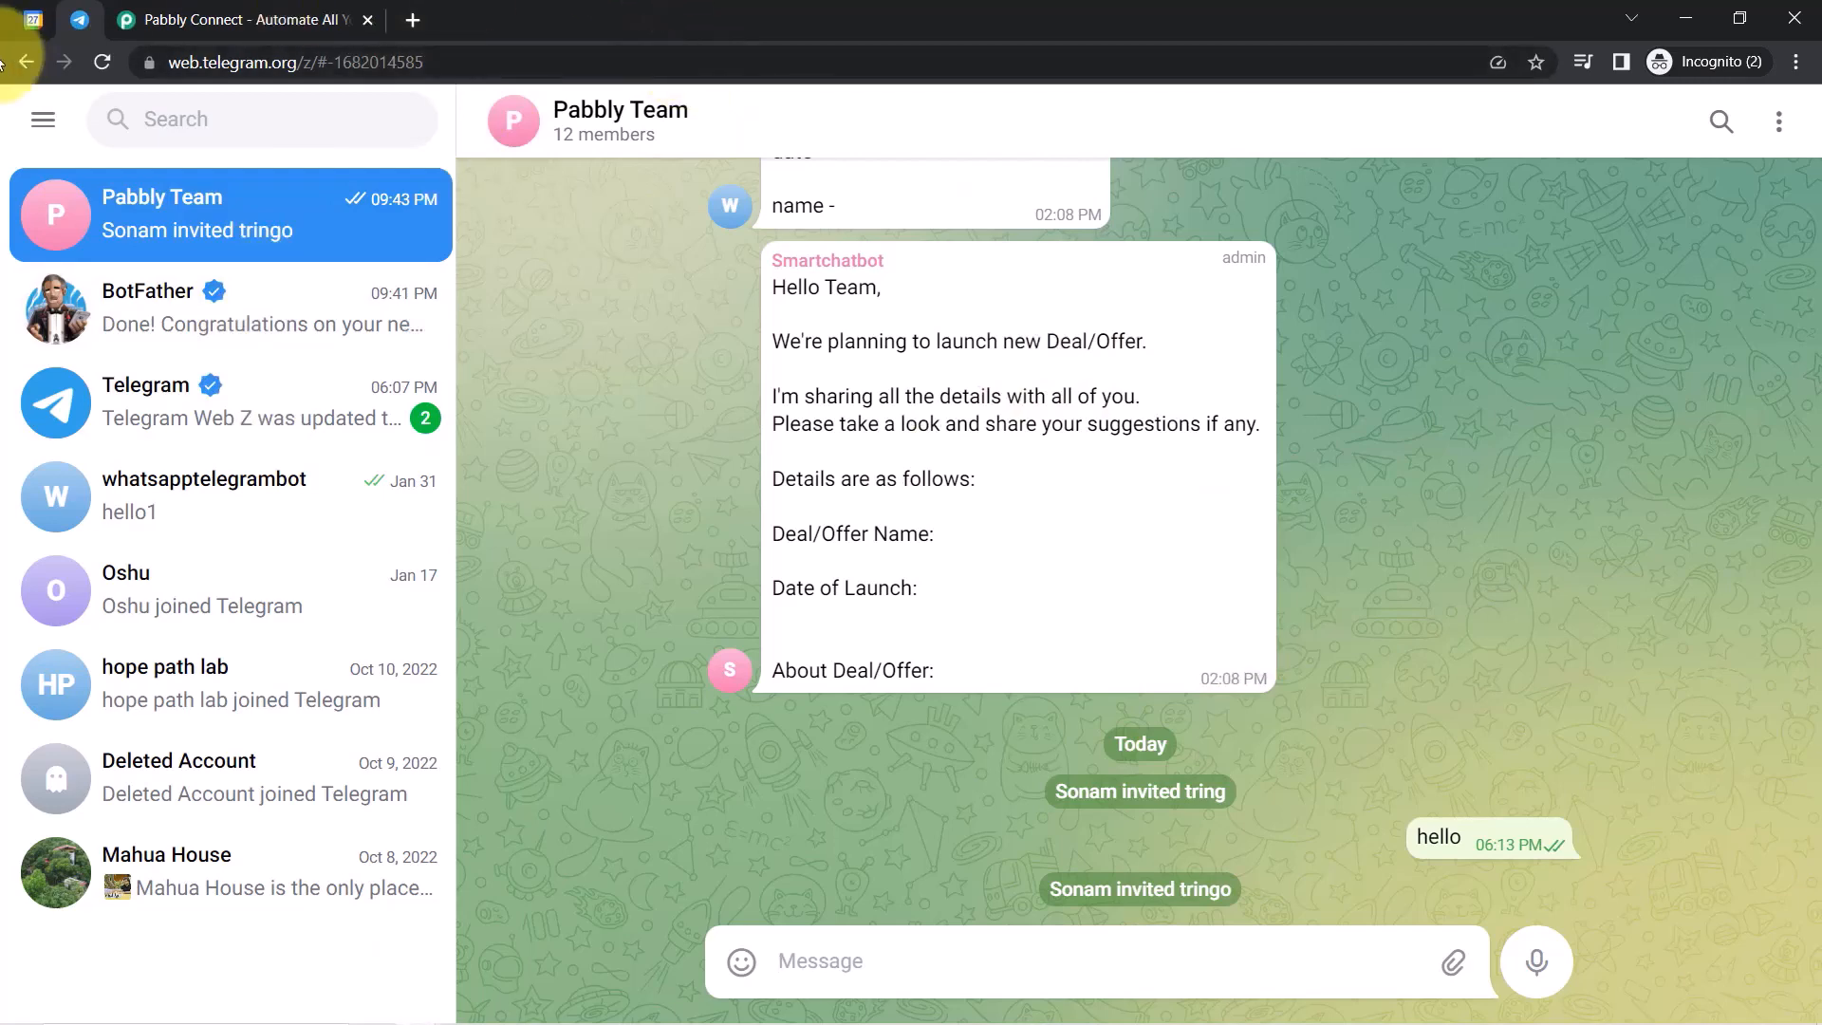
click(28, 21)
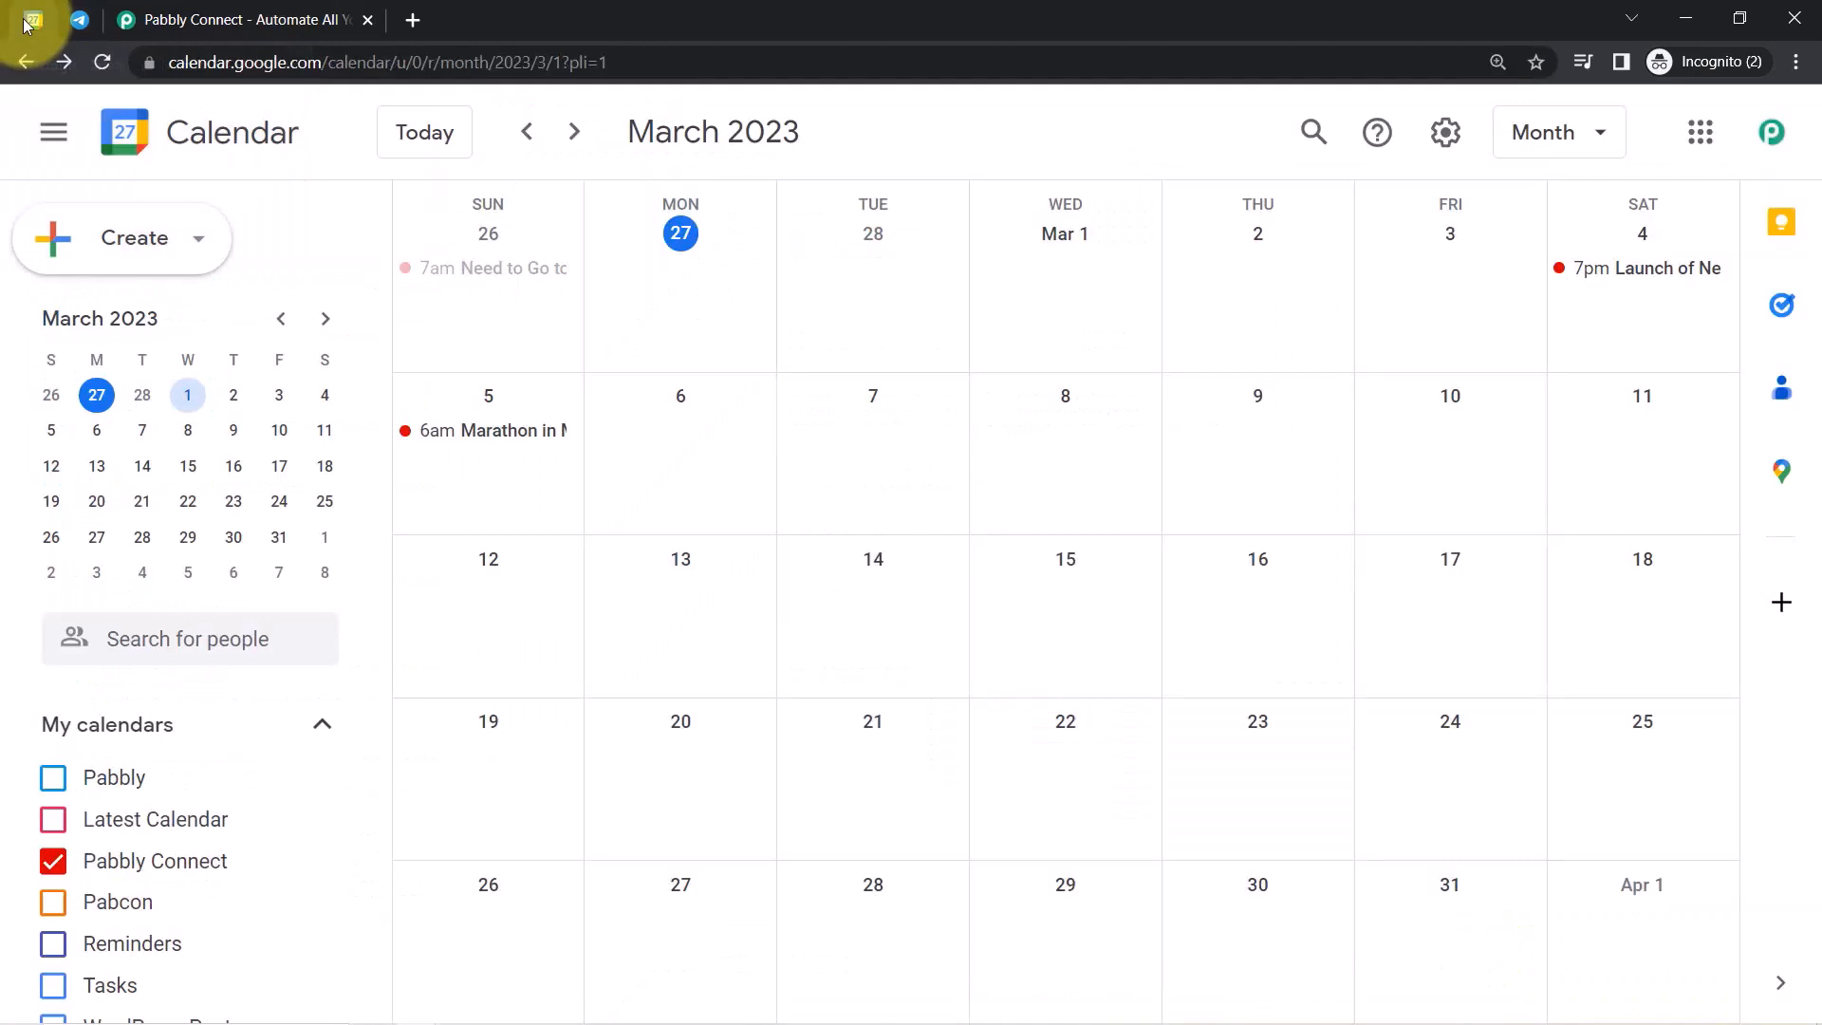
click(80, 20)
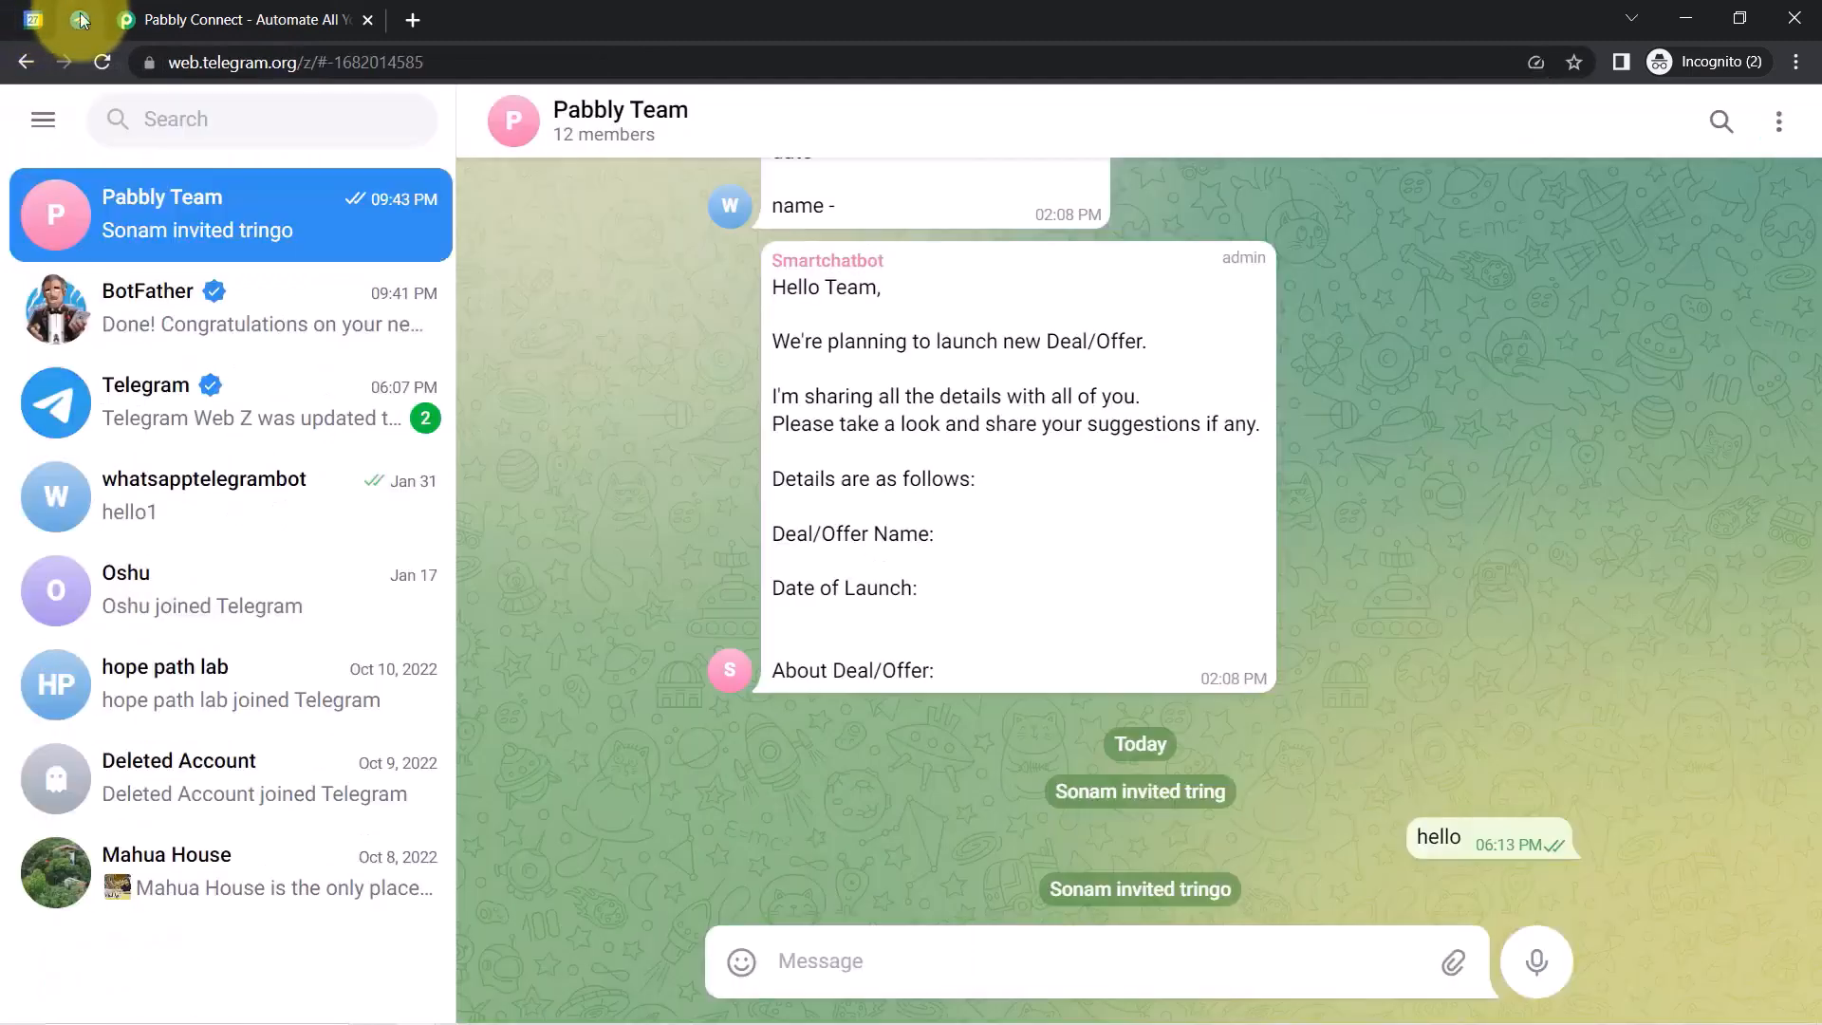
click(152, 7)
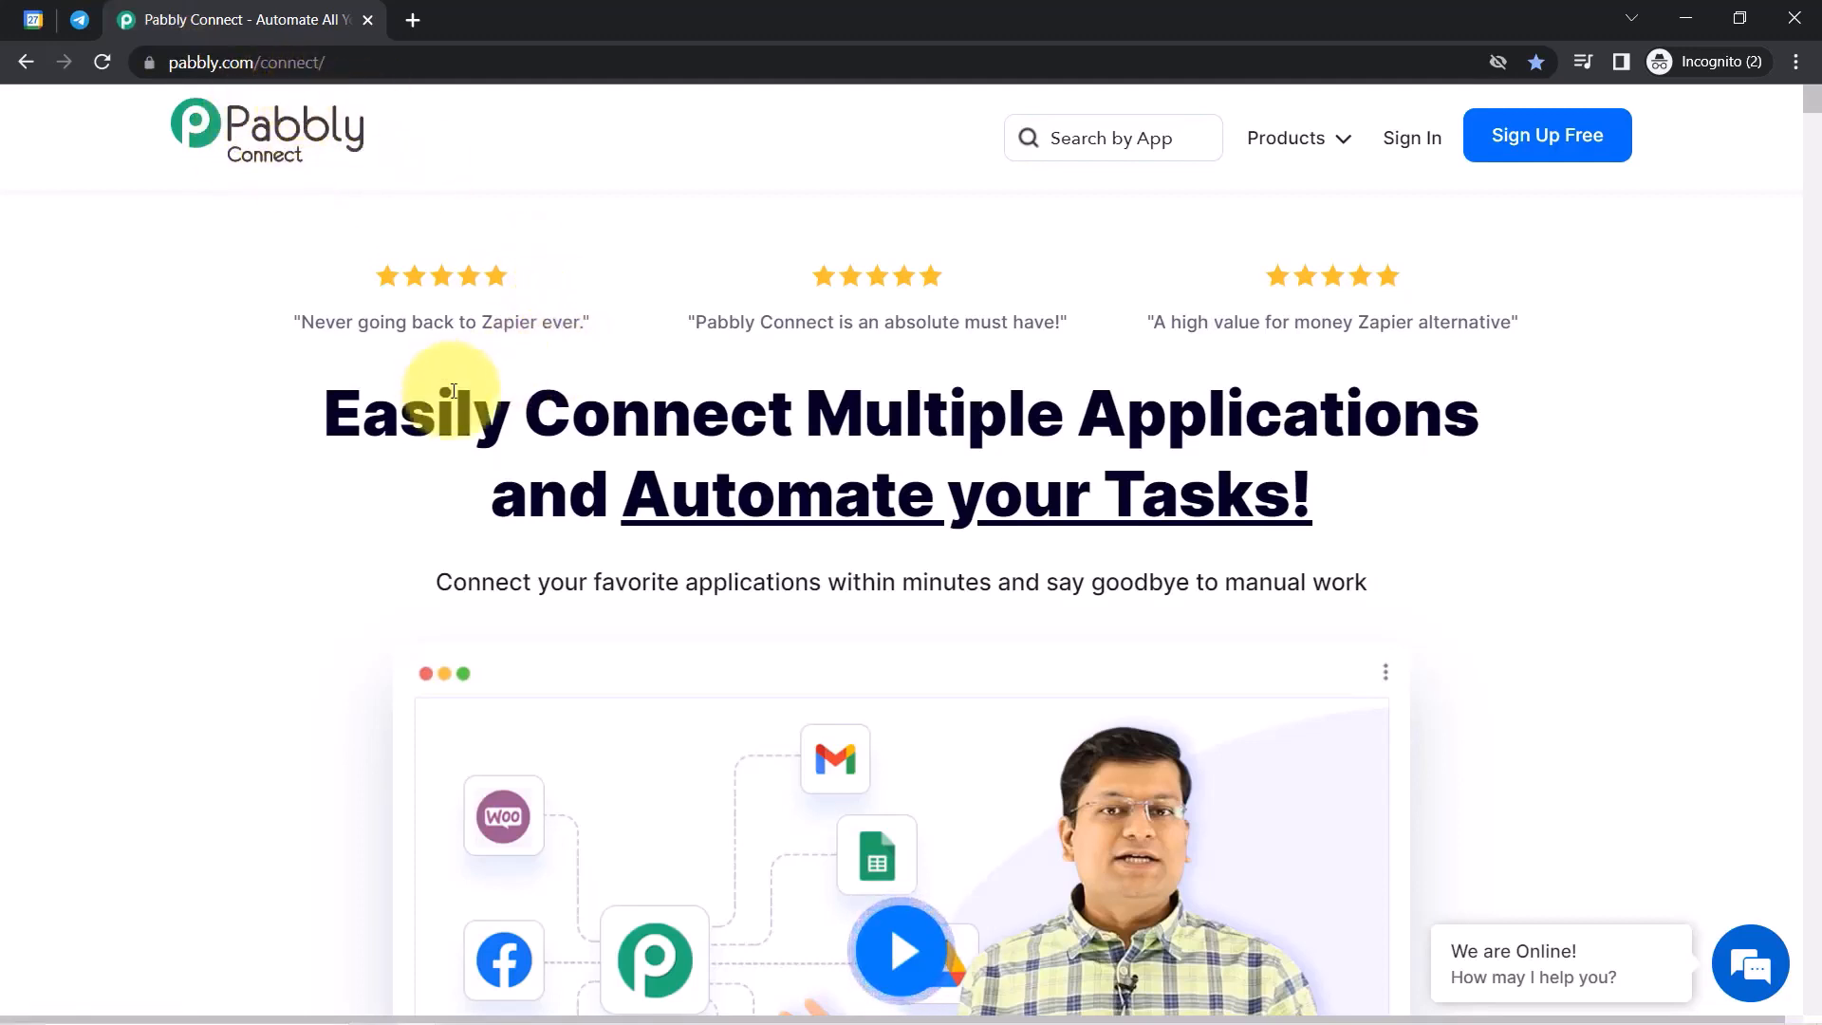
Sign in to Pabbly from the pabbly.com/connect page.
drag(438, 410, 1307, 470)
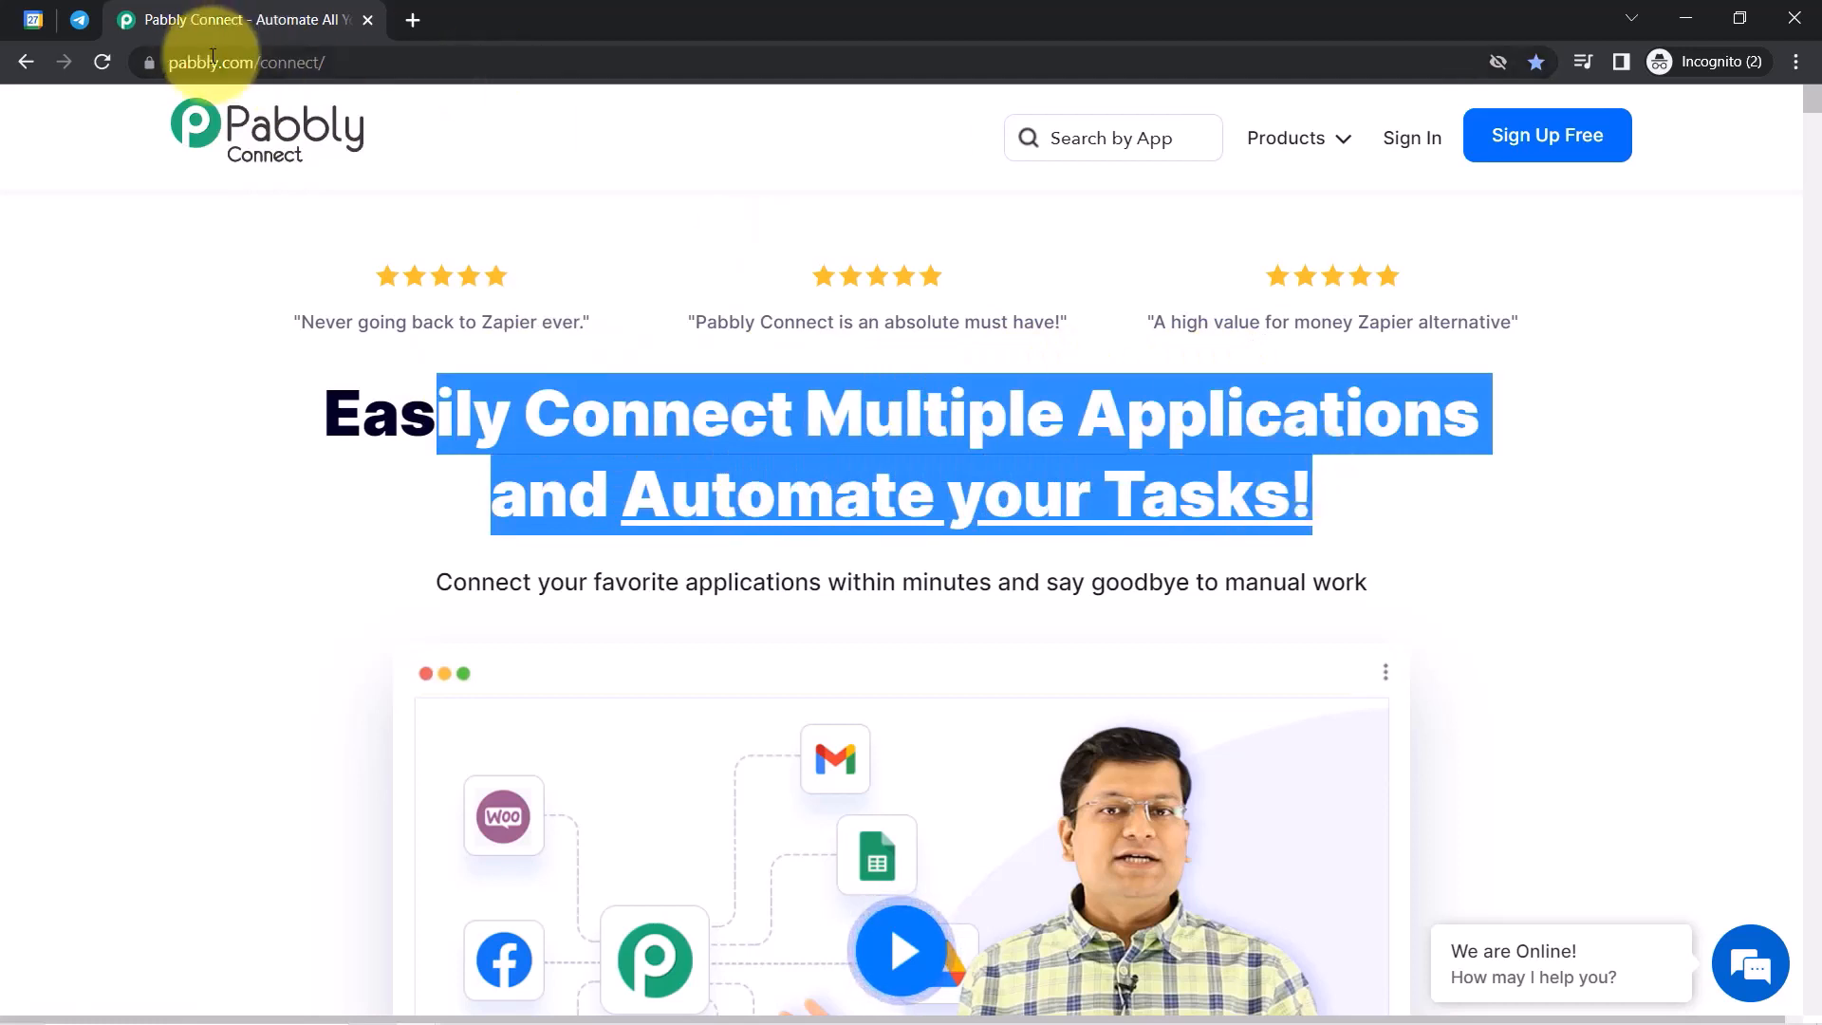
drag(197, 63, 363, 66)
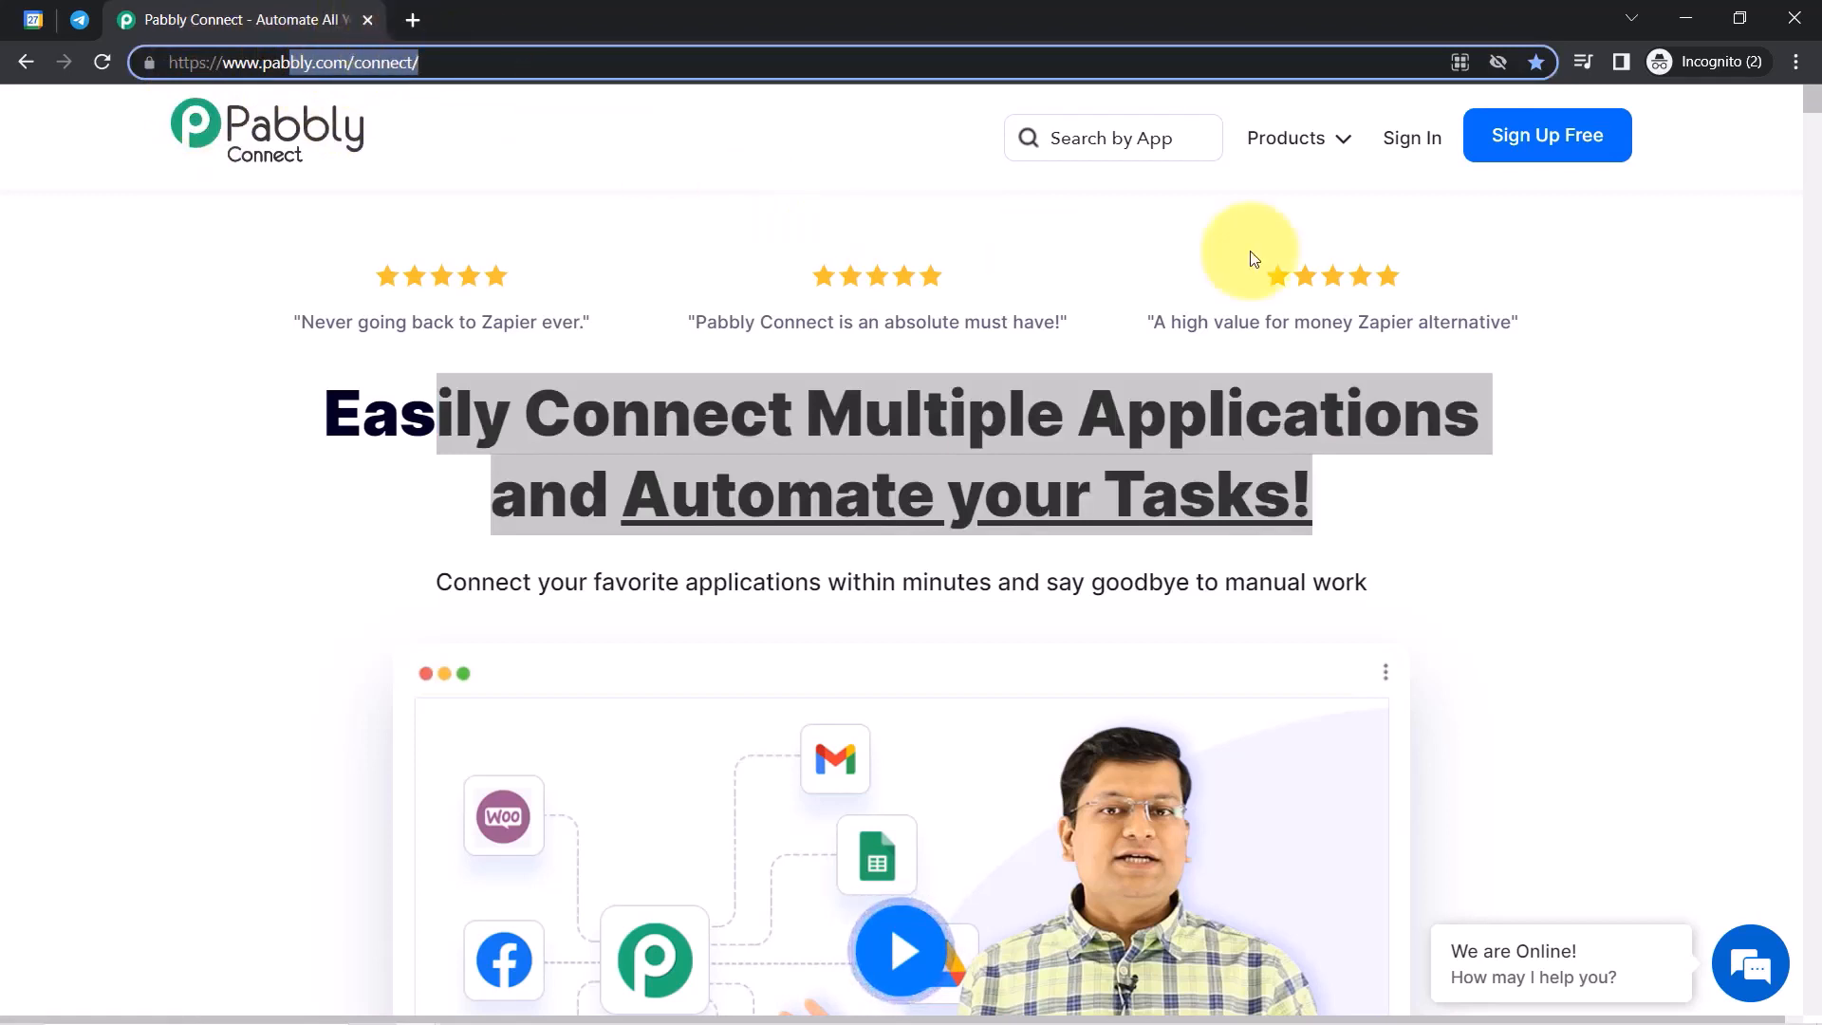
click(1434, 141)
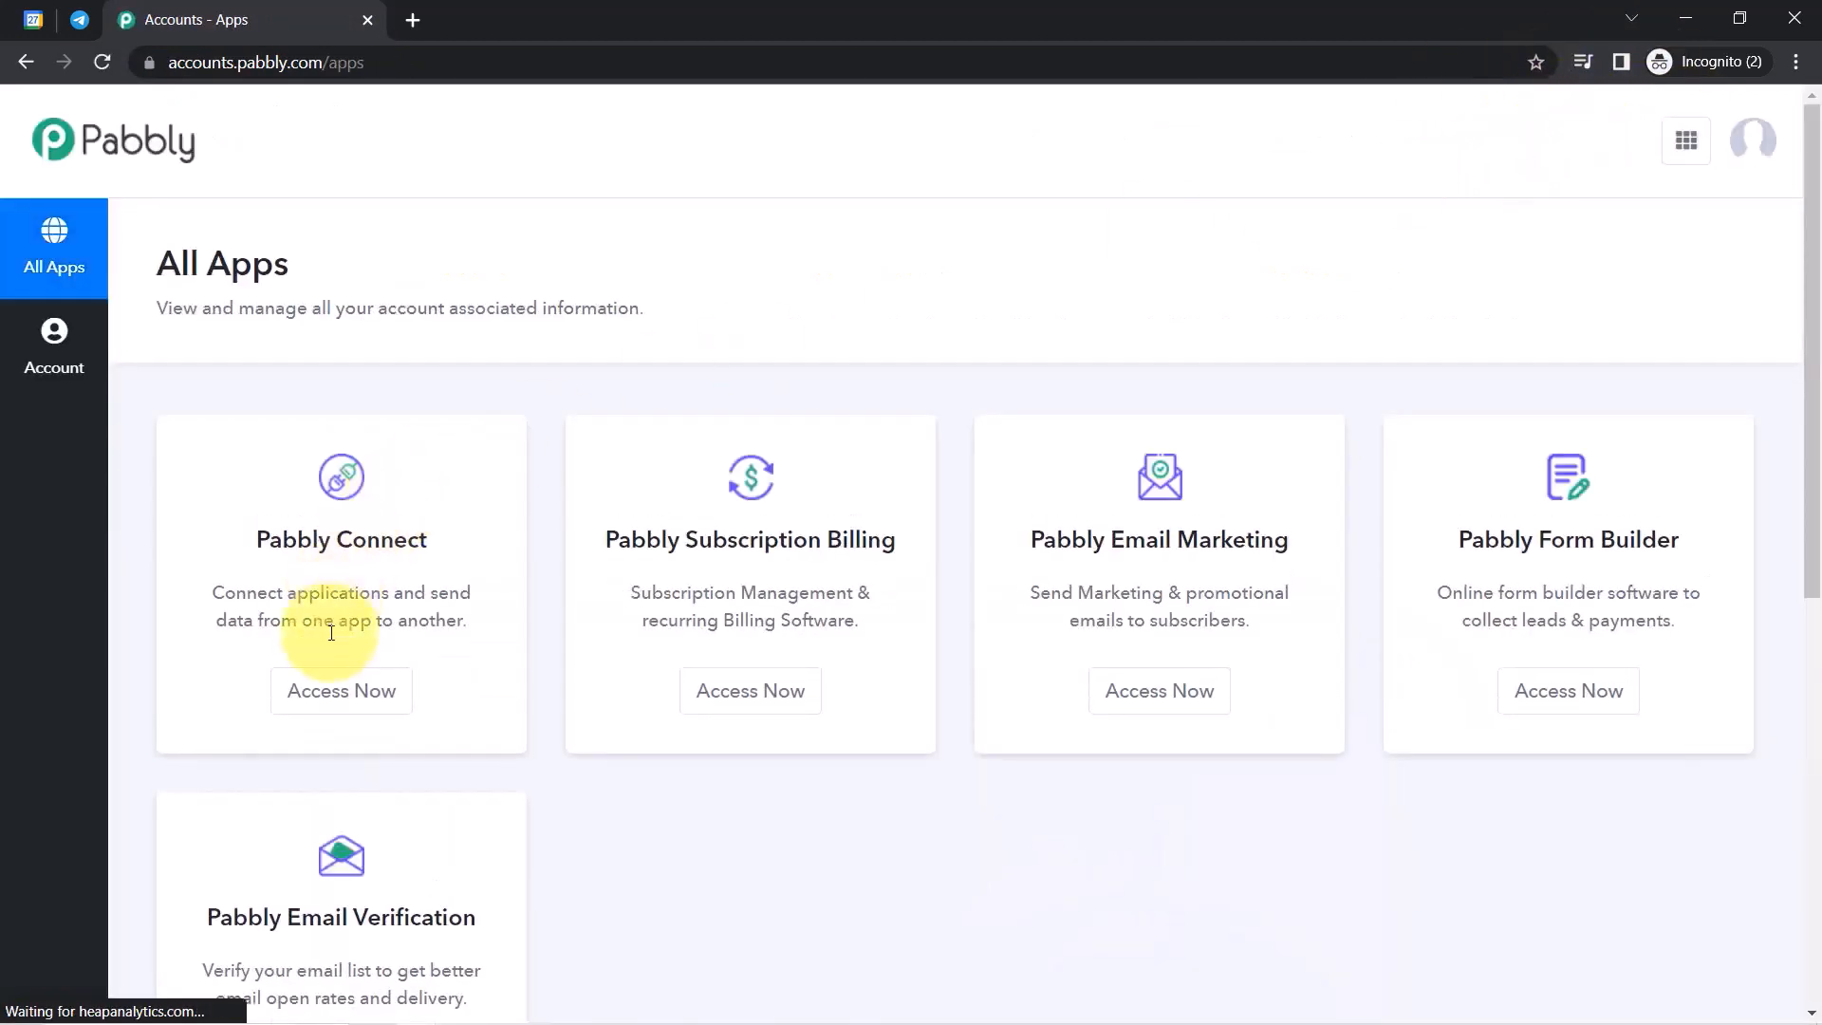
Launch Pabbly Connect from the All Apps page and switch to its Dashboard tab.
click(320, 692)
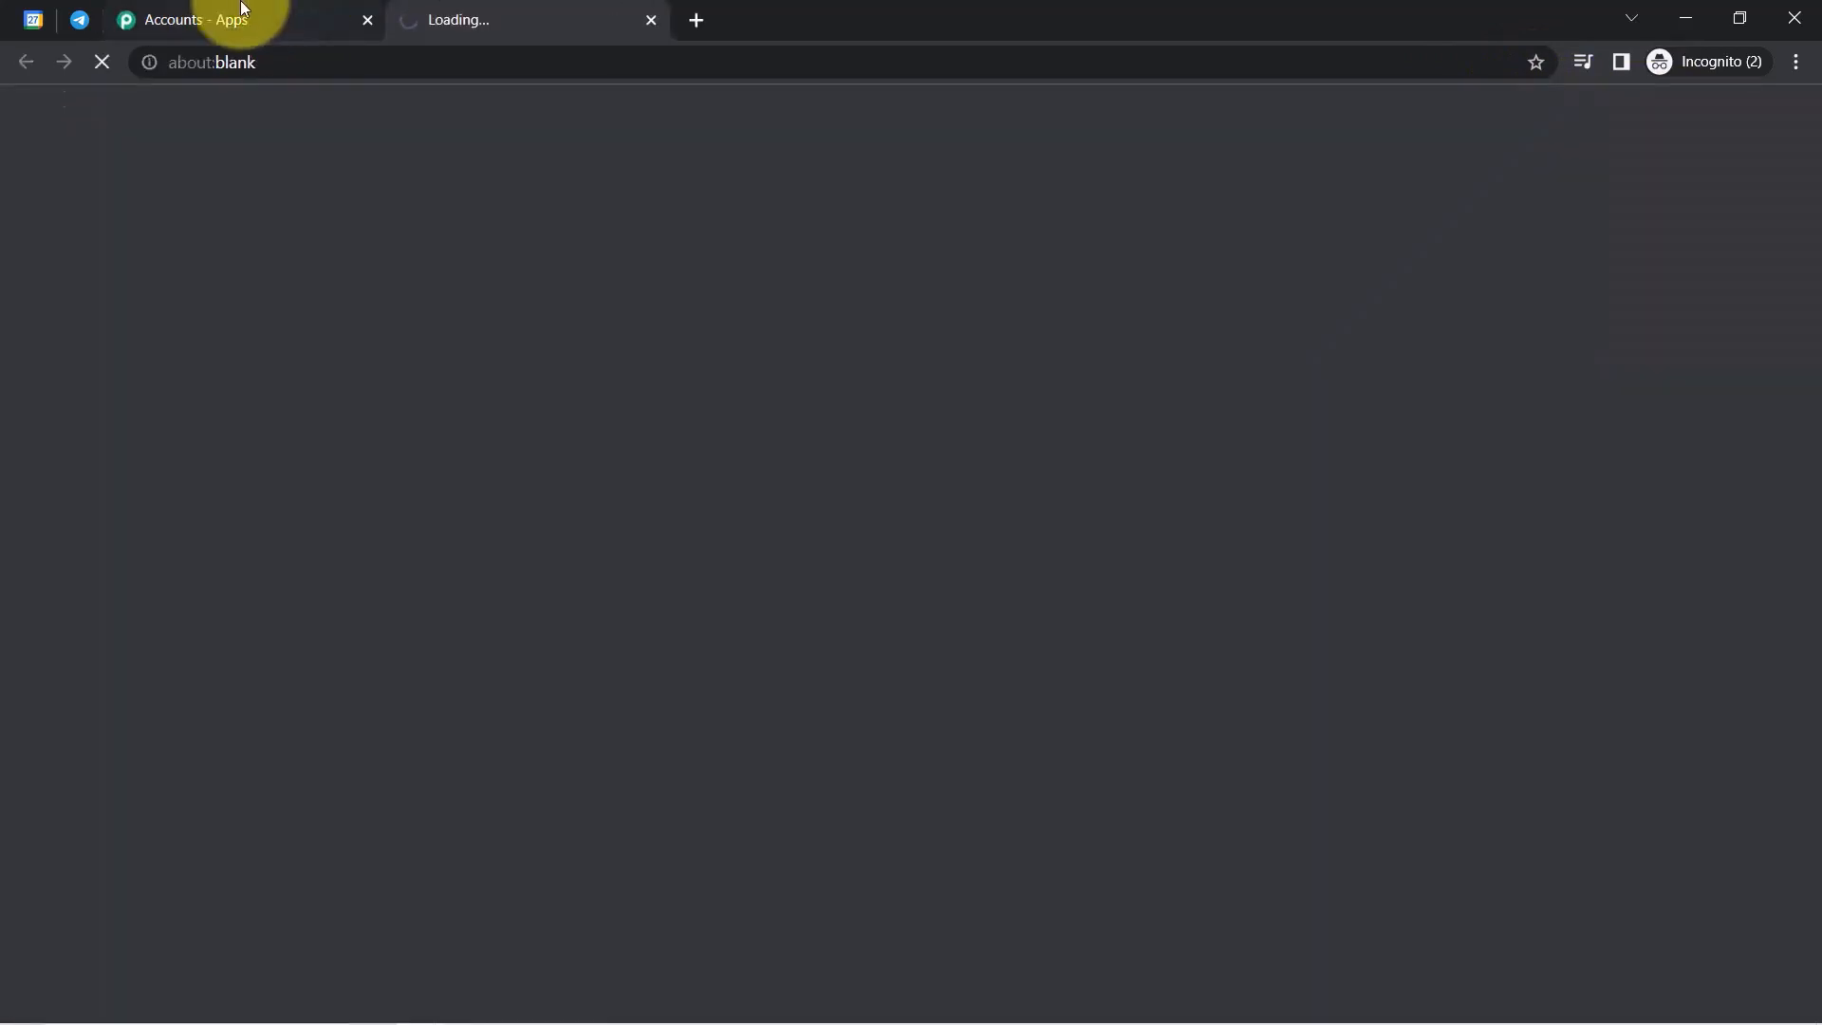
click(244, 9)
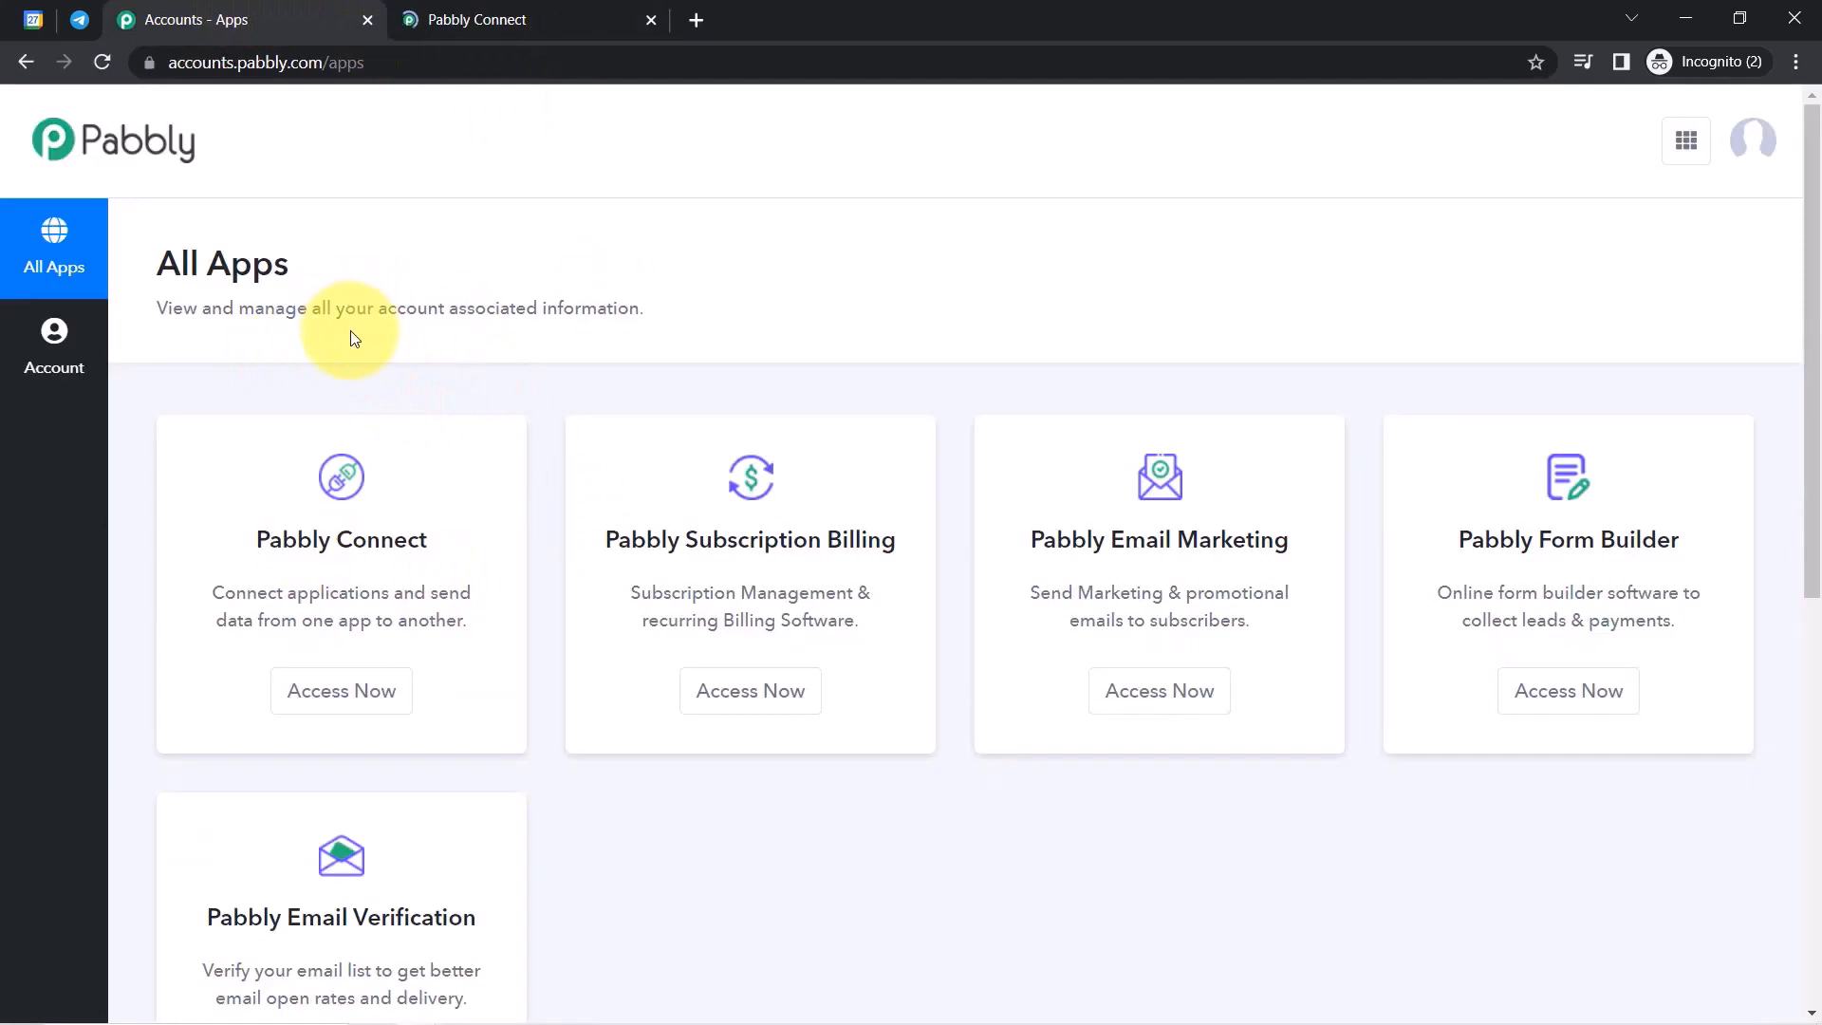
drag(288, 543, 394, 541)
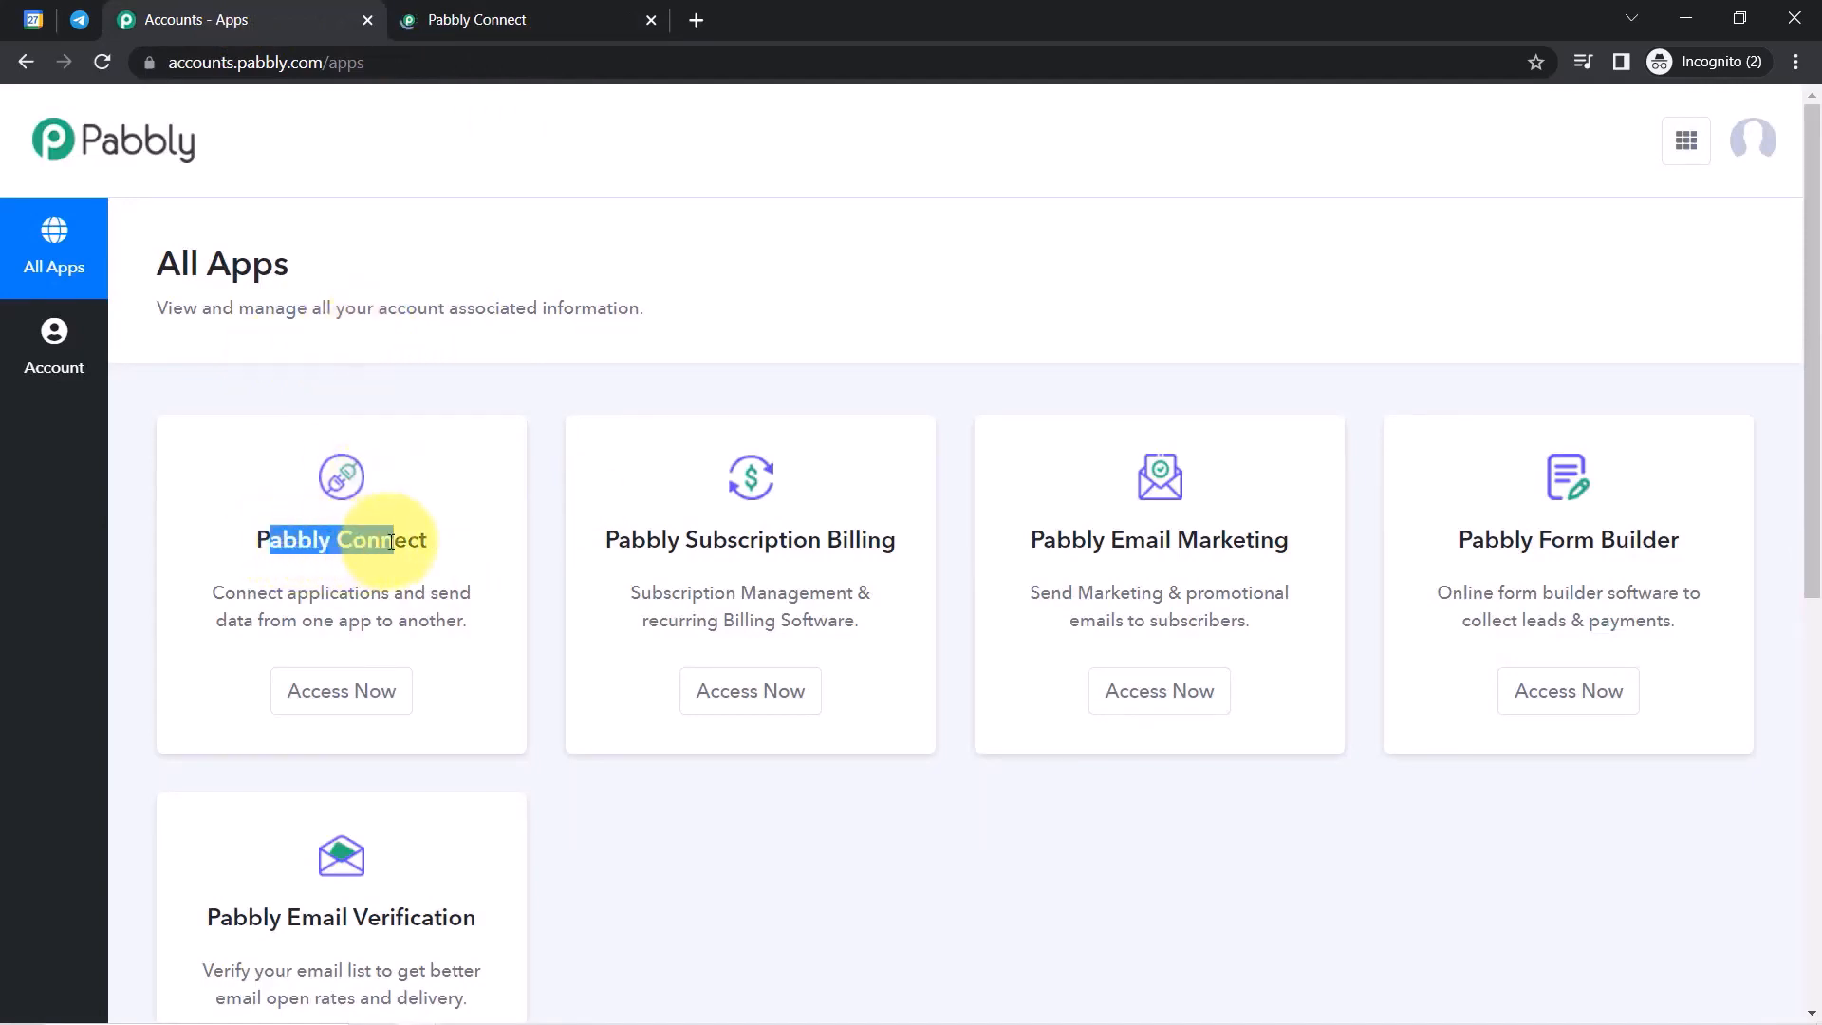
click(345, 692)
click(415, 9)
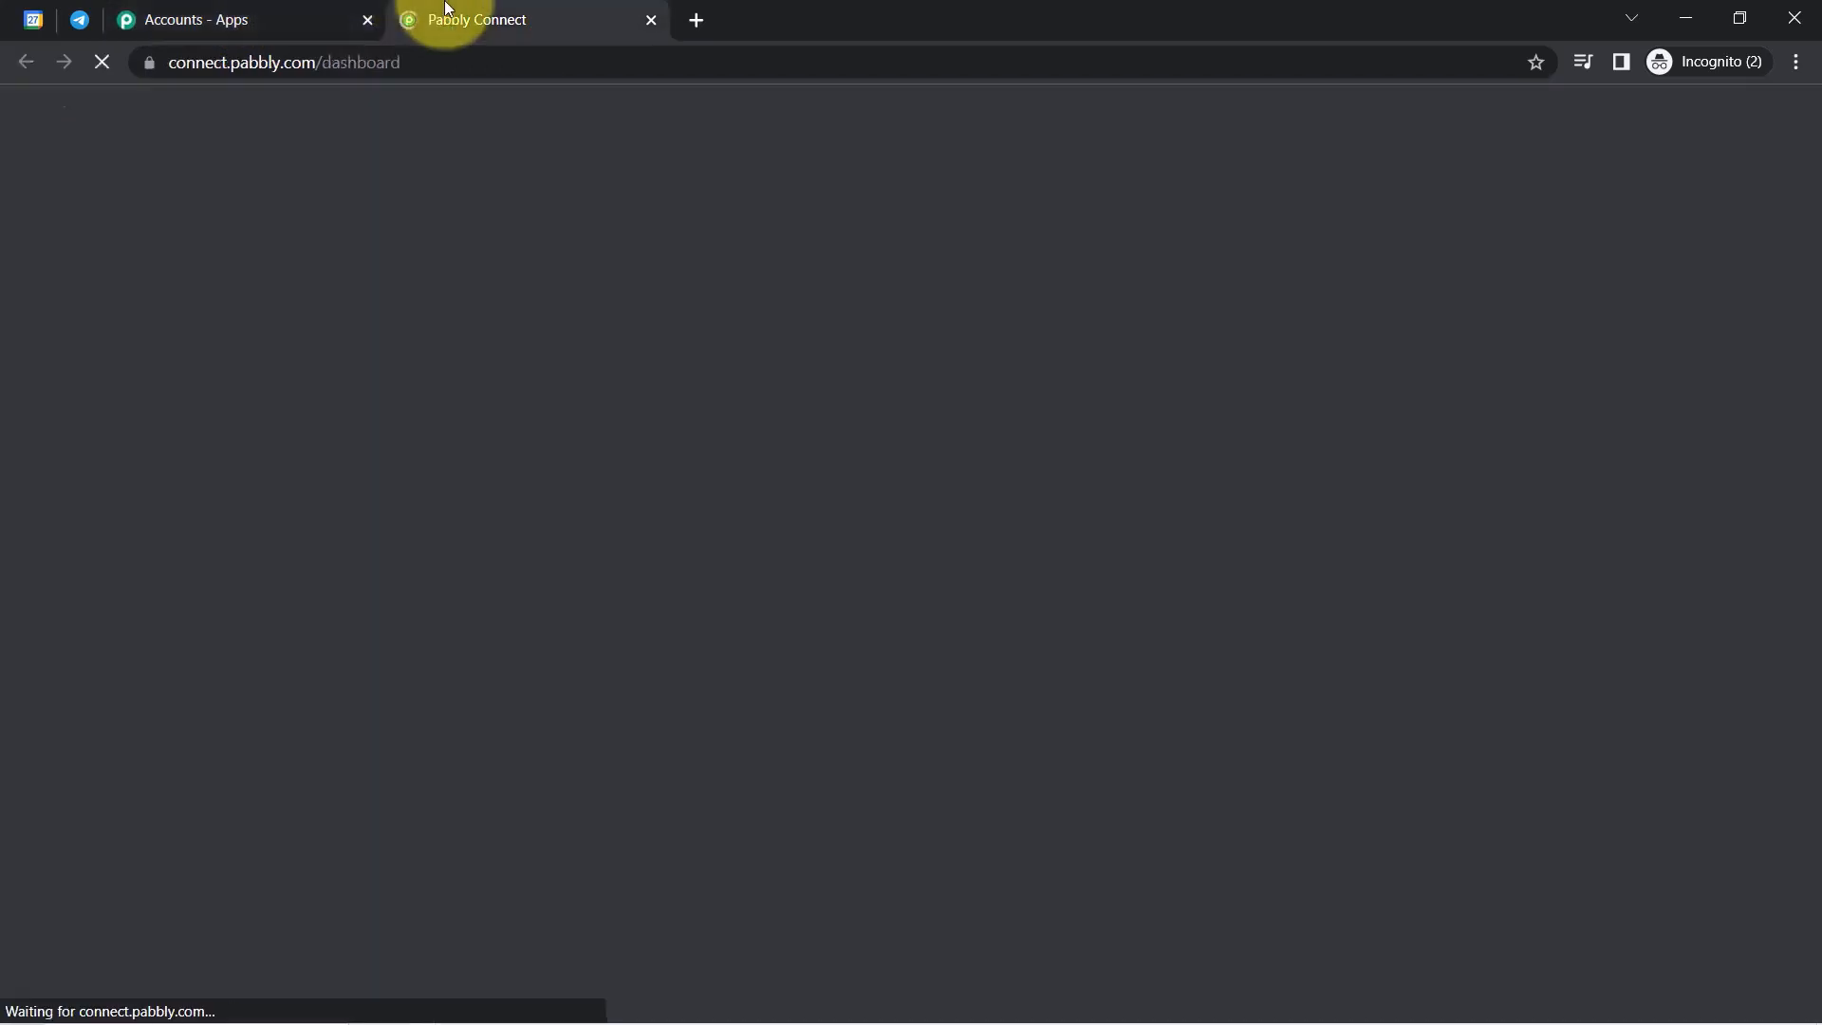
drag(181, 251, 284, 256)
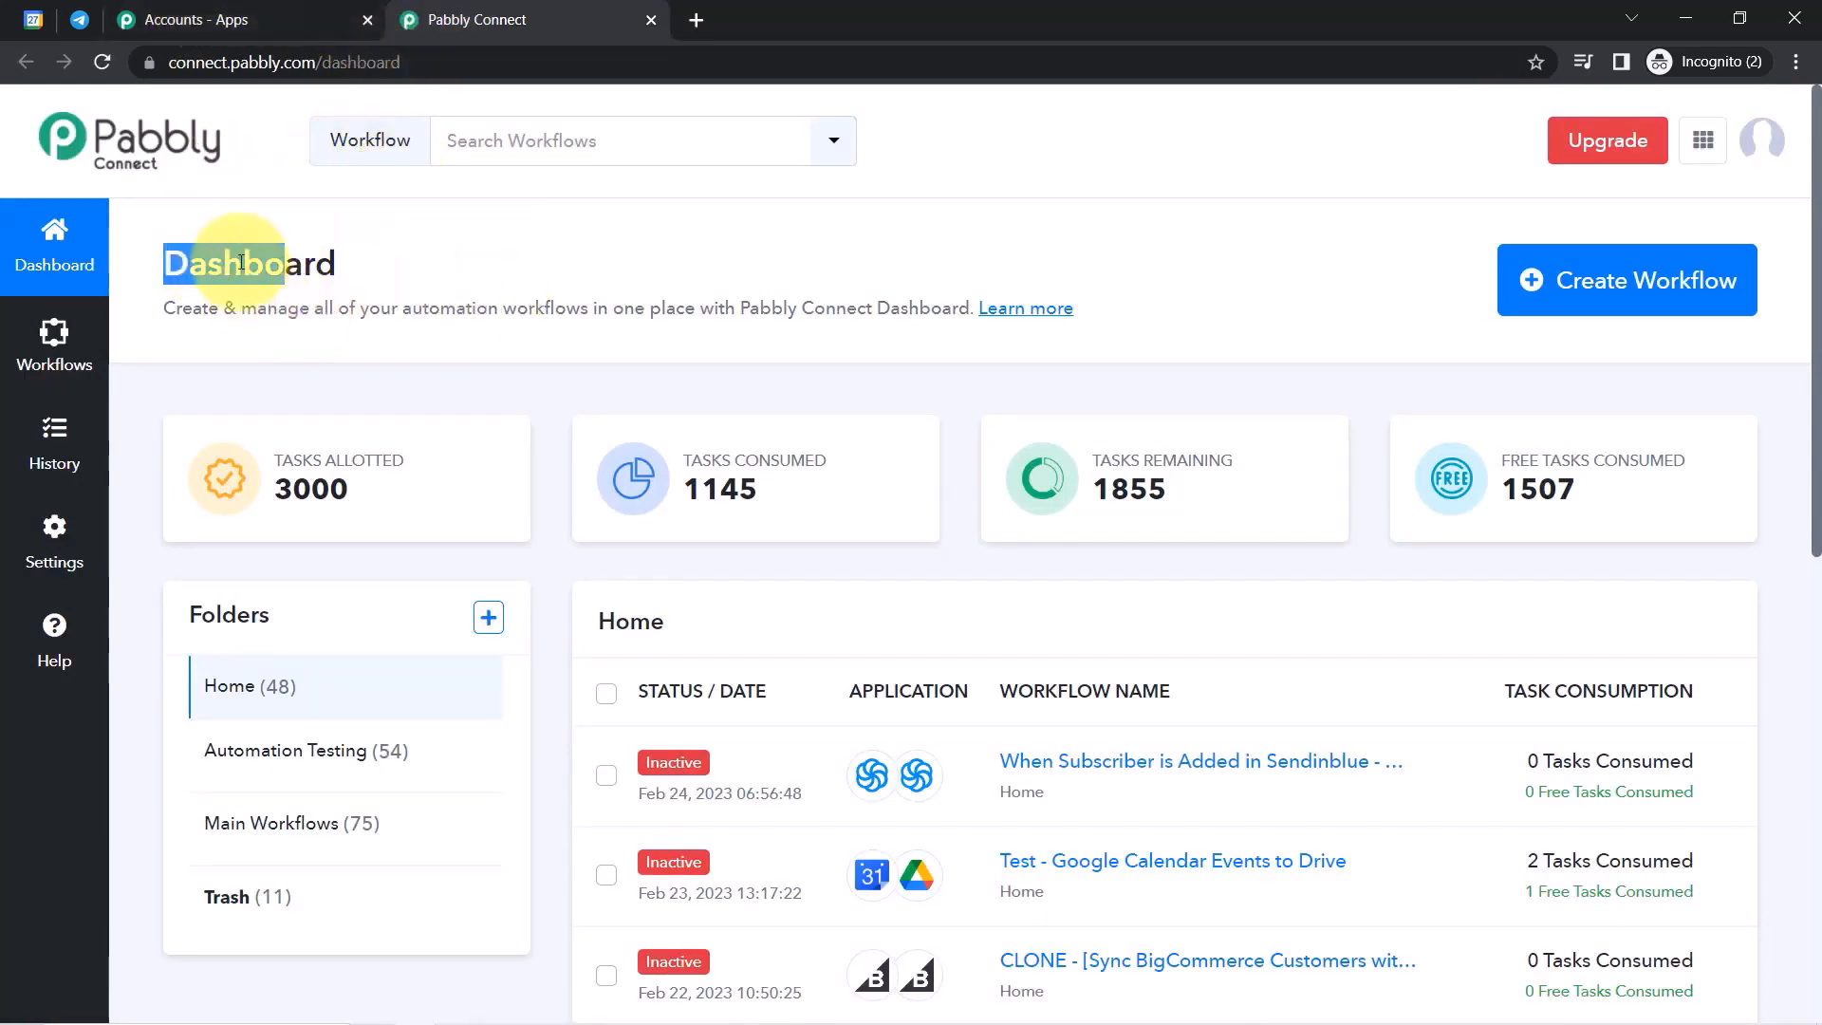
Create a workflow named 'When Event is Created - Send Reminder on Telegram Automatically'.
click(1649, 276)
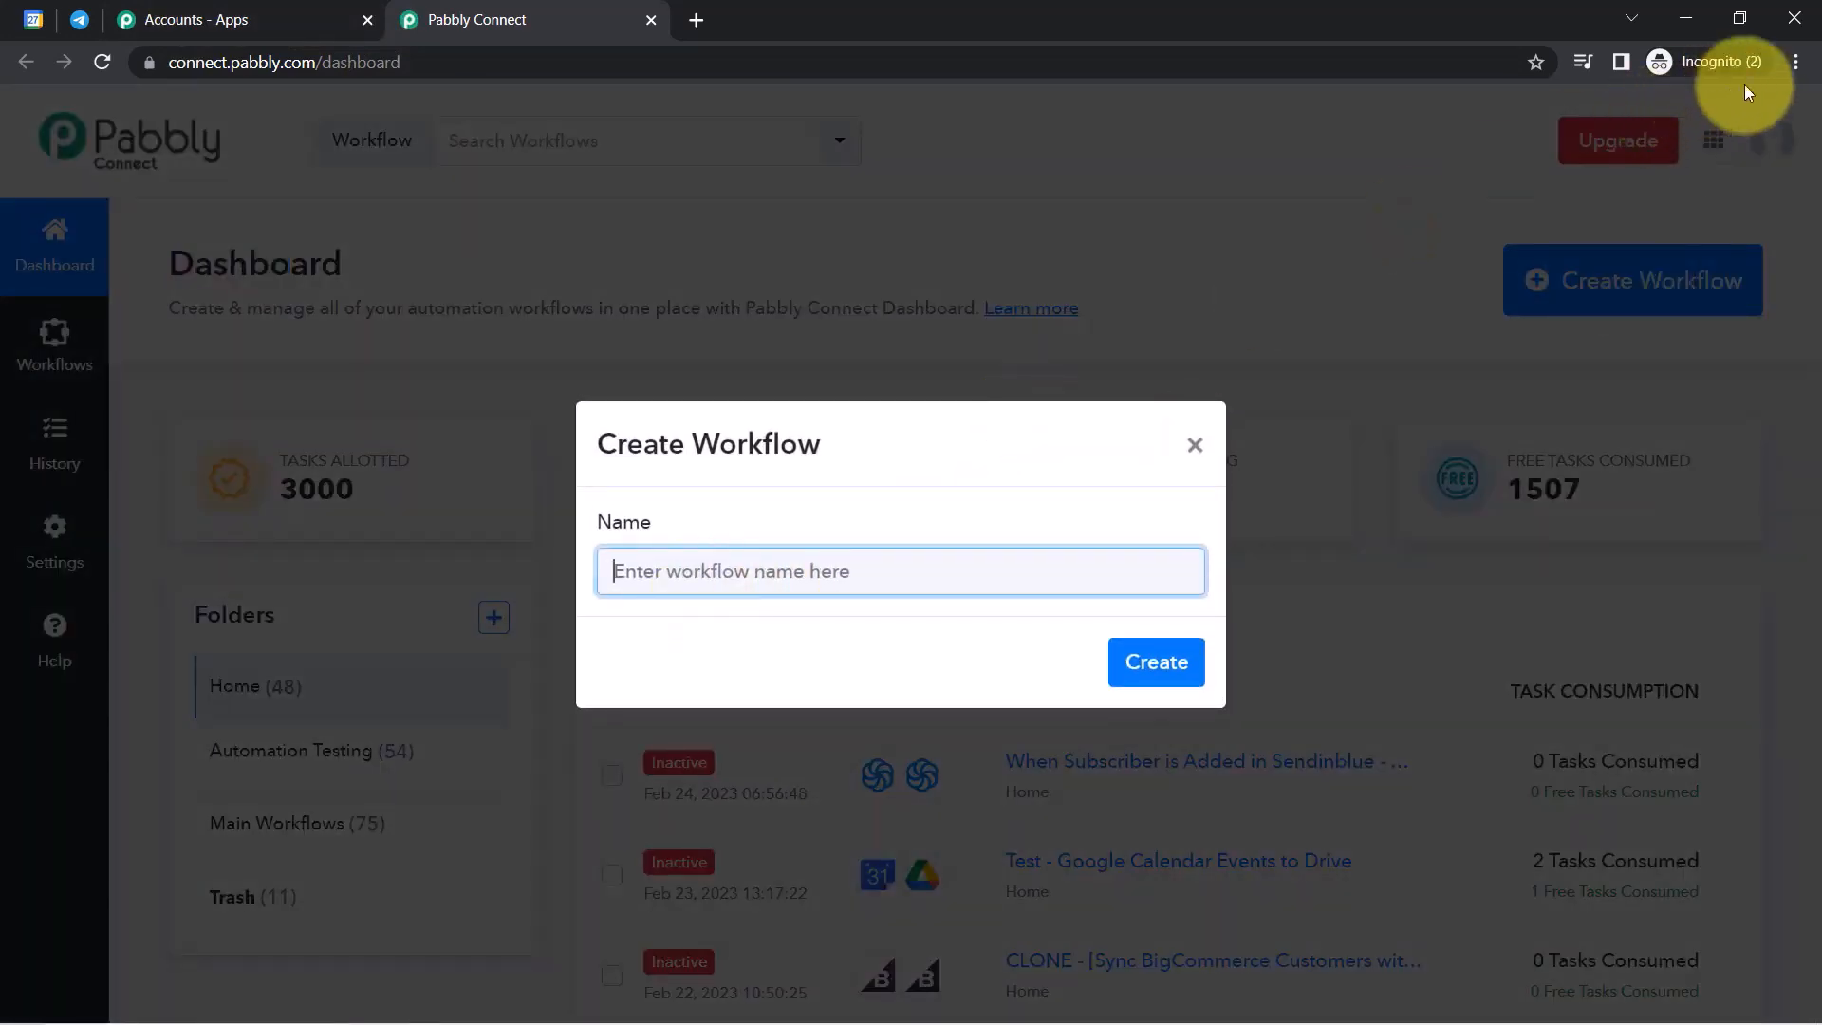
click(1796, 63)
click(1136, 270)
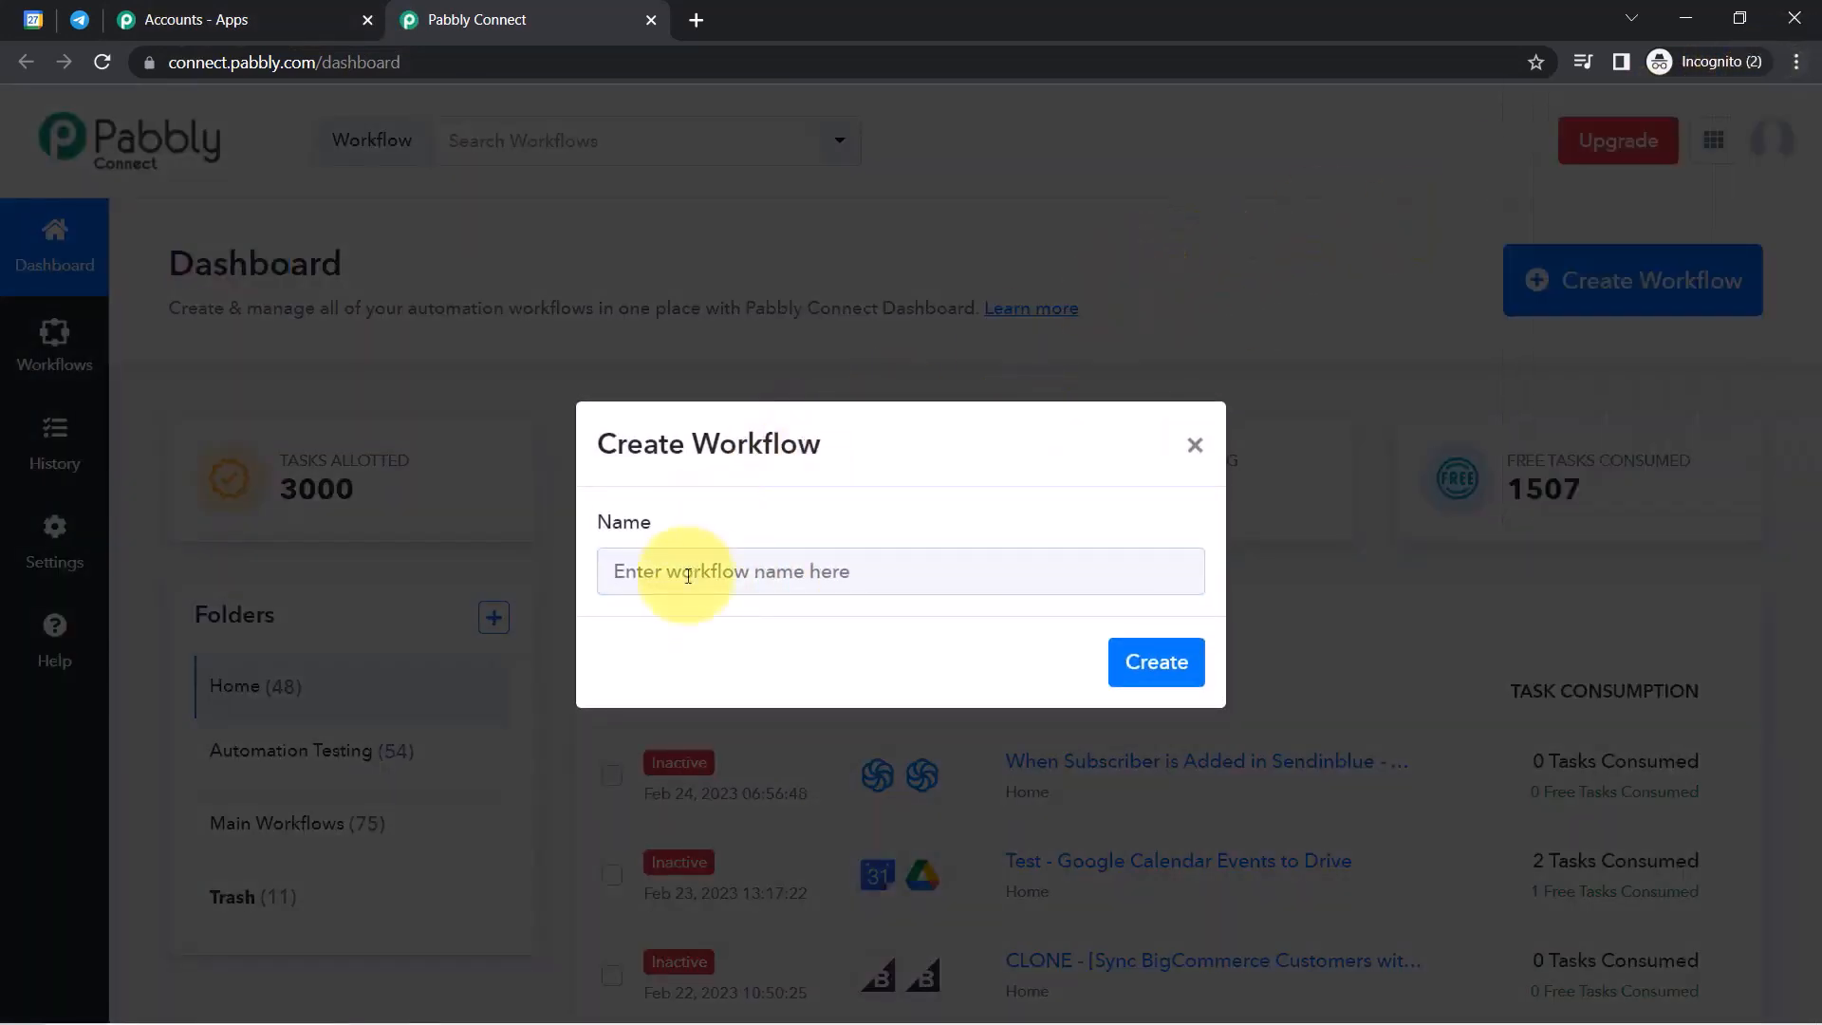
click(686, 576)
double_click(748, 444)
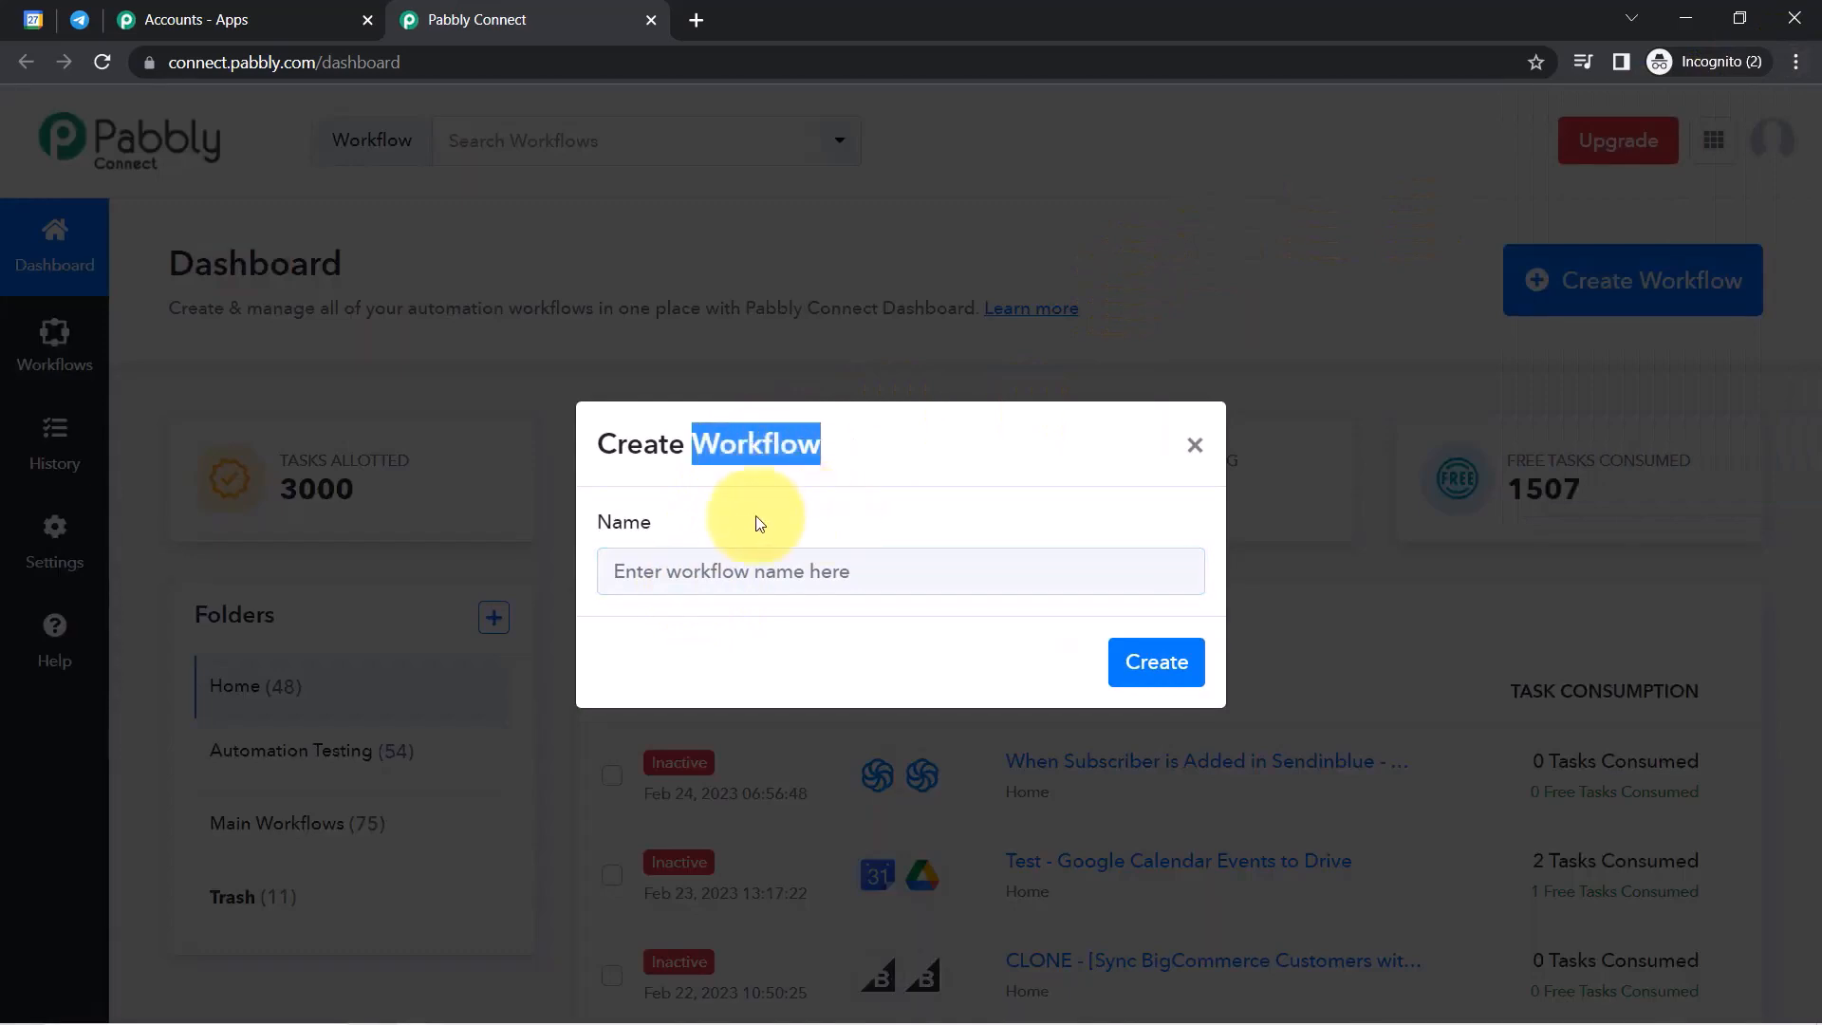
click(811, 573)
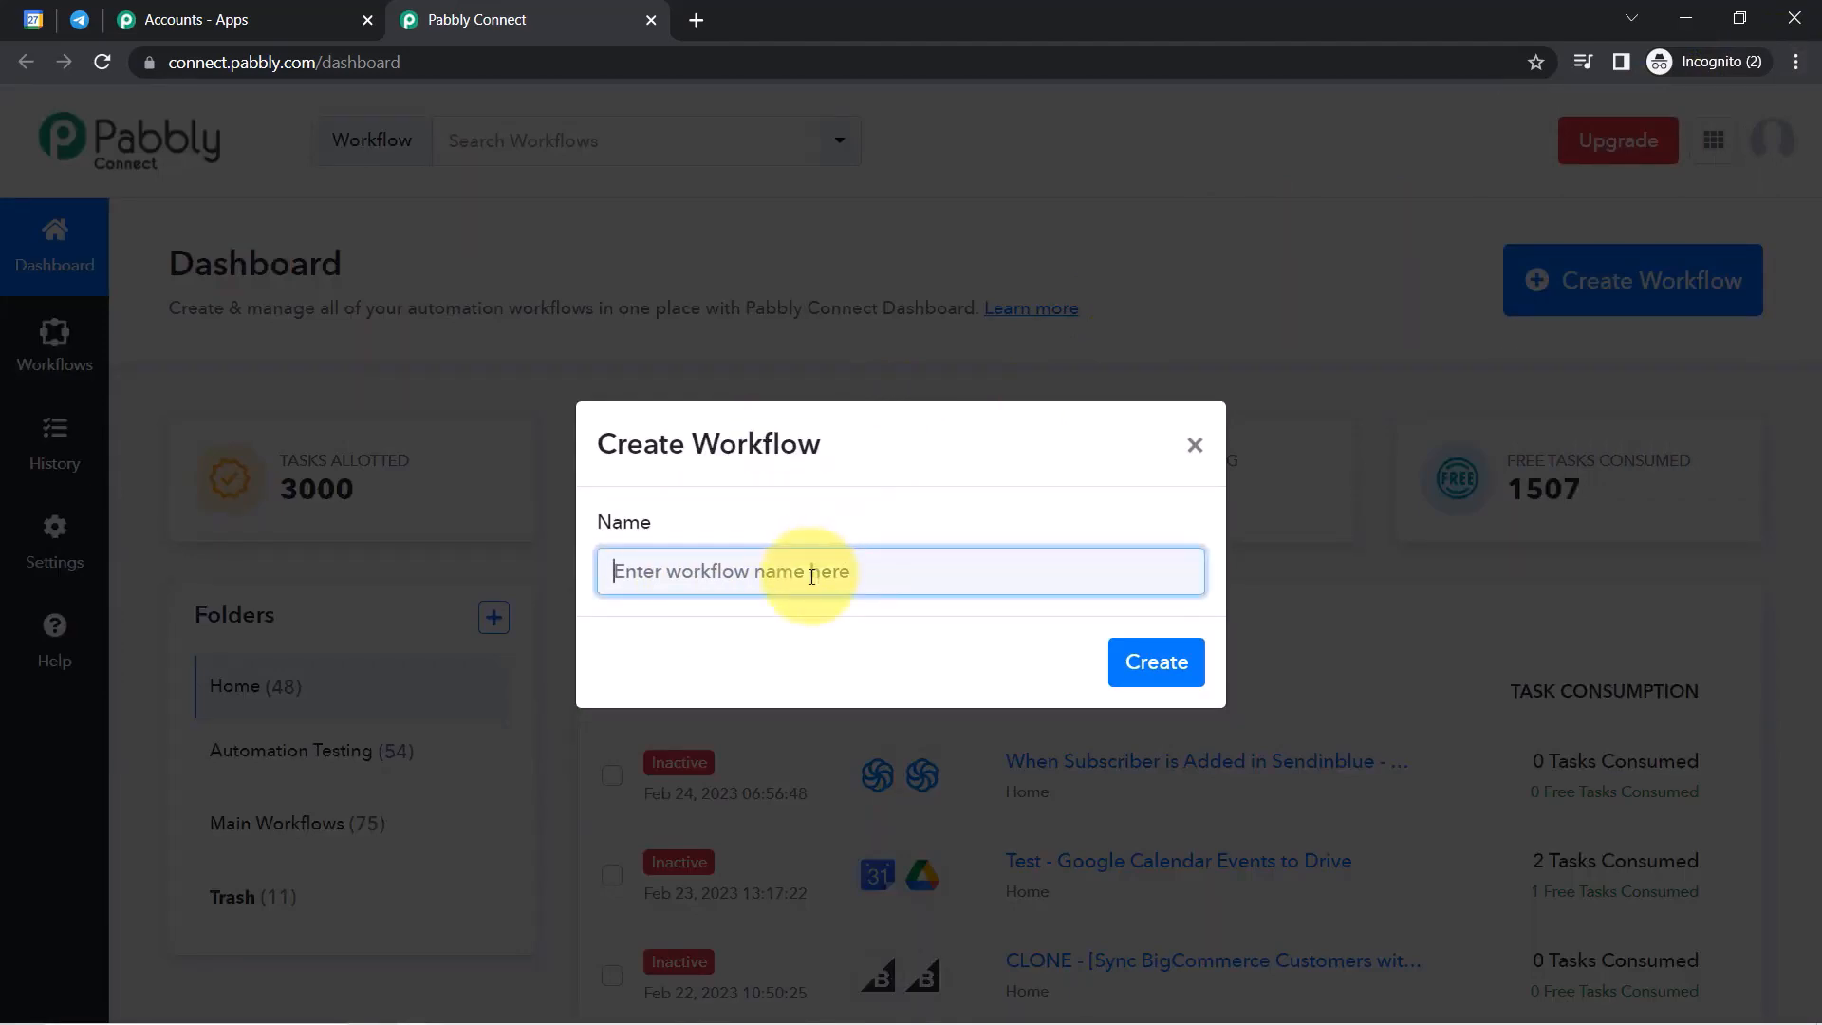
drag(774, 573, 459, 602)
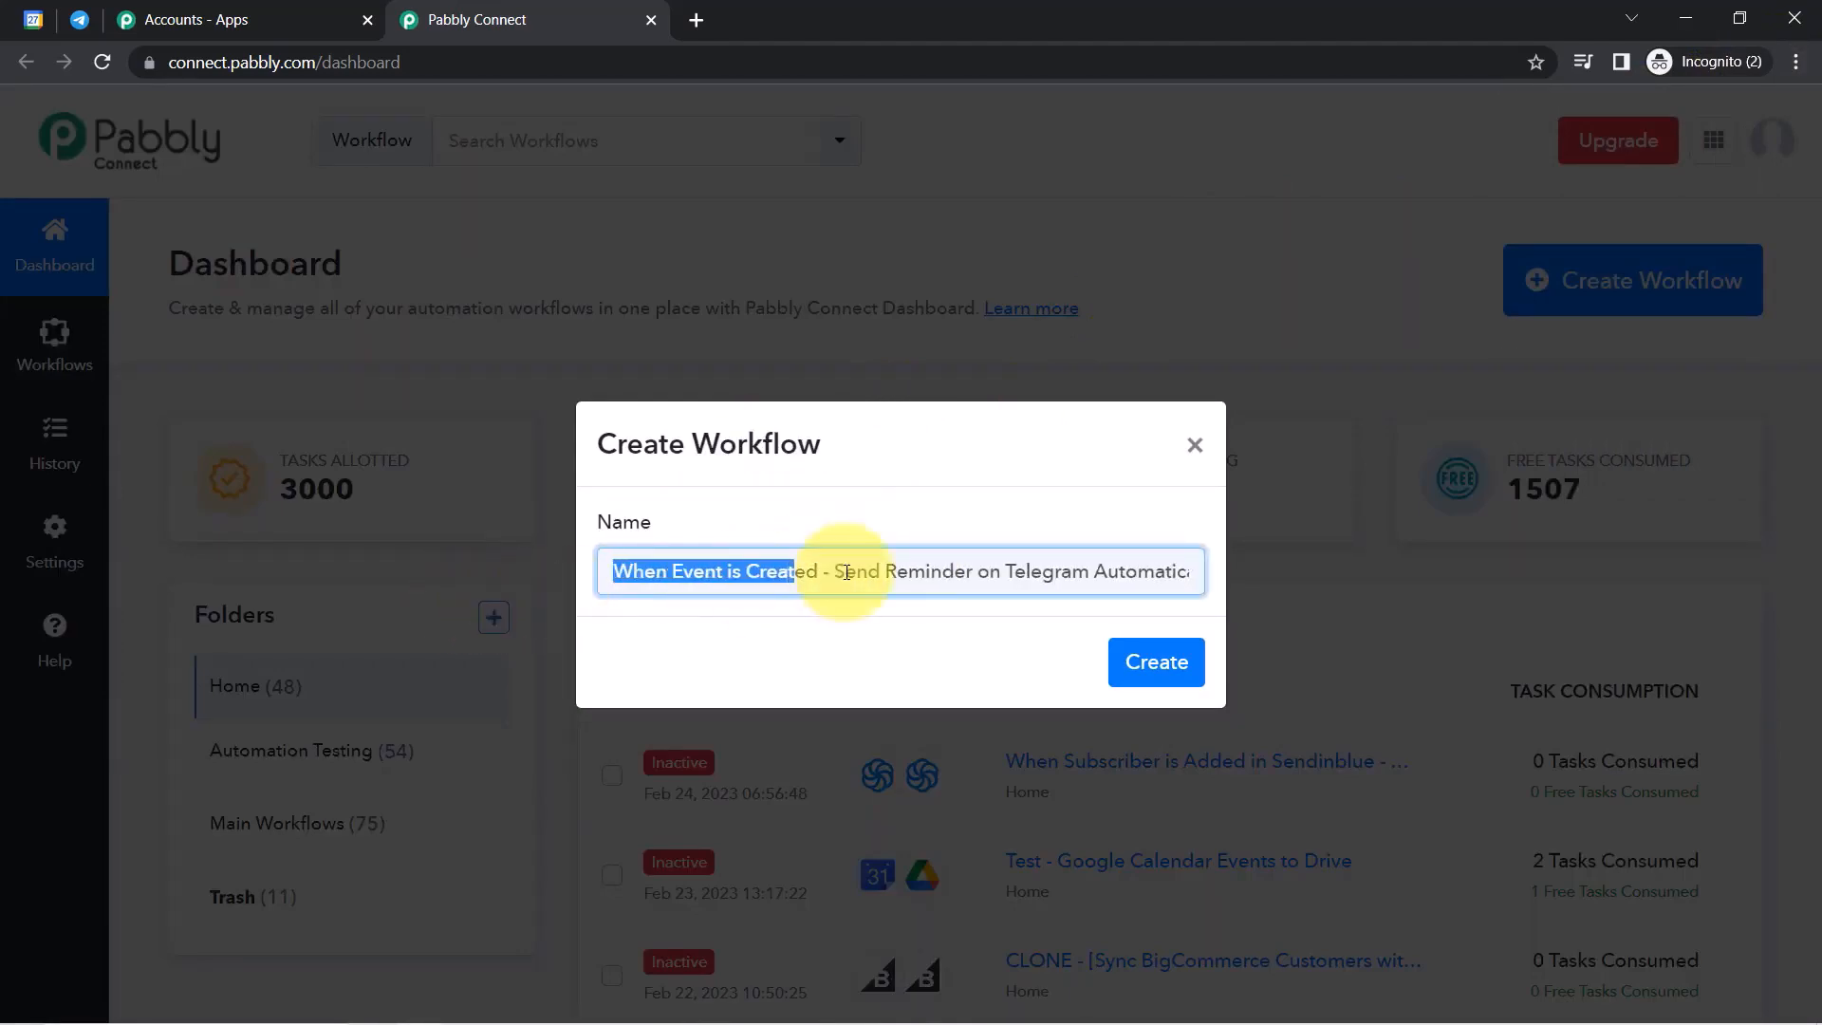
click(839, 571)
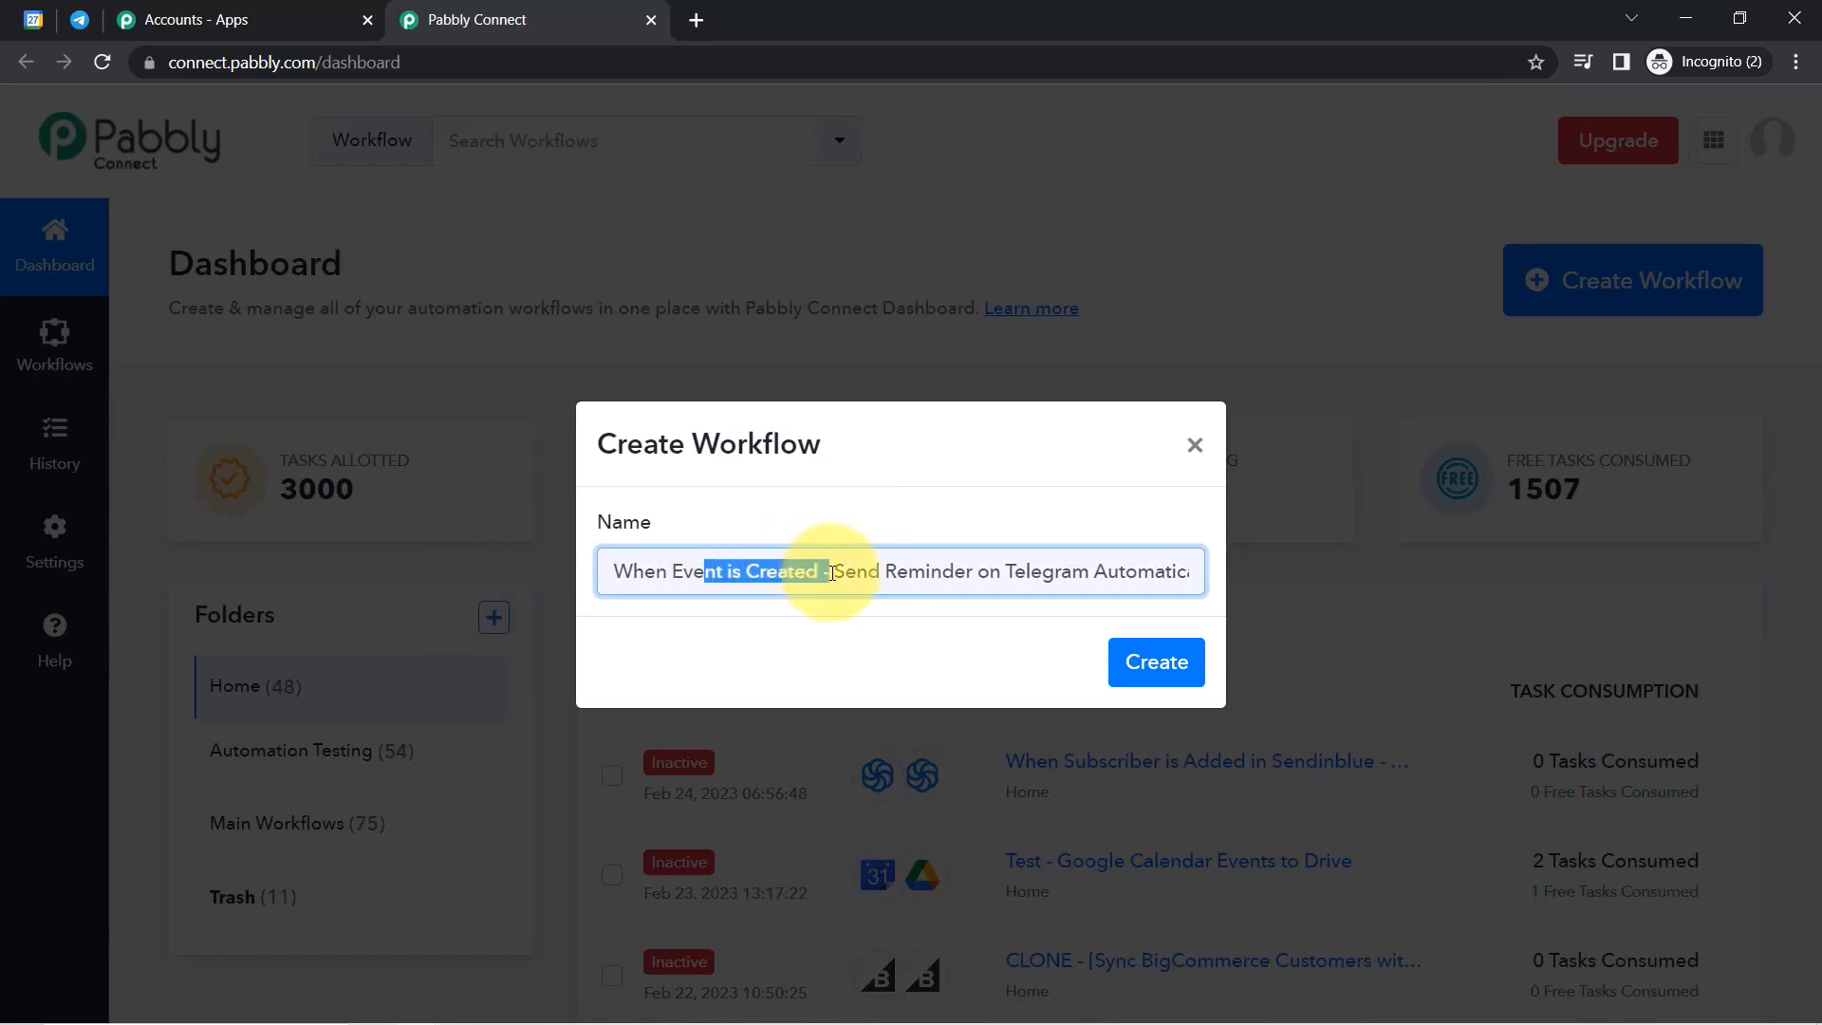
drag(996, 572, 1191, 570)
click(1130, 586)
click(1147, 665)
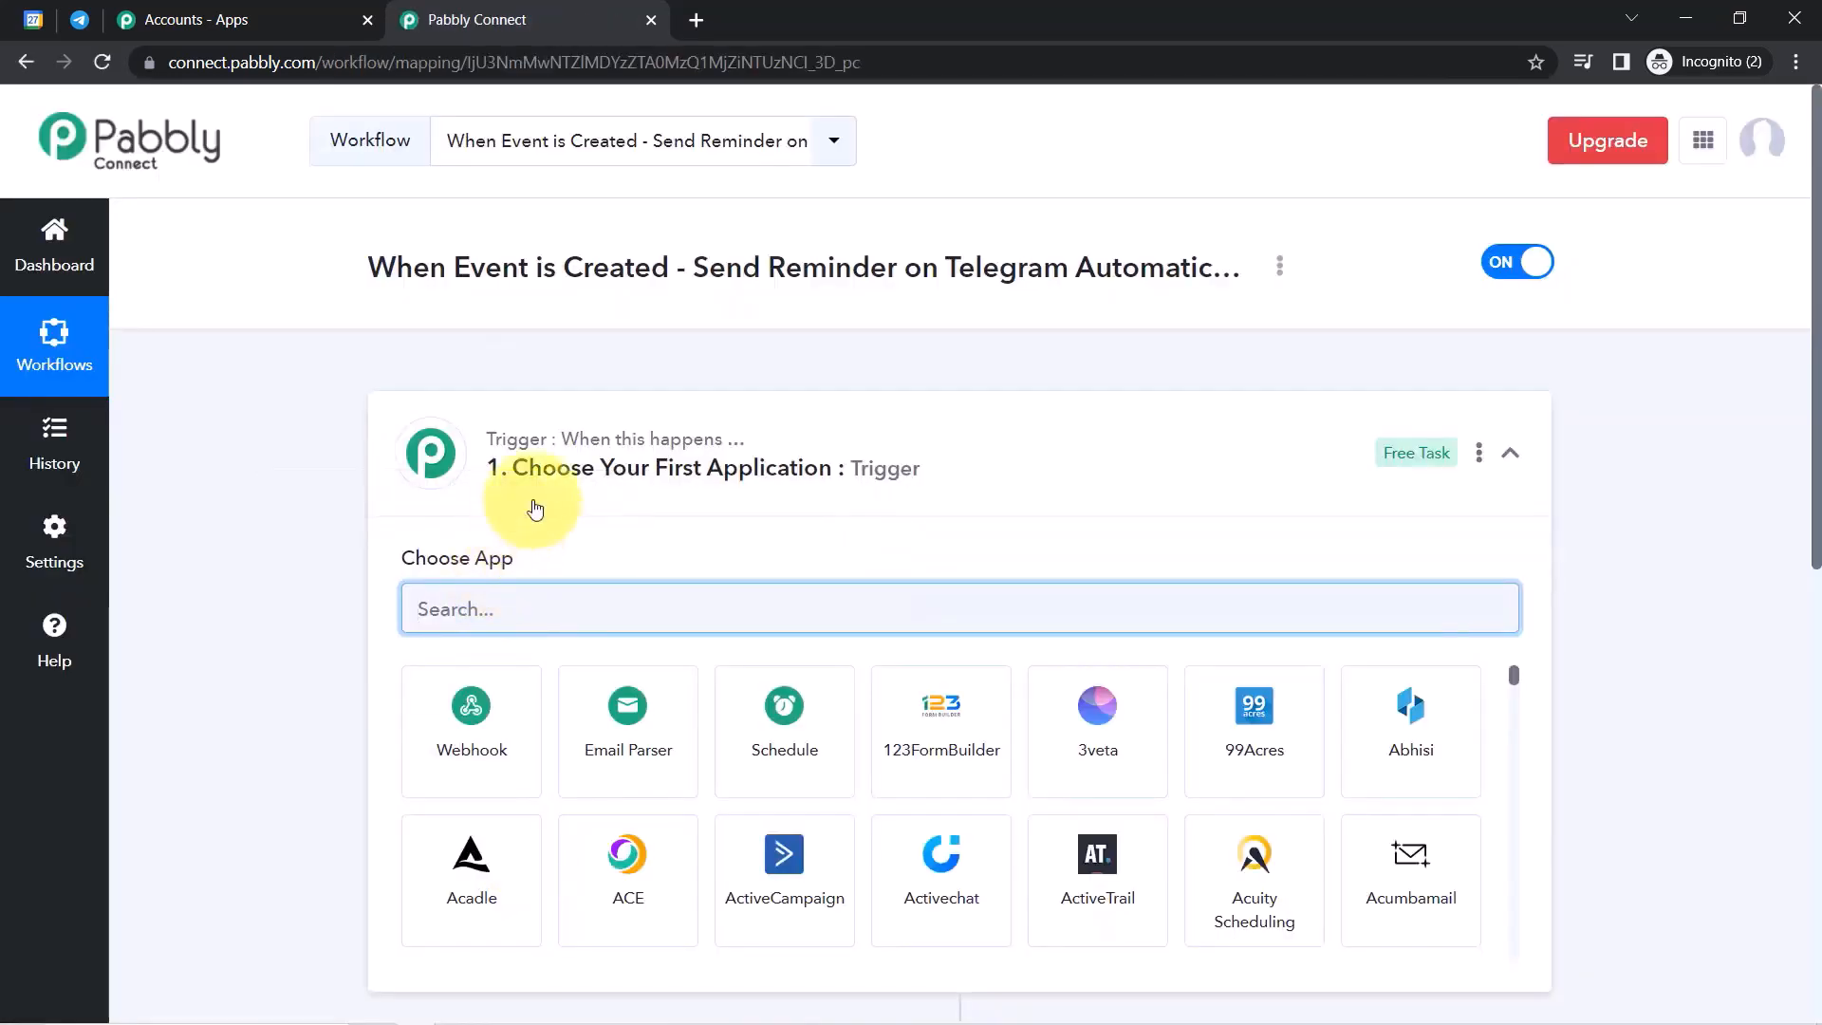
Expand the '1. Choose Your First Application' trigger card to show the app chooser.
click(583, 466)
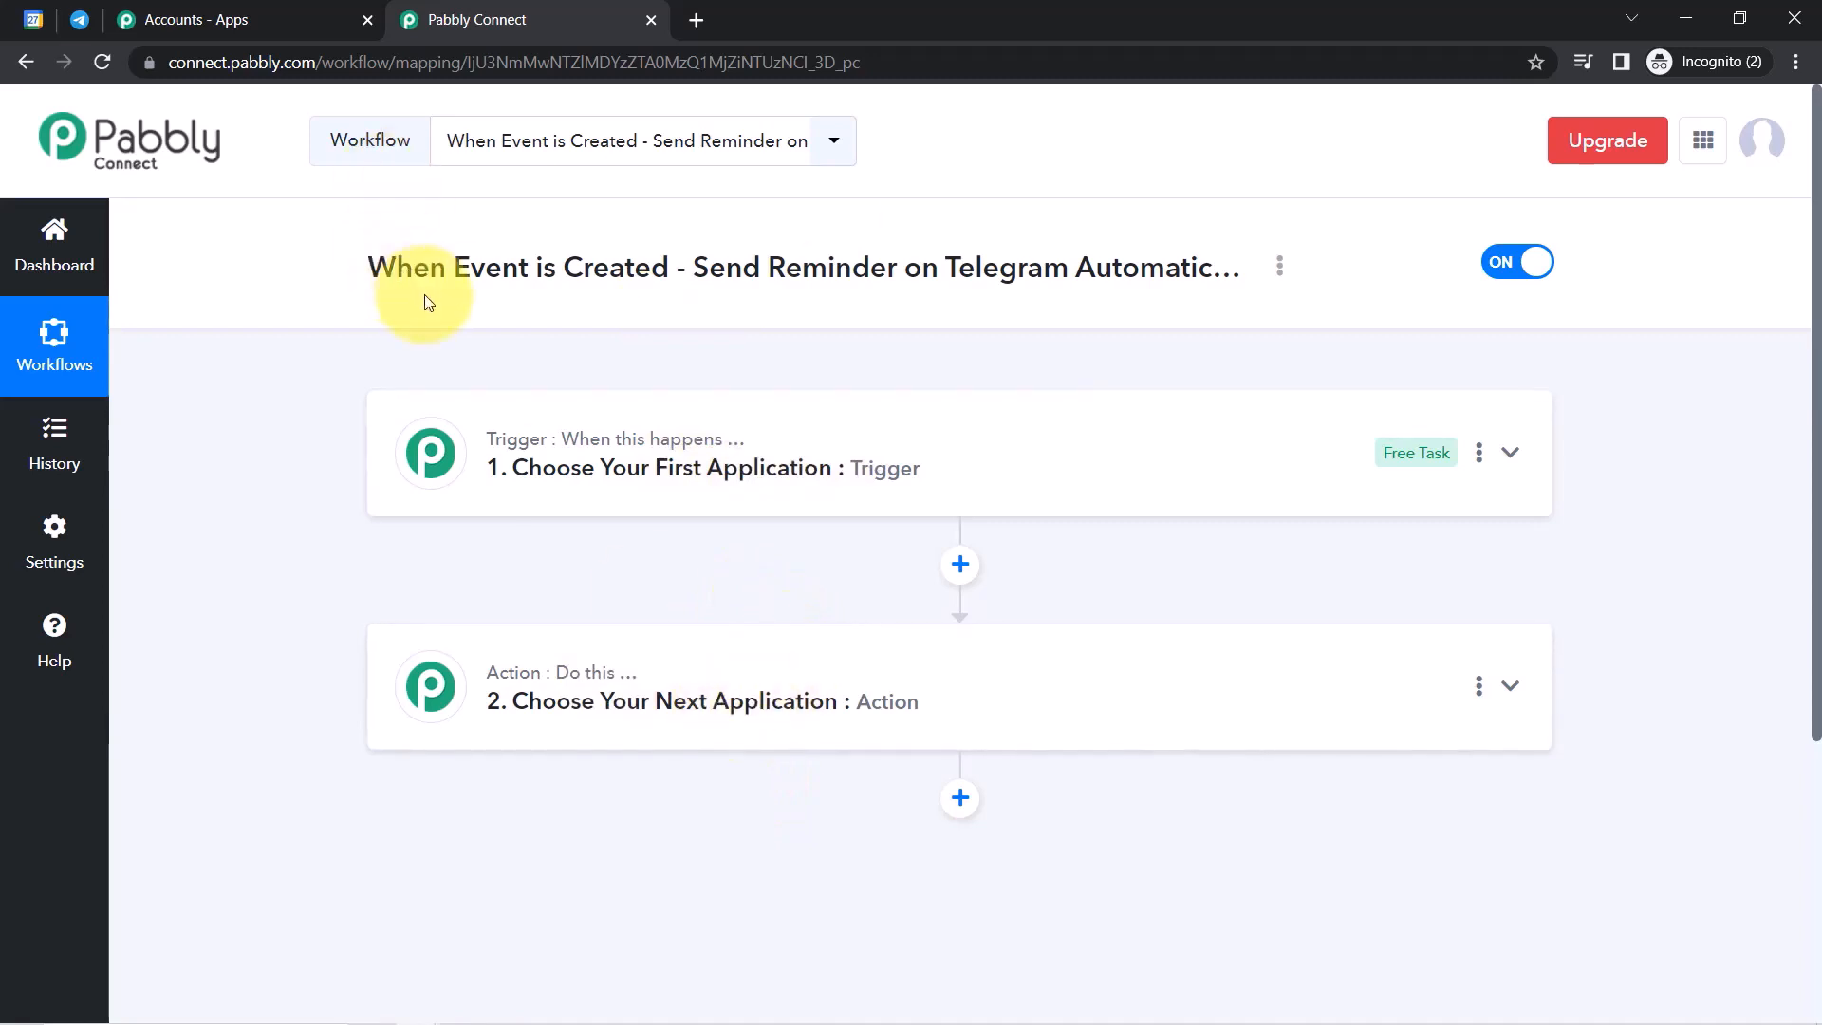
drag(414, 280, 955, 283)
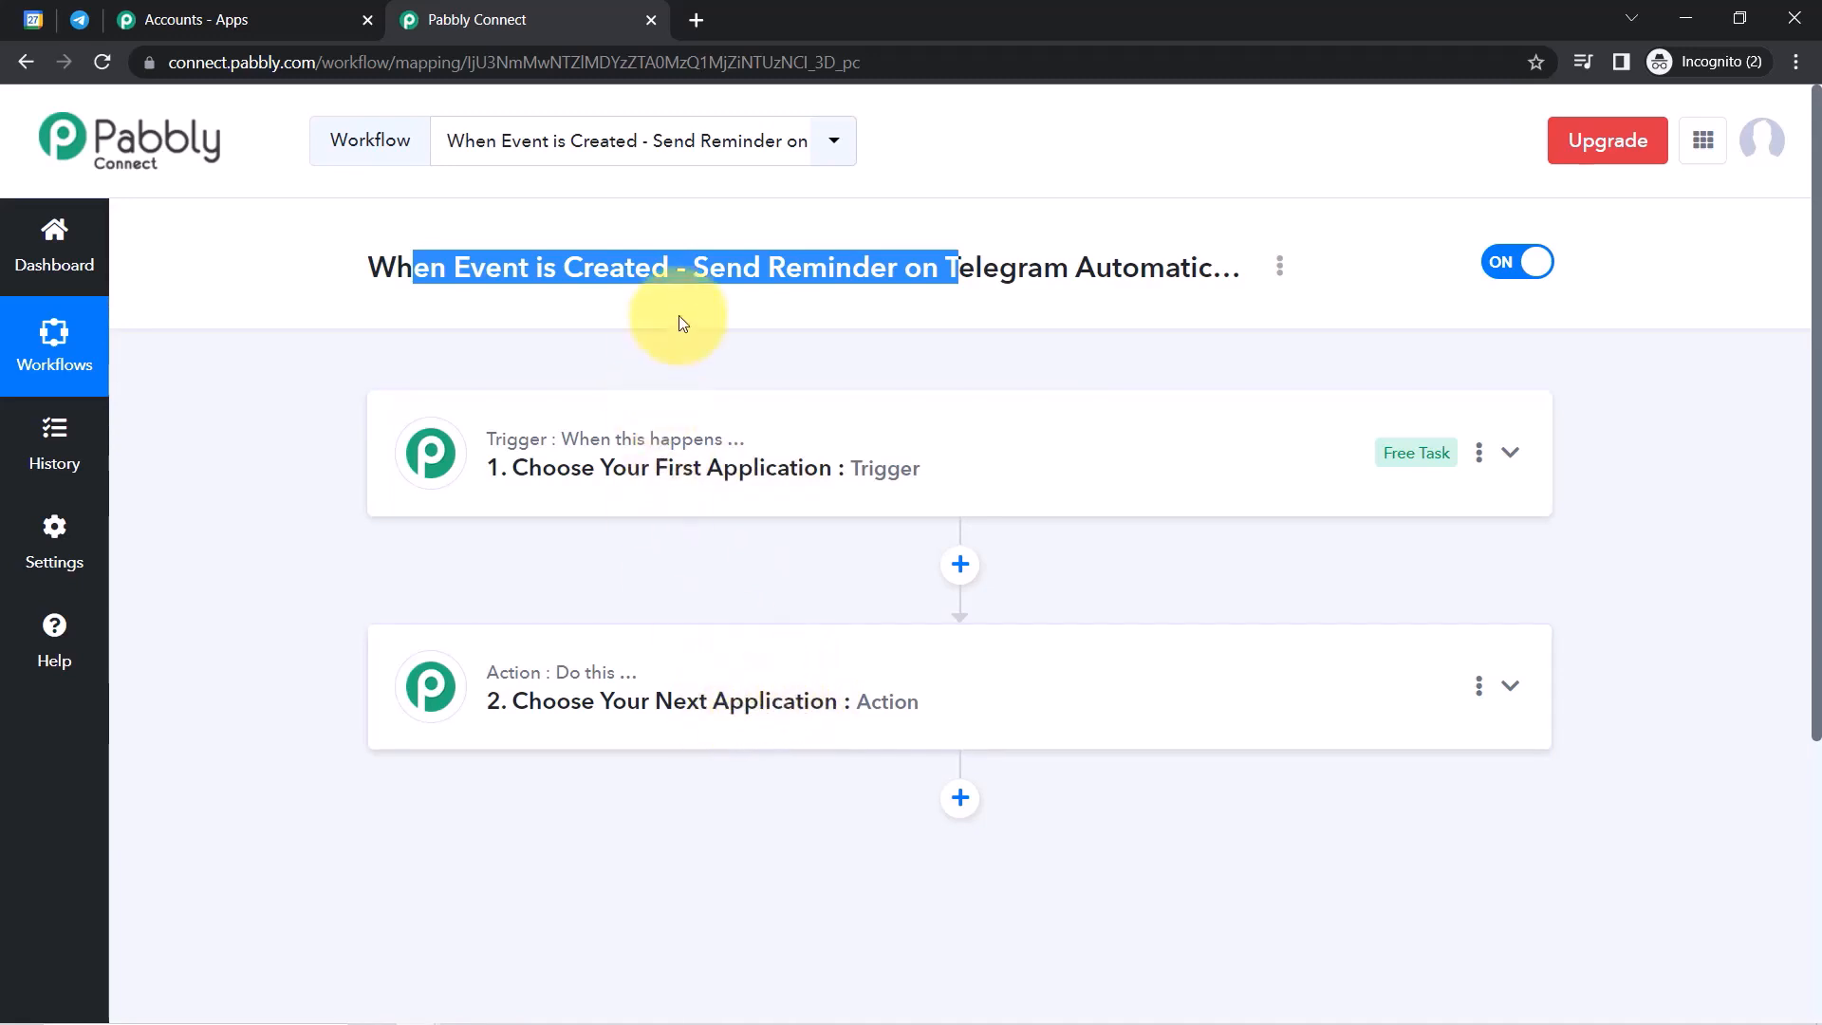
click(702, 467)
Search 'google ca' and set Google Calendar as the trigger app.
click(533, 603)
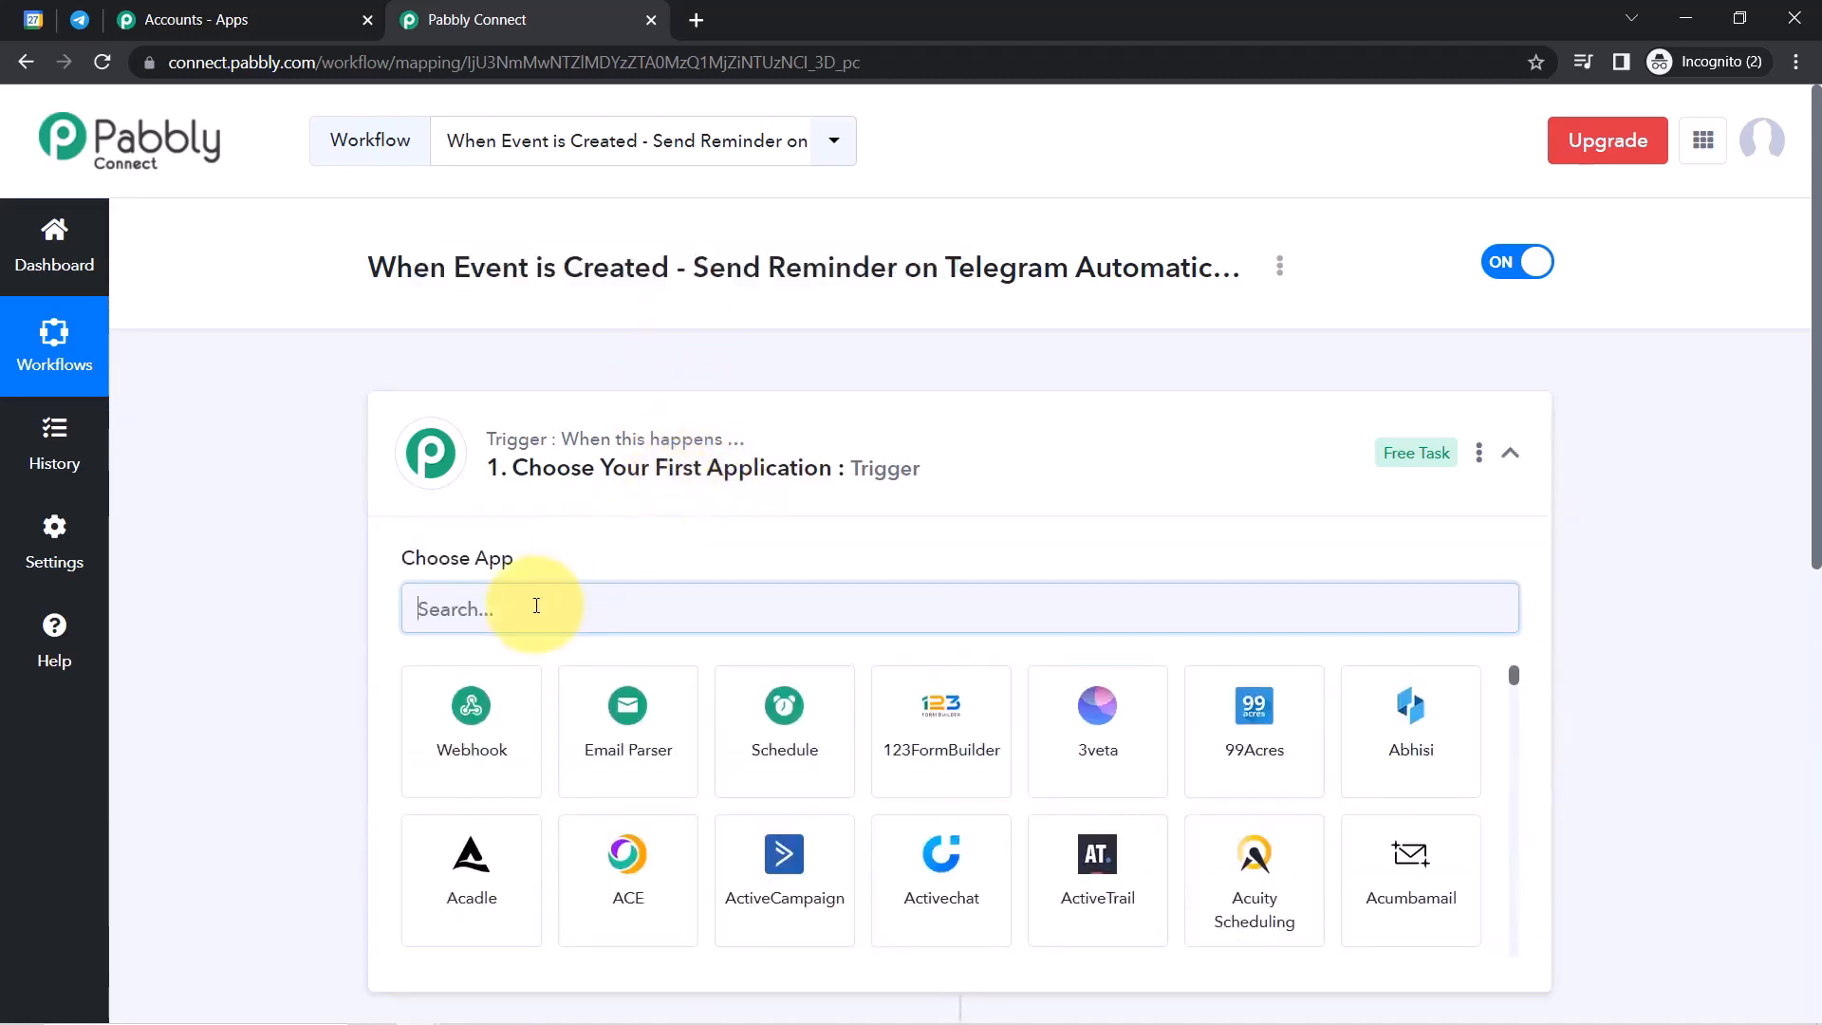
text(google ca)
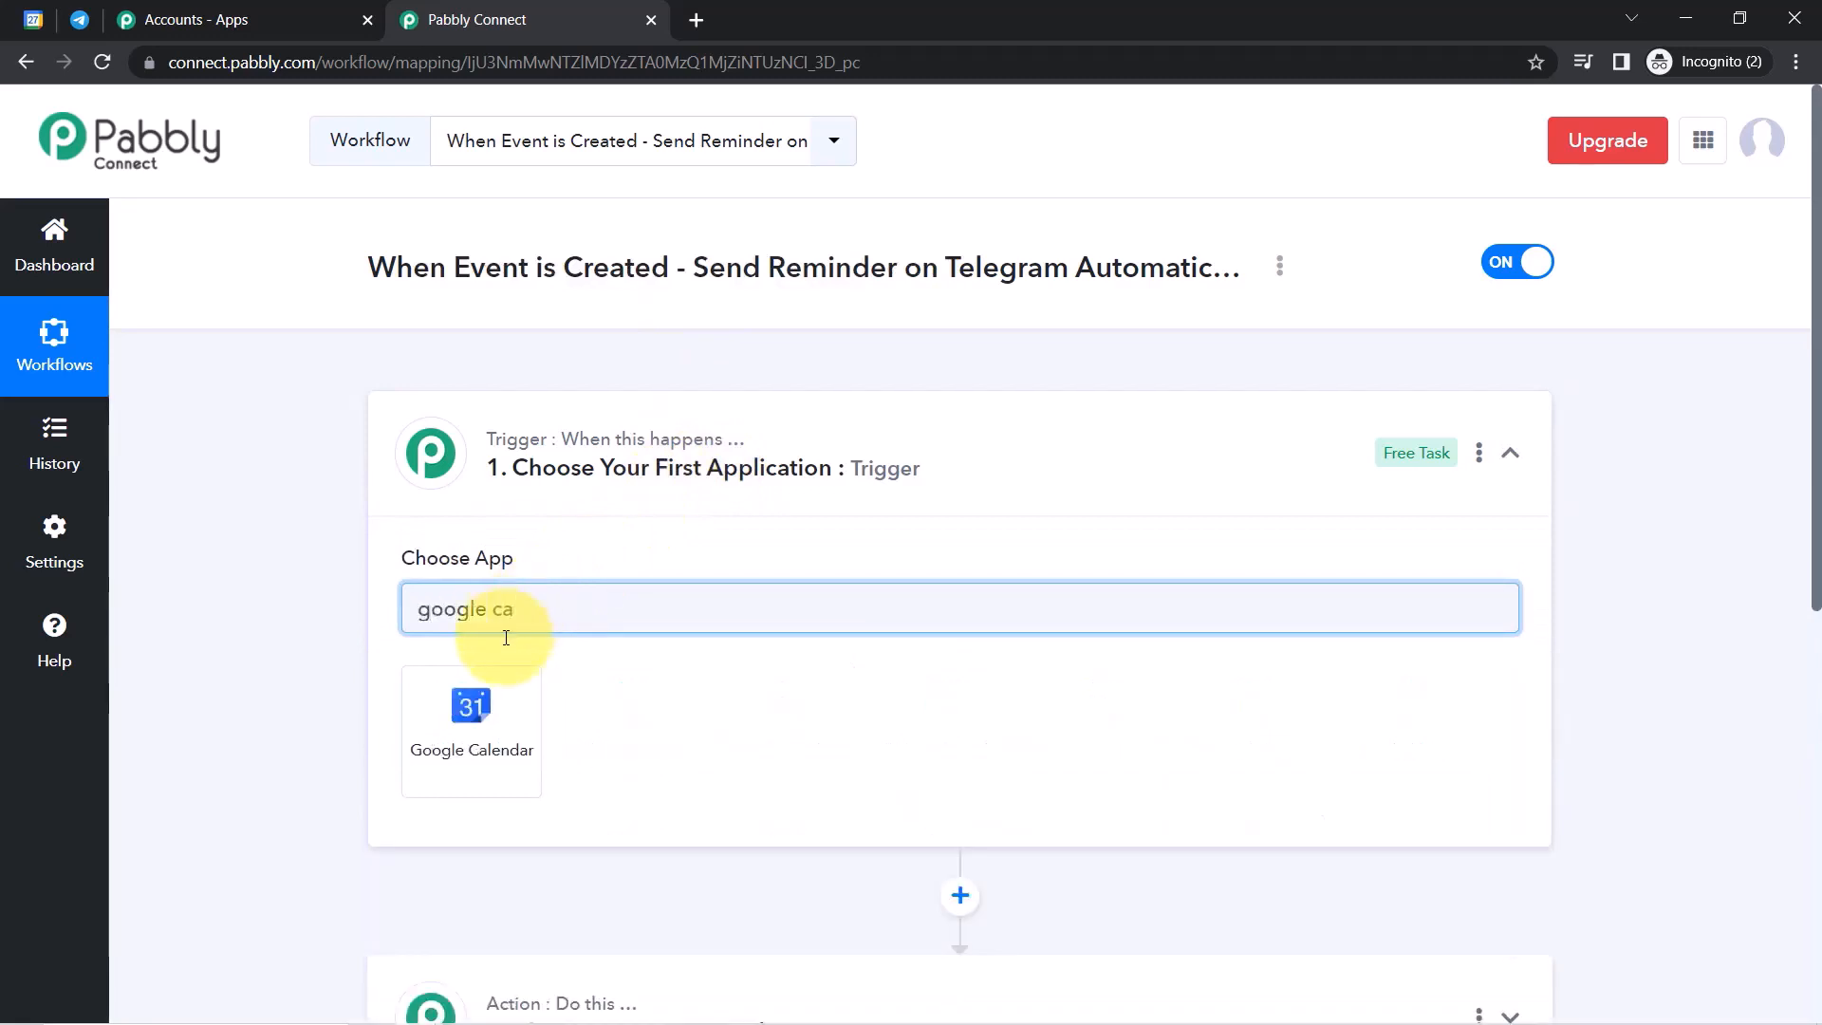
click(472, 710)
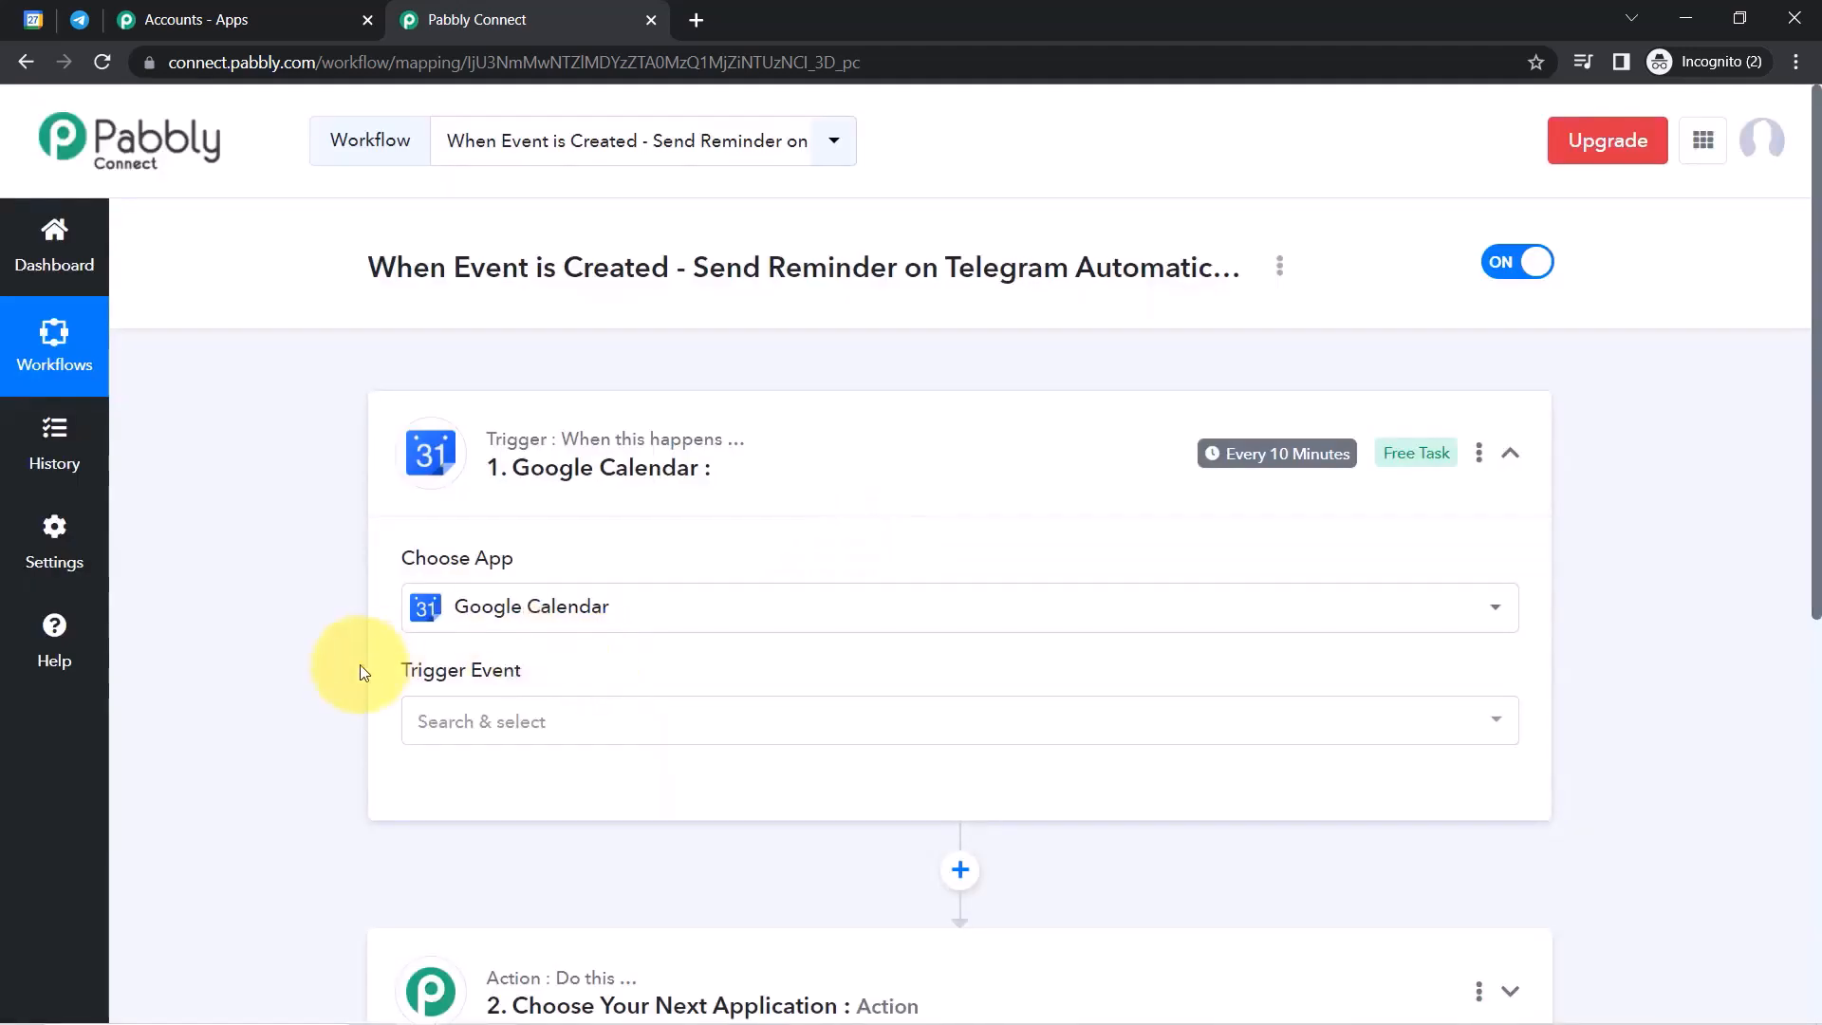
Search 'teleg' and set Telegram Bot as the action app.
scroll(1794, 446, down, 4)
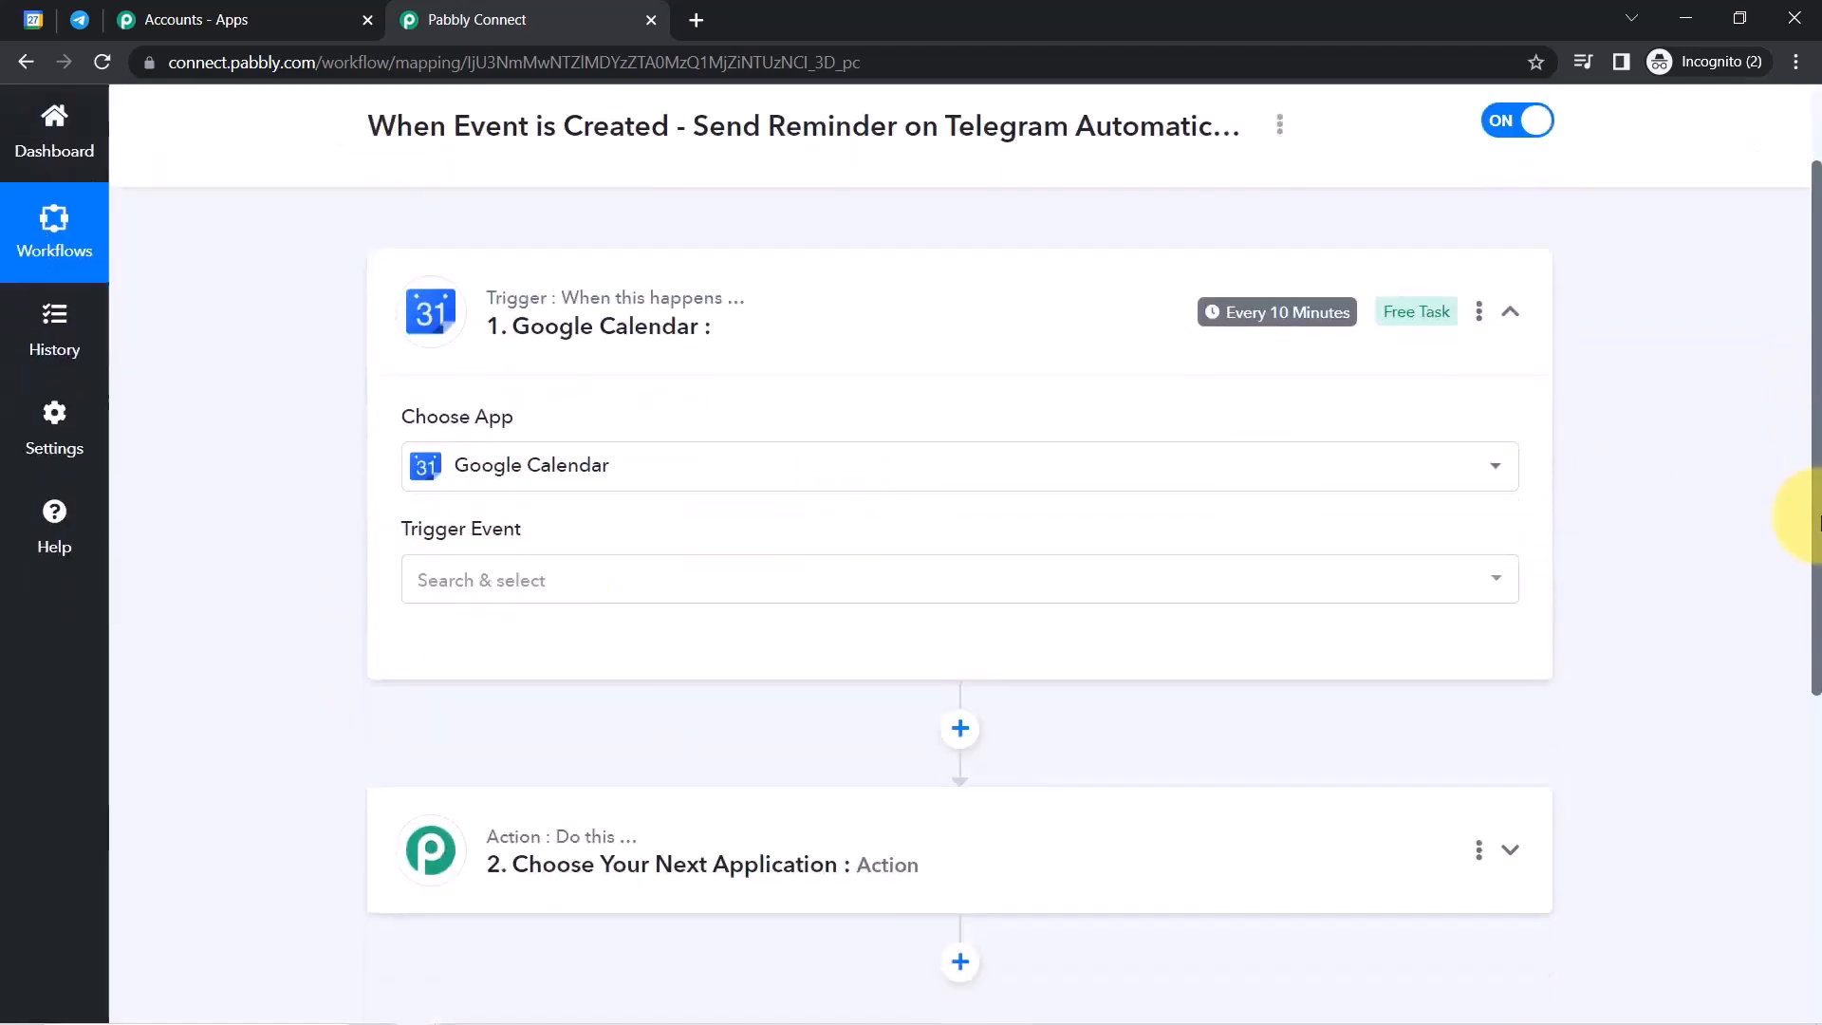
click(602, 580)
click(510, 724)
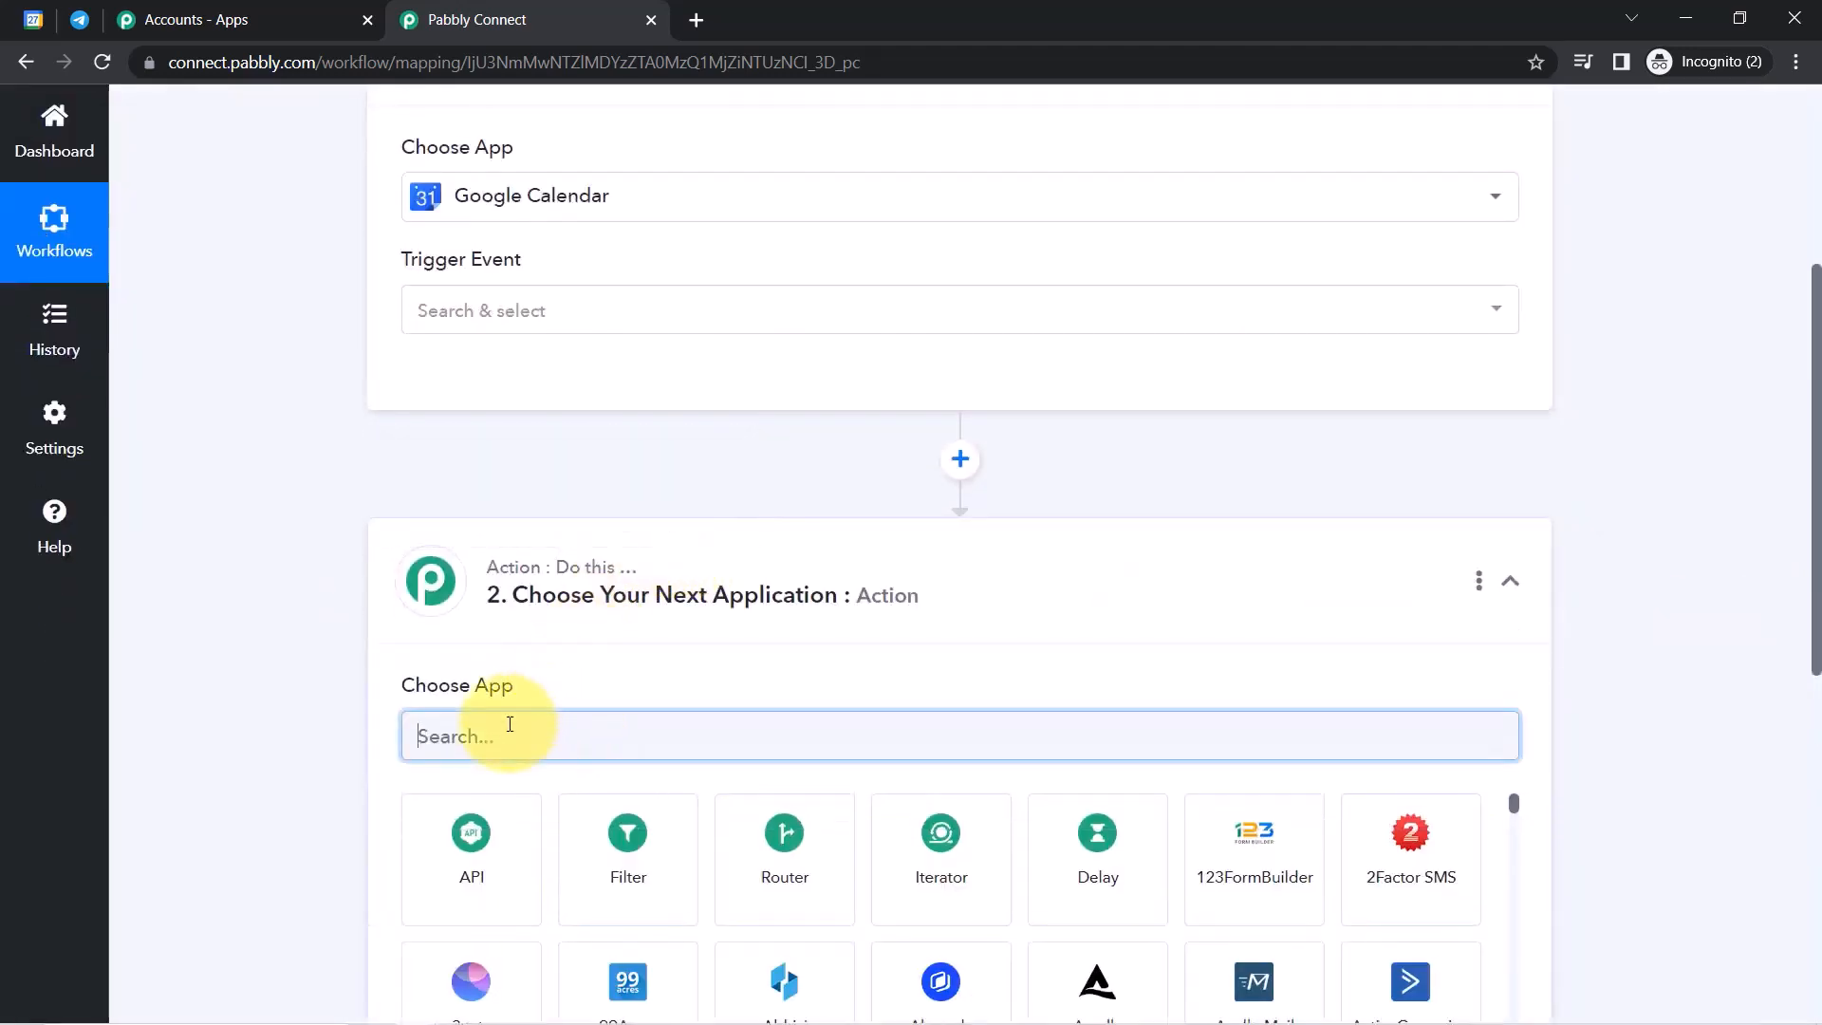
text(telegr)
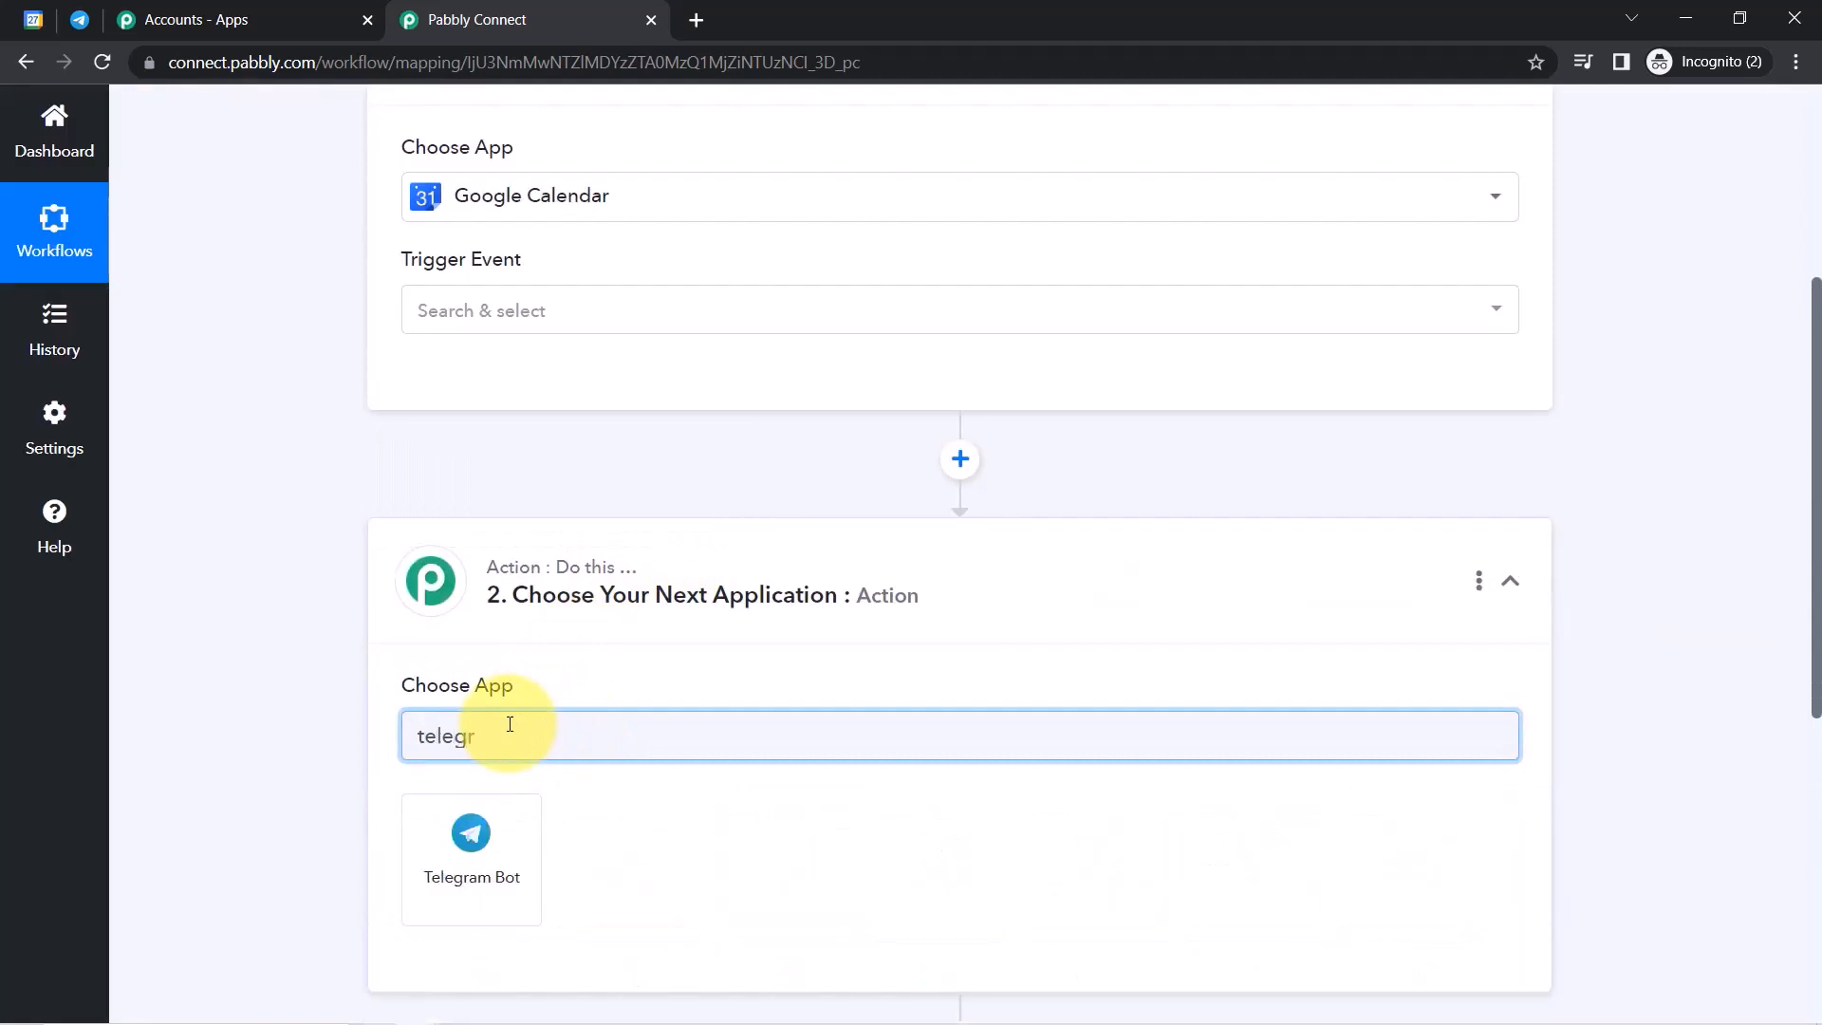
click(472, 833)
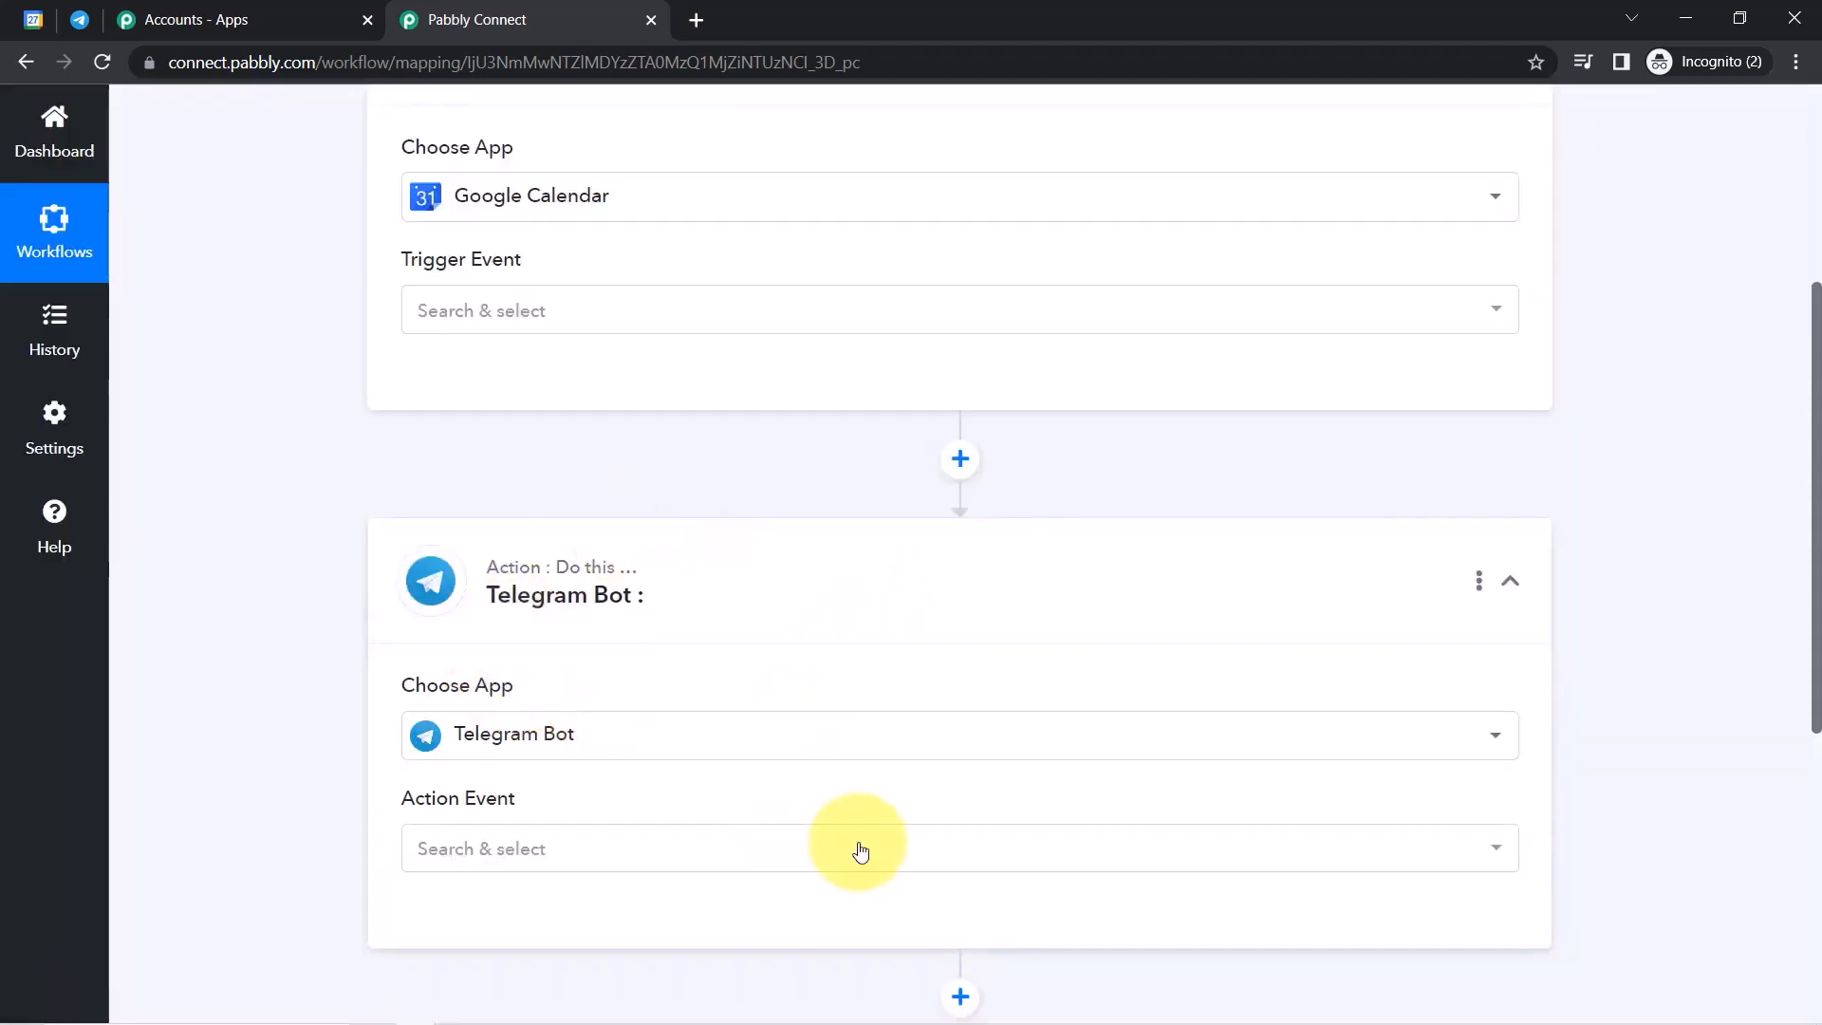
drag(1818, 674, 1802, 488)
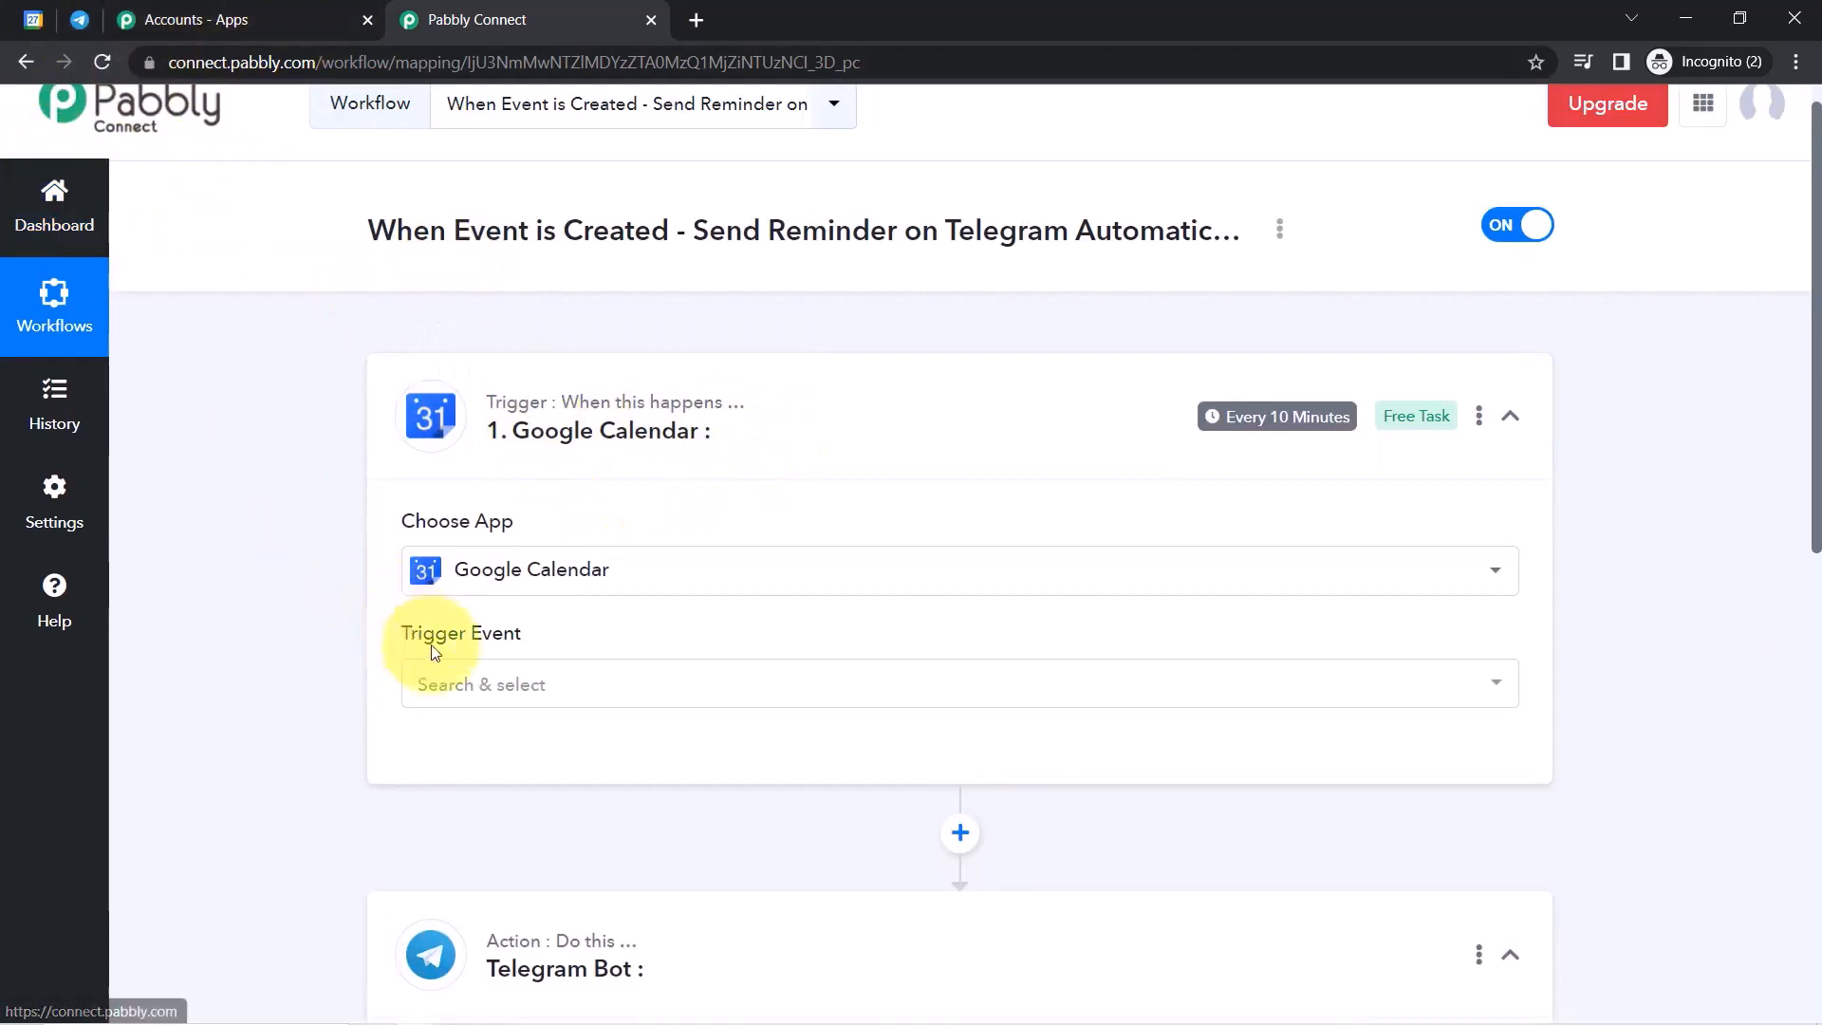
Set the trigger event to New Event and start a new Google Calendar connection.
click(447, 678)
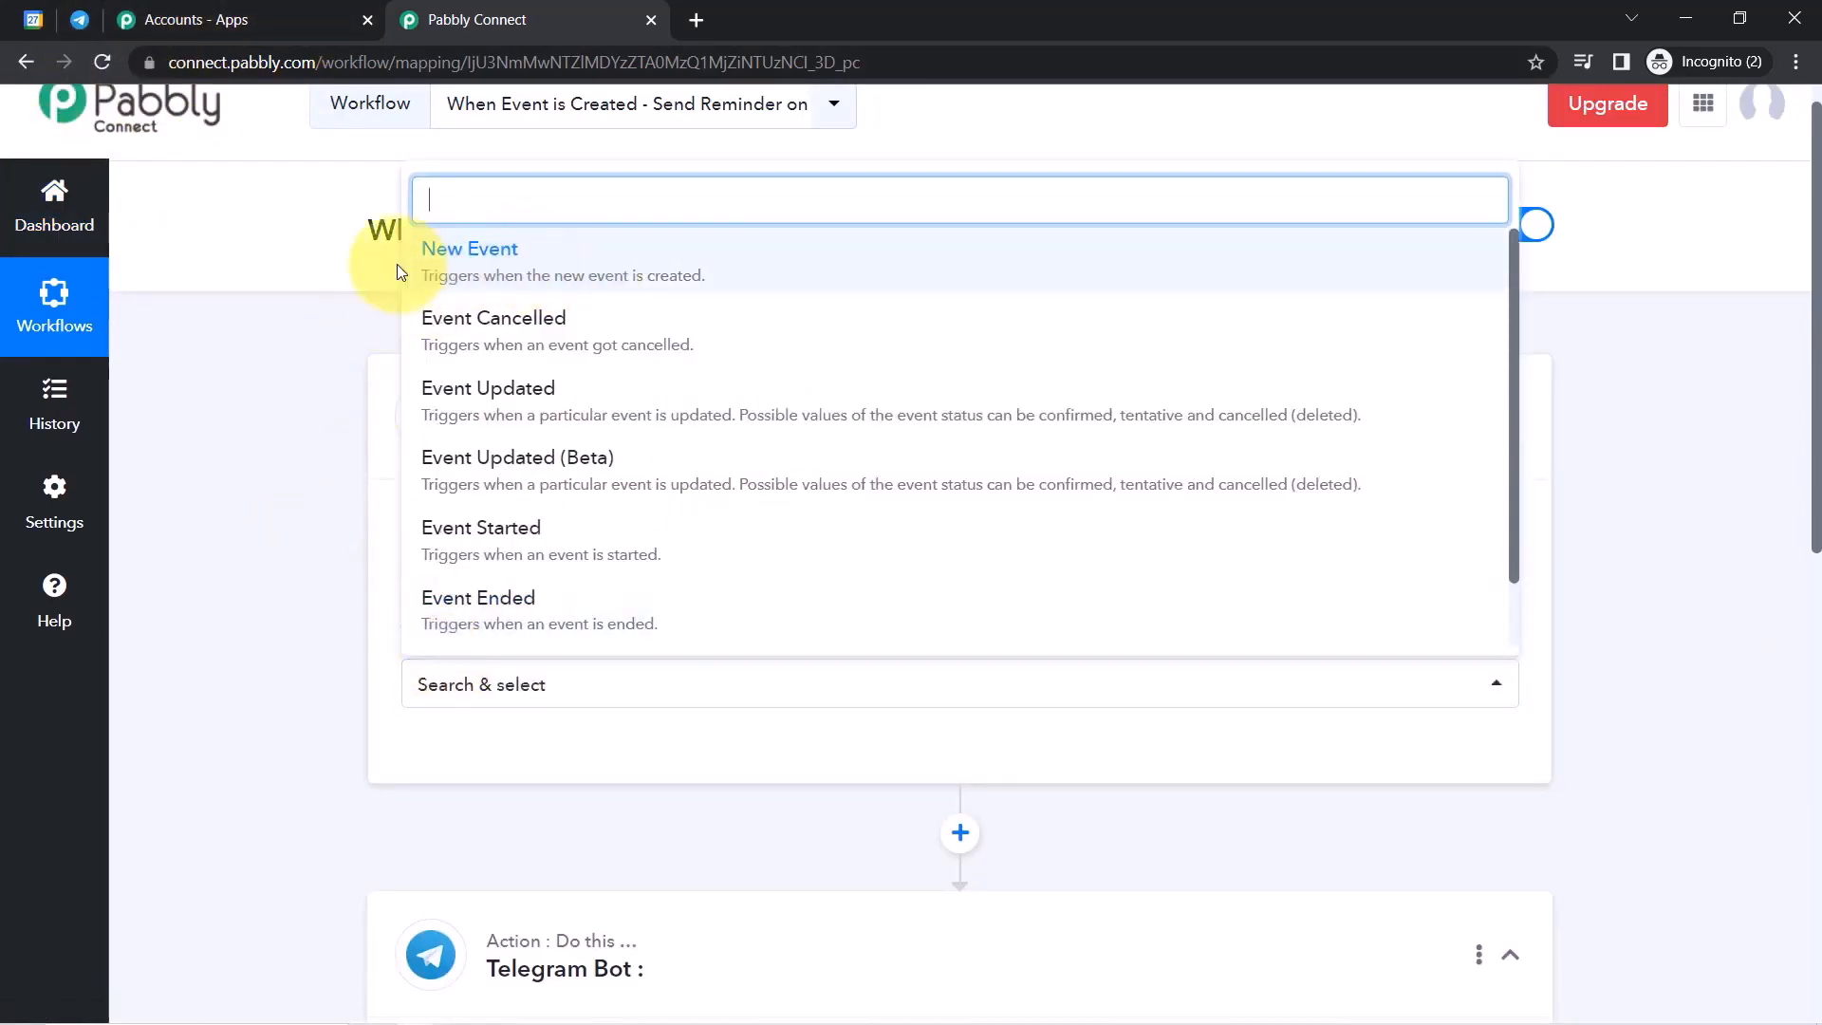
click(562, 275)
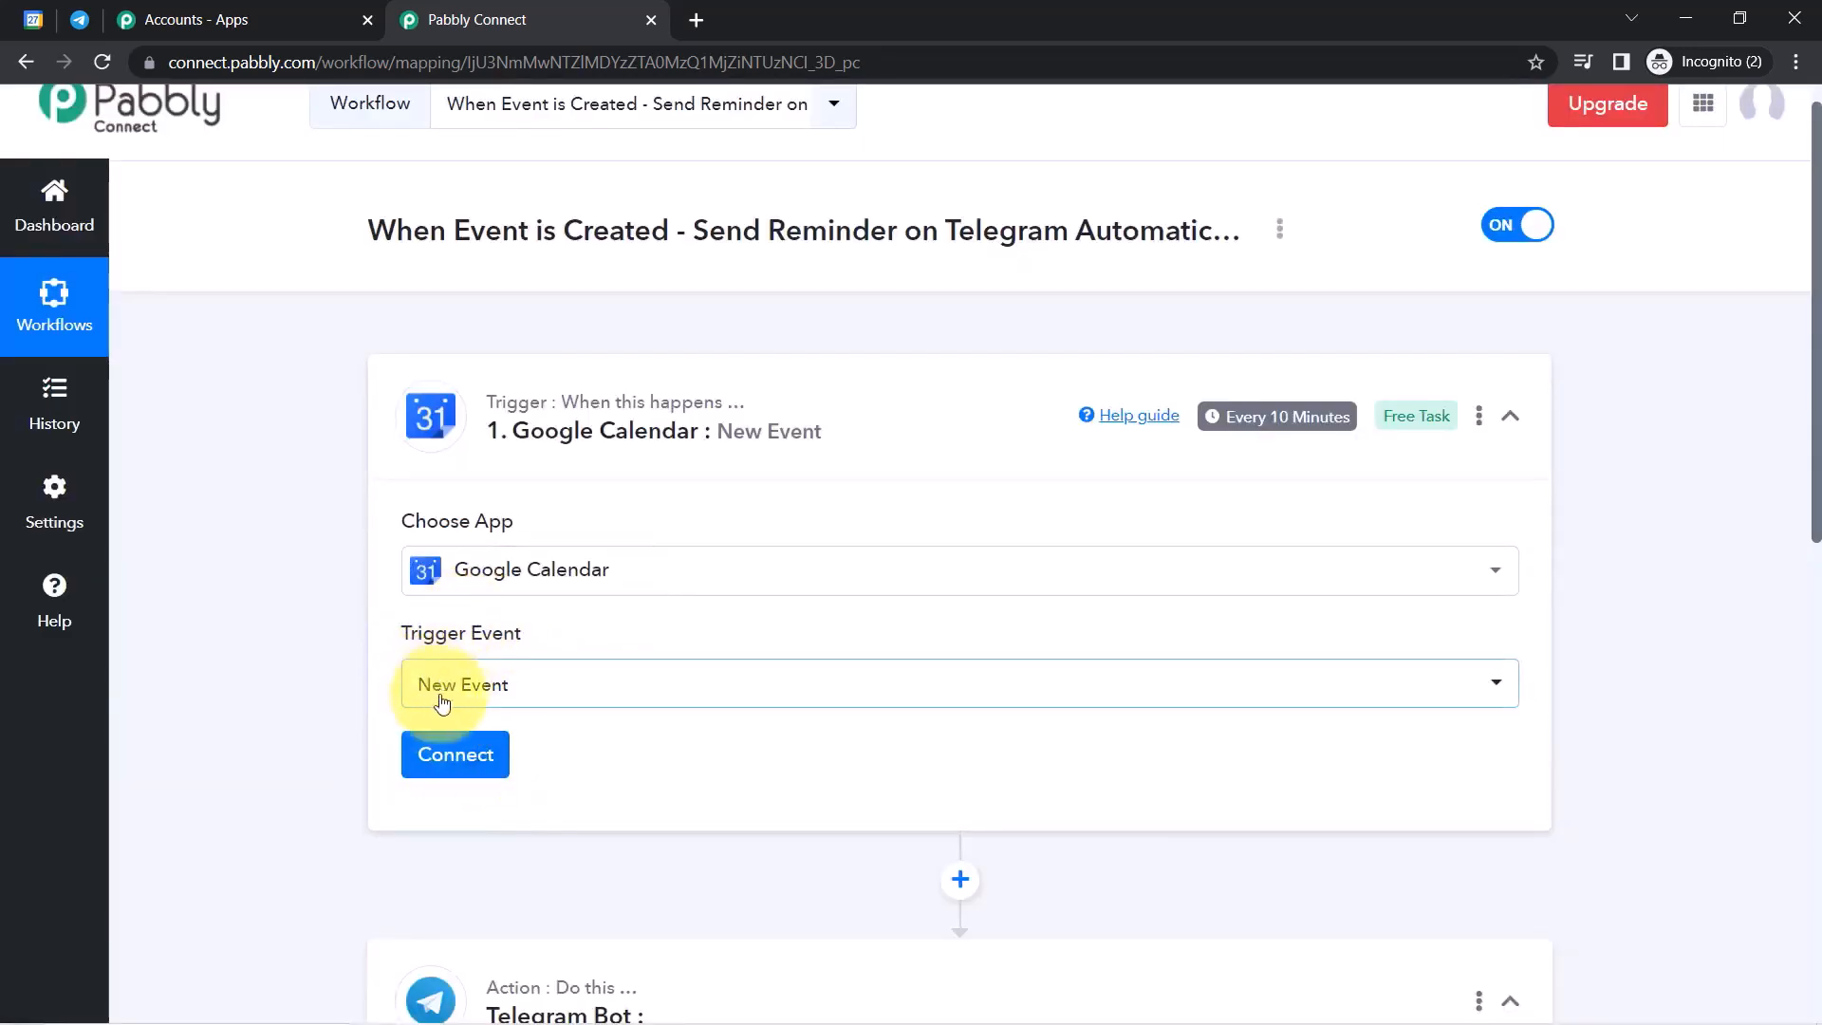
click(467, 757)
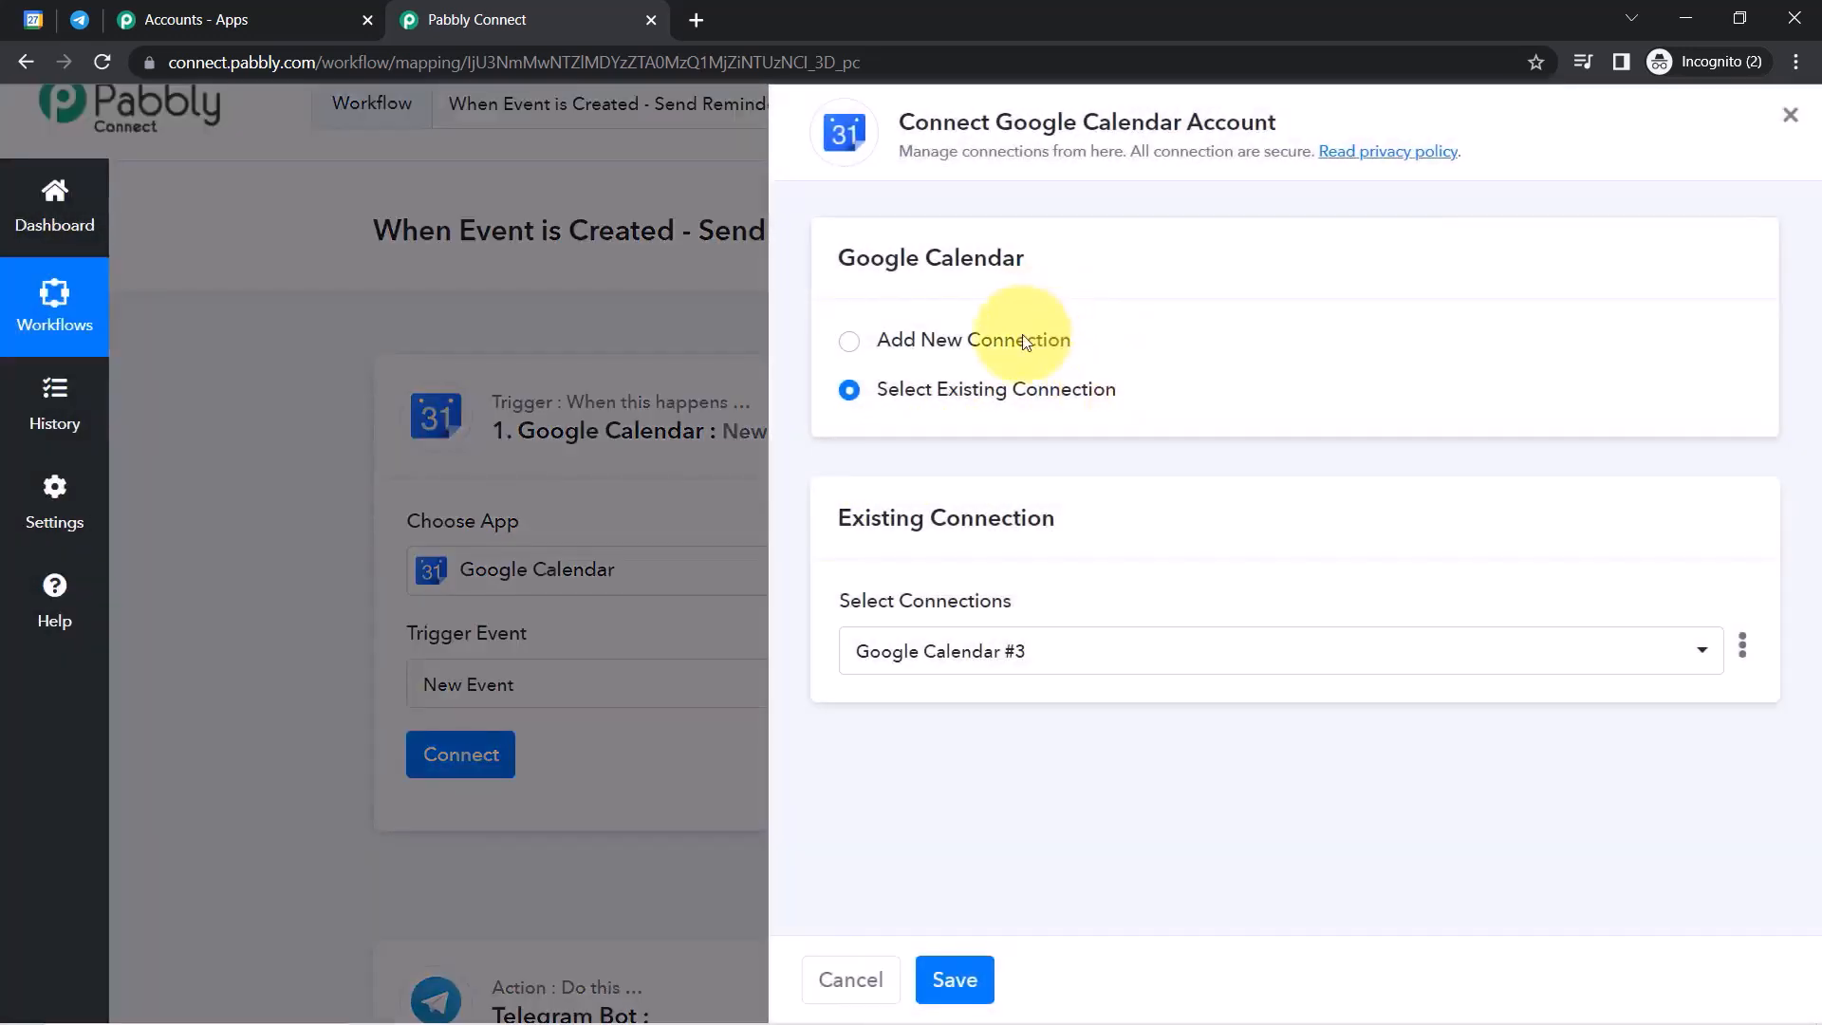
click(1024, 340)
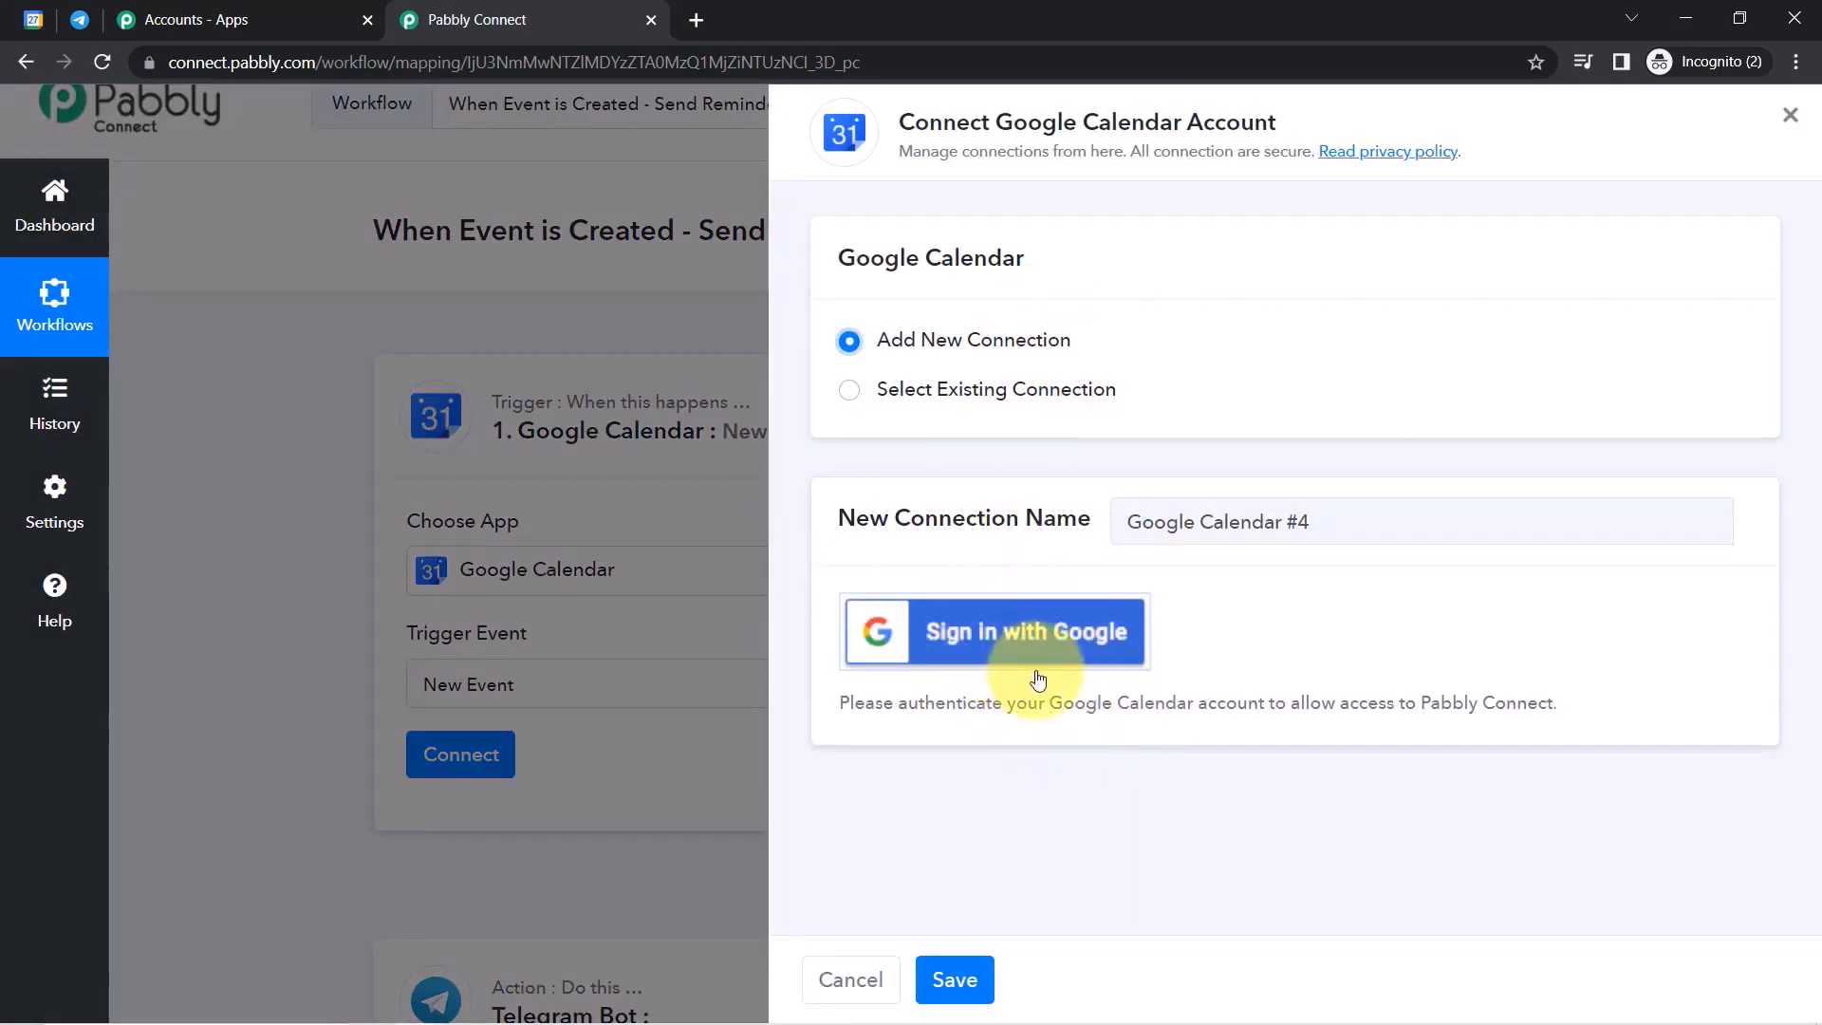
Reuse the existing Google Calendar #3 connection and save it.
click(966, 399)
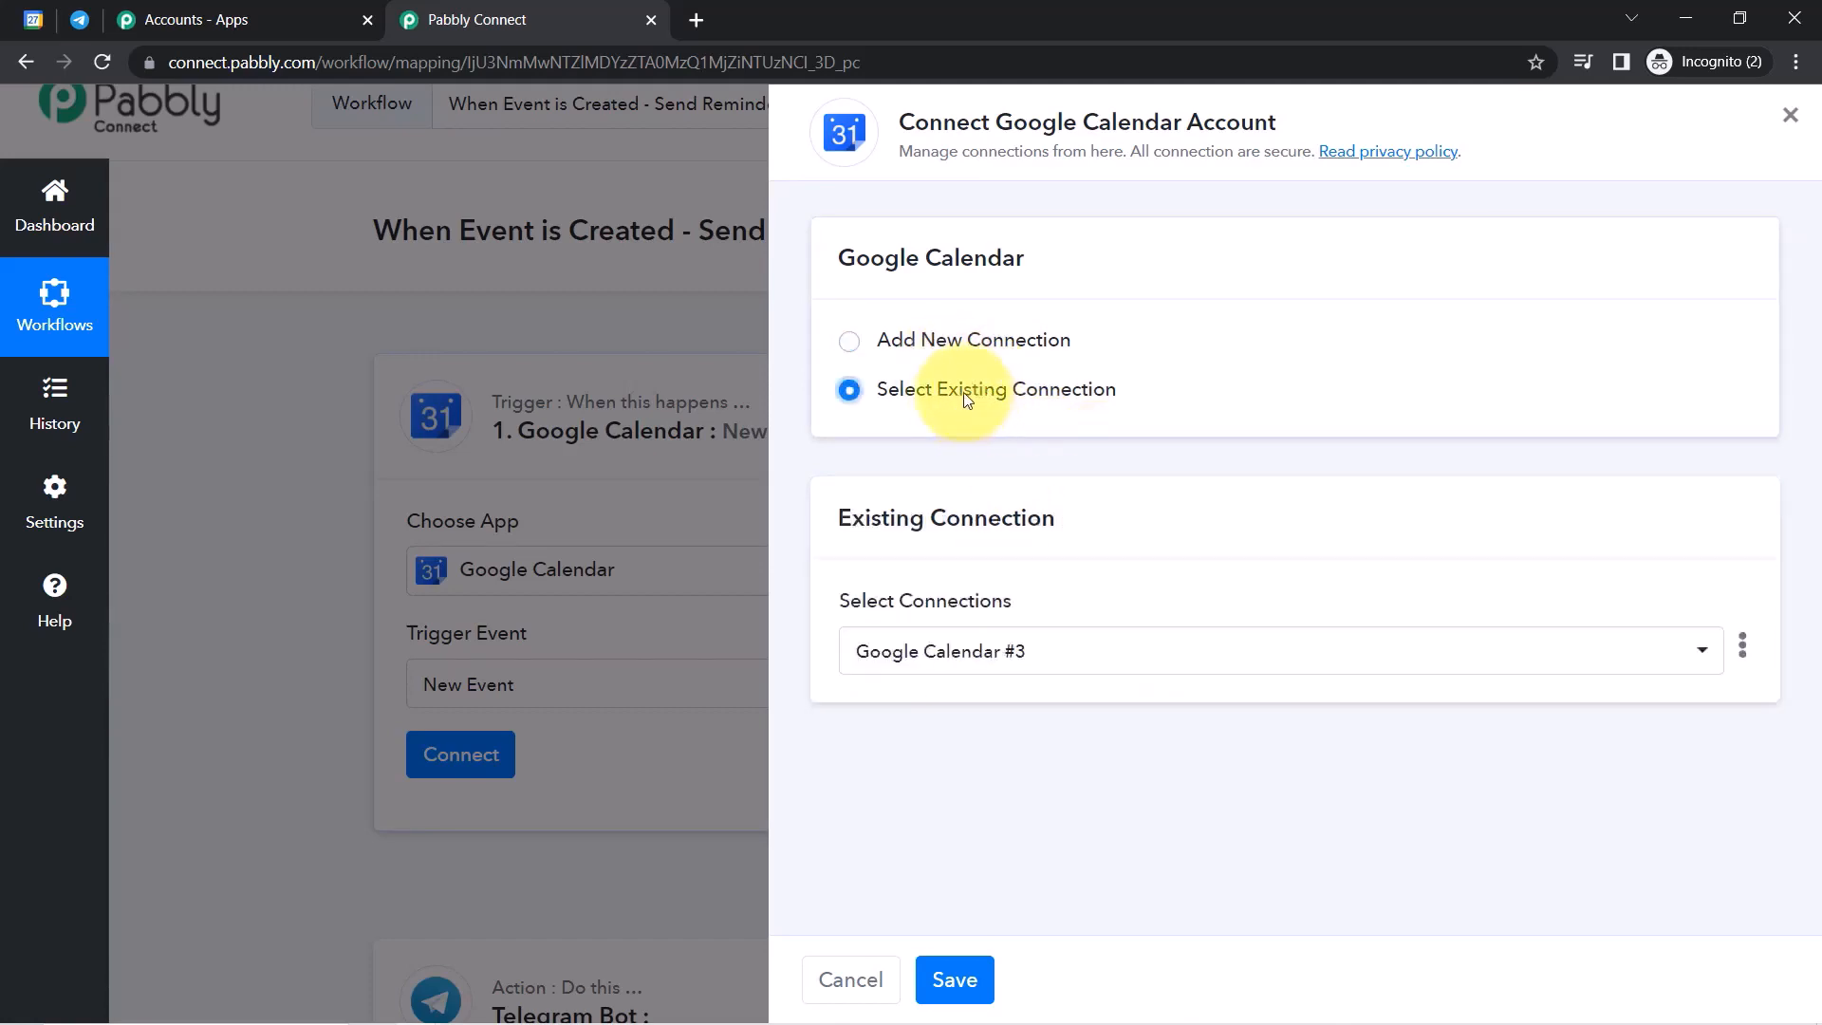
click(935, 337)
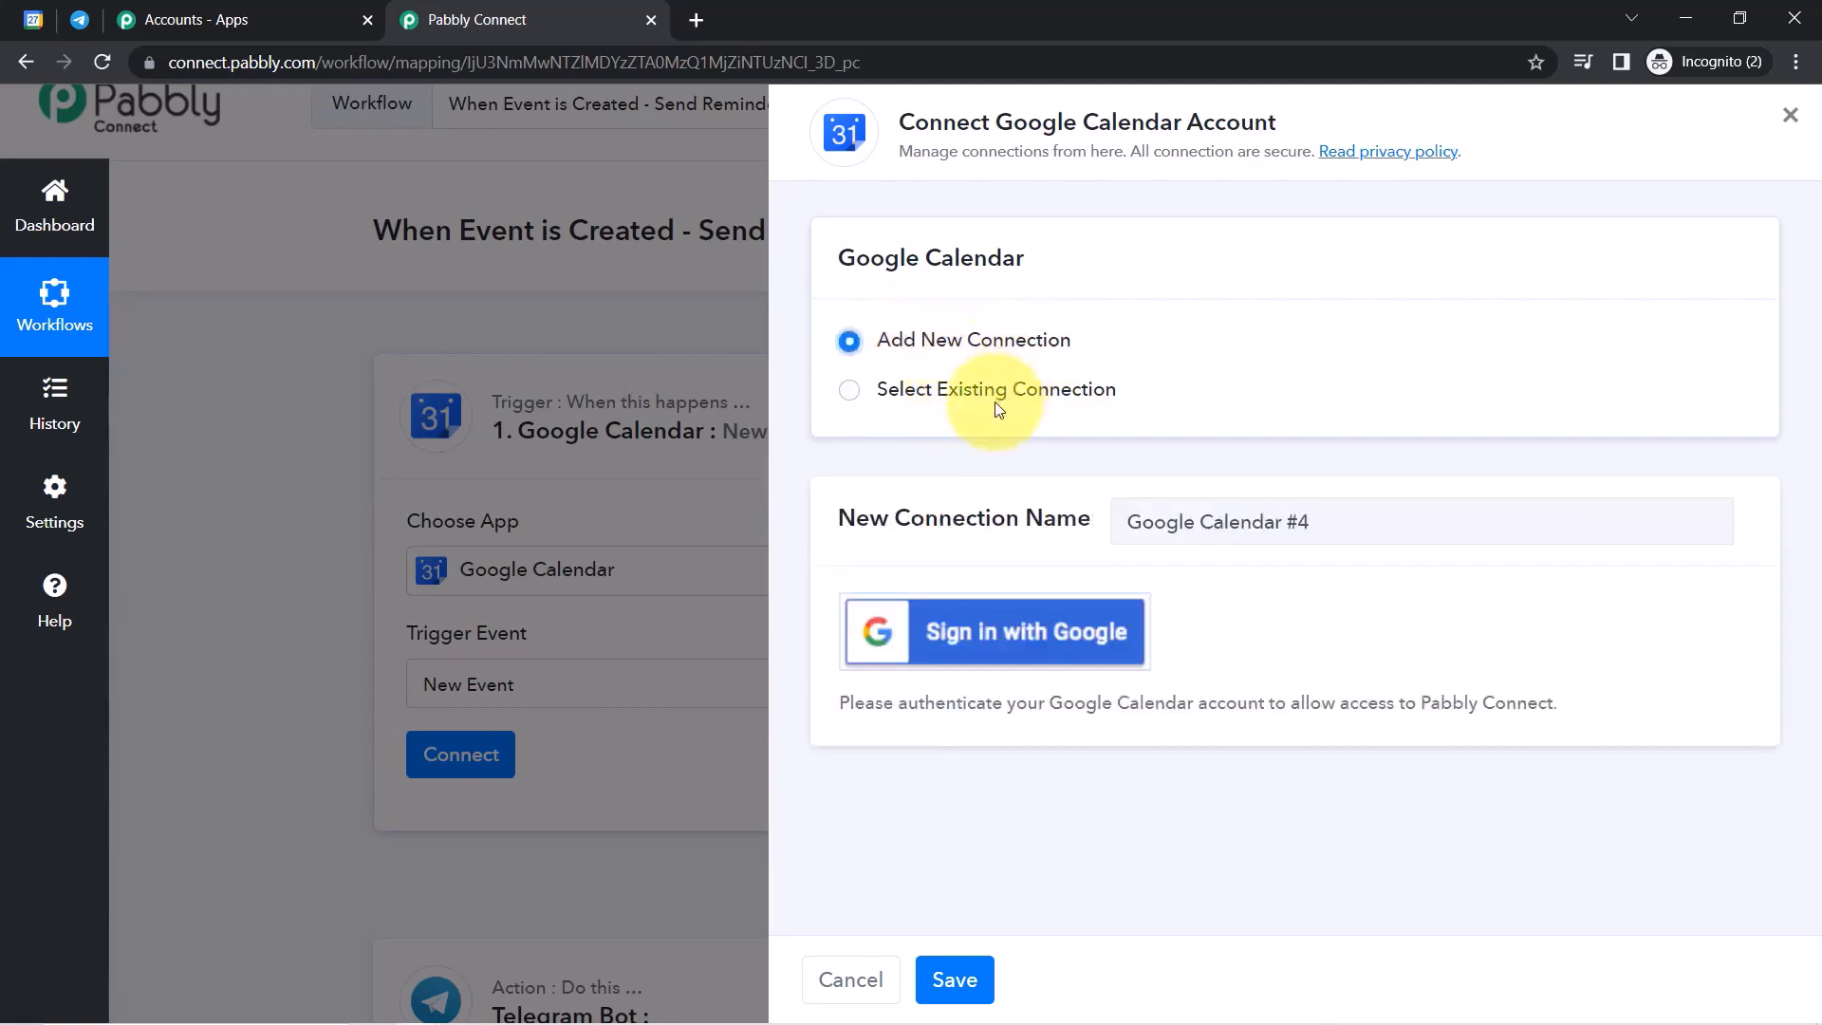
click(948, 399)
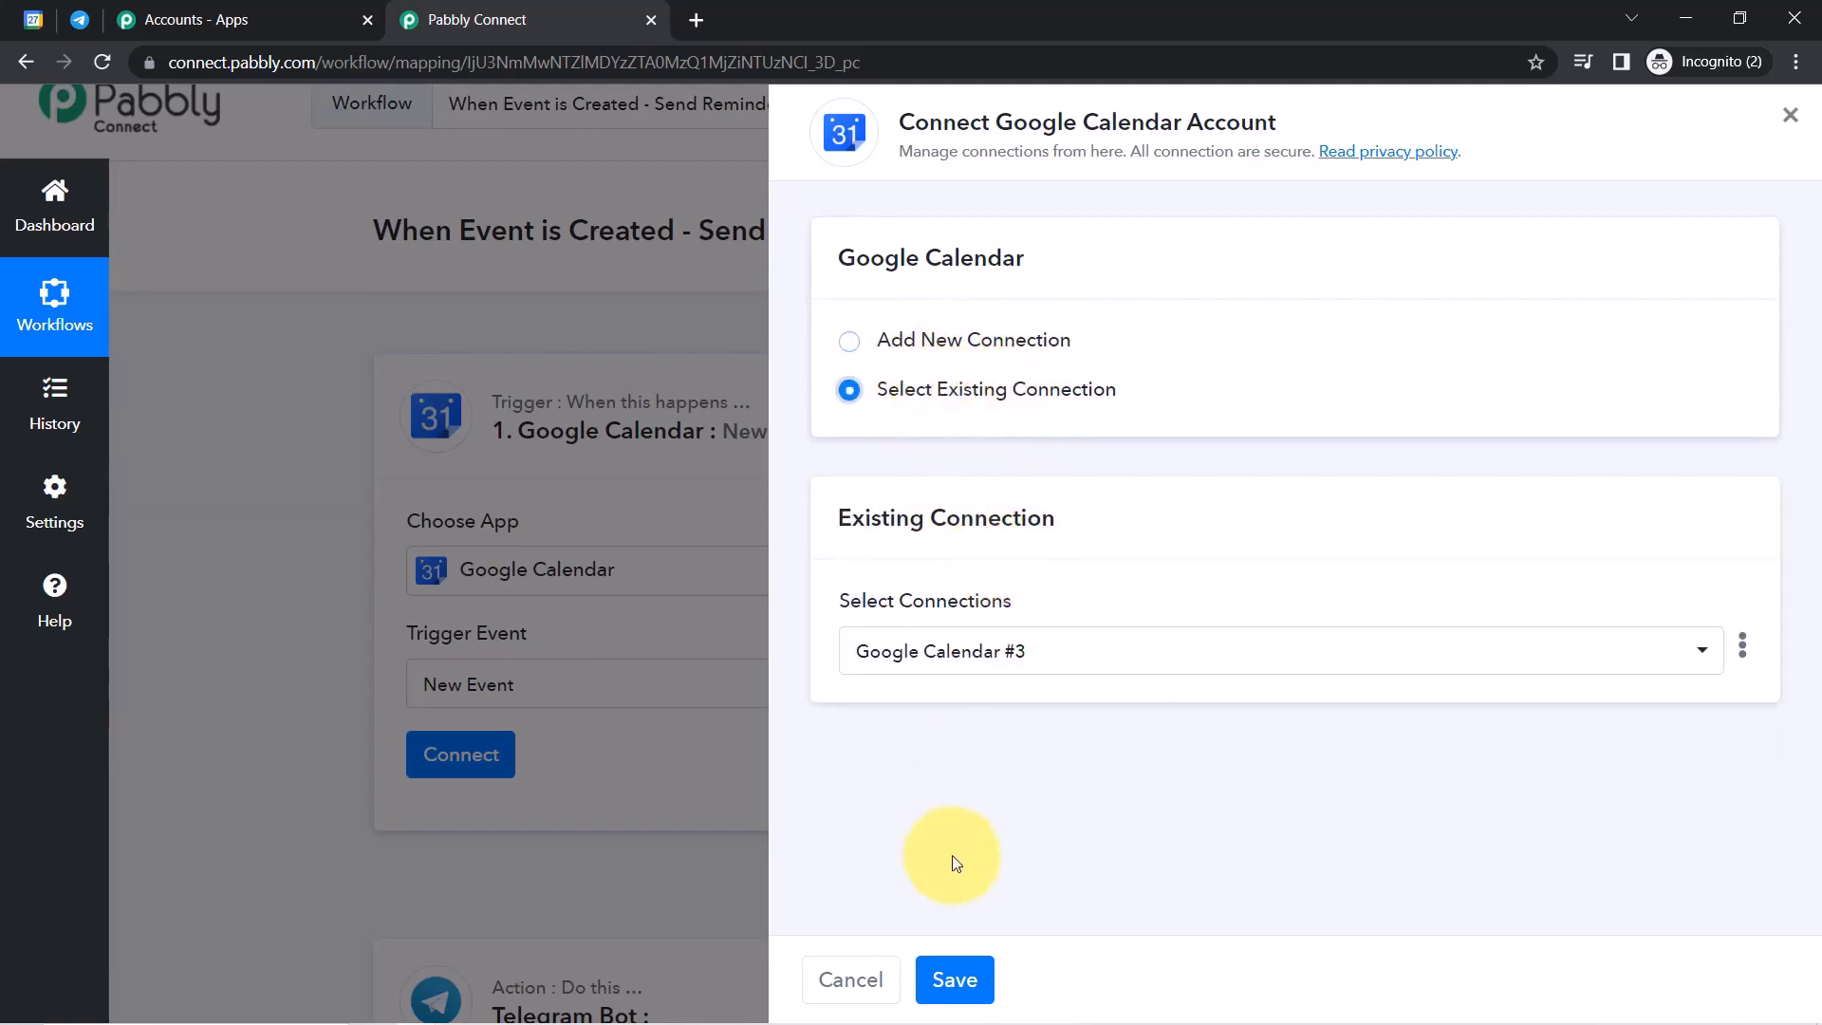
click(954, 977)
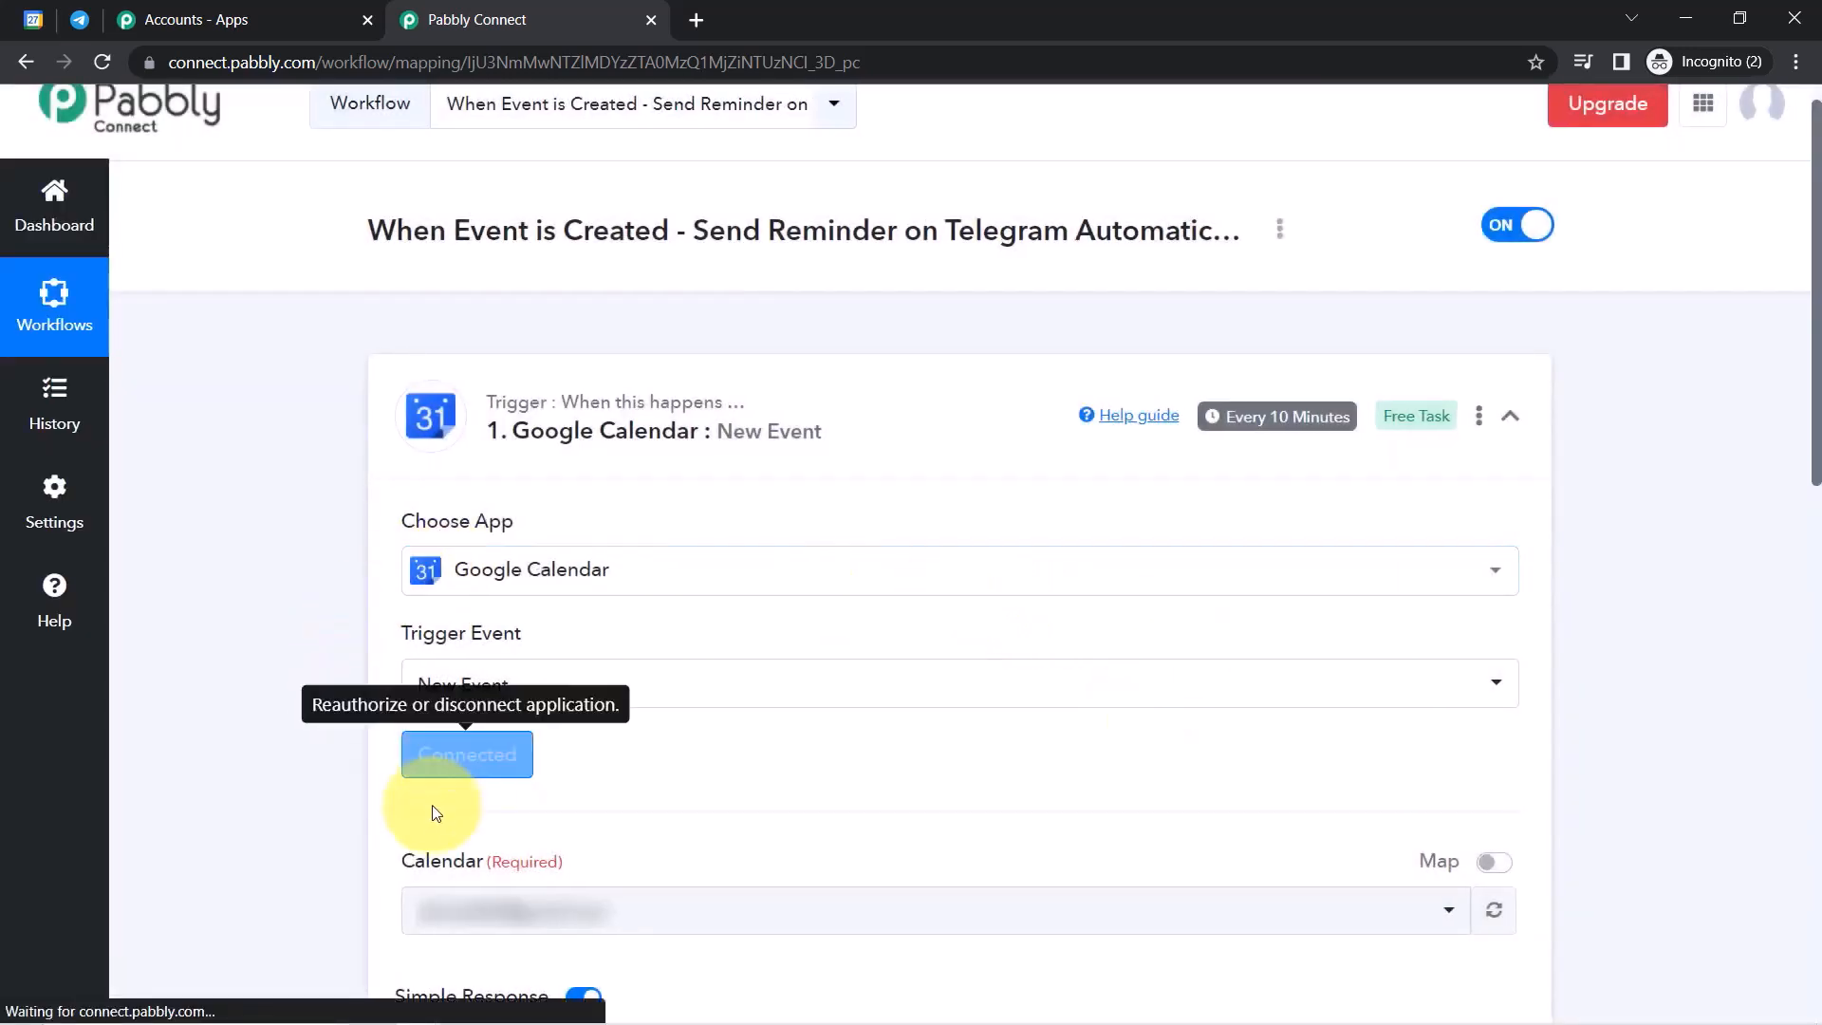
Choose the first calendar in the Calendar dropdown.
drag(1815, 456, 1811, 674)
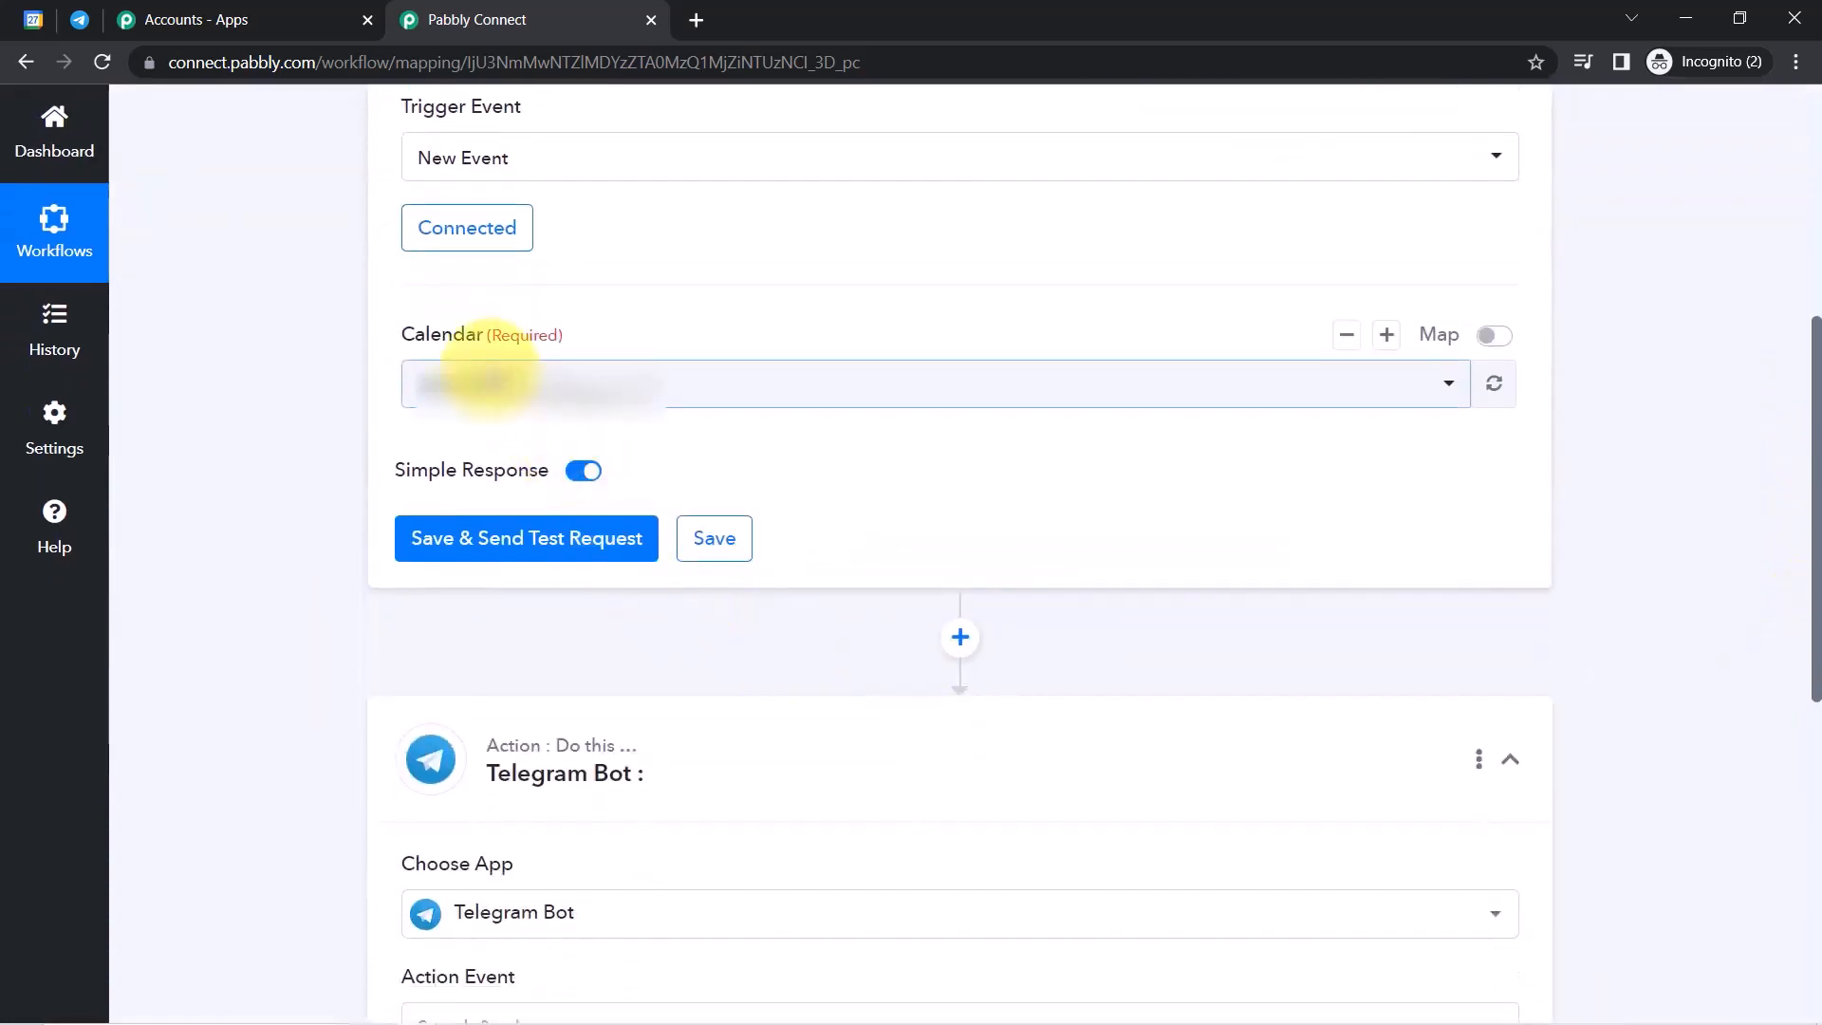
click(475, 380)
click(463, 505)
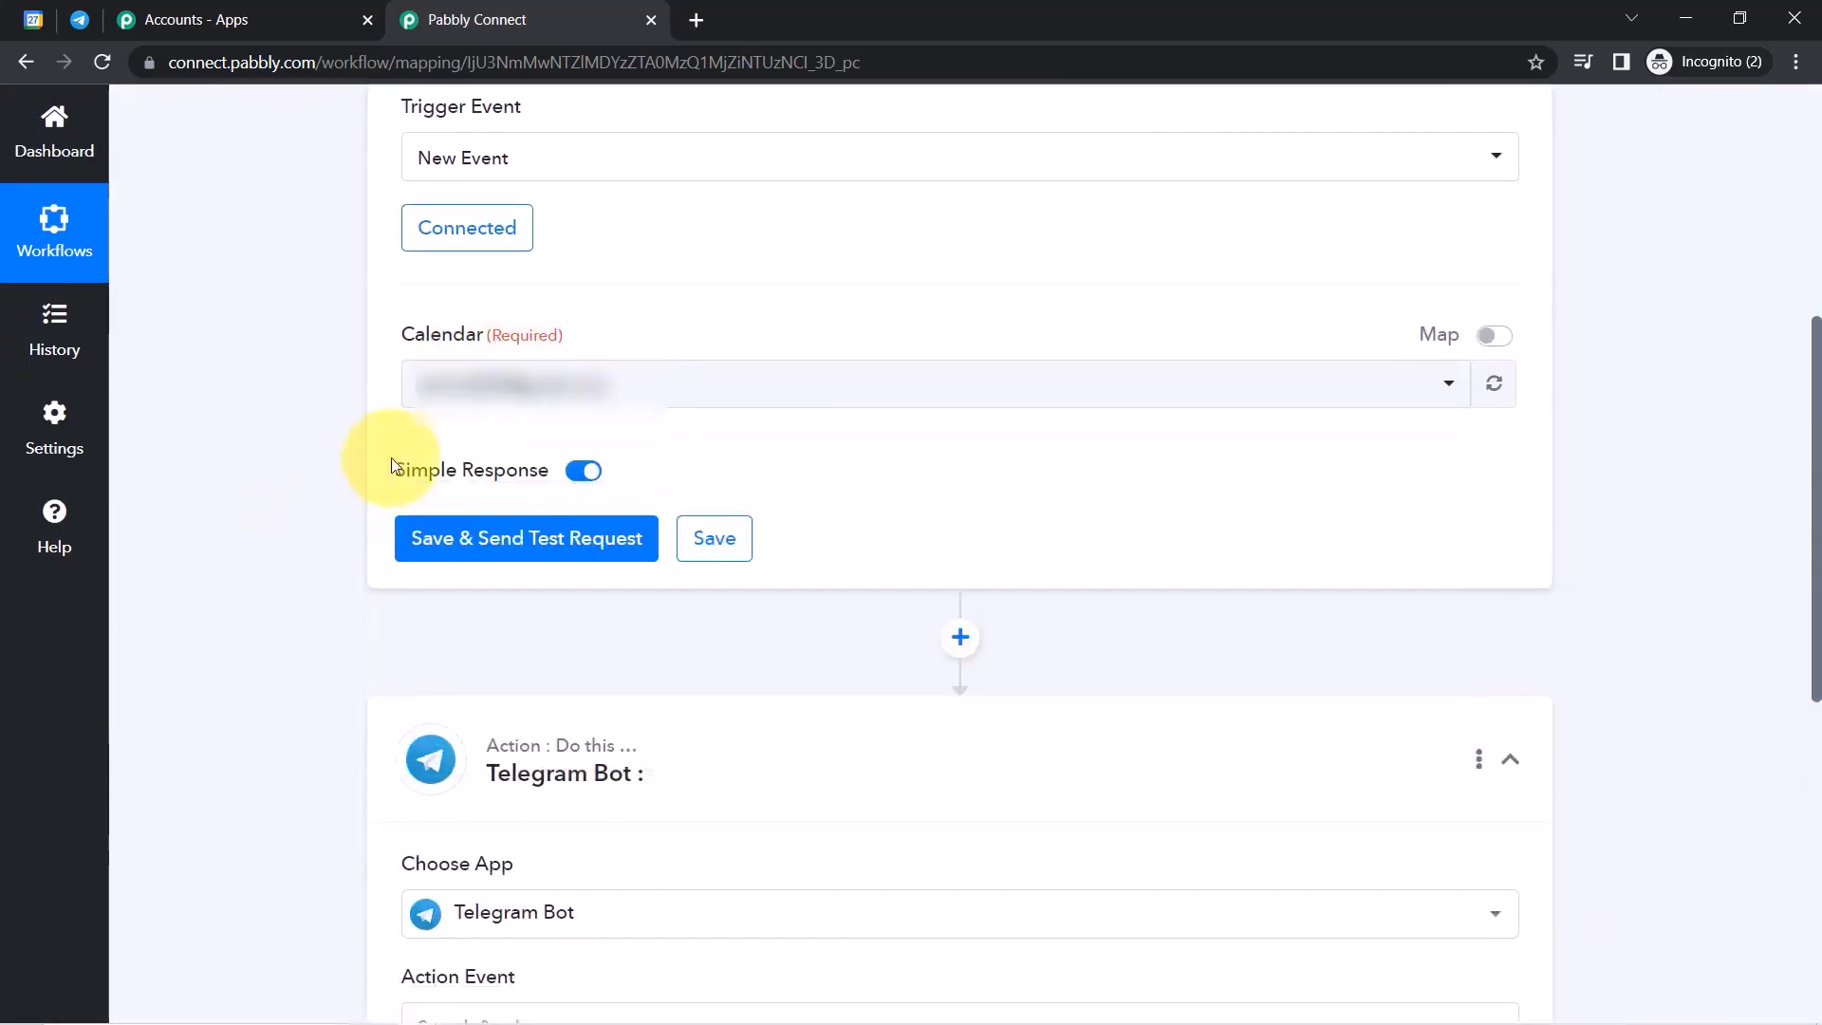
drag(398, 337, 467, 339)
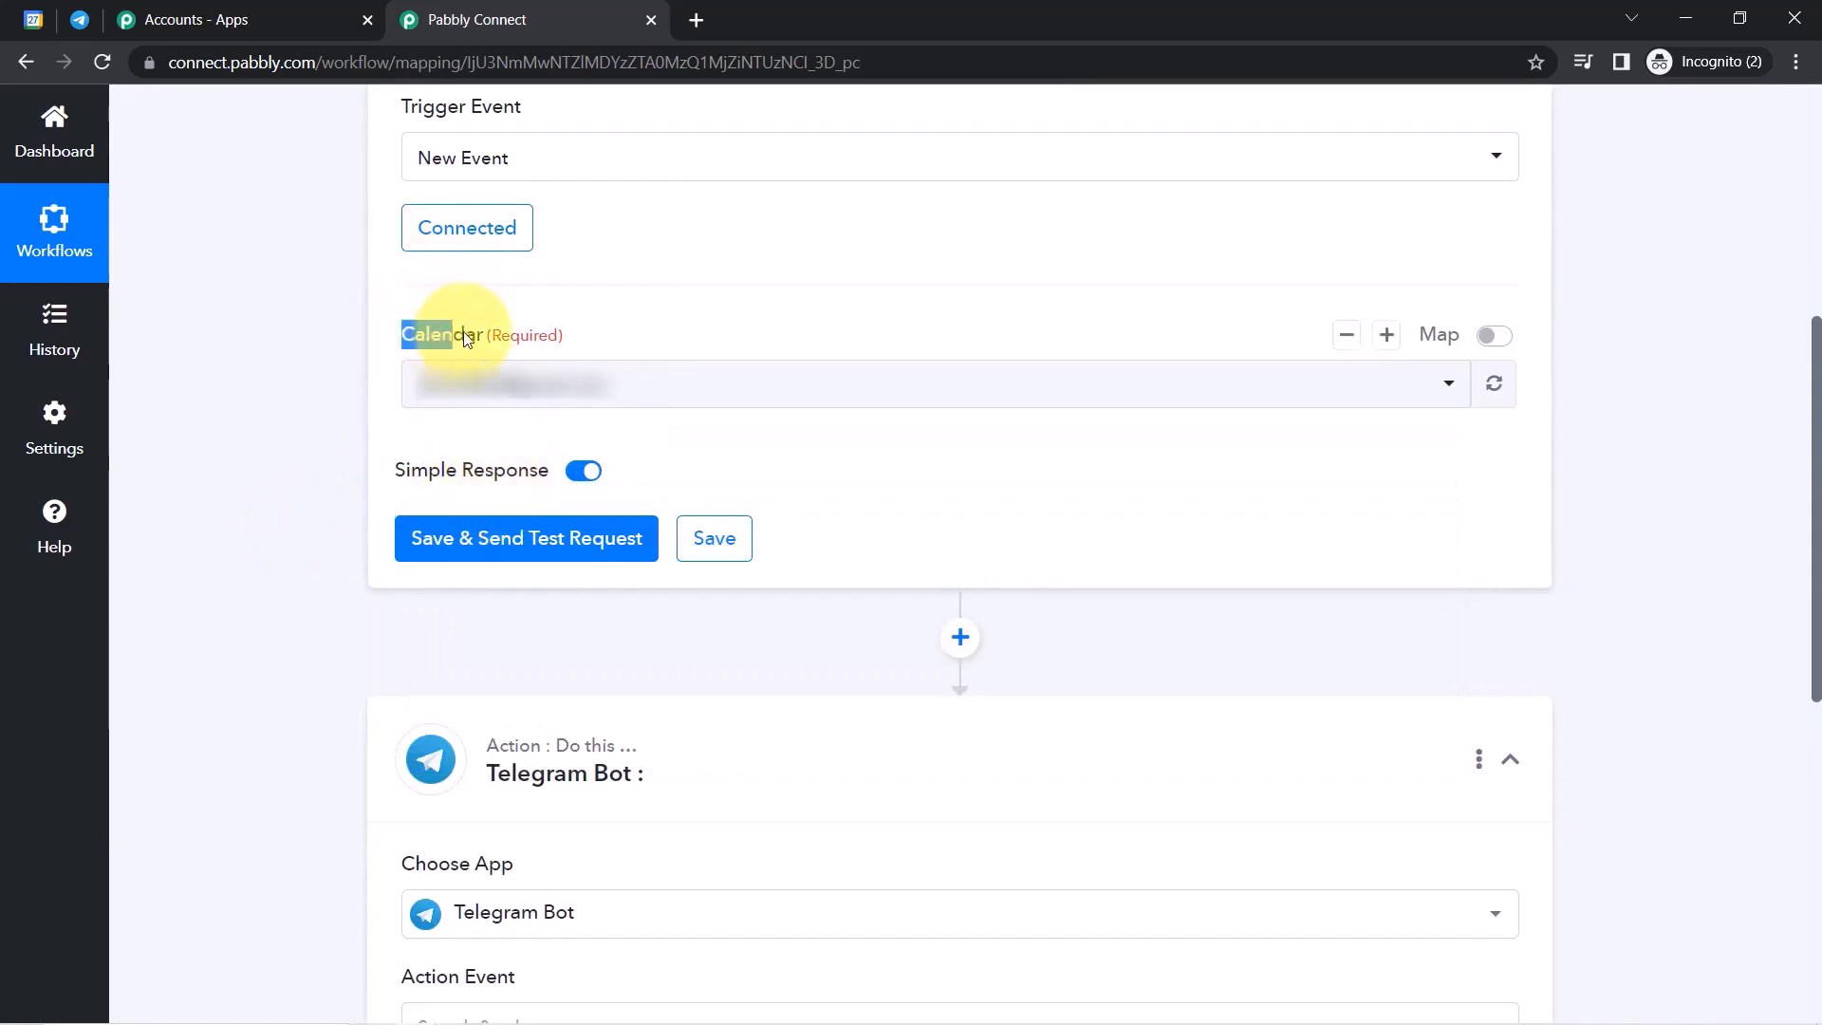
Review the My calendars list in Google Calendar, then return to the Pabbly Connect workflow.
click(83, 23)
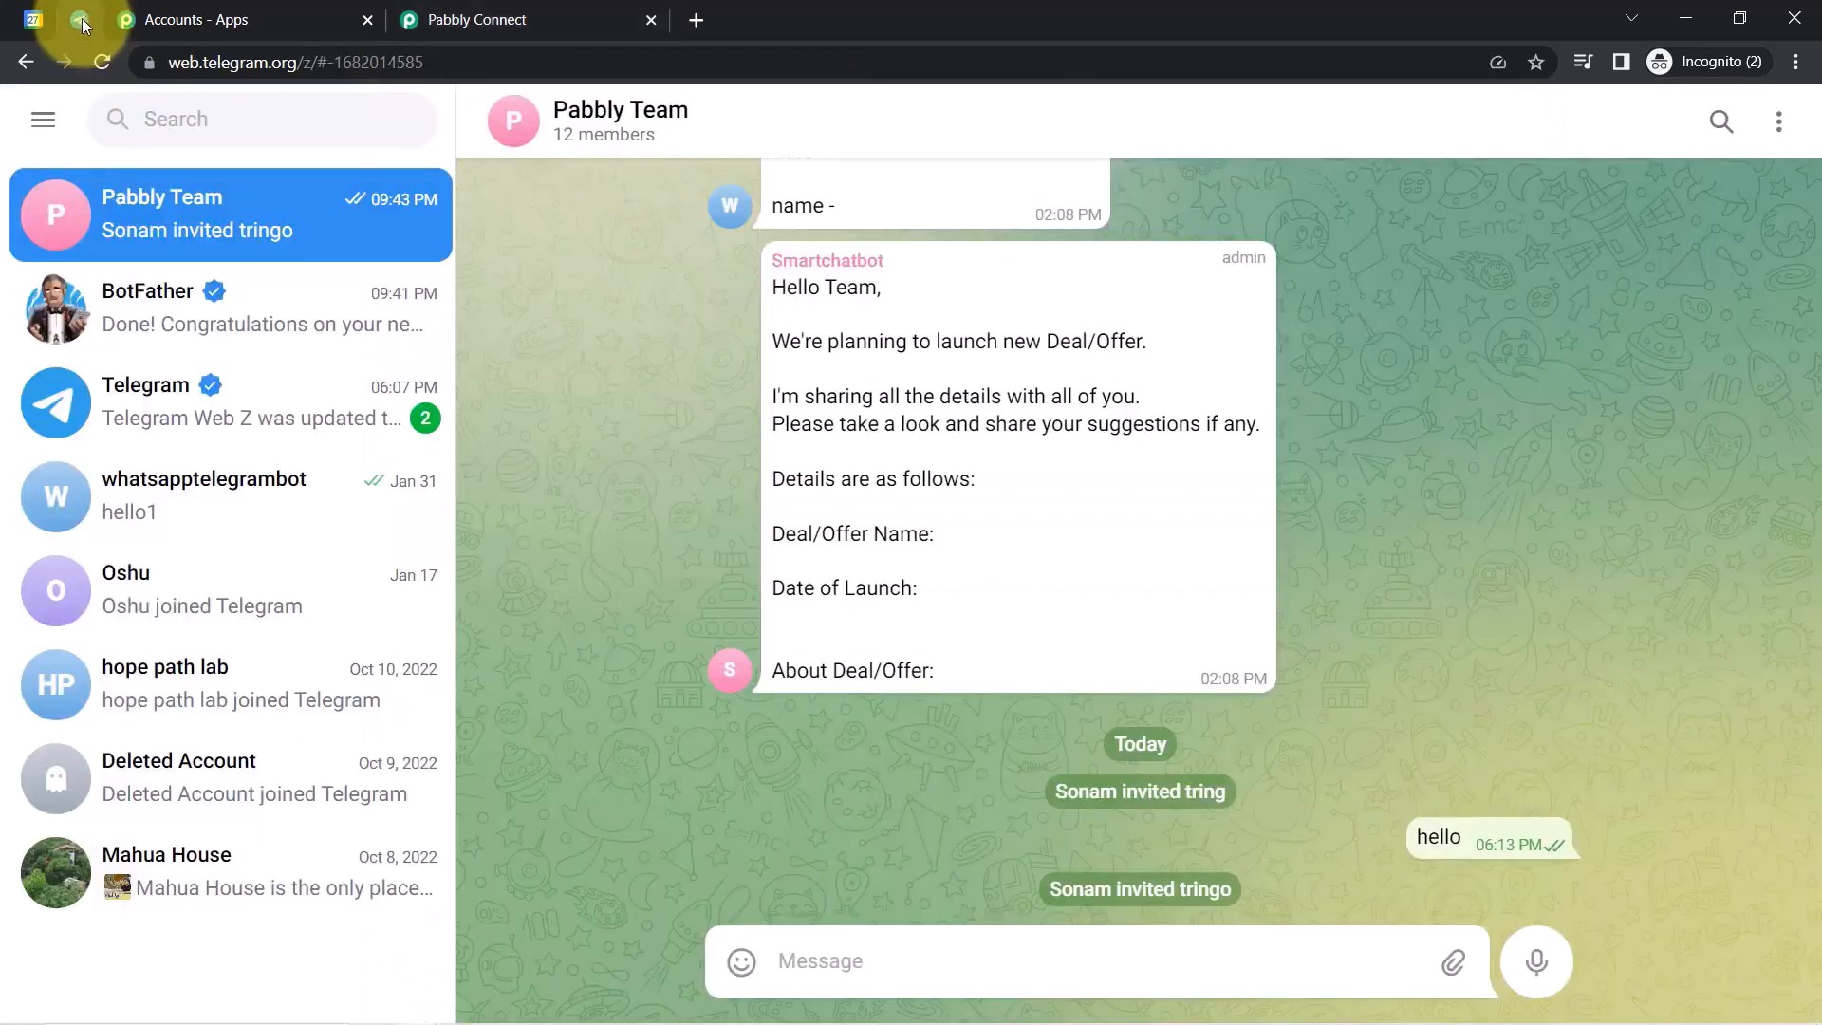
click(31, 27)
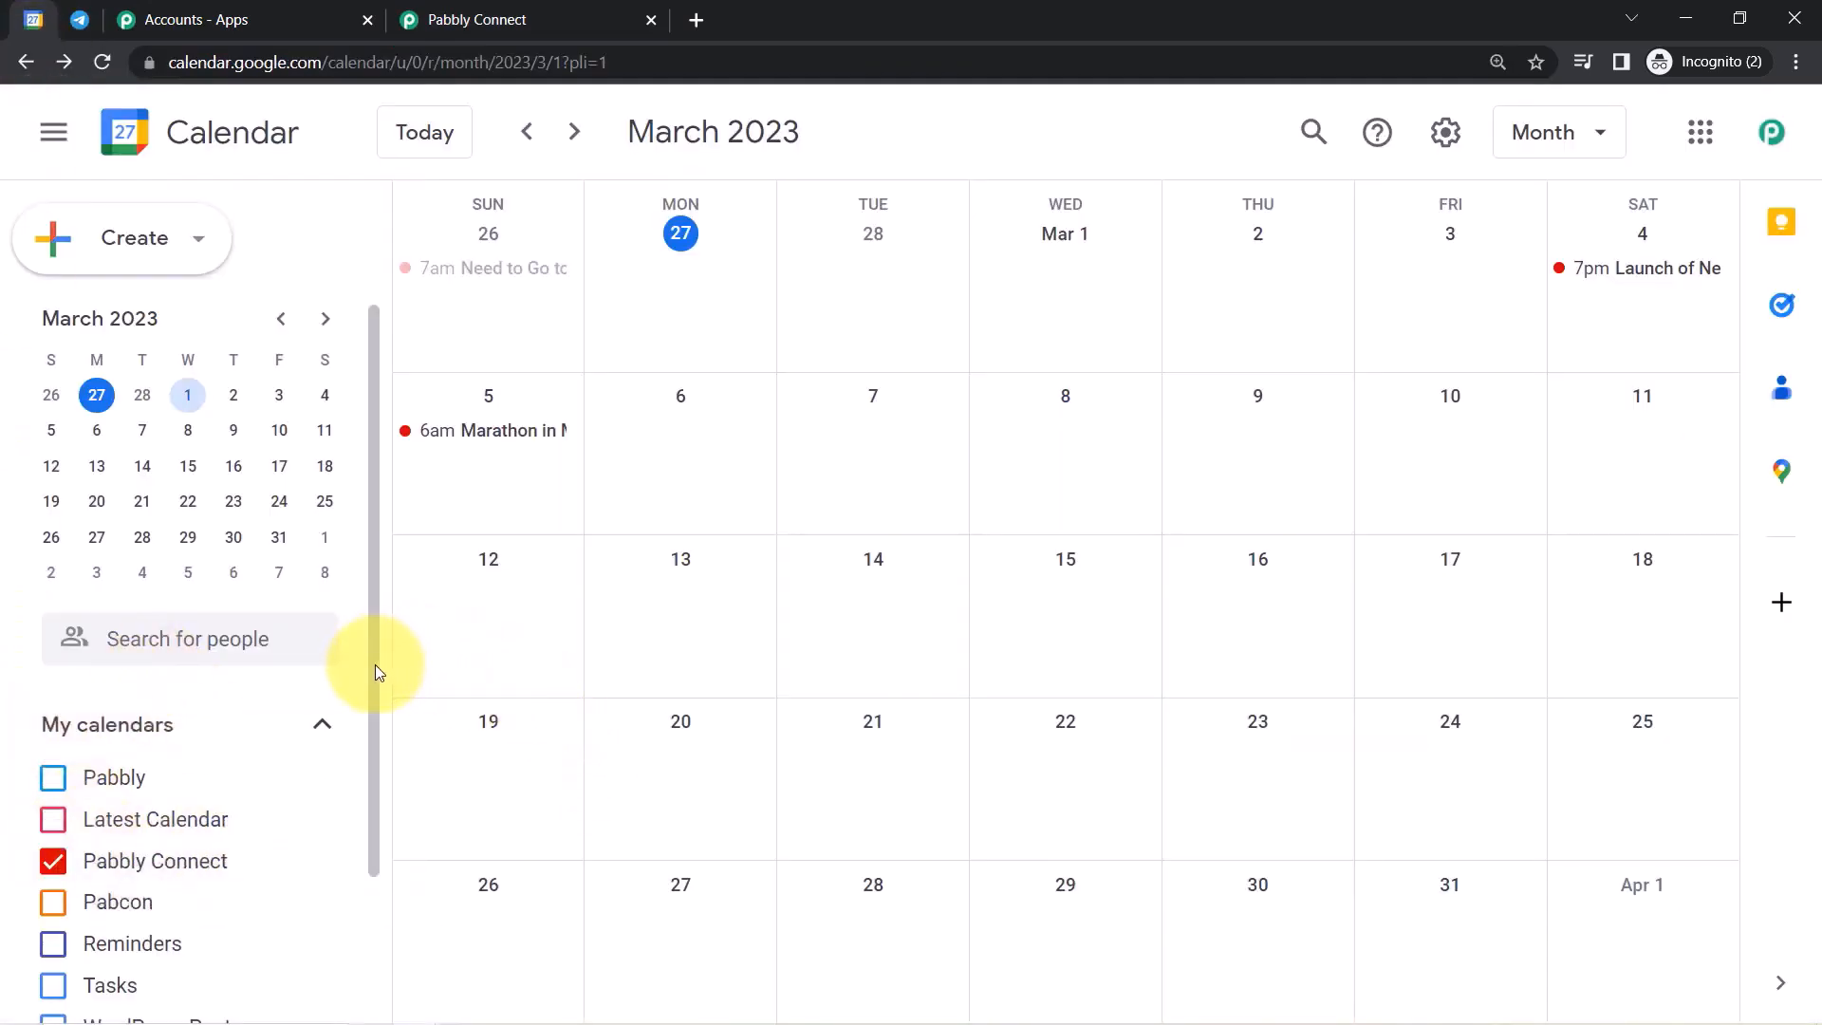
scroll(354, 753, down, 2)
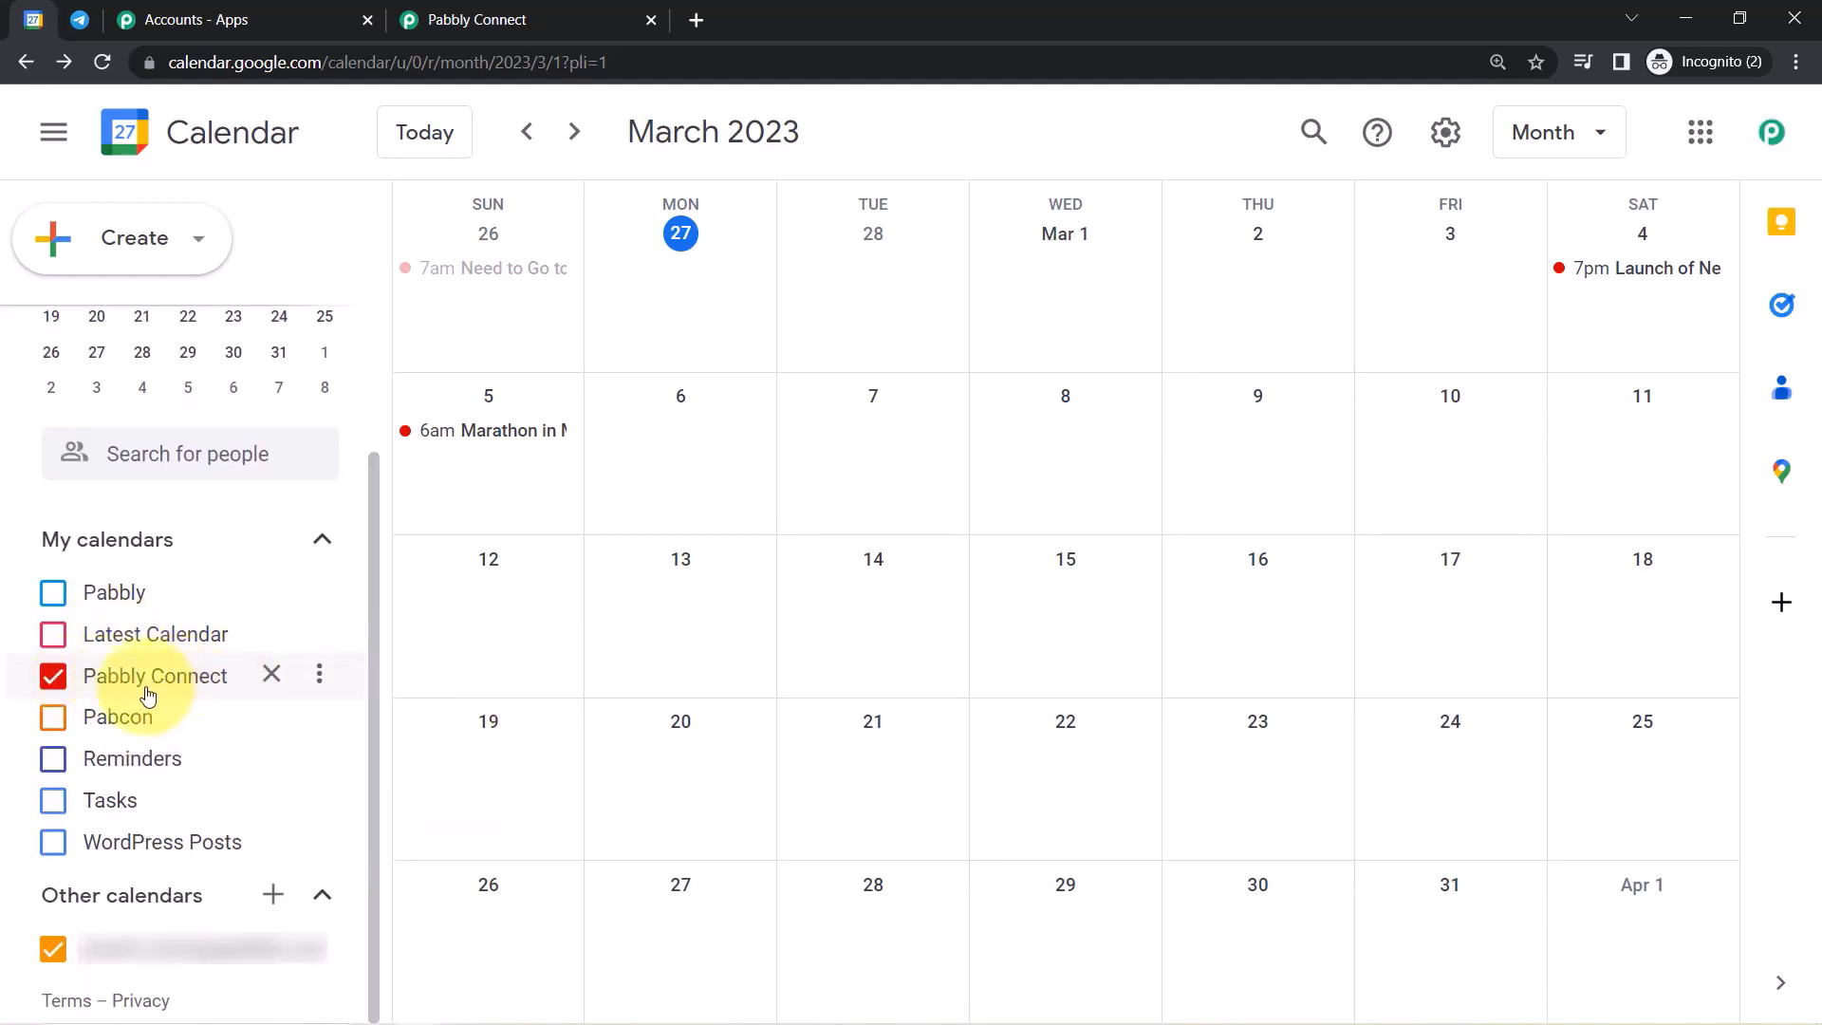
click(437, 13)
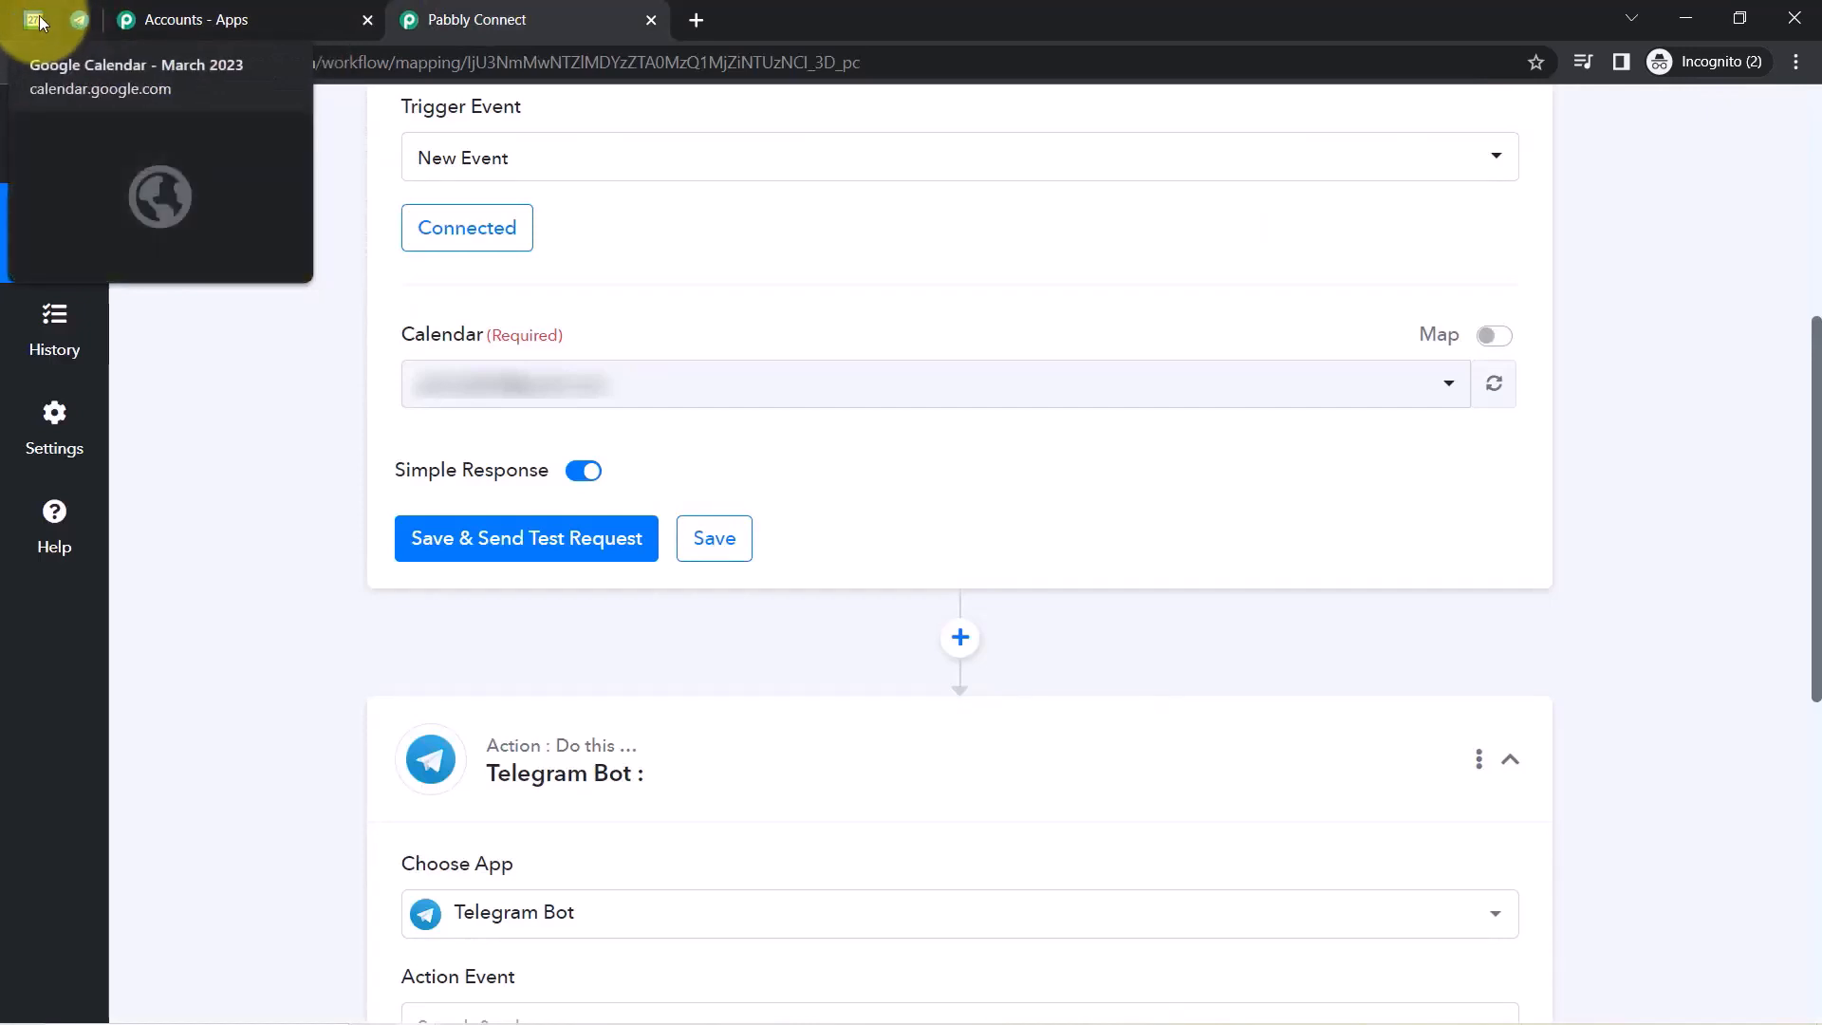
Close Accounts - Apps, watch the Pabbly Connect calendar, and fetch the Marathon in MP test response.
click(366, 18)
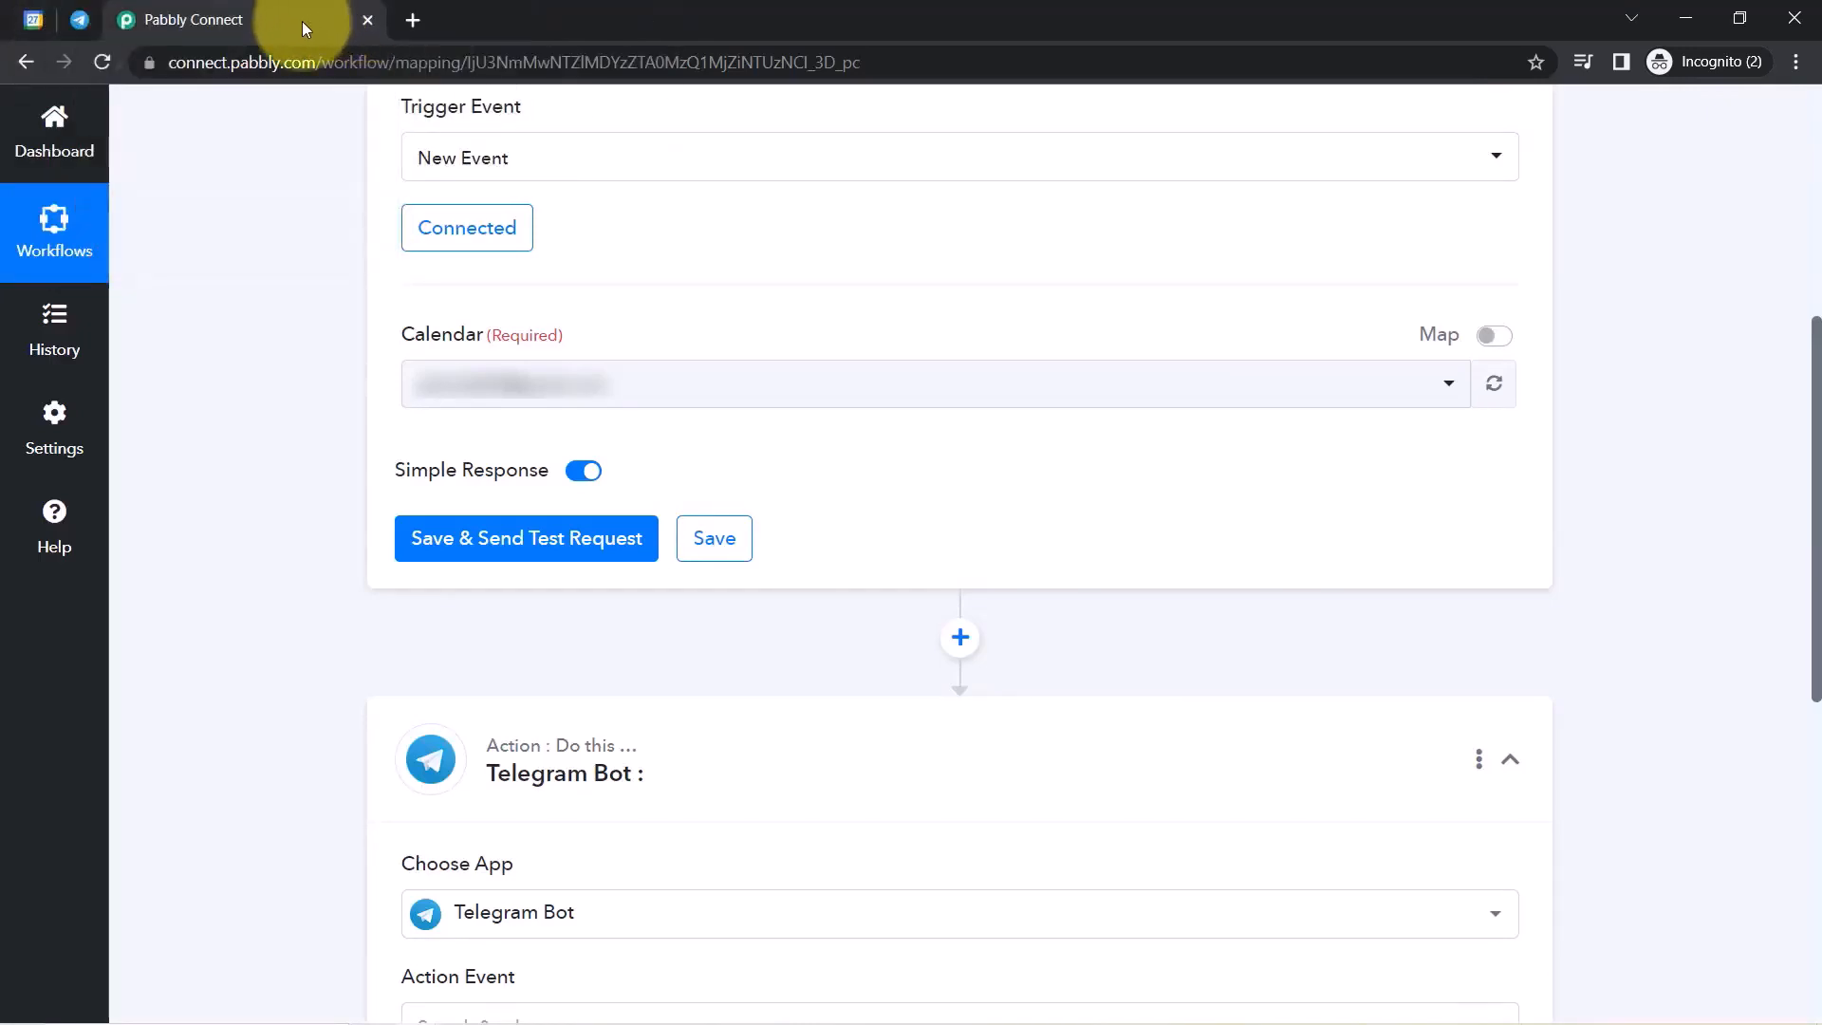
click(431, 378)
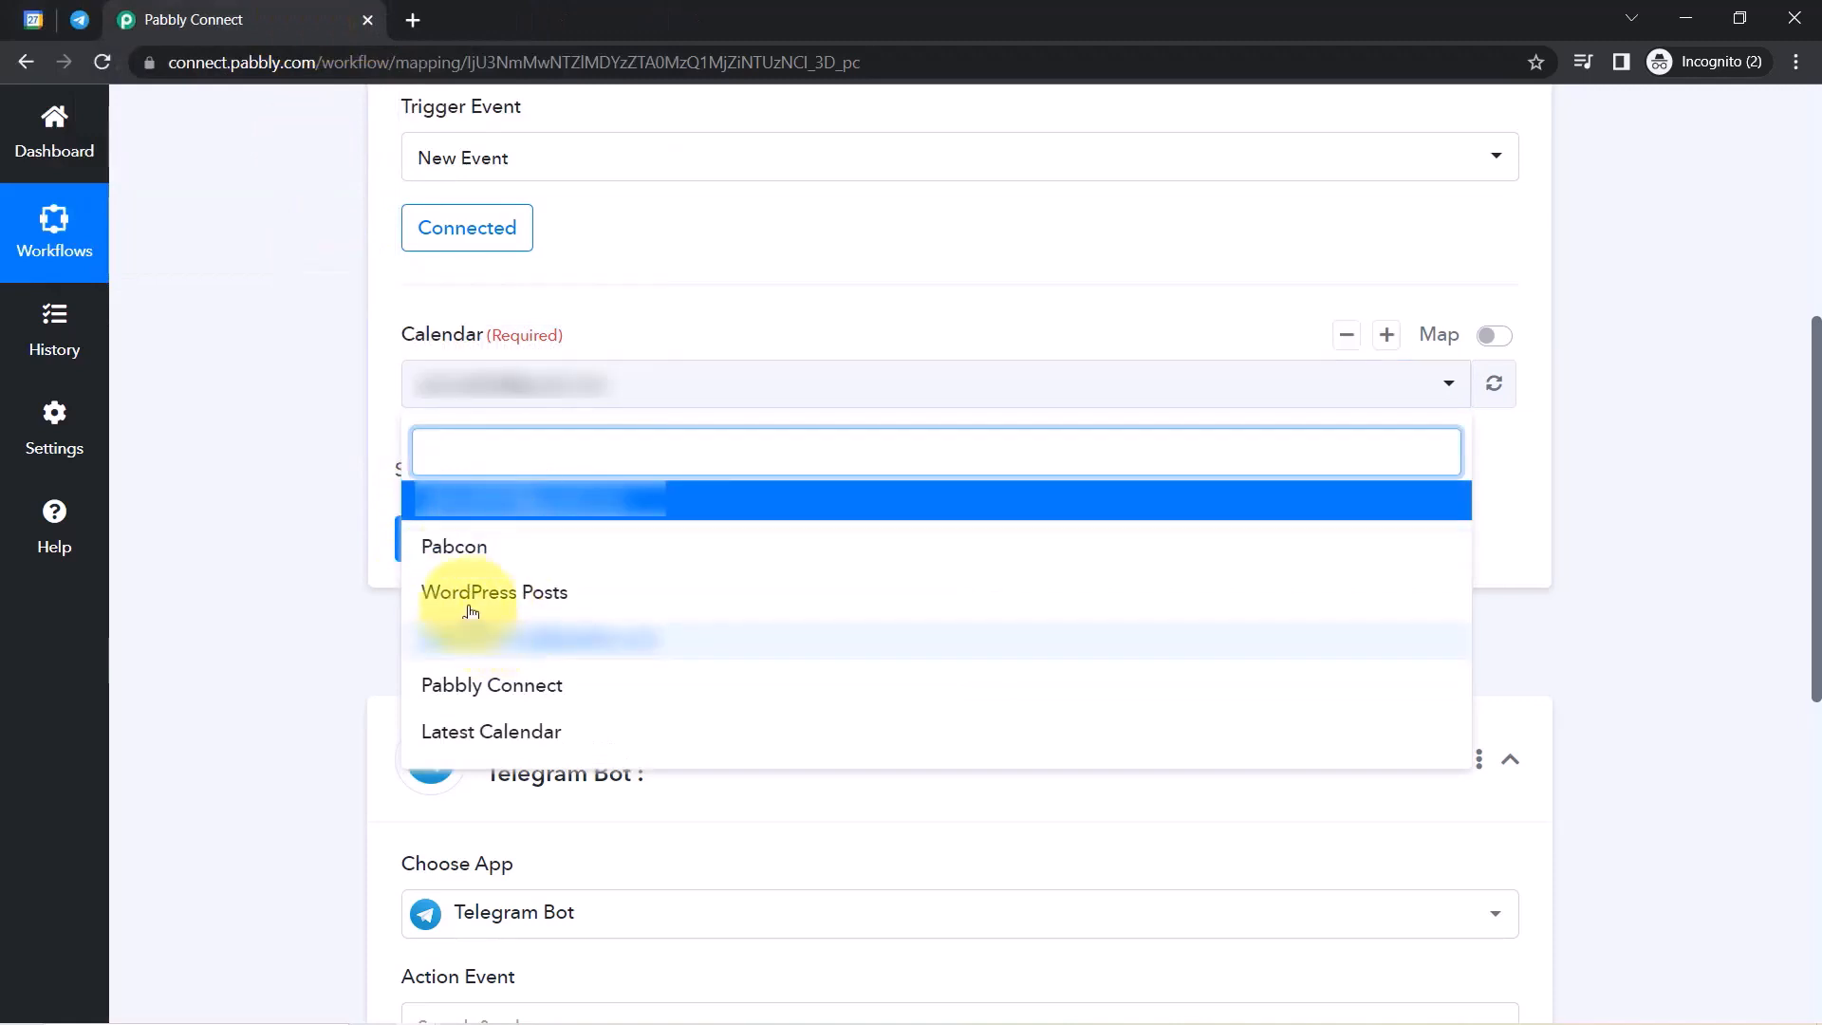
click(513, 694)
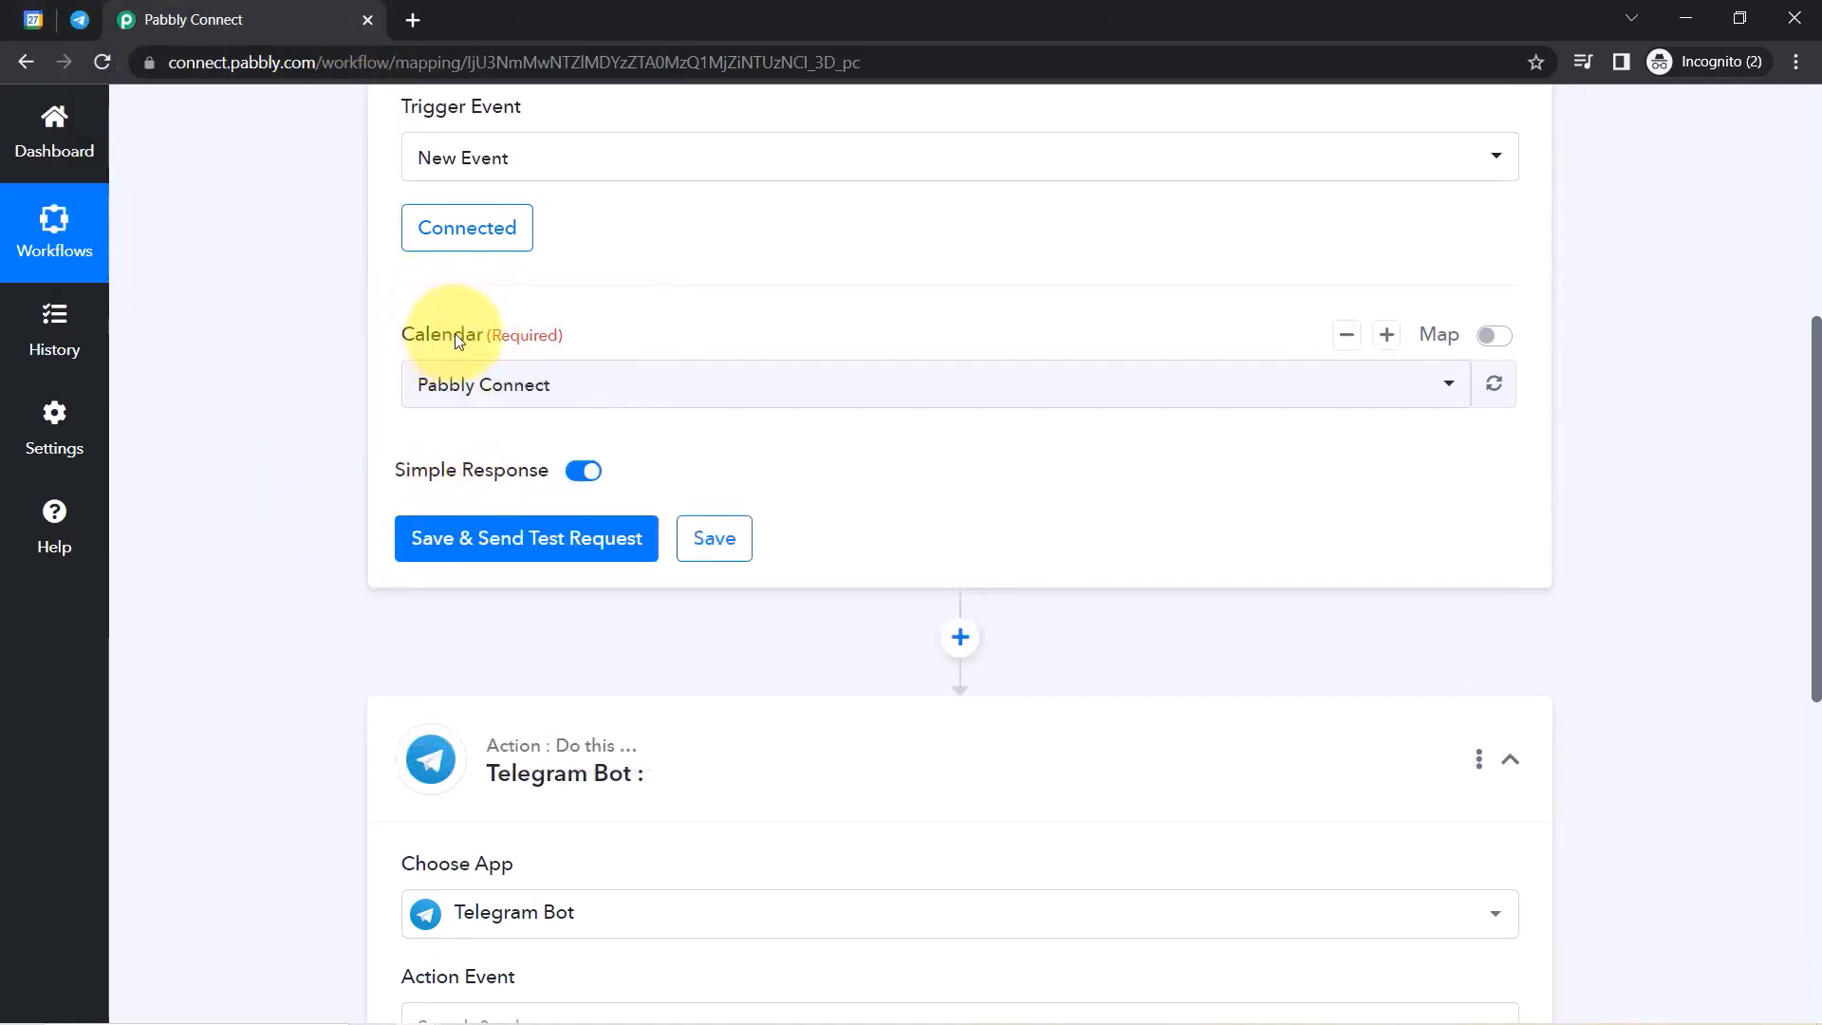
click(464, 557)
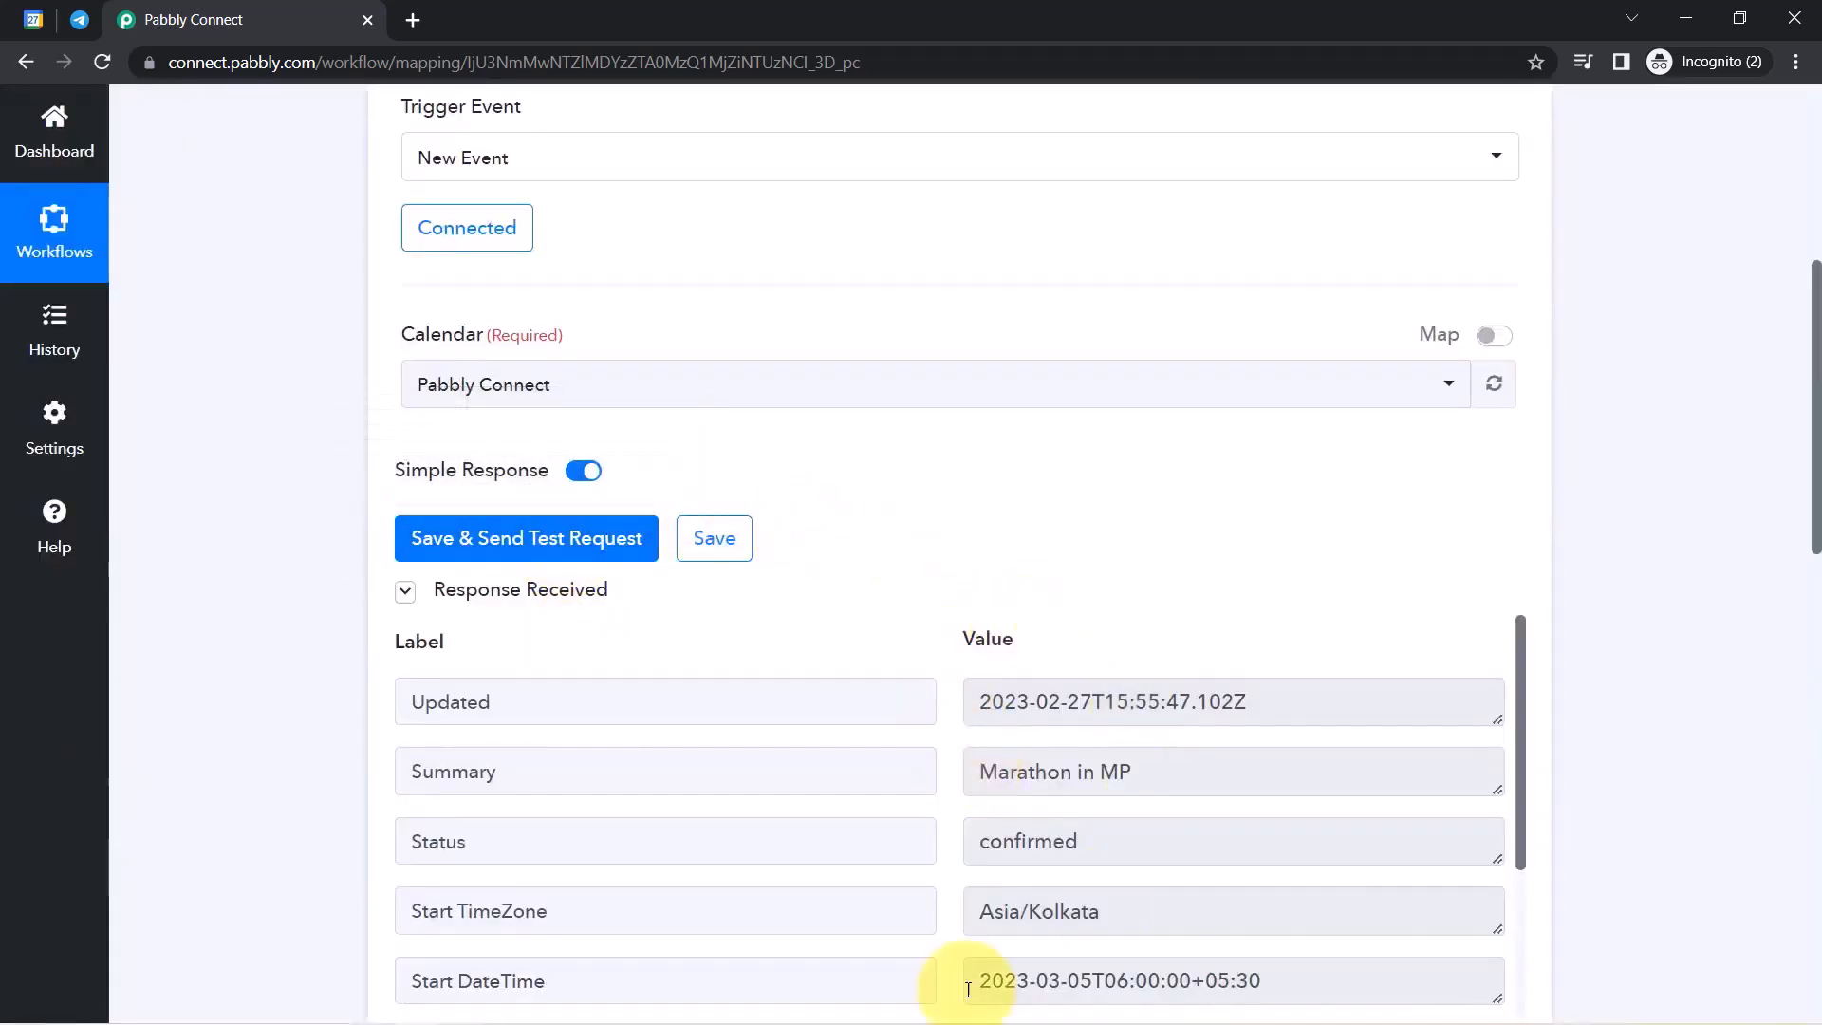
click(31, 19)
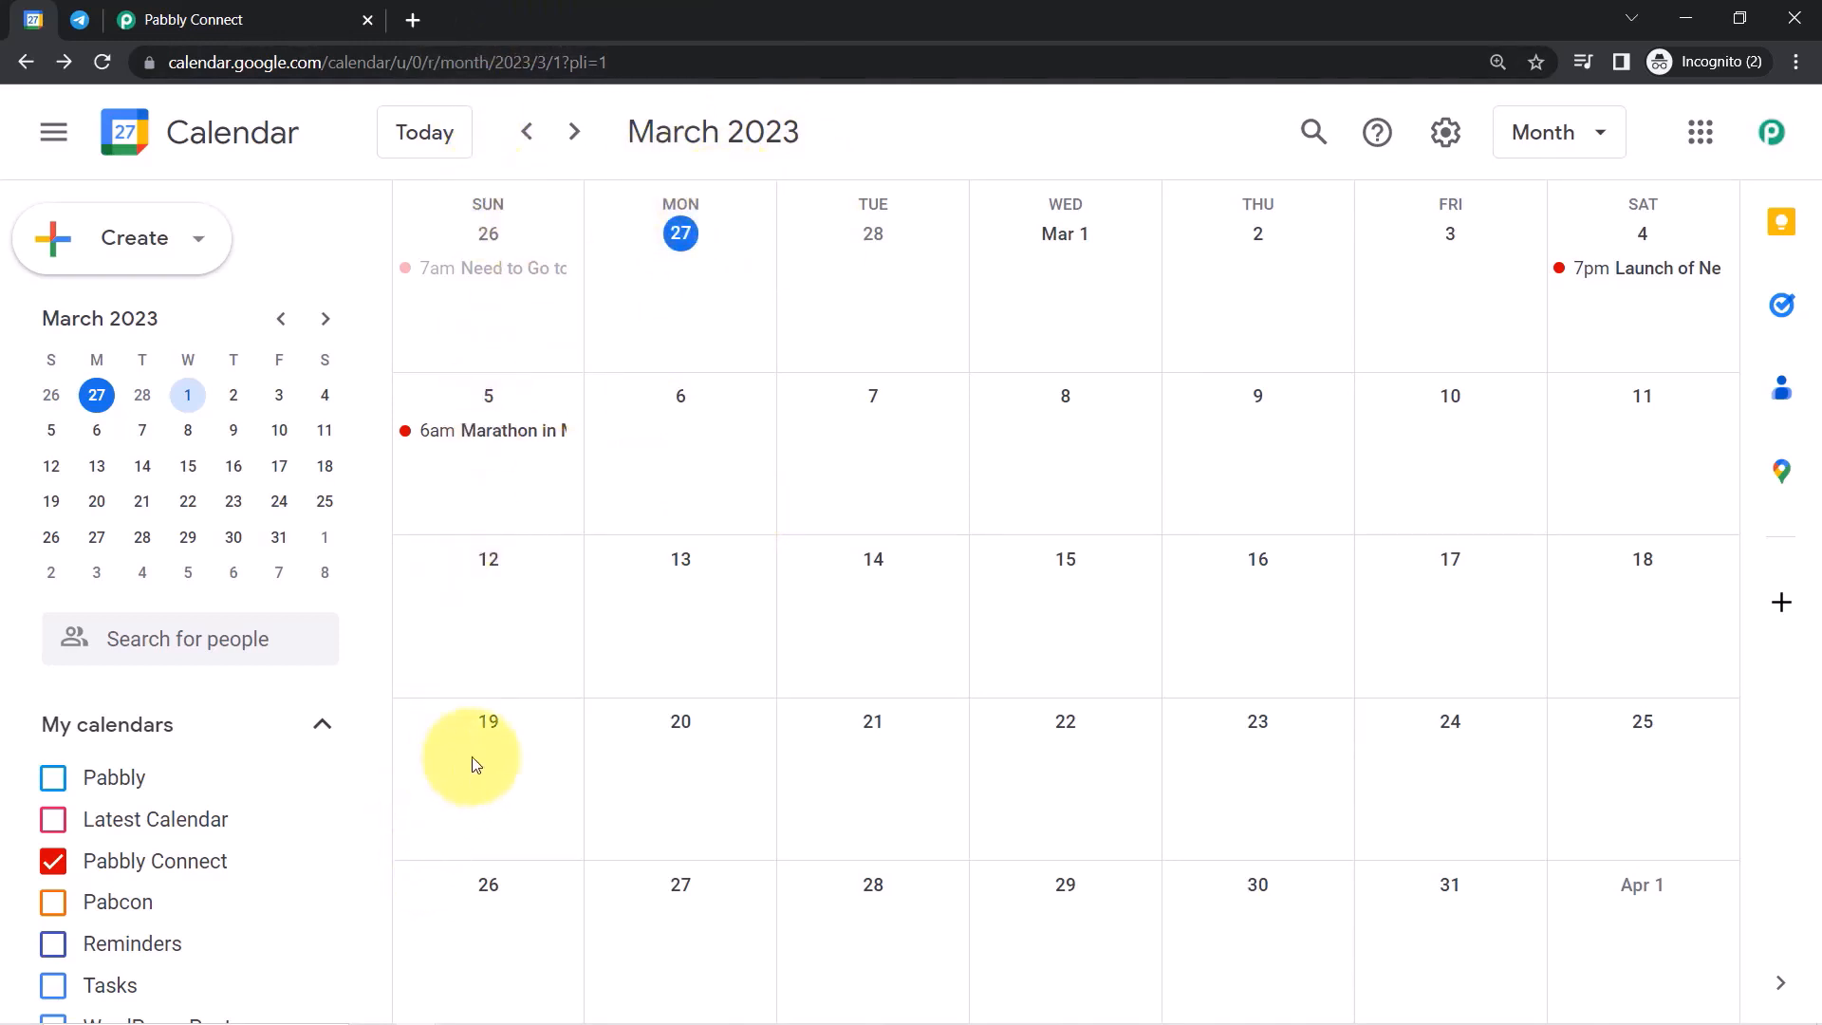
Start a March 19 event running from 6:00pm to 10:00pm.
click(496, 753)
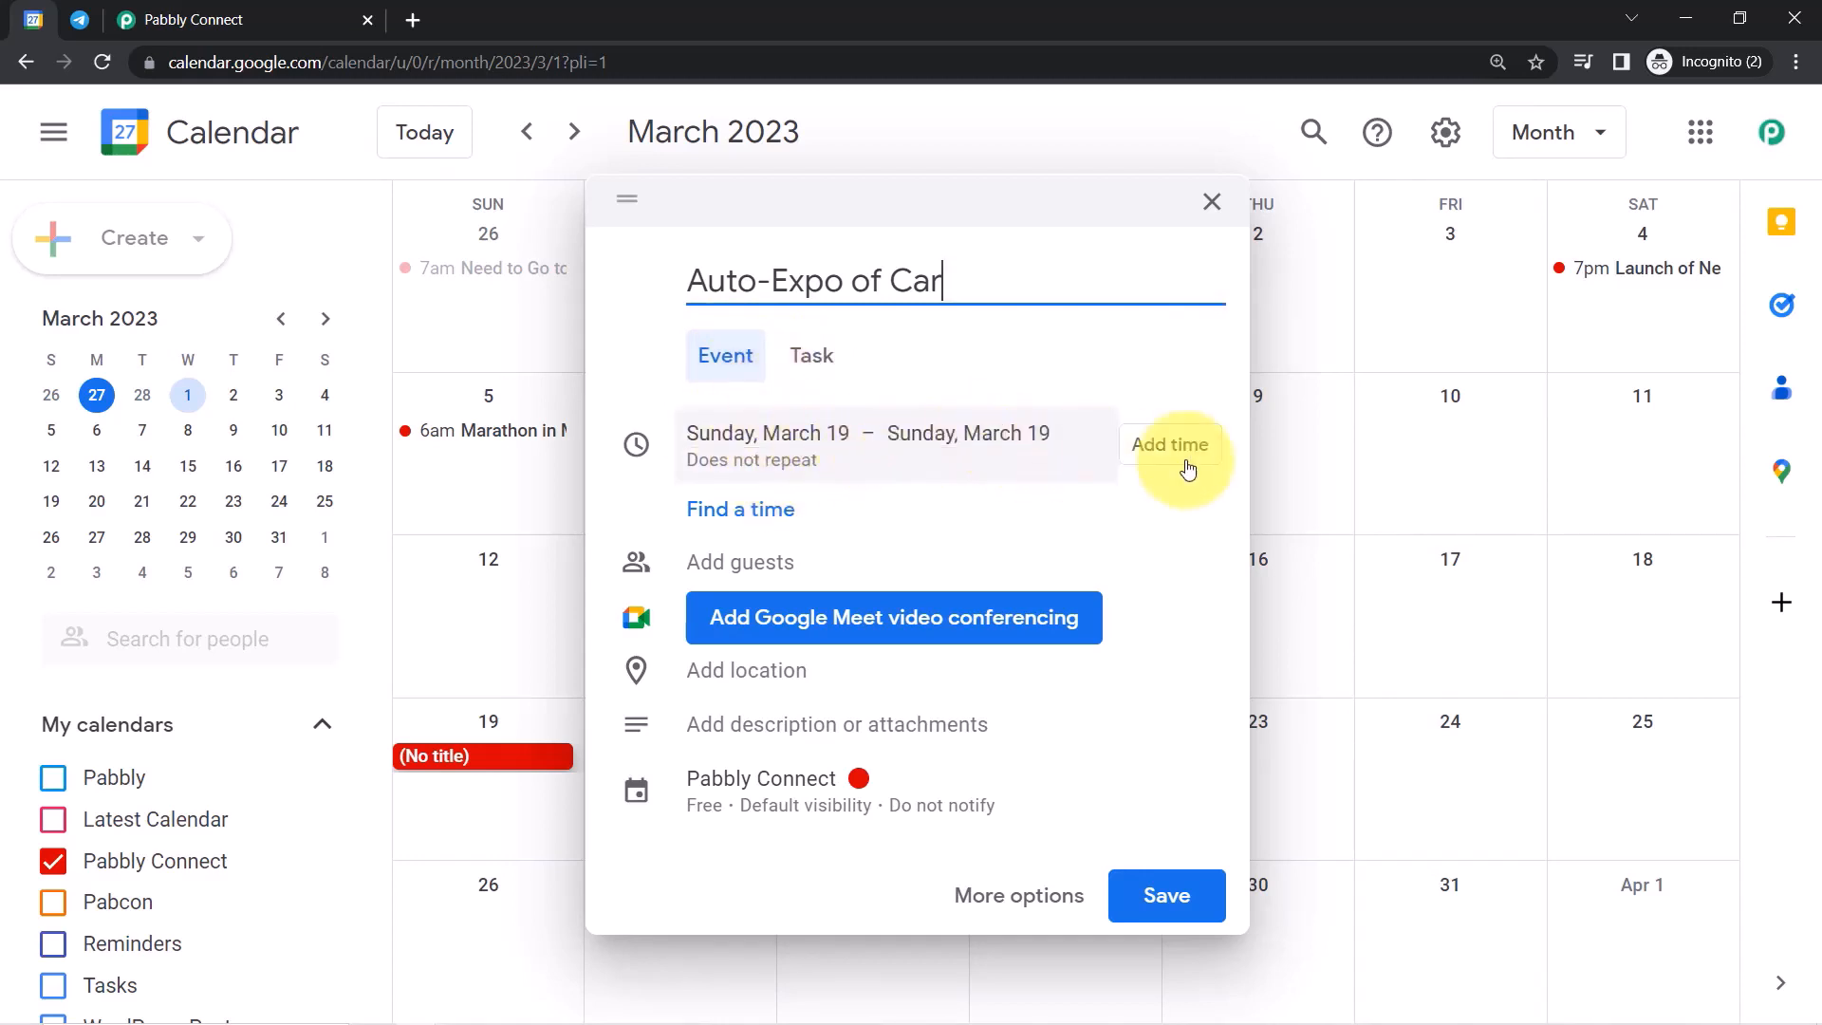
click(1144, 446)
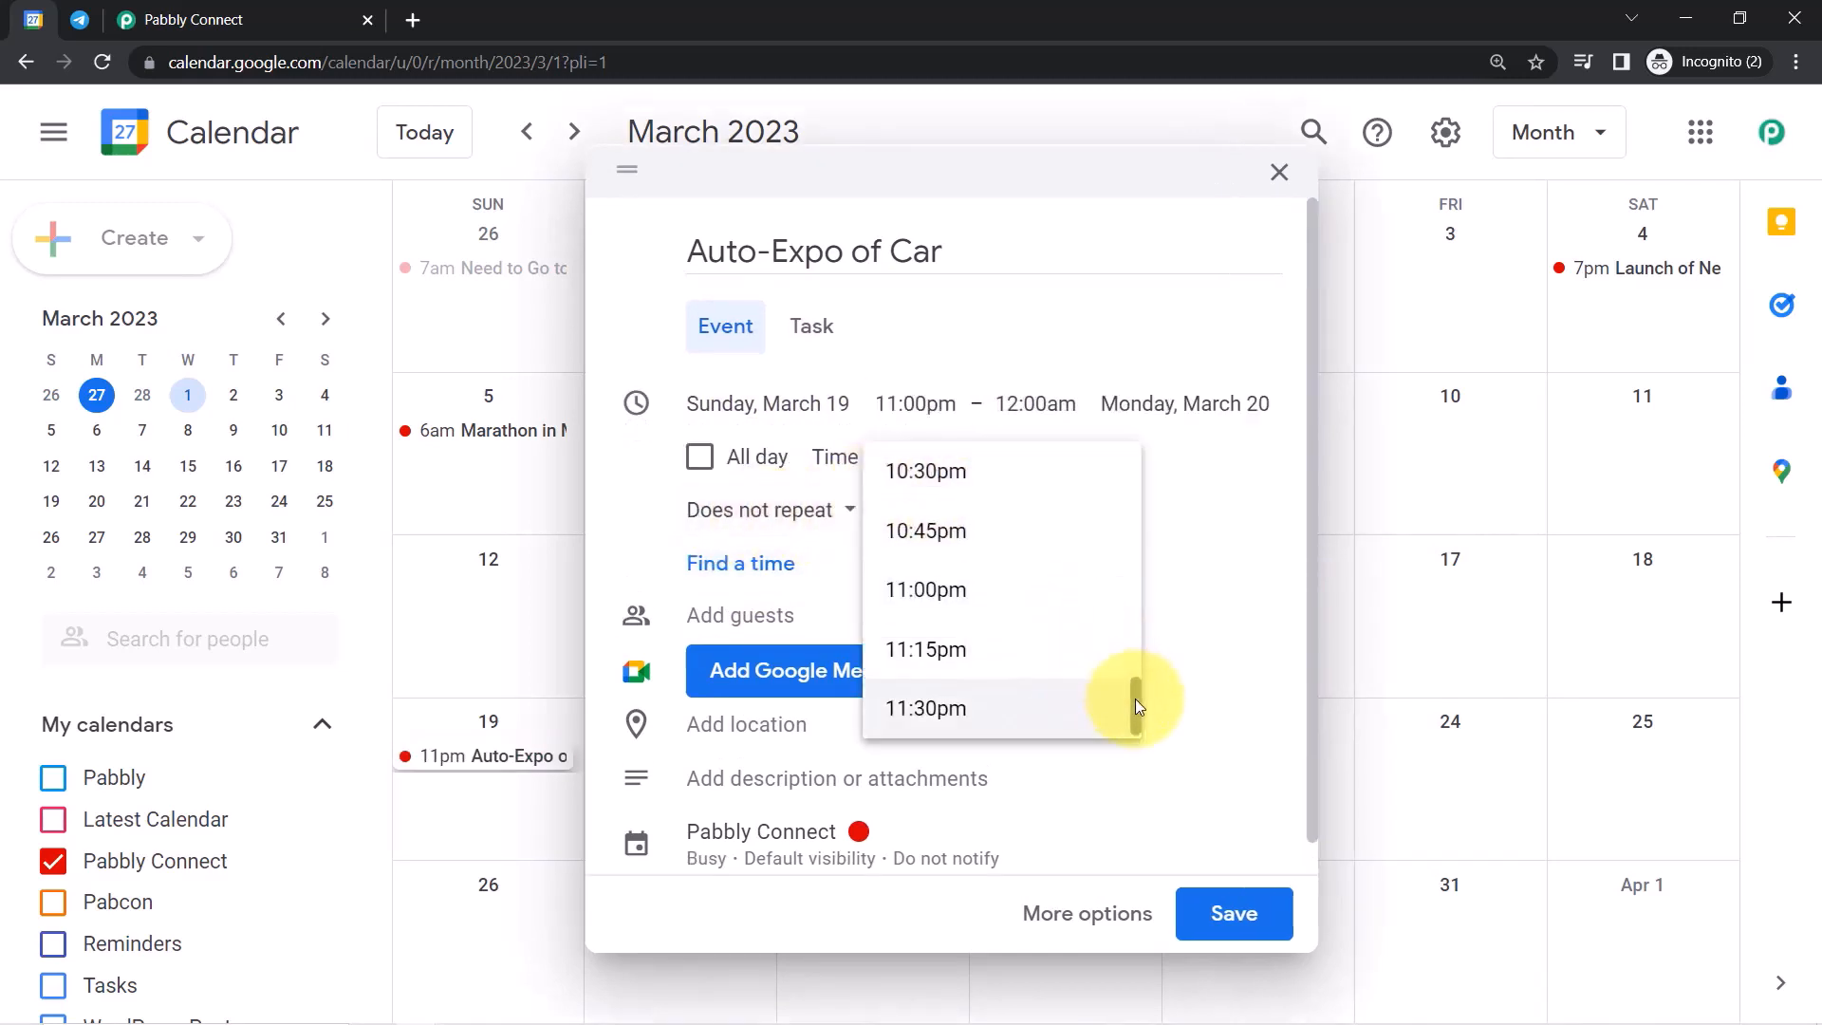
drag(1135, 698, 1135, 651)
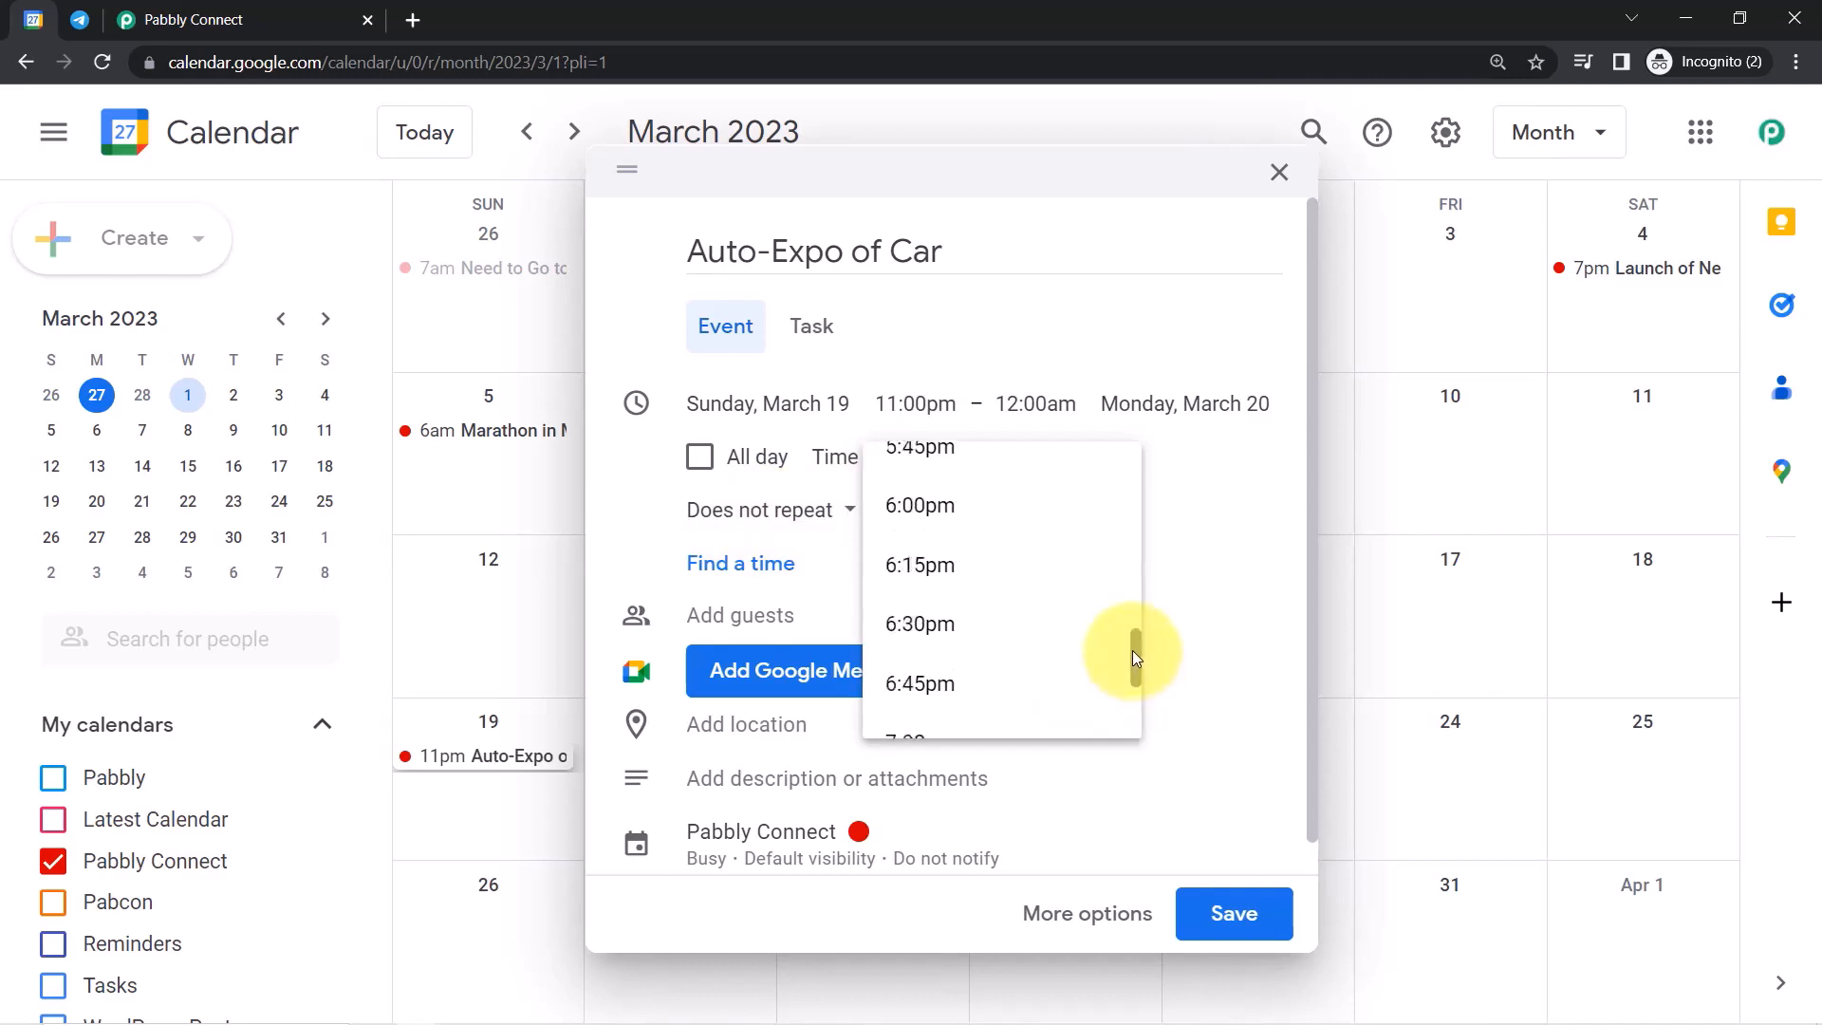
click(903, 522)
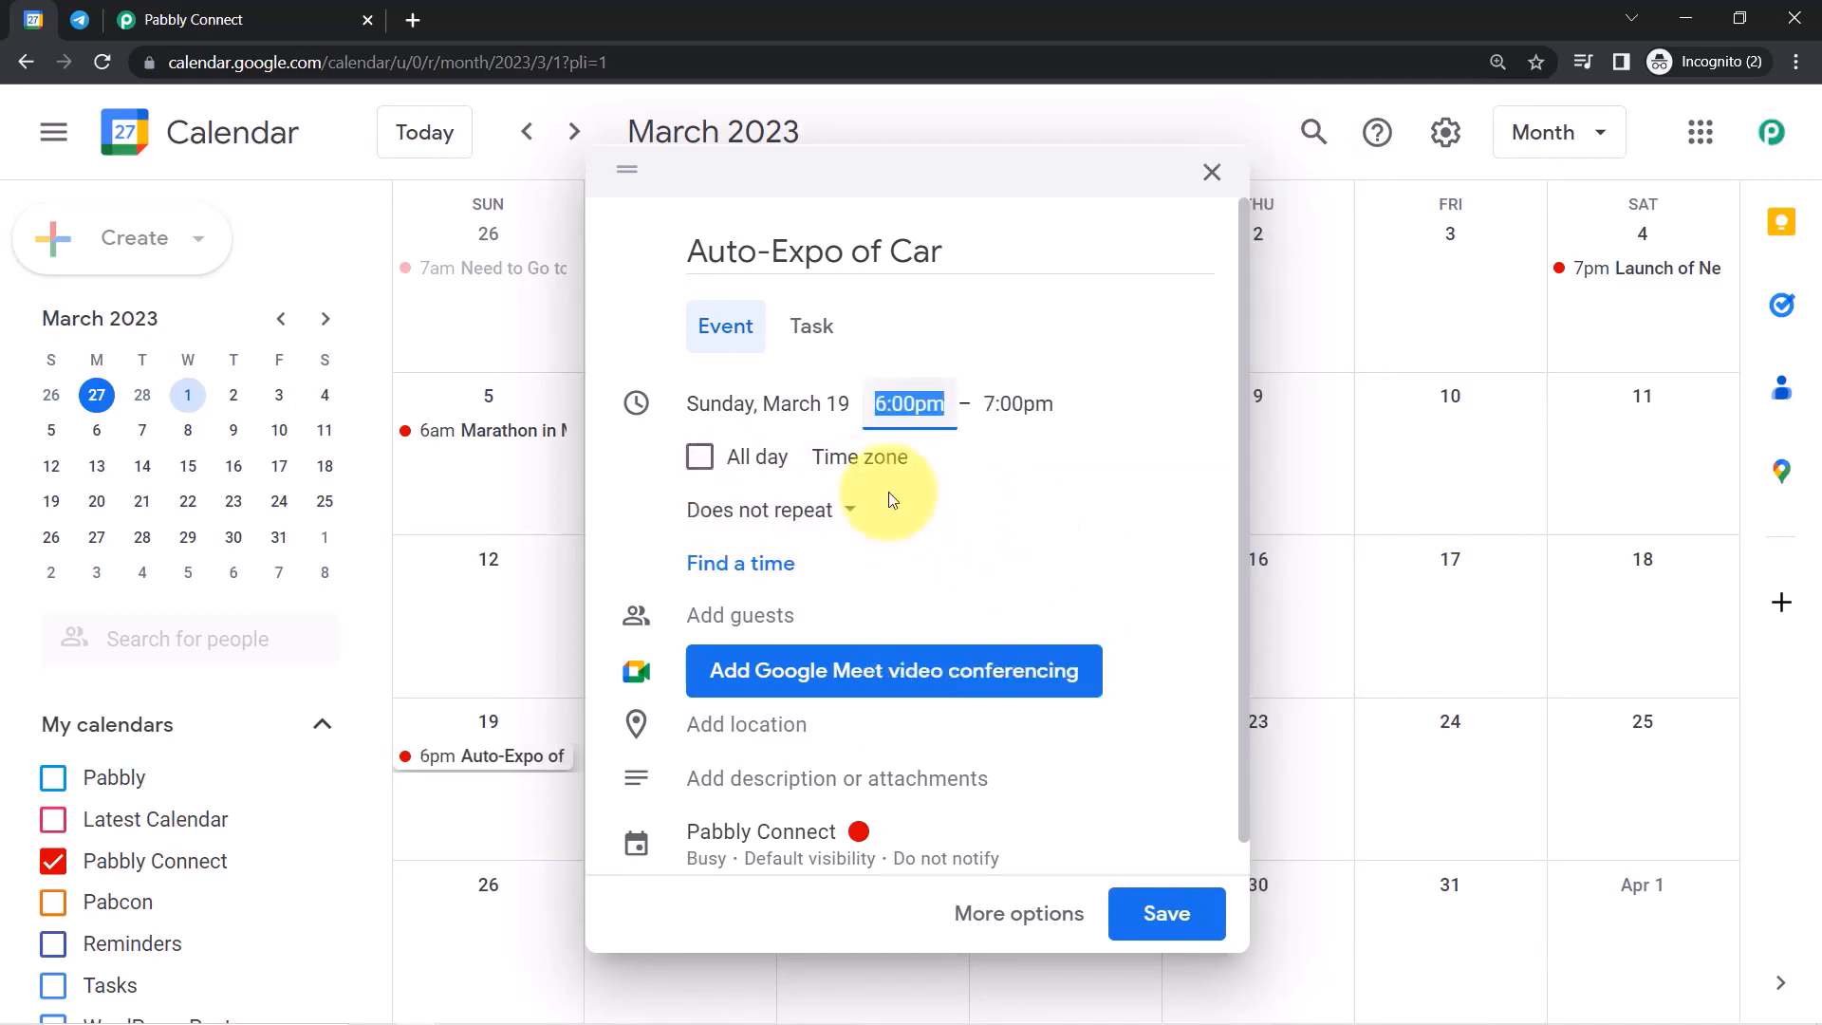
click(1017, 406)
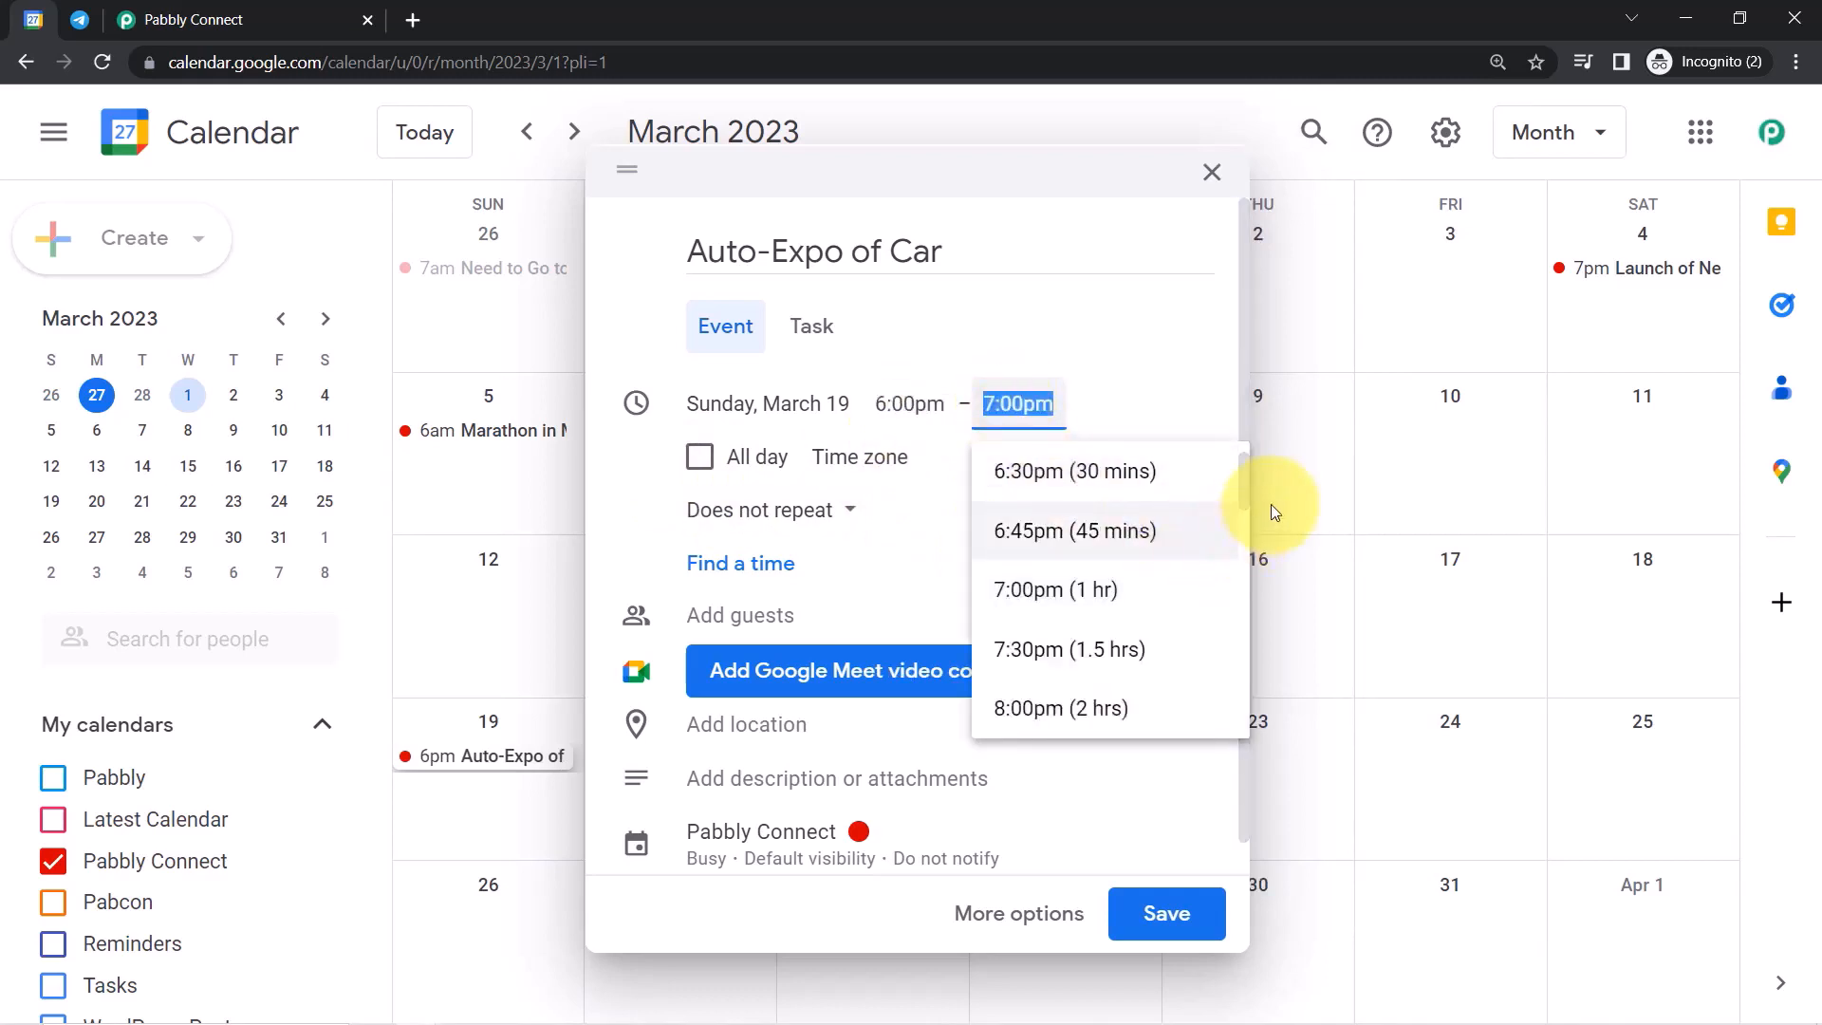
drag(1245, 486, 1177, 527)
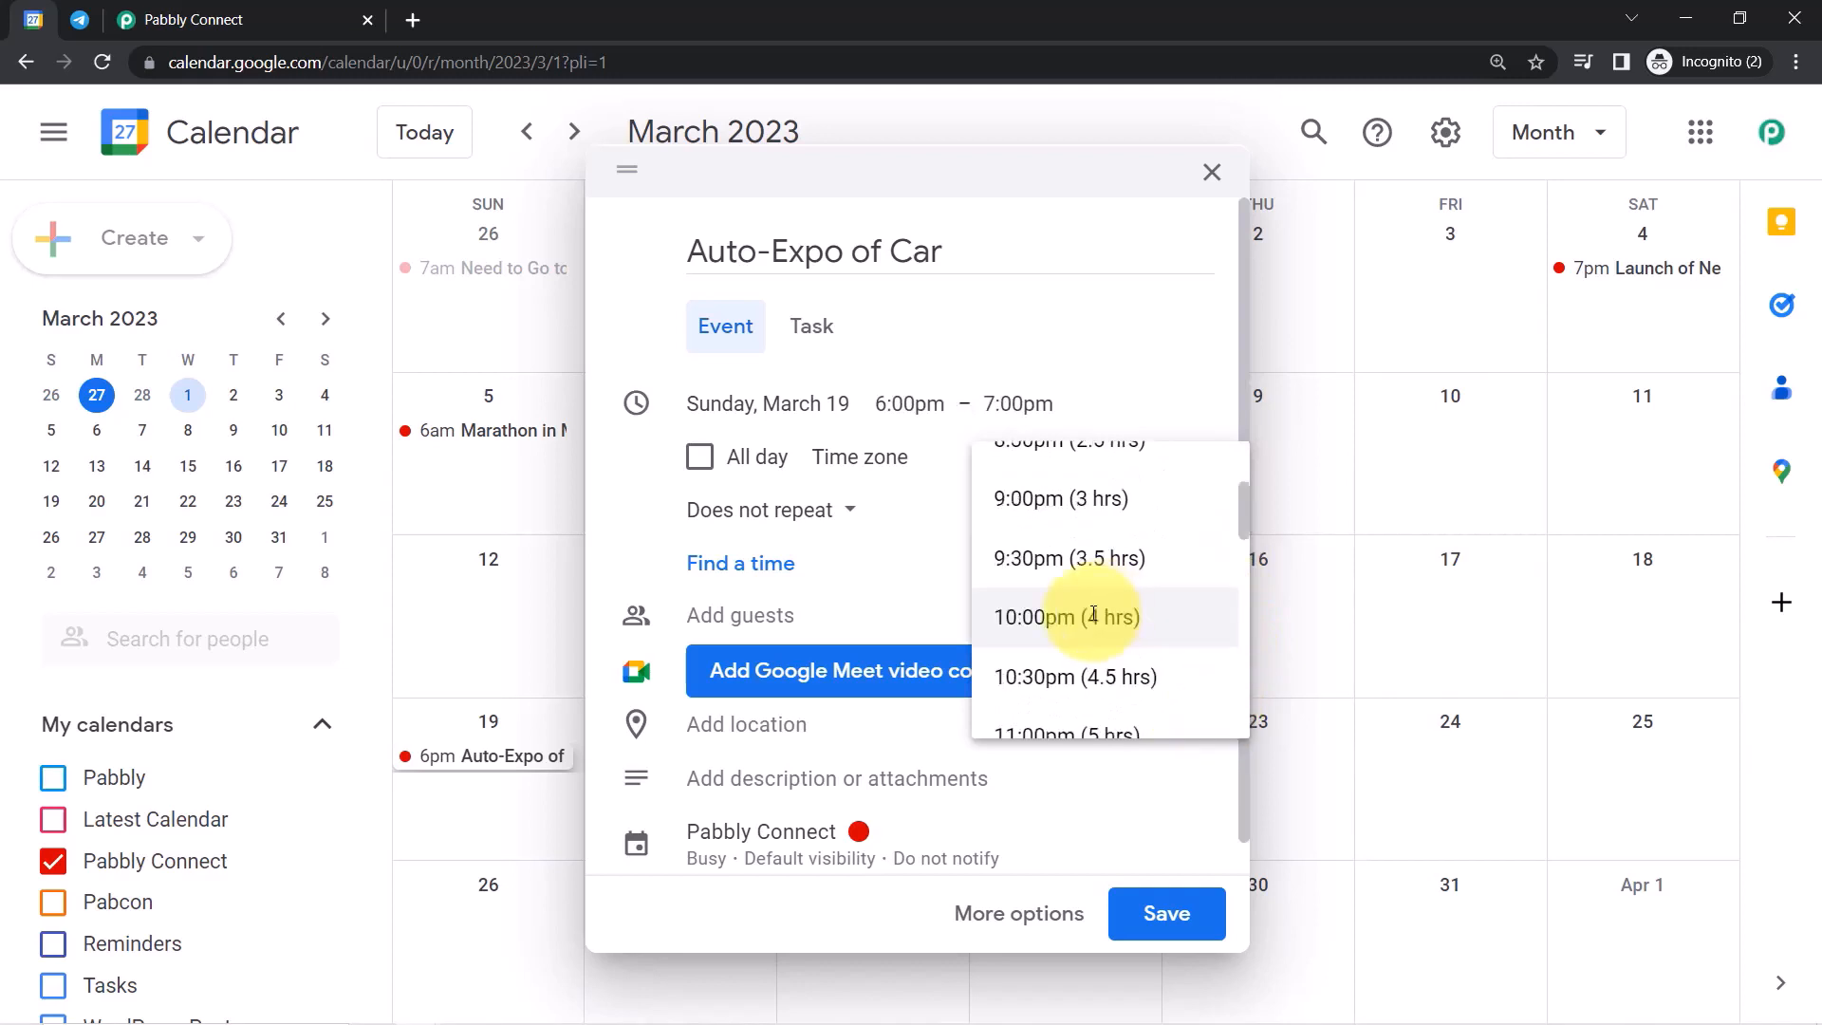
click(1093, 619)
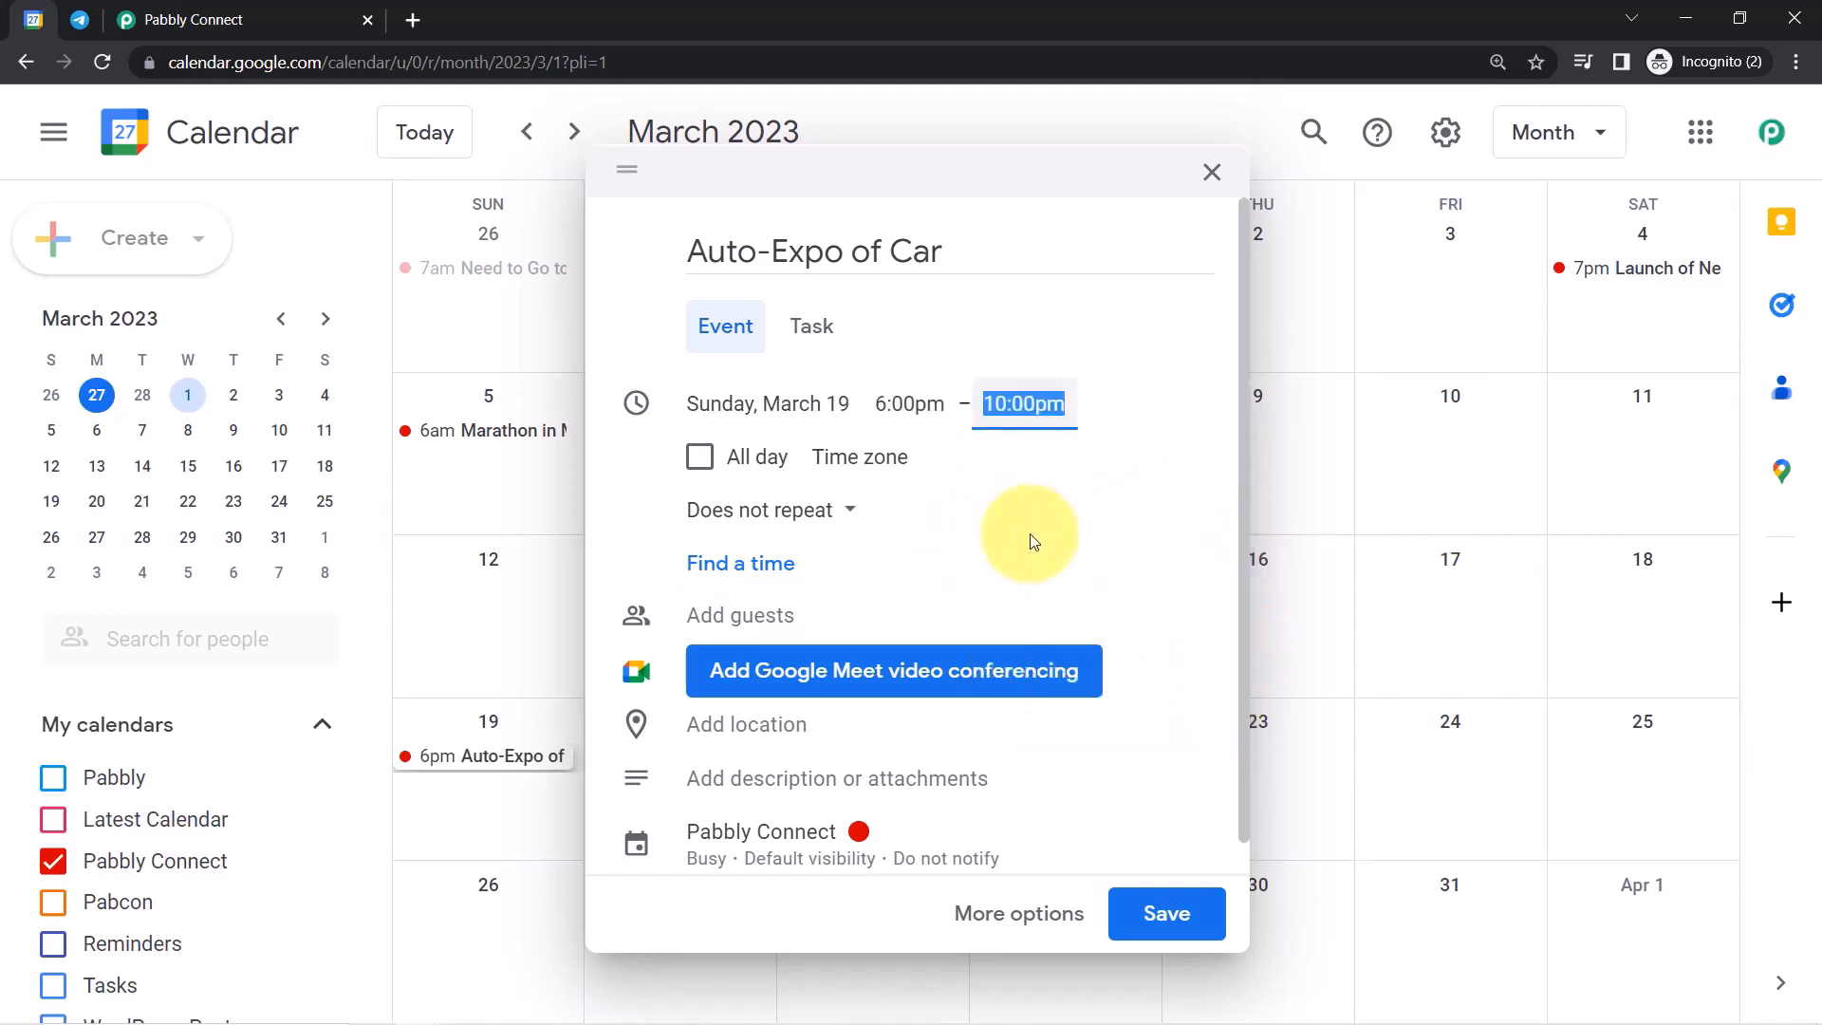
Set location Bhopal, Madhya Pradesh, India, paste the description, and save the Auto-Expo event.
click(729, 756)
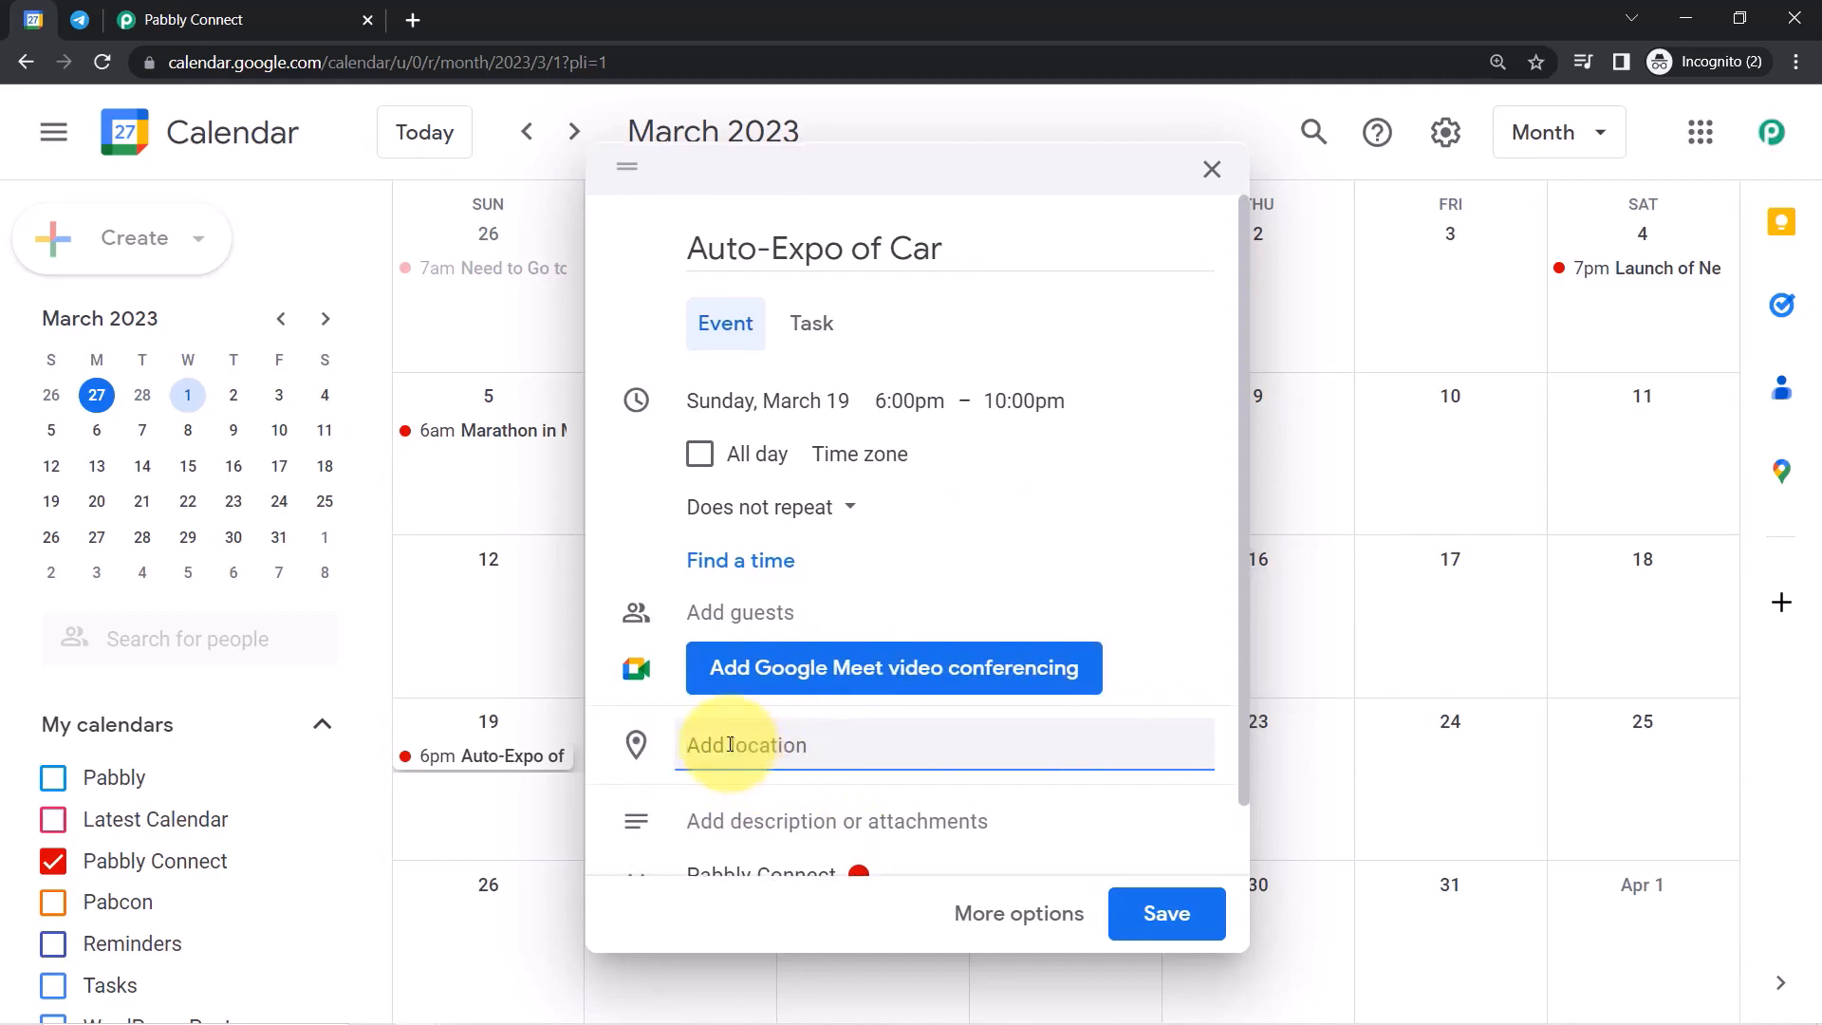
text(bhopa)
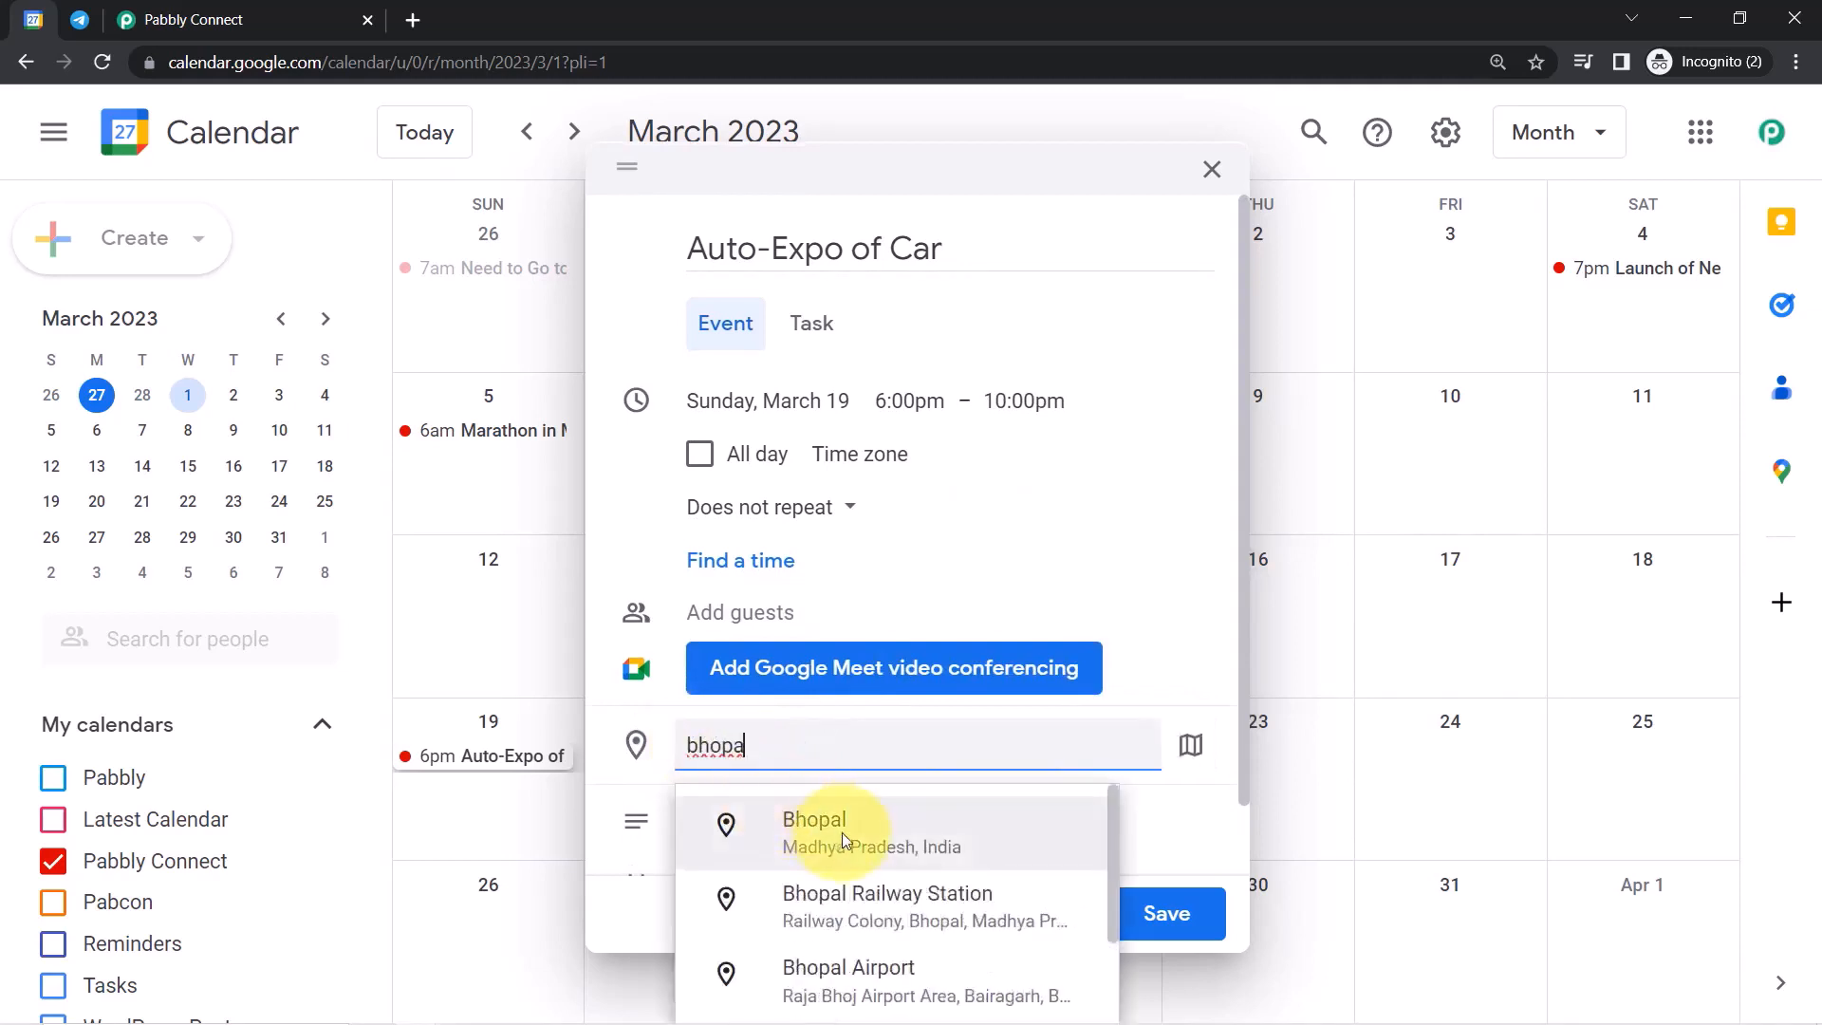
click(833, 818)
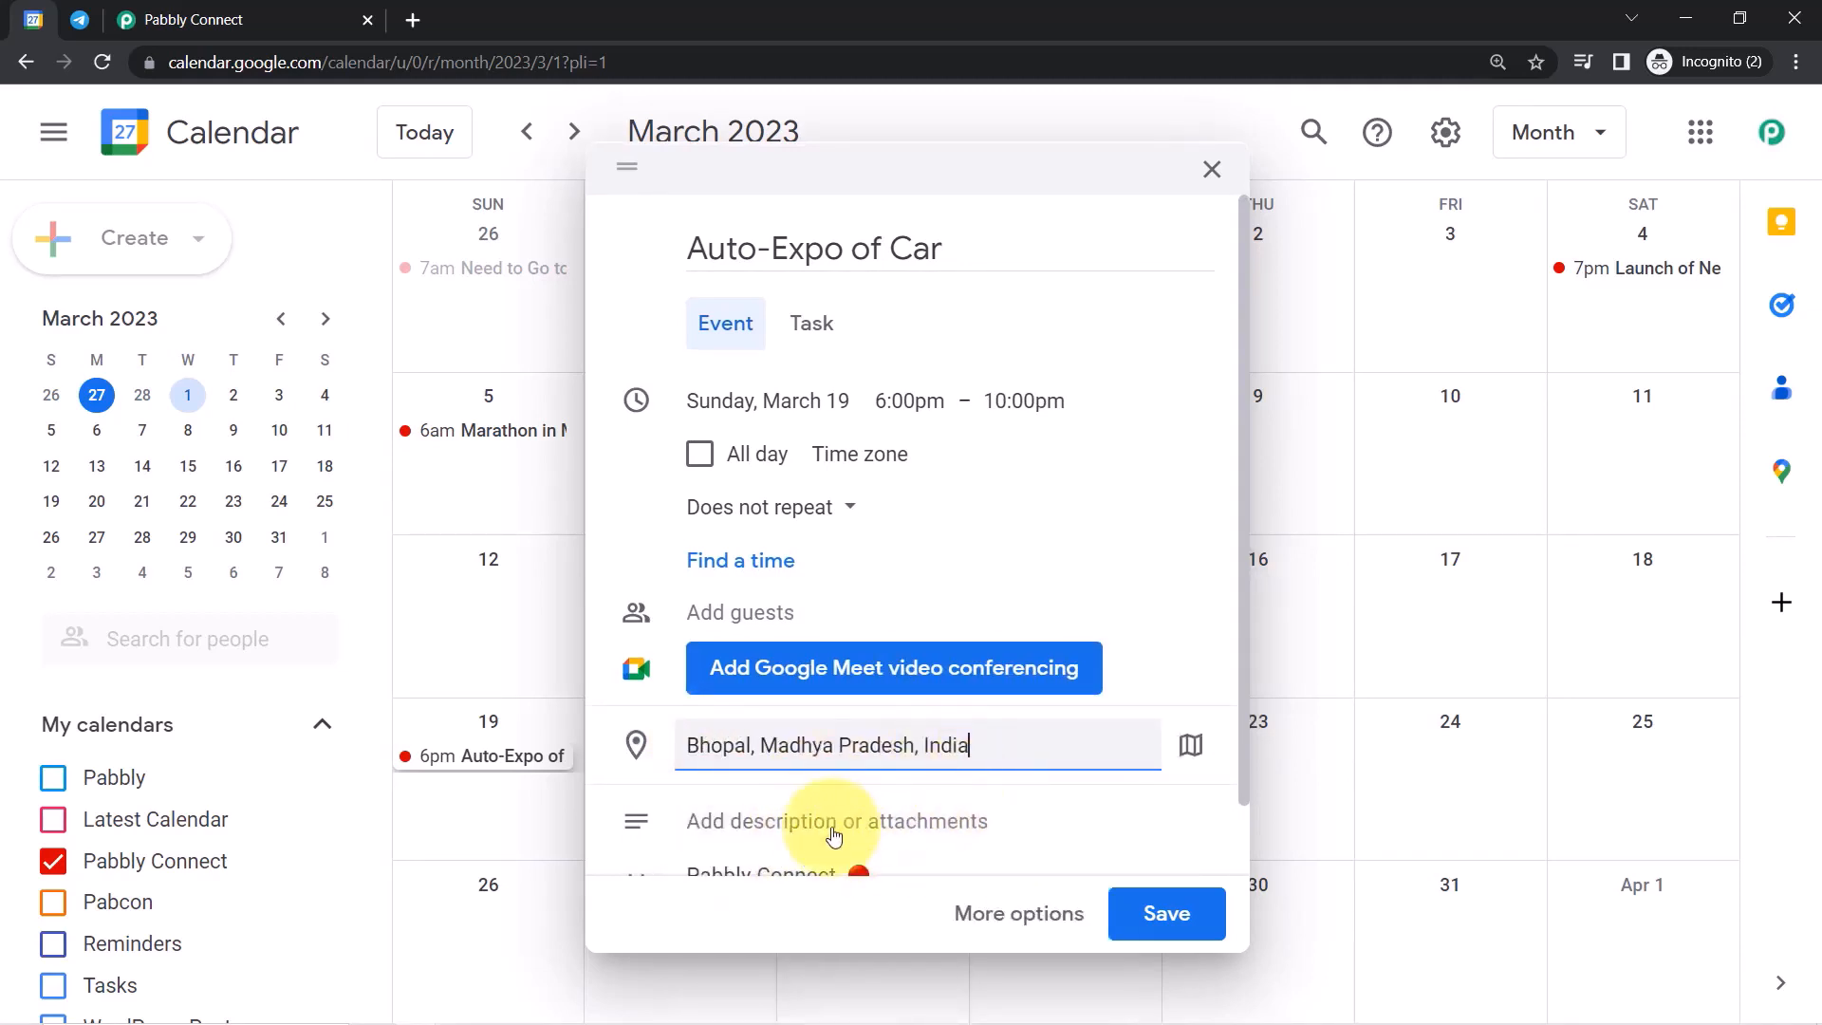
scroll(1222, 683, down, 2)
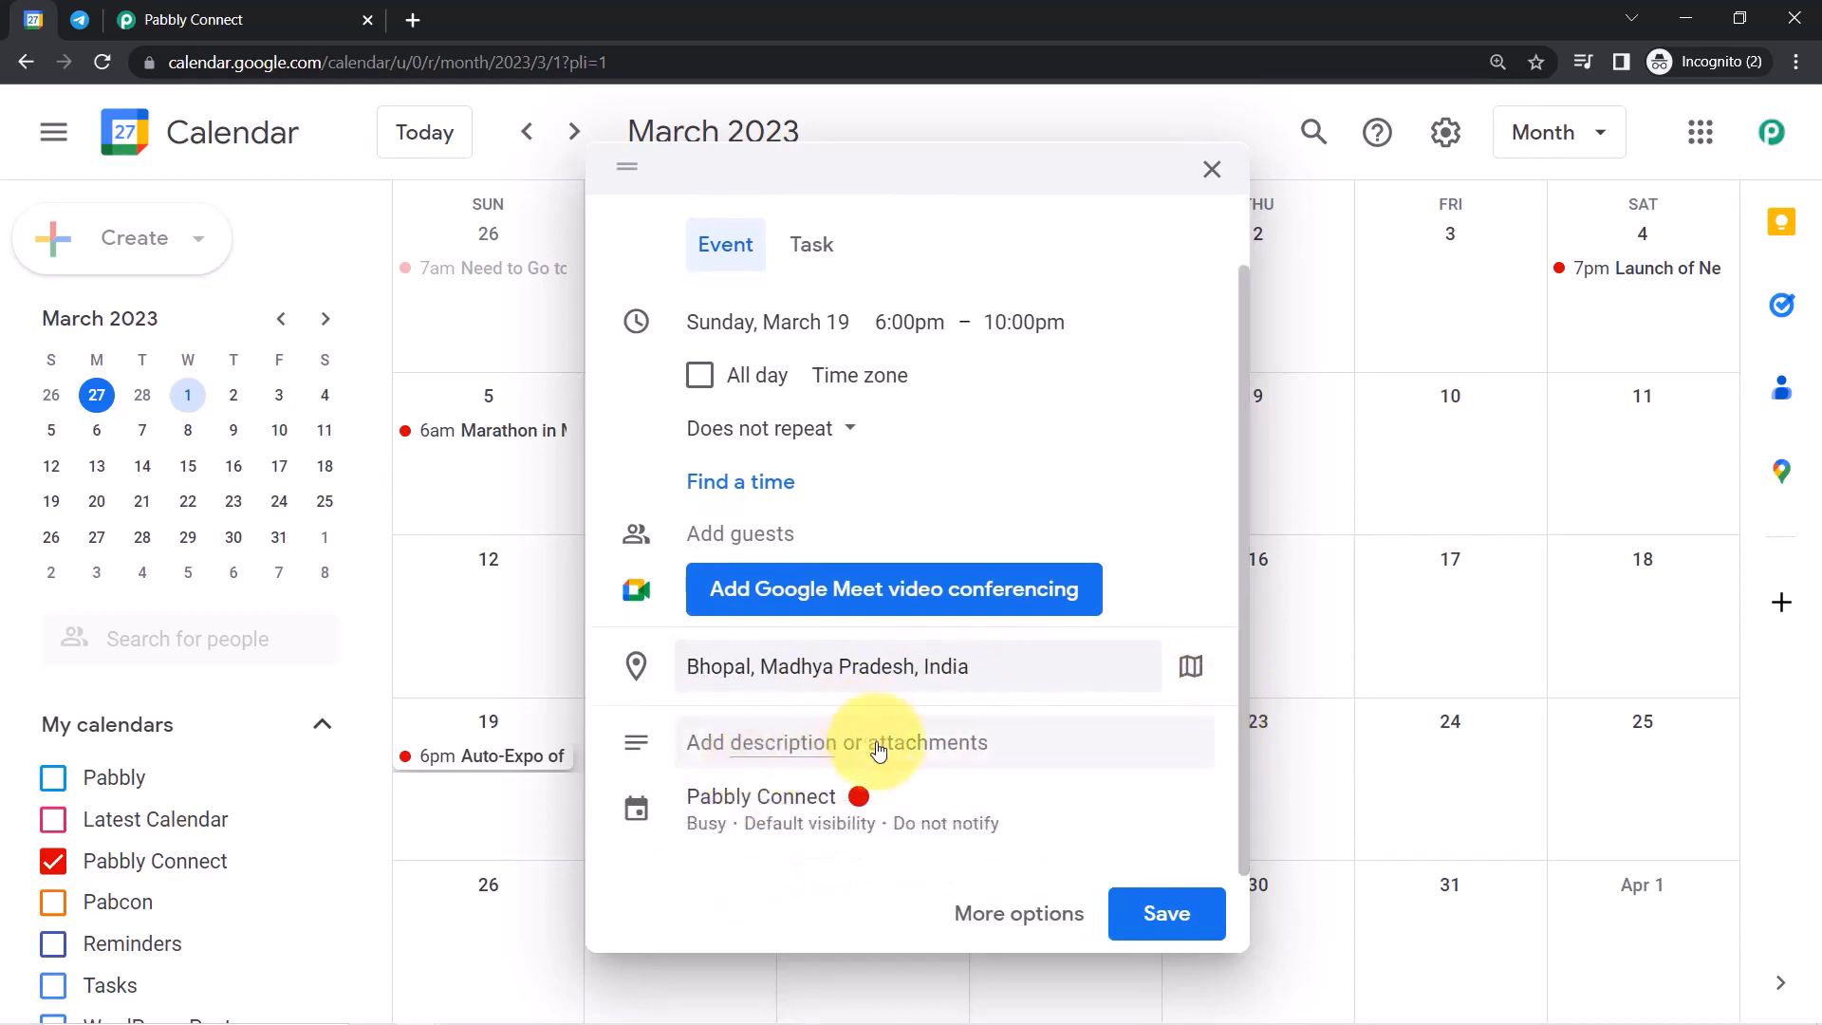
click(750, 759)
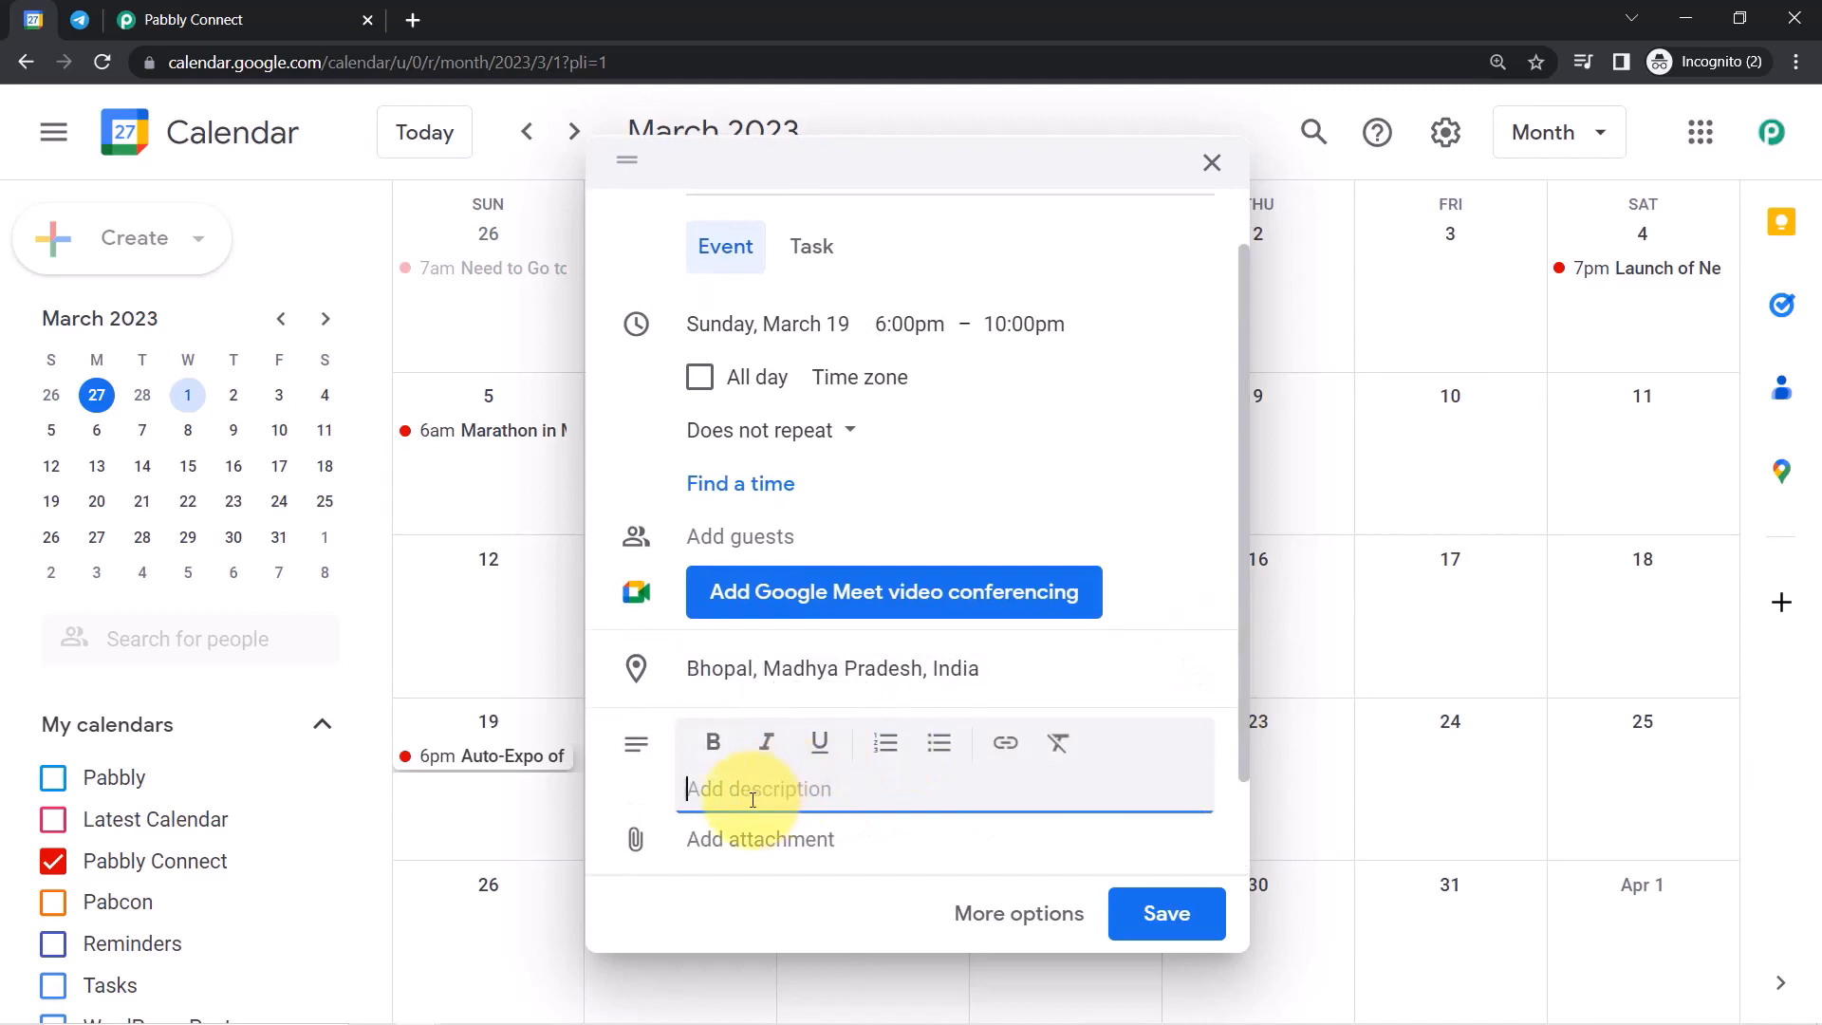
text(An Event of Car Auto-expo)
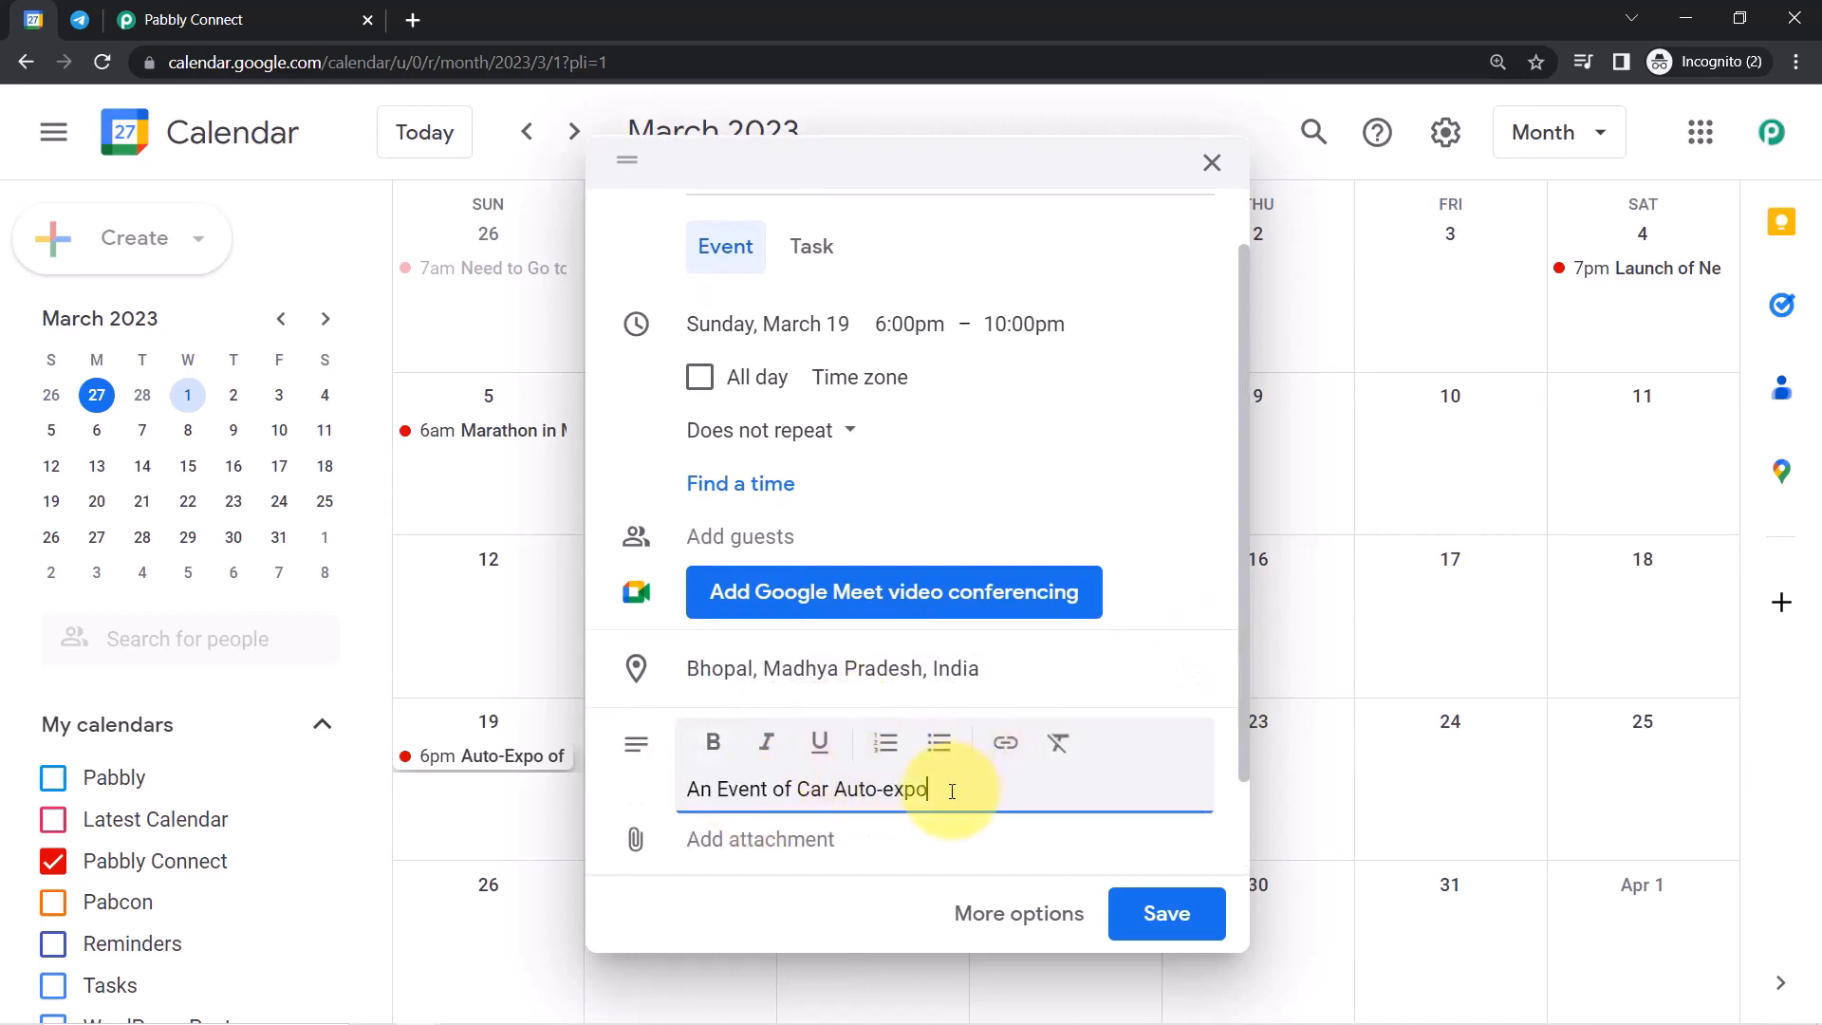
click(1153, 917)
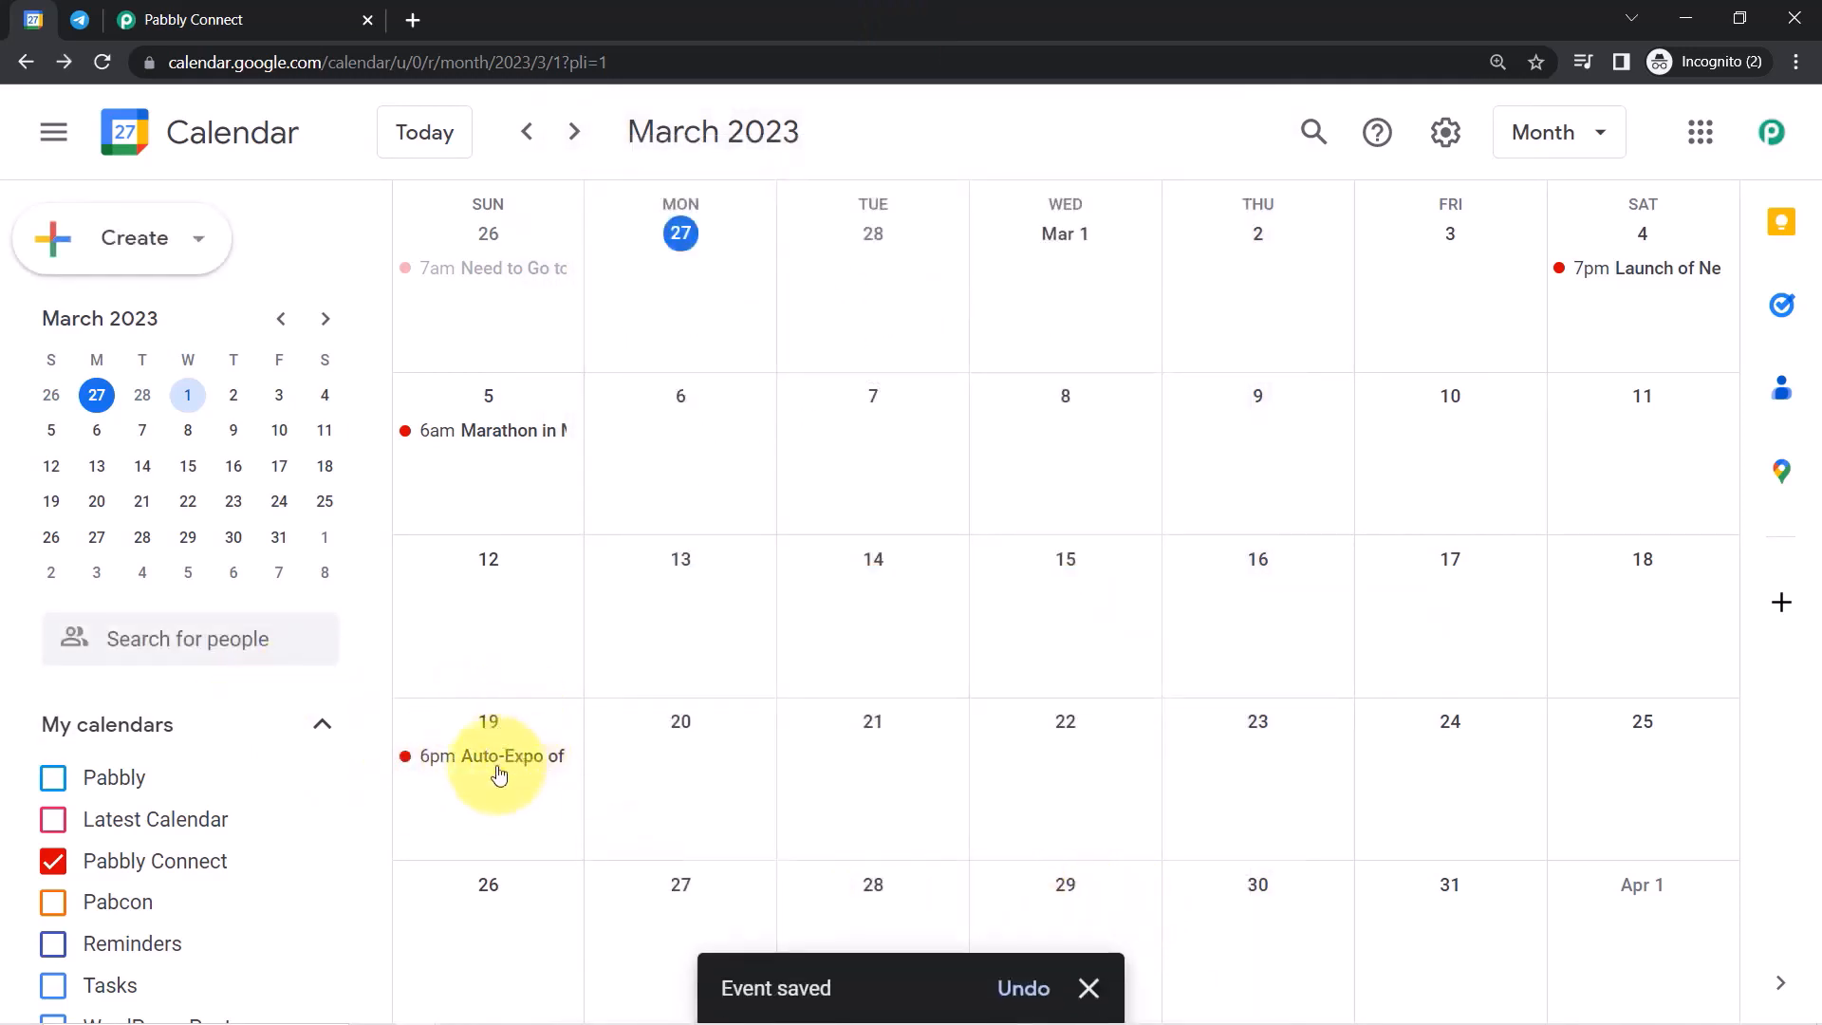
Resend the trigger test and check the Updated time and 'Auto-Expo of Car' summary.
click(190, 19)
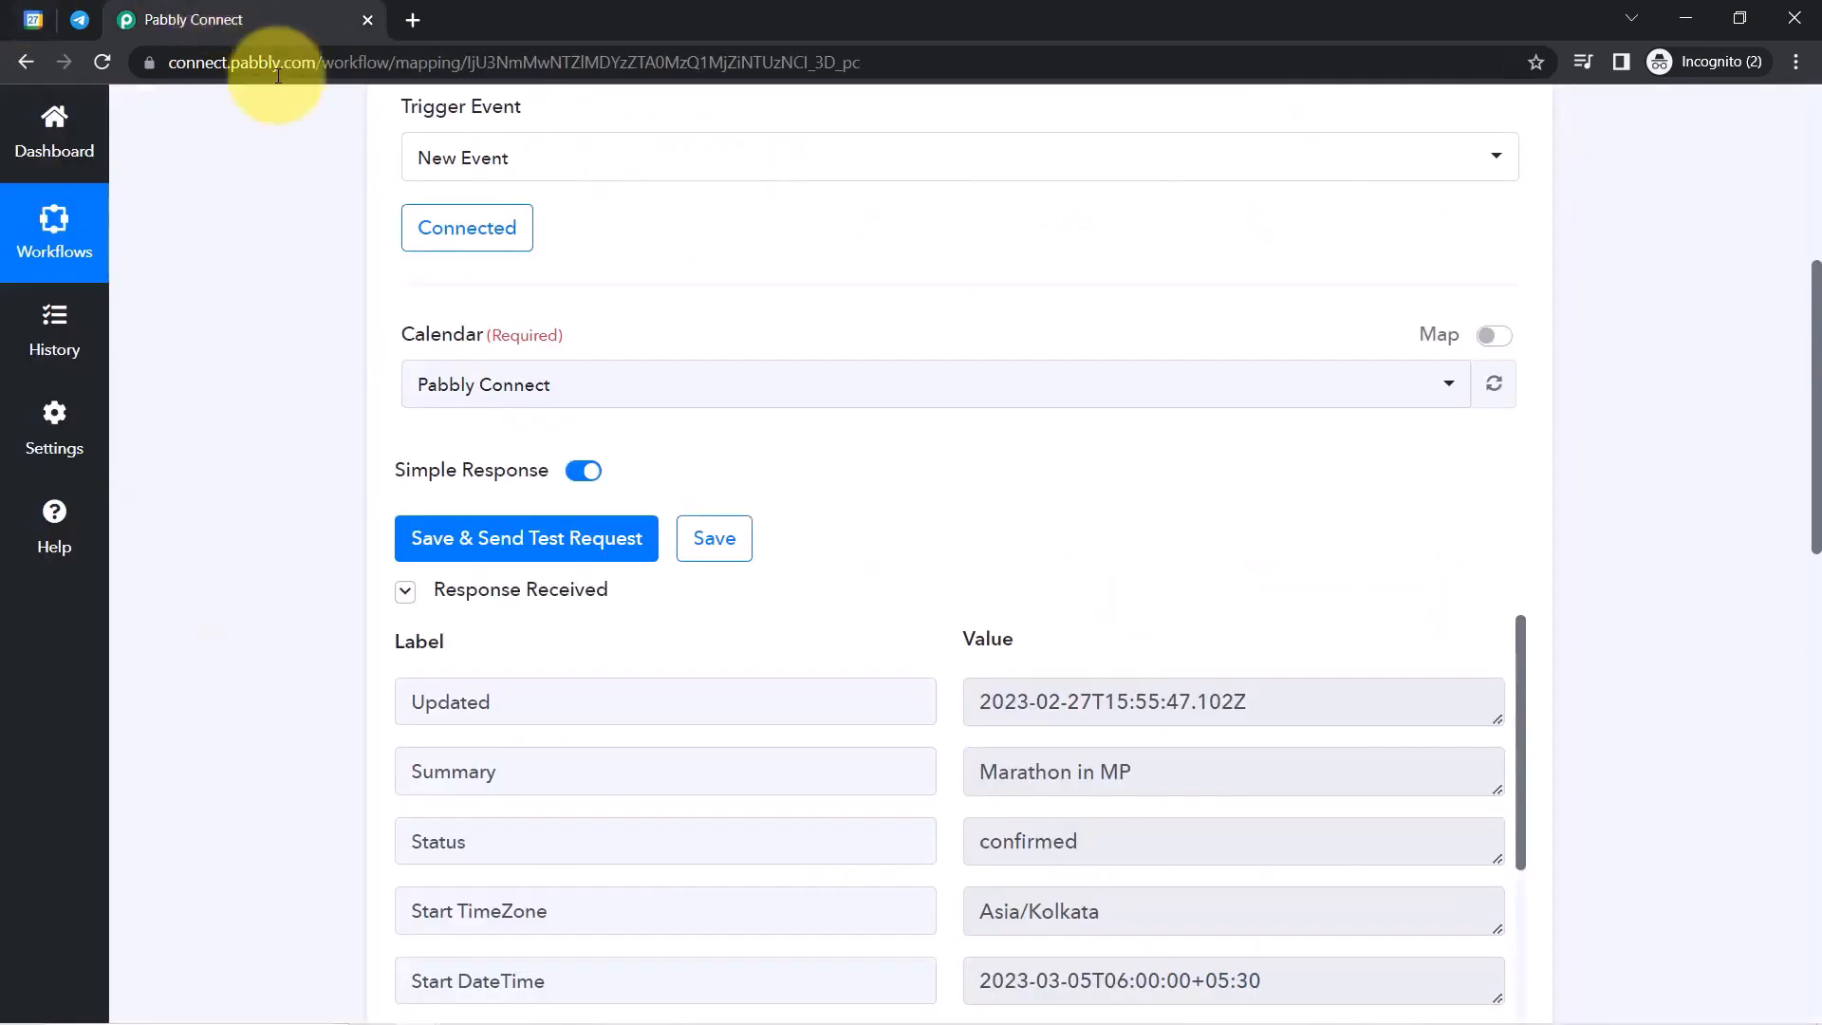
click(501, 537)
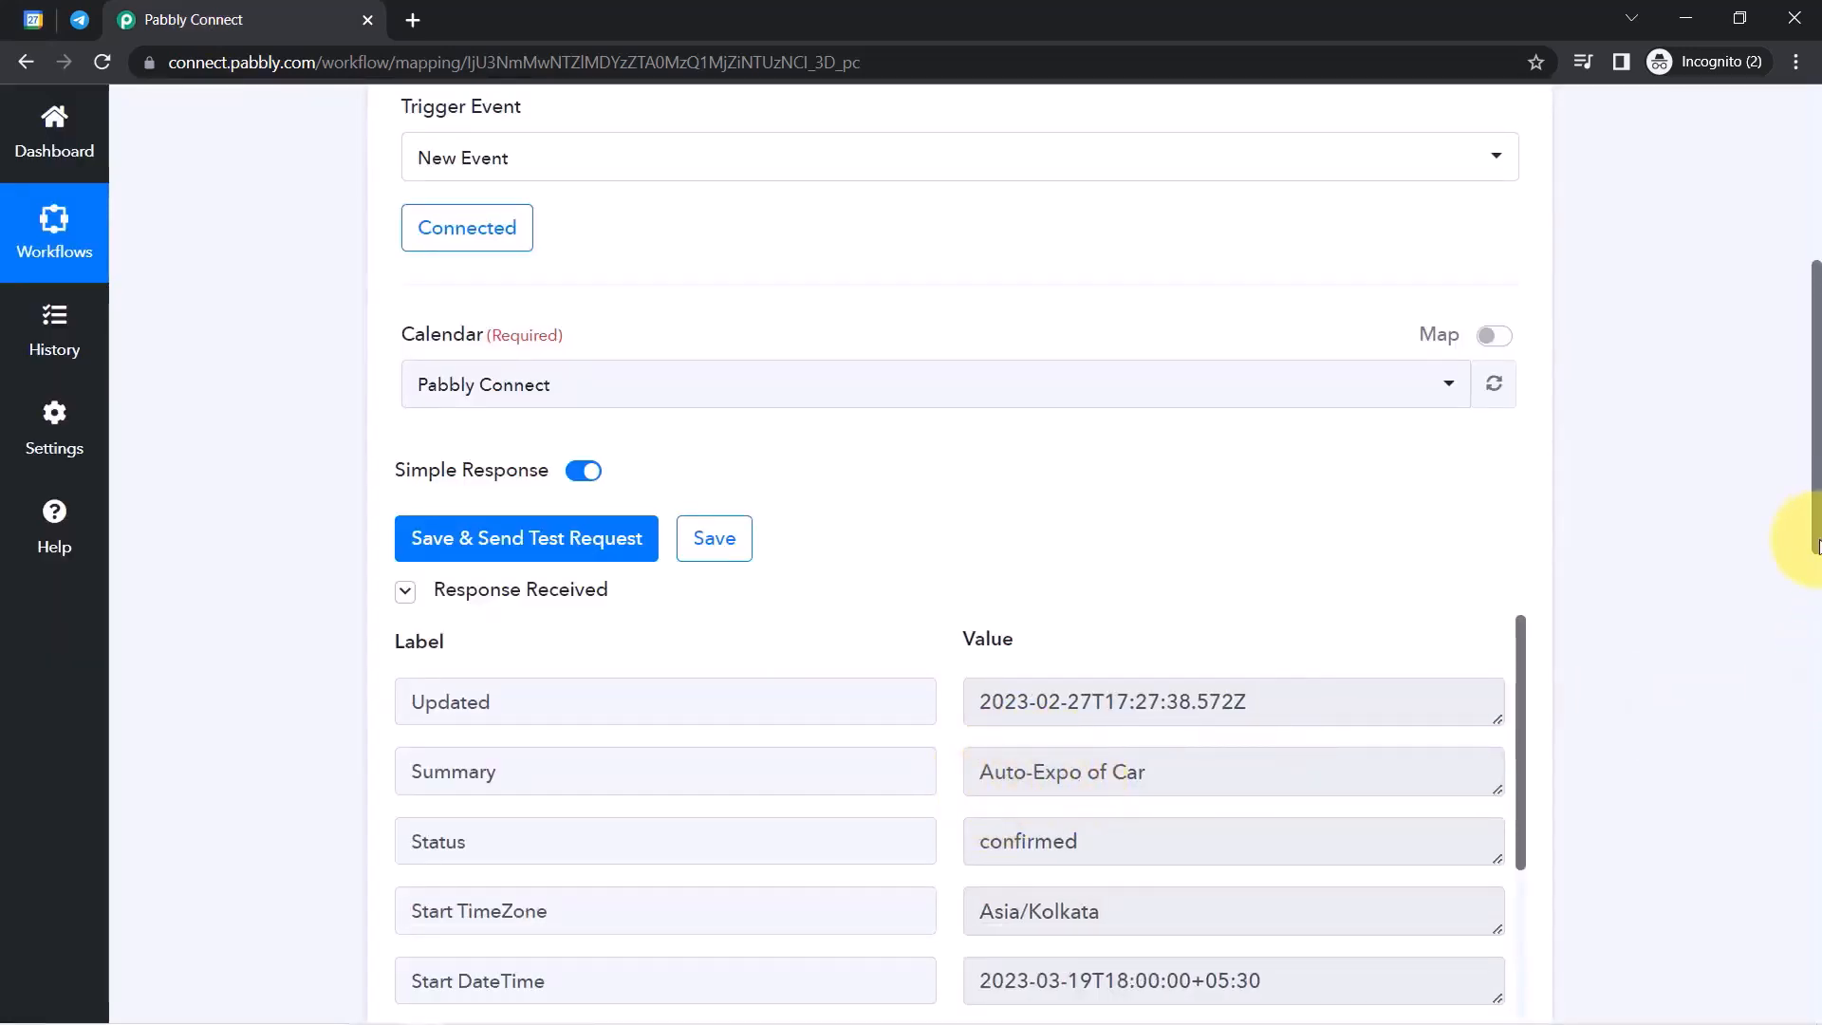
drag(1817, 546, 1794, 639)
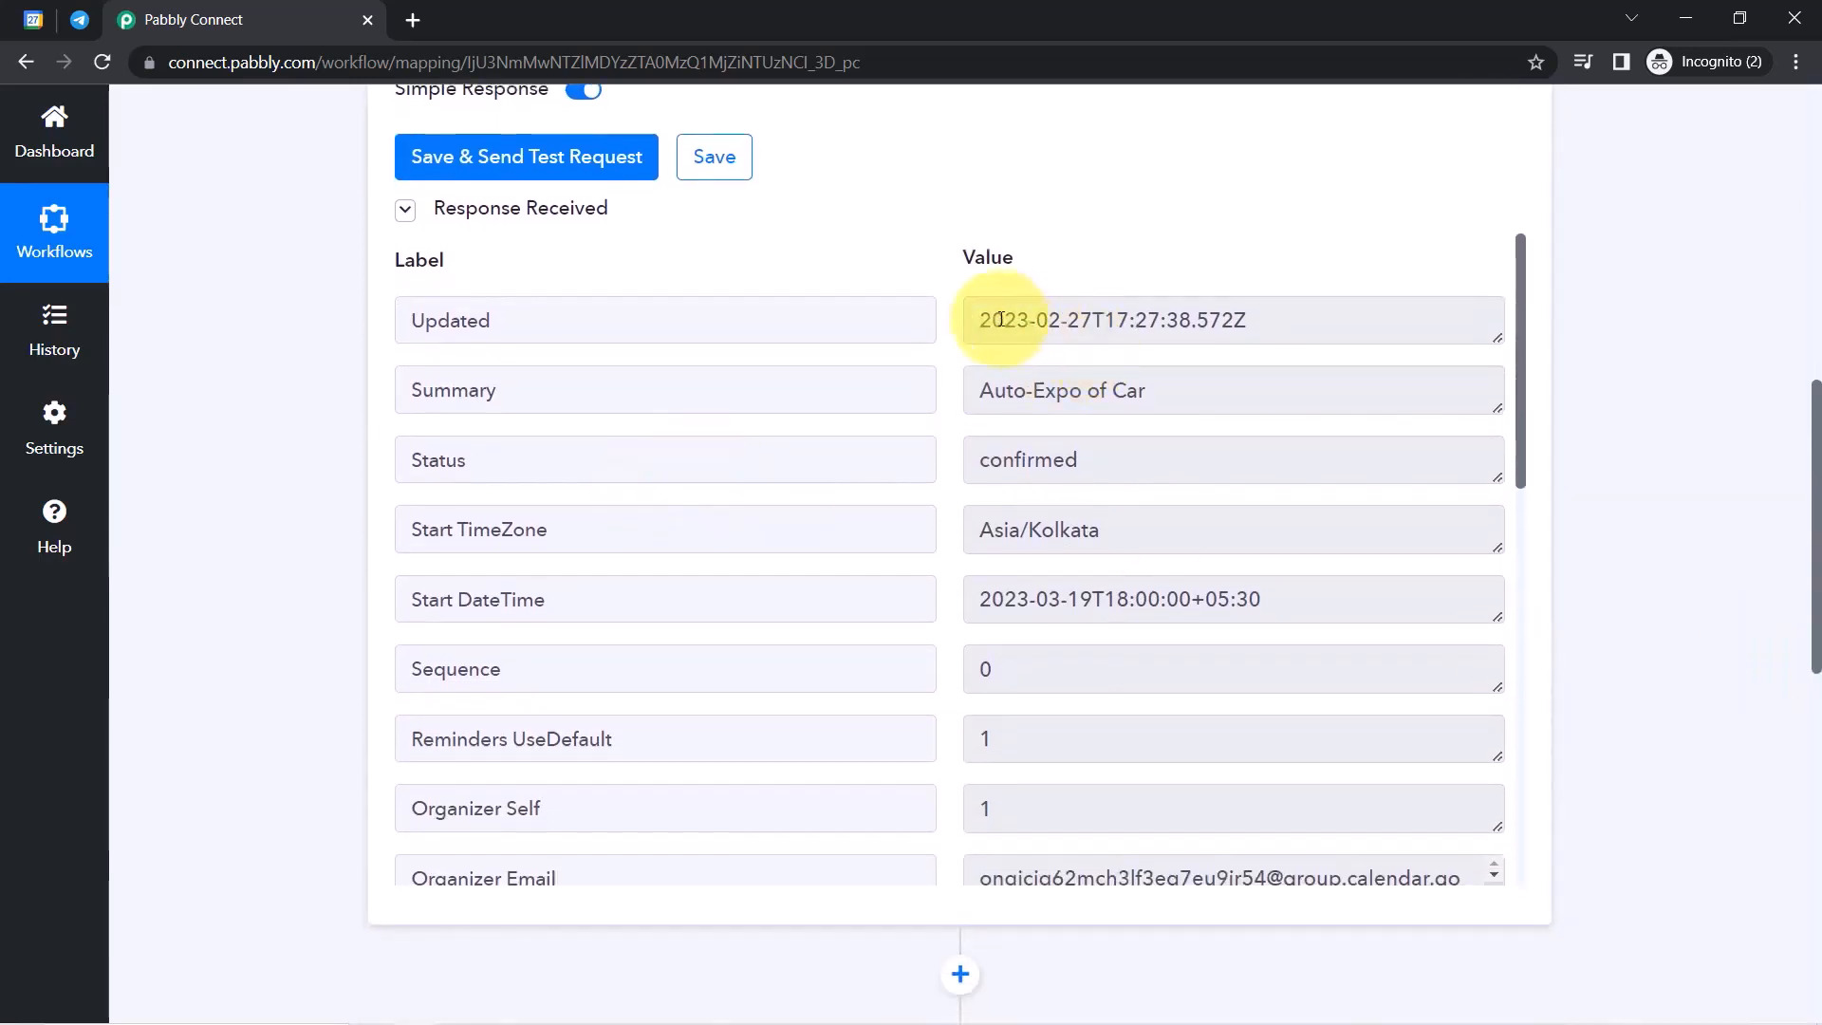
drag(1000, 319, 1184, 337)
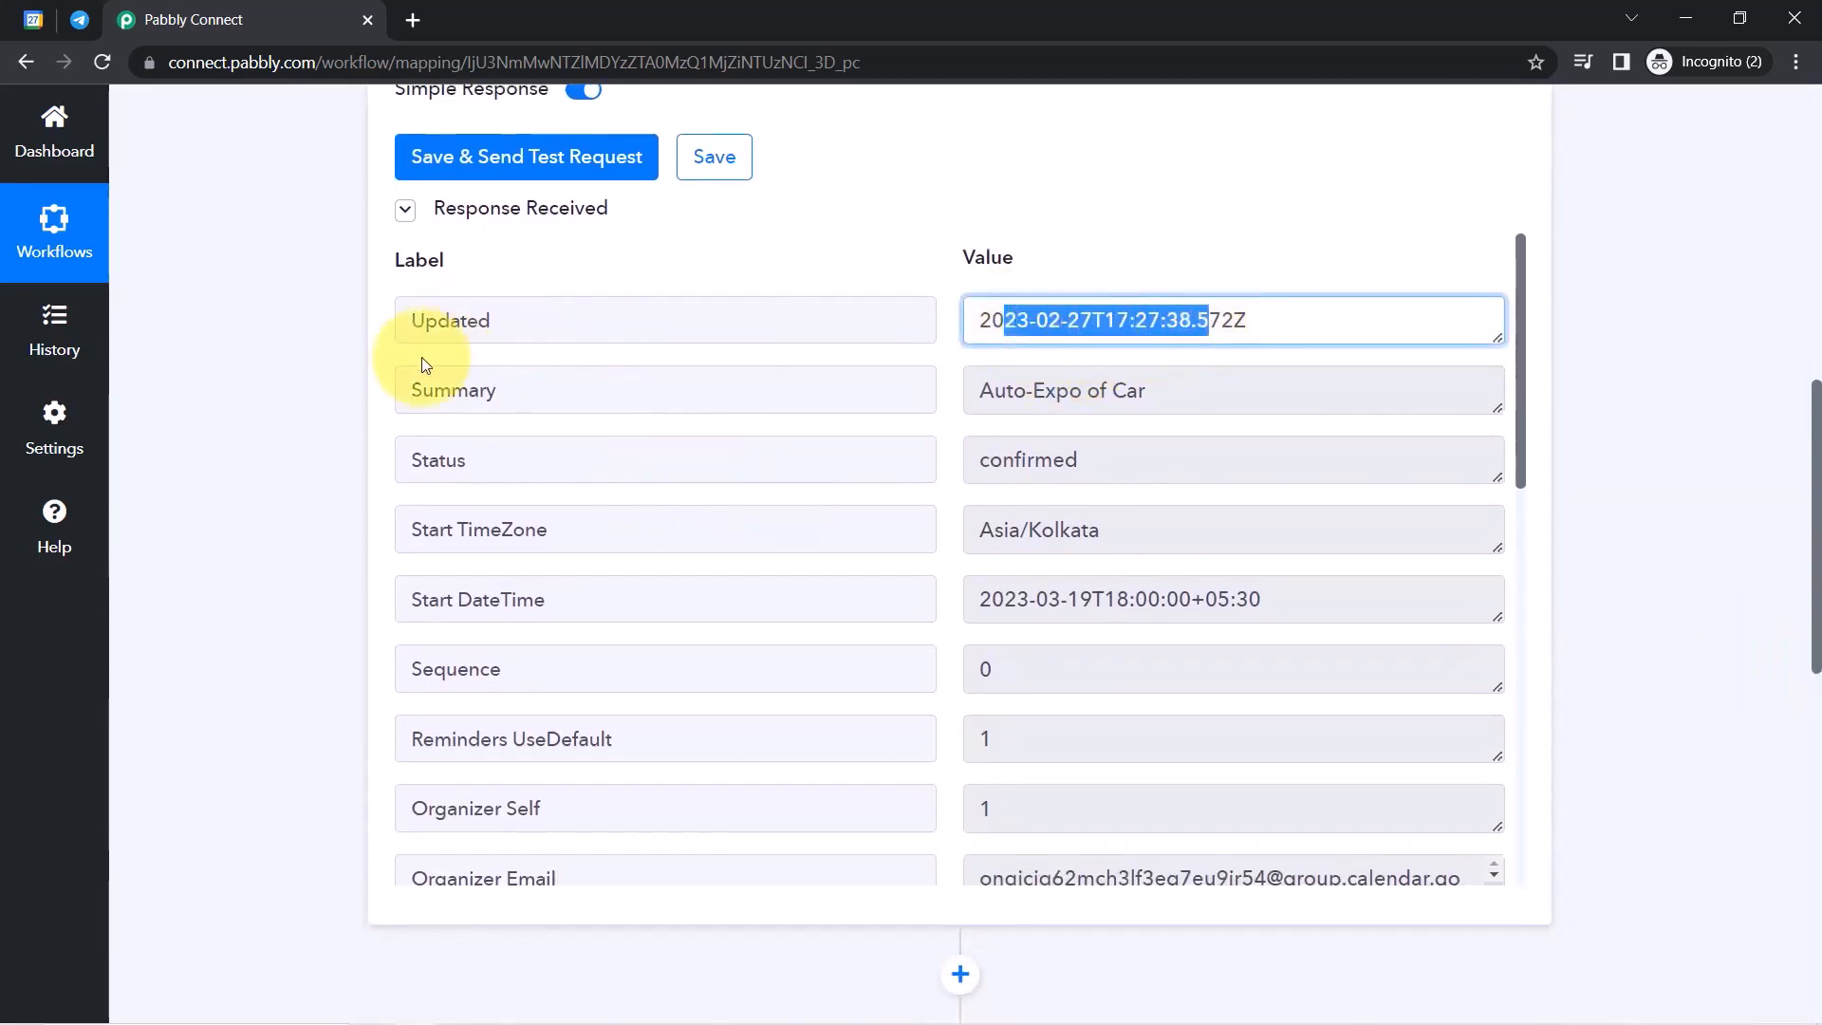
click(993, 396)
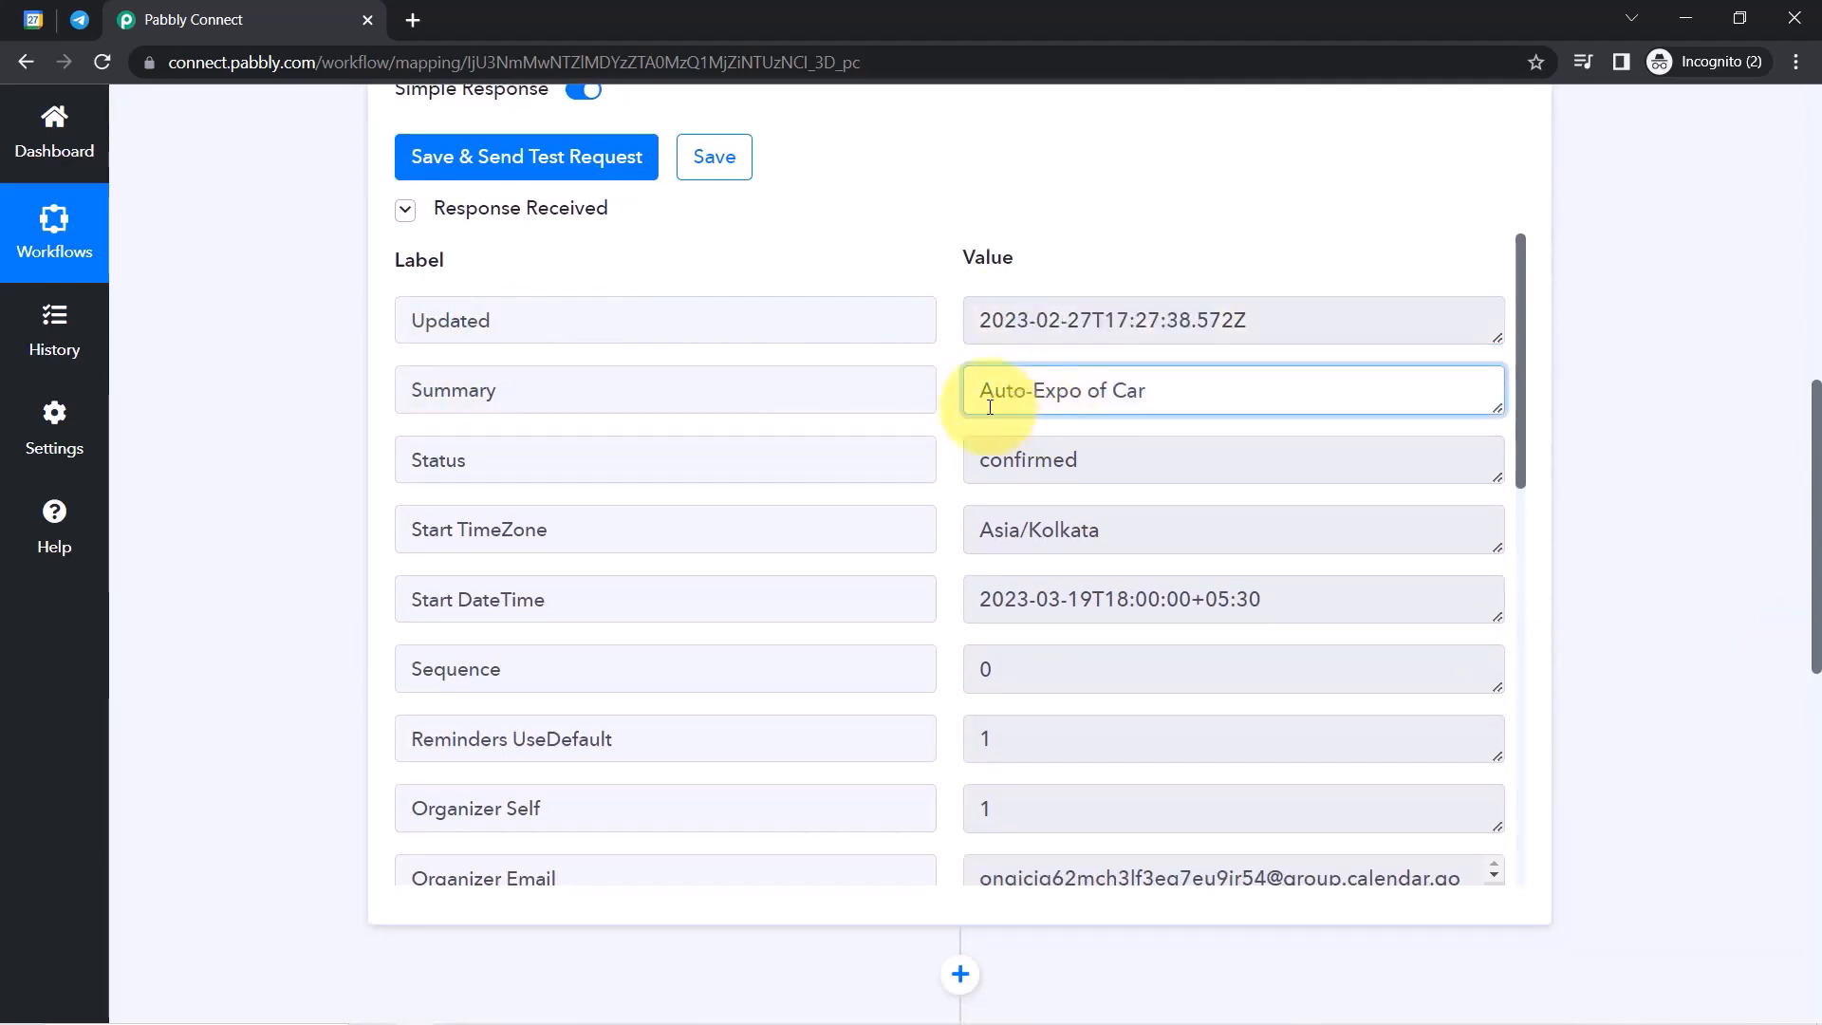
drag(992, 396, 1159, 402)
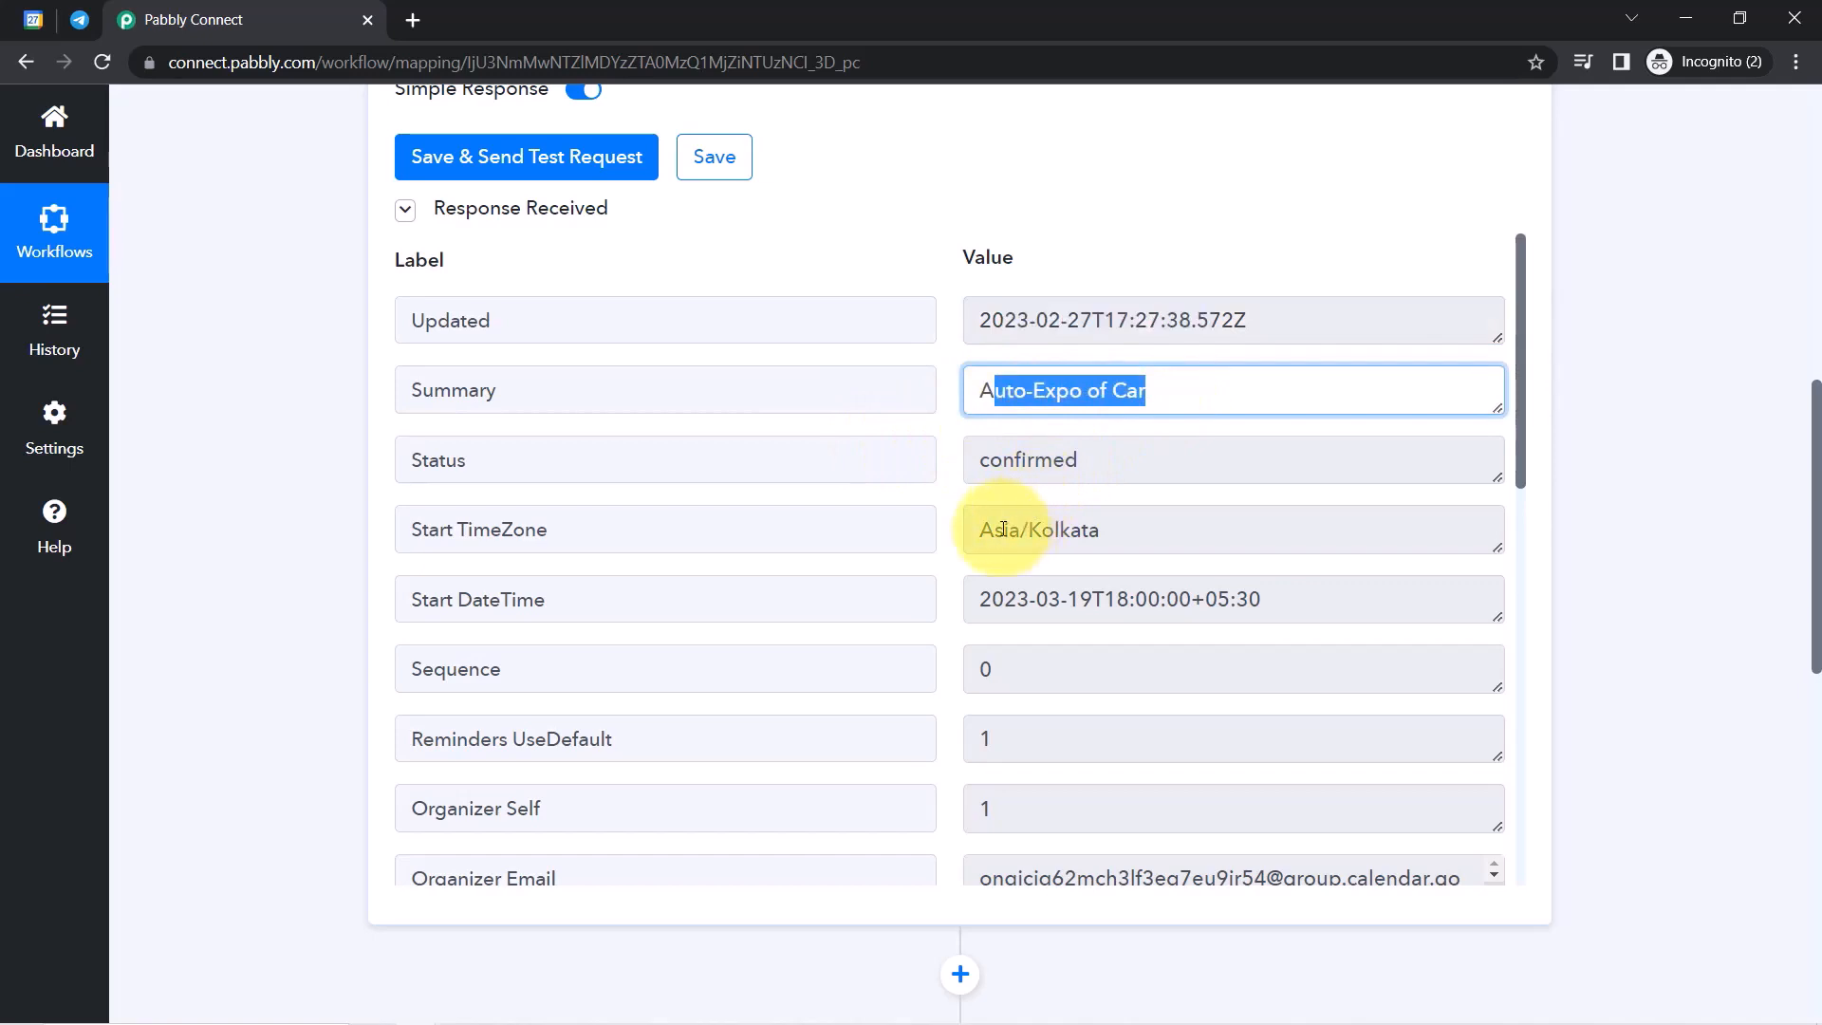
drag(1003, 529, 1159, 529)
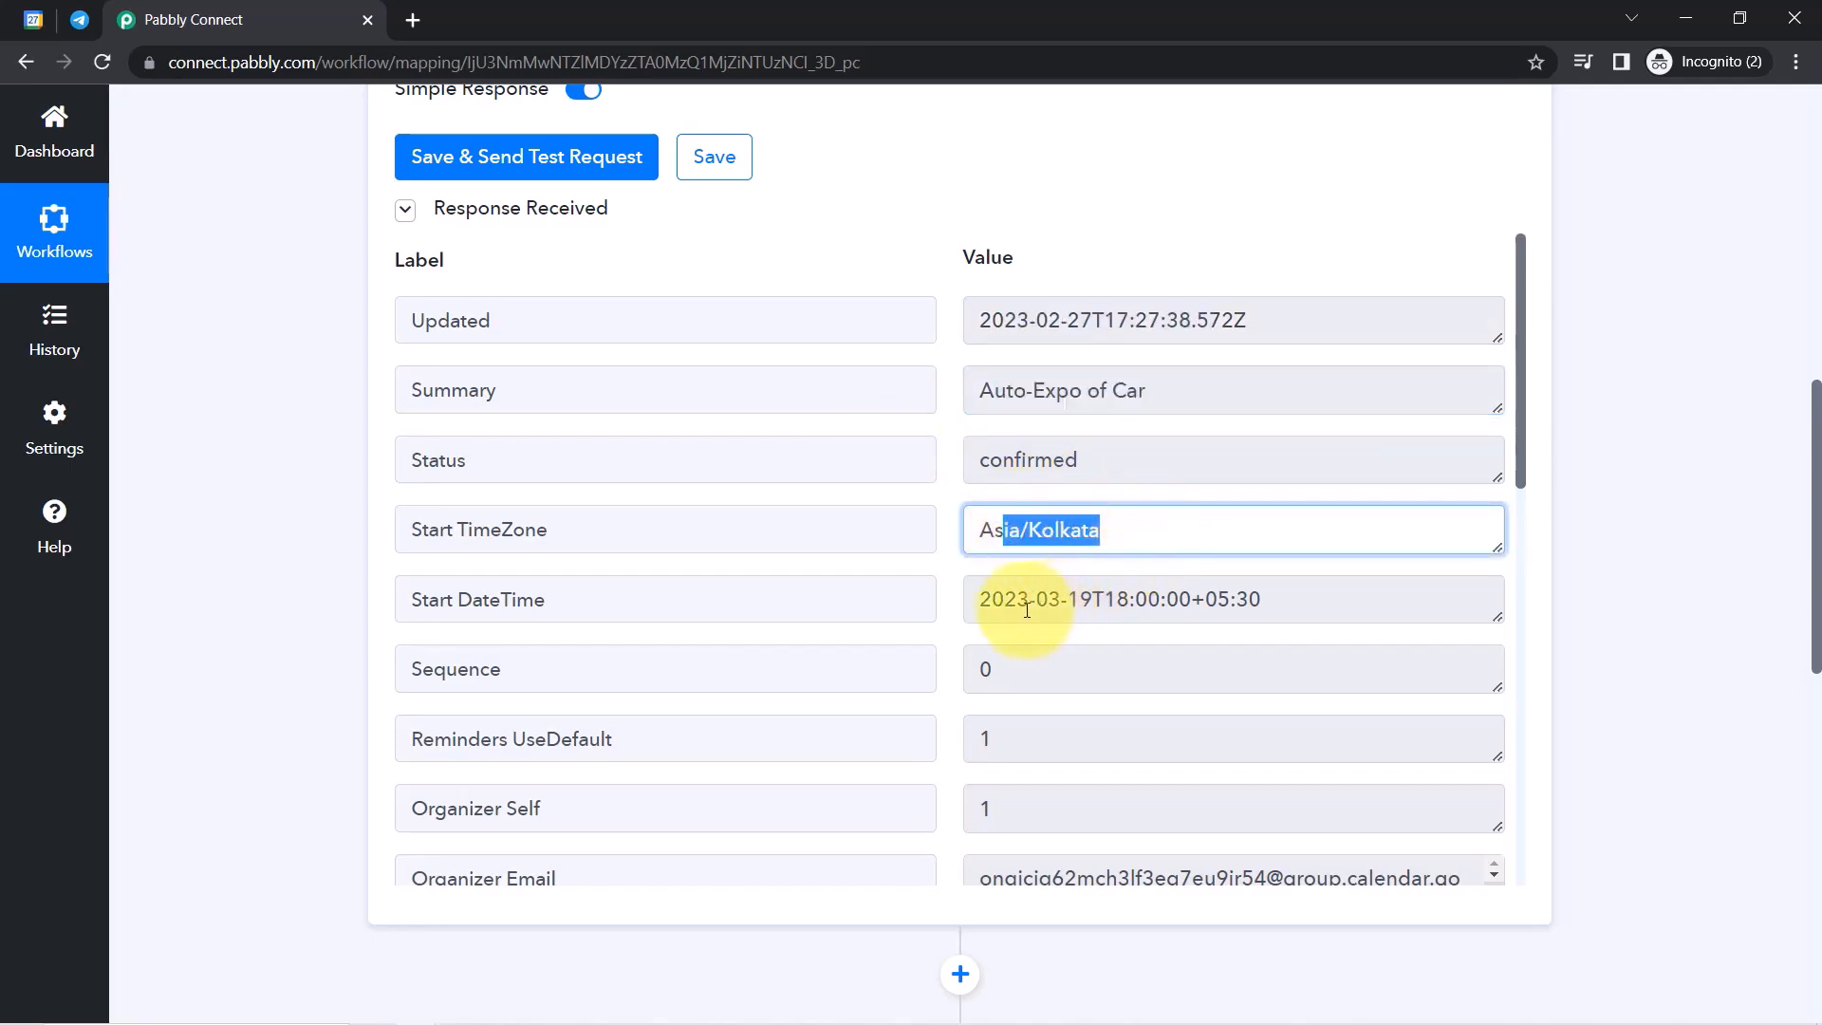
drag(1018, 608, 1198, 599)
click(1186, 599)
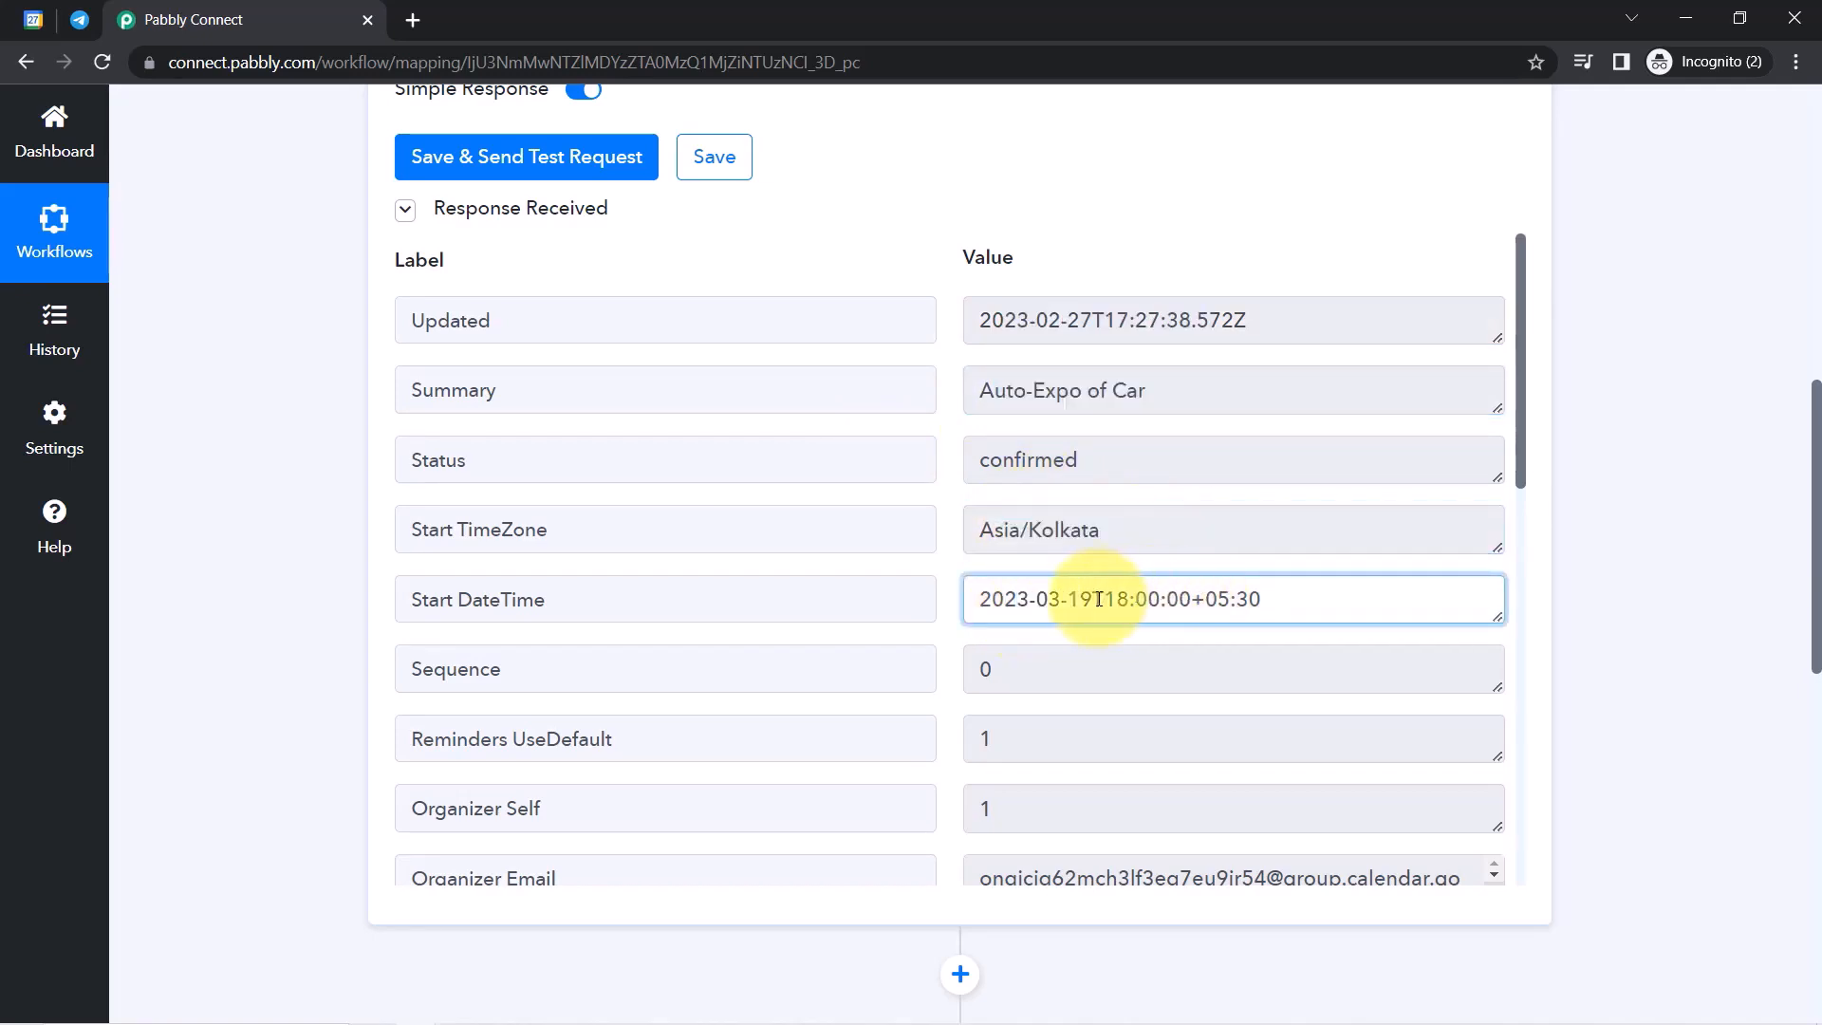
click(1177, 609)
drag(1086, 600, 1253, 597)
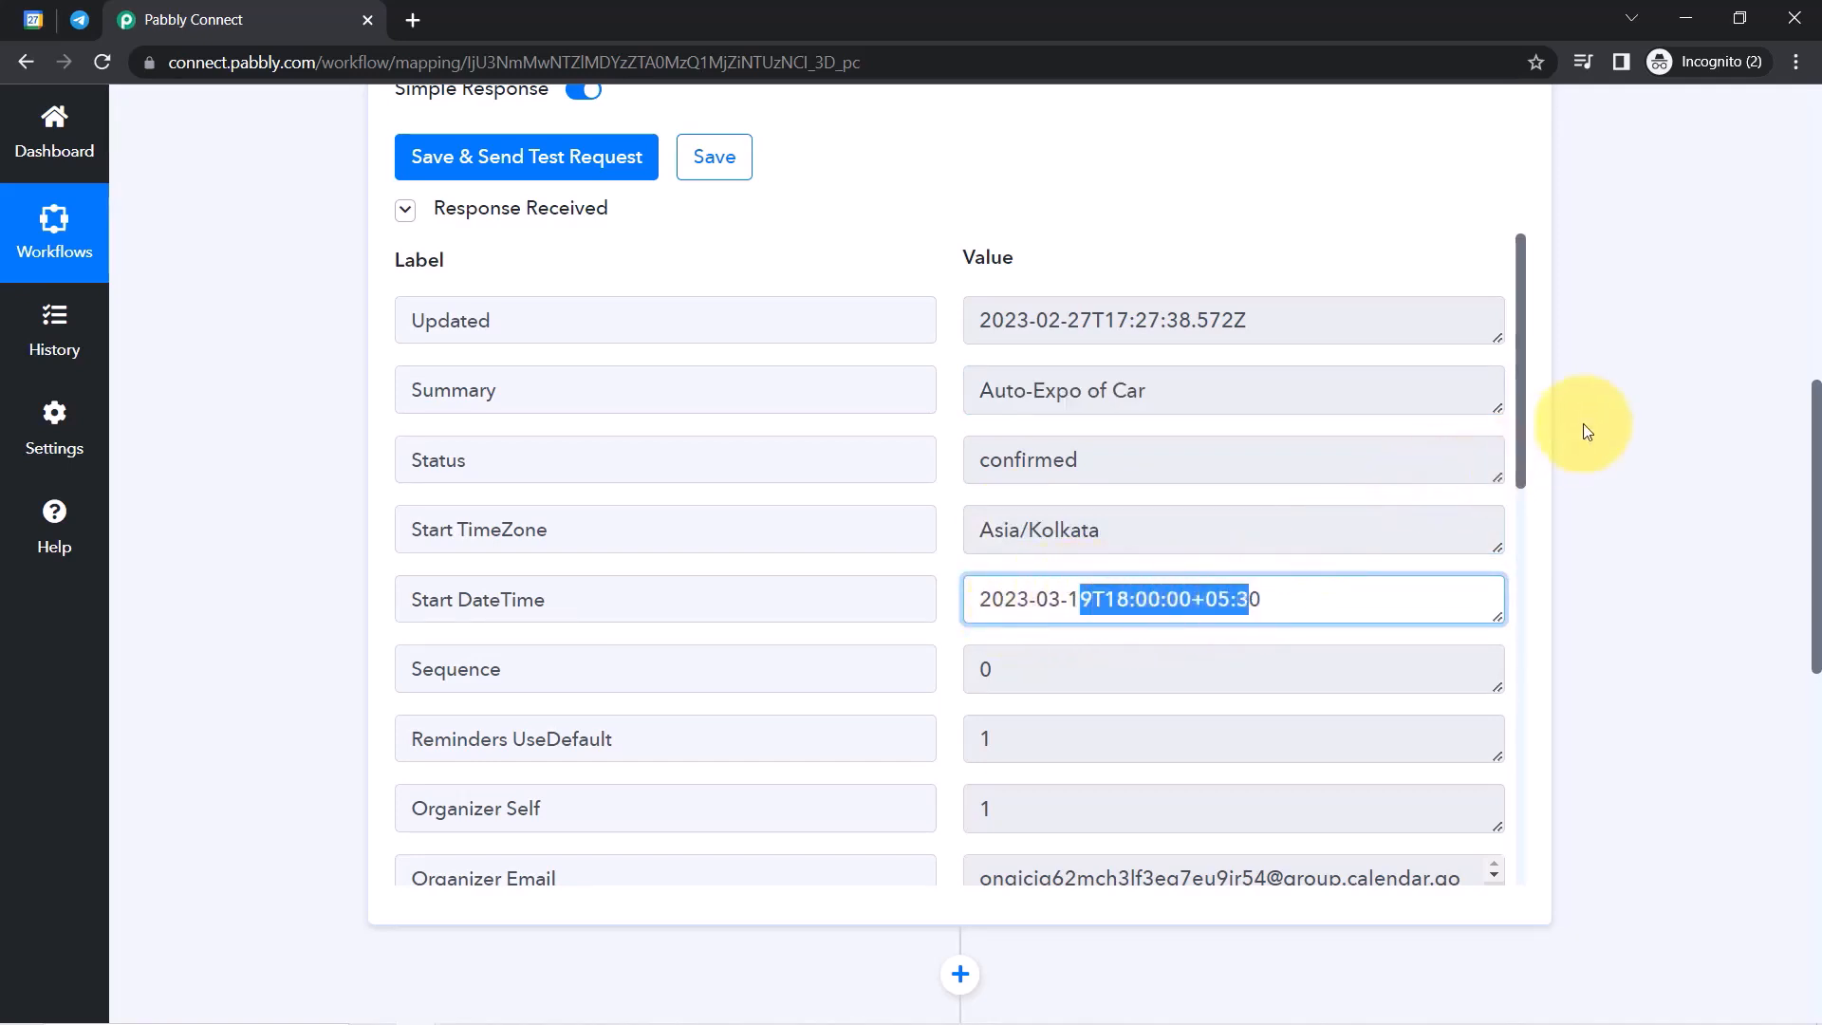
click(1104, 608)
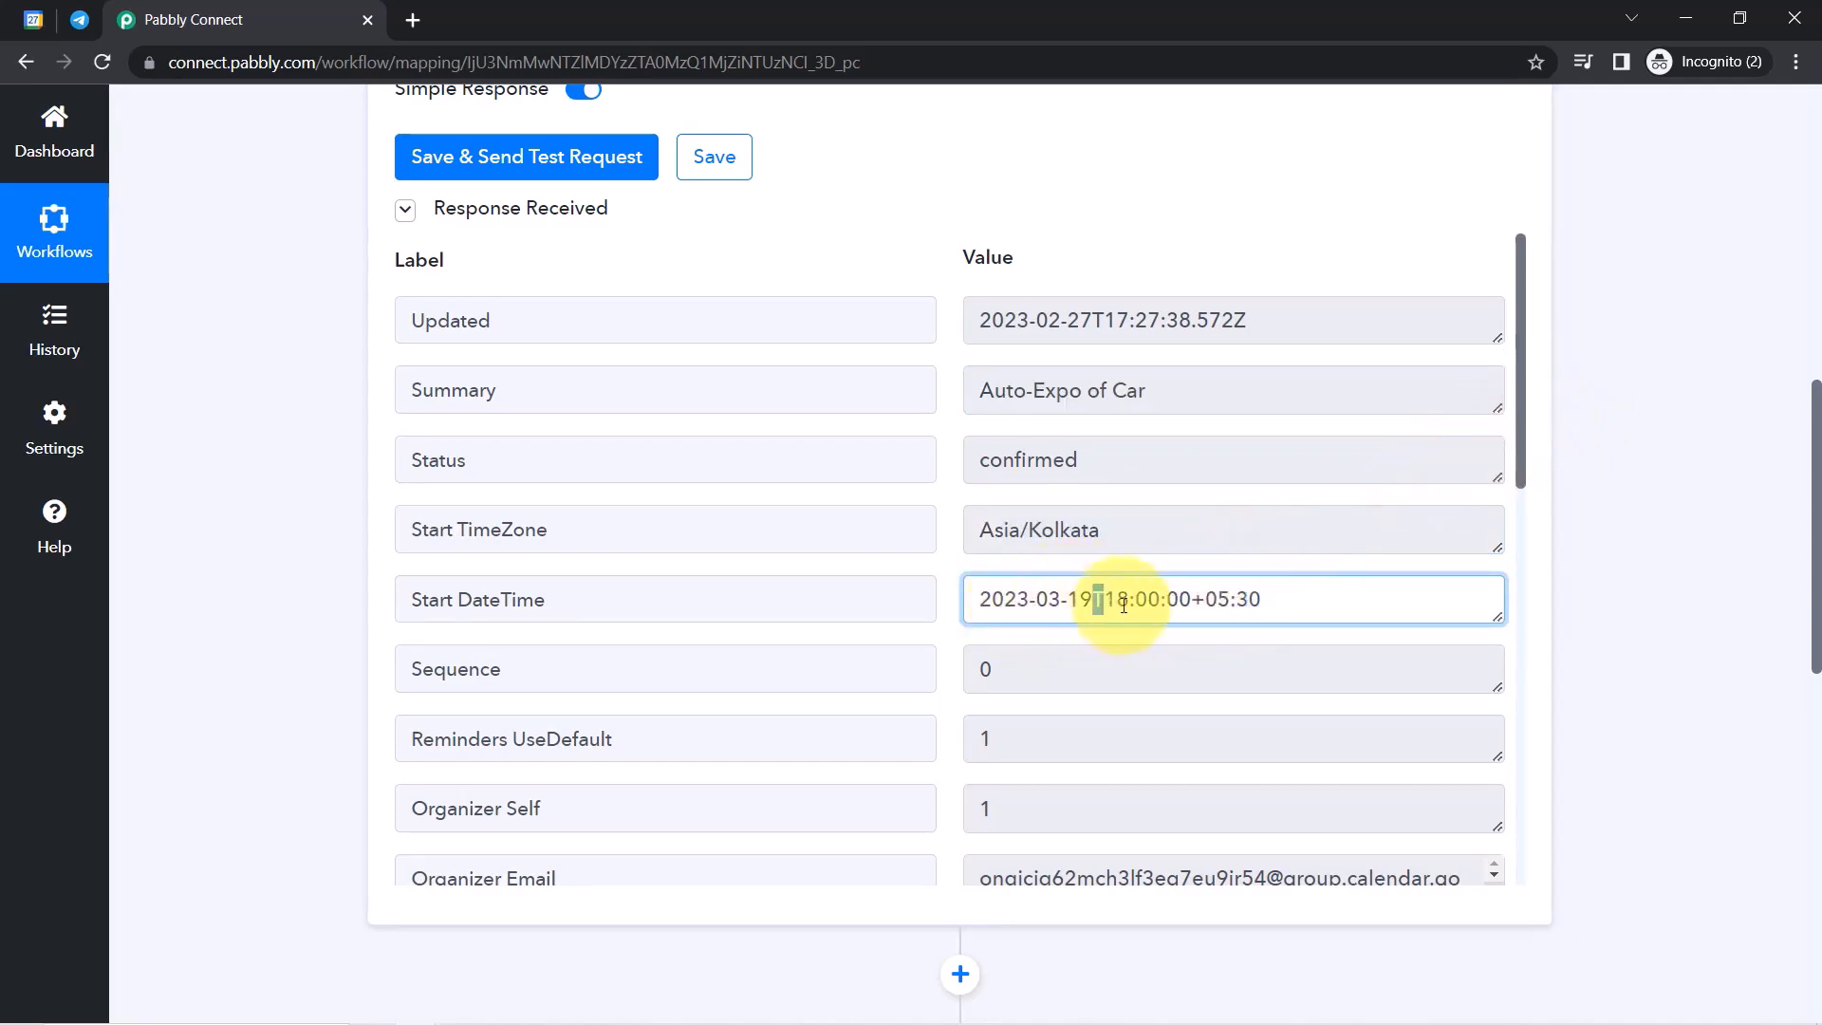
drag(1124, 606, 1208, 604)
click(1139, 603)
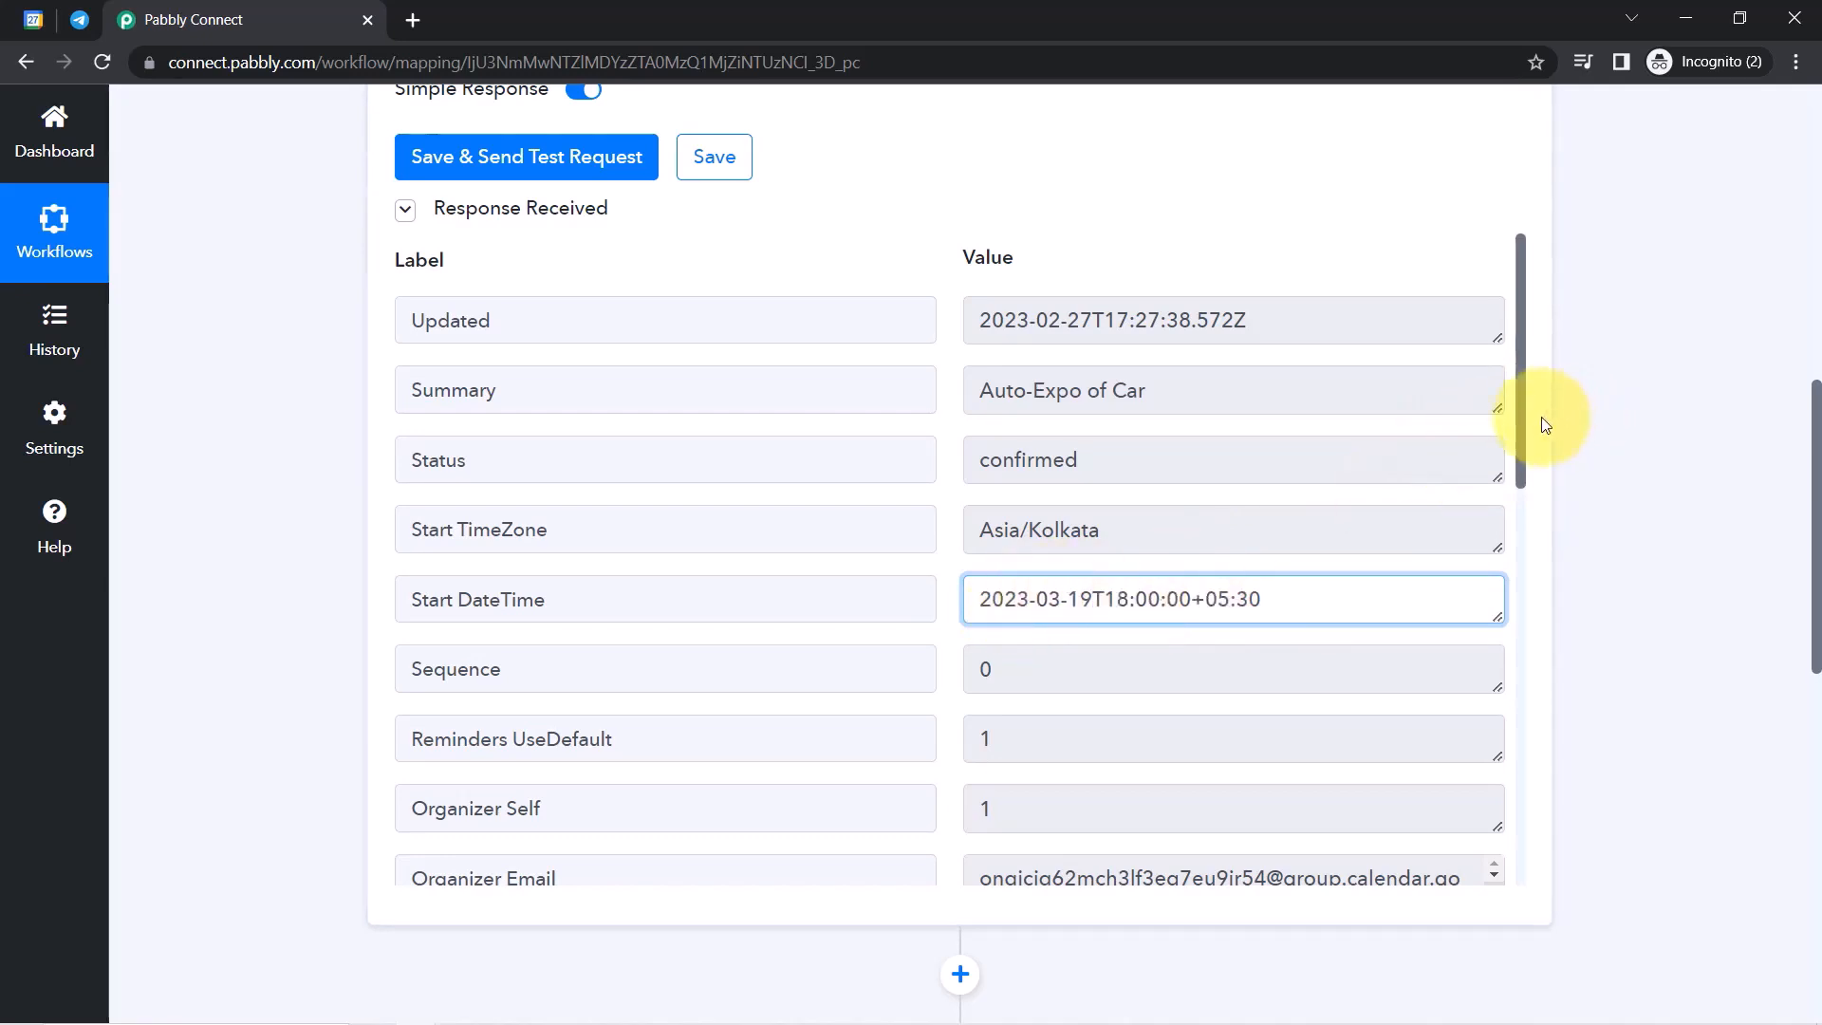
Check the Bhopal location and the event description in the response.
drag(1516, 432, 1515, 655)
triple_click(1104, 472)
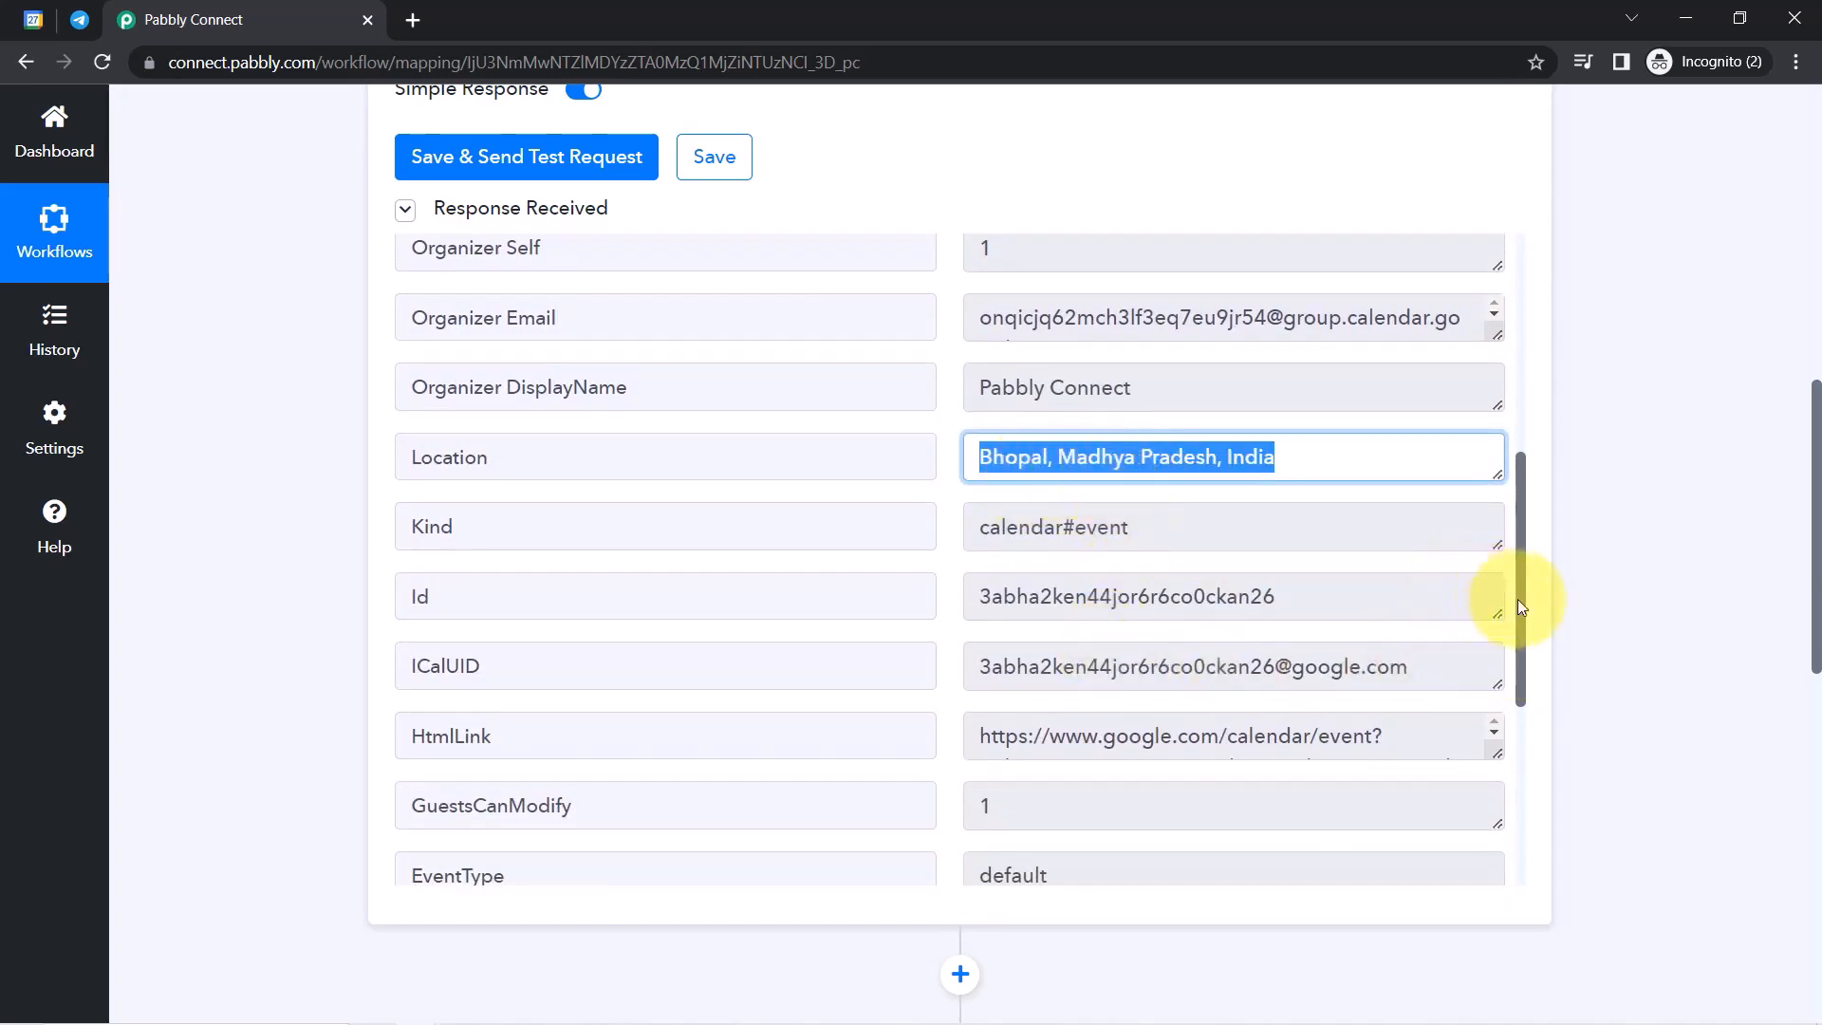
drag(1519, 617, 1494, 800)
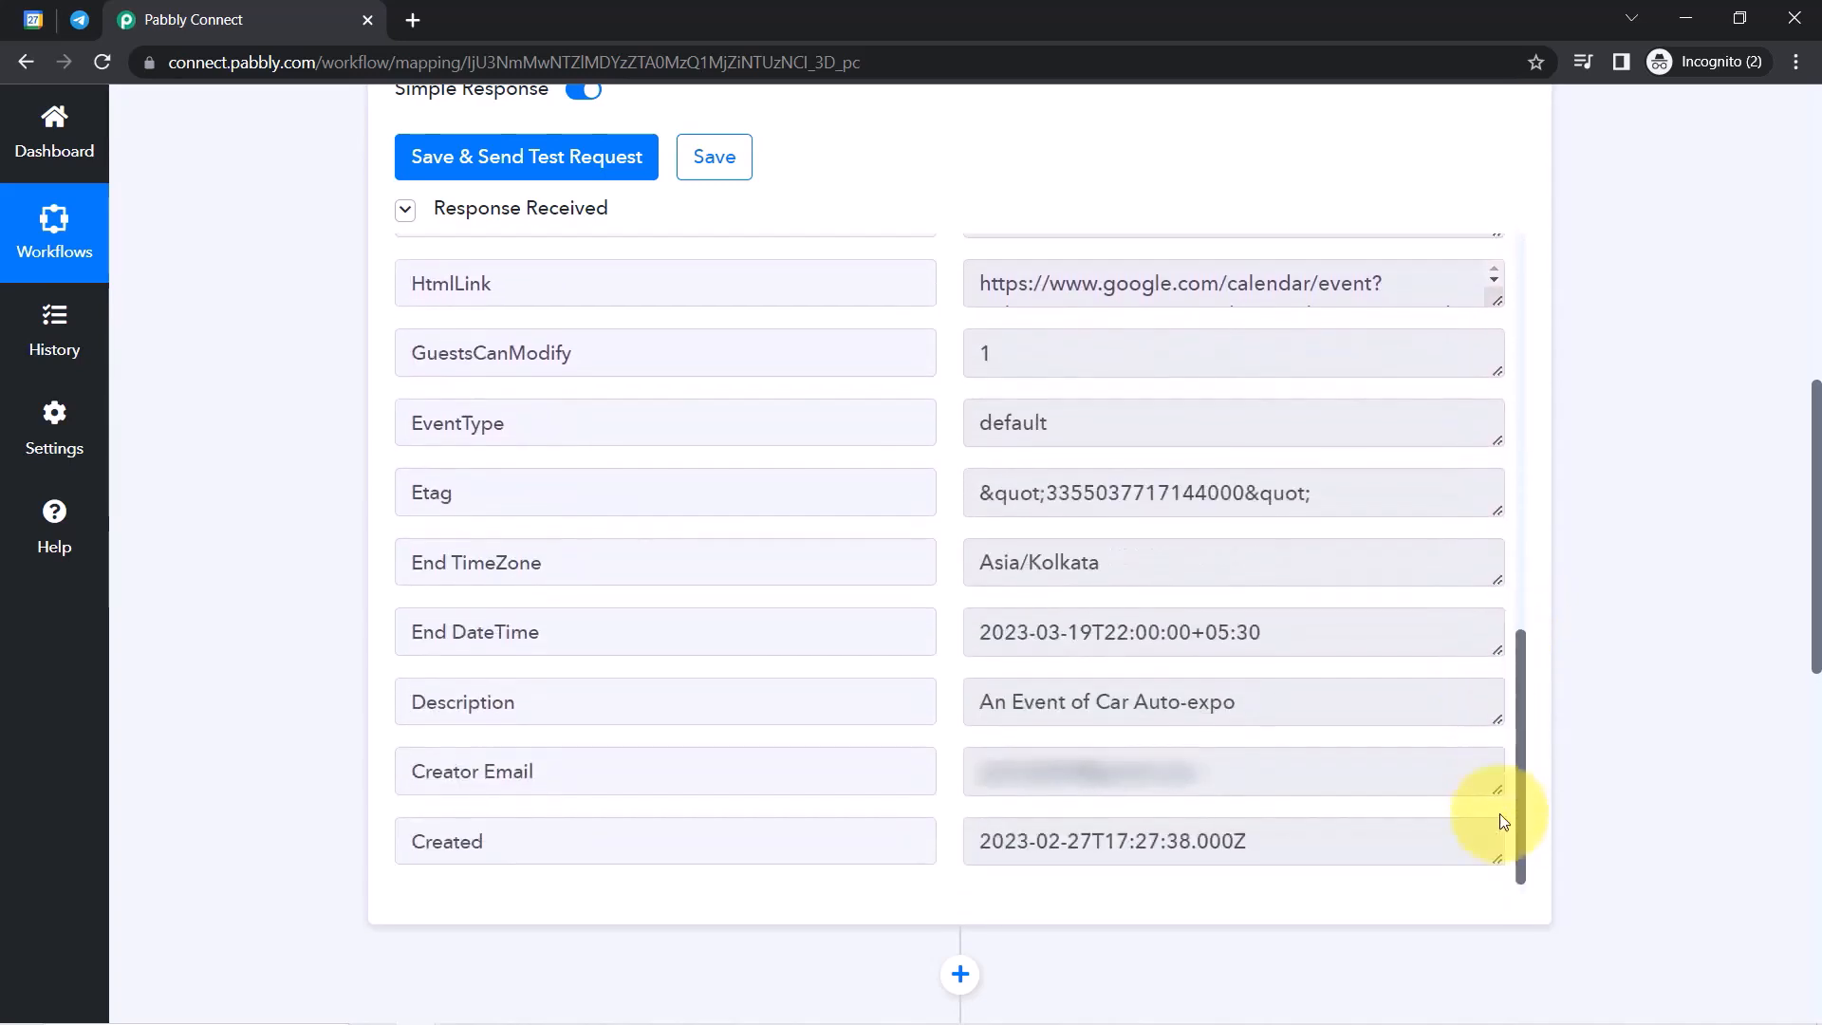
drag(1035, 701, 1222, 701)
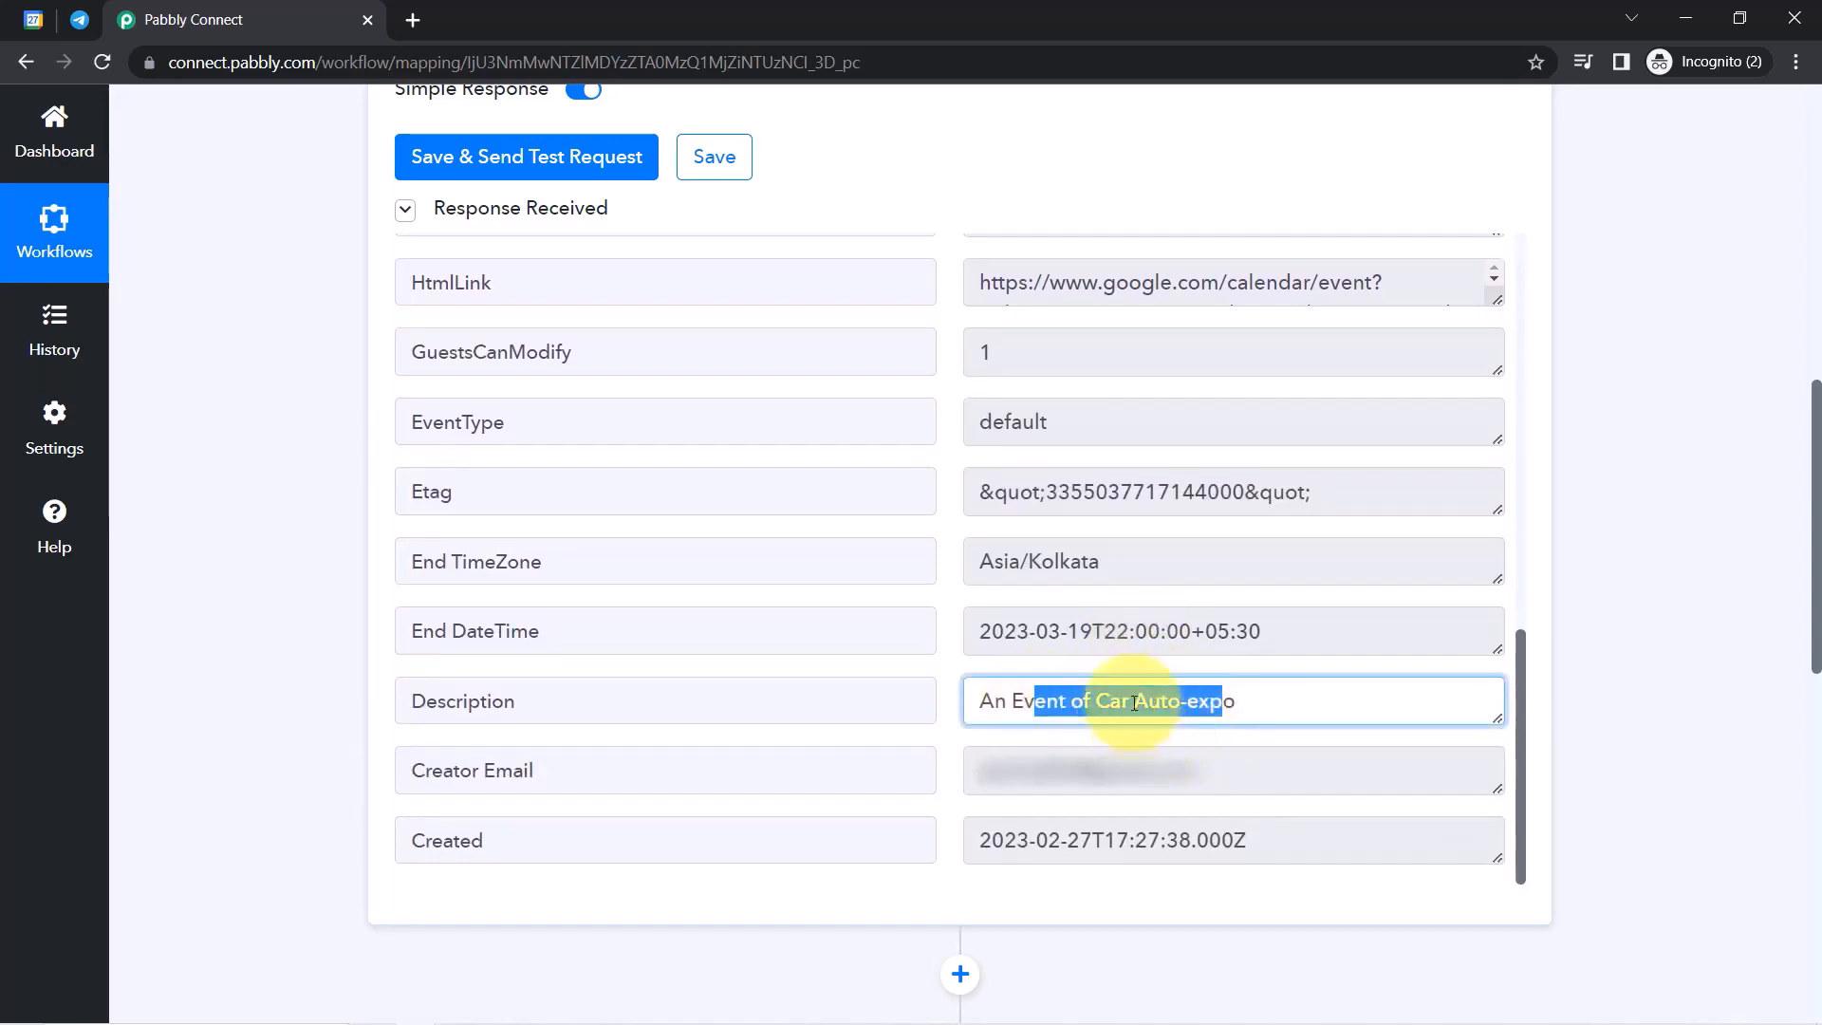
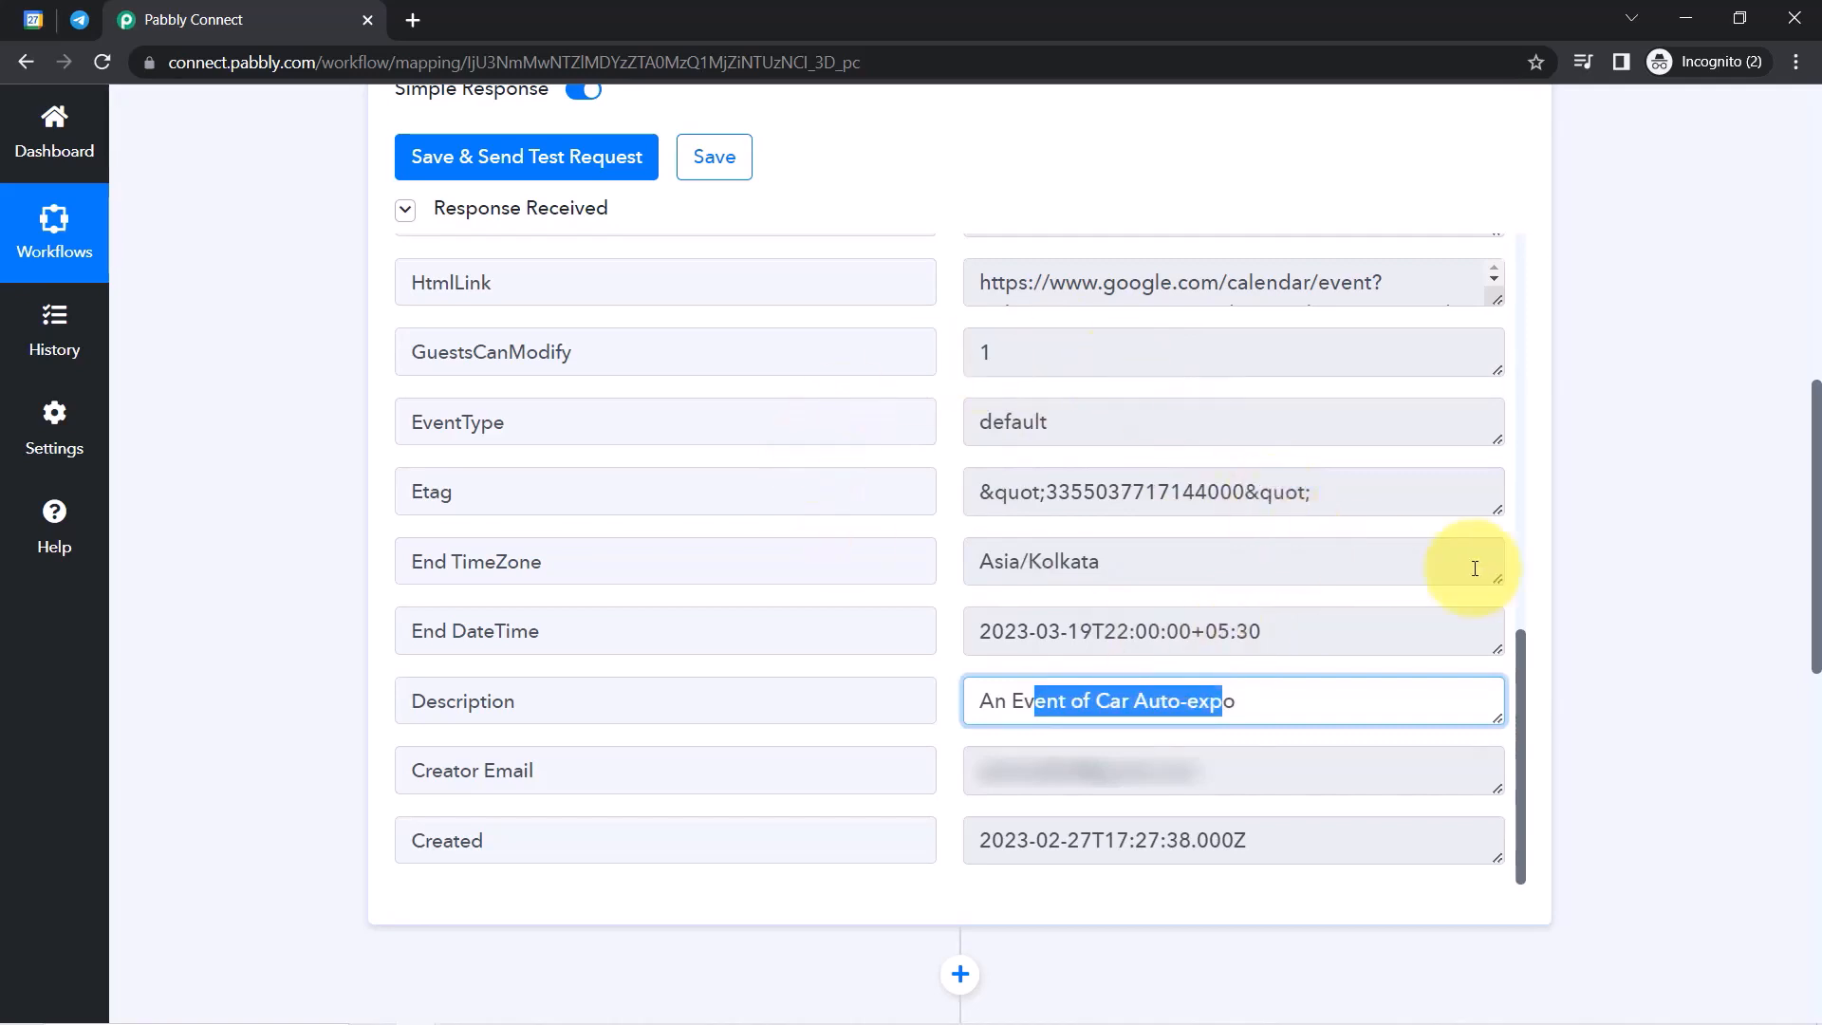
Review the event's End DateTime value in the trigger response.
drag(1815, 490, 1816, 572)
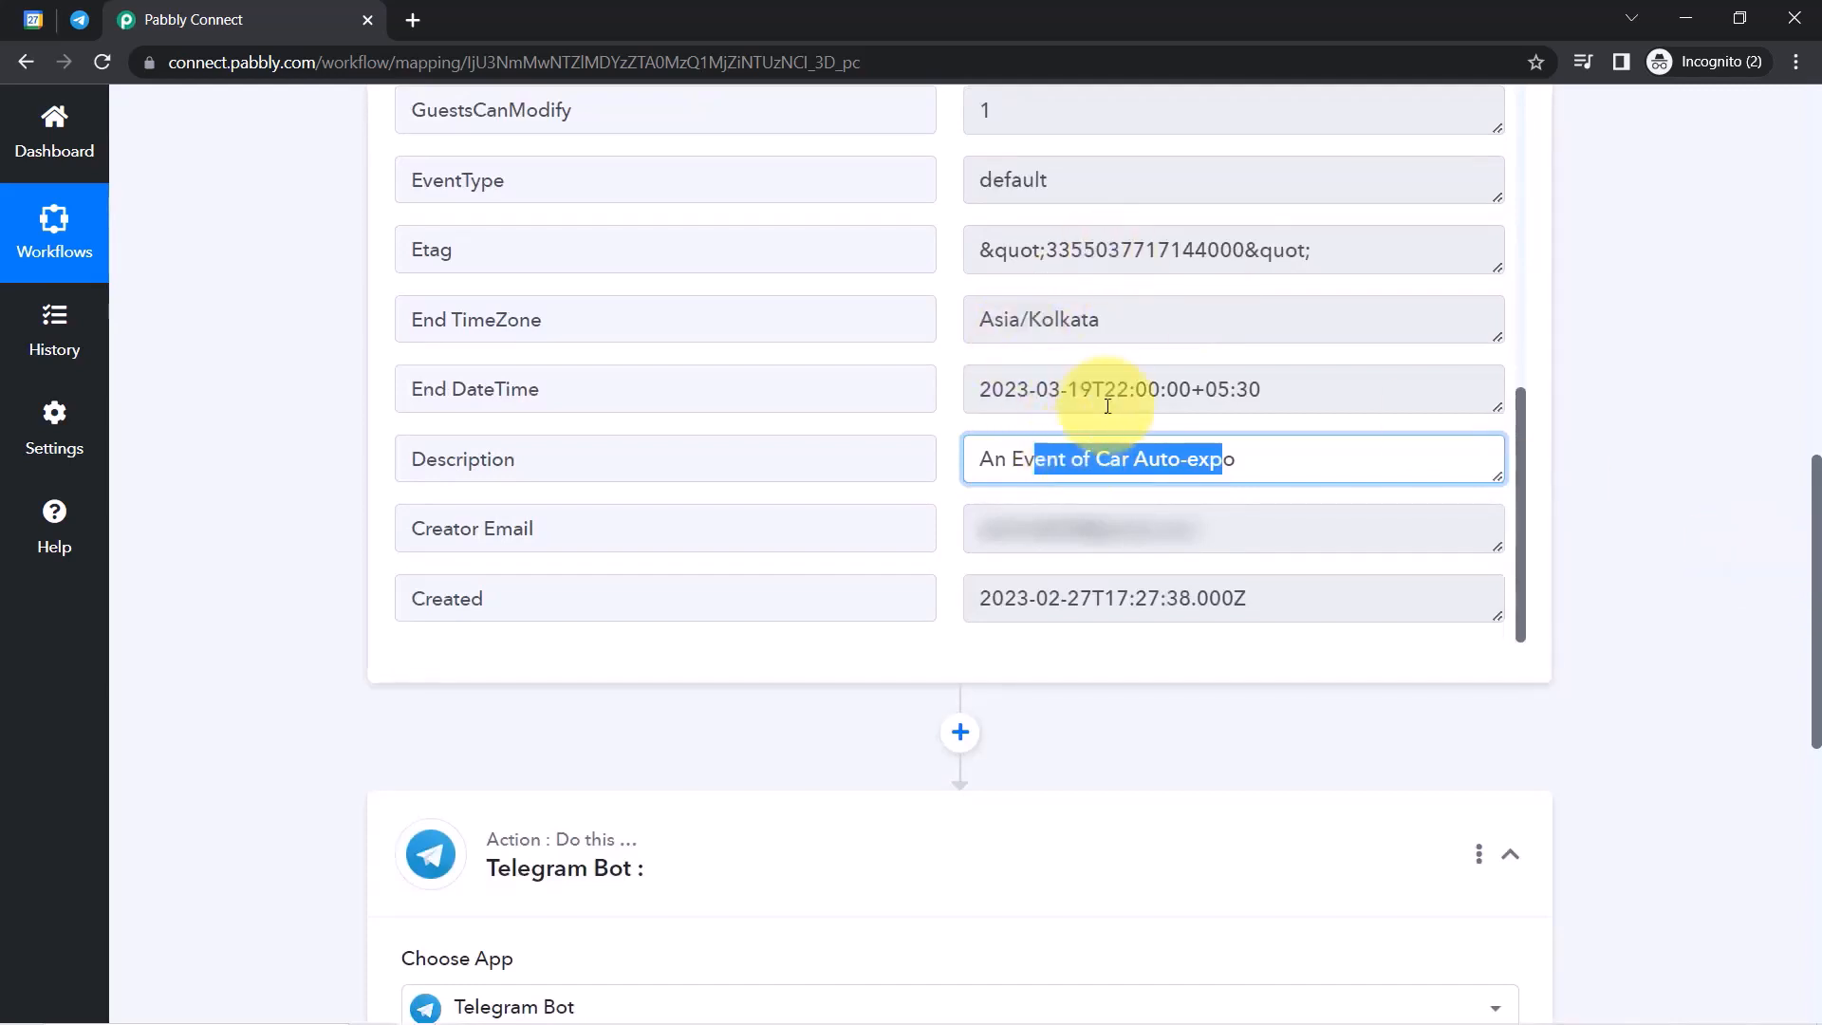
click(1037, 400)
triple_click(1026, 405)
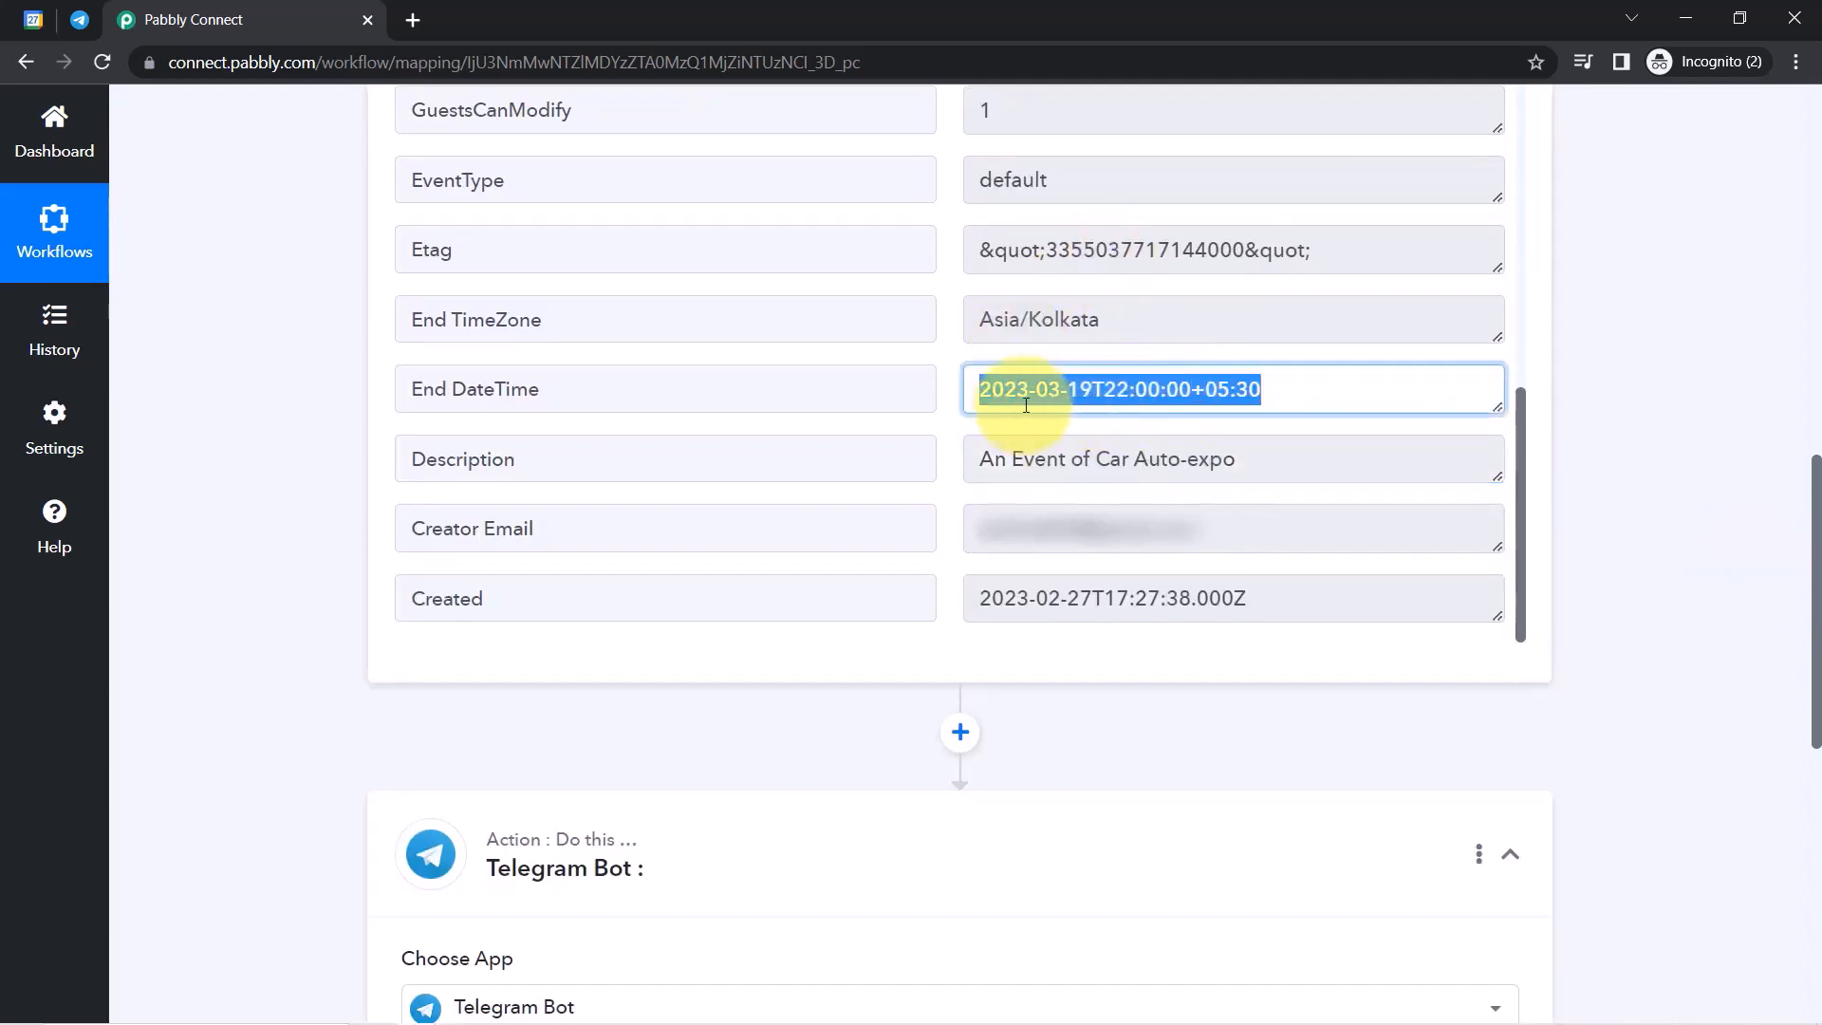
triple_click(1141, 392)
click(1212, 403)
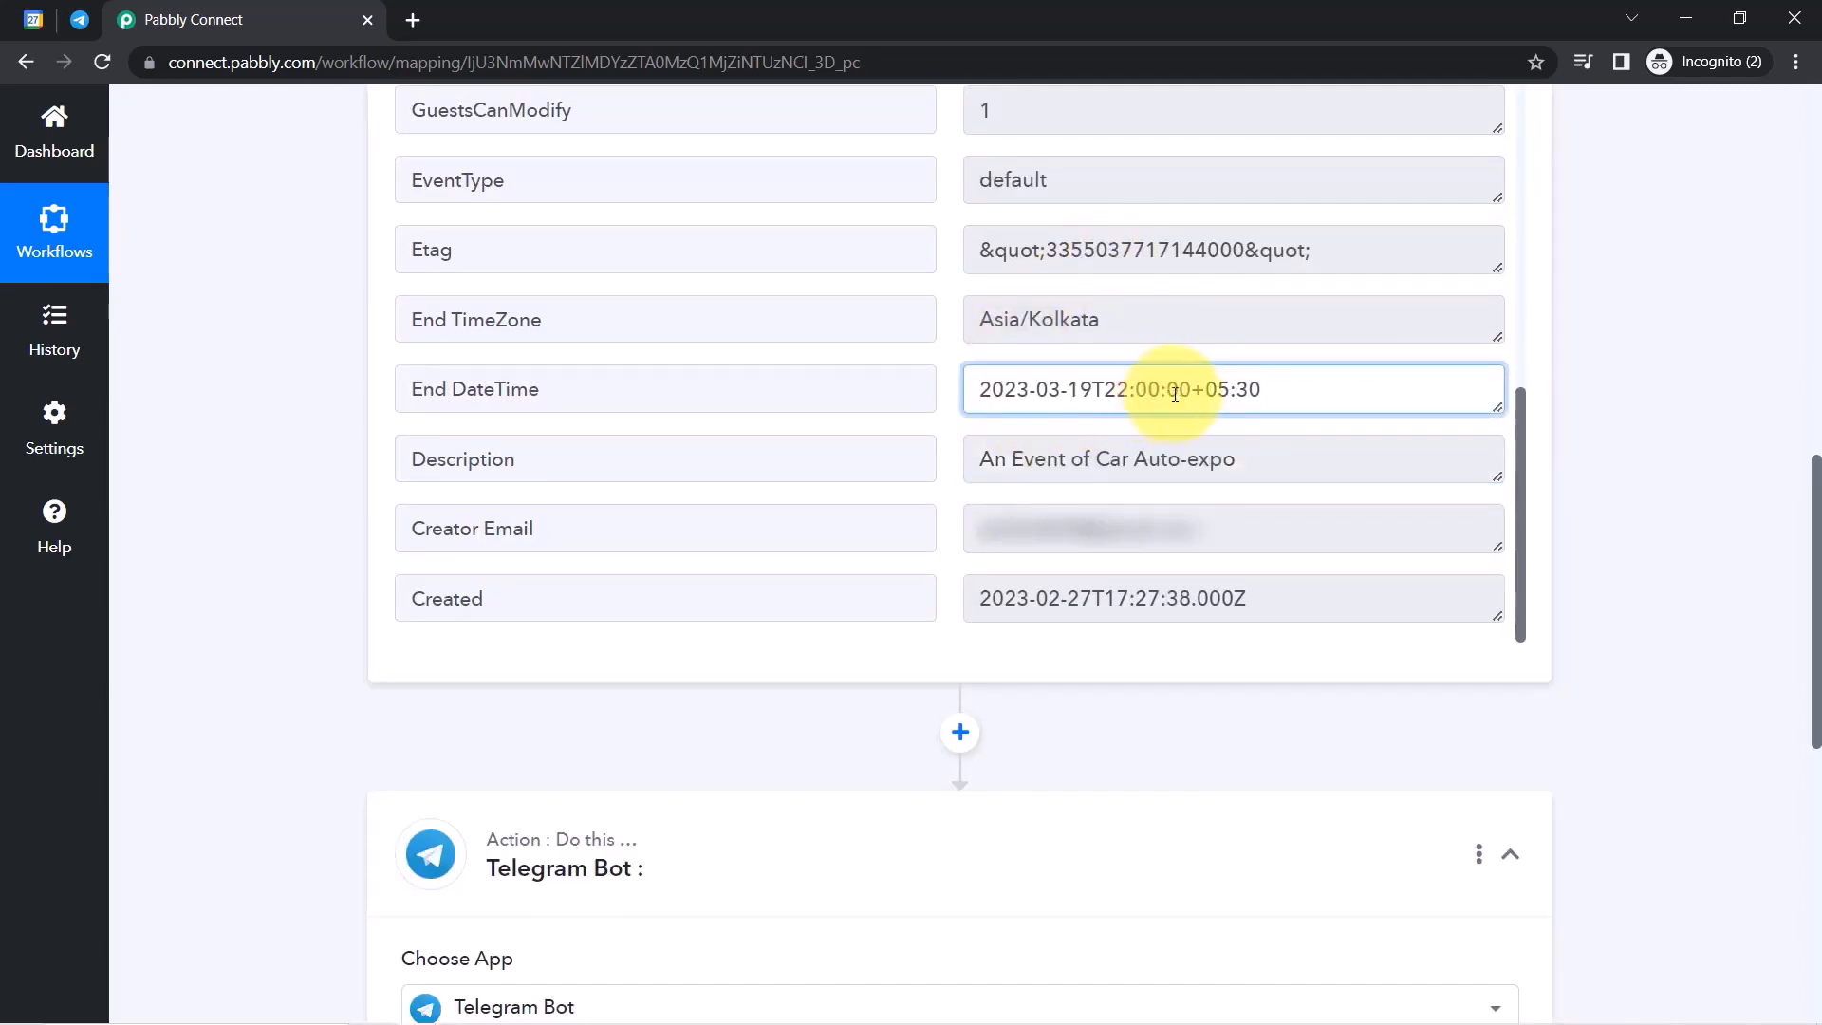
drag(1269, 395, 1010, 405)
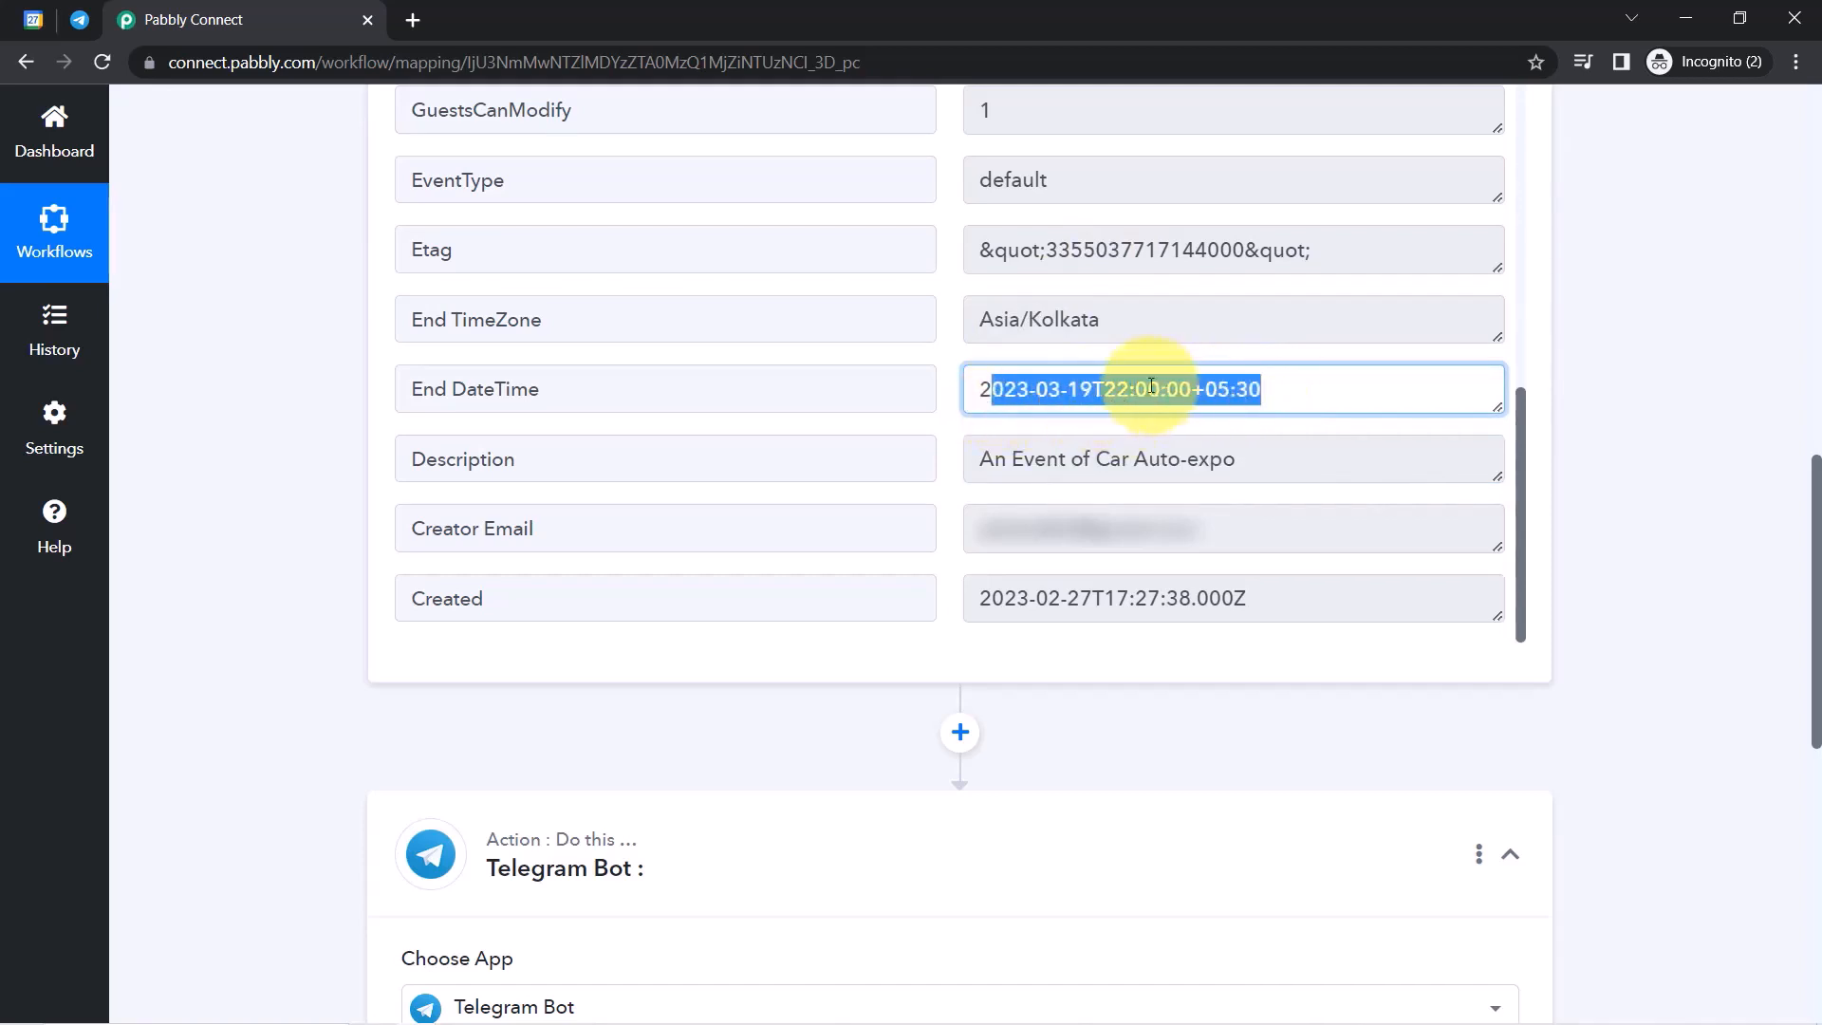
scroll(1820, 503, down, 4)
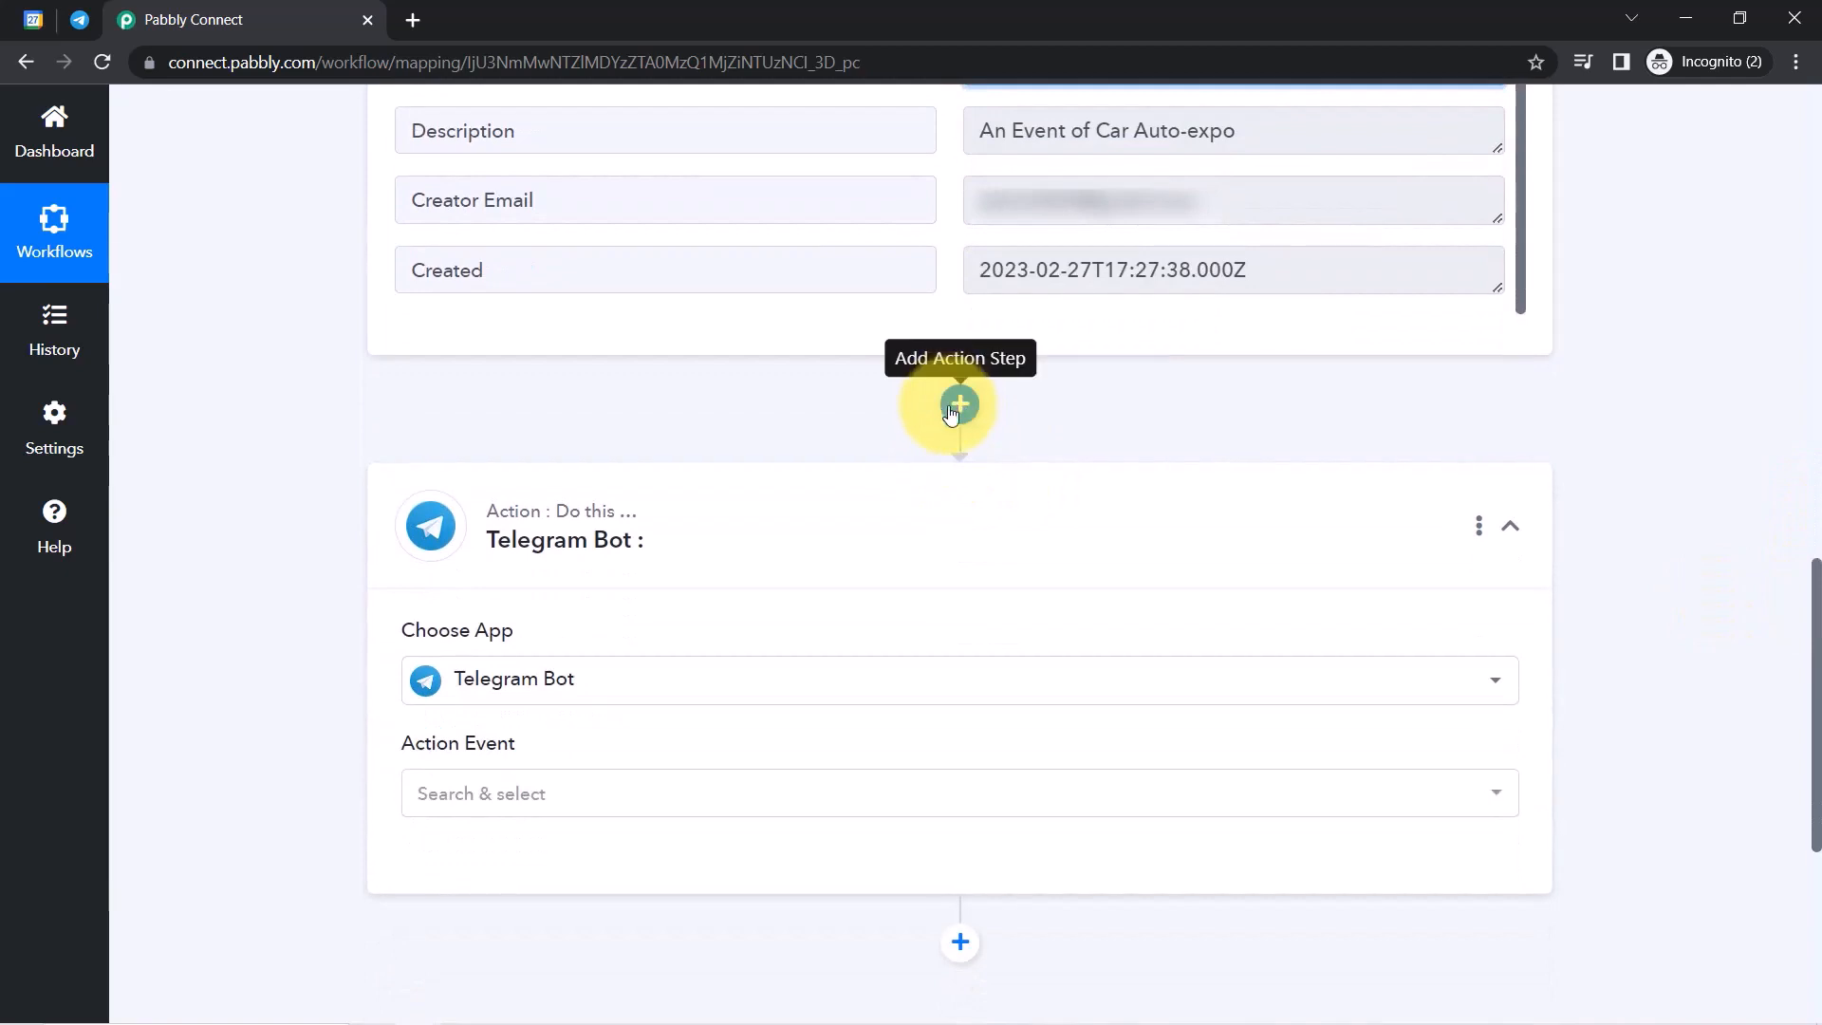
Insert a Date/Time Formatter step before Telegram Bot, using Add/Subtract Time, and connect it.
click(957, 405)
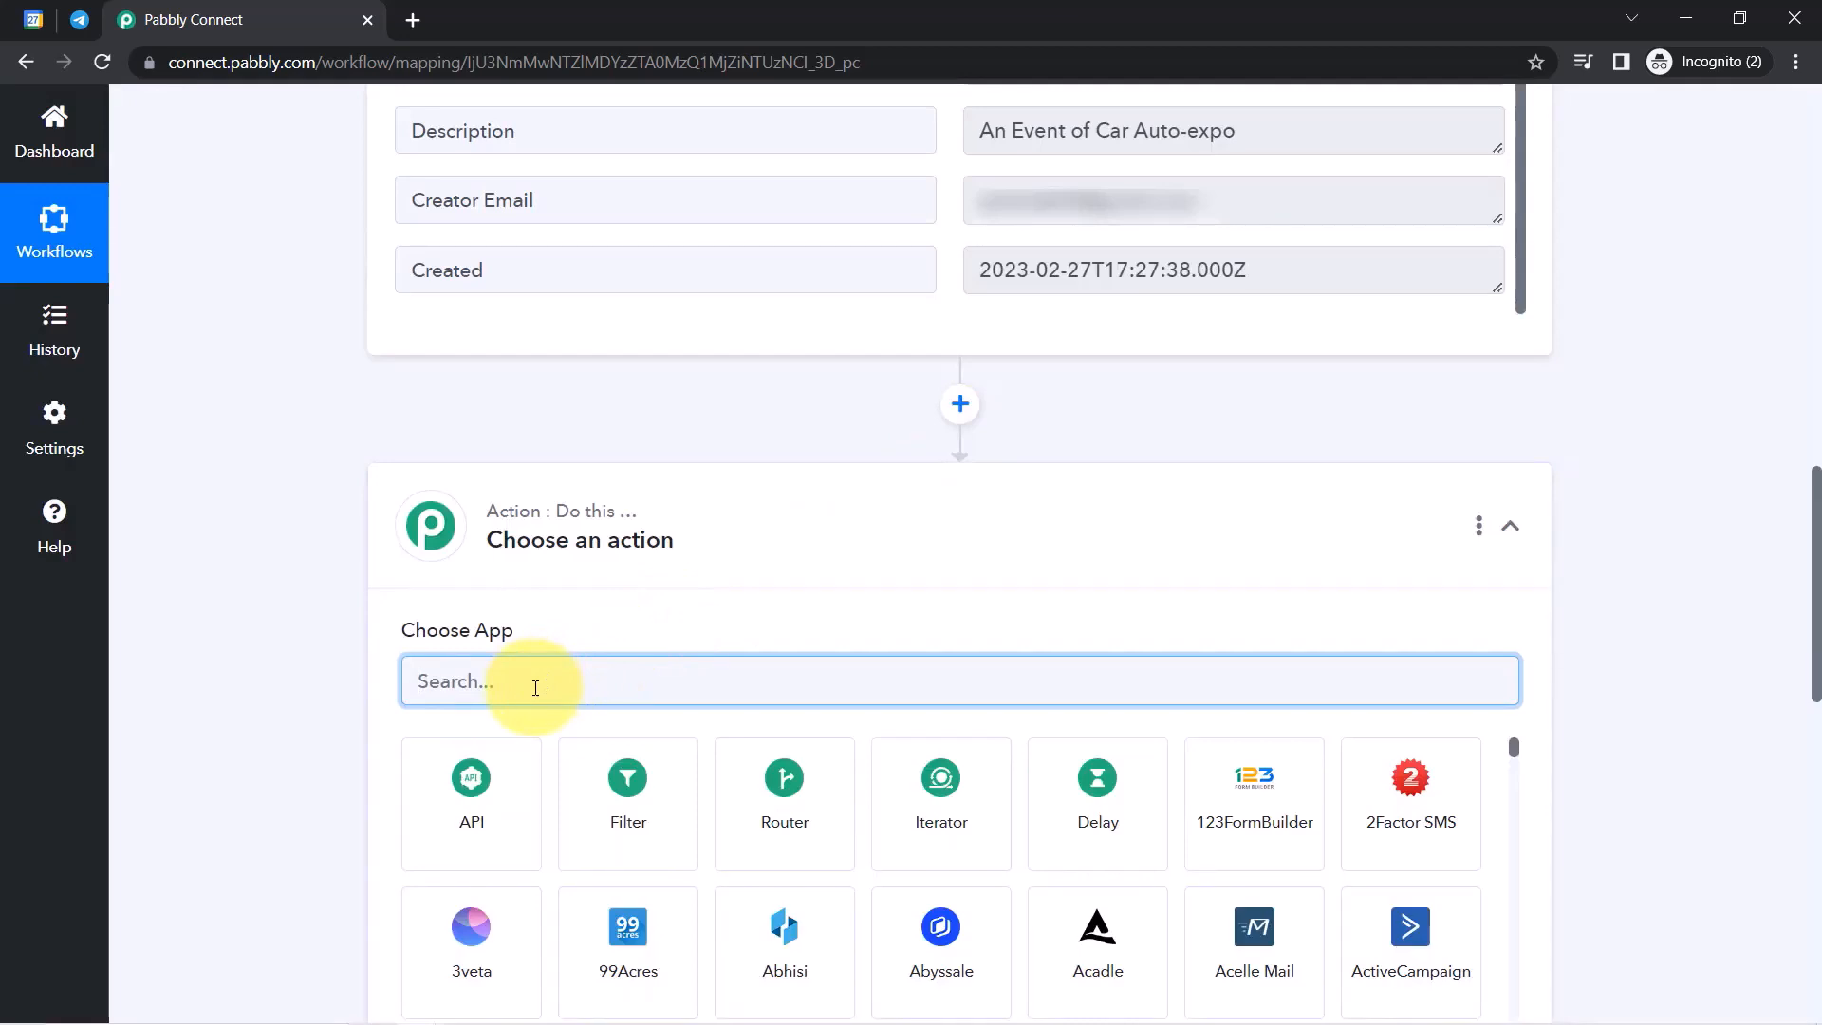
text(date)
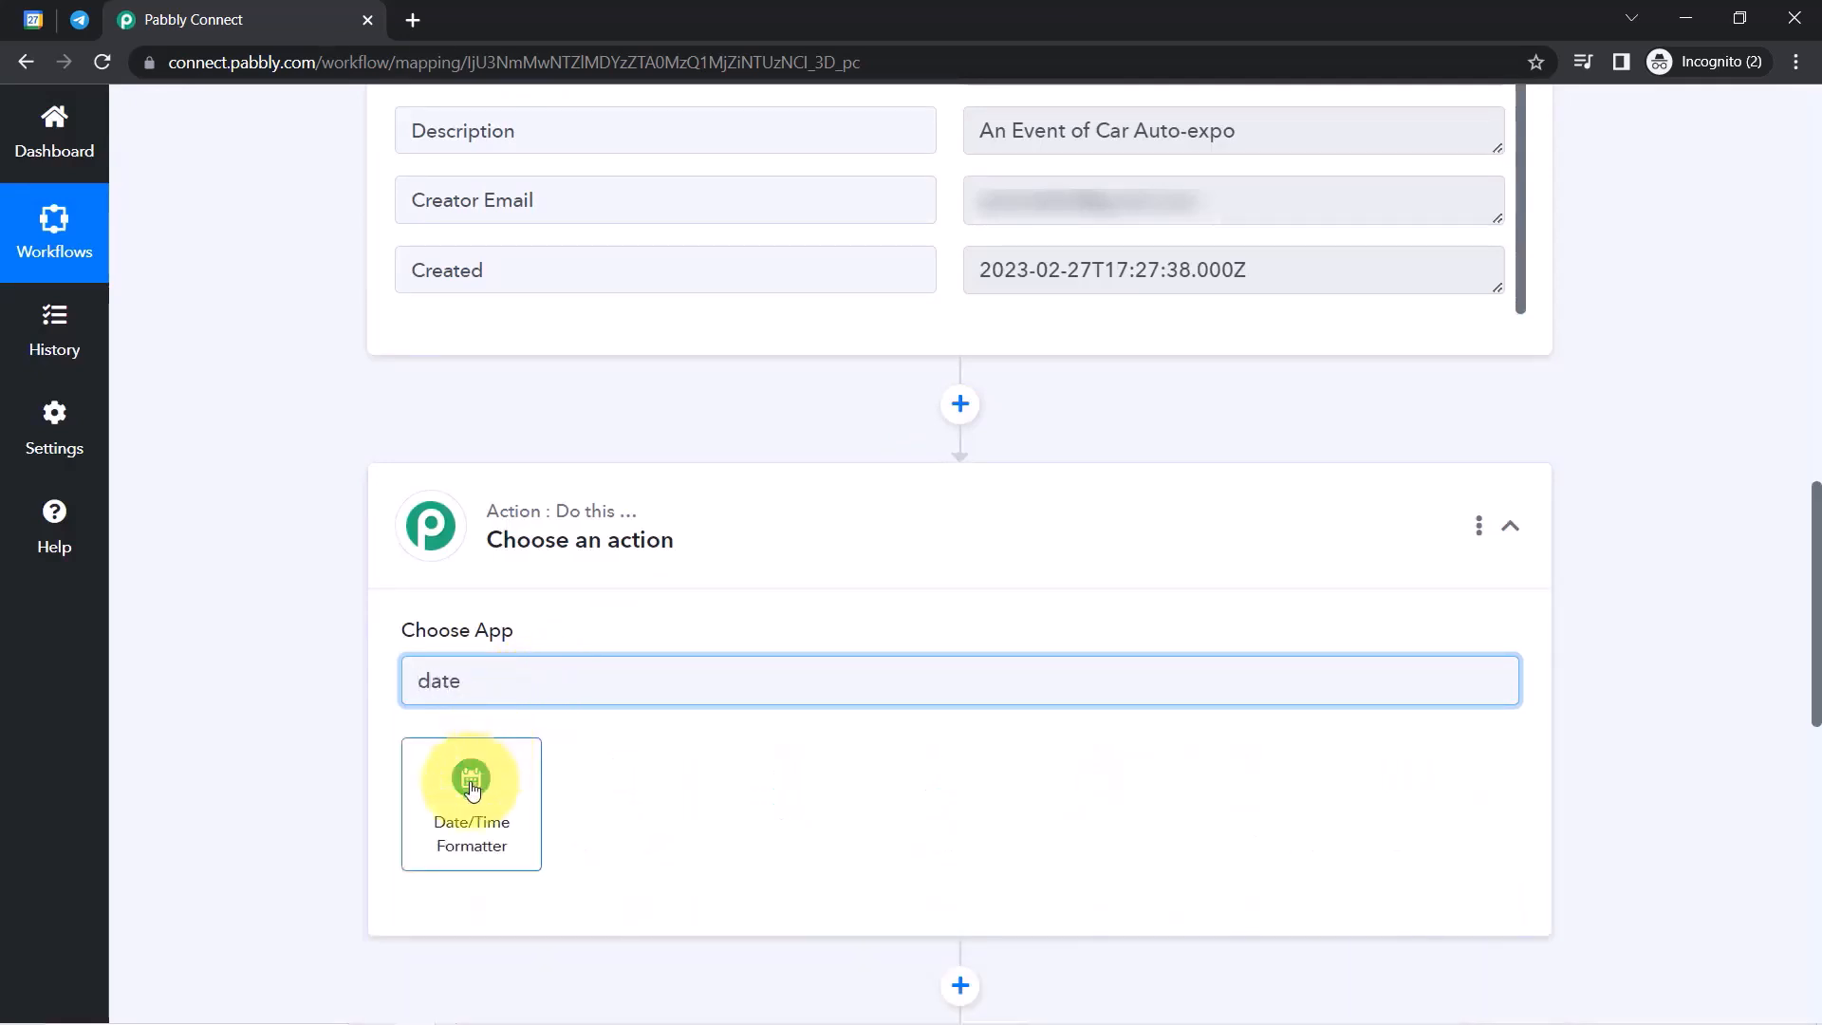
click(472, 789)
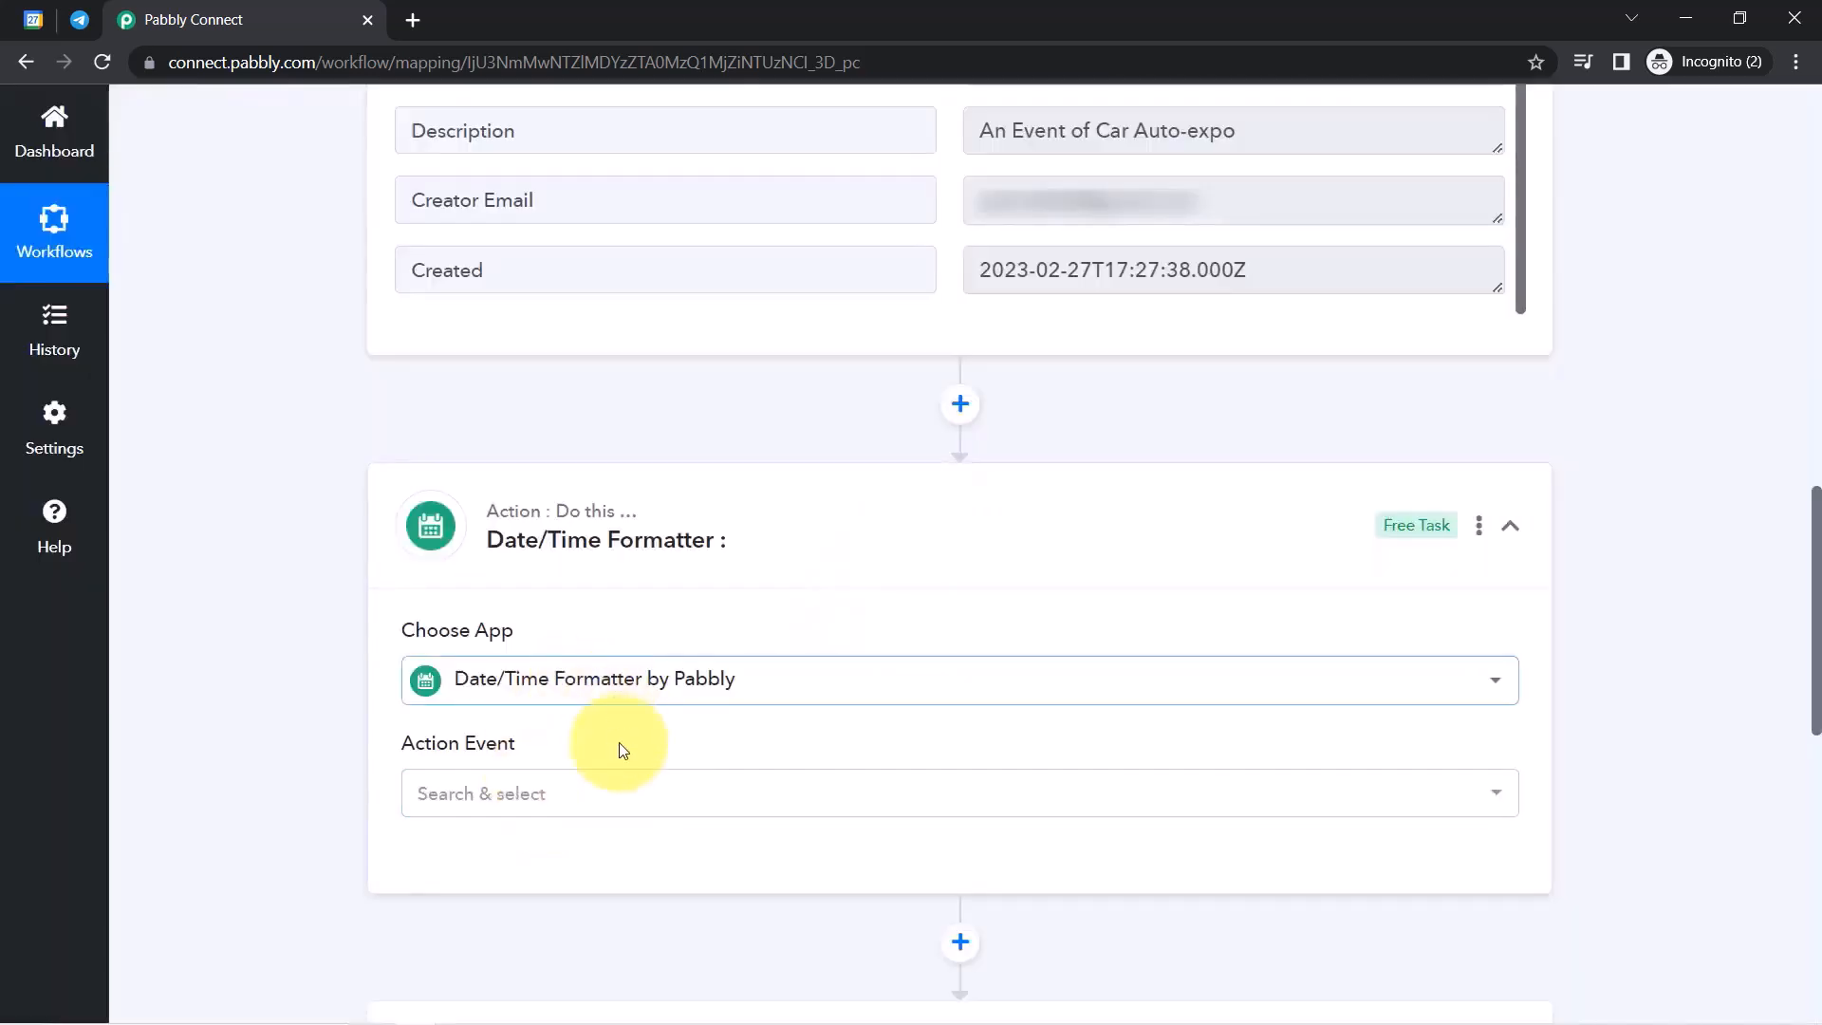
click(456, 802)
click(554, 311)
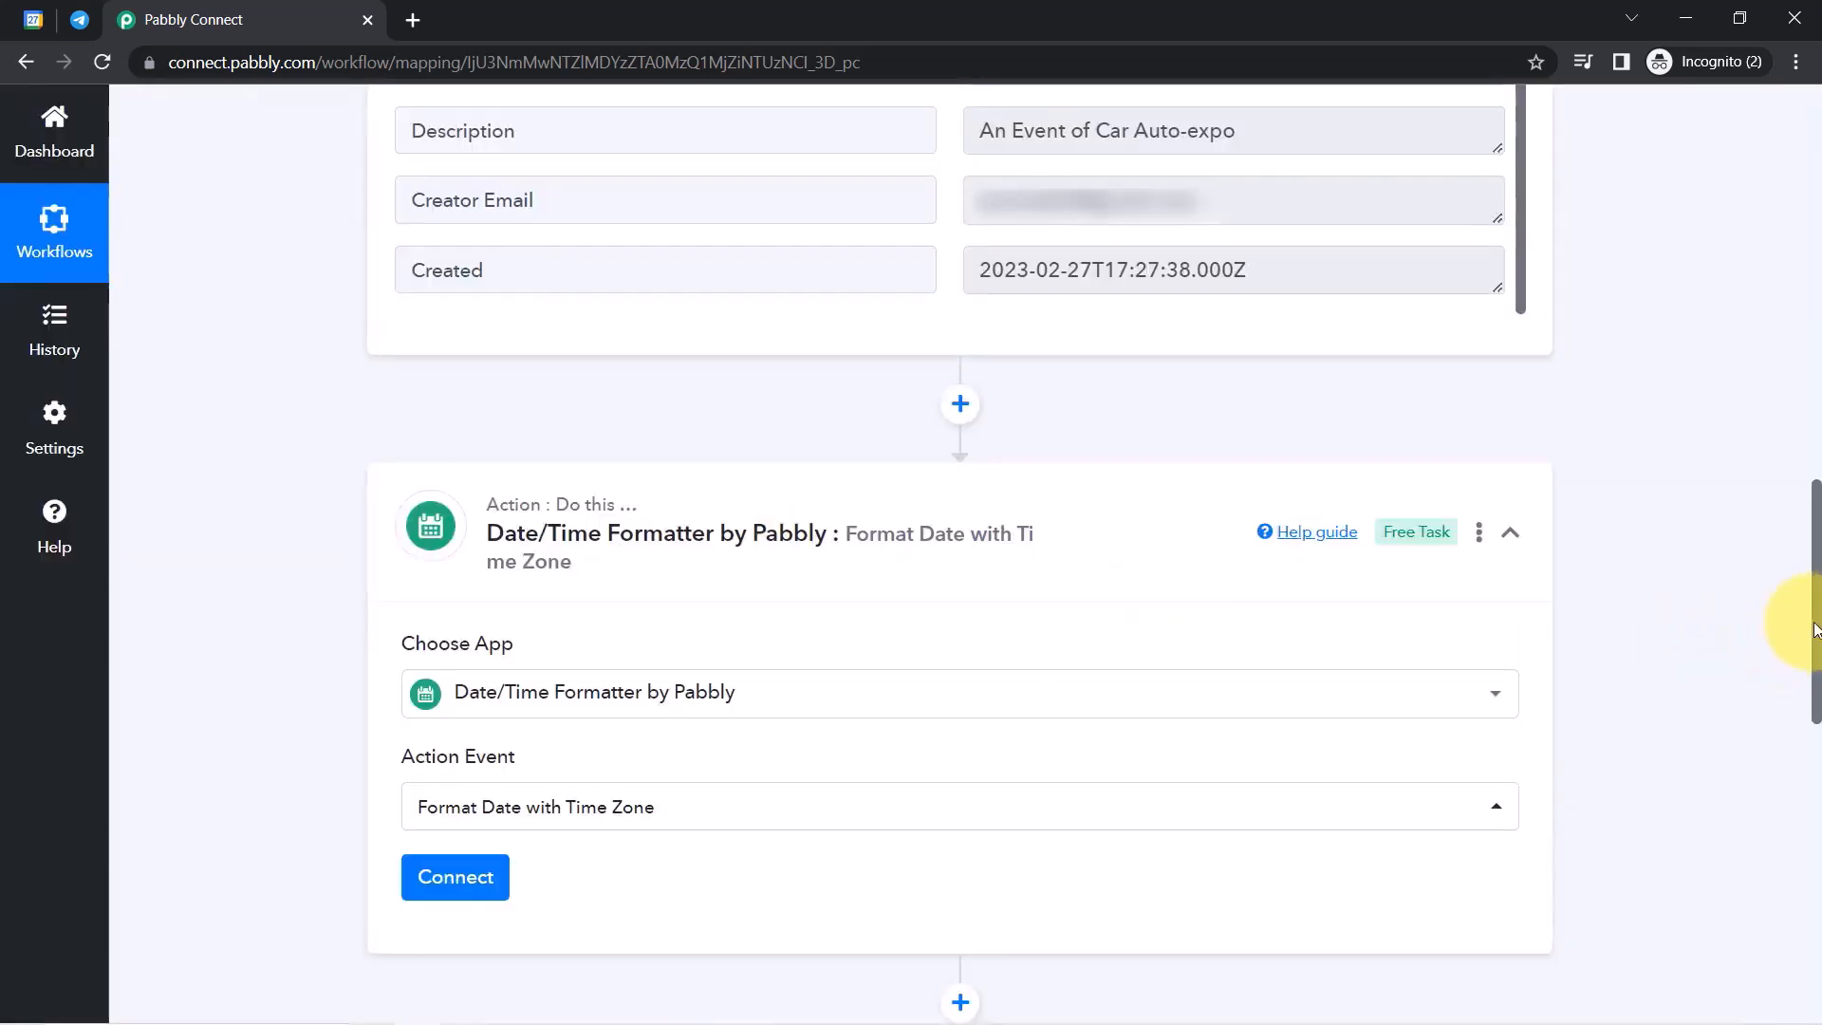
scroll(1810, 655, down, 3)
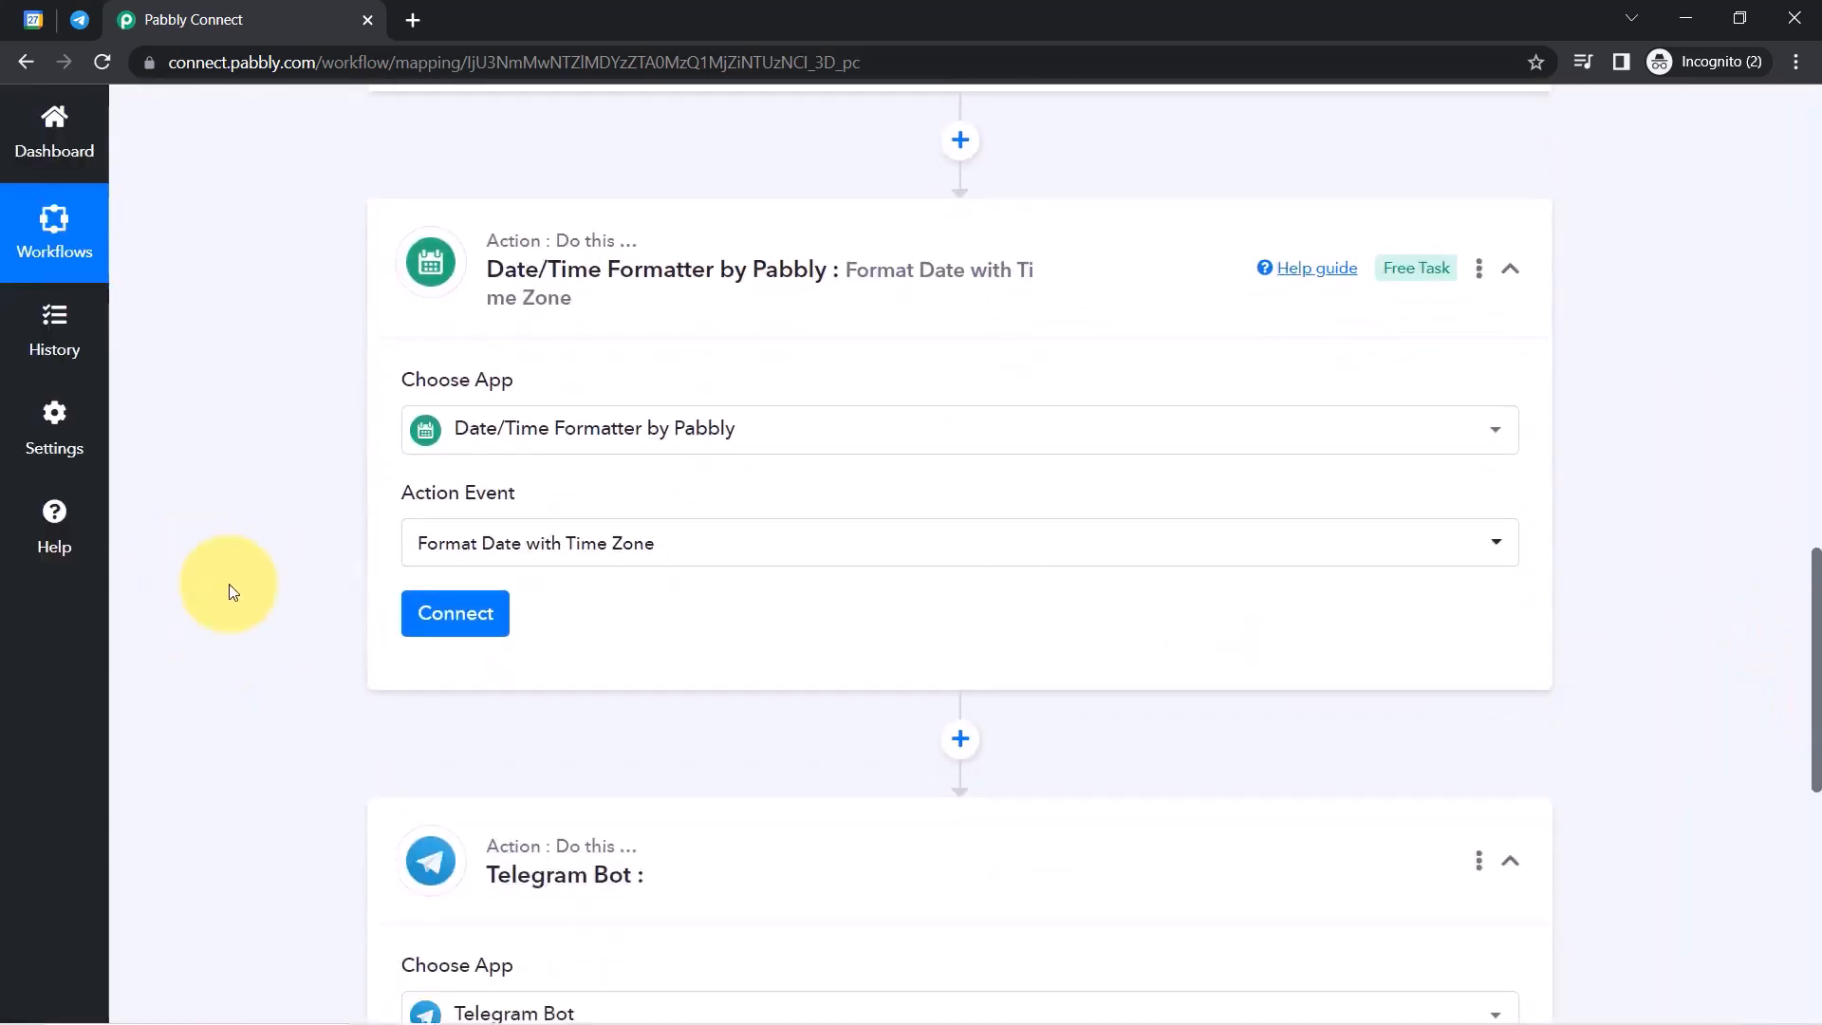
click(454, 614)
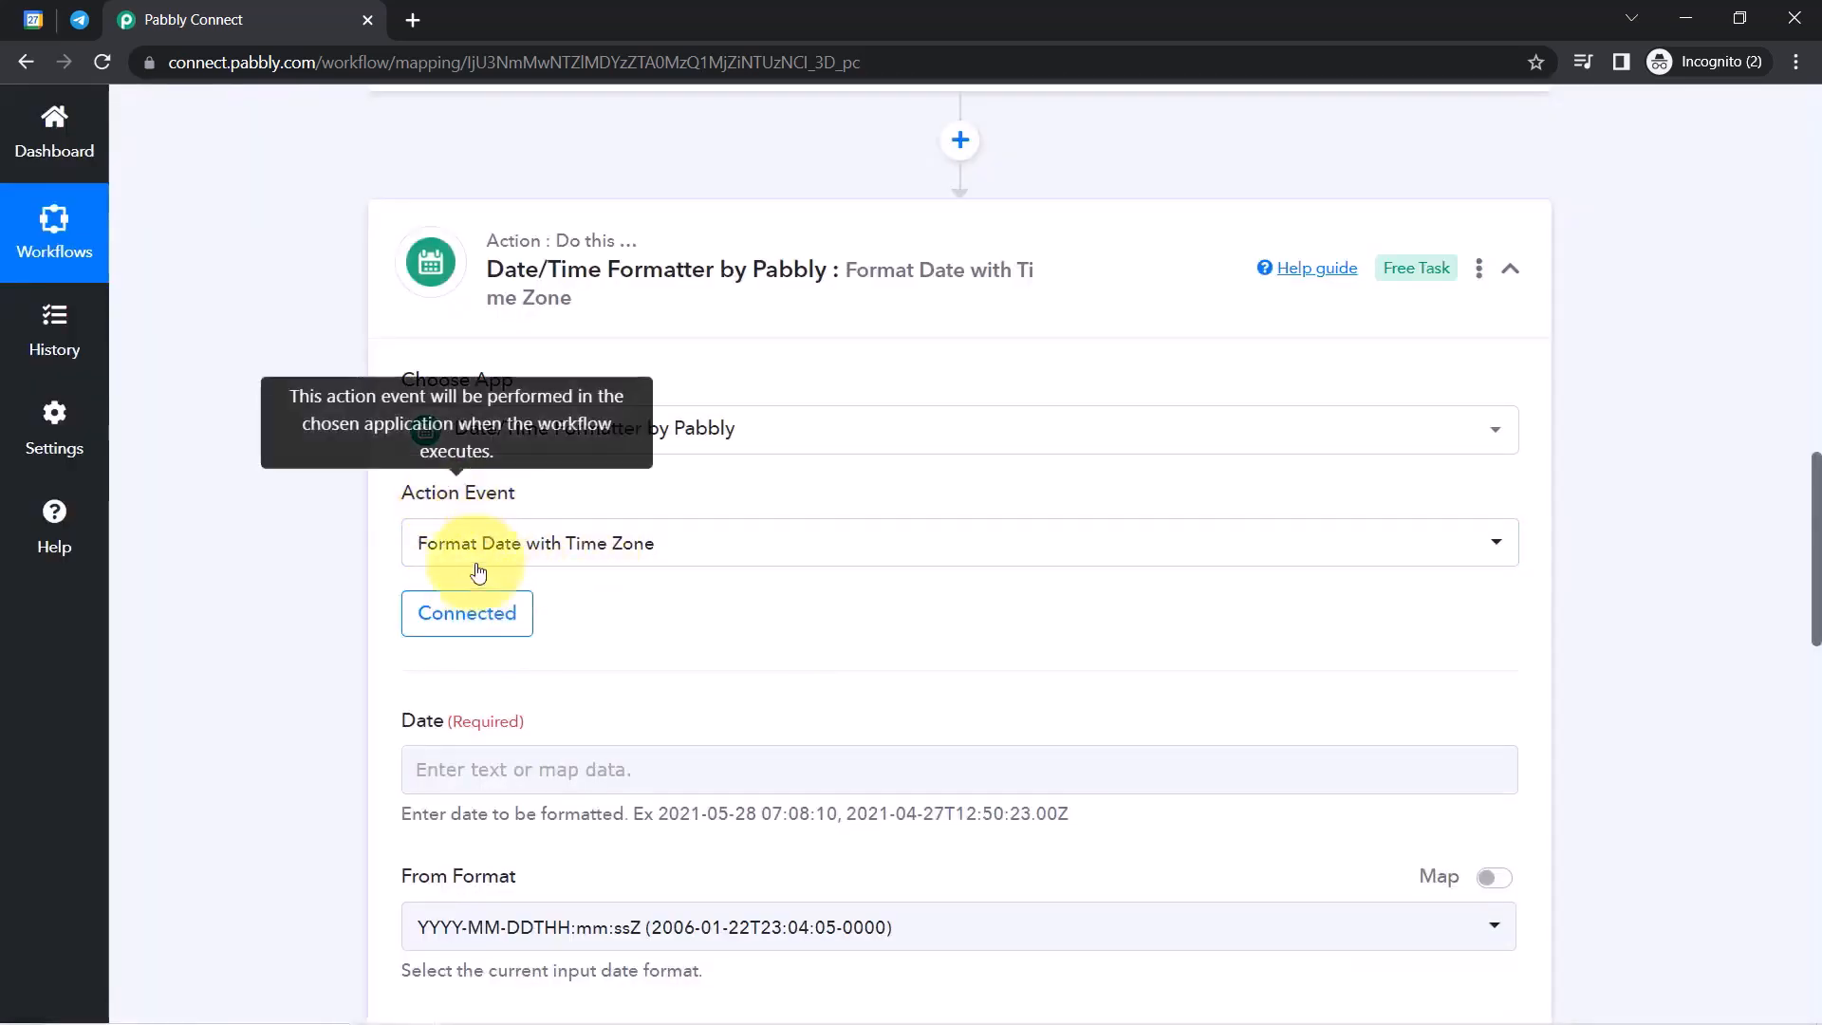
click(598, 554)
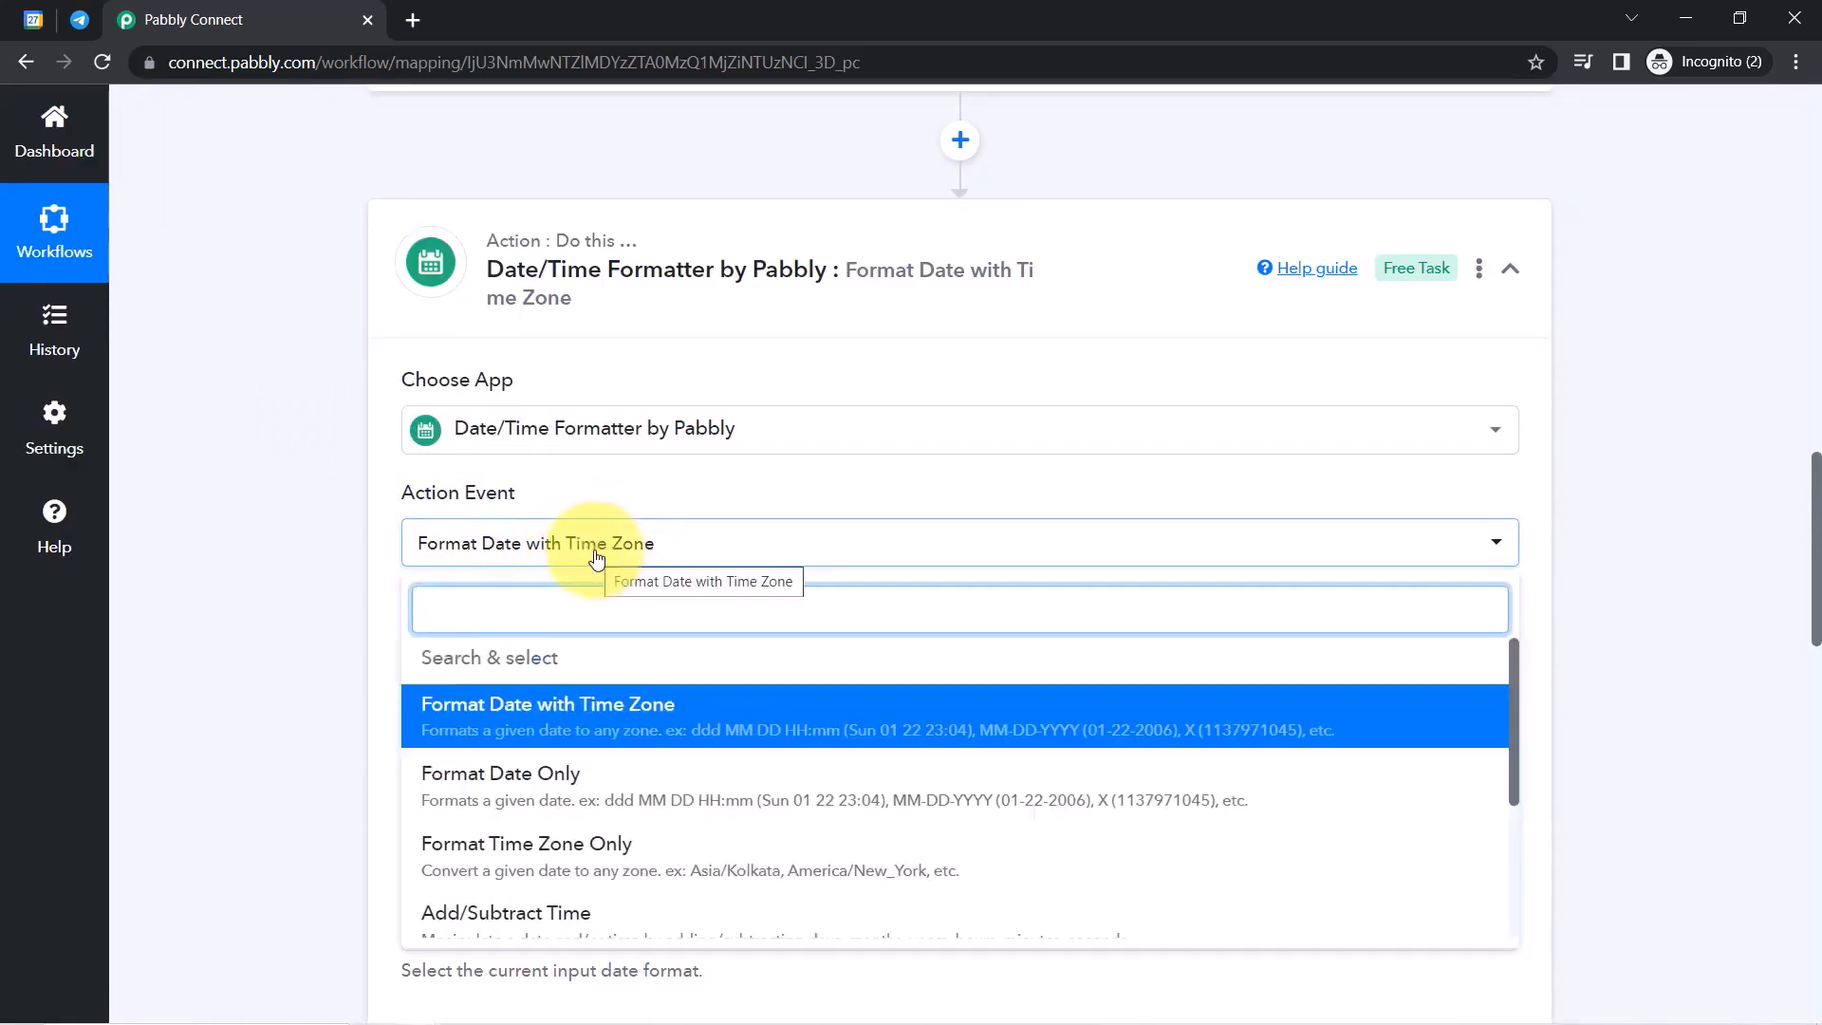
click(516, 919)
click(423, 598)
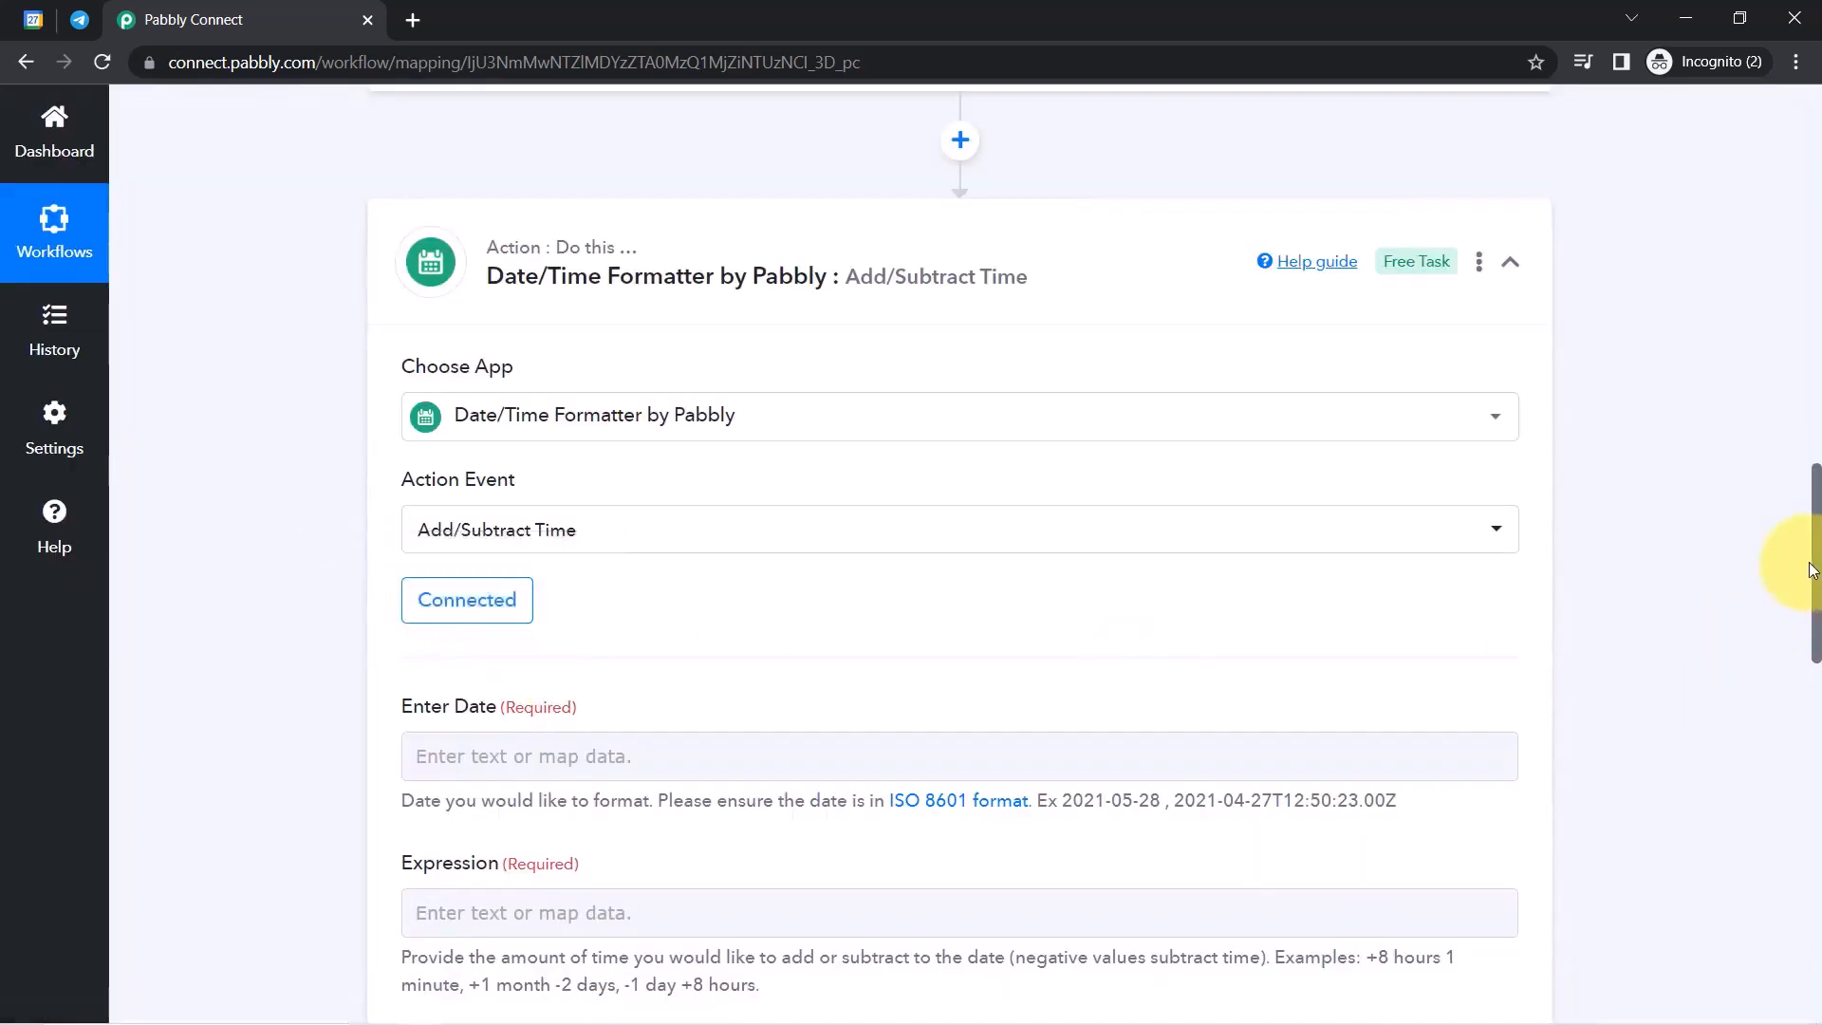
drag(1817, 565, 1815, 619)
double_click(502, 446)
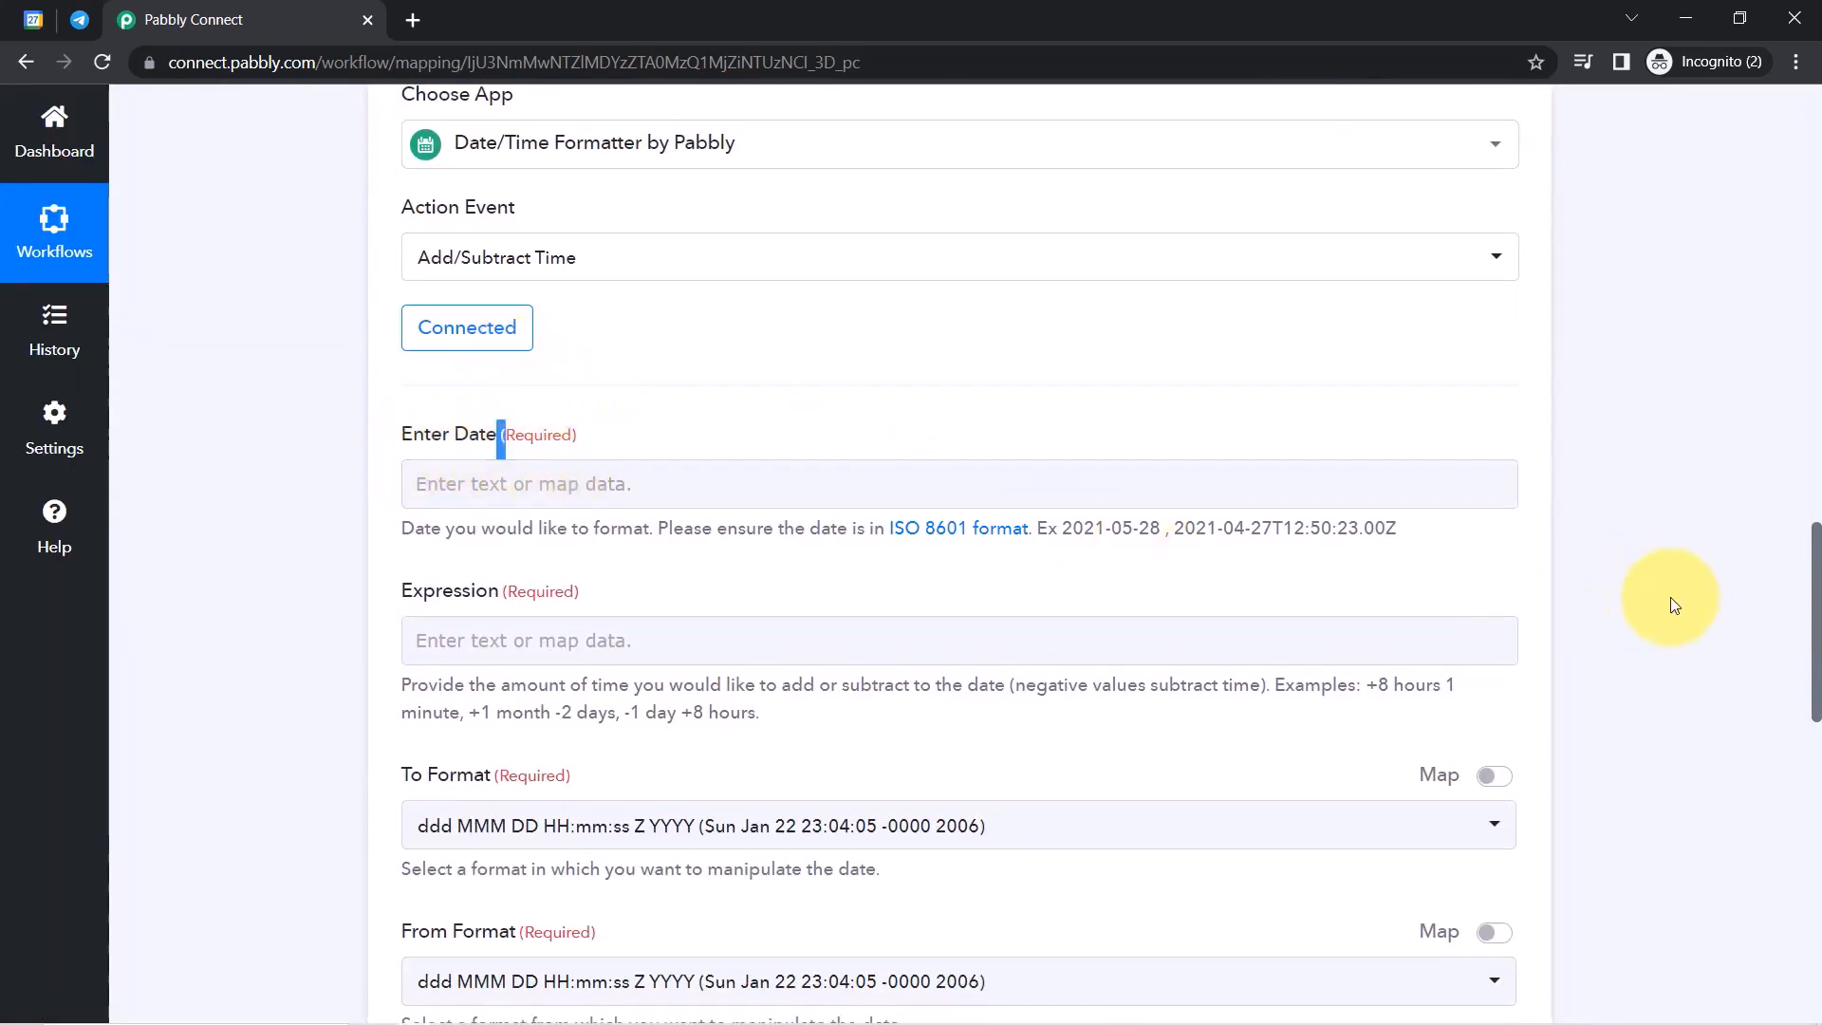
drag(1817, 676, 1801, 475)
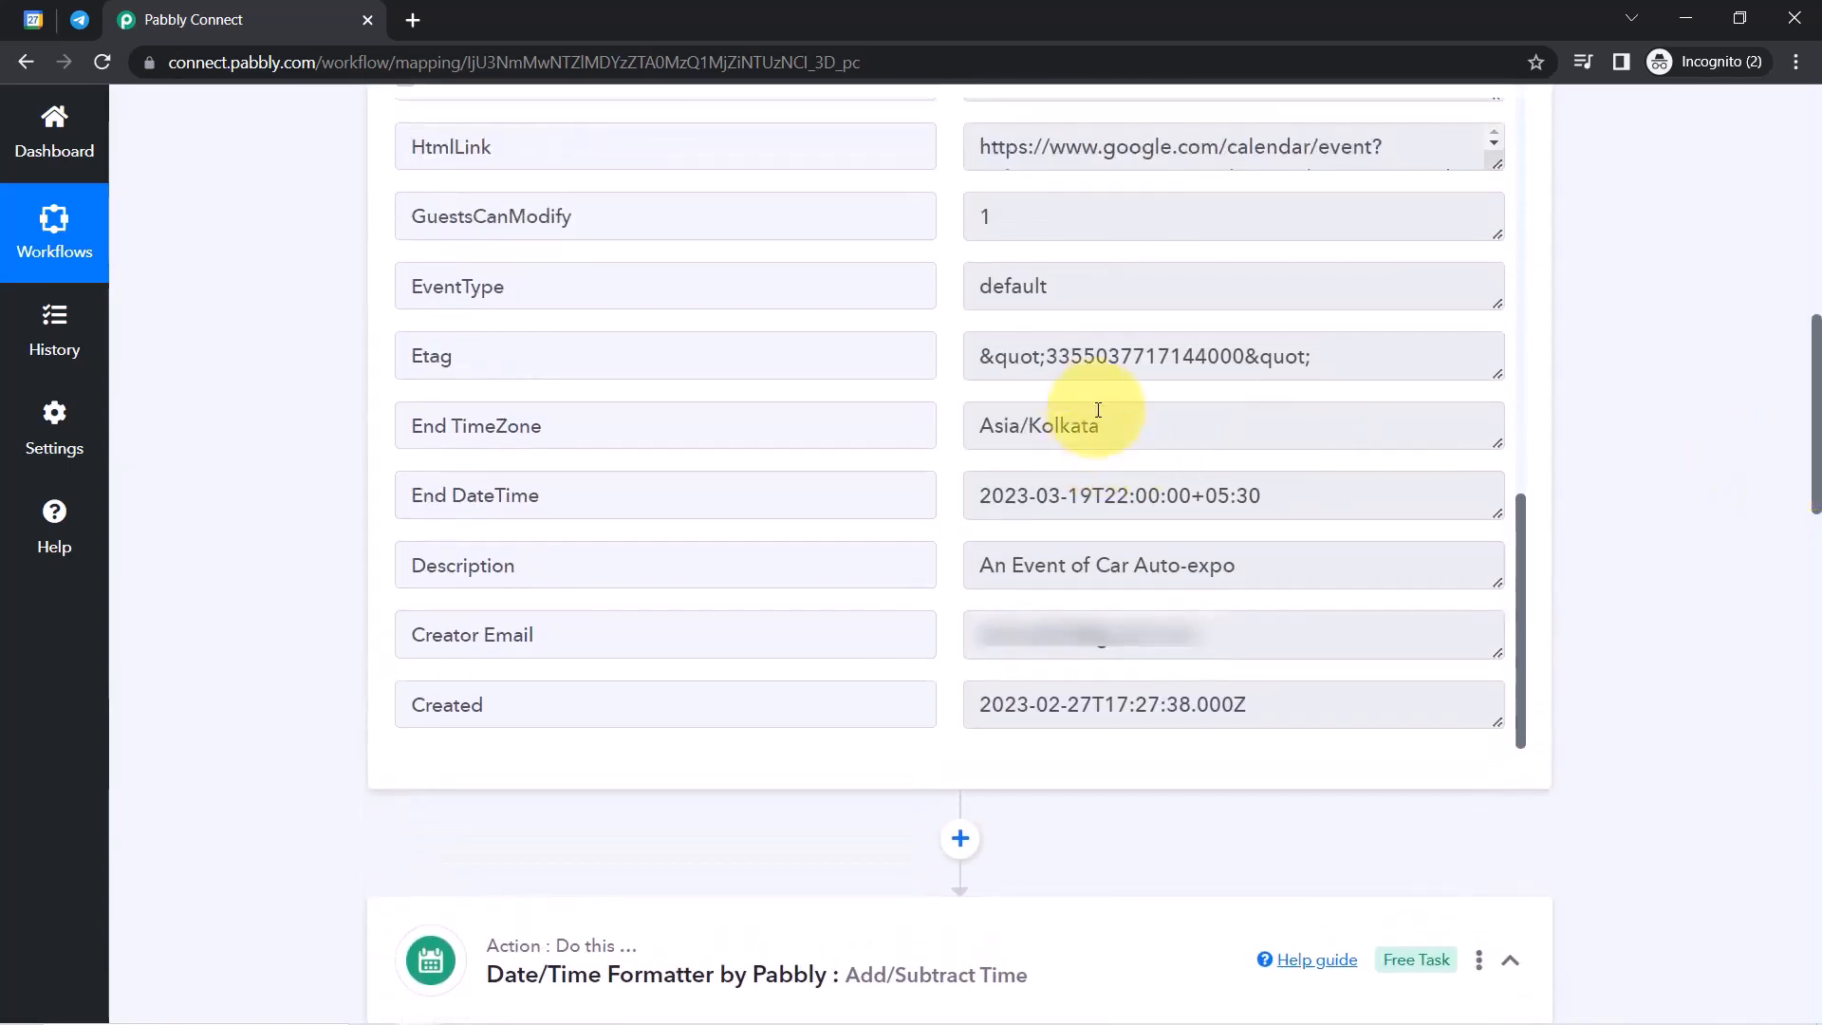
drag(992, 496, 1183, 492)
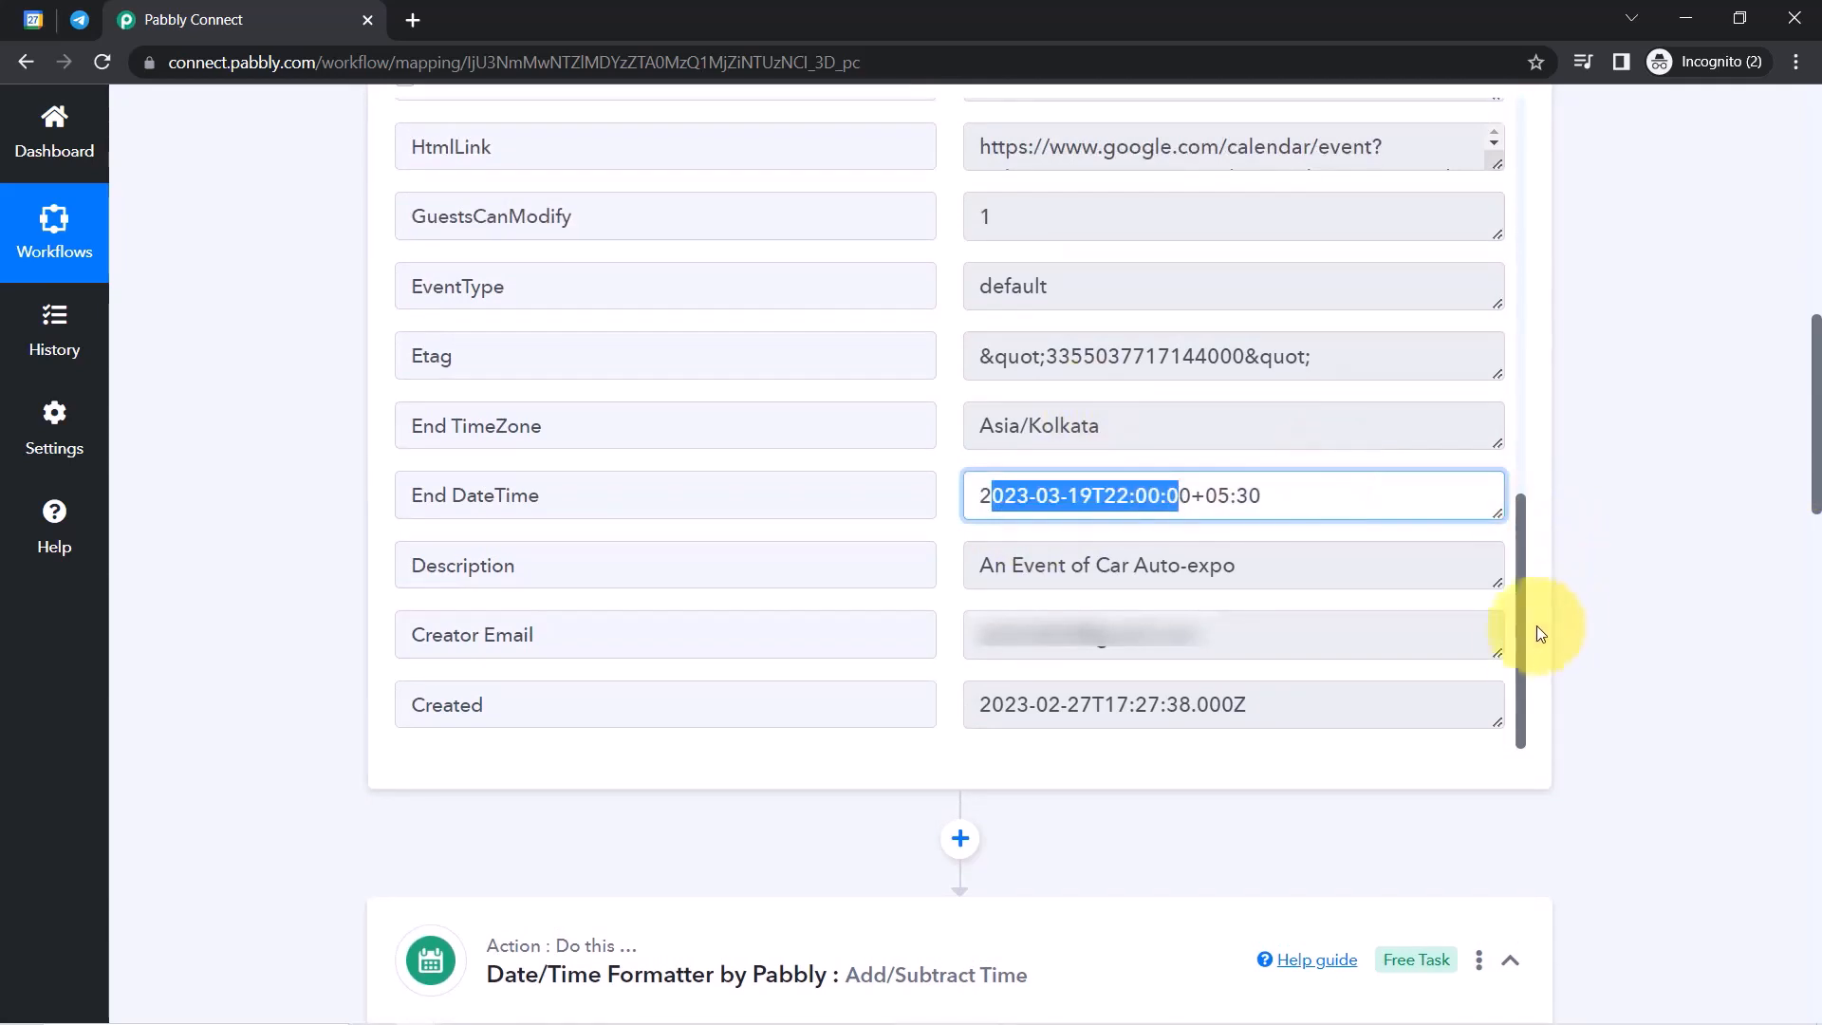
drag(1520, 651, 1499, 245)
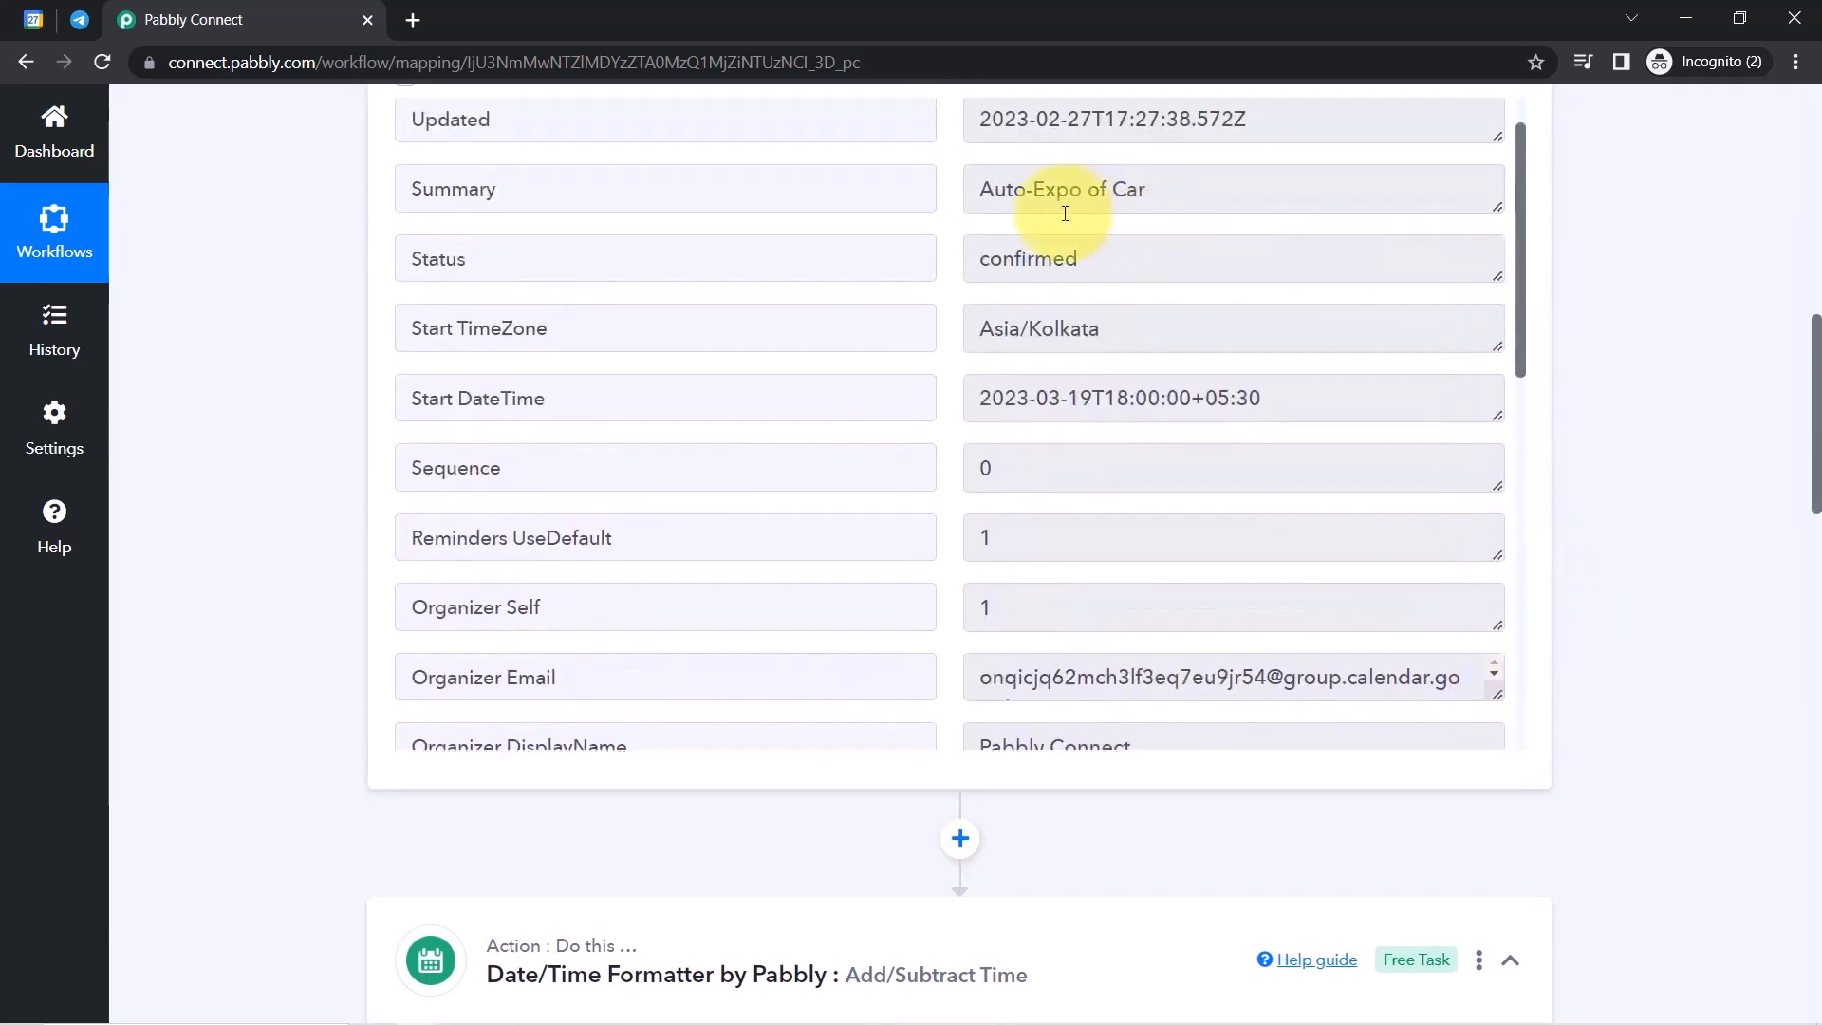
drag(1190, 398, 1005, 415)
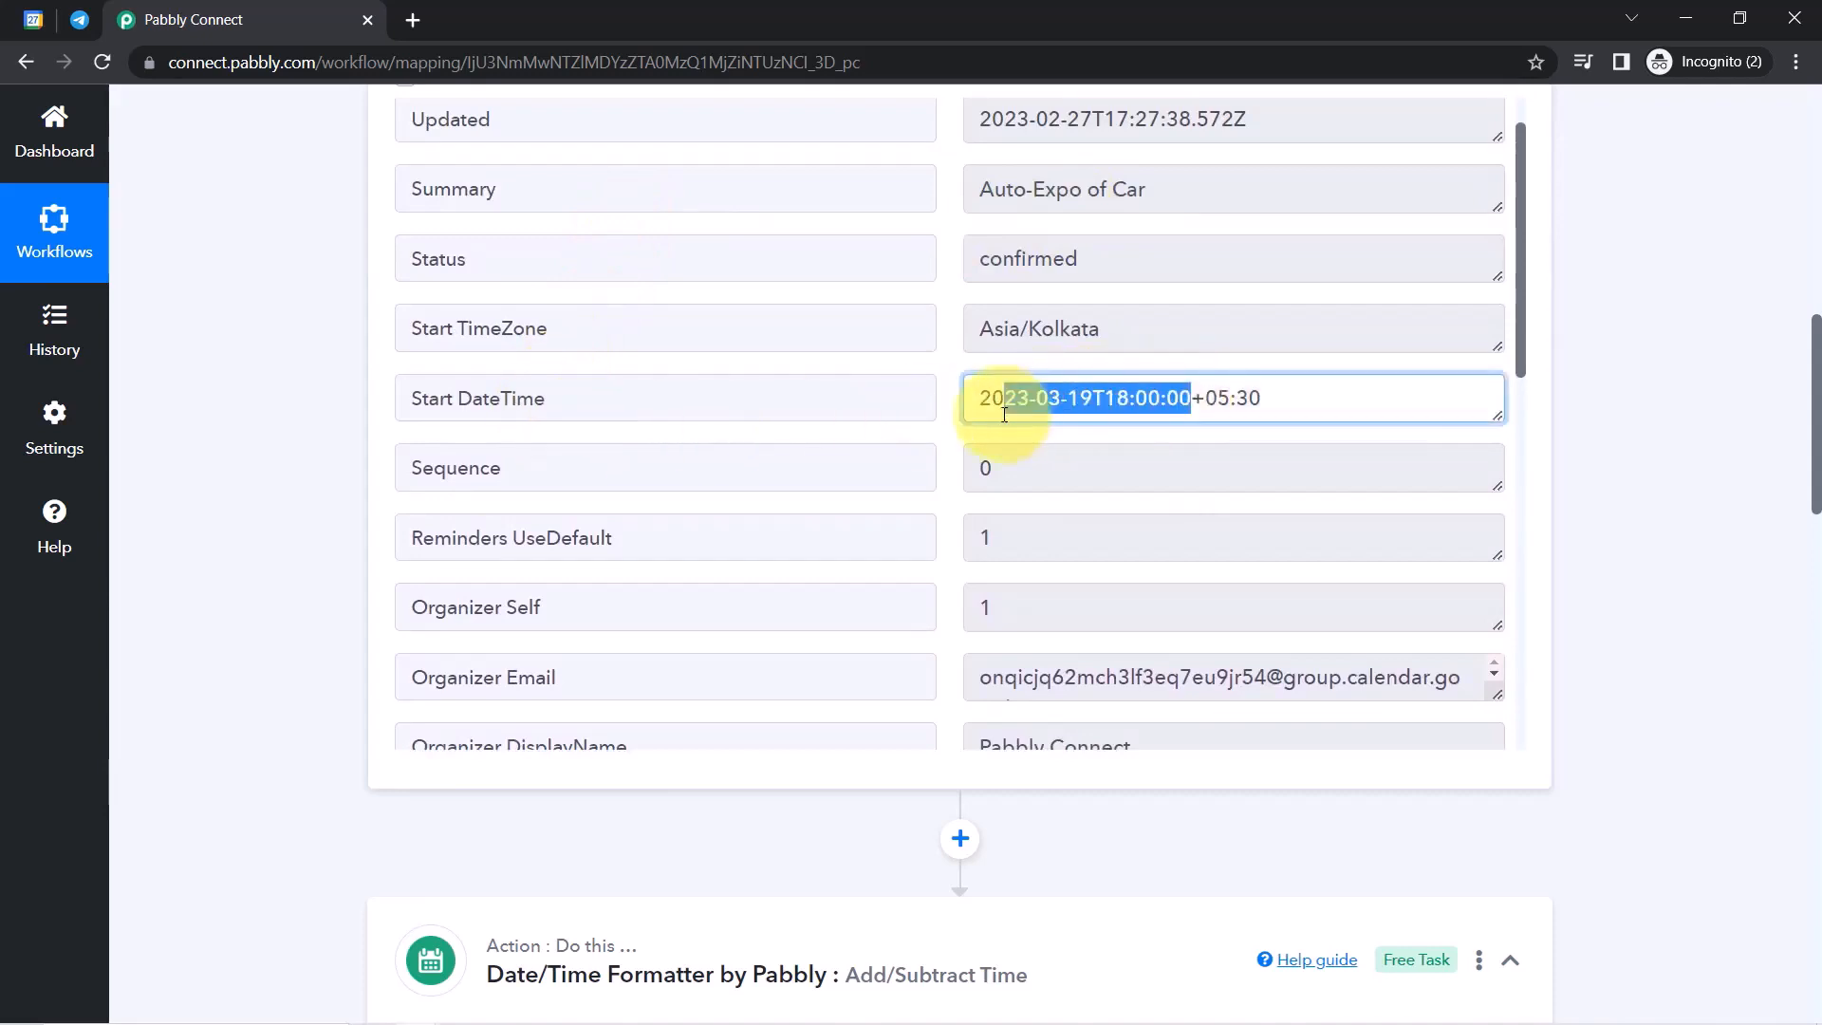
triple_click(1005, 415)
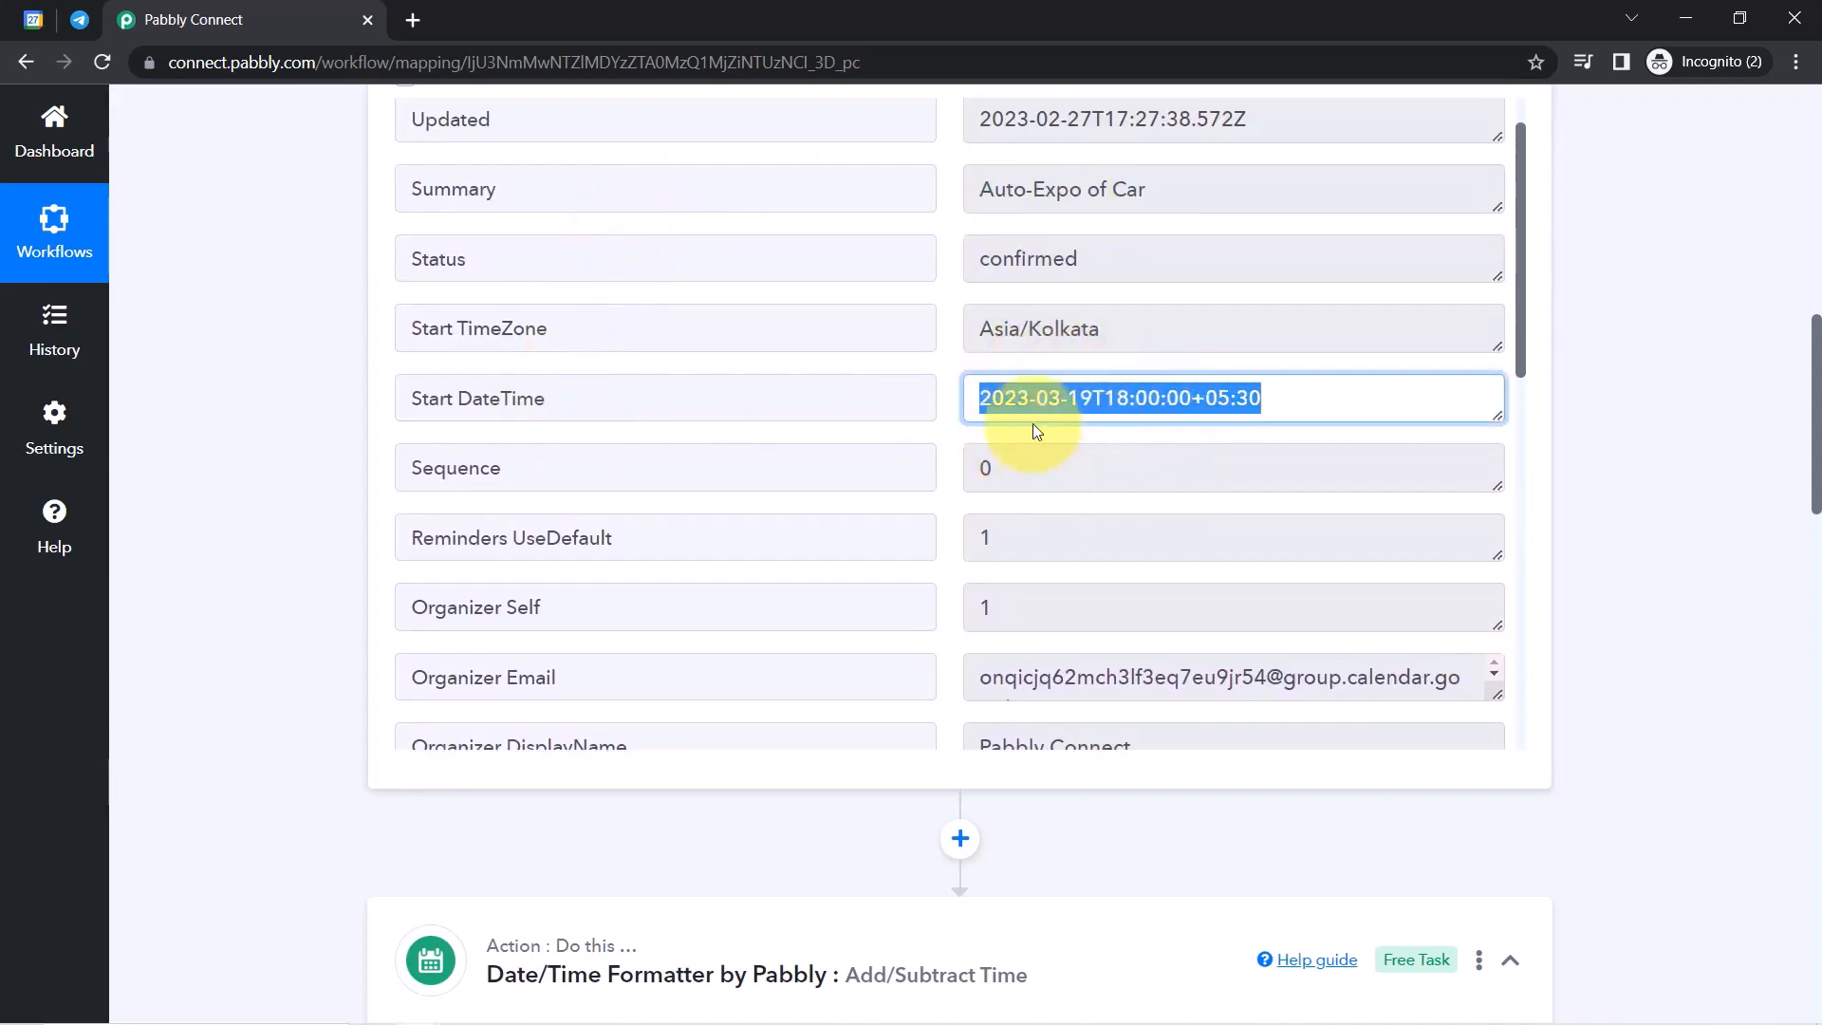
drag(1818, 421, 1803, 663)
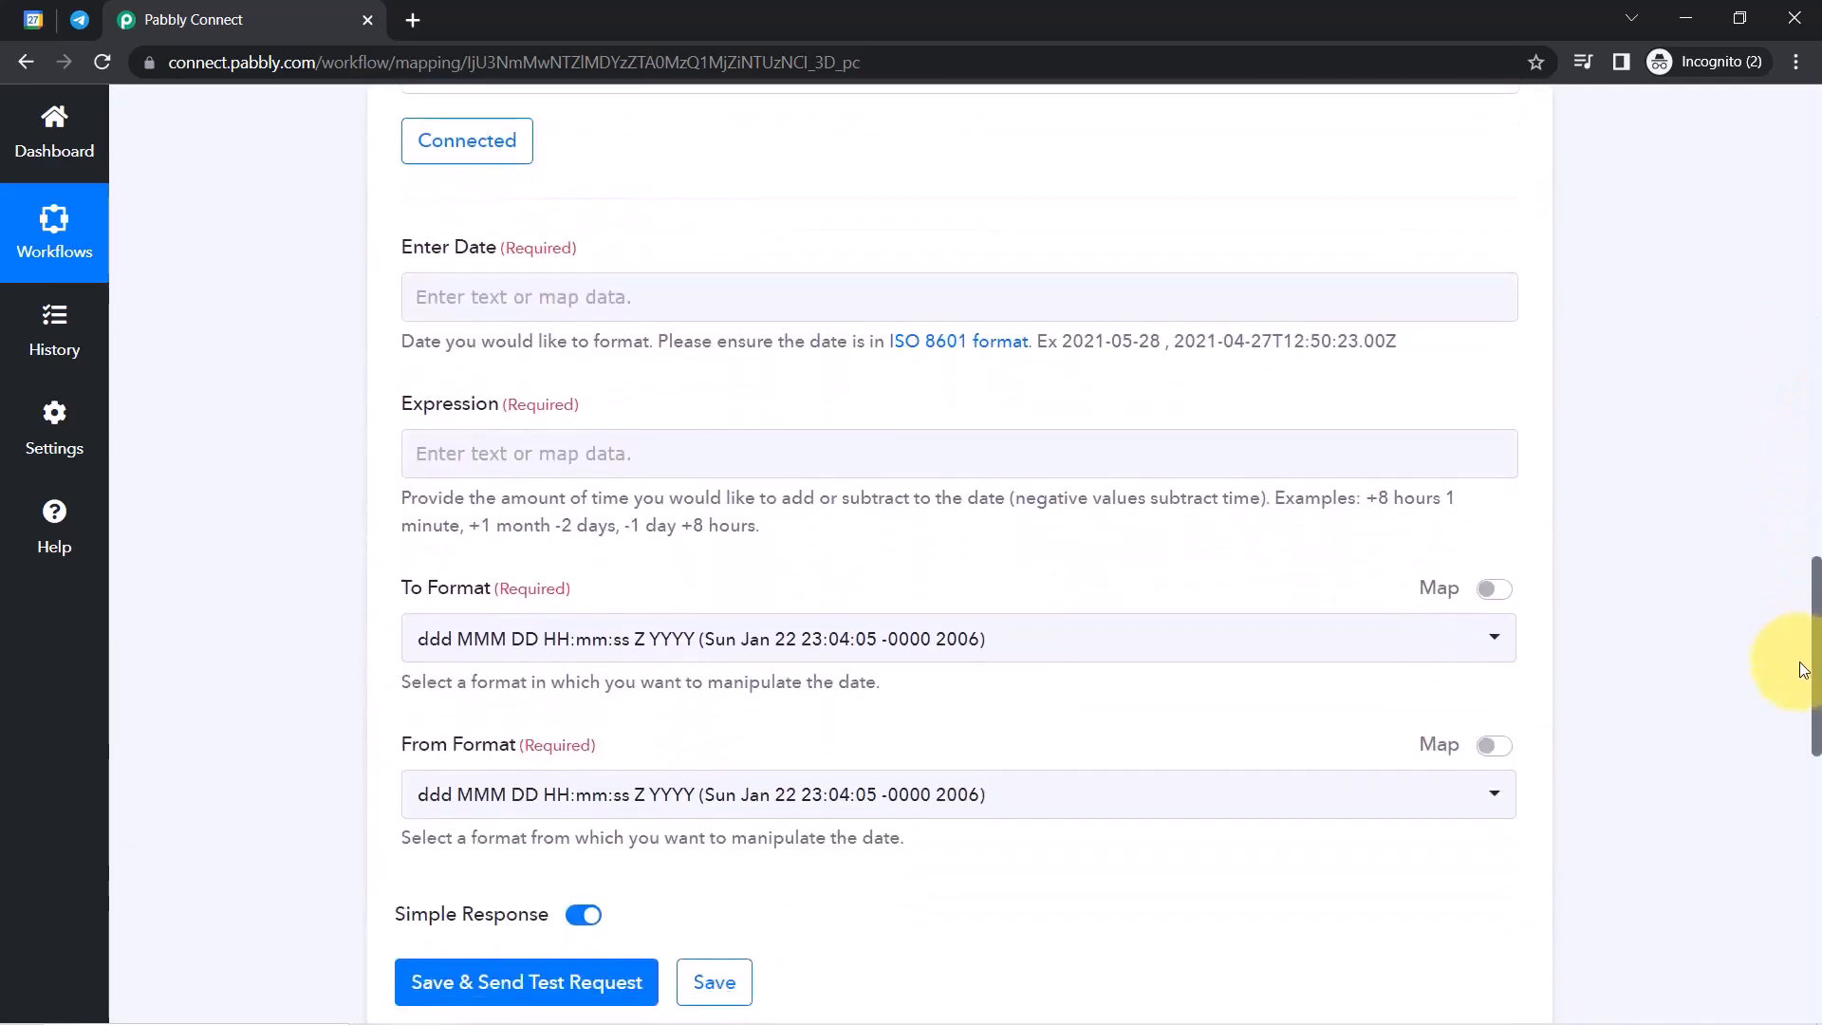
Map the Google Calendar event's Start DateTime into Enter Date.
click(446, 304)
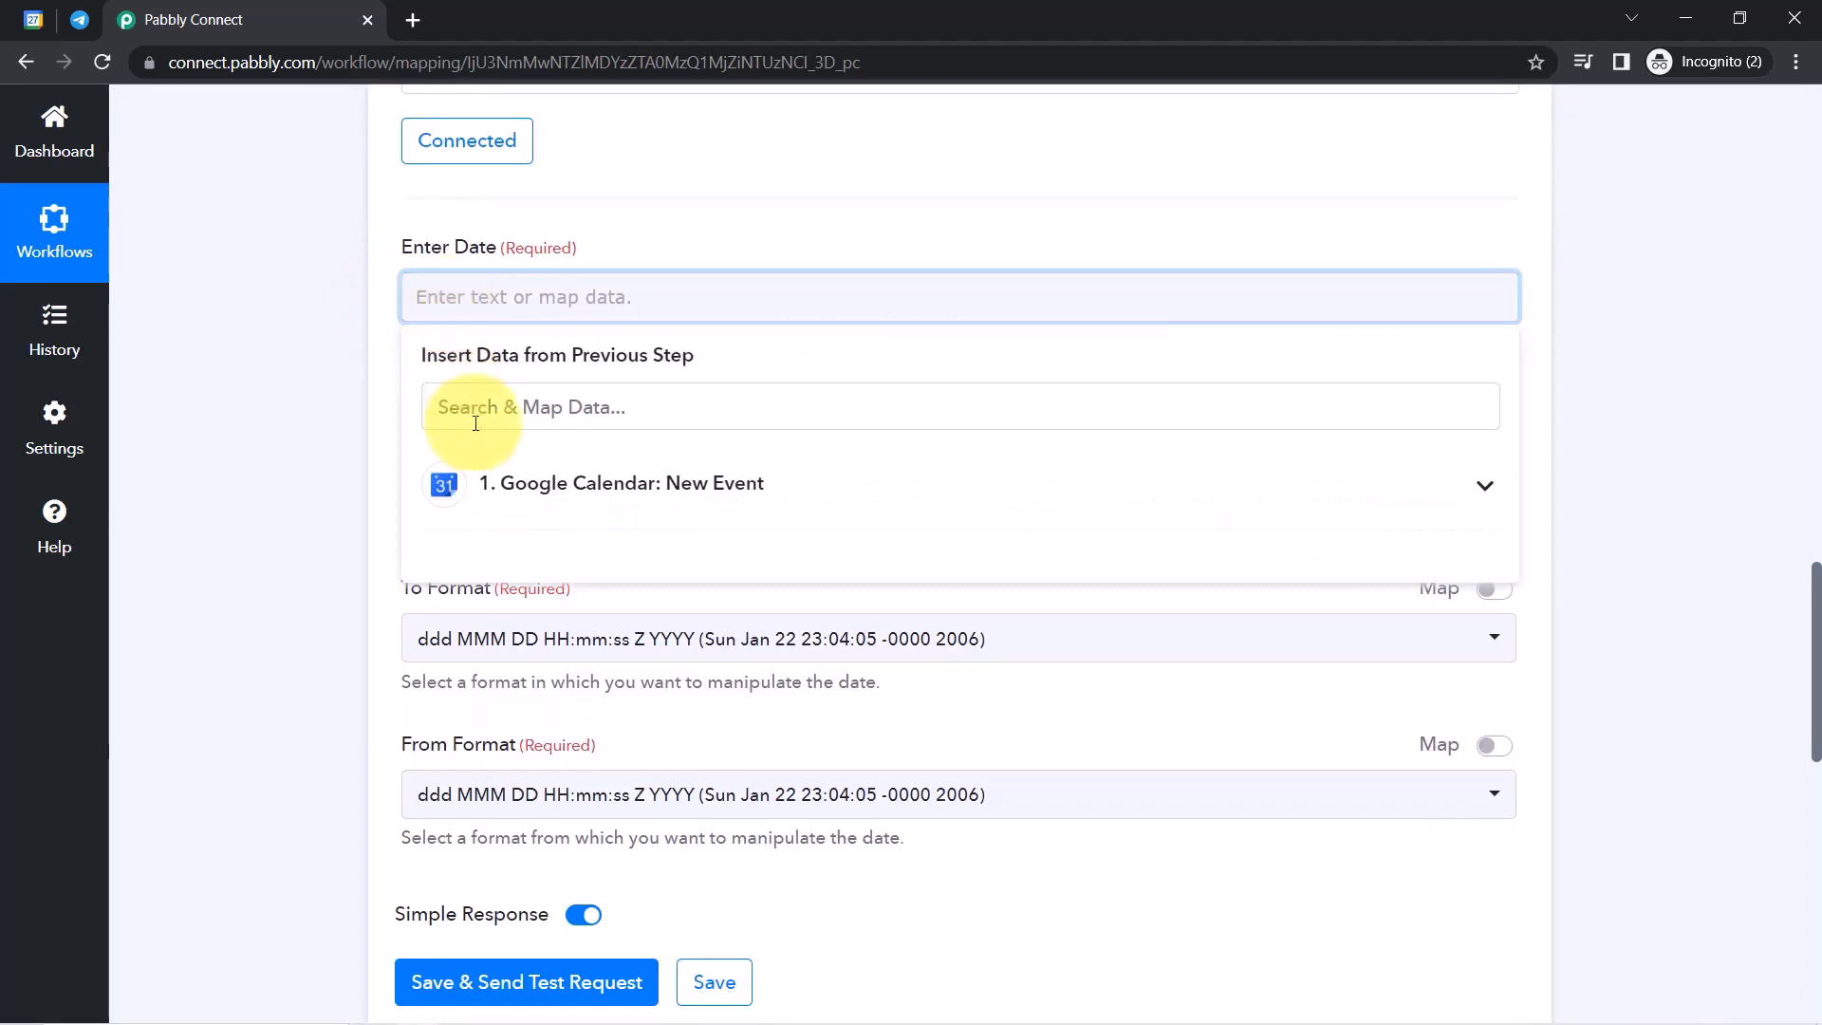
click(490, 481)
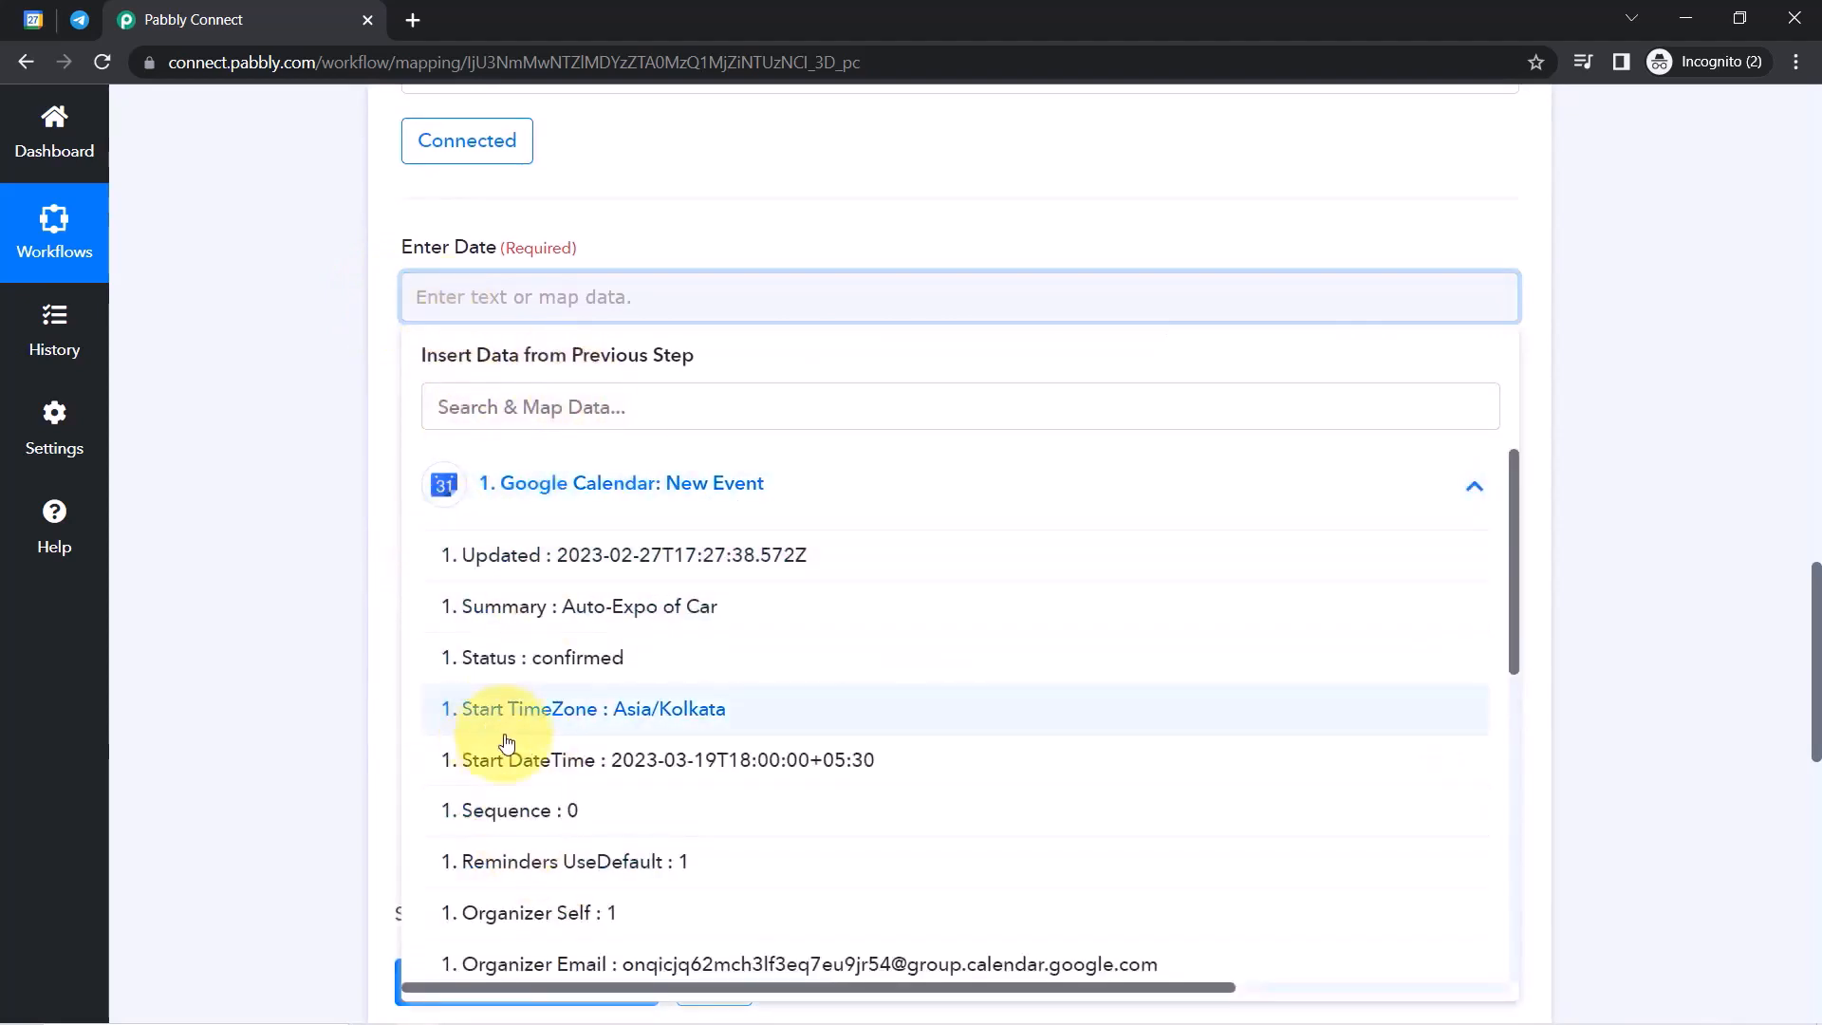
click(735, 764)
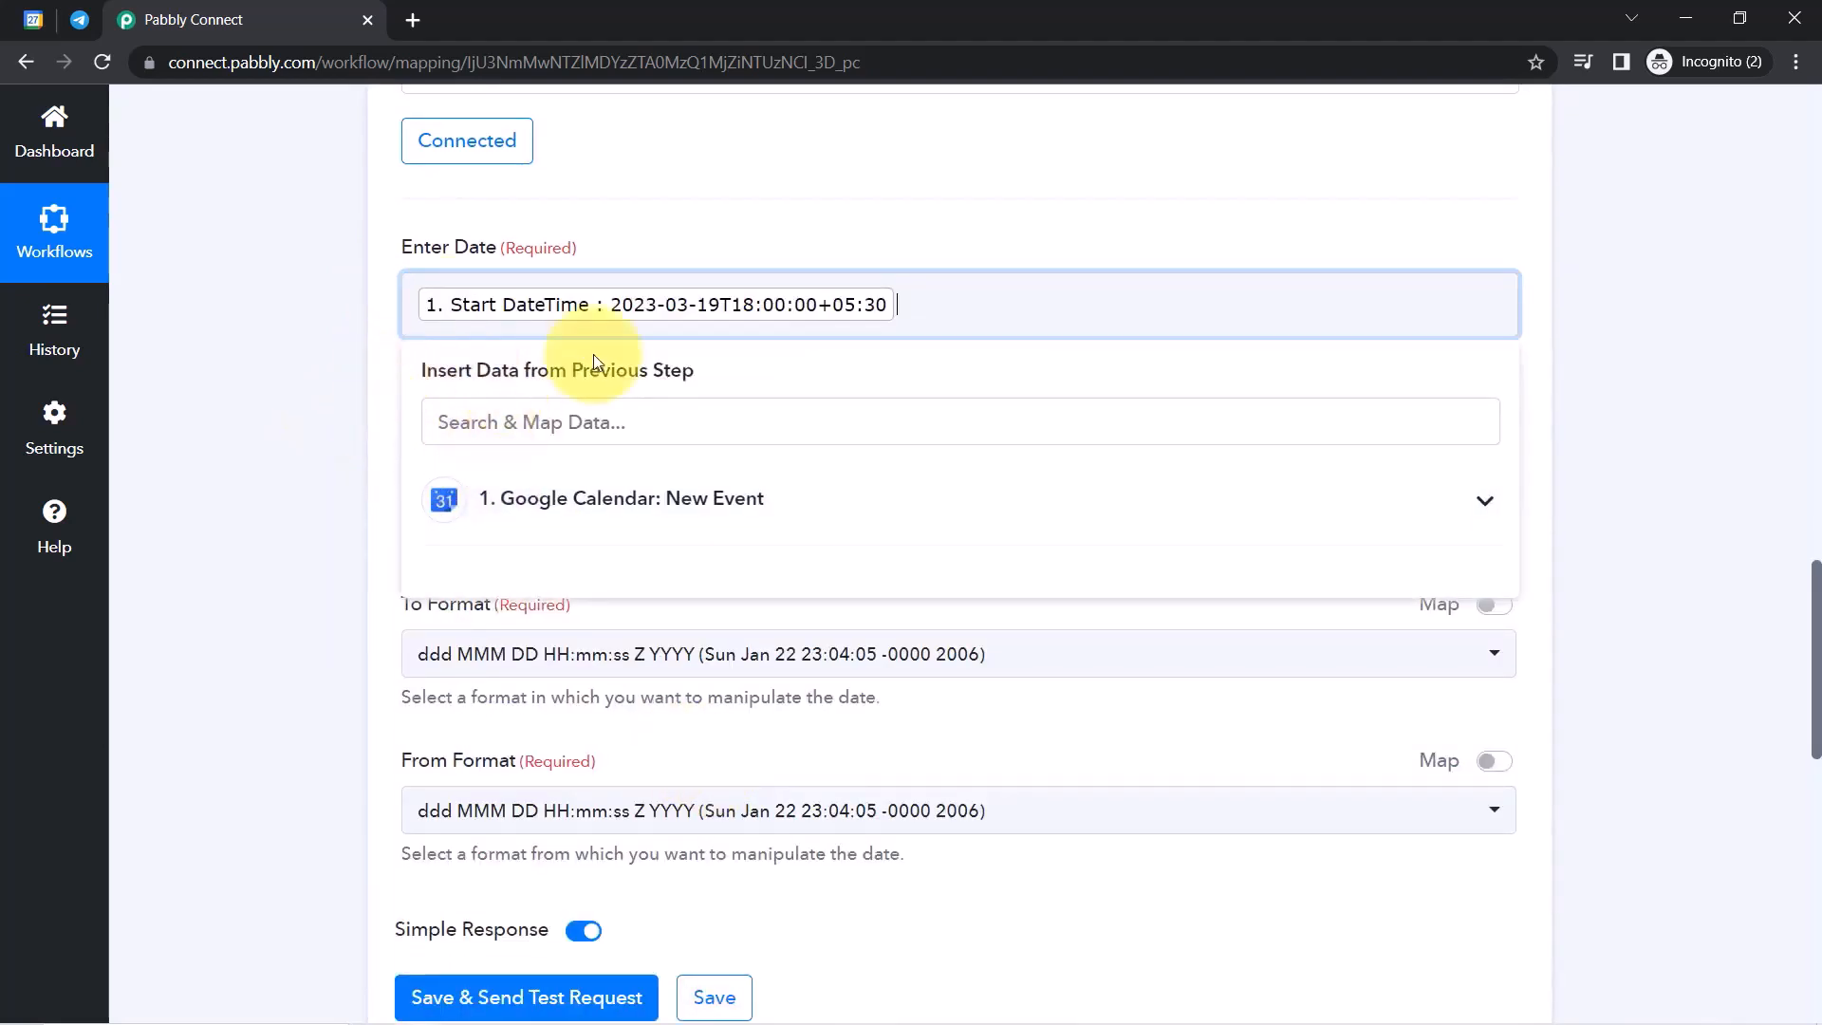
click(345, 461)
Enter the expression -1 day to subtract one day.
drag(400, 424, 498, 425)
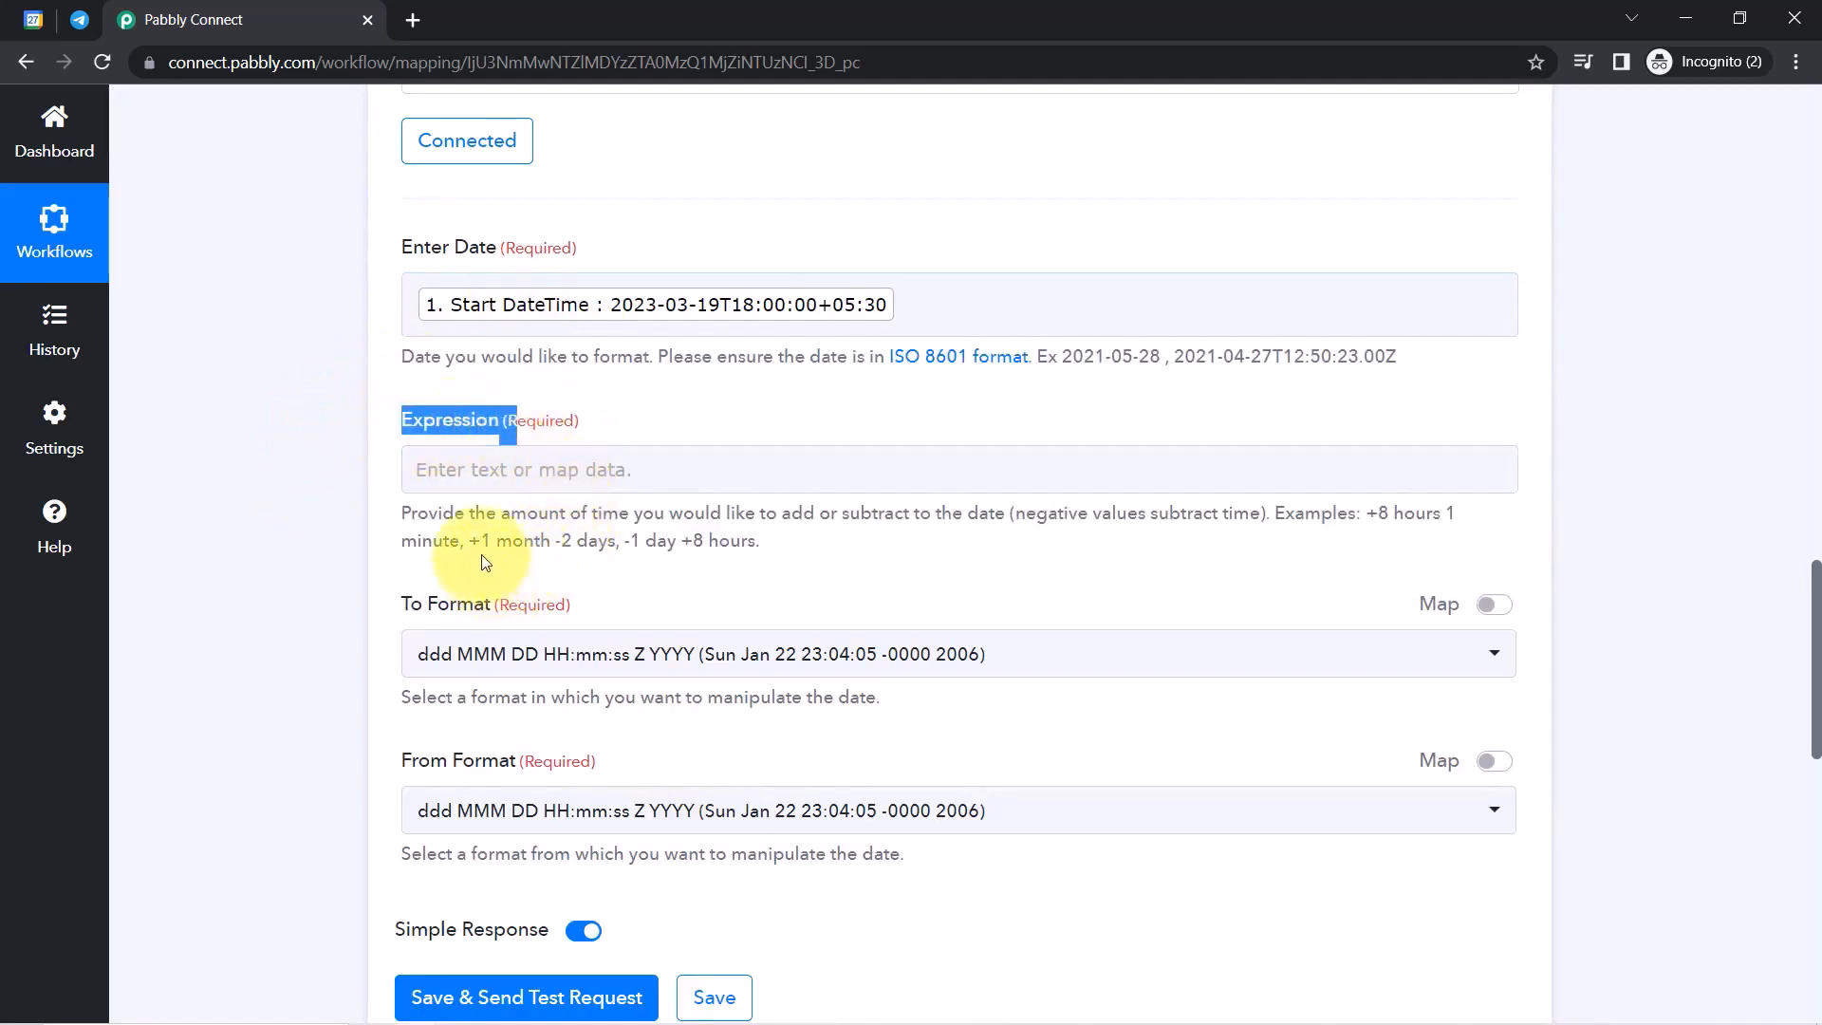
drag(469, 540, 641, 541)
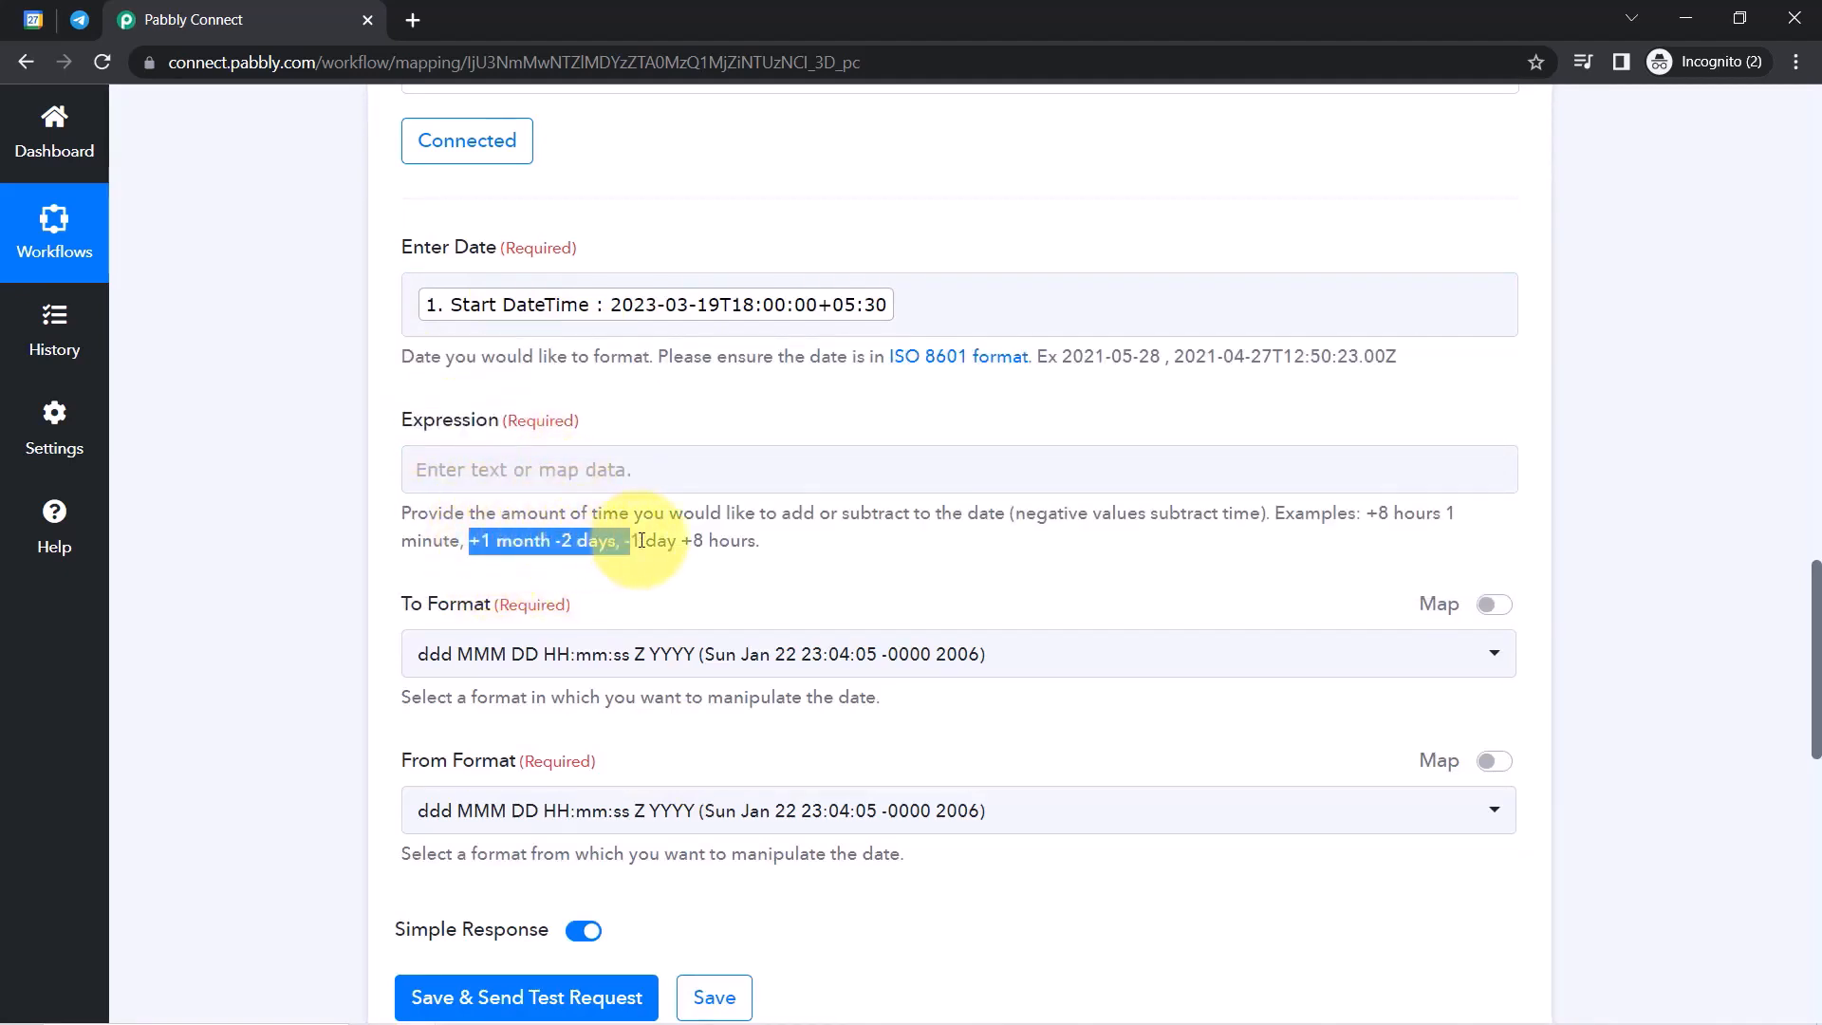
click(622, 427)
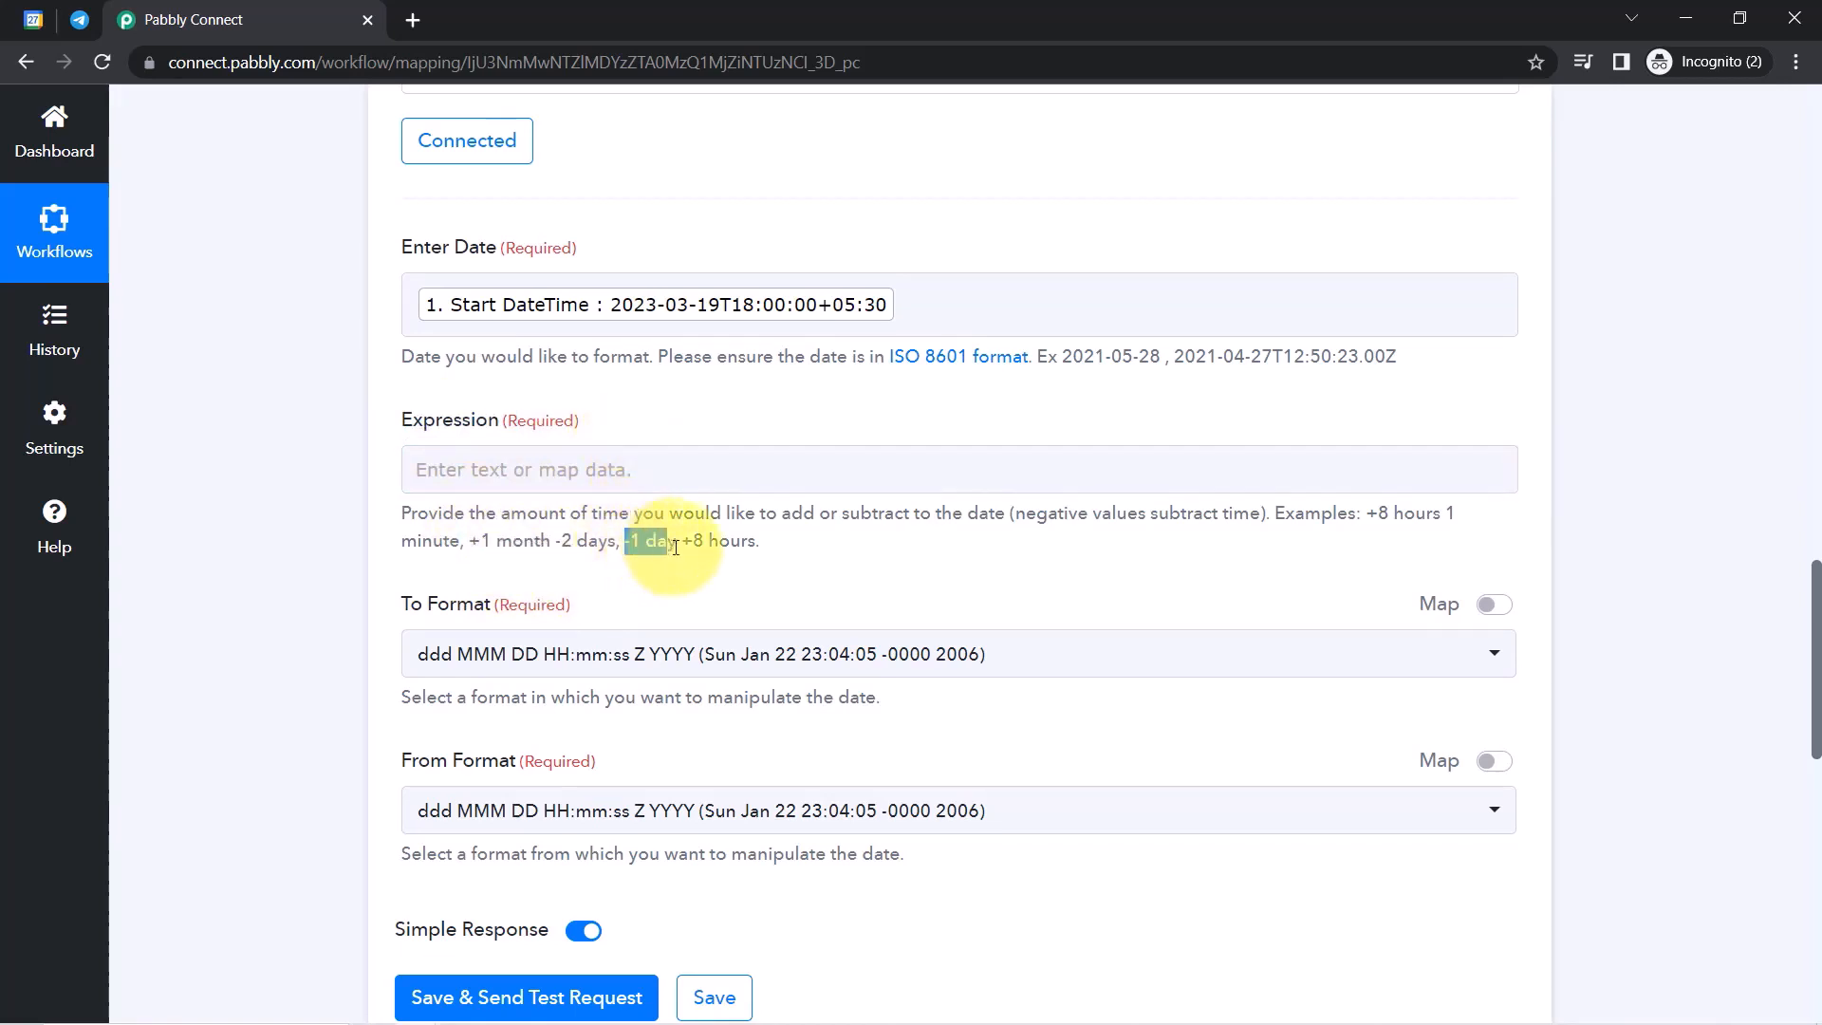
click(482, 469)
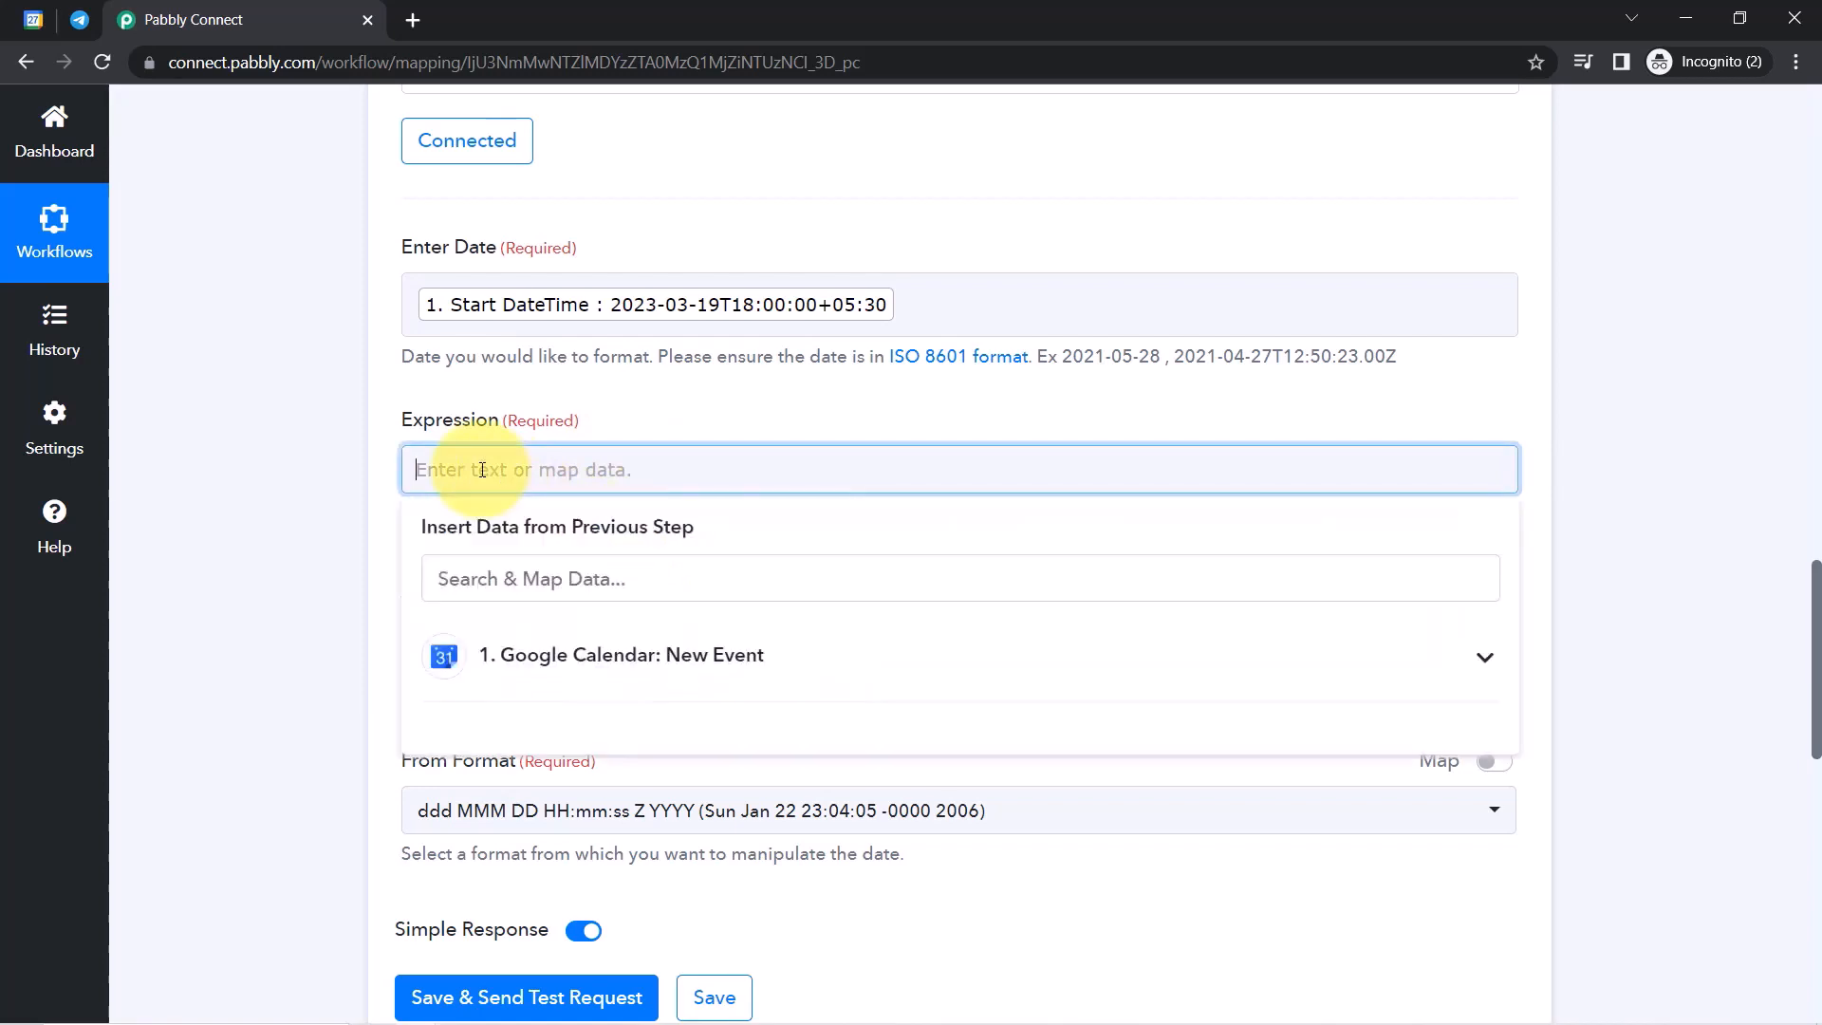
text(-1 day)
click(264, 492)
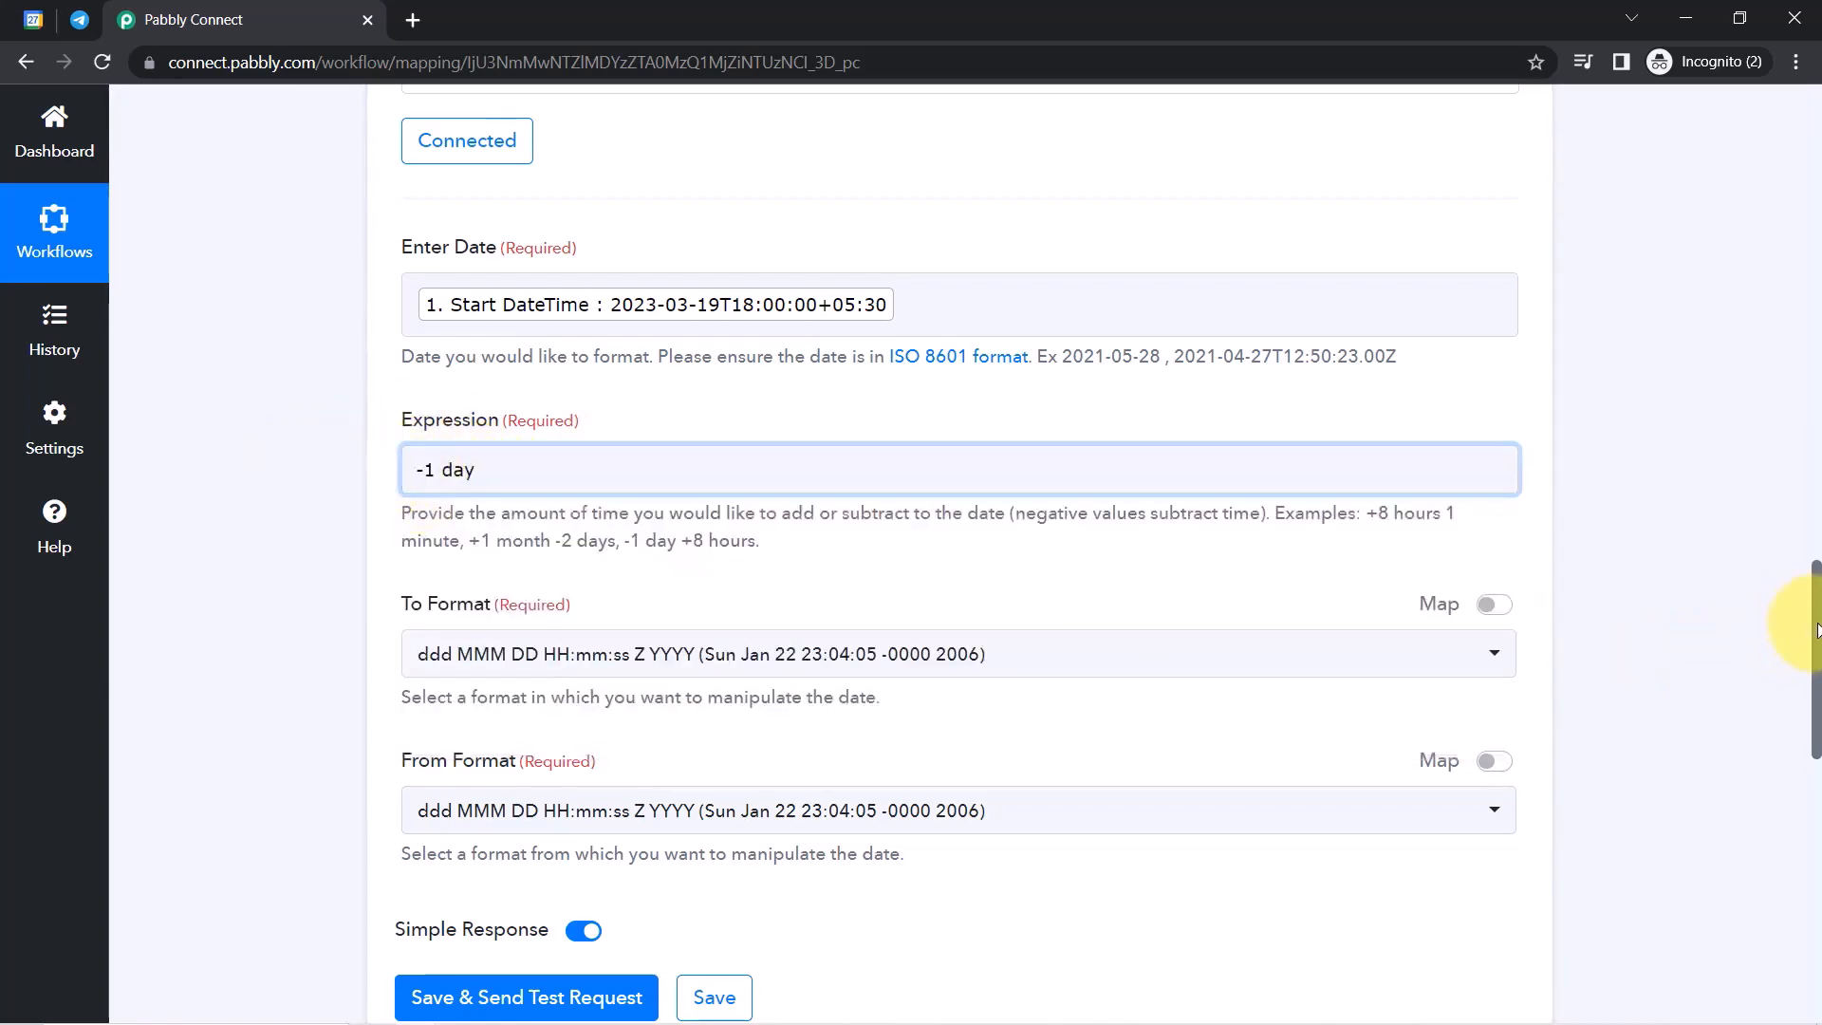
mouse_move(1817, 626)
mouse_down()
mouse_move(1817, 694)
mouse_move(1815, 626)
mouse_up()
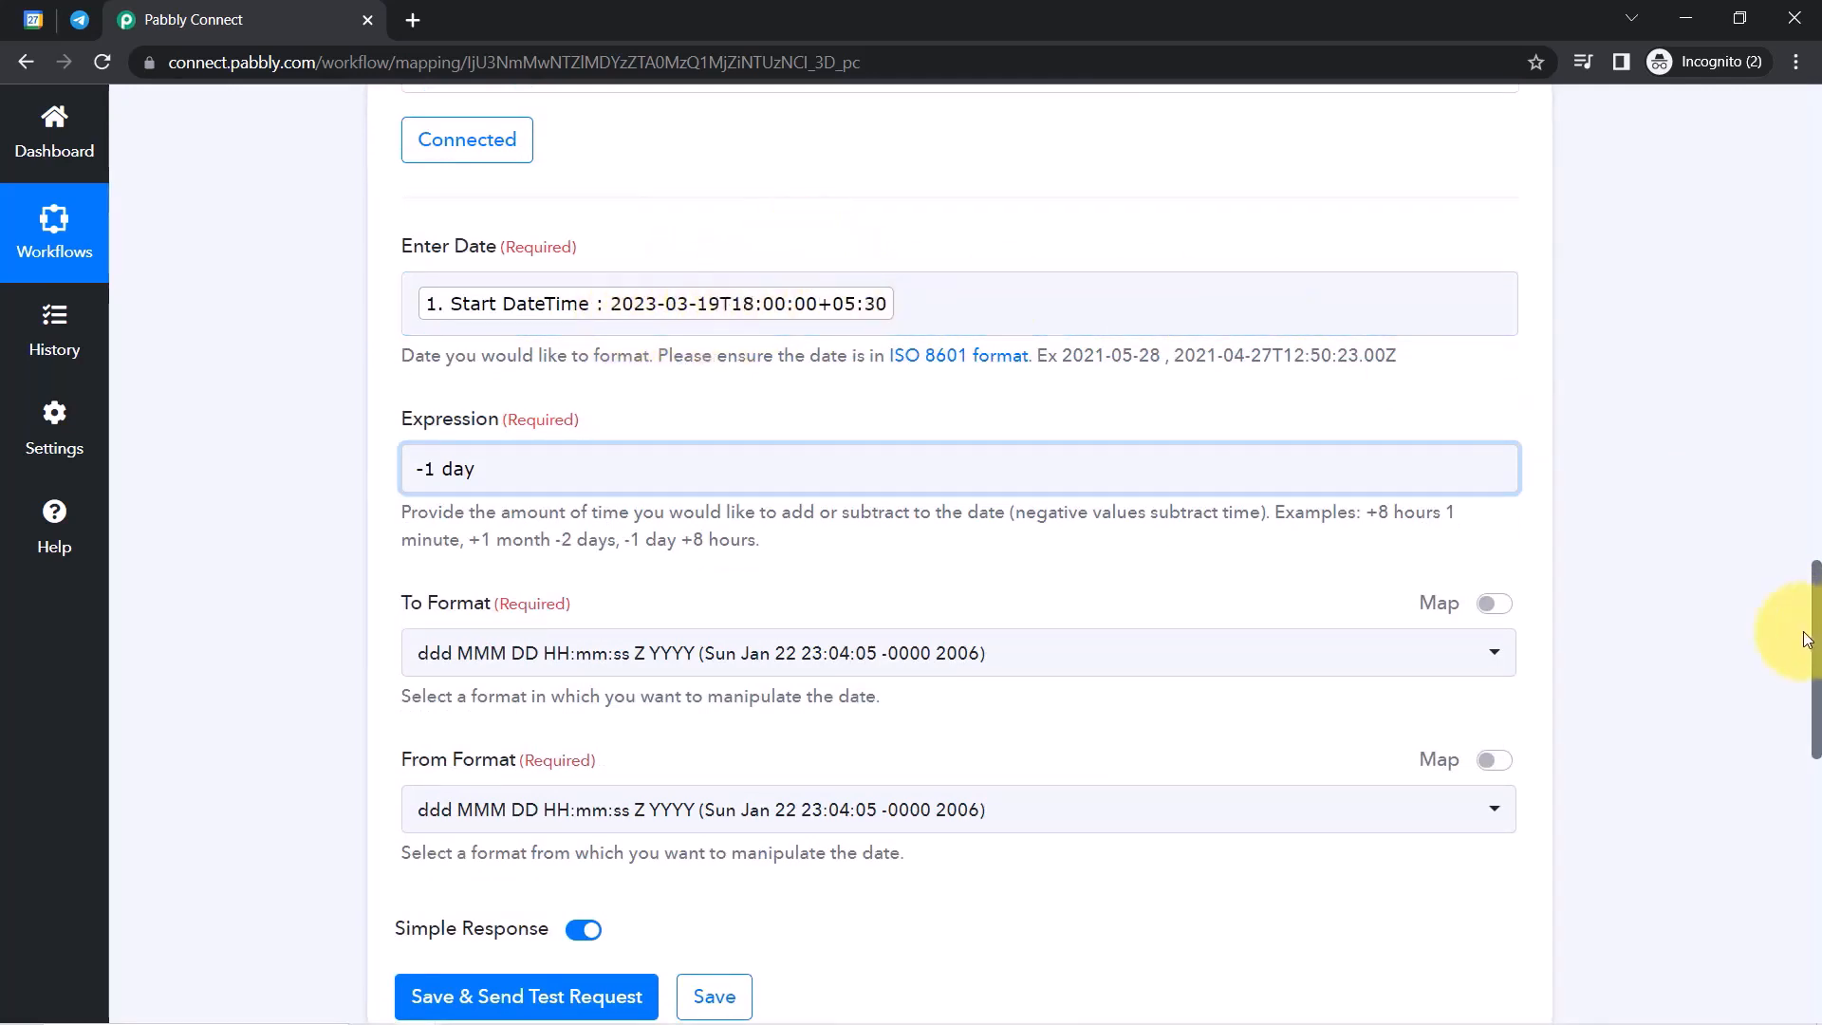
Set From Format to YYYY-MM-DDTHH:mm:ssZ and To Format to YYYY-MM-DD HH:mm:ss.
scroll(1813, 644, down, 3)
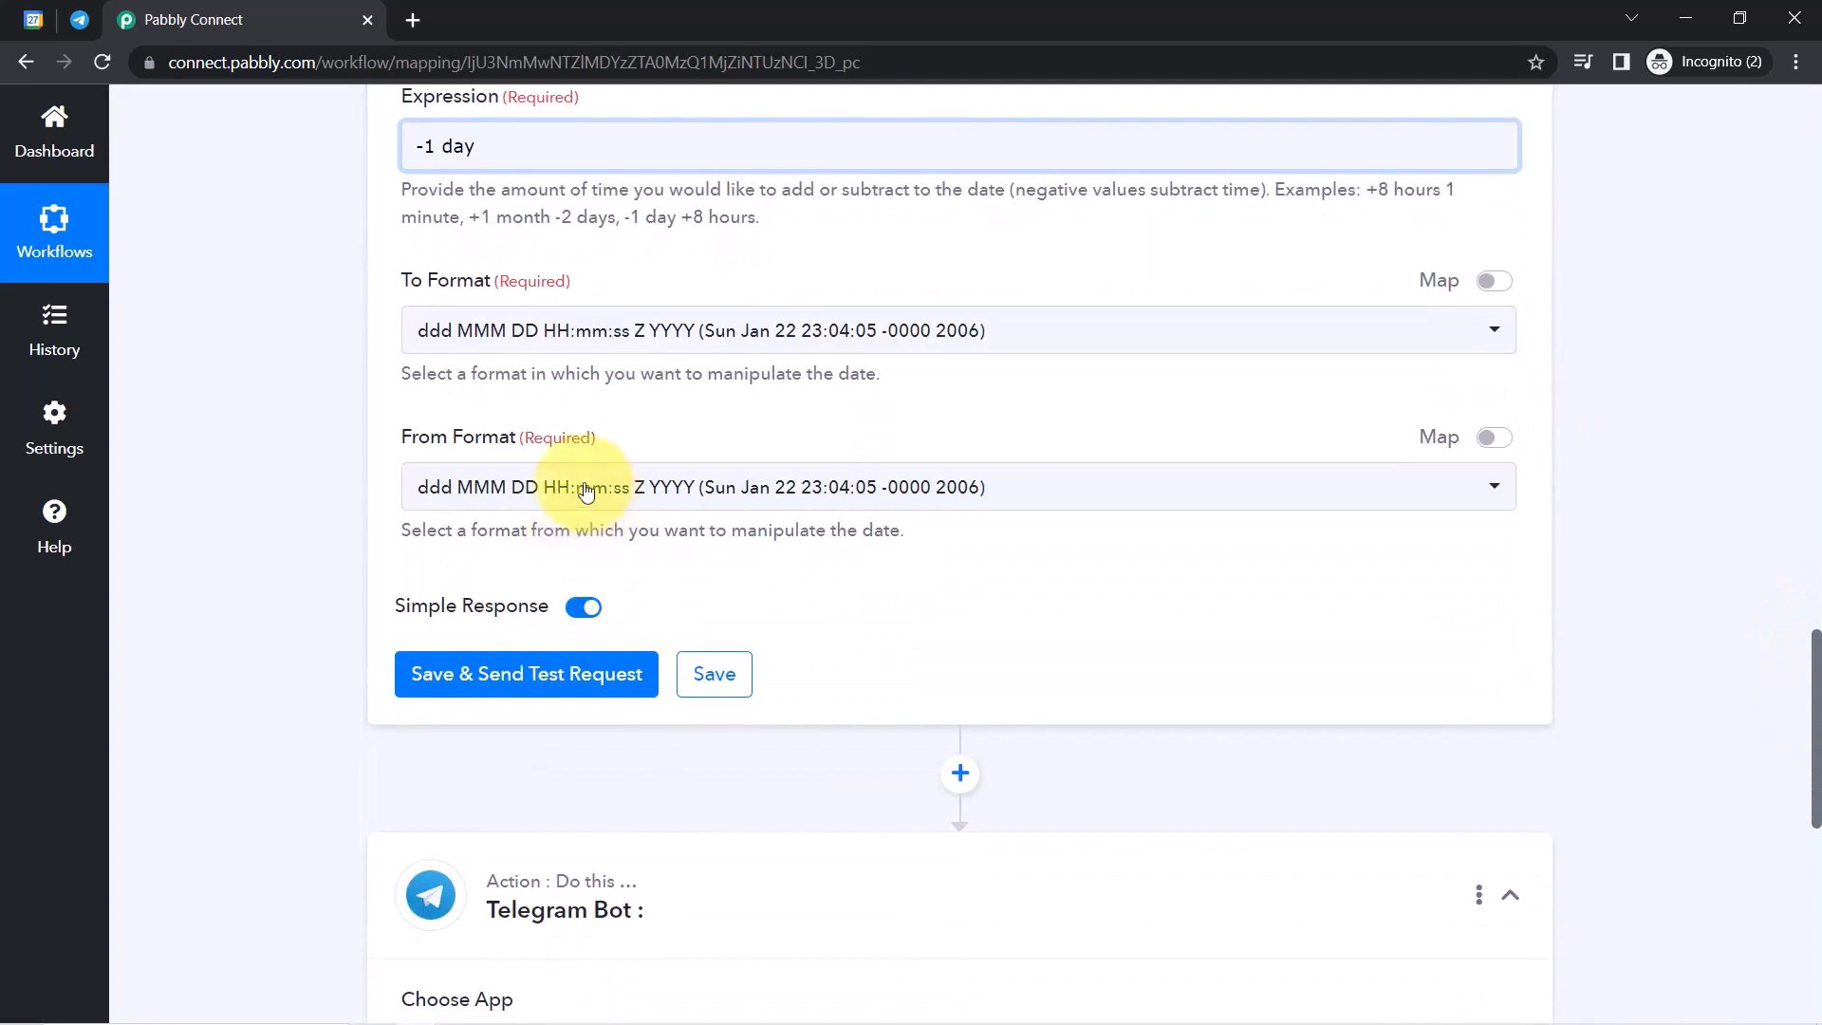
click(486, 503)
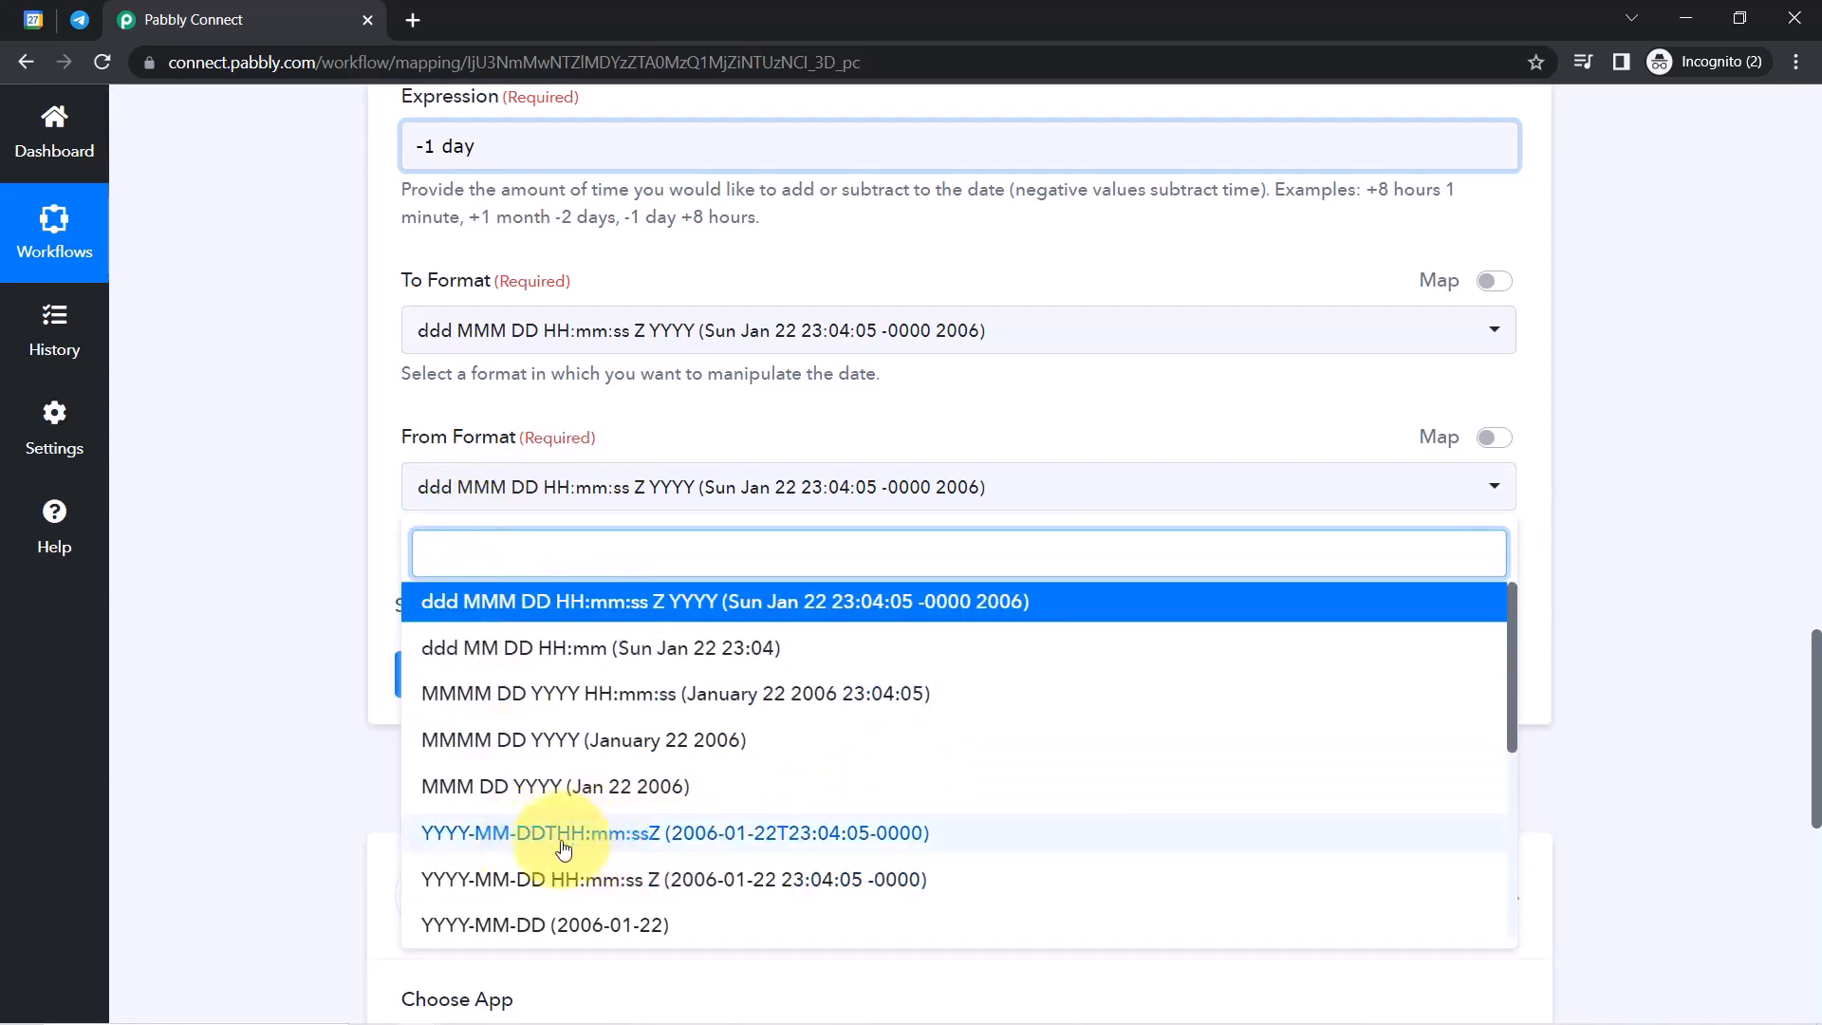
click(642, 834)
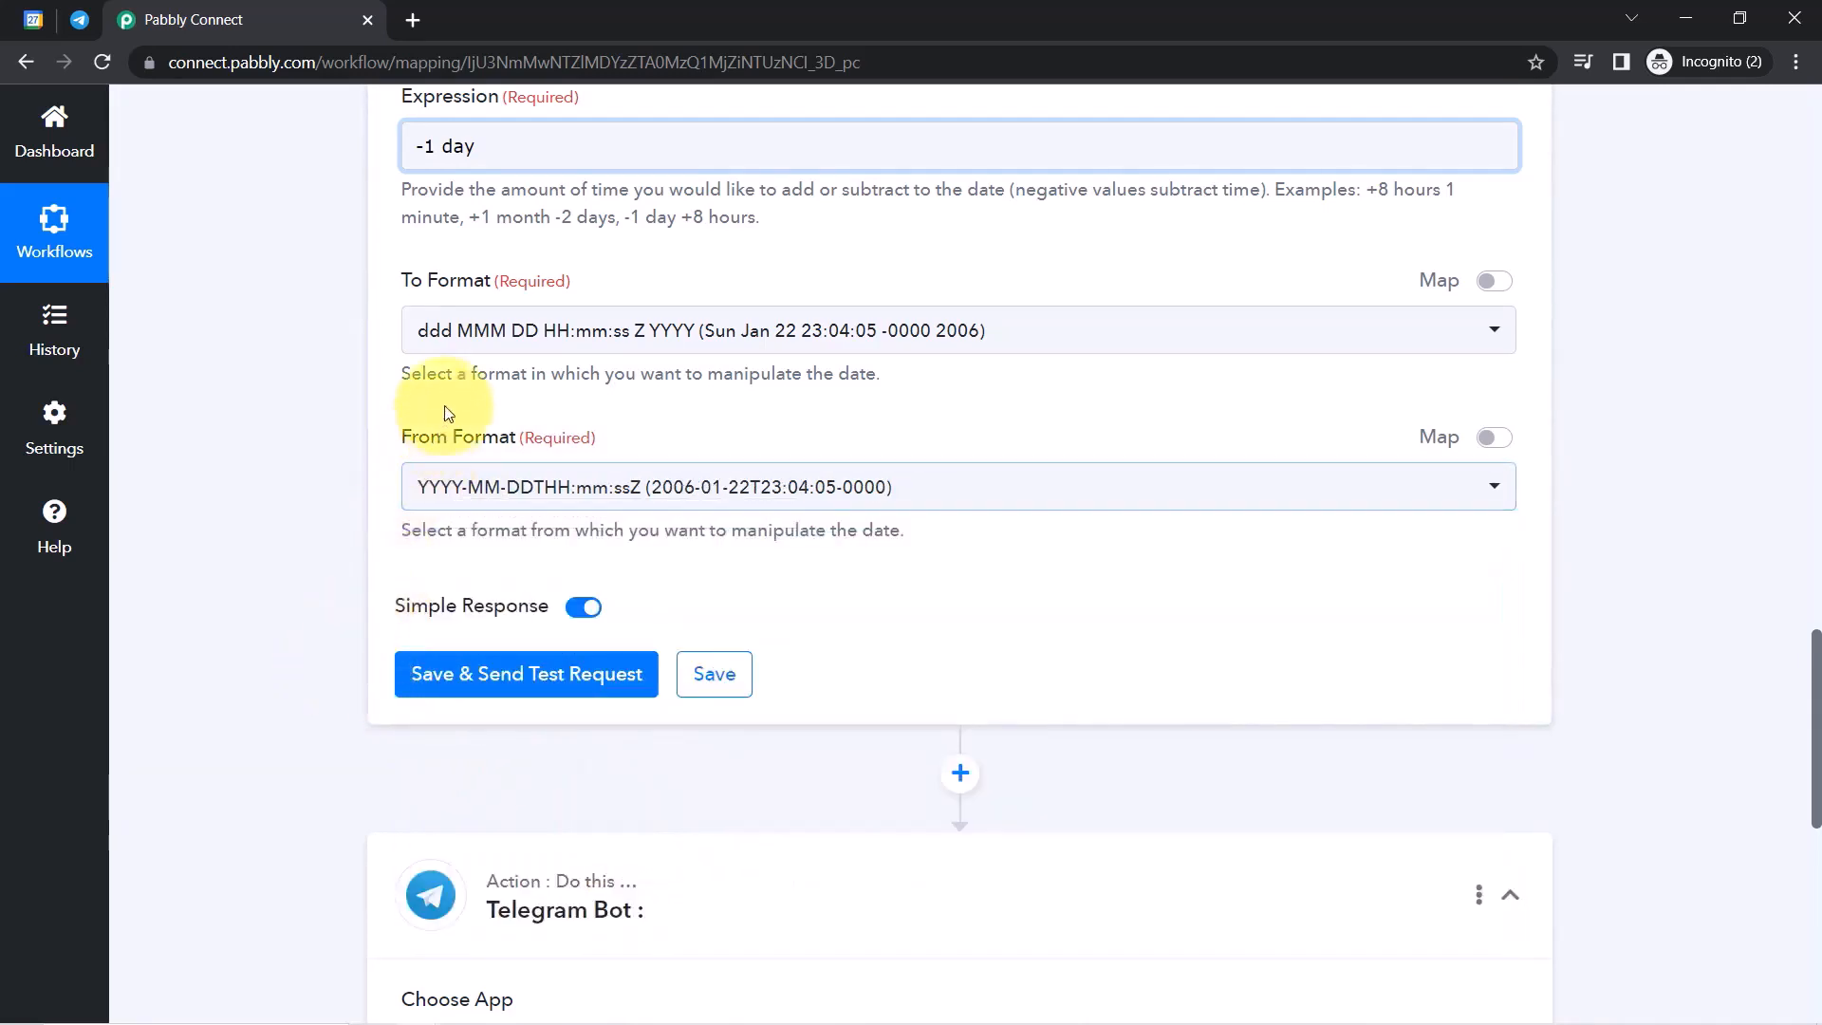
click(427, 331)
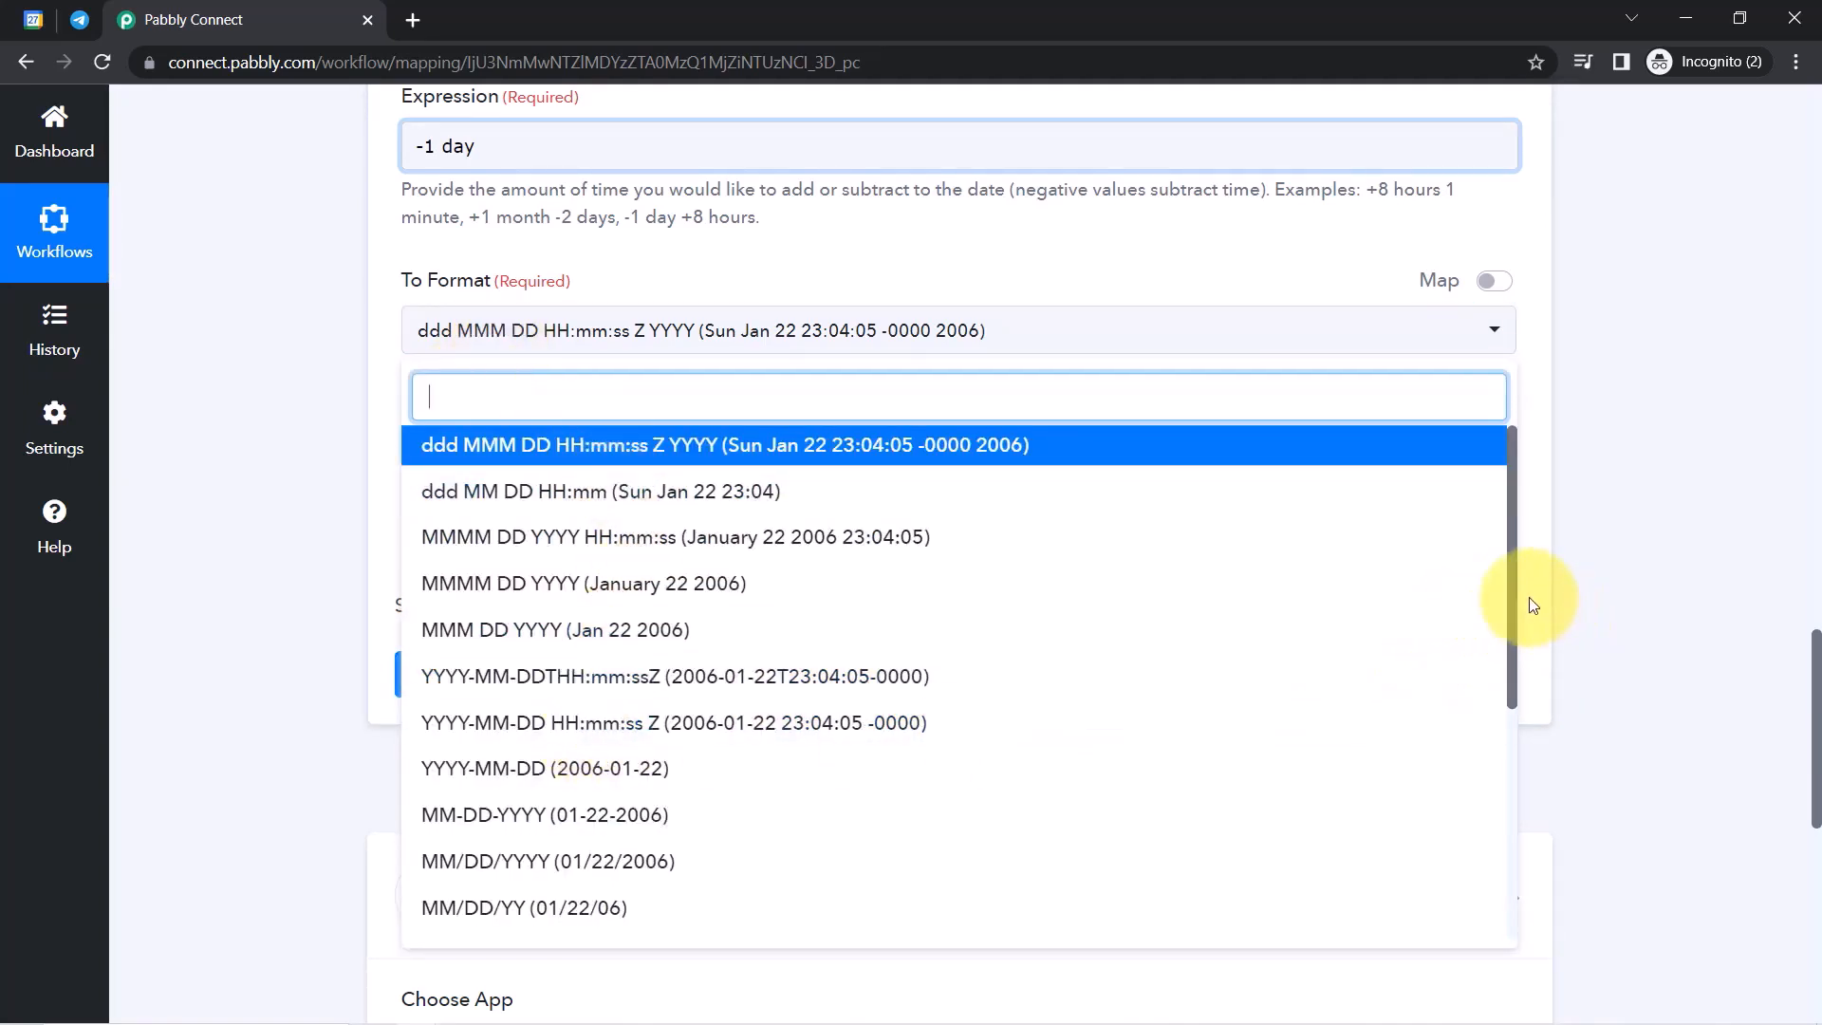
drag(1512, 579, 1511, 797)
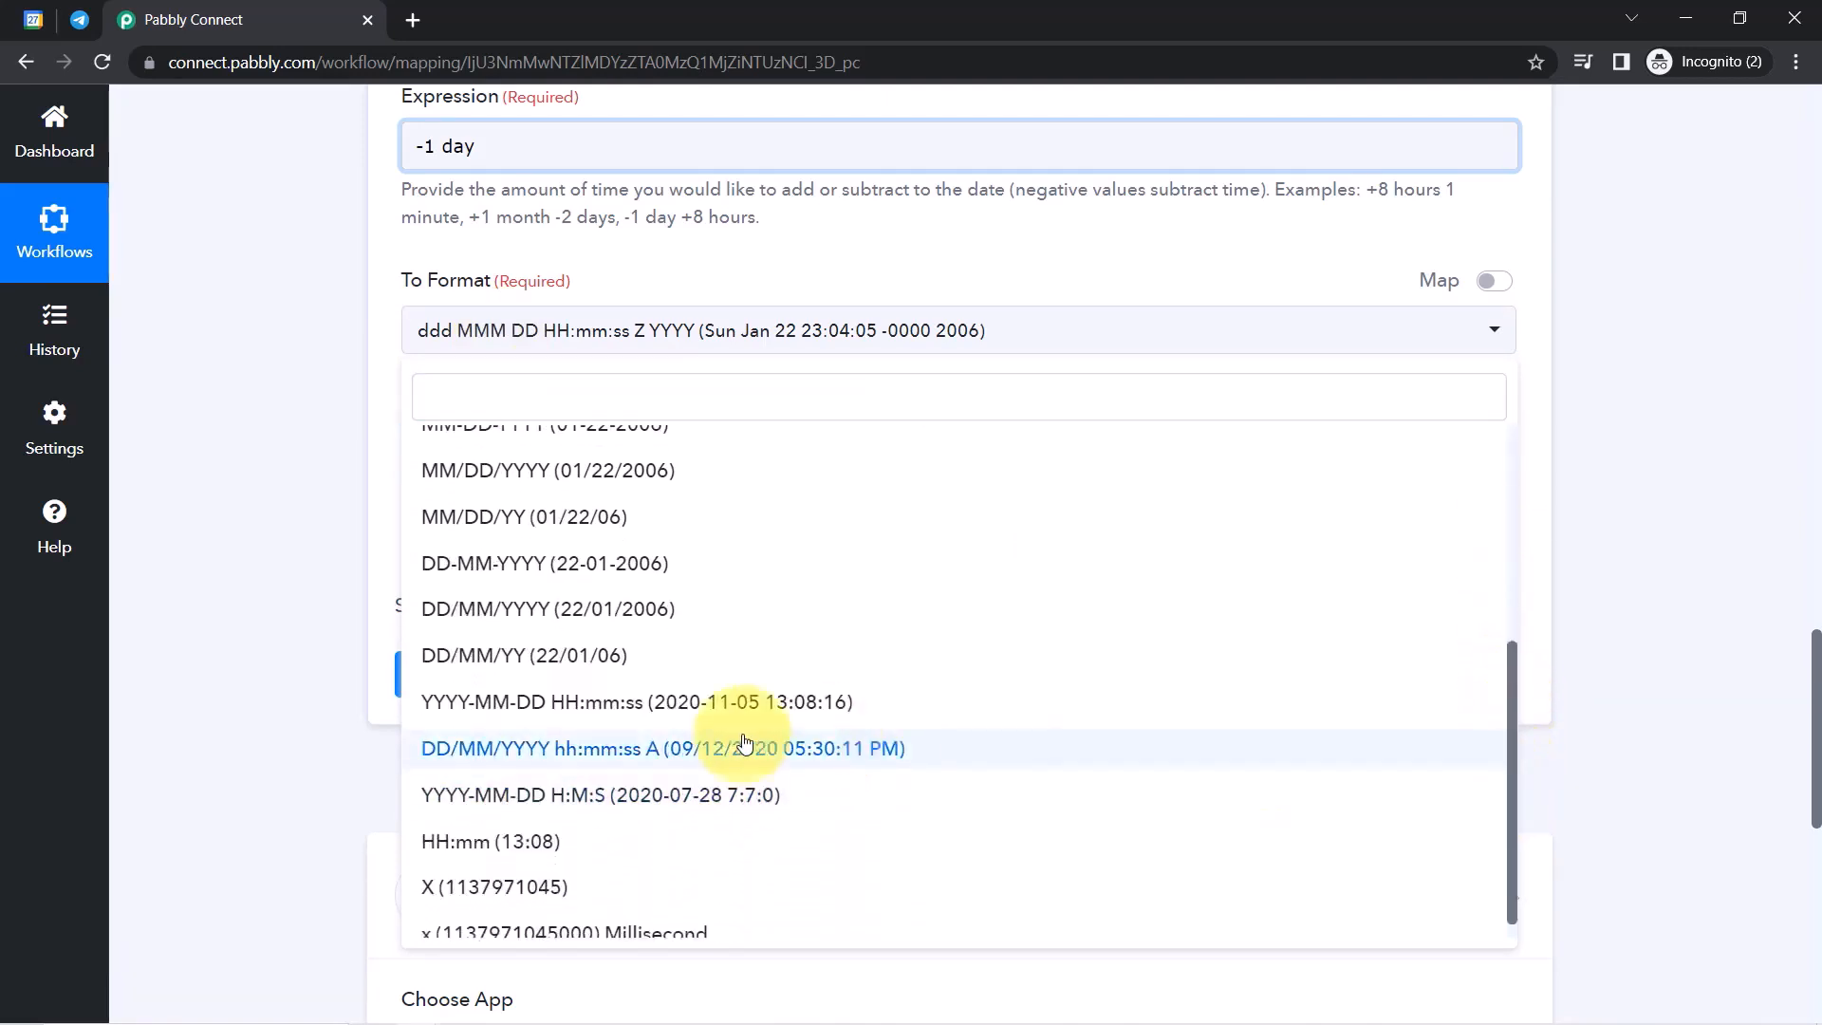
click(681, 710)
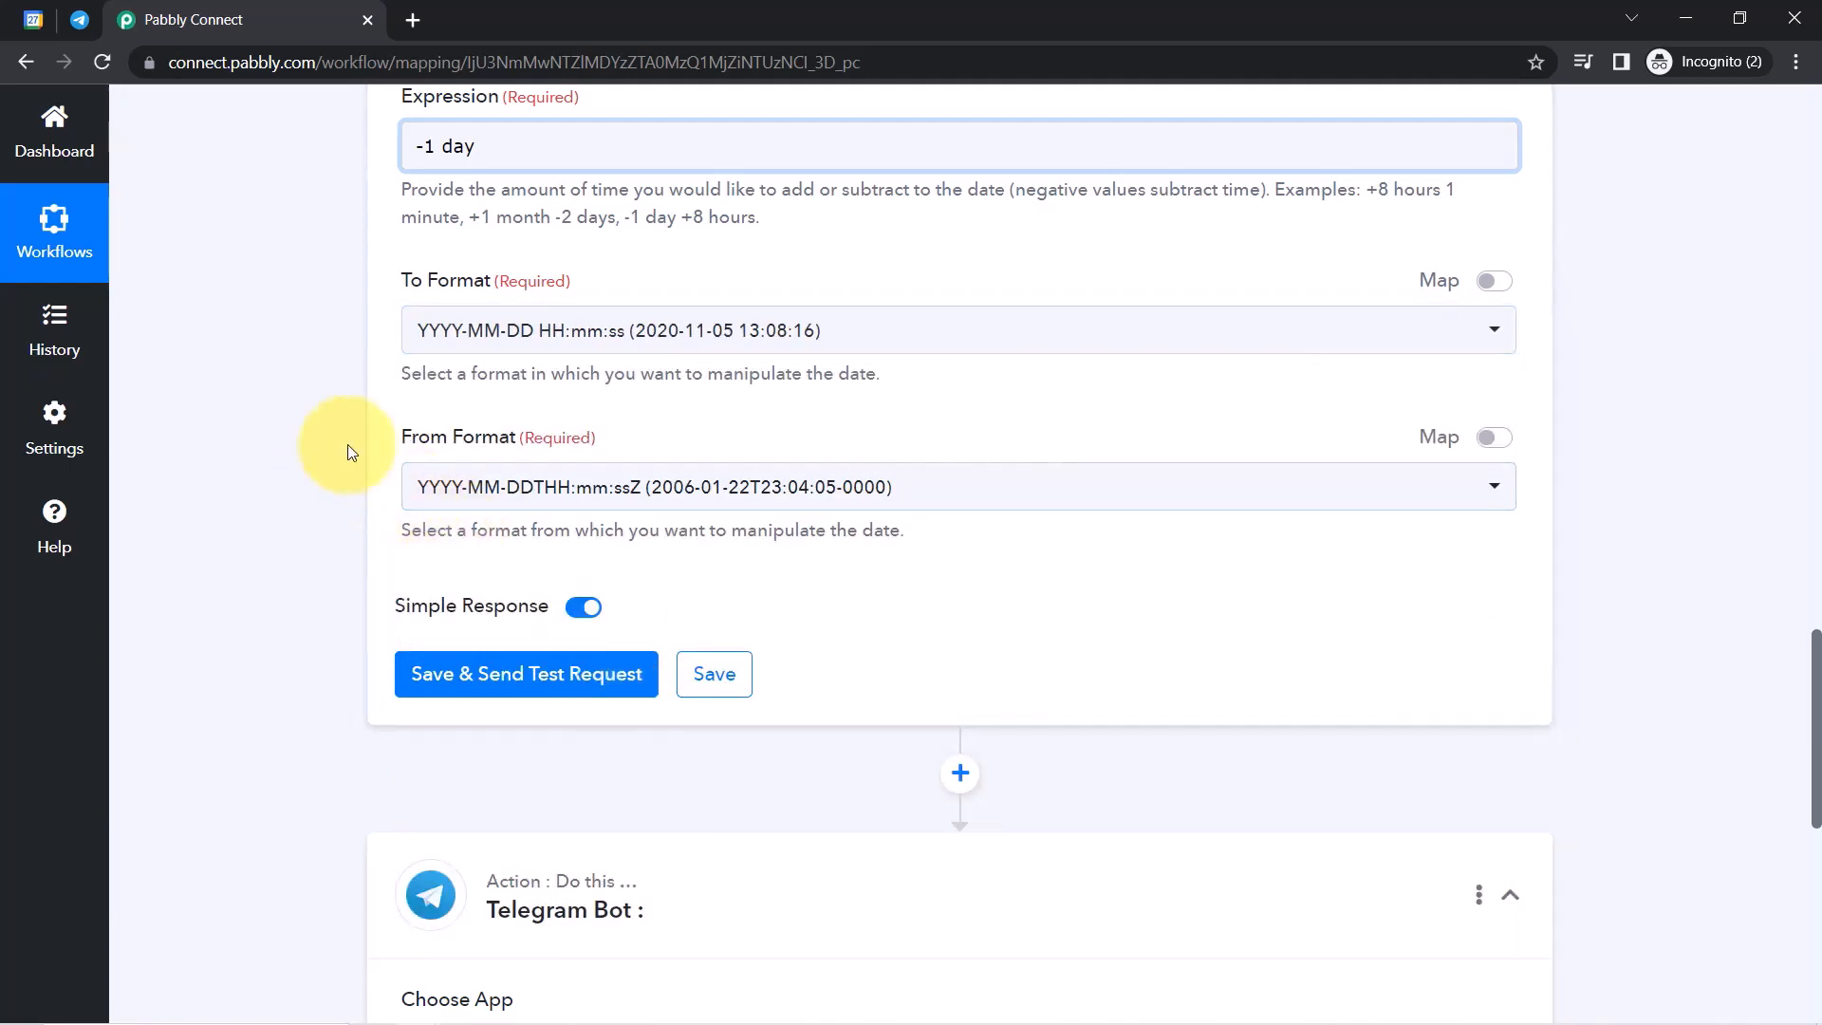
click(463, 683)
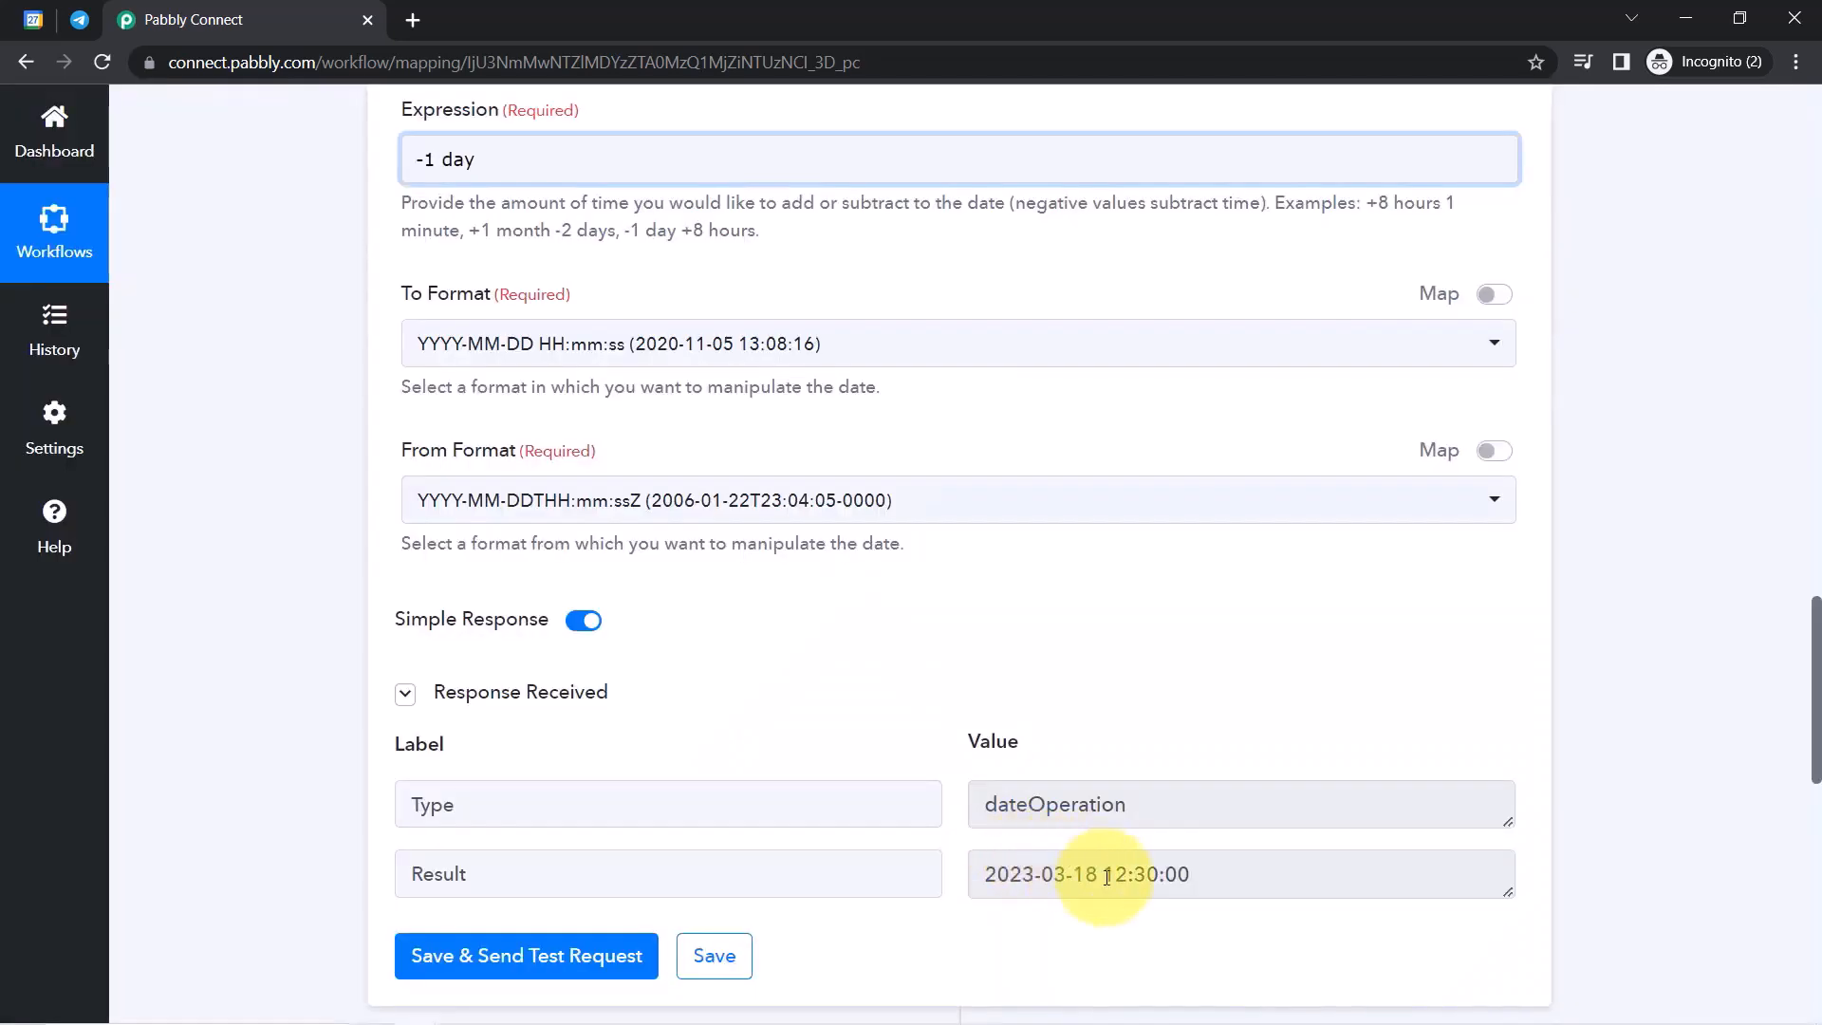
double_click(1107, 877)
triple_click(1107, 877)
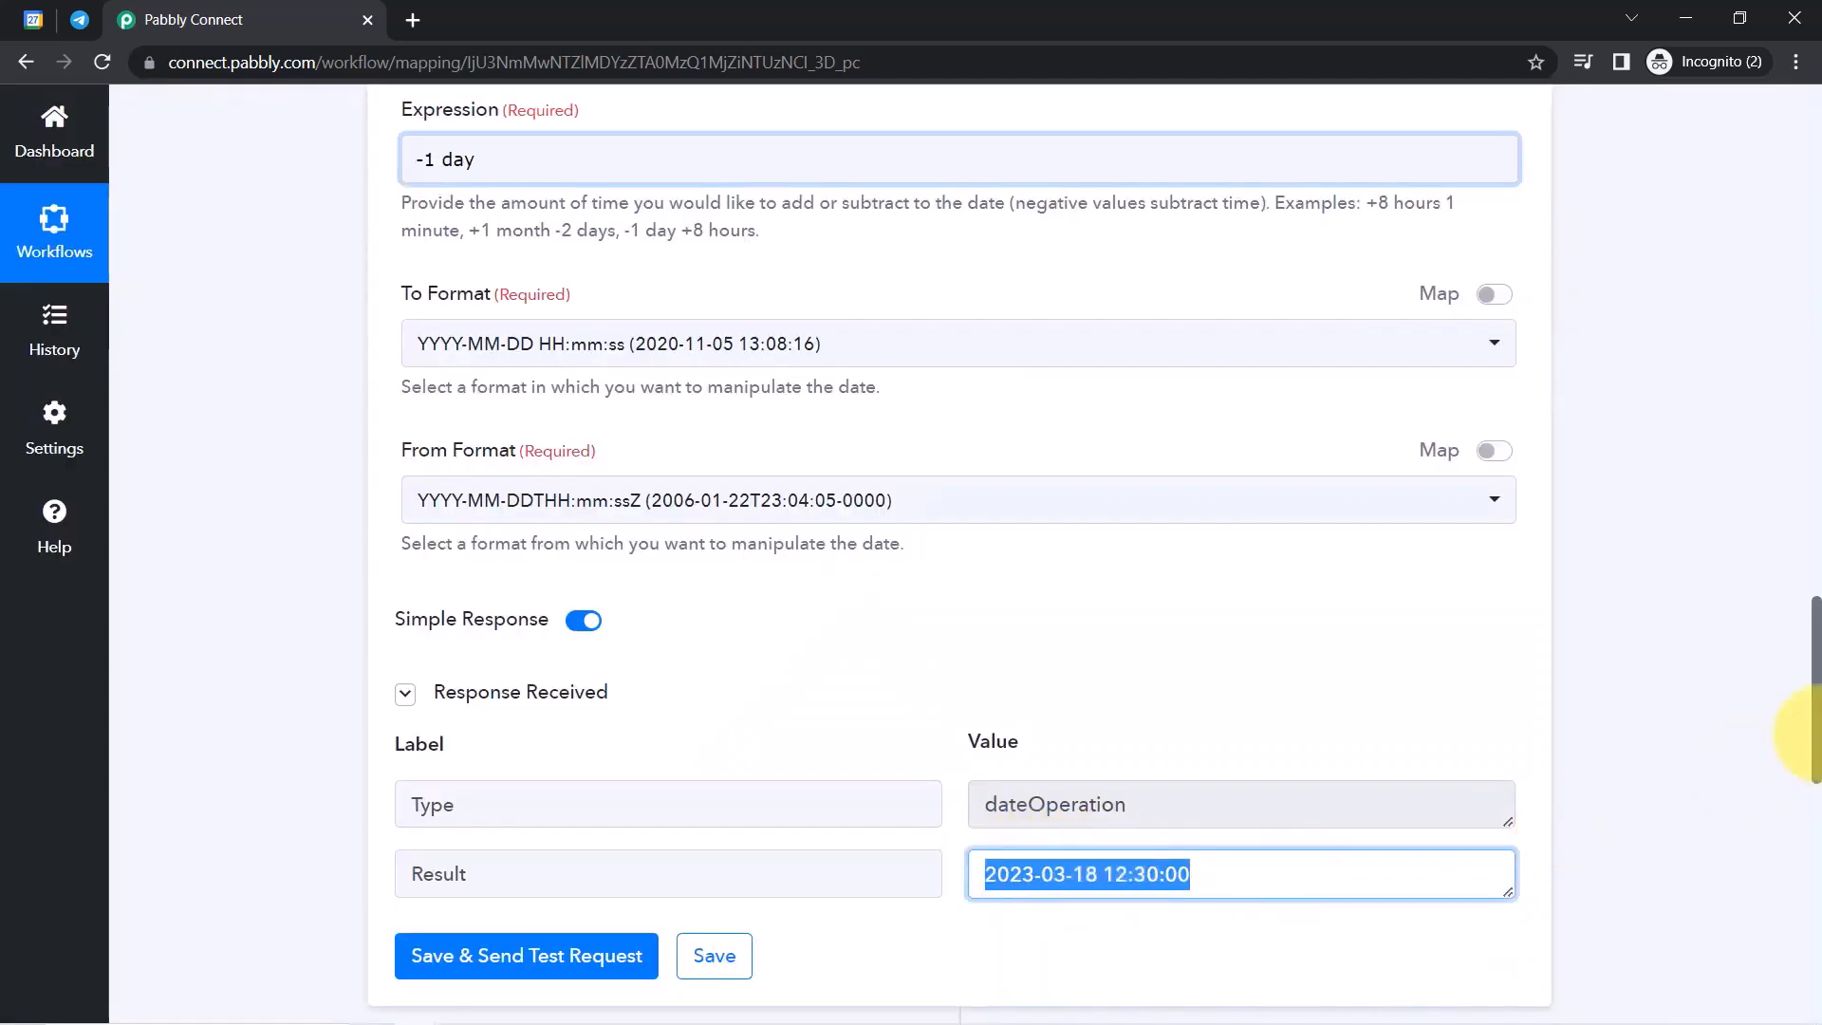
scroll(1815, 742, up, 3)
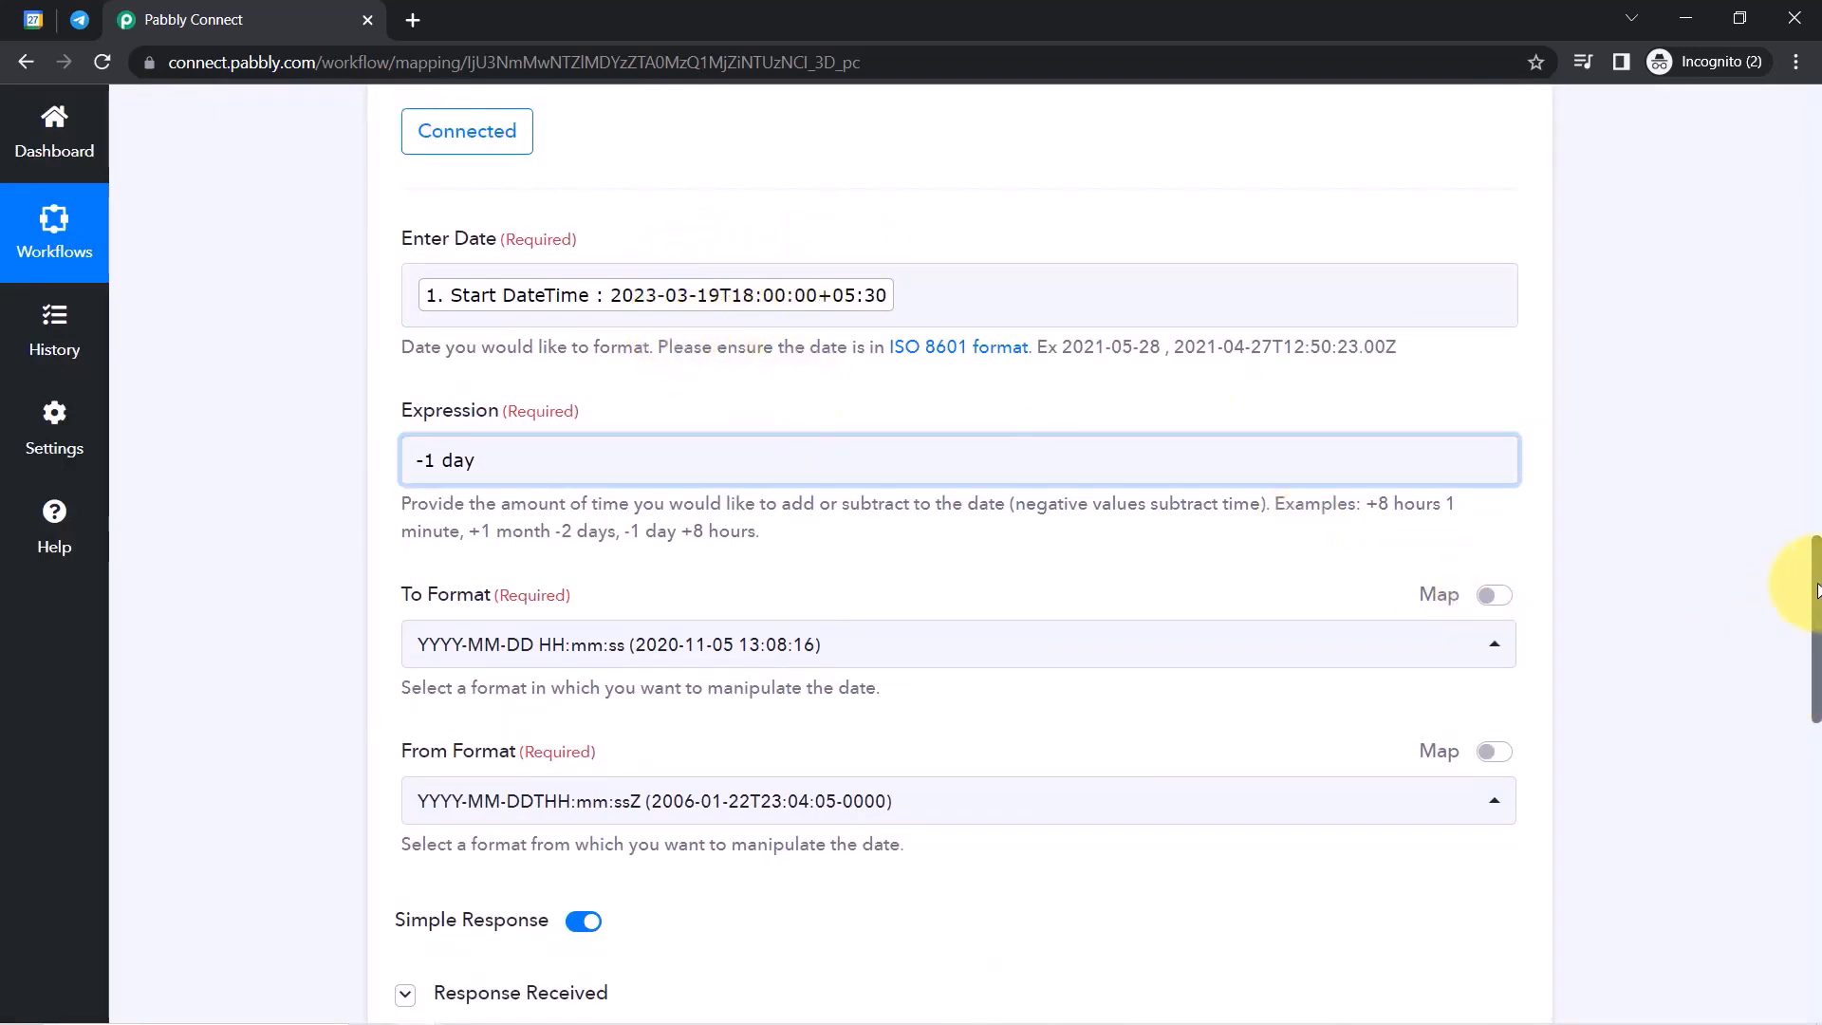
drag(1817, 590, 1815, 683)
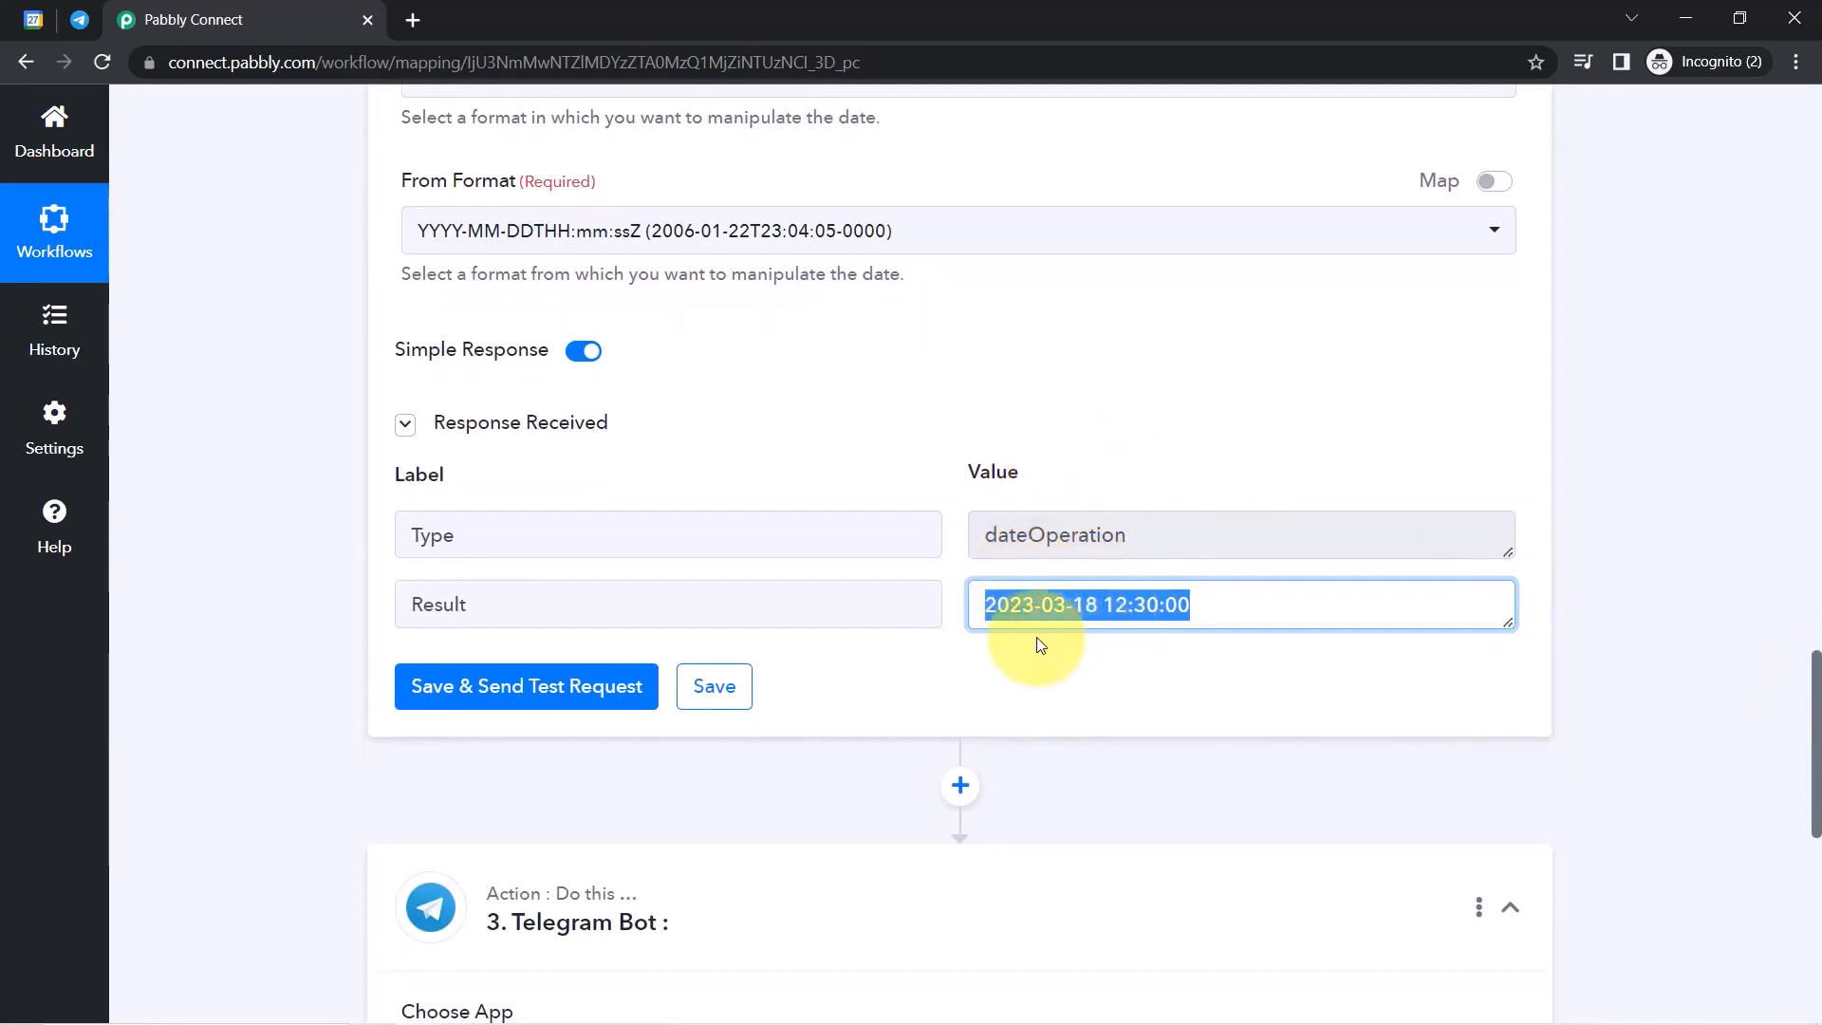
triple_click(1067, 604)
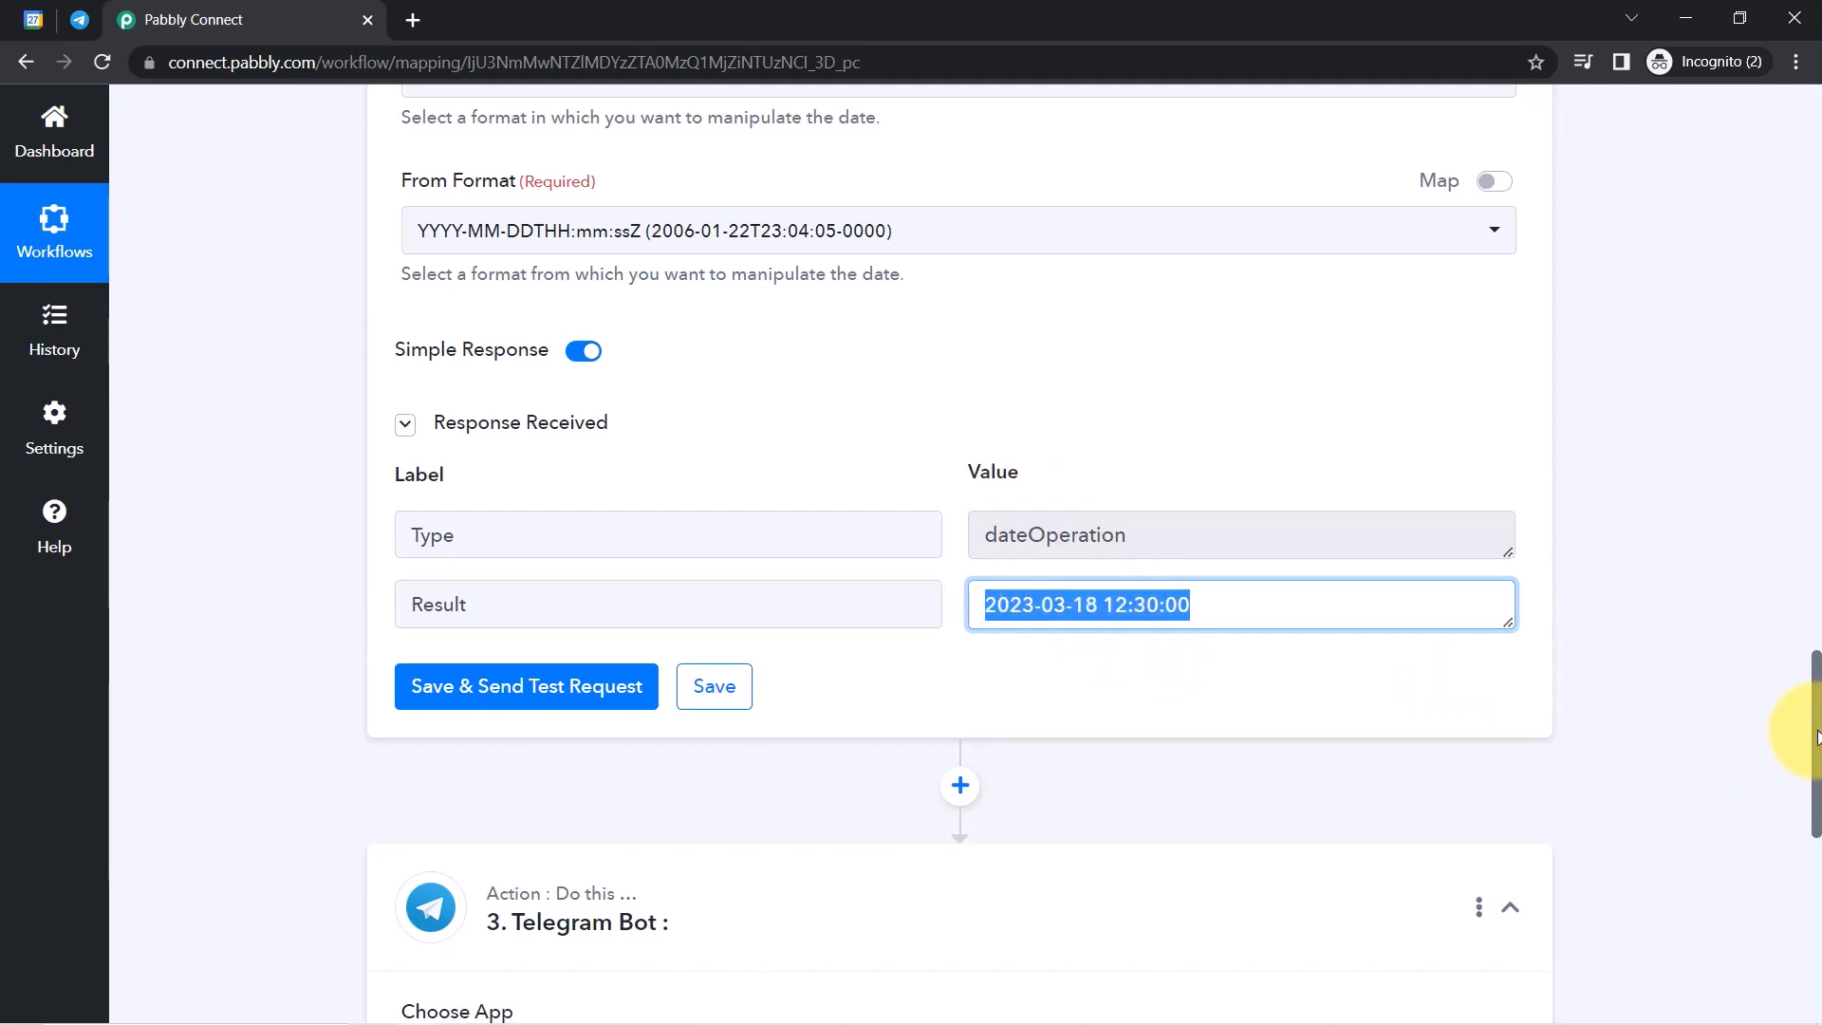
scroll(1790, 752, down, 4)
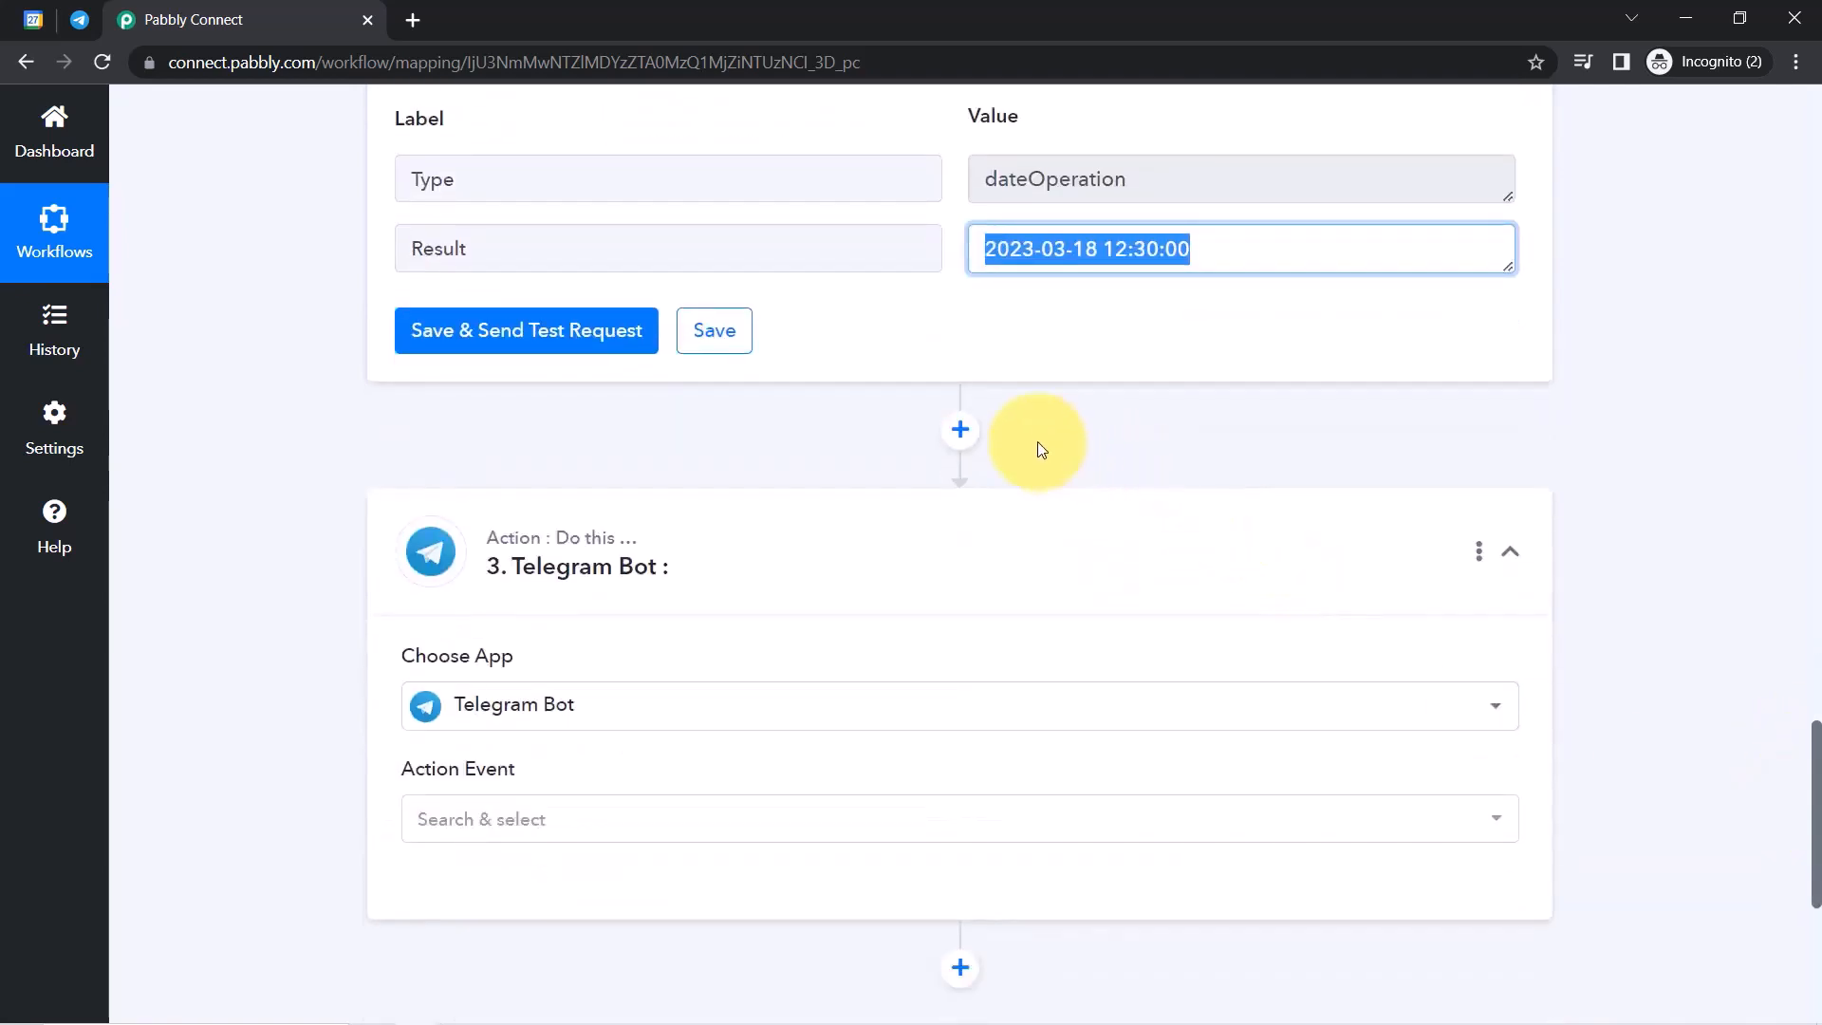
Insert a Delay by Pabbly step after the date step, set to Delay Until.
click(961, 435)
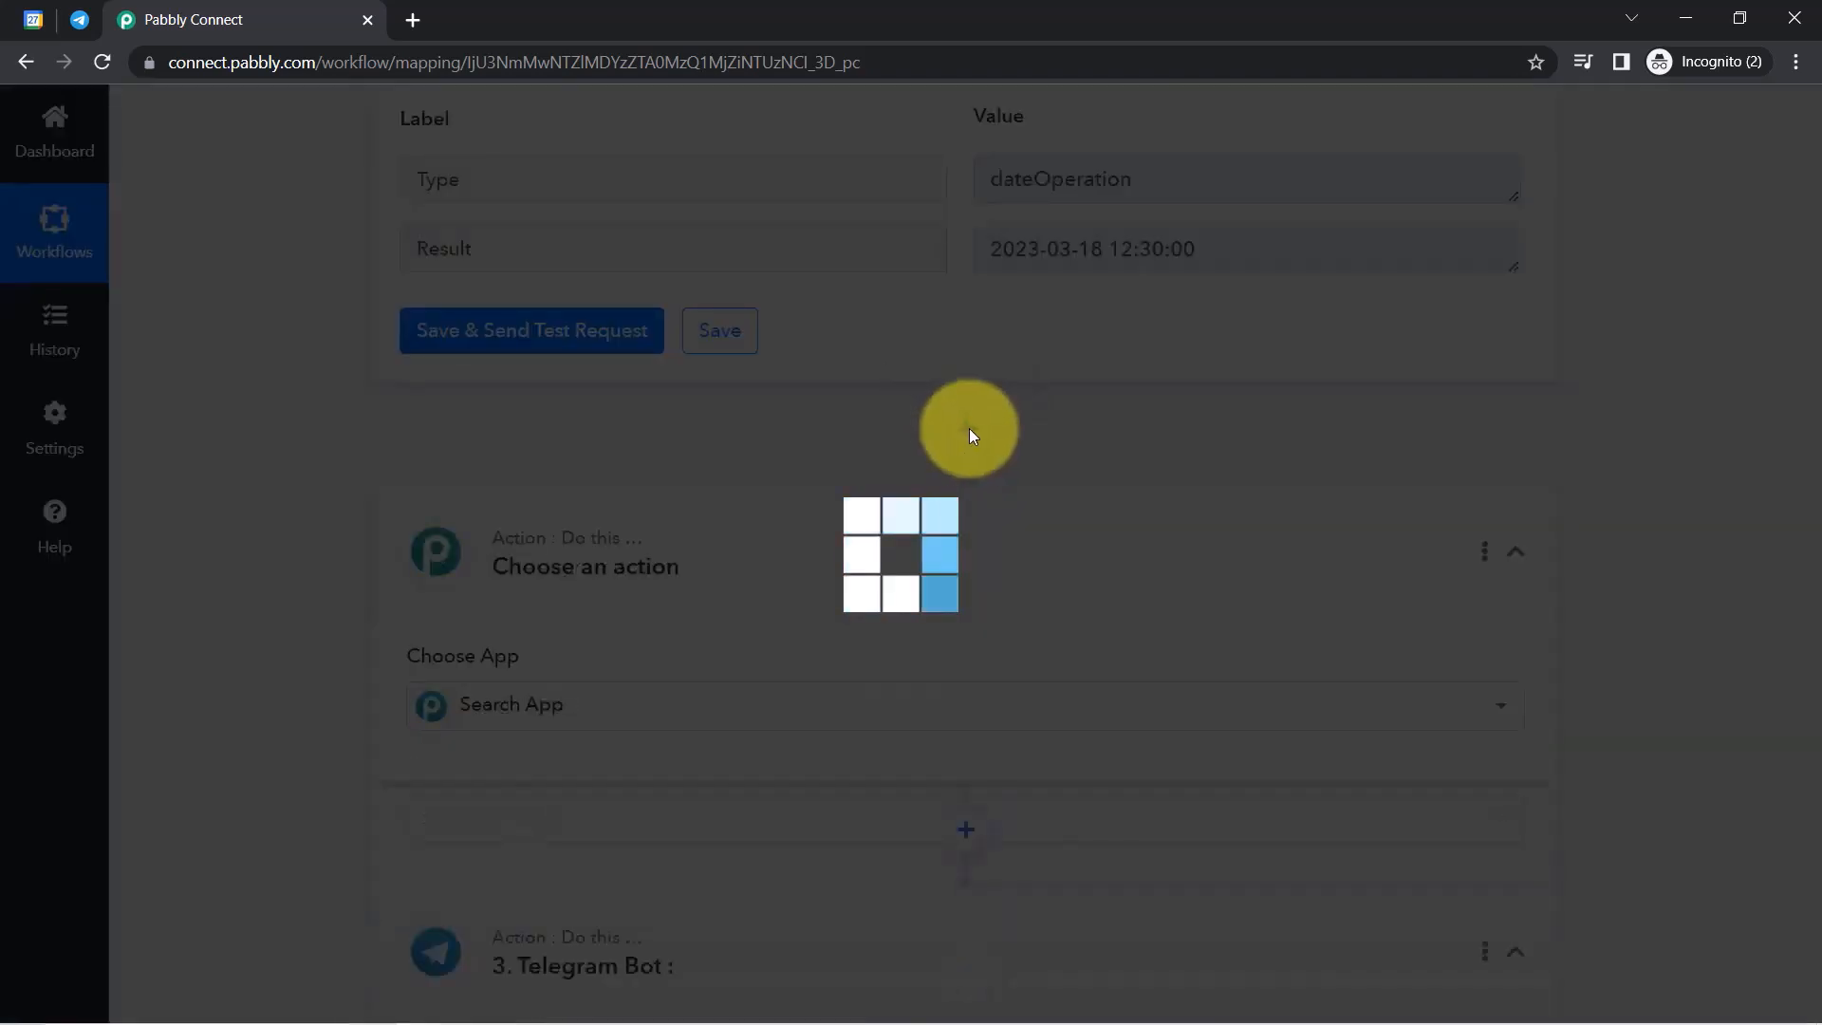
text(d)
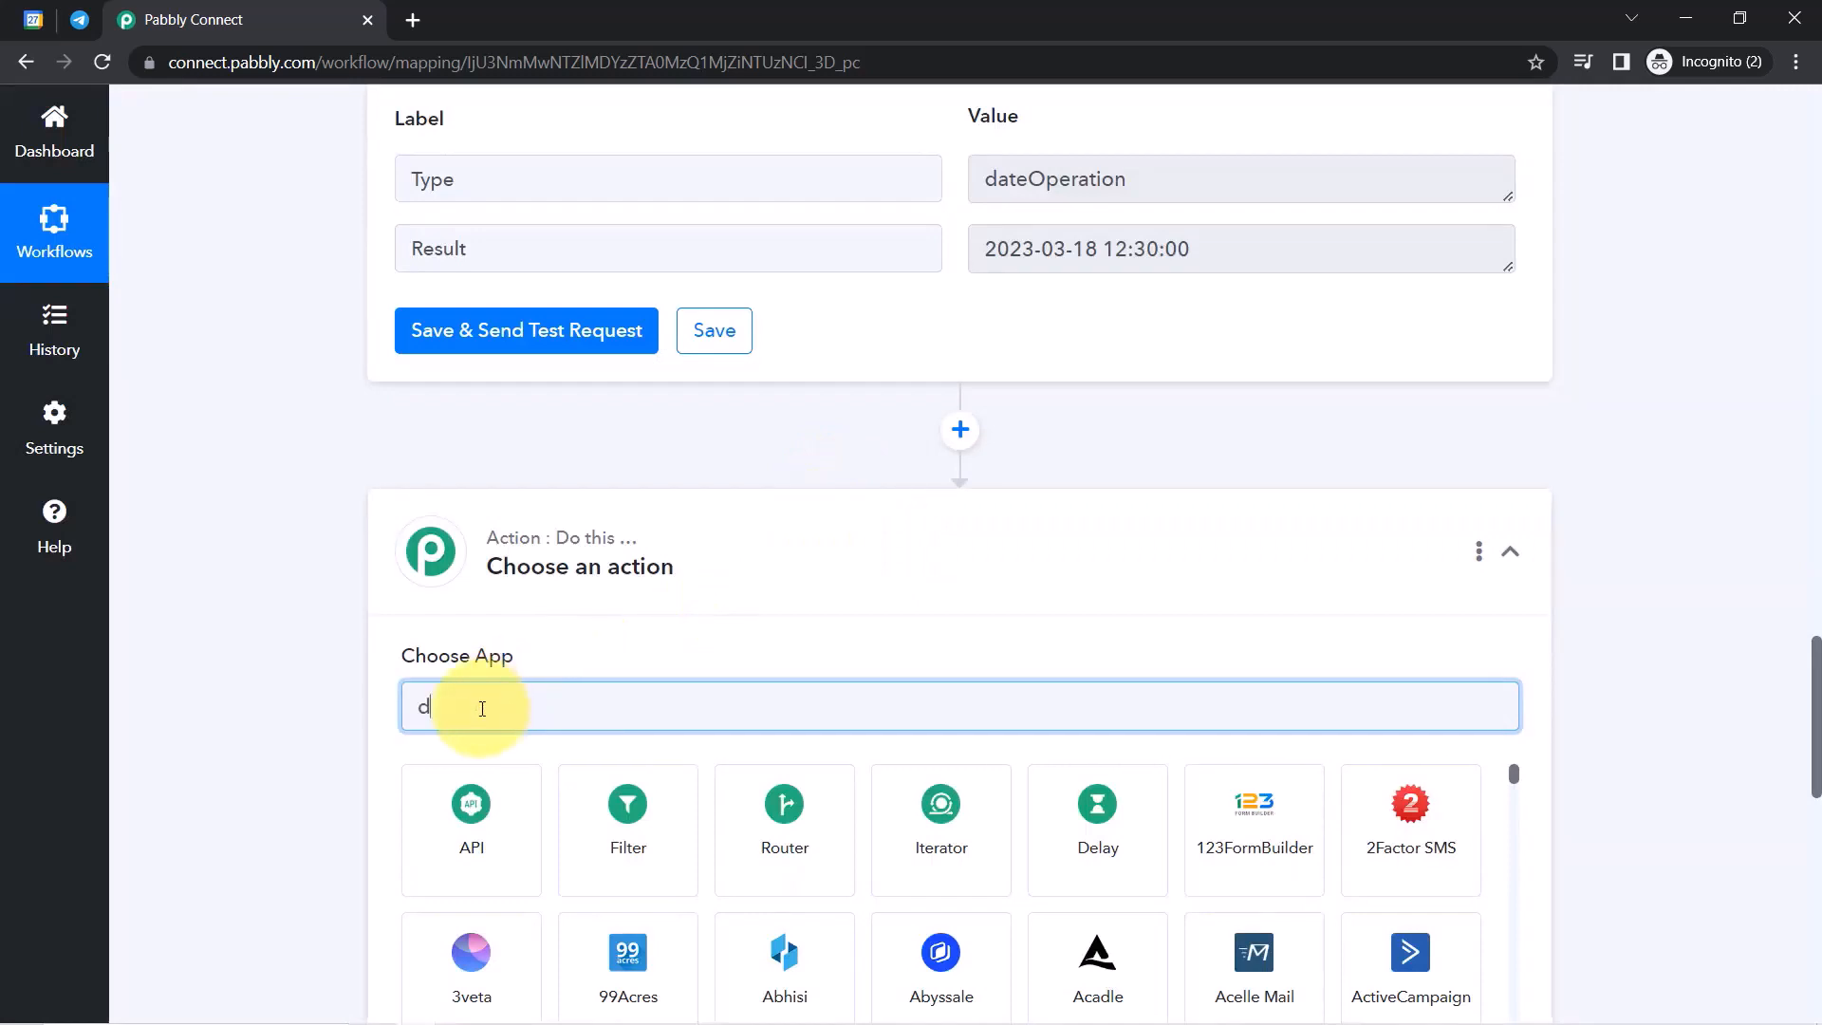
text(elay)
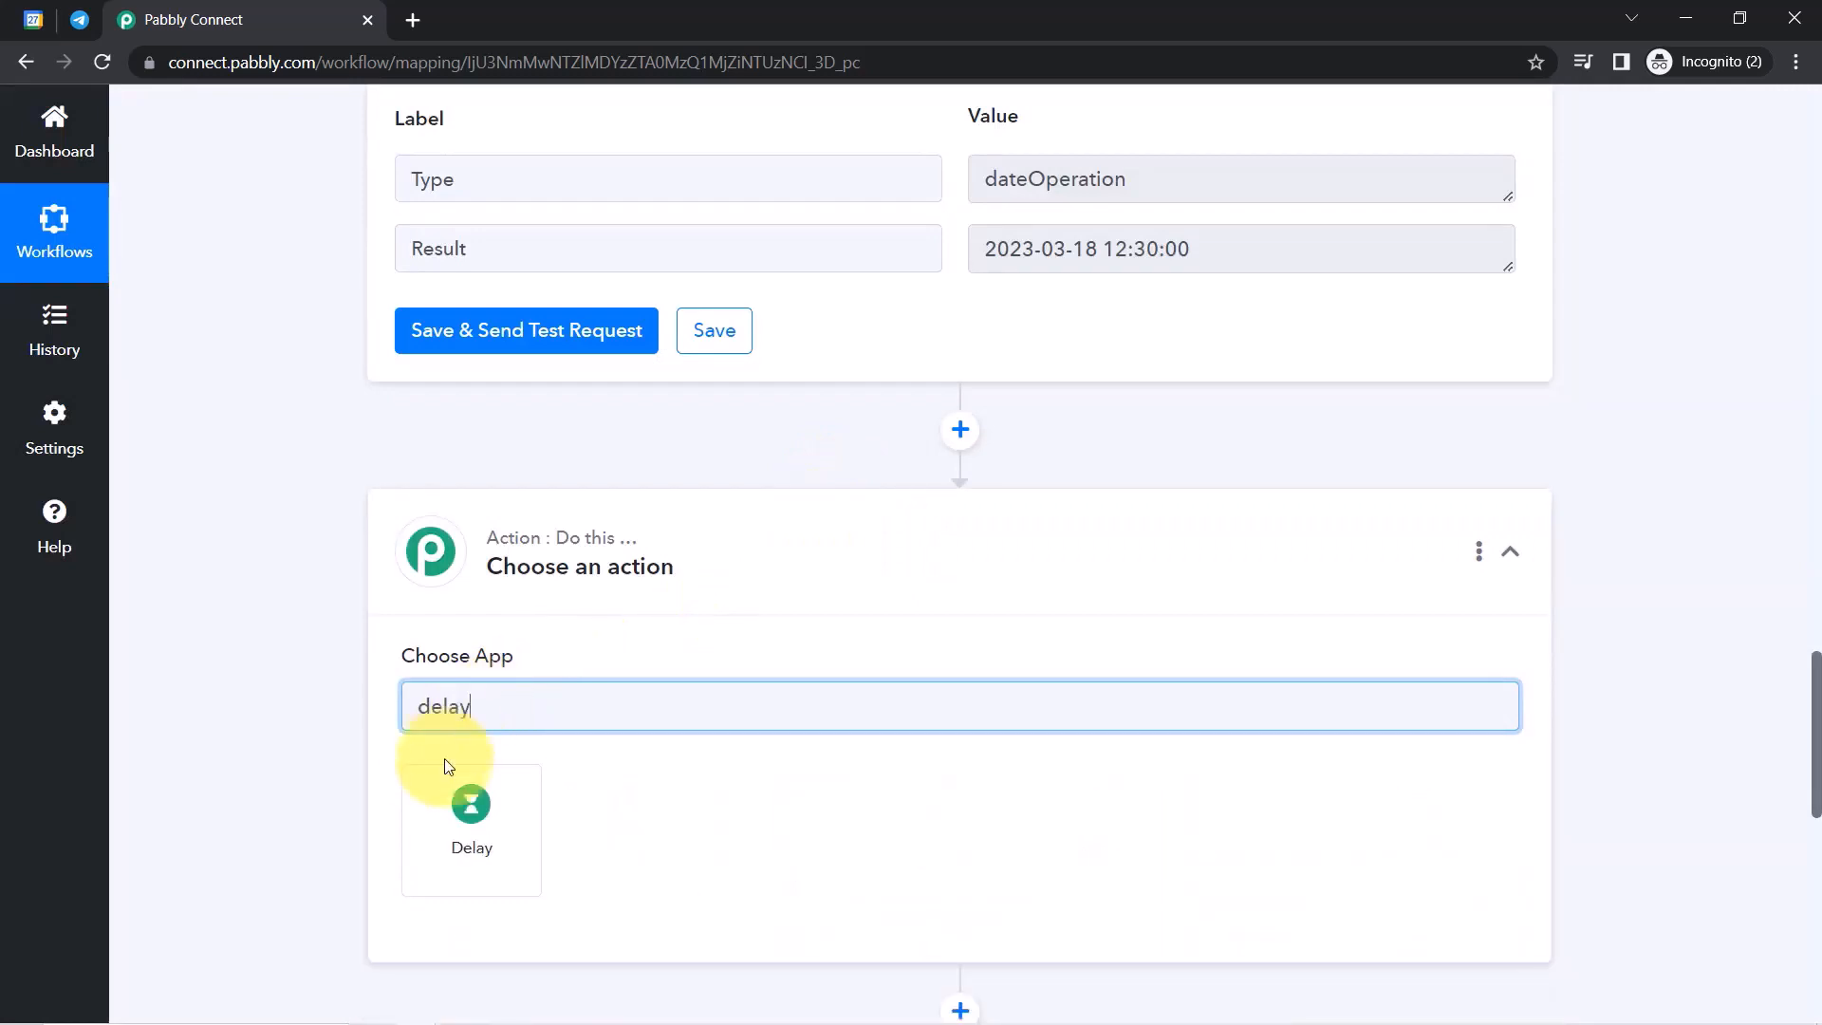
click(470, 802)
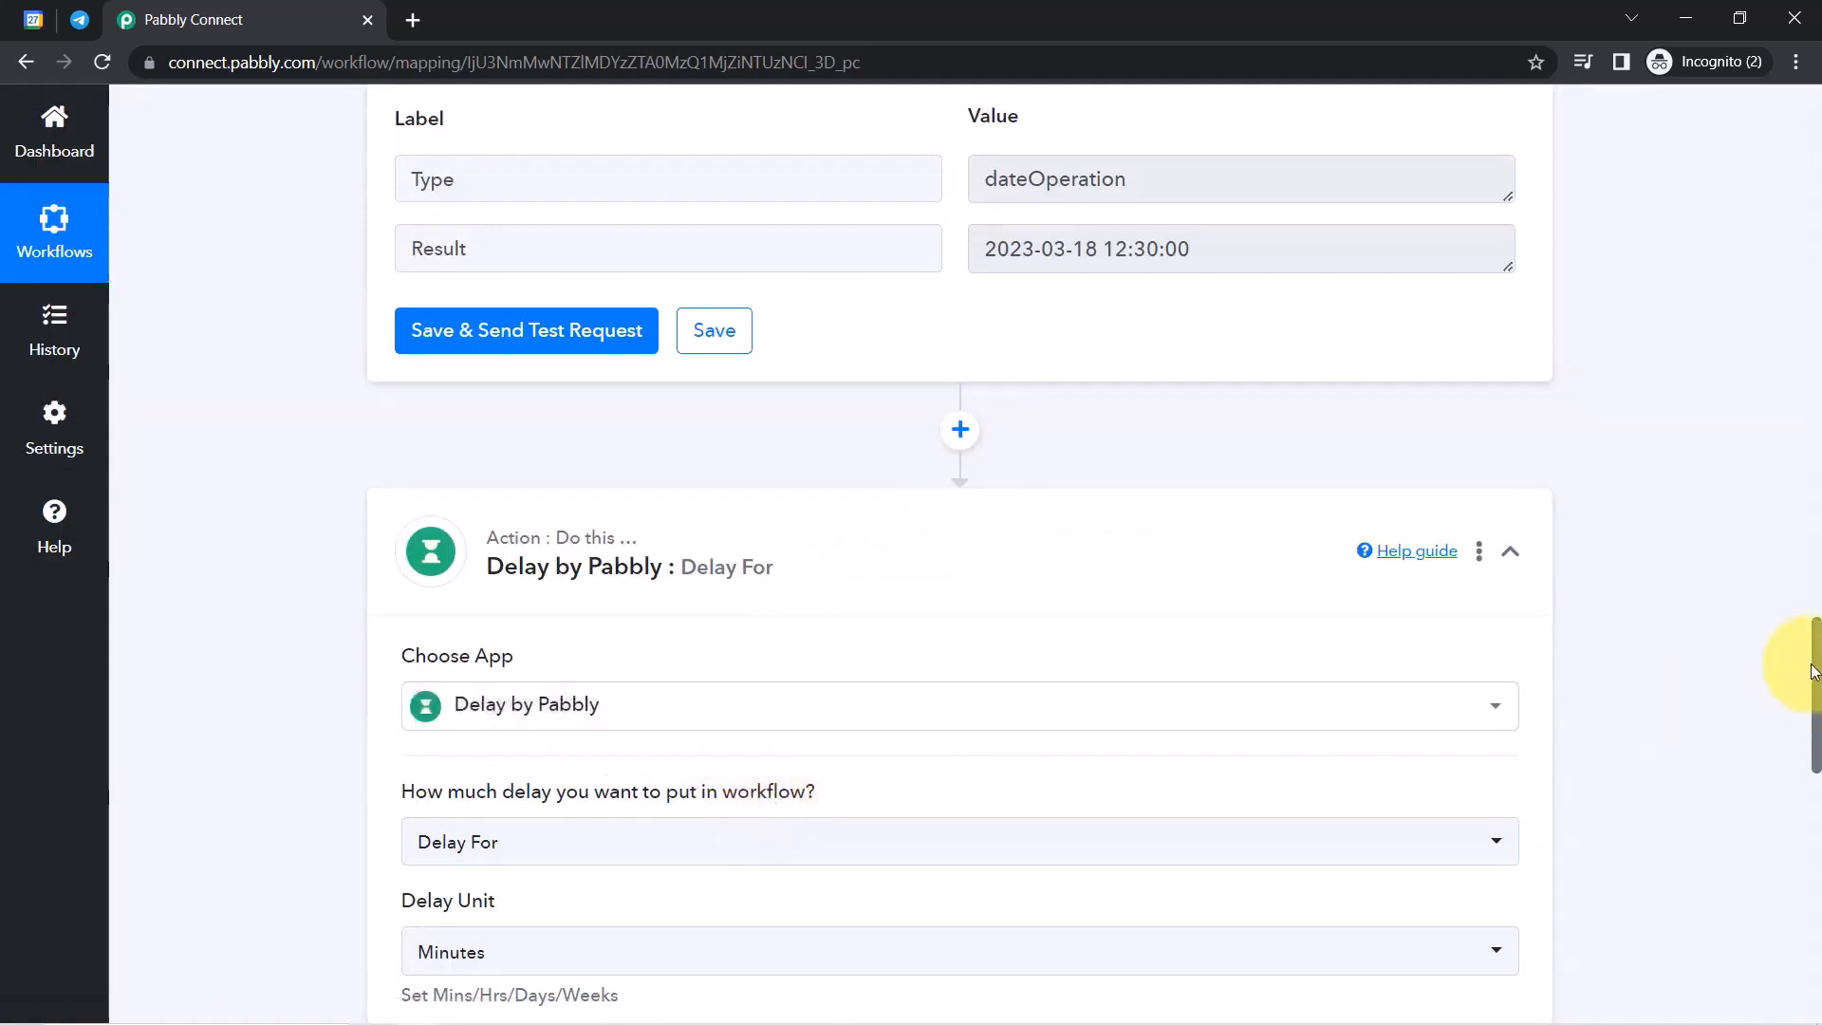
drag(1815, 669, 1813, 721)
drag(428, 498, 776, 510)
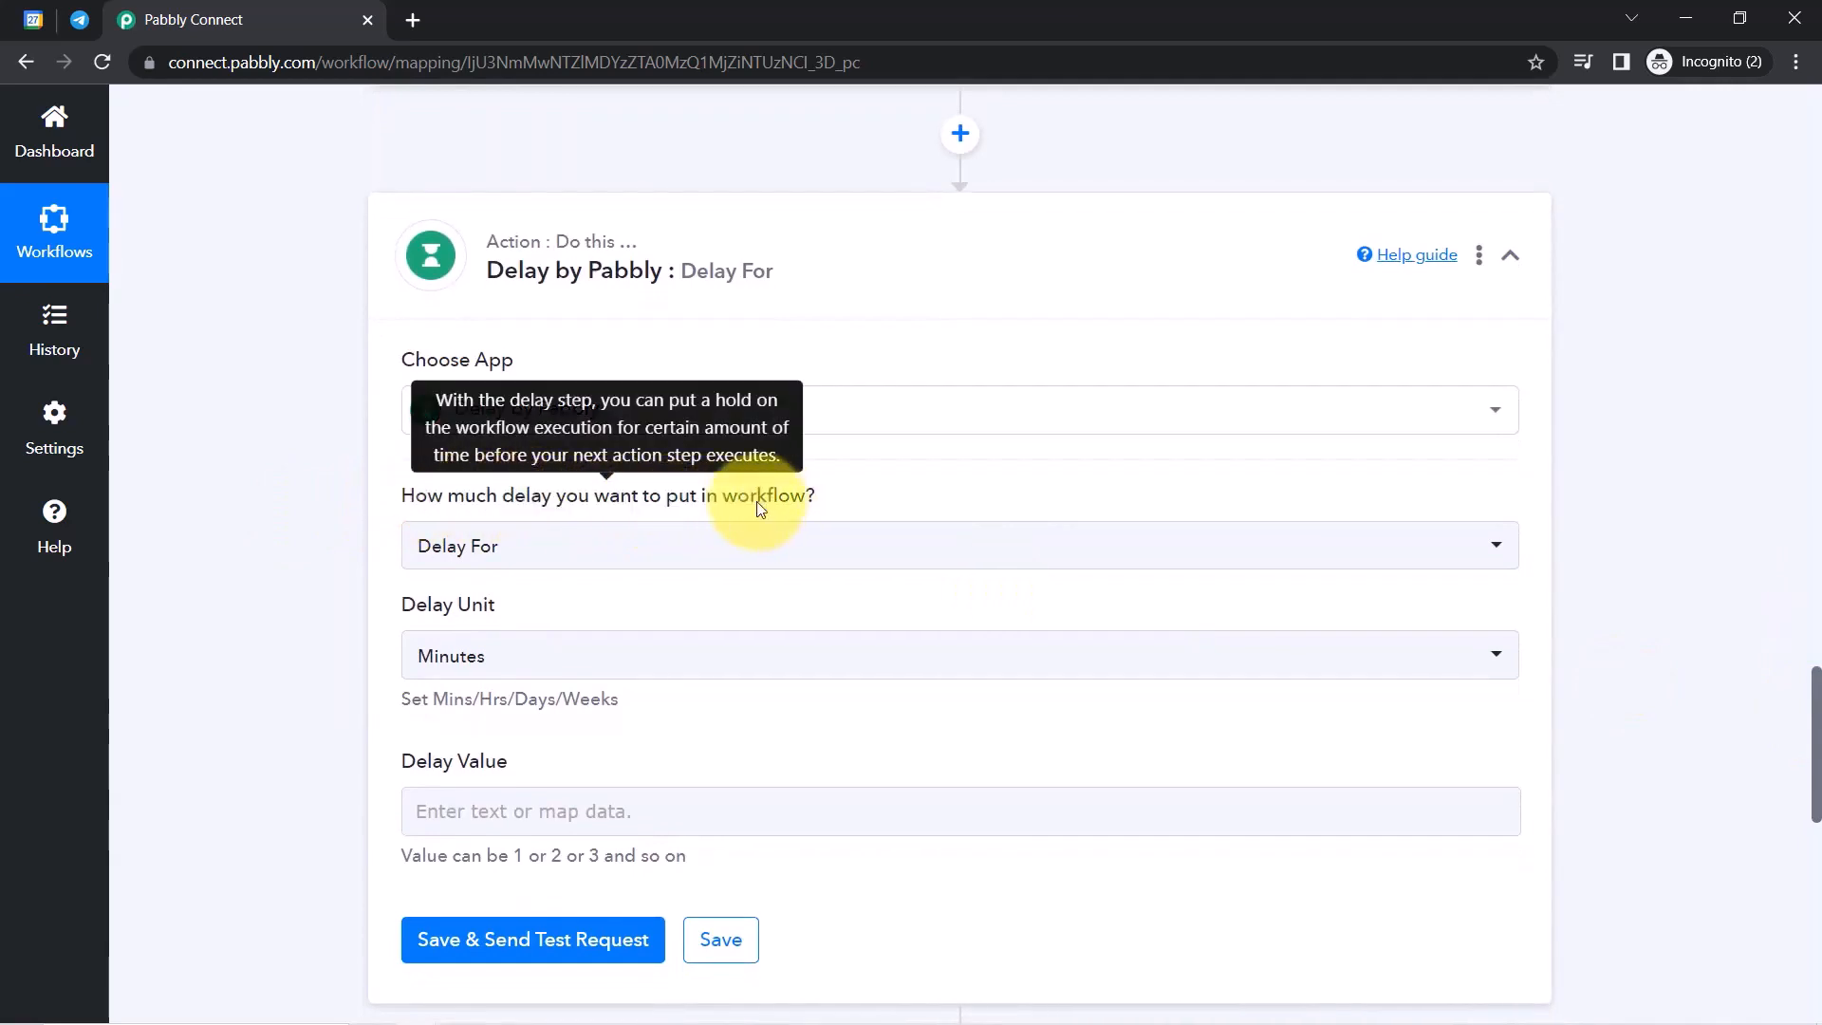
click(462, 544)
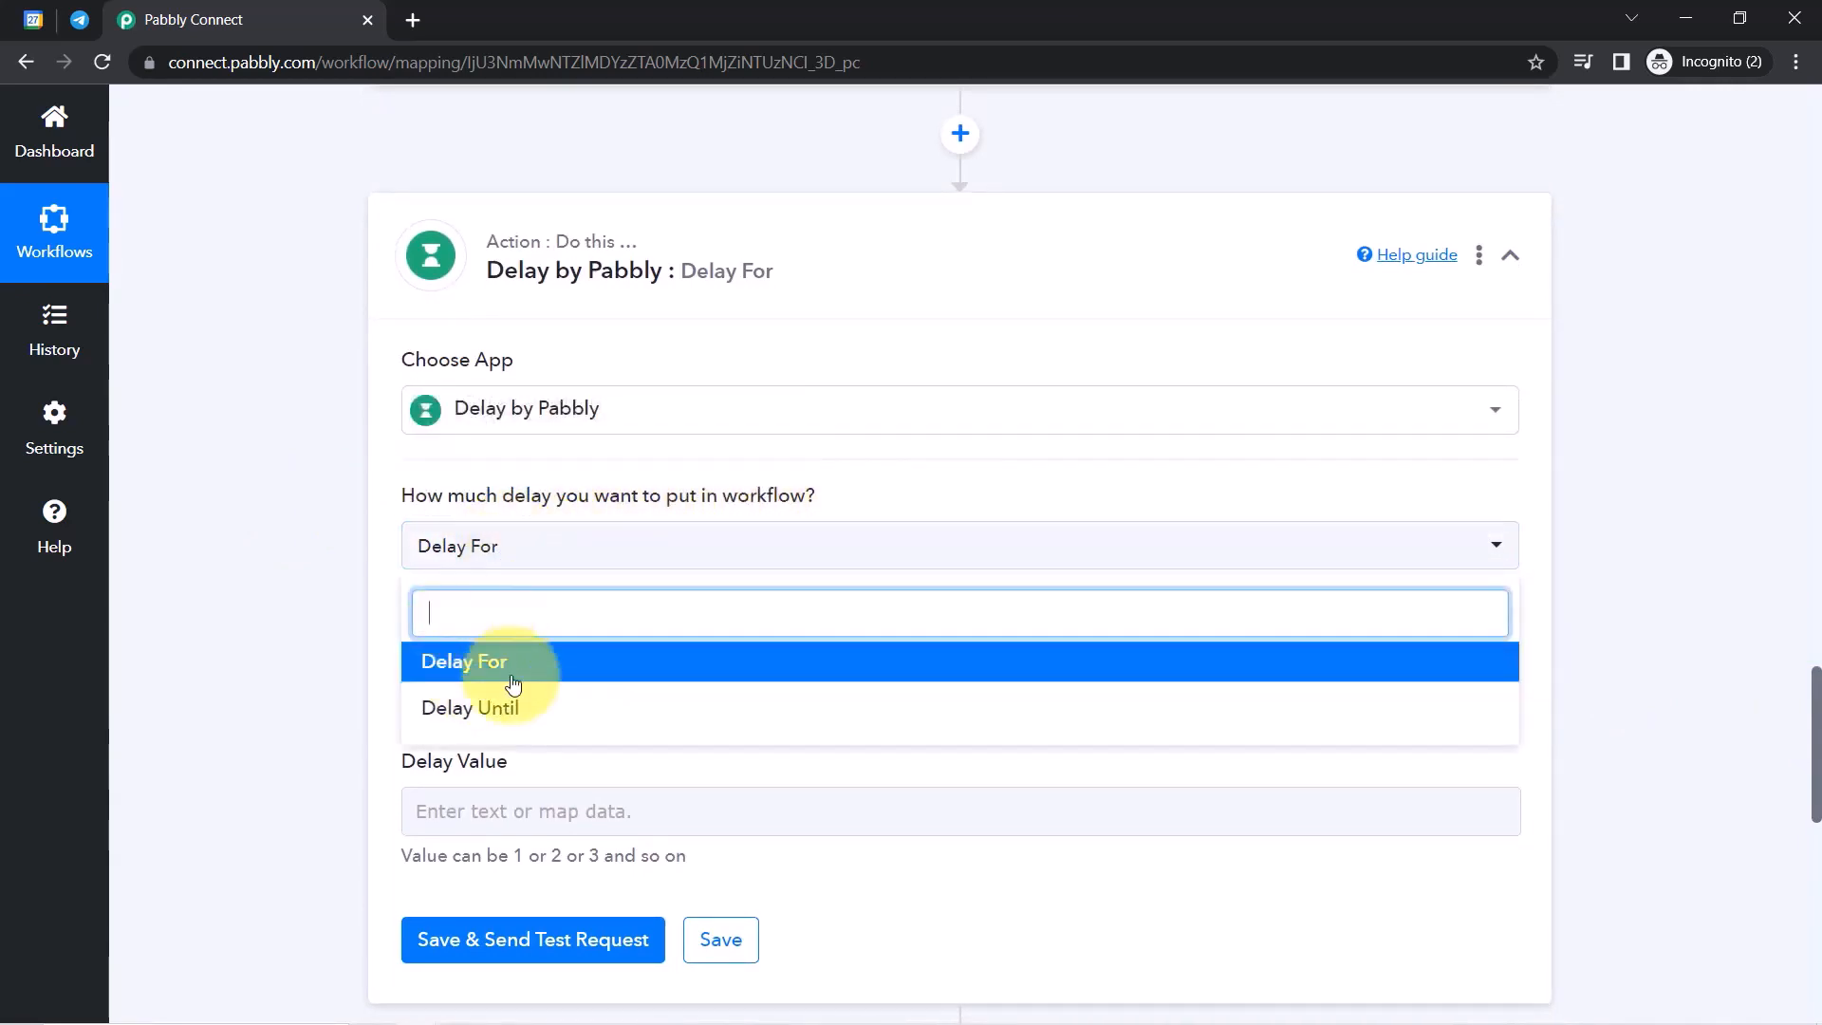
click(469, 718)
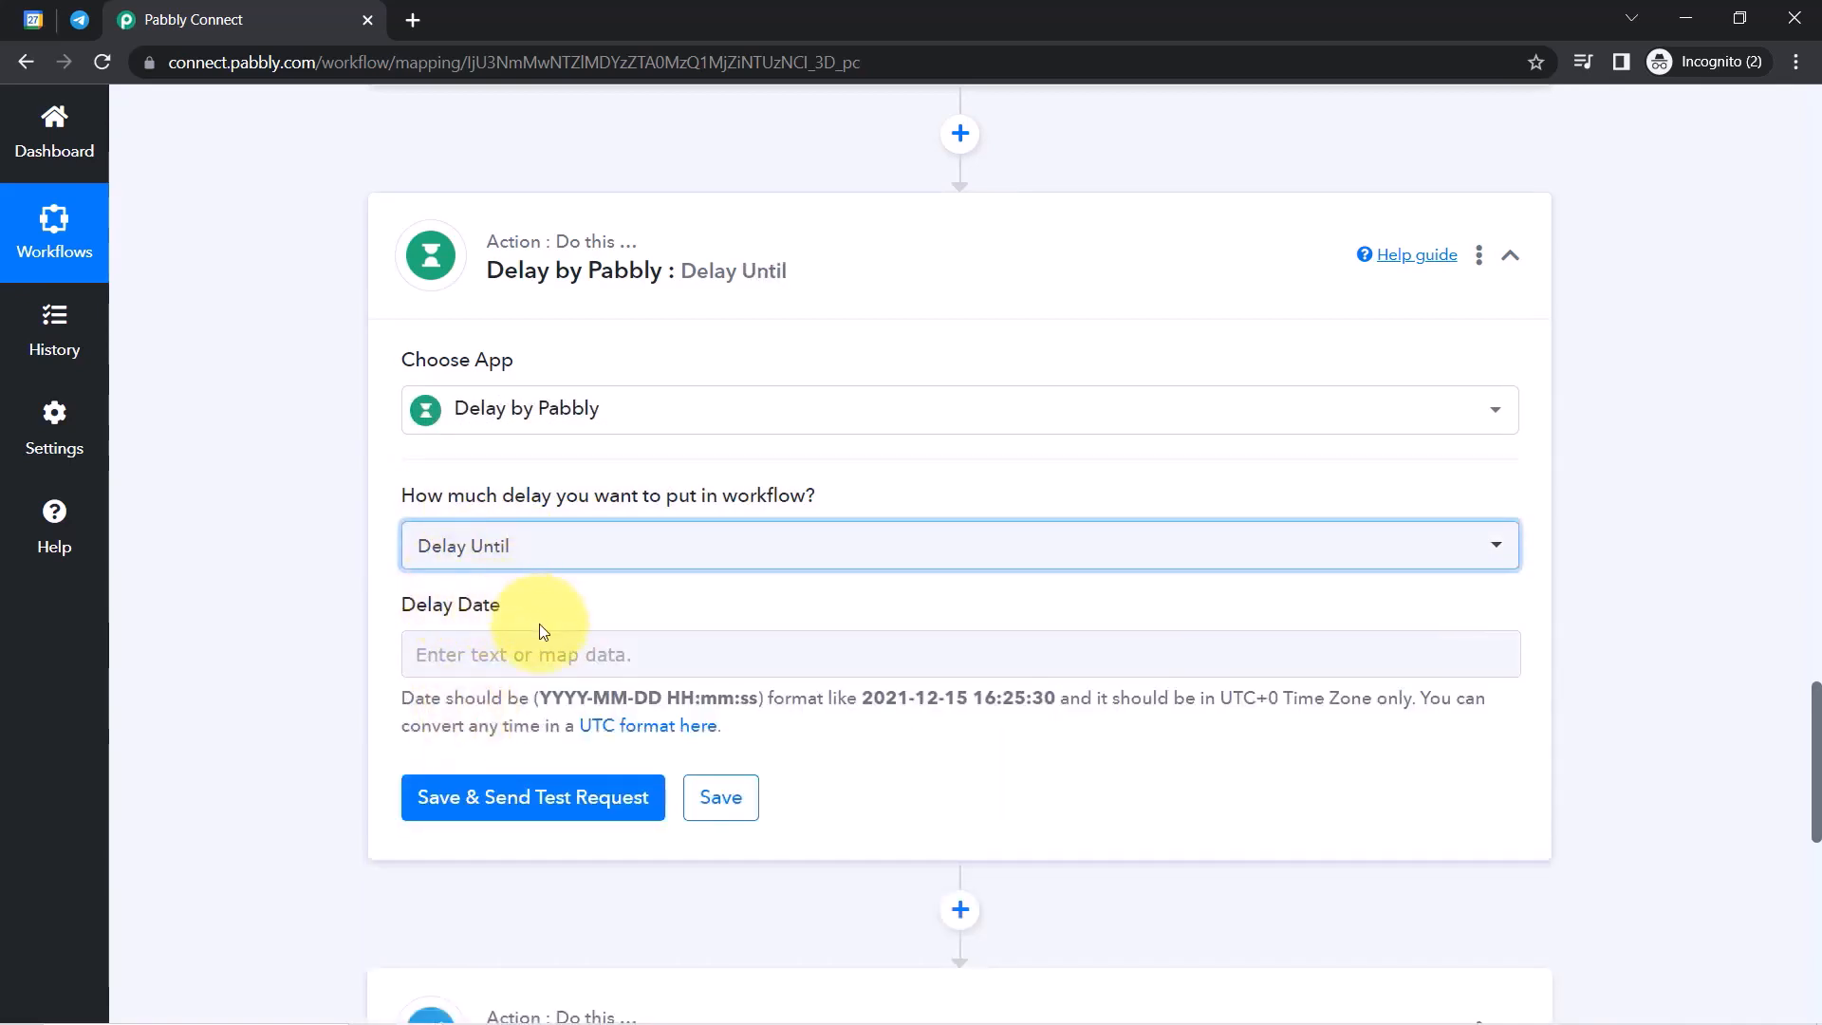
Map the Add/Subtract Time step's Result into Delay Date.
click(467, 648)
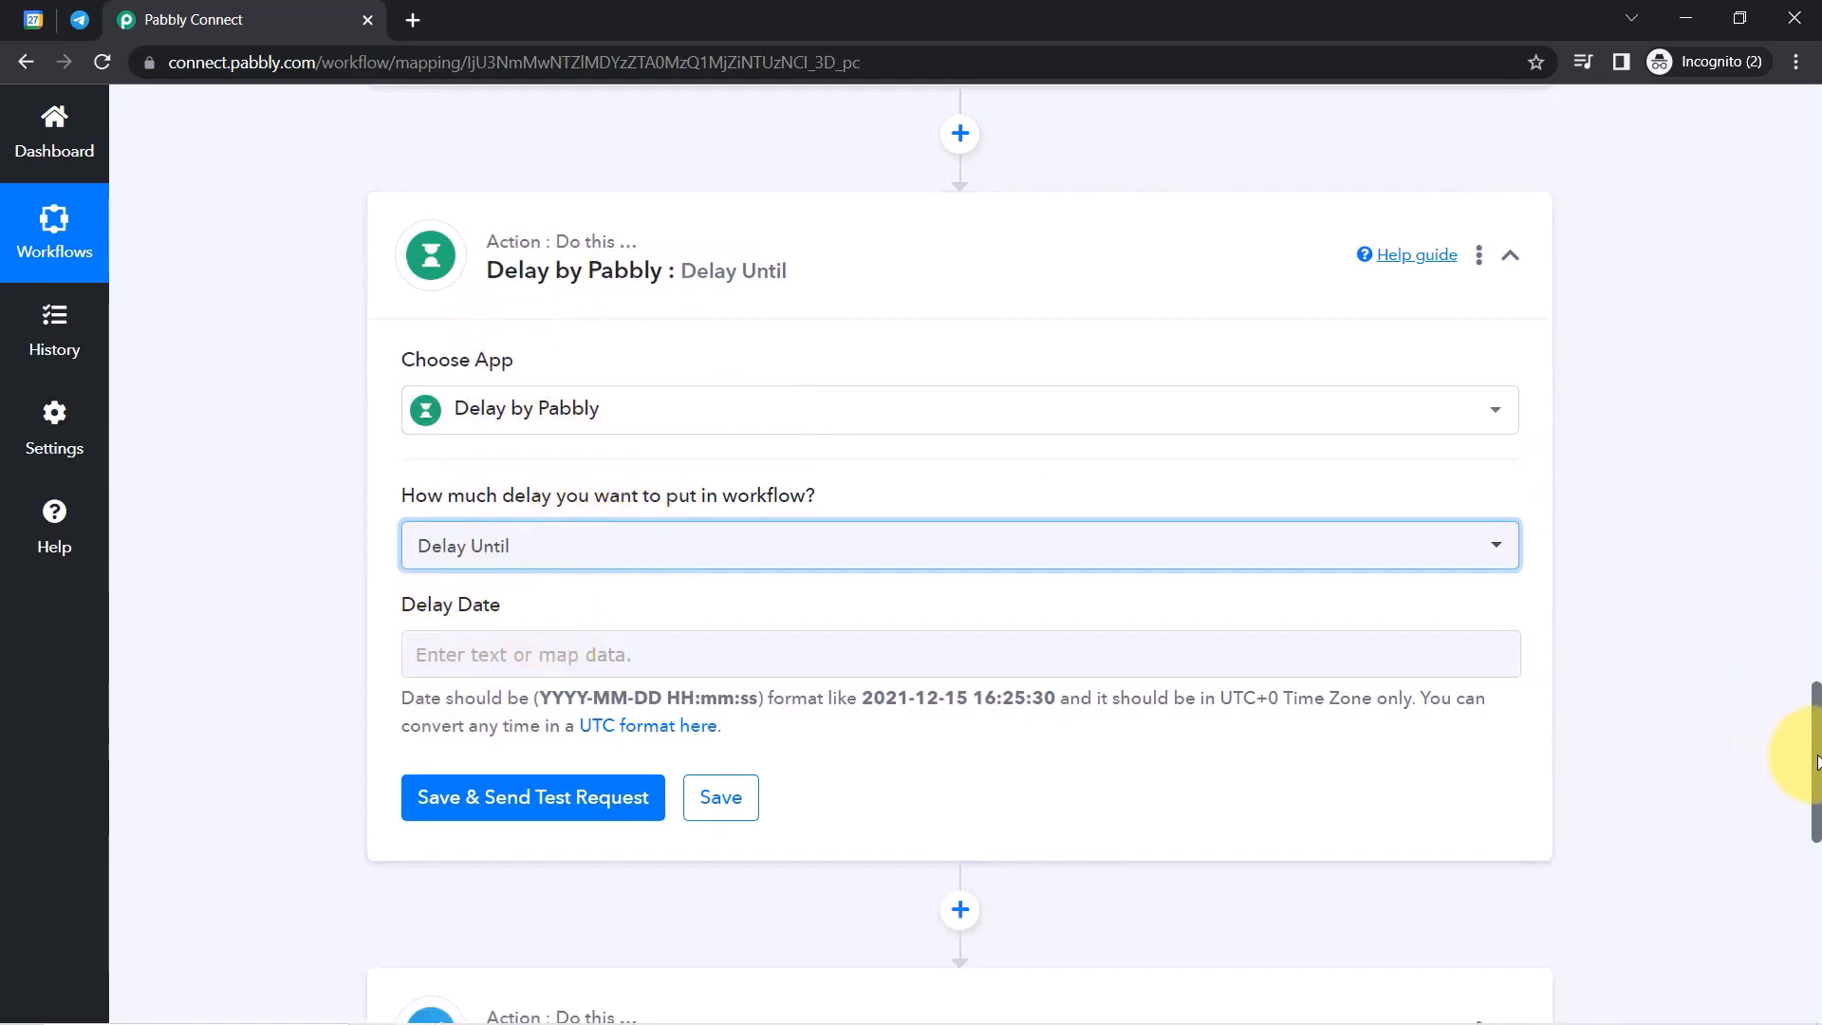
drag(1815, 759, 1815, 700)
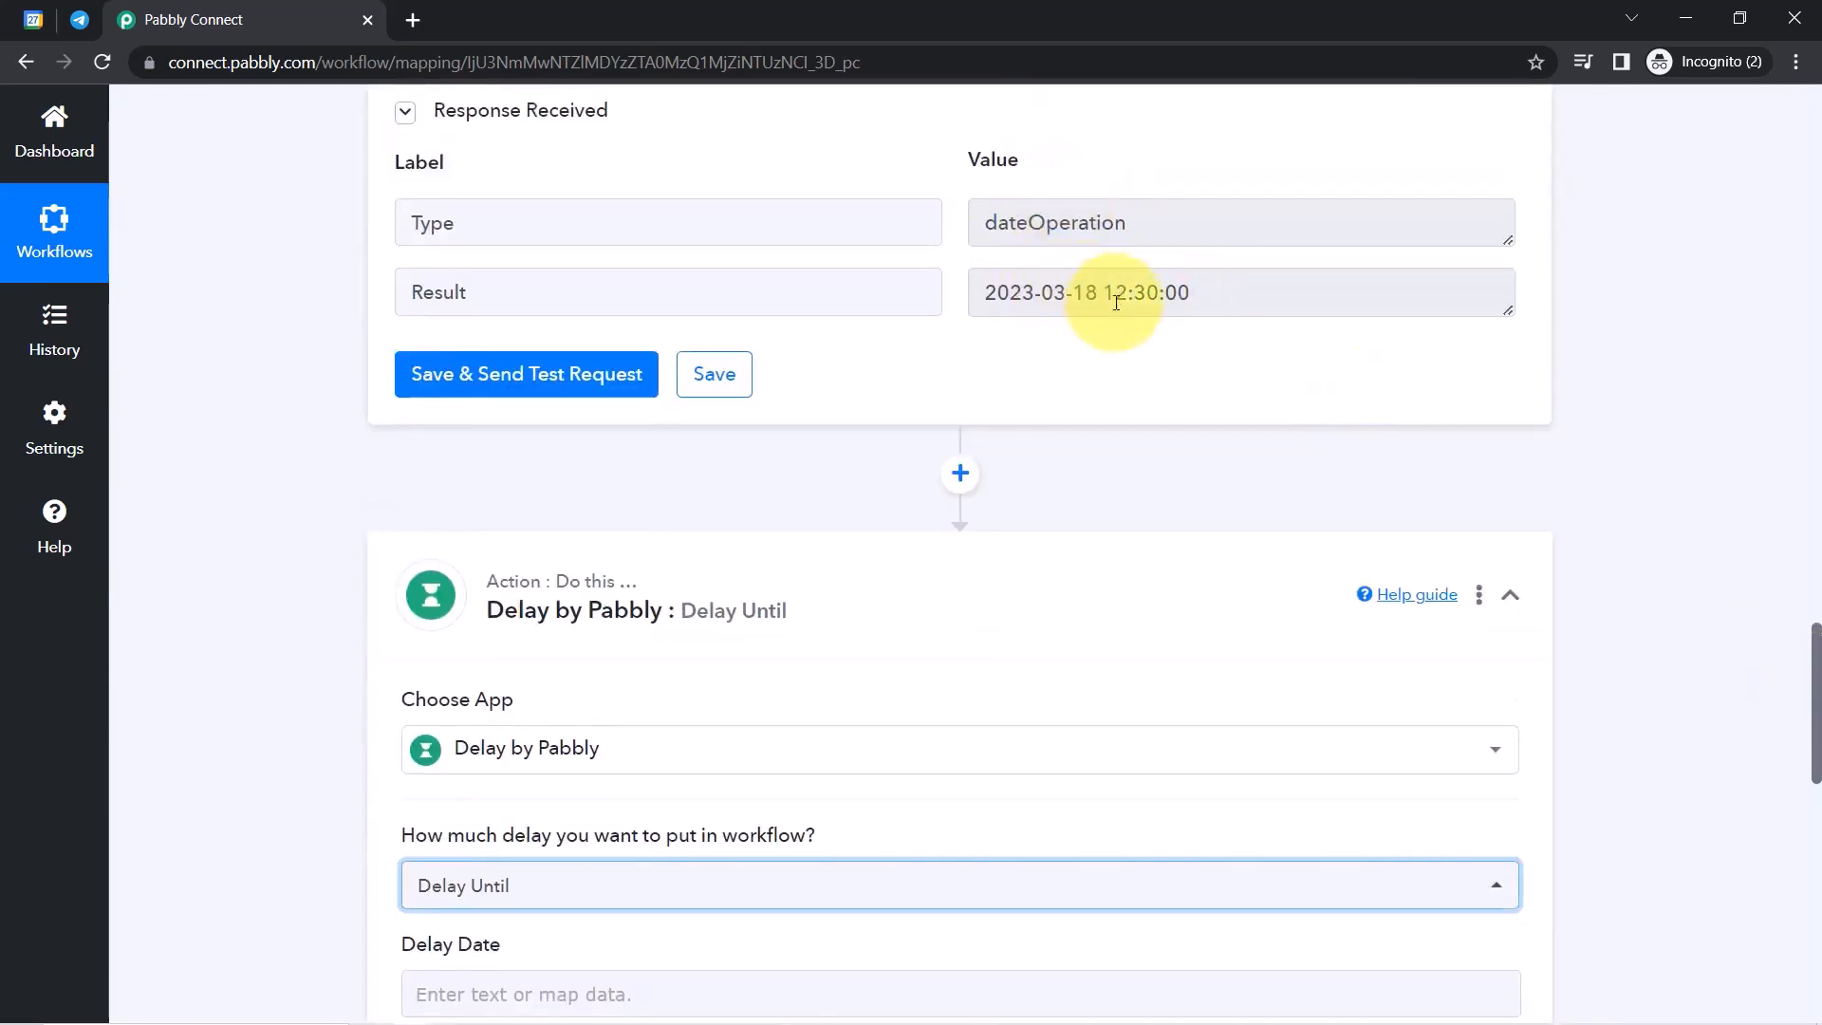
drag(1815, 662, 1618, 723)
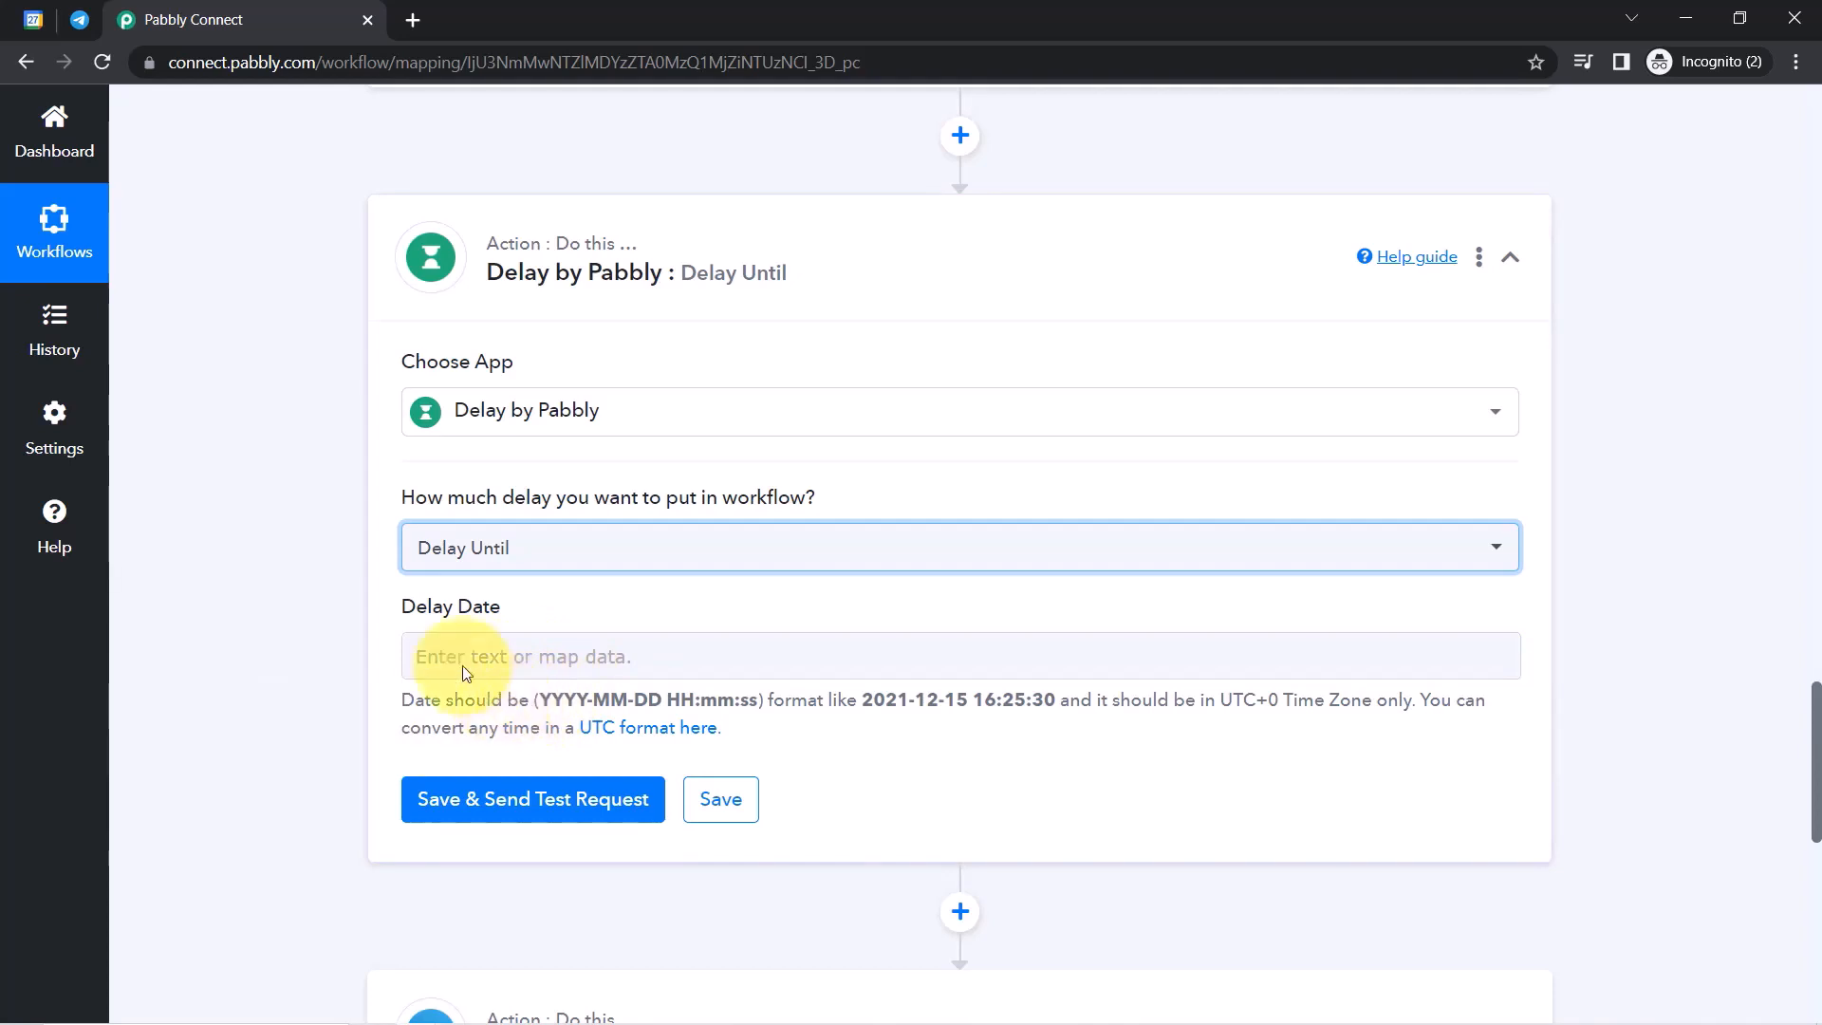
drag(395, 600, 449, 615)
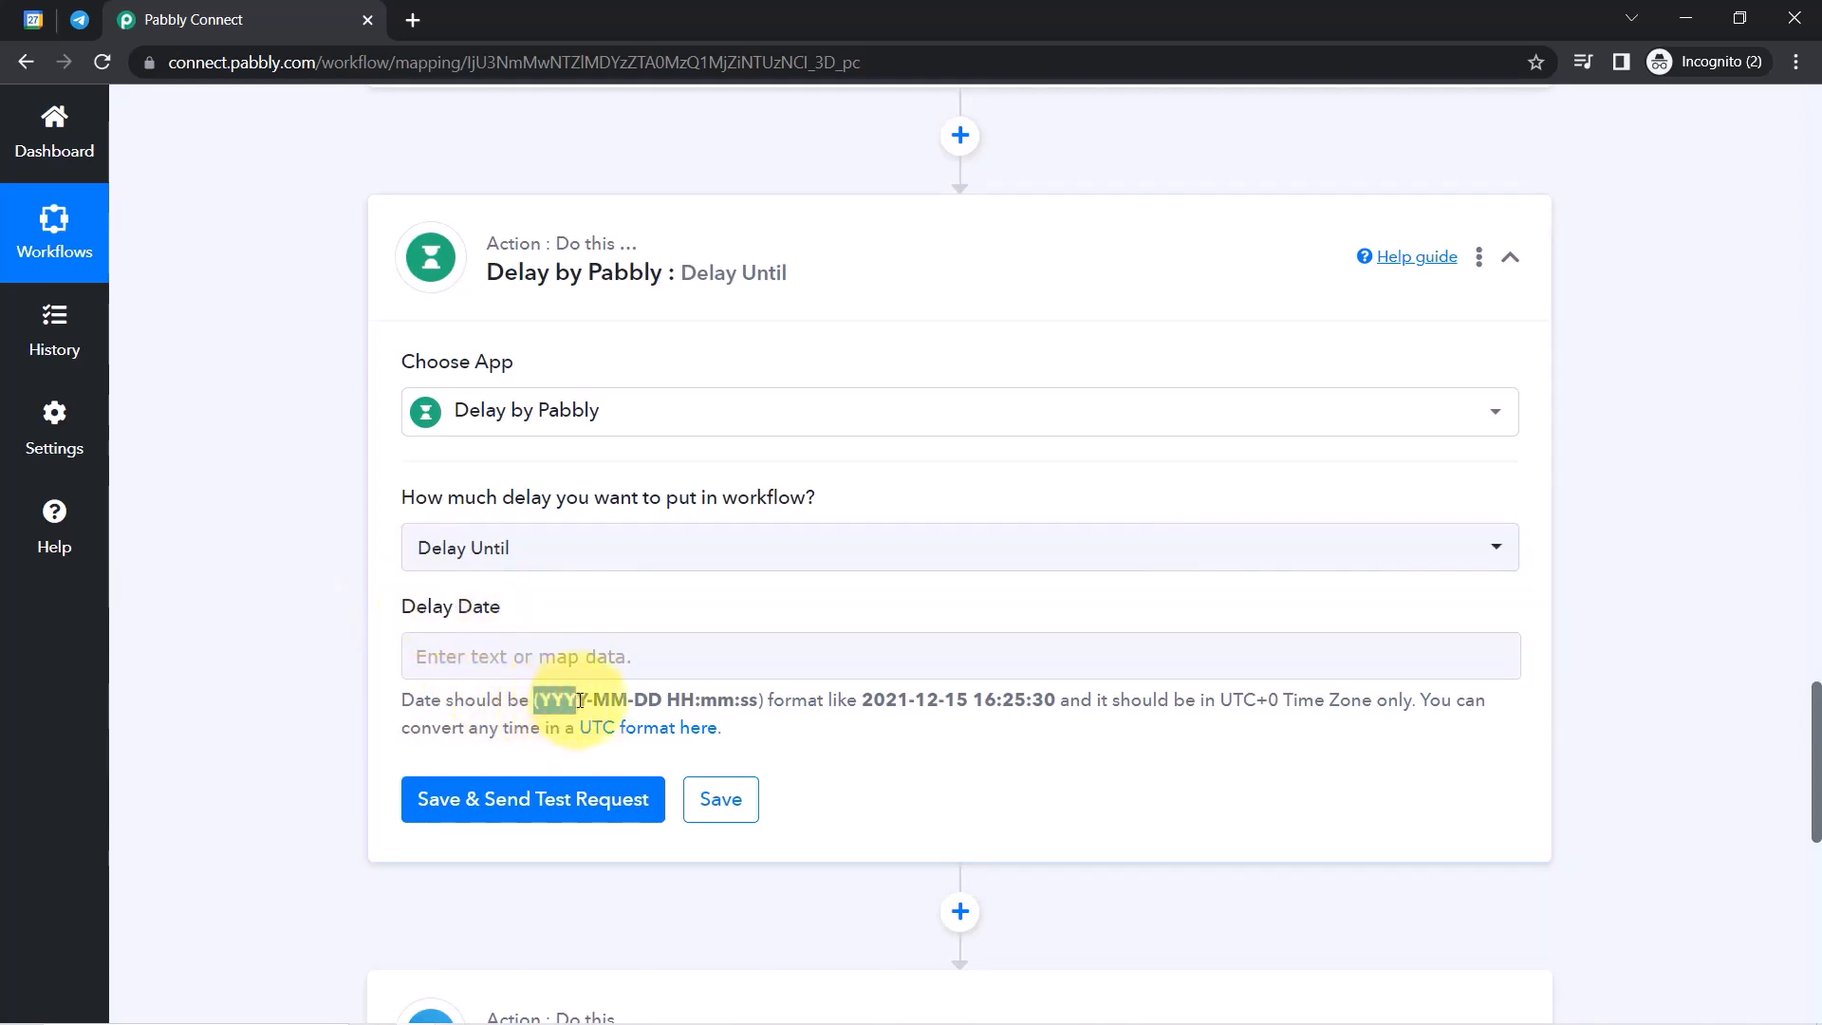
drag(695, 702, 773, 704)
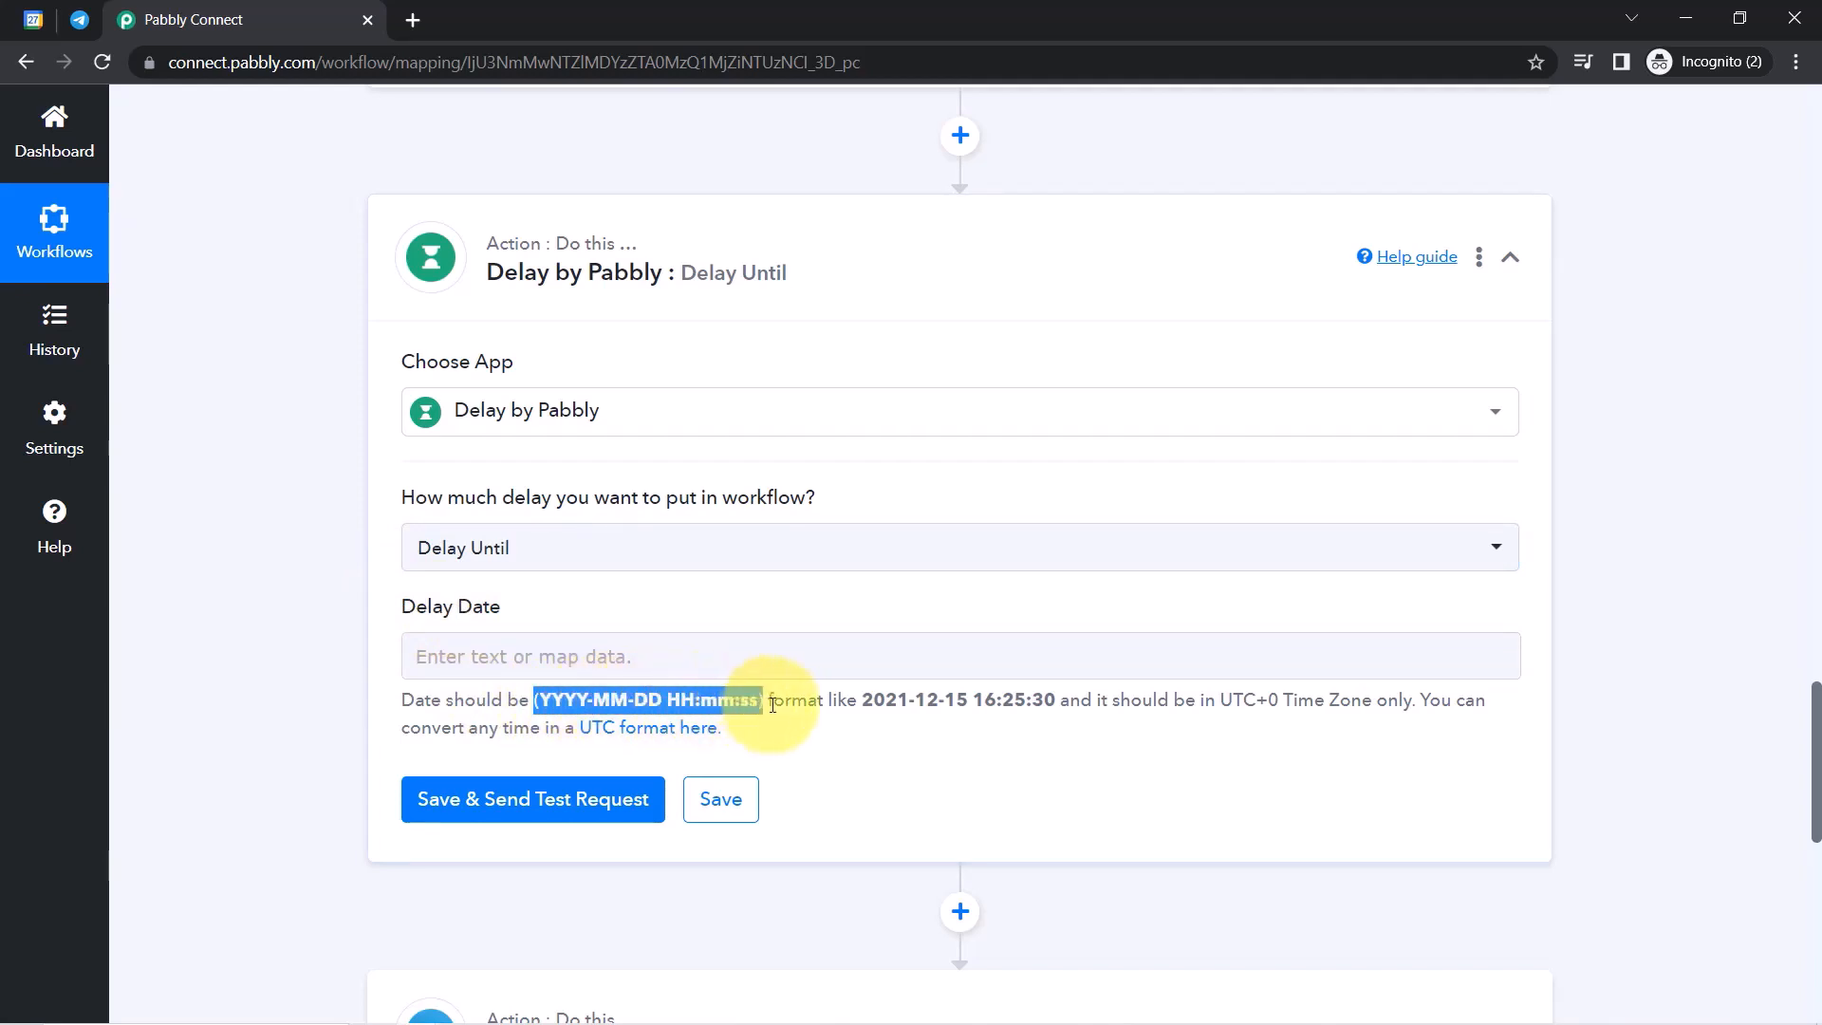
click(546, 655)
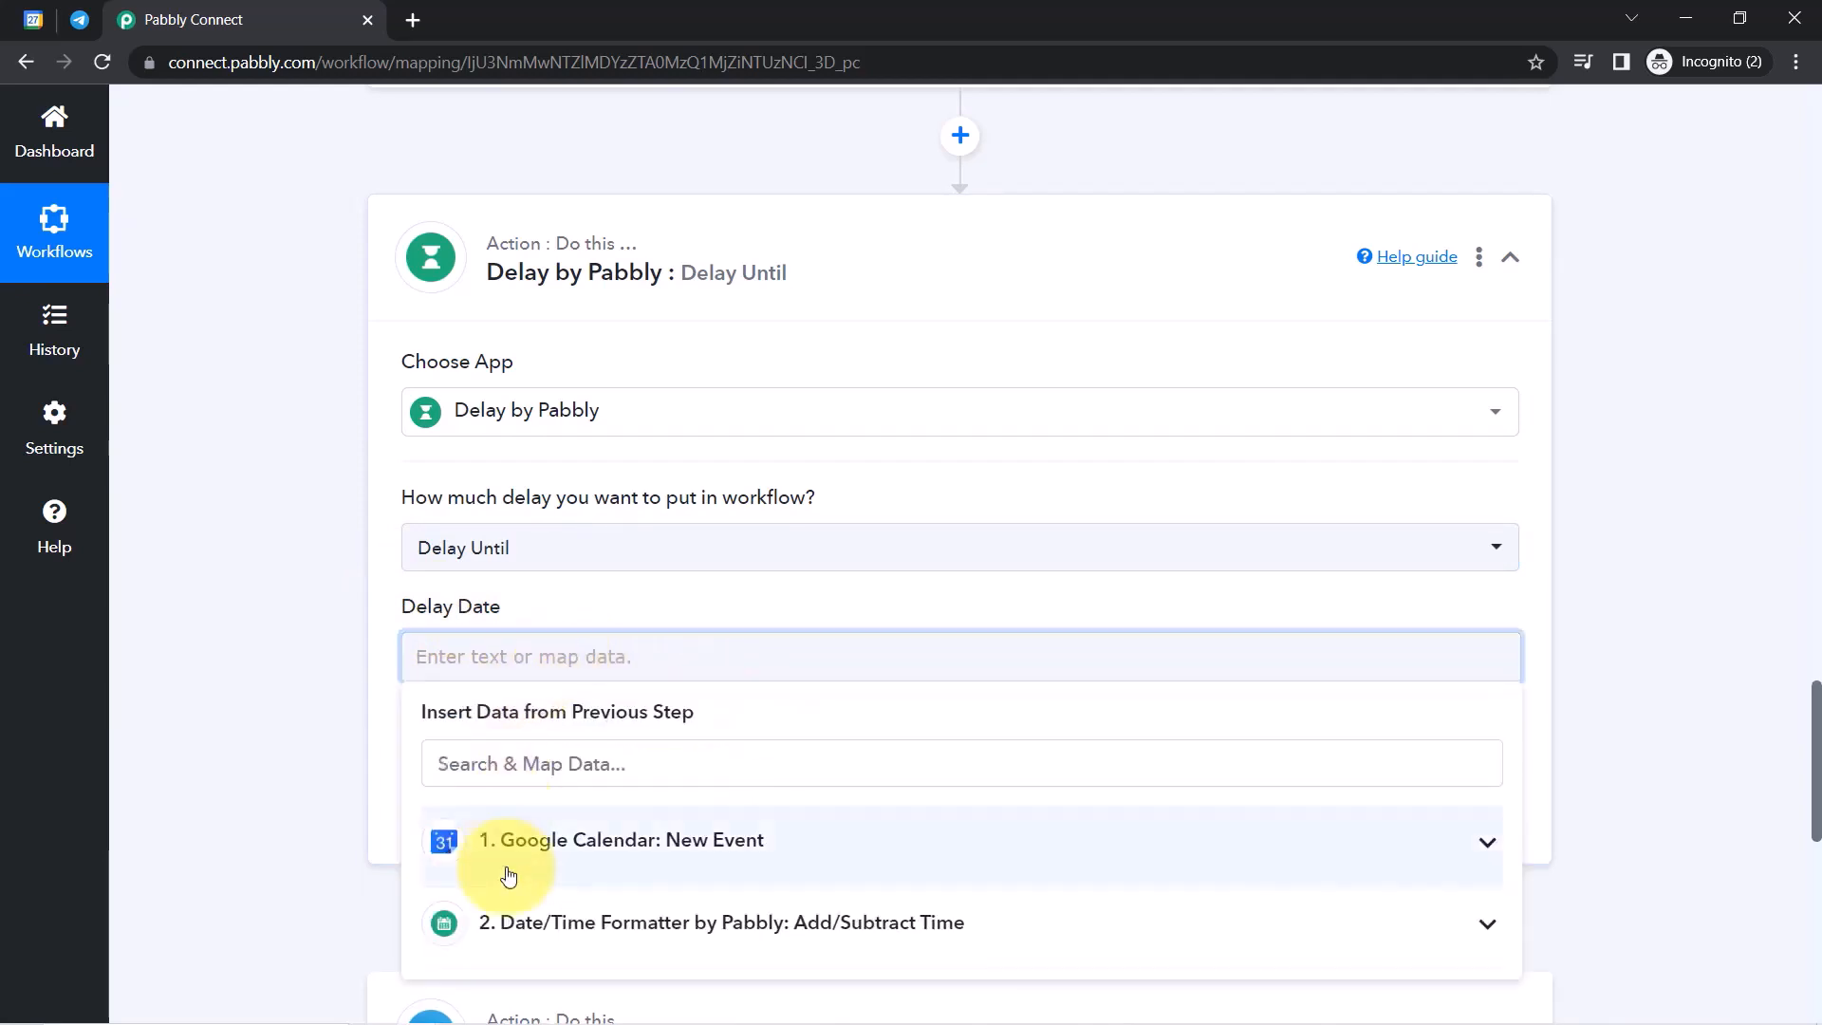
click(516, 932)
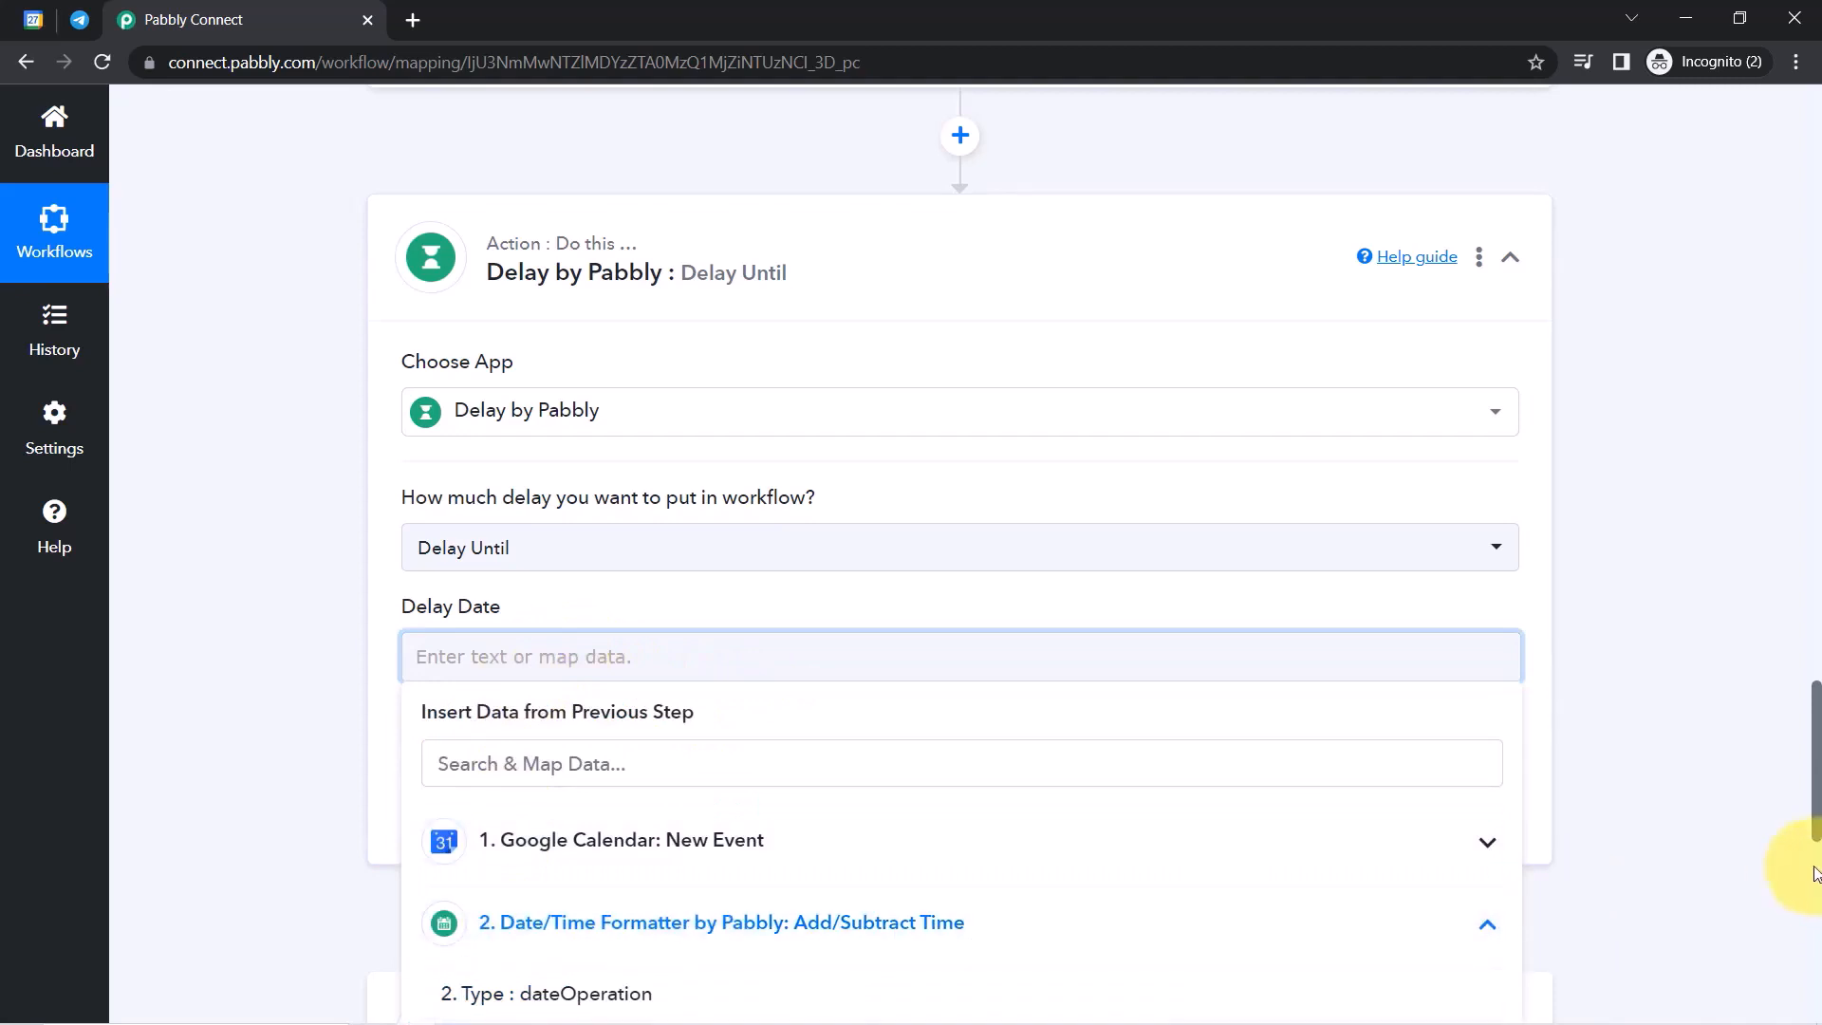
scroll(1803, 826, down, 1)
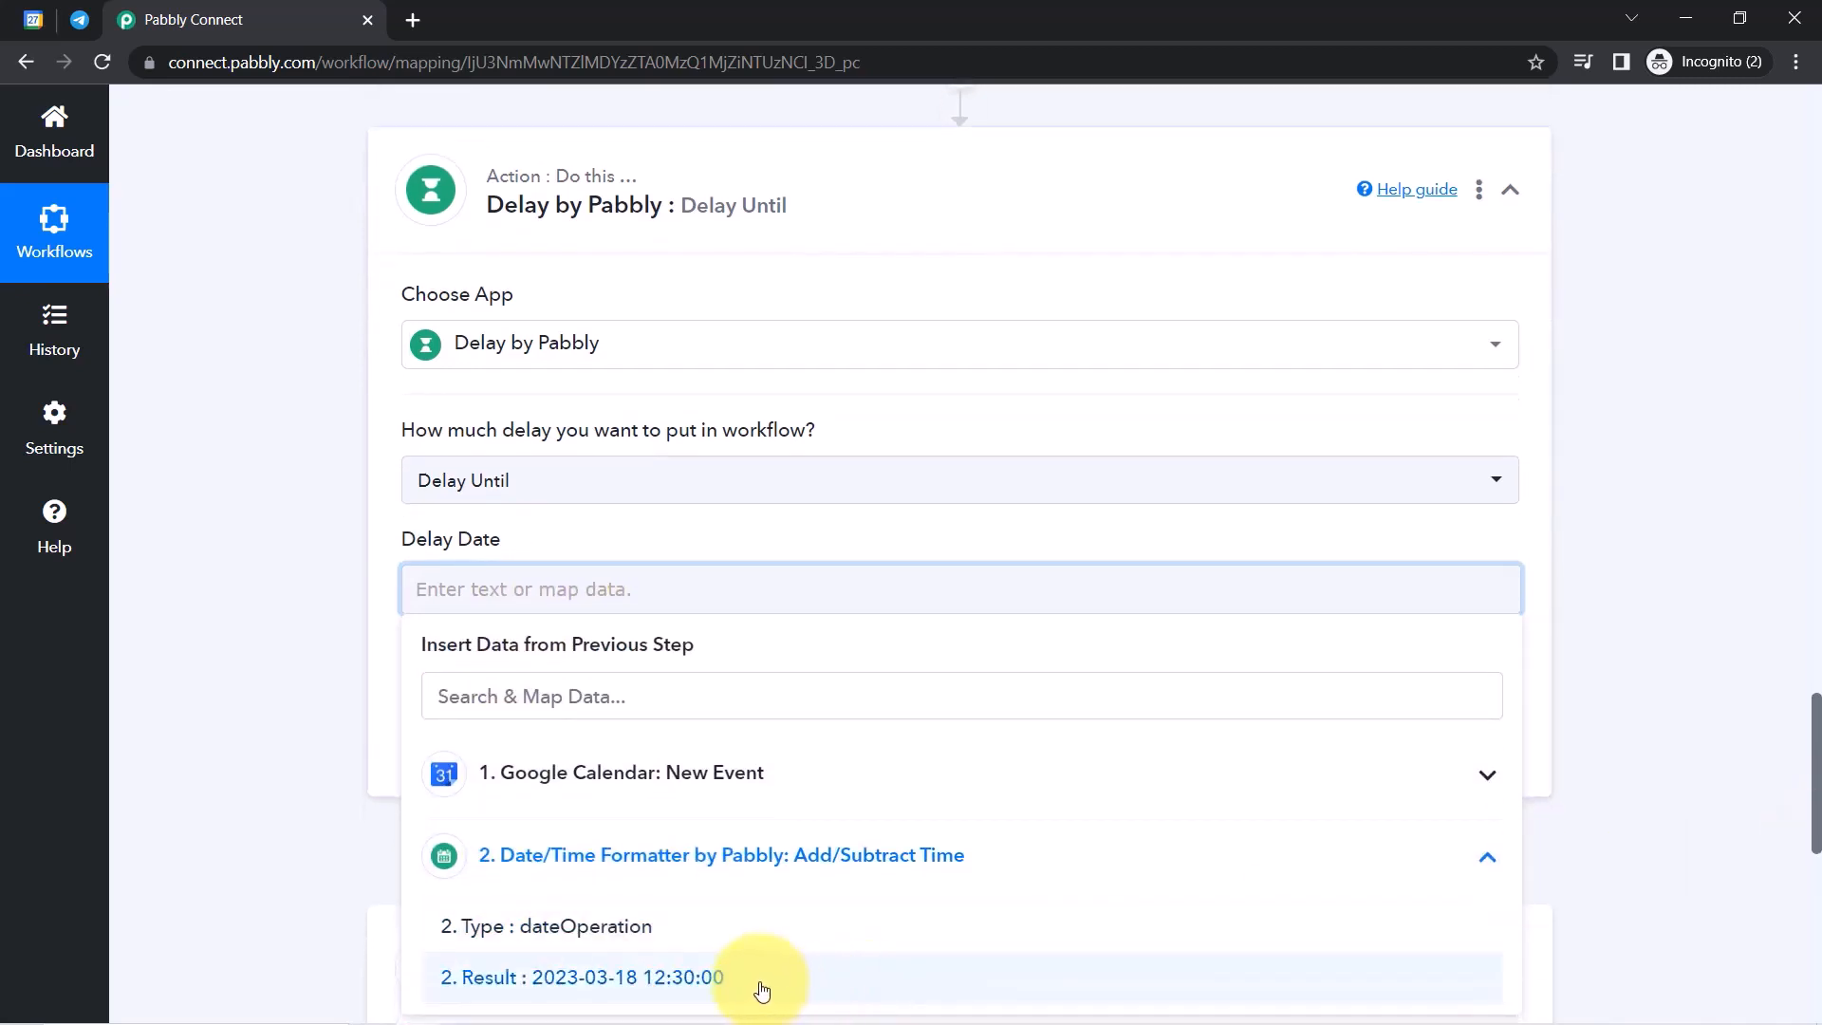
click(760, 984)
click(214, 527)
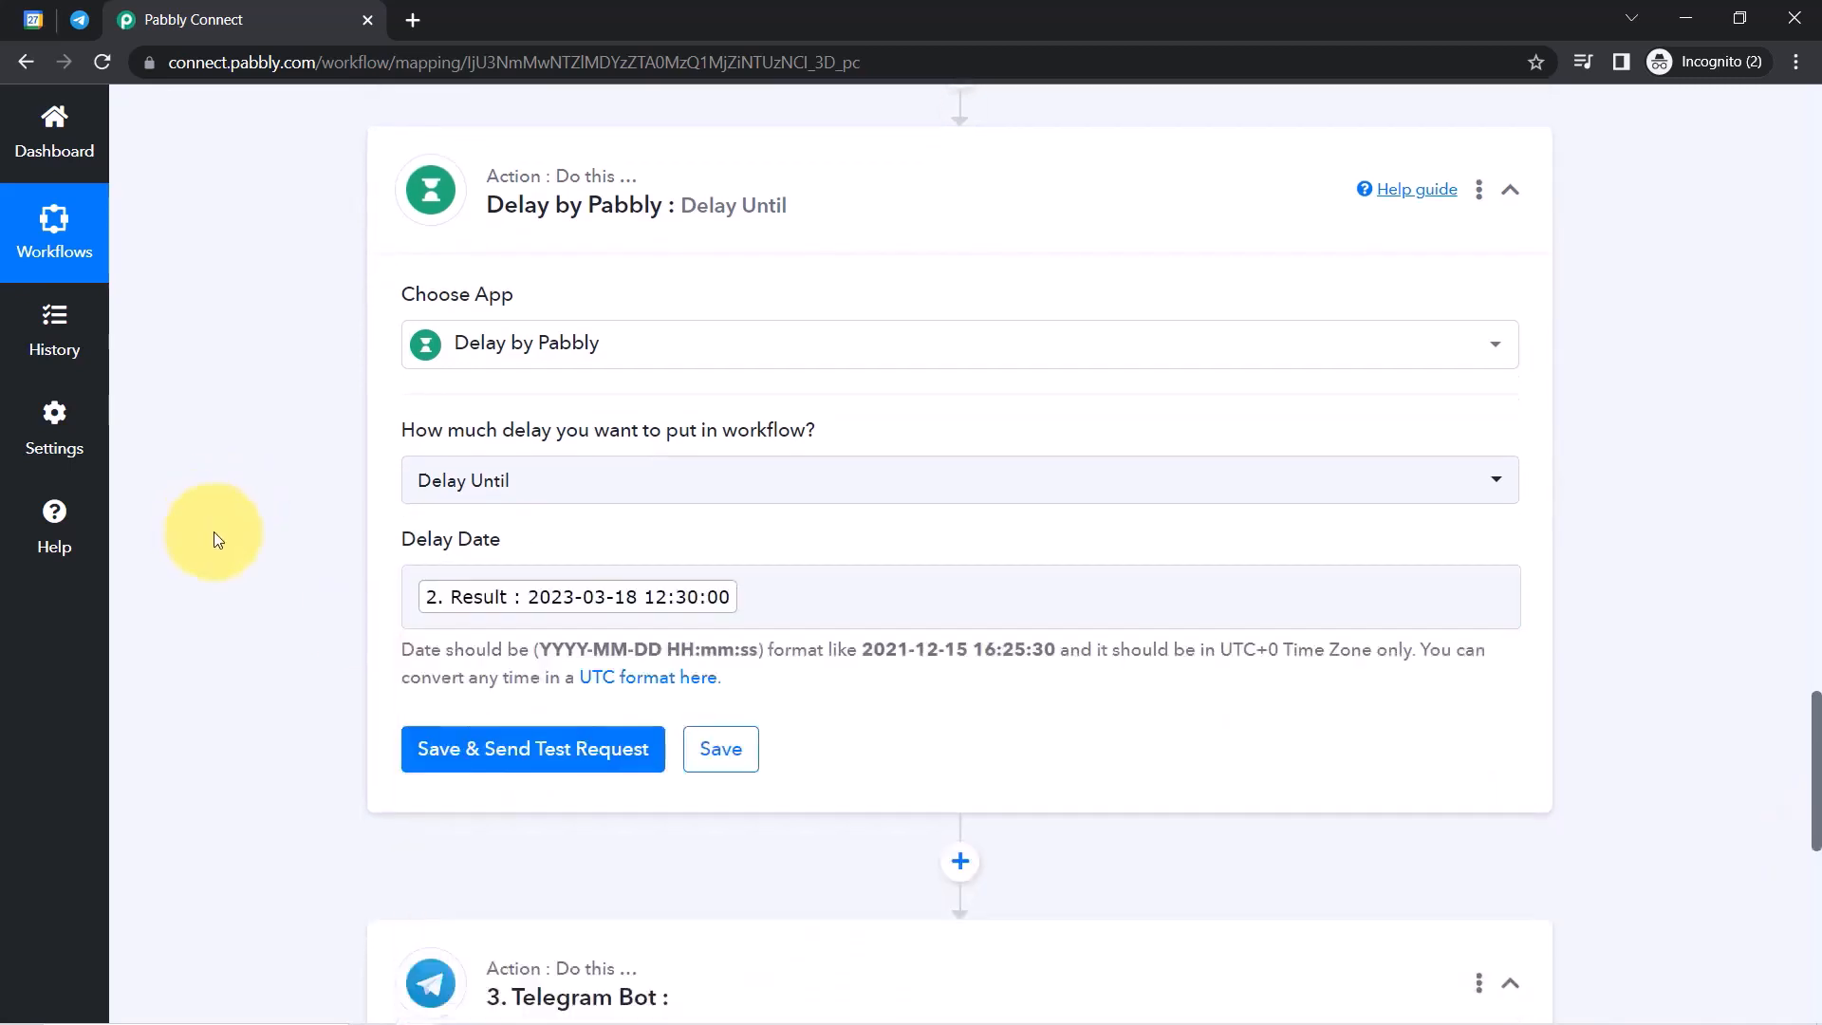
click(550, 752)
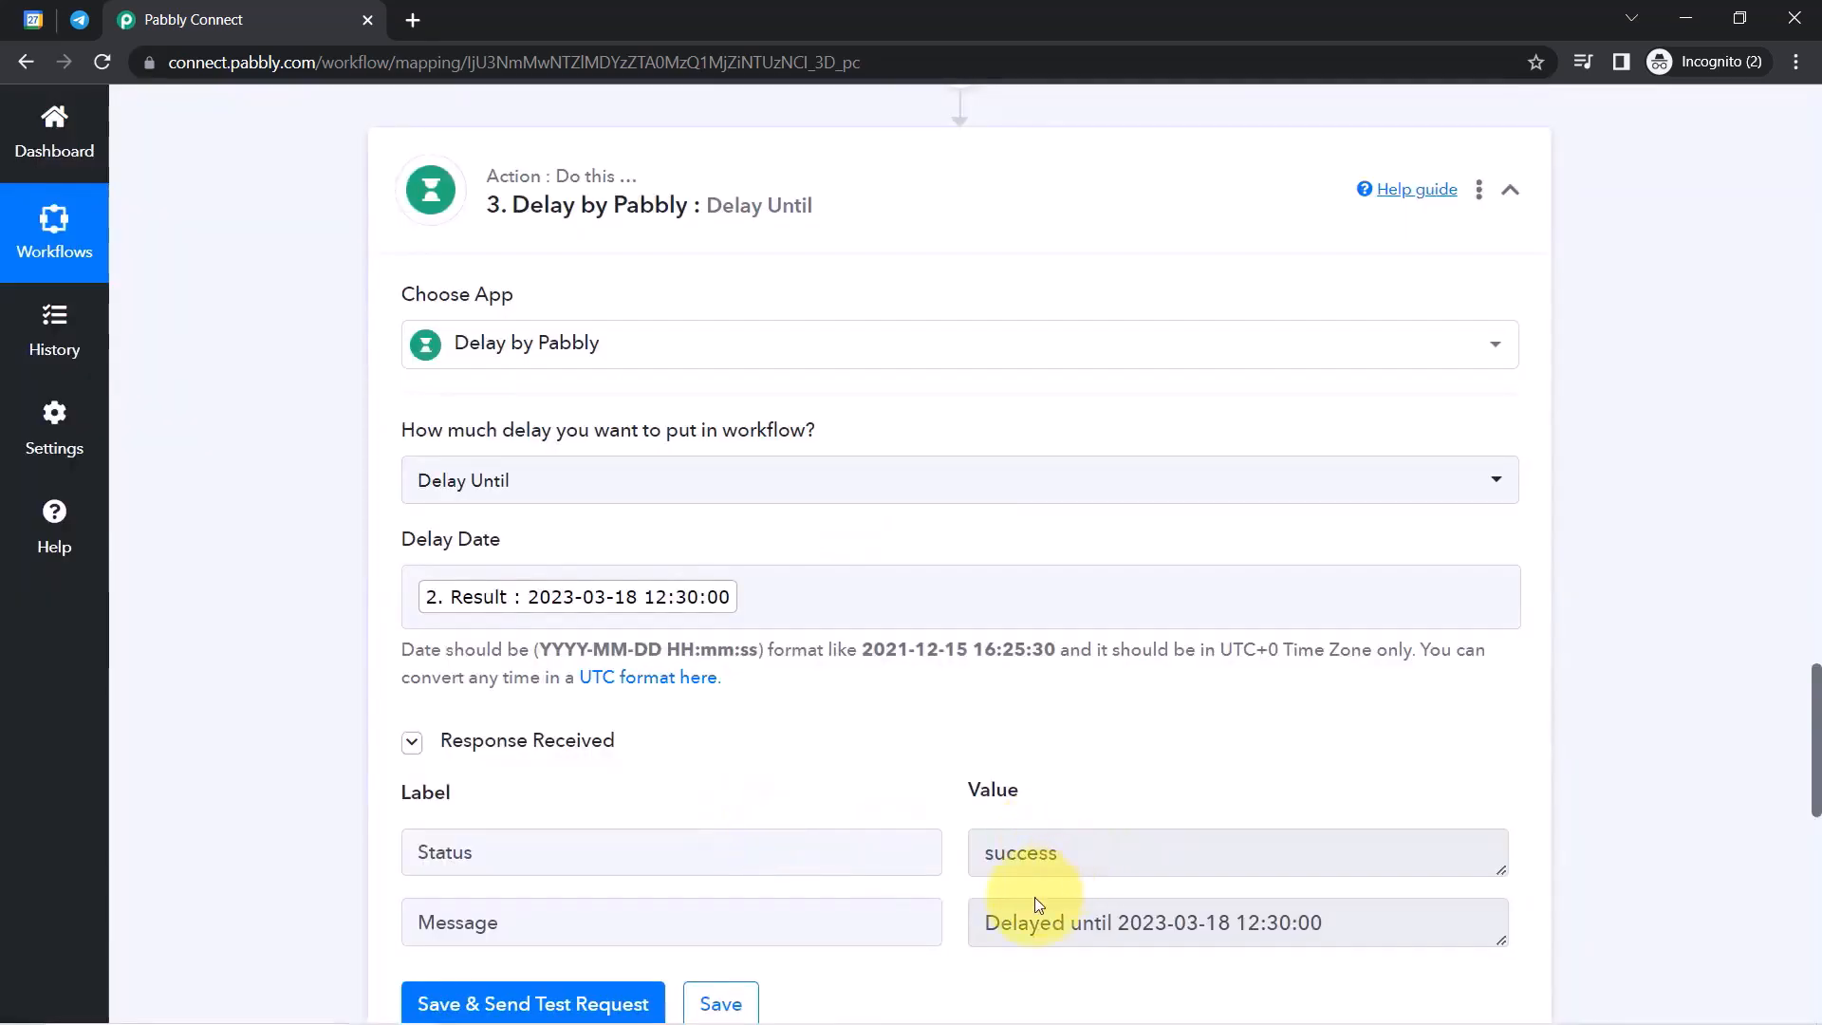
drag(1018, 923, 1267, 925)
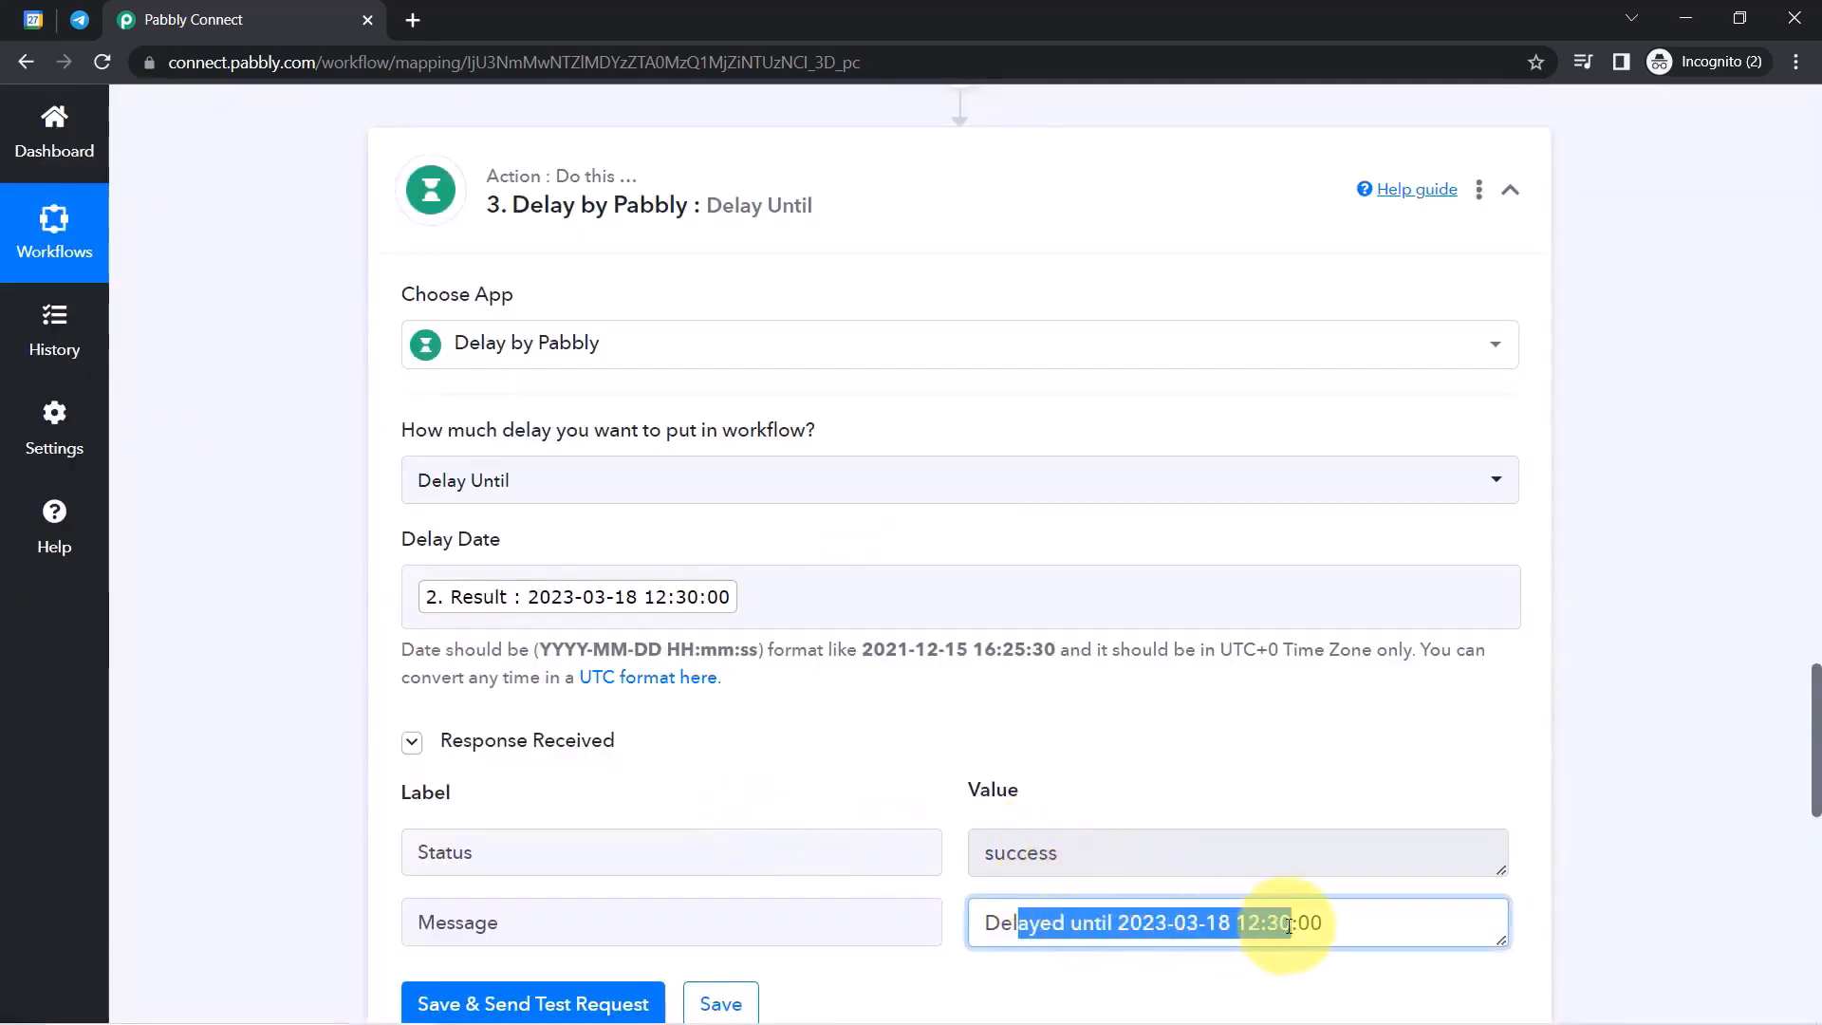
triple_click(1288, 926)
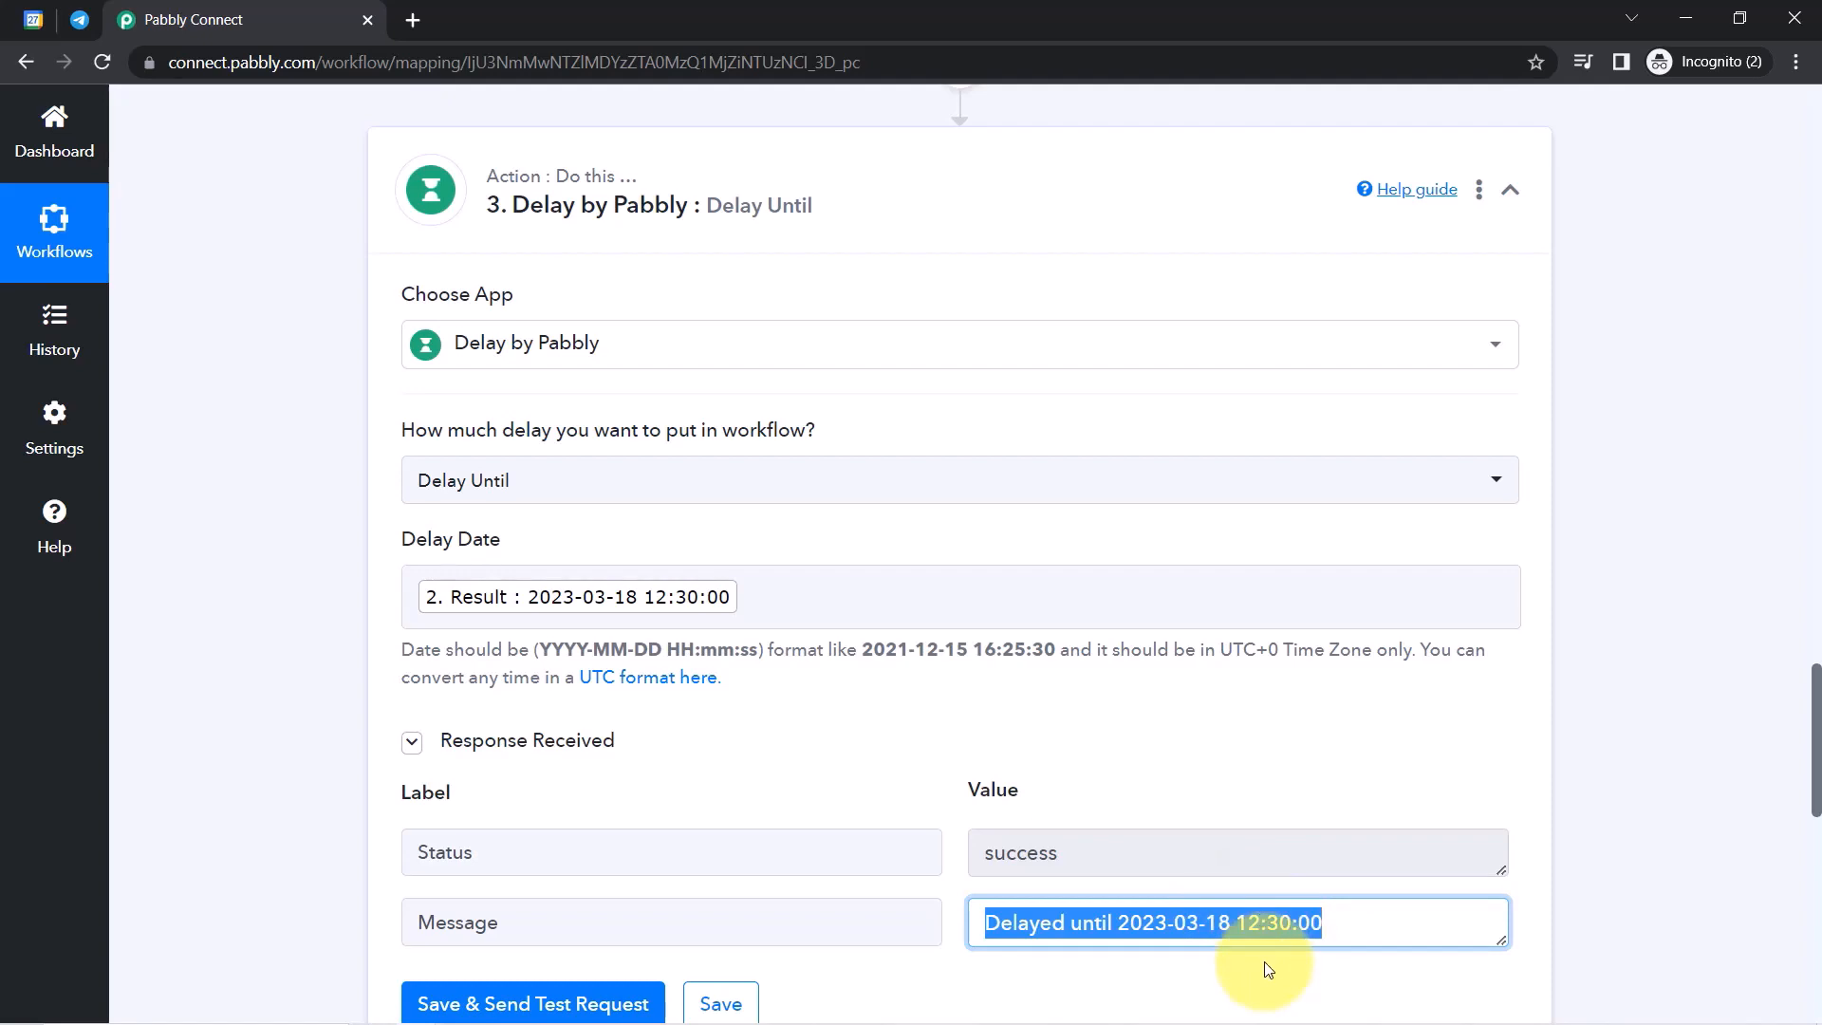
double_click(1145, 922)
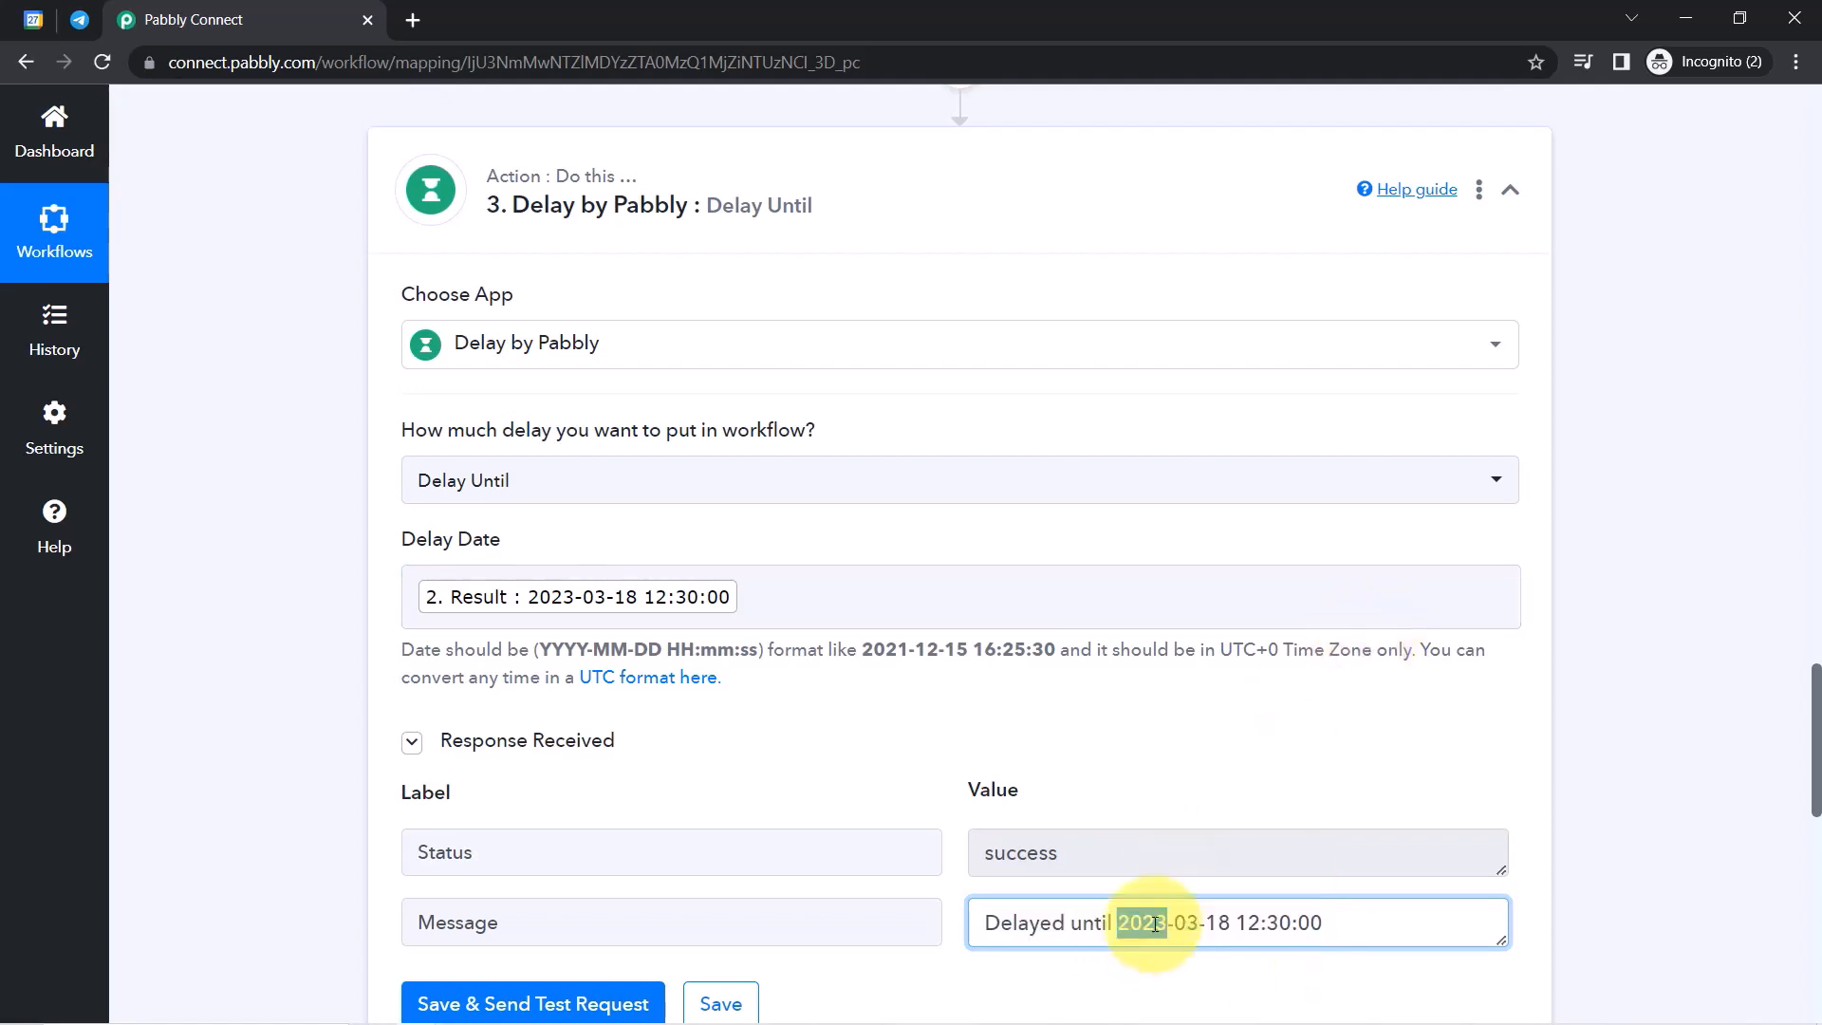
double_click(1306, 926)
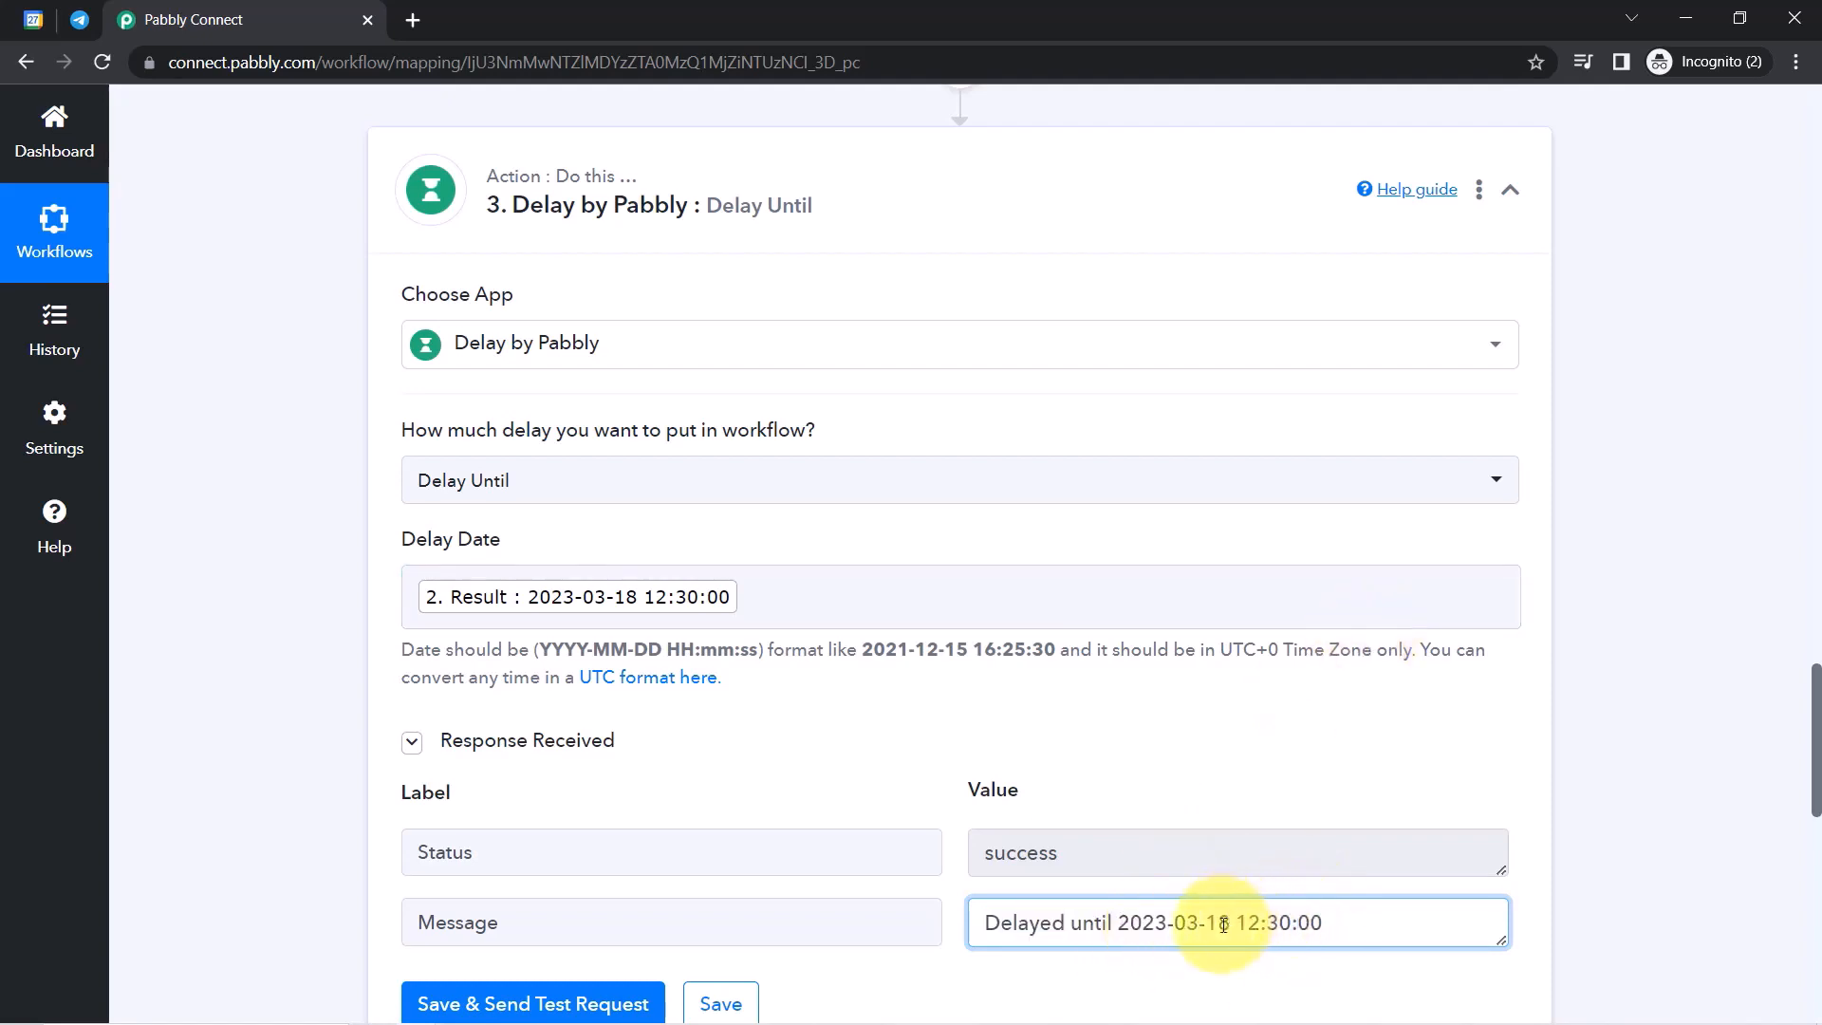
drag(1083, 923, 1331, 909)
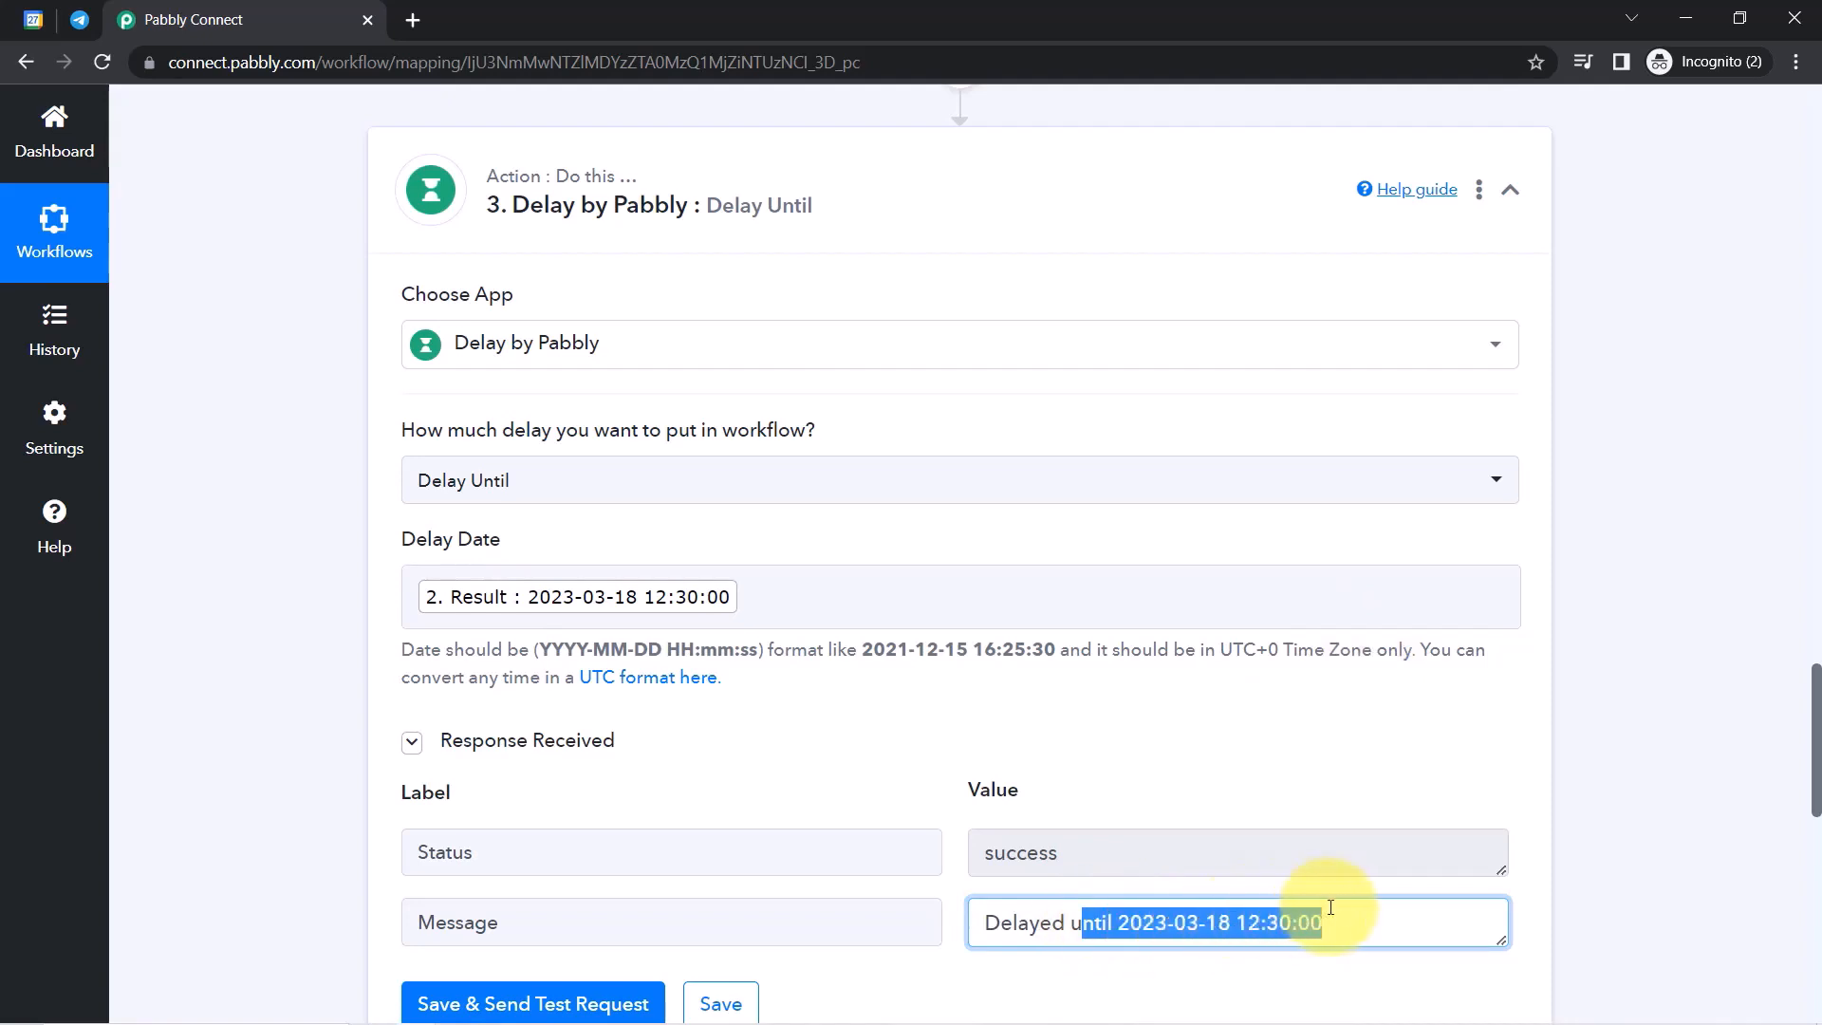
drag(1810, 724, 1808, 866)
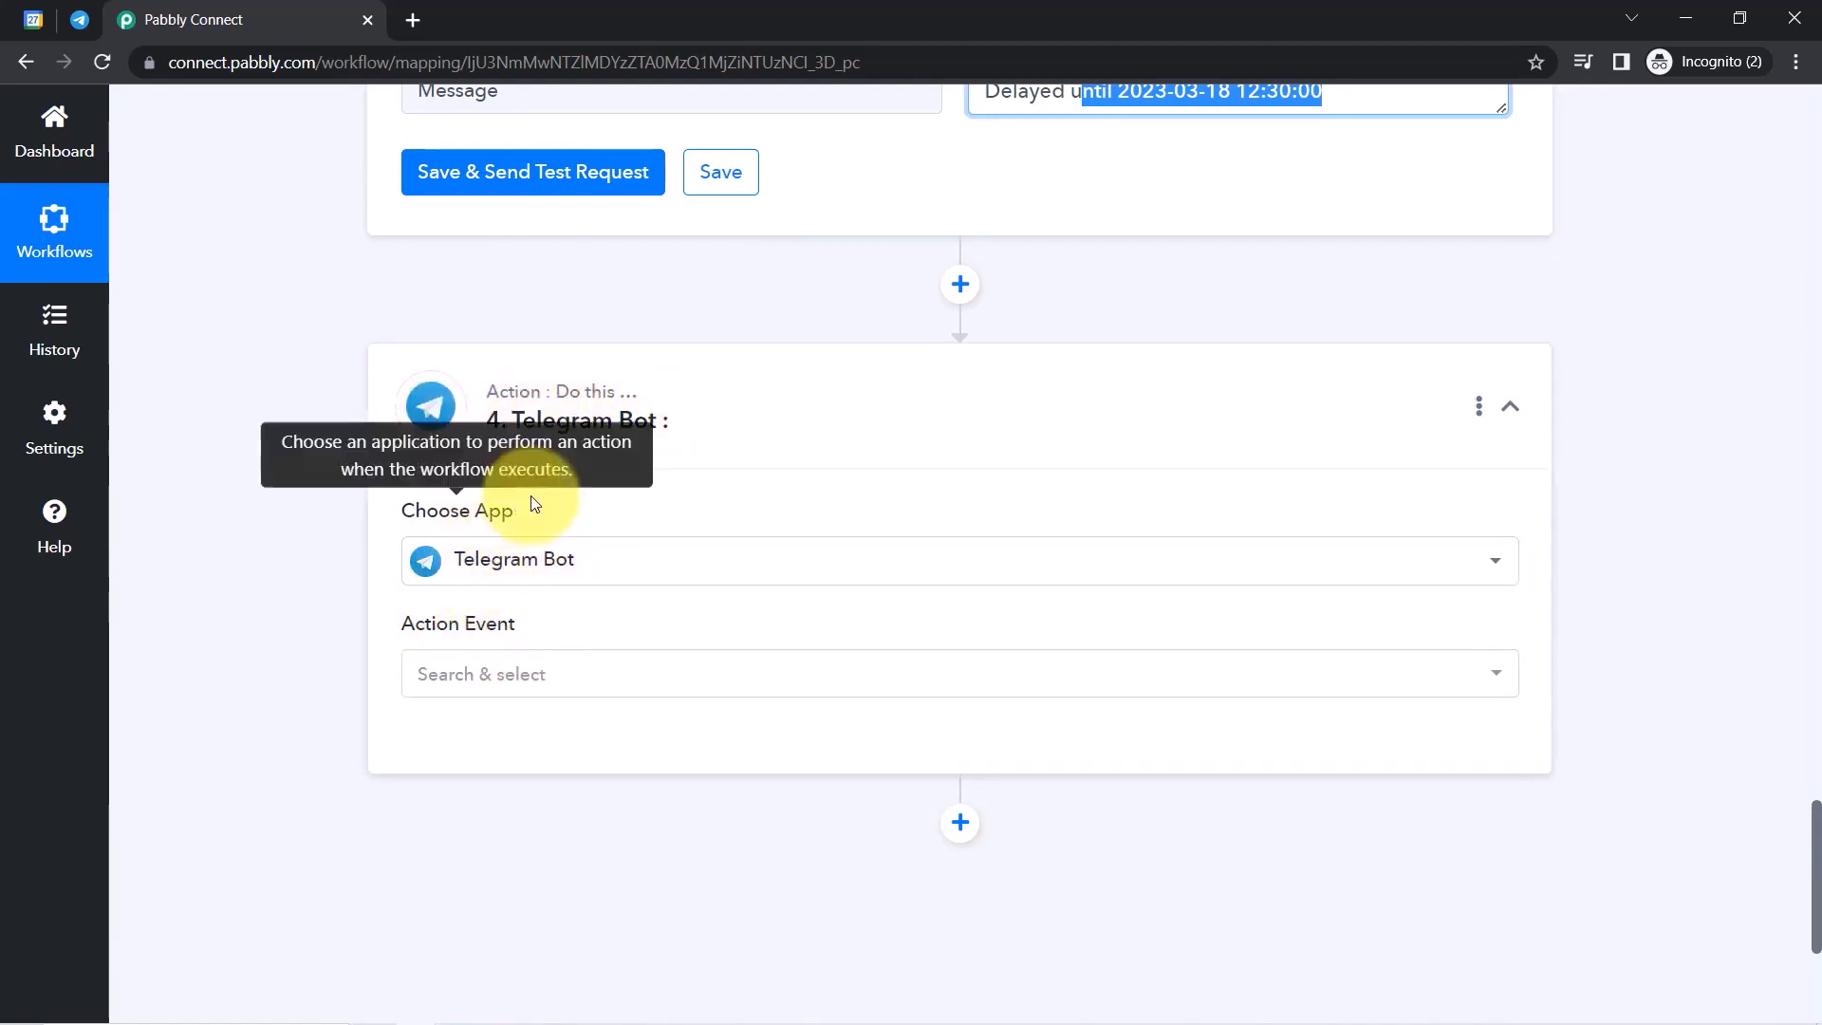
Choose 'Send a Text Message or a Reply (HTML)' and add a new bot connection.
click(438, 685)
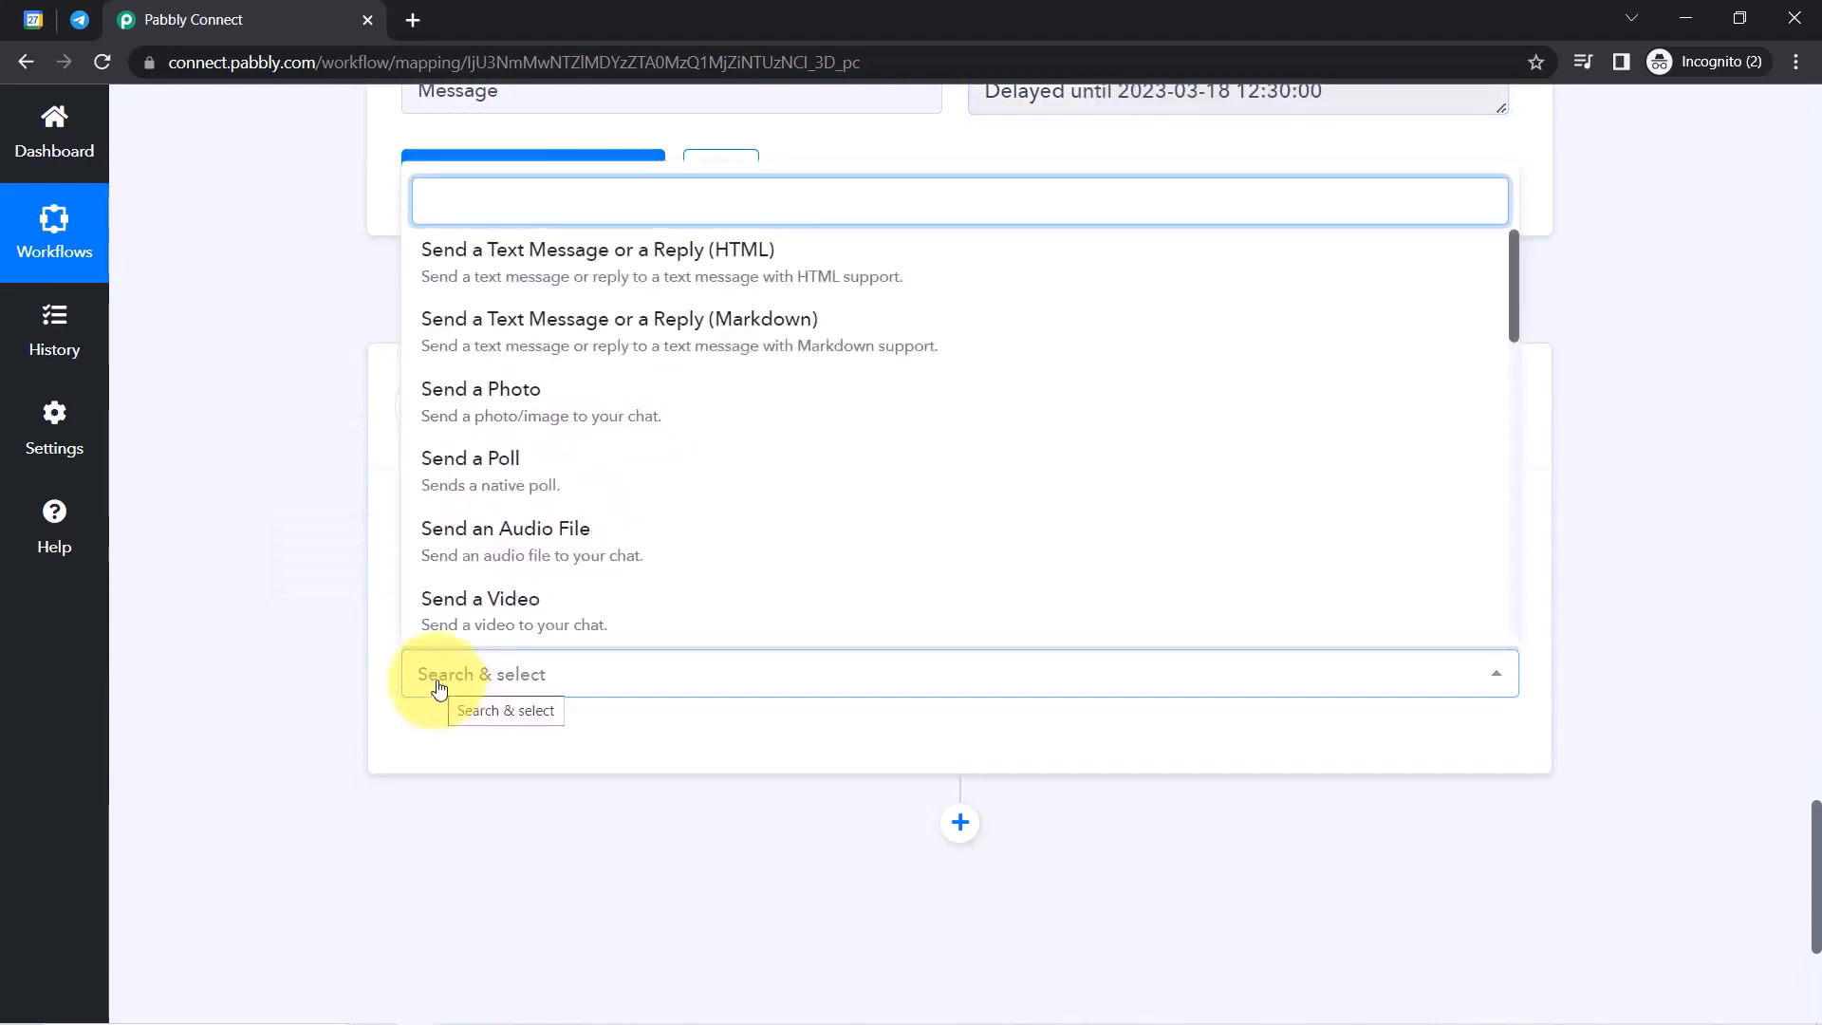
click(601, 275)
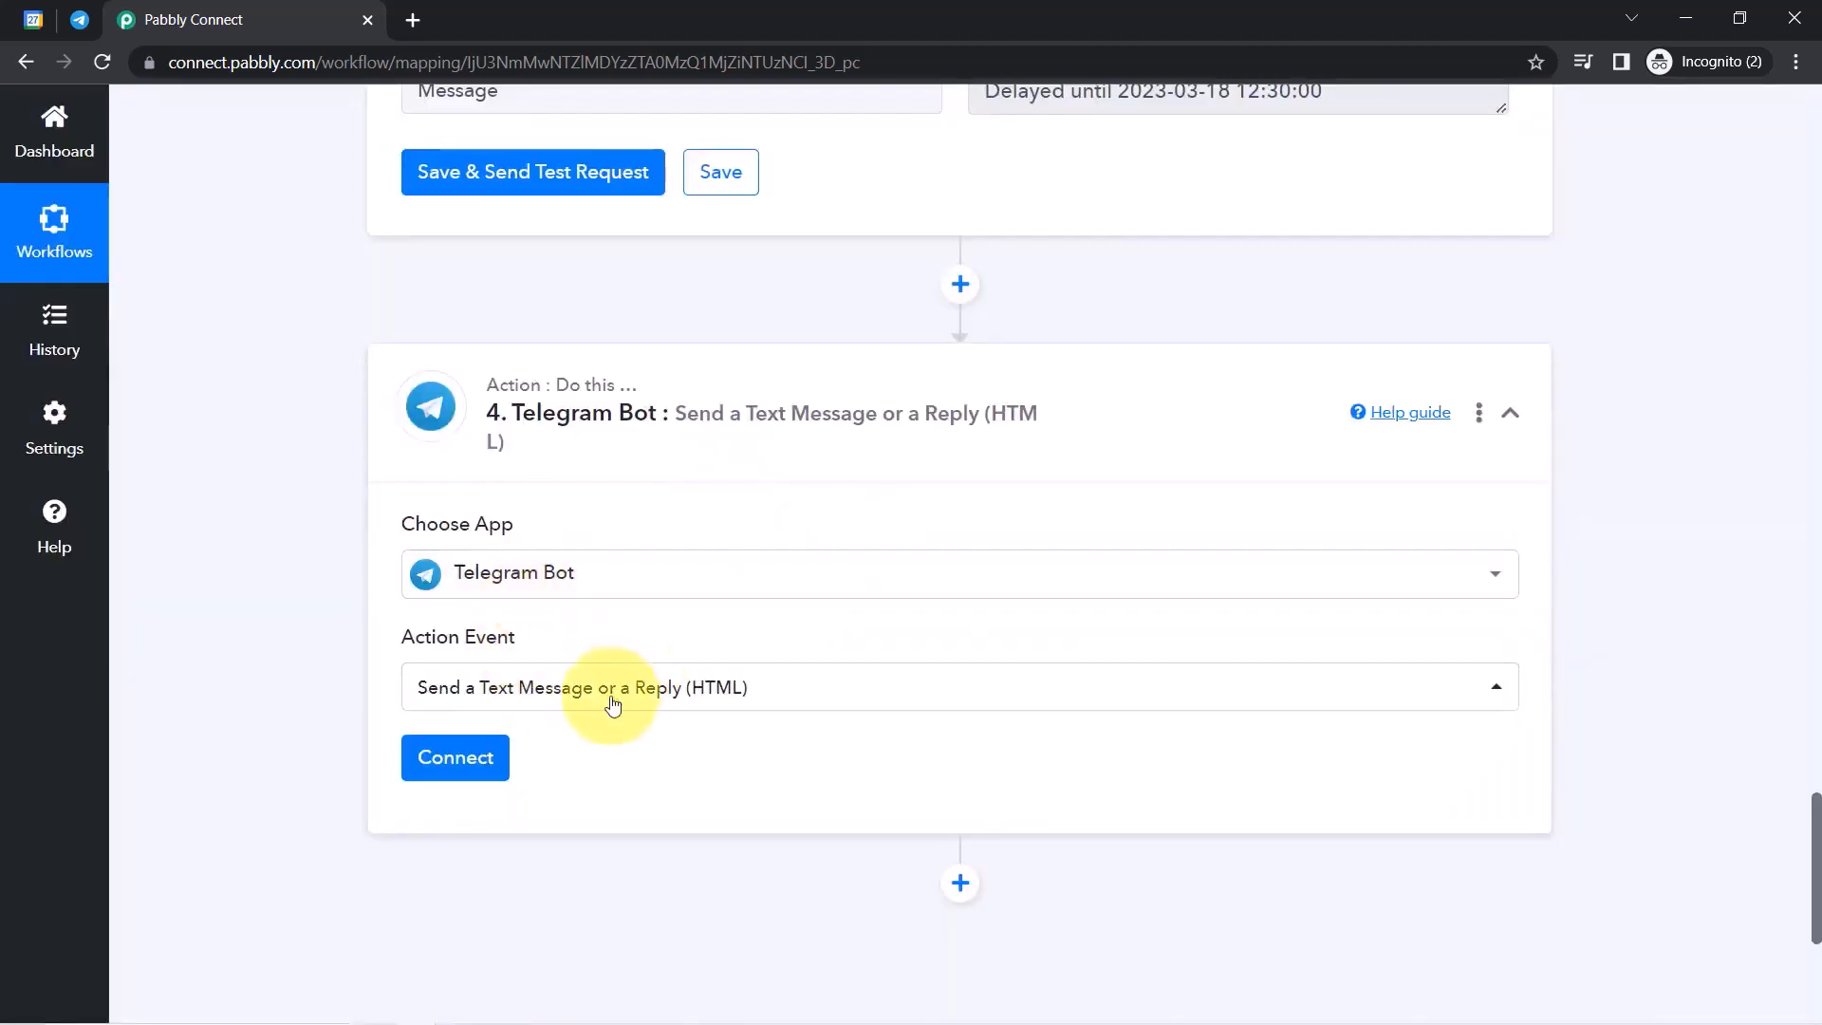
click(454, 759)
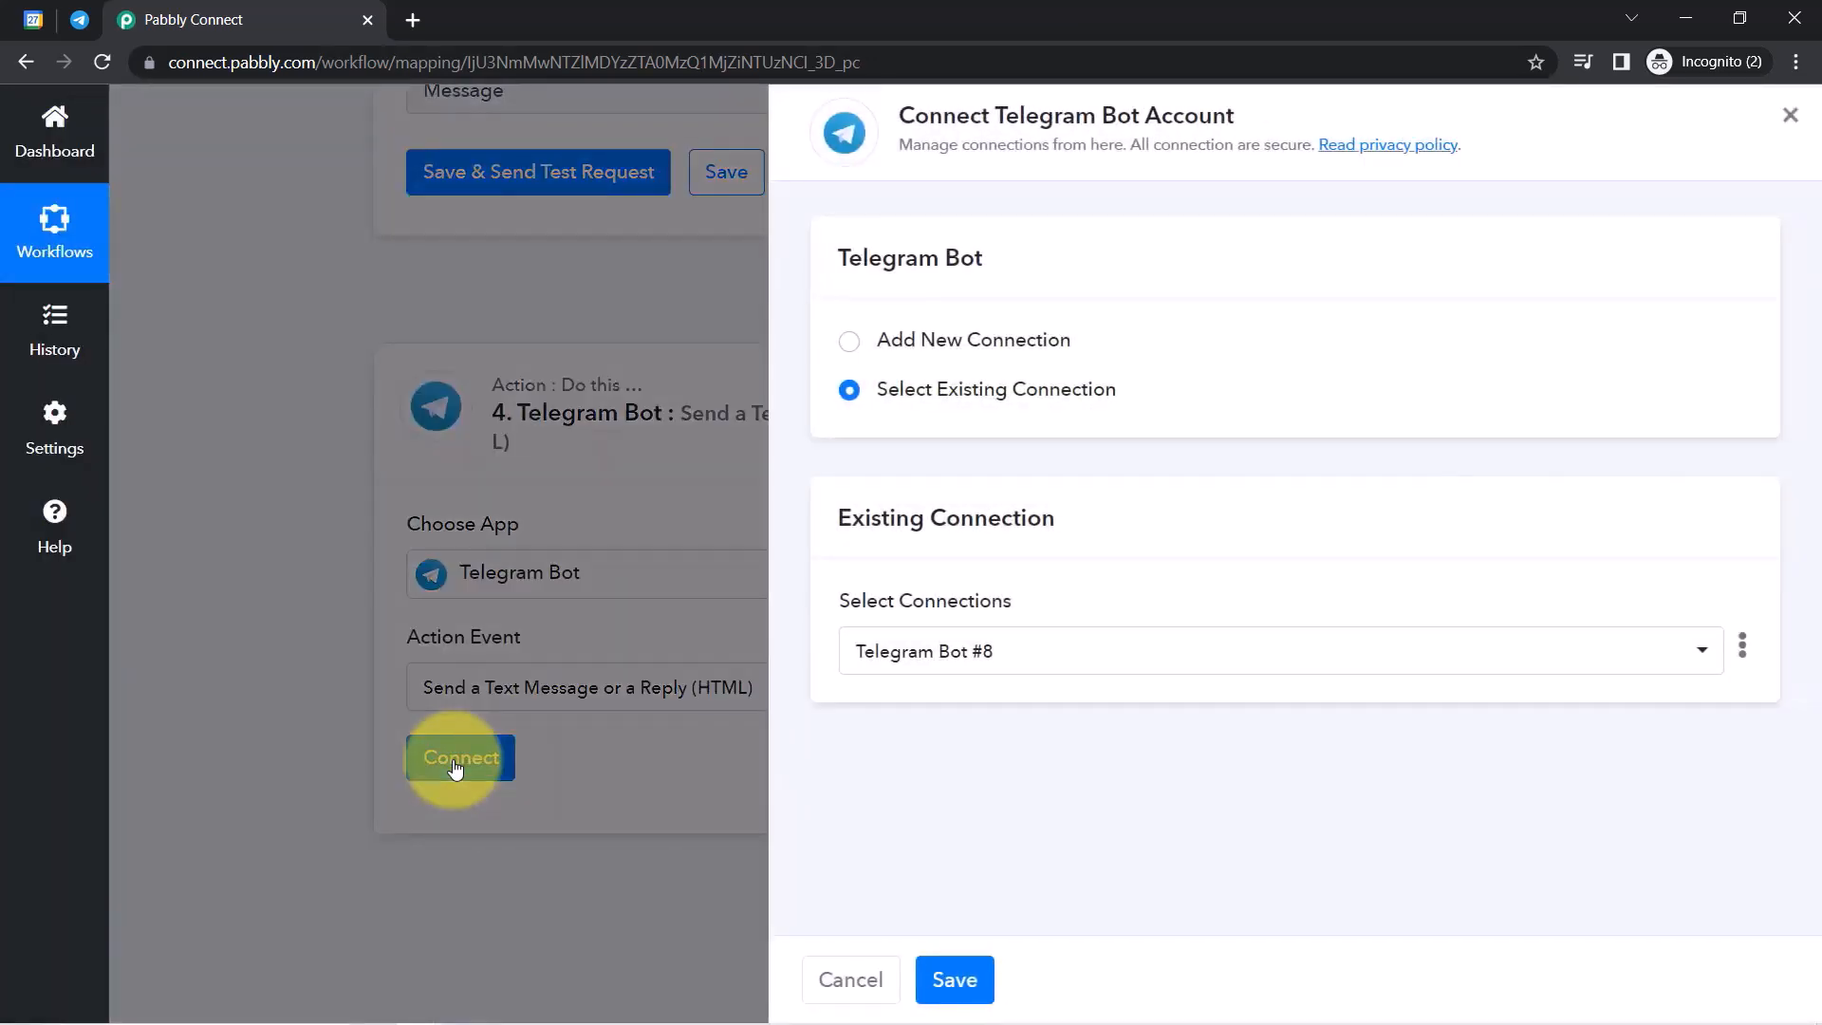
click(976, 346)
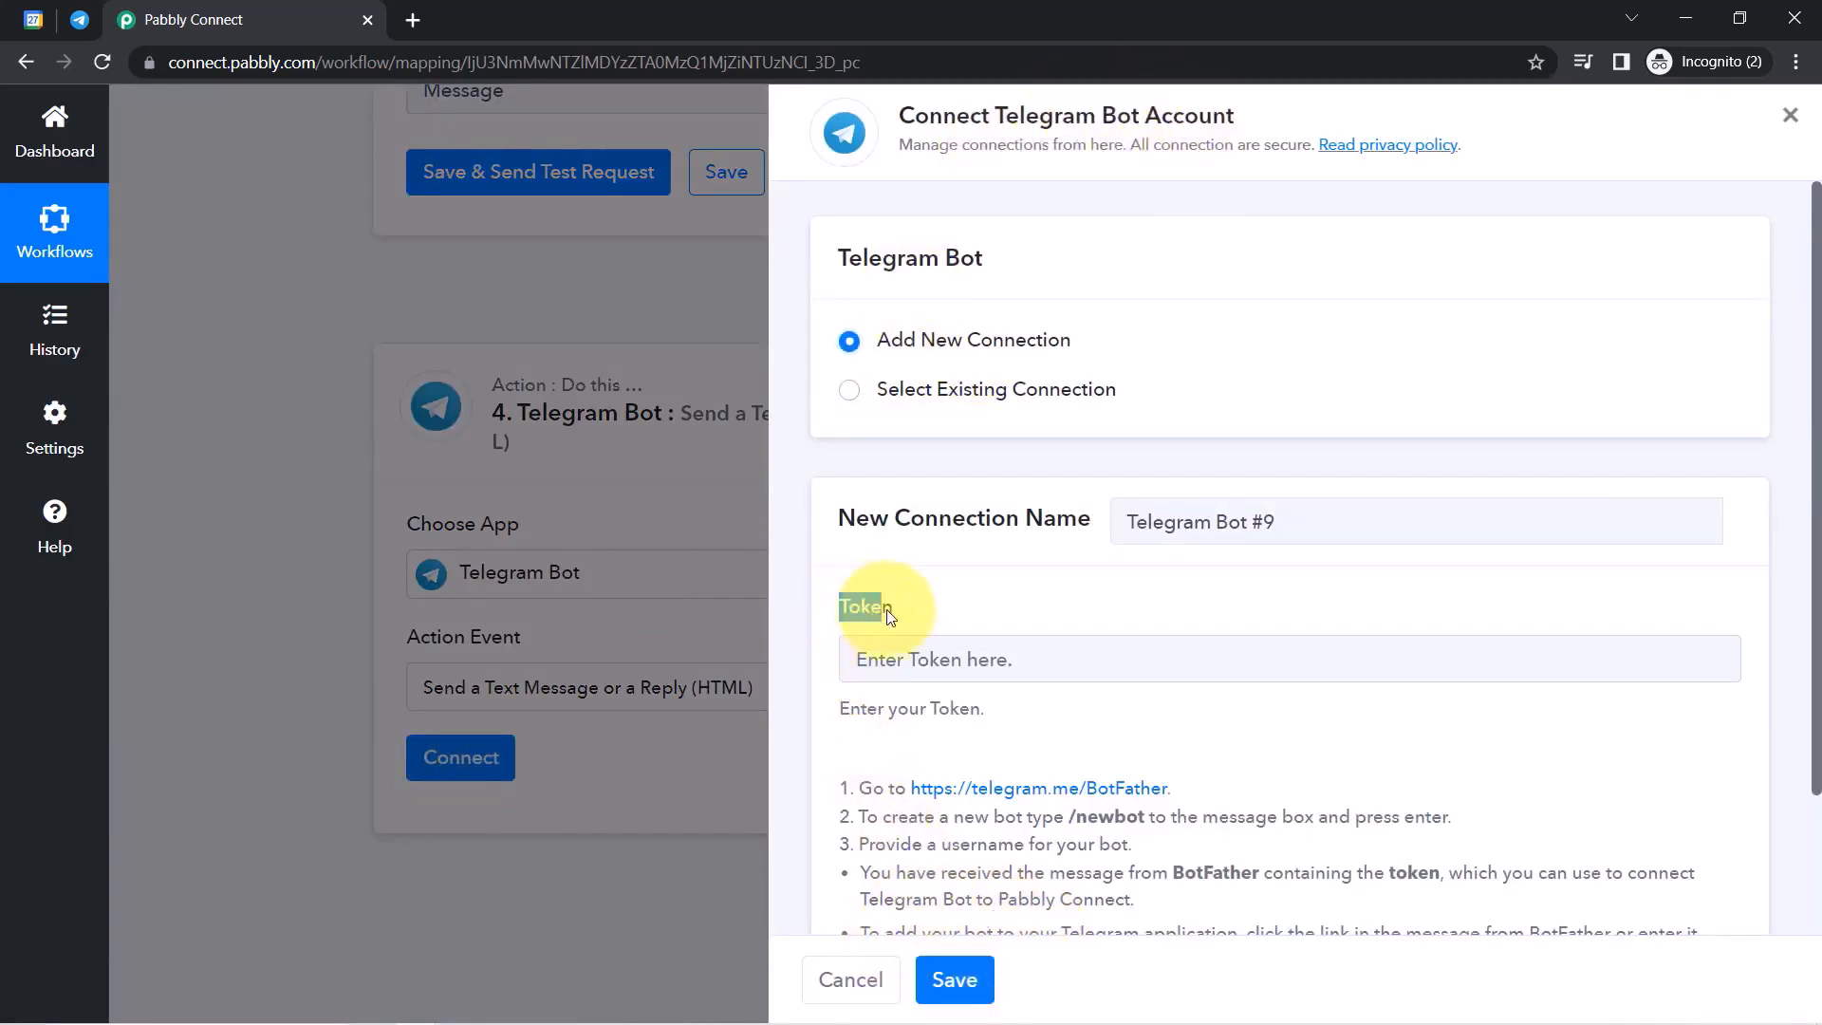
Read the Telegram Bot #9 setup instructions, then move to Telegram Web.
drag(1817, 556, 1808, 712)
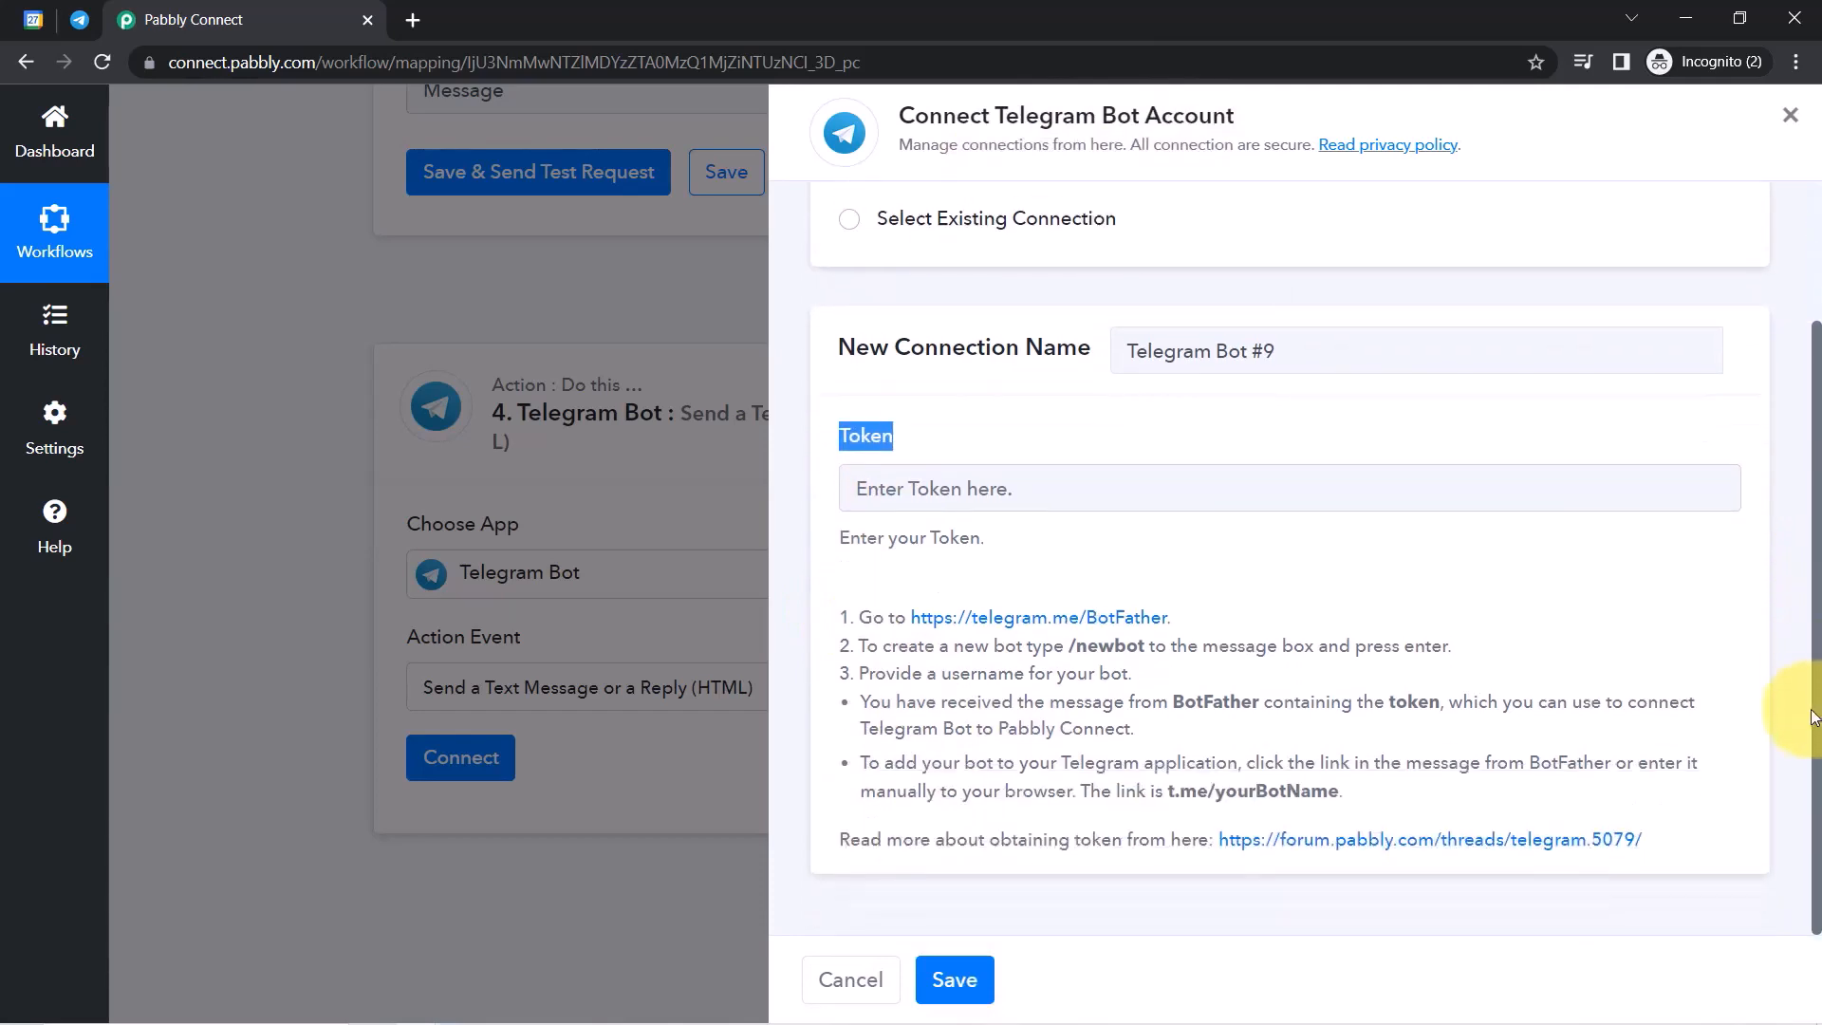
drag(849, 616, 1099, 752)
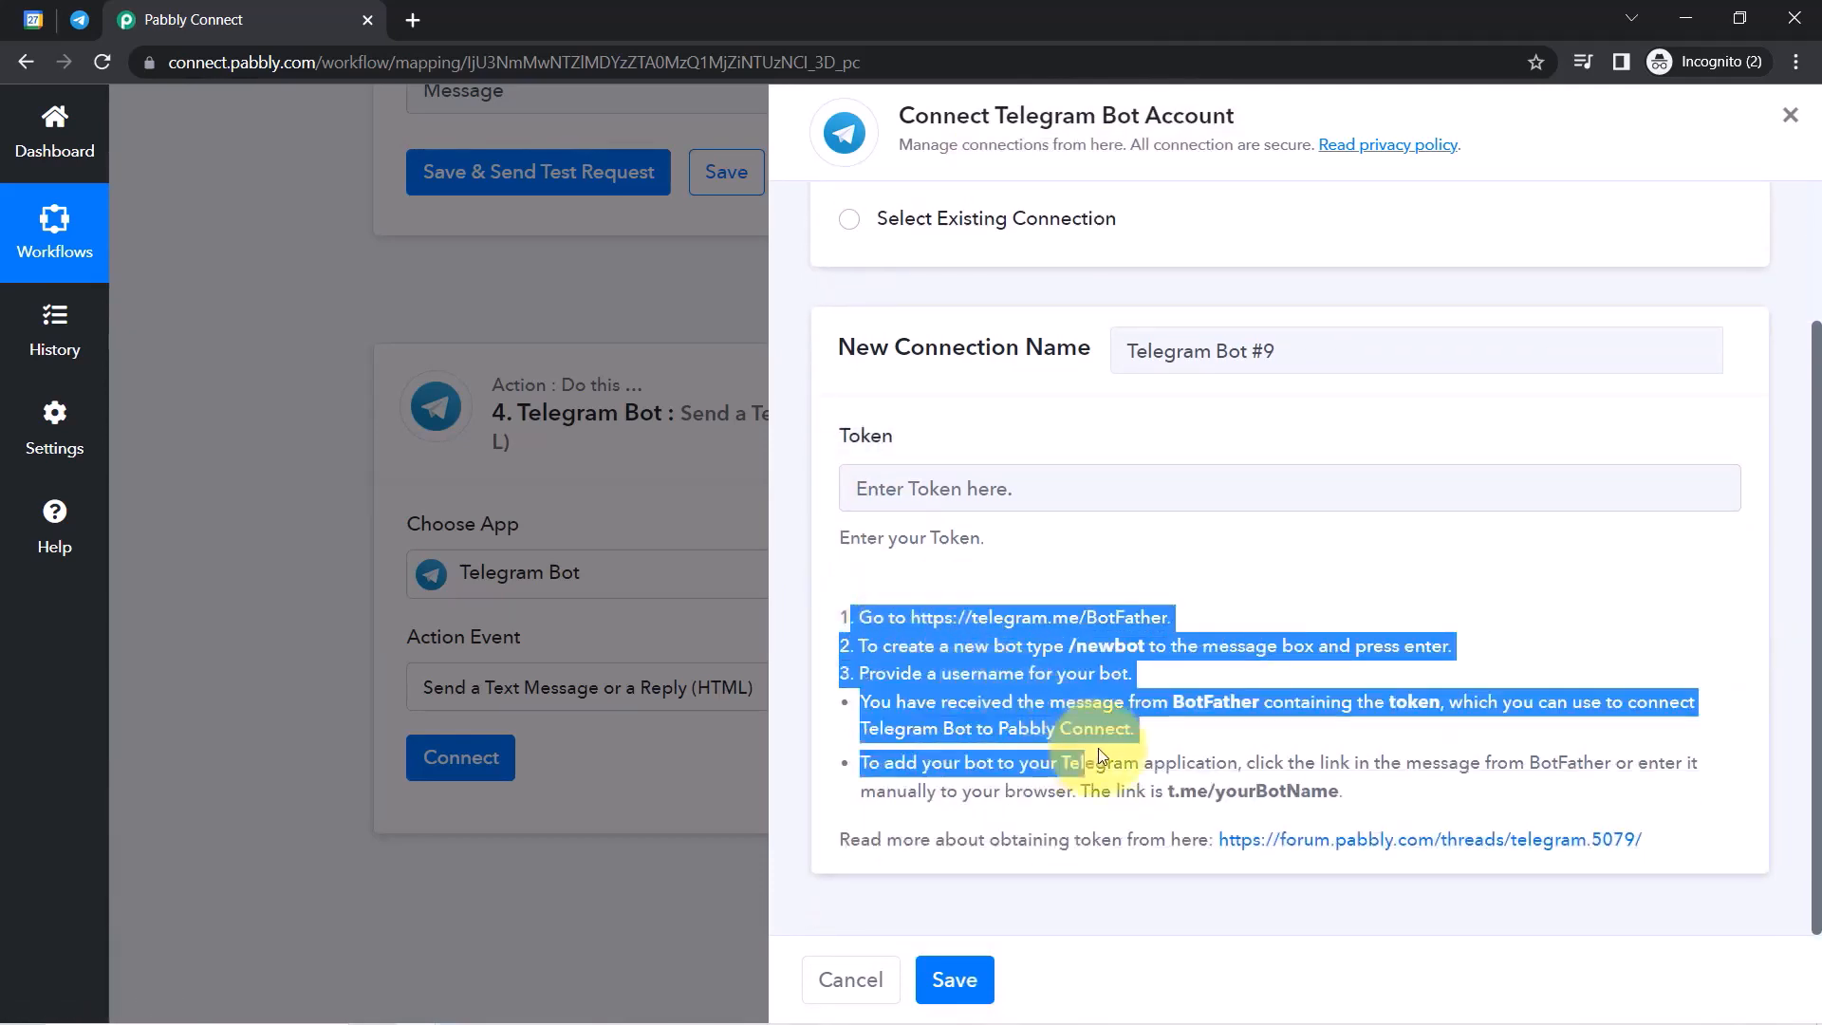
triple_click(1044, 729)
click(1028, 729)
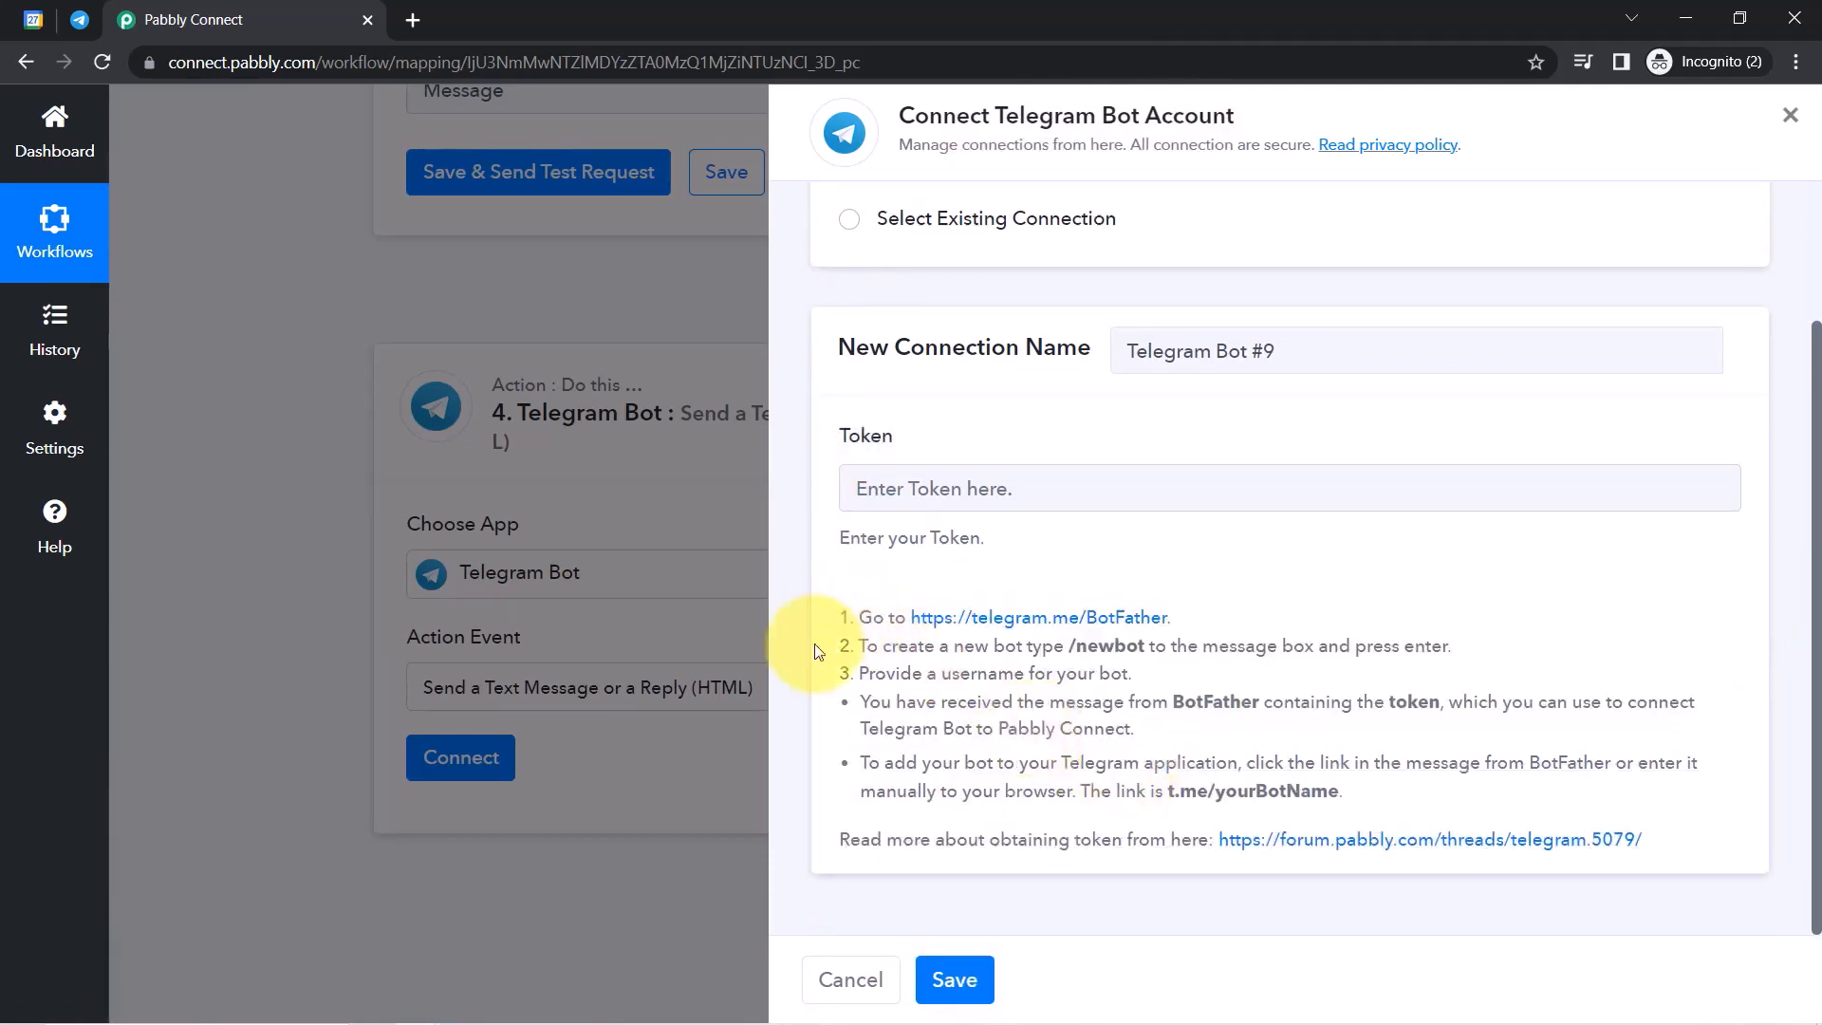
click(83, 25)
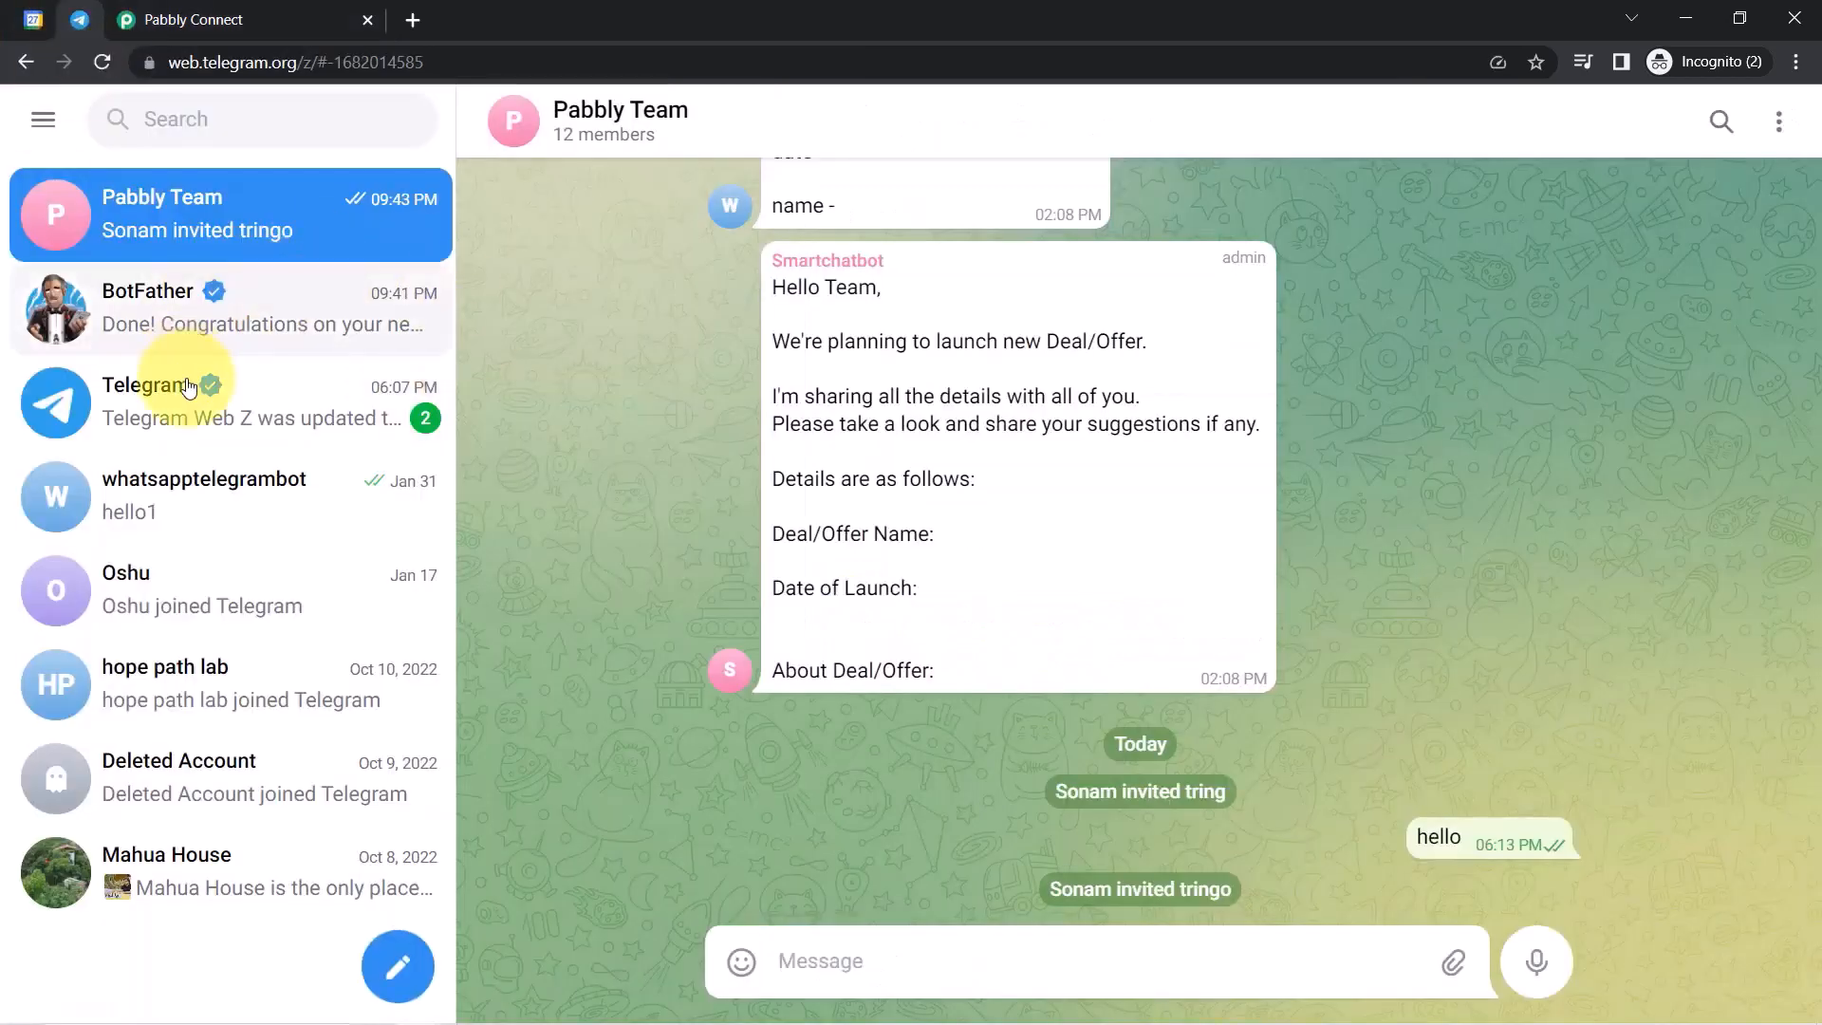
Open the BotFather chat and copy /newbot from Pabbly's setup instructions.
click(220, 334)
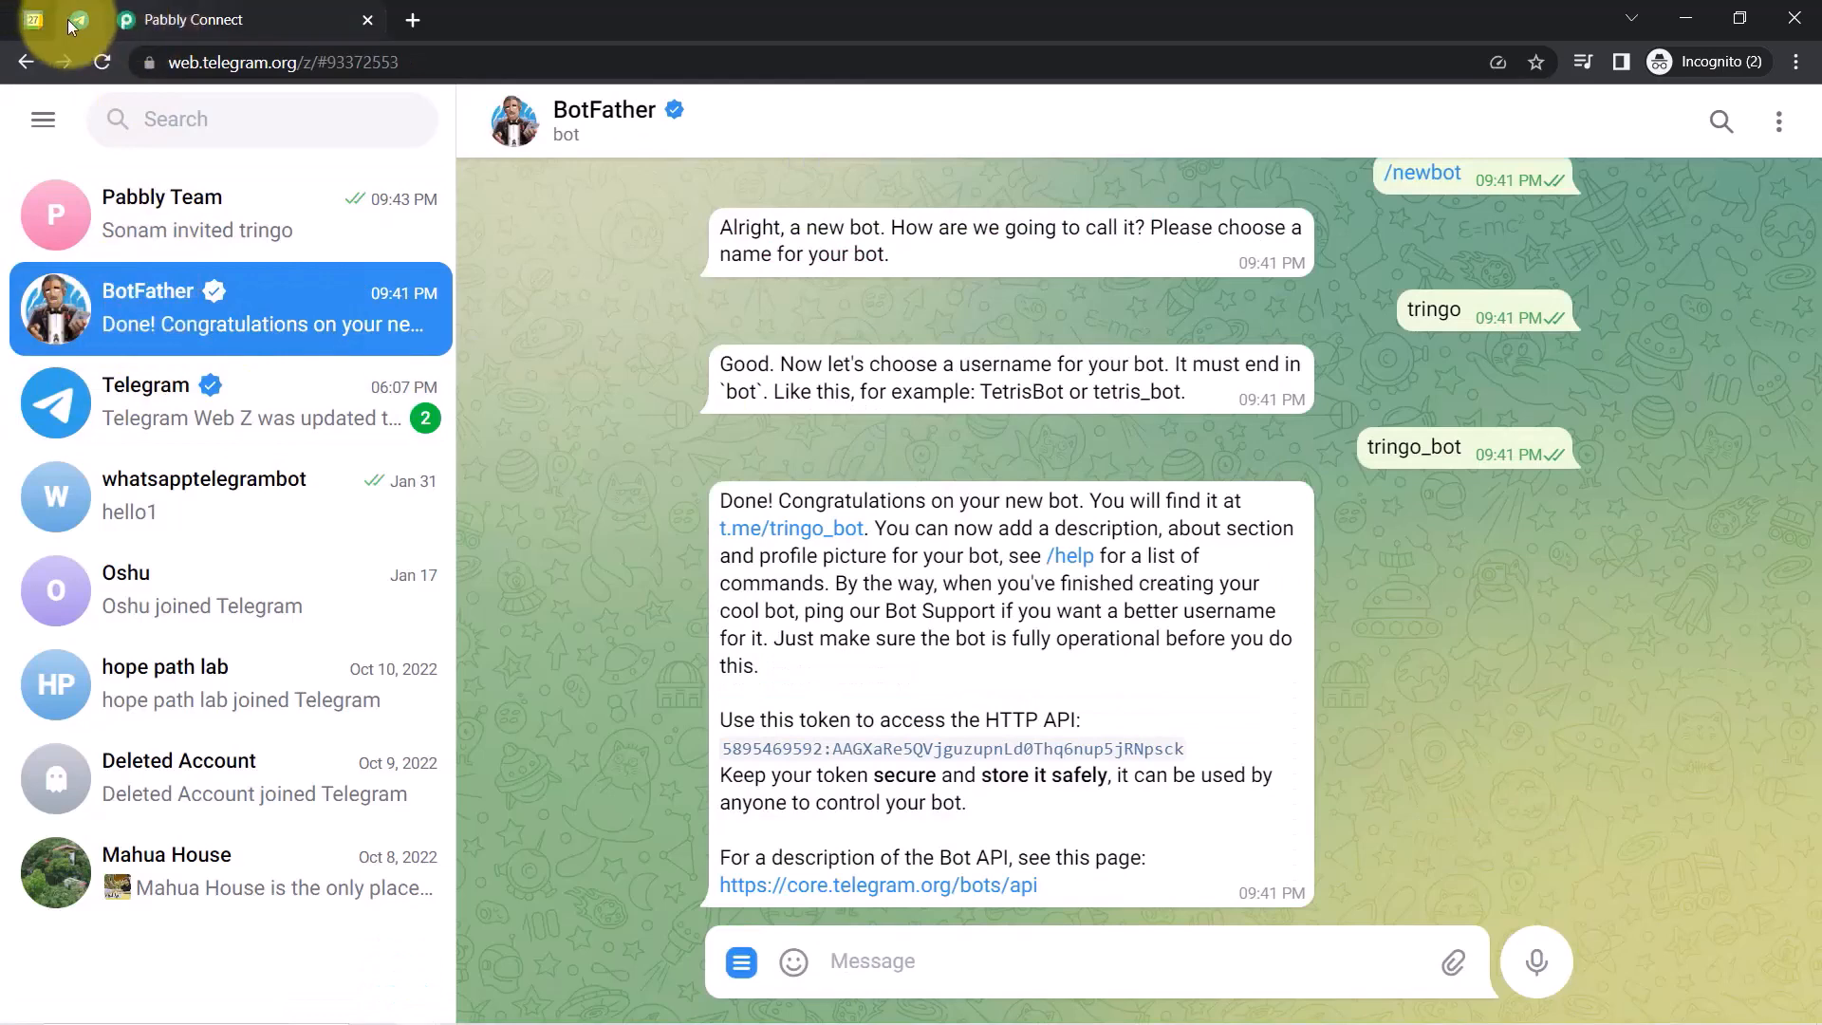
click(173, 21)
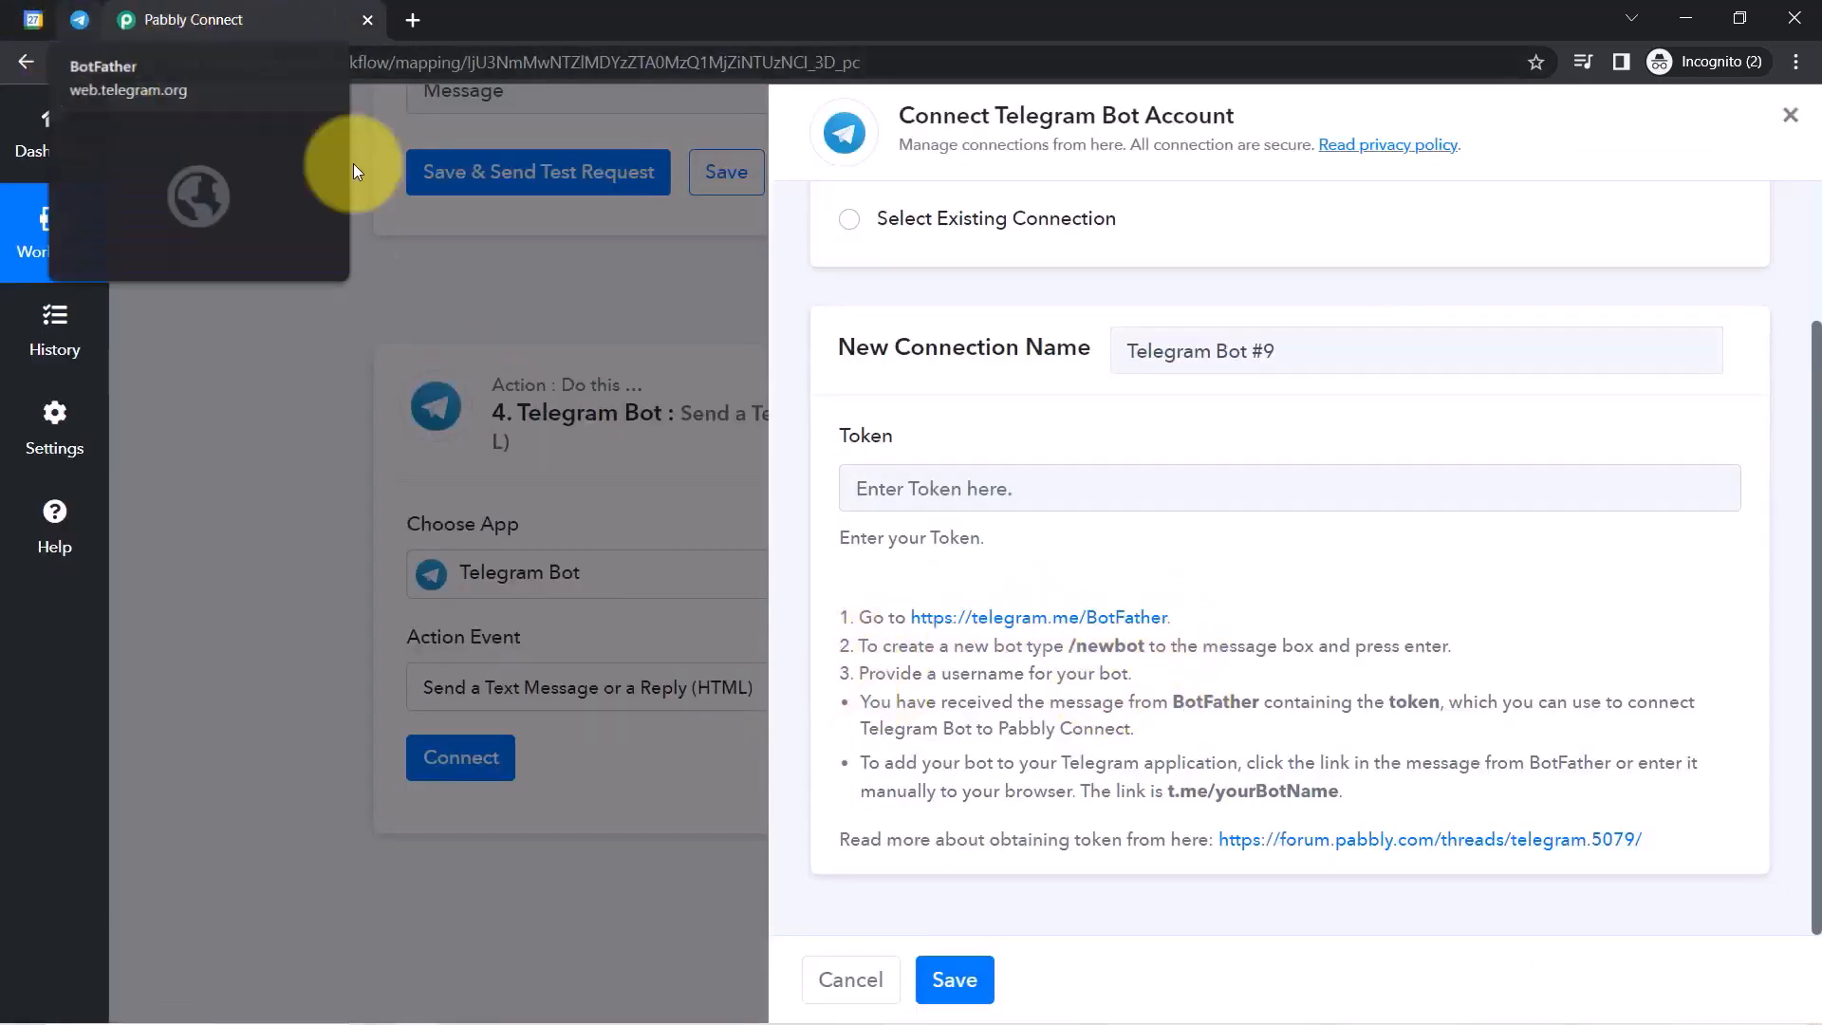
drag(897, 647, 1210, 712)
click(1198, 707)
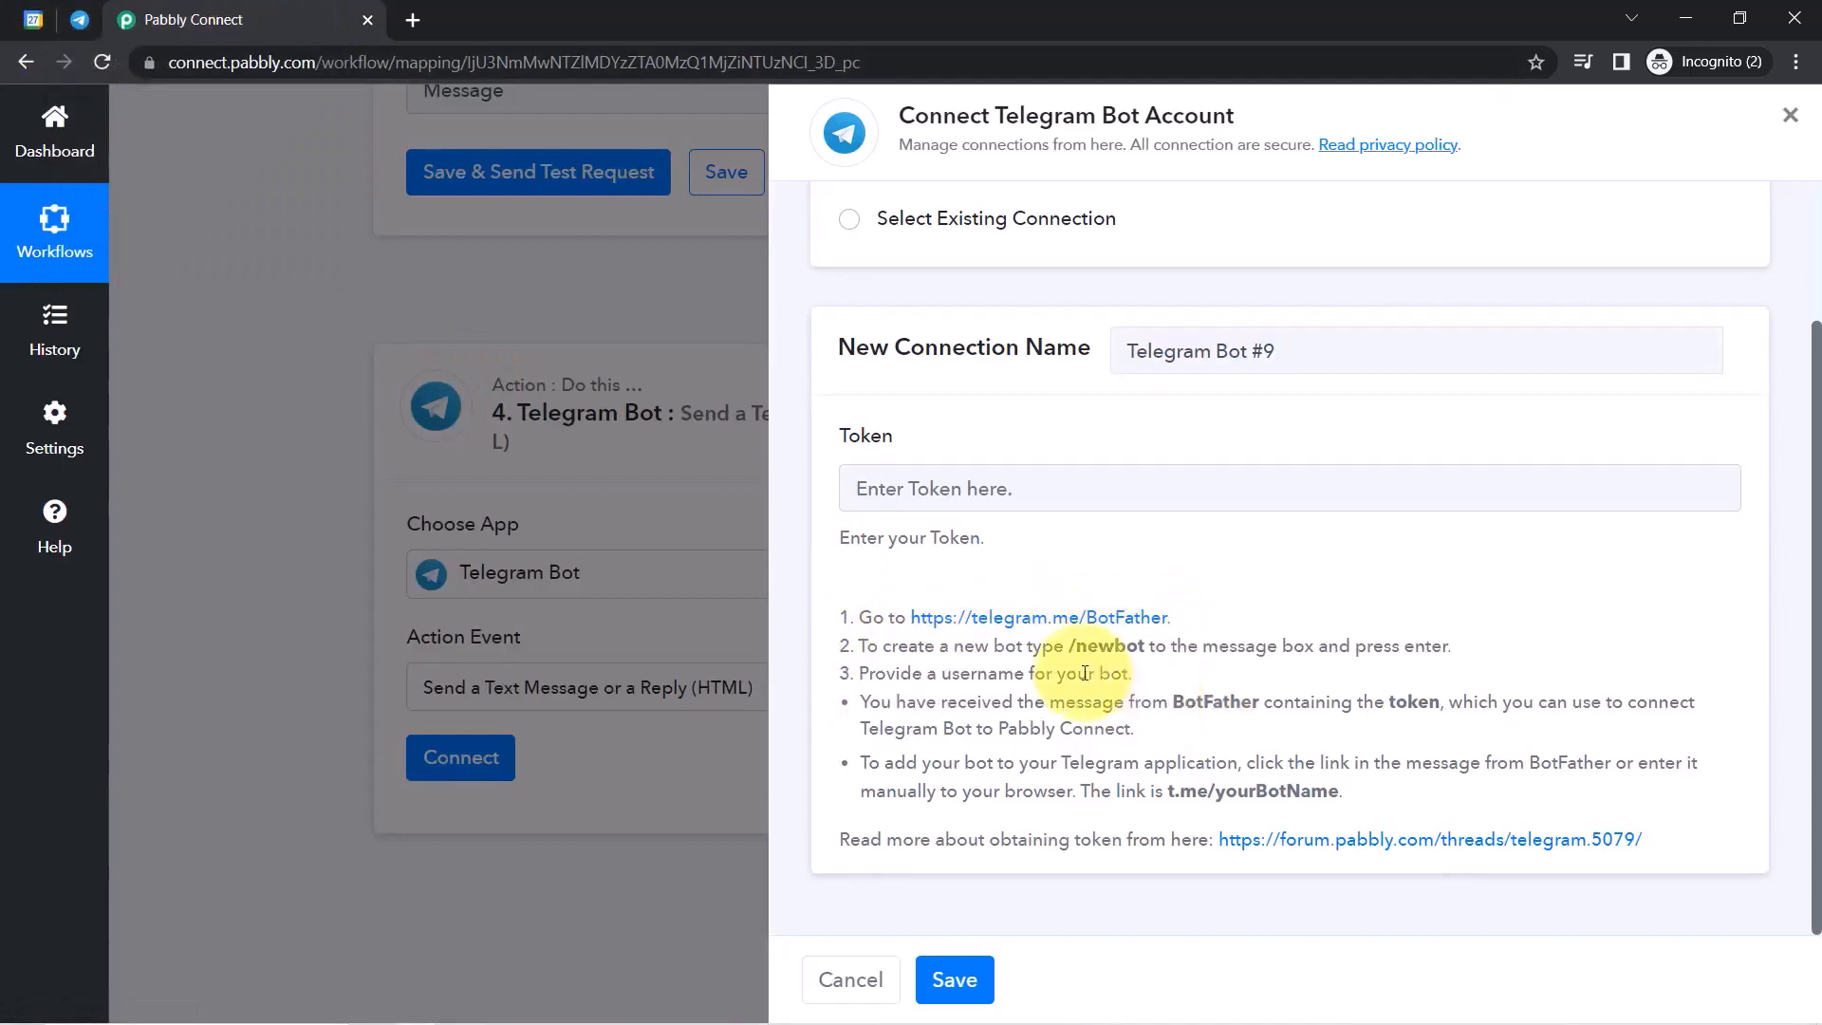
drag(1070, 646, 1146, 645)
key(ctrl+c)
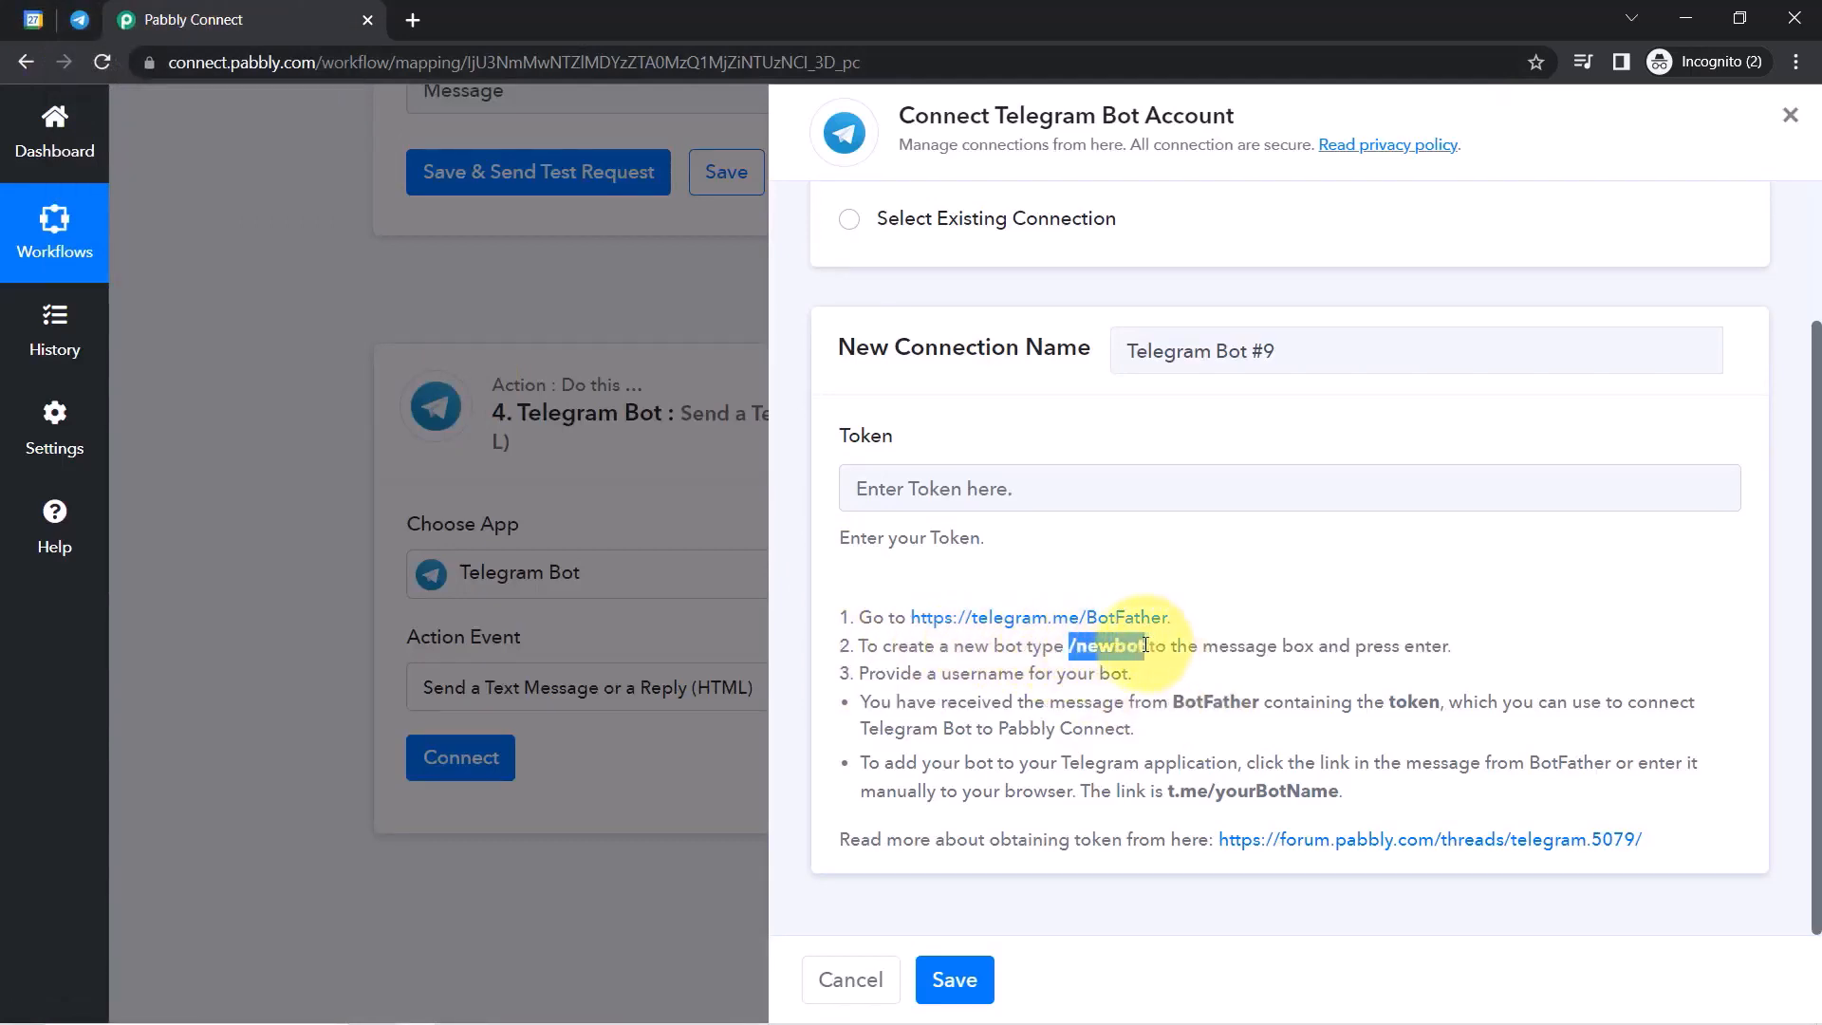
Send /newbot to BotFather and prepare knockknock as the bot's name.
click(79, 19)
click(935, 969)
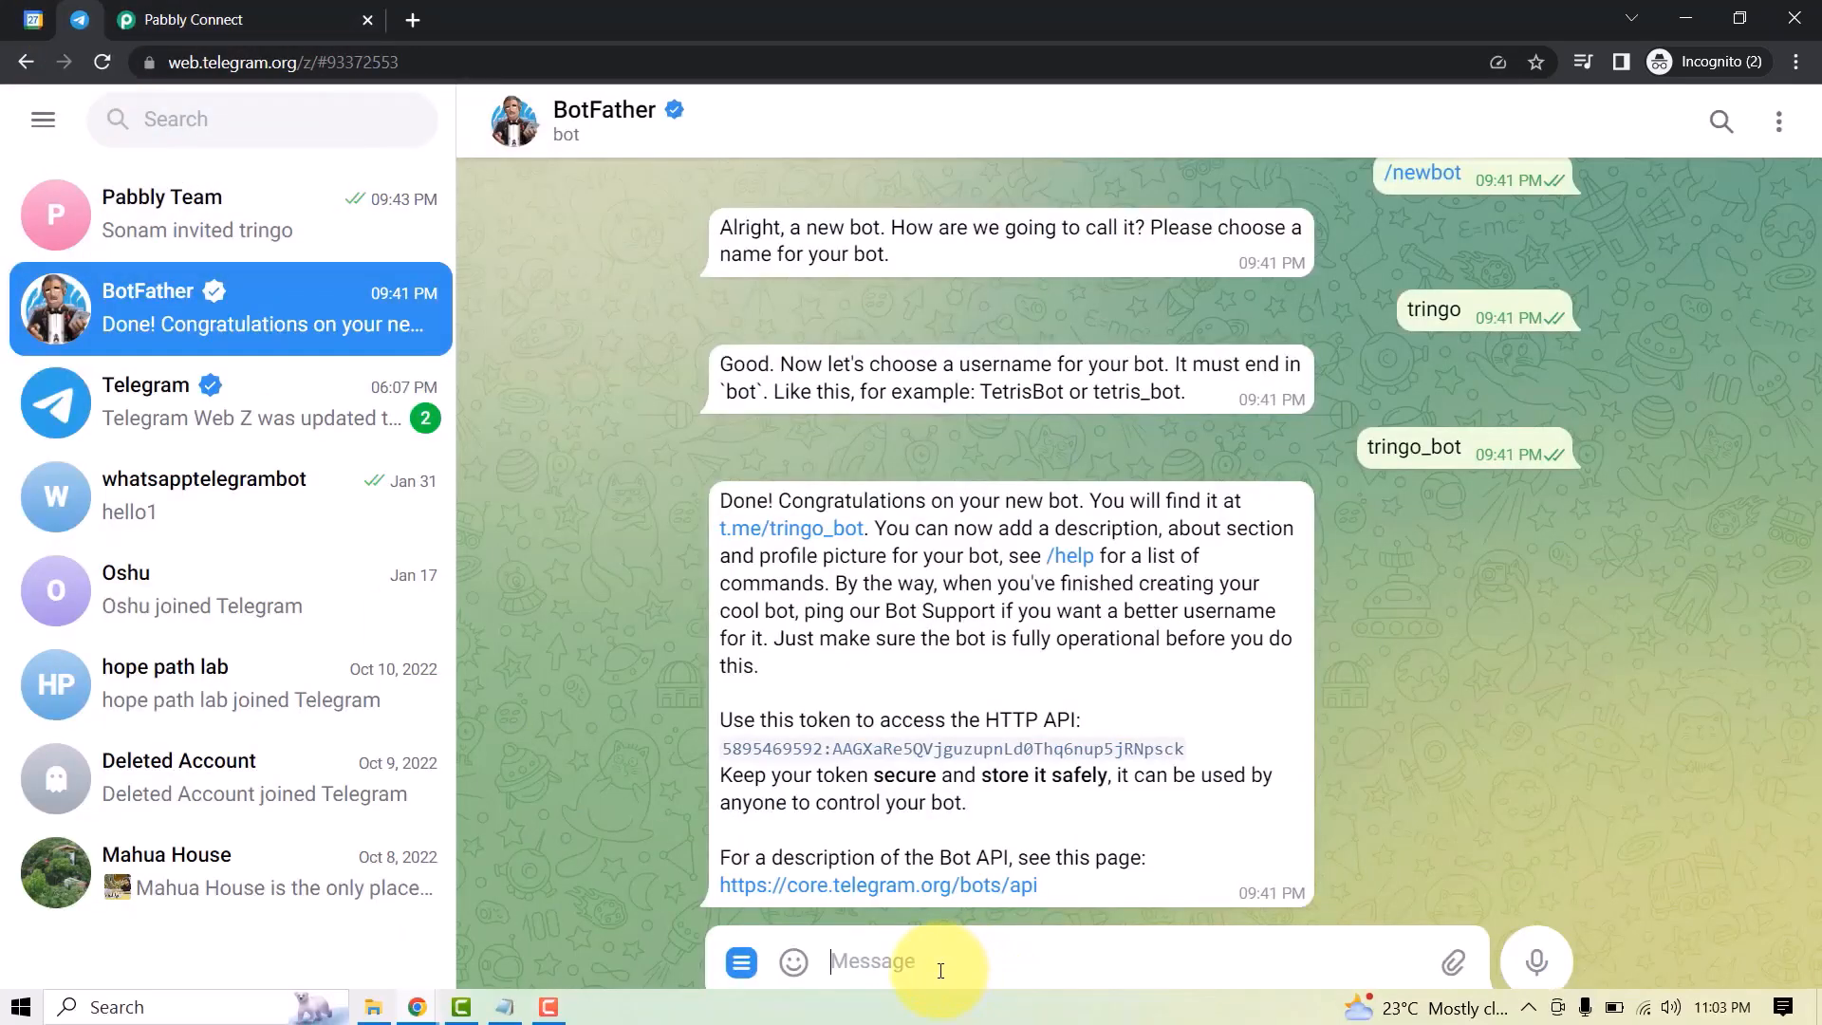
key(ctrl+v)
key(Return)
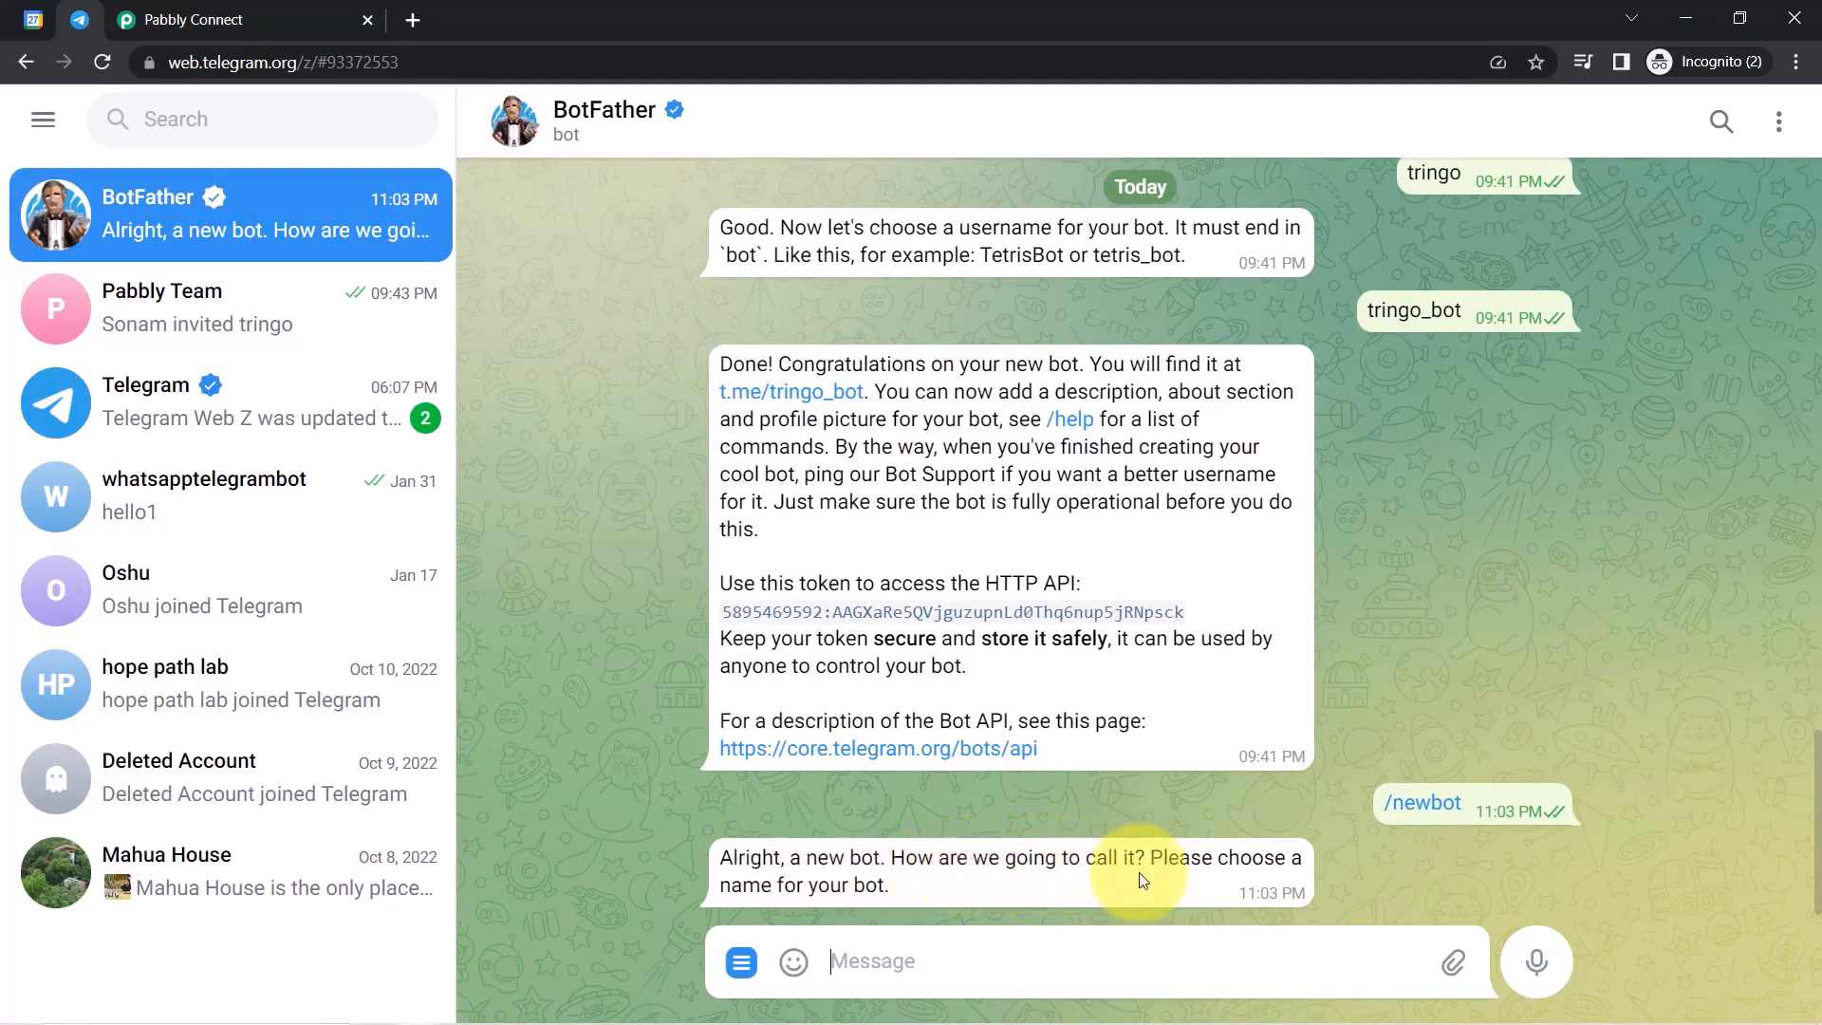
drag(1148, 858, 836, 878)
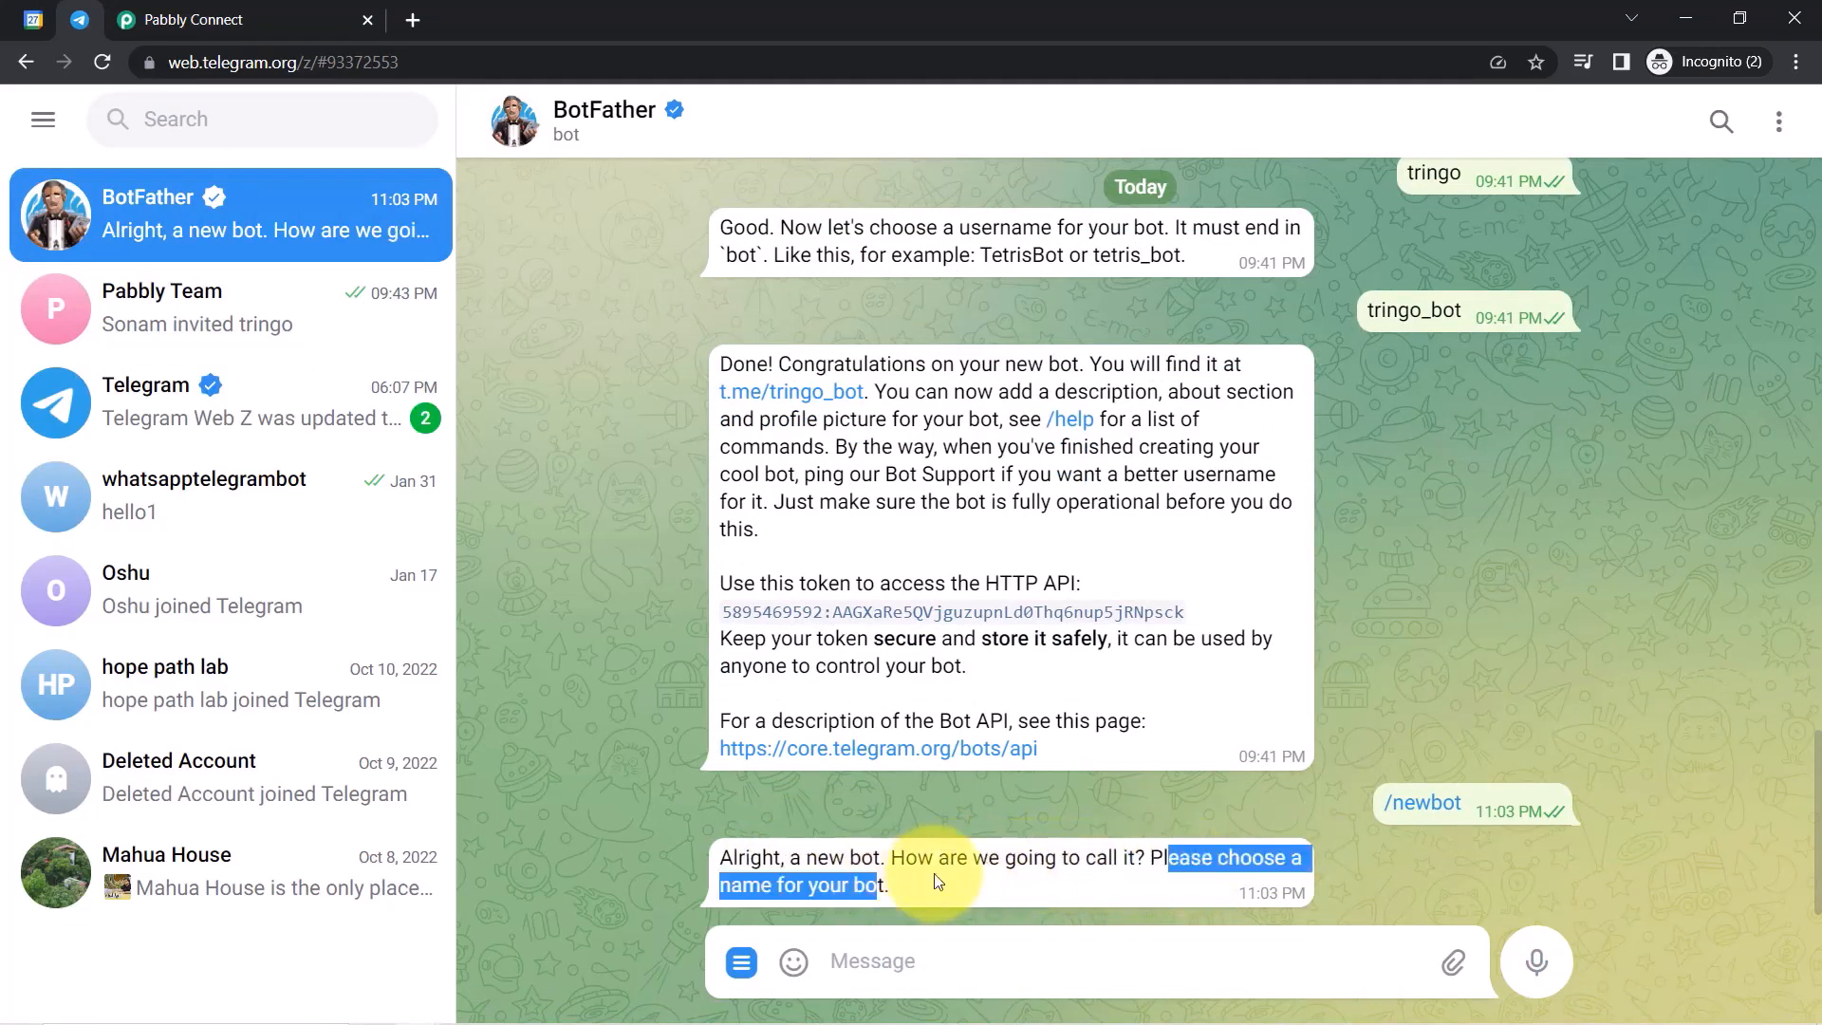
click(857, 973)
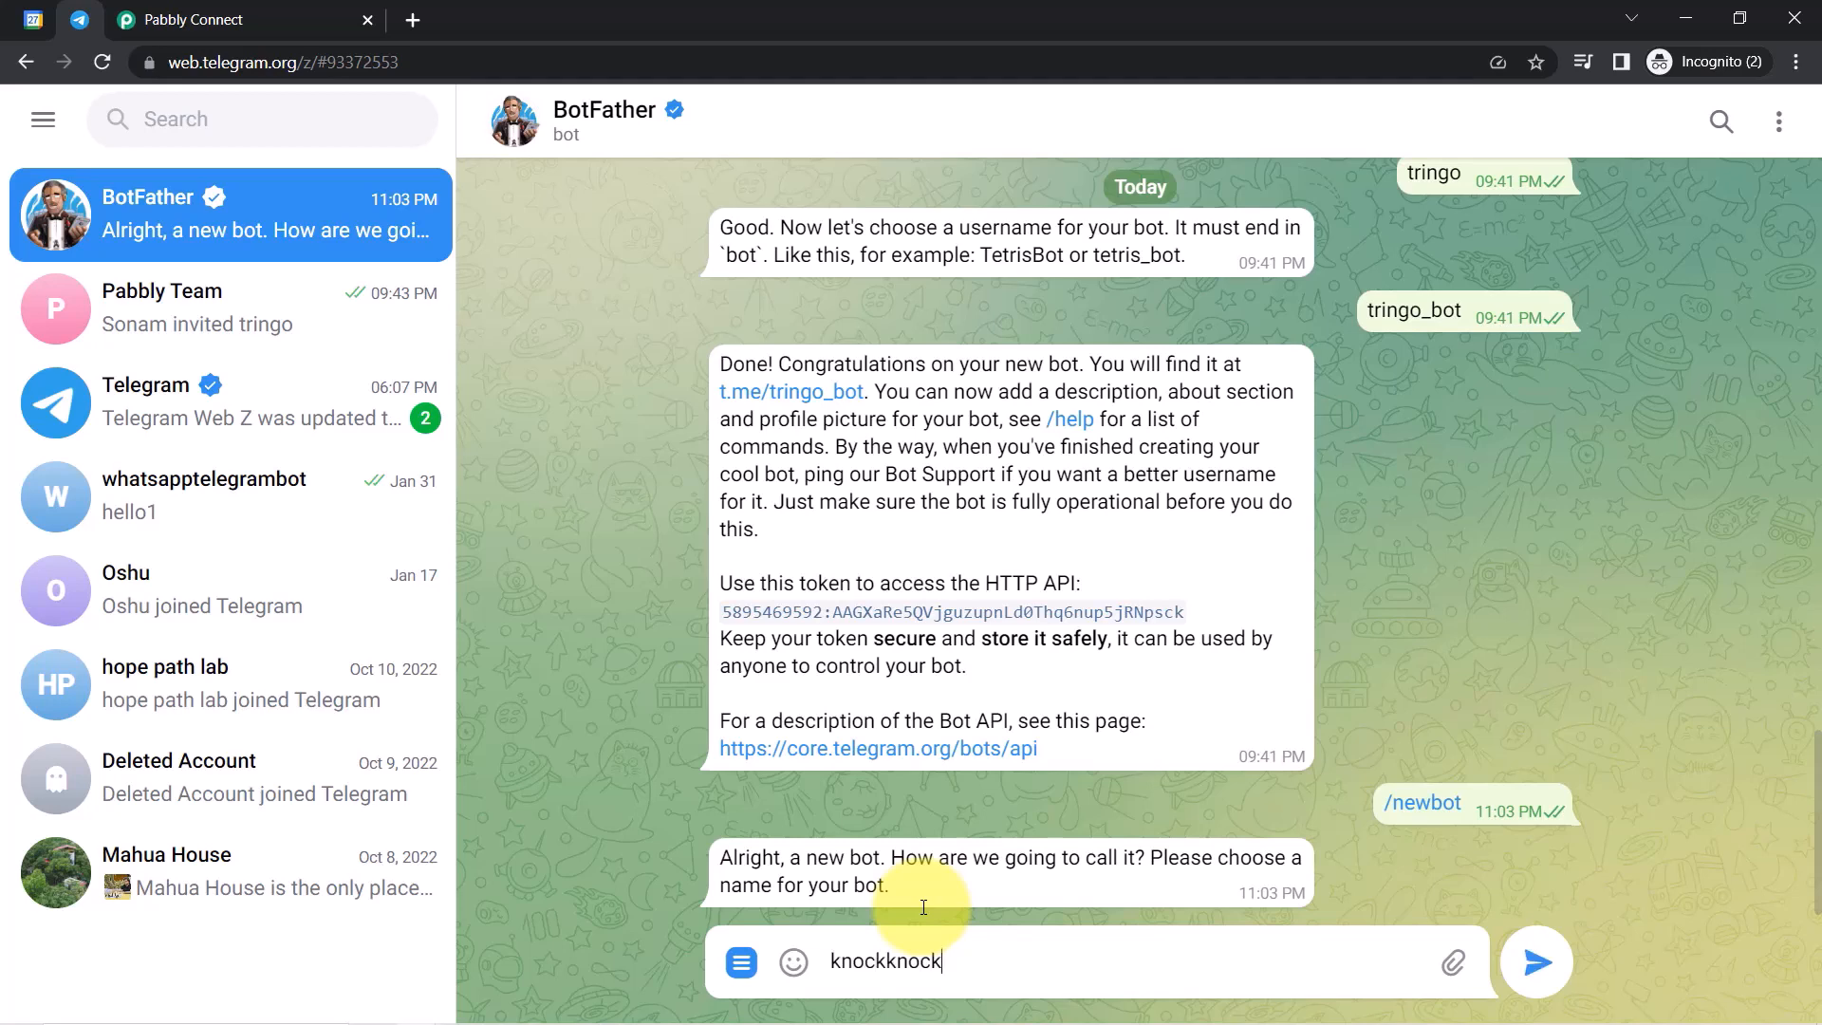
Send knockknock as the bot name and review BotFather's username rules.
key(Return)
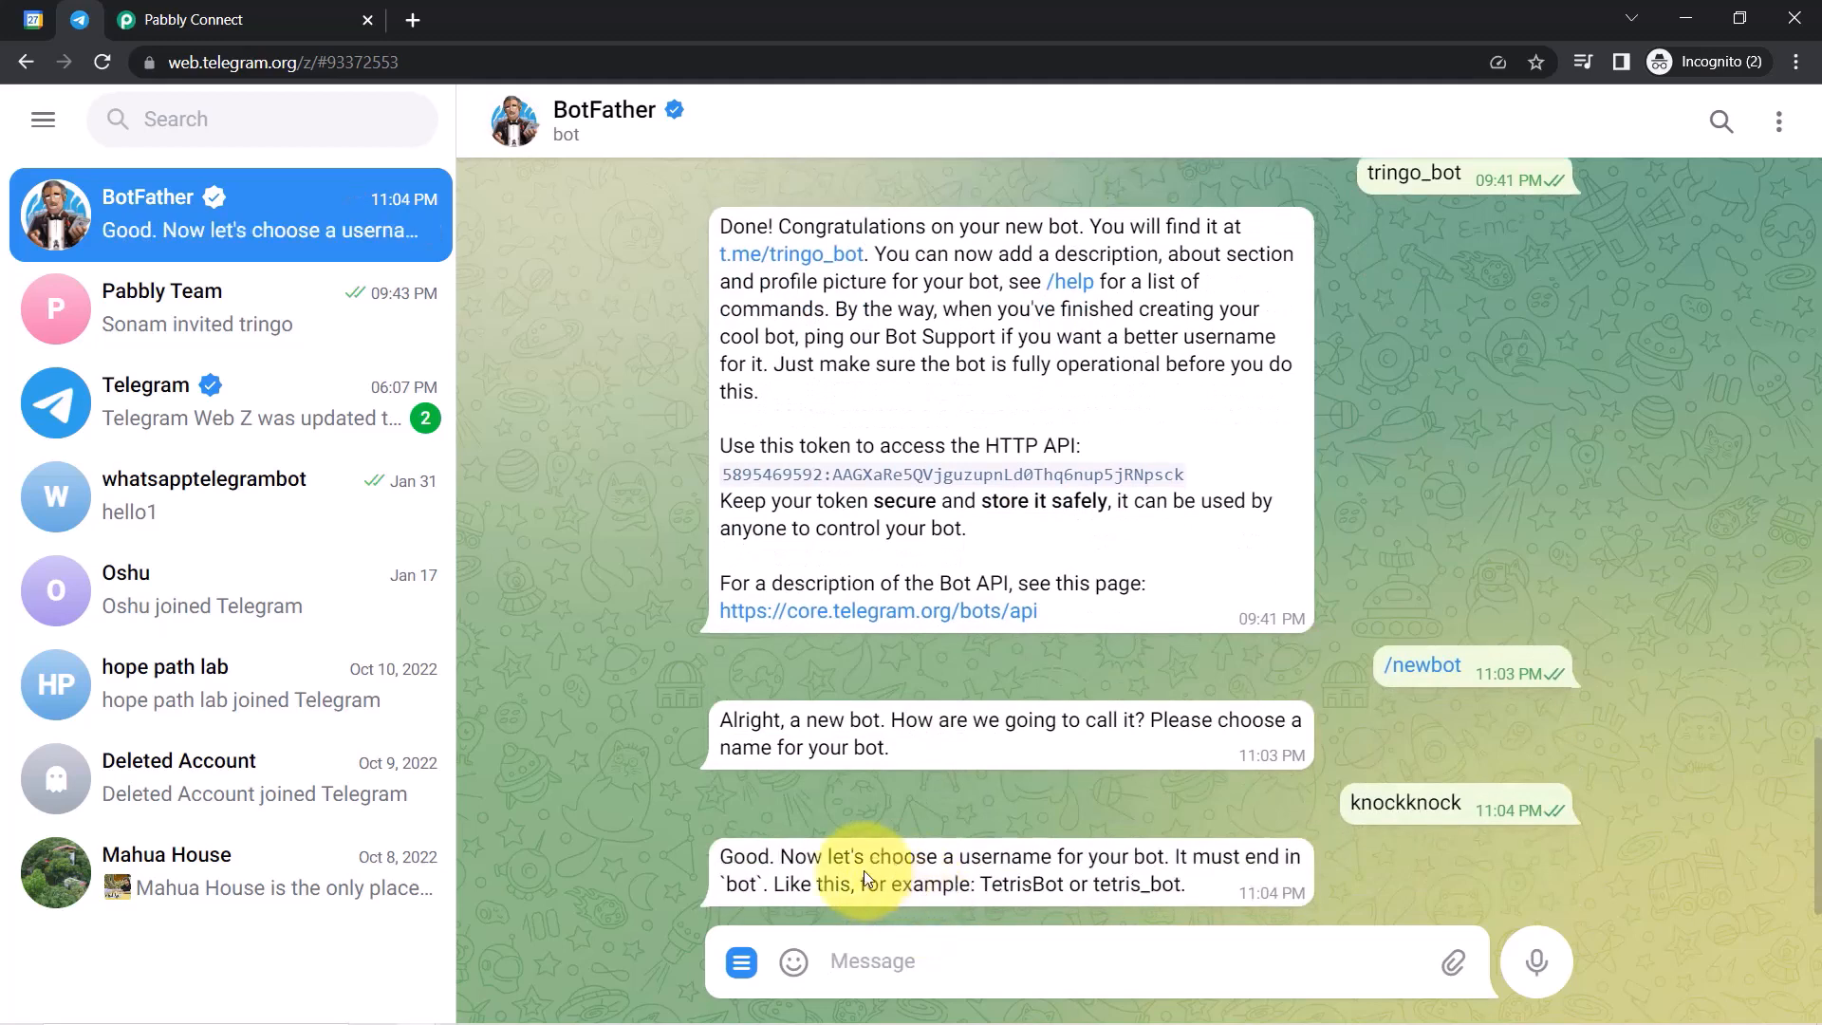
mouse_move(743, 959)
drag(824, 857, 1107, 864)
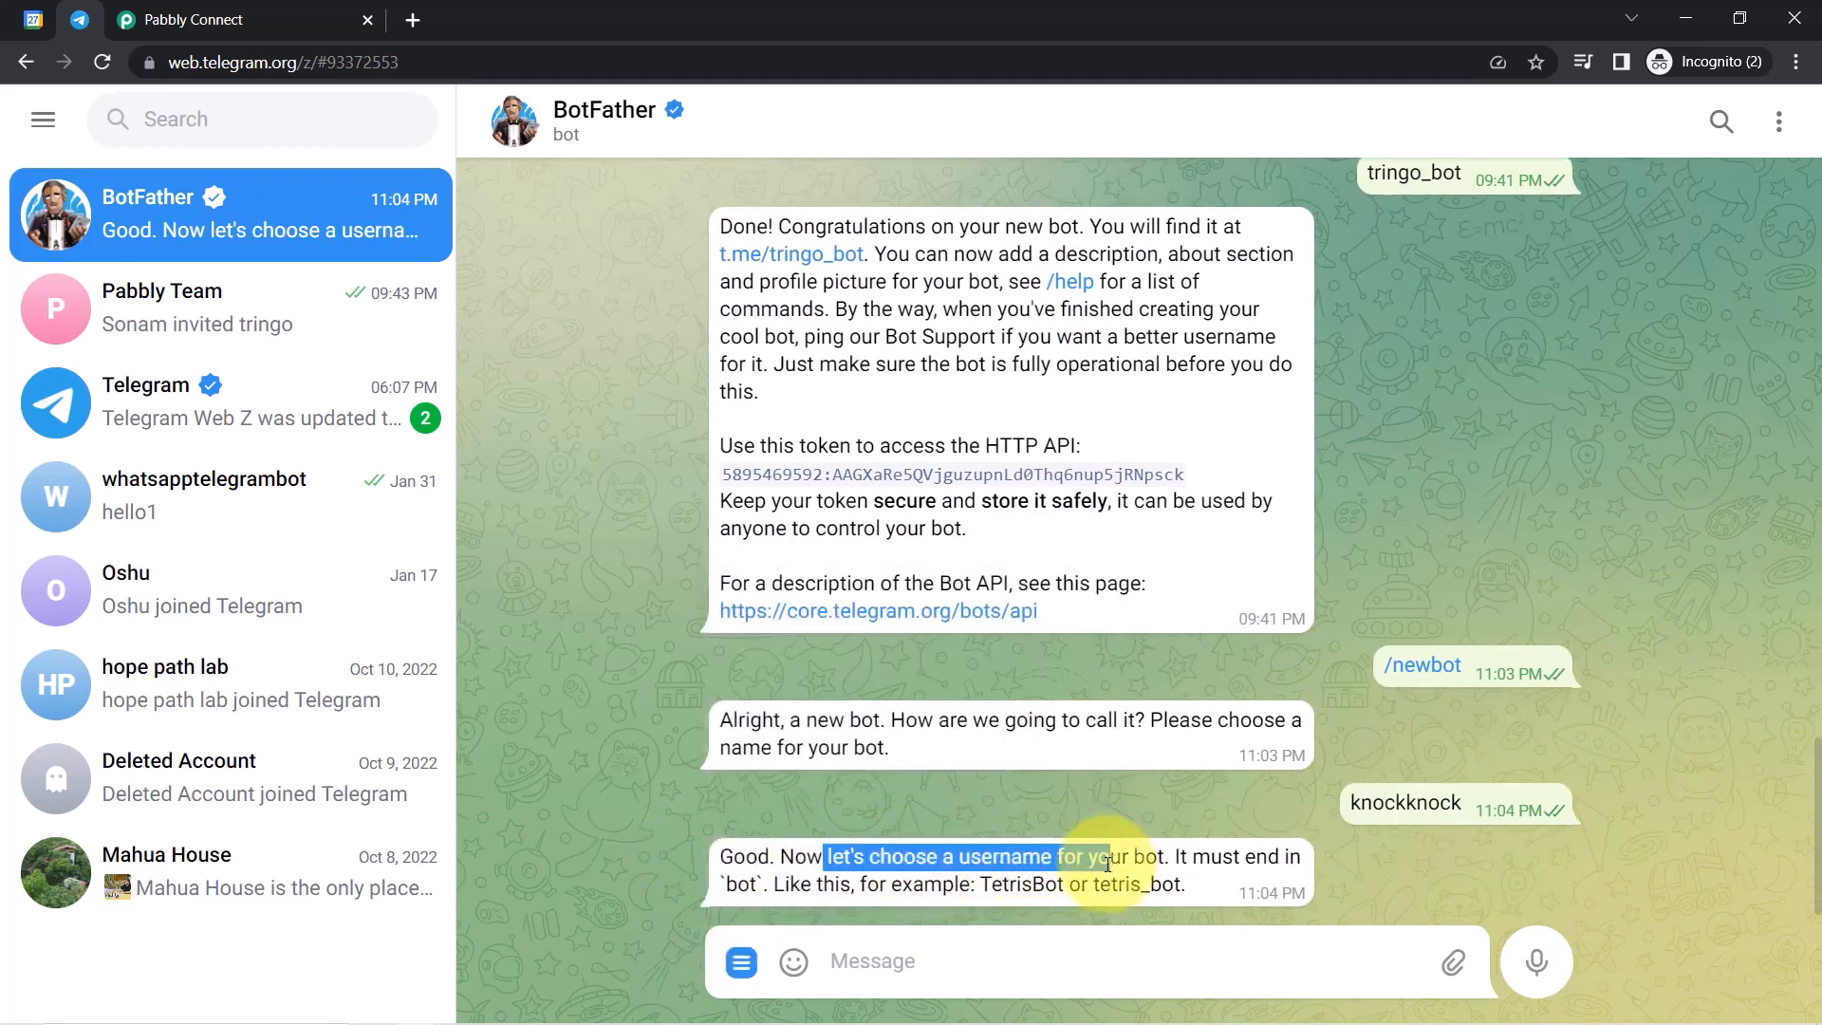
double_click(1405, 802)
click(1054, 857)
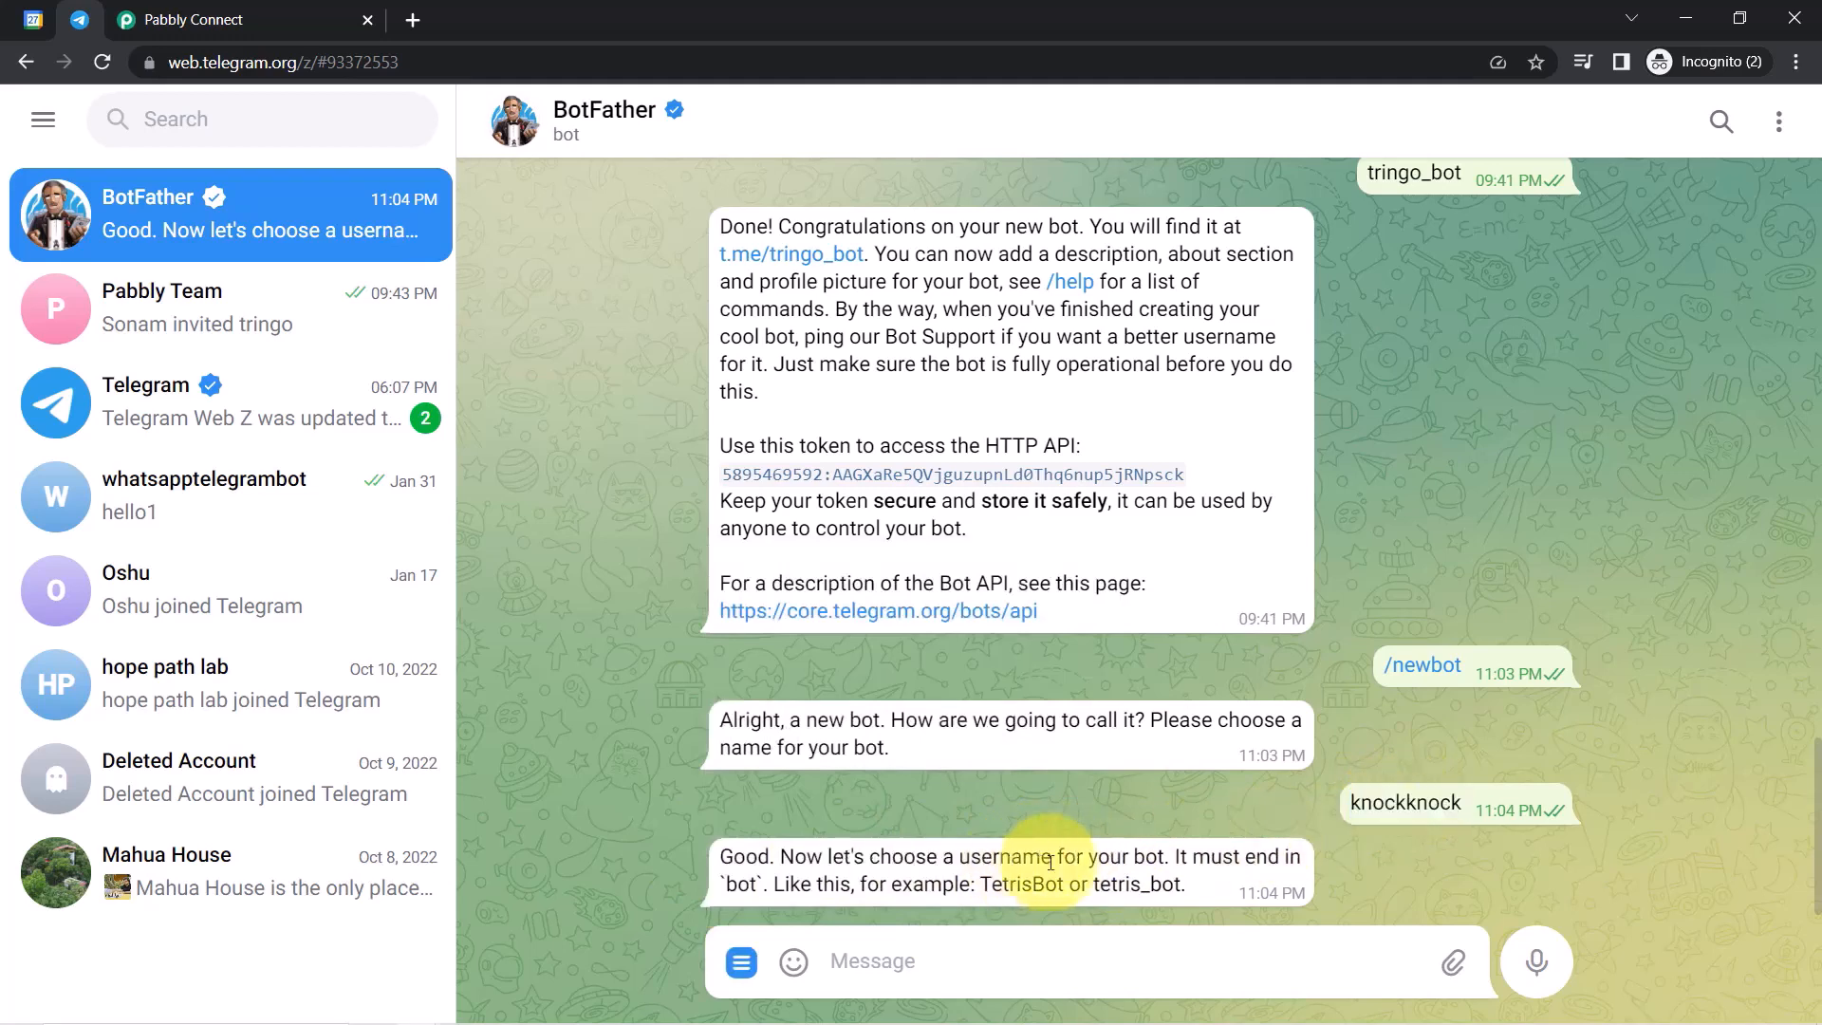
drag(871, 857, 1256, 857)
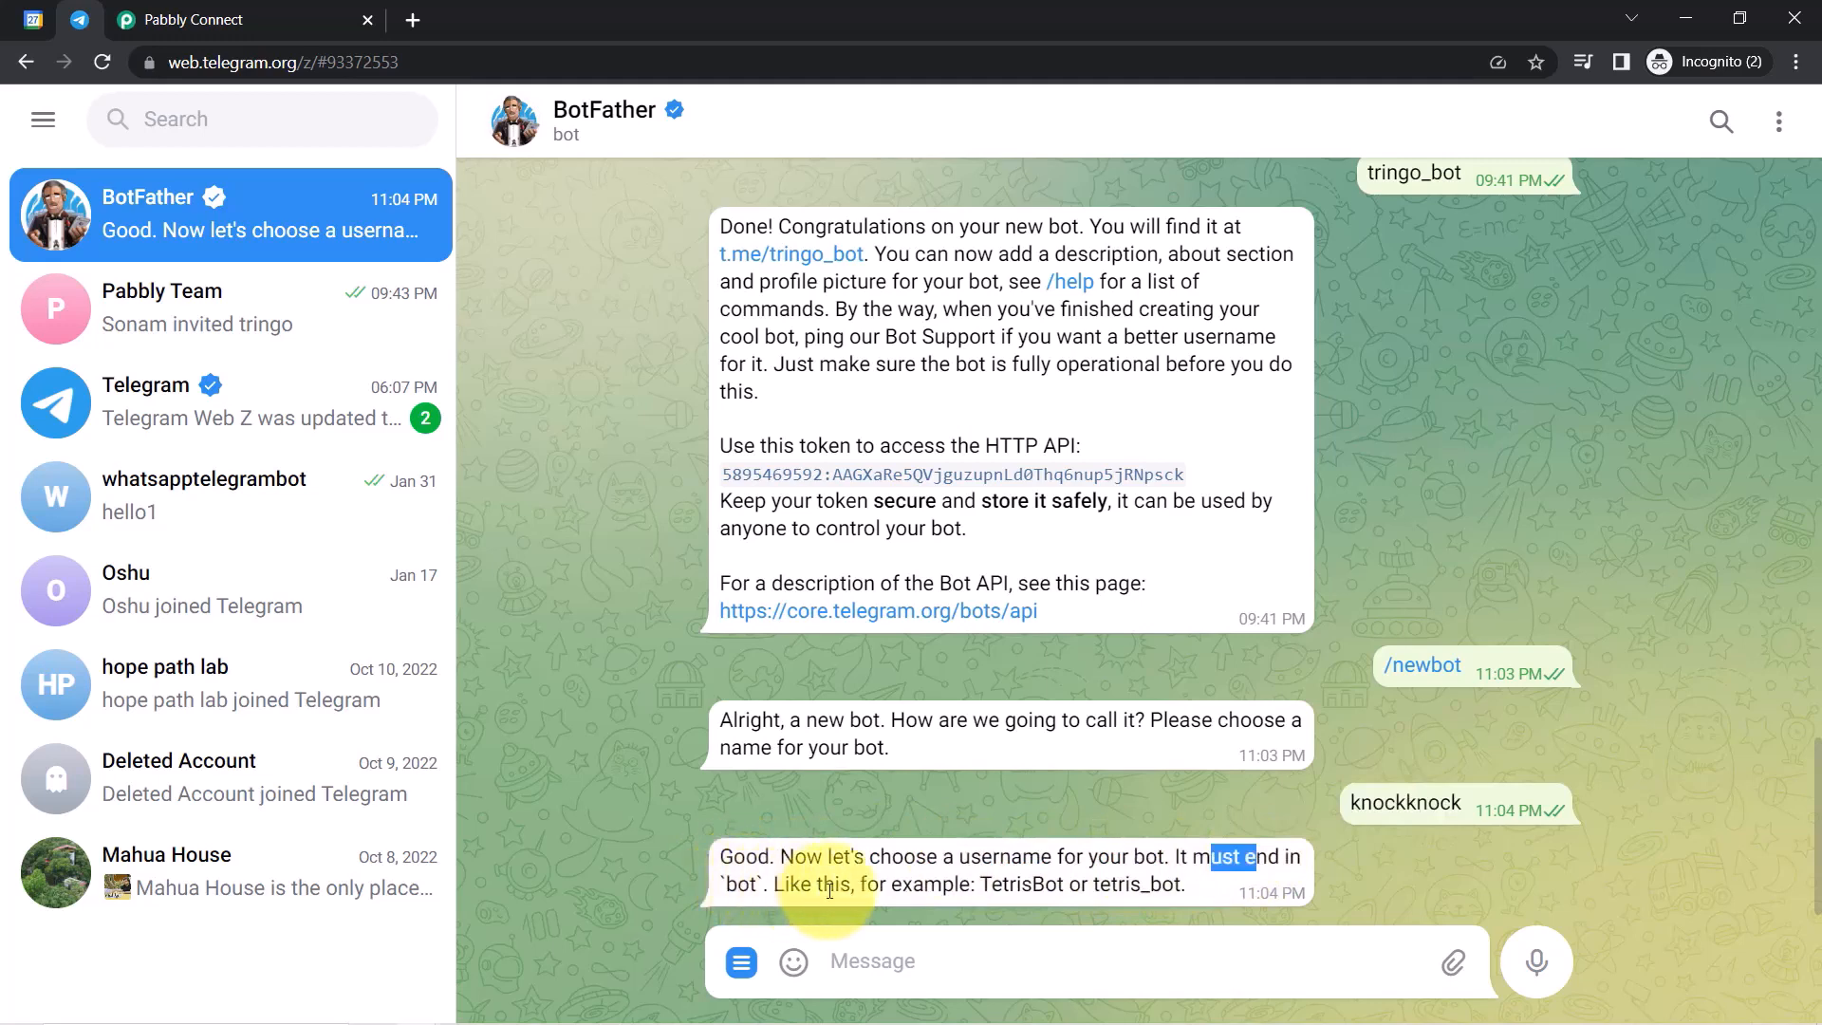
drag(784, 883, 835, 883)
drag(993, 885, 1128, 889)
click(1143, 889)
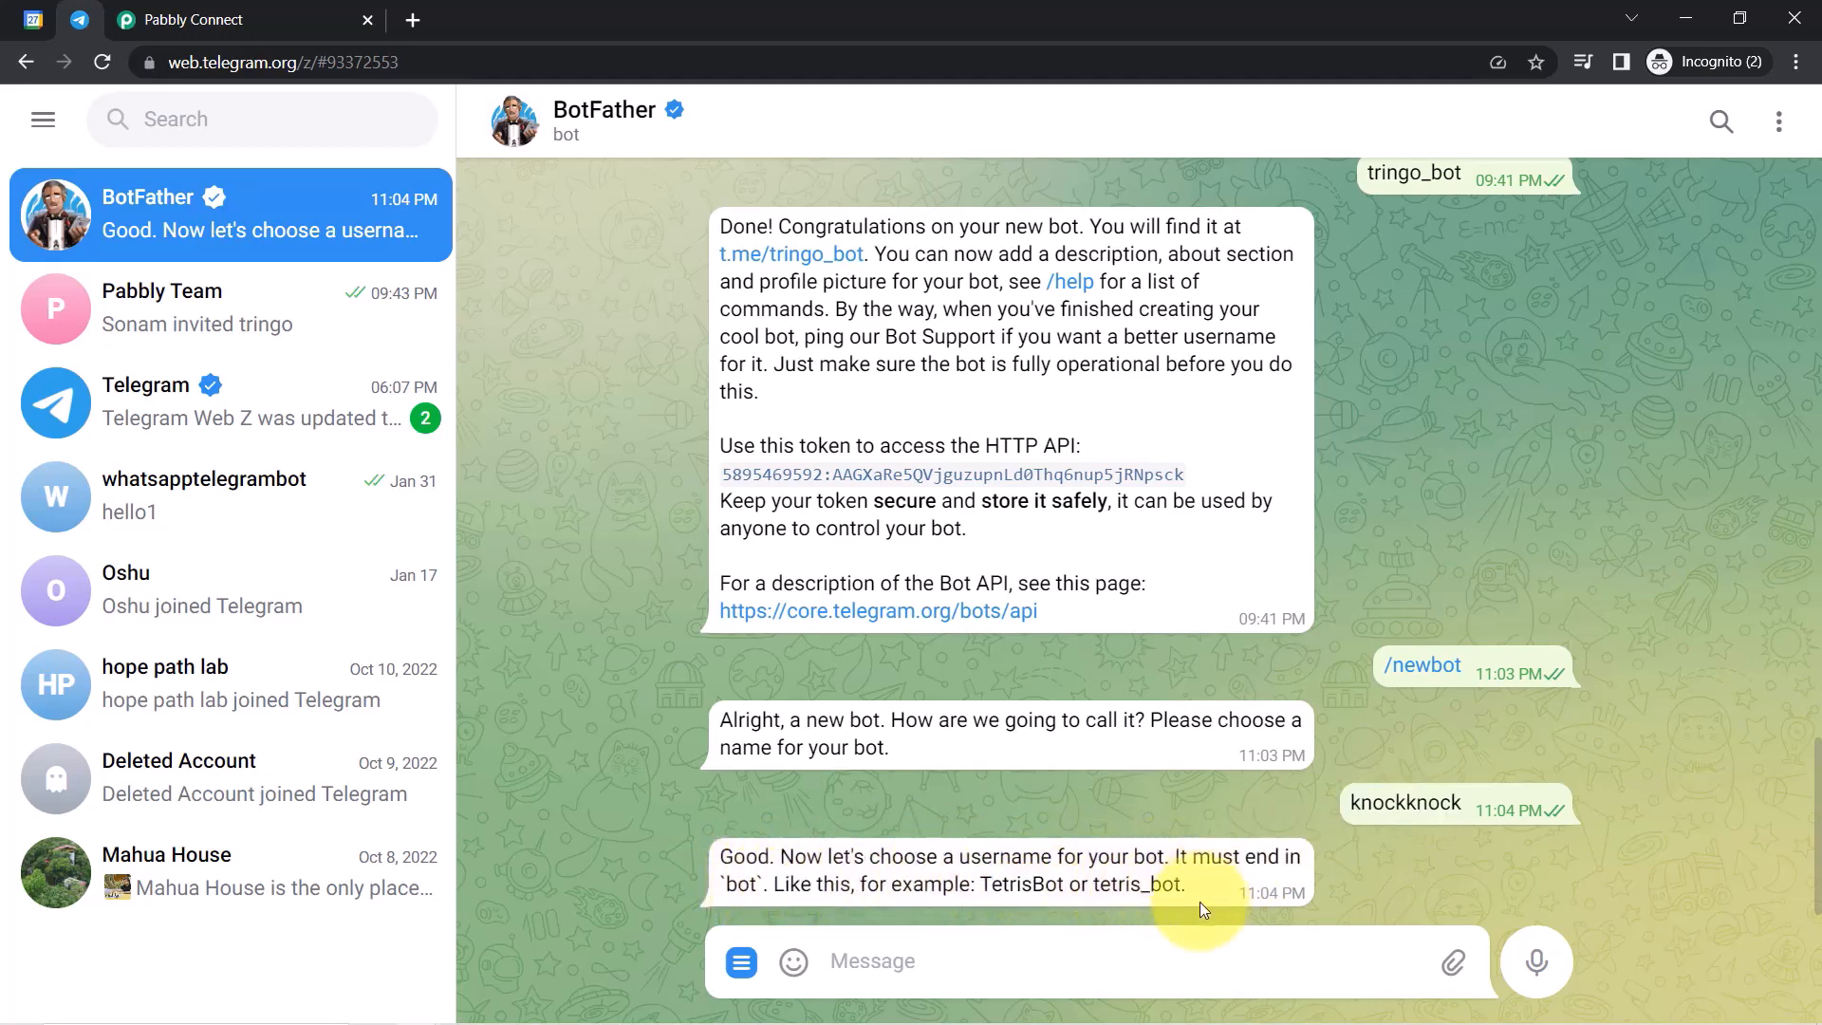
Try username knockknock_bot, which is taken, then send knockknock1_bot instead.
click(854, 973)
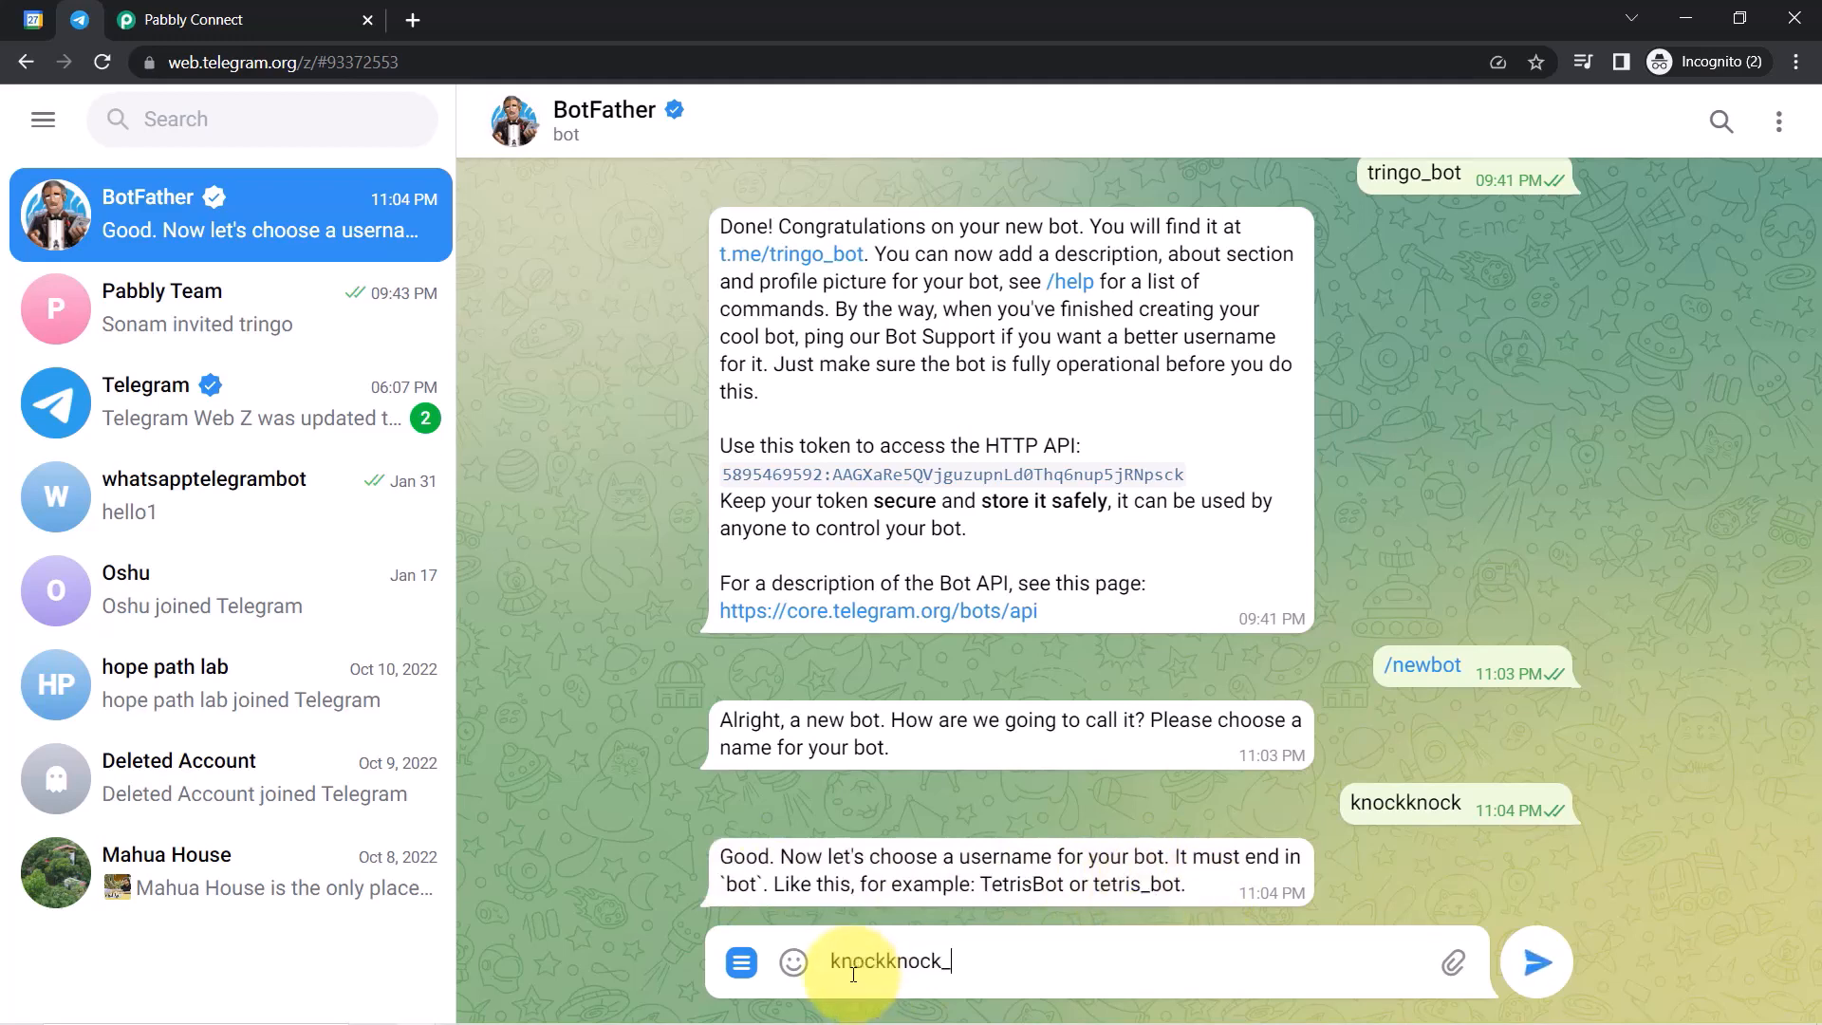
key(Return)
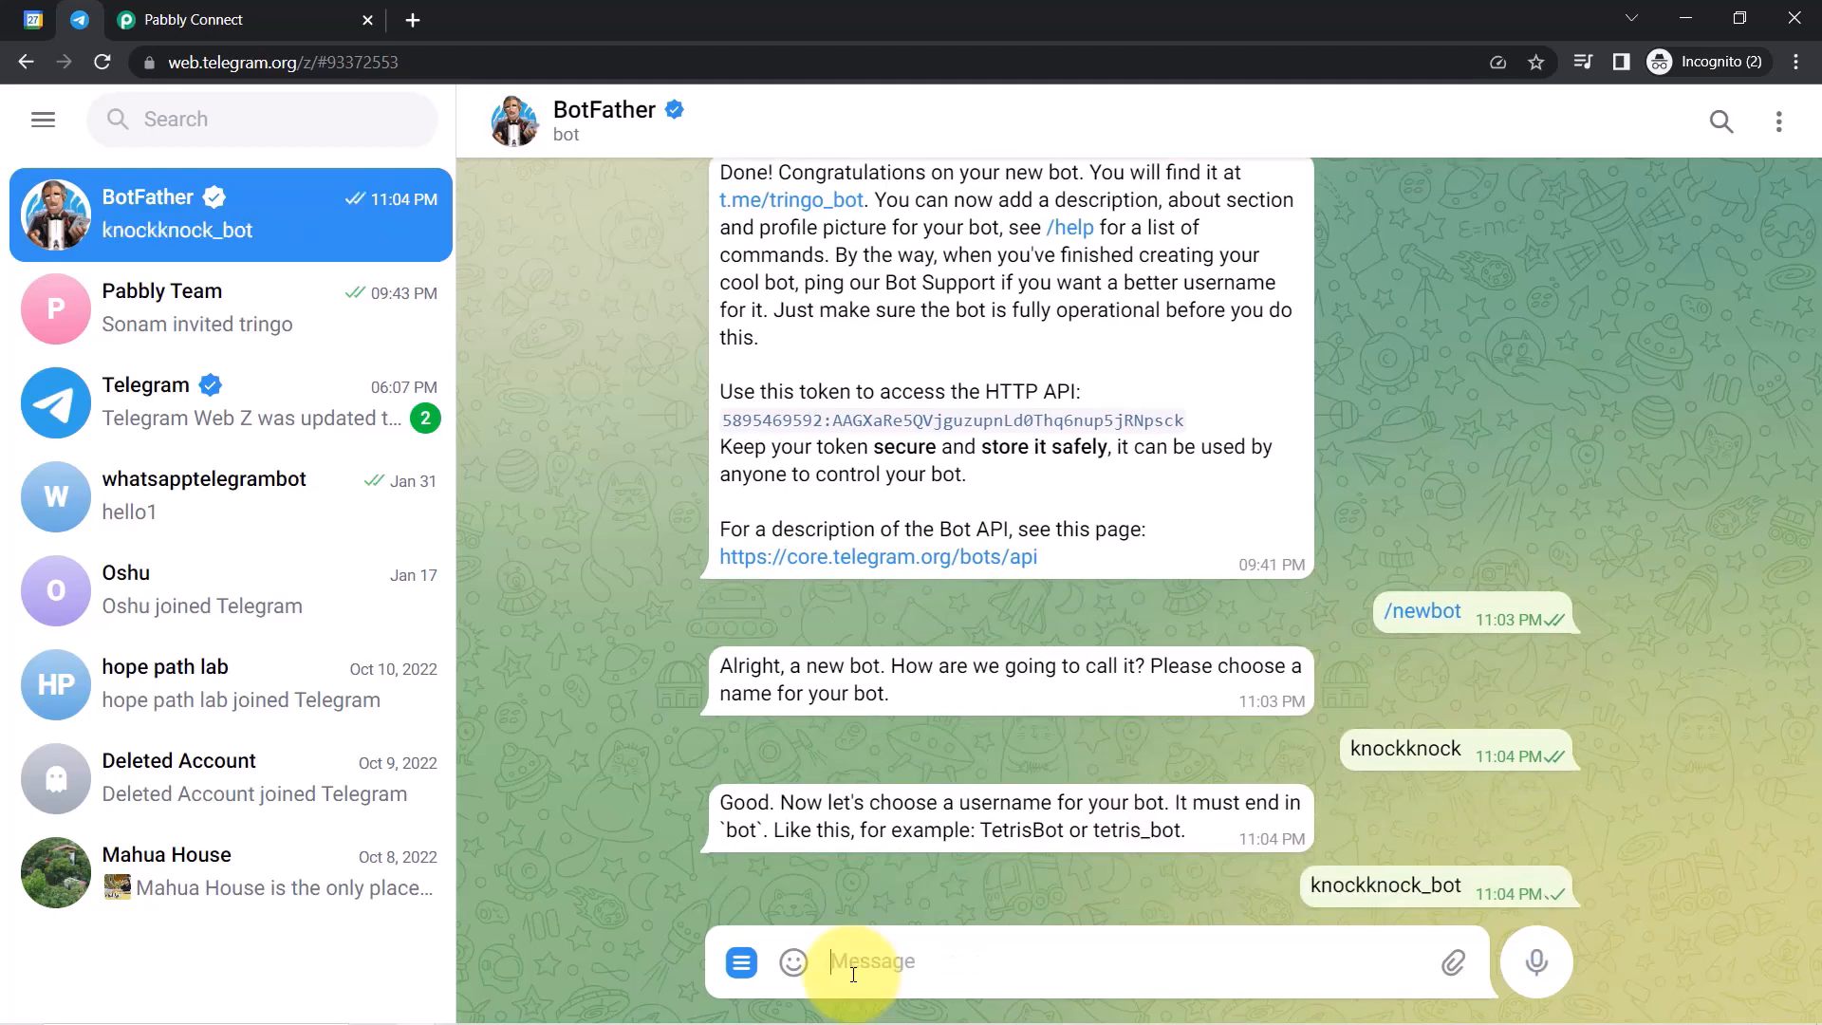
drag(775, 859, 835, 960)
click(1121, 856)
click(853, 968)
text(knockknock)
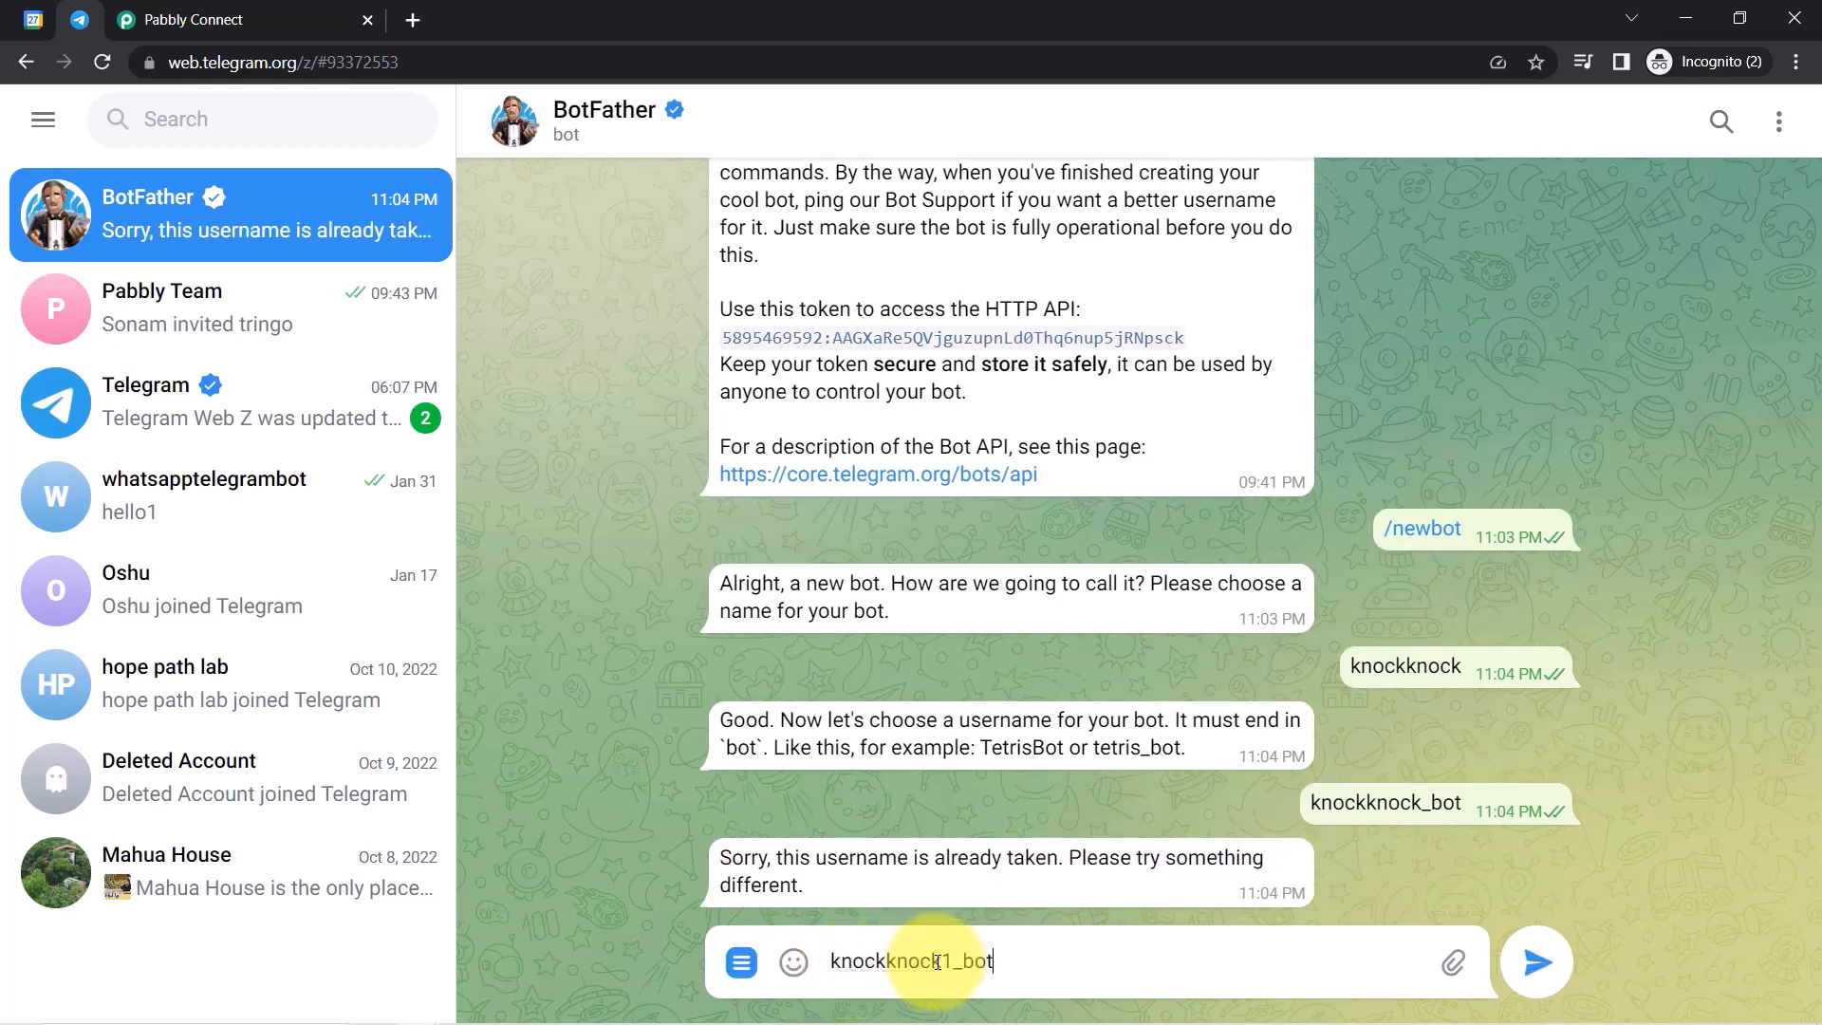
text(1_bot)
key(Return)
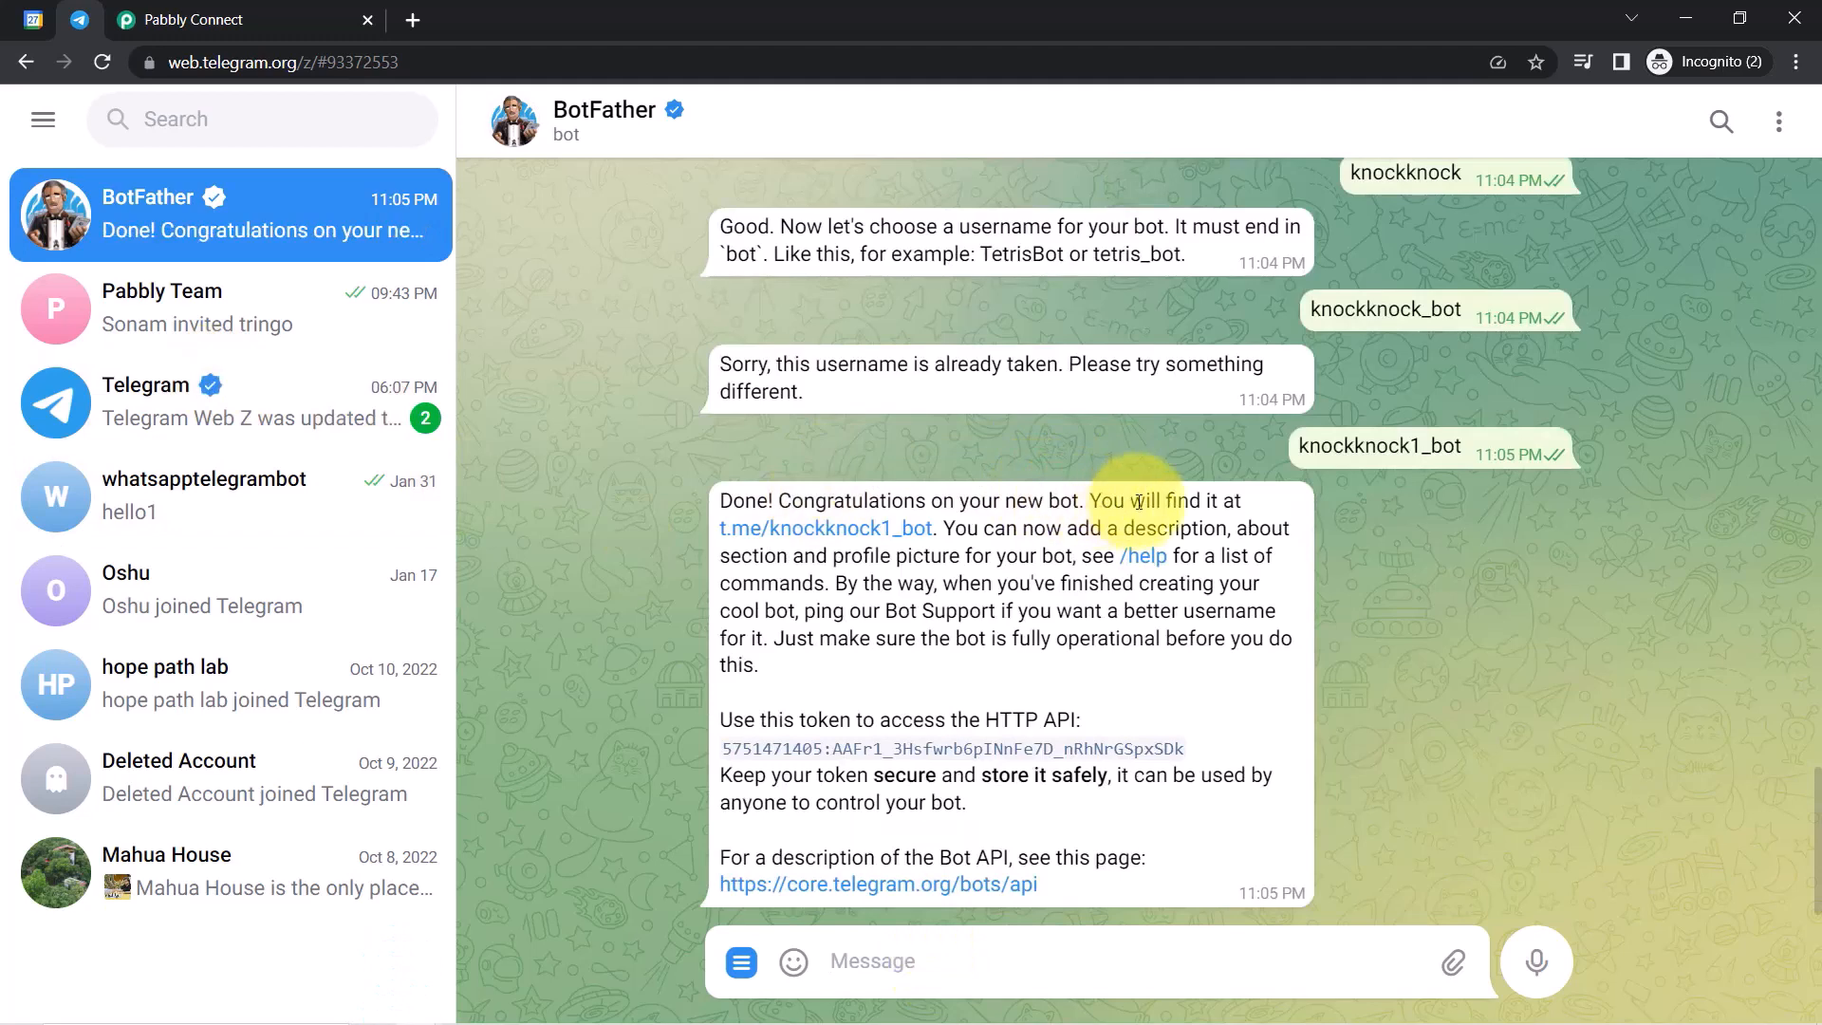
Copy the new bot's API token into Pabbly Connect's Token field.
drag(1142, 503, 1177, 501)
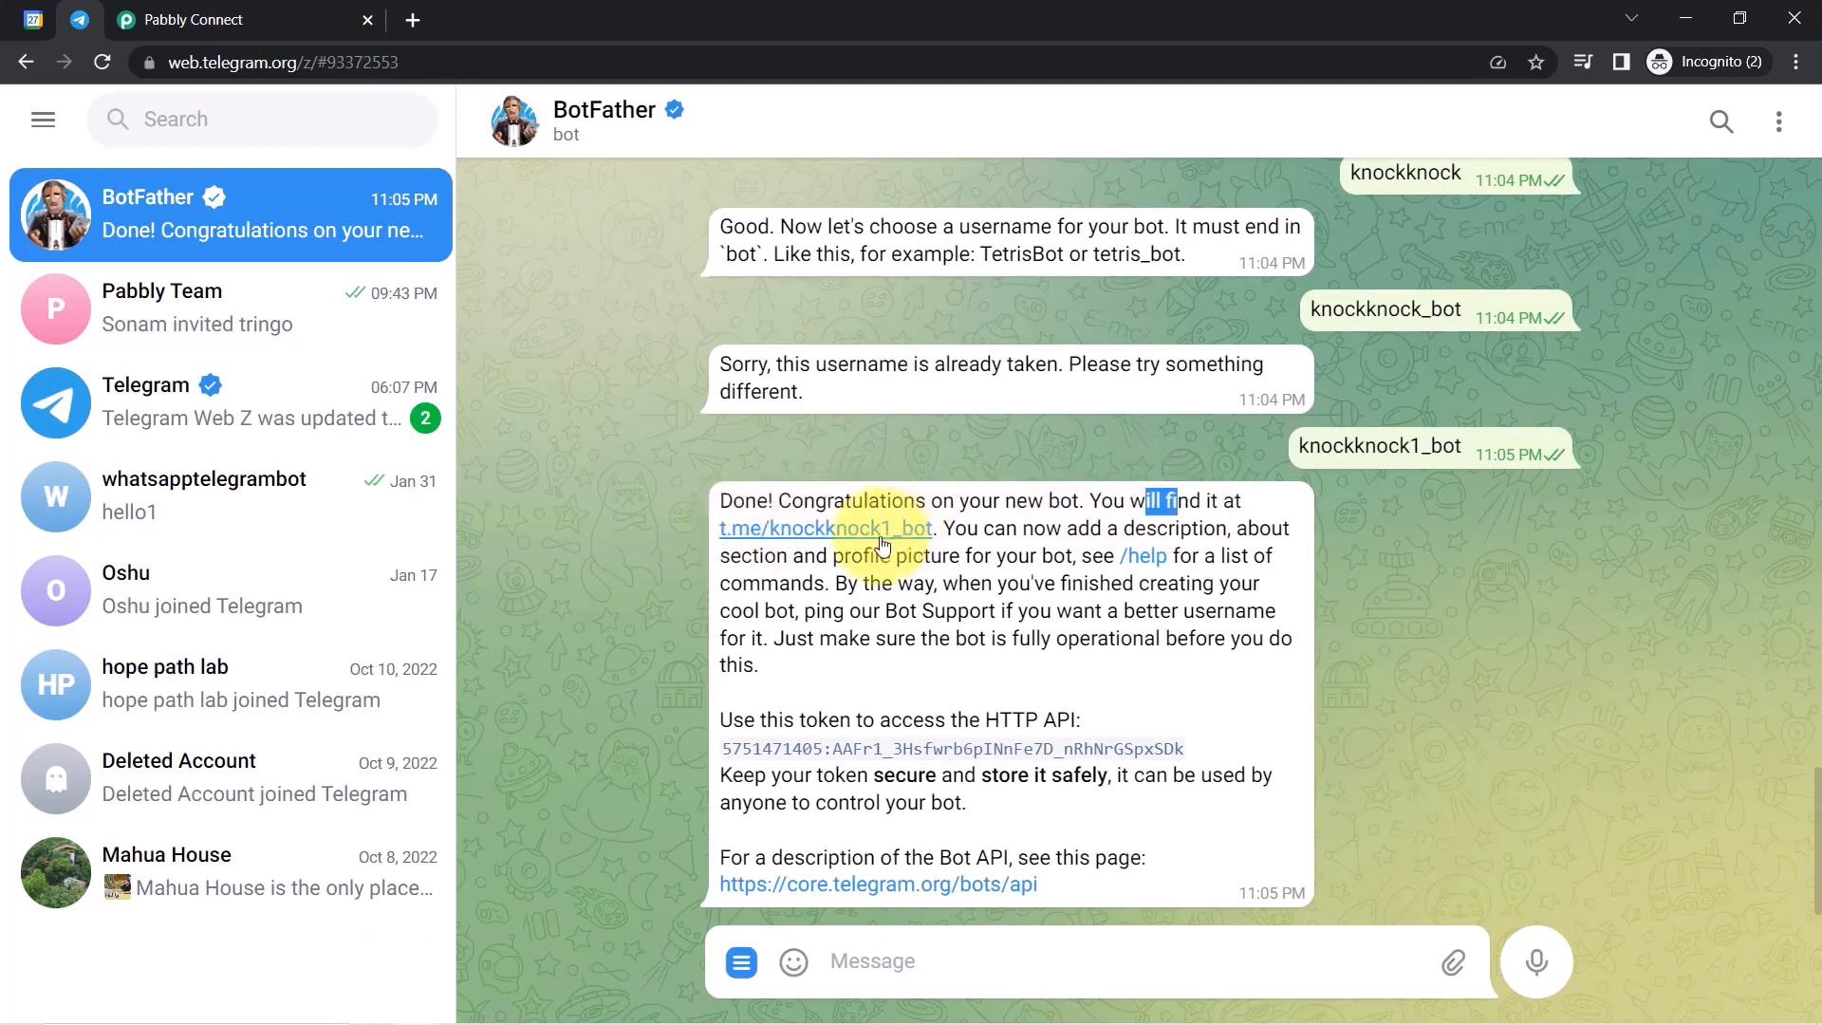
drag(732, 720, 1025, 719)
drag(1206, 759, 726, 754)
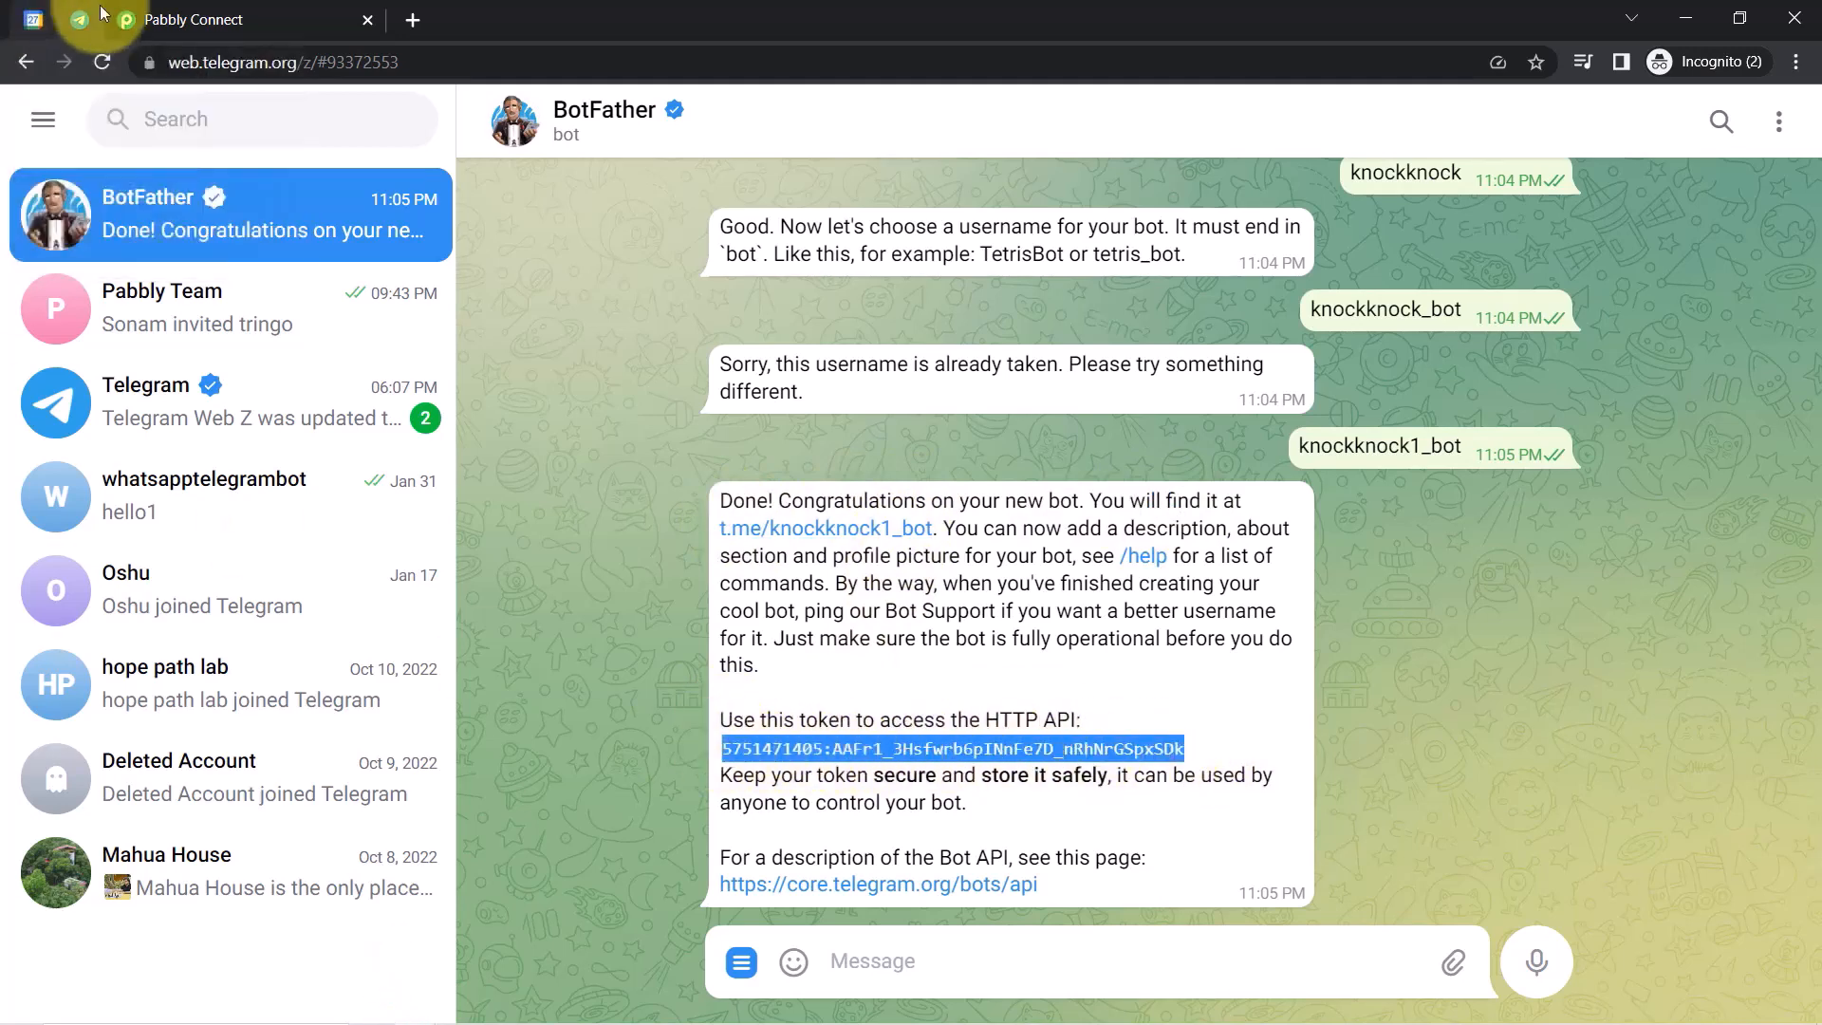
click(228, 20)
click(1035, 498)
key(ctrl+v)
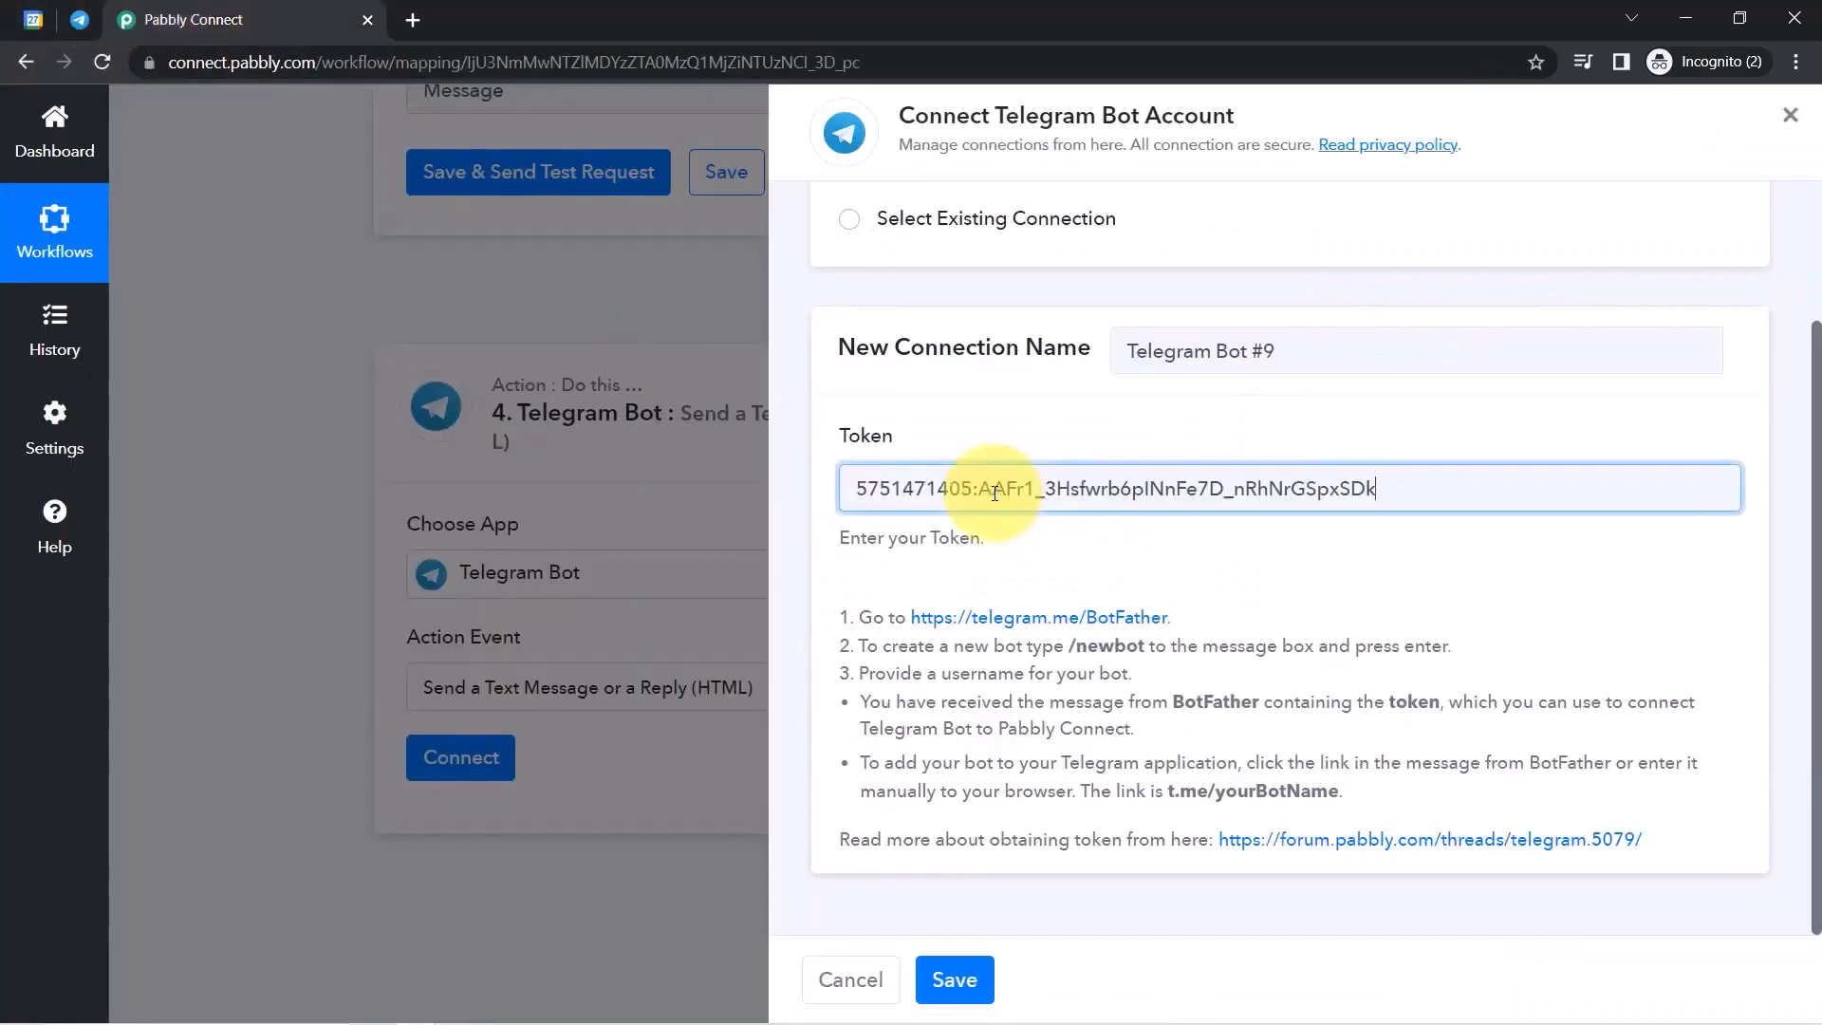
click(962, 978)
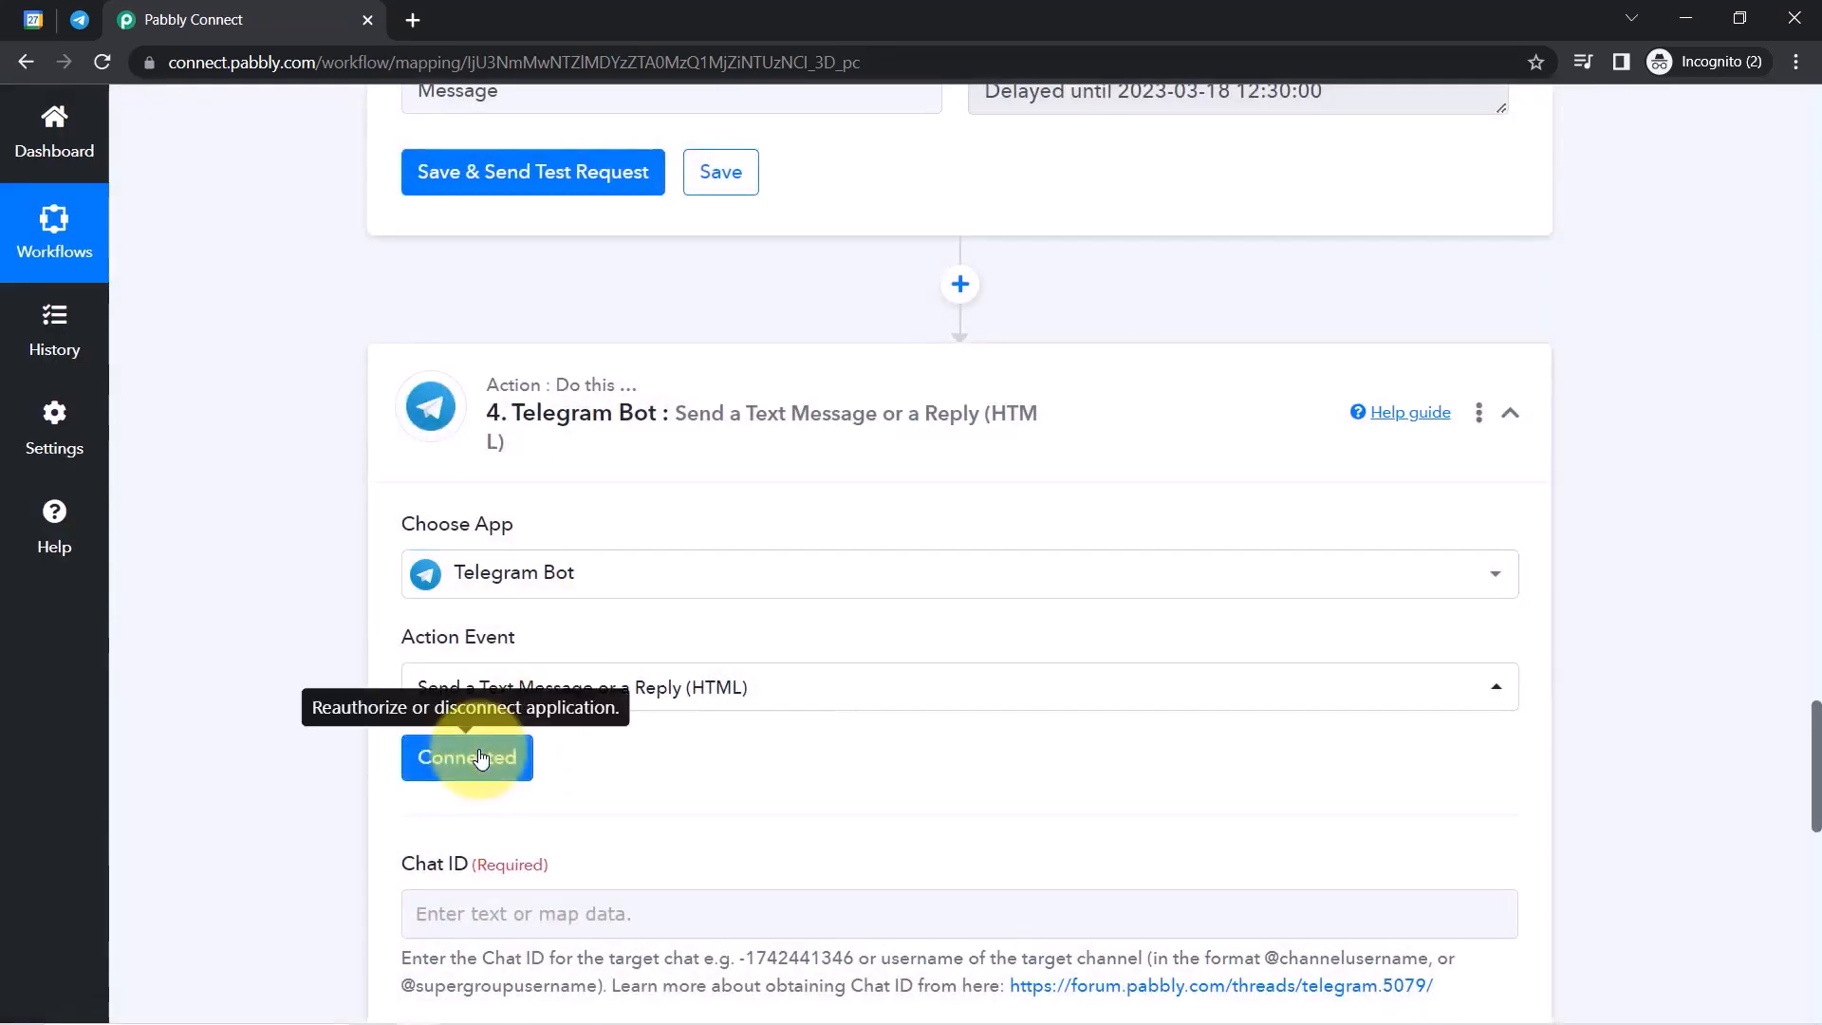
drag(1816, 726, 1817, 808)
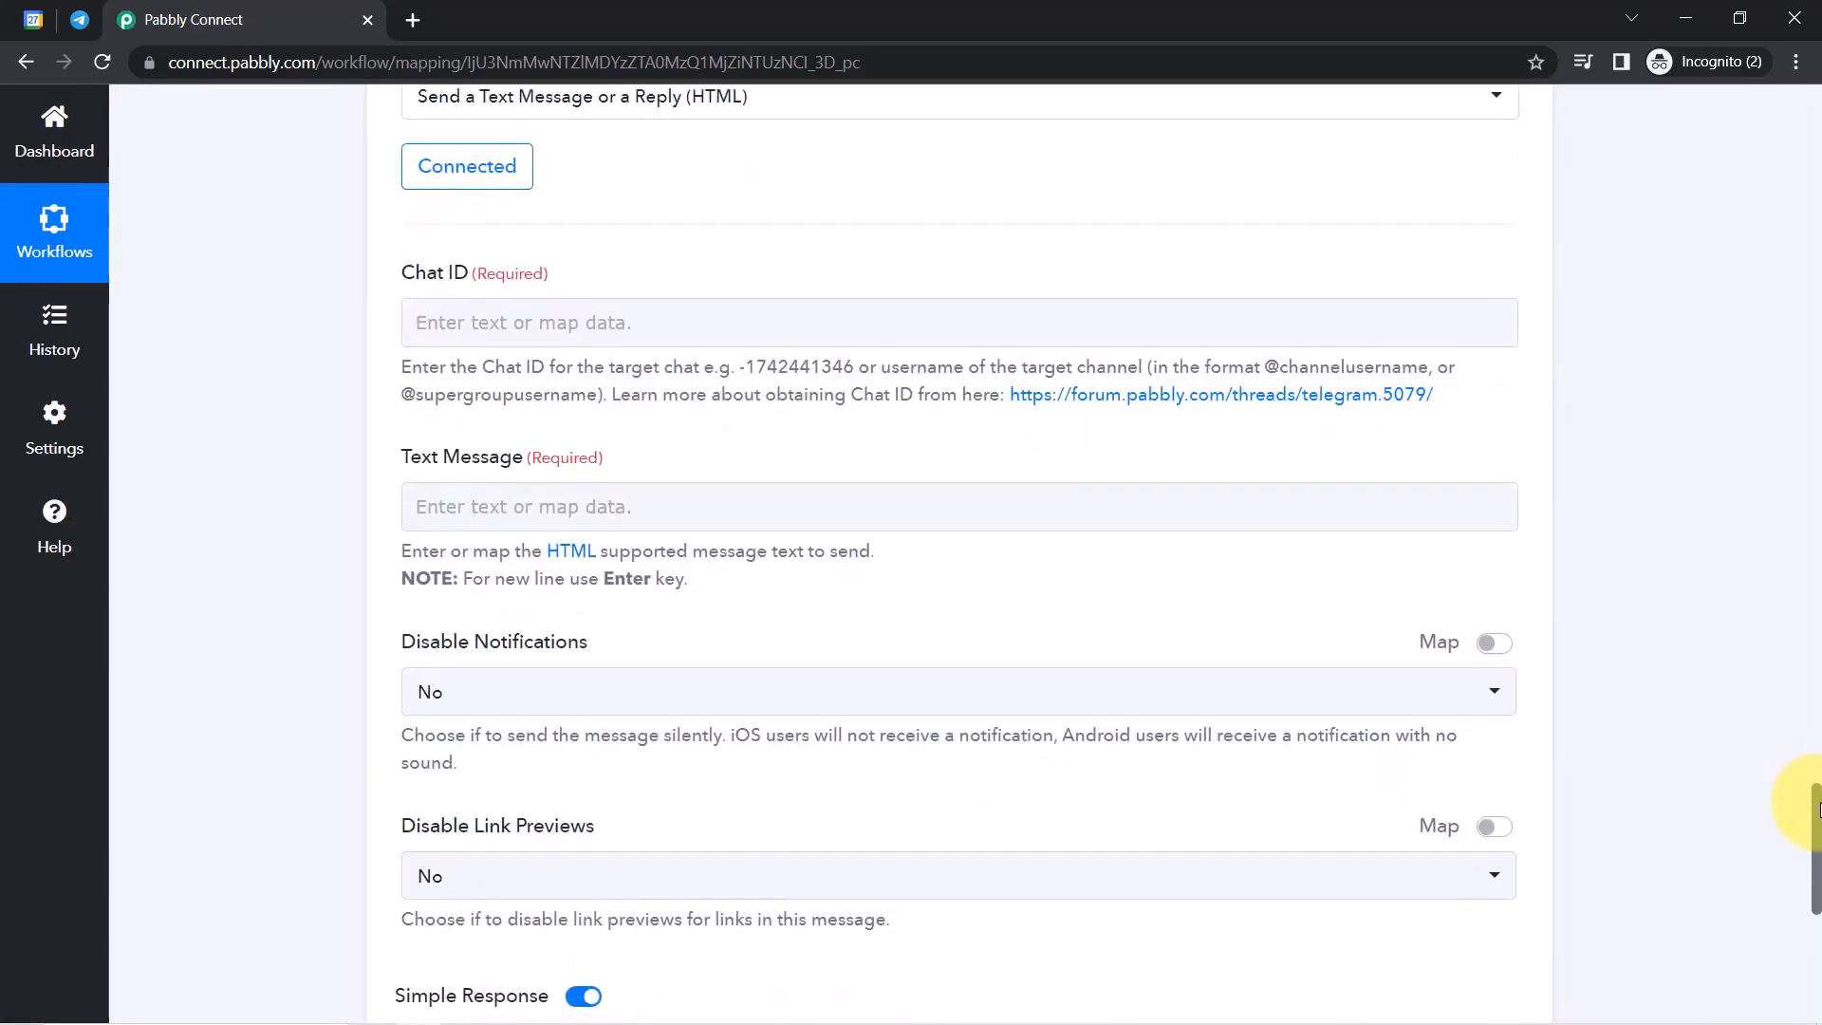
mouse_move(84, 34)
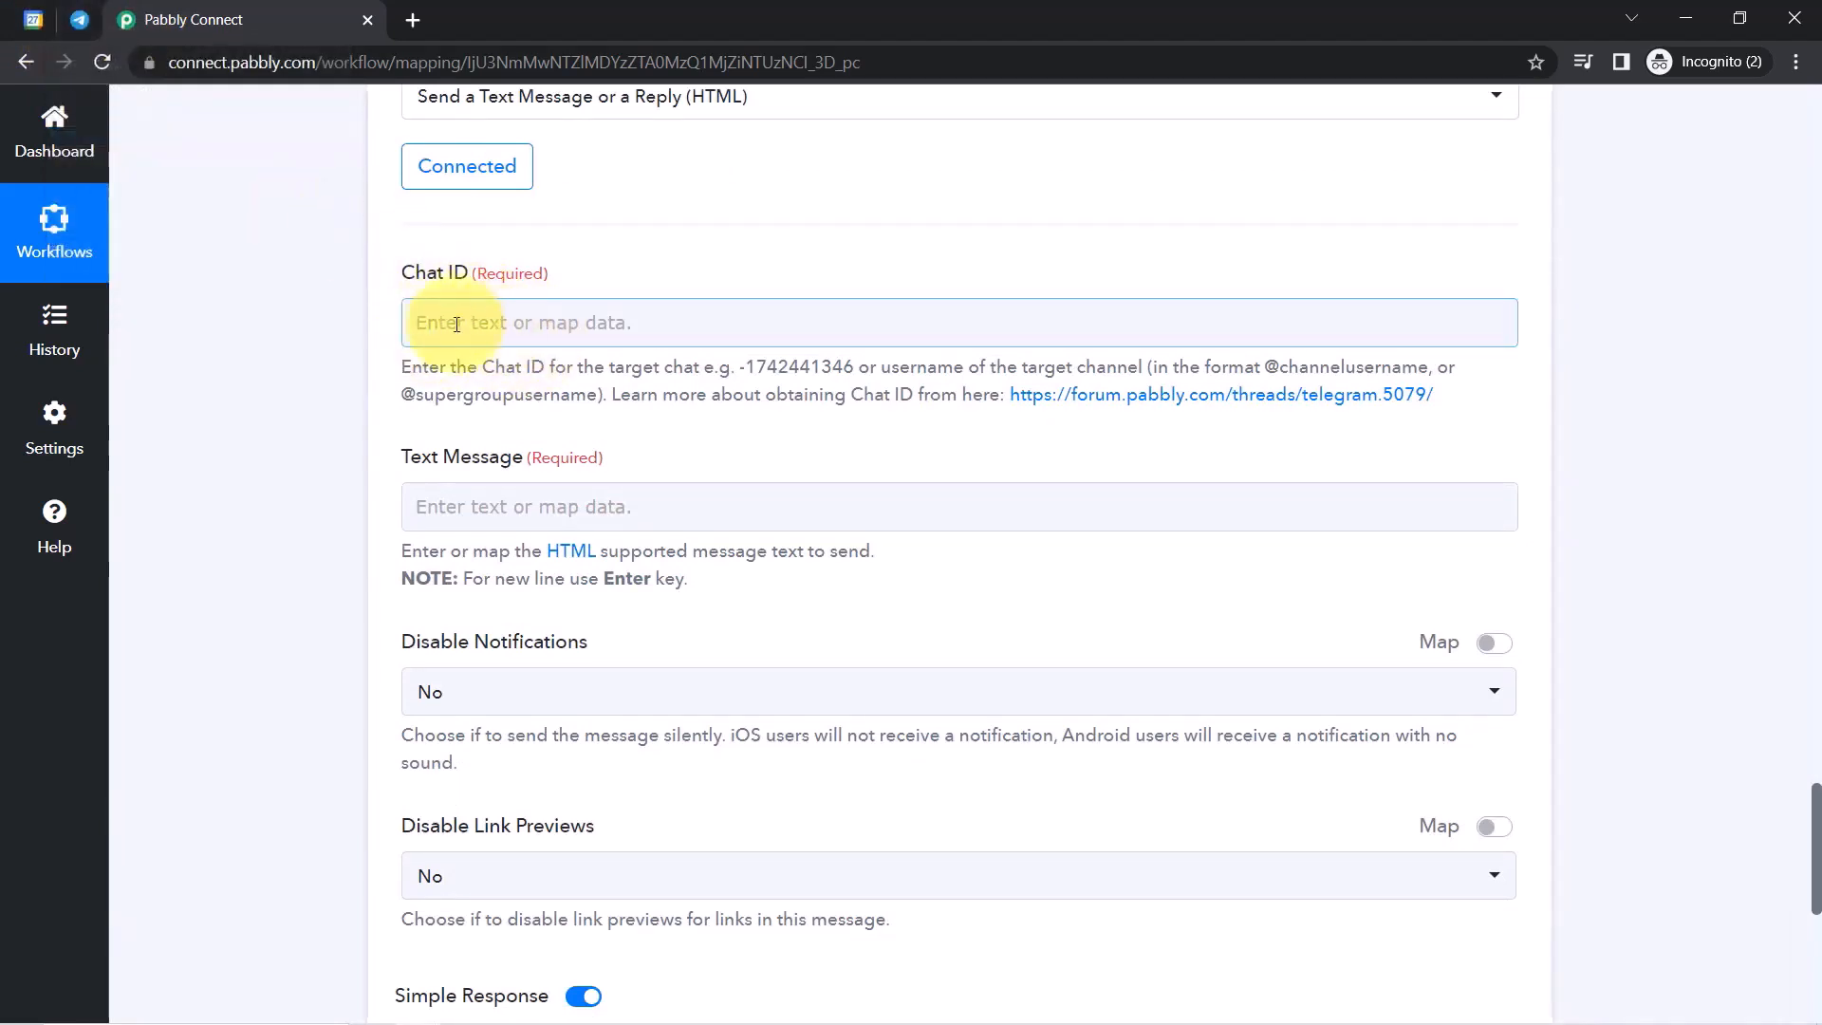
Open the Pabbly Team group chat and select its numeric chat ID in the address bar.
click(77, 20)
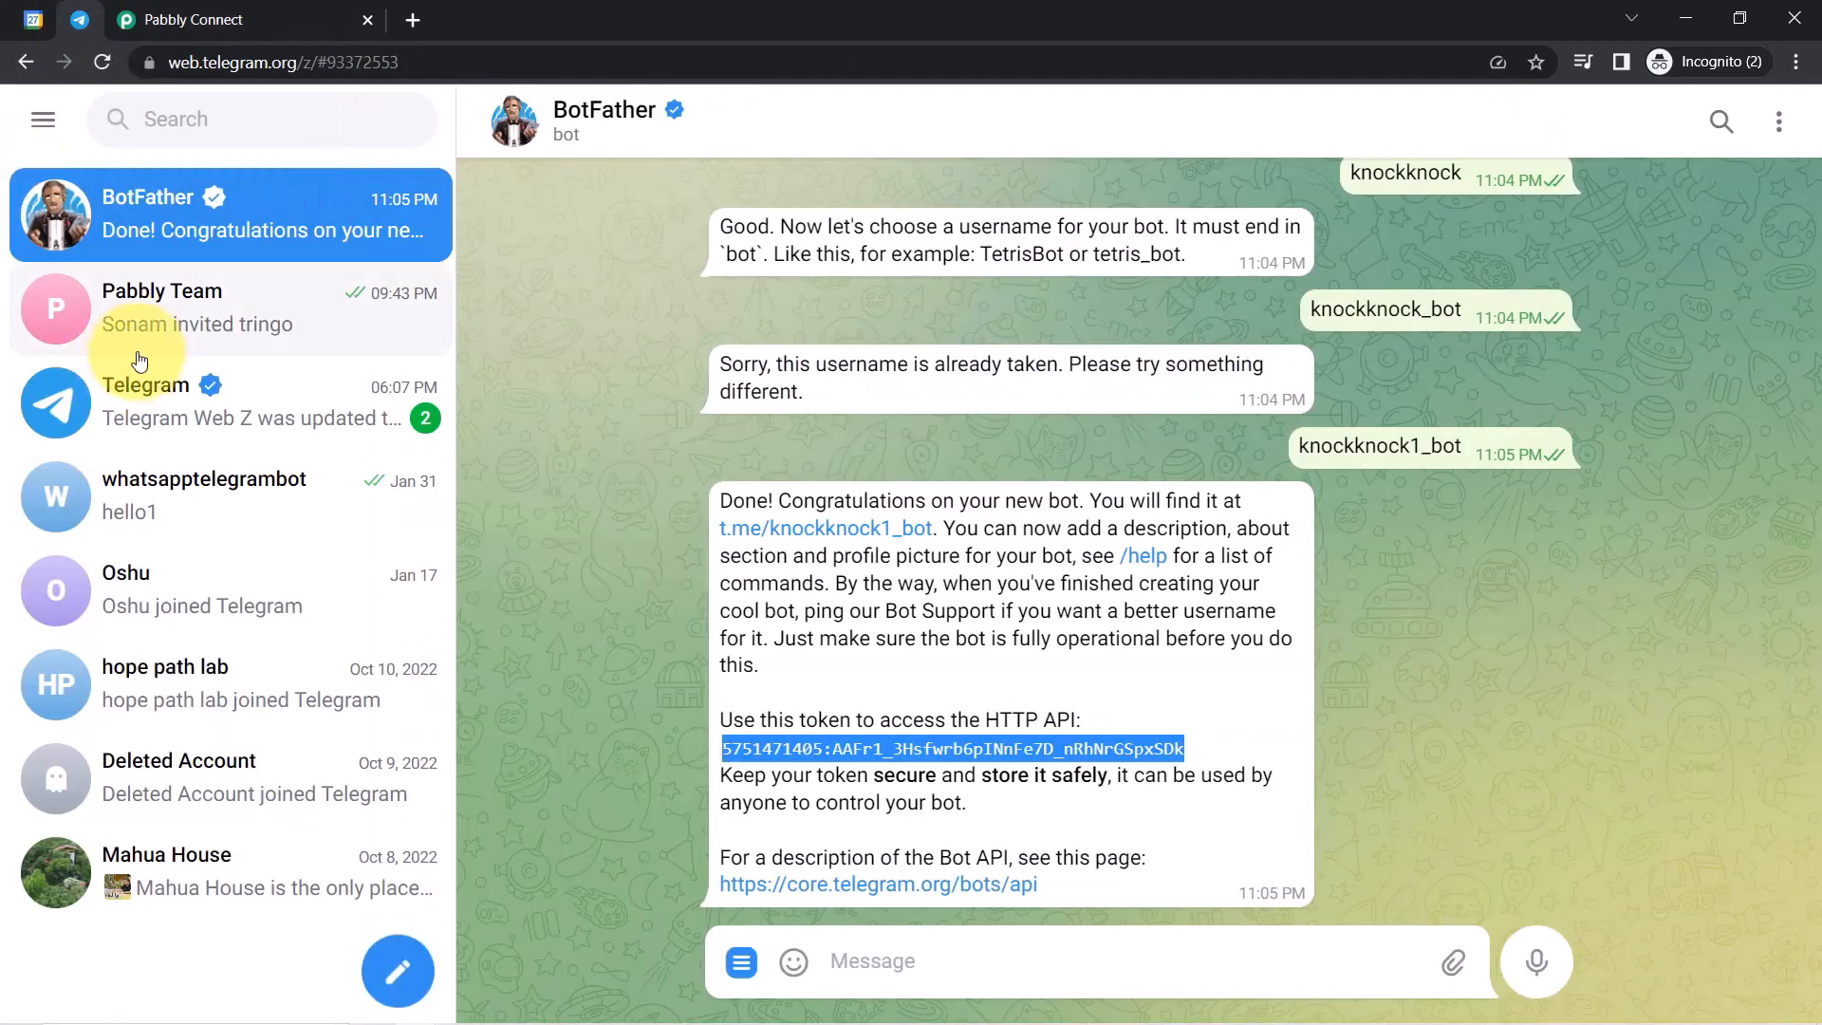
click(152, 300)
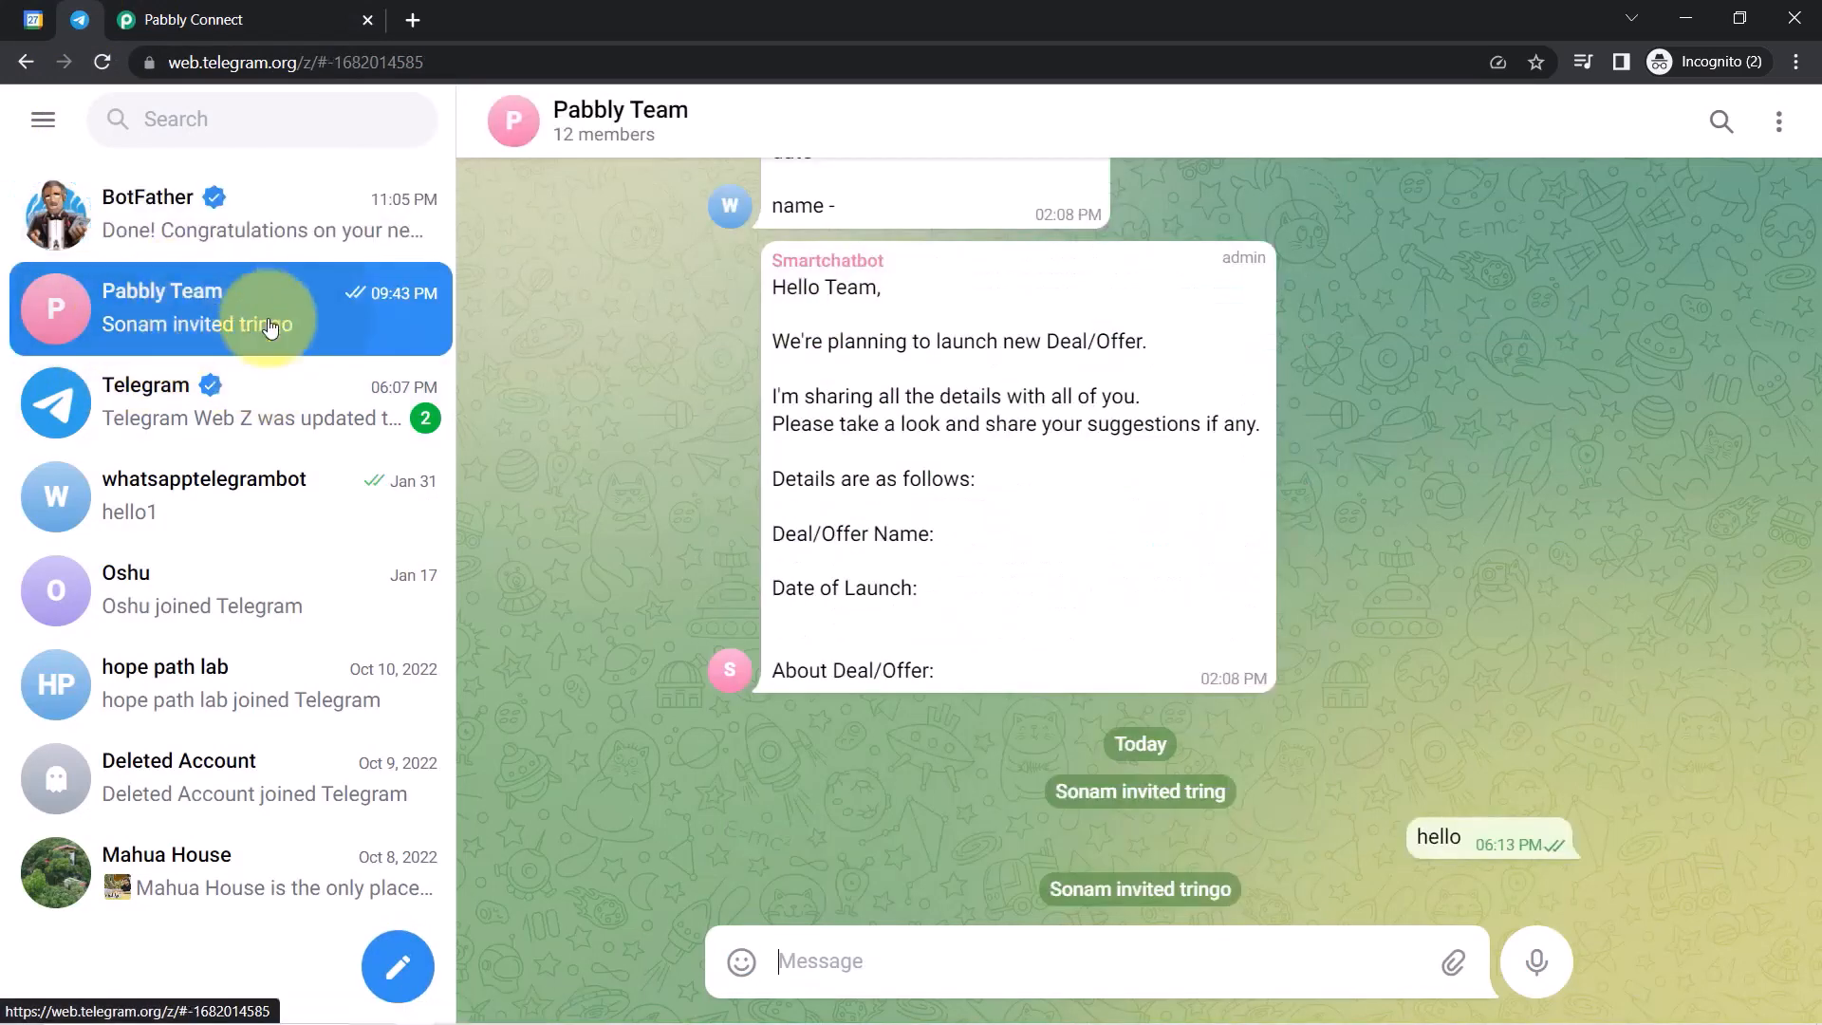
drag(454, 56, 330, 59)
key(ctrl+c)
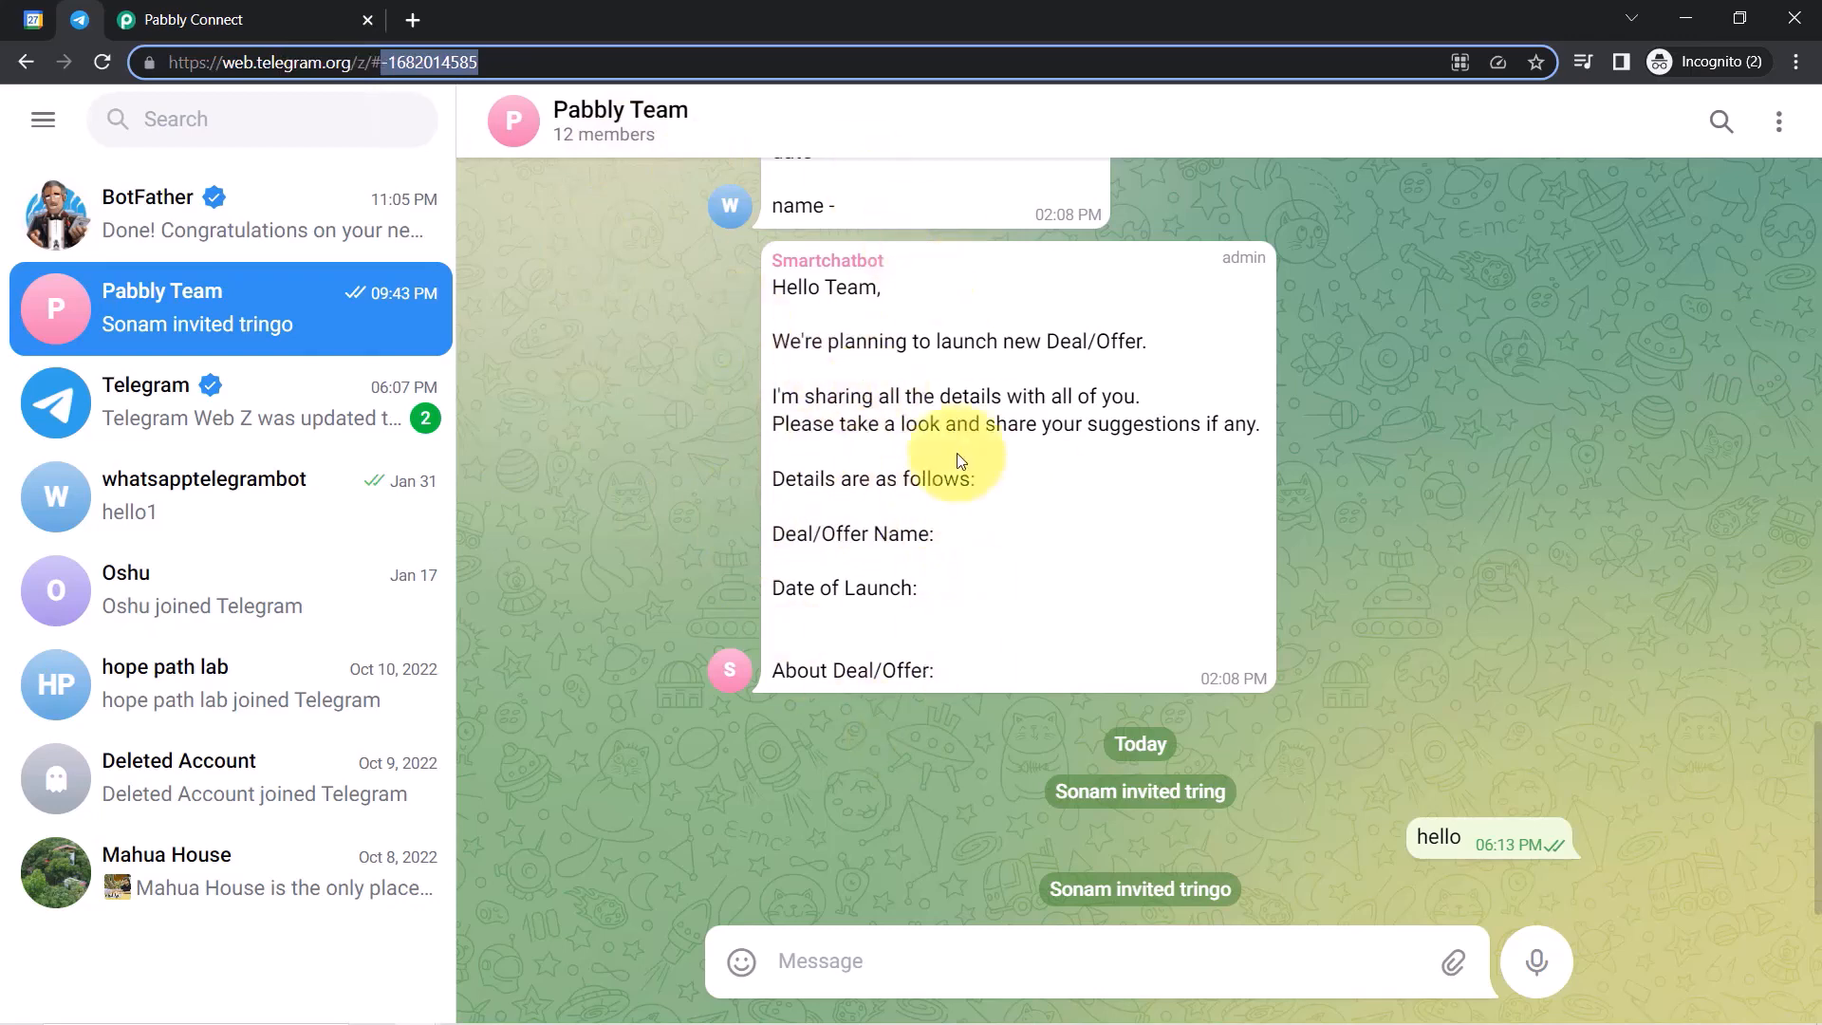
Paste the Pabbly Team chat ID into the Telegram step's Chat ID field.
click(190, 19)
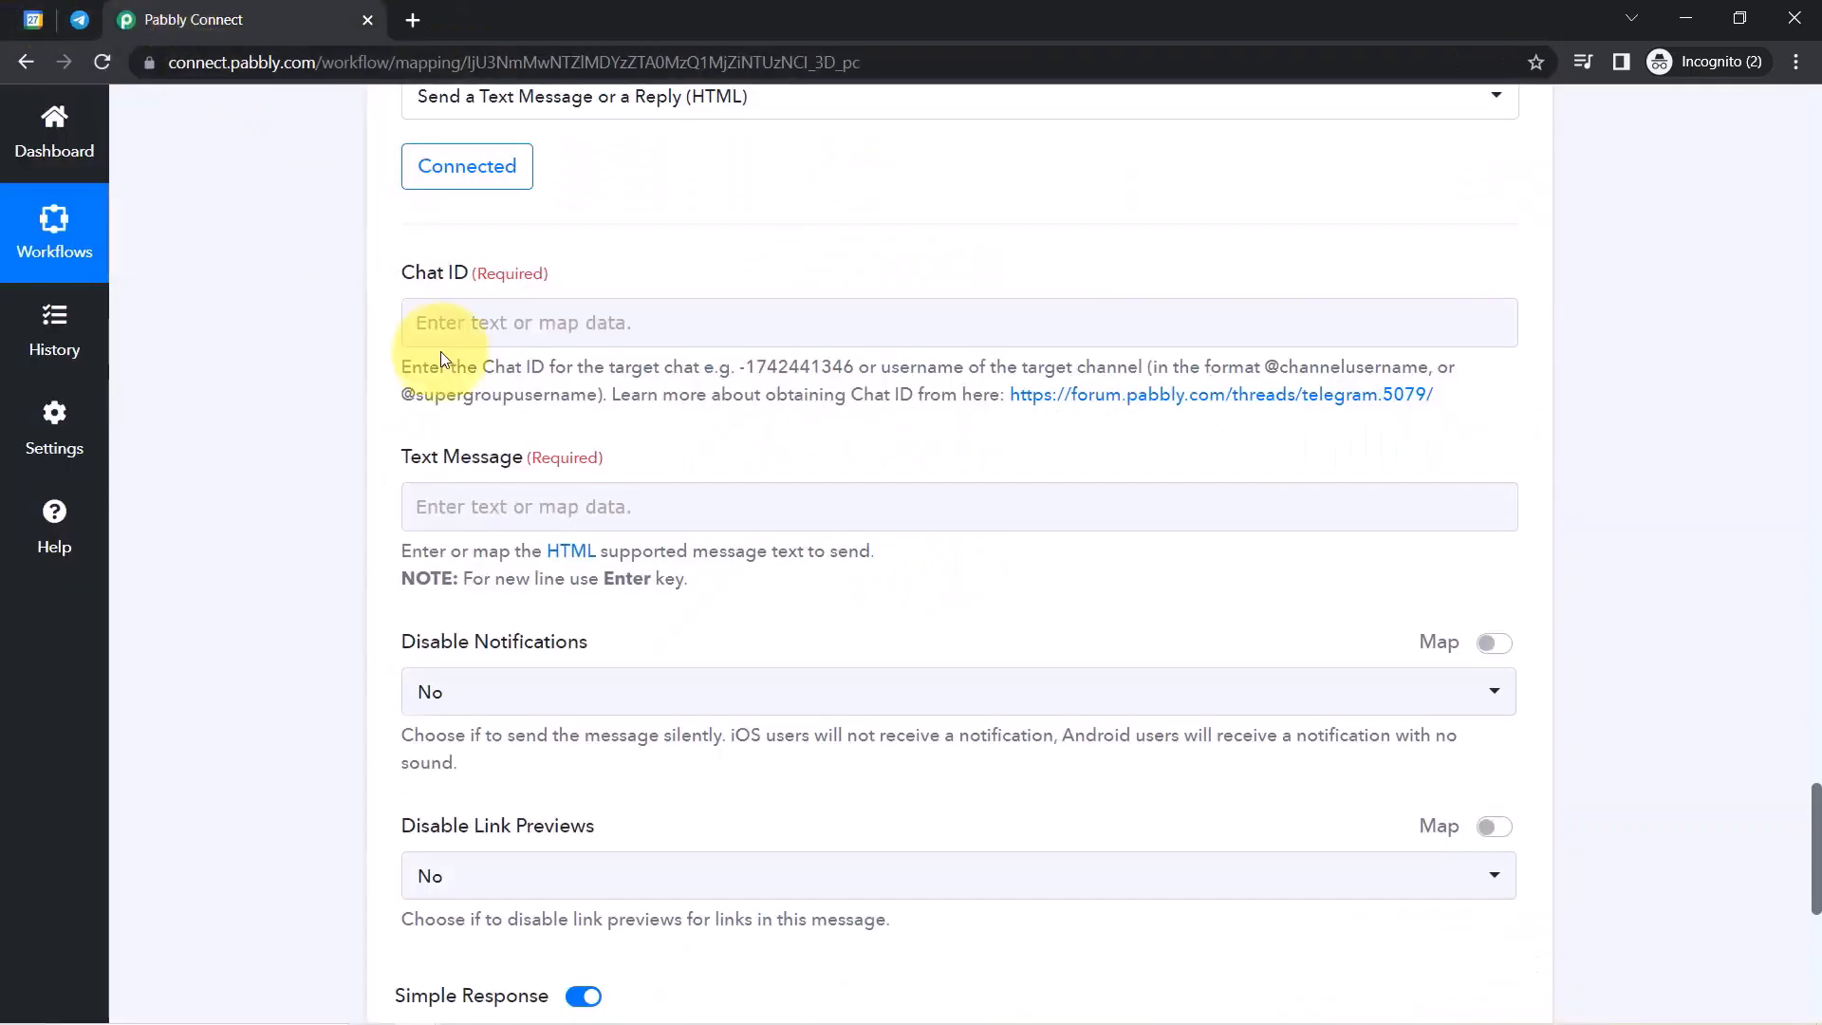
click(475, 313)
key(ctrl+v)
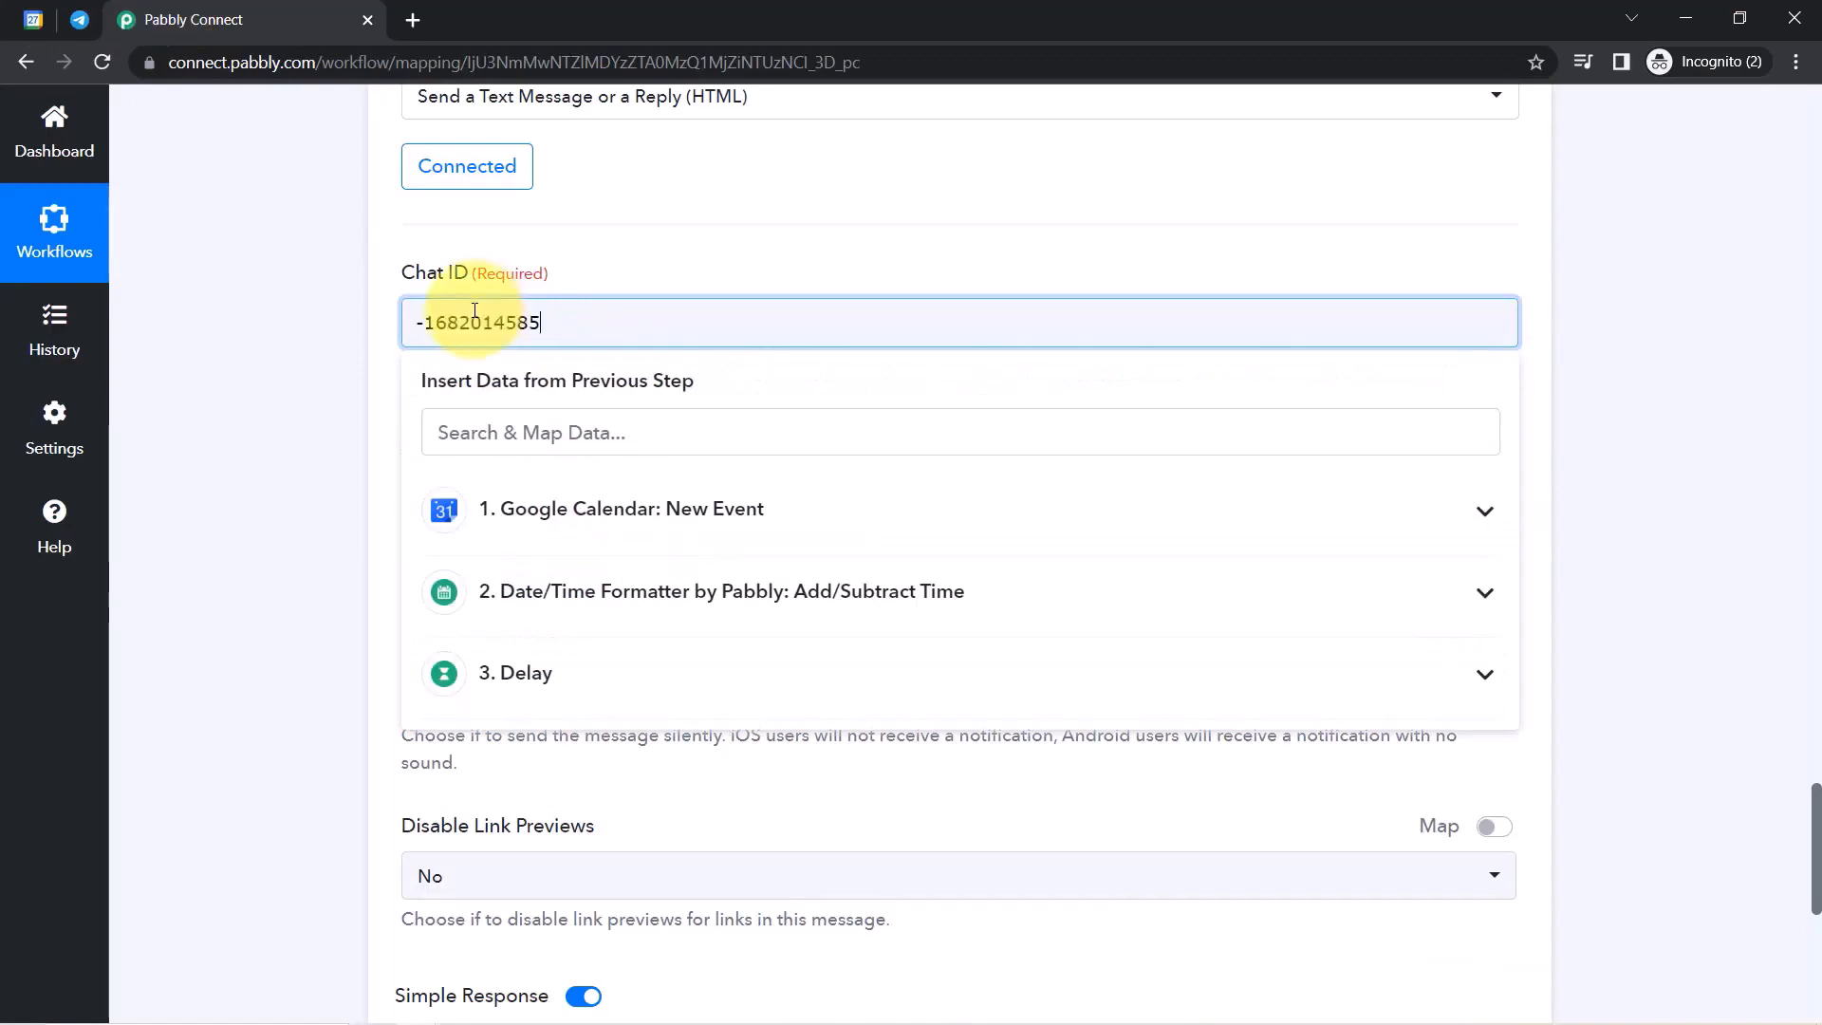
click(359, 424)
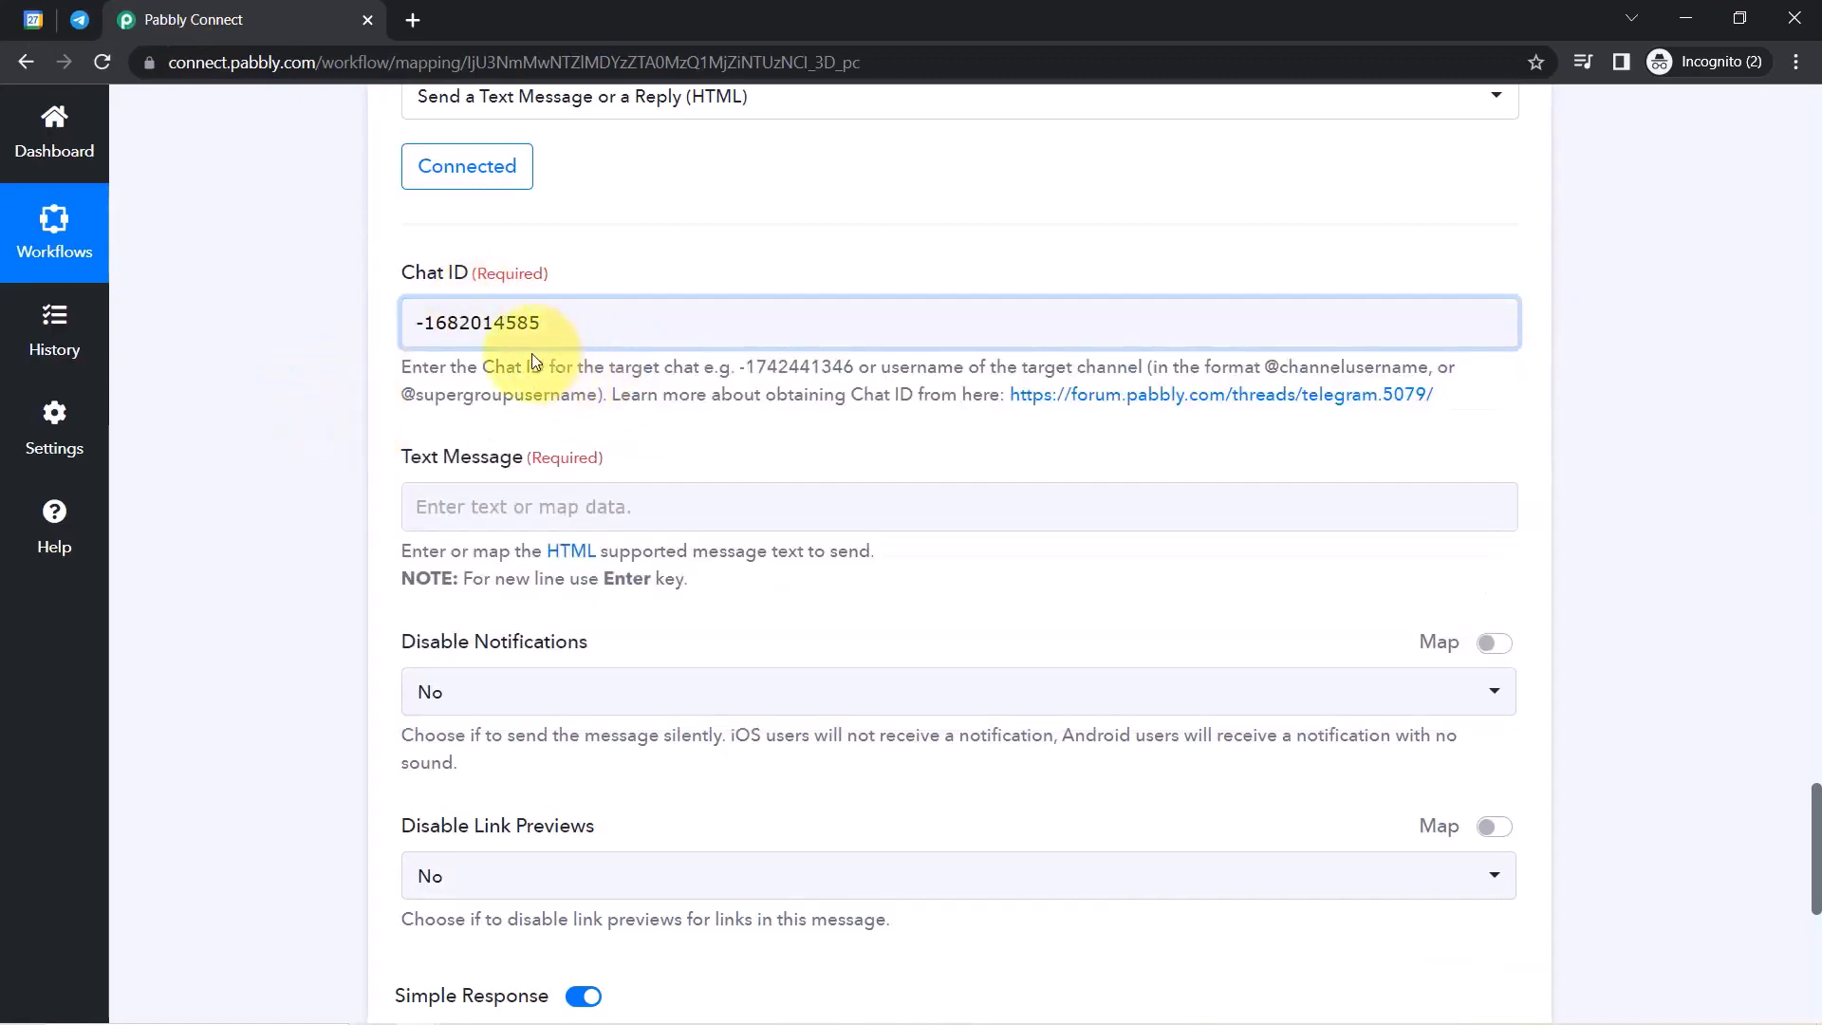
Open the Chat ID help forum thread in a new tab.
drag(532, 367, 859, 397)
click(861, 400)
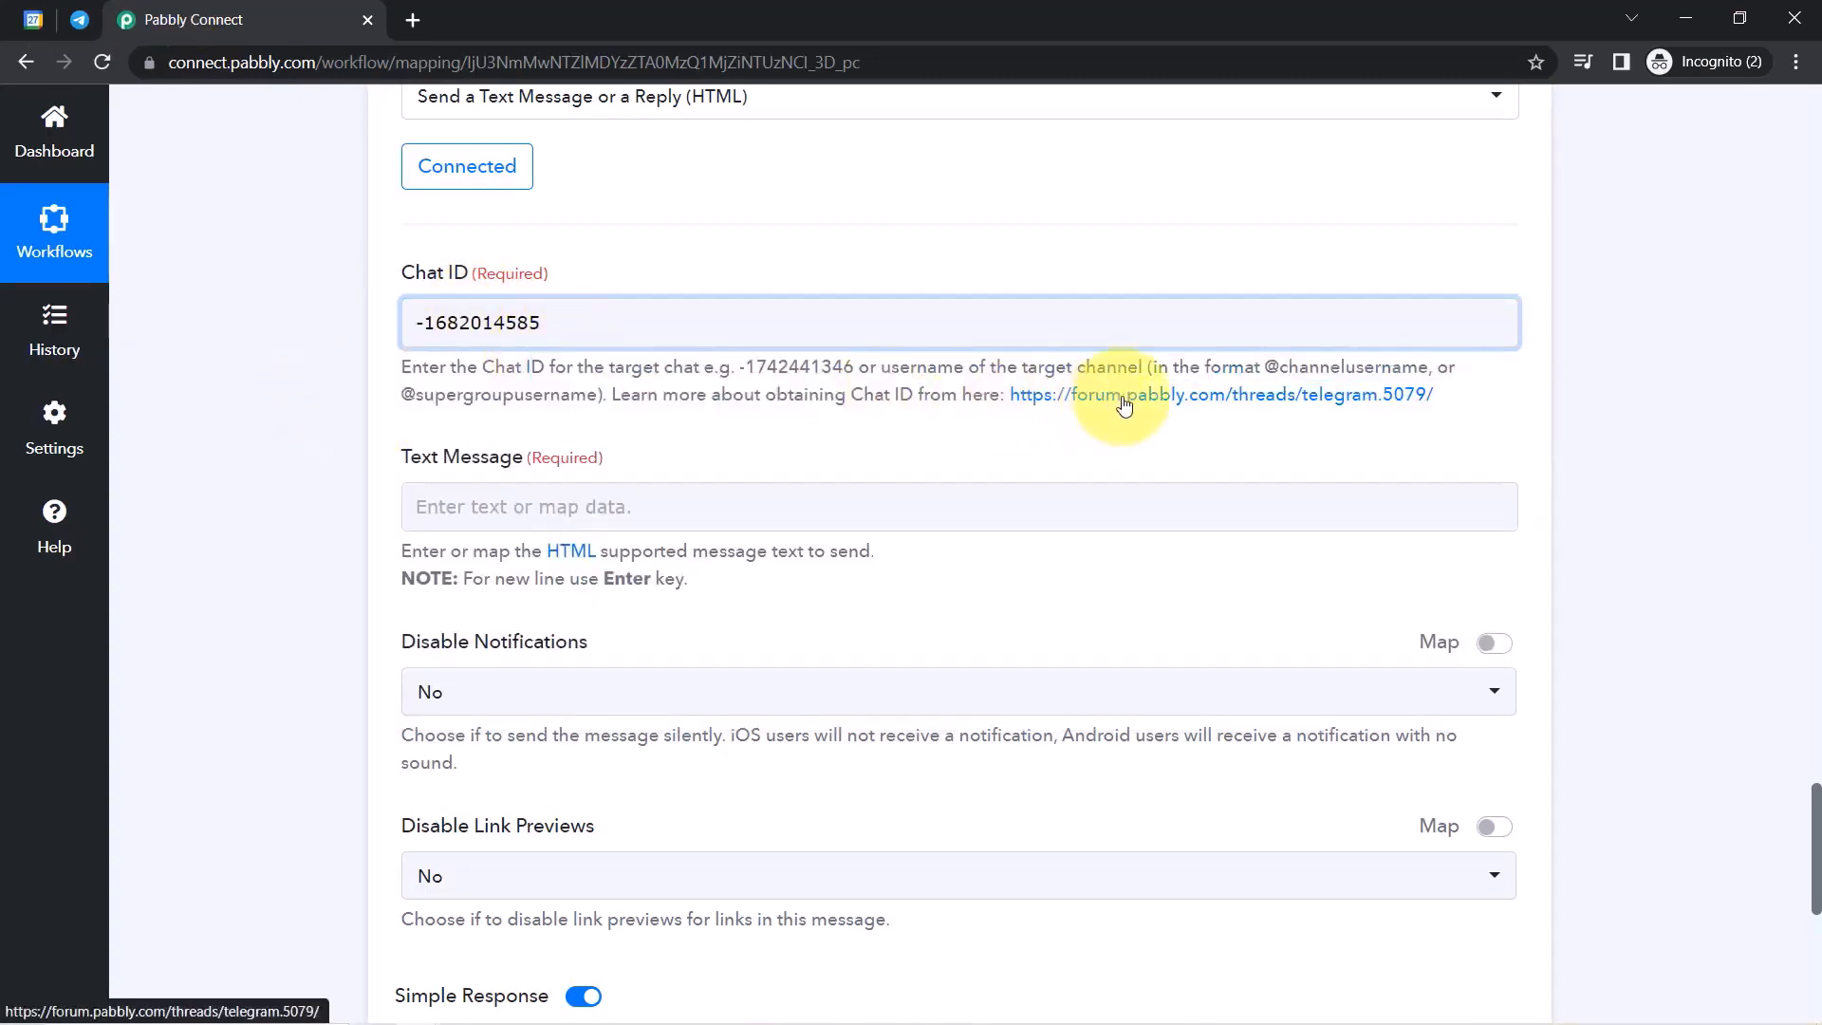
right_click(1122, 397)
click(1153, 418)
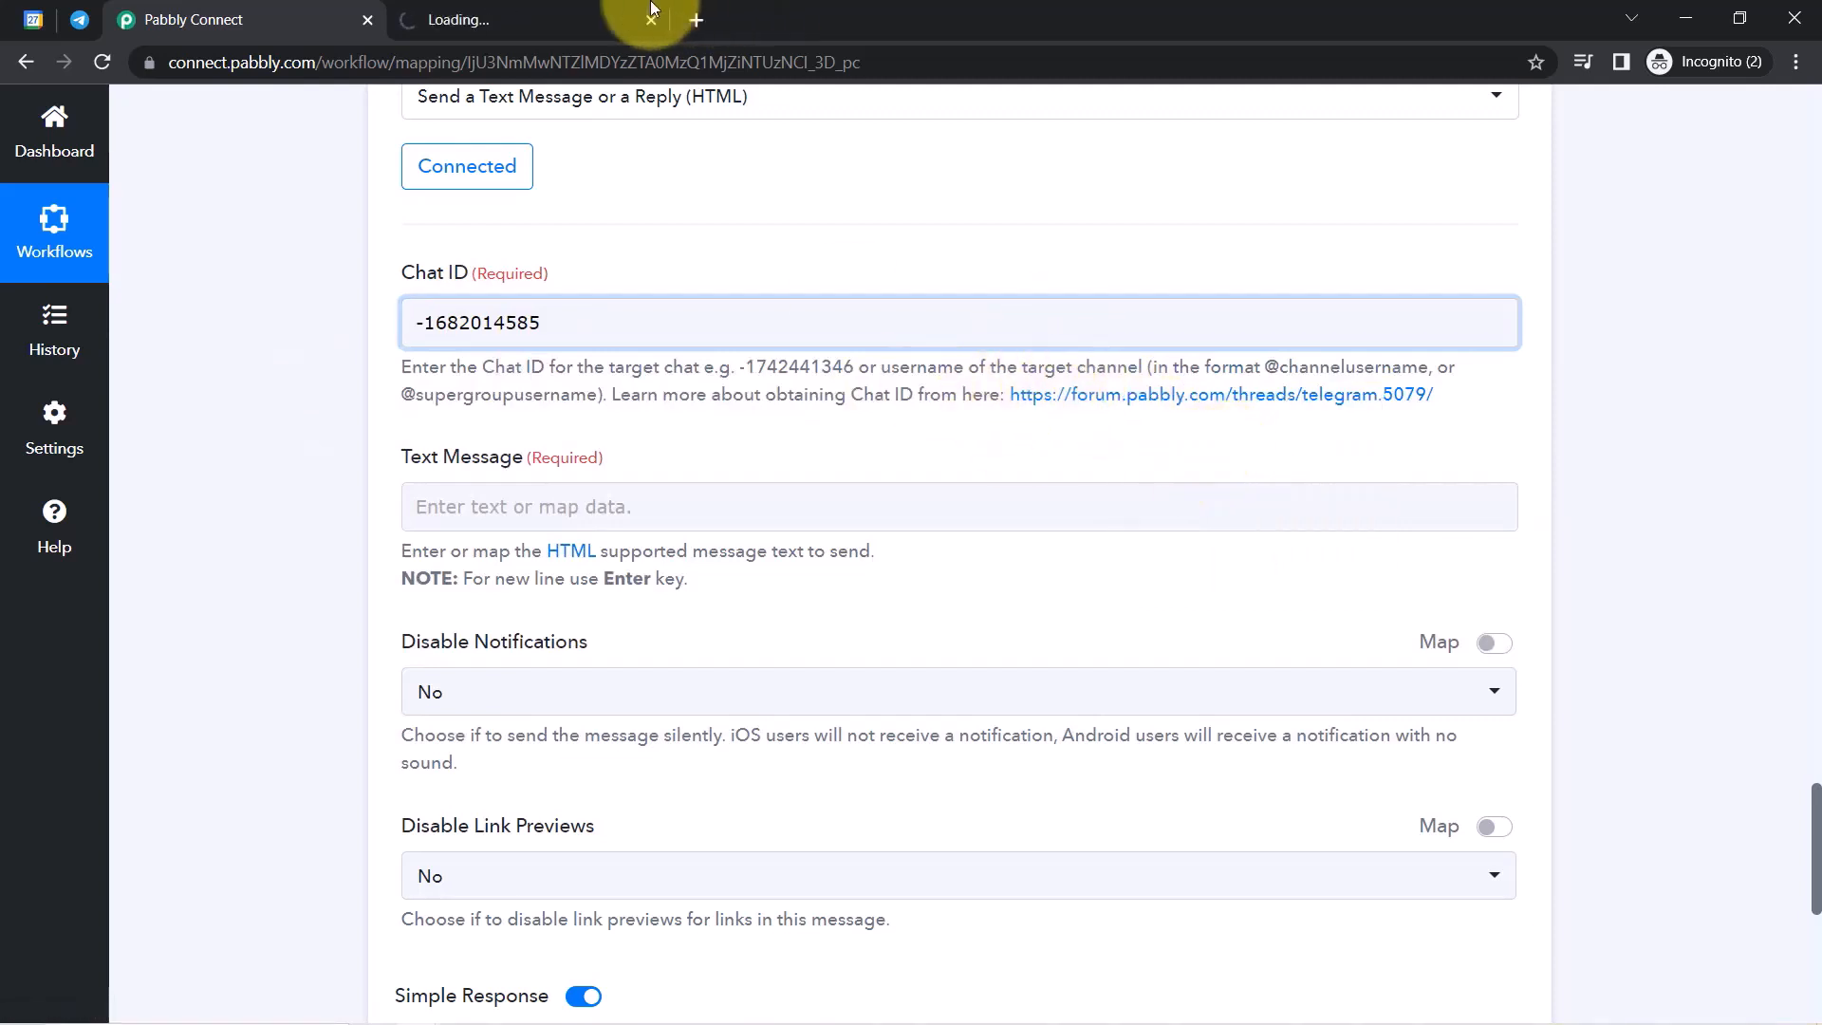
click(529, 25)
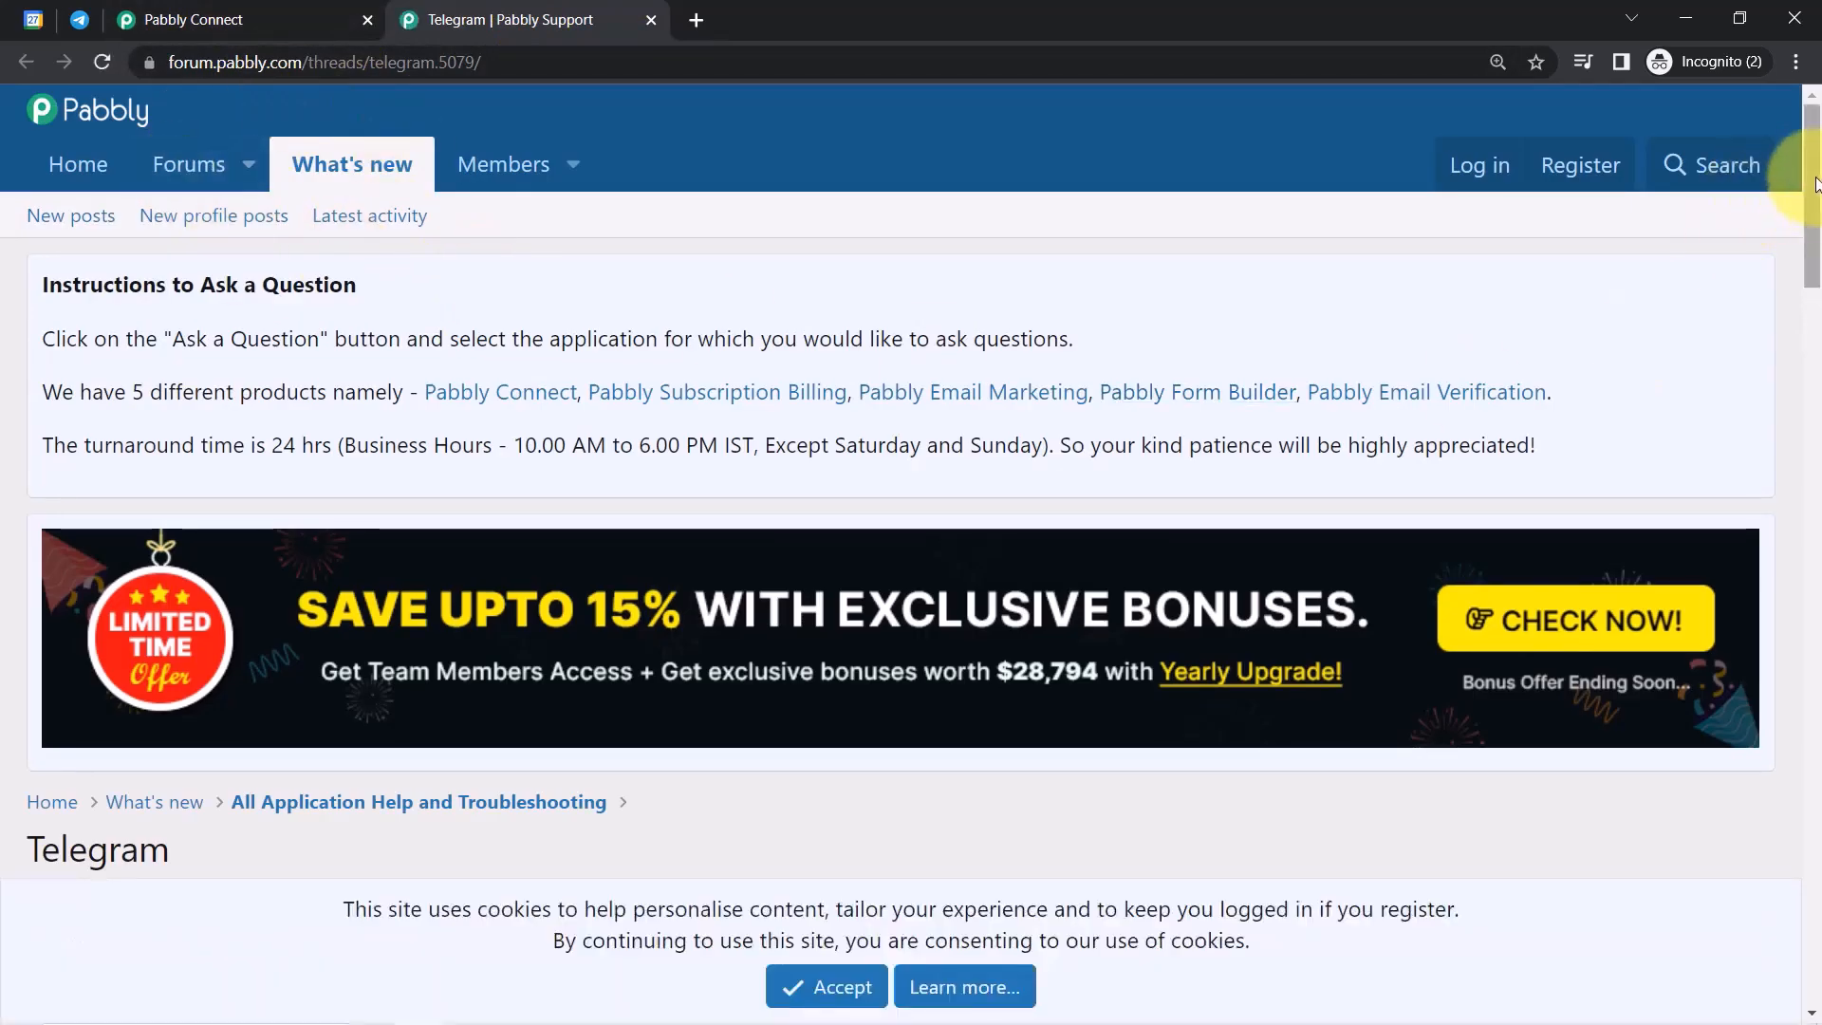
drag(1813, 166, 1815, 791)
drag(100, 269, 379, 270)
click(378, 275)
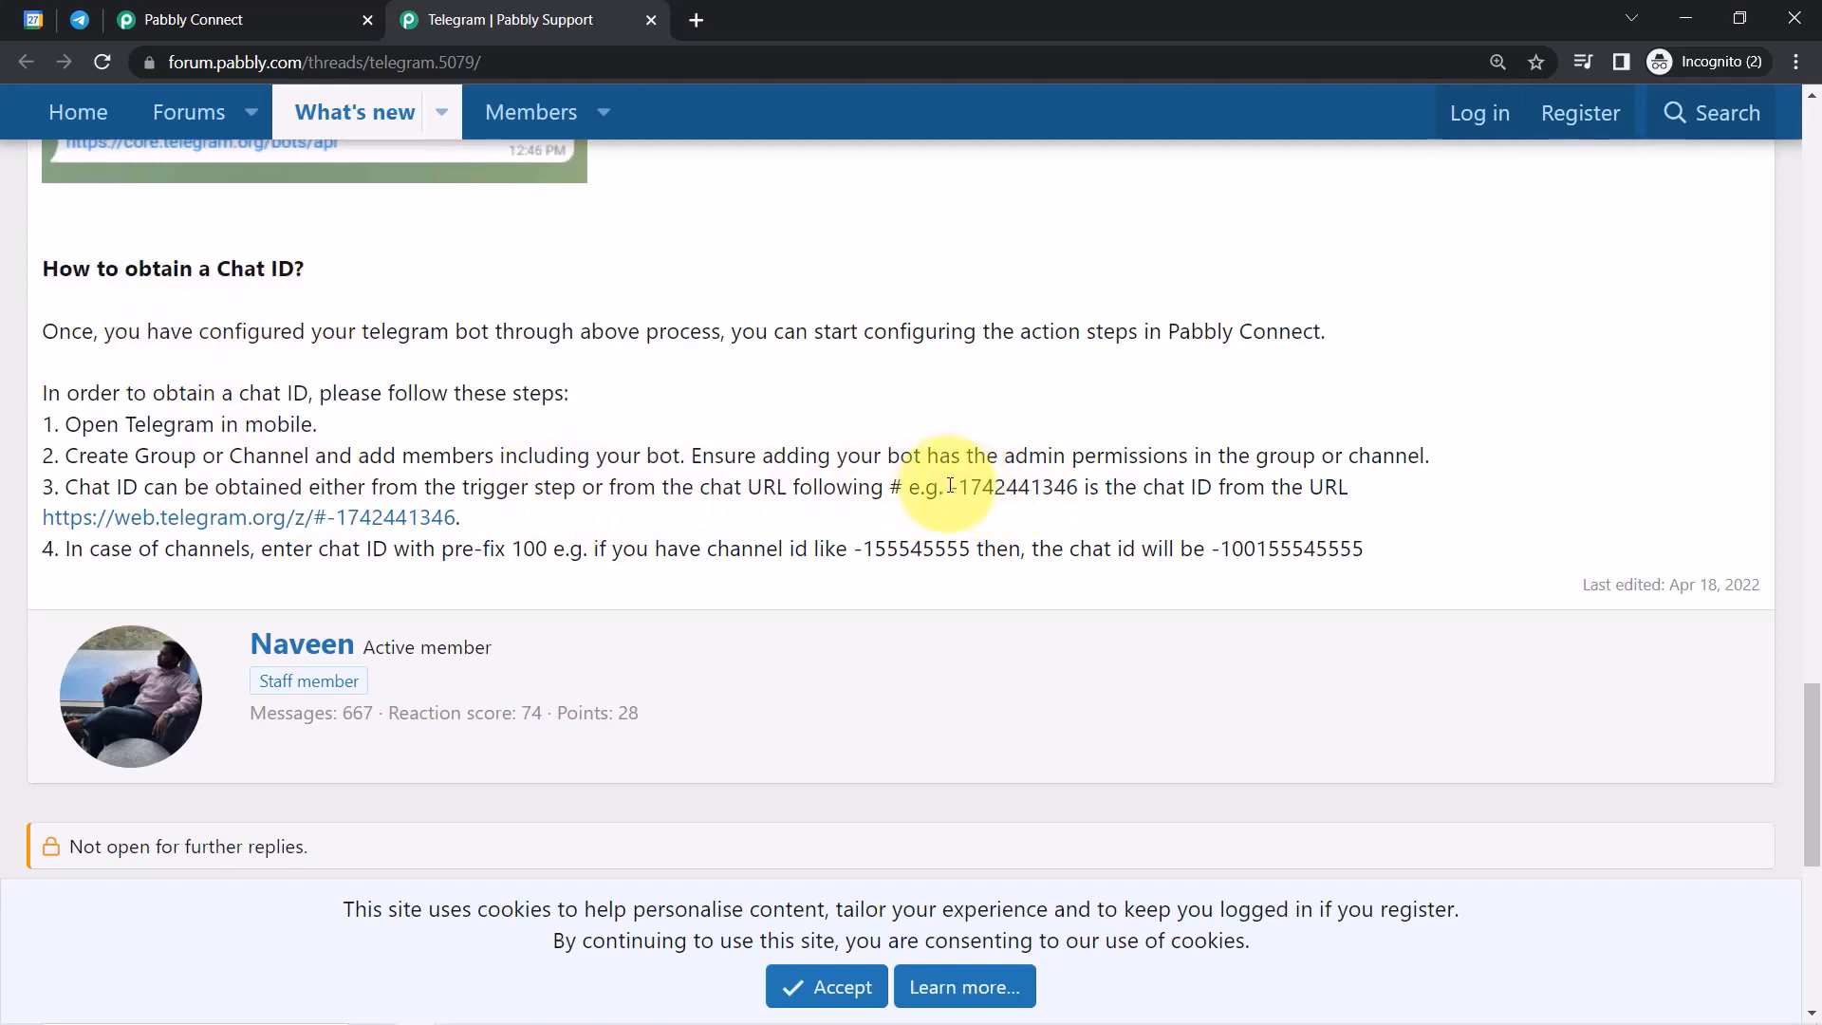
drag(950, 485, 1079, 488)
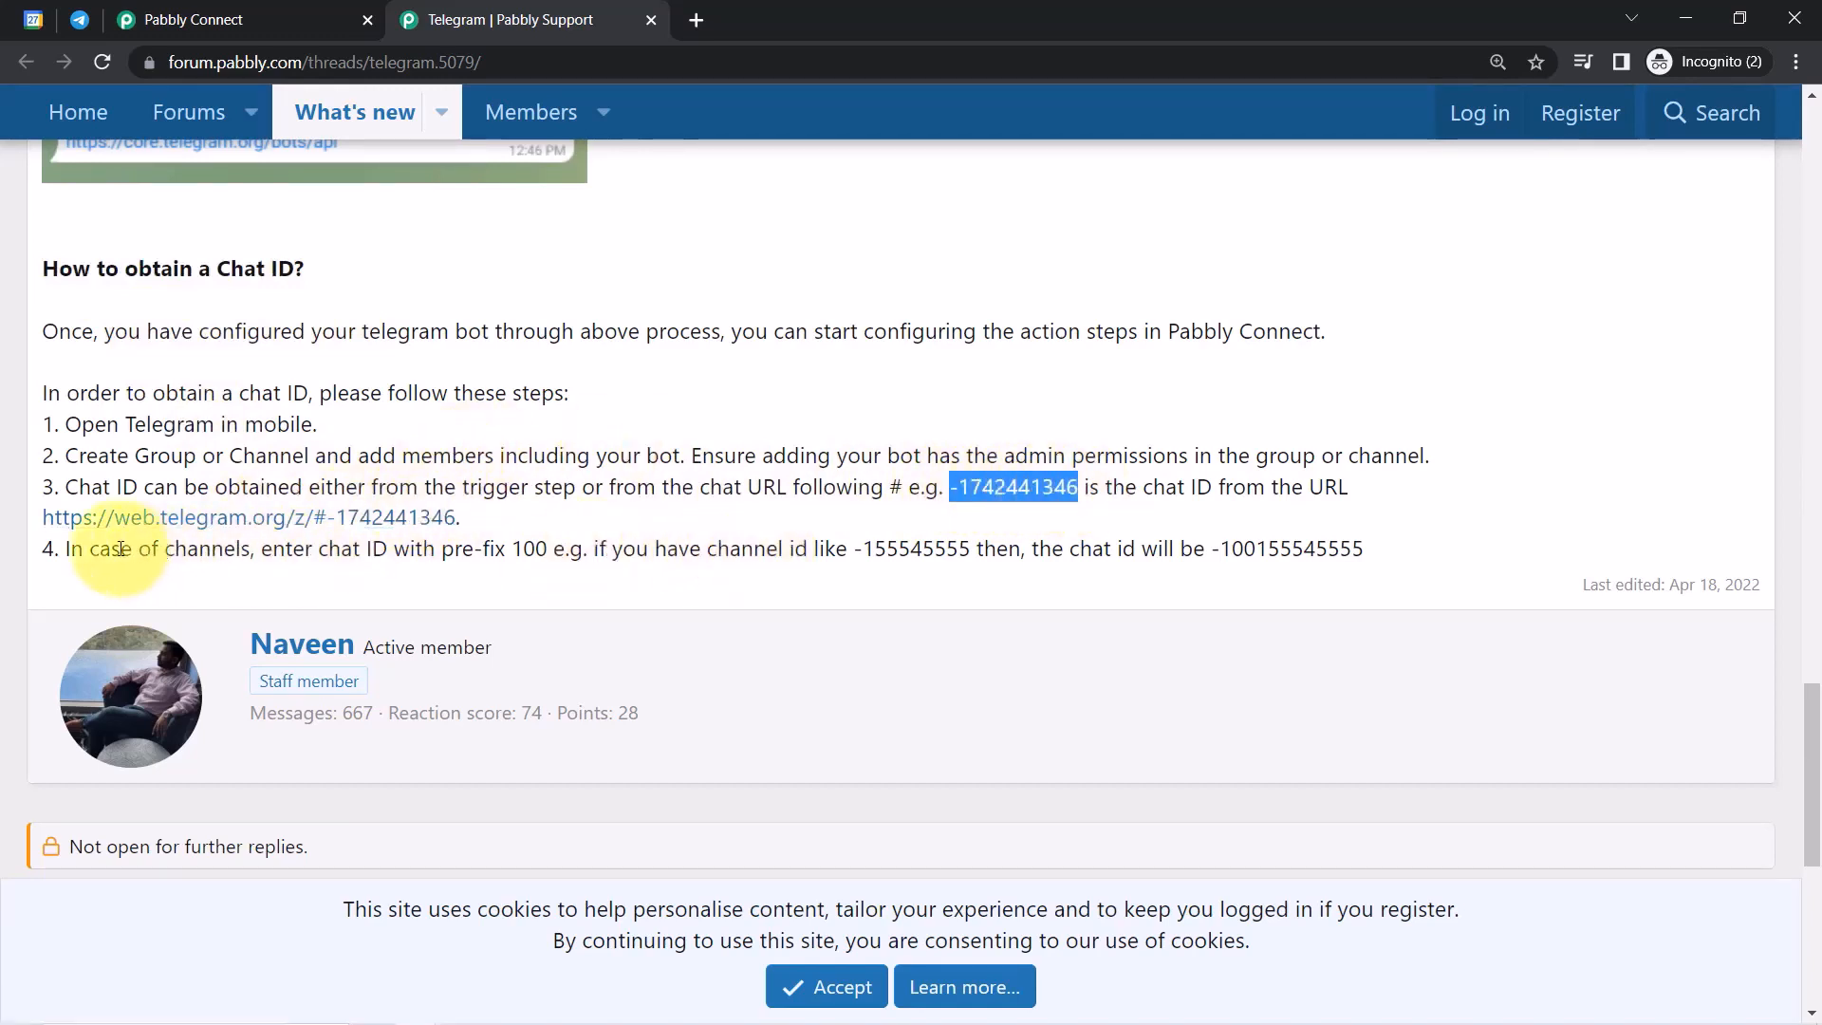
drag(121, 548, 546, 550)
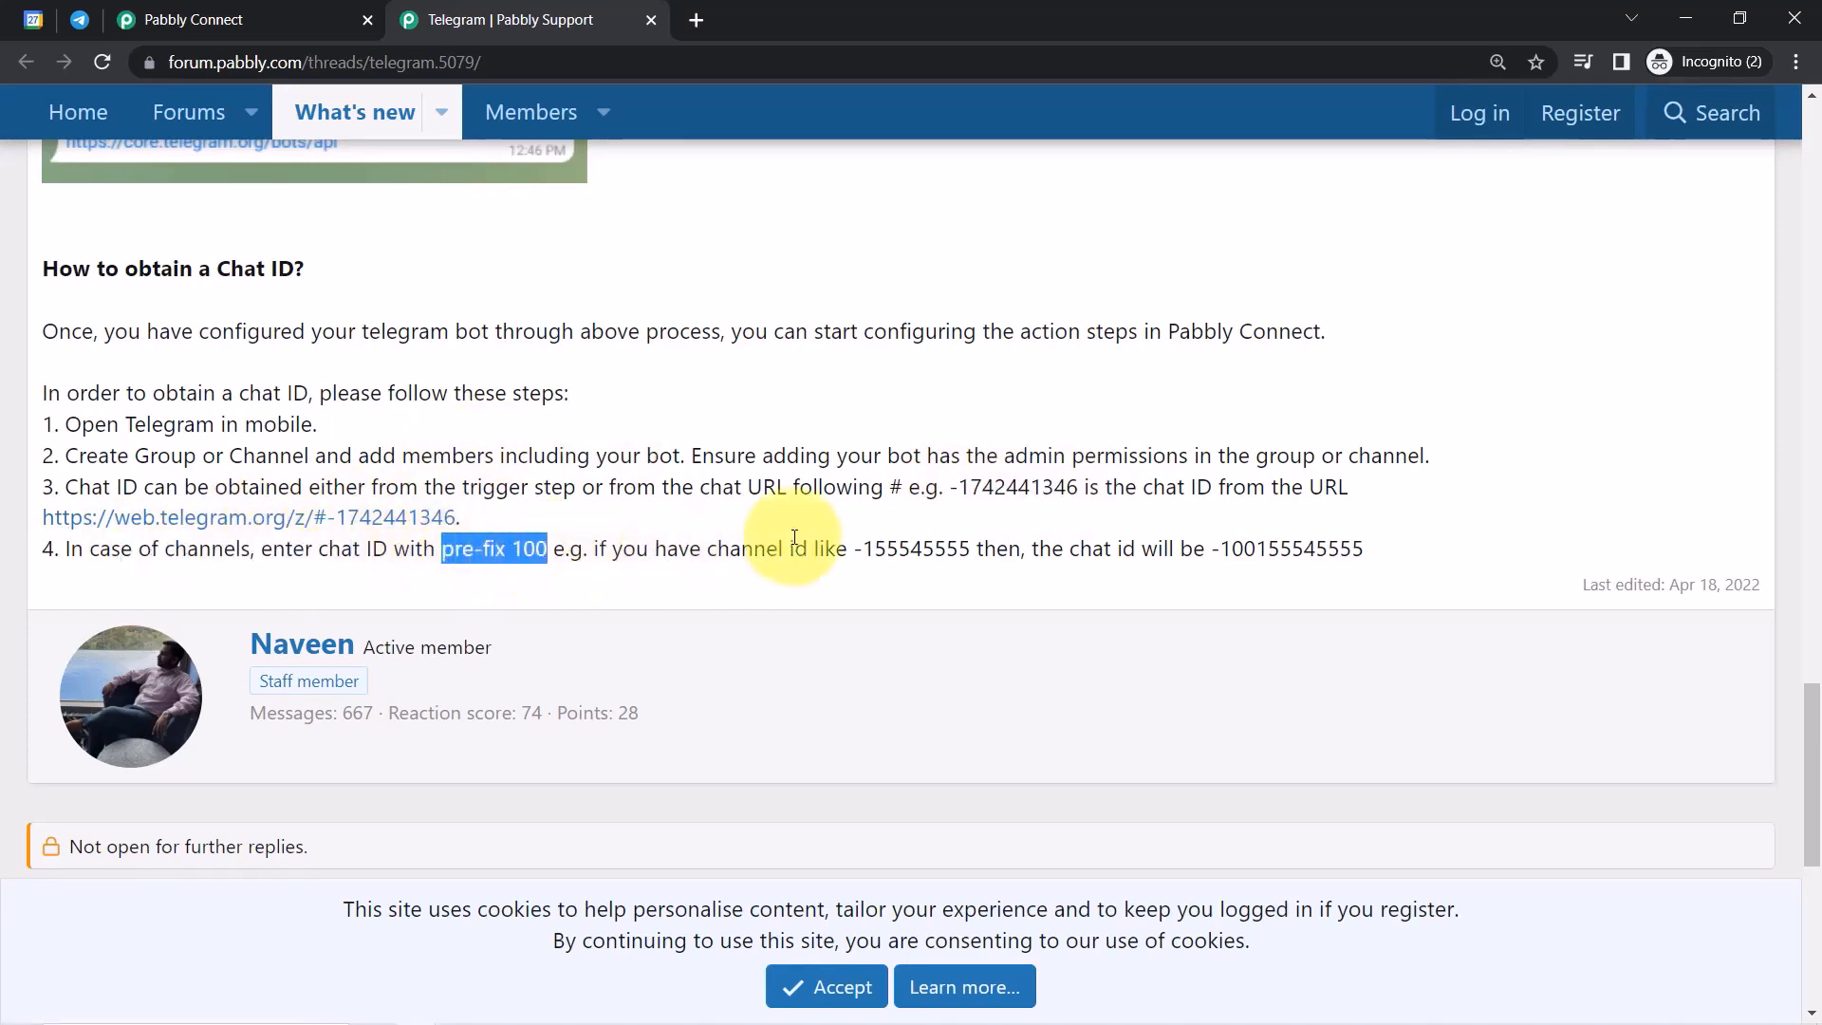
drag(863, 551, 977, 554)
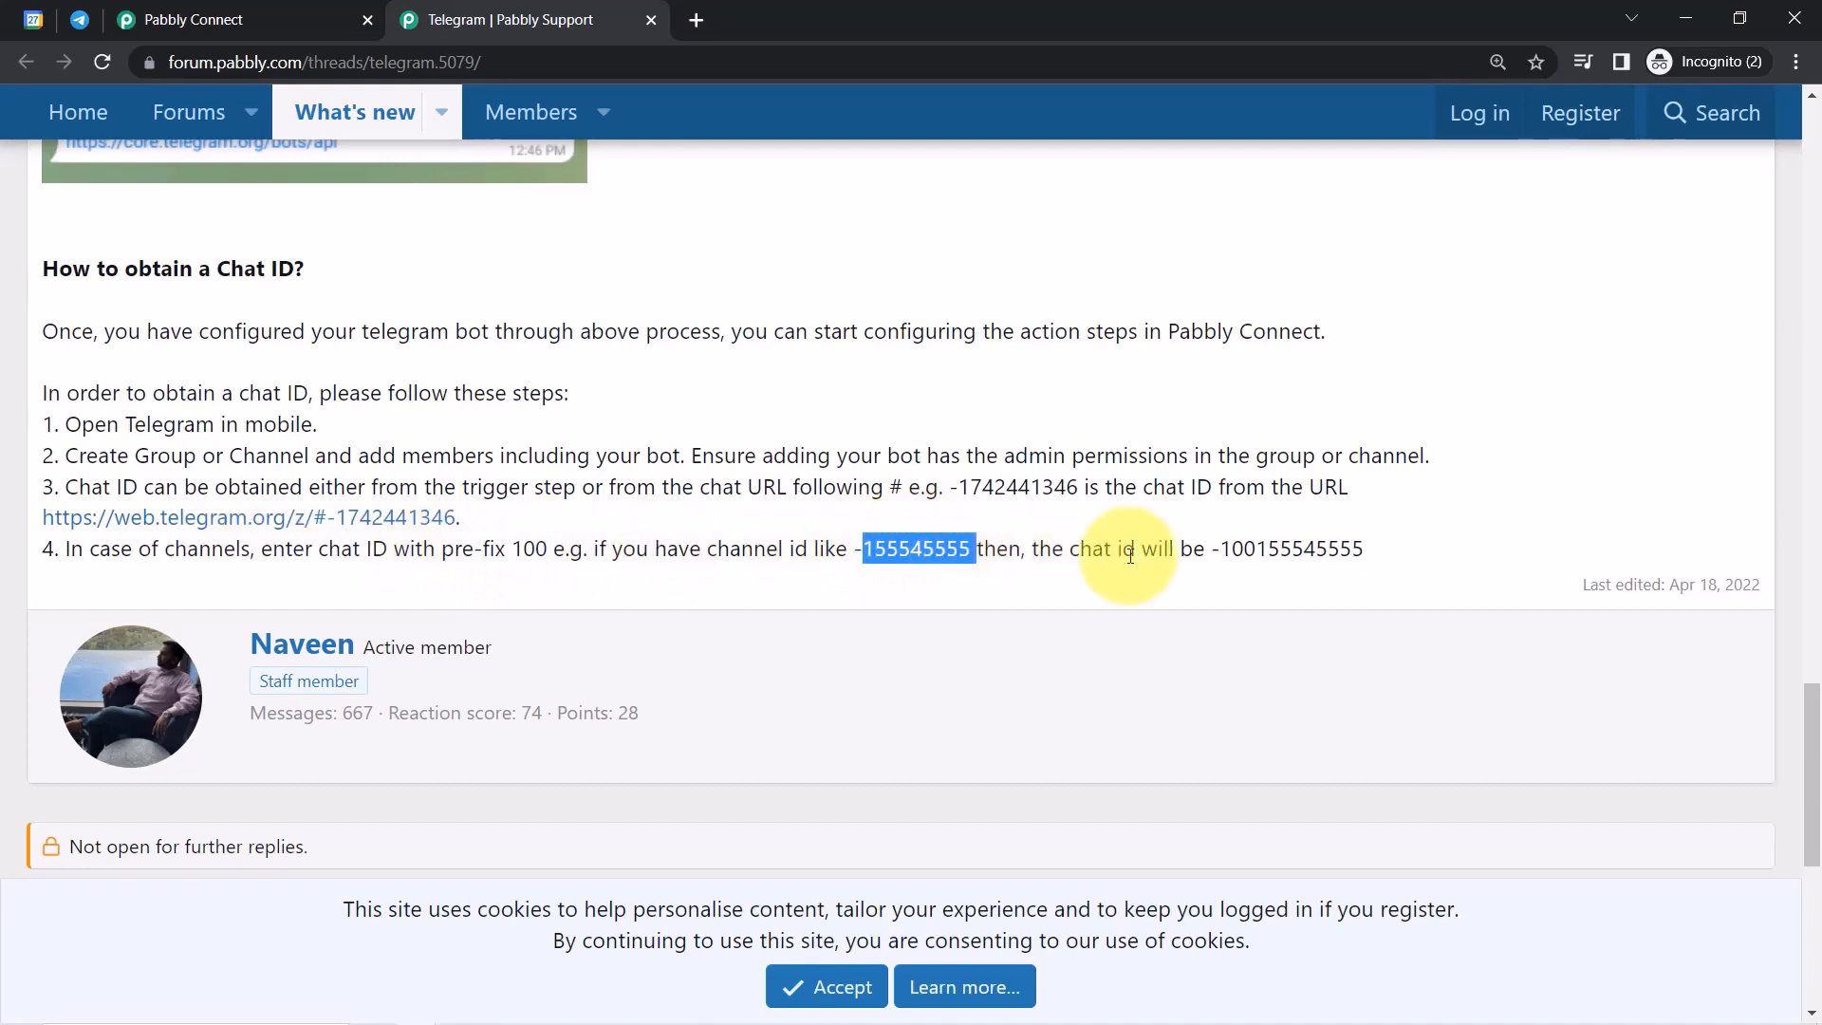
drag(1414, 557, 1185, 560)
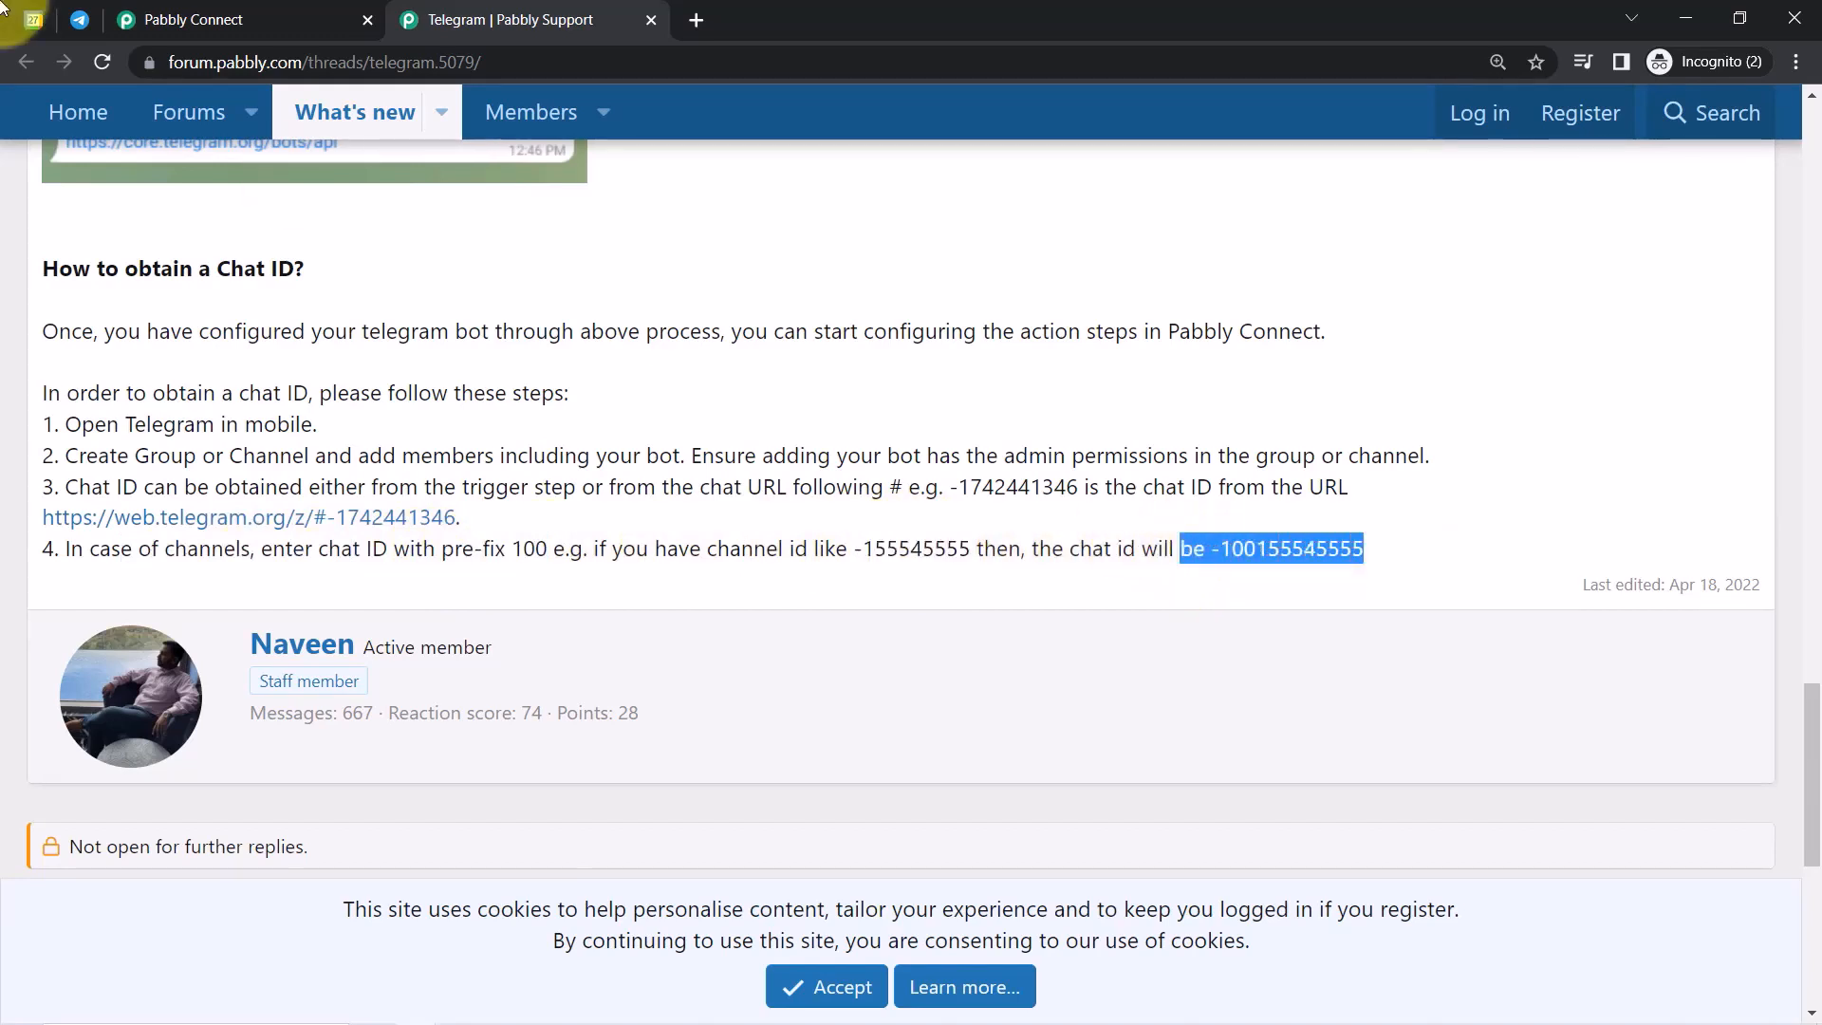
click(190, 19)
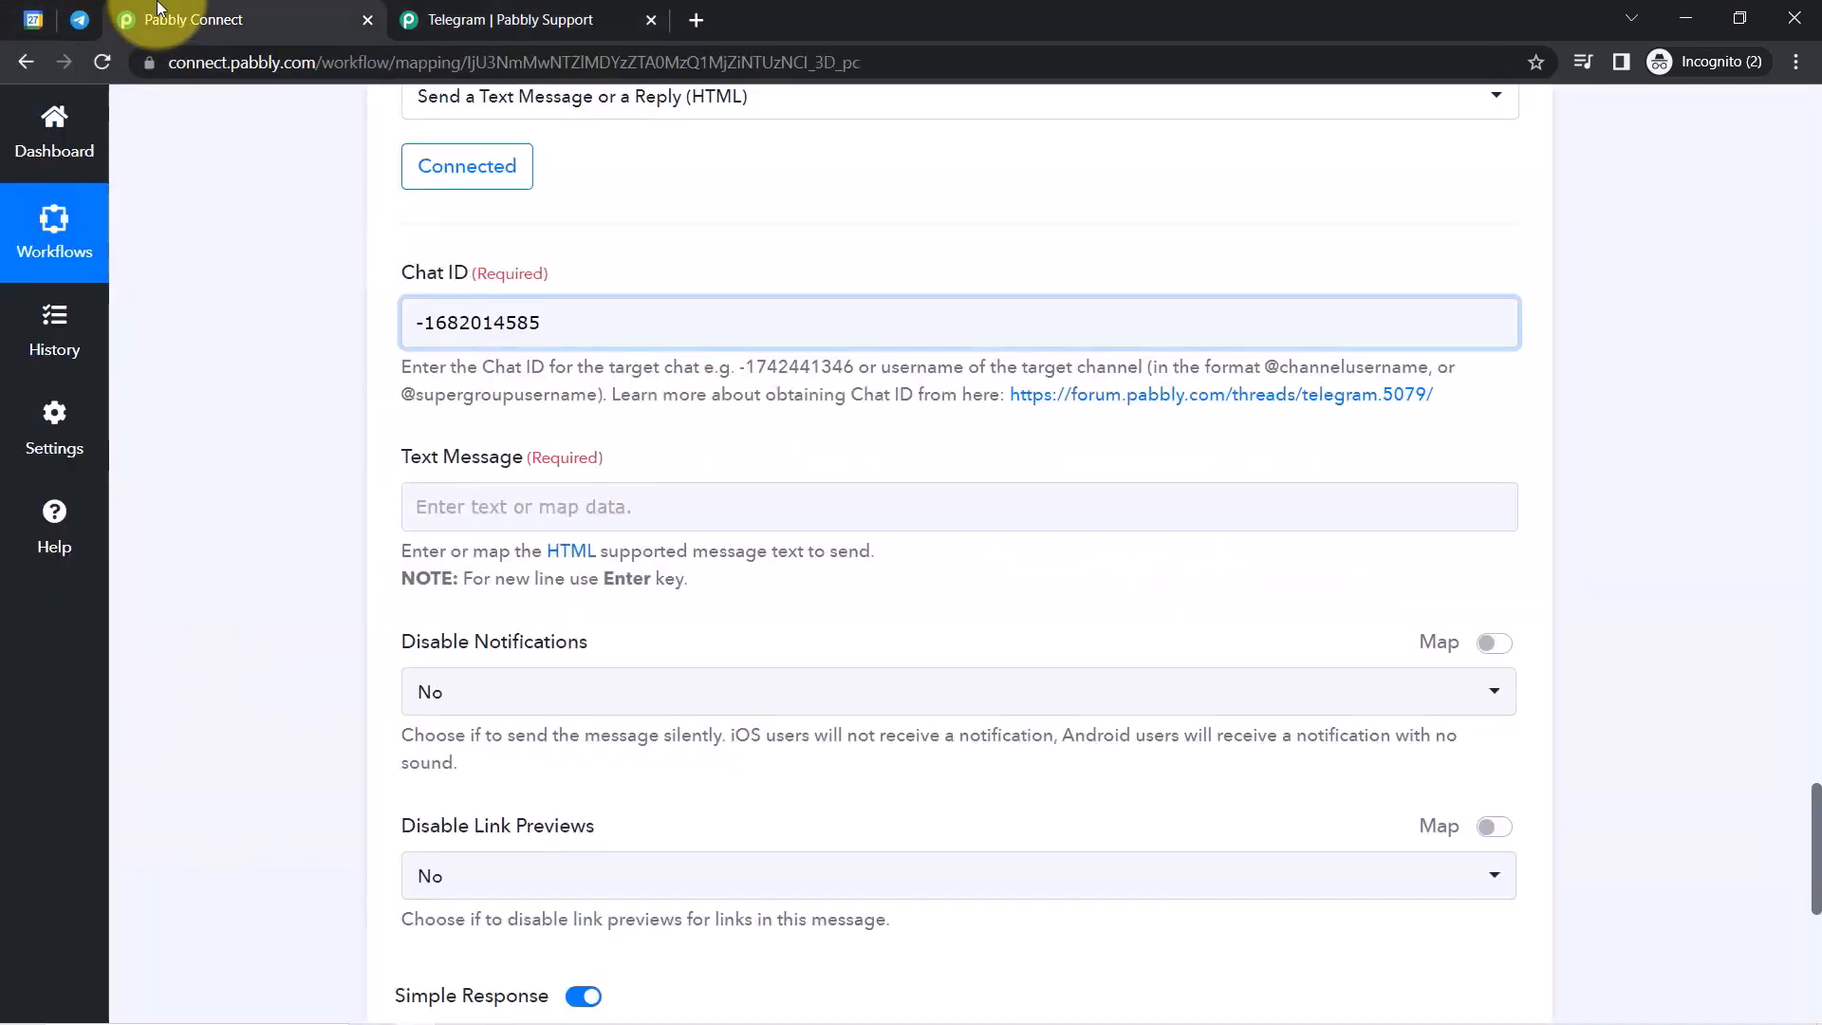
click(435, 327)
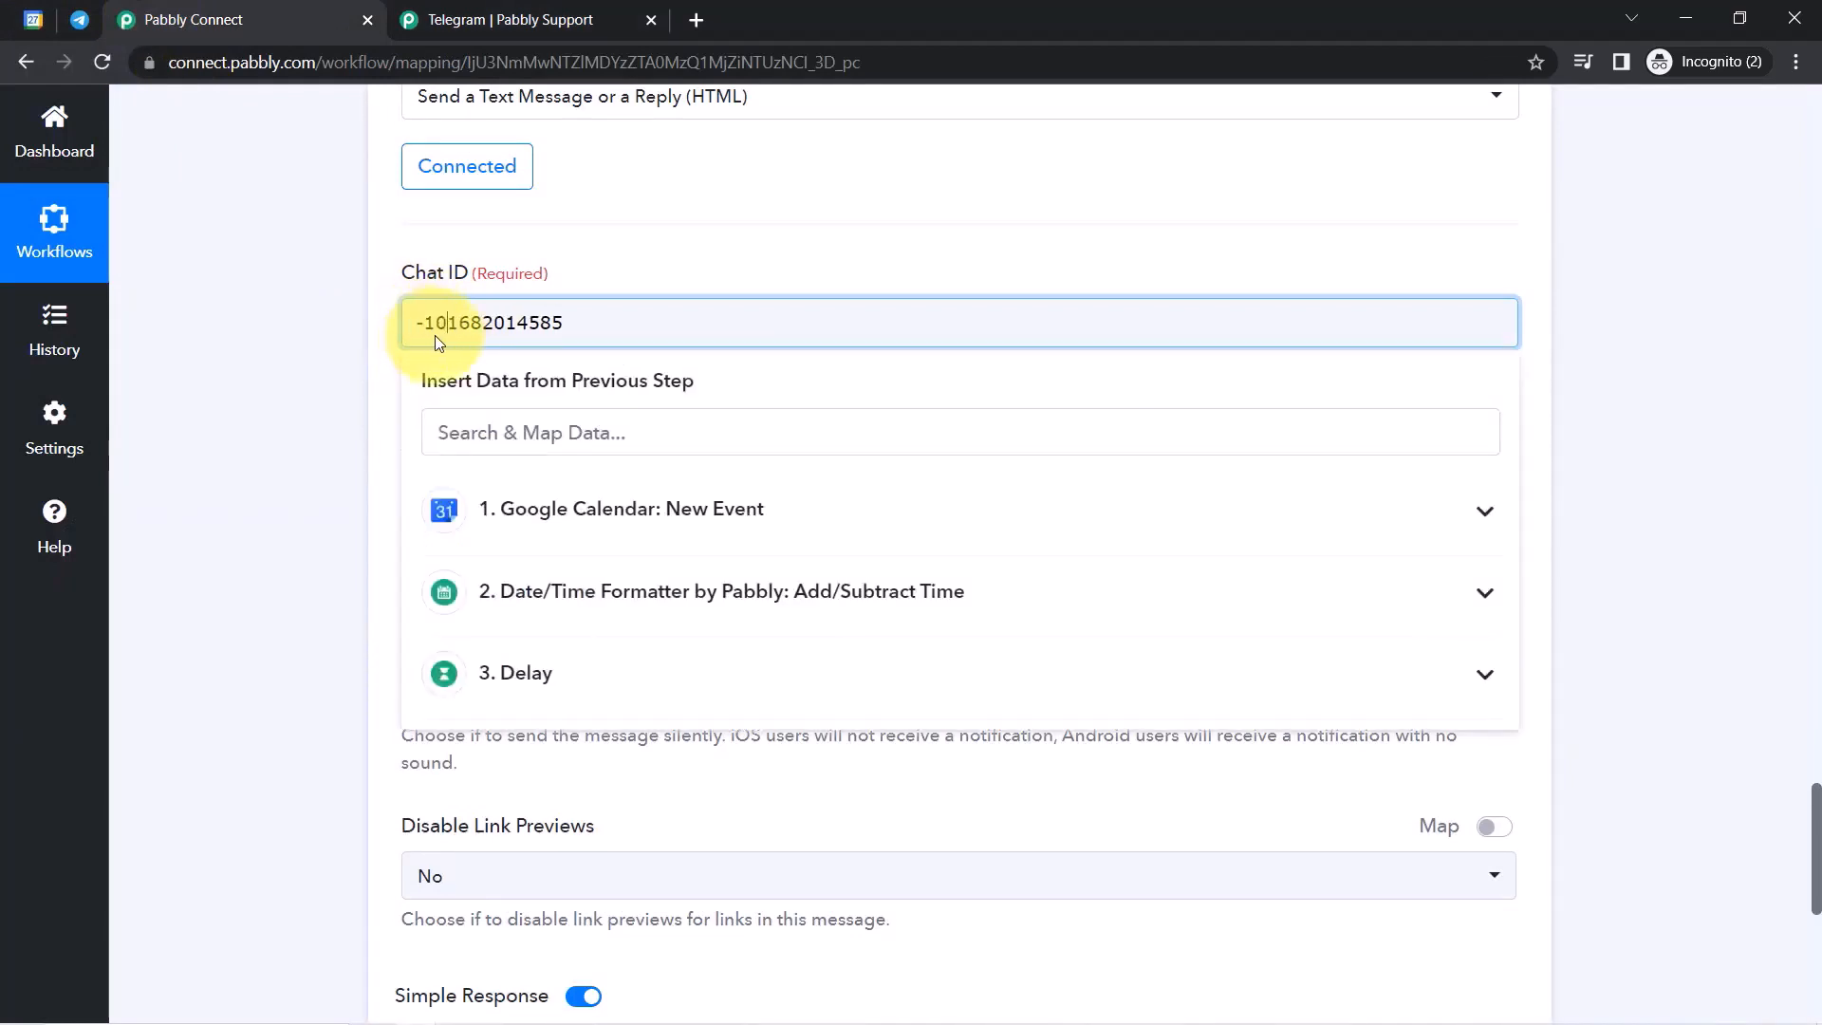
click(362, 373)
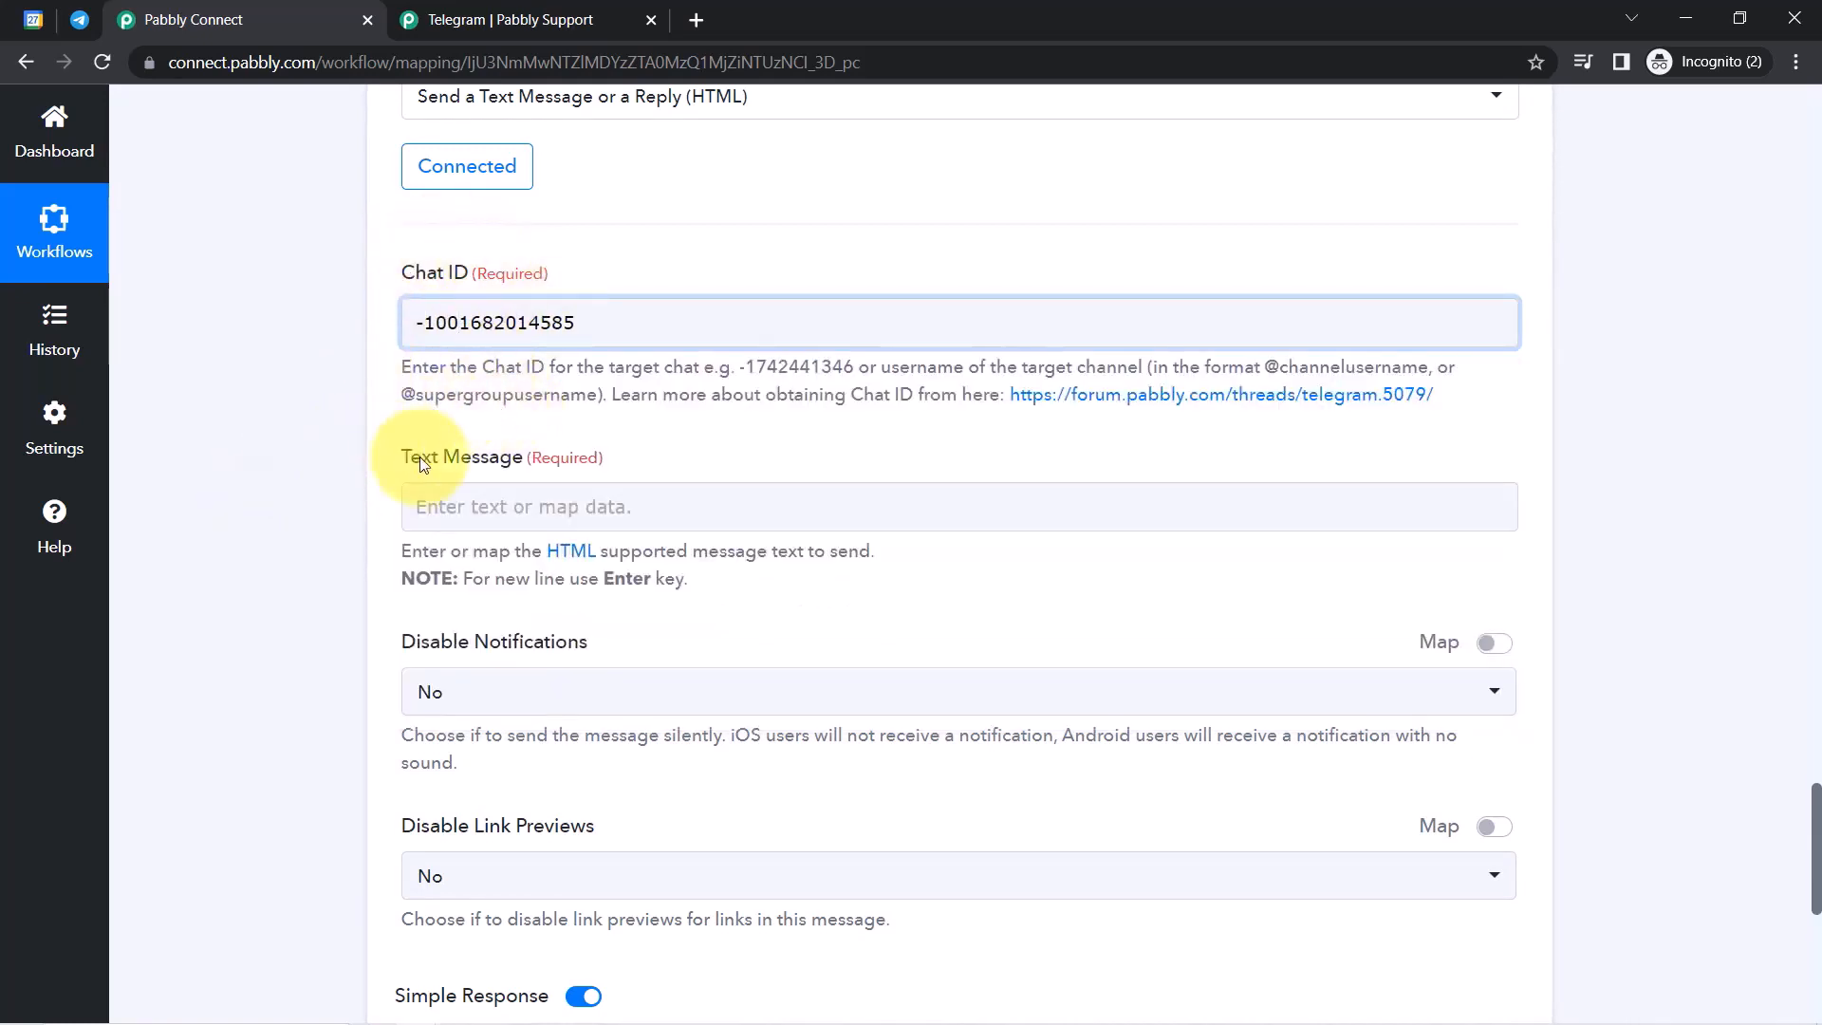
drag(410, 472, 531, 465)
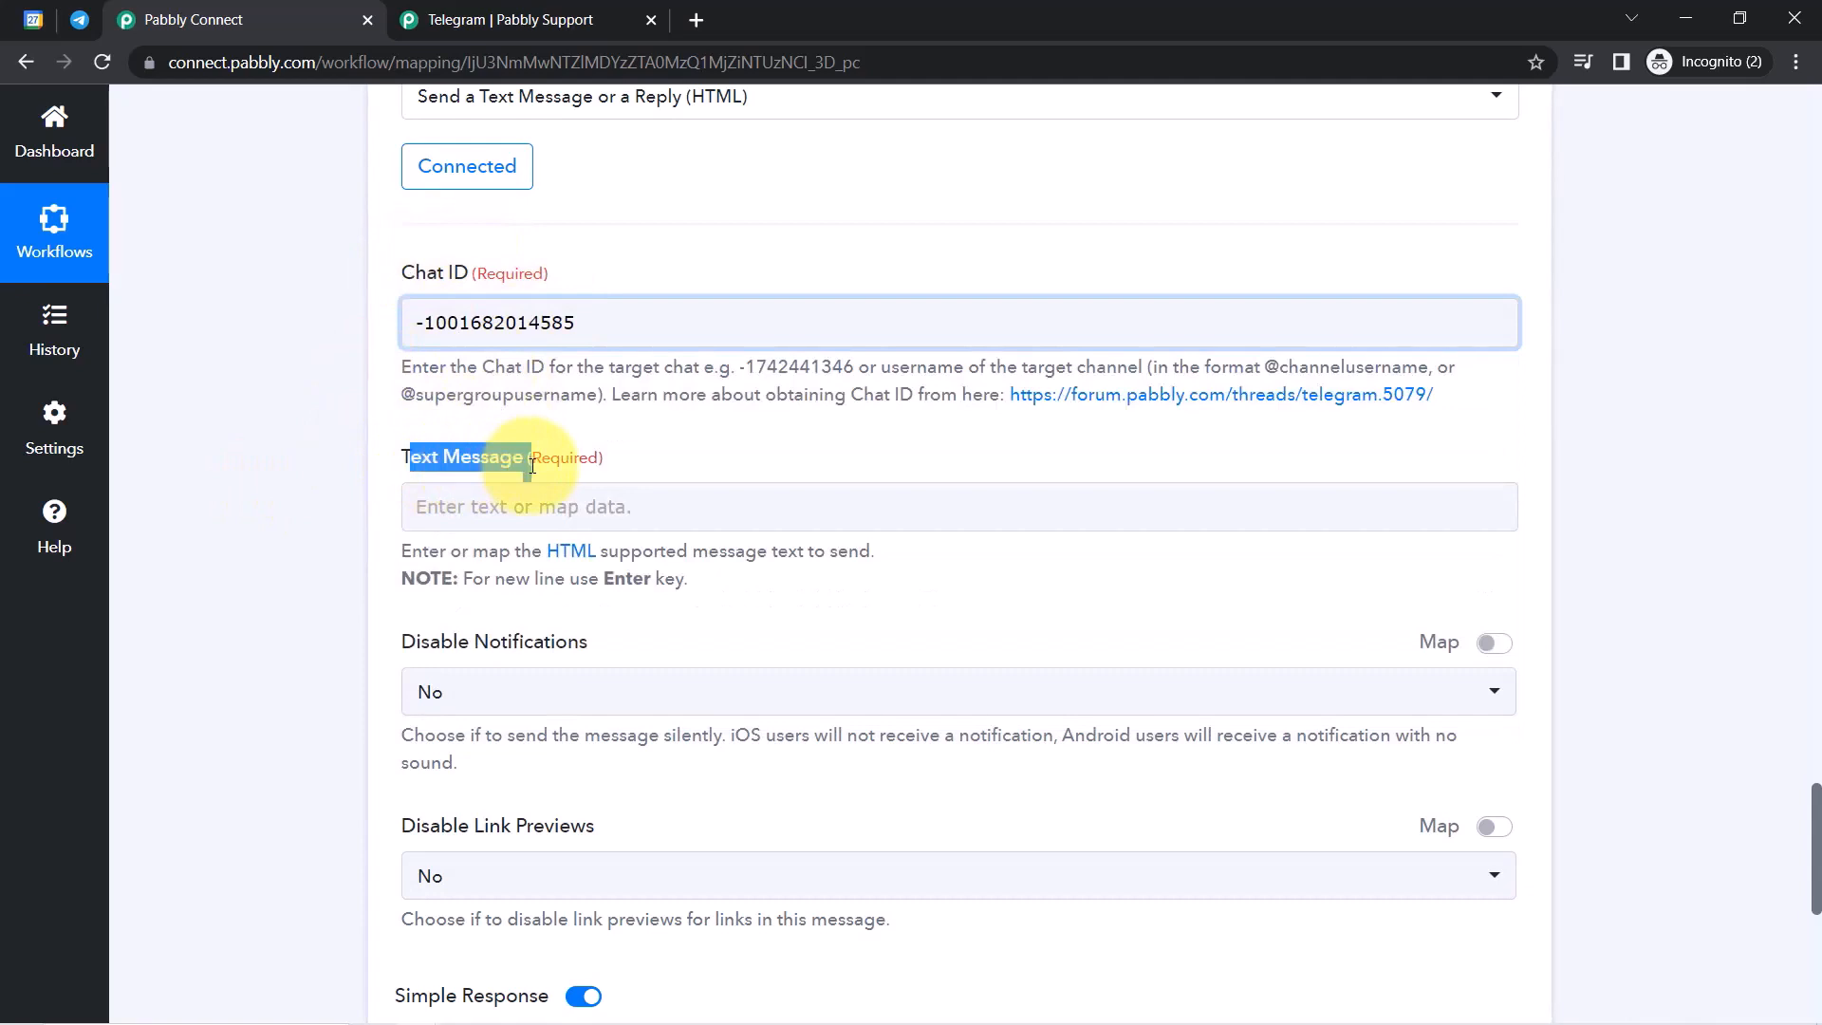
scroll(1803, 759, down, 5)
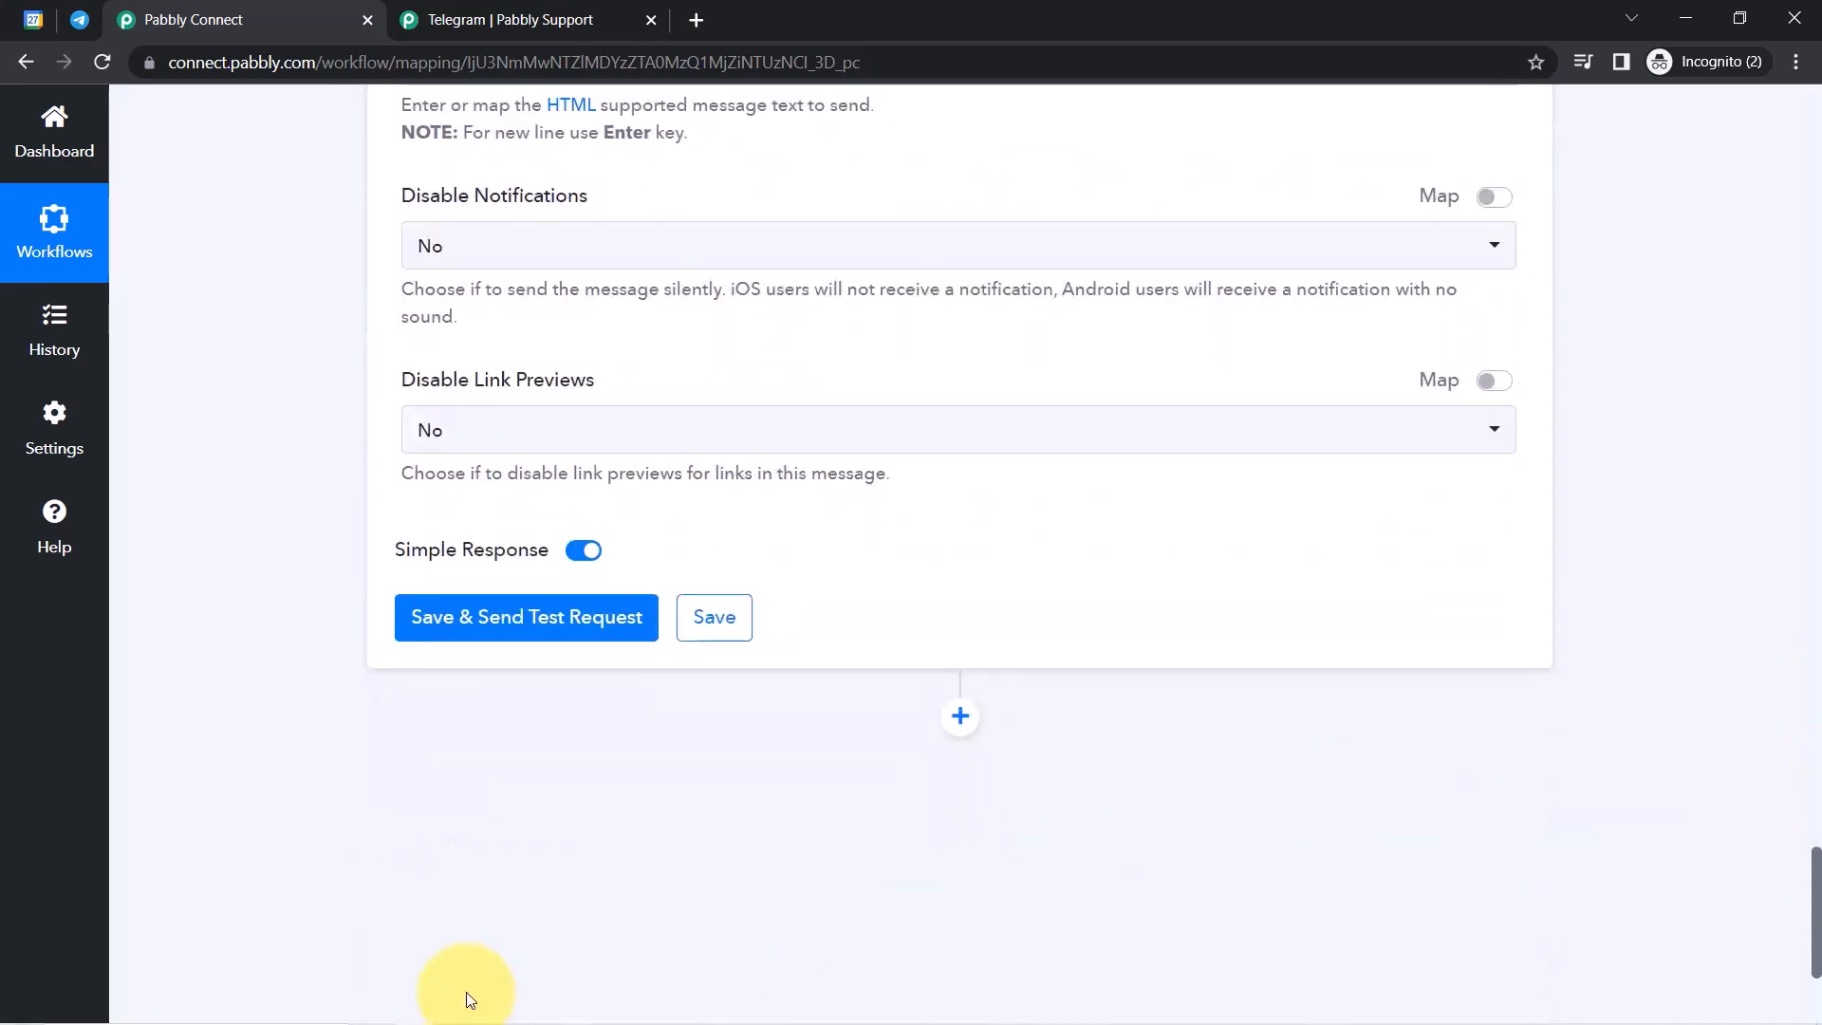
Paste the expo reminder text from Notepad into the Telegram Text Message field.
click(472, 1004)
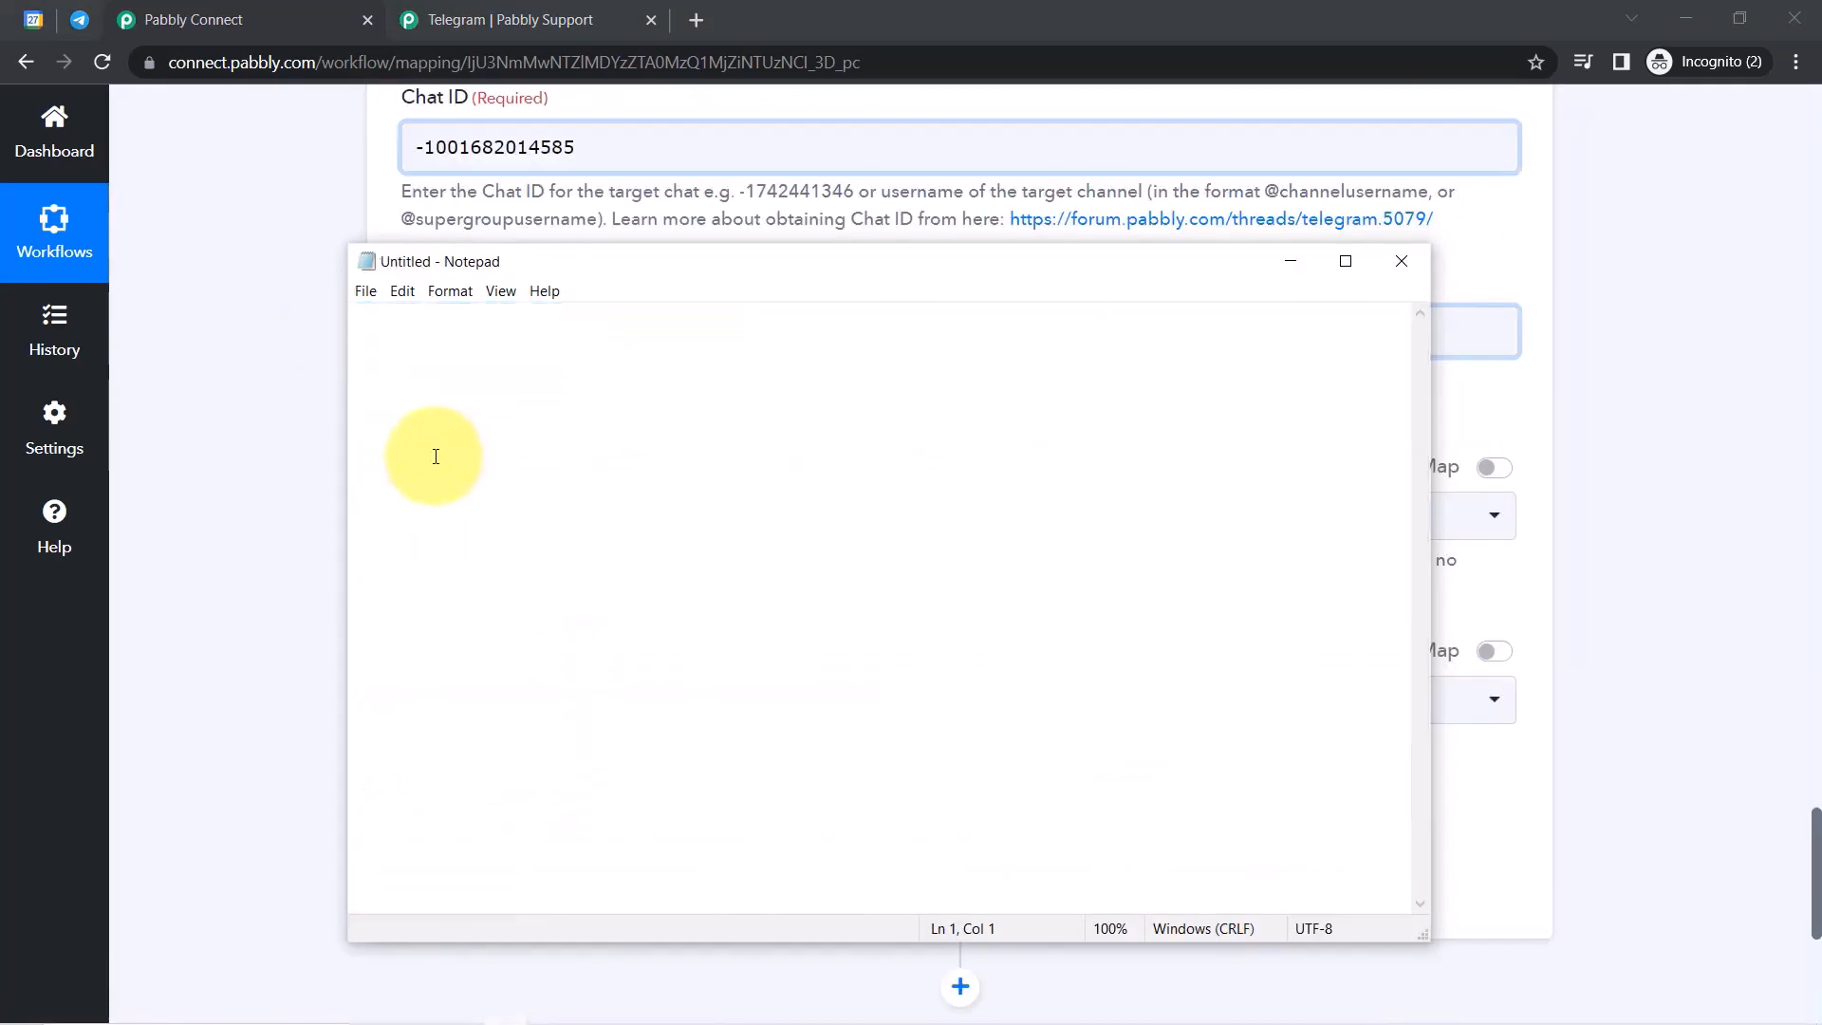
click(293, 516)
click(532, 337)
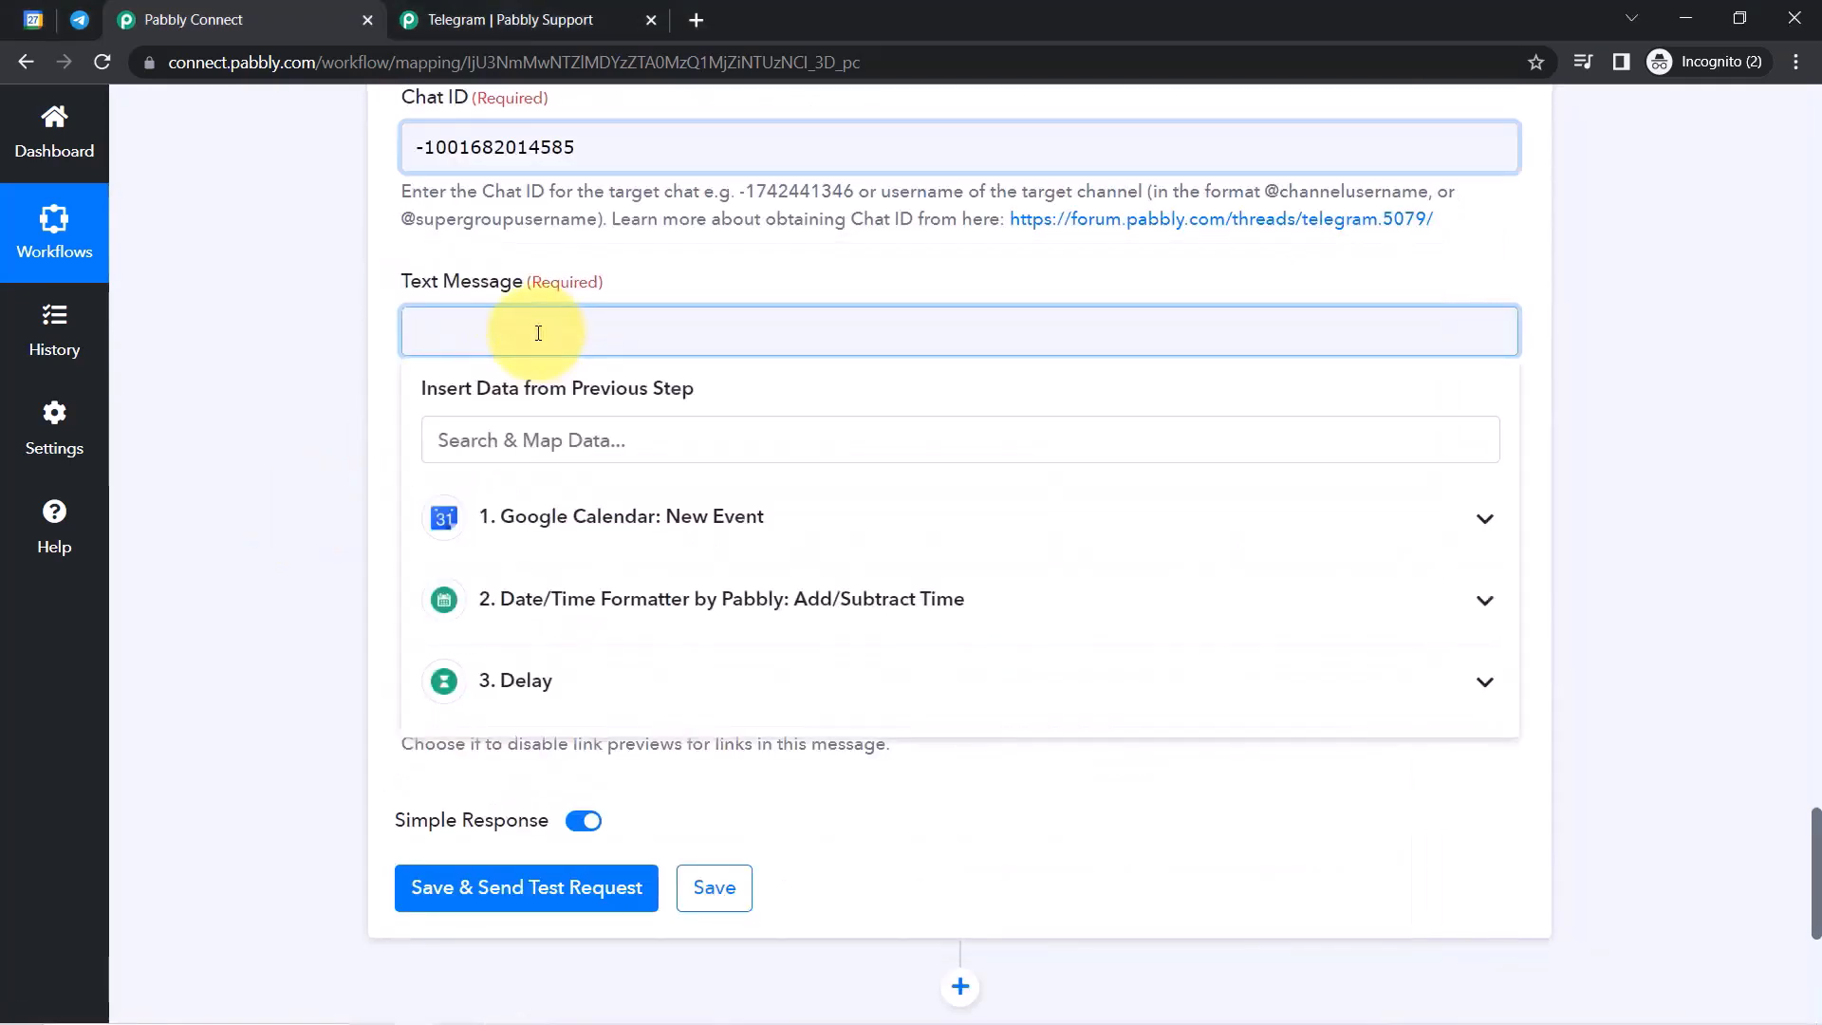
text(Hello Community Members Knock-Knock! Only 1 Day is Left to our Car Auto-Expo. Hurry Up & Registered yourself and Get a Discount of 5% on the Bookings*. Also included here is a registration form should you wish to save a booth for your company. For more information, just contact Florence at 9000000000. Thank you, and we hope to have you there! Sincerely, Expo Team)
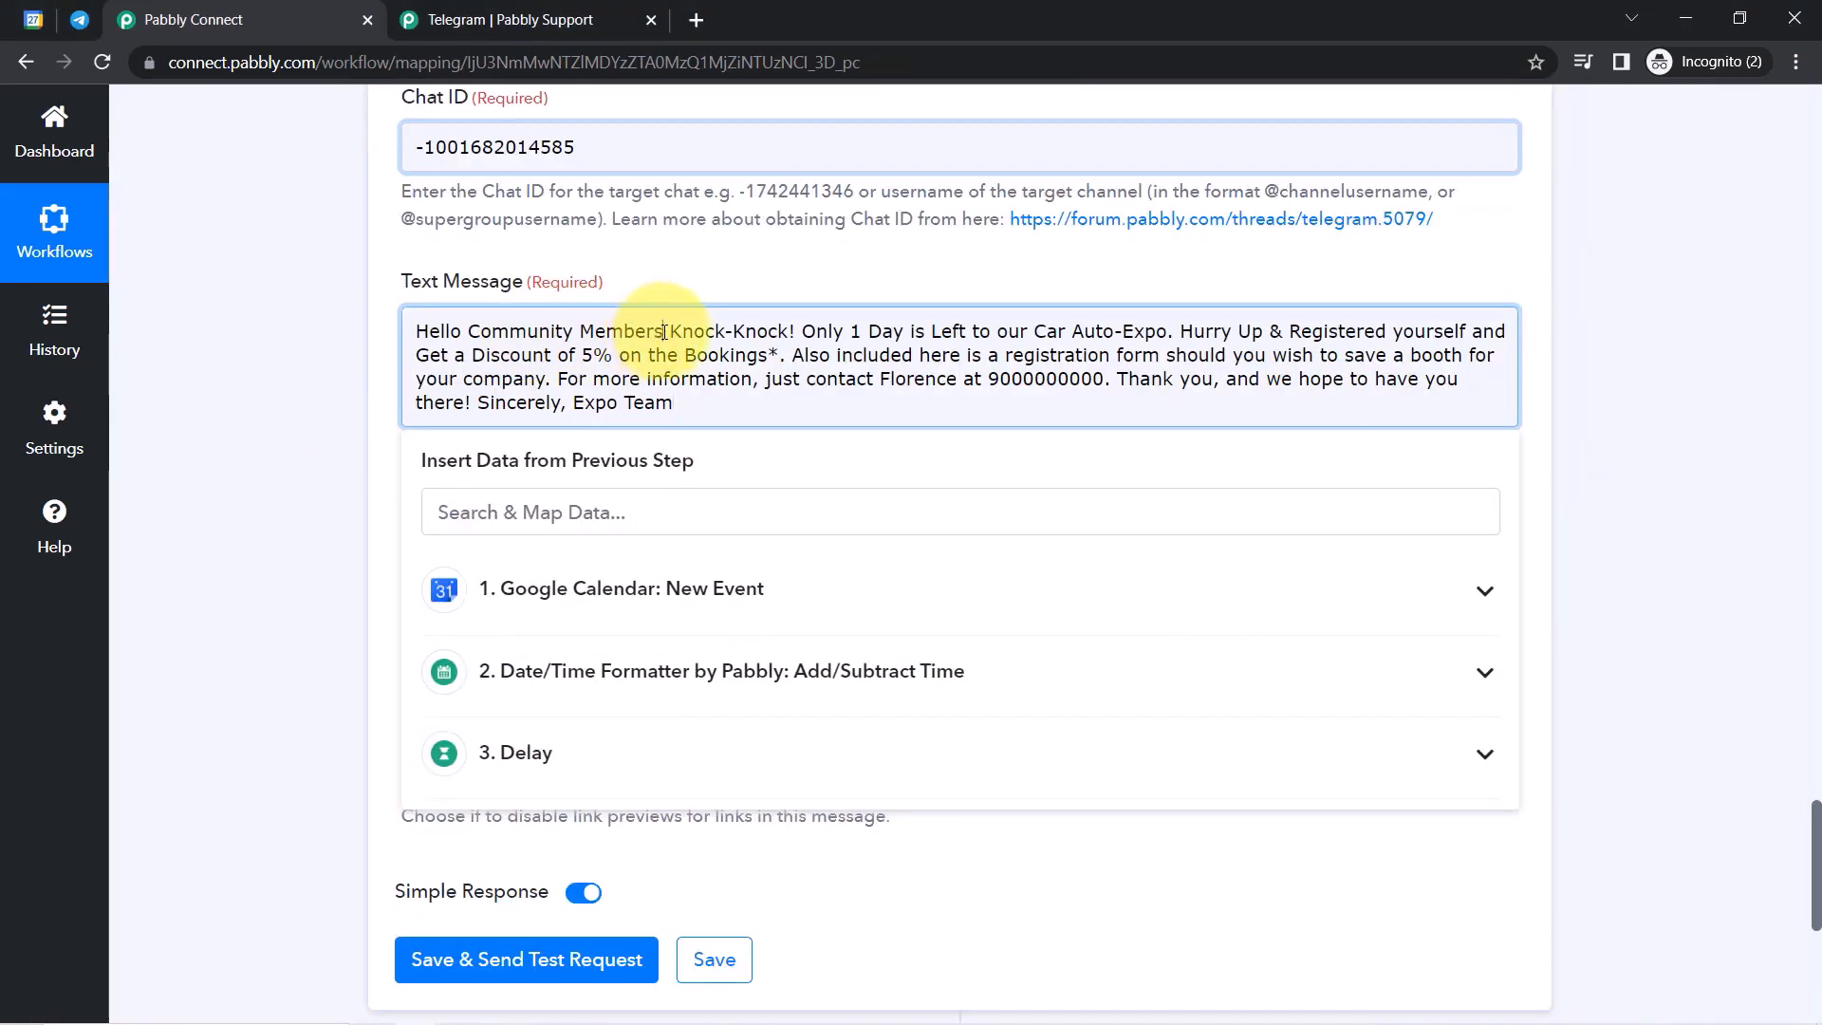
Break the message into paragraphs: Hello, Knock-Knock!, Only 1 Day, Hurry Up, Also included, For more information.
key(Return)
key(Return)
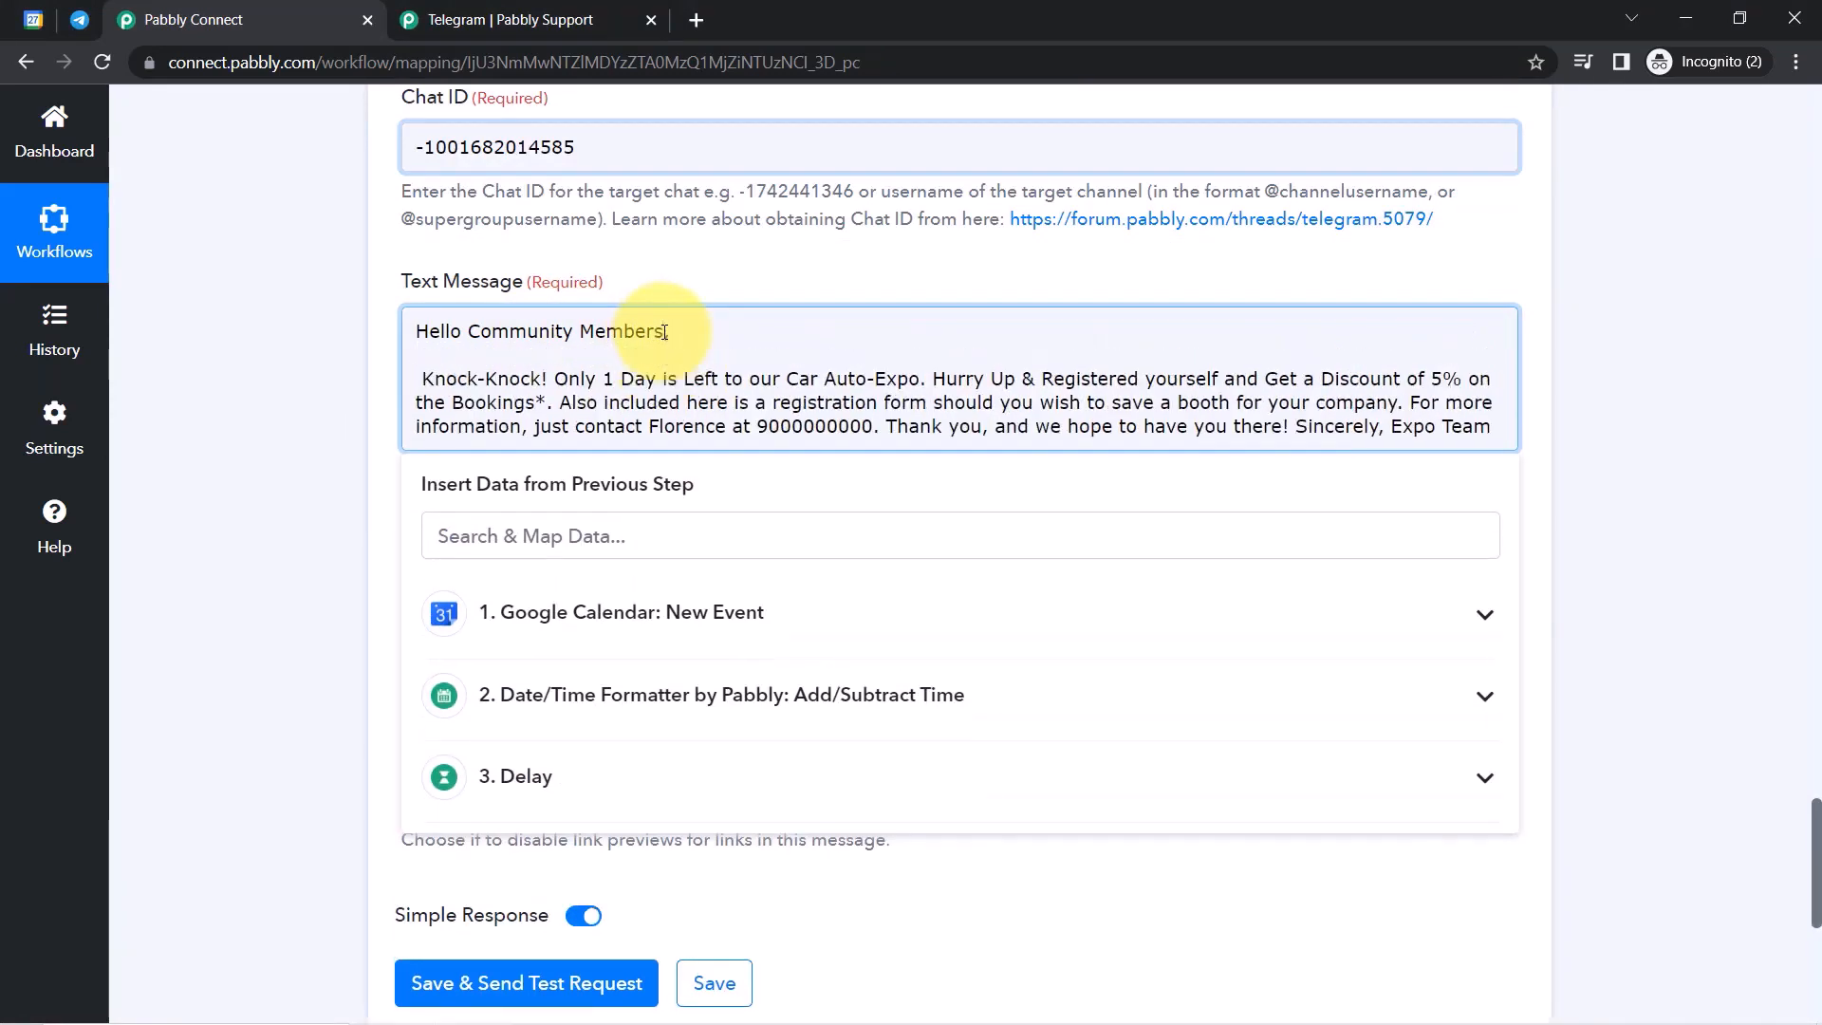
key(Delete)
key(ctrl+Right)
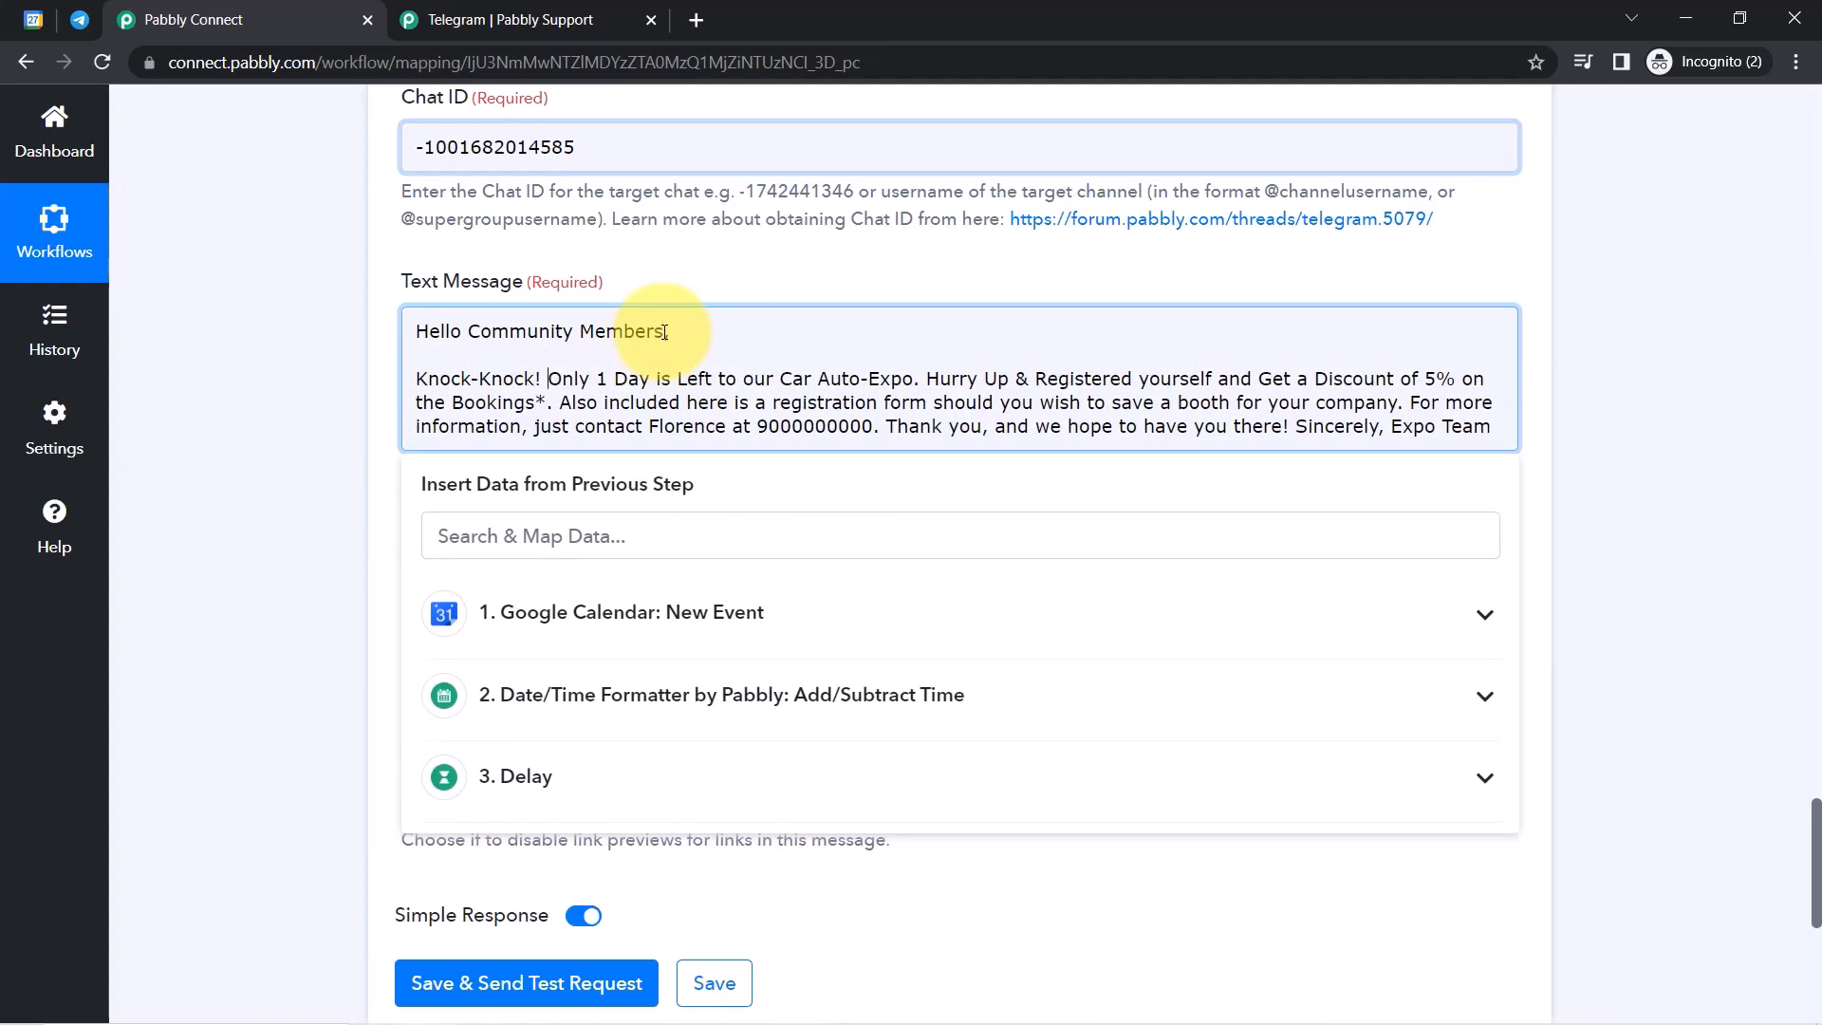
key(Return)
key(Return)
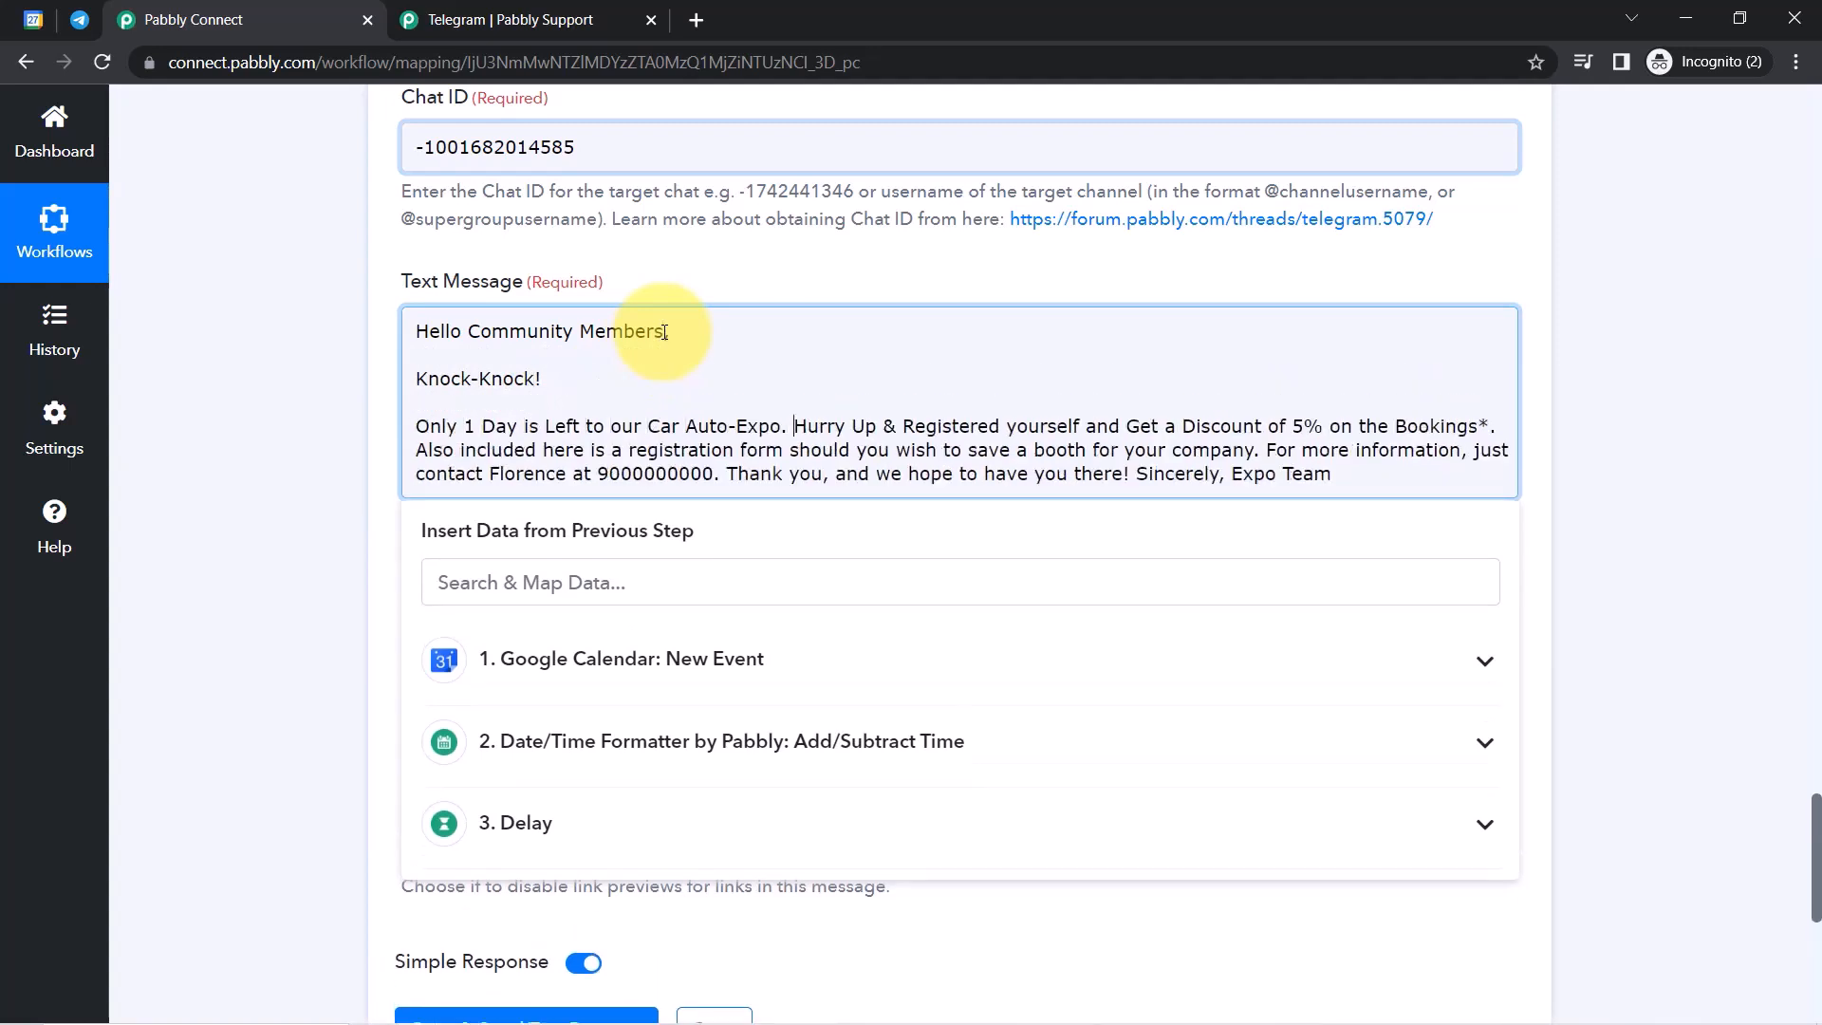
key(Return)
key(Return)
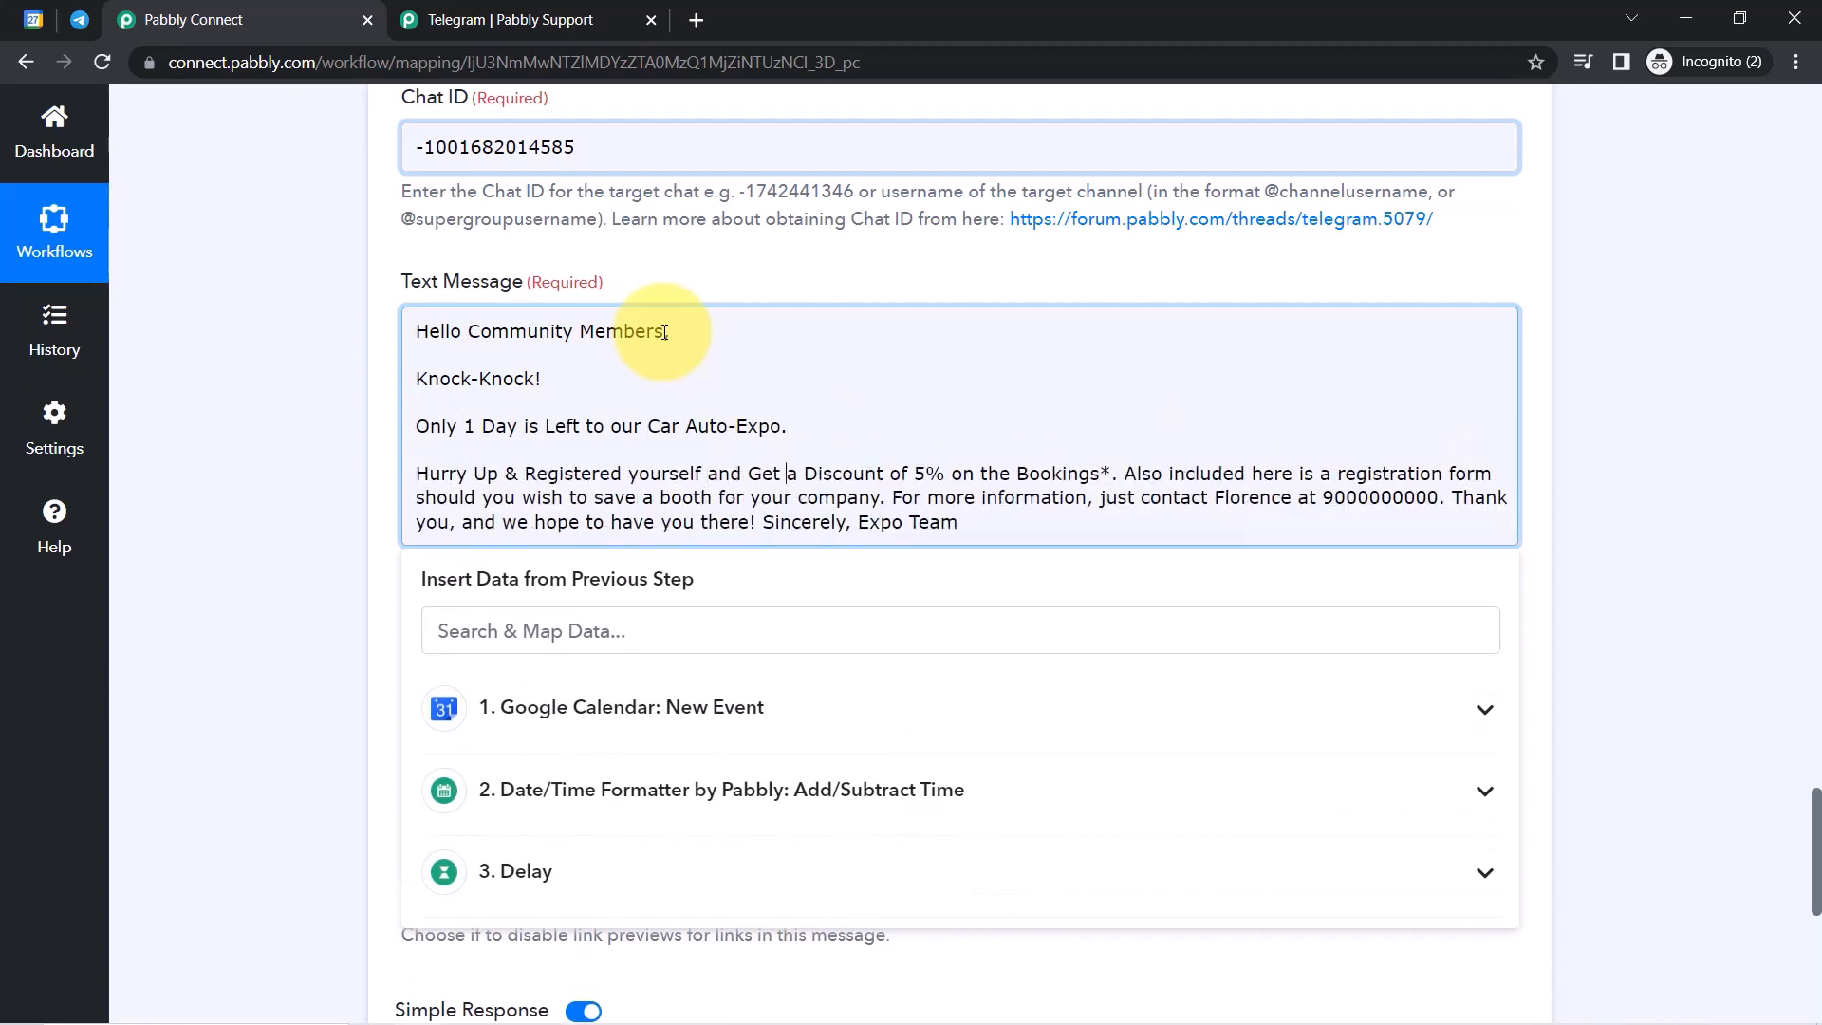
key(Right)
key(Right)
key(Right)
key(Right)
key(Right)
key(Right)
key(Right)
key(Right)
key(Right)
key(Right)
key(Right)
key(Right)
key(Right)
key(Right)
key(Right)
key(Right)
key(Right)
key(Right)
key(Right)
key(Right)
key(Return)
key(Return)
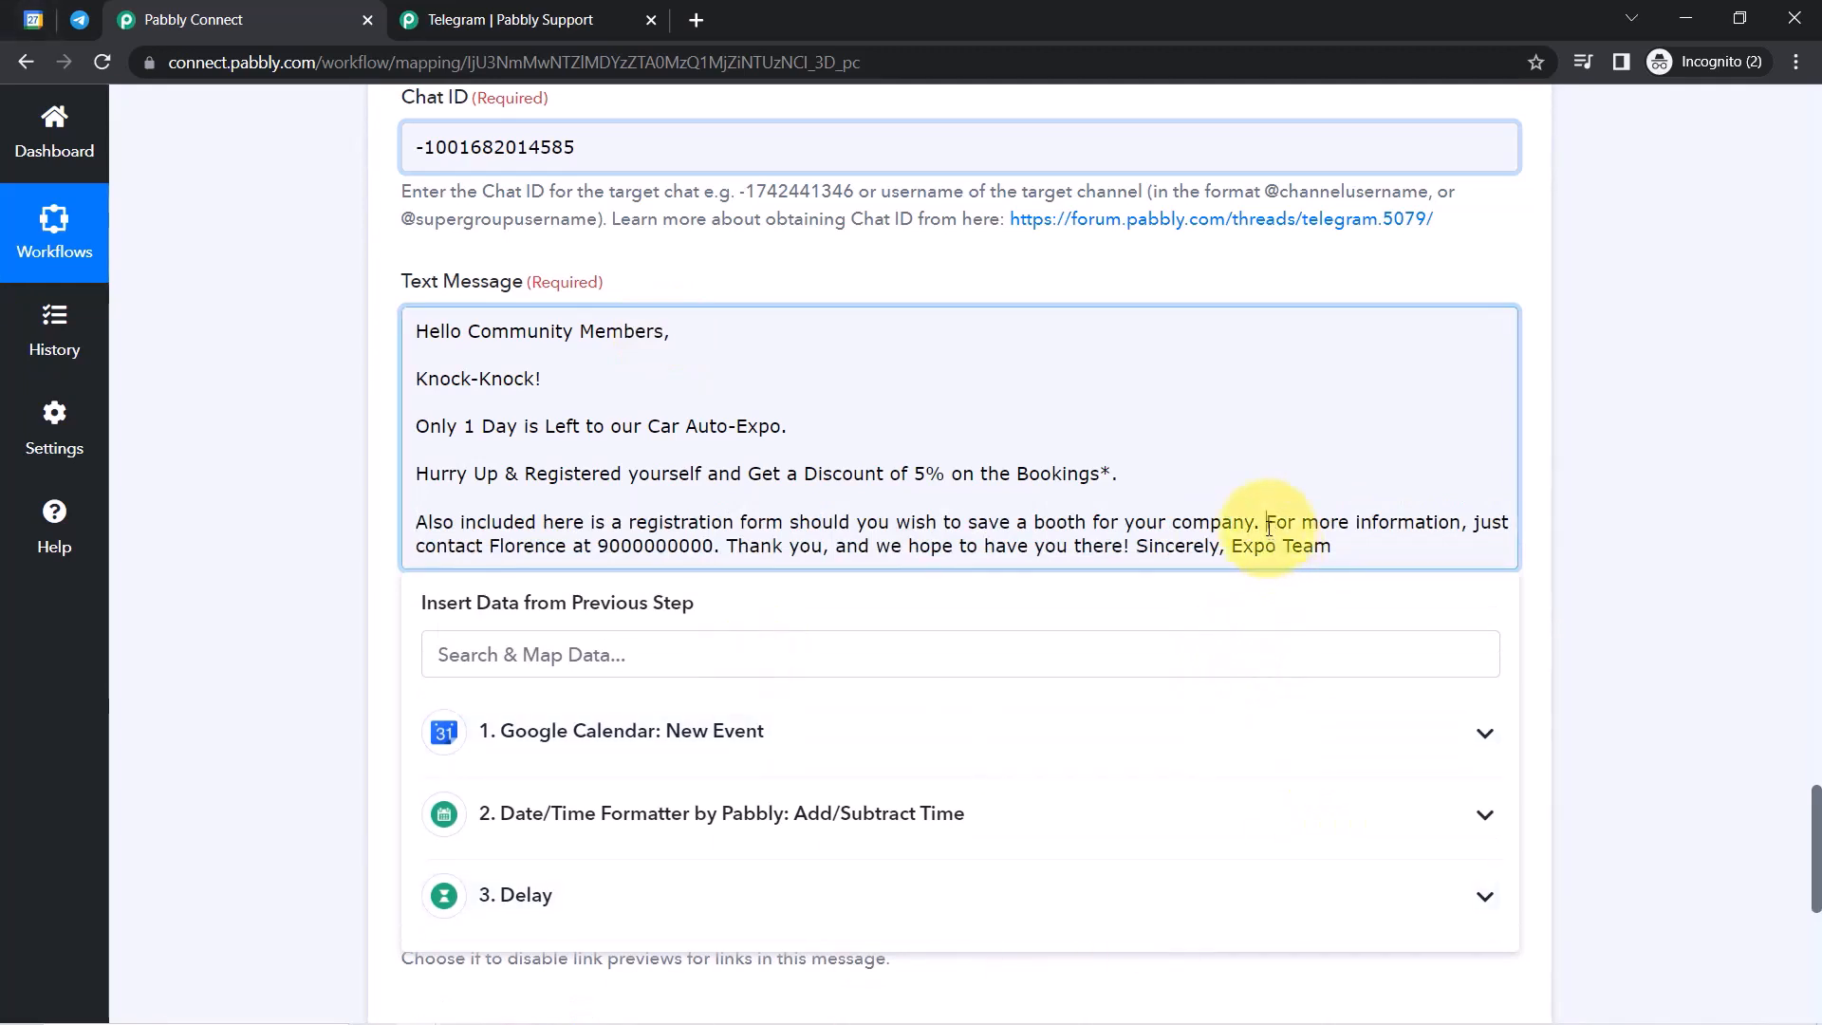
key(Return)
key(Return)
key(Return)
Put the Thank you sentence and the 'Sincerely, Expo Team' sign-off on their own lines.
double_click(863, 592)
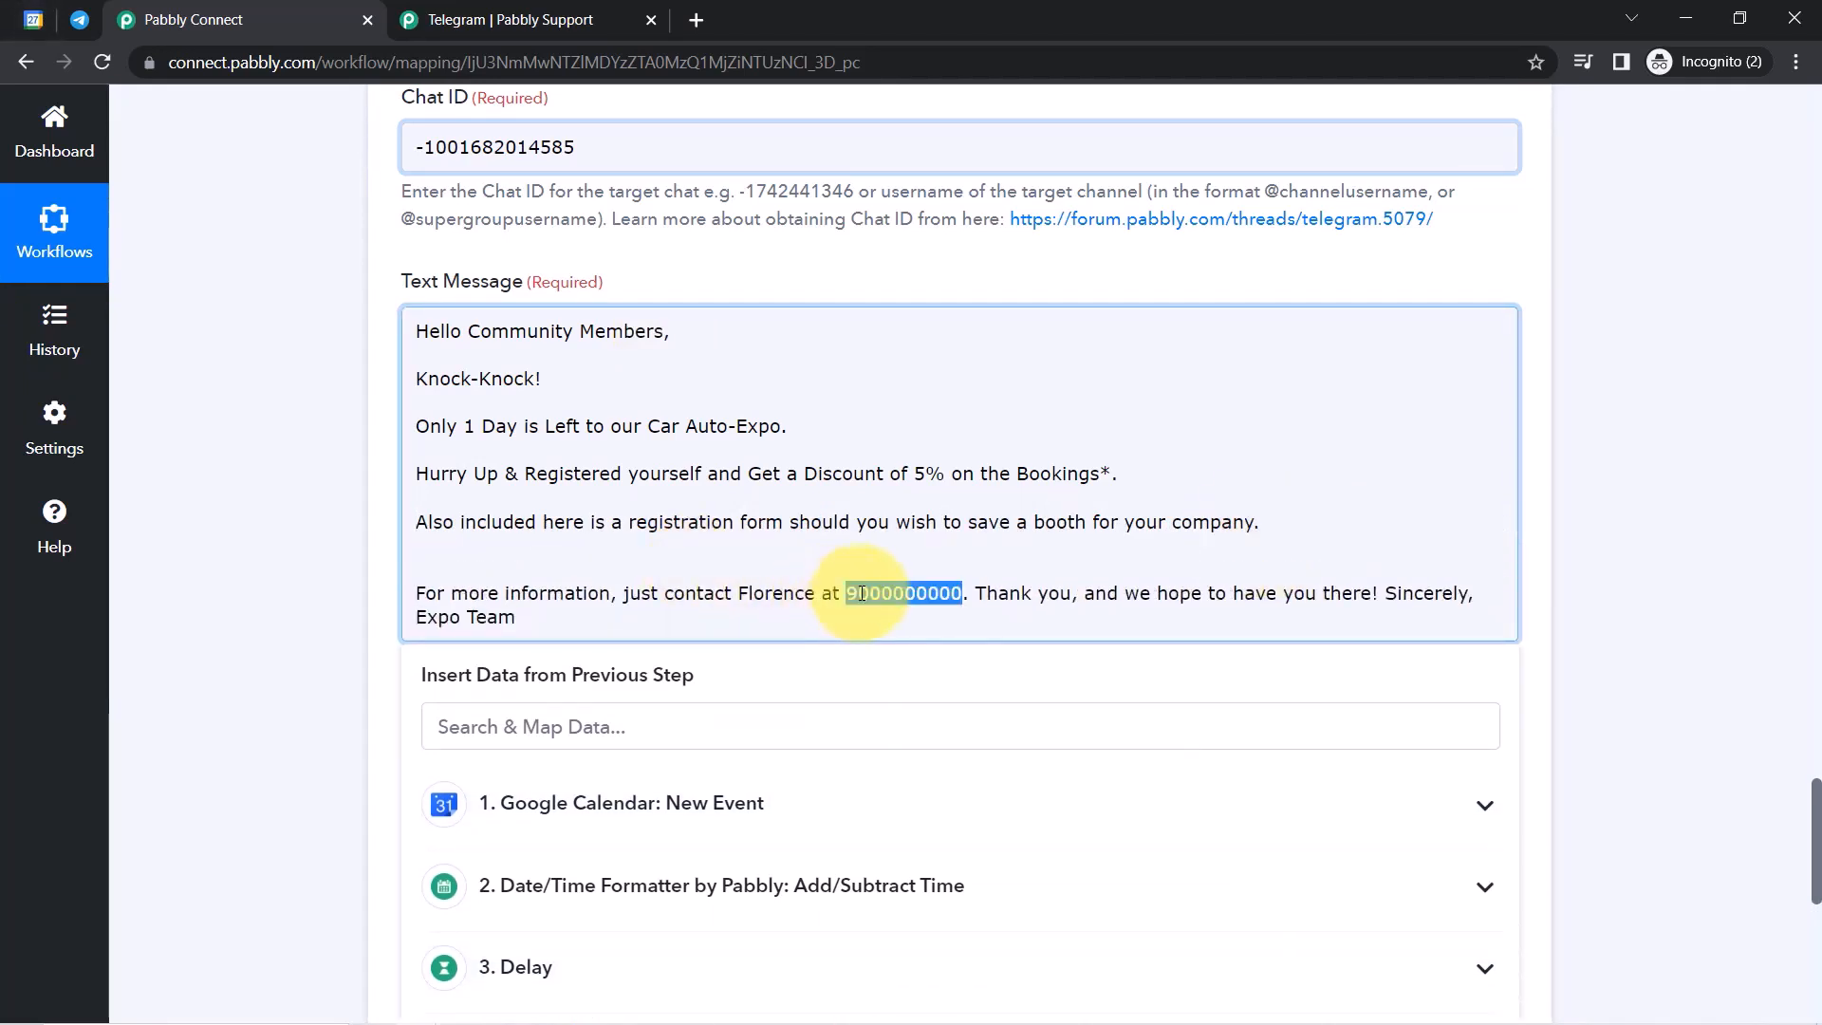
click(762, 561)
key(Delete)
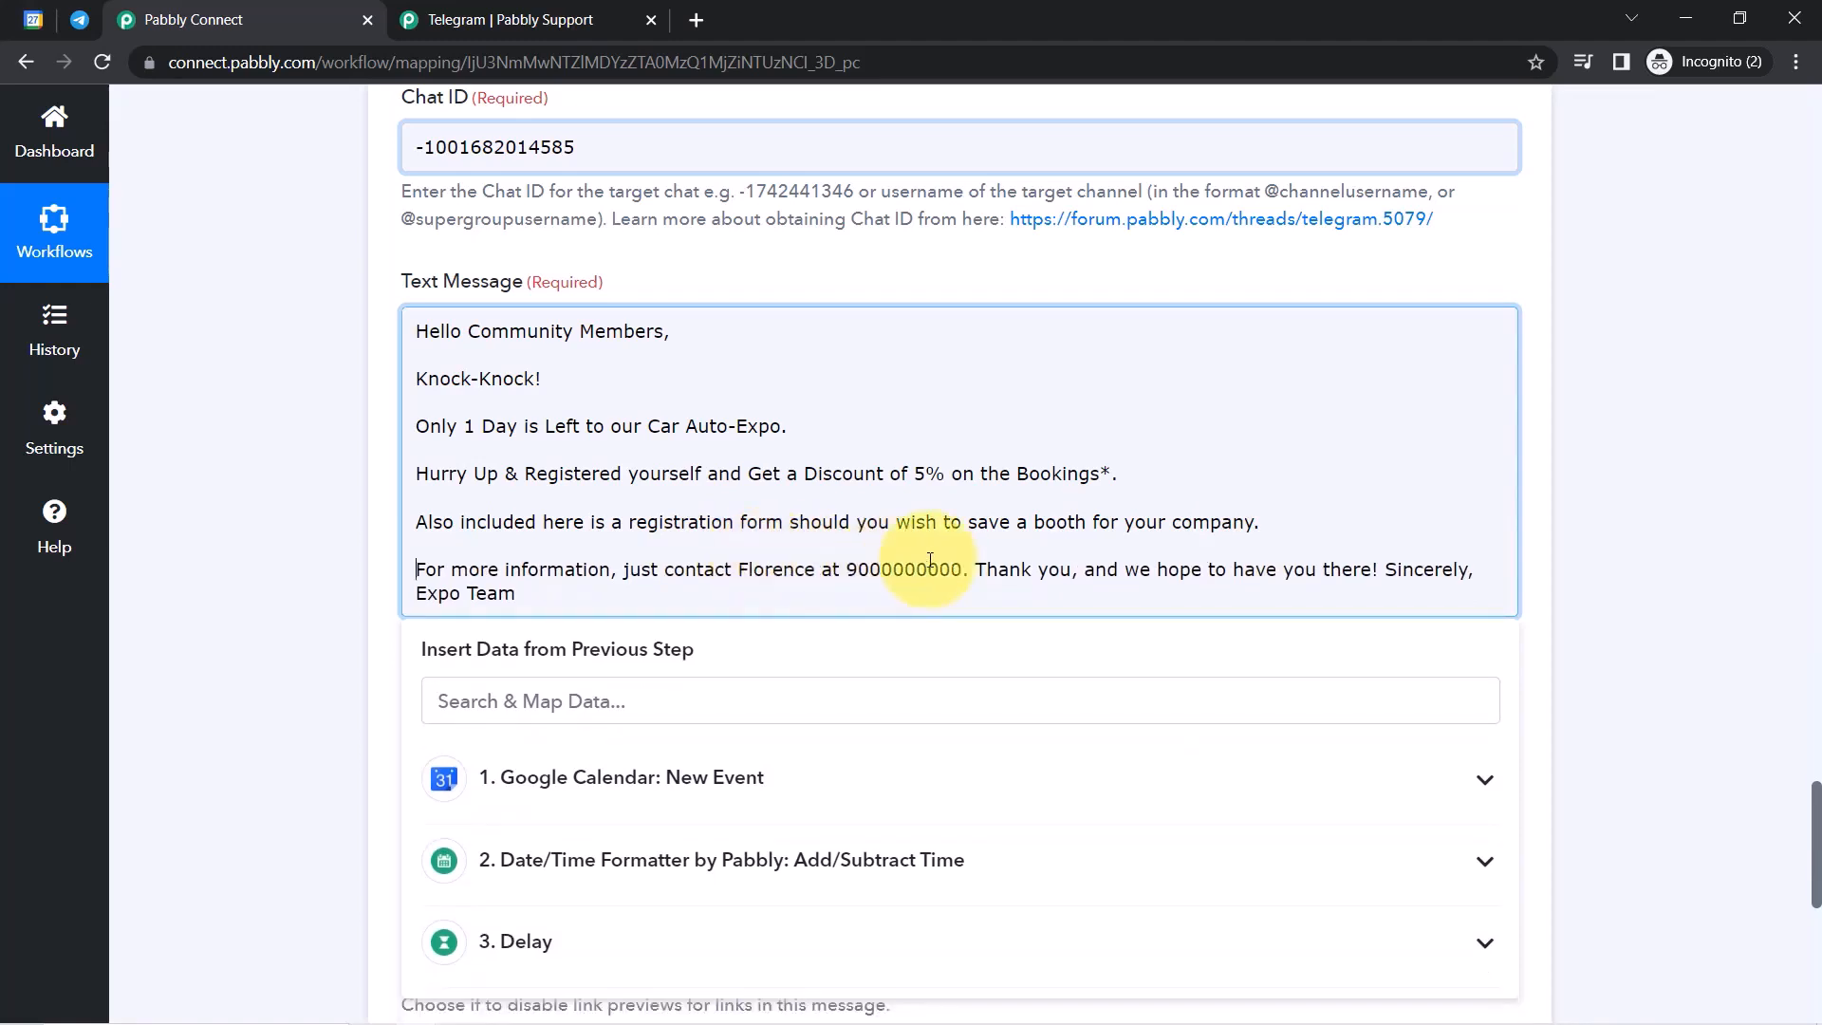
click(975, 570)
key(Return)
key(Return)
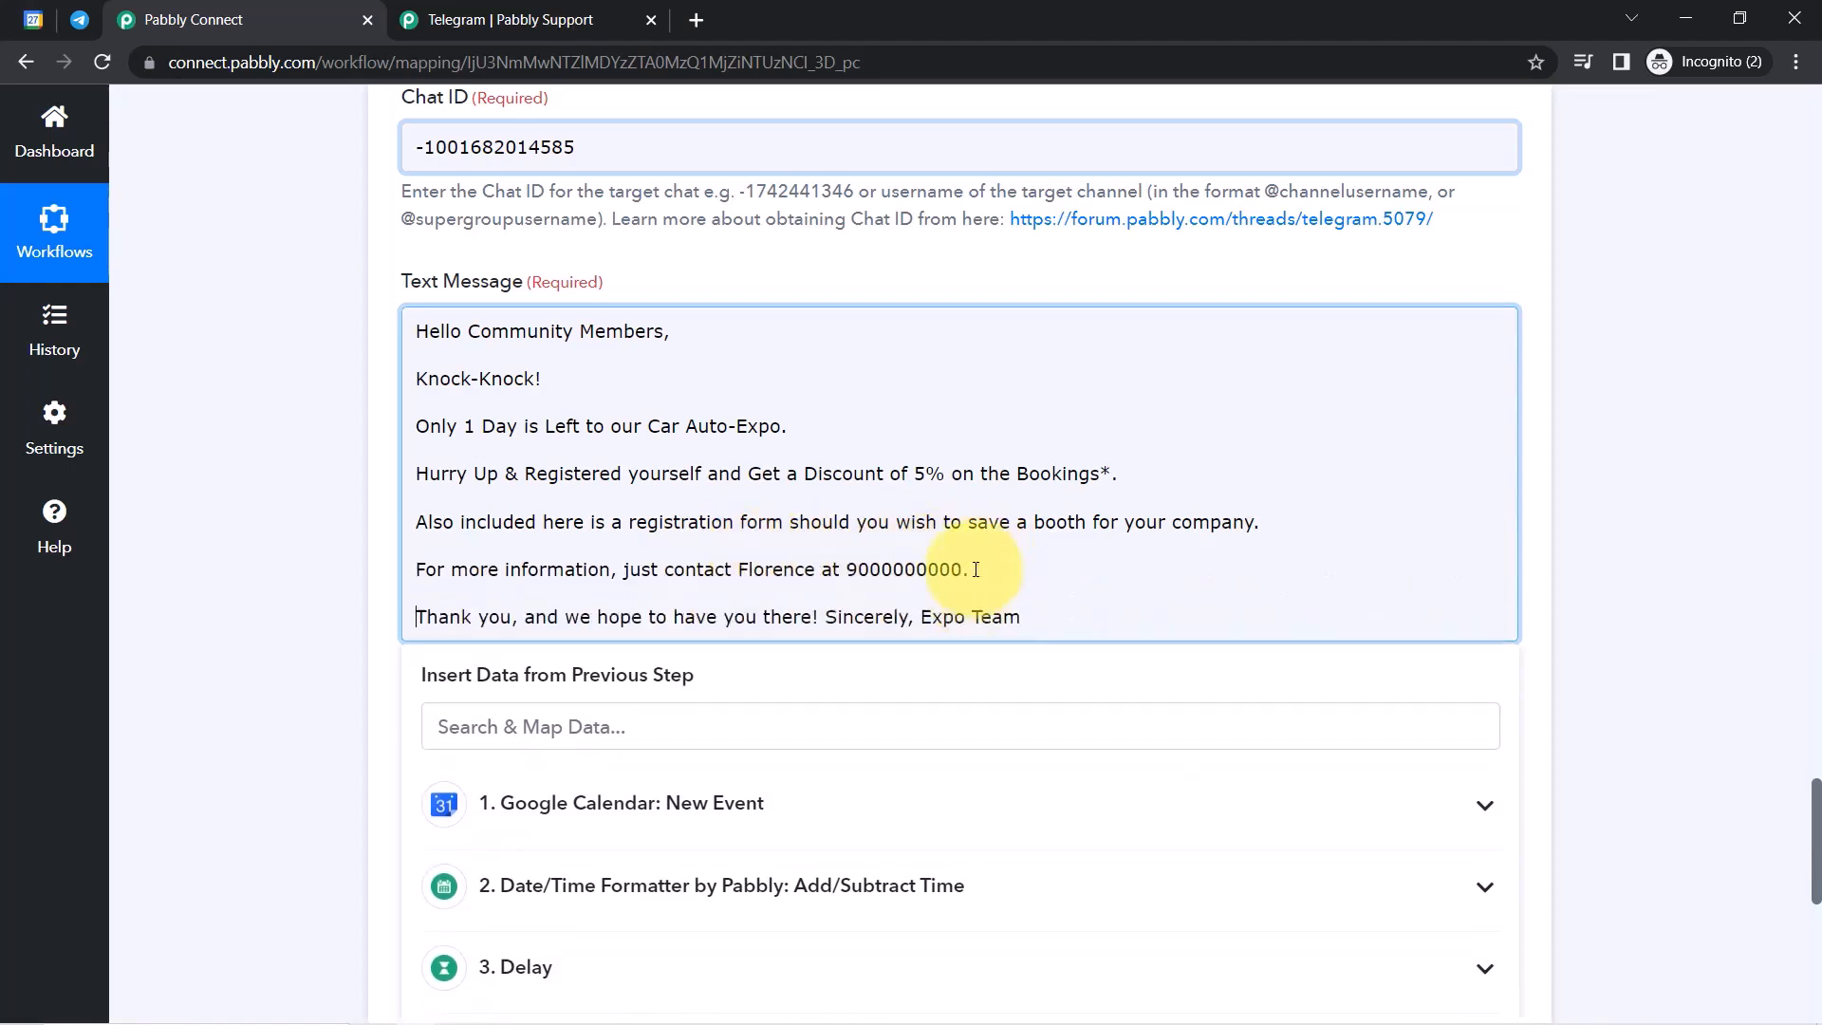
drag(719, 616, 969, 615)
click(971, 615)
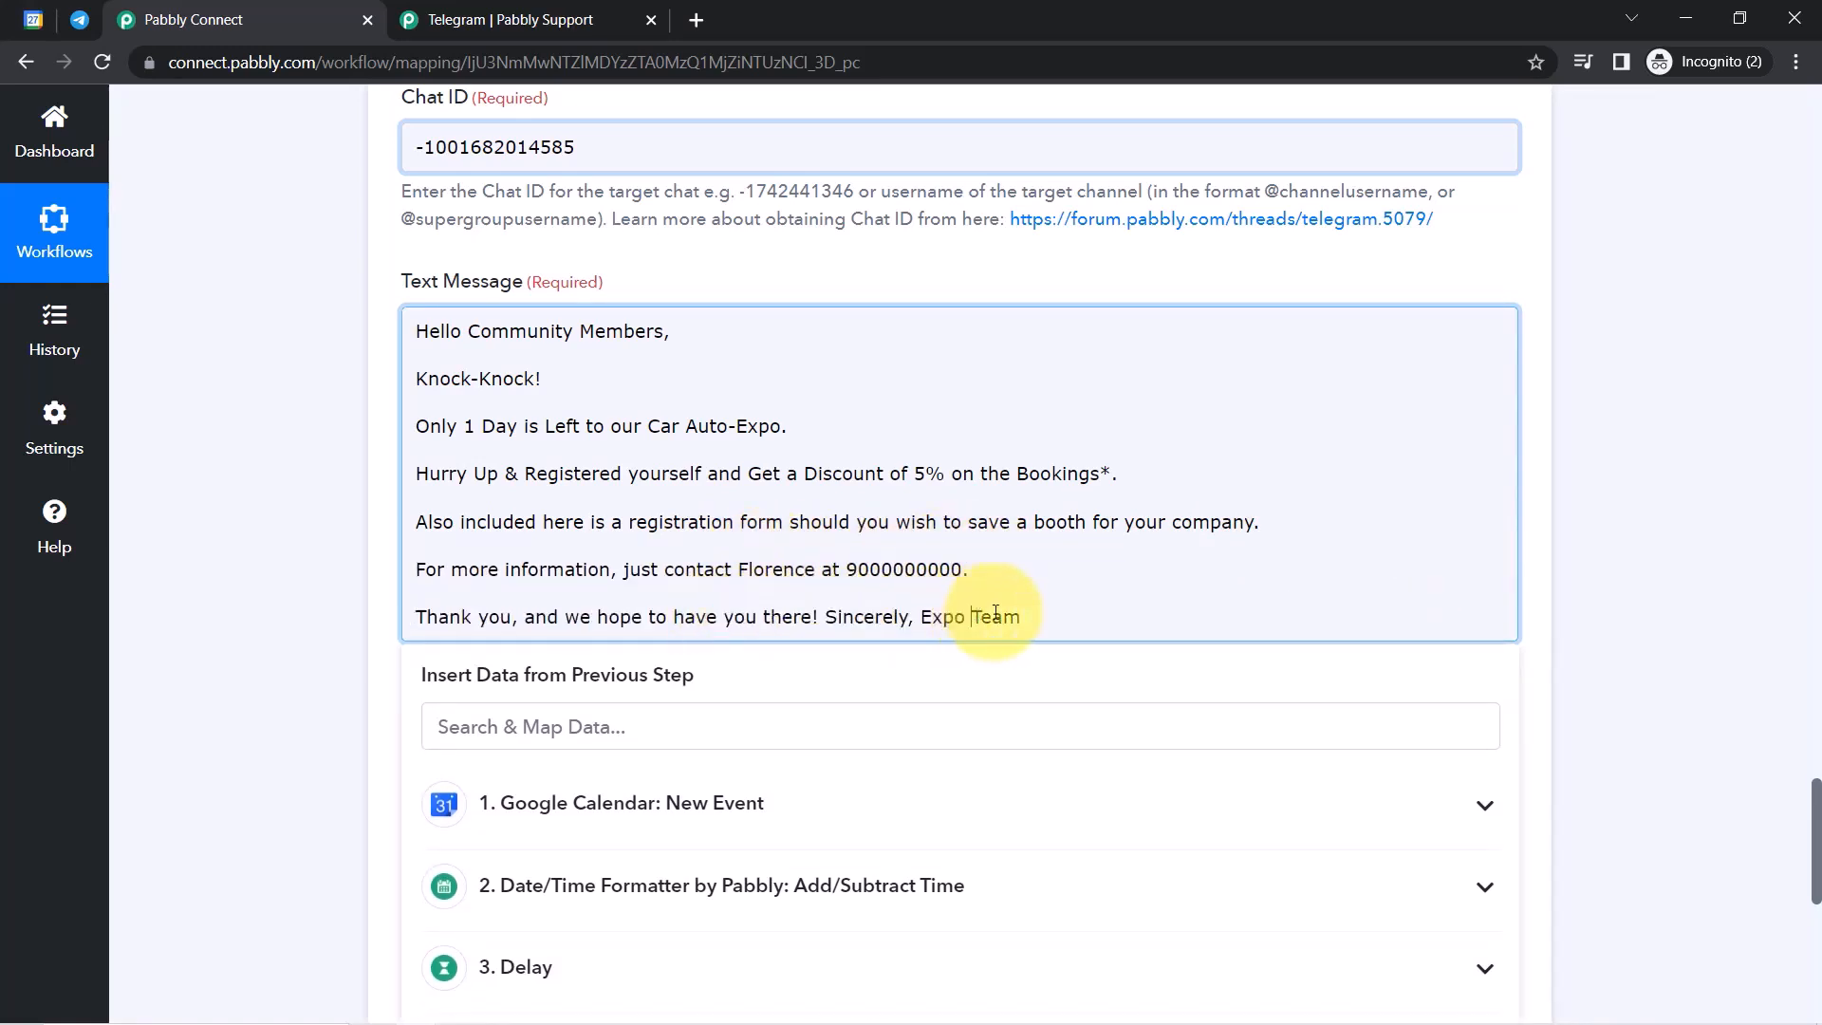
click(920, 618)
key(Return)
key(Return)
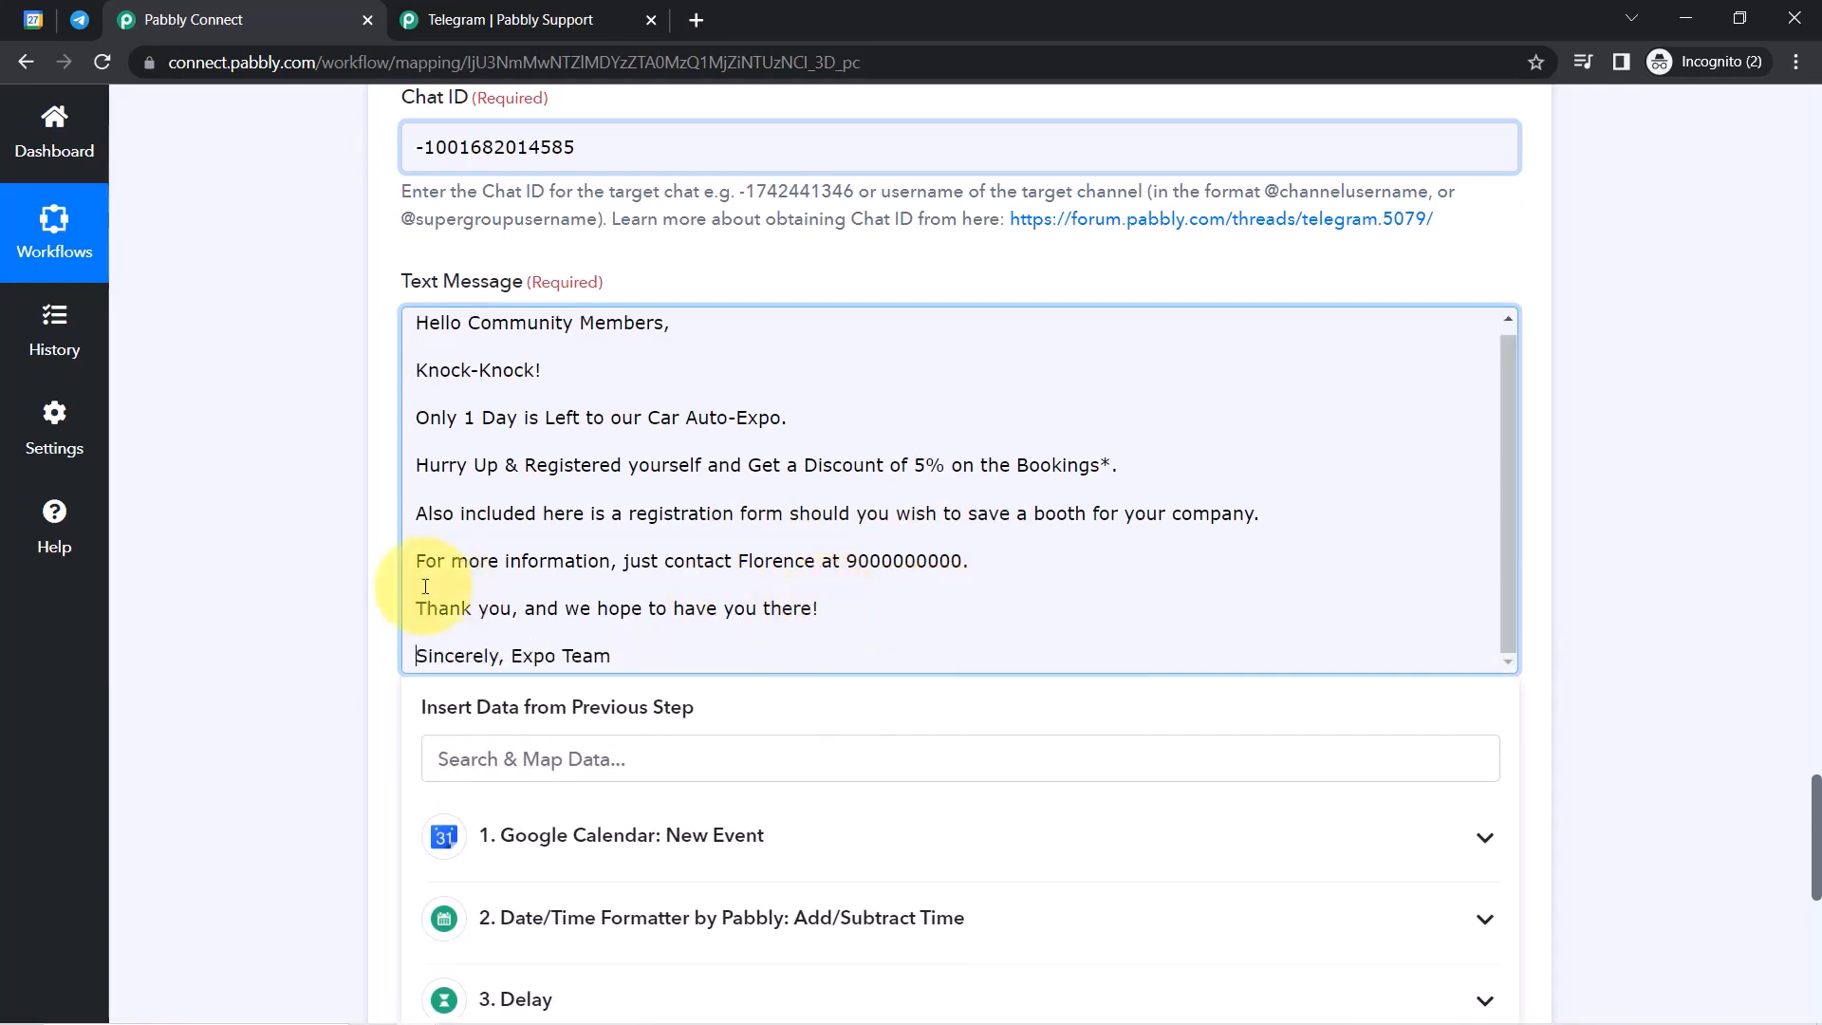
Make the 'Only 1 Day is Left' line bold.
click(283, 627)
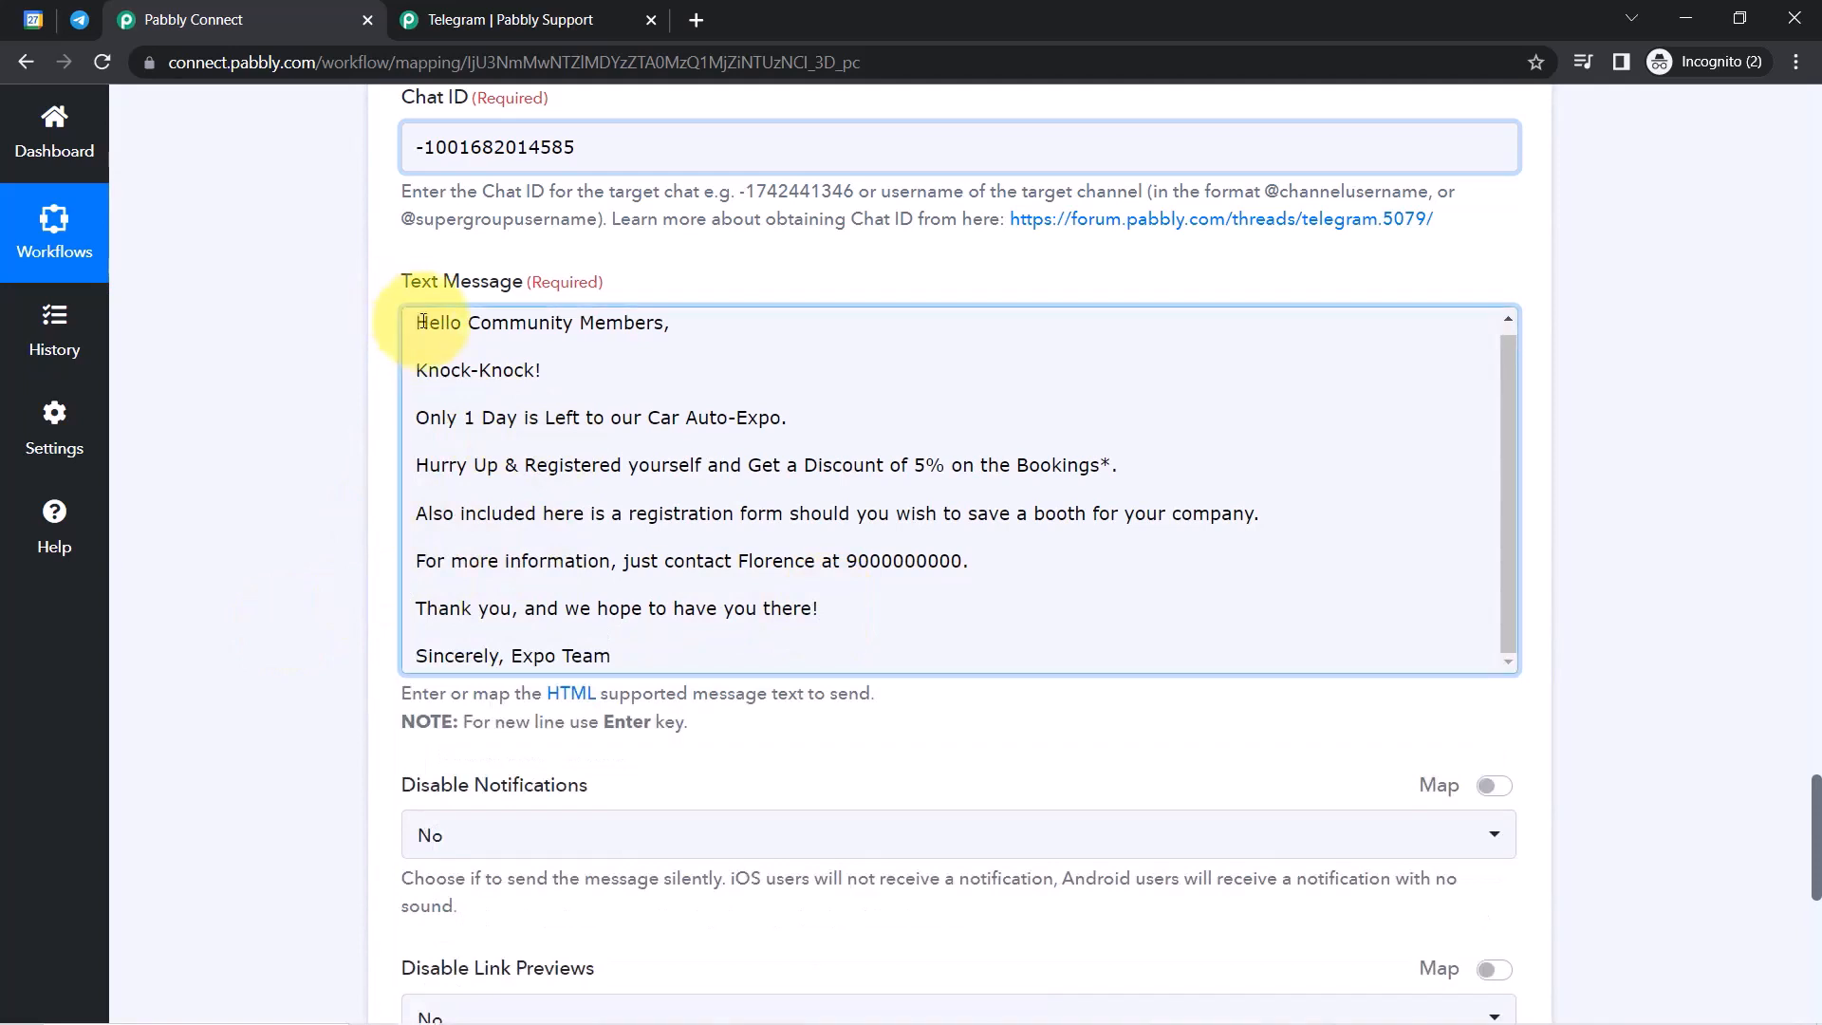
drag(456, 366, 487, 437)
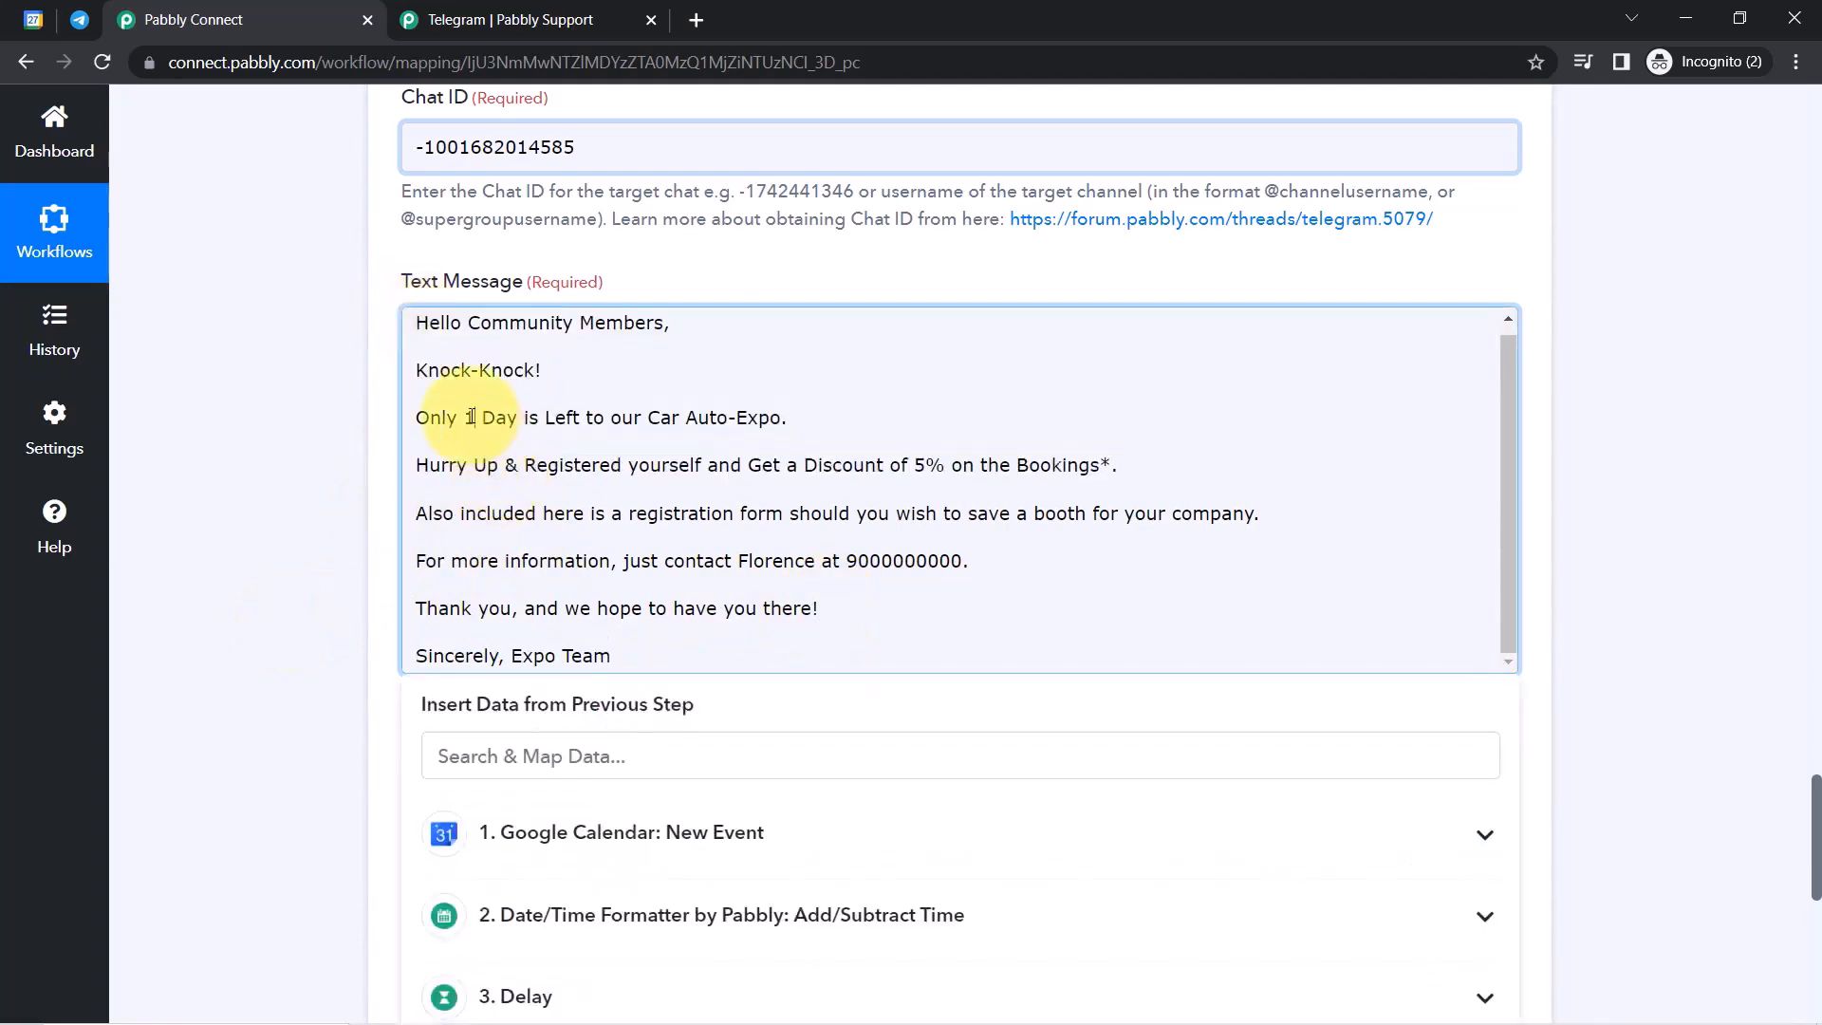
key(ctrl+b)
click(391, 439)
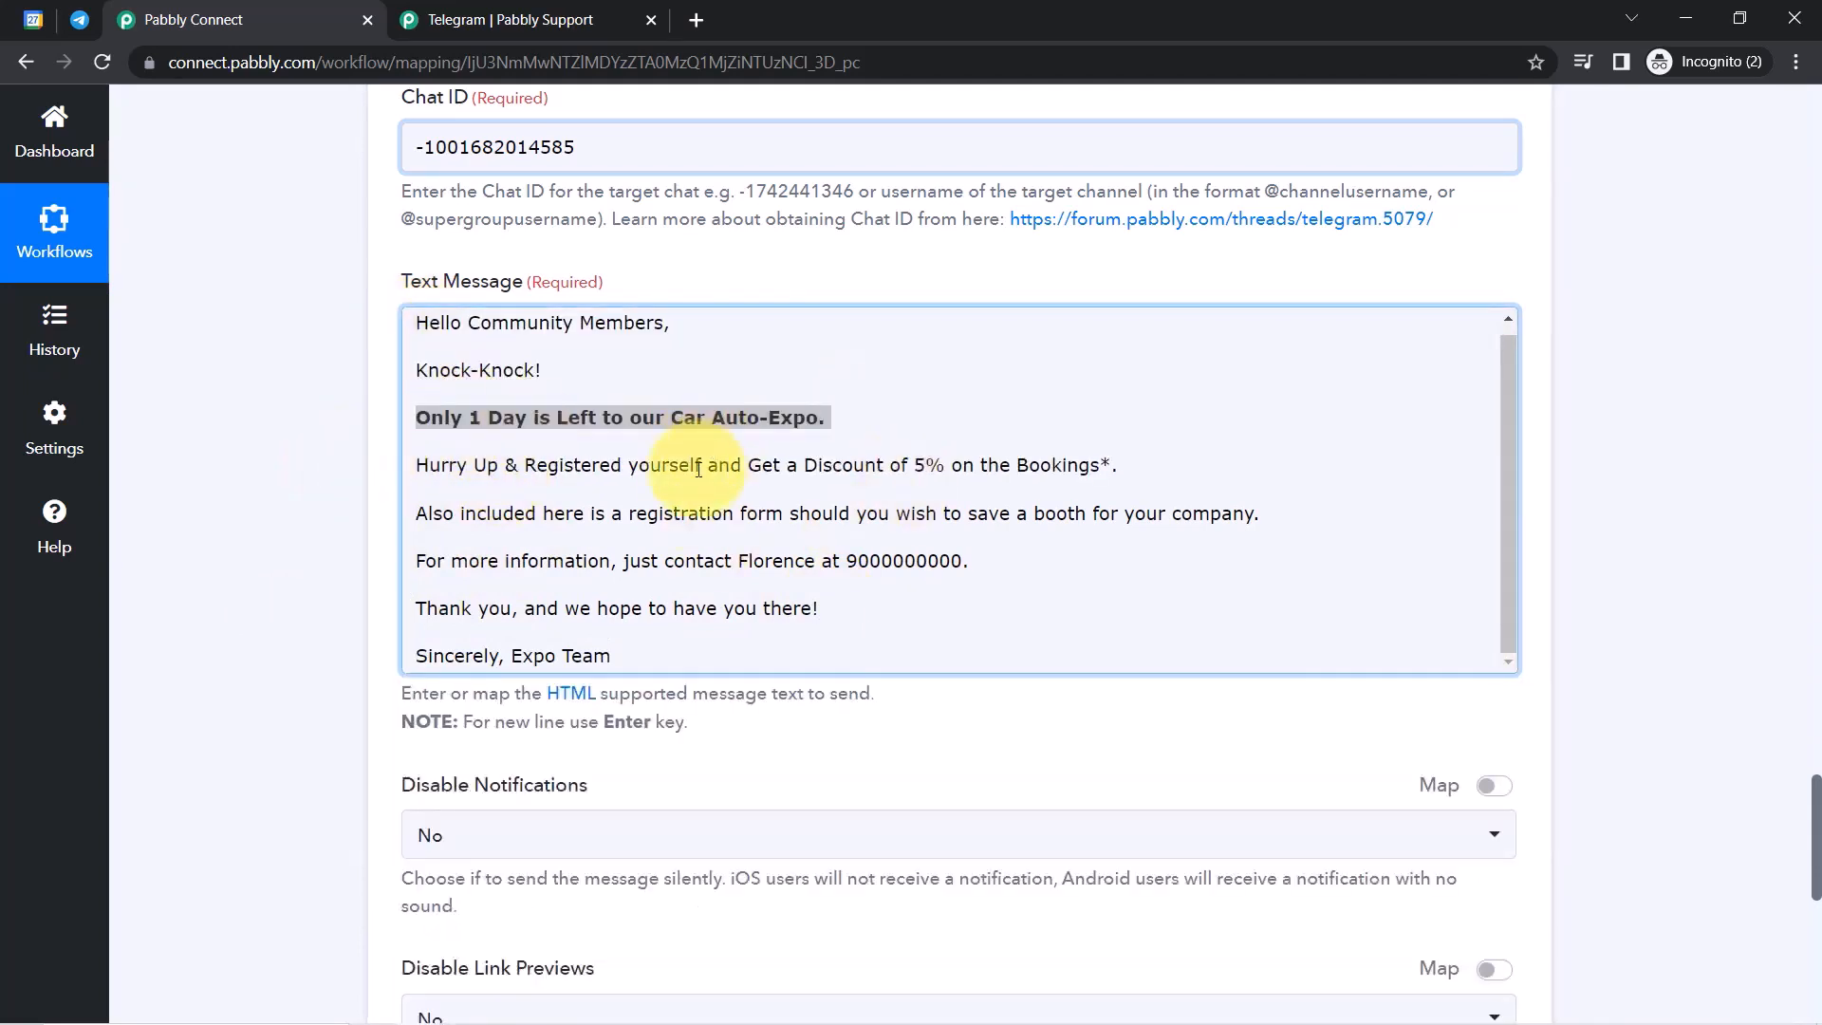
click(471, 482)
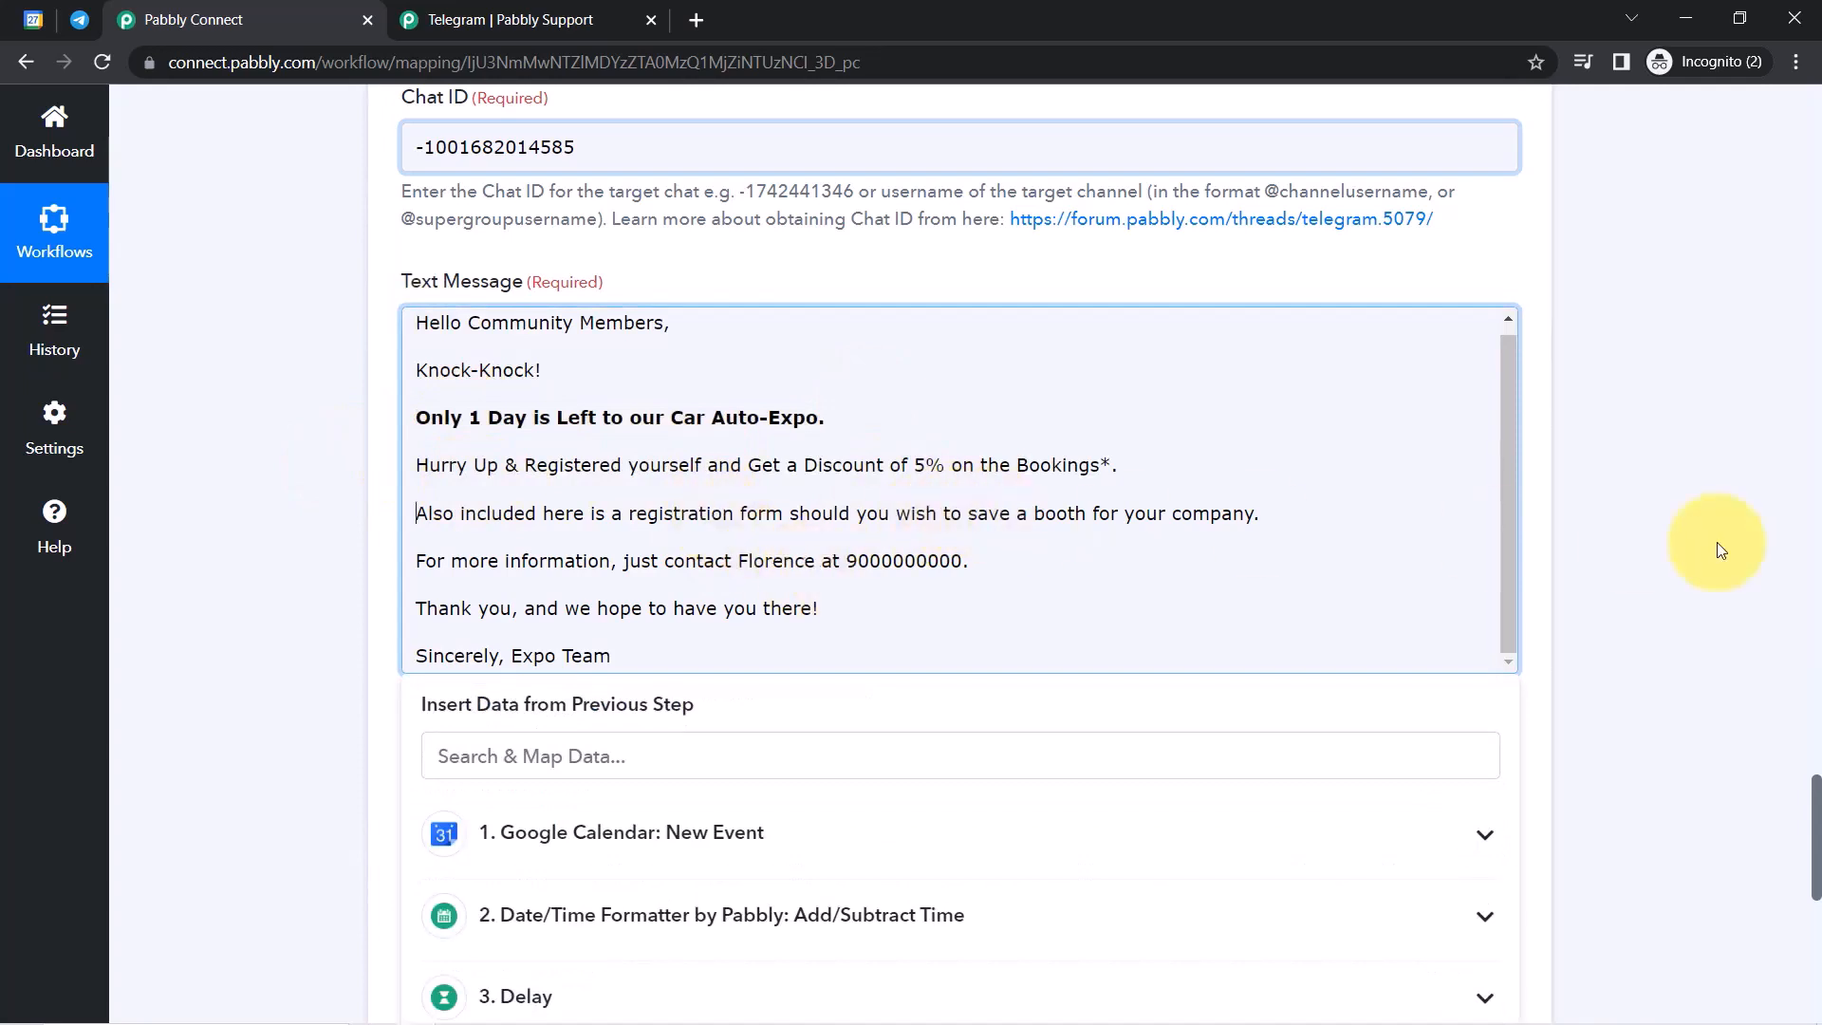
click(1778, 783)
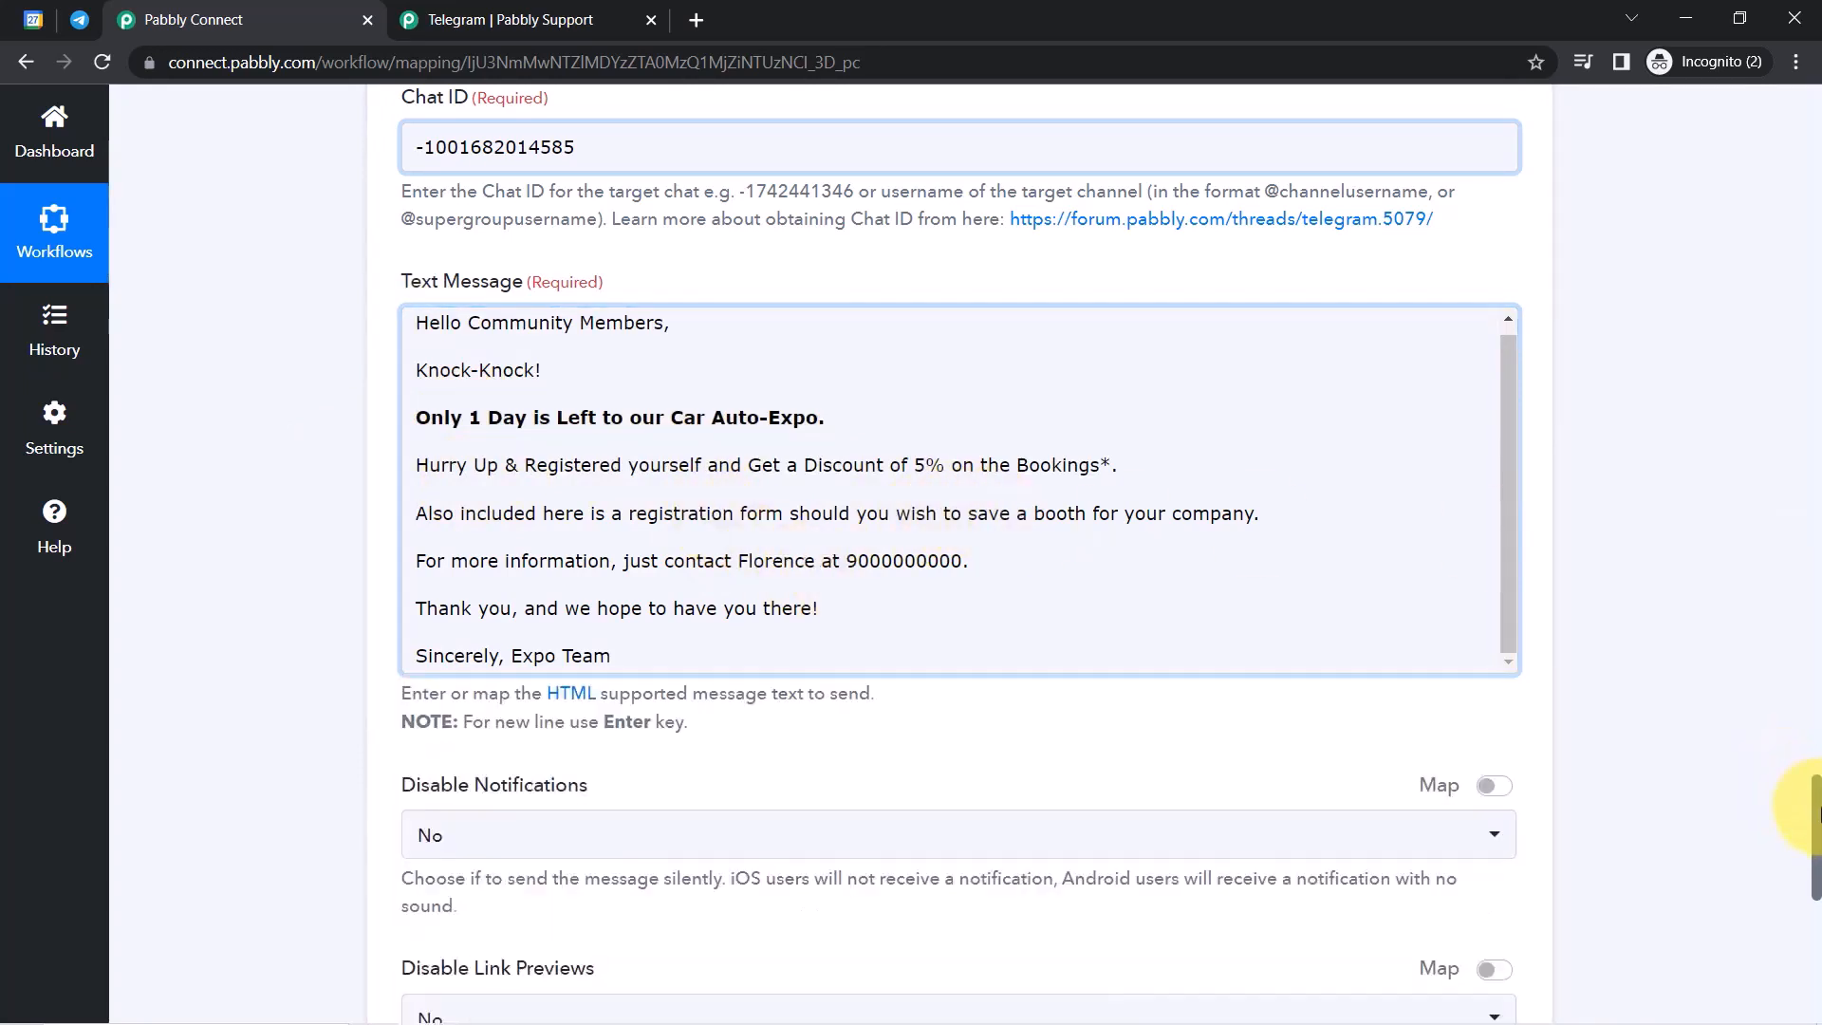
drag(1815, 807, 1778, 636)
drag(1067, 623, 1222, 661)
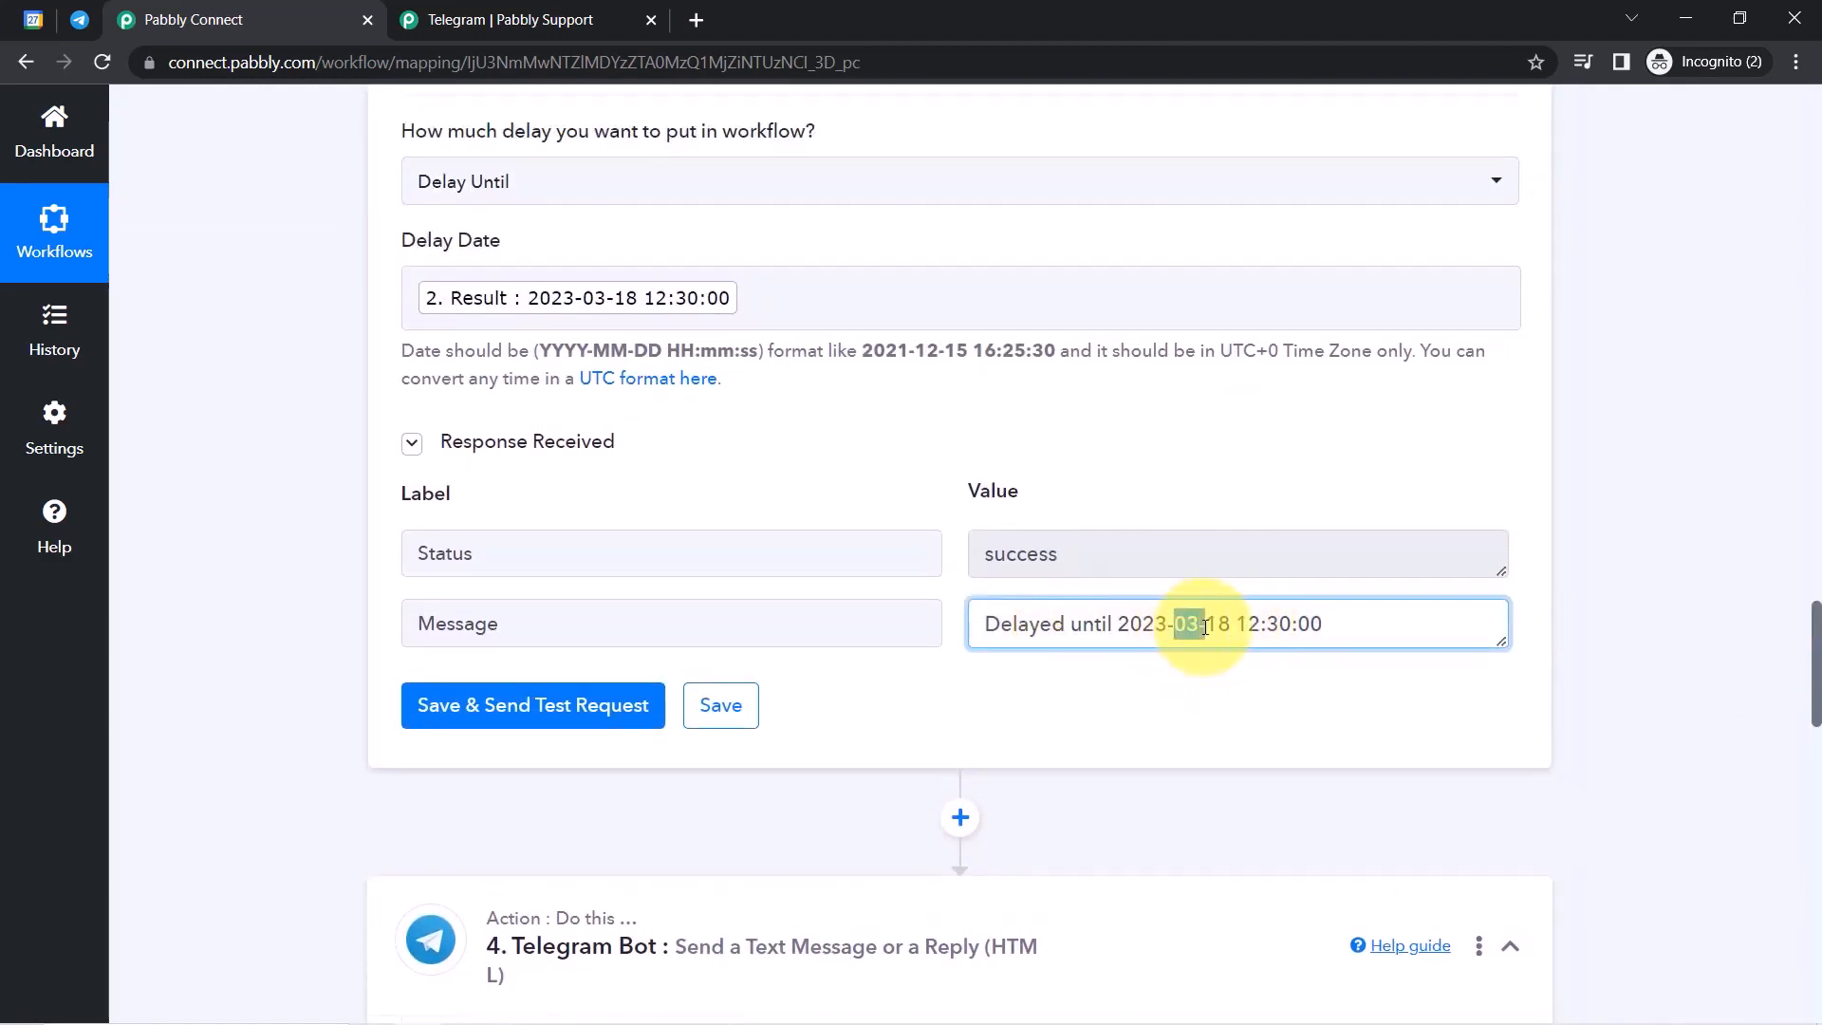
drag(1231, 623, 1279, 627)
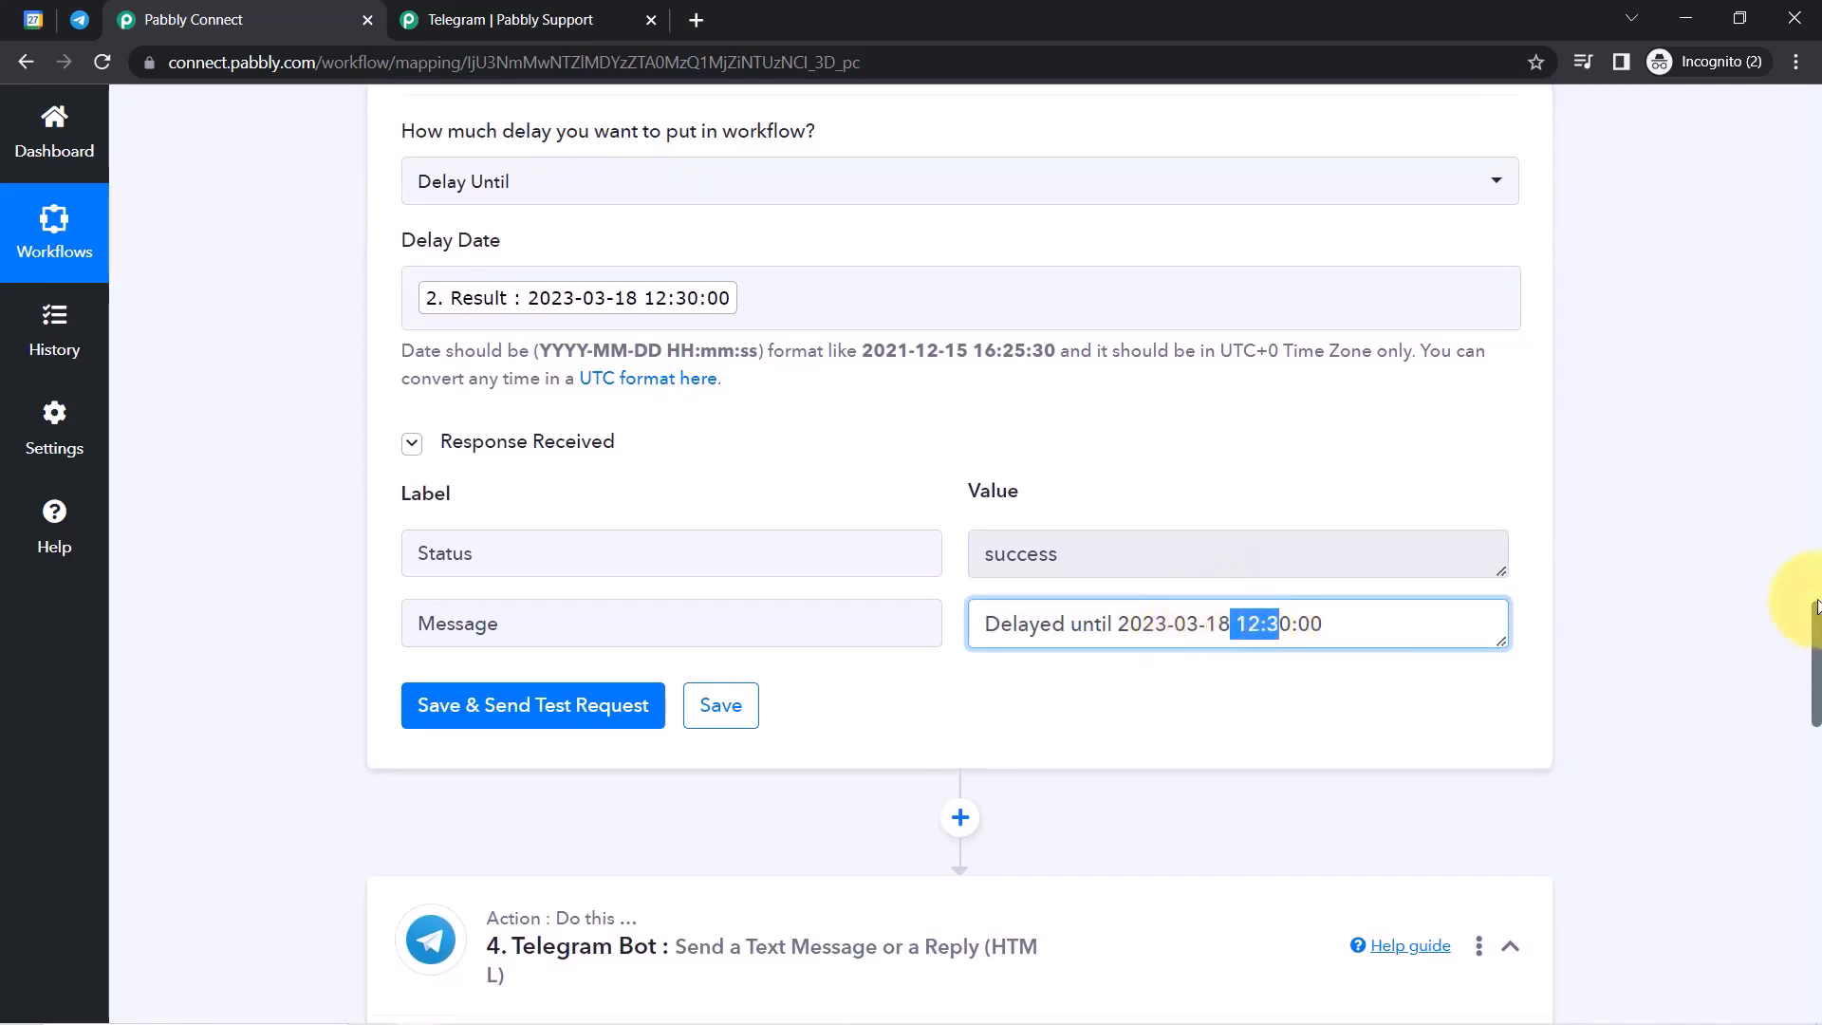
drag(1814, 615, 1799, 890)
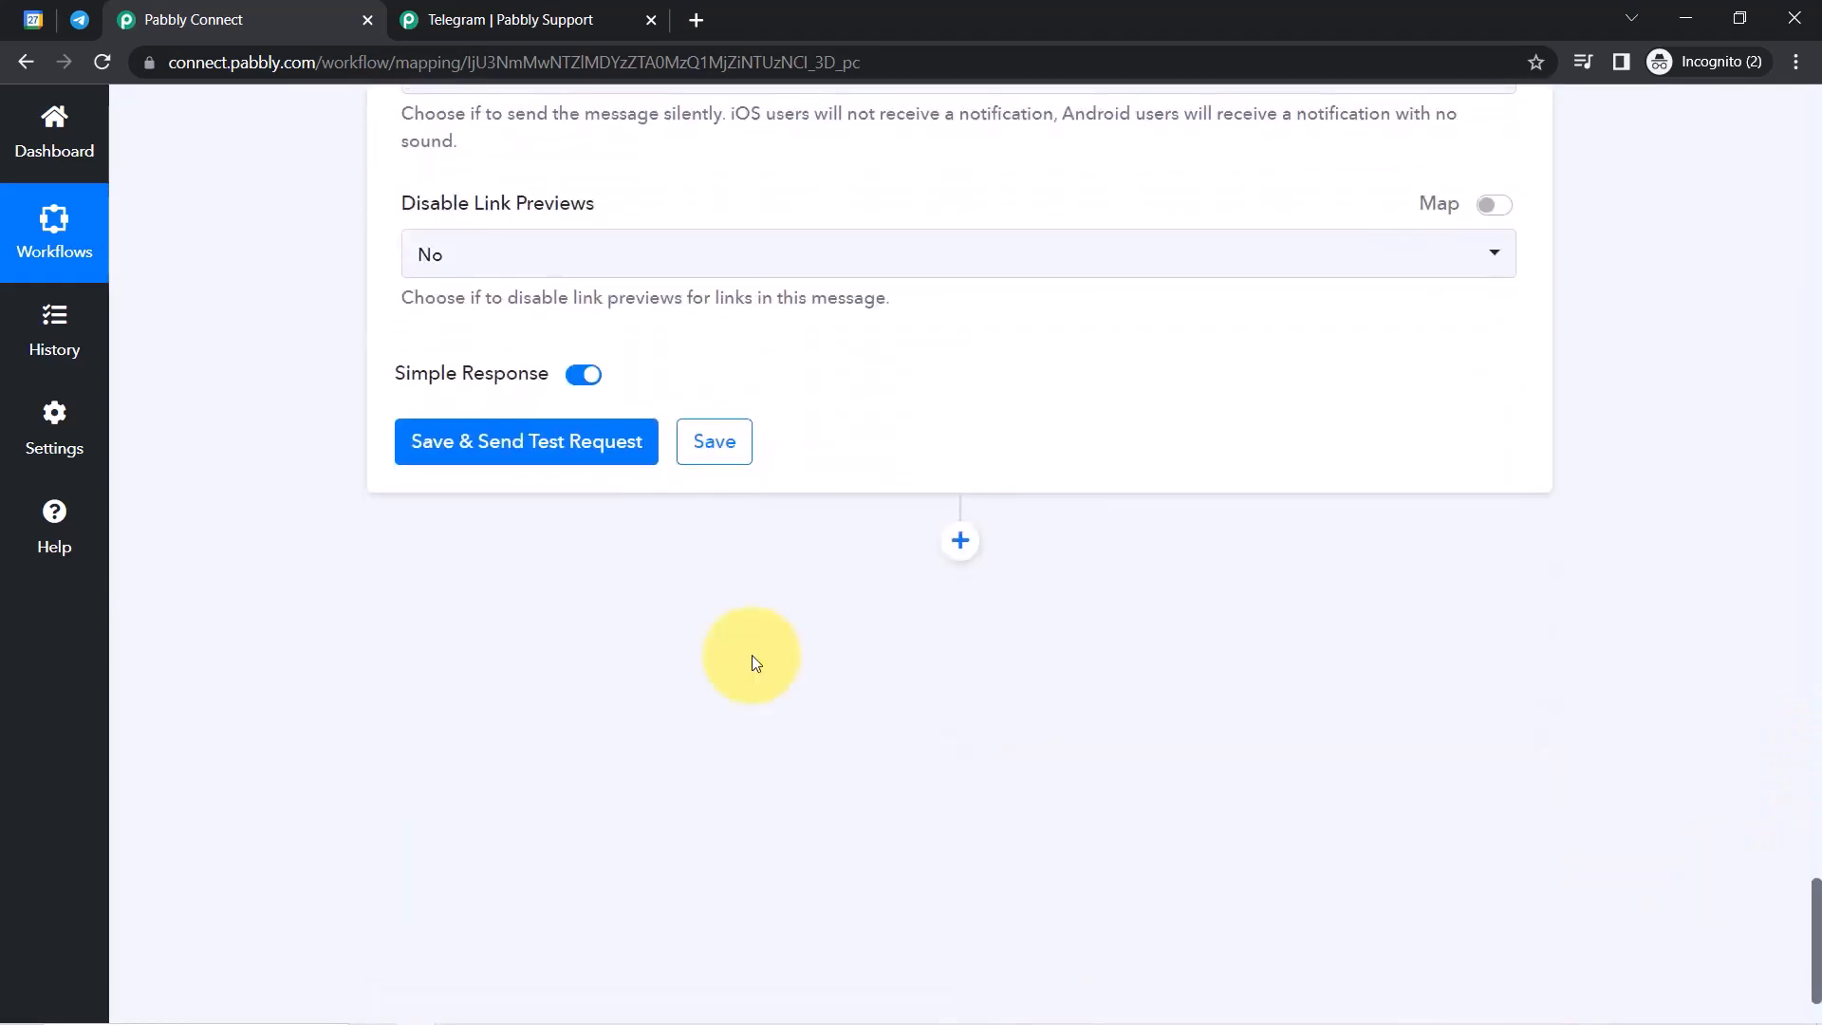
Save and send a test of the Telegram Bot step, getting Error 400 'Bad Request: chat not found'.
click(450, 444)
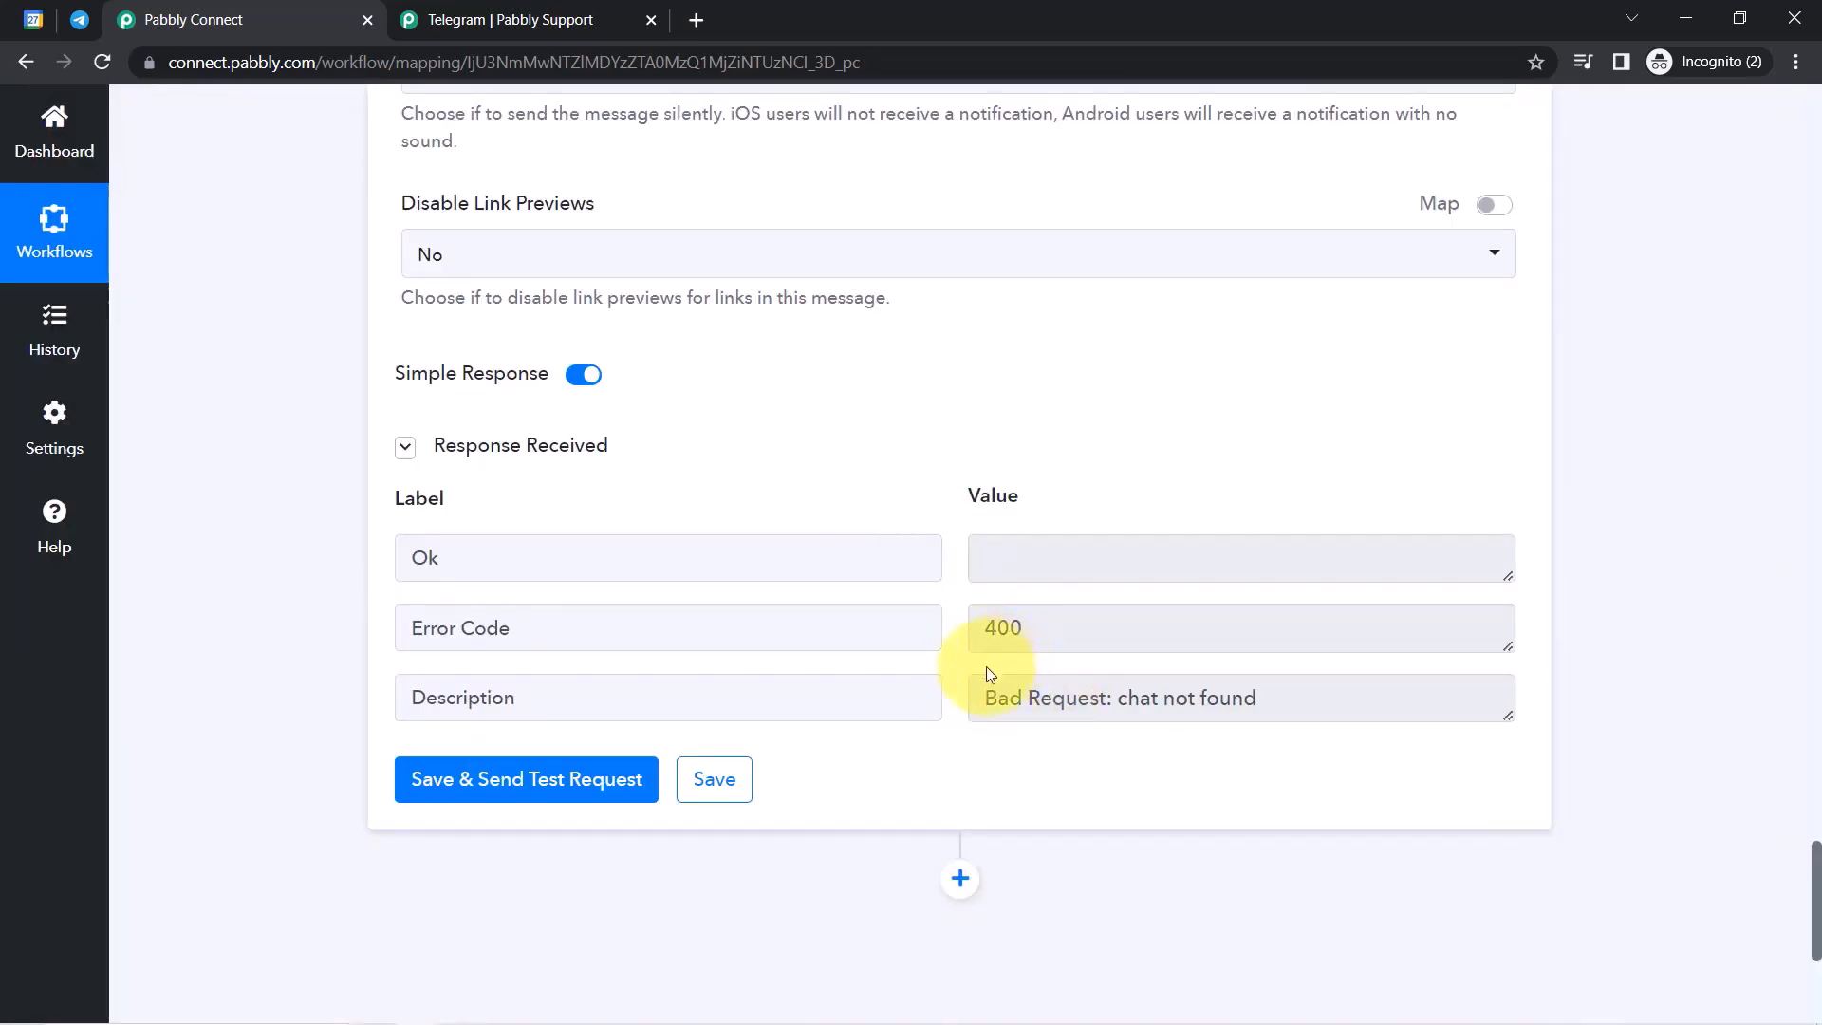
In Telegram Web, open the Pabbly Team group's info panel.
click(76, 21)
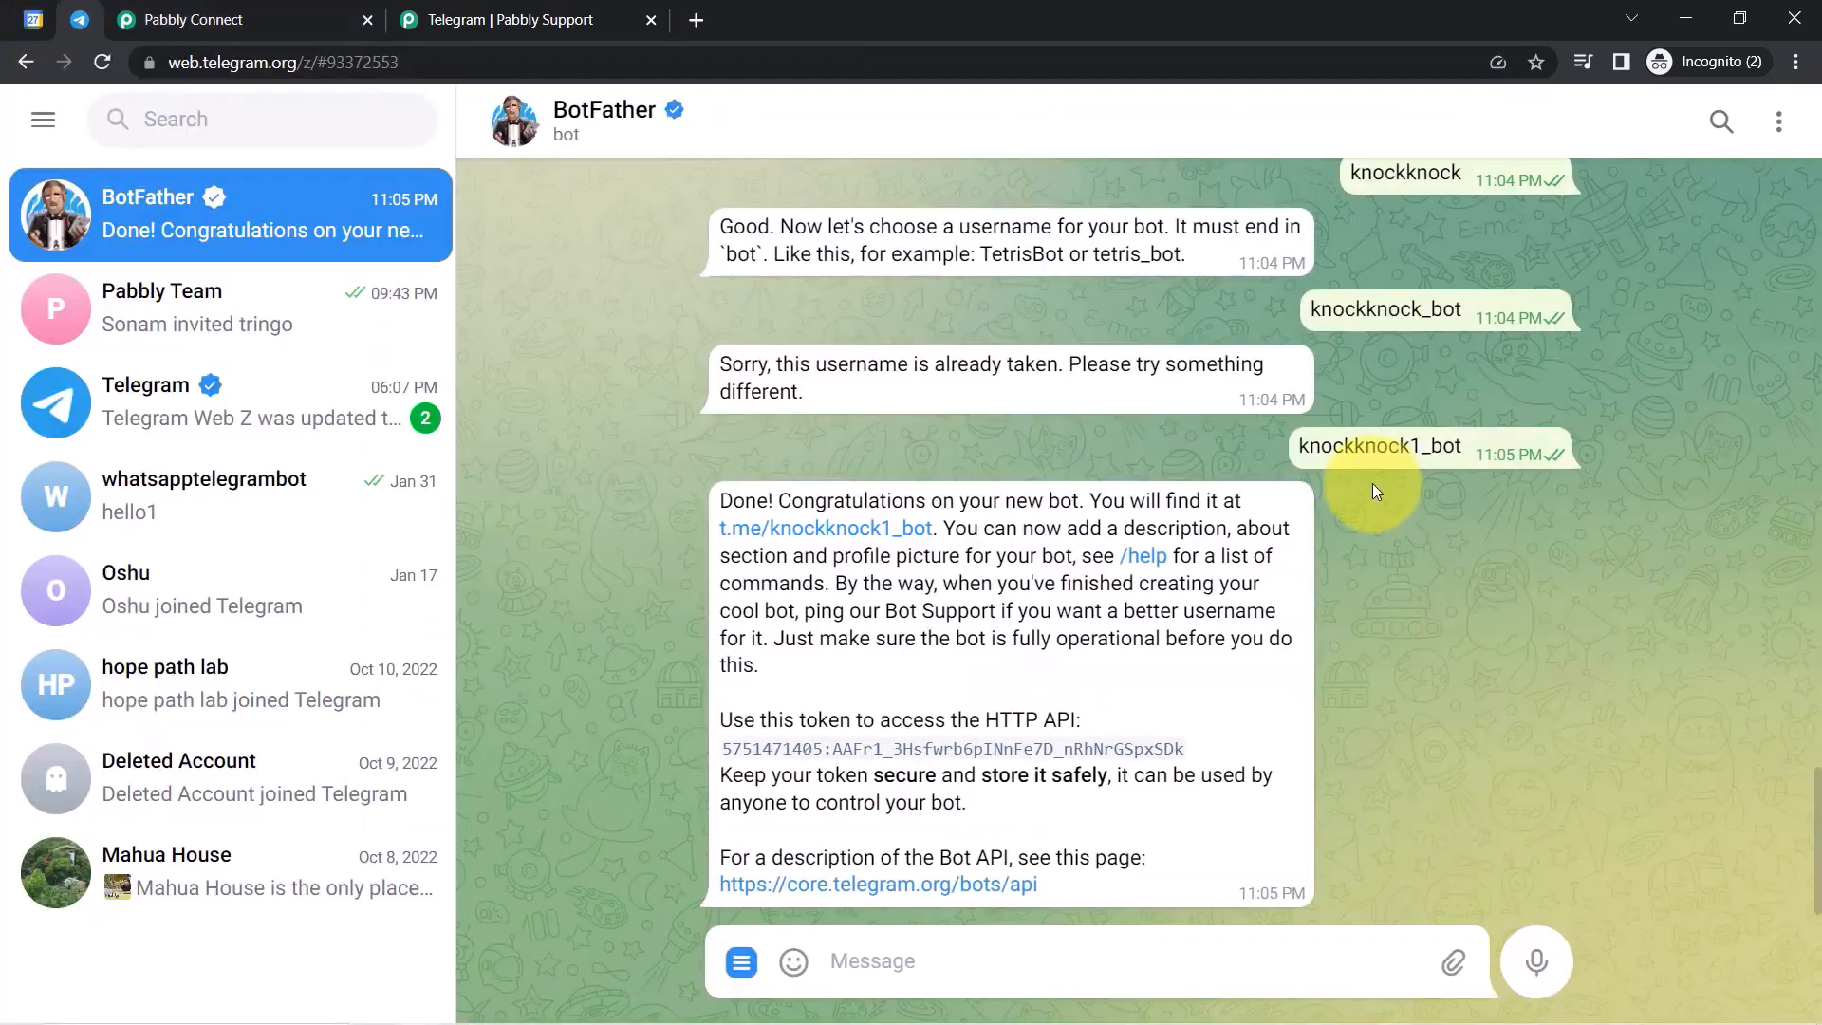
drag(1300, 446, 1426, 448)
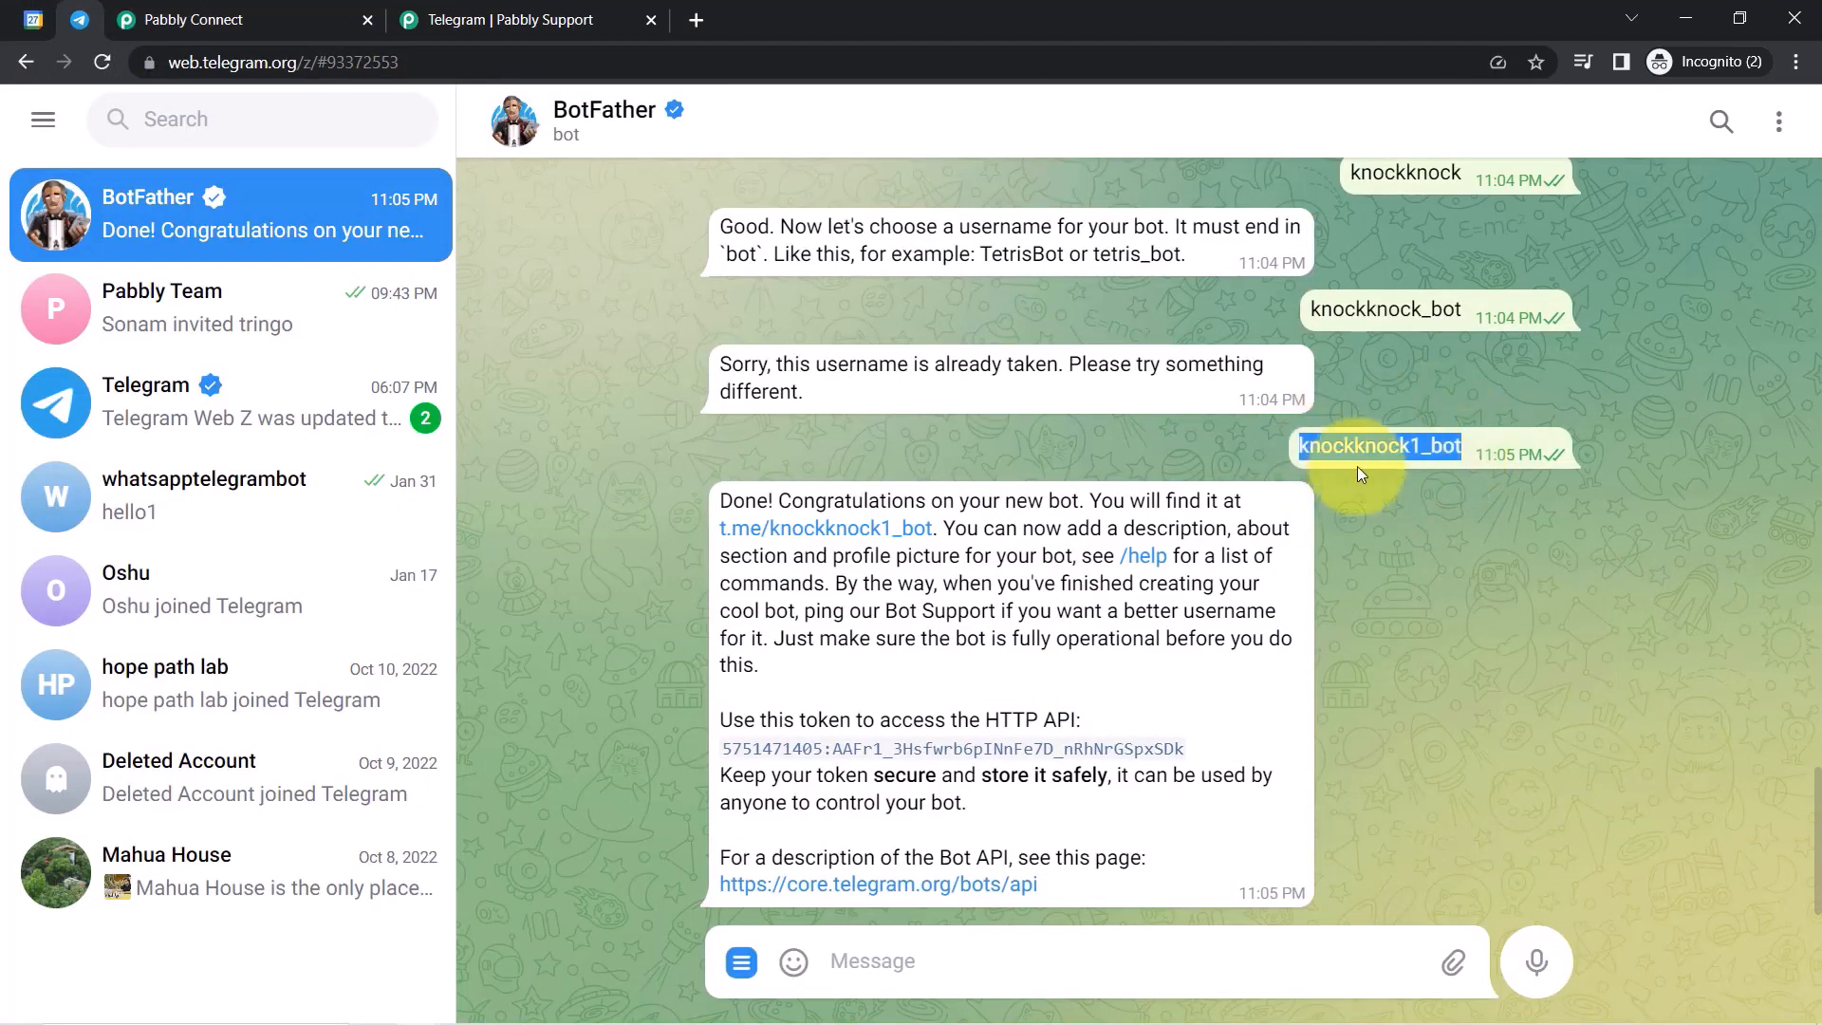
click(142, 309)
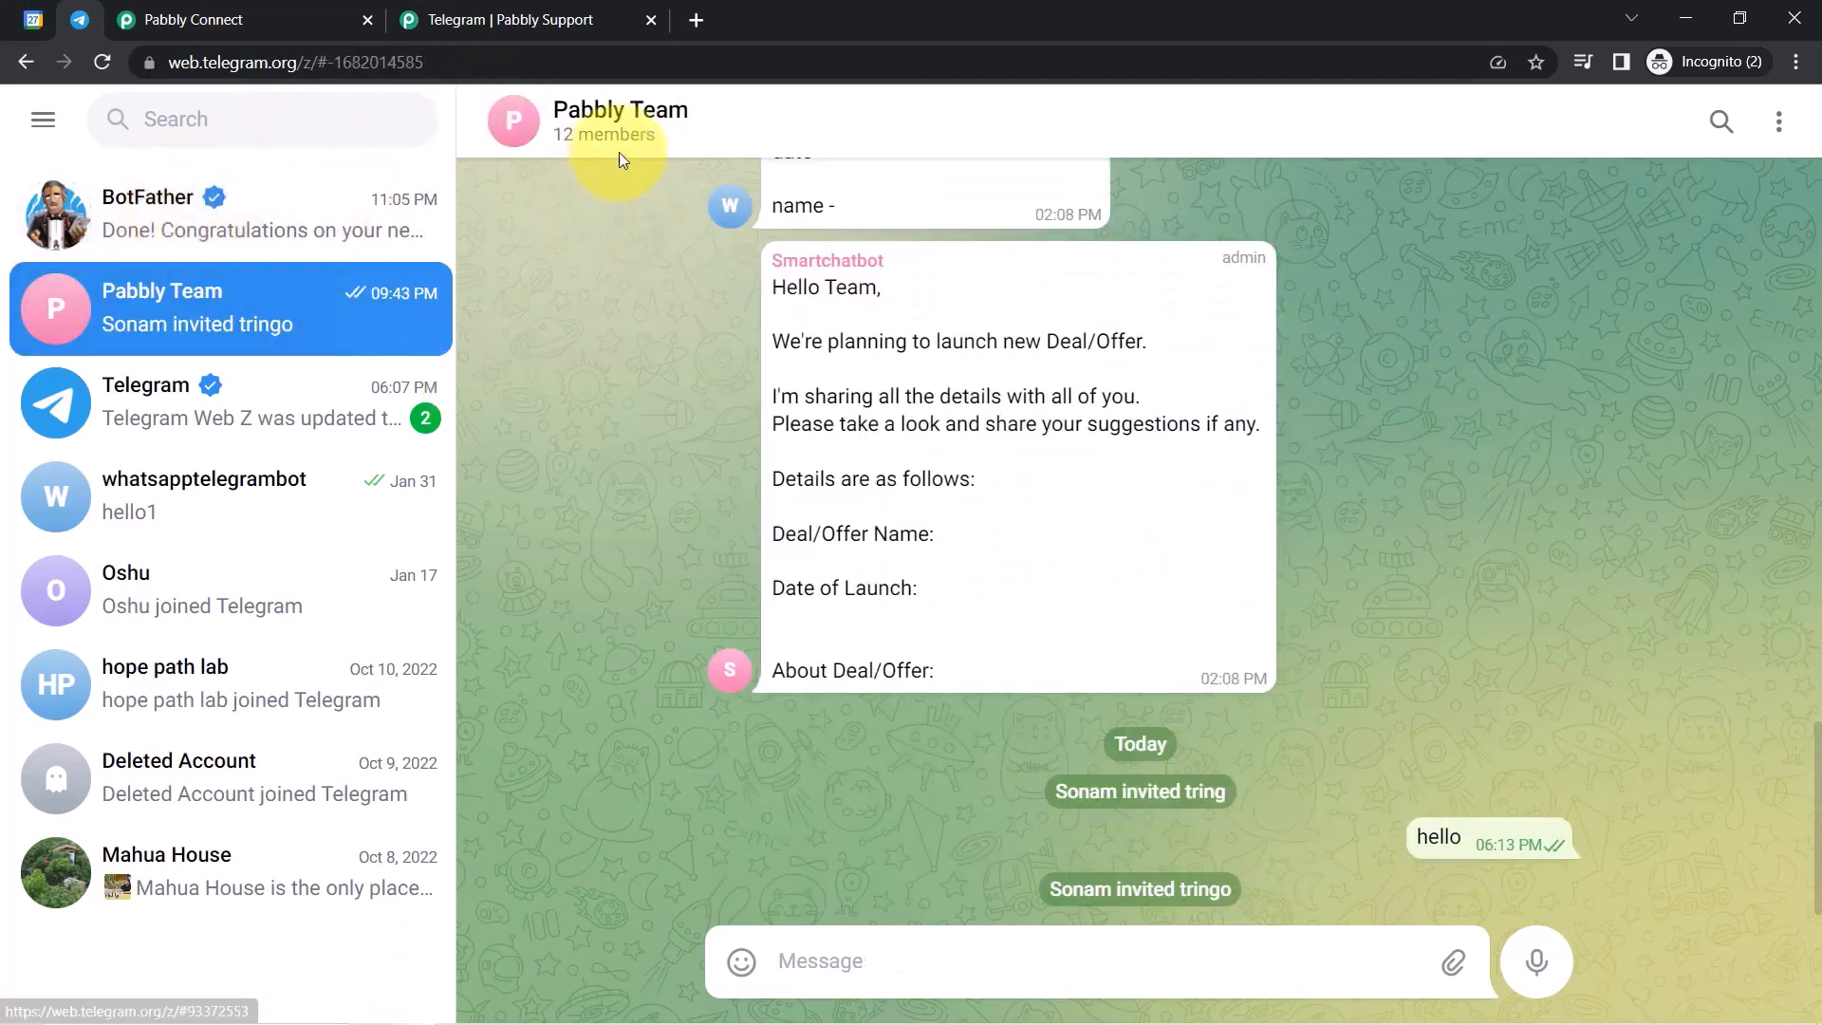
click(624, 115)
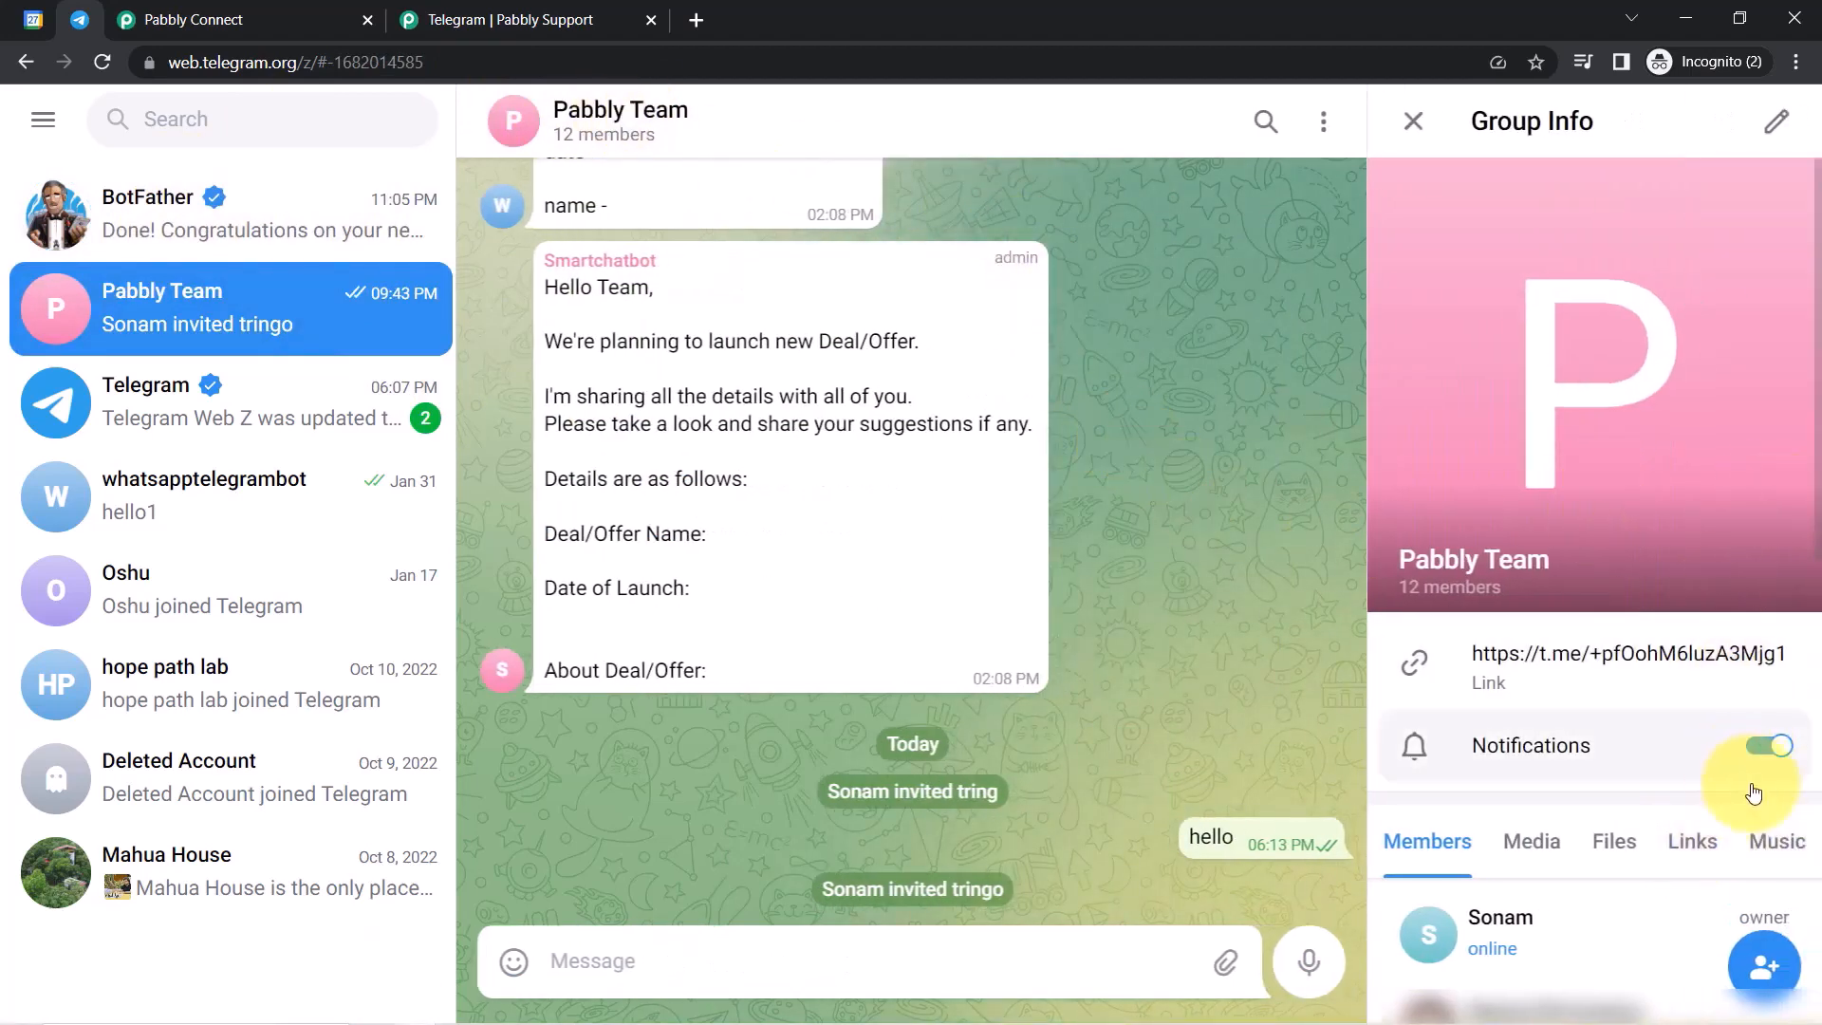
Add the knockknock bot to Pabbly Team by its username and confirm the member list shows 13 members.
click(1761, 963)
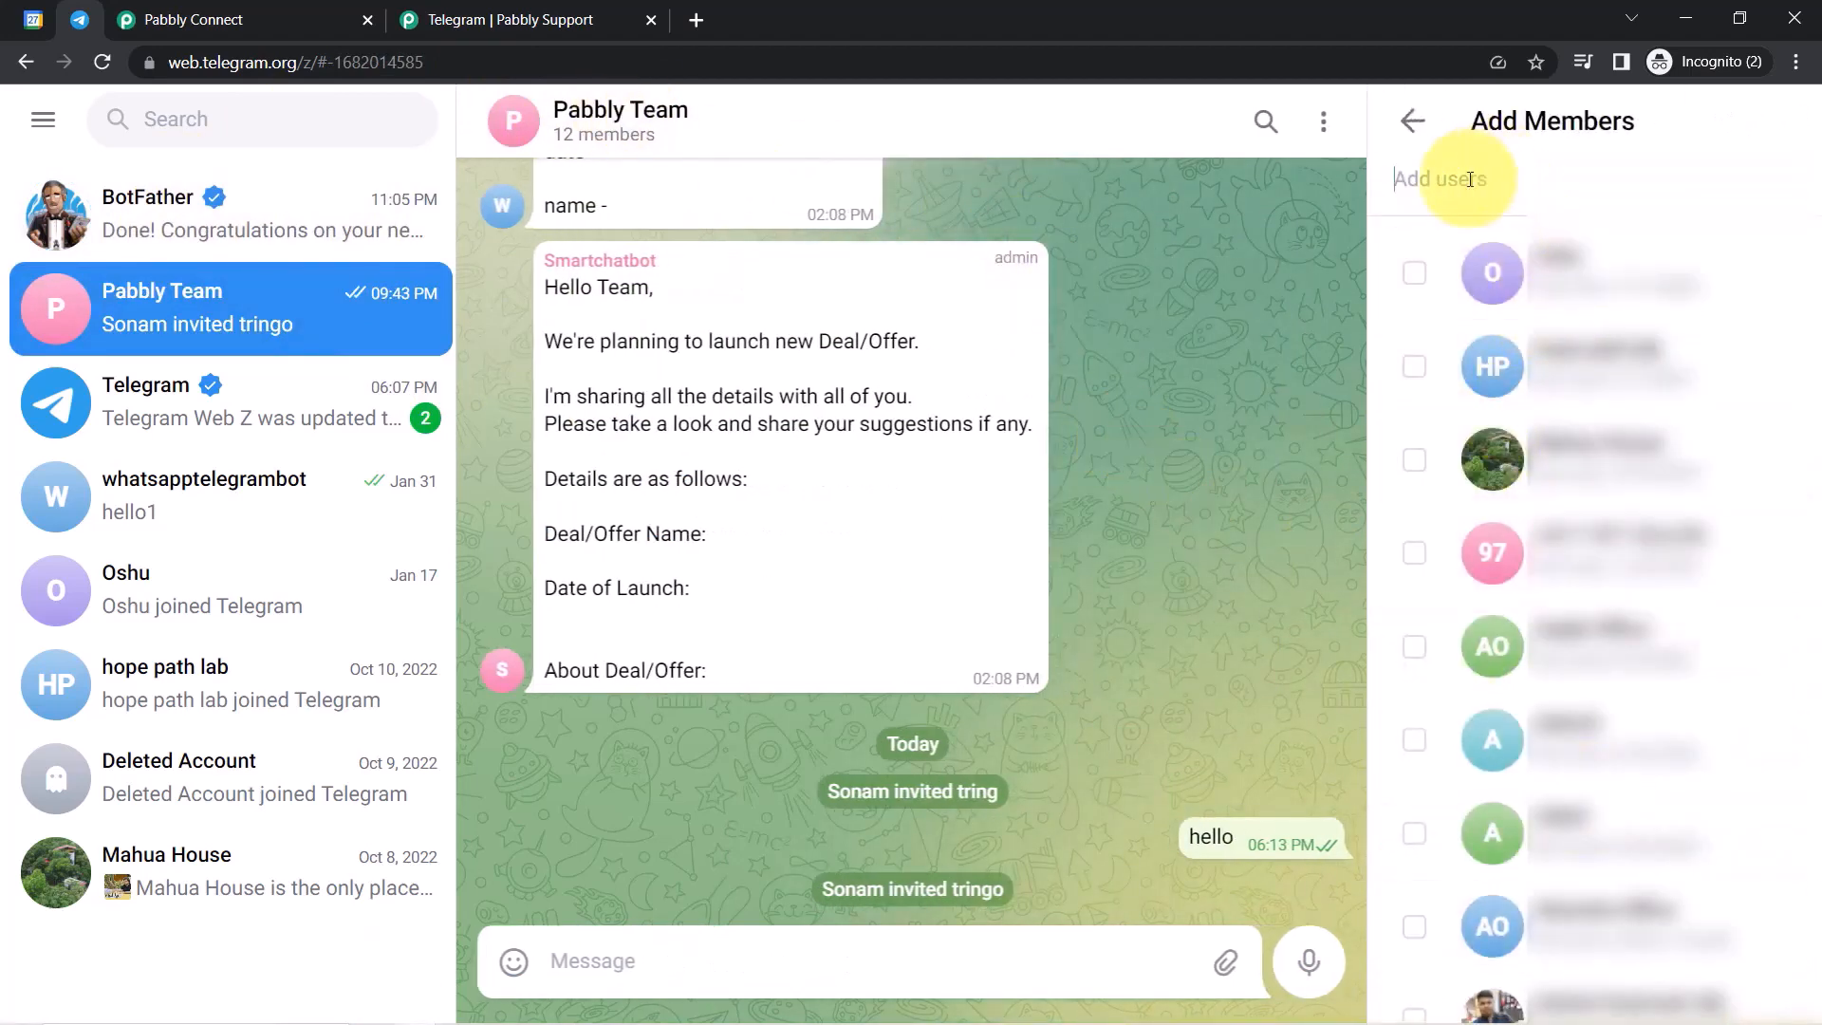
text(knockknock1_bot)
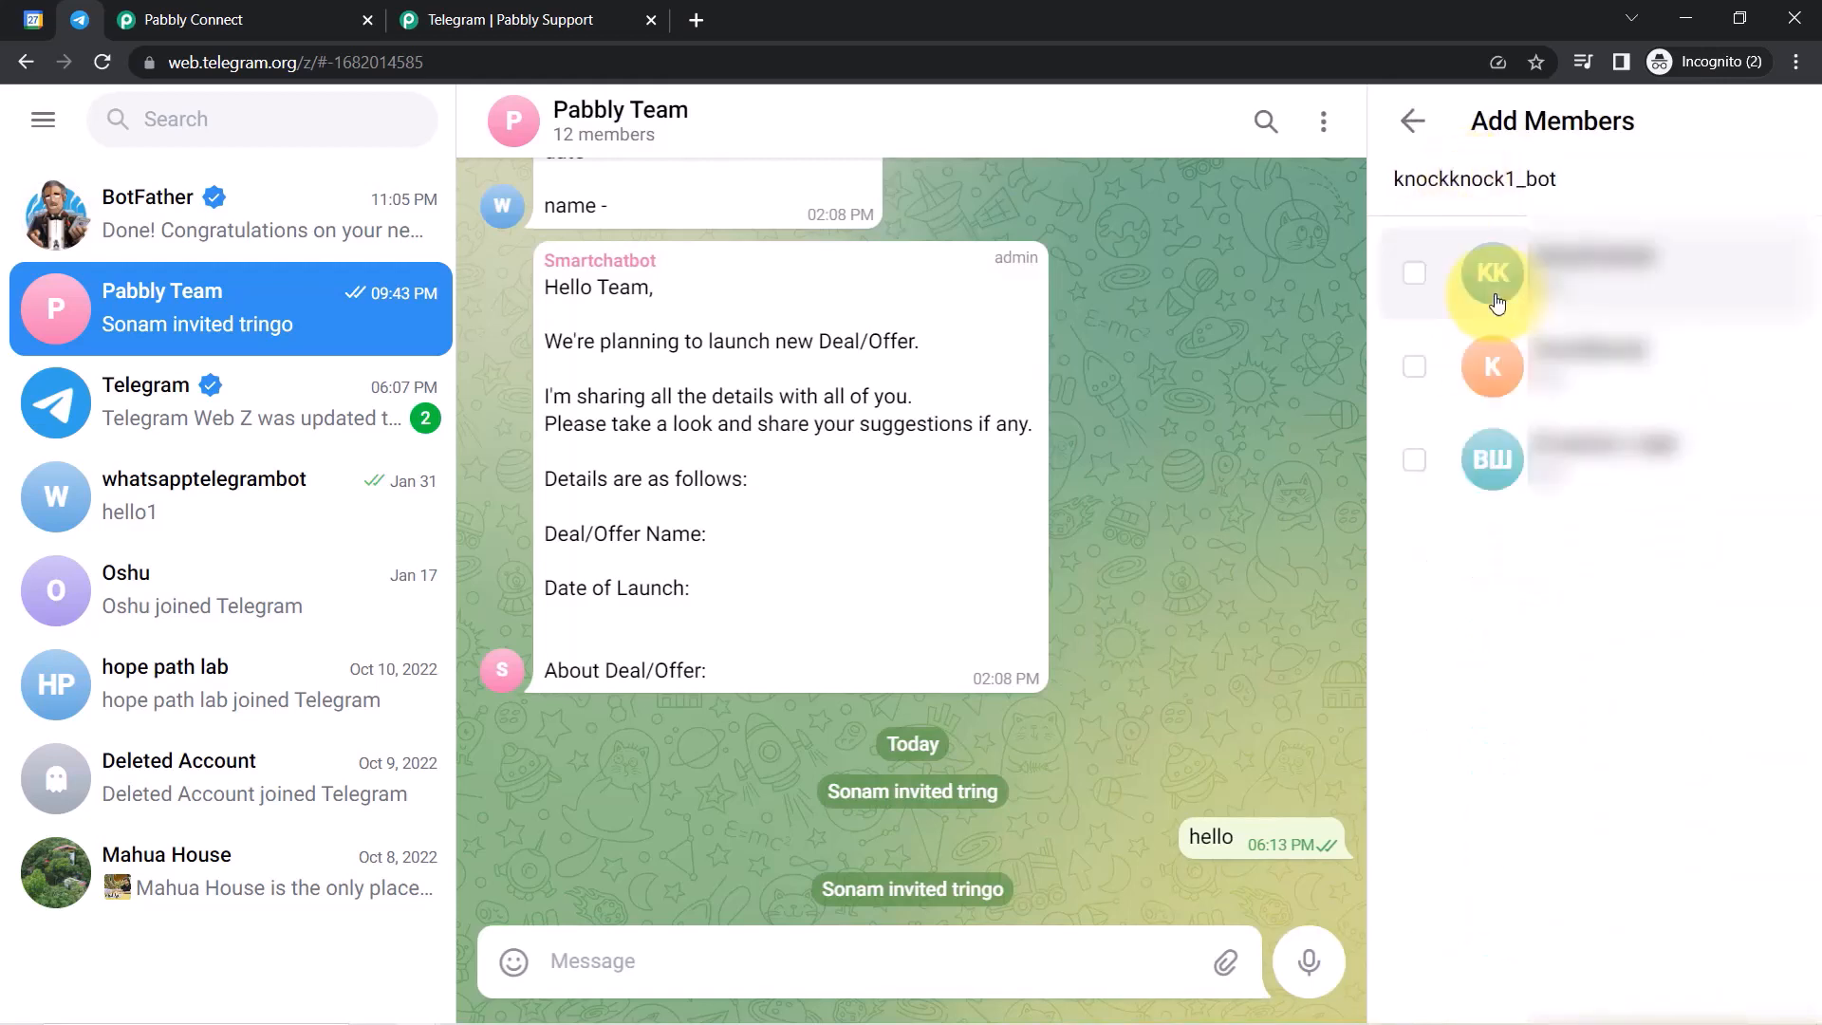
click(1429, 181)
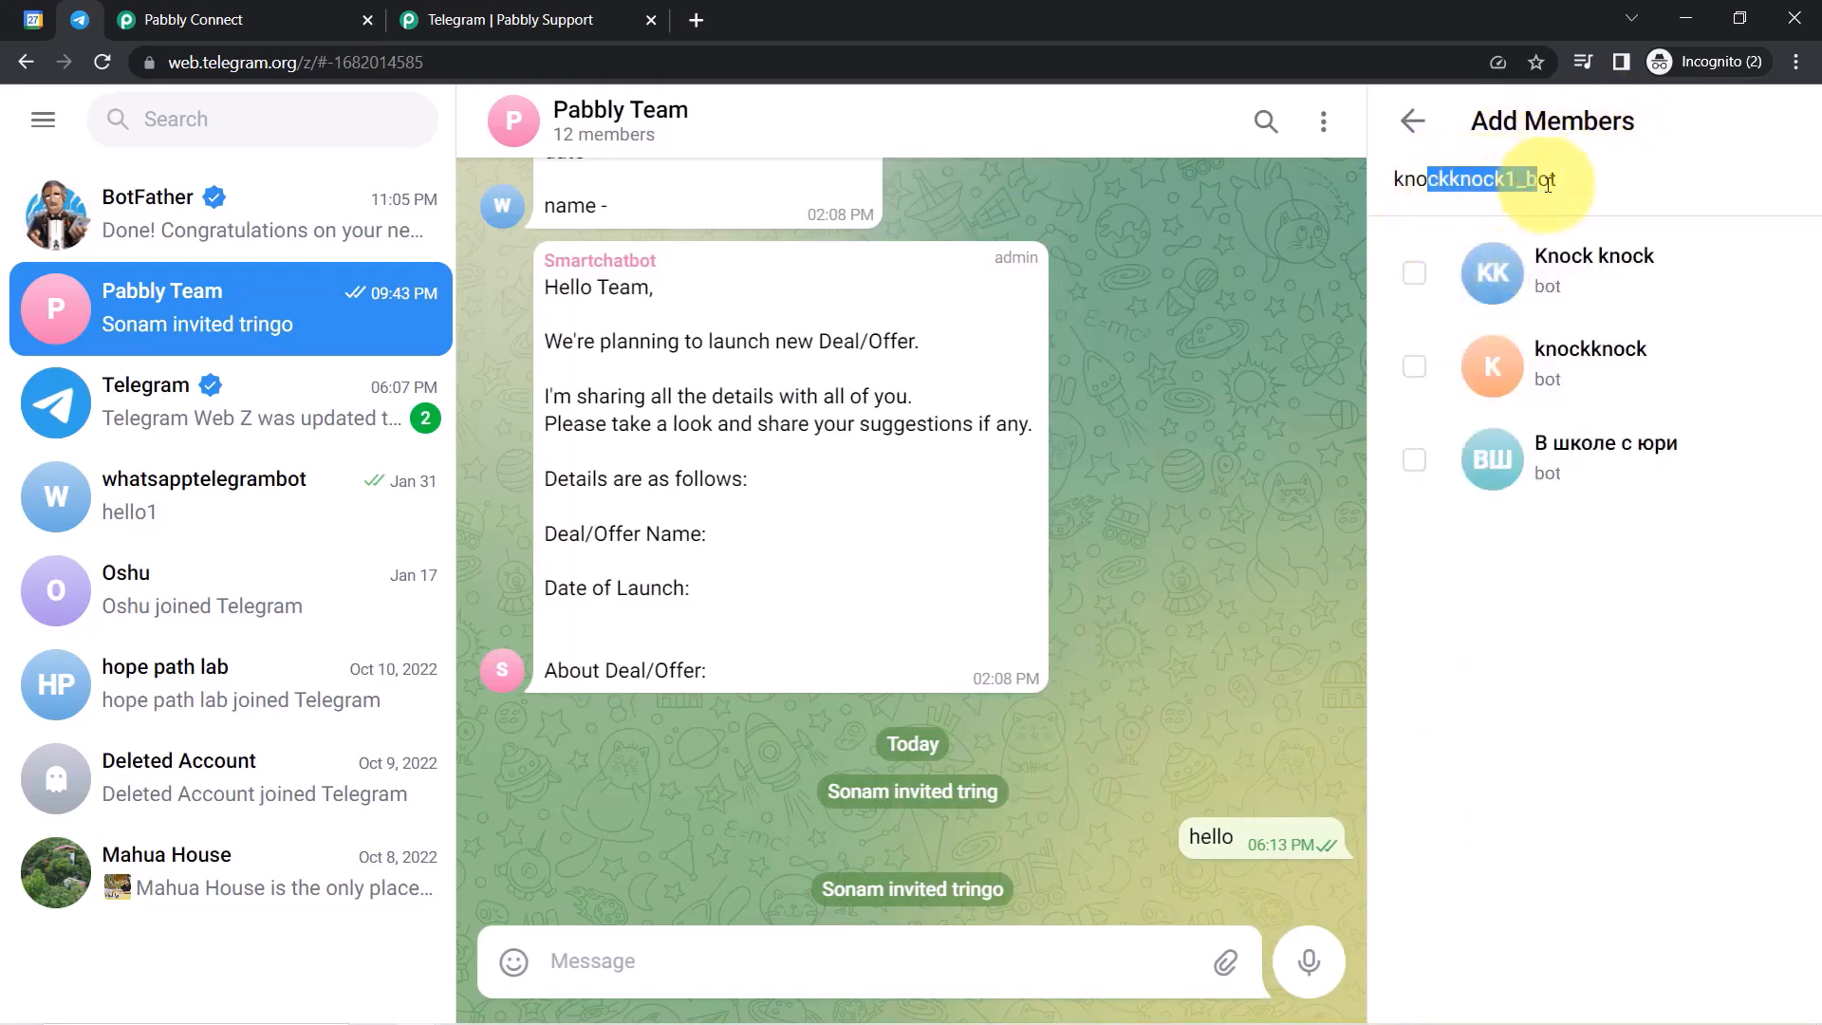
drag(1548, 184, 1553, 183)
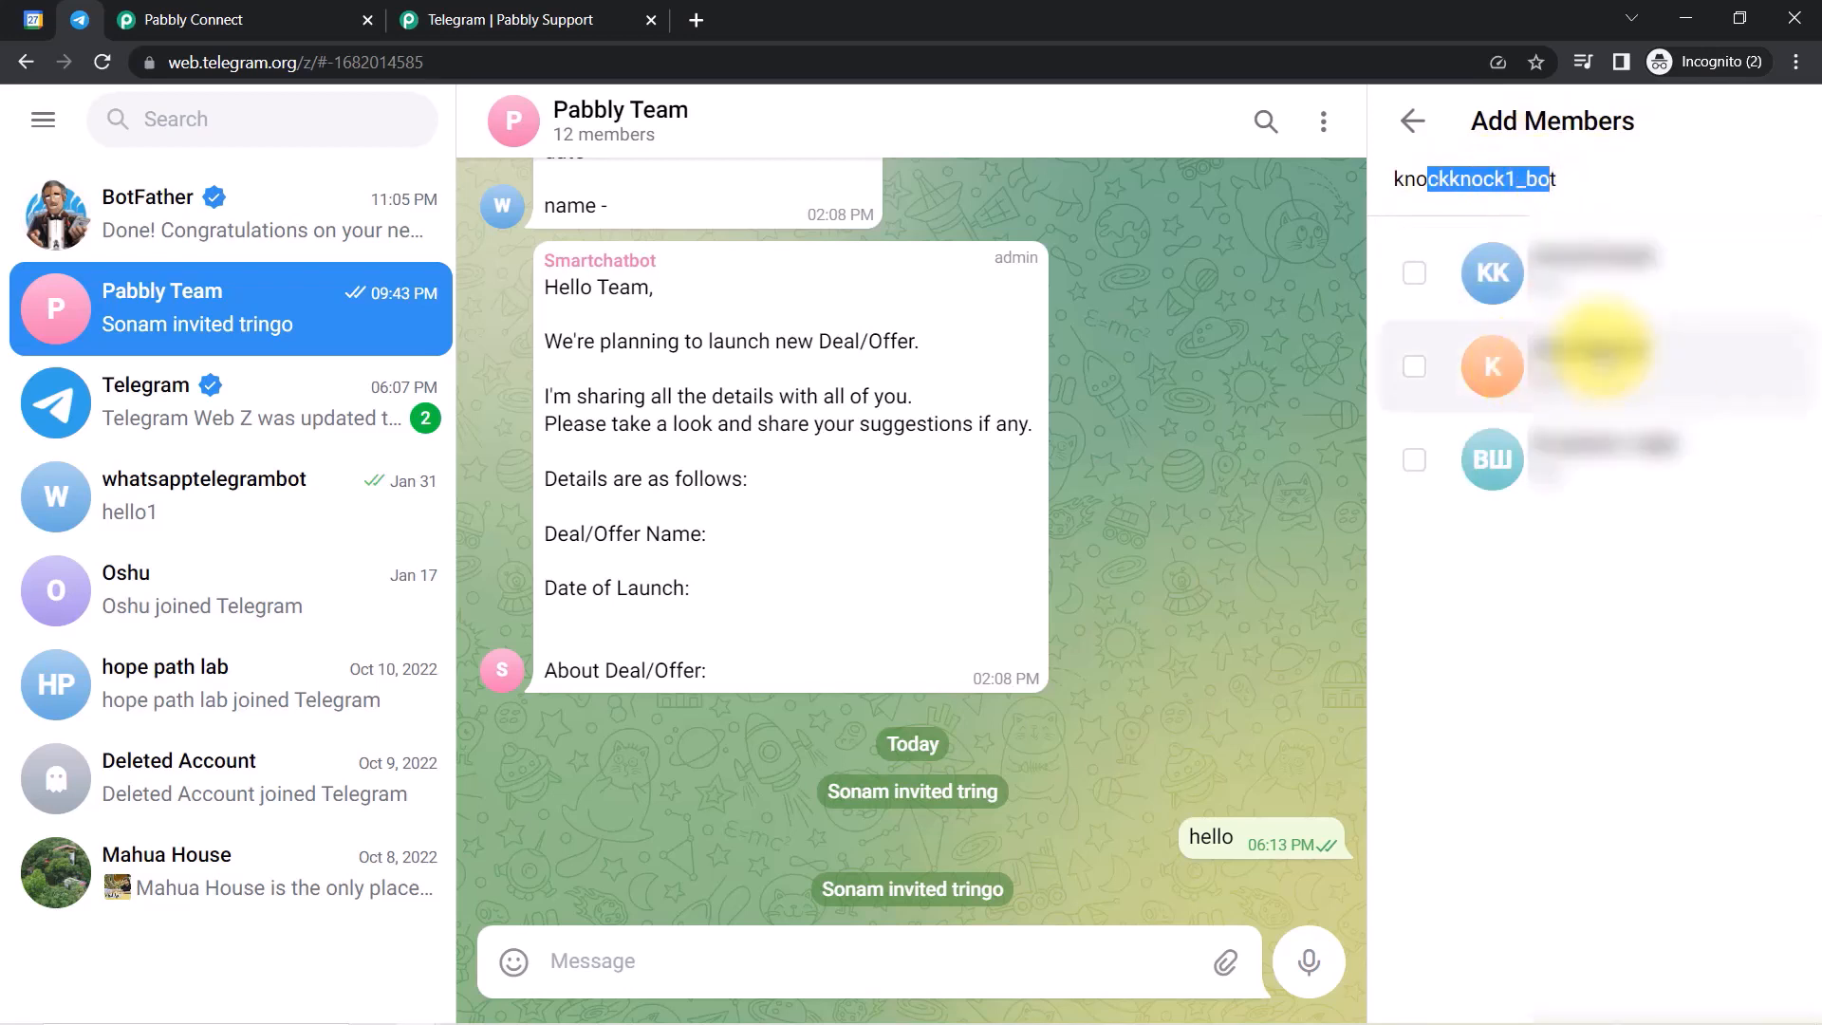
click(1614, 359)
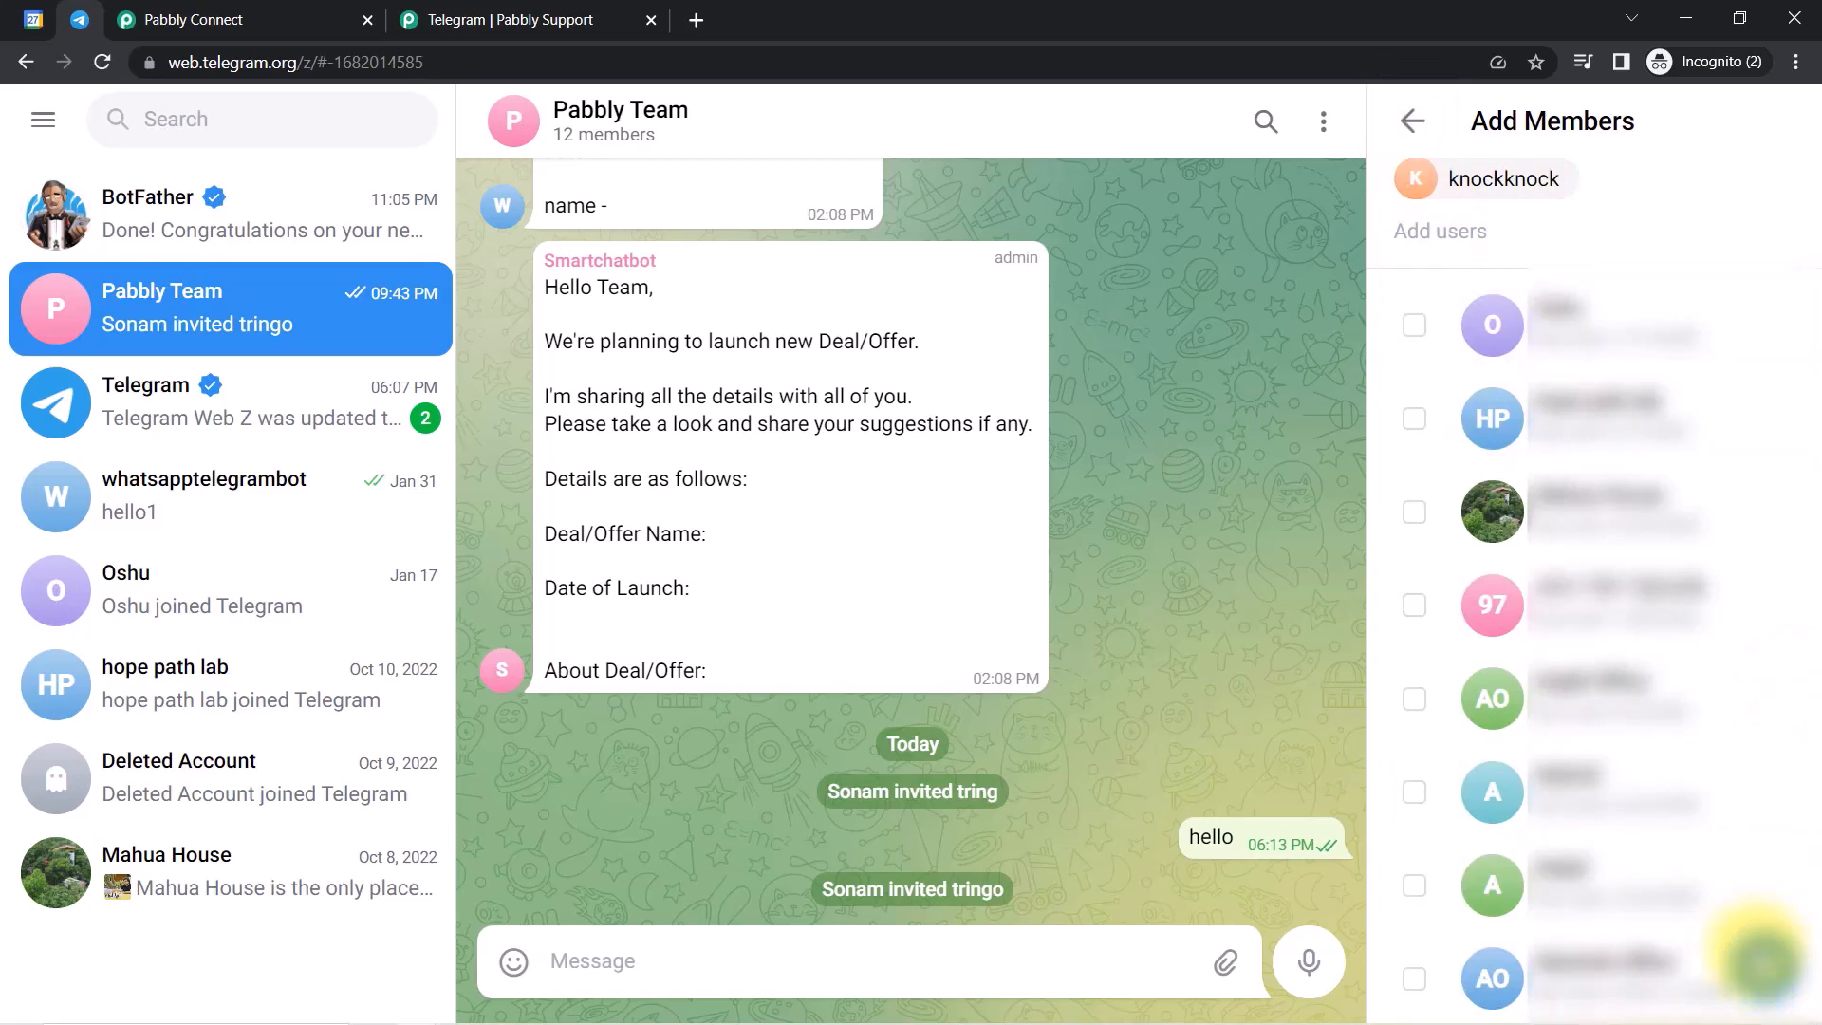
click(1770, 982)
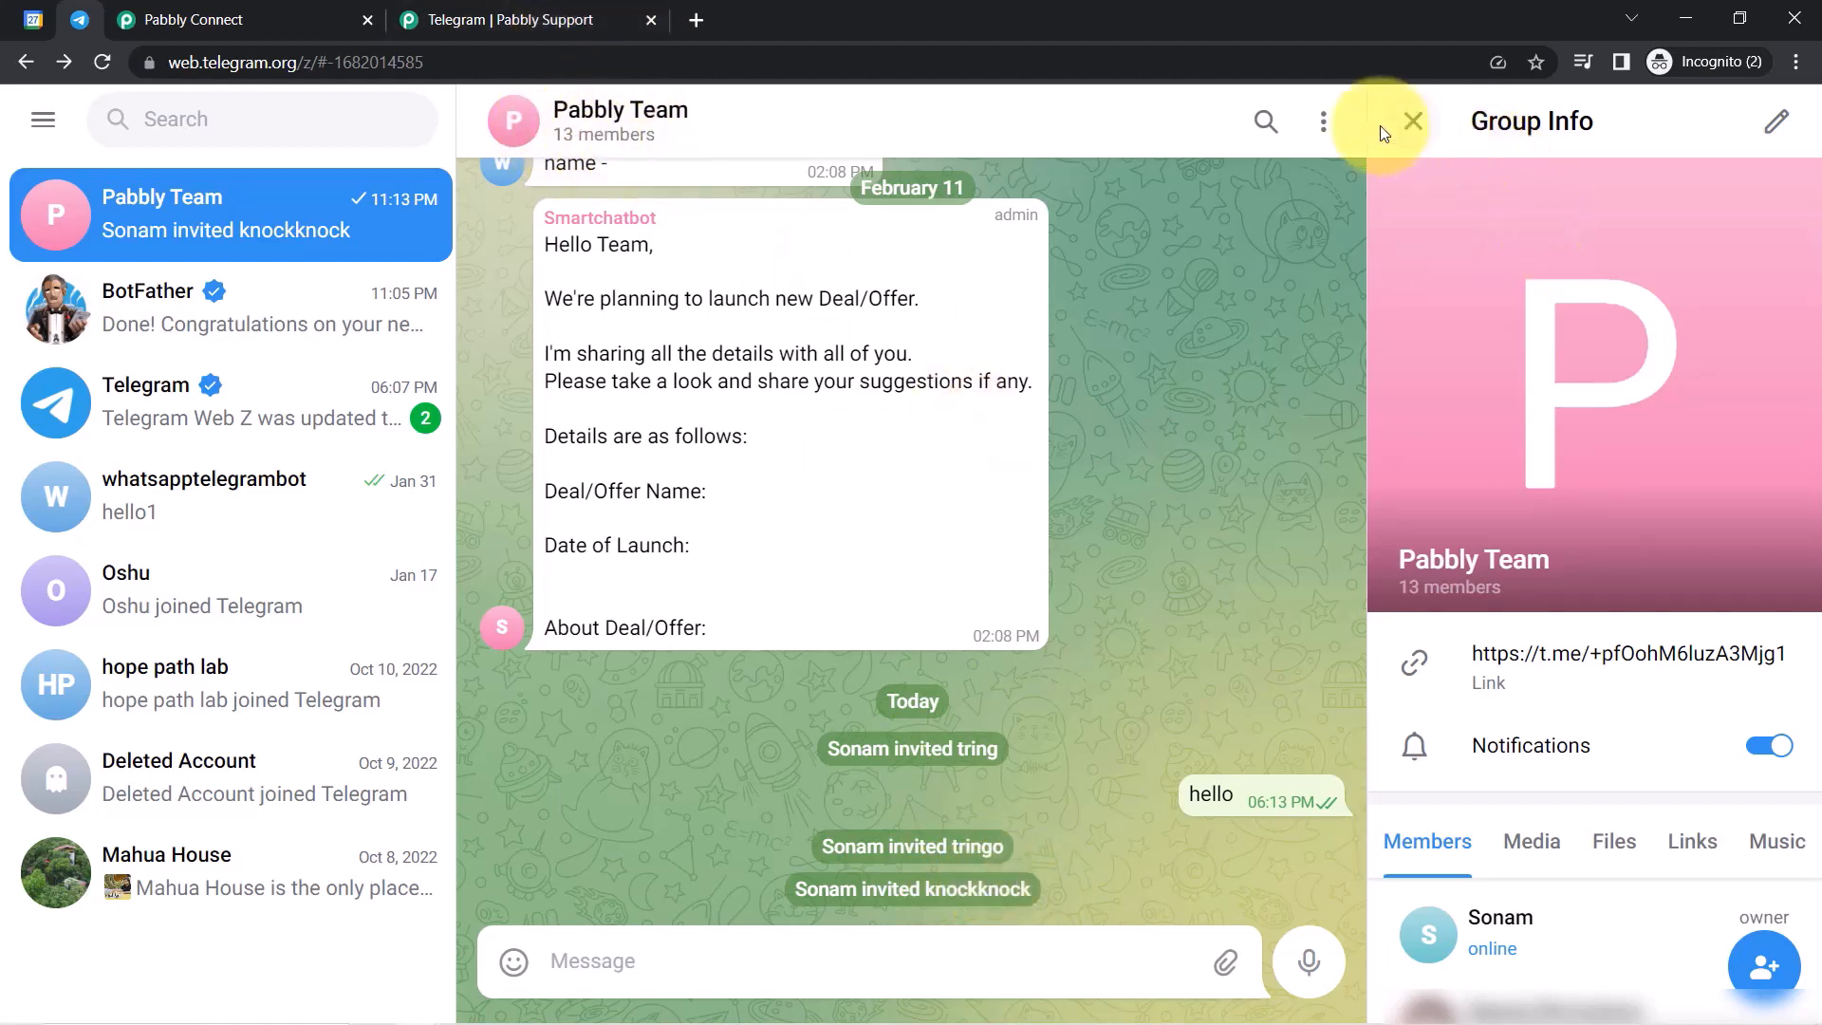
click(1414, 123)
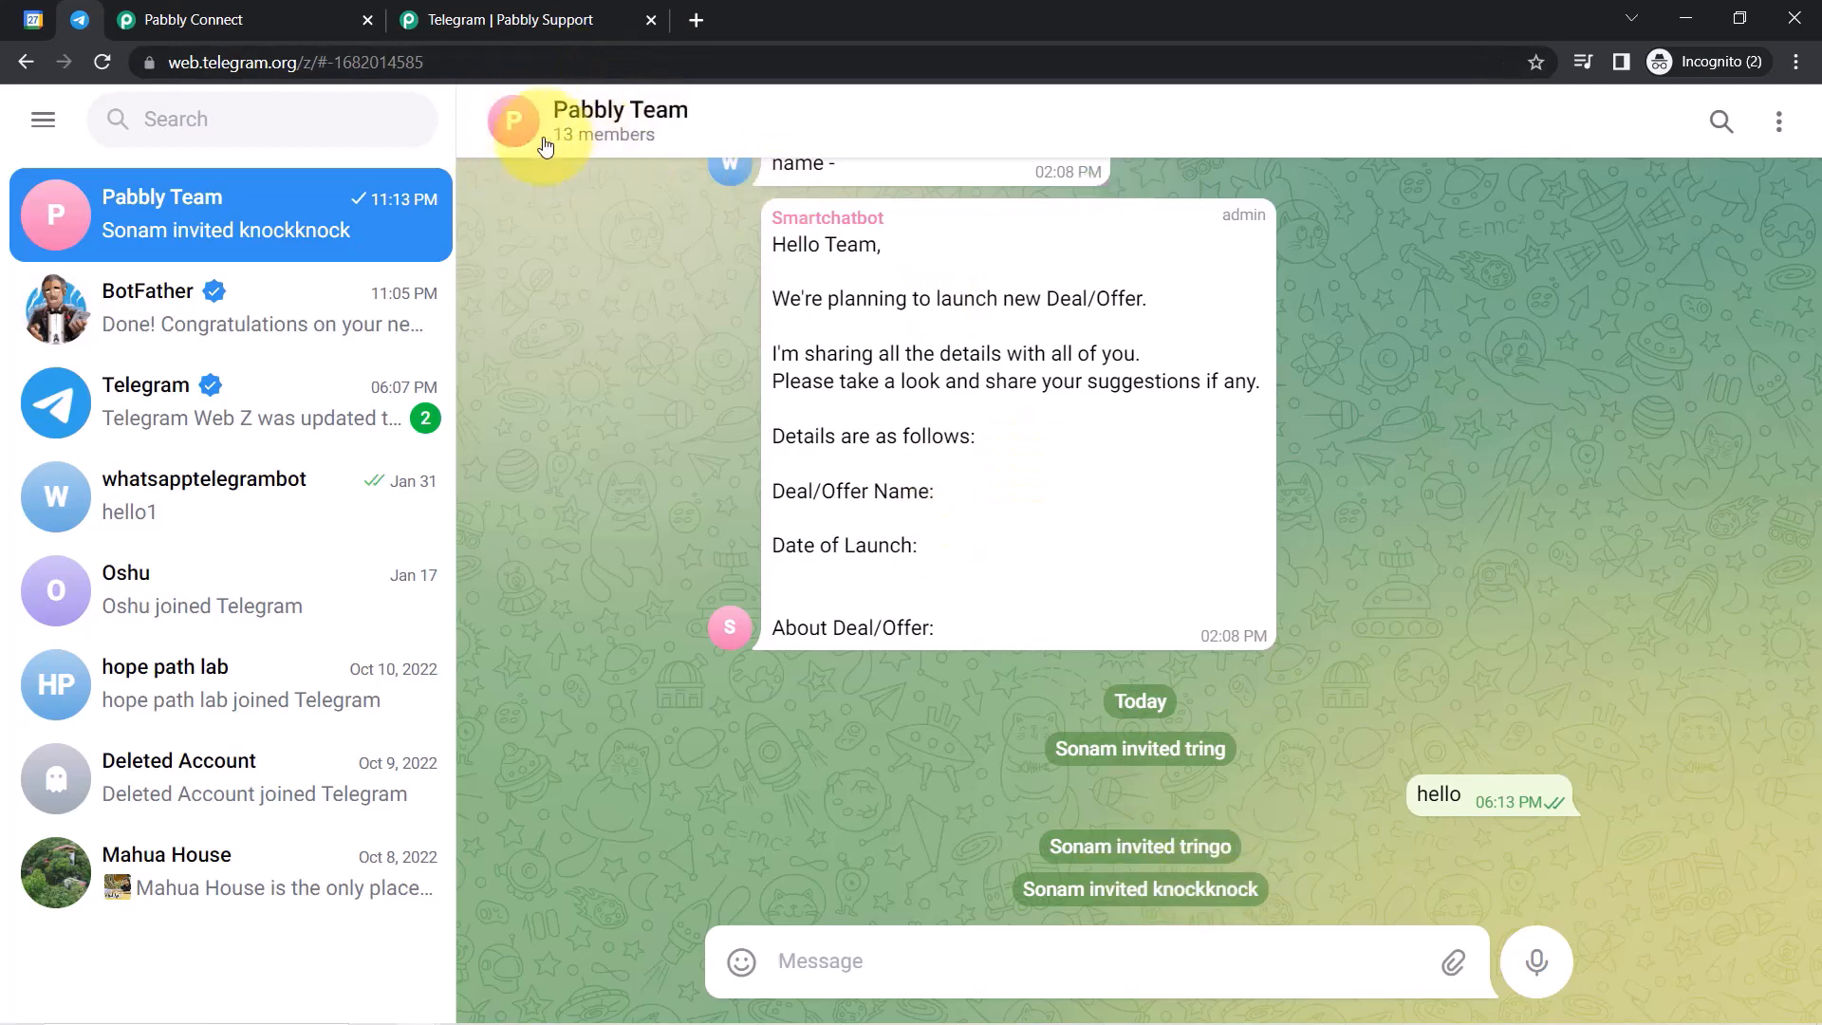
click(629, 137)
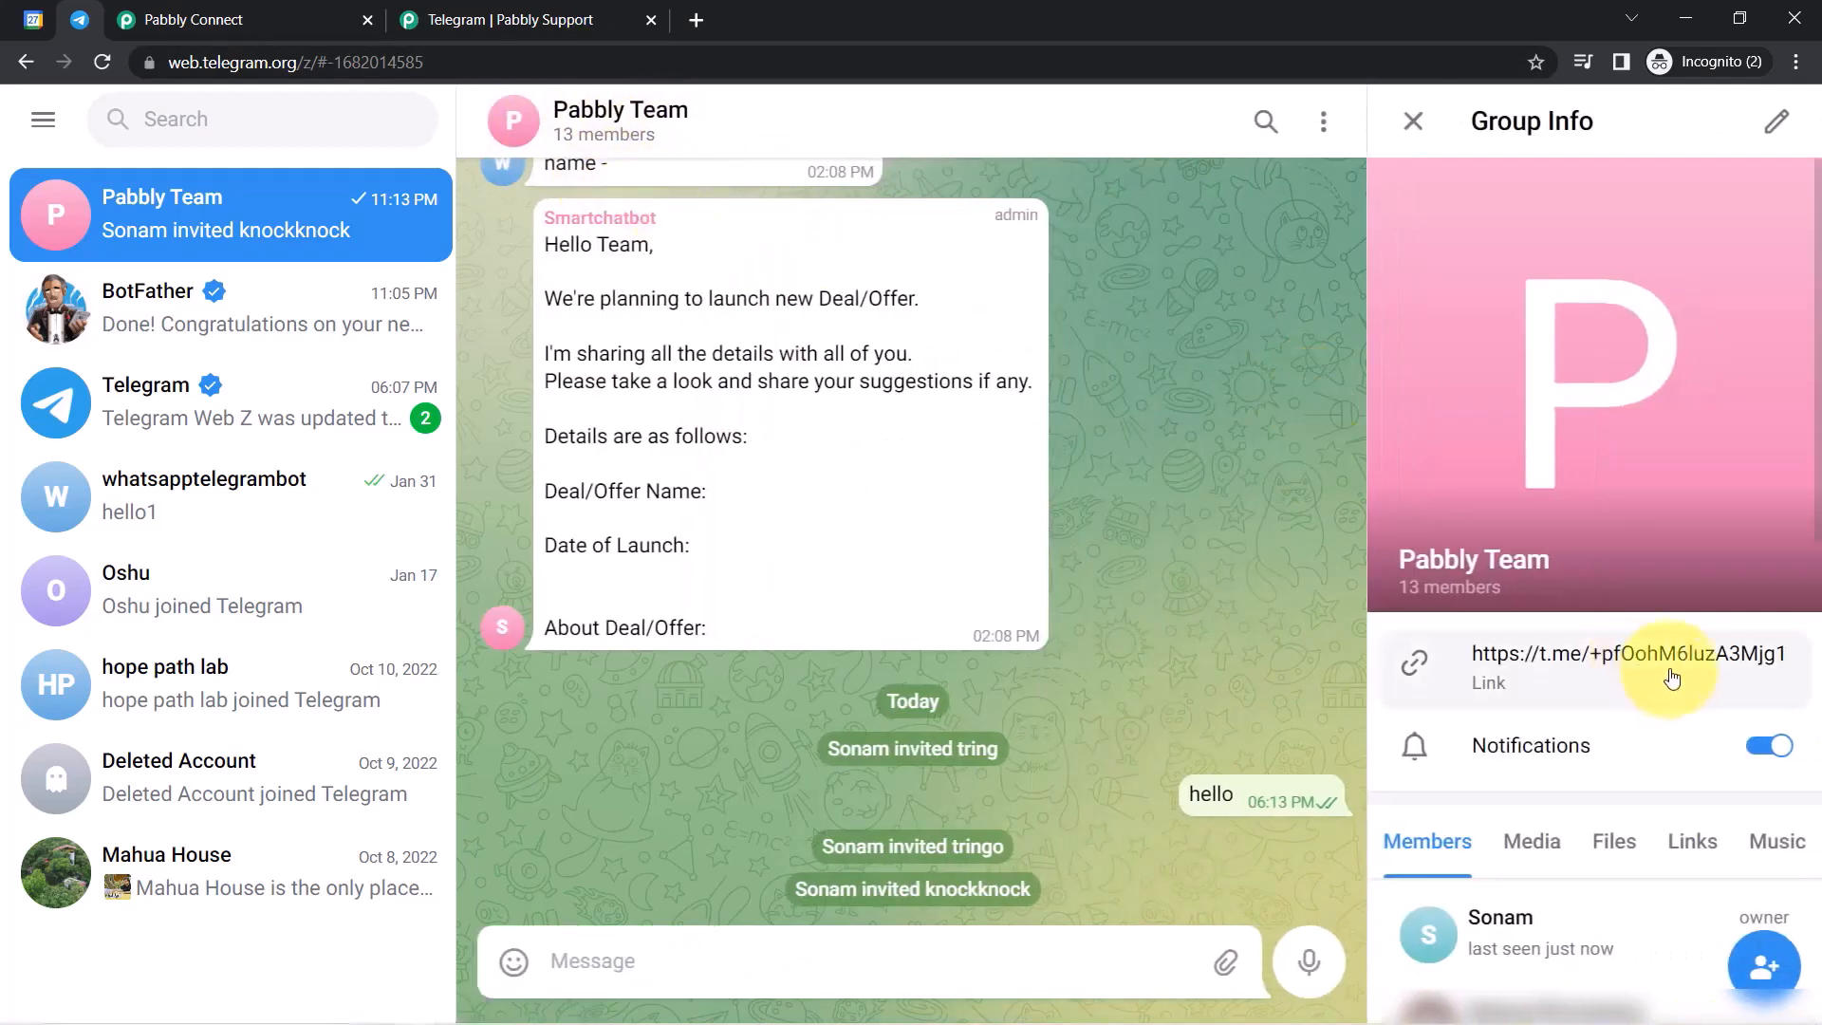
scroll(1799, 465, down, 5)
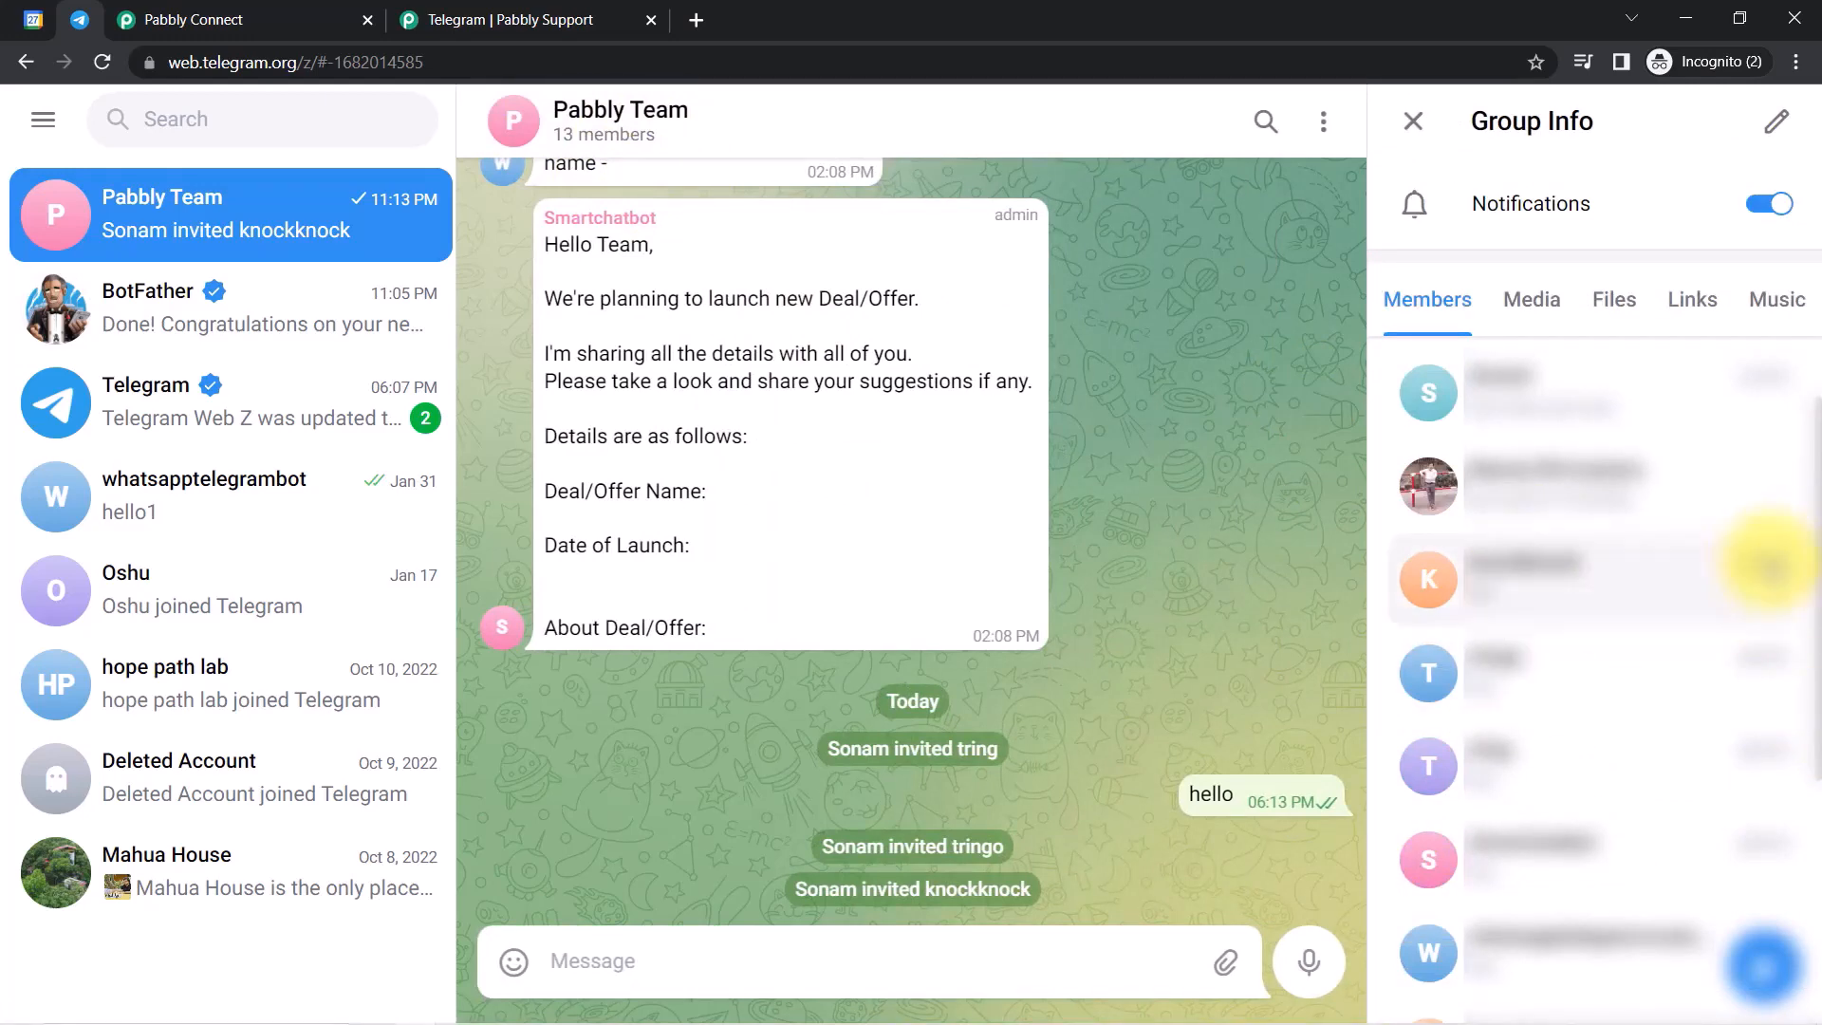
Resend the Telegram test from Pabbly Connect and see the Car Auto-Expo reminder posted in Pabbly Team.
click(185, 19)
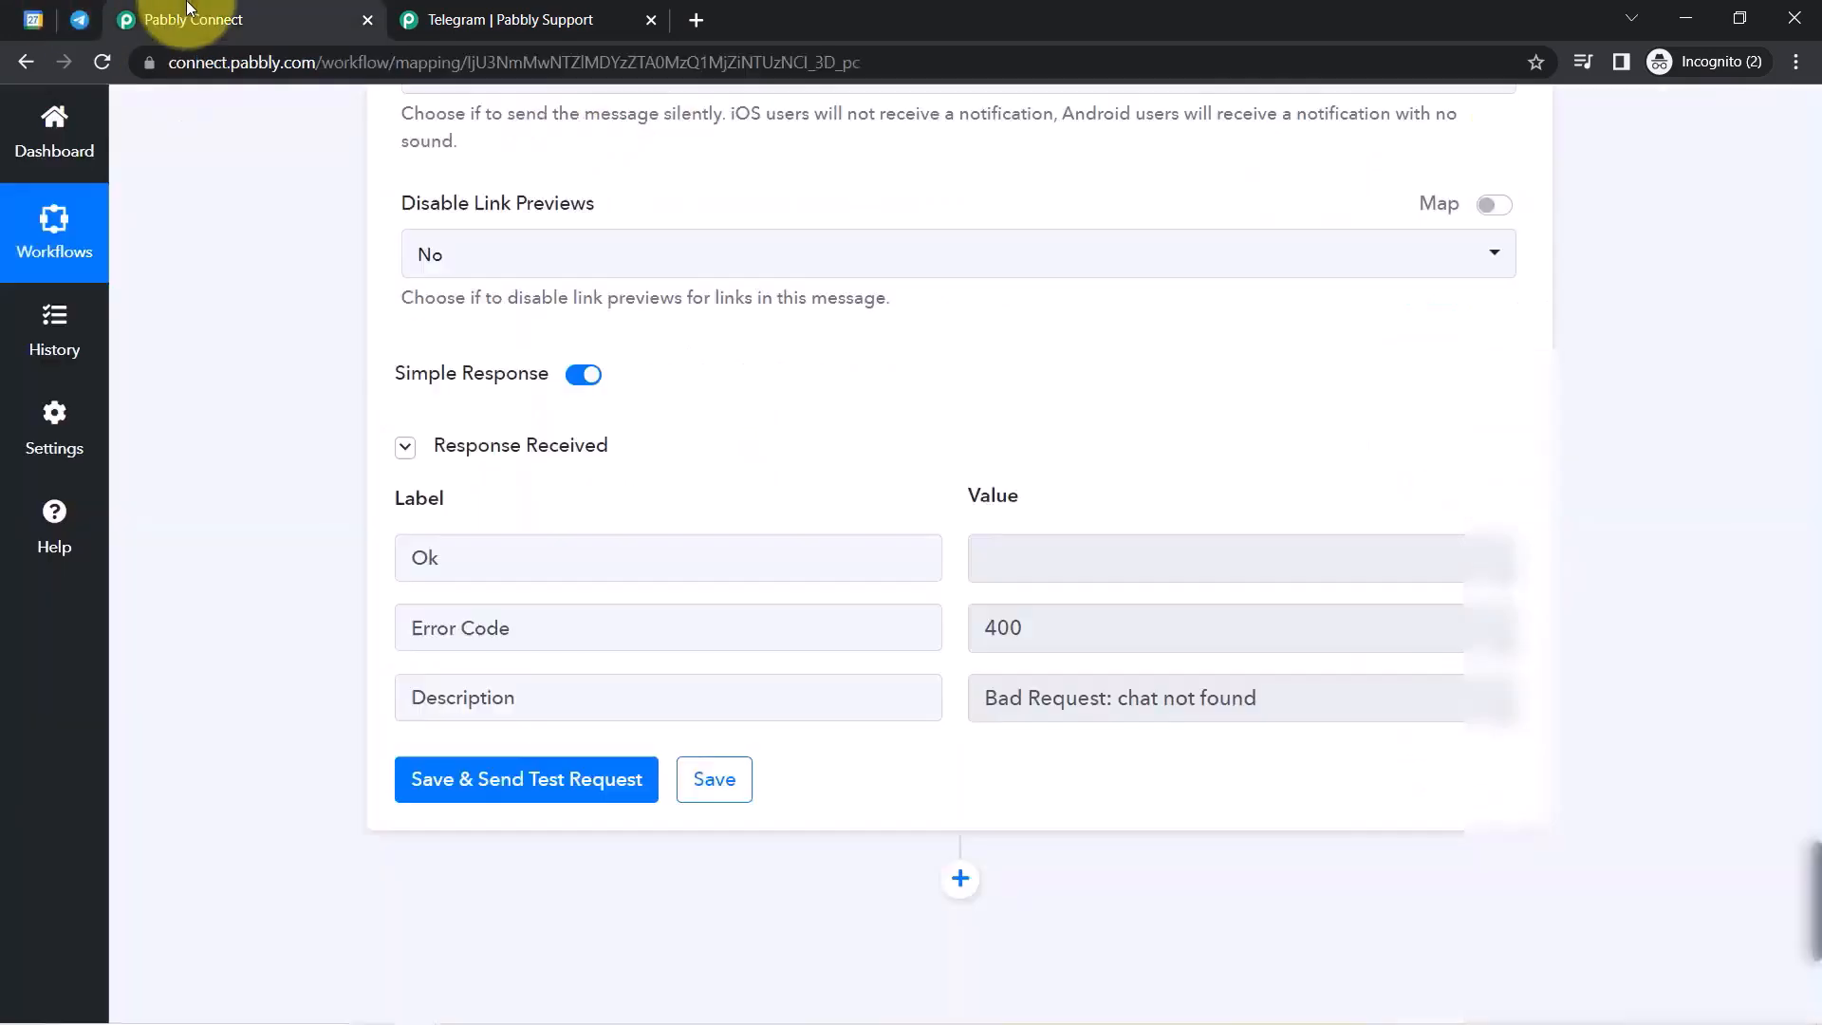
click(495, 782)
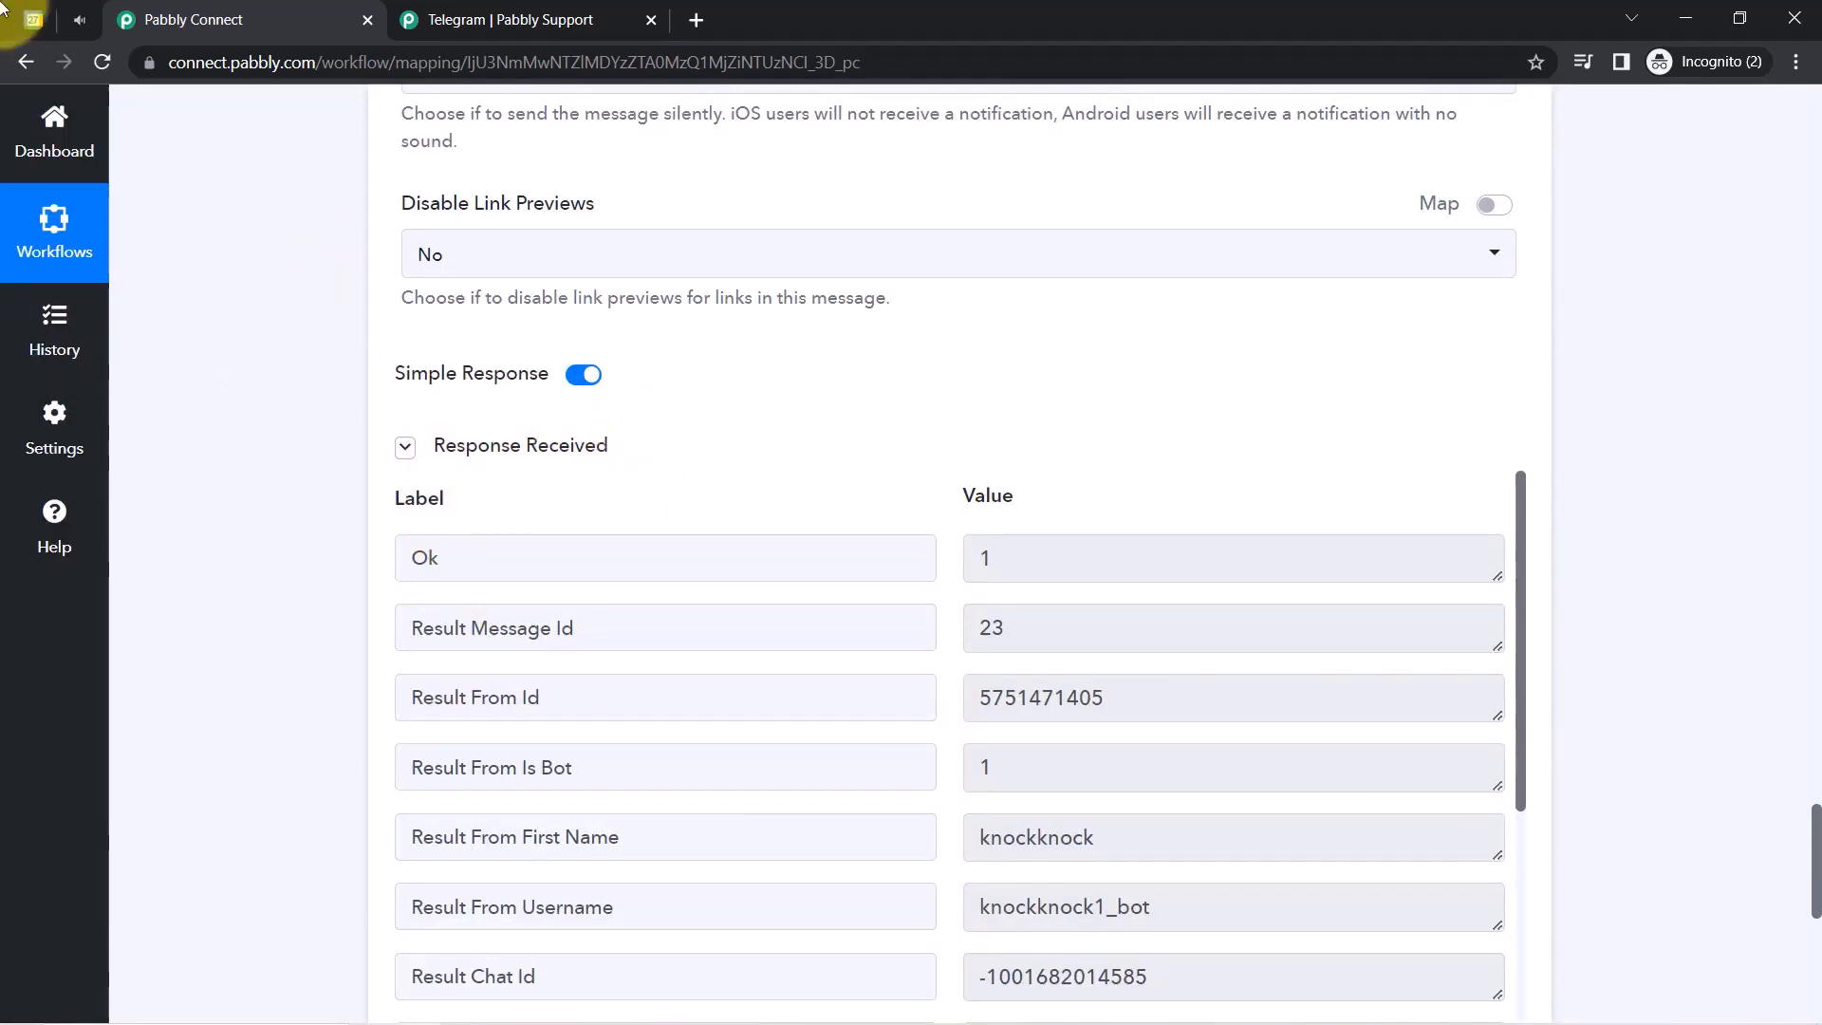
click(81, 19)
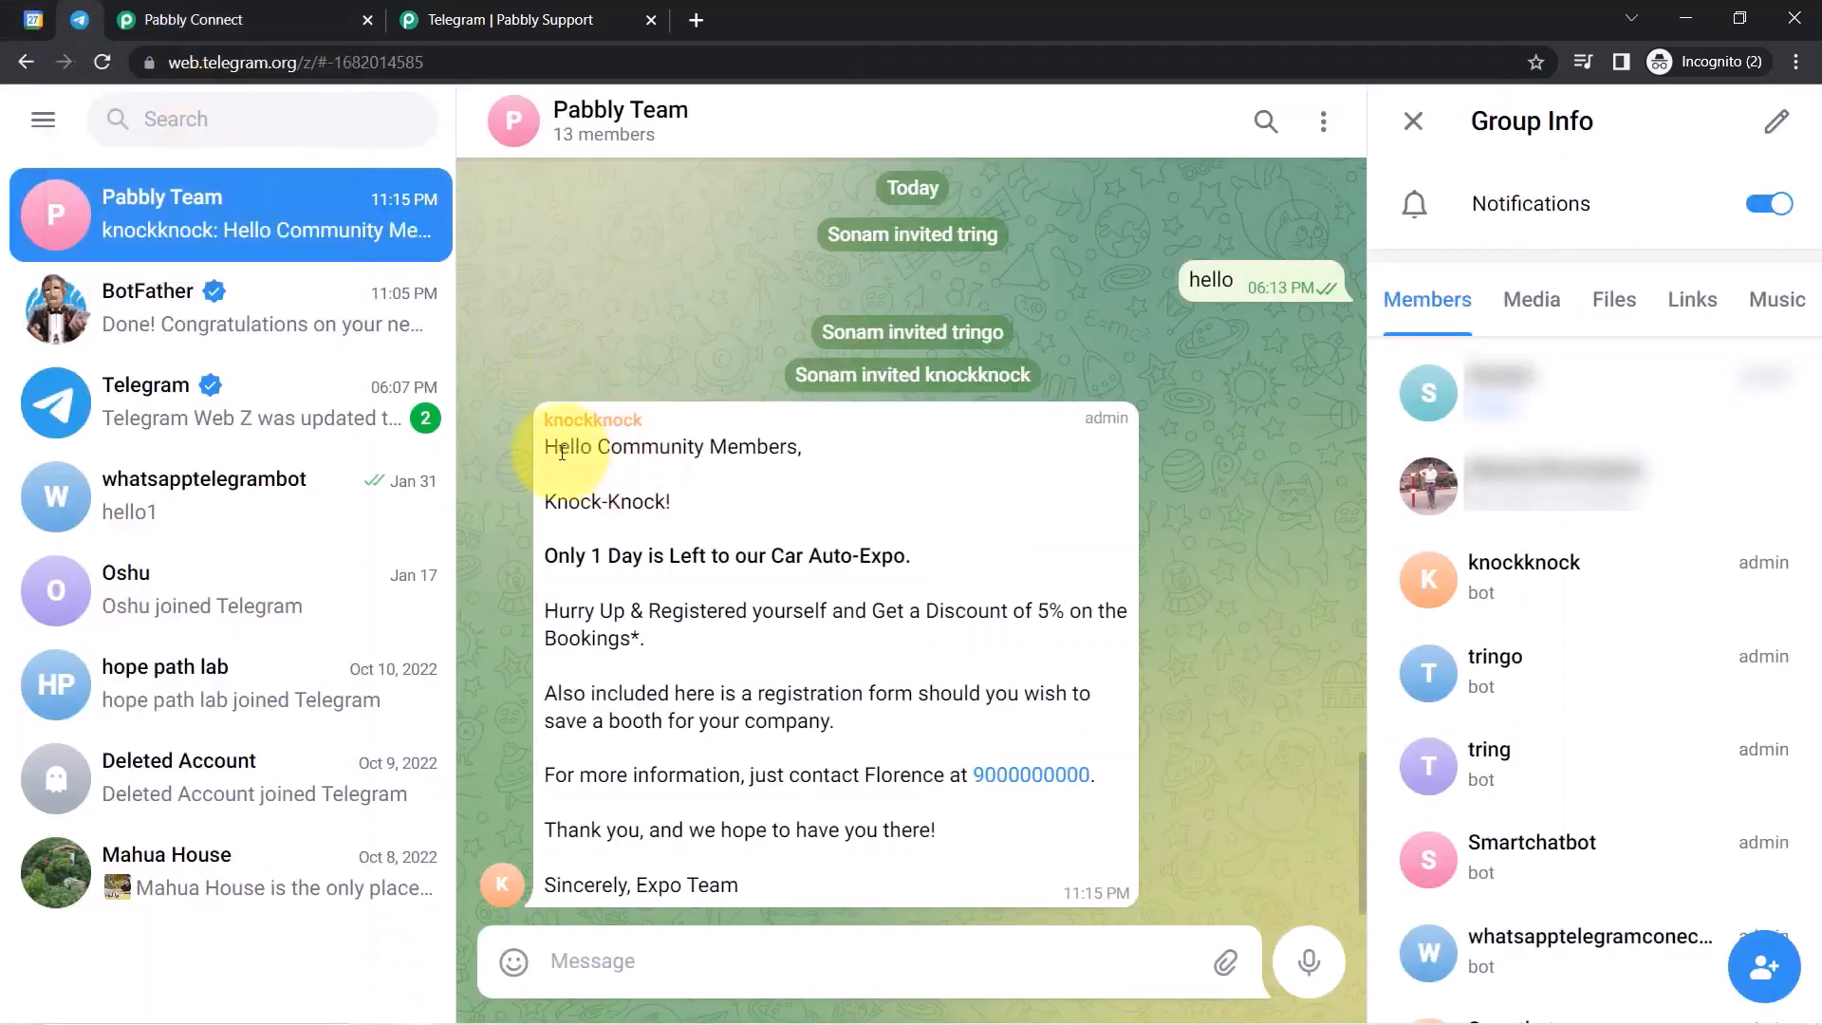
drag(584, 453, 804, 448)
drag(602, 502, 889, 568)
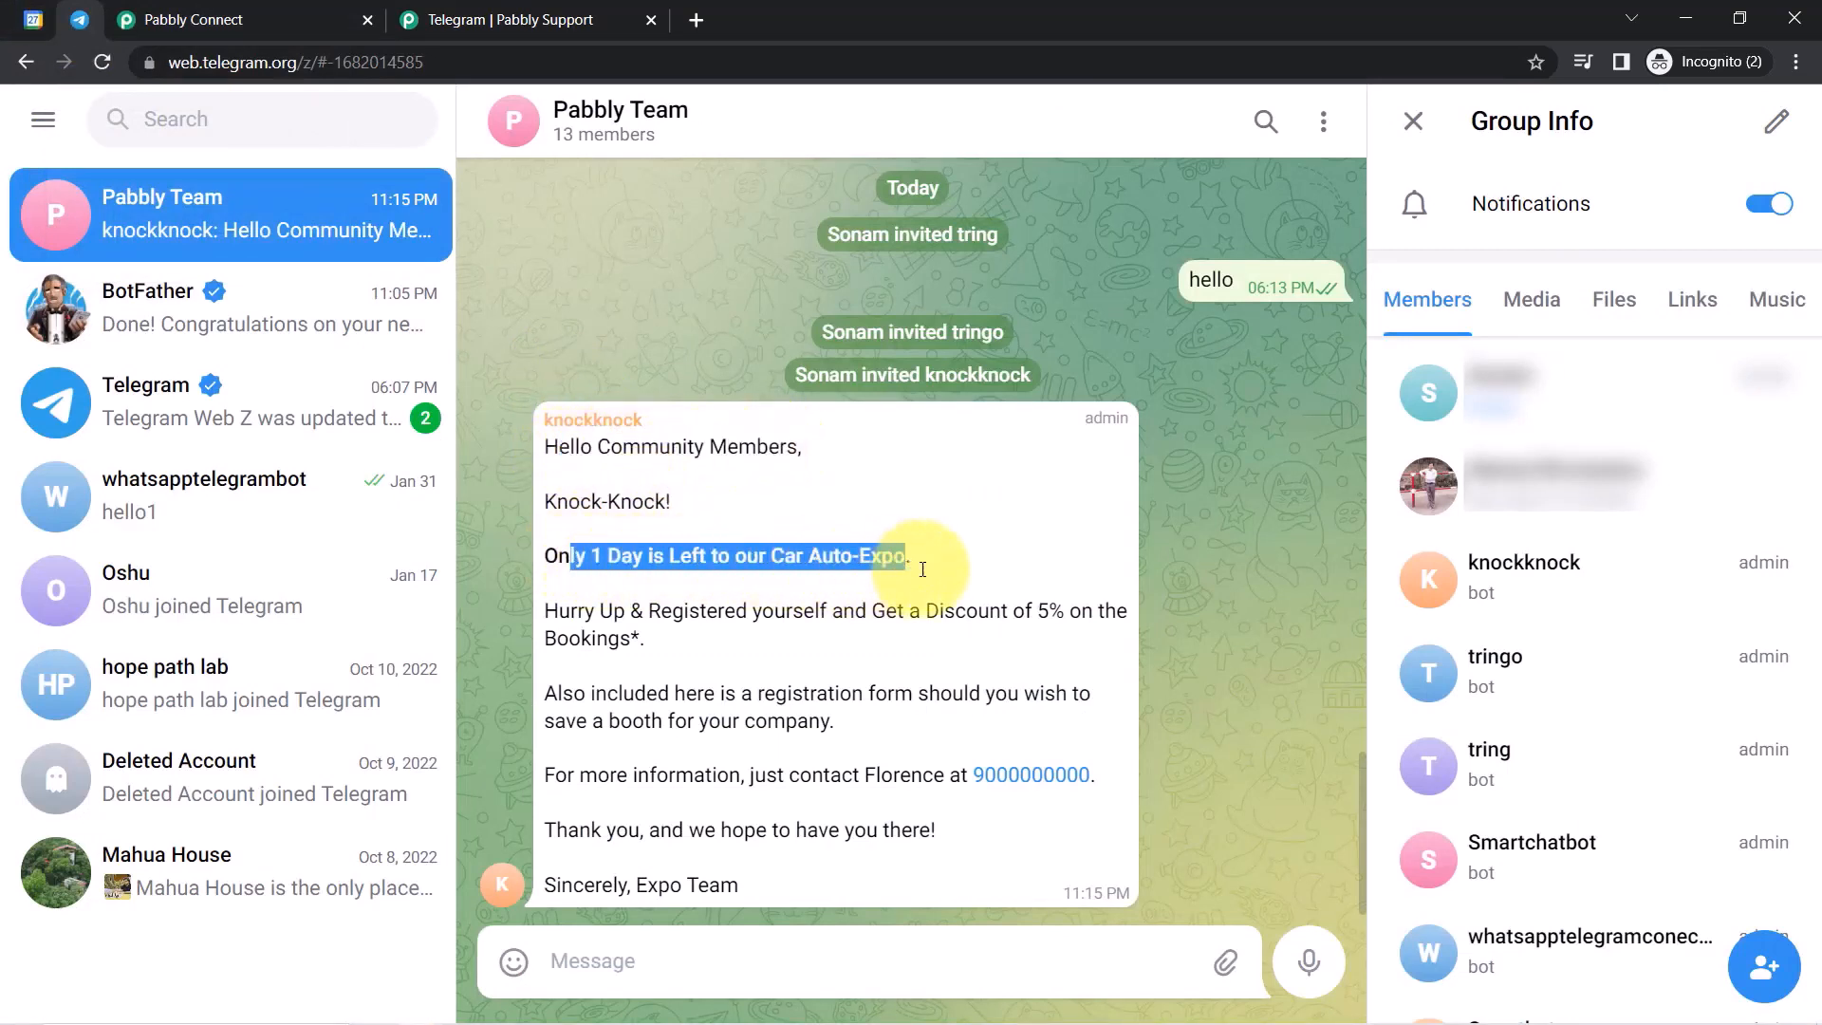
click(925, 569)
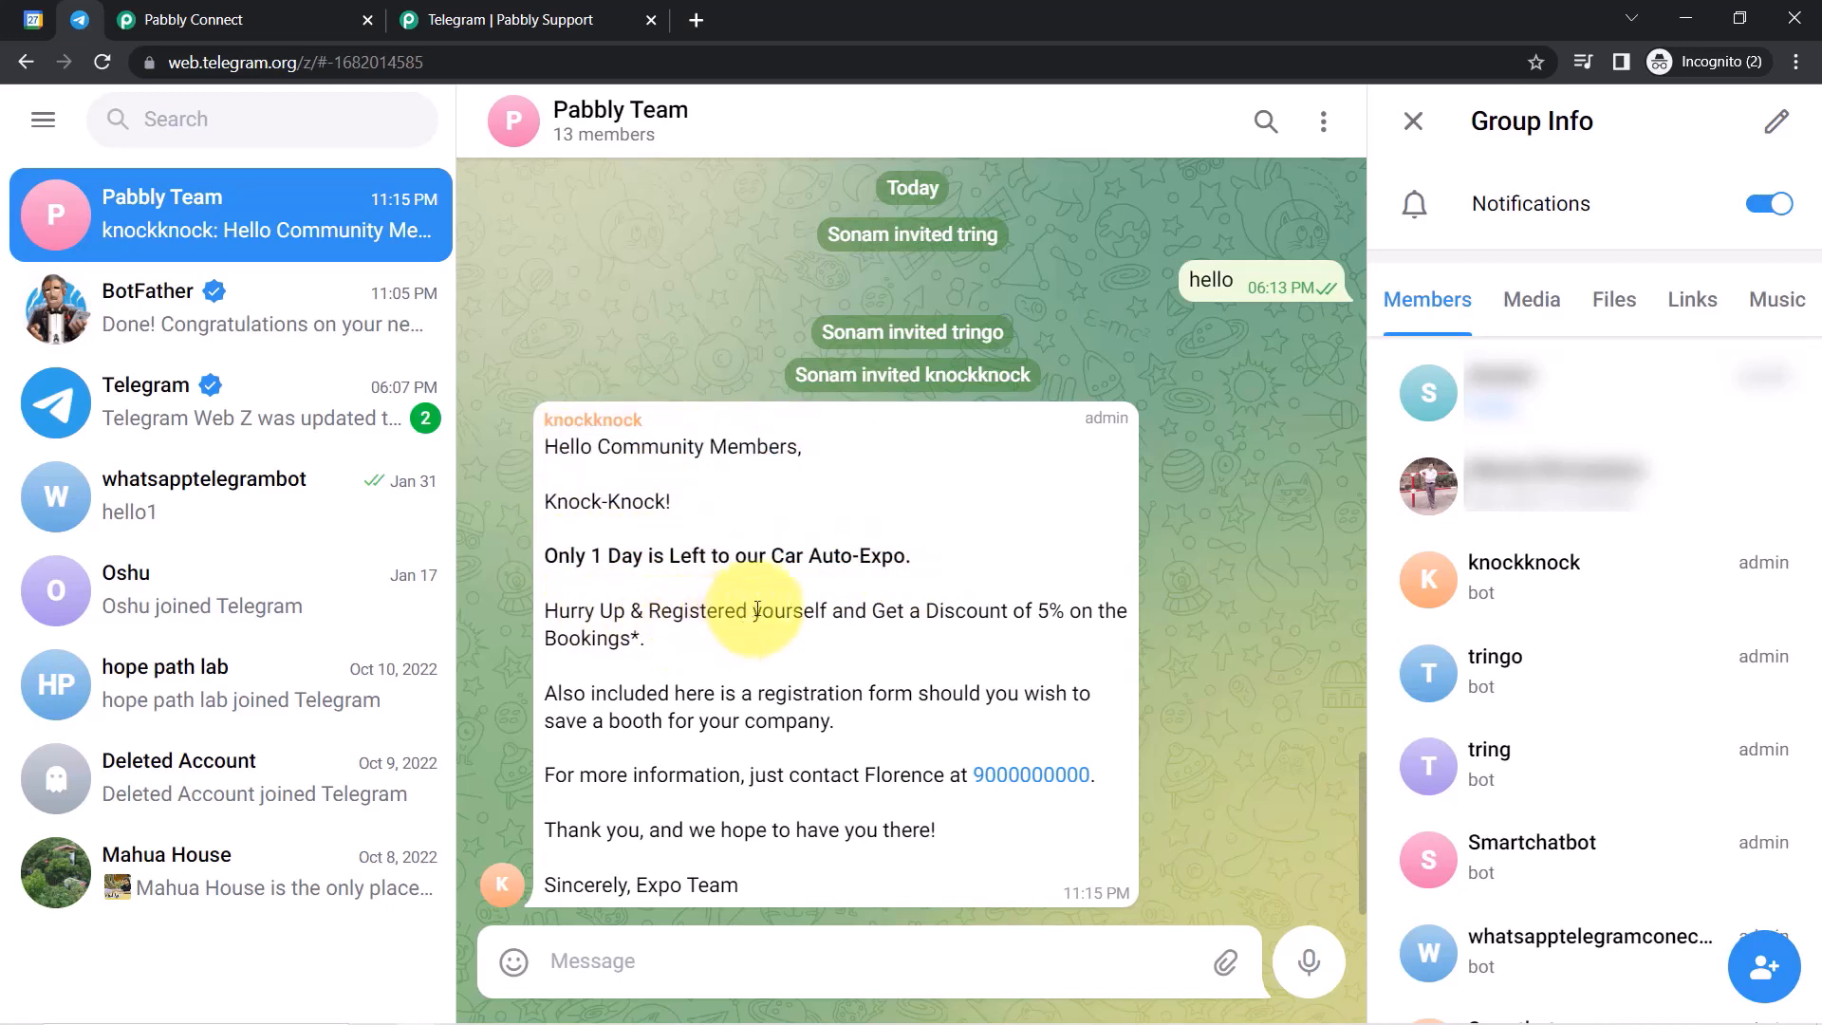
drag(880, 610, 1036, 729)
click(1036, 729)
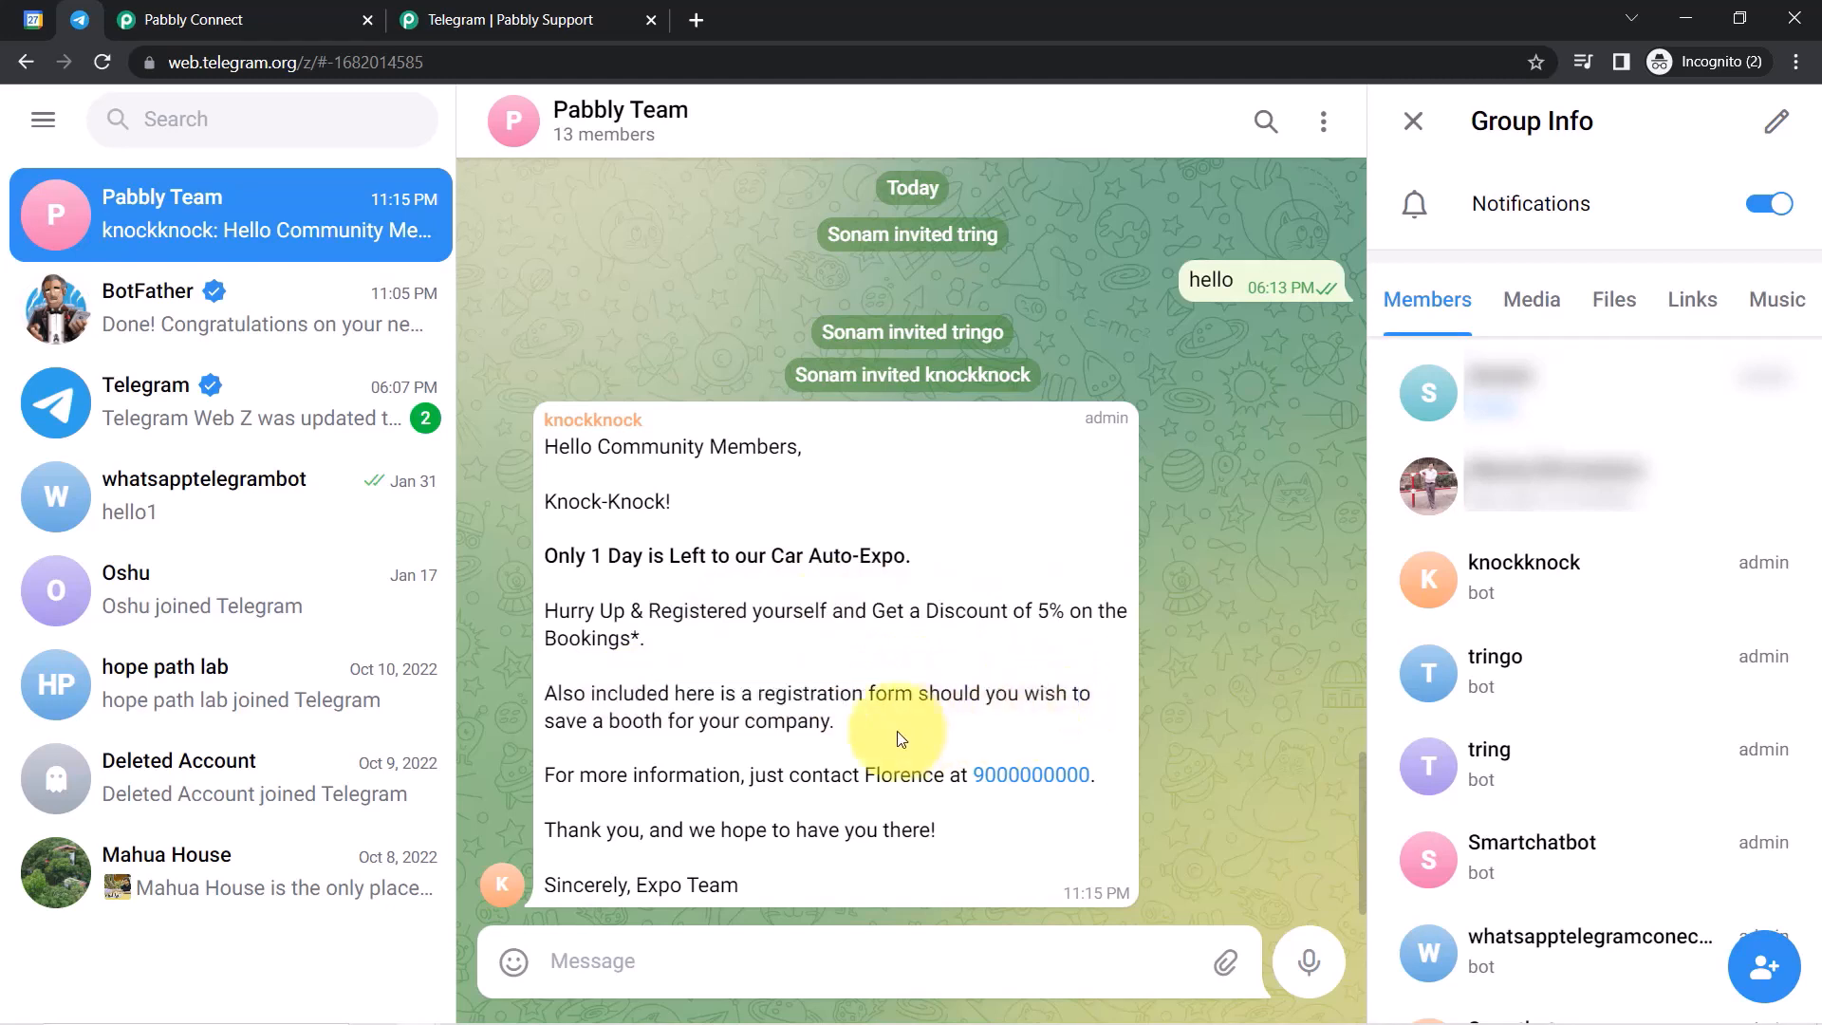
drag(605, 721, 810, 708)
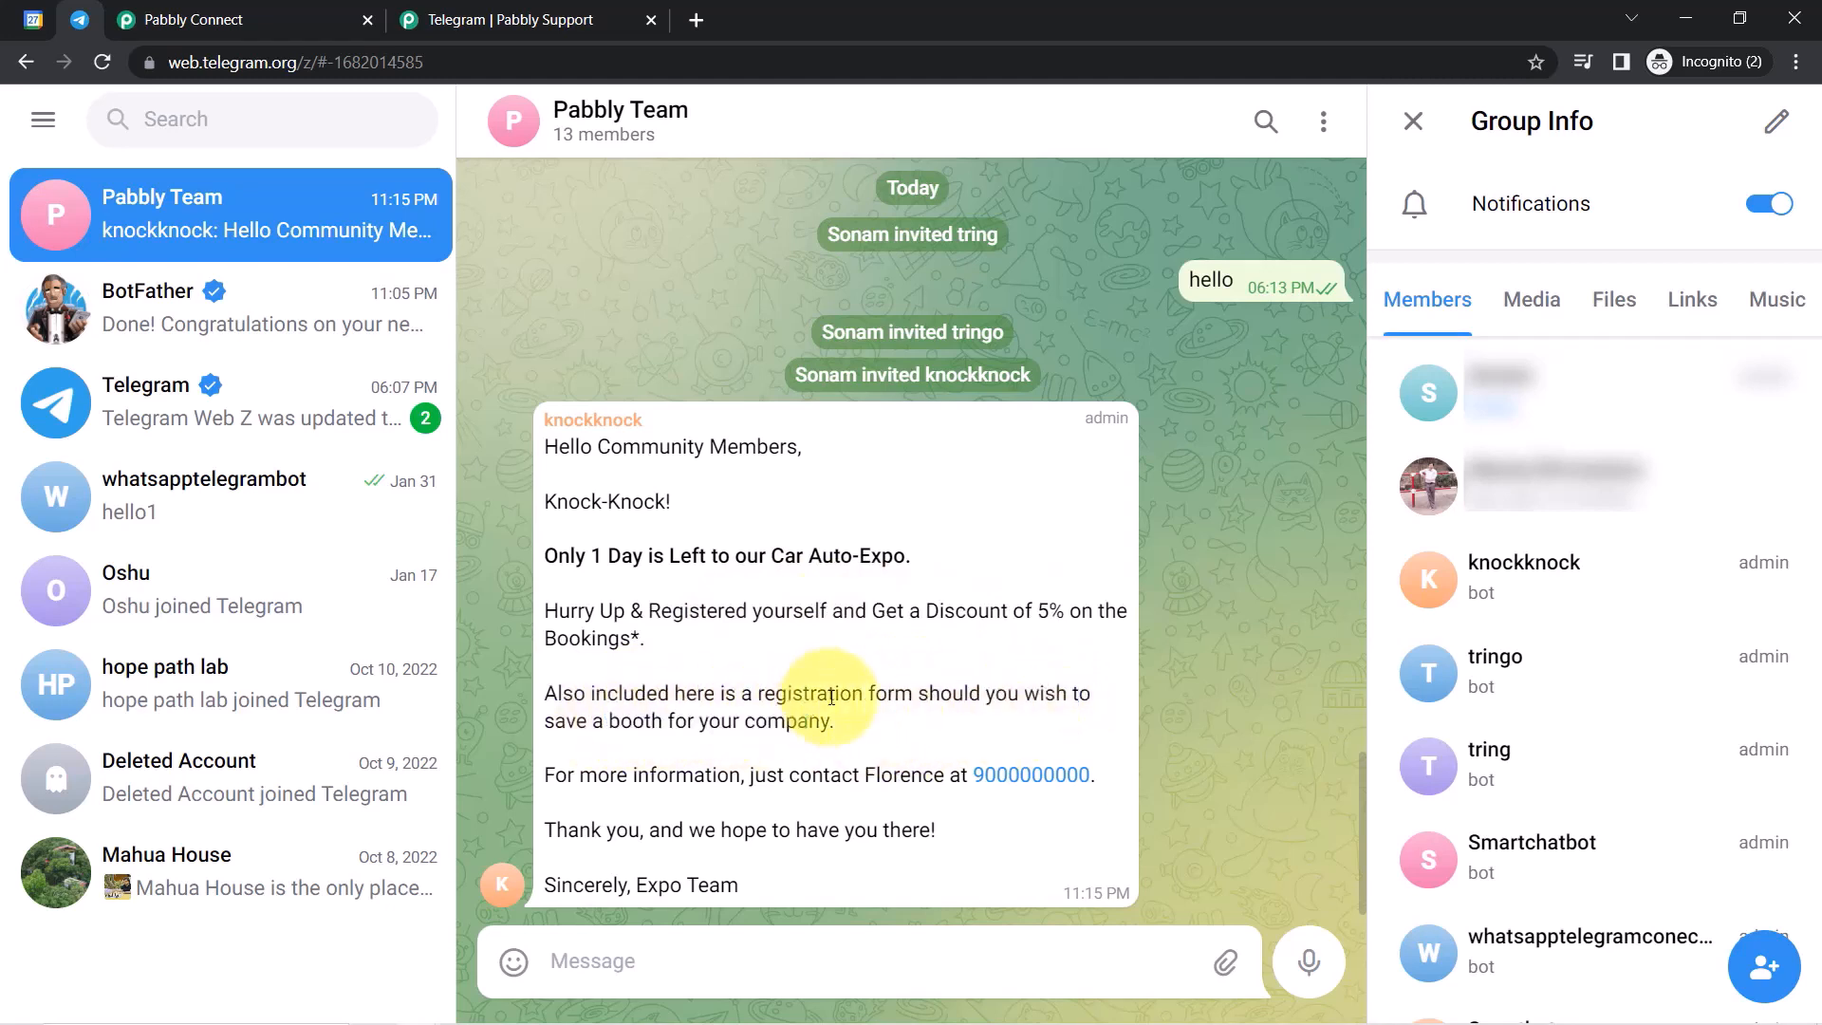
drag(634, 767, 716, 773)
drag(580, 833, 643, 820)
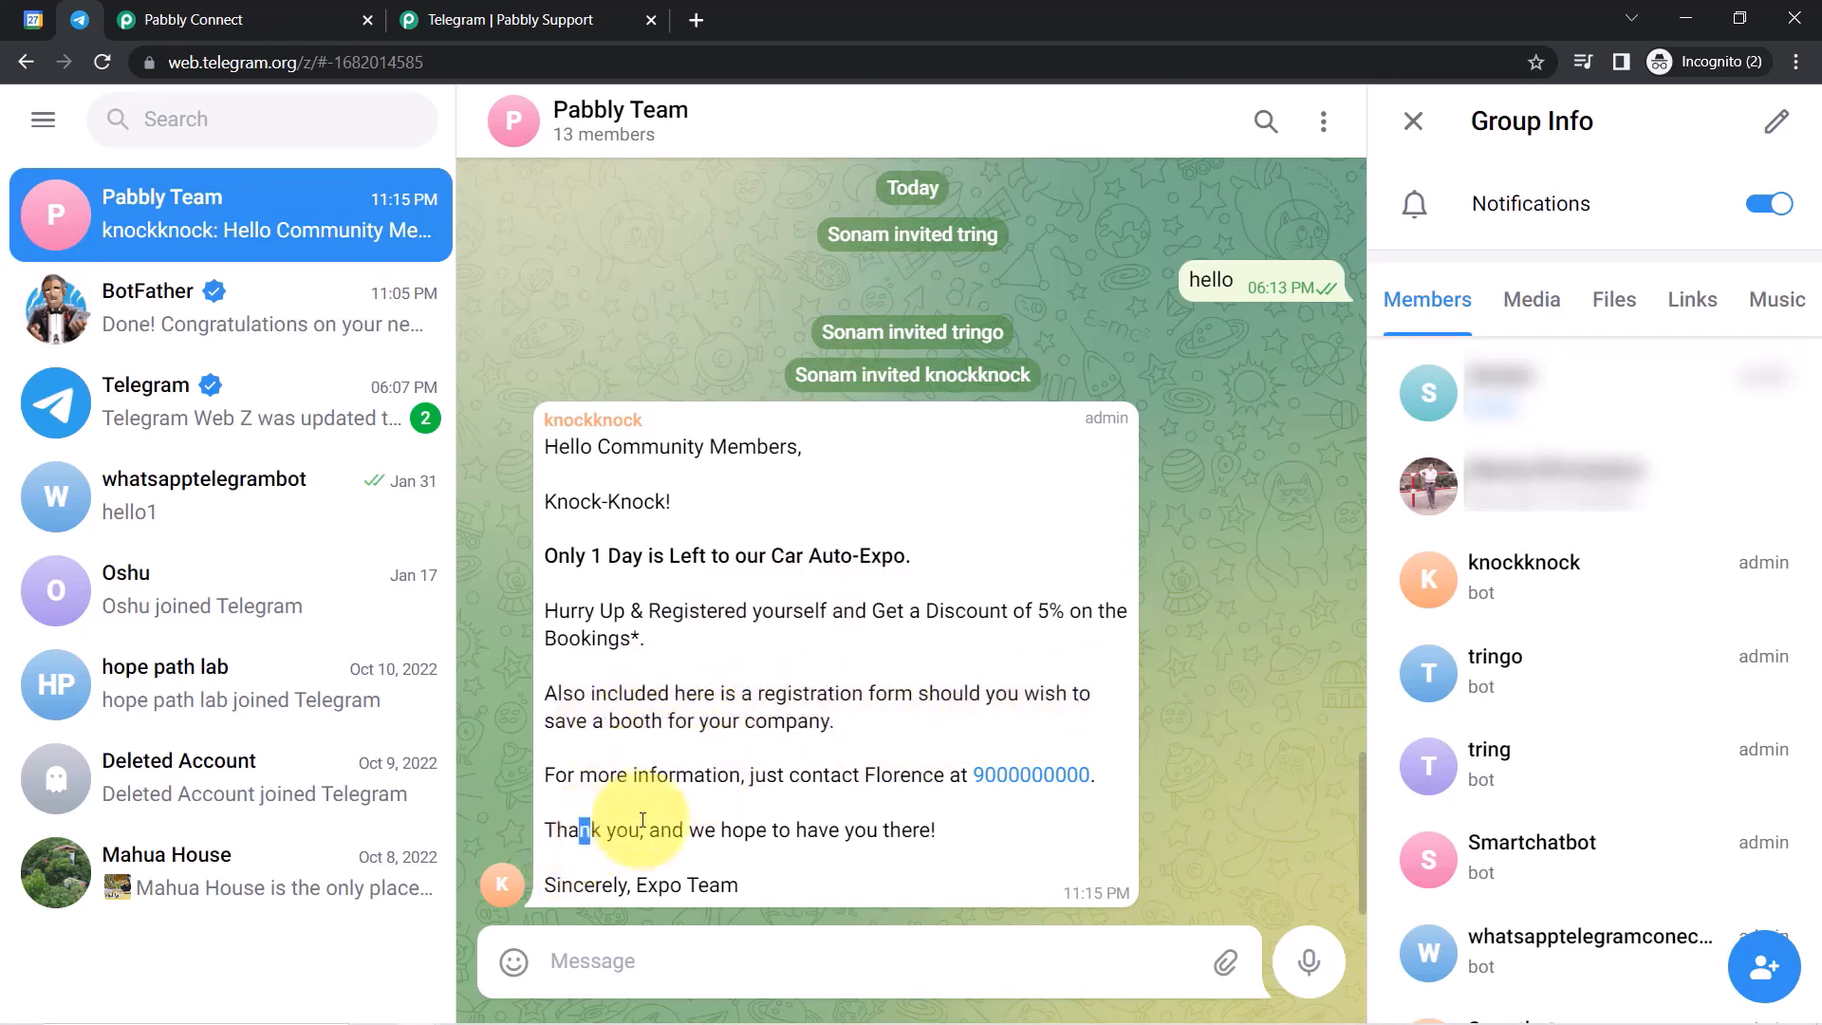
drag(795, 822, 878, 849)
click(878, 850)
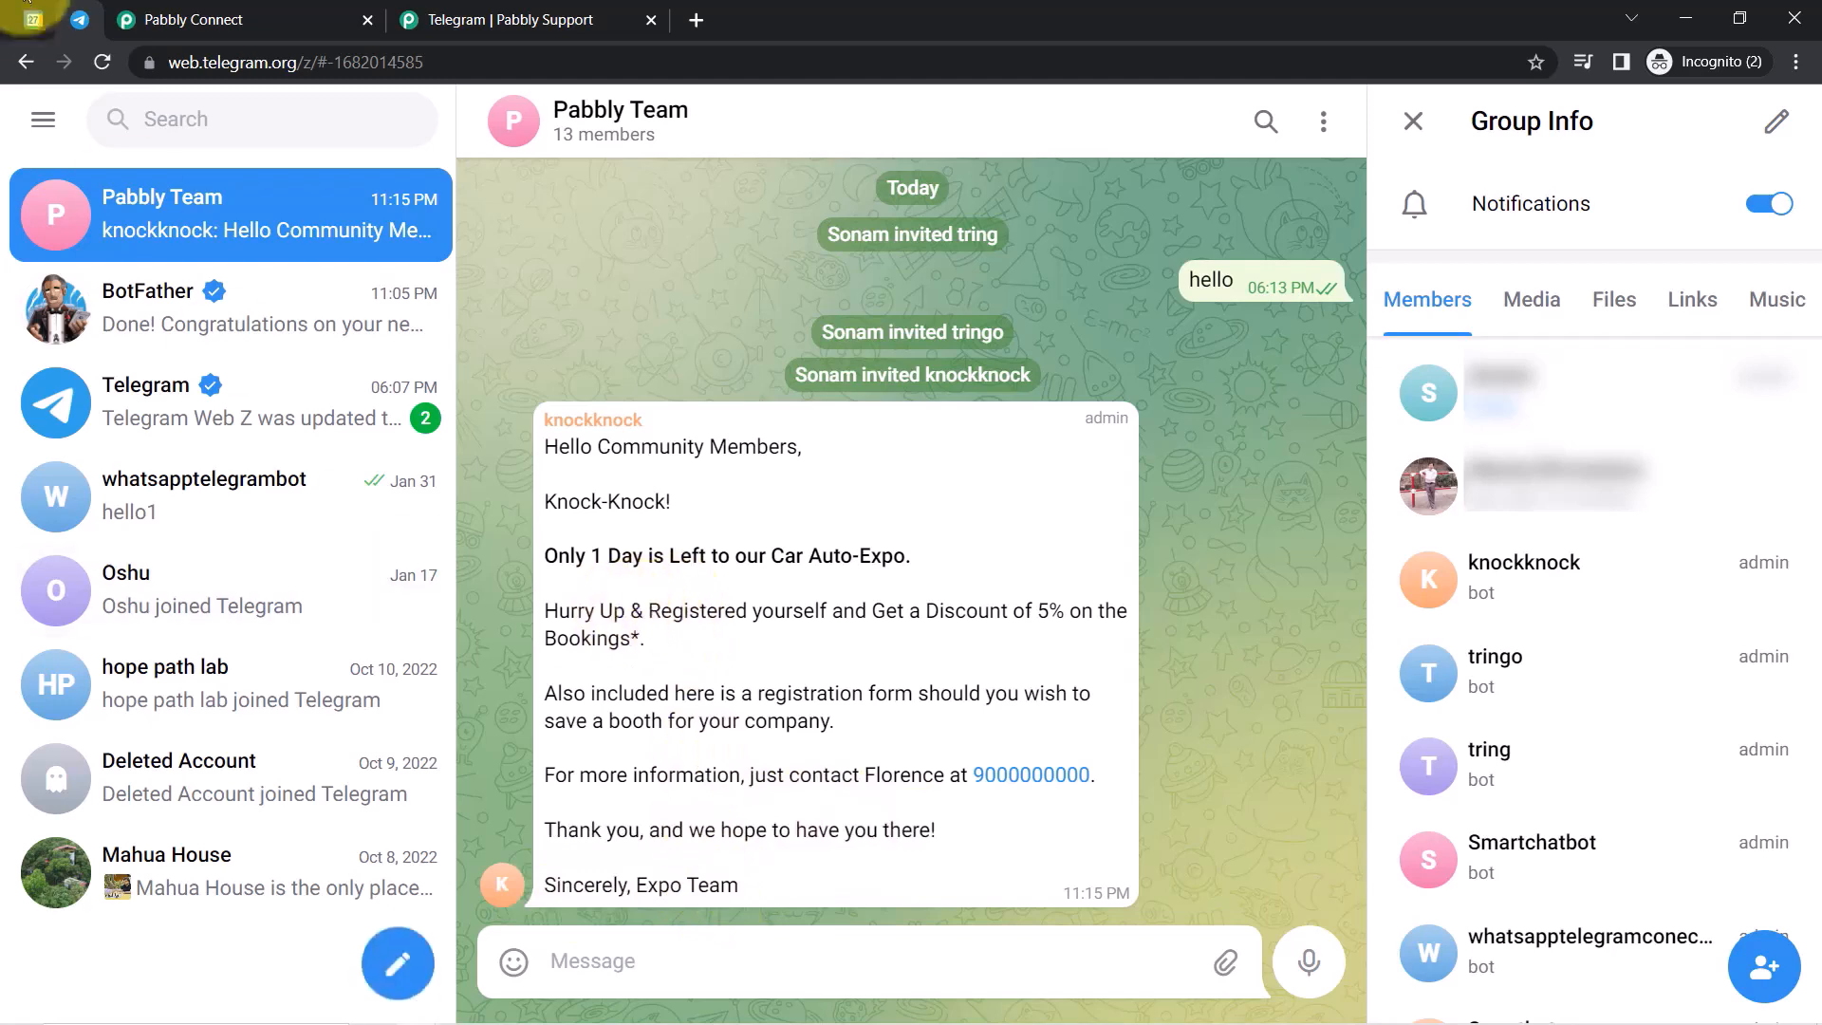
View the March 19 6pm Auto-Expo event in Google Calendar, then return via Telegram to Pabbly Connect.
click(29, 23)
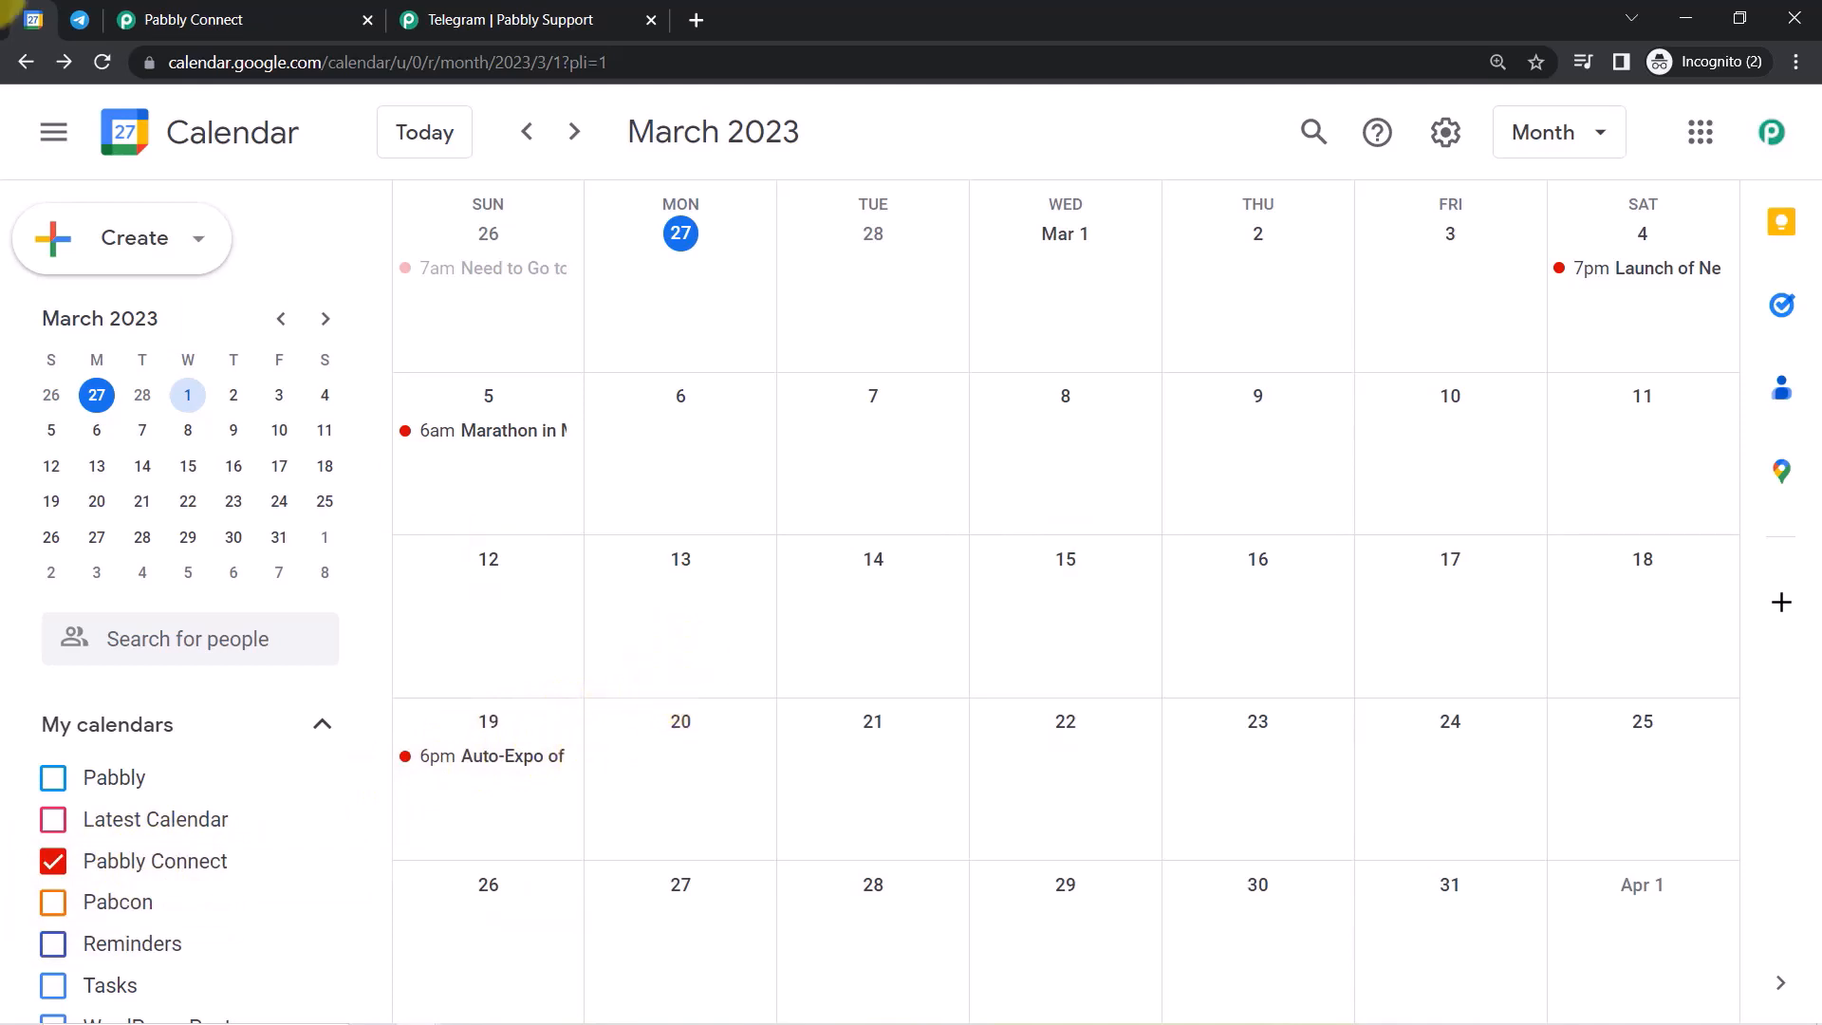
click(84, 18)
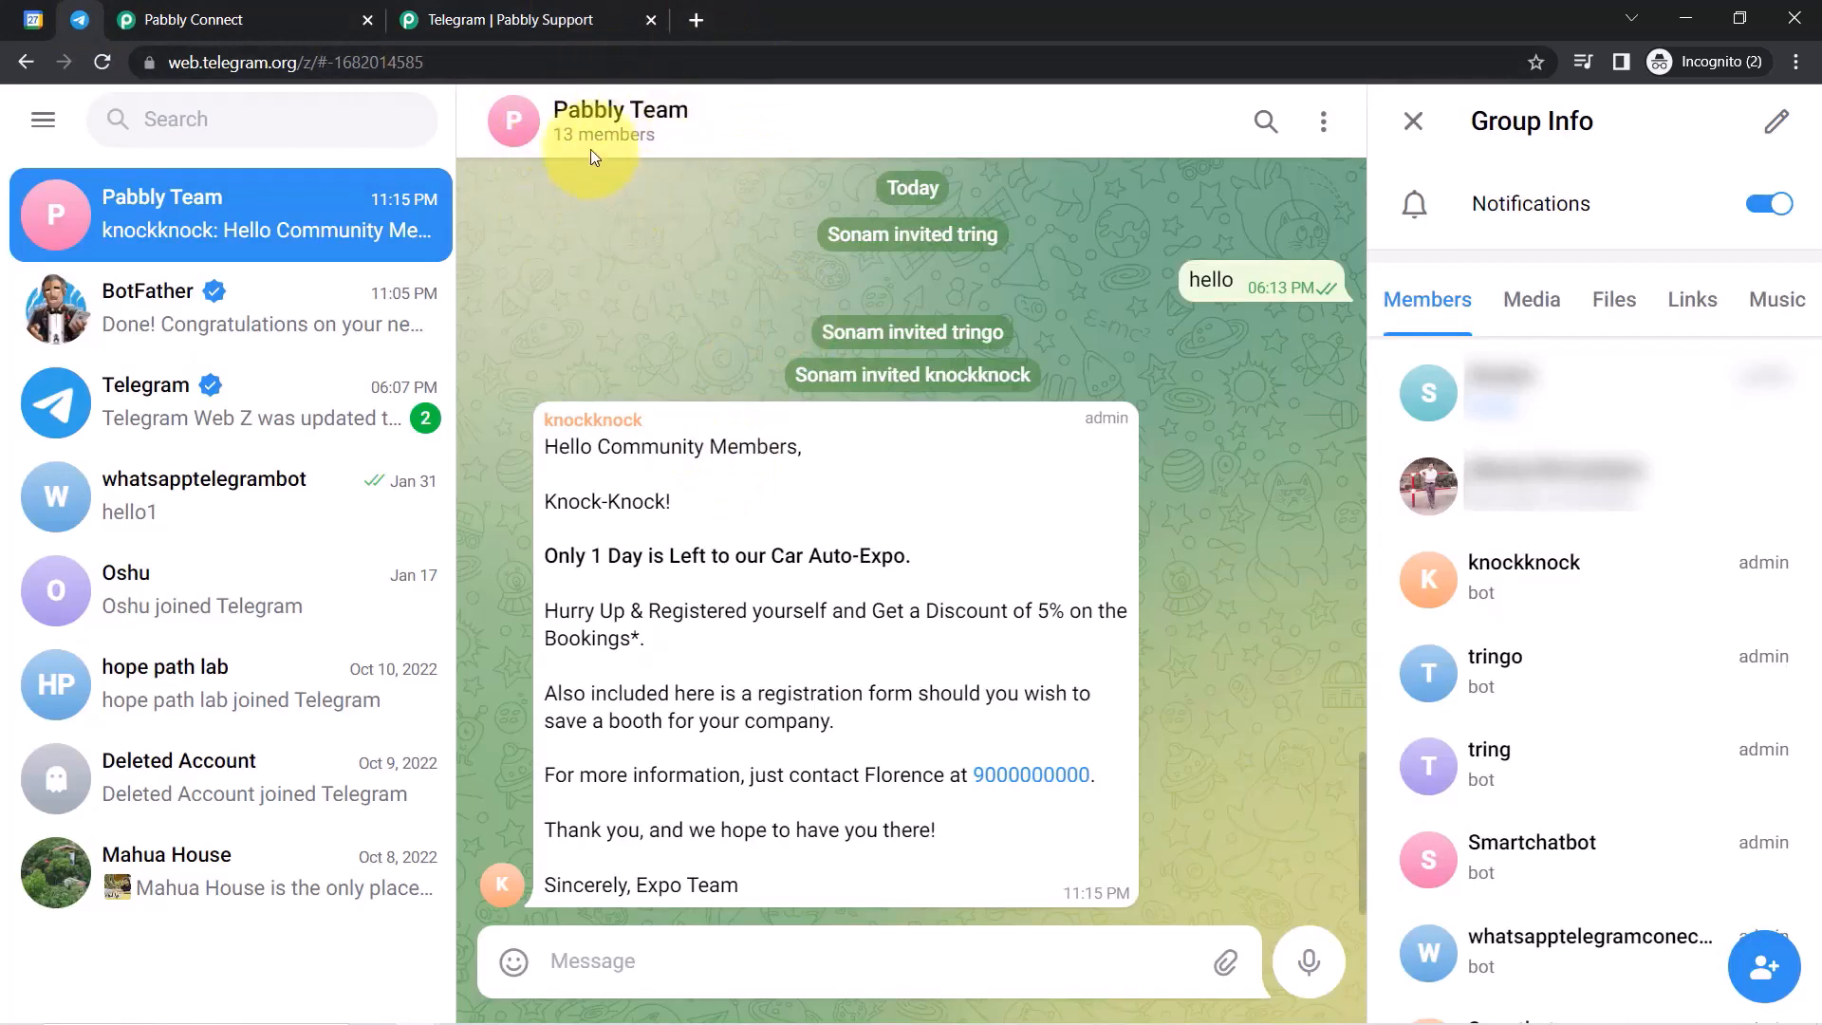
click(175, 12)
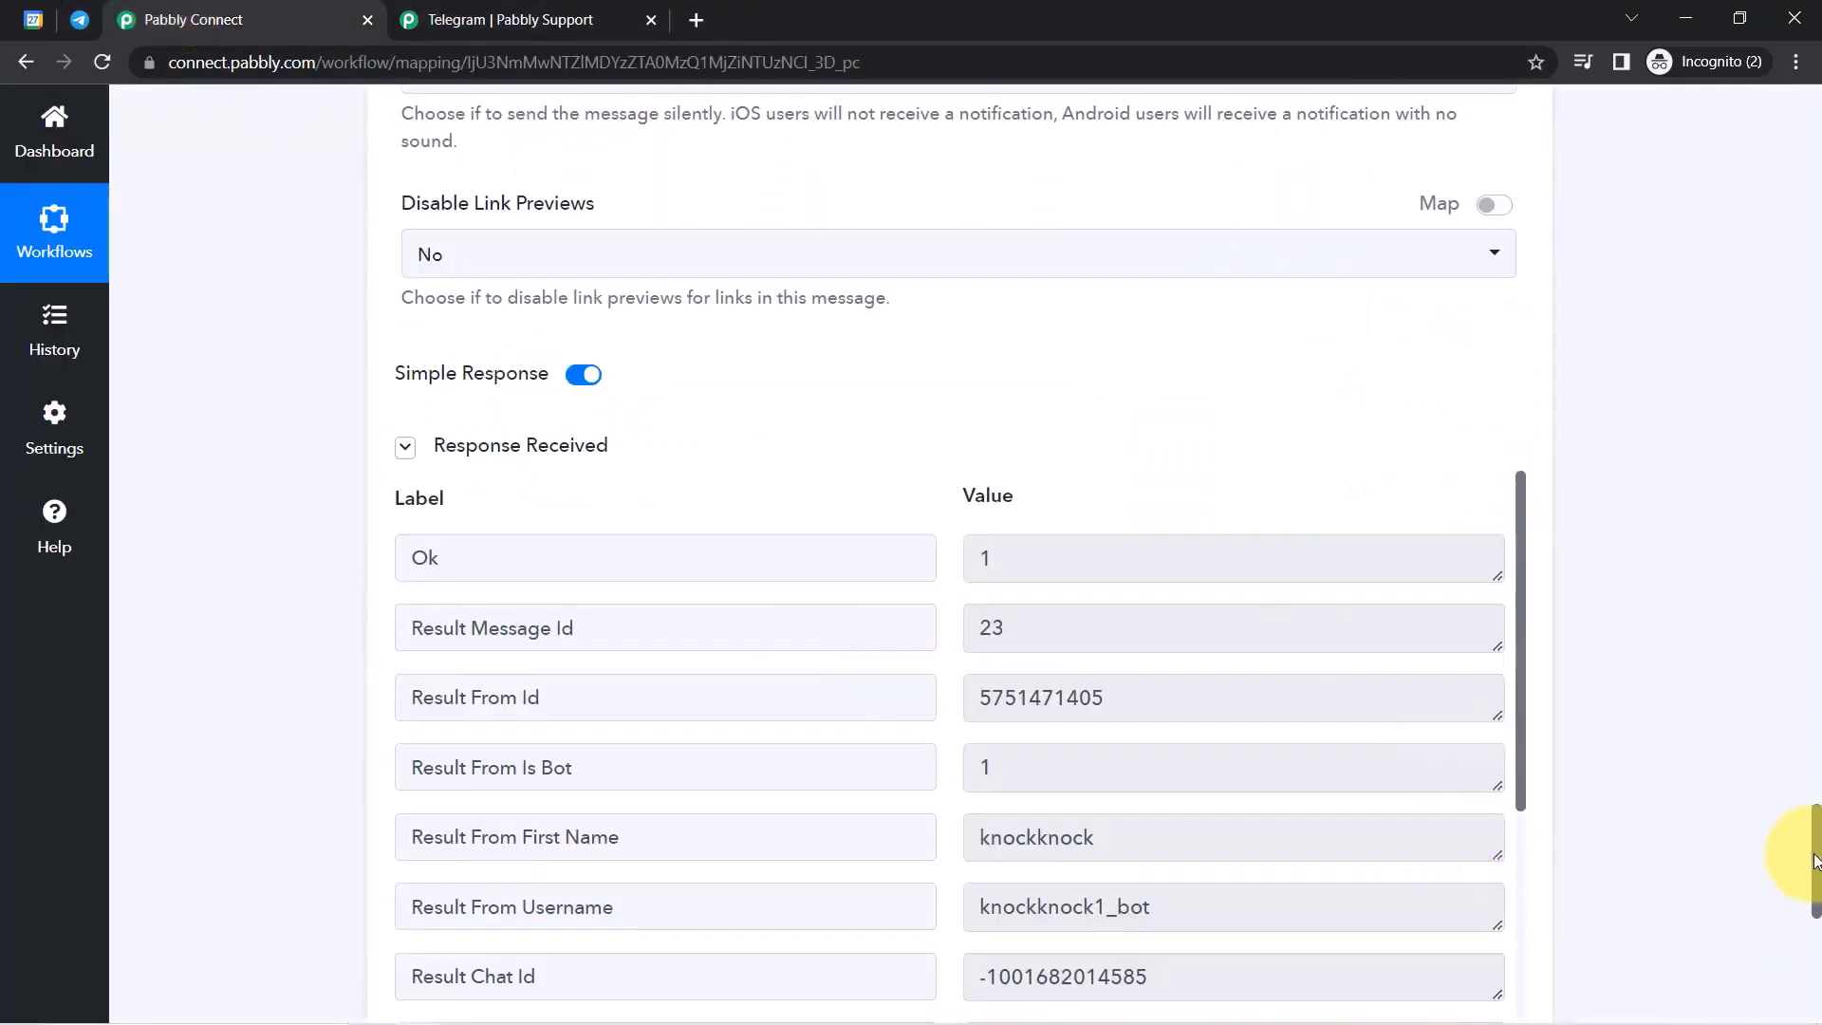
Collapse the Google Calendar trigger, Date/Time Formatter, Delay and Telegram Bot steps.
drag(1816, 868, 1777, 114)
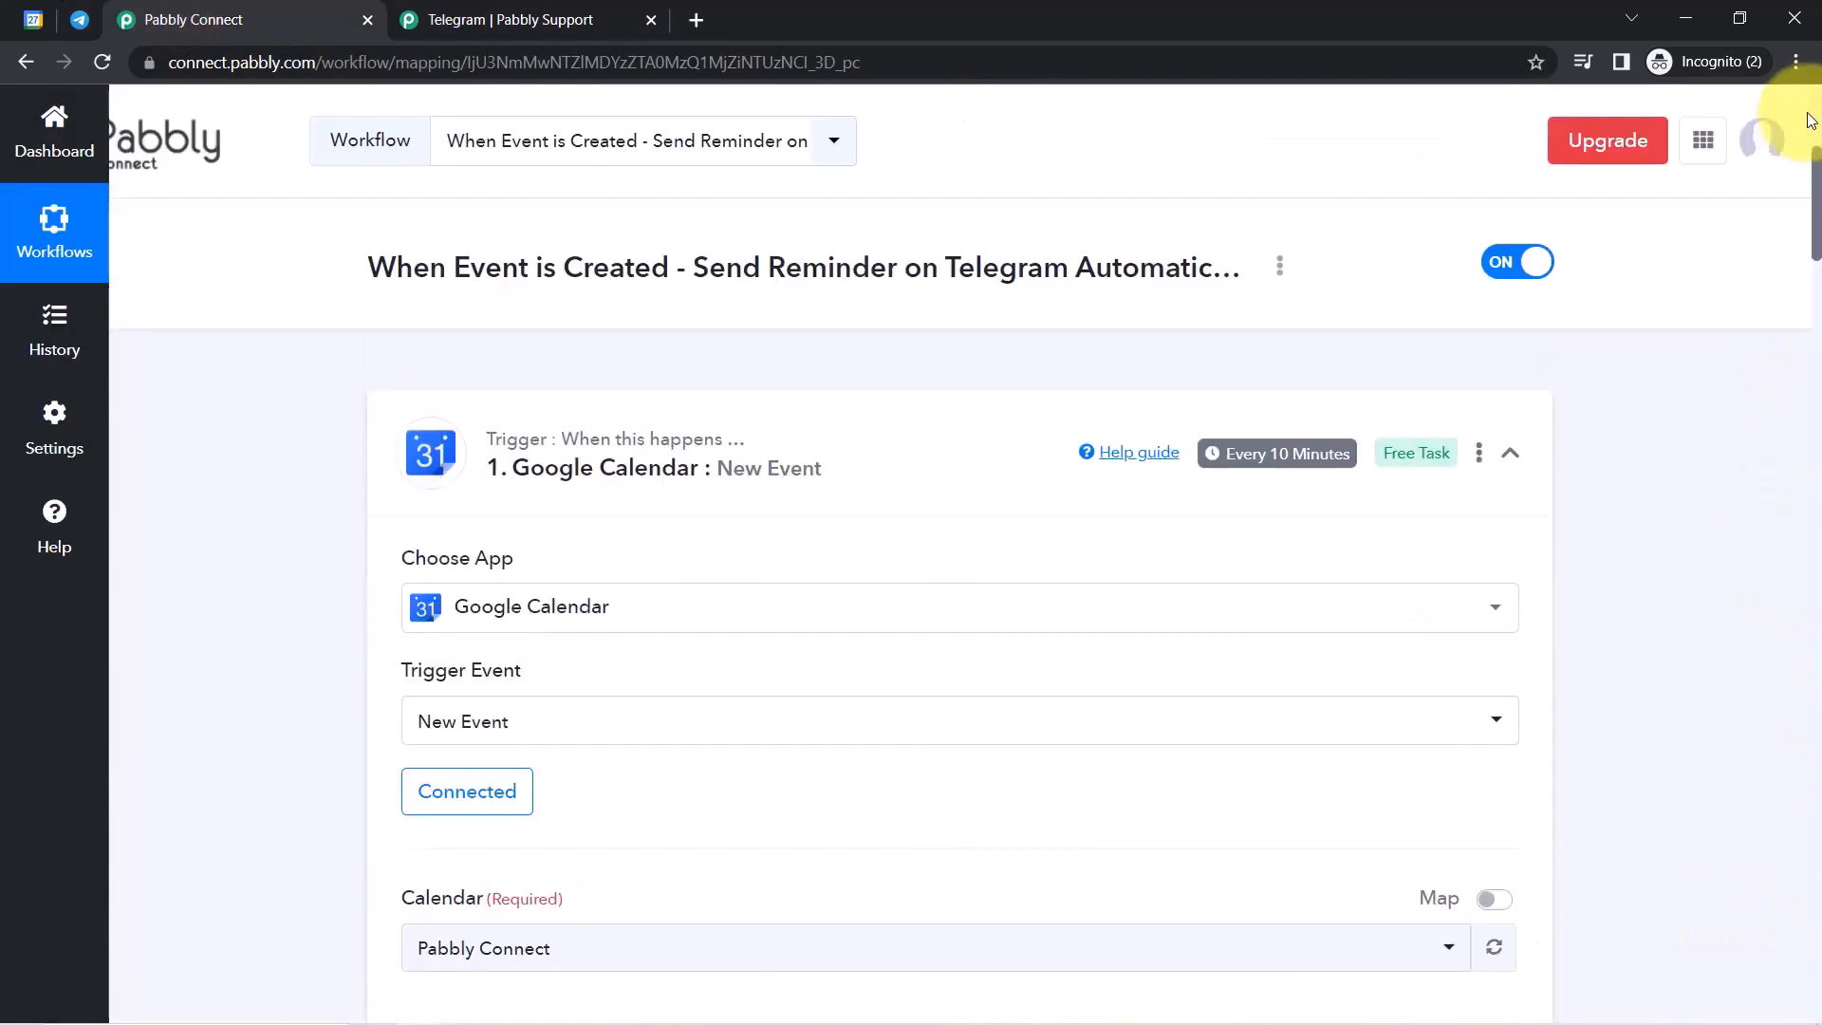
click(619, 470)
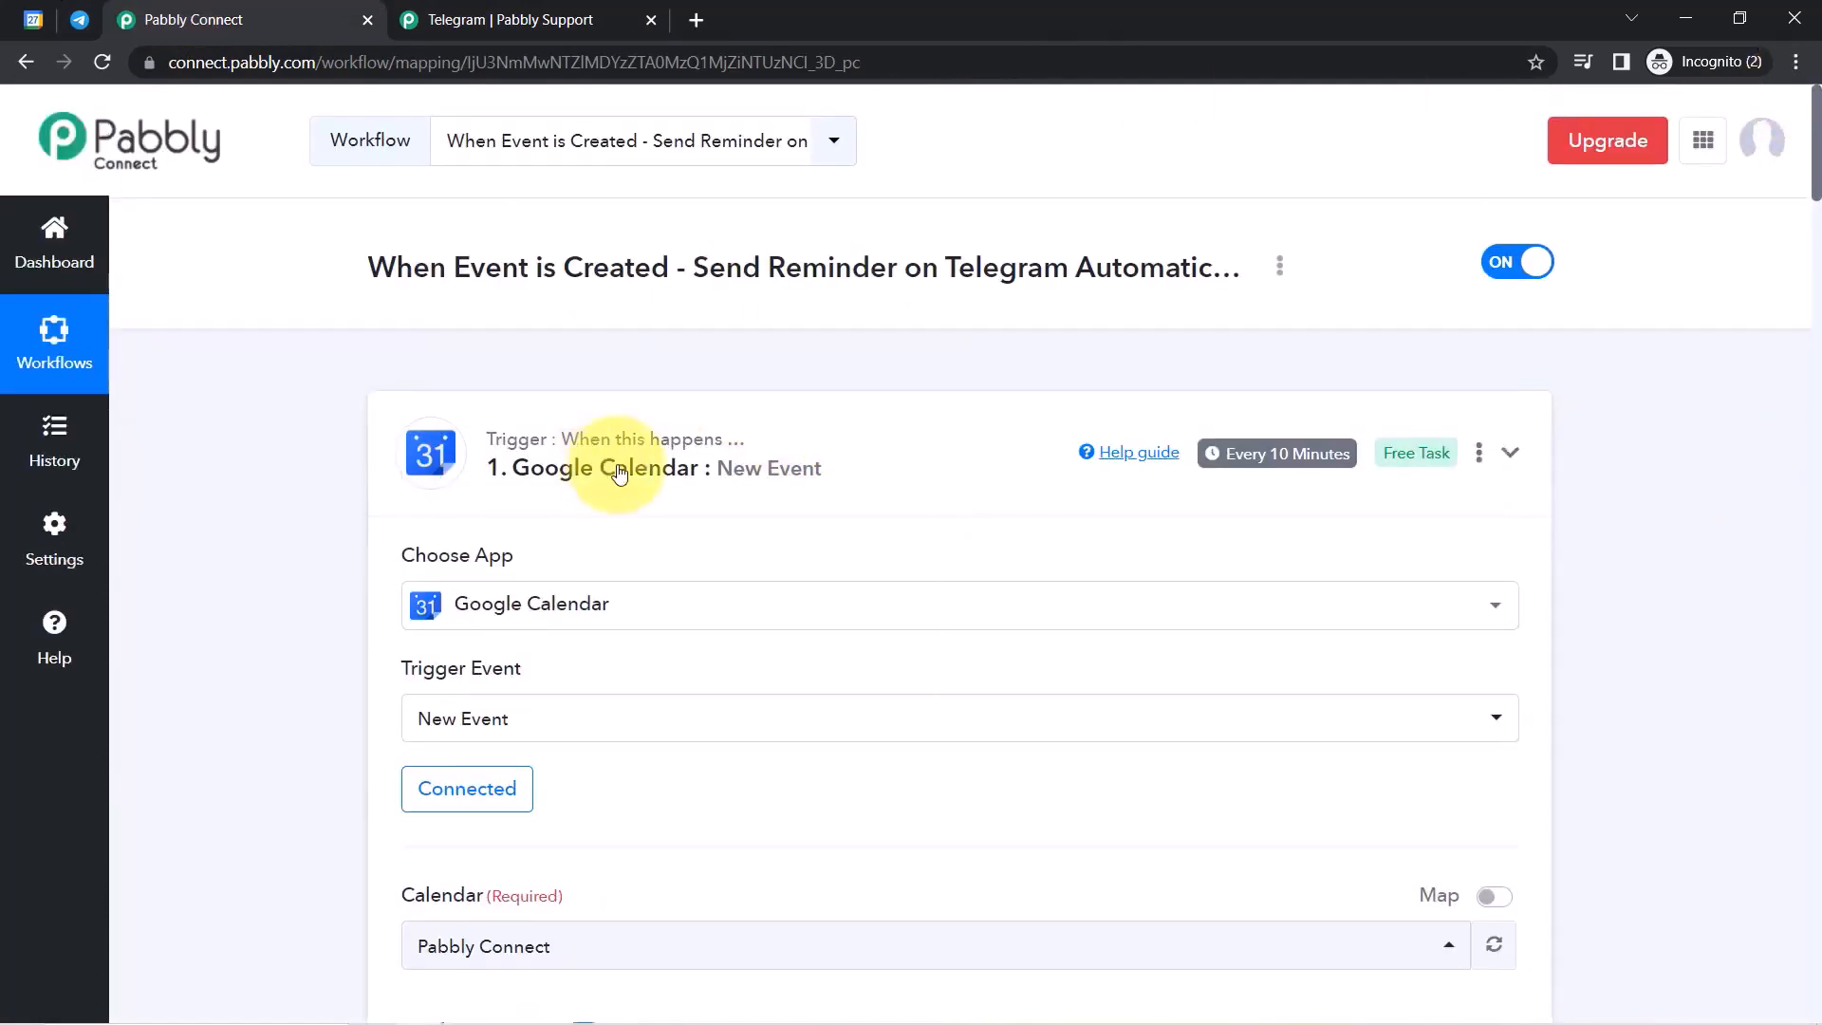
click(589, 719)
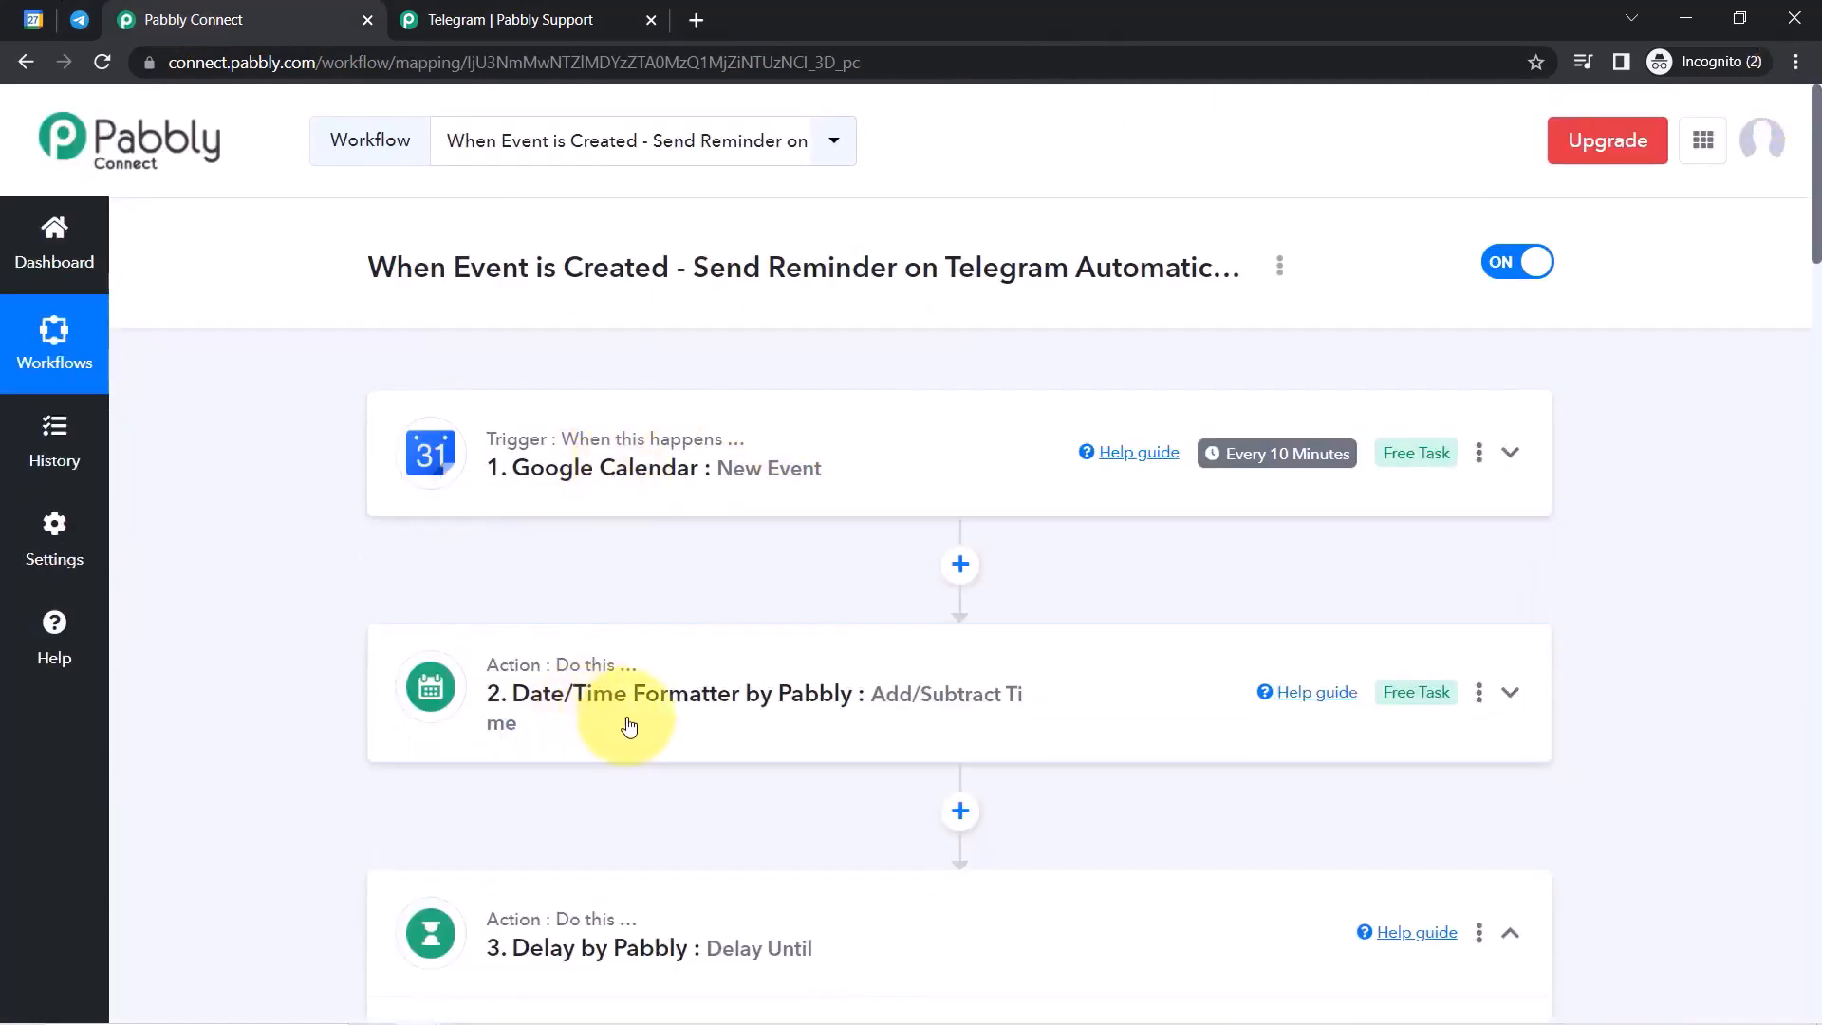
click(570, 896)
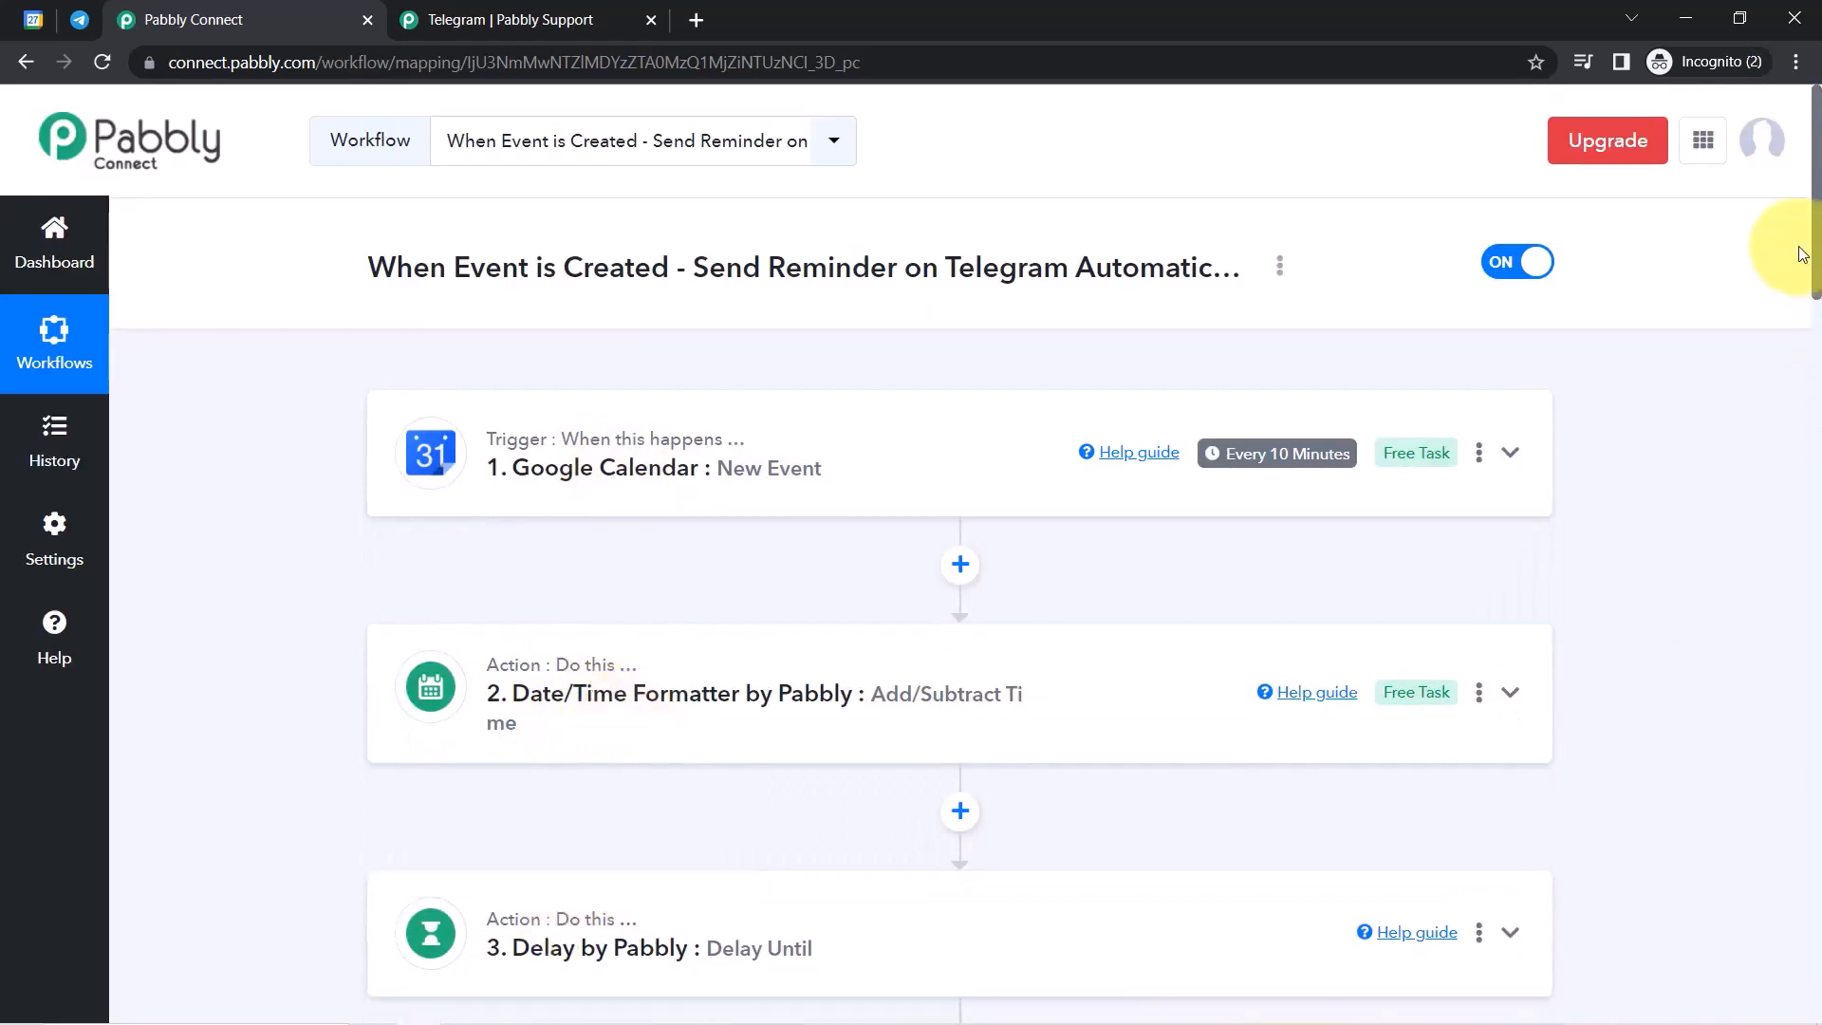
scroll(1819, 273, down, 5)
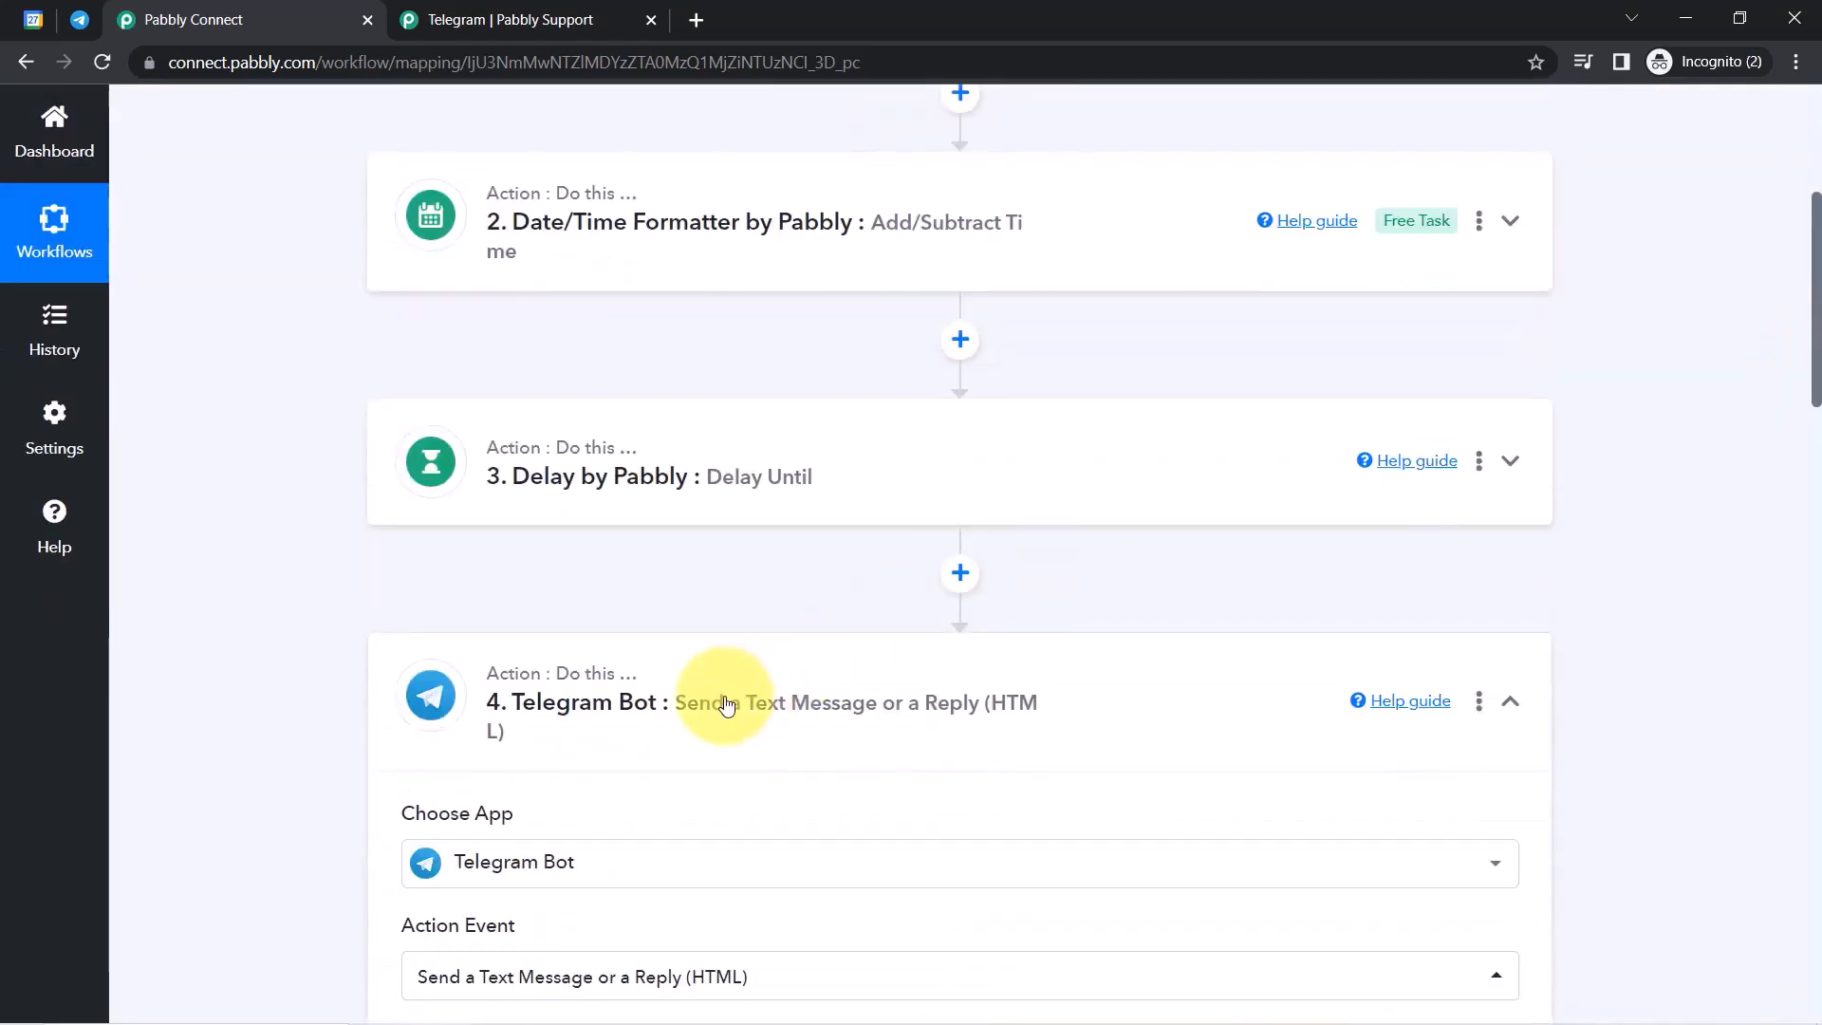
click(699, 699)
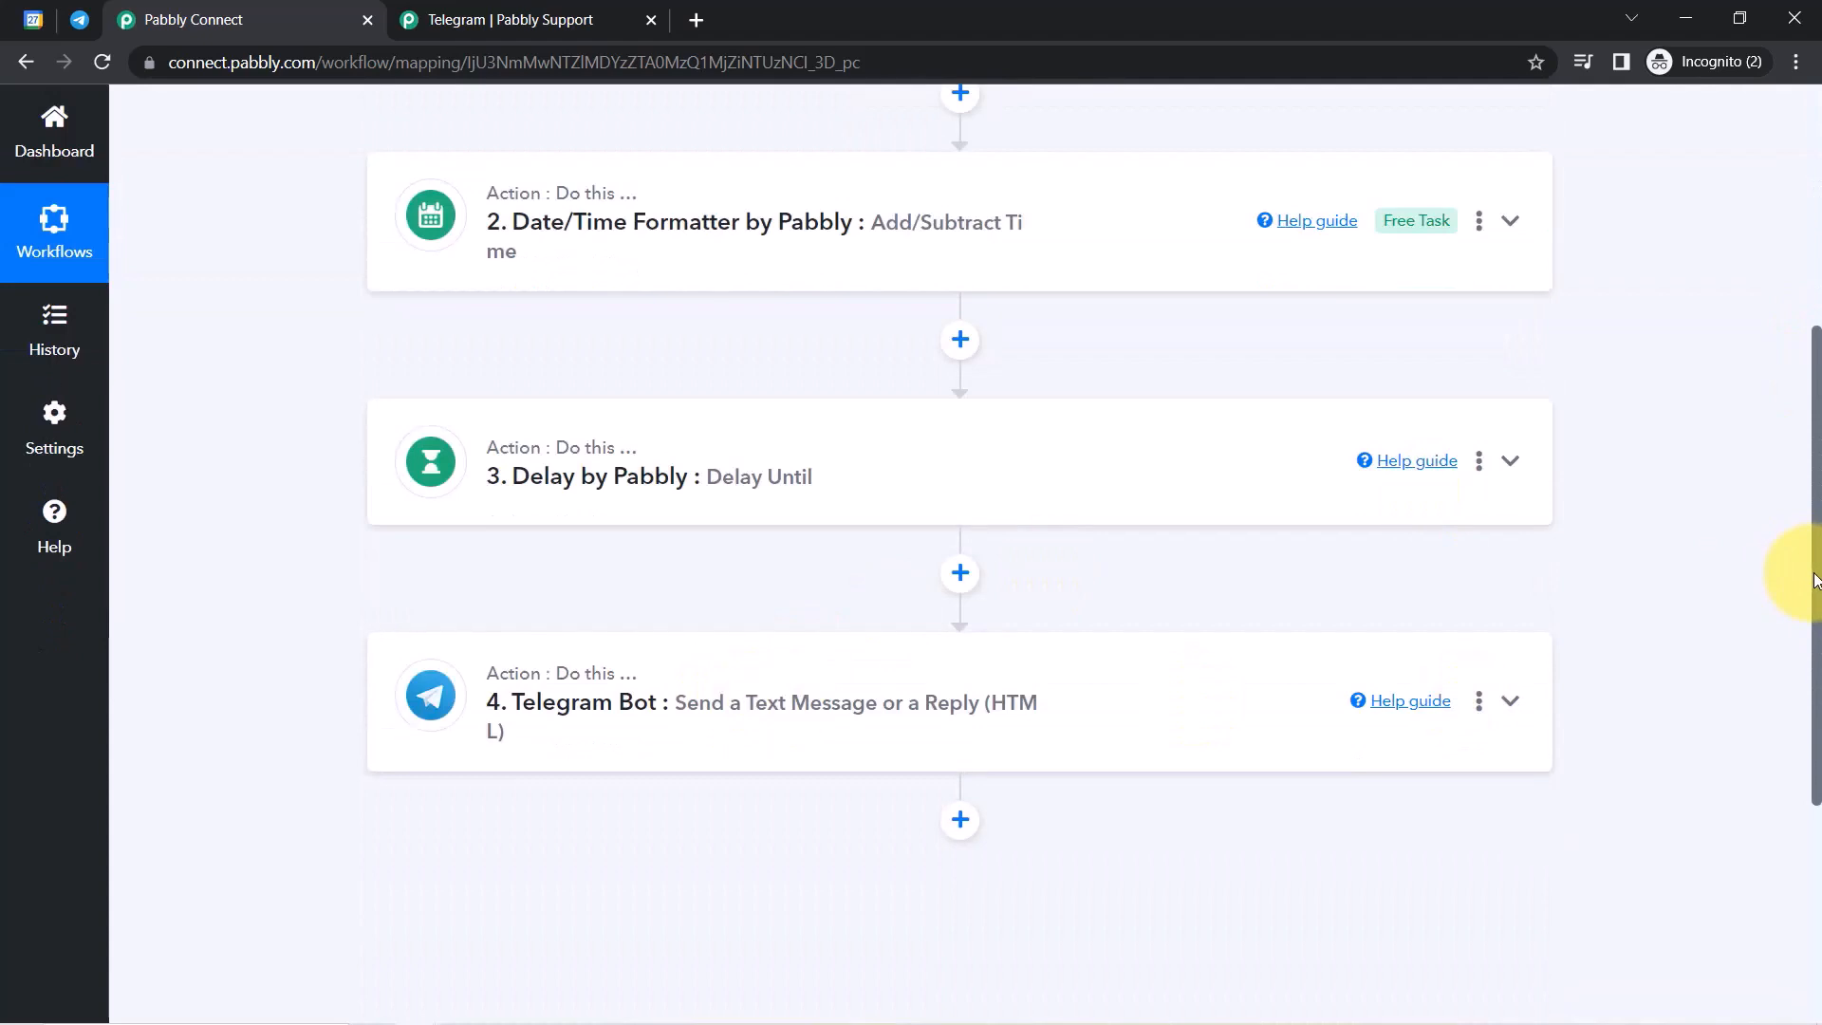
drag(1816, 579, 1788, 363)
click(1280, 180)
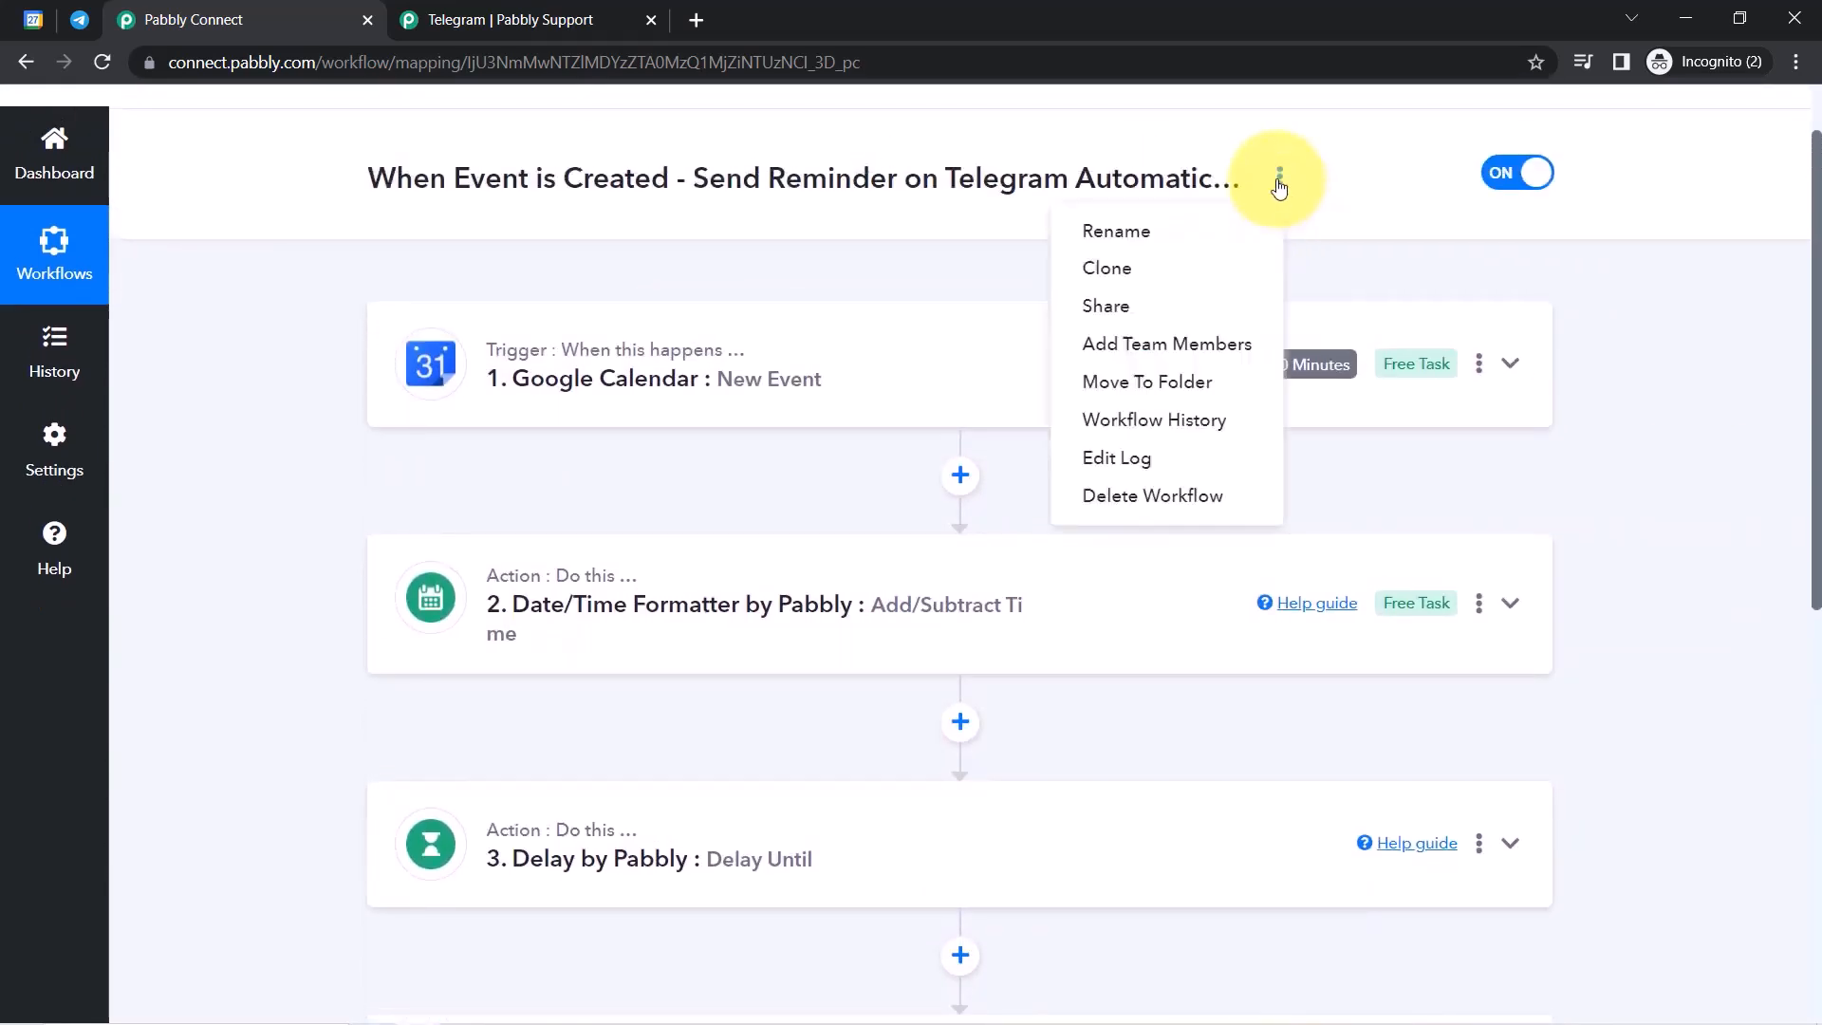
click(1094, 313)
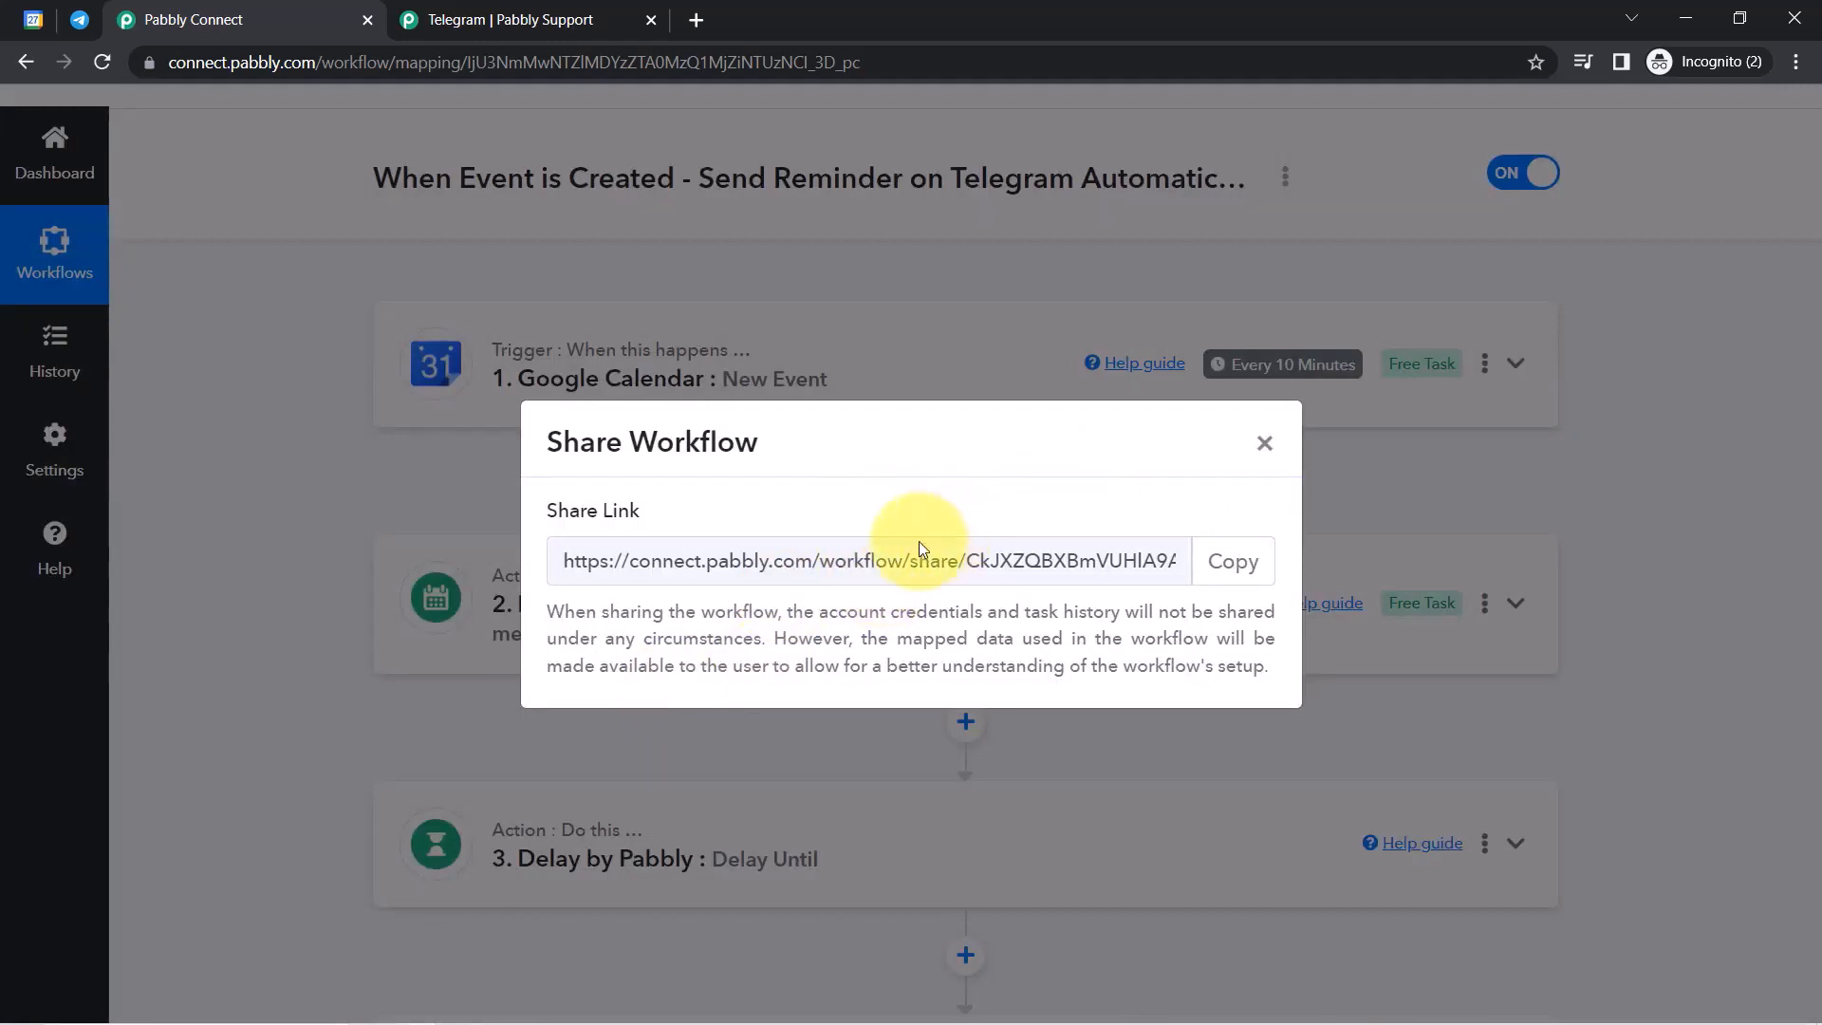
click(1265, 444)
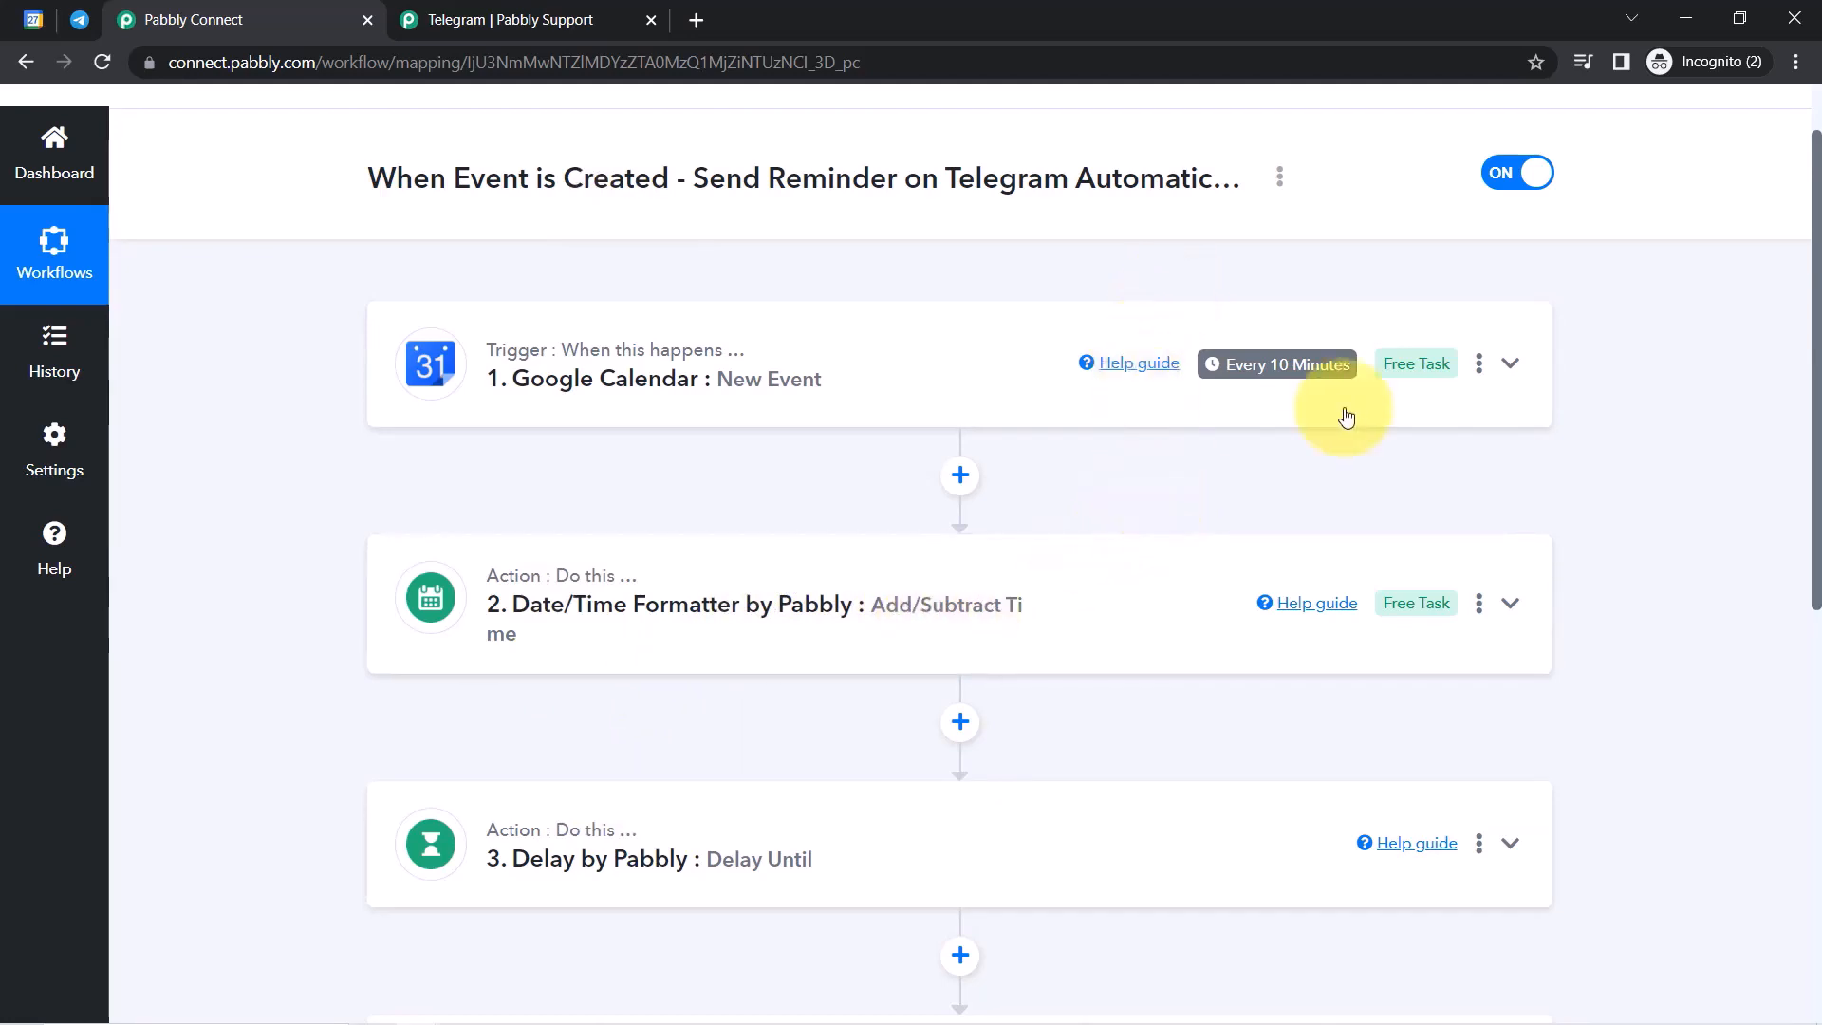
mouse_move(1287, 367)
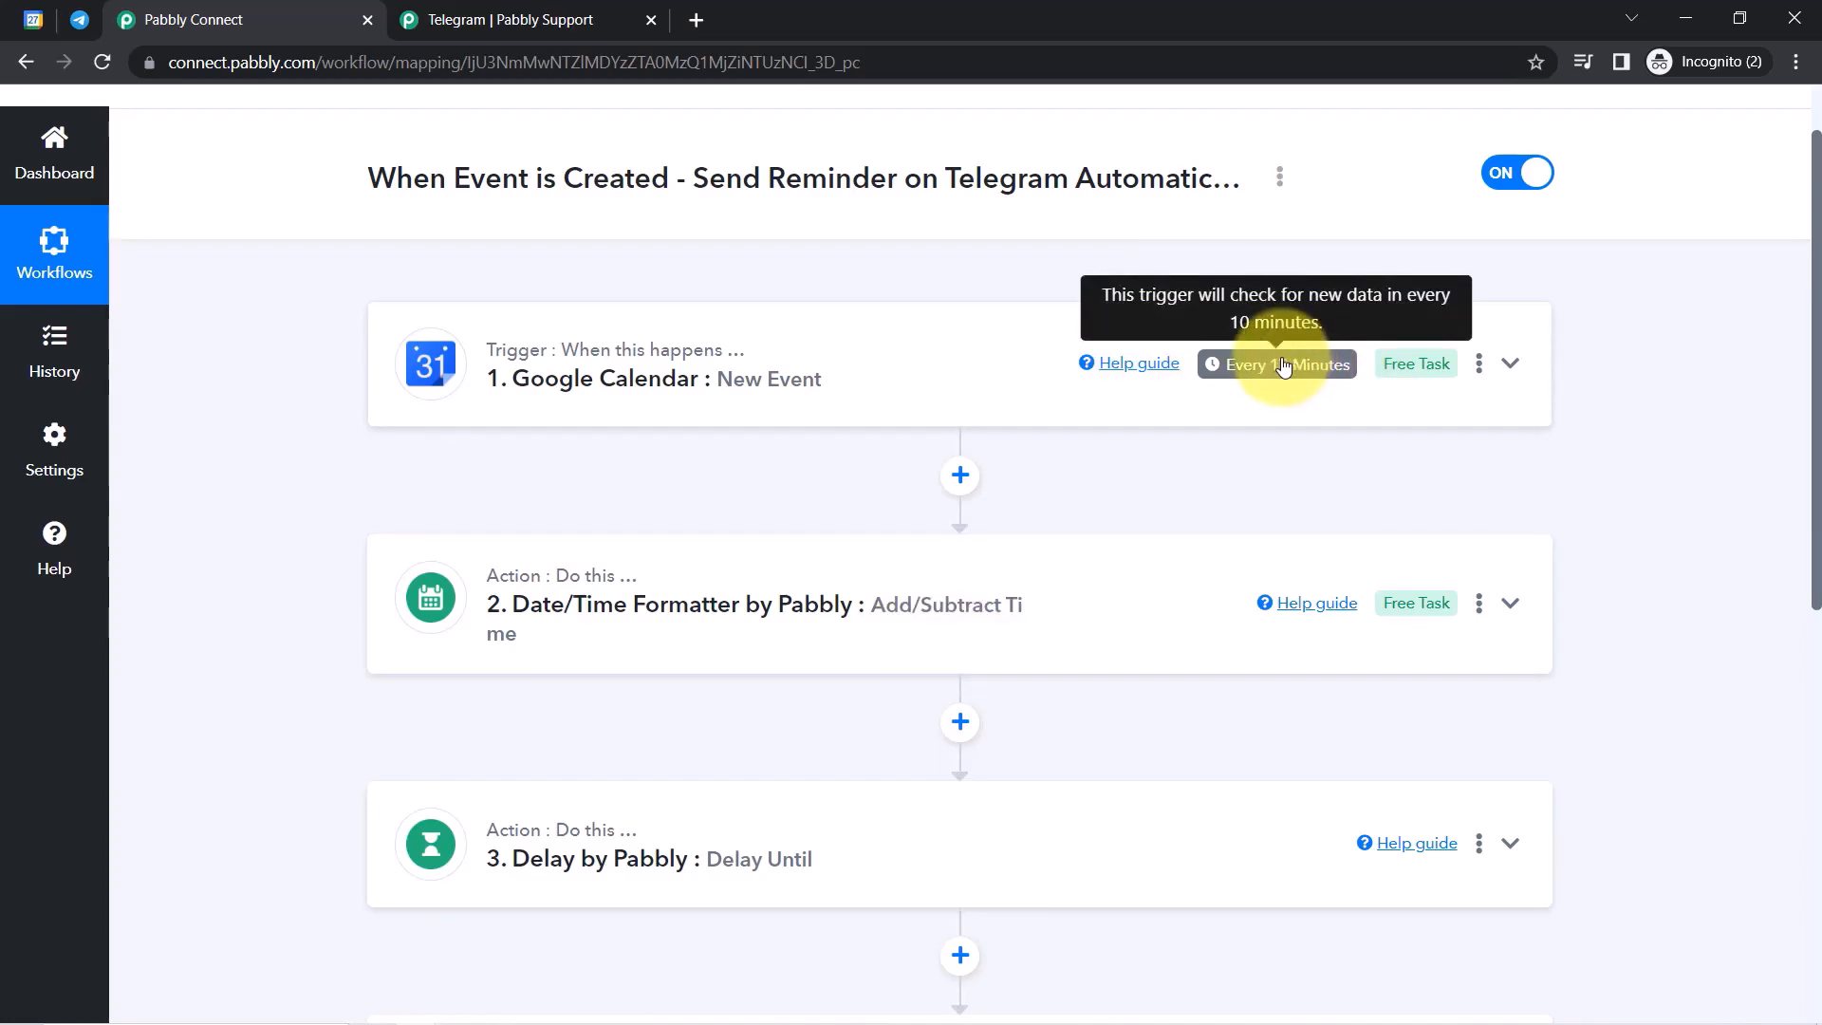
click(80, 19)
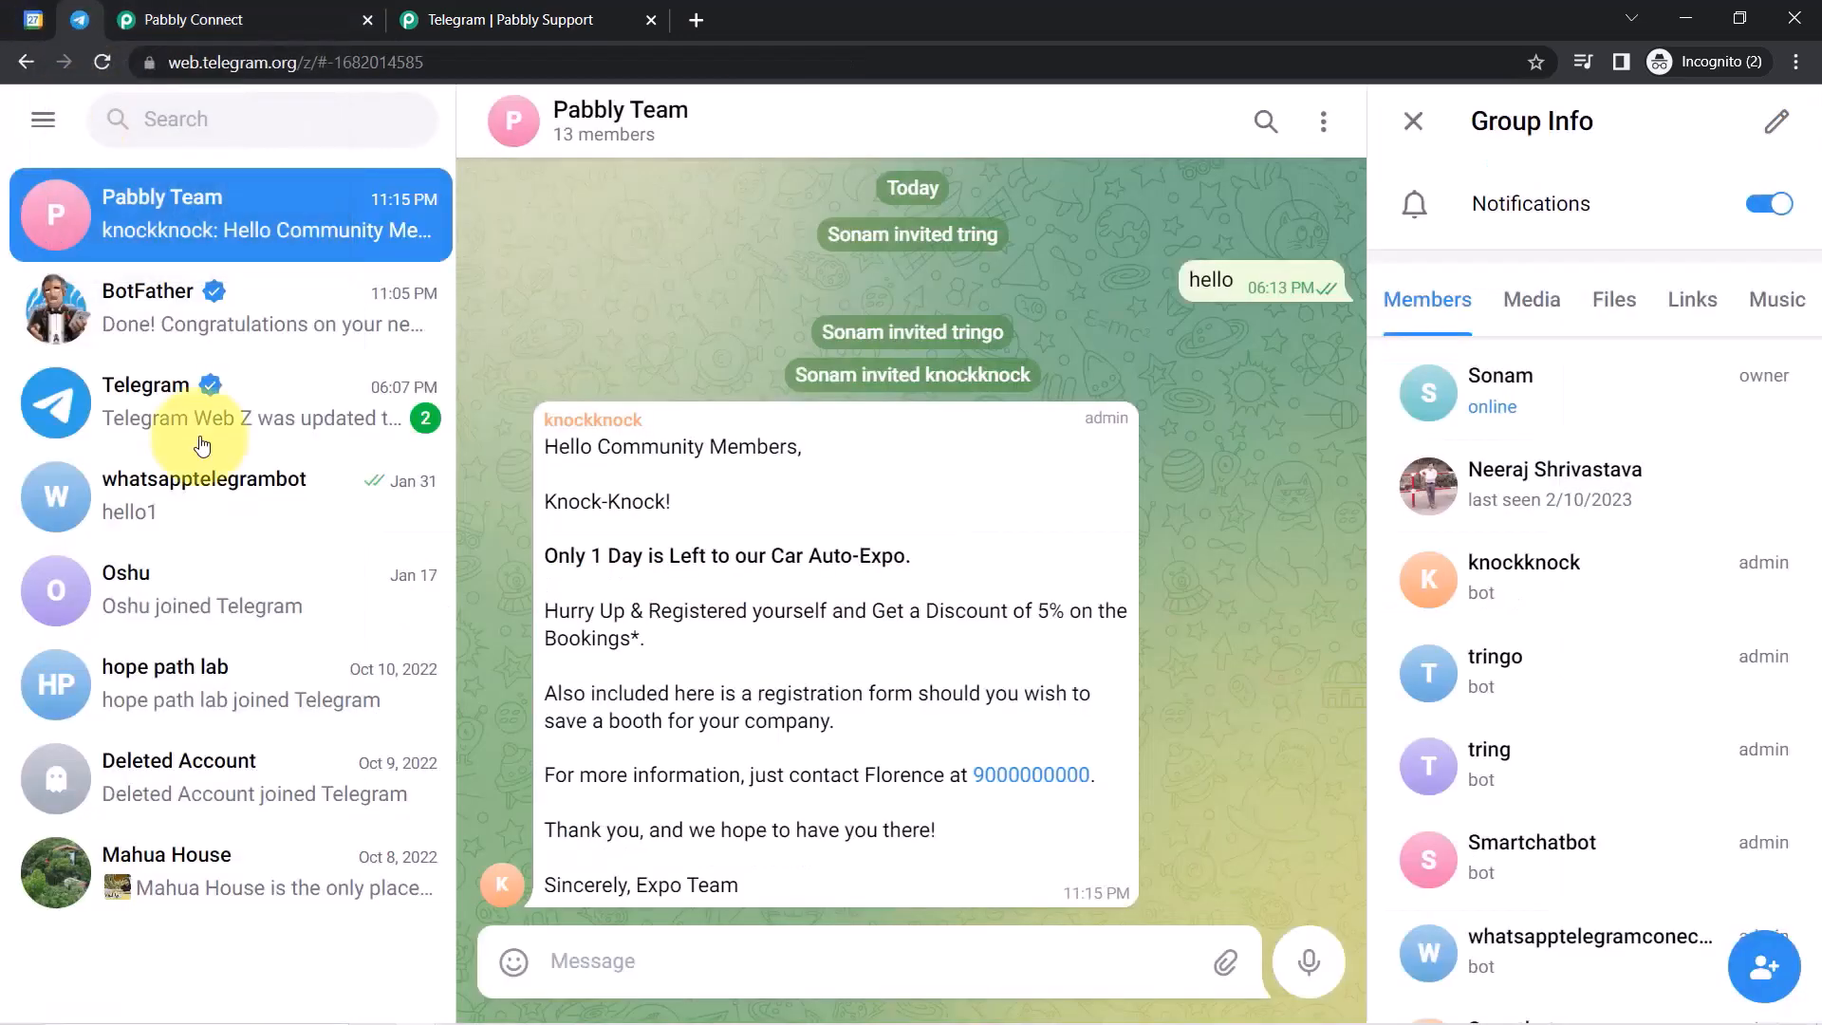
click(33, 19)
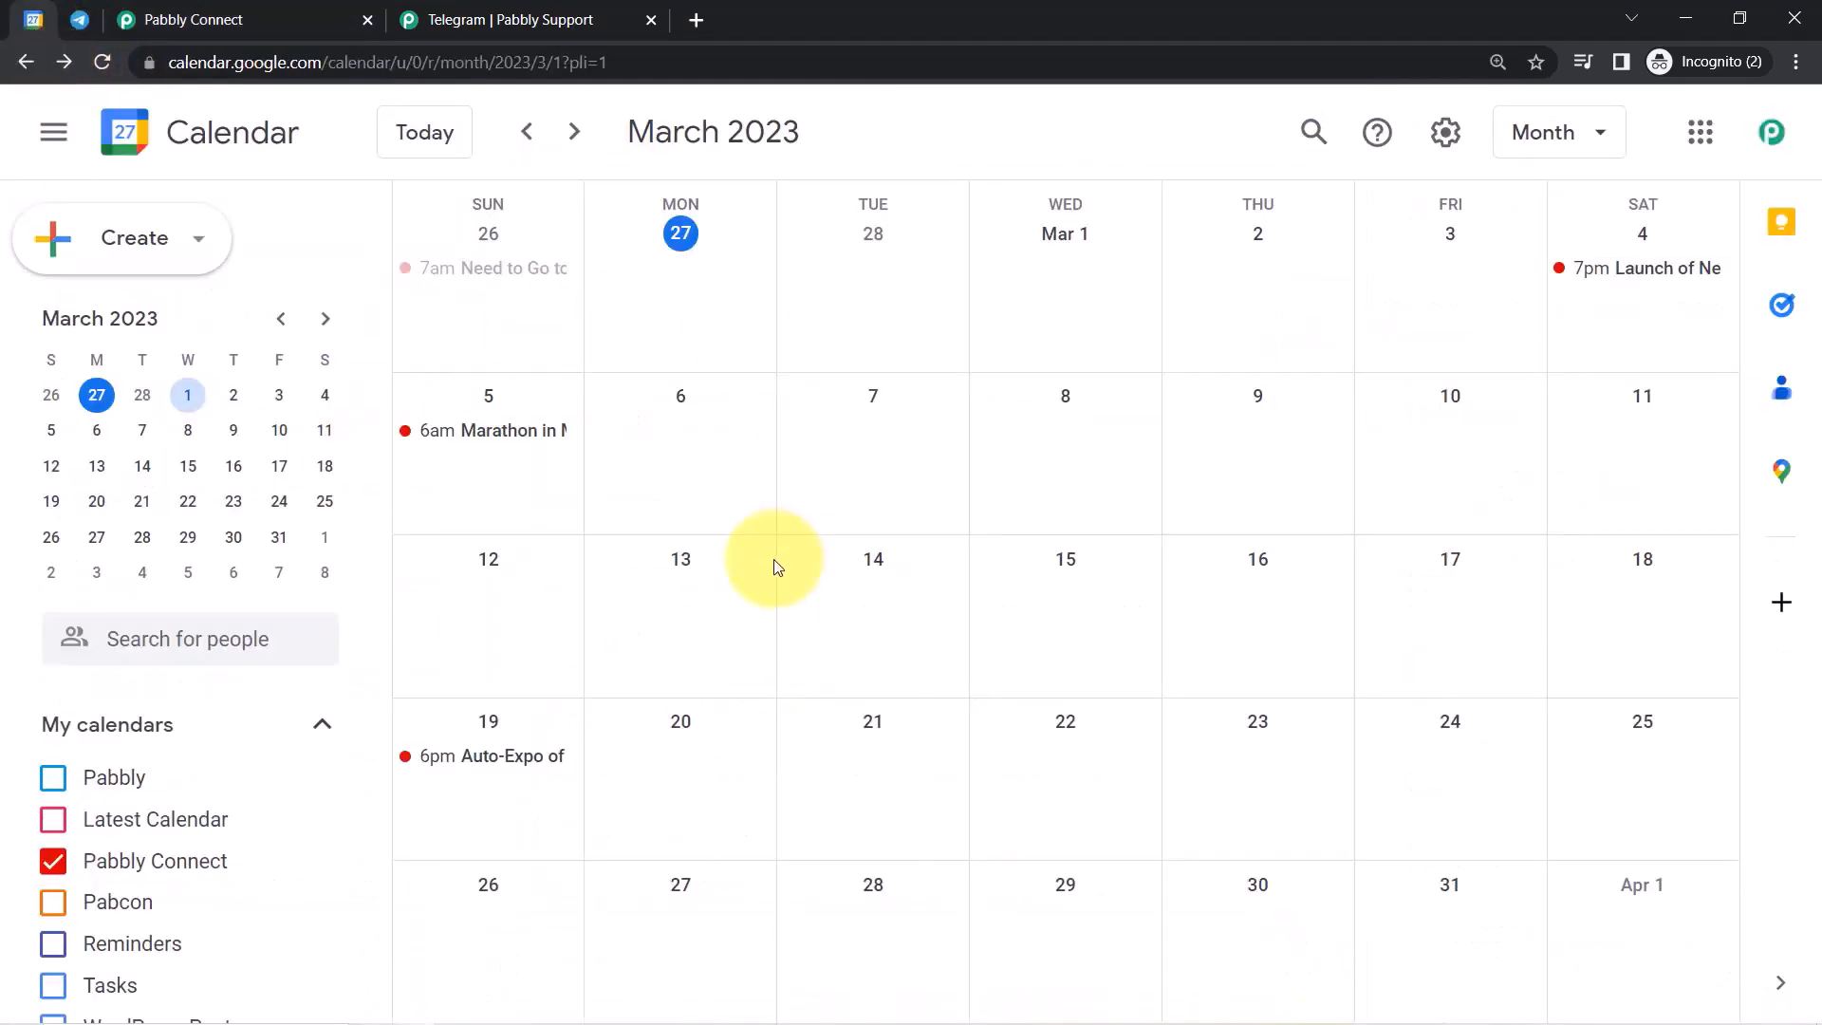
click(285, 19)
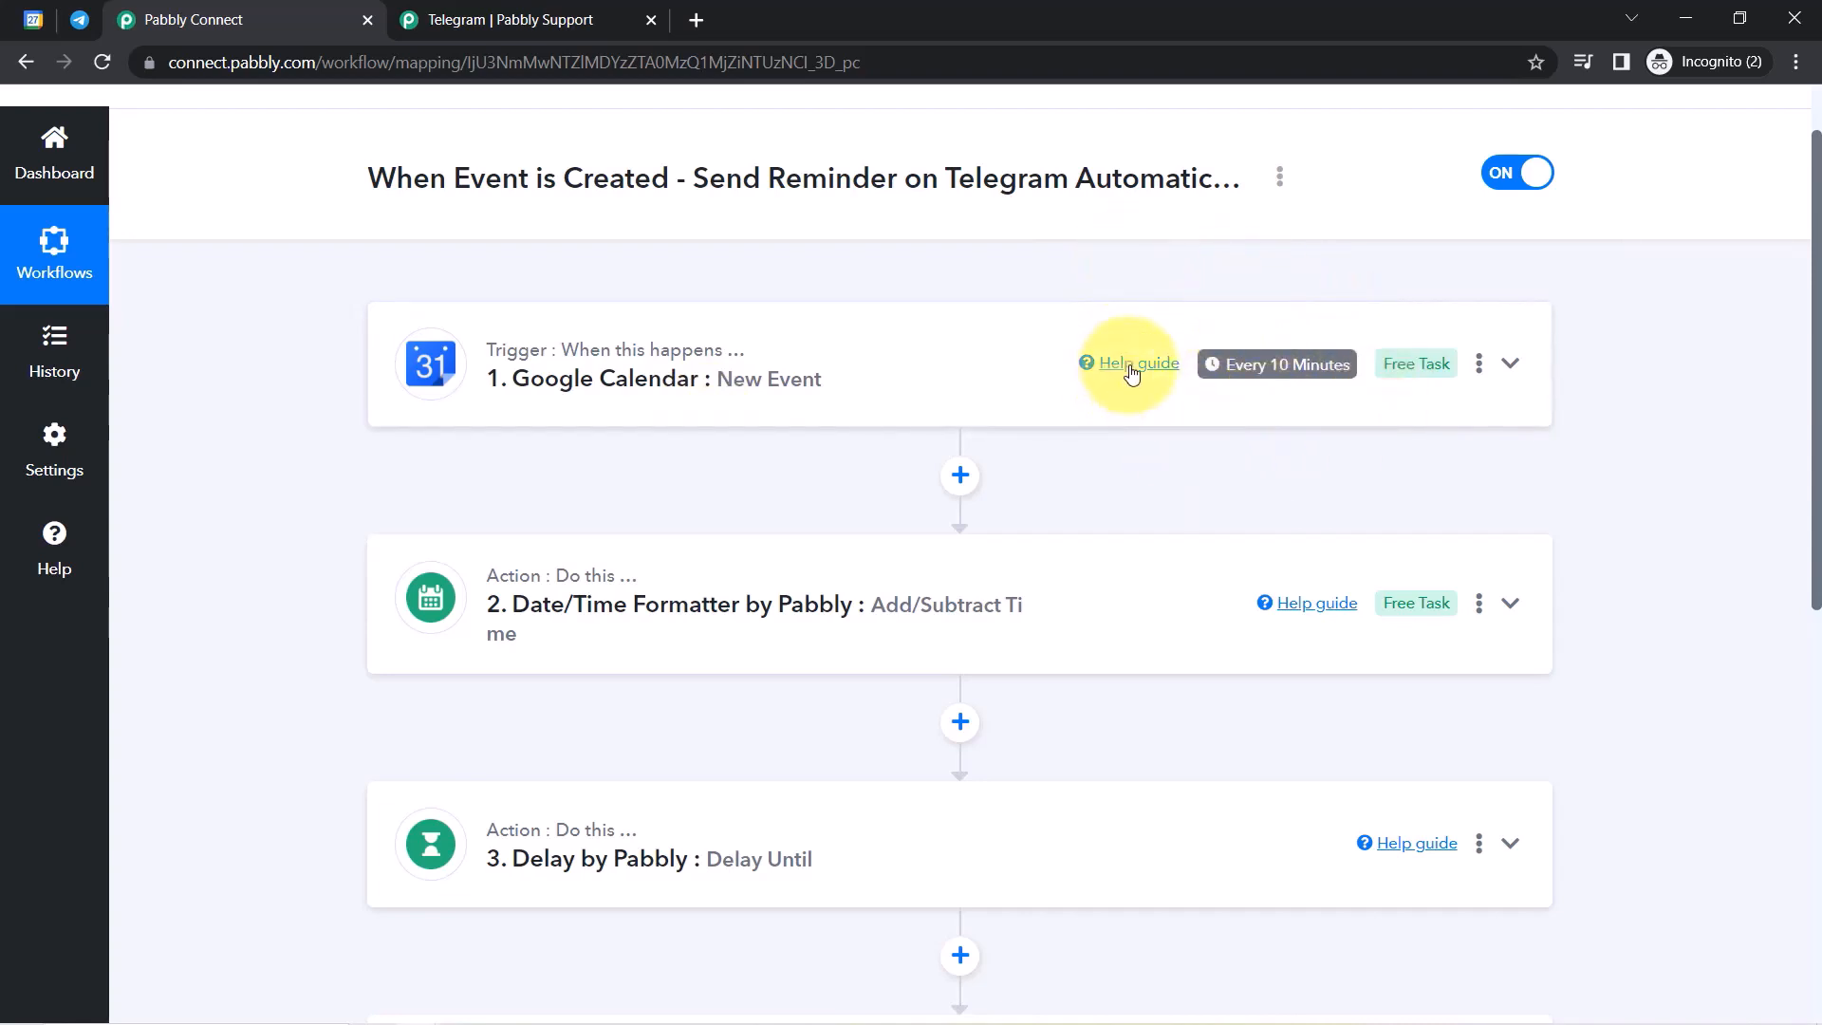
Expand the Date/Time Formatter and Delay by Pabbly steps to review the -1 day shift and delay.
mouse_move(592, 863)
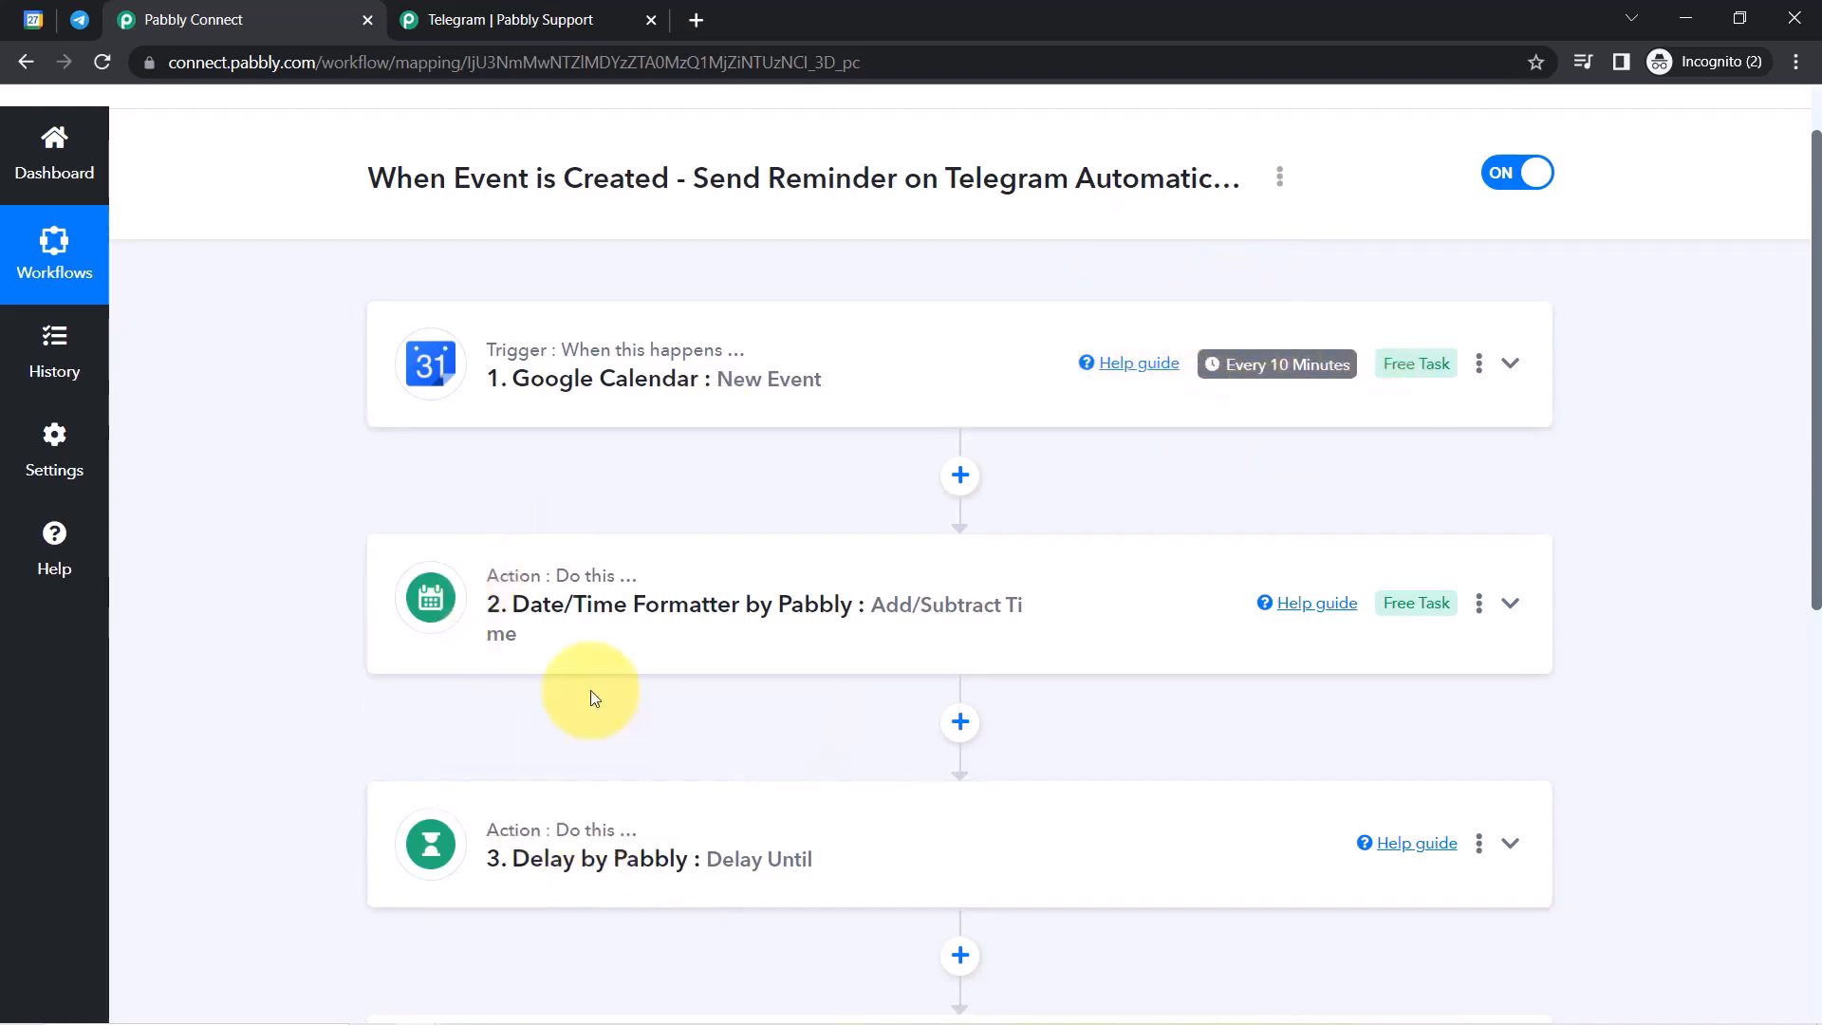
click(621, 660)
drag(1817, 294, 1818, 406)
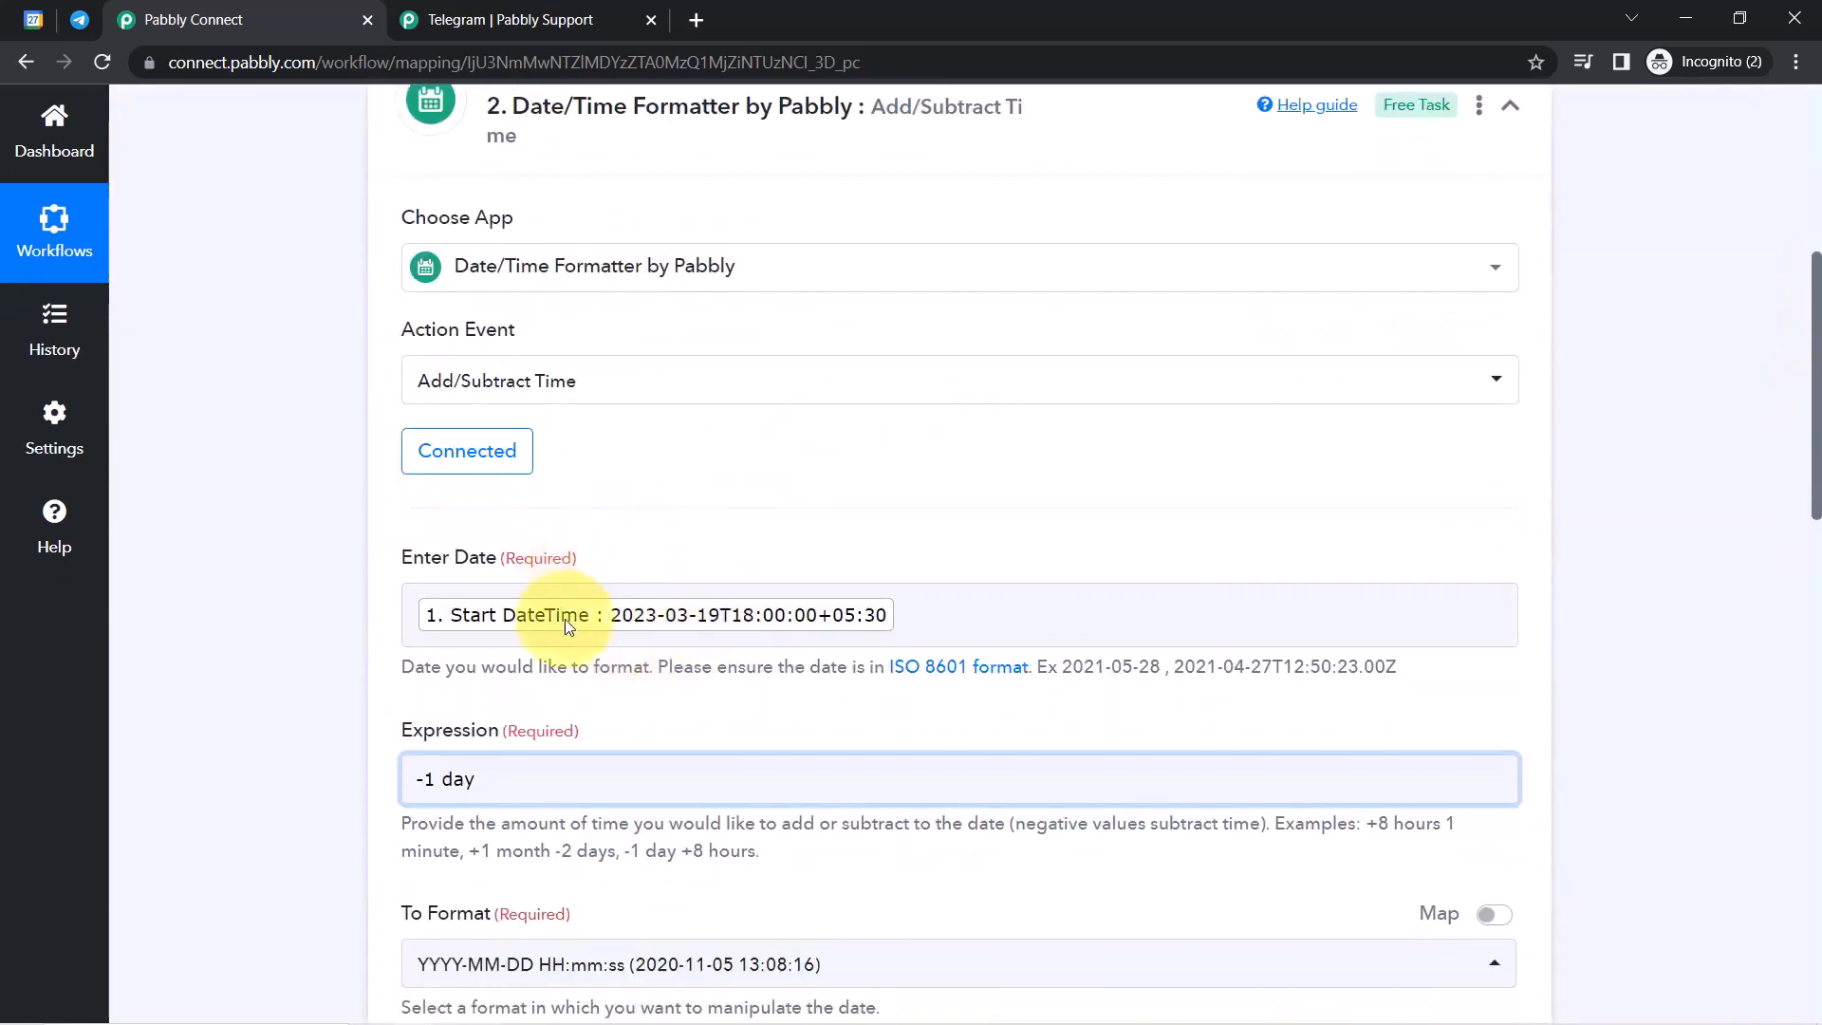
scroll(1814, 402, down, 10)
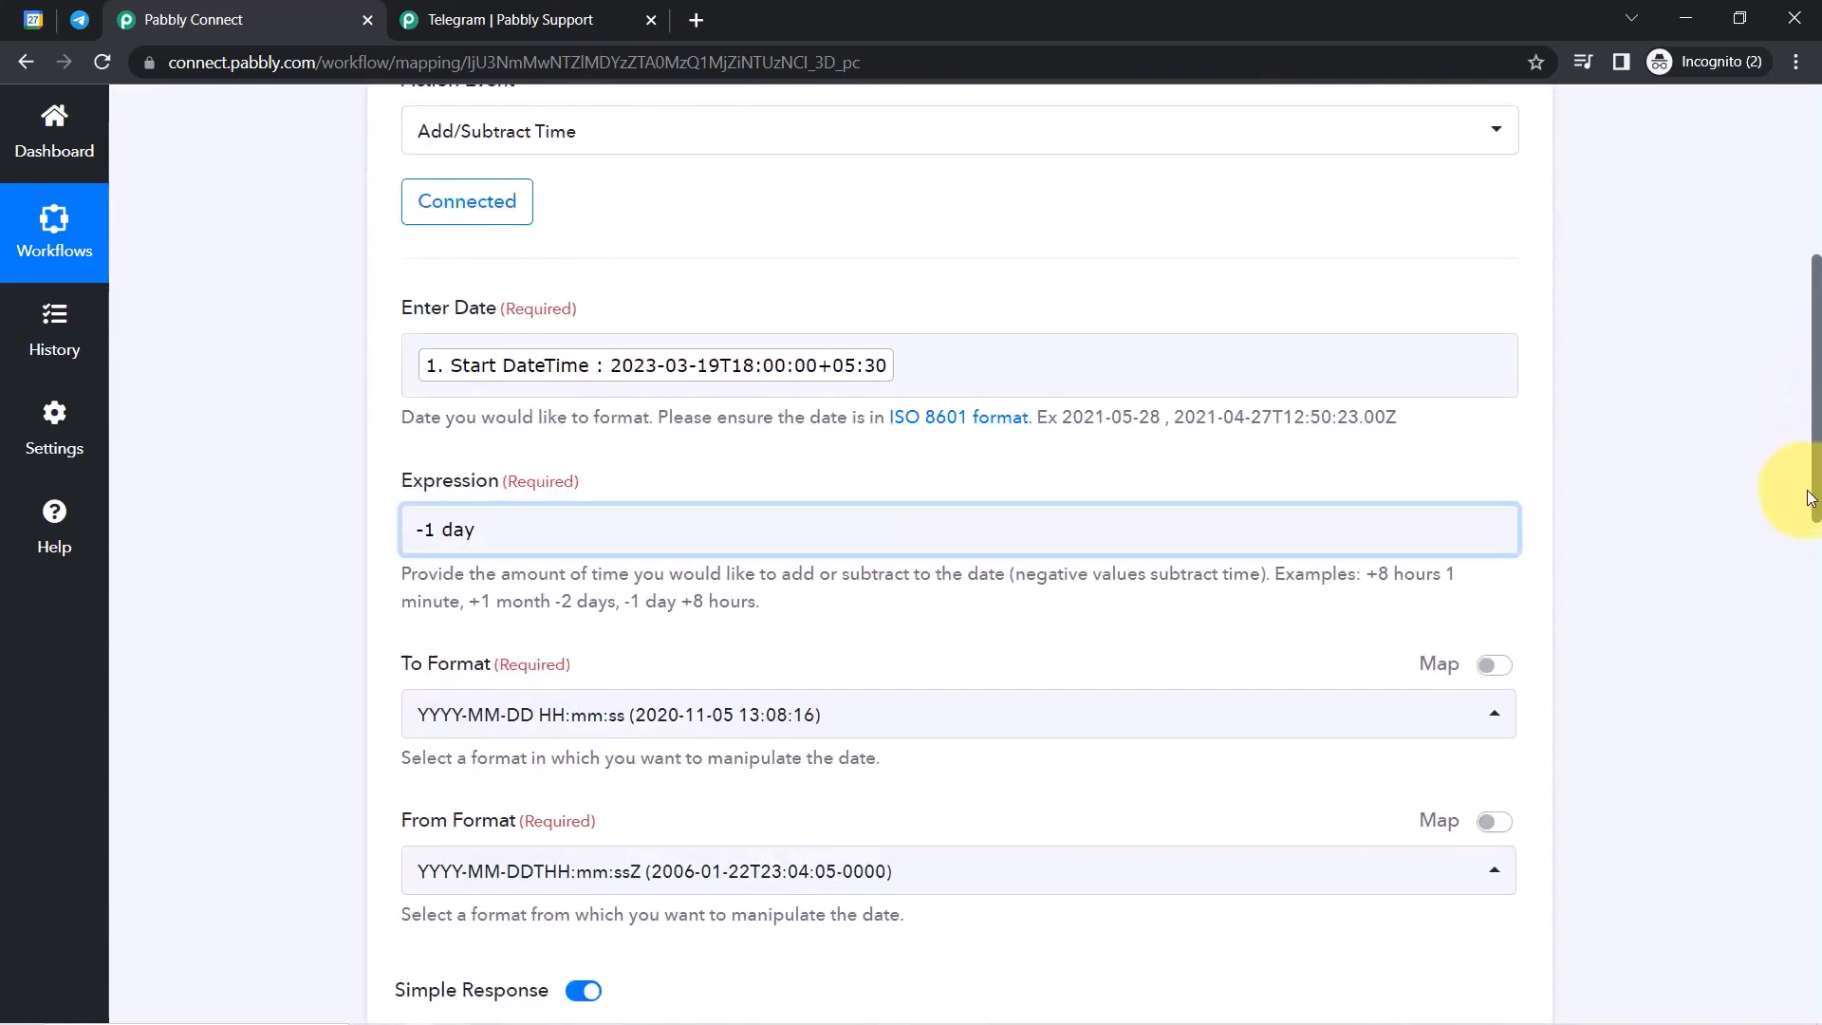
scroll(1794, 437, down, 4)
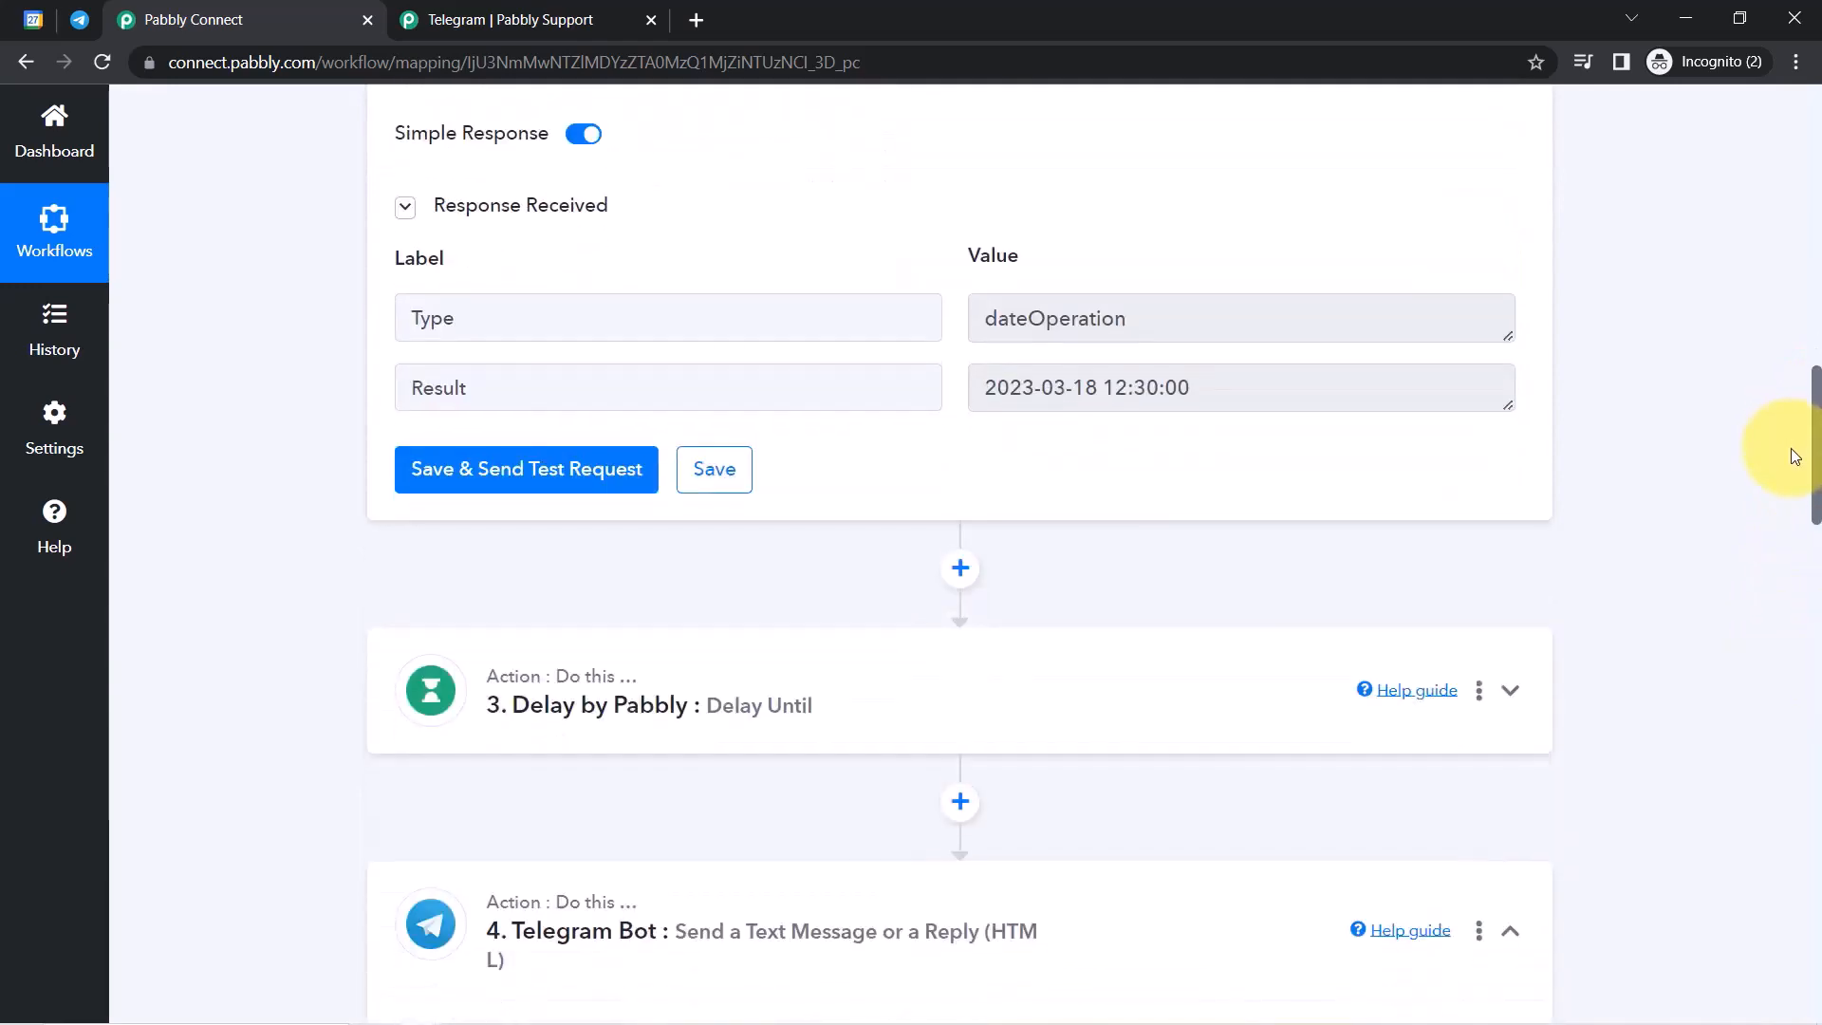
scroll(1784, 496, down, 1)
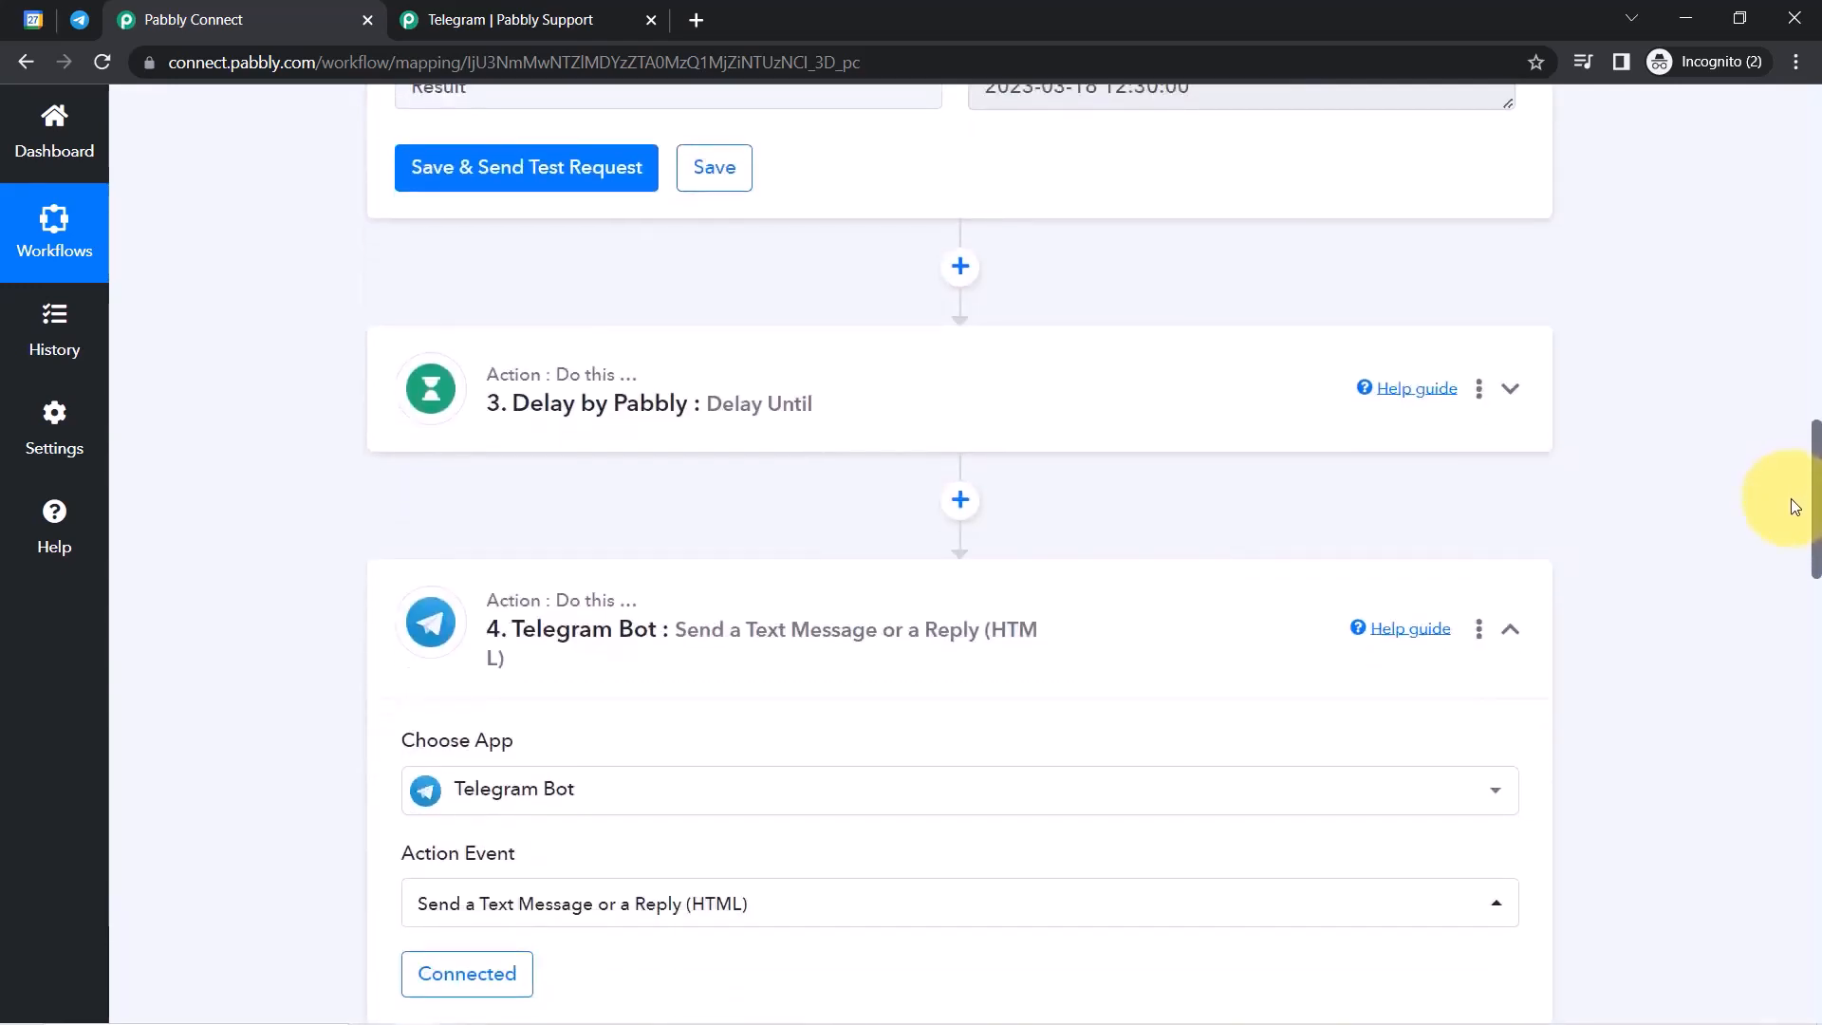
click(724, 407)
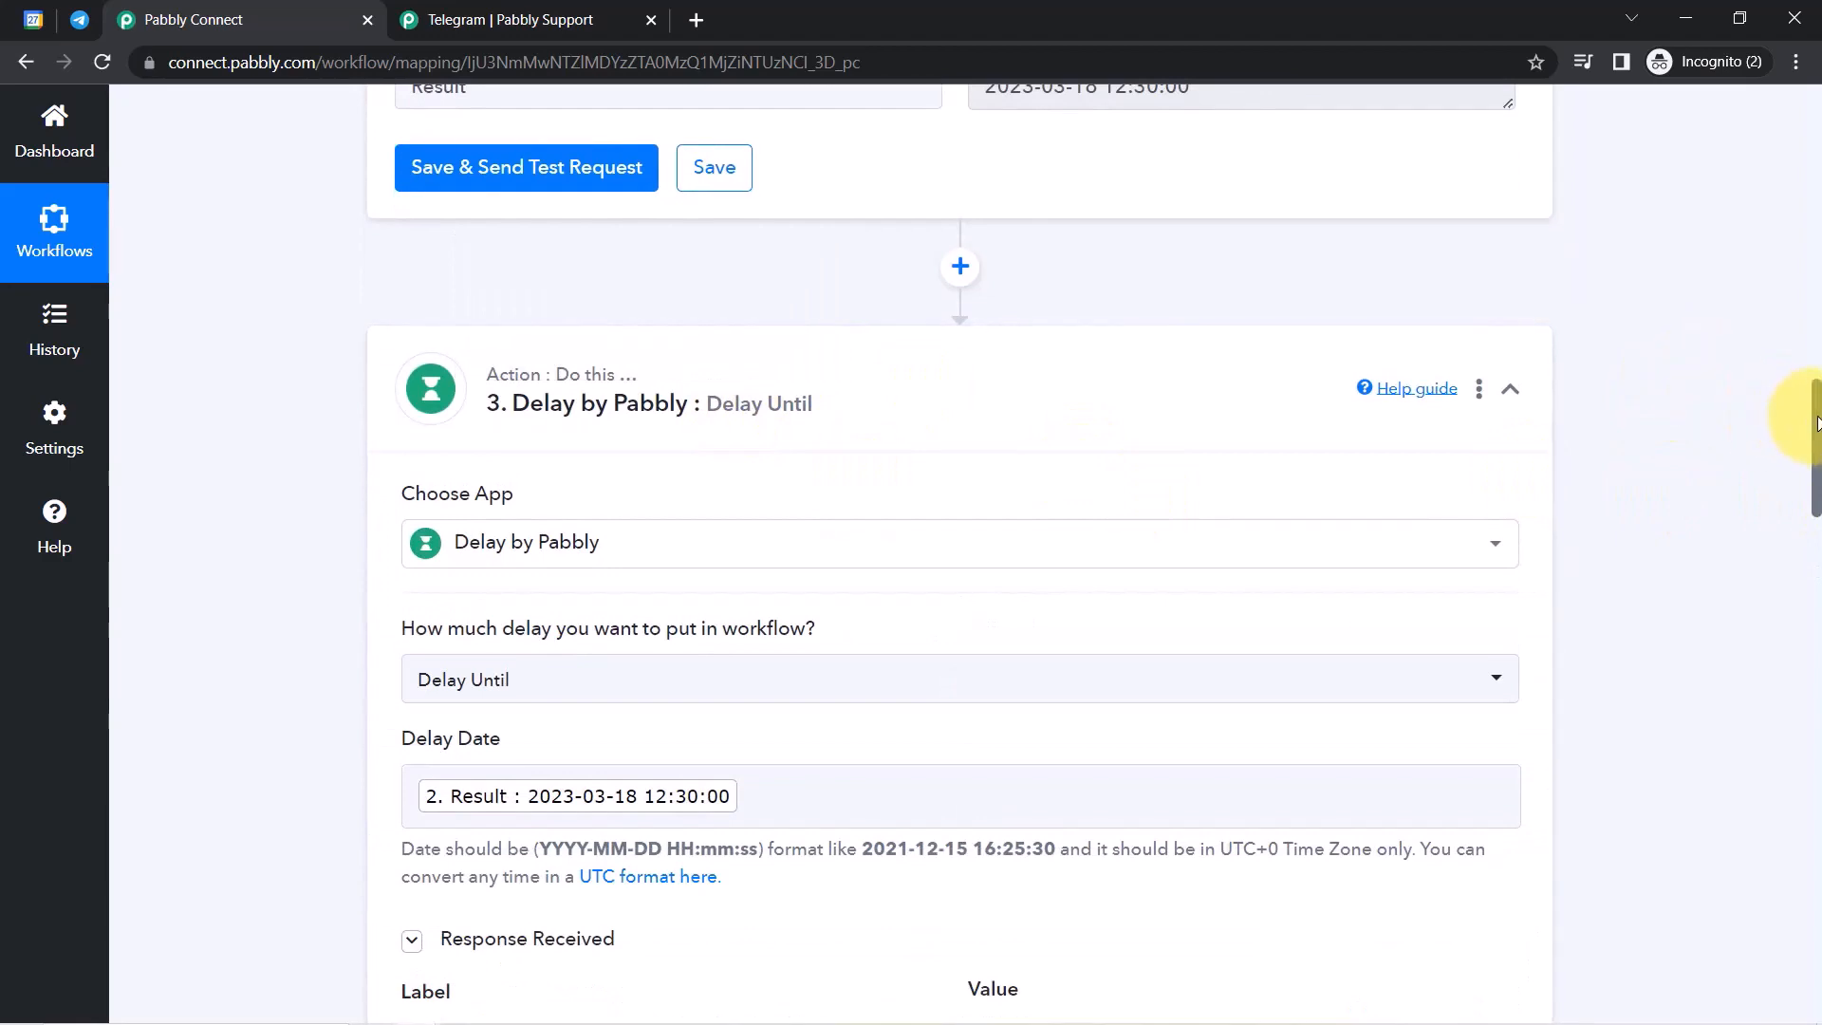
drag(1818, 422, 1817, 471)
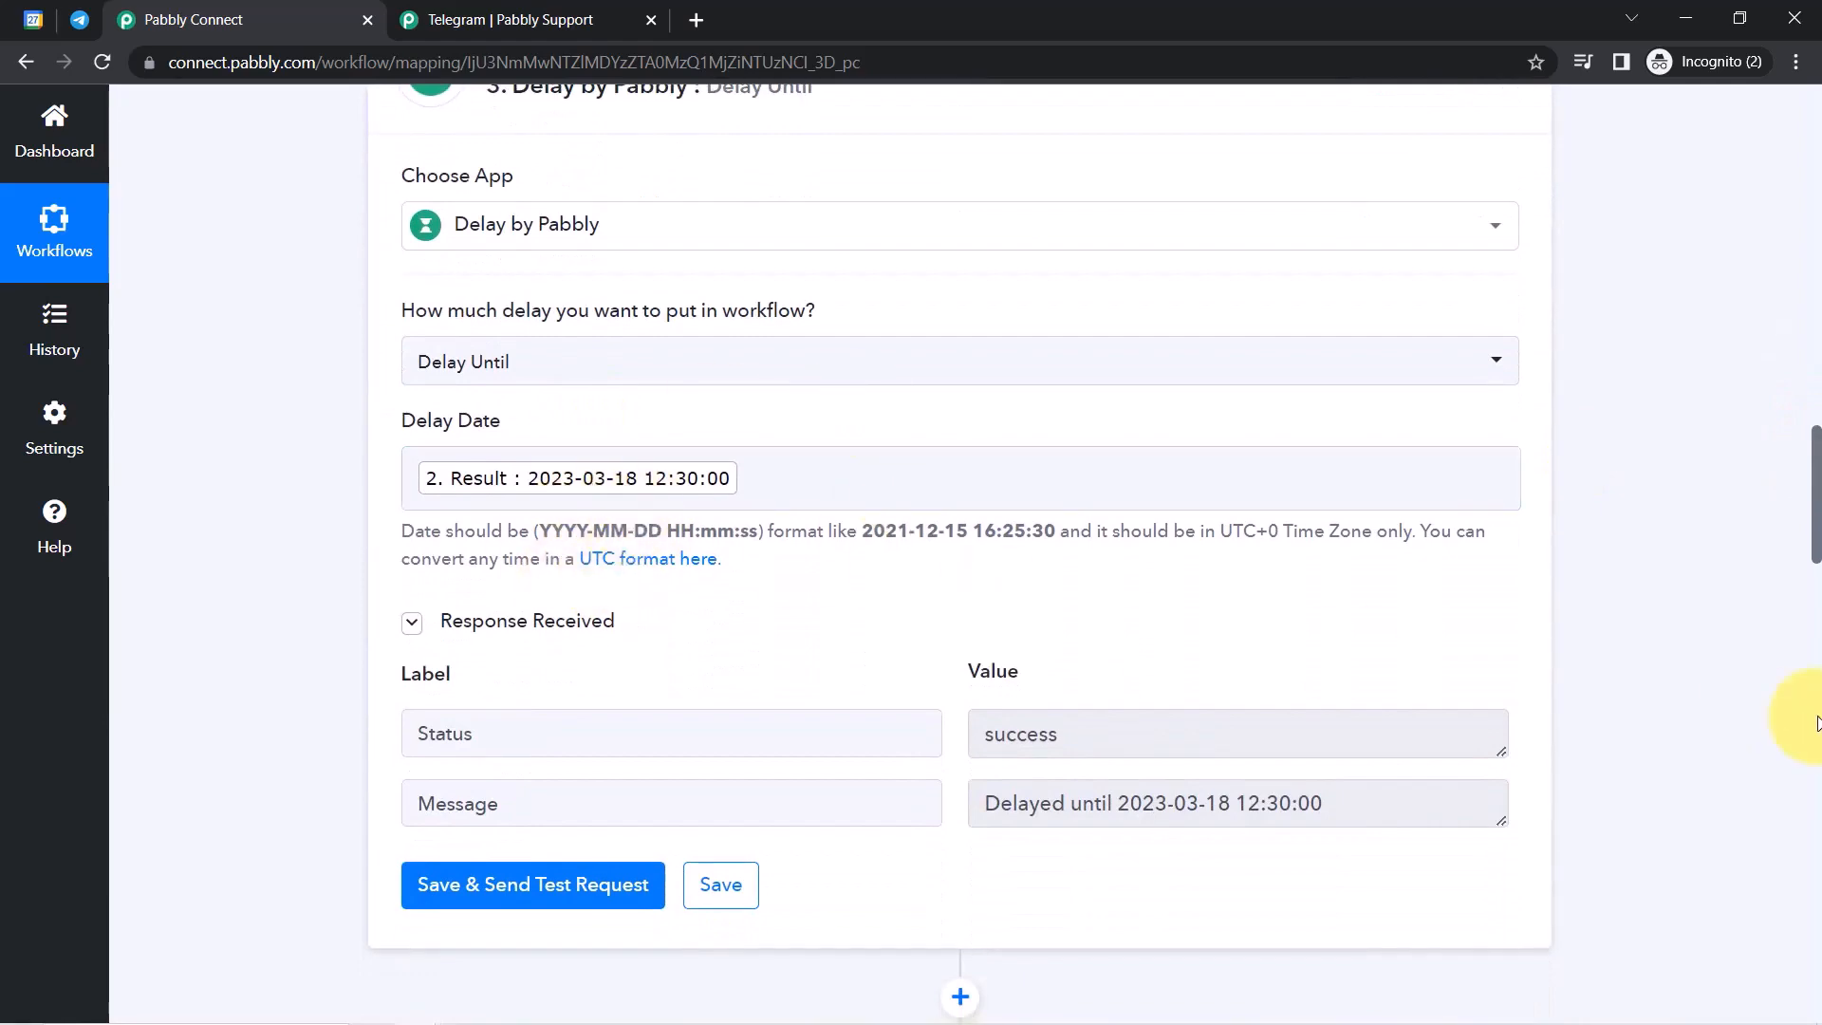
drag(1818, 501, 1811, 731)
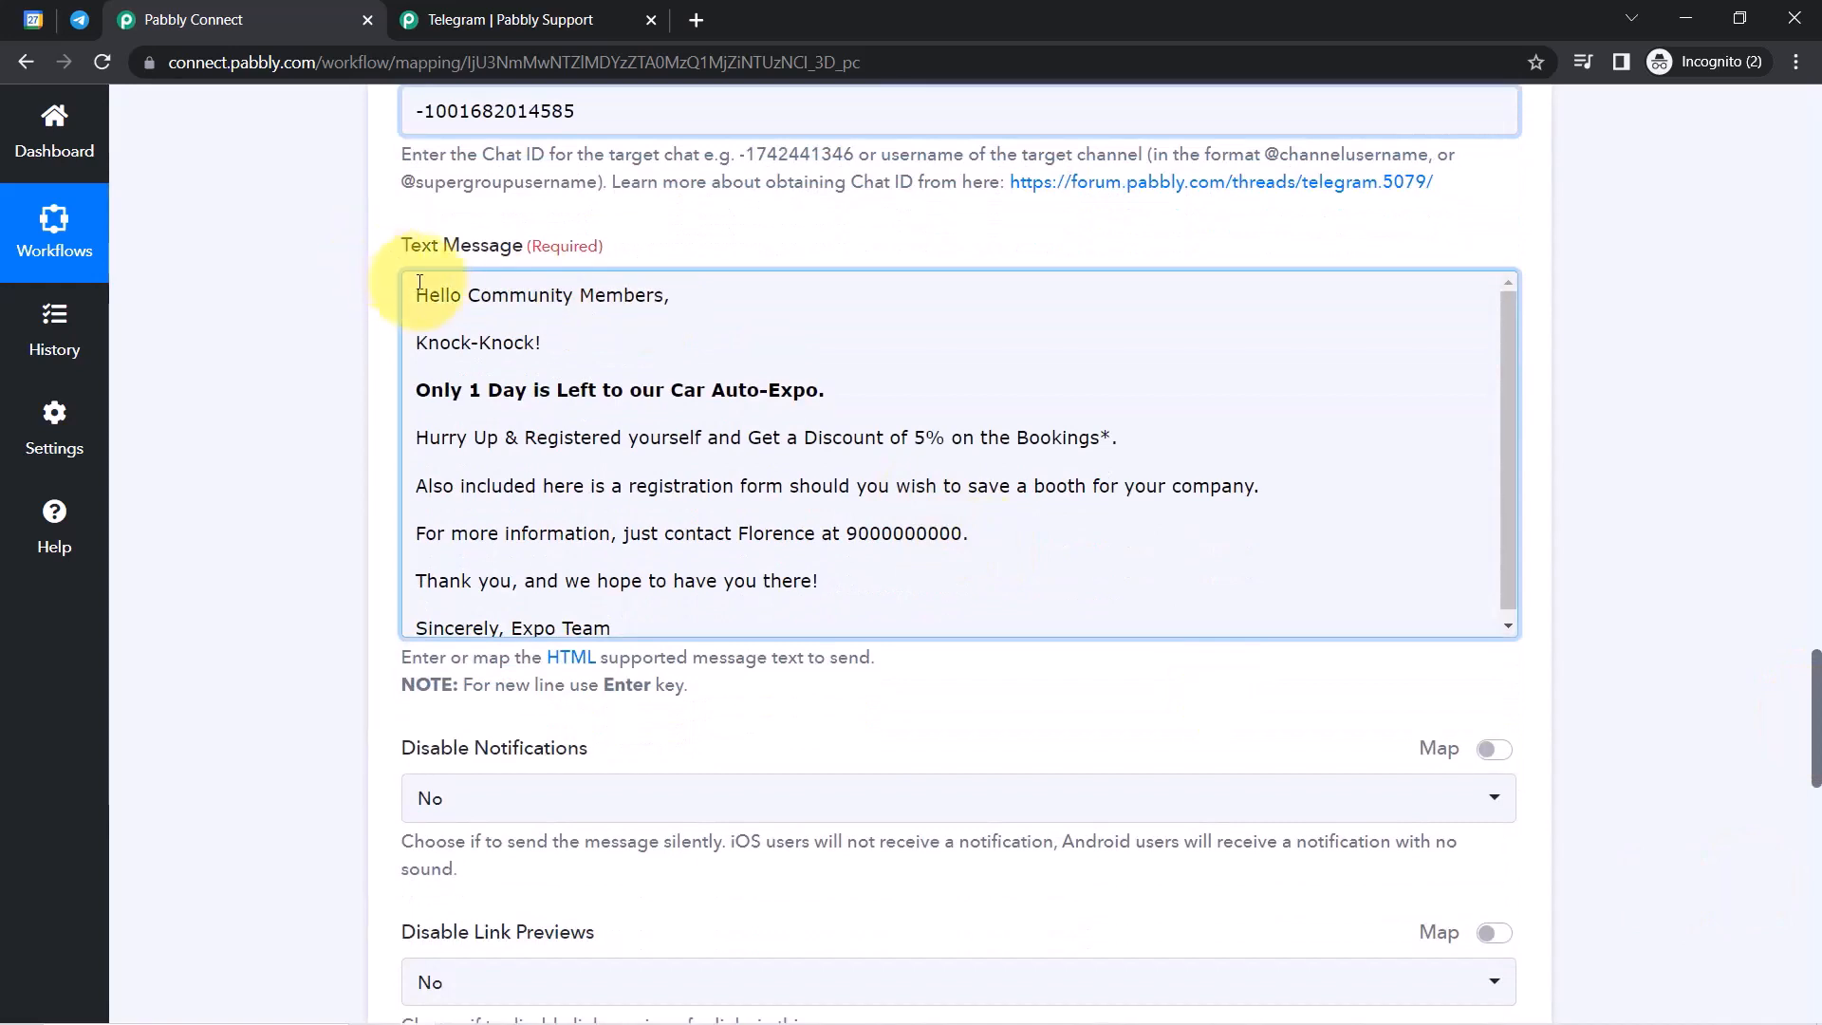
Insert a new line after 'Bookings*.' in the Telegram Text Message.
drag(440, 288, 634, 622)
click(668, 525)
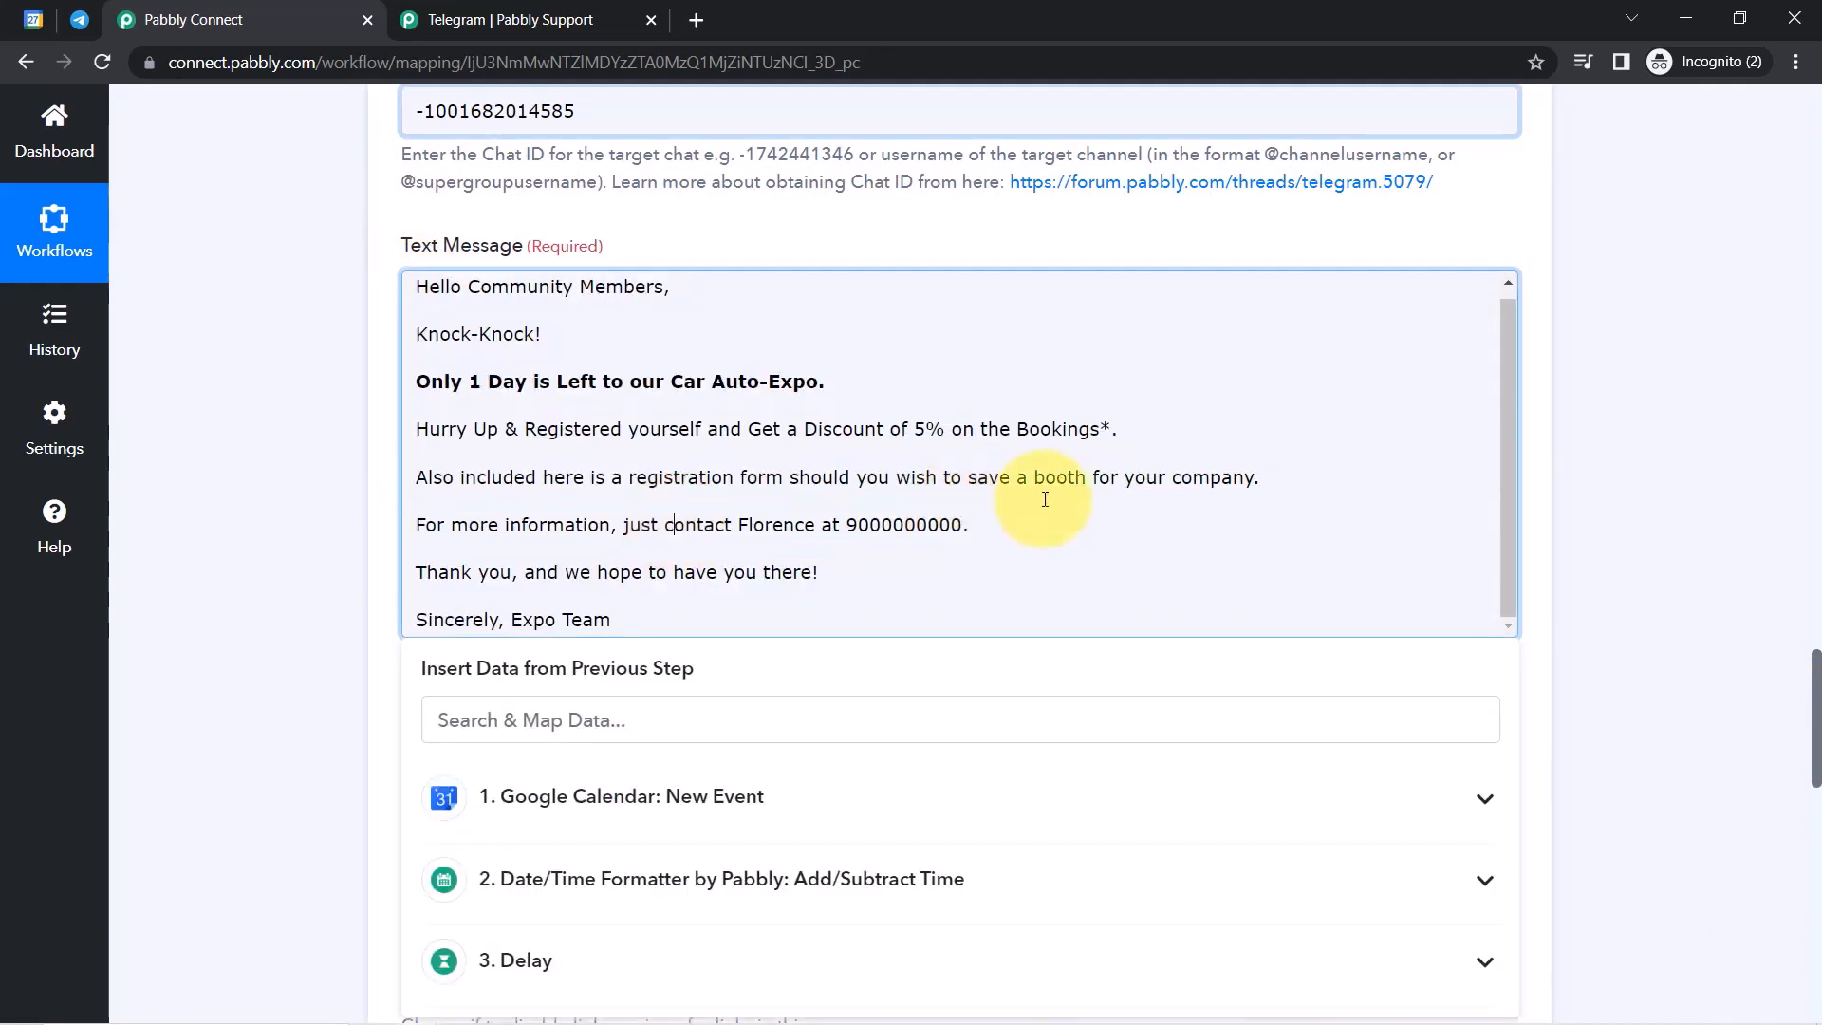
click(1123, 426)
key(Return)
key(Return)
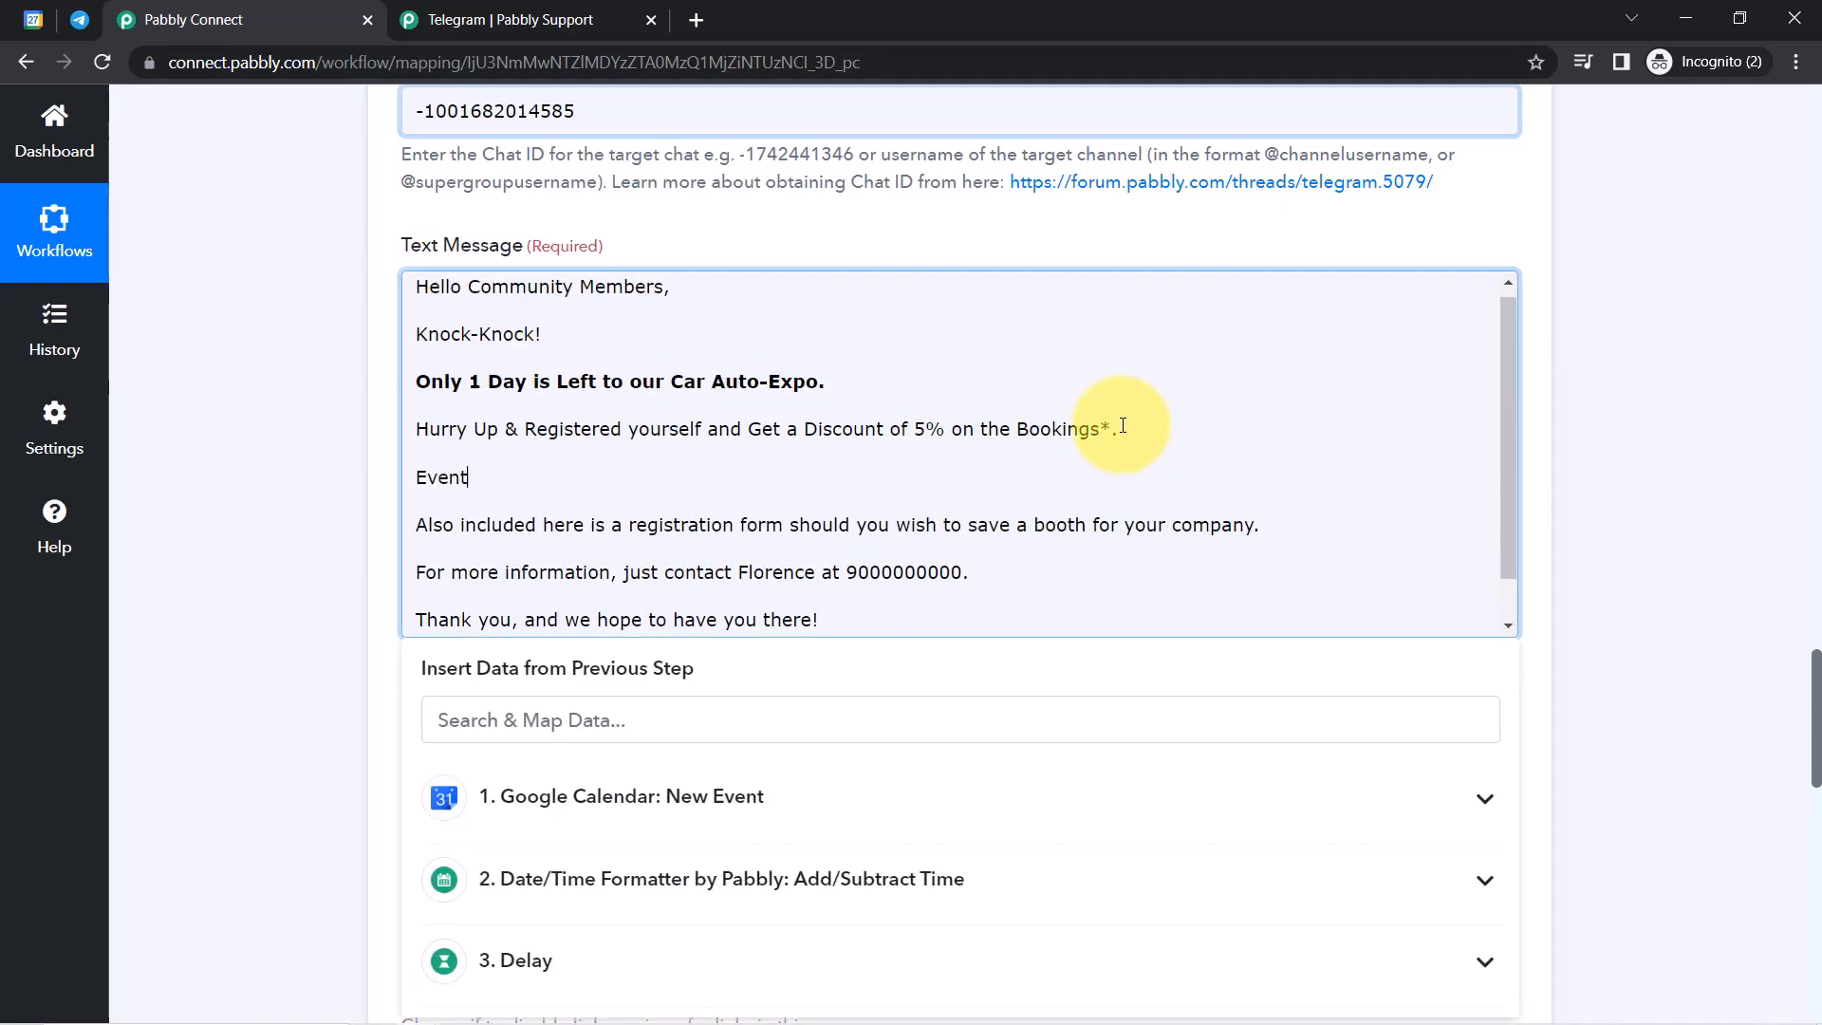
Add an 'Event Name:' line filled with the calendar event's Summary data.
text(Event Name:)
key(Return)
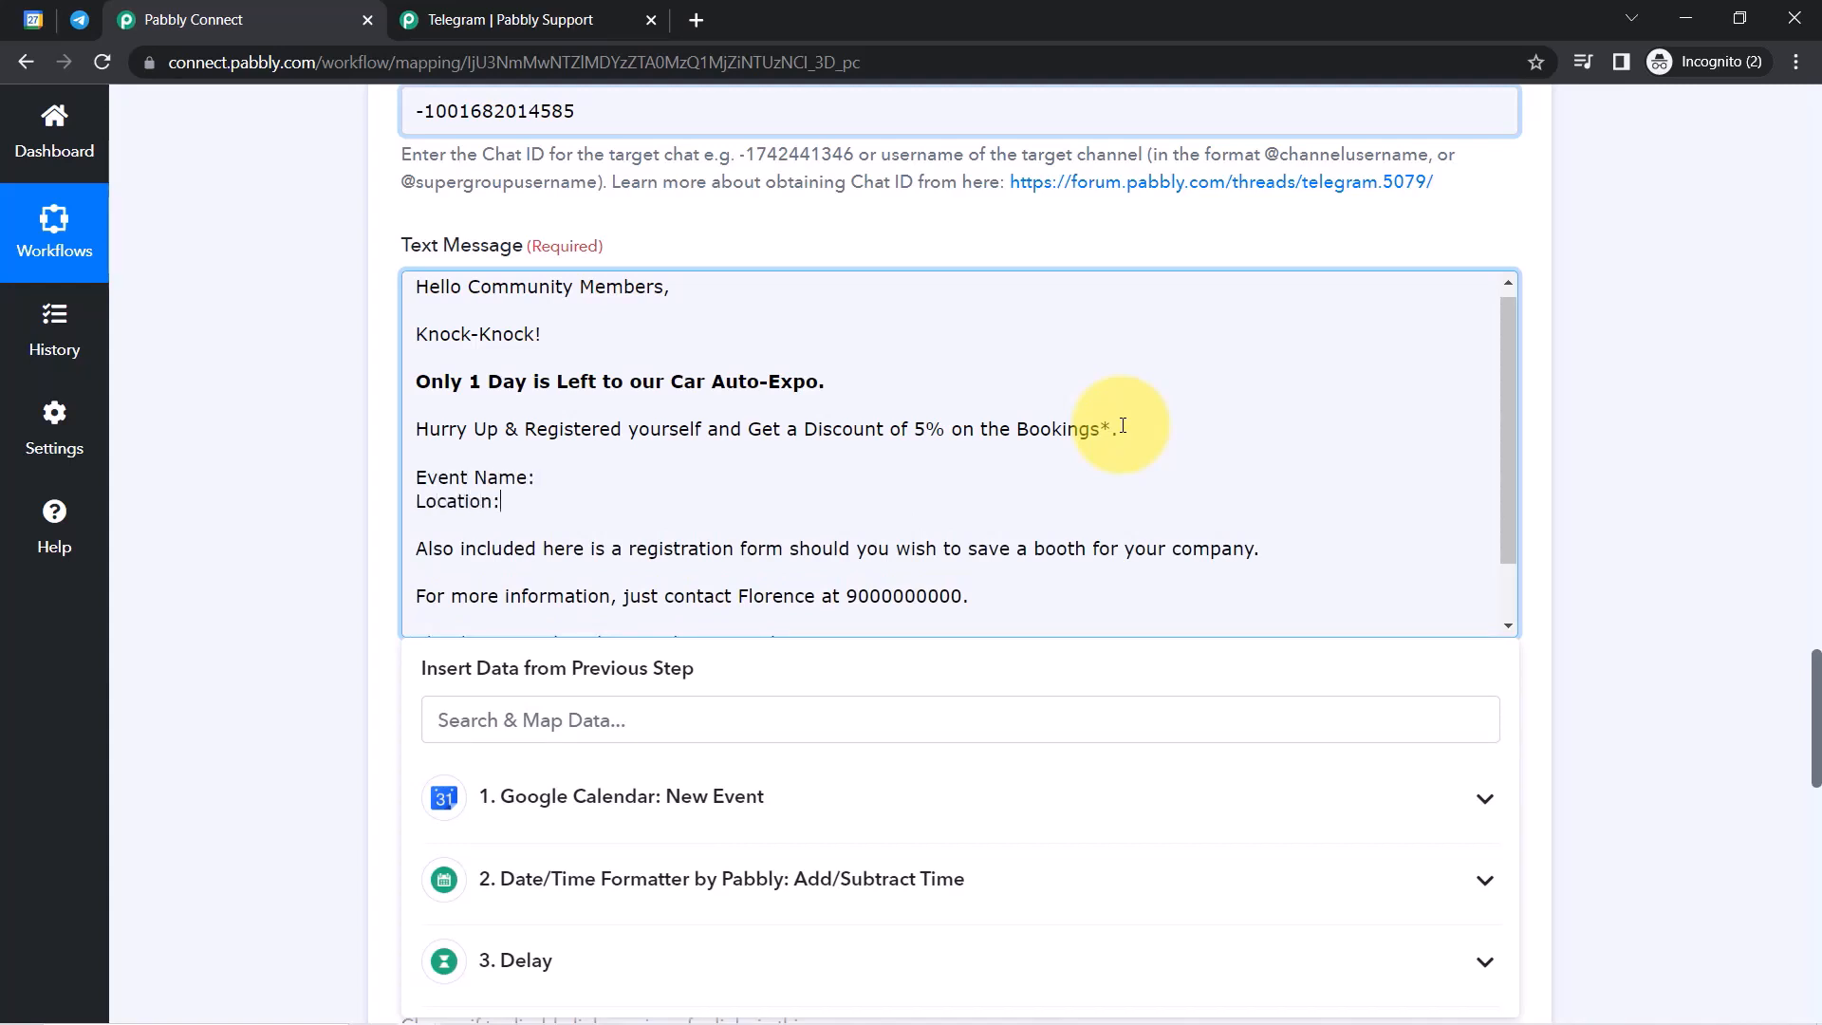
click(538, 480)
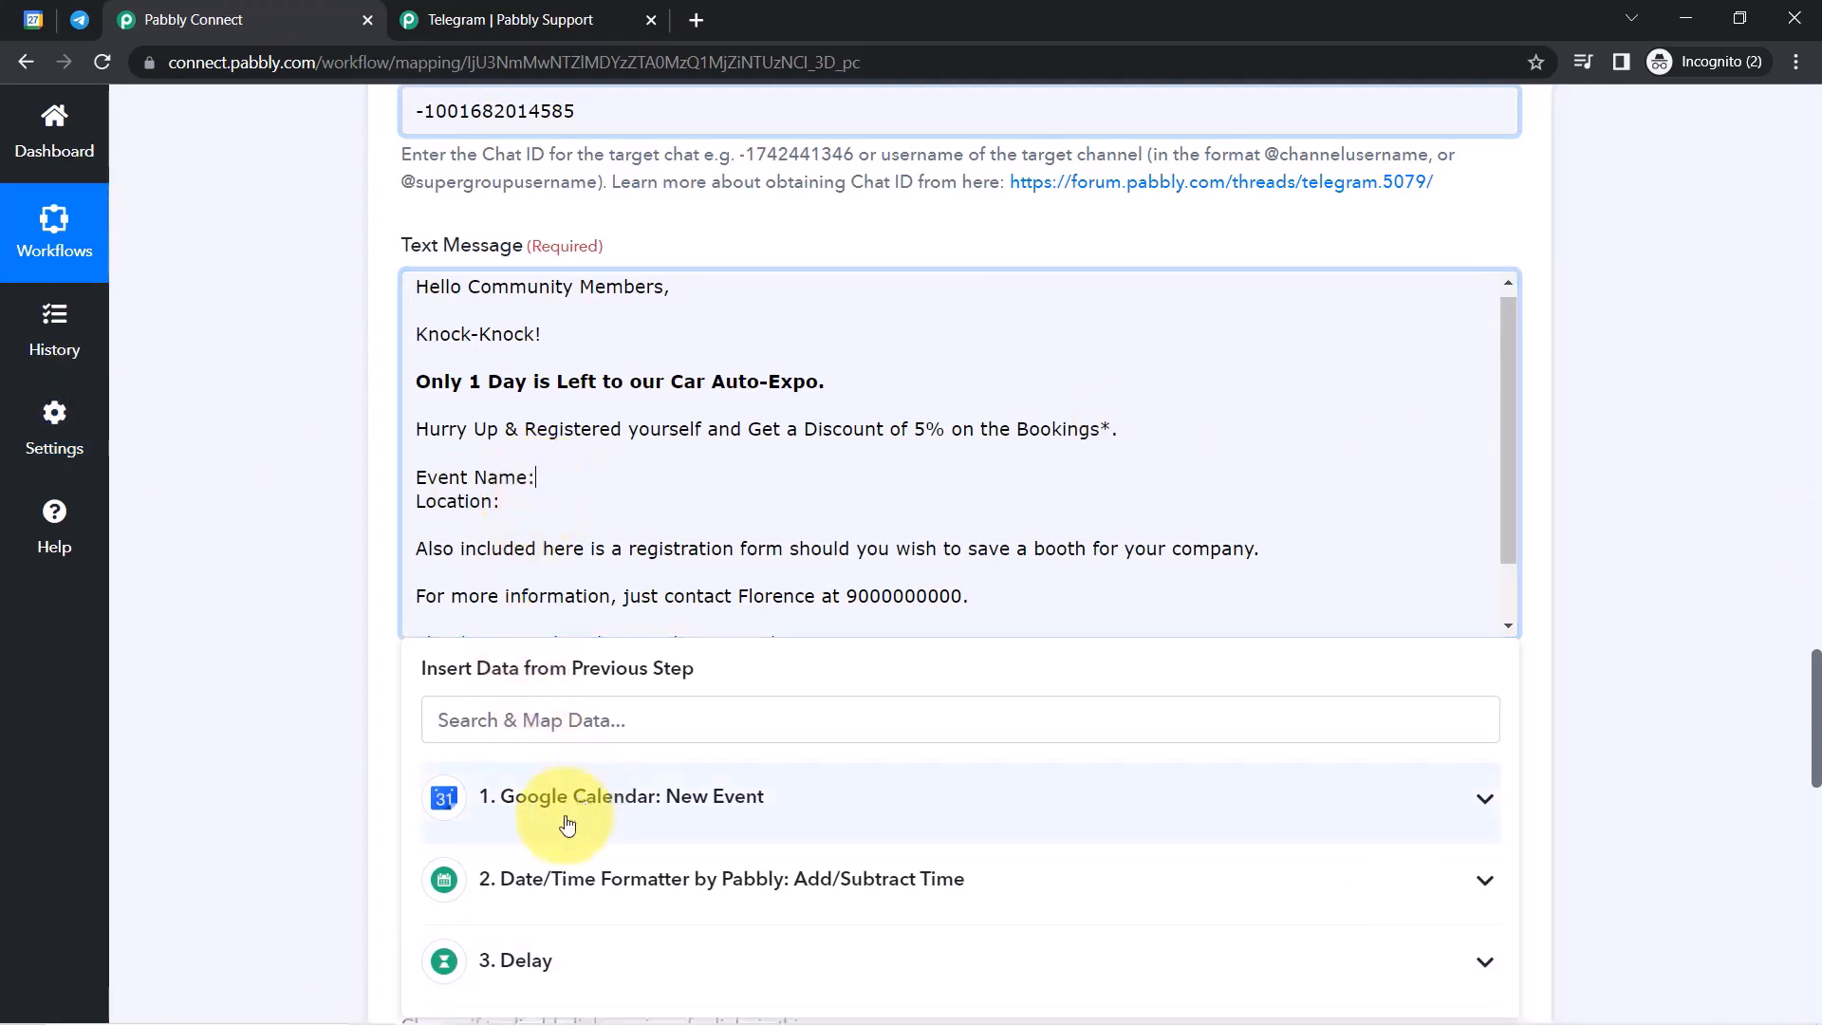
click(538, 804)
scroll(1817, 712, down, 2)
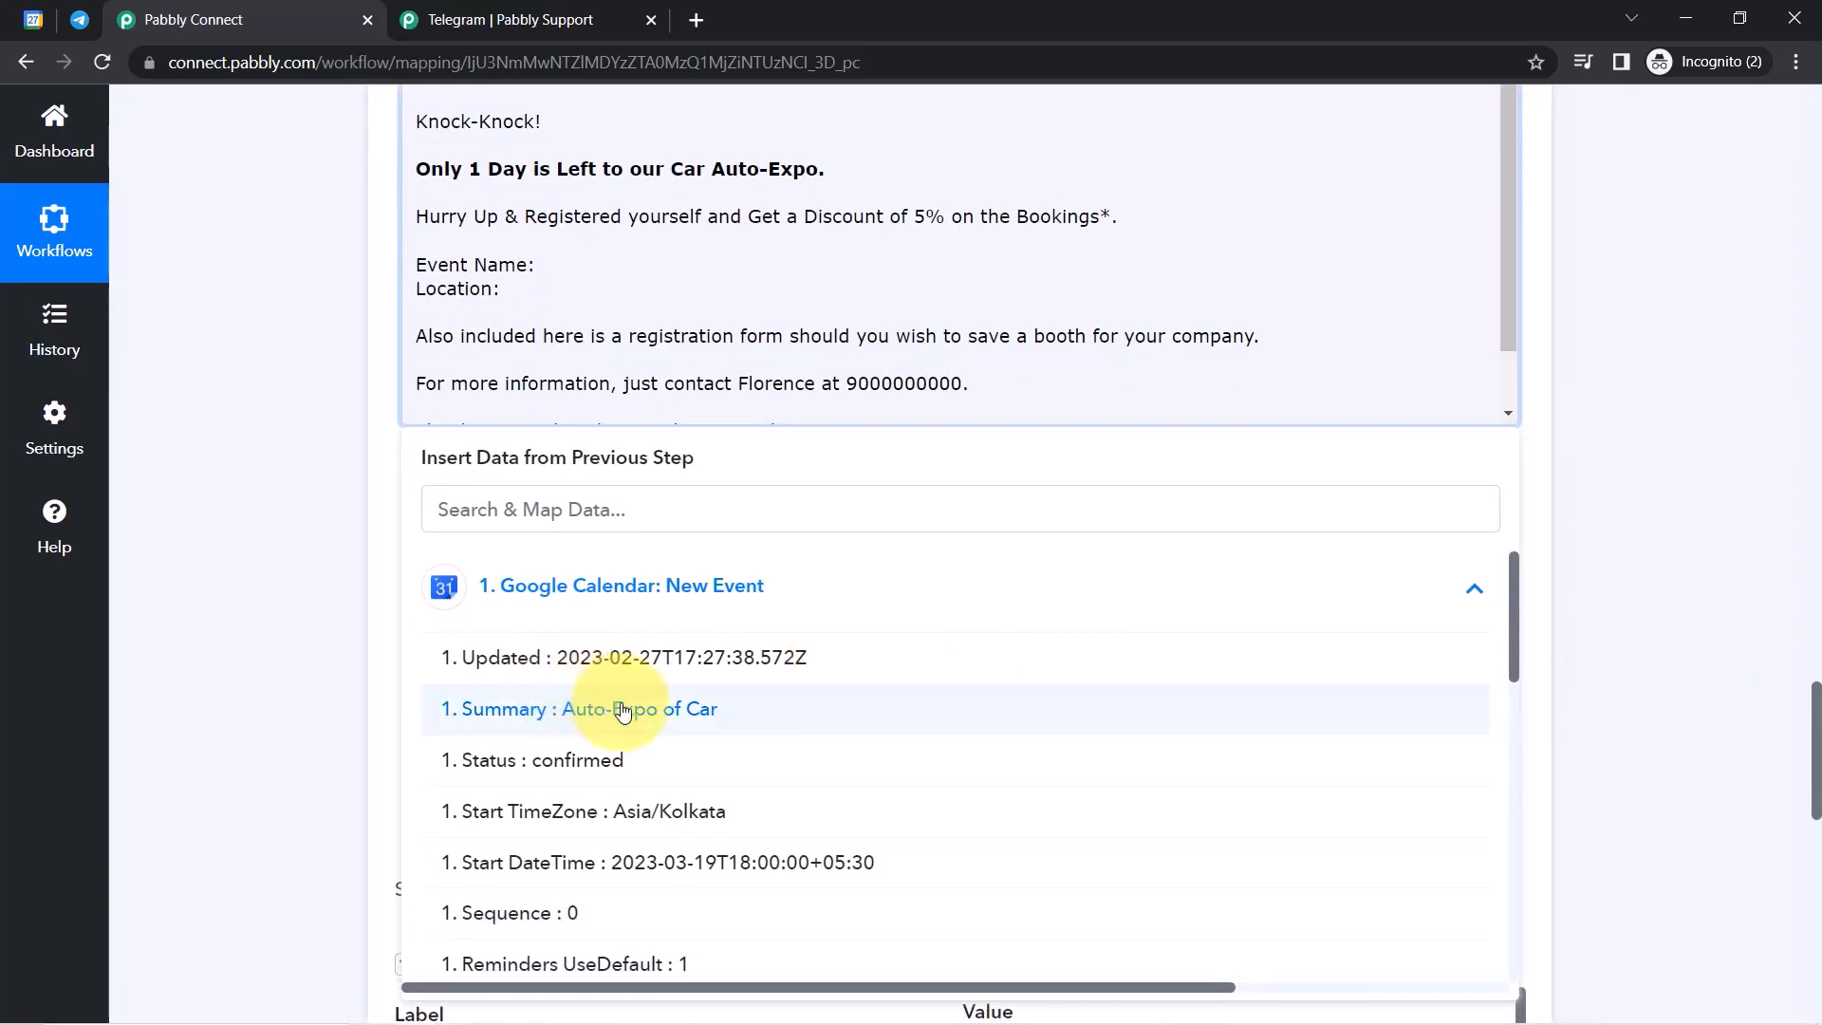
click(622, 709)
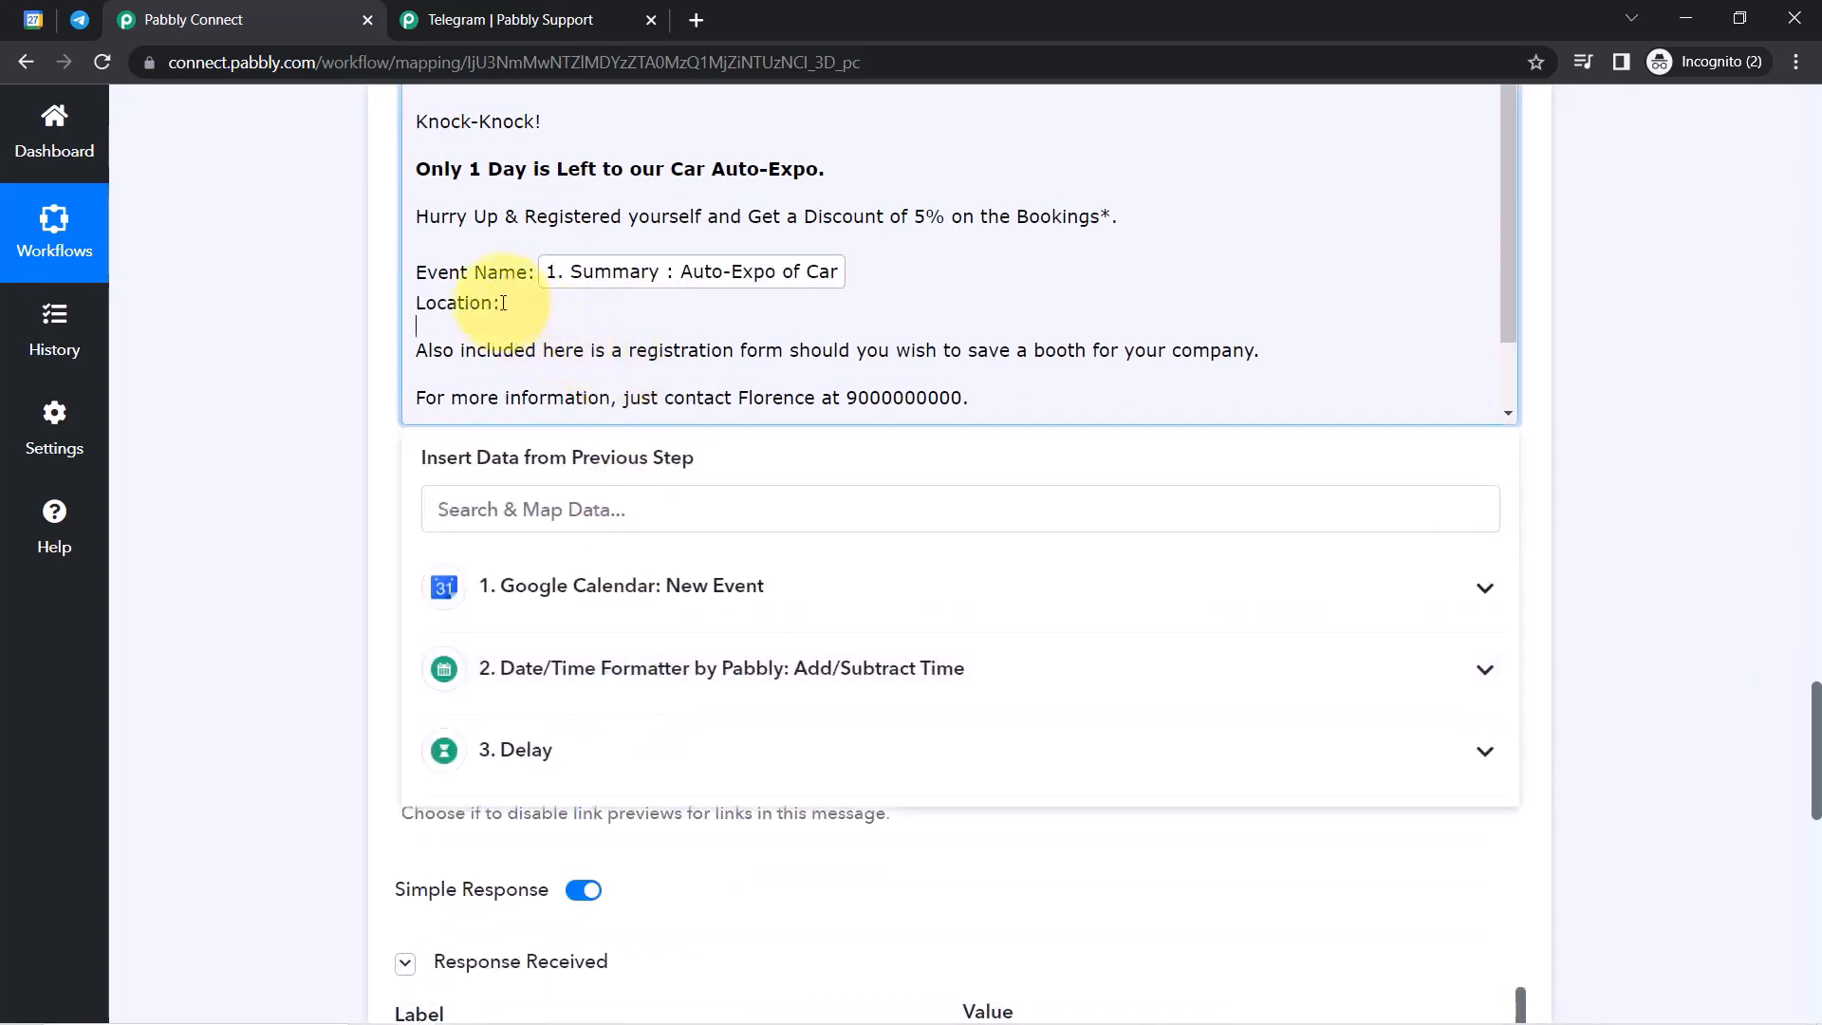
Insert the calendar event's Location data after 'Location:', removing a misplaced copy after the sign-off.
click(503, 586)
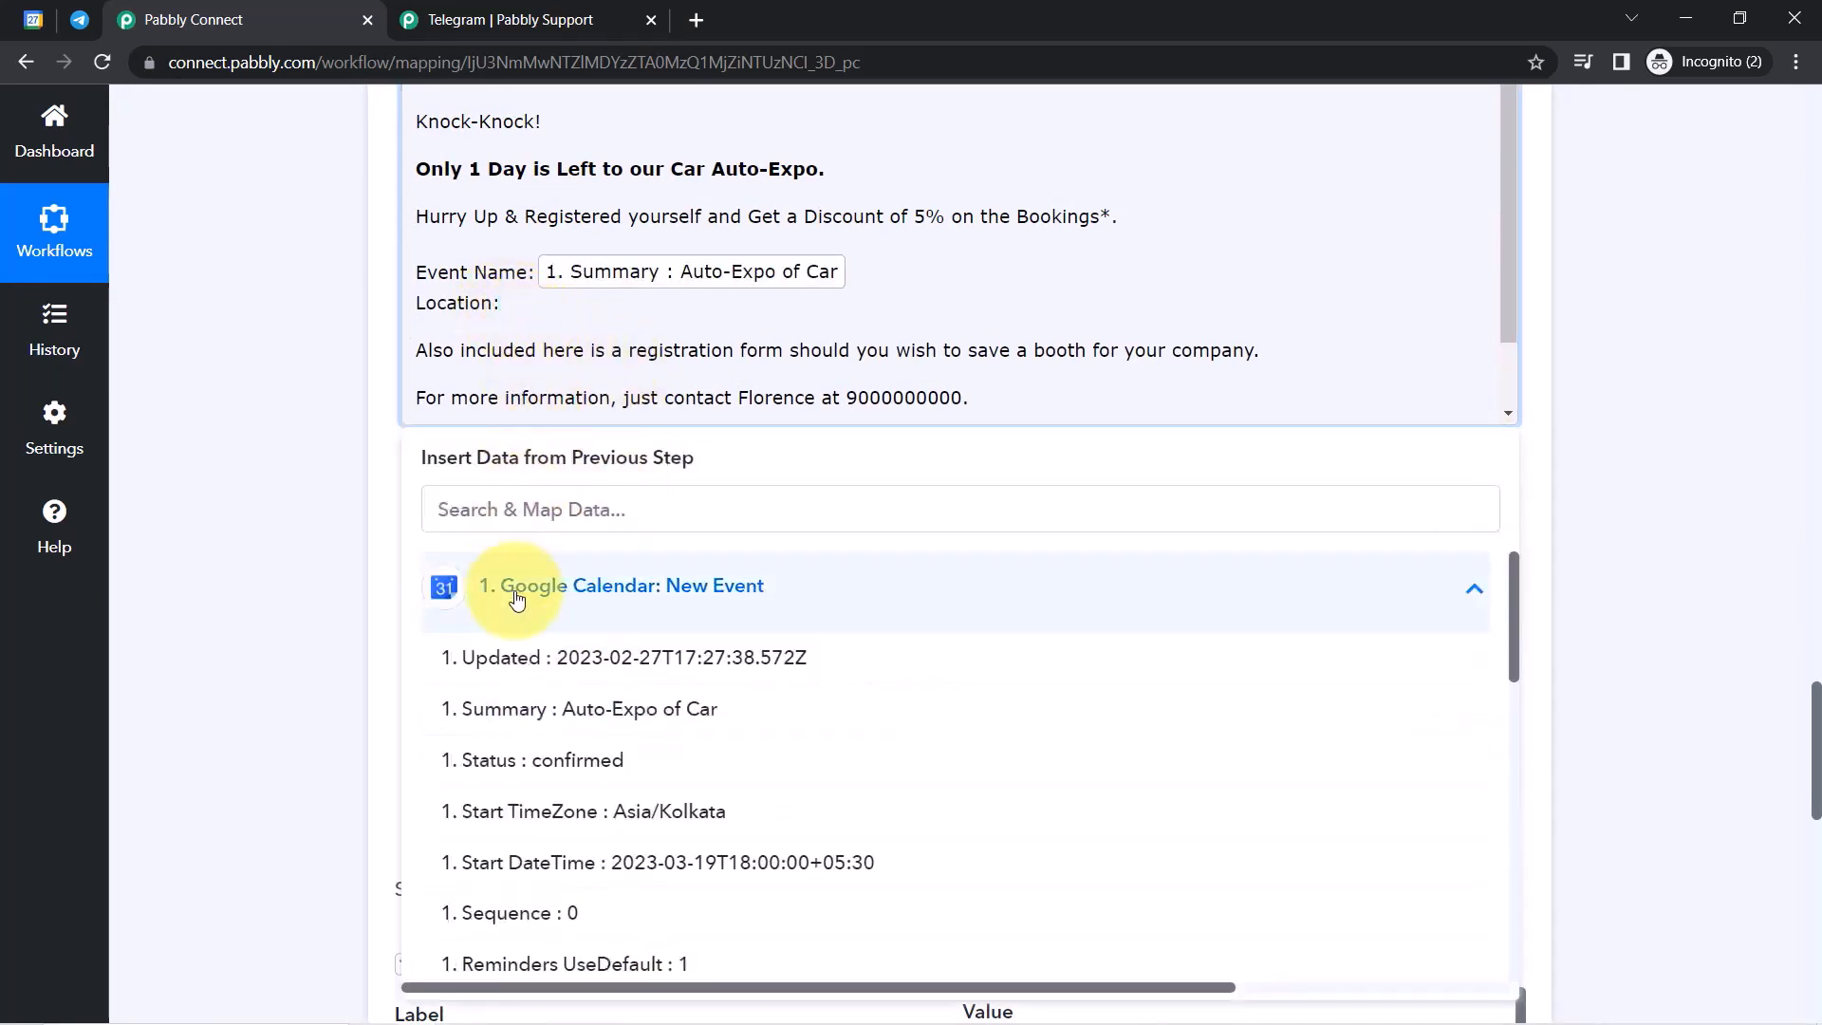
drag(1514, 607, 1512, 713)
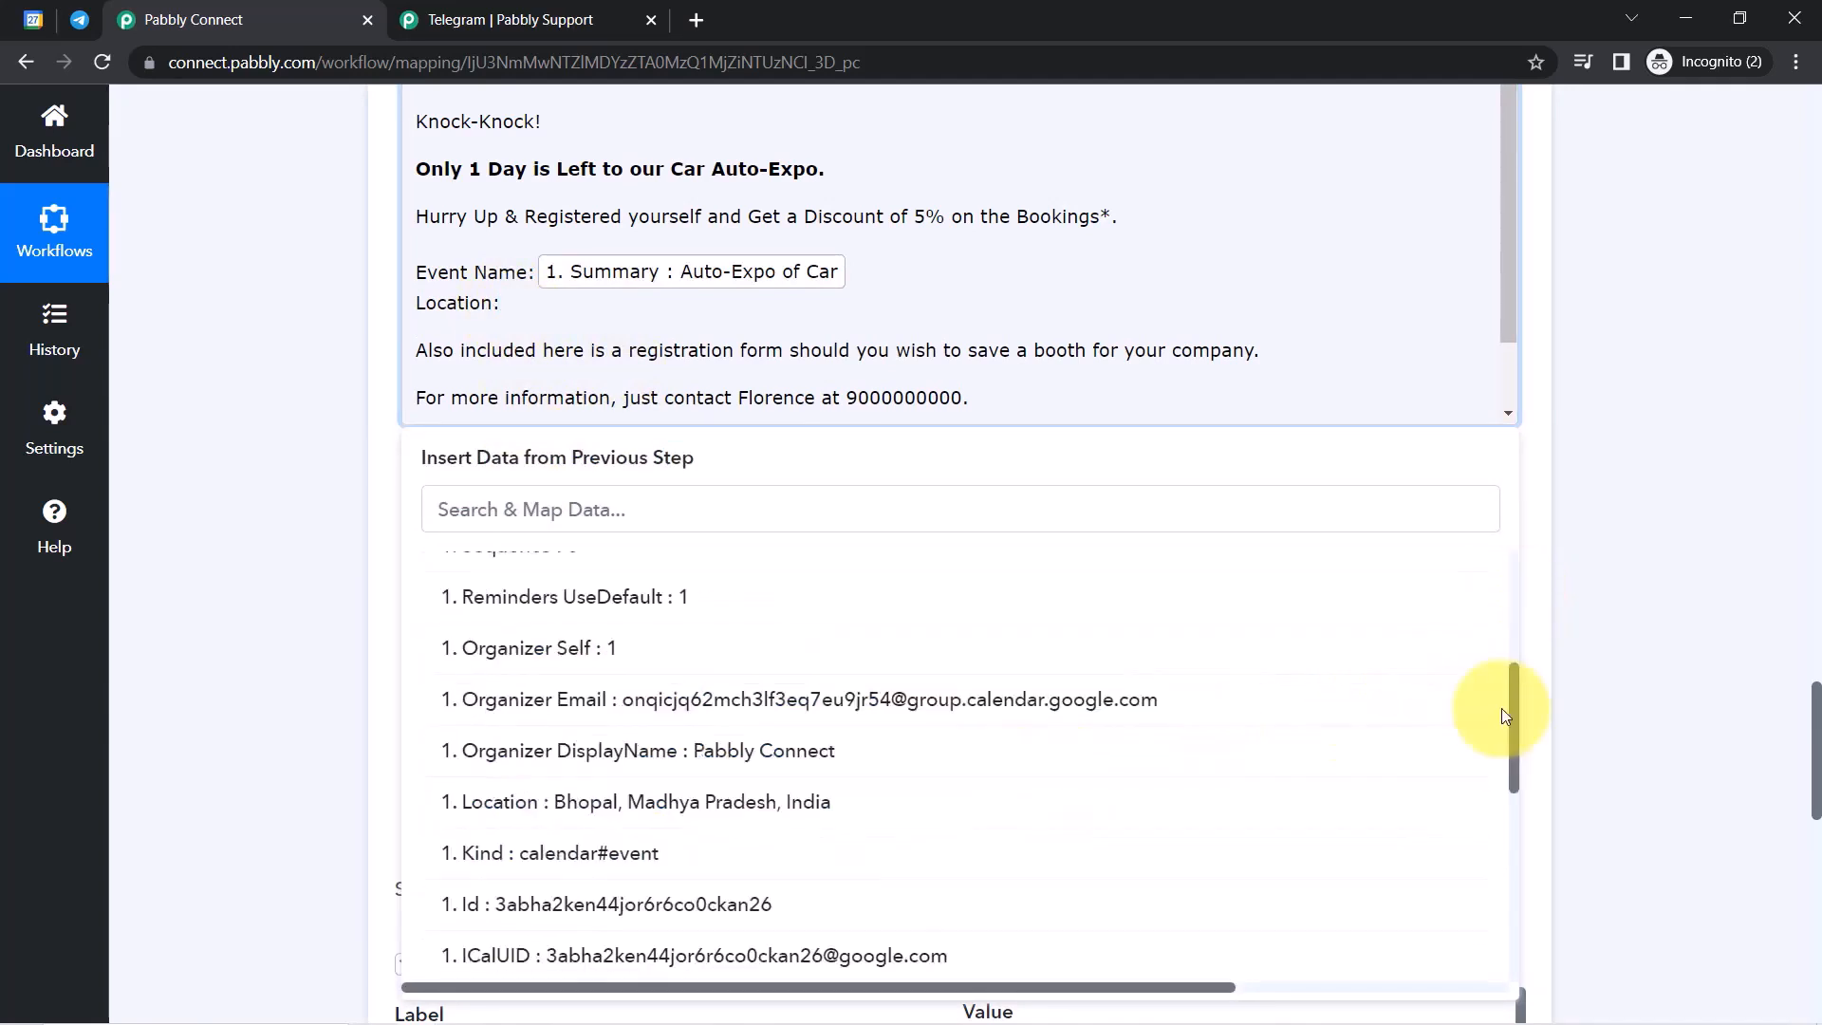
click(618, 803)
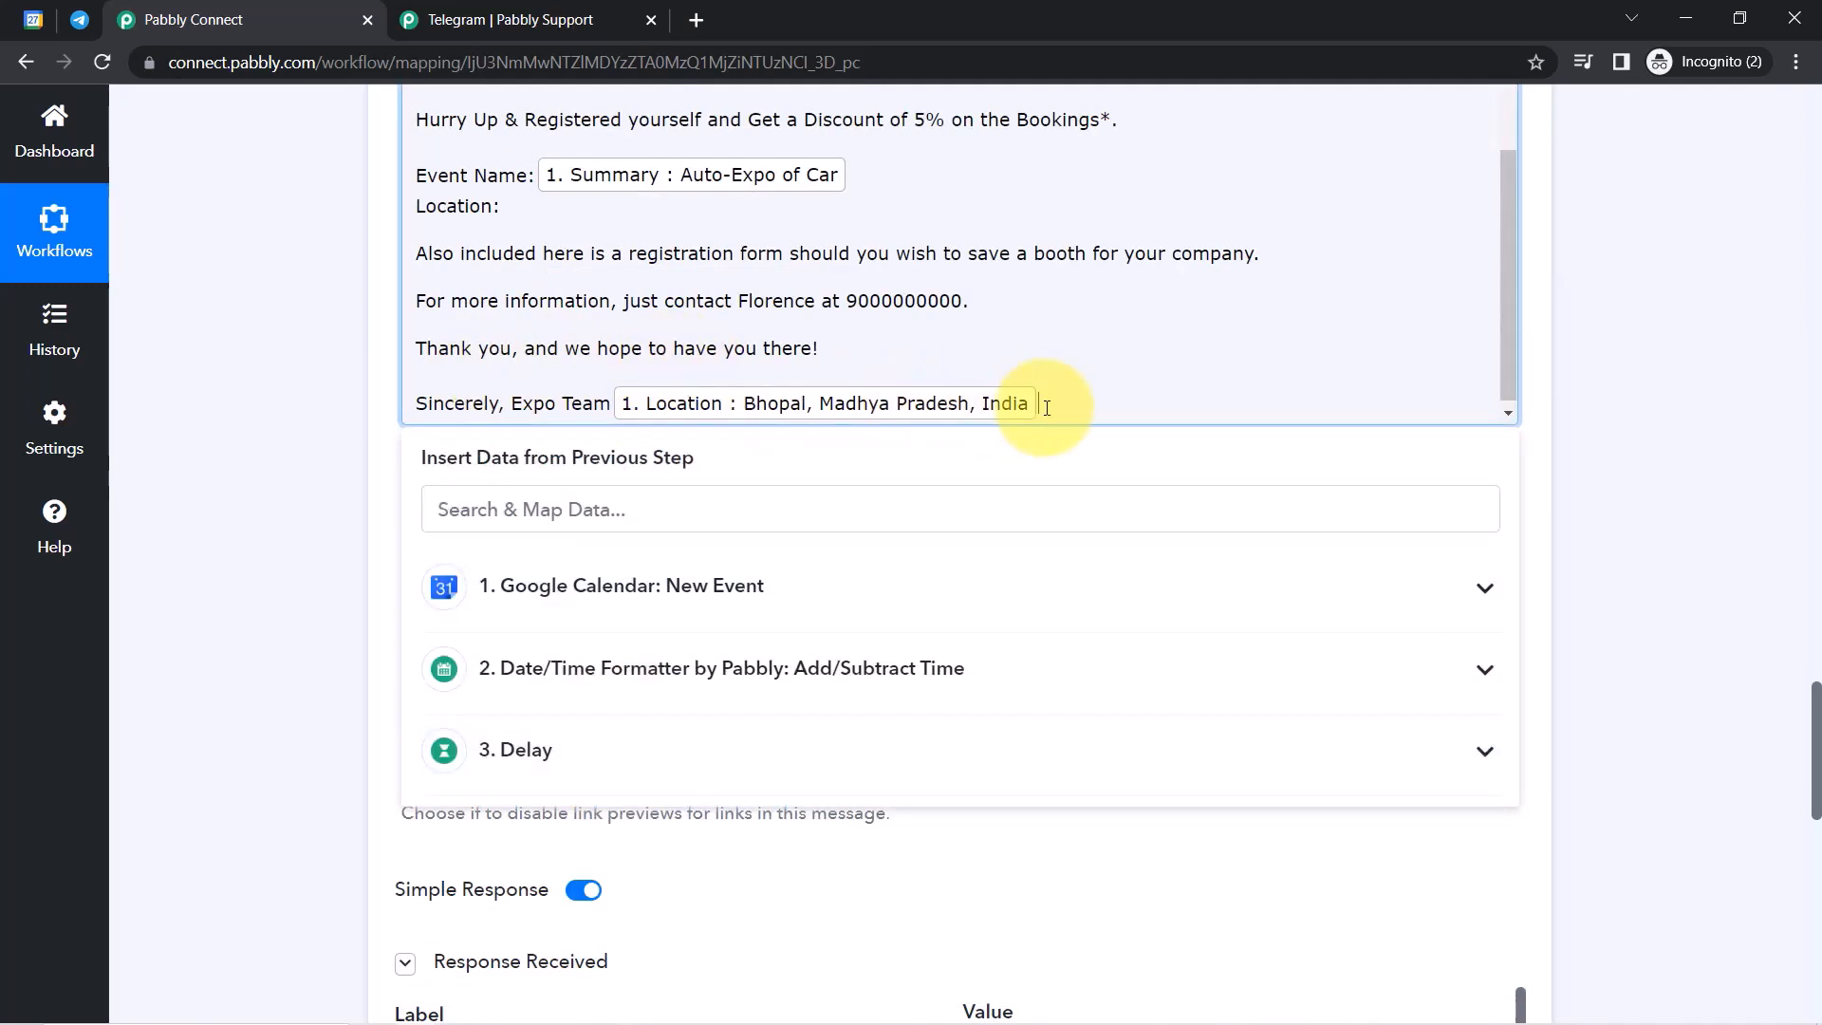
key(BackSpace)
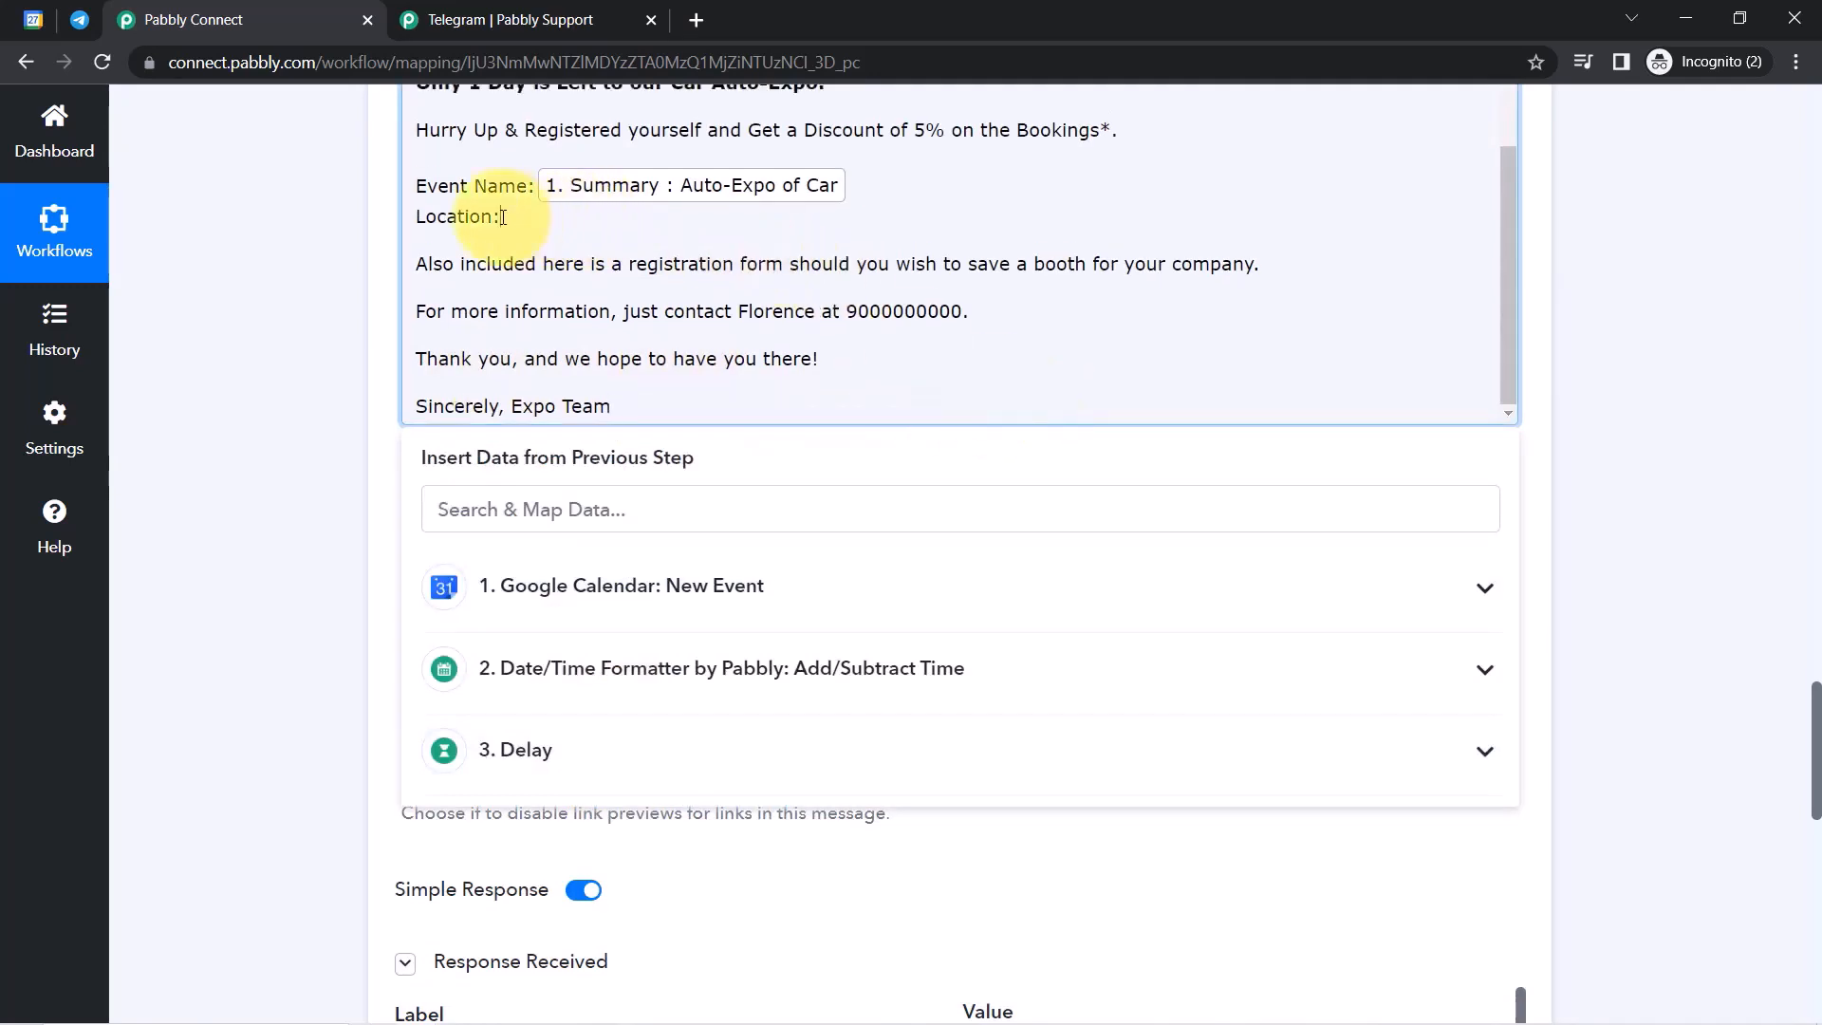
click(496, 586)
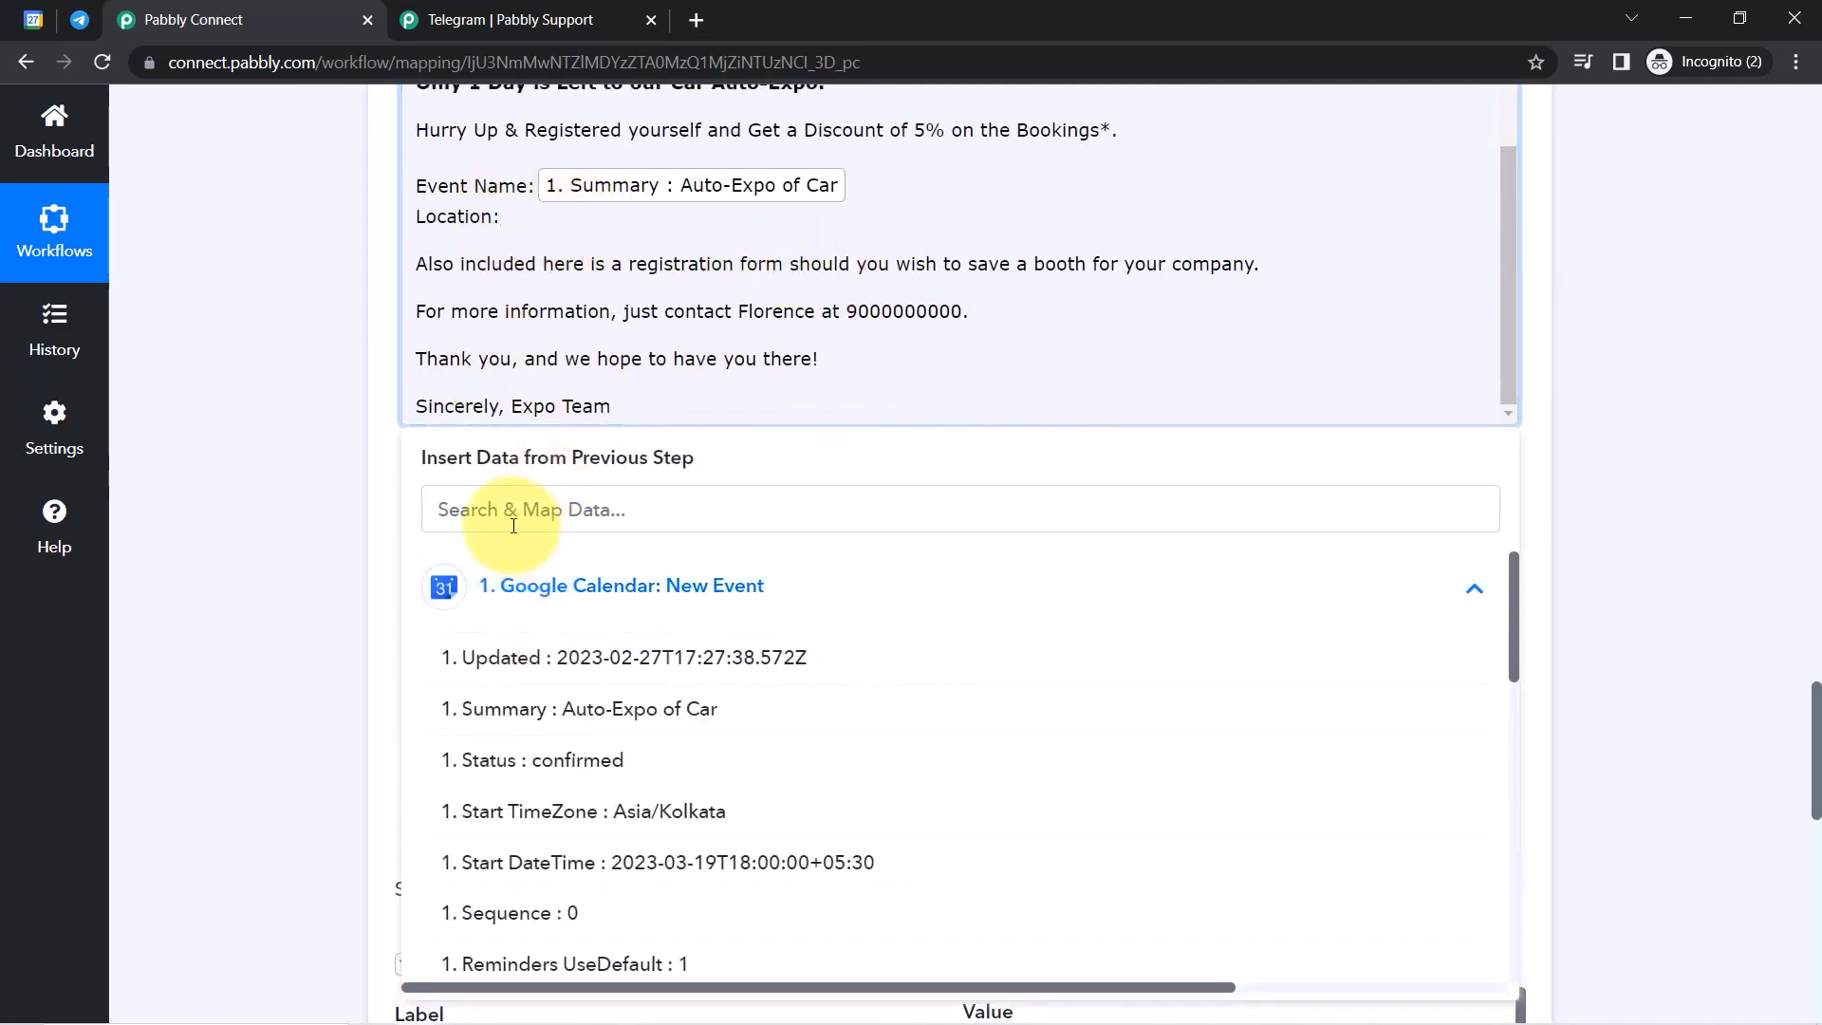
text(bhop)
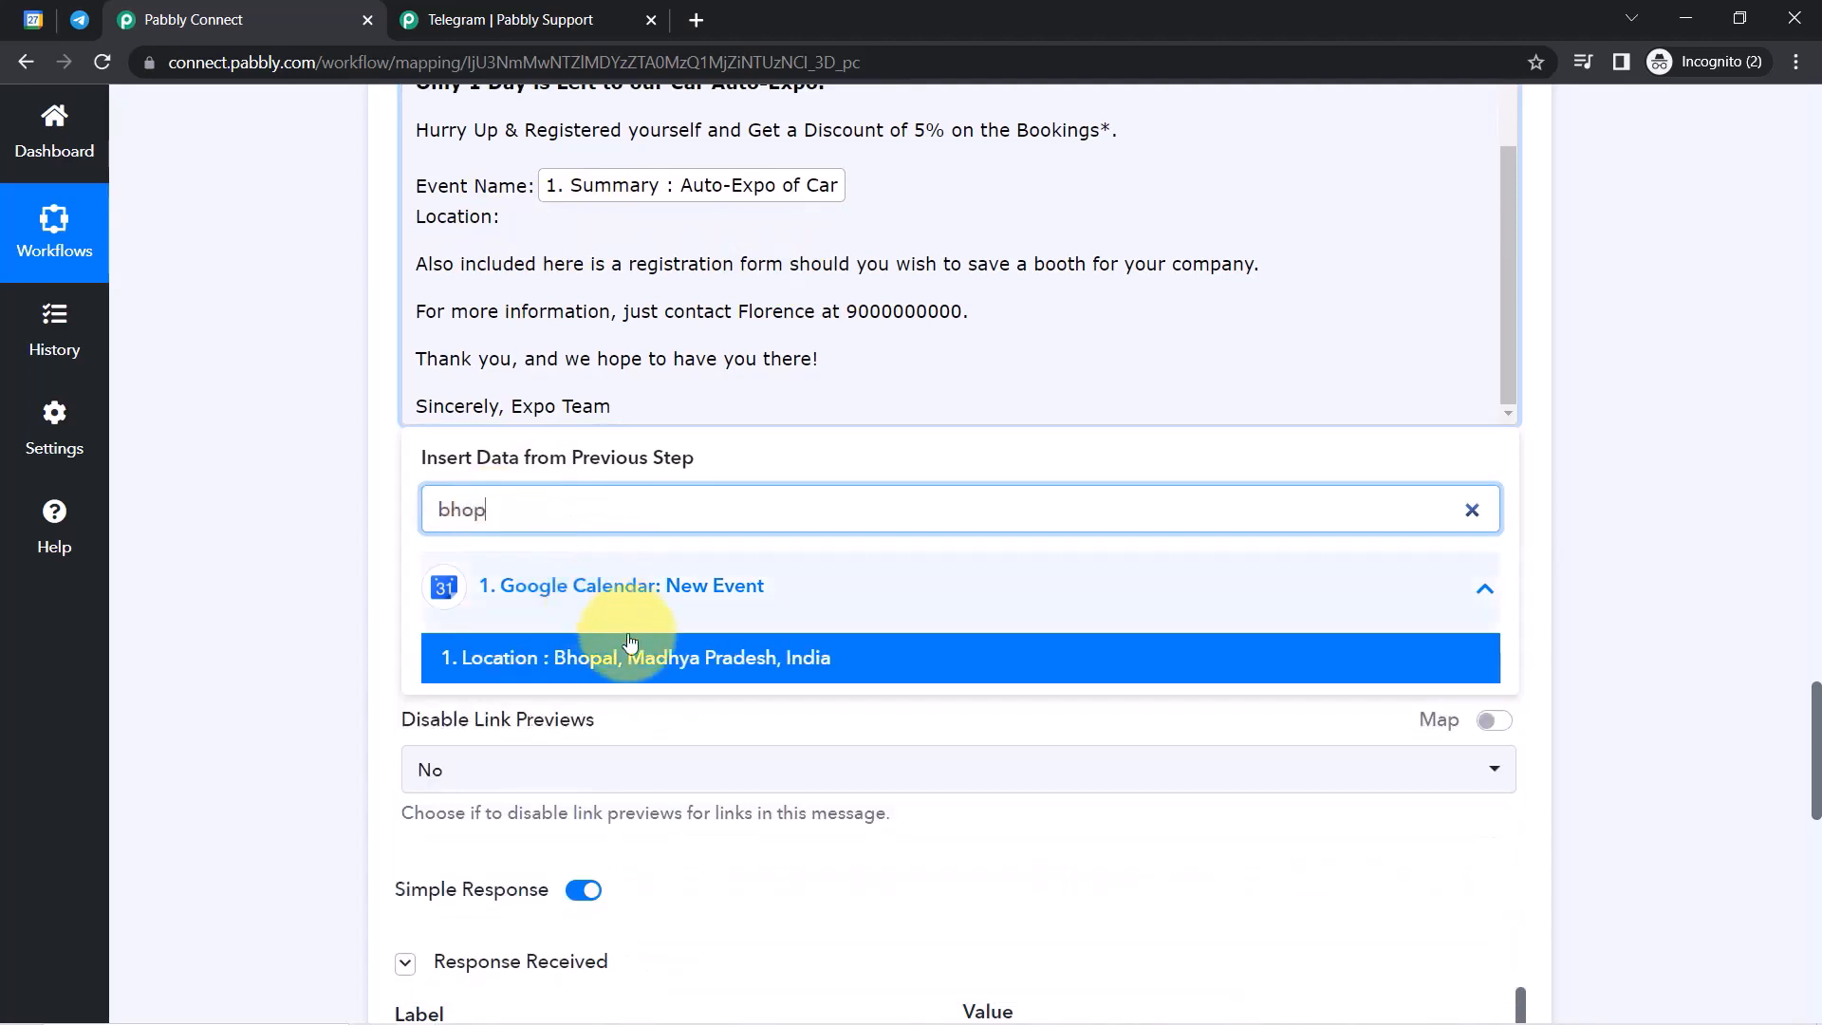
click(643, 655)
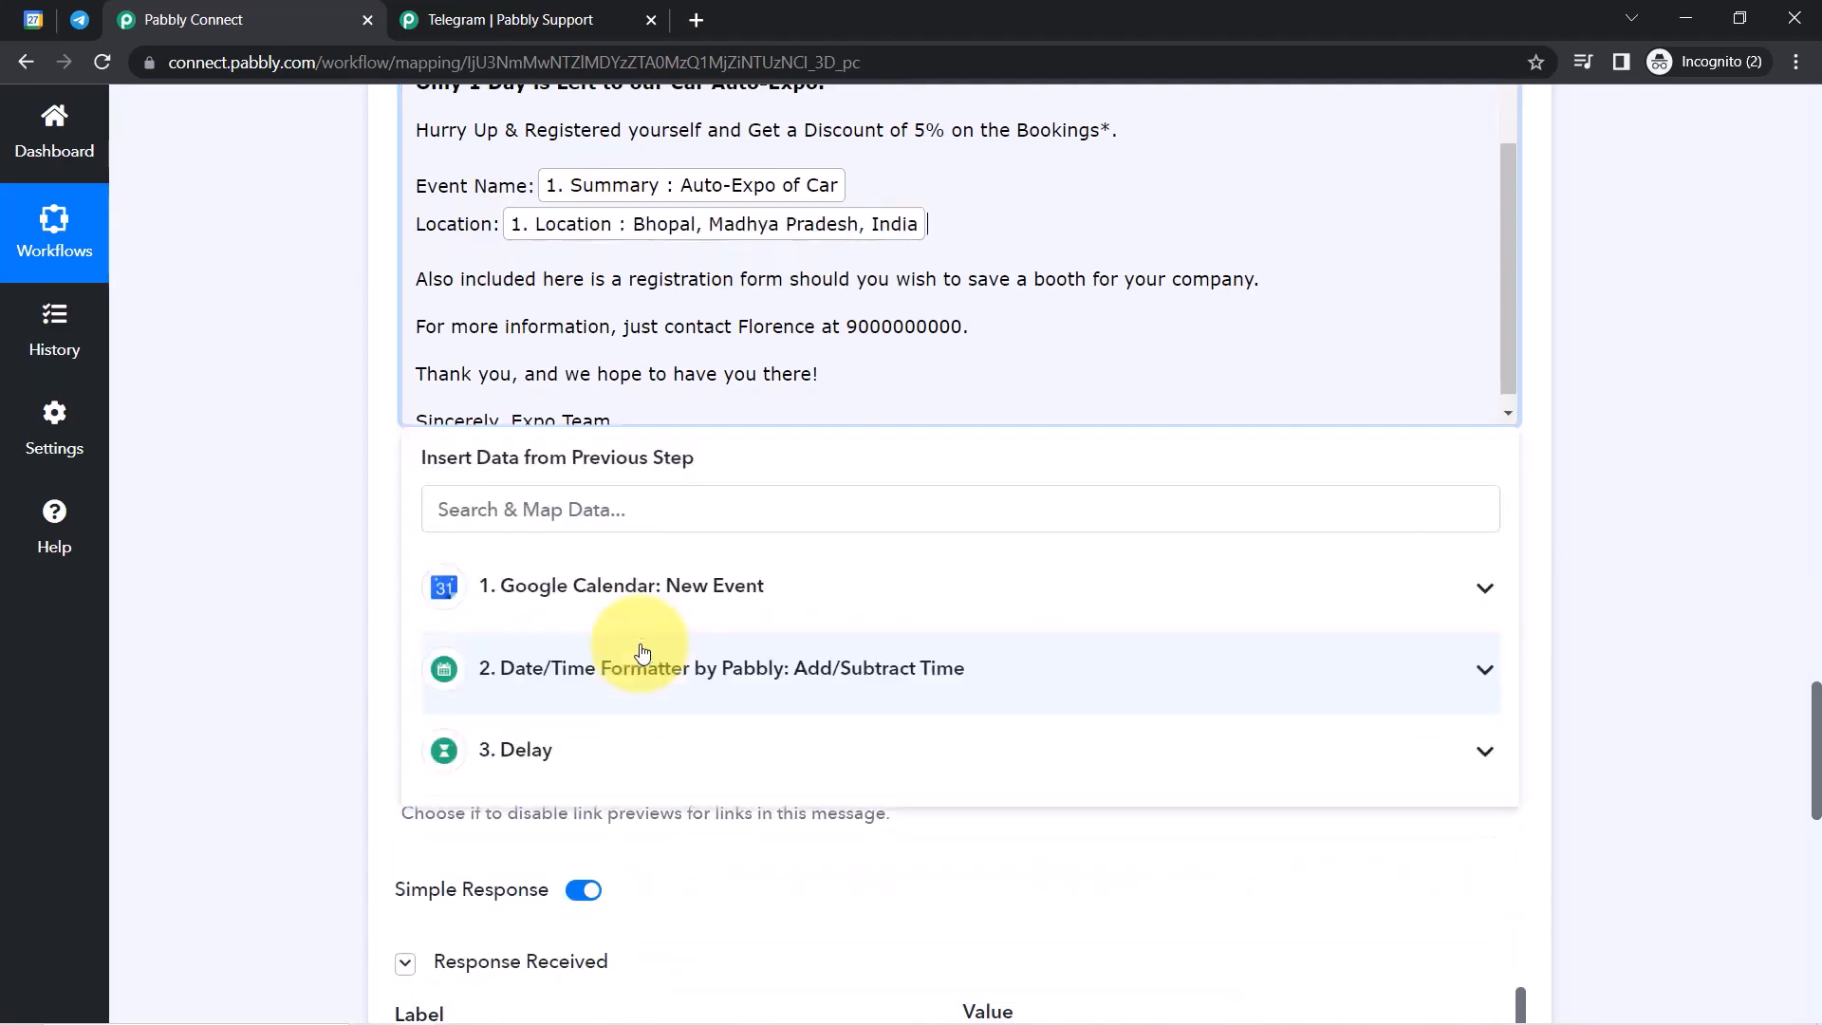
click(387, 265)
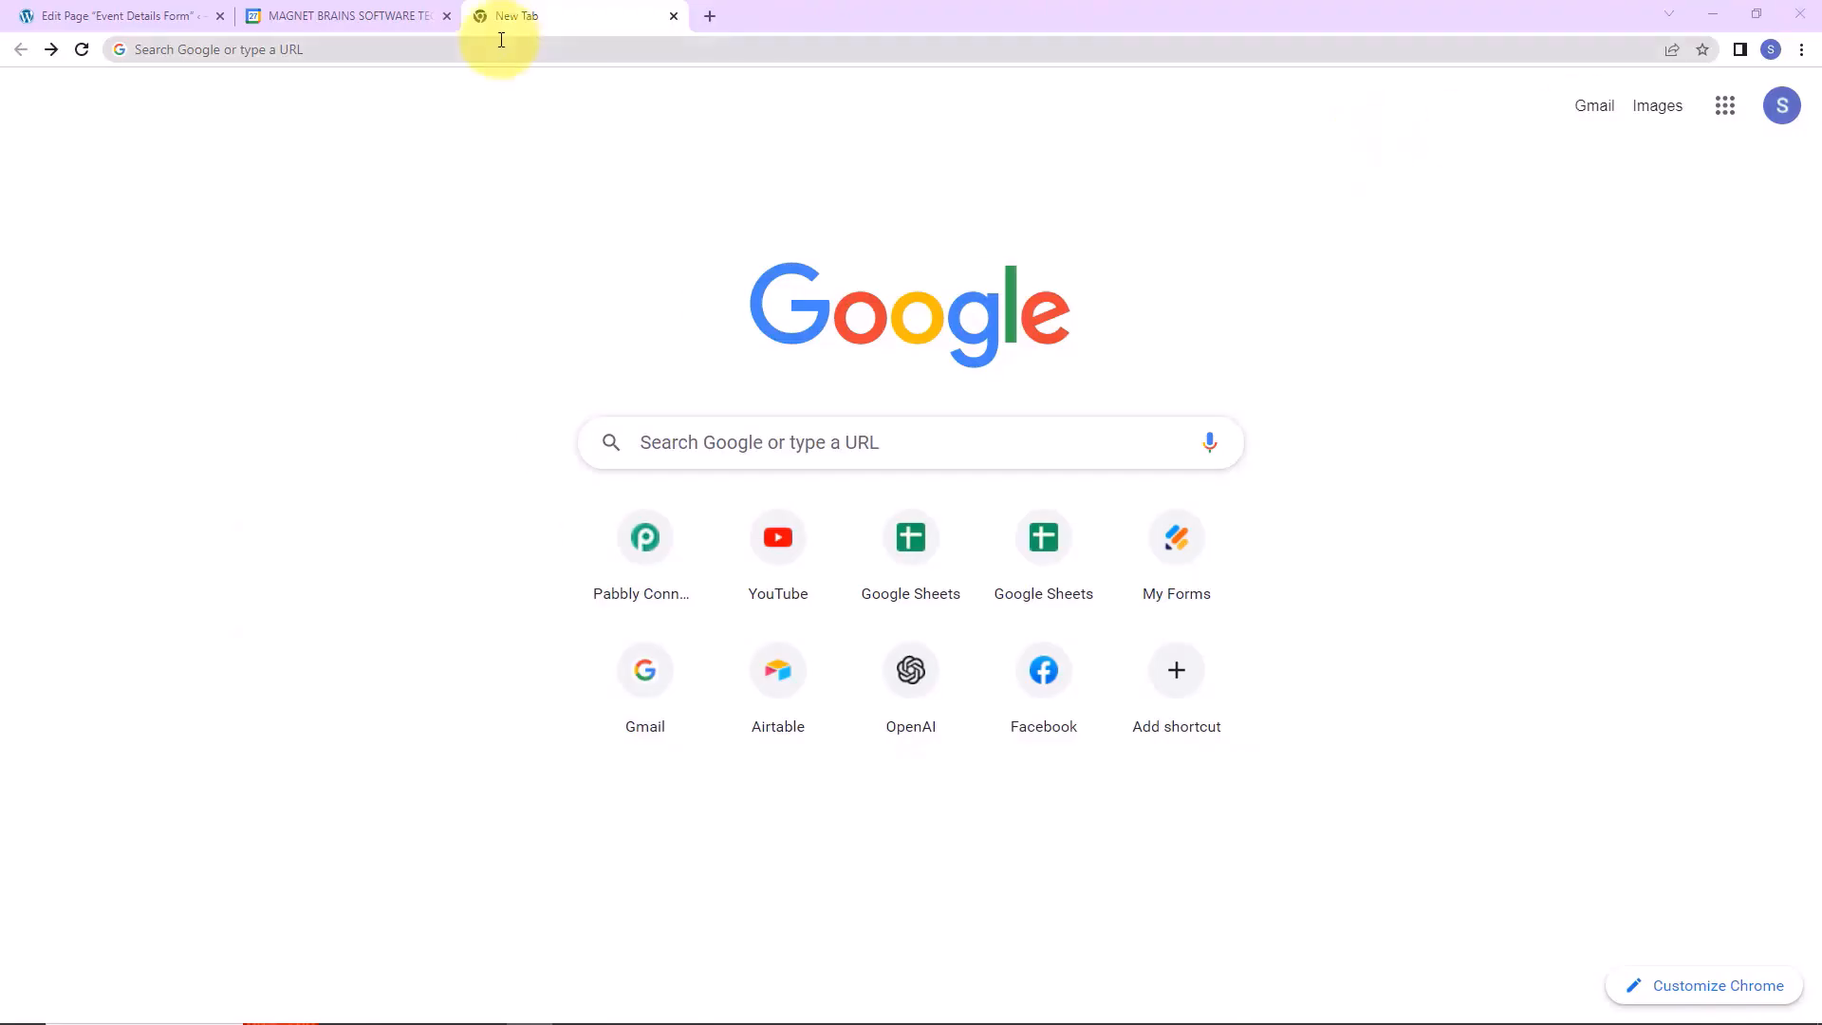
Load pabbly.com/connect, sign in, and access the Pabbly Connect dashboard.
click(471, 53)
text(pa)
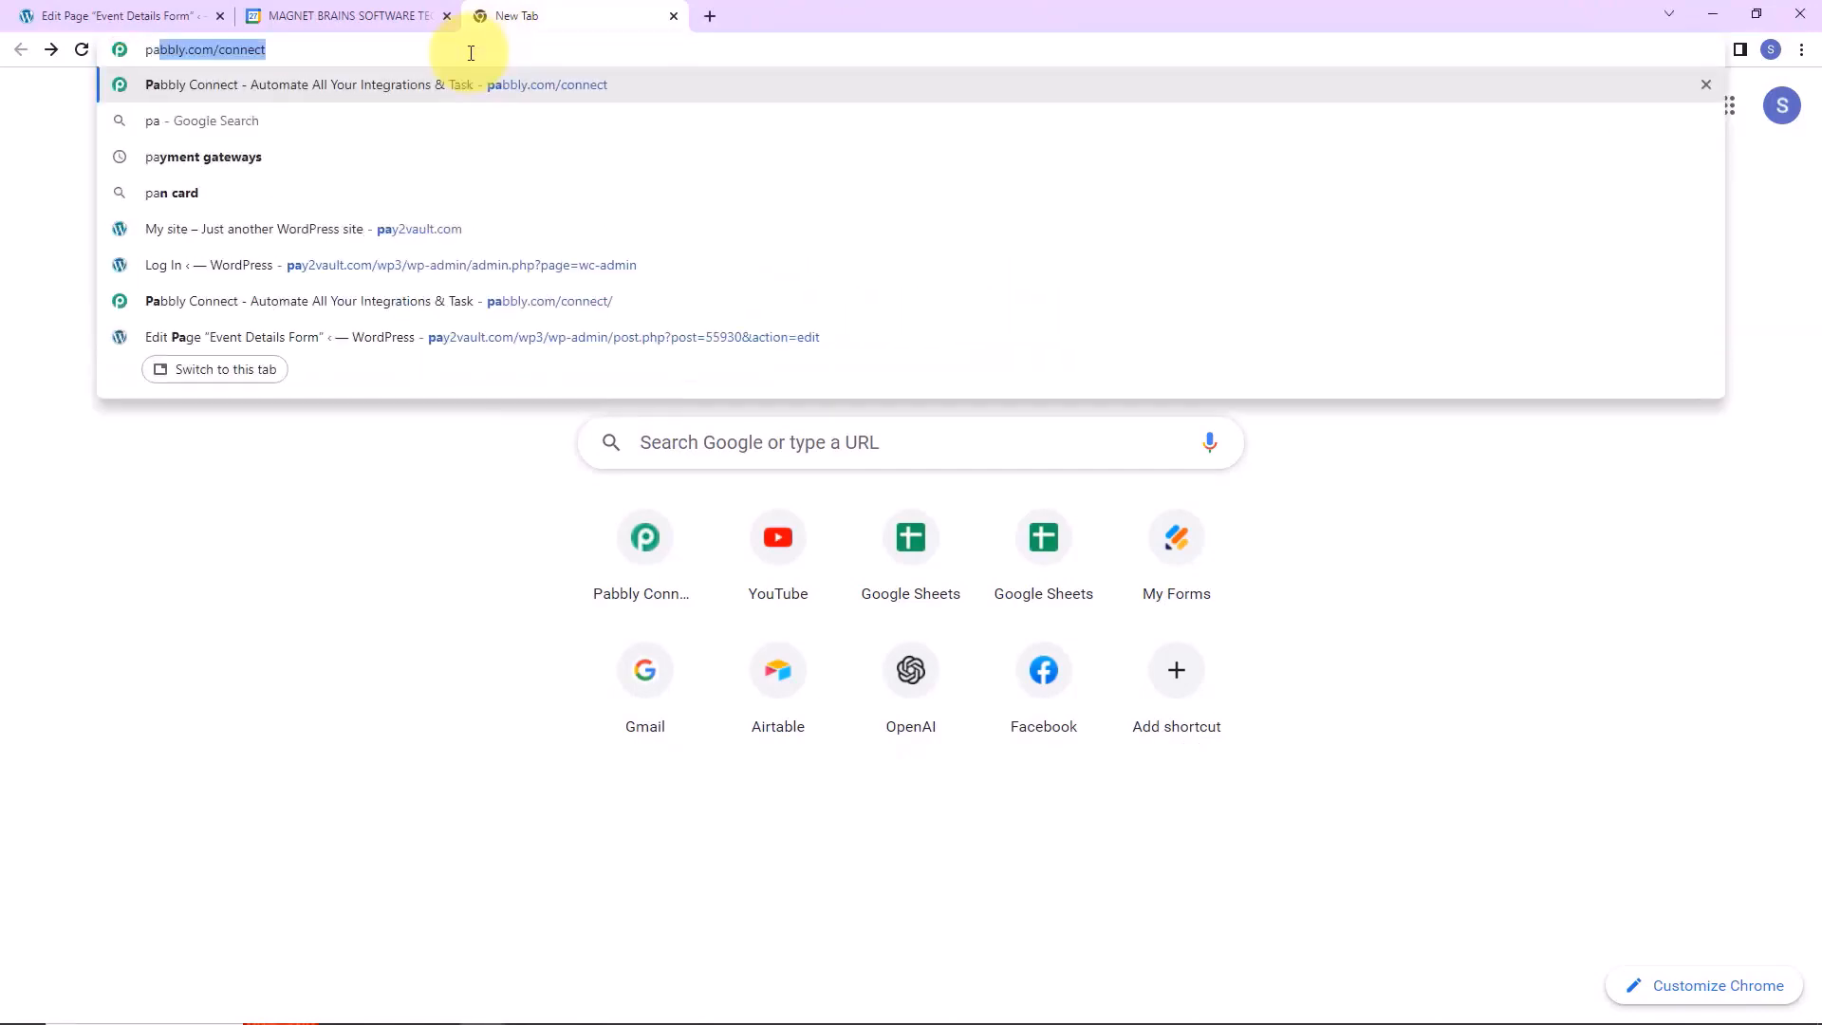
key(Return)
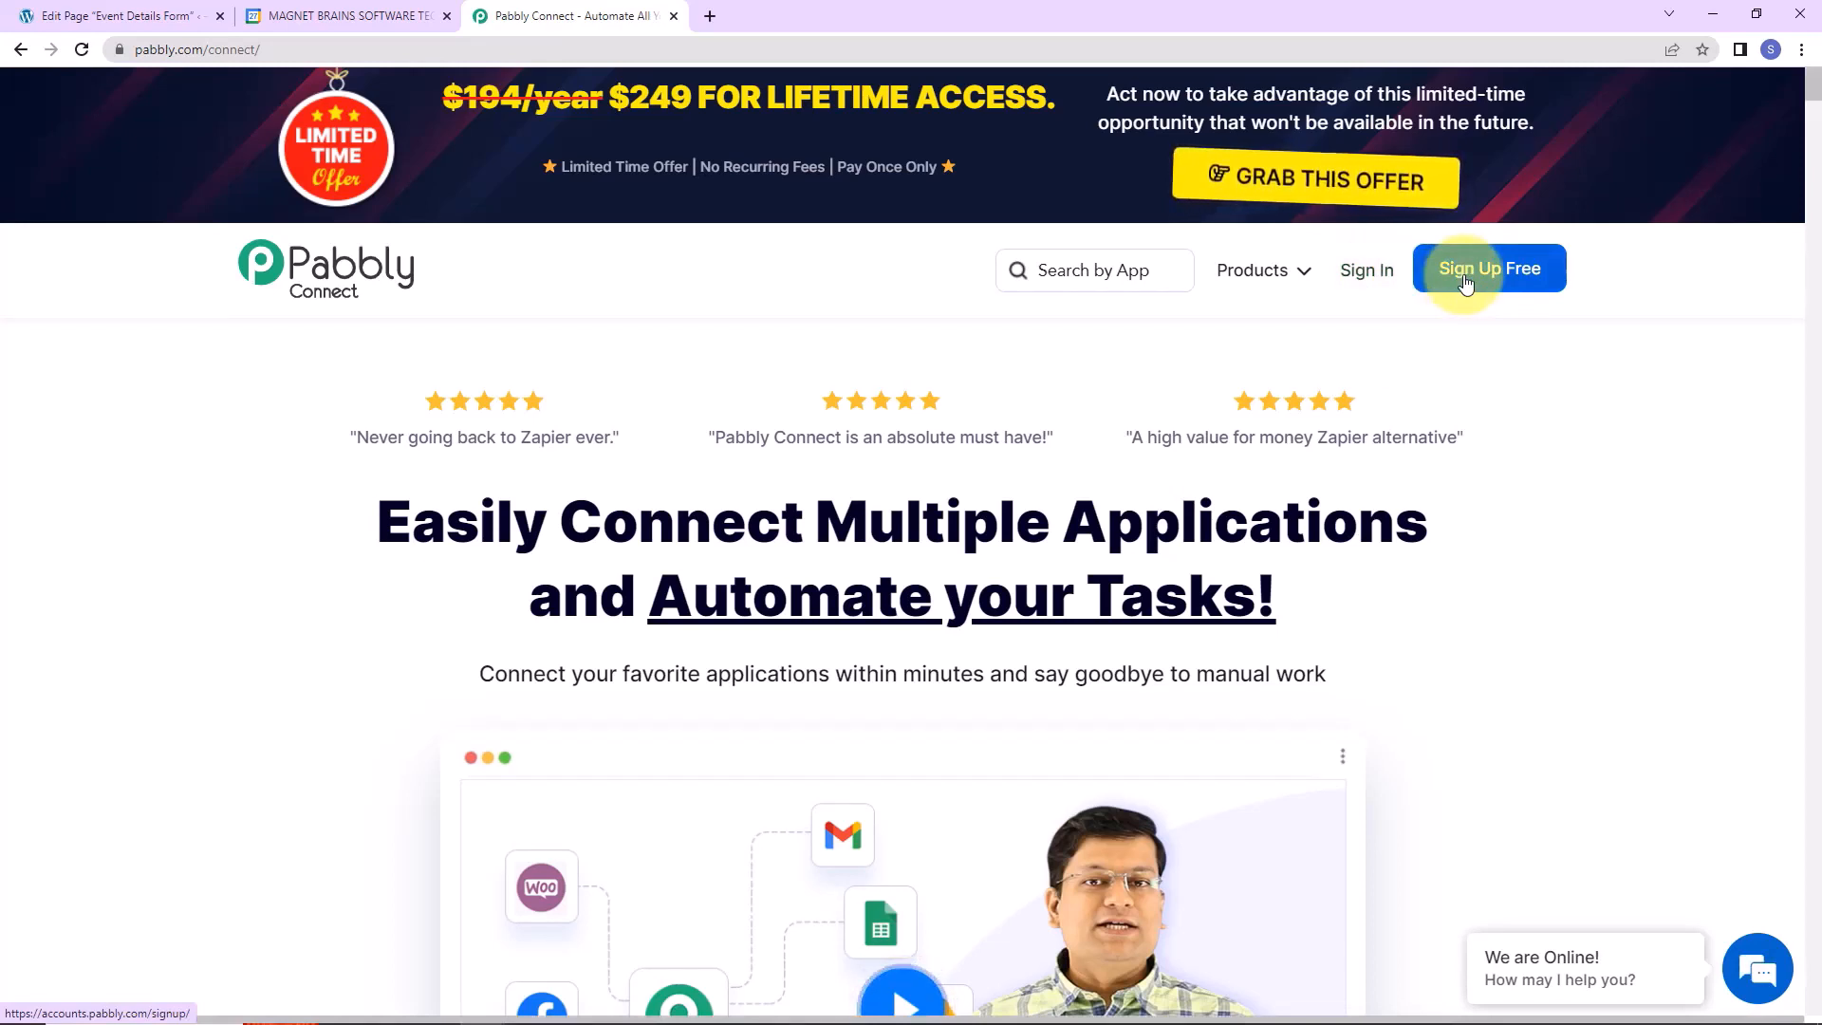
click(1363, 281)
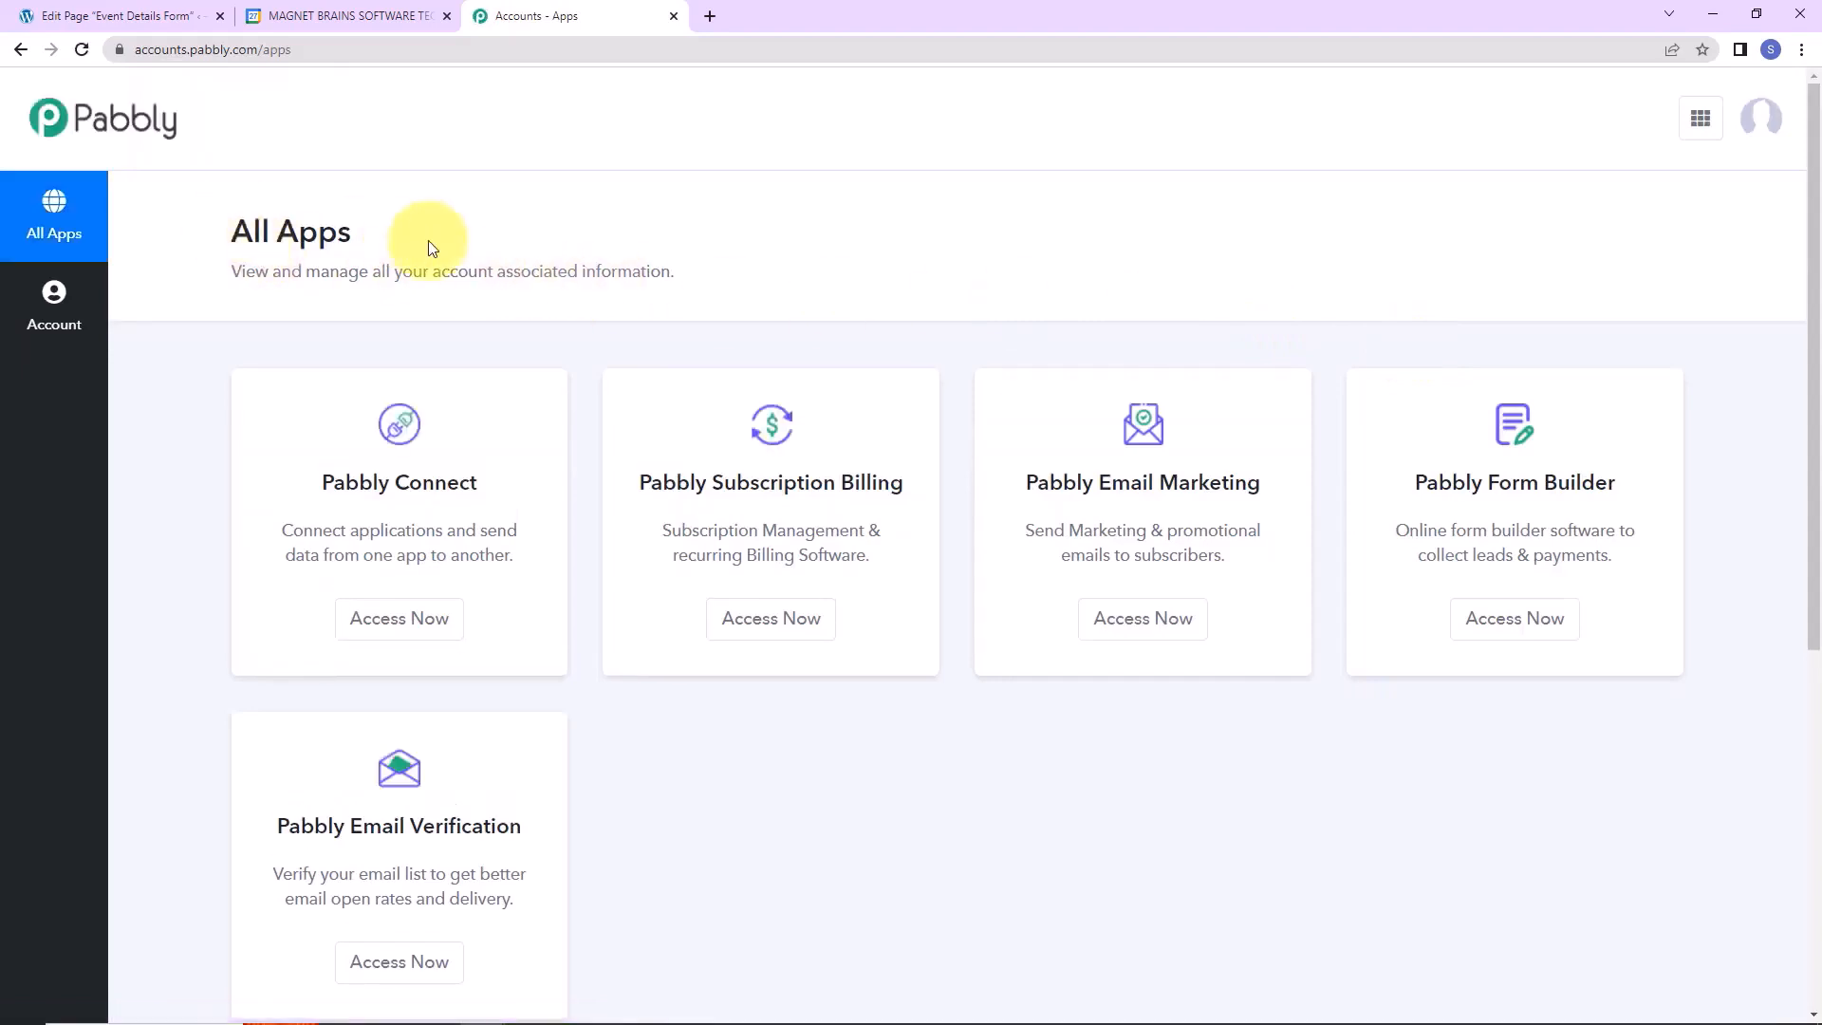
click(399, 622)
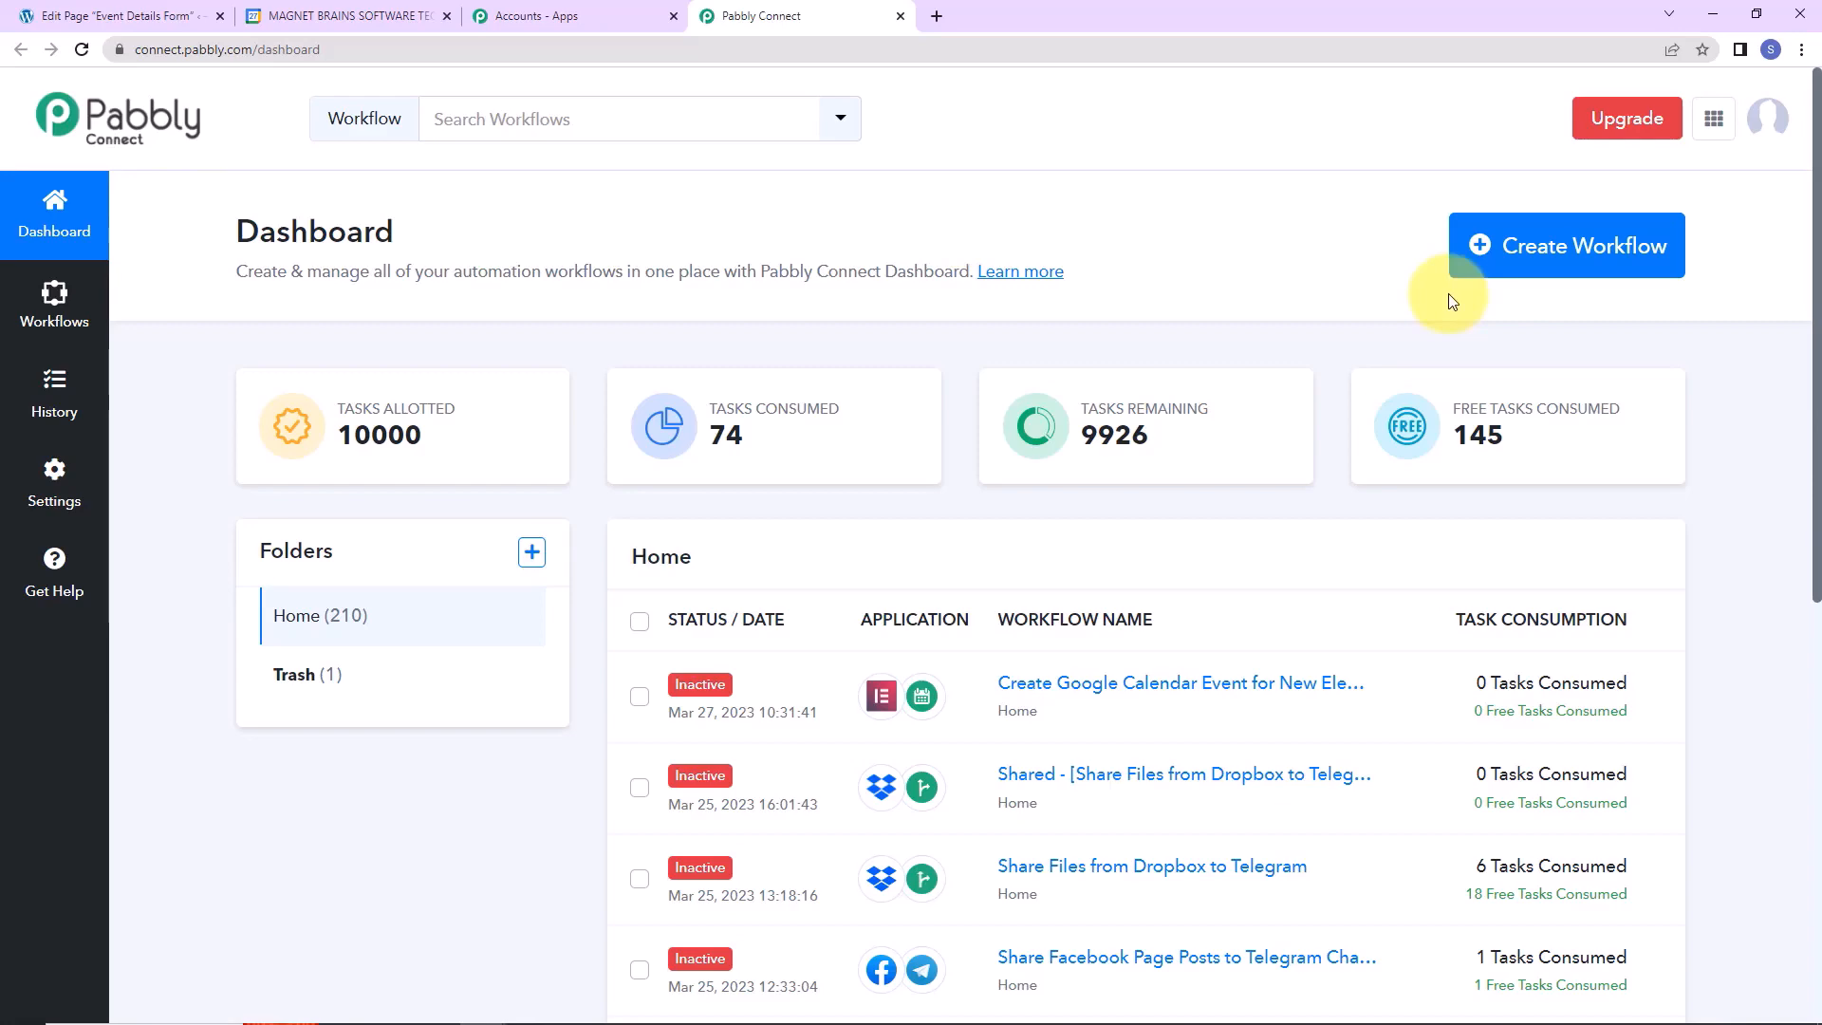
Create a workflow named 'Create Google Calendar Event for New Elementor Form Submission'.
click(1521, 269)
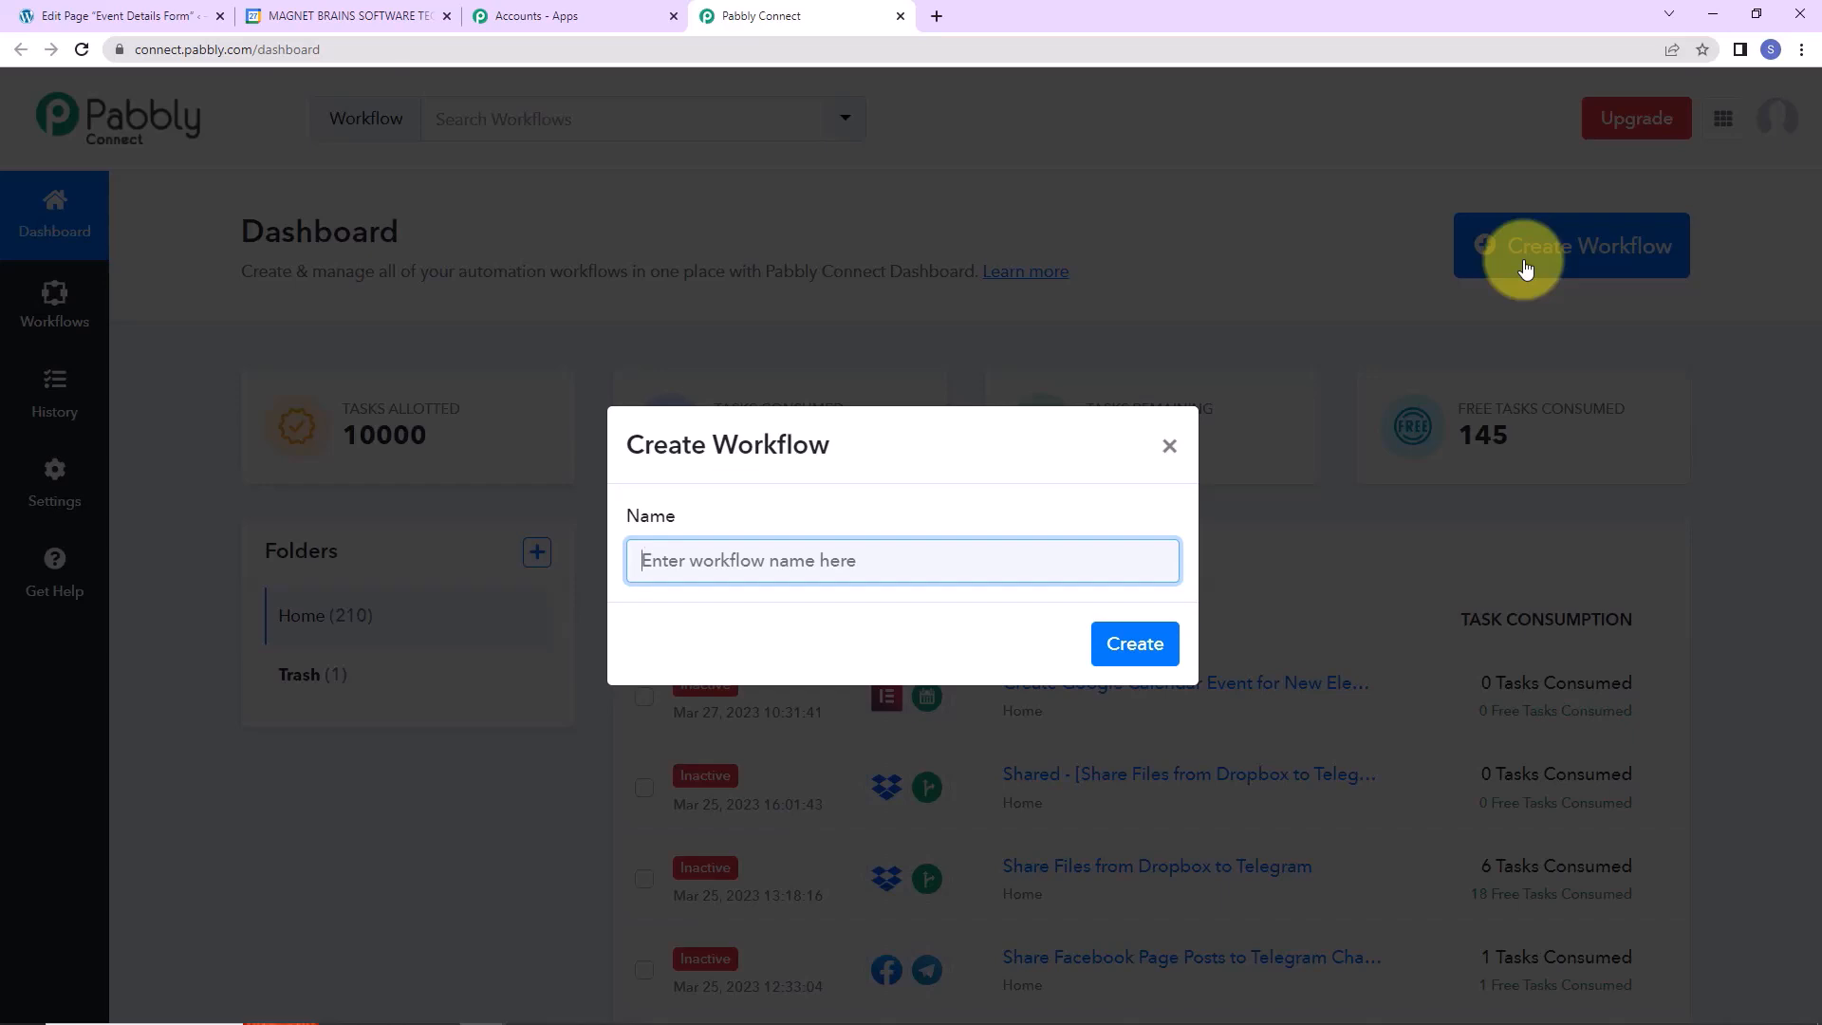
key(ctrl+v)
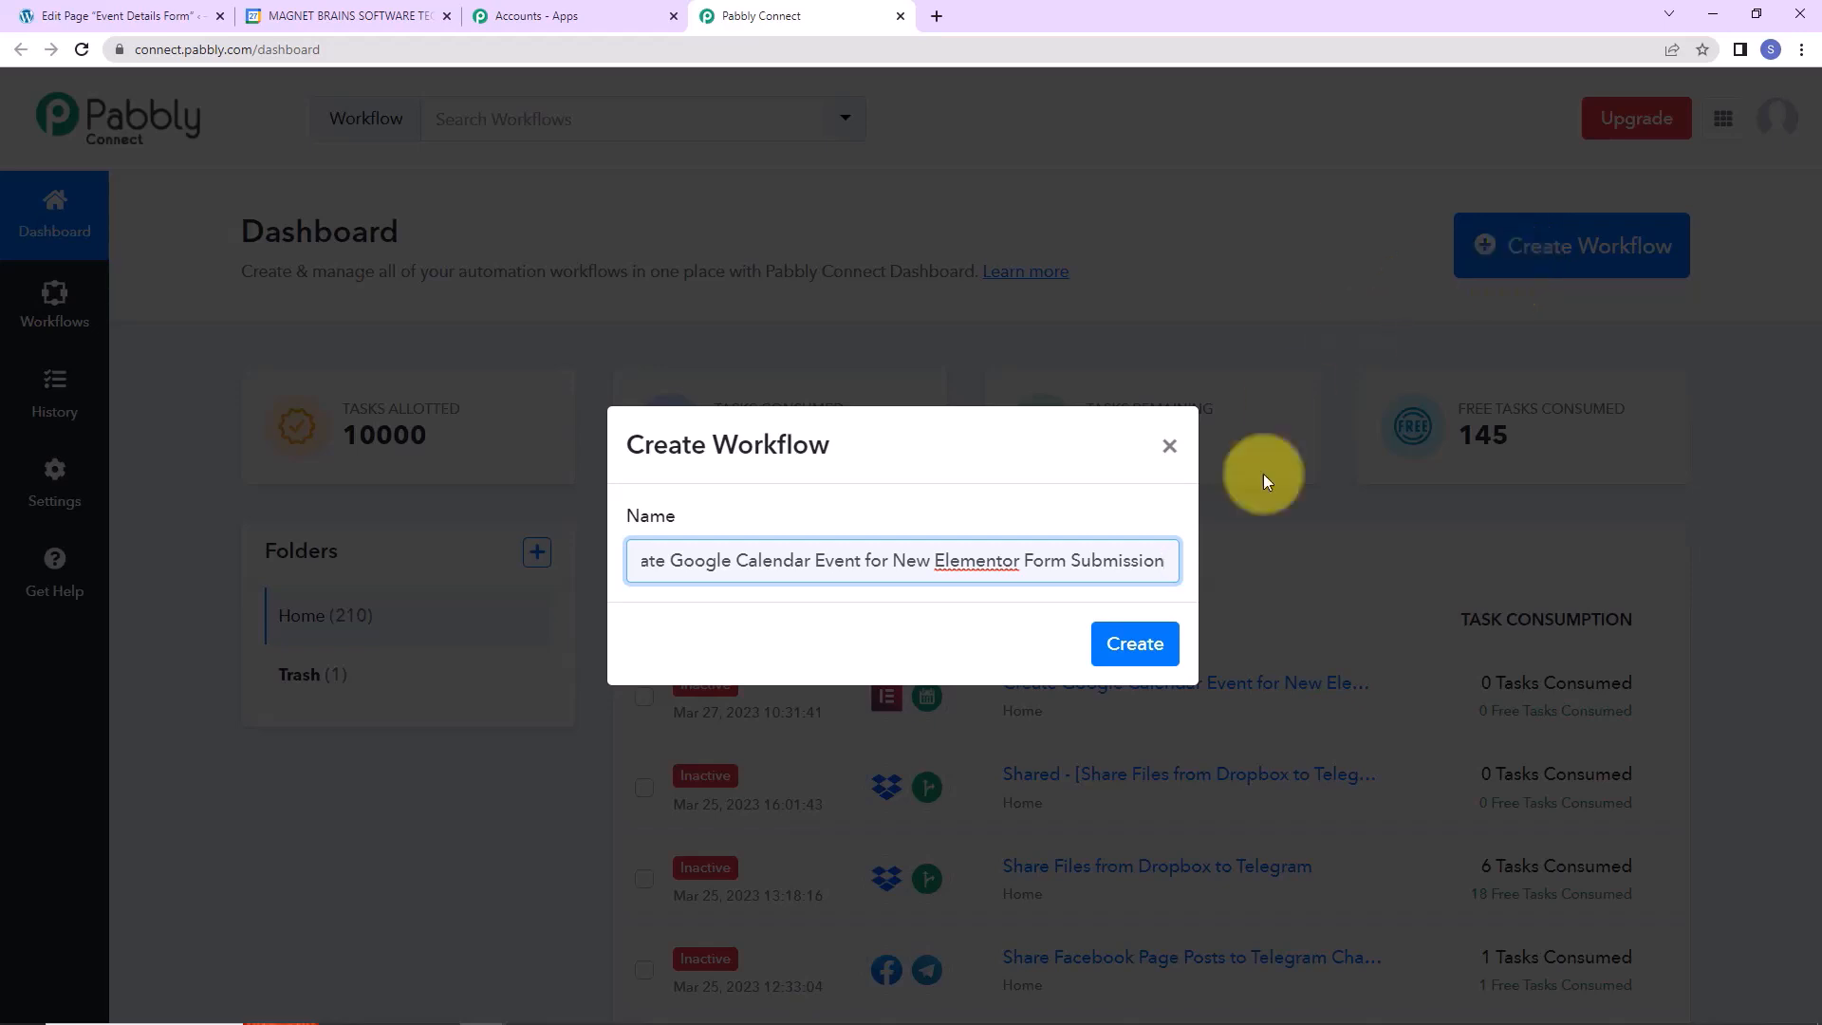
click(1110, 646)
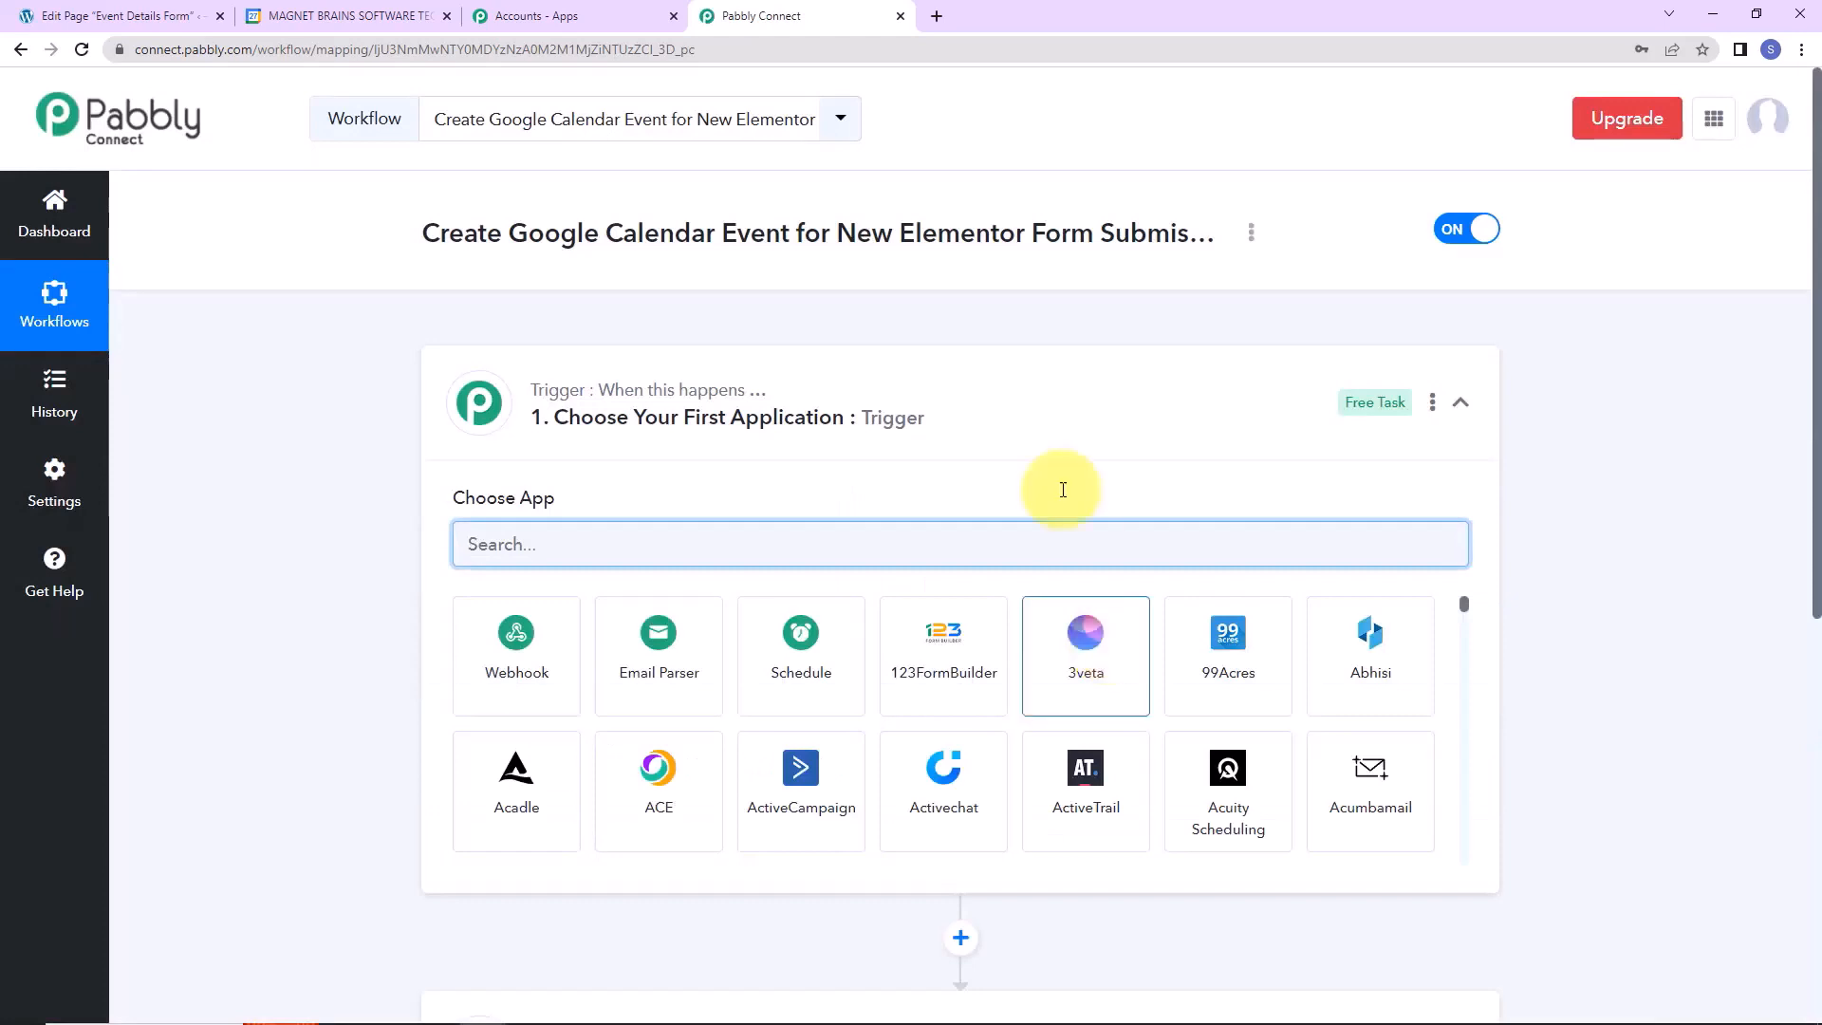
Set the trigger to Elementor with the New Form Submission event.
scroll(928, 439, down, 2)
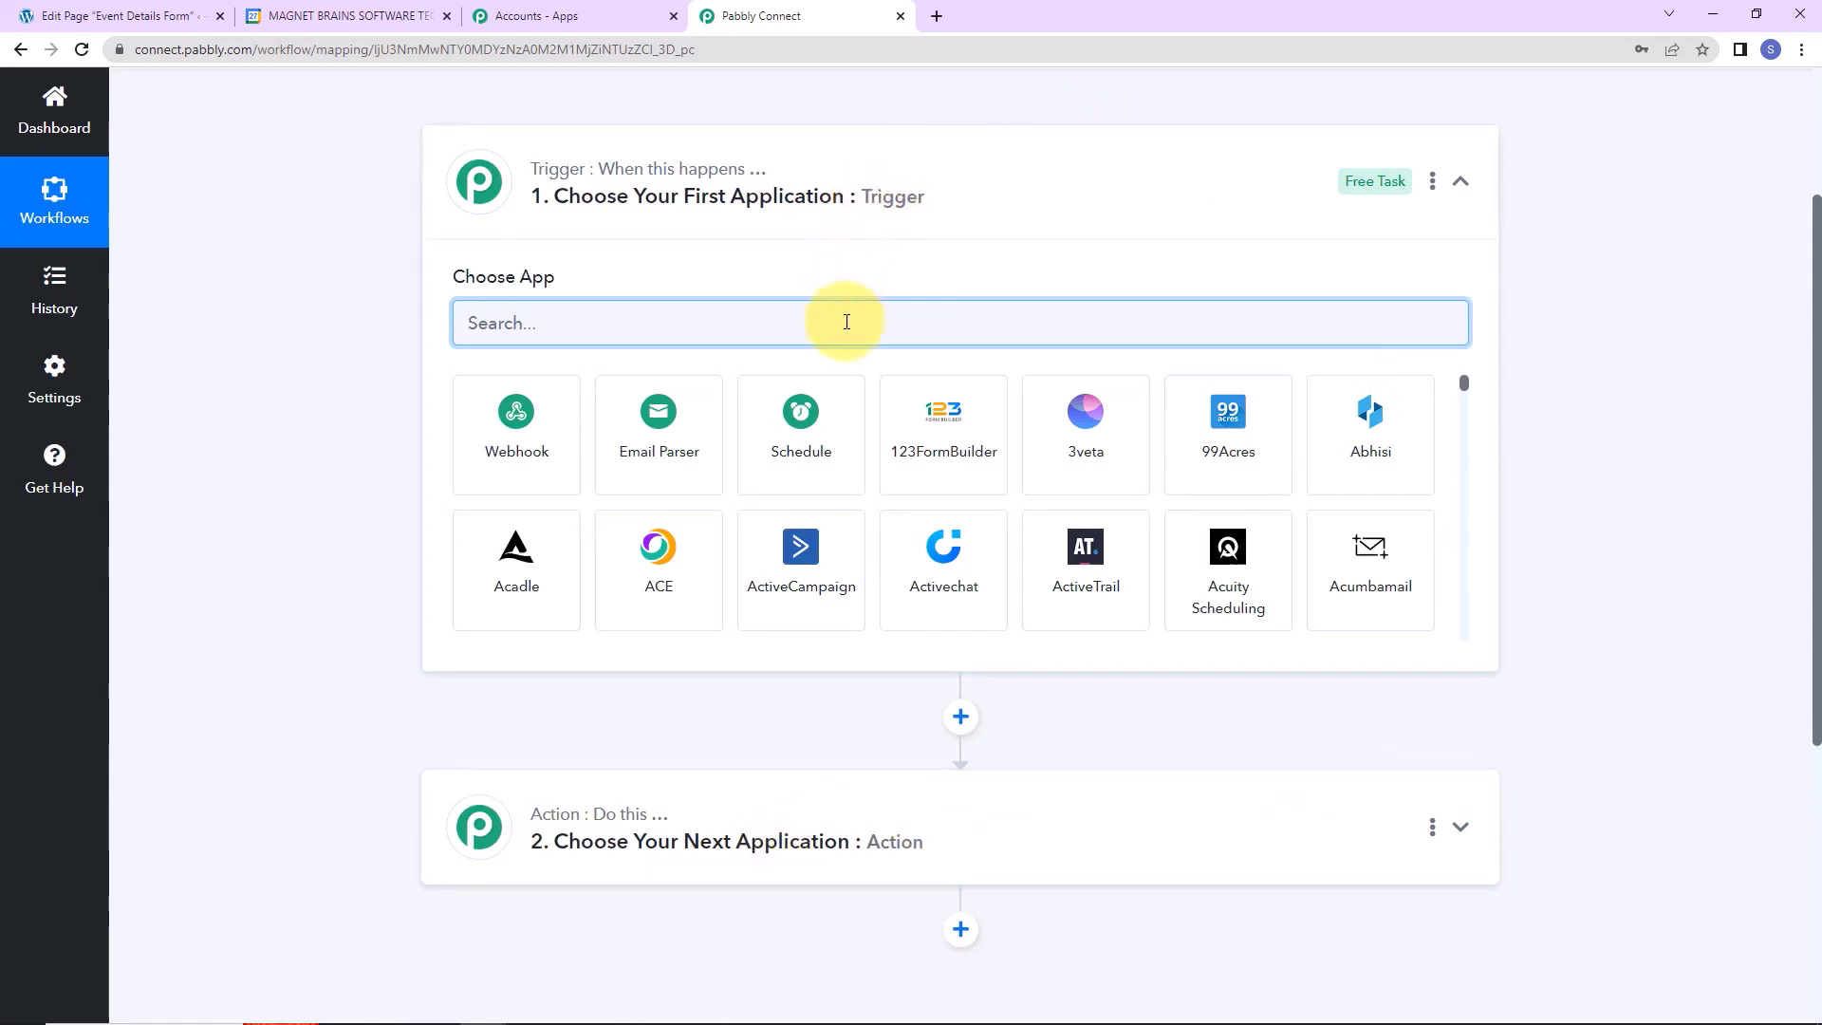
text(elem)
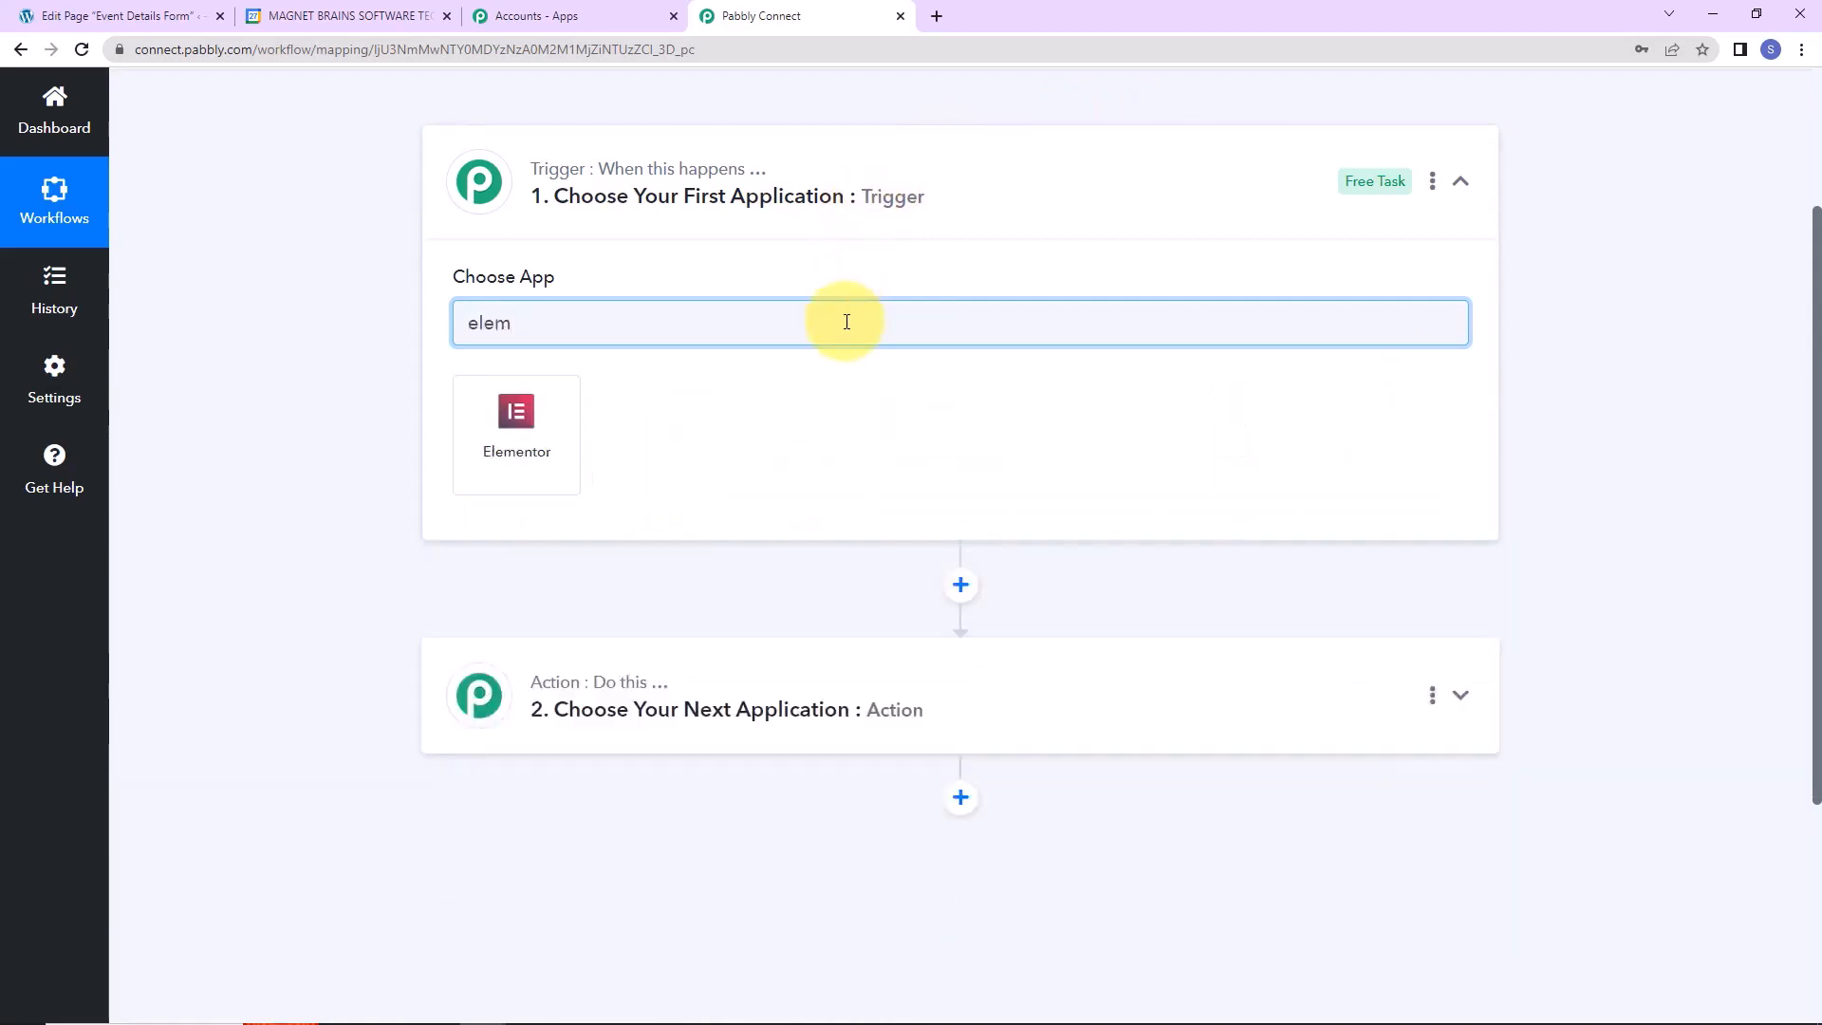
click(538, 433)
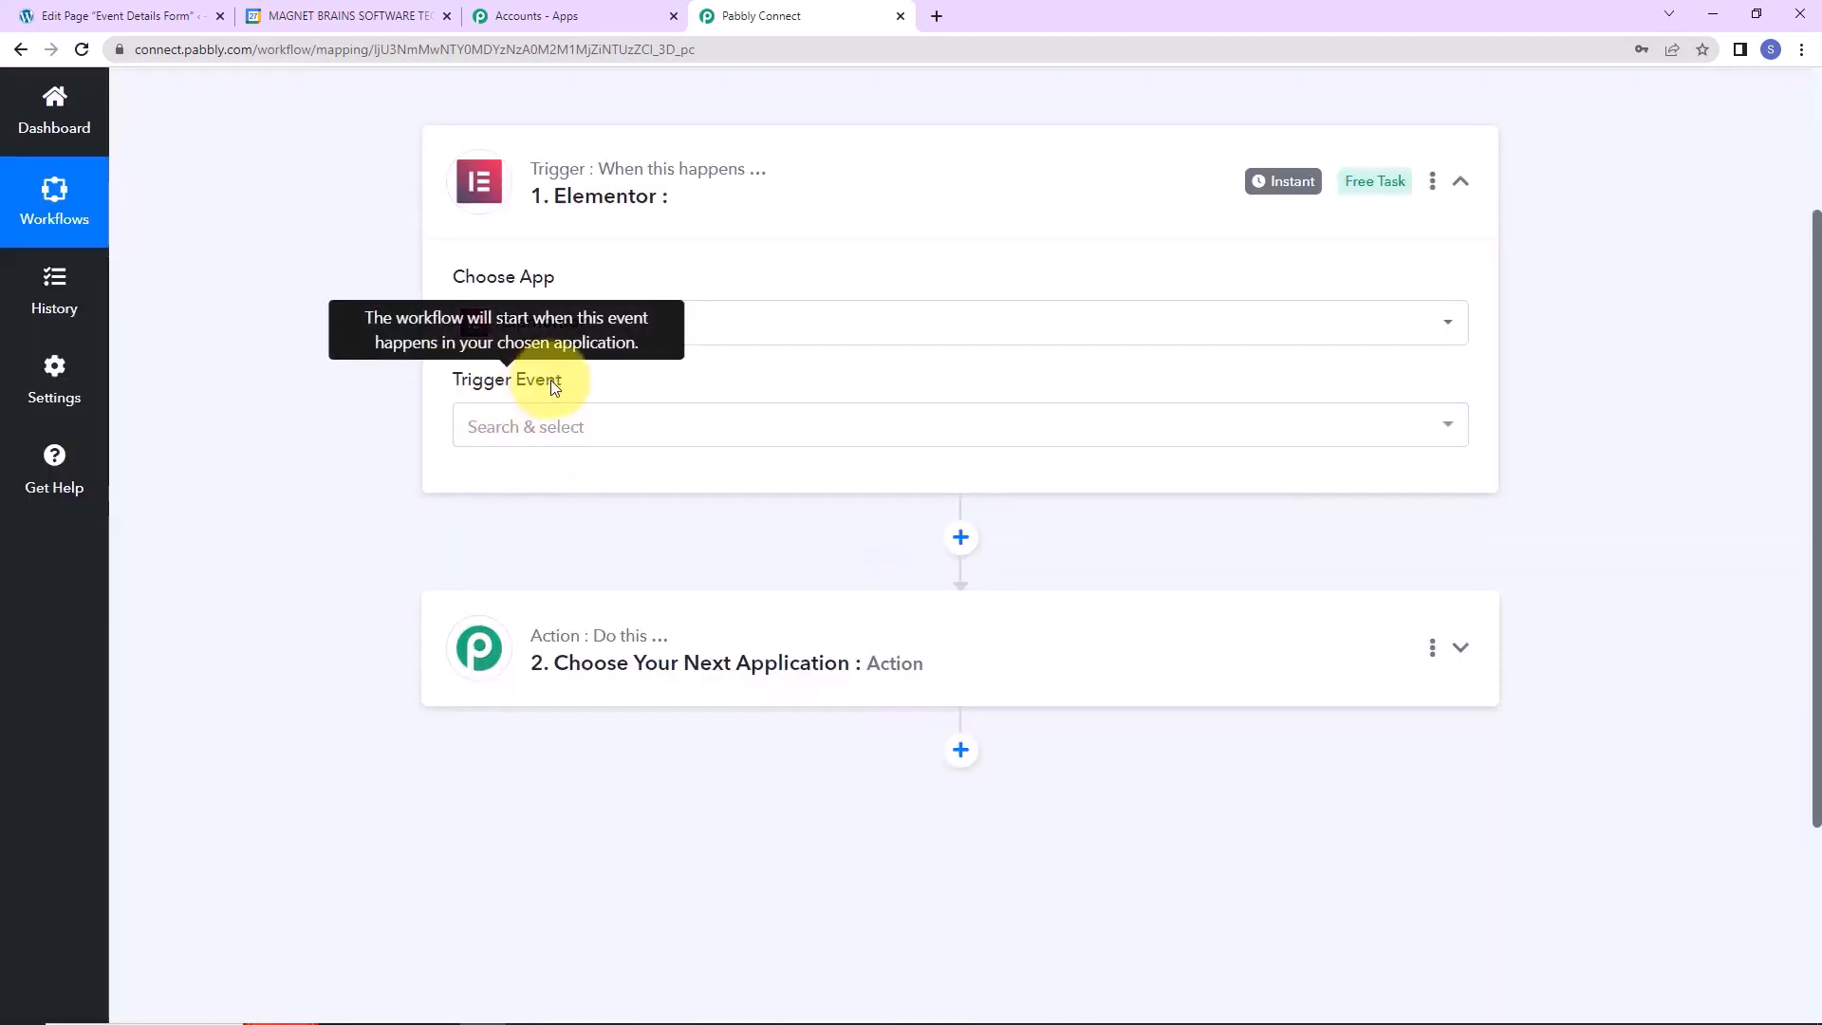
click(498, 429)
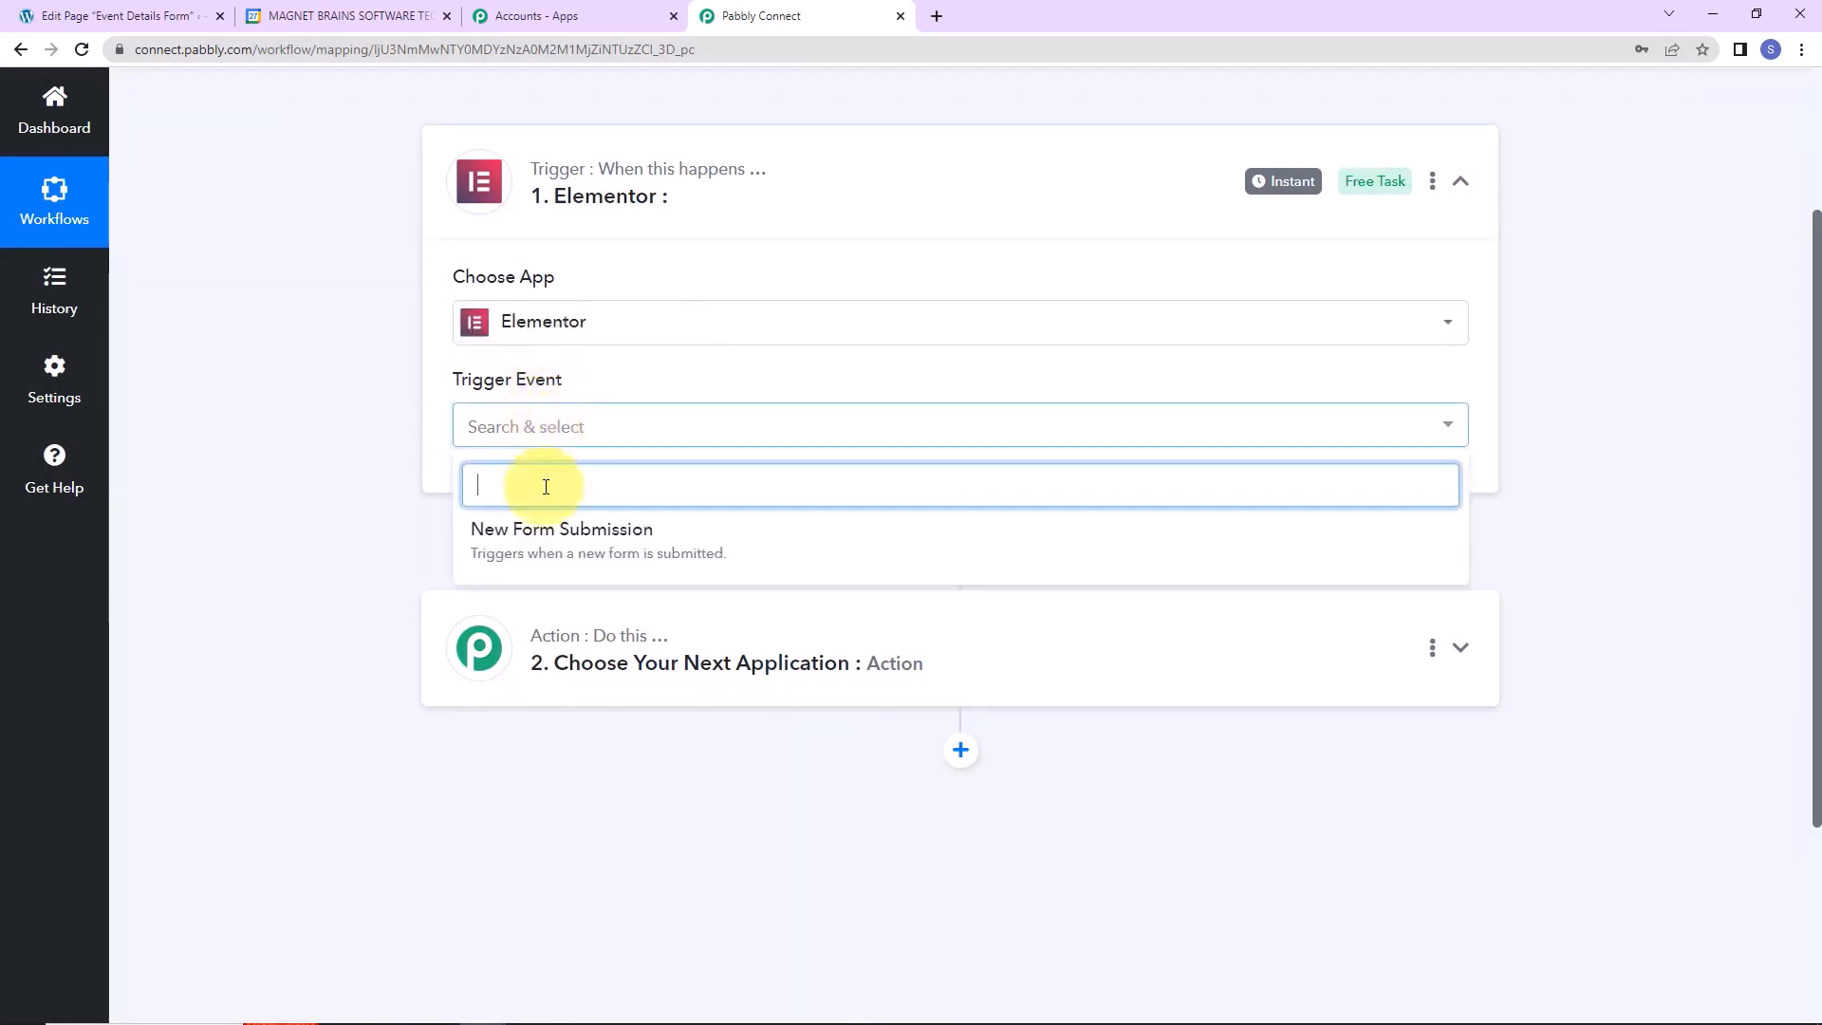
click(544, 537)
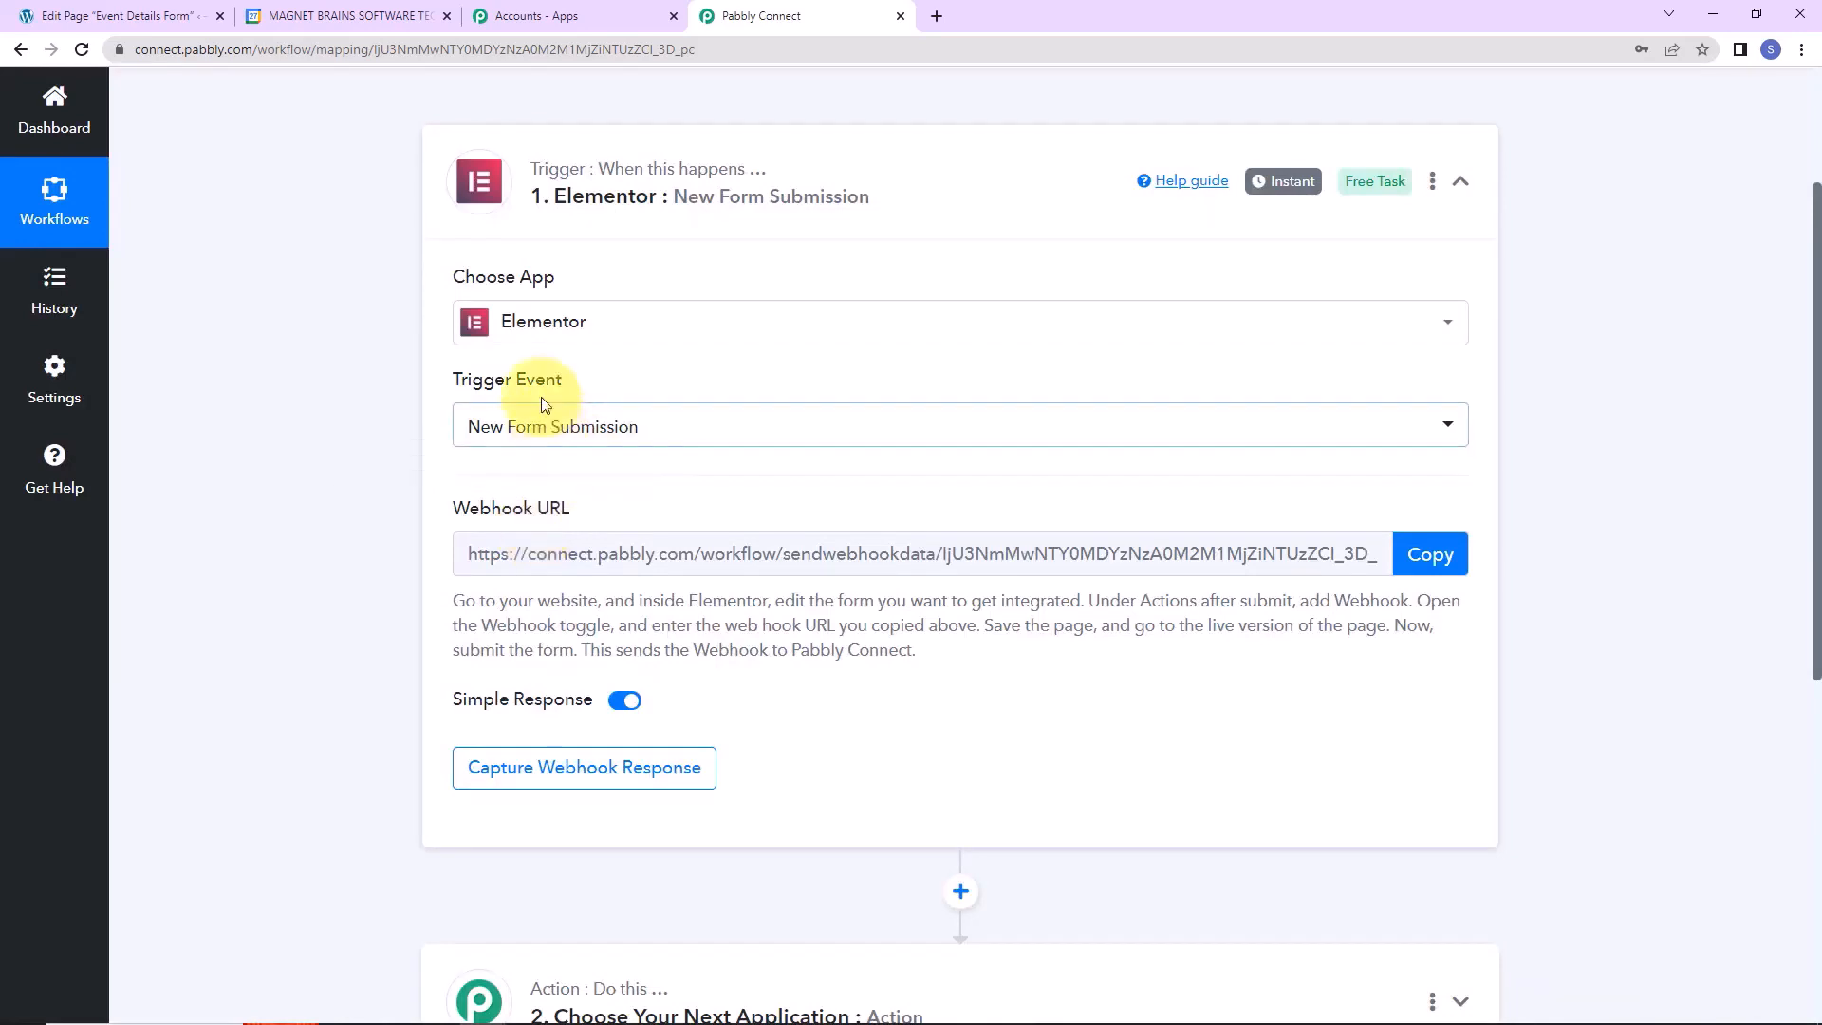
Copy the trigger's webhook URL and review the webhook setup instructions.
drag(442, 506, 643, 514)
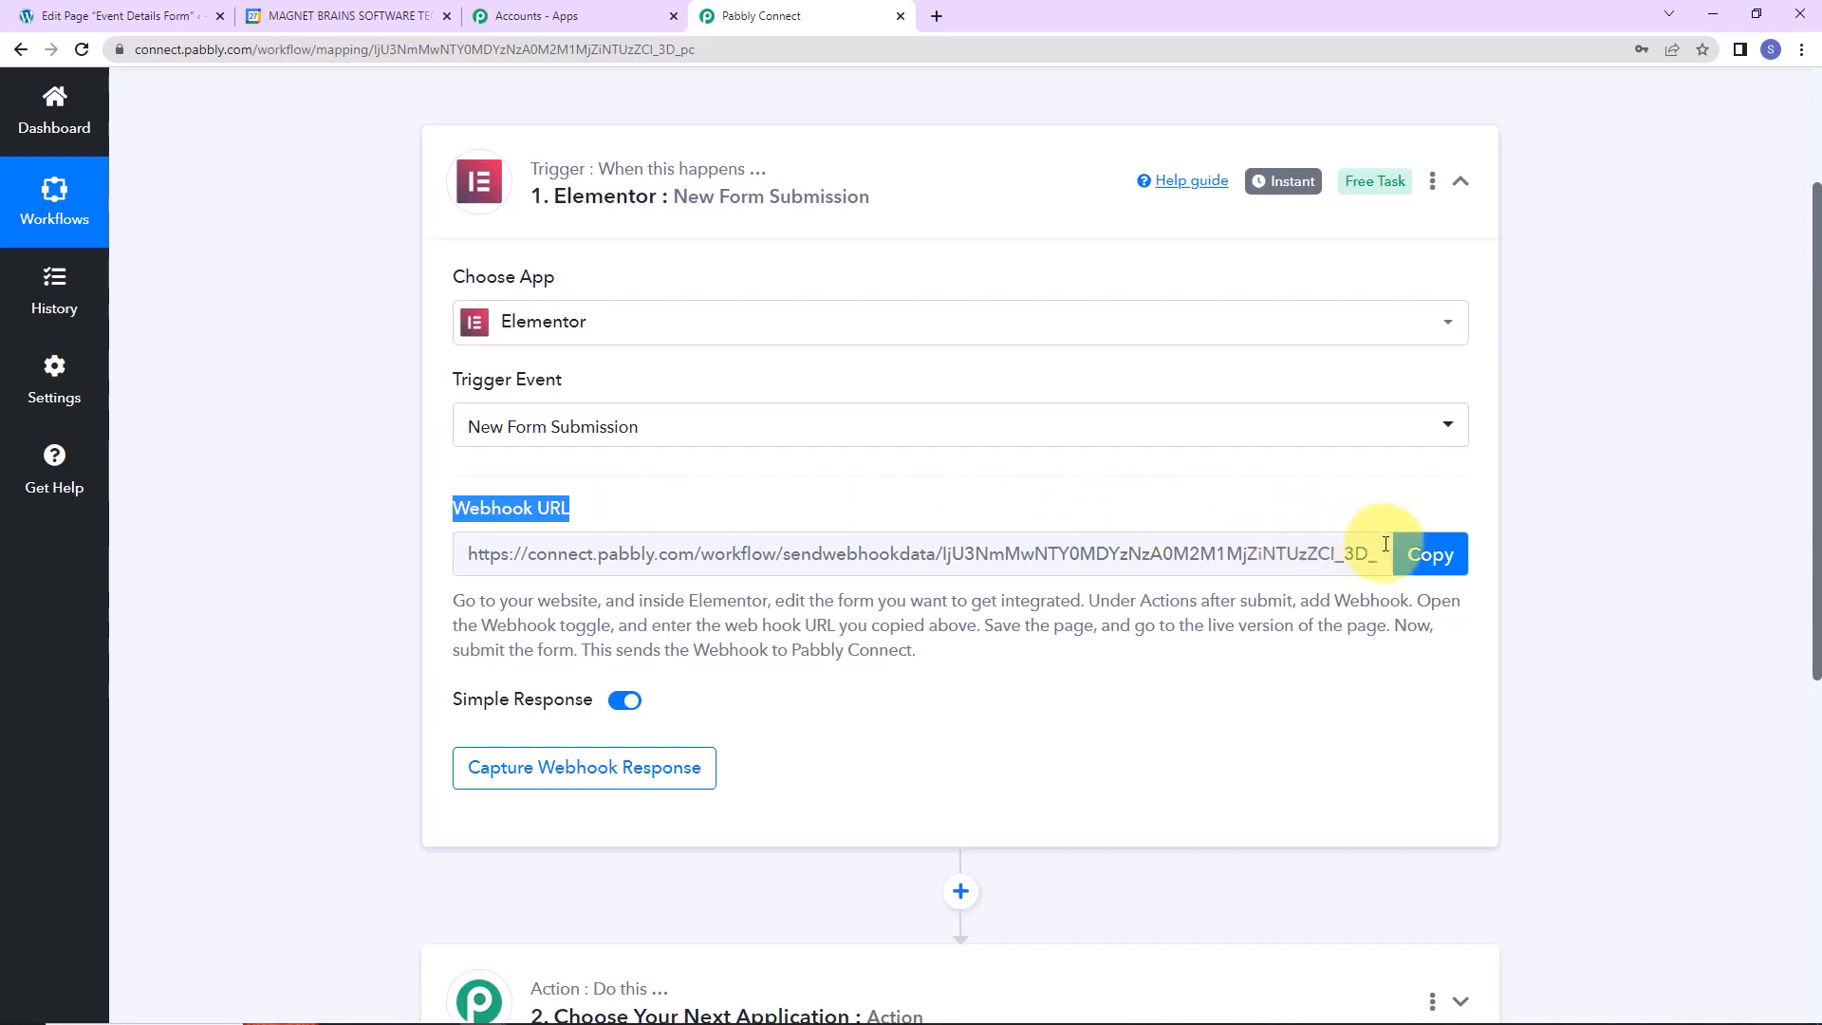
click(1430, 559)
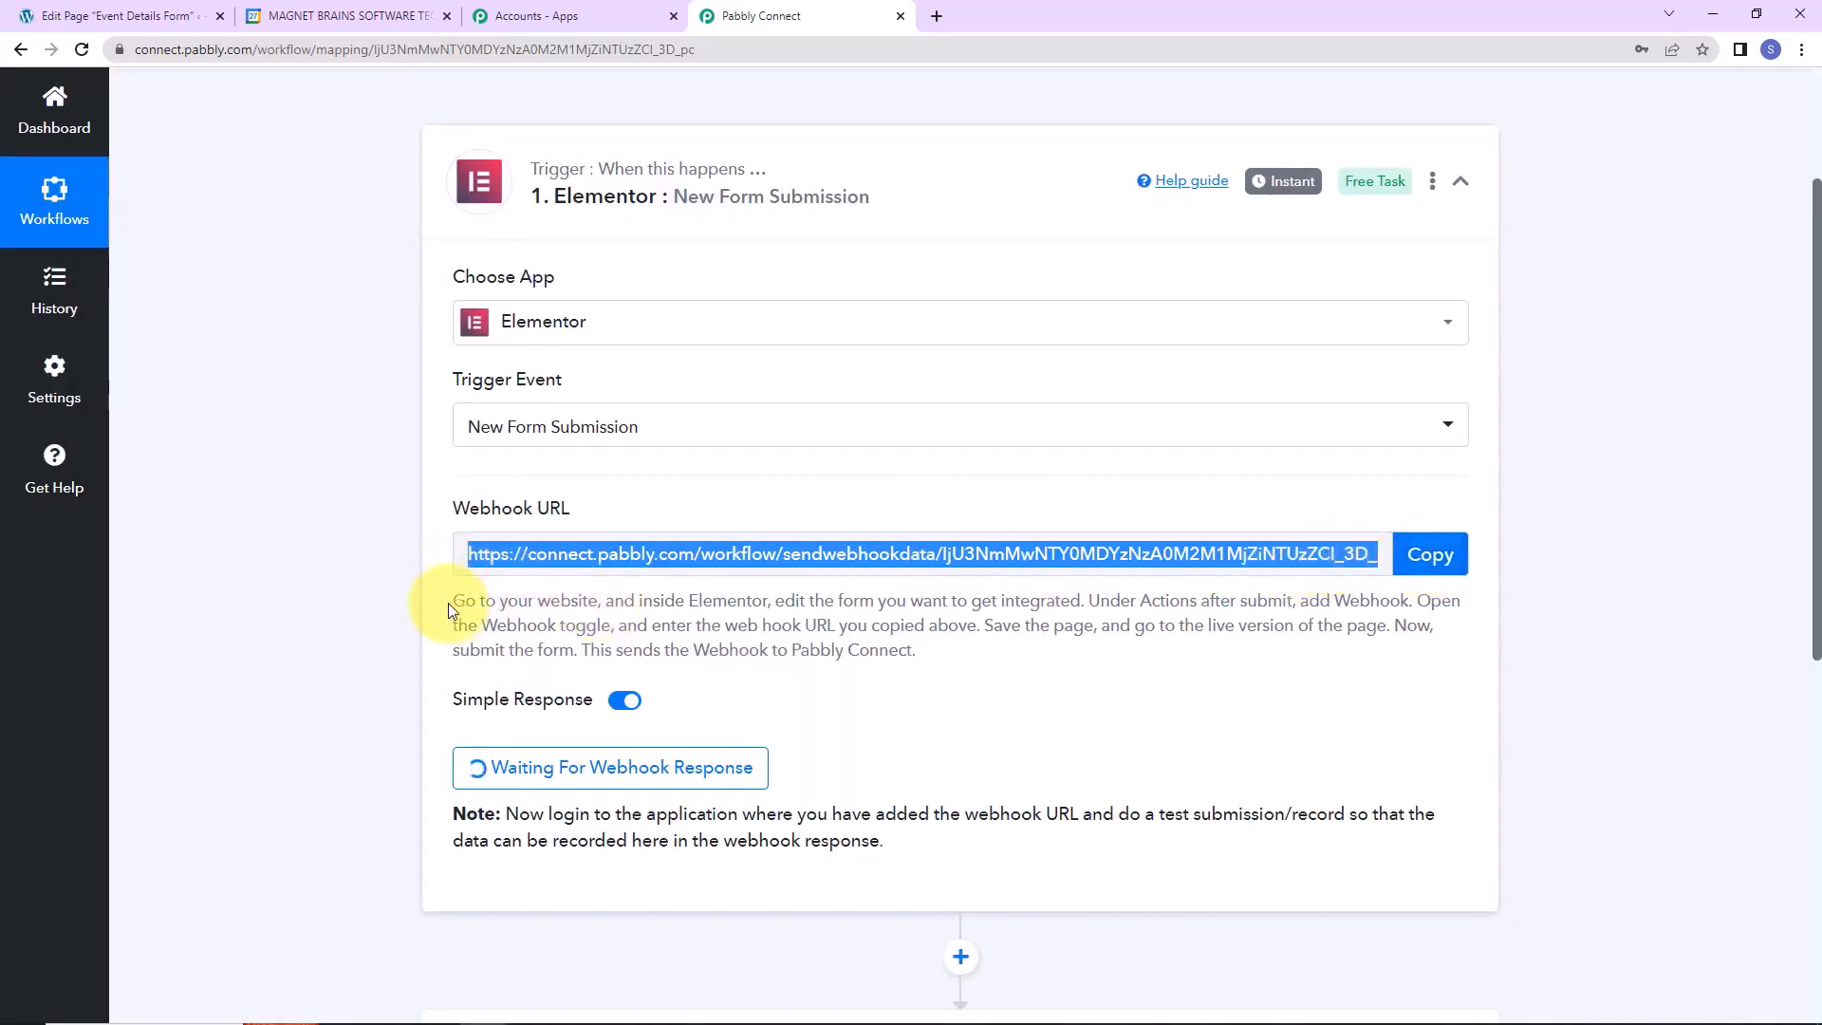
drag(452, 602, 960, 665)
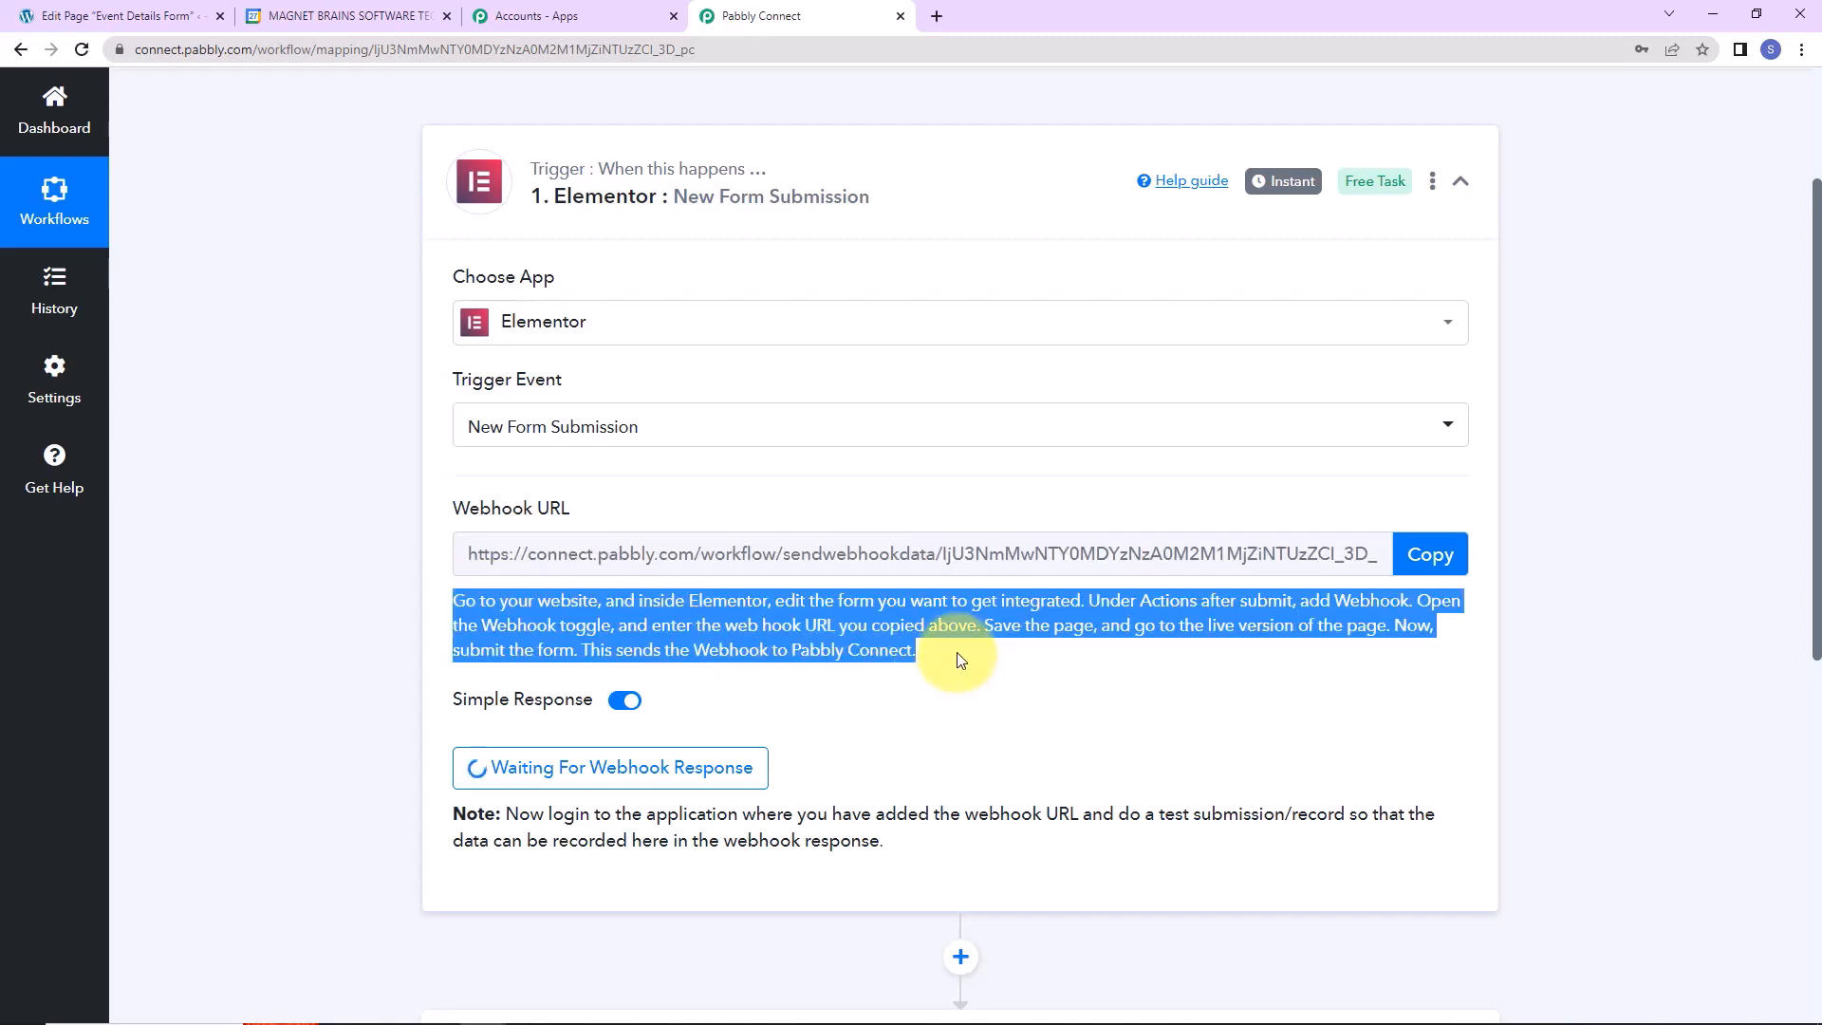
Search WordPress pages for 'event details' and open the Event Details Form page for editing.
click(121, 20)
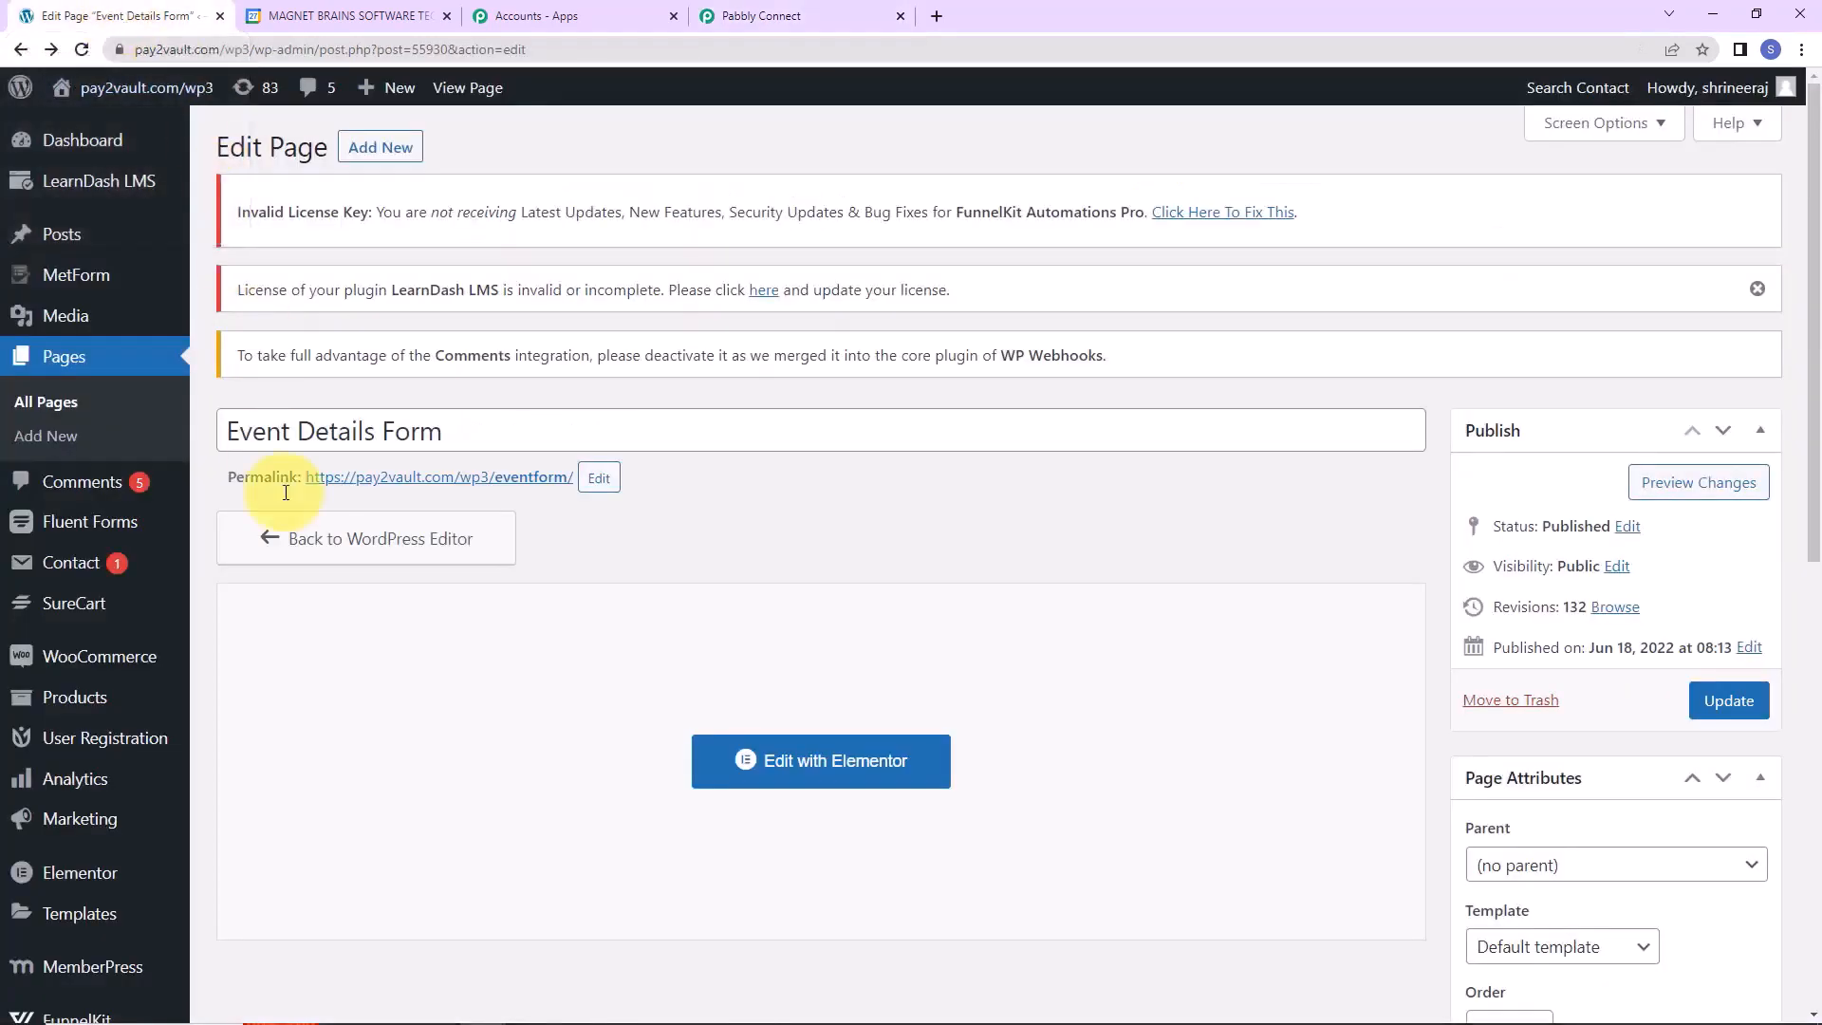
mouse_move(53, 868)
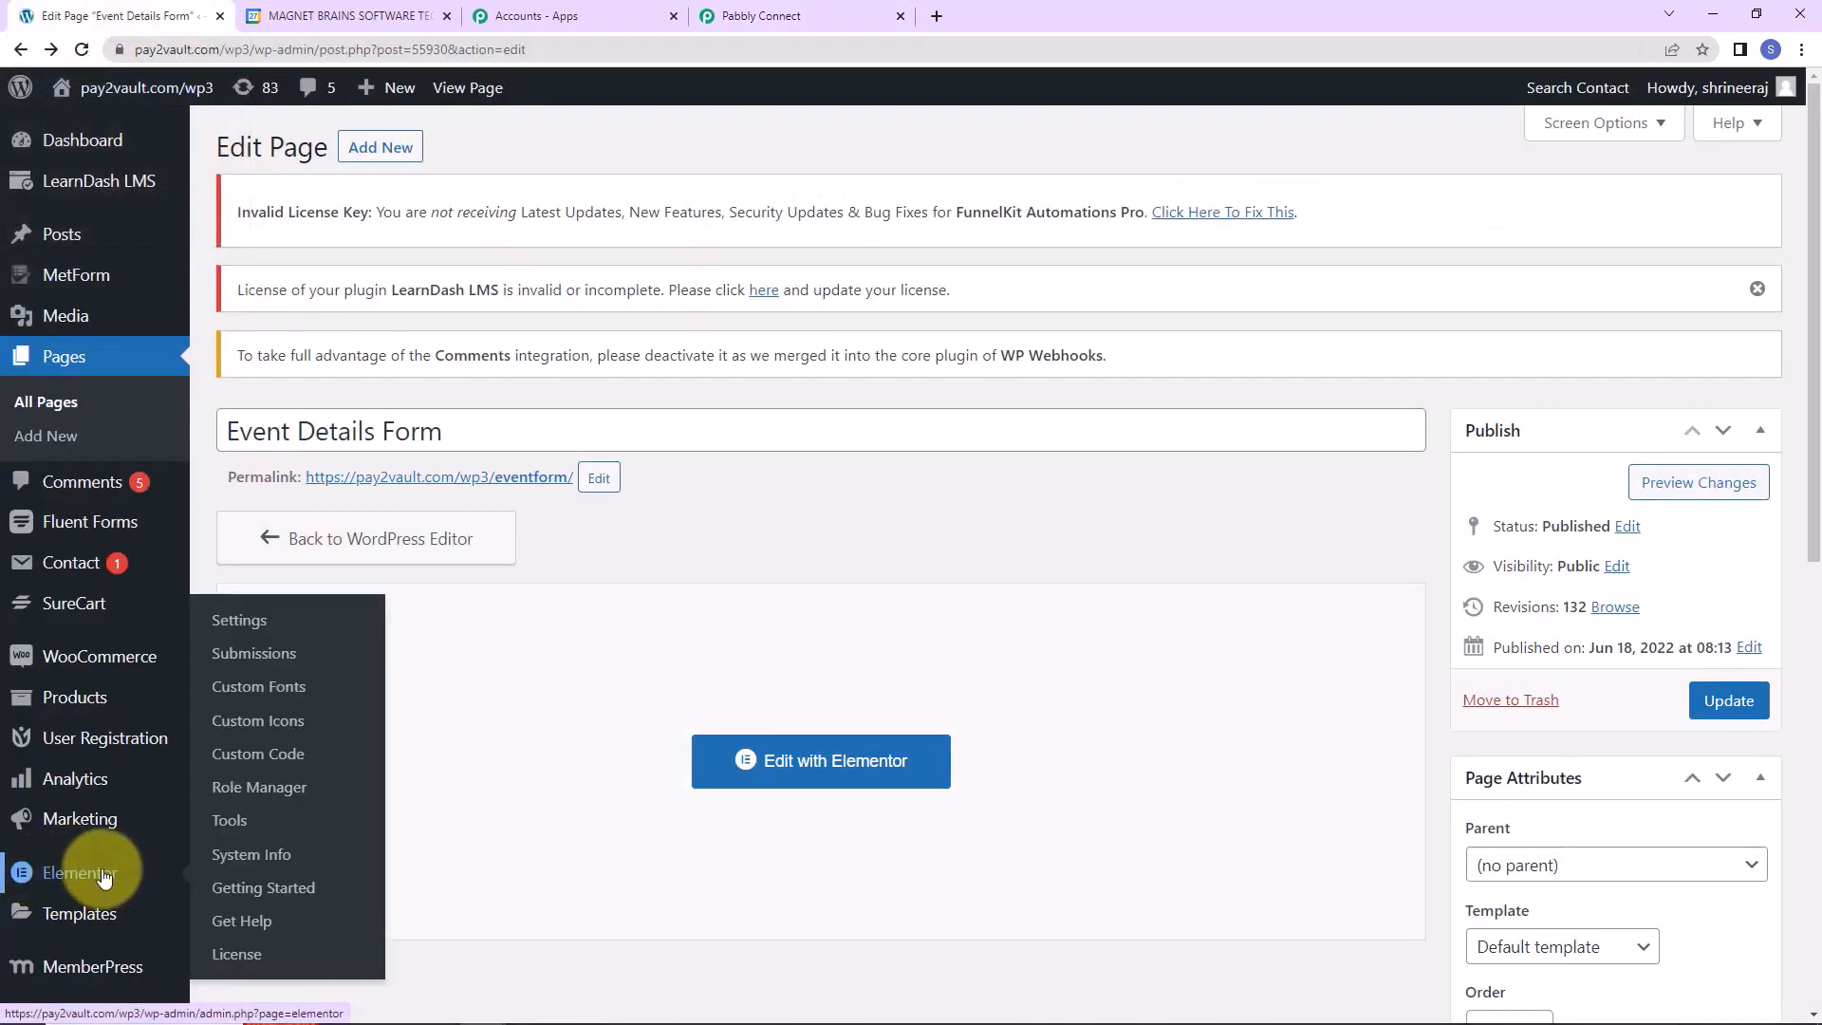
click(73, 359)
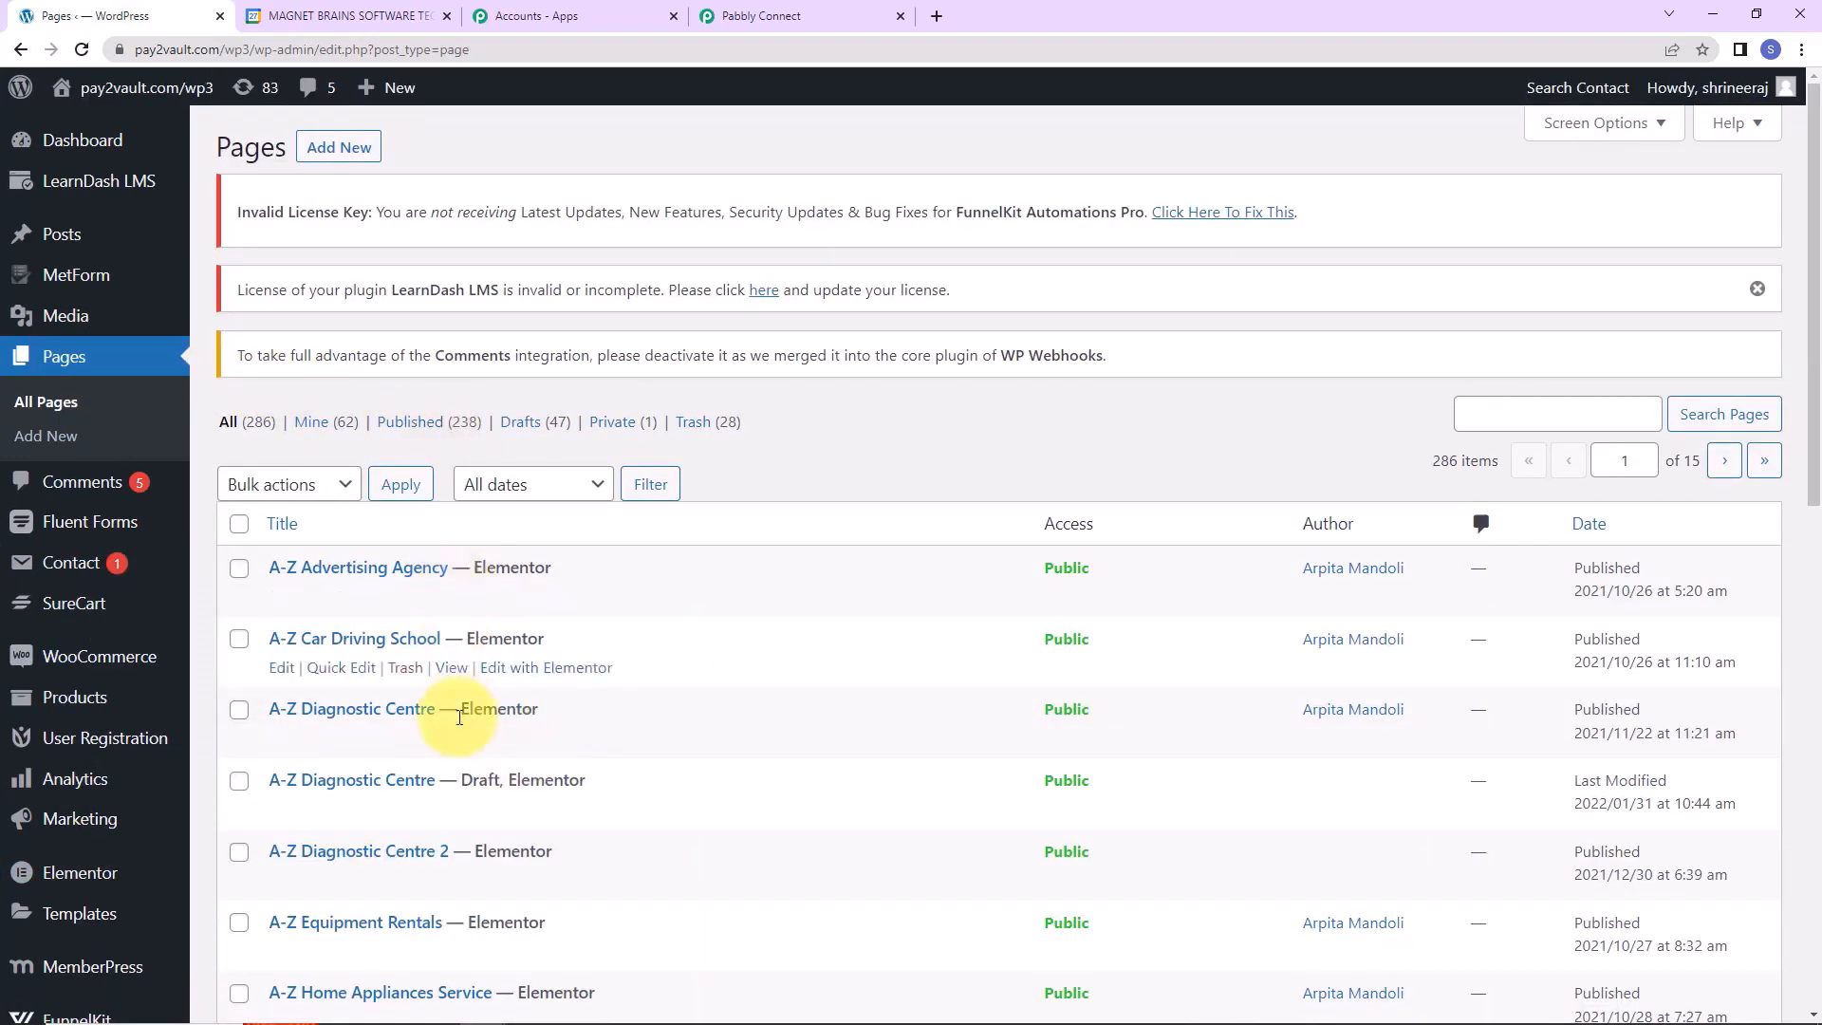
click(1496, 418)
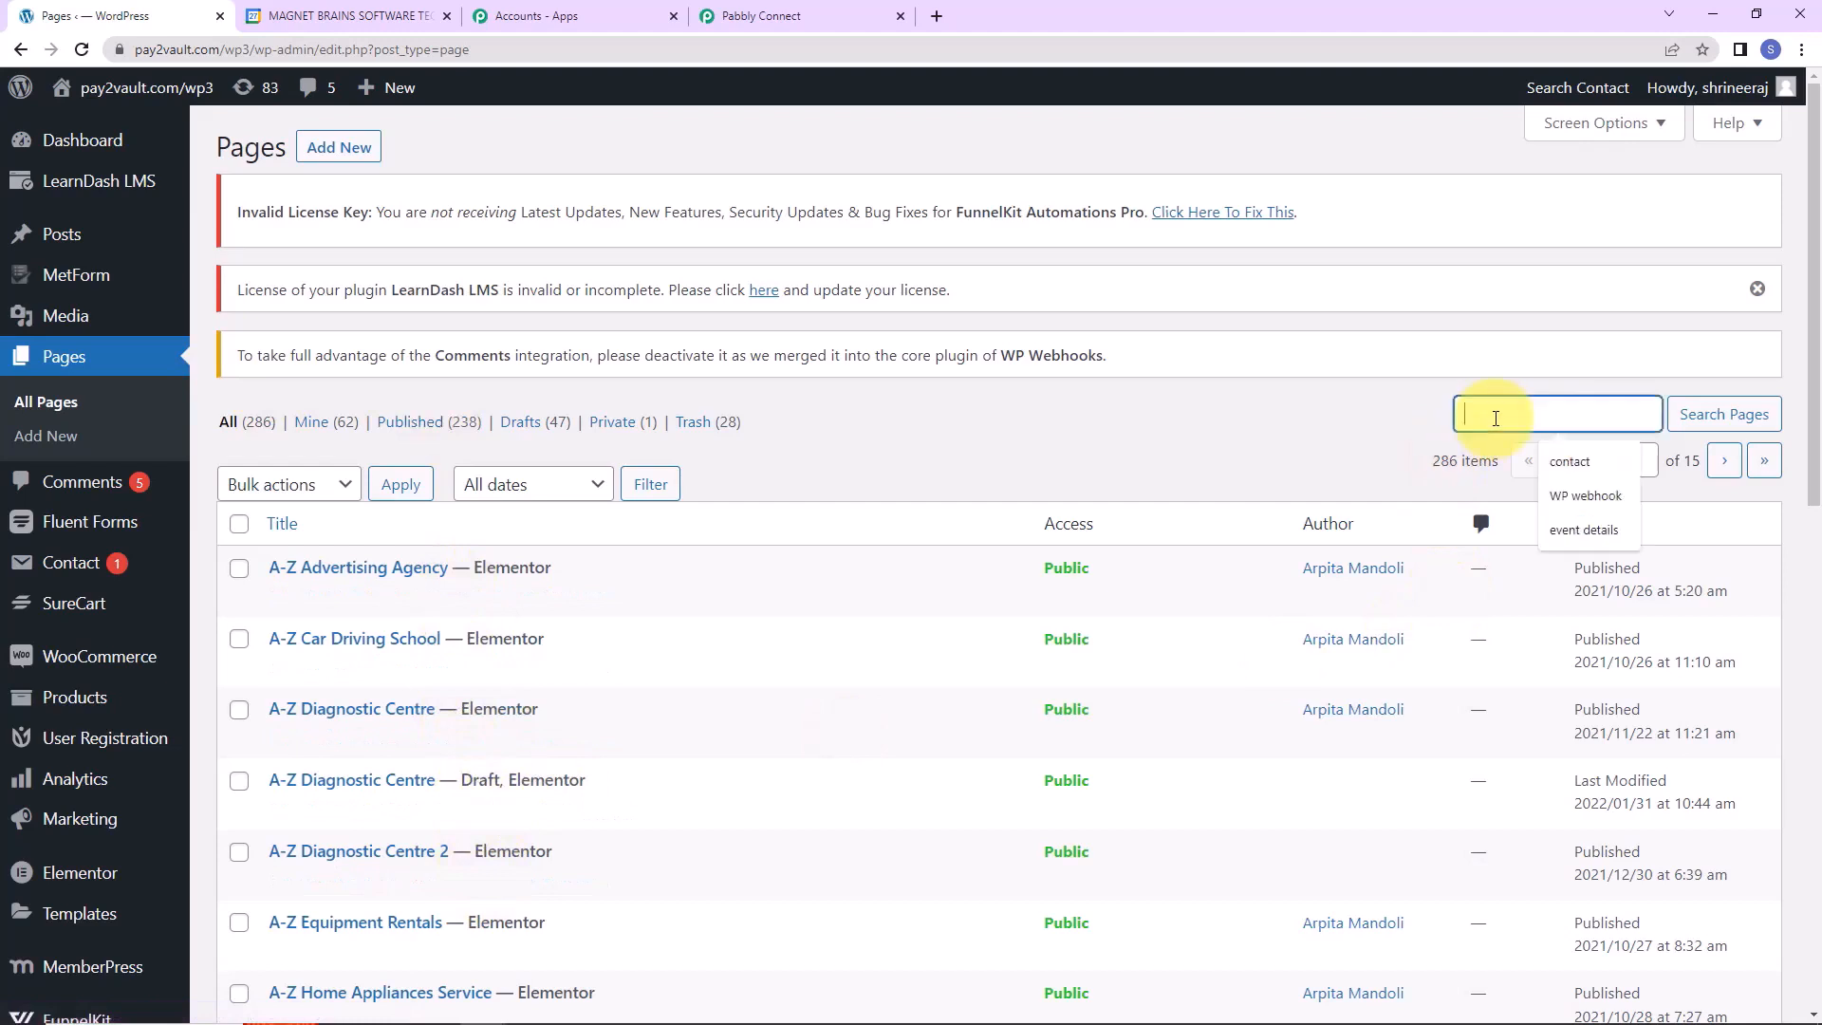
text(event de)
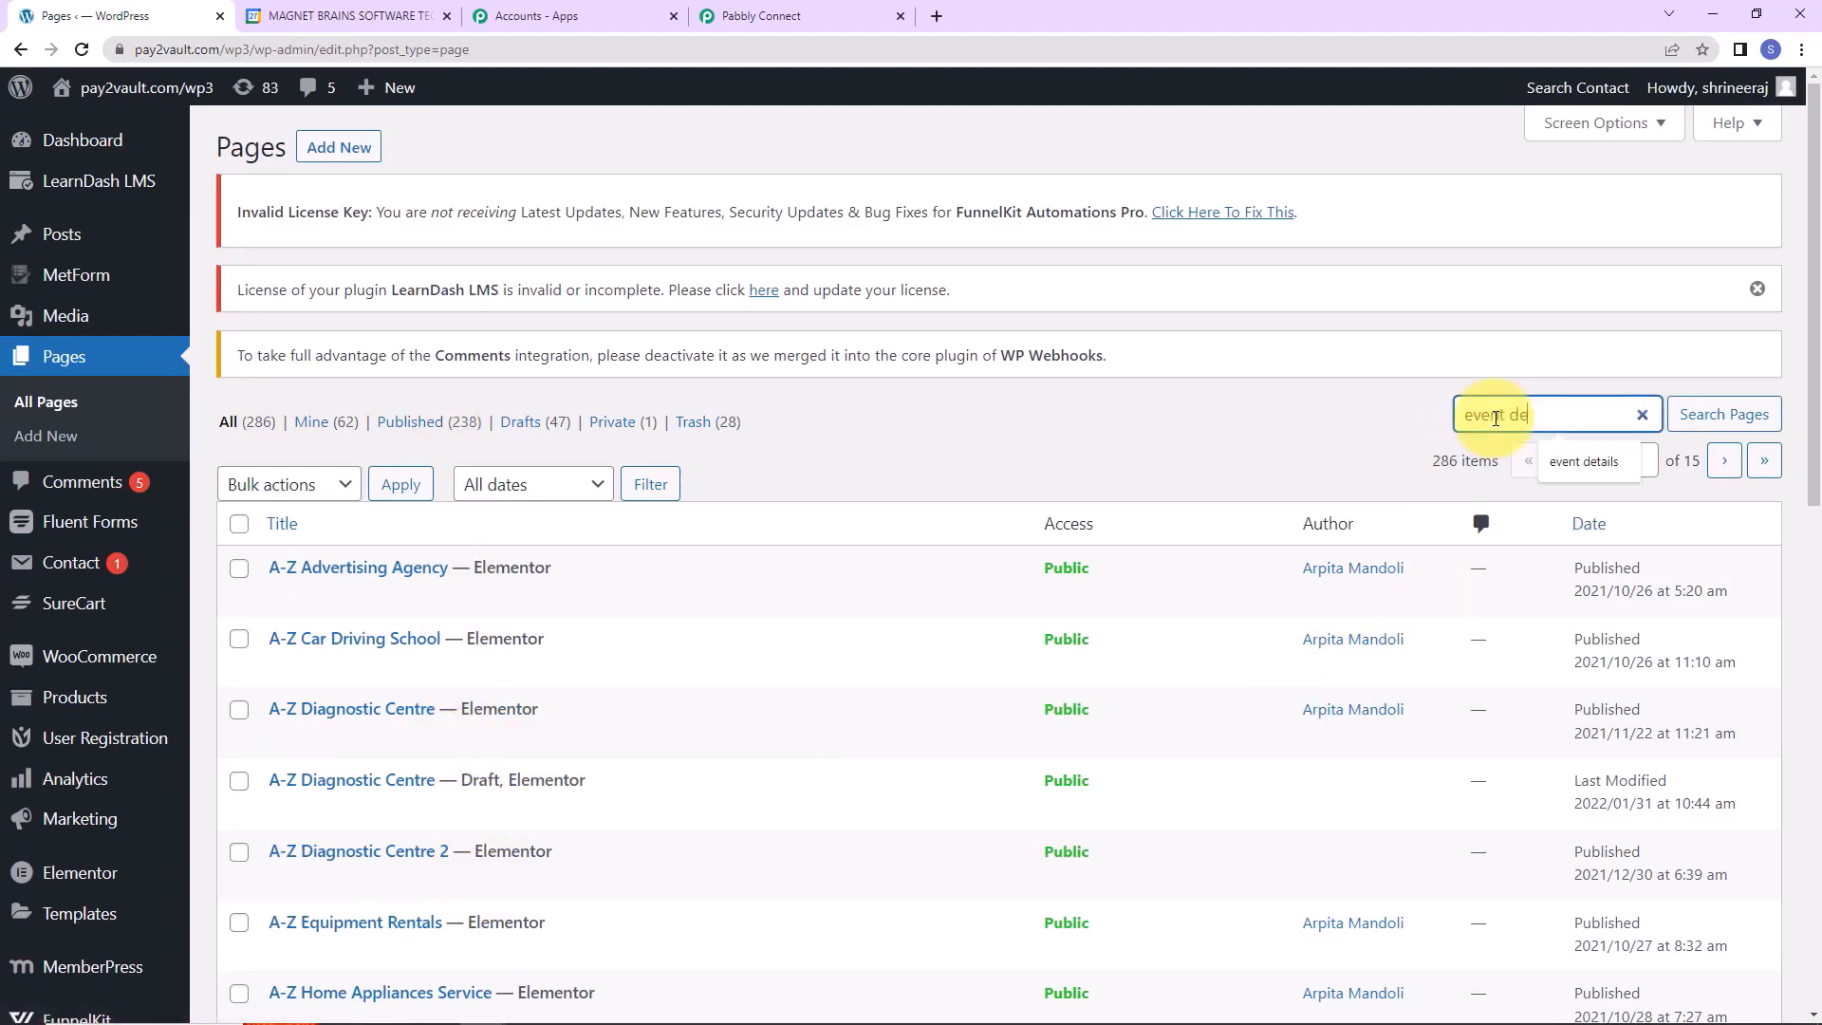
text(tails)
key(Return)
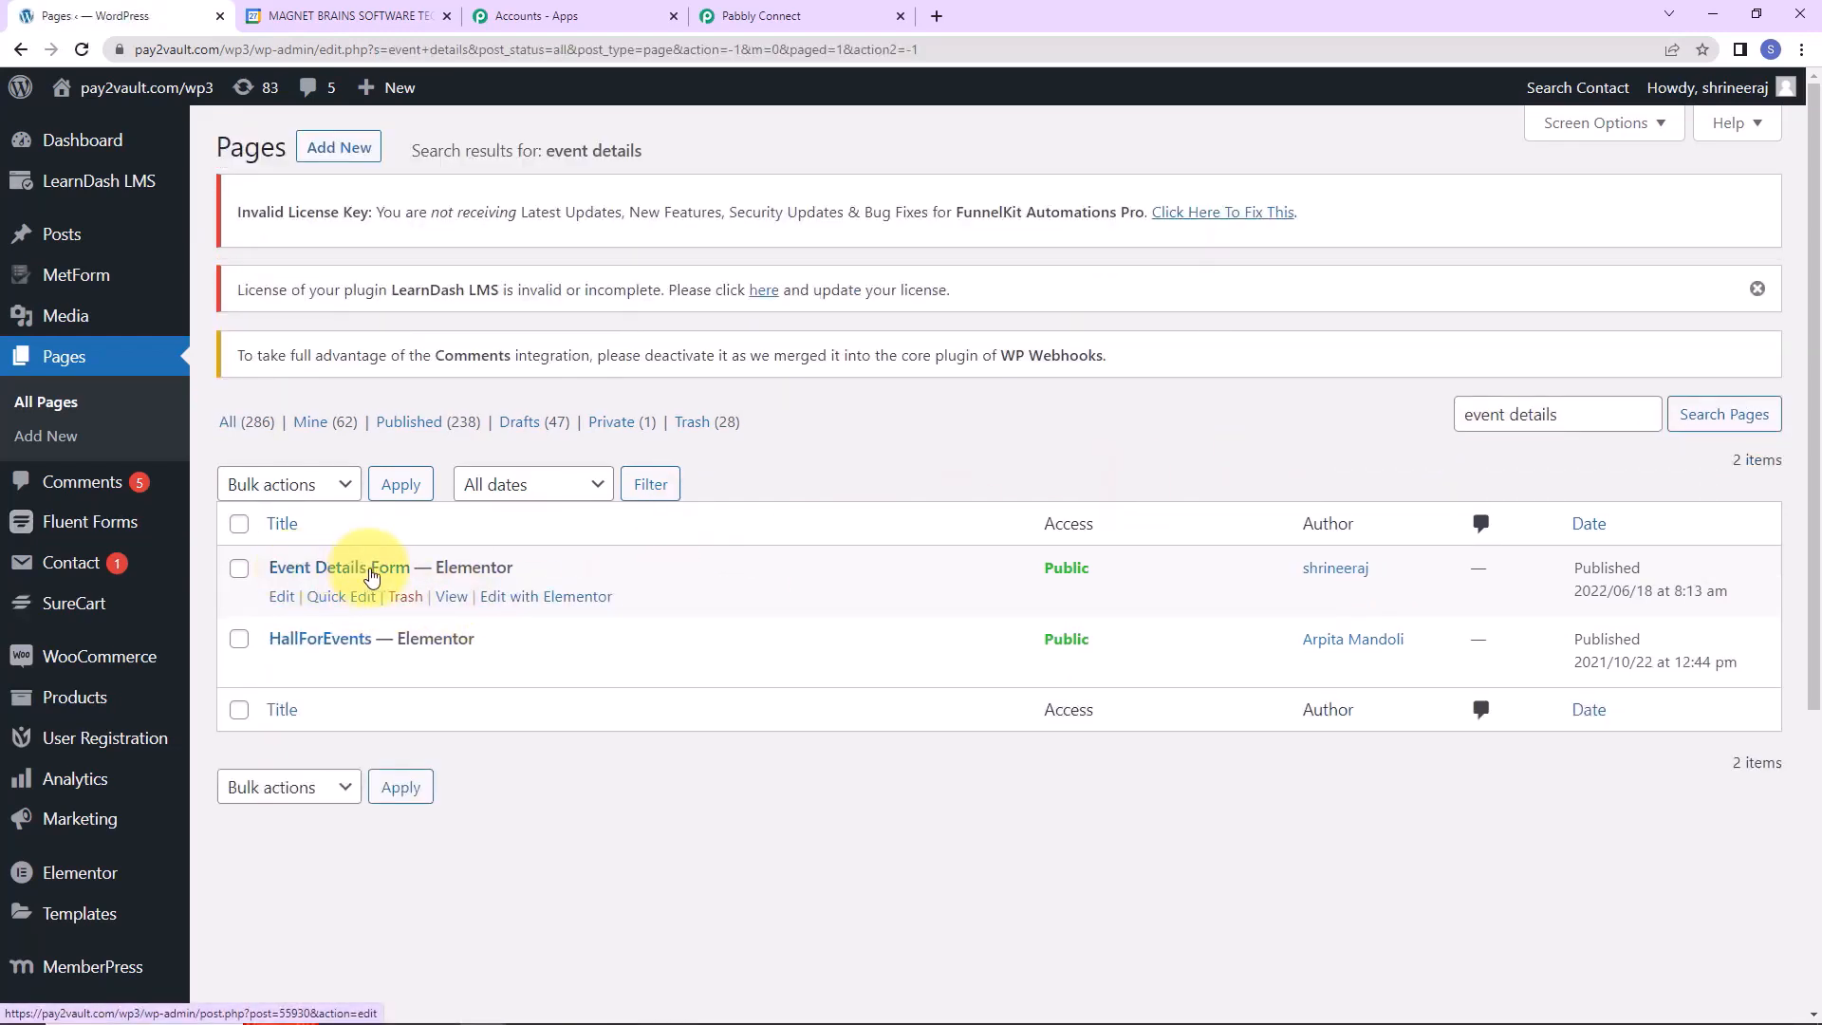
click(355, 575)
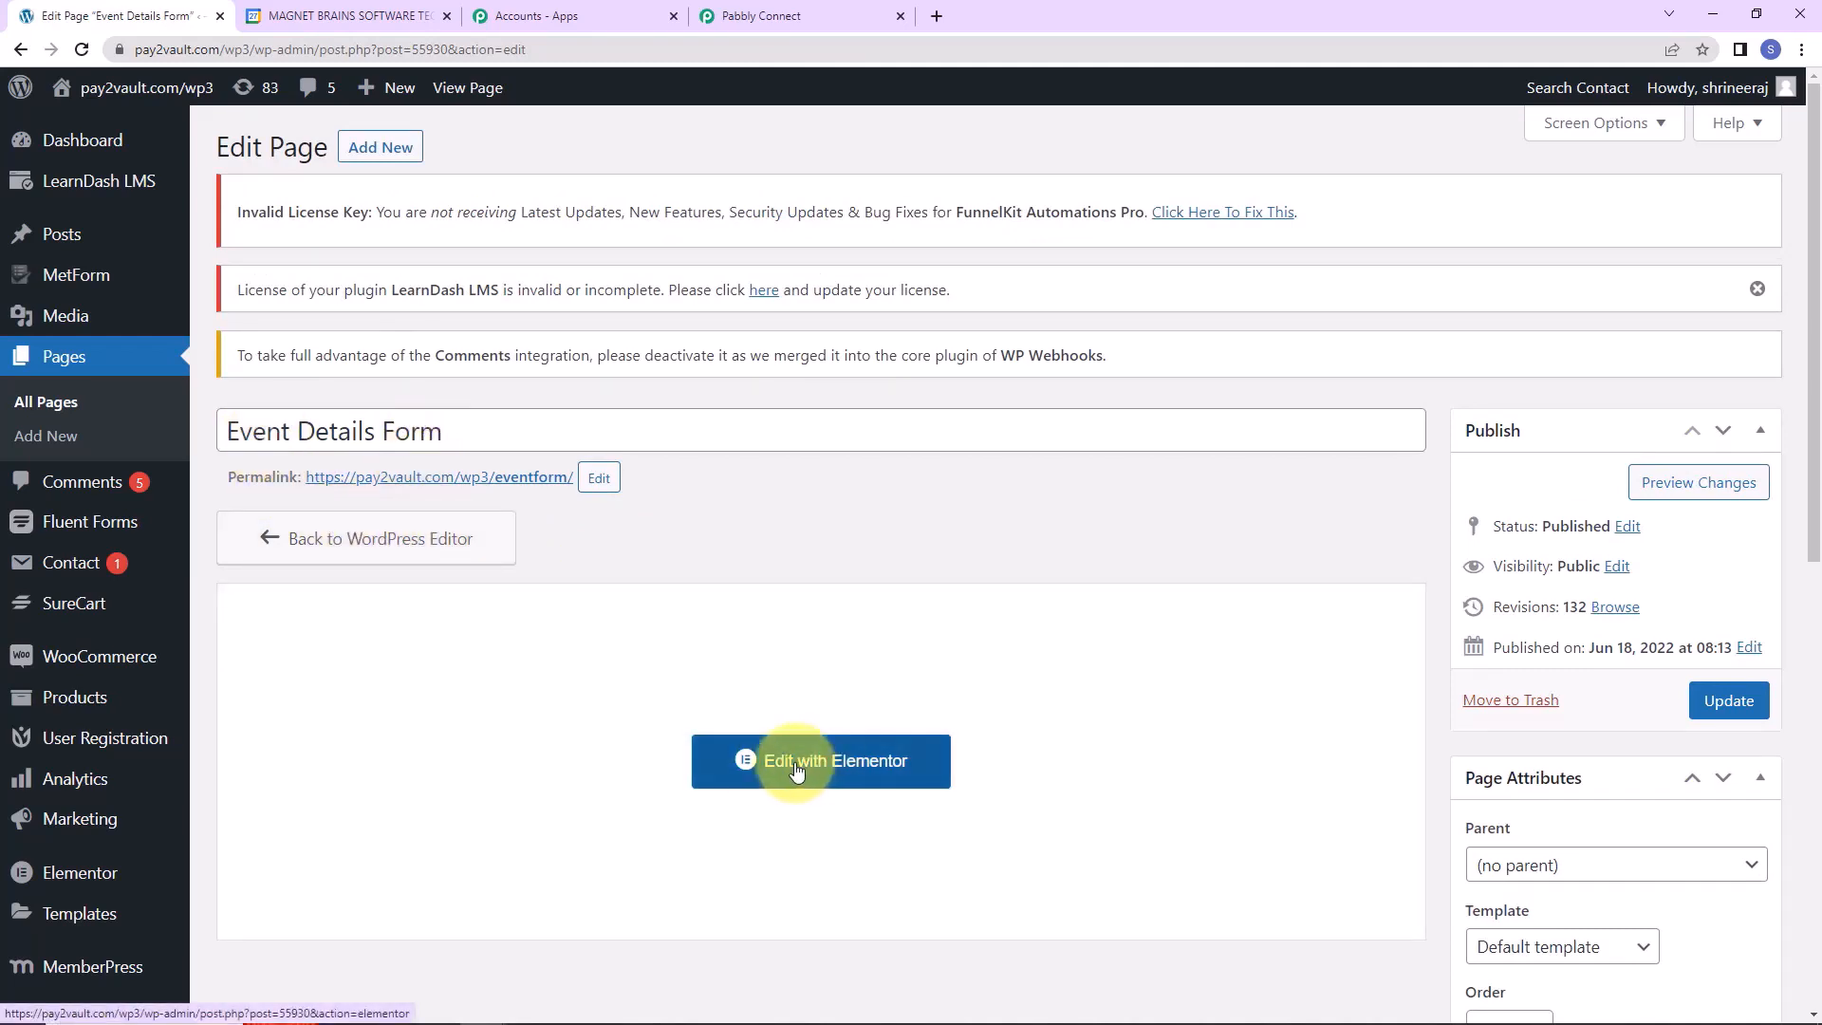
View the live event form, then return to the page's edit screen.
click(382, 484)
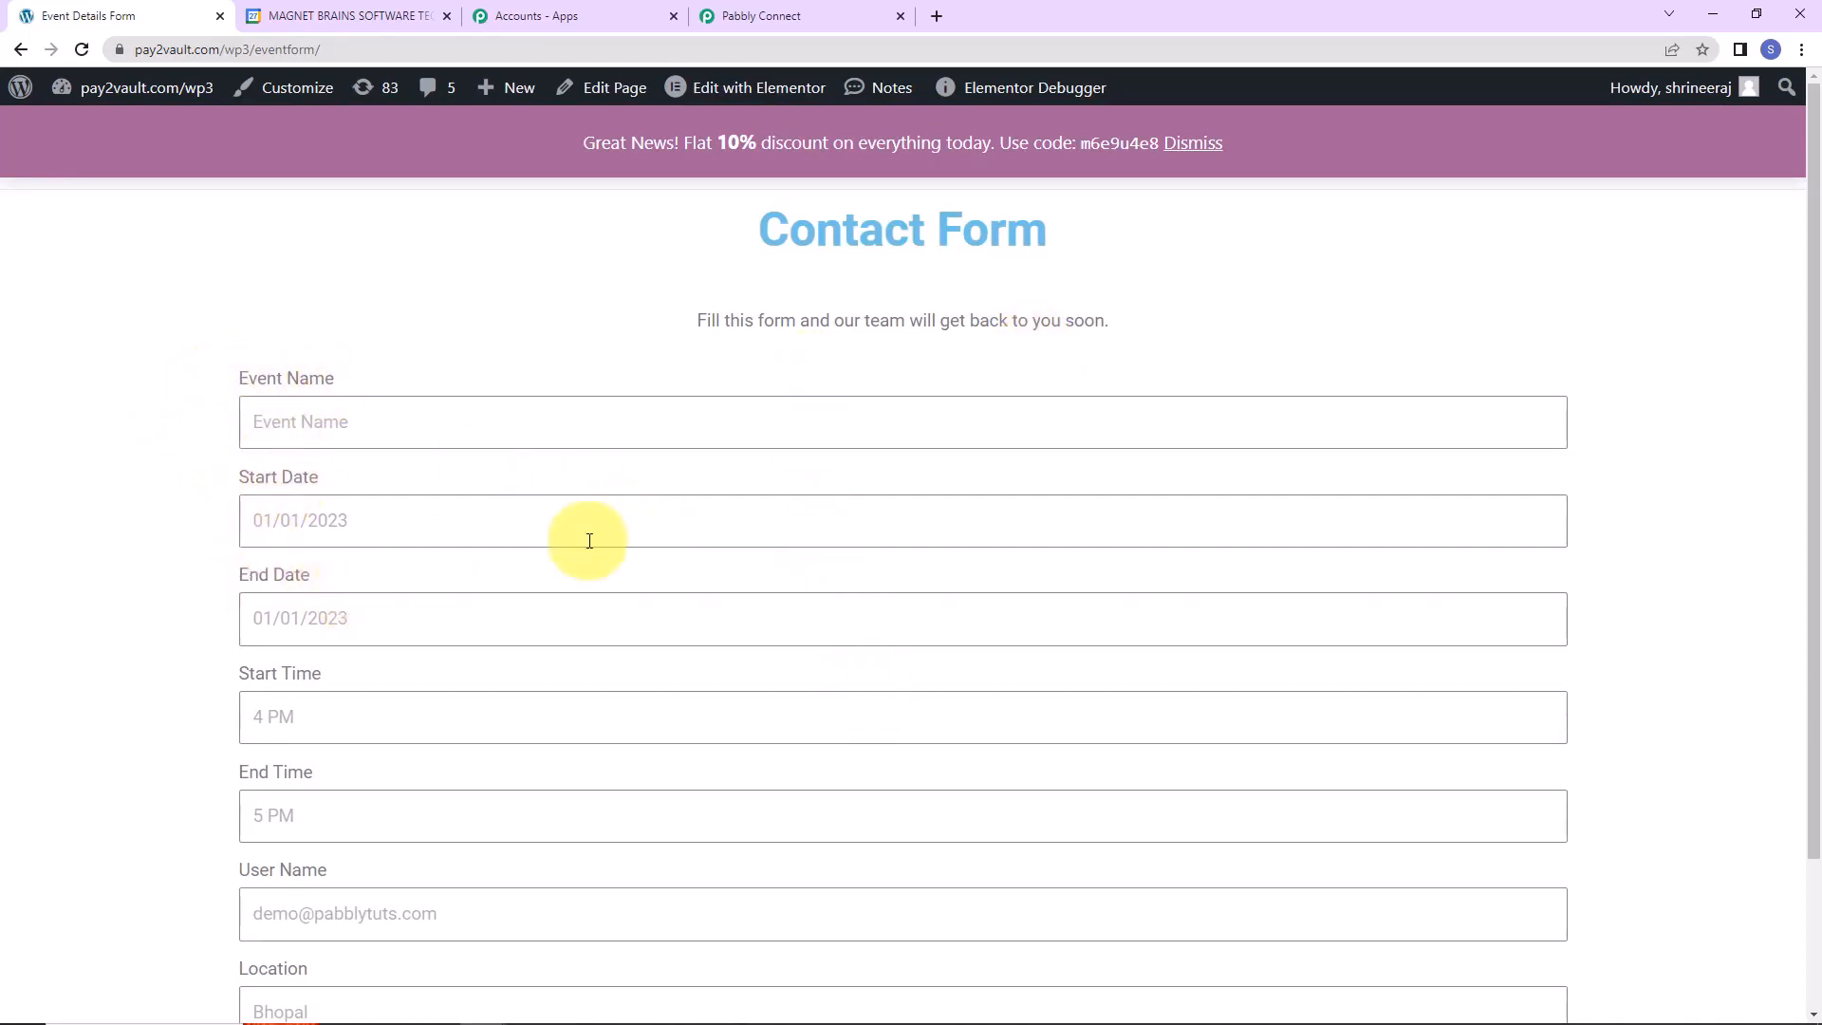
scroll(590, 539, down, 2)
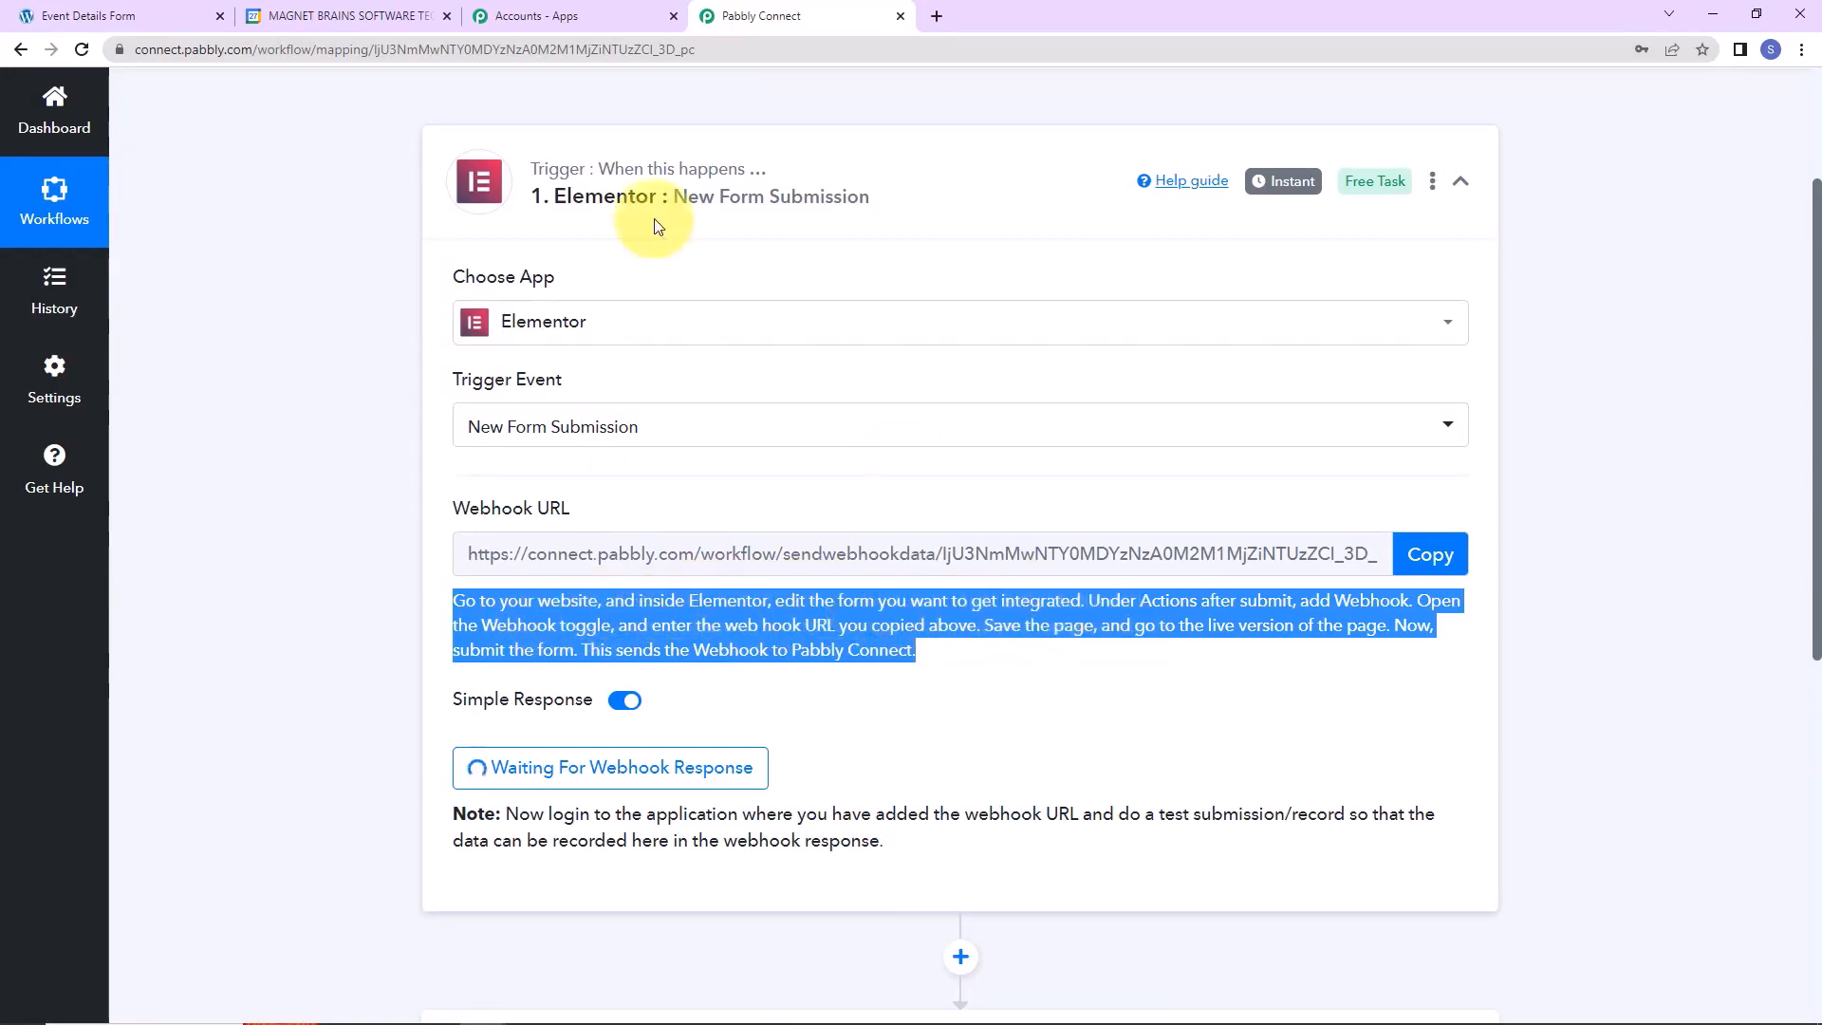
click(52, 17)
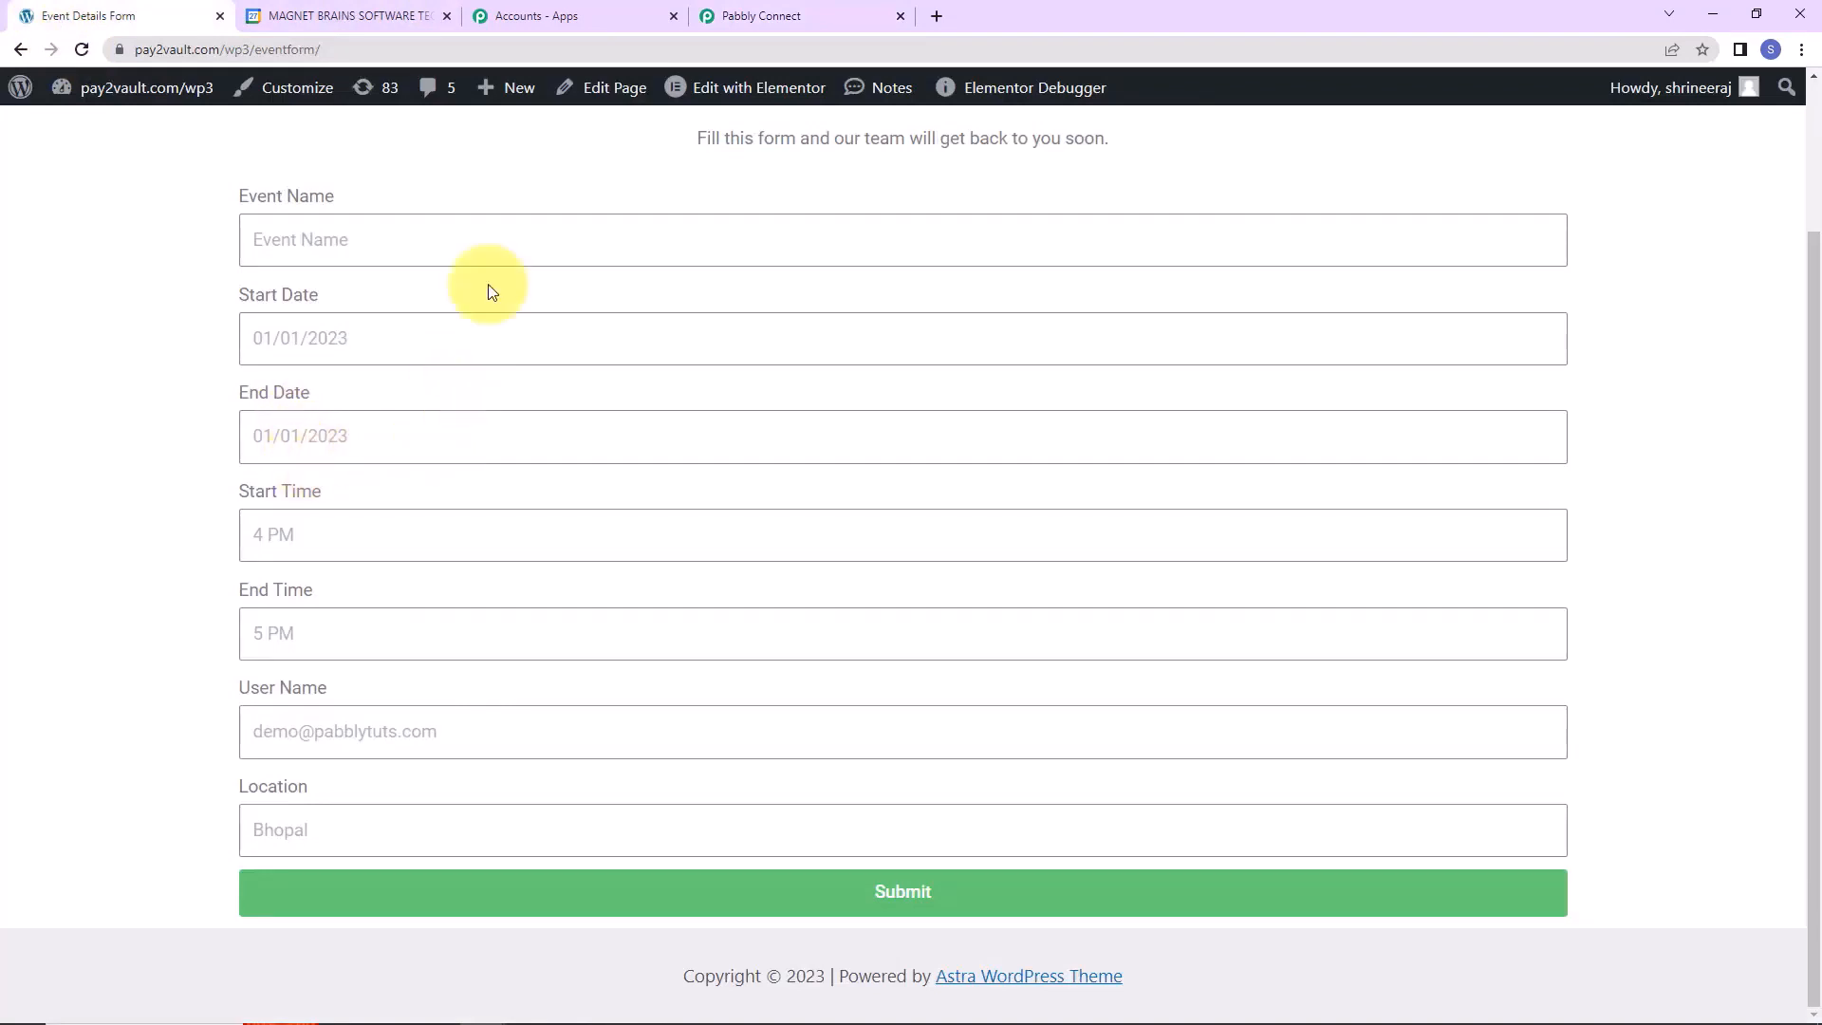
click(21, 53)
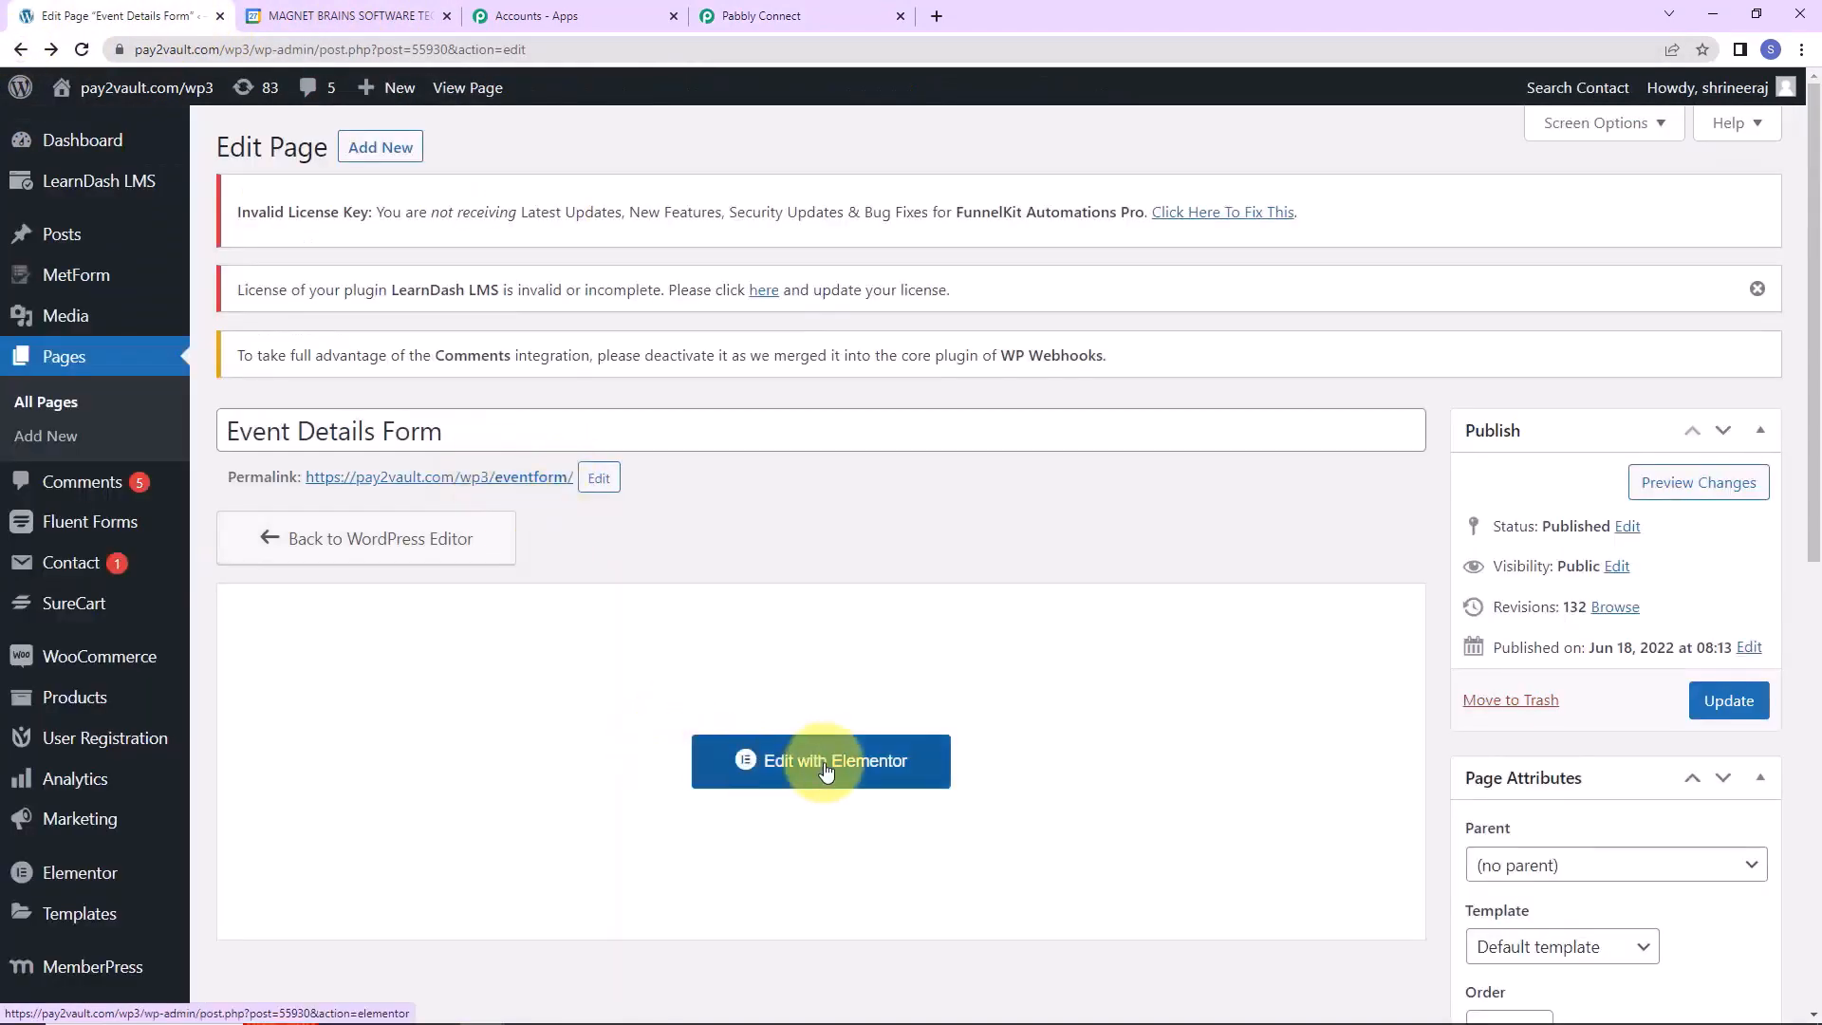
right_click(825, 771)
In the Elementor form widget, add a Webhook action under Actions After Submit.
click(881, 831)
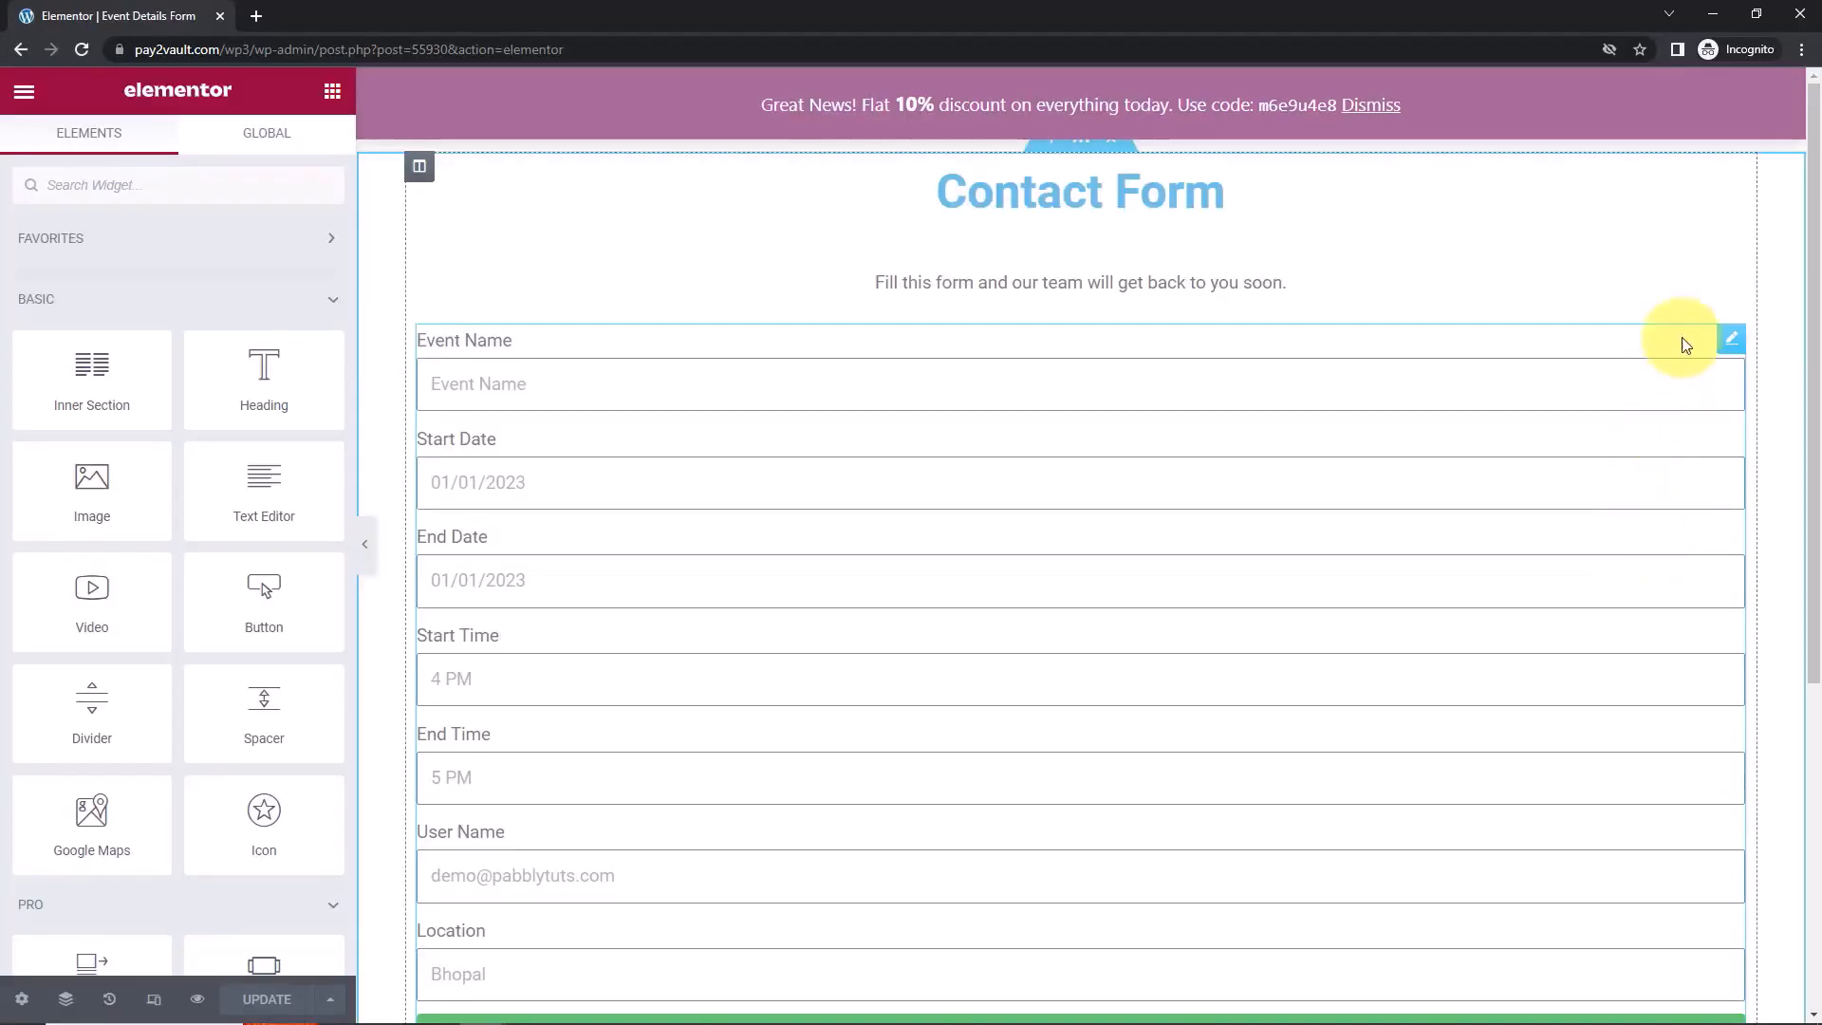
click(1733, 340)
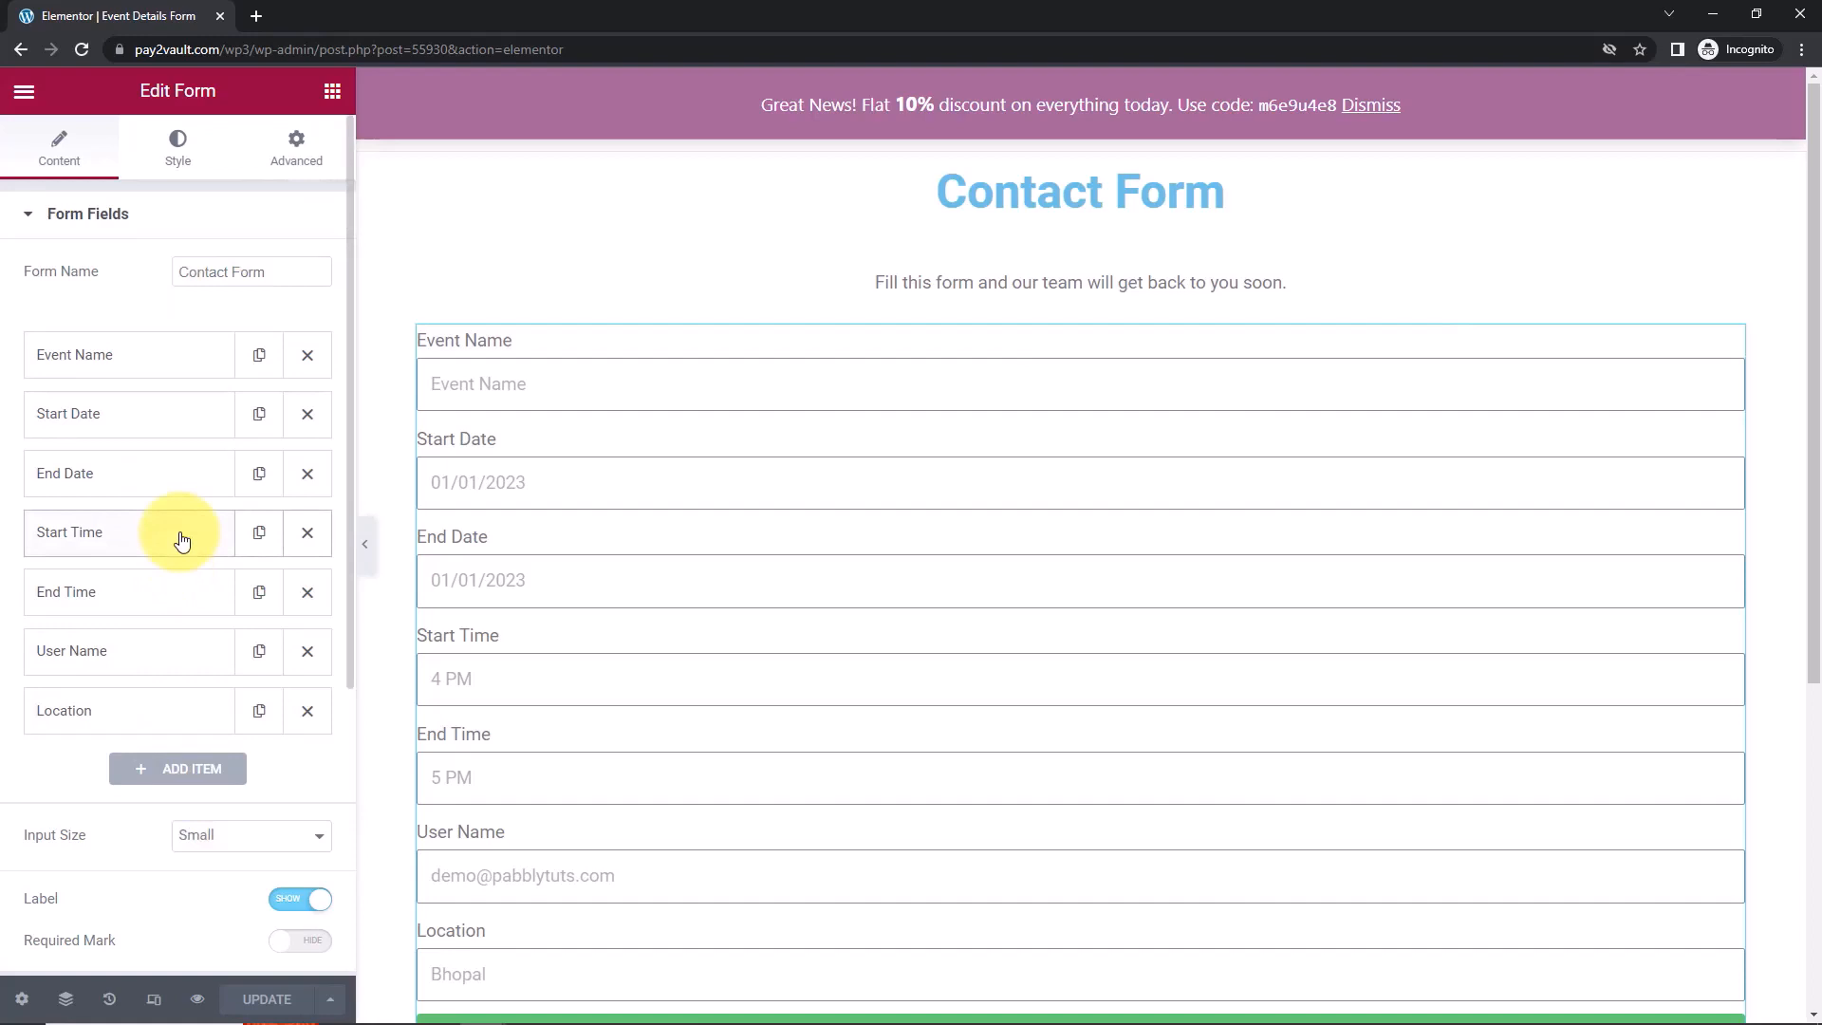
scroll(247, 432, down, 4)
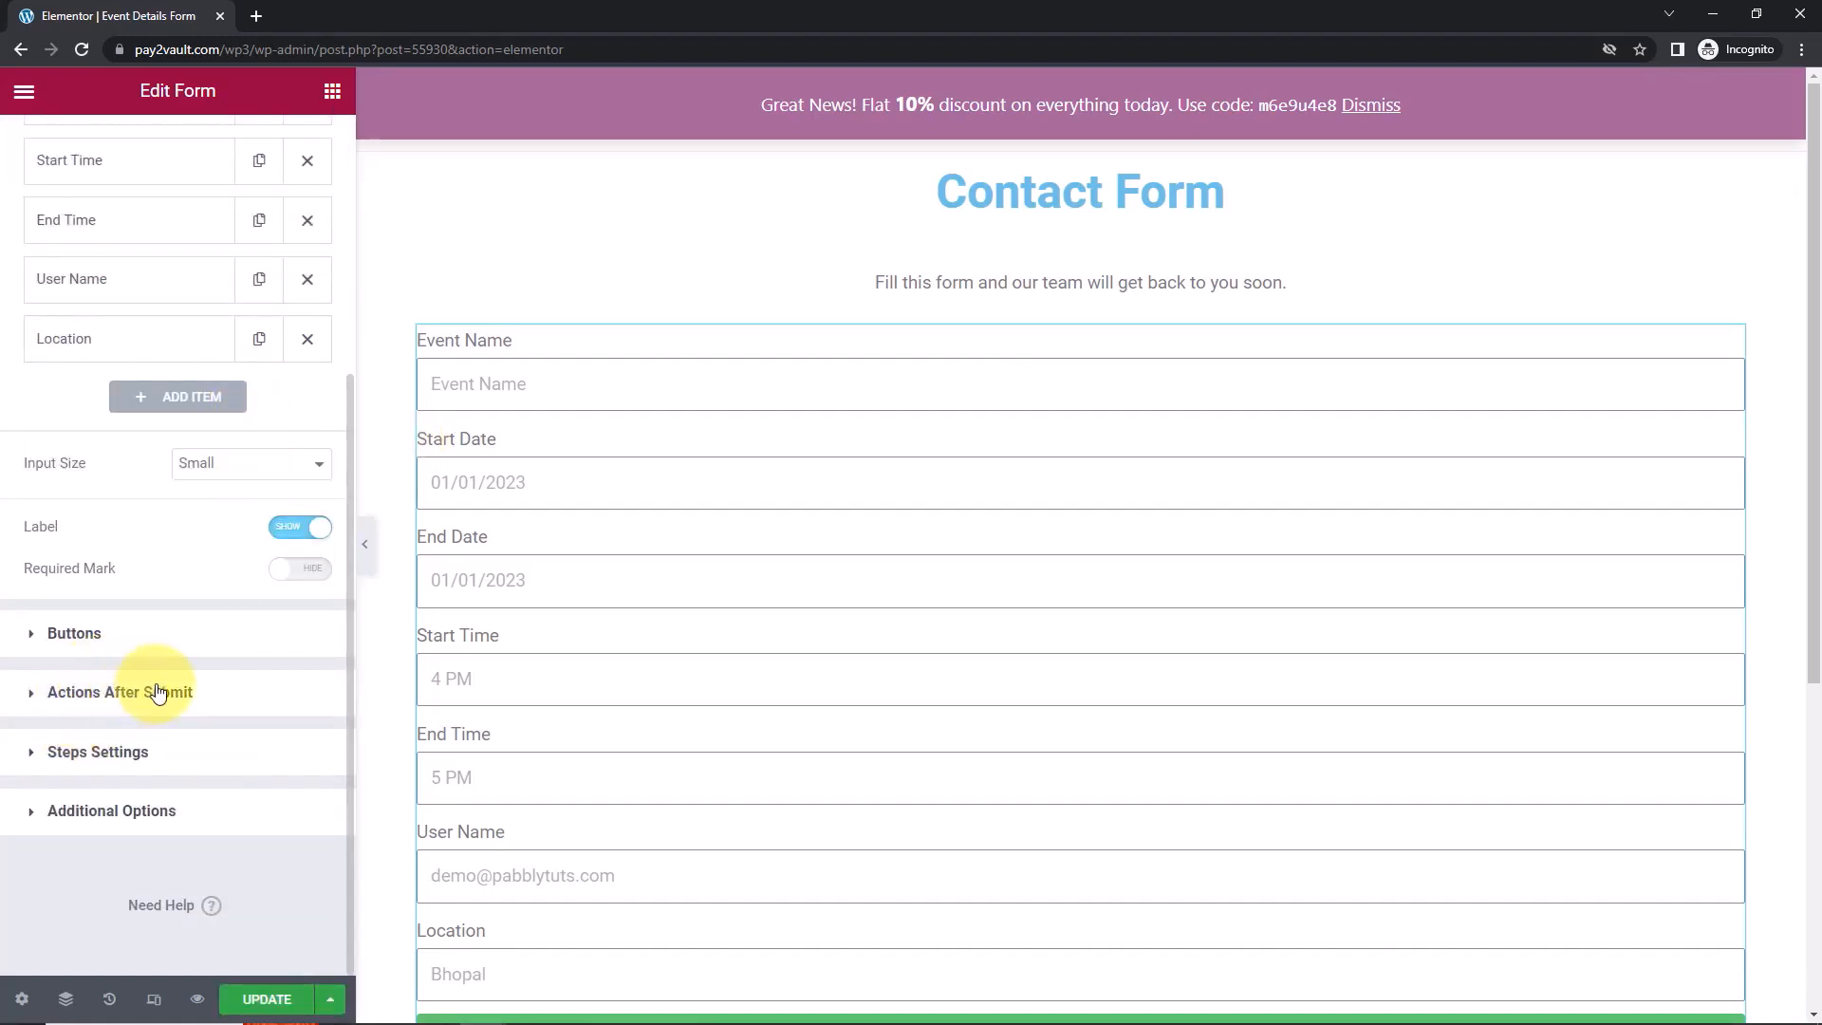
click(131, 698)
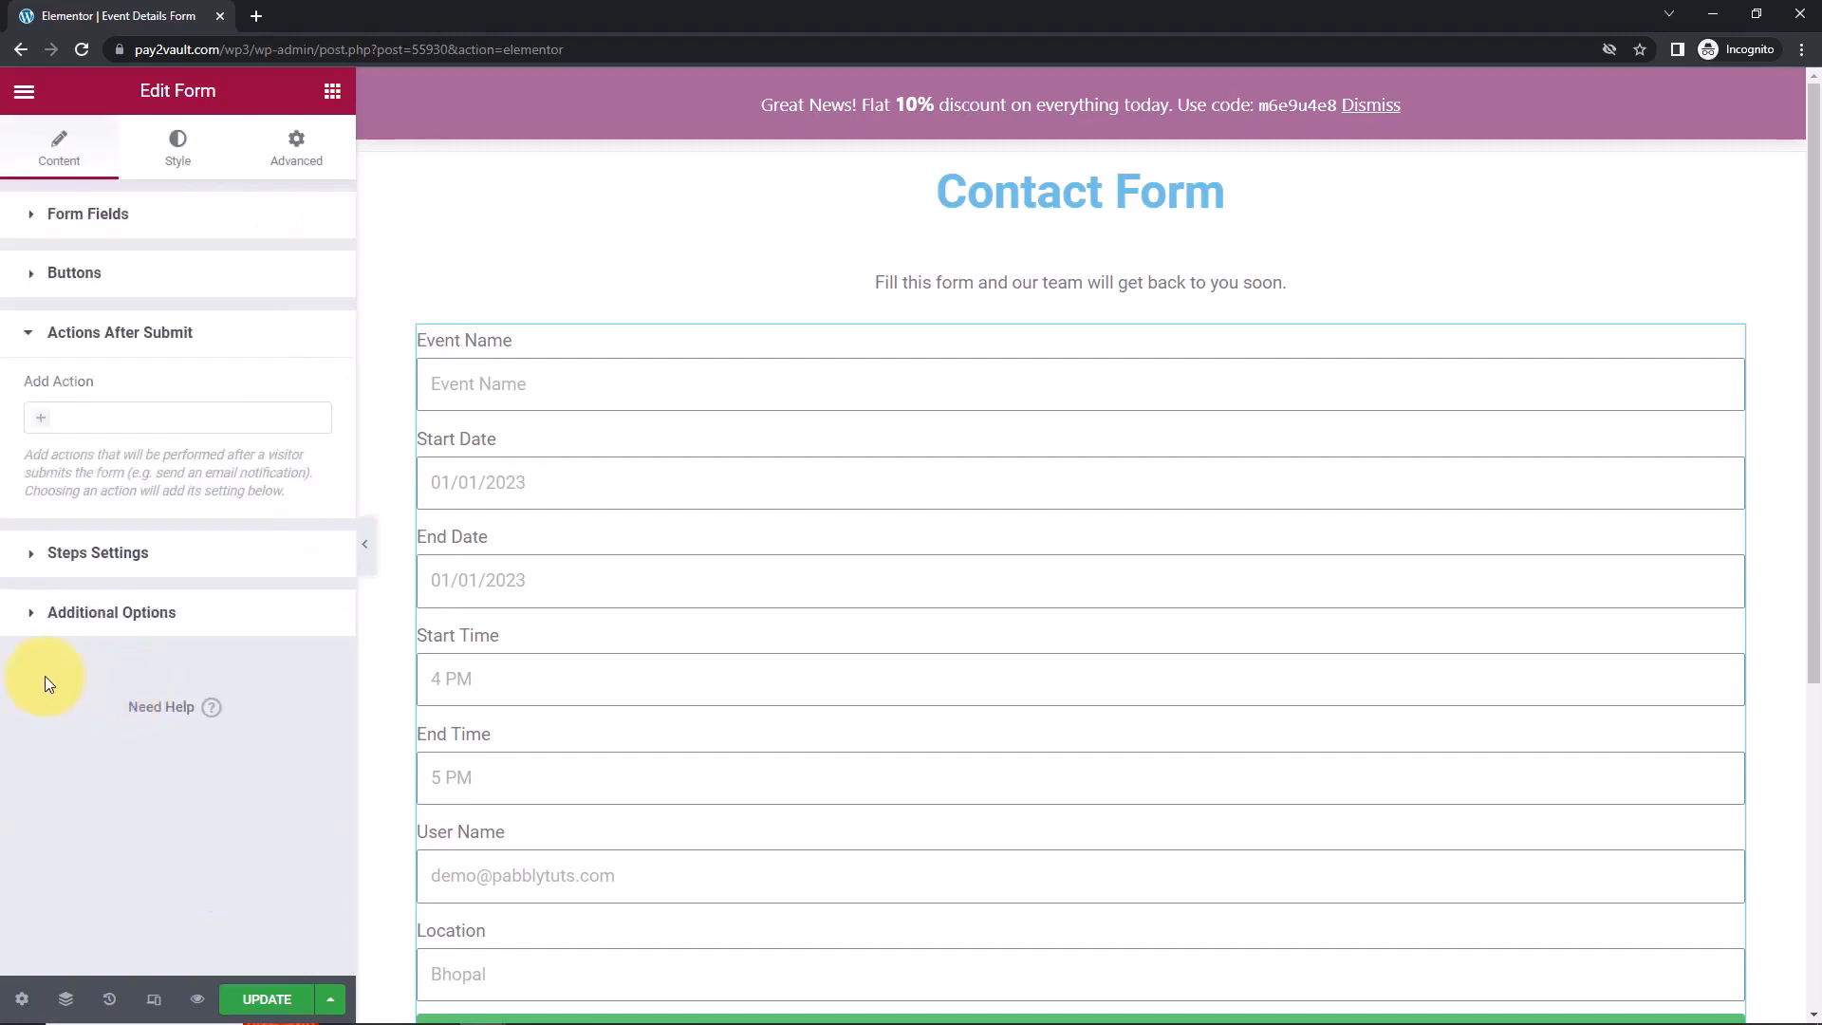
click(40, 419)
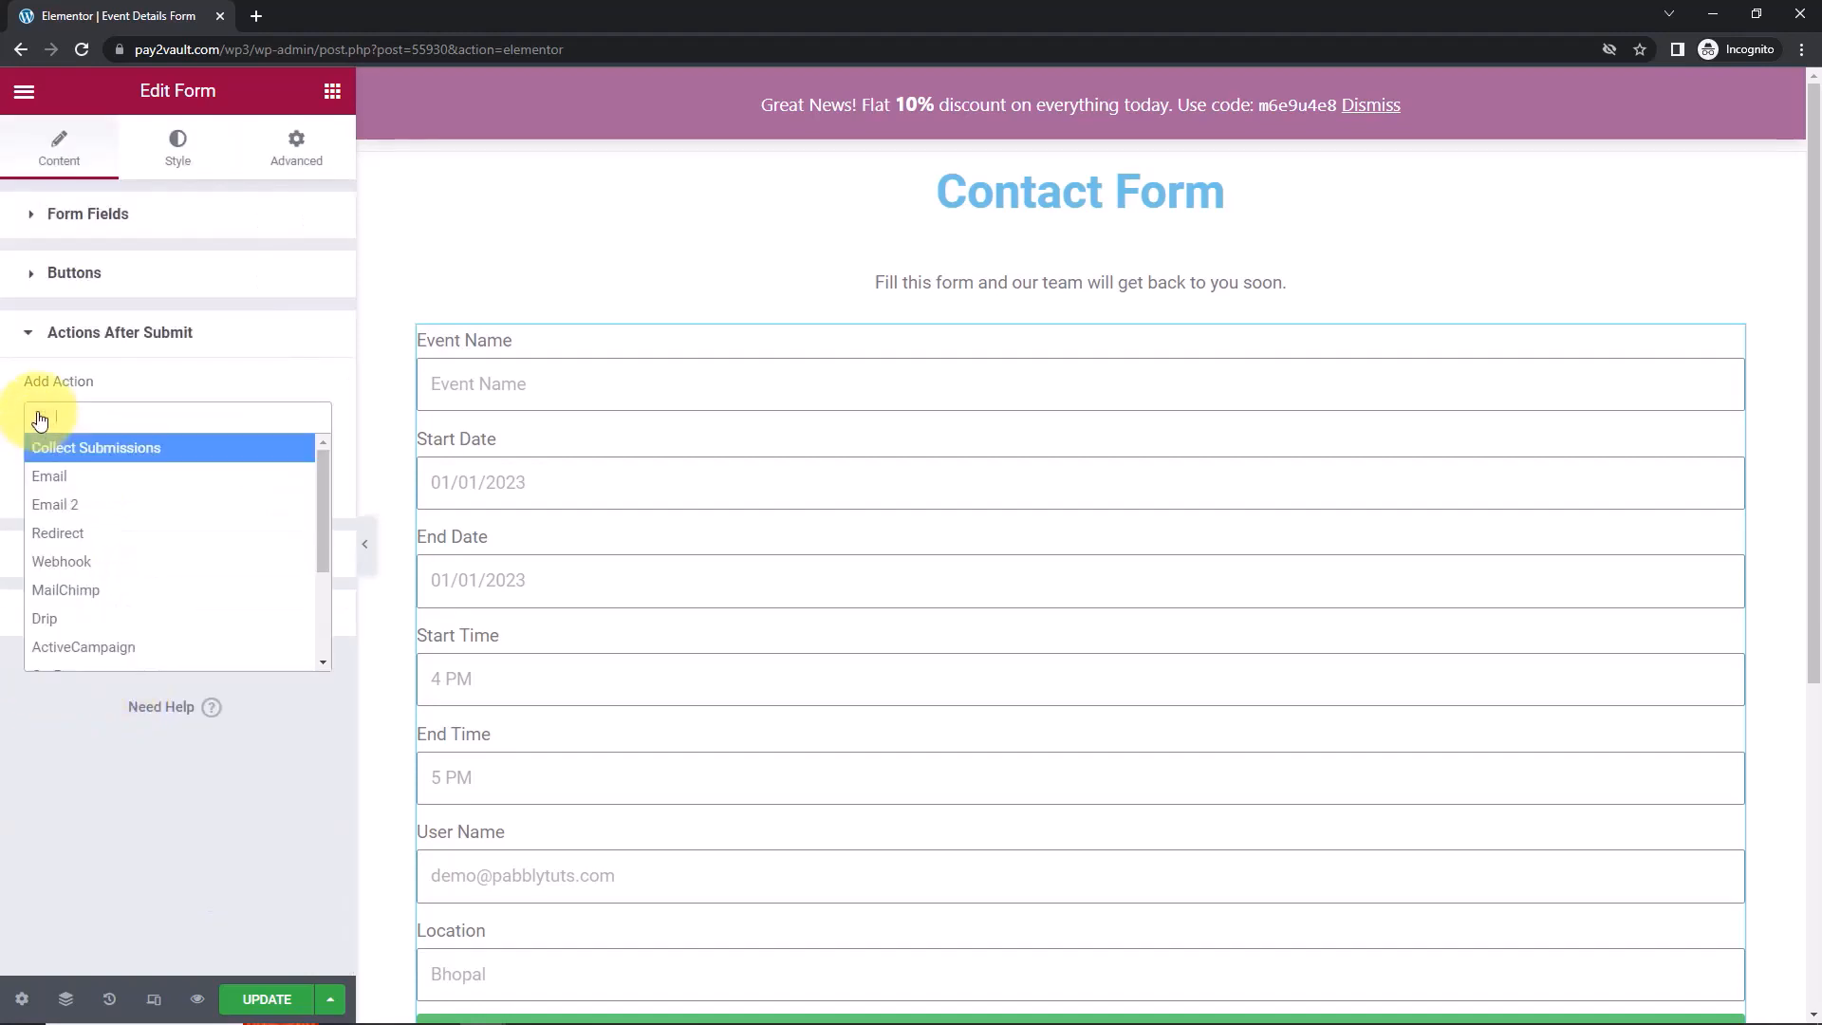
click(61, 561)
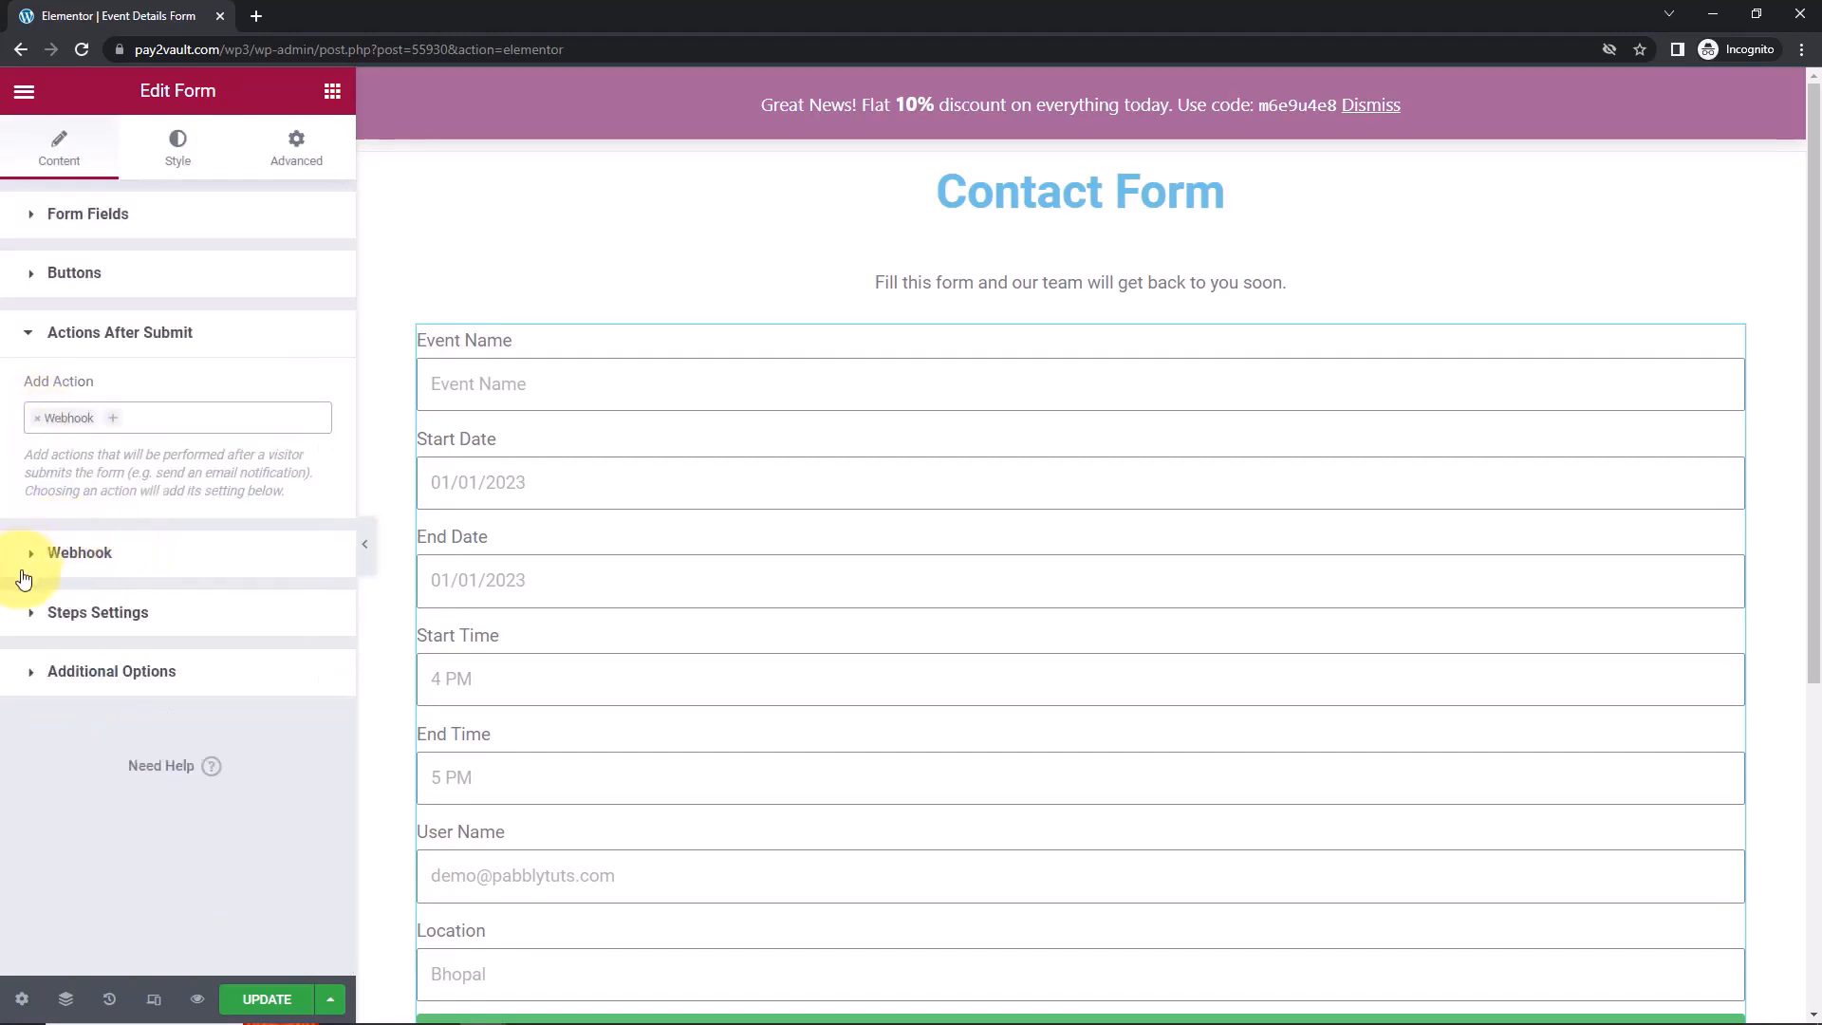
click(77, 555)
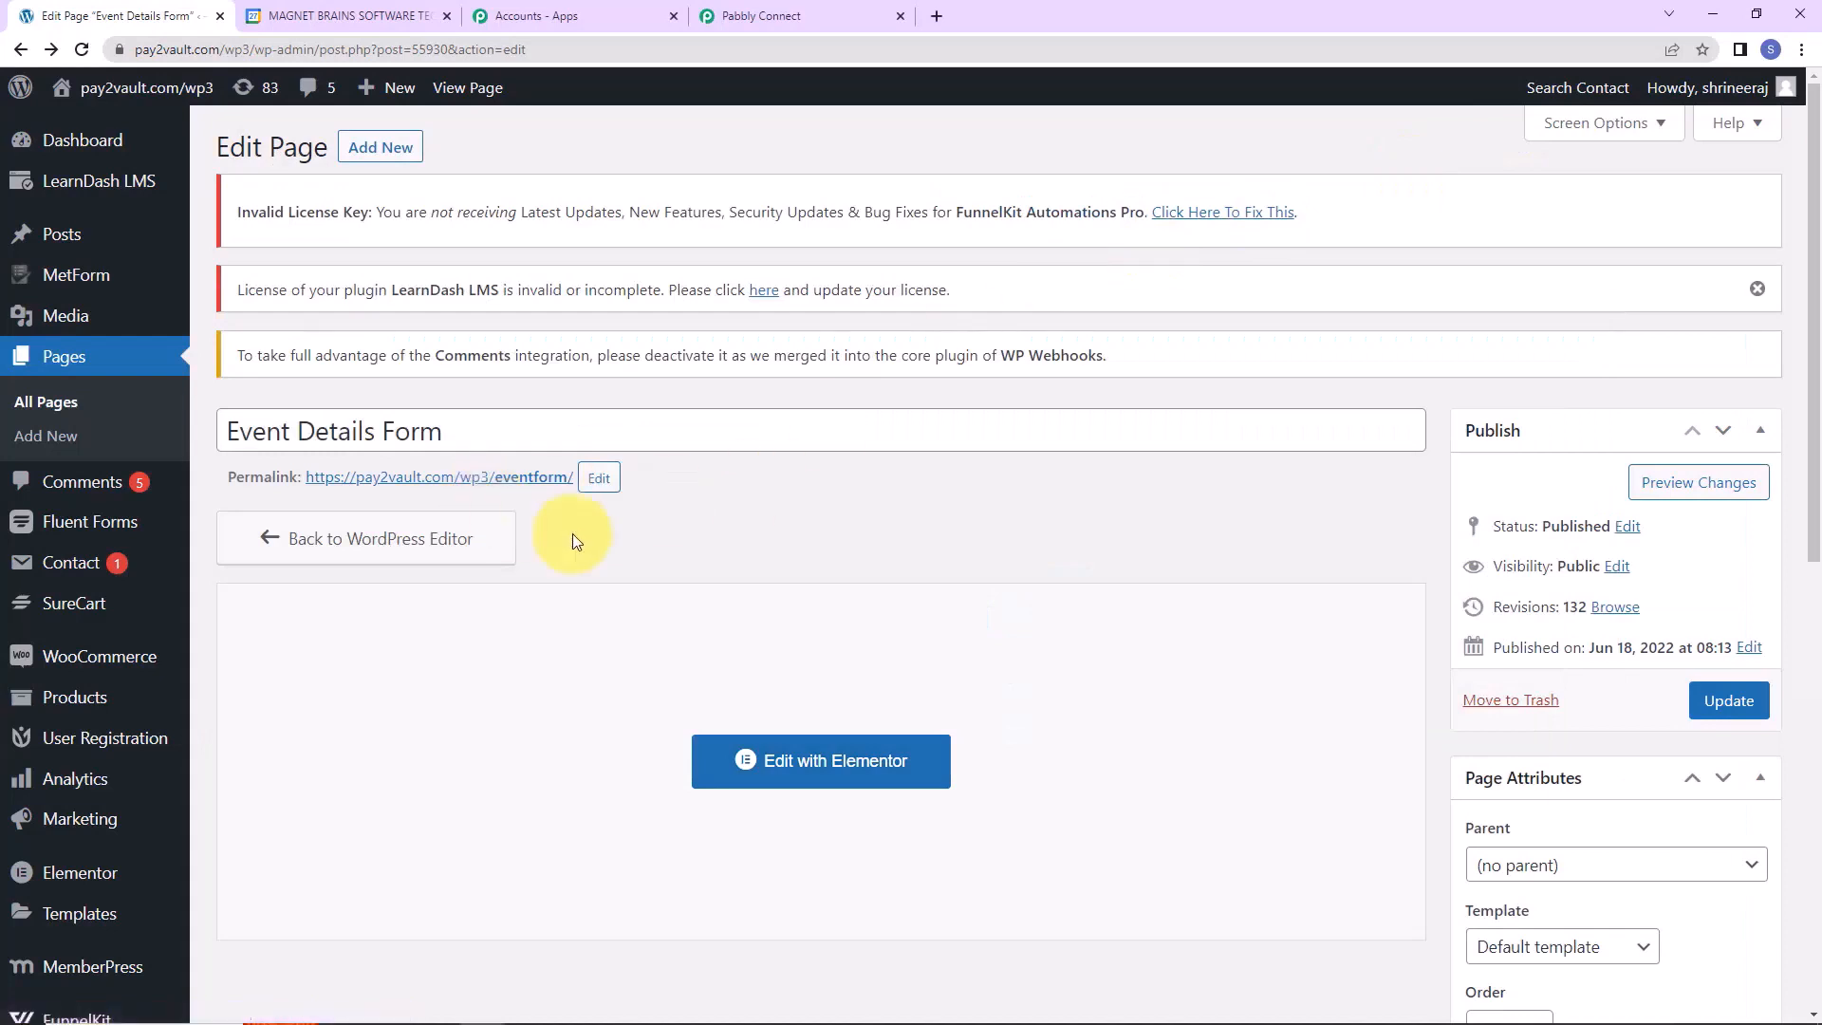
Paste the Pabbly Connect webhook URL into Webhook URL, update the page, and preview it.
click(889, 10)
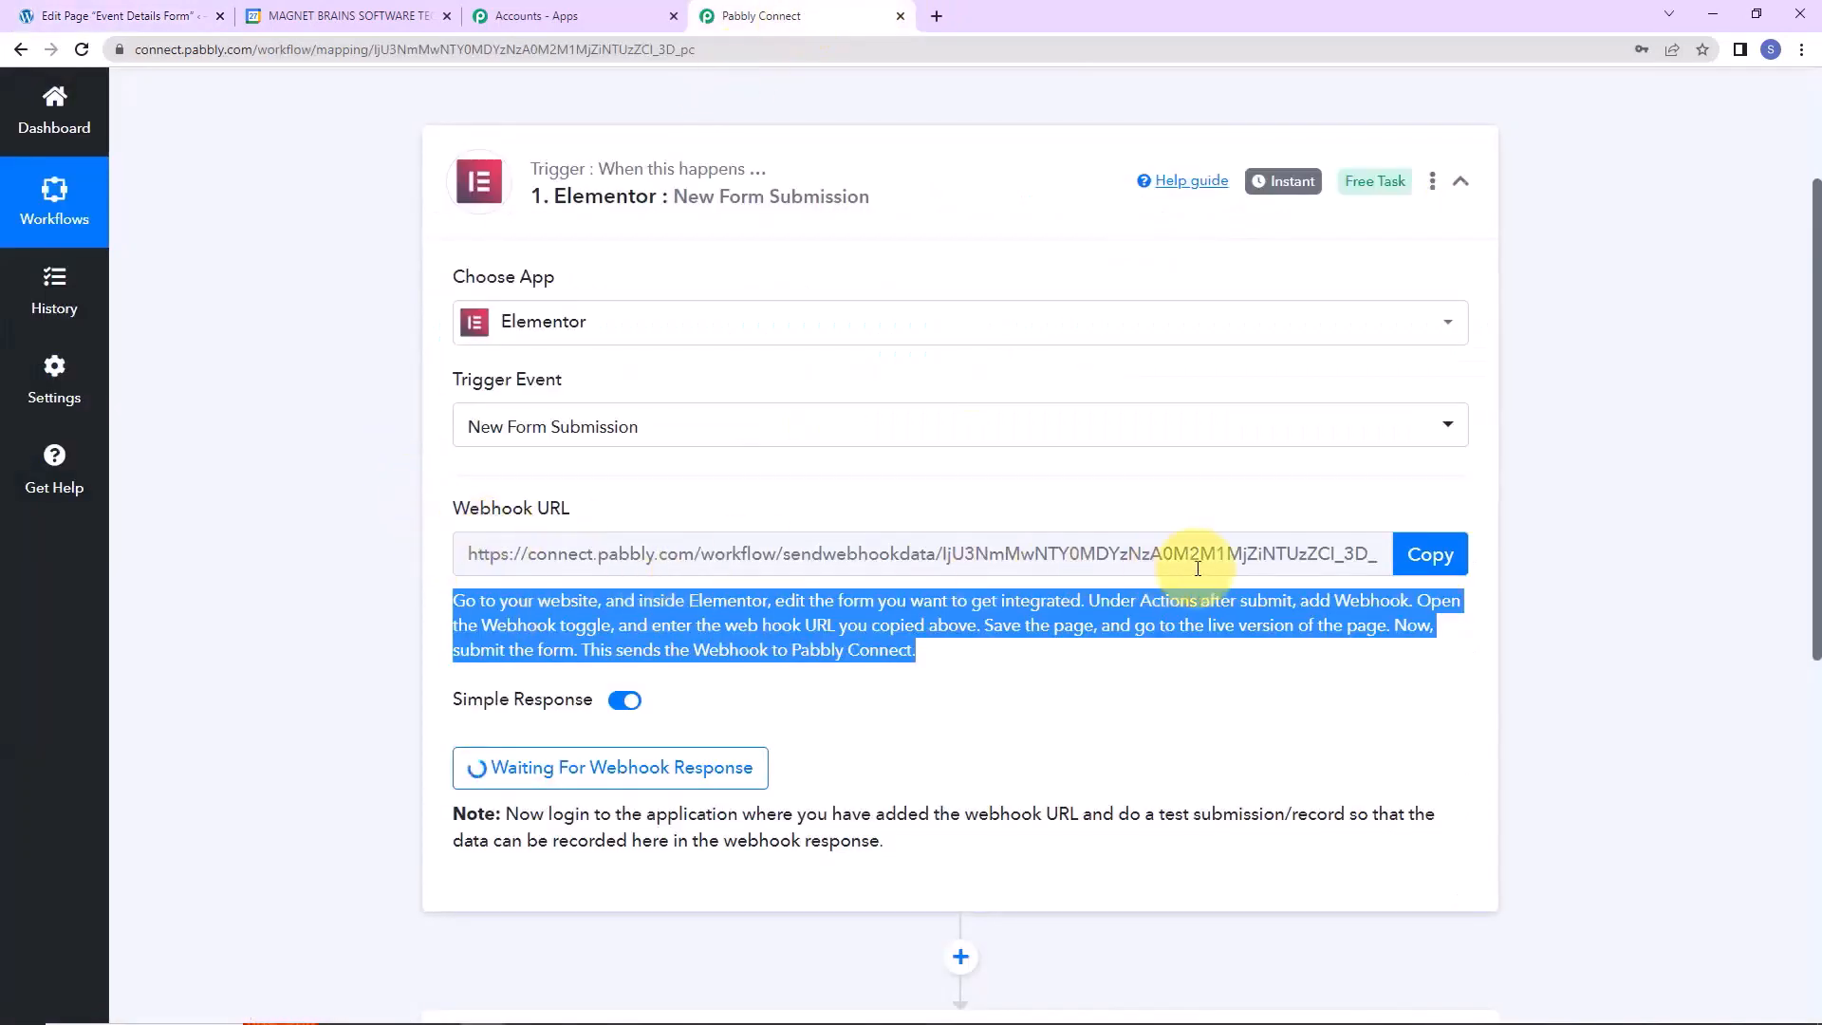
click(1423, 560)
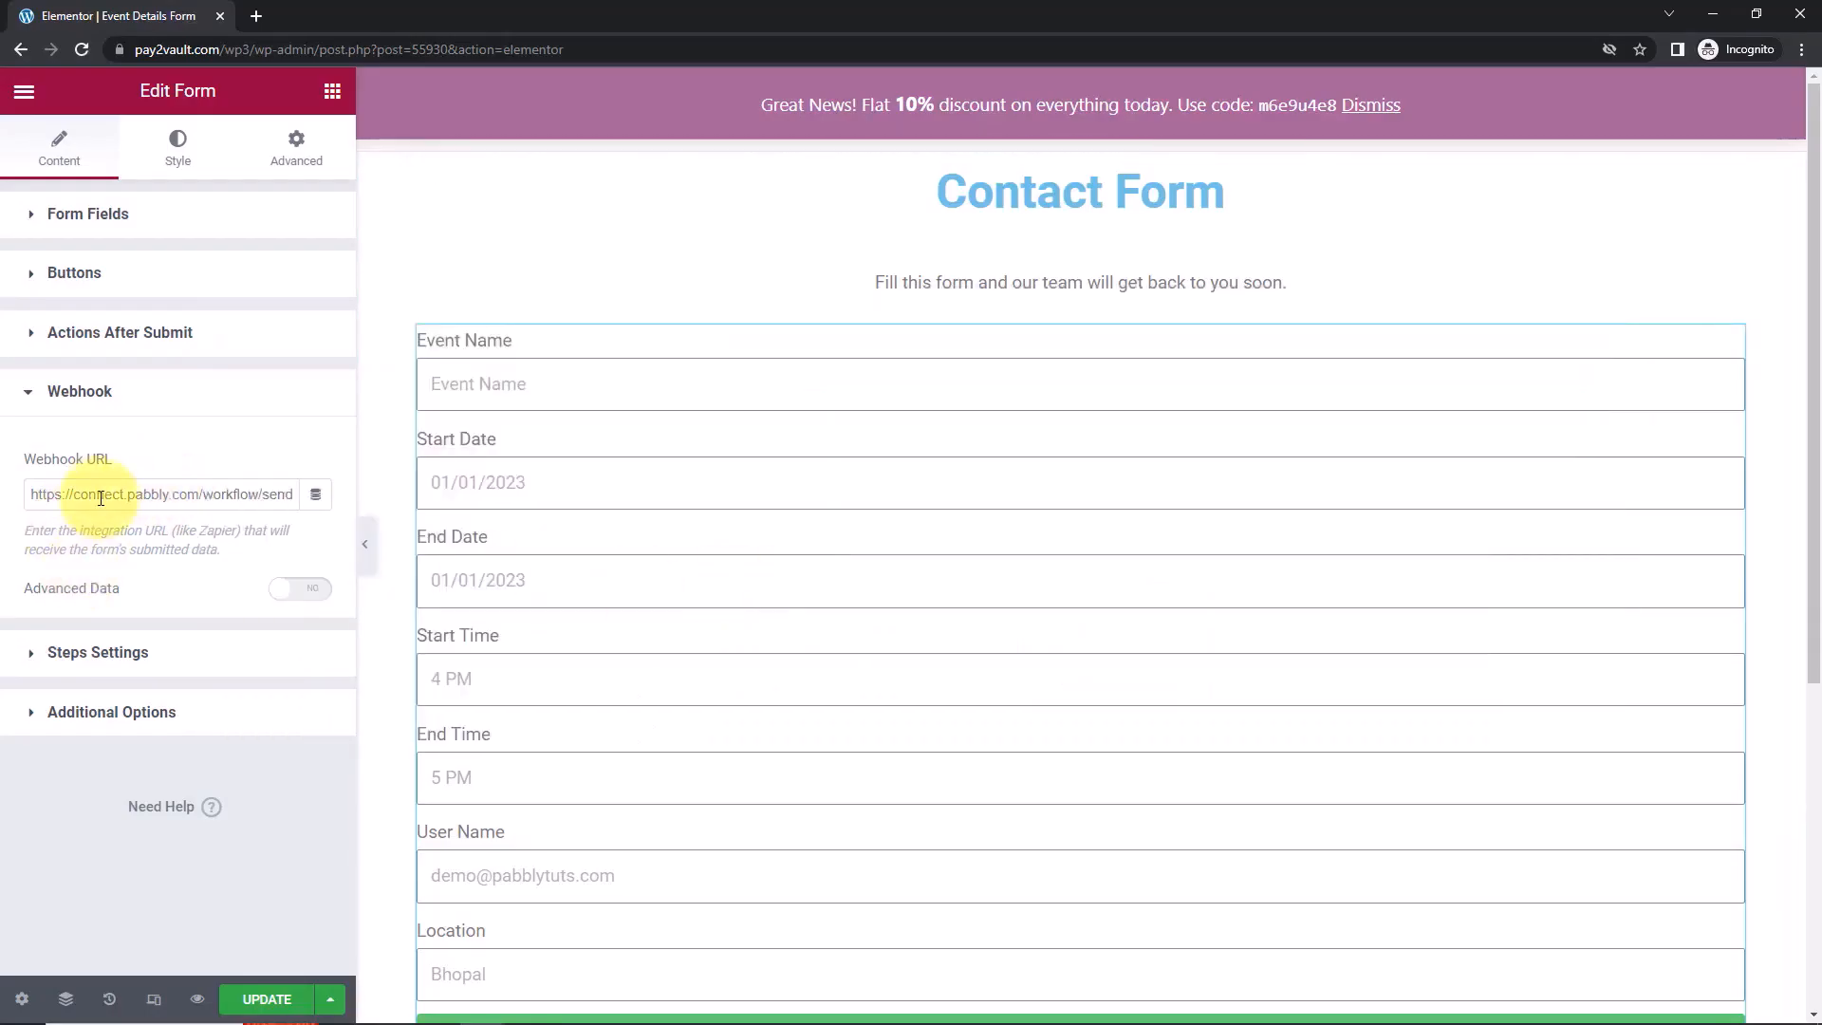
key(ctrl+a)
key(ctrl+v)
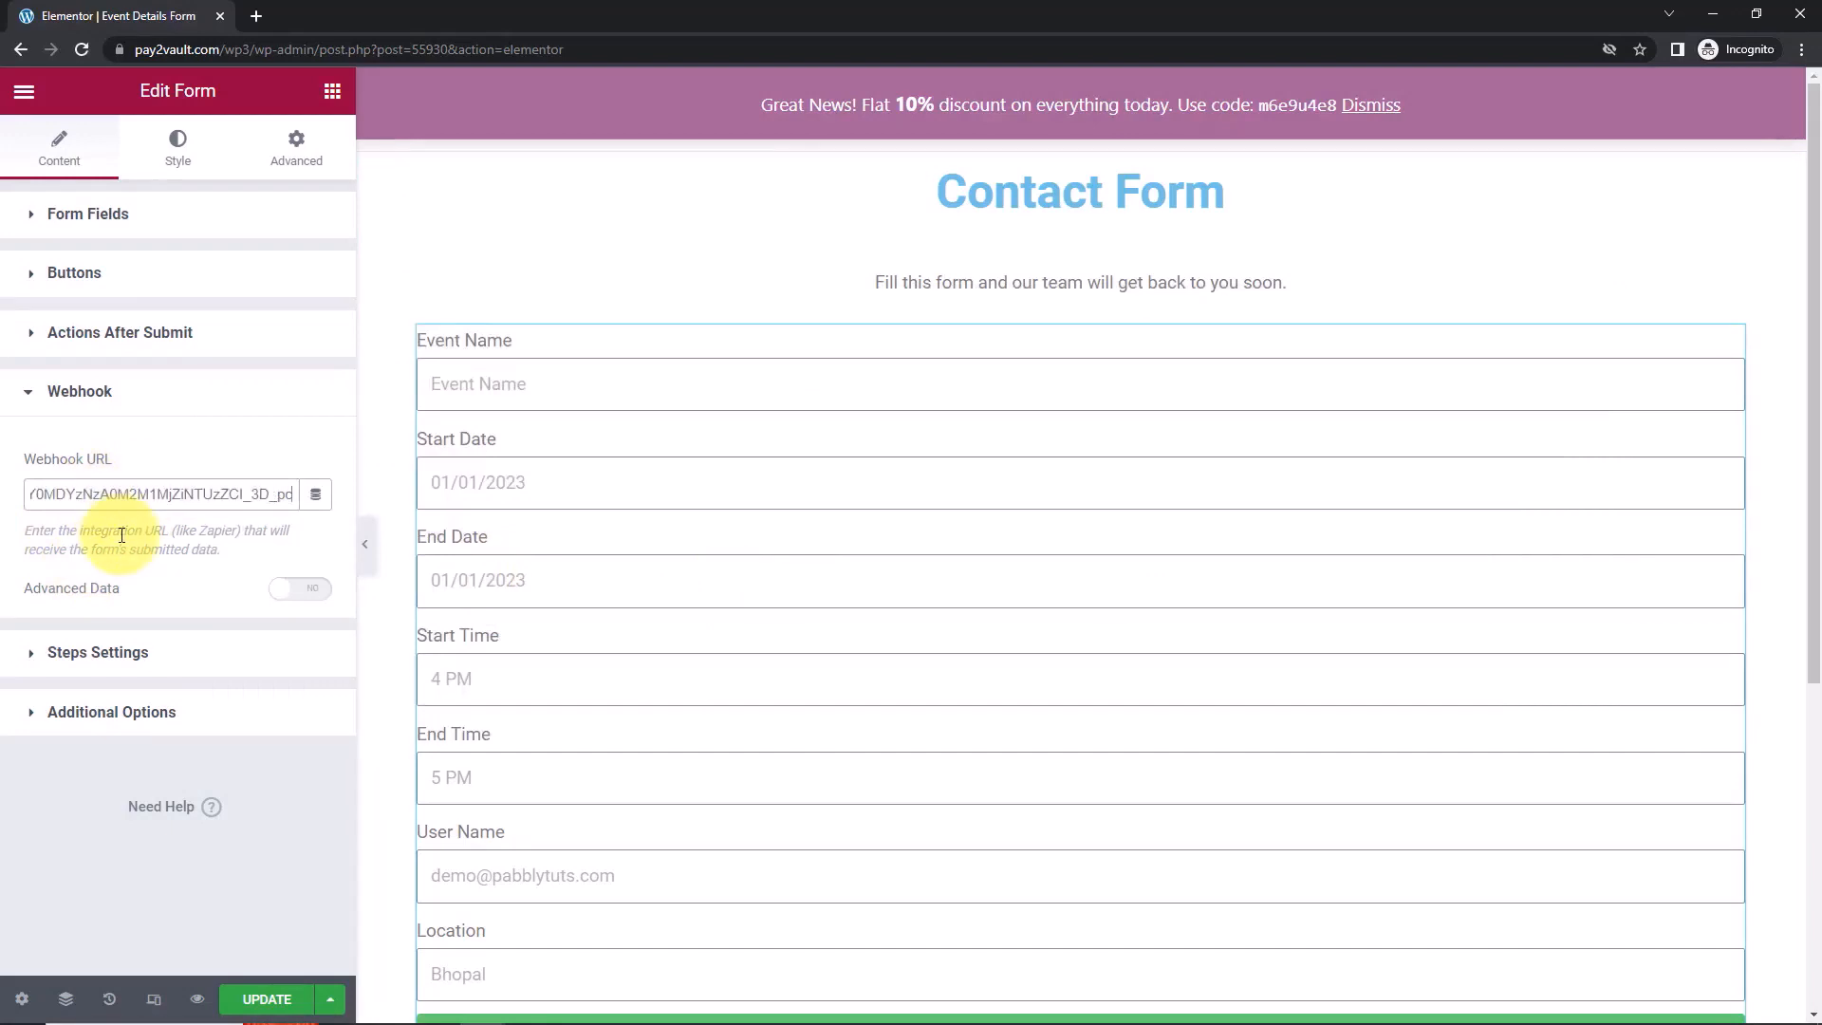
click(269, 1002)
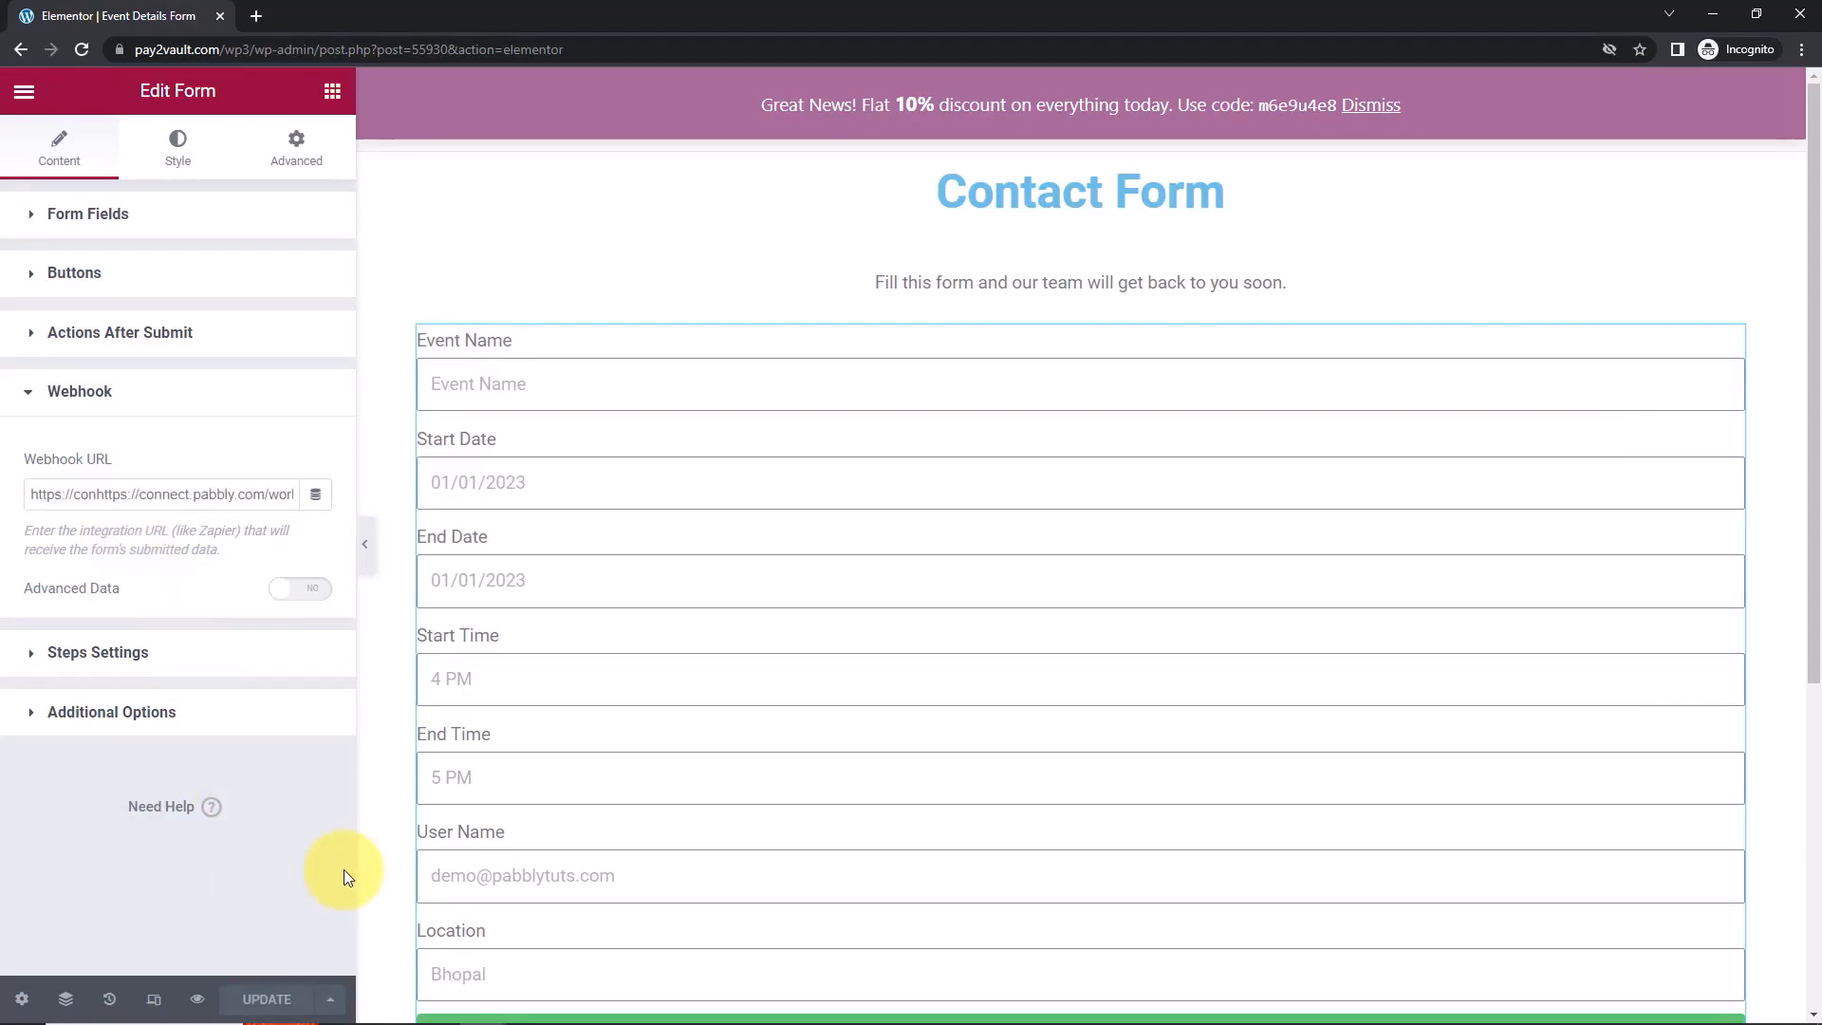
click(198, 1001)
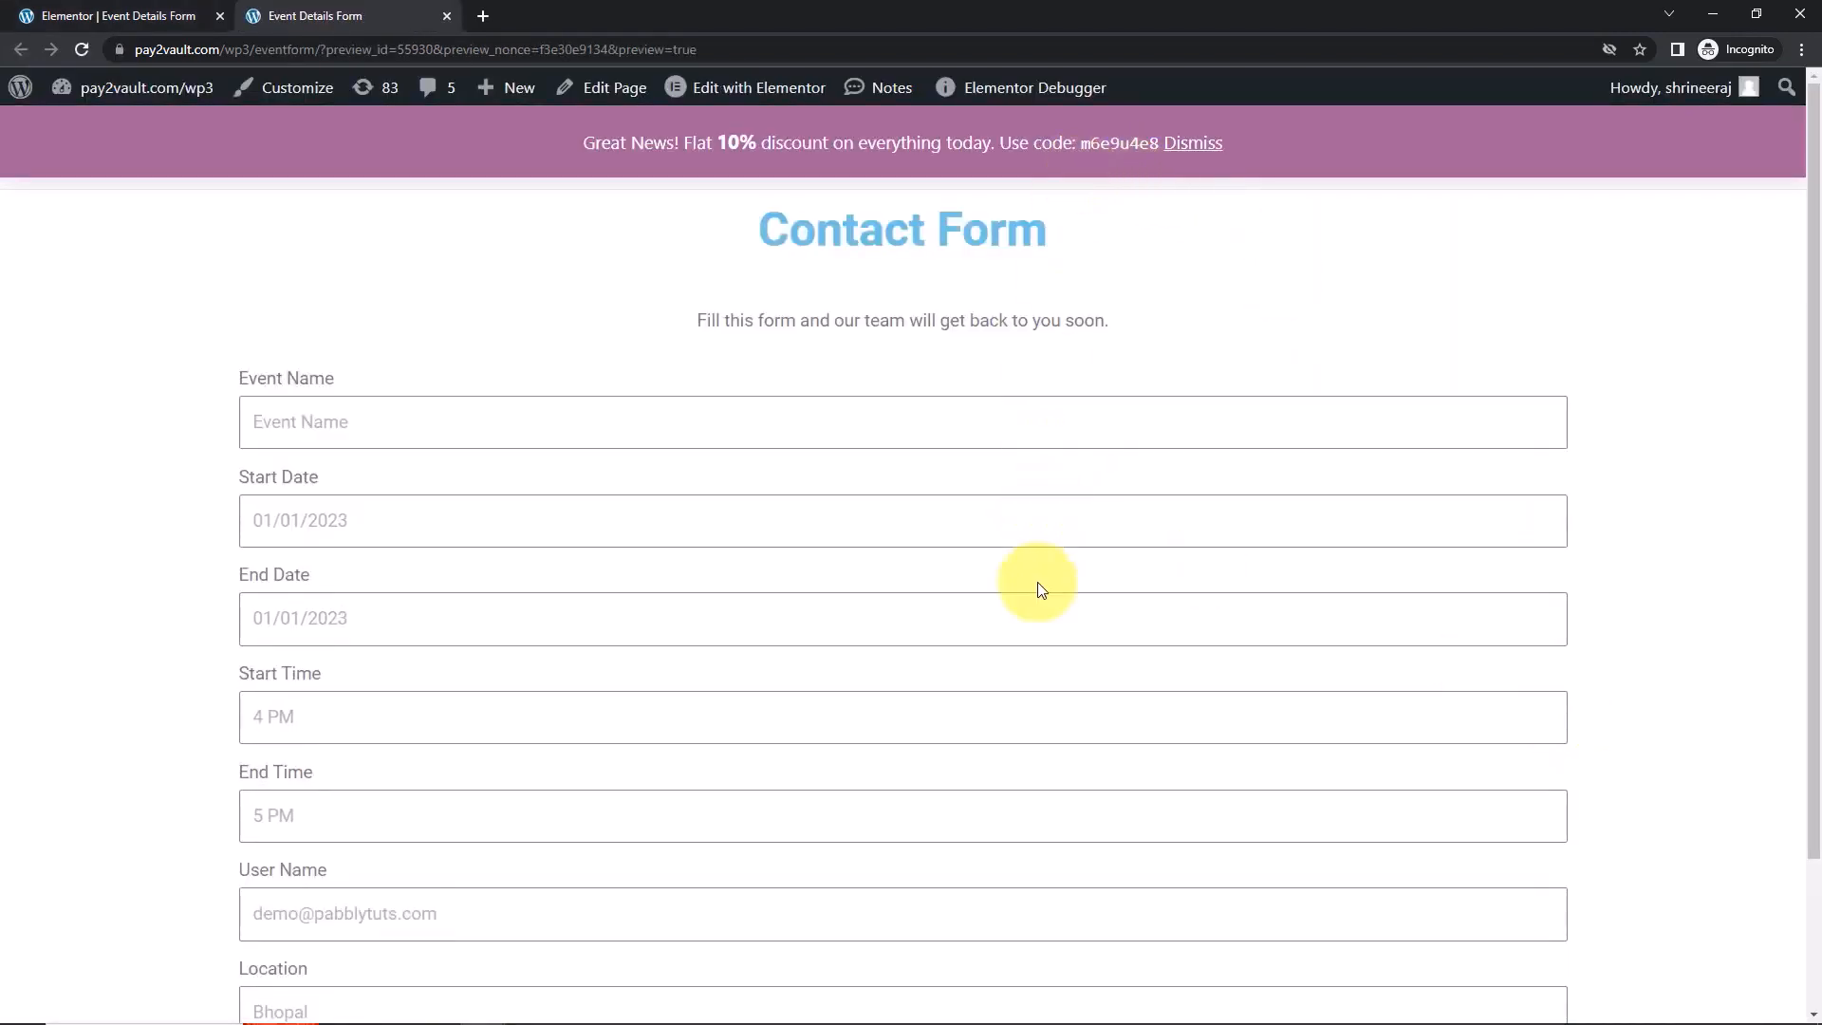
Enter Event Name PSB Training with start and end date 2023-03-29.
key(alt+Tab)
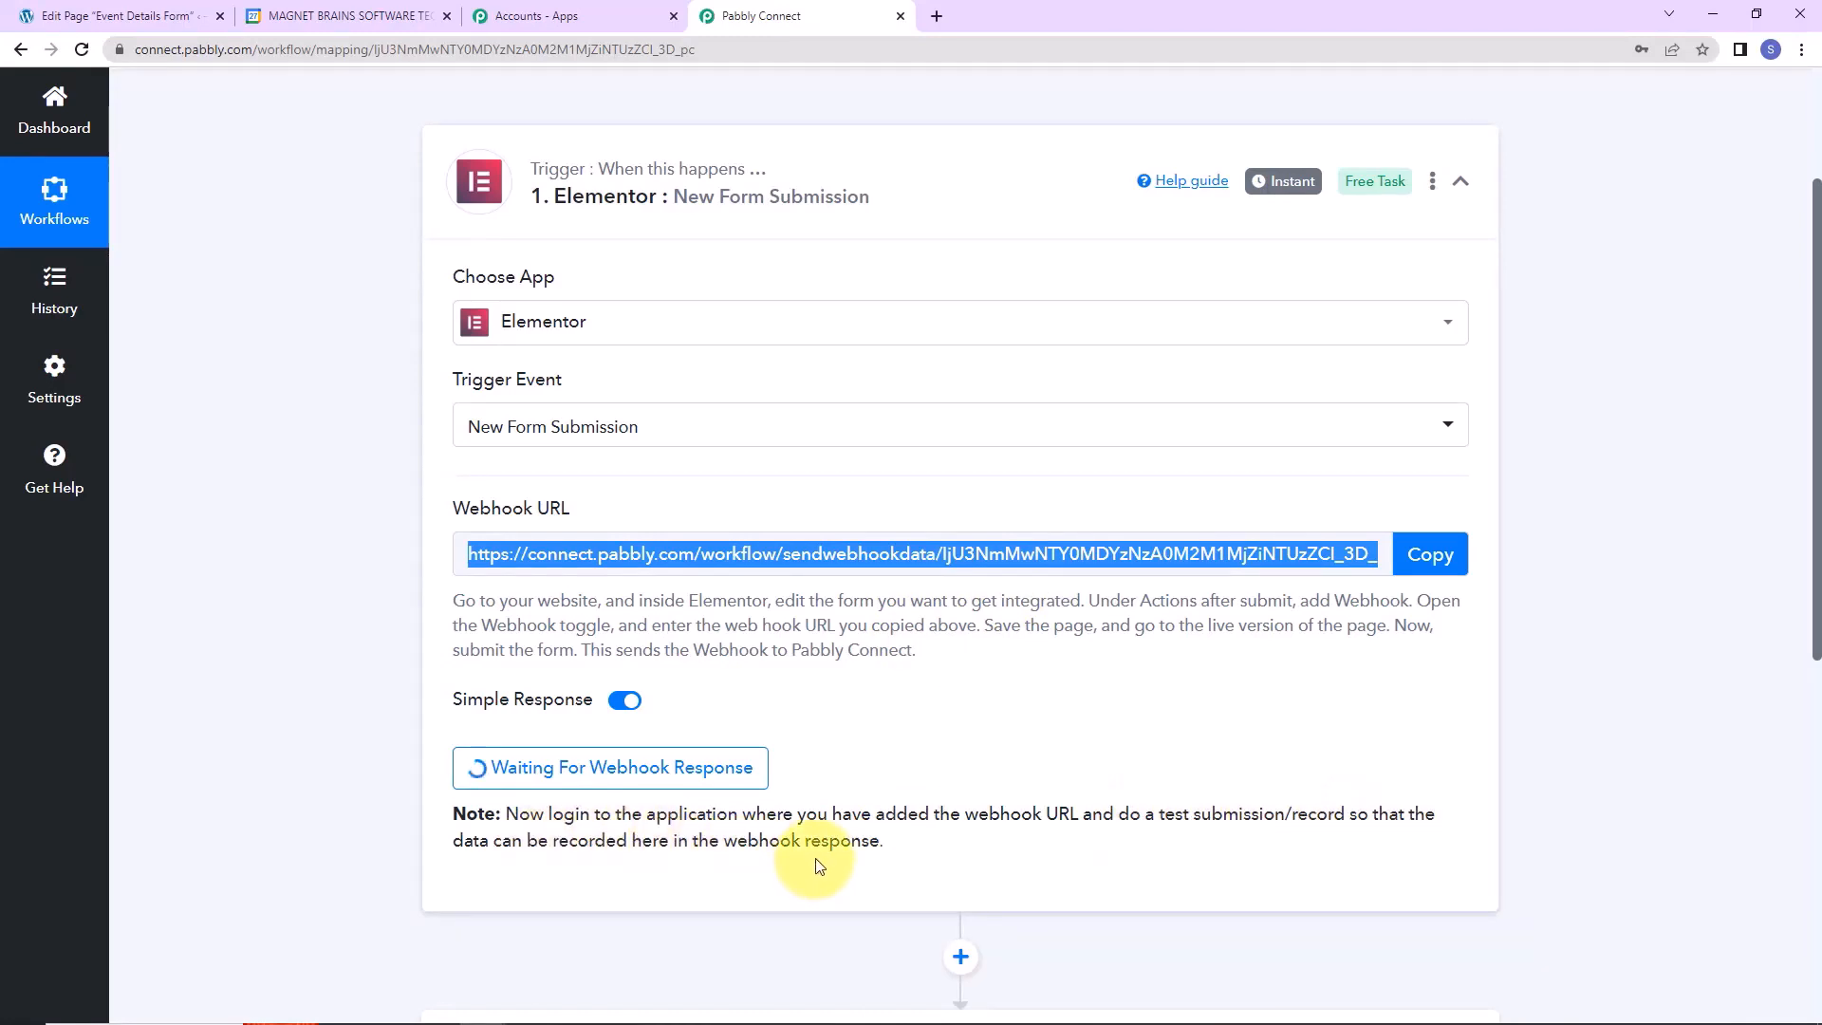
key(alt+Tab)
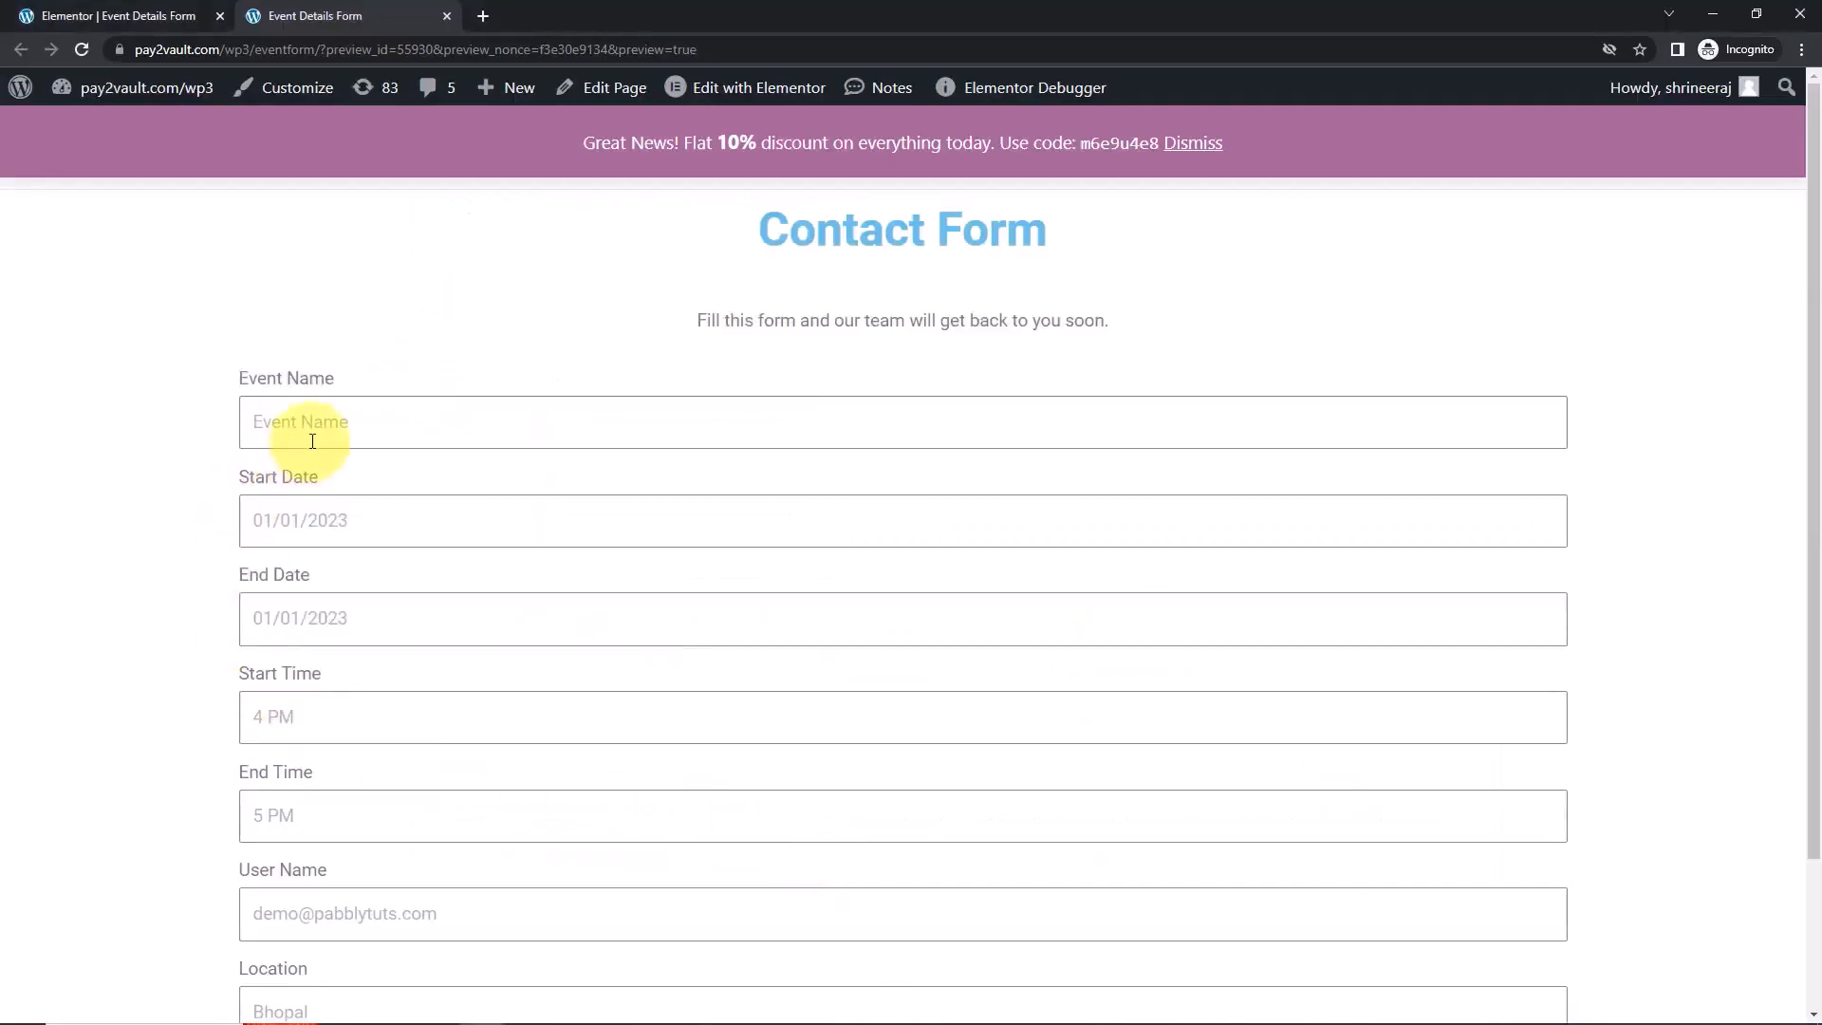
click(337, 413)
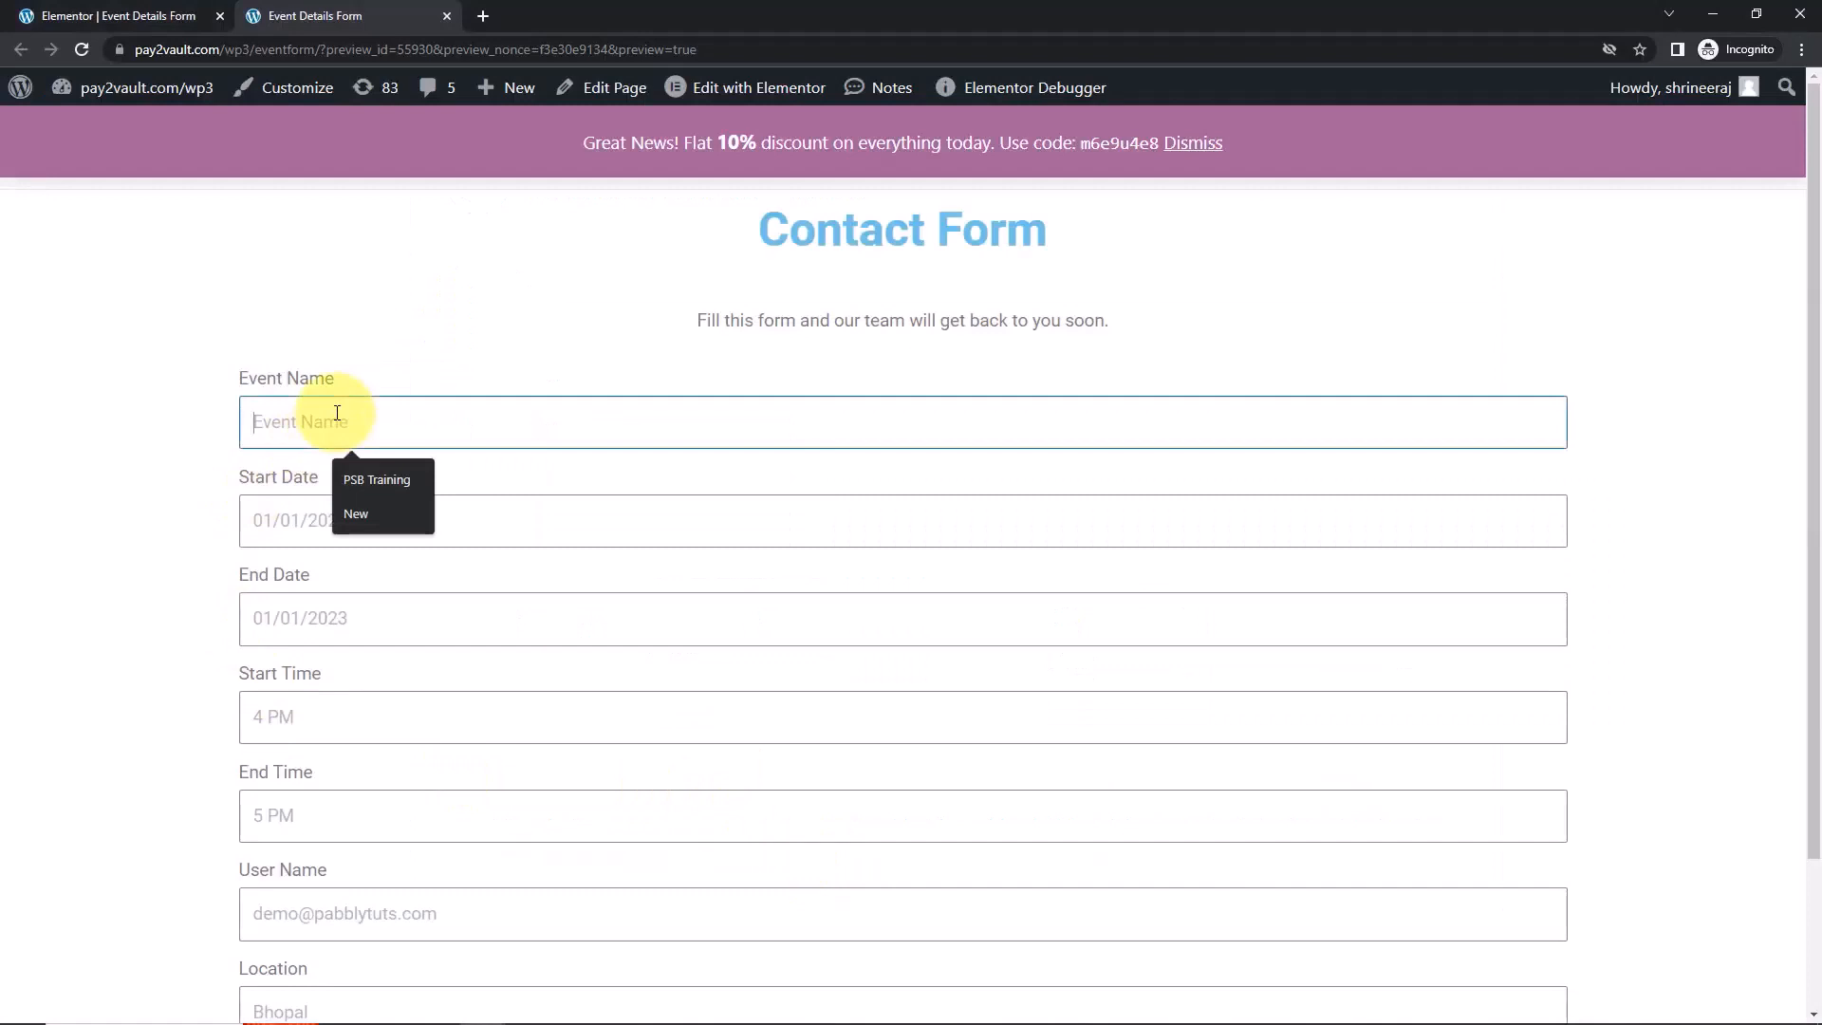
click(368, 480)
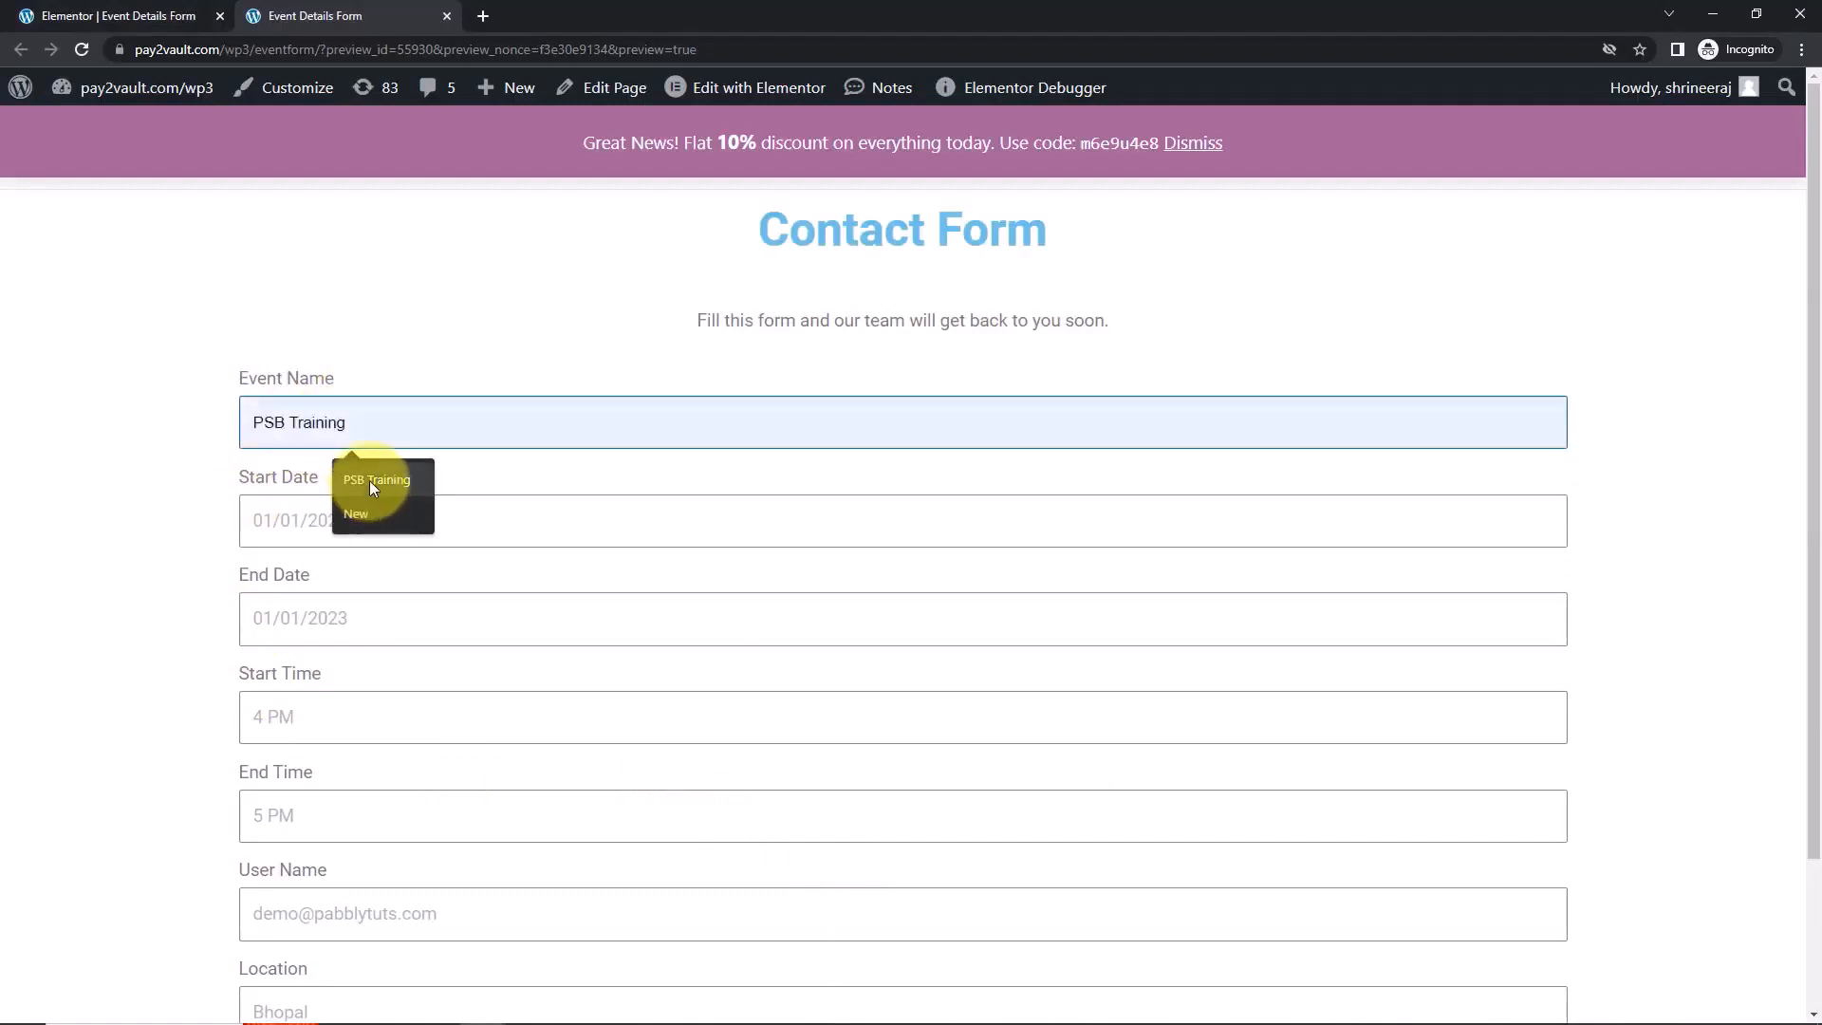
click(310, 518)
click(403, 824)
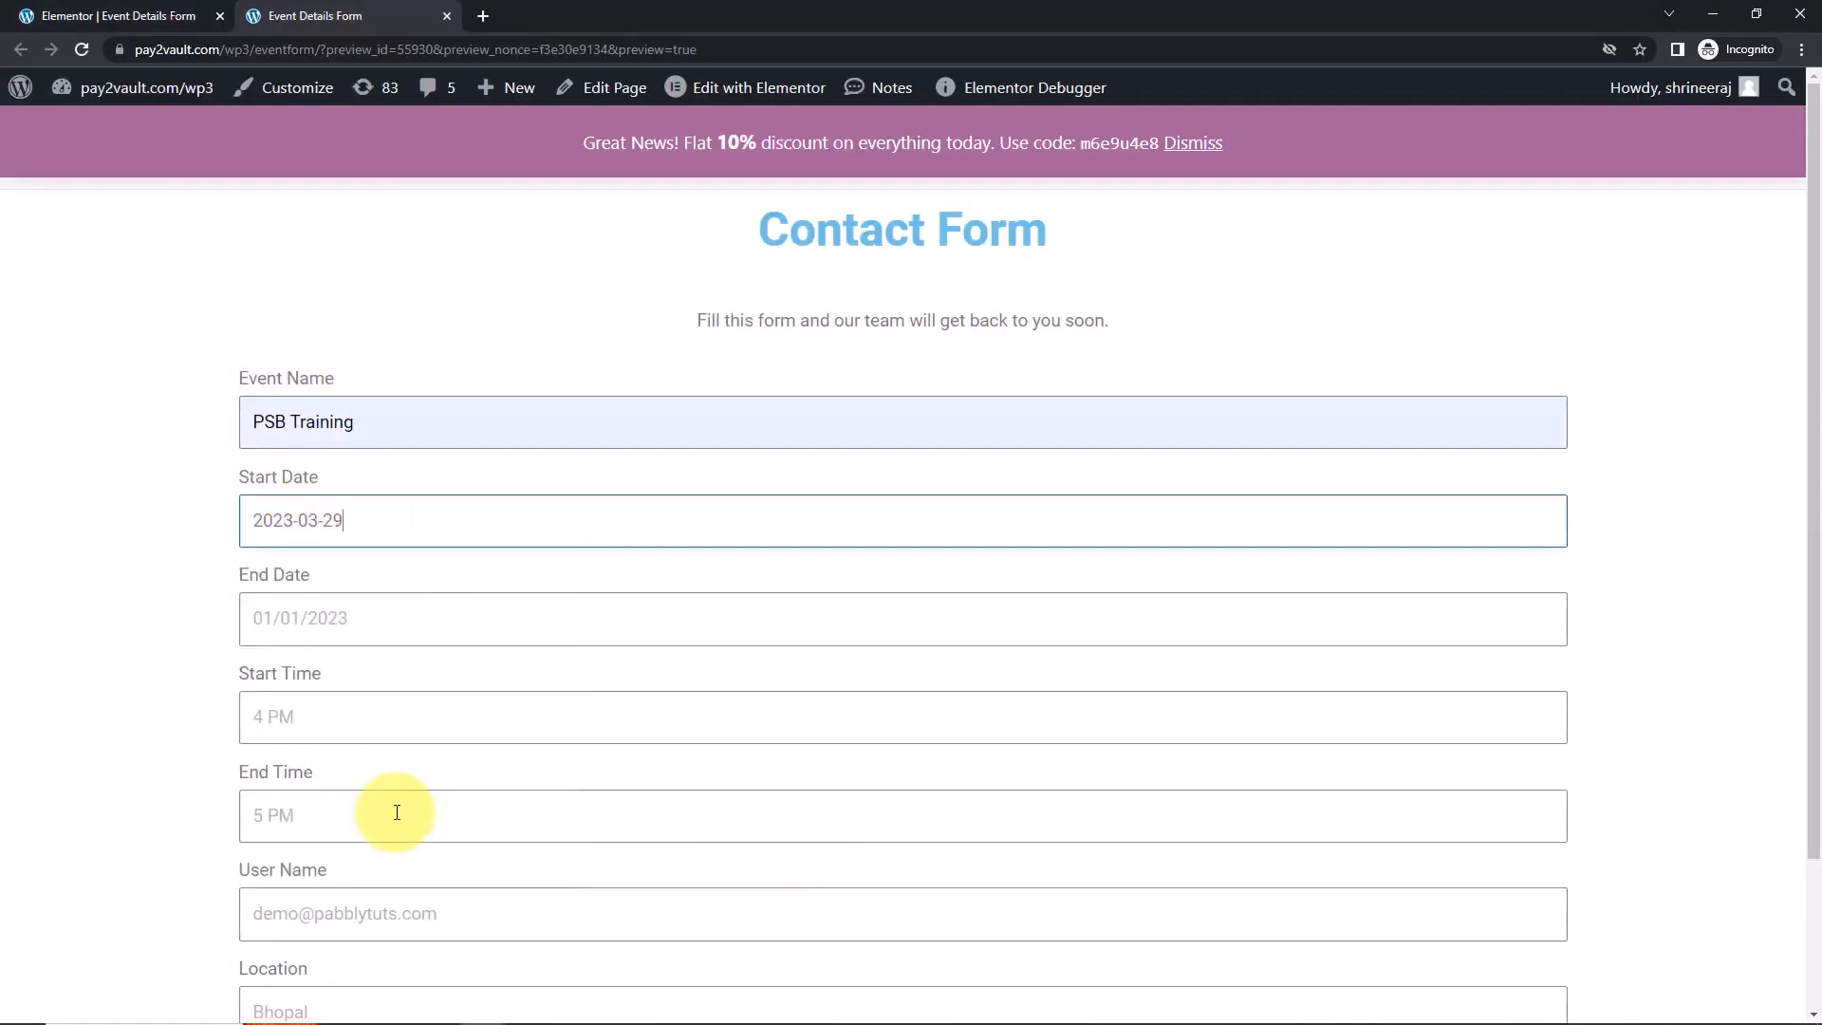
click(299, 616)
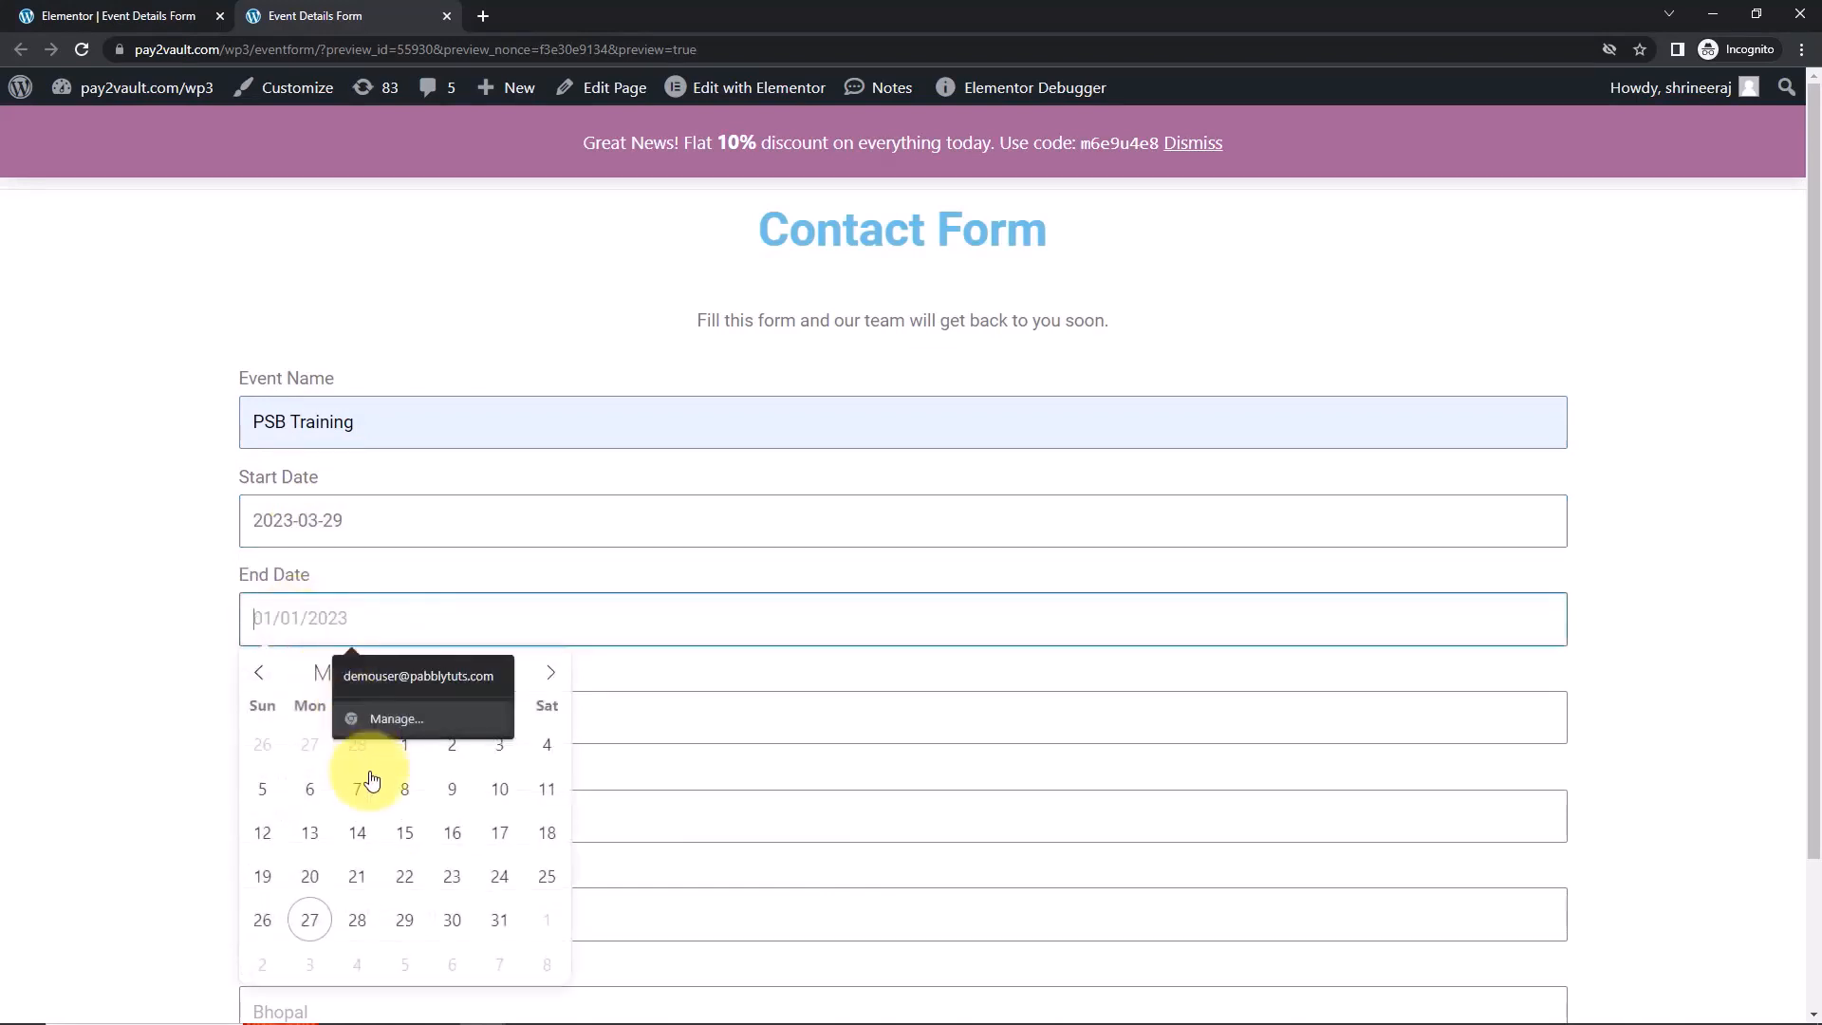
click(407, 919)
Set the start time to 12:00 and the end time to 13:00.
scroll(452, 630, down, 2)
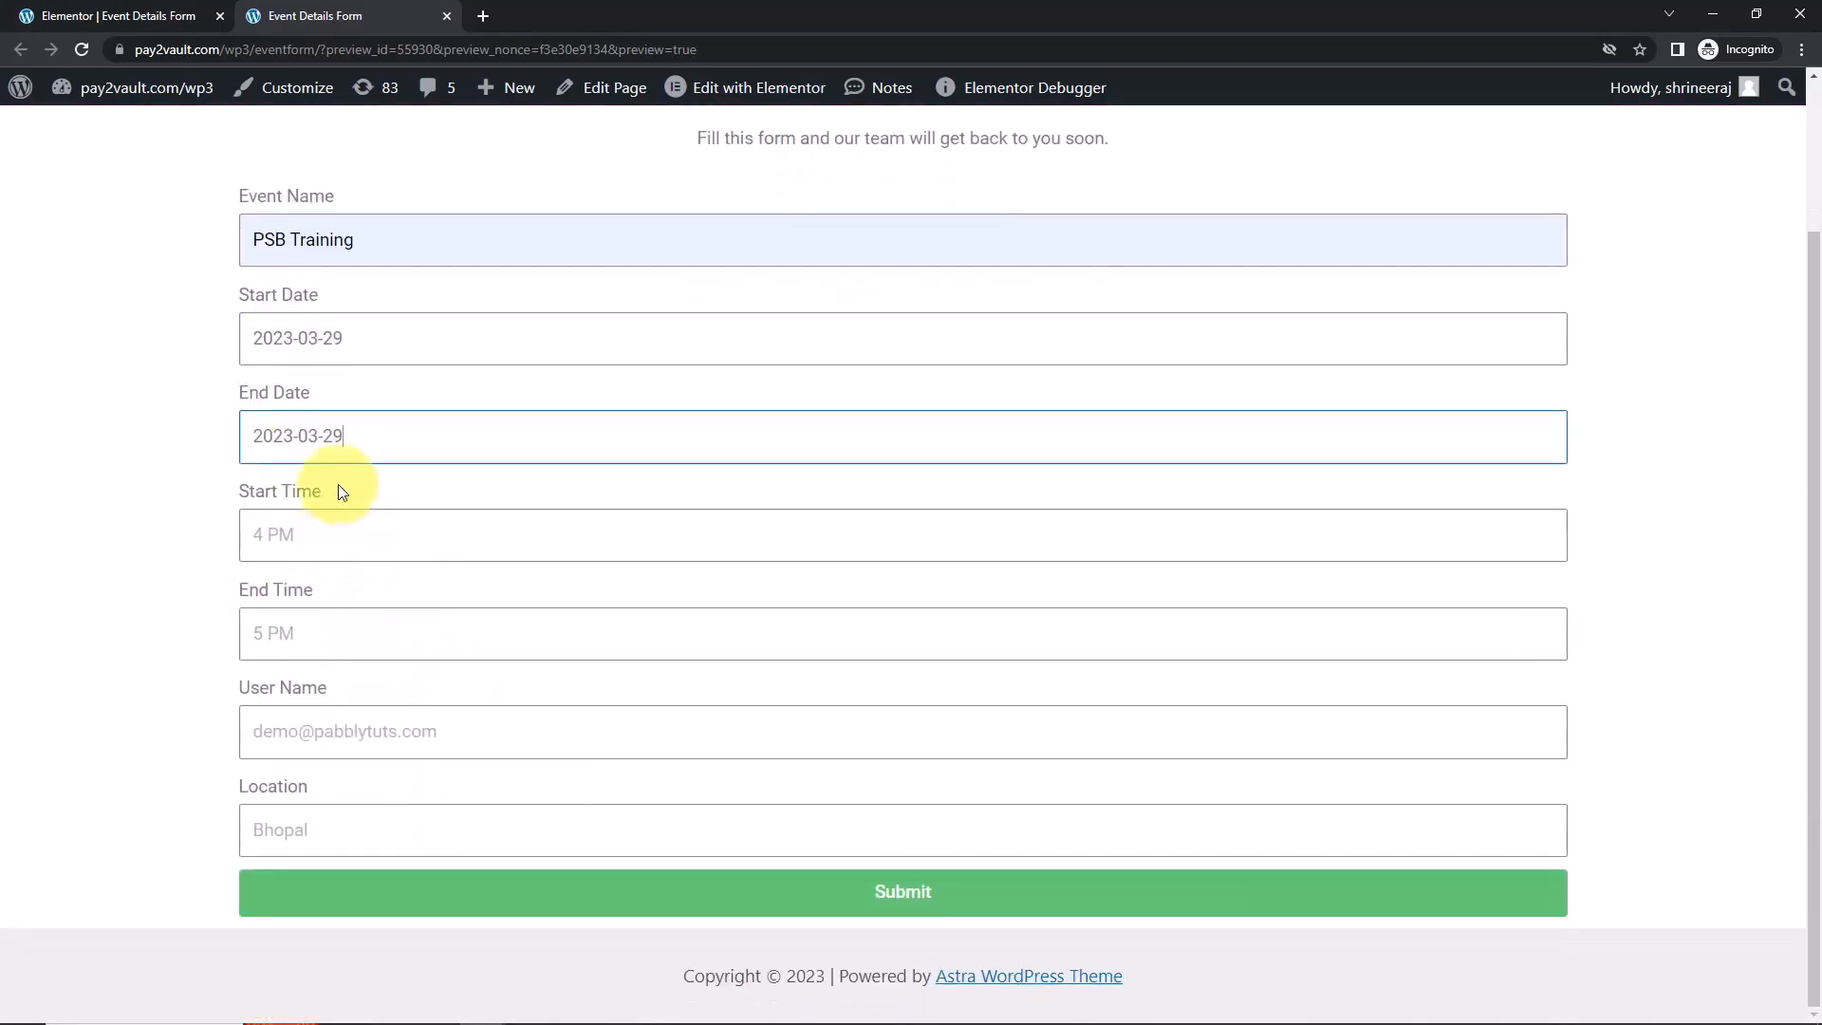
click(317, 537)
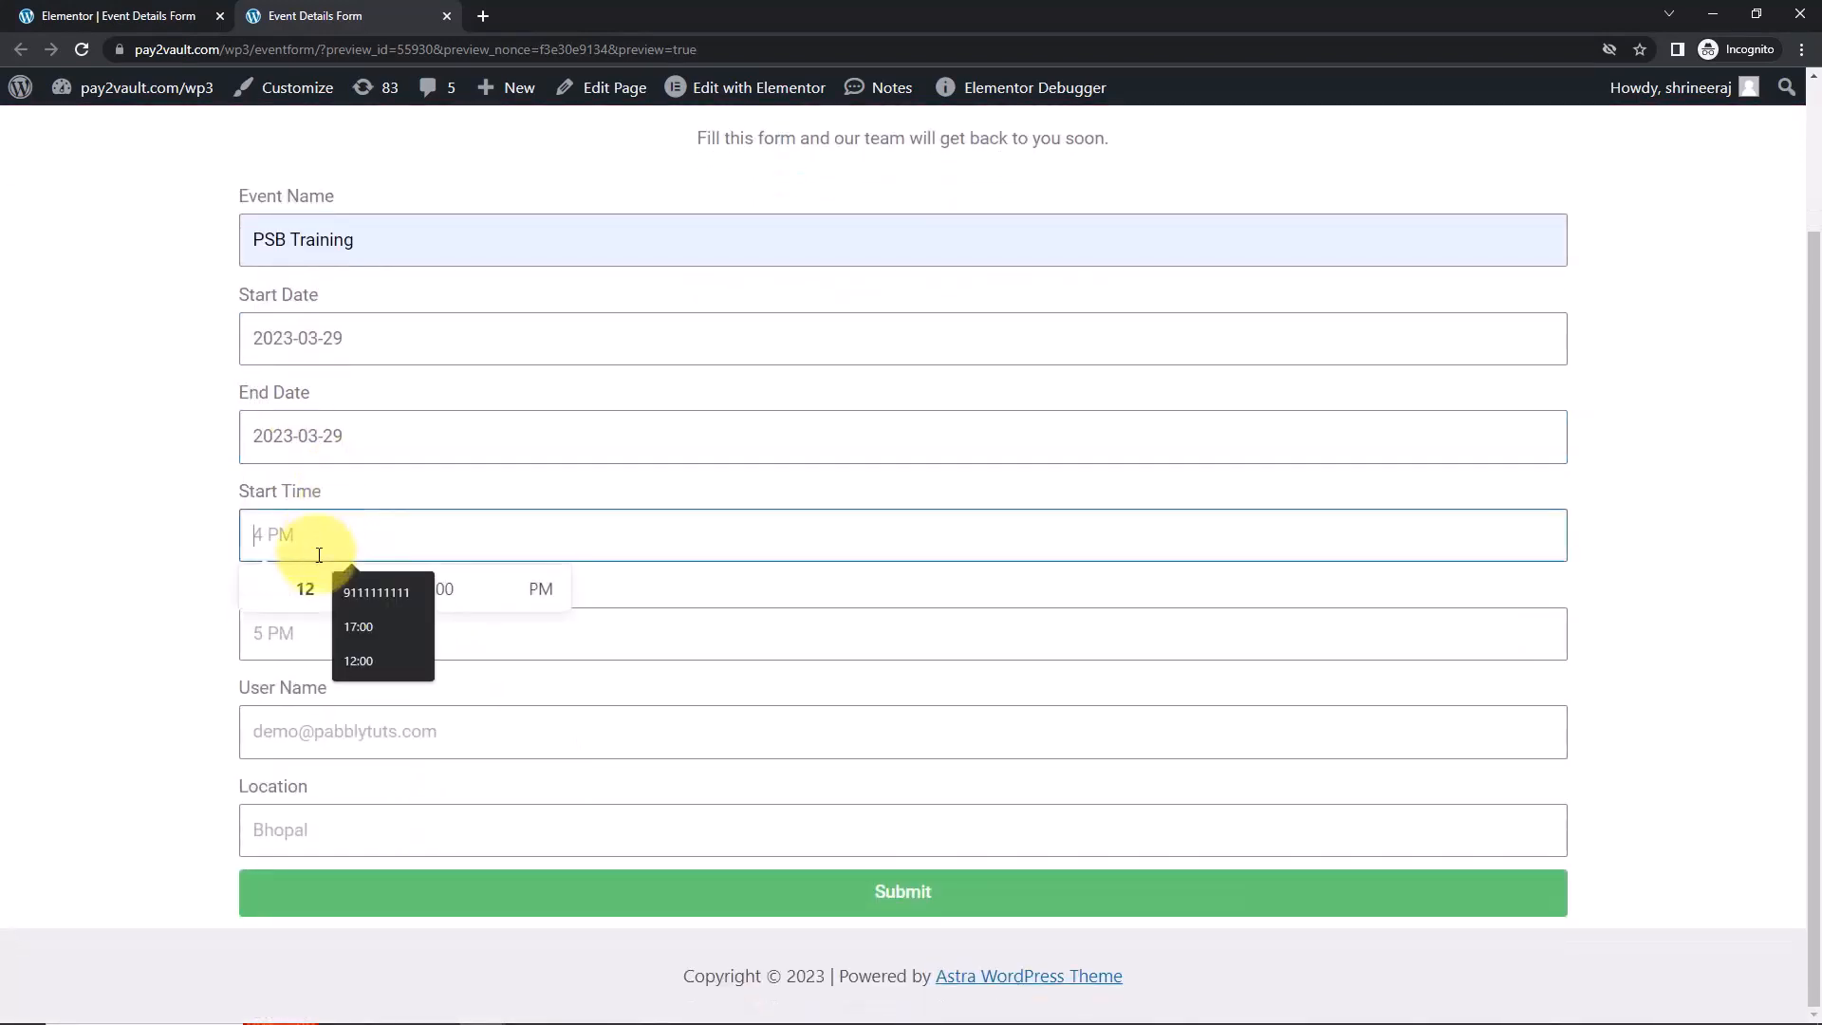
click(345, 662)
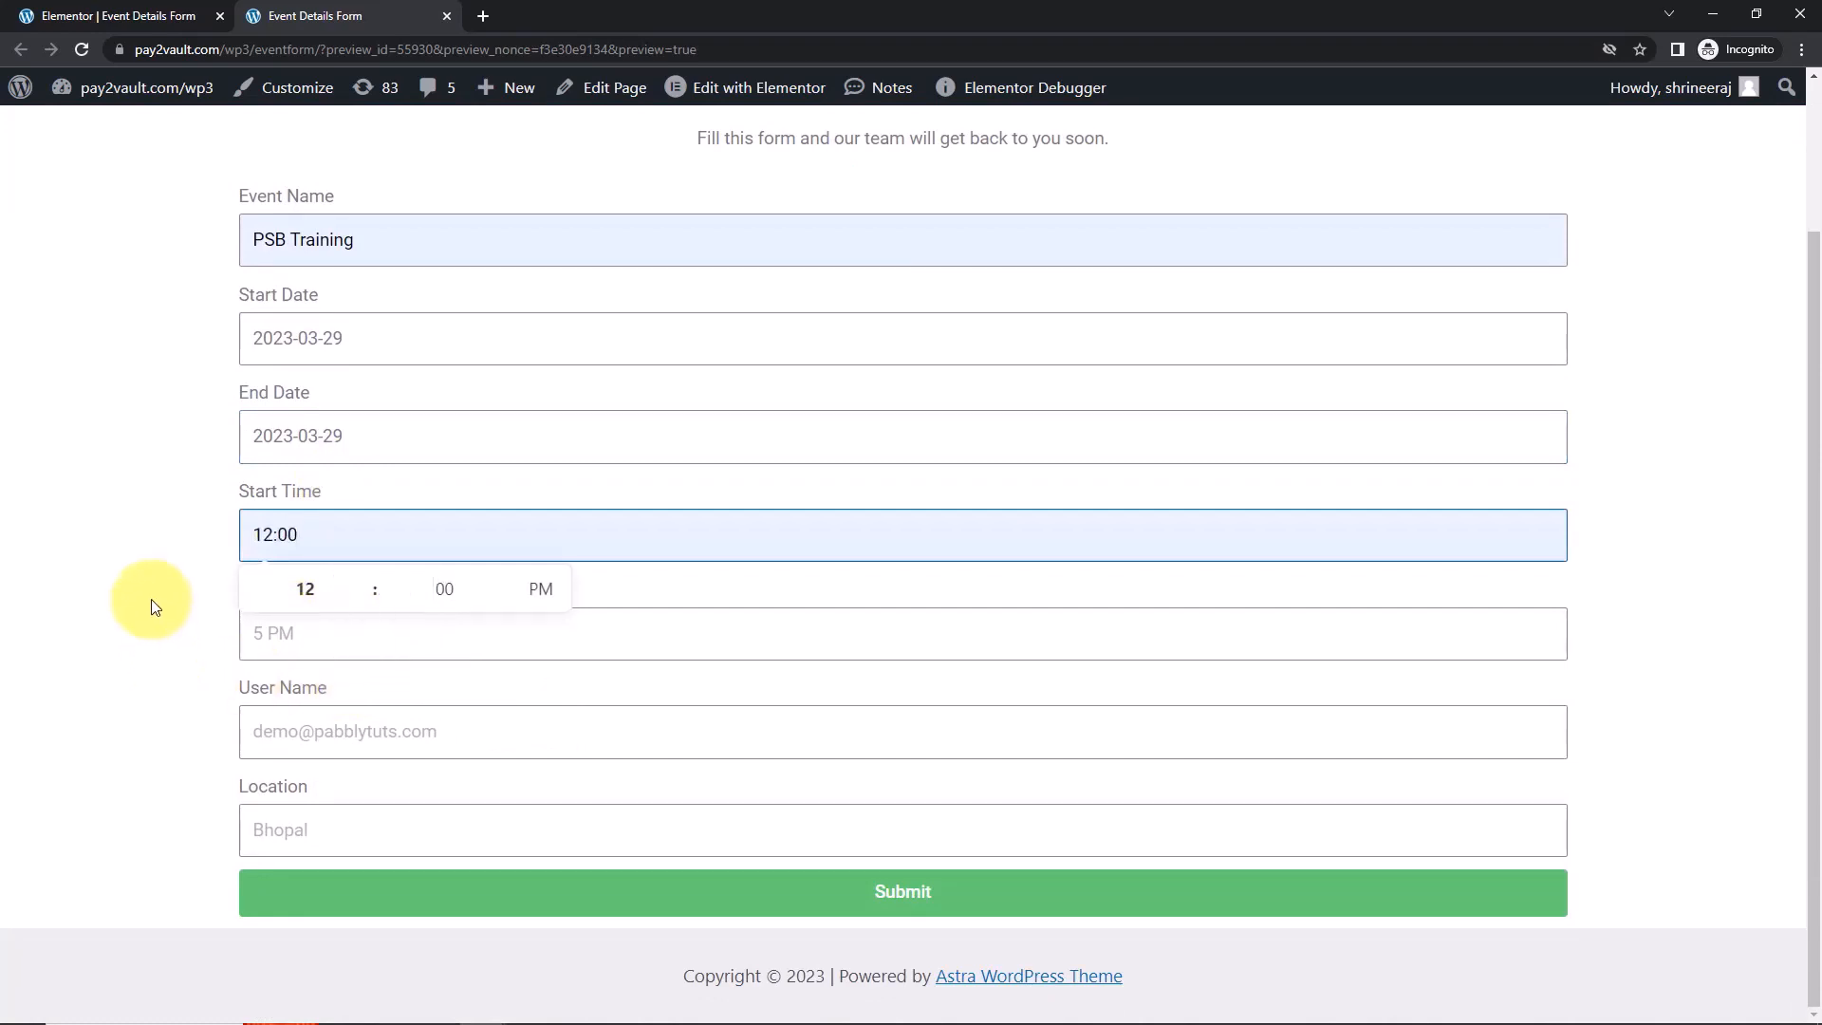
click(256, 631)
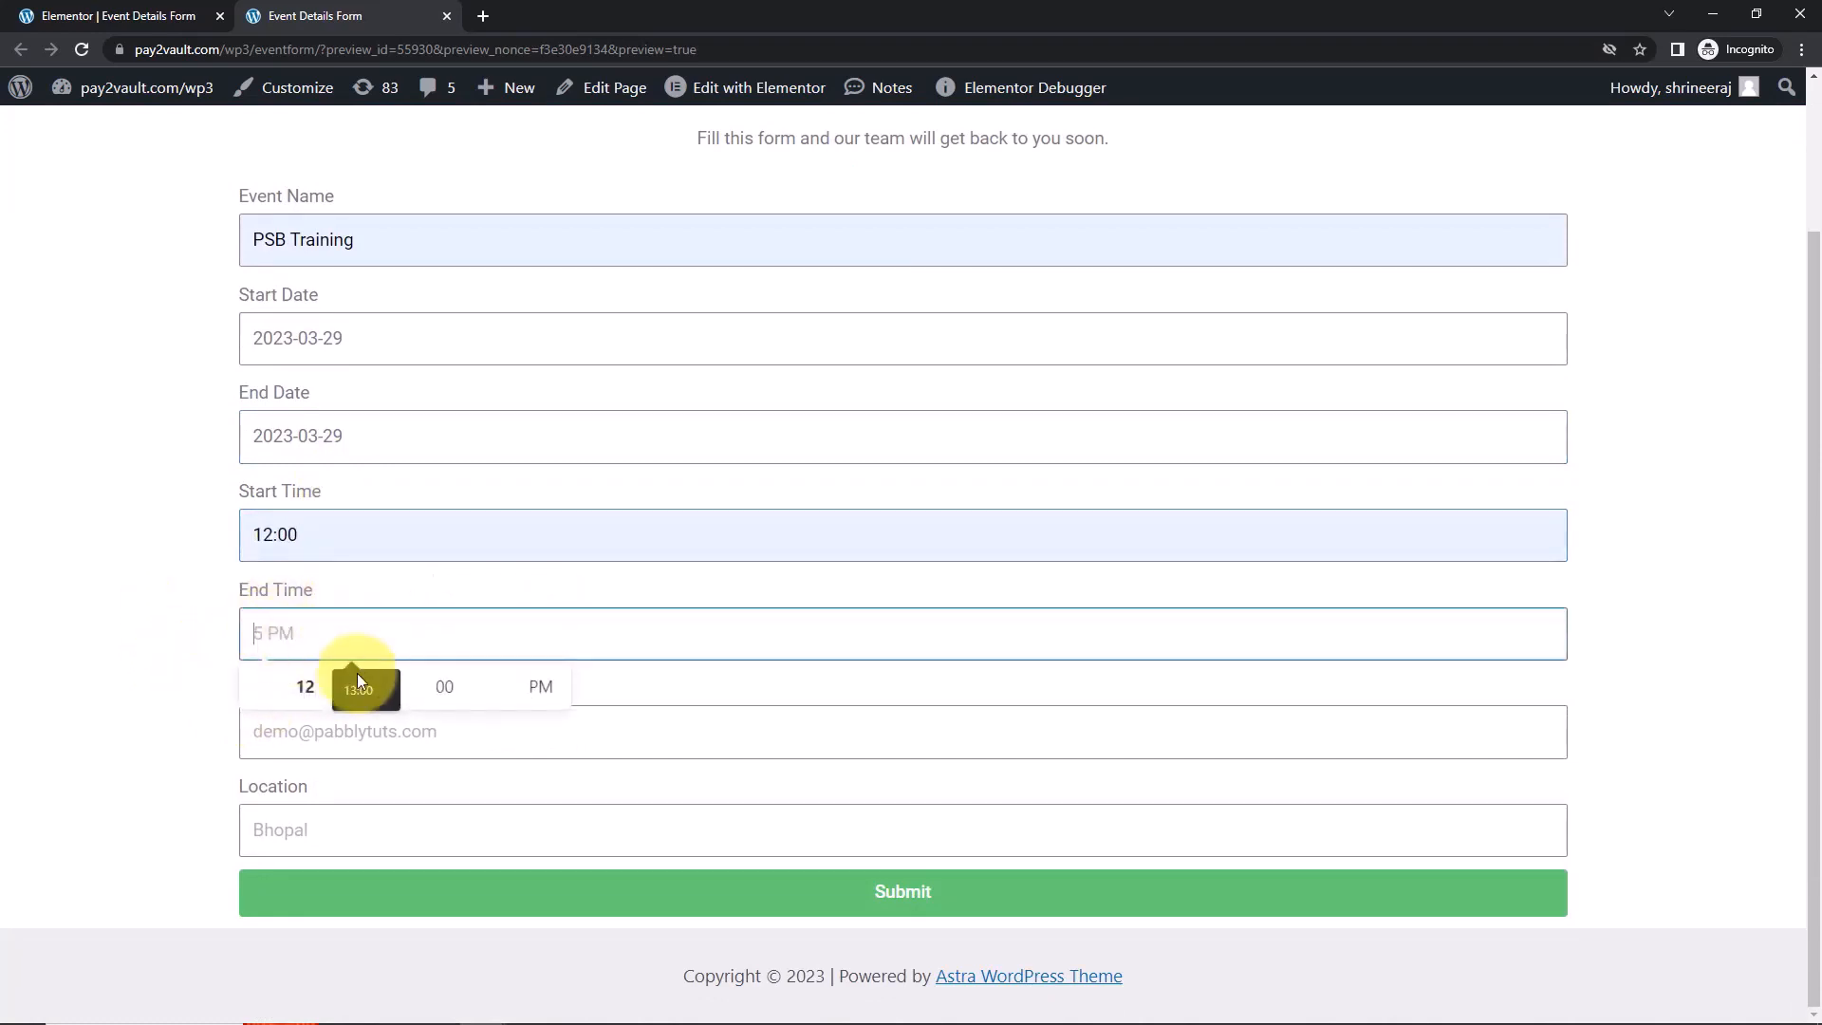
click(358, 676)
click(169, 685)
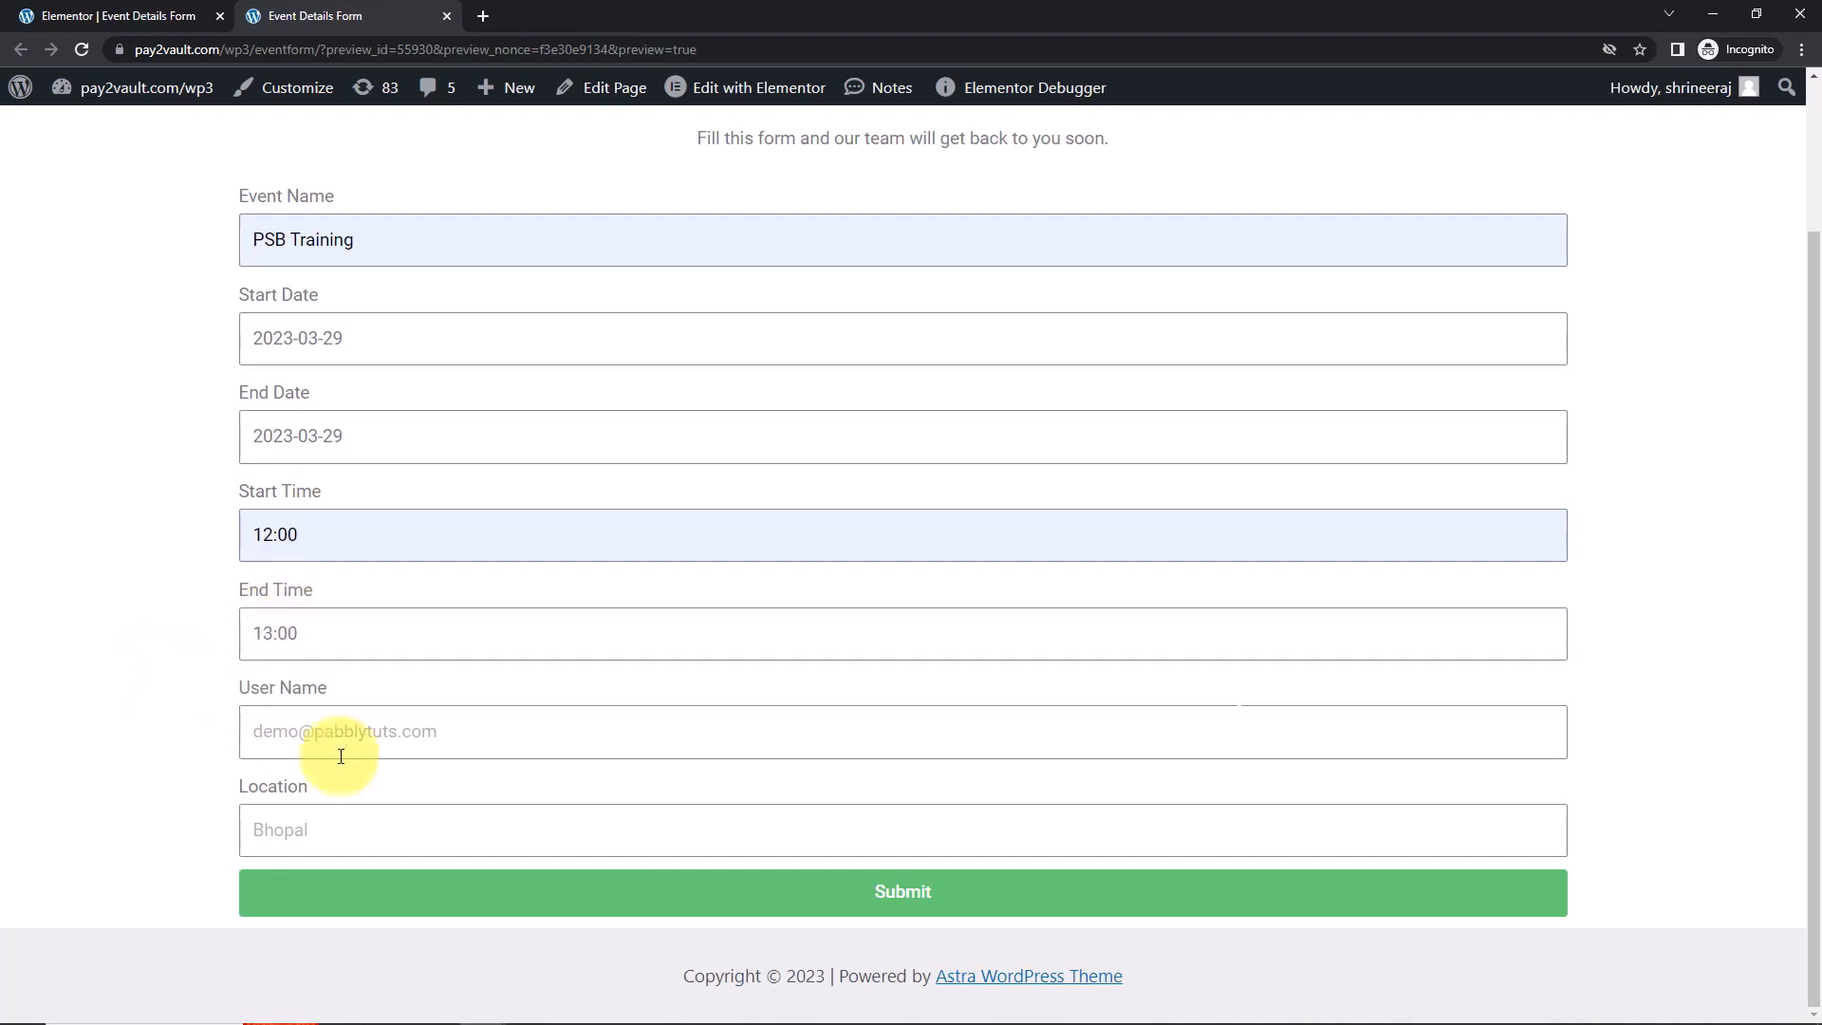
Enter the user's e-mail in User Name, choose Bhopal as Location, and submit.
click(319, 726)
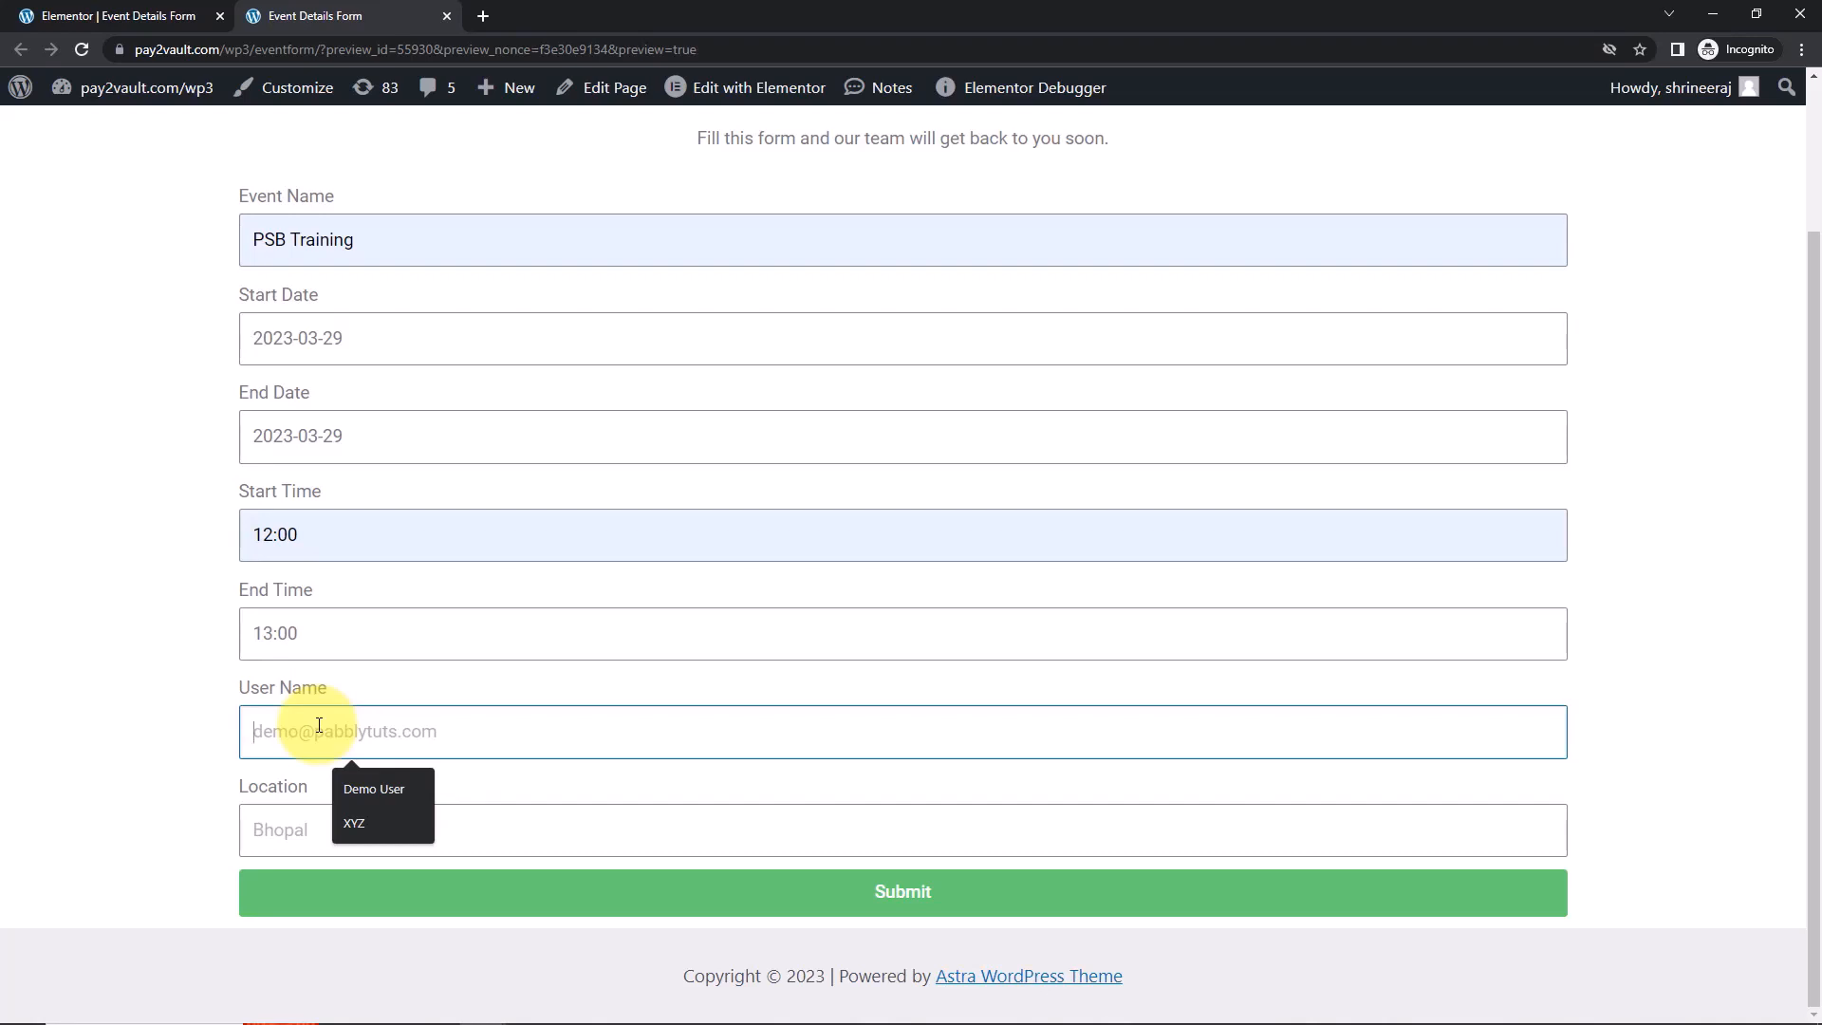
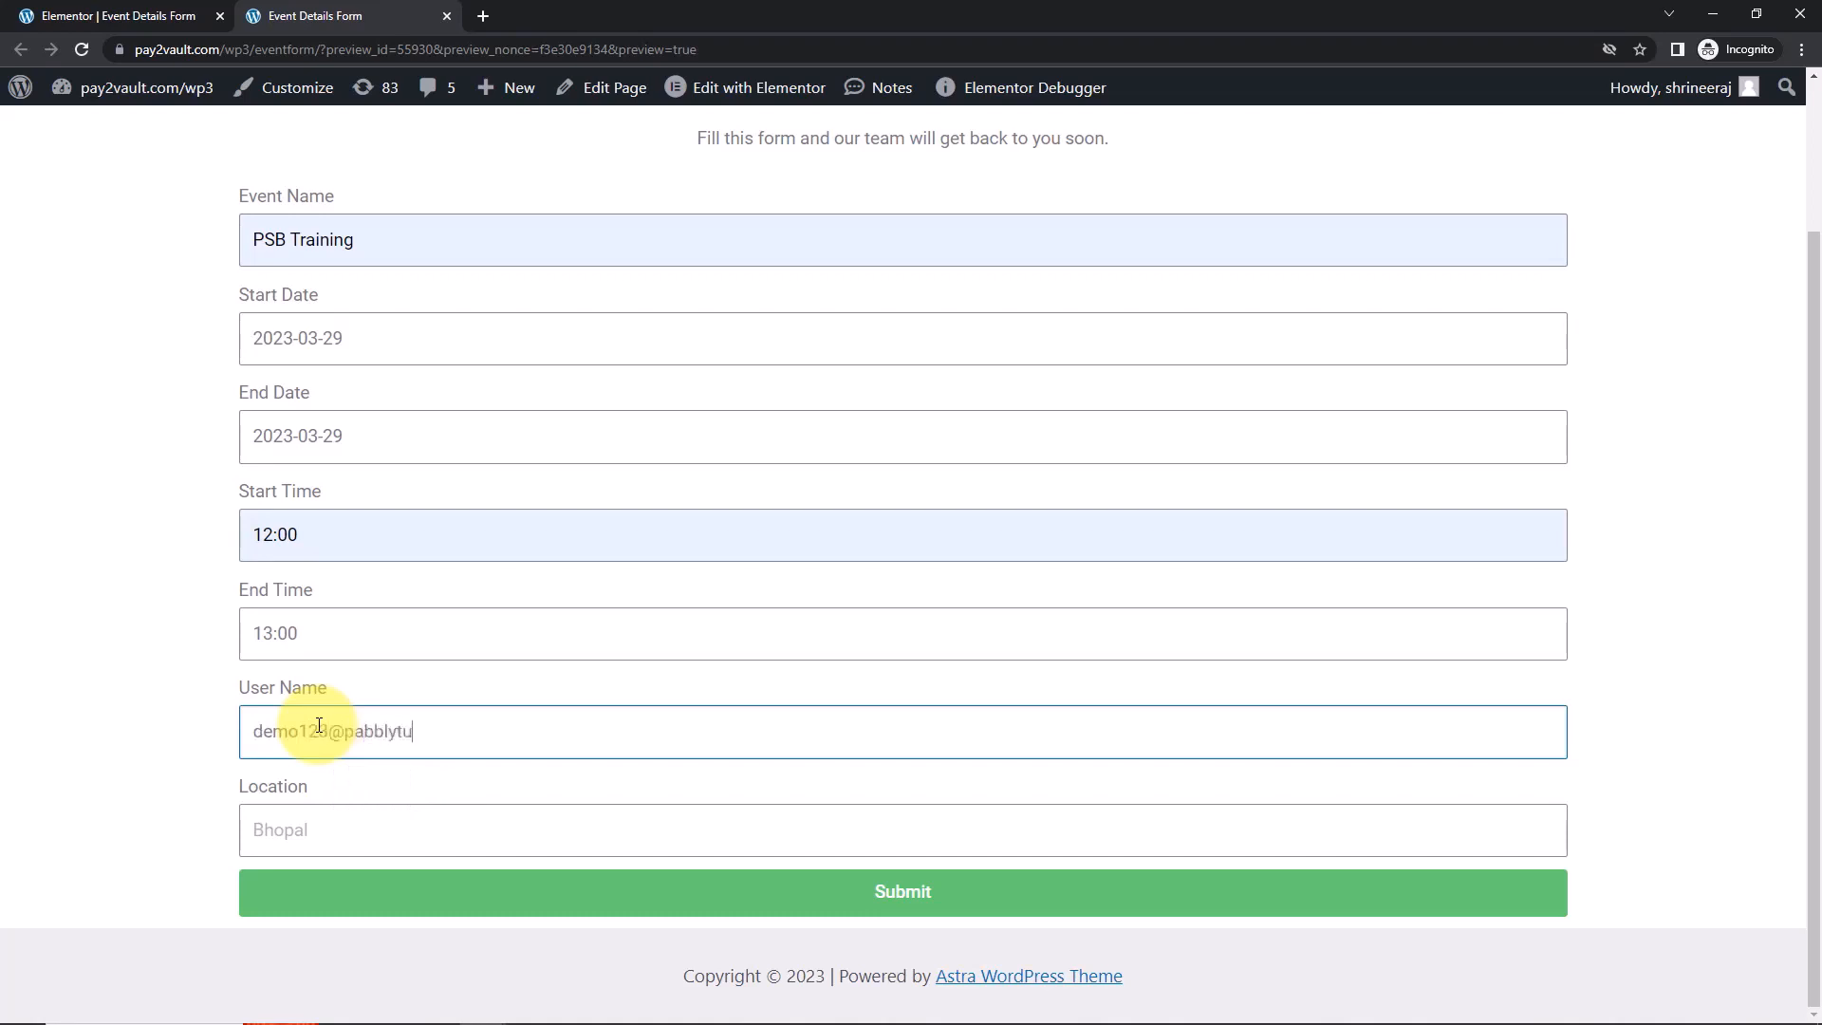
click(323, 823)
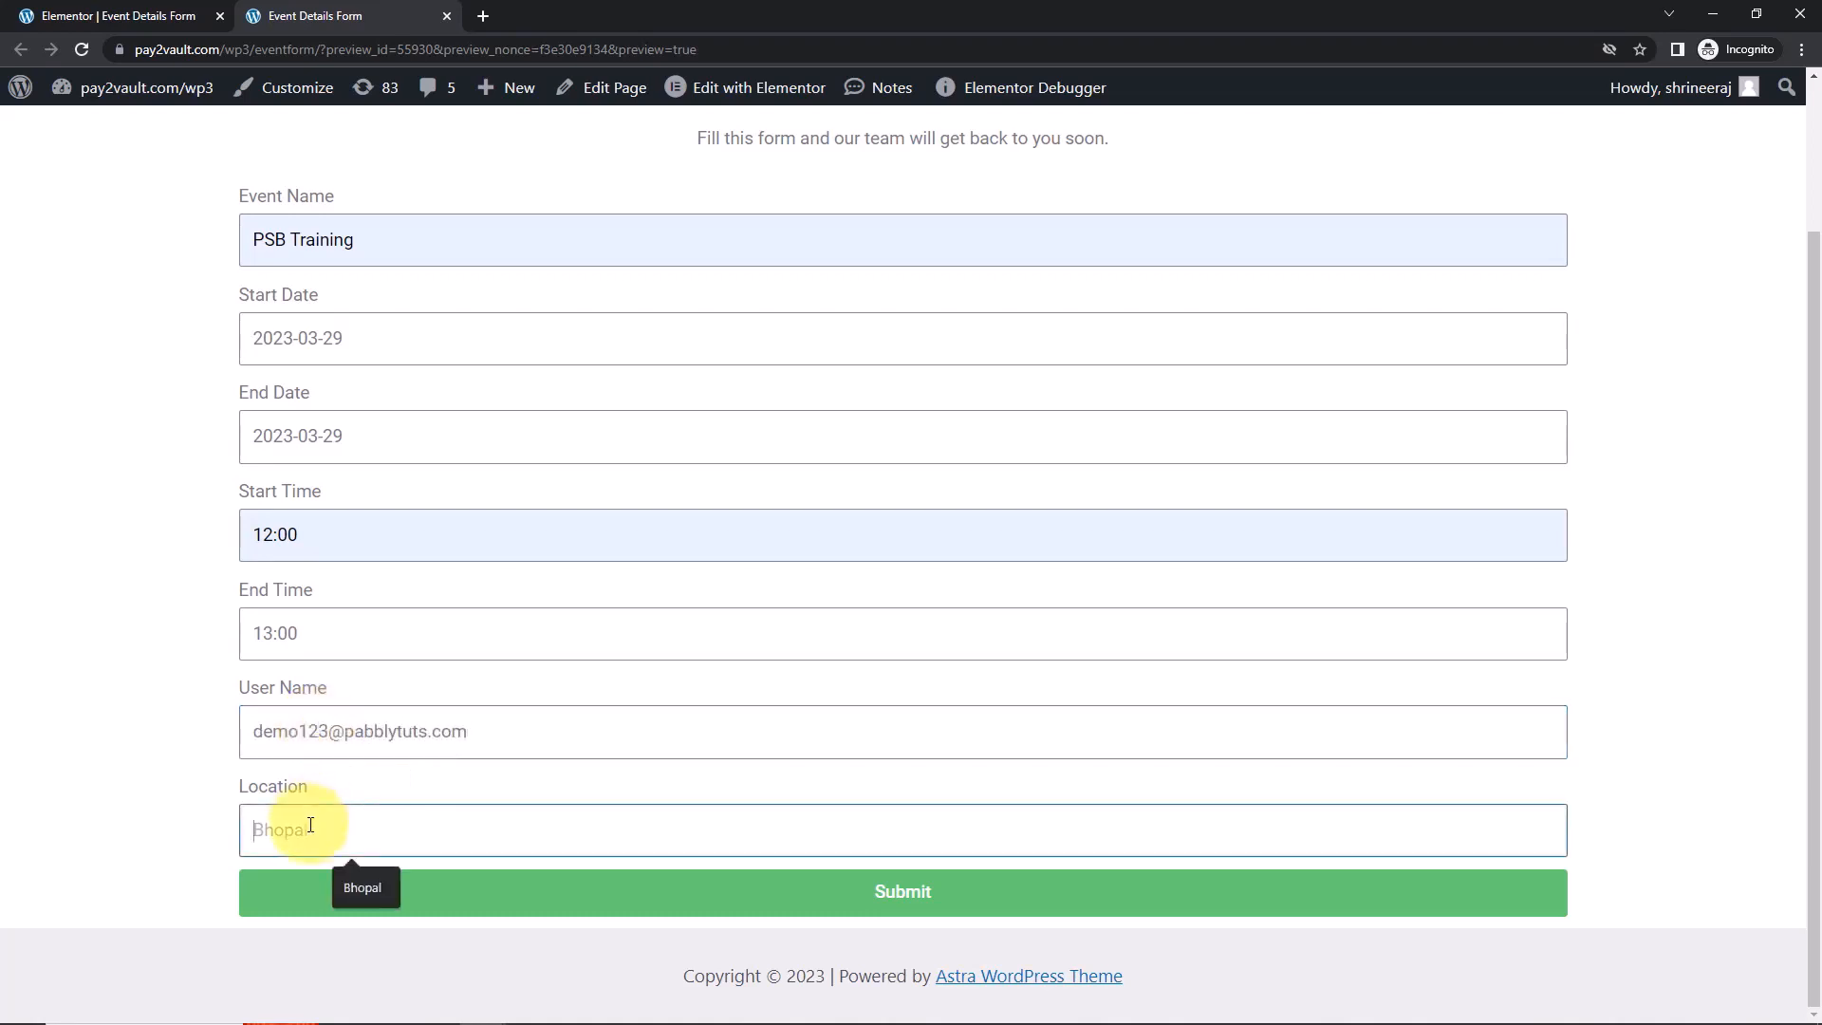
click(347, 881)
click(842, 908)
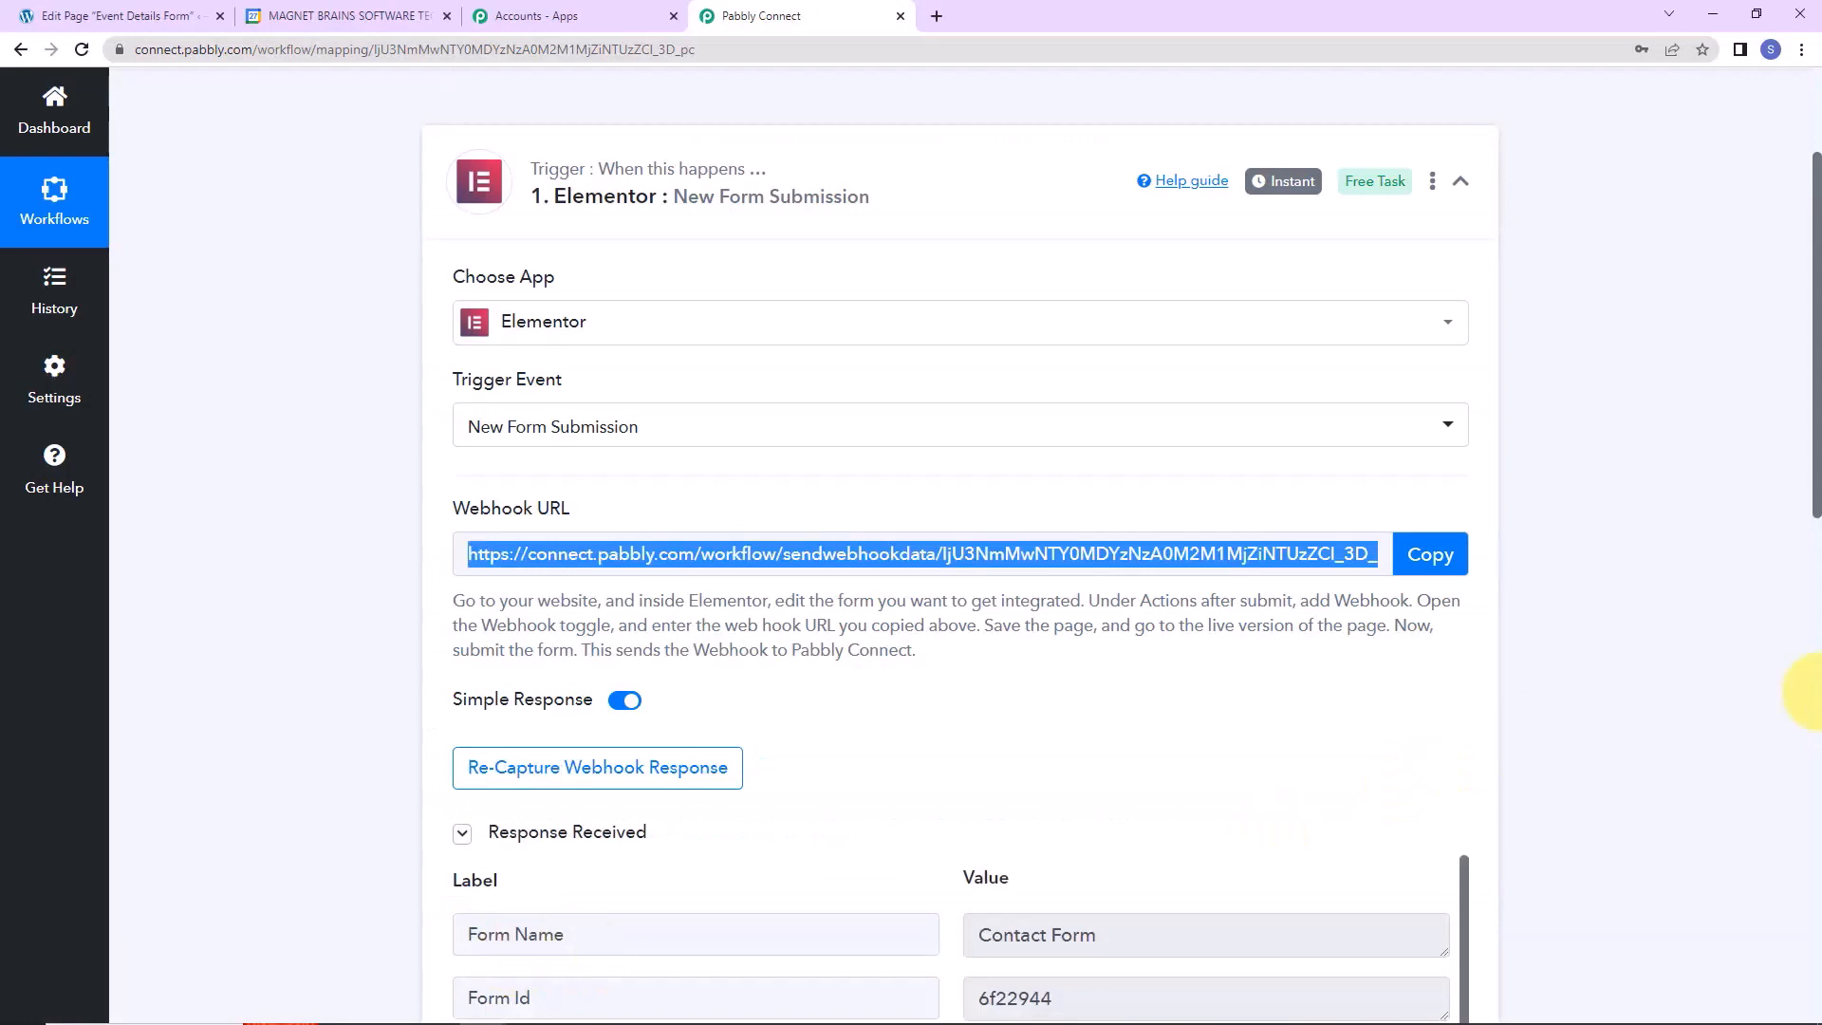
Review the captured PSB Training response and expand the next action step.
scroll(1792, 662, down, 5)
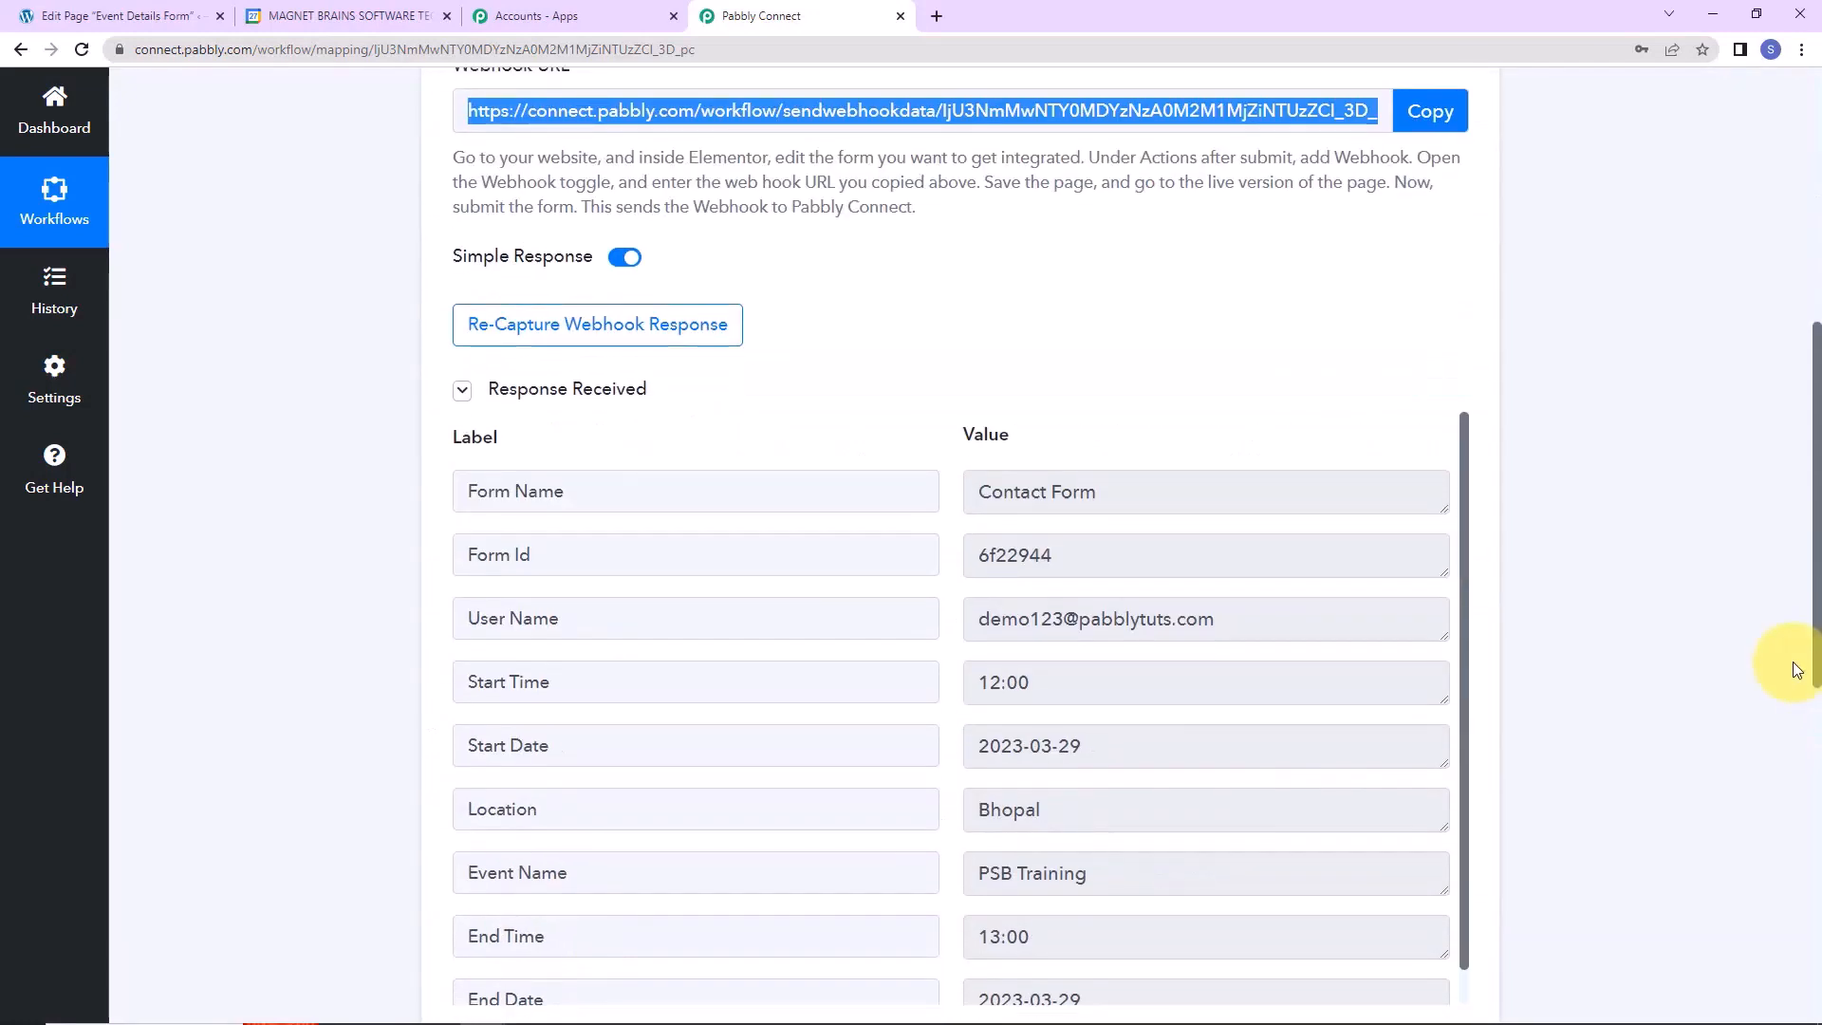
scroll(1794, 668, down, 2)
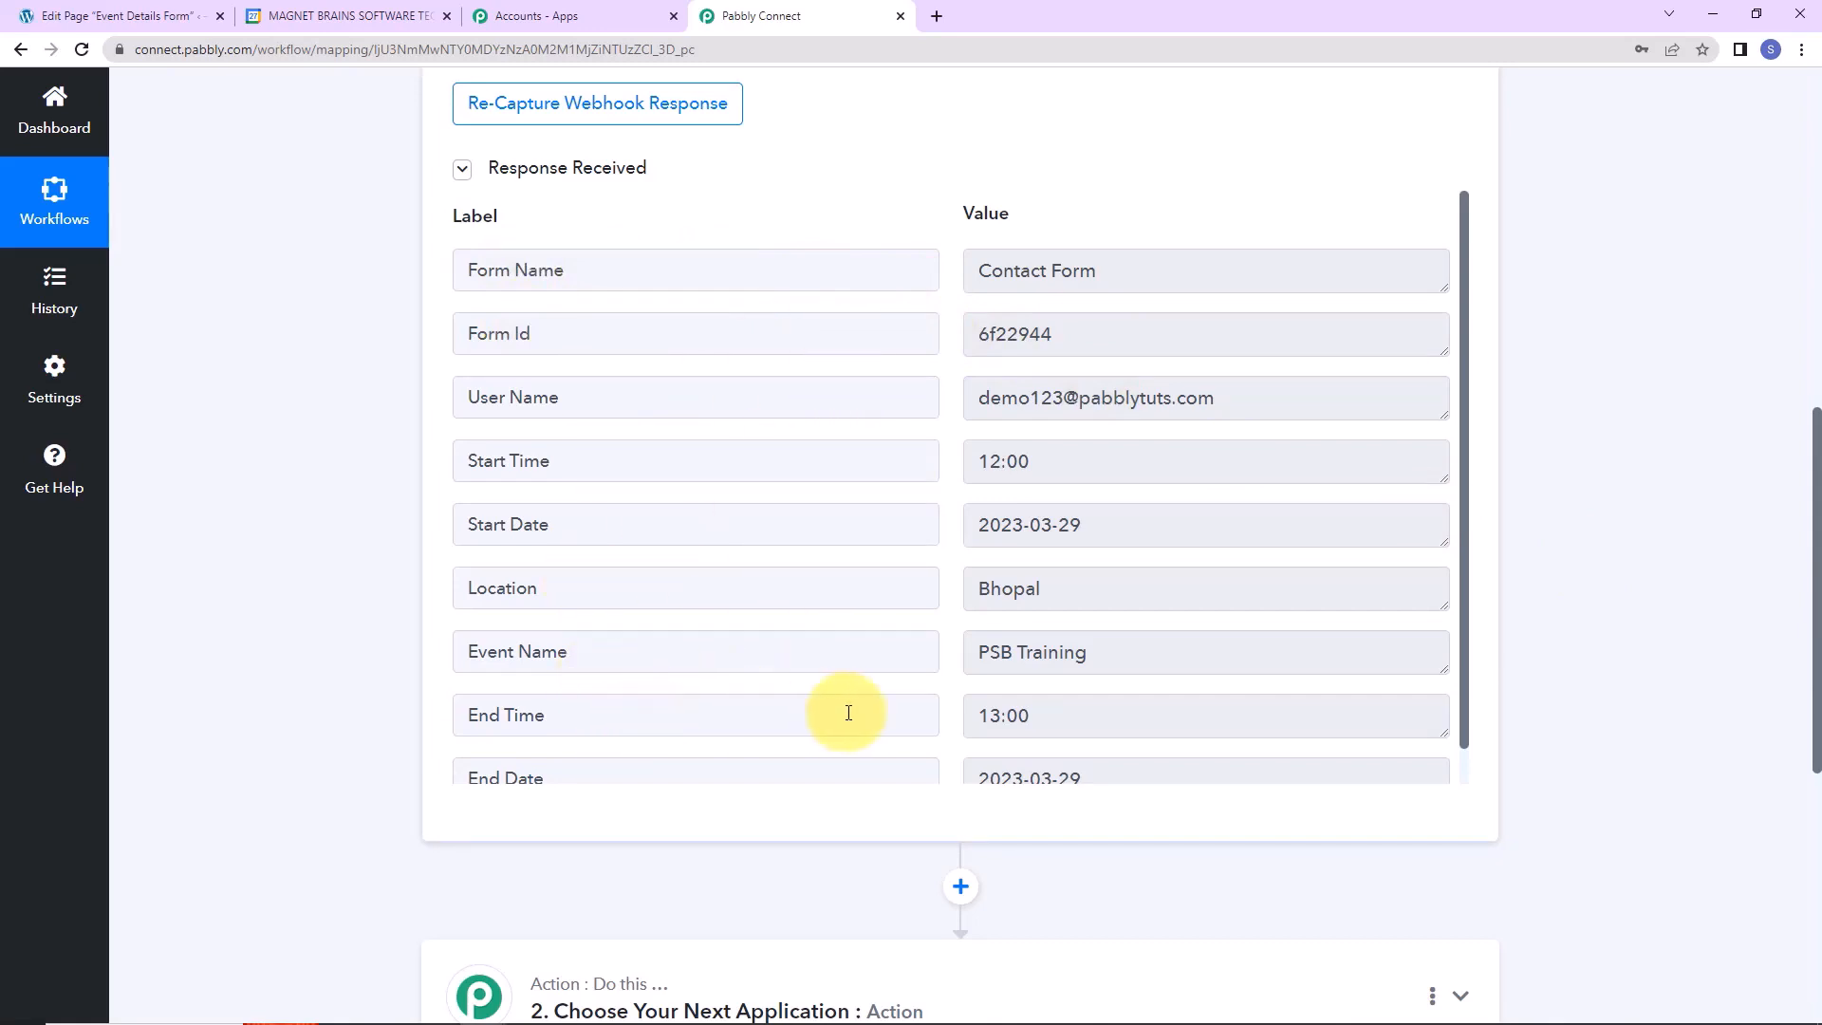
scroll(848, 707, down, 1)
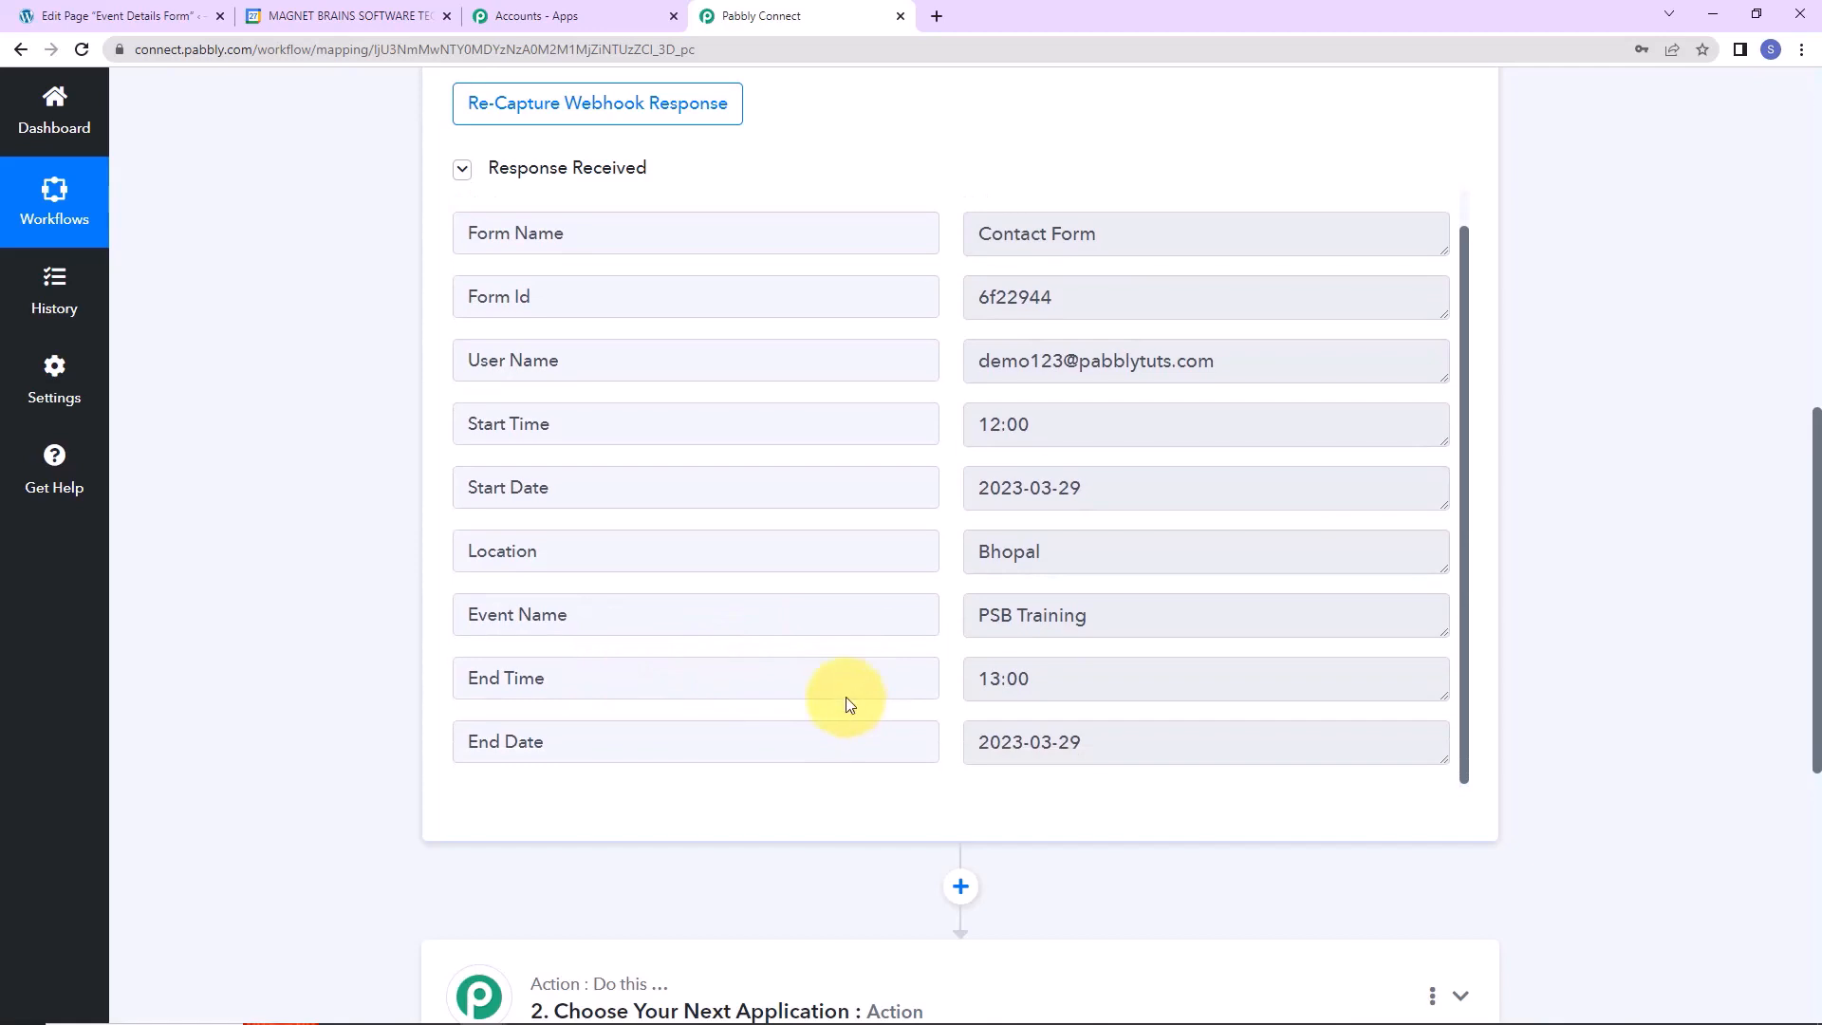
scroll(1550, 493, down, 5)
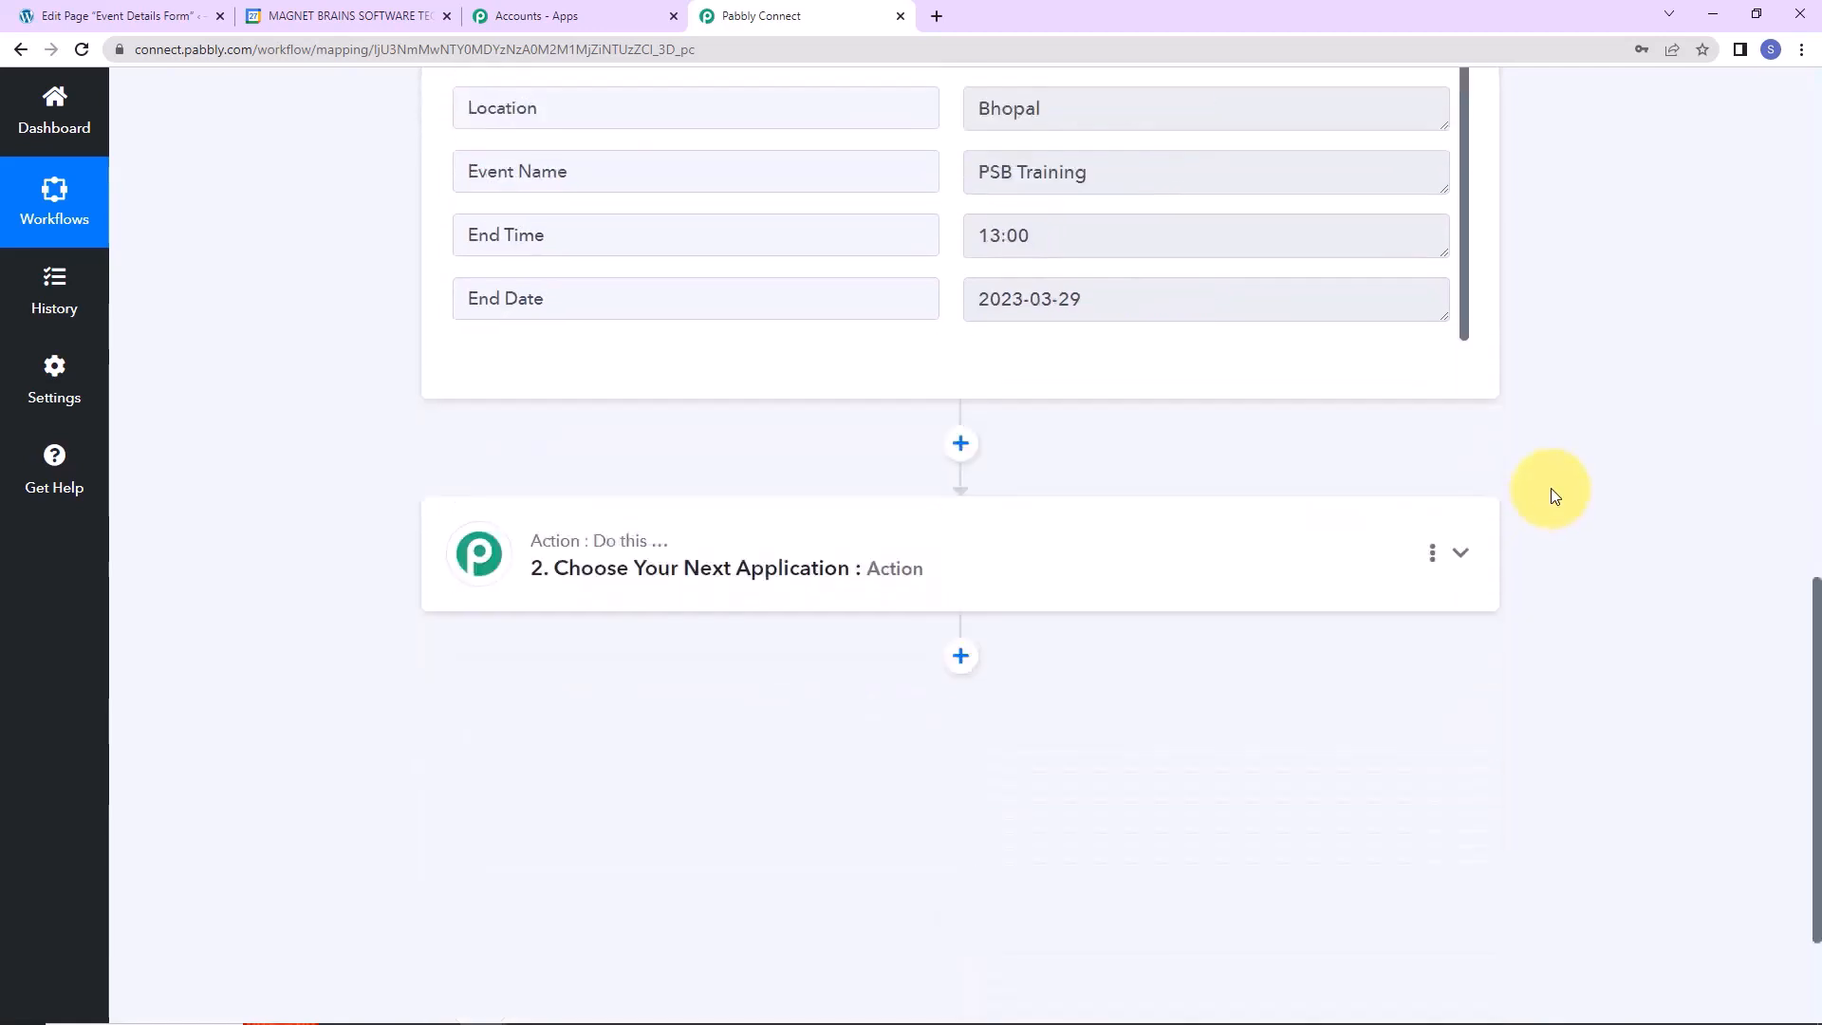
click(570, 600)
Set the action to Google Calendar's Create an Event and begin connecting an account.
click(539, 707)
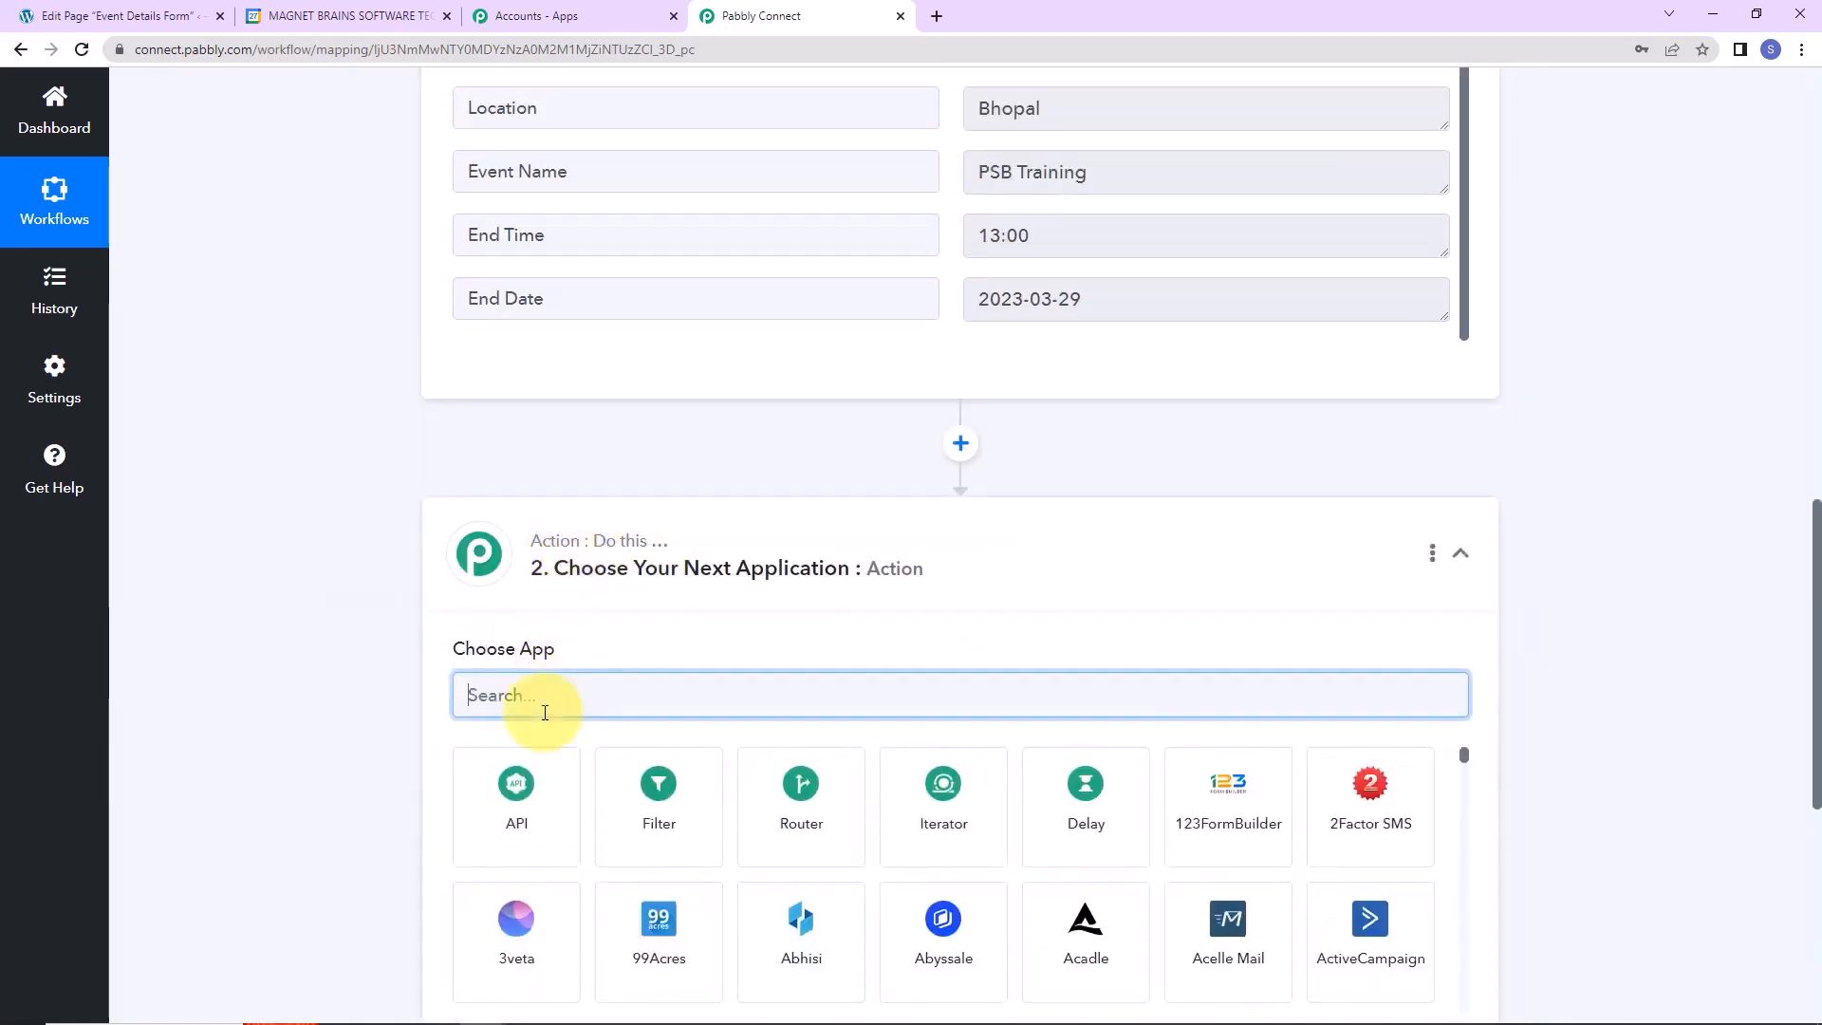
text(google)
click(930, 859)
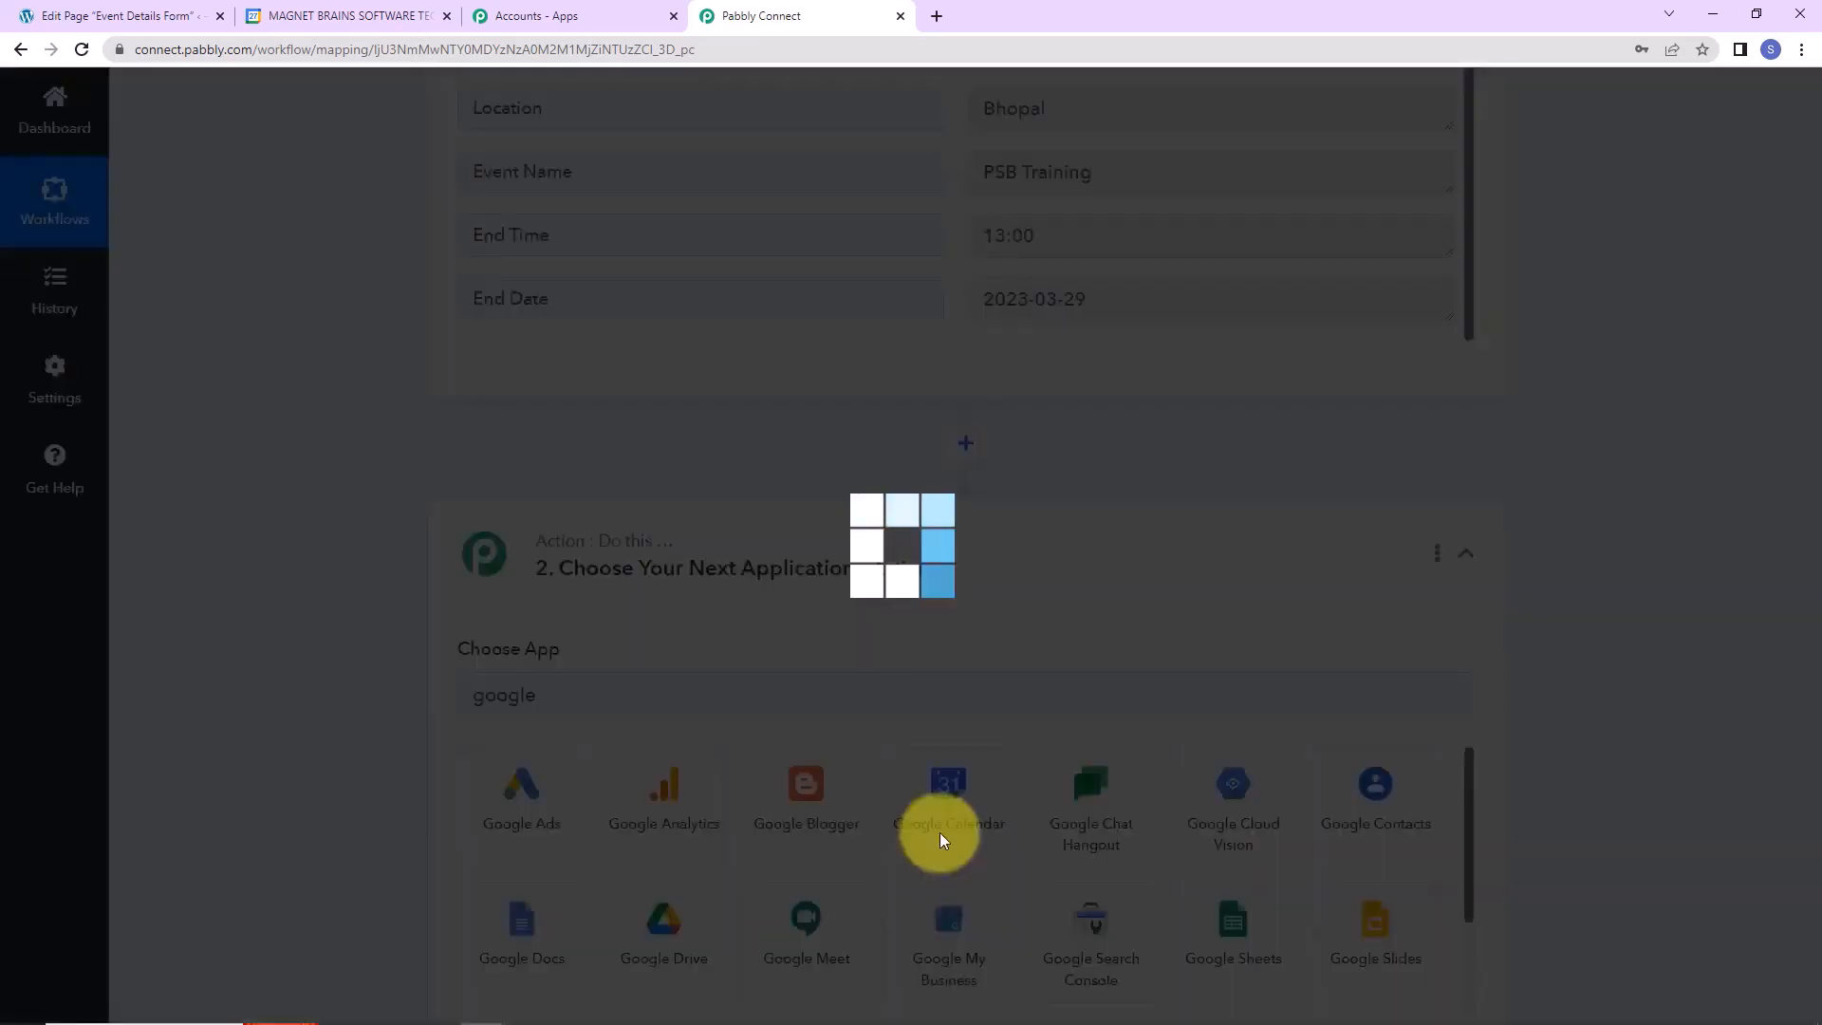
click(533, 817)
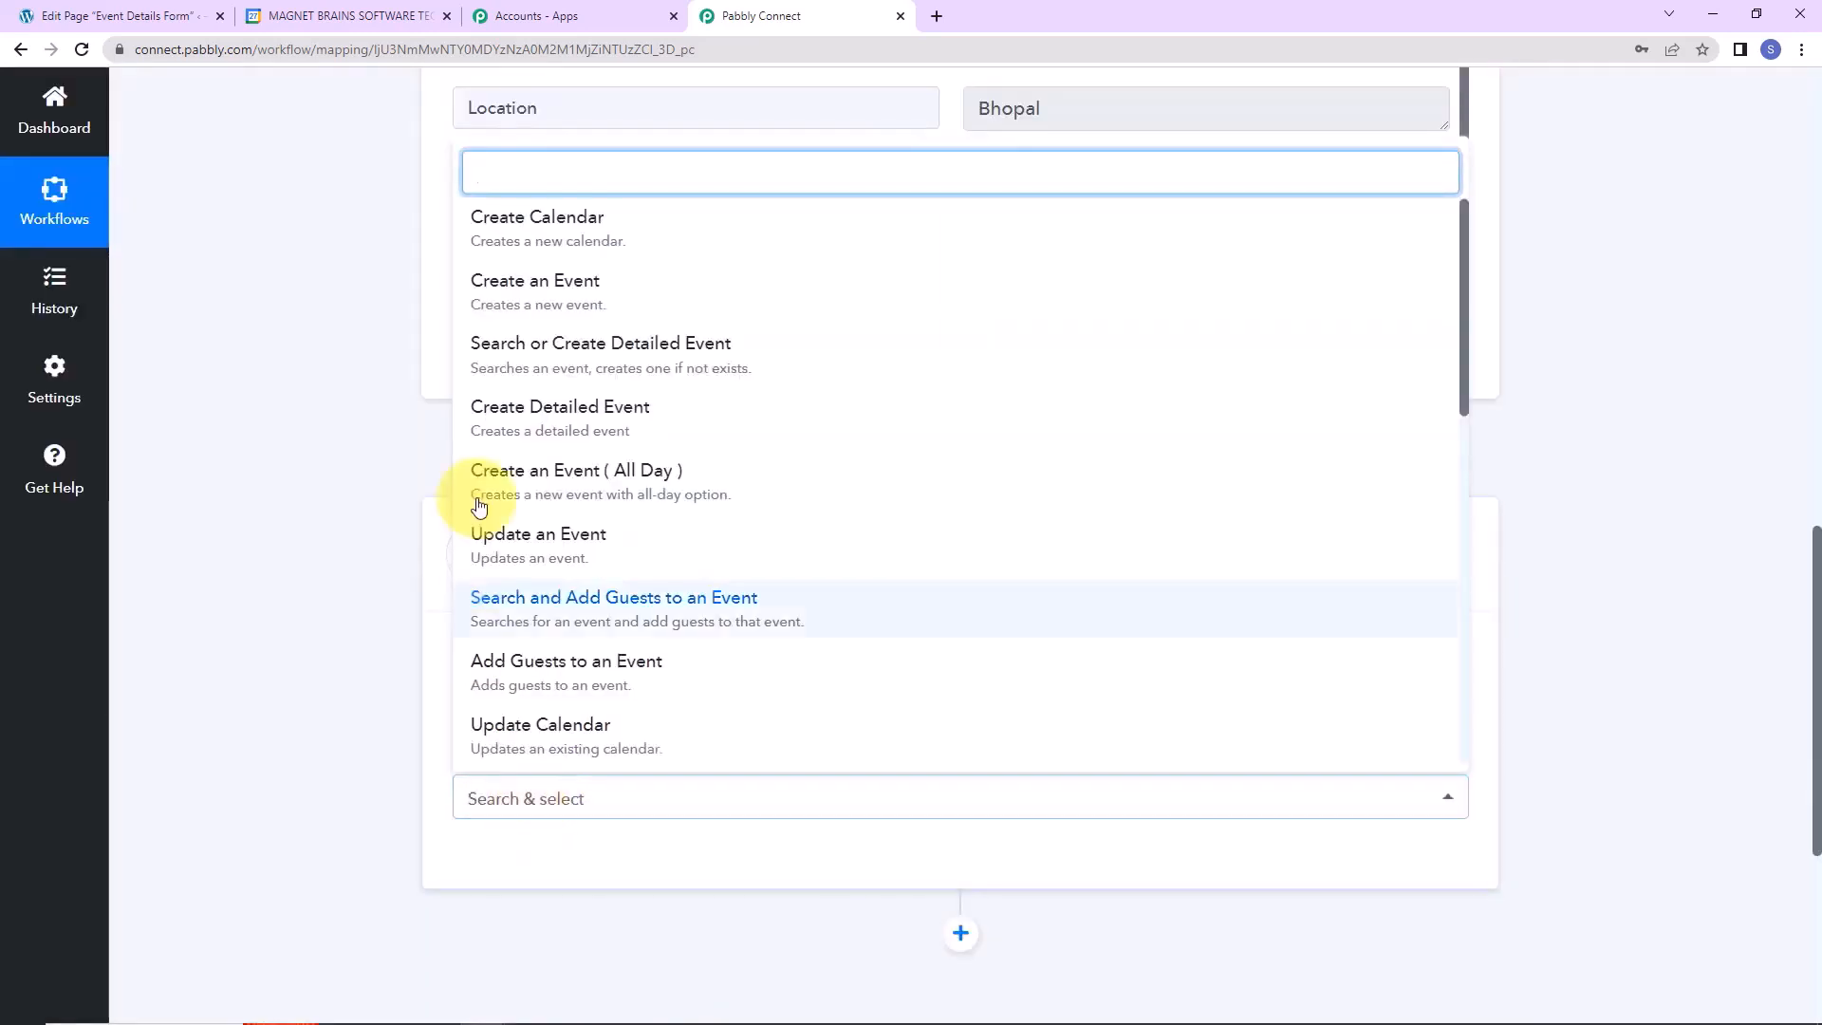
click(488, 285)
click(505, 864)
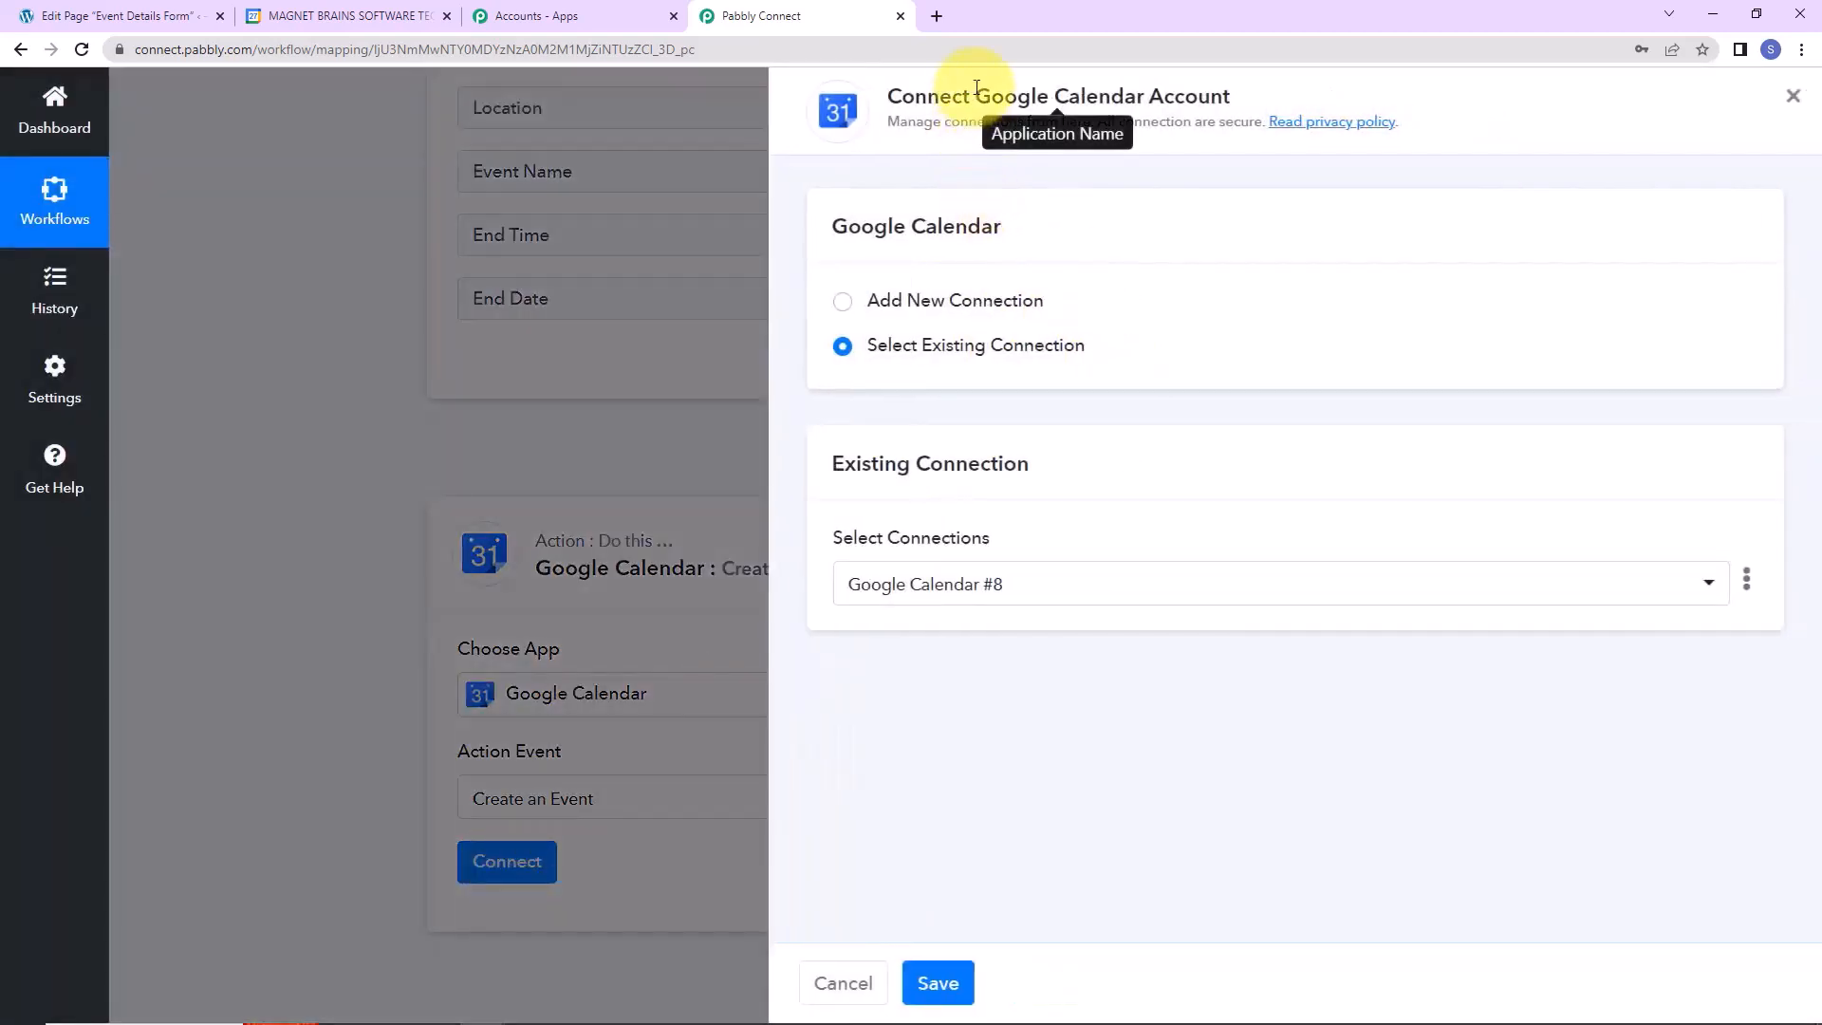
Add a new Google Calendar connection by signing in with Google and allowing calendar access.
drag(975, 95, 1246, 100)
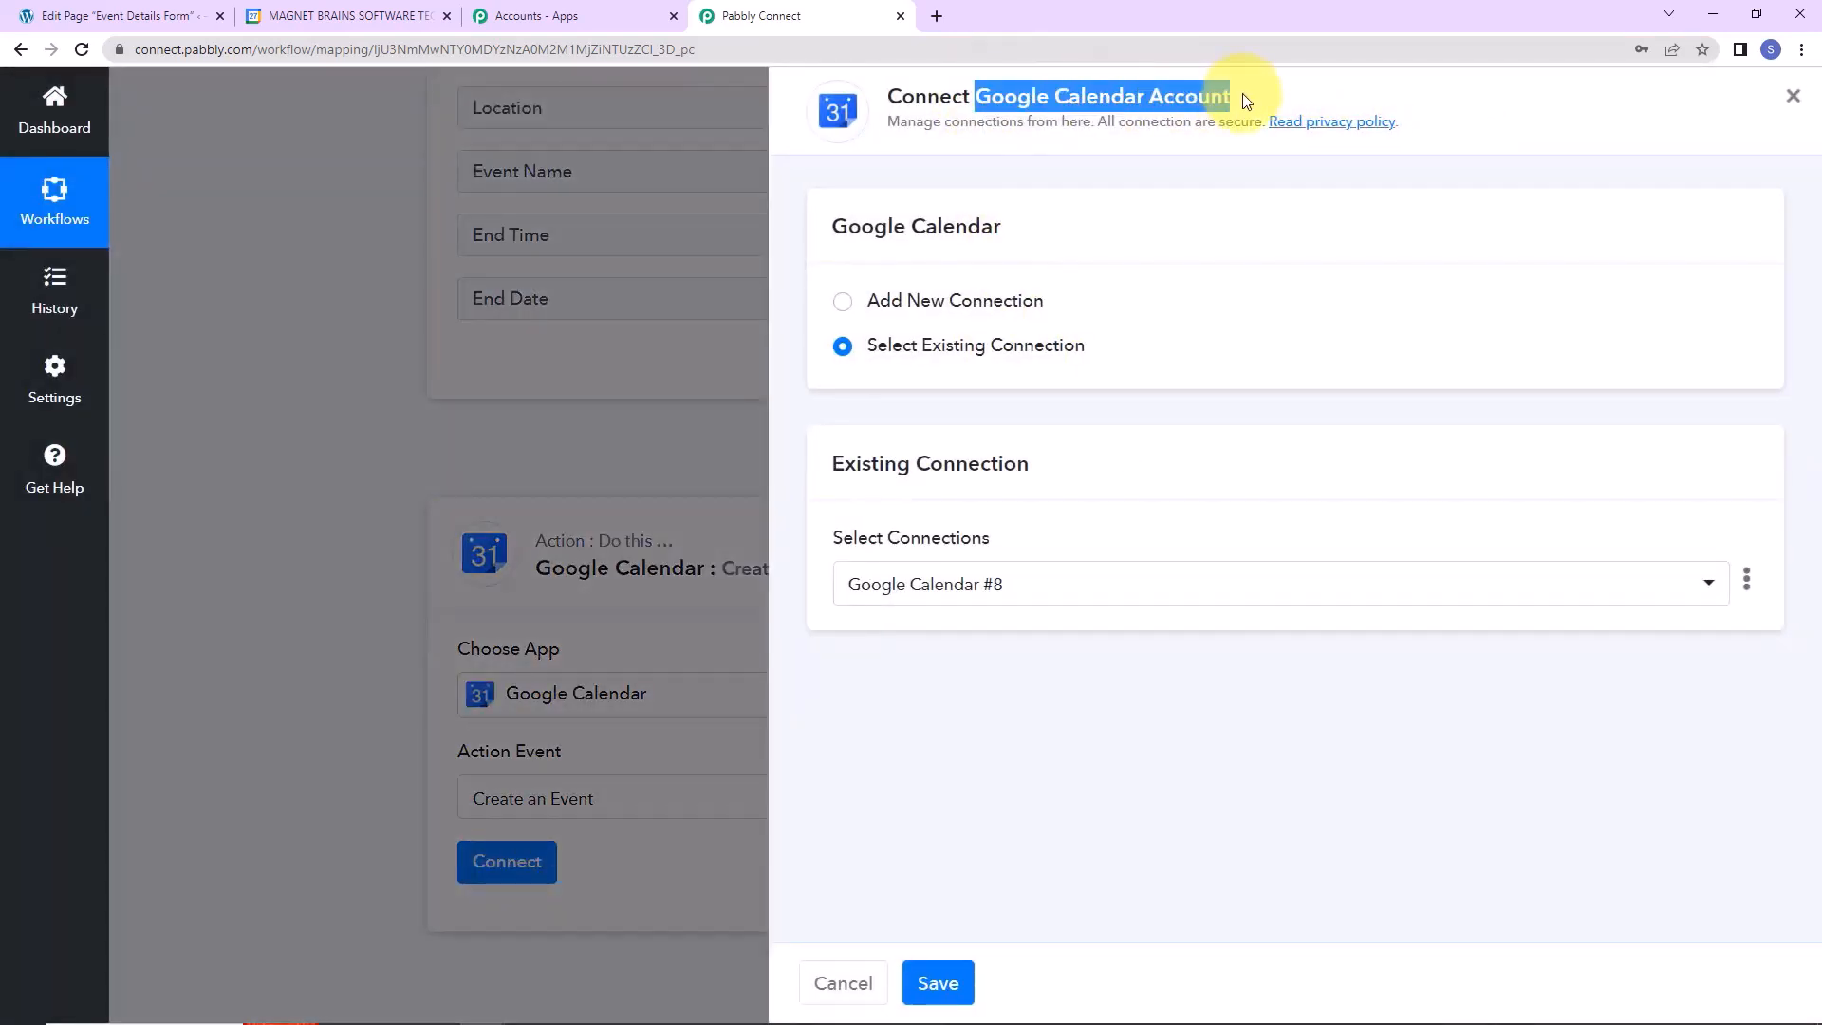
click(843, 301)
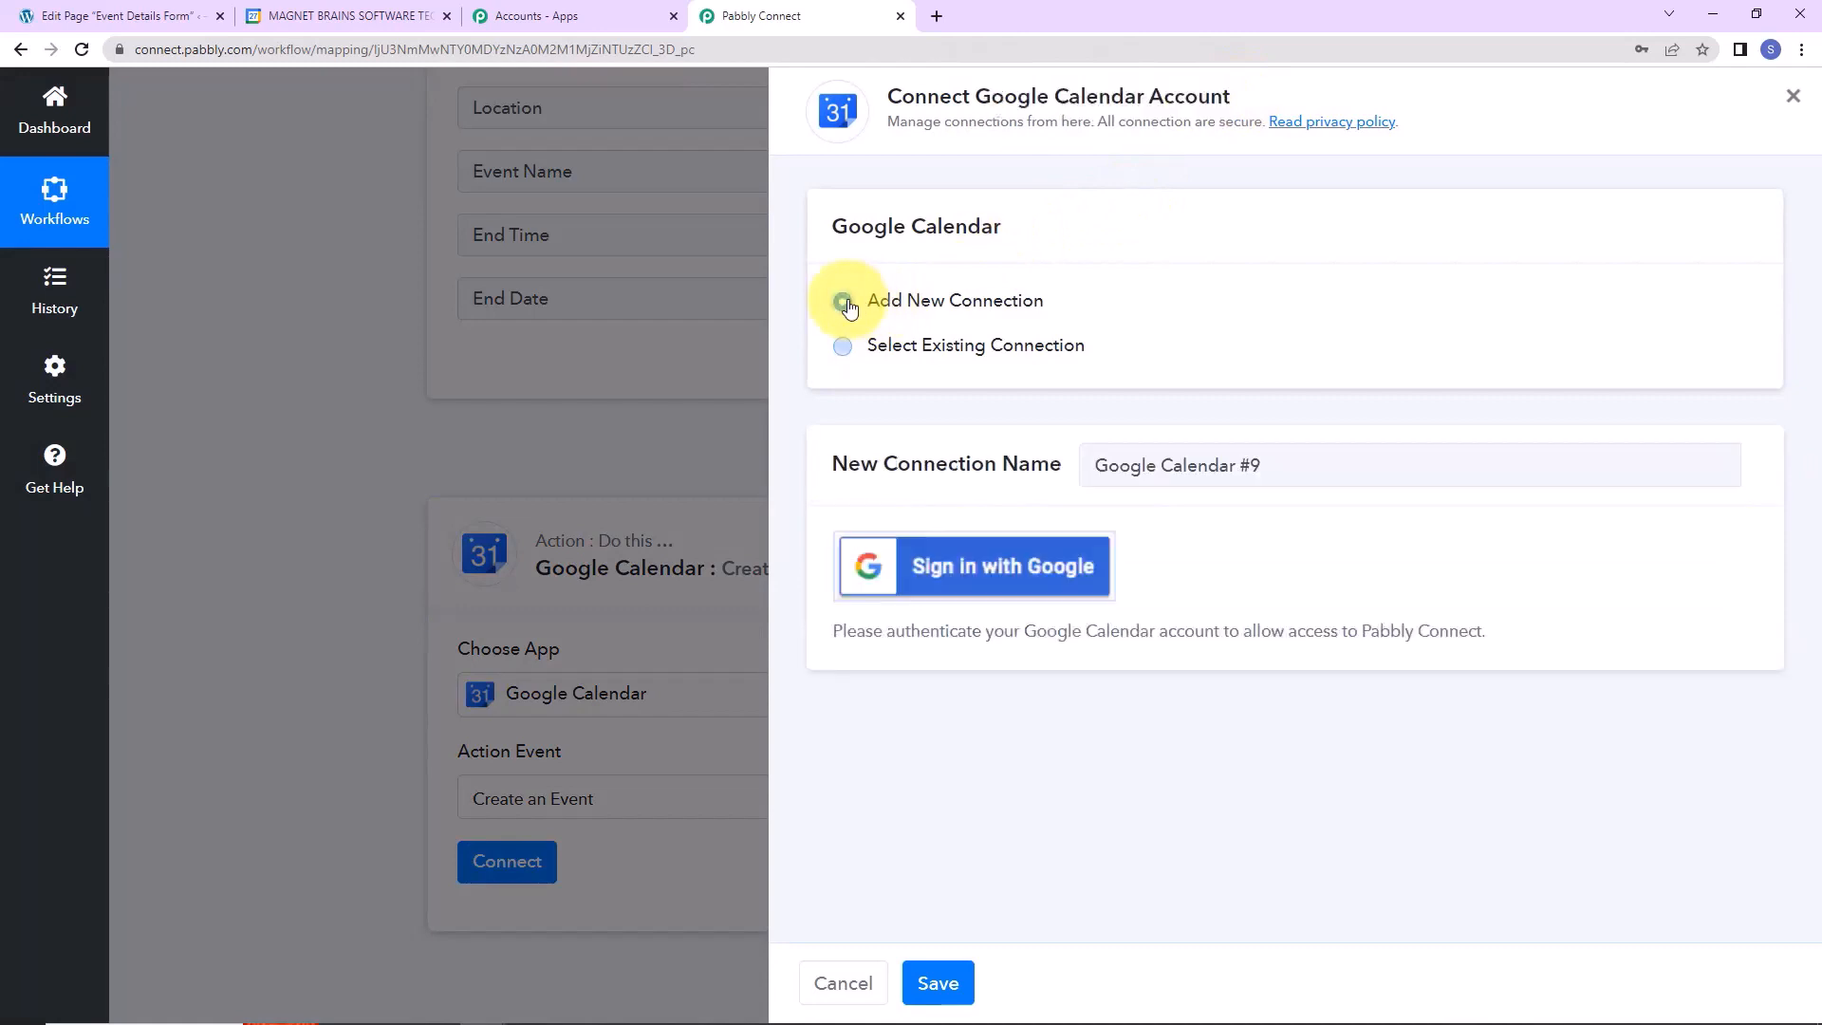
click(927, 581)
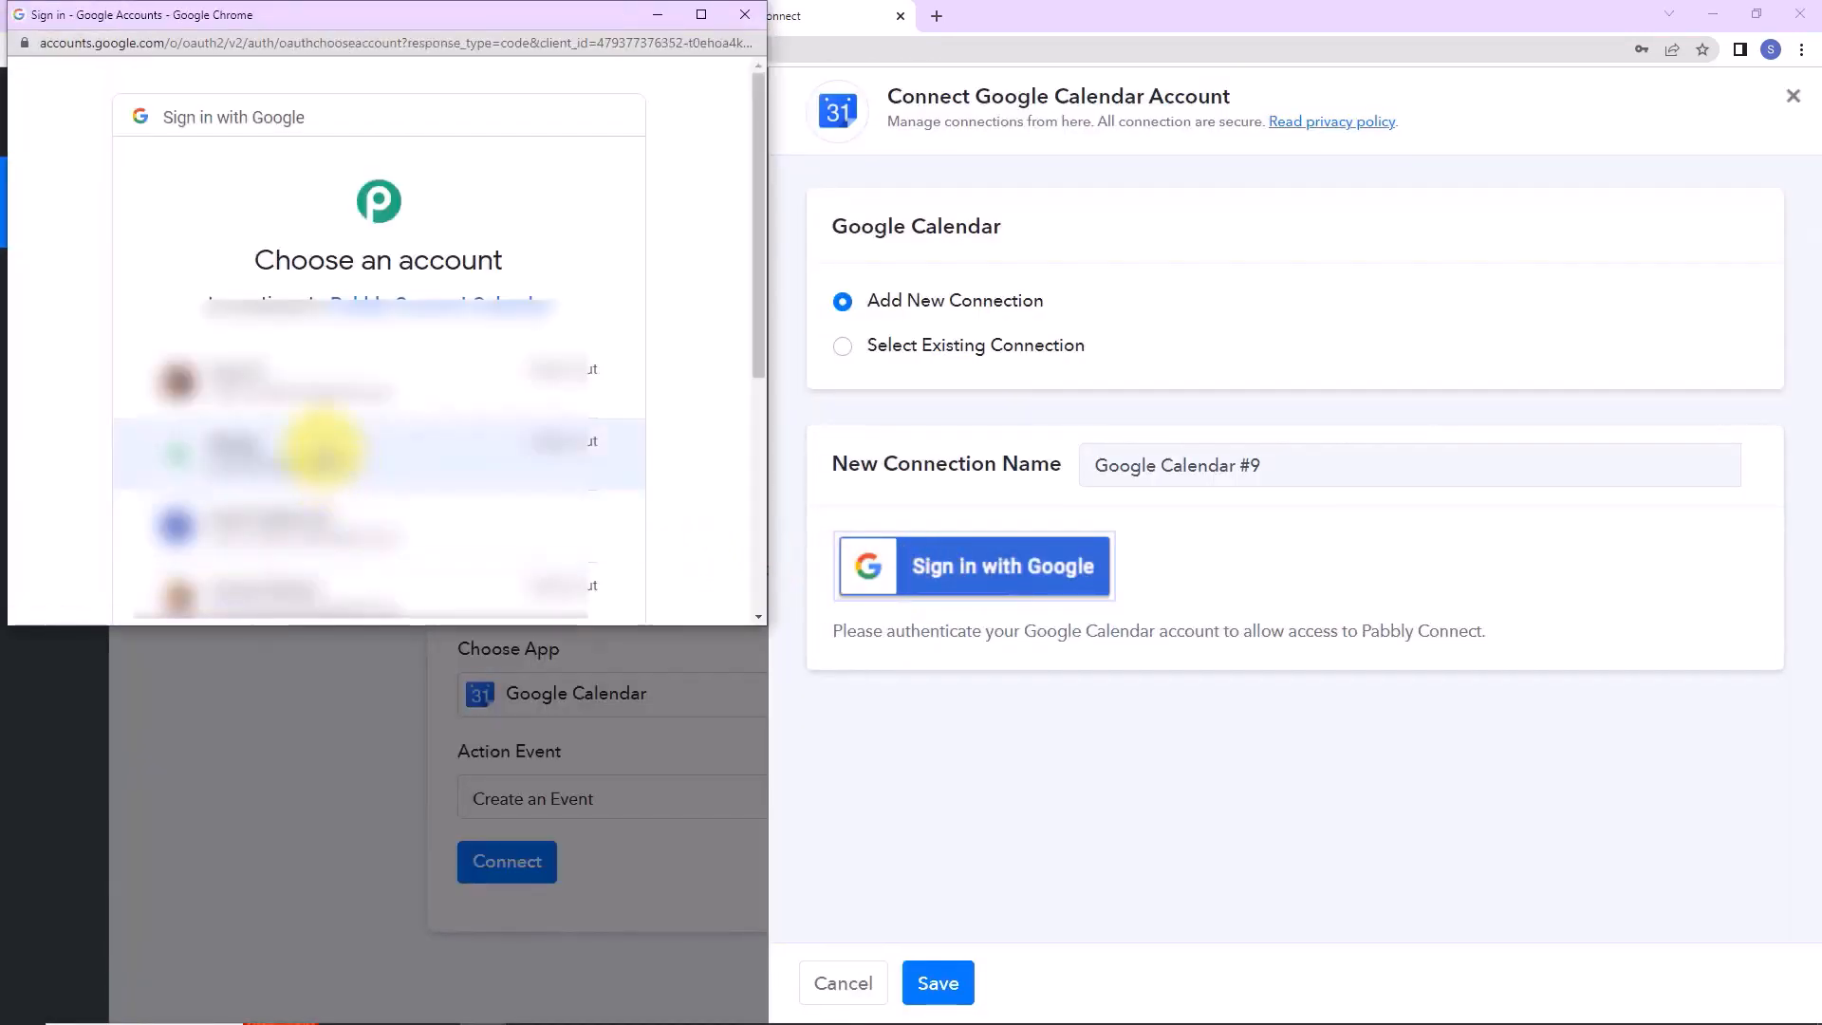
click(304, 525)
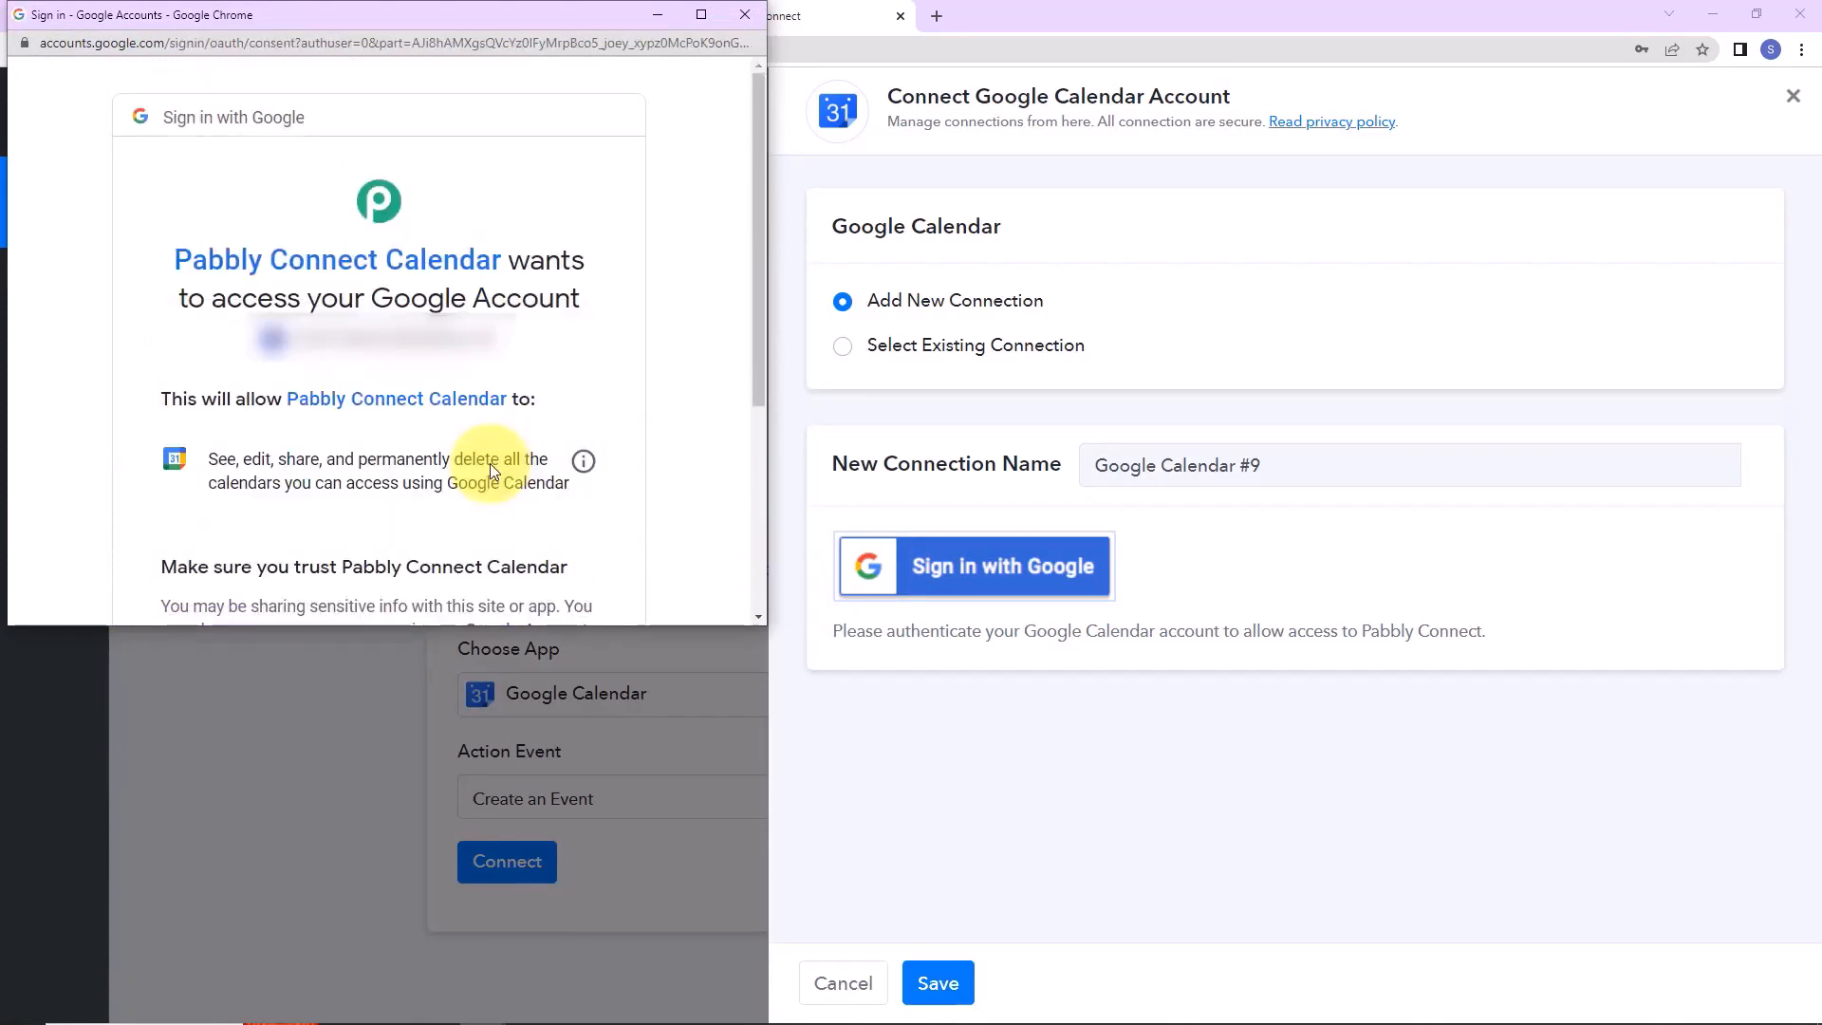
scroll(490, 463, down, 4)
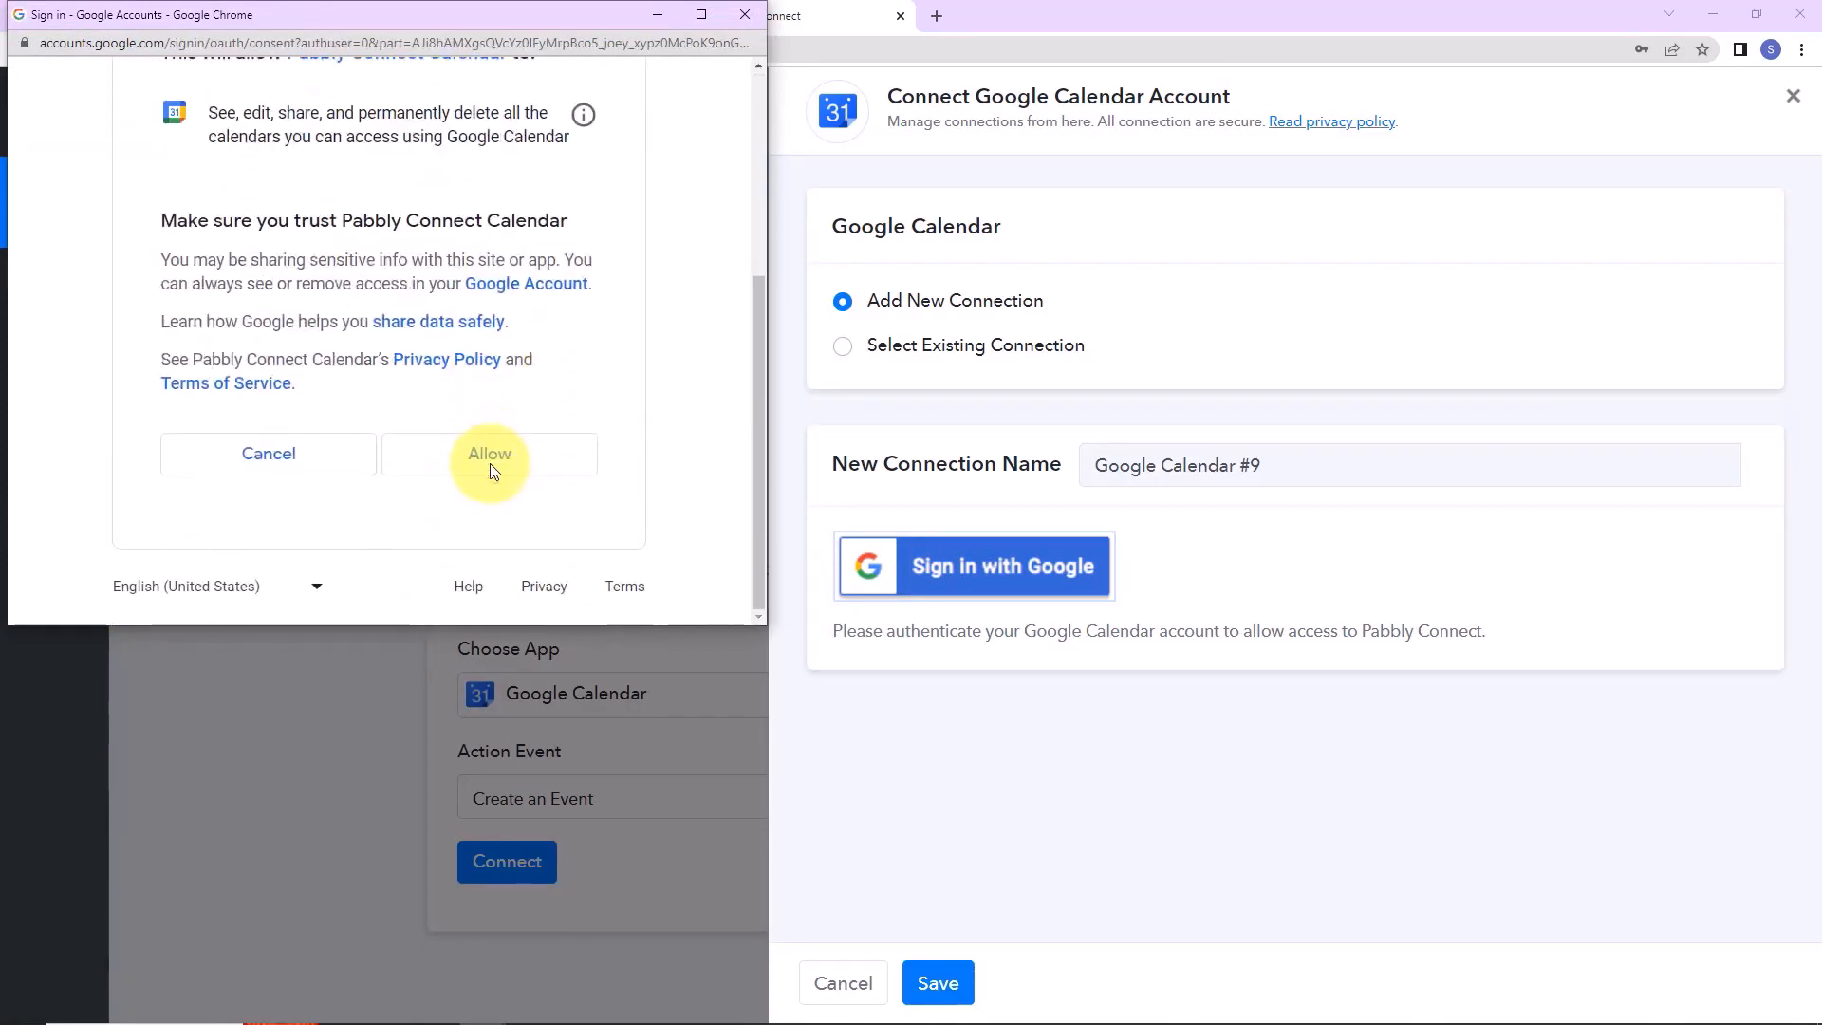
click(490, 465)
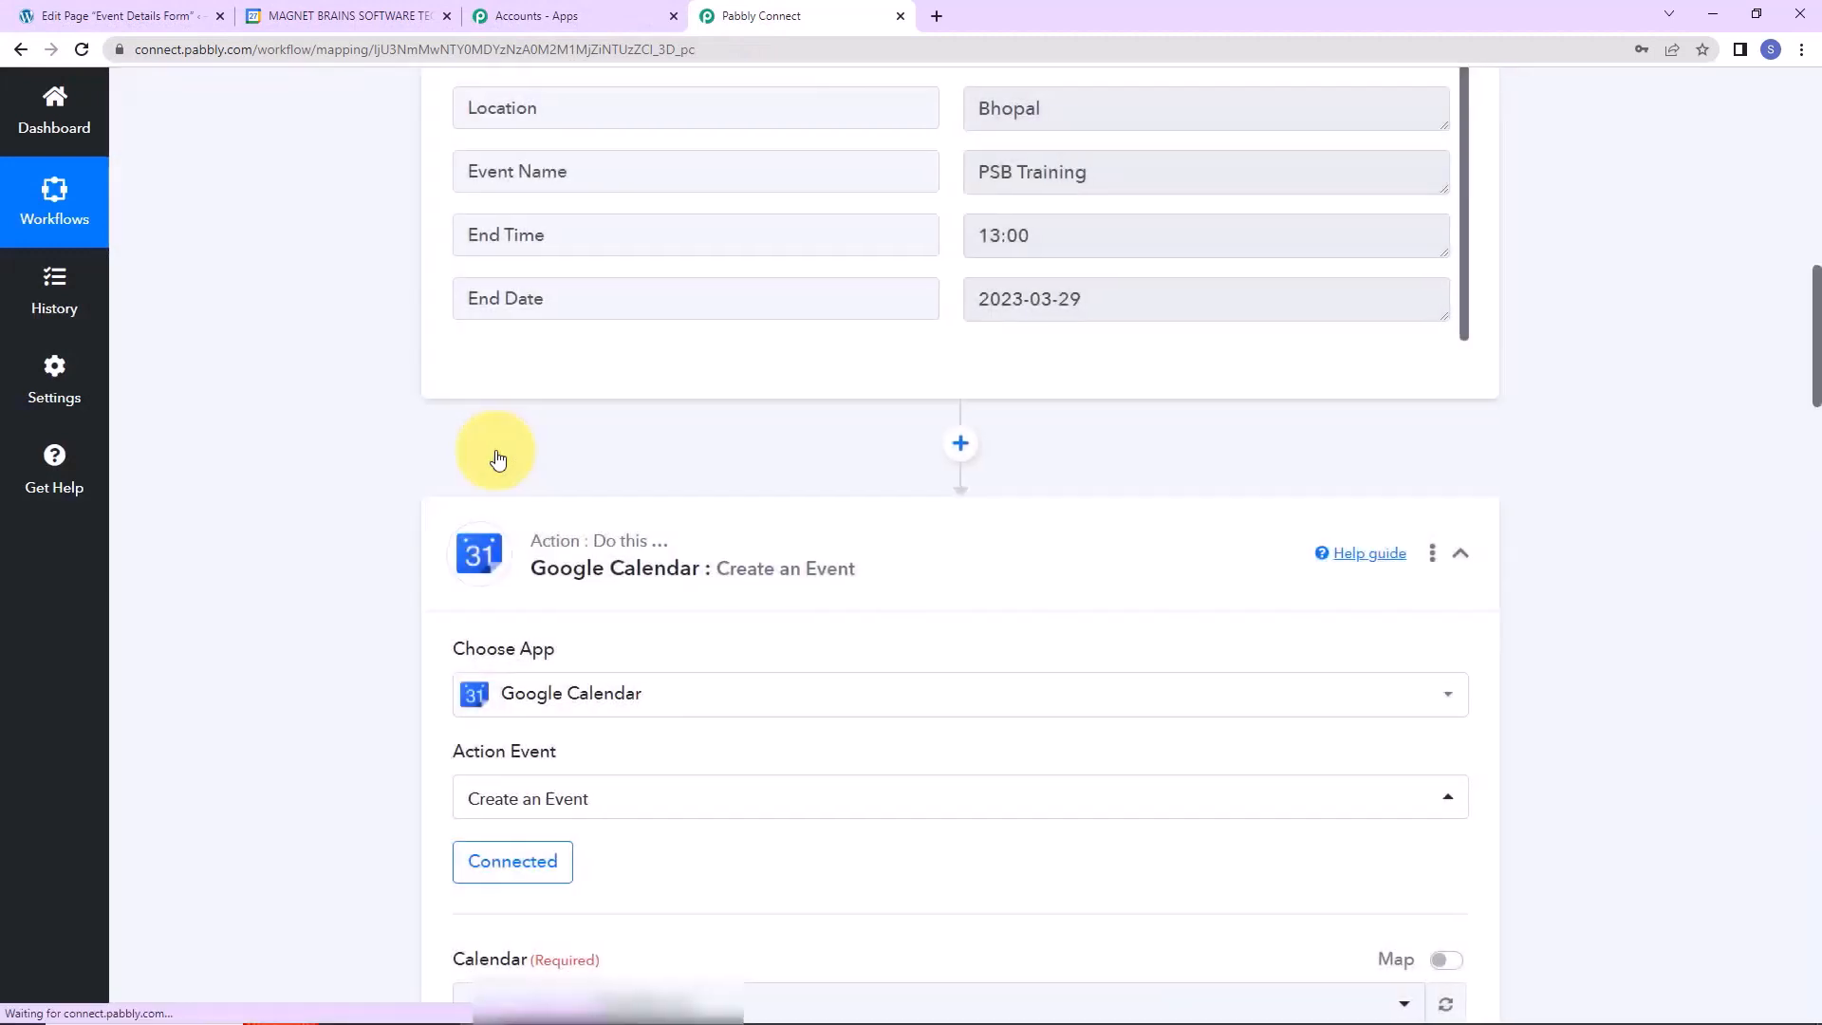
Choose the calendar that will receive the created events.
scroll(661, 481, down, 3)
scroll(657, 480, down, 4)
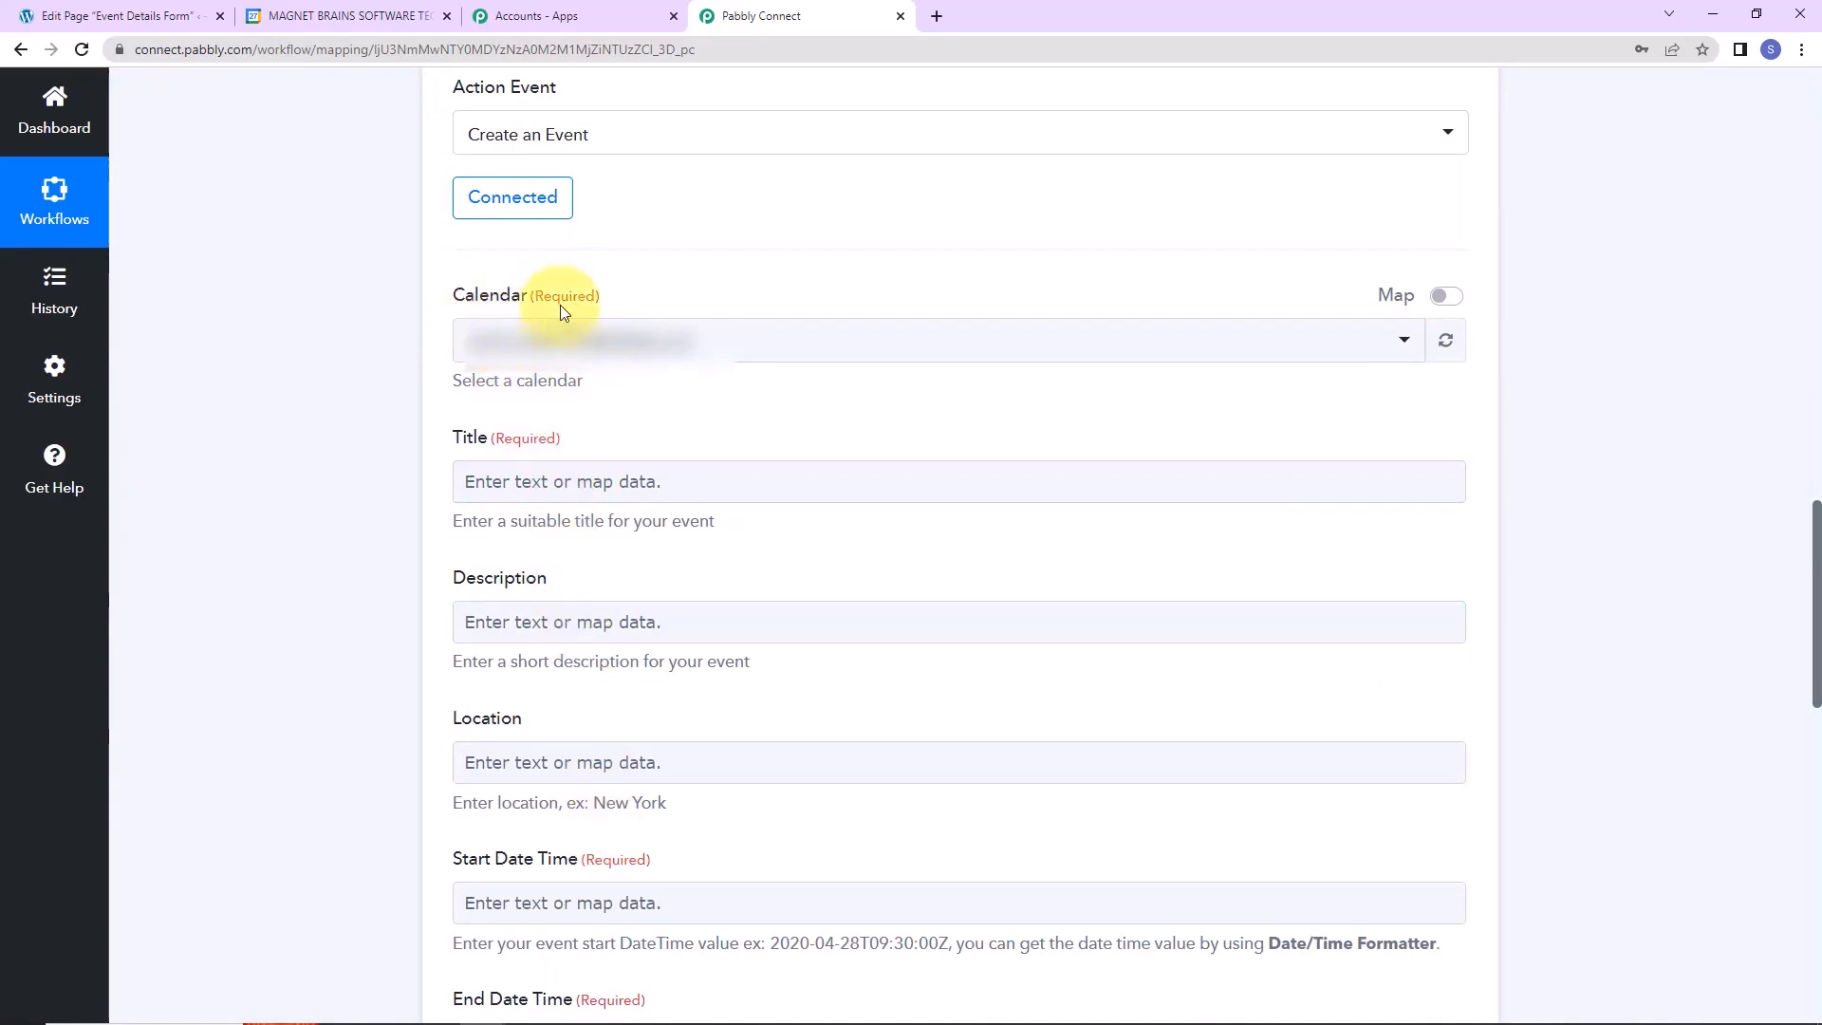
click(480, 321)
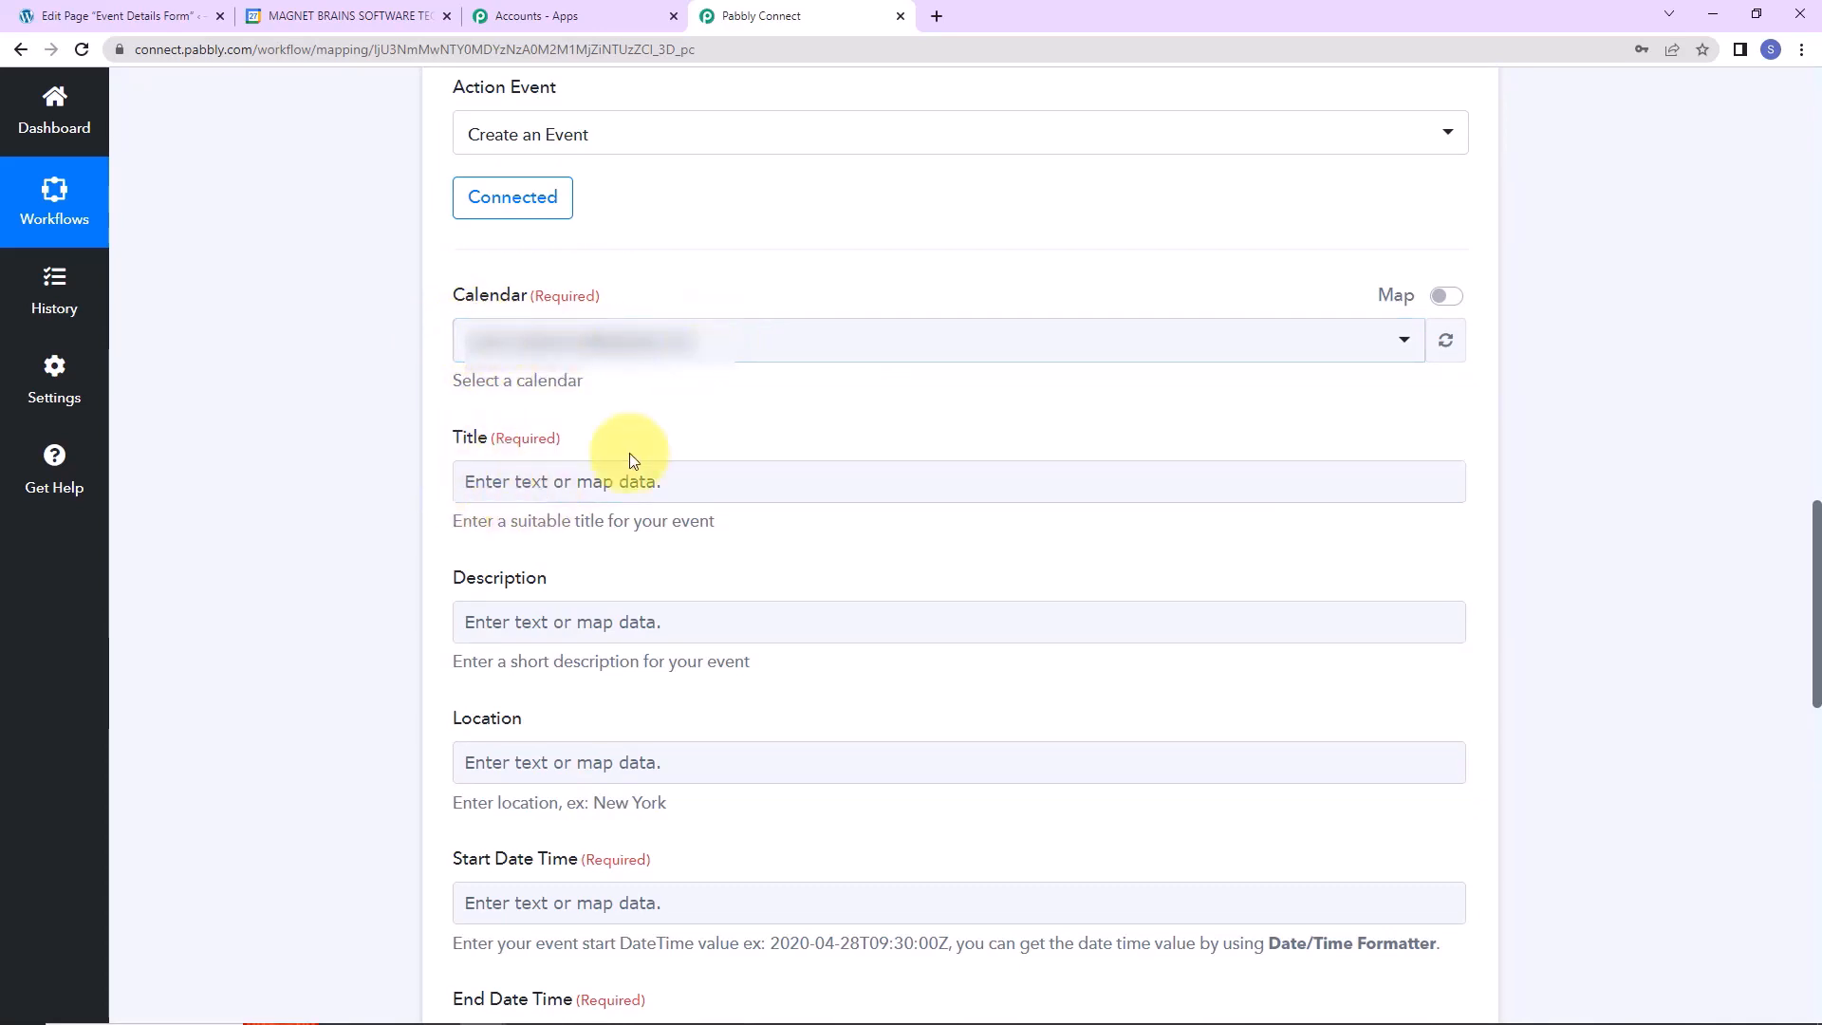
Map the event Title to the Elementor form's Event Name (PSB Training).
click(662, 474)
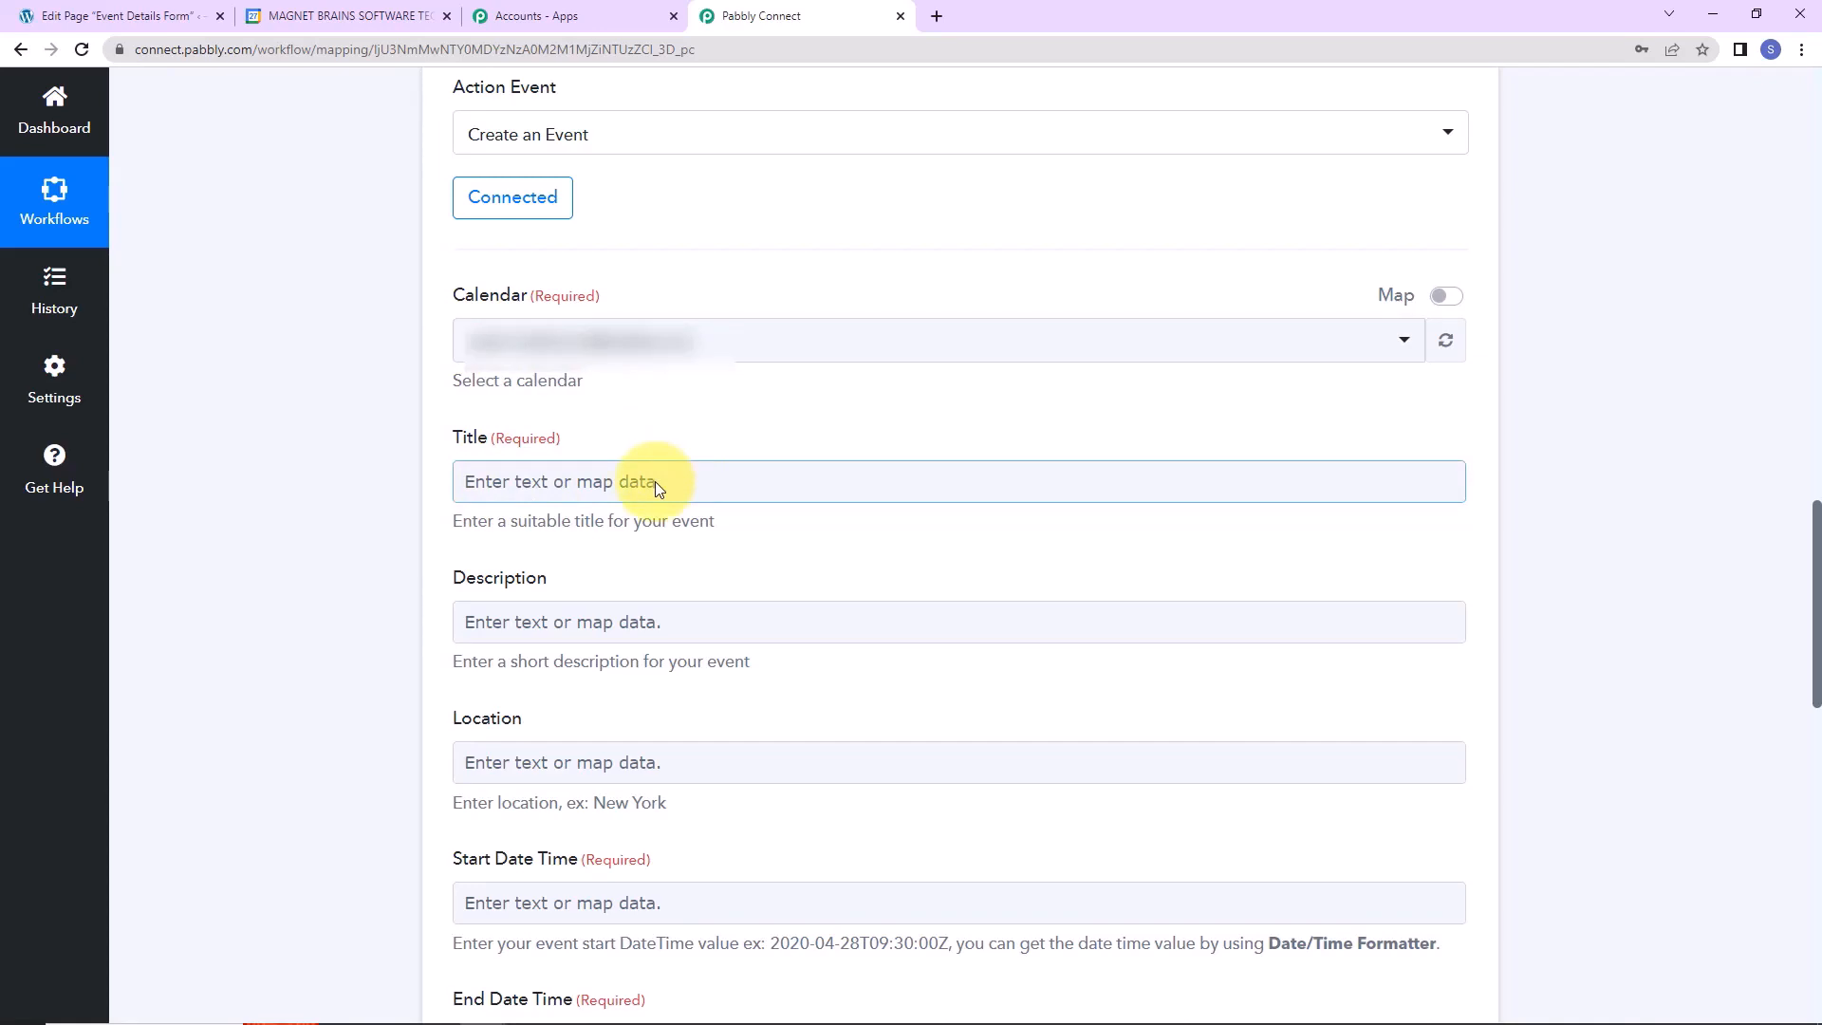
click(512, 486)
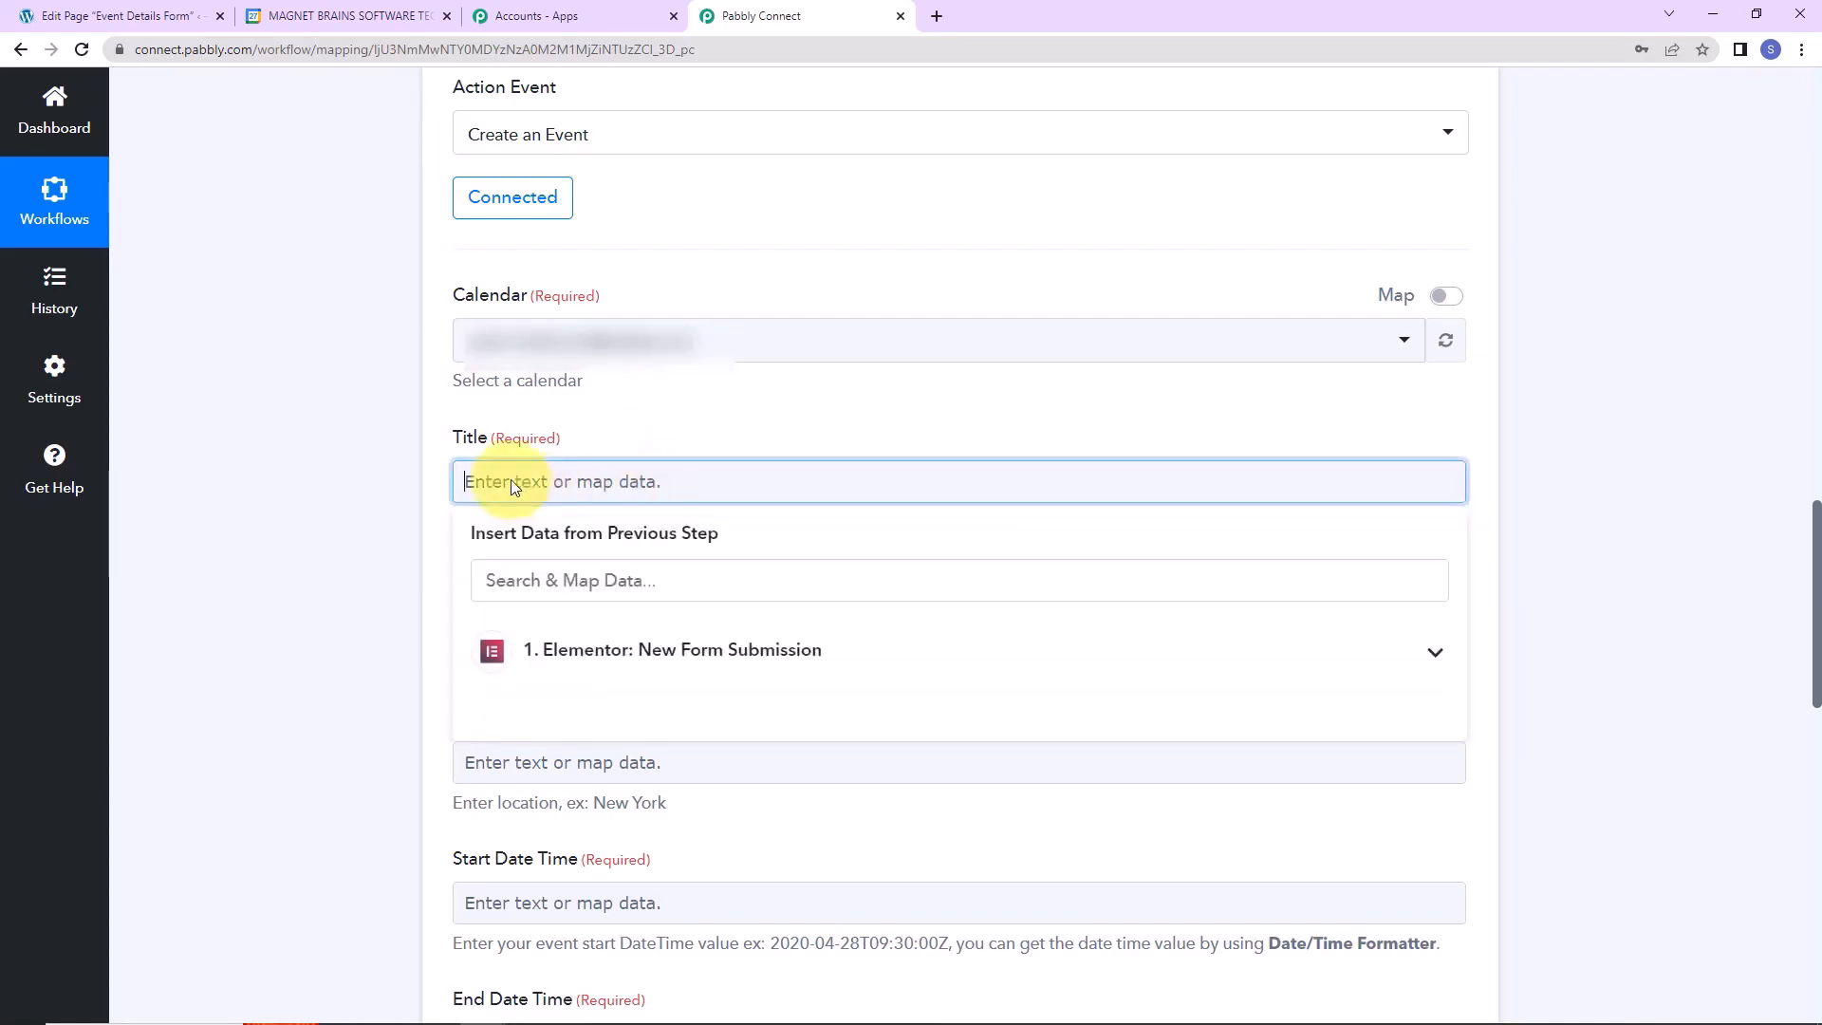
click(558, 650)
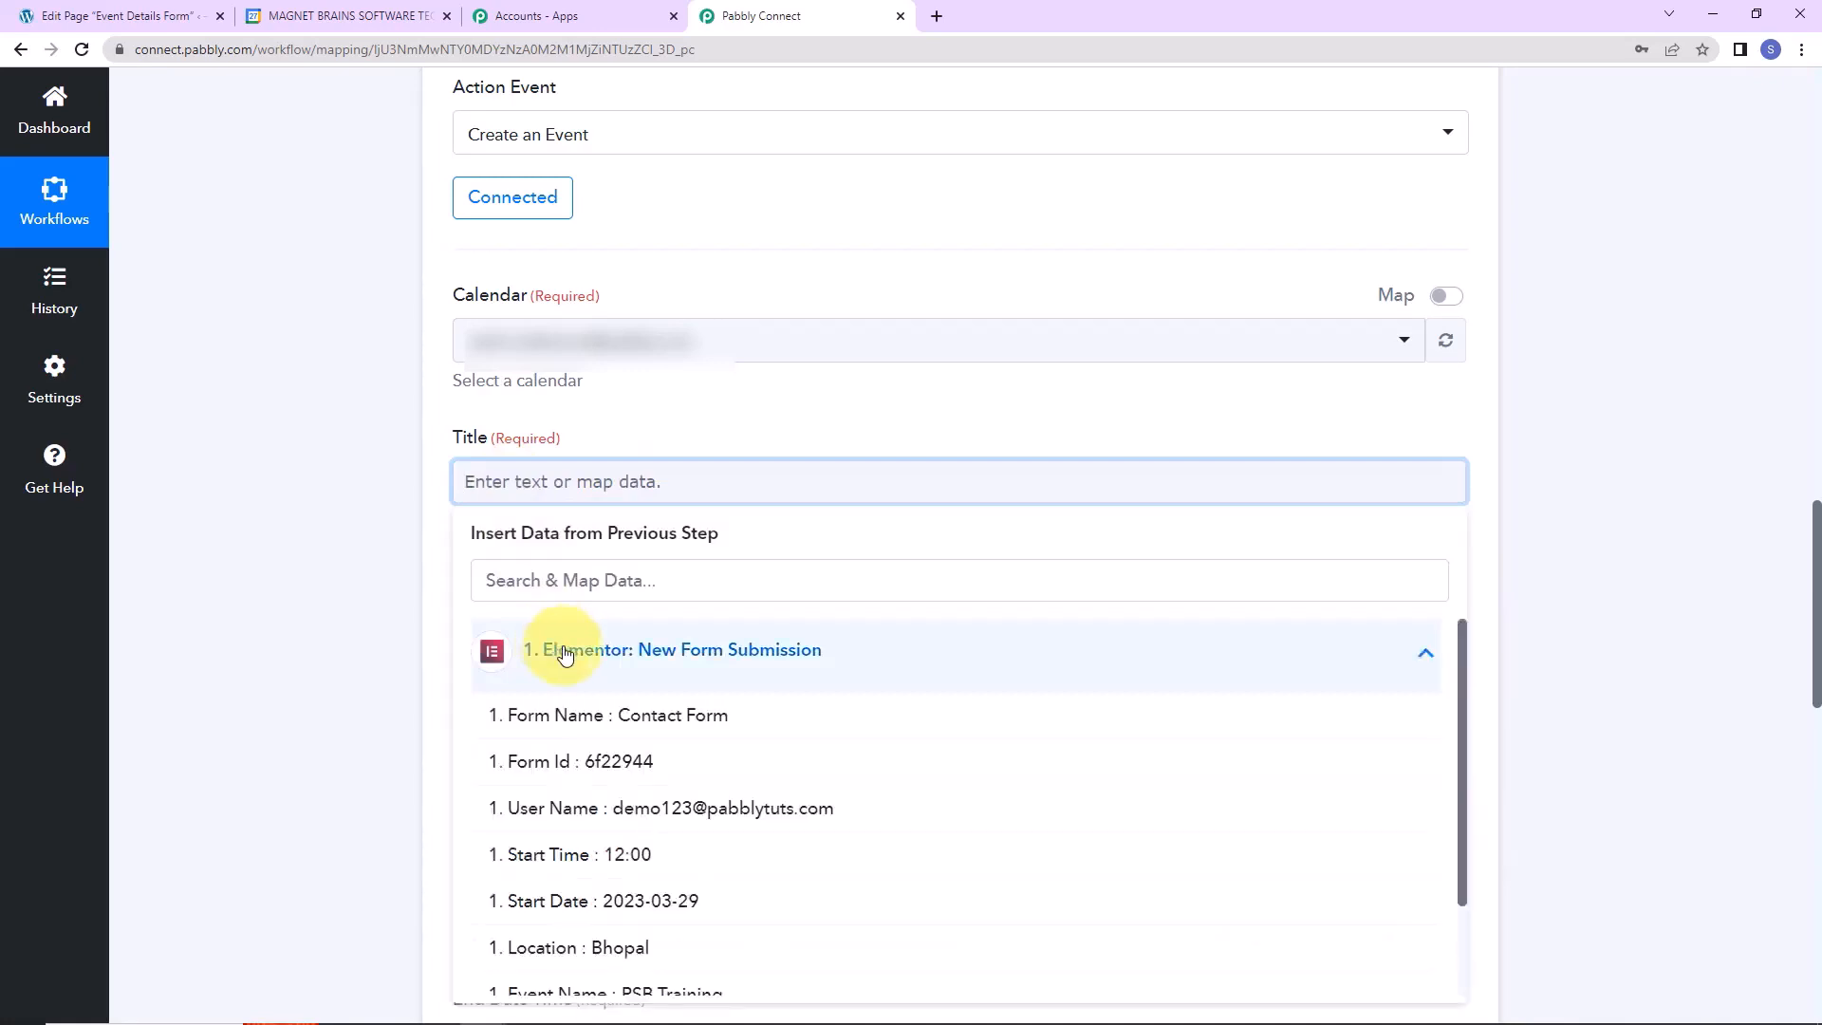
scroll(564, 654, down, 2)
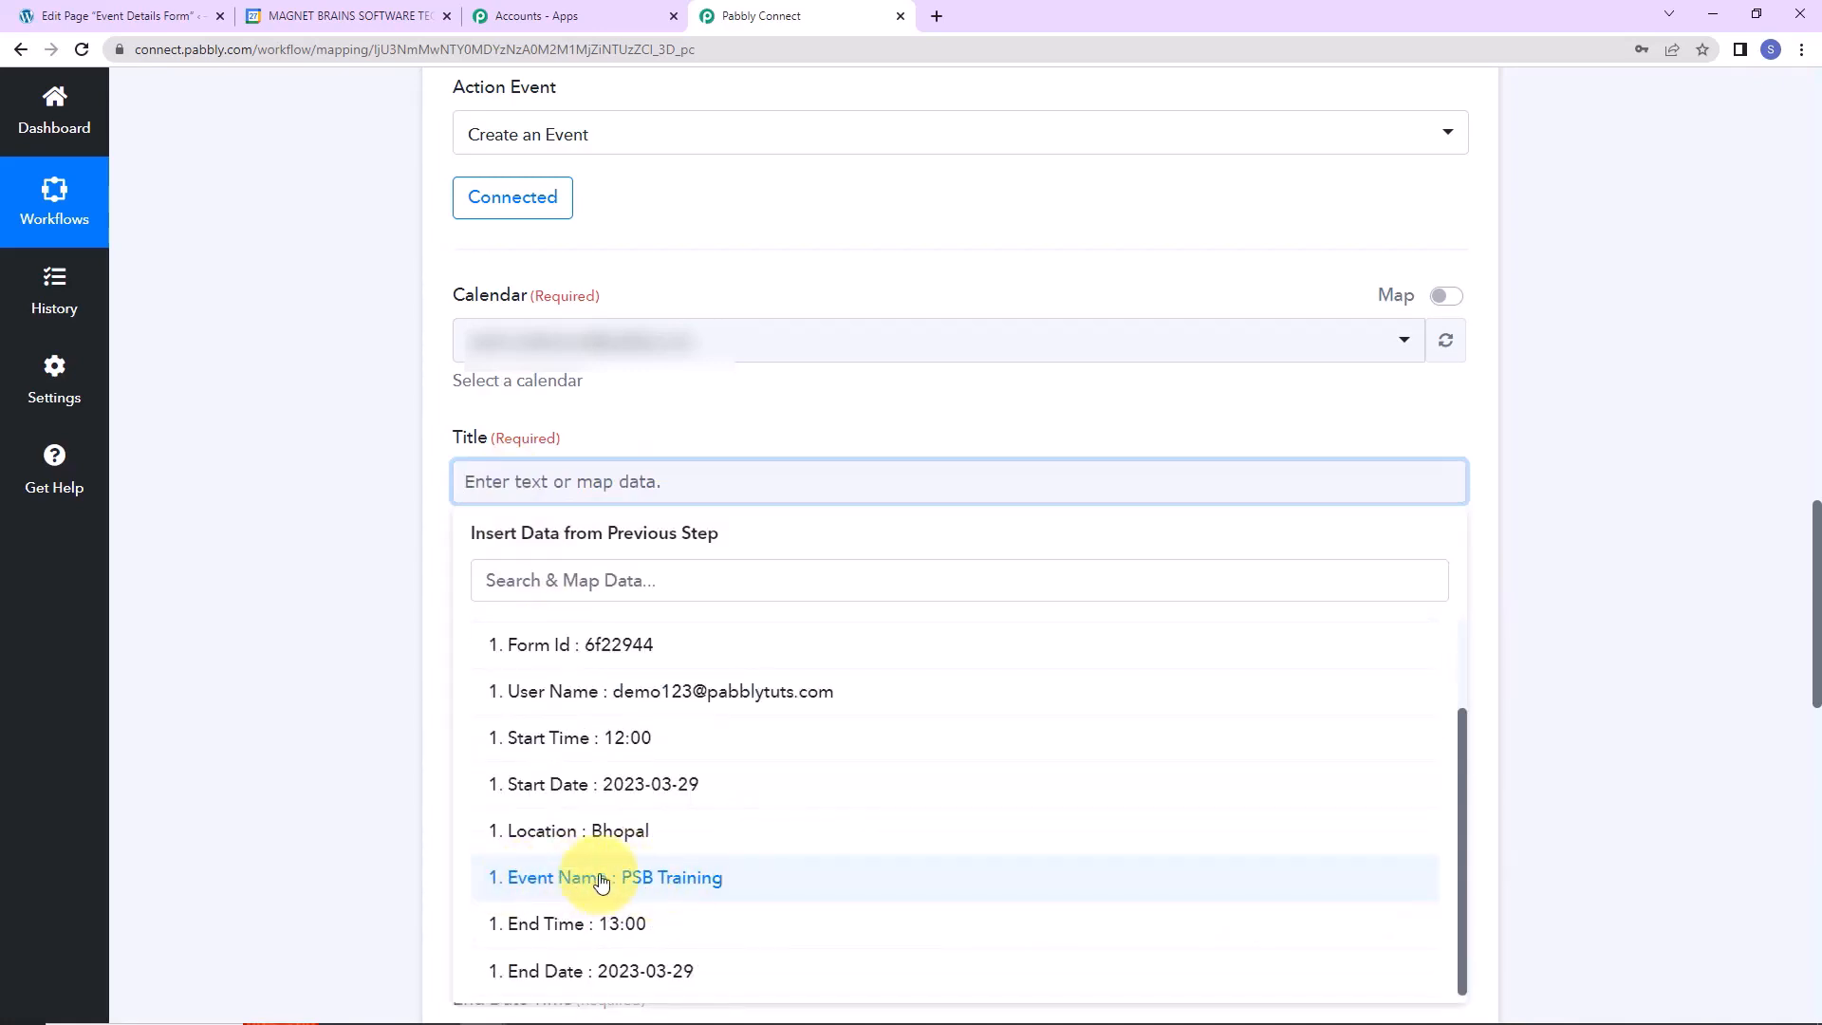
click(601, 882)
click(244, 610)
scroll(244, 610, down, 2)
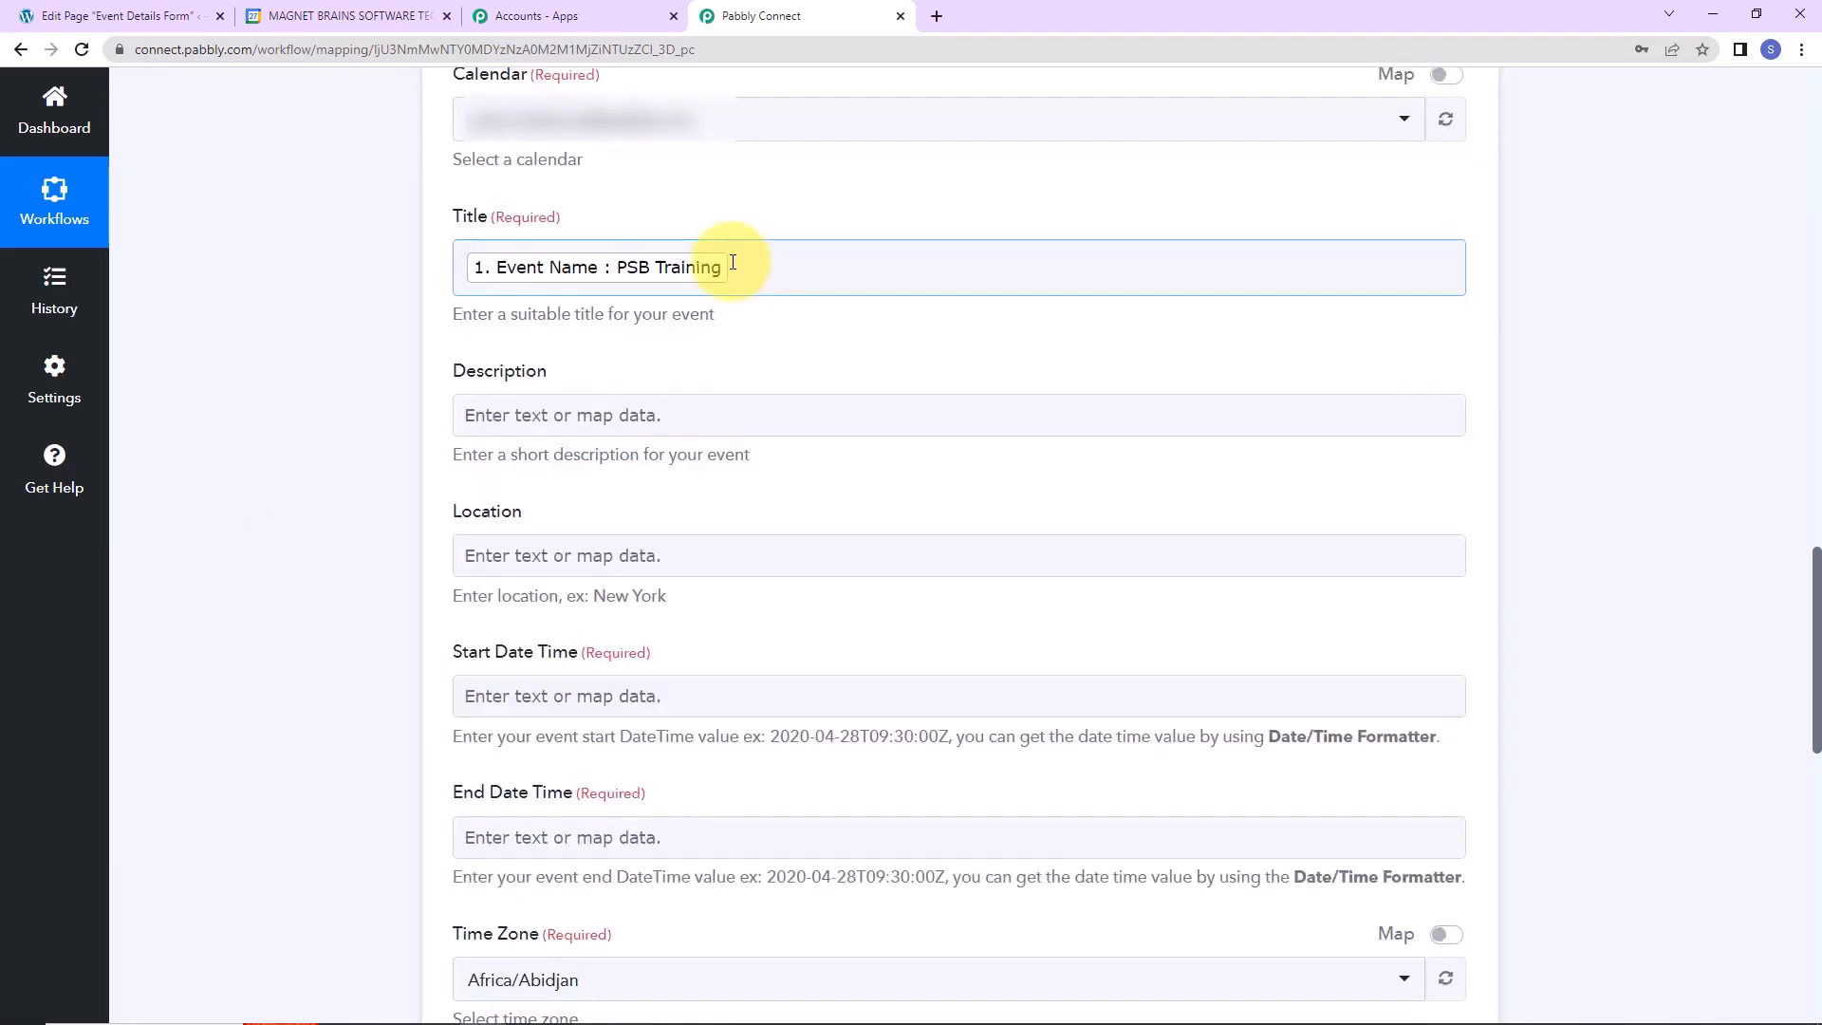
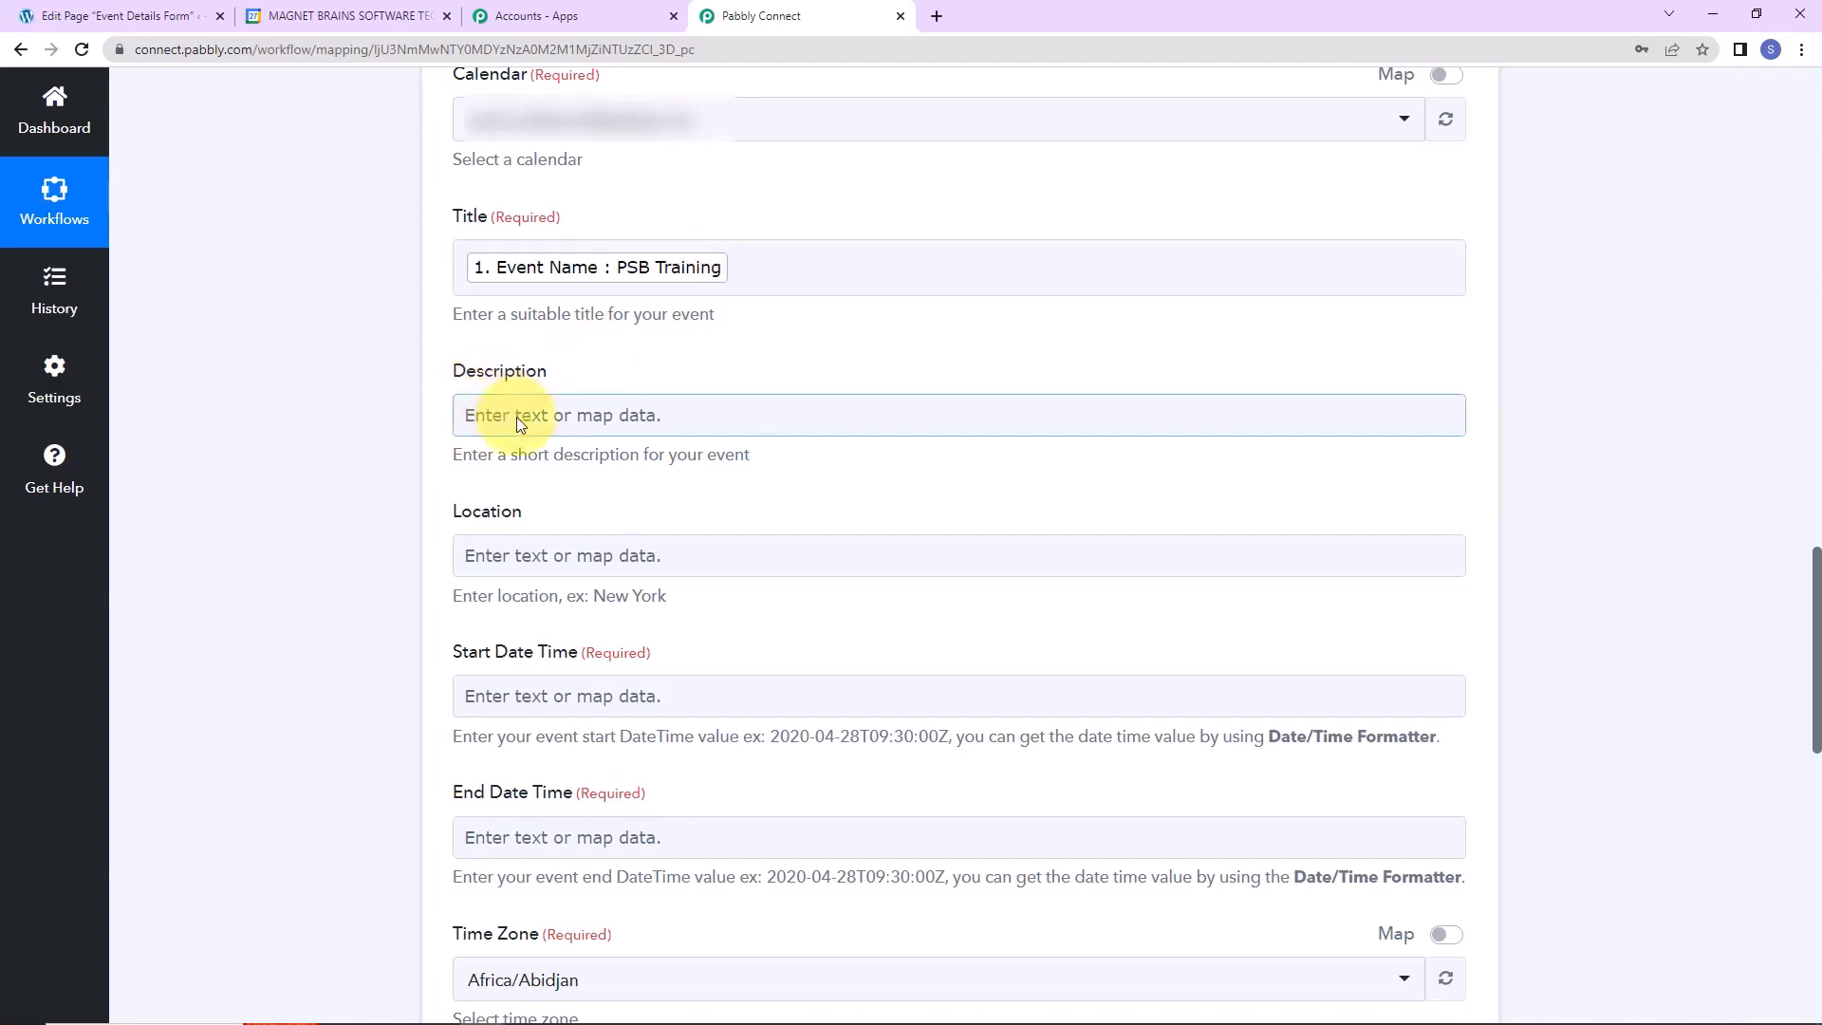
Map the Elementor form's Event Name into the event Description.
click(516, 418)
click(504, 589)
click(684, 927)
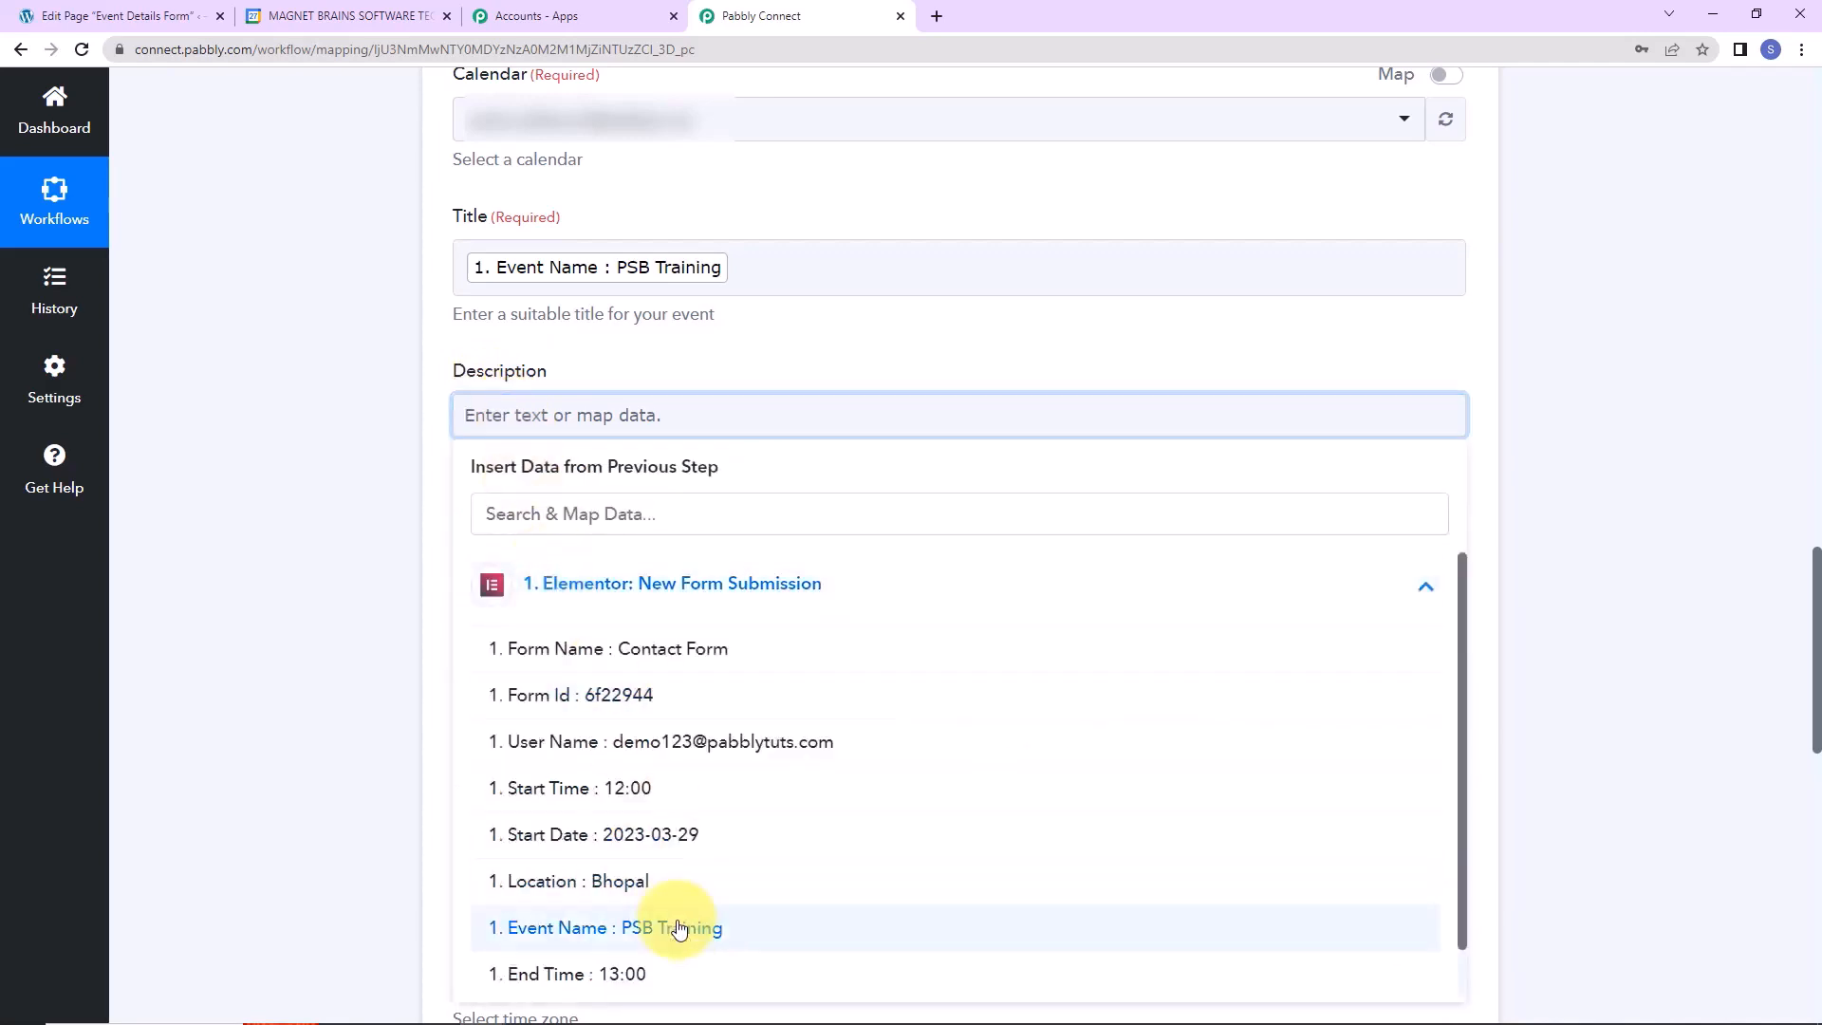
click(377, 642)
scroll(378, 641, down, 2)
Map the Elementor form's Location value into the event Location.
click(529, 347)
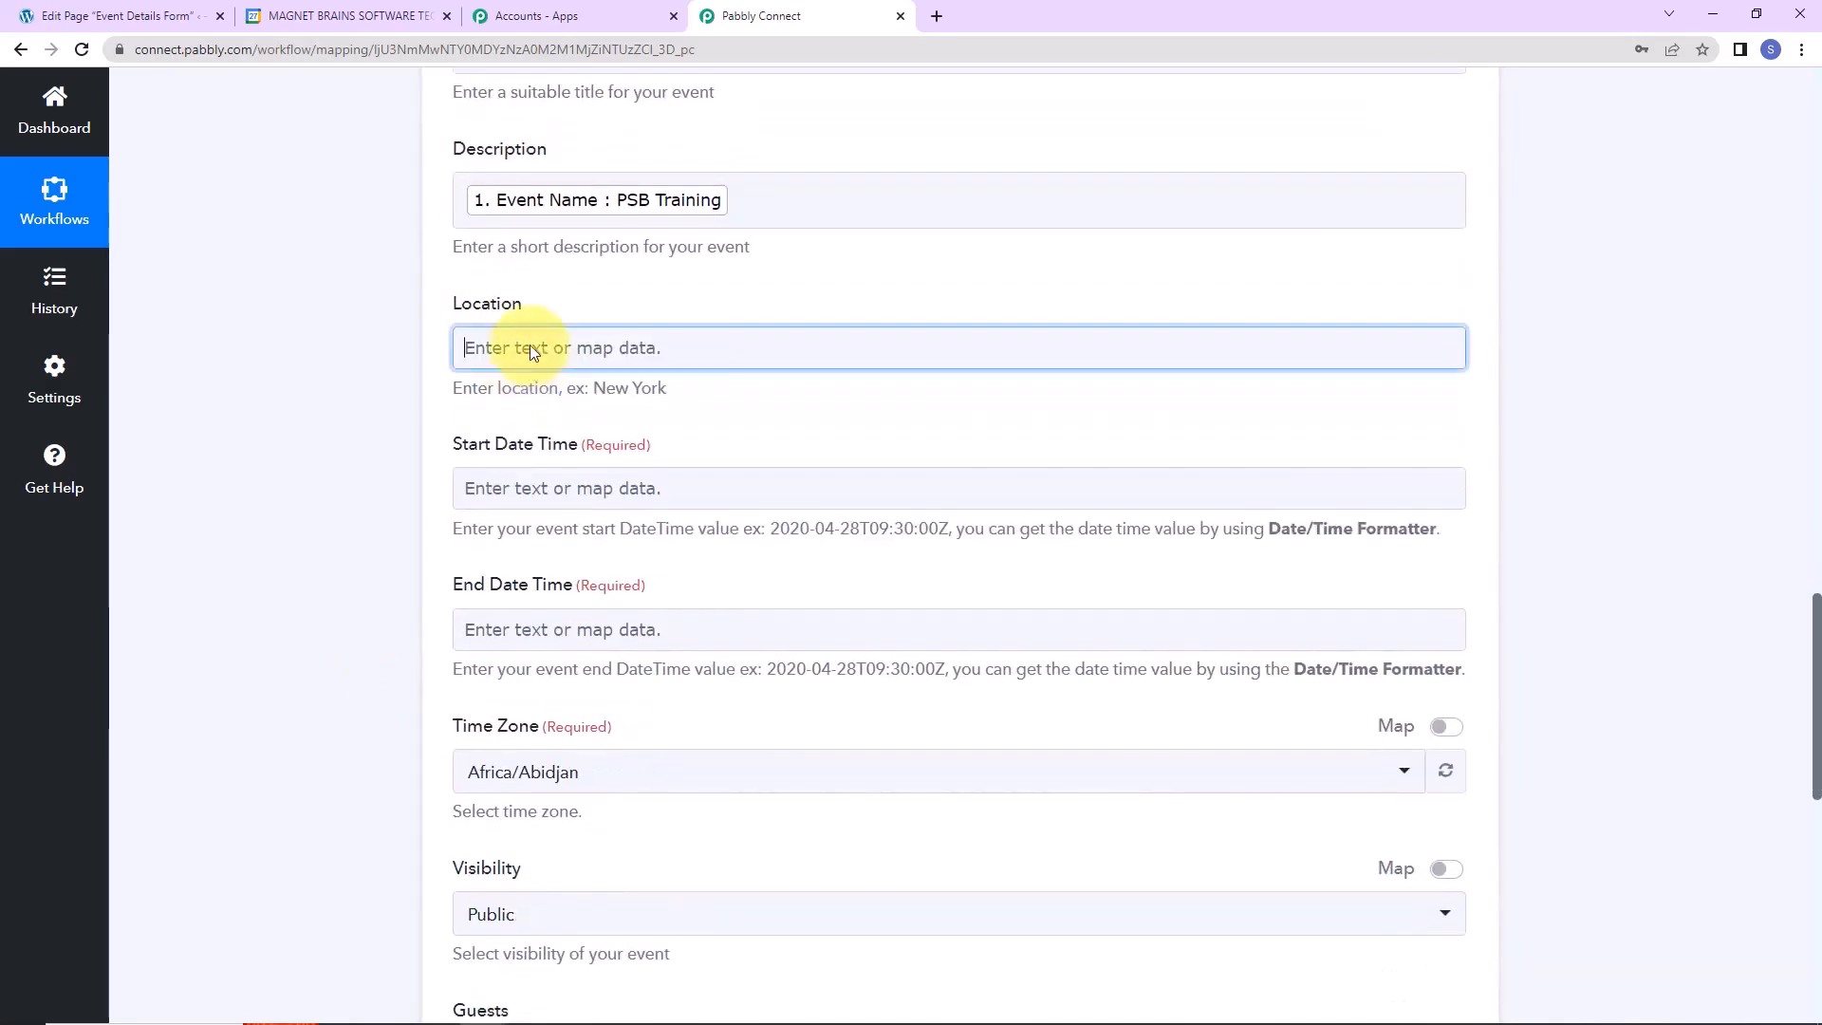
click(569, 515)
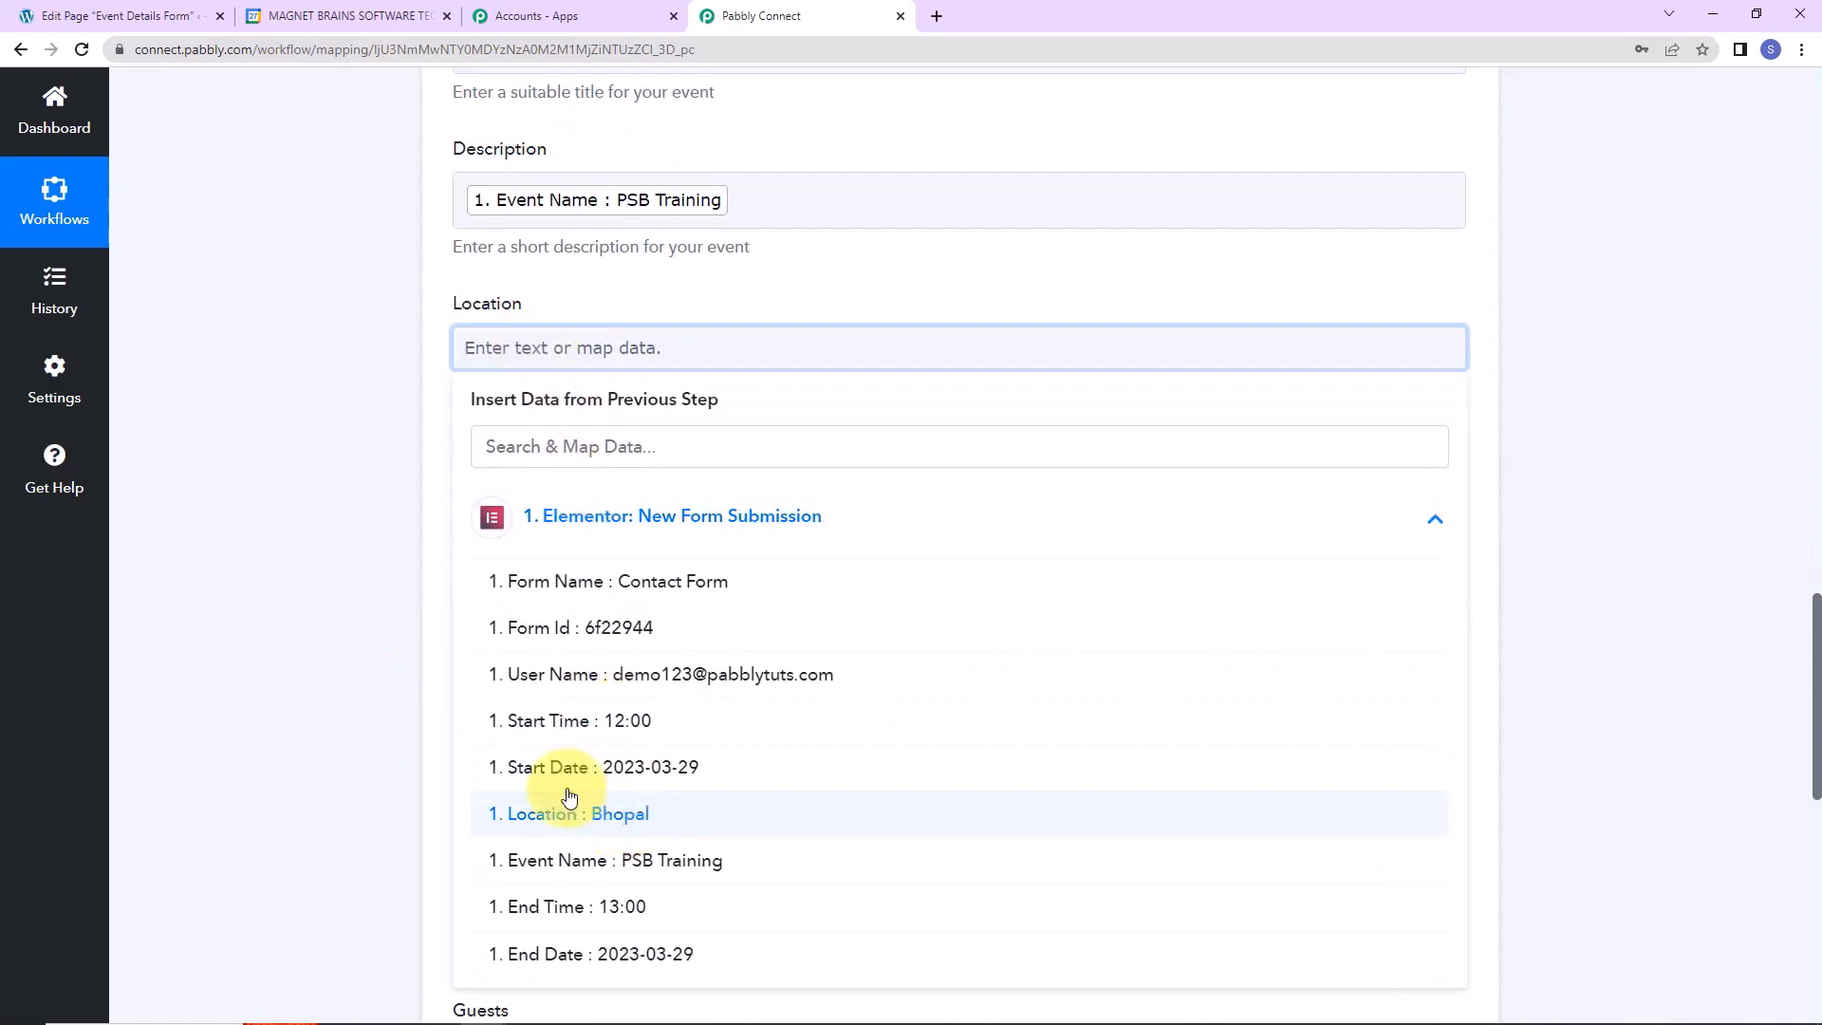
click(546, 814)
scroll(350, 606, down, 3)
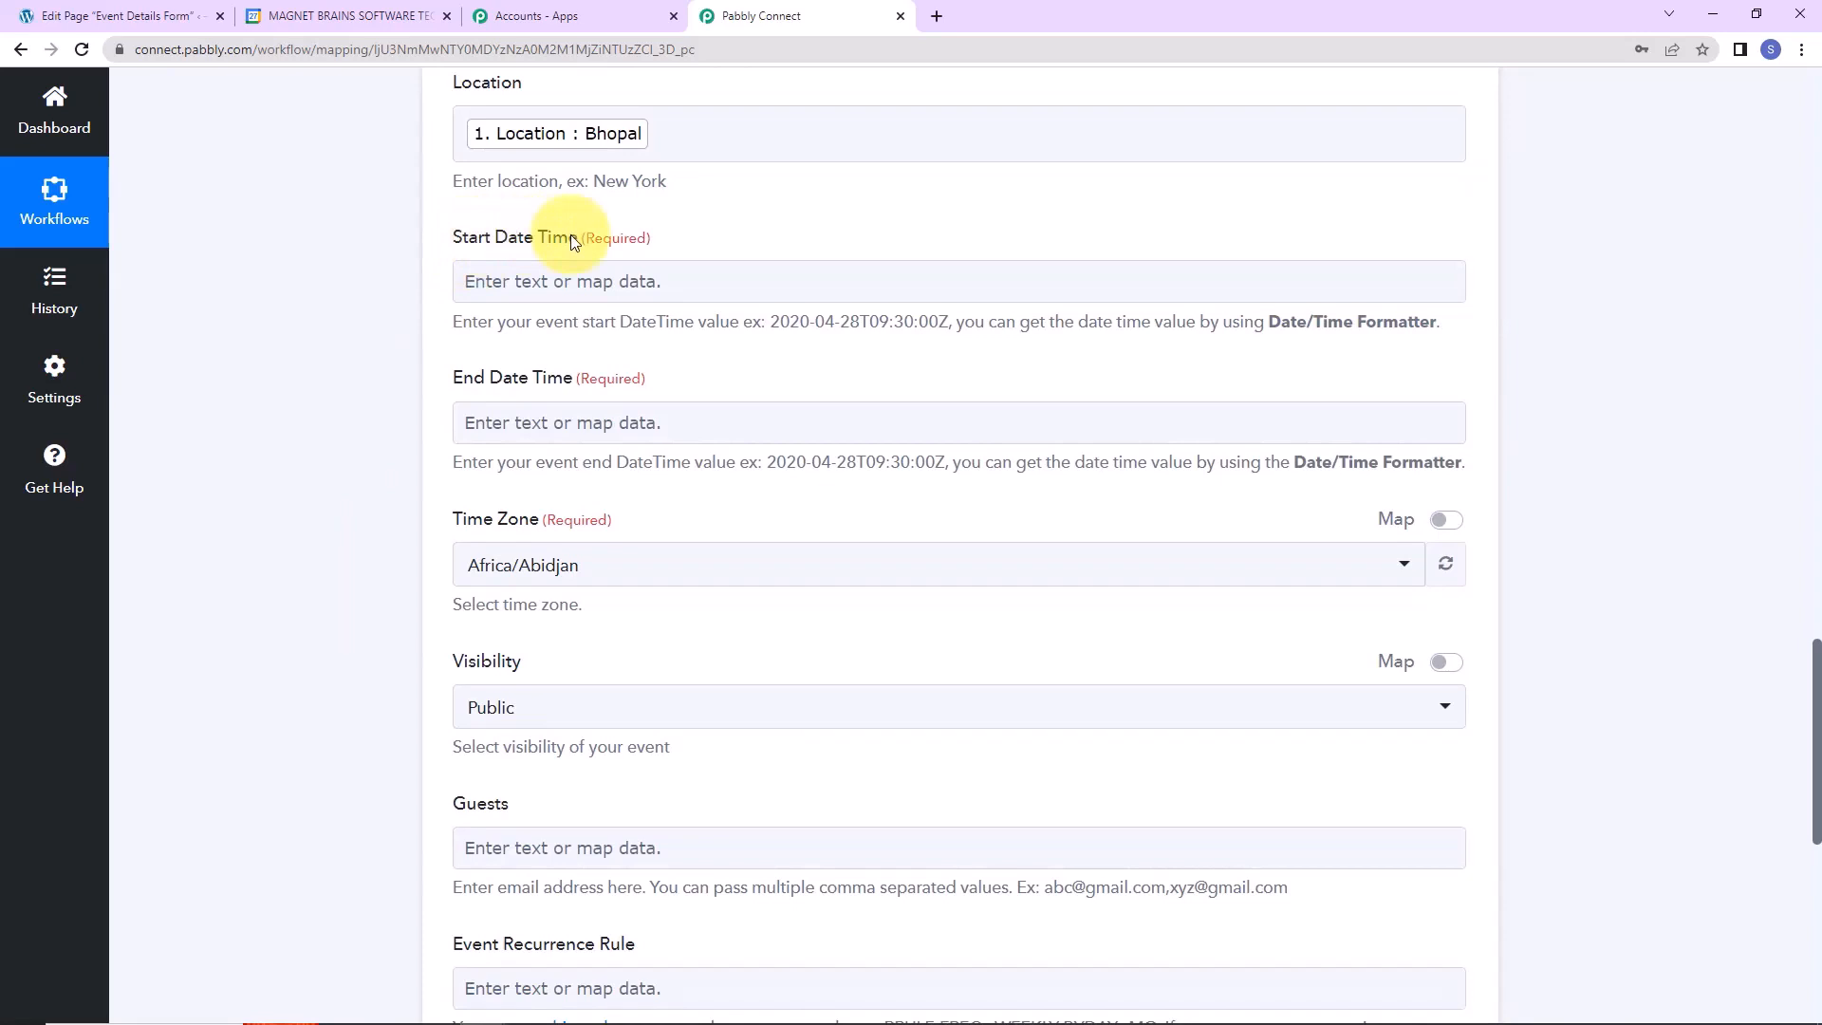
Compare the example start date-time format with the sample Start Date and Start Time 12:00.
drag(769, 321, 939, 340)
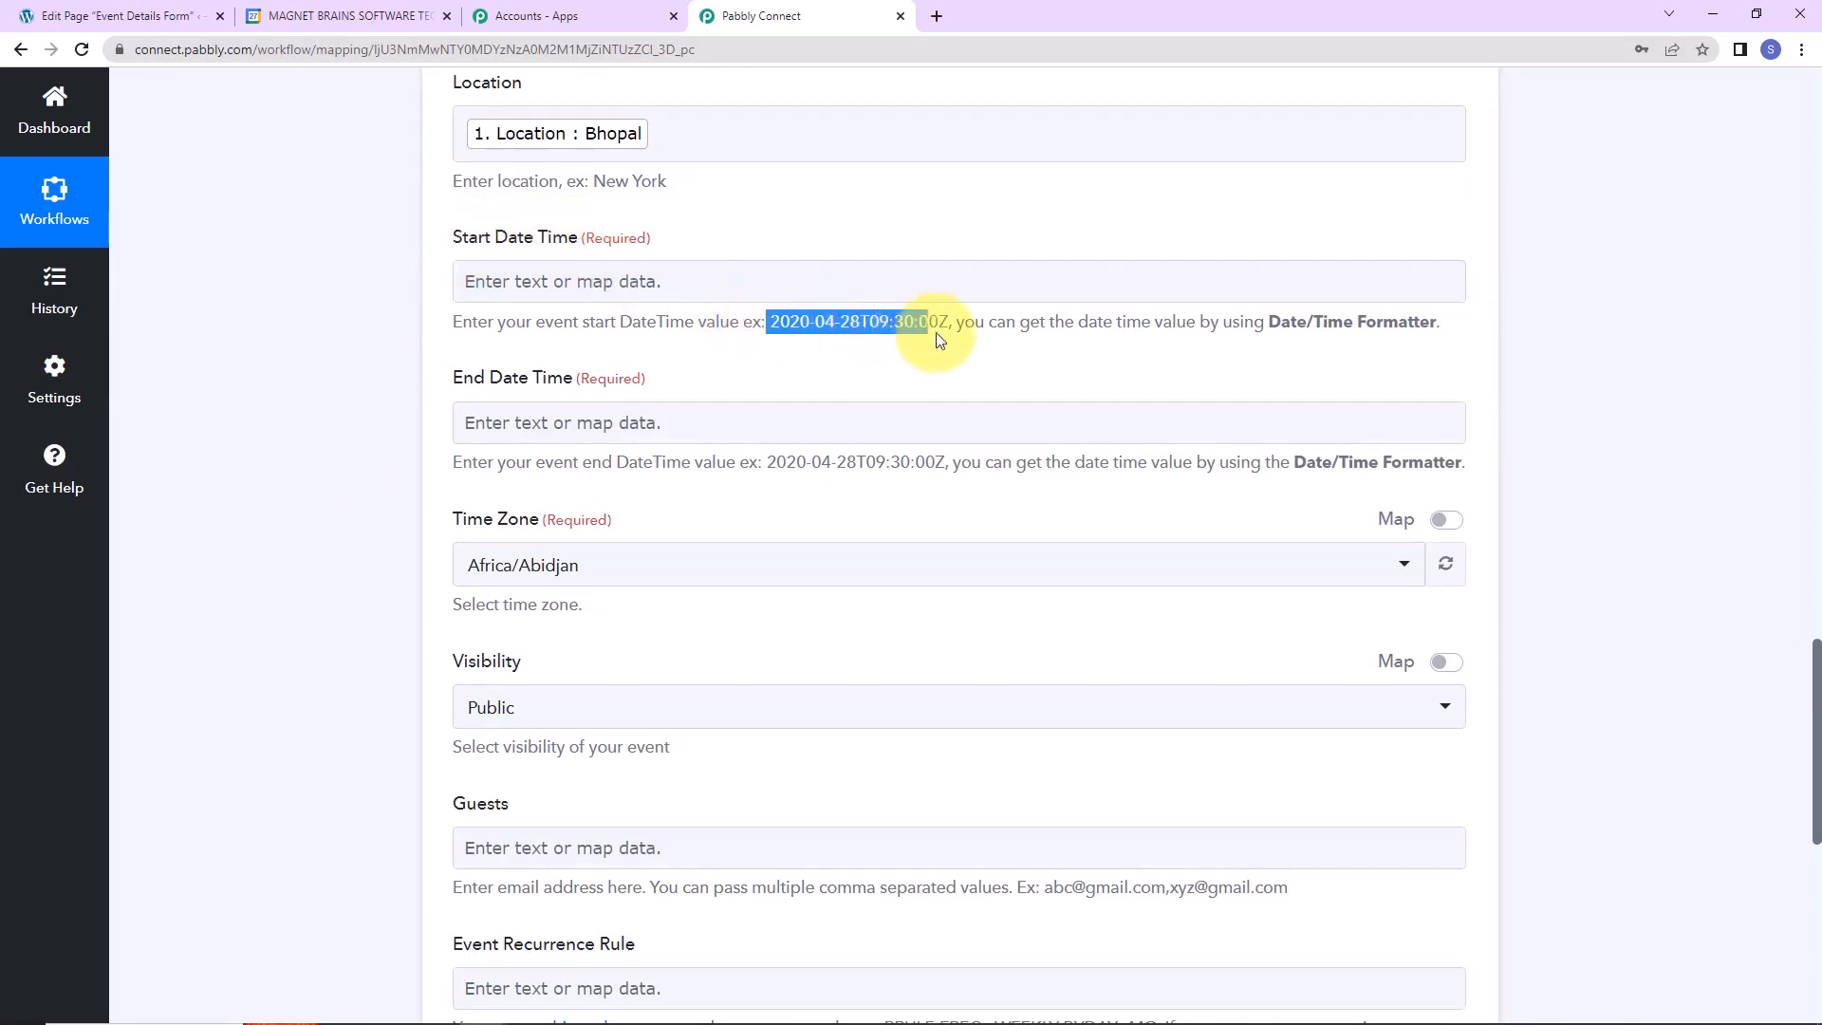
click(298, 319)
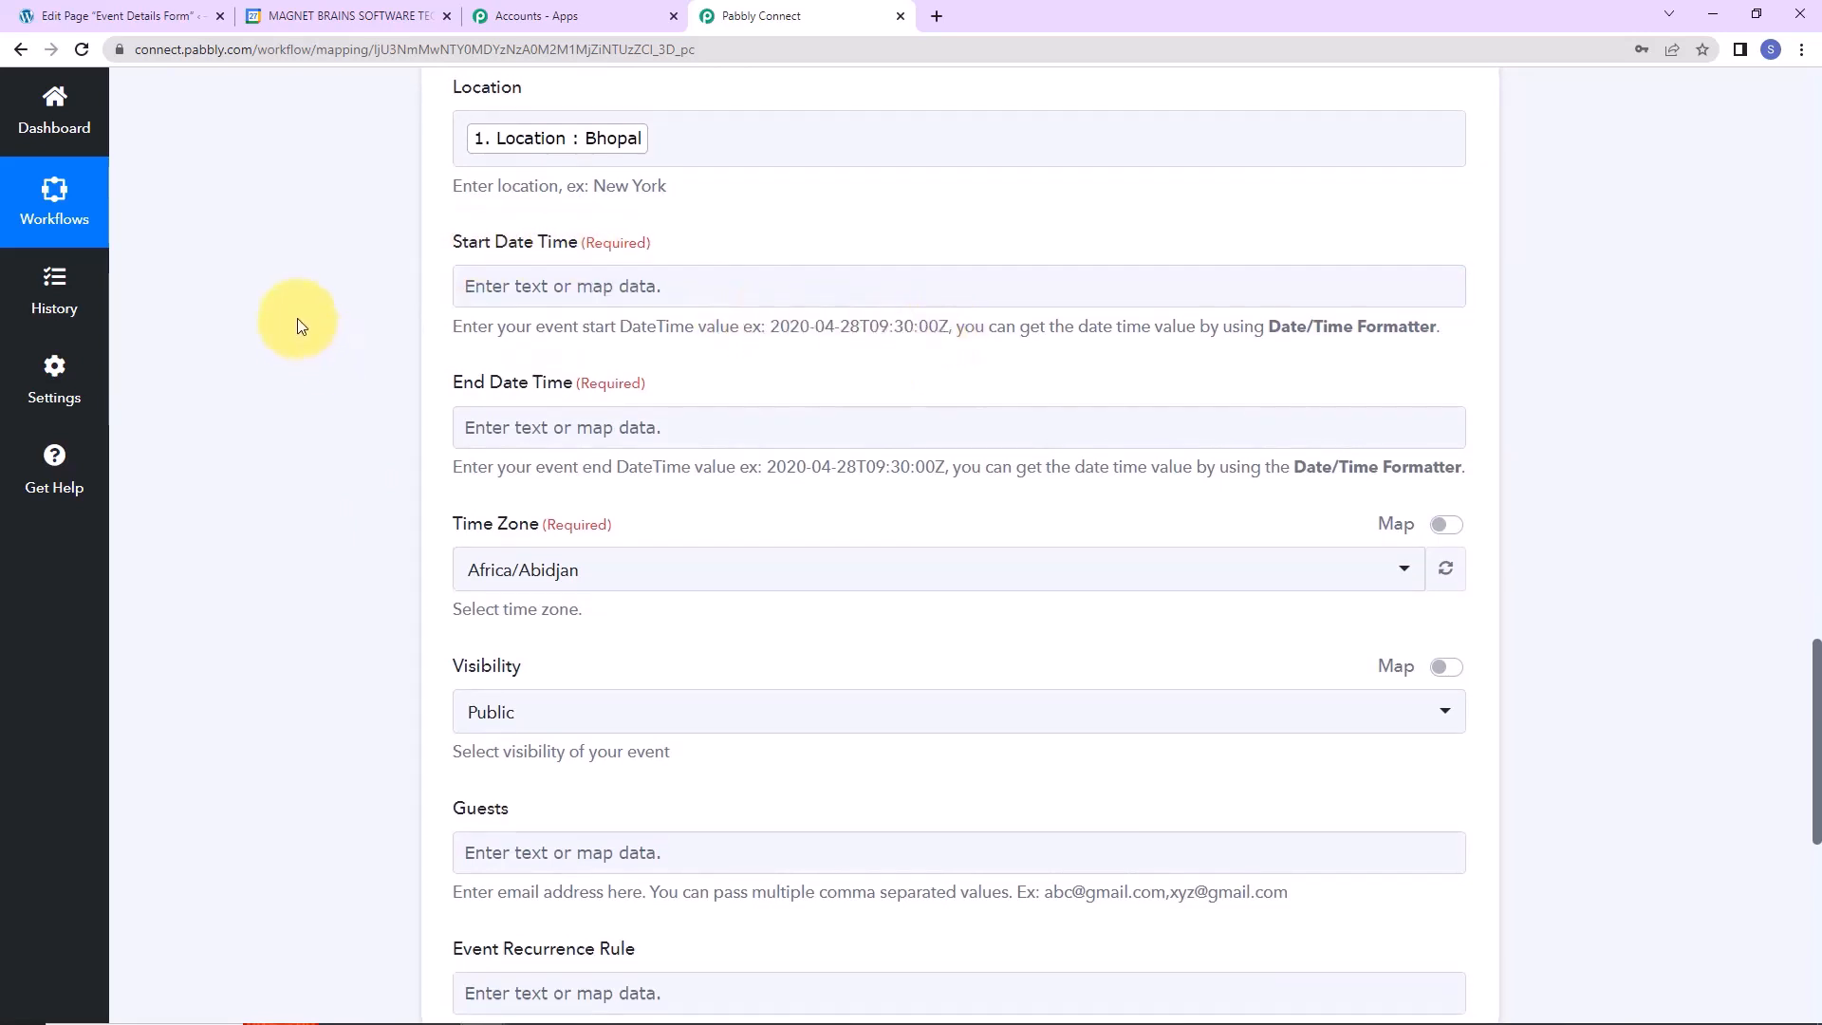
scroll(753, 395, up, 15)
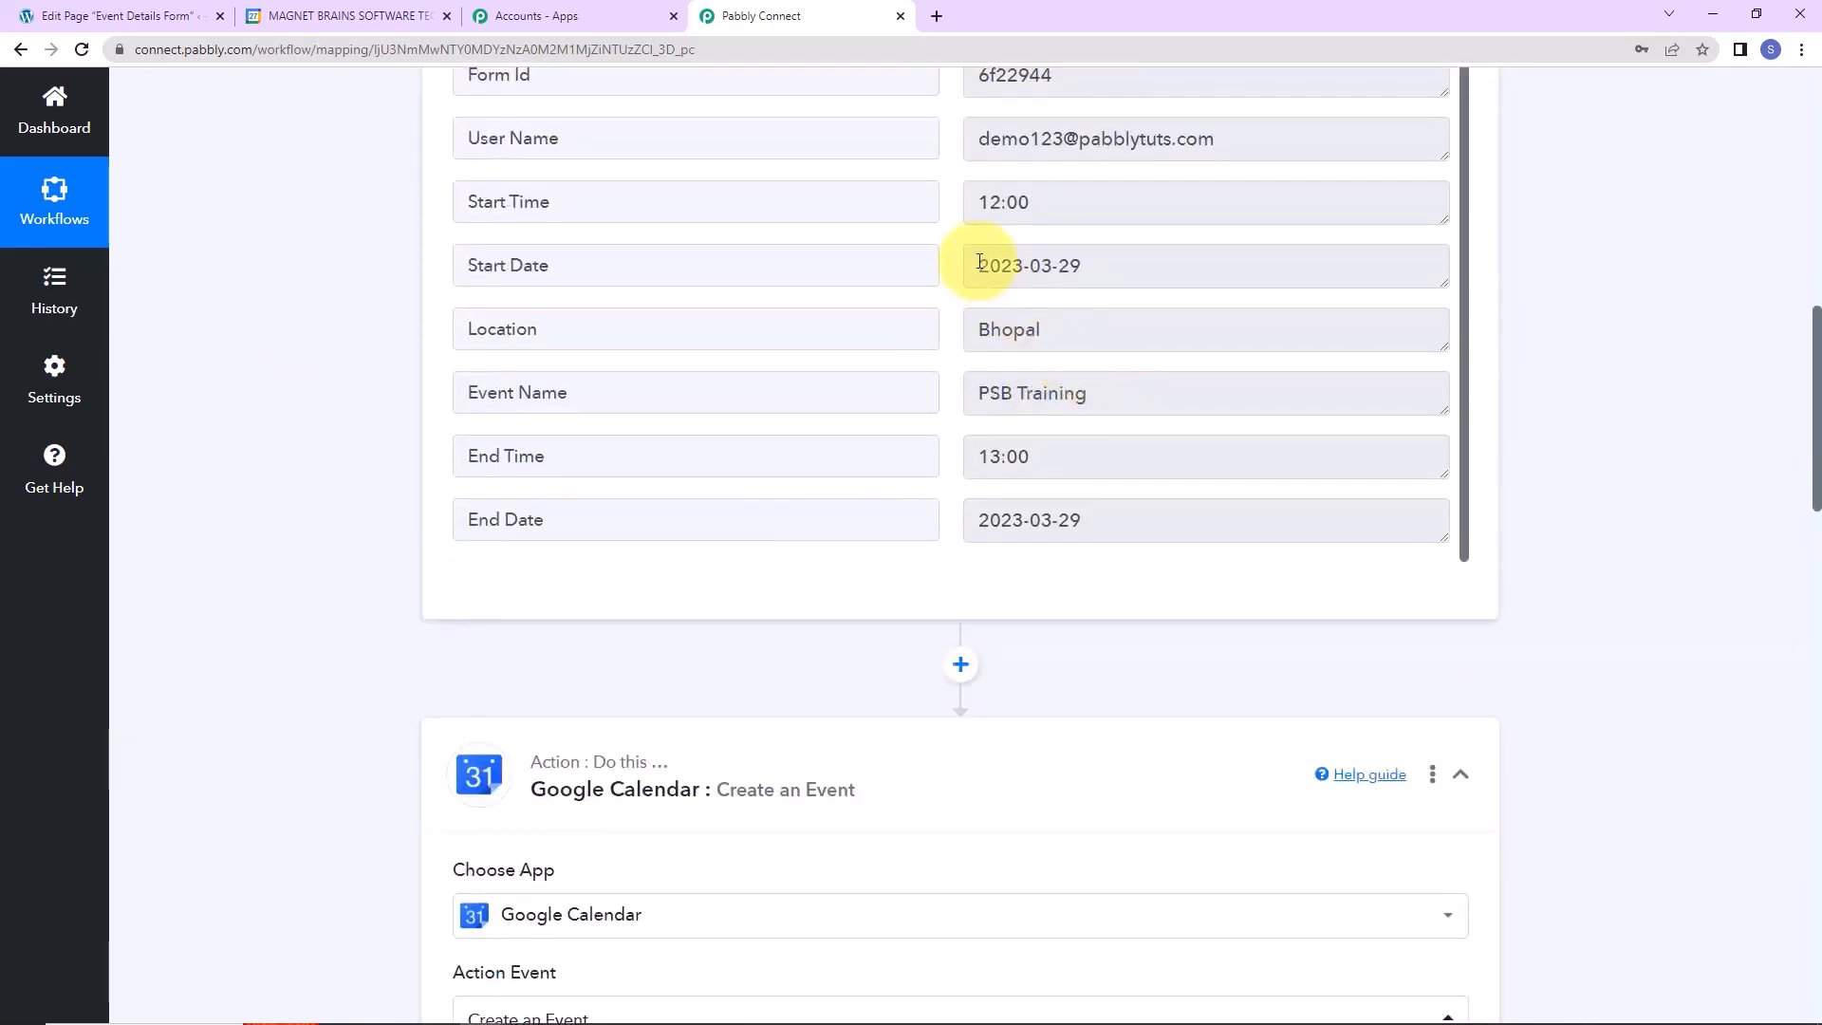
drag(979, 266, 1070, 266)
click(986, 202)
drag(978, 202, 1033, 203)
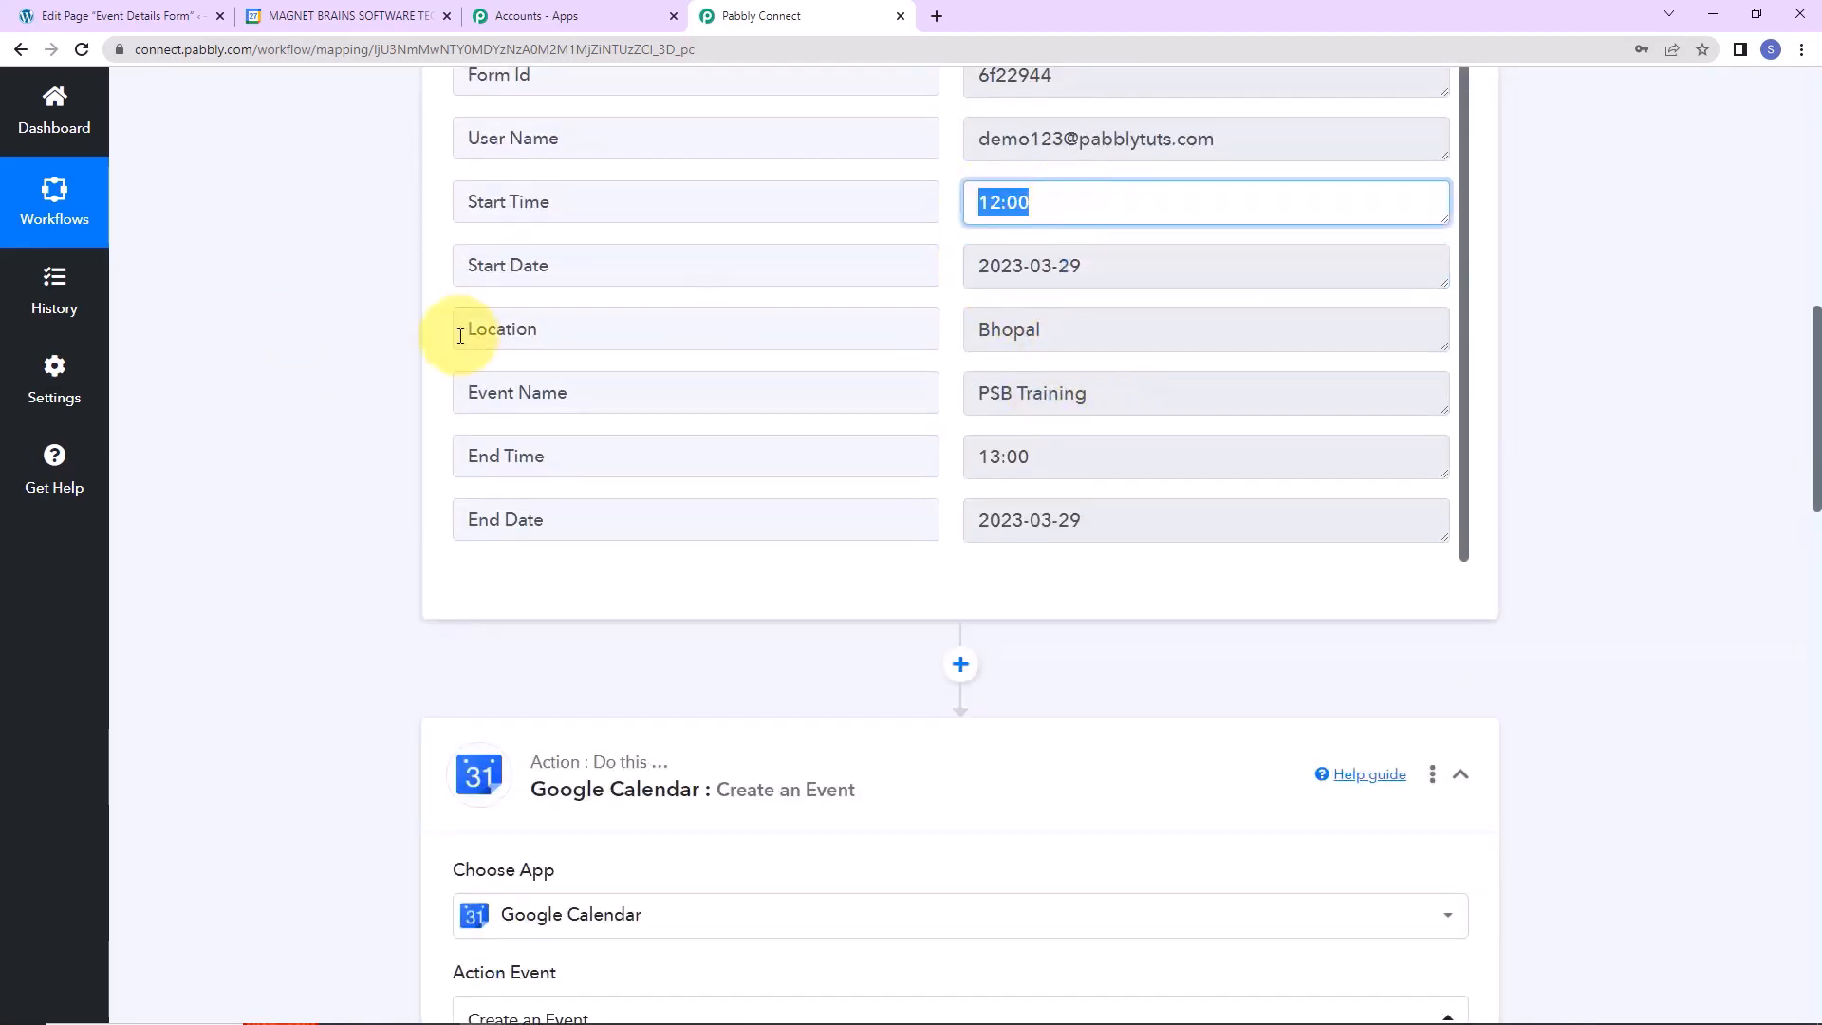
click(283, 399)
scroll(628, 332, down, 5)
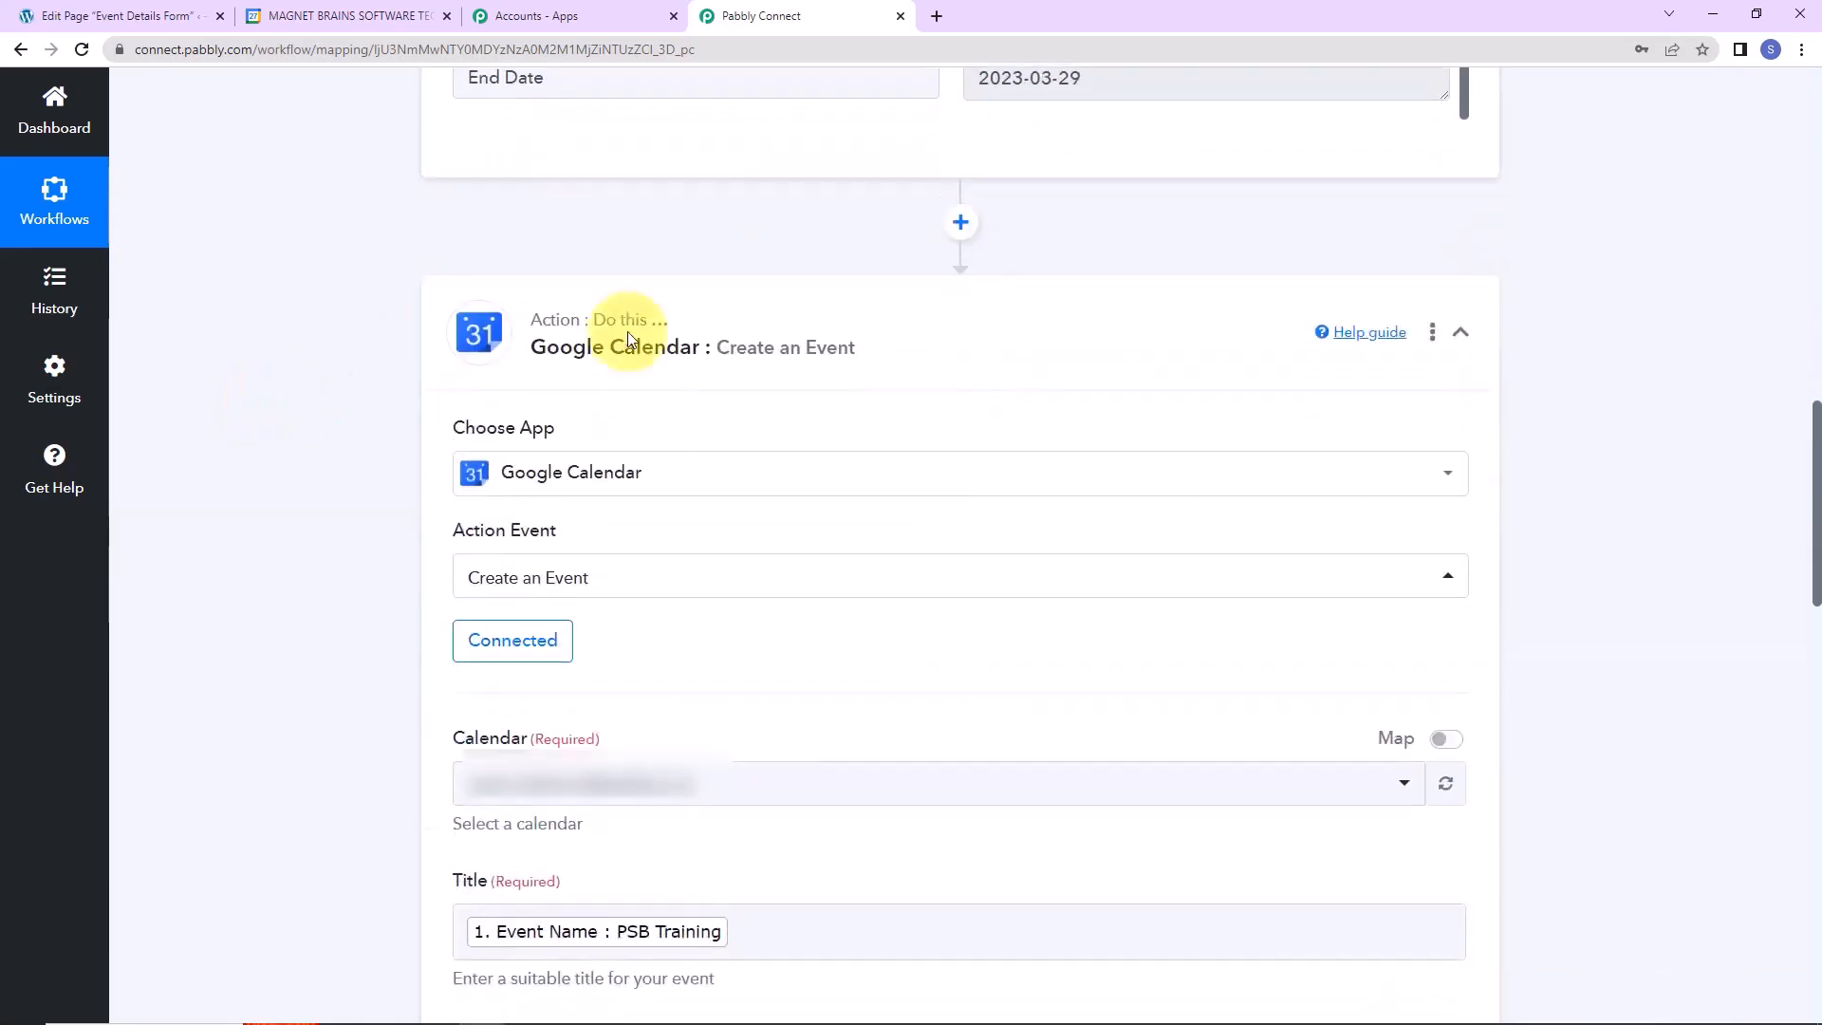
Insert a Date/Time Formatter step using Format Date with Time Zone before Google Calendar.
click(960, 224)
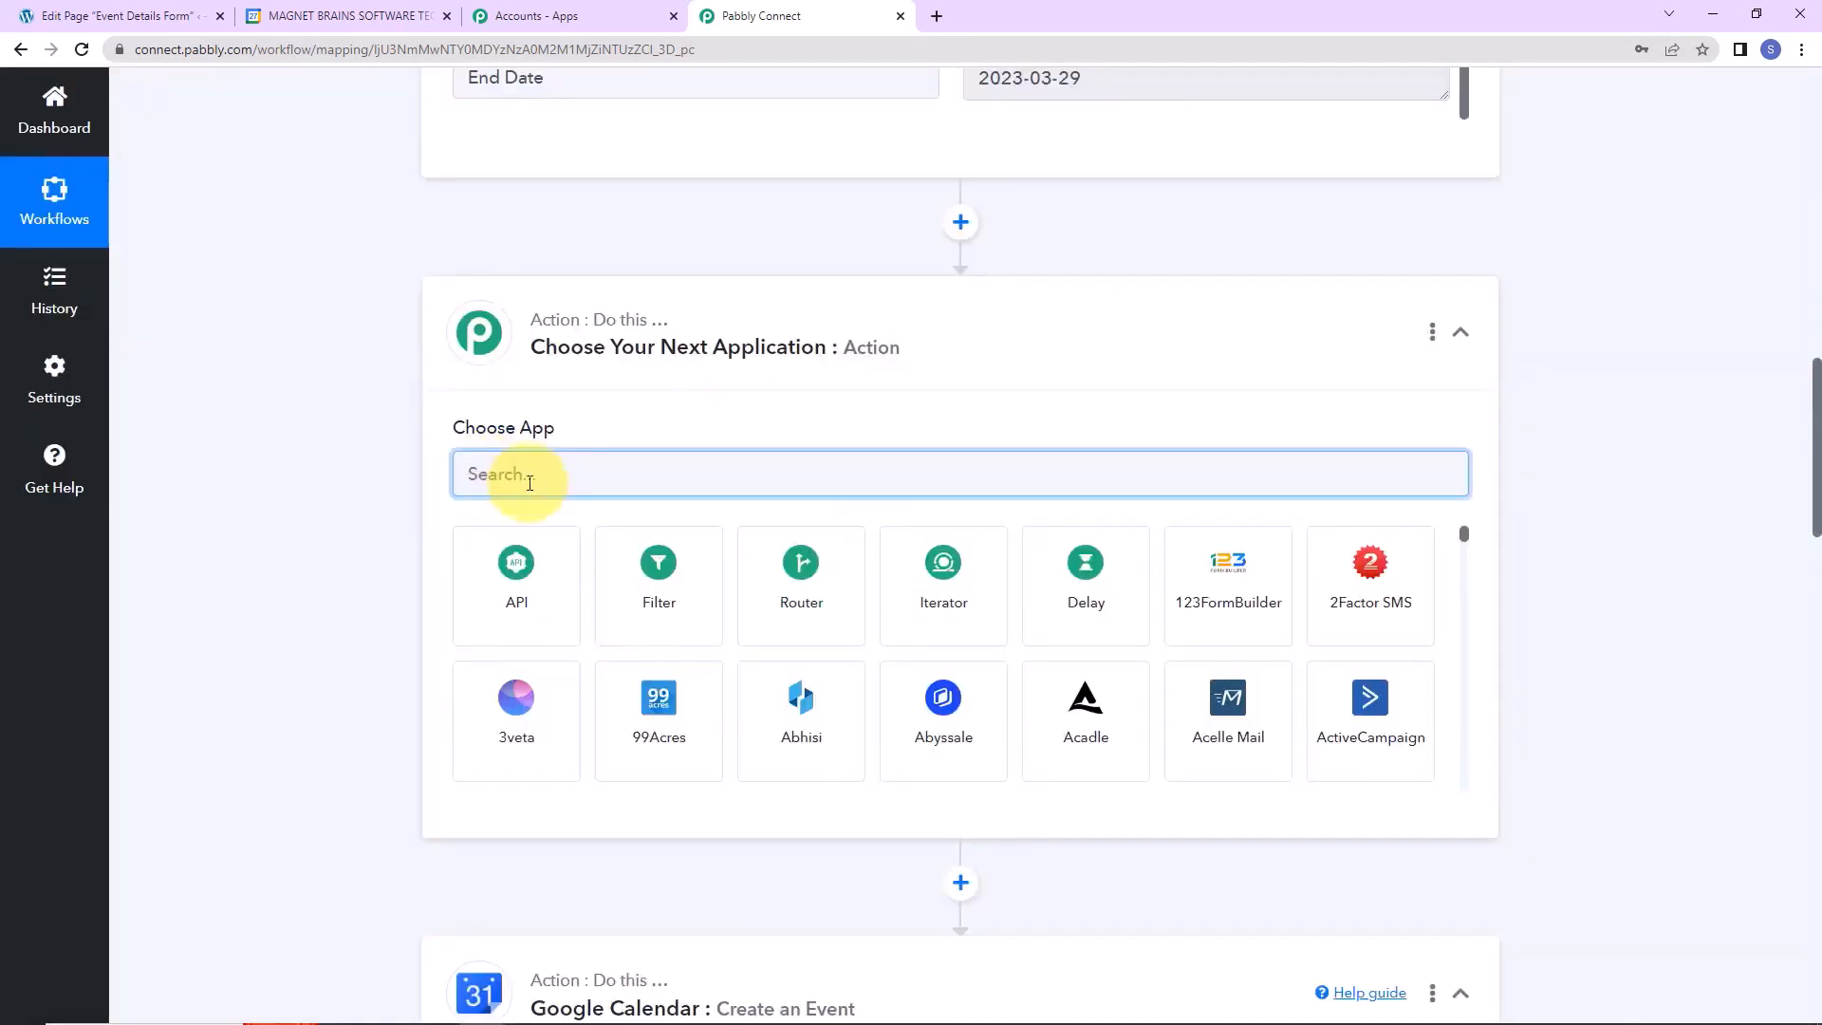
text(date)
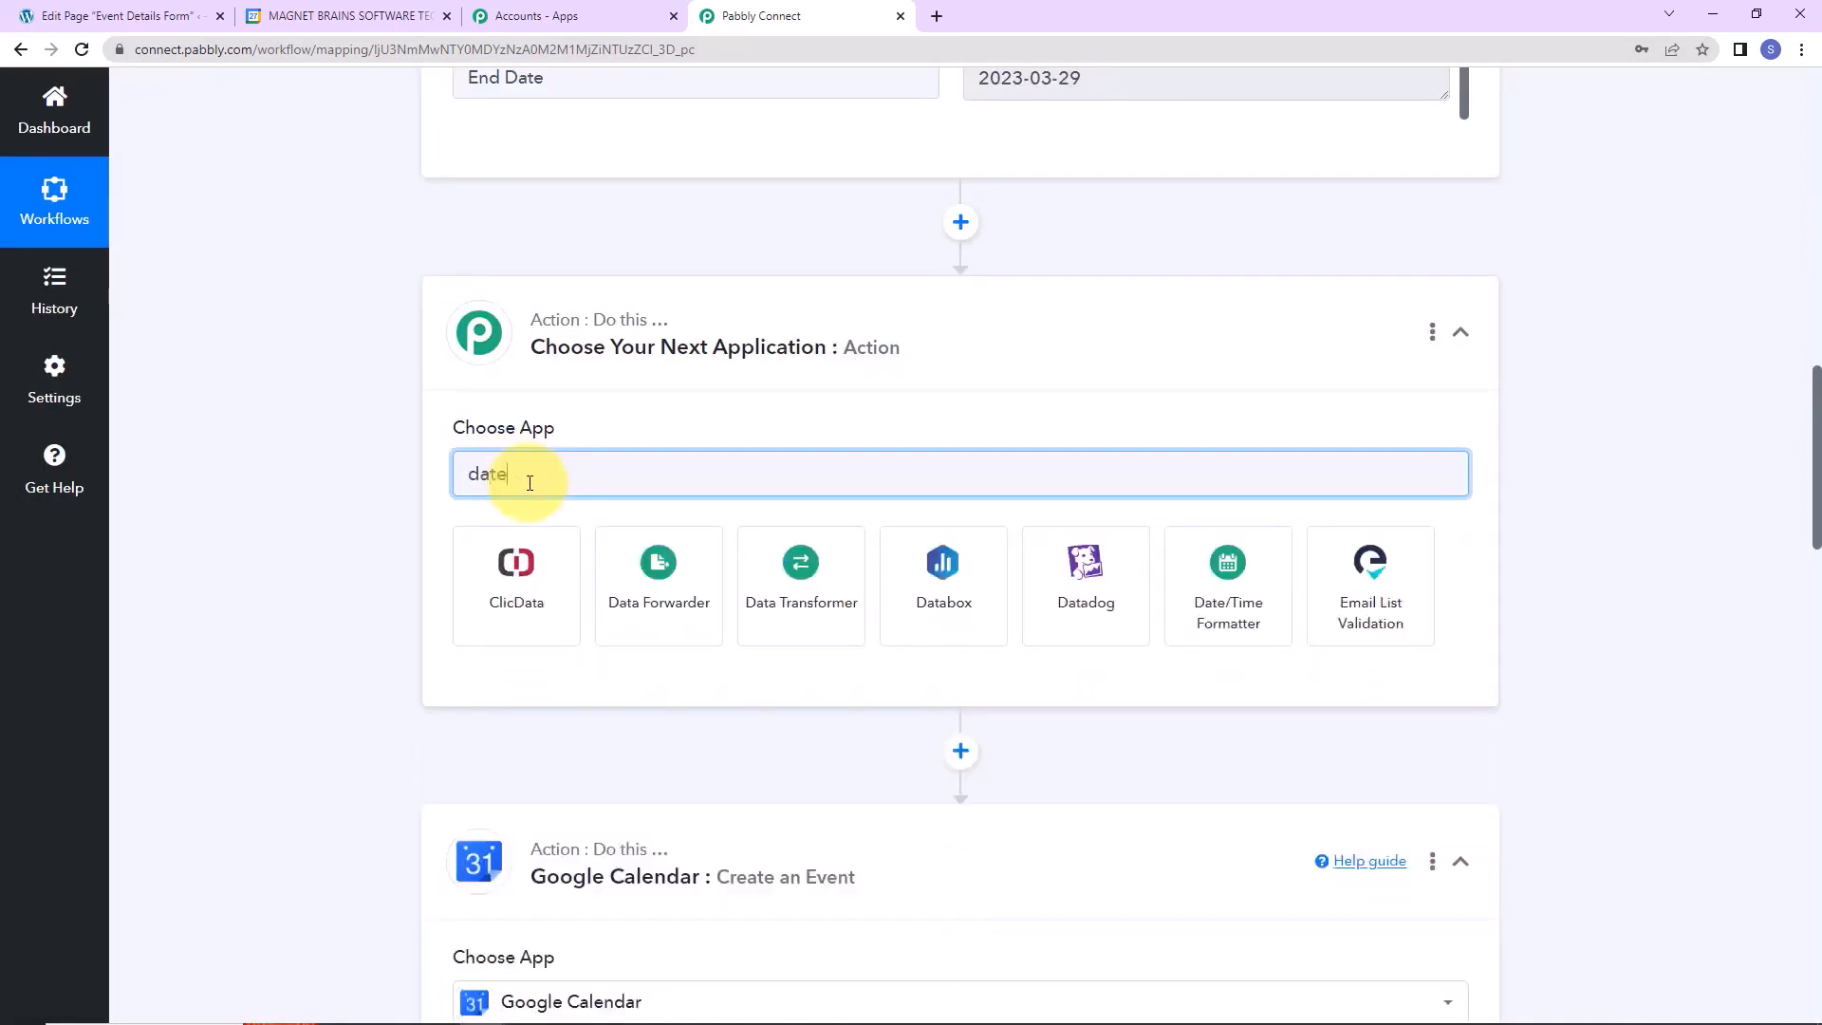
click(534, 604)
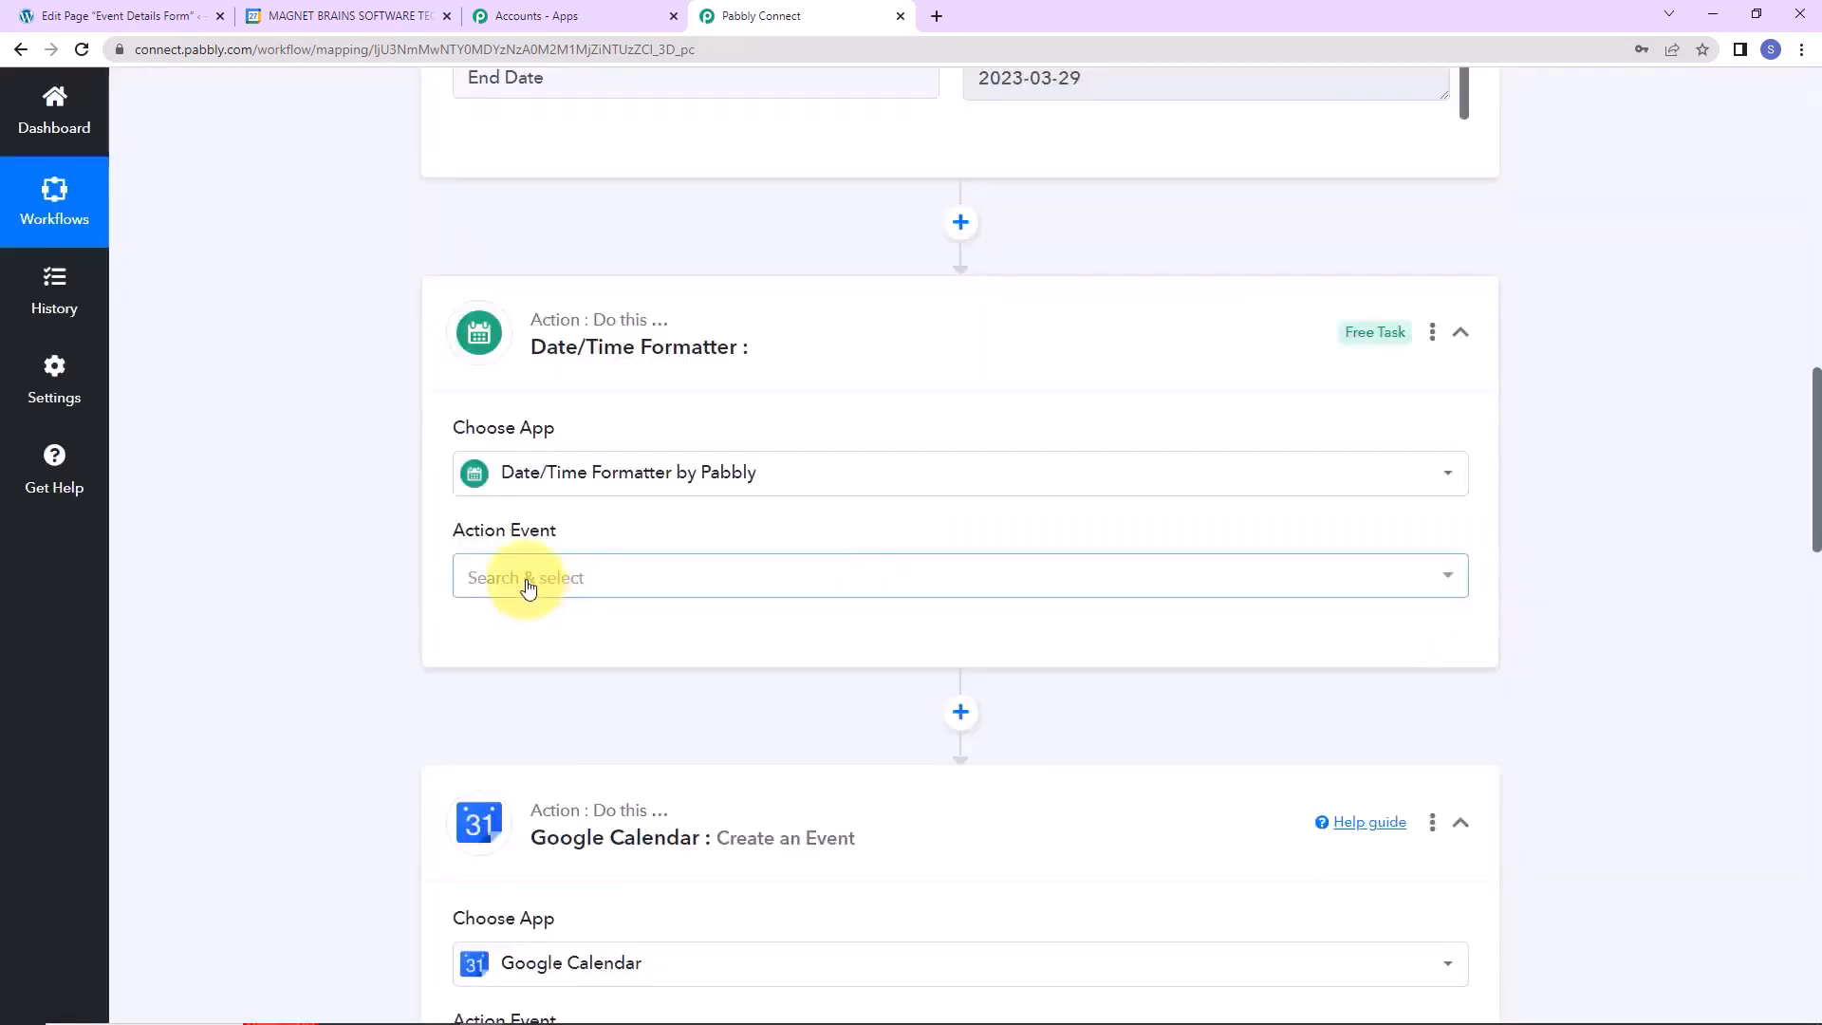
click(529, 587)
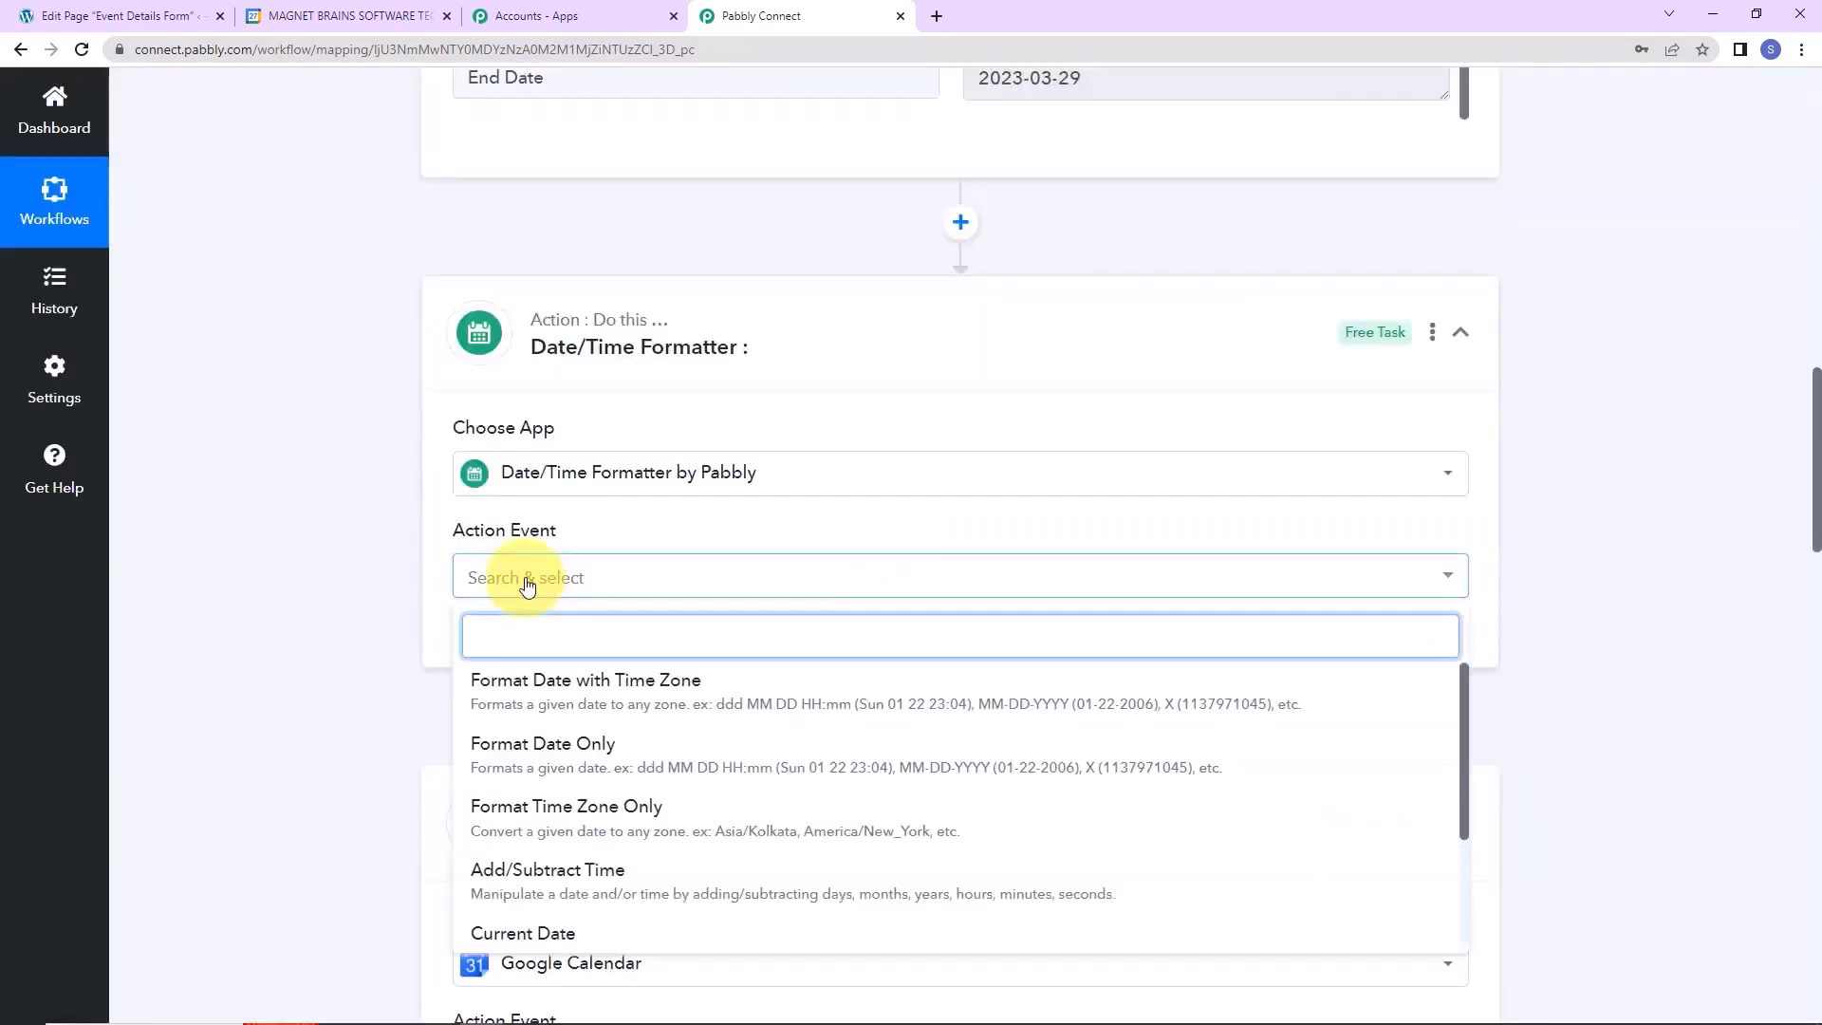
click(538, 685)
scroll(329, 624, down, 5)
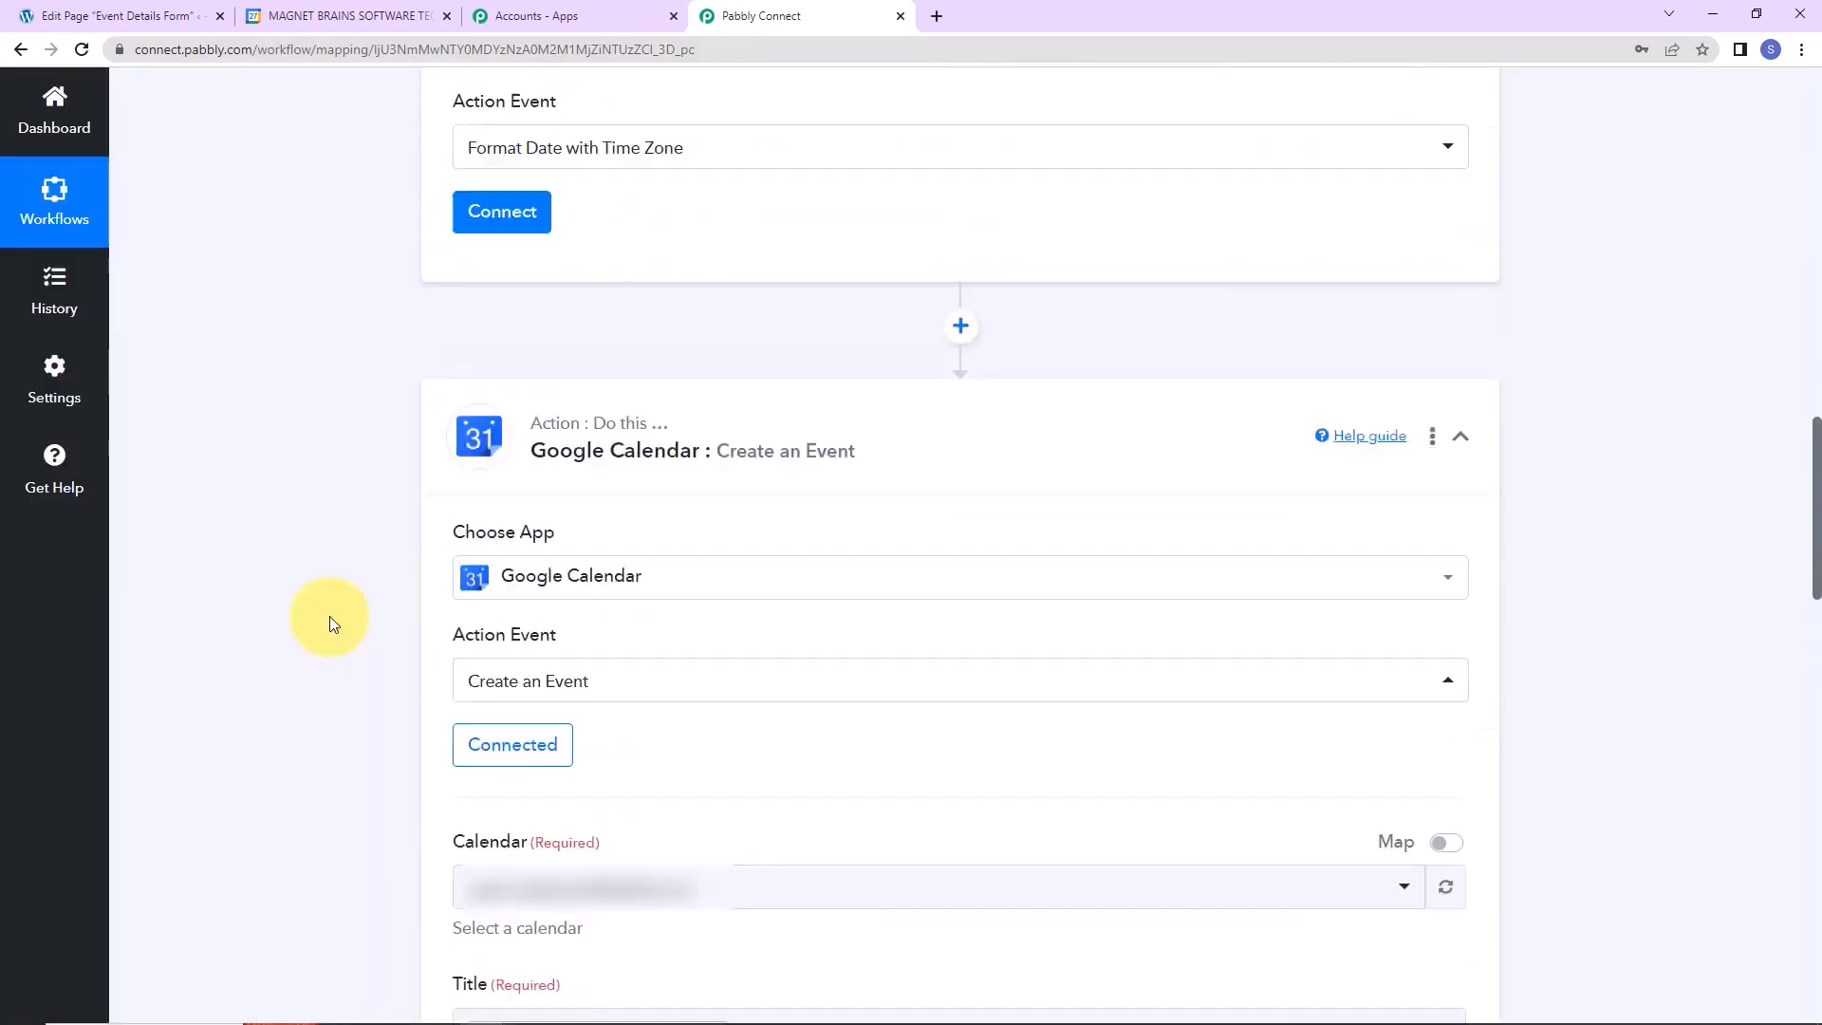
click(503, 217)
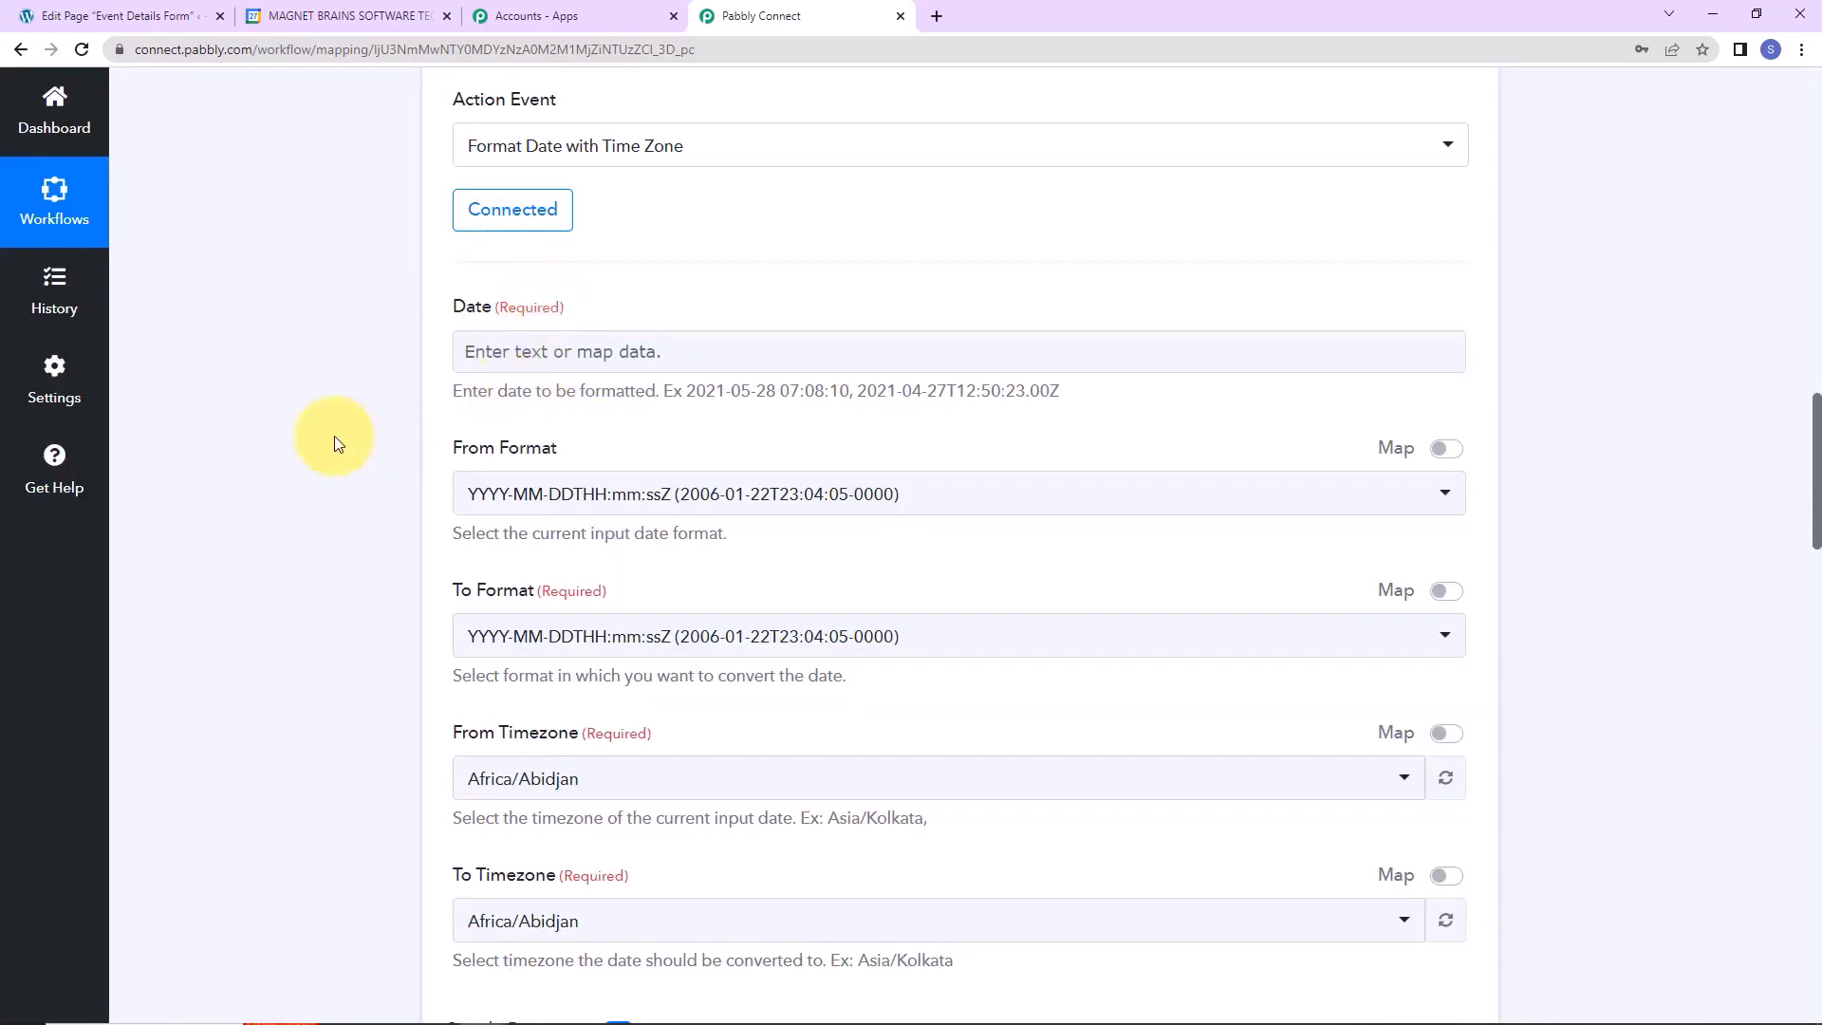
Look over the formatter's fields and its example date format.
scroll(334, 436, down, 15)
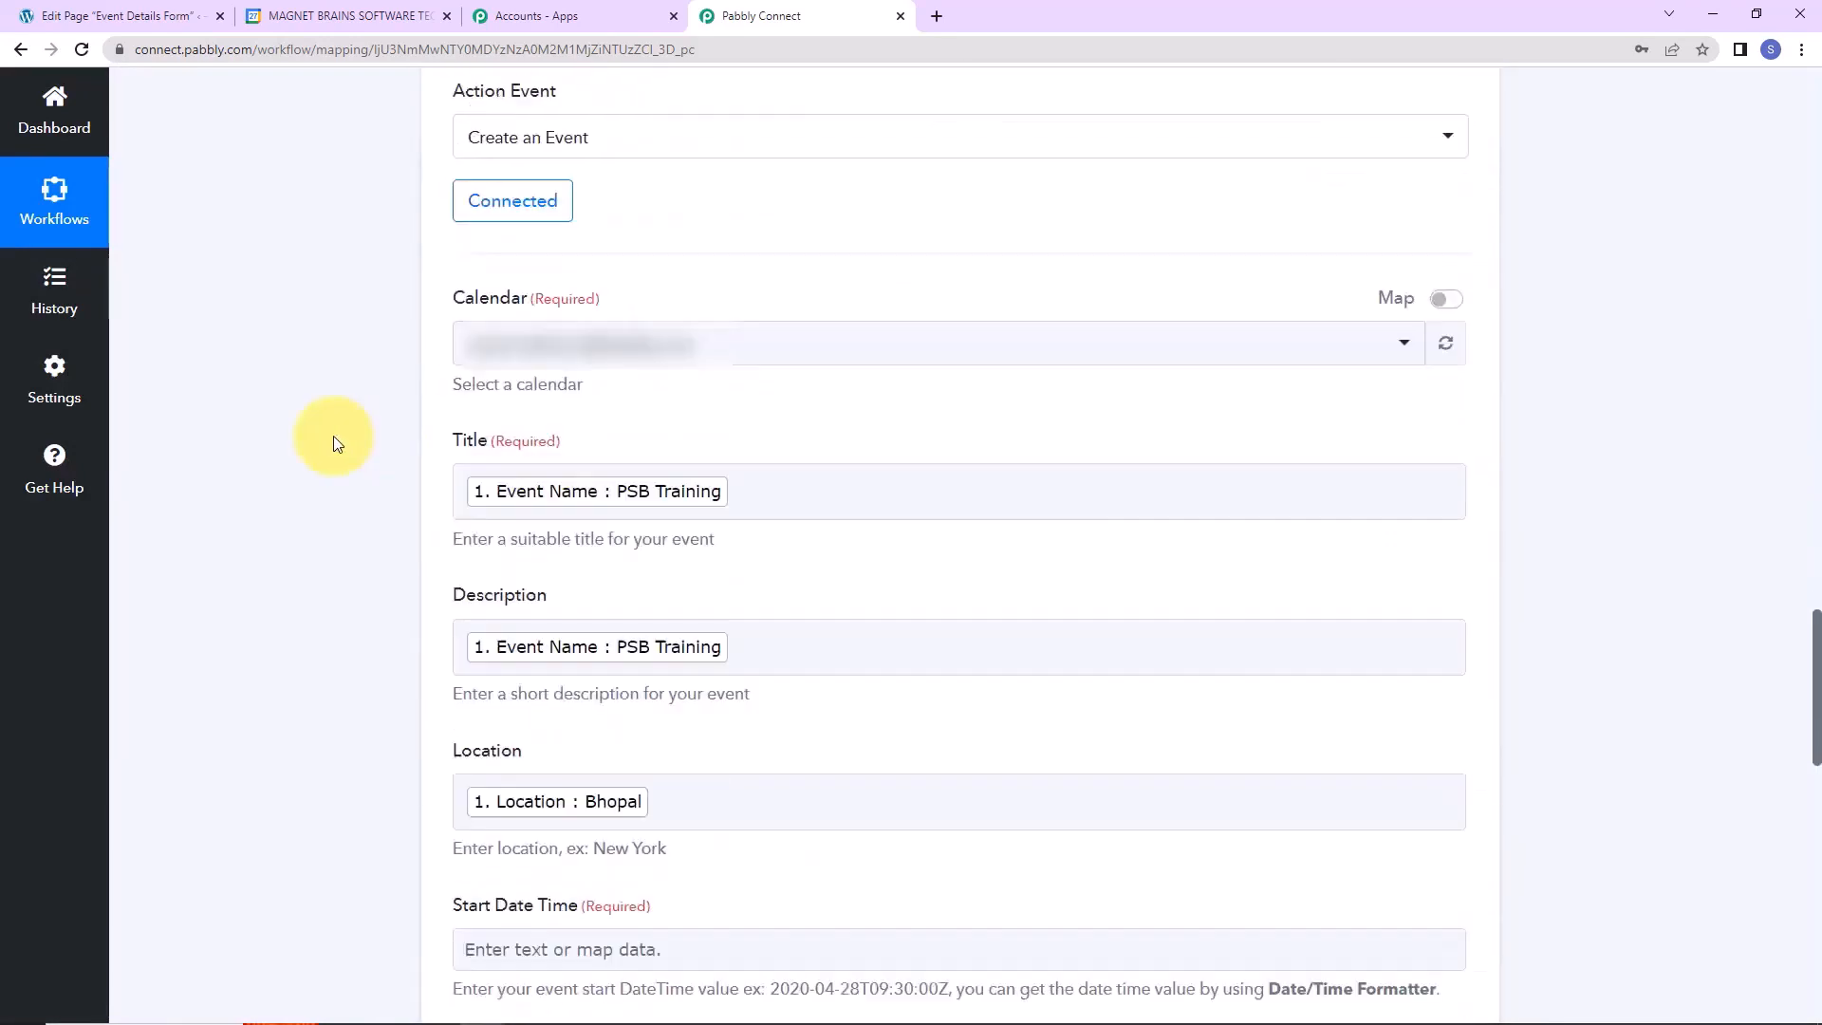
scroll(334, 436, down, 2)
drag(766, 617, 860, 617)
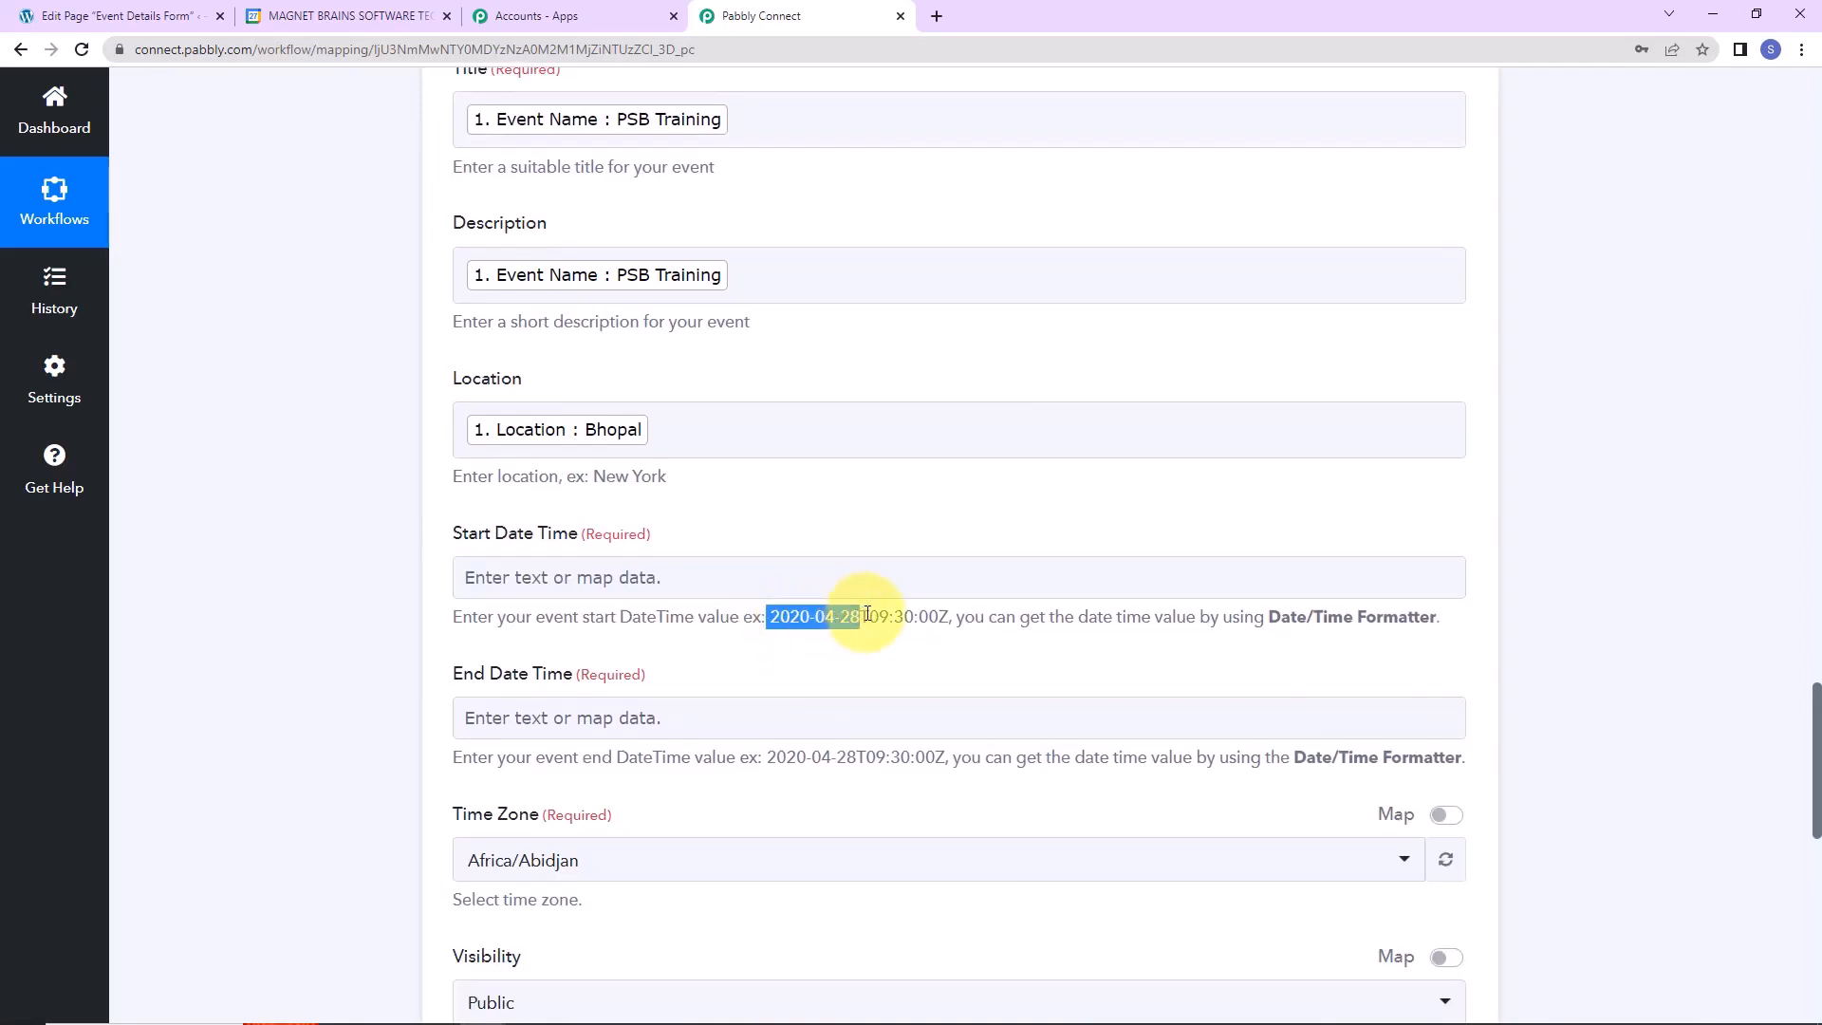
click(294, 531)
scroll(294, 531, up, 9)
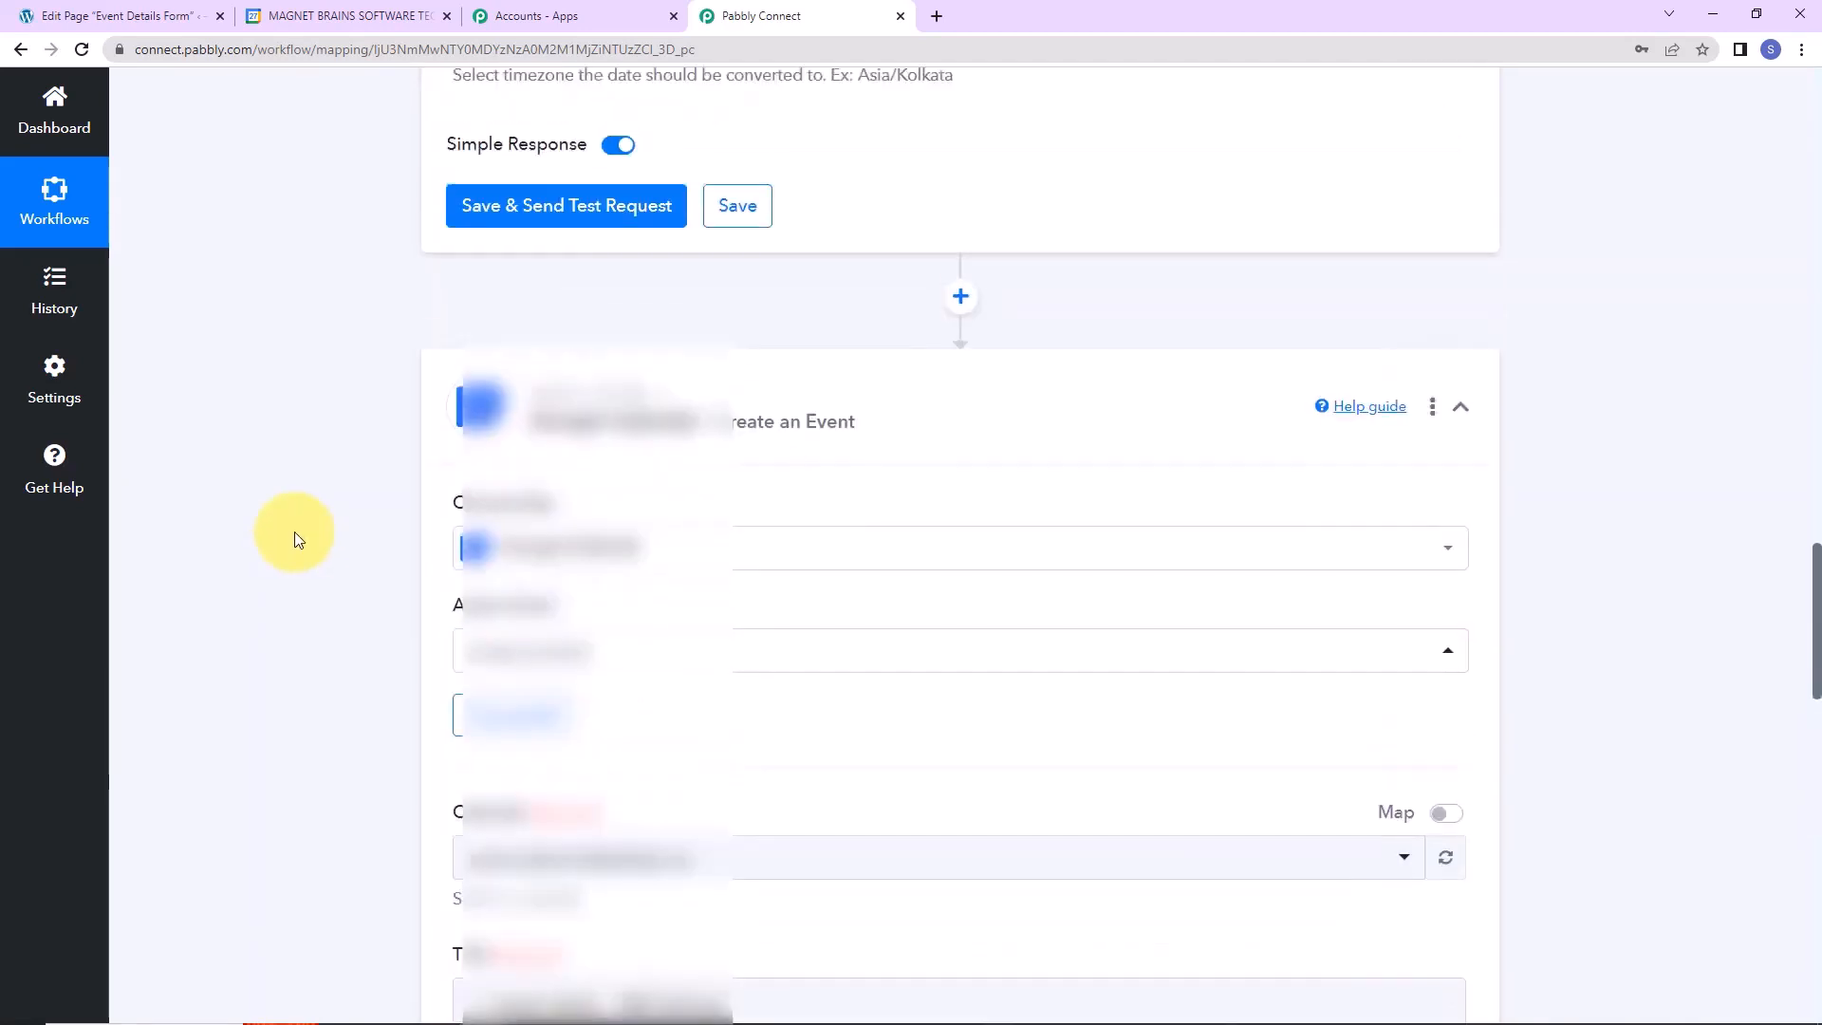
scroll(294, 531, up, 9)
Fill the Date field with the form's Start Date, a T, and Start Time.
click(468, 353)
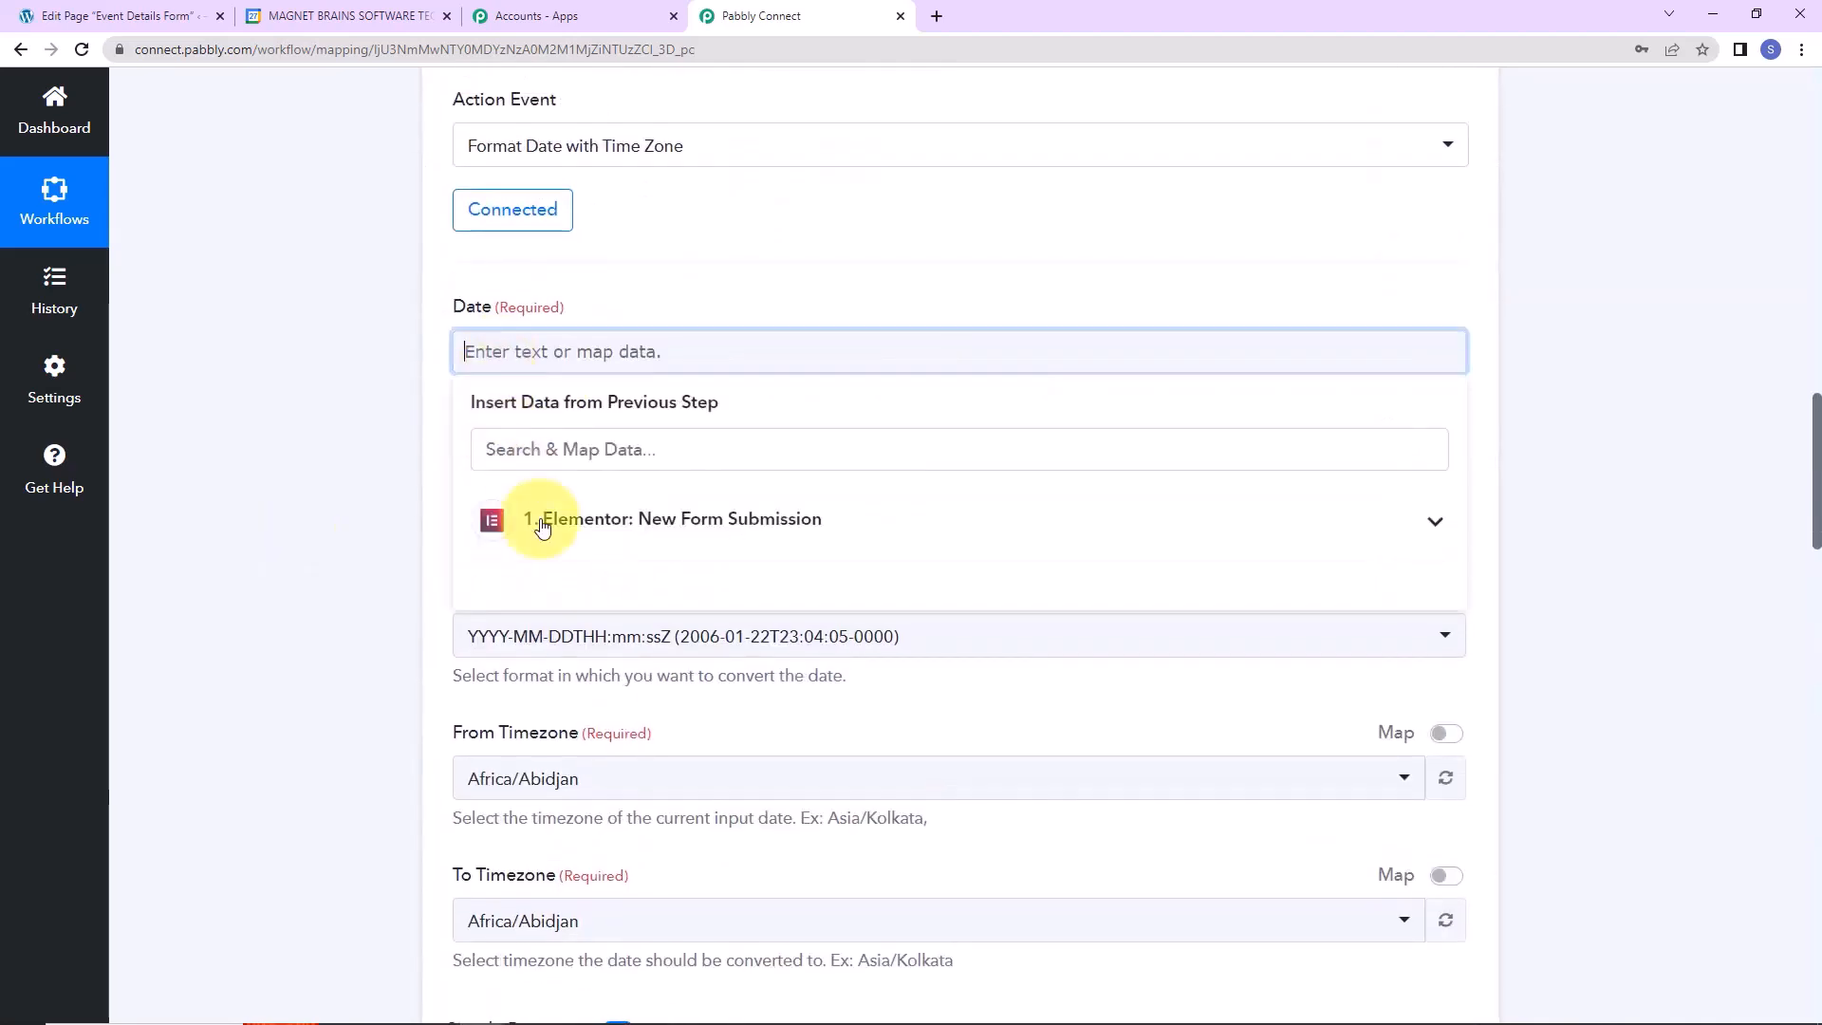
click(543, 531)
click(557, 766)
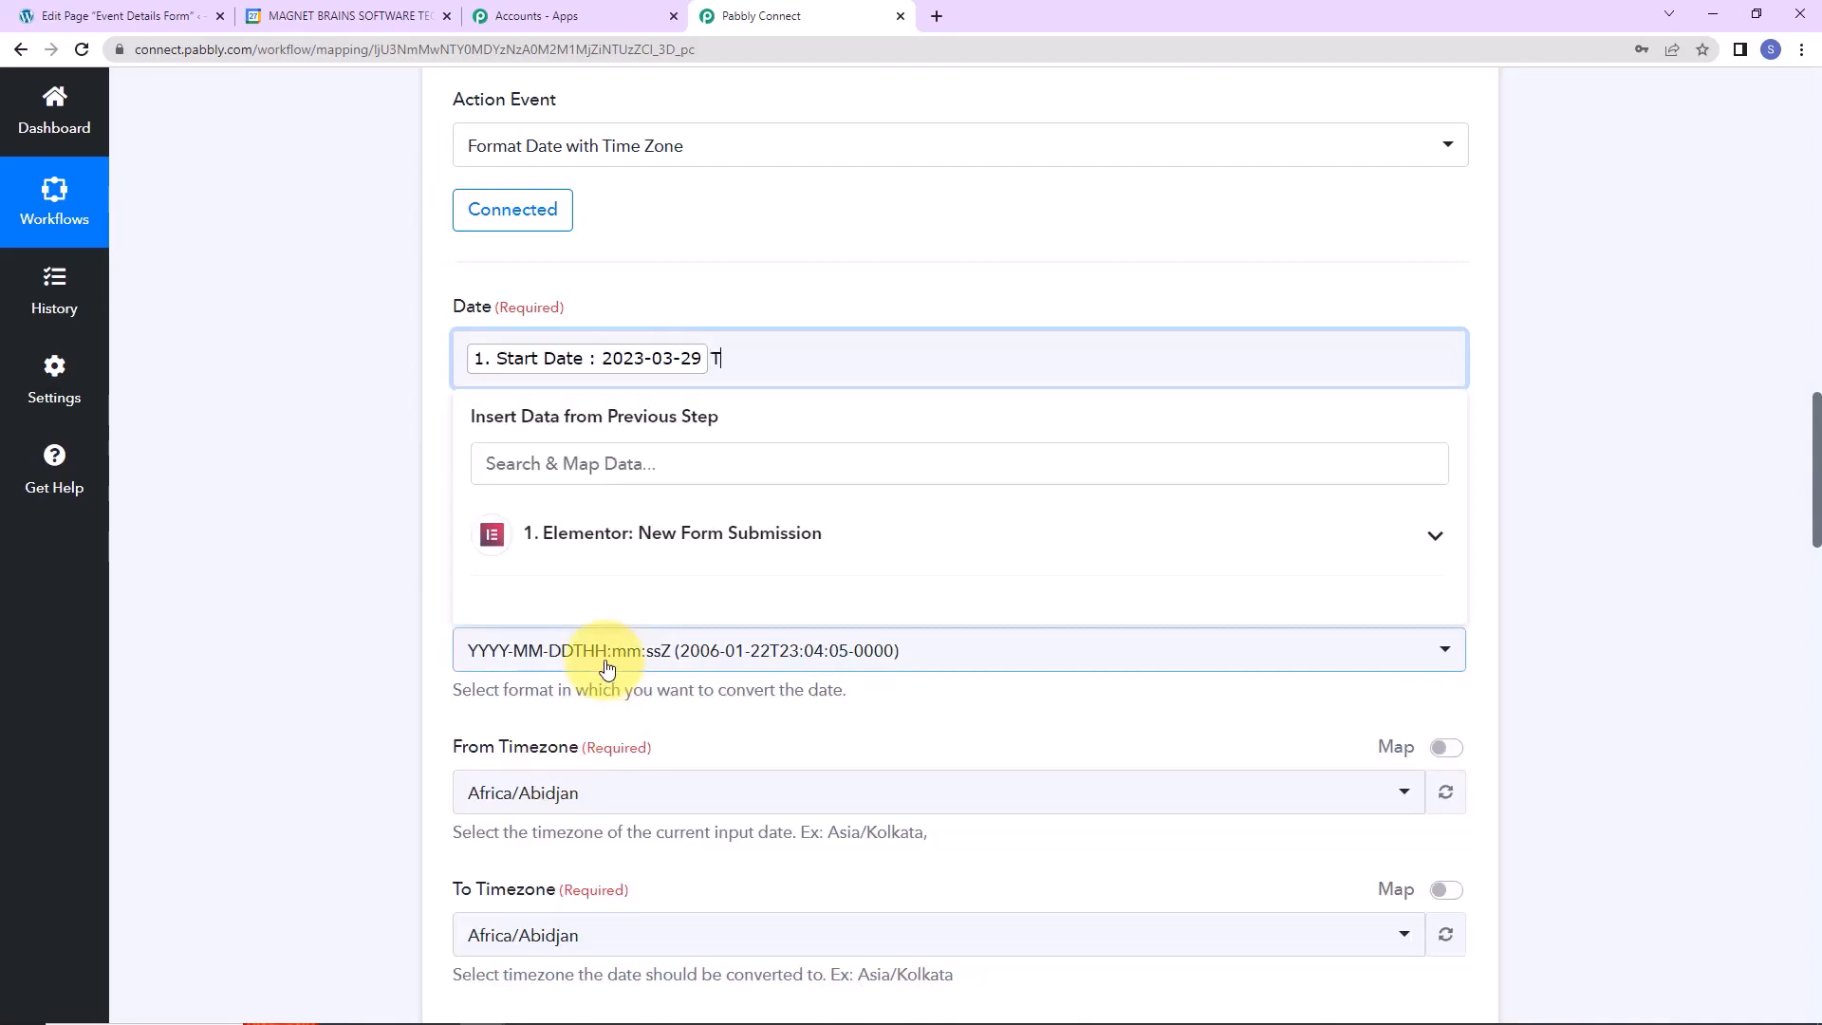
click(655, 532)
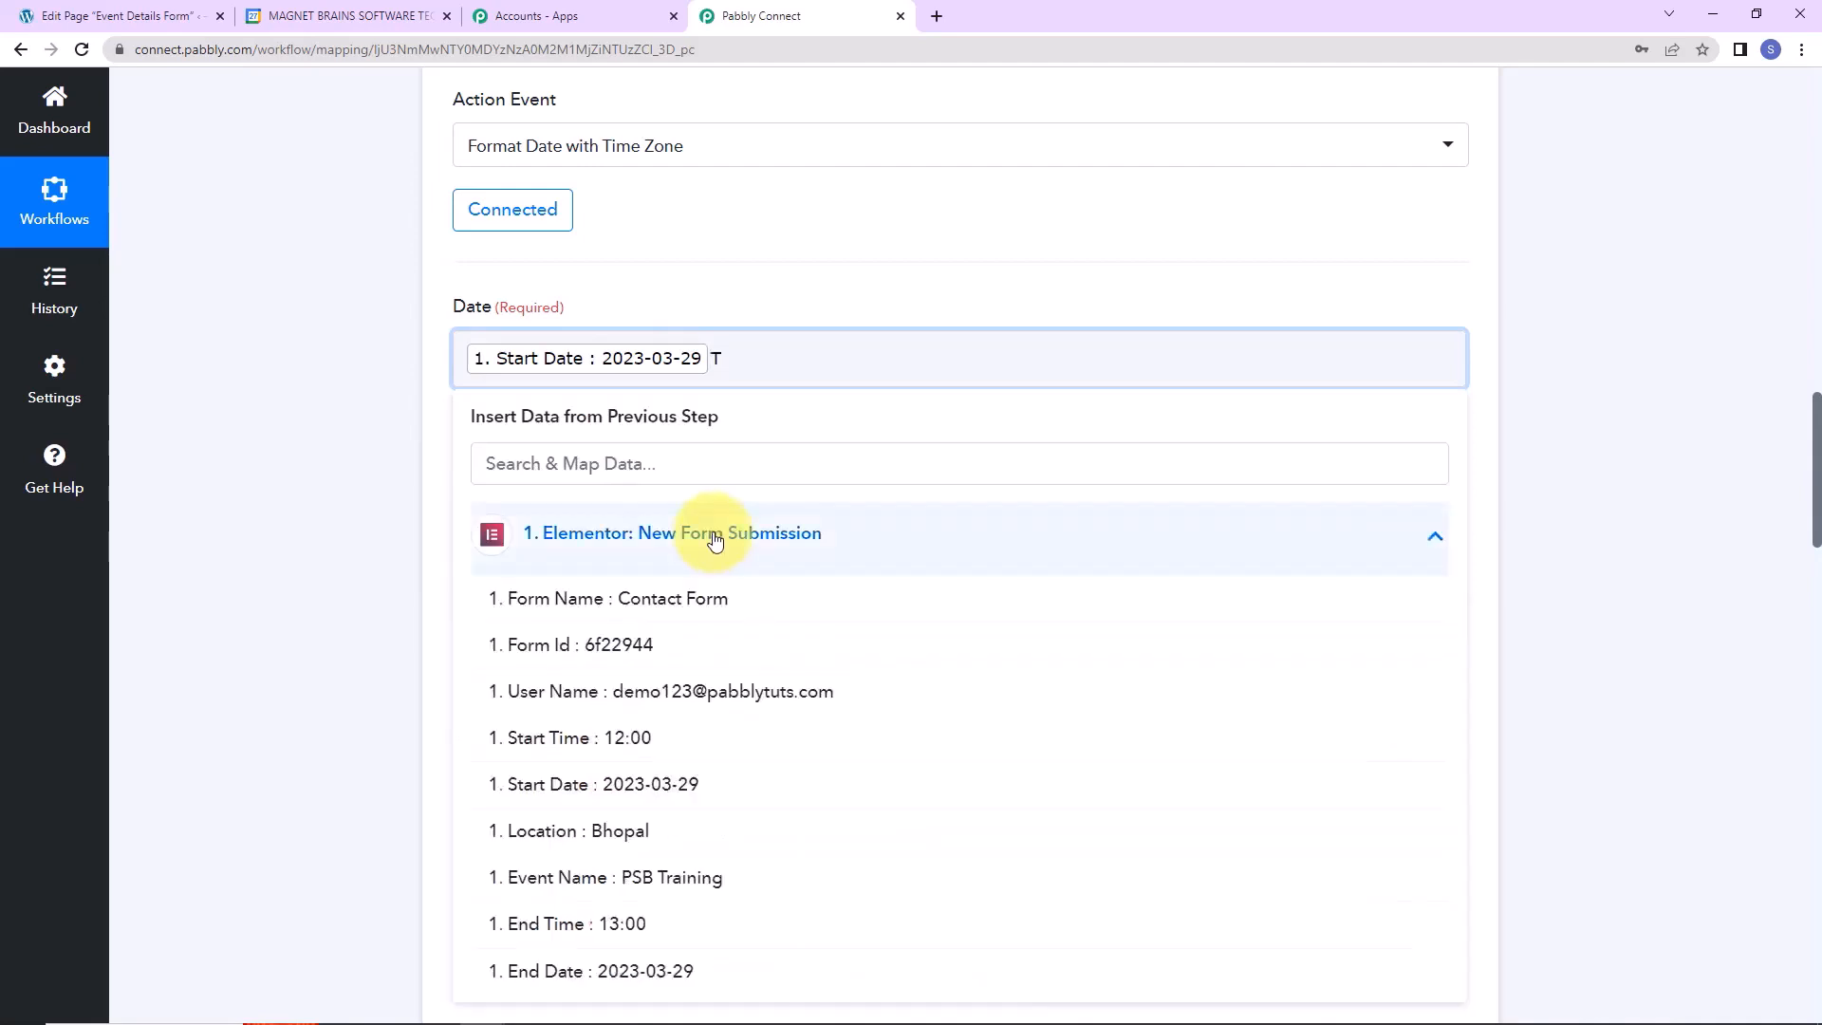
click(596, 757)
click(323, 569)
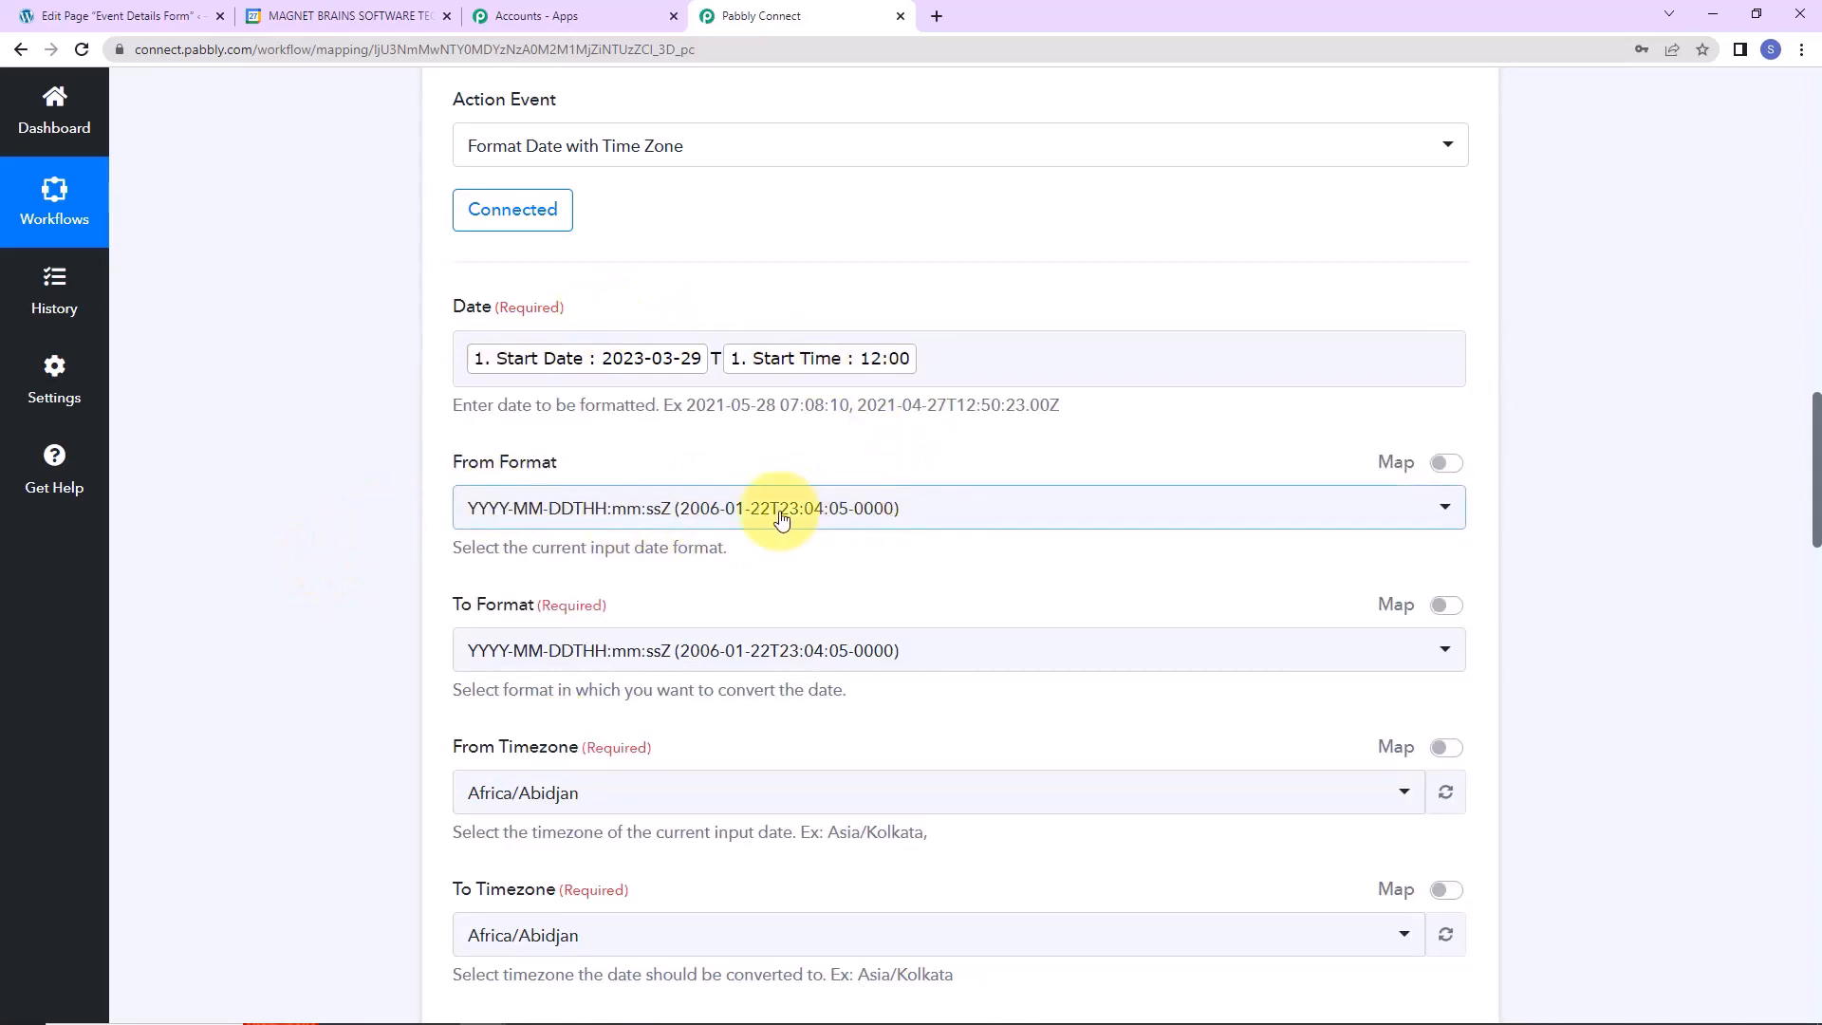
Set output format YYYY-MM-DDTHH:mm:ss[Z] and convert Asia/Kolkata to Etc/UTC, testing 2023-03-29T06:30:00Z.
click(940, 650)
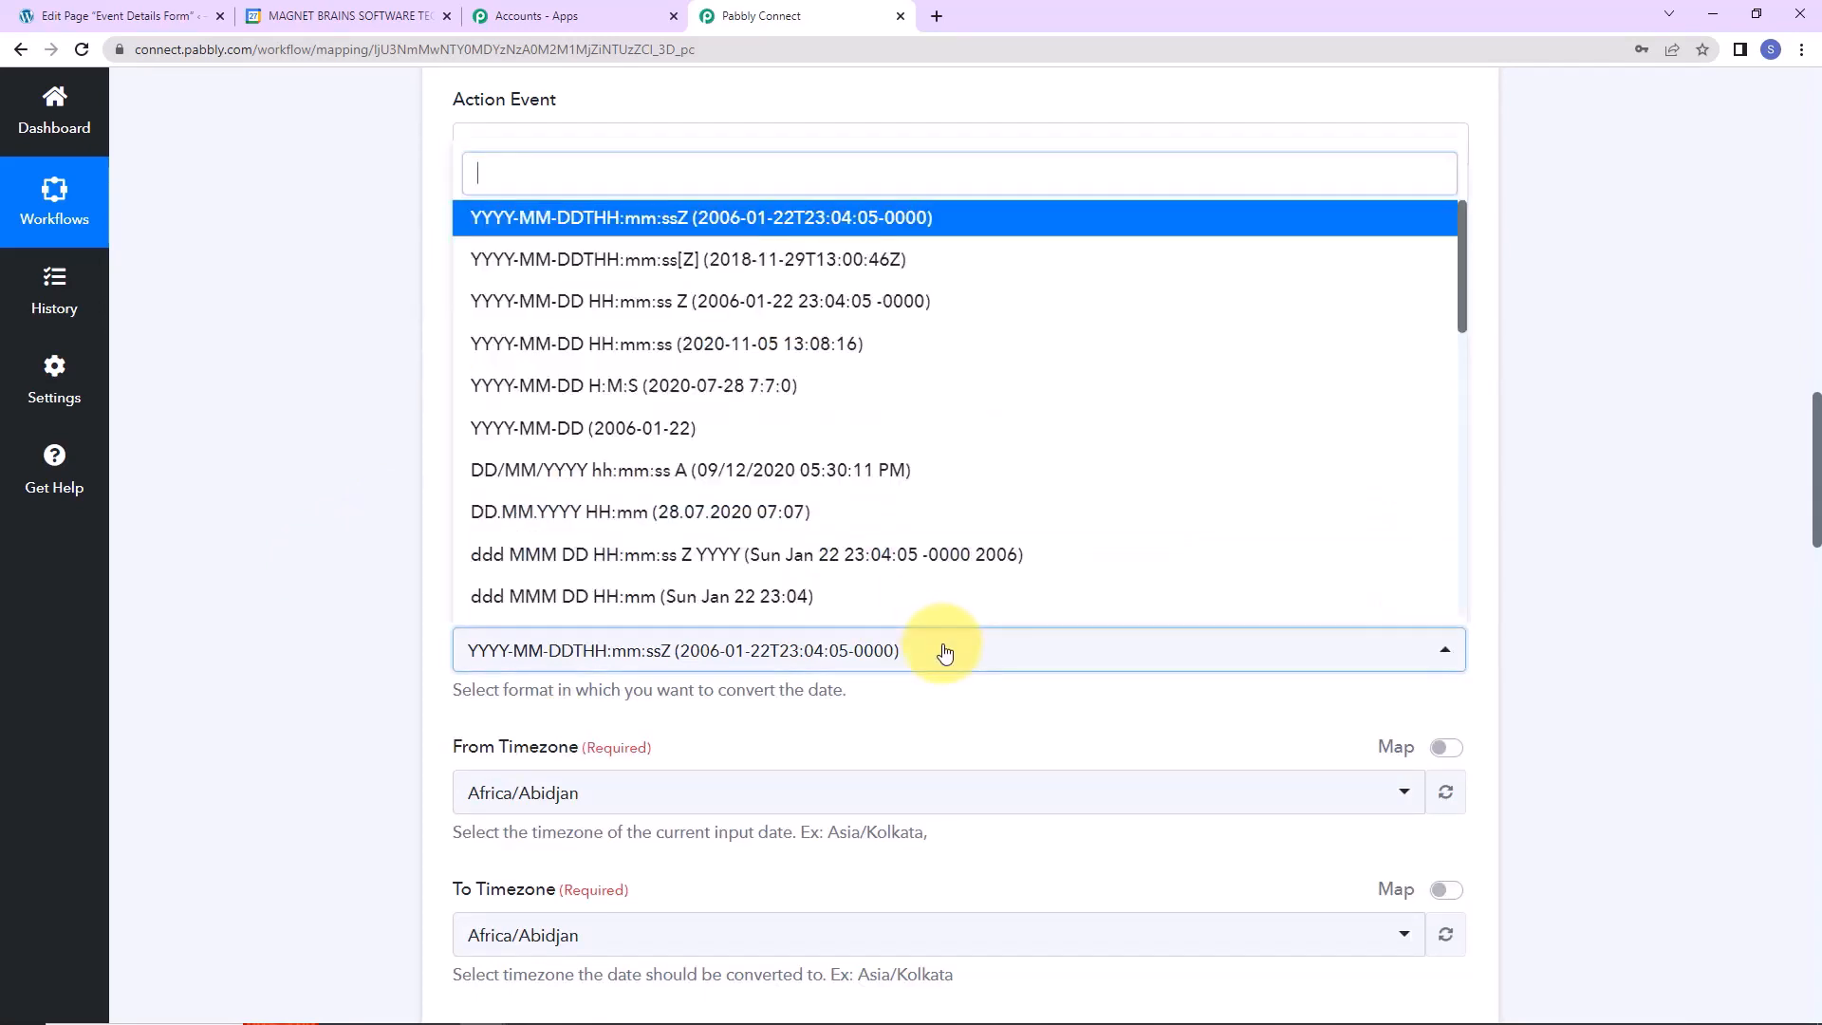
click(827, 259)
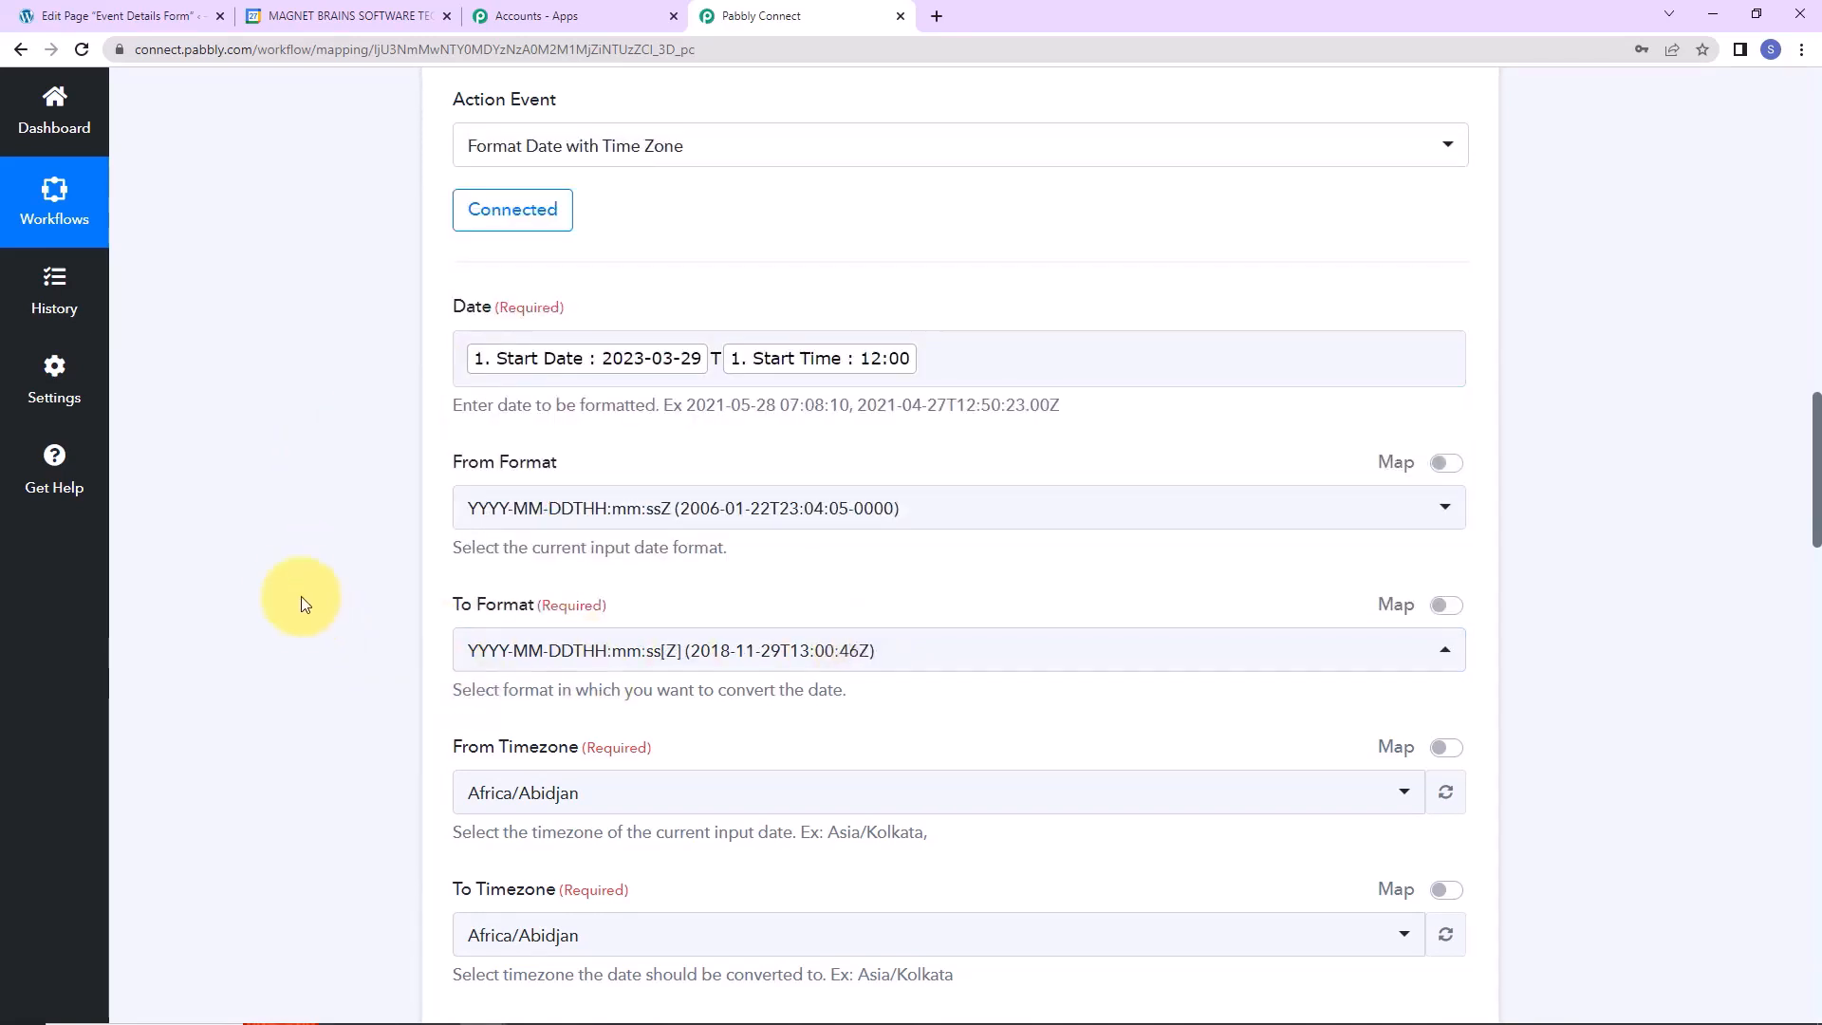
scroll(294, 596, down, 4)
click(601, 353)
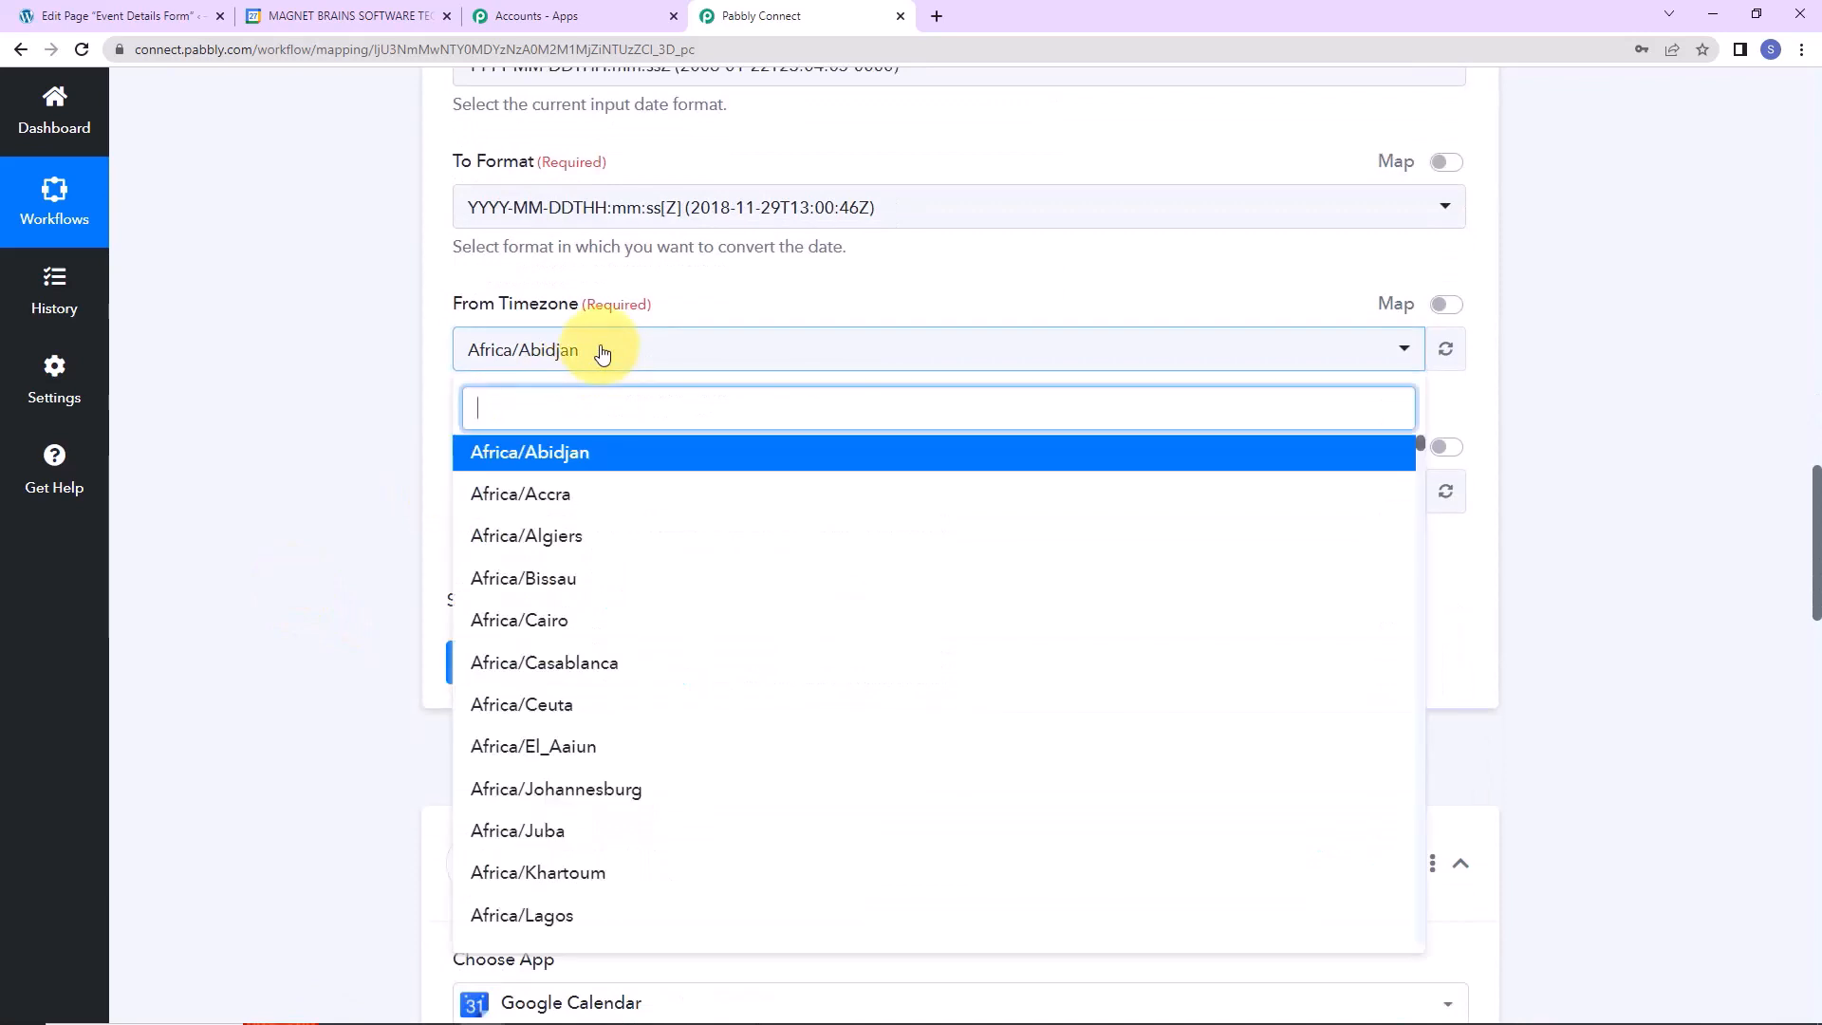
text(kol)
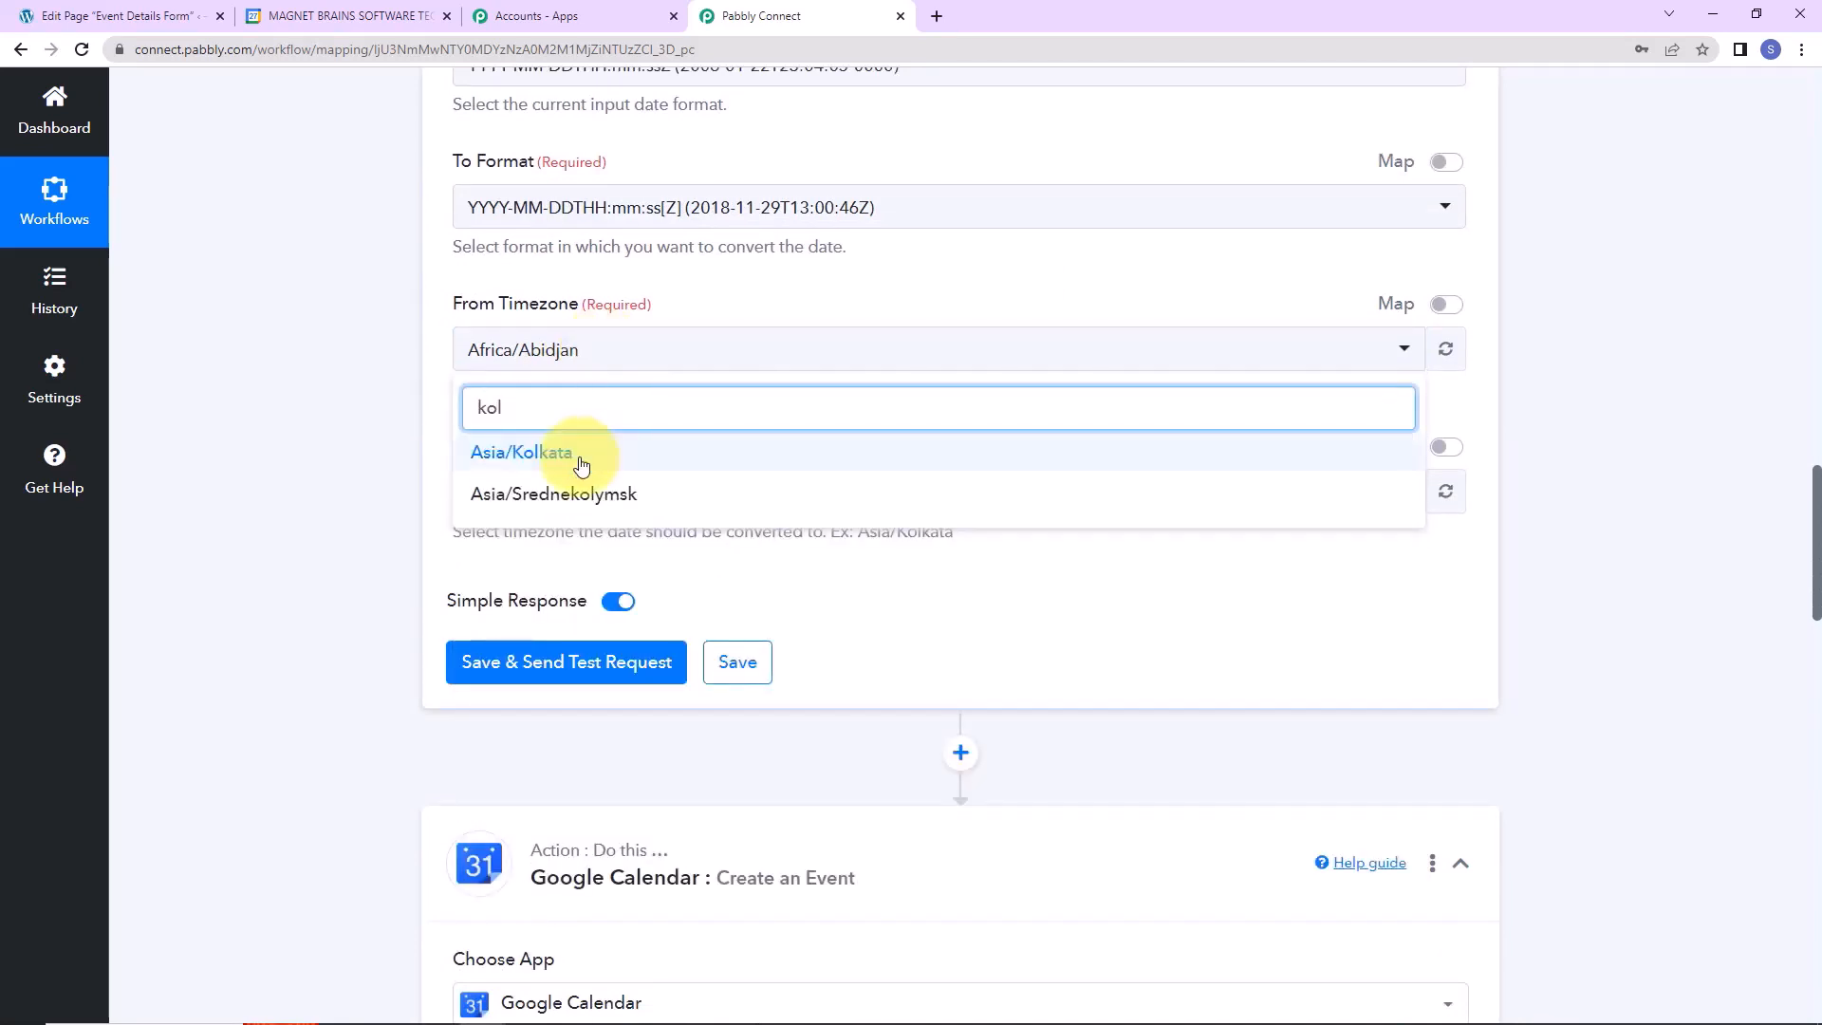
click(579, 457)
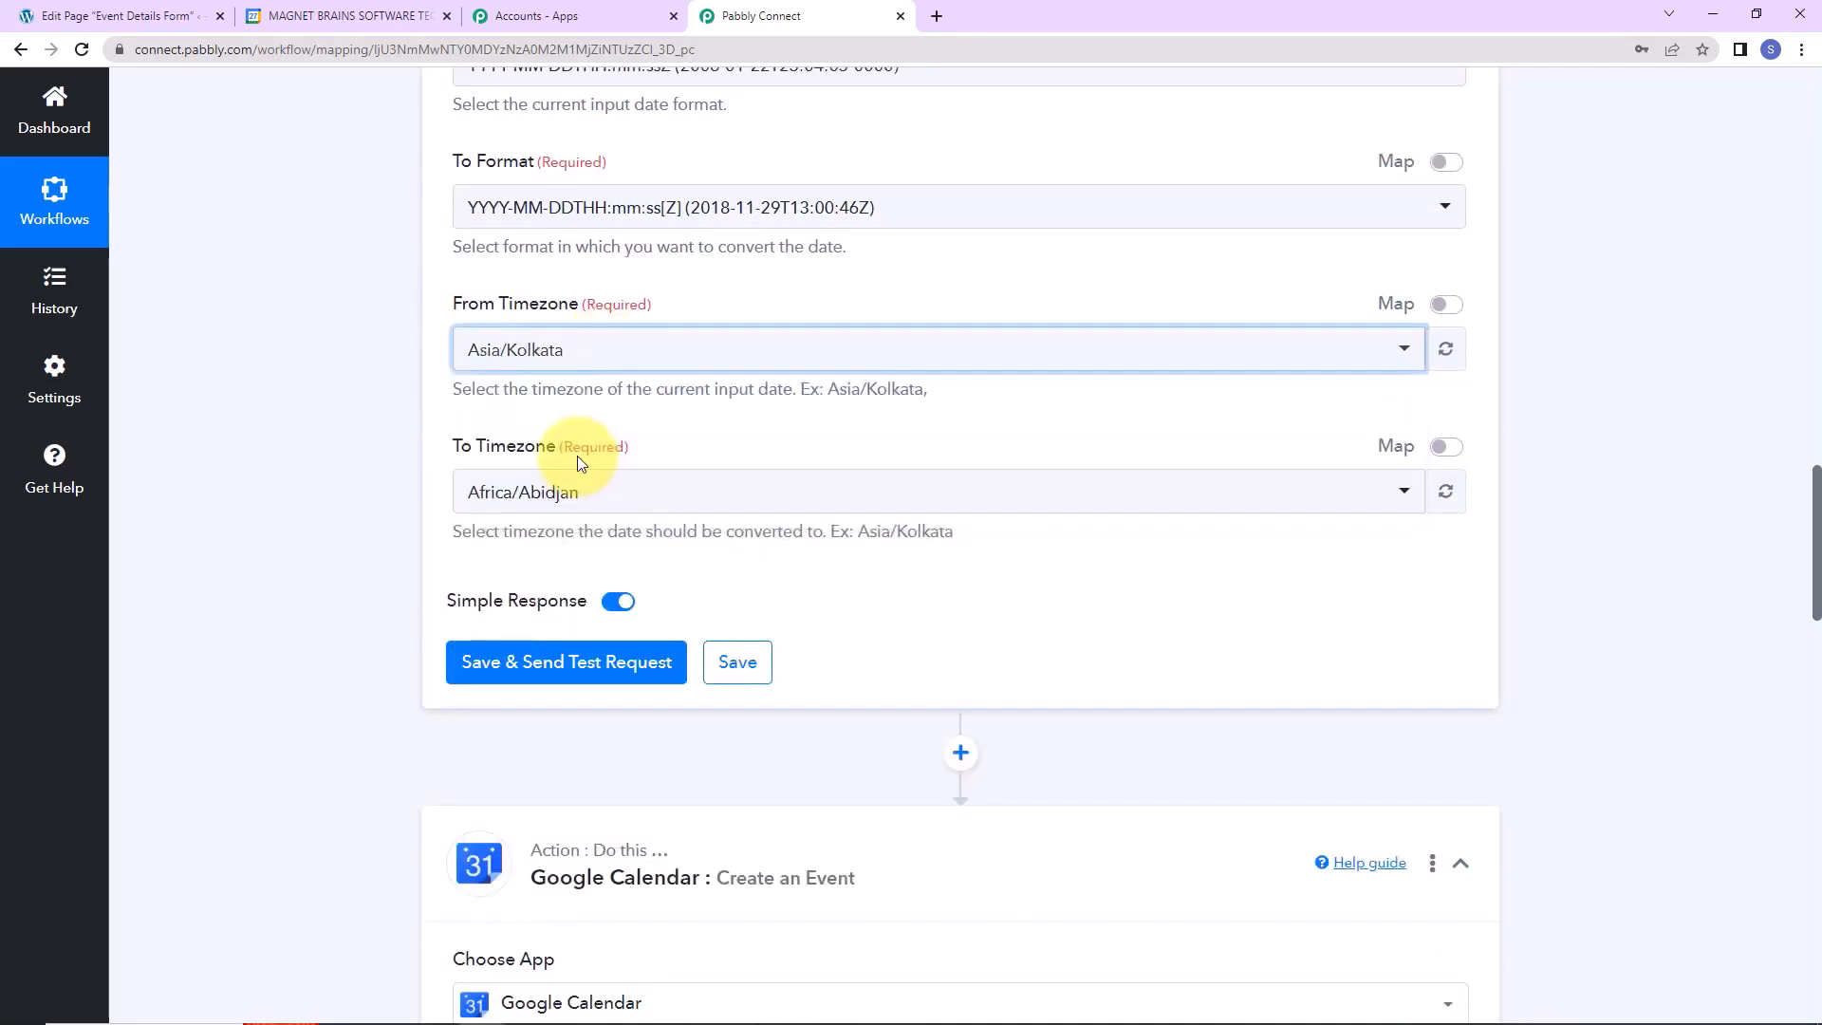
click(643, 501)
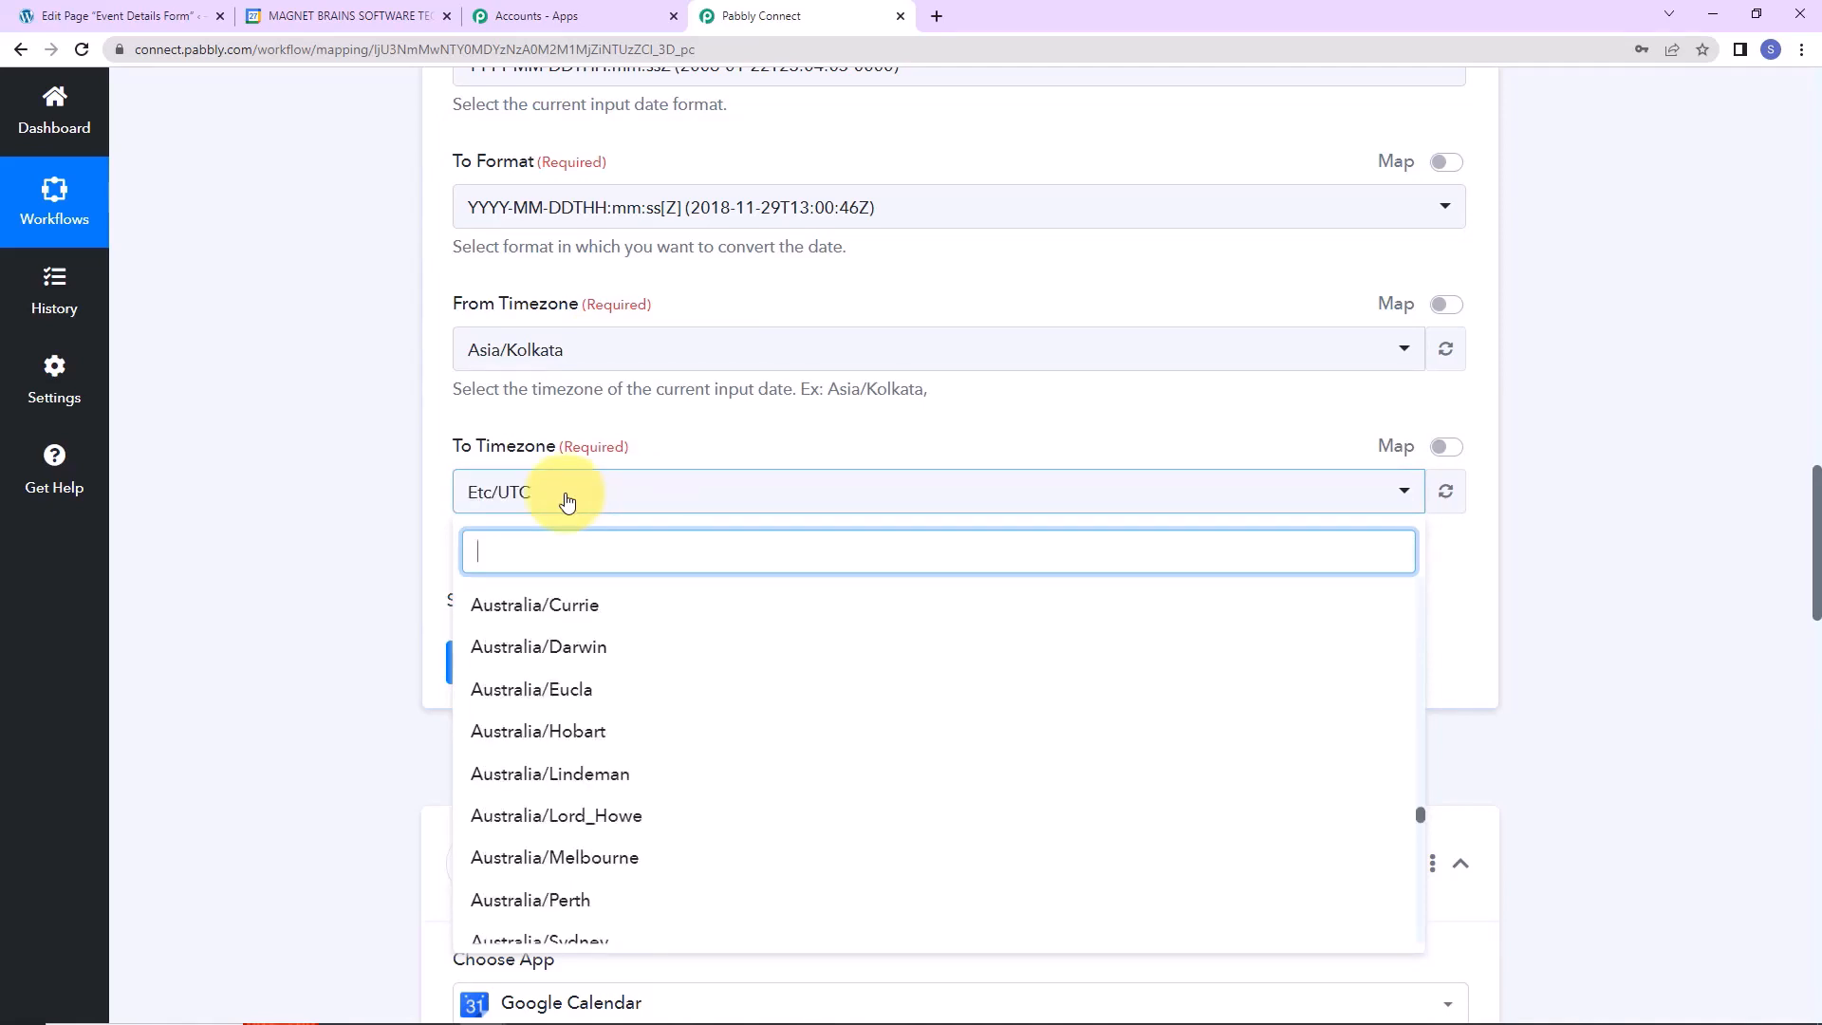
click(358, 503)
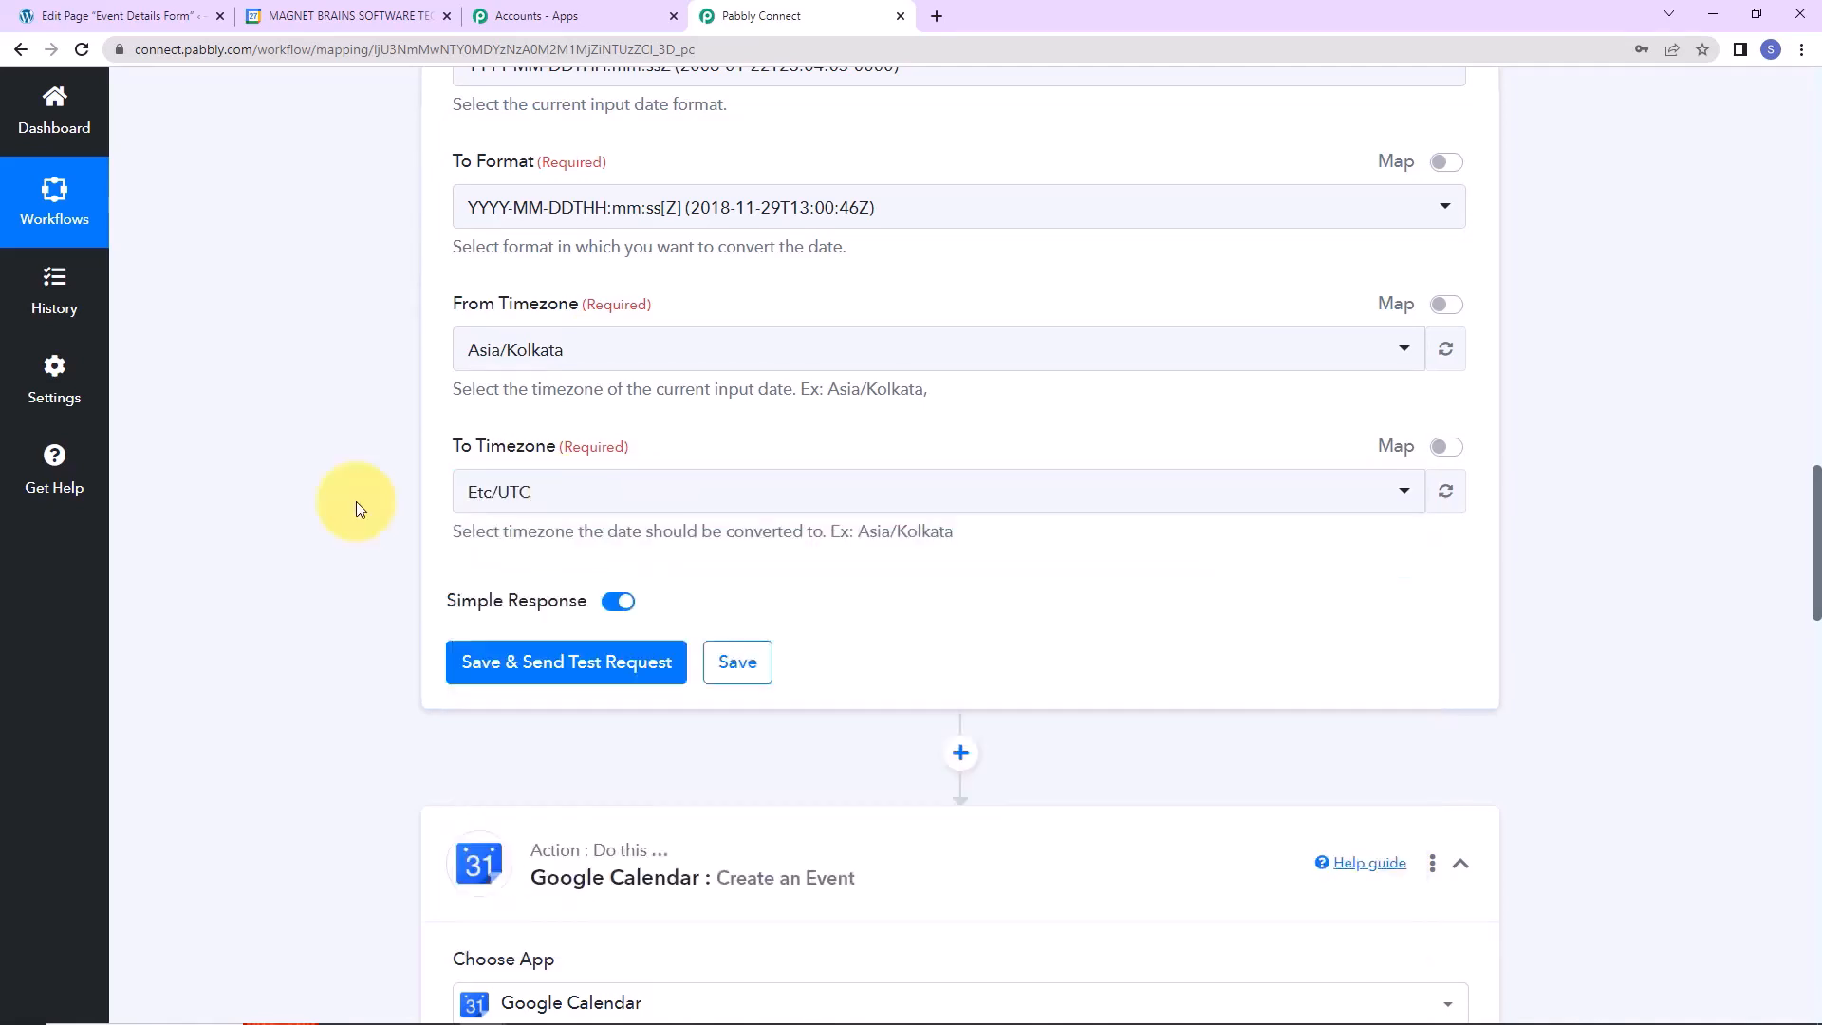
click(522, 661)
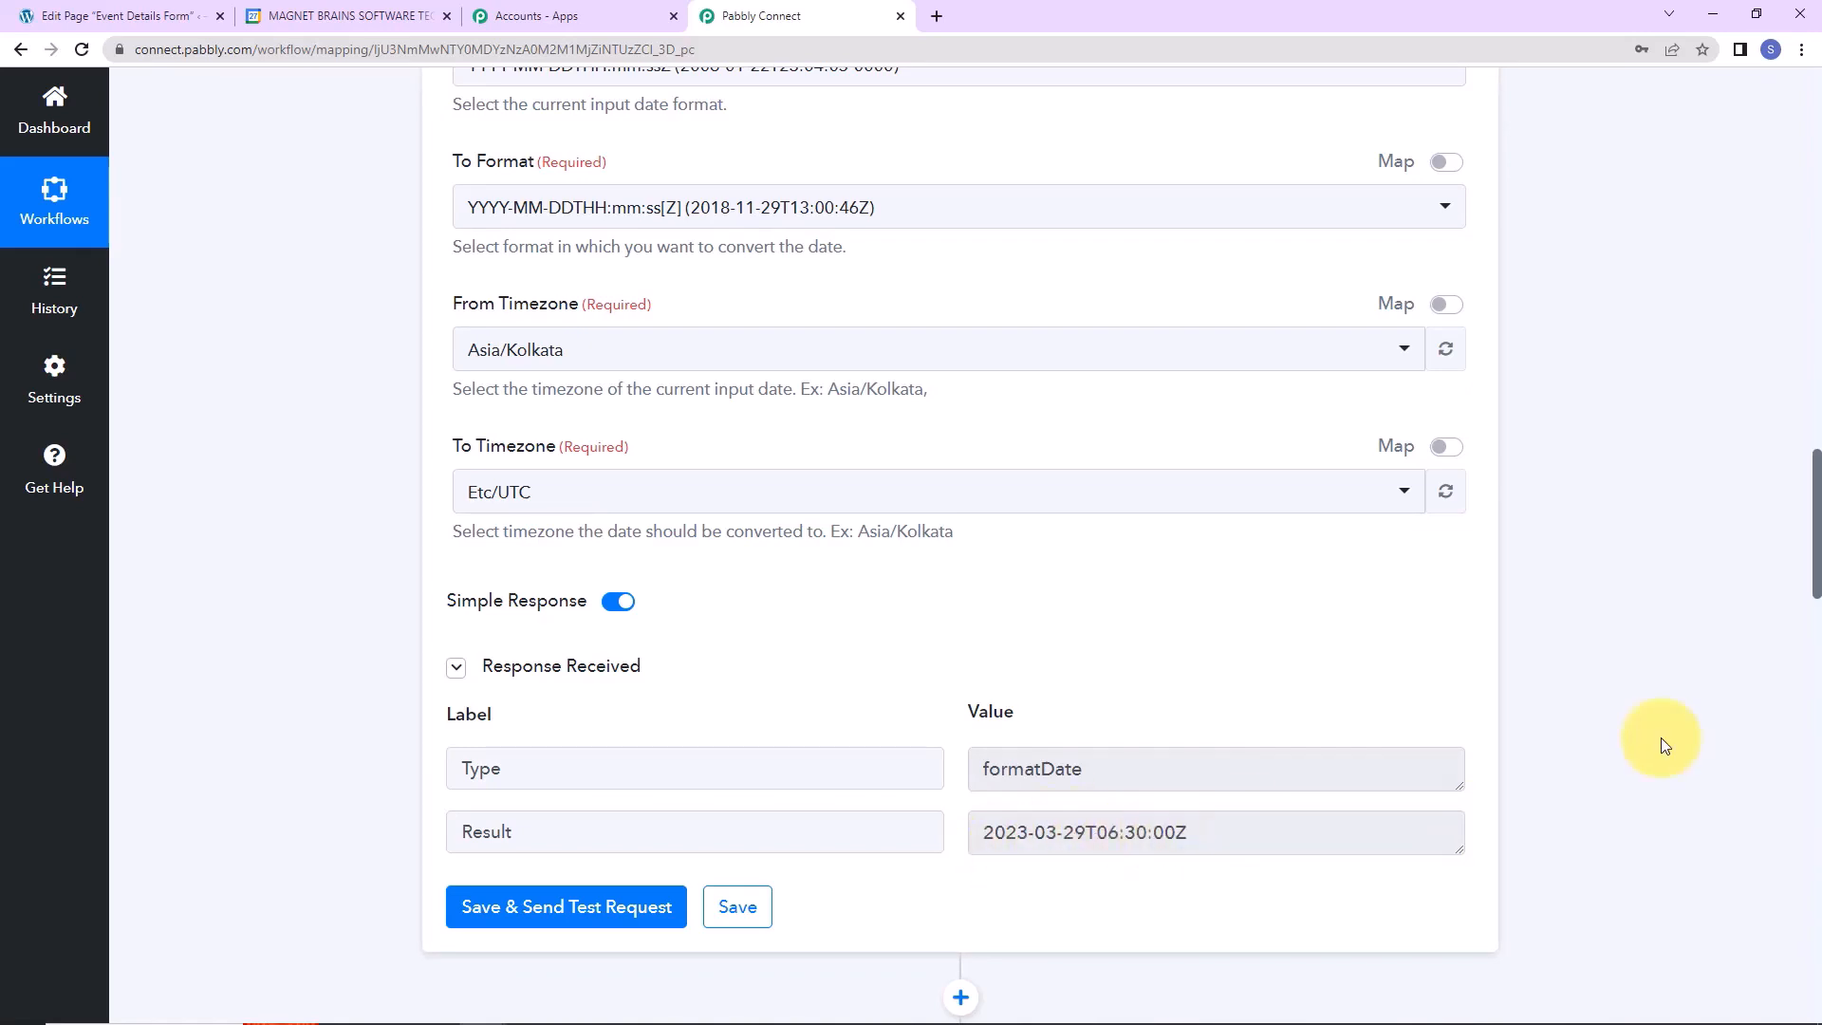
scroll(1661, 740, down, 7)
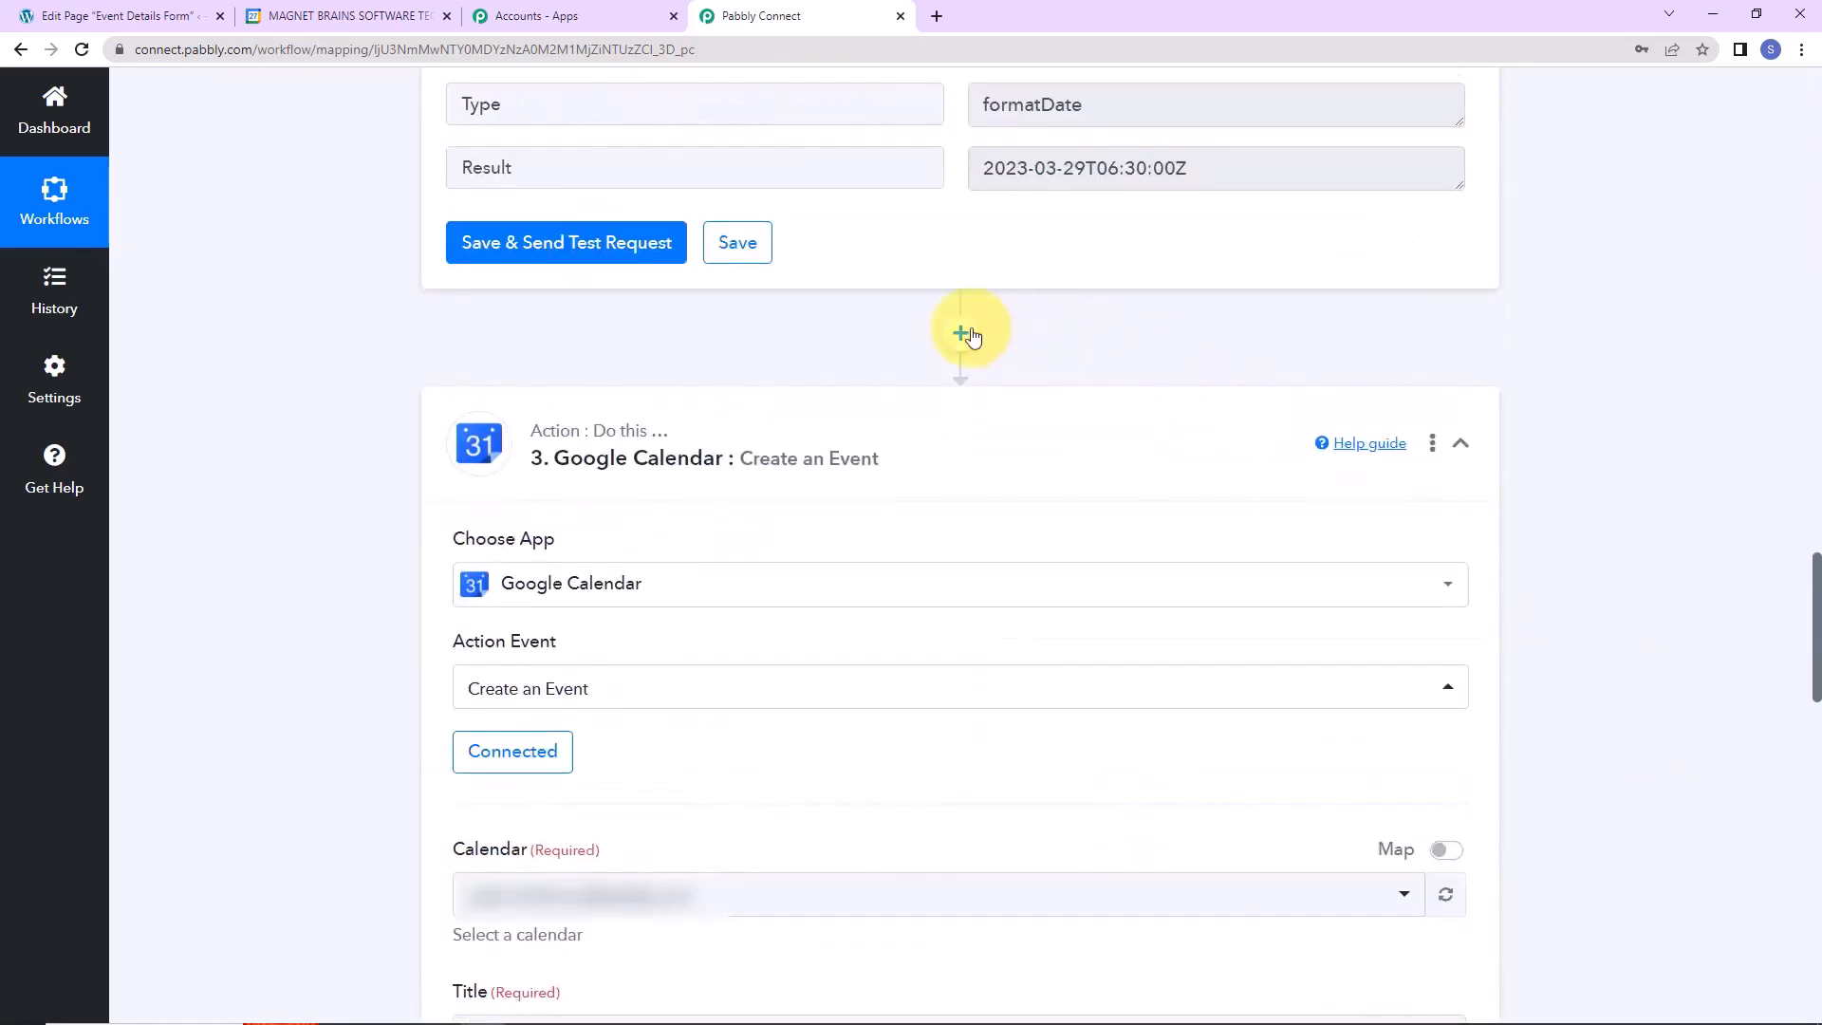
Insert another Date/Time Formatter step using Format Date with Time Zone before Google Calendar.
click(962, 333)
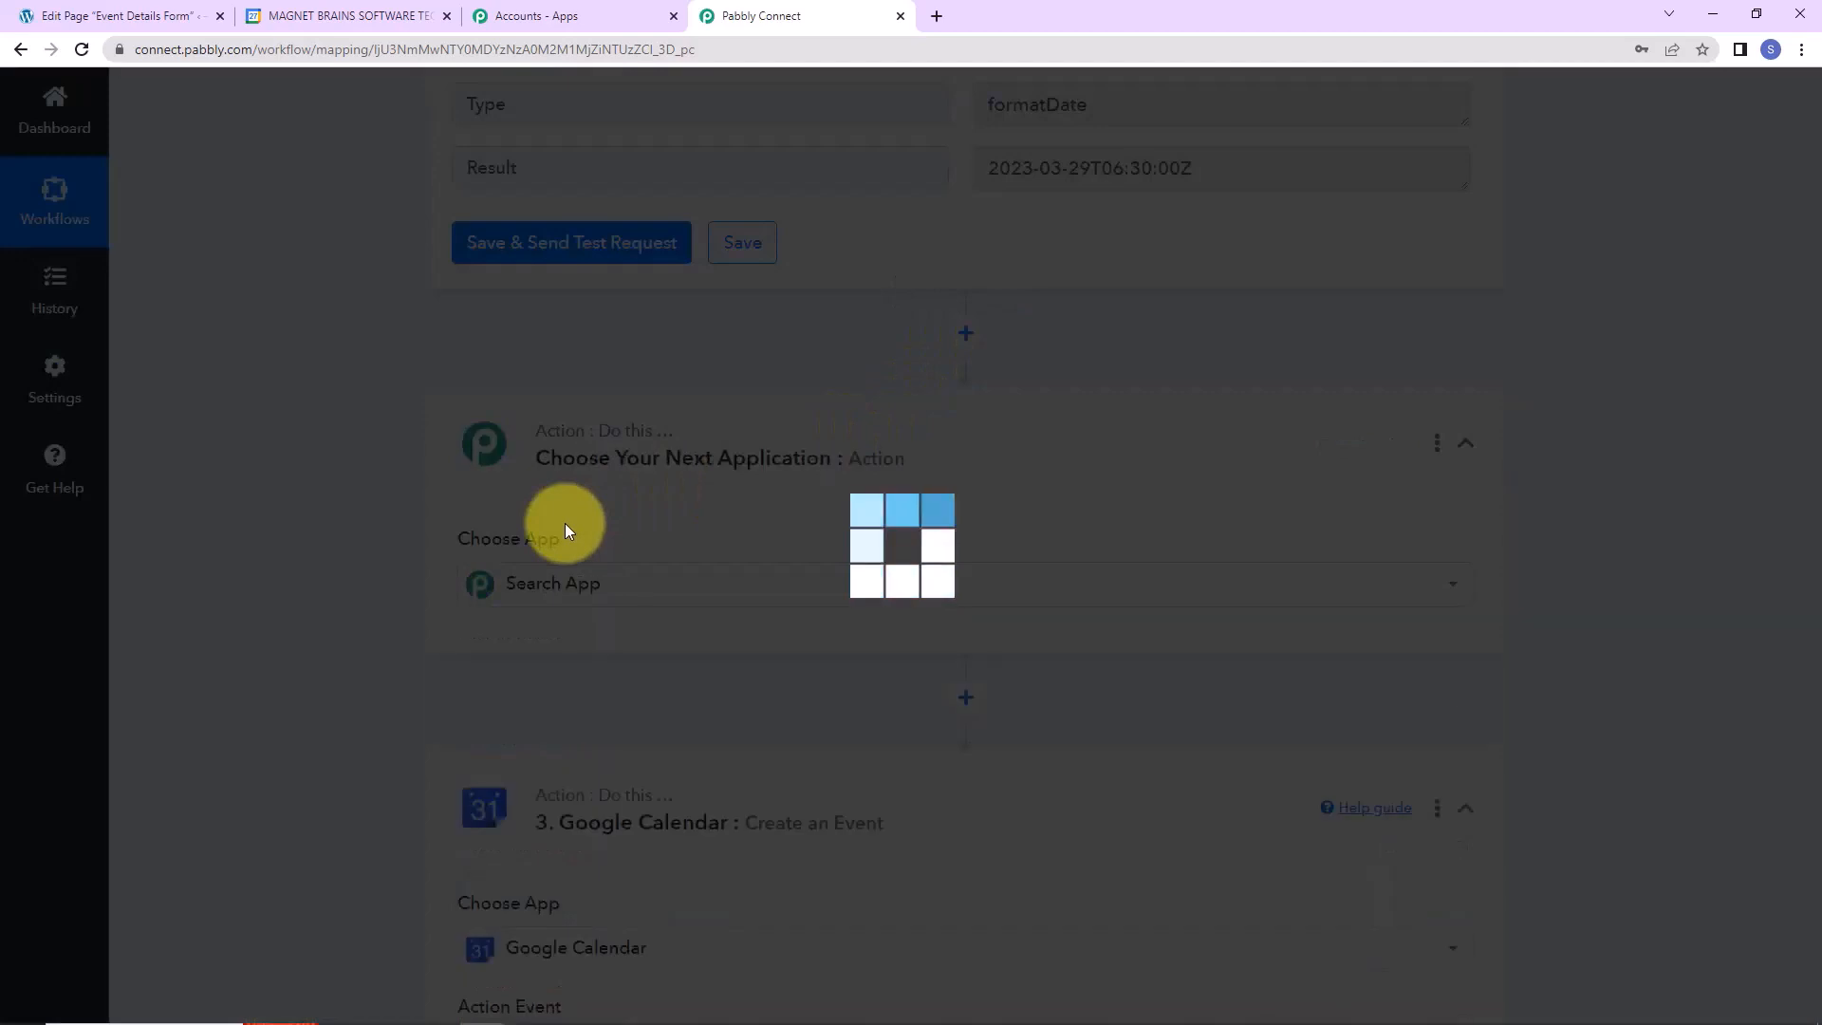
click(574, 588)
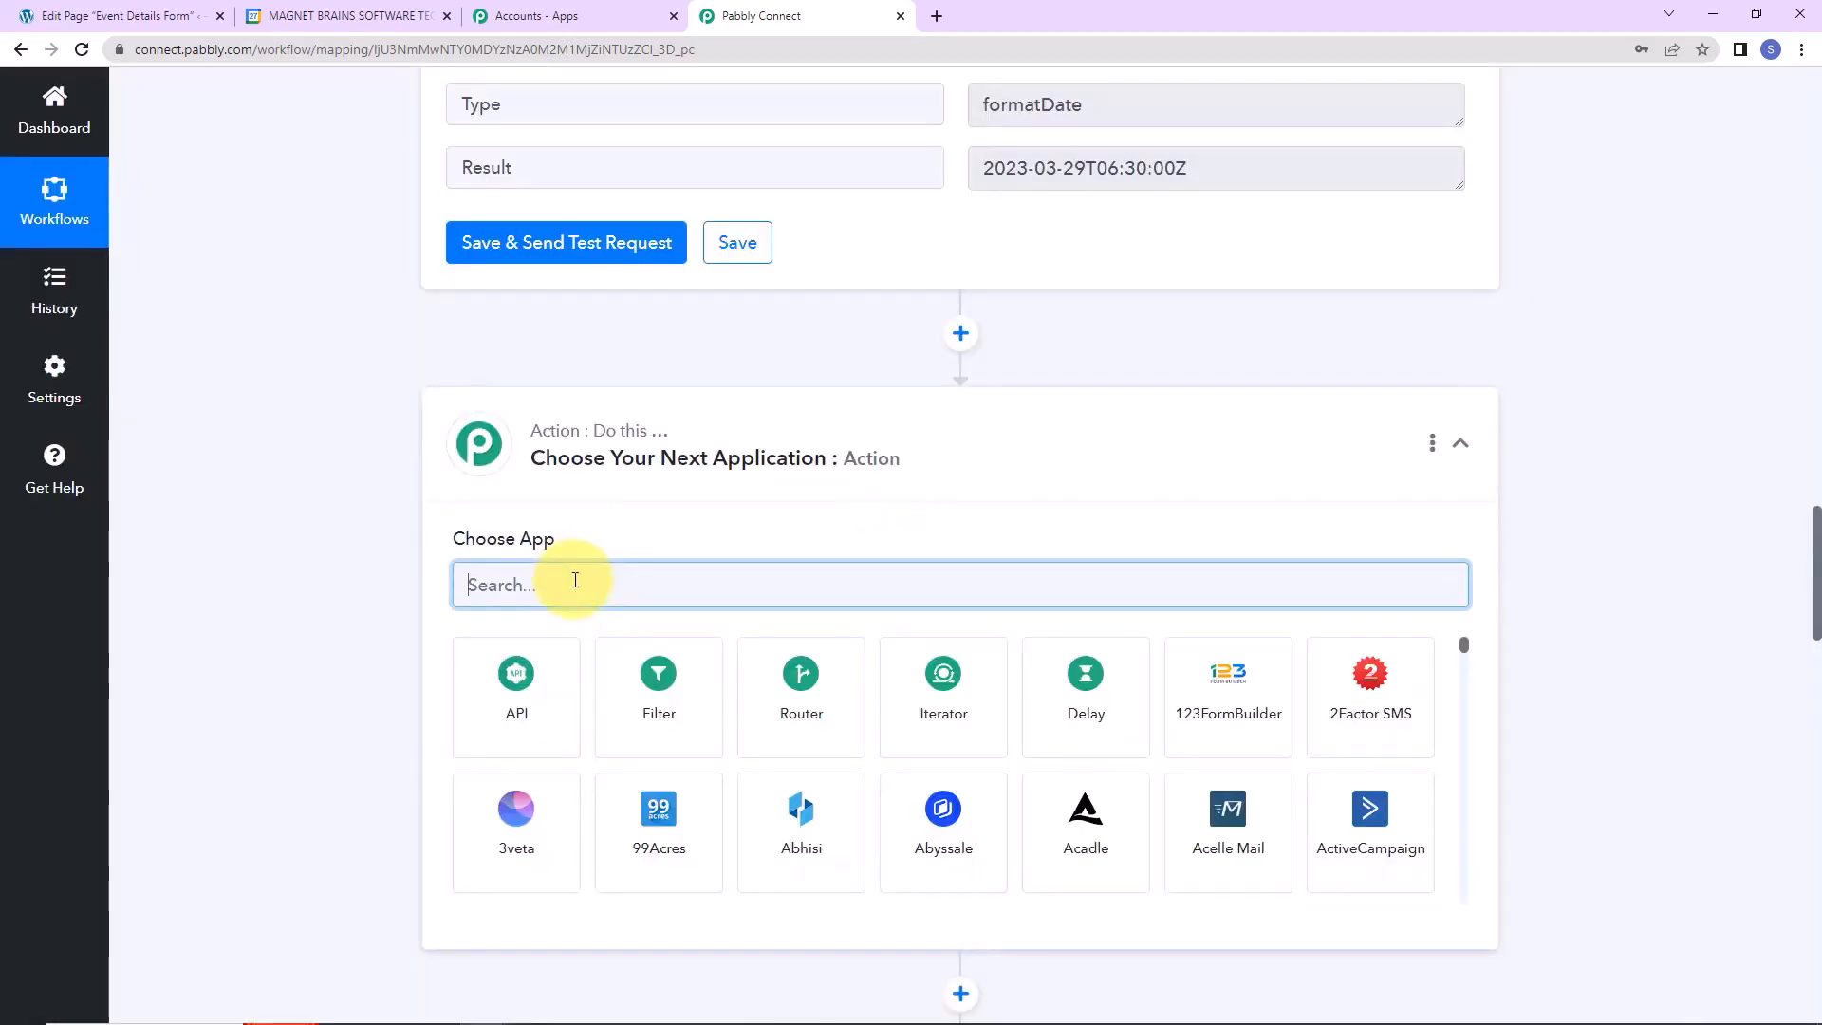
text(date)
click(560, 705)
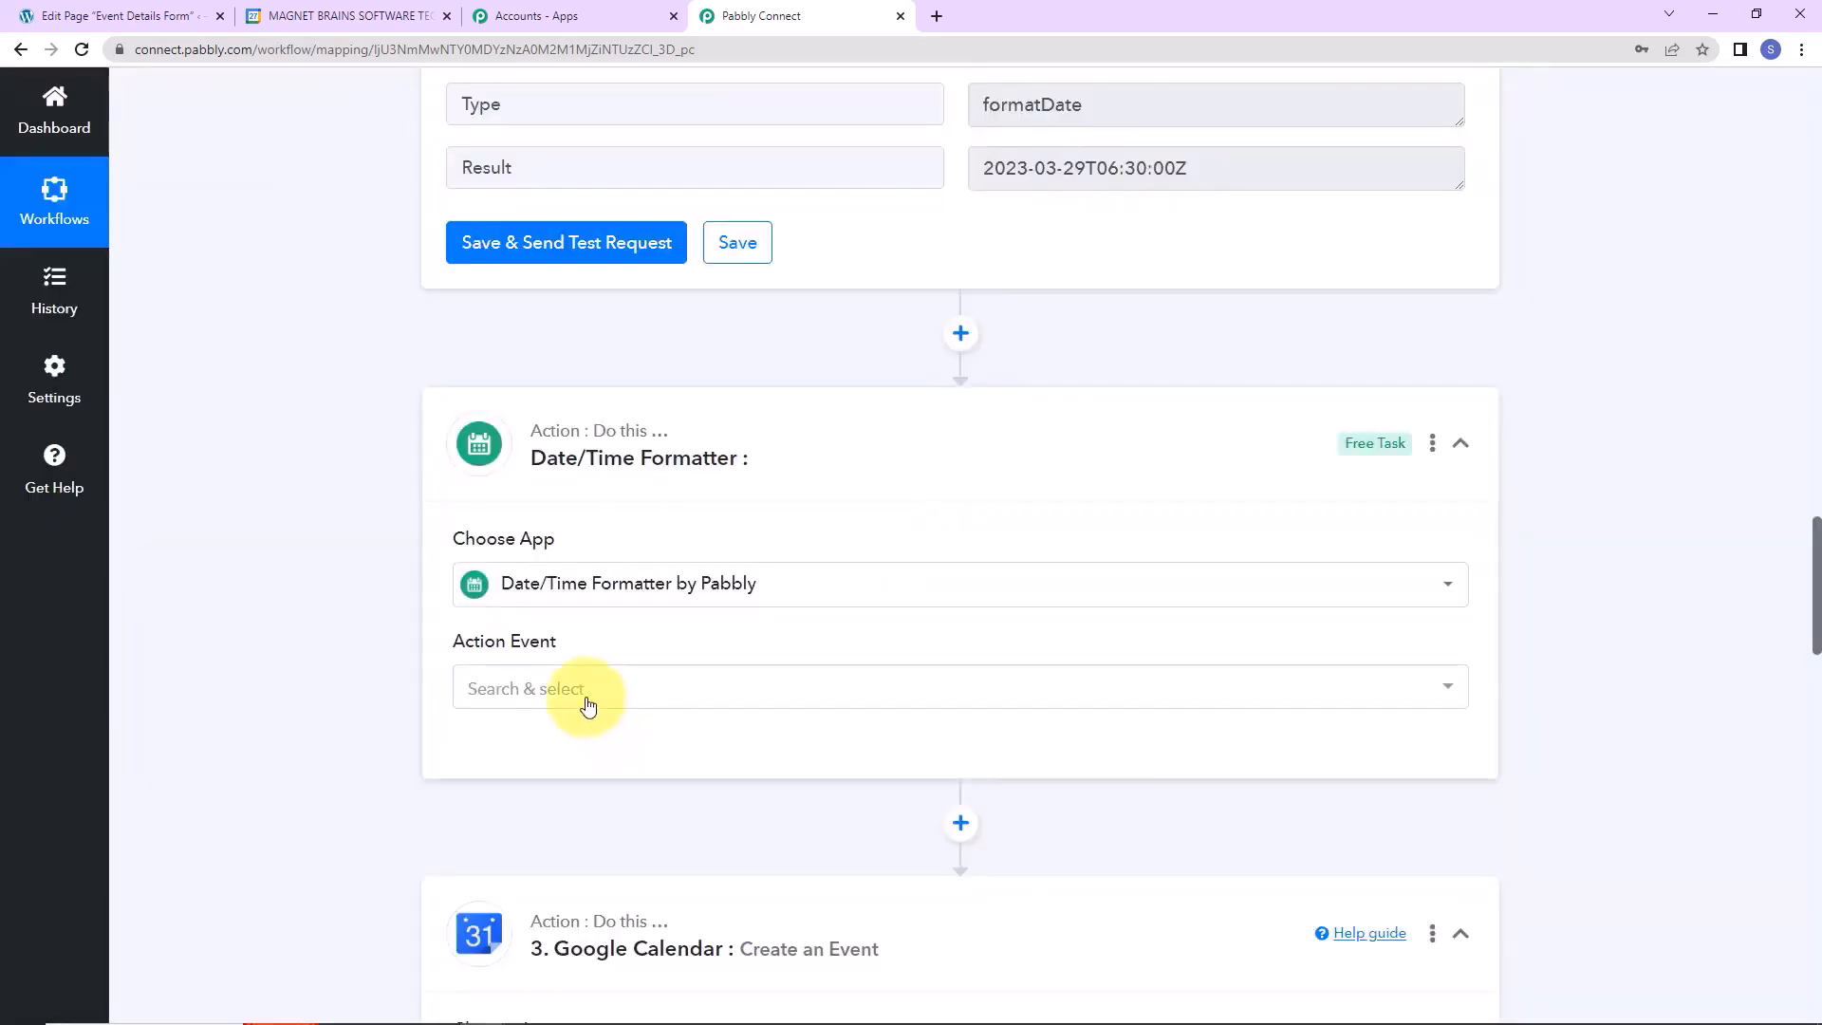
click(582, 693)
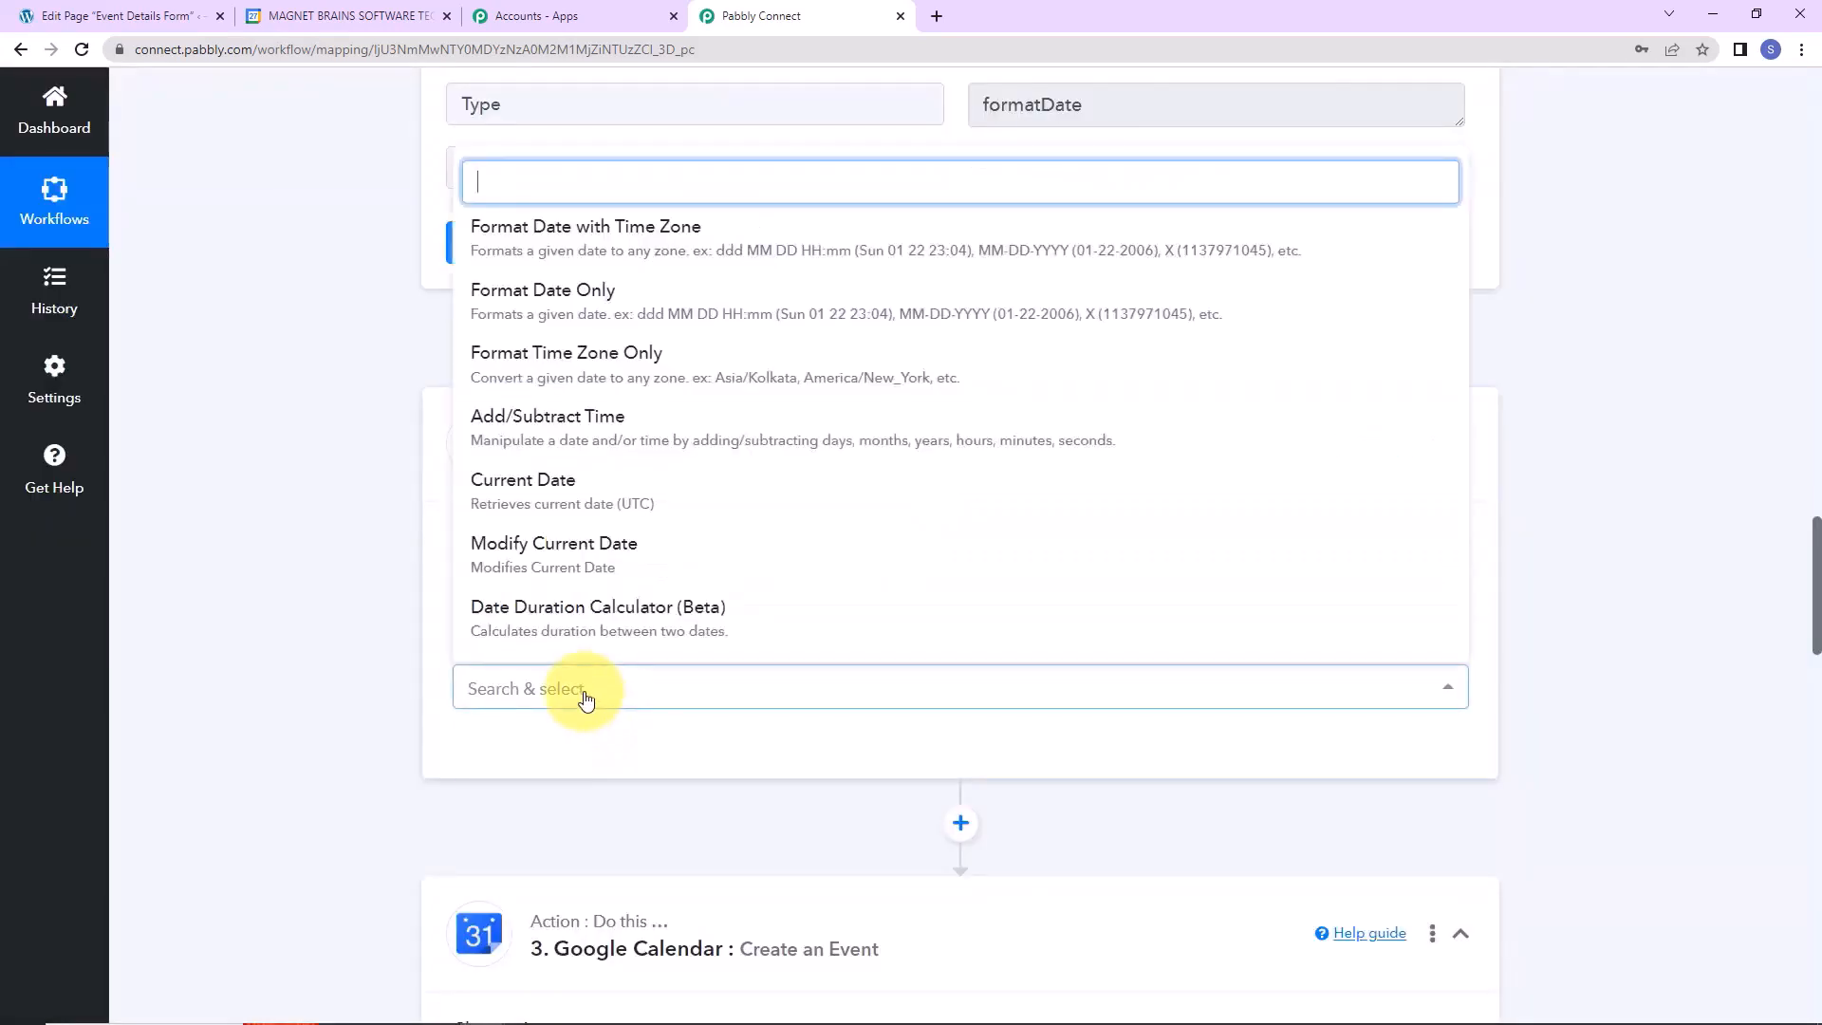
click(538, 249)
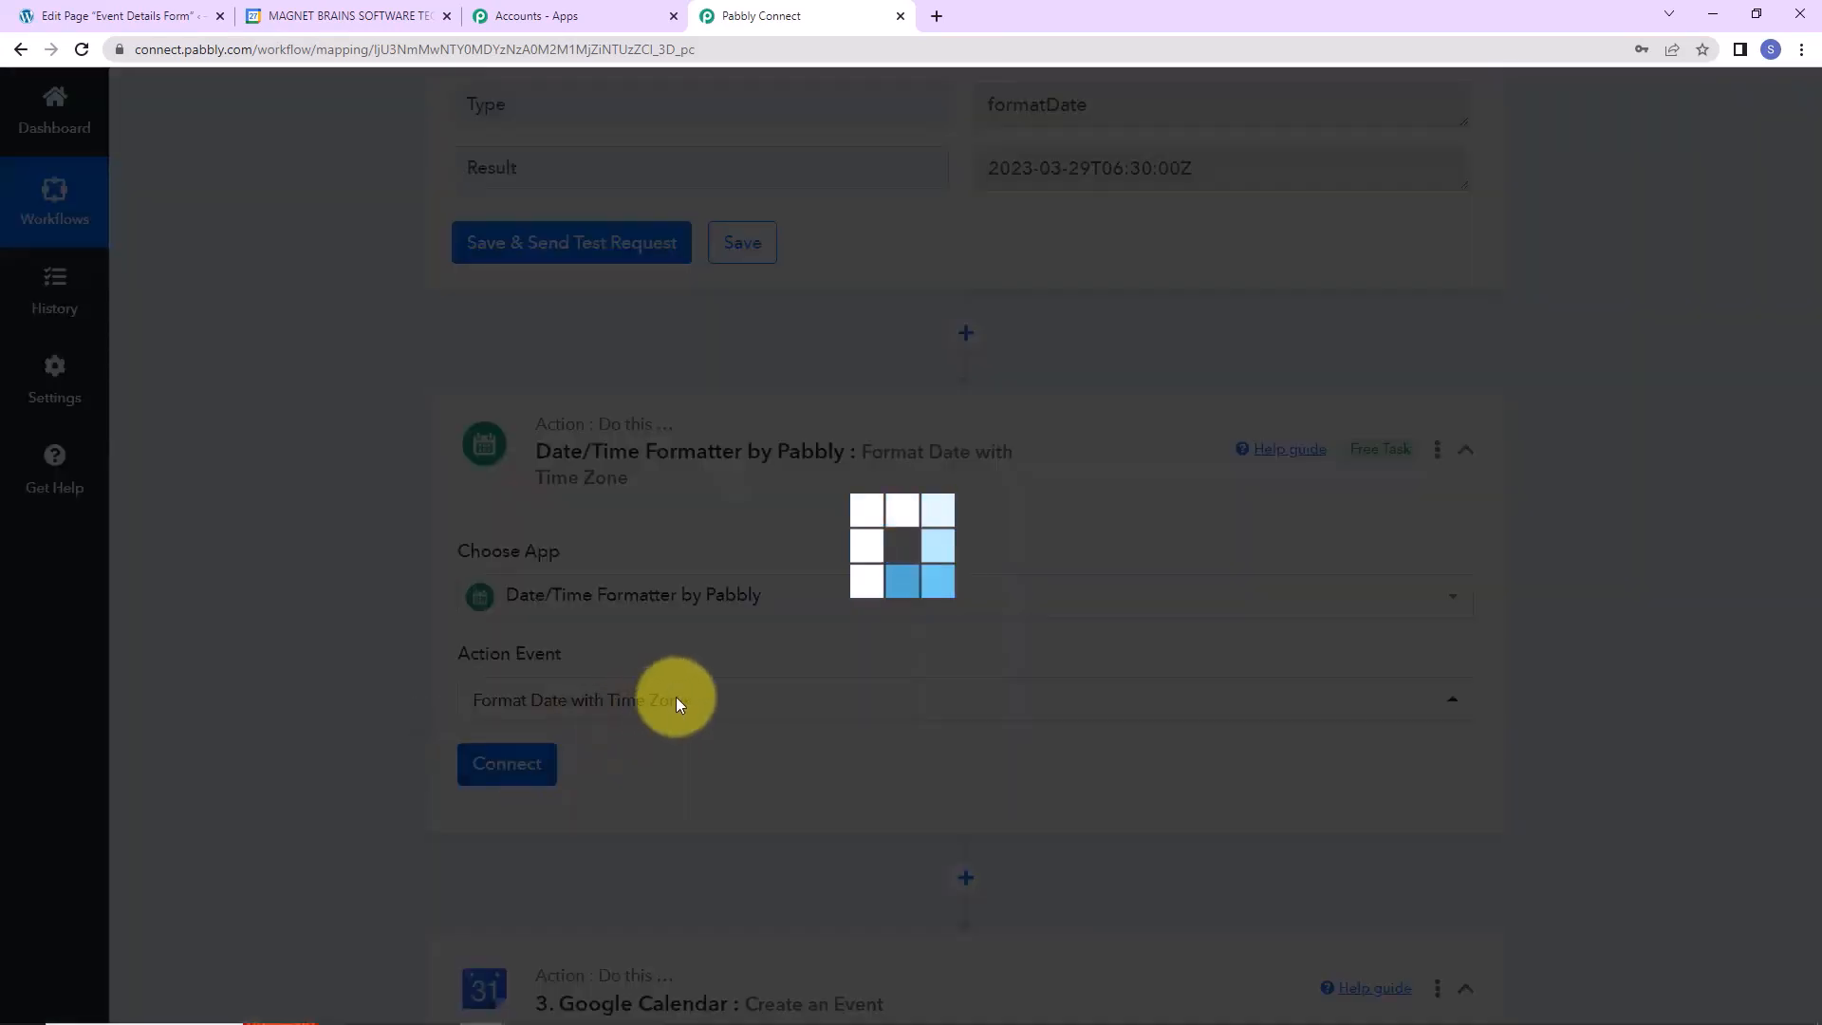
scroll(619, 500, down, 5)
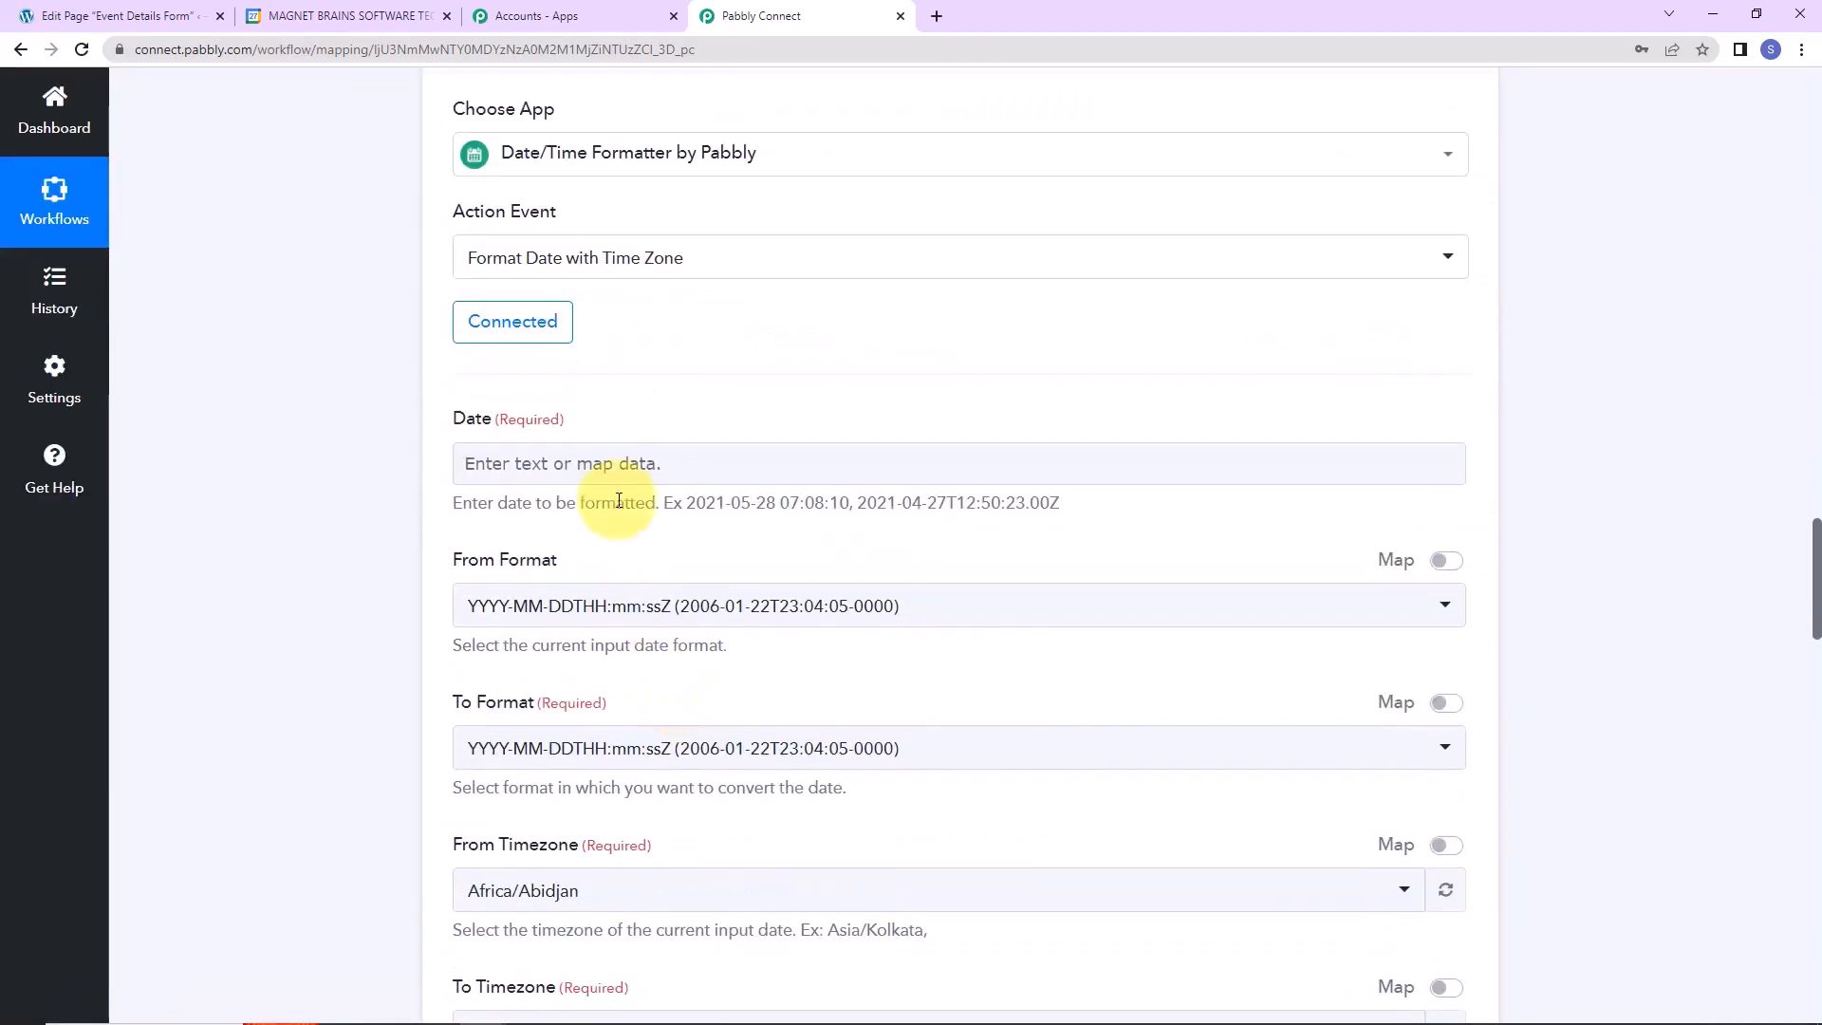
Fill the Date field with the form's End Date, a T, and End Time.
click(615, 463)
click(586, 634)
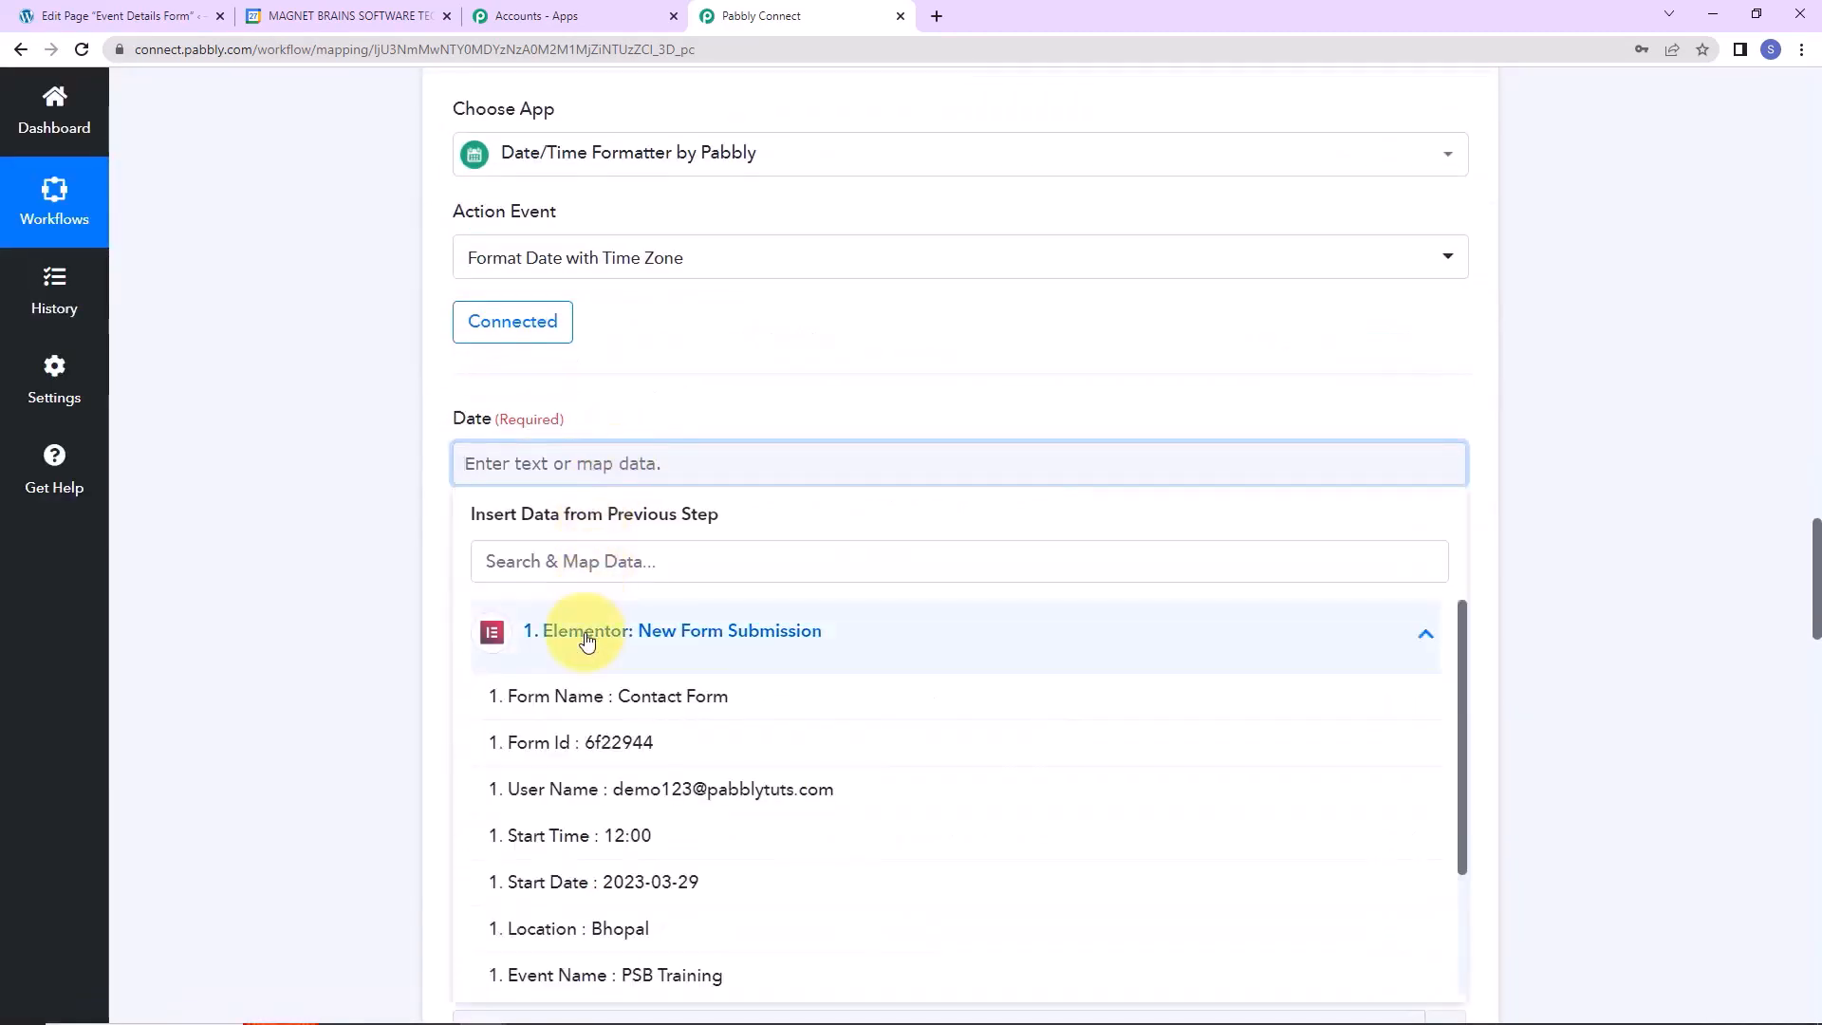
scroll(645, 913, down, 3)
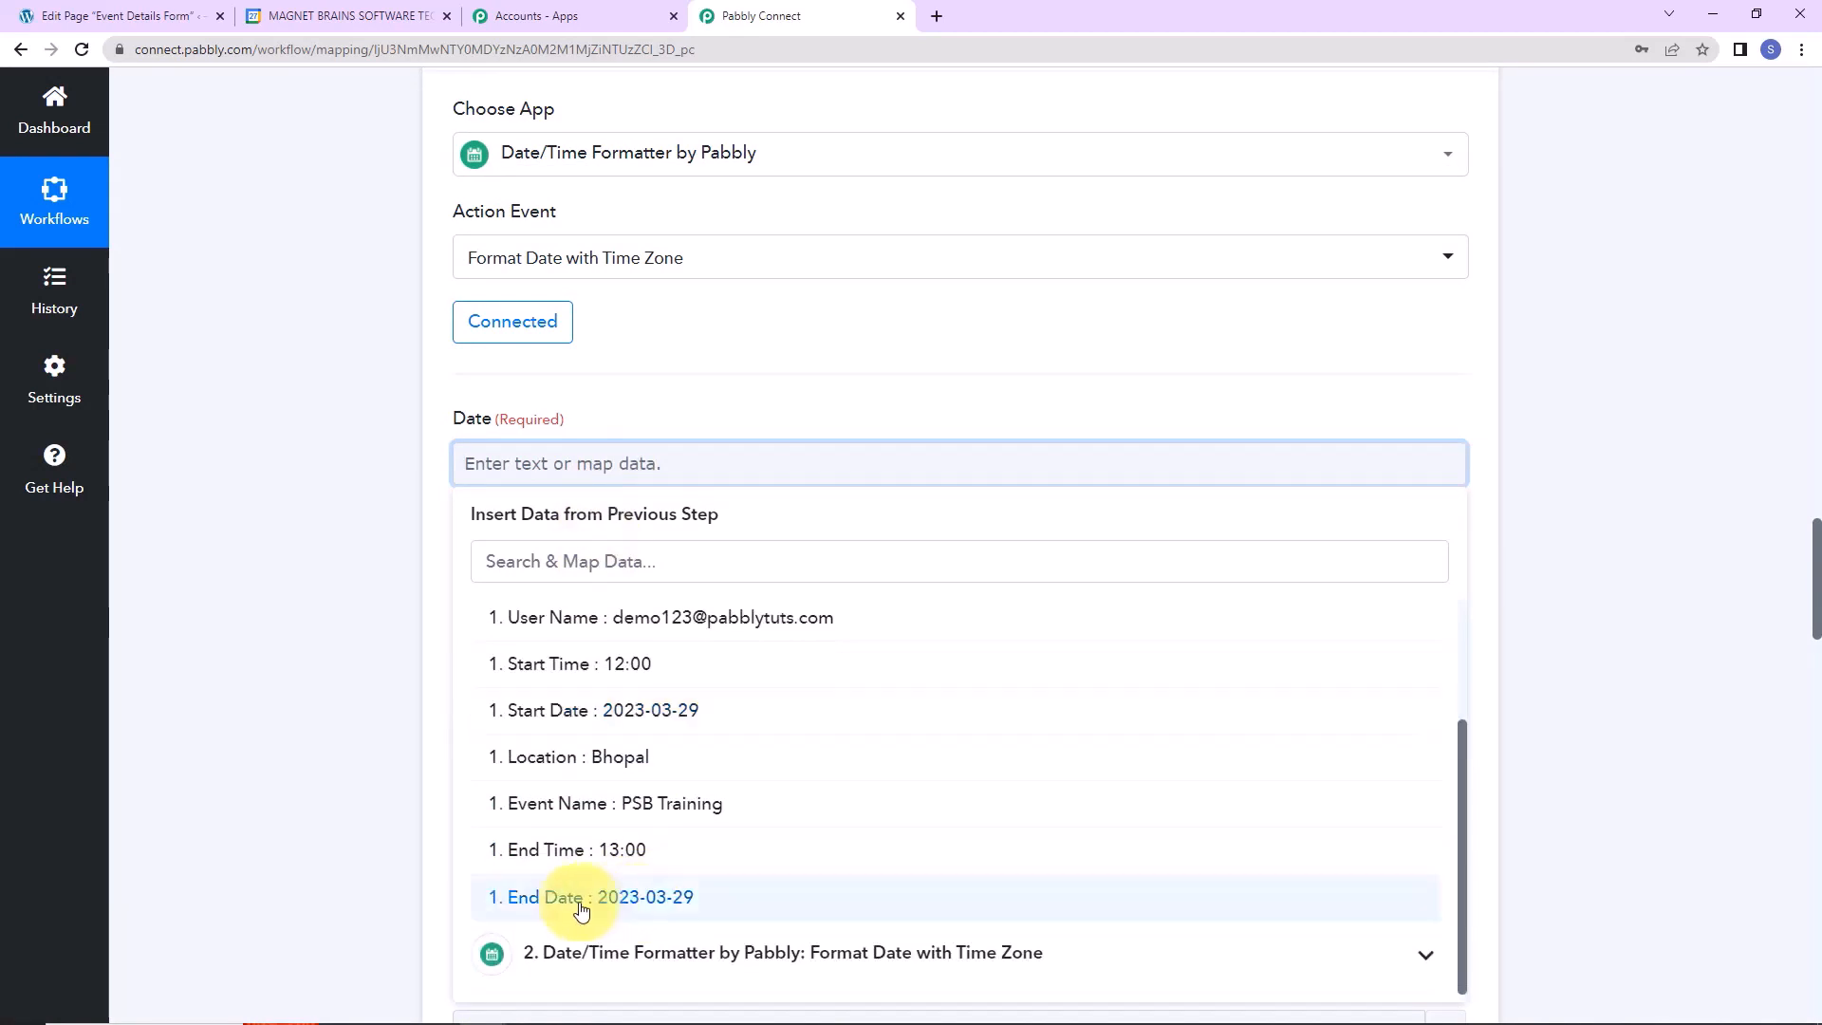
click(582, 900)
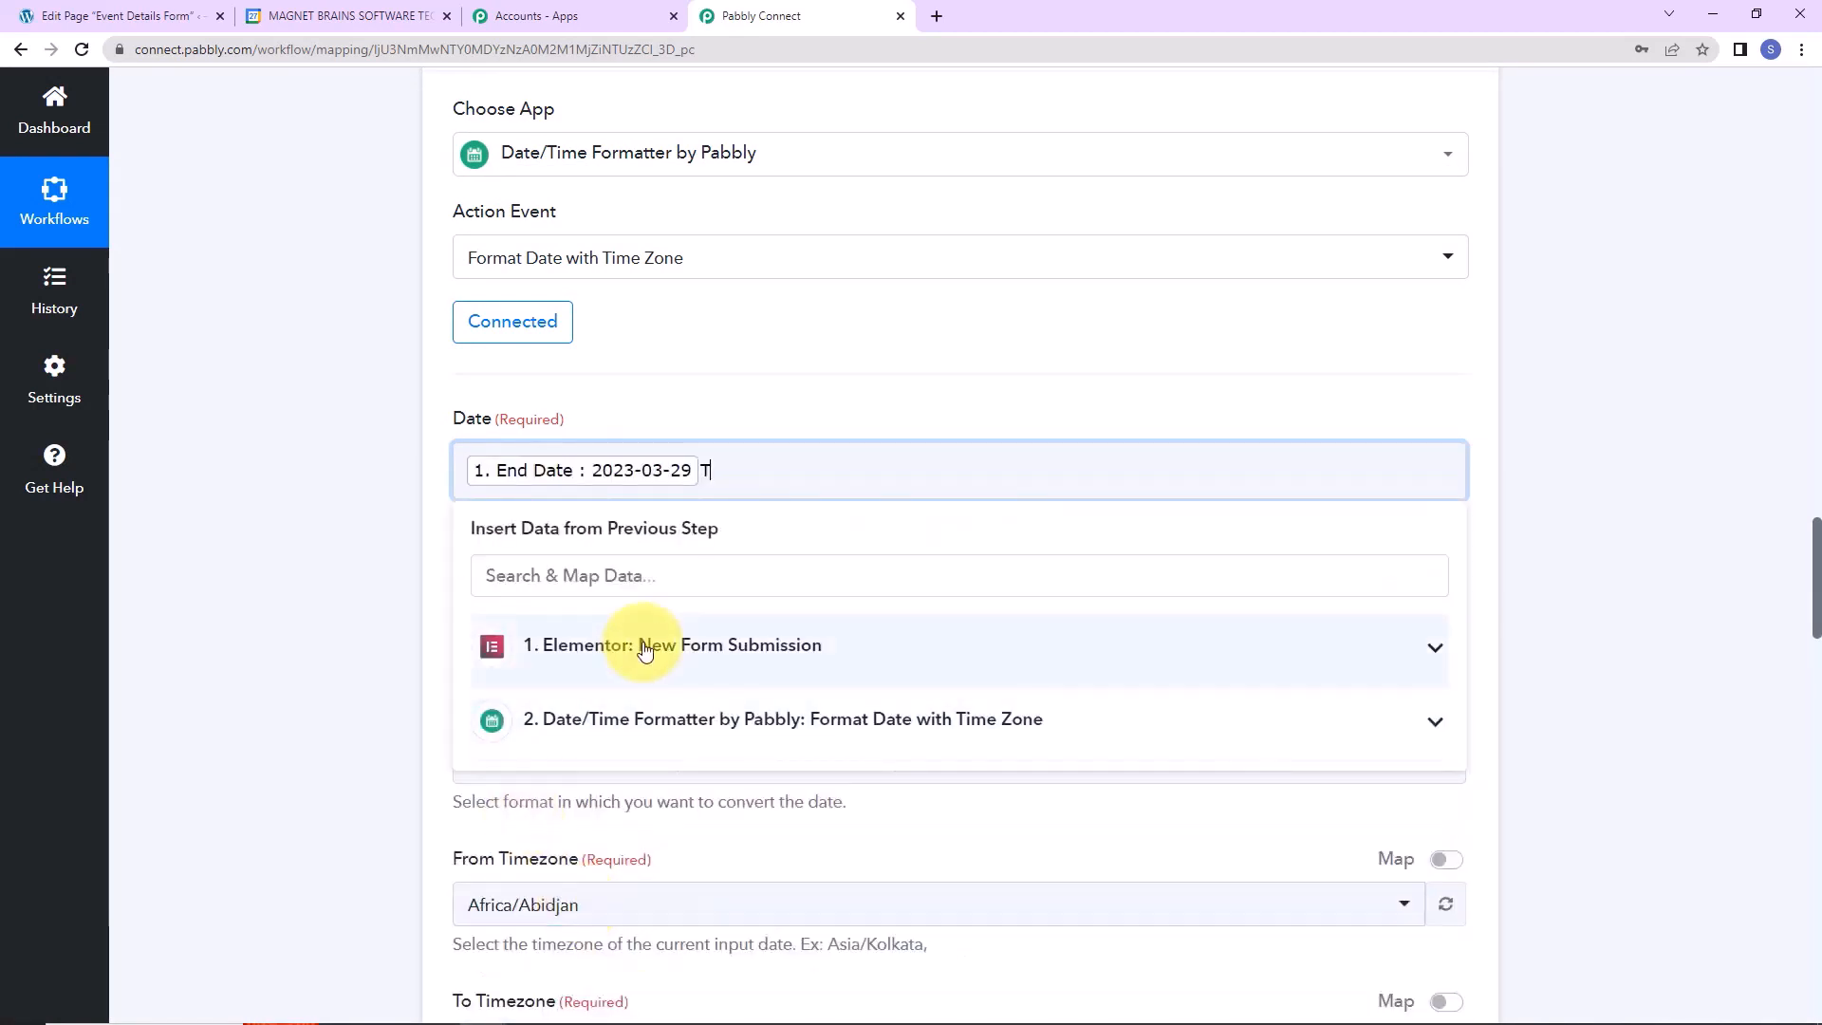
click(645, 648)
scroll(627, 911, down, 2)
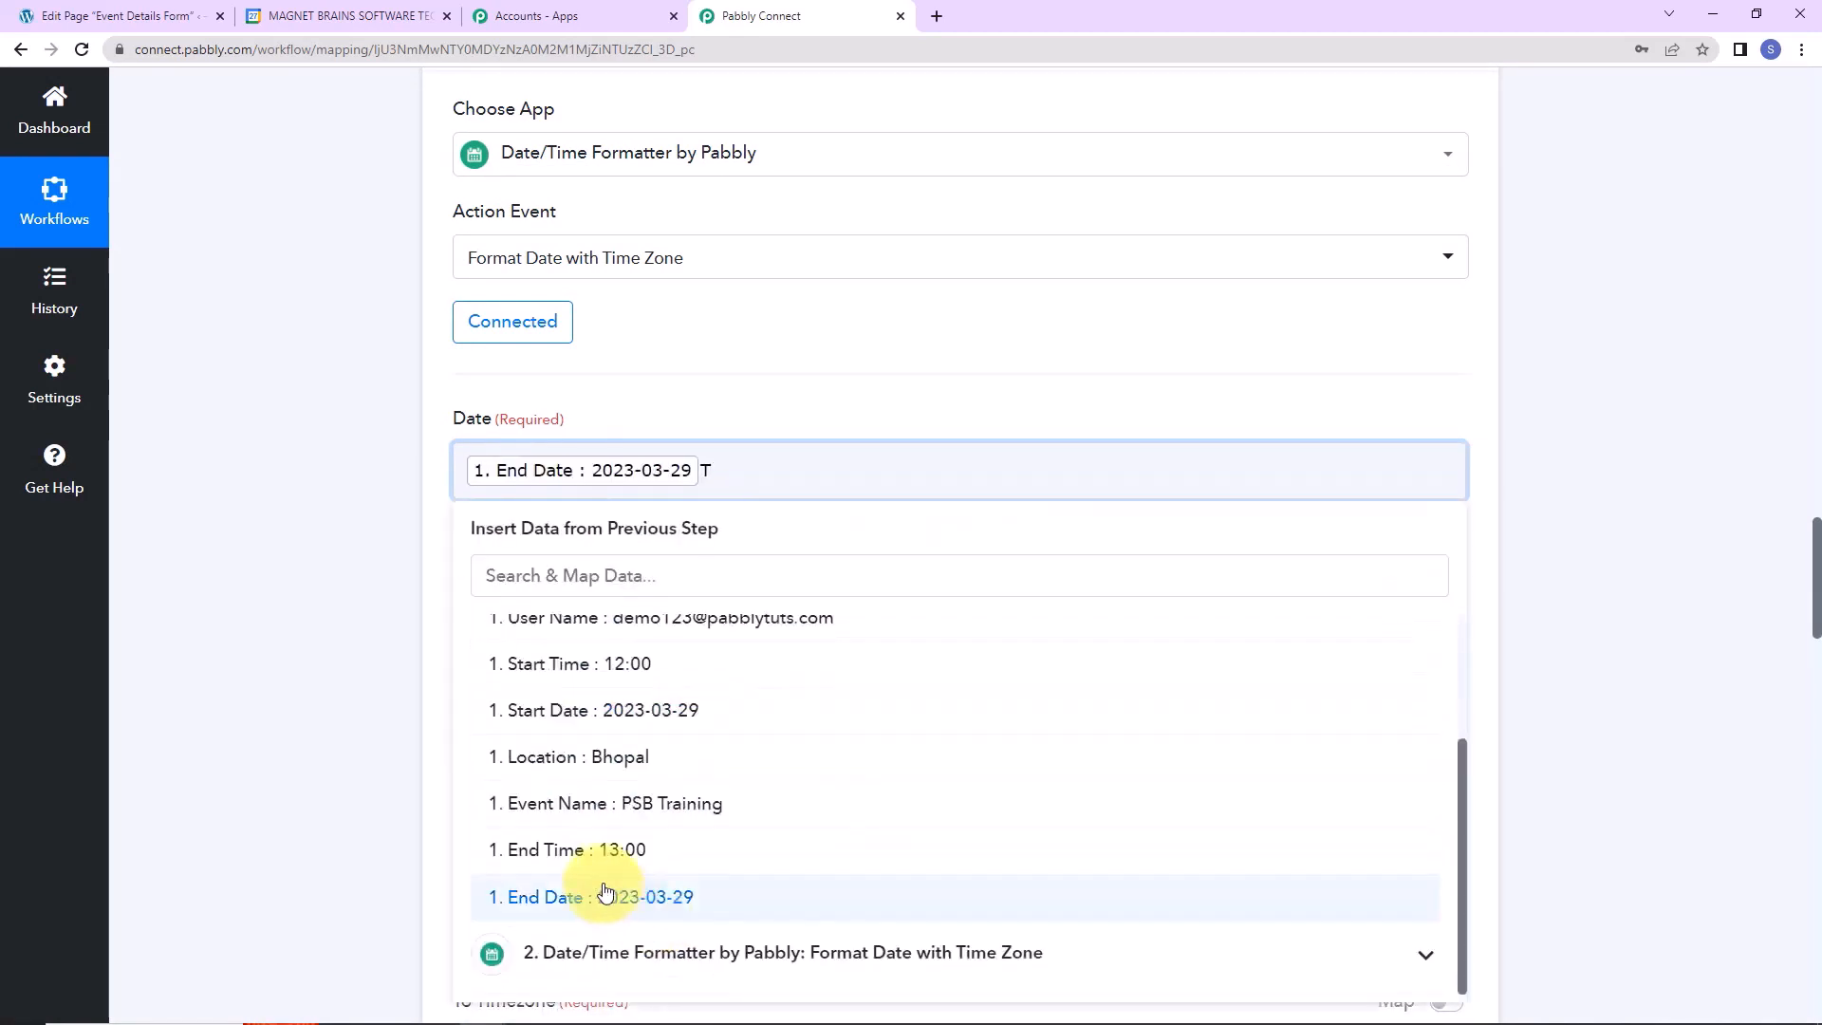
click(598, 859)
click(323, 669)
scroll(569, 569, down, 2)
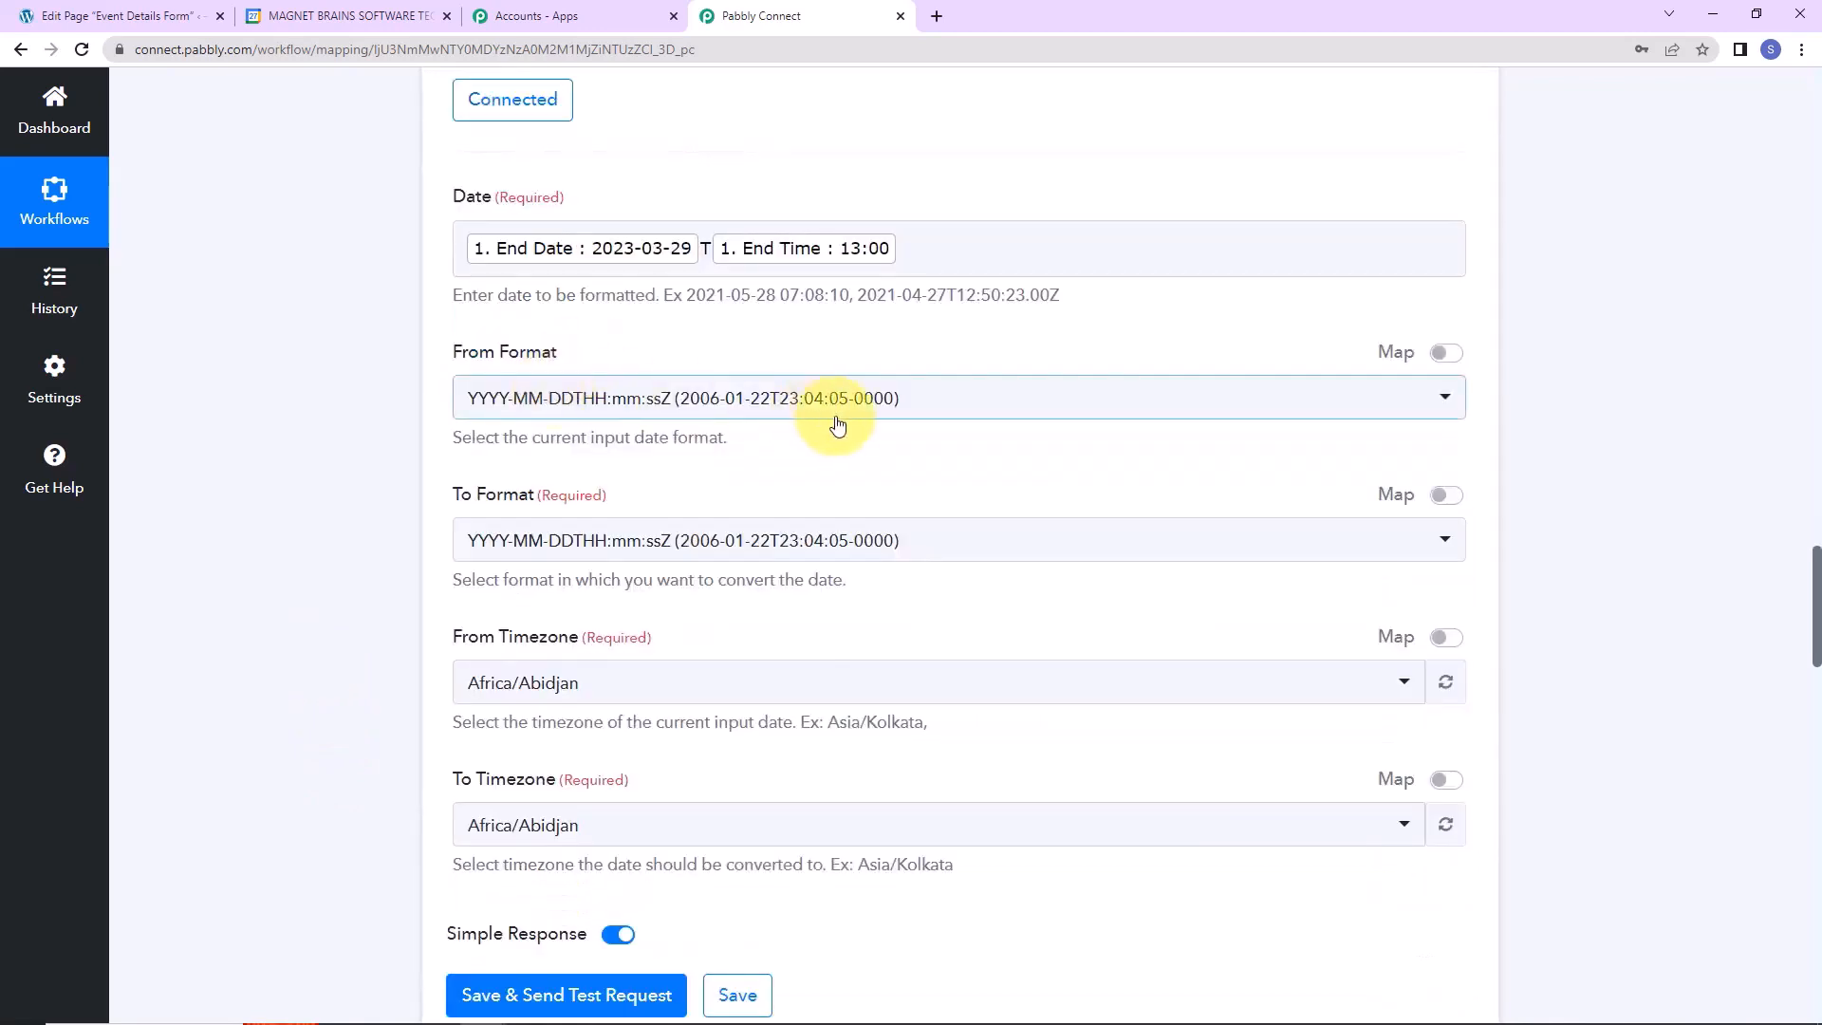
Set the ISO [Z] output format and convert Asia/Kolkata to Etc/UTC, testing 2023-03-29T07:30:00Z.
click(988, 550)
click(866, 684)
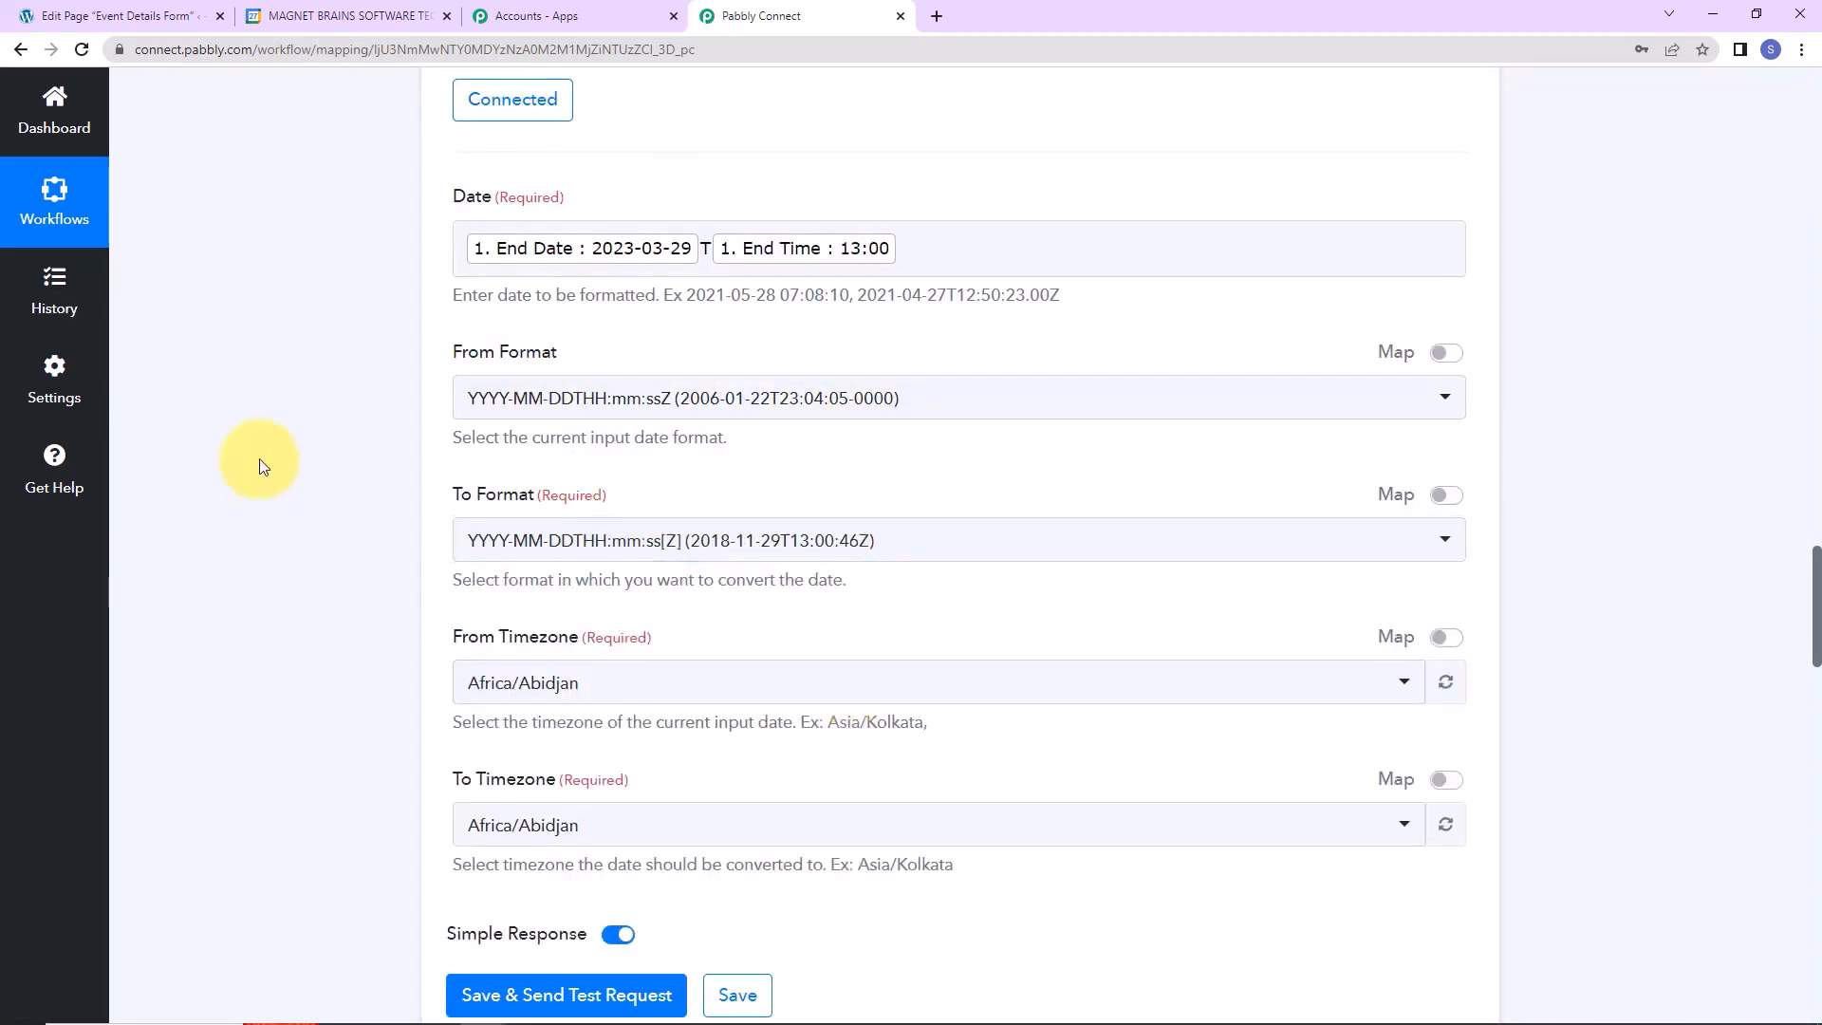
scroll(534, 368, down, 4)
click(599, 253)
text(kol)
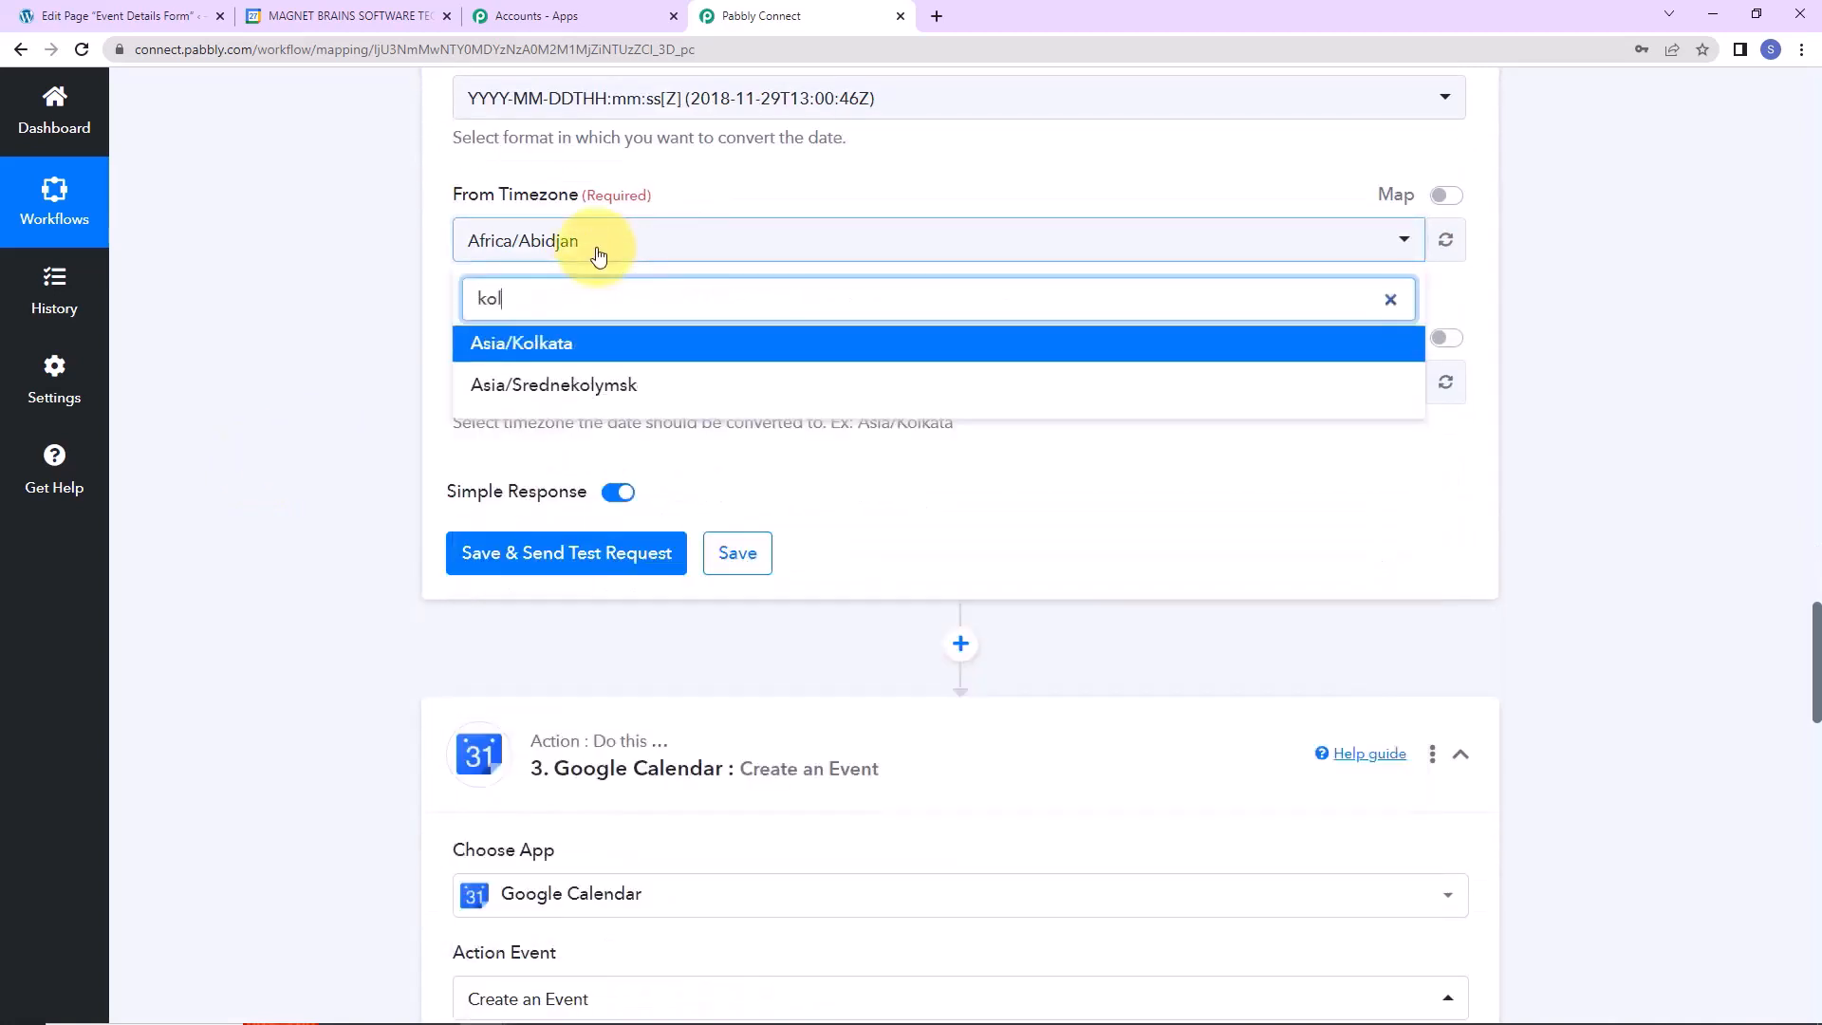
click(595, 343)
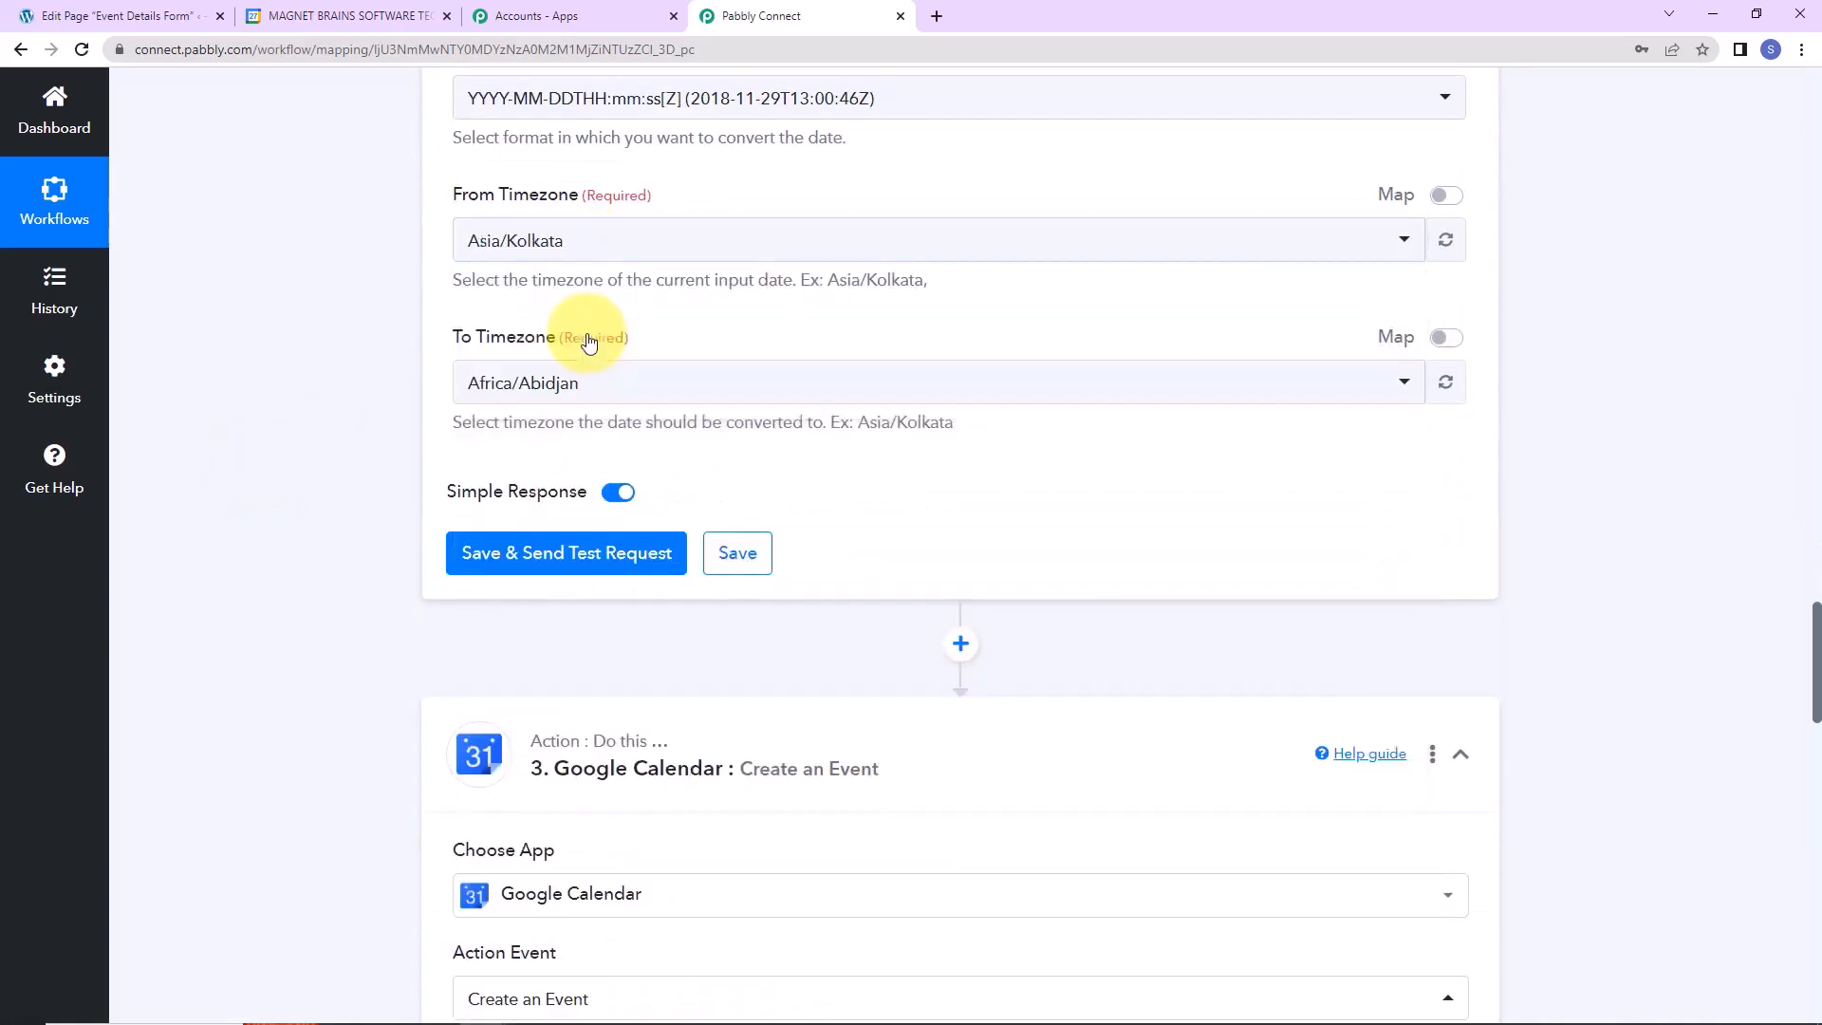
click(585, 396)
text(utc)
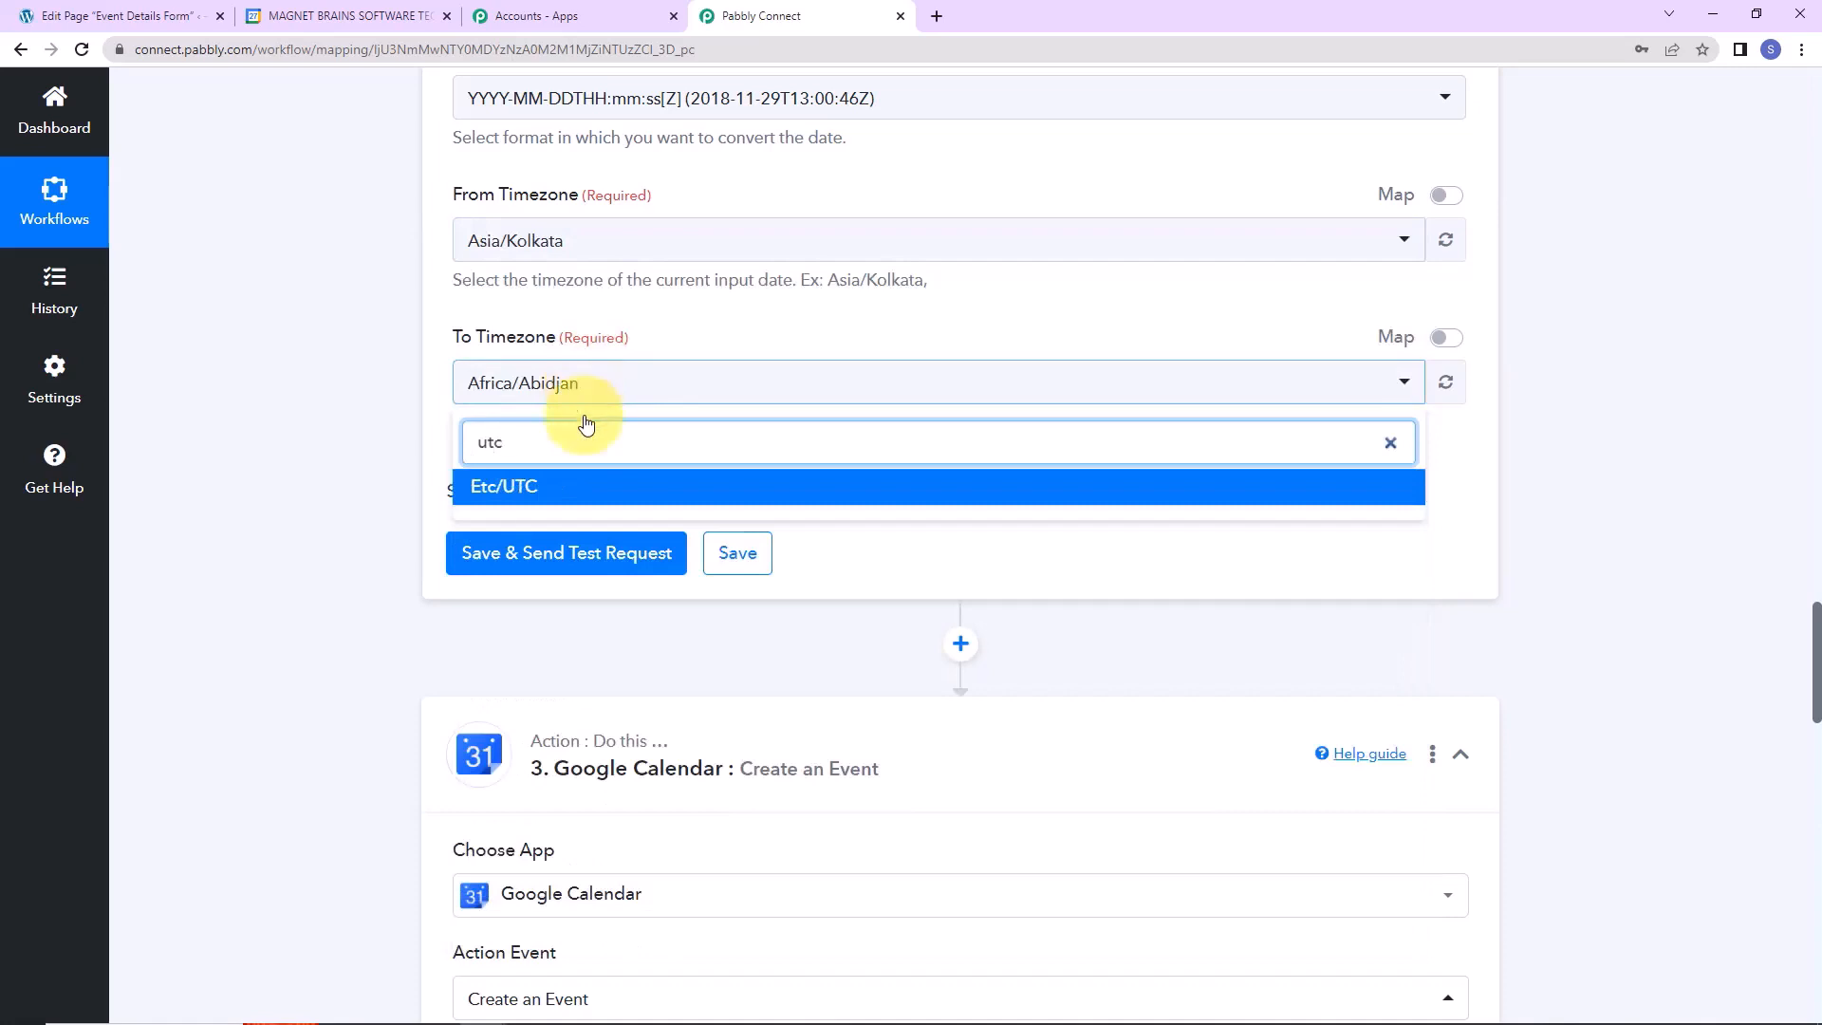
click(558, 492)
click(531, 557)
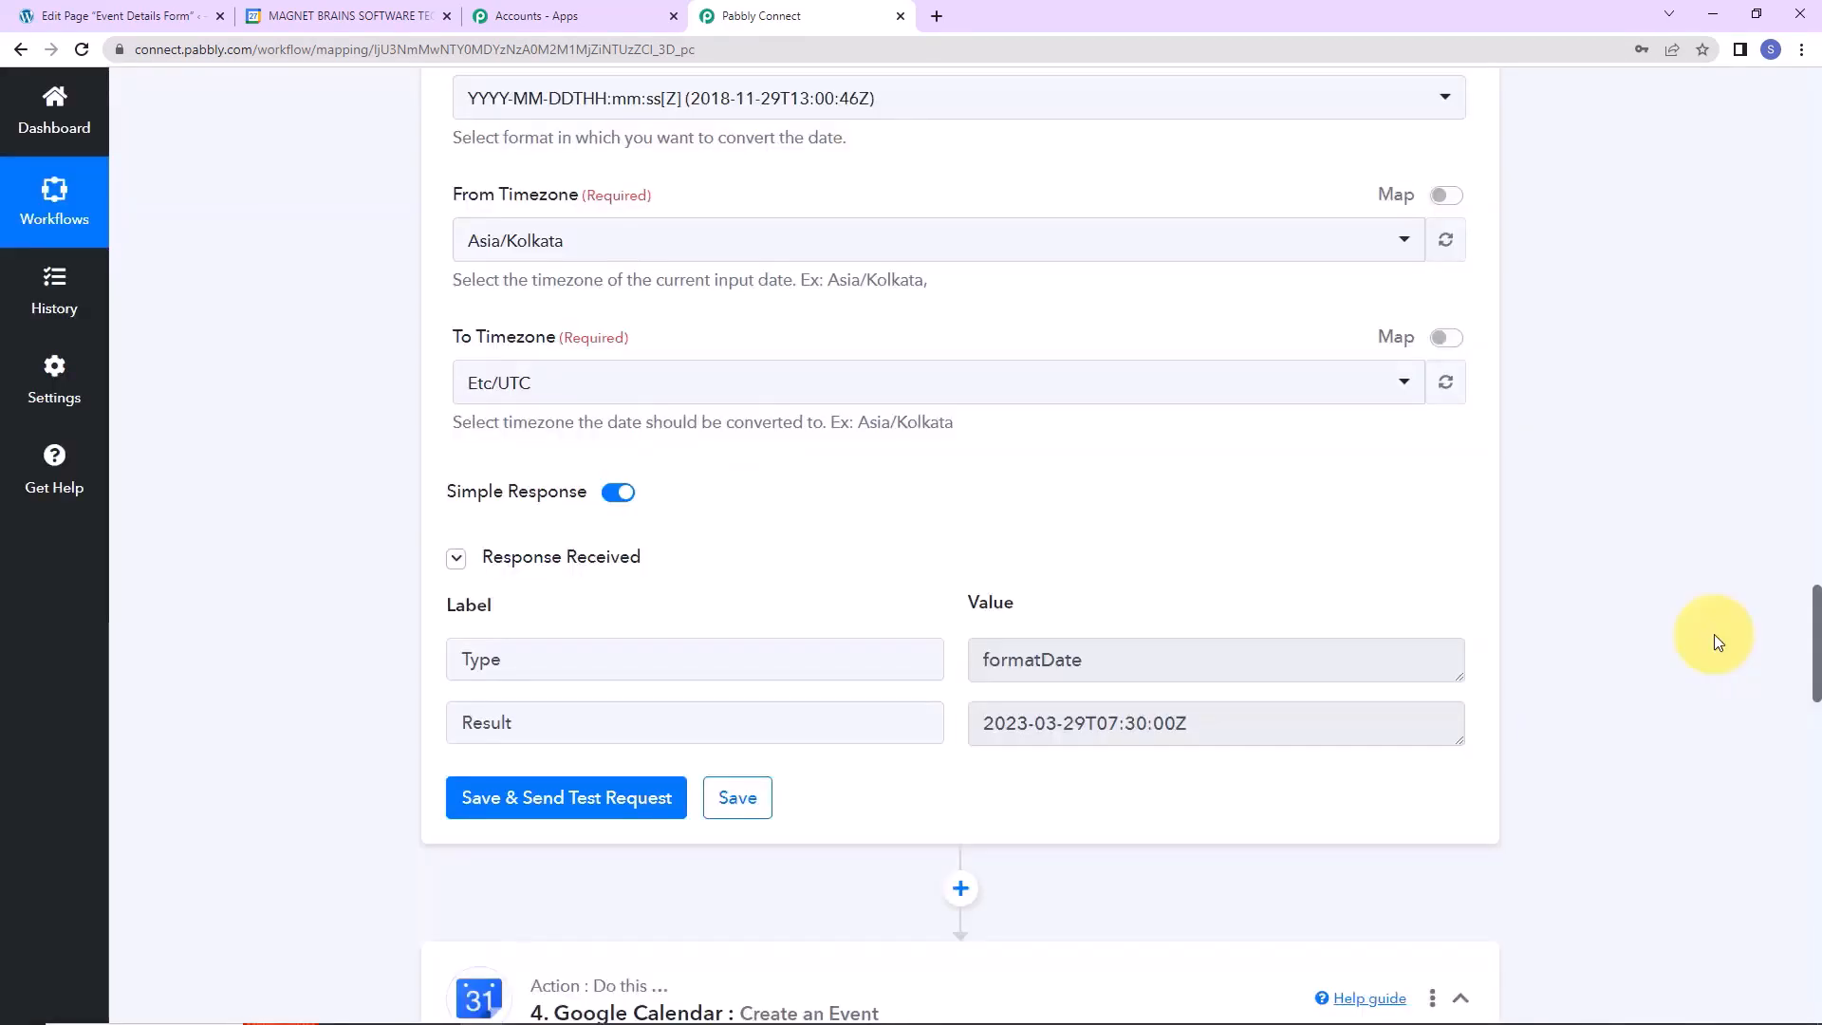
scroll(1706, 628, down, 9)
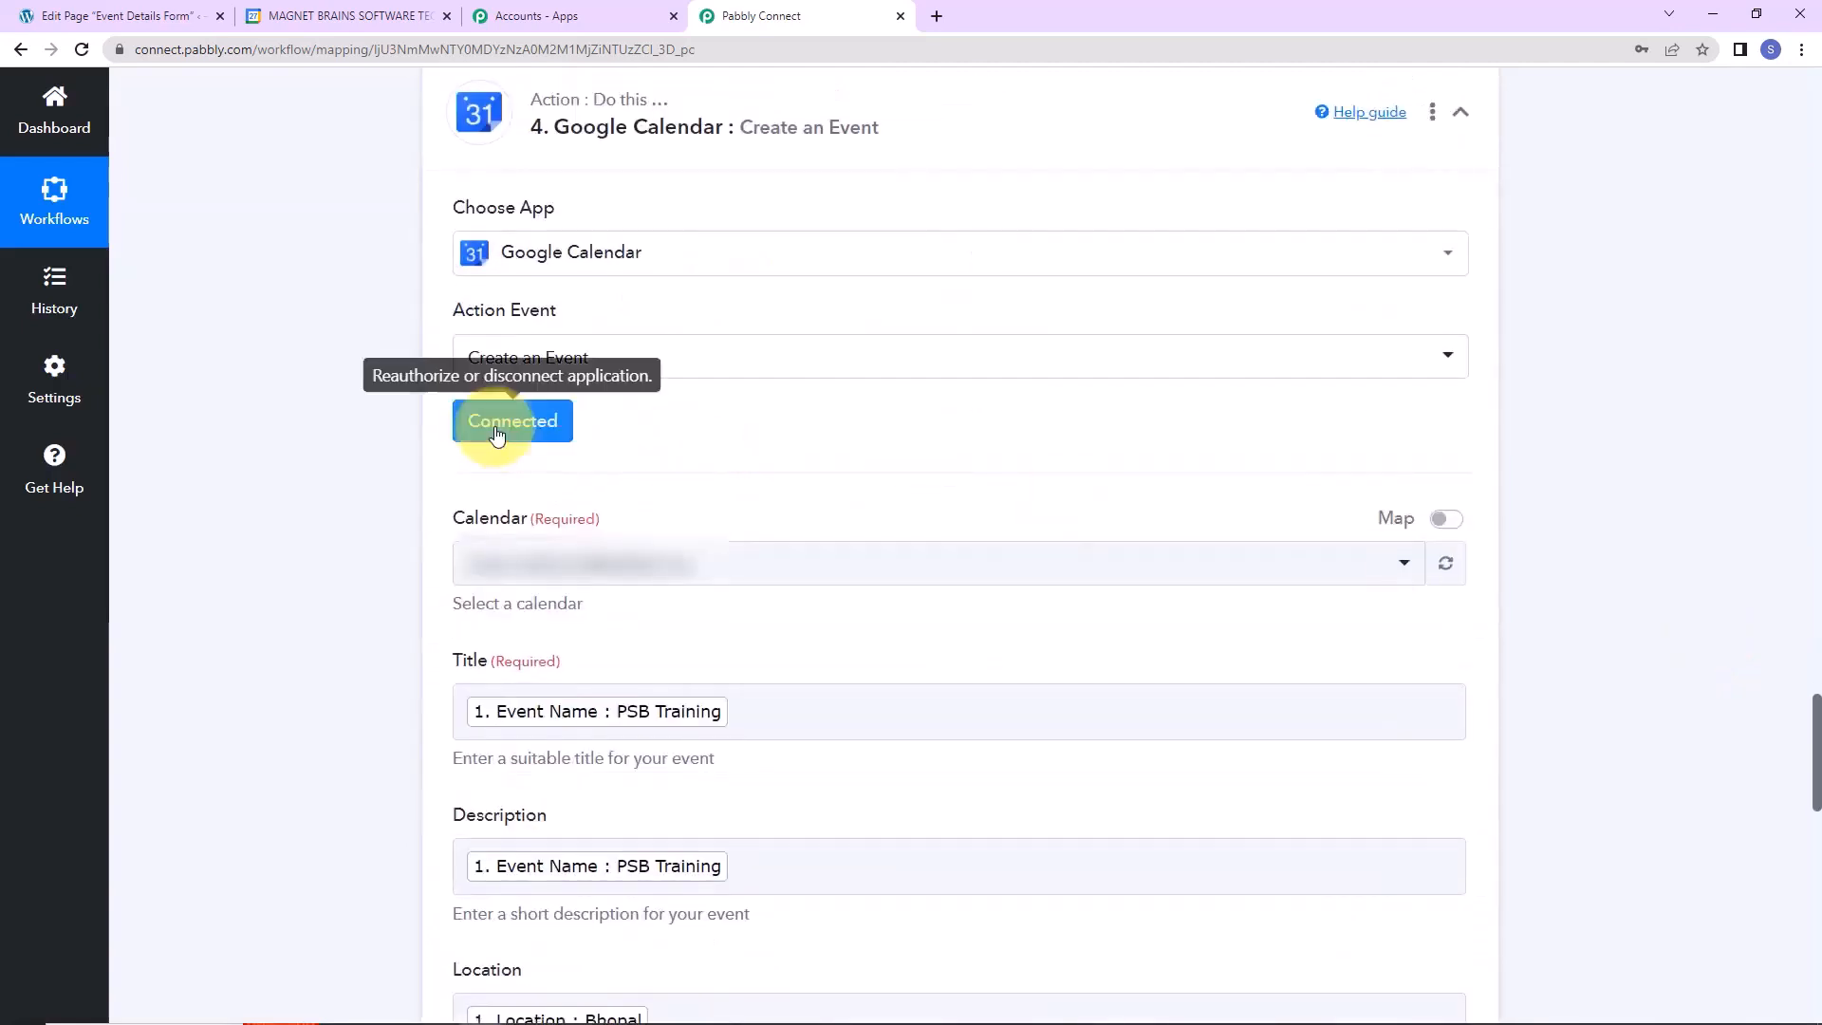
Keep the existing calendar connection and map the first formatter result to Start Date Time.
click(495, 433)
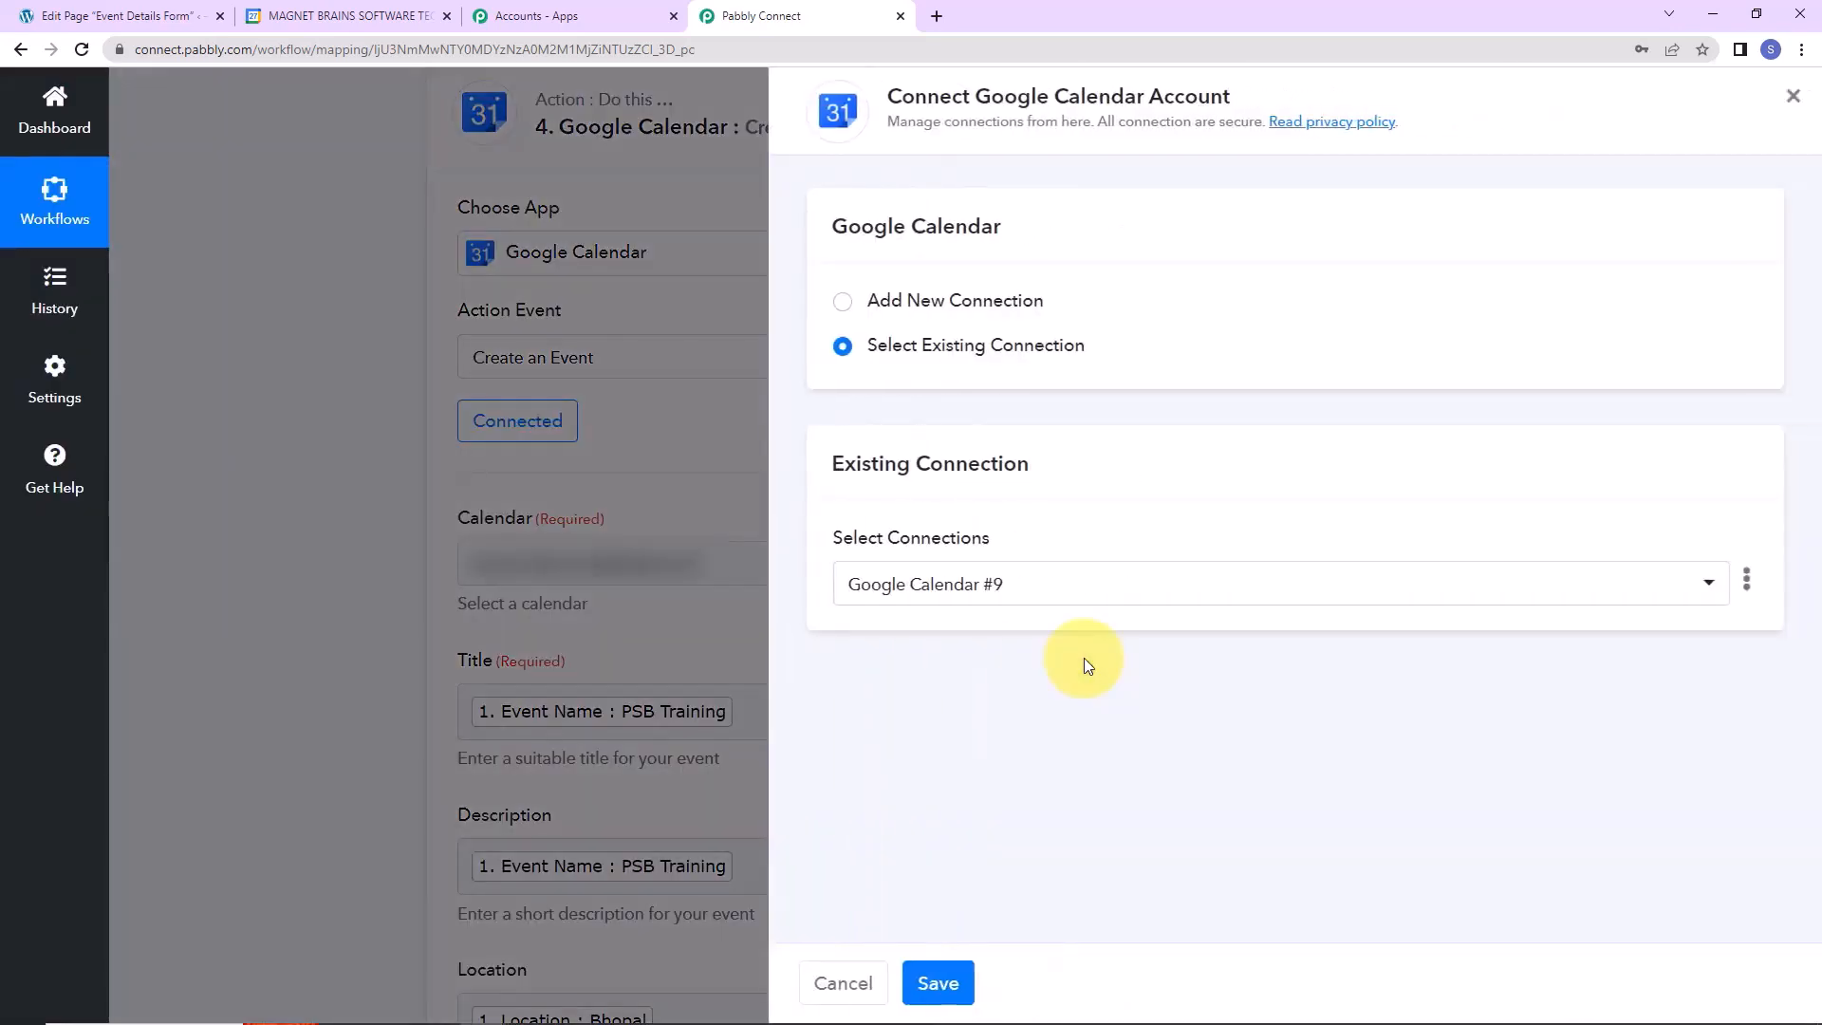
click(953, 973)
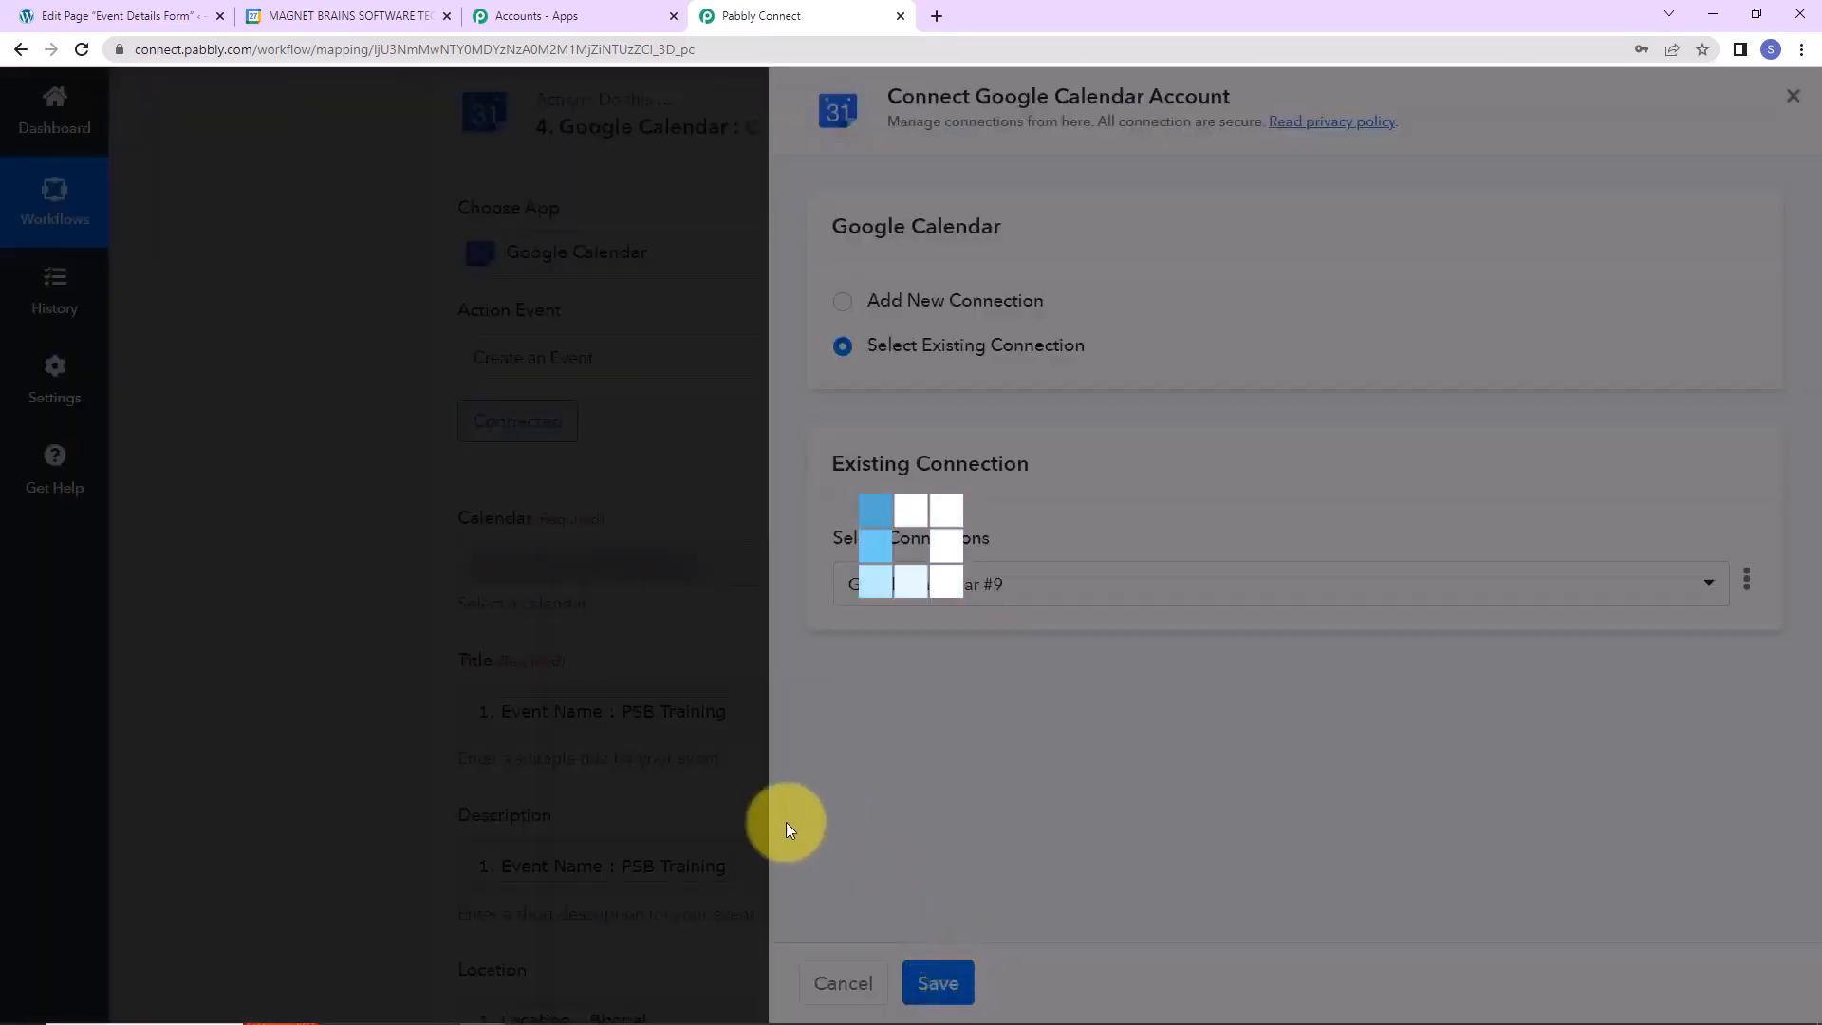
scroll(992, 659, down, 7)
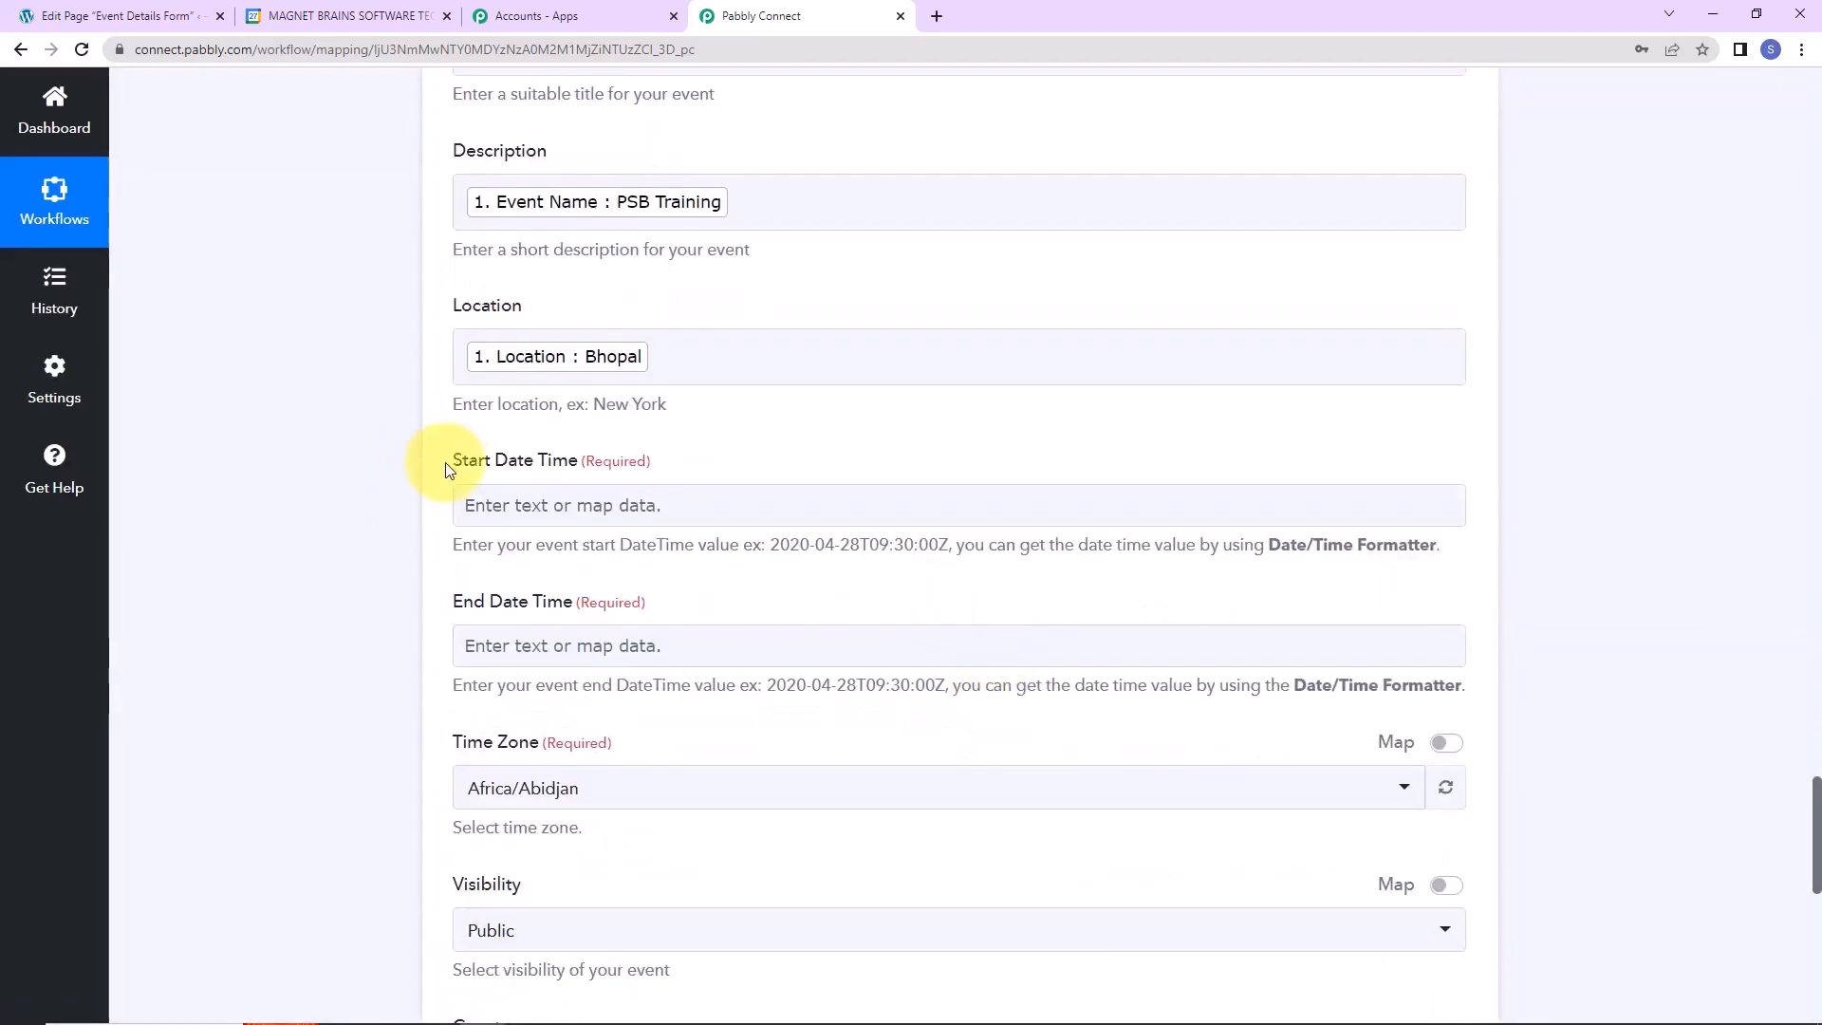
click(582, 501)
click(624, 744)
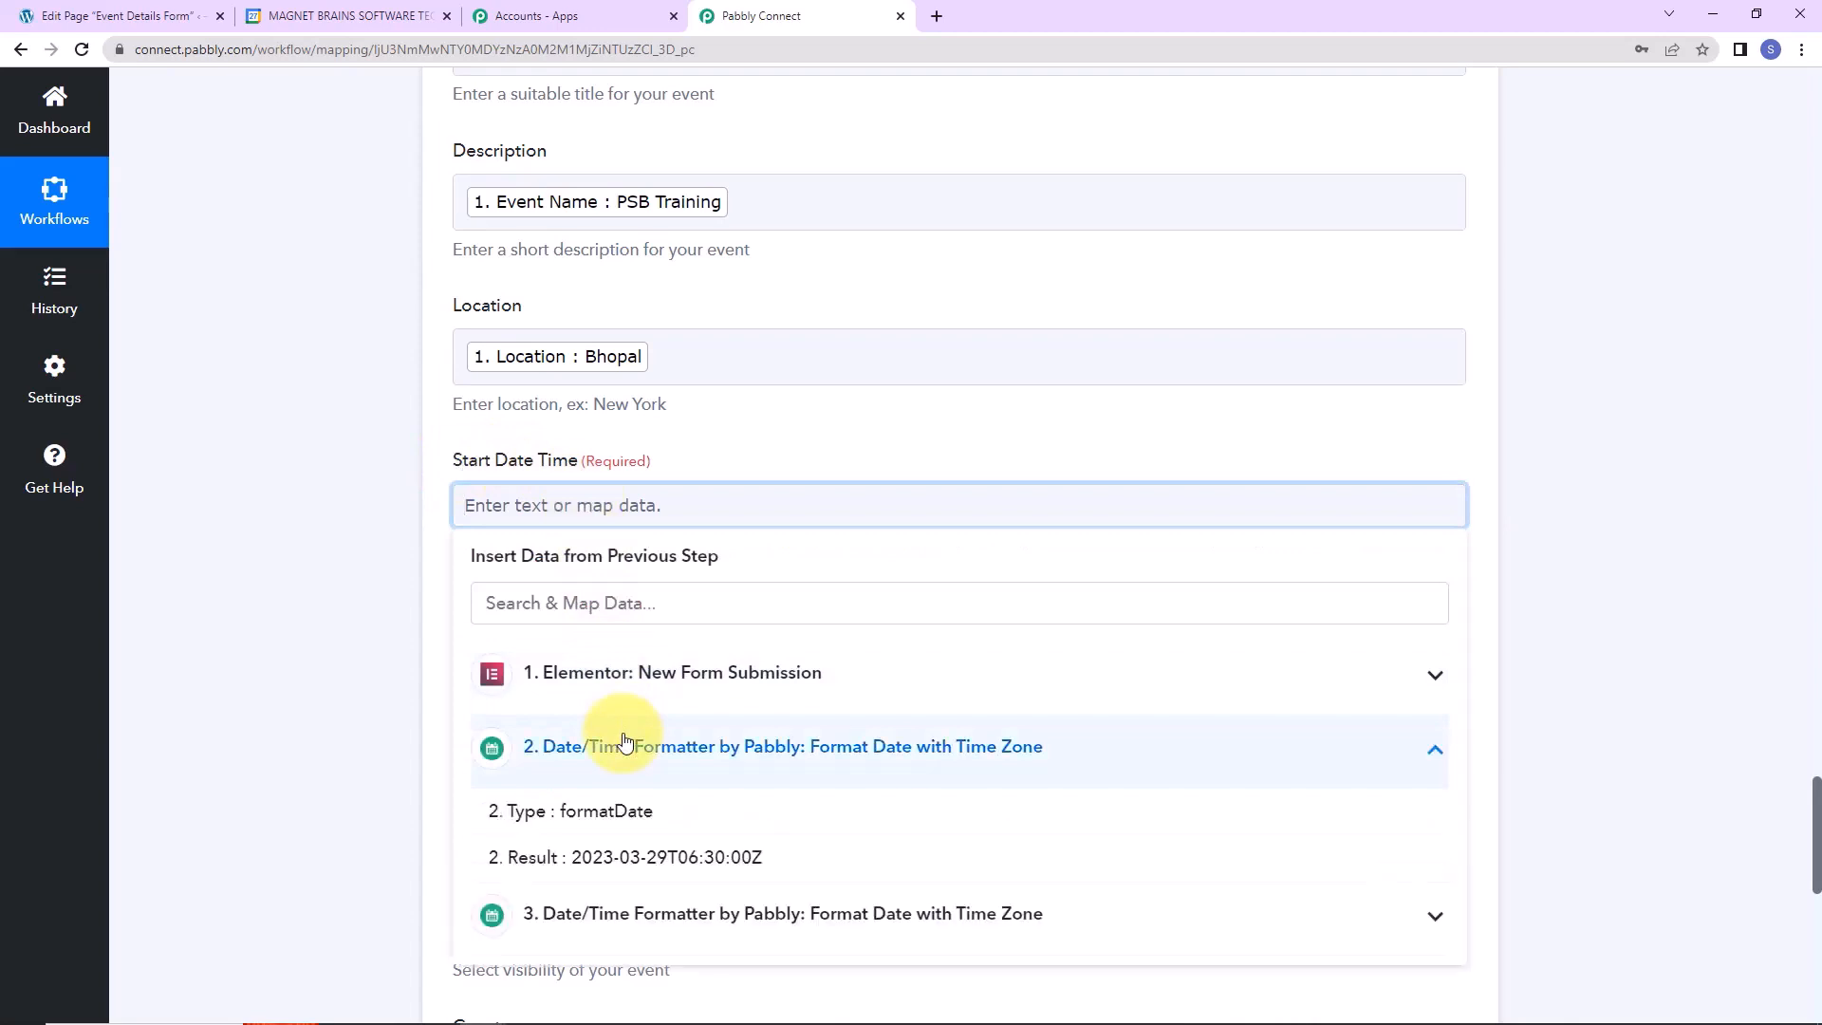
click(723, 859)
click(319, 615)
scroll(318, 613, down, 4)
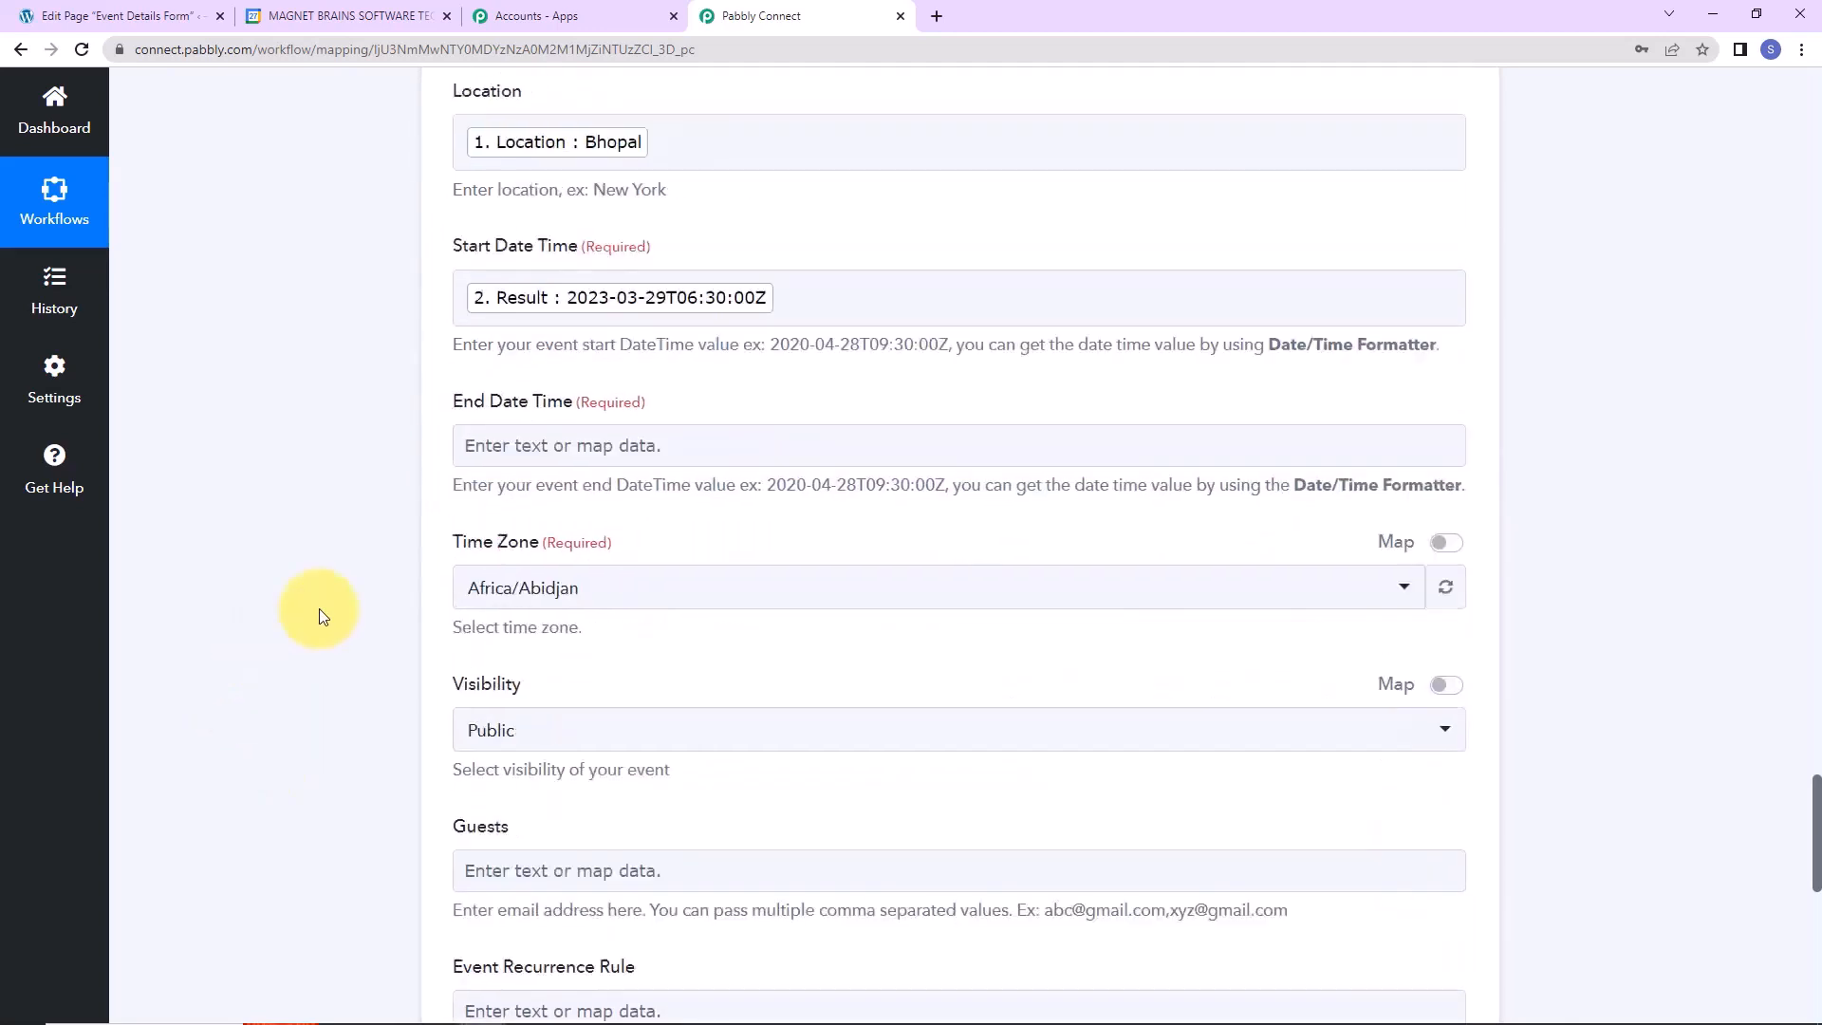
Map the second formatter result to End Date Time and set the event Time Zone to Etc/UTC.
click(570, 217)
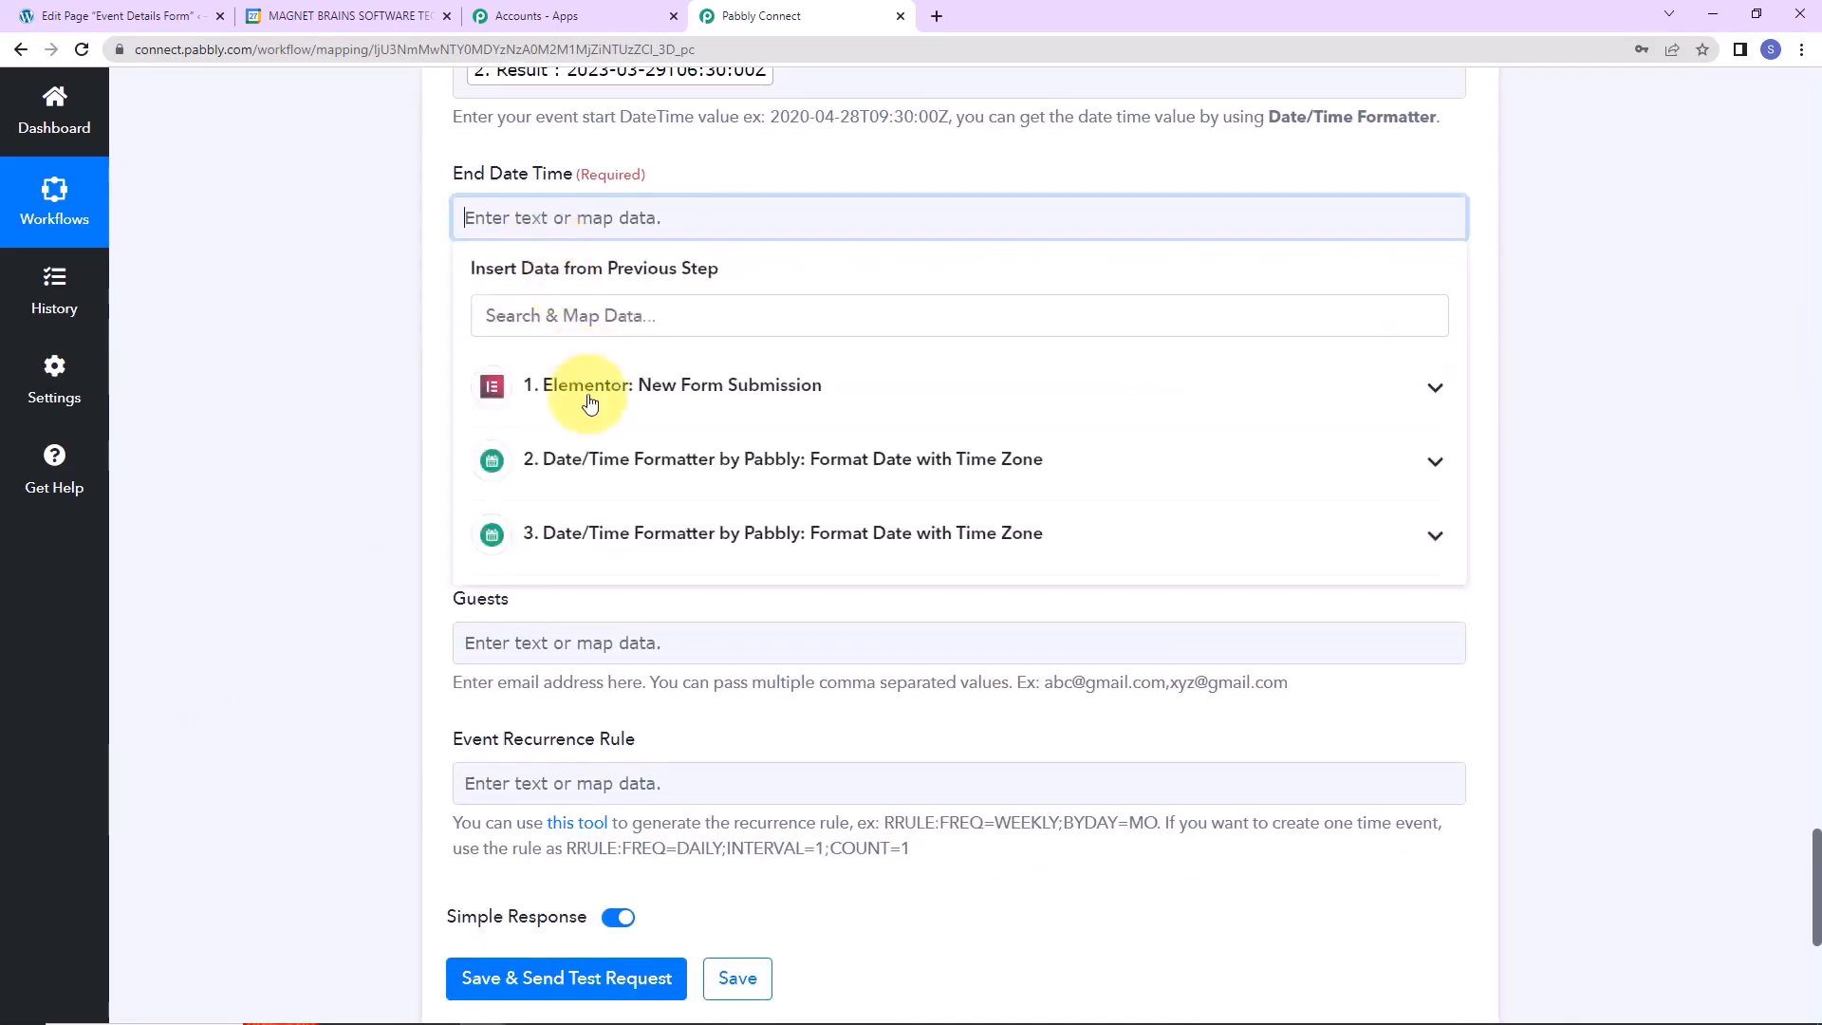
click(588, 536)
click(591, 643)
click(161, 471)
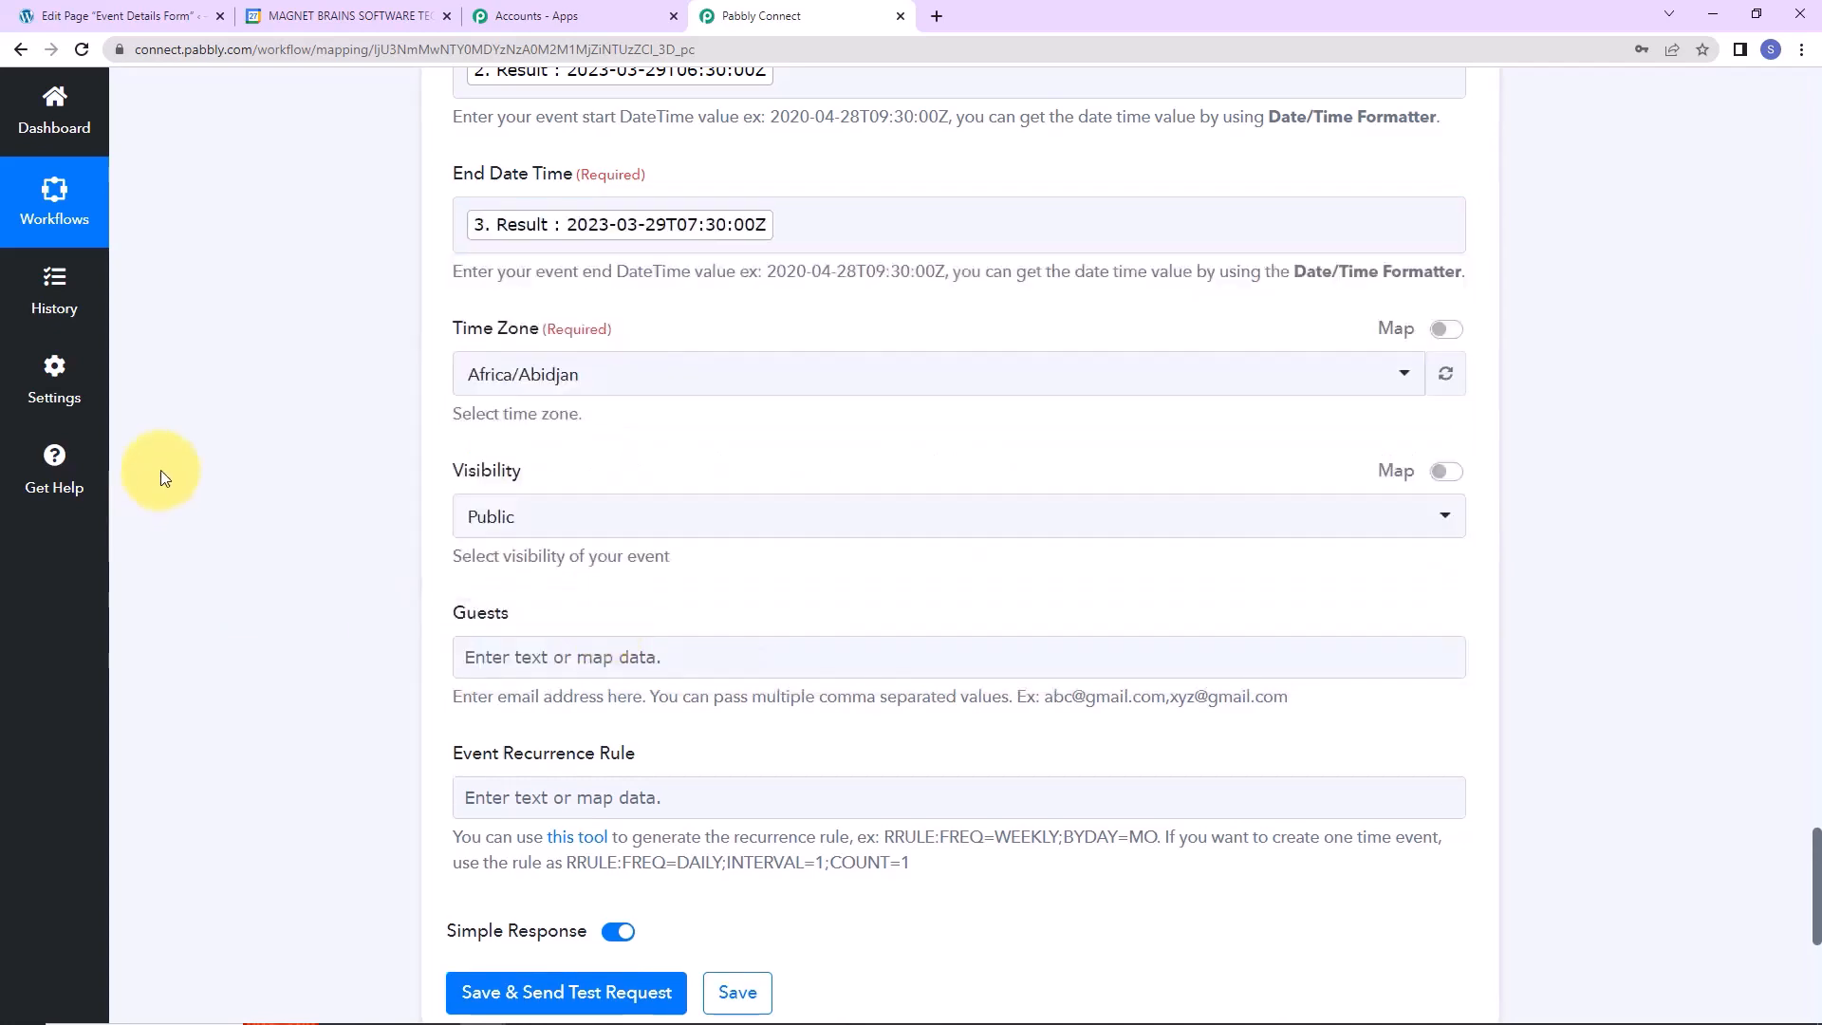
scroll(162, 470, down, 2)
click(613, 168)
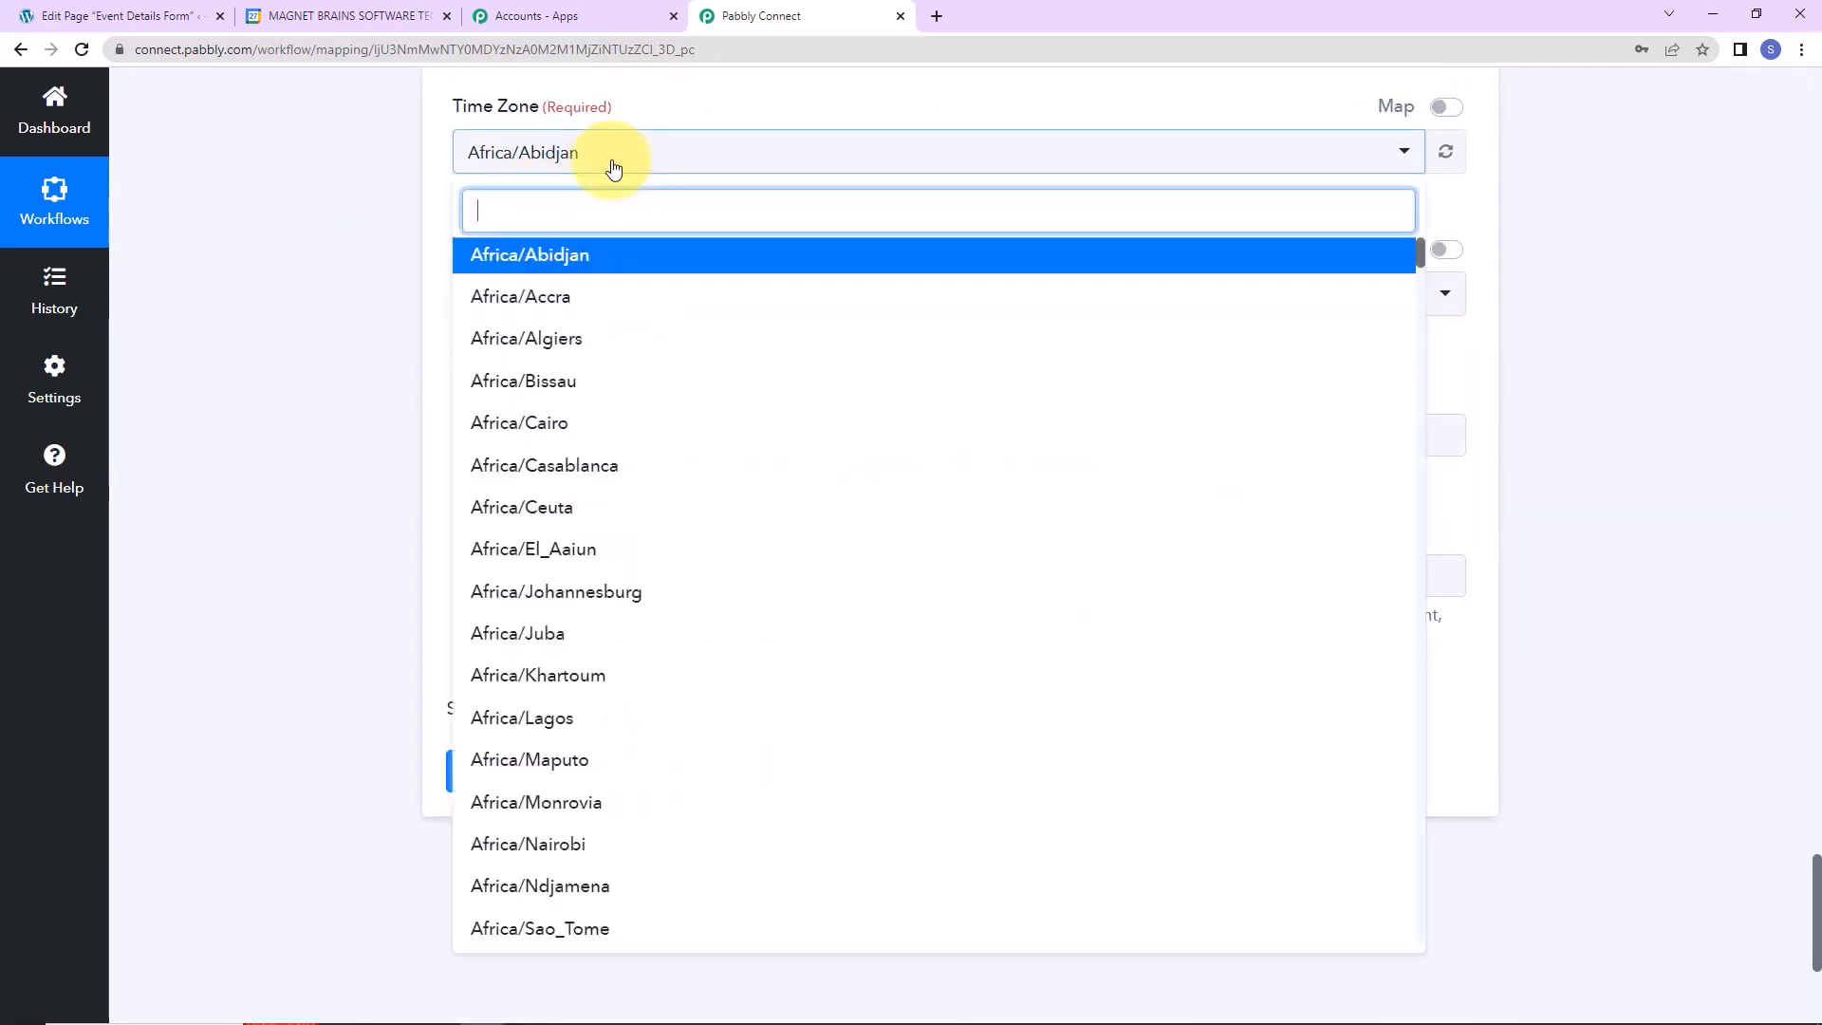
text(utc)
click(560, 253)
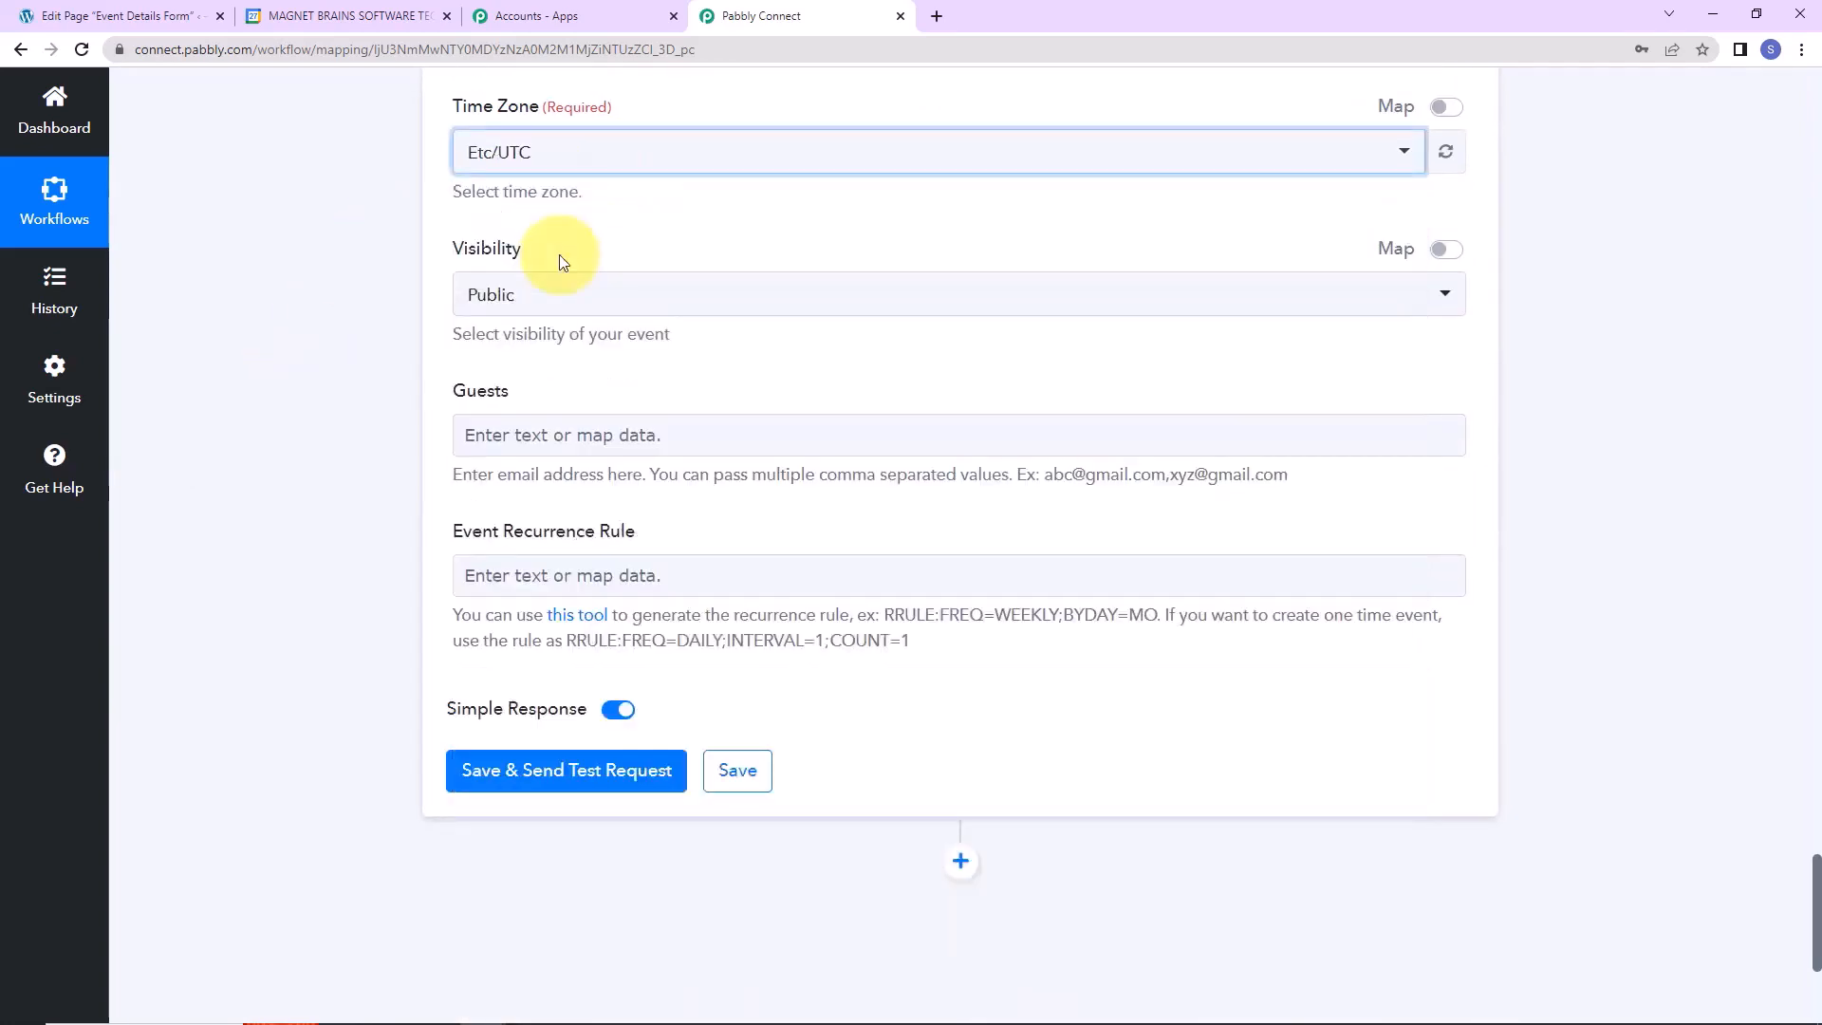
Add the form's User Name field as the event's guest.
click(578, 435)
click(630, 596)
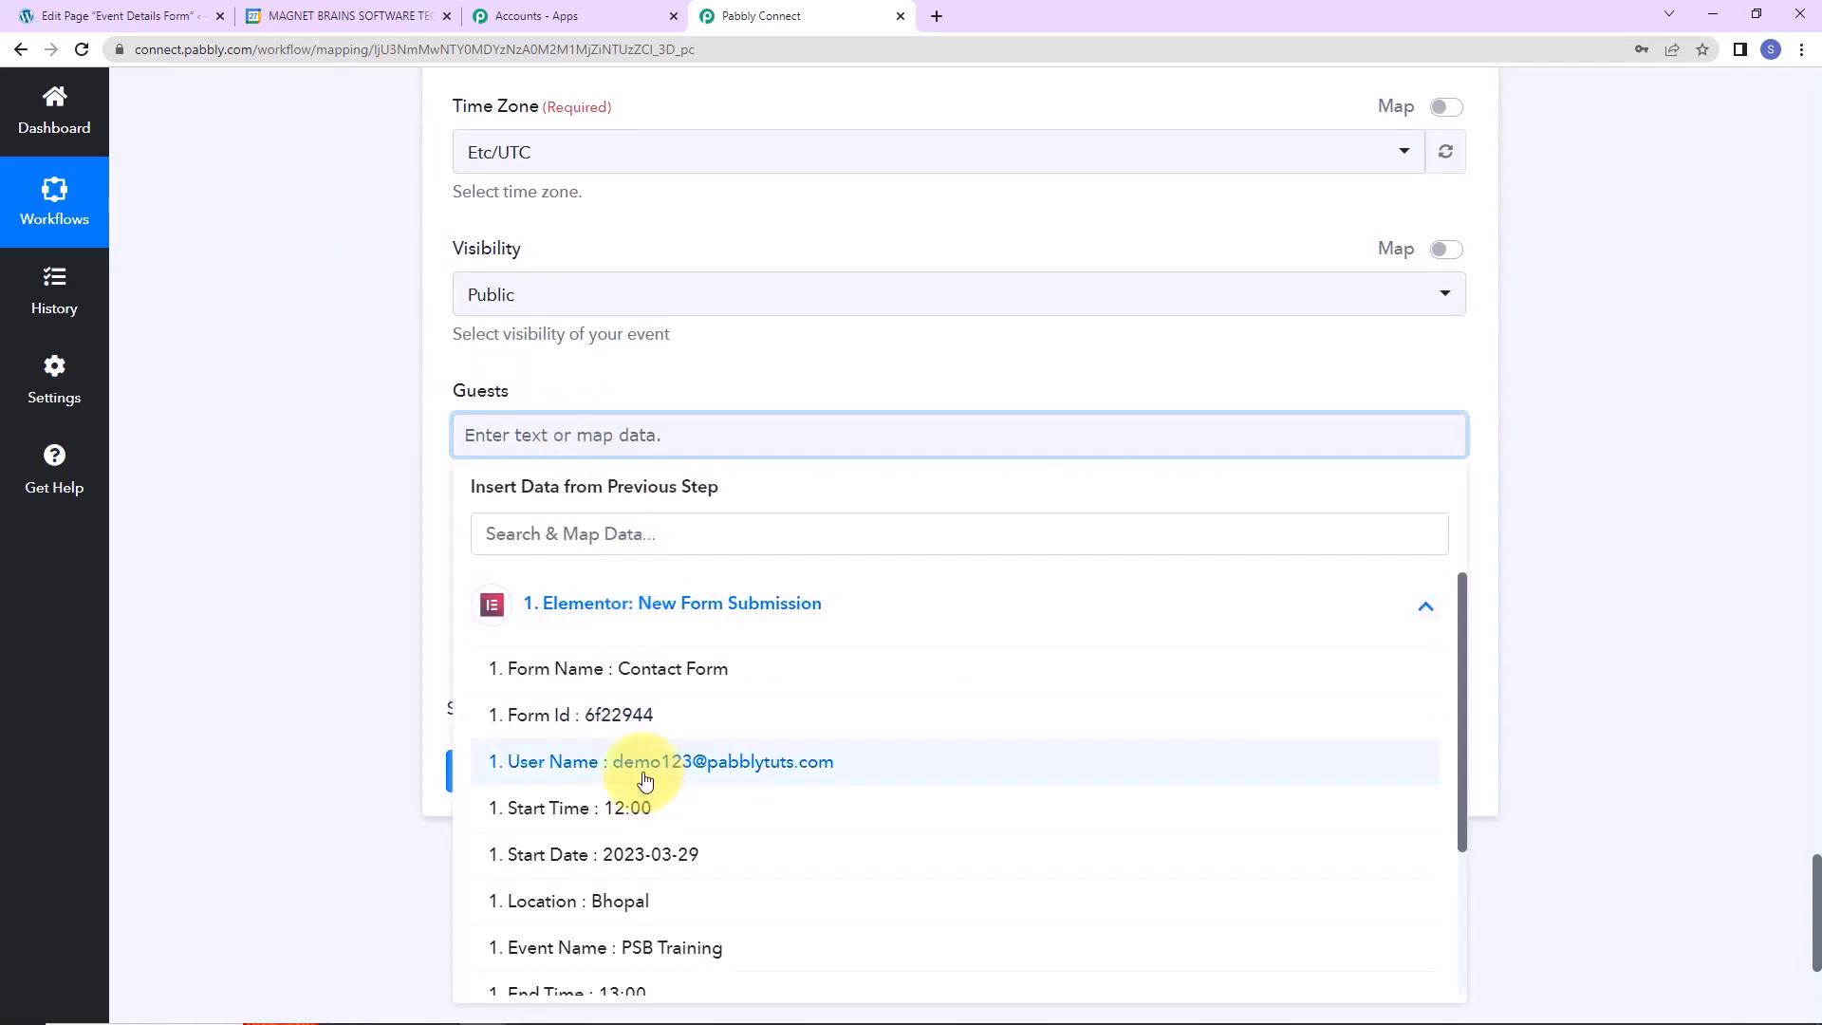
click(749, 773)
click(272, 469)
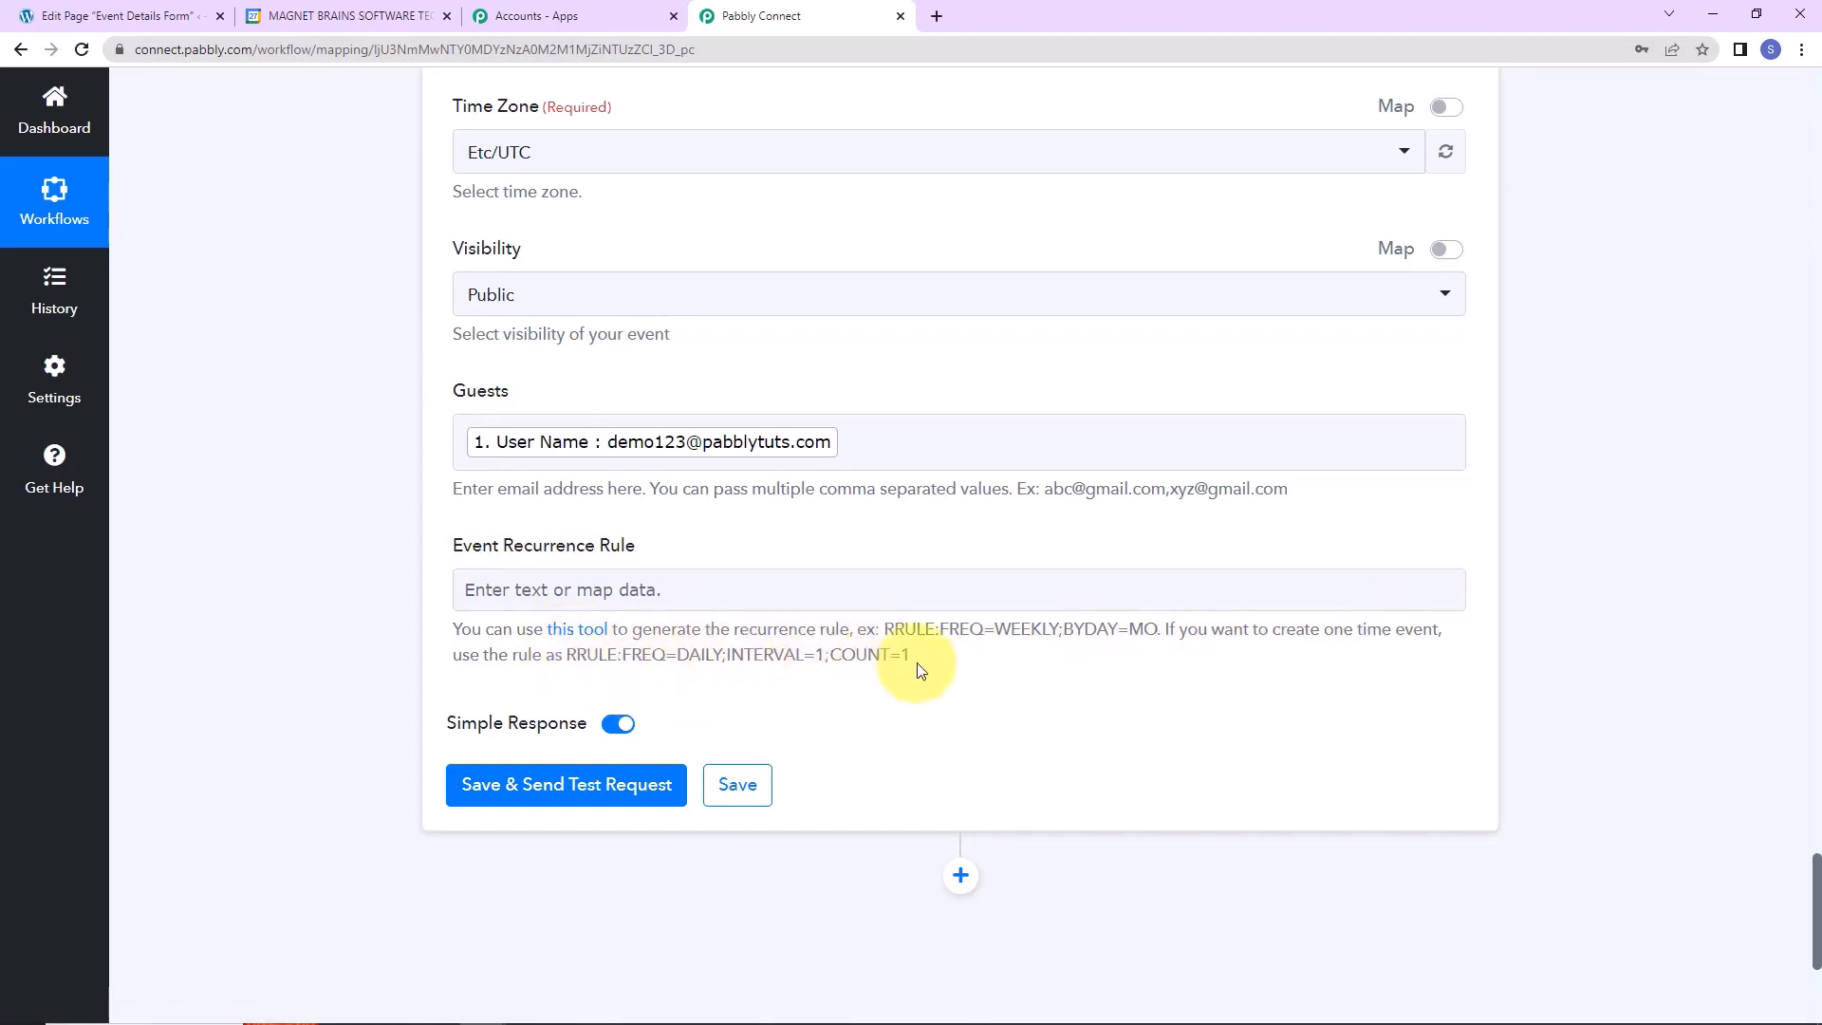
Copy the sample one-time rule into the Event Recurrence Rule field.
click(896, 602)
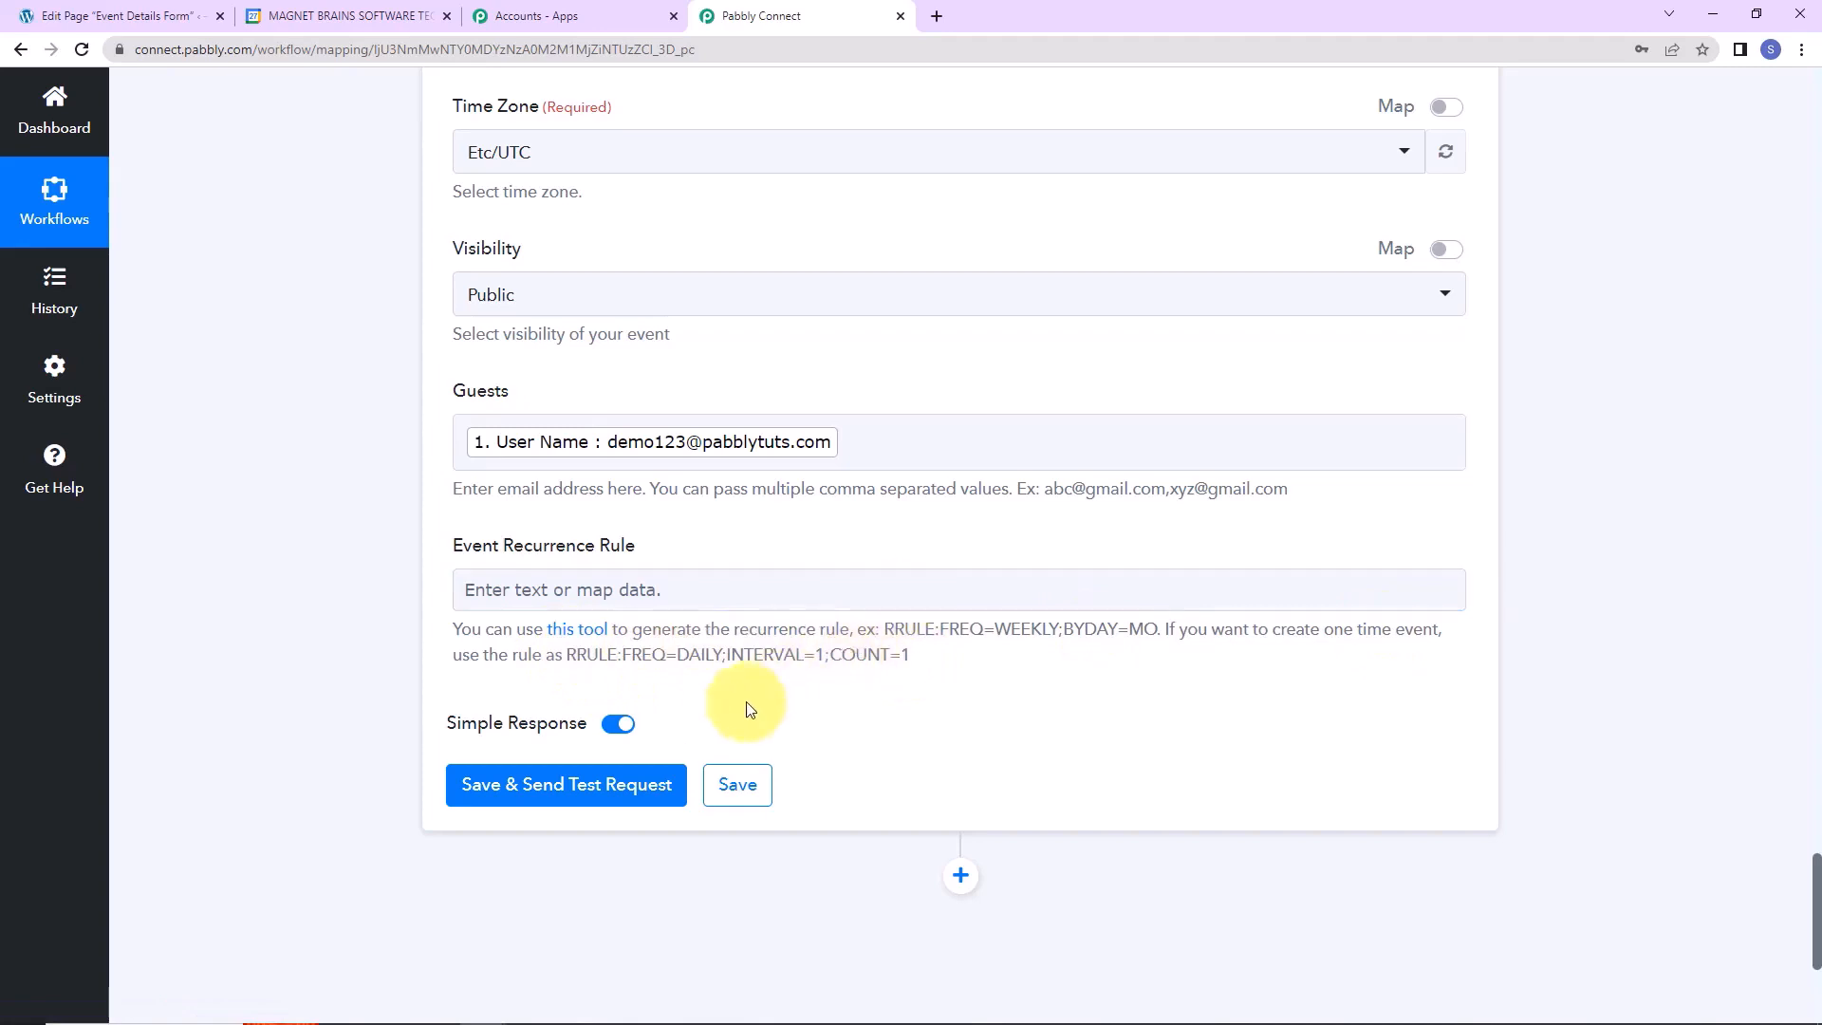
drag(566, 651, 953, 705)
key(ctrl+c)
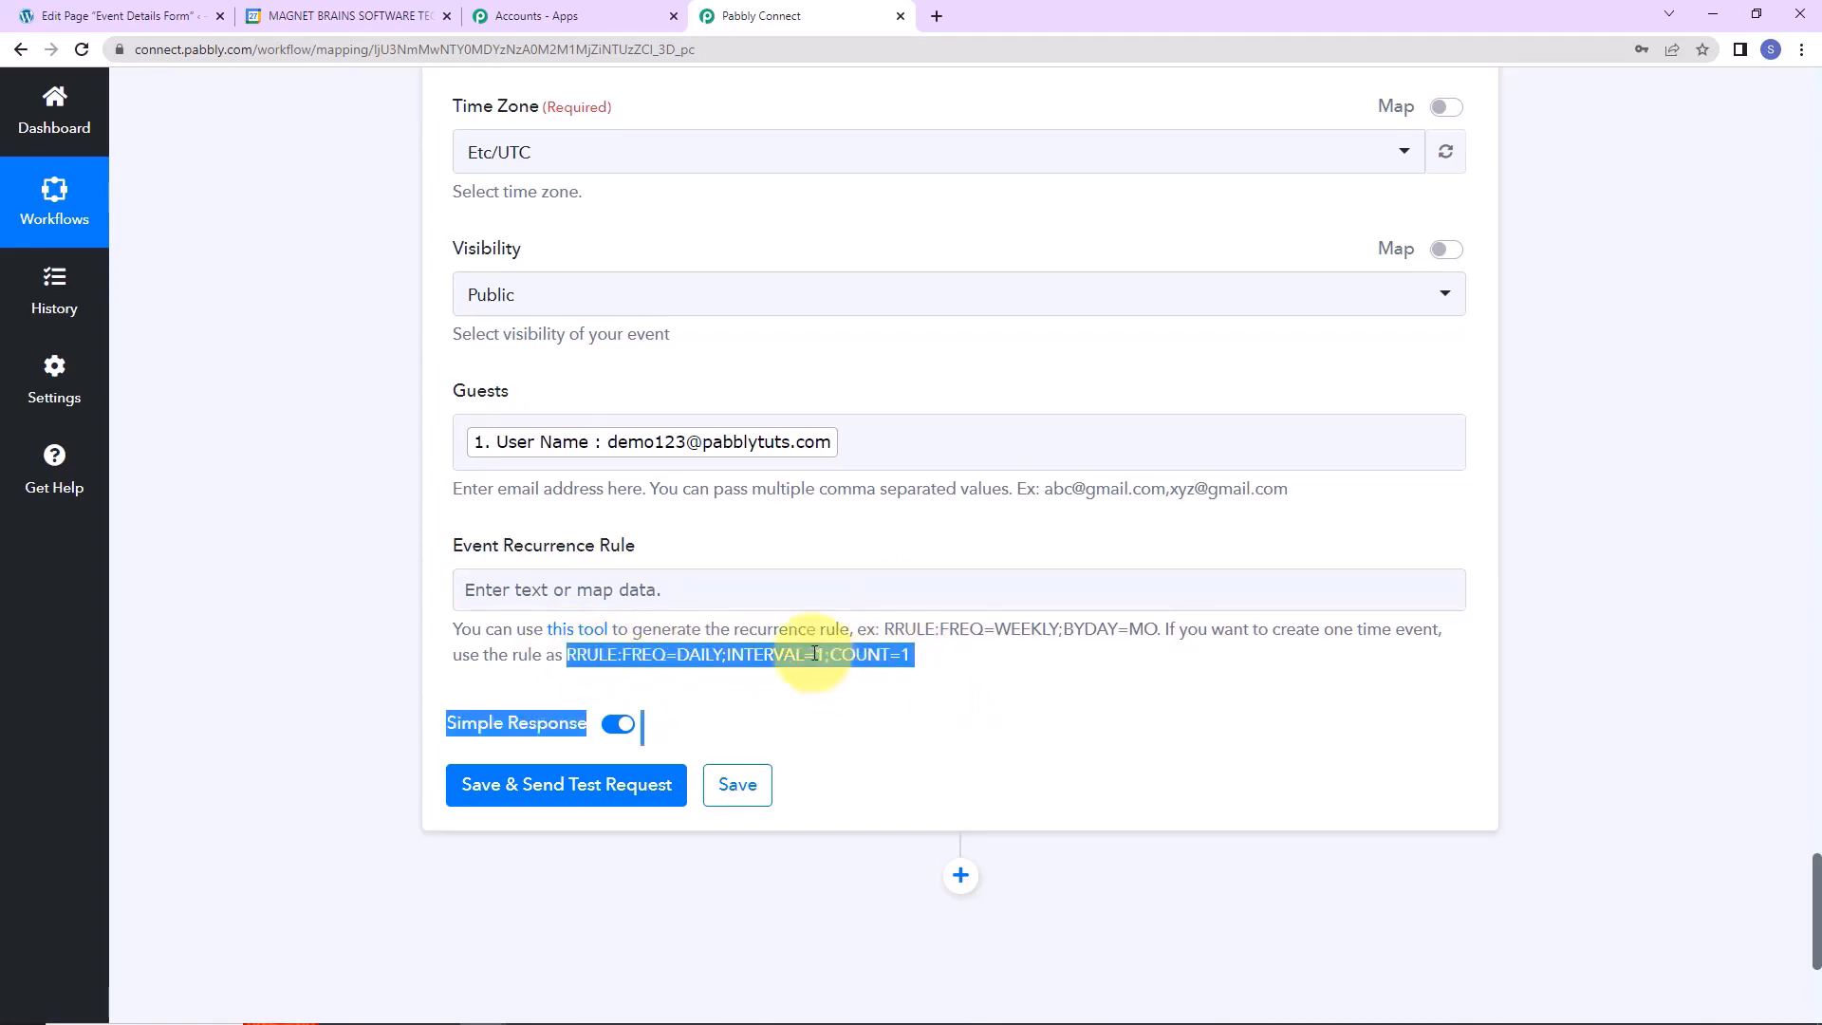
click(802, 575)
key(ctrl+v)
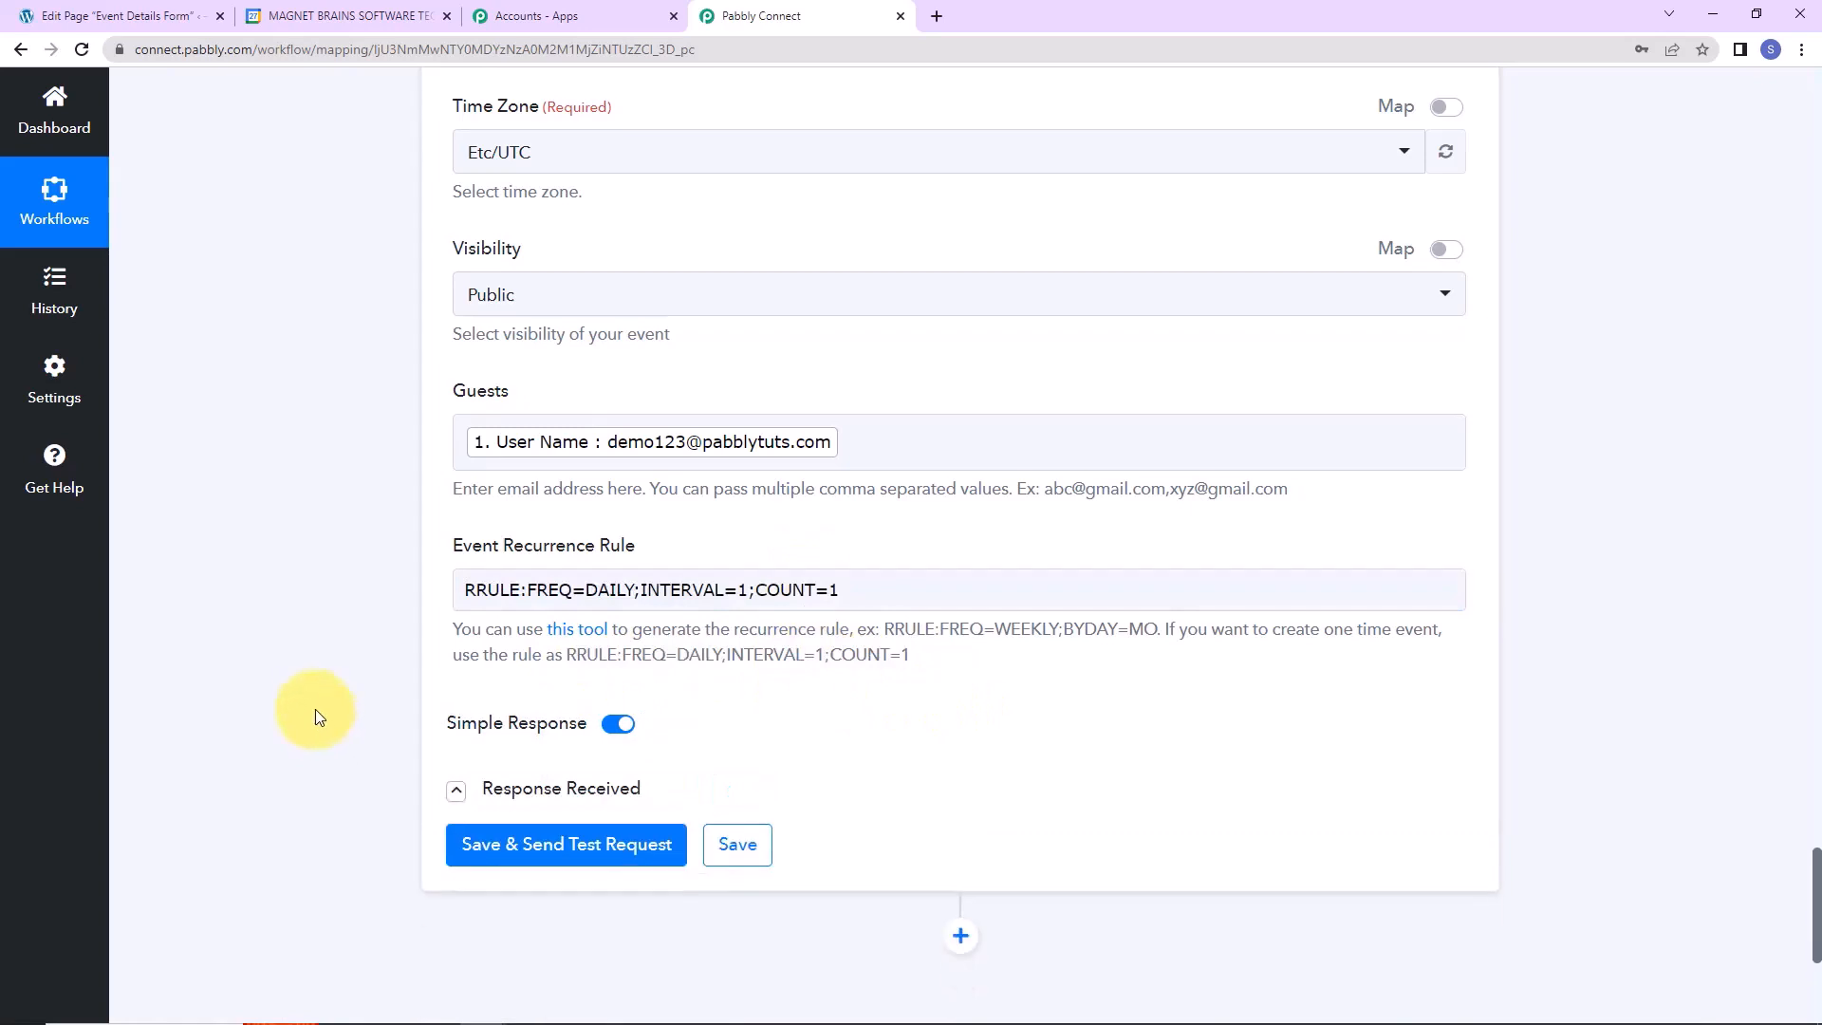
Save and test the step, confirming the PSB Training event response.
click(480, 845)
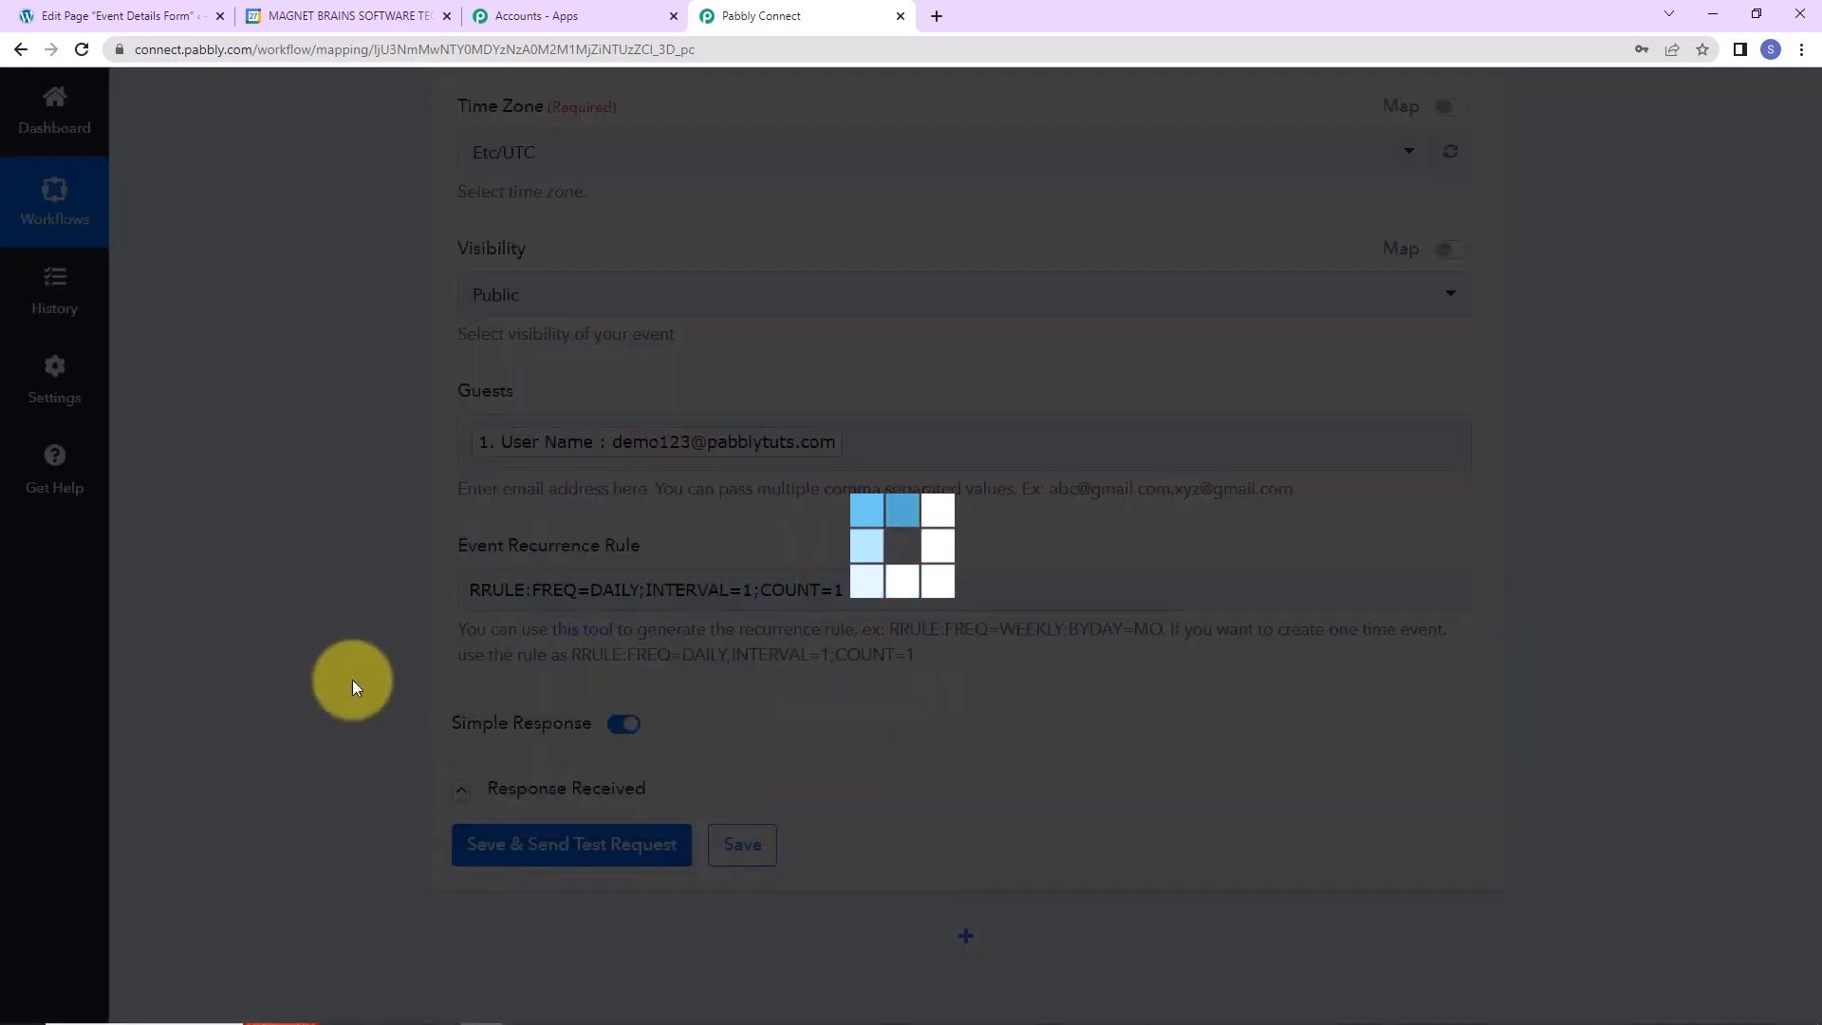
scroll(350, 680, down, 2)
scroll(351, 680, down, 4)
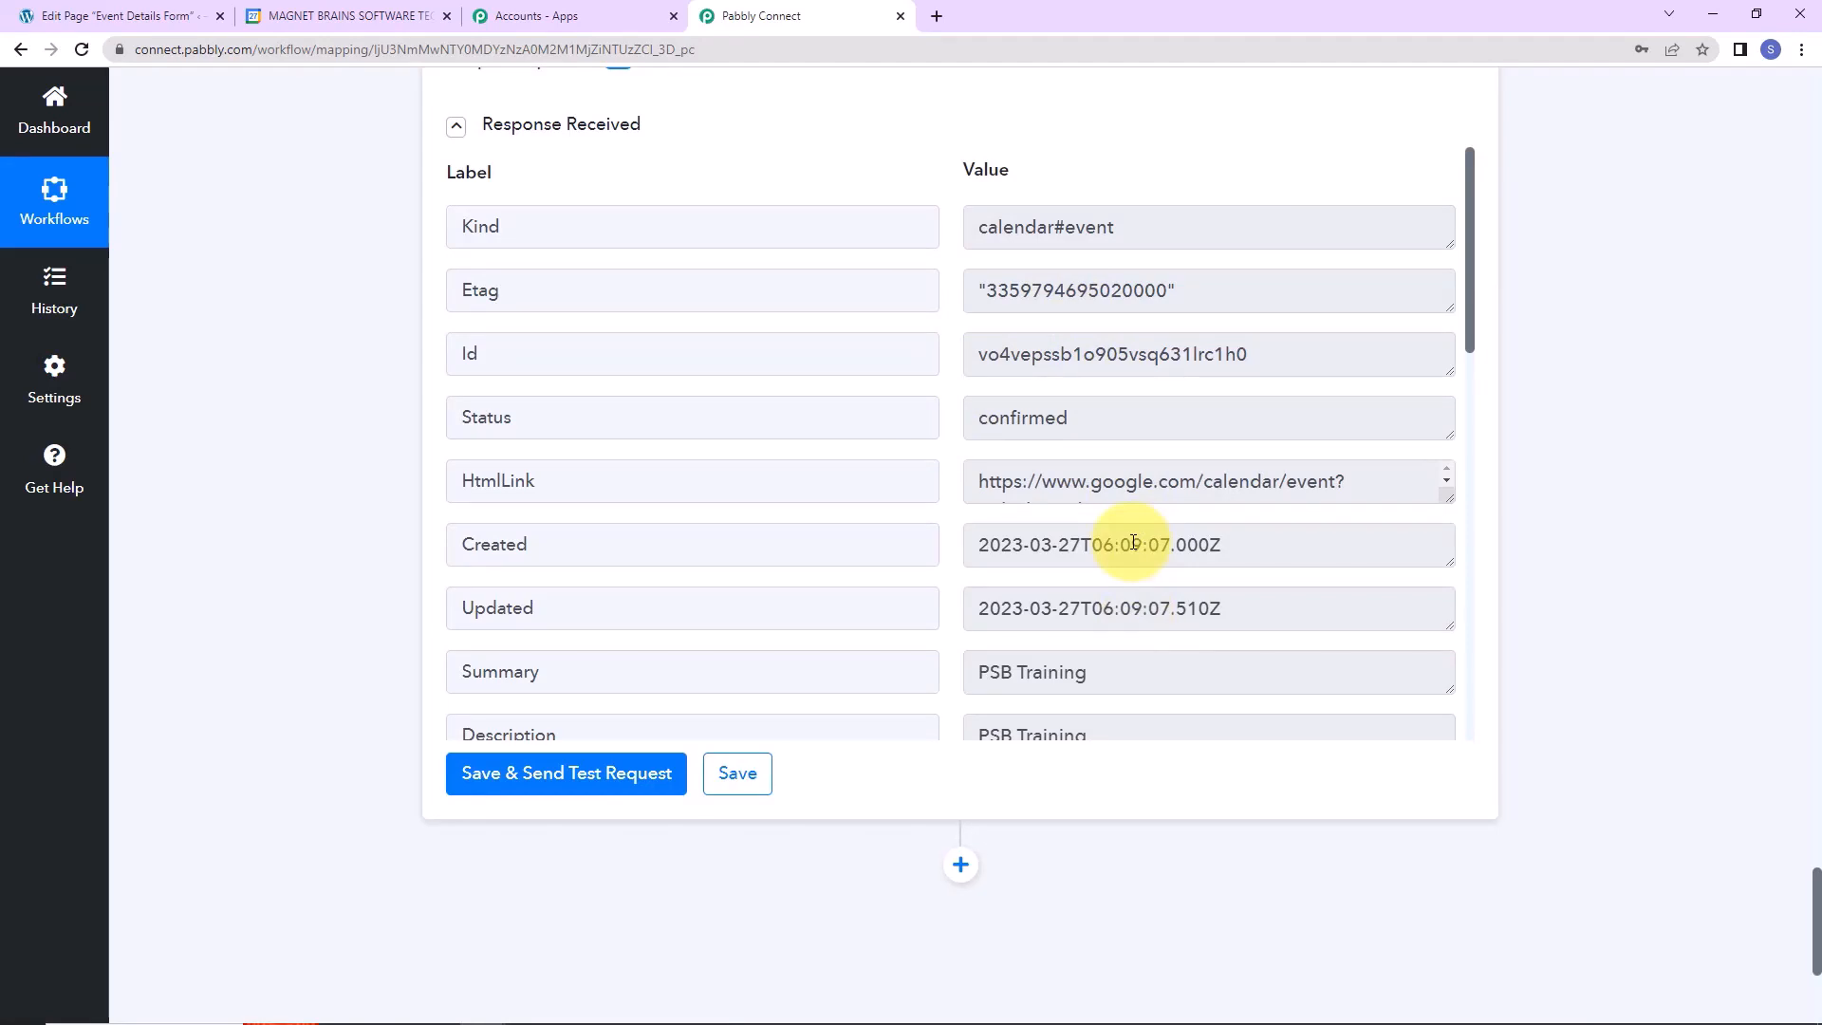
click(370, 18)
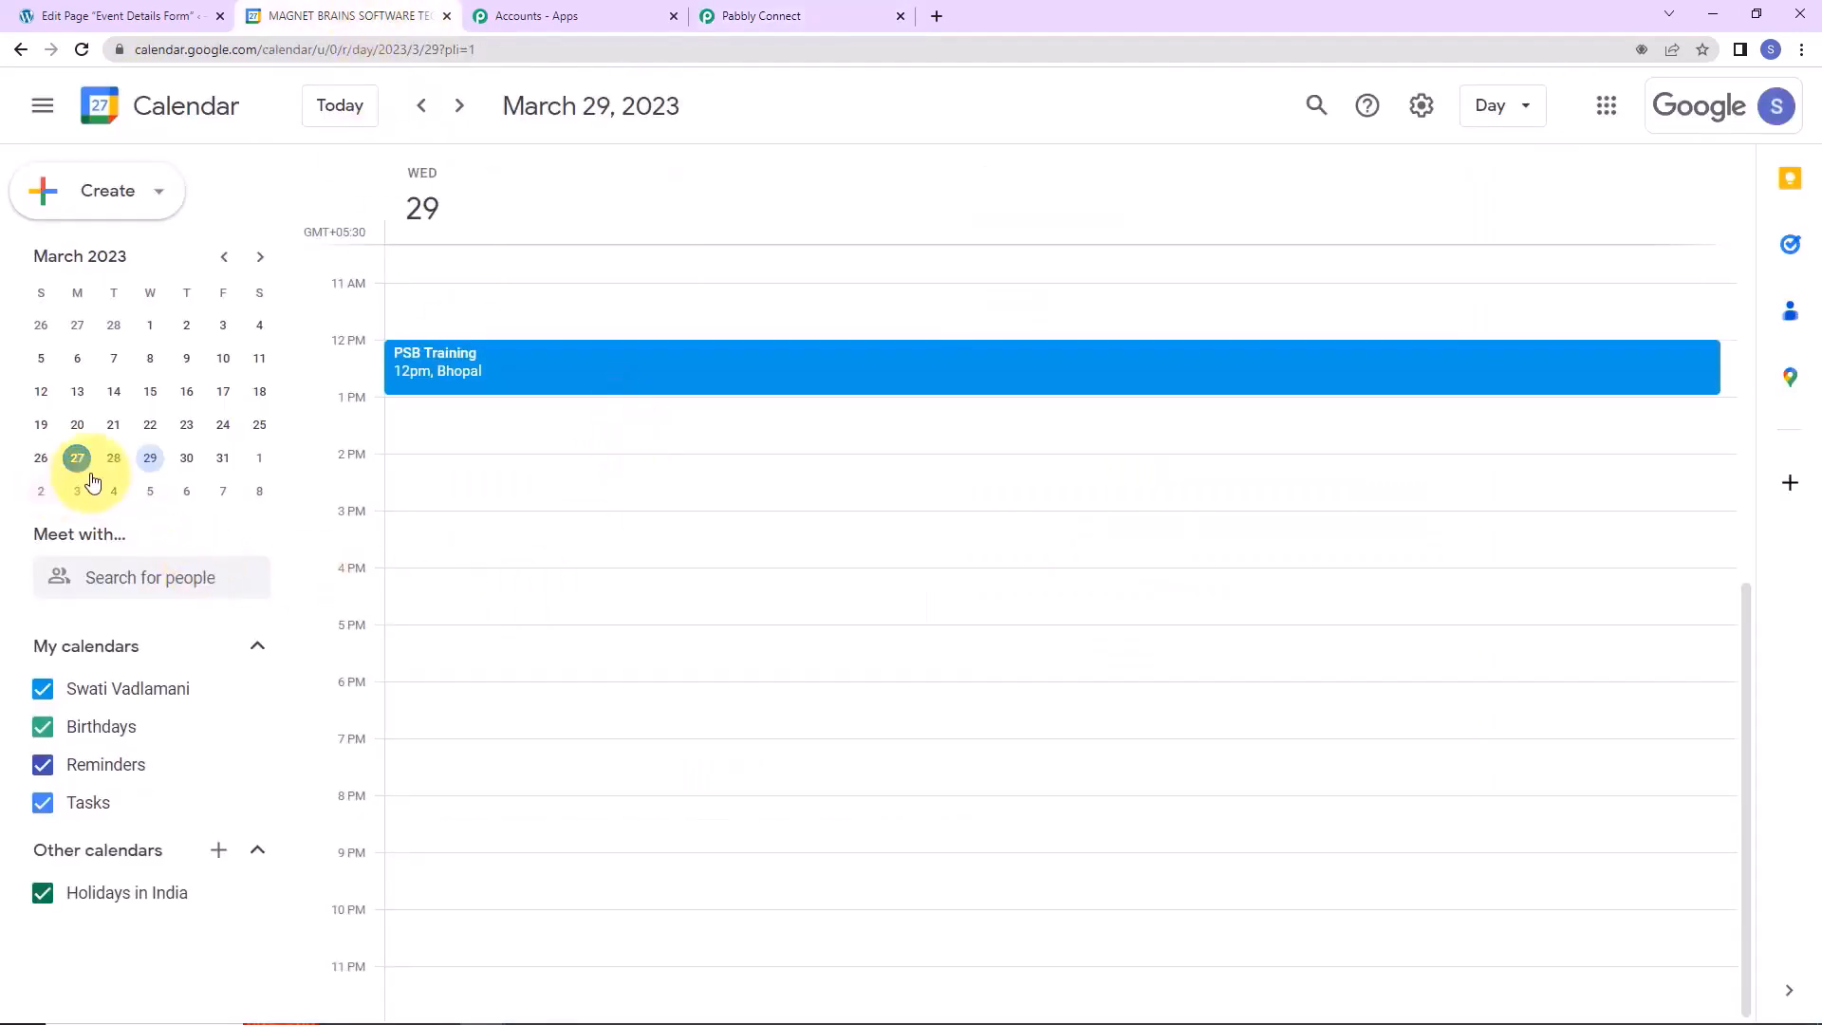
Show March 29 in Day view and open the PSB Training event's details.
click(151, 461)
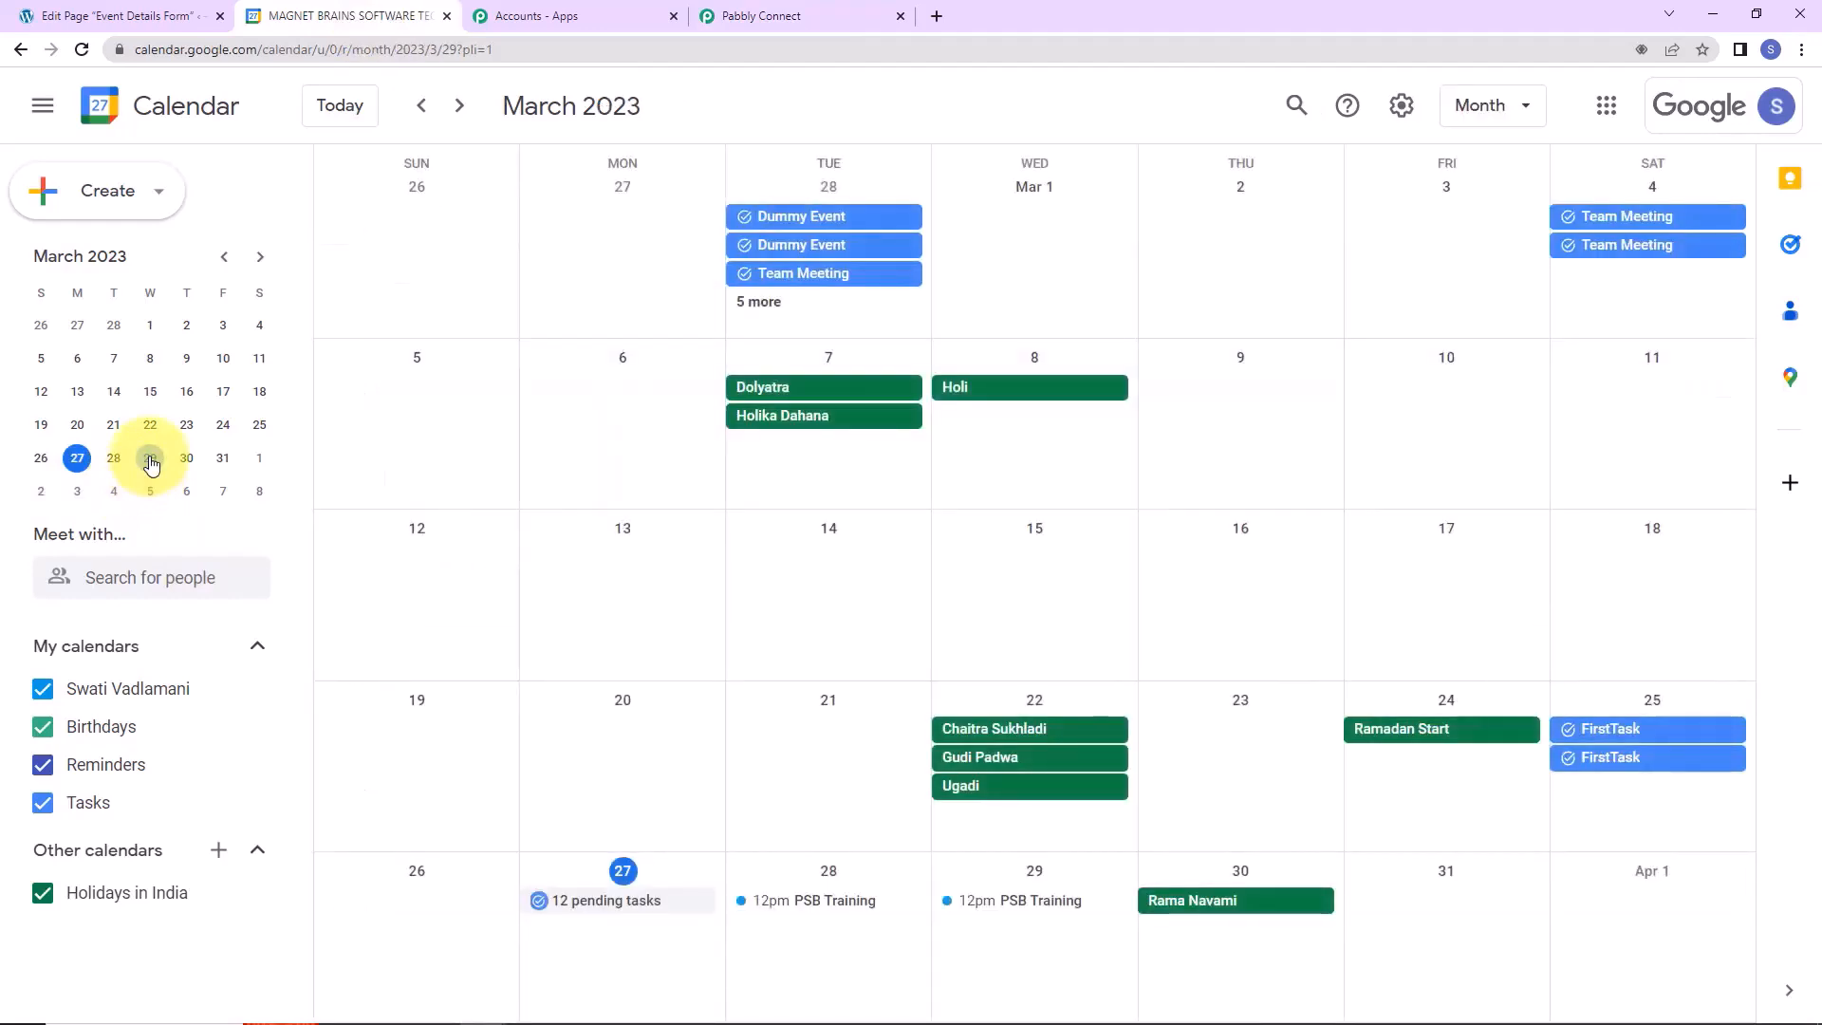
click(151, 461)
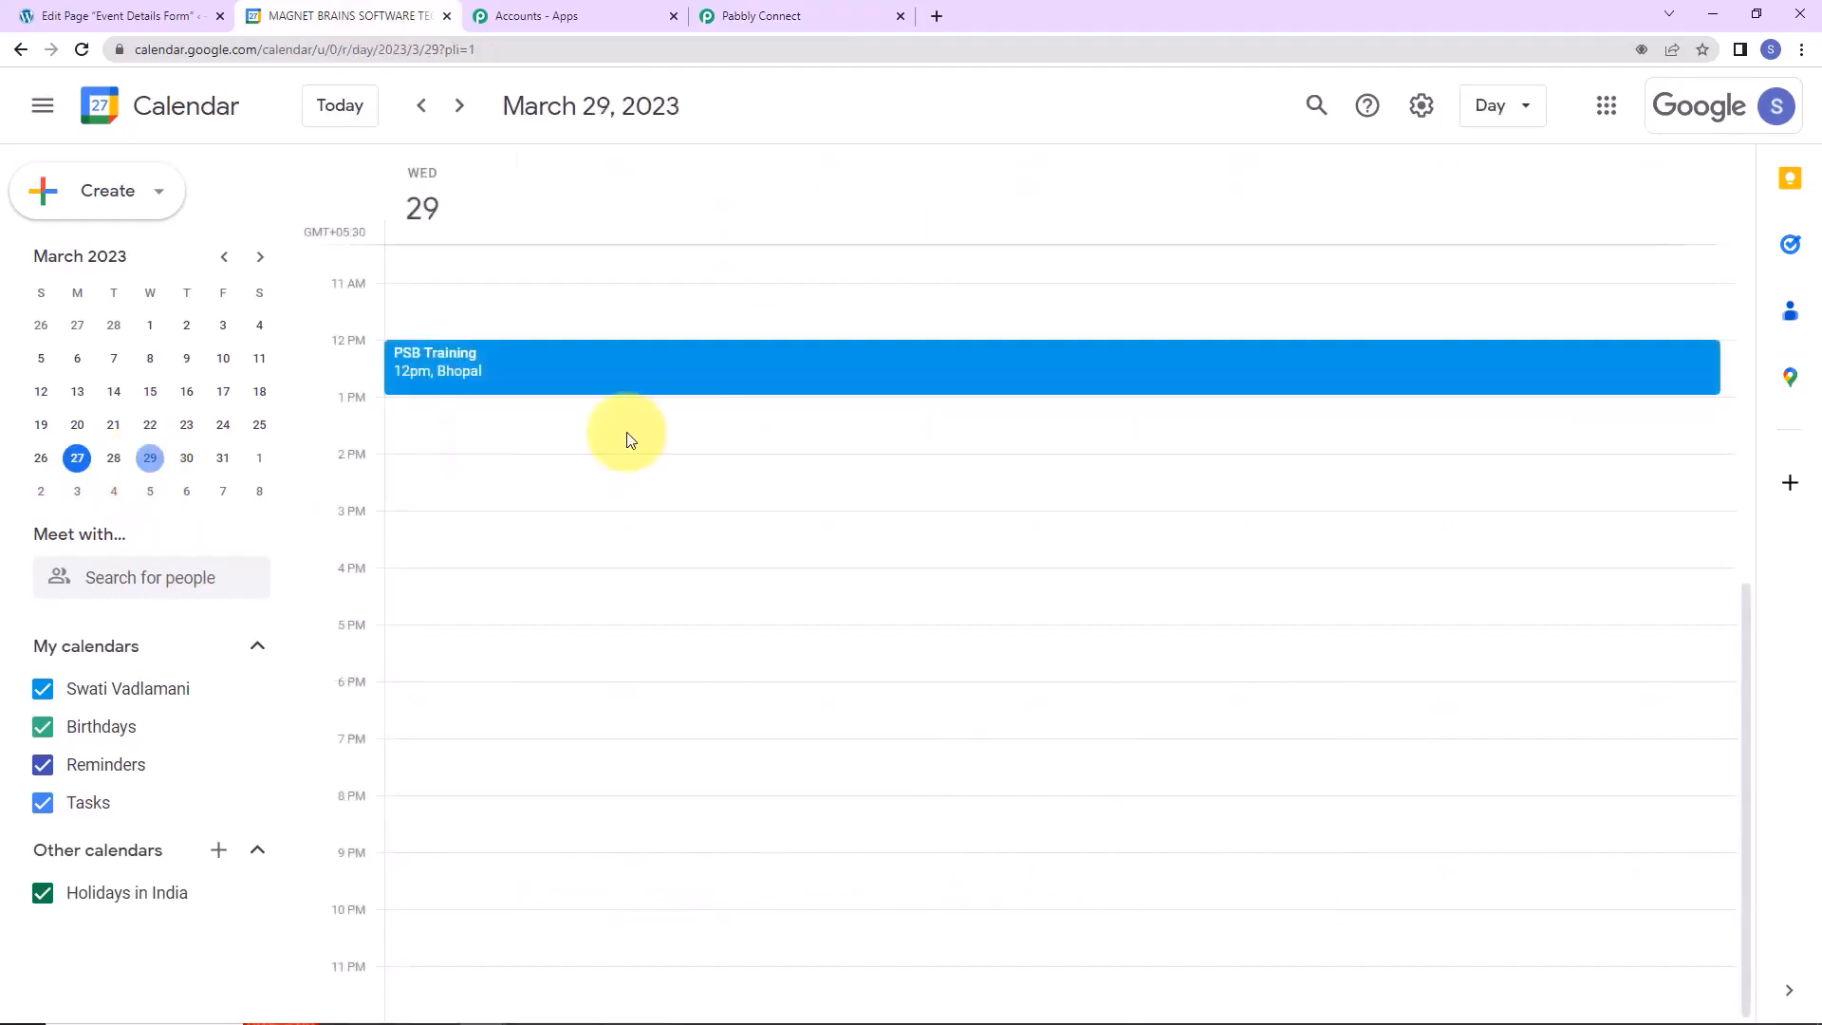
click(500, 381)
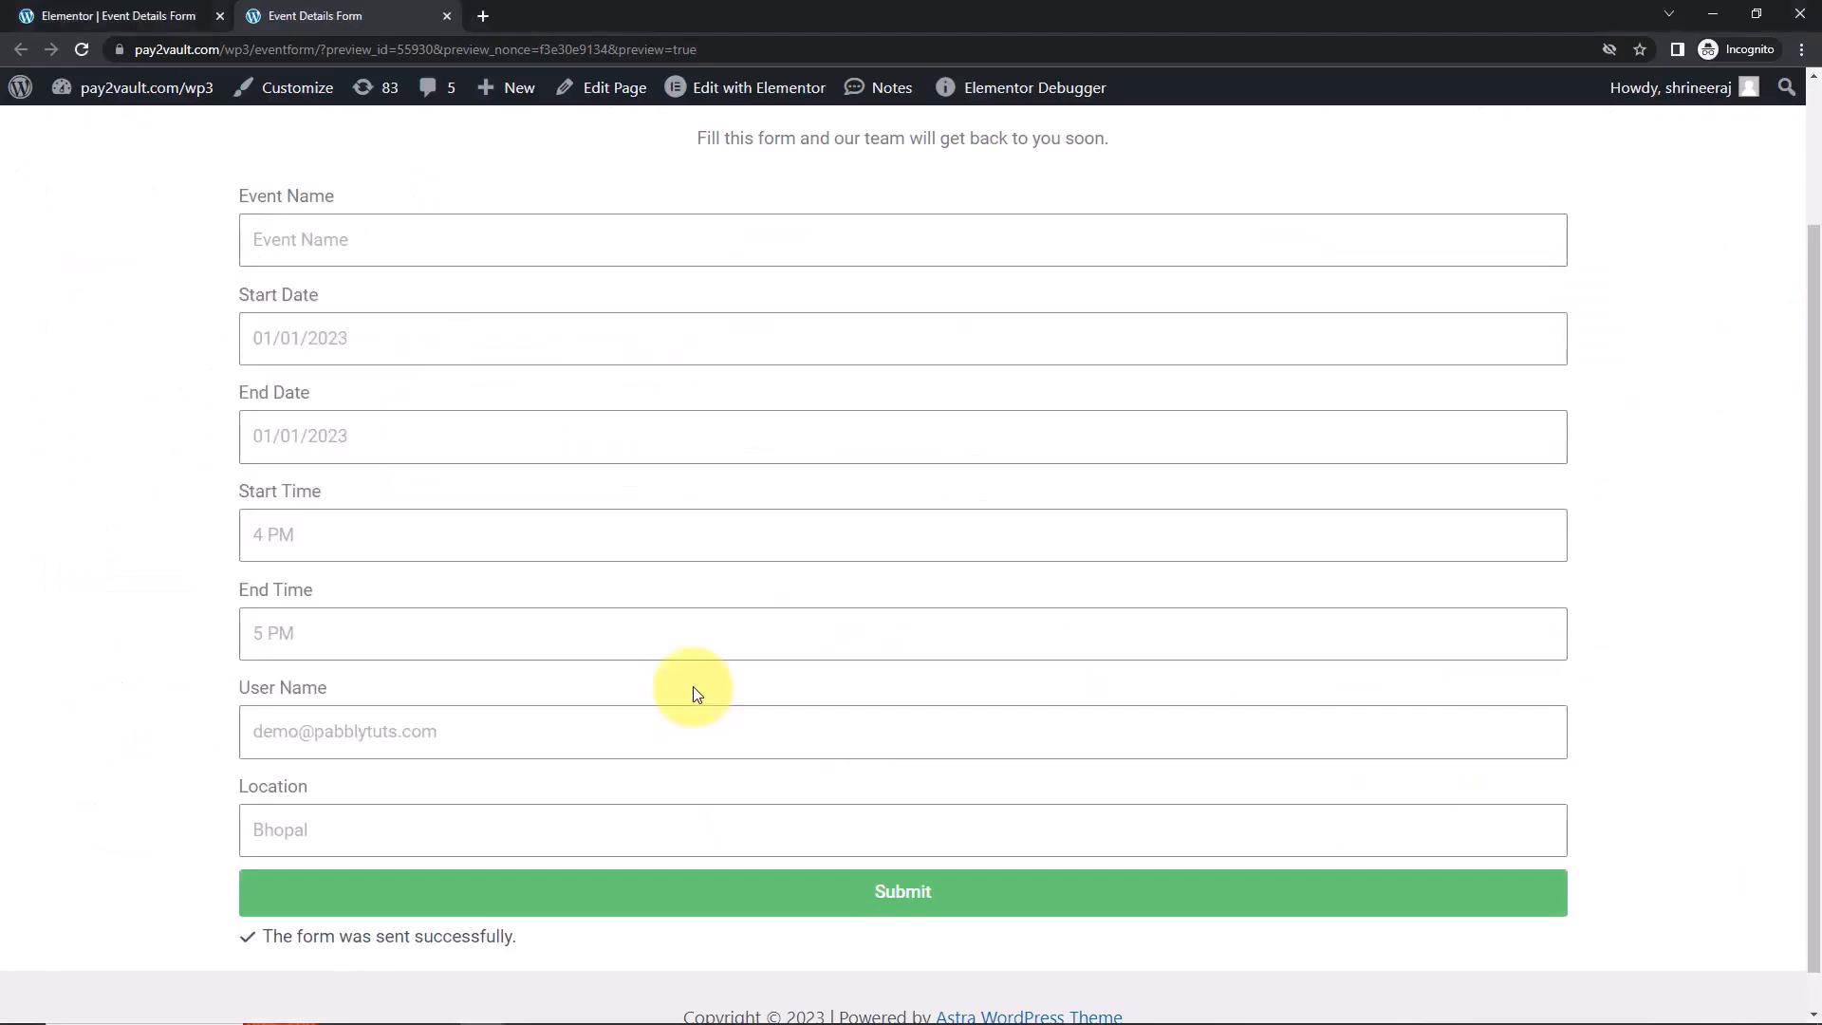
Enter PSB Training as Event Name and set both start and end dates to March 30.
click(351, 231)
click(360, 294)
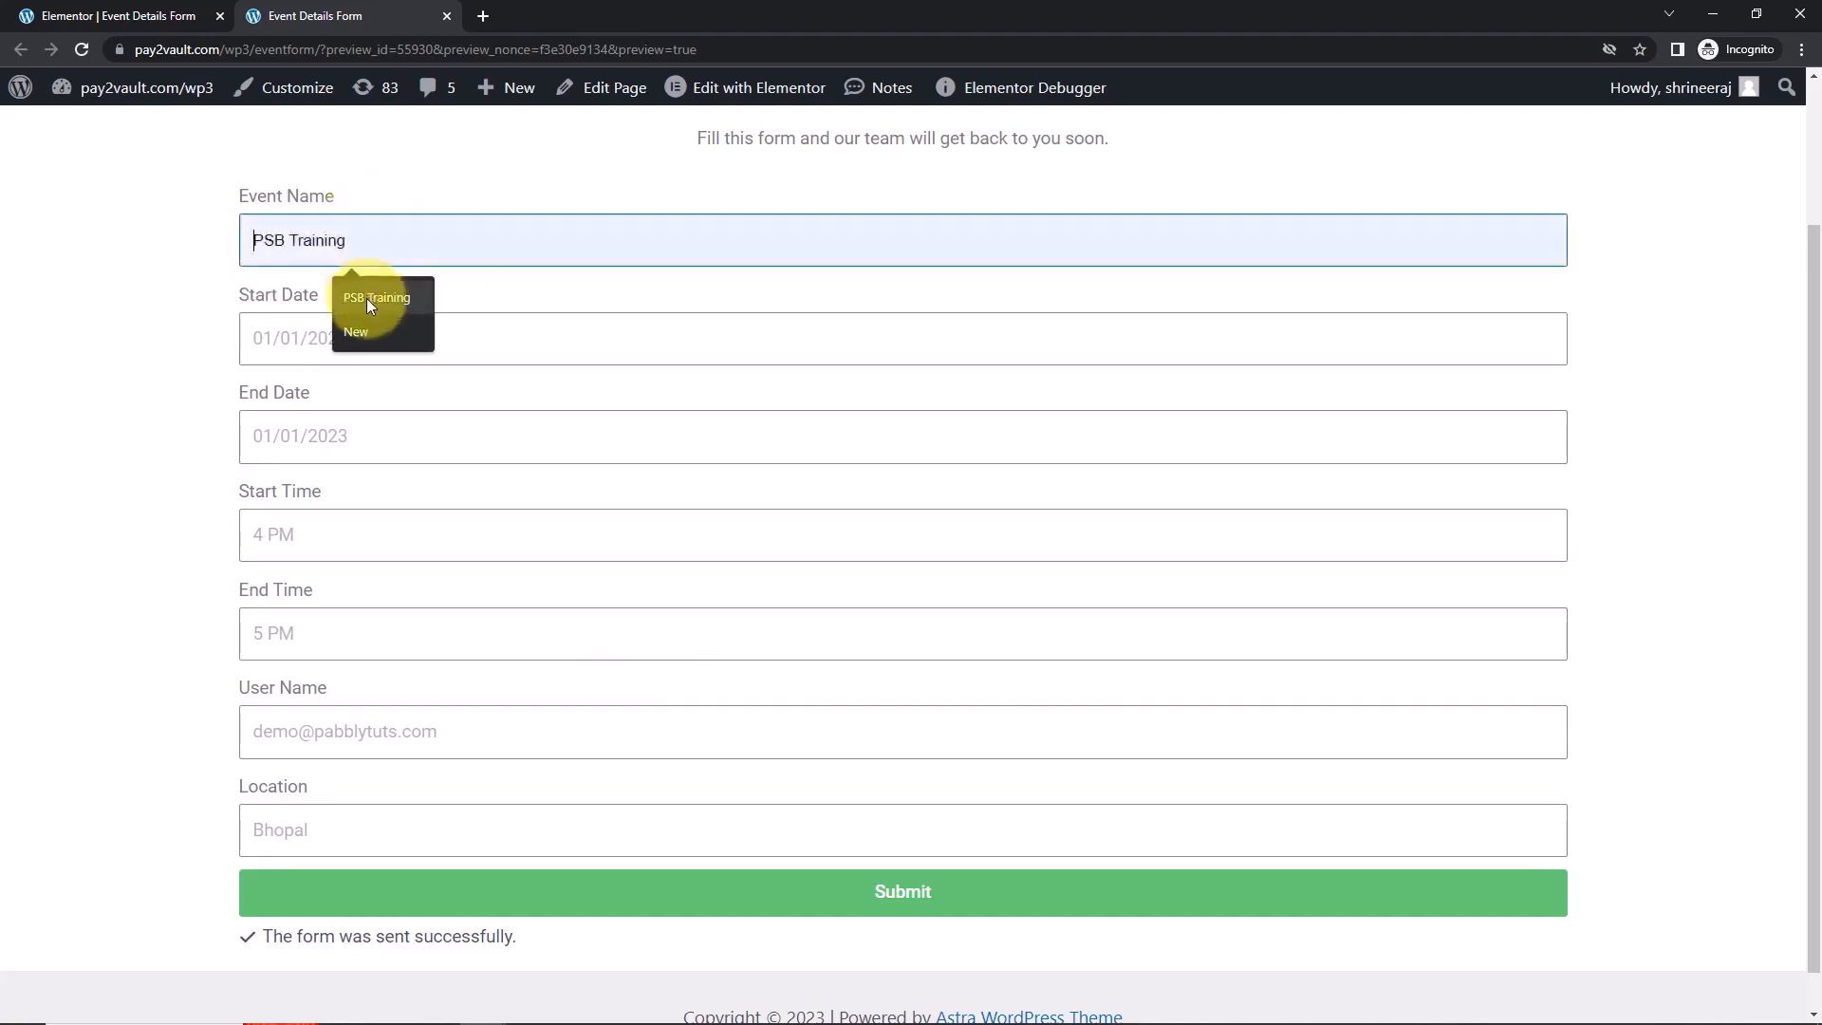
click(342, 353)
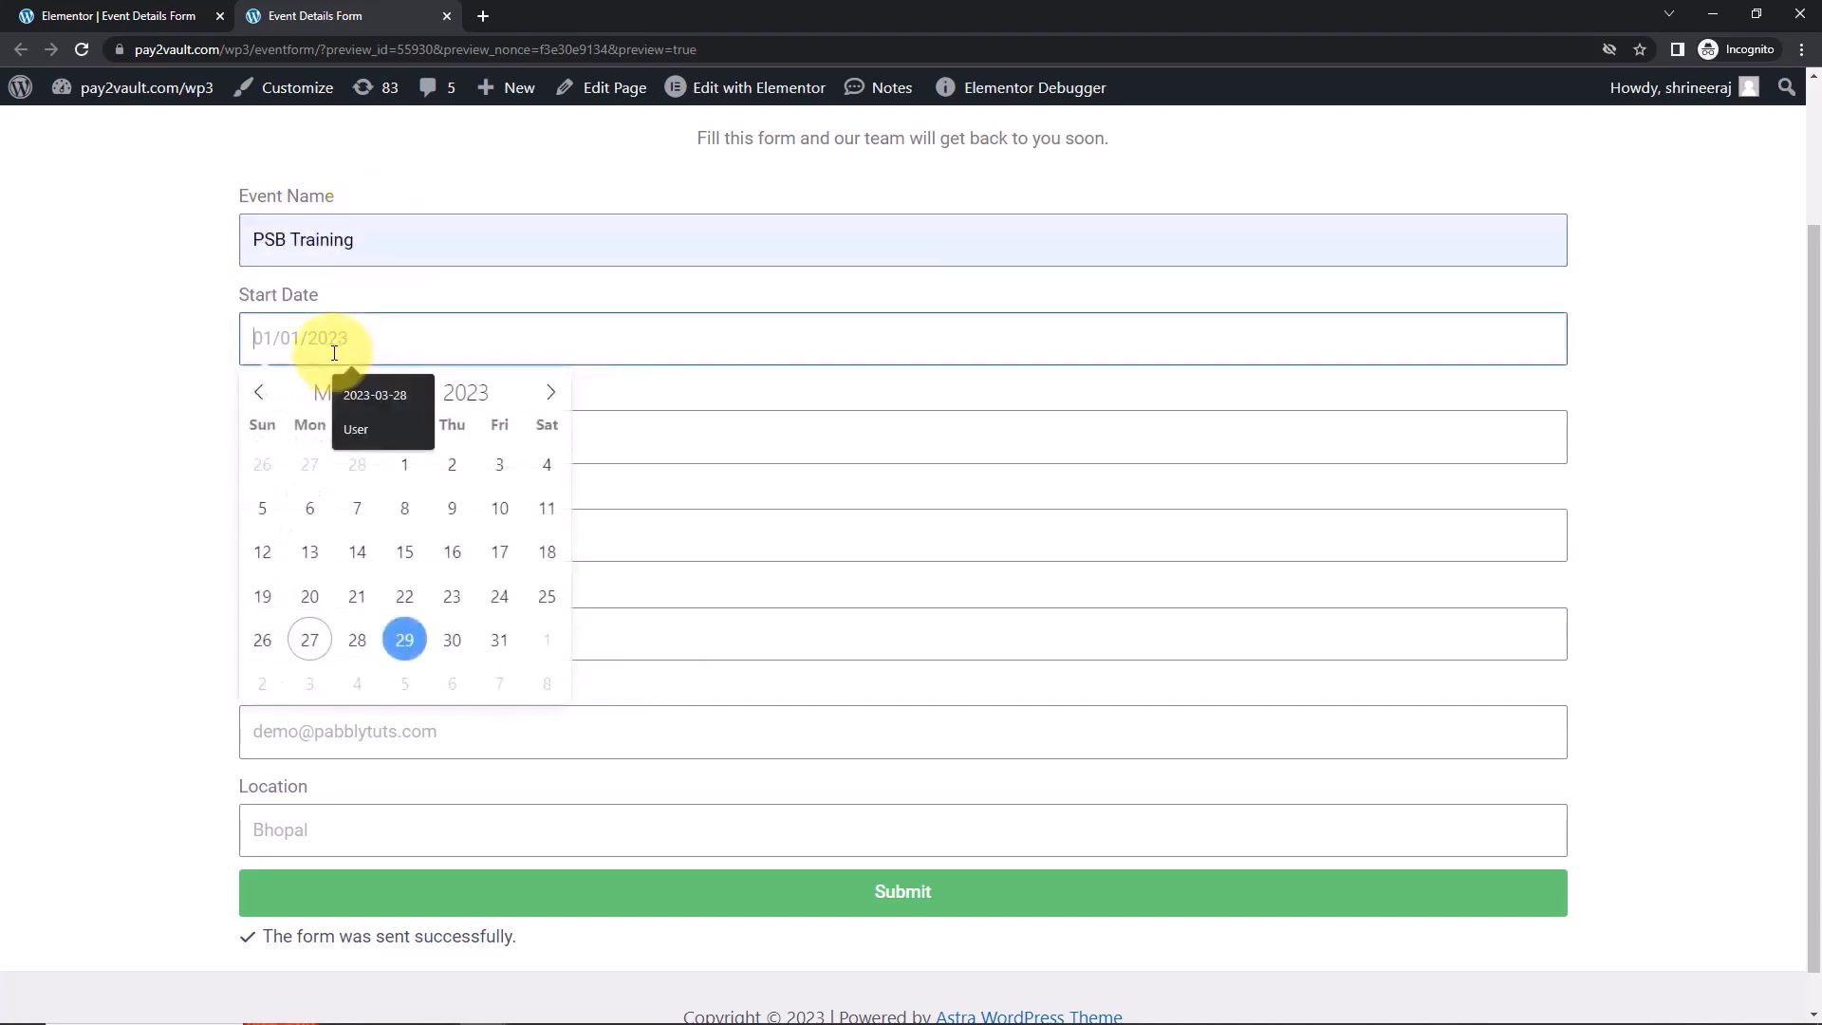
click(451, 640)
click(328, 443)
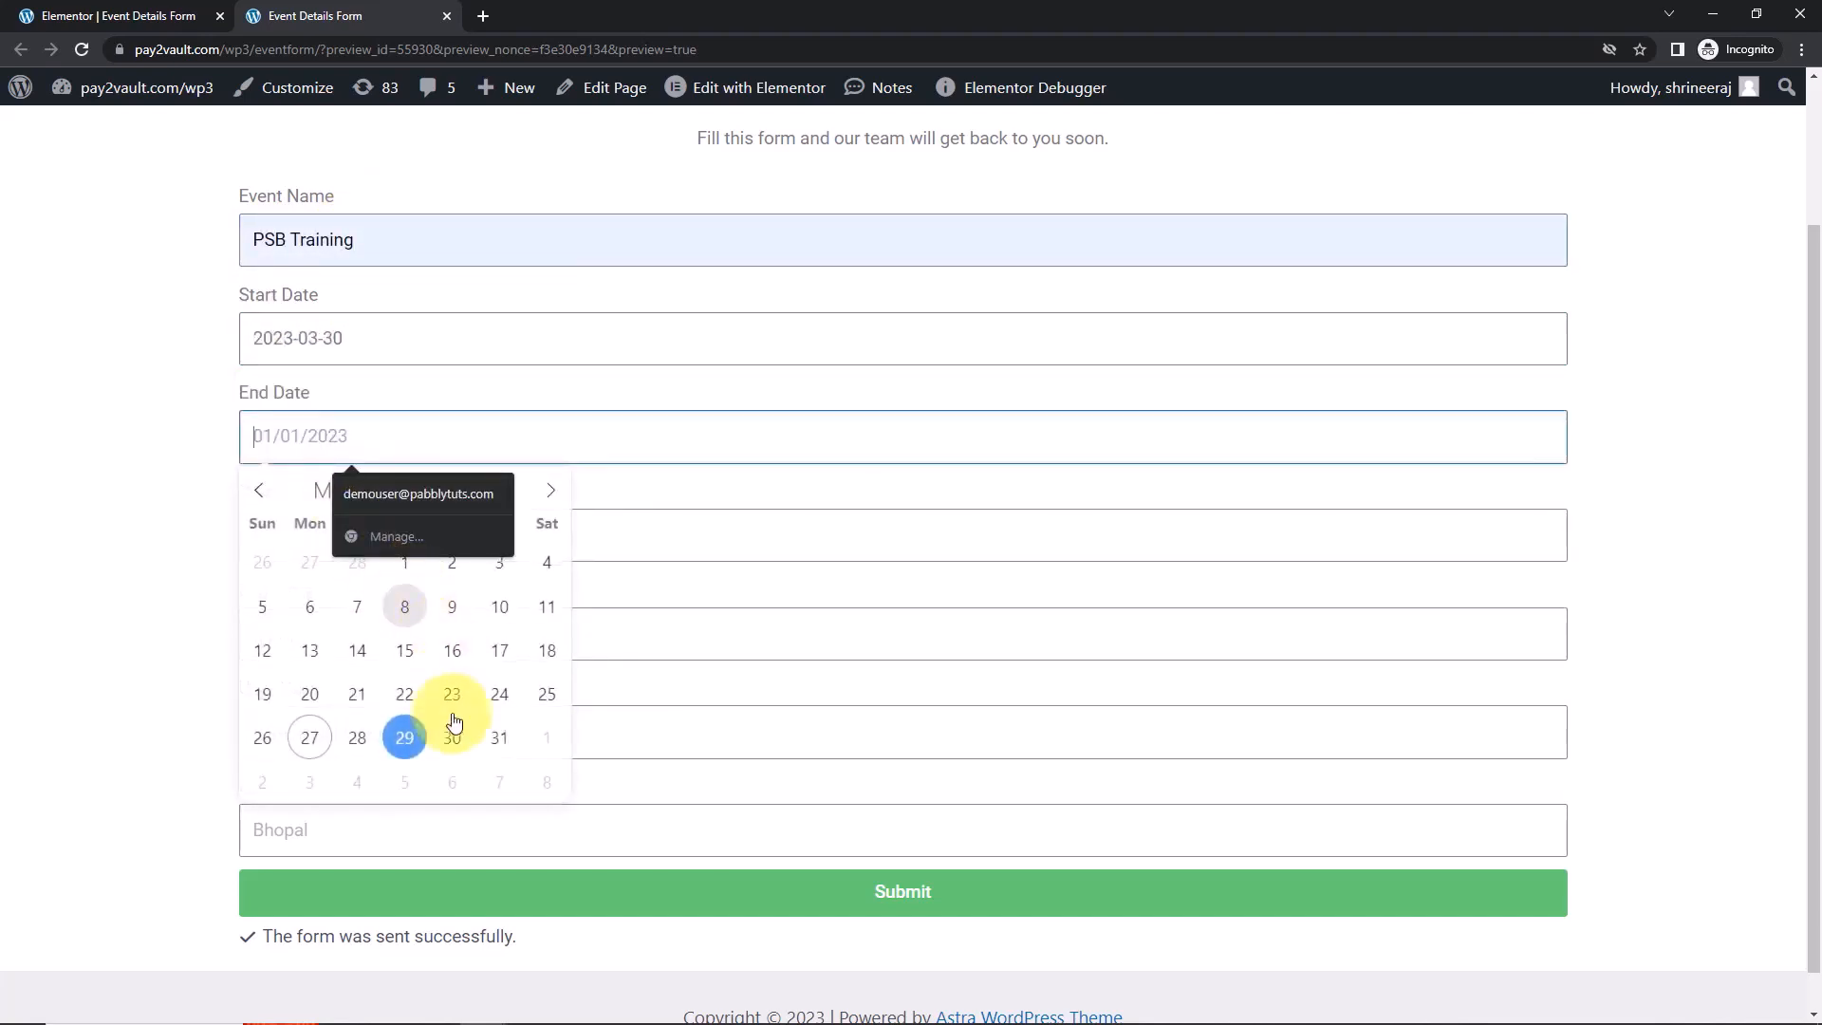
click(452, 740)
Set the Start Time to 17:00 and the End Time to 18:00.
click(306, 537)
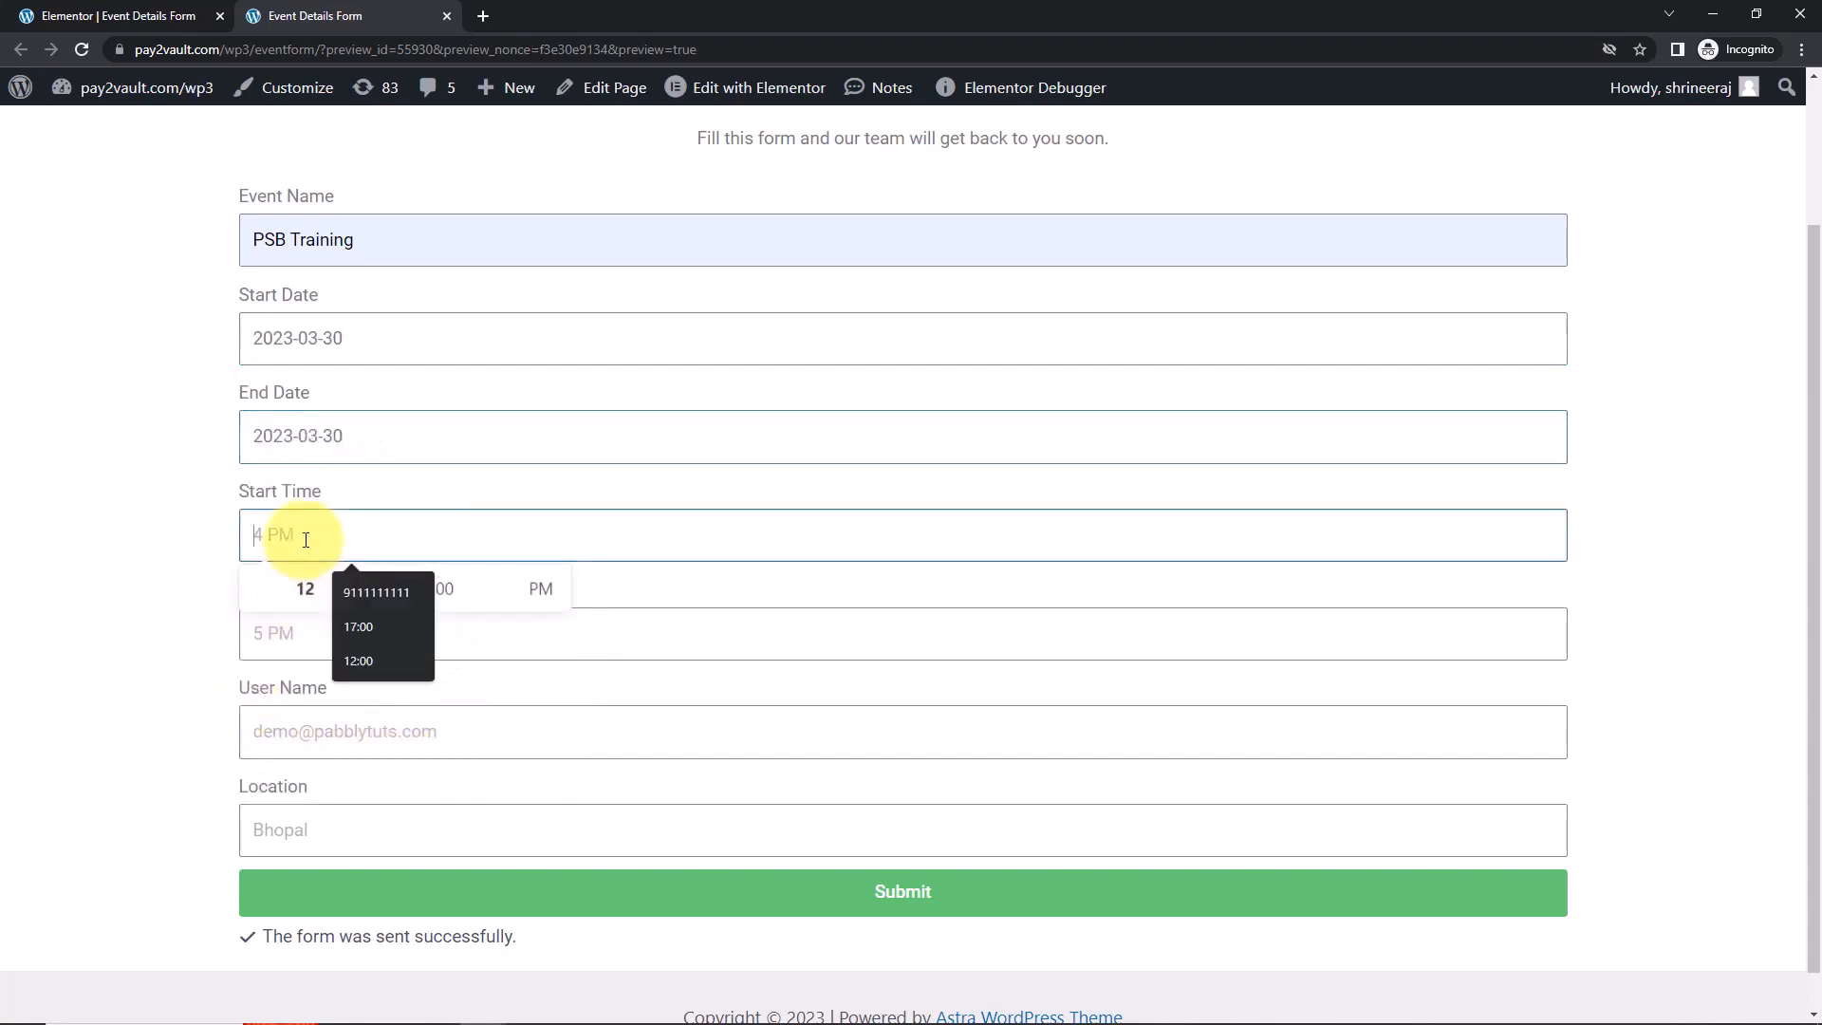
click(364, 621)
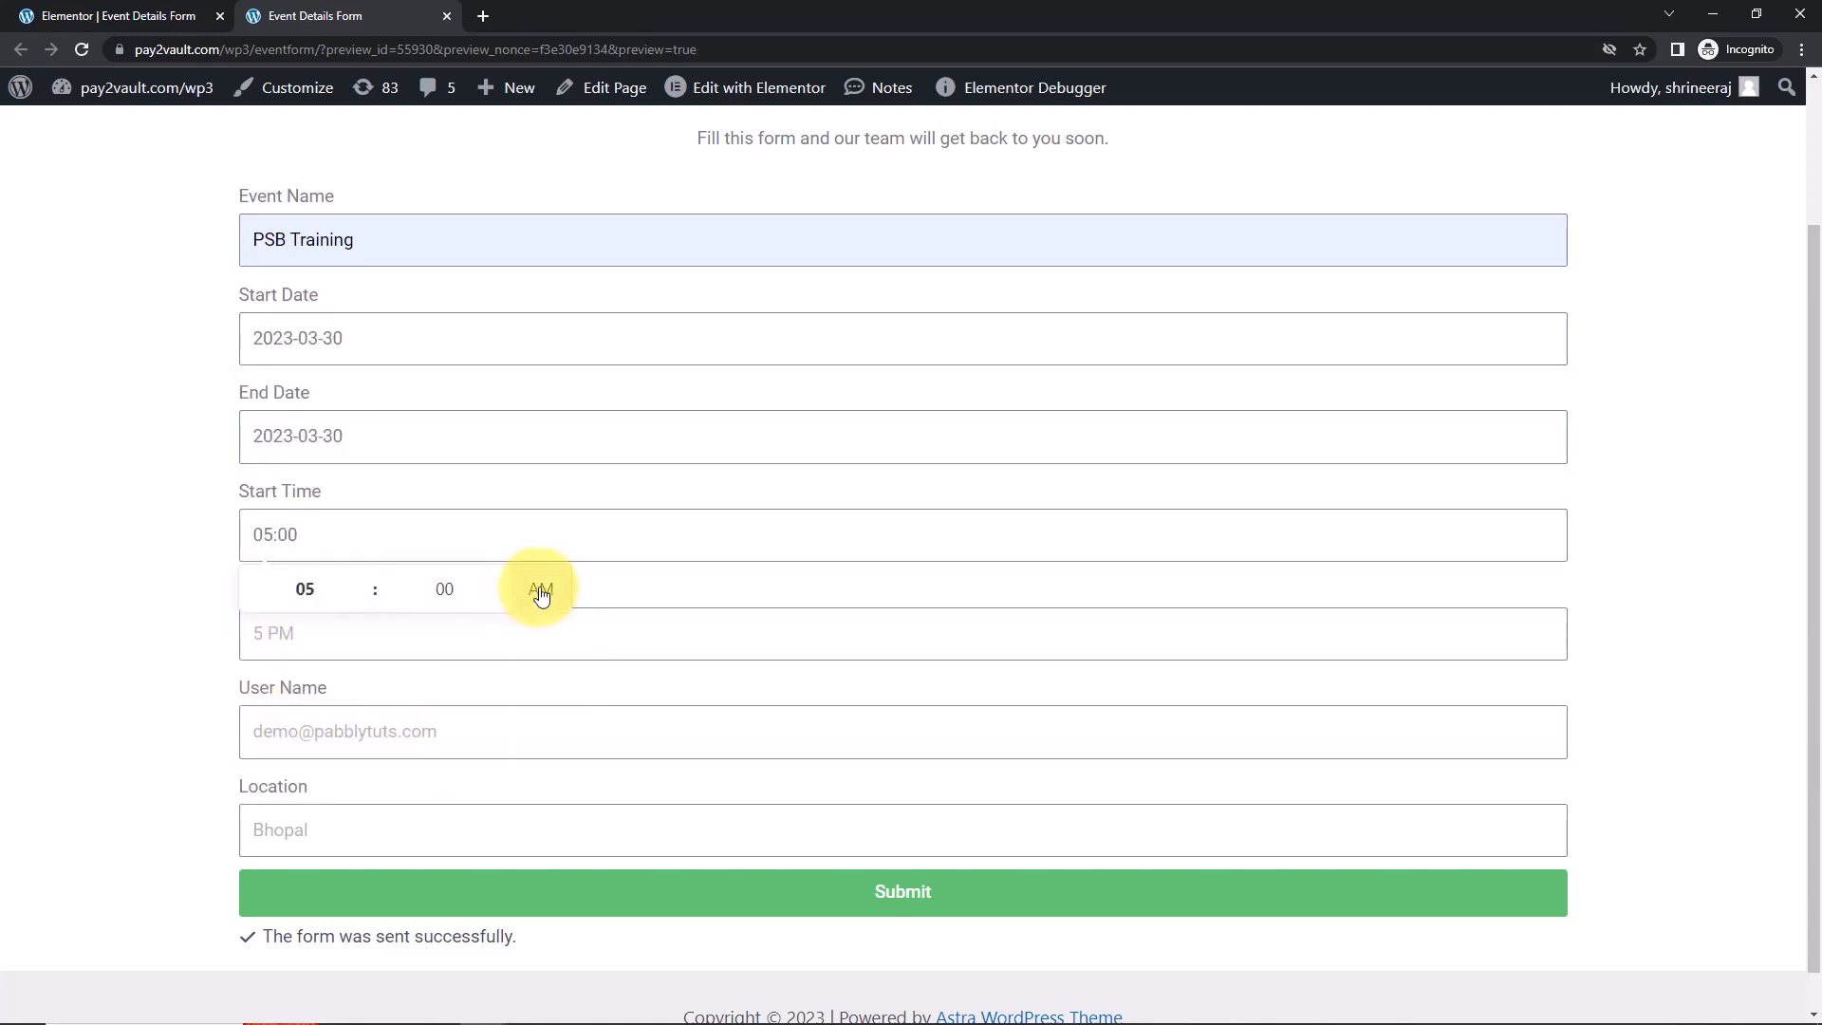
click(113, 555)
click(296, 633)
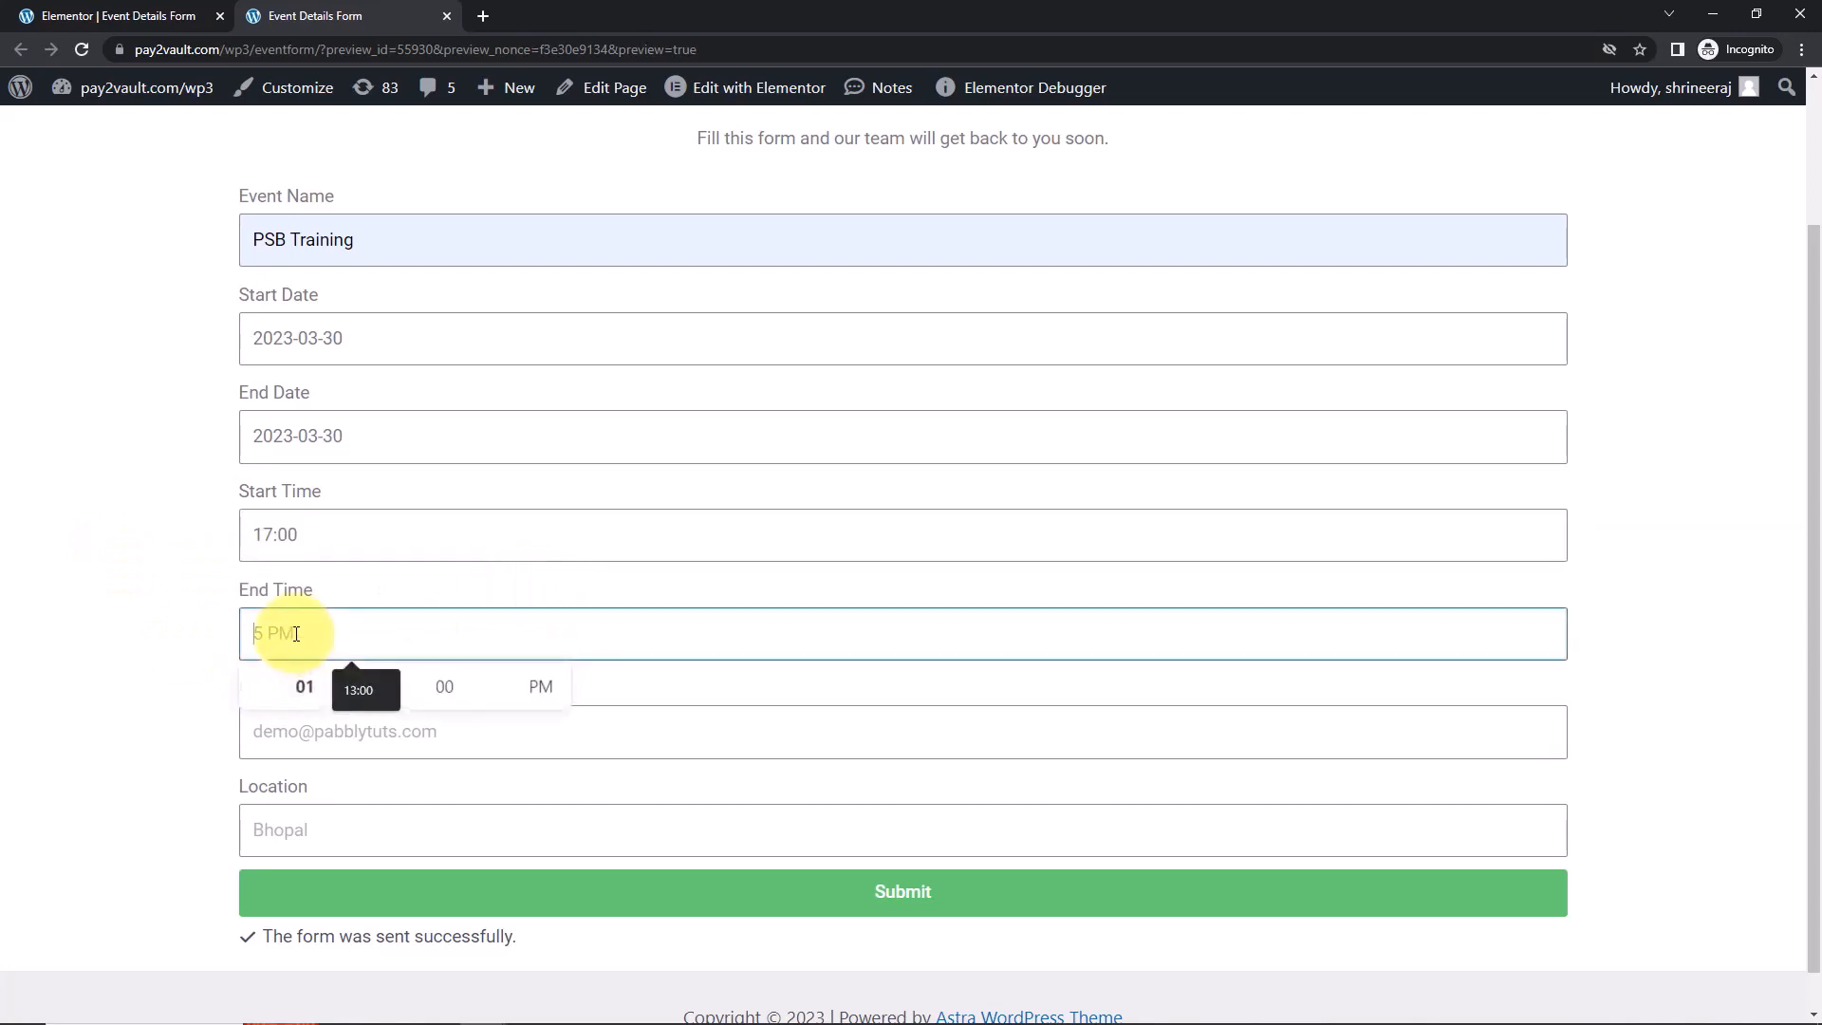
click(316, 688)
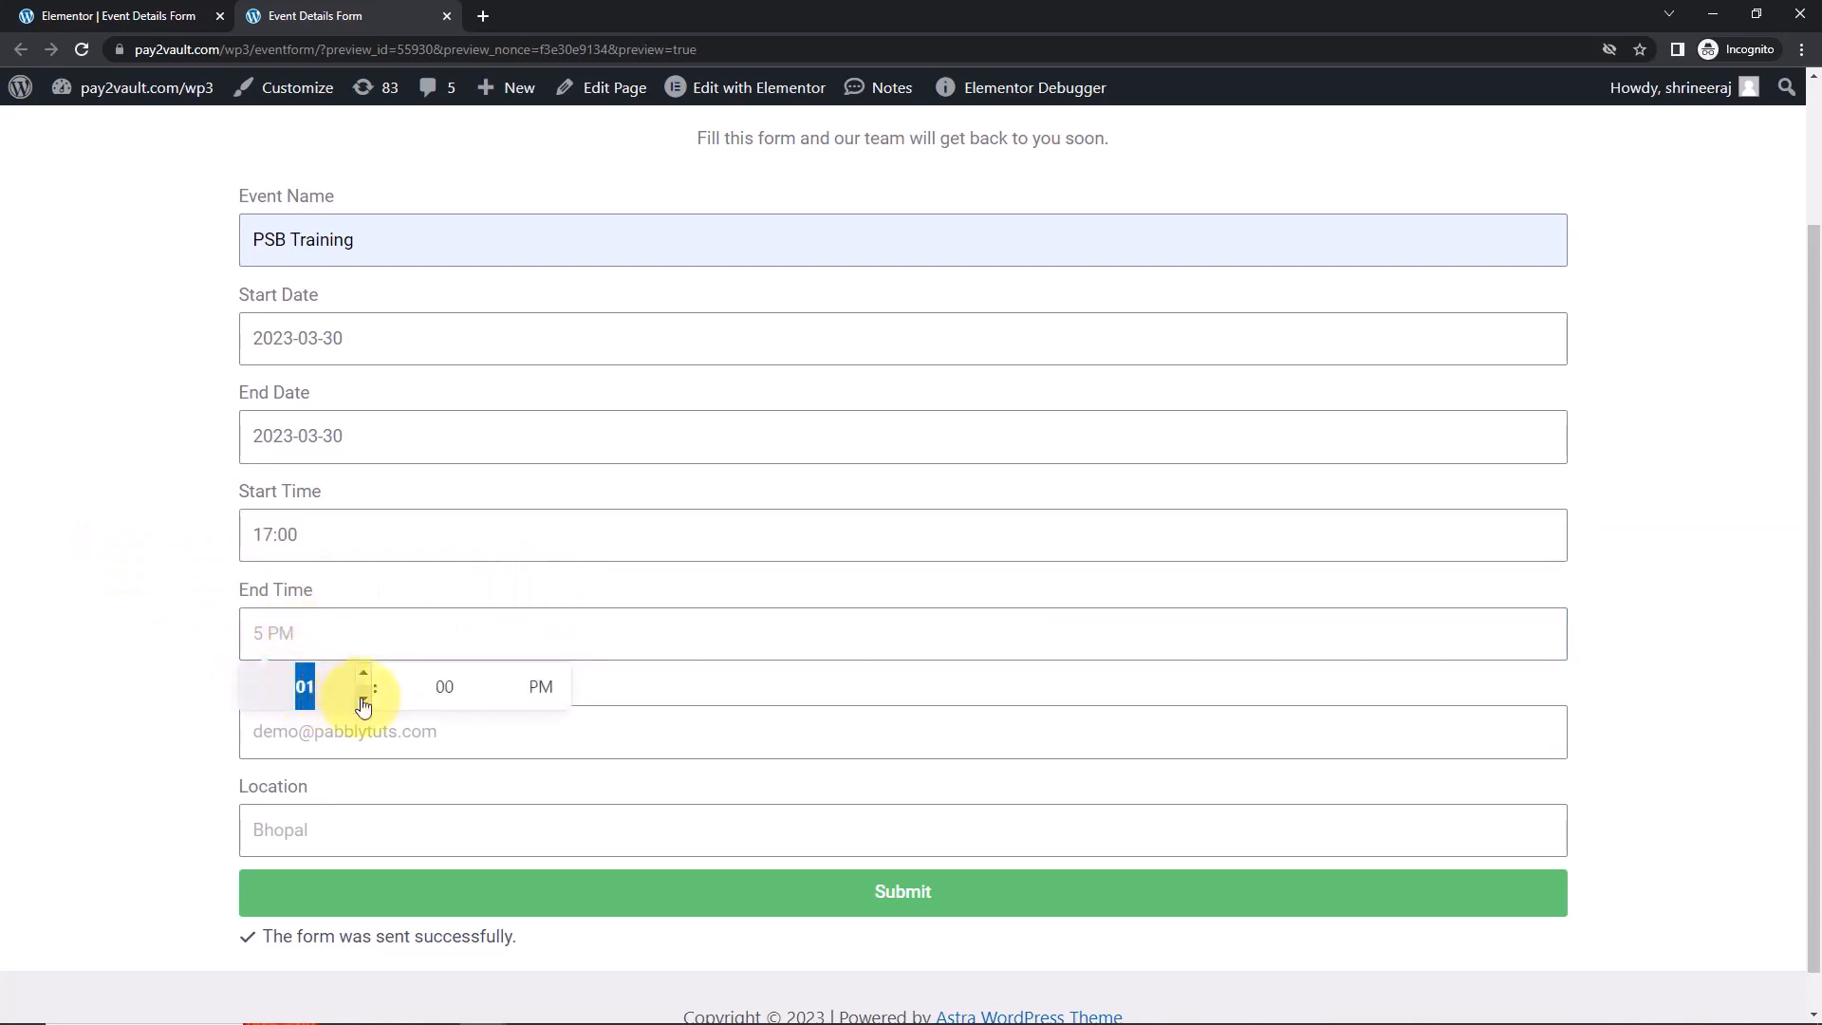
click(364, 701)
click(363, 701)
click(542, 689)
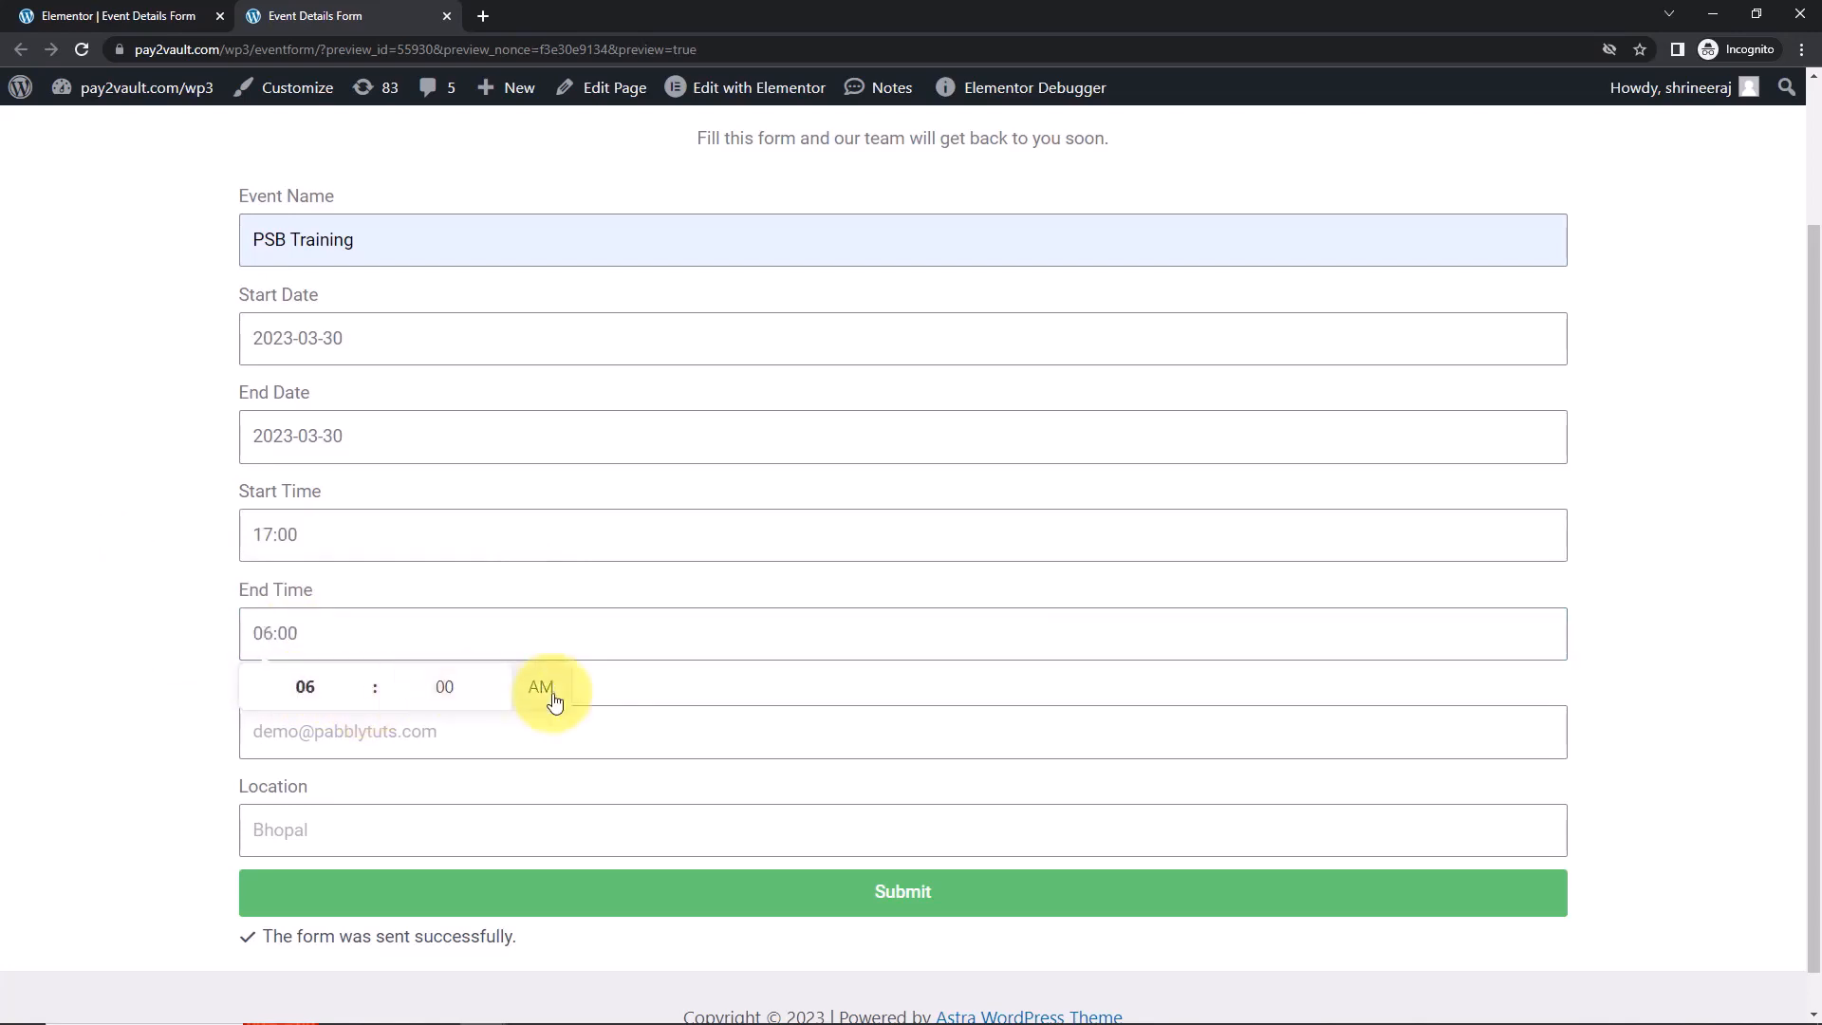
click(361, 705)
click(152, 659)
Enter the guest's user name and Indore as Location, then submit the form.
scroll(157, 661, down, 1)
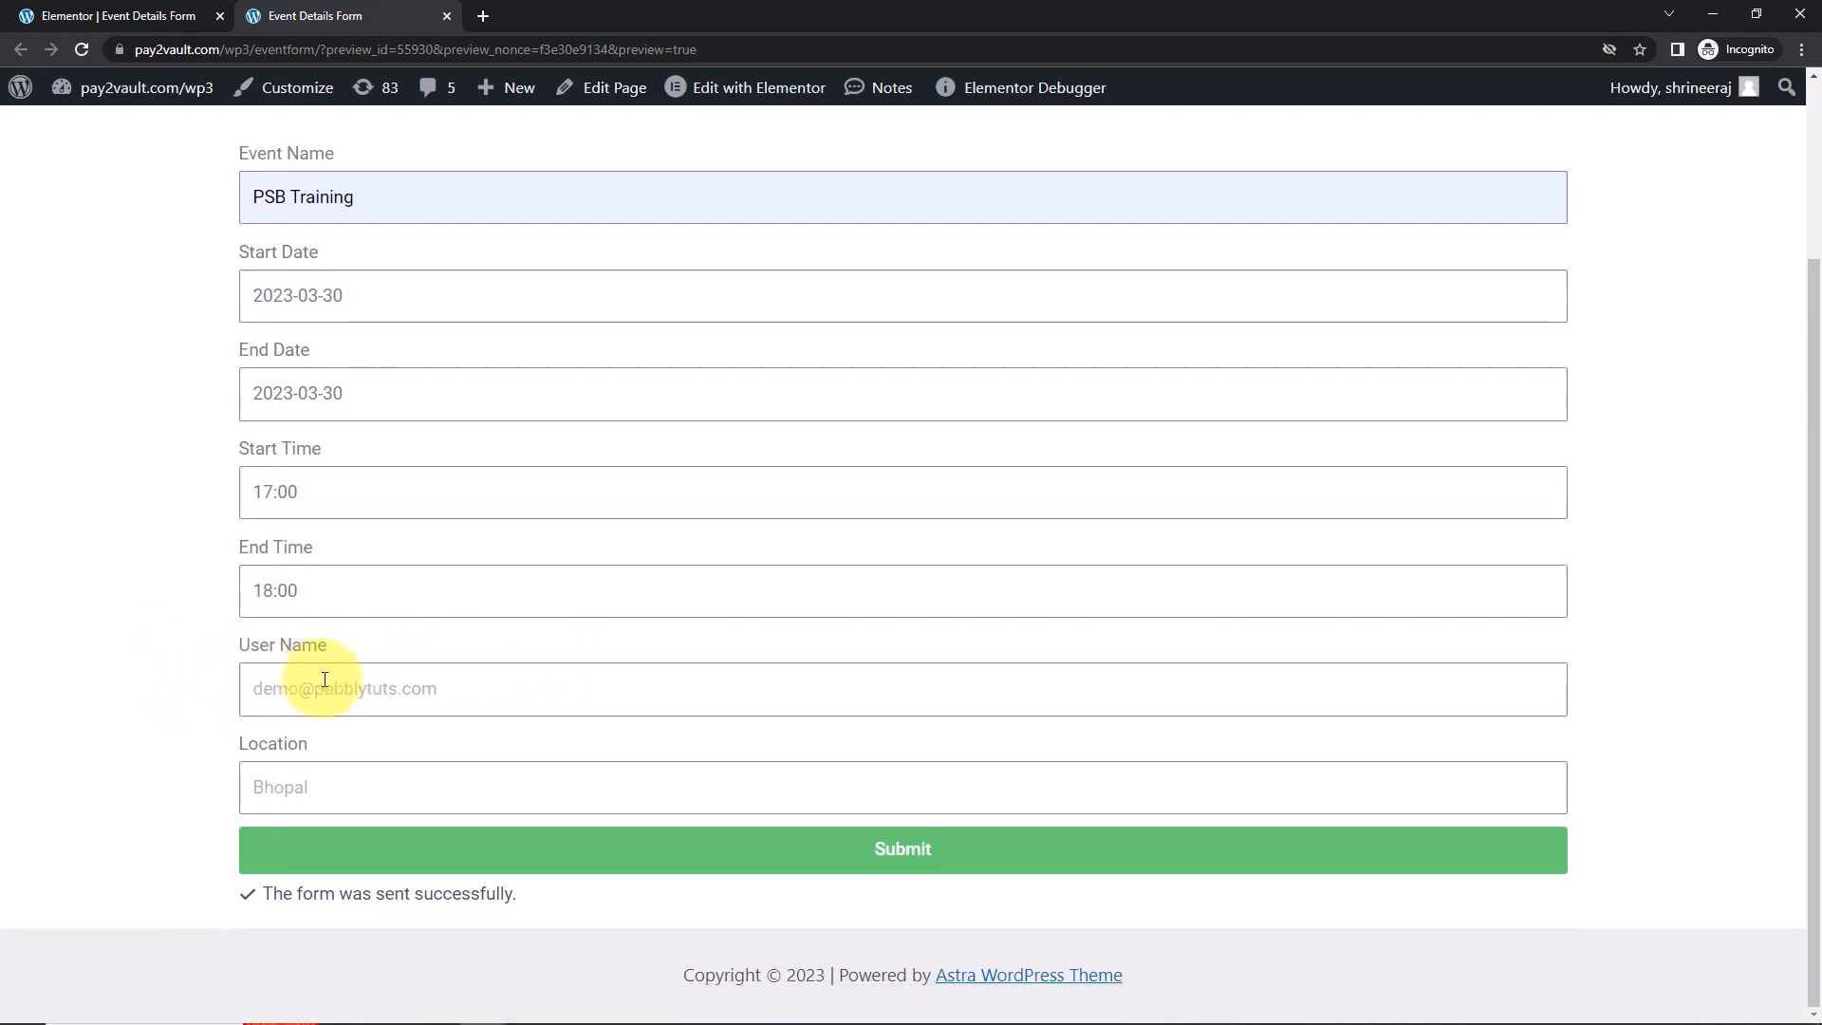
click(327, 684)
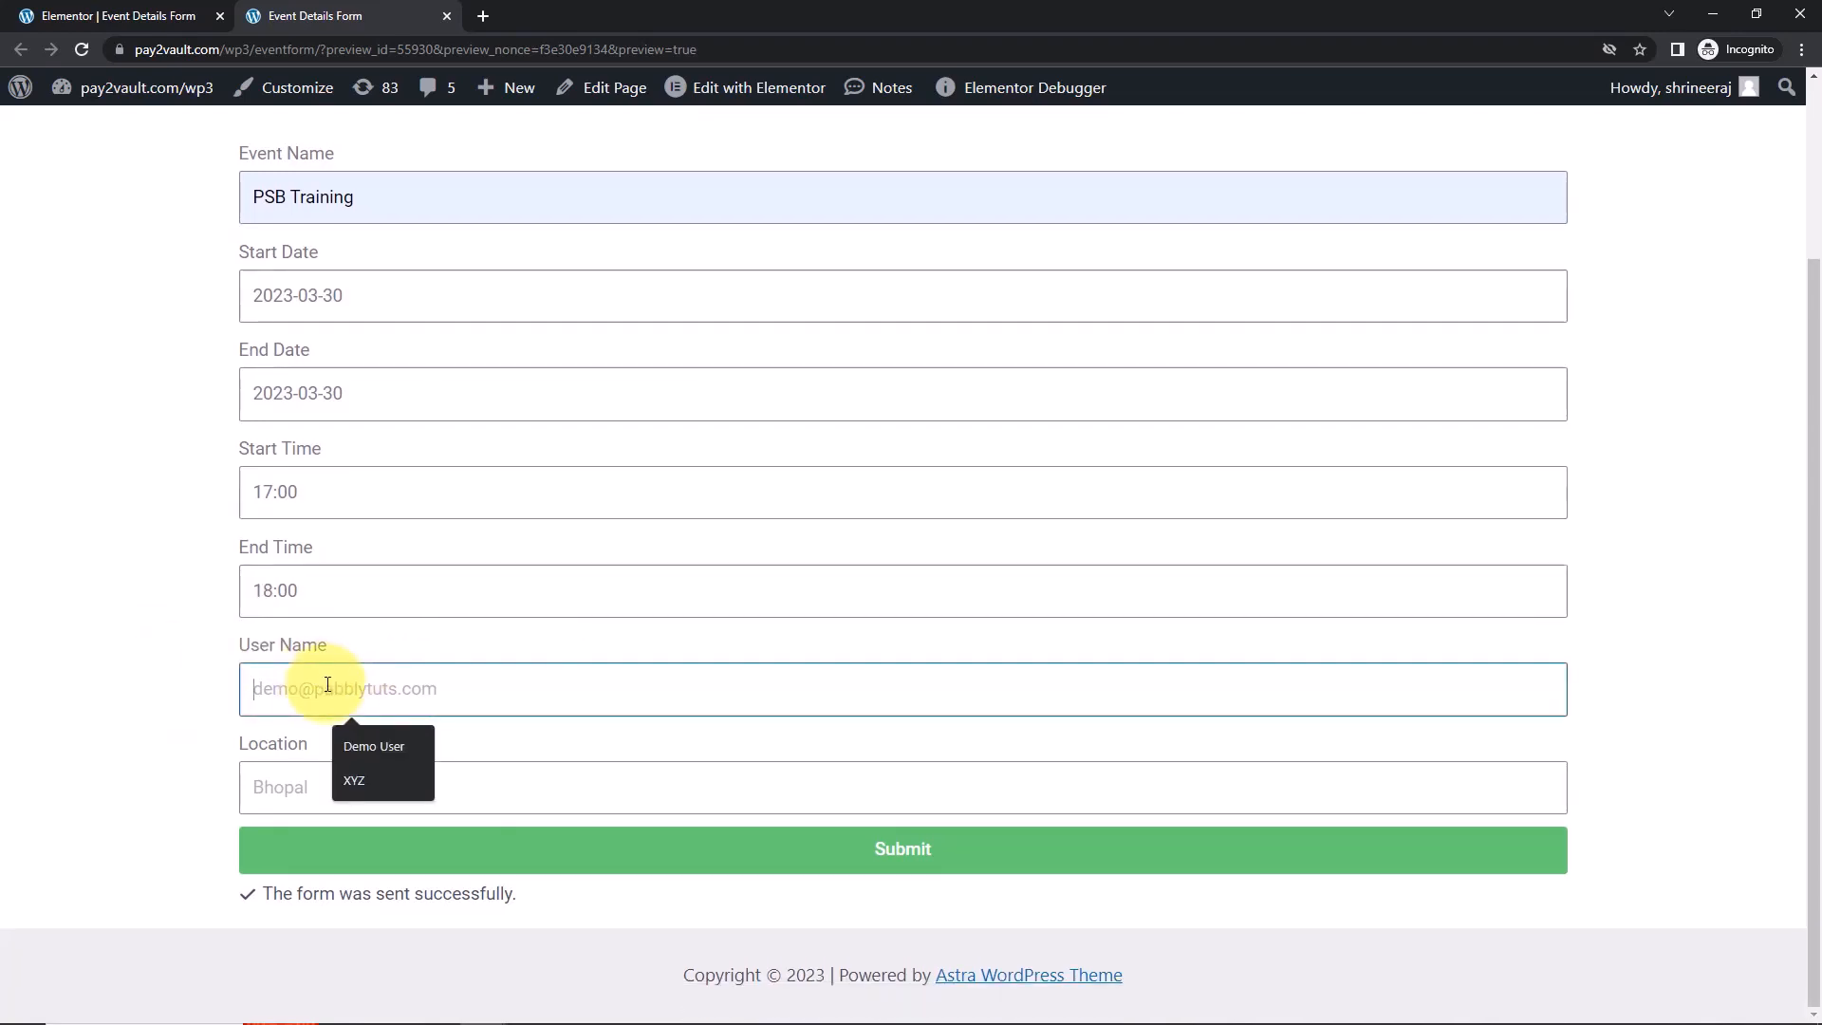
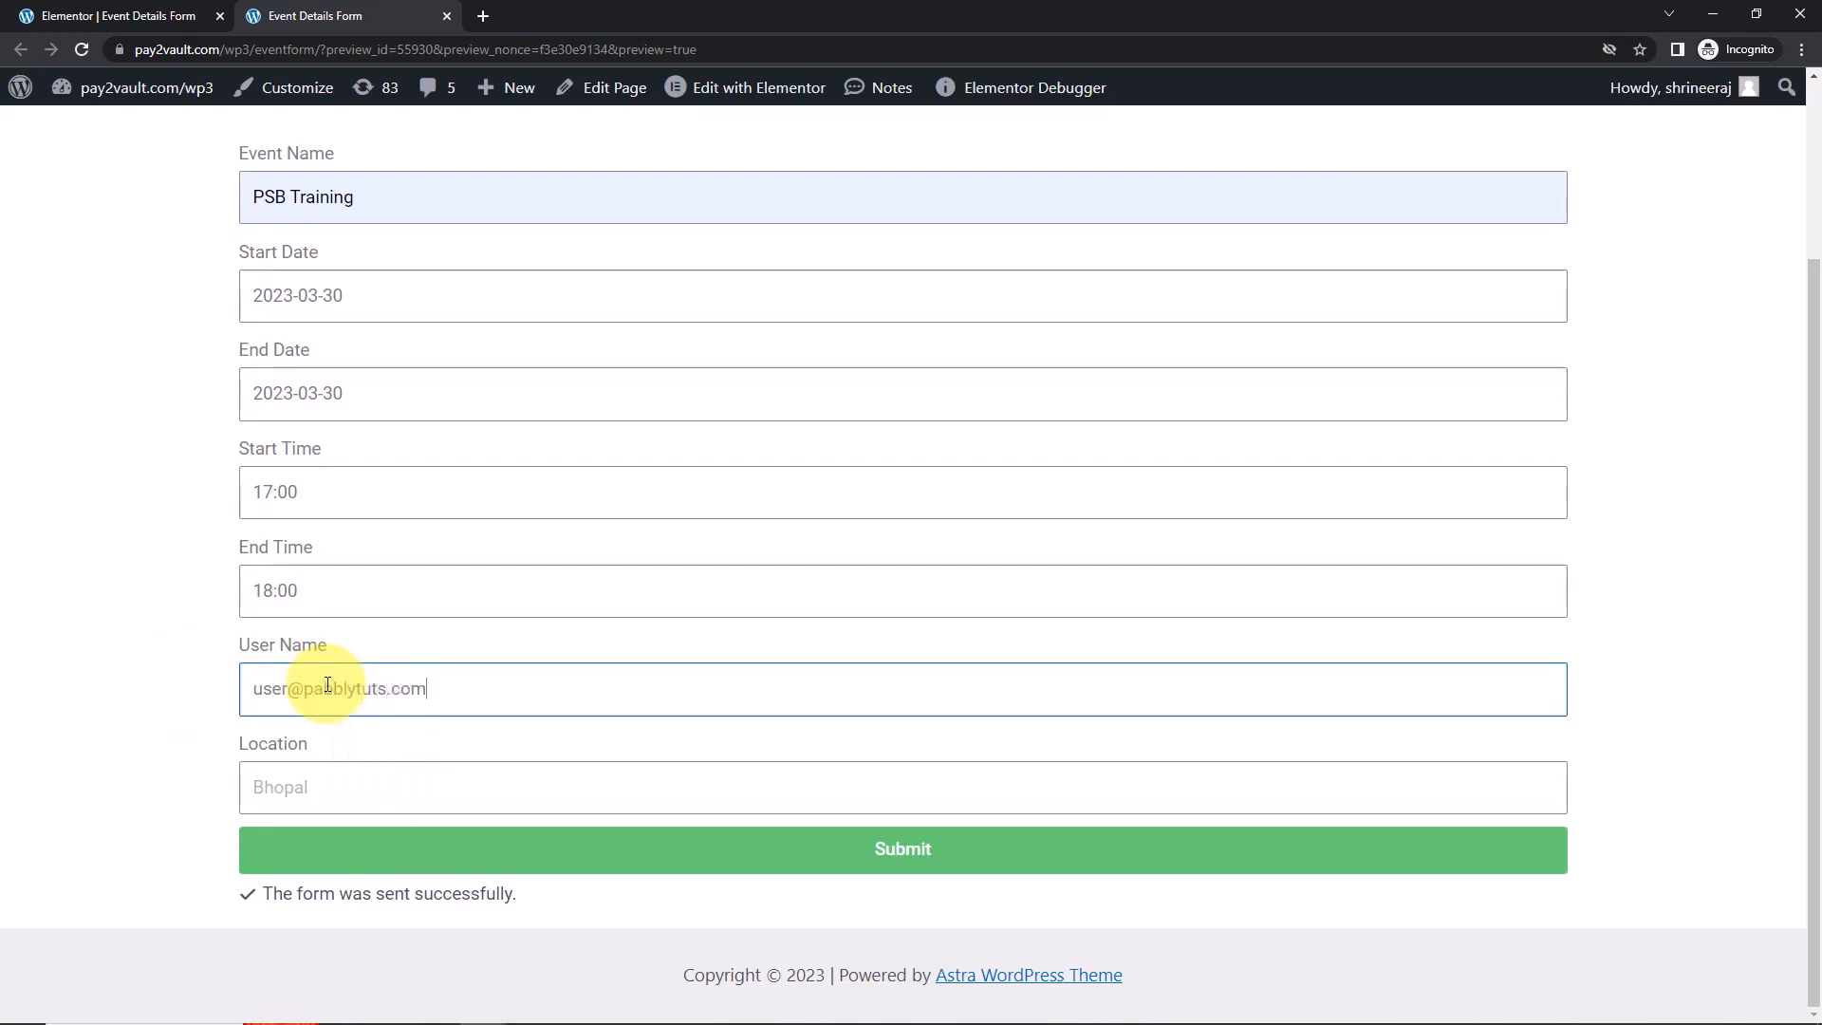
click(333, 803)
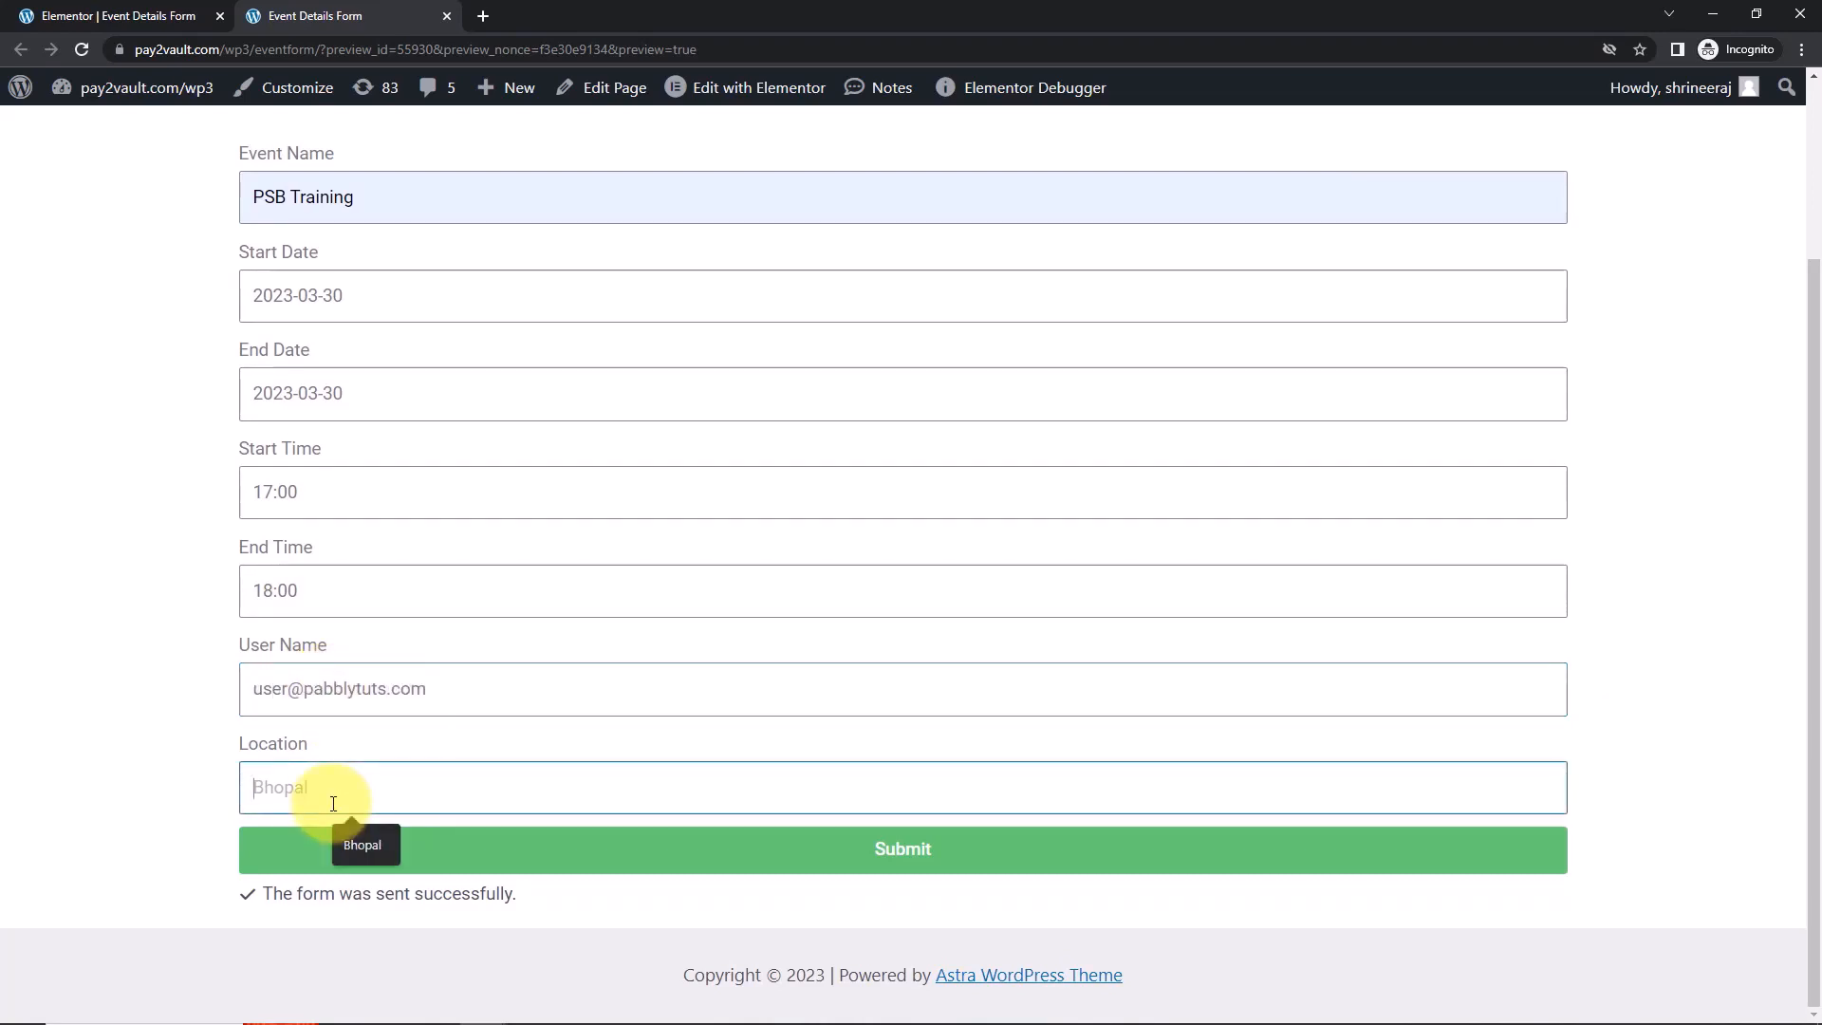
text(Indore)
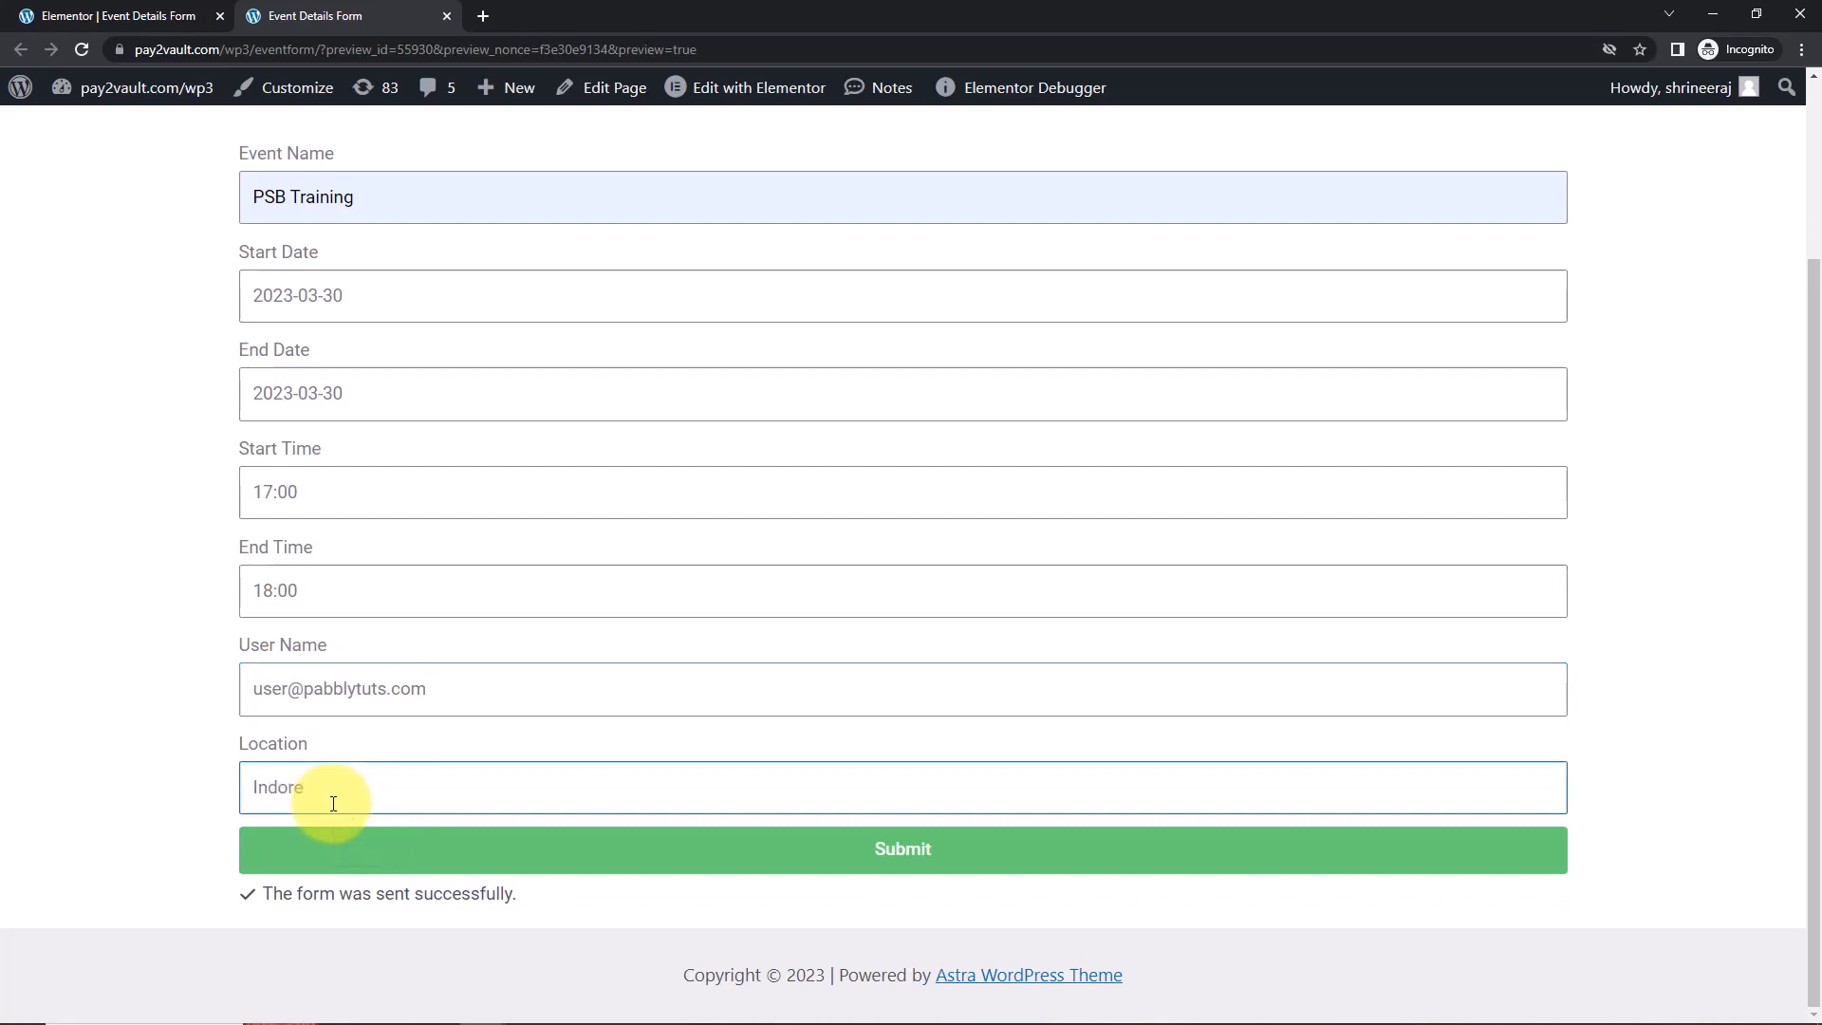
click(374, 858)
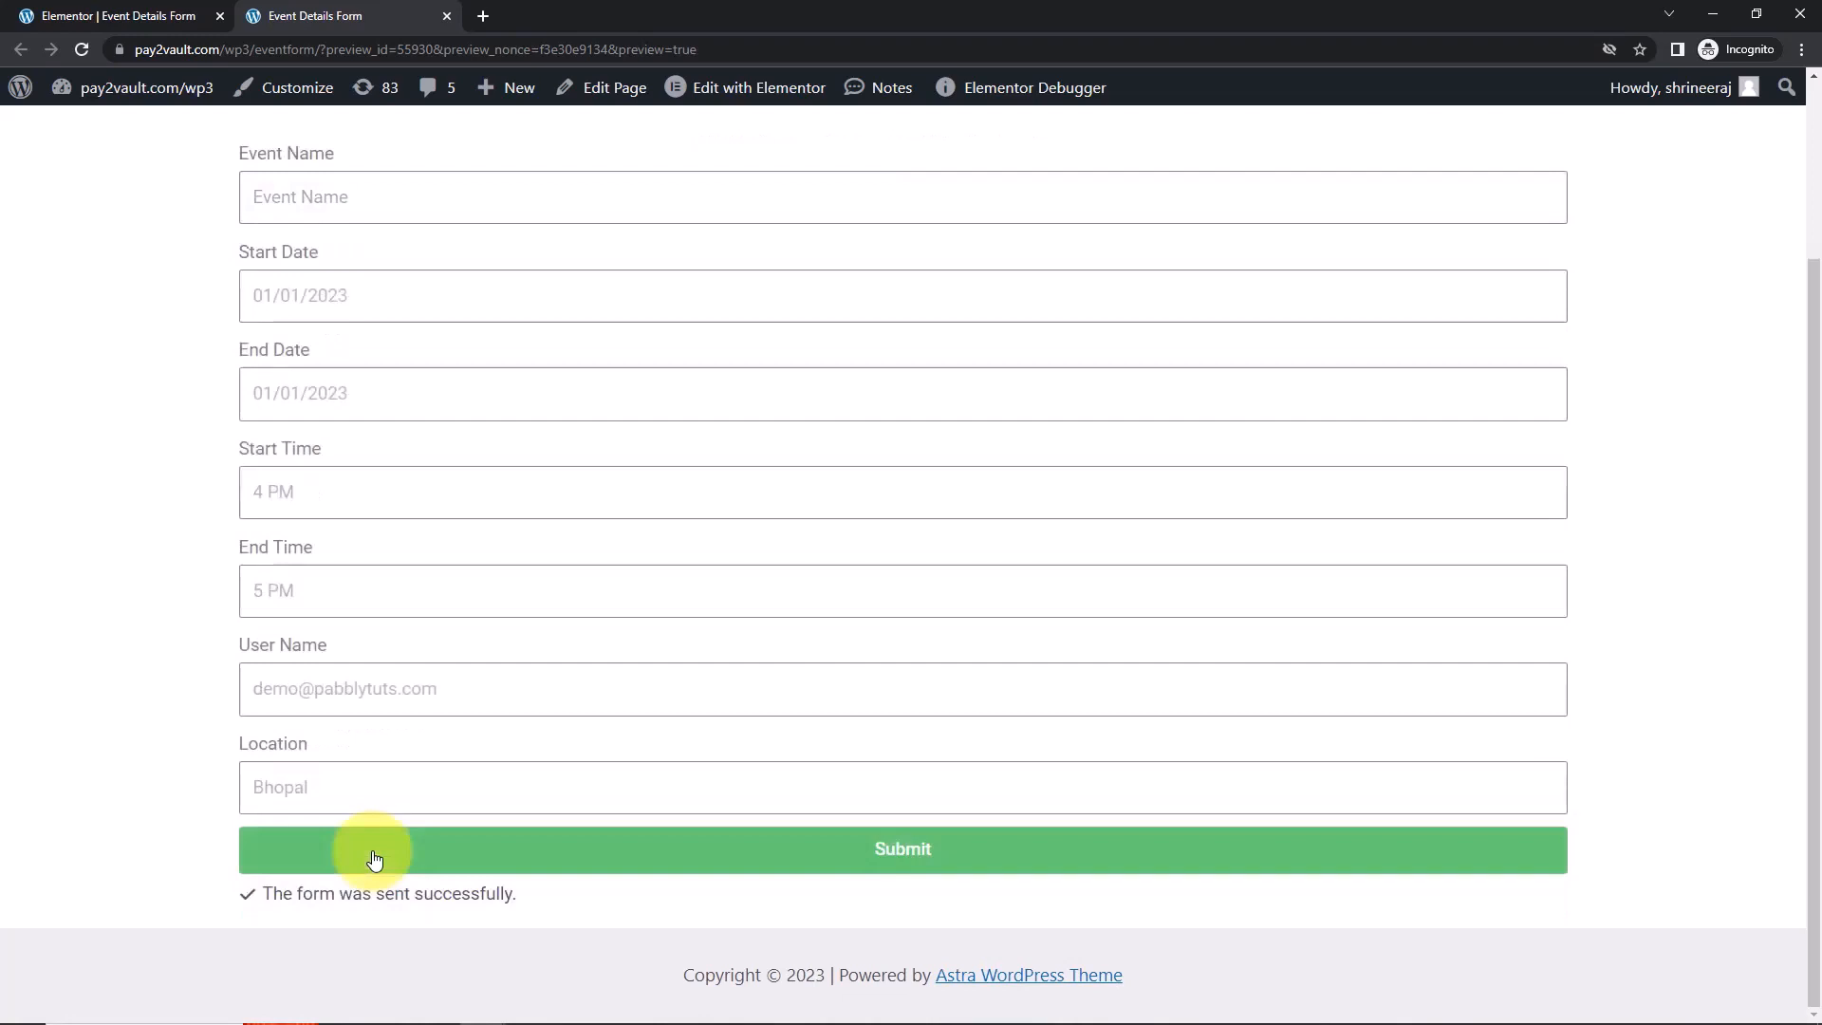
Open the March 30 PSB Training event (5–6pm, Indore), then return to Pabbly Connect.
key(alt+Tab)
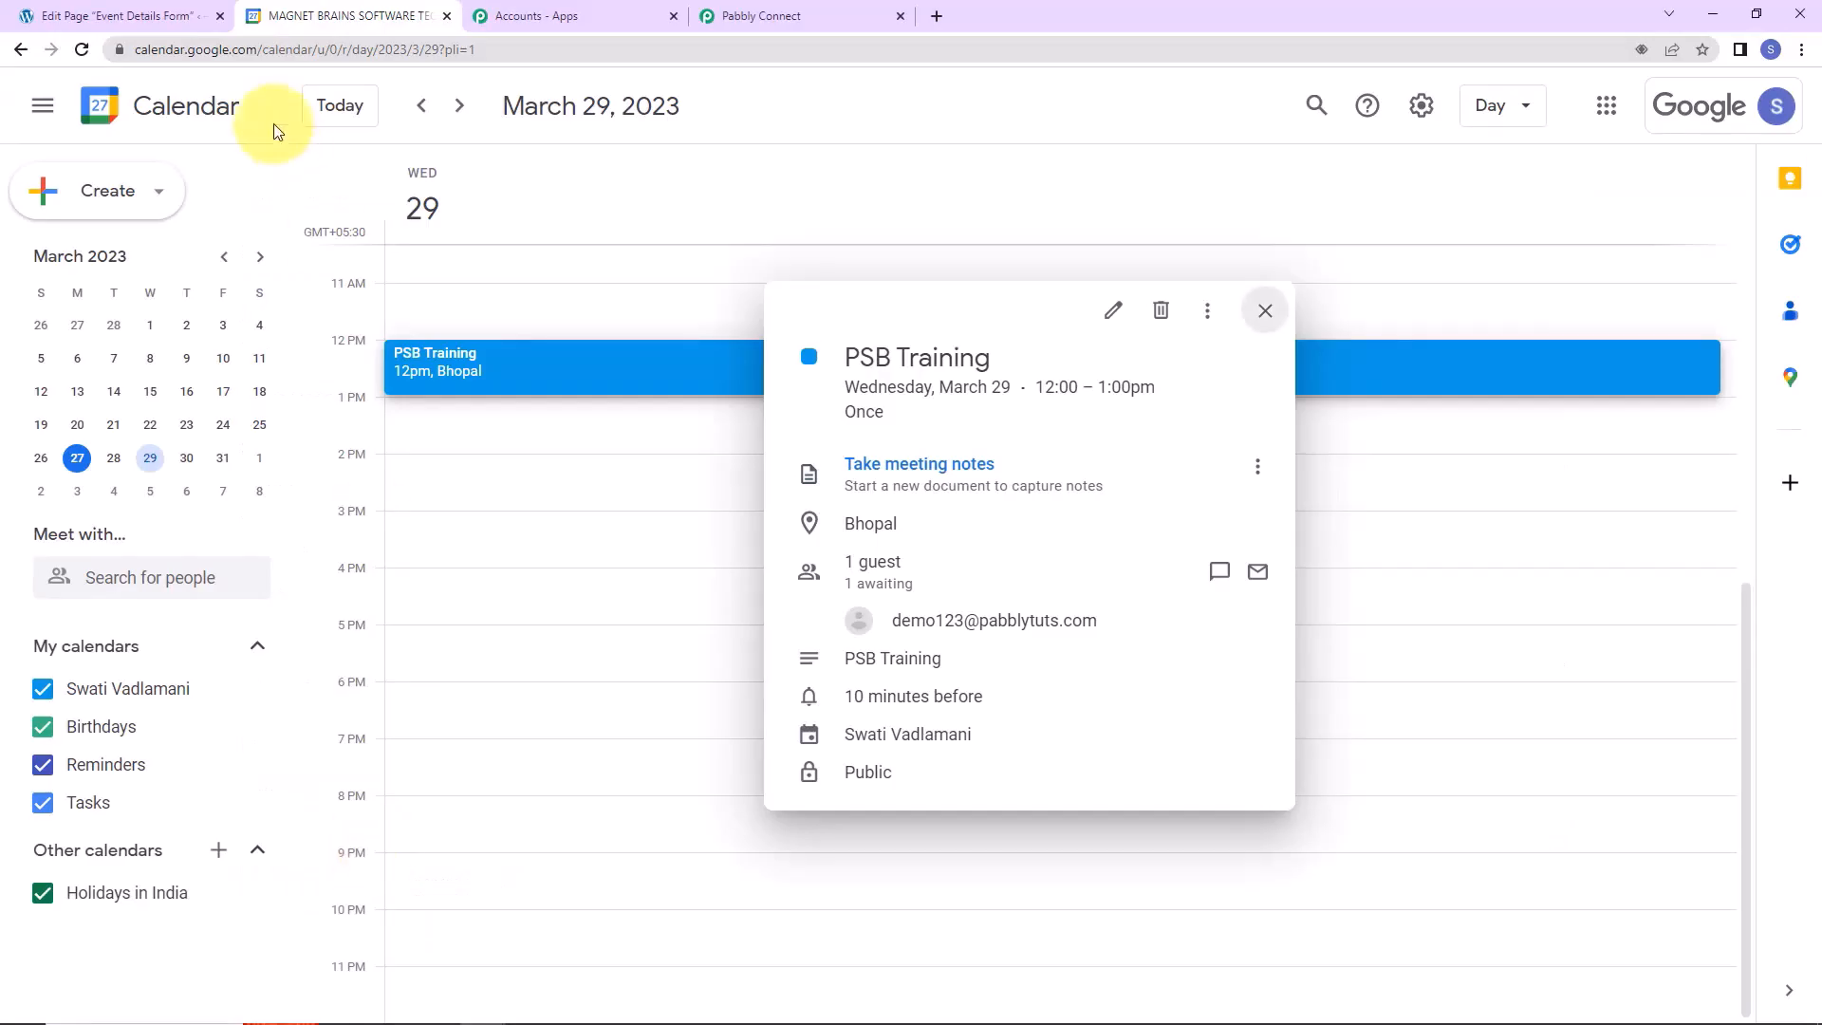
click(525, 488)
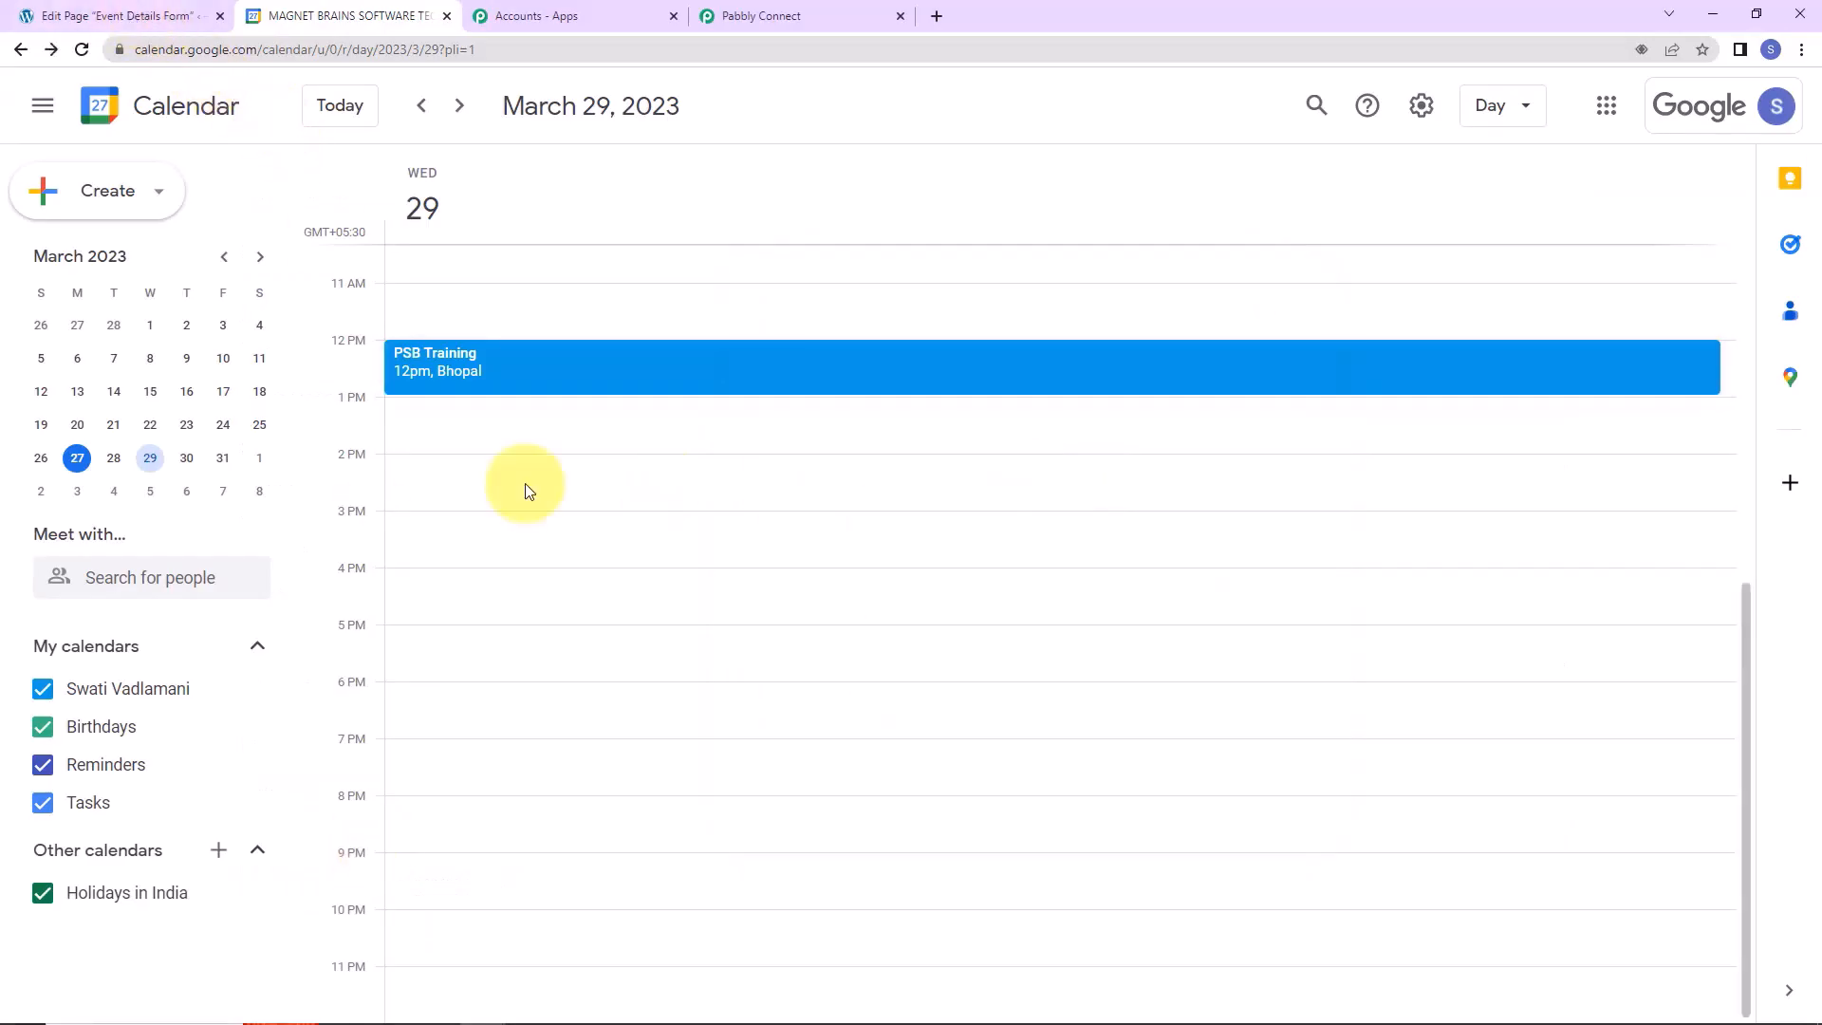
click(188, 465)
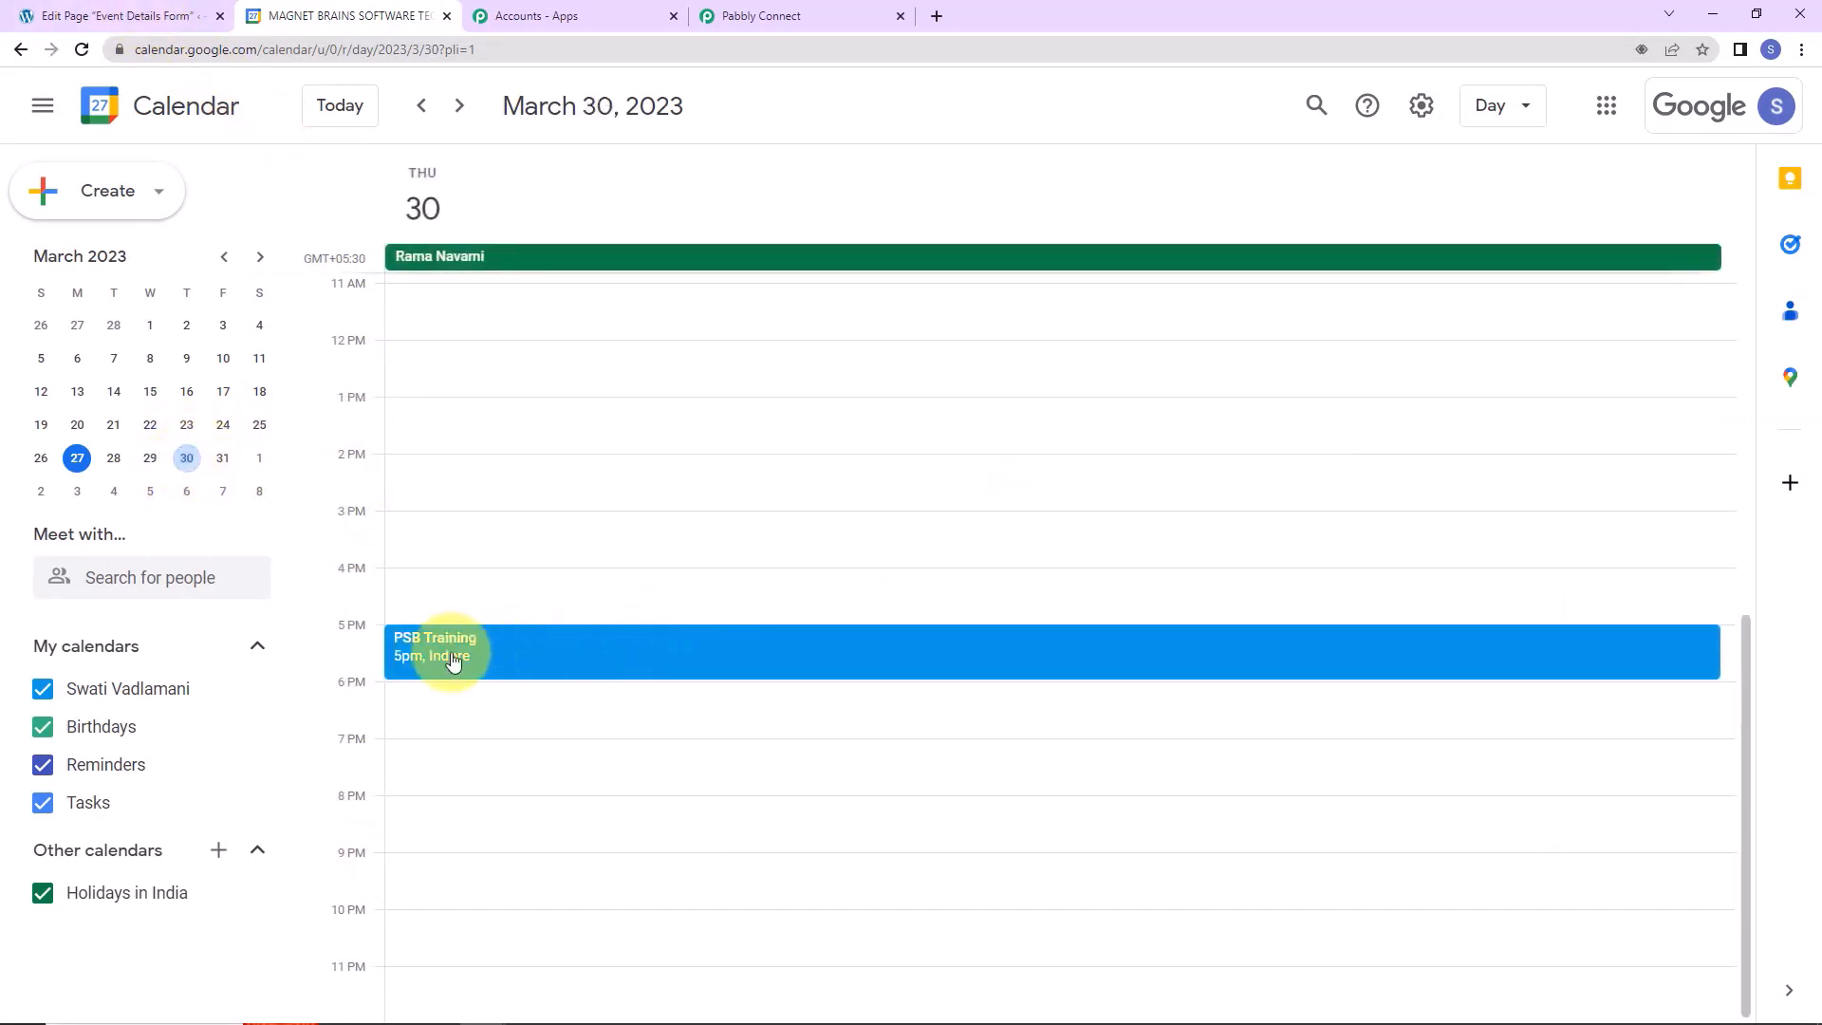
click(511, 662)
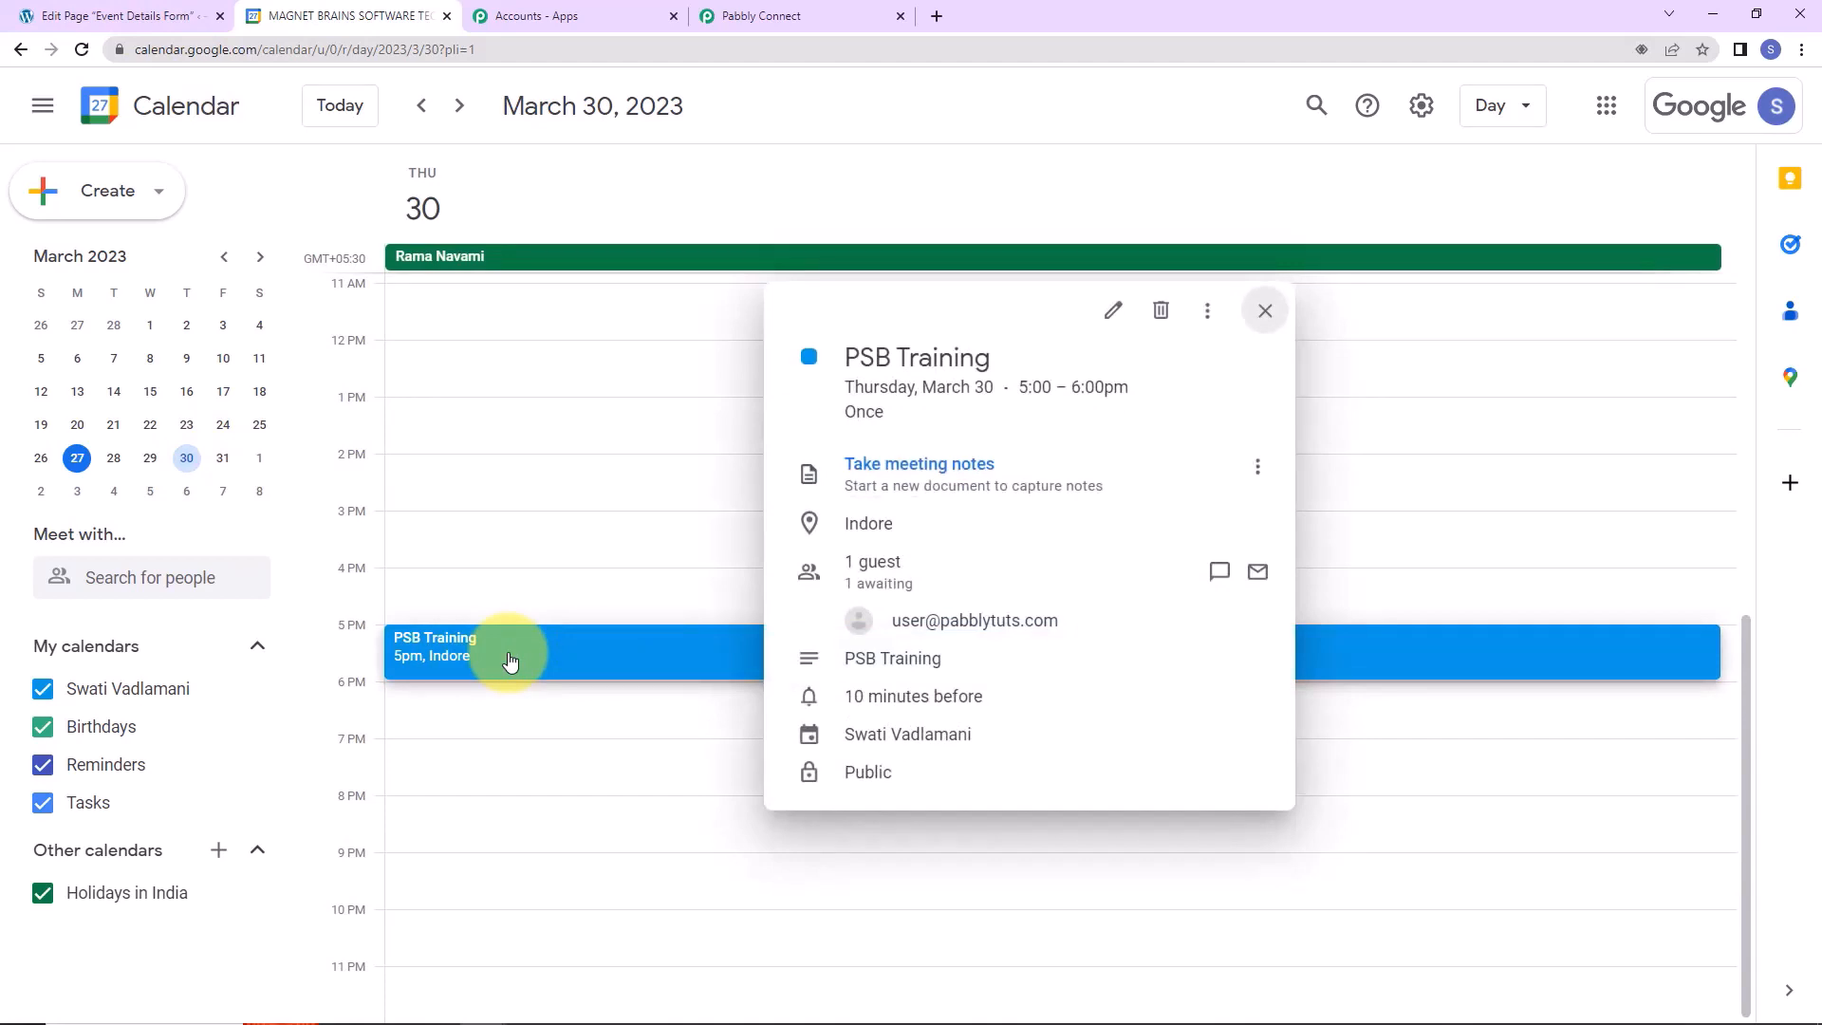
click(806, 14)
drag(1802, 785, 1739, 72)
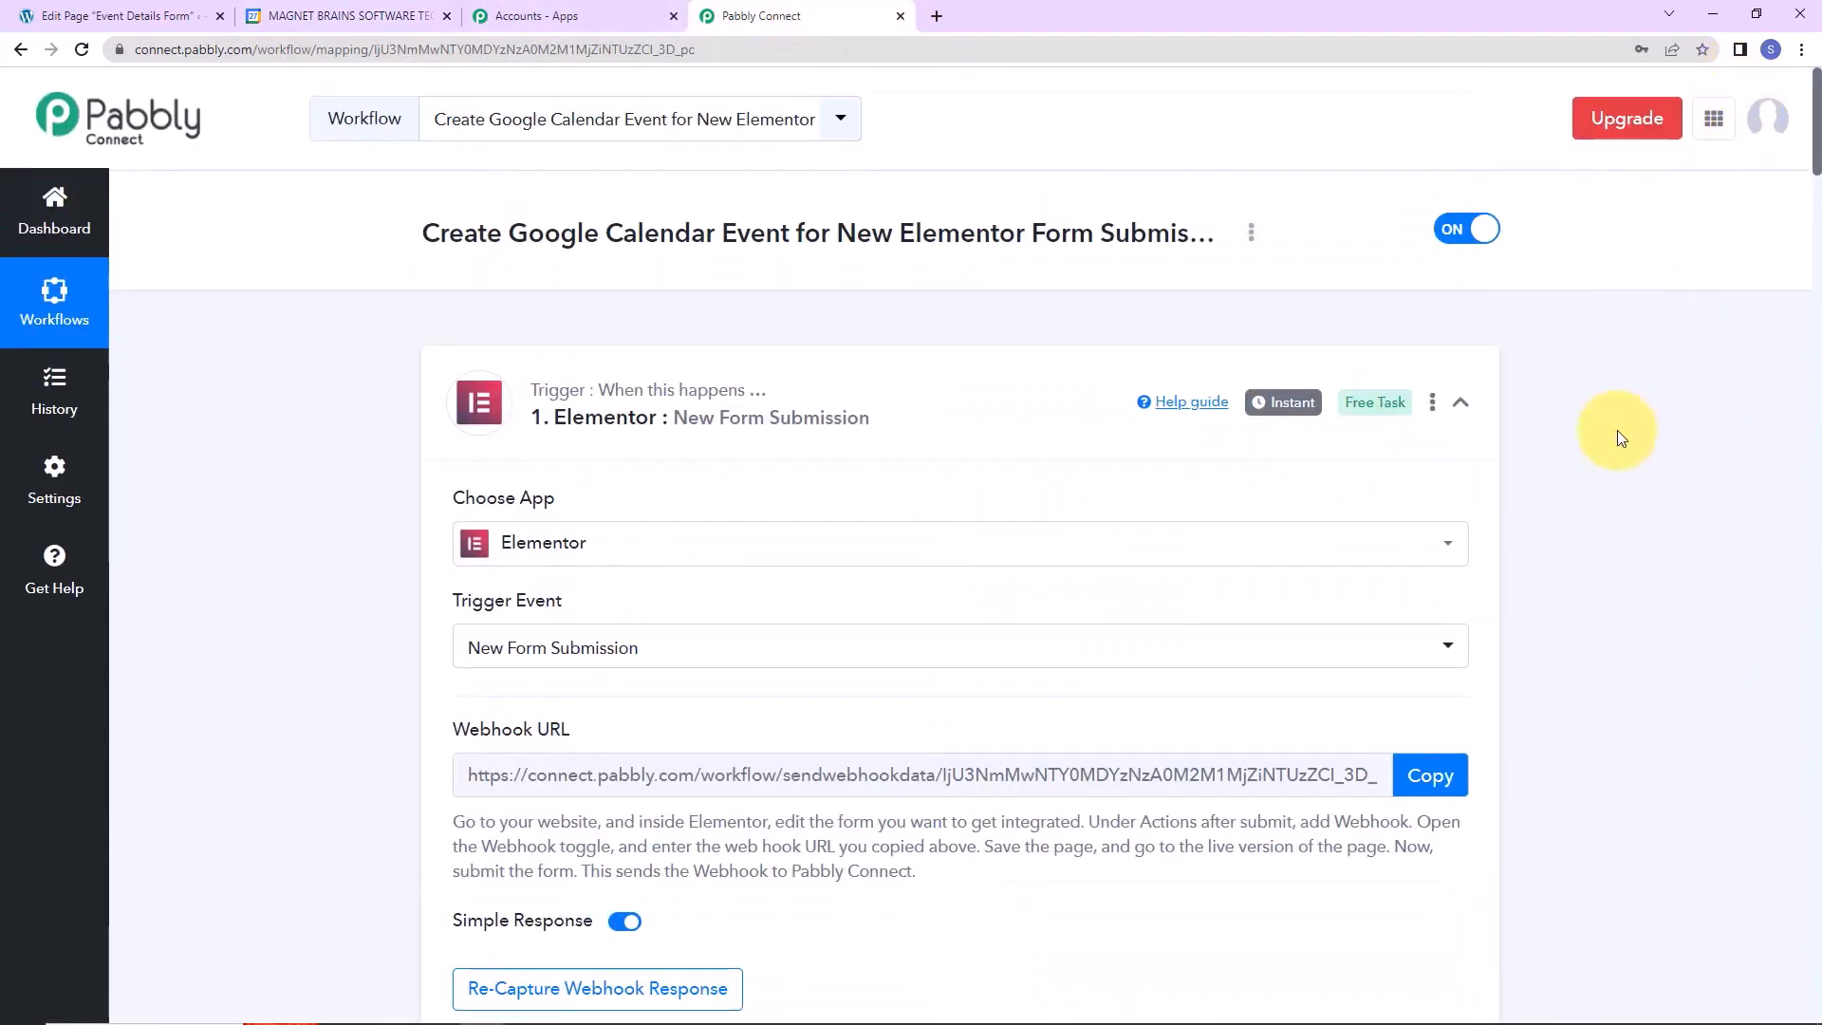
Collapse the Elementor trigger, both Date/Time Formatter cards and the Google Calendar card.
click(1465, 405)
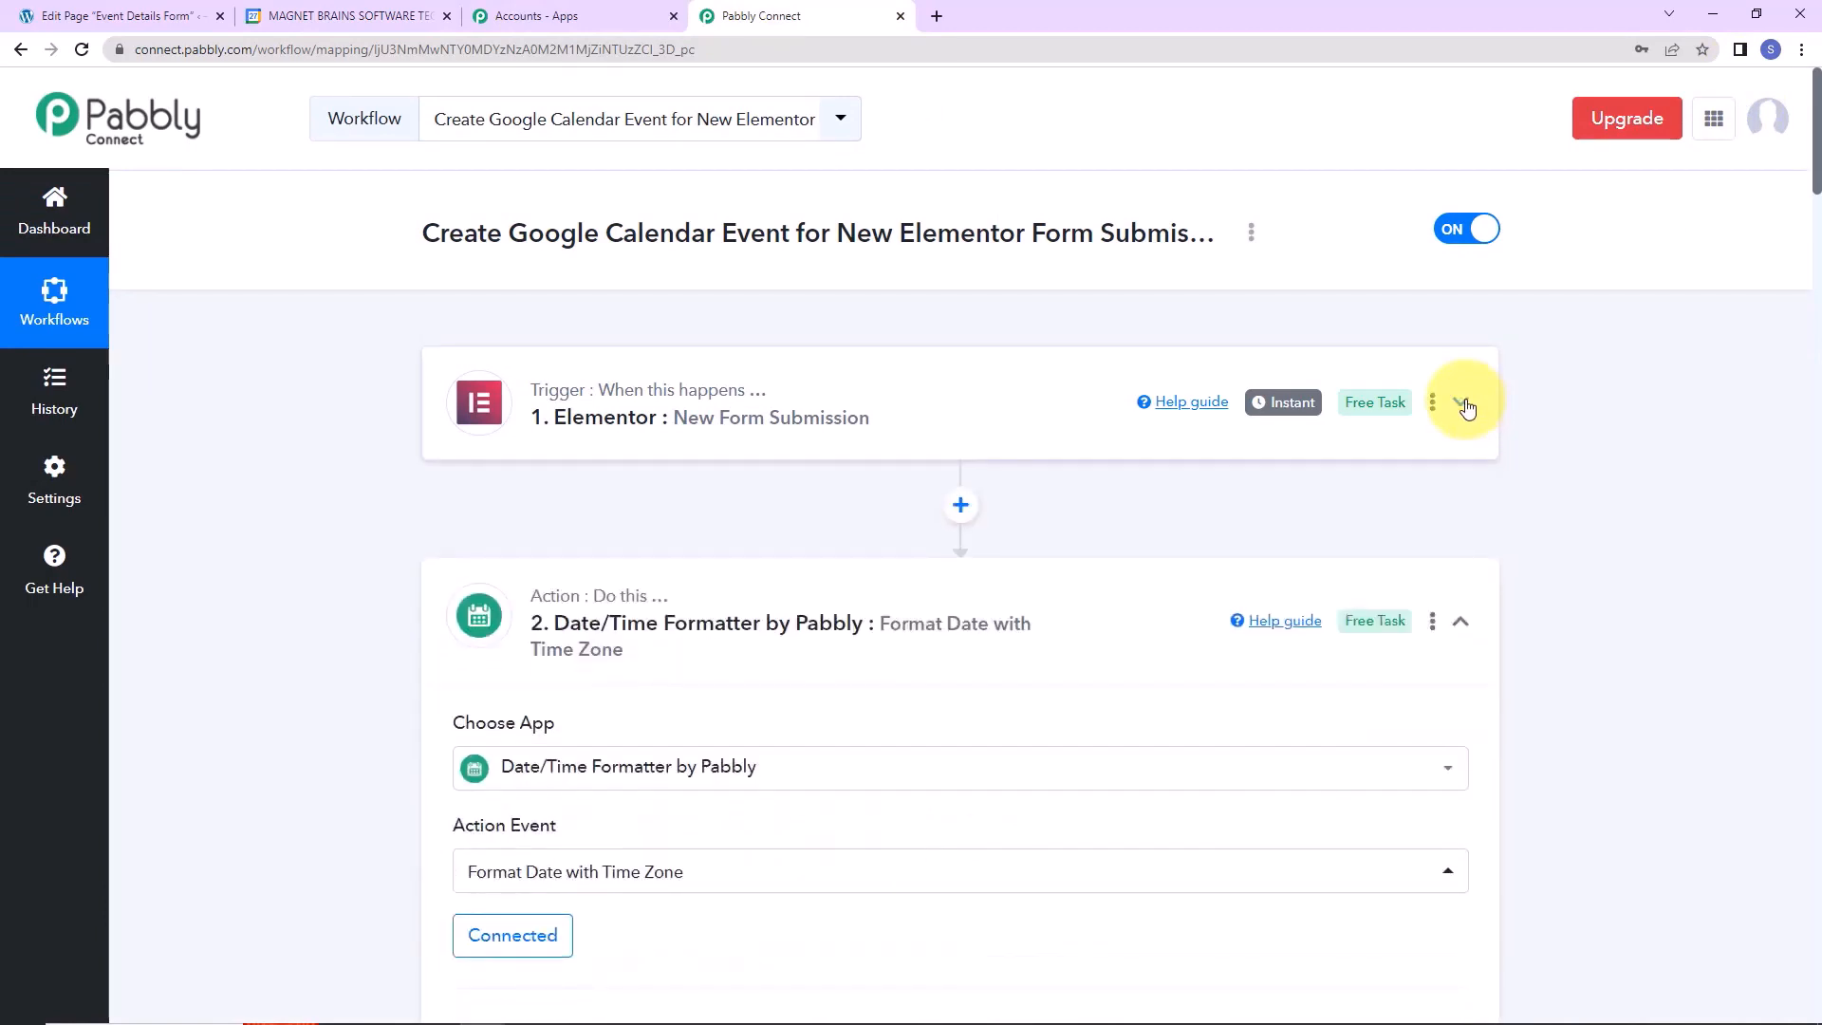
click(1467, 621)
scroll(1469, 682, down, 2)
click(1458, 629)
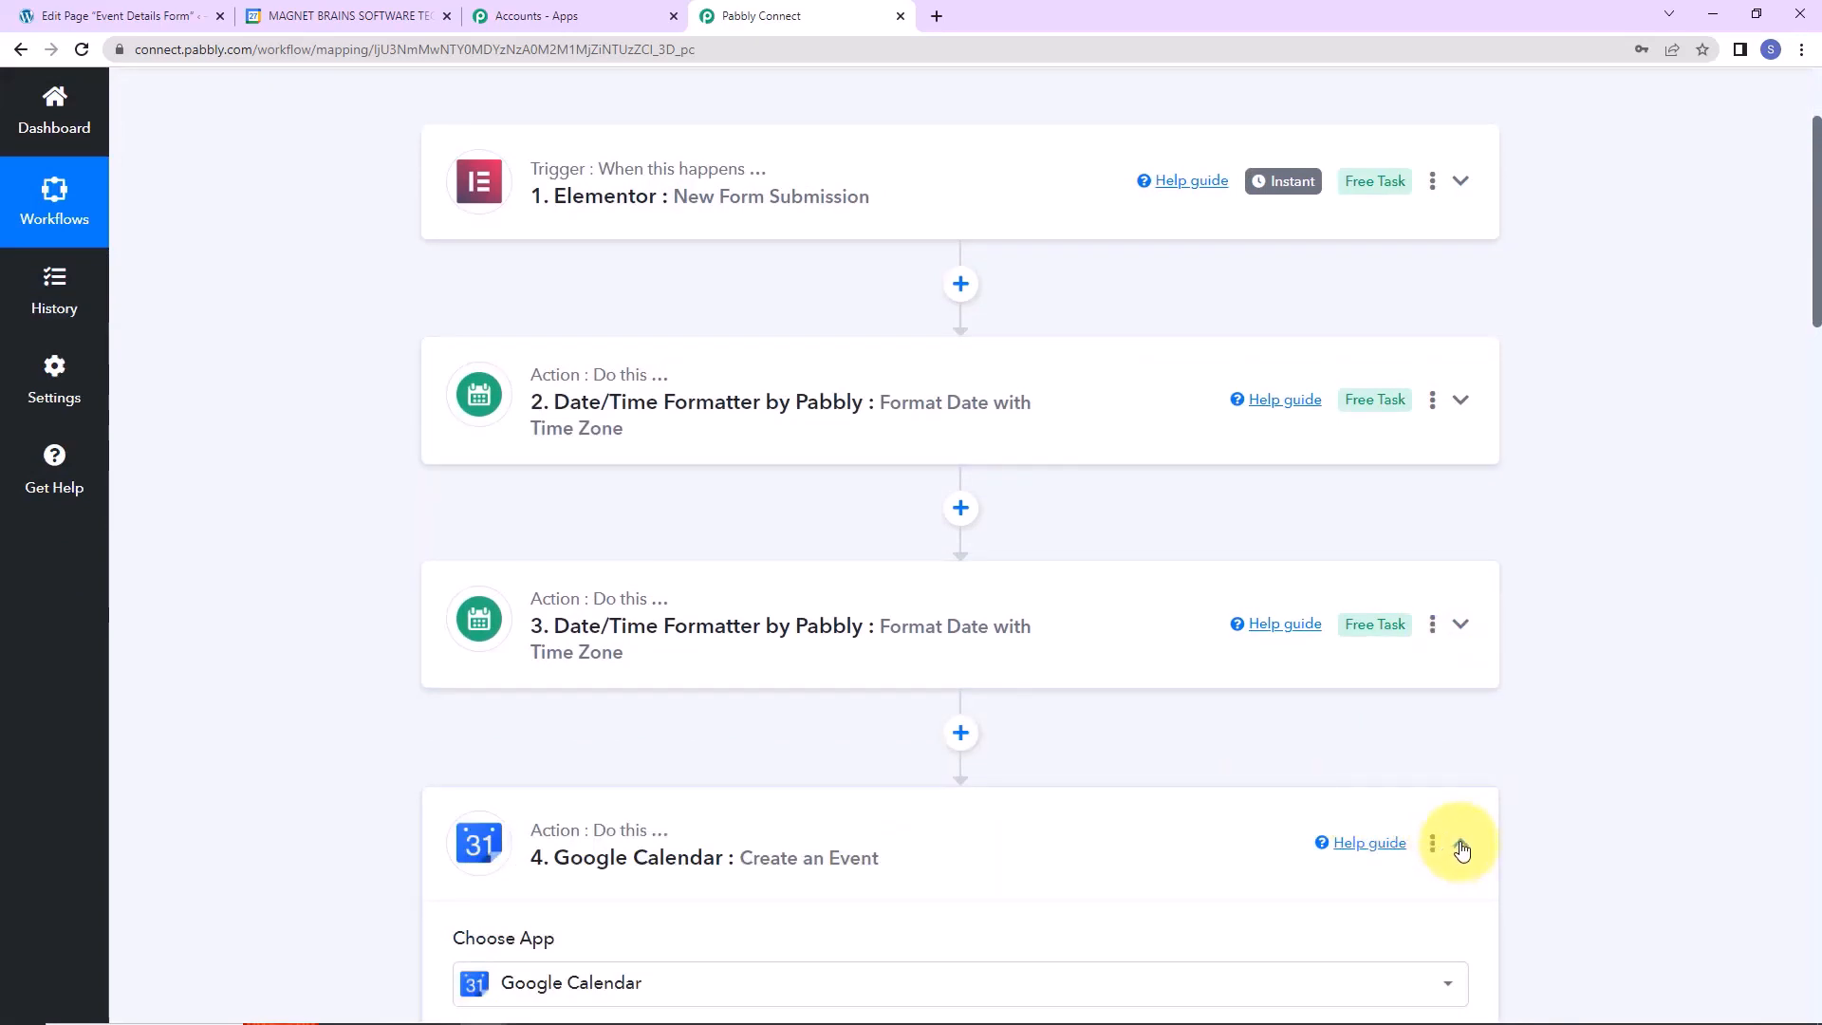
click(1461, 847)
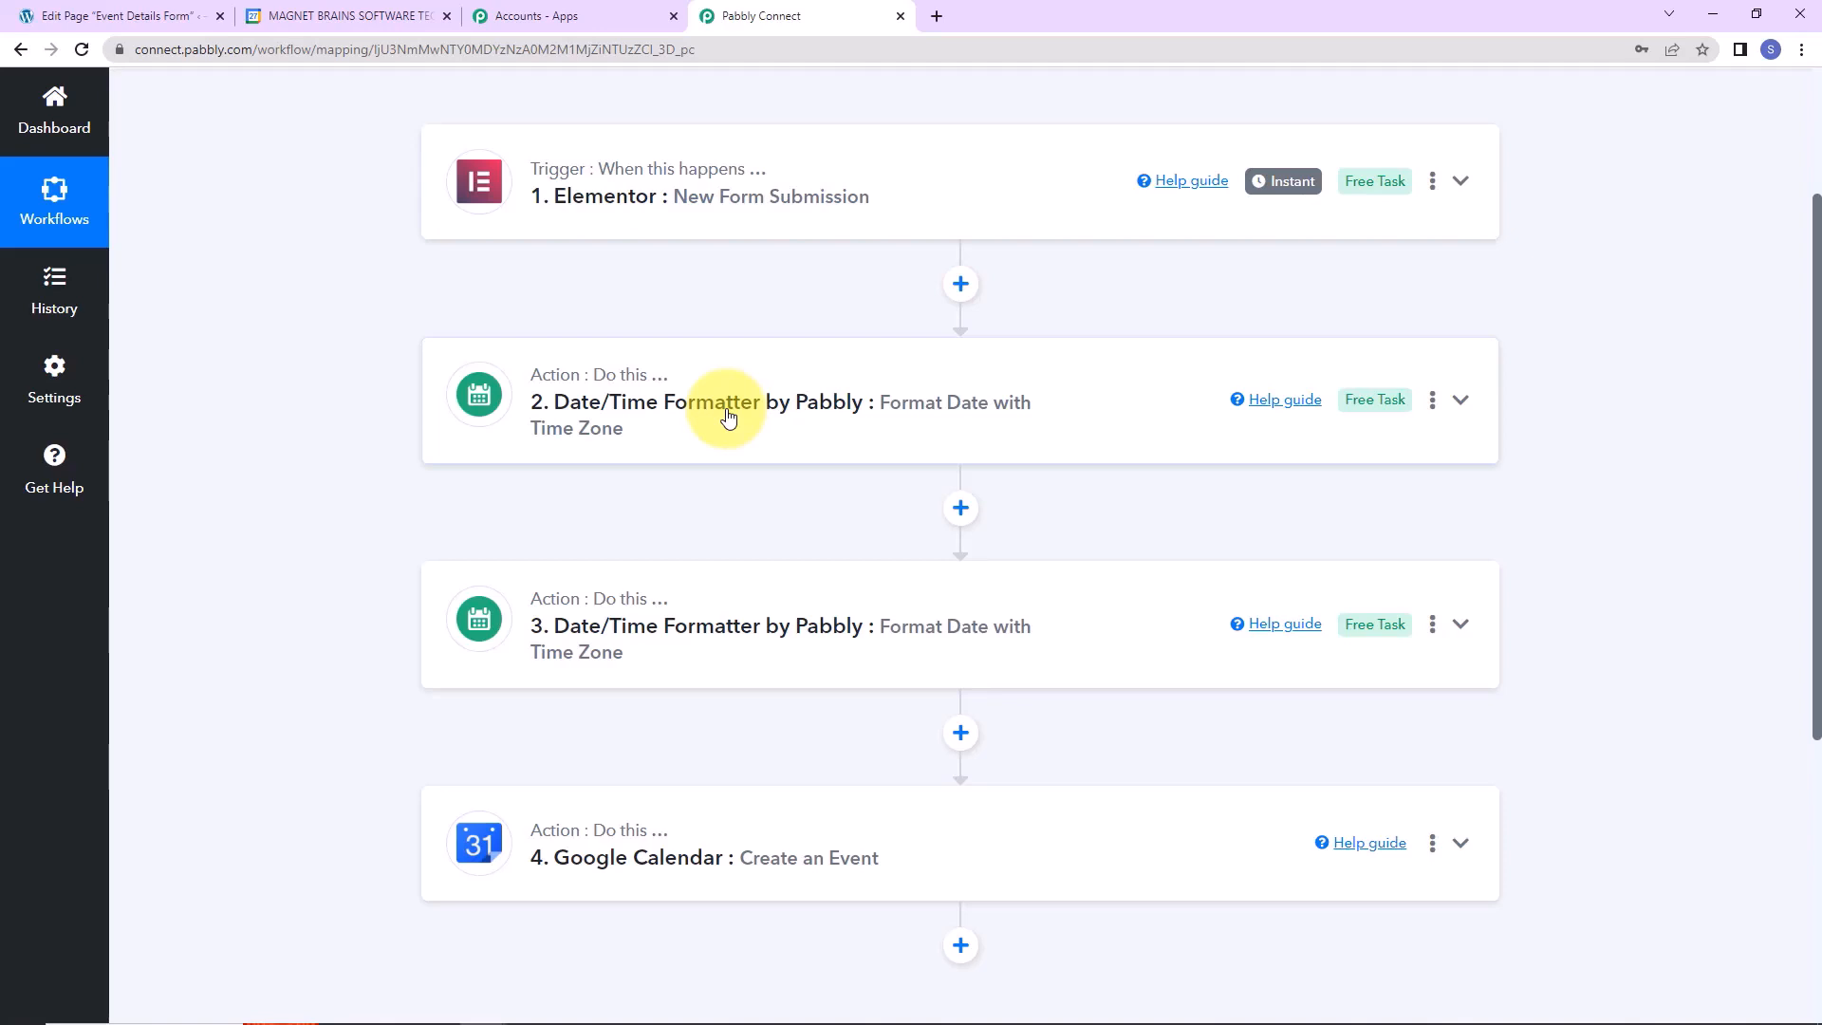
scroll(728, 416, up, 3)
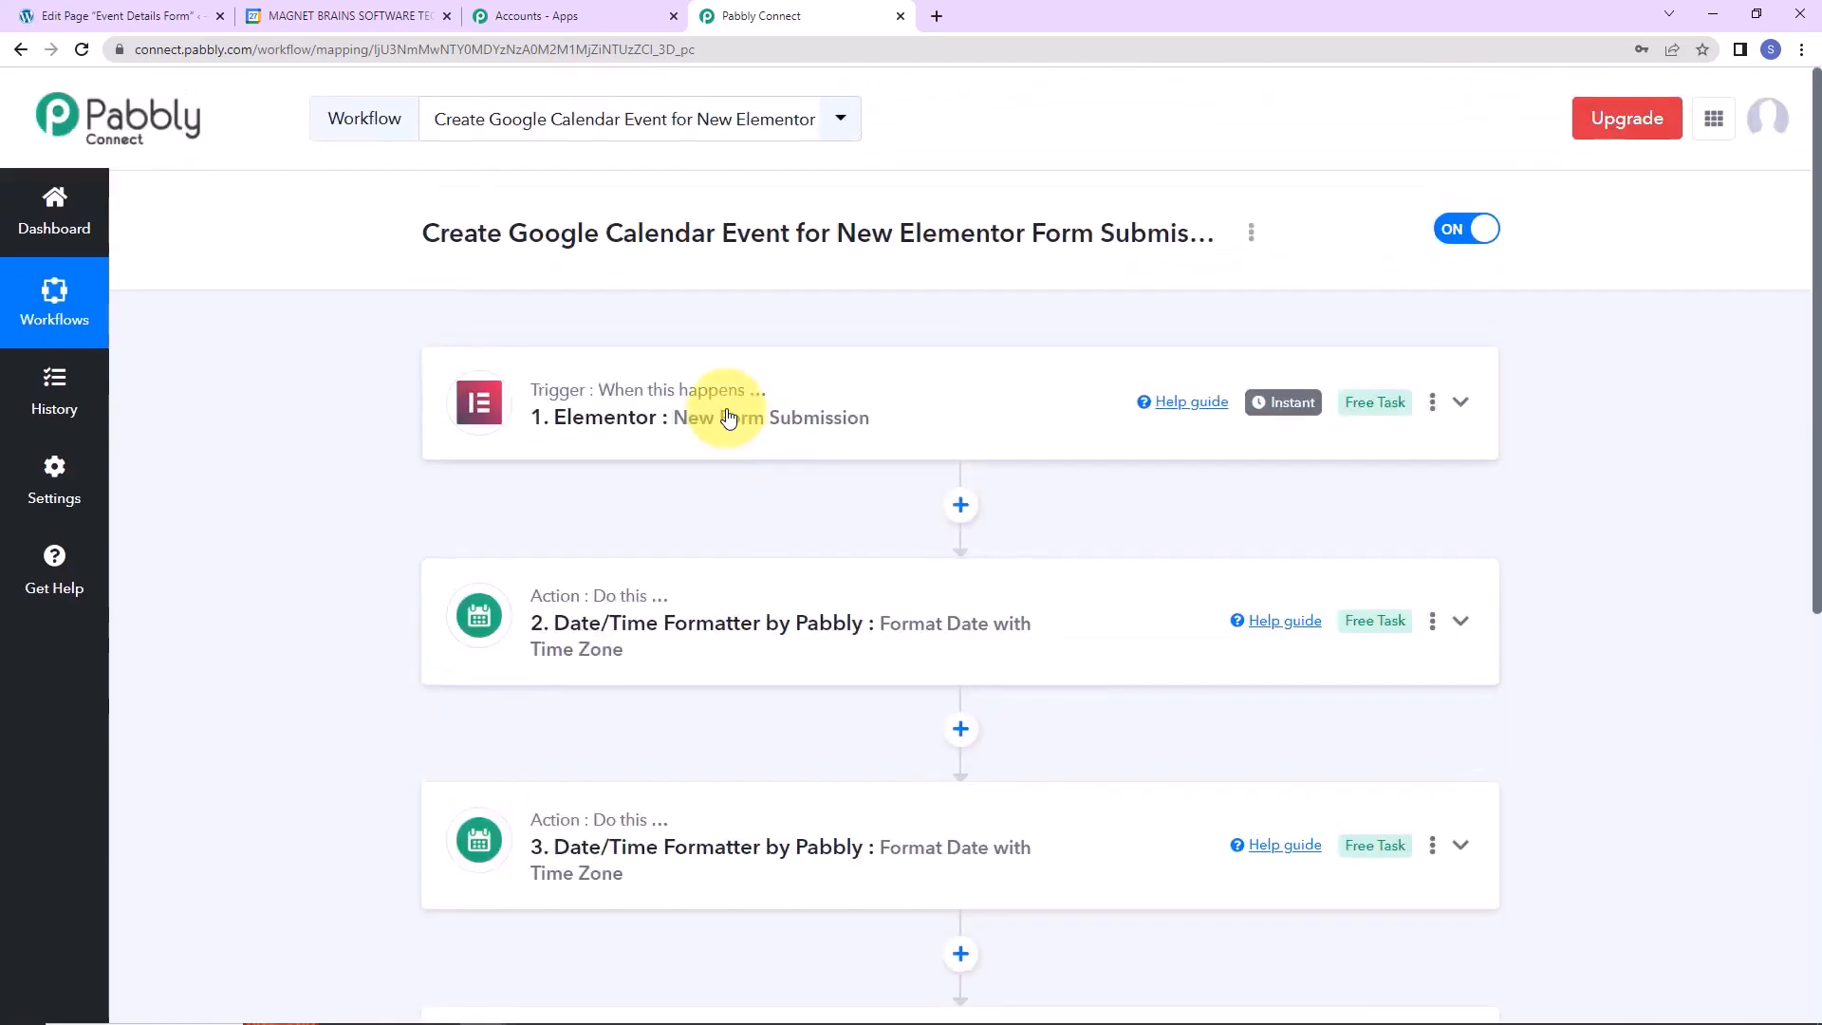
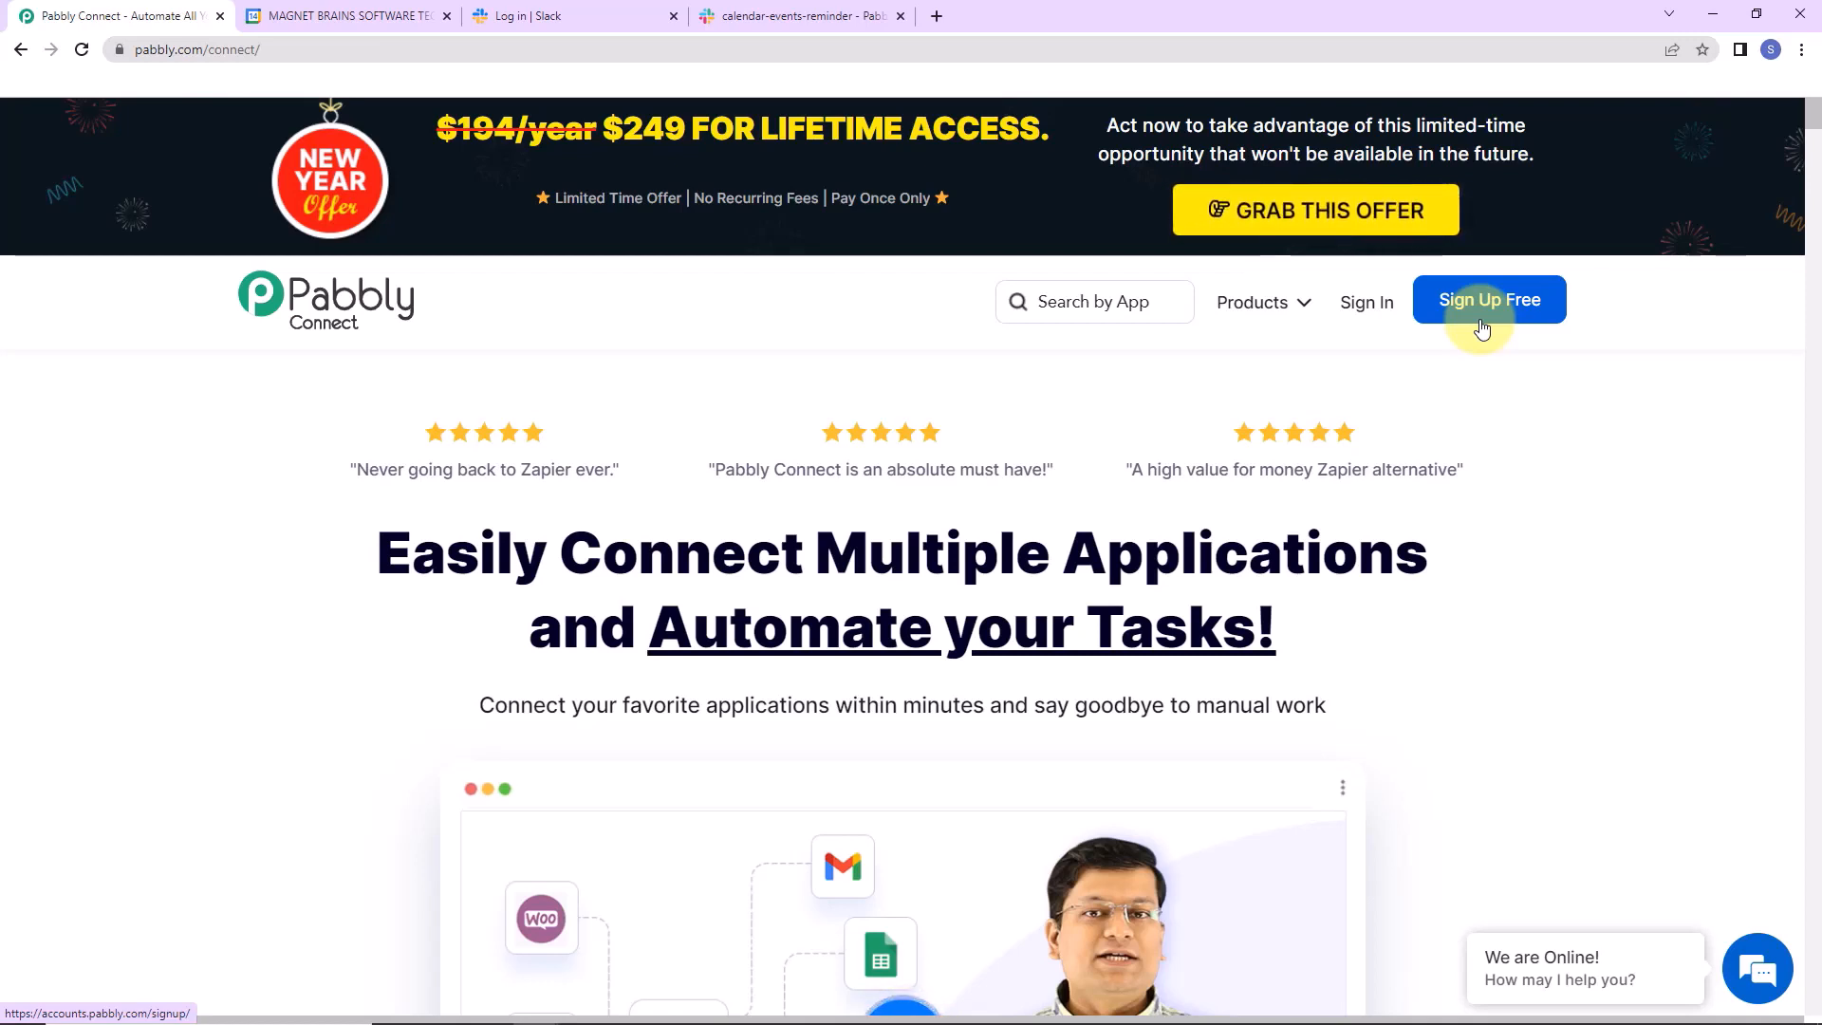
Sign in and create the workflow 'Send Next Week's Google Calendar Events Notification to Slack'.
click(1362, 311)
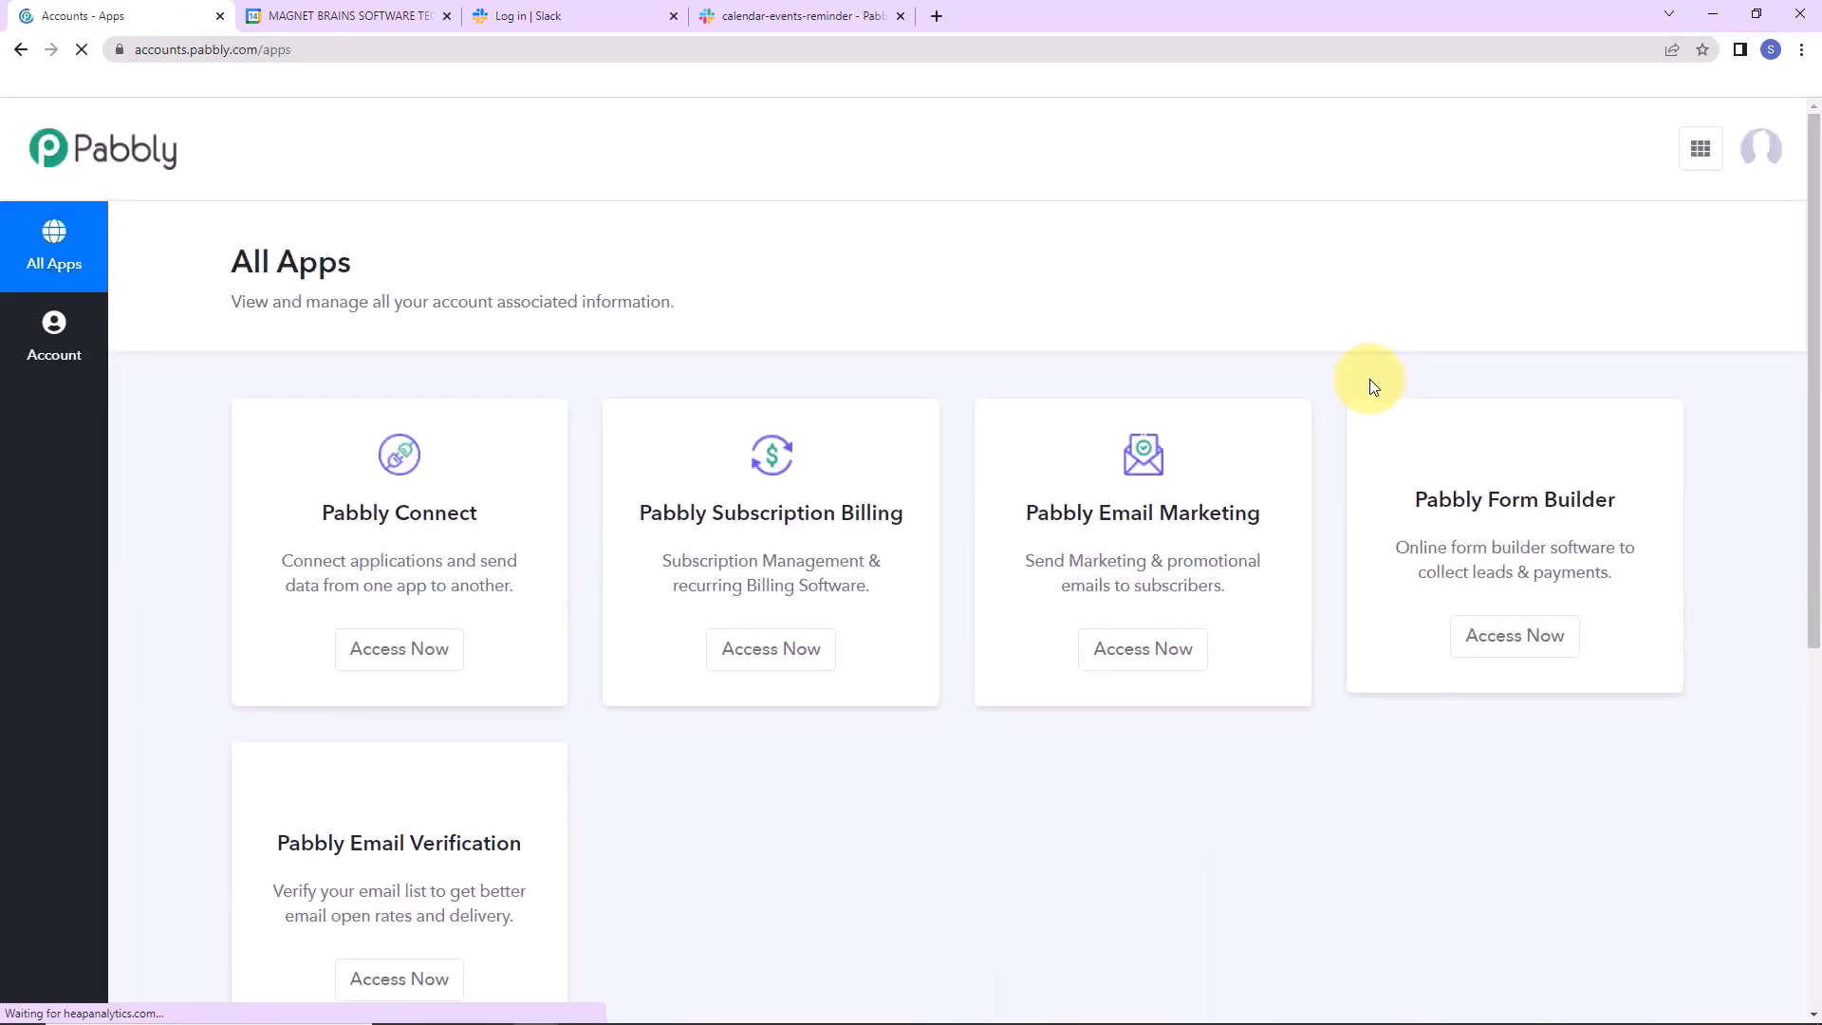
click(394, 655)
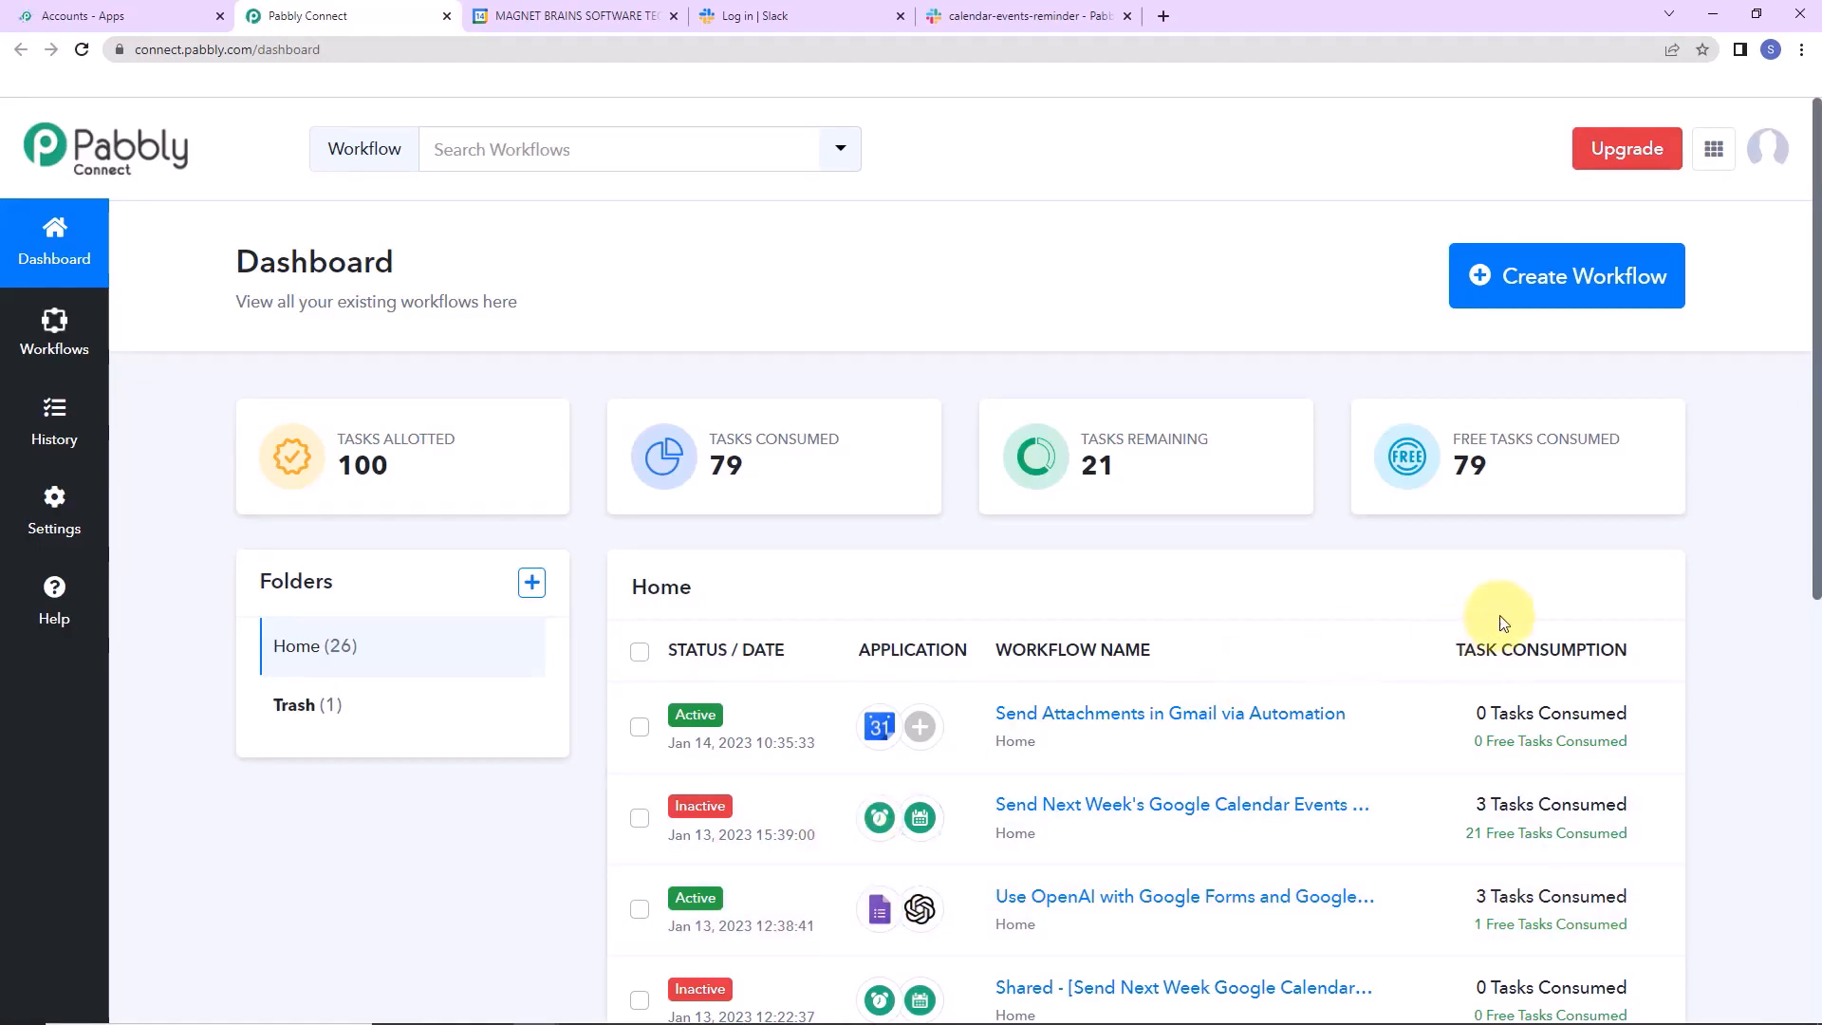
click(1571, 298)
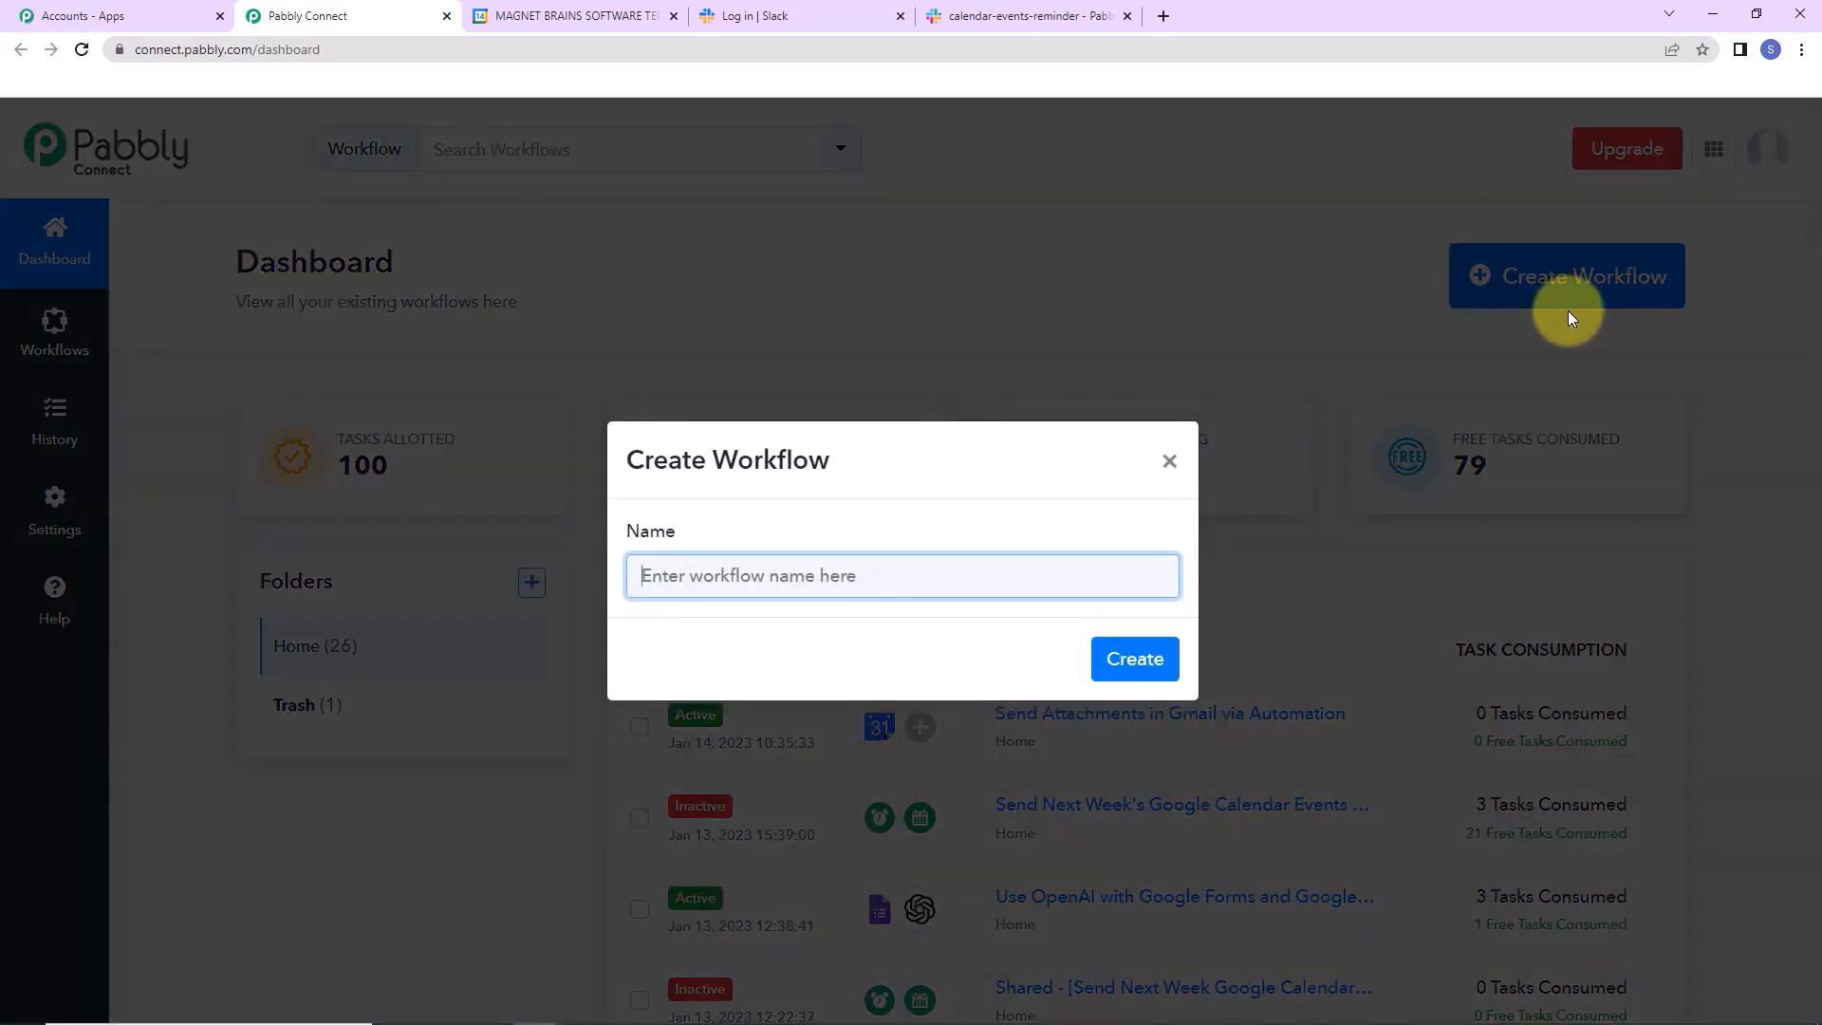
text(Send Next Week's Google Calendar Events Notification to Slack)
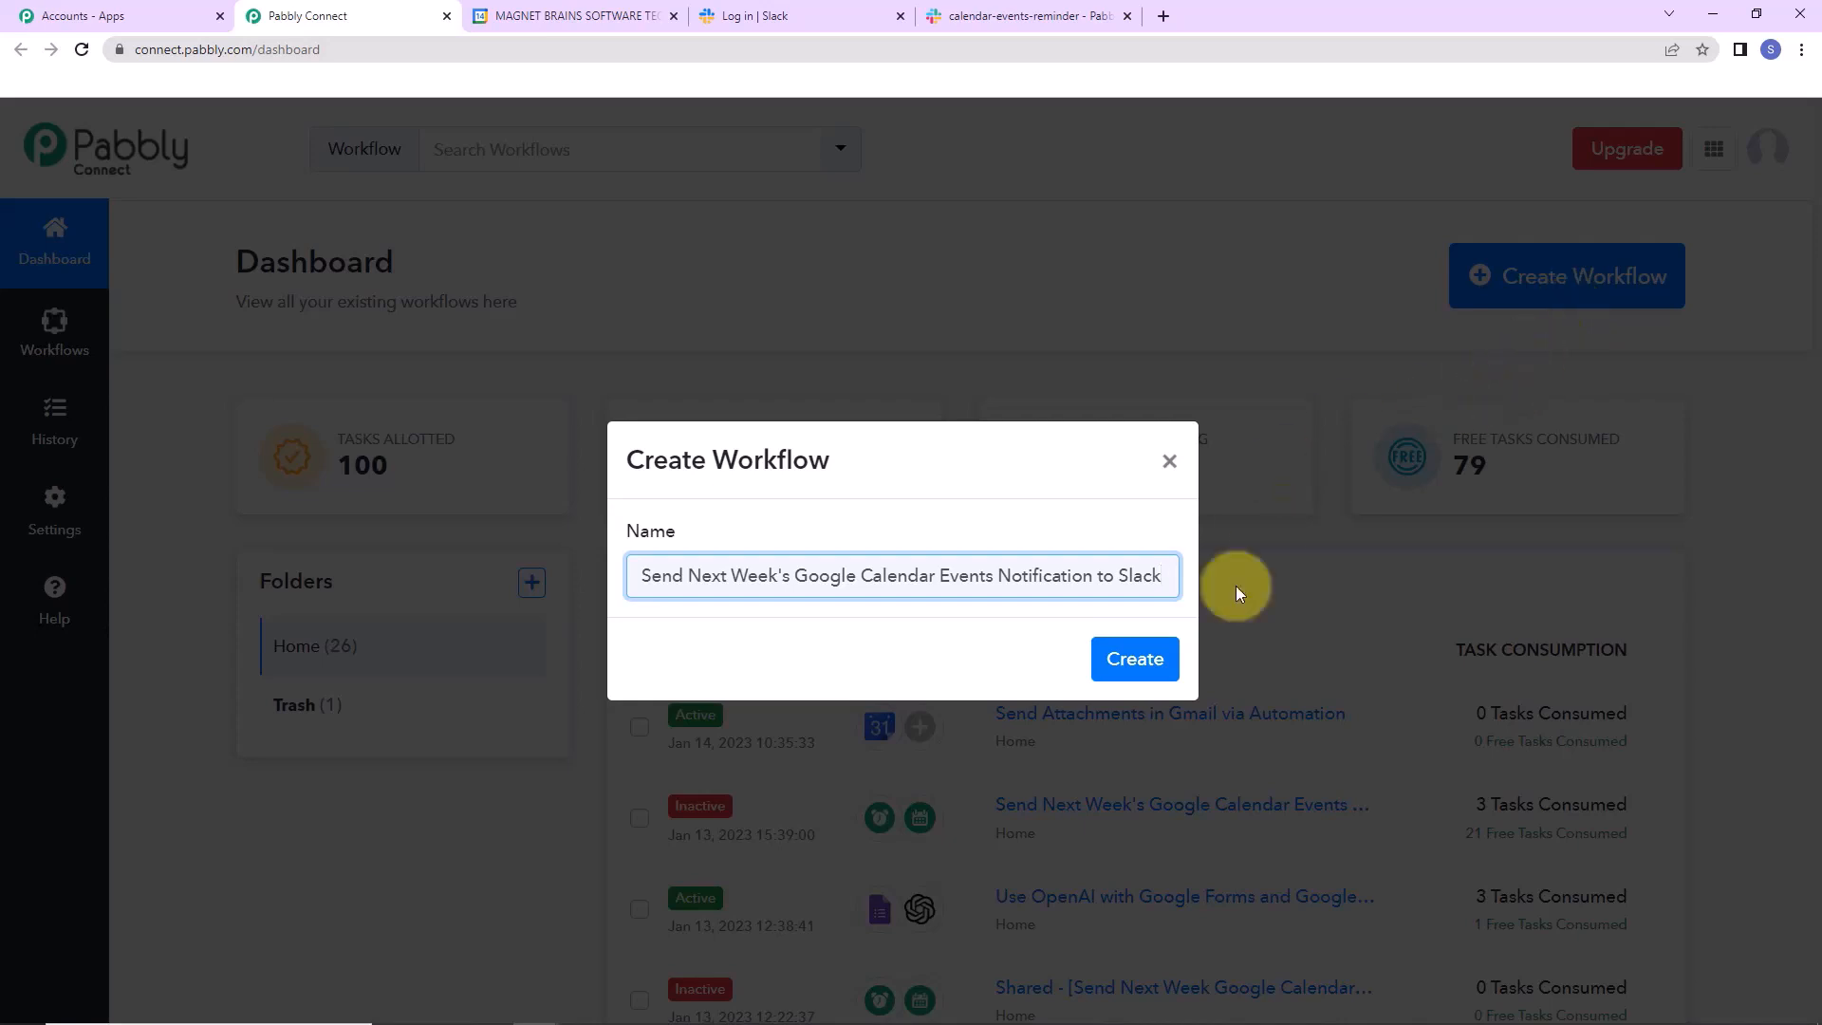
click(1132, 656)
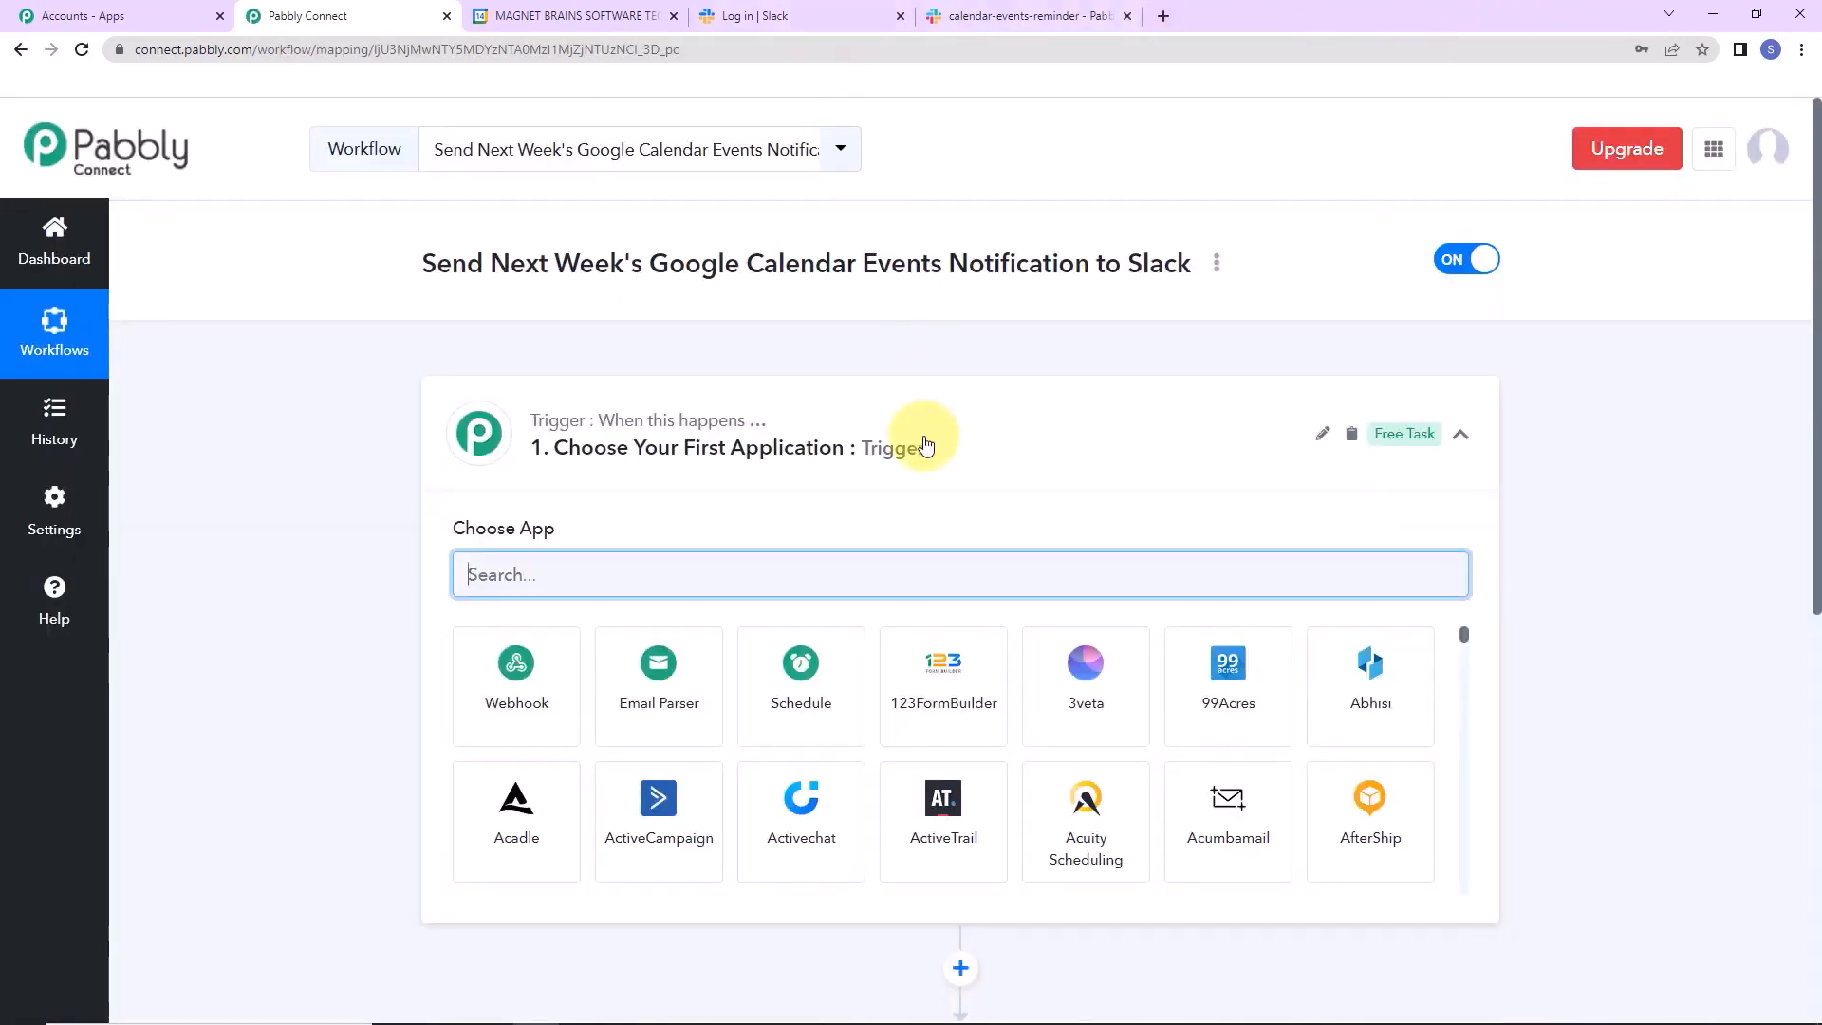
Make Schedule the trigger app, running on Days of the week with Saturday chosen.
scroll(882, 468, down, 2)
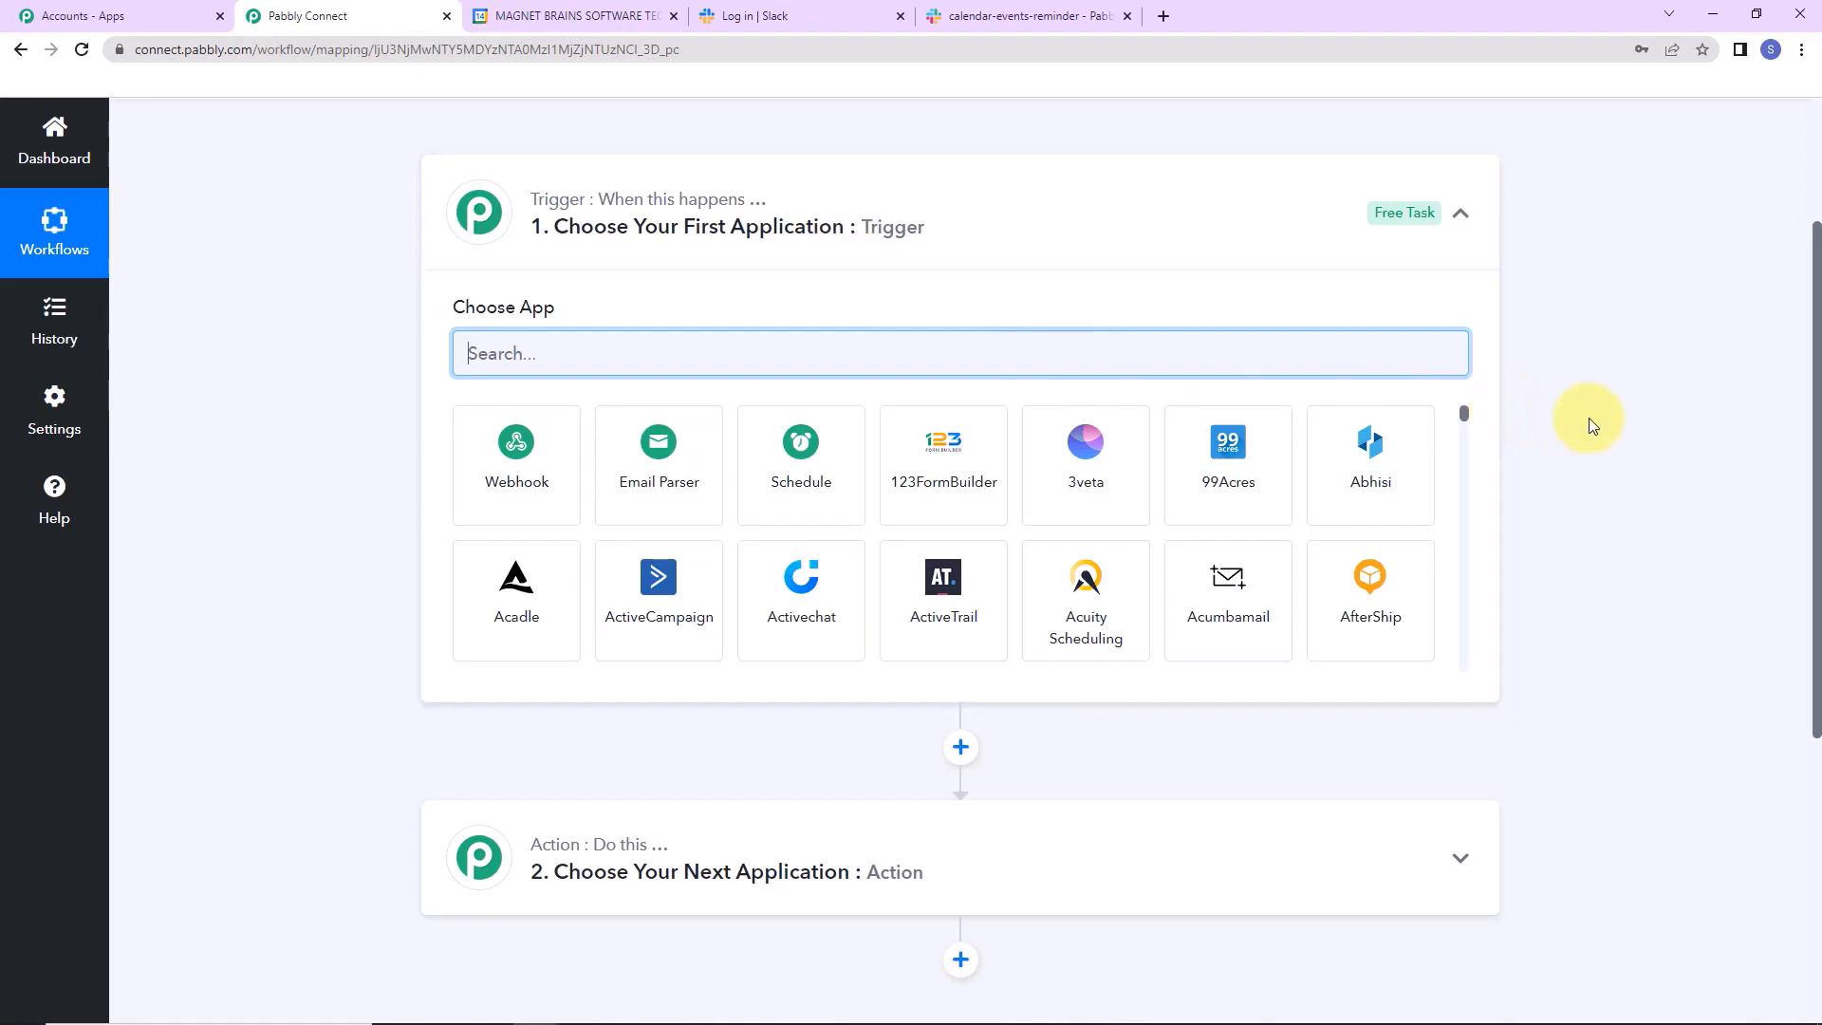
text(che)
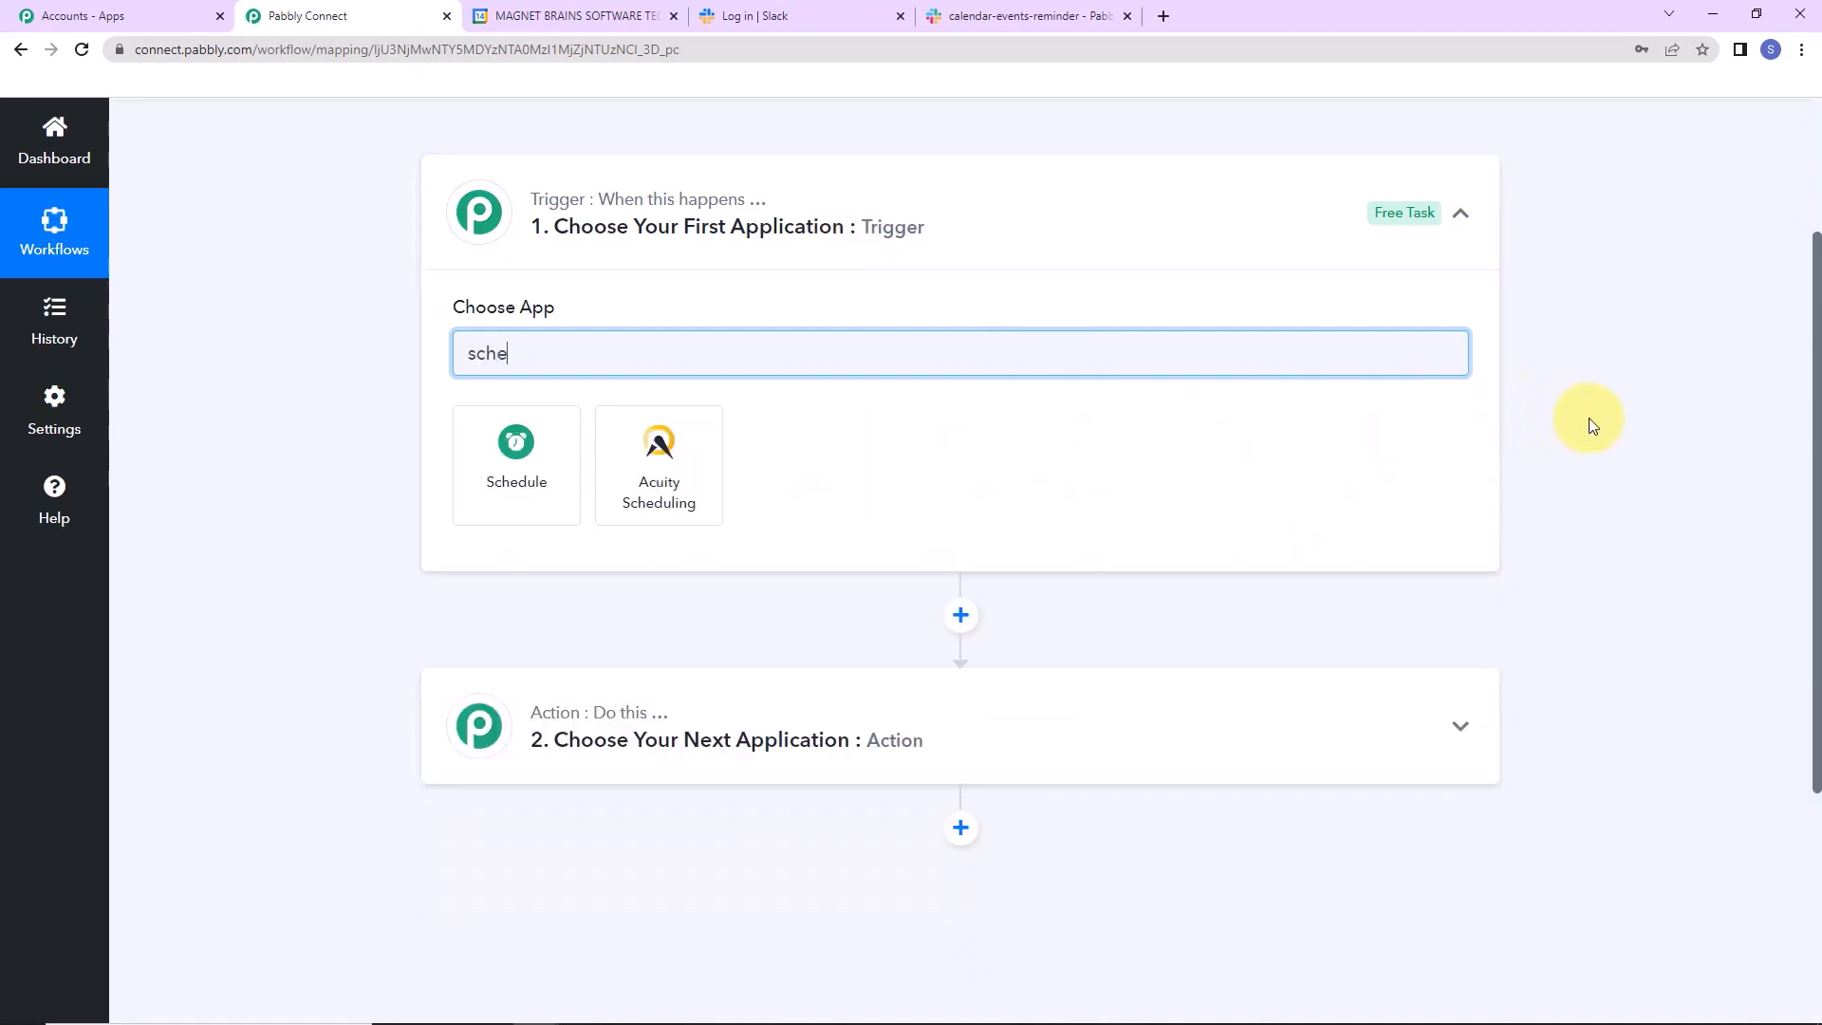
text(dule)
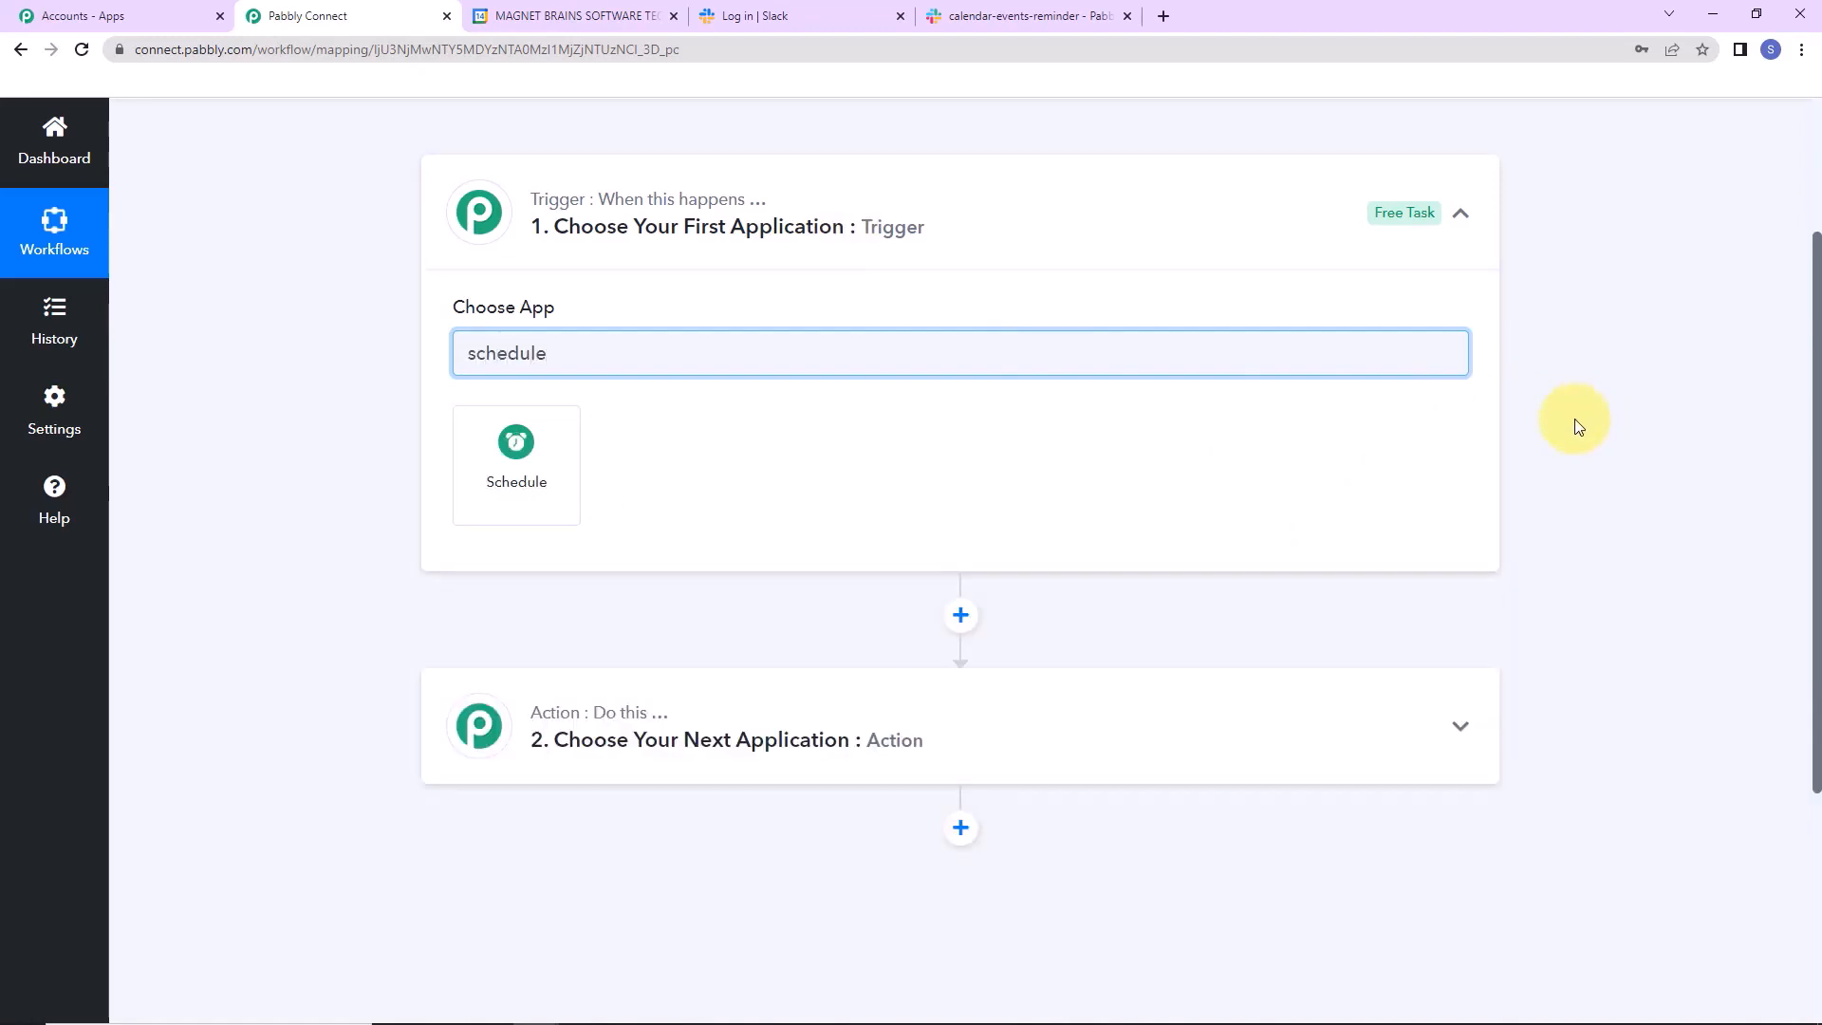
click(625, 474)
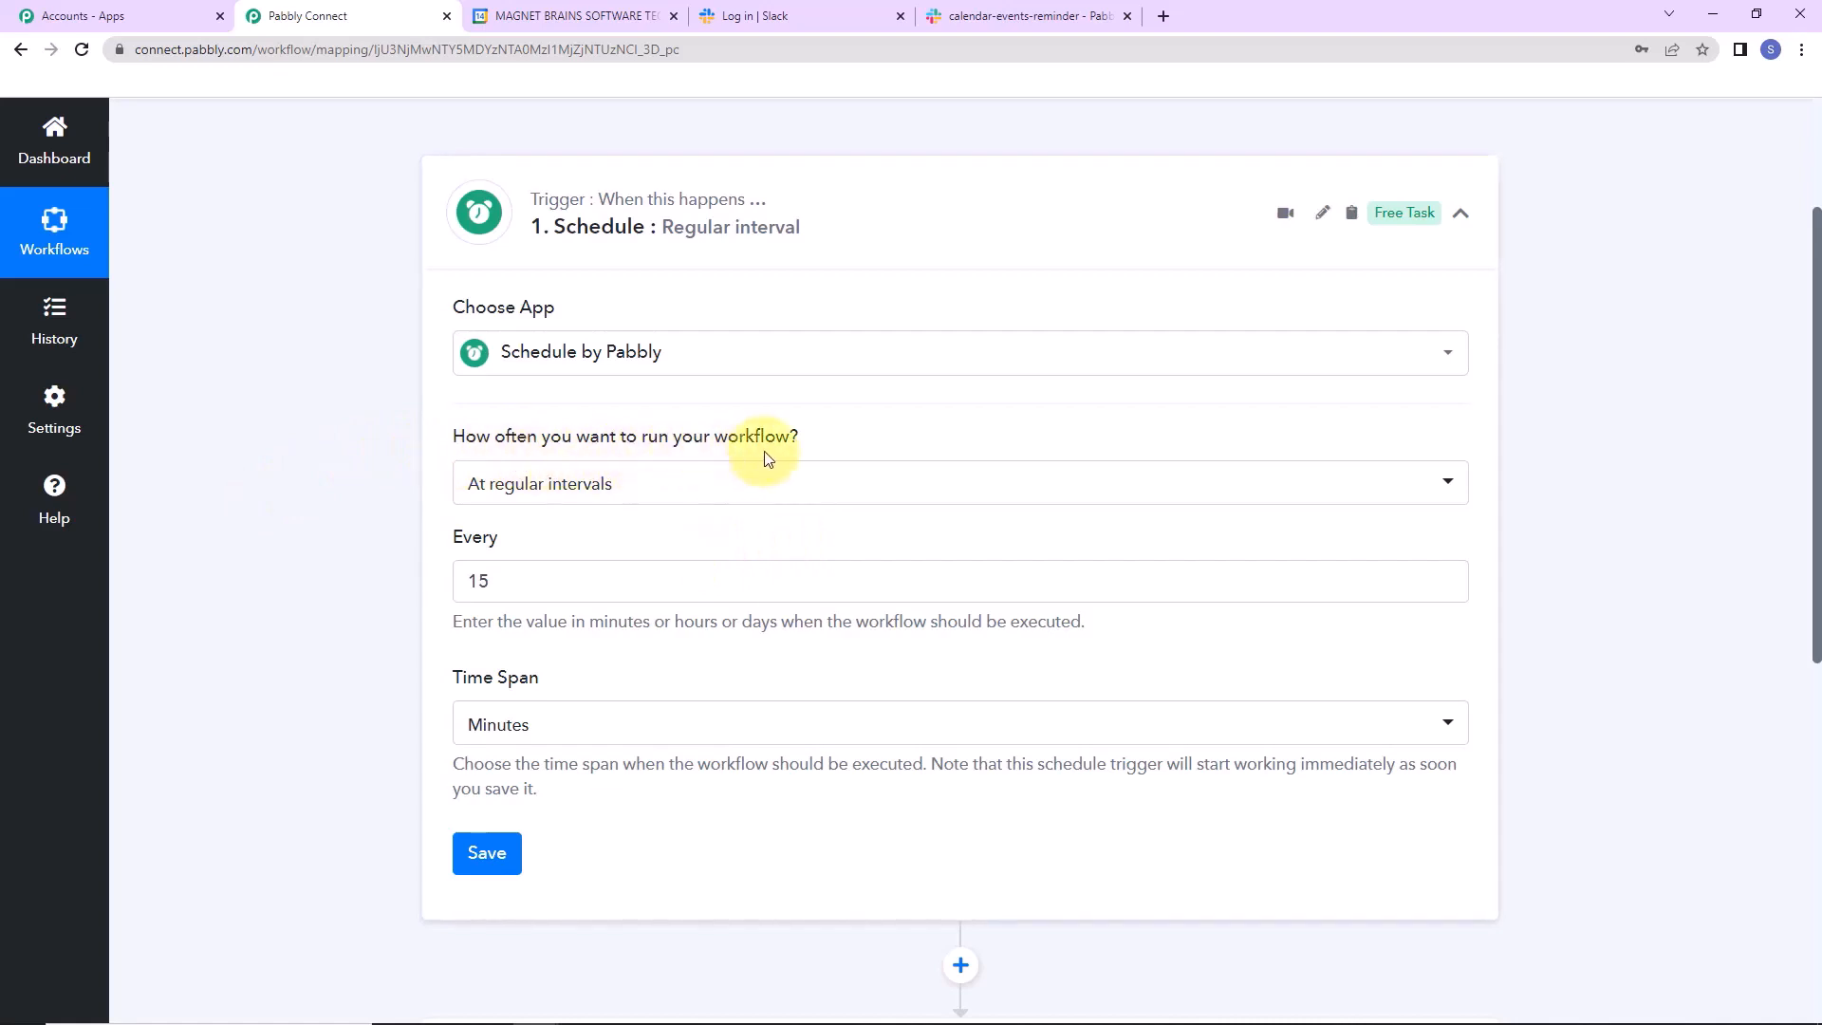
click(700, 485)
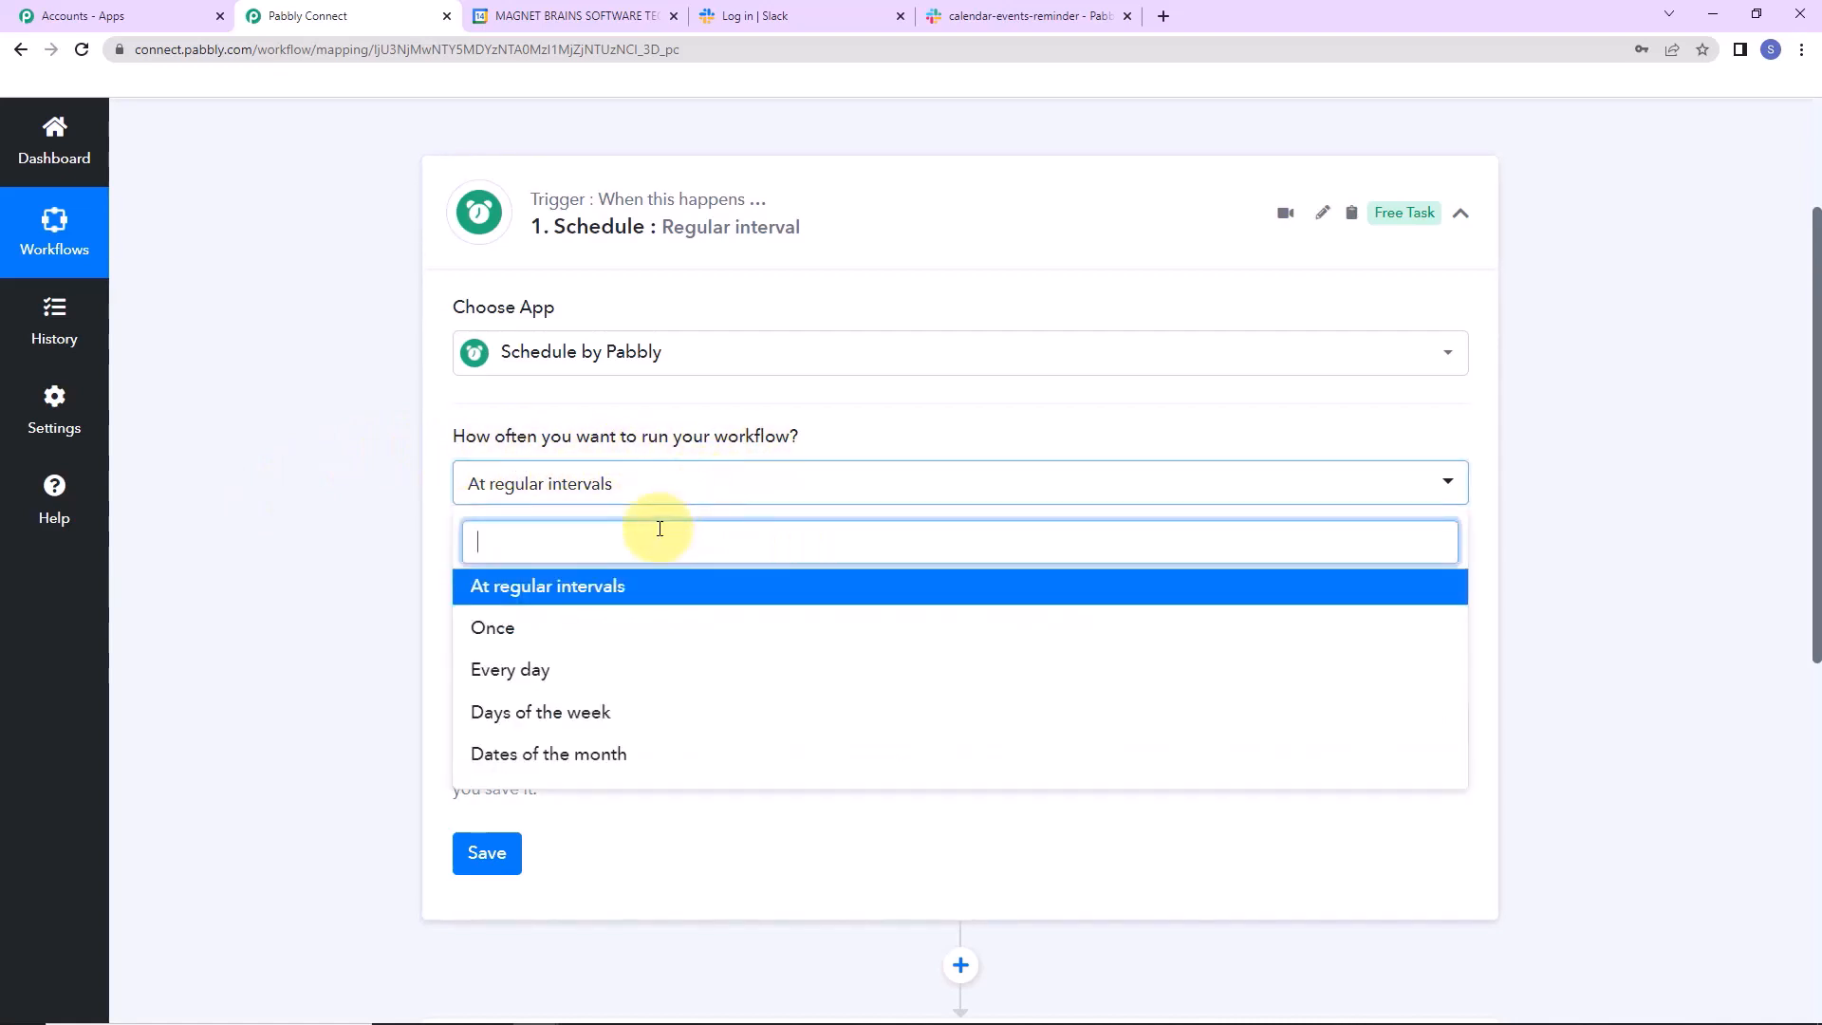
click(609, 725)
click(538, 596)
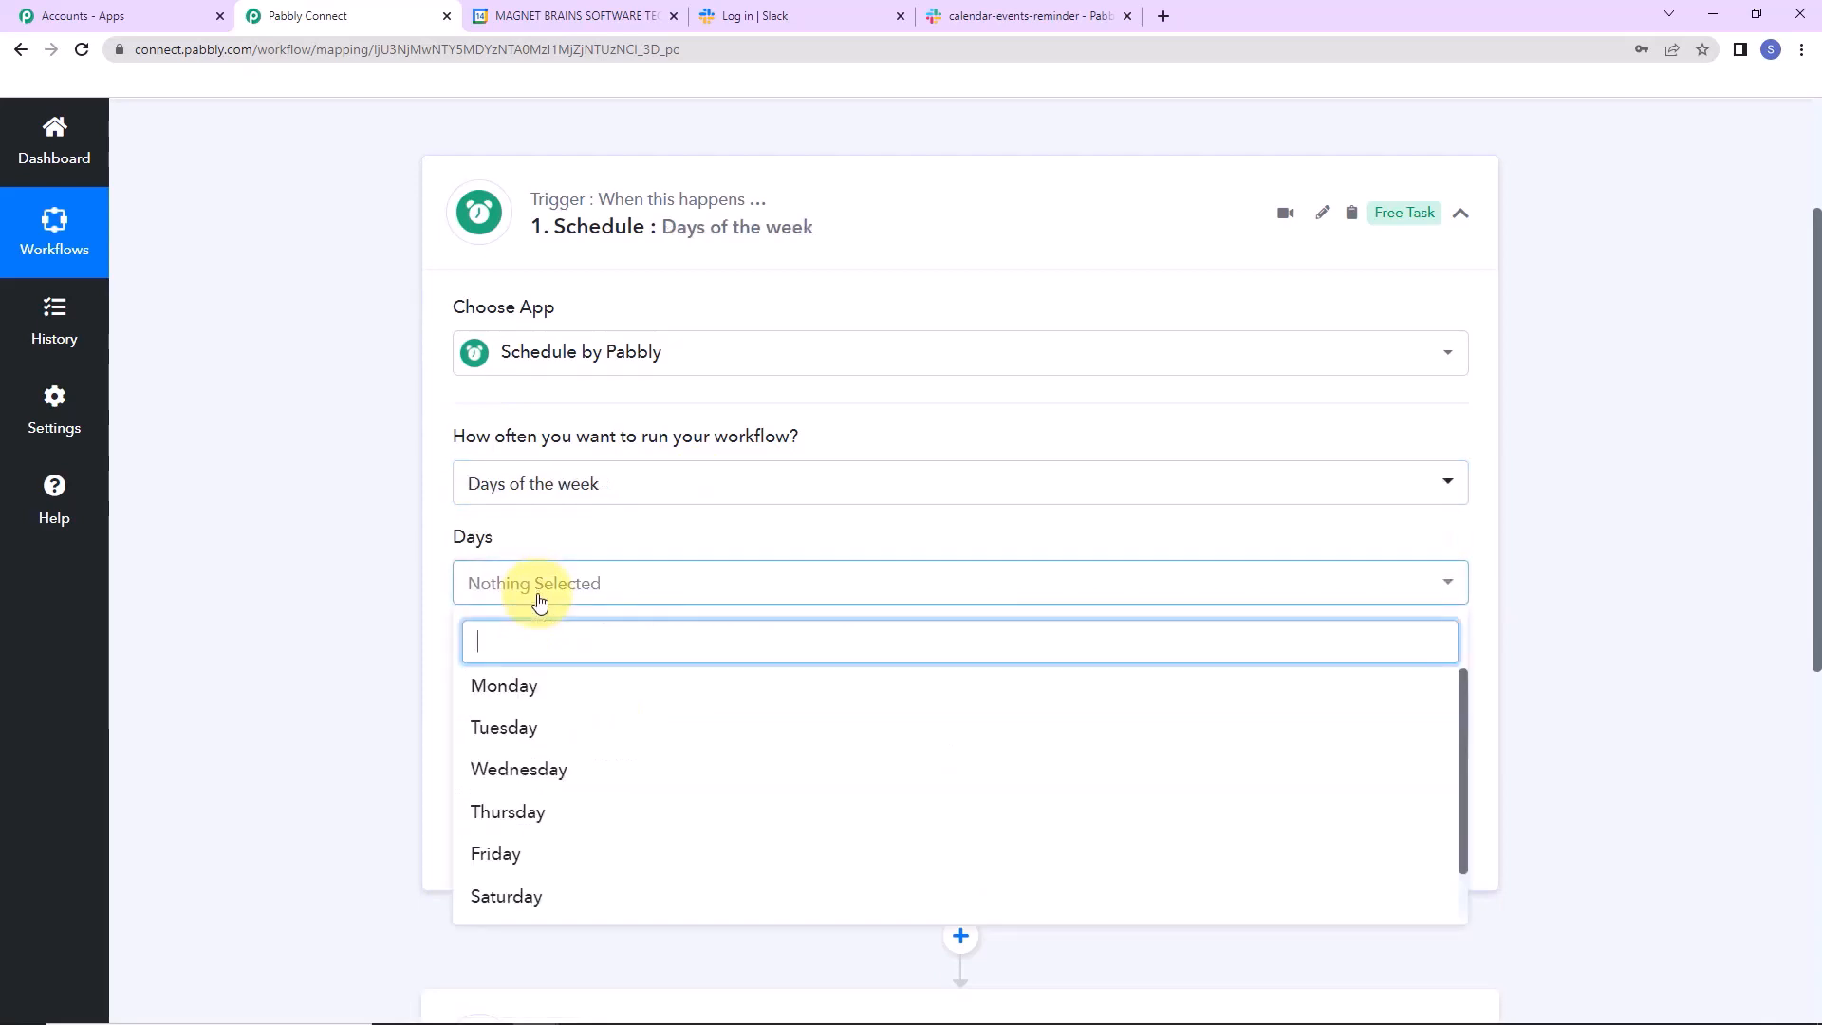
click(537, 897)
click(354, 712)
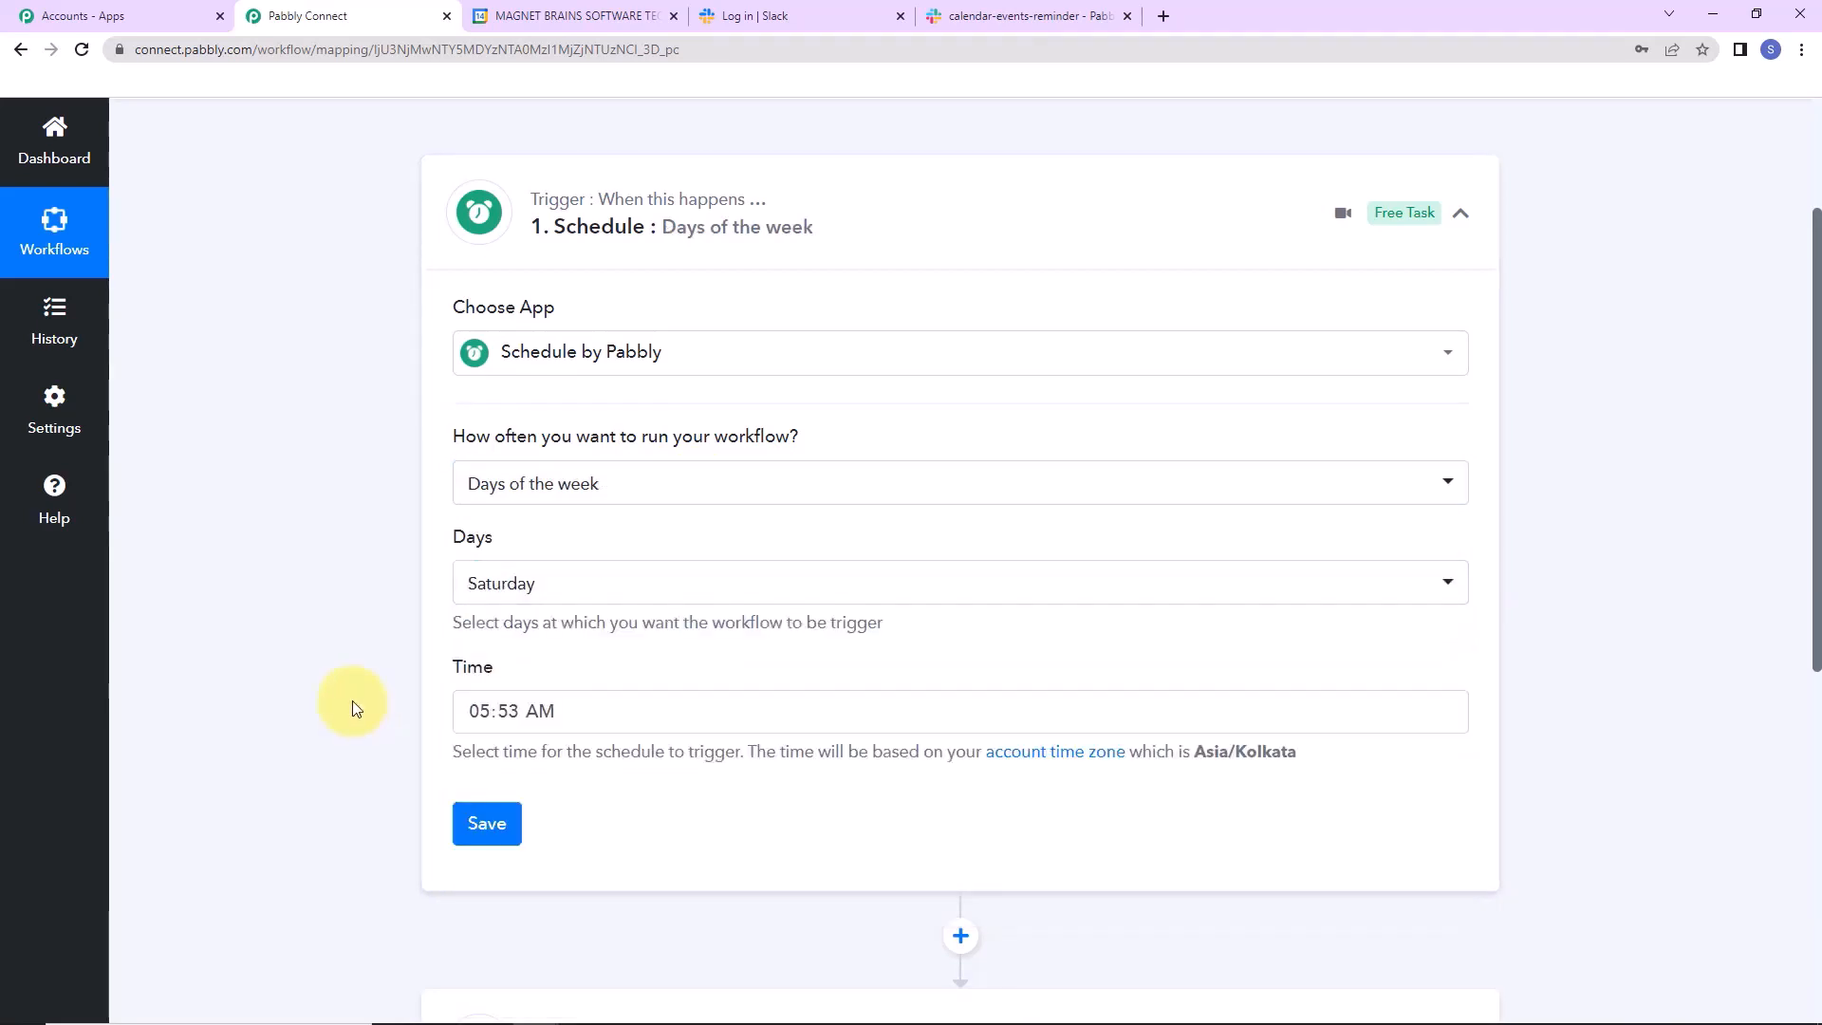
Set the trigger time to 12:00 PM, save the schedule and dismiss the confirmation.
click(479, 713)
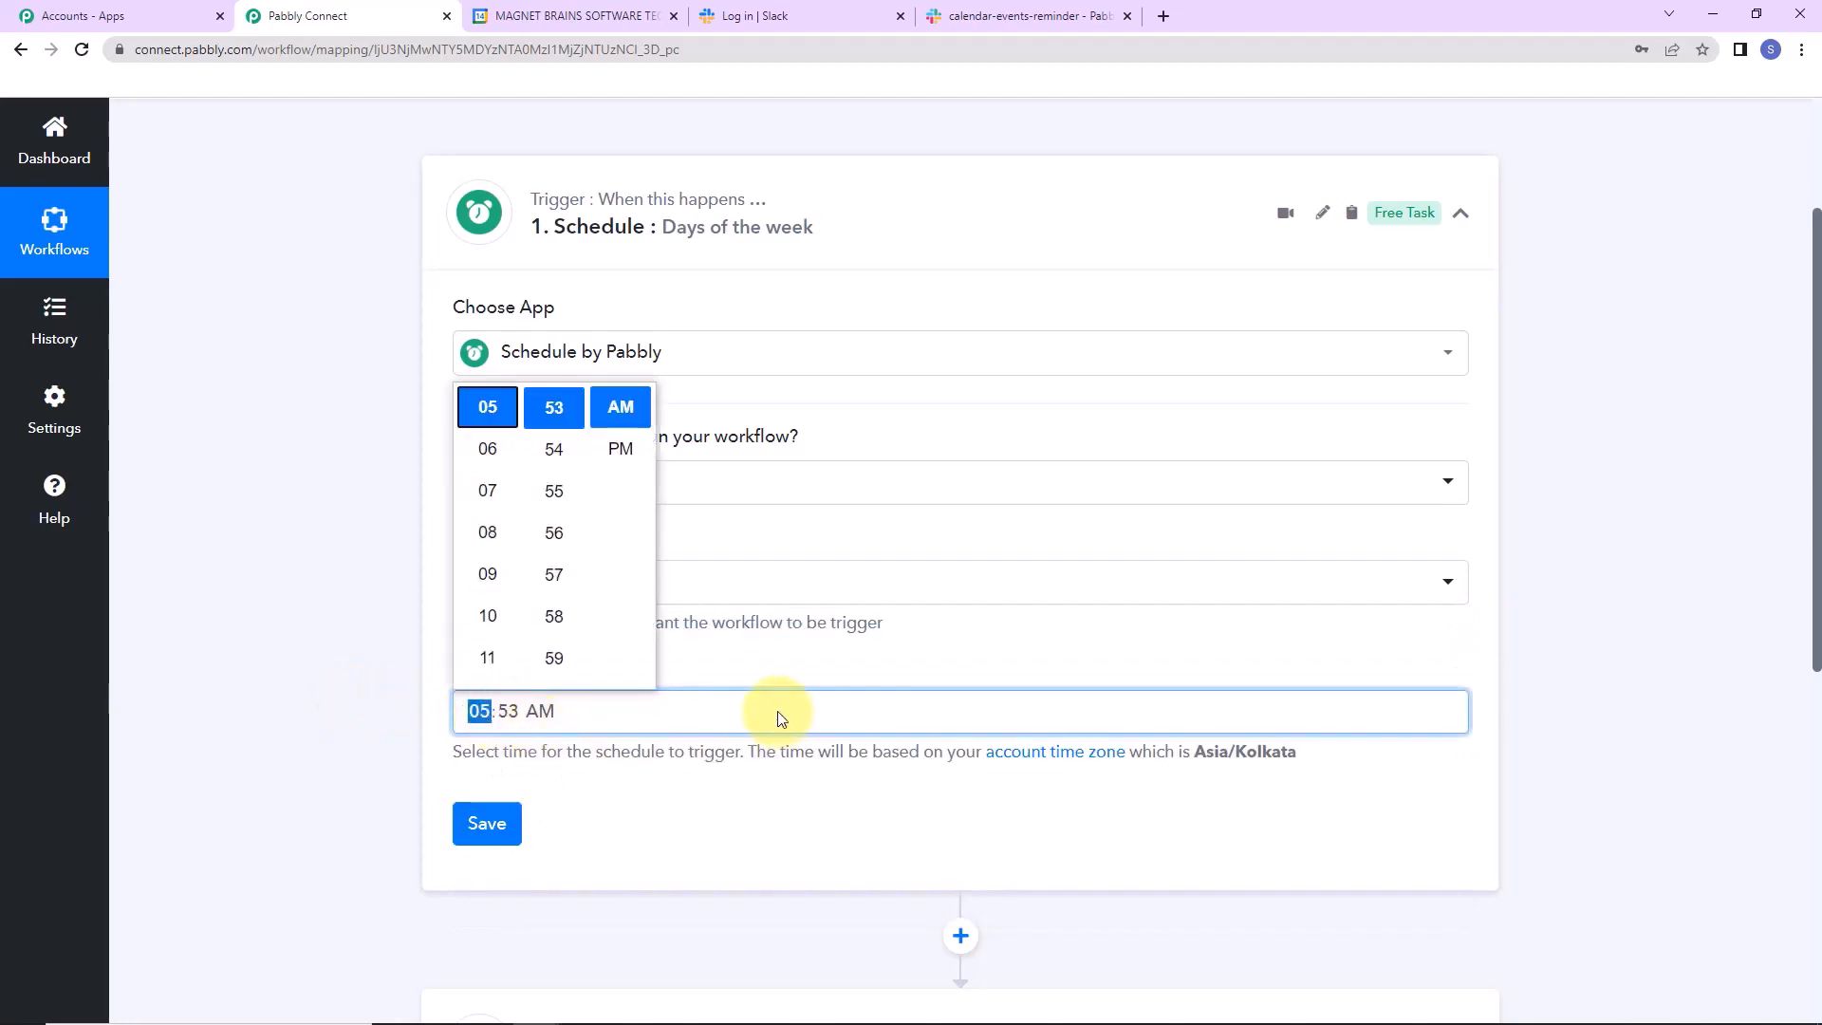
text(12)
scroll(562, 615, down, 4)
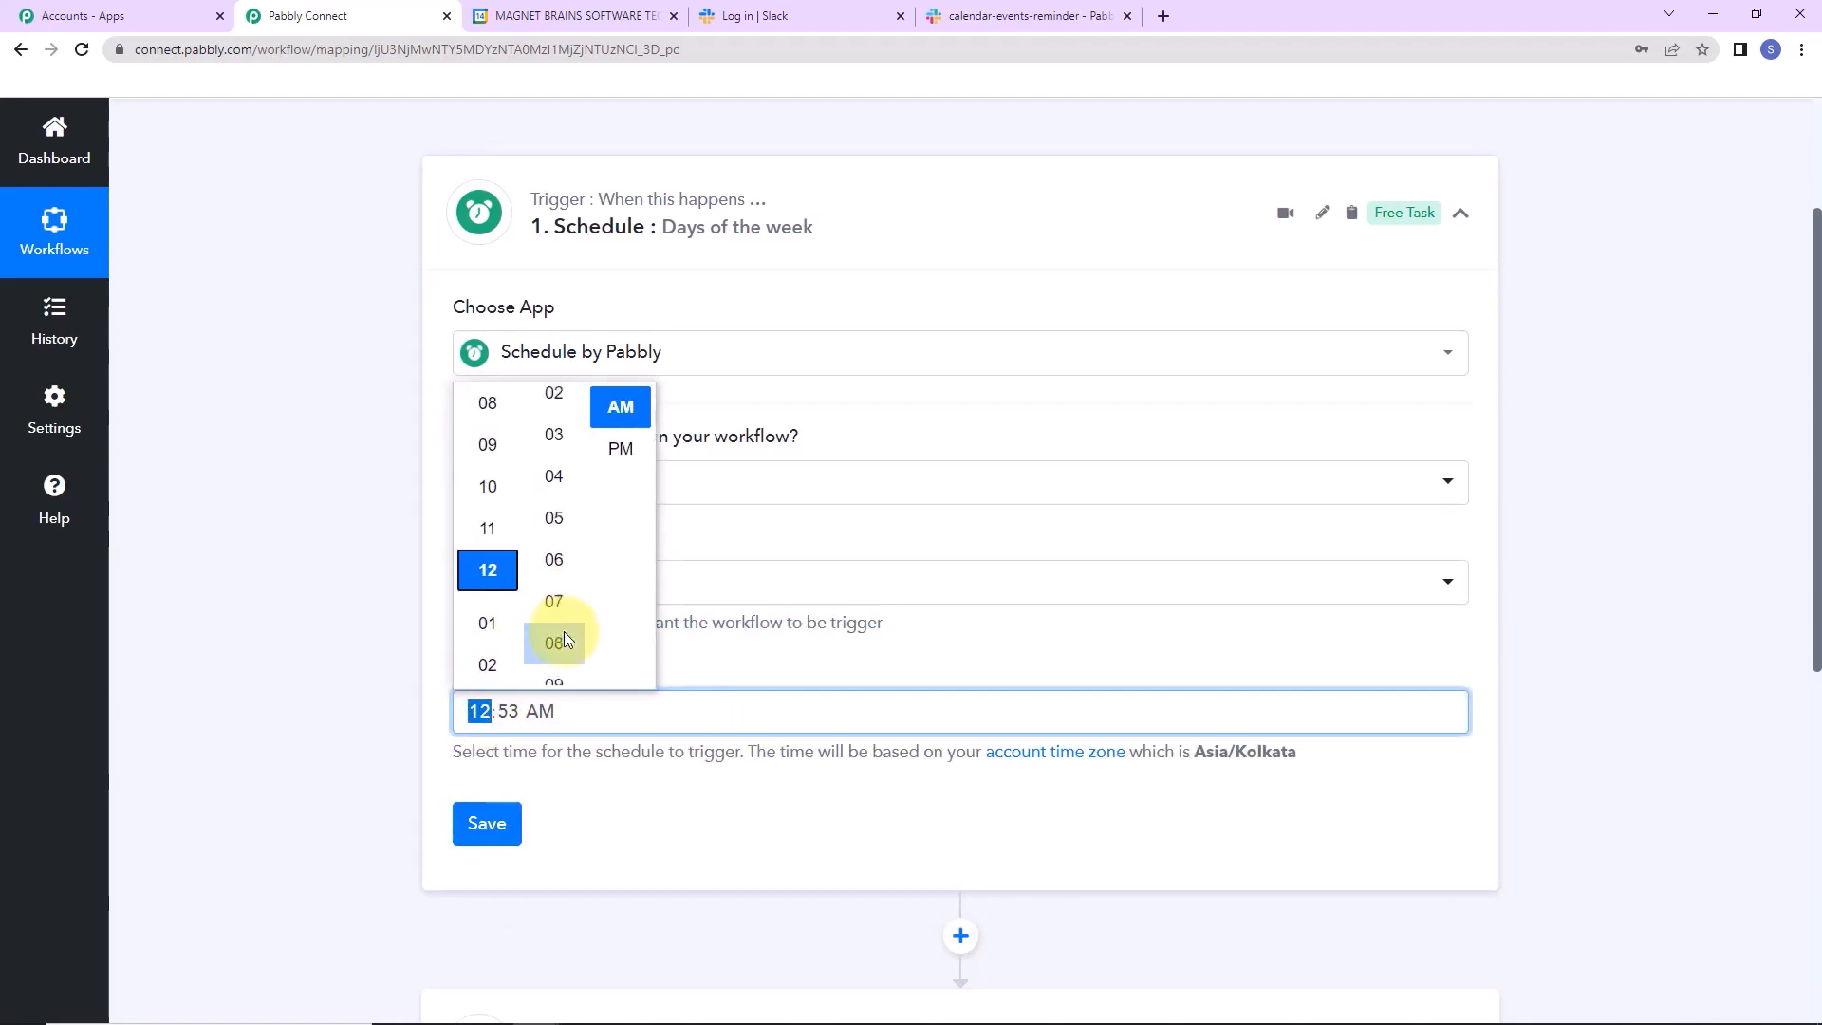
scroll(564, 638, up, 3)
click(564, 642)
click(626, 447)
click(740, 531)
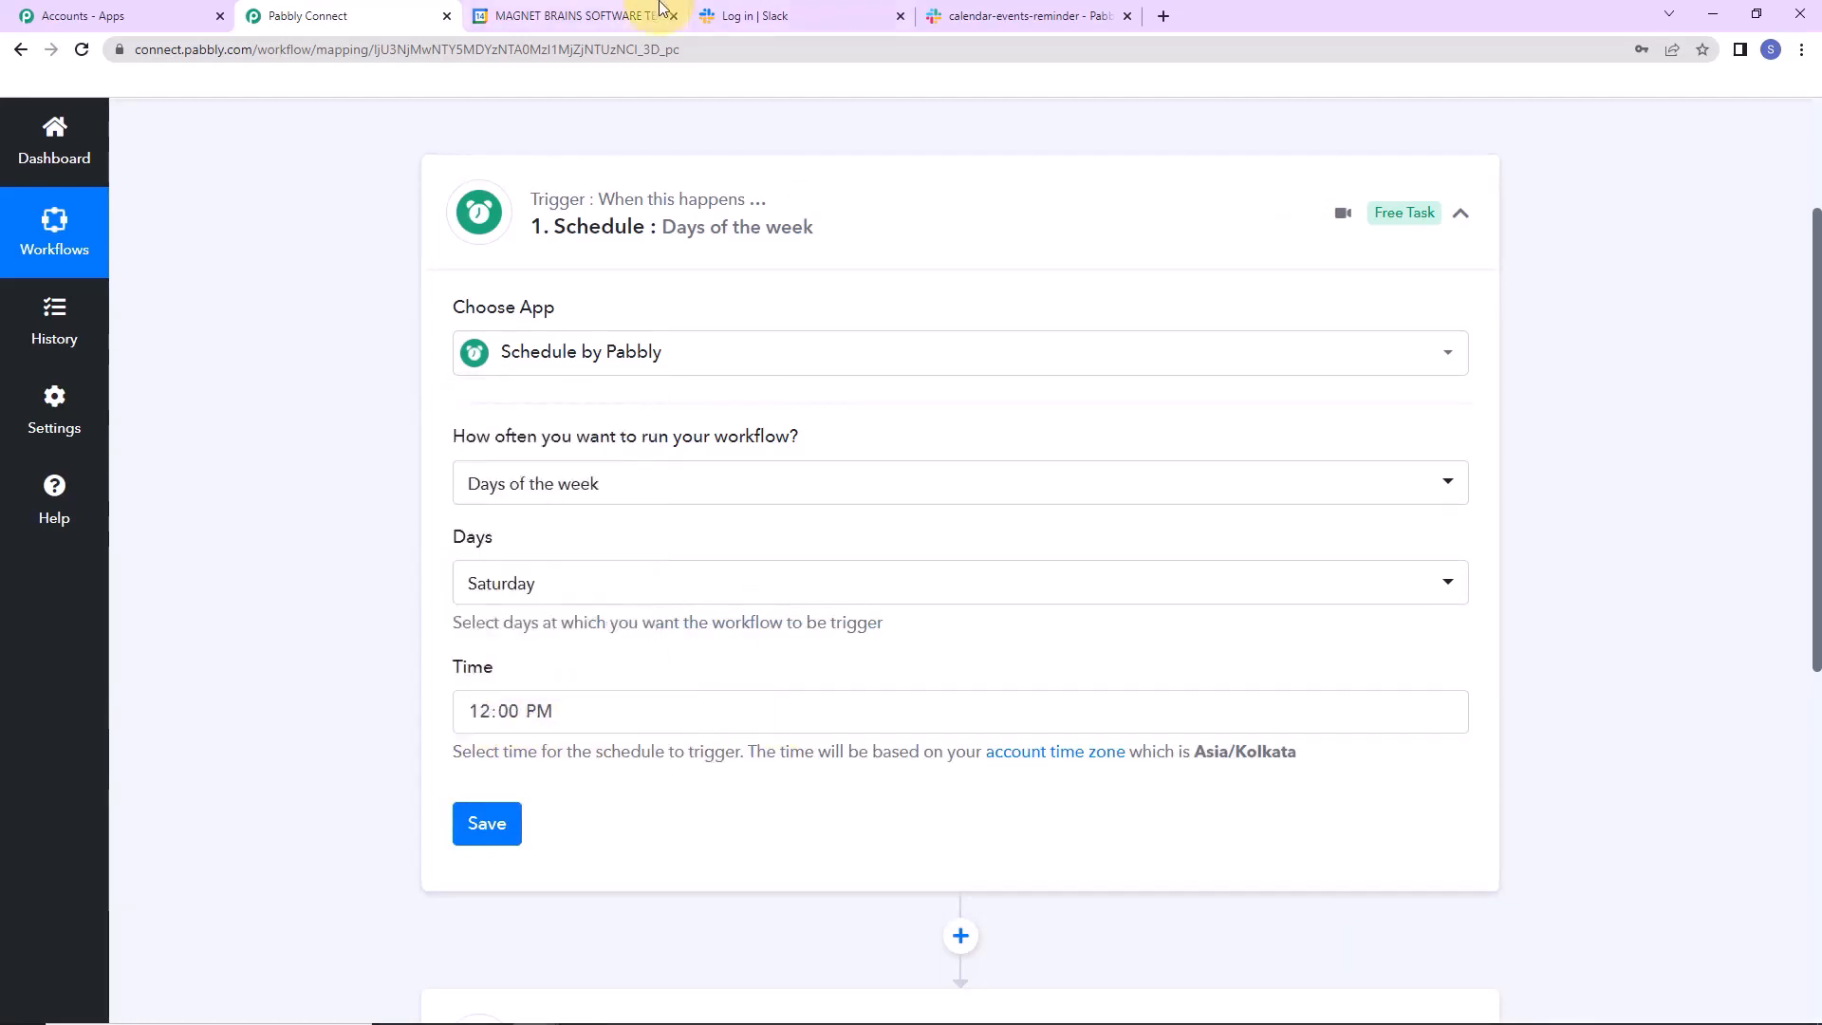
mouse_move(662, 8)
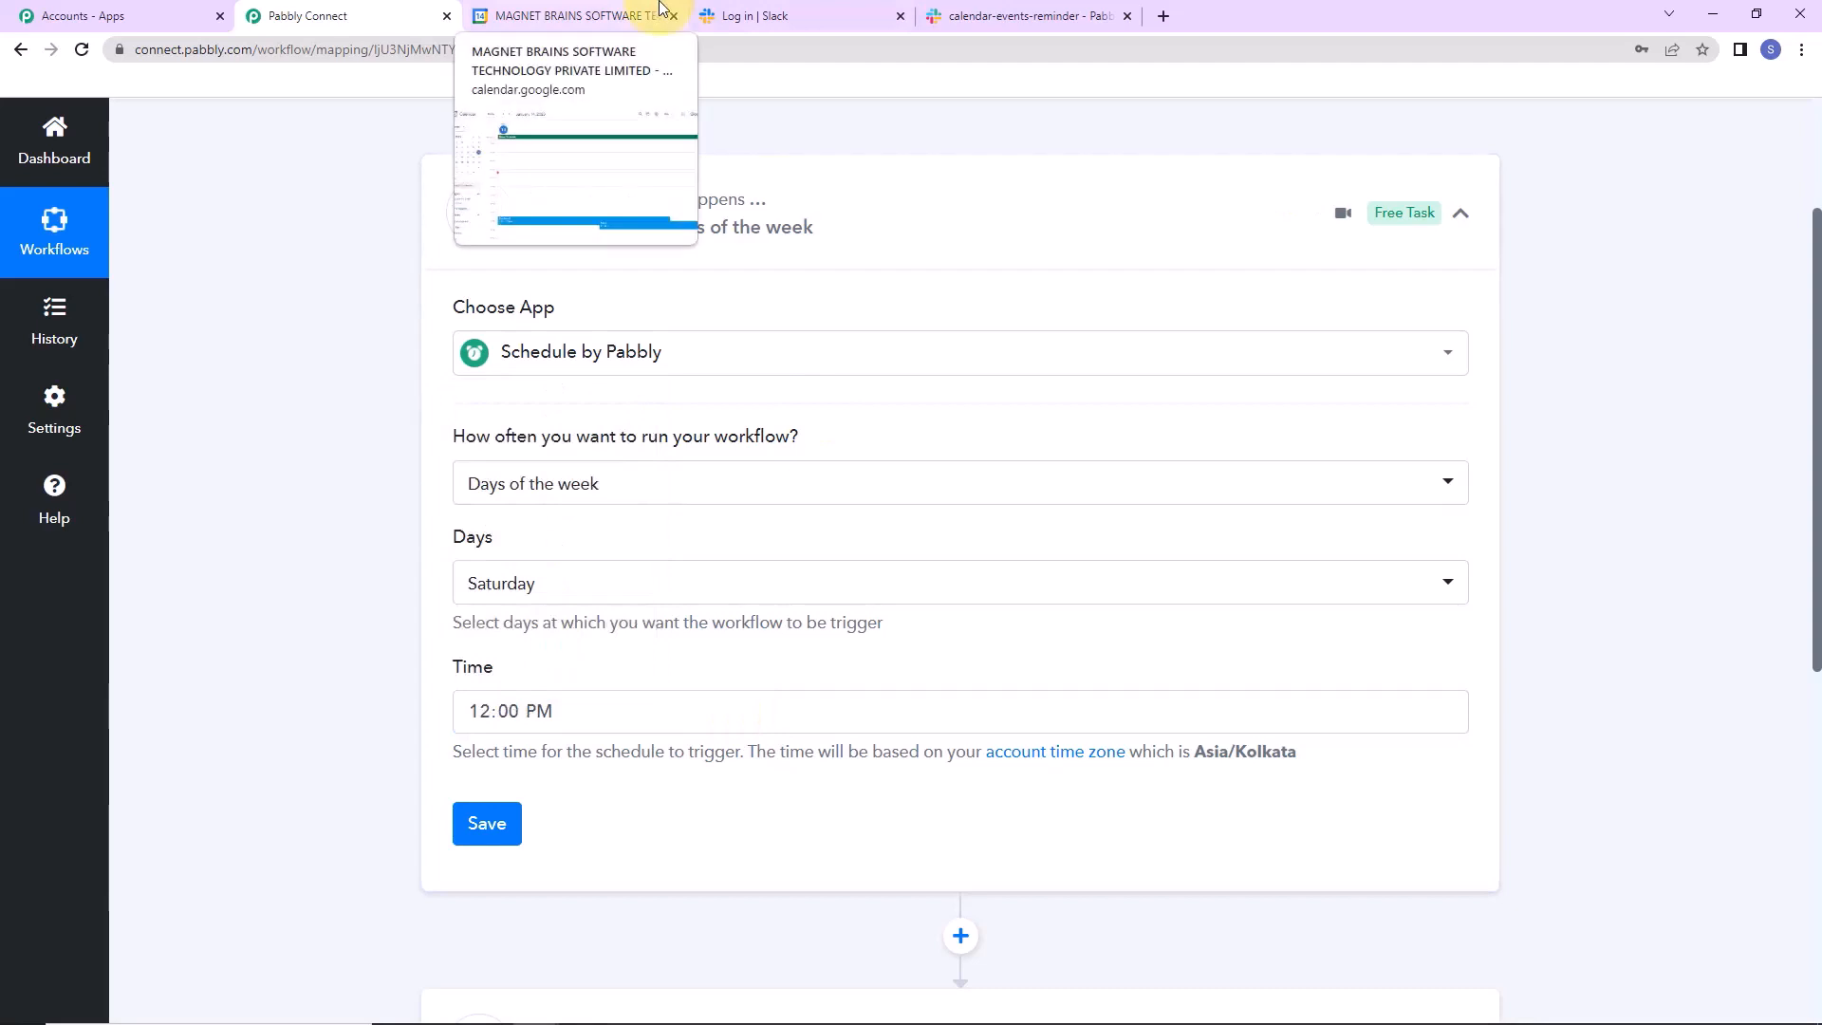
click(480, 824)
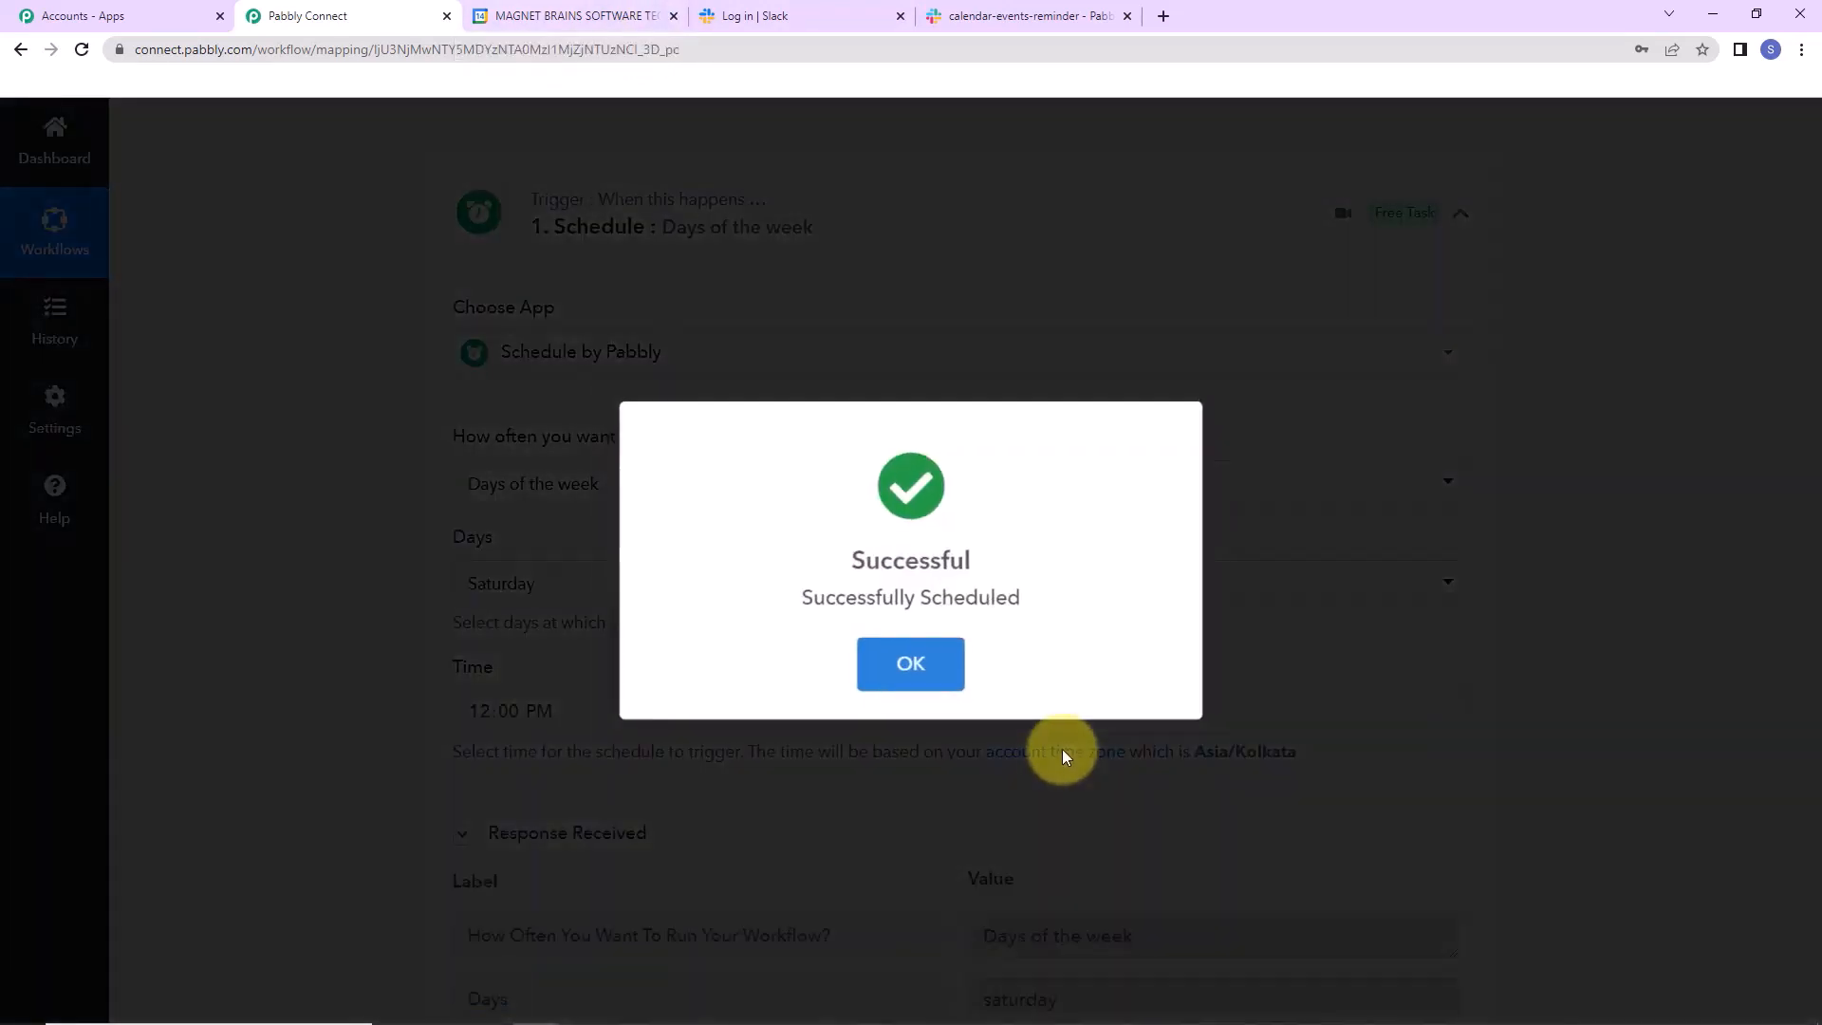
click(1062, 749)
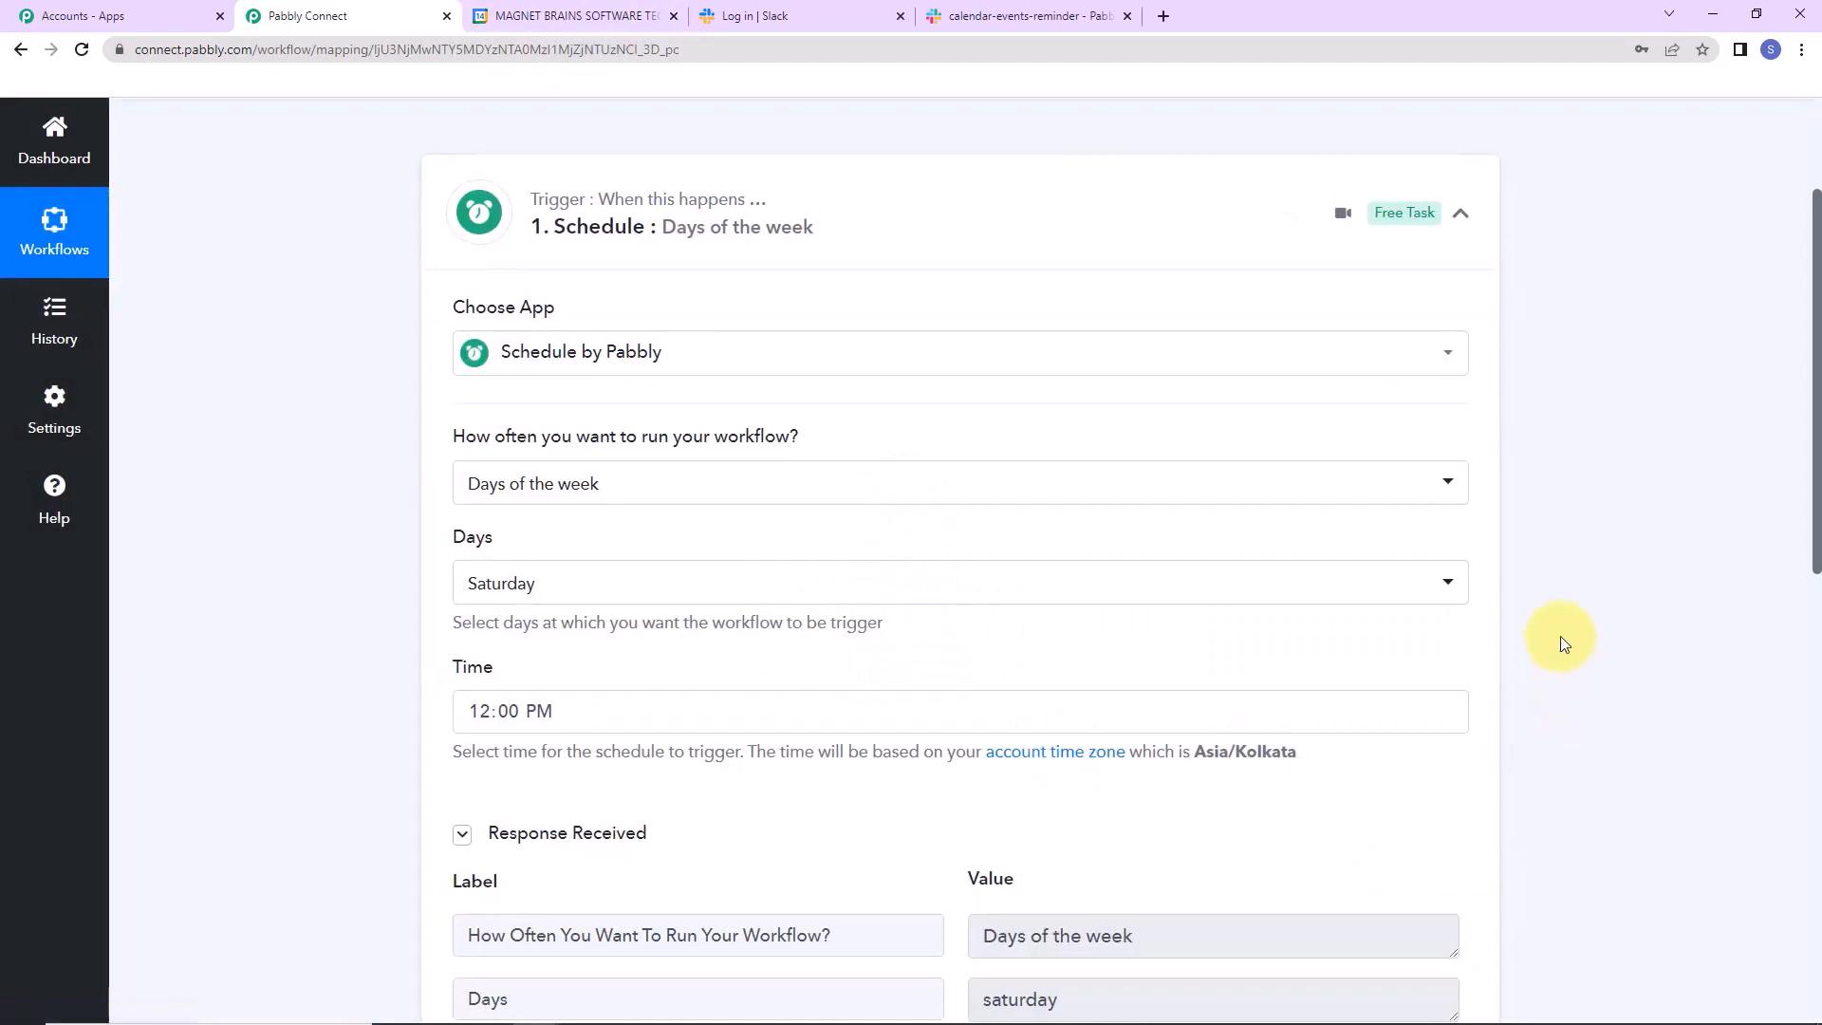
scroll(1564, 644, down, 2)
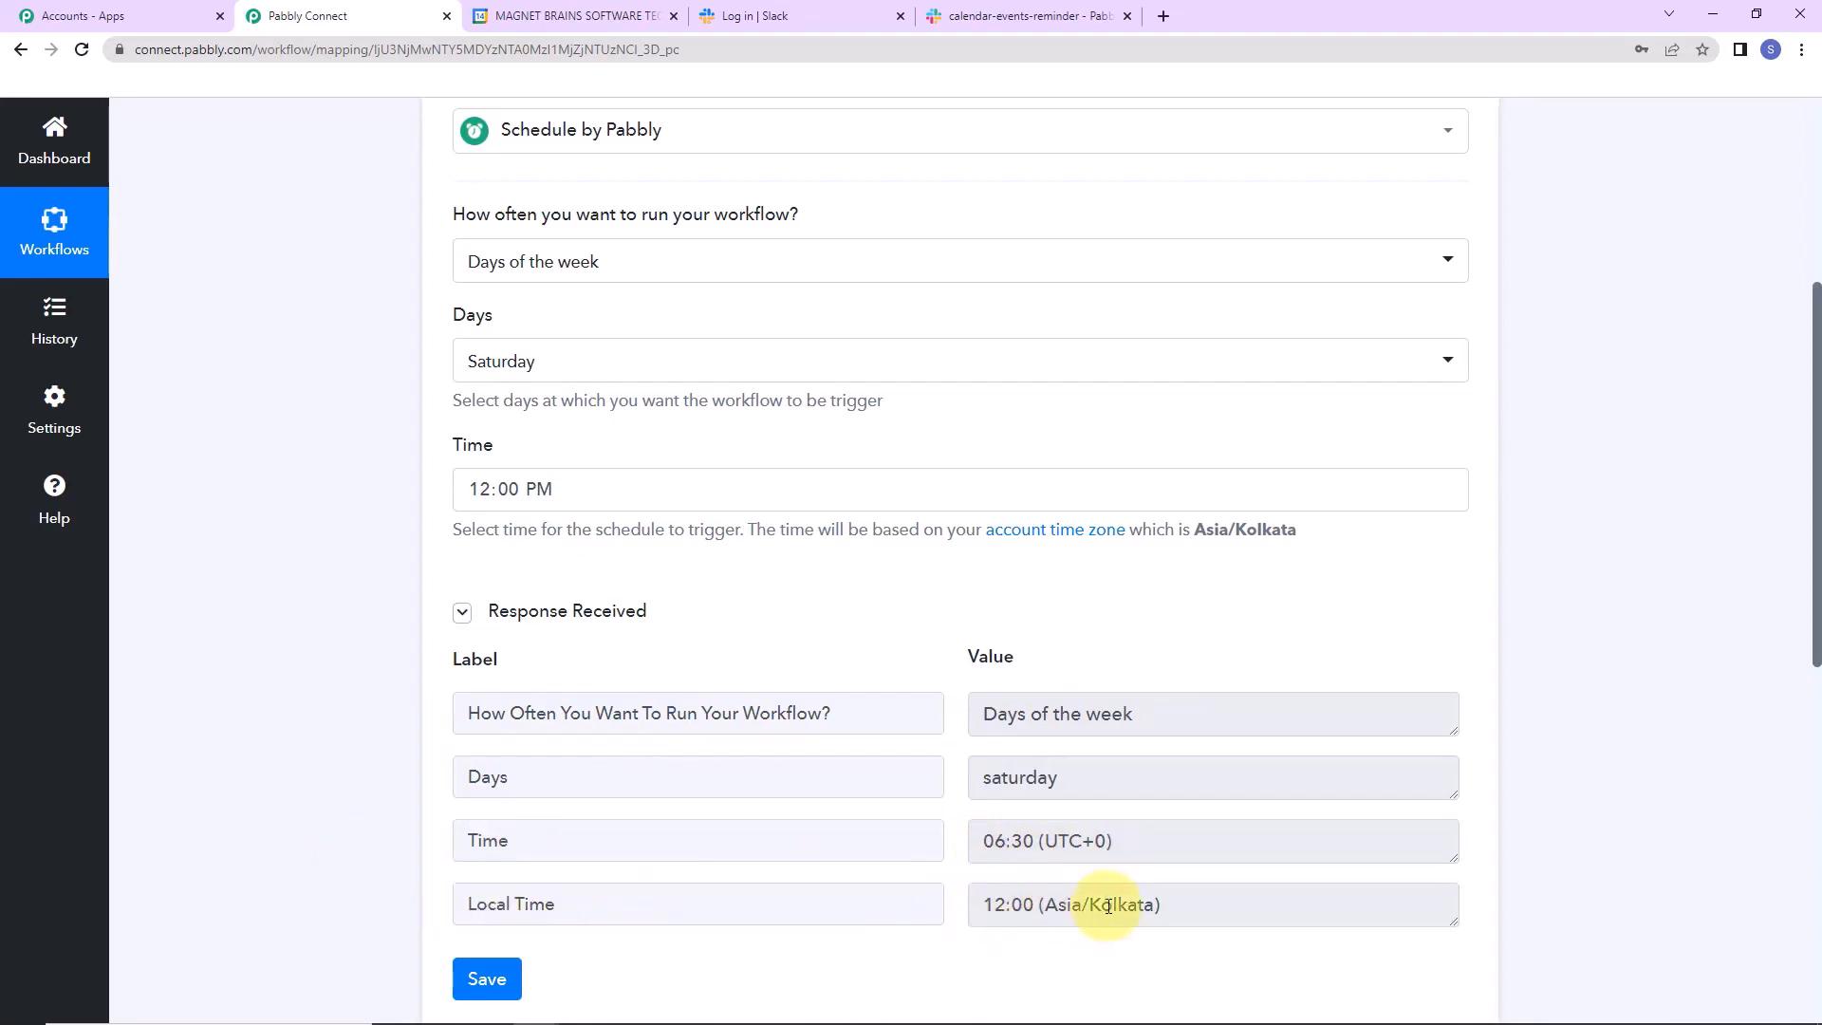
drag(1818, 550, 1817, 854)
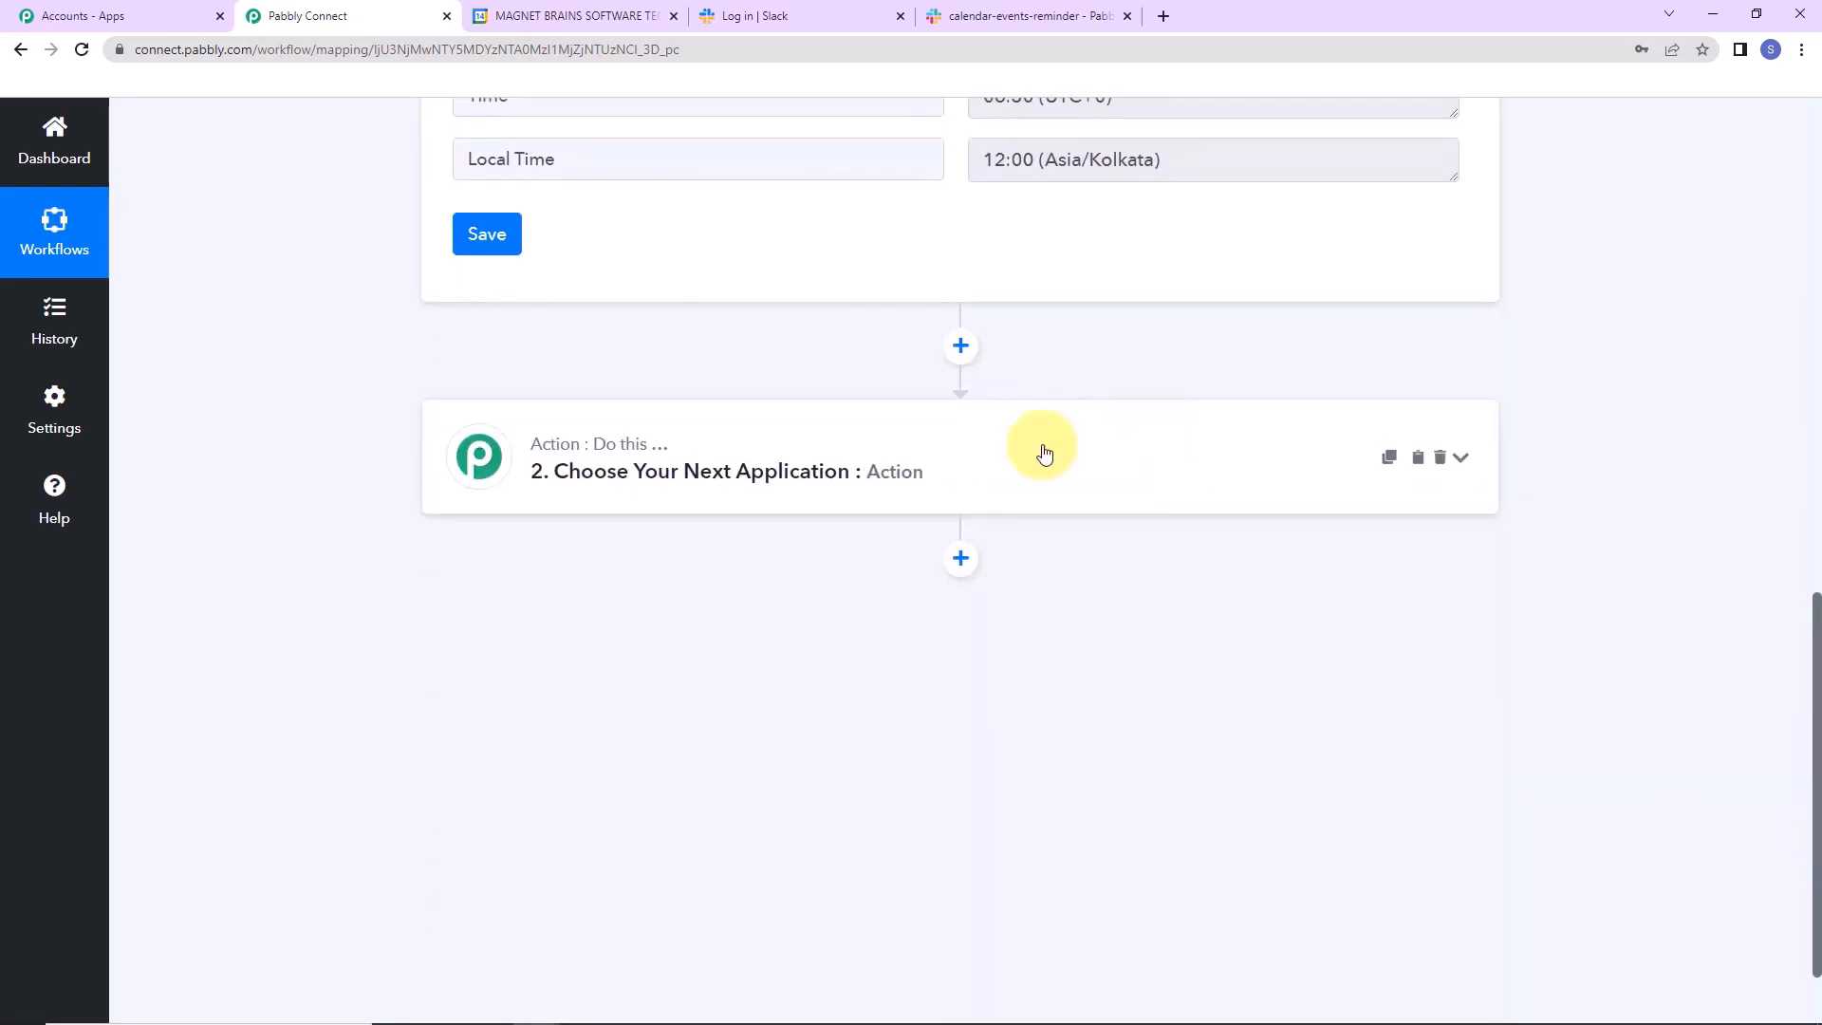
Set the action step to Date/Time Formatter with the Current Date event and connect it.
click(979, 457)
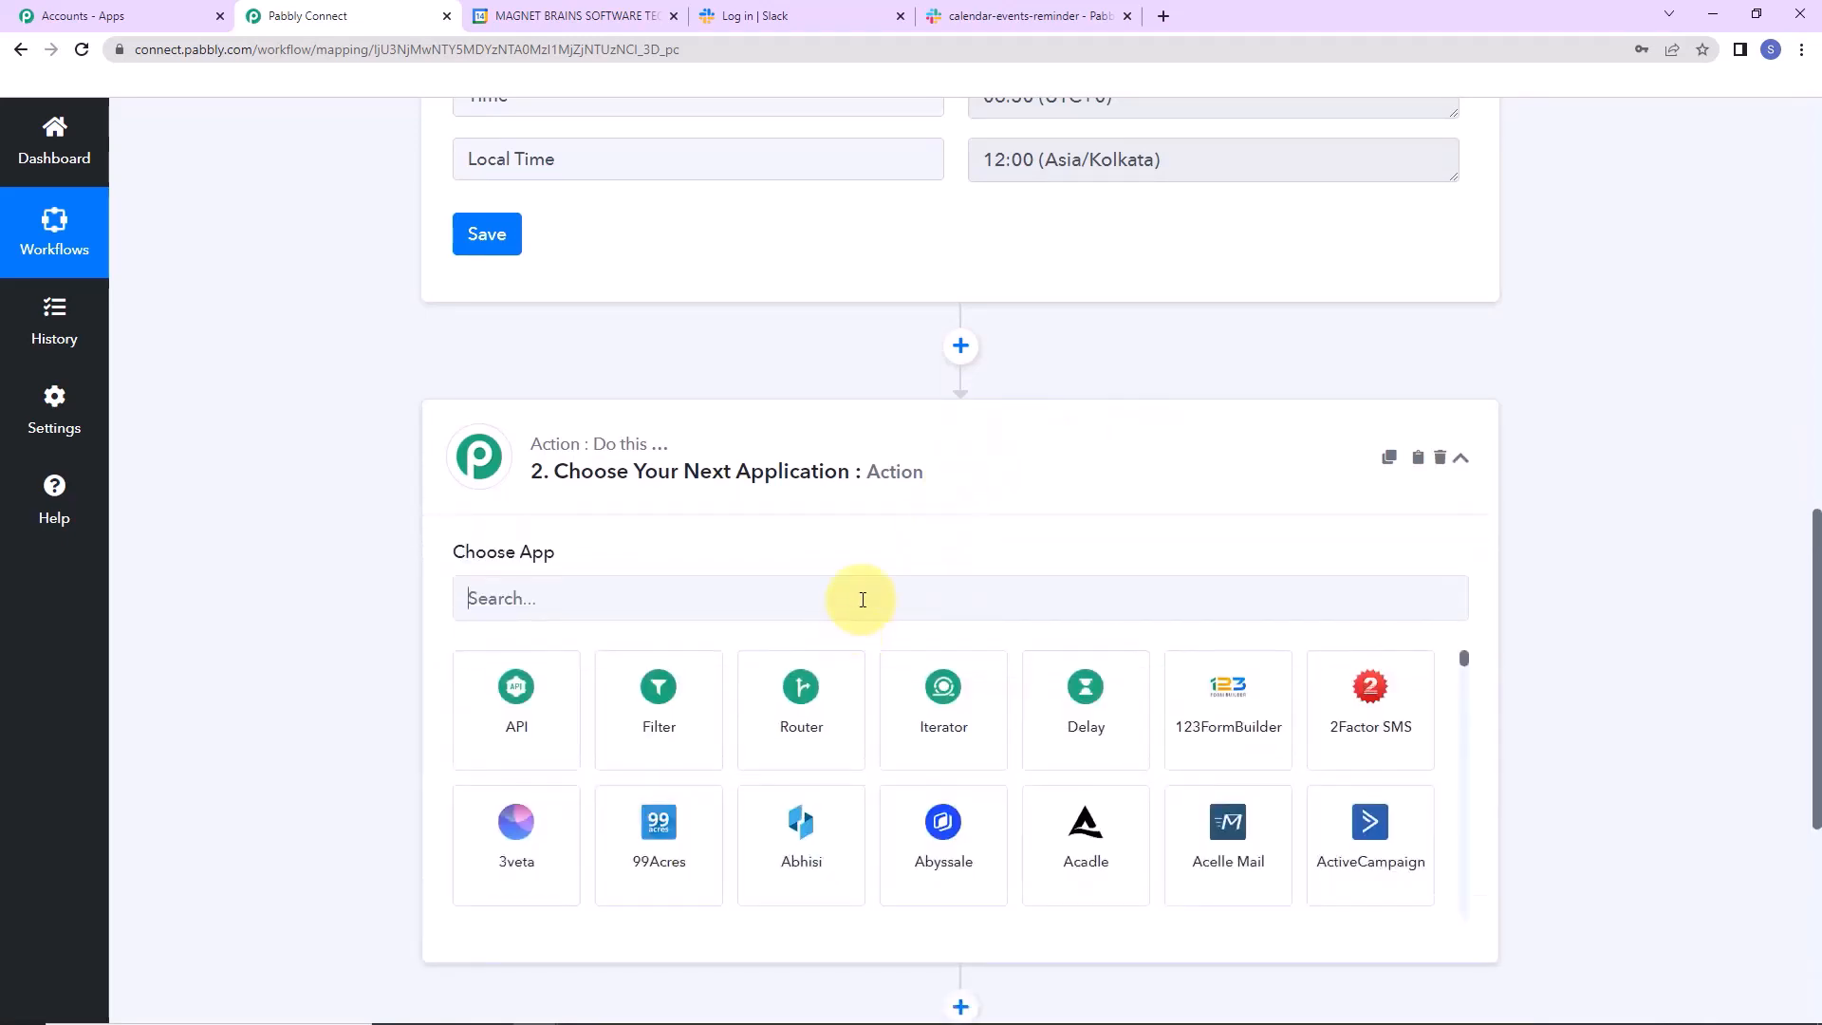
click(860, 599)
text(date)
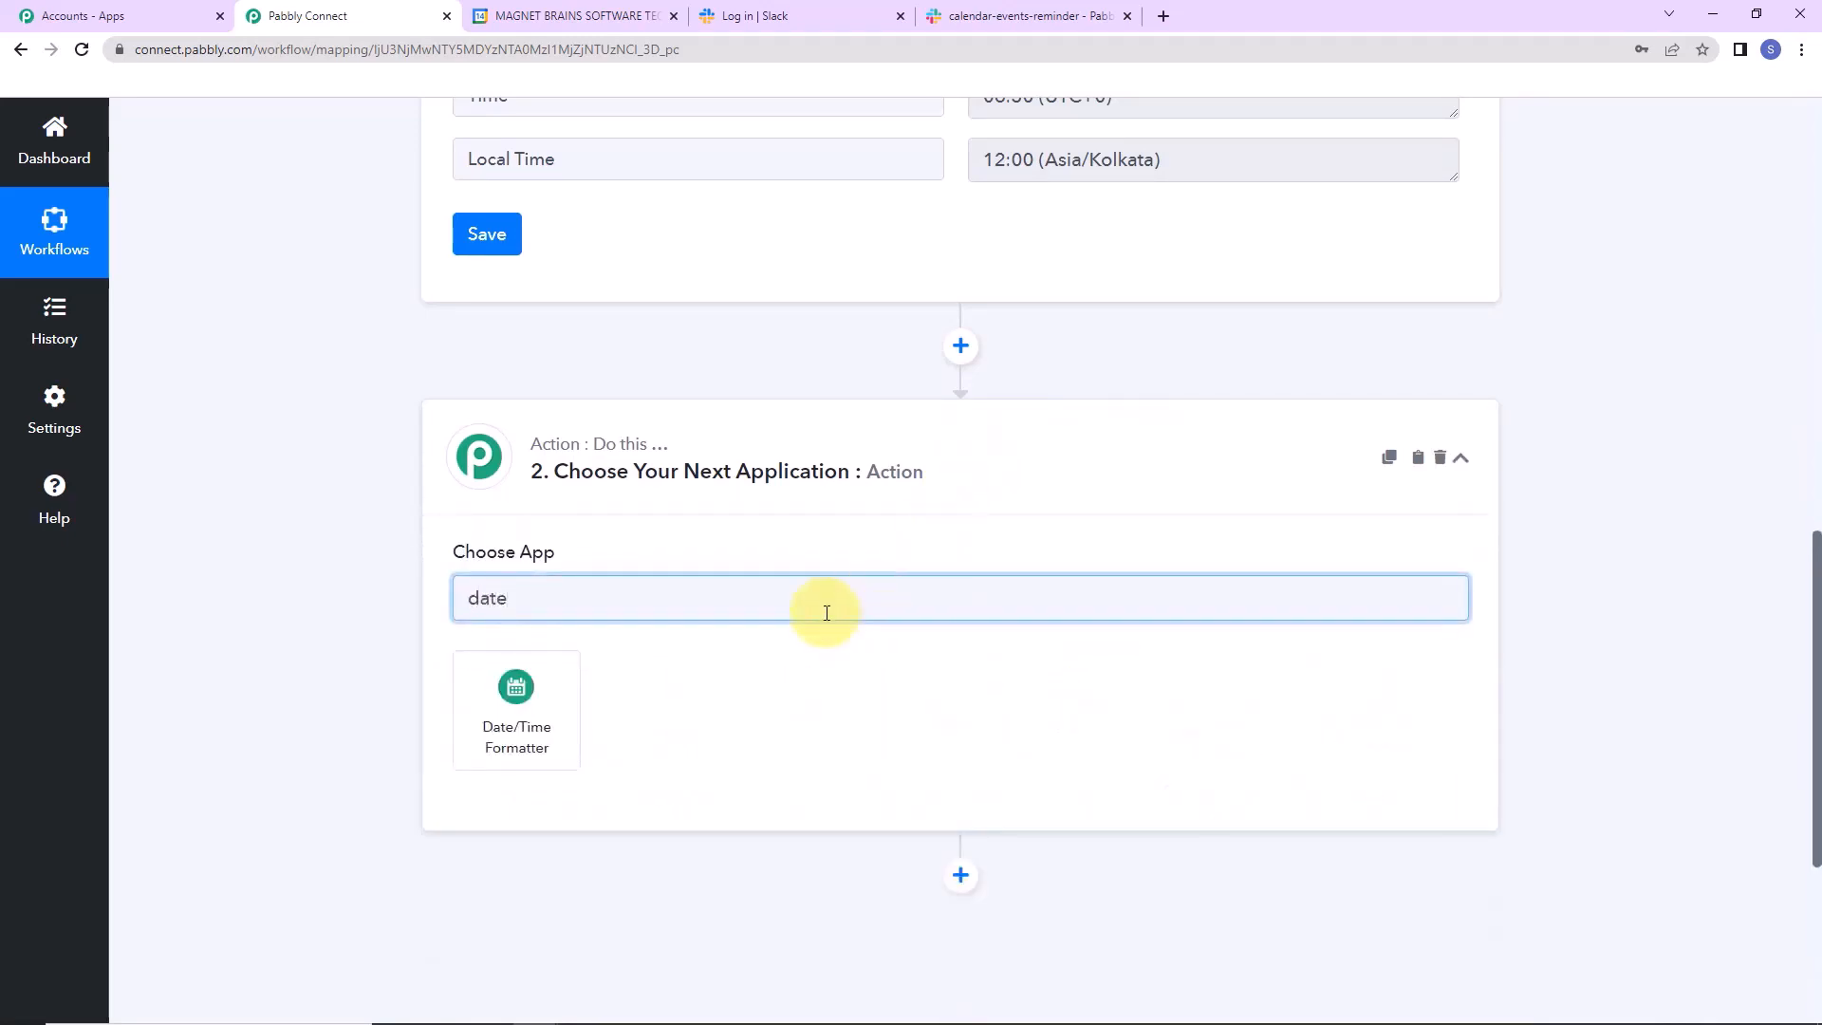
click(537, 680)
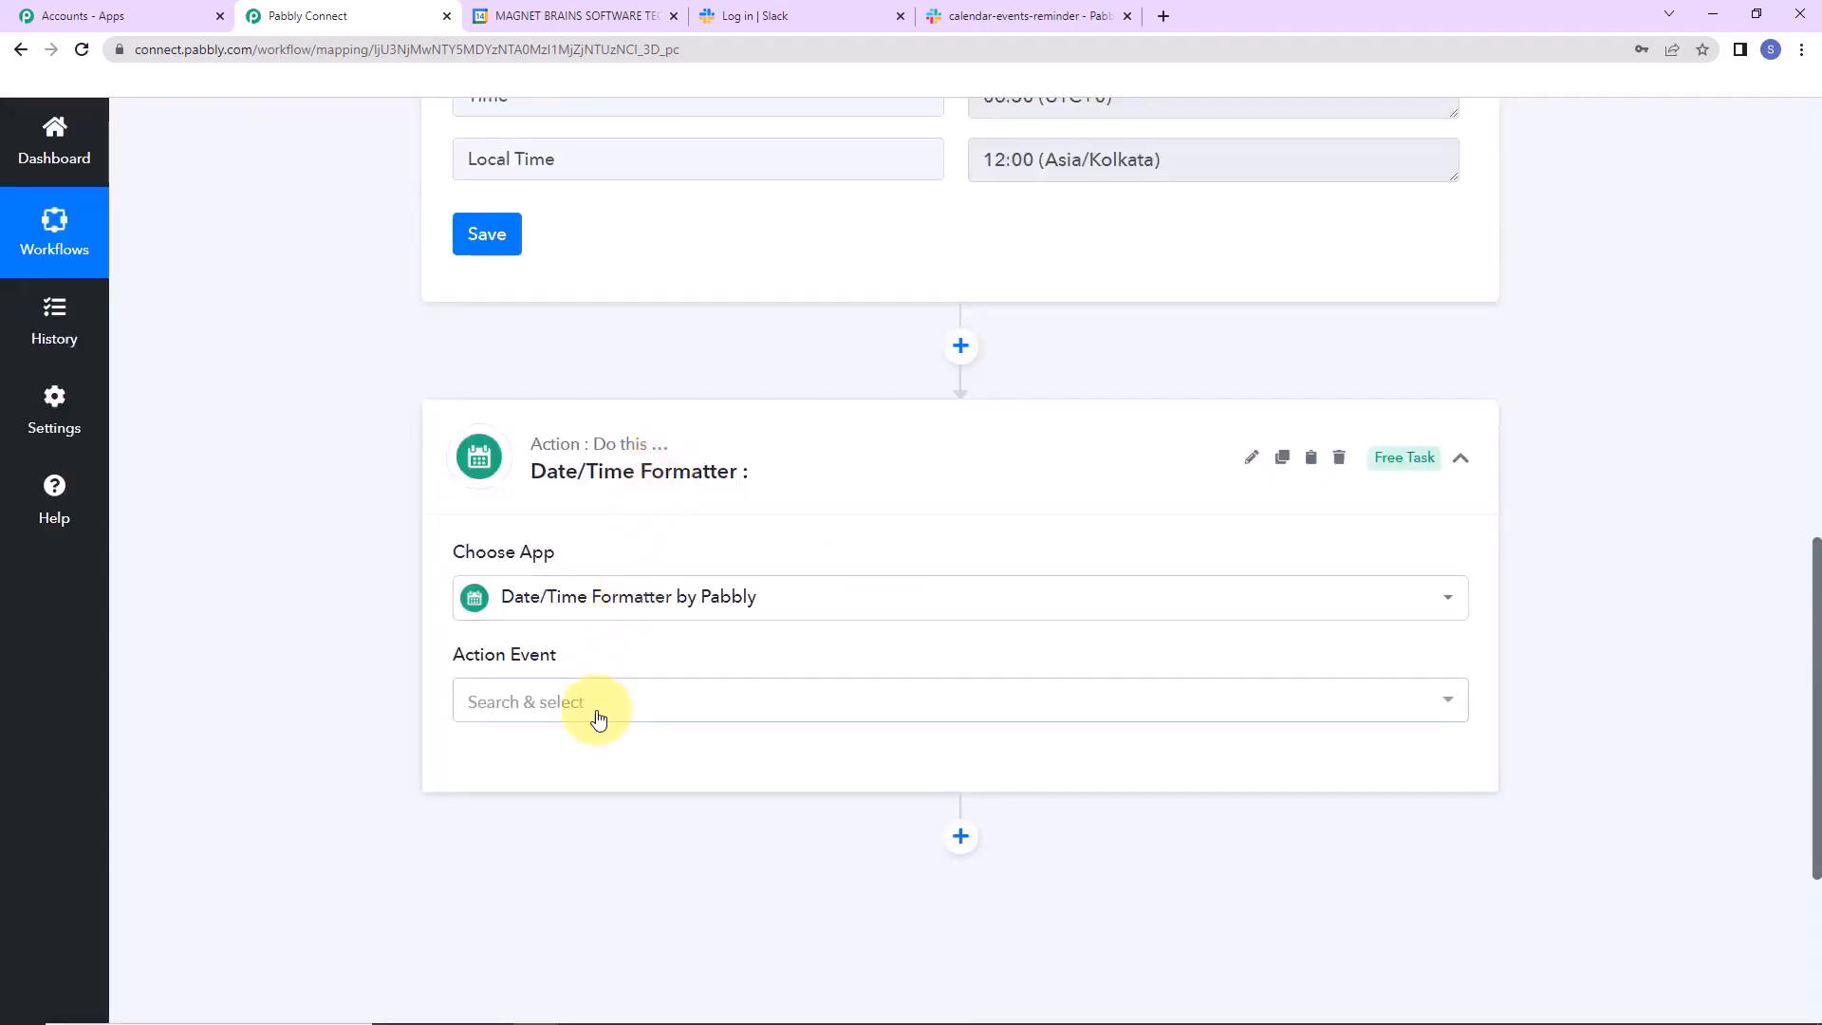
click(598, 716)
click(522, 538)
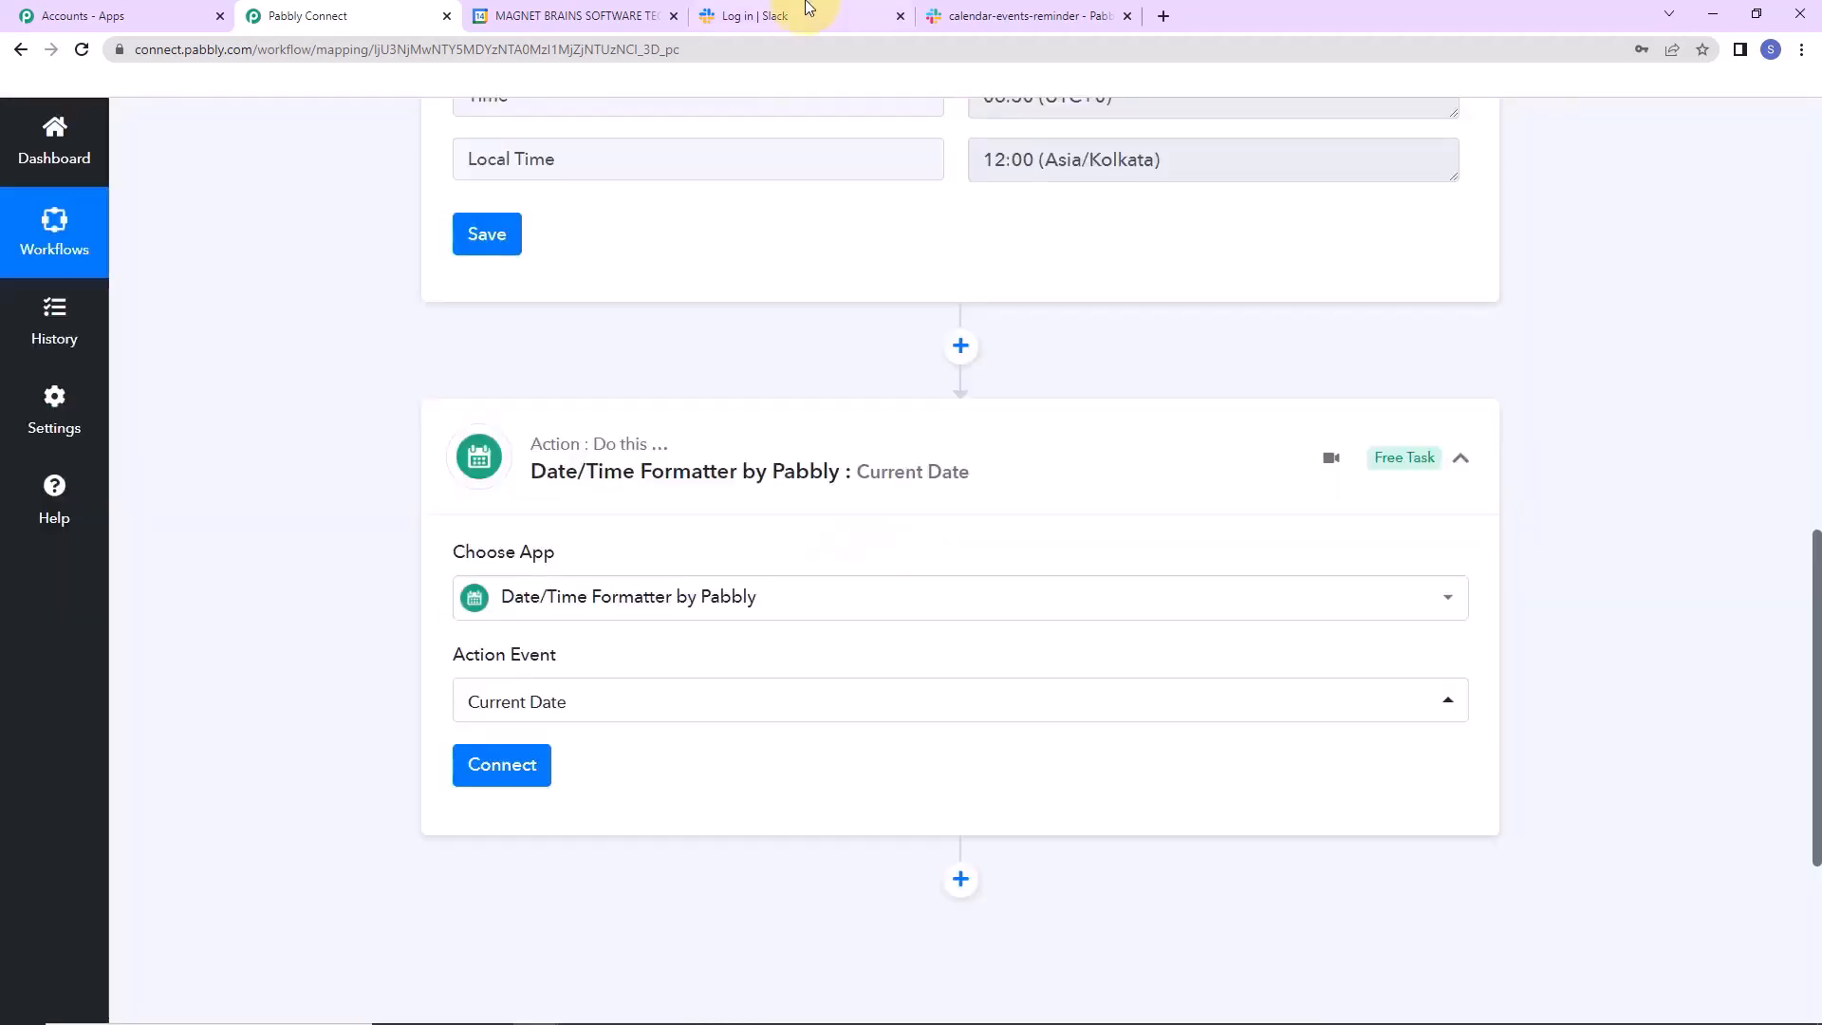
click(509, 780)
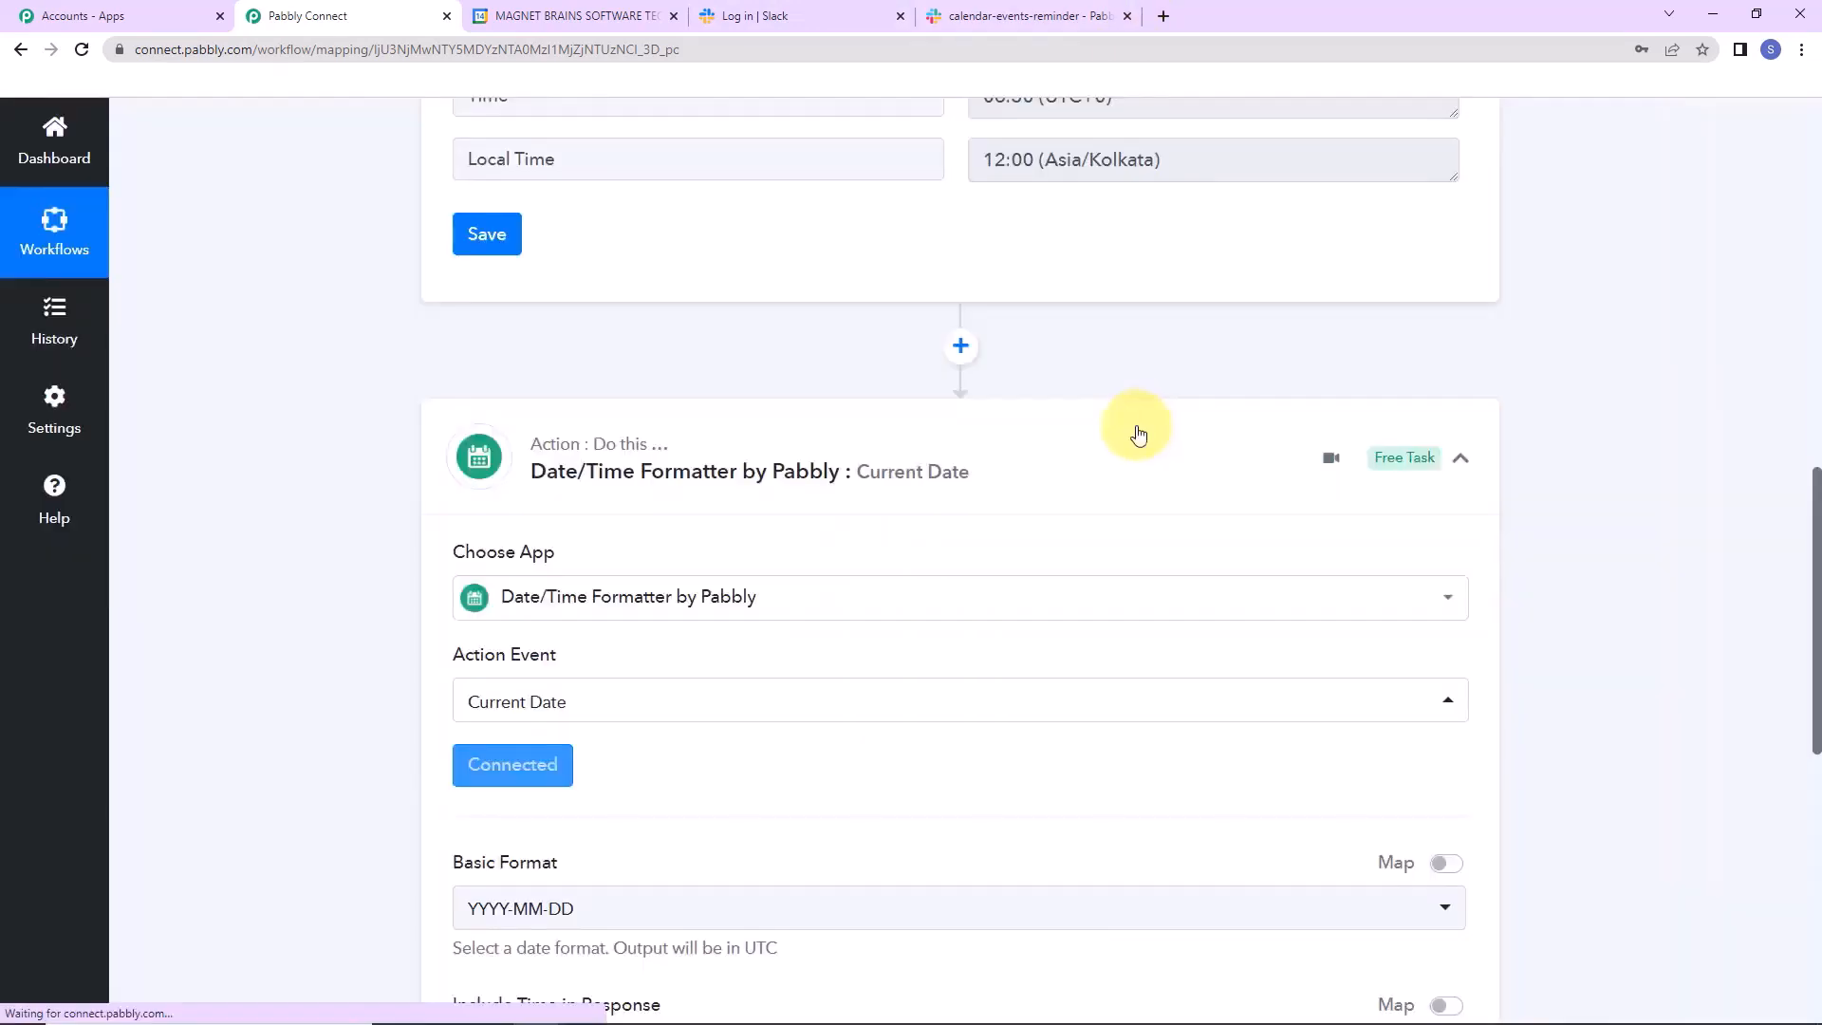
Keep YYYY-MM-DD format, test it to get 2023-01-14, and add a new action step.
scroll(1071, 558, down, 2)
scroll(1068, 555, down, 2)
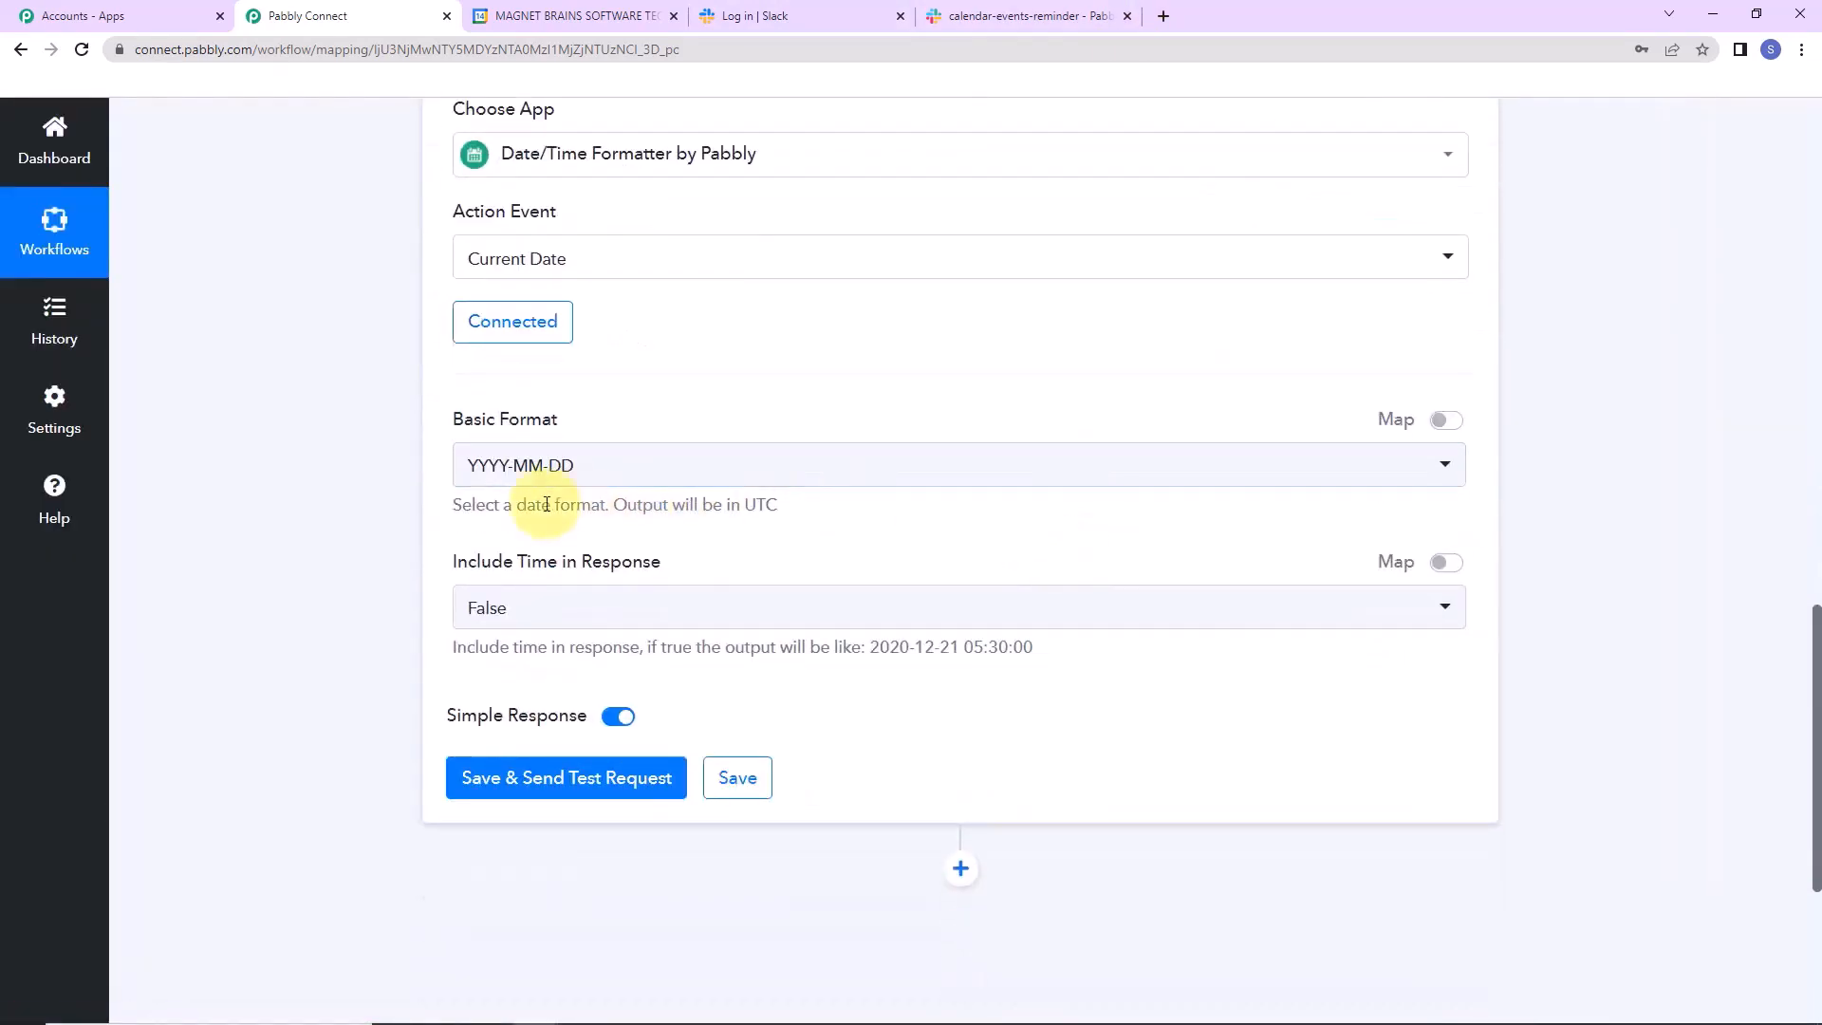
click(621, 473)
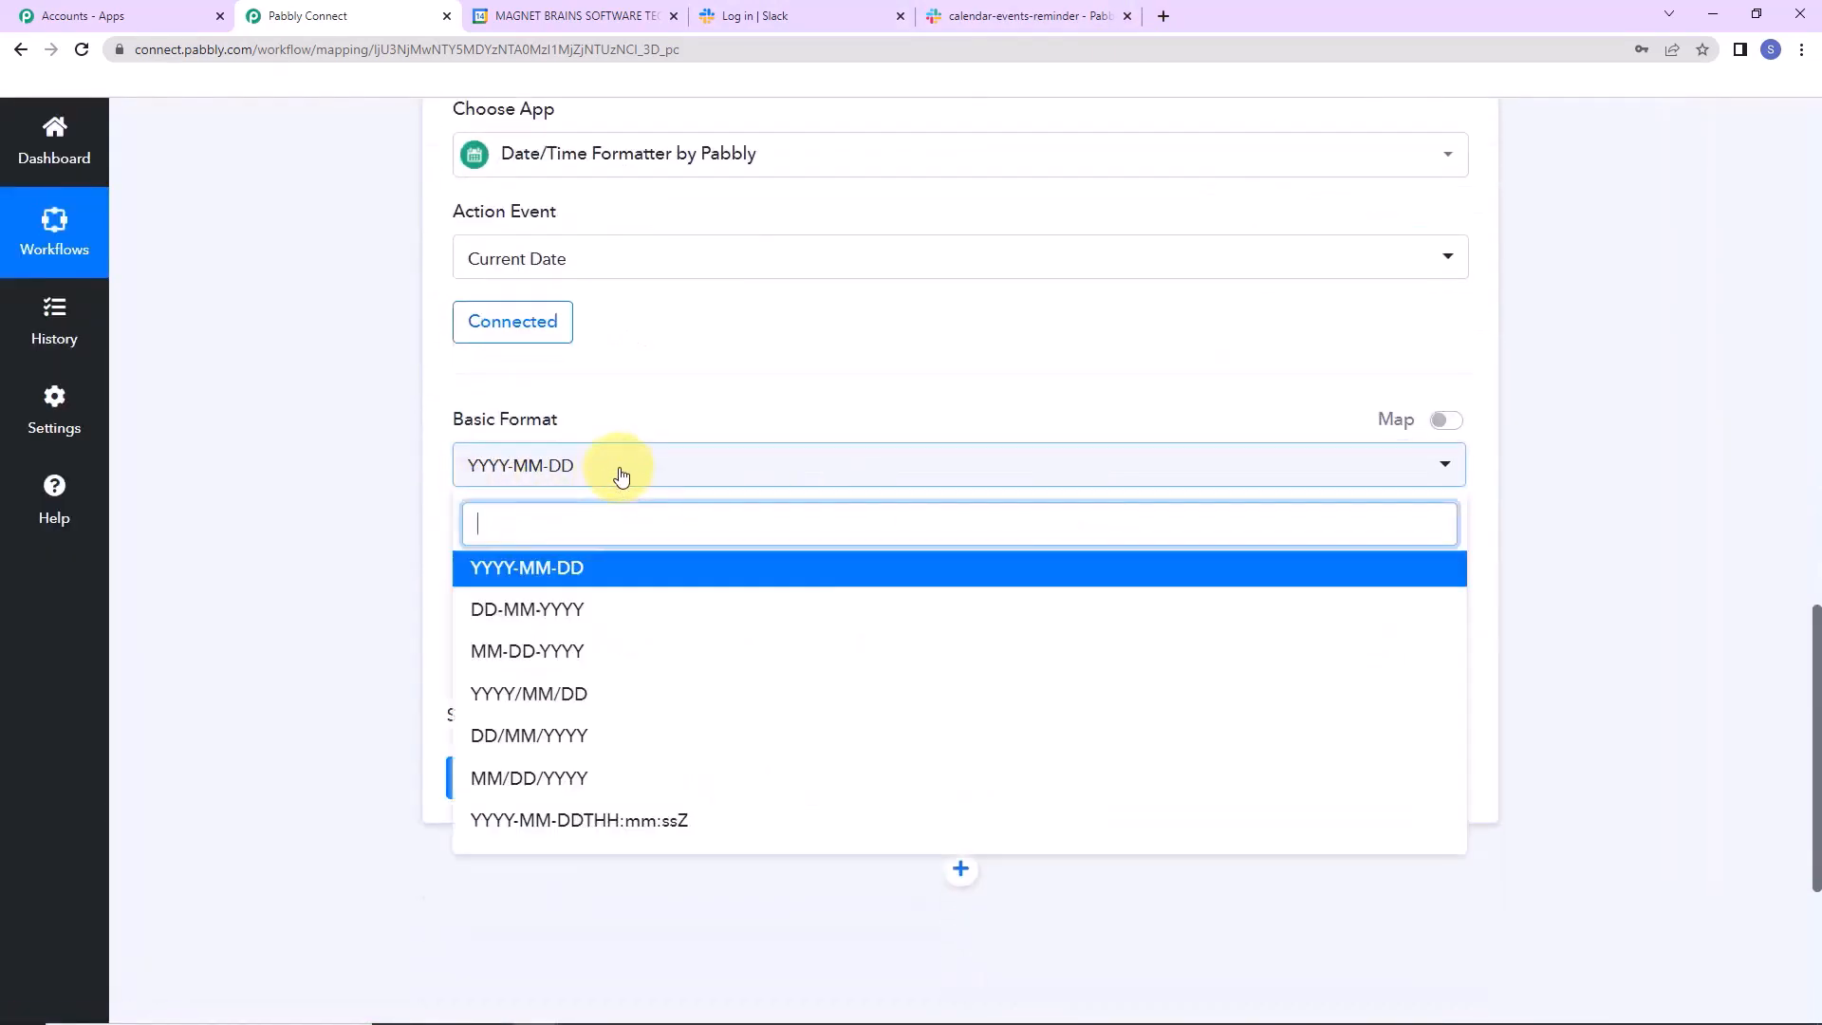
click(622, 474)
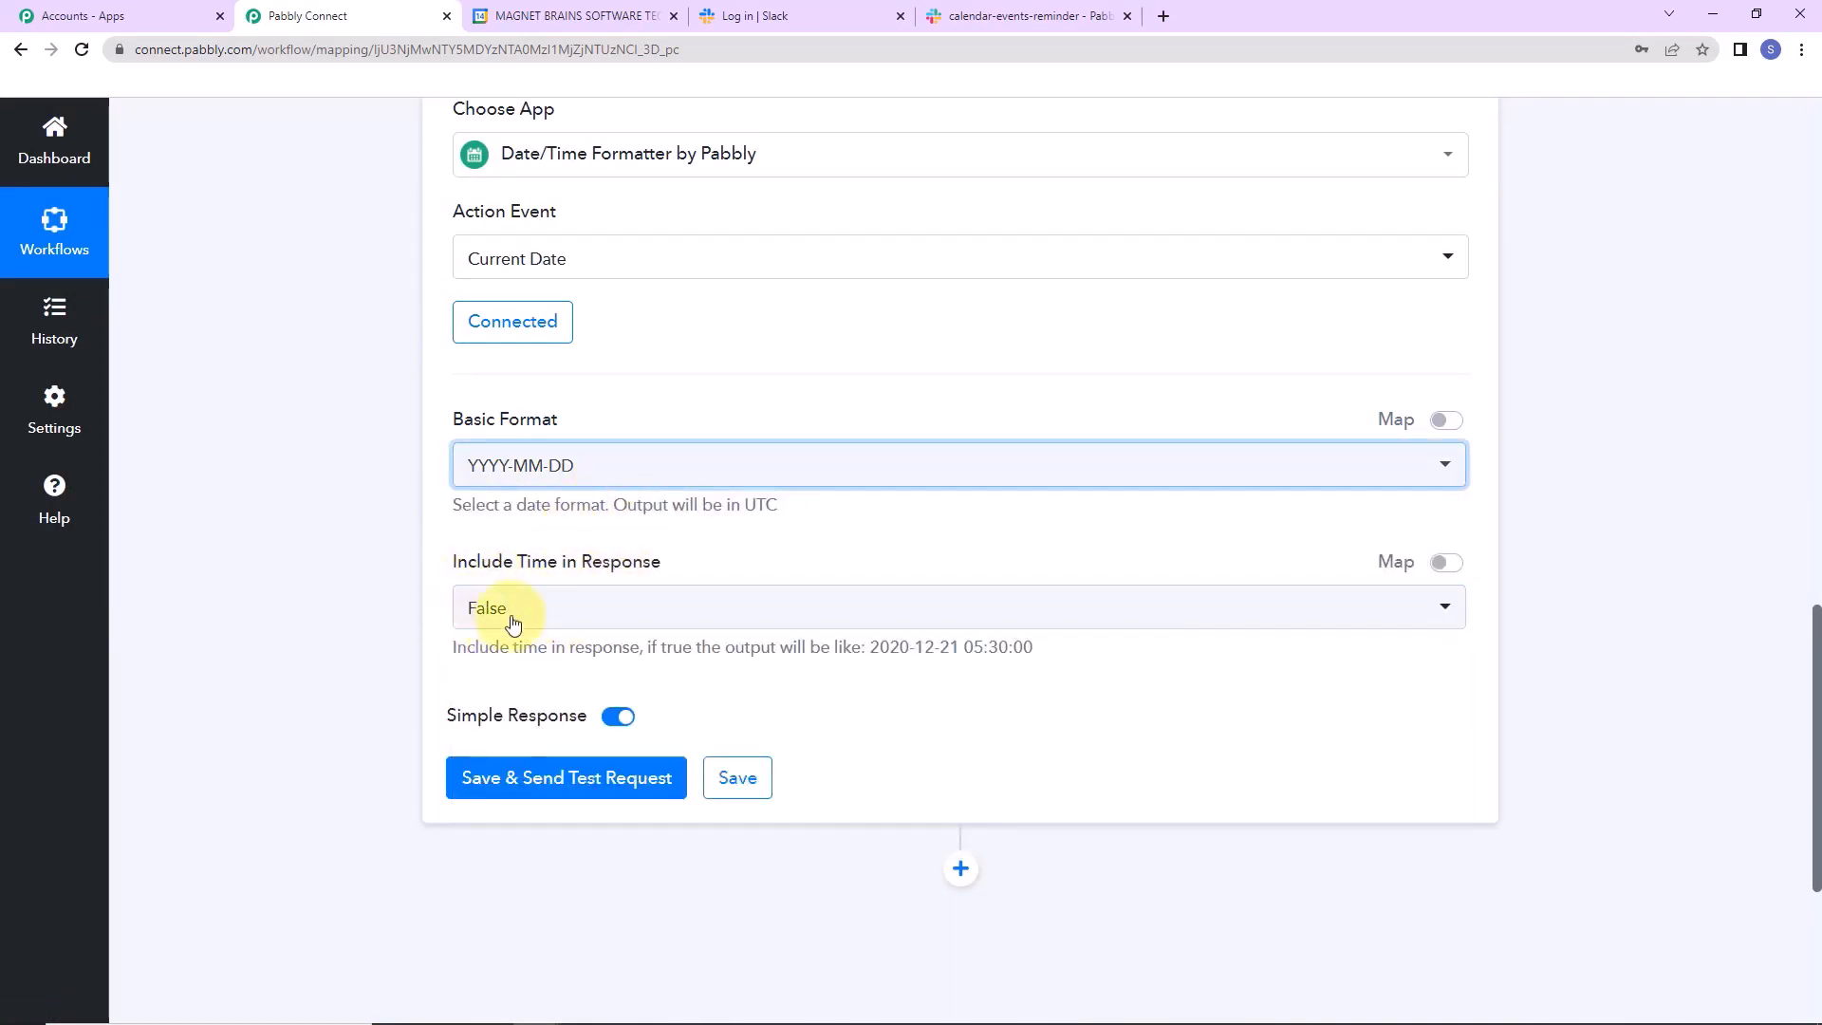
click(541, 769)
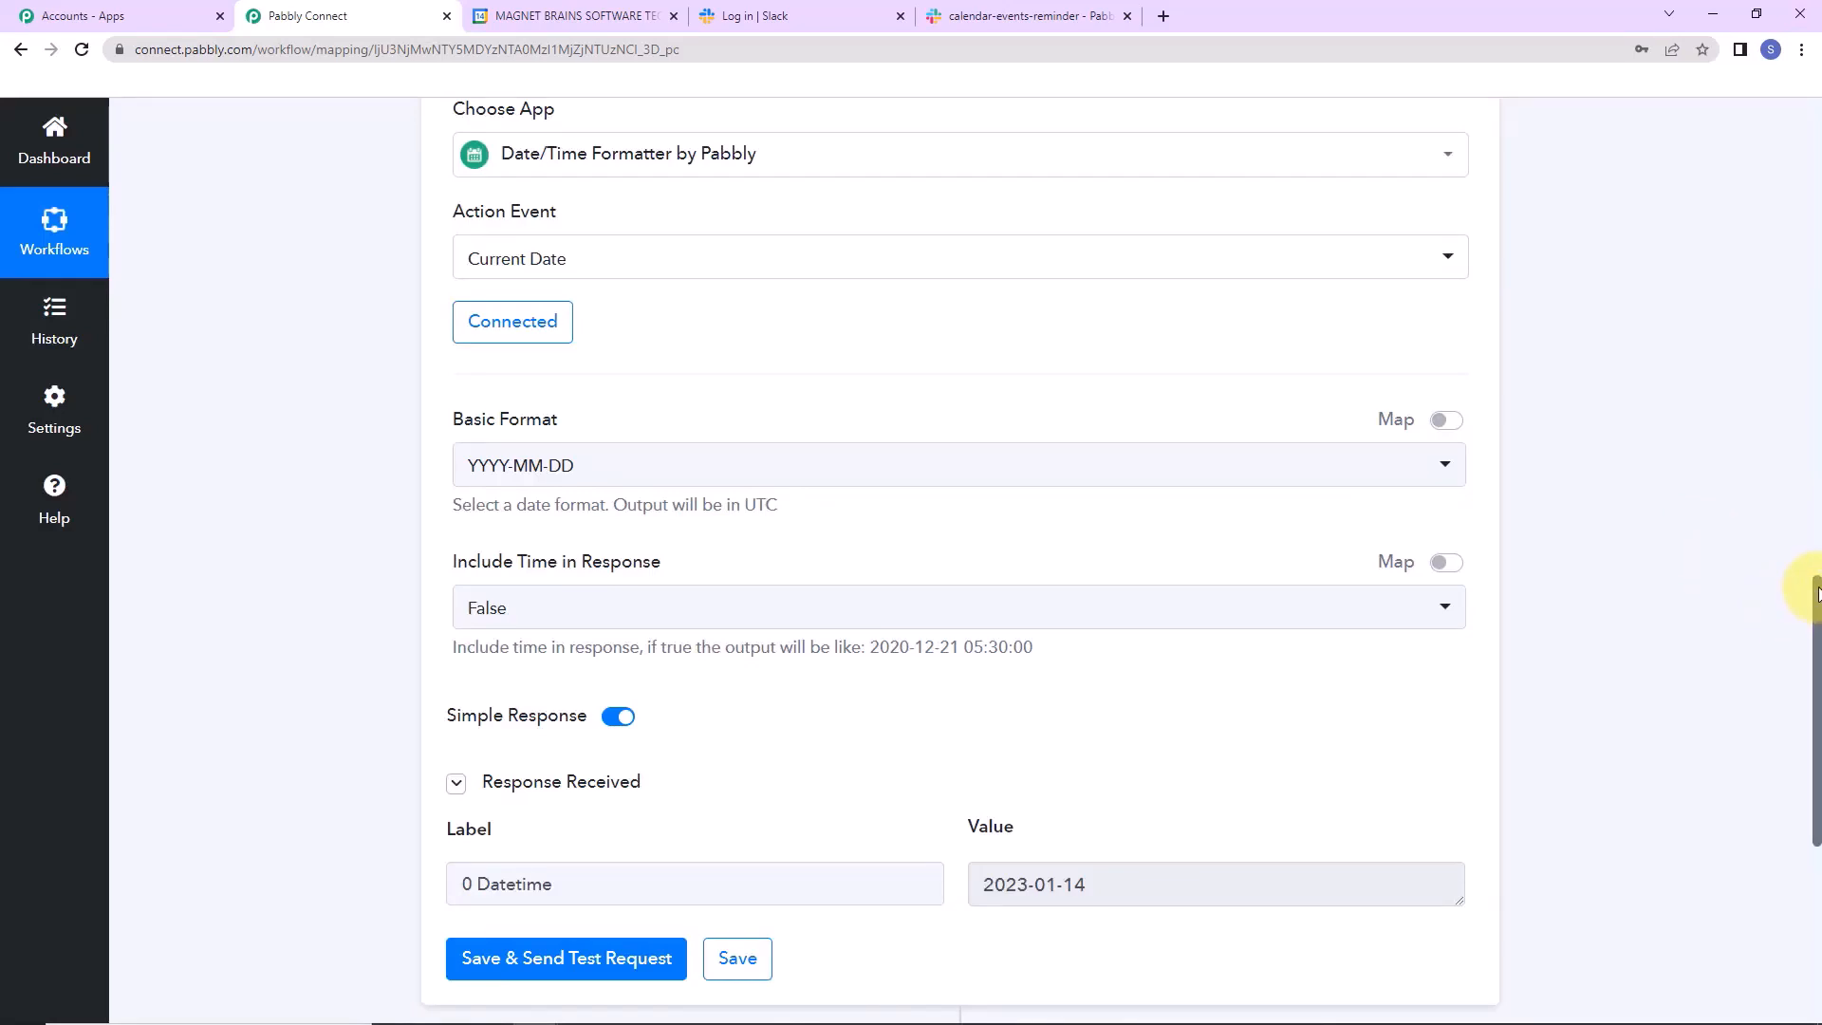
drag(1816, 594, 1813, 783)
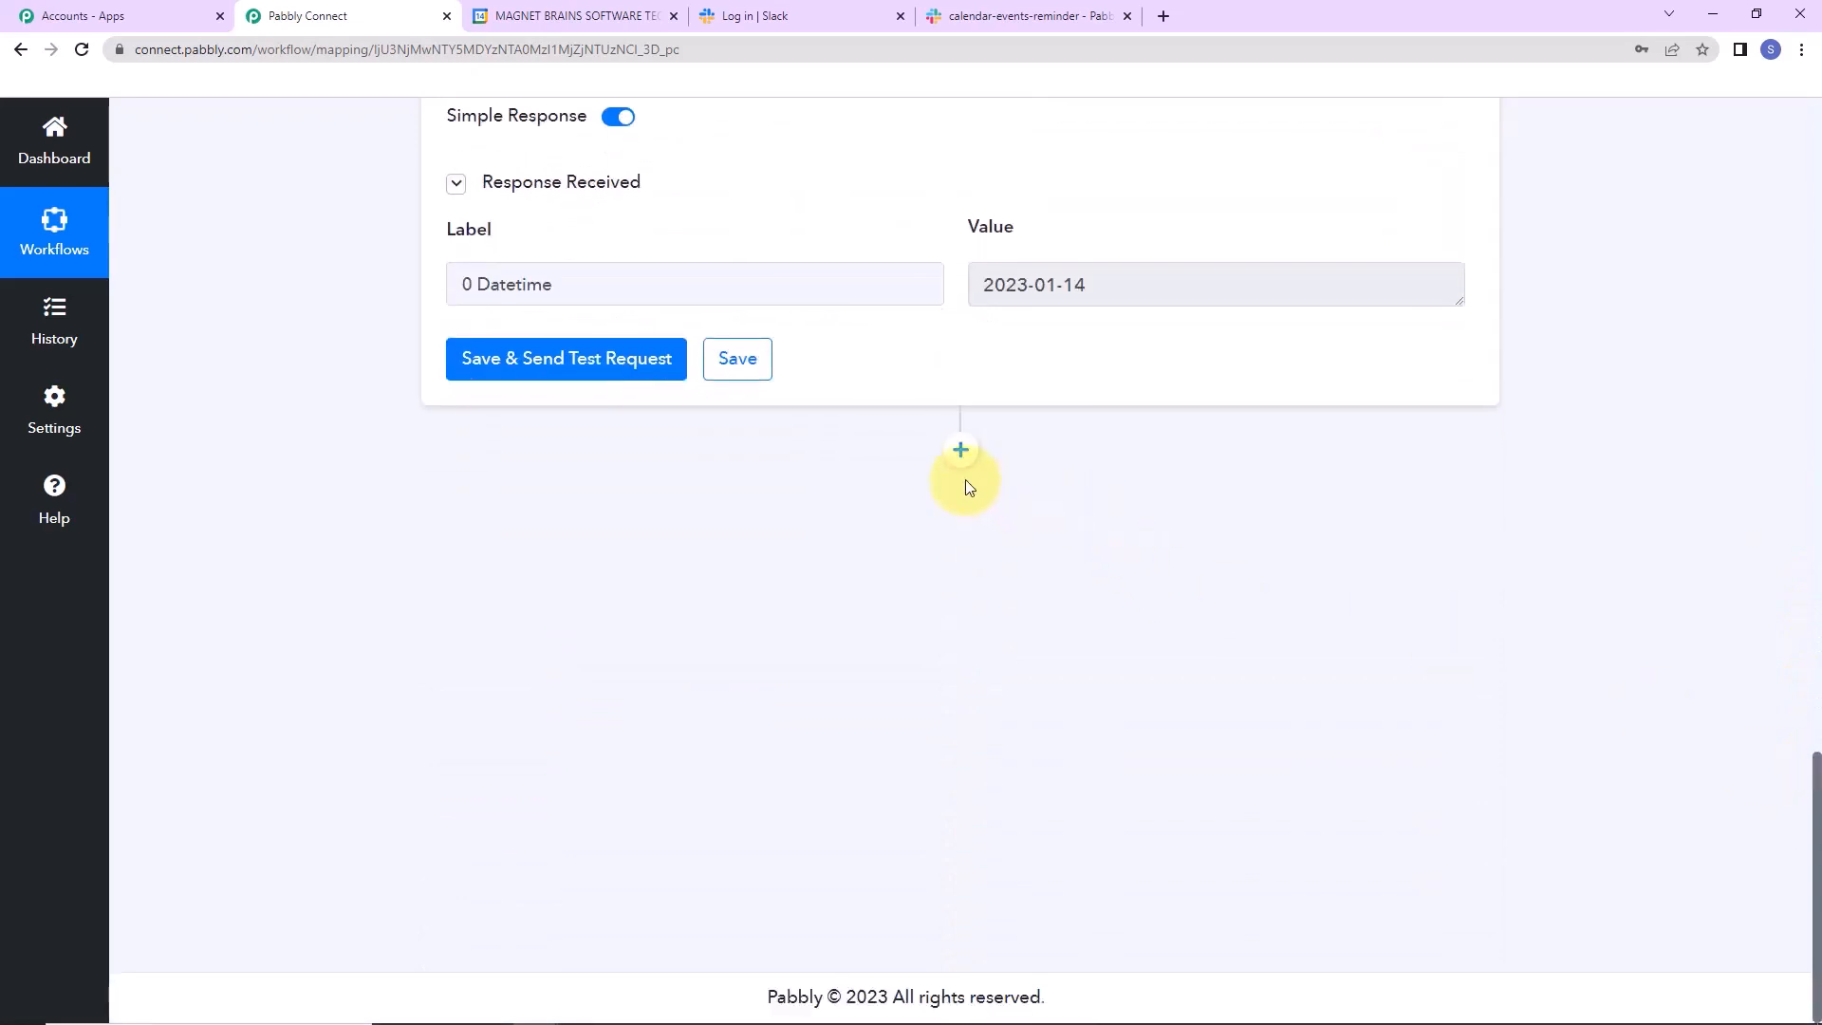
click(960, 452)
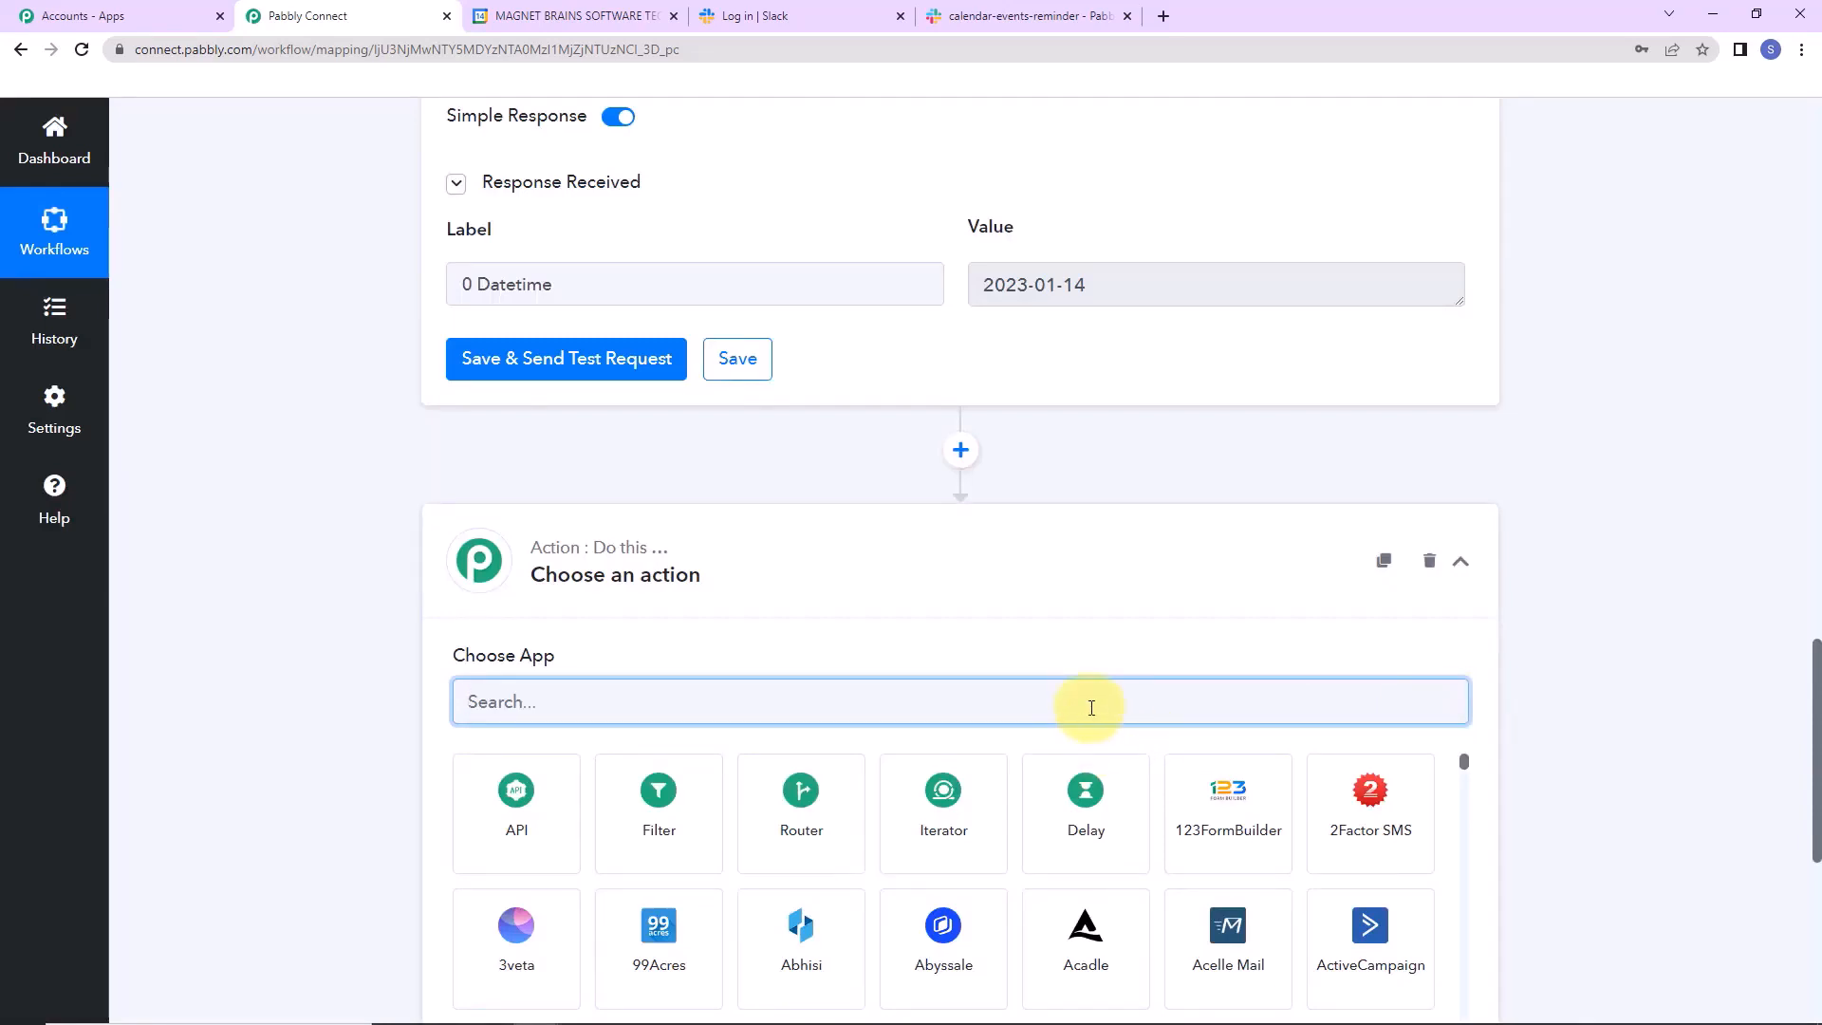
Set the new step to Google Calendar with the Get All Event action and begin connecting.
text(google)
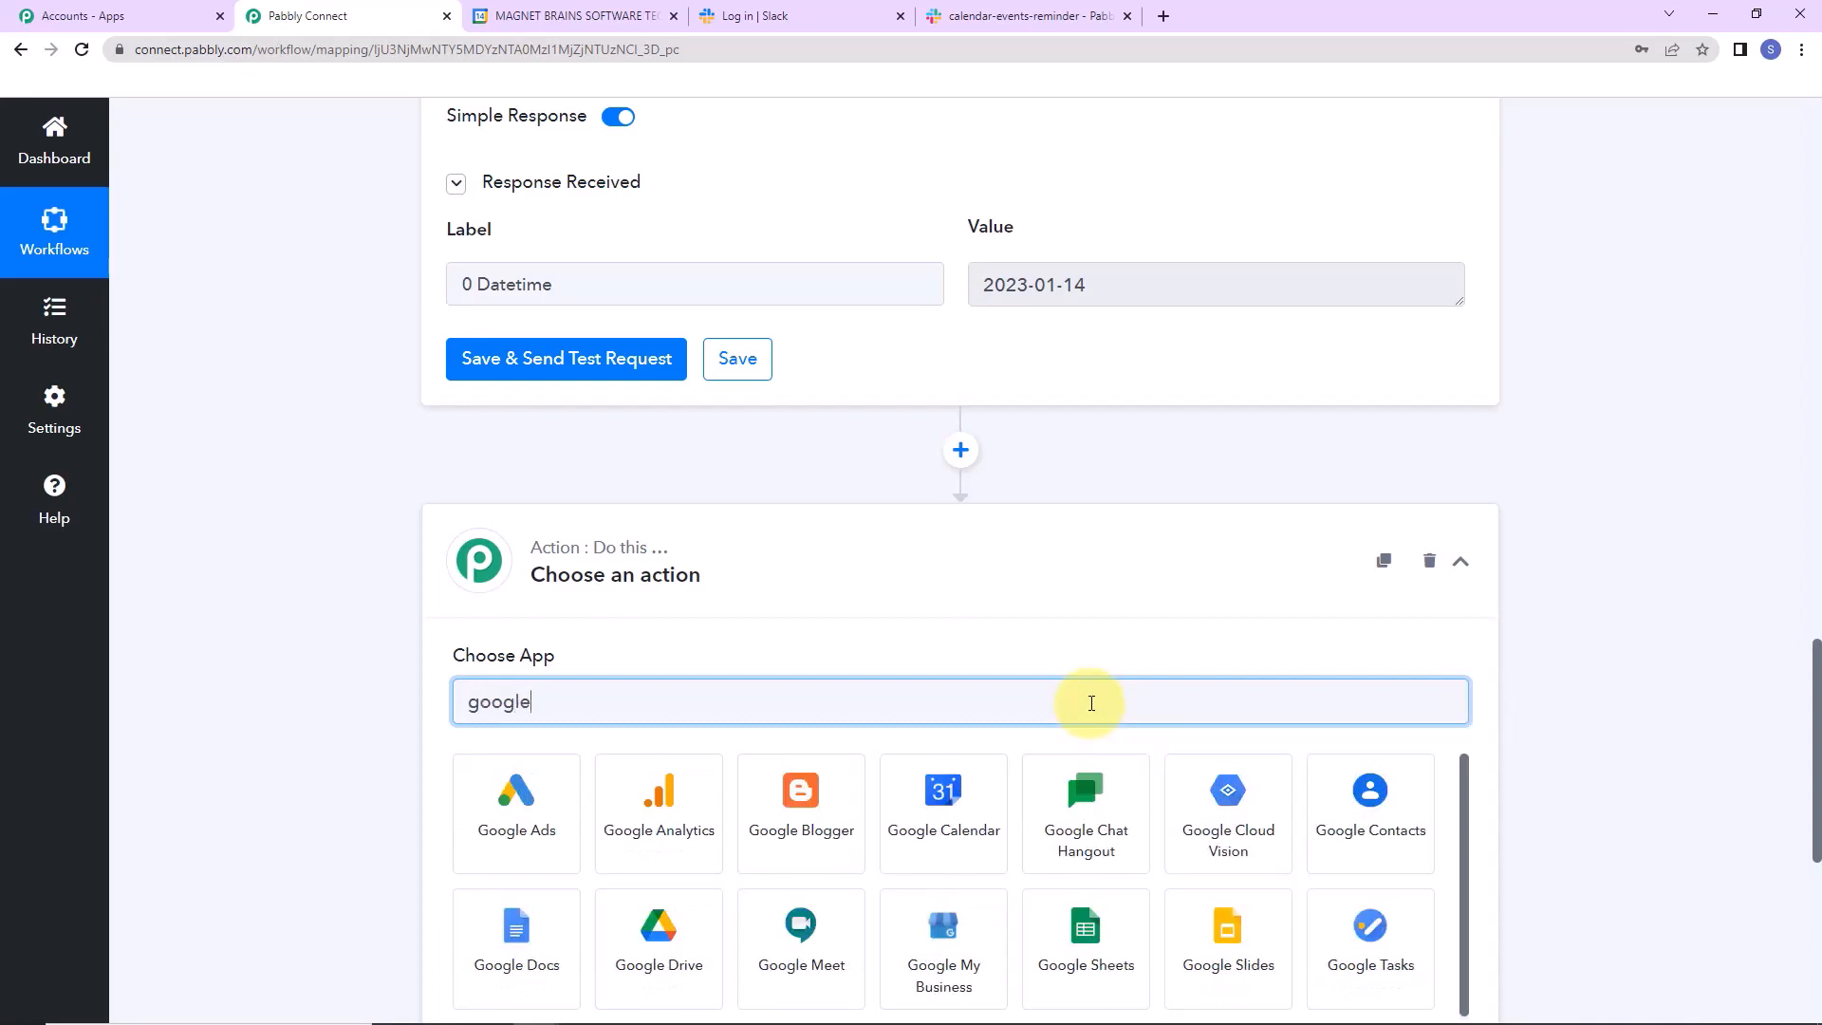
click(1019, 806)
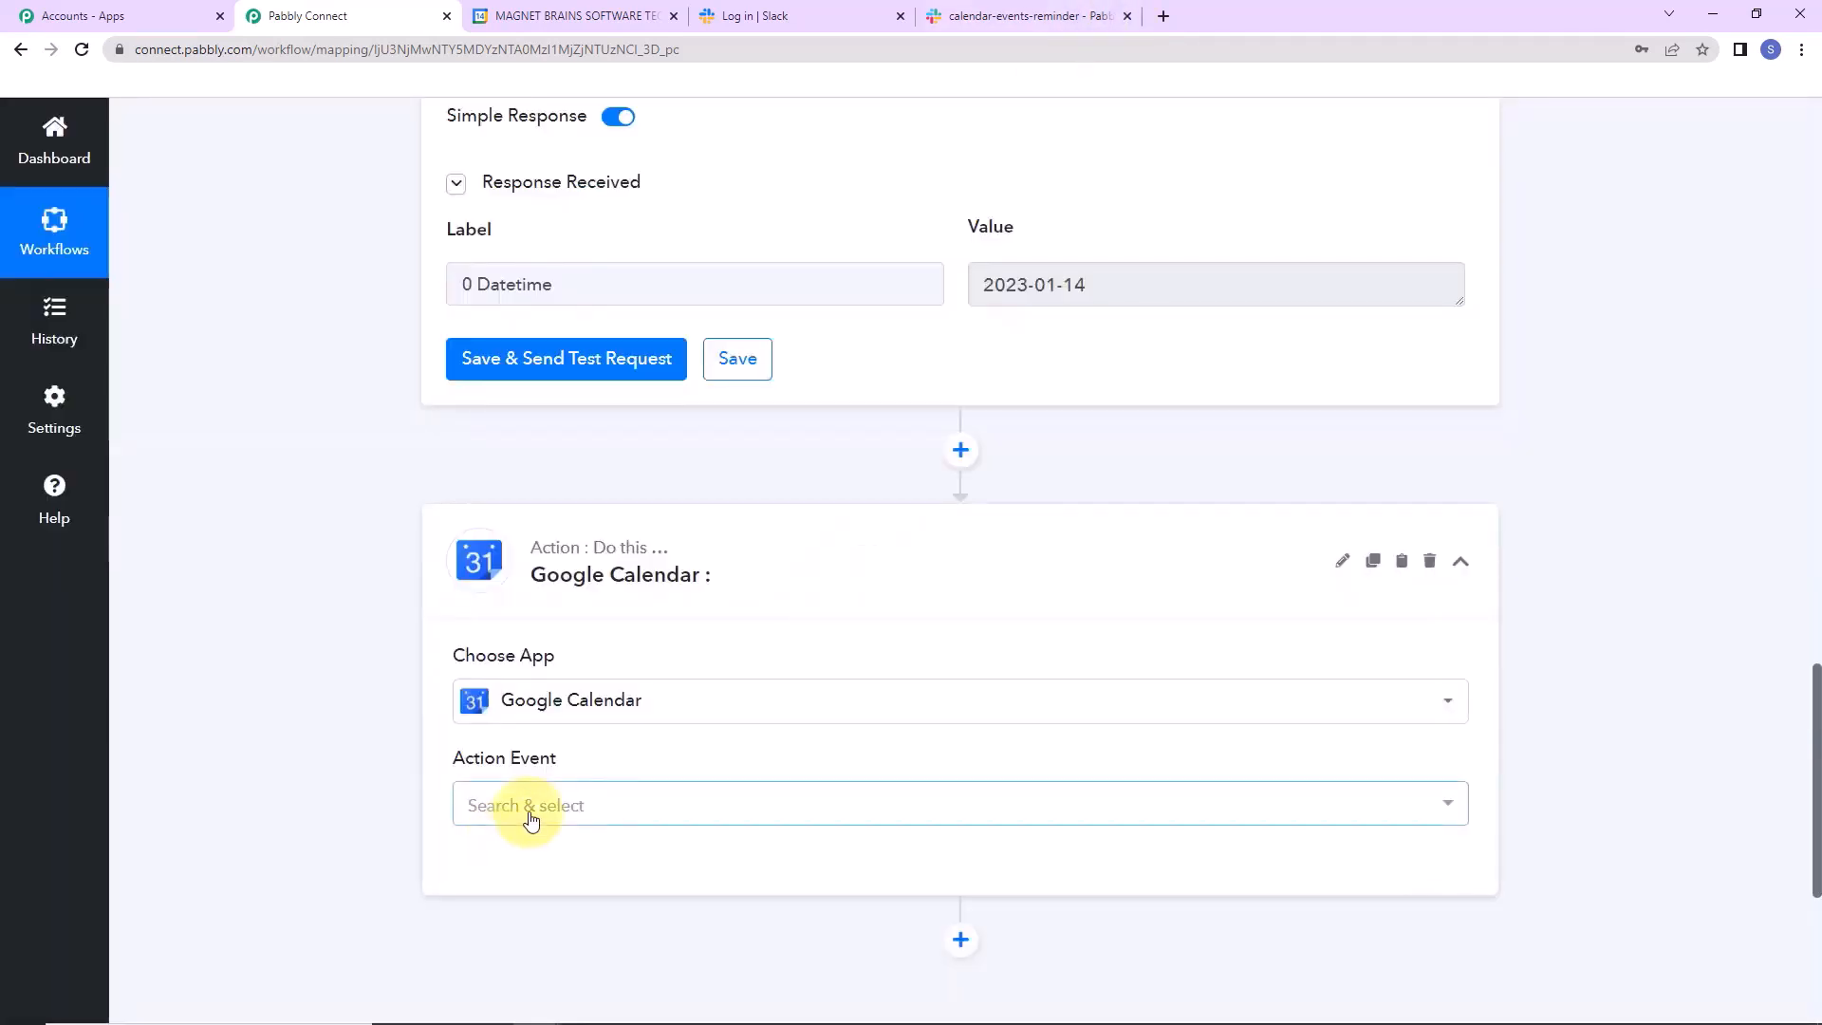
scroll(531, 819, down, 2)
click(569, 590)
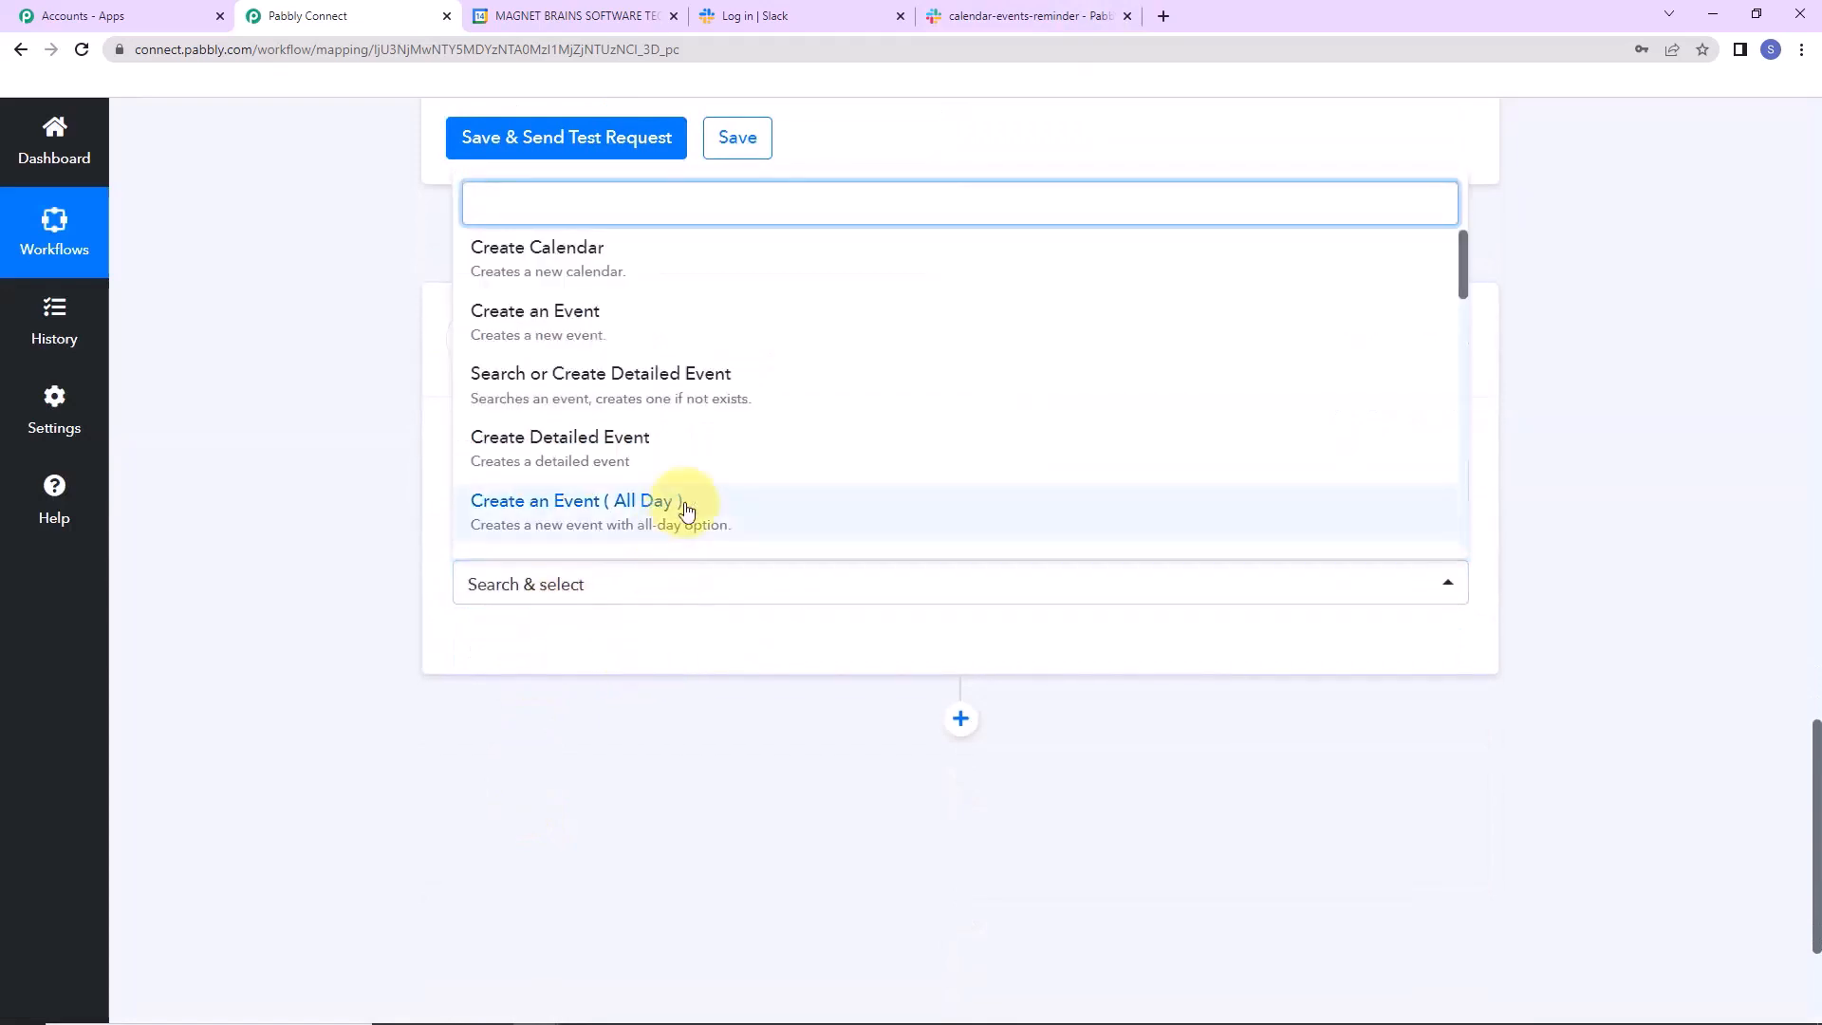
scroll(752, 428, down, 5)
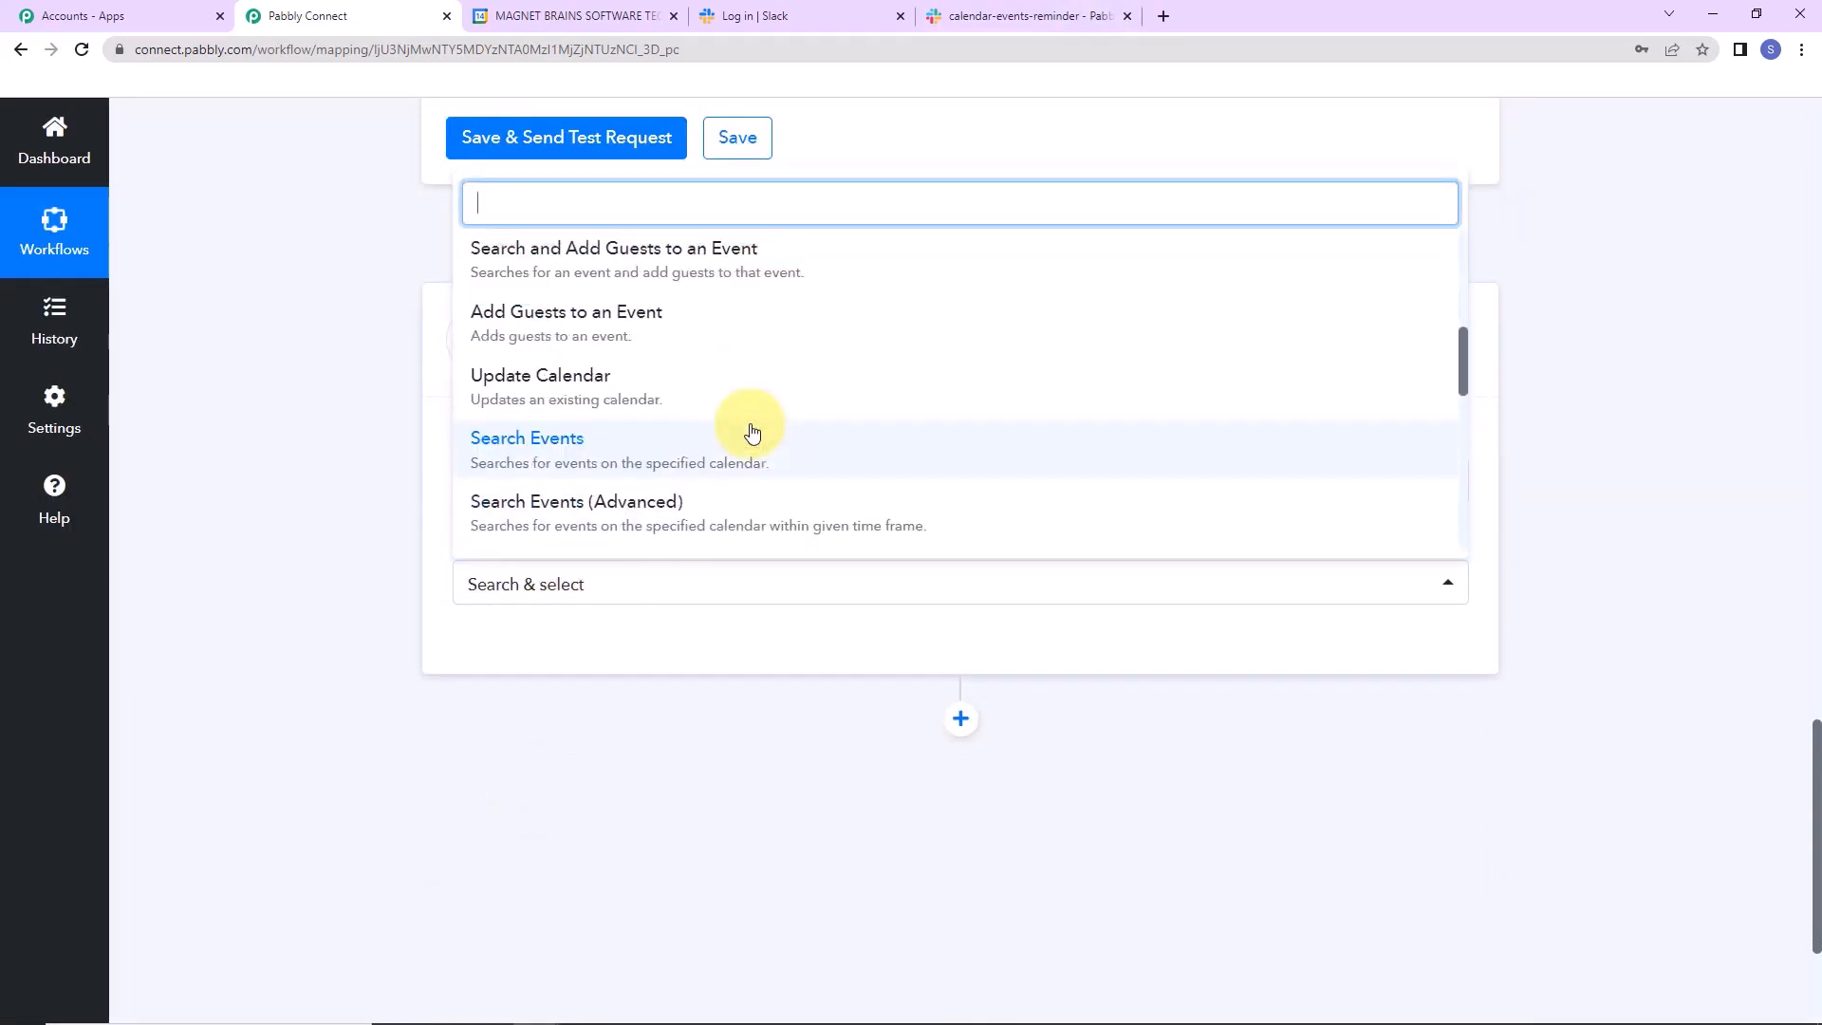
scroll(753, 427, down, 3)
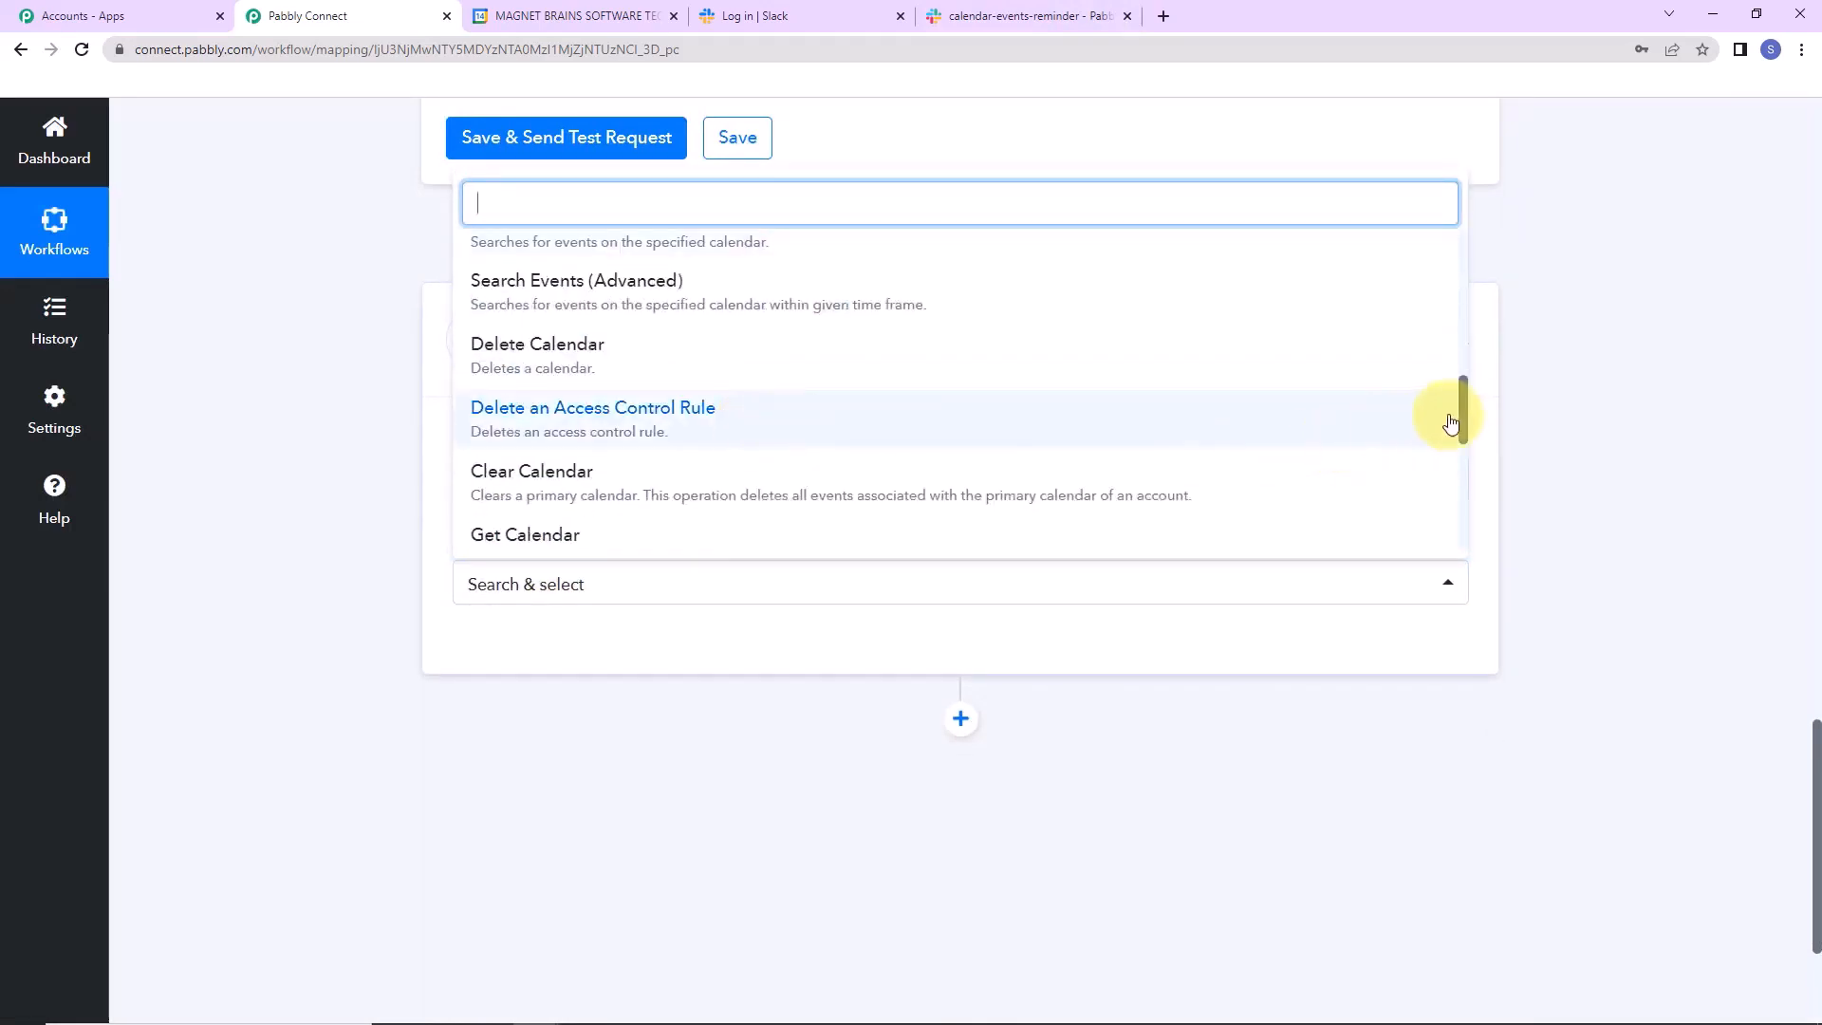
drag(1463, 402, 1468, 516)
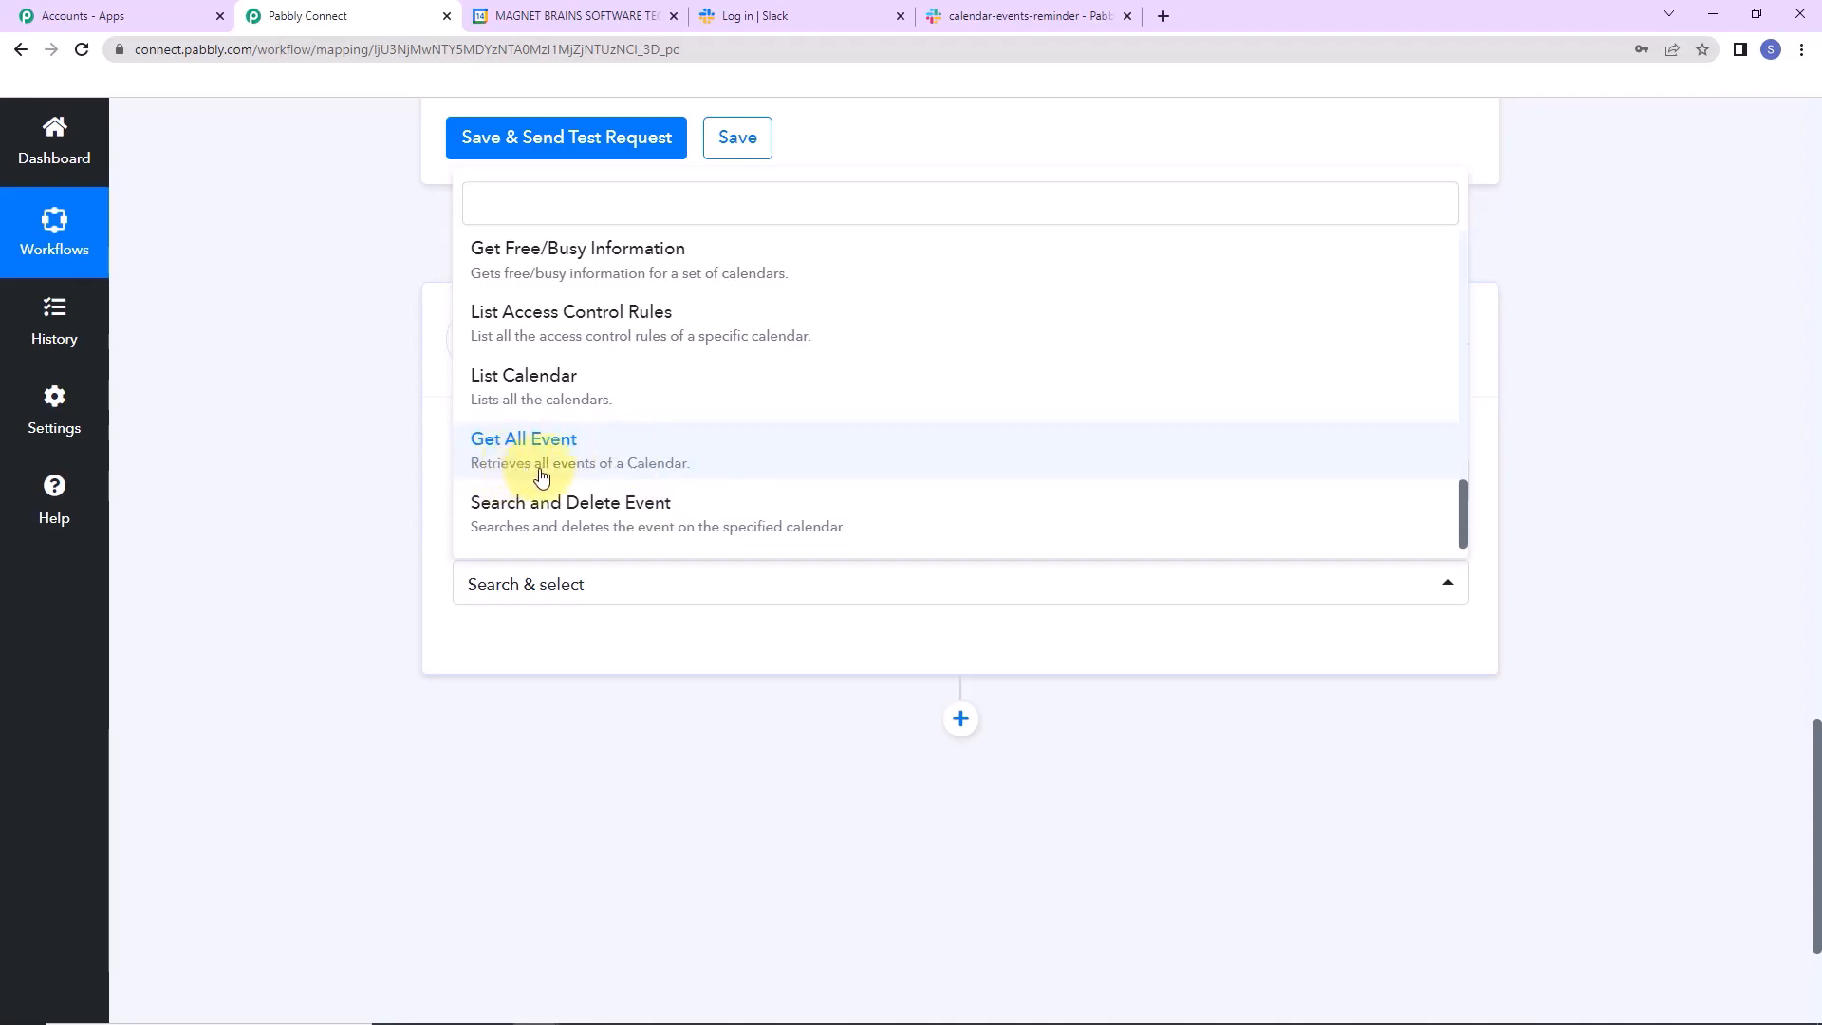
click(722, 463)
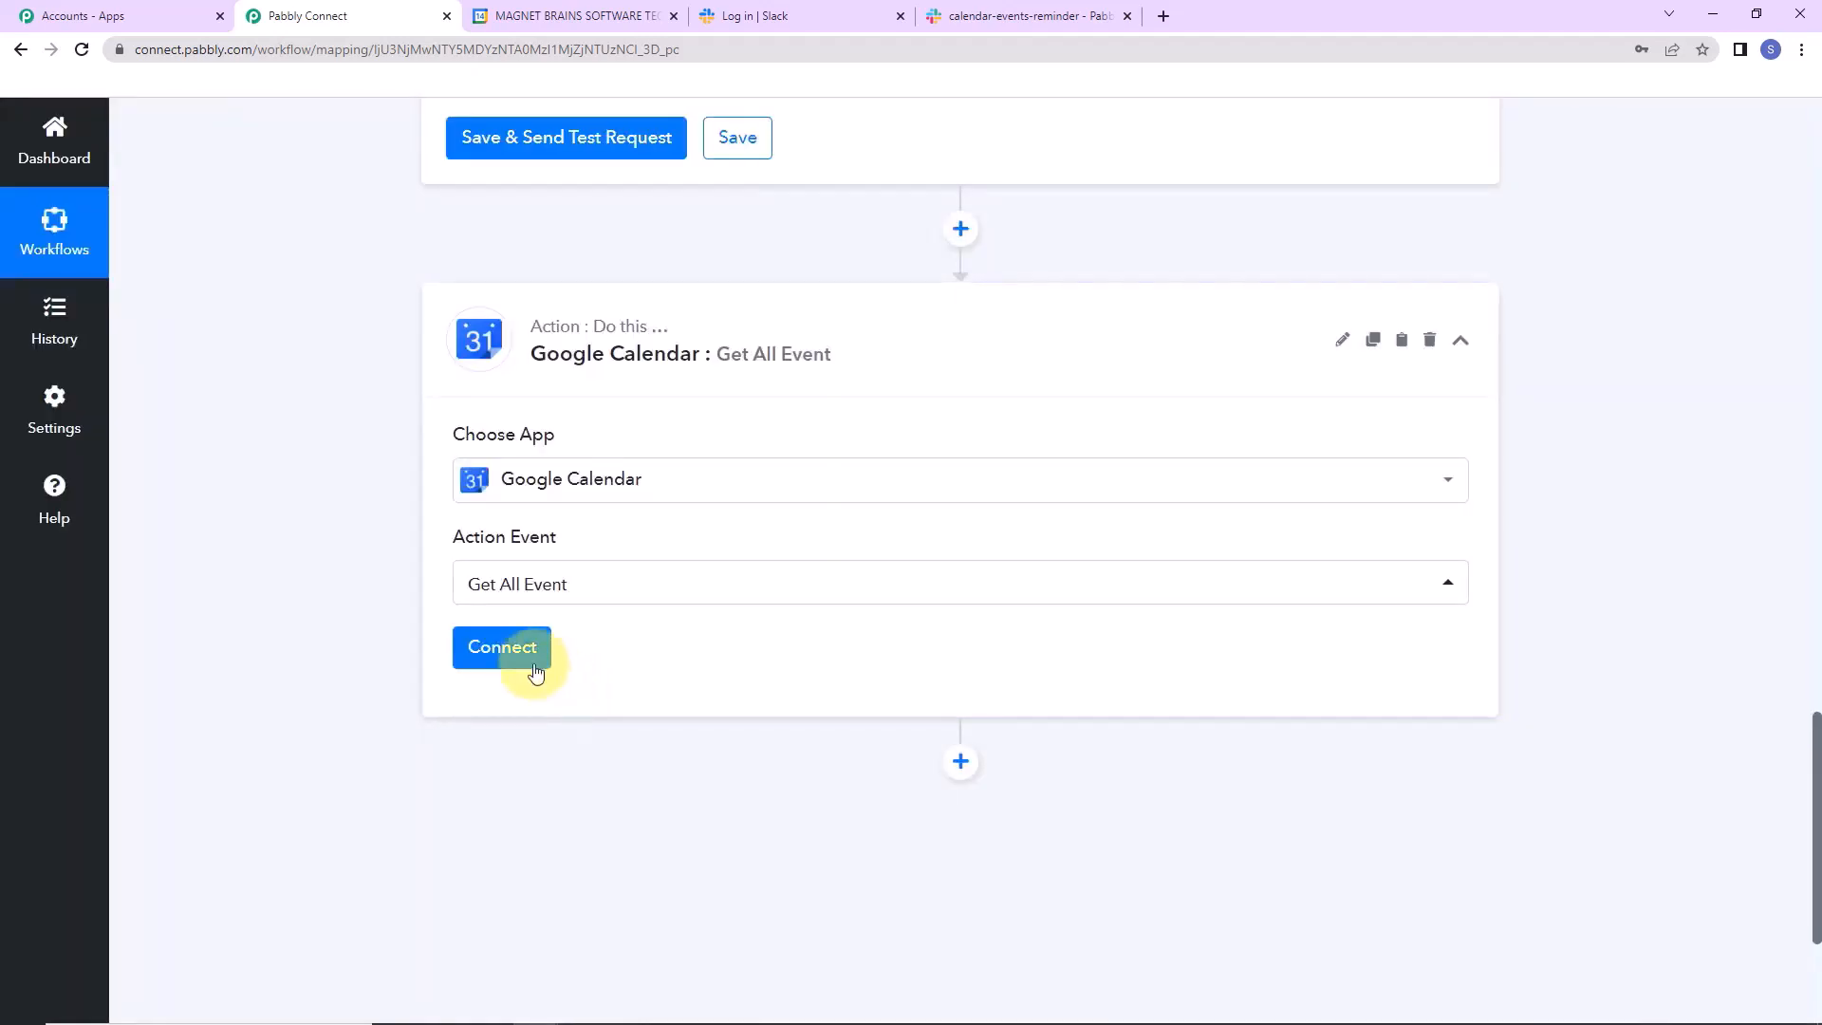
click(535, 669)
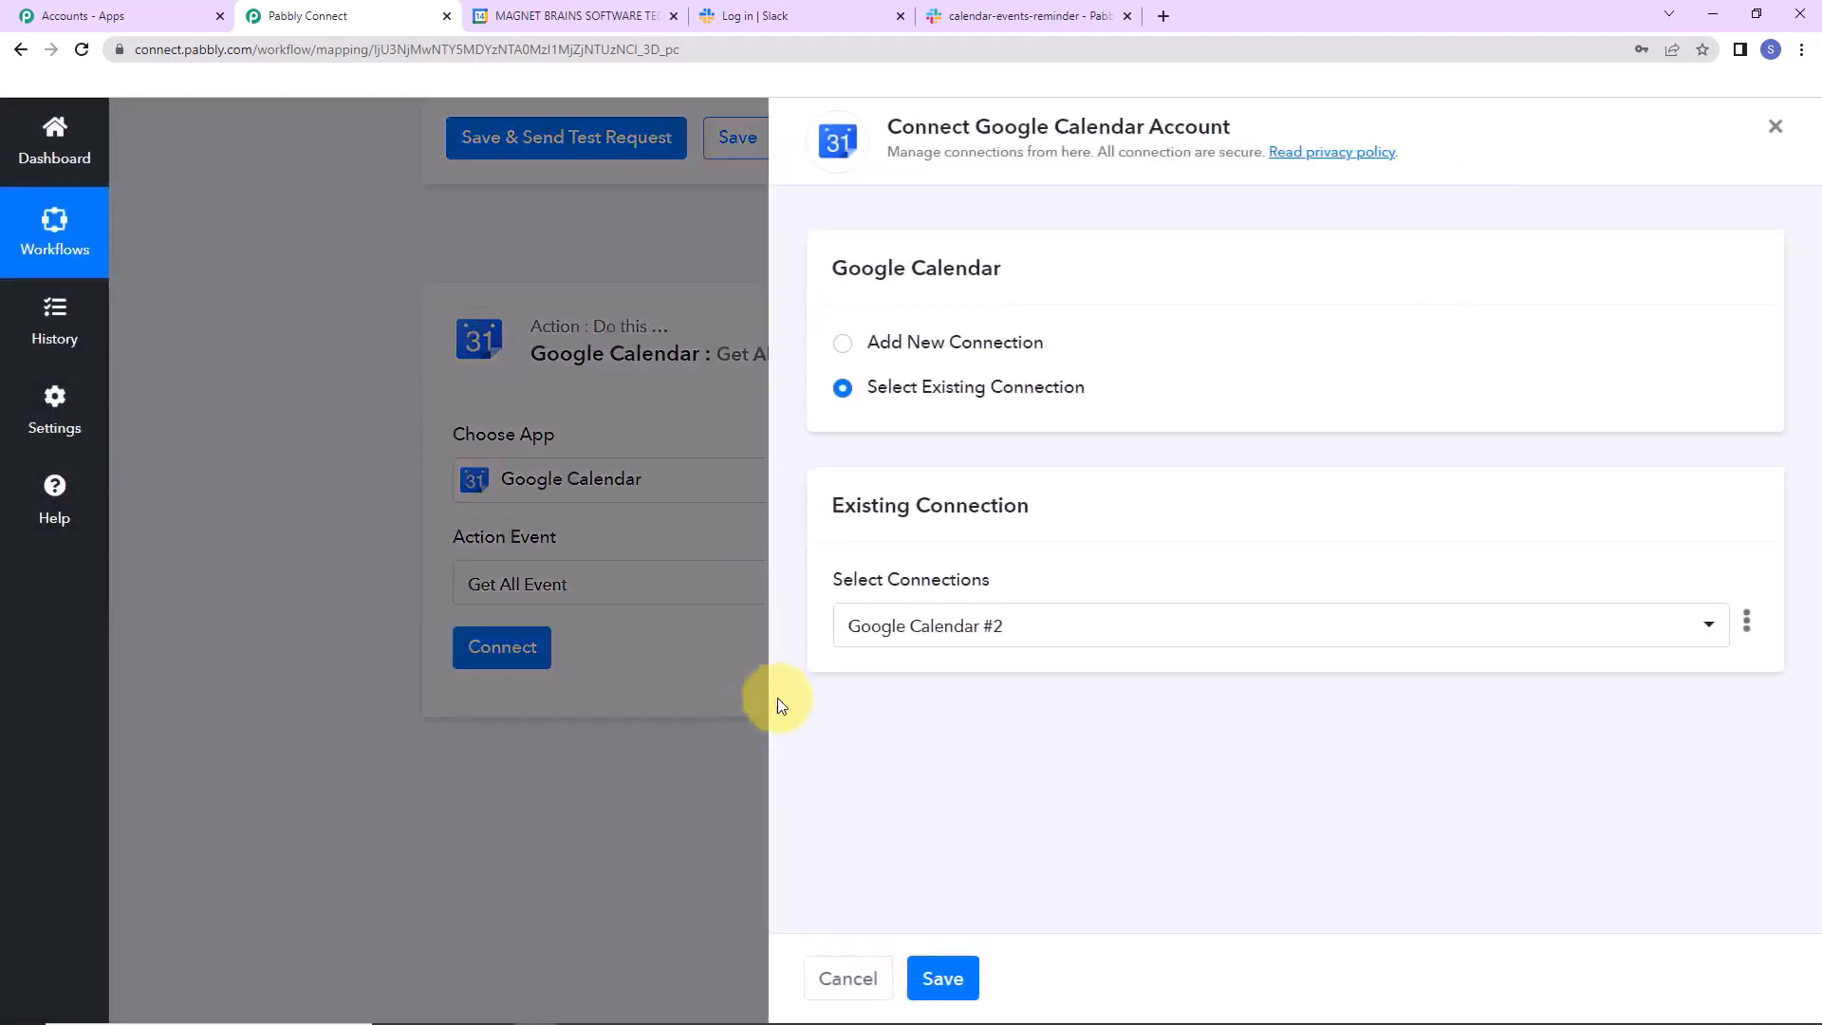
Add a new Google Calendar connection by signing in with a Google account and allowing access.
drag(975, 127, 1313, 140)
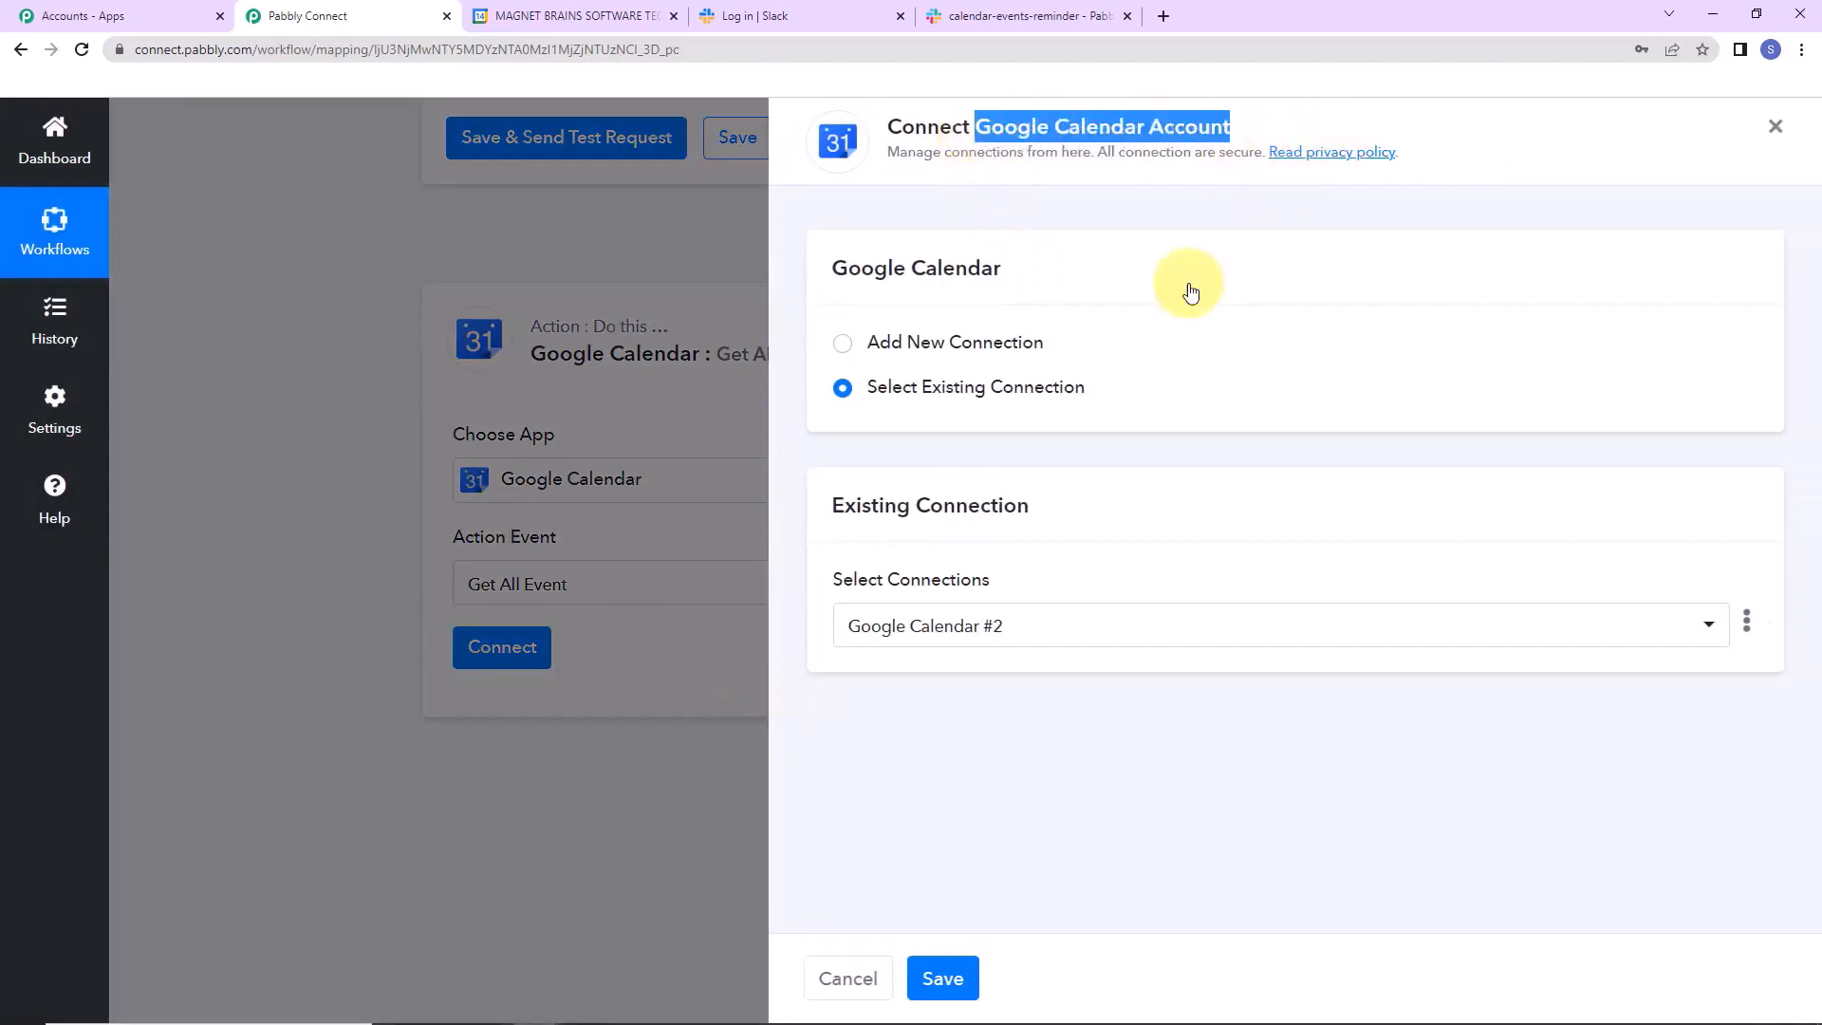
click(843, 346)
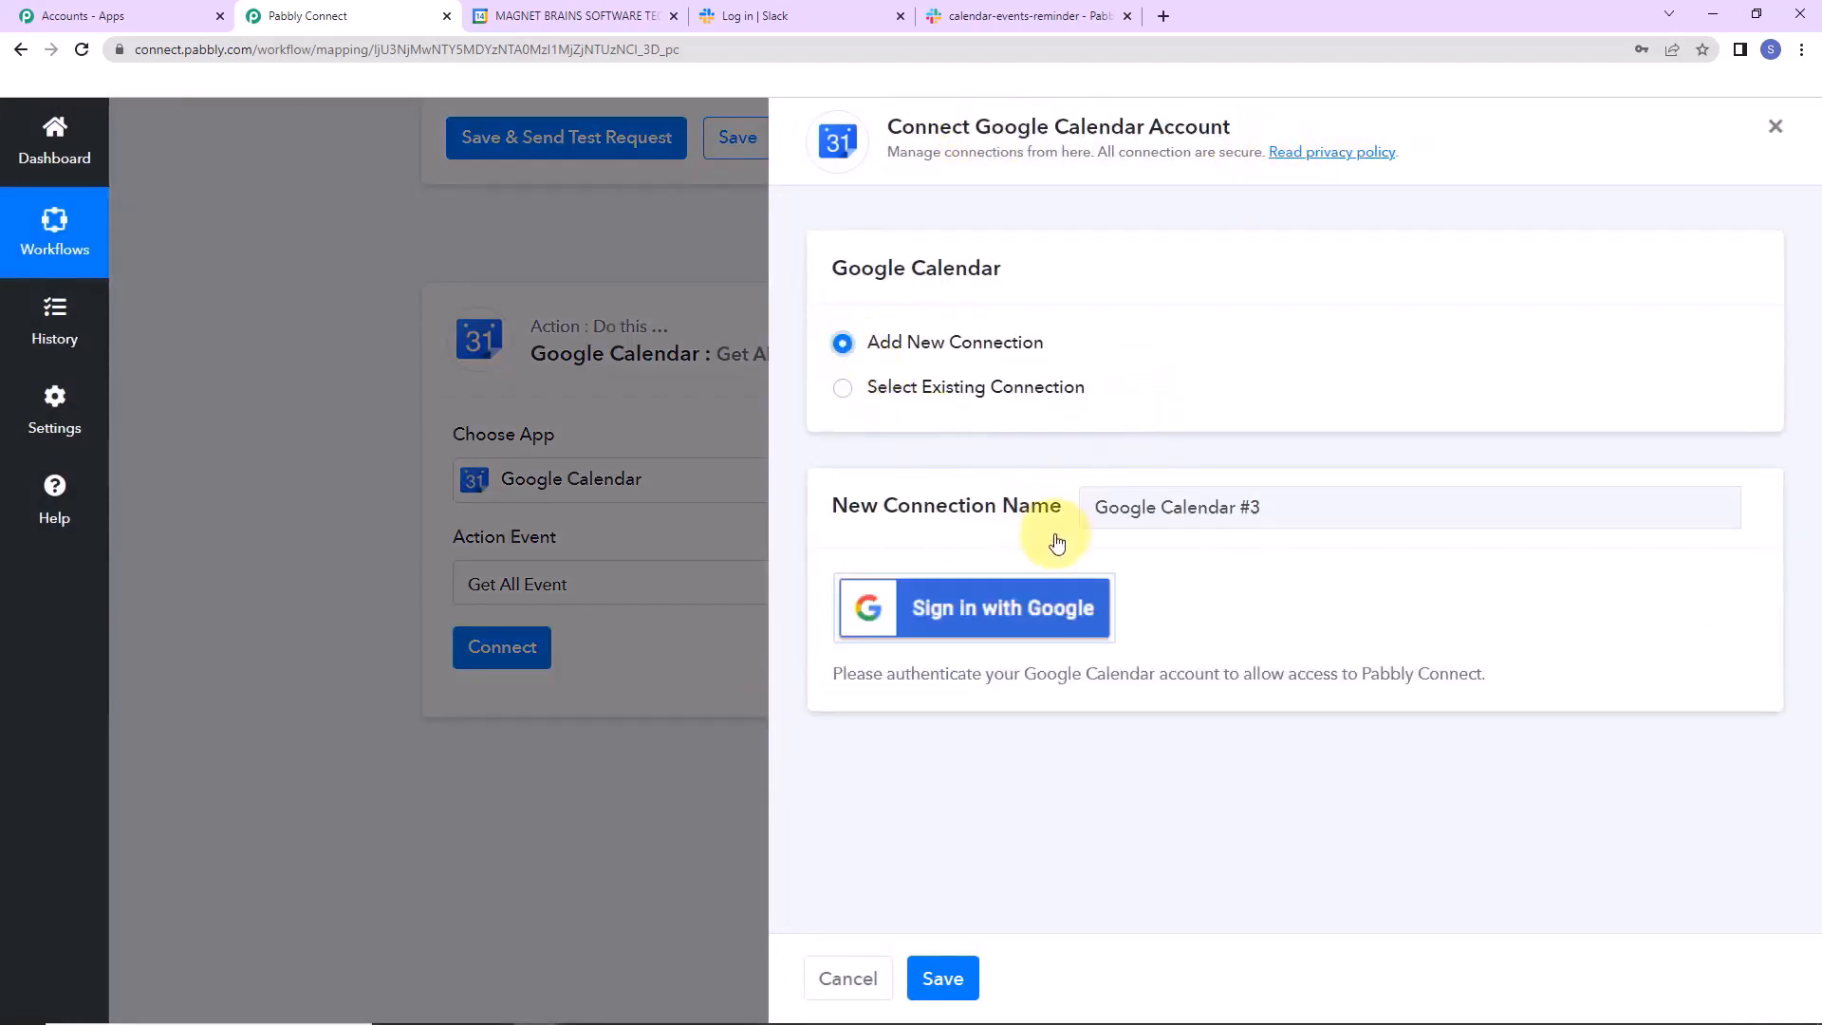
click(984, 617)
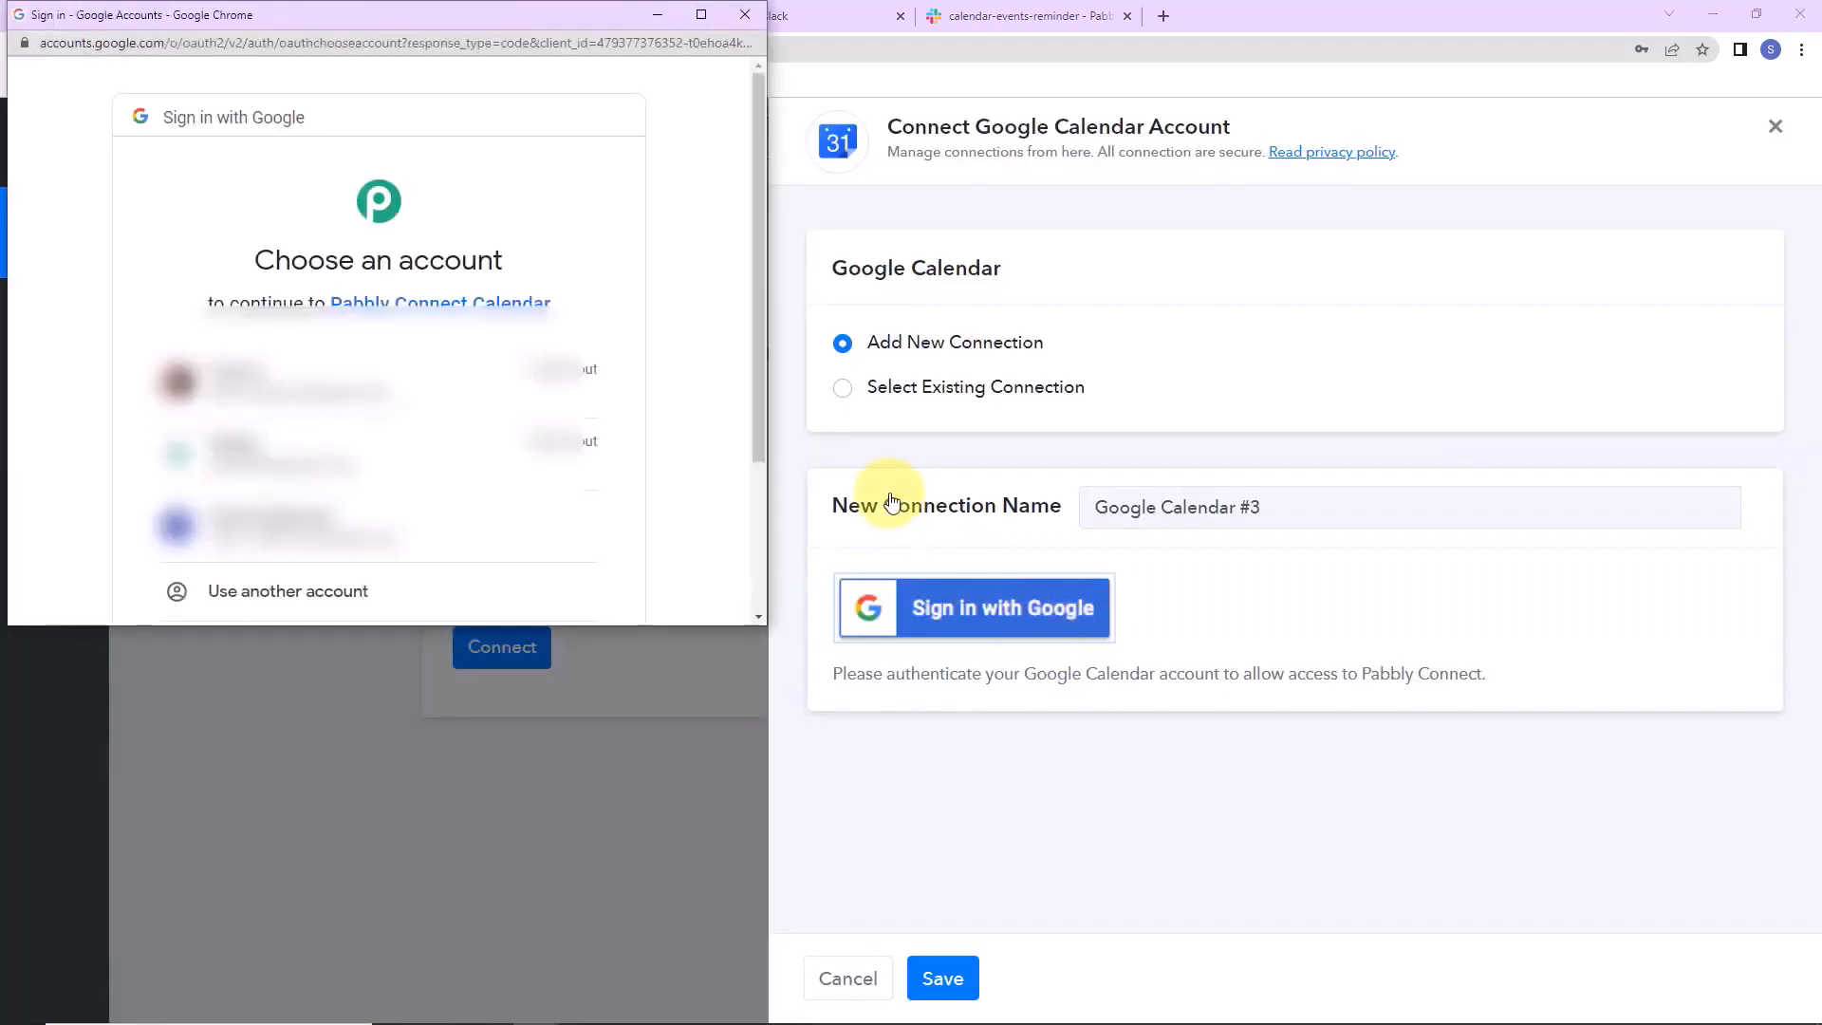
click(417, 523)
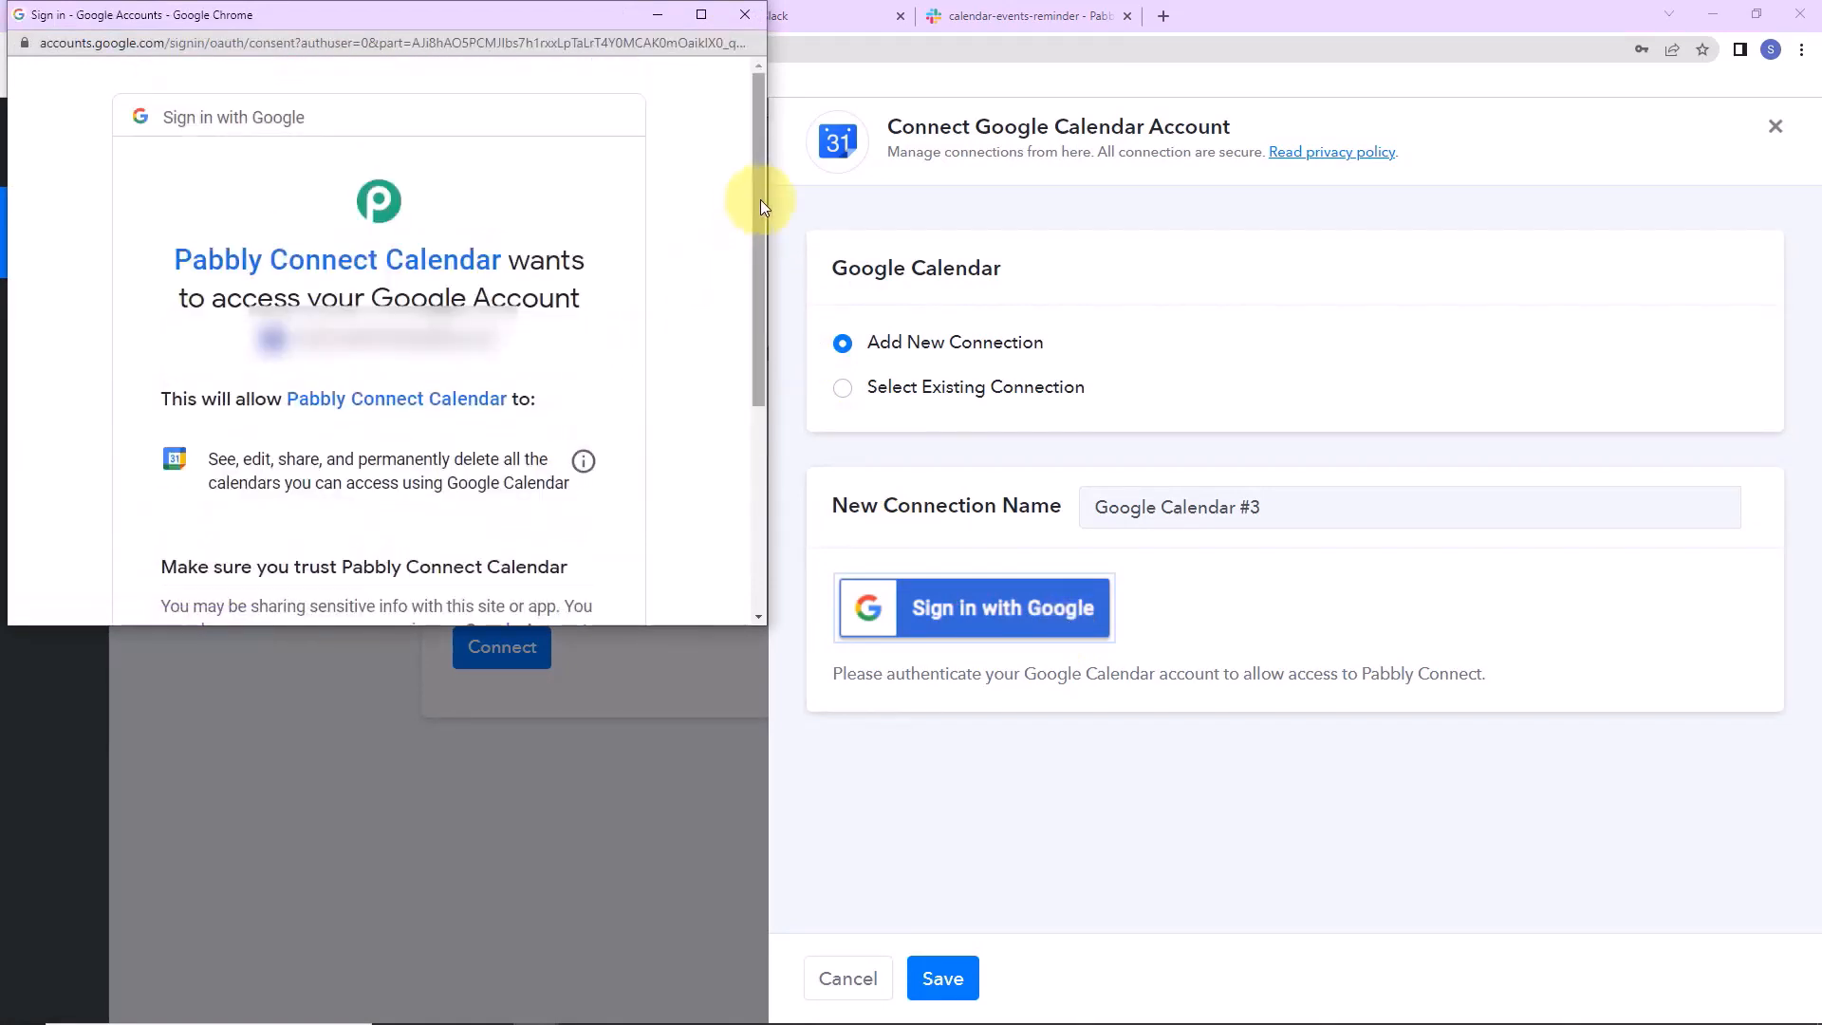
drag(761, 200, 724, 375)
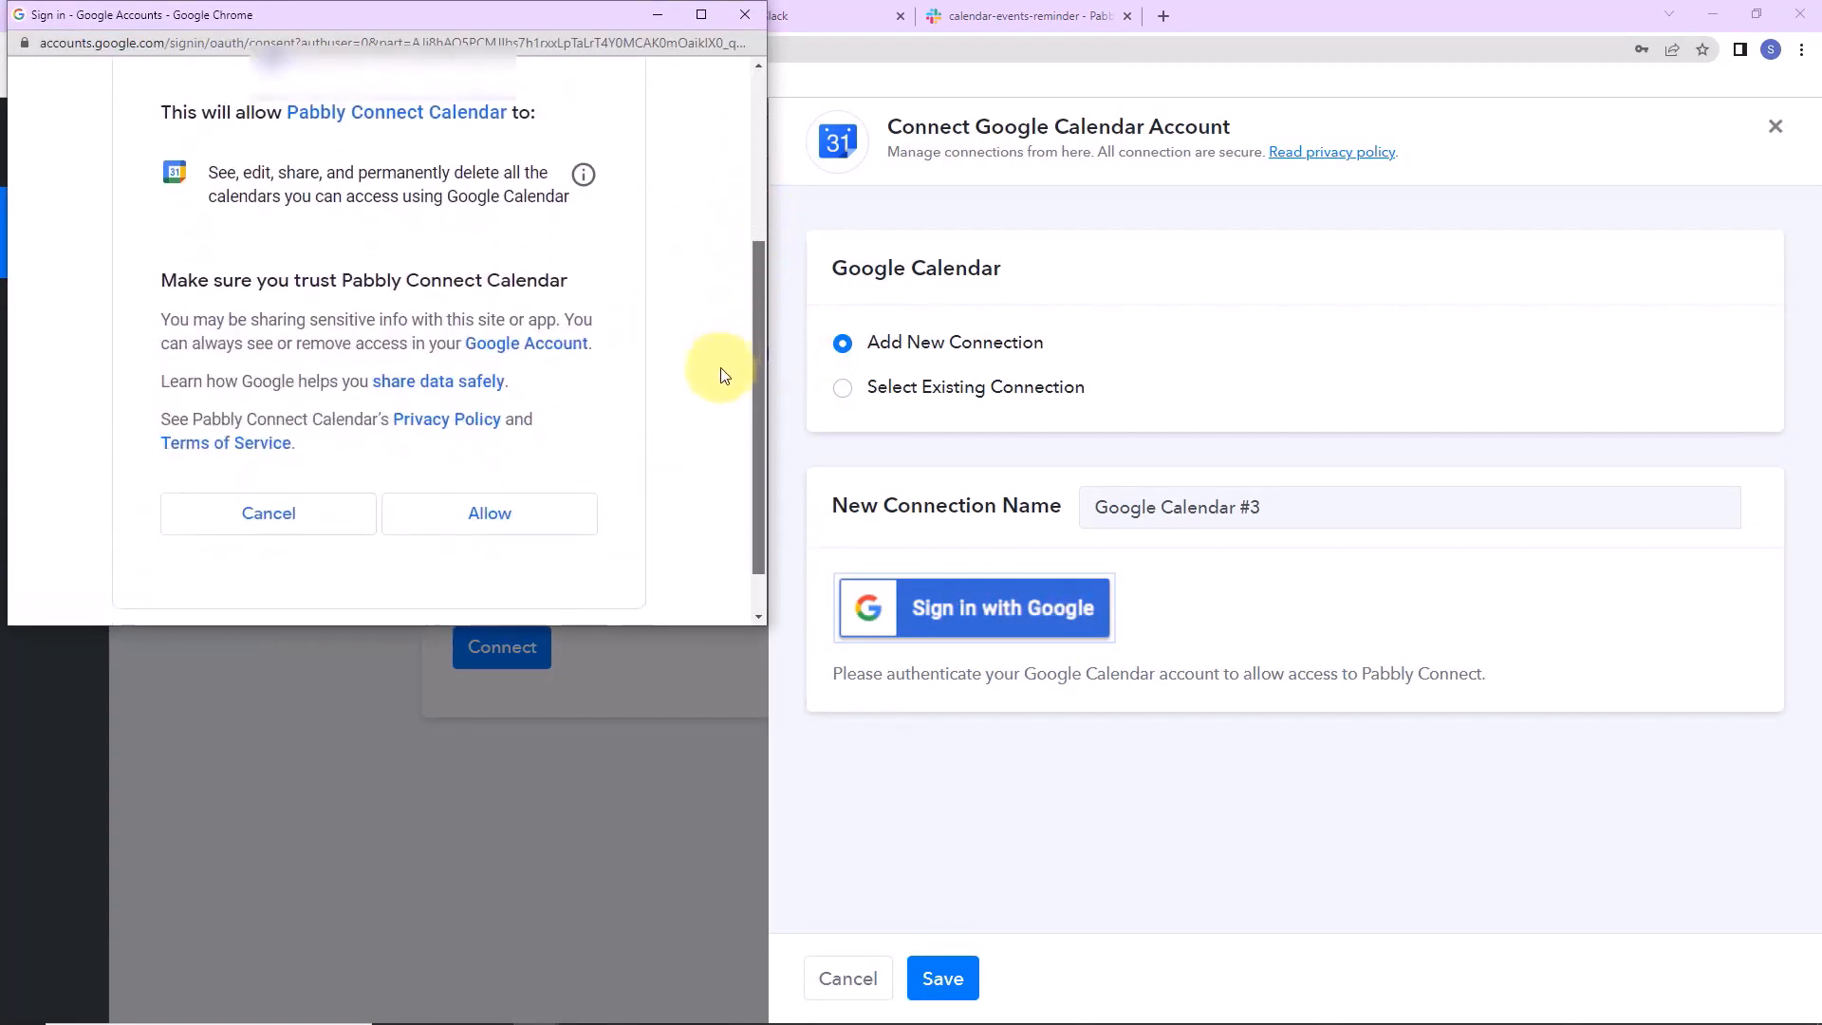
click(506, 524)
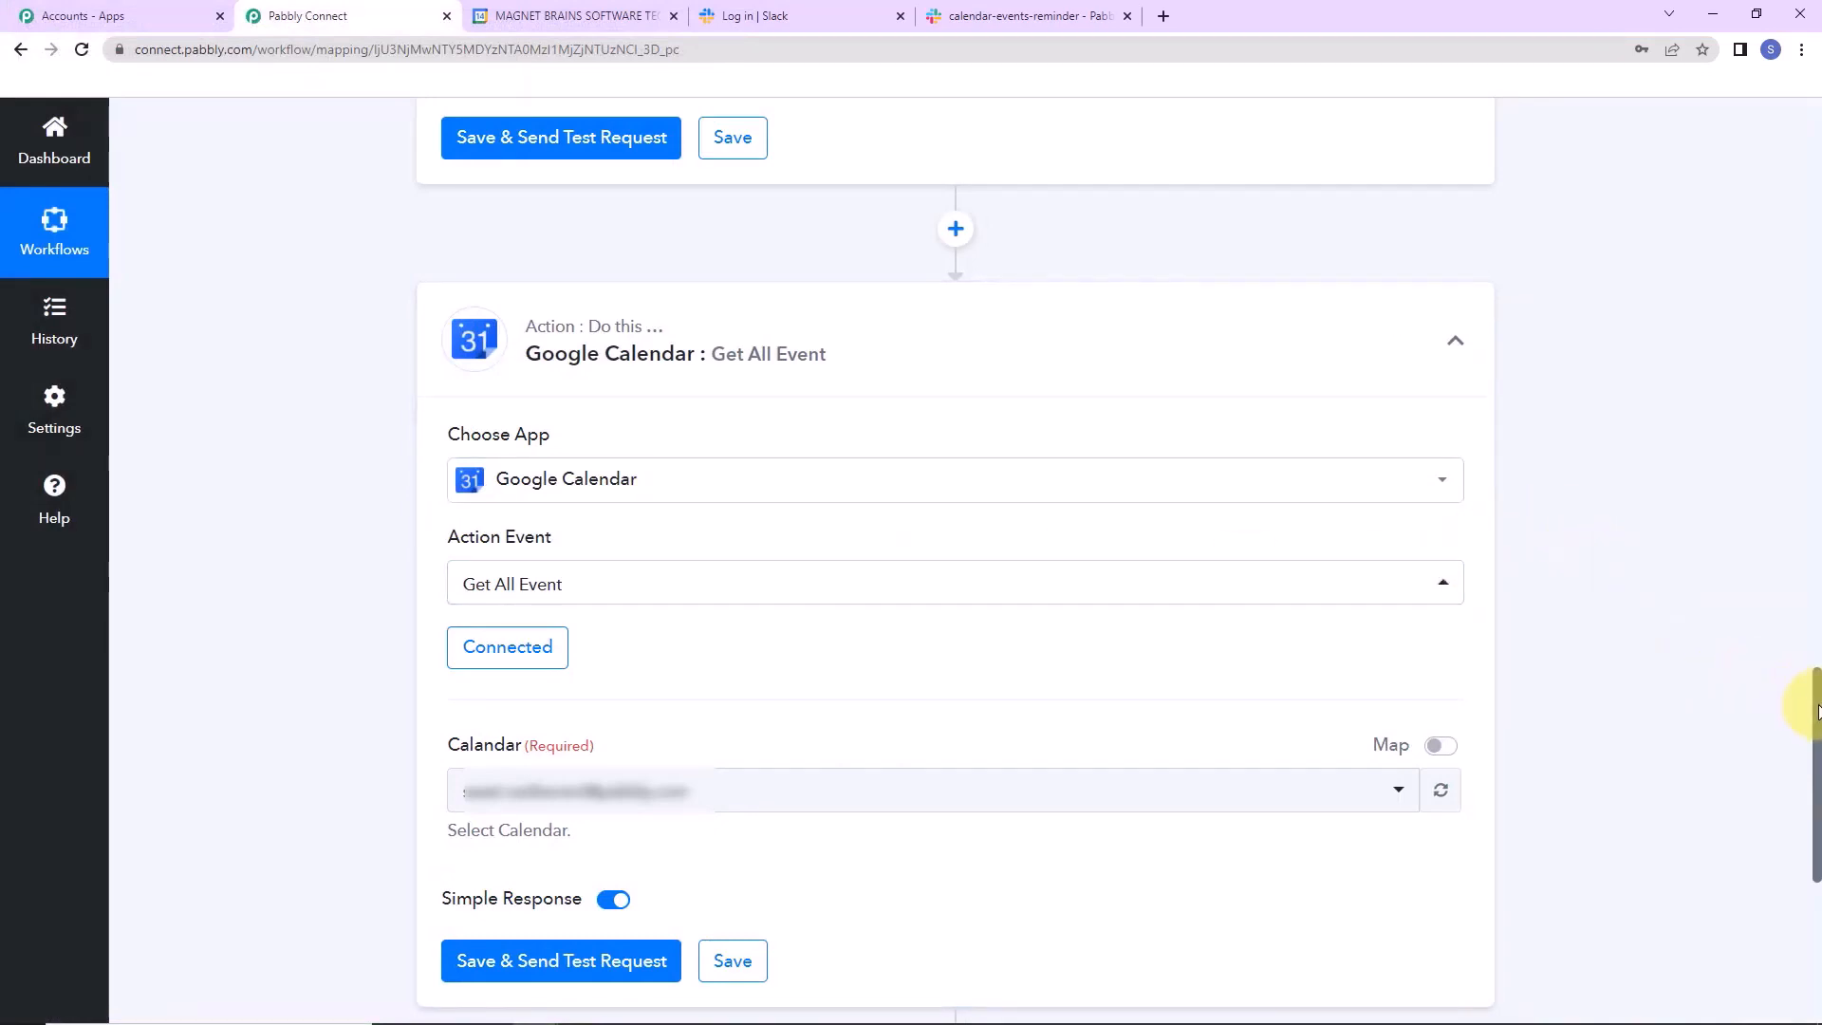
Test-fetch all calendar events and inspect the first summary, Birthday 2023.
drag(1817, 712, 1818, 778)
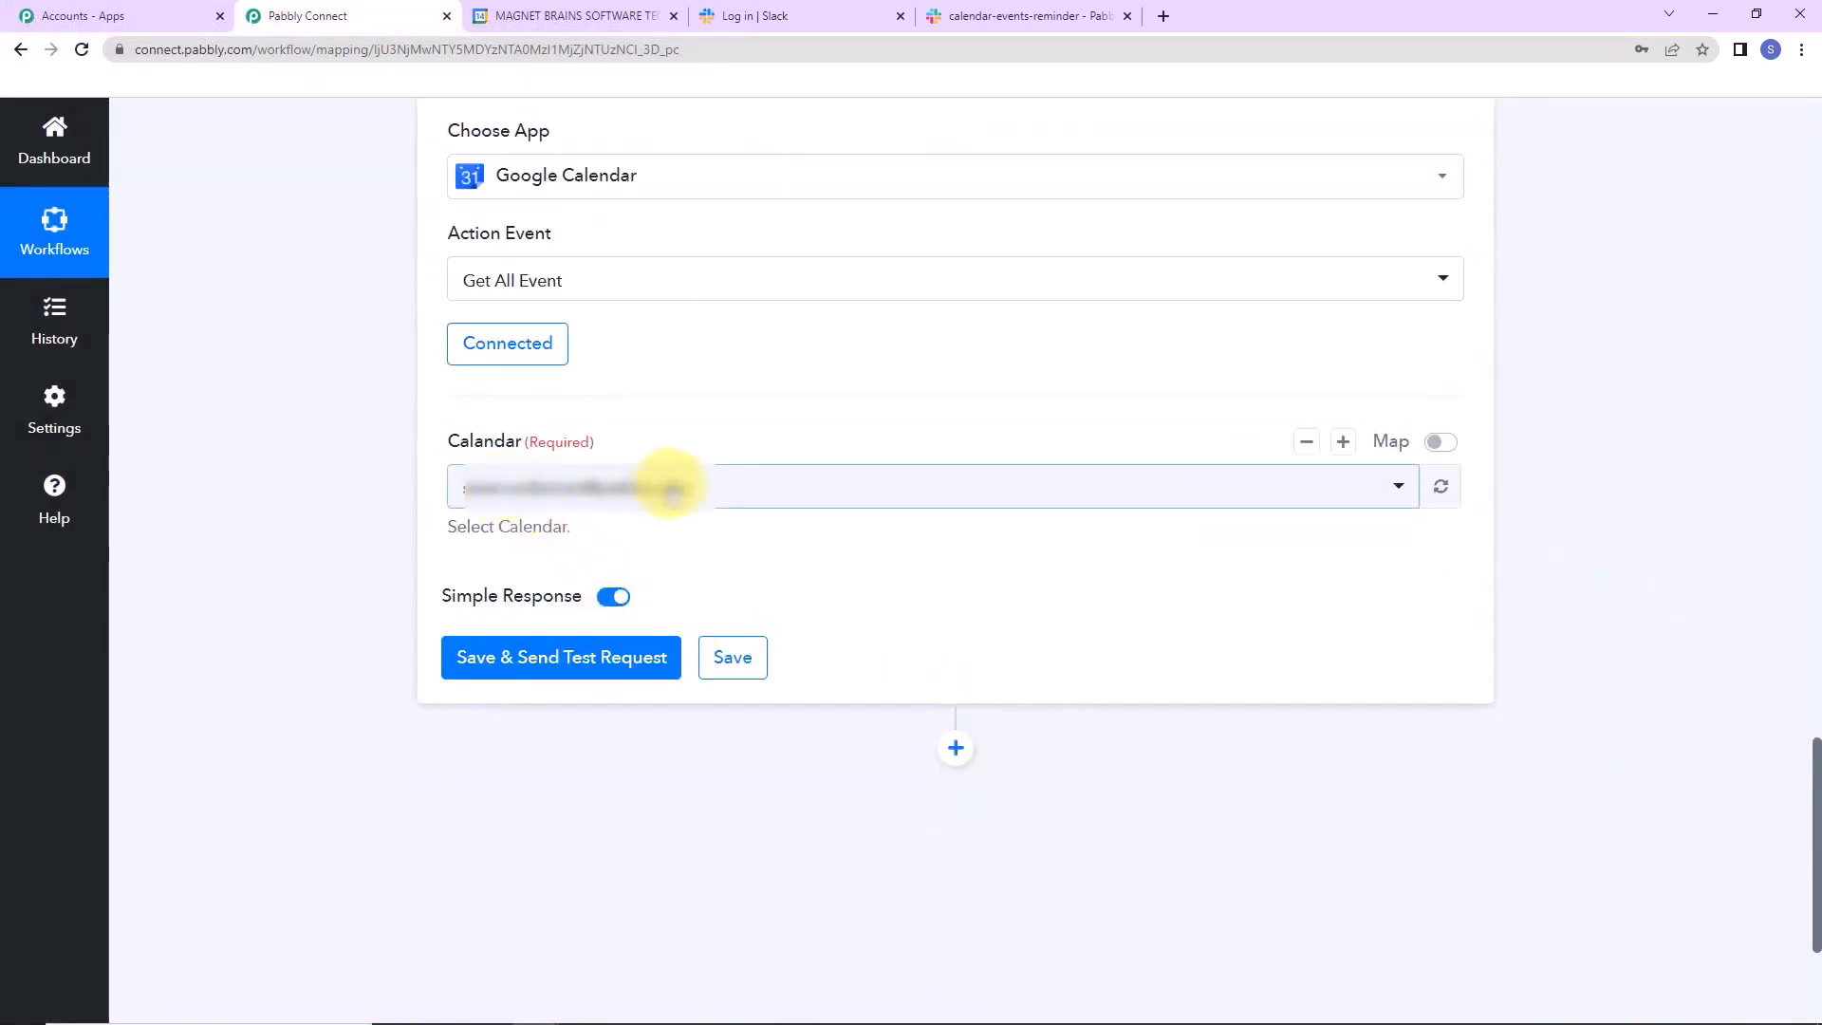
click(513, 655)
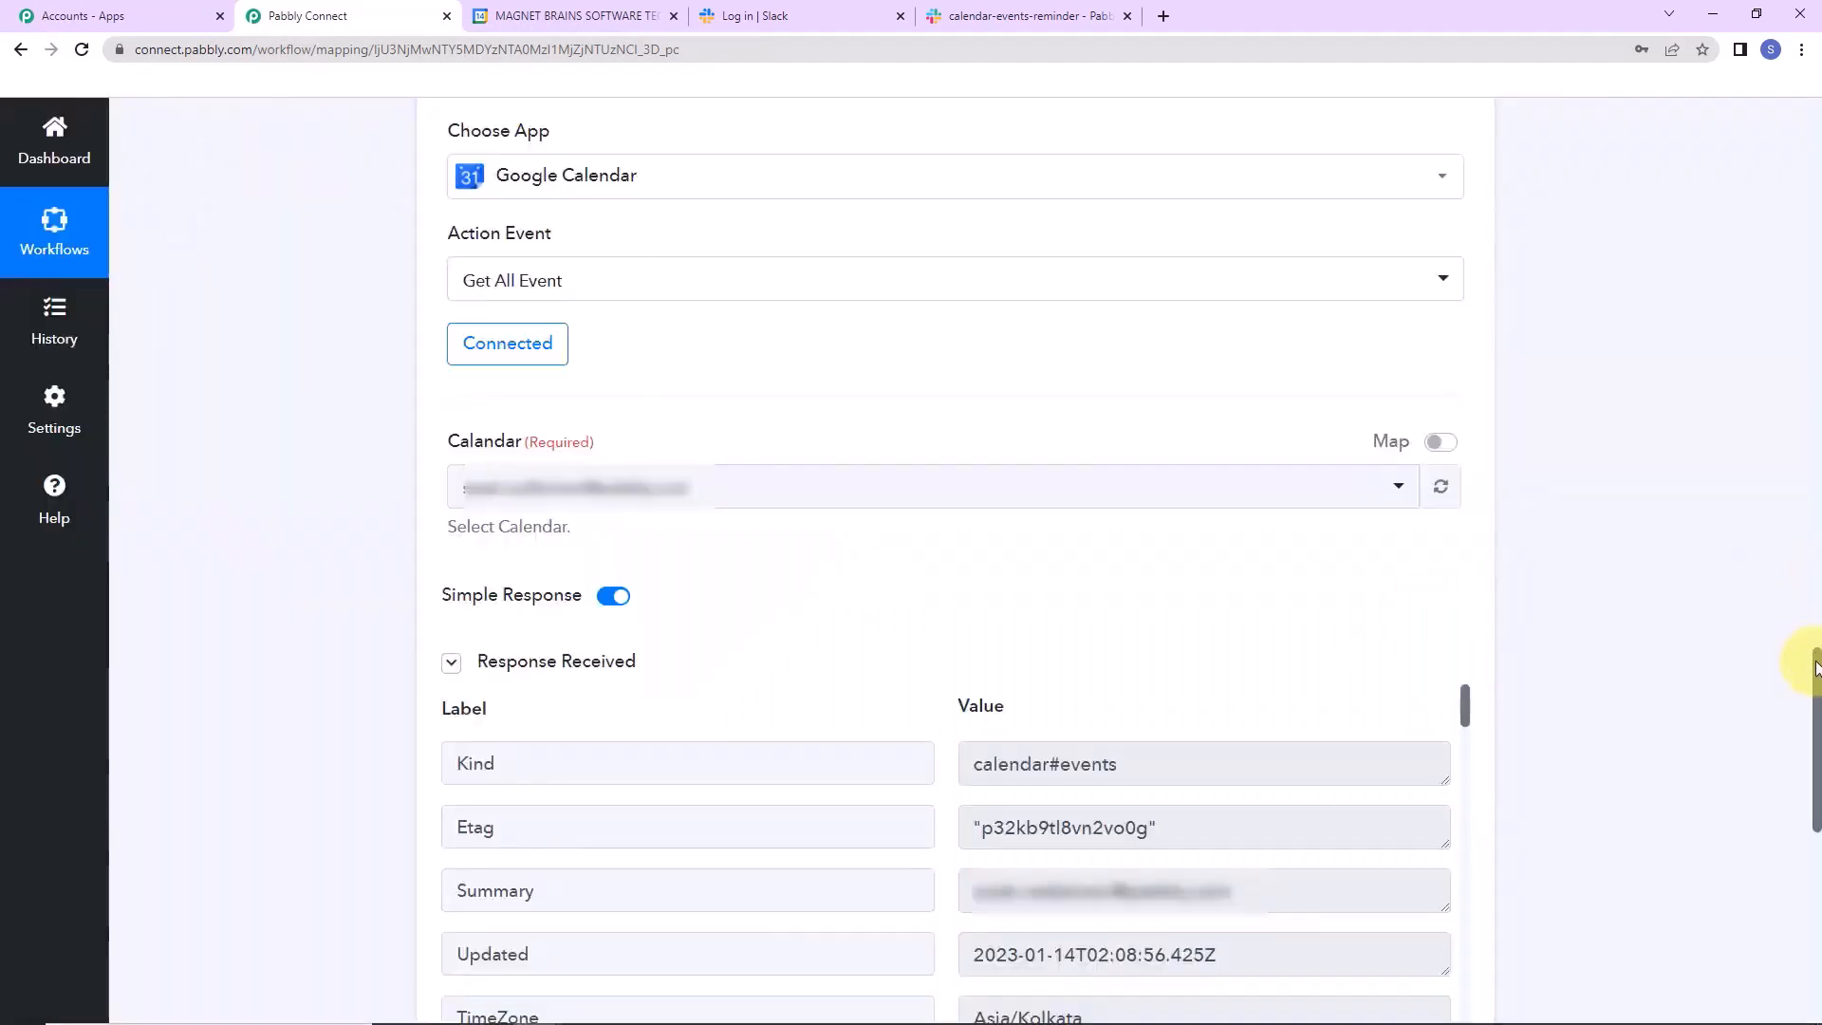
drag(1815, 667, 1814, 755)
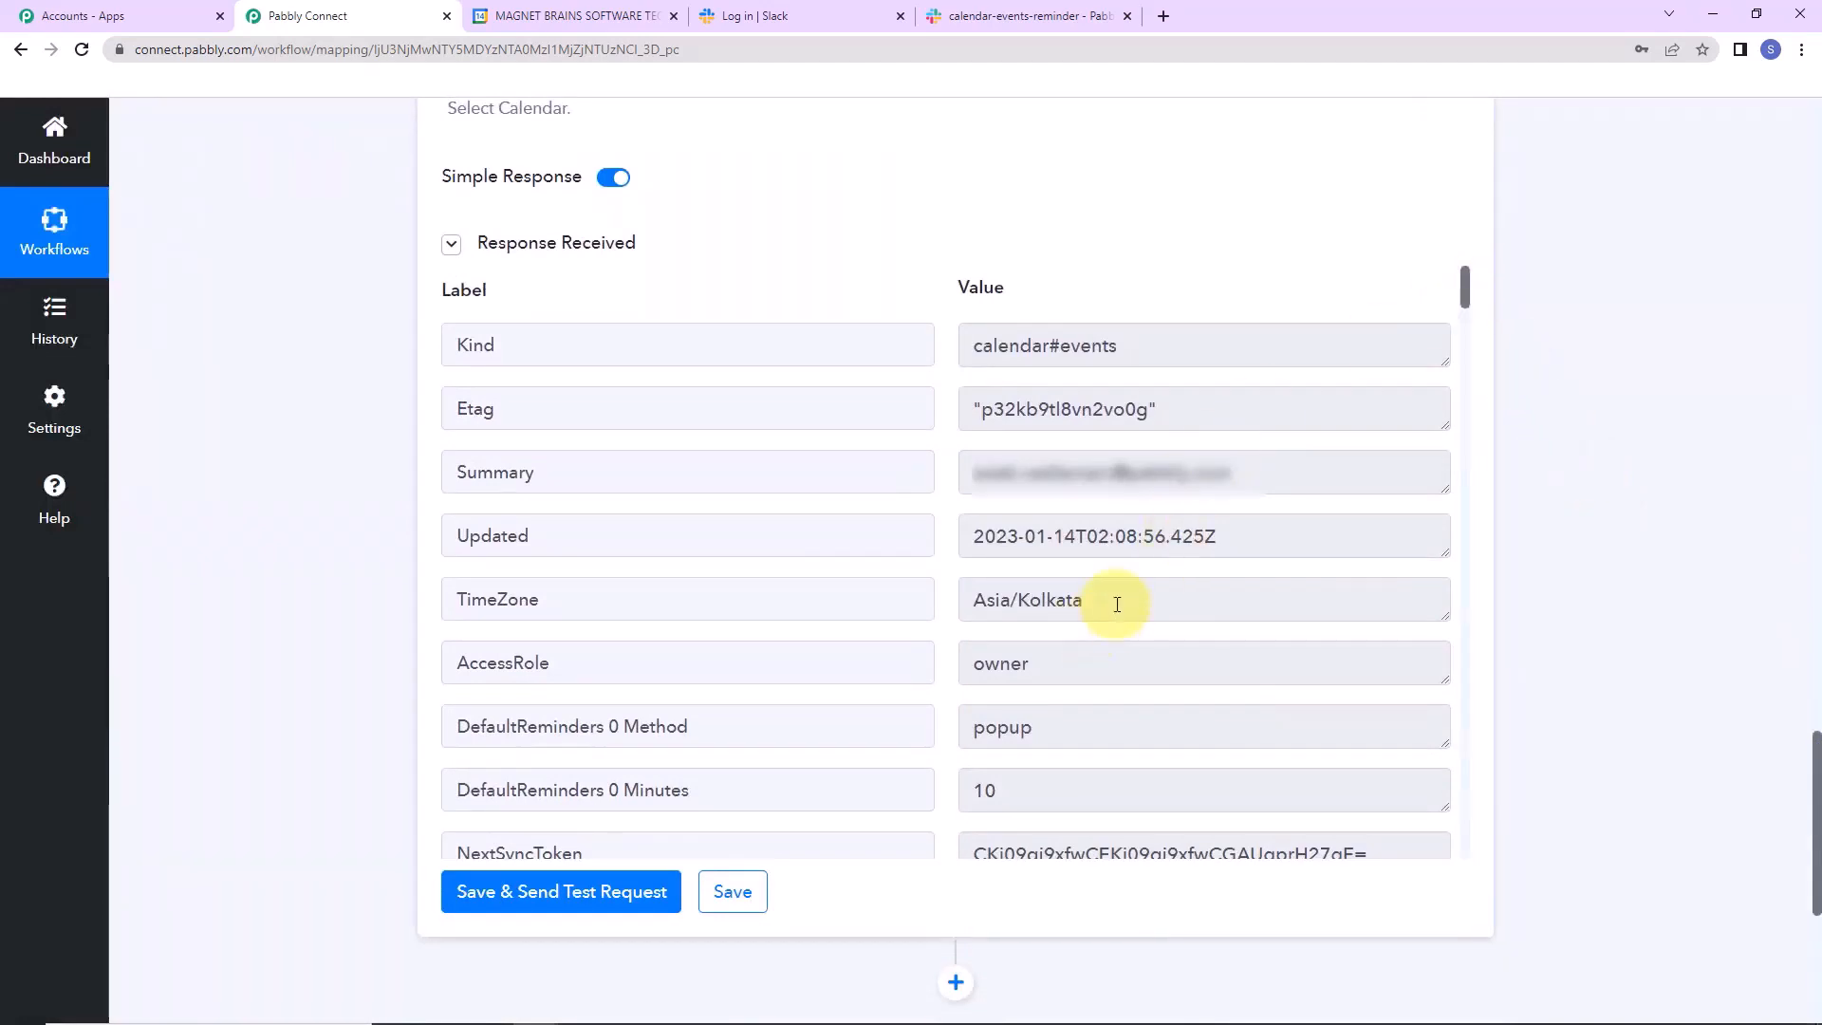
drag(1467, 289, 1477, 357)
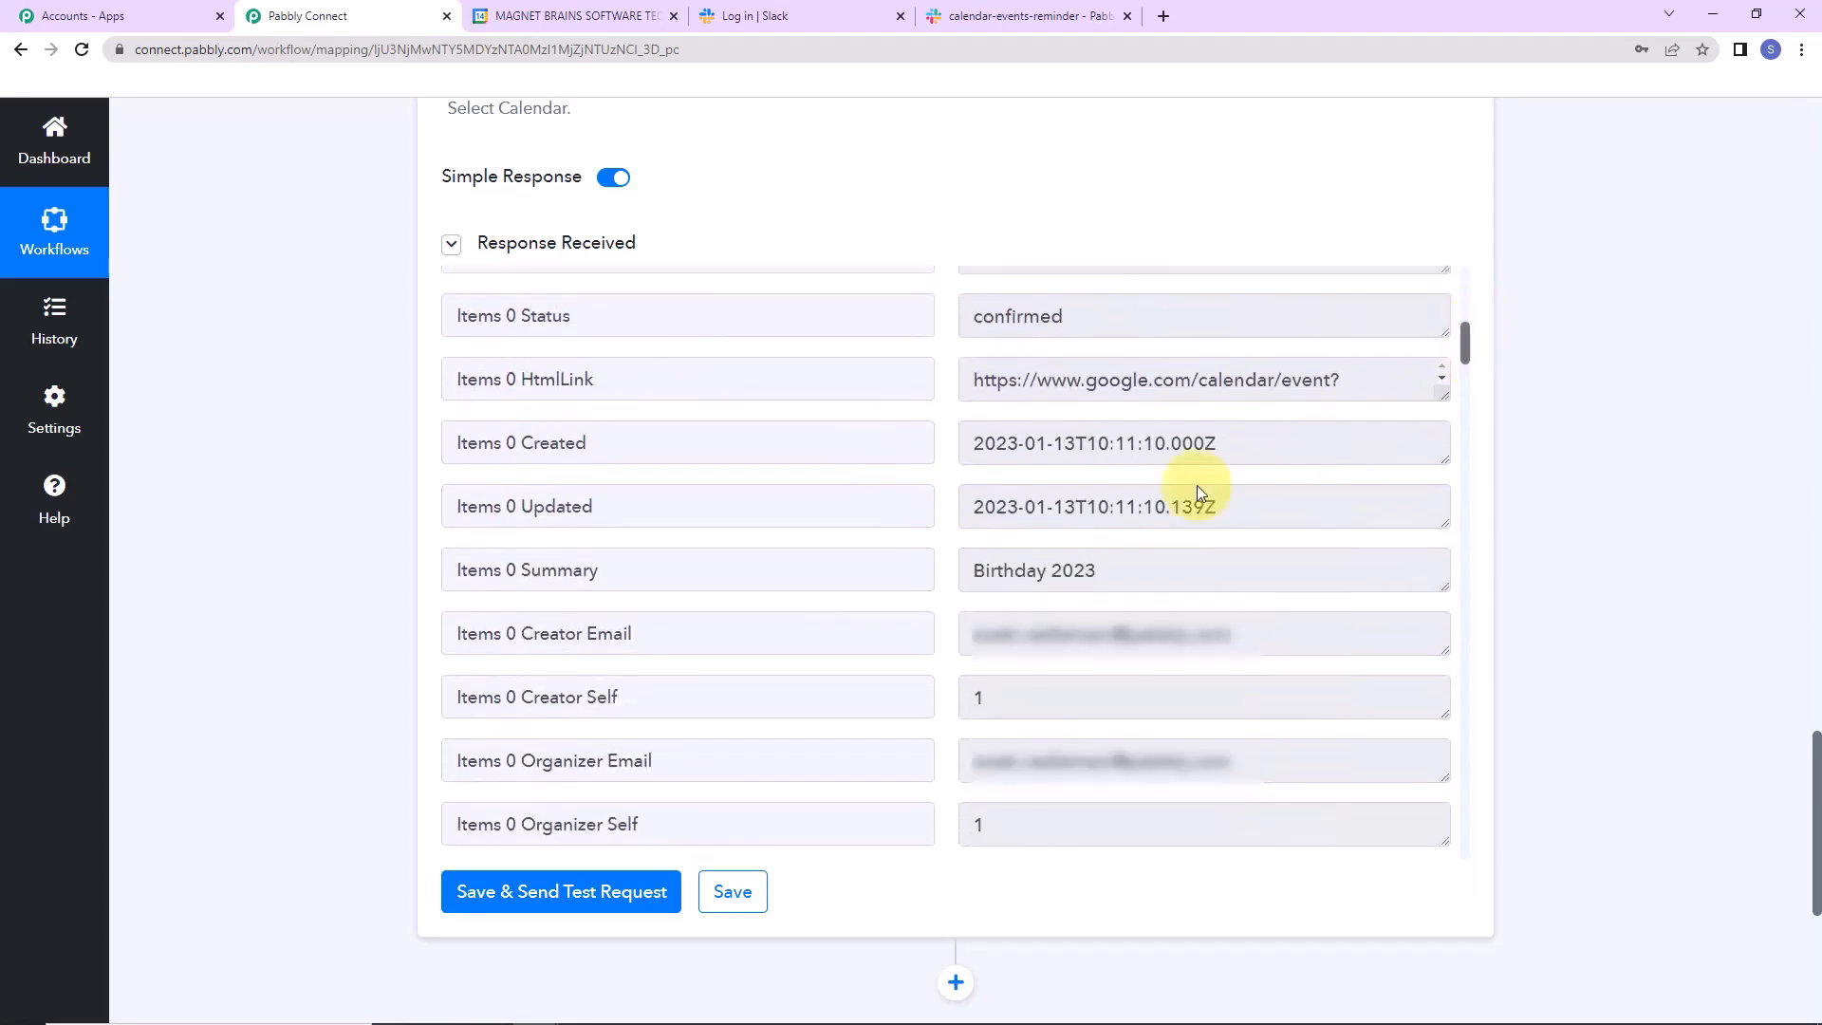
drag(1122, 553, 958, 583)
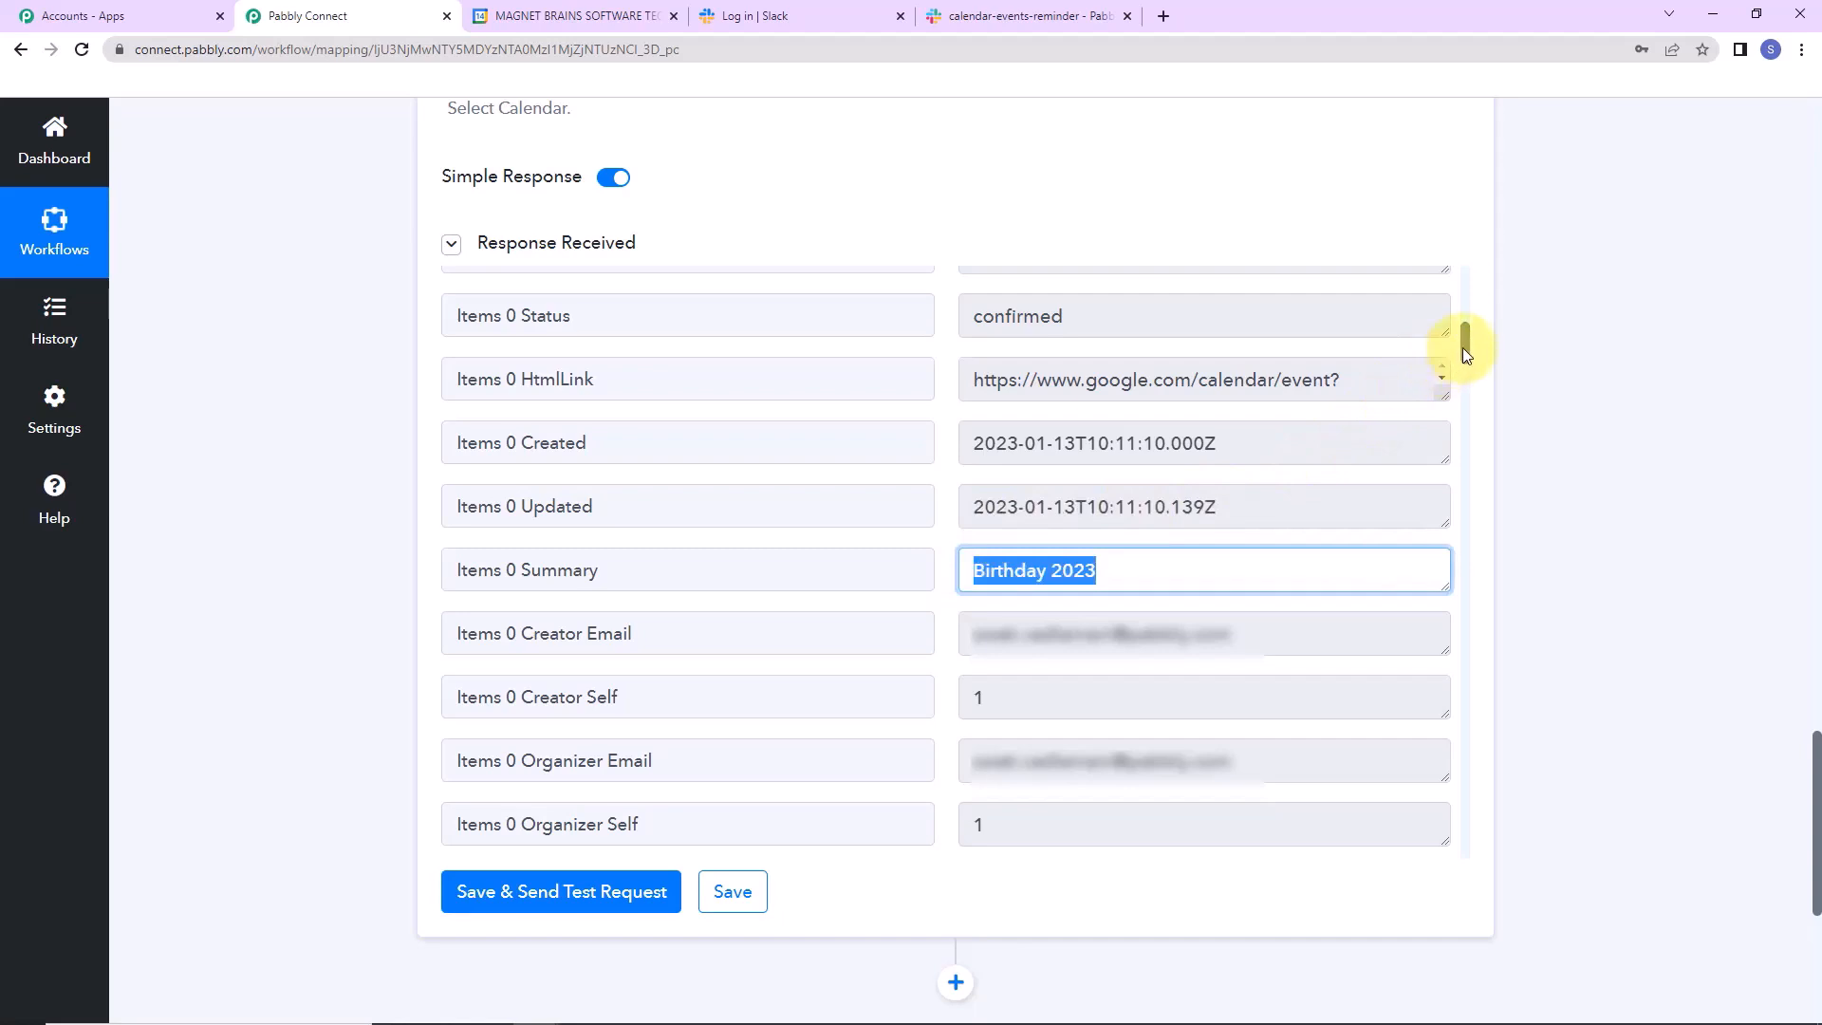
drag(1461, 348, 1465, 437)
drag(1163, 596, 942, 603)
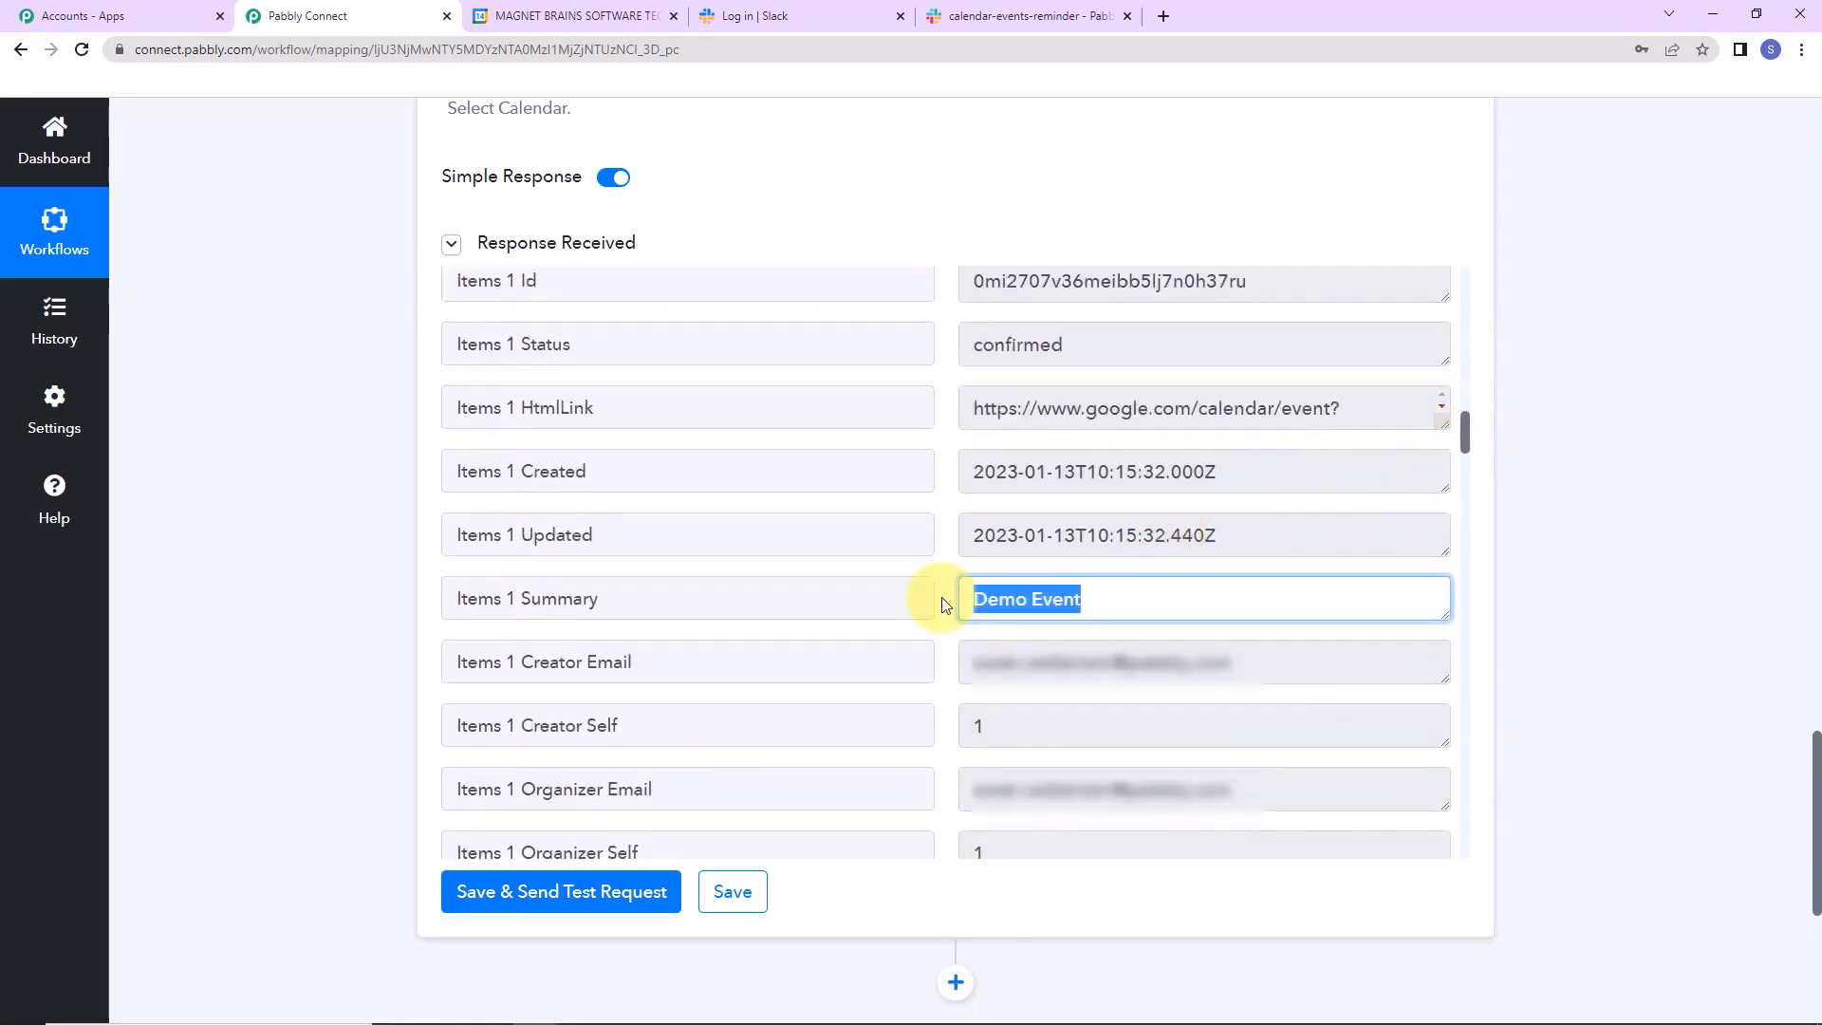
Check the Test Event, Demo Event 2 and Test Event2 summaries, then switch off Simple Response.
drag(1467, 431, 1297, 534)
triple_click(1122, 491)
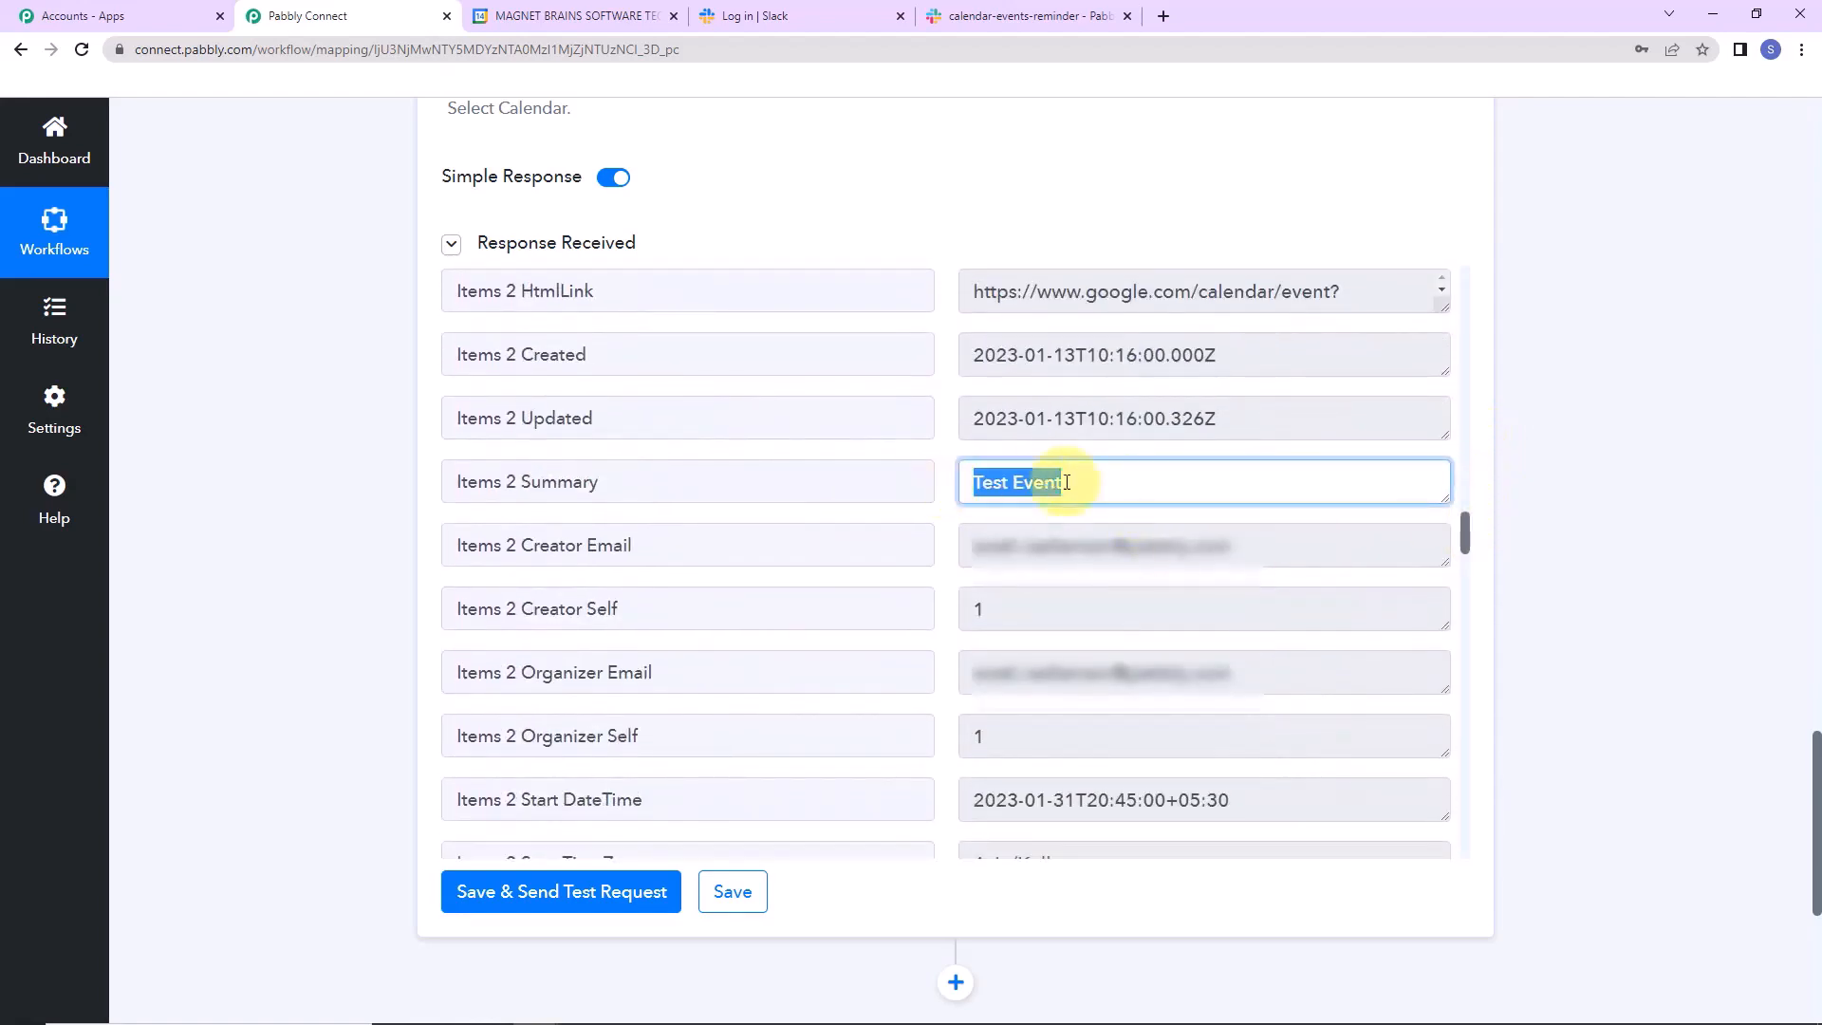
drag(1466, 533, 1467, 624)
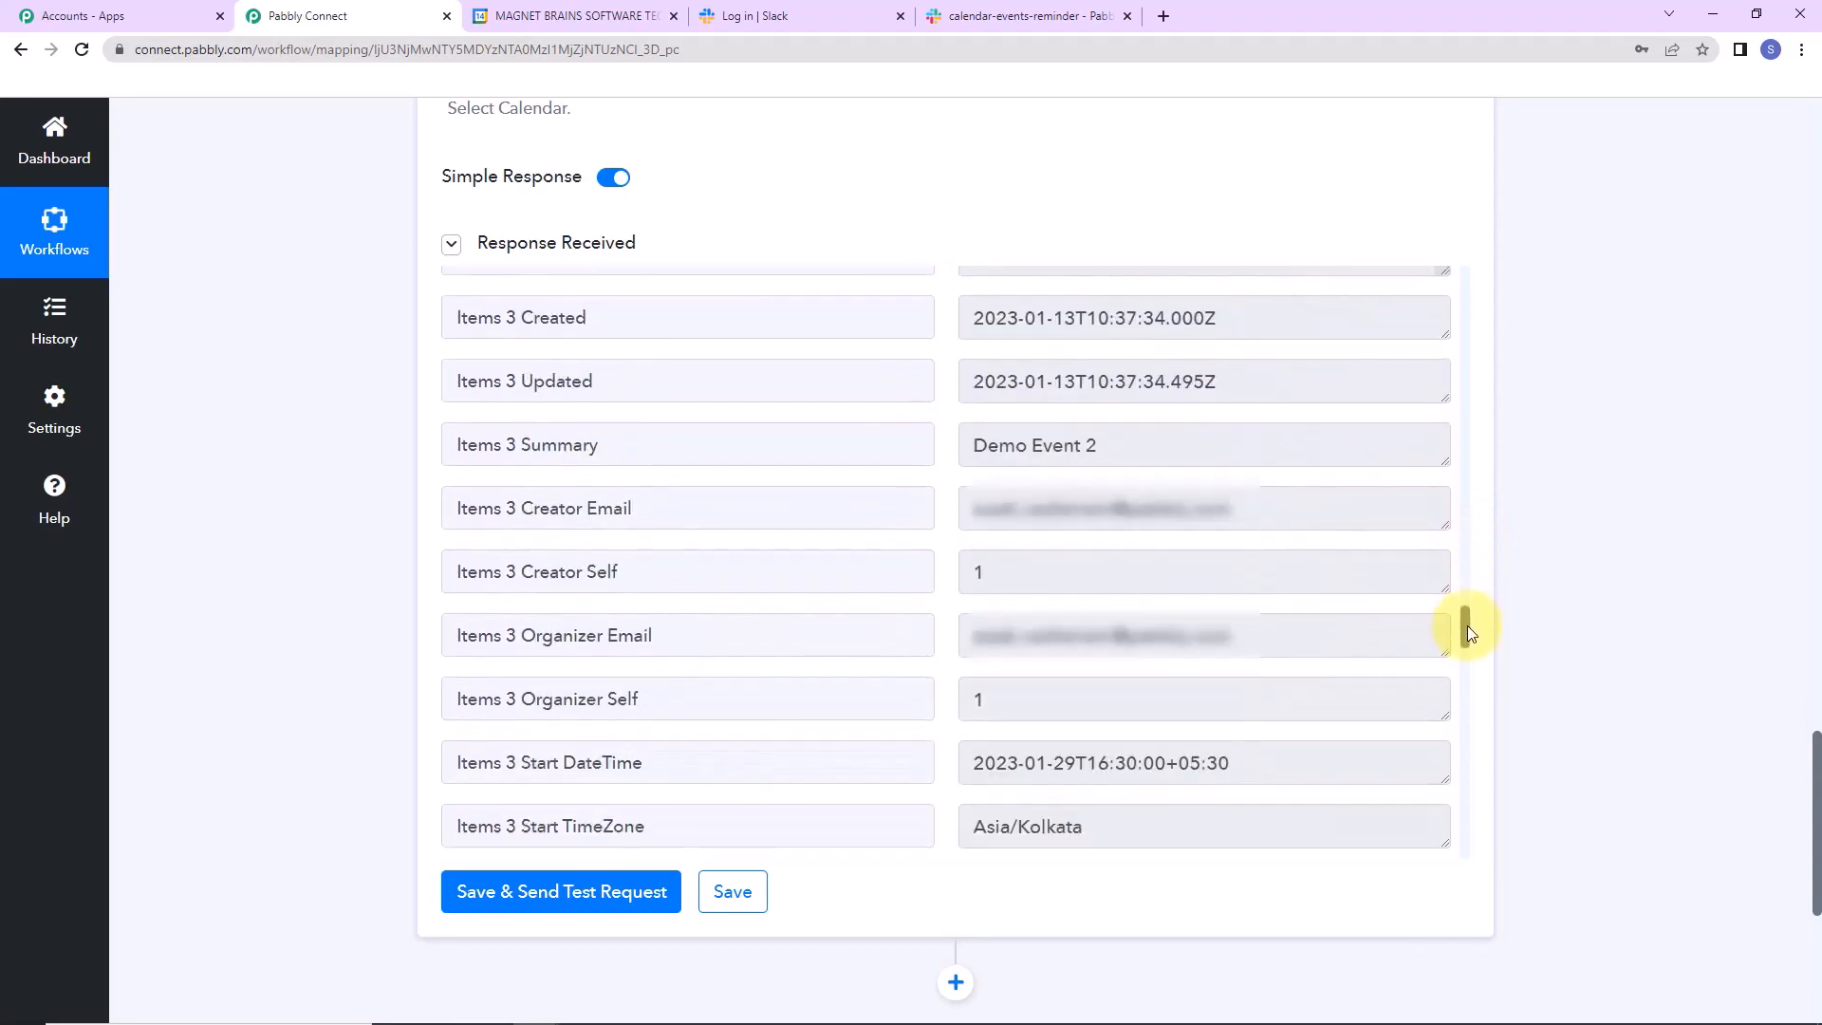
triple_click(1158, 450)
drag(1465, 638, 1467, 714)
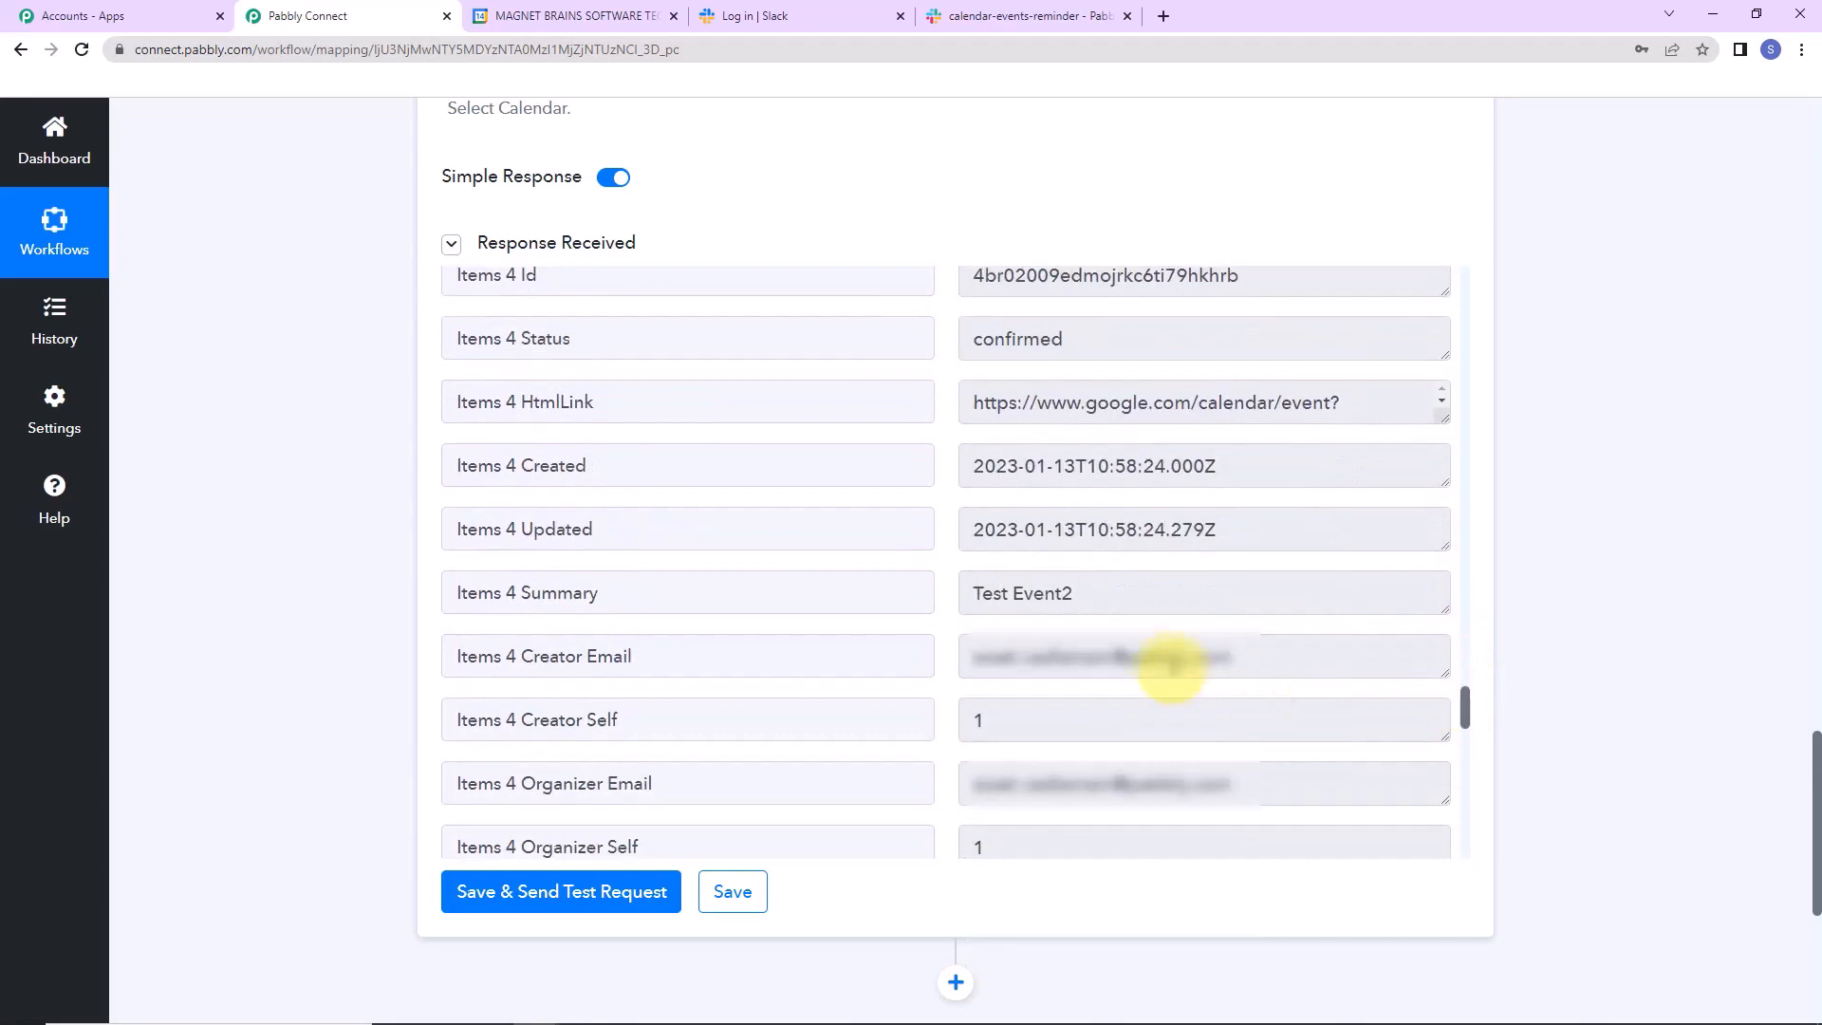
triple_click(1148, 596)
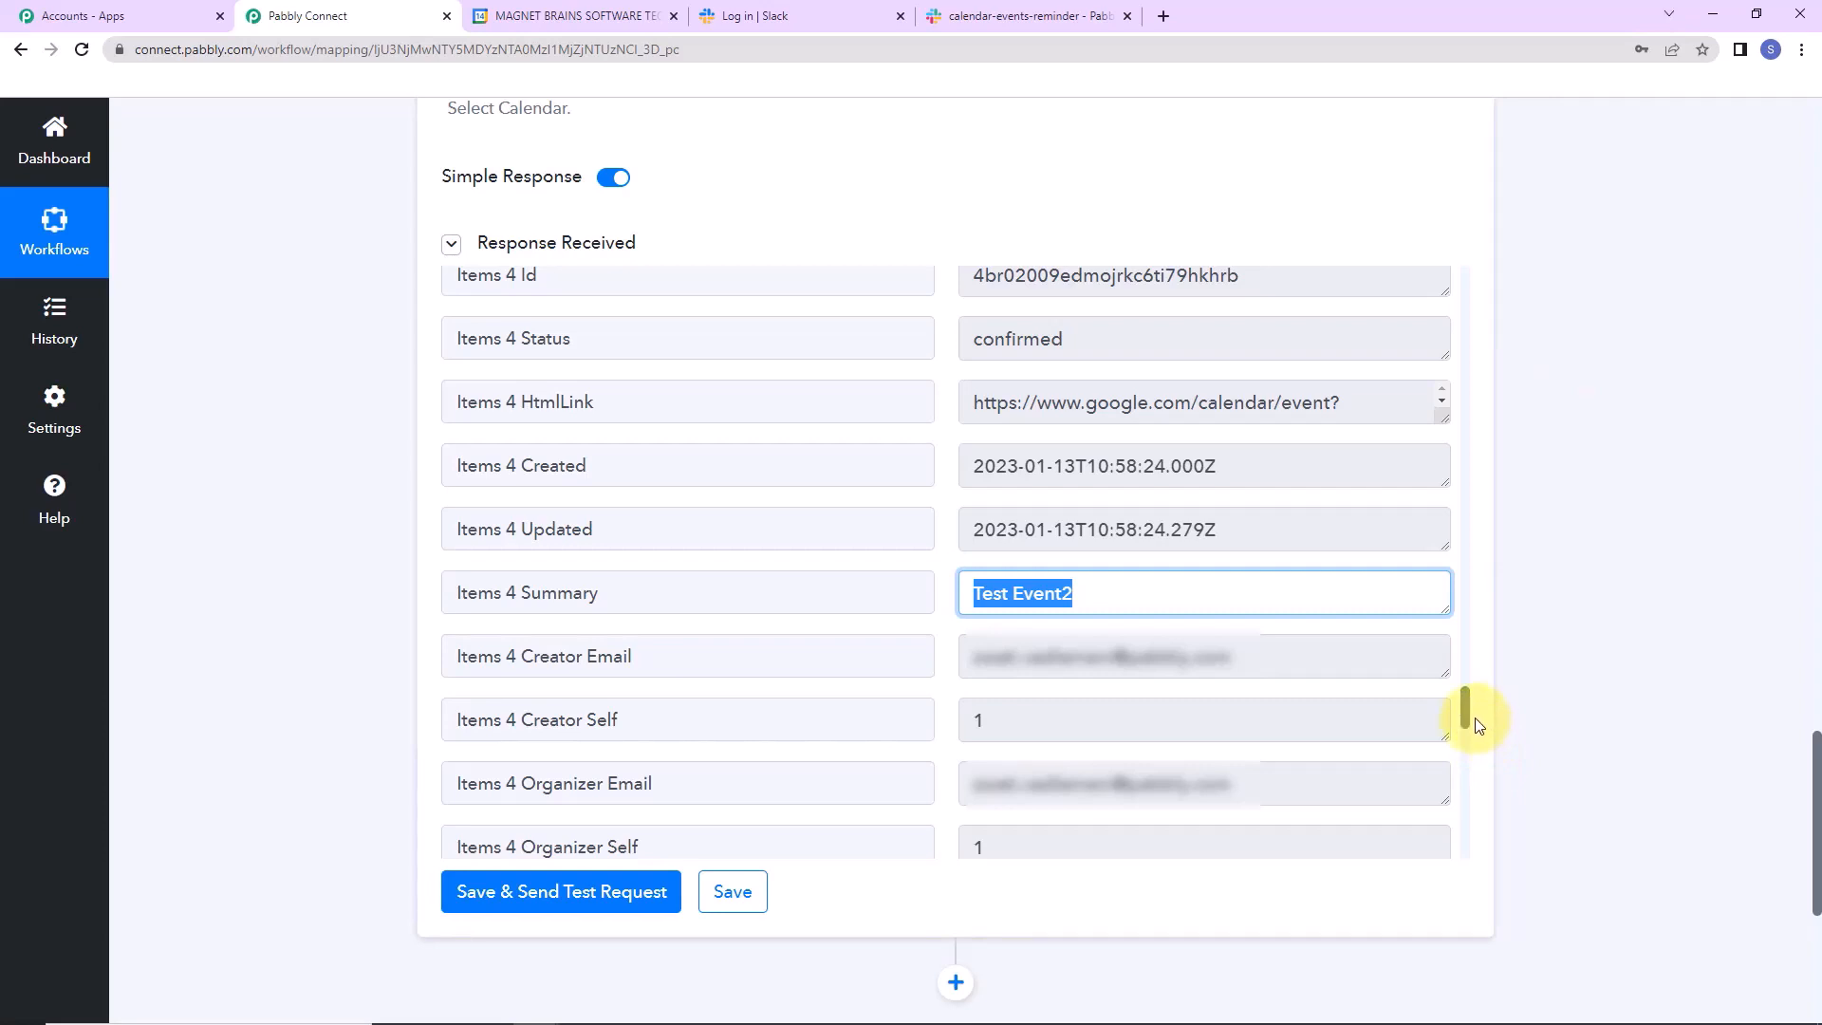
click(623, 185)
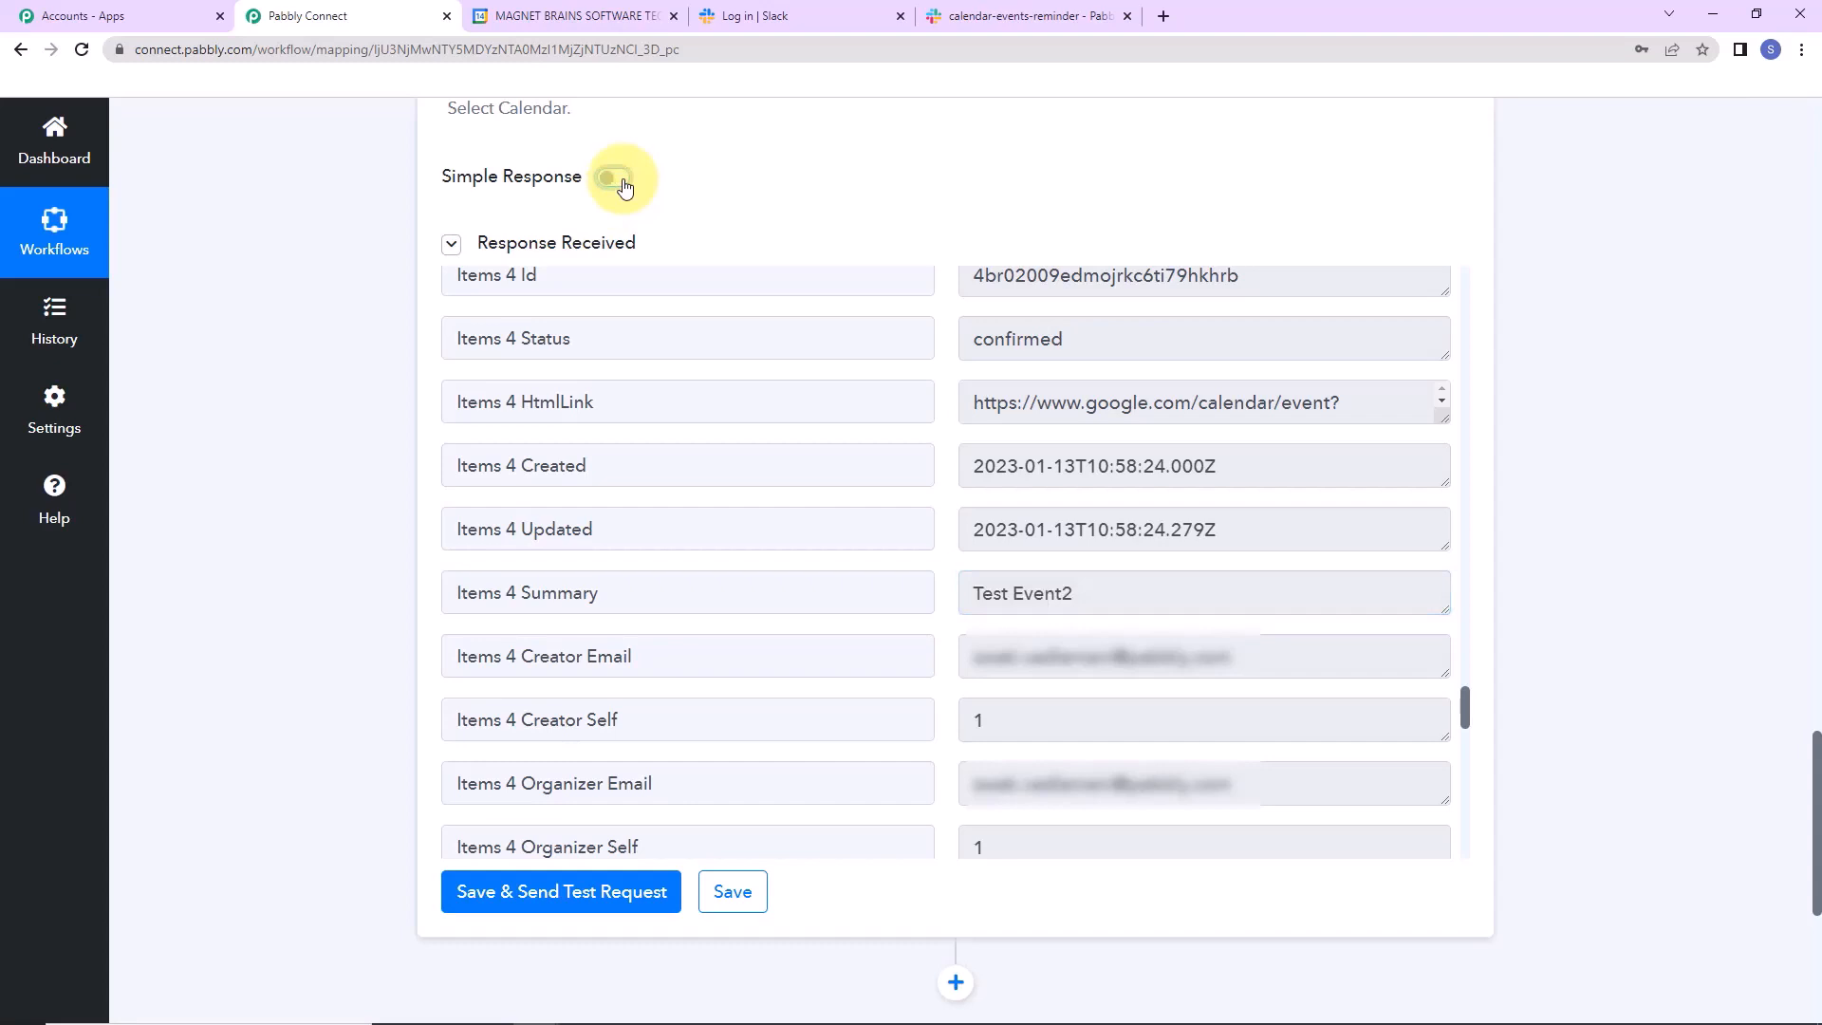
Retest the calendar step, read the full Items JSON array, and add an empty action step below.
click(560, 887)
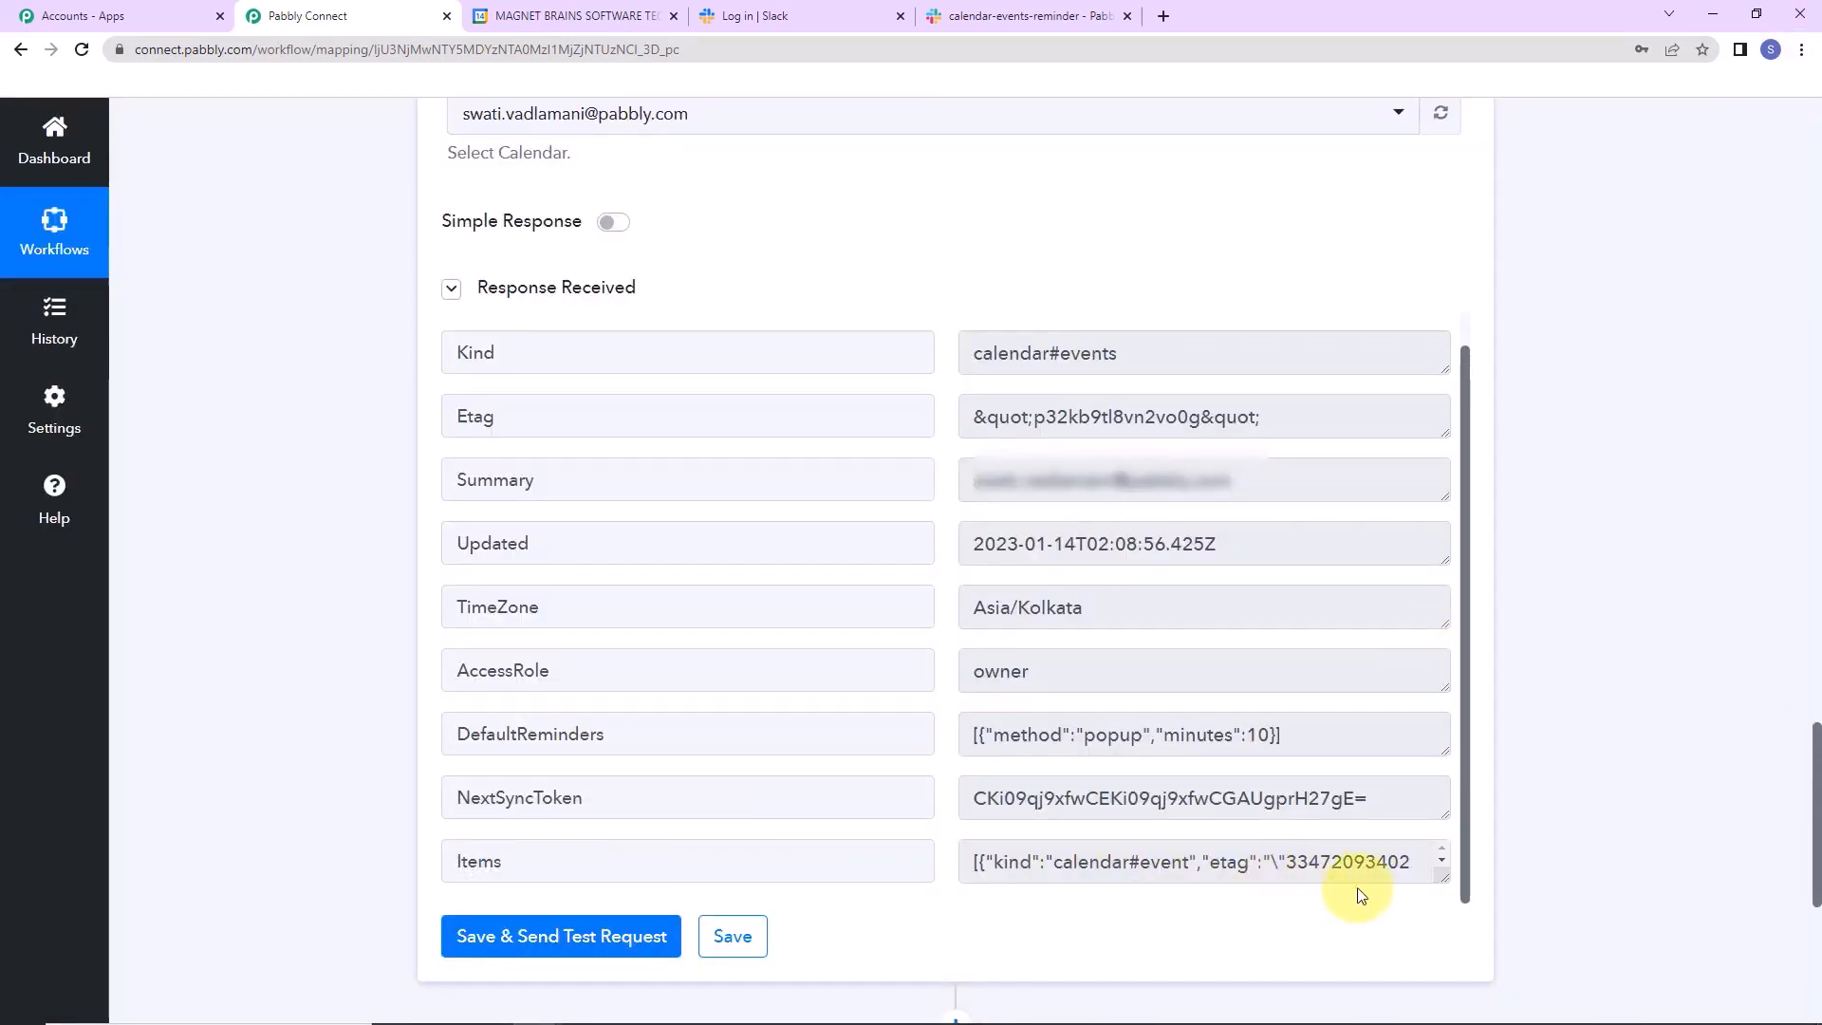
drag(1445, 870, 1440, 923)
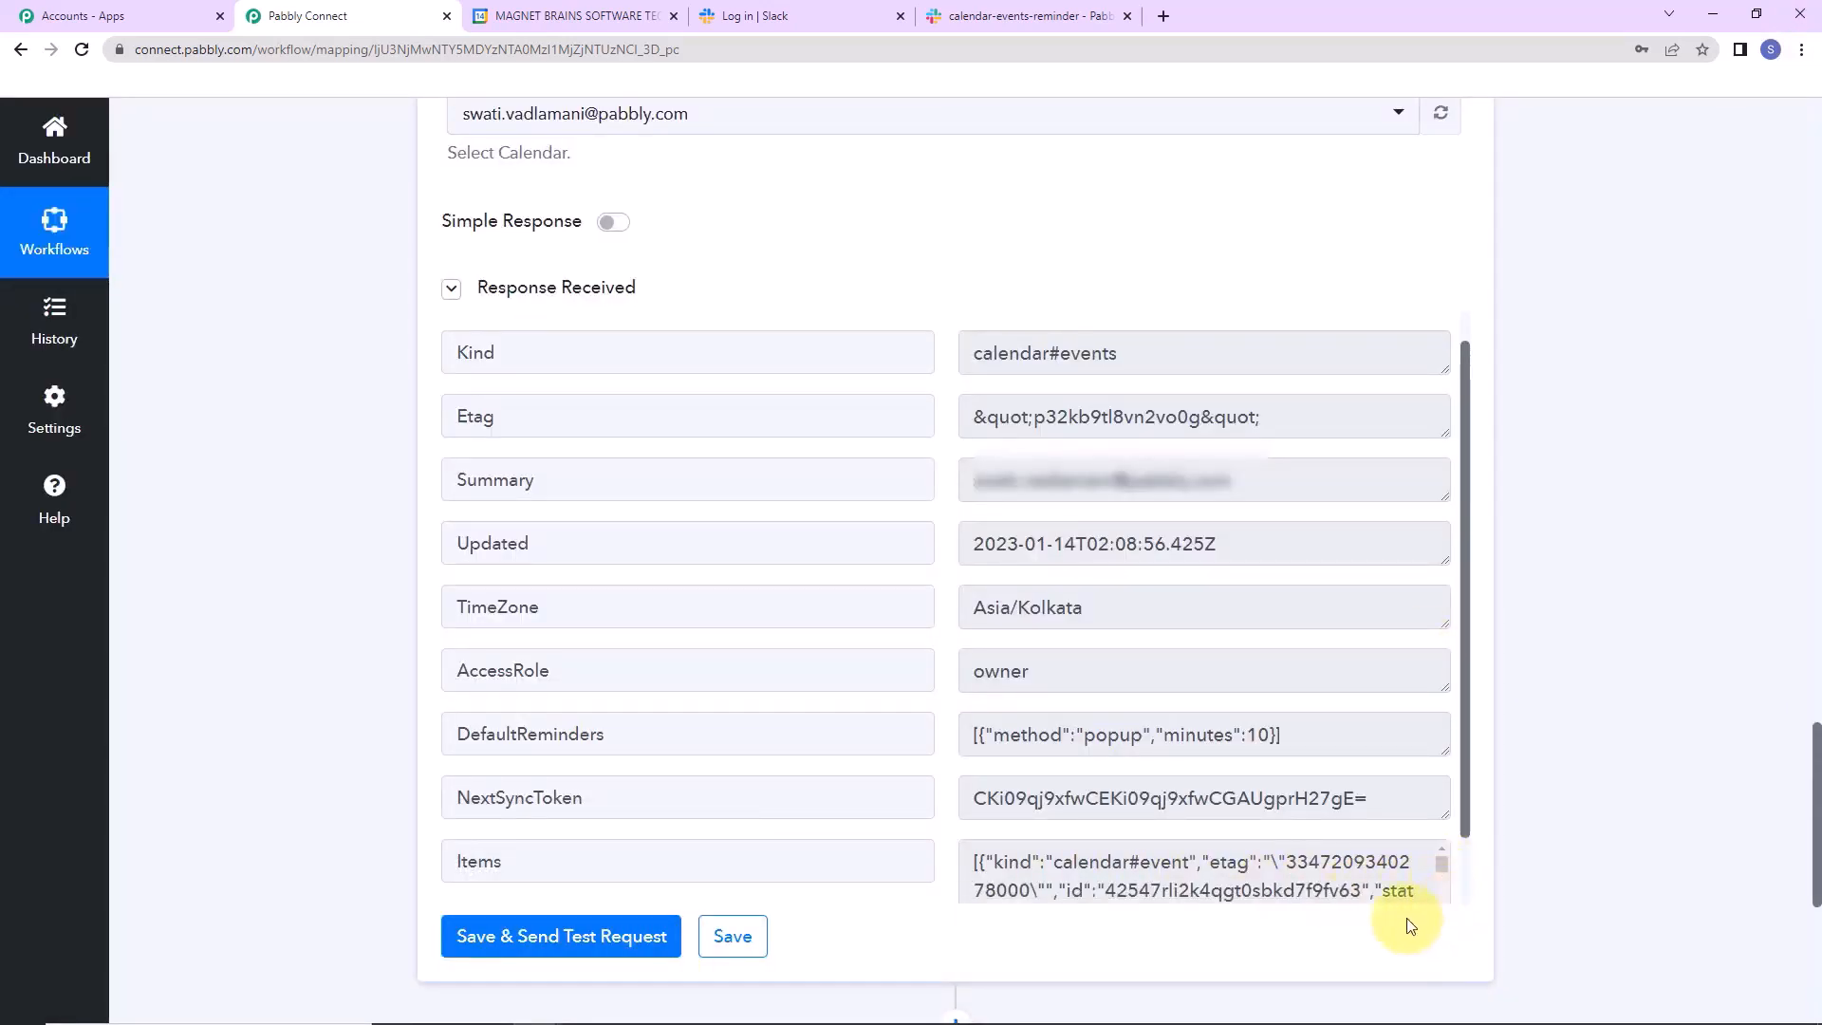
click(1444, 881)
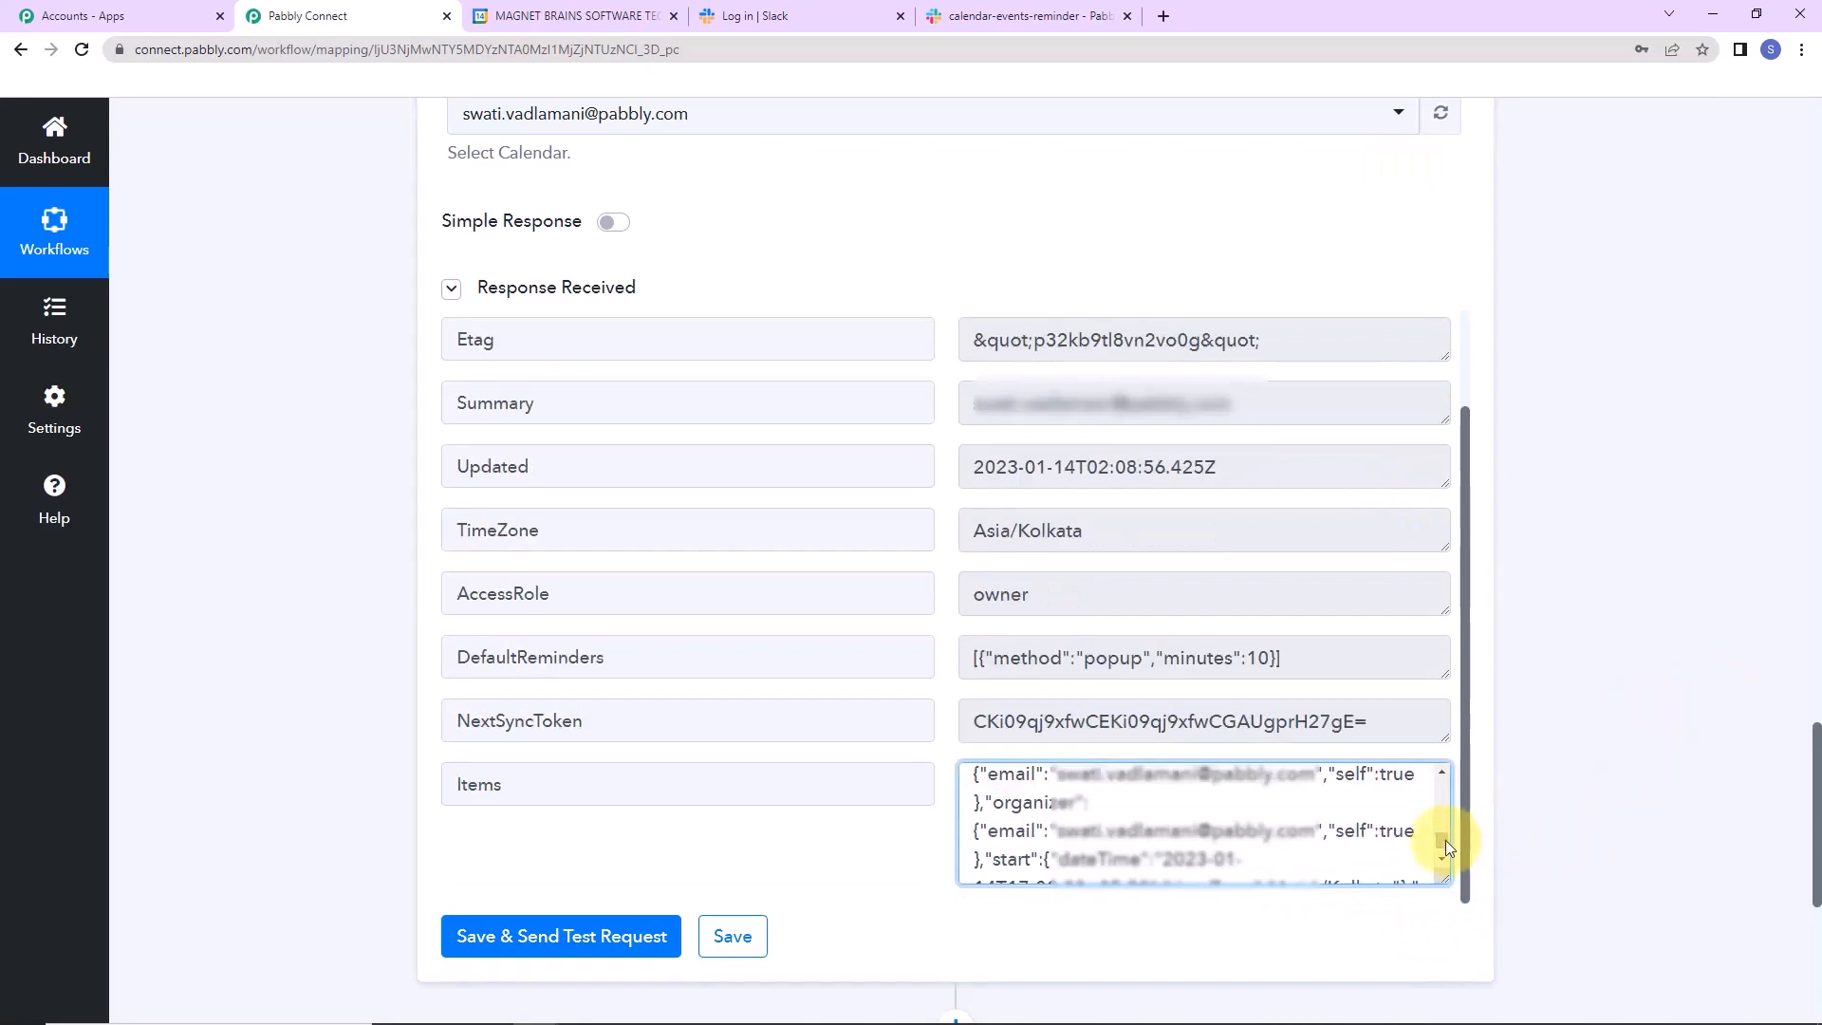
mouse_move(1444, 840)
mouse_down()
mouse_move(1442, 783)
mouse_move(1443, 846)
mouse_up()
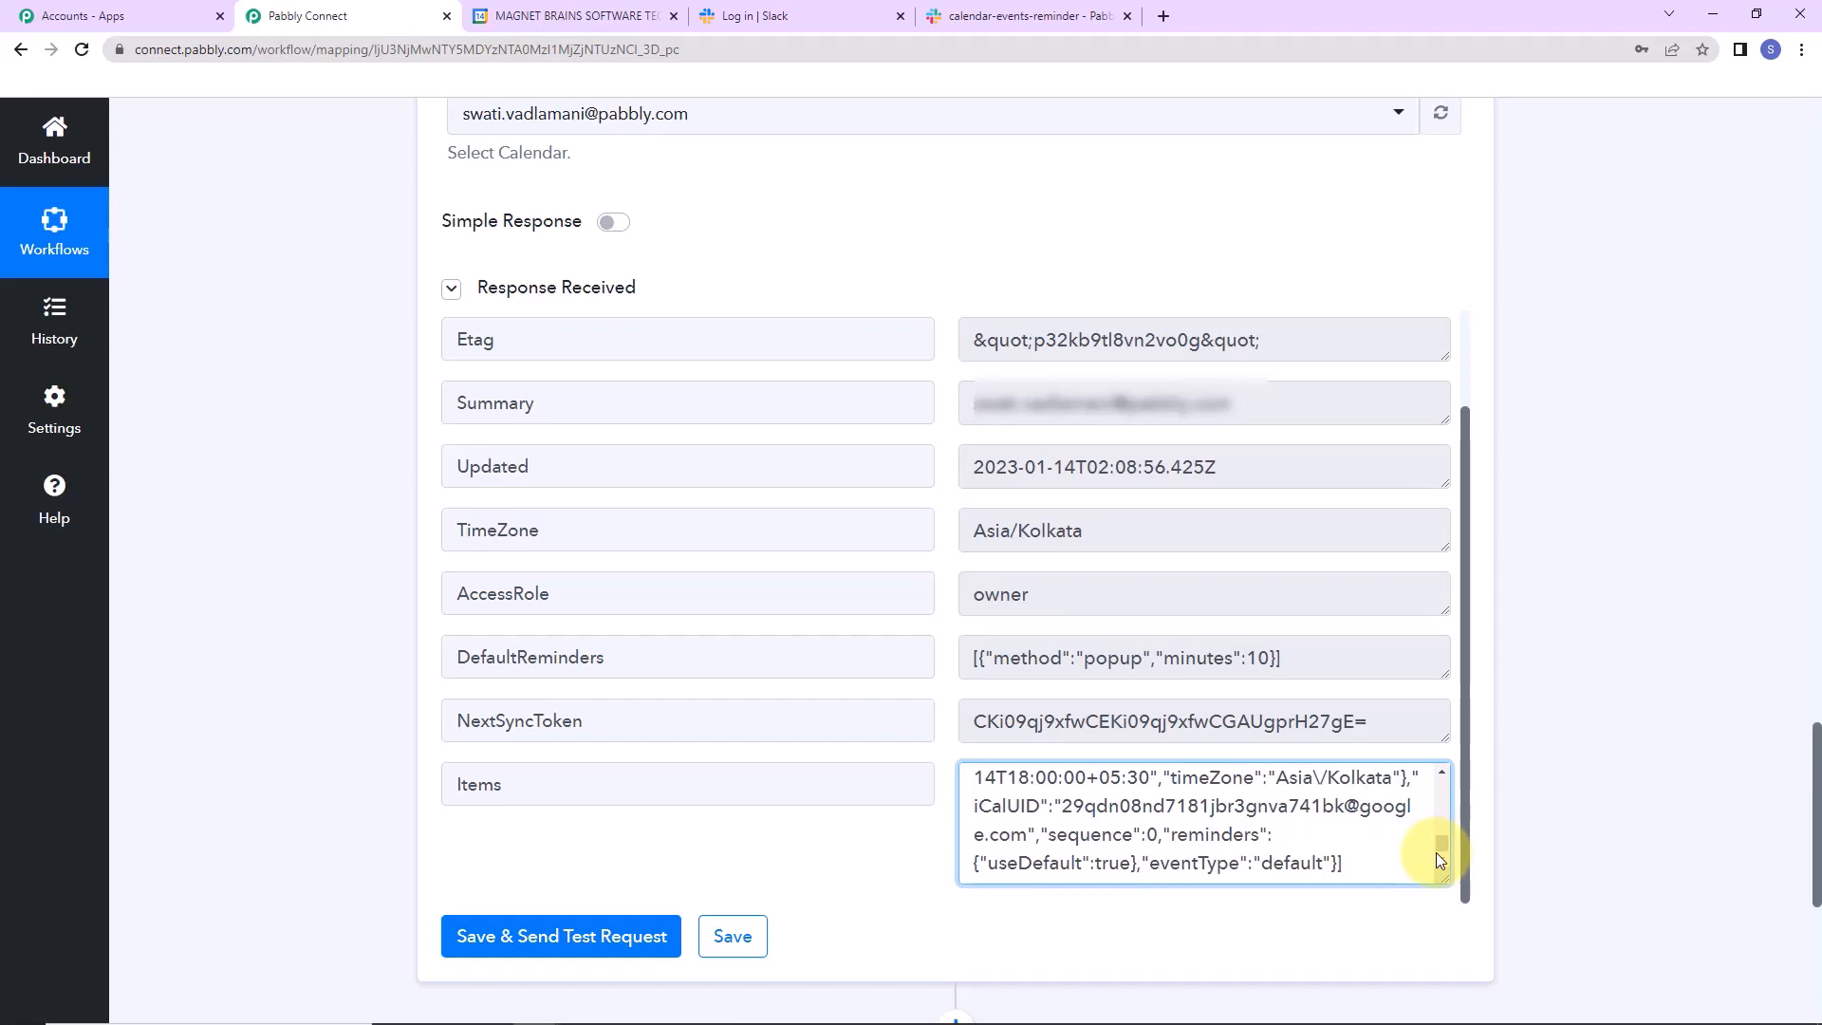
scroll(948, 521, down, 6)
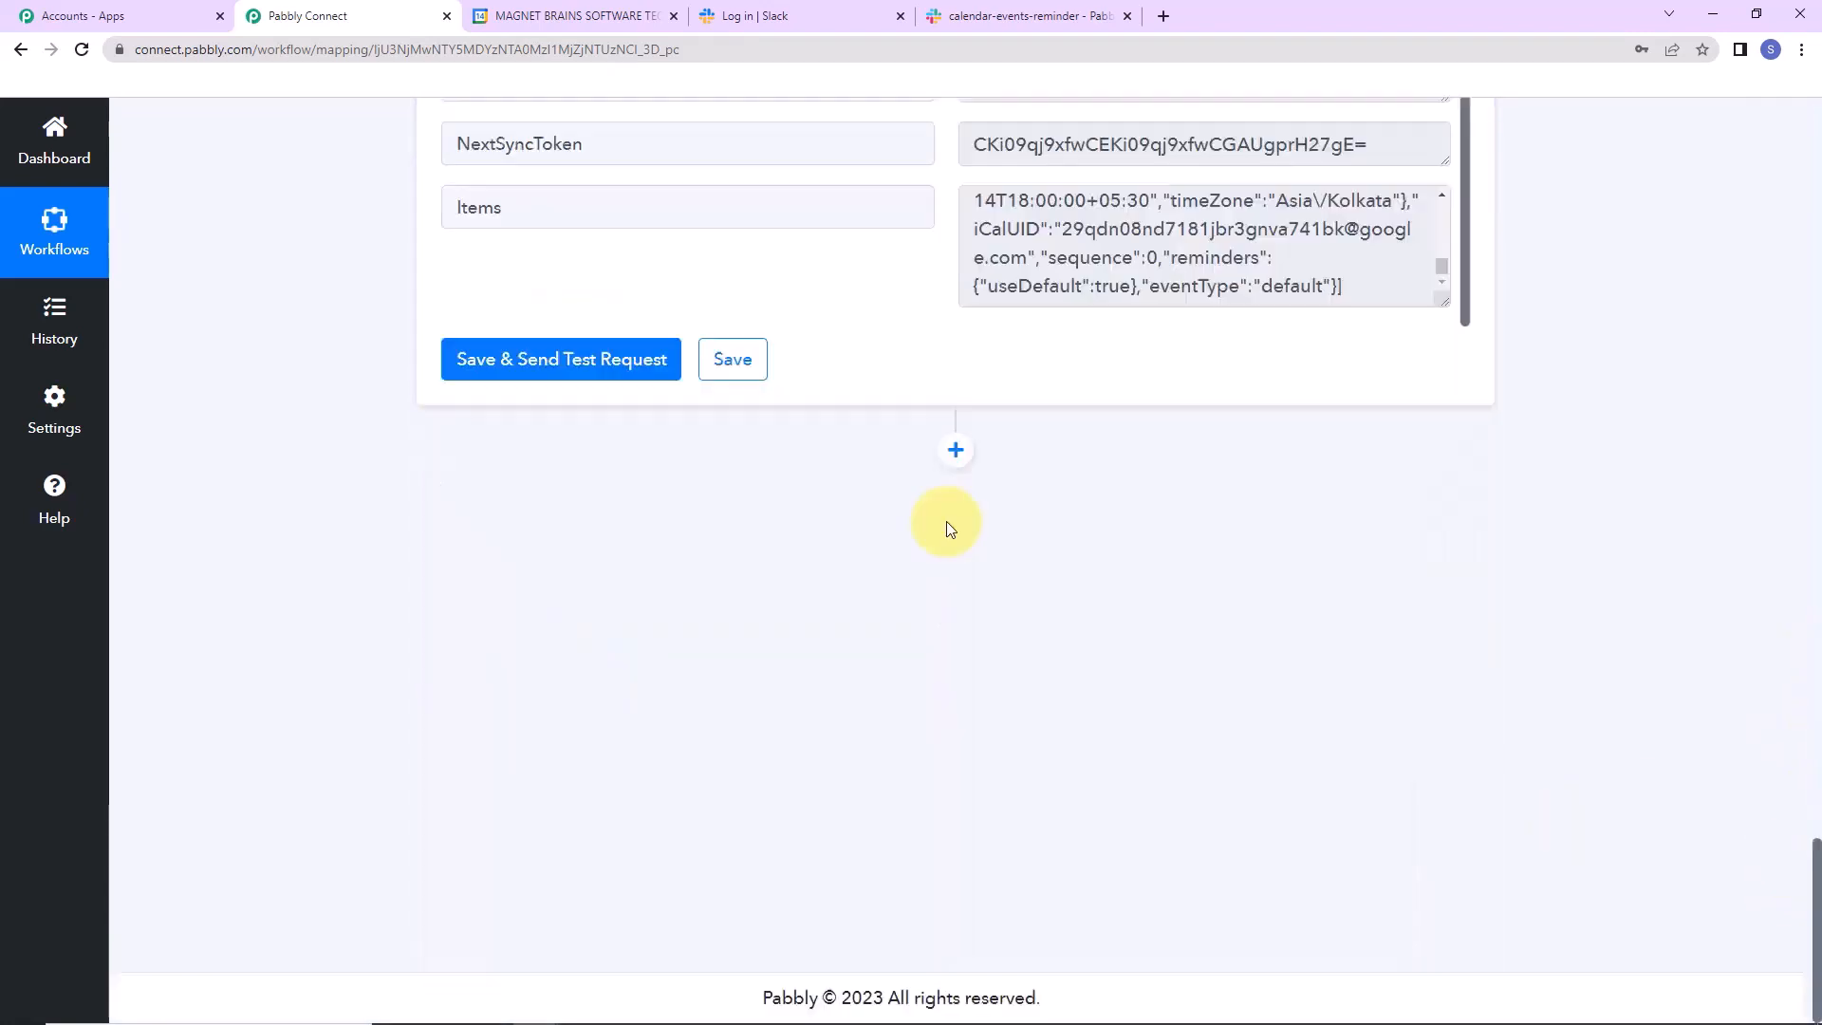
click(958, 449)
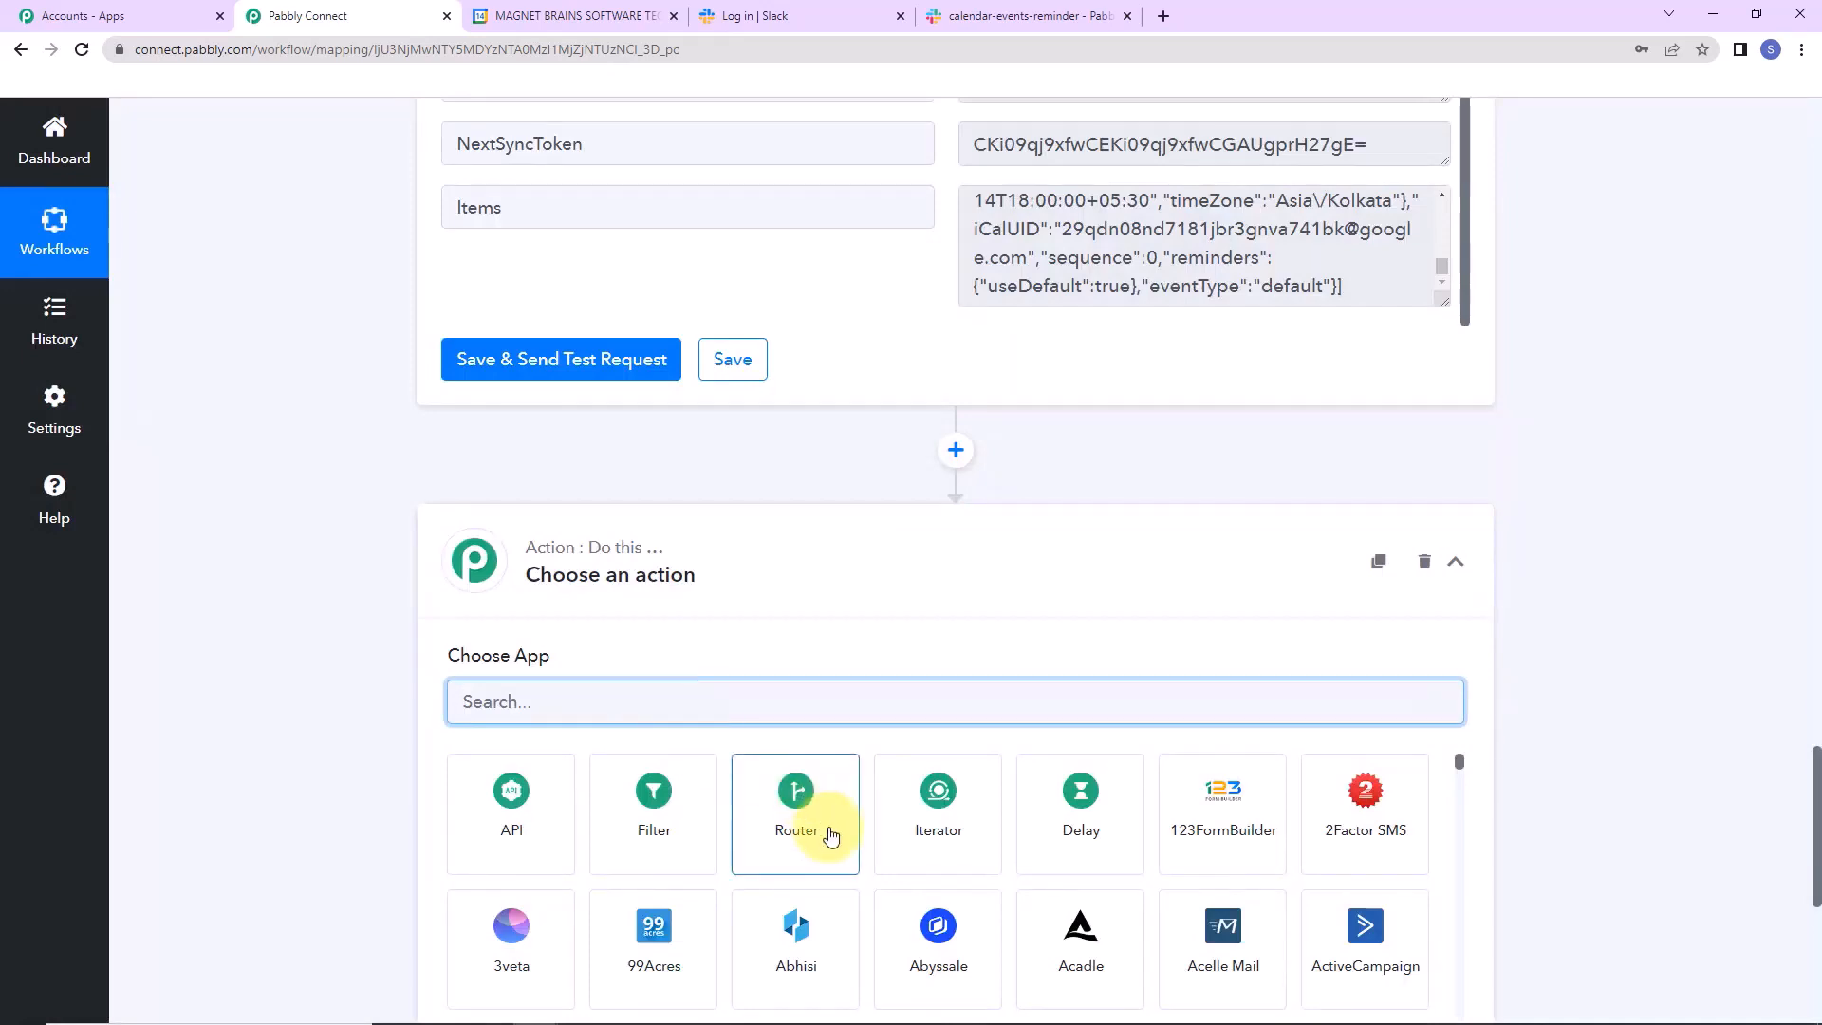
Make the new step an Iterator over 3. Items [] and run its test.
click(936, 846)
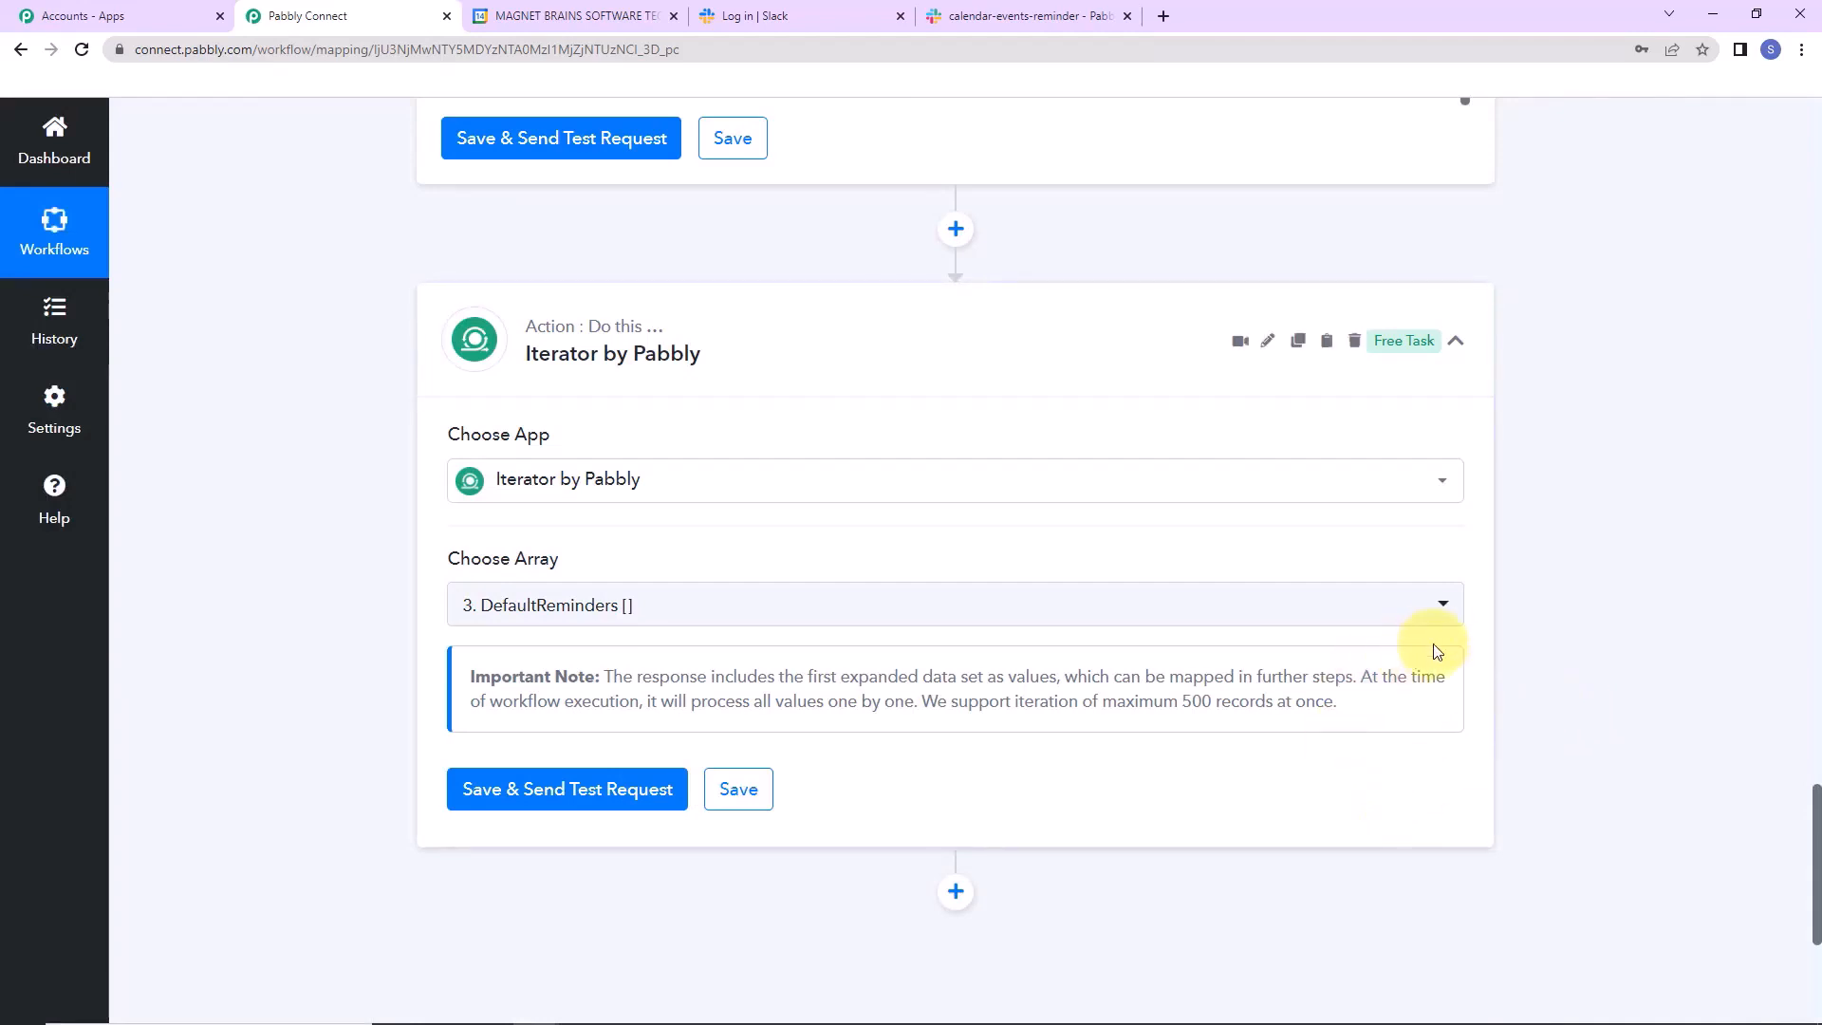
click(1424, 612)
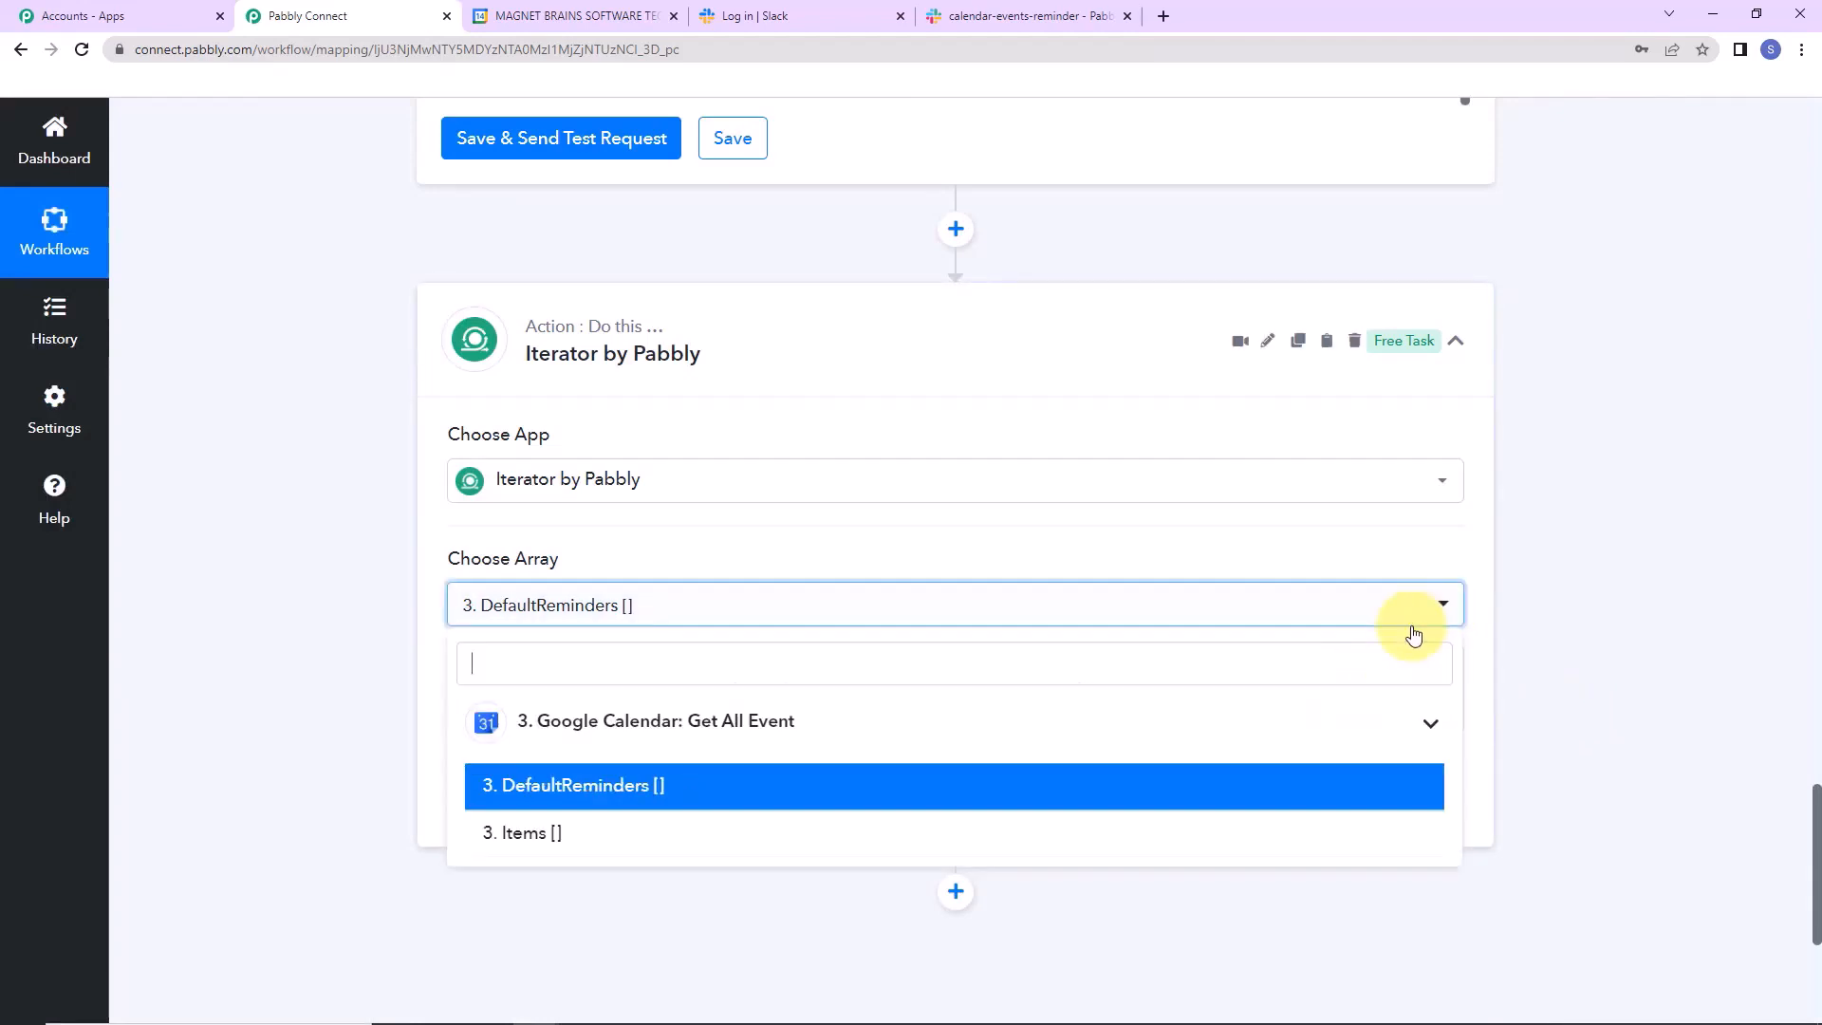
click(522, 833)
click(532, 803)
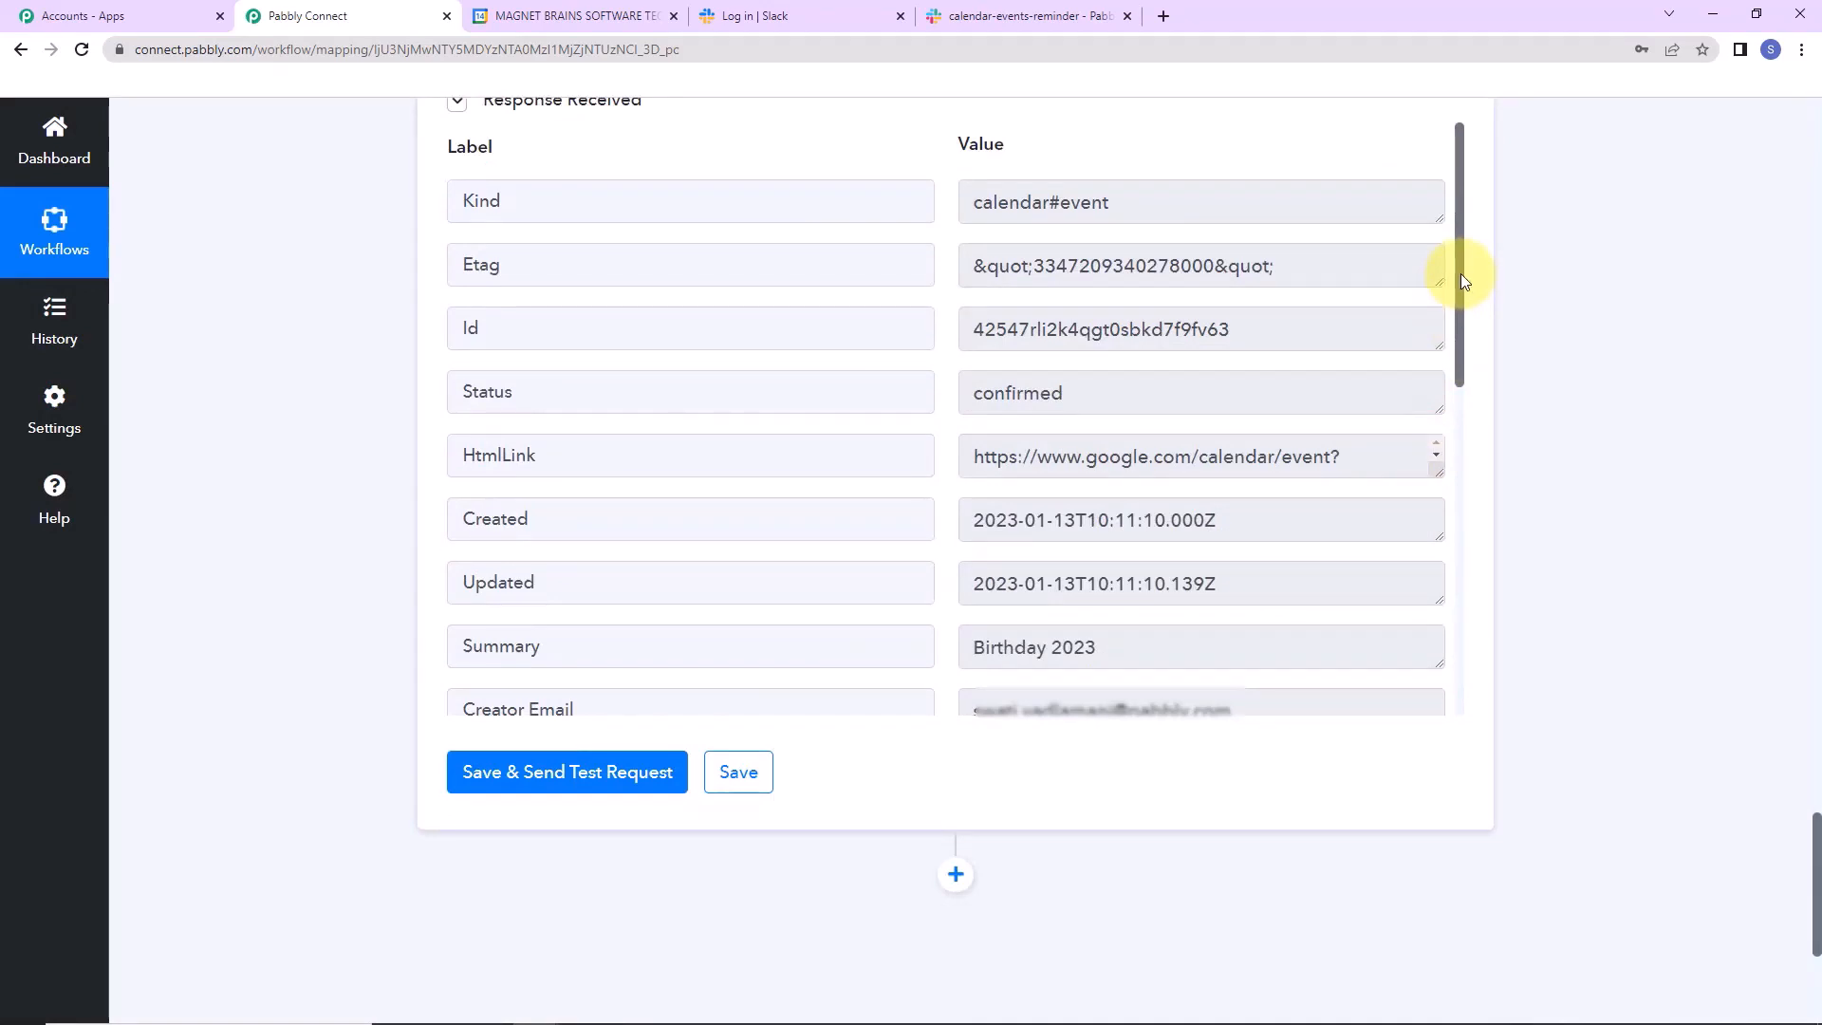
Review the Birthday 2023 output and its start 2023-01-25T12:00:00+05:30, then add another action step.
drag(1460, 273, 1460, 294)
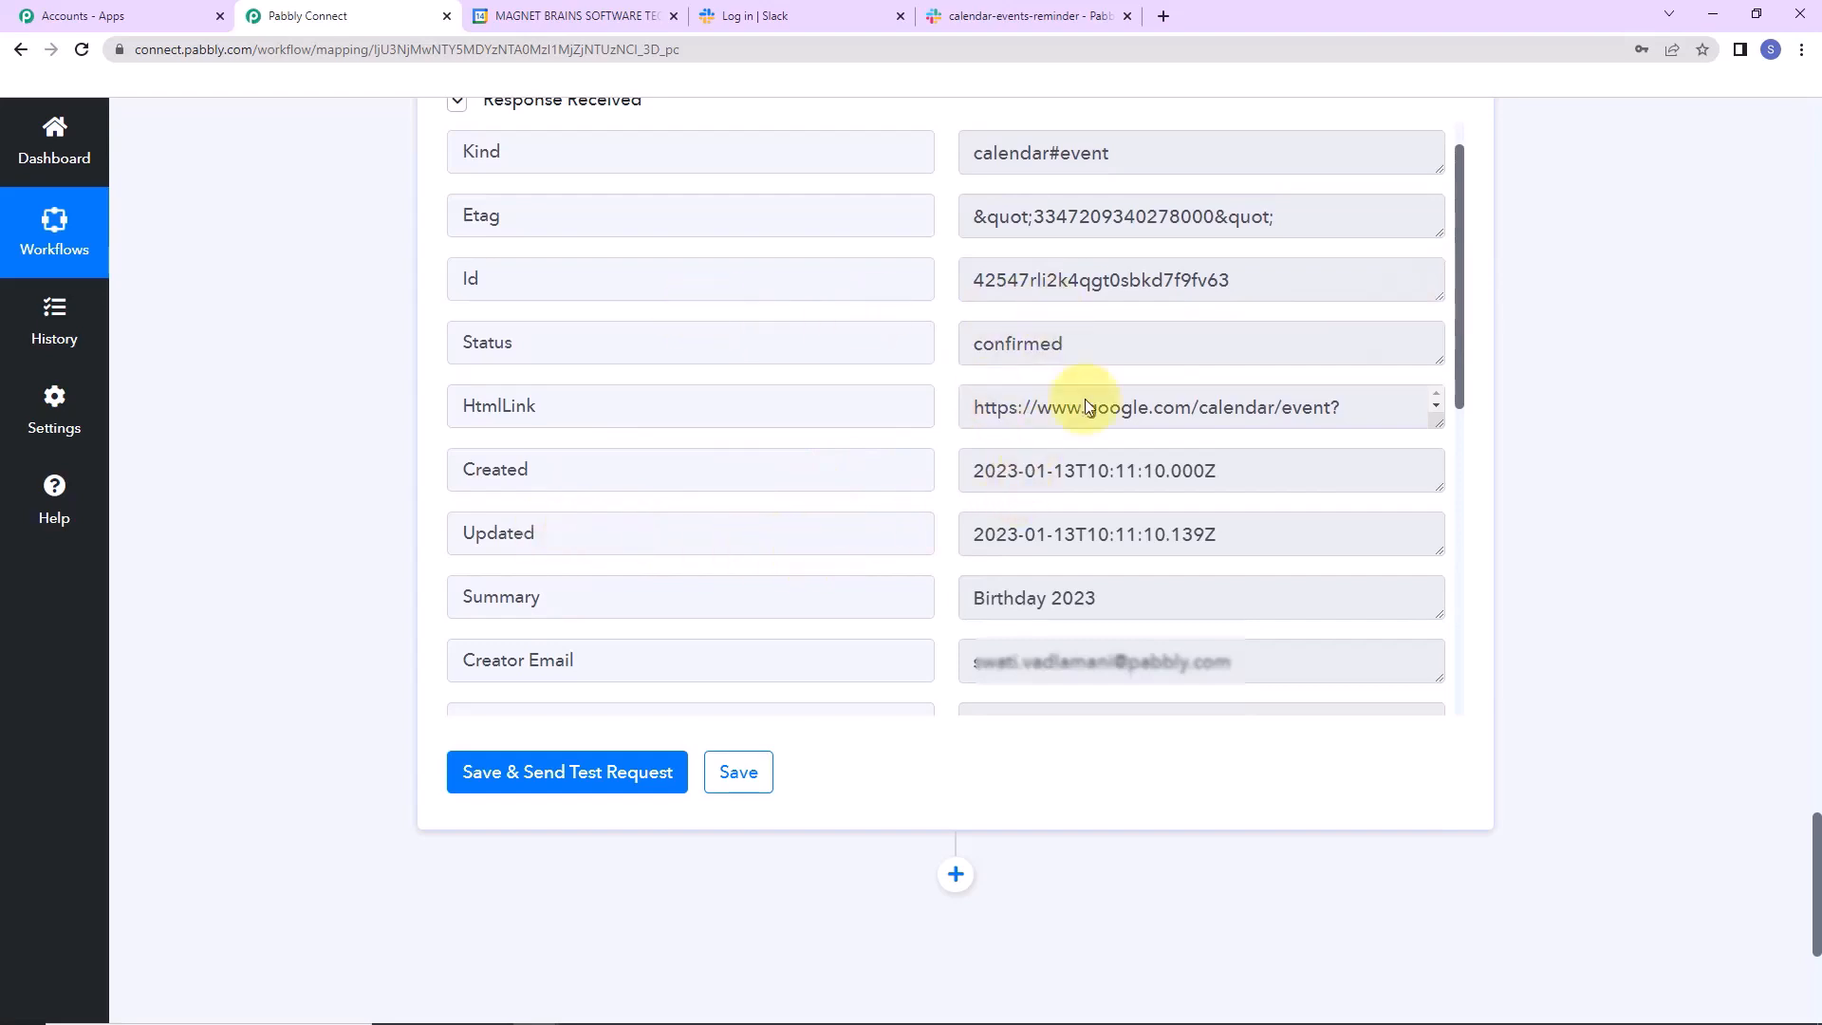
drag(1460, 300, 1477, 423)
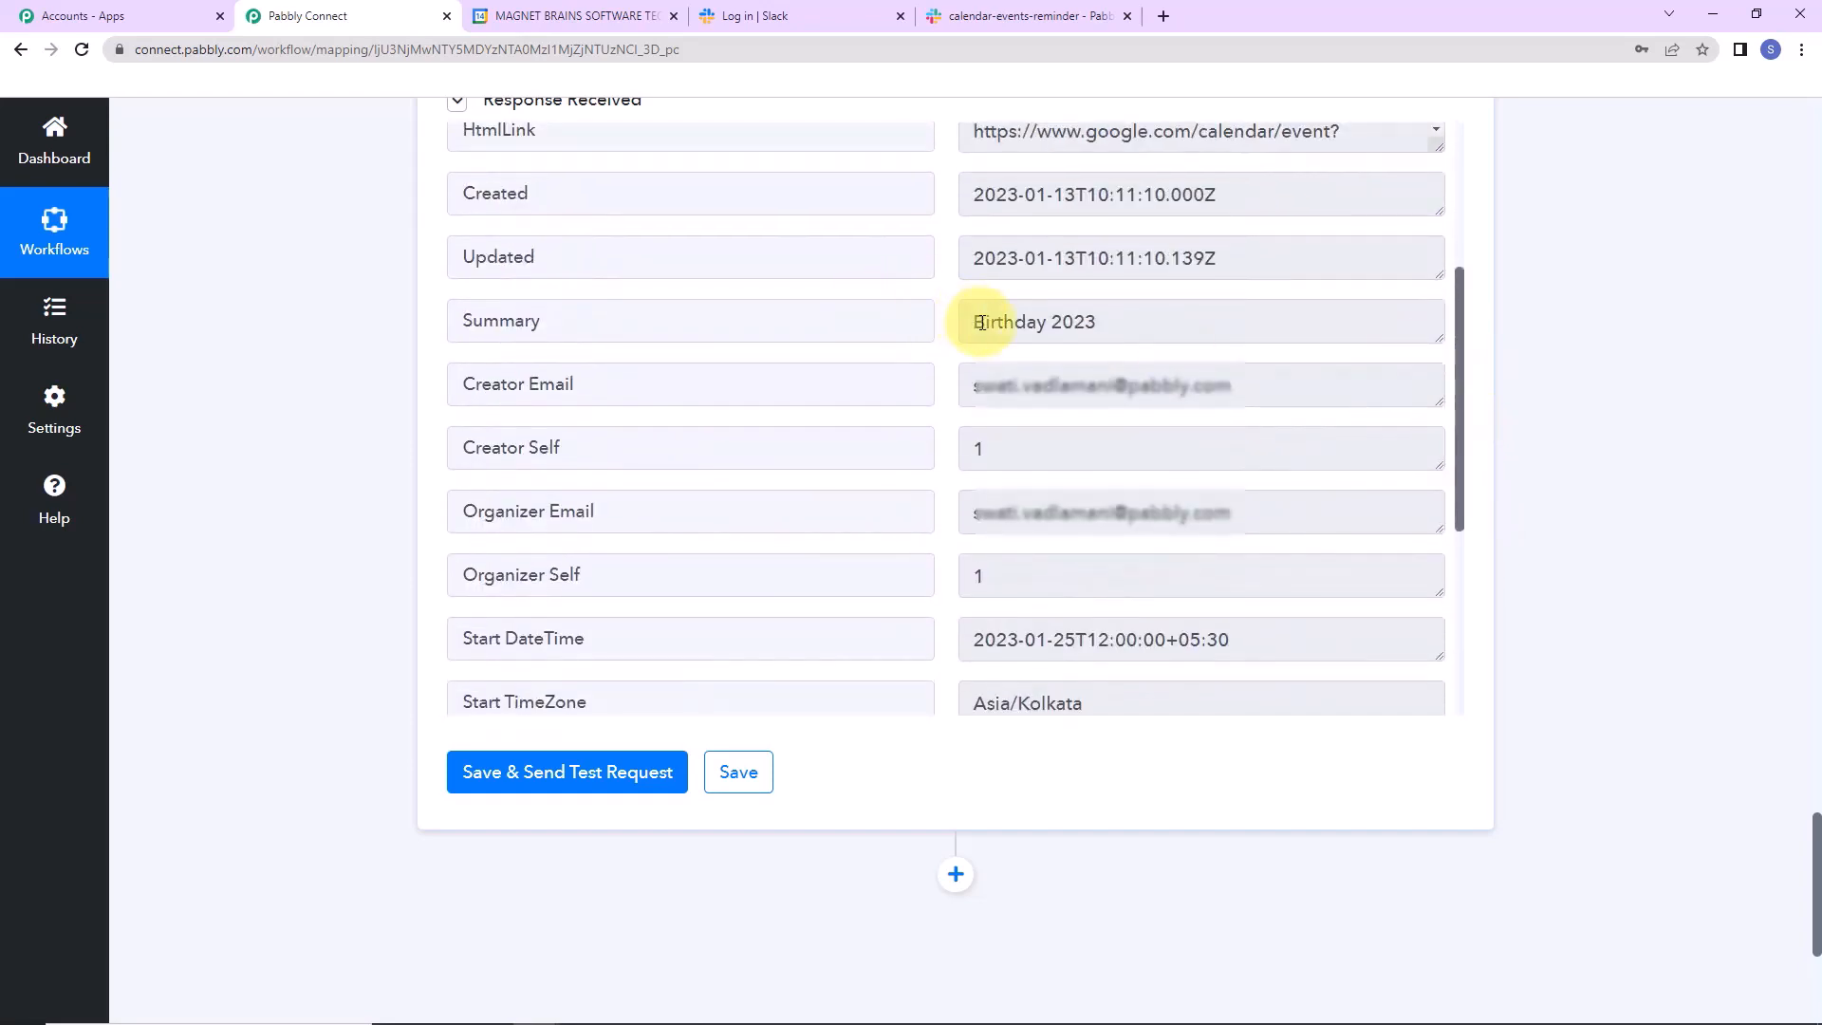
drag(975, 321, 1212, 534)
click(1623, 492)
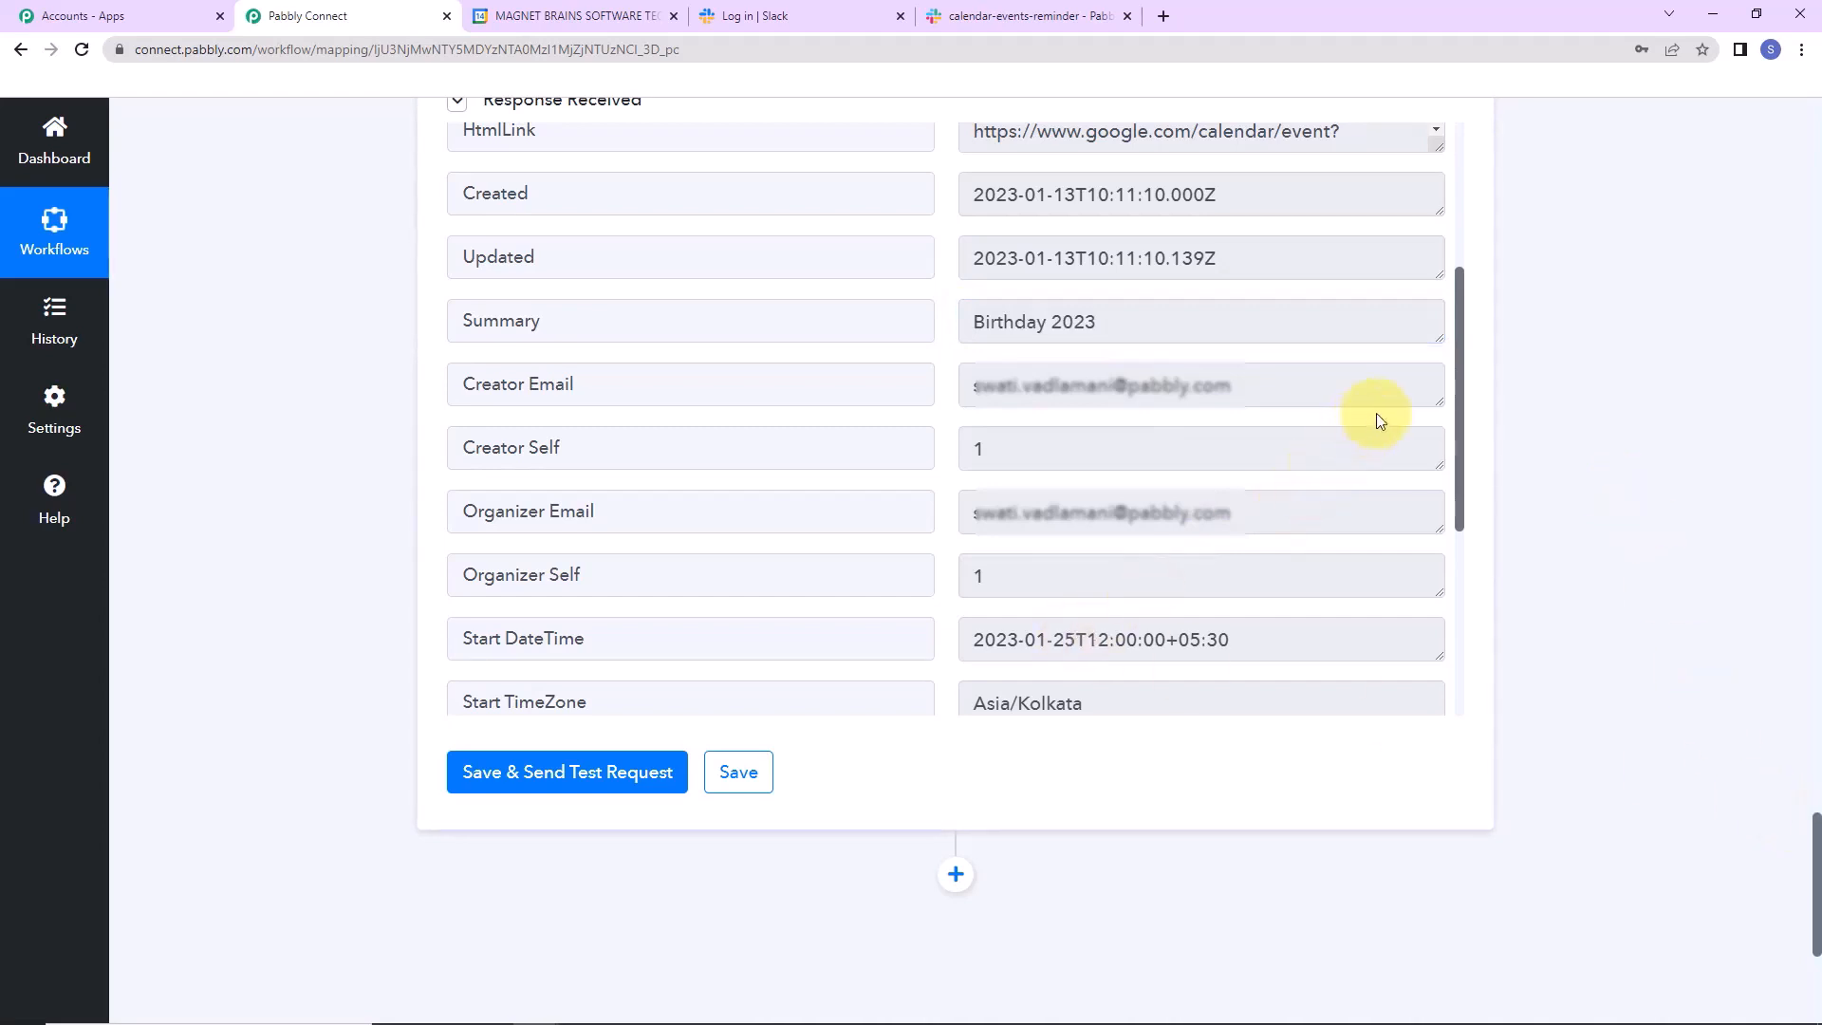
drag(1457, 374, 1466, 427)
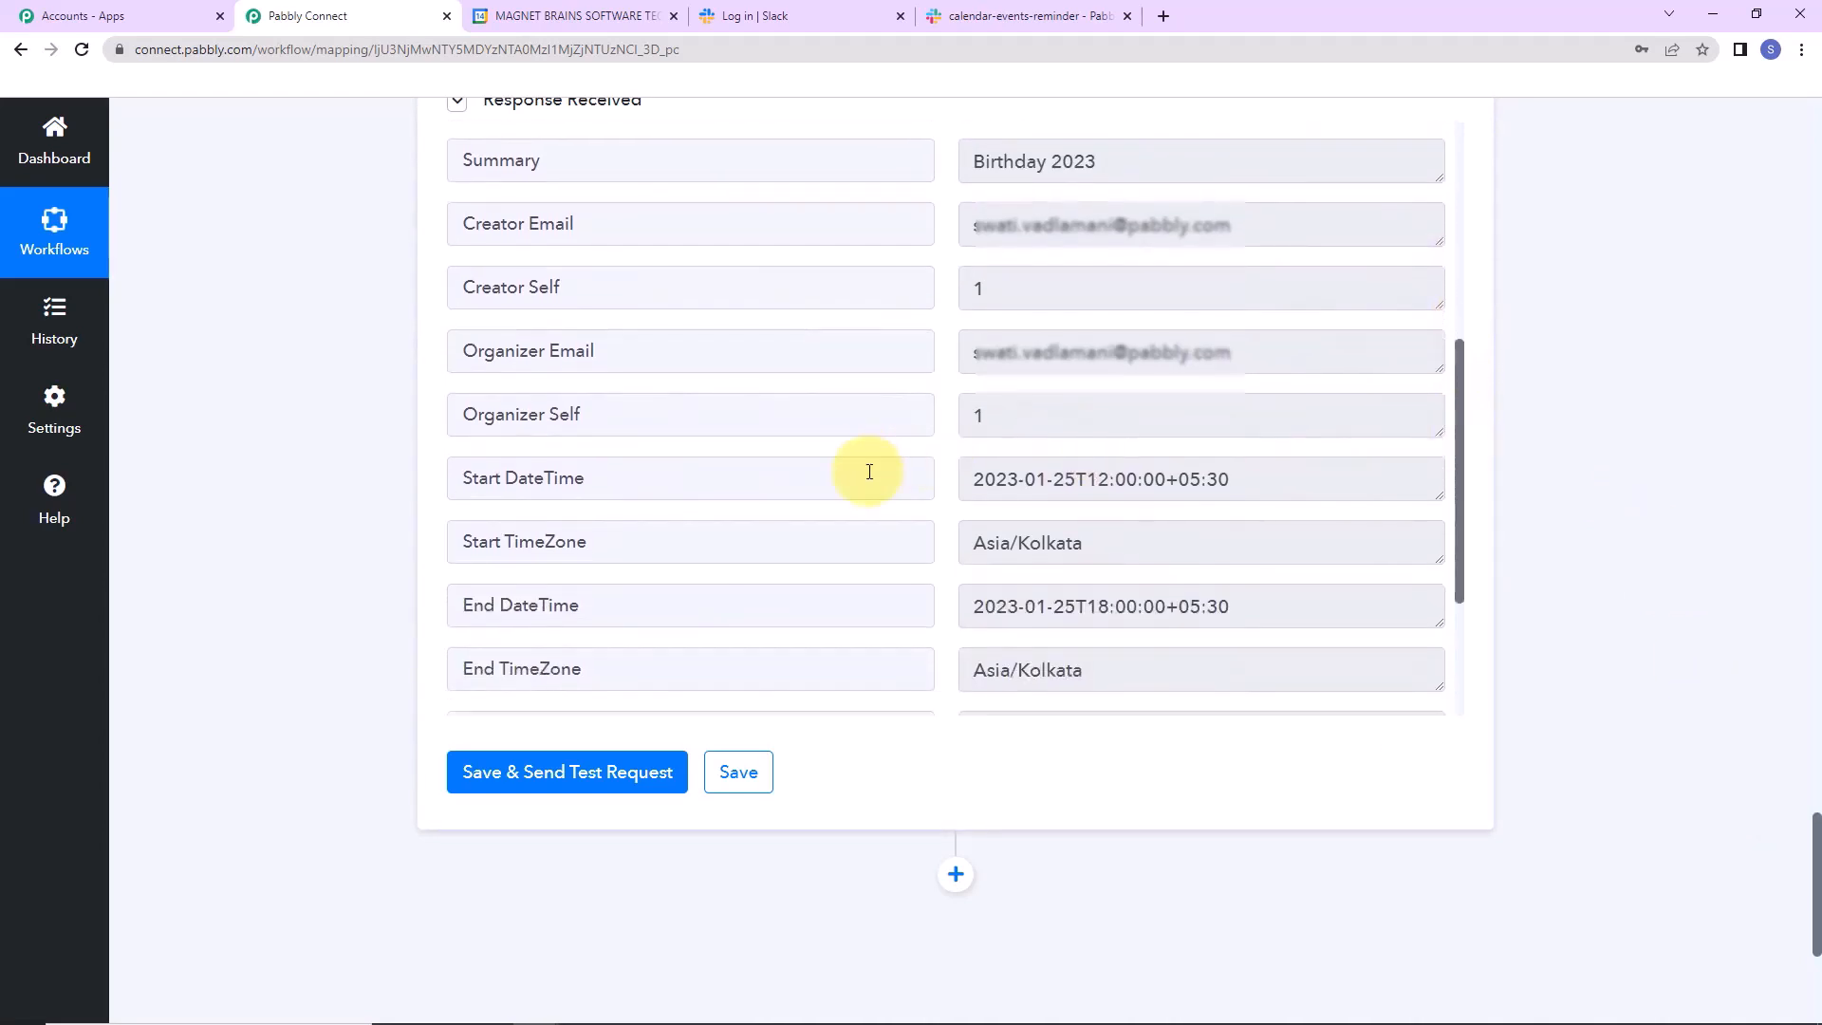
drag(967, 477, 1192, 480)
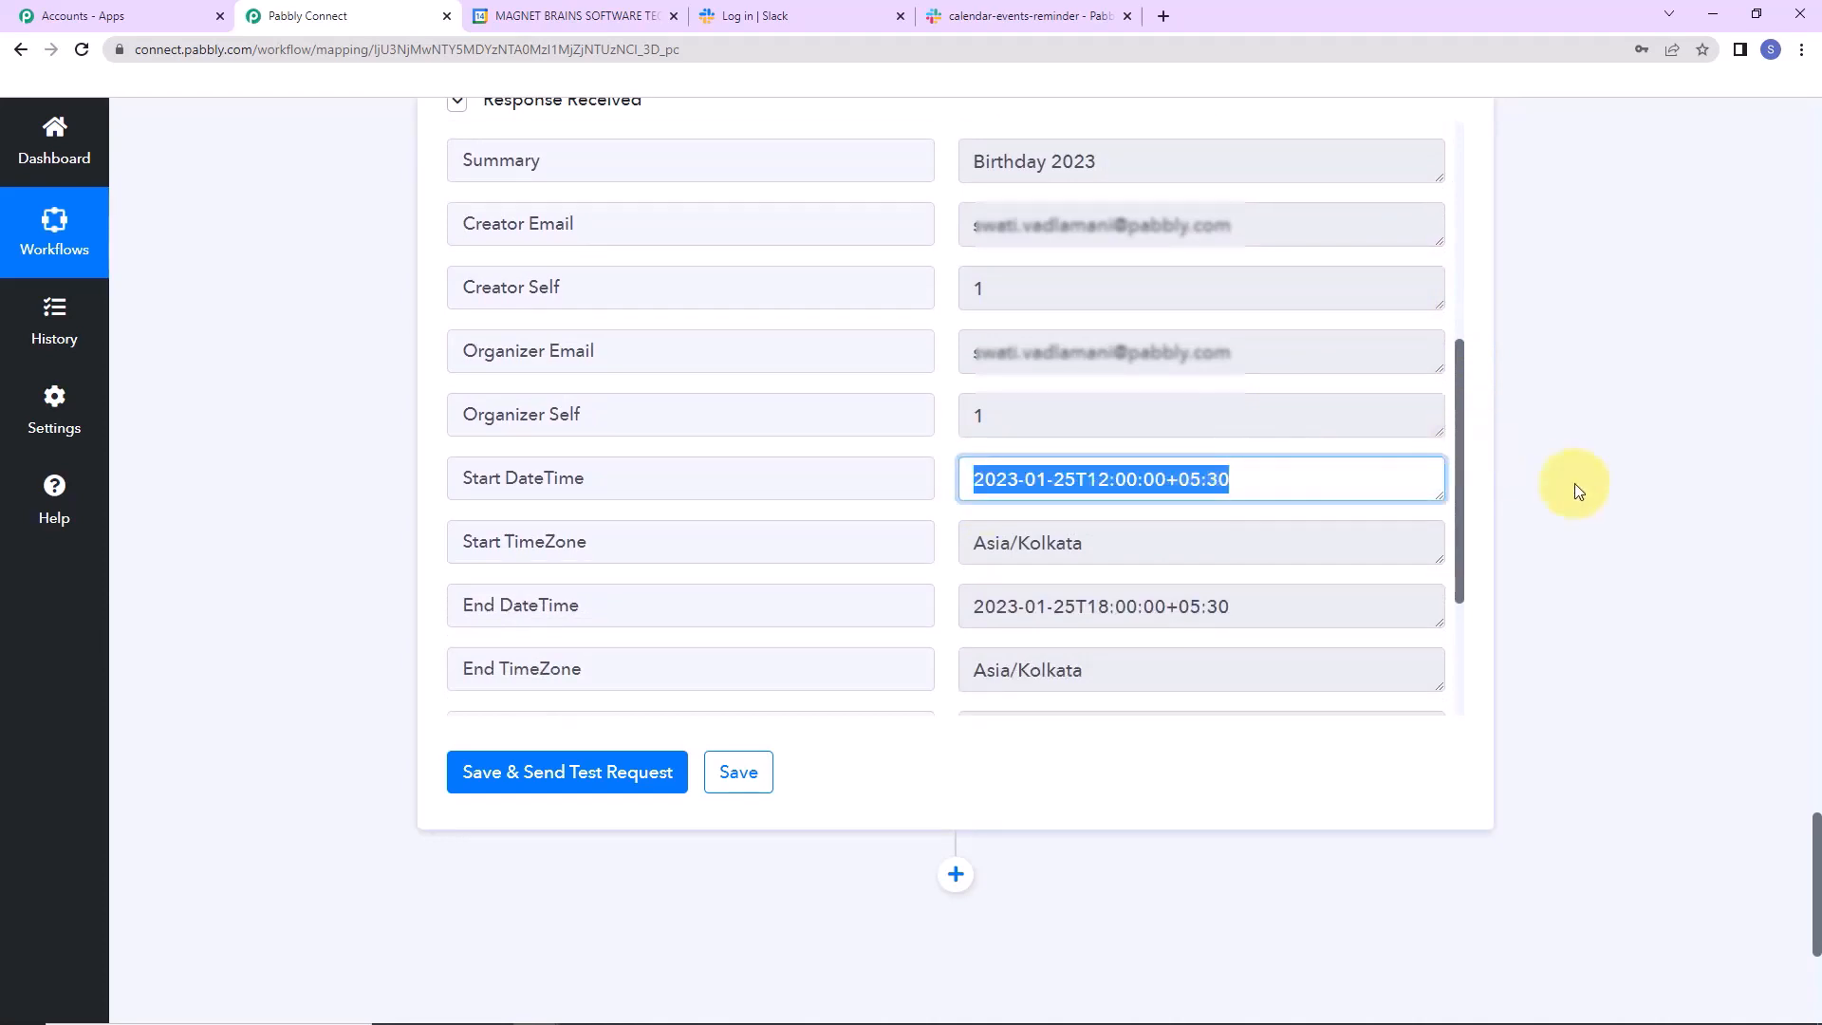
scroll(1598, 498, down, 5)
click(955, 450)
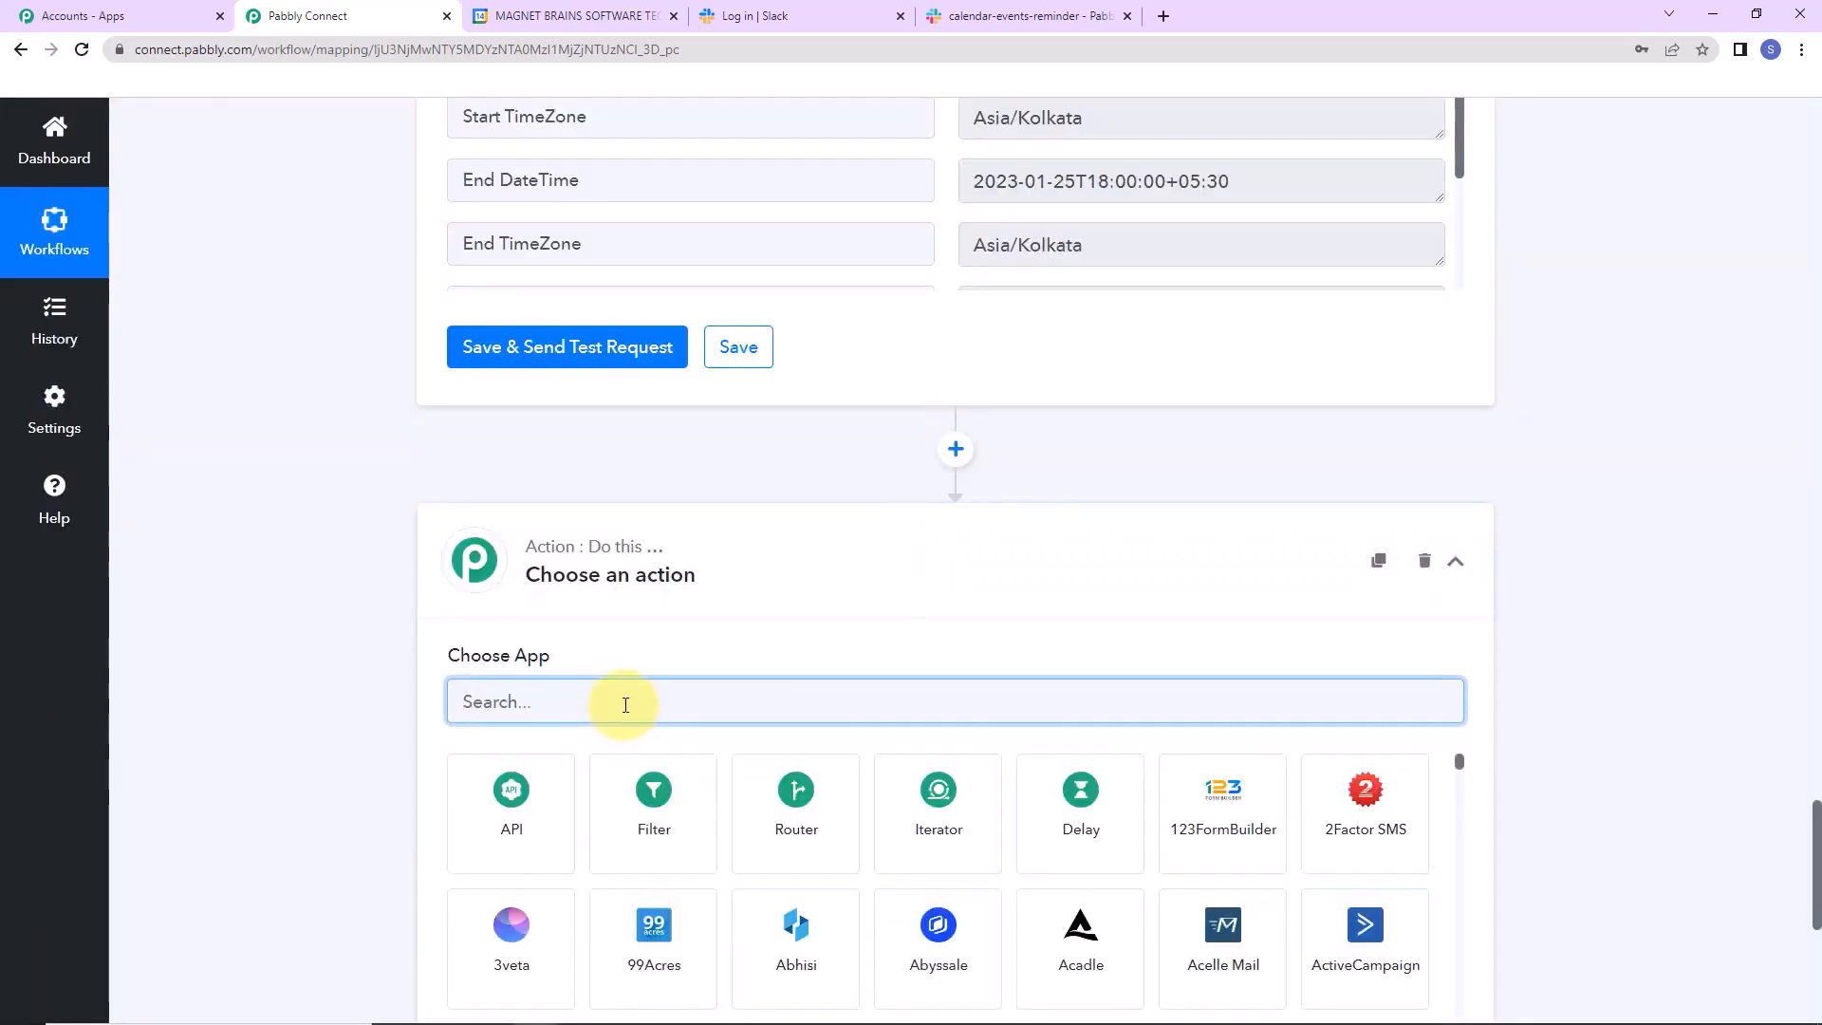
Set the new step to Date/Time Formatter with the Format Date Only event and connect it.
text(dae)
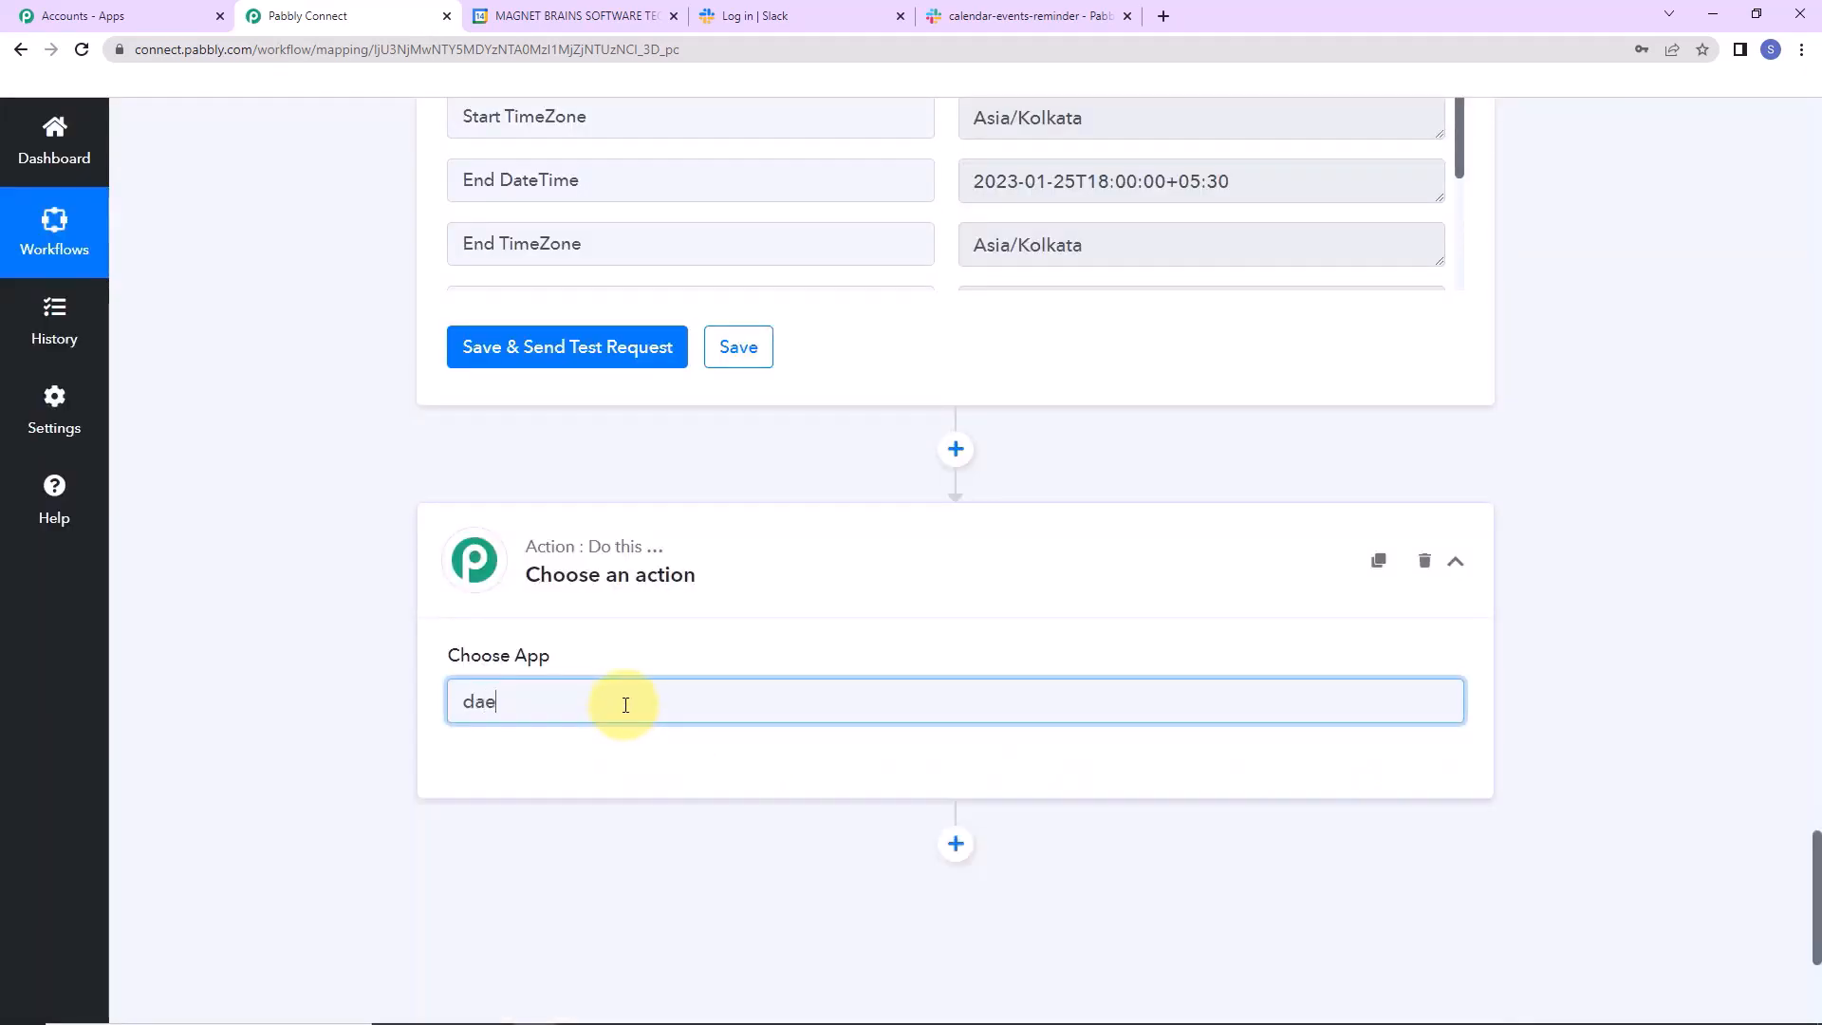
key(BackSpace)
text(te)
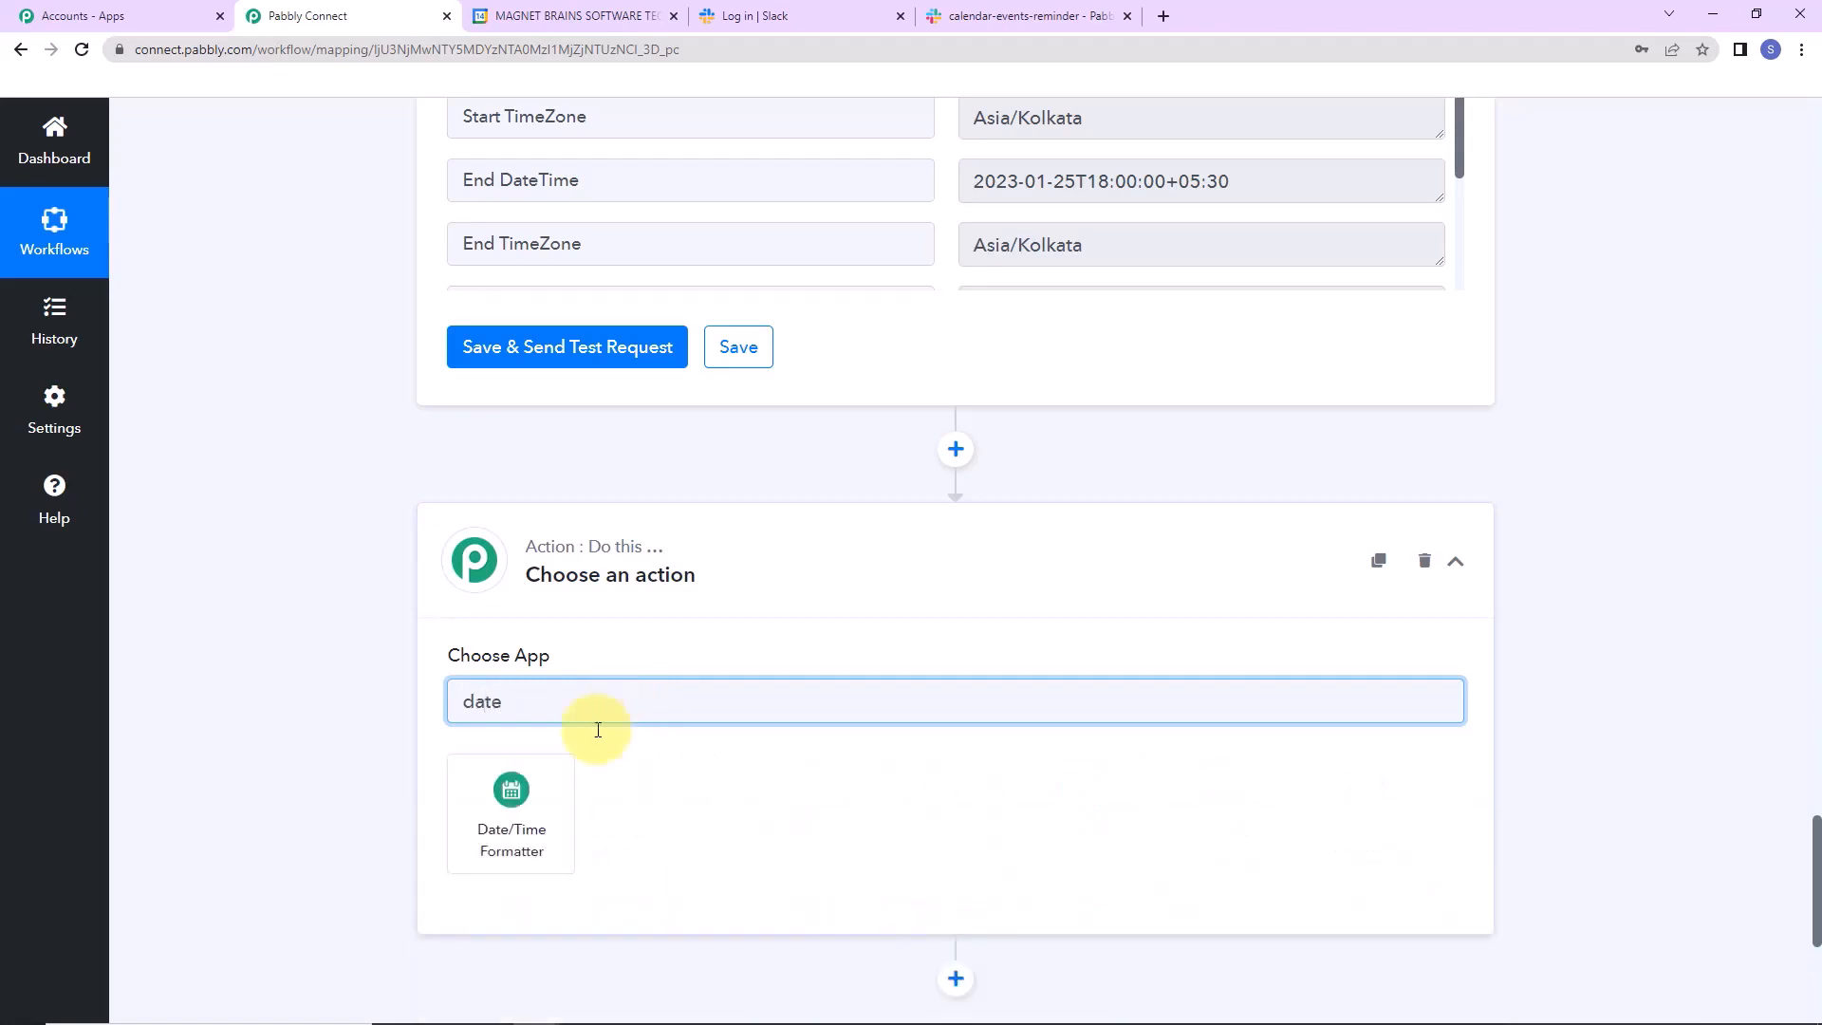
click(520, 799)
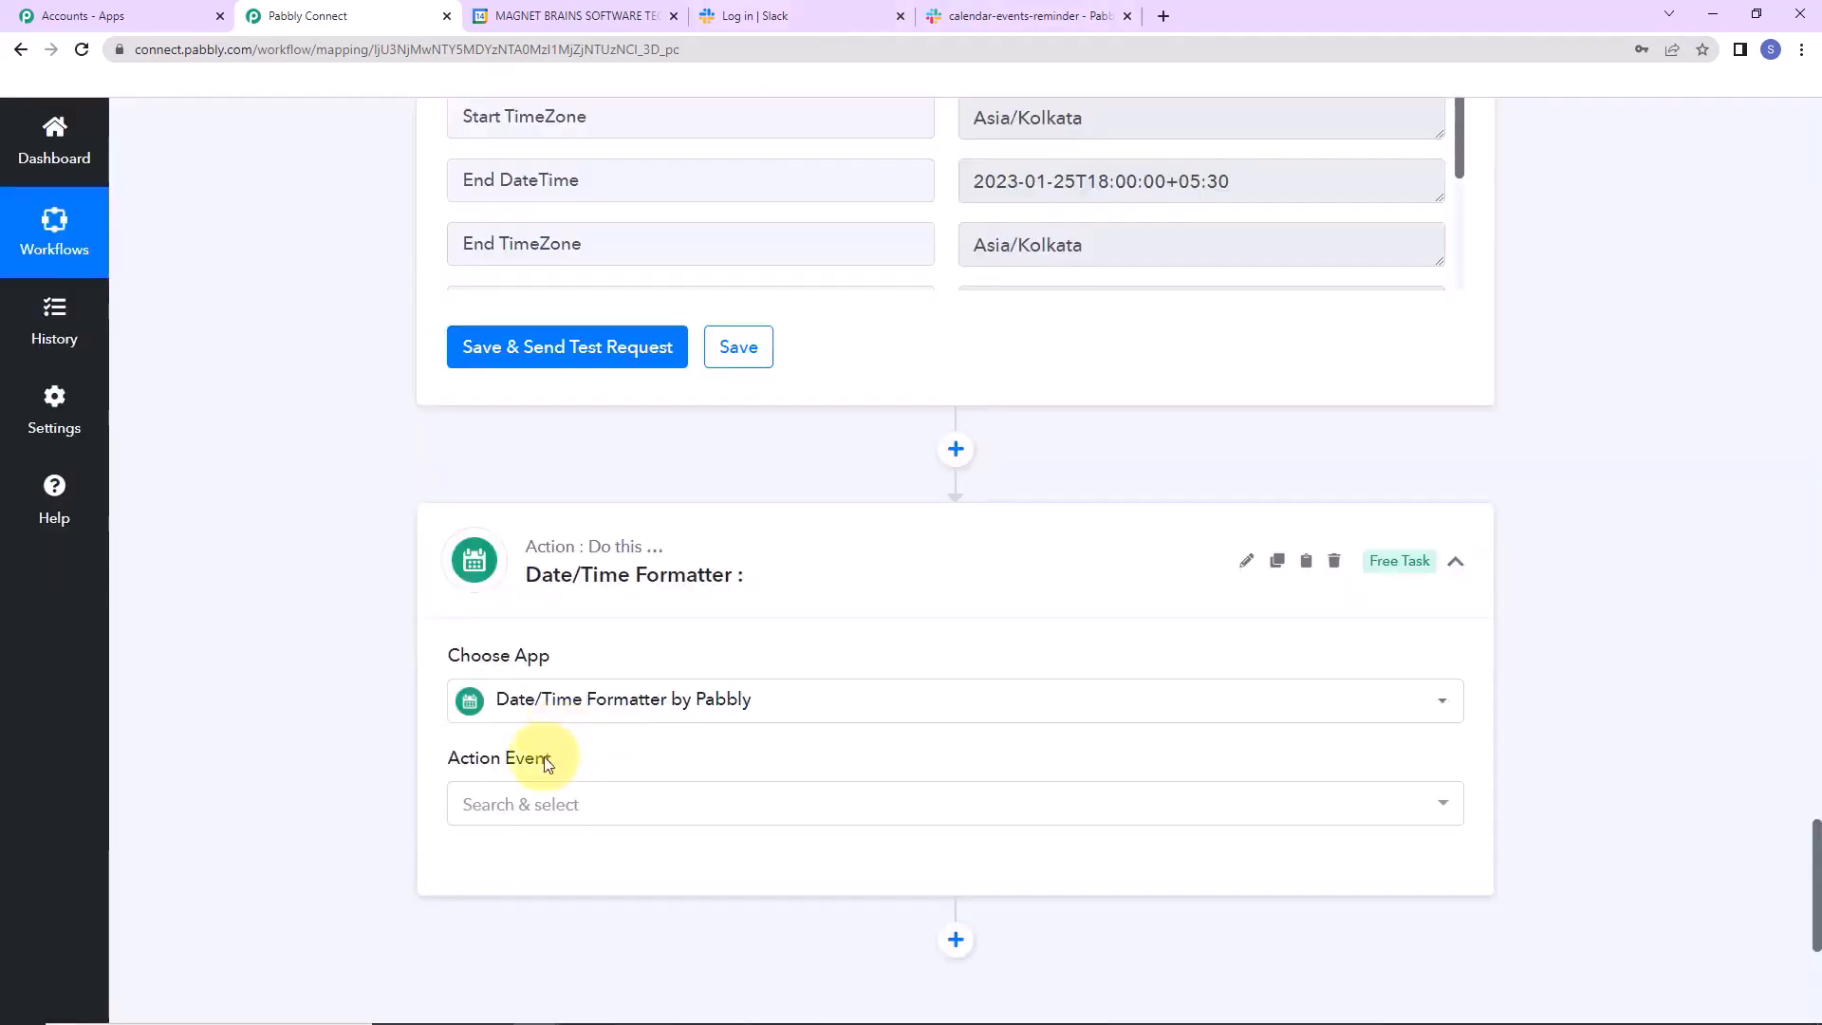
click(531, 804)
click(482, 408)
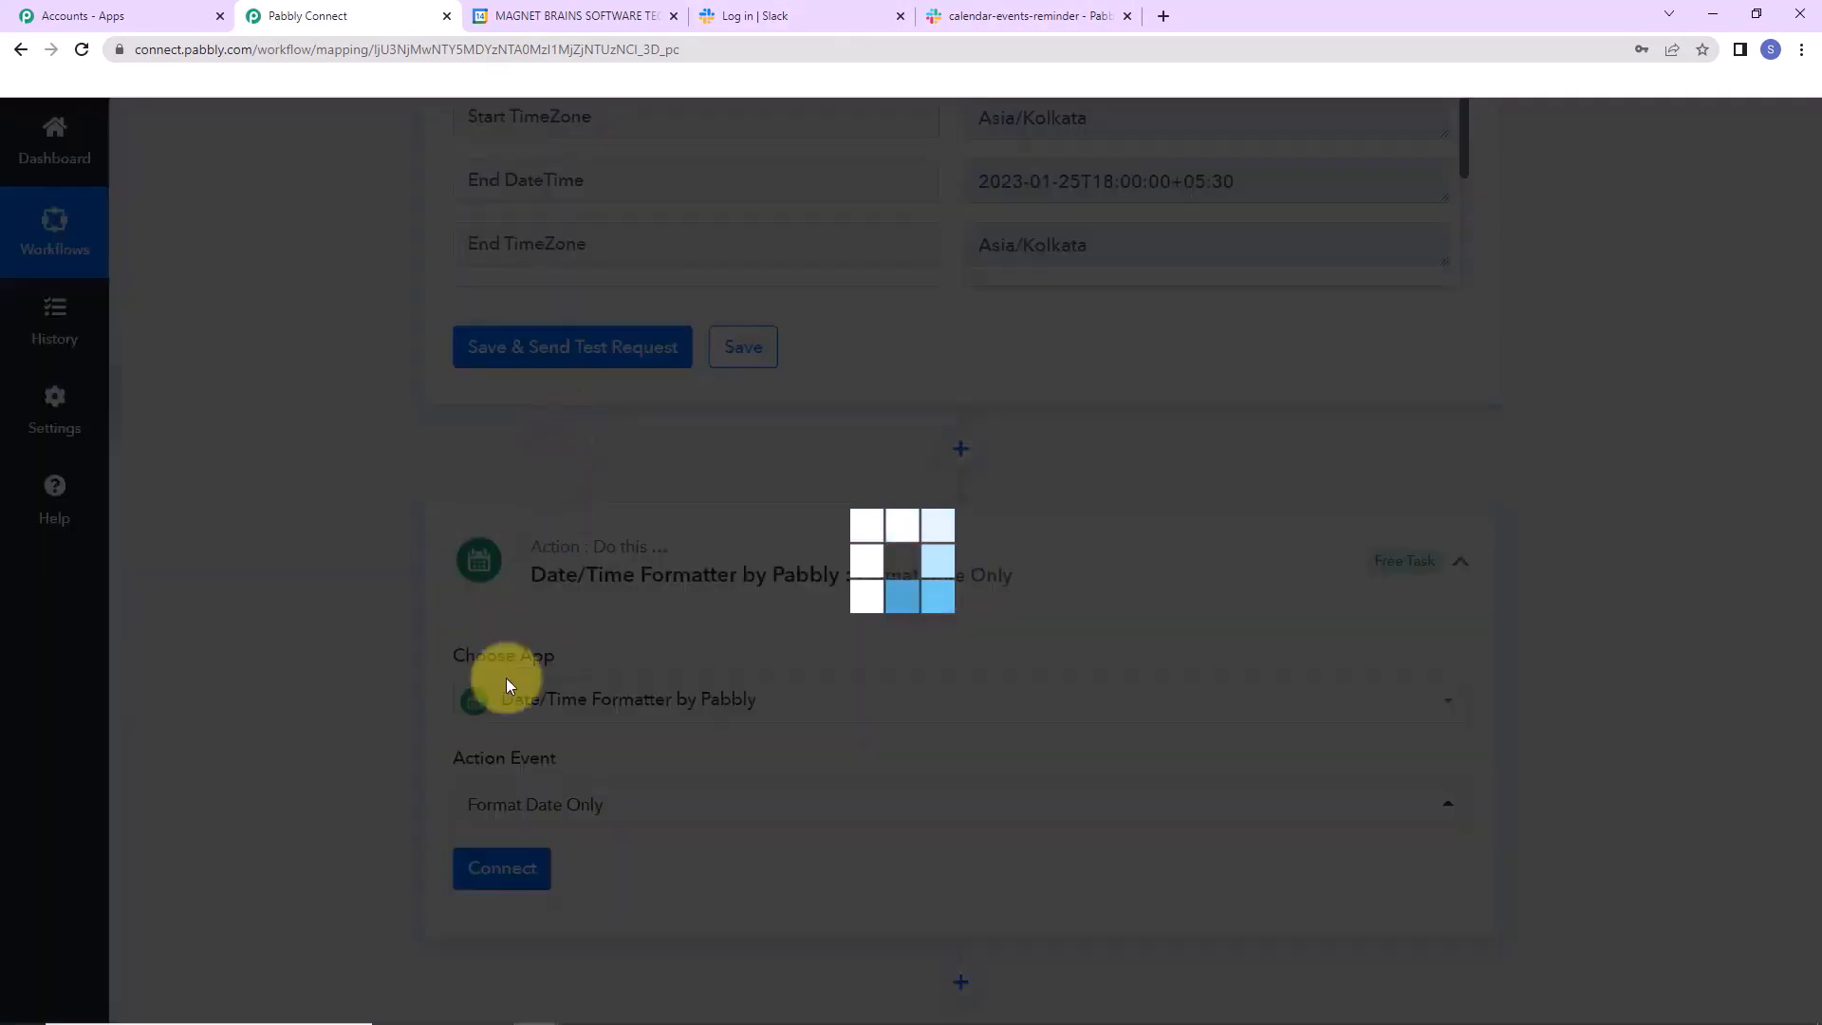
click(494, 867)
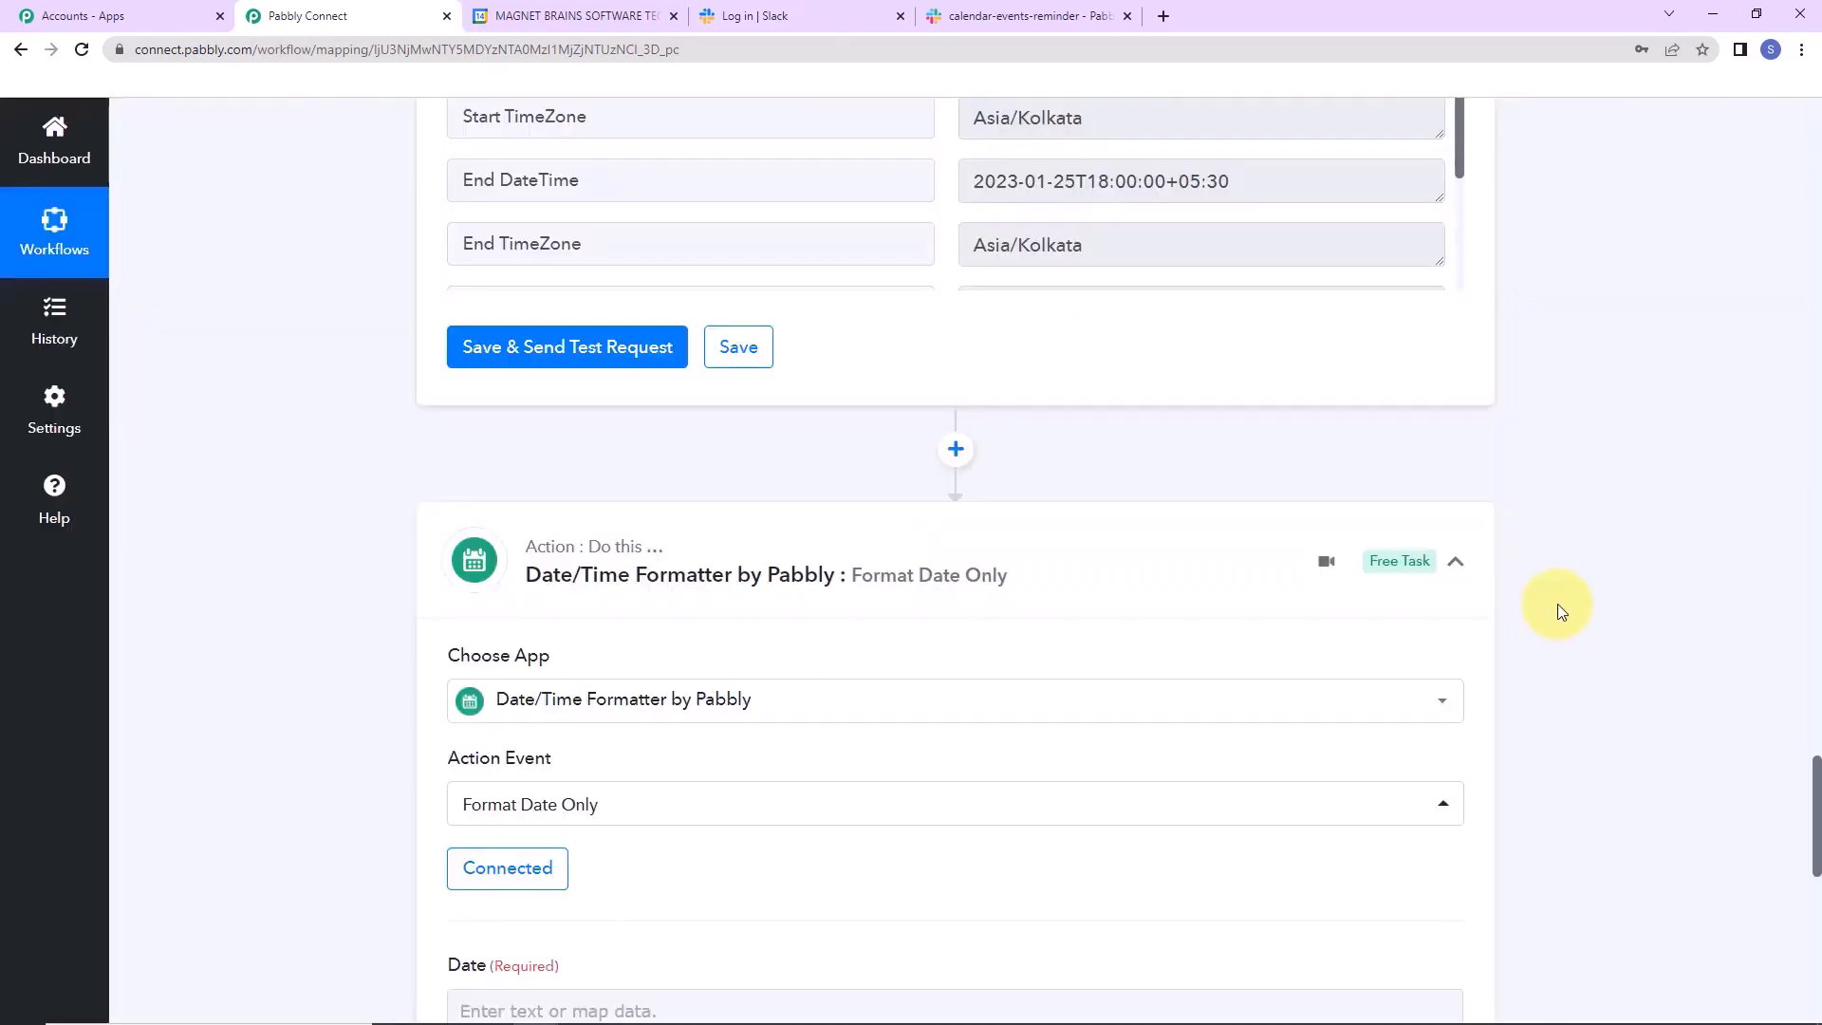
Map the Iterator's event Start DateTime into the Date field.
scroll(1558, 603, down, 5)
click(456, 562)
click(372, 583)
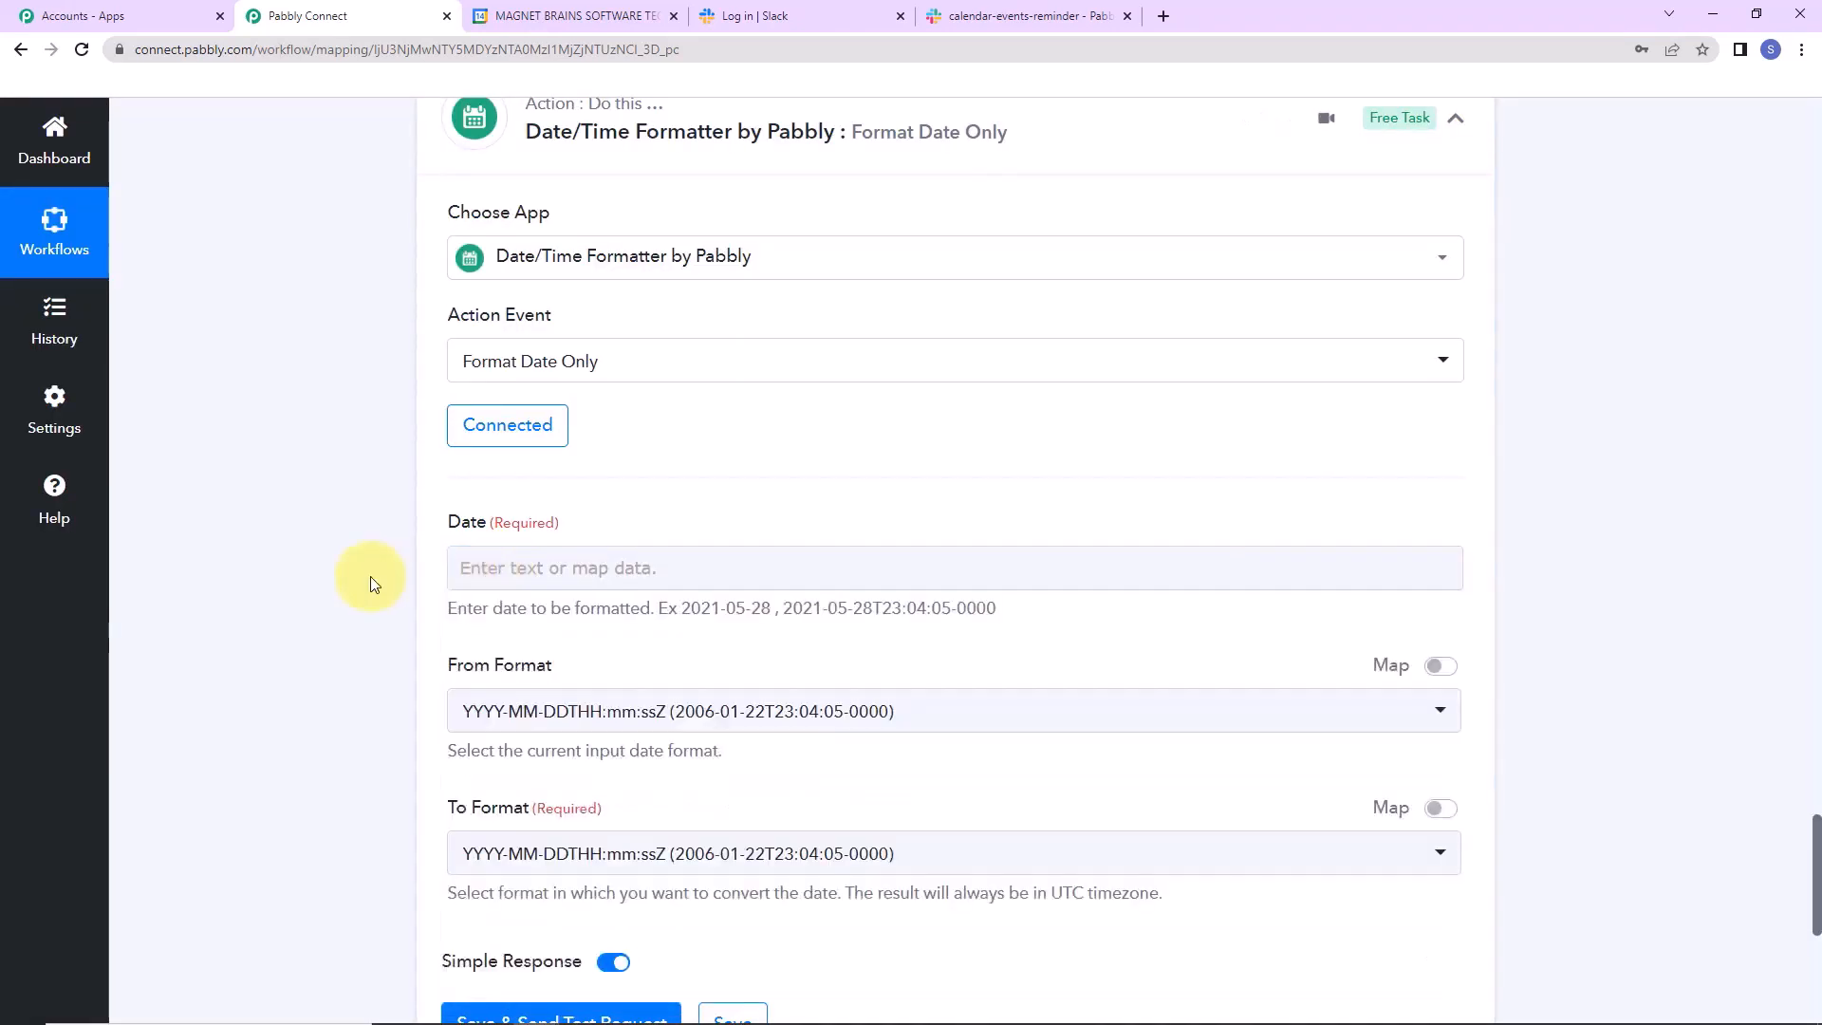
click(501, 567)
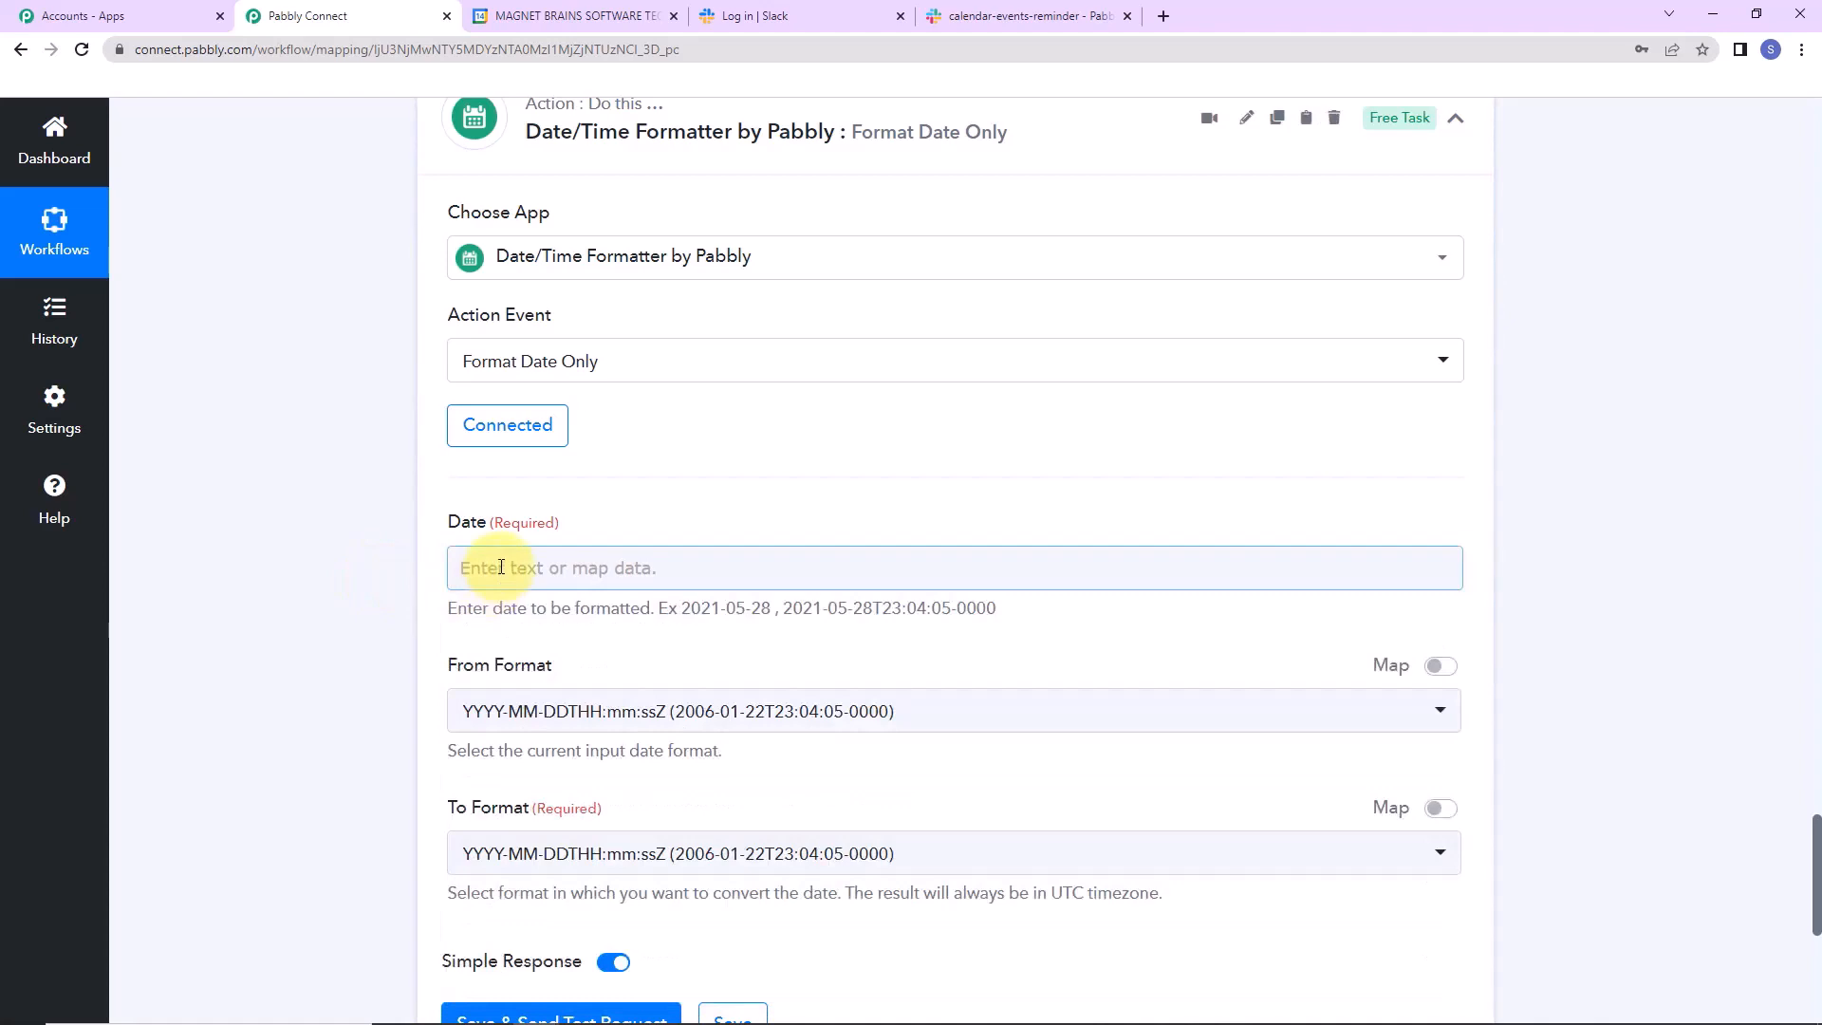
click(501, 567)
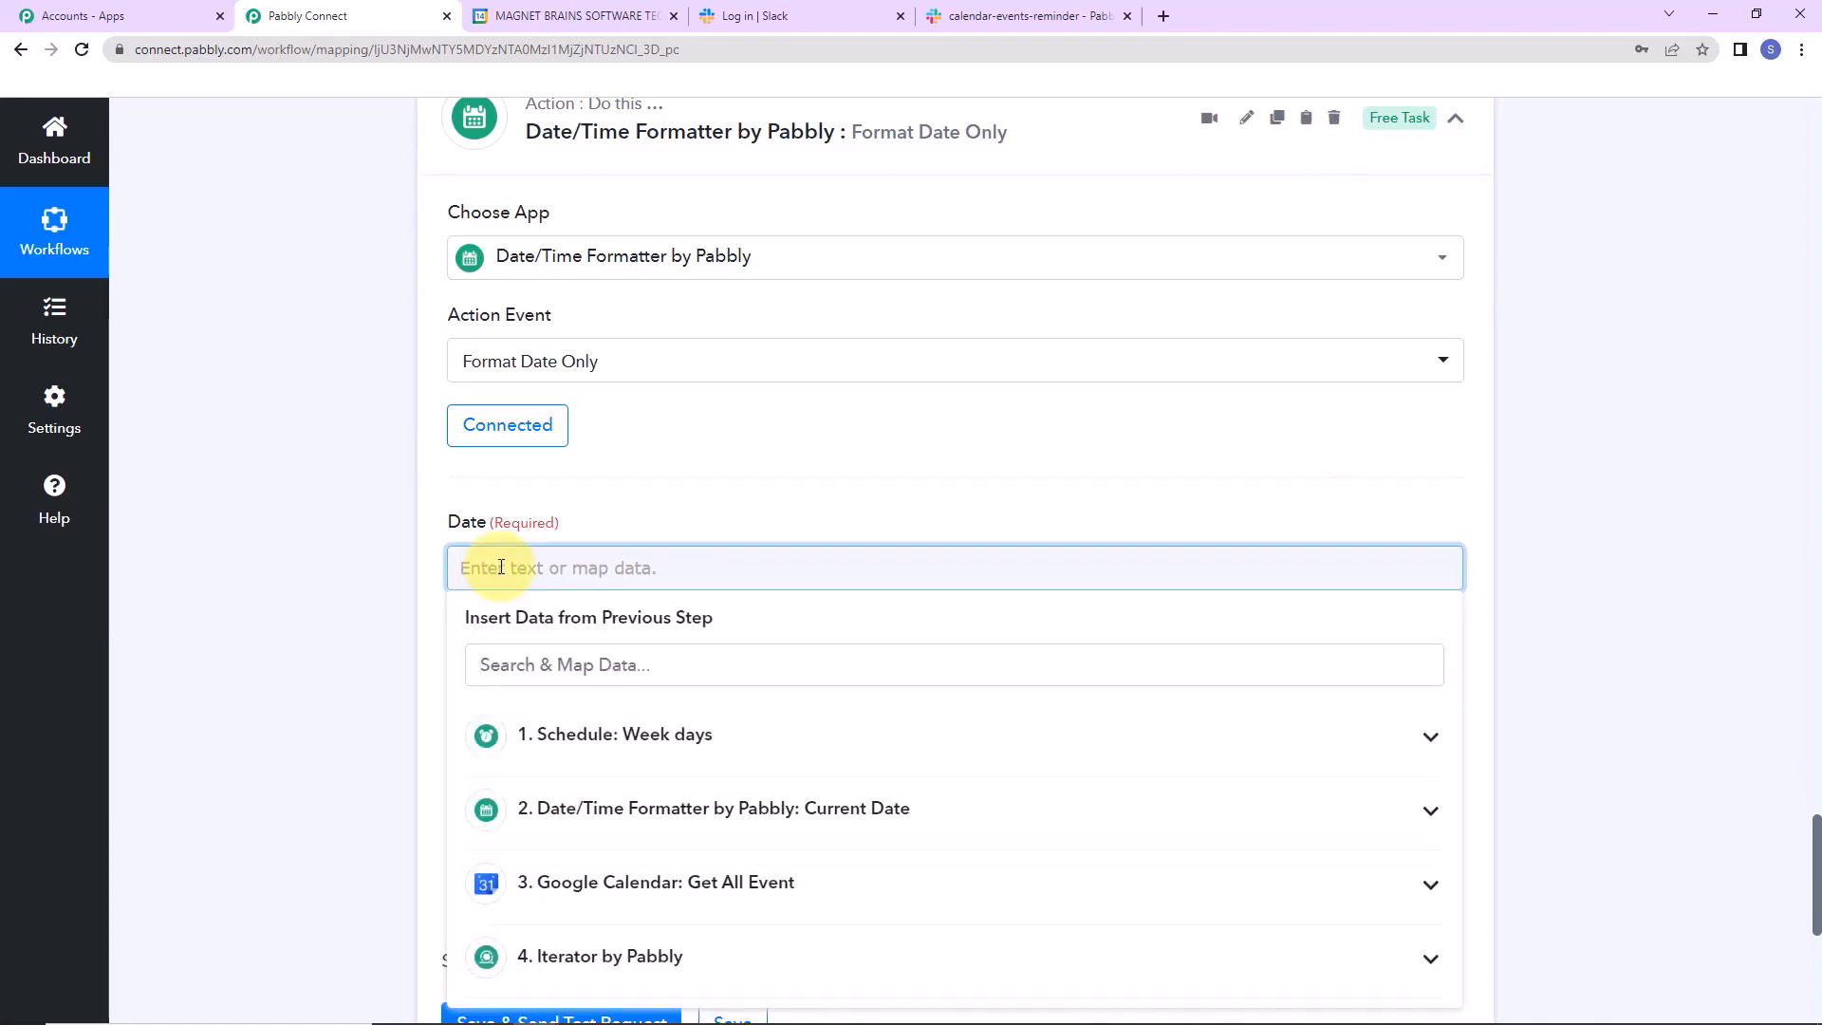
click(738, 861)
click(651, 957)
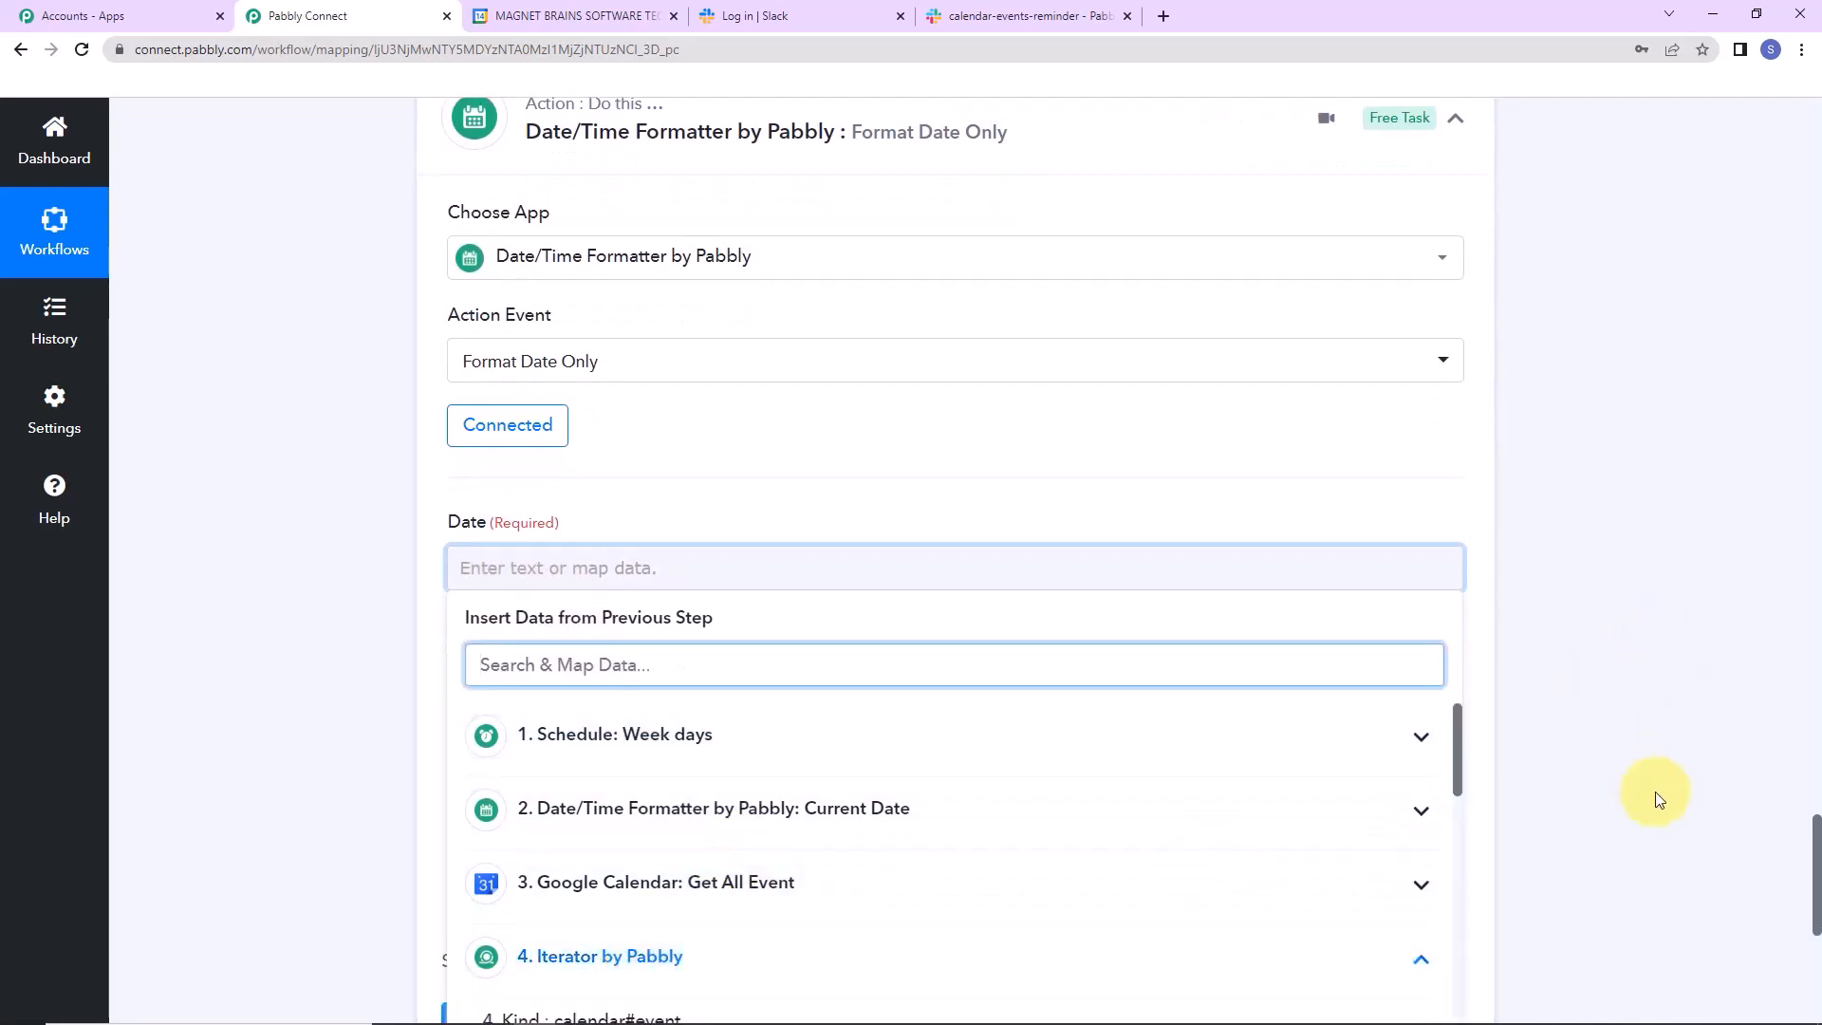
drag(1461, 743, 1424, 977)
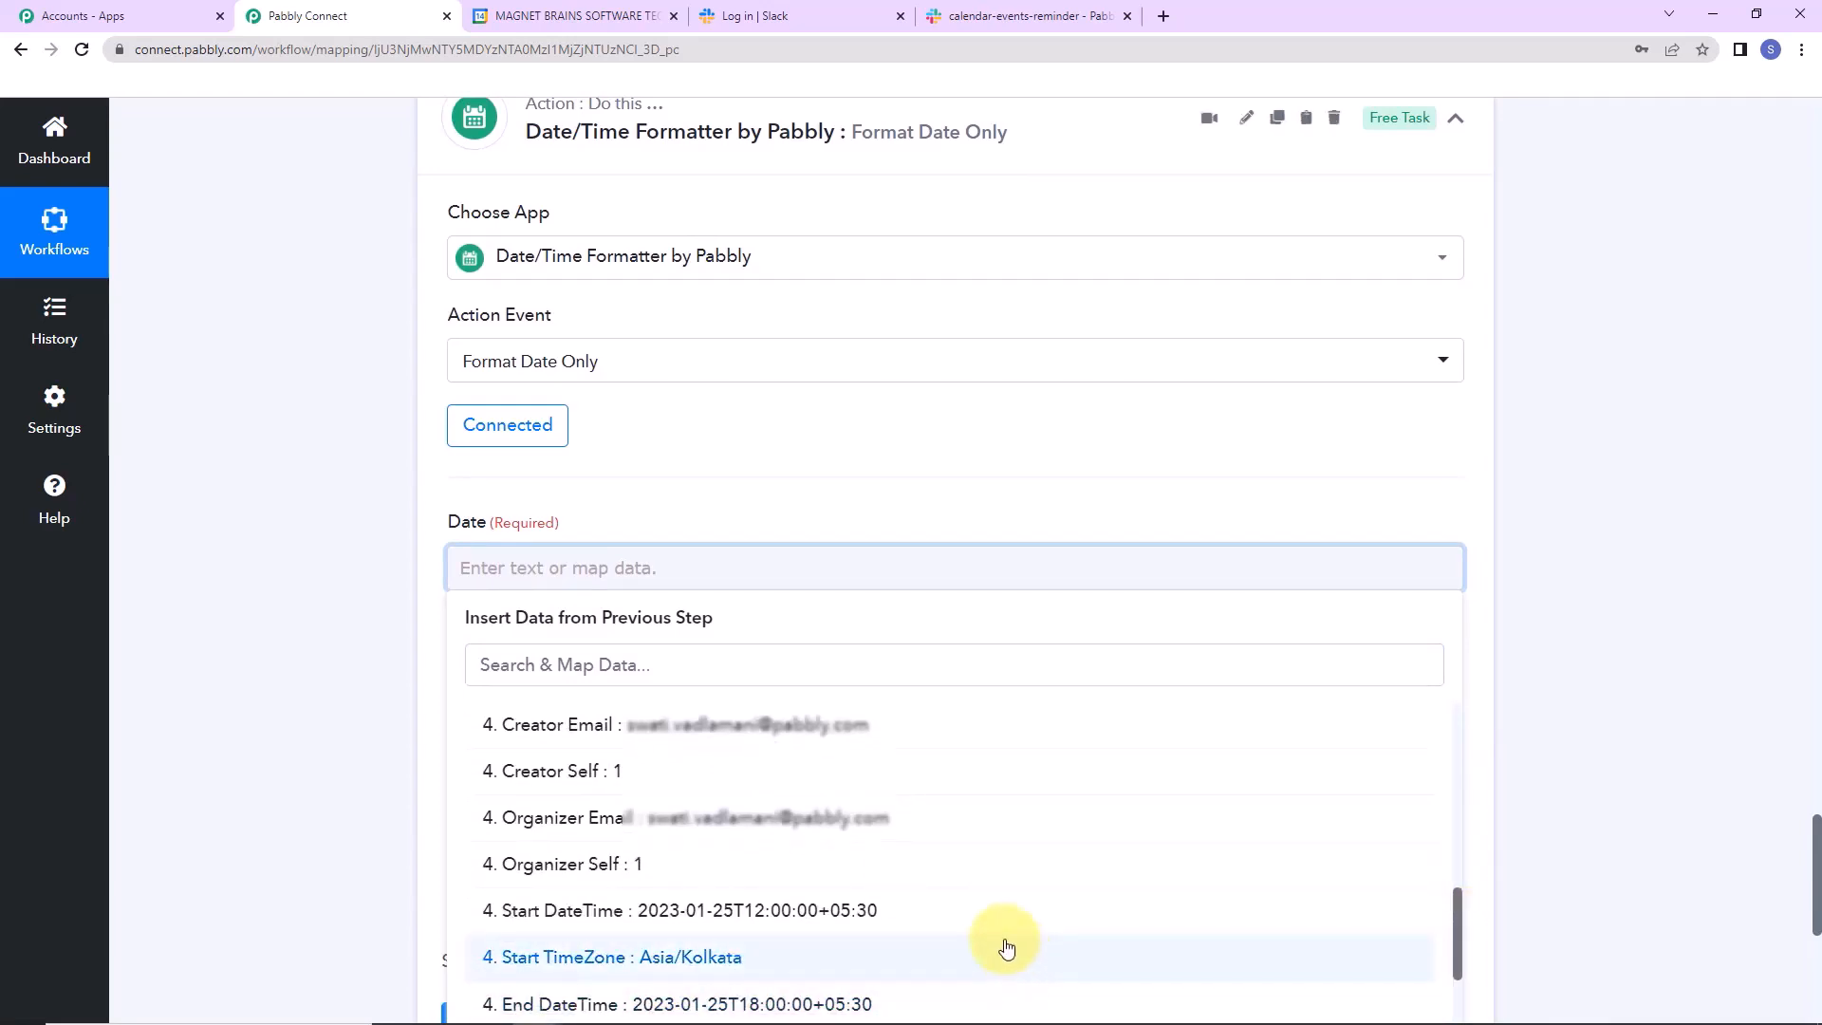
click(964, 906)
click(328, 475)
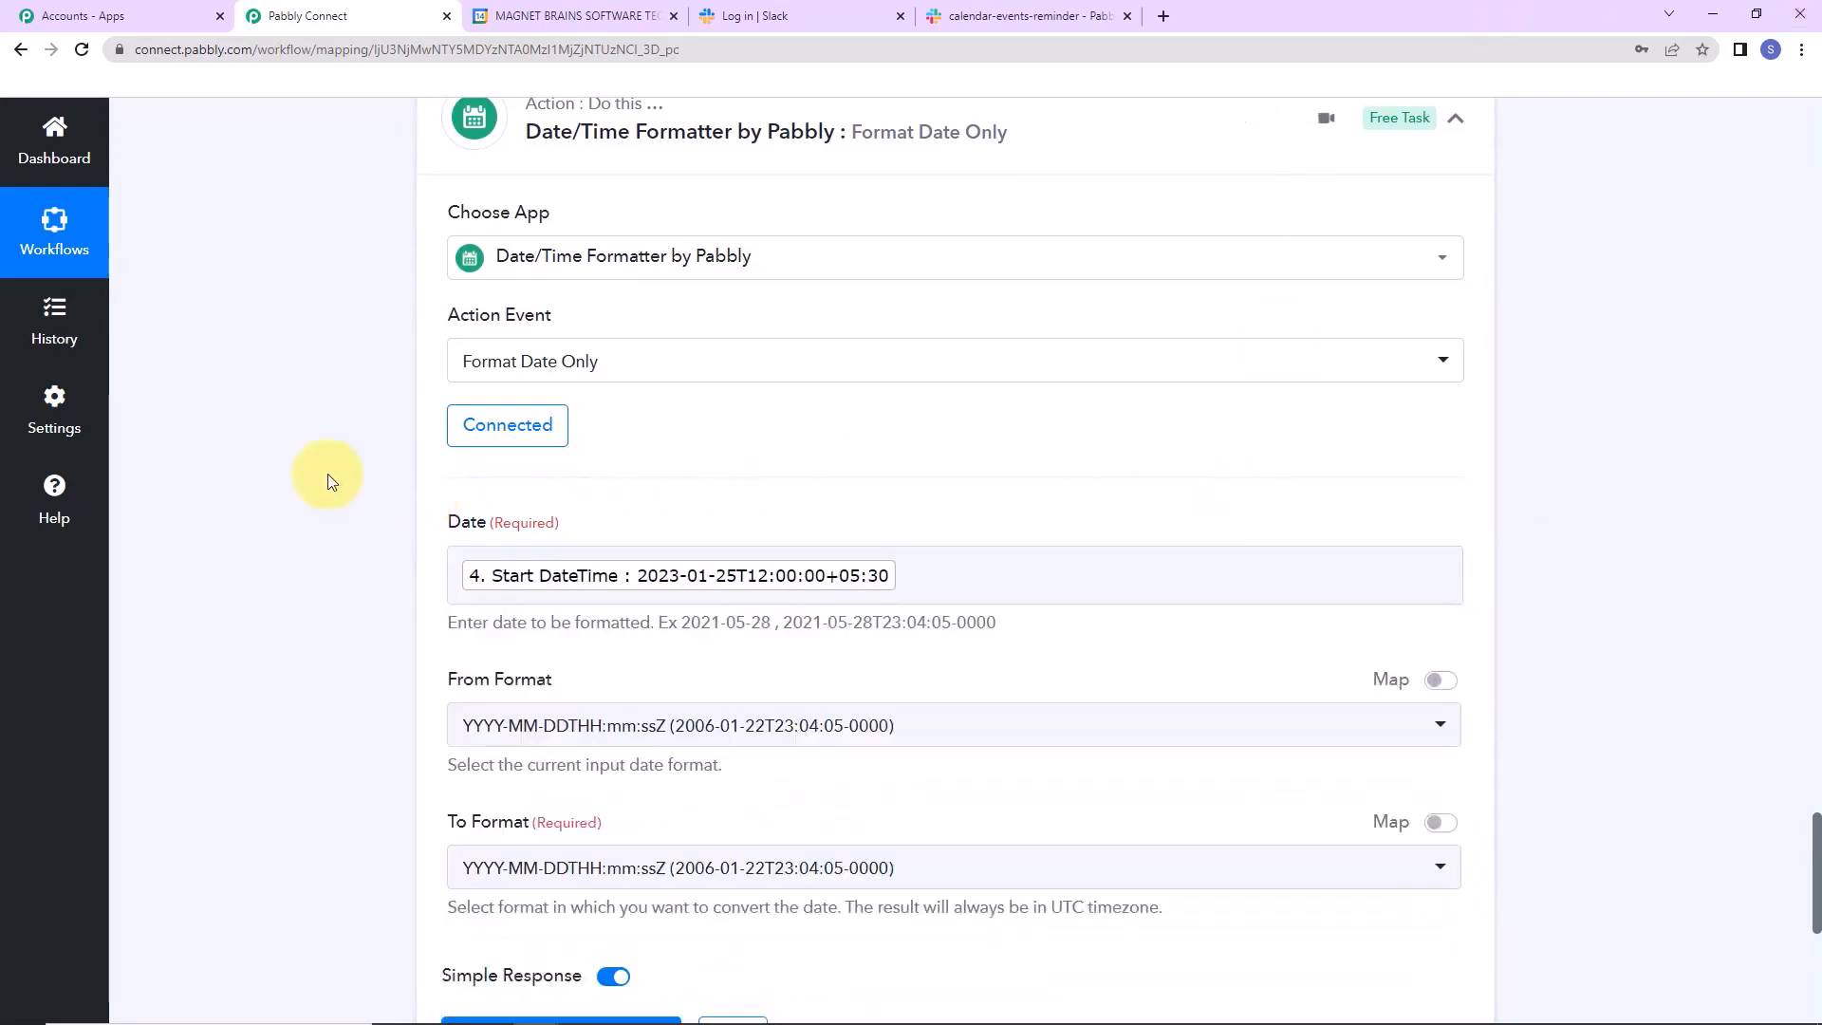
Choose YYYY-MM-DD as the output format and test it, getting 2023-01-25.
scroll(327, 476, down, 3)
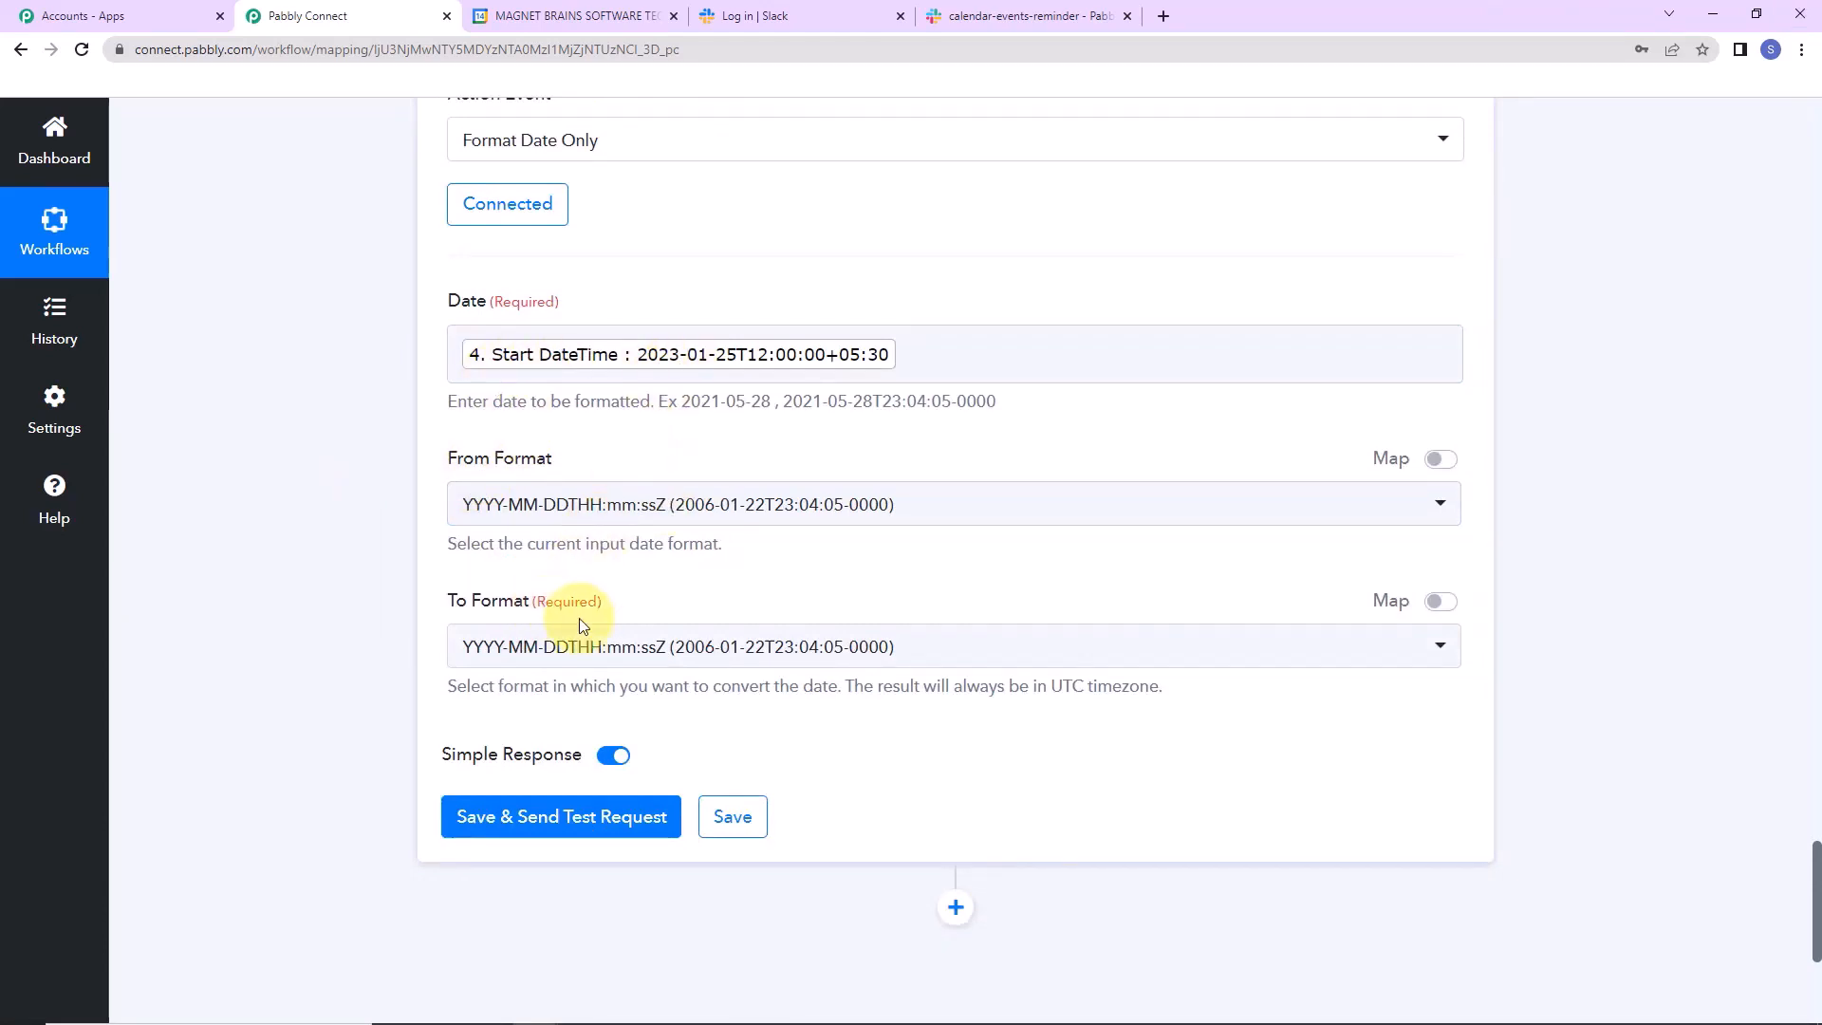
click(944, 645)
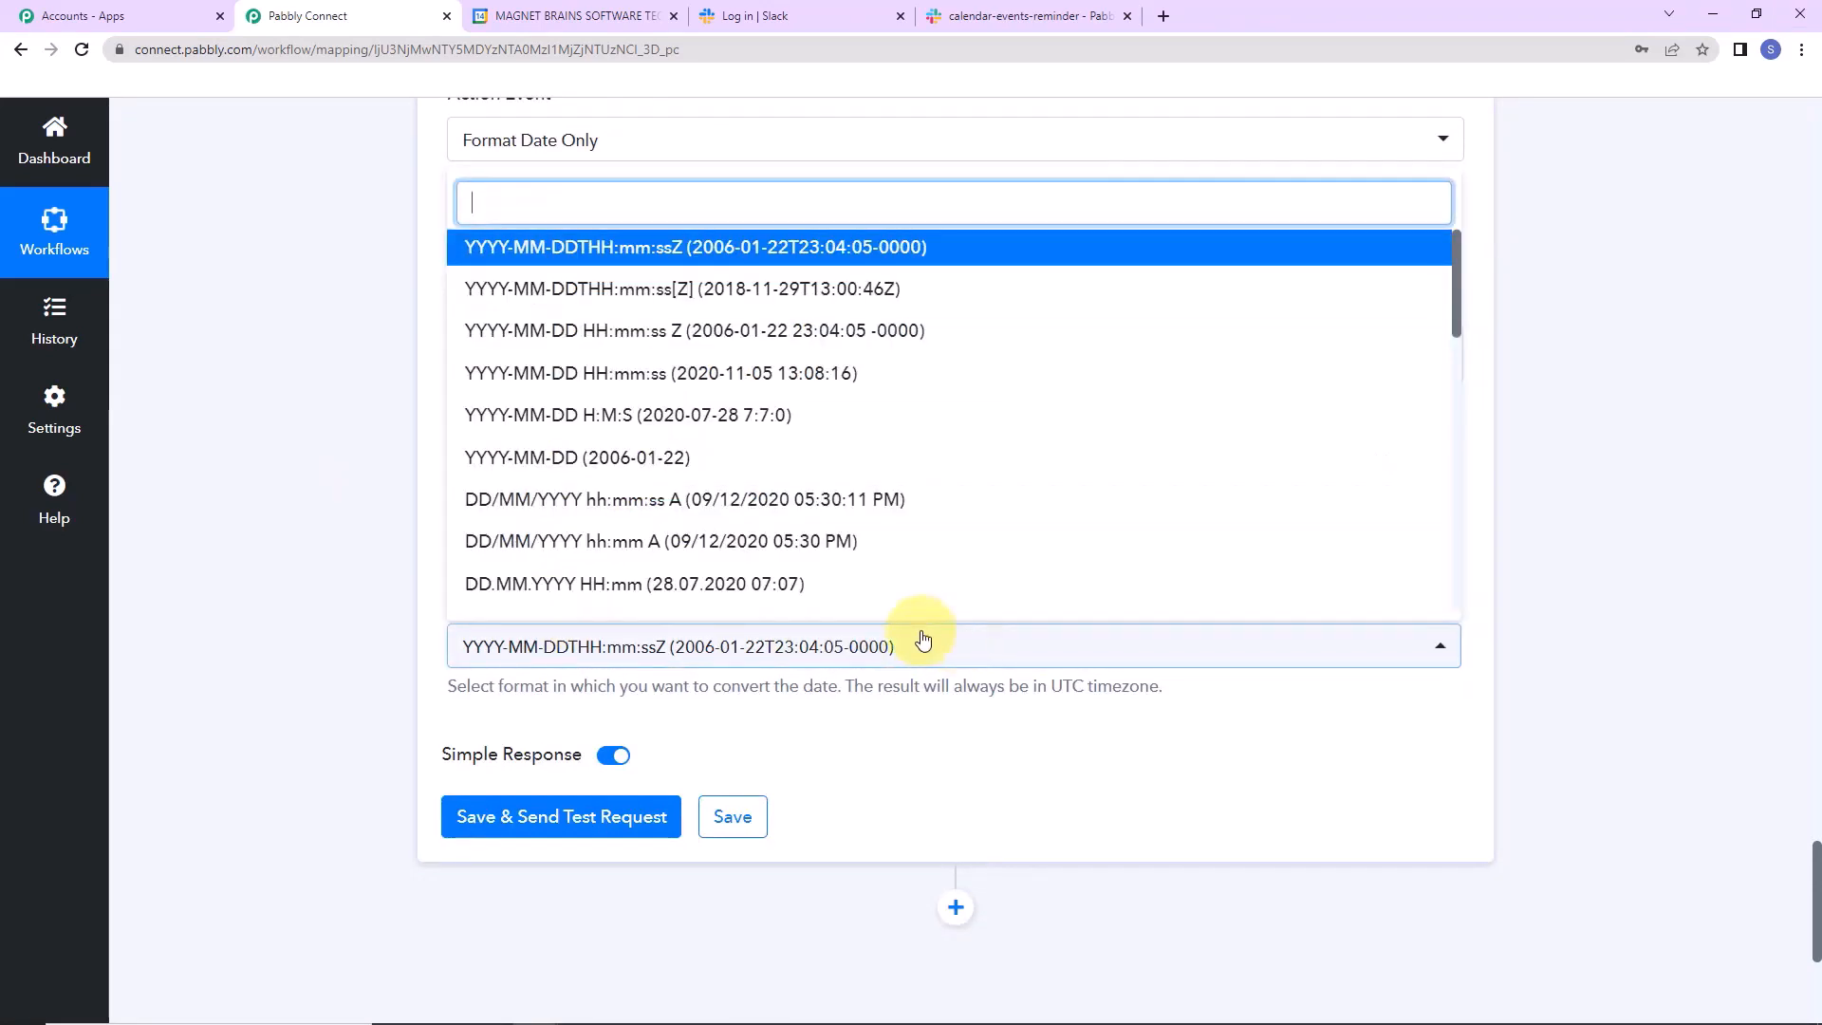
click(579, 459)
click(584, 817)
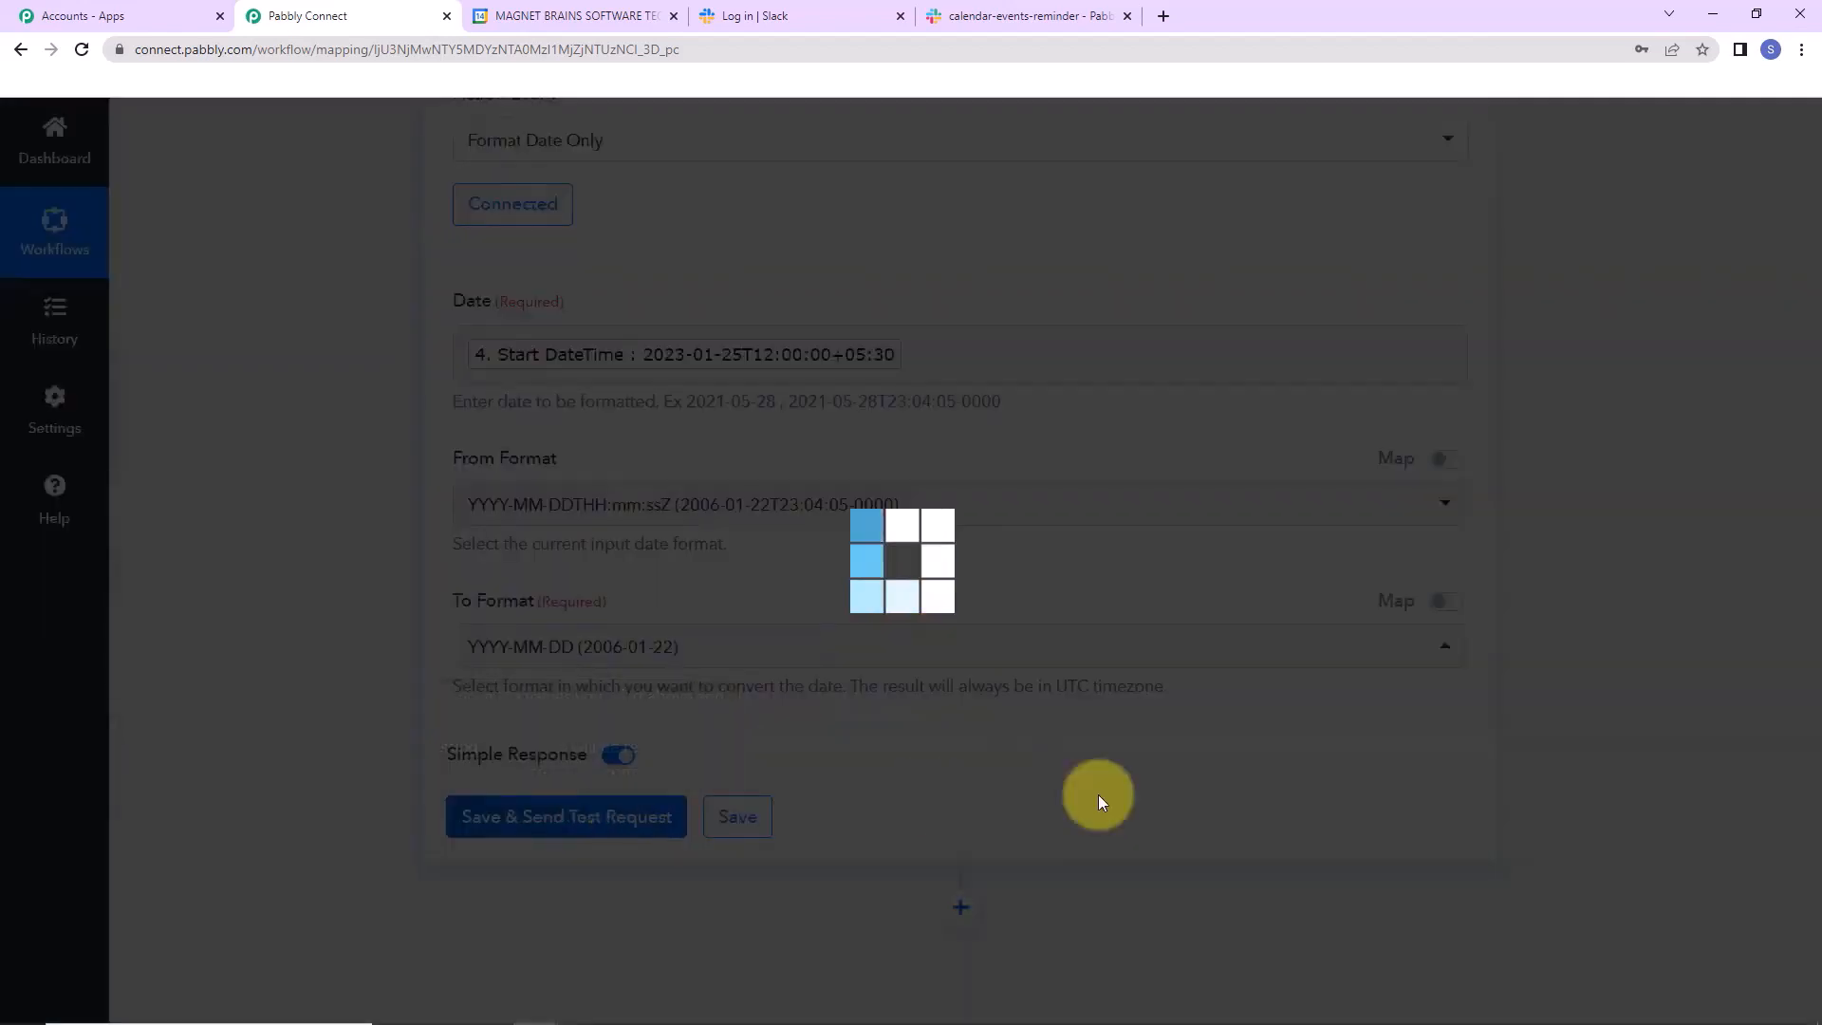
scroll(1027, 739, down, 5)
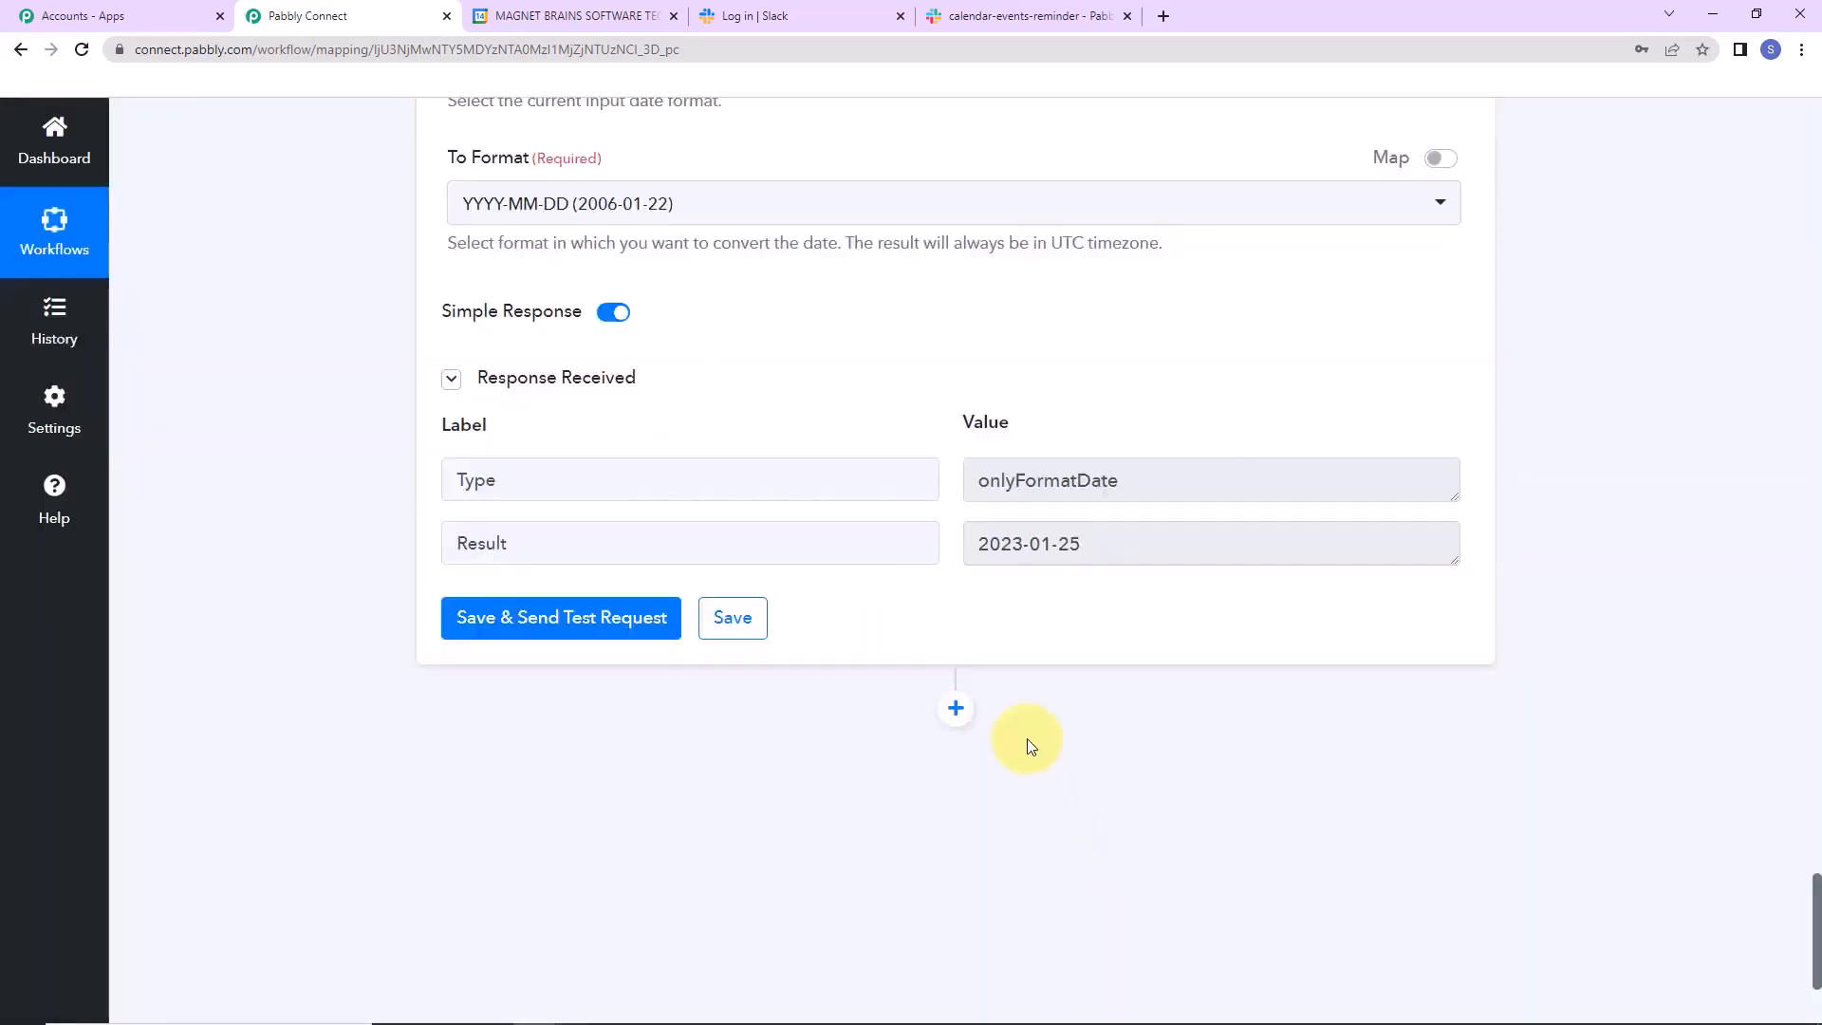
drag(981, 547, 1067, 544)
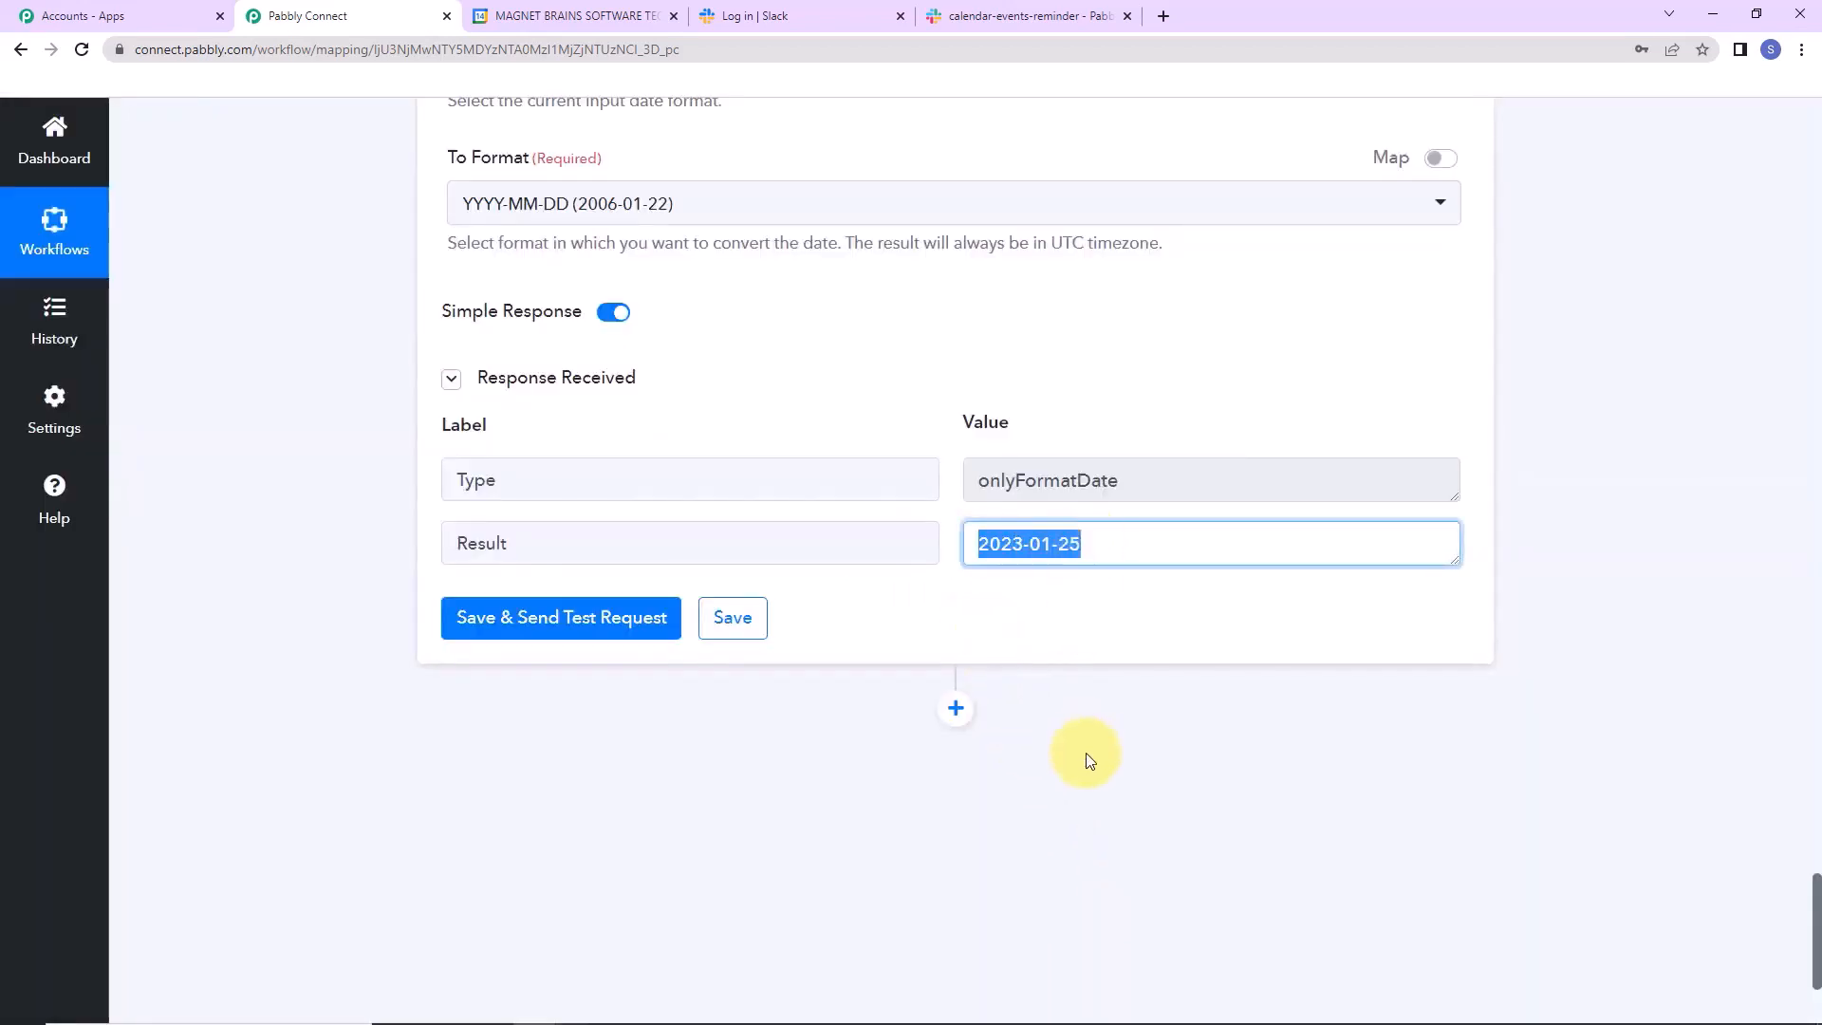
click(1137, 822)
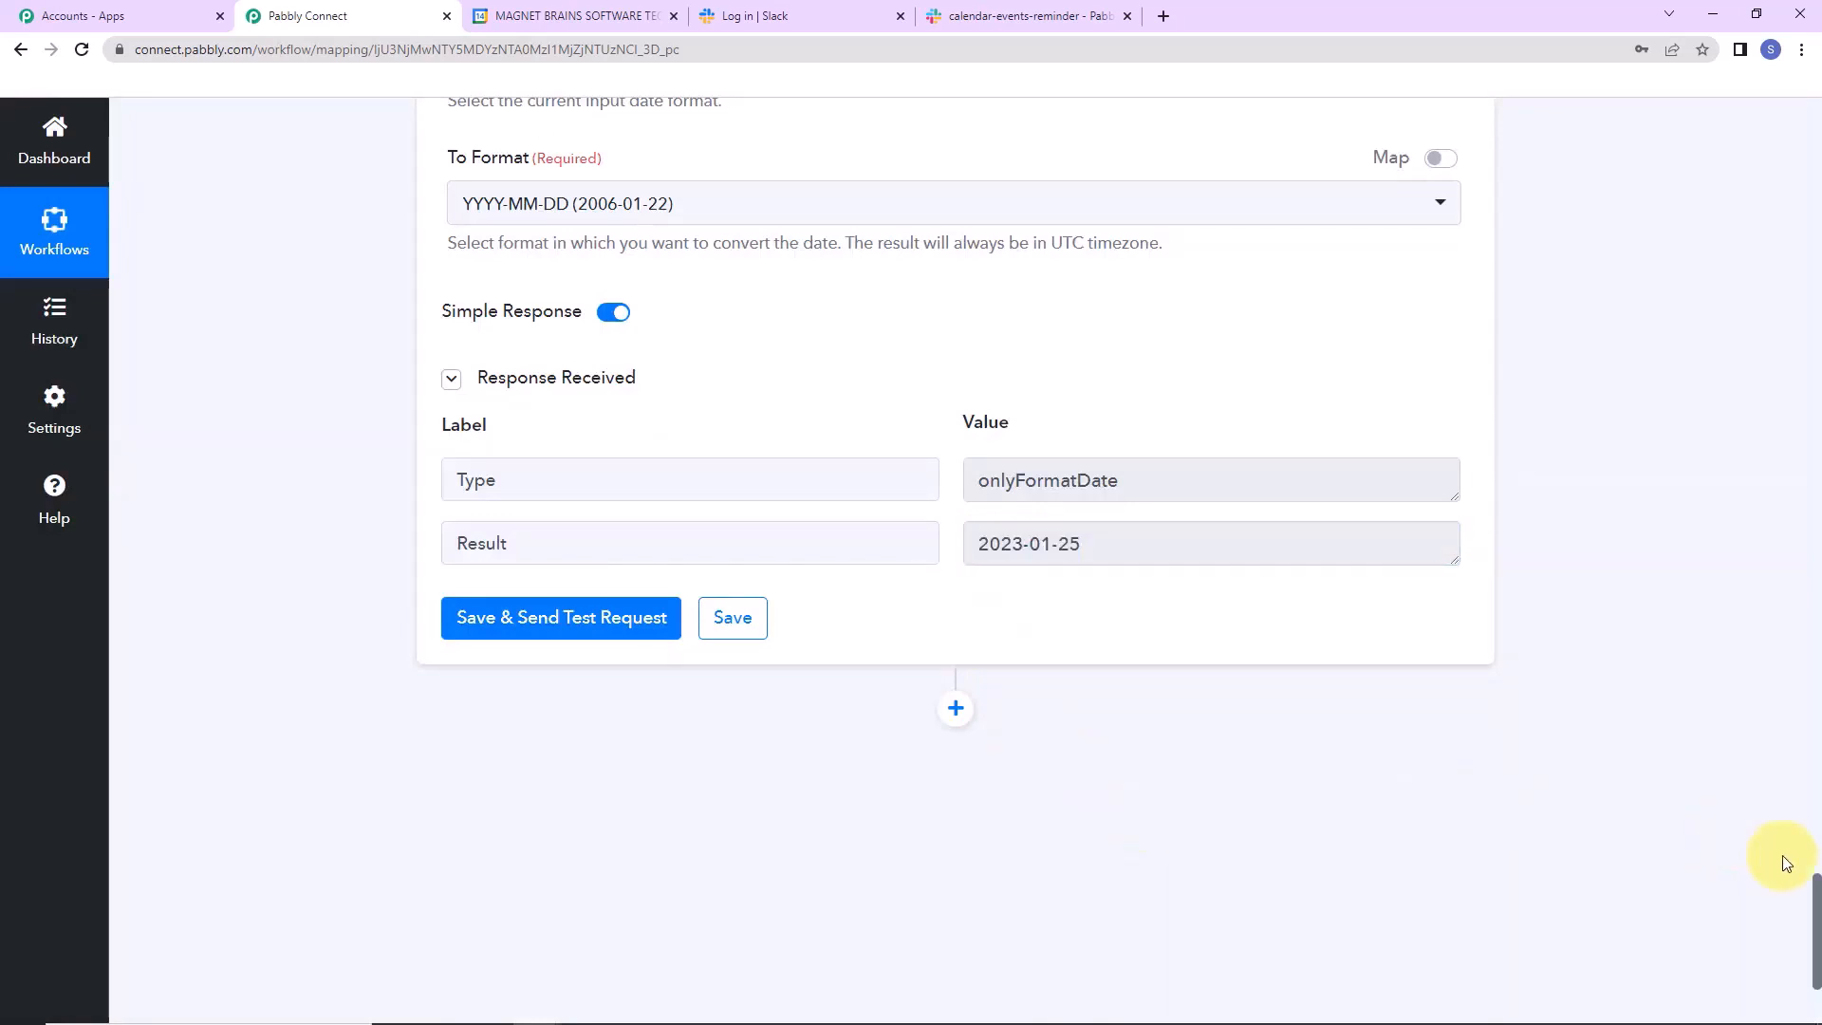
Add a Number Formatter step using the Spreadsheet Formulas event below the date step and connect it.
drag(1815, 883, 1816, 906)
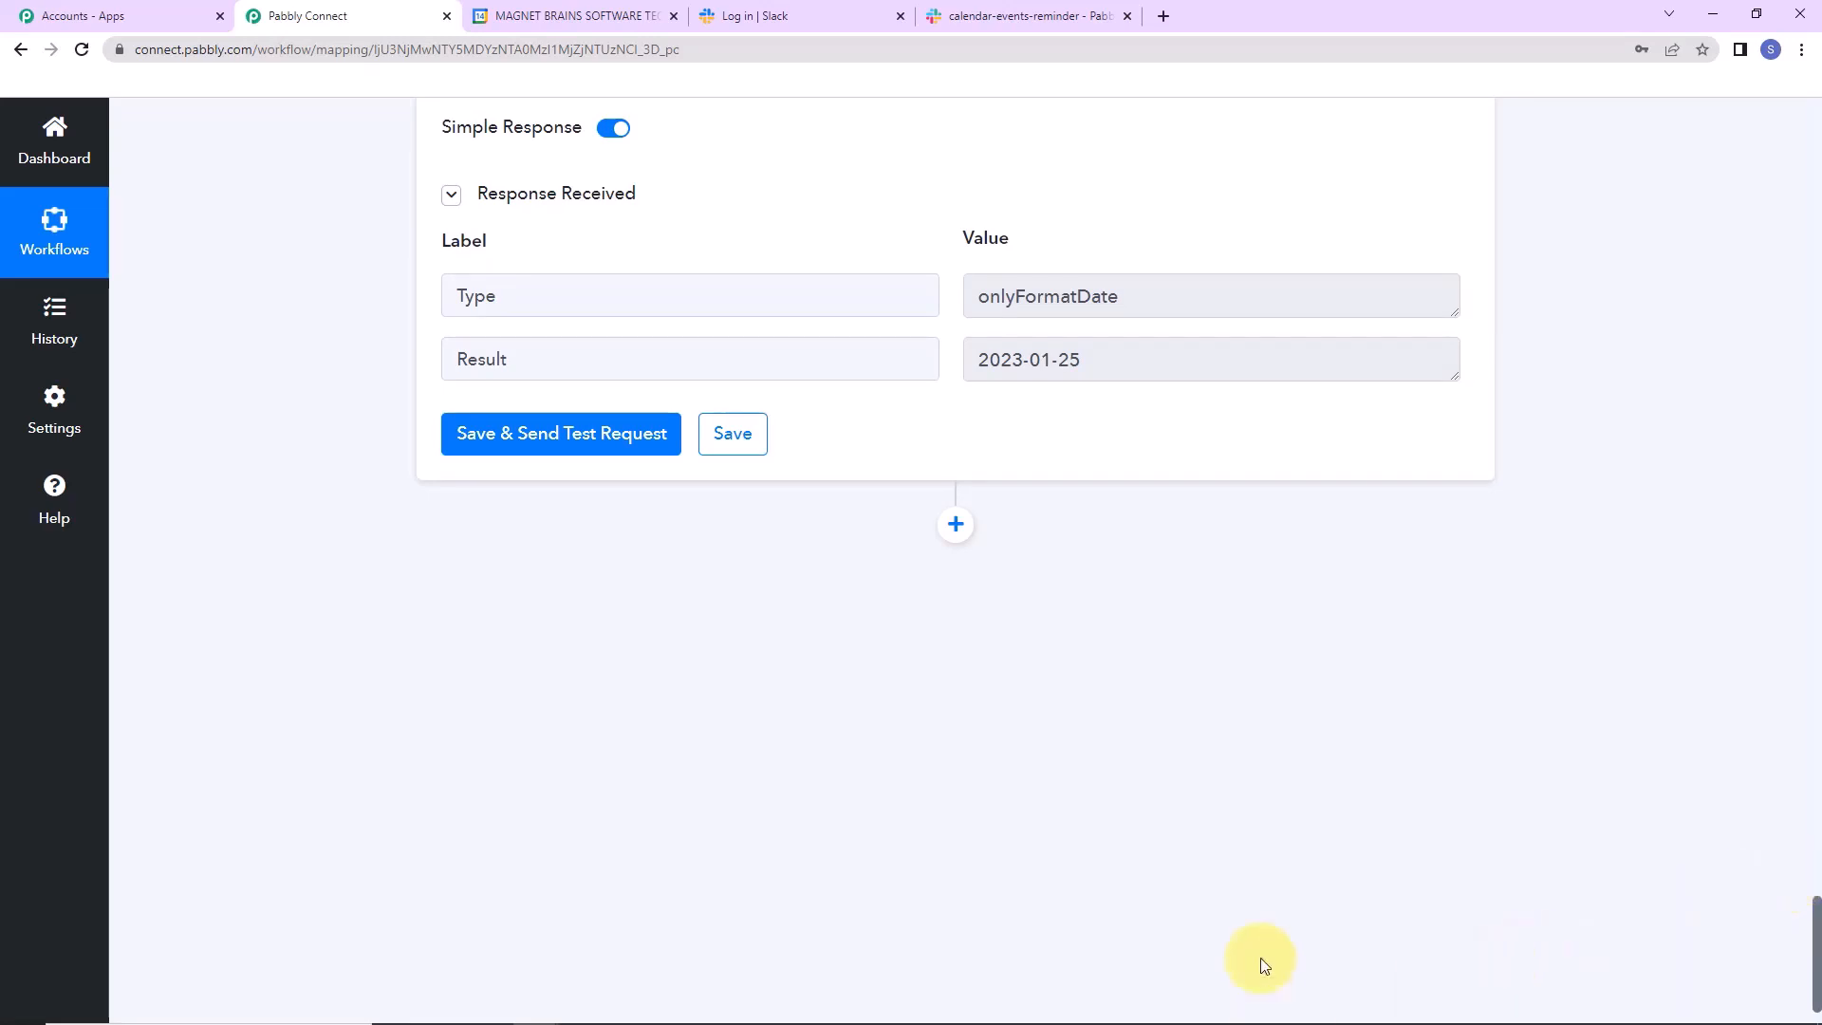
click(956, 525)
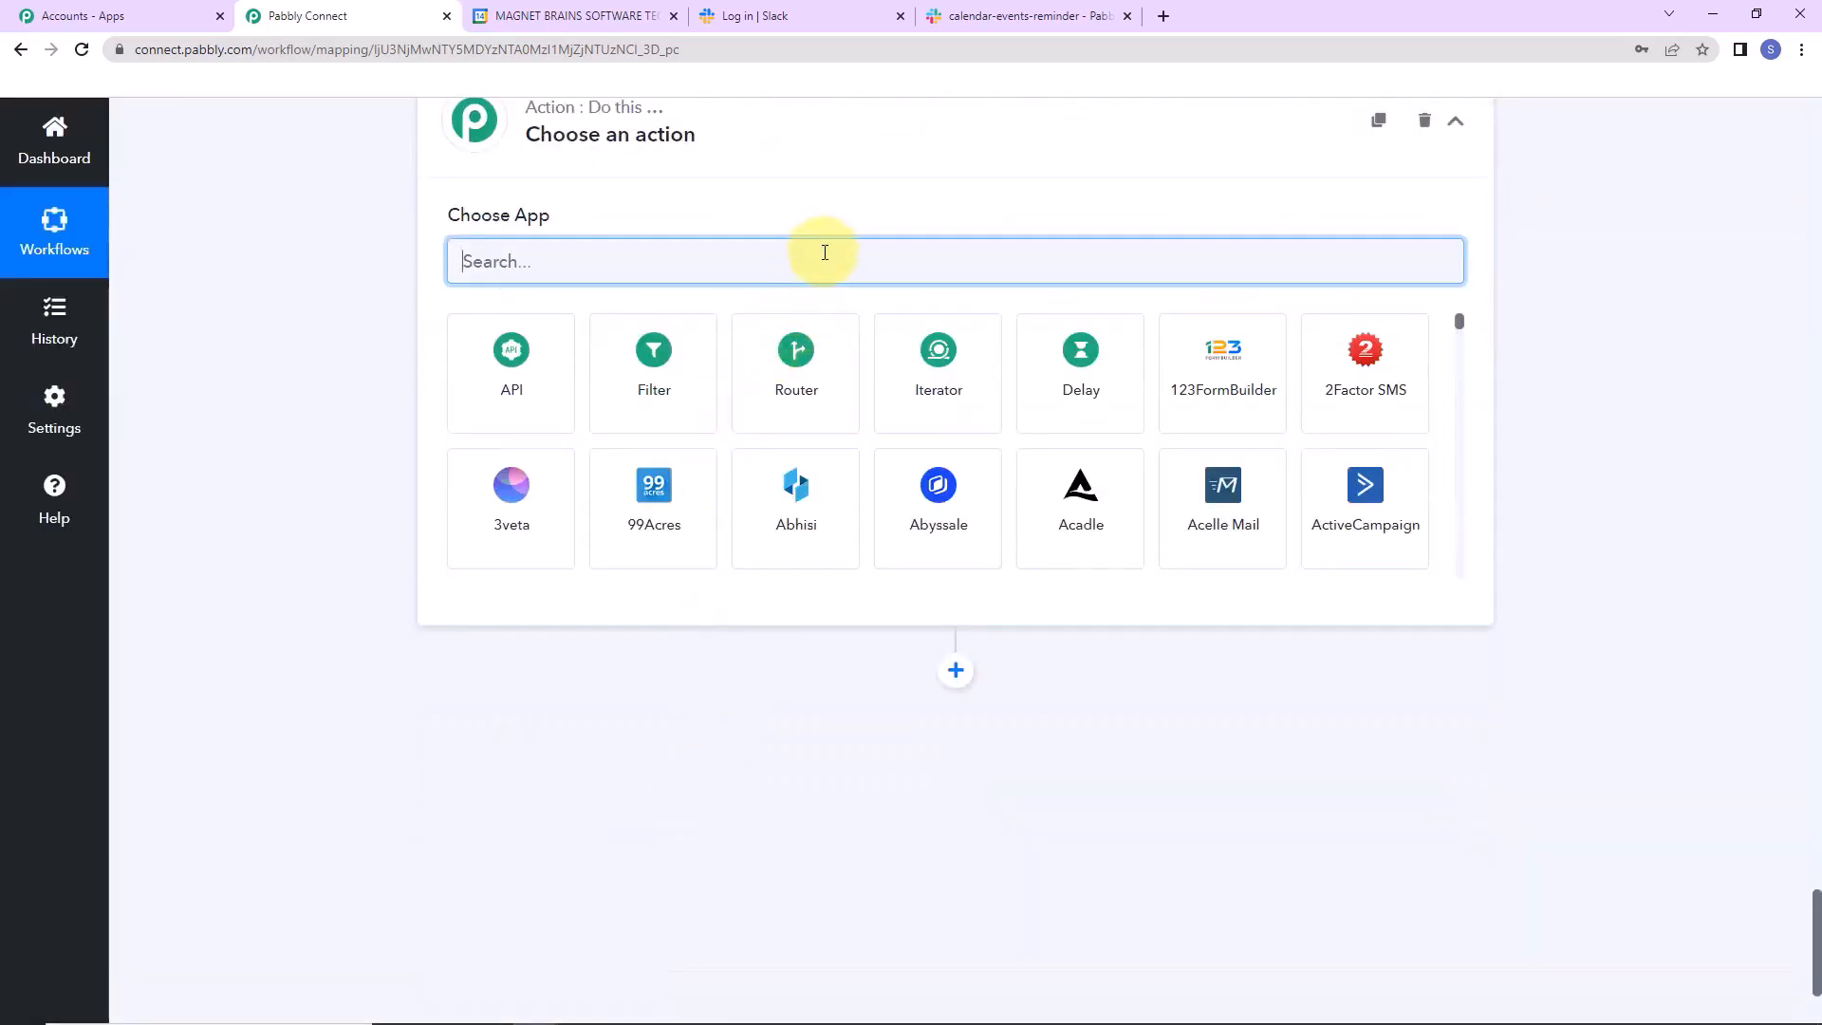
text(number)
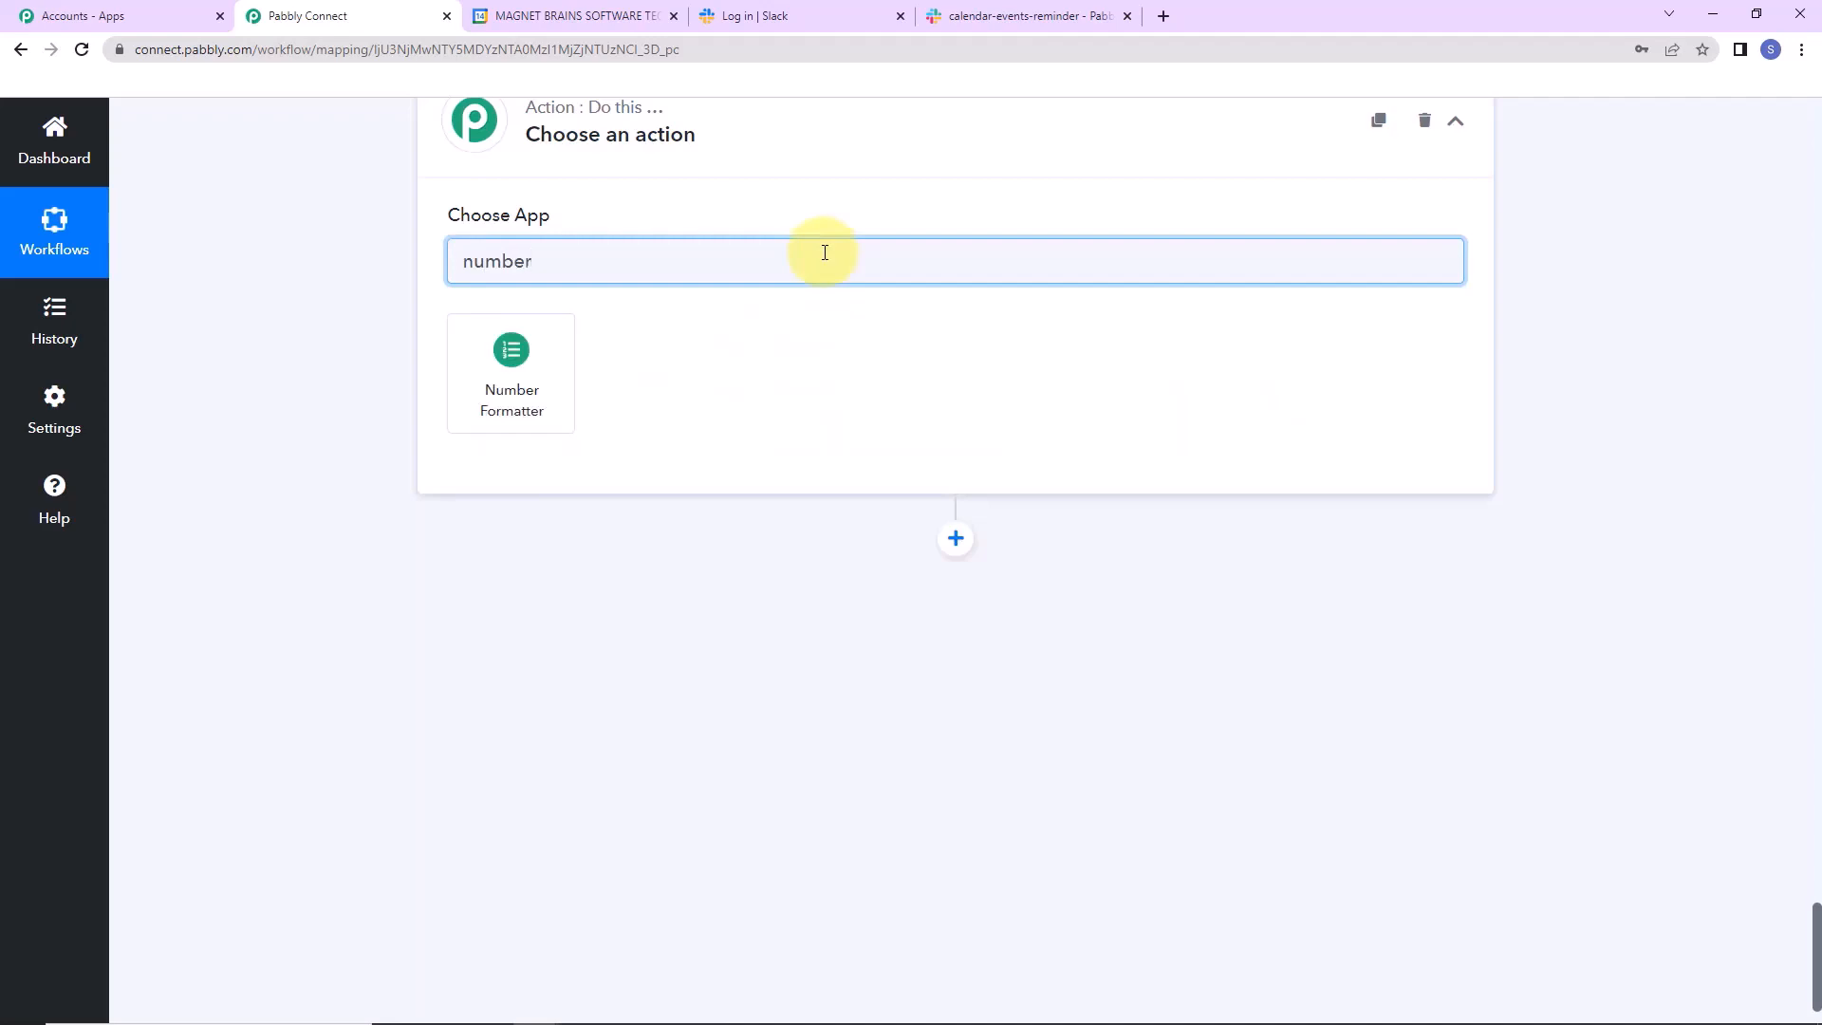
click(510, 357)
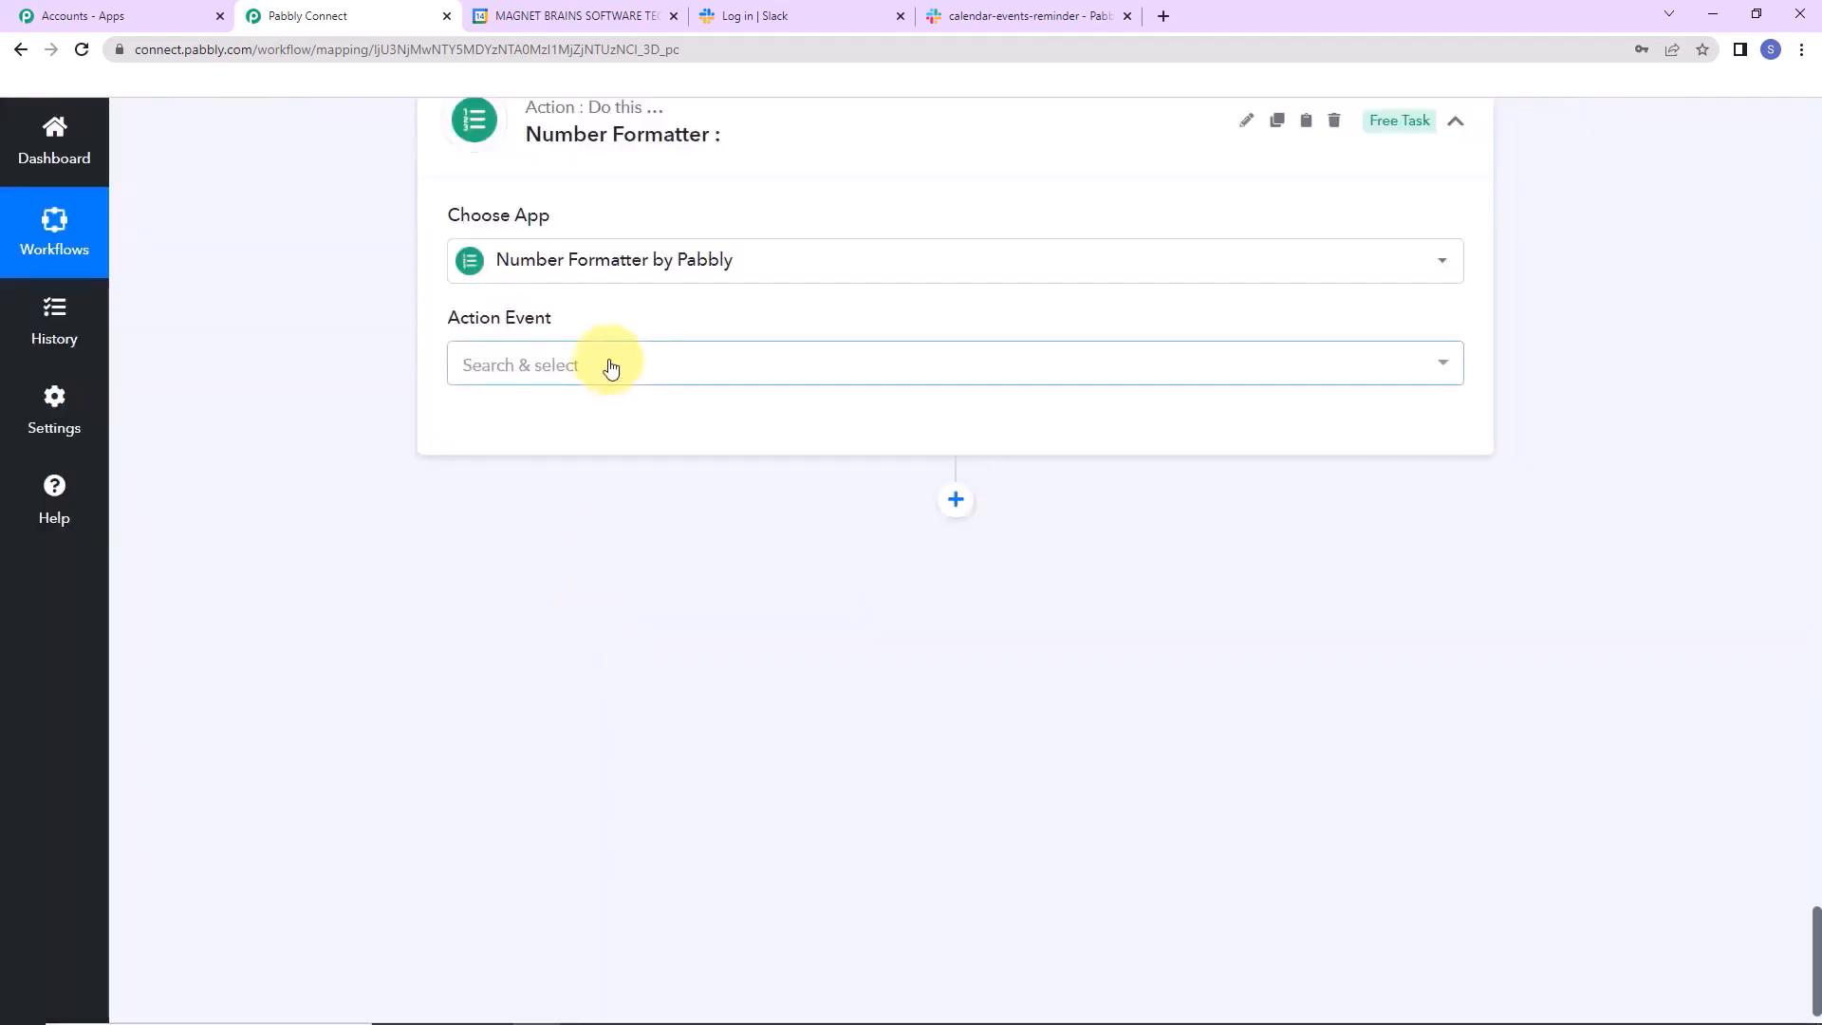
click(610, 366)
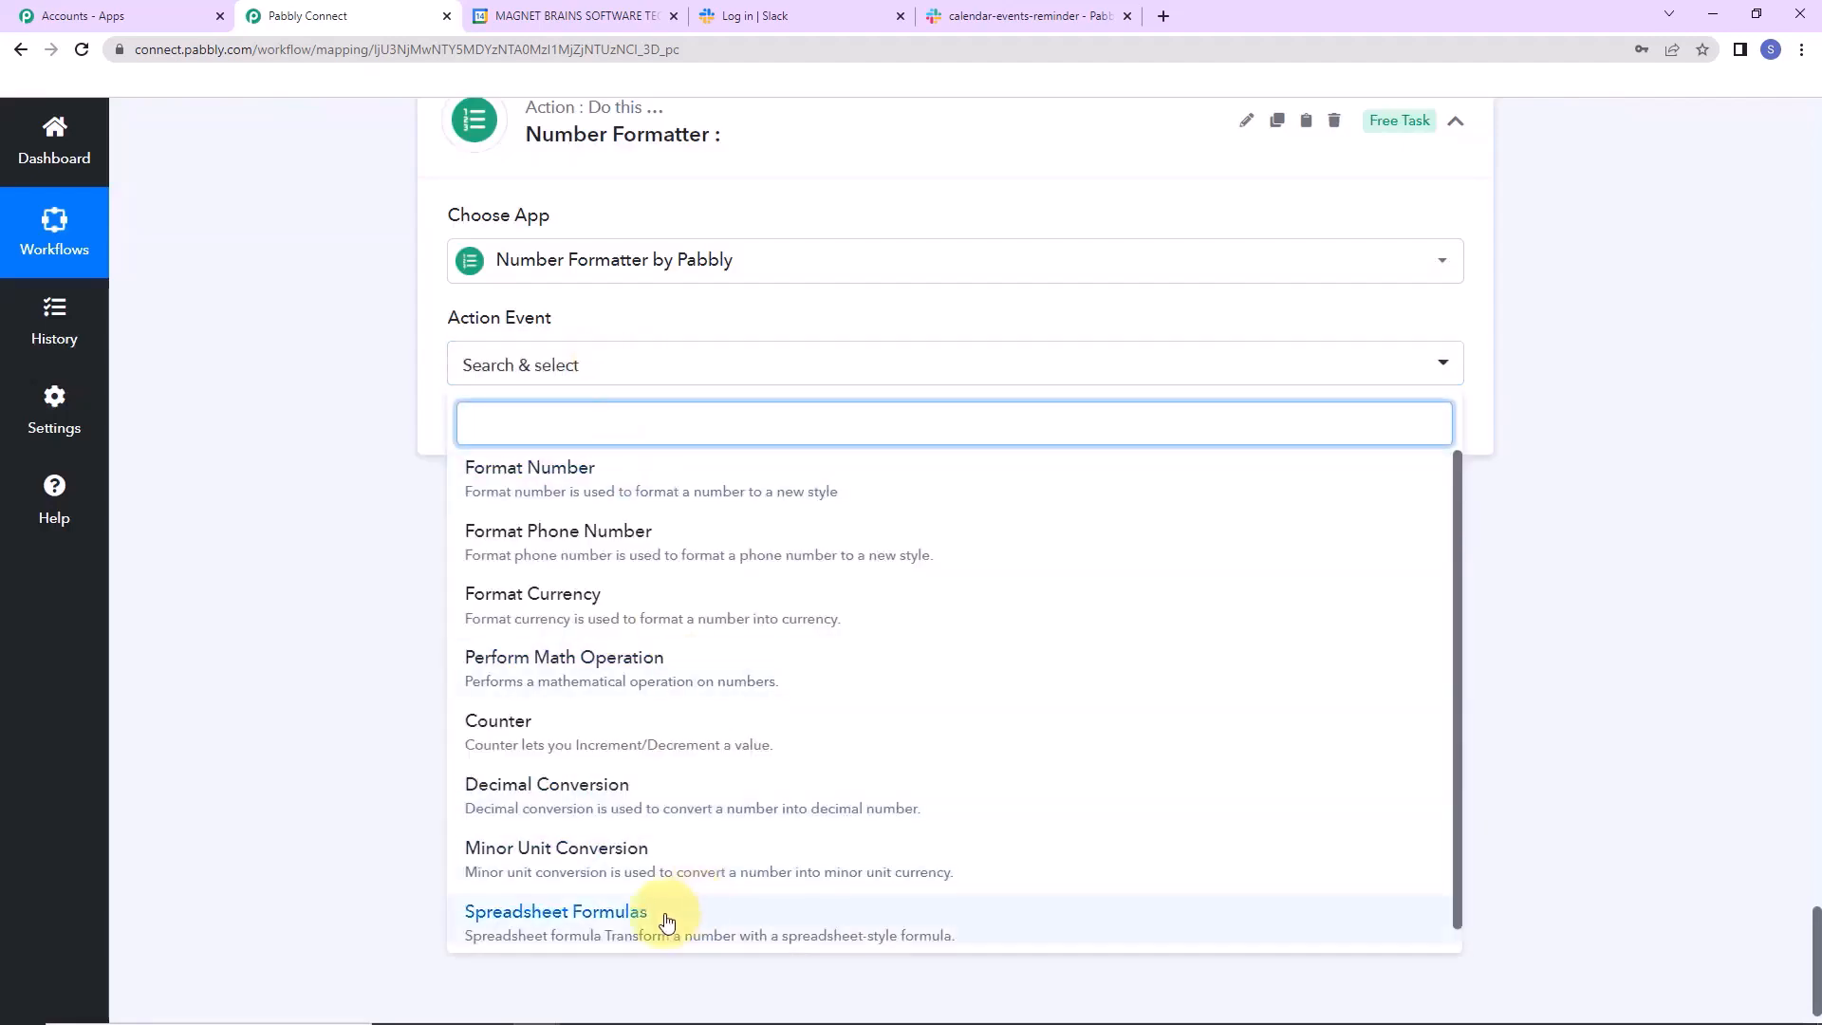
click(667, 921)
click(493, 429)
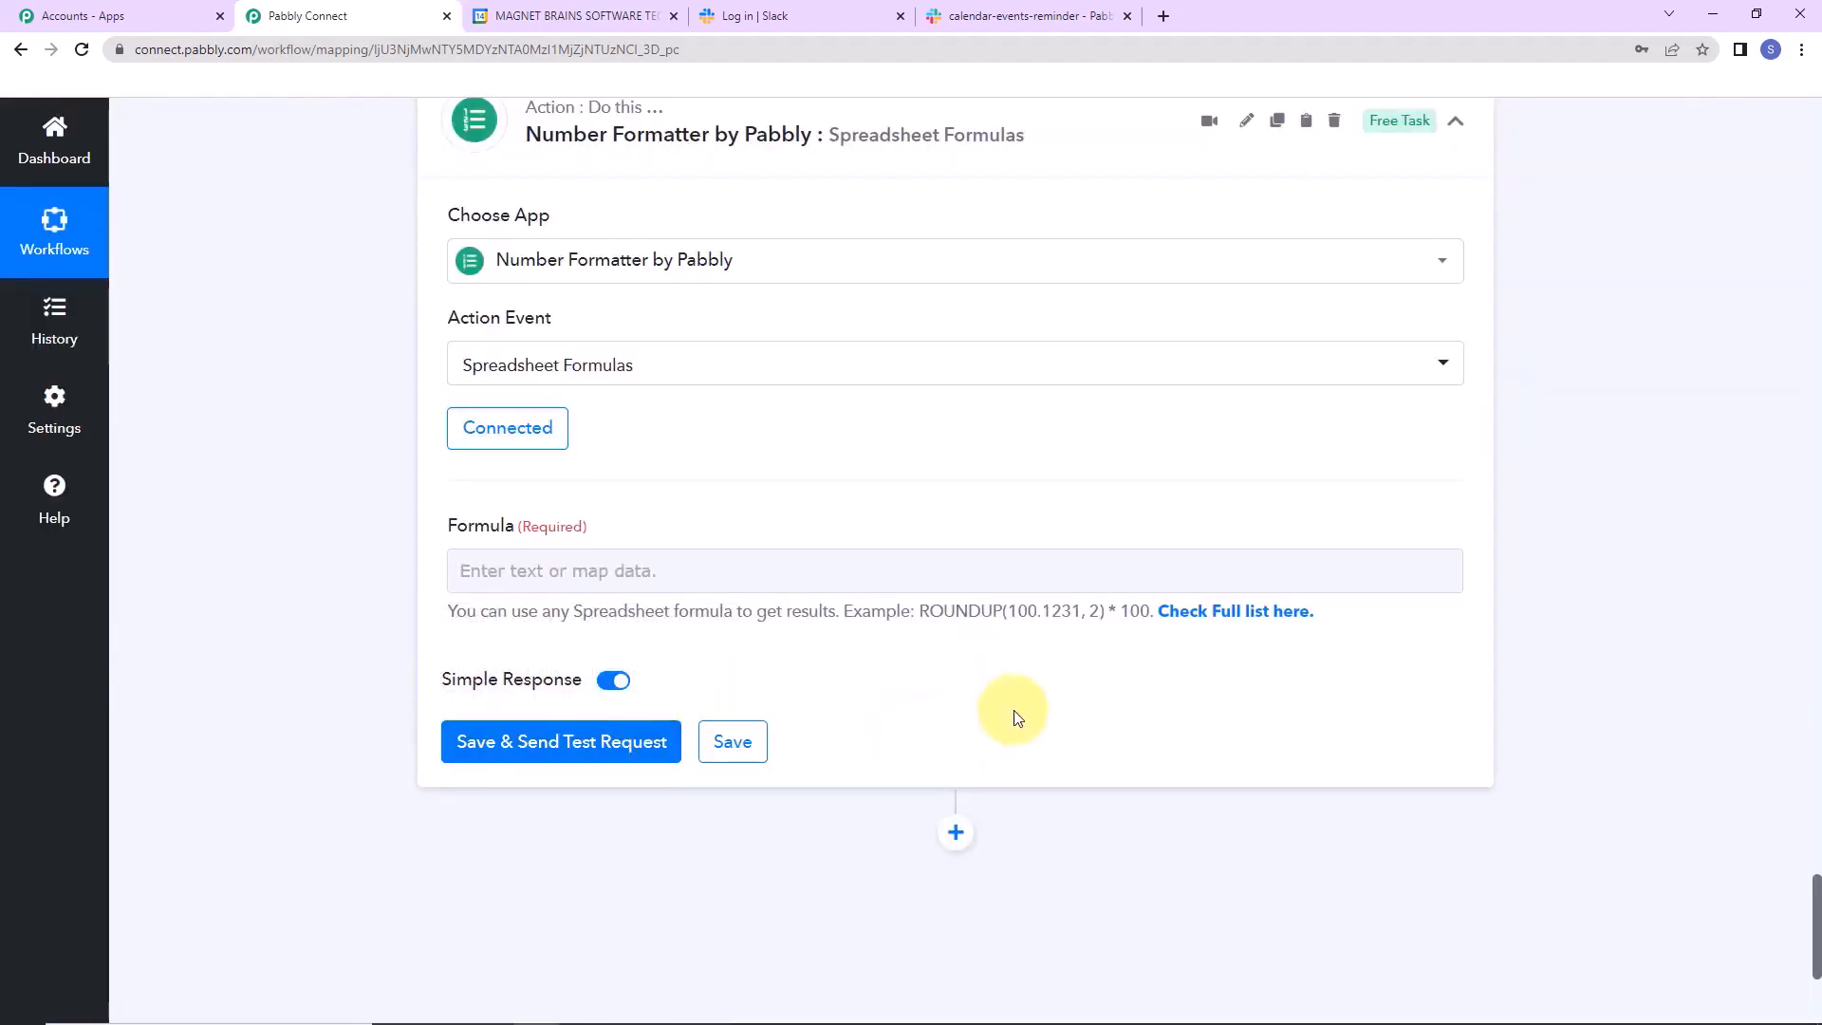
Enter a DAYS formula with step 5's Result date and step 2's current date as arguments.
click(477, 571)
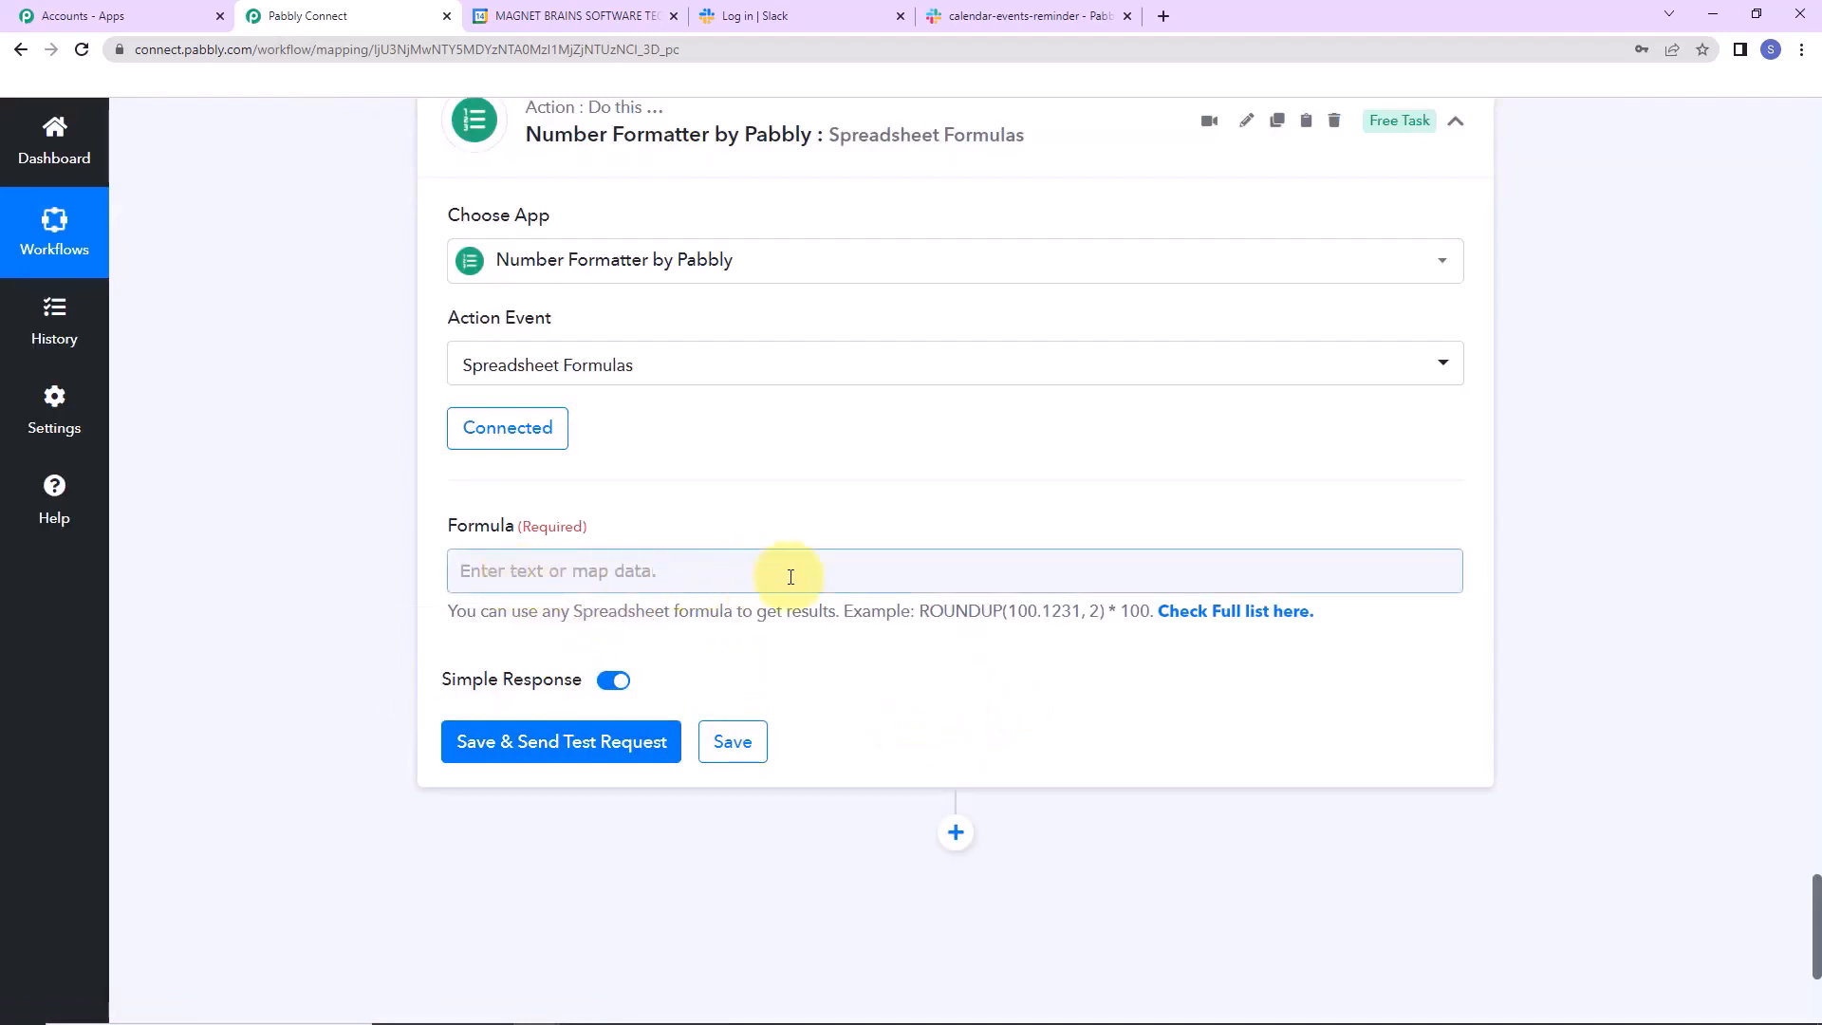
text(DAYS(","))
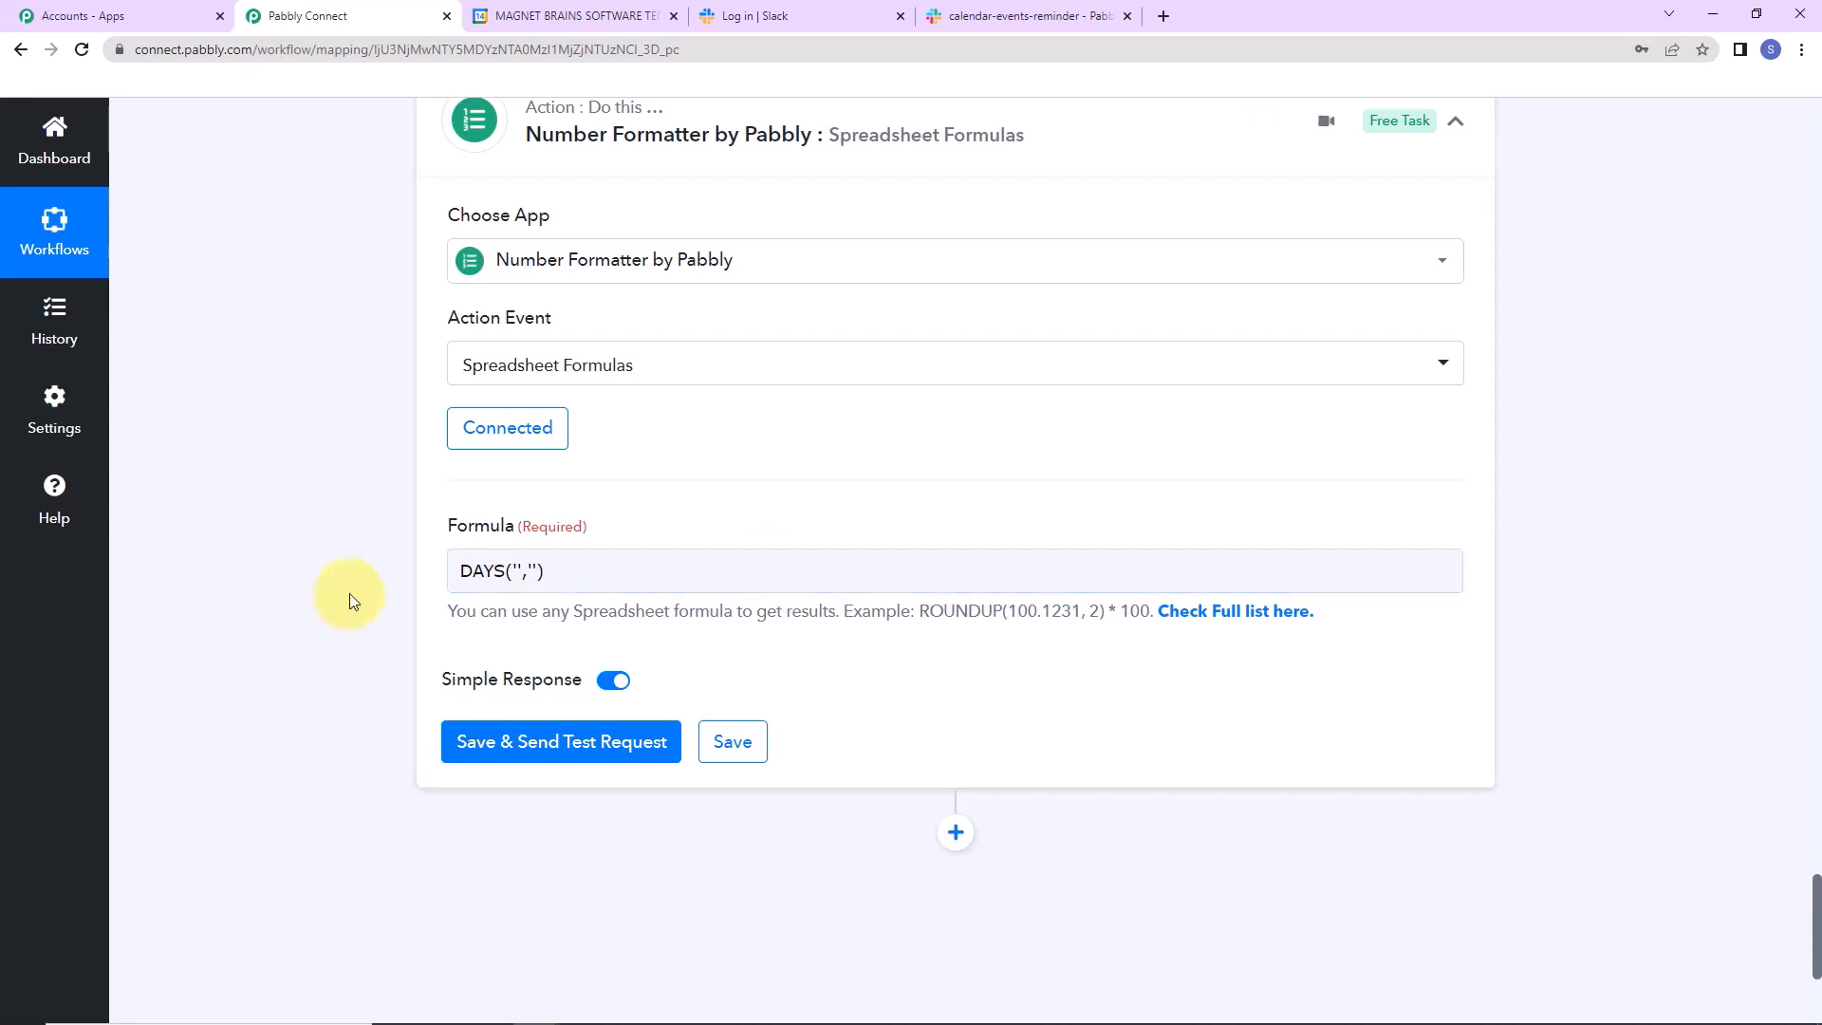
click(515, 572)
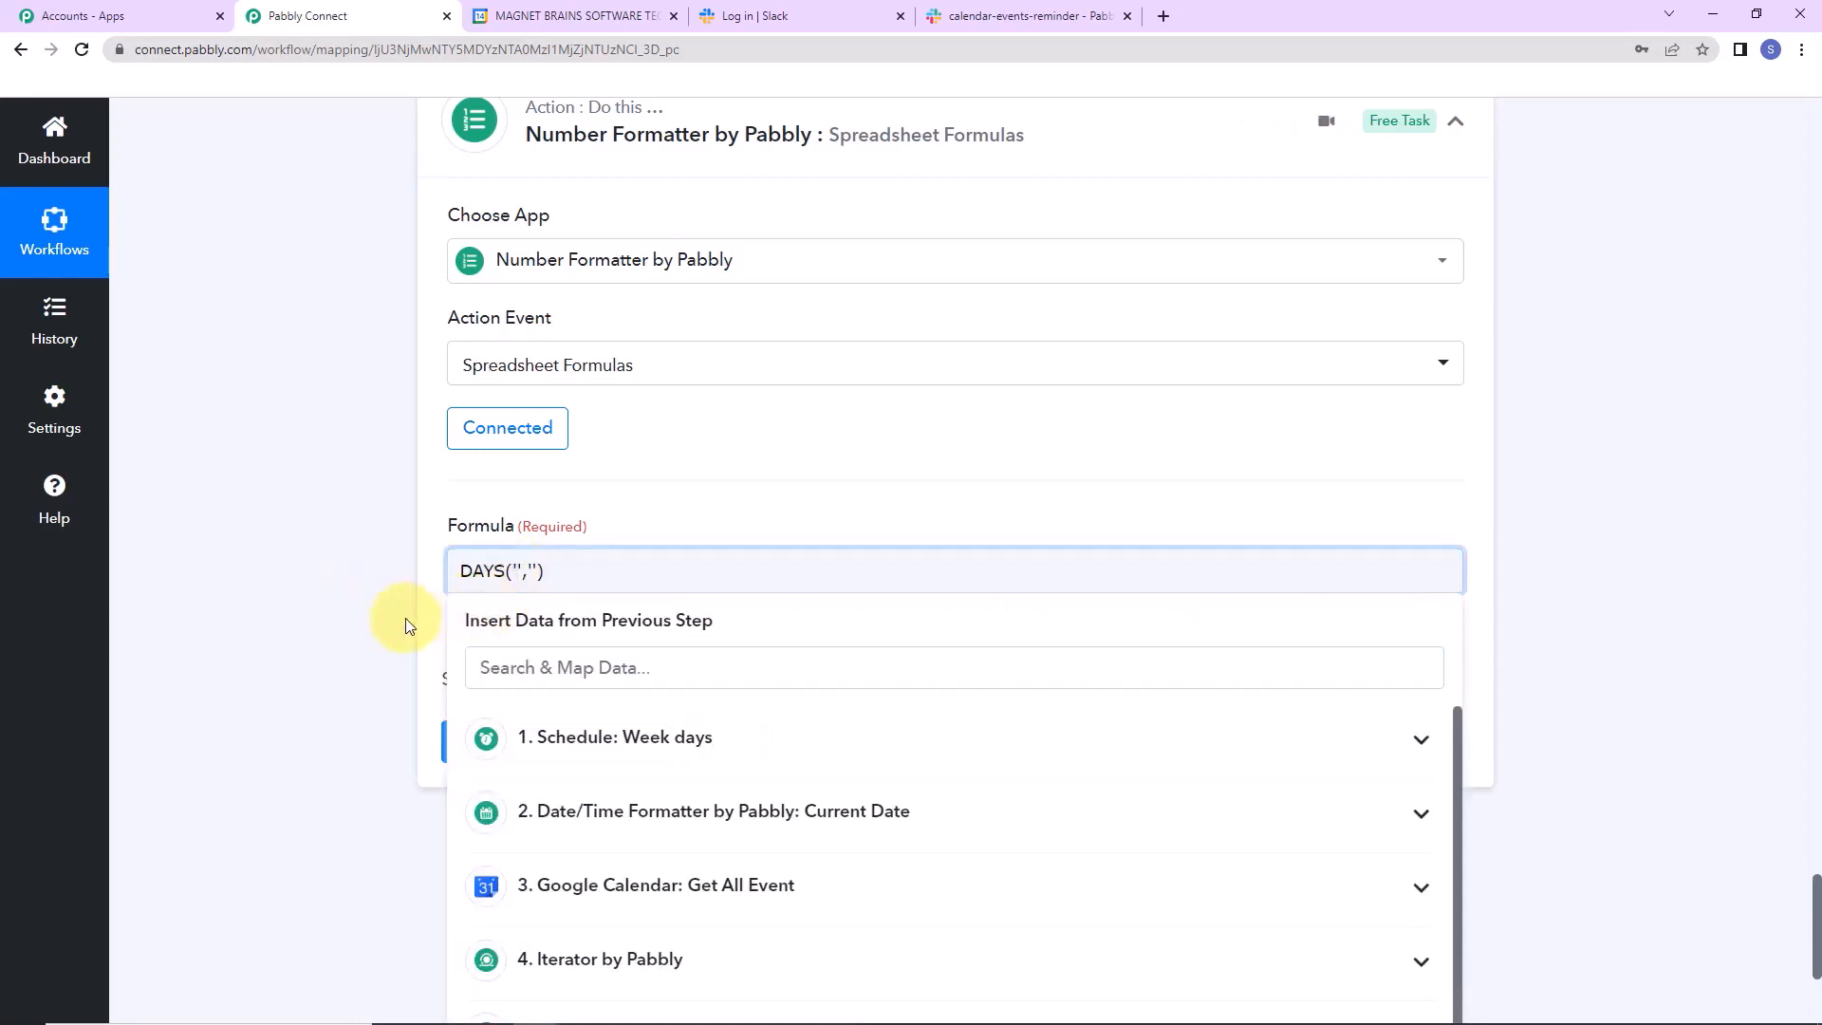
scroll(1677, 570, down, 4)
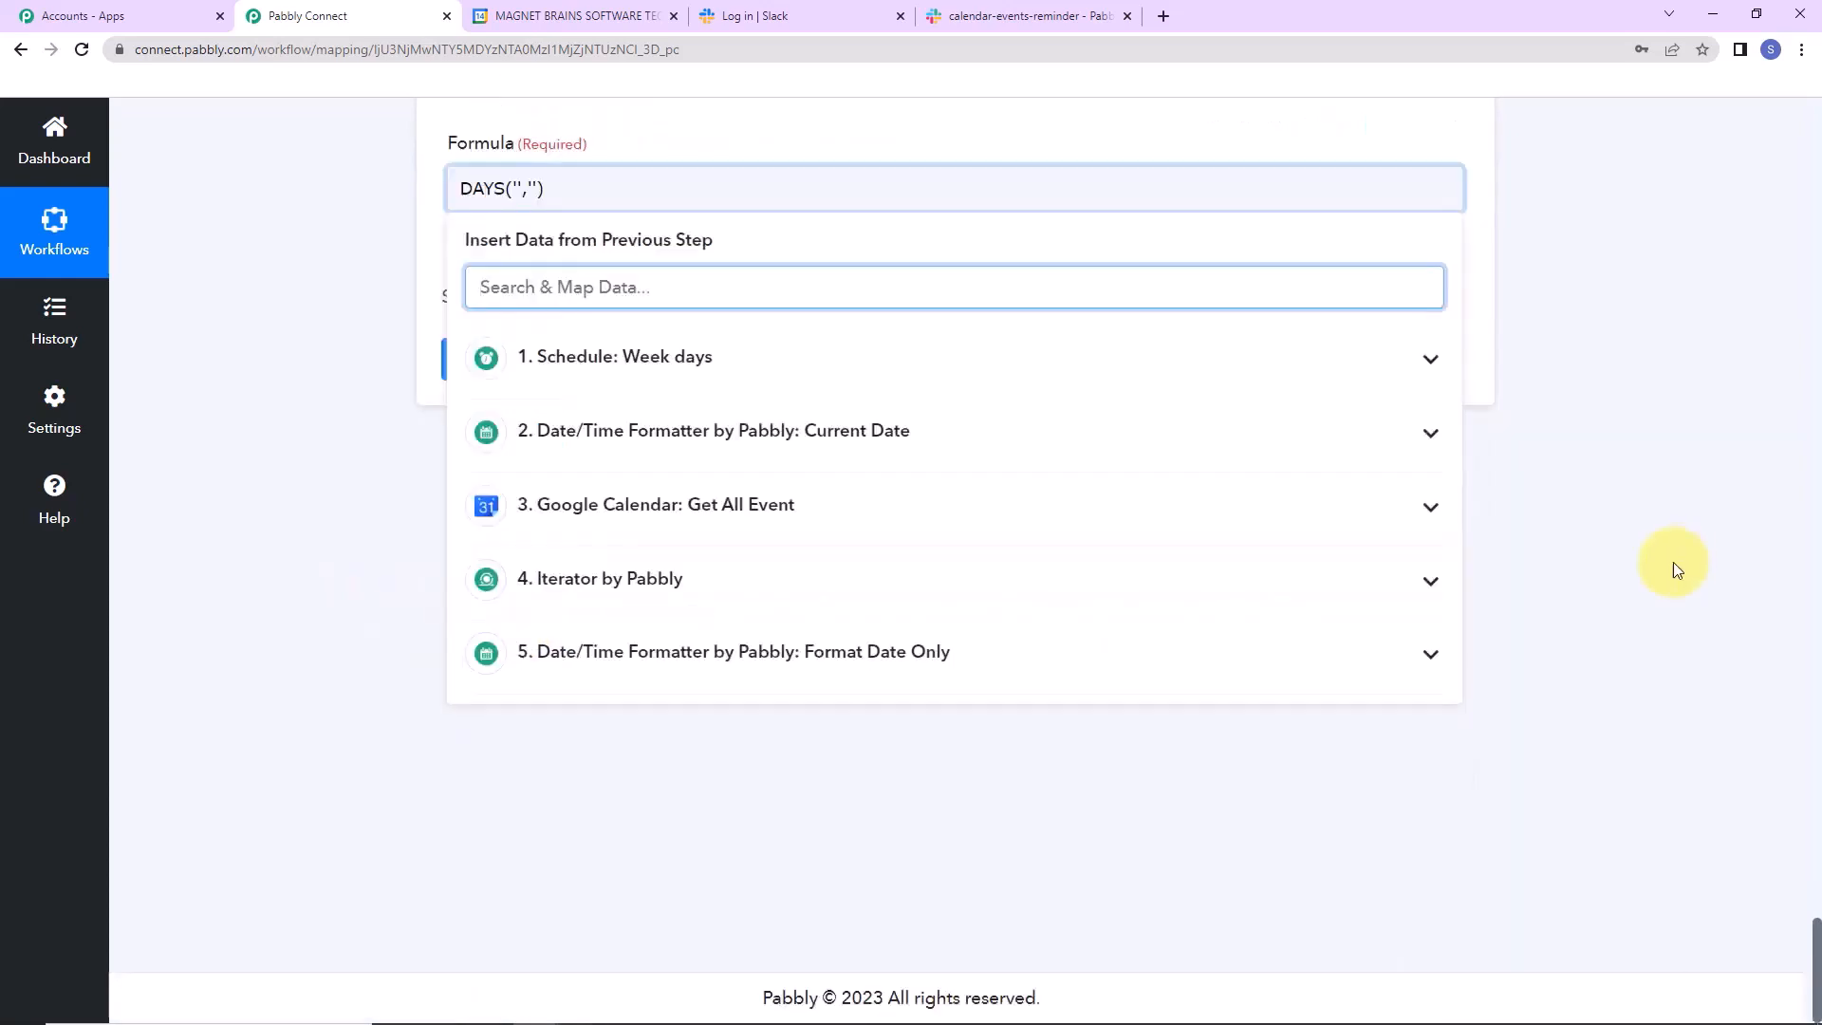
click(989, 654)
click(662, 765)
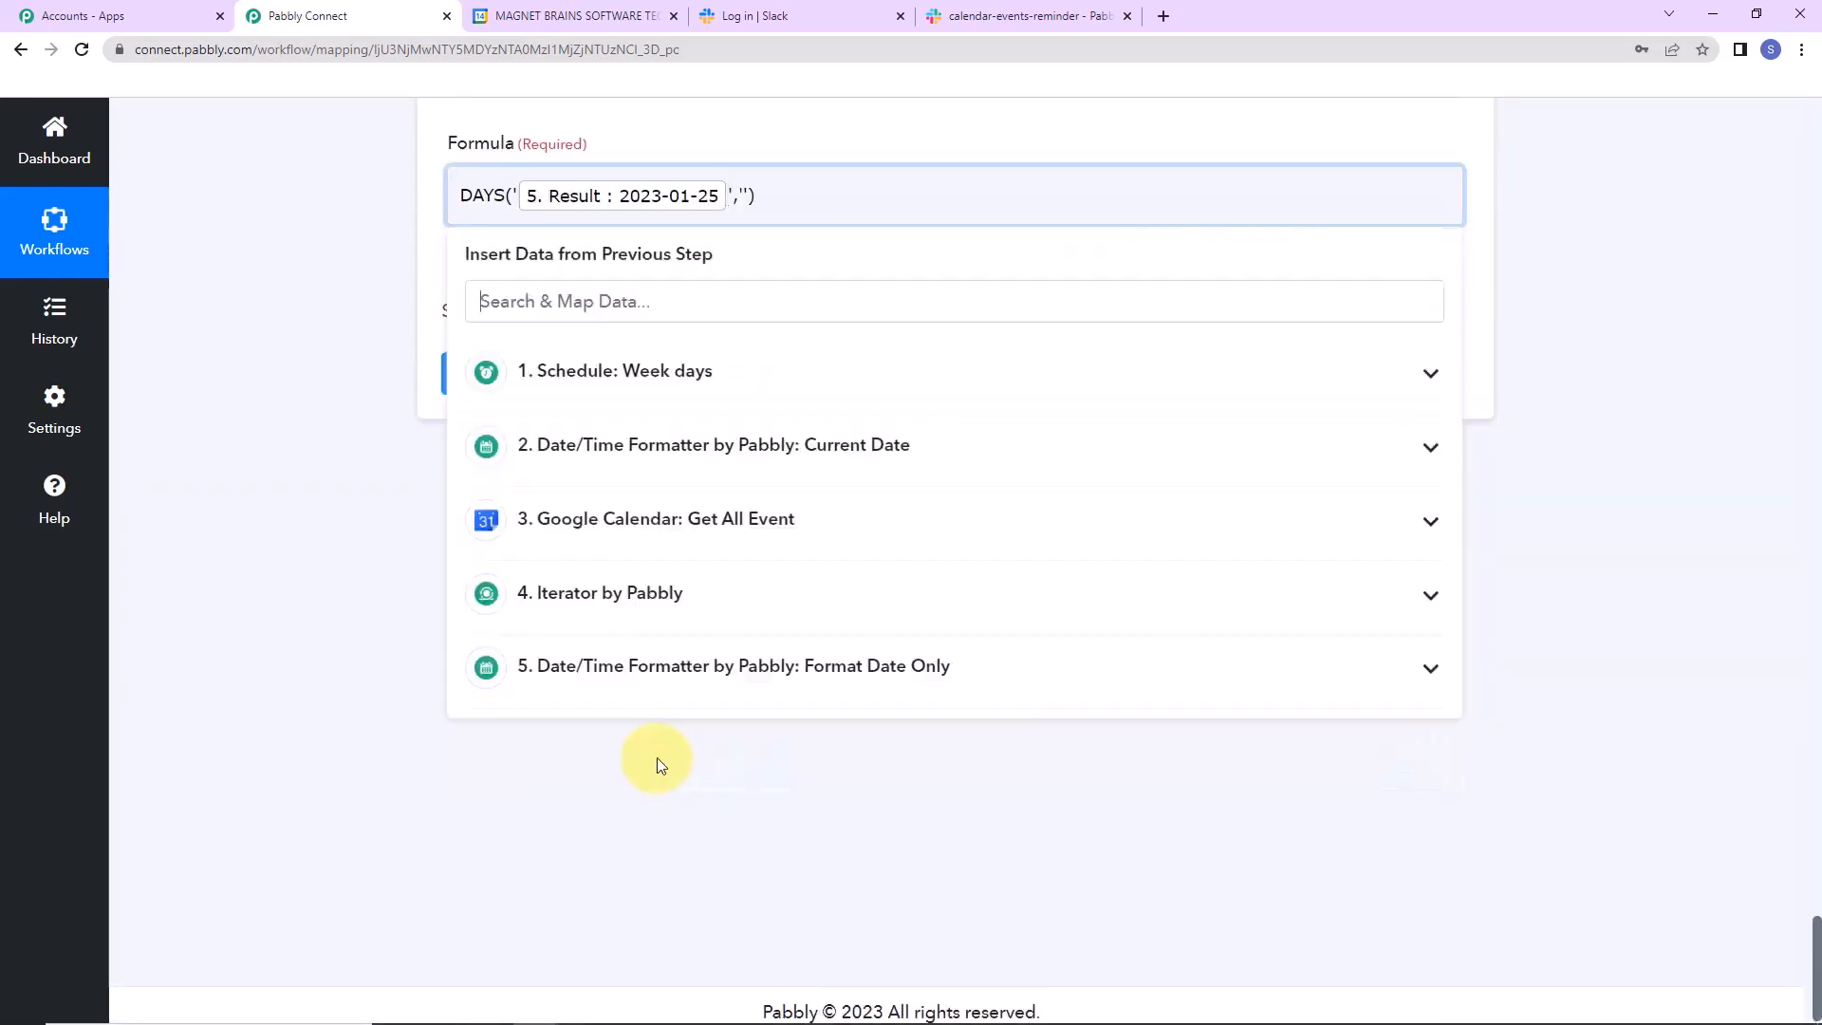
click(630, 803)
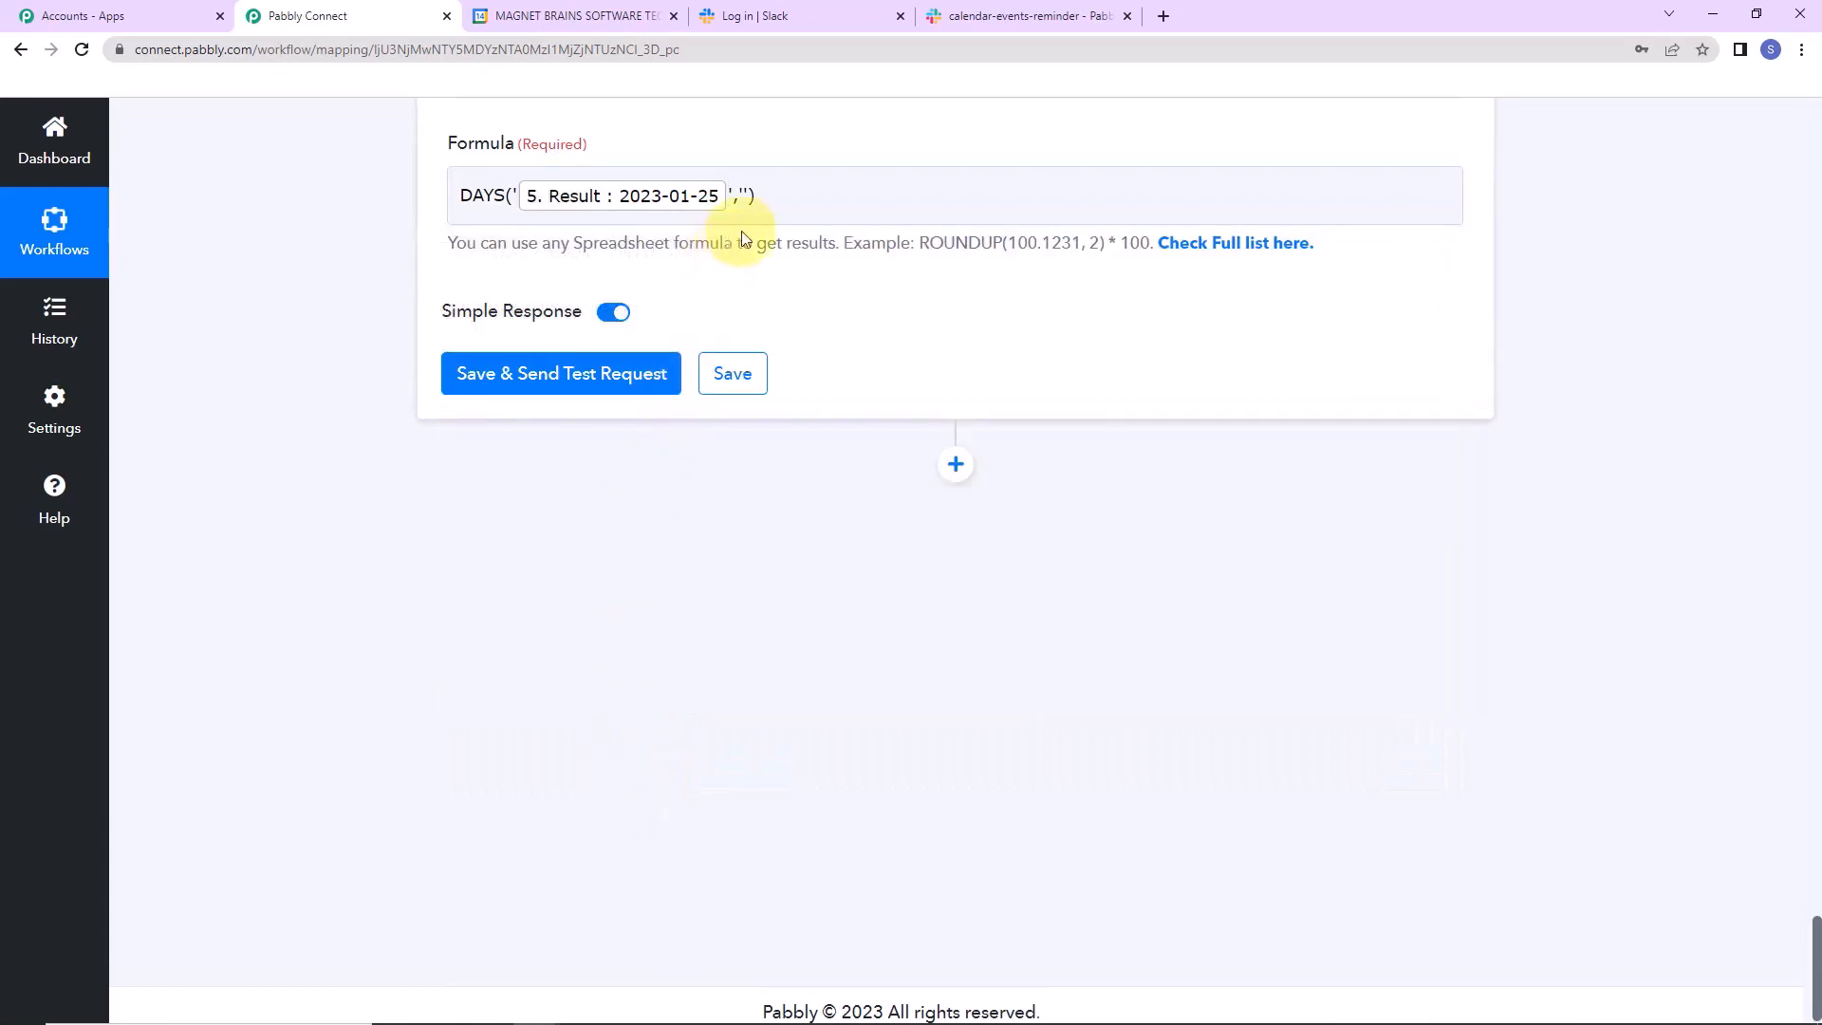
click(745, 195)
click(745, 194)
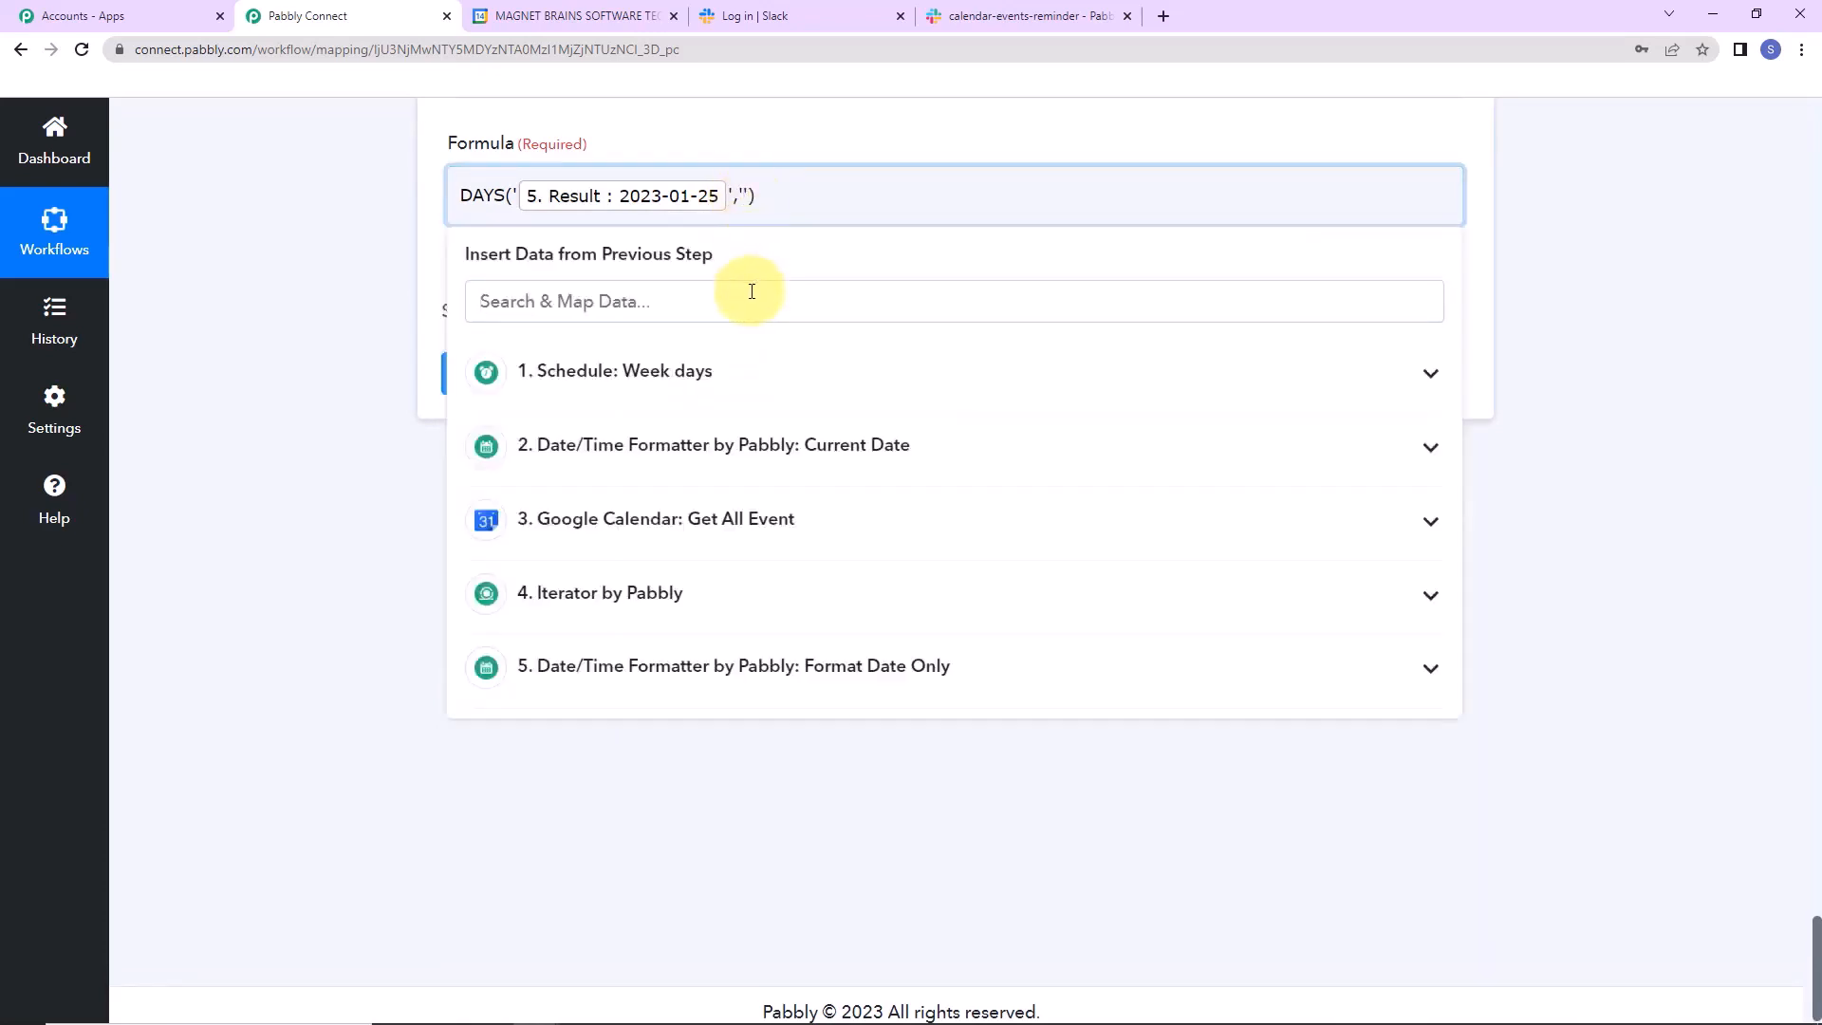
click(976, 469)
click(721, 525)
click(321, 494)
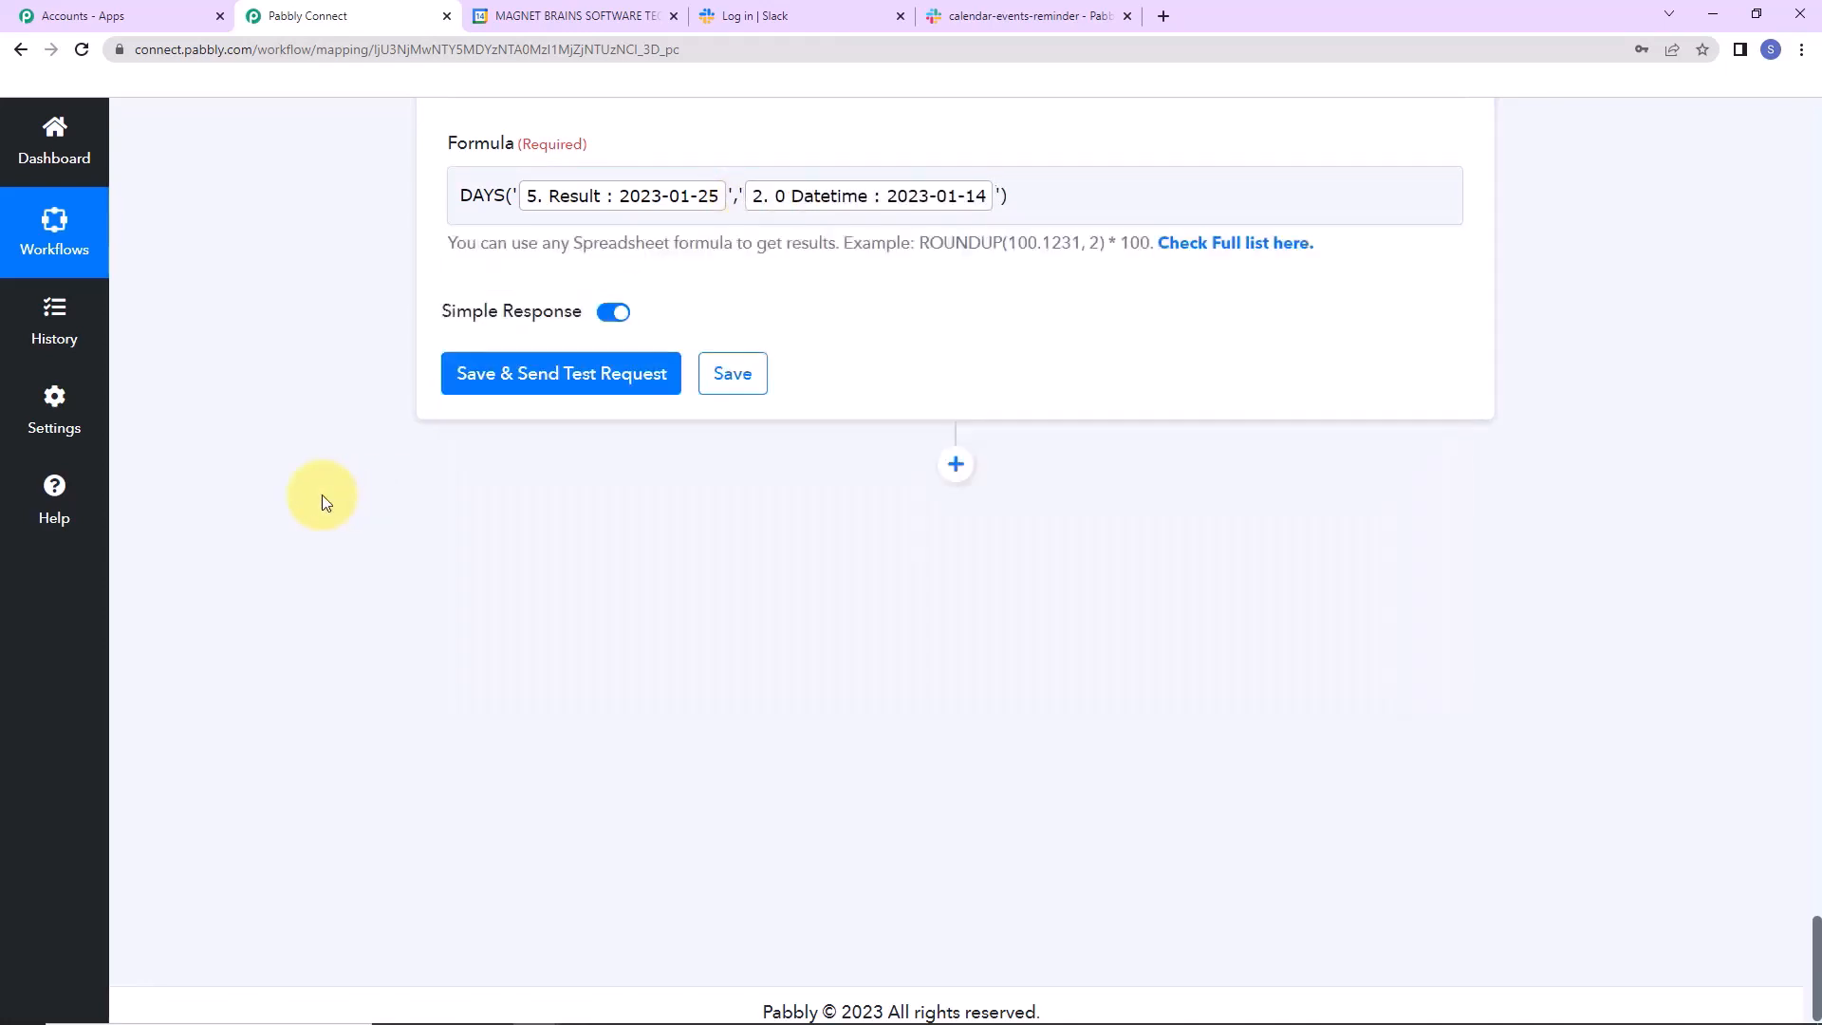
Save and test the formula, which returns 11 days, and add a new action step.
click(523, 380)
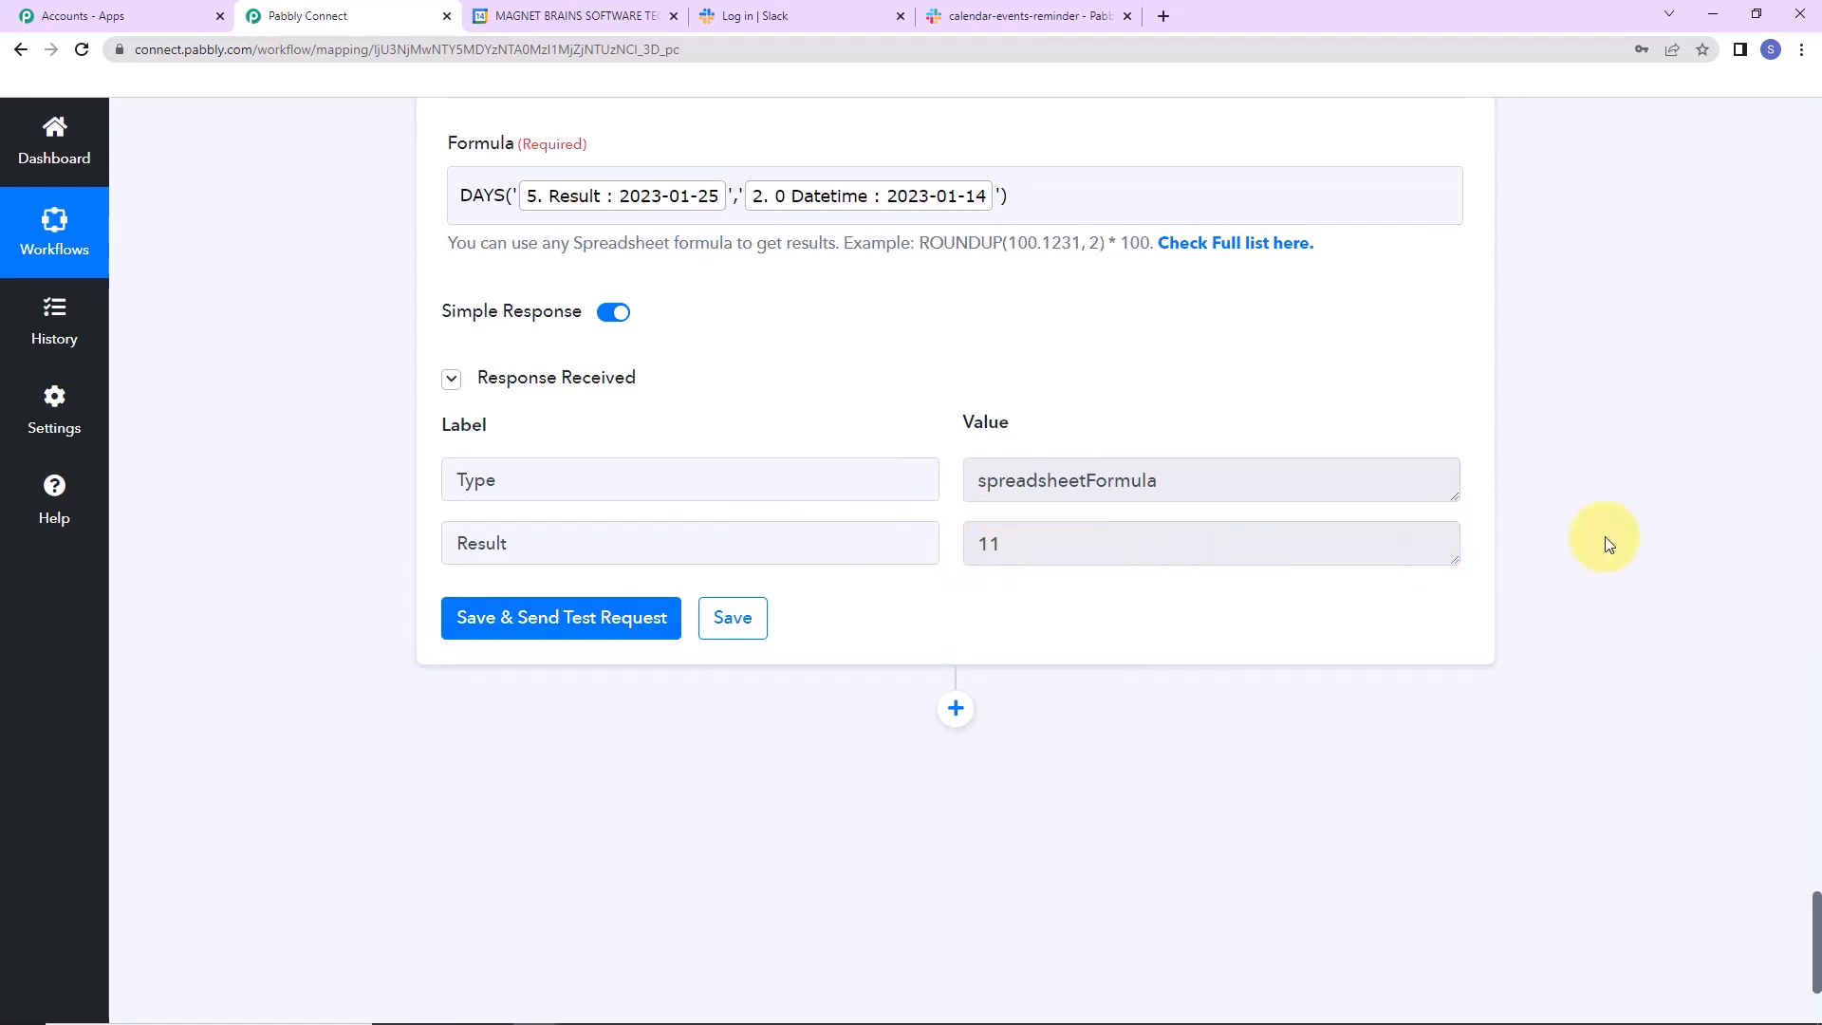
scroll(1518, 541, down, 3)
click(954, 448)
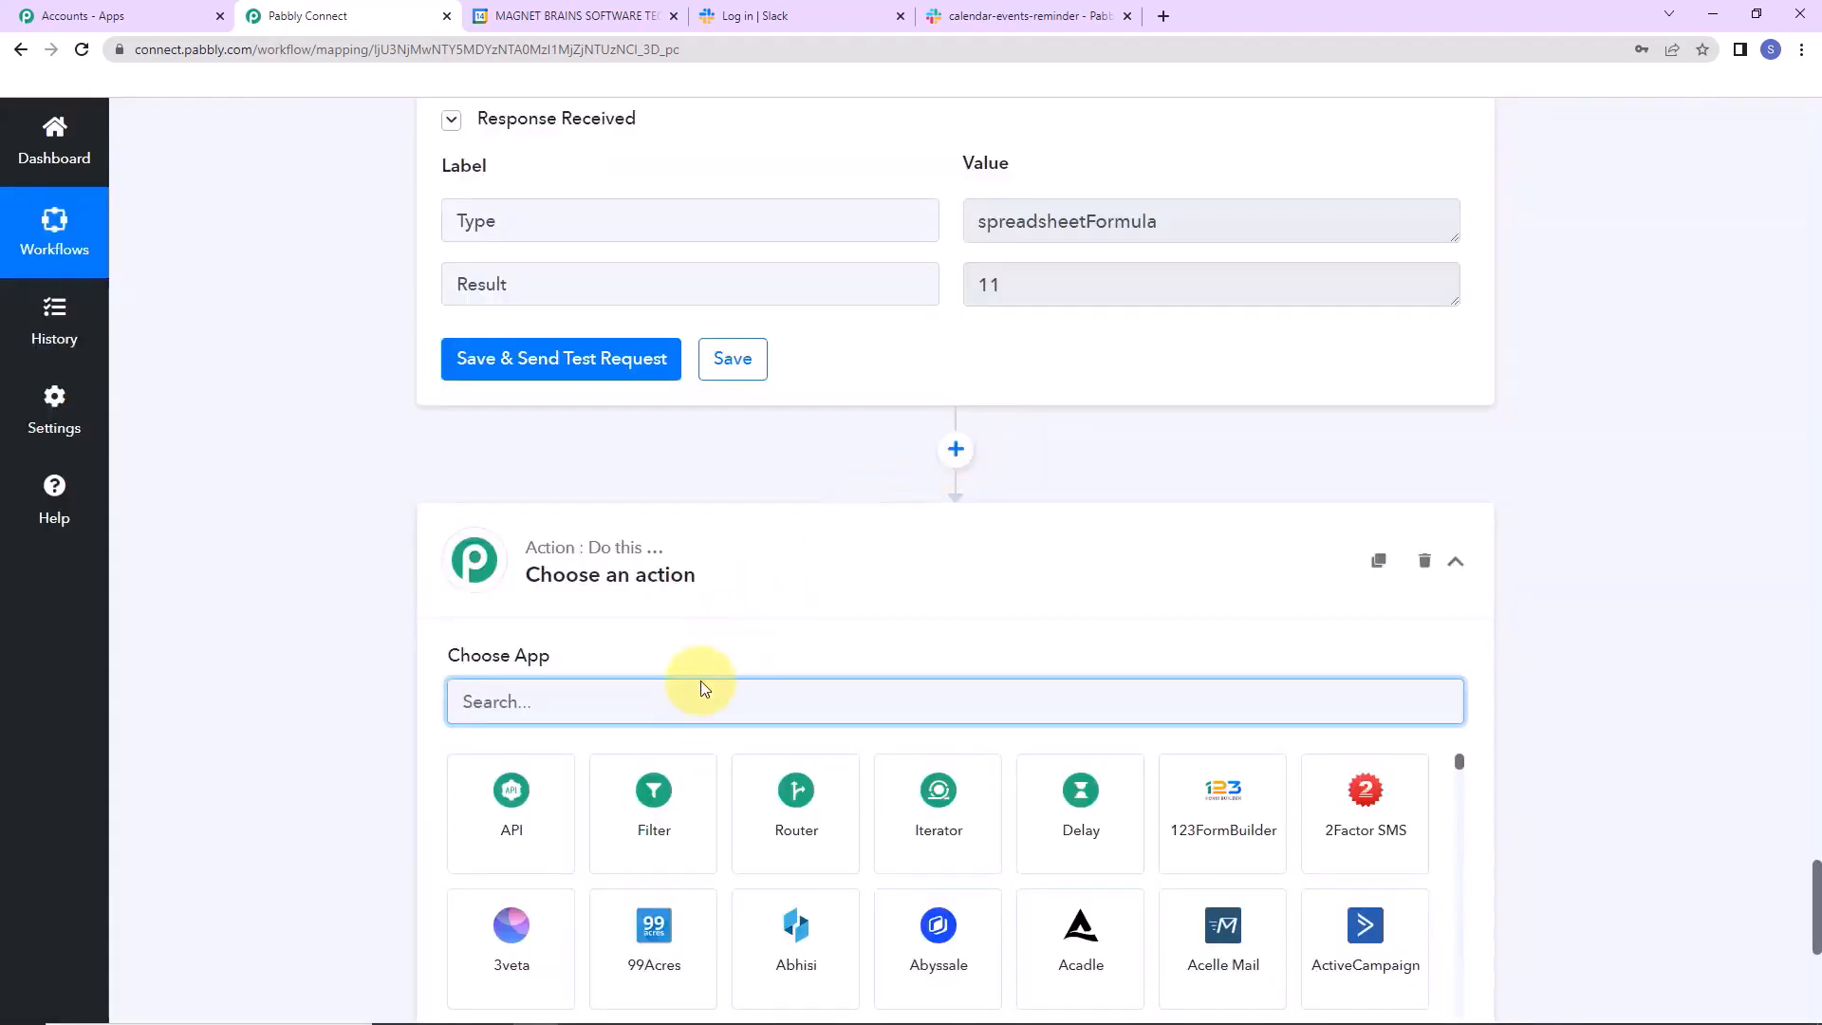
Make the new step a Filter requiring step 6's Result to be greater than 0.
click(675, 828)
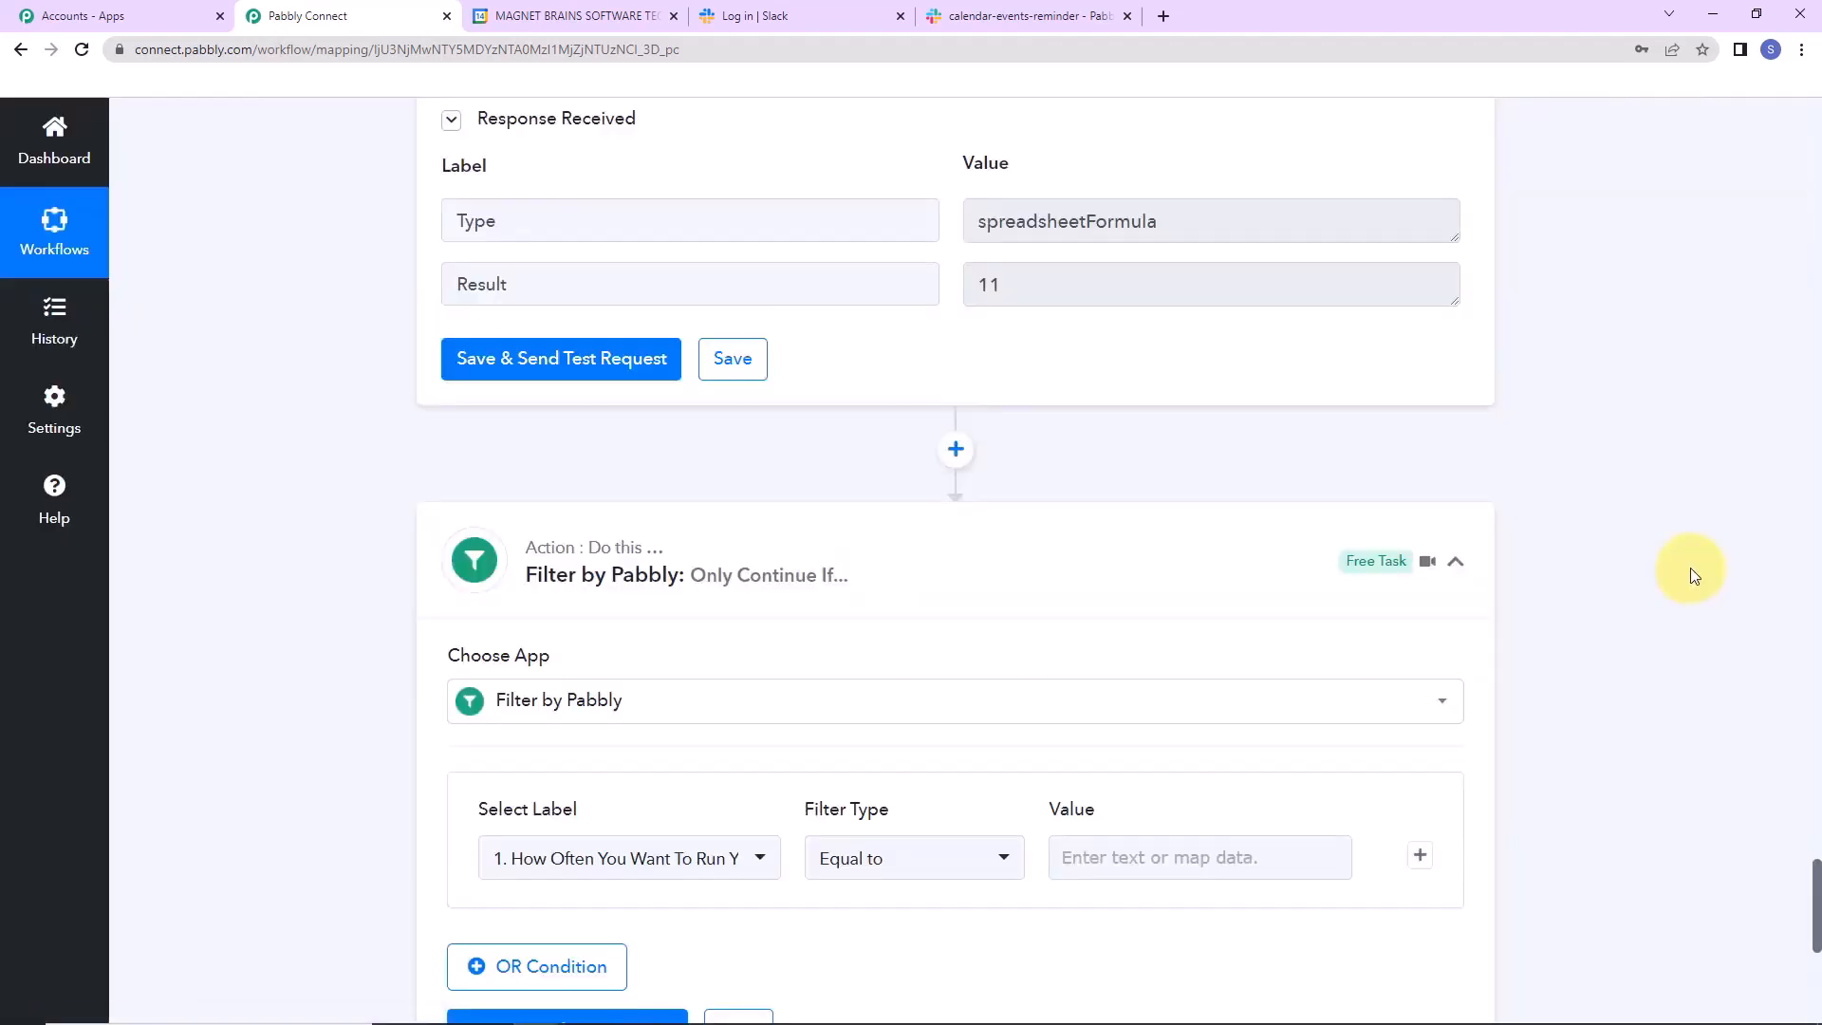
scroll(1689, 572, down, 5)
click(768, 418)
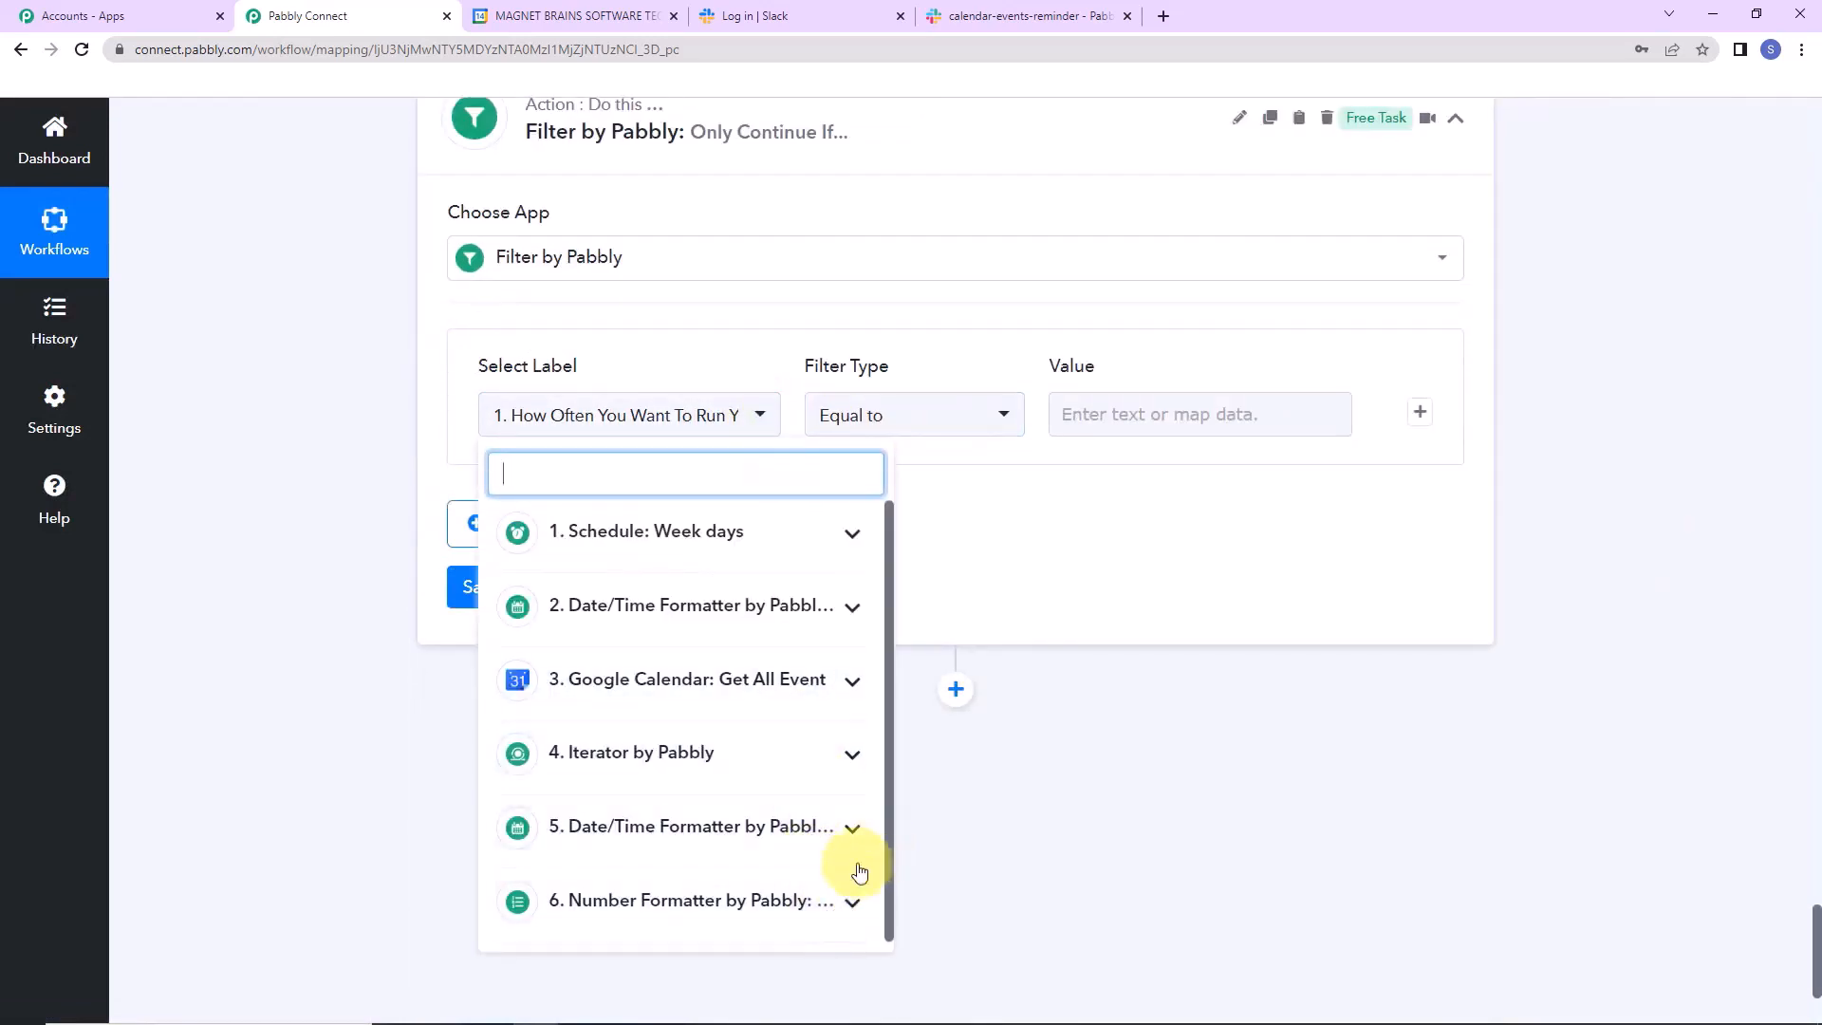
click(830, 919)
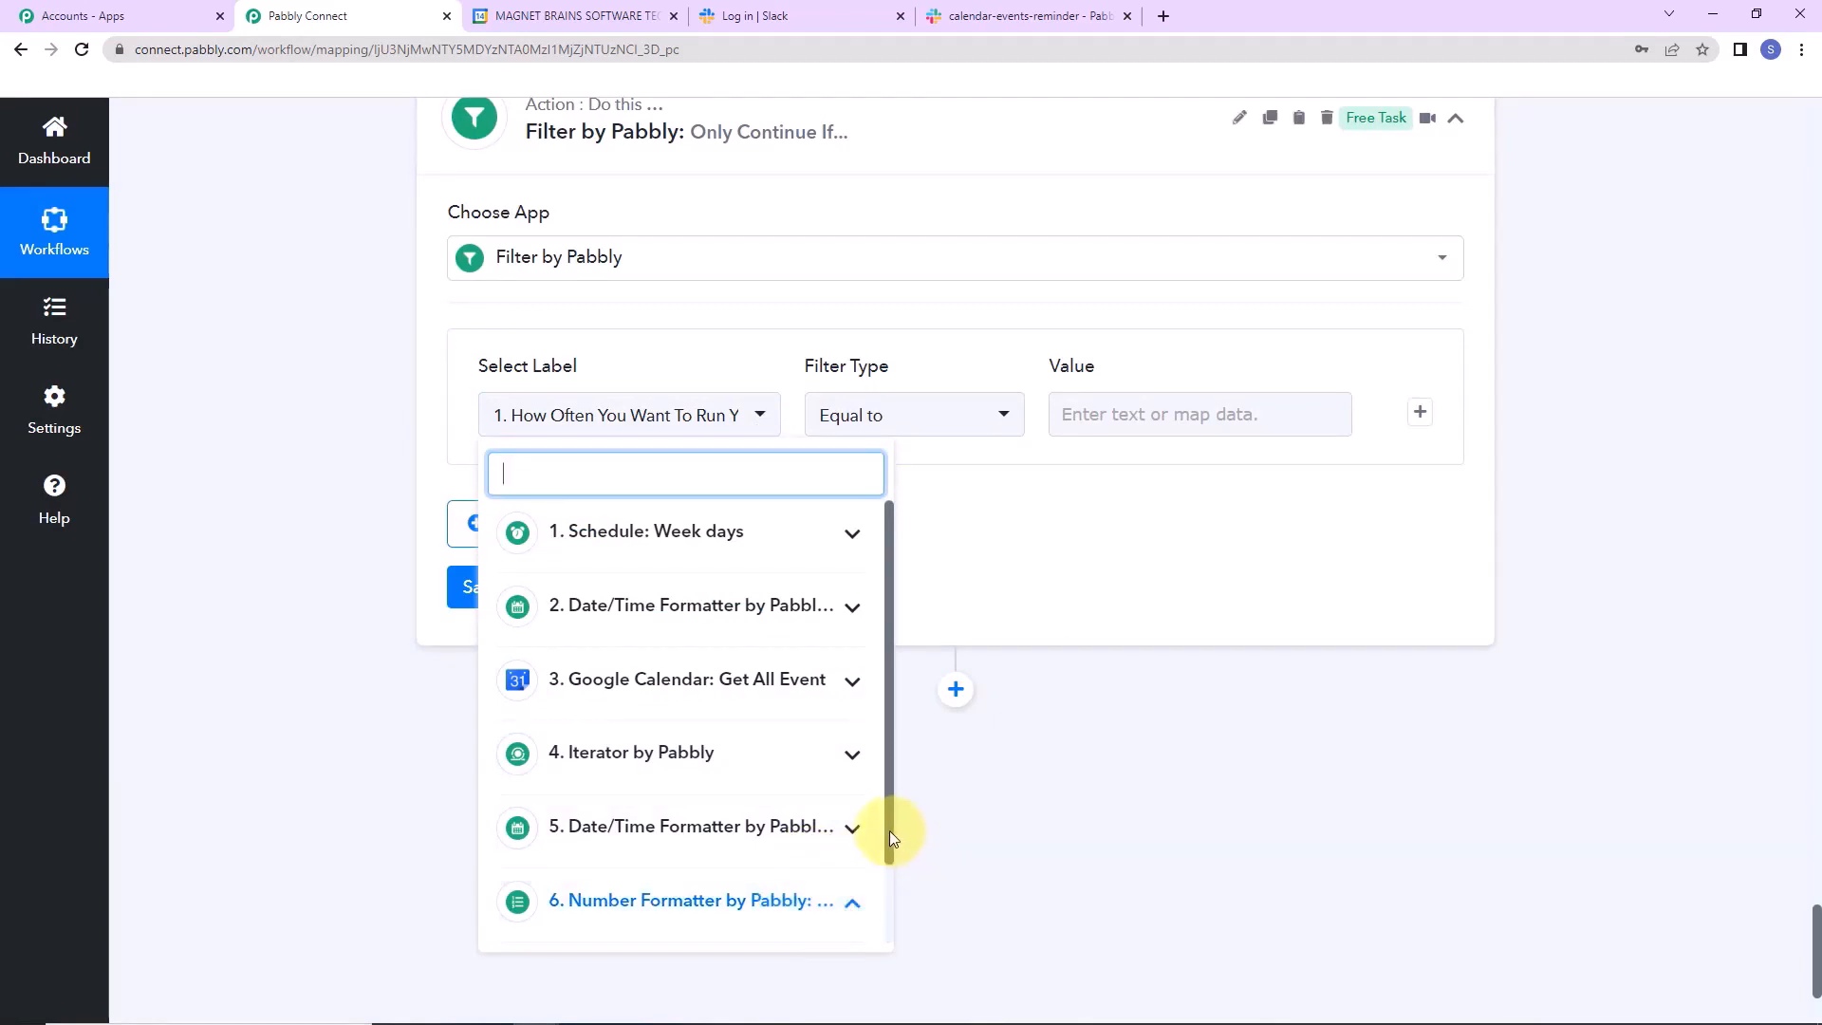
drag(891, 830, 890, 905)
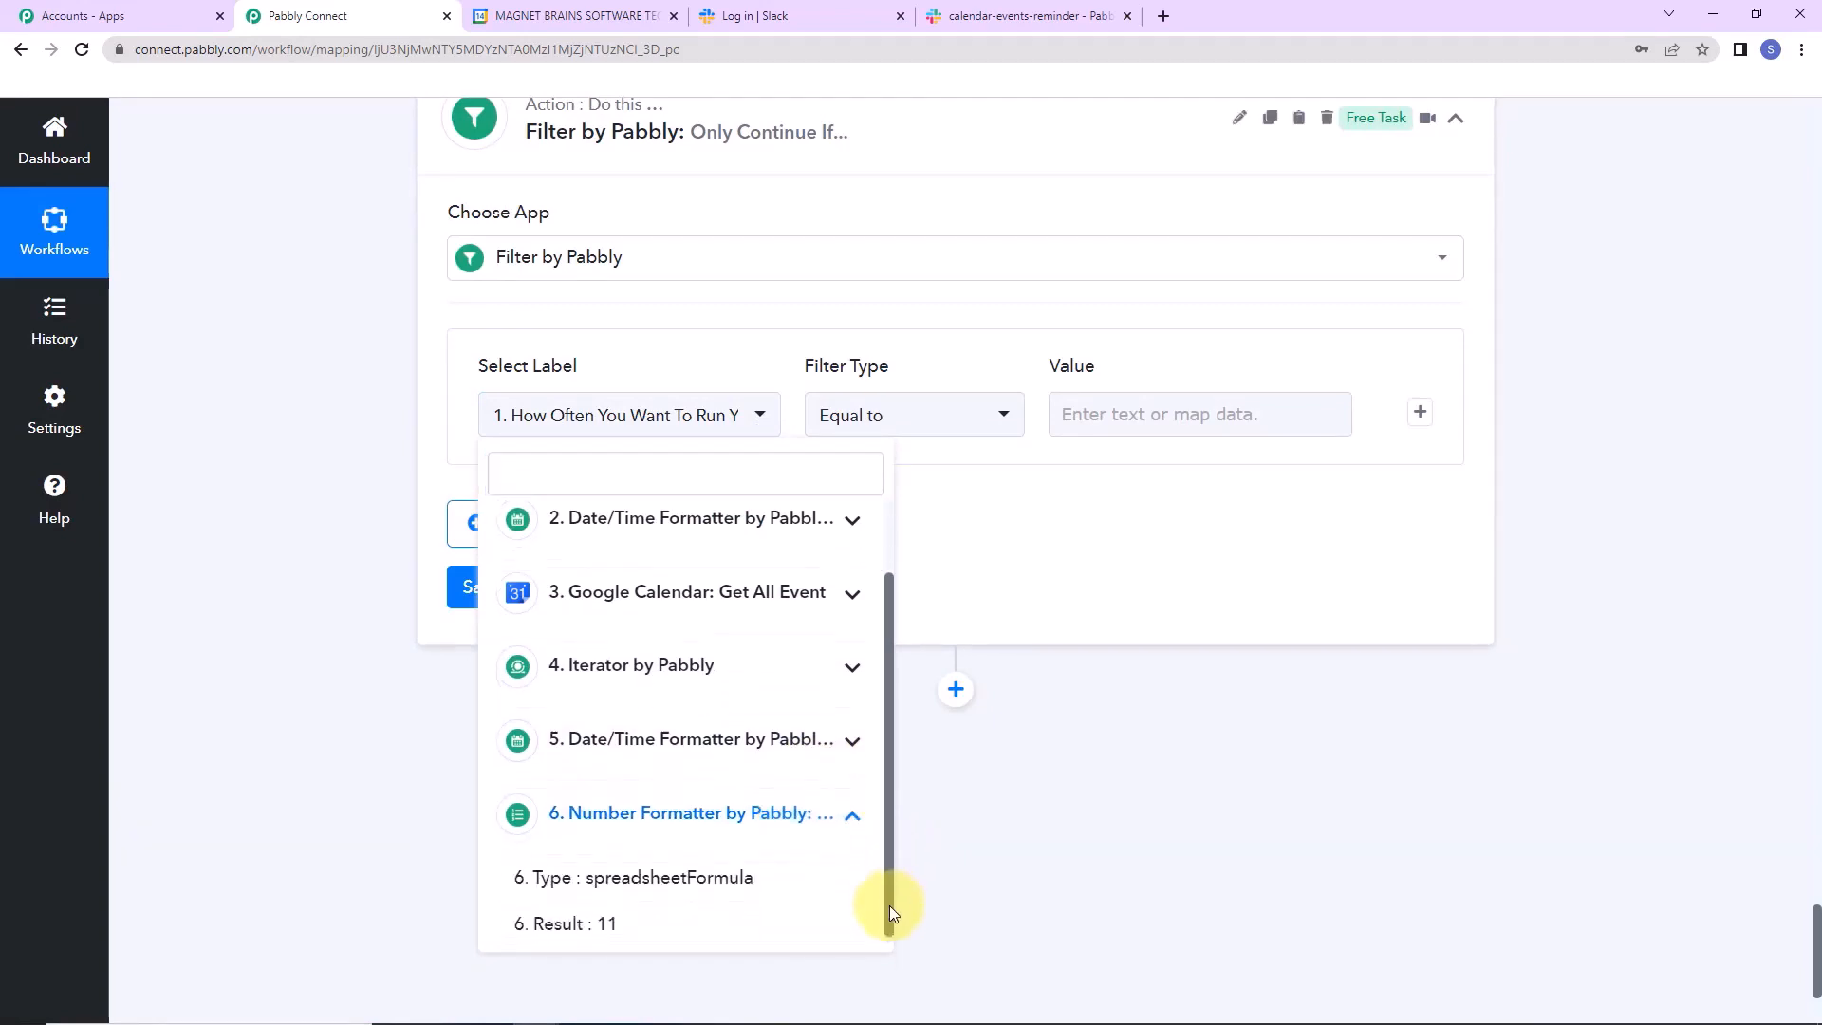
click(636, 920)
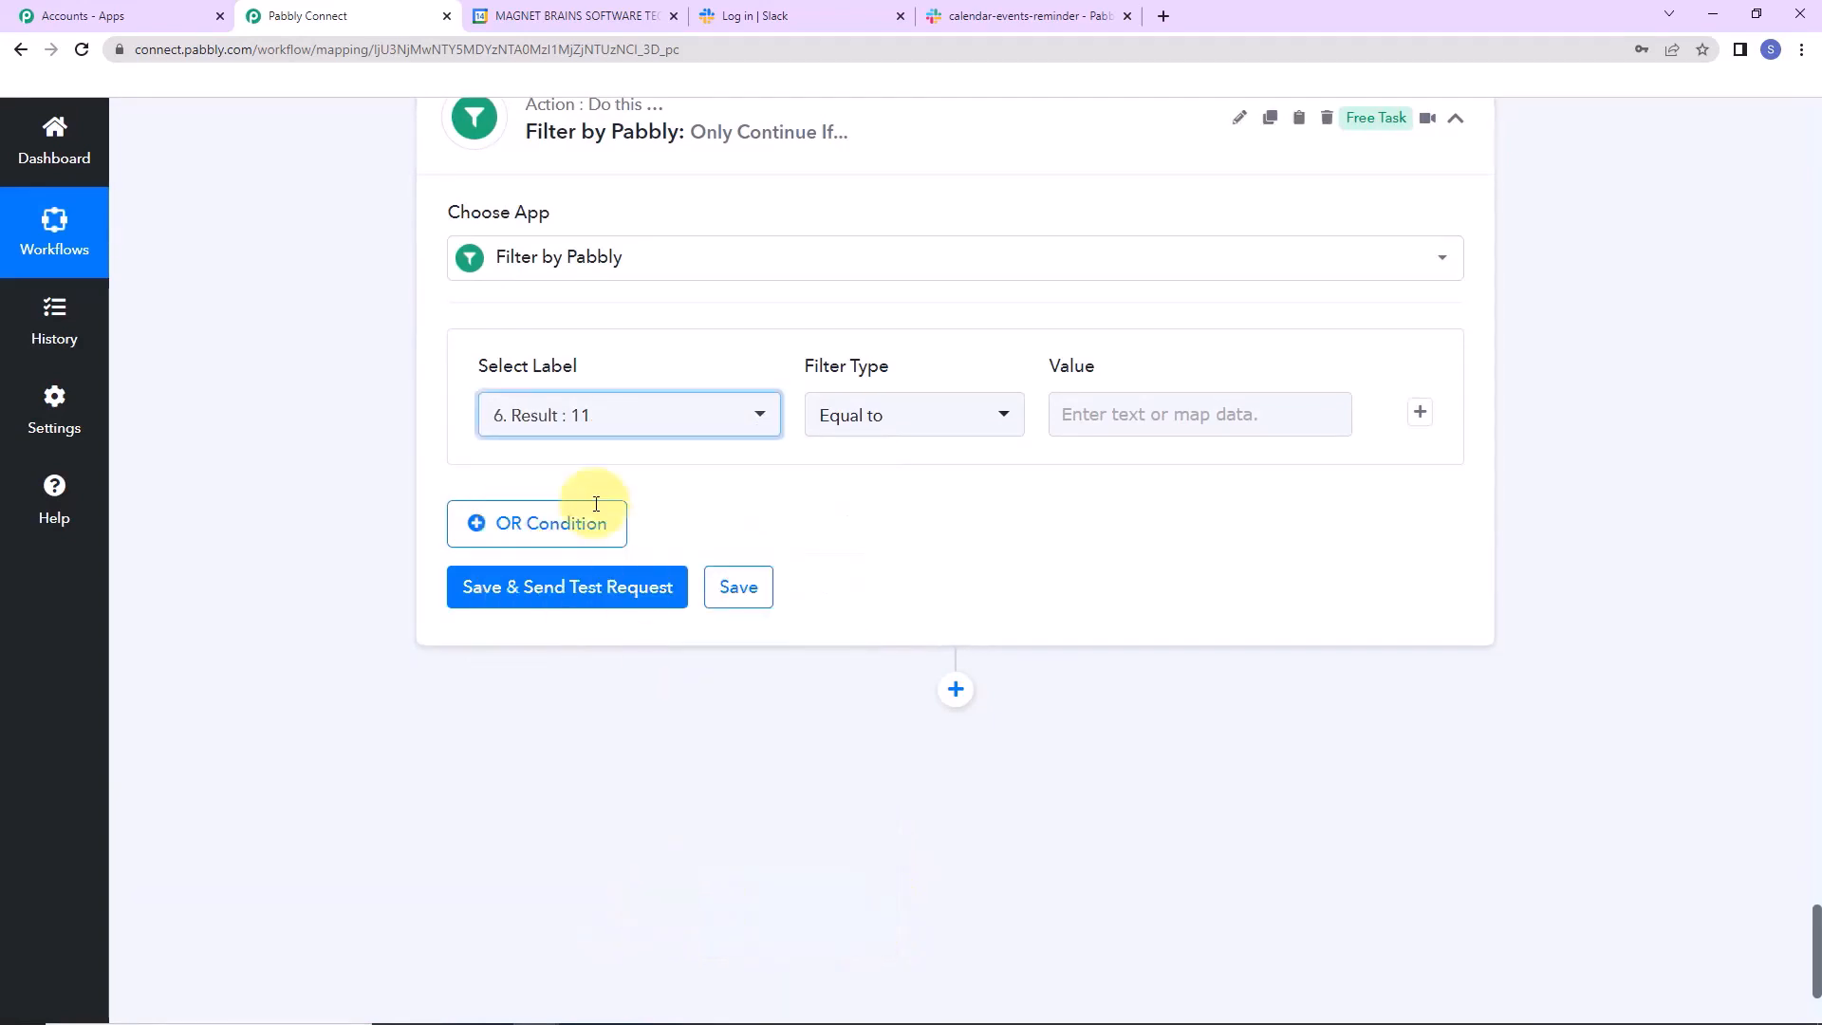
click(993, 419)
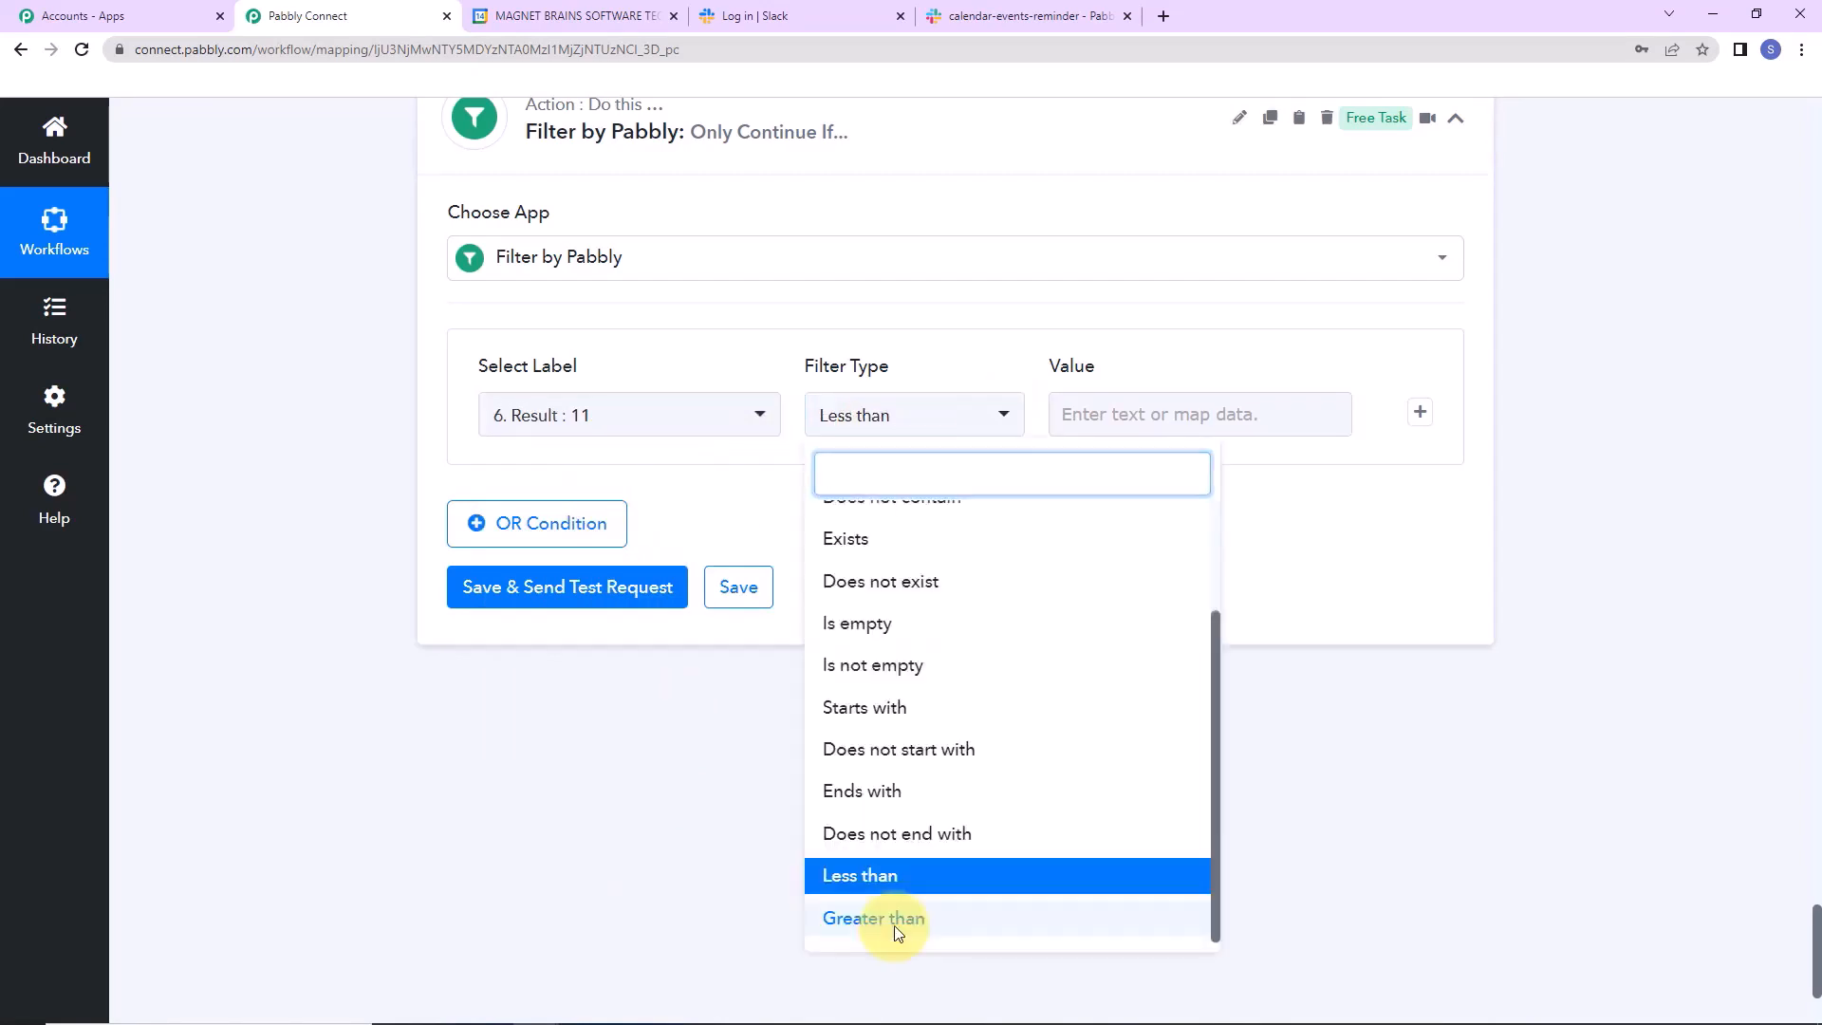
click(915, 919)
click(1200, 408)
text(0)
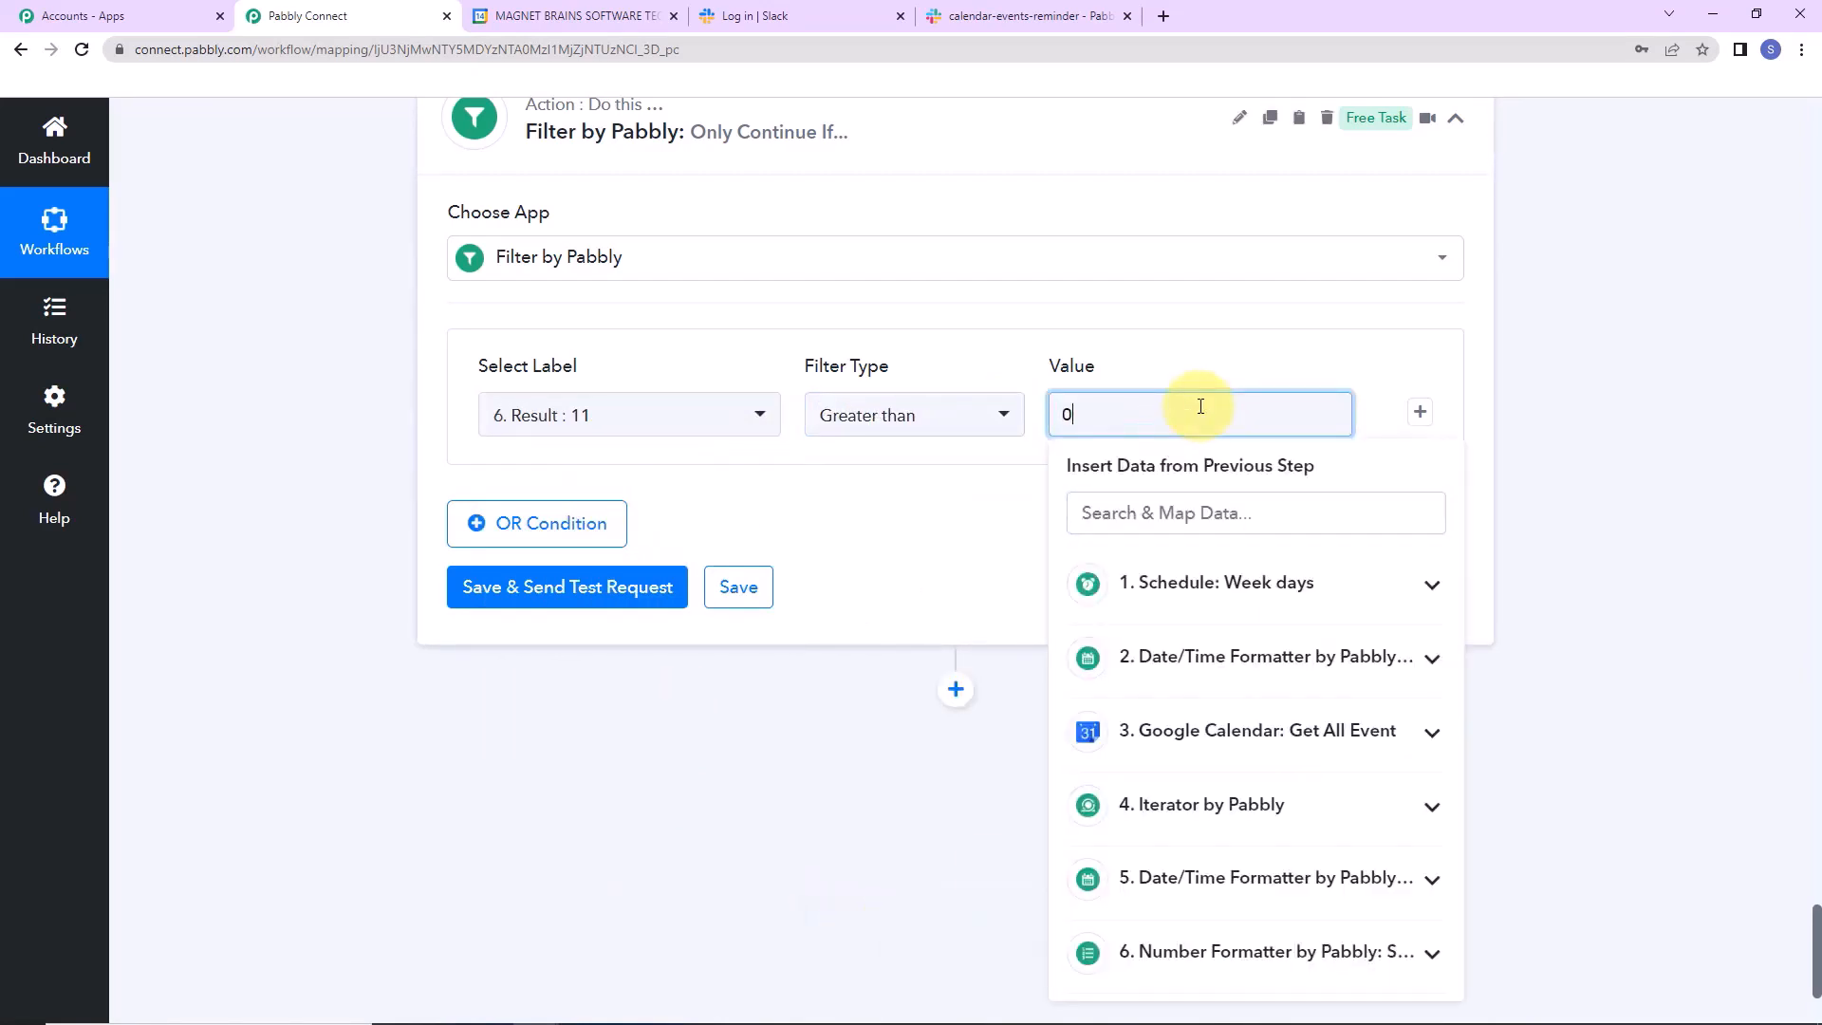
click(1025, 500)
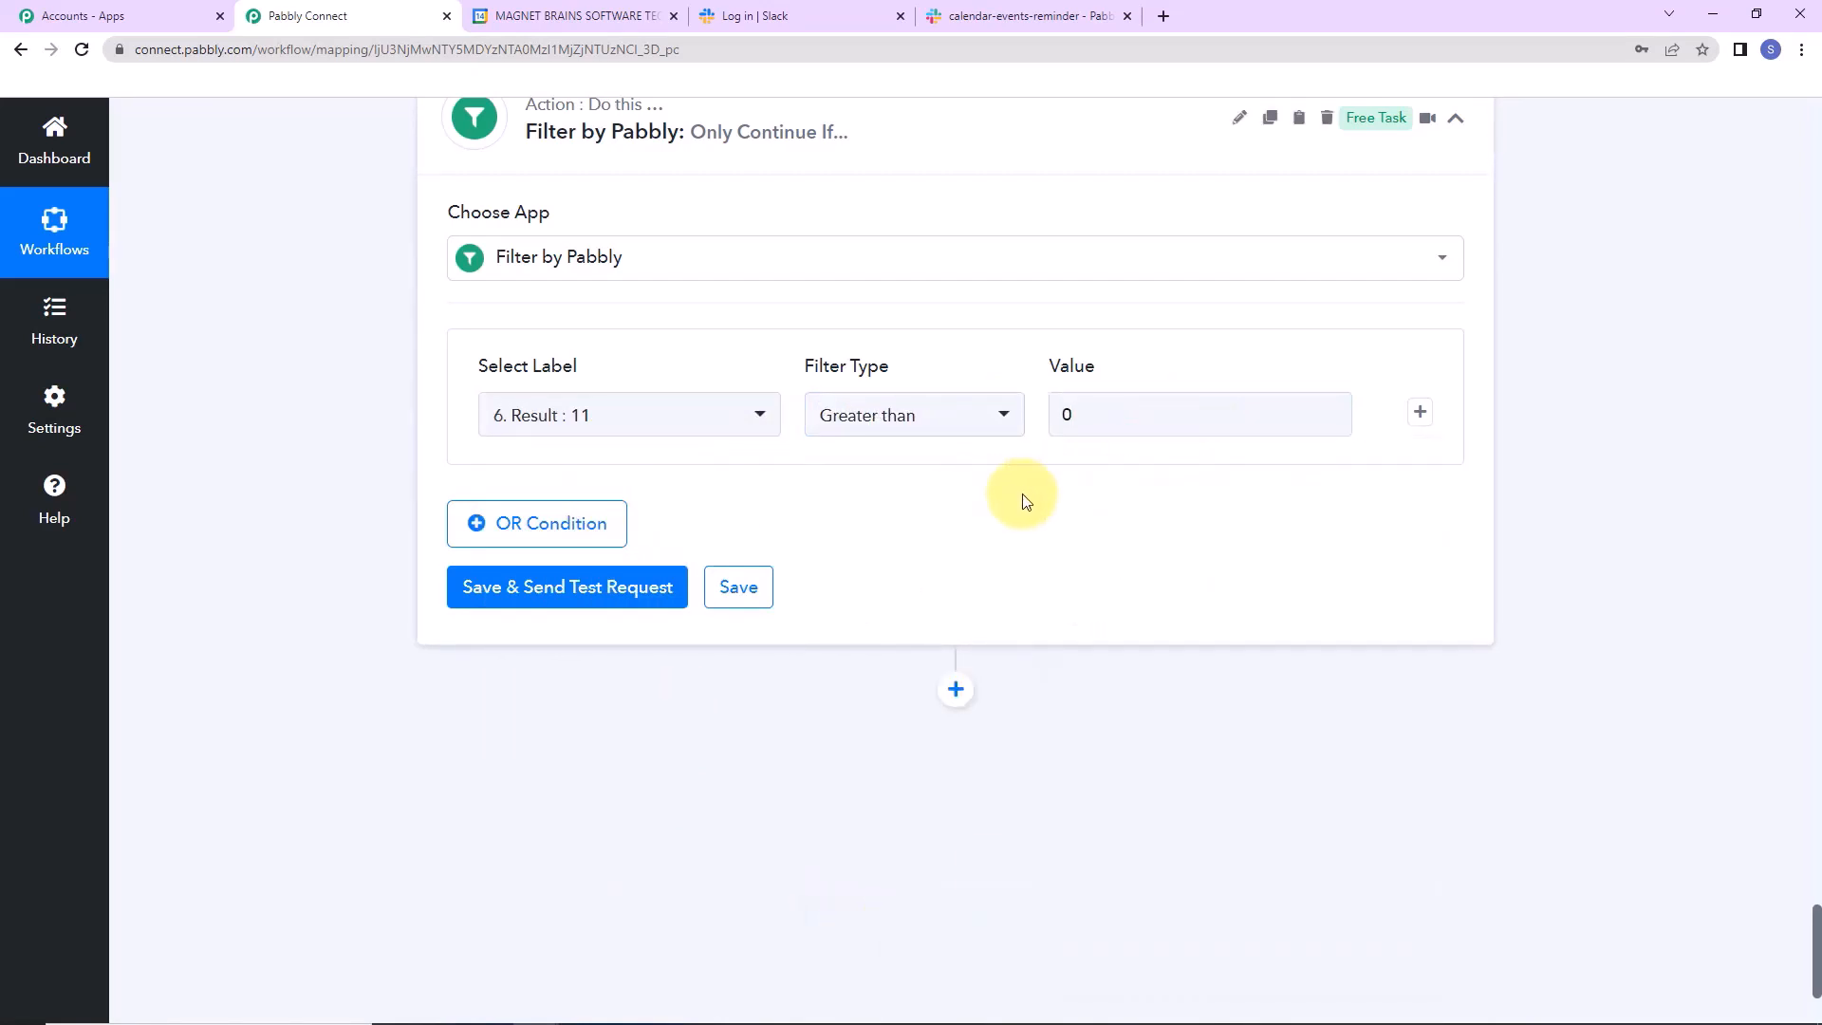
Add an AND condition of Result less than 8, then test the filter, which returns Condition is false.
click(1420, 412)
click(745, 477)
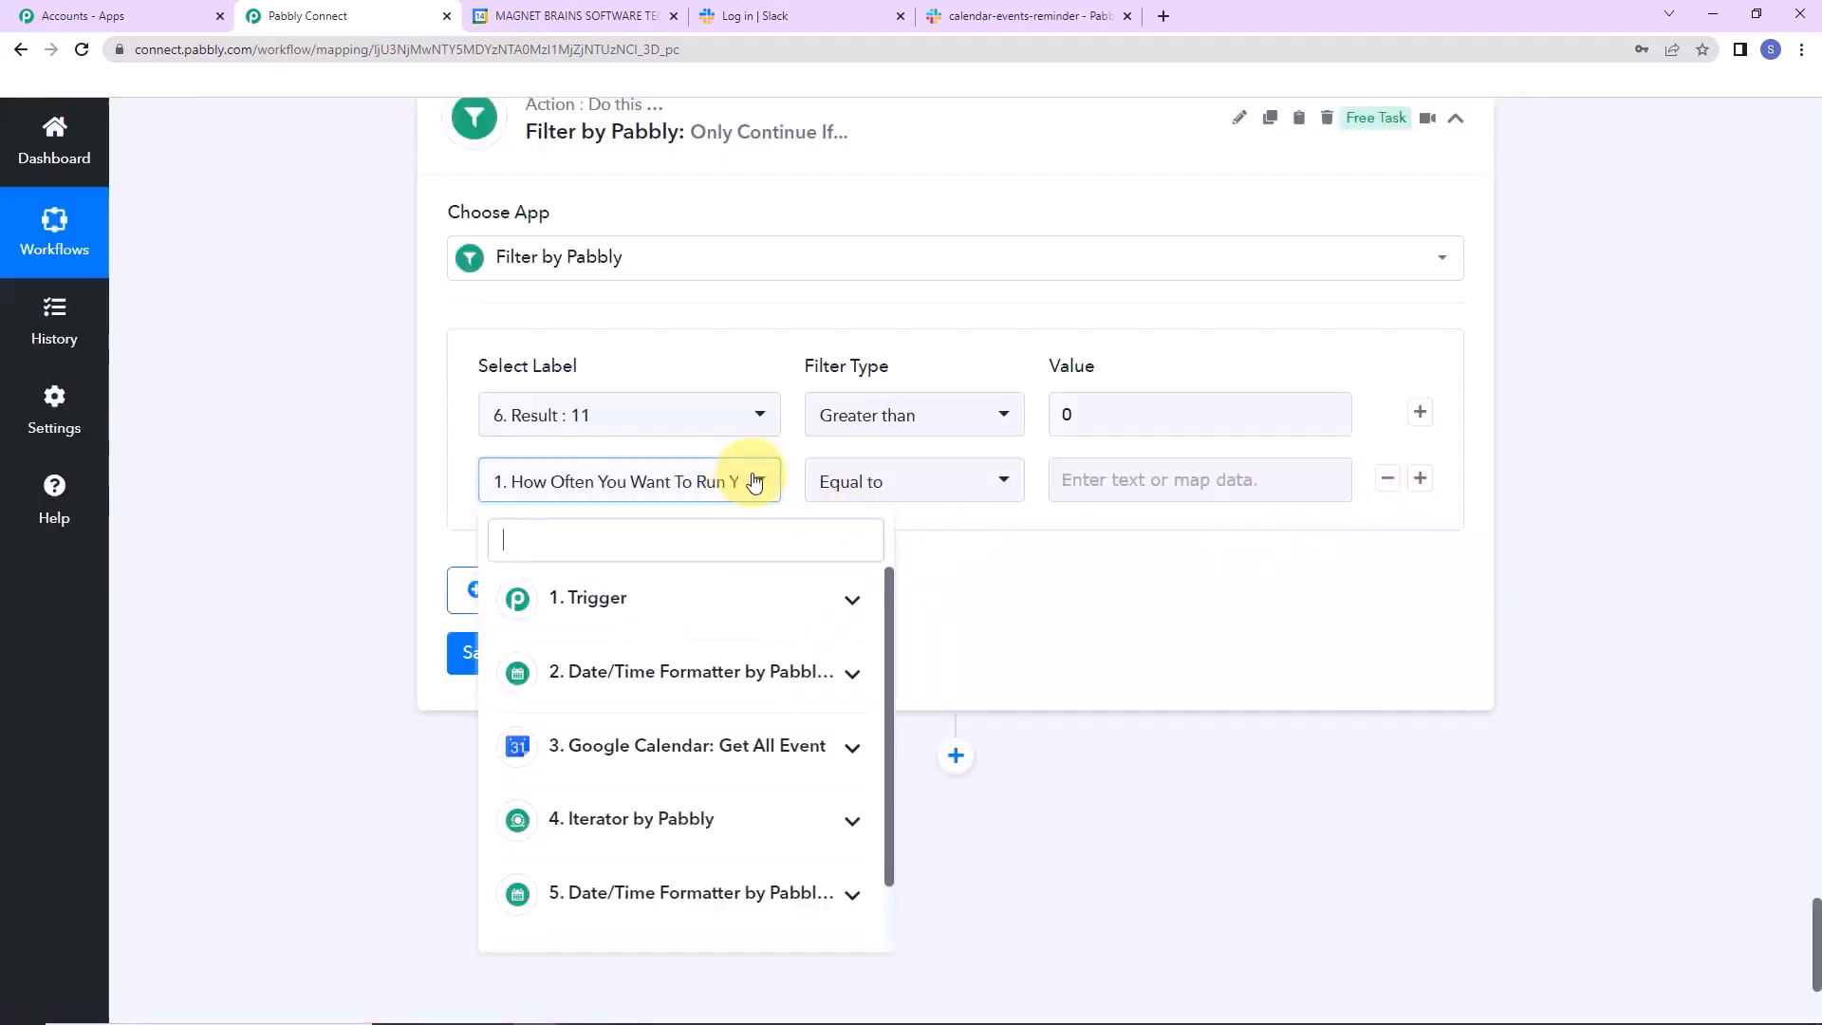
scroll(883, 664, down, 1)
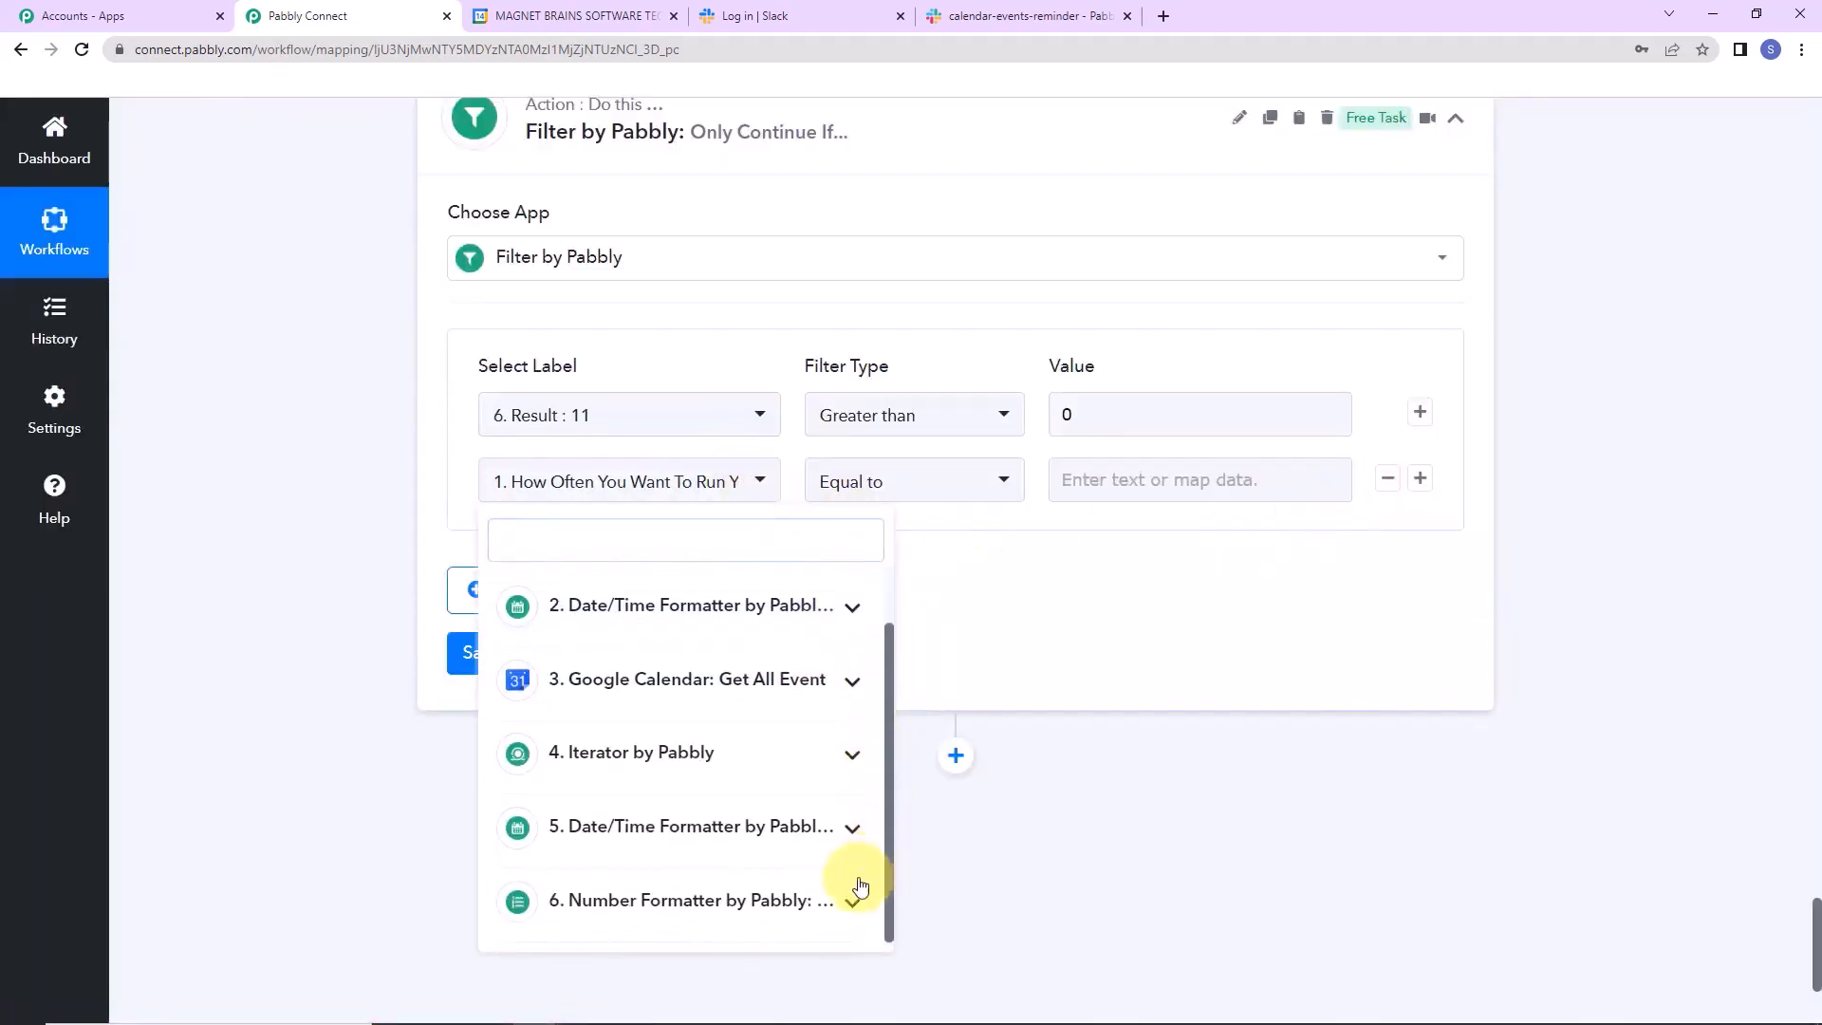
click(837, 906)
scroll(873, 854, down, 2)
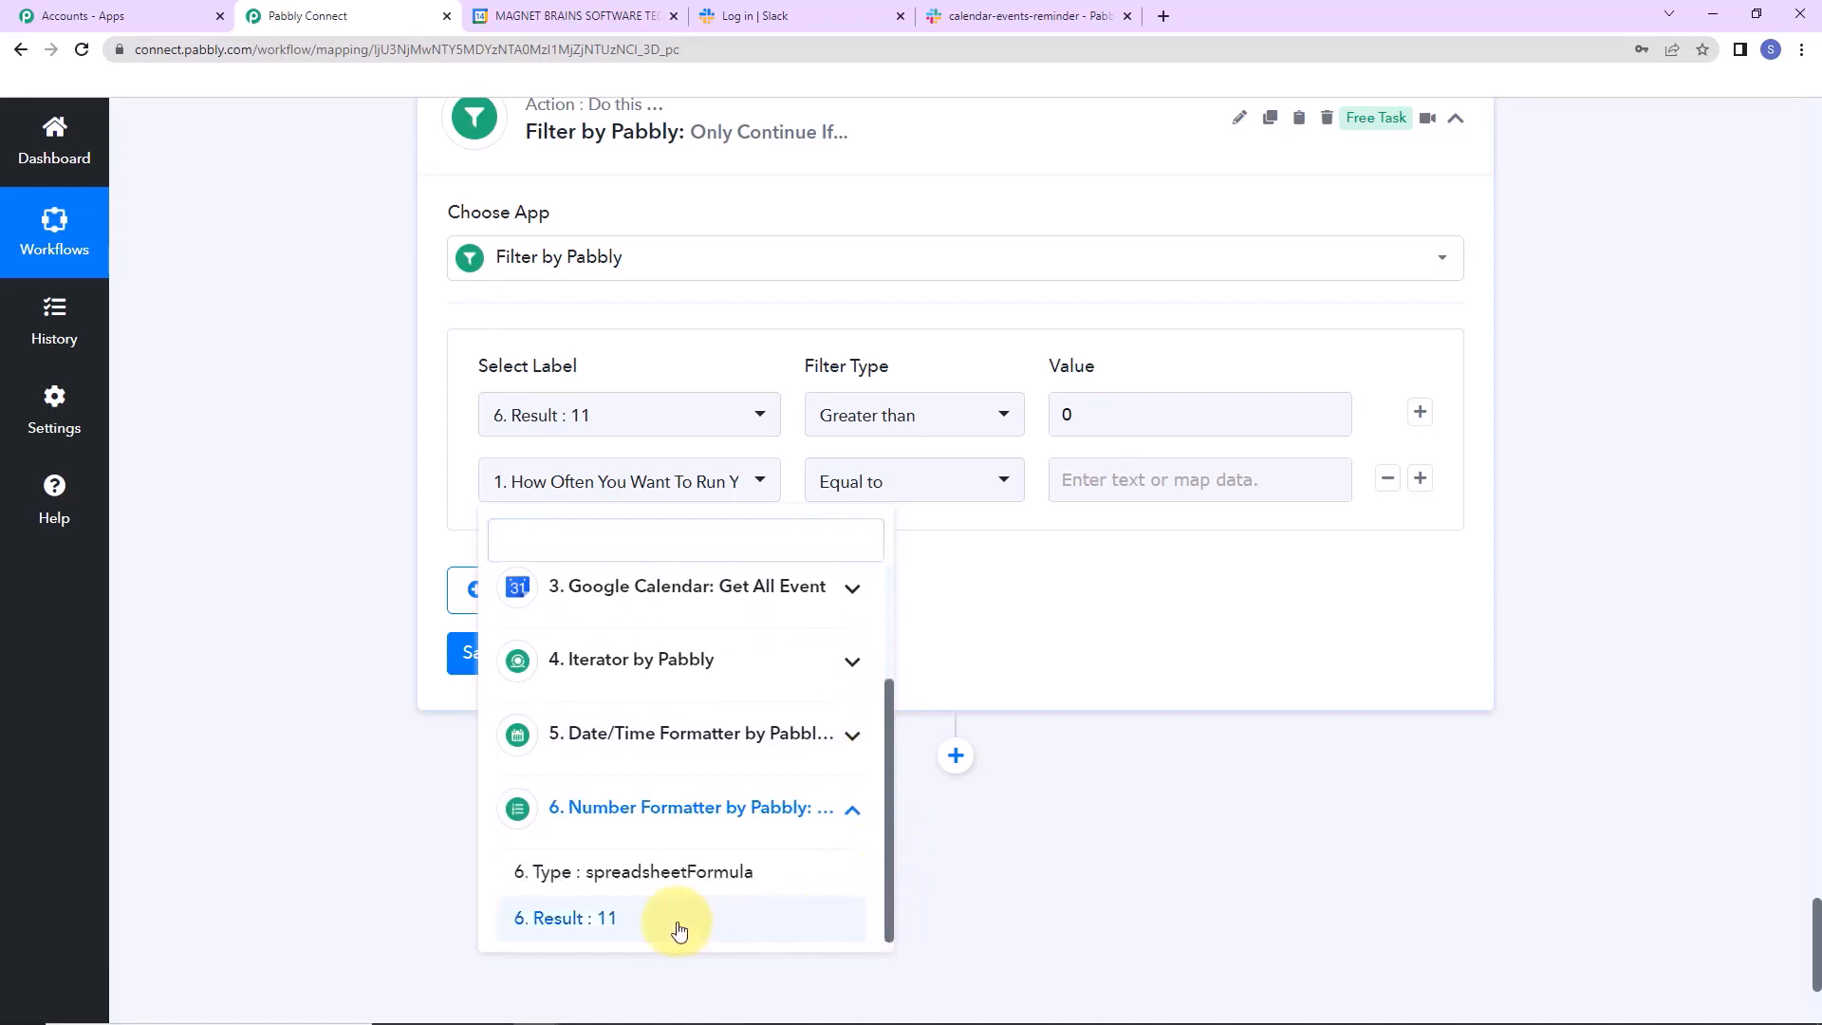
click(679, 921)
click(997, 481)
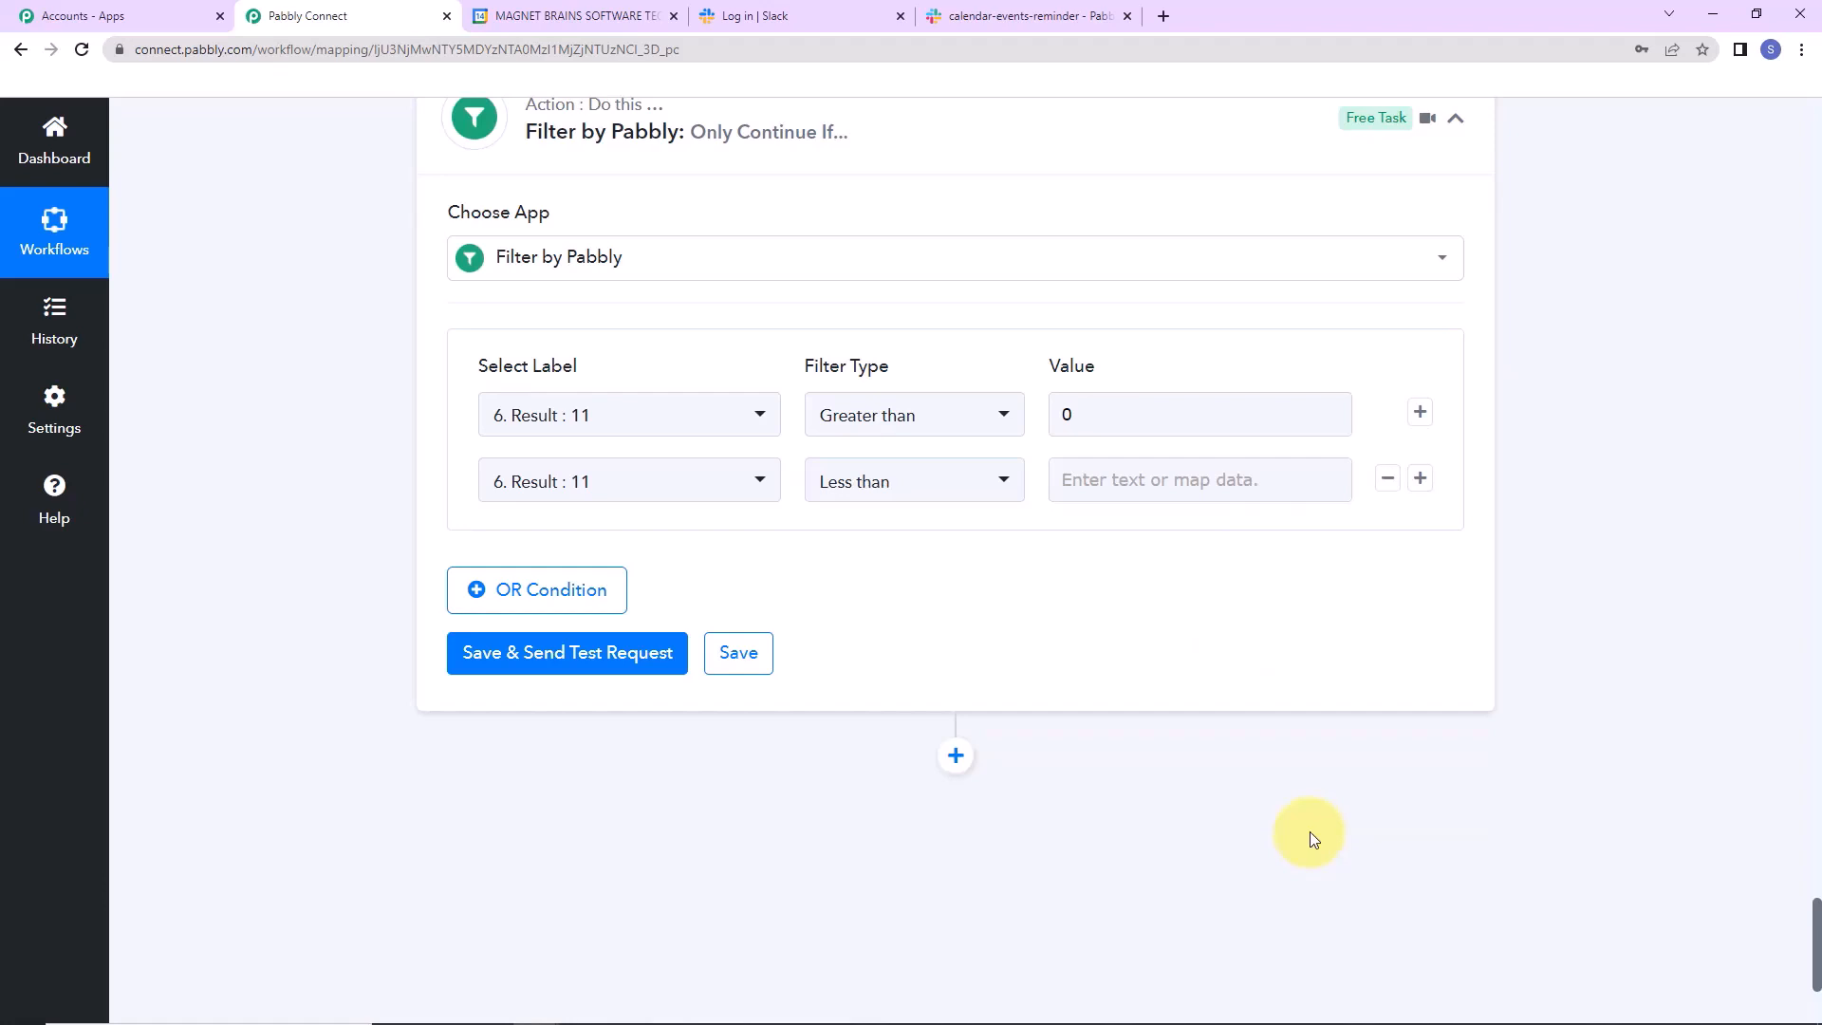
click(1190, 477)
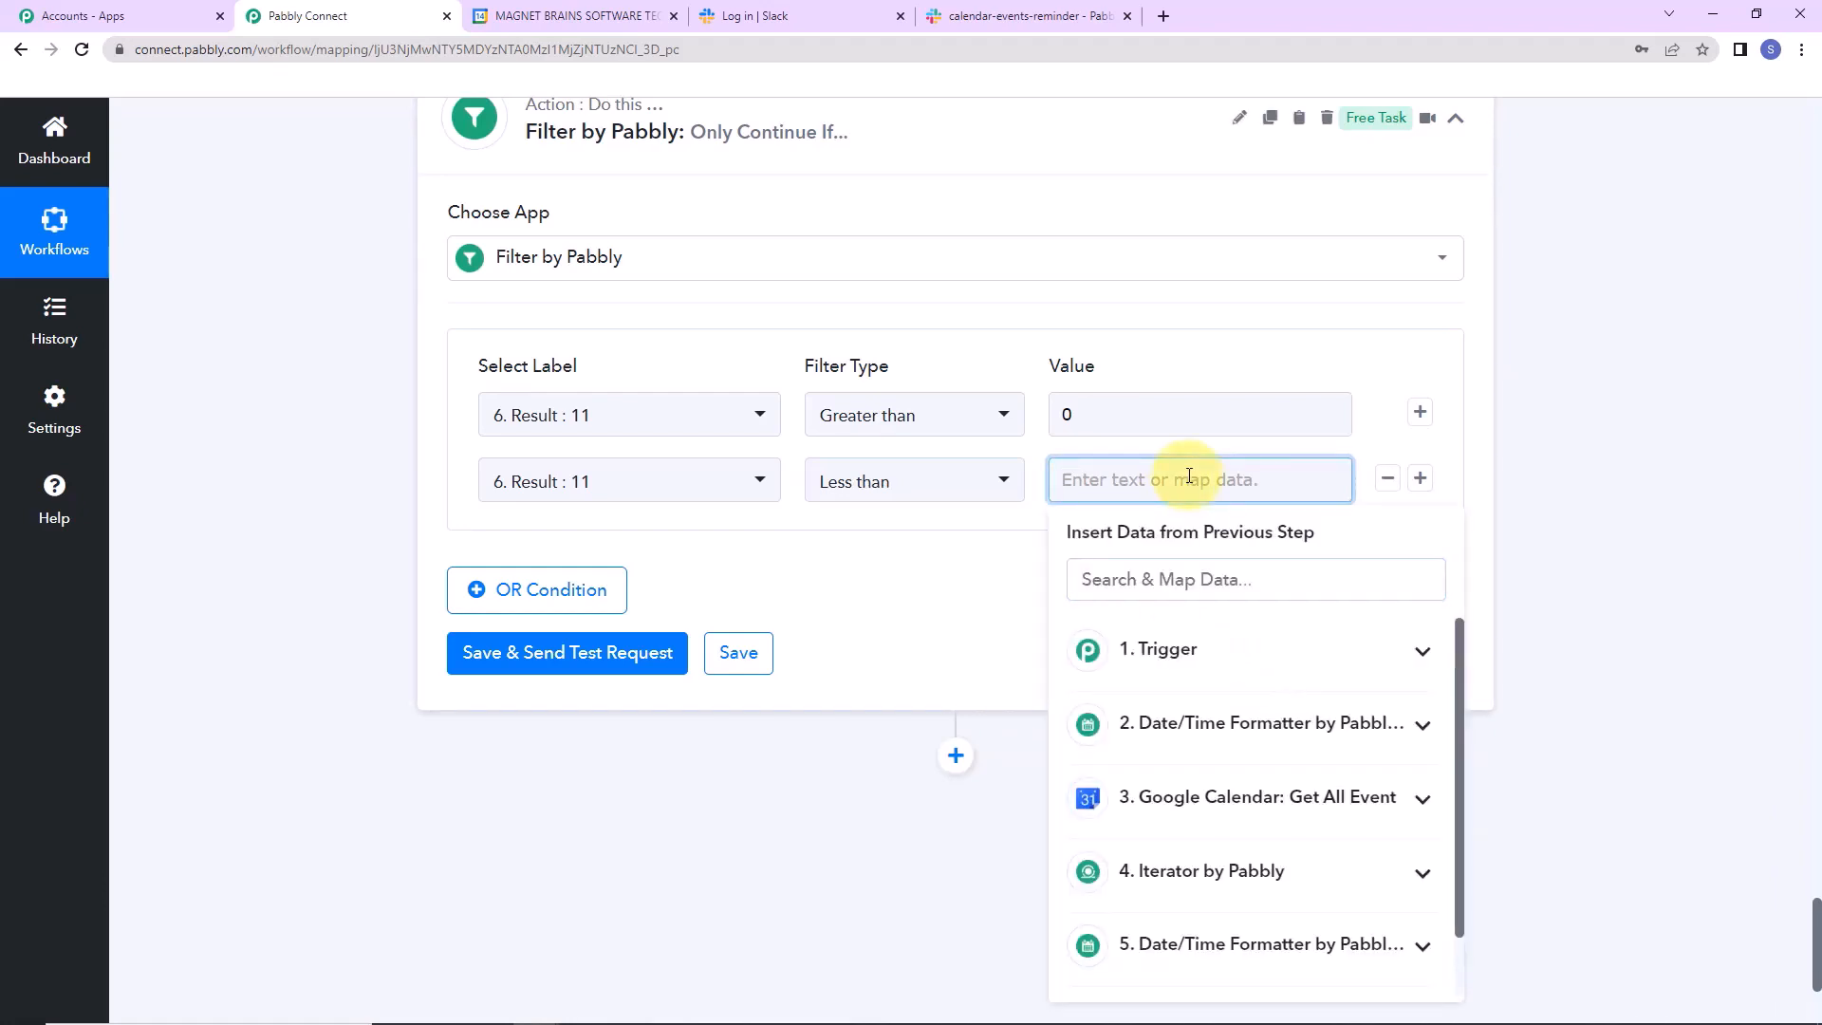
text(8)
click(1704, 494)
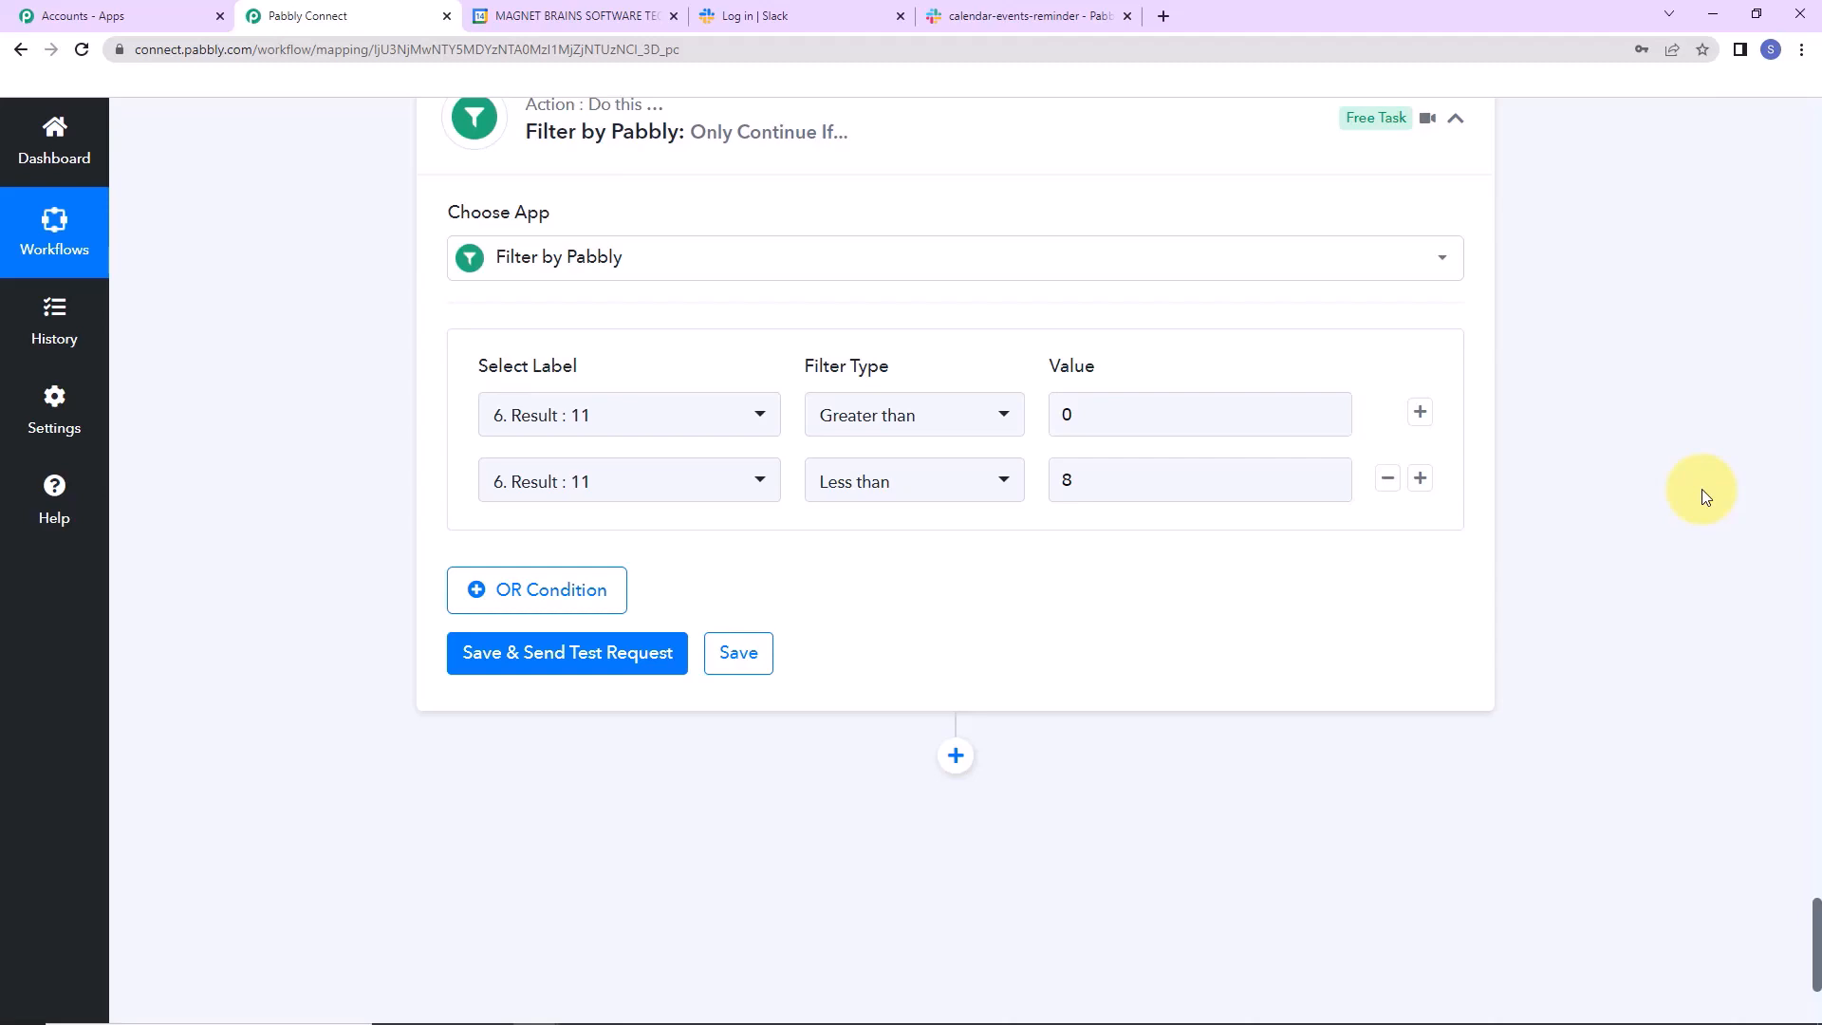
click(597, 652)
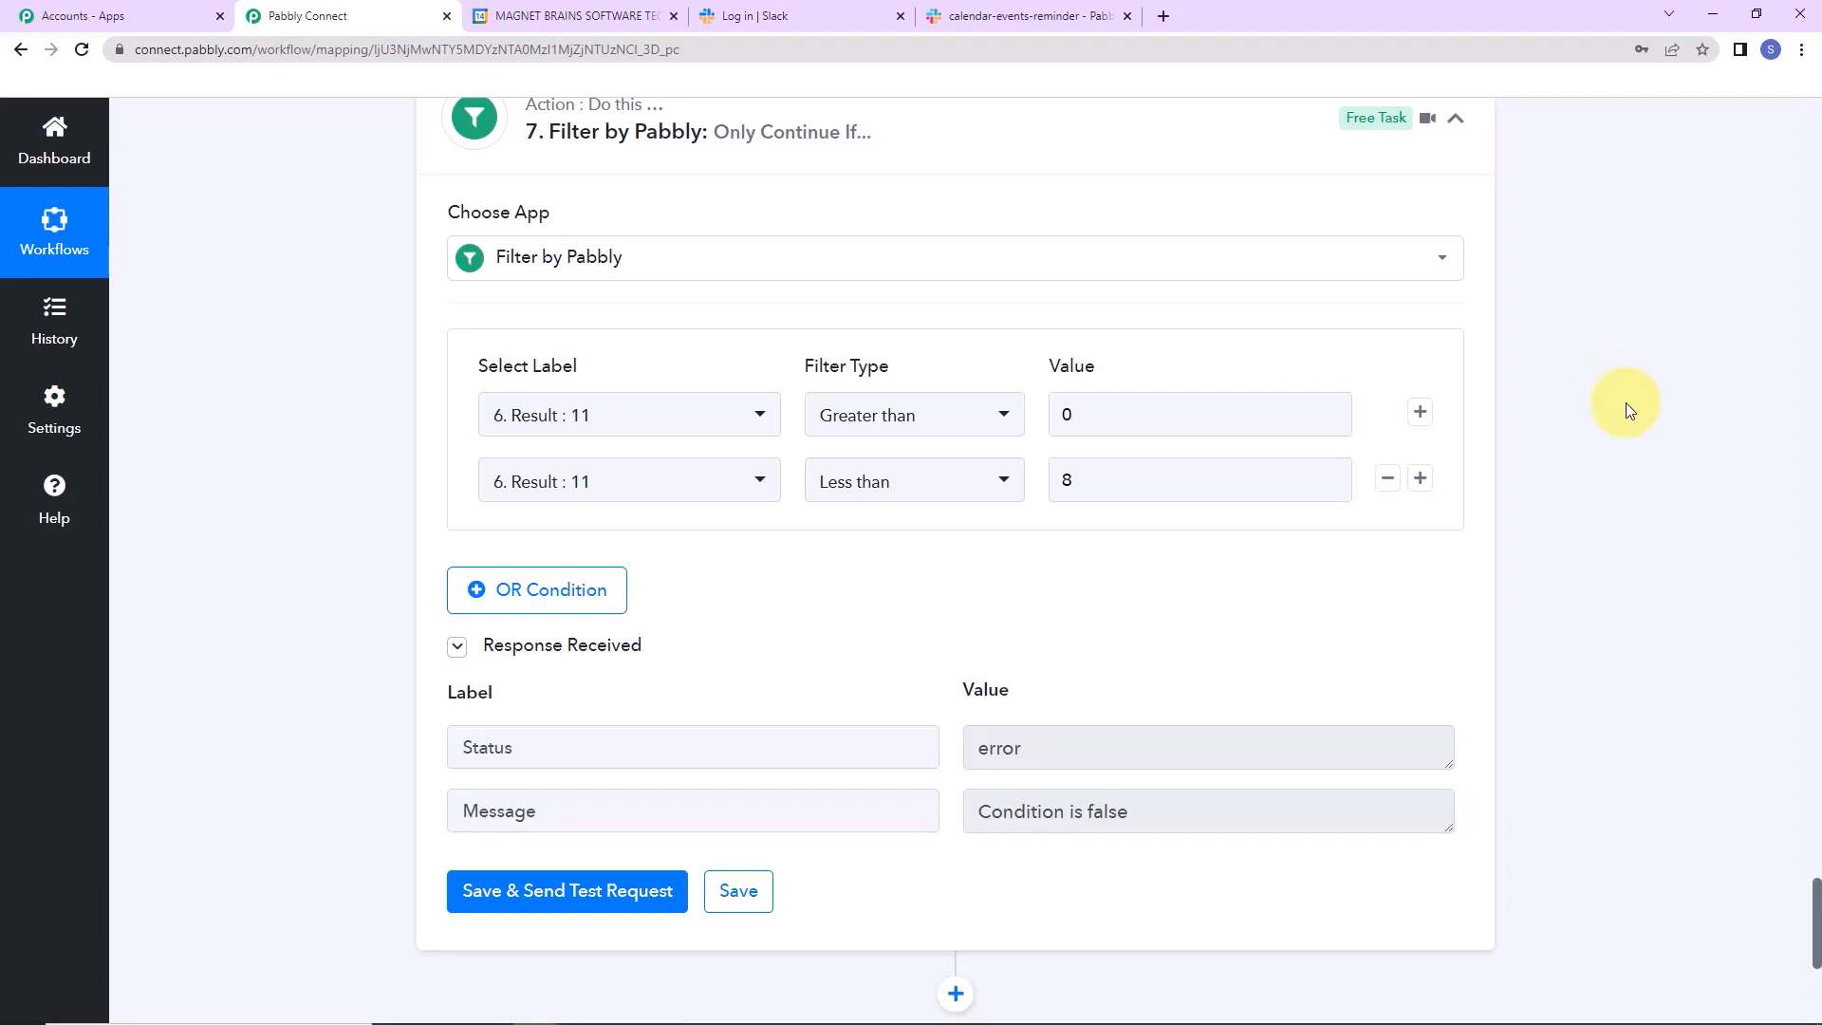
scroll(1720, 674, down, 5)
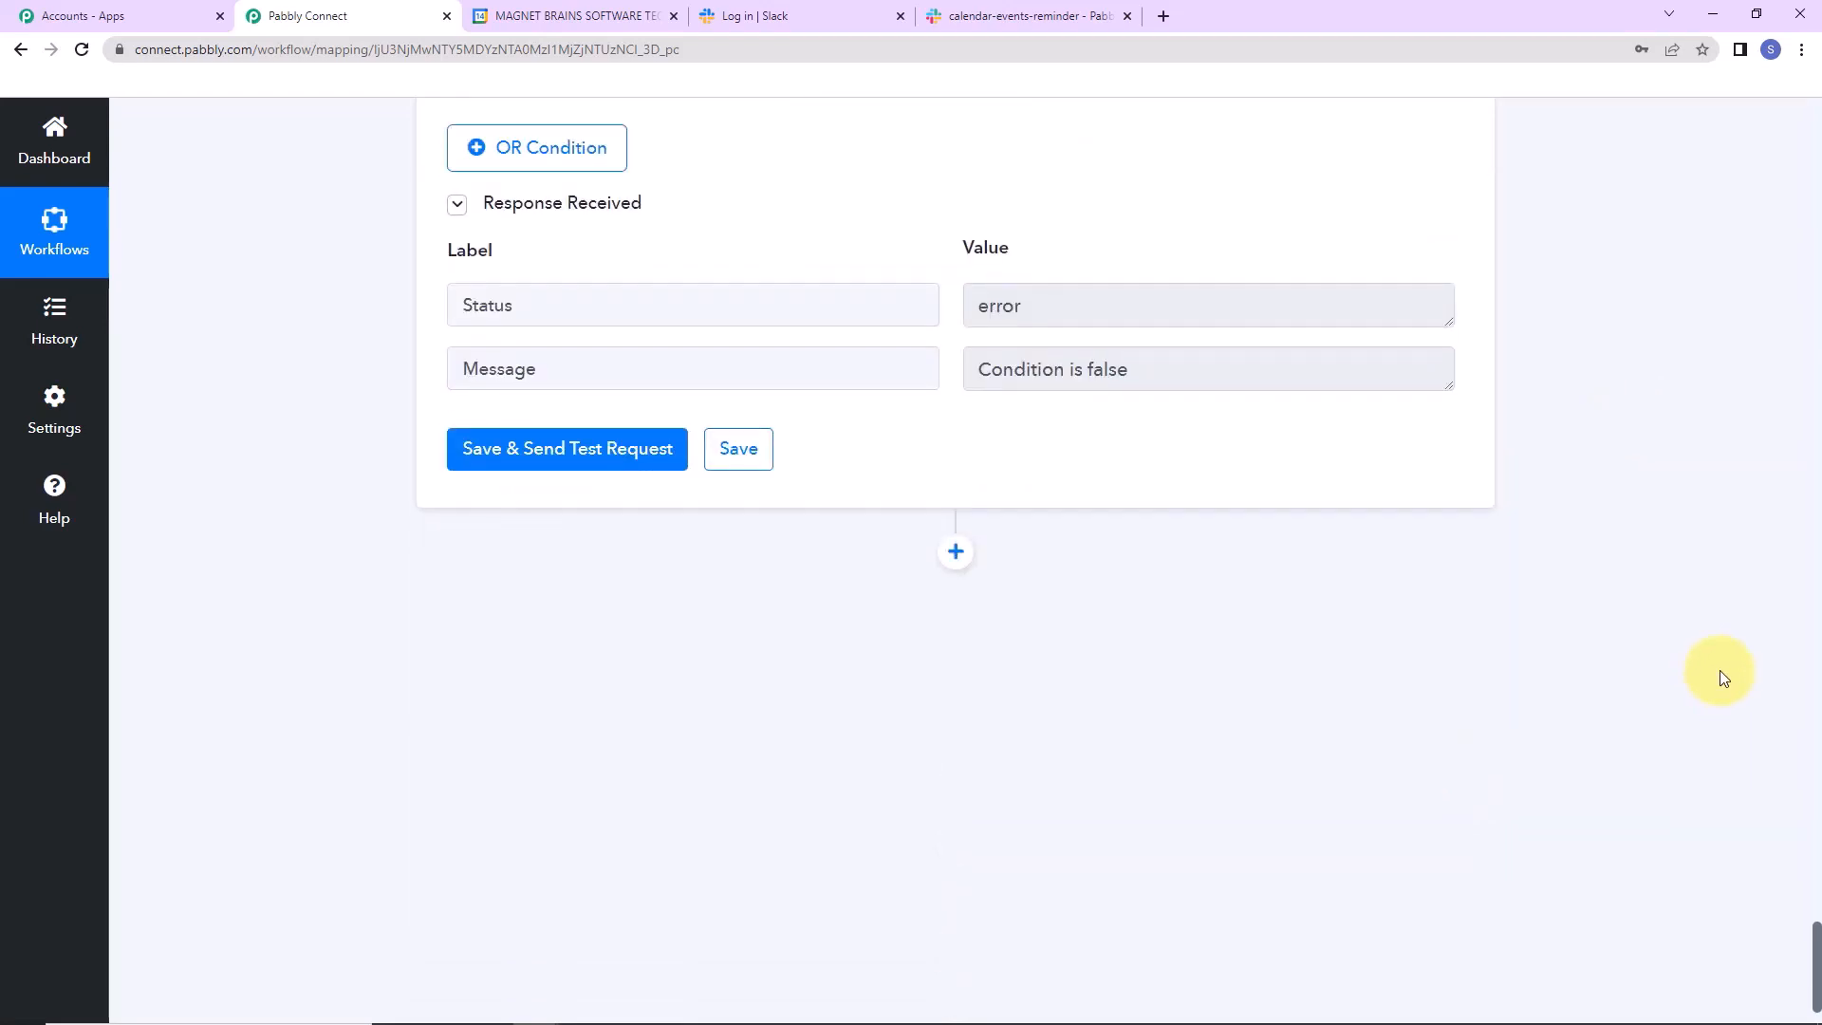
Add a Slack step after the filter with the Send Channel Message action.
click(955, 552)
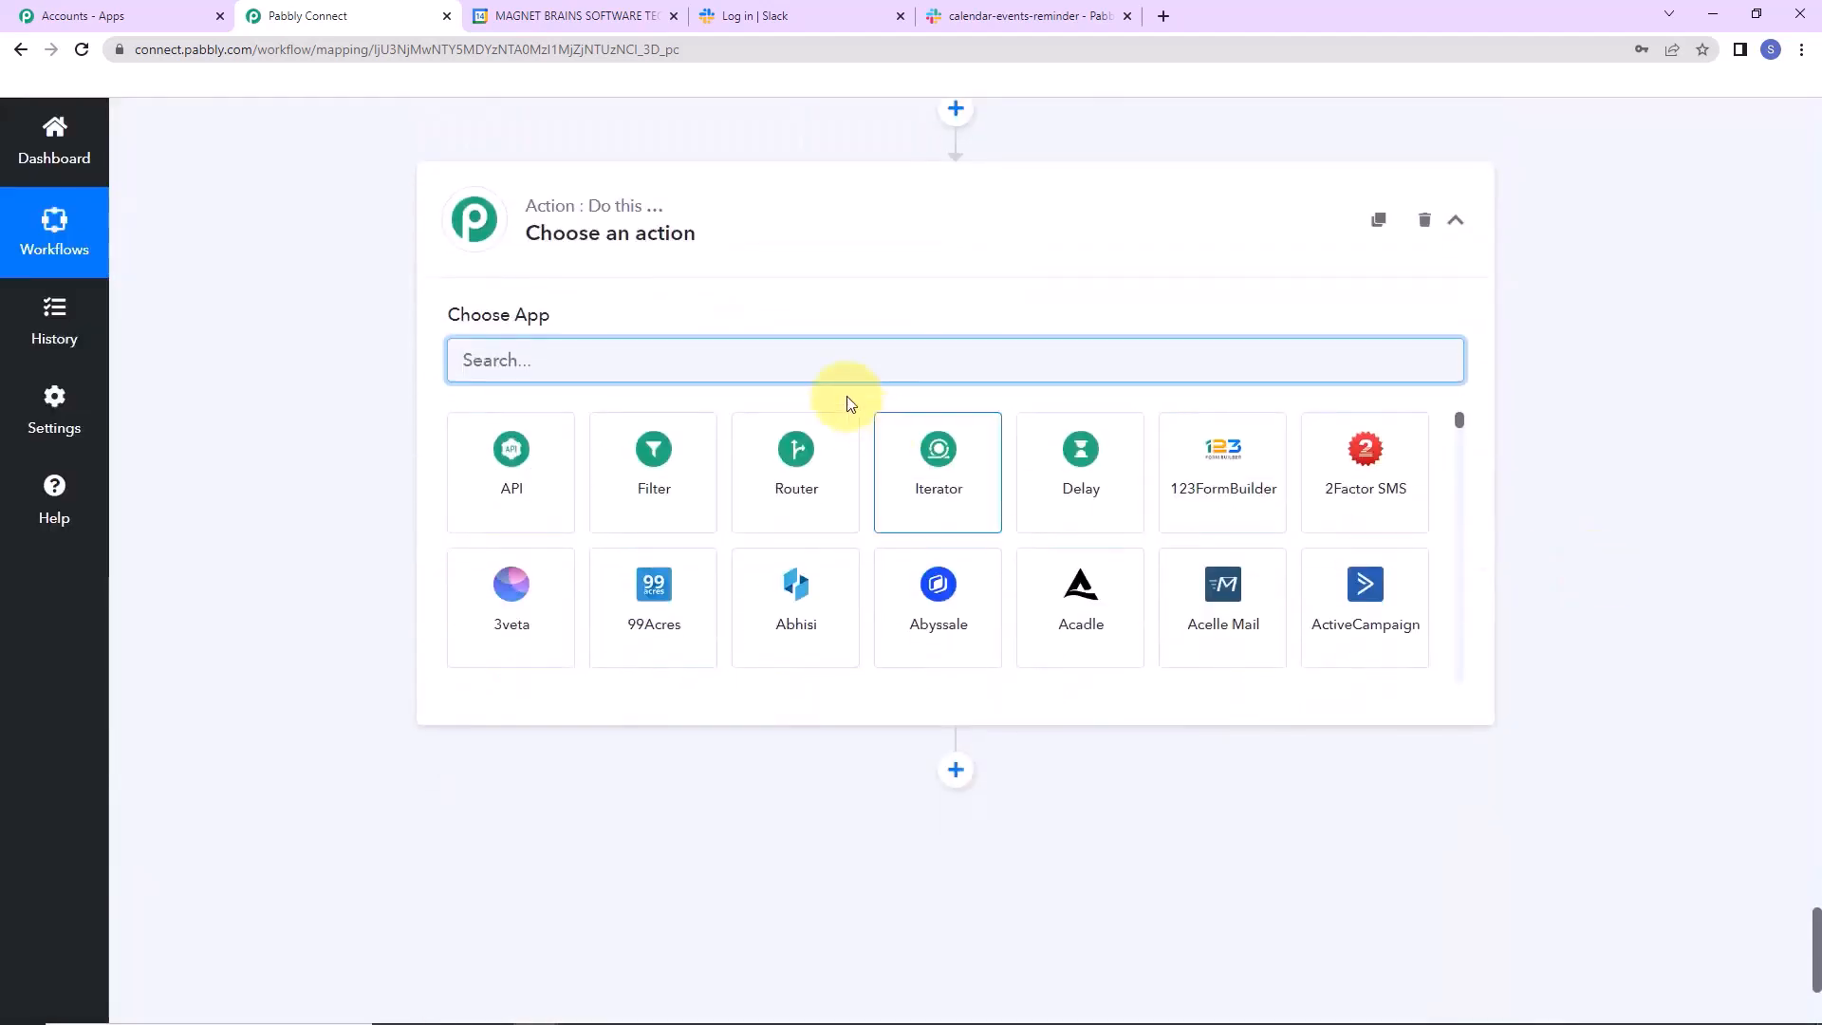
text(slack)
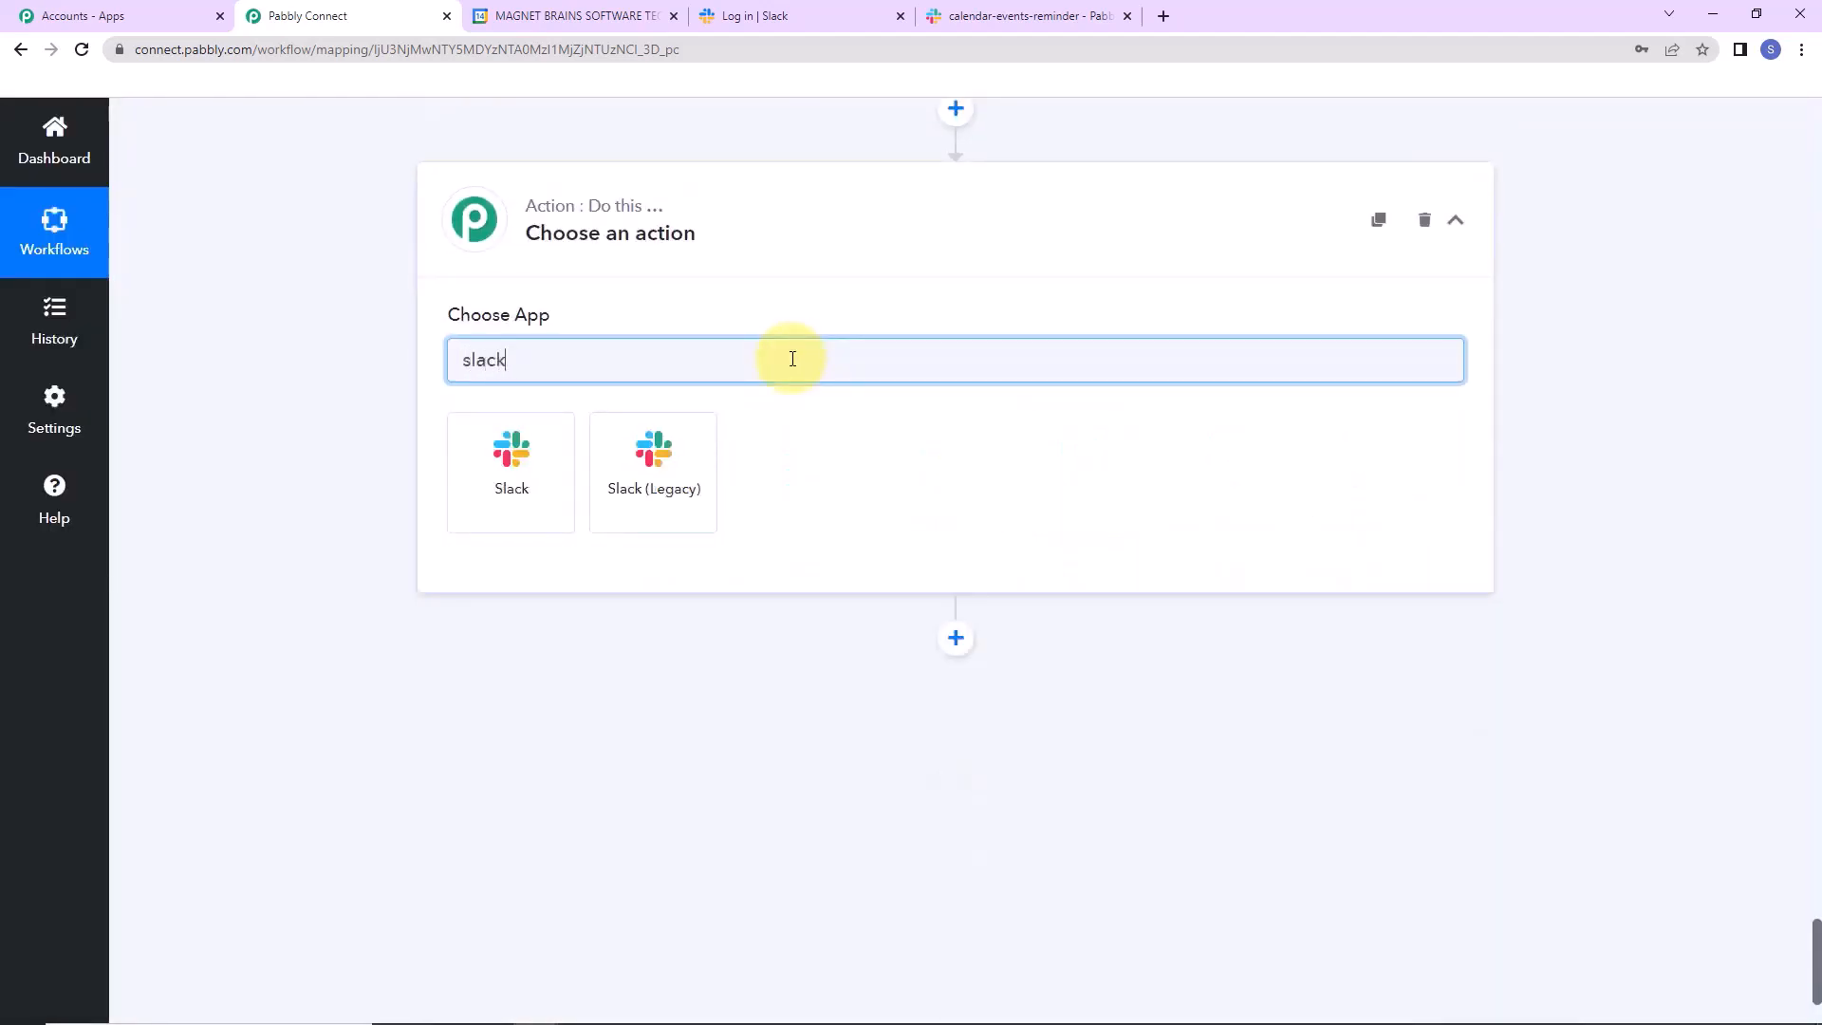
click(492, 514)
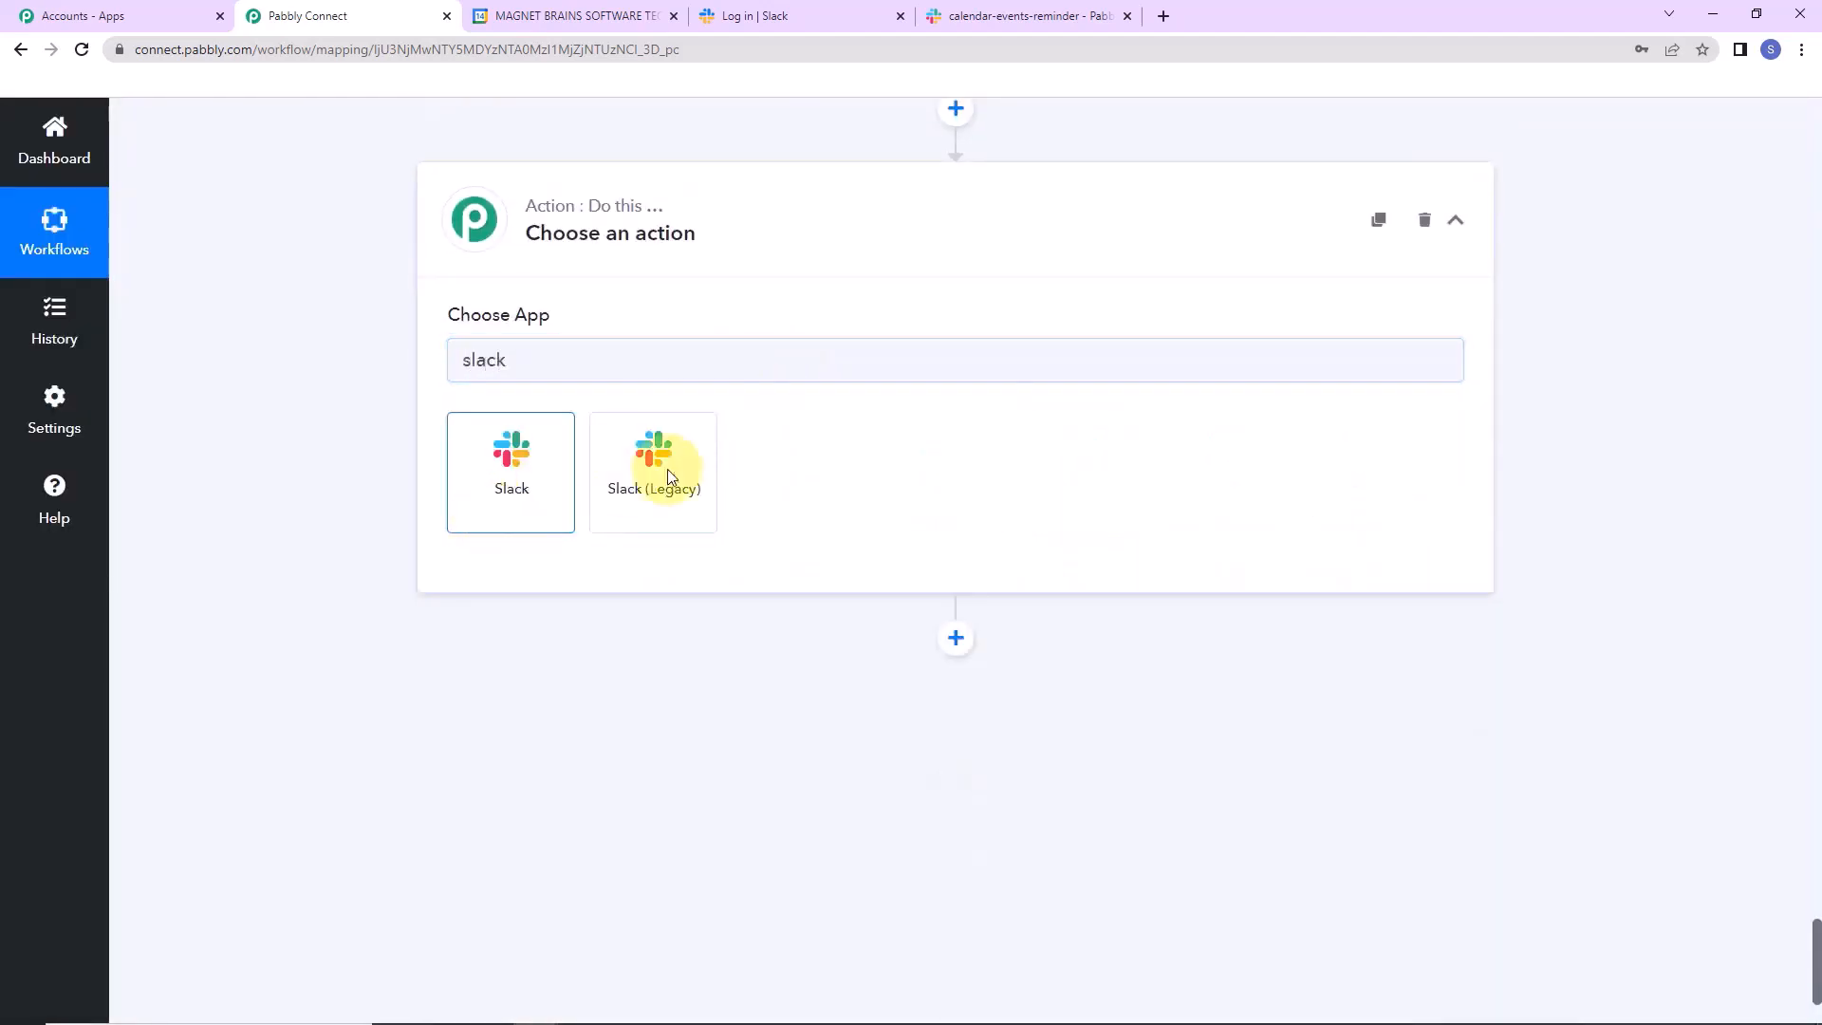
click(570, 462)
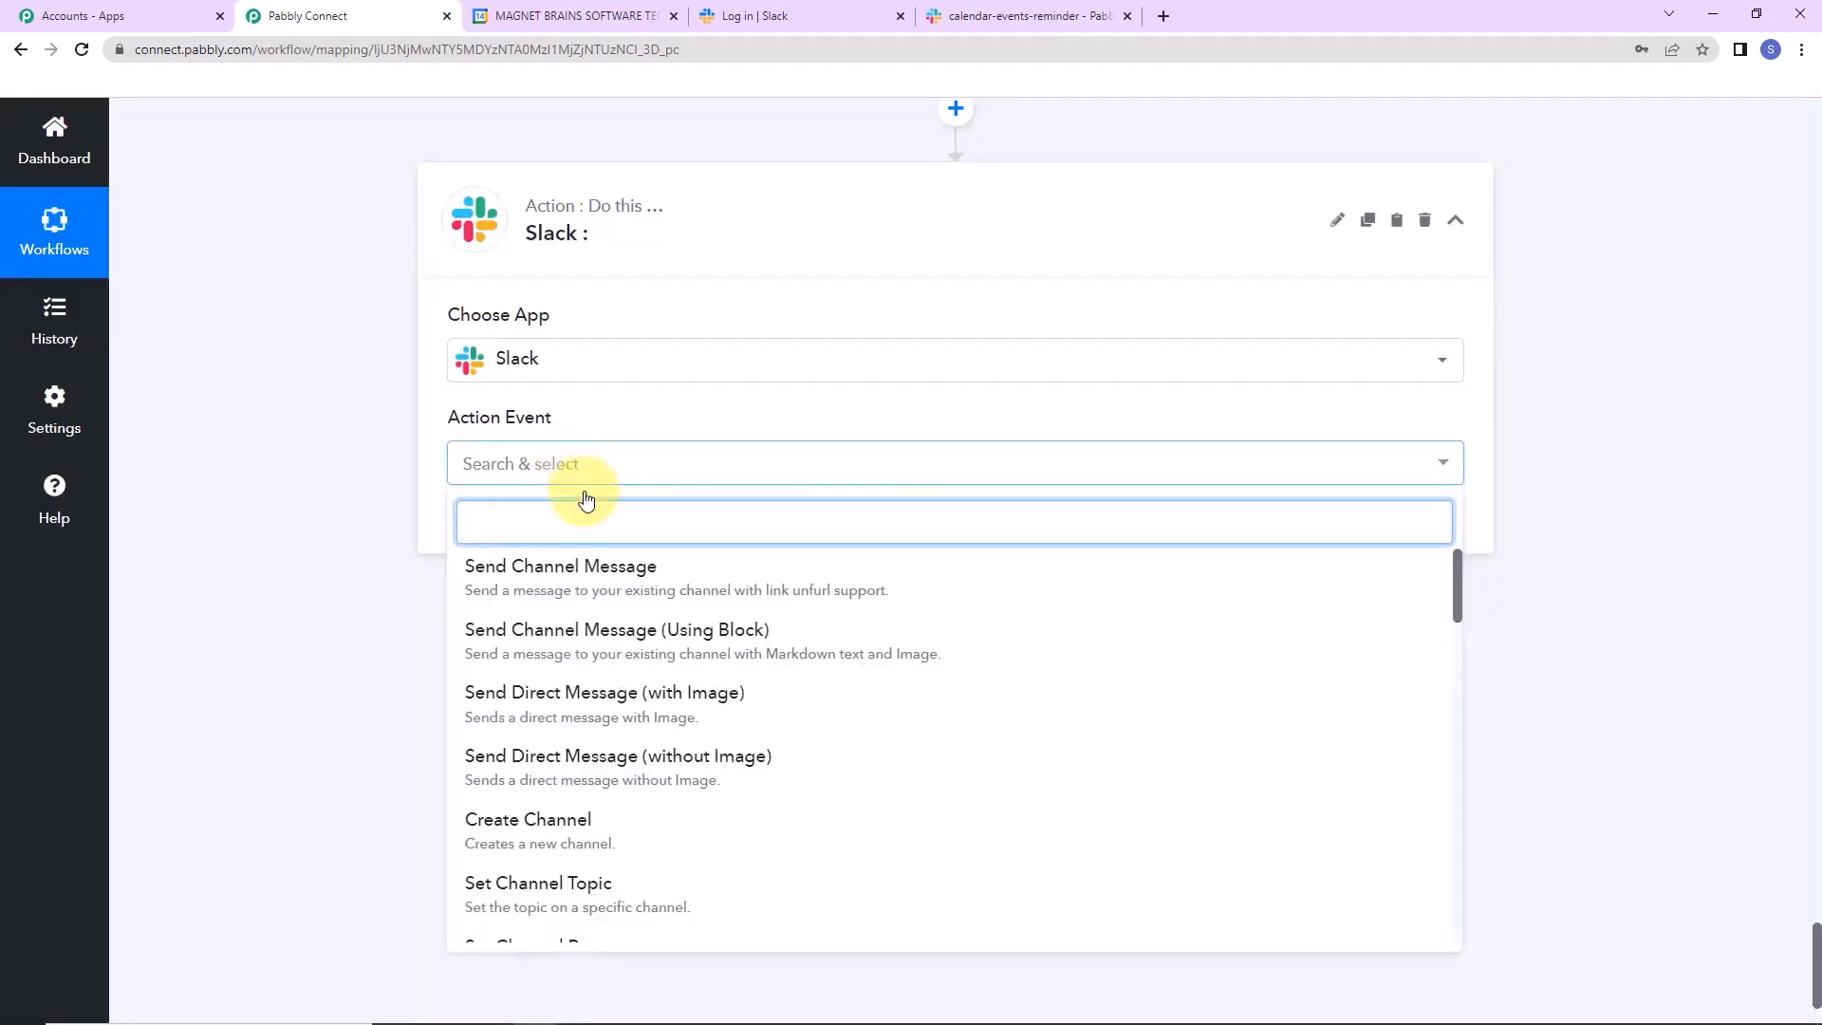
click(593, 568)
Create a new Slack connection, choose the token type and allow Pabbly Connect access to the workspace.
click(500, 525)
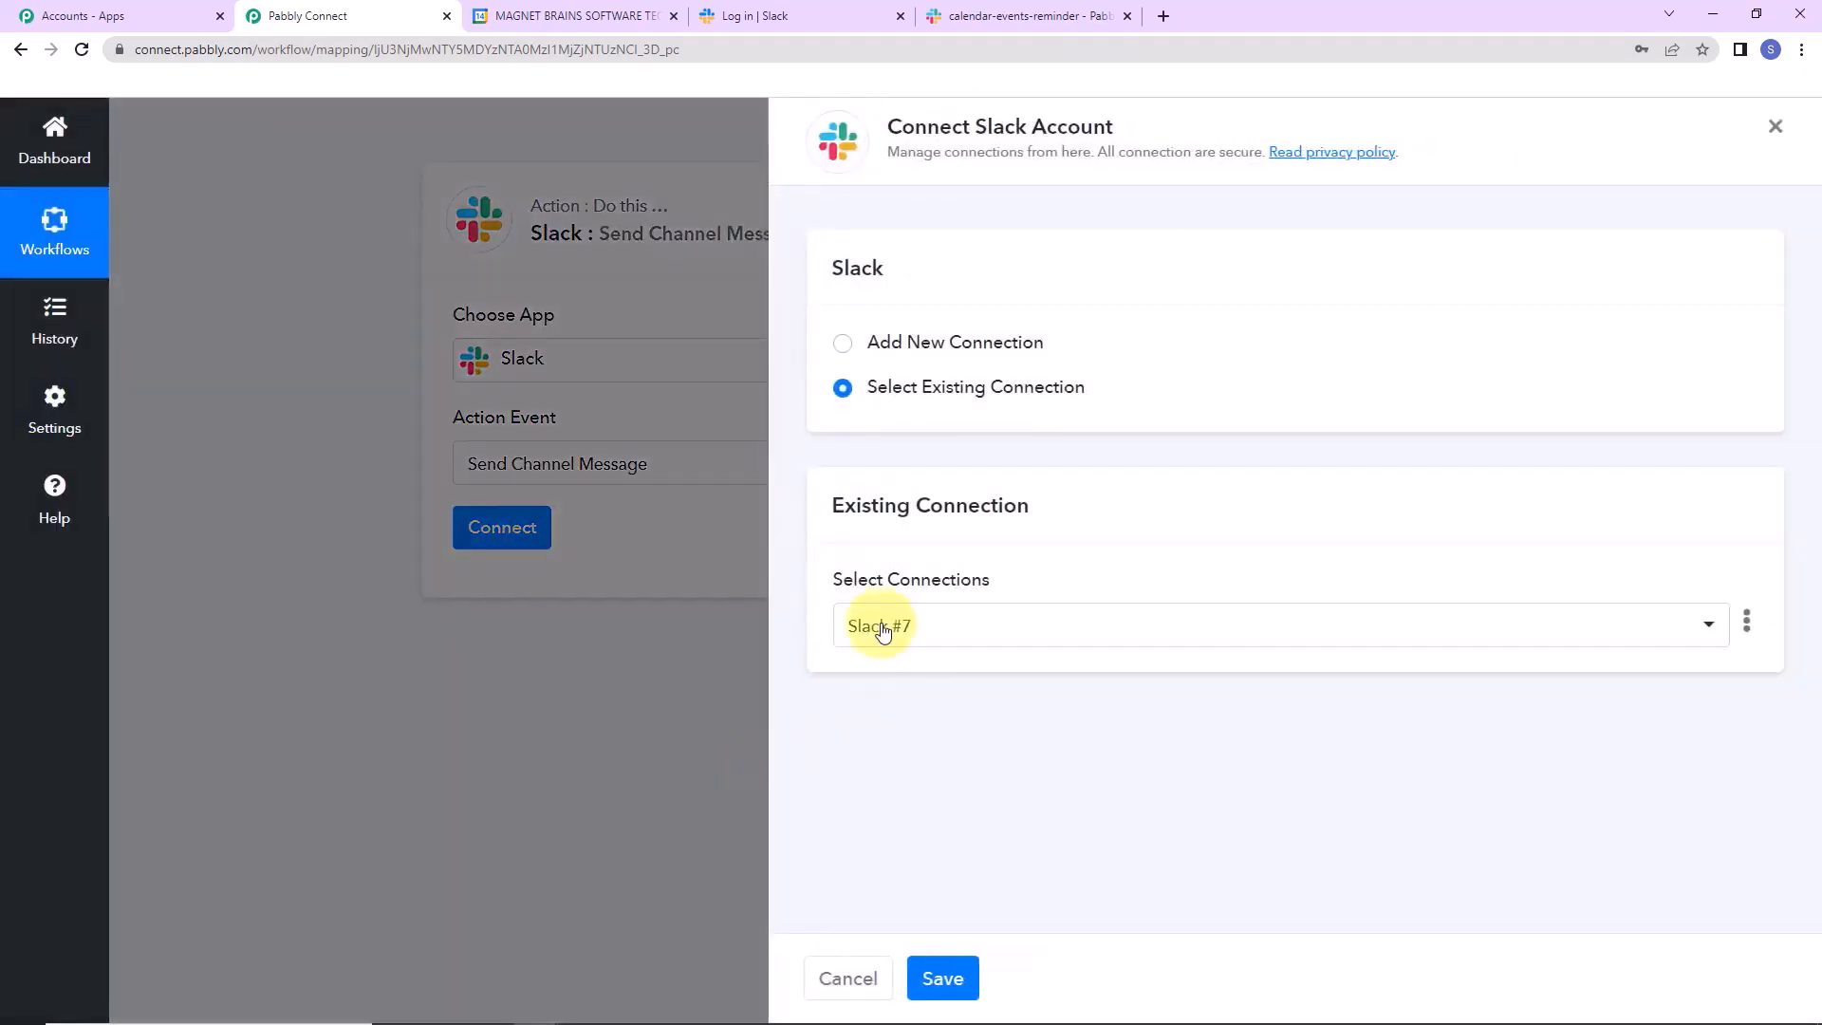
click(842, 344)
click(957, 615)
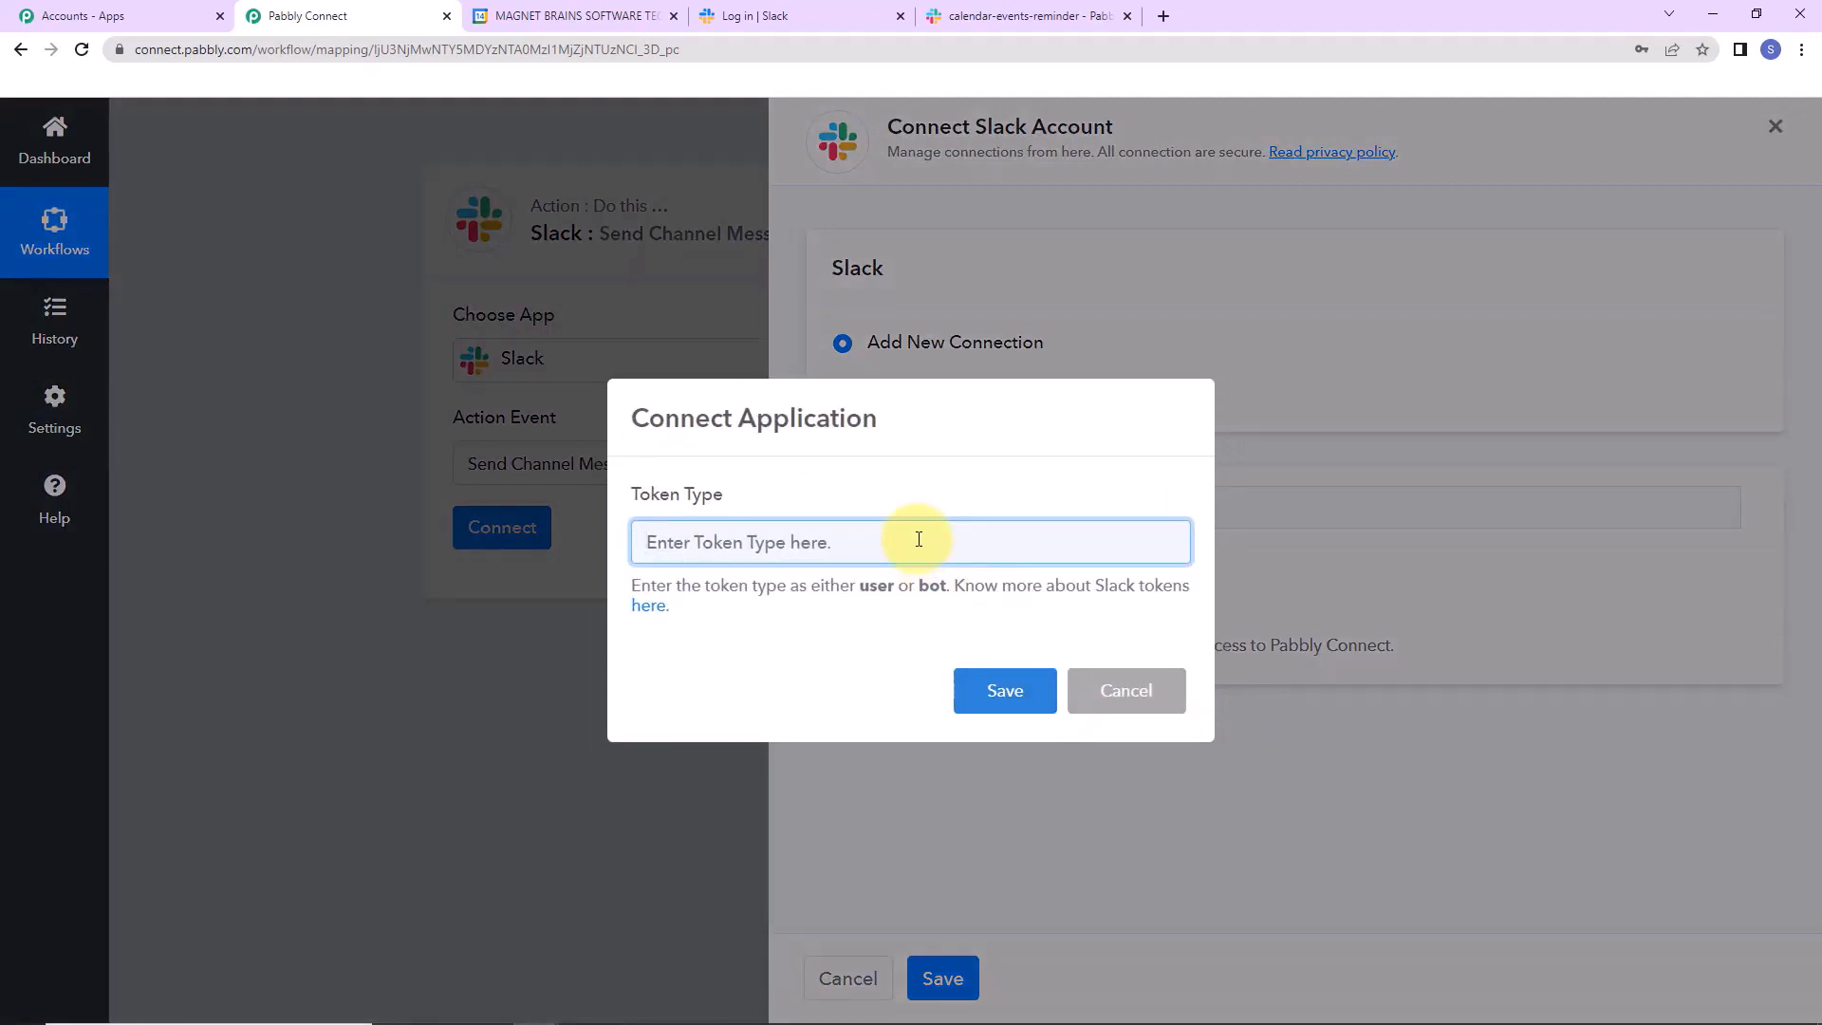
text(user)
click(1002, 684)
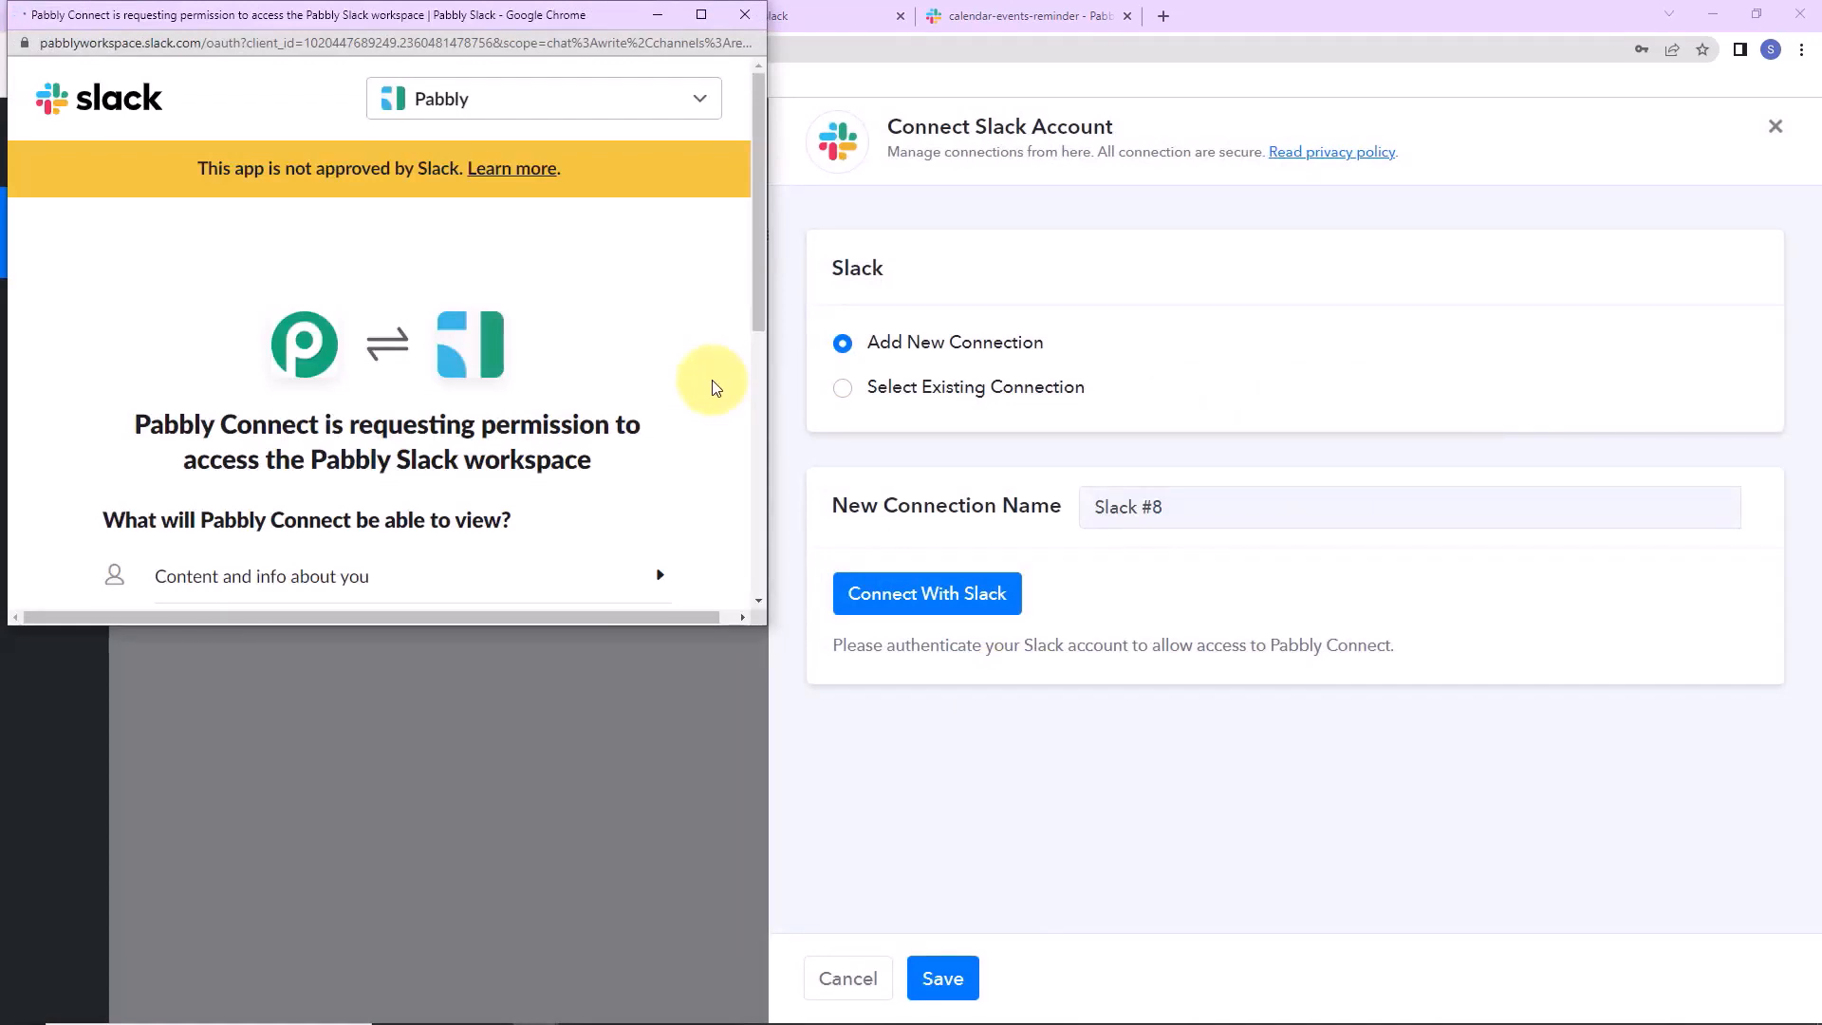
scroll(715, 387, down, 5)
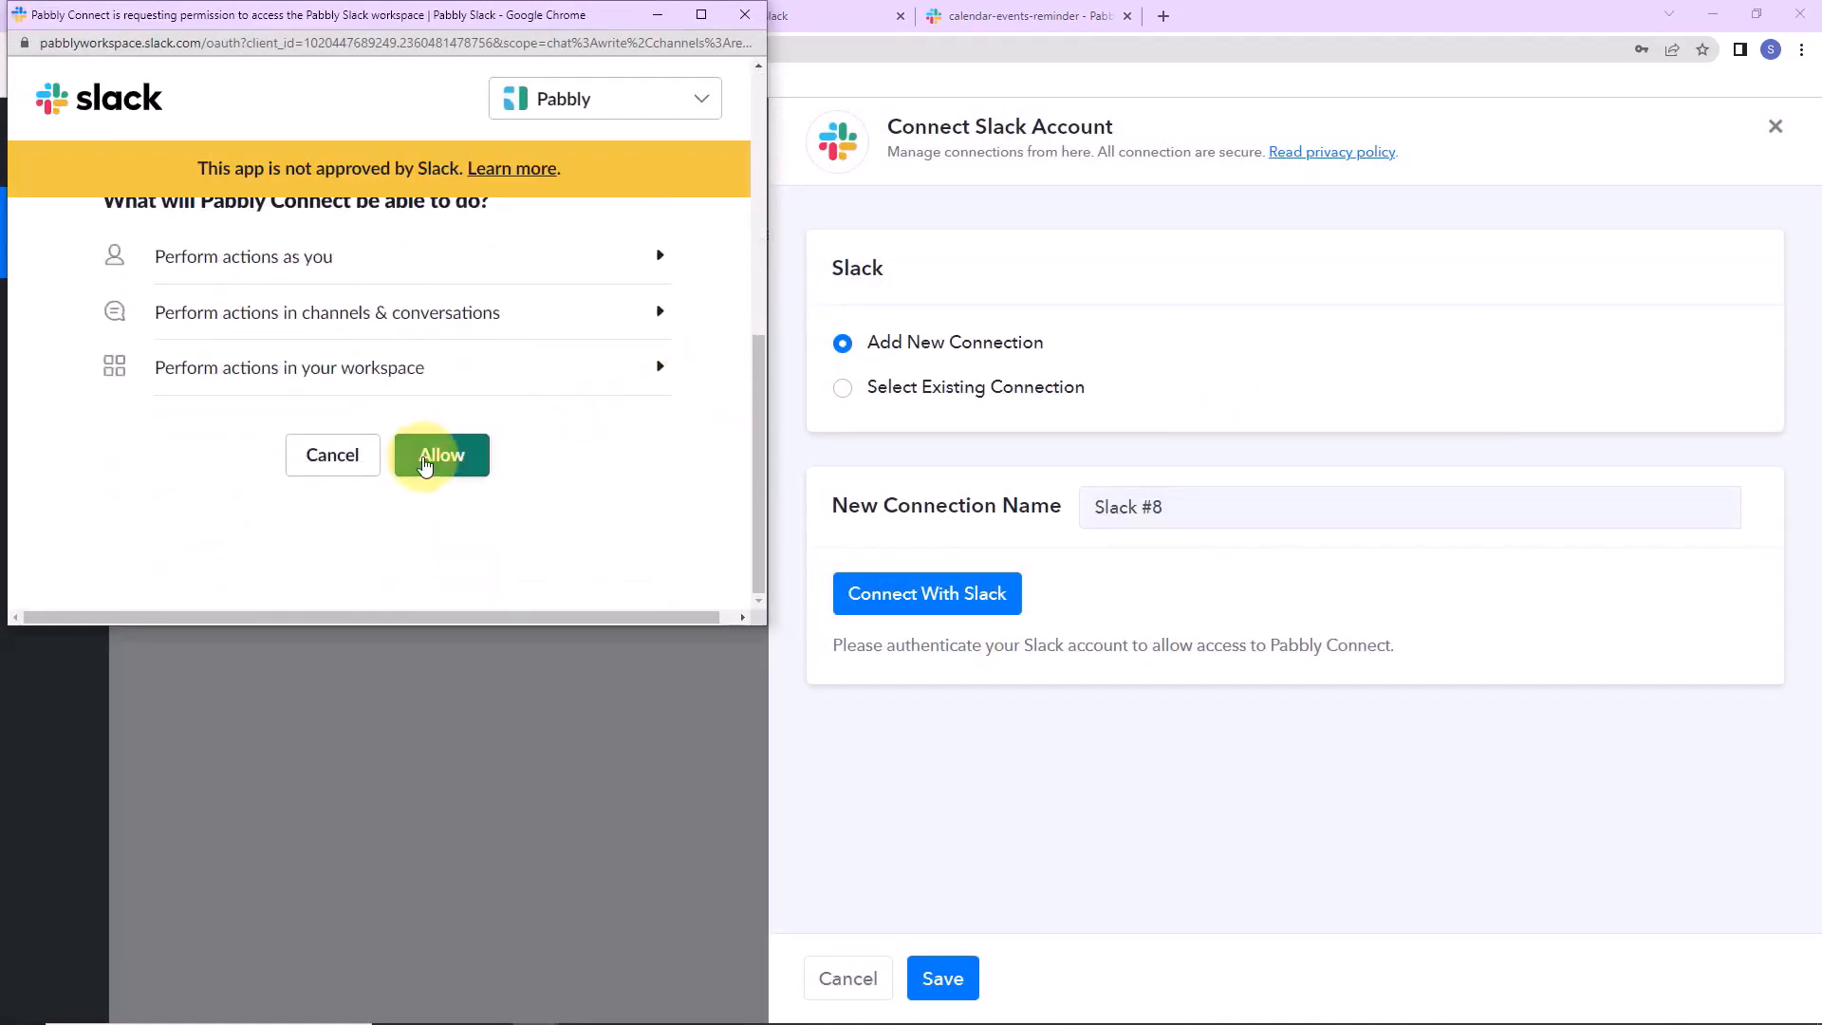
click(425, 465)
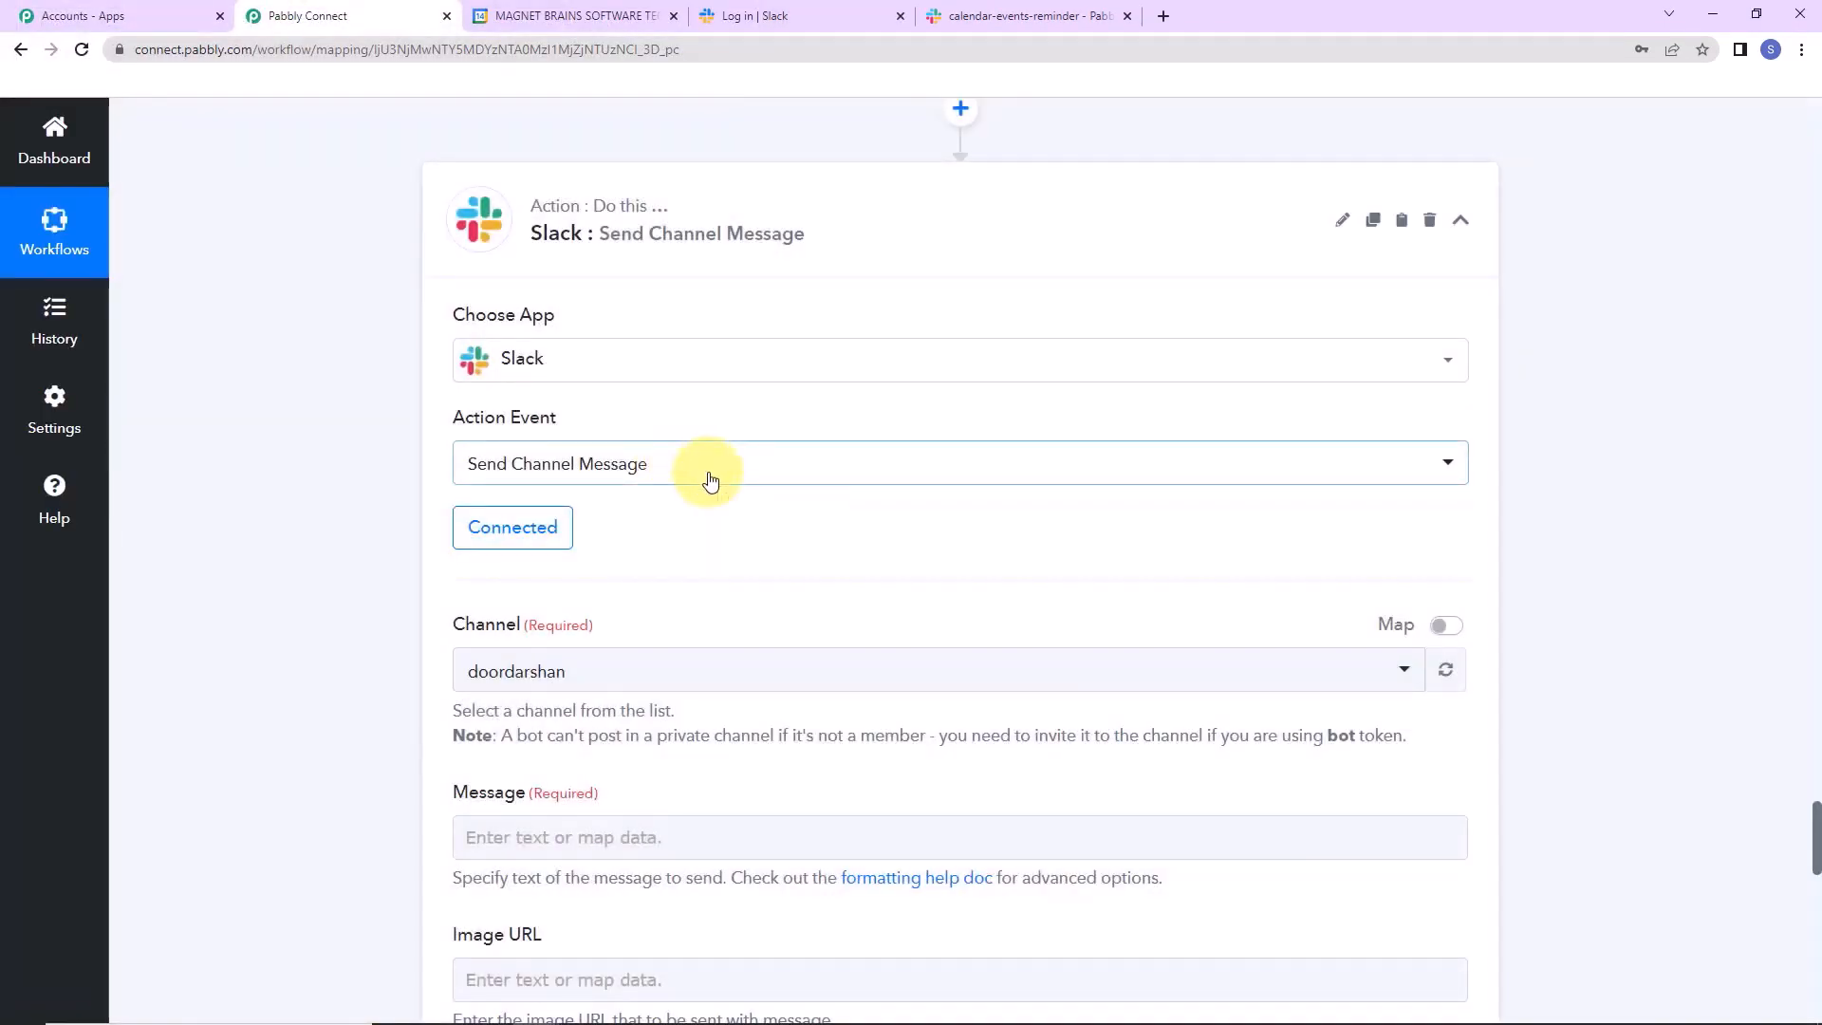
scroll(711, 482, down, 2)
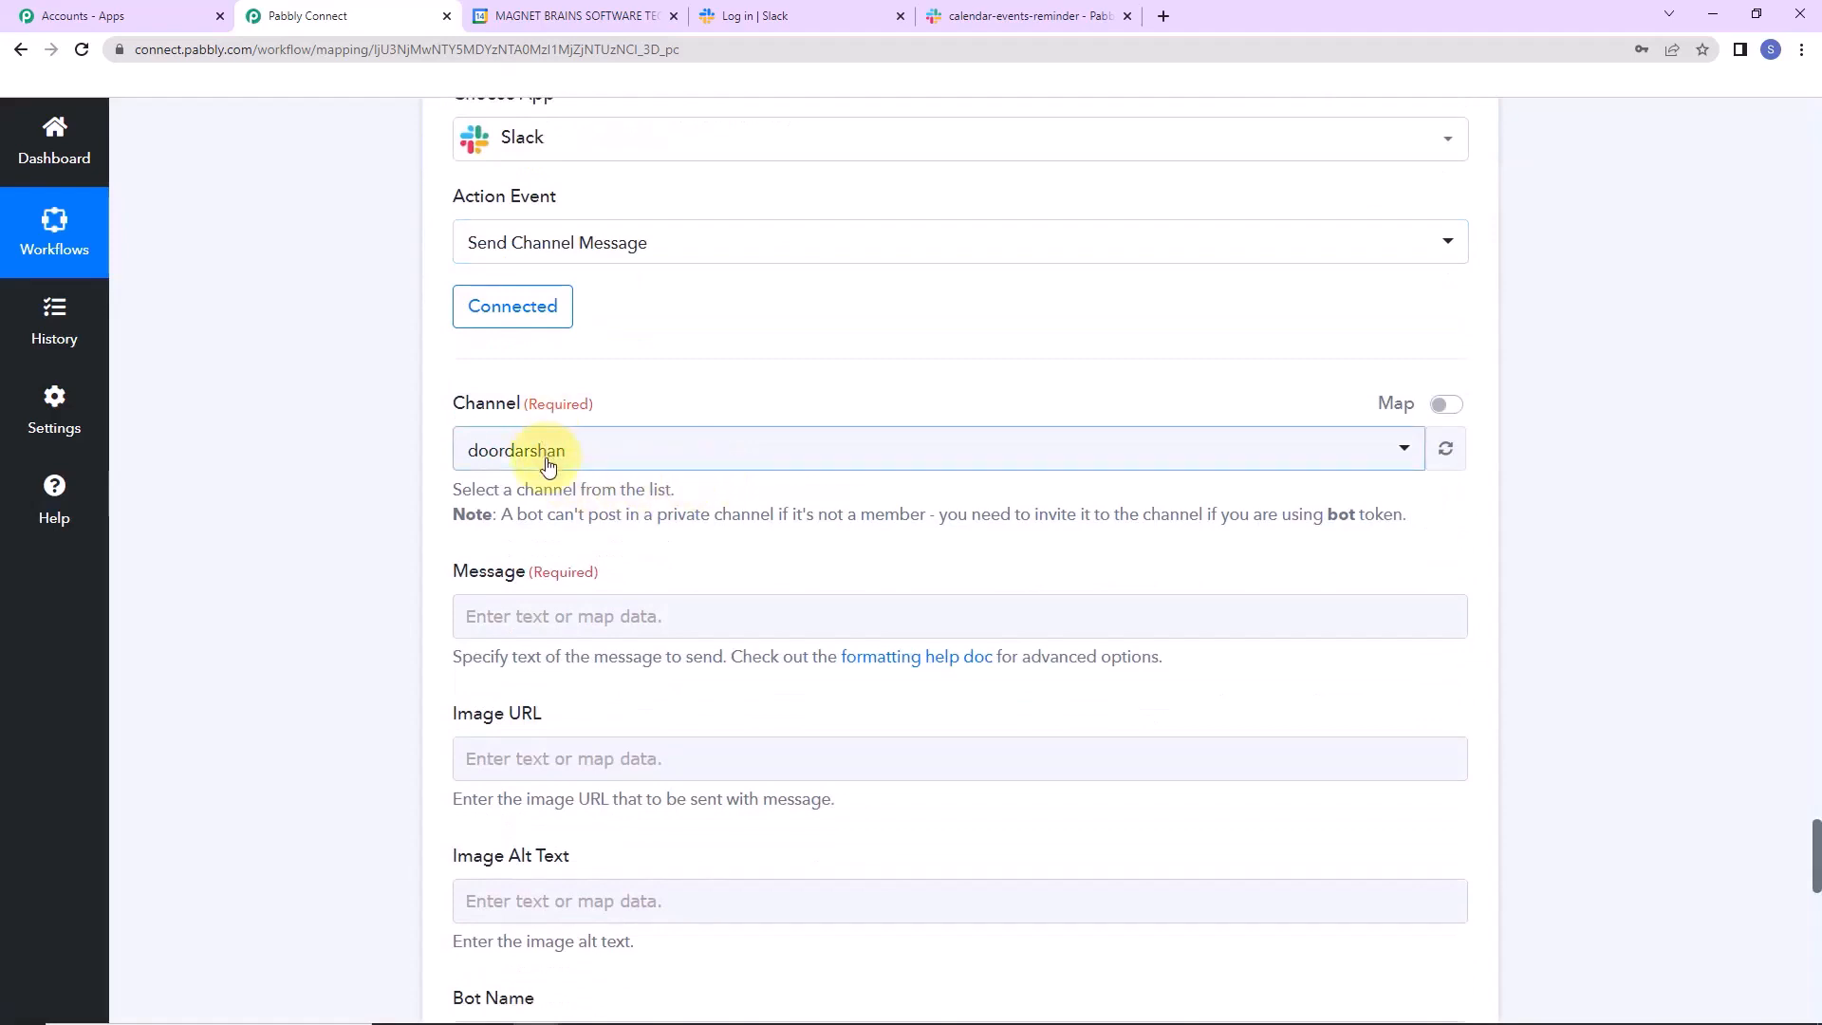
click(506, 615)
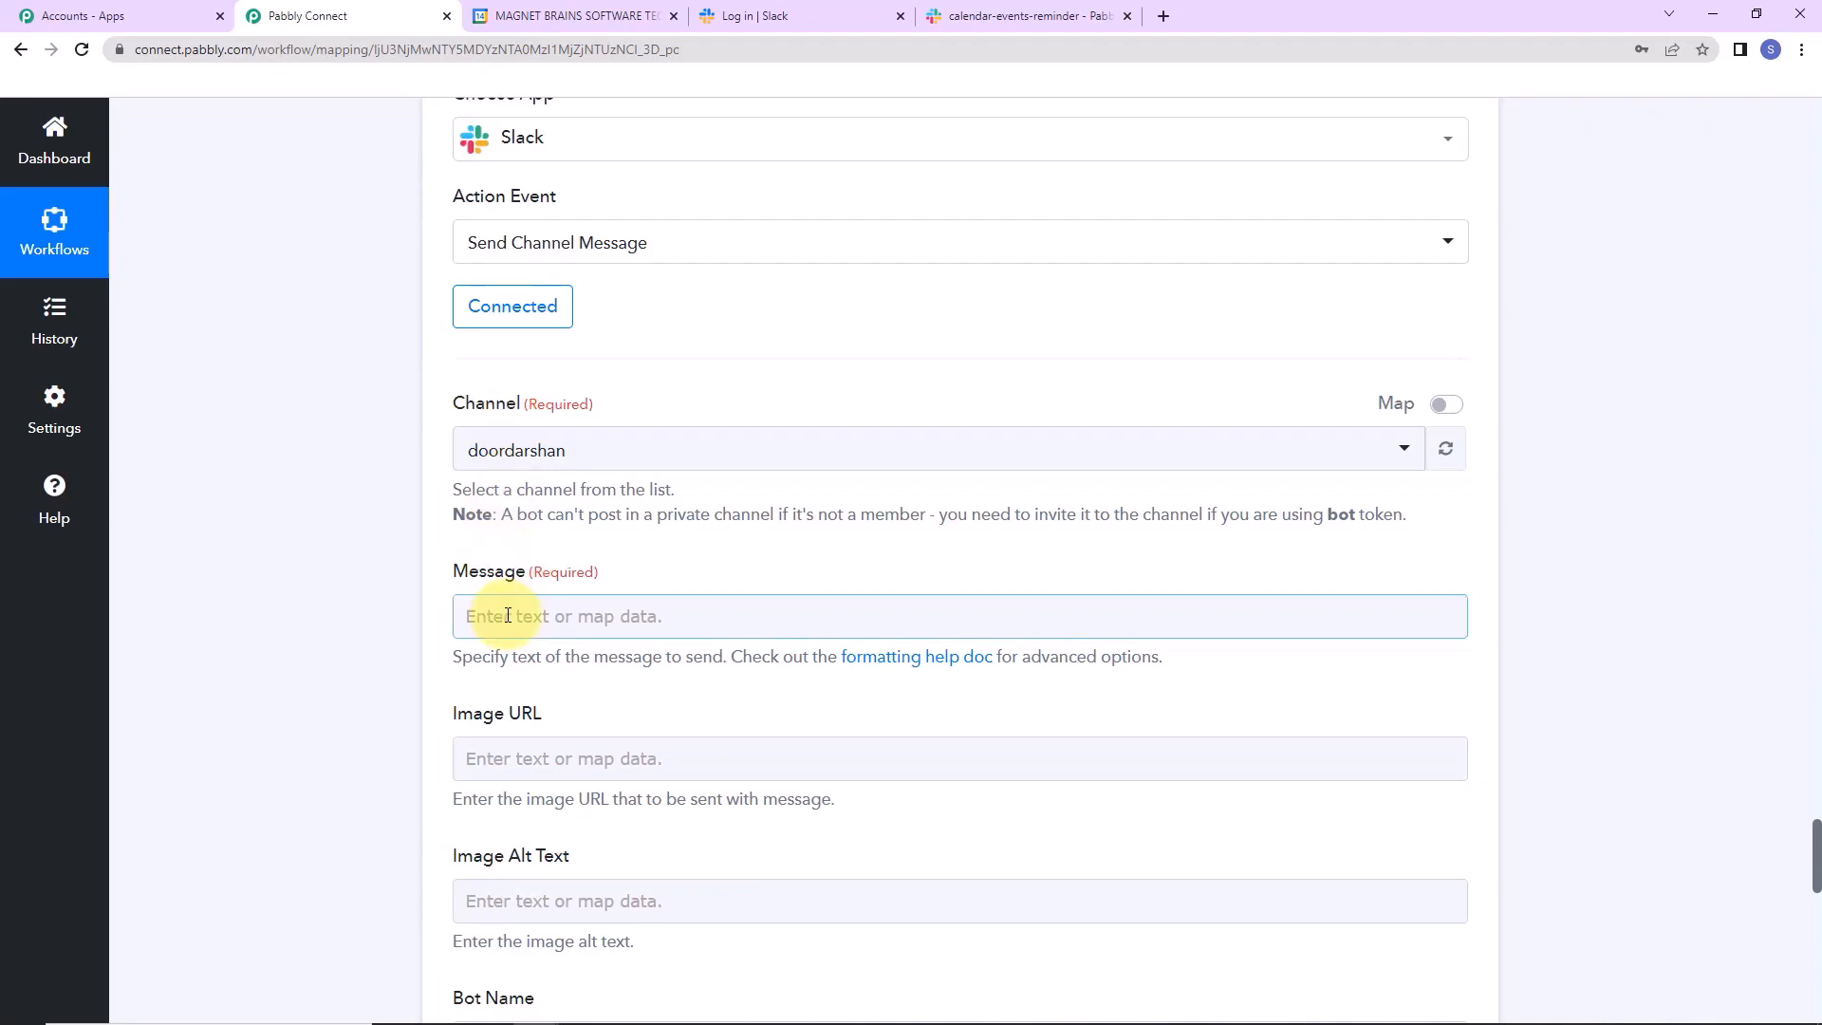
click(807, 19)
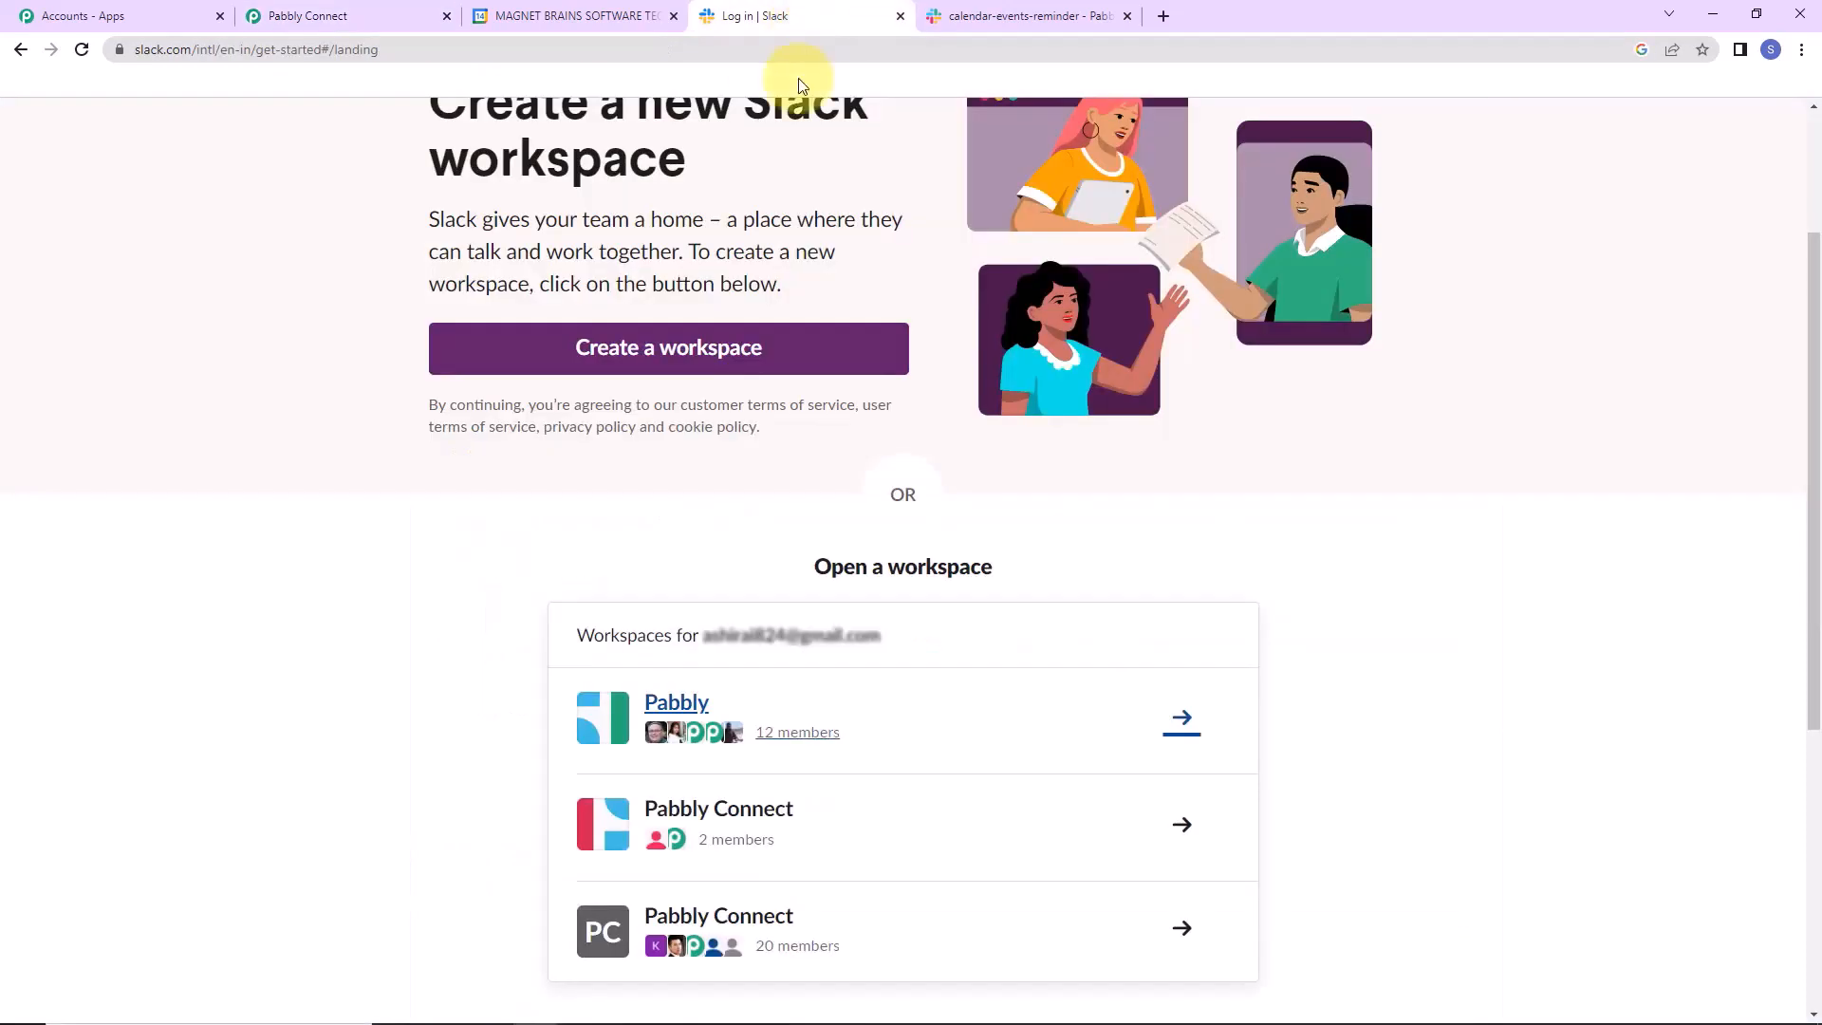
Look over the calendar-events-reminder channel in Slack, then return to the Pabbly Connect workflow.
scroll(1383, 765, down, 5)
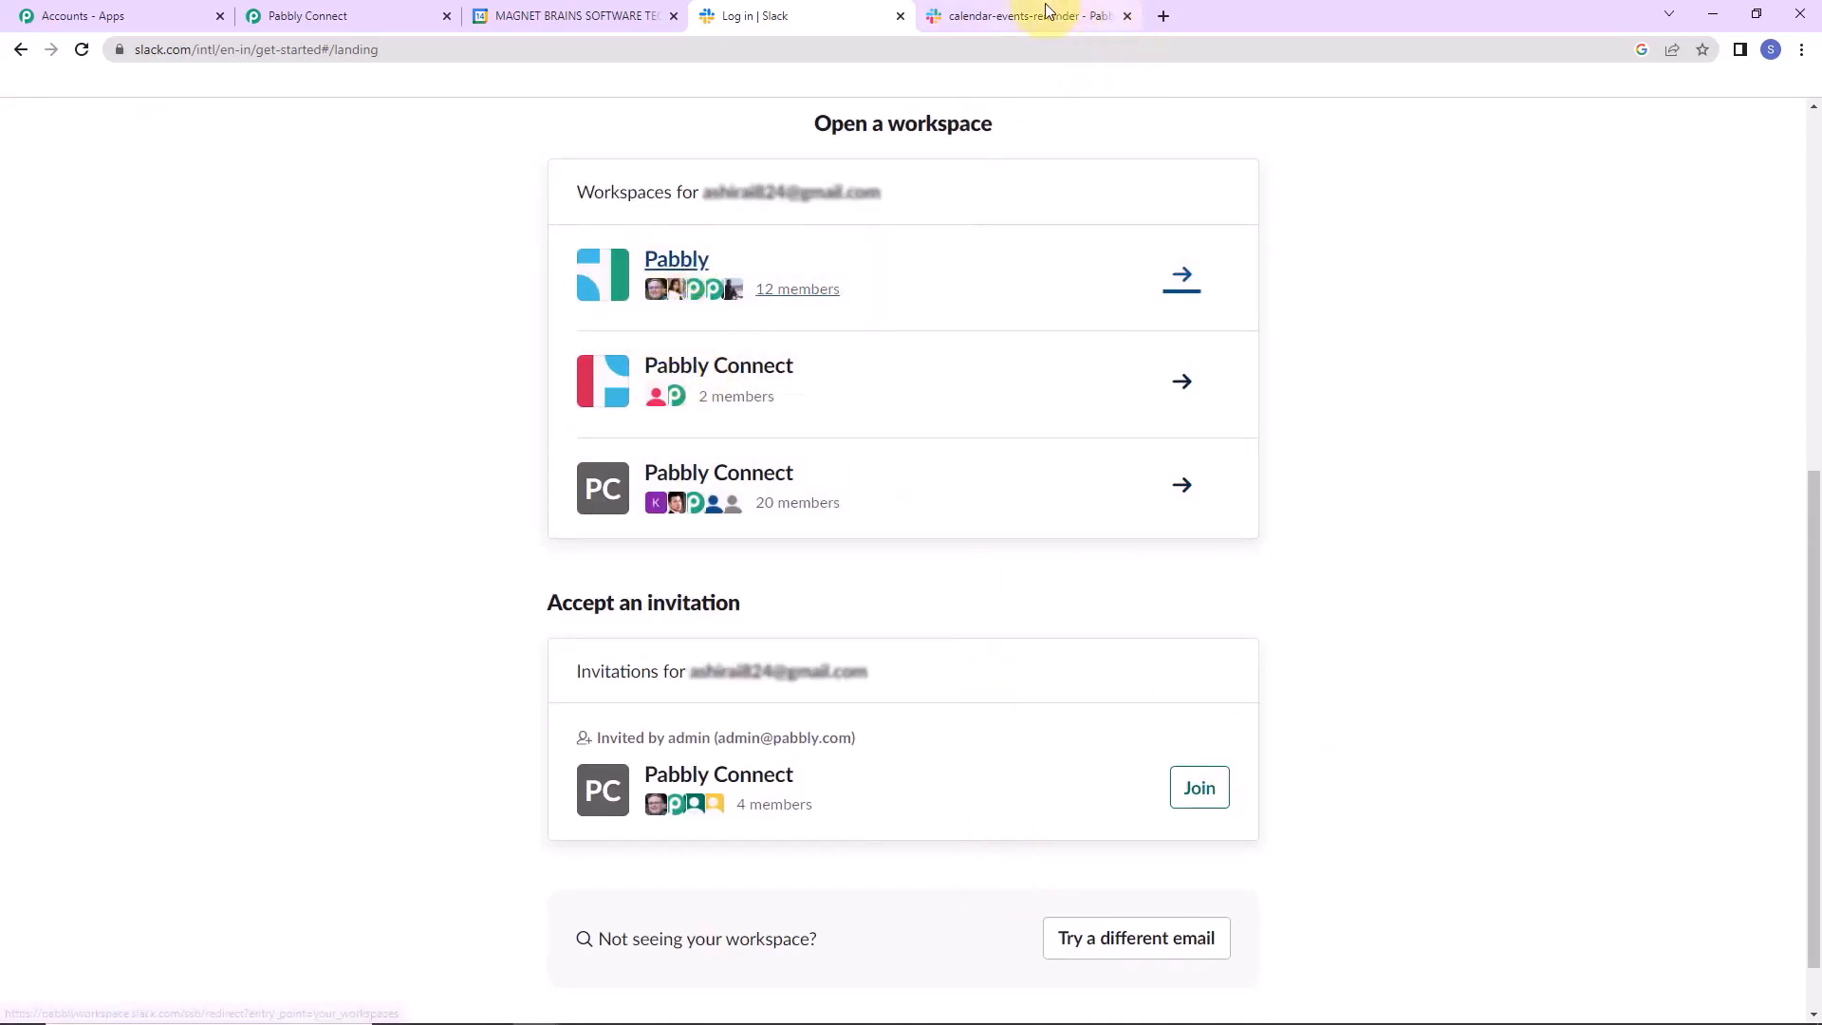
click(1023, 17)
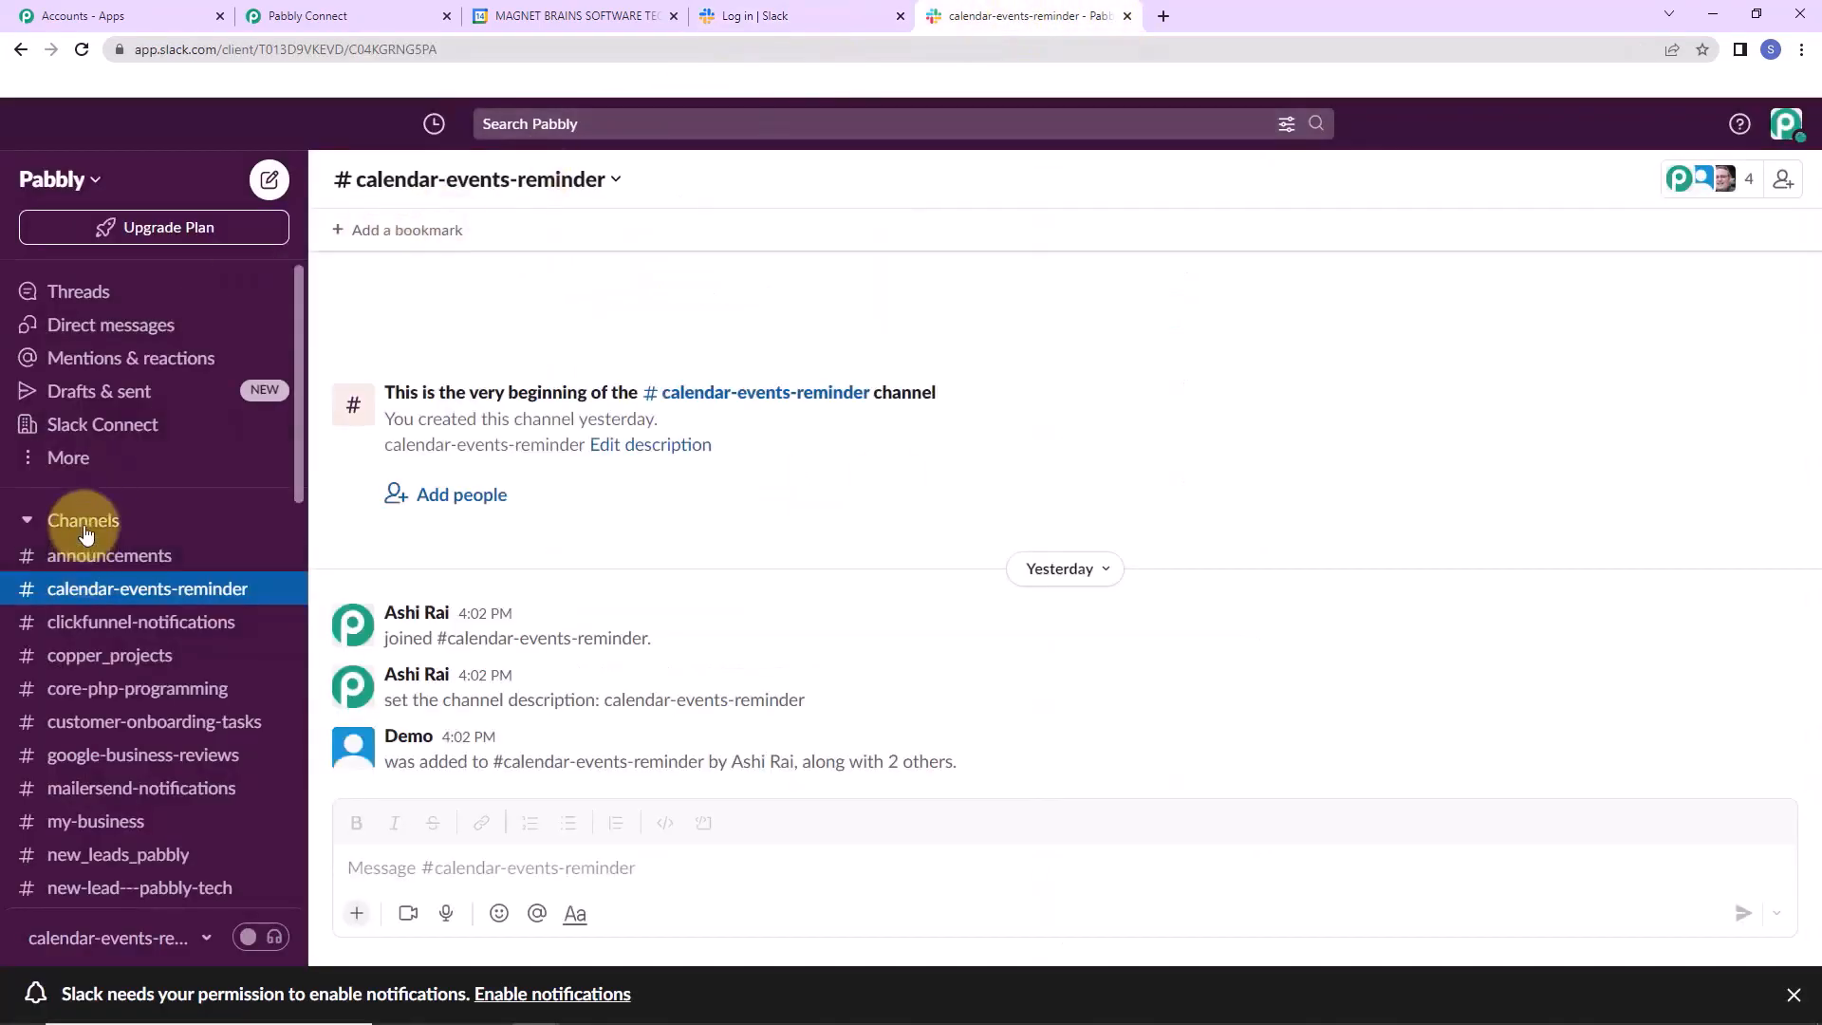
scroll(85, 532, down, 3)
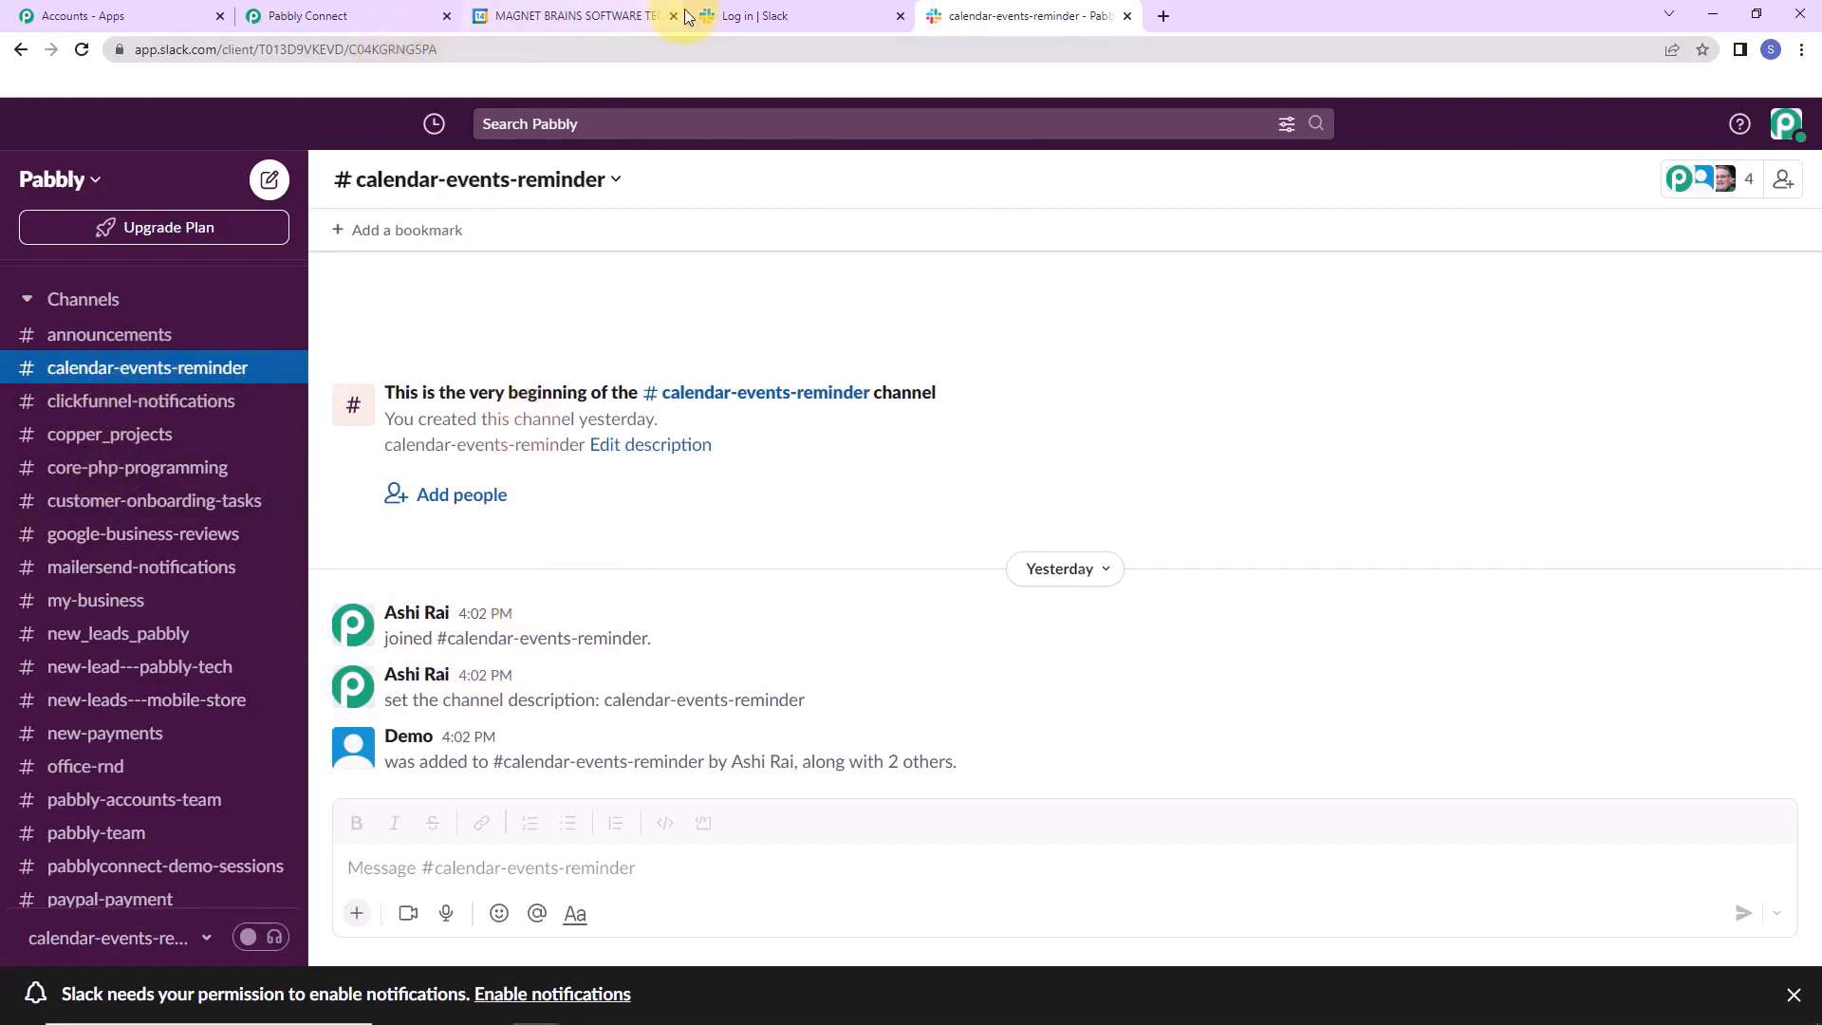
click(344, 17)
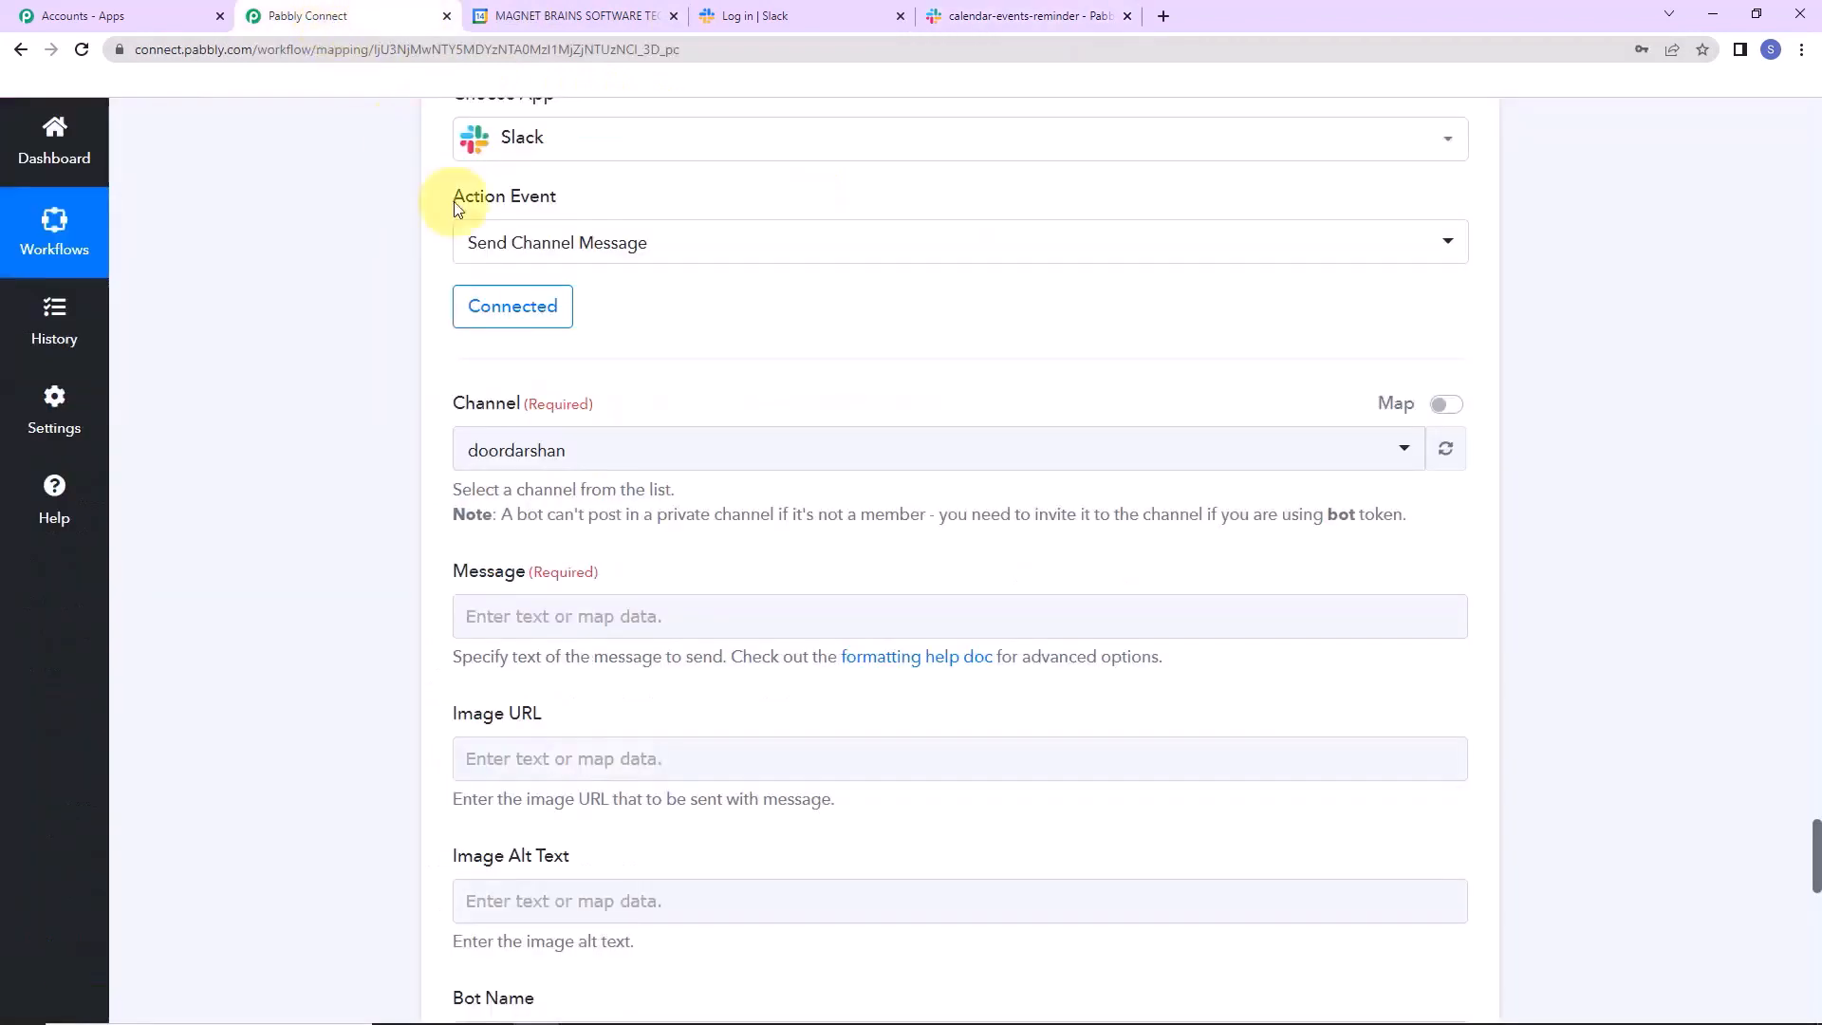
Target the calendar-events-reminder channel and start the message with 'Upcoming Event Reminder:' and an Event line.
click(645, 457)
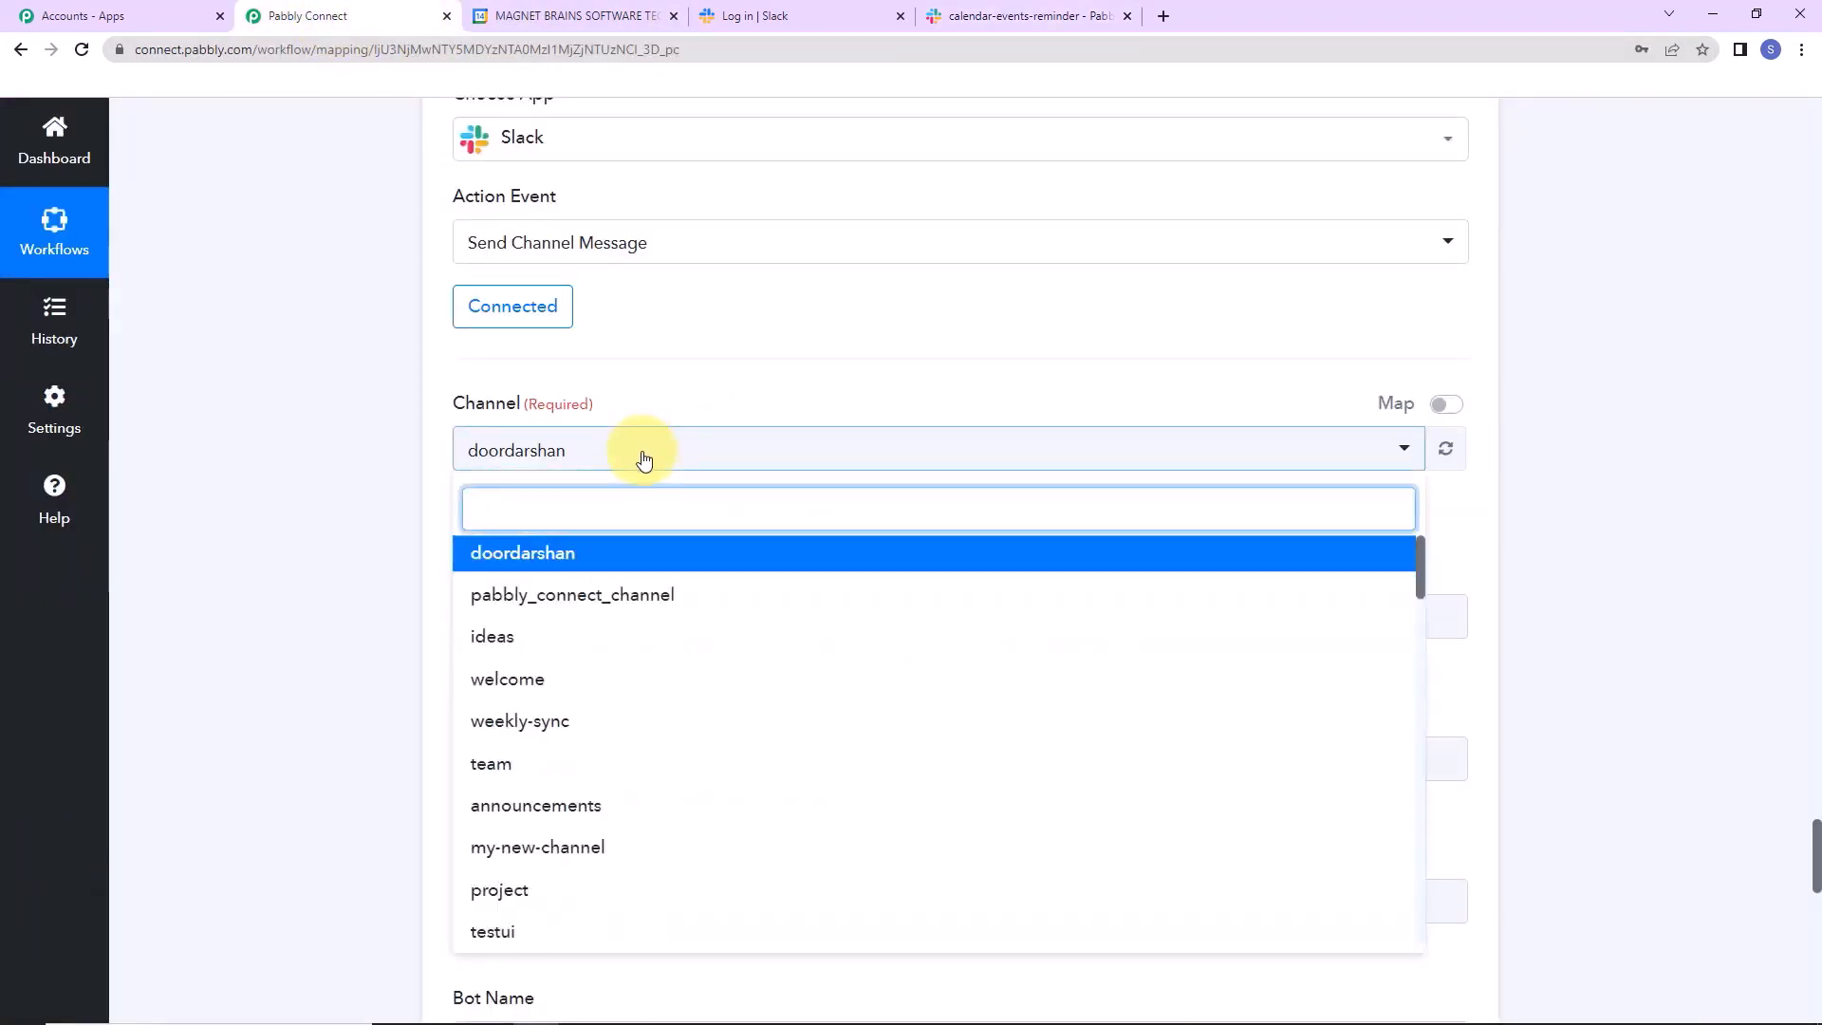
text(c)
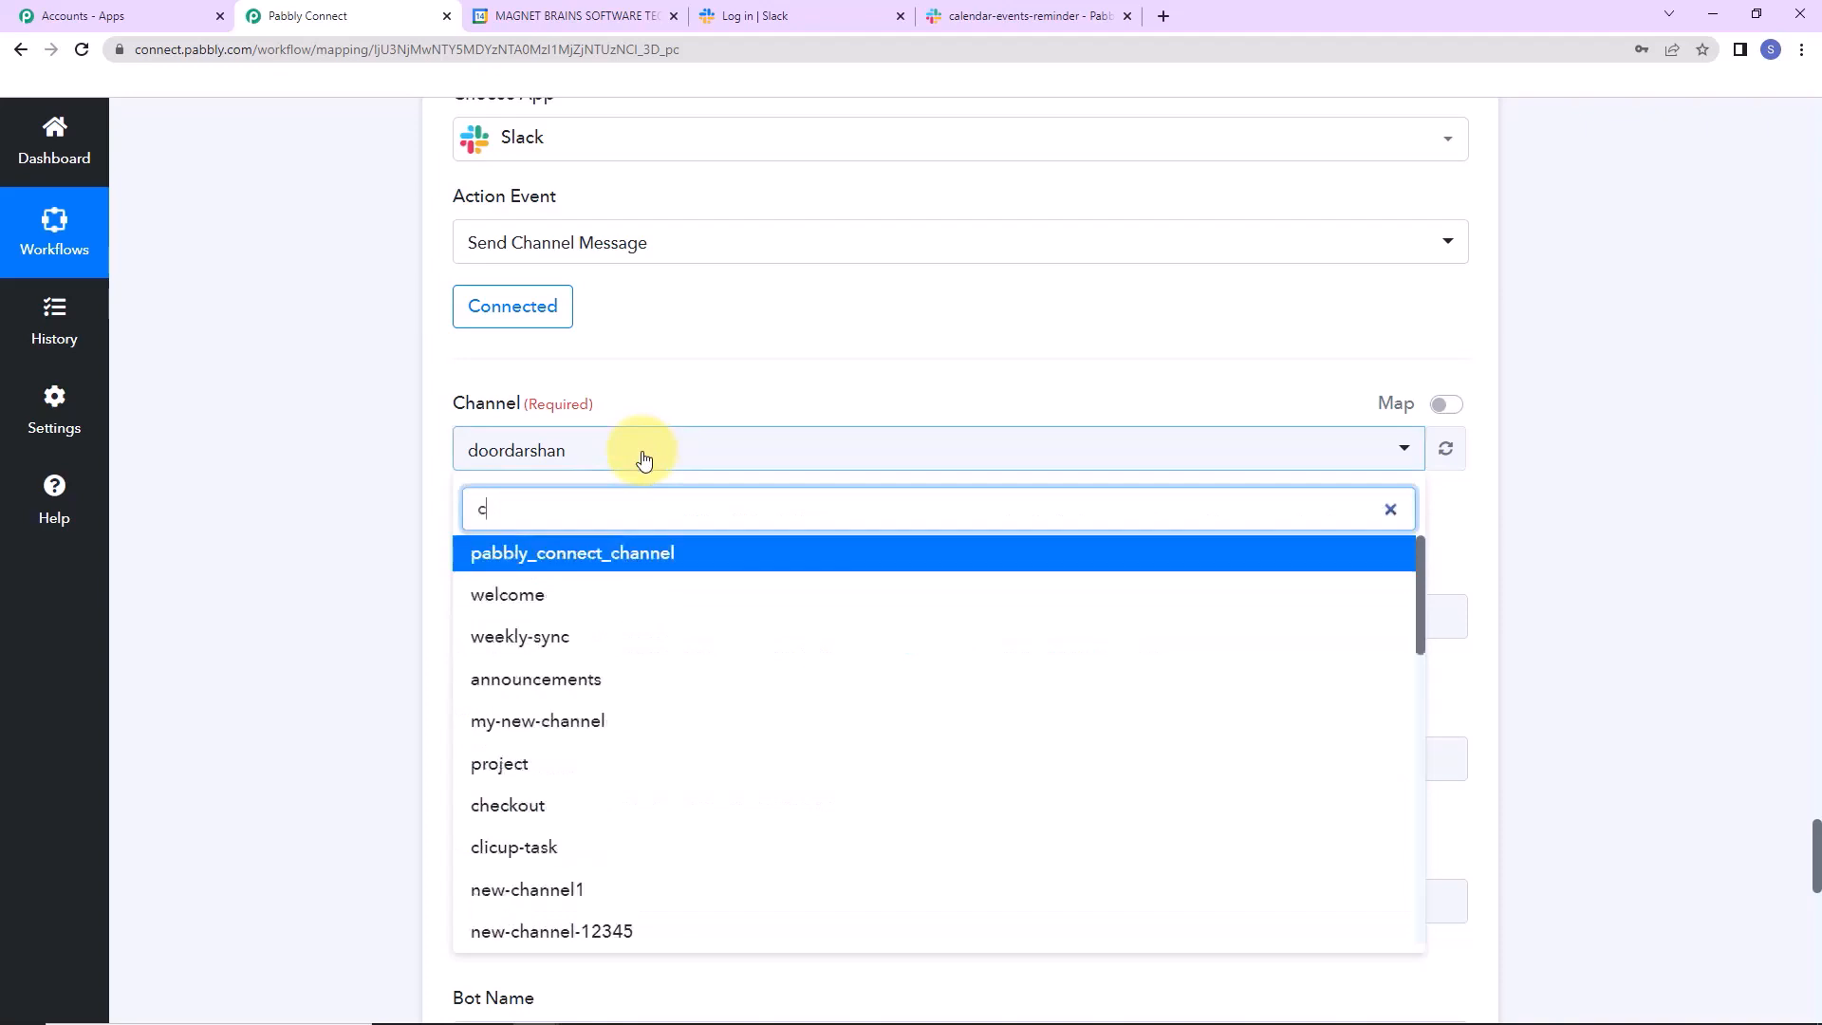
text(ale)
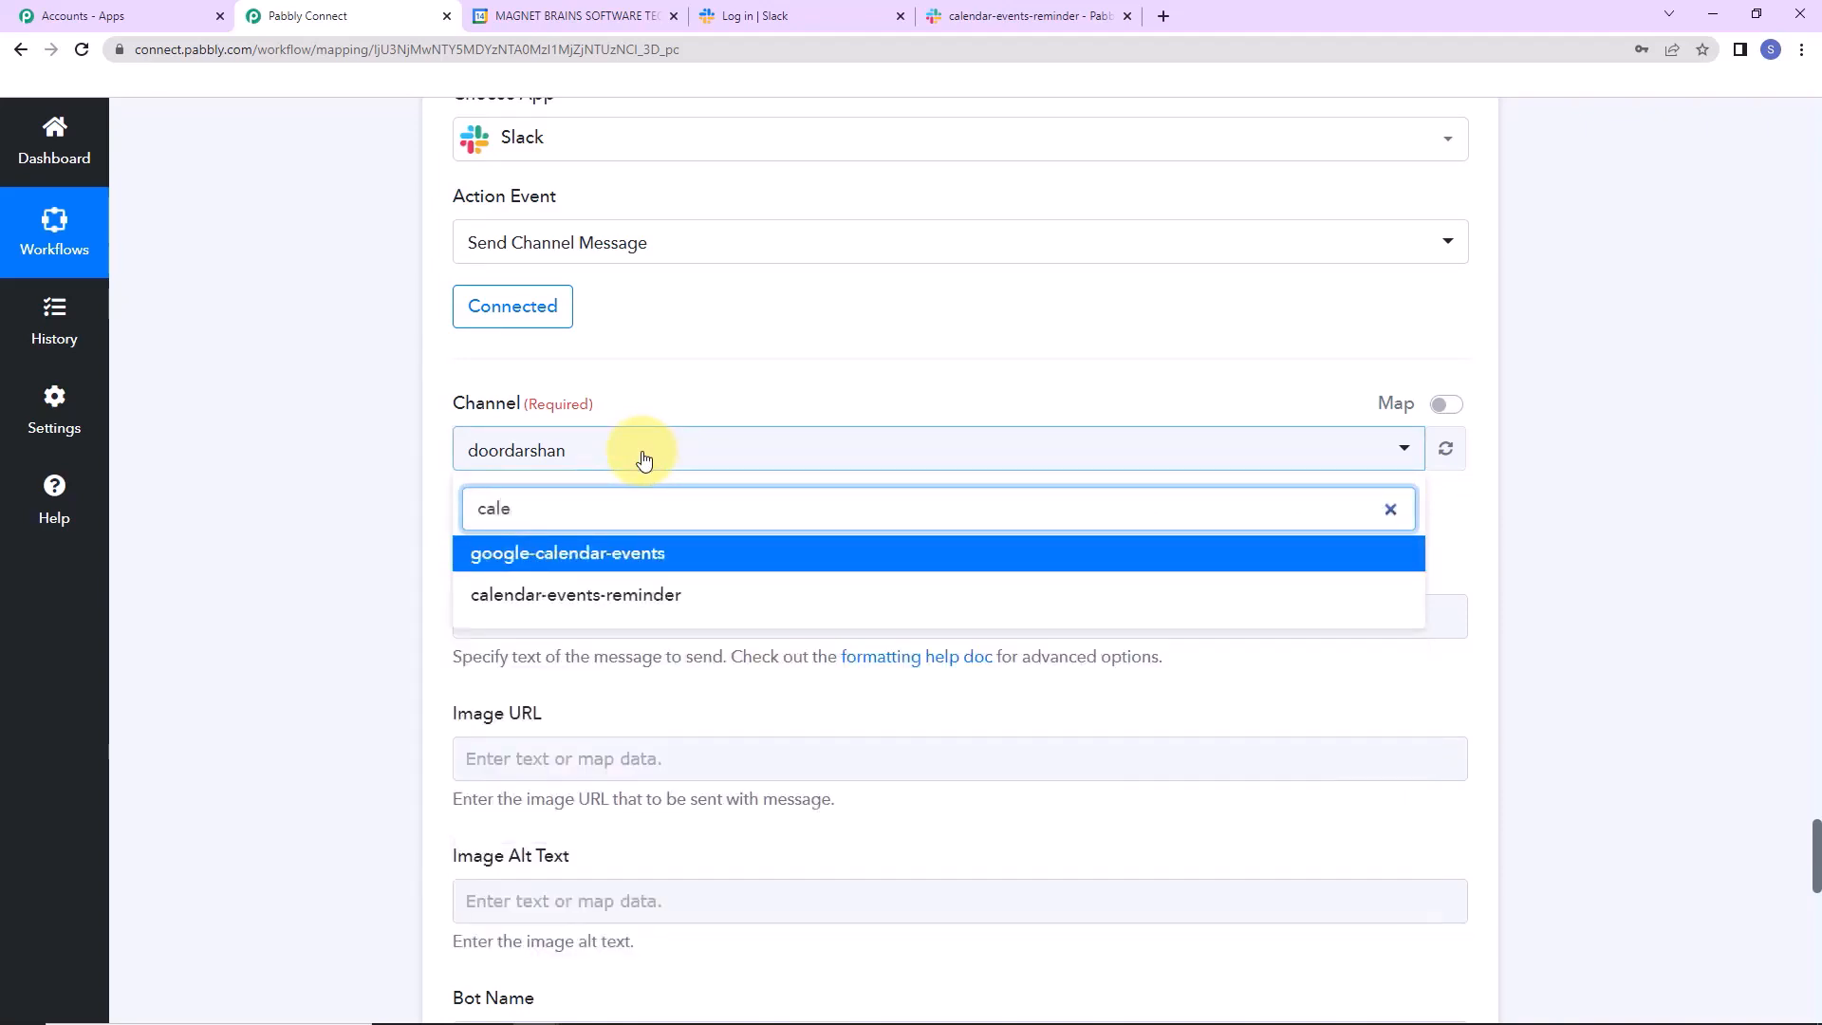
click(750, 598)
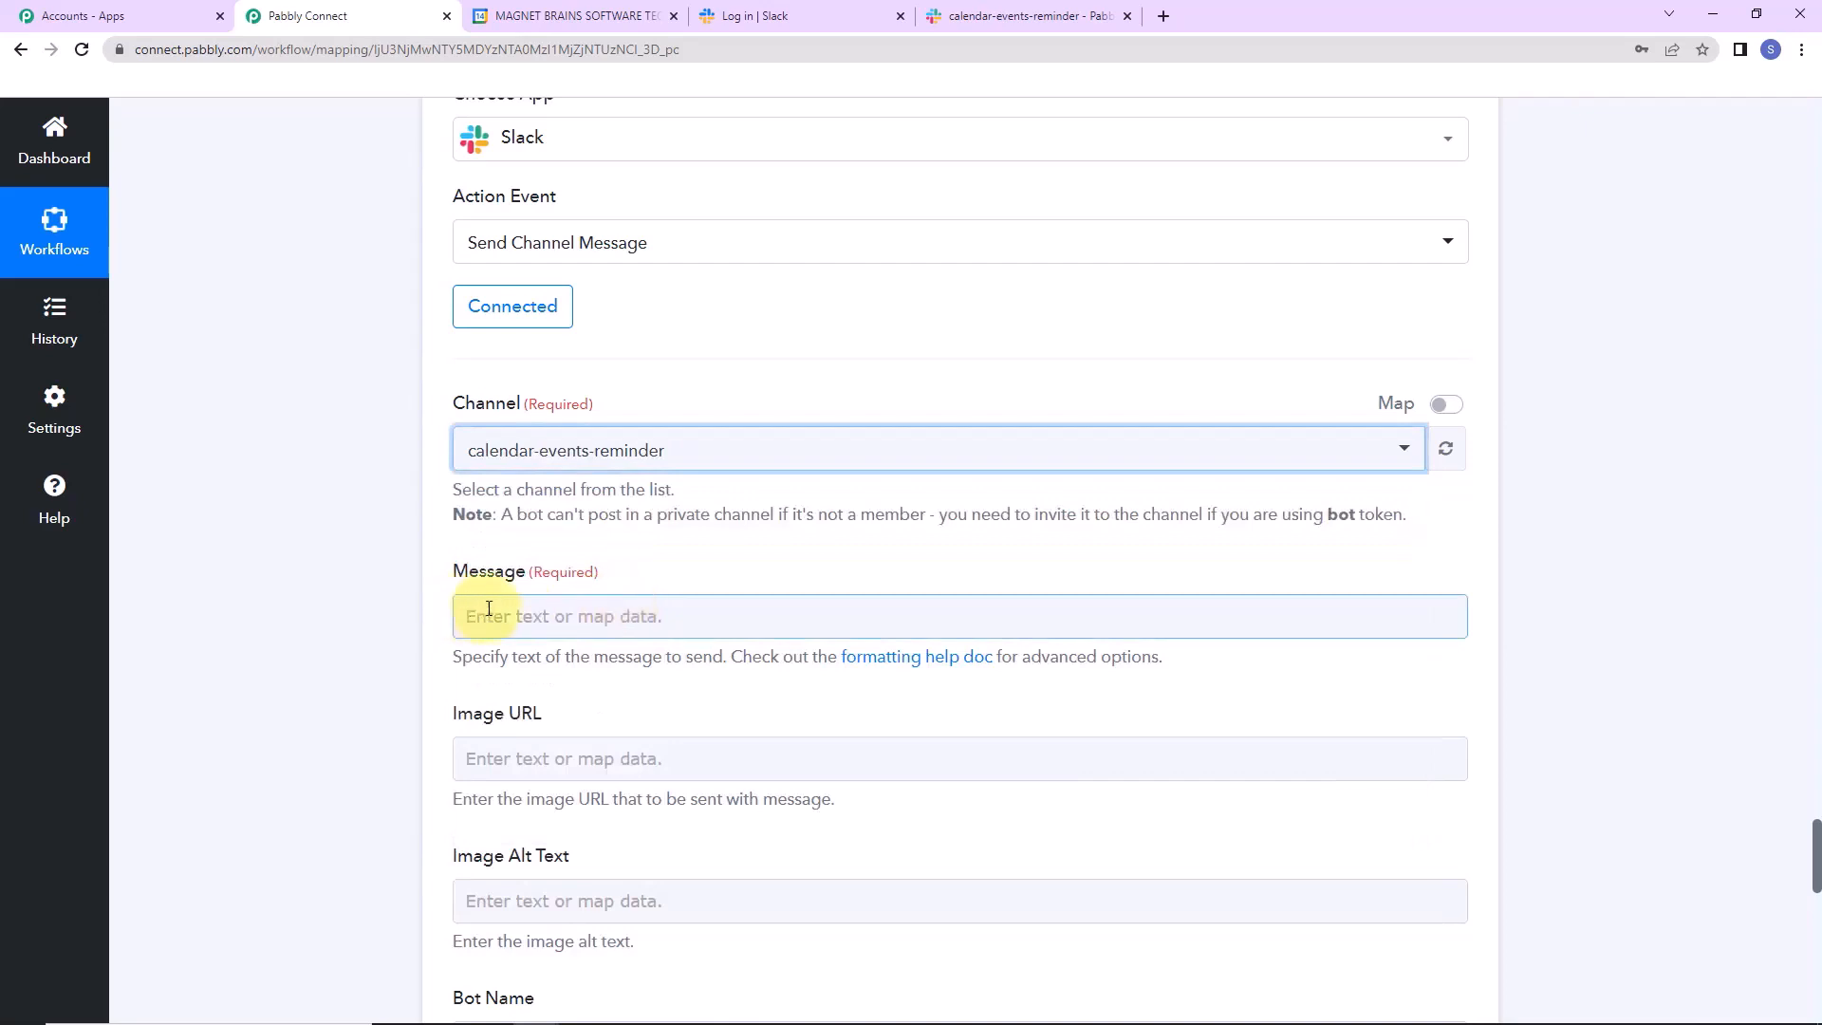
click(655, 616)
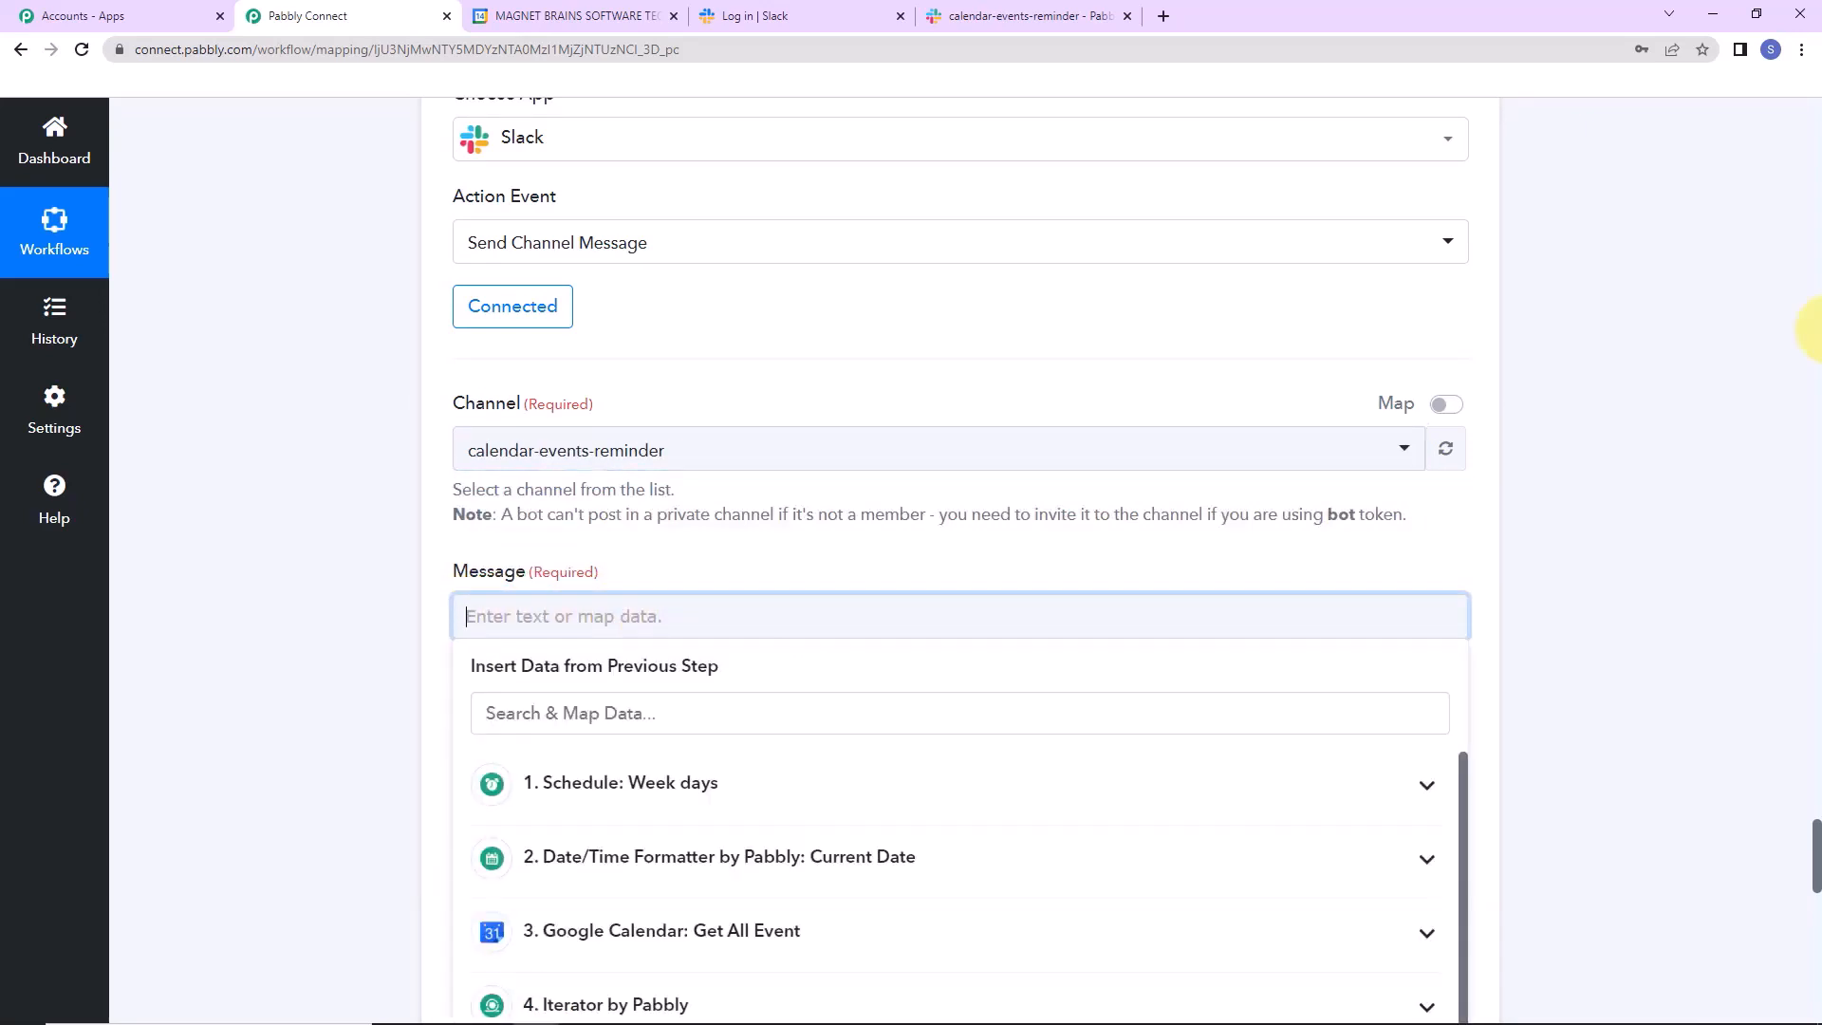
text(Upcoming Event Reminder:)
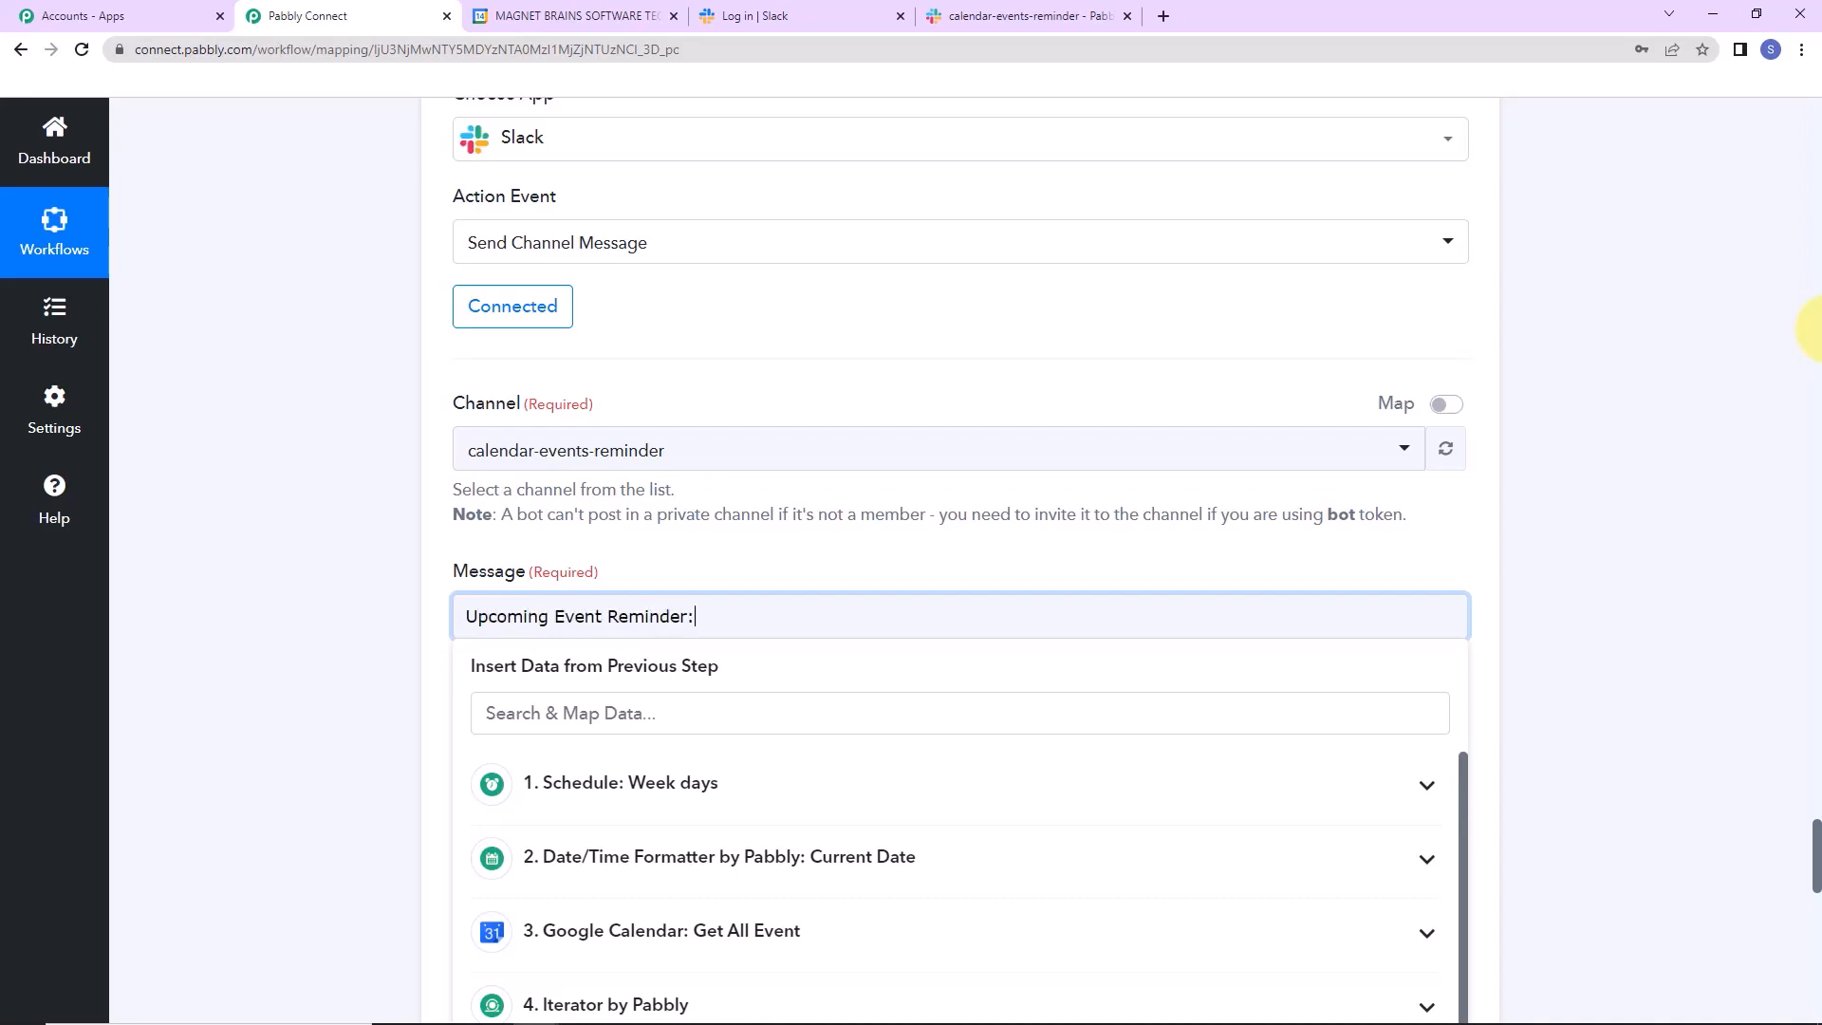
key(Return)
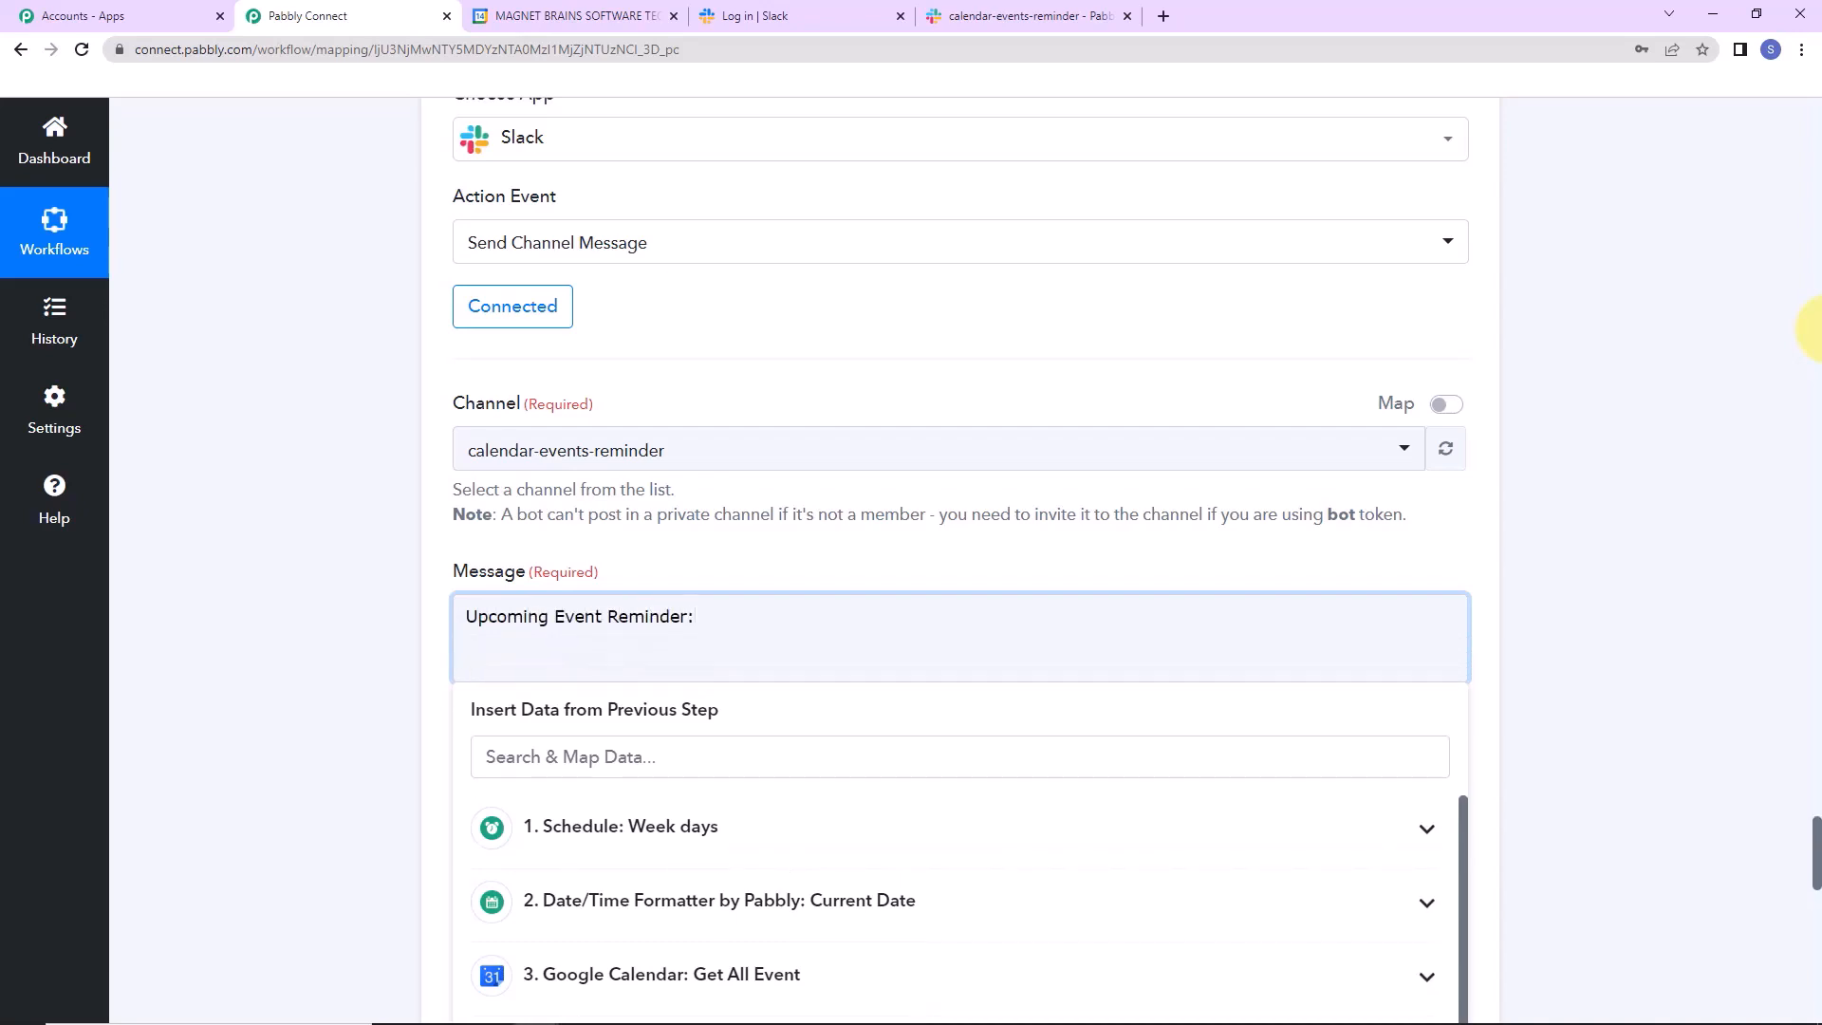
text(Event:)
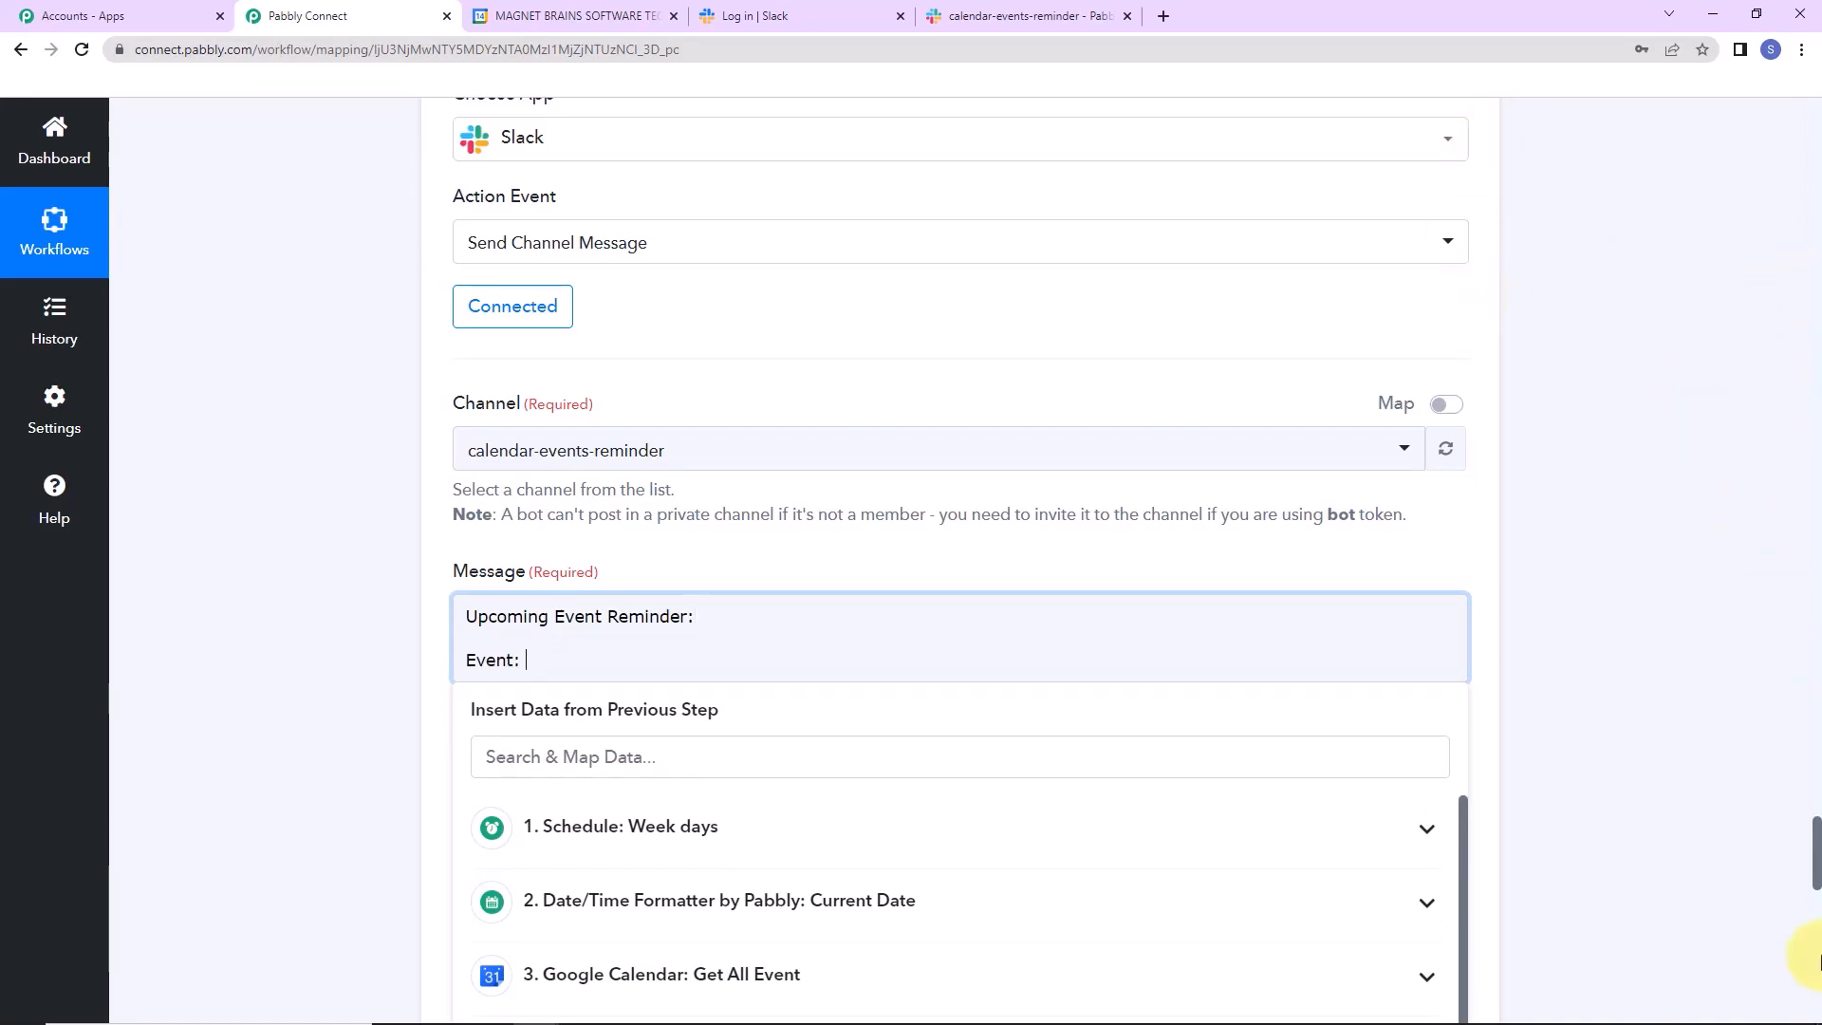
Map the Iterator's event Summary after Event: and add a Start Date label line.
drag(1814, 845, 1814, 878)
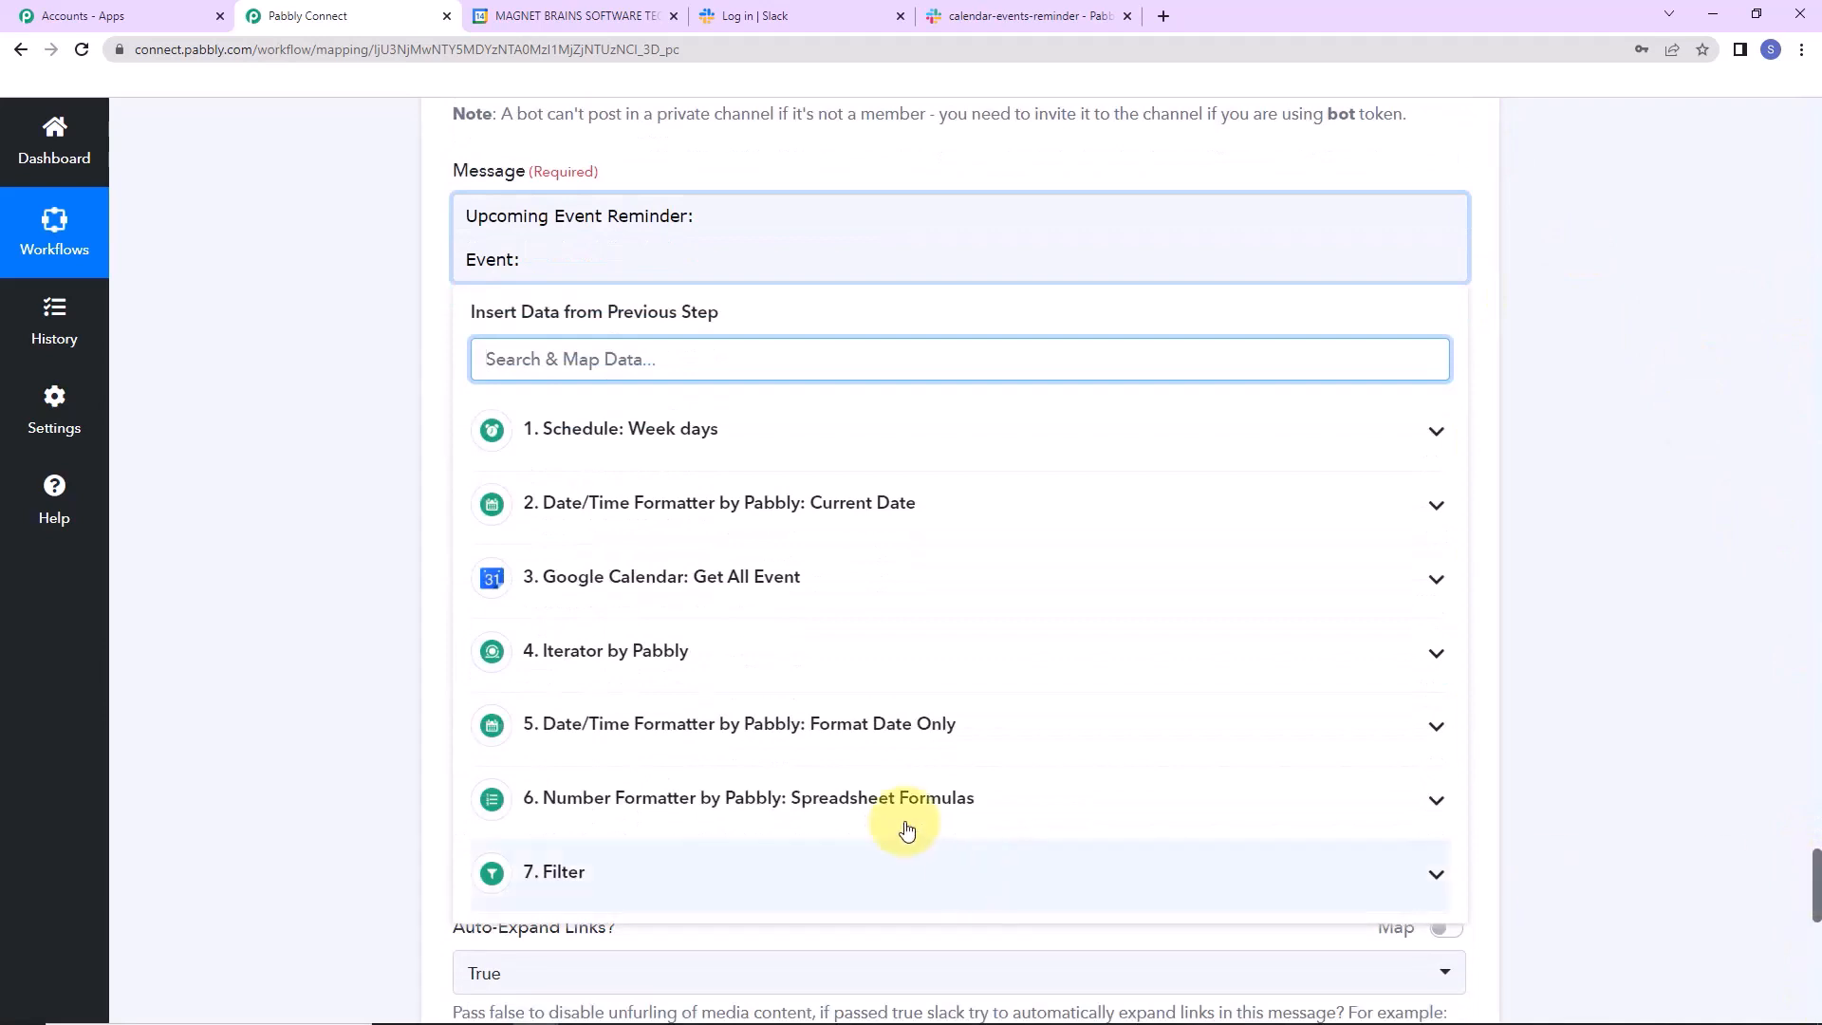
click(755, 653)
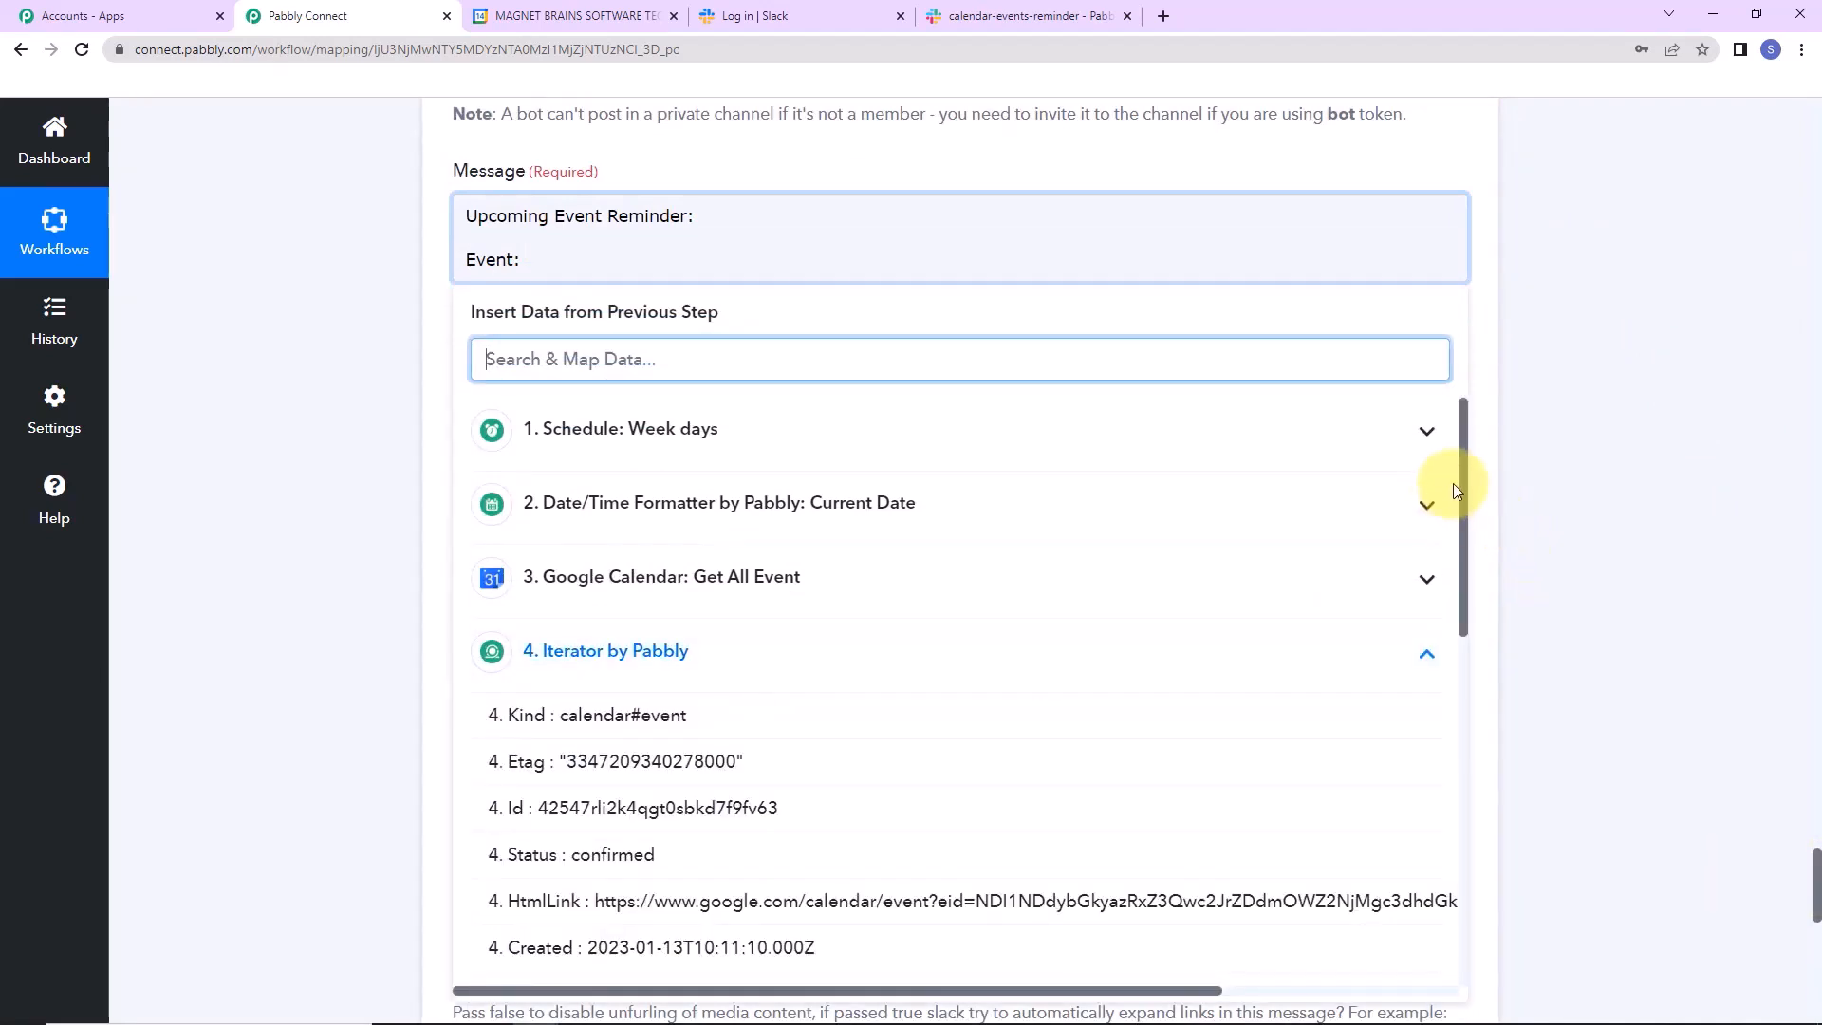
drag(1461, 475, 1467, 807)
scroll(612, 529, up, 4)
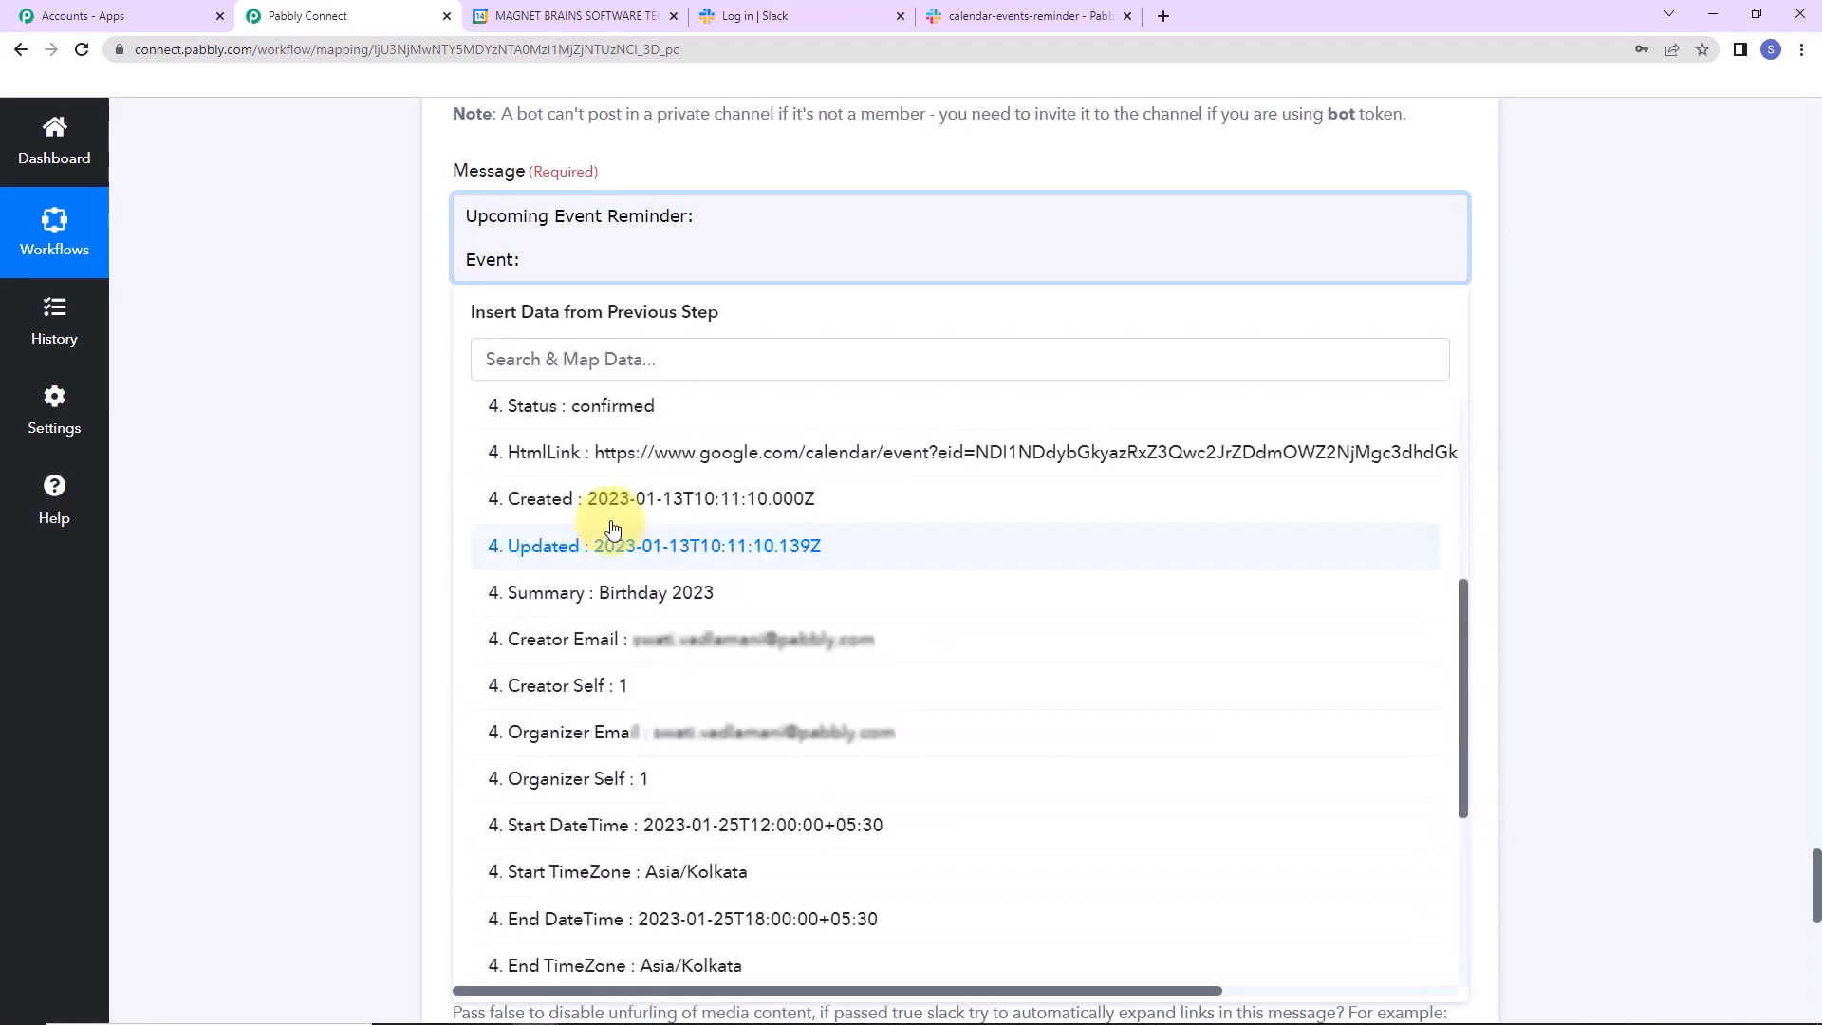
click(612, 592)
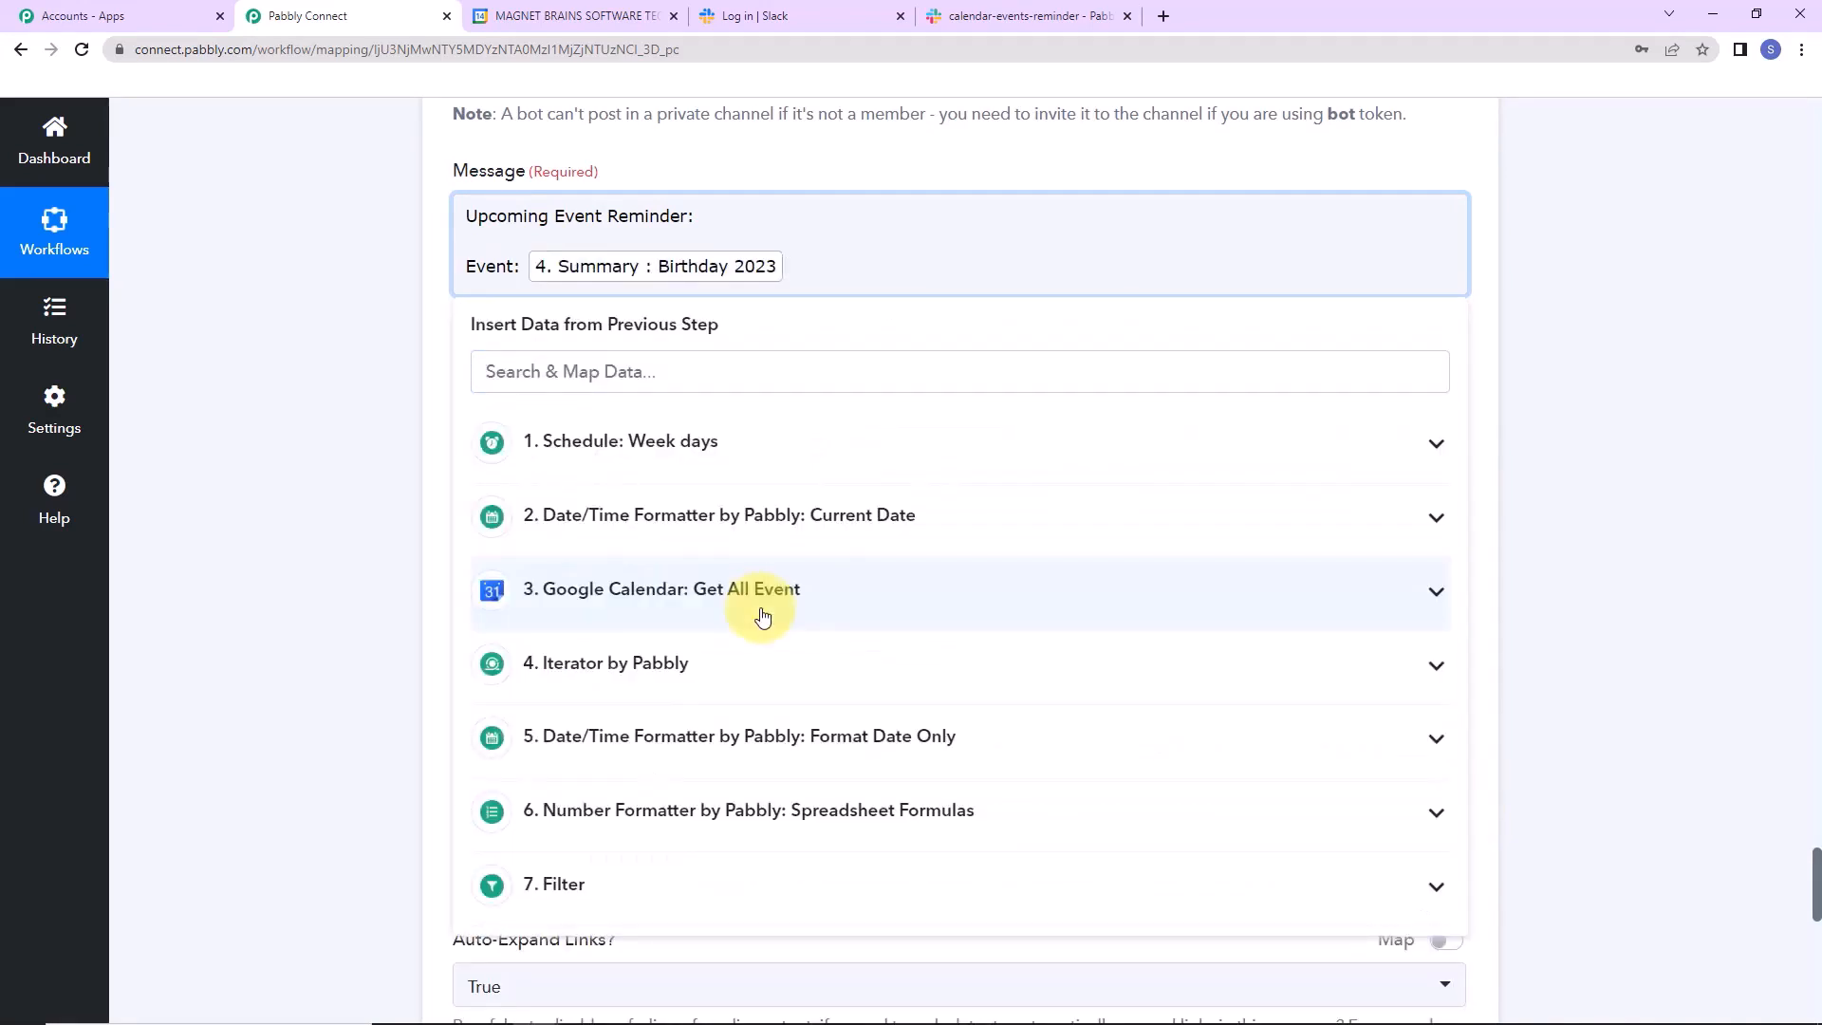
key(Return)
text(Start)
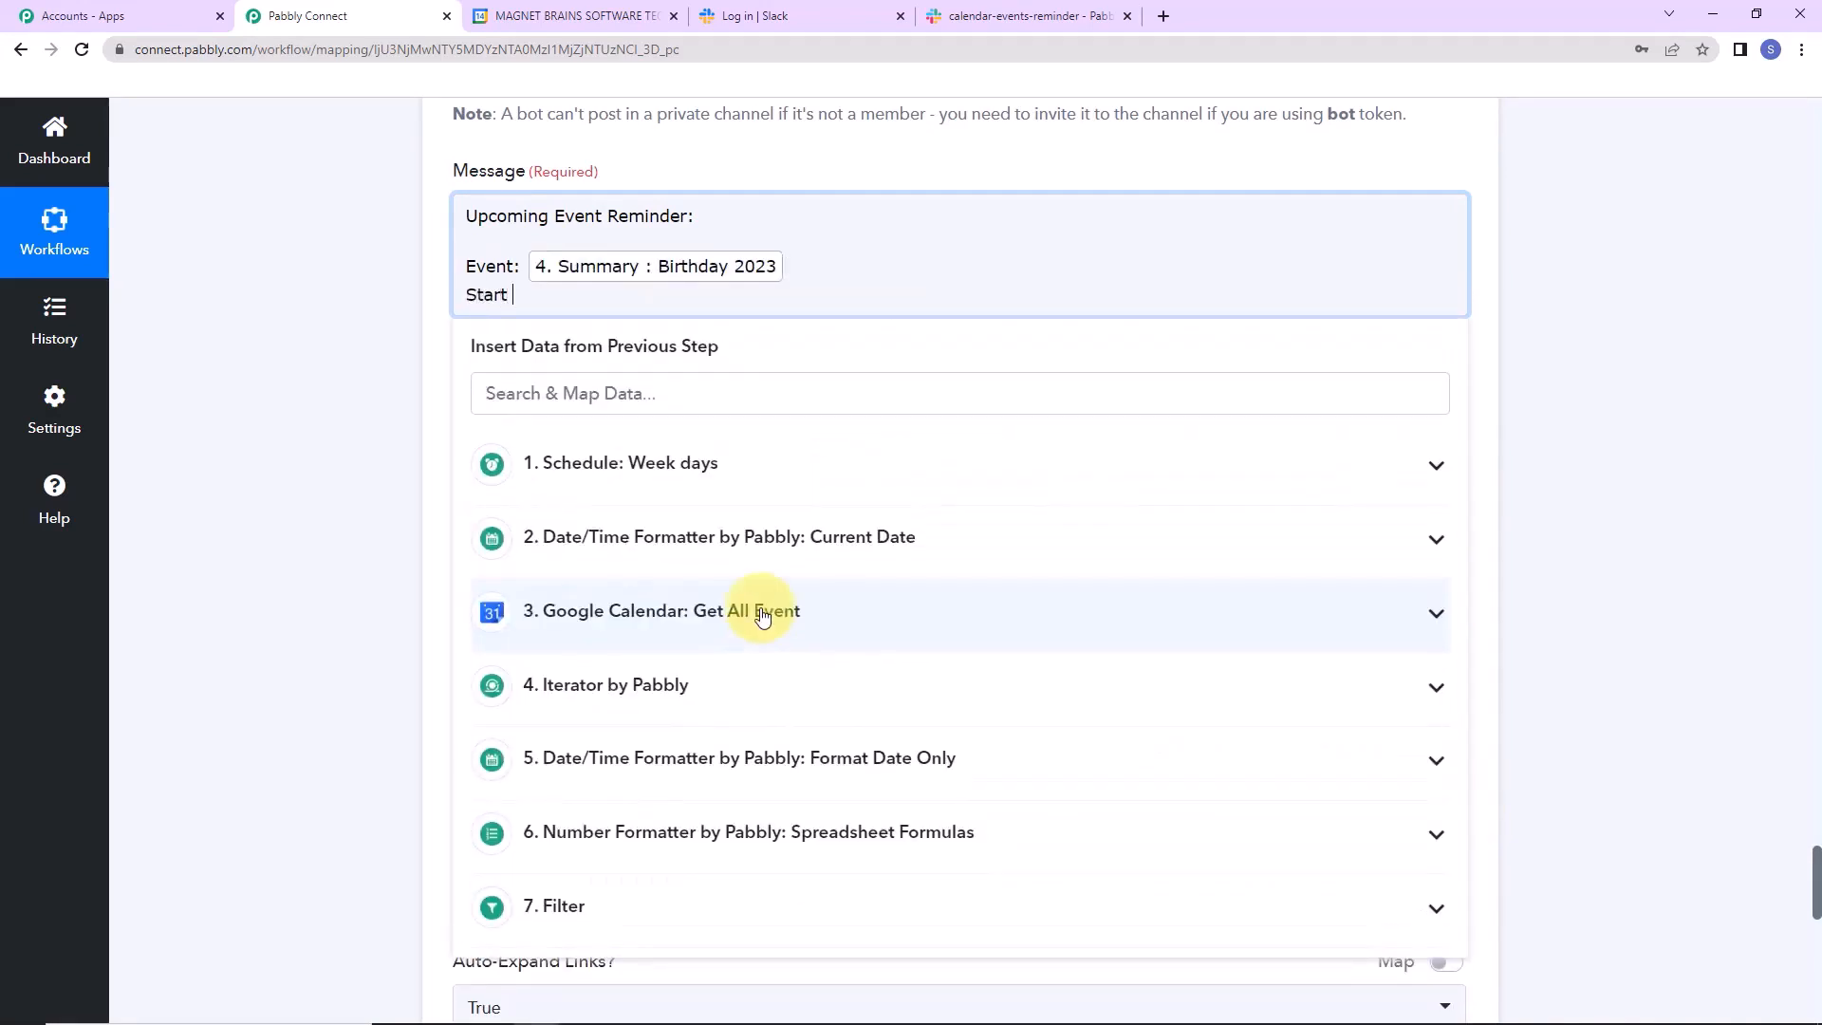
text( Dte:)
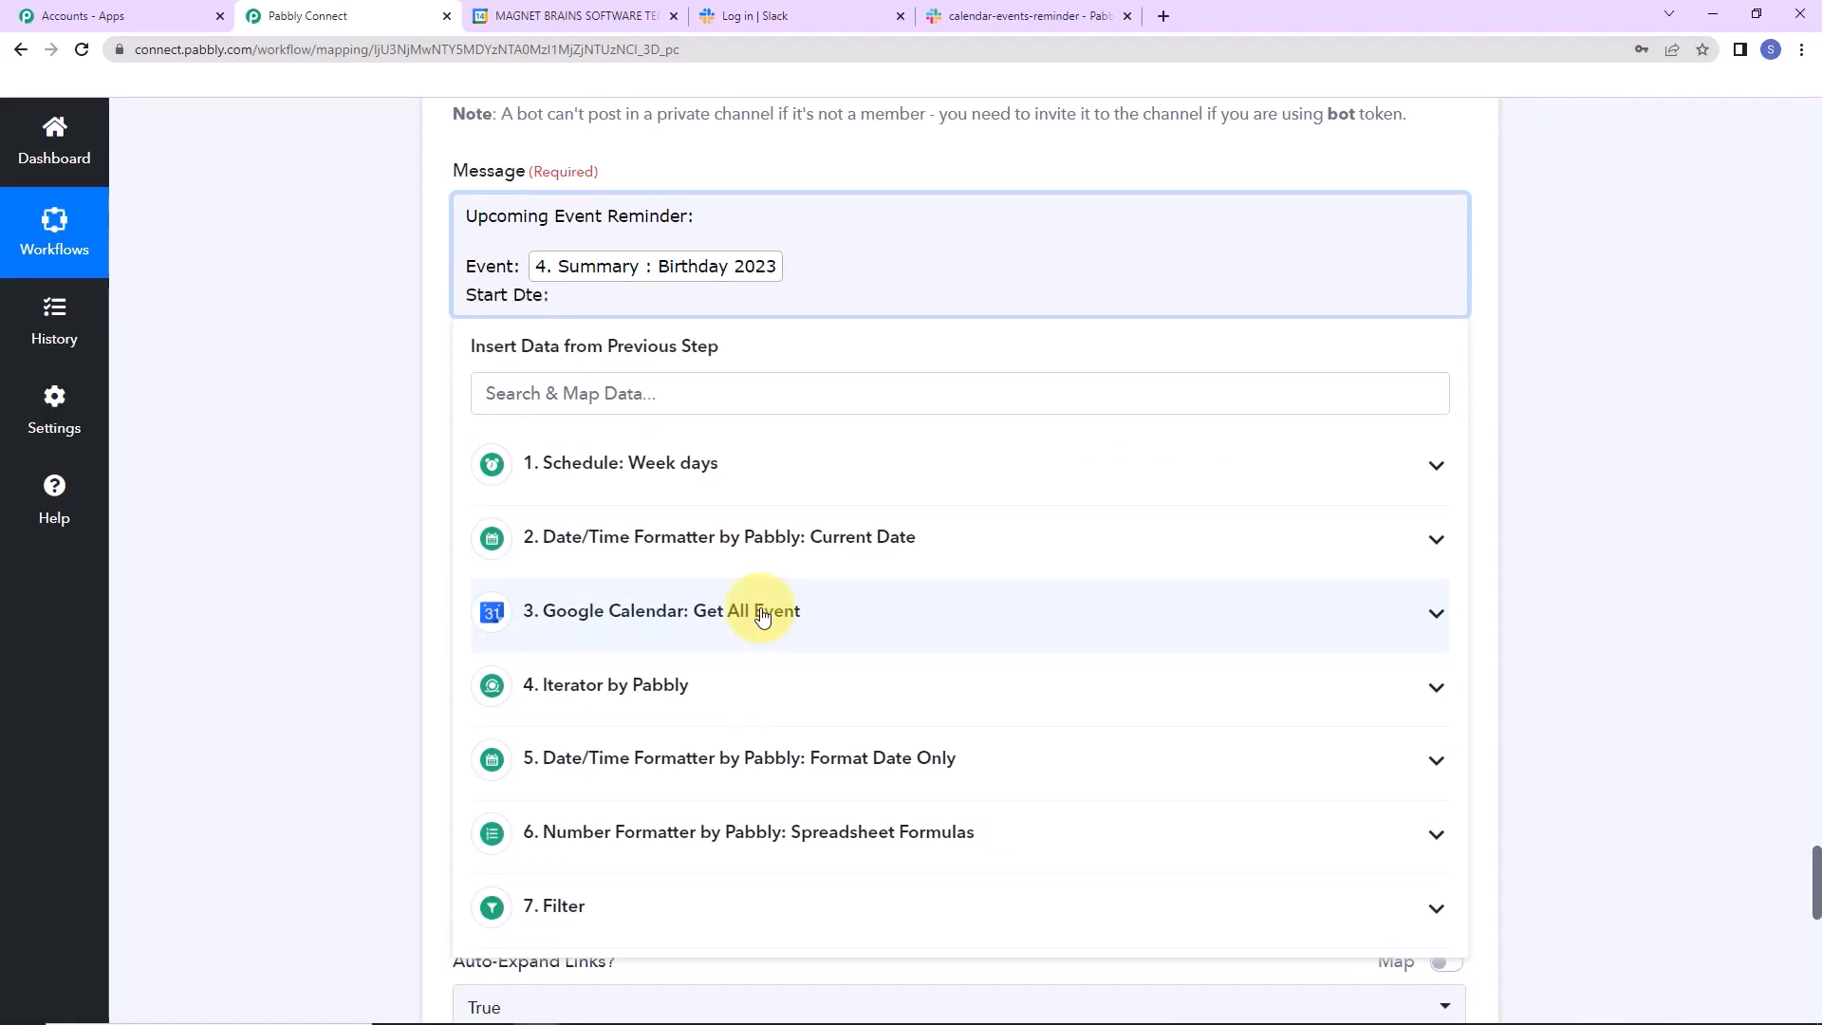
Map Start DateTime after the start label and End DateTime after an End Date line.
click(737, 684)
scroll(835, 788, down, 2)
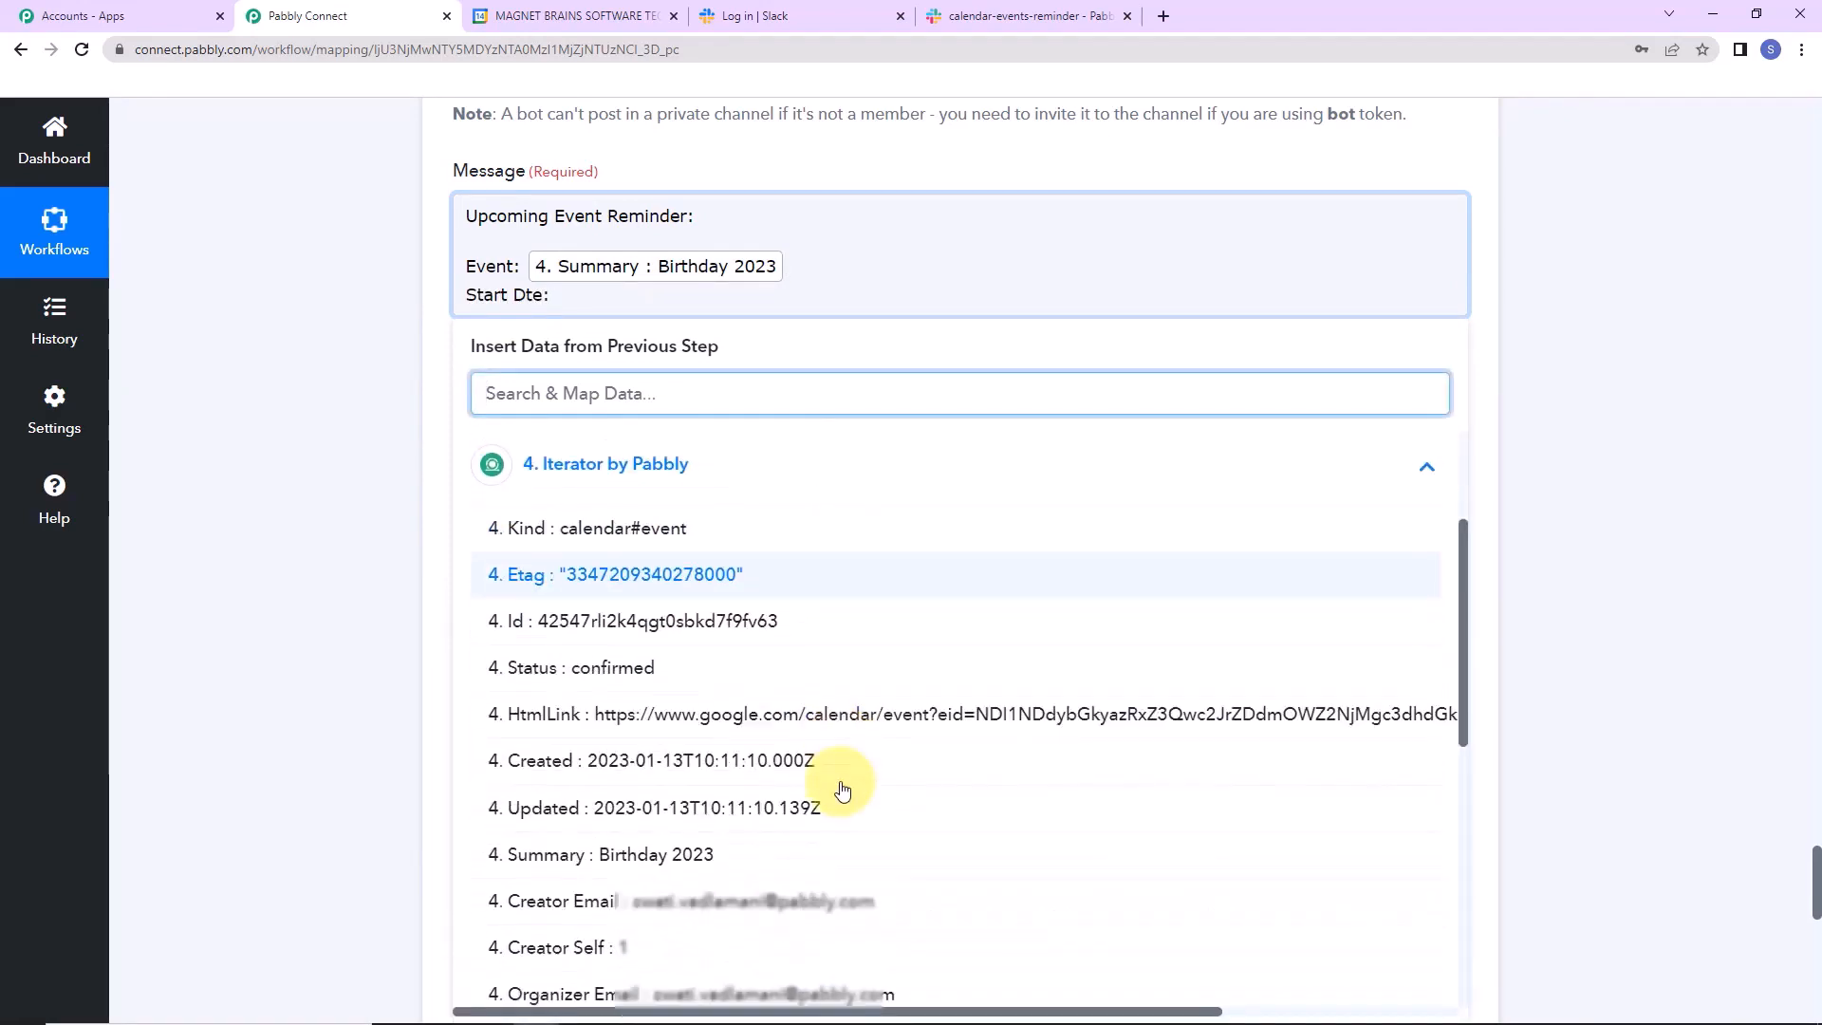
scroll(773, 869, down, 2)
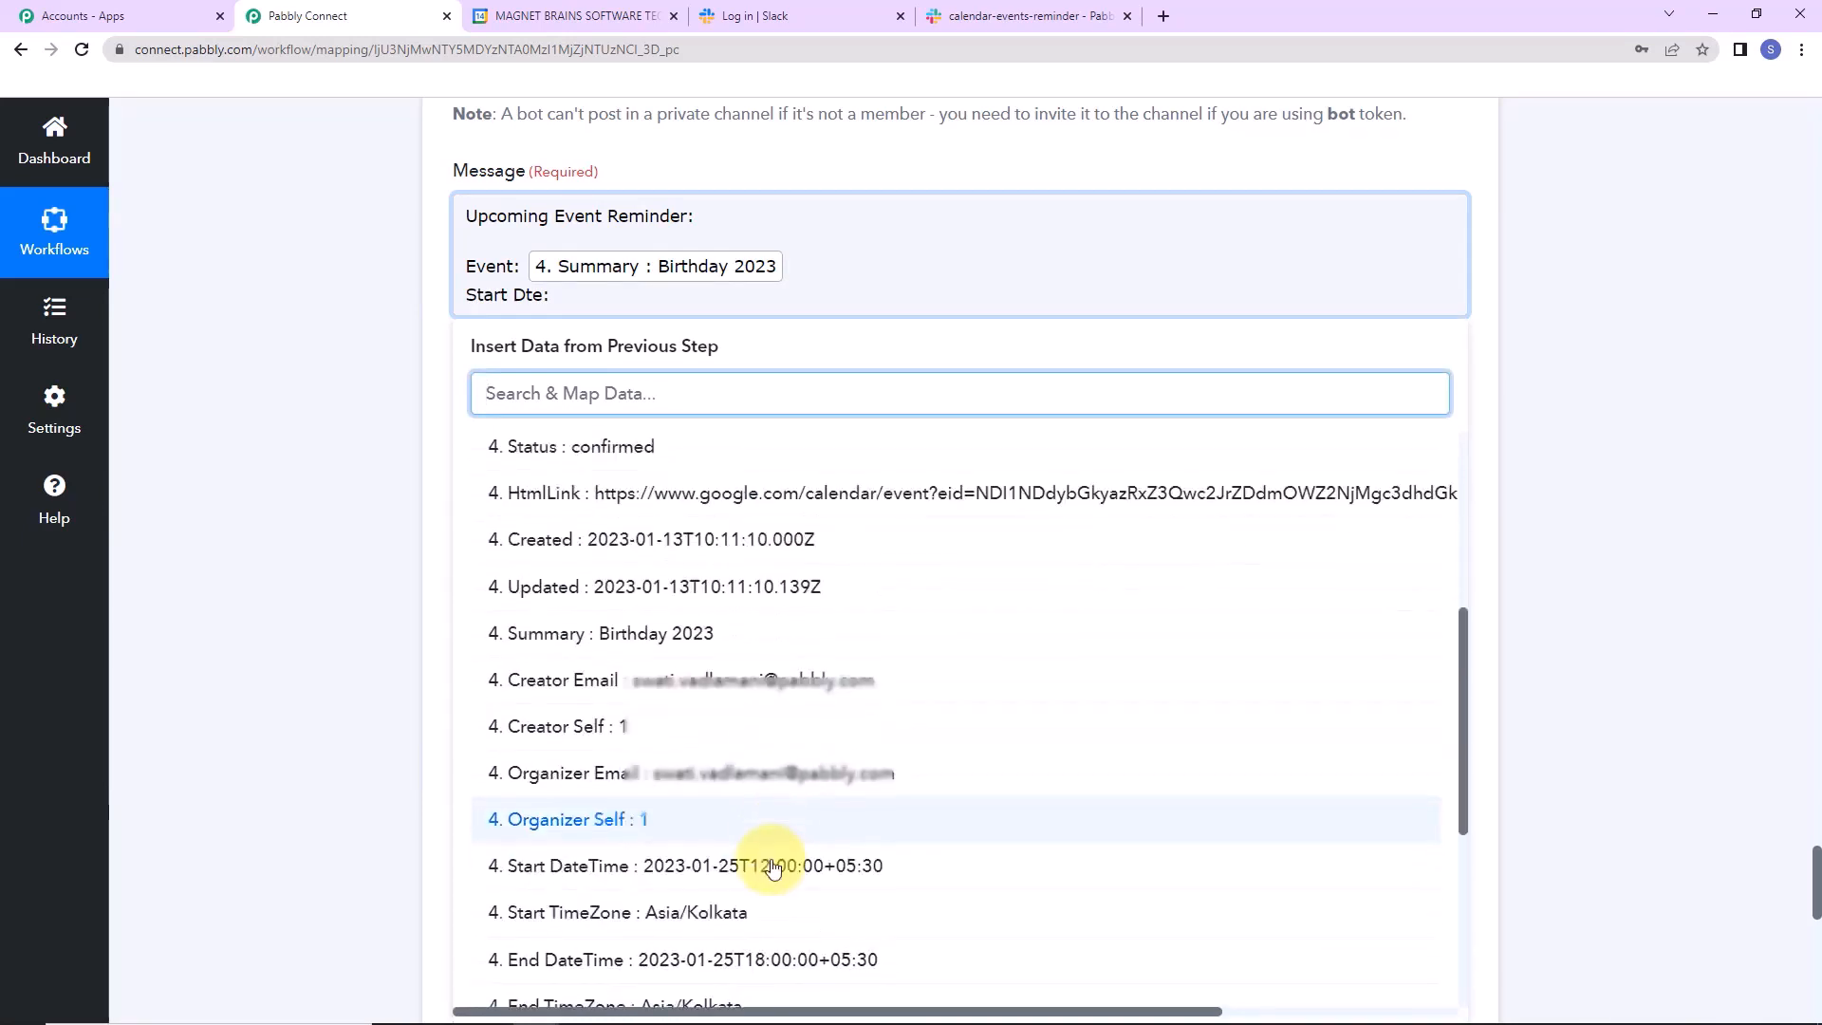
click(774, 866)
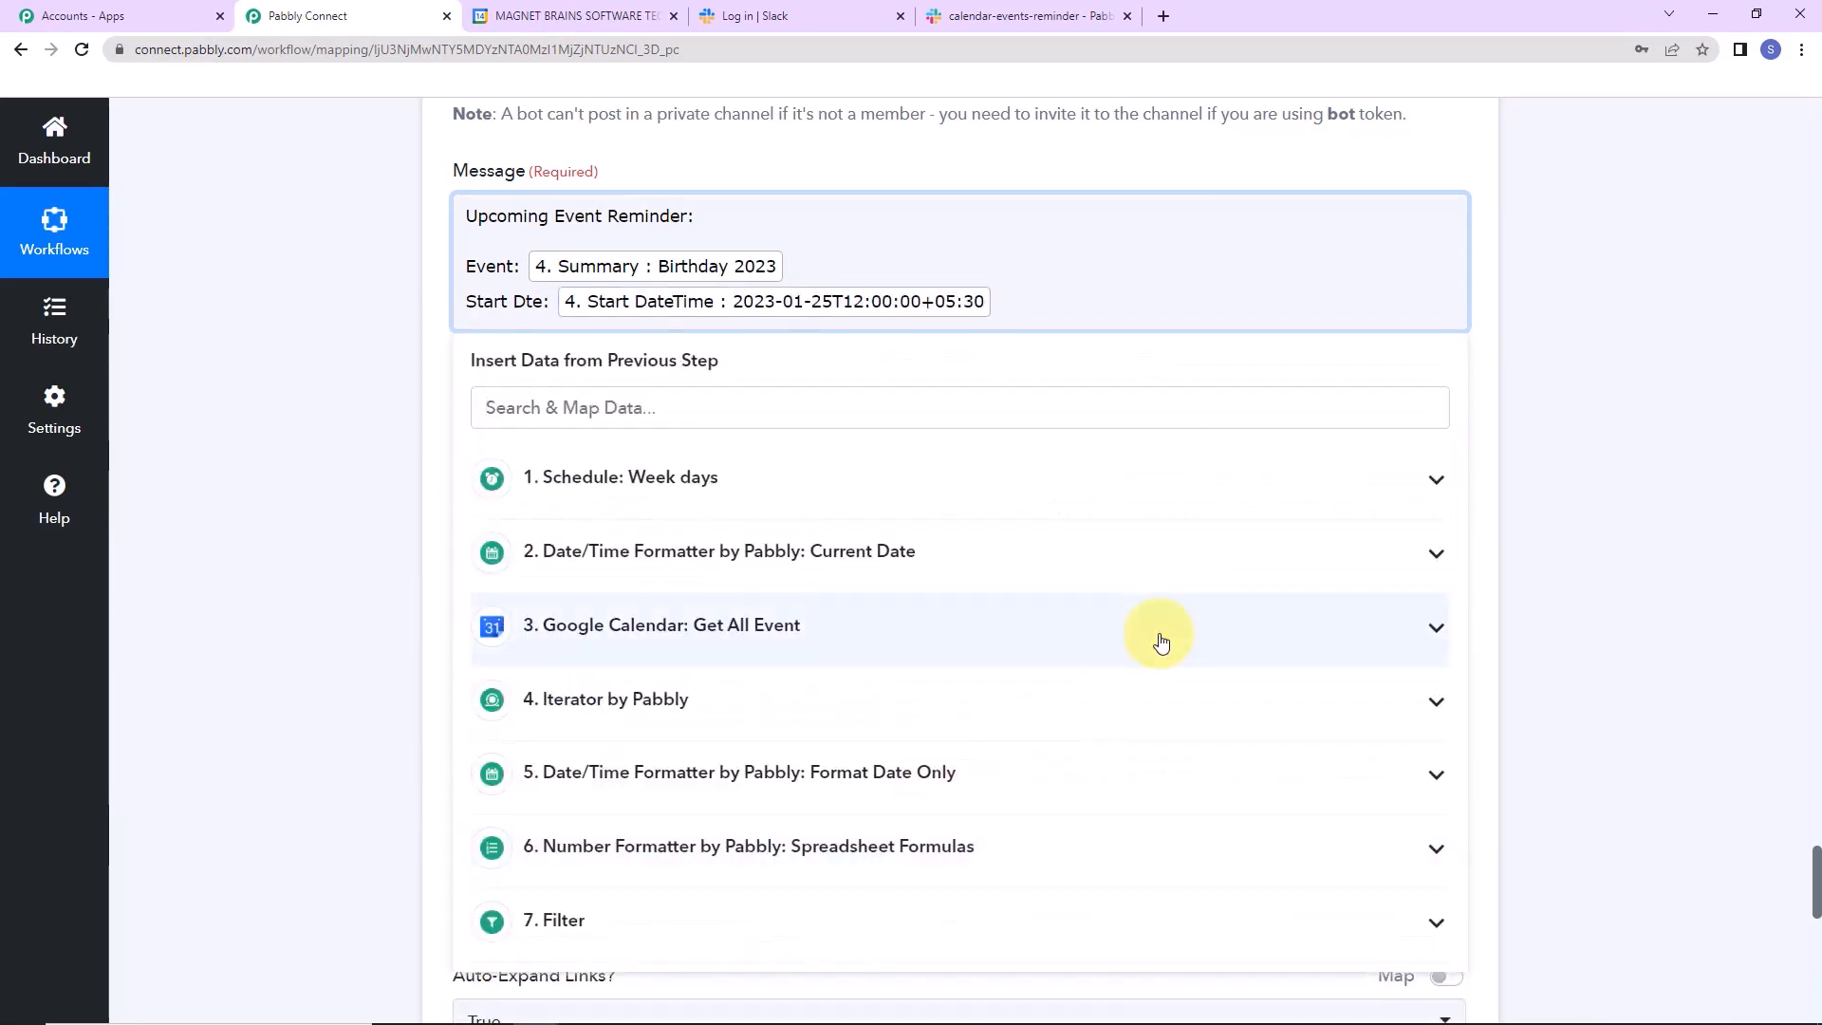
key(Return)
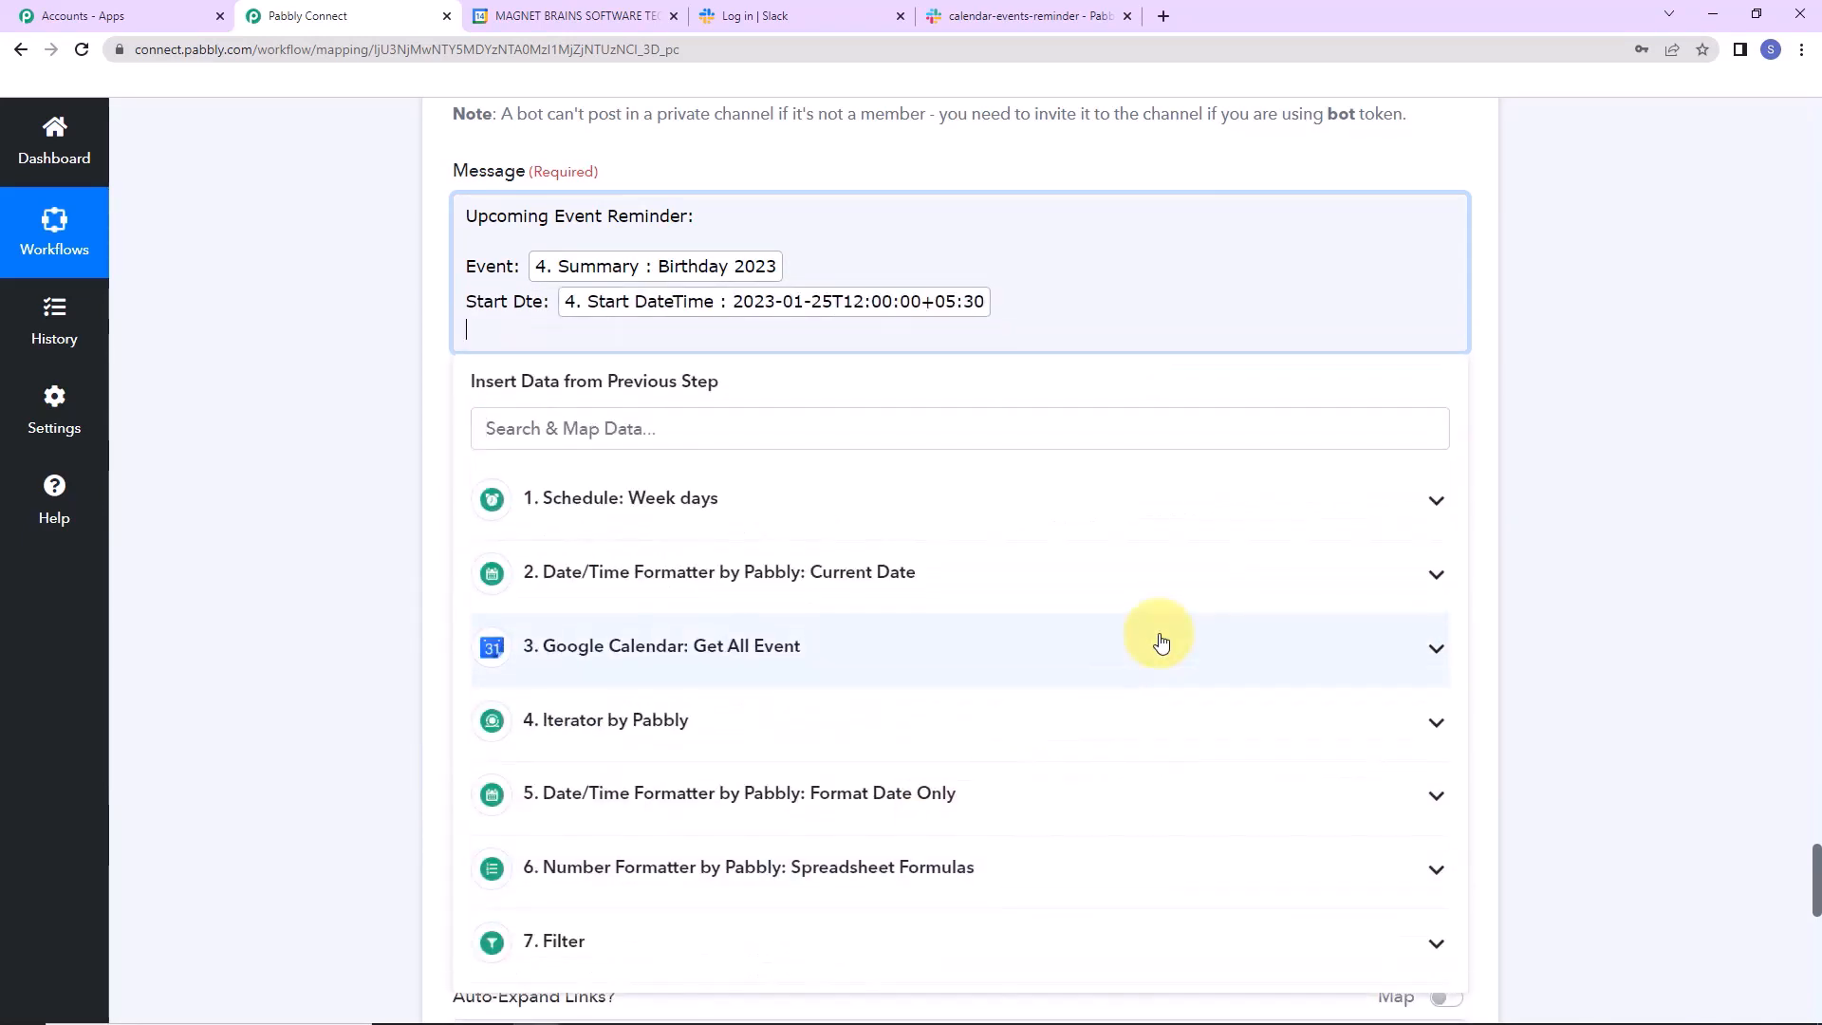
text(End Date:)
click(735, 723)
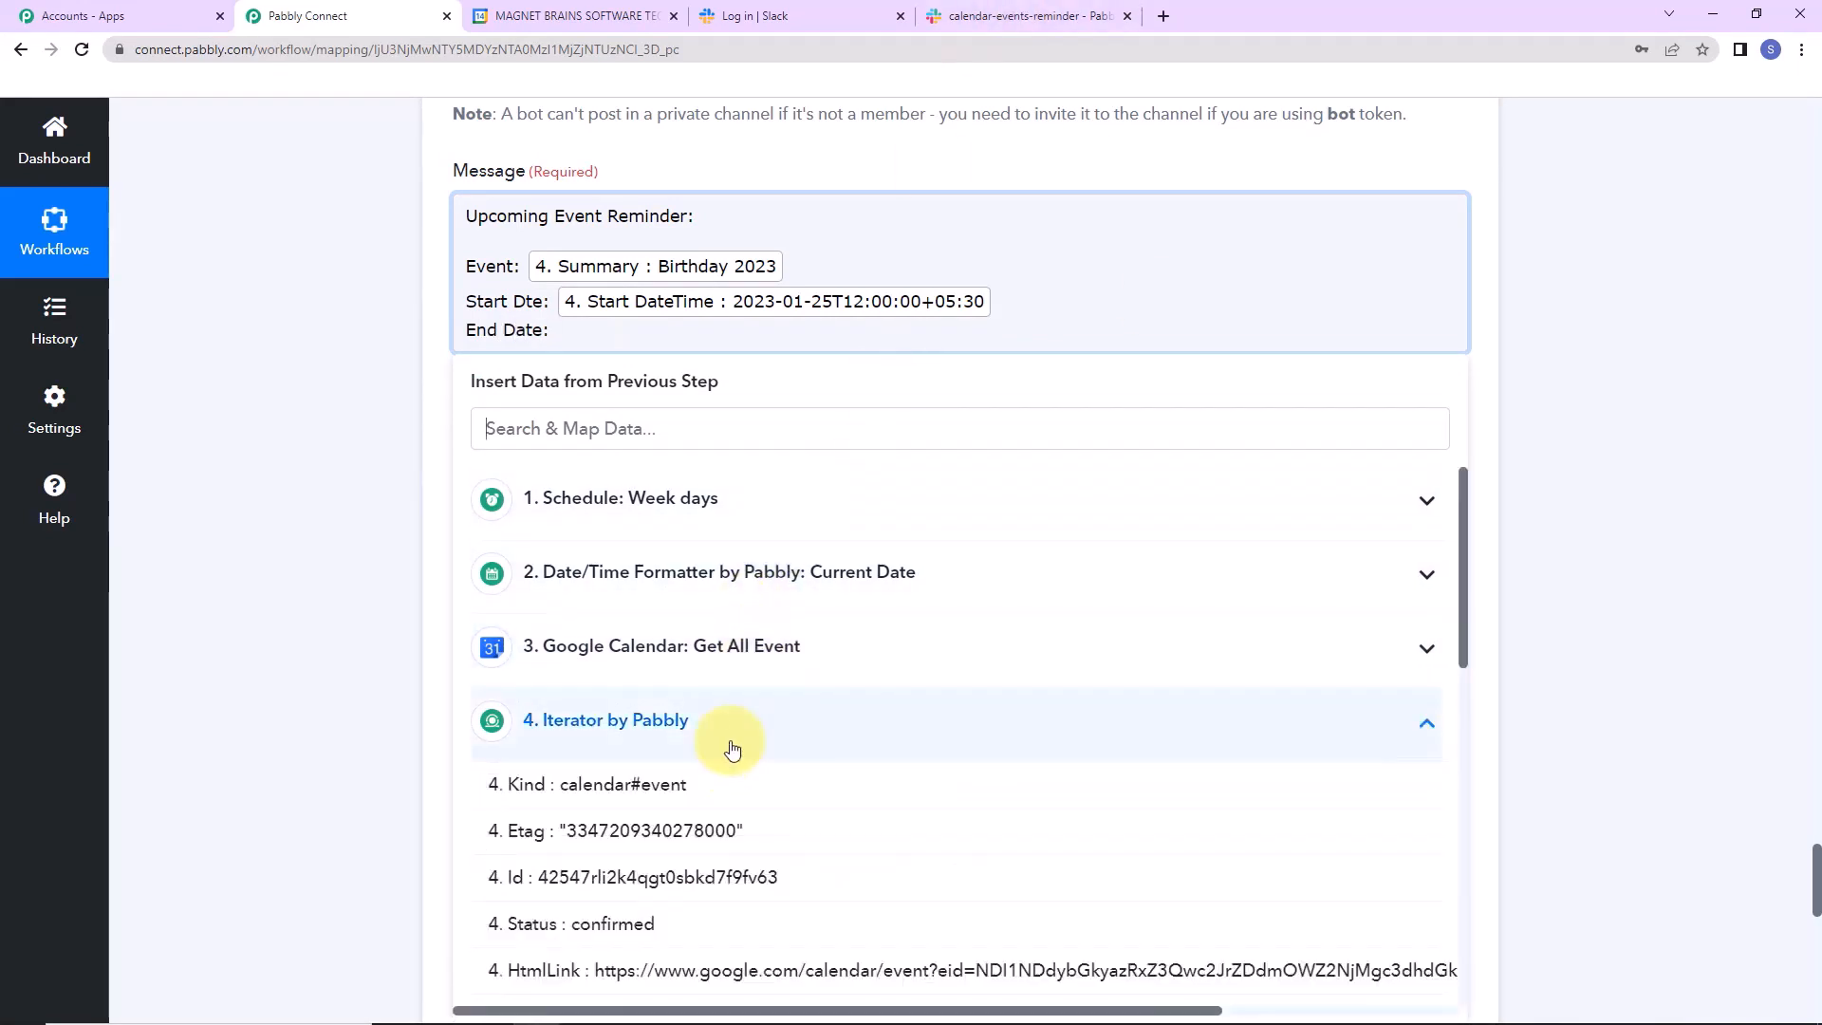
scroll(769, 827, down, 10)
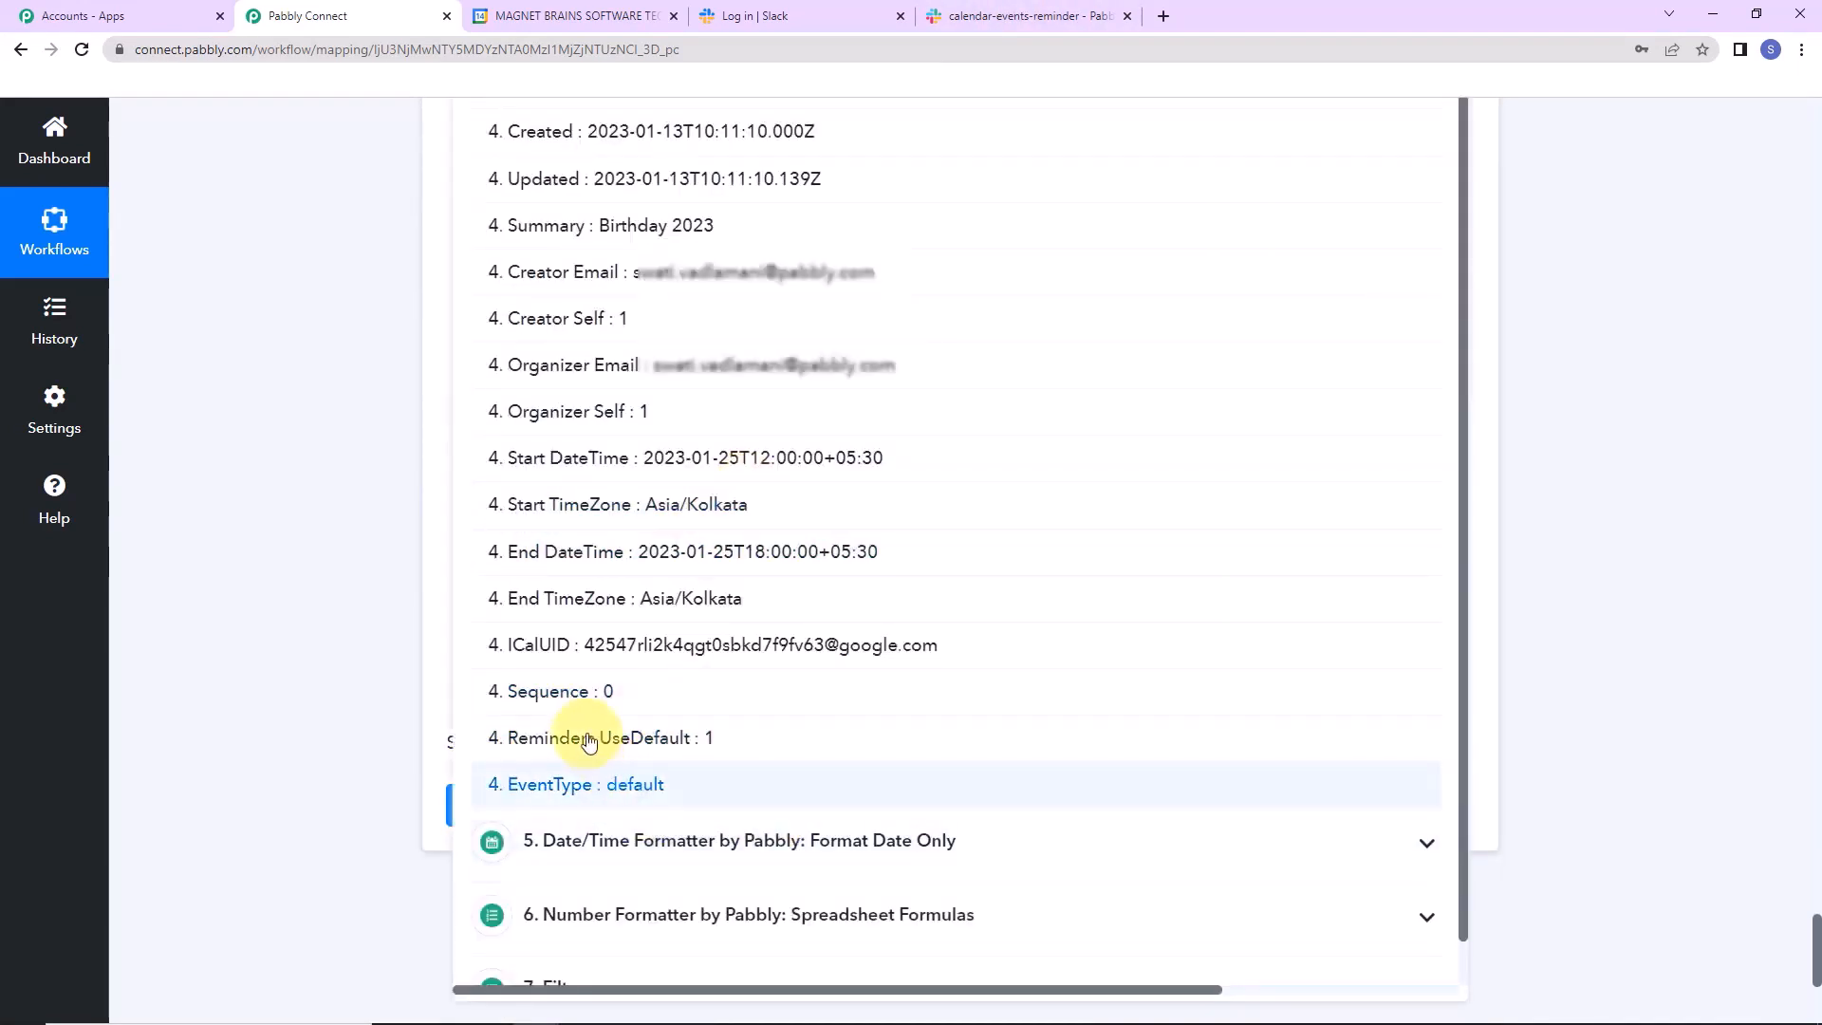
click(597, 560)
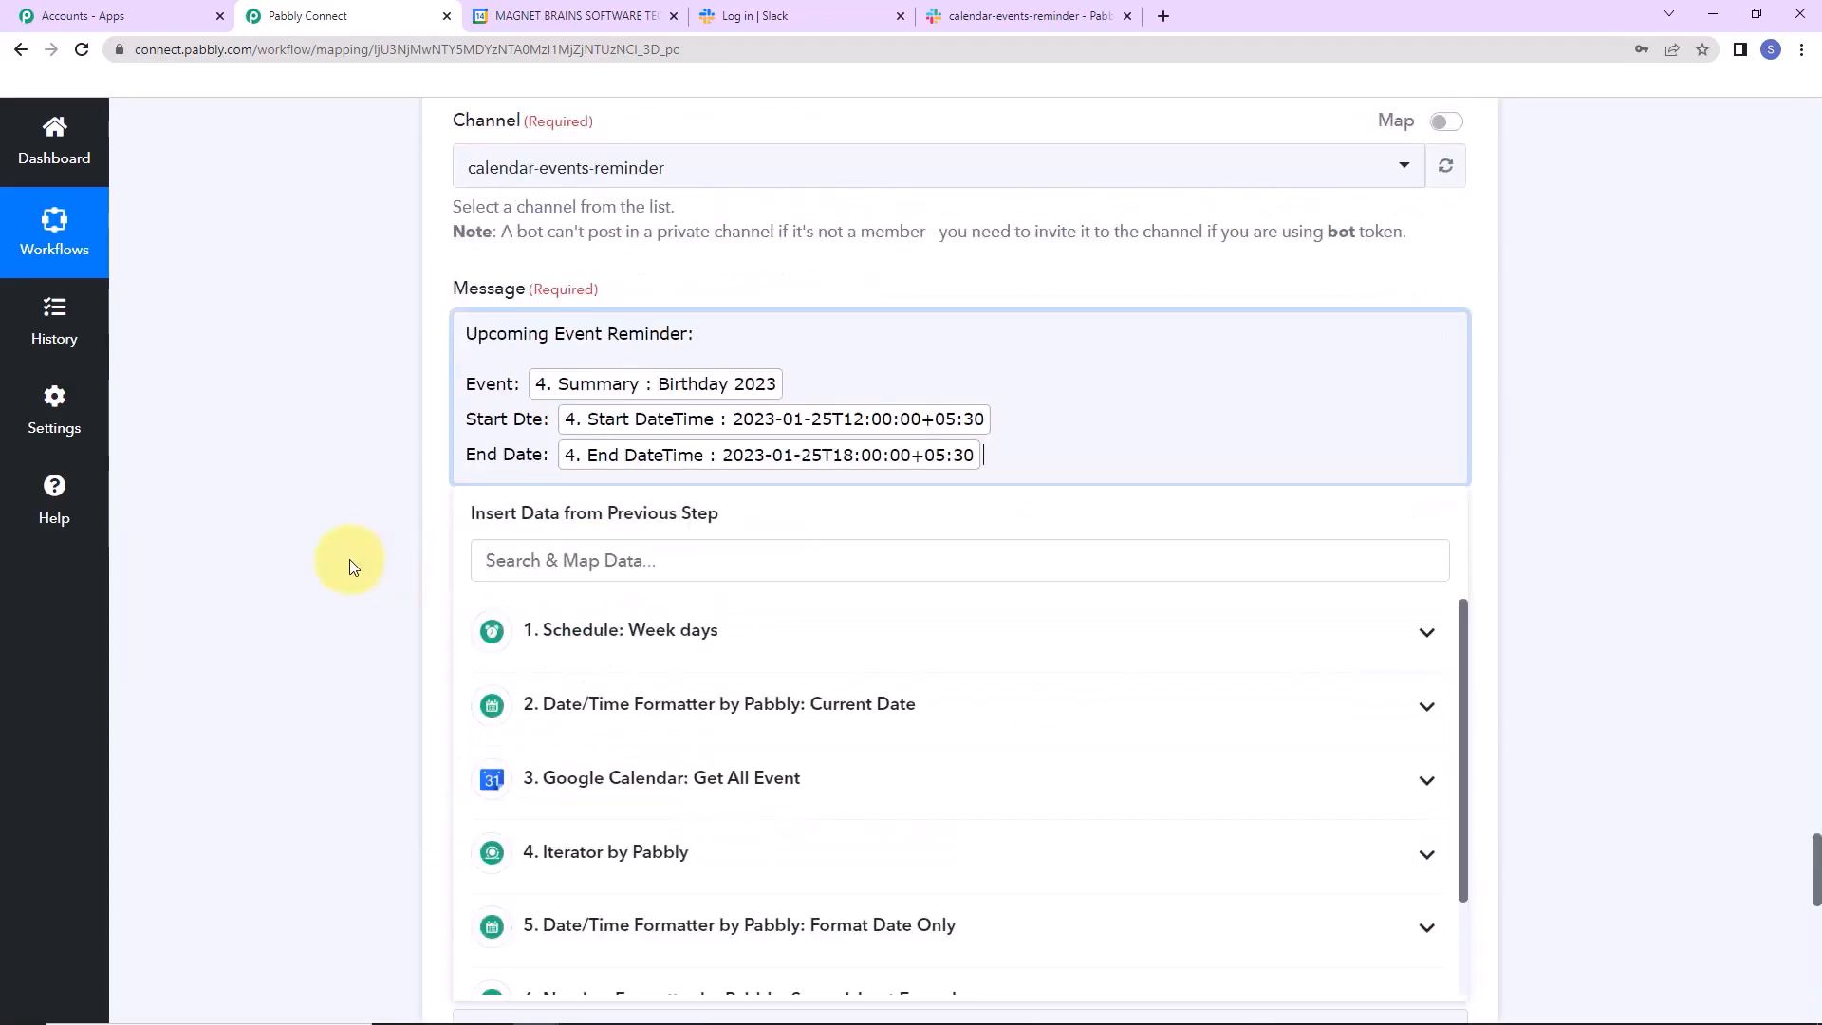
click(308, 697)
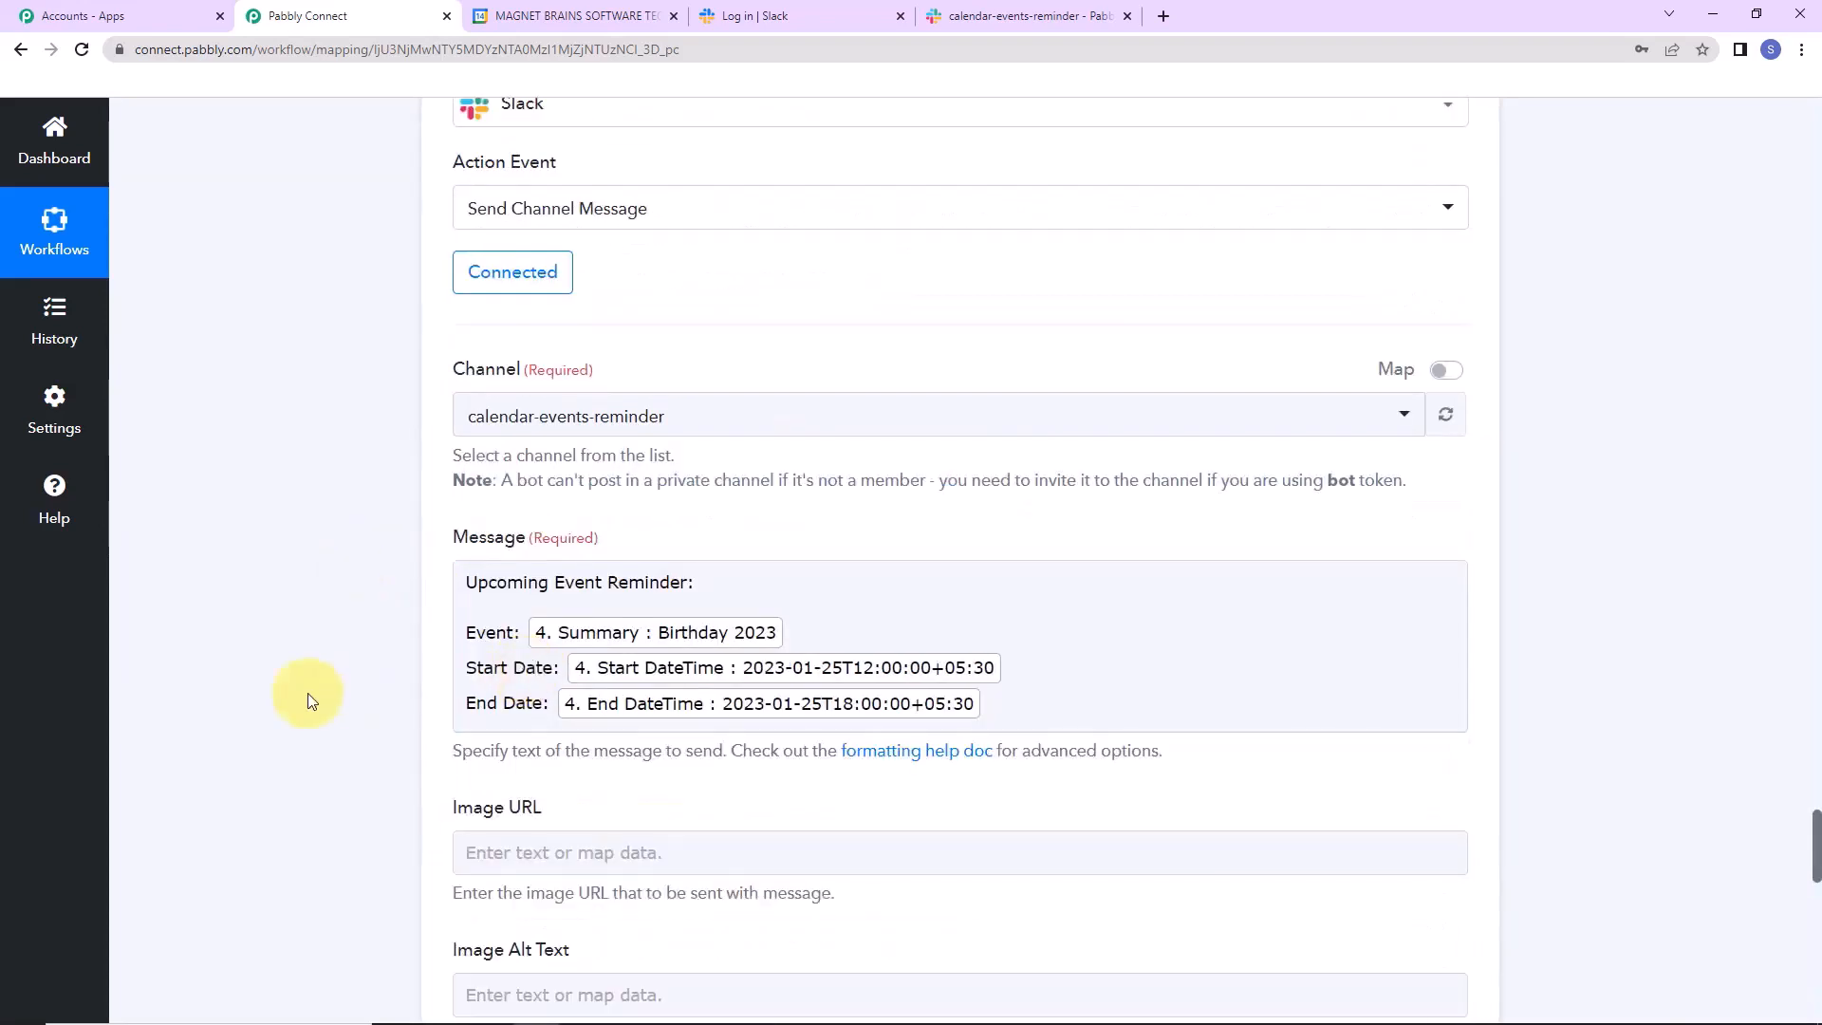
scroll(307, 700, down, 5)
scroll(307, 692, down, 10)
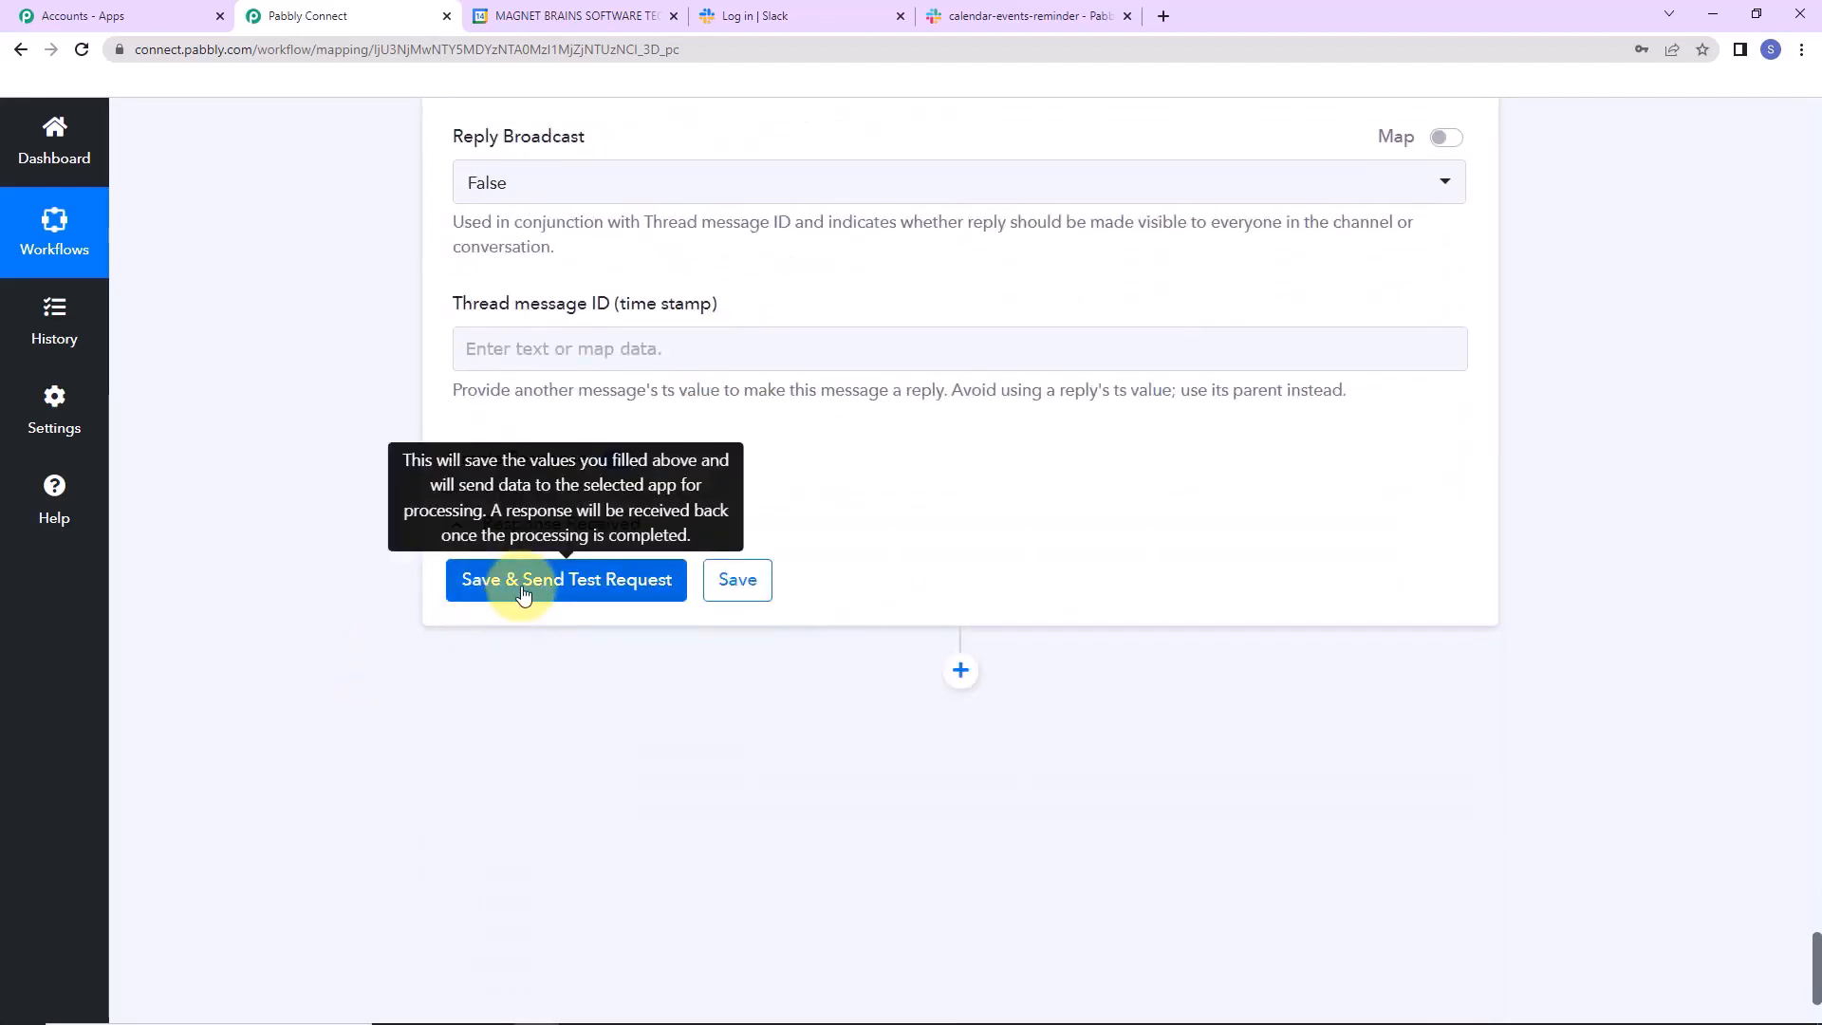
Send the Slack test and confirm the Birthday 2023 reminder with start and end dates posted.
click(523, 594)
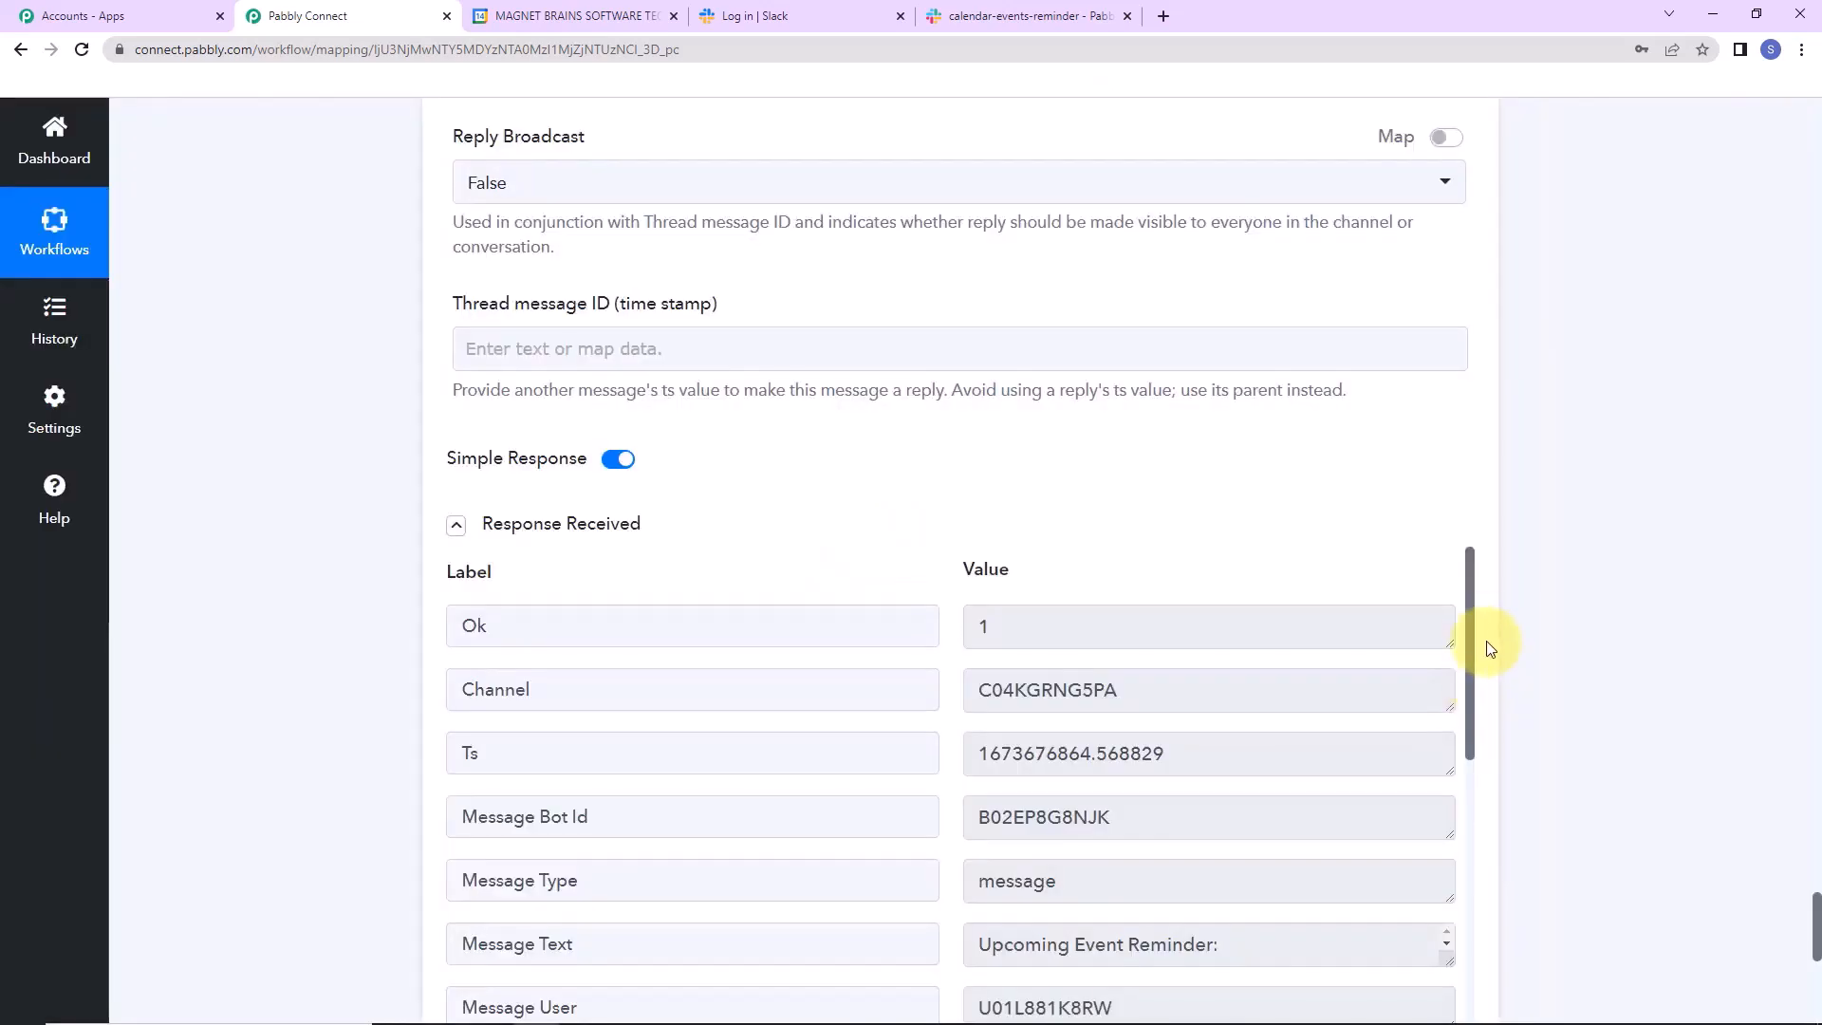
drag(1473, 617, 1472, 736)
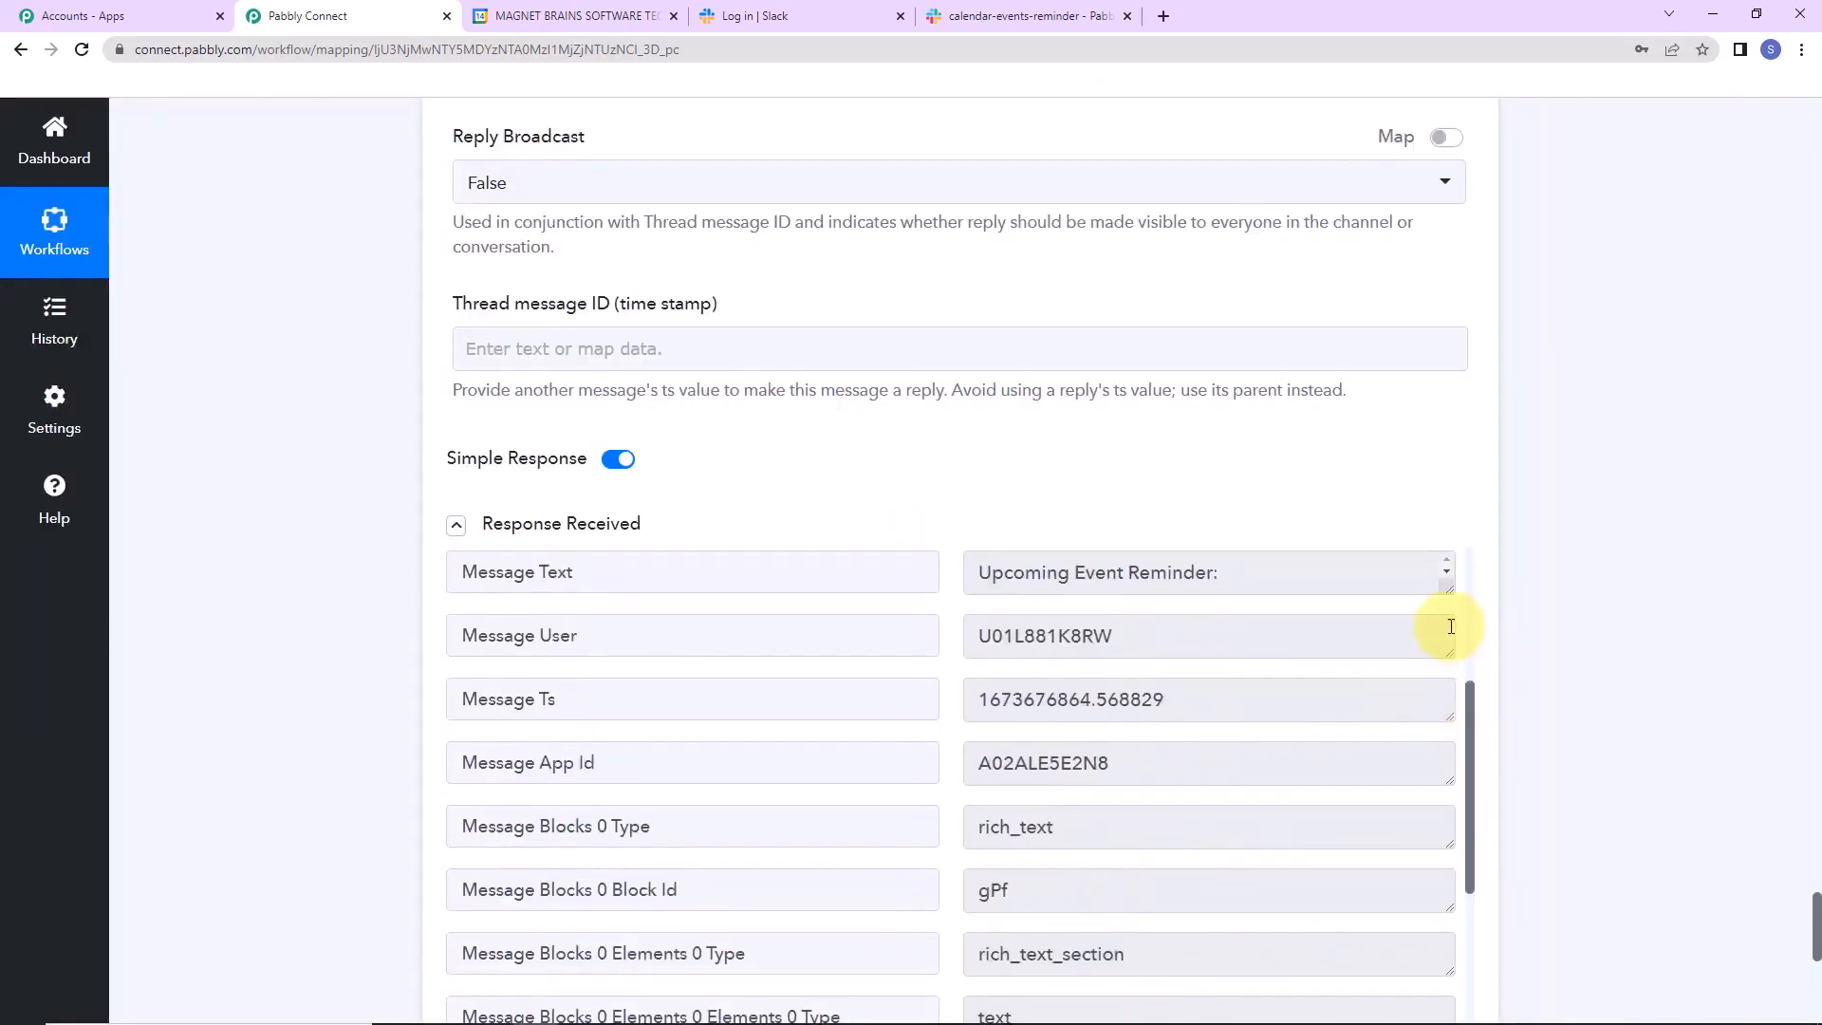
drag(1449, 594, 1442, 772)
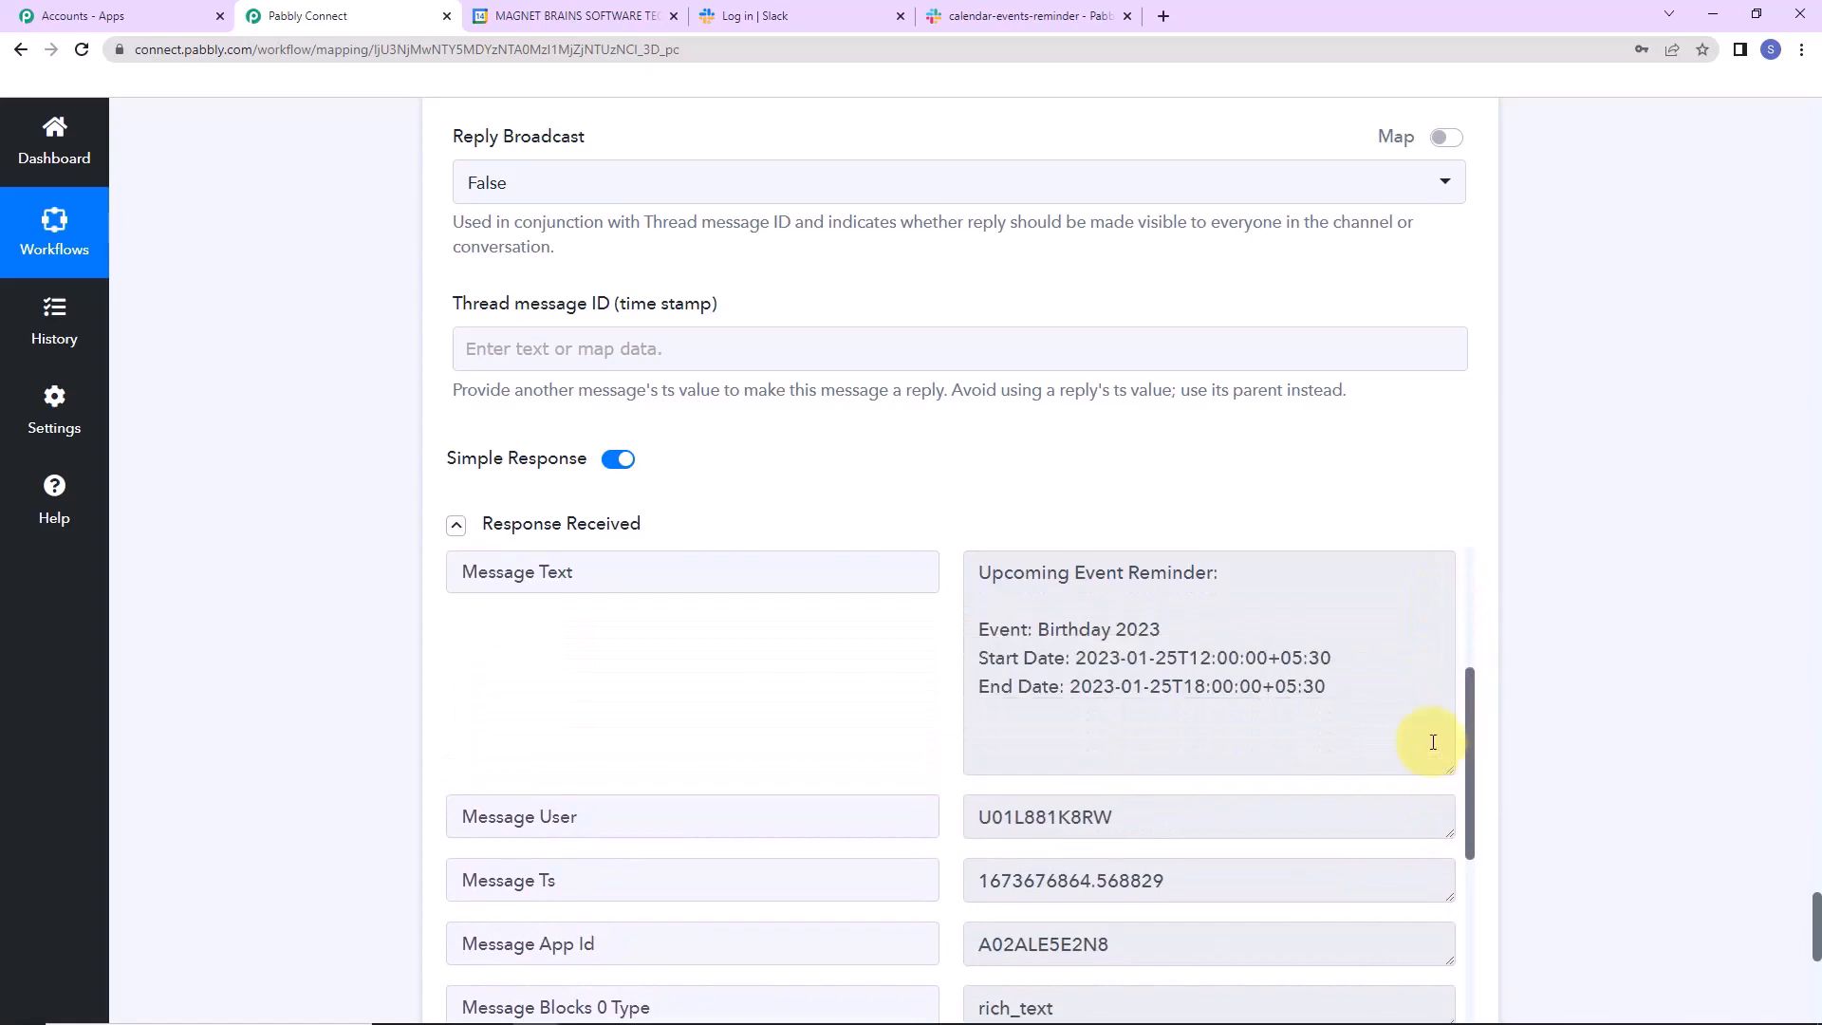
key(ctrl+5)
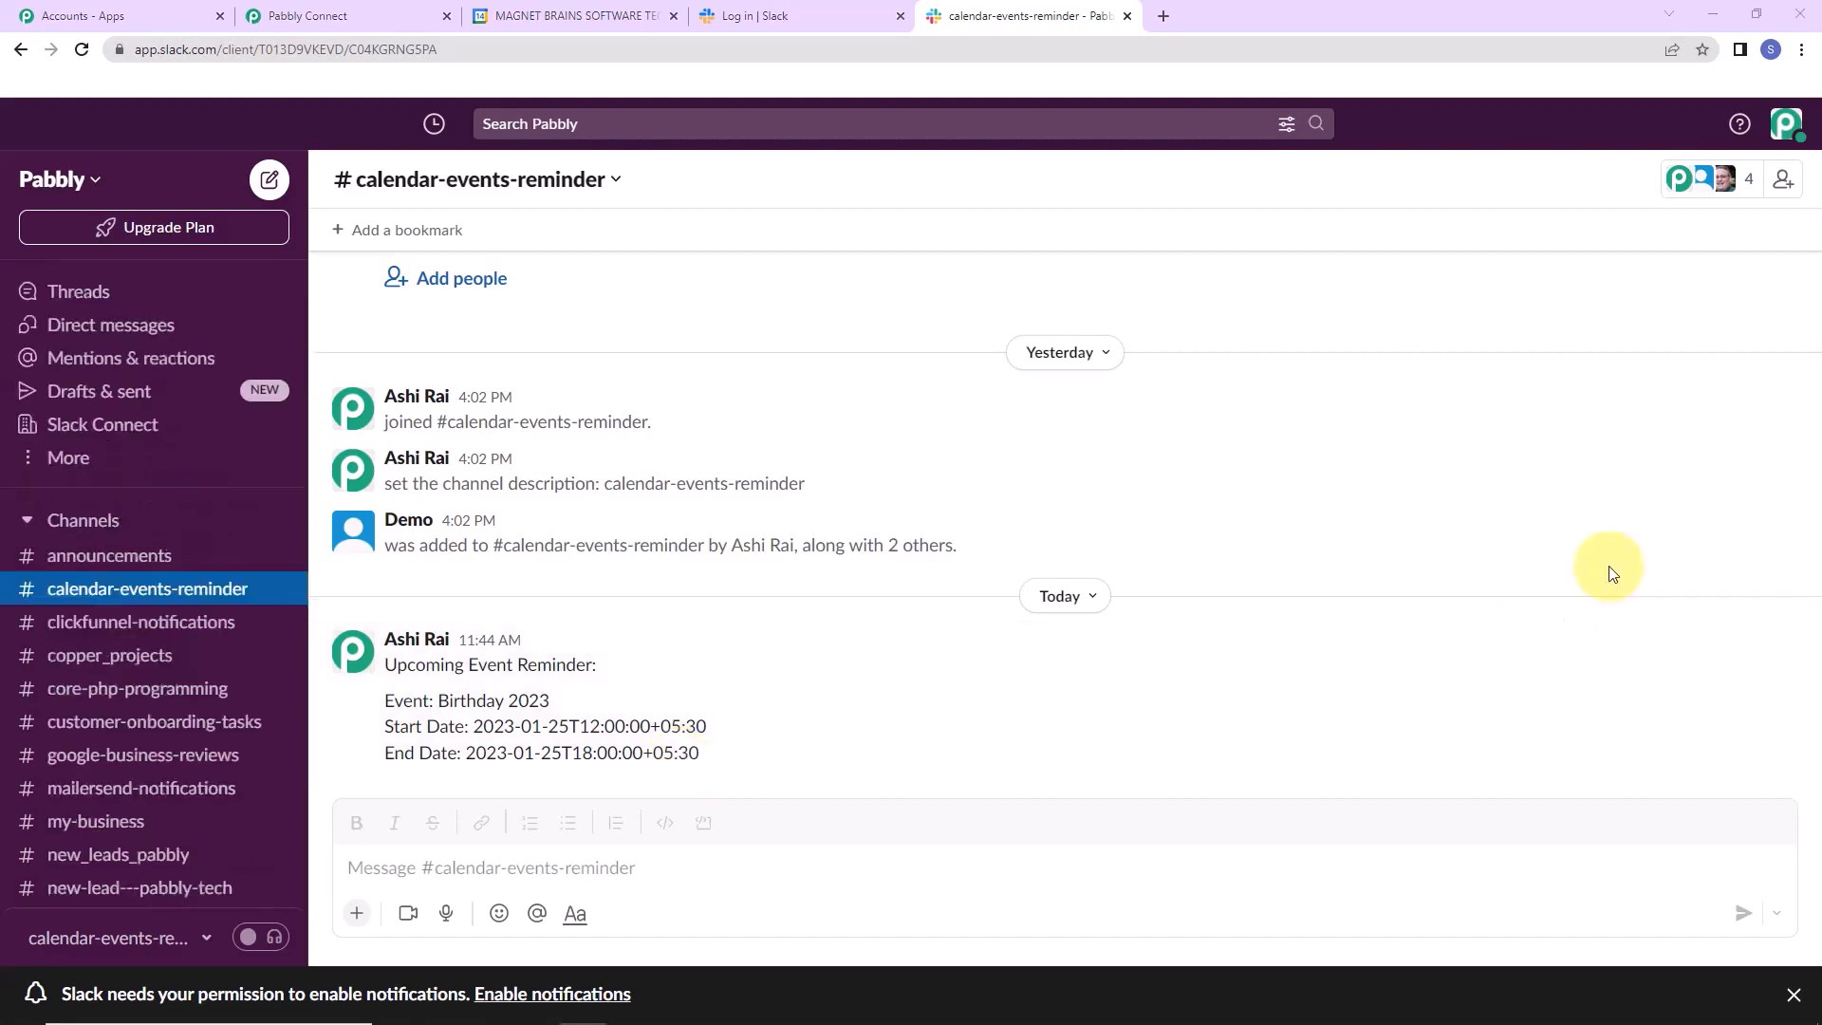
click(534, 15)
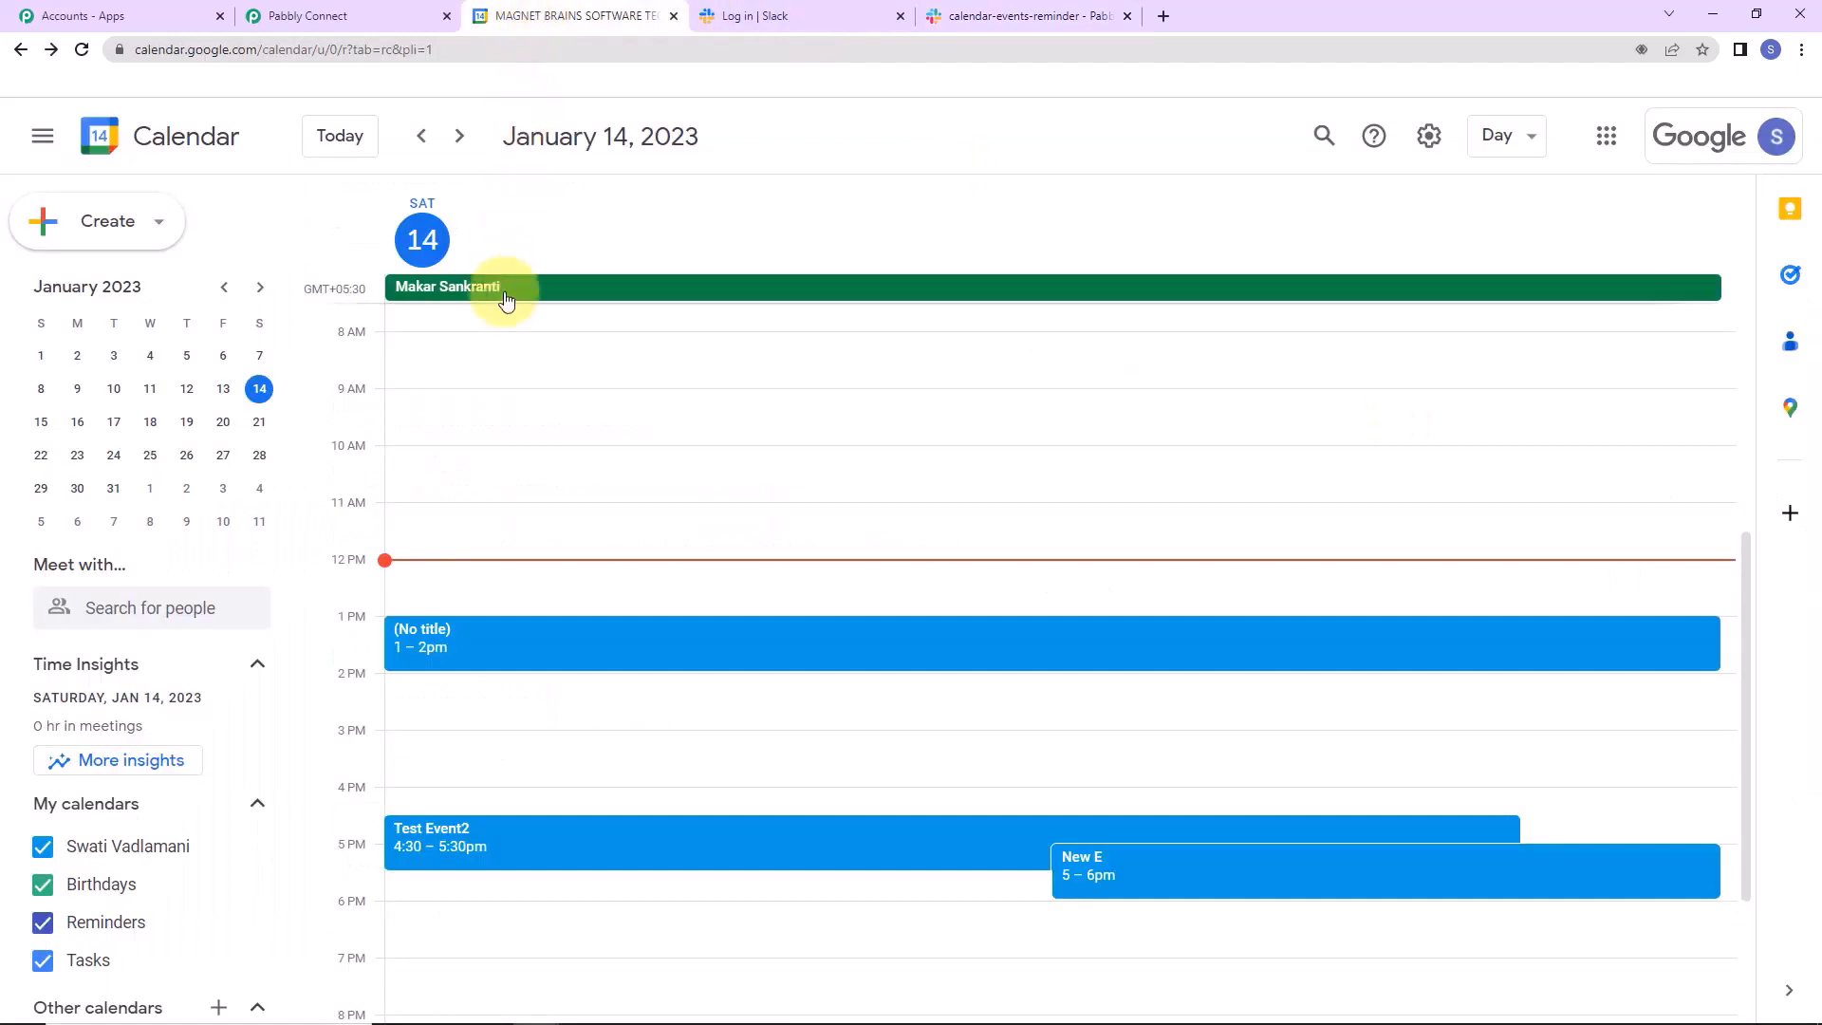
Create a '15th Jan Special' event on Sunday, January 15, 2023, from 12:30 to 1:30pm.
click(41, 422)
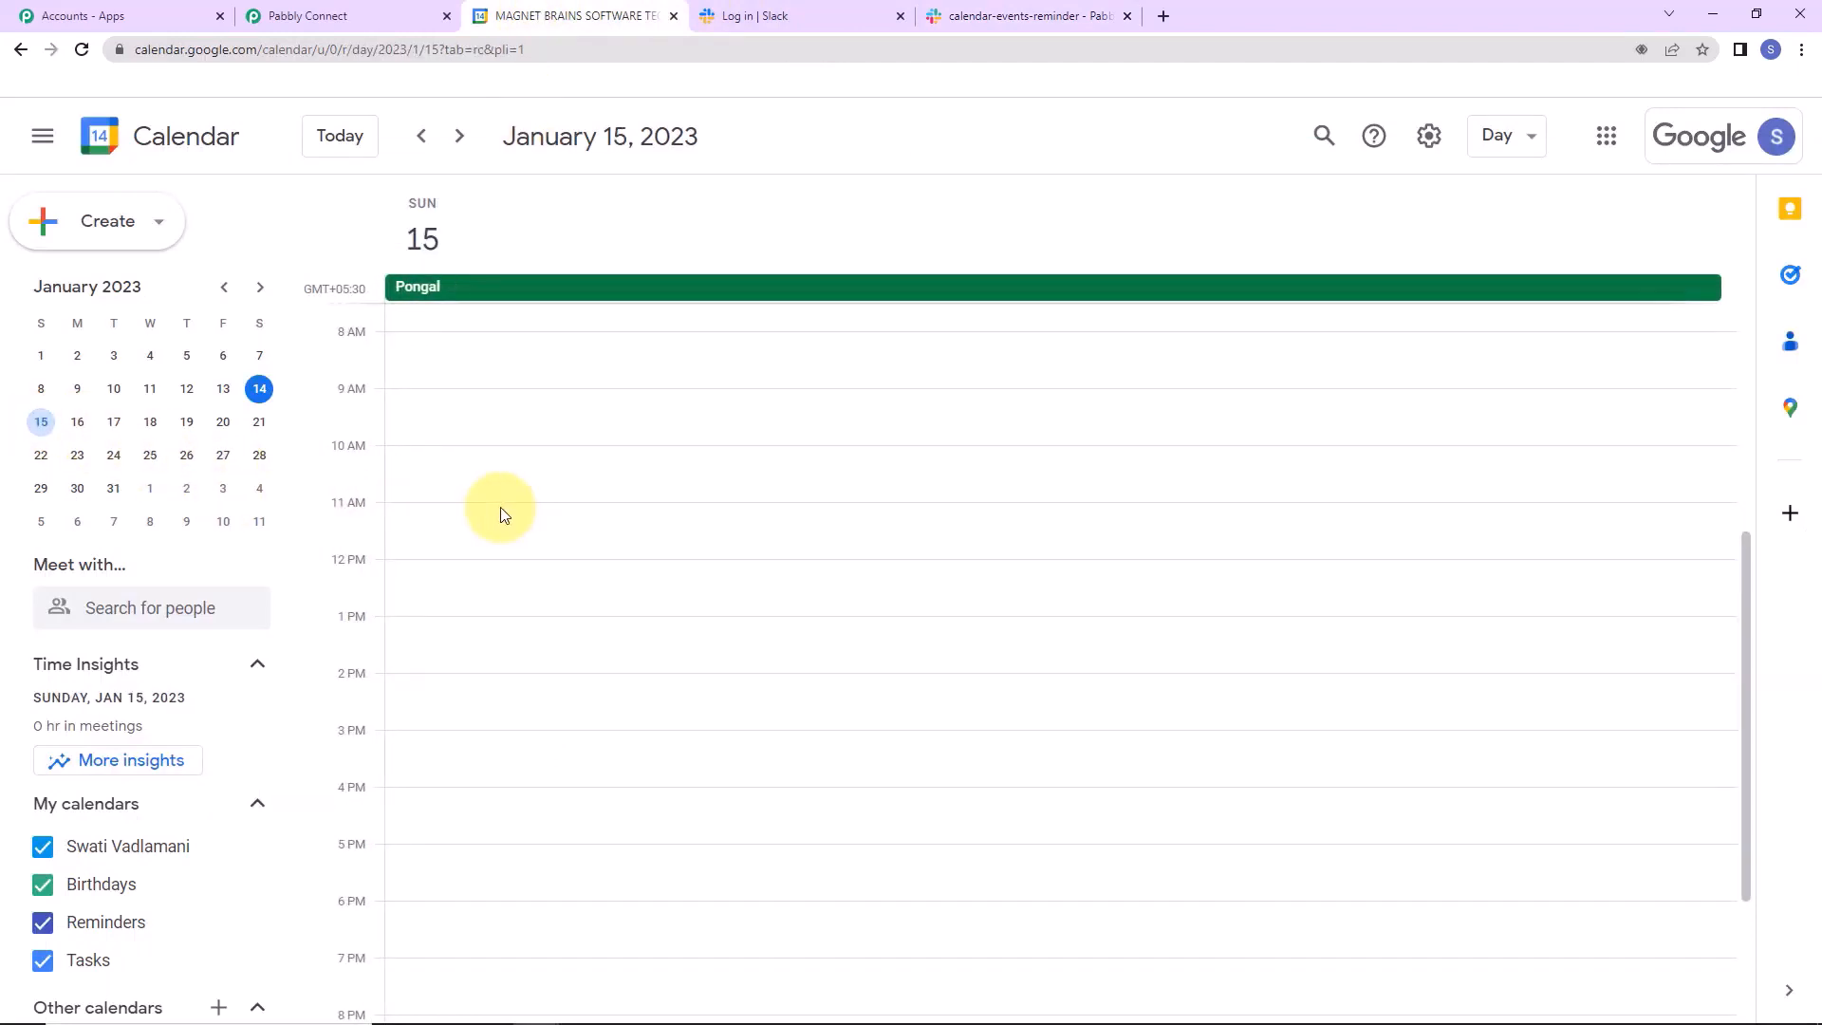
click(126, 235)
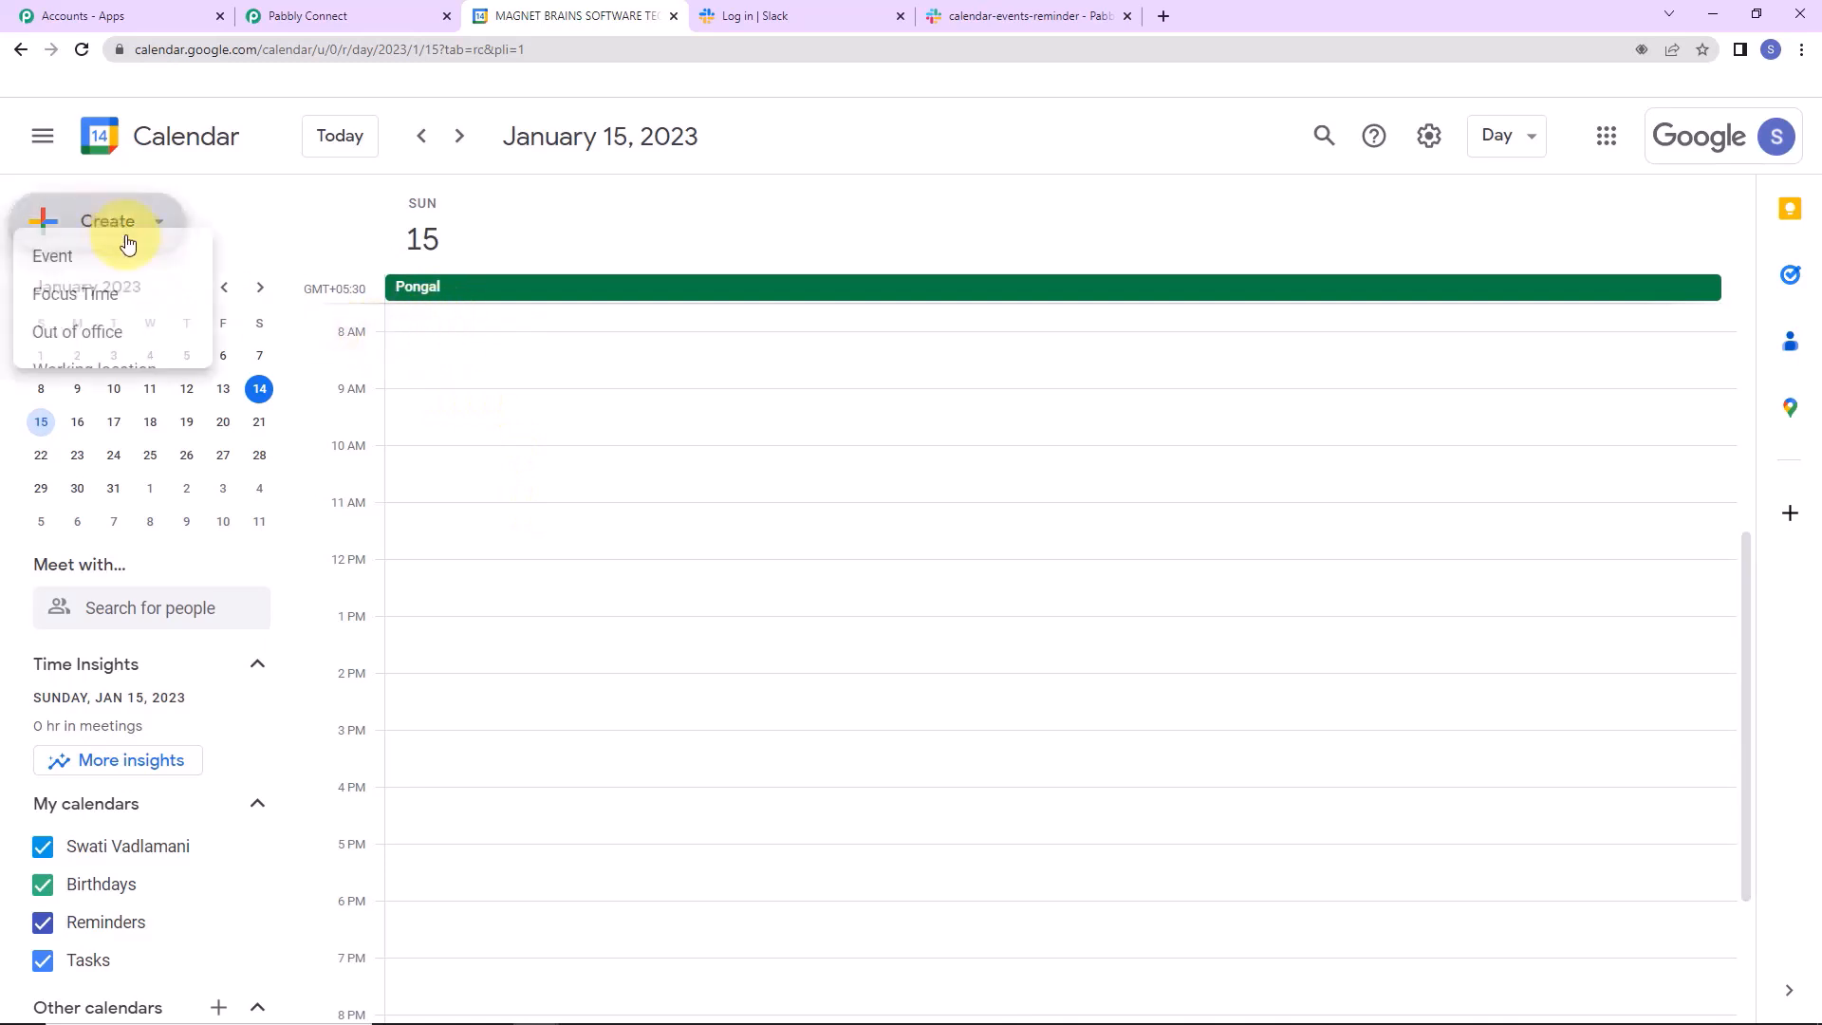
click(87, 290)
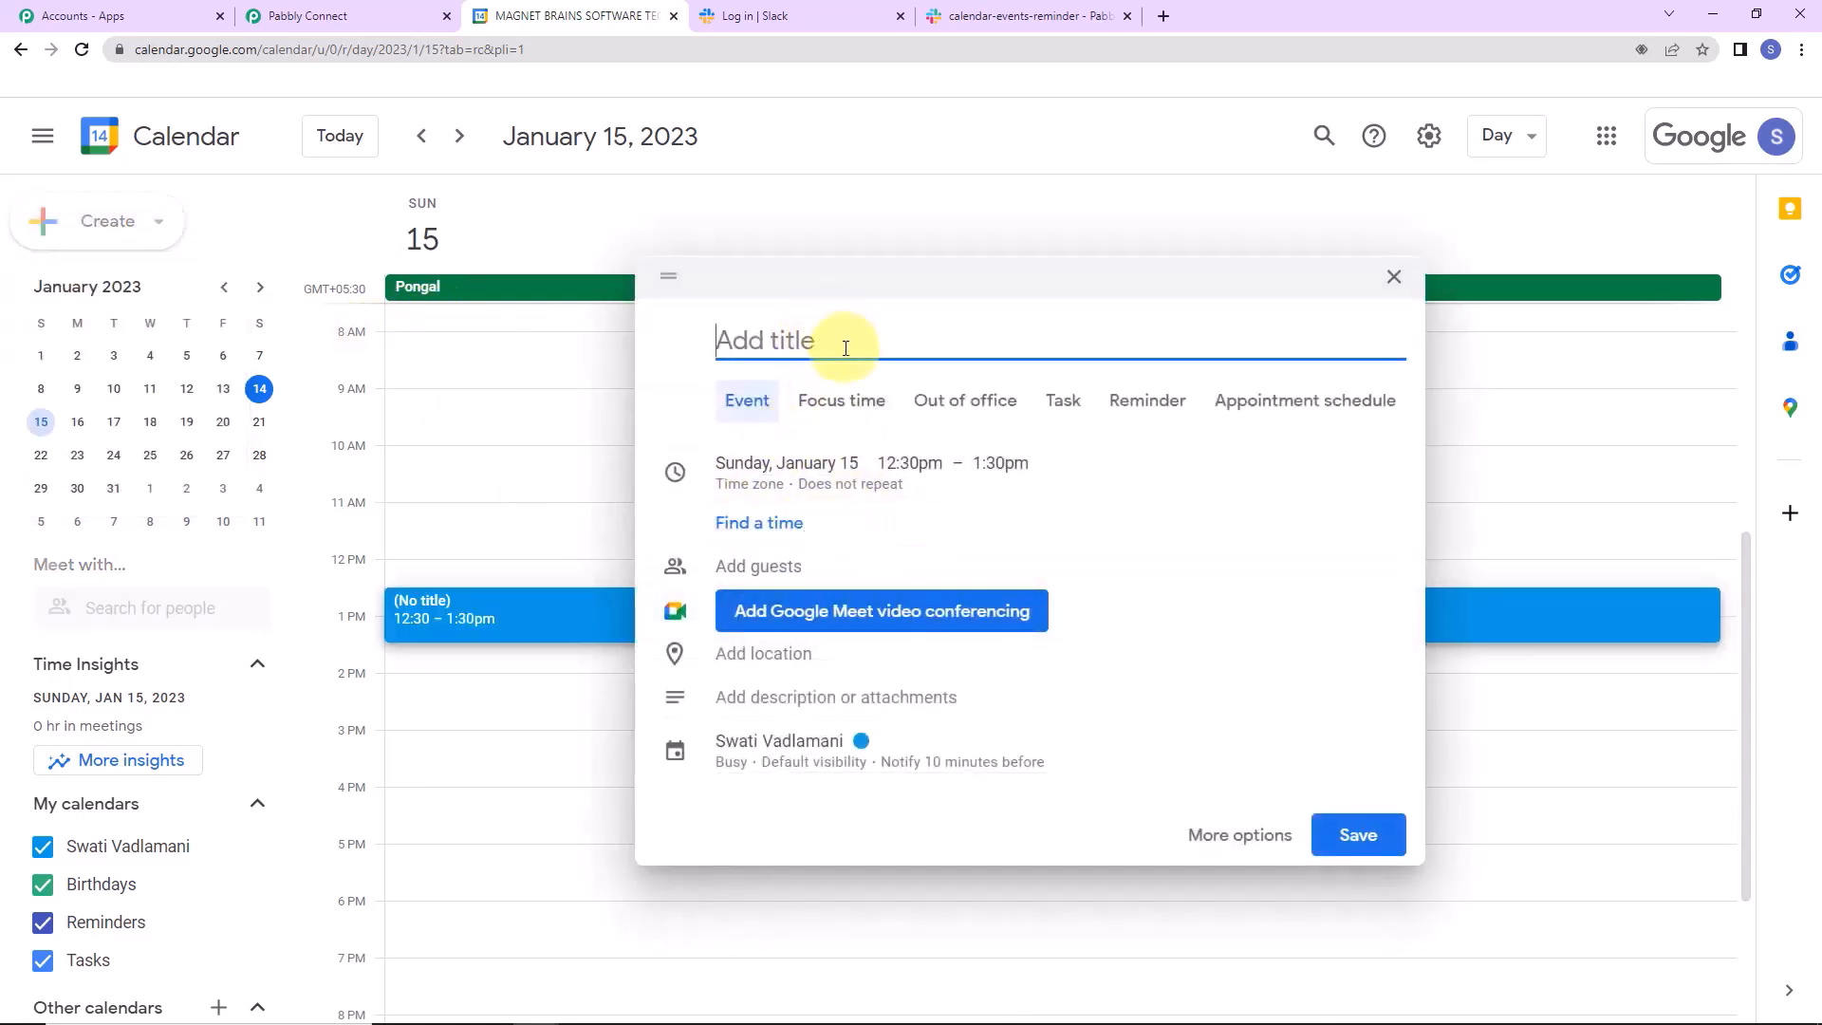
text(15th Jan Special)
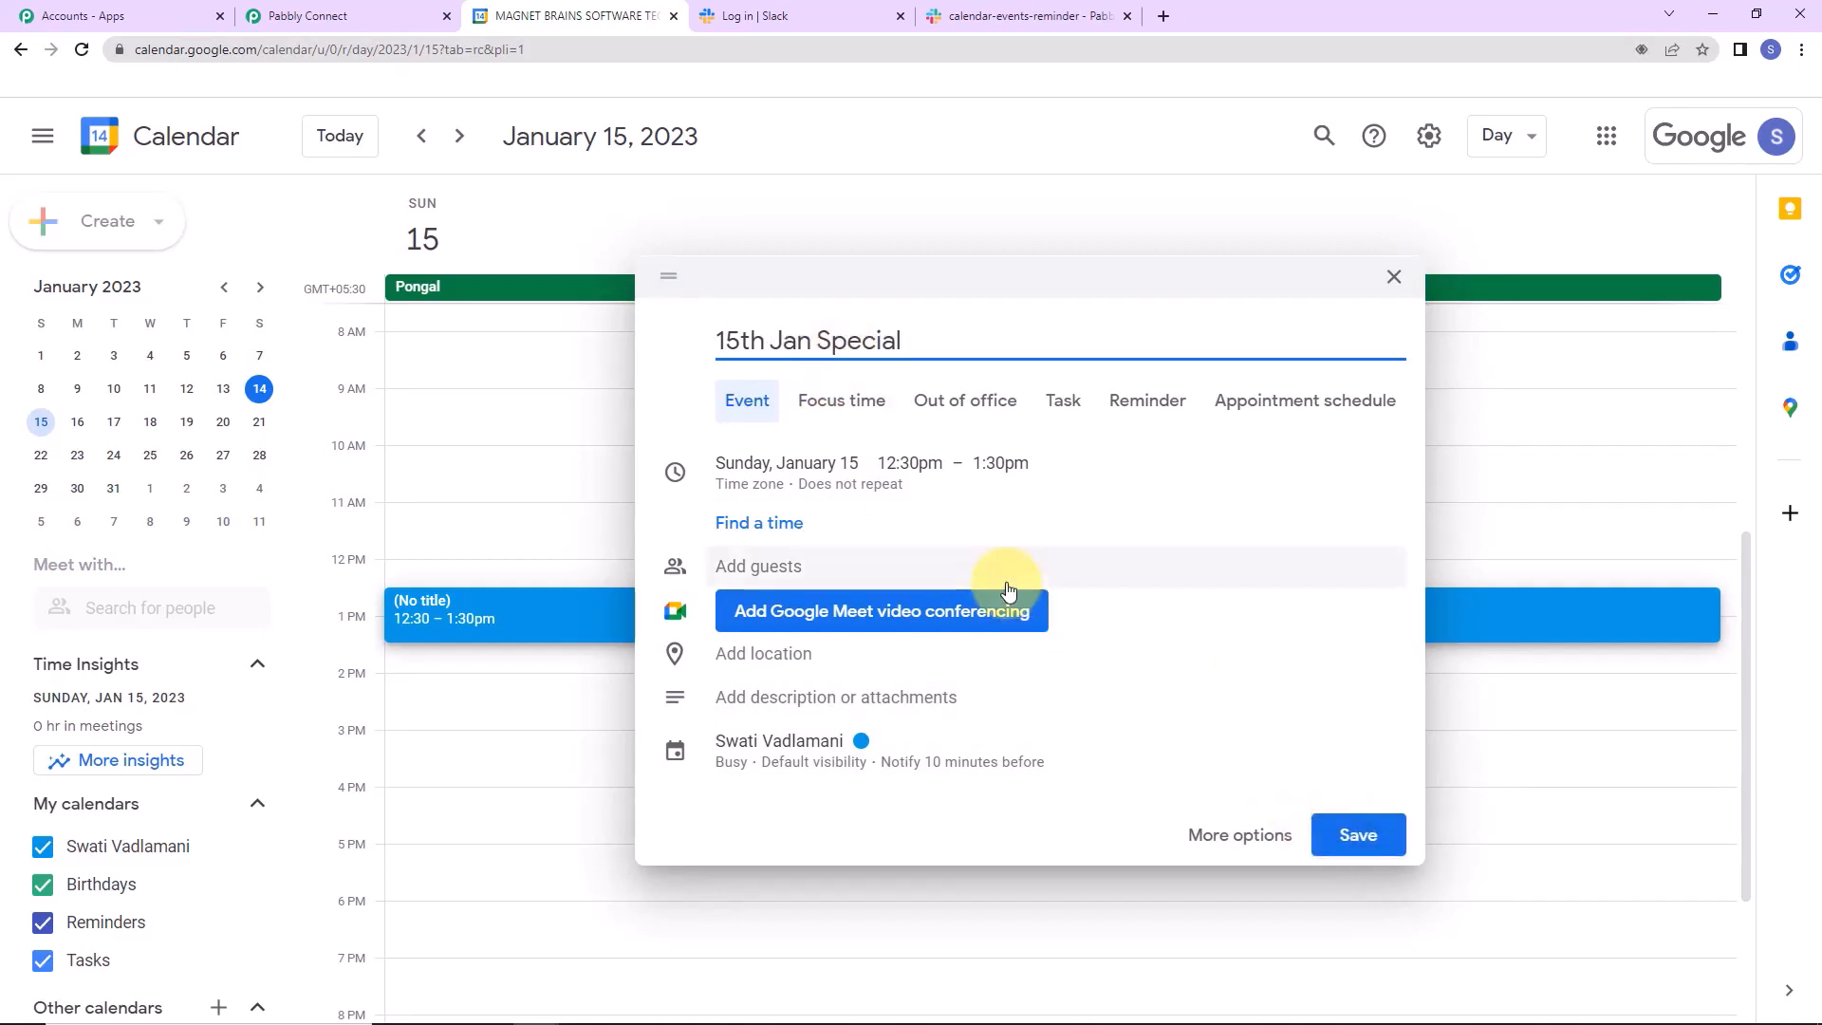
key(Return)
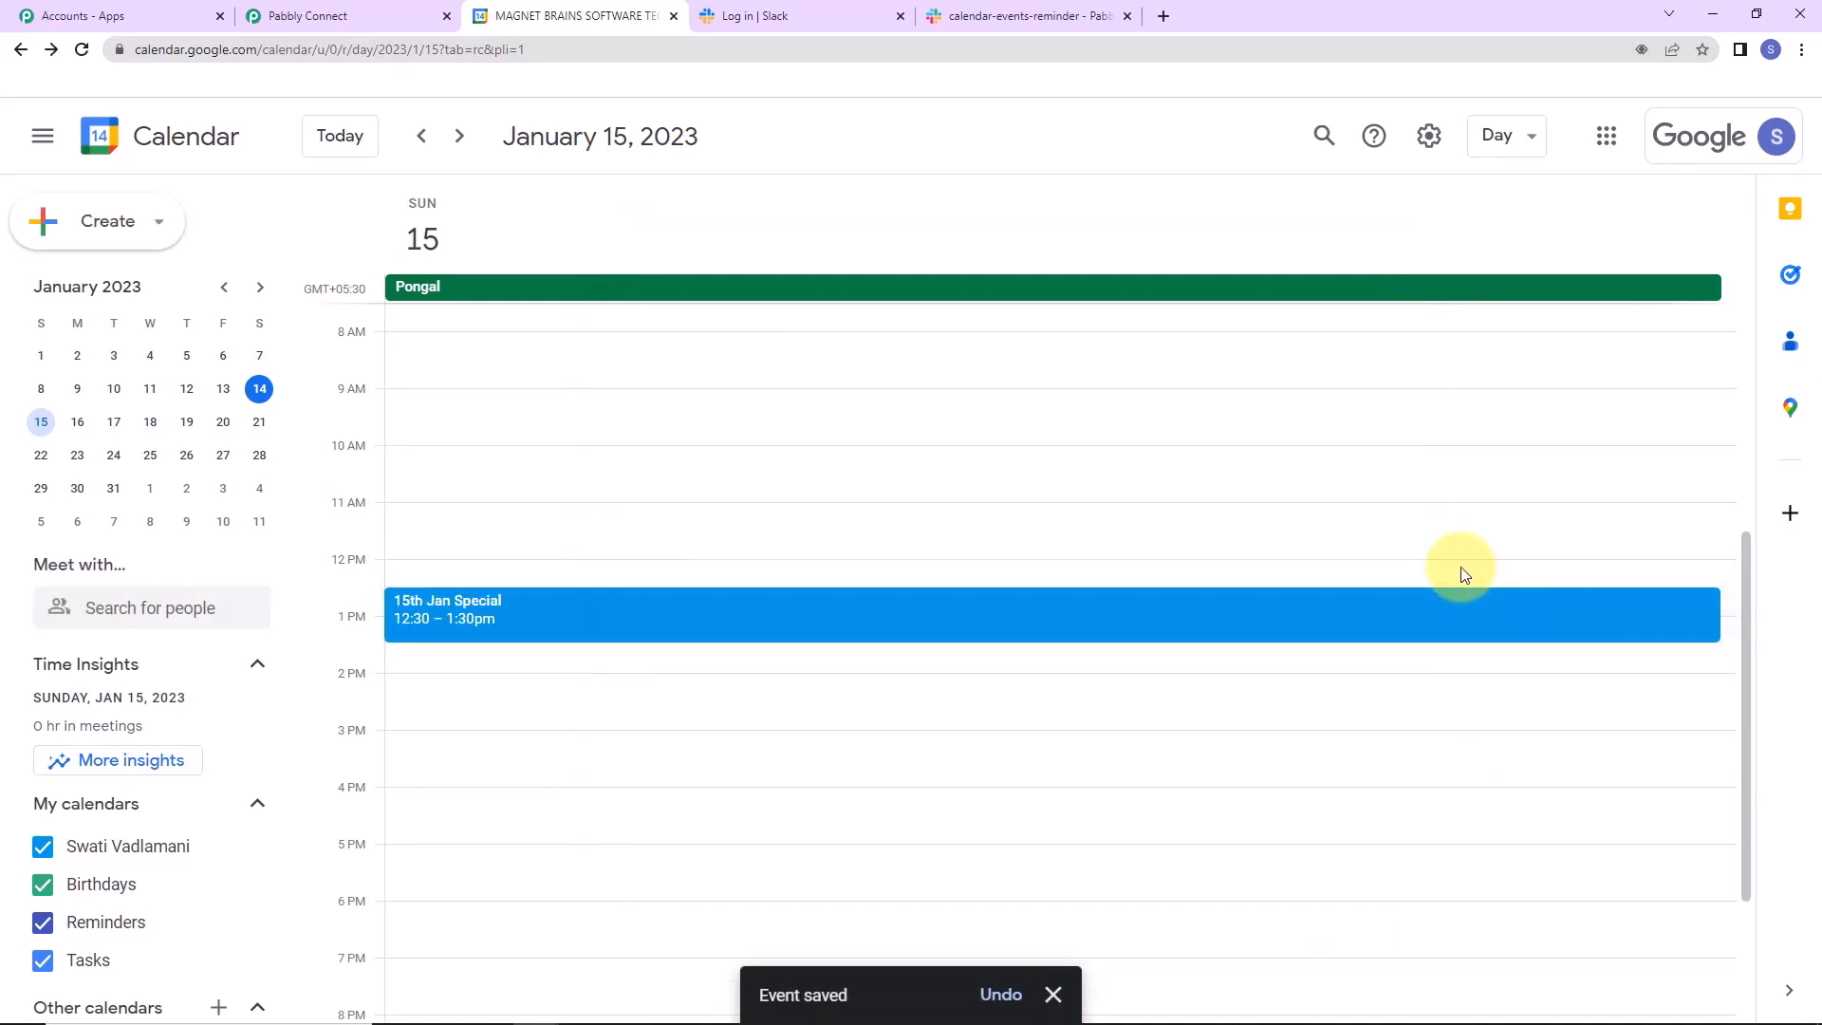
Change the Saturday schedule trigger to 12:02 PM, save it, and check Slack for the 15th Jan Special reminder.
click(285, 15)
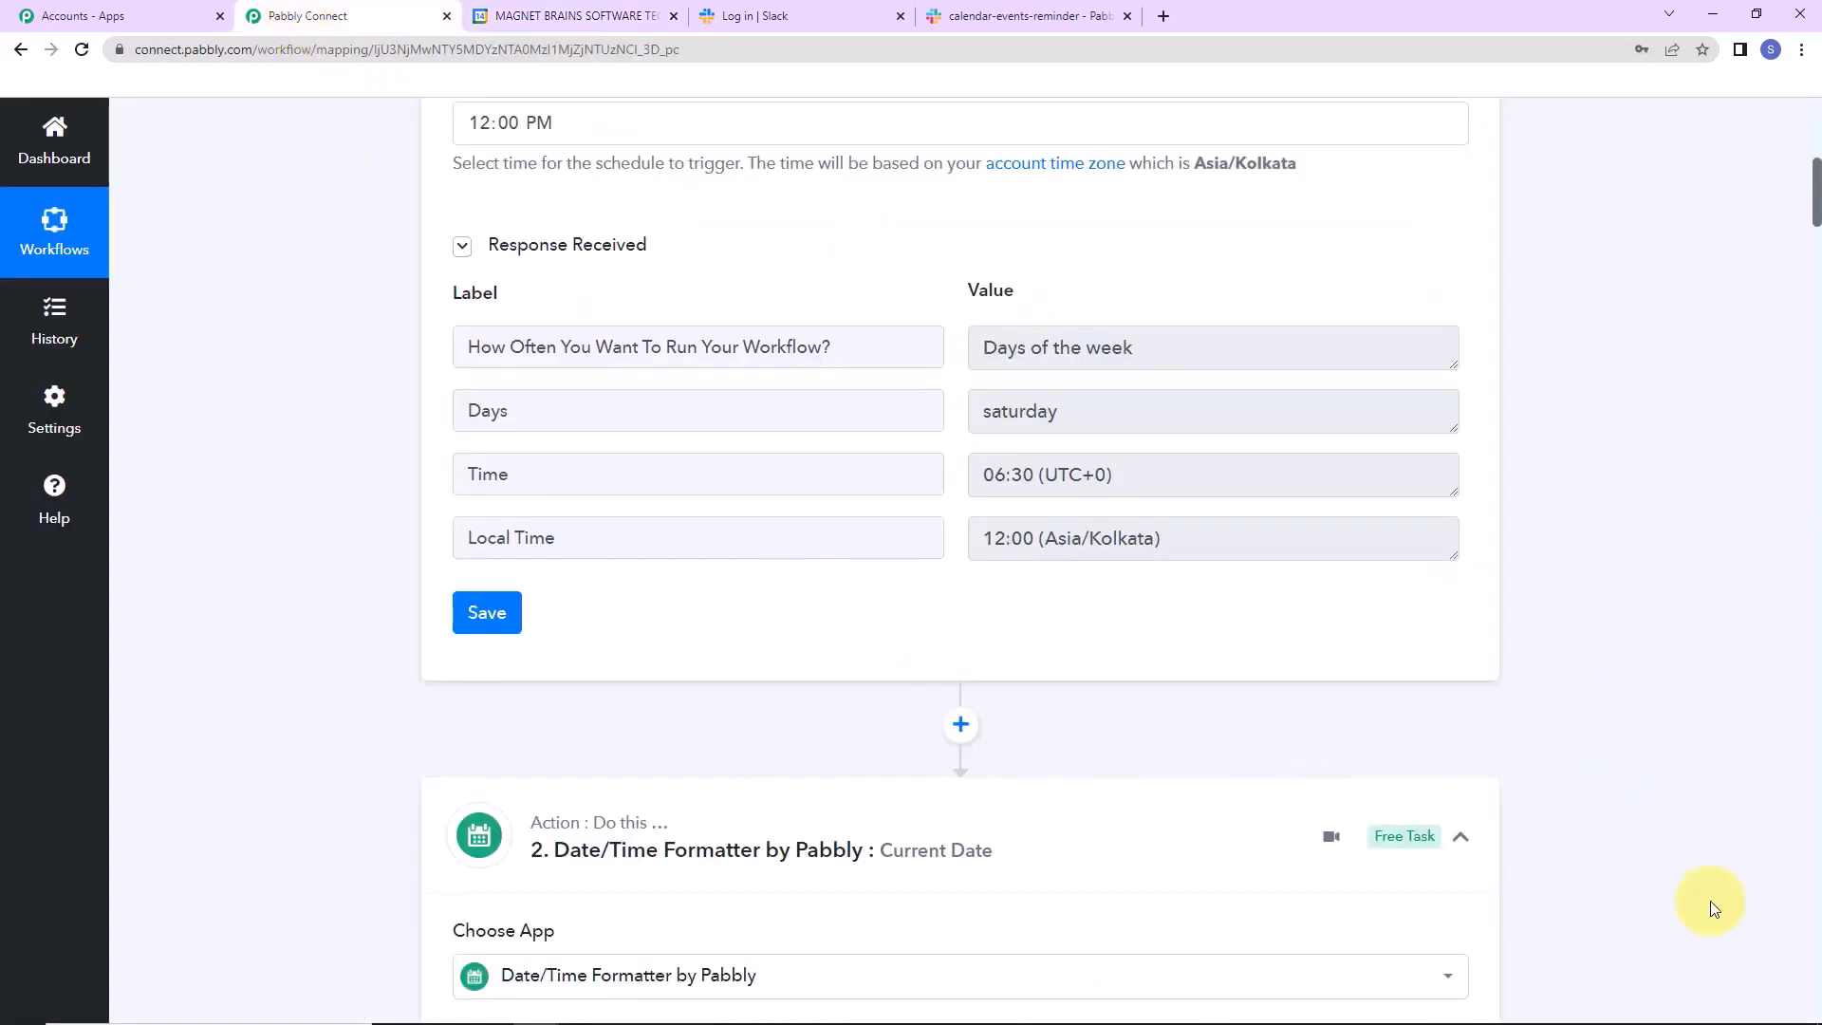
scroll(1716, 784, up, 5)
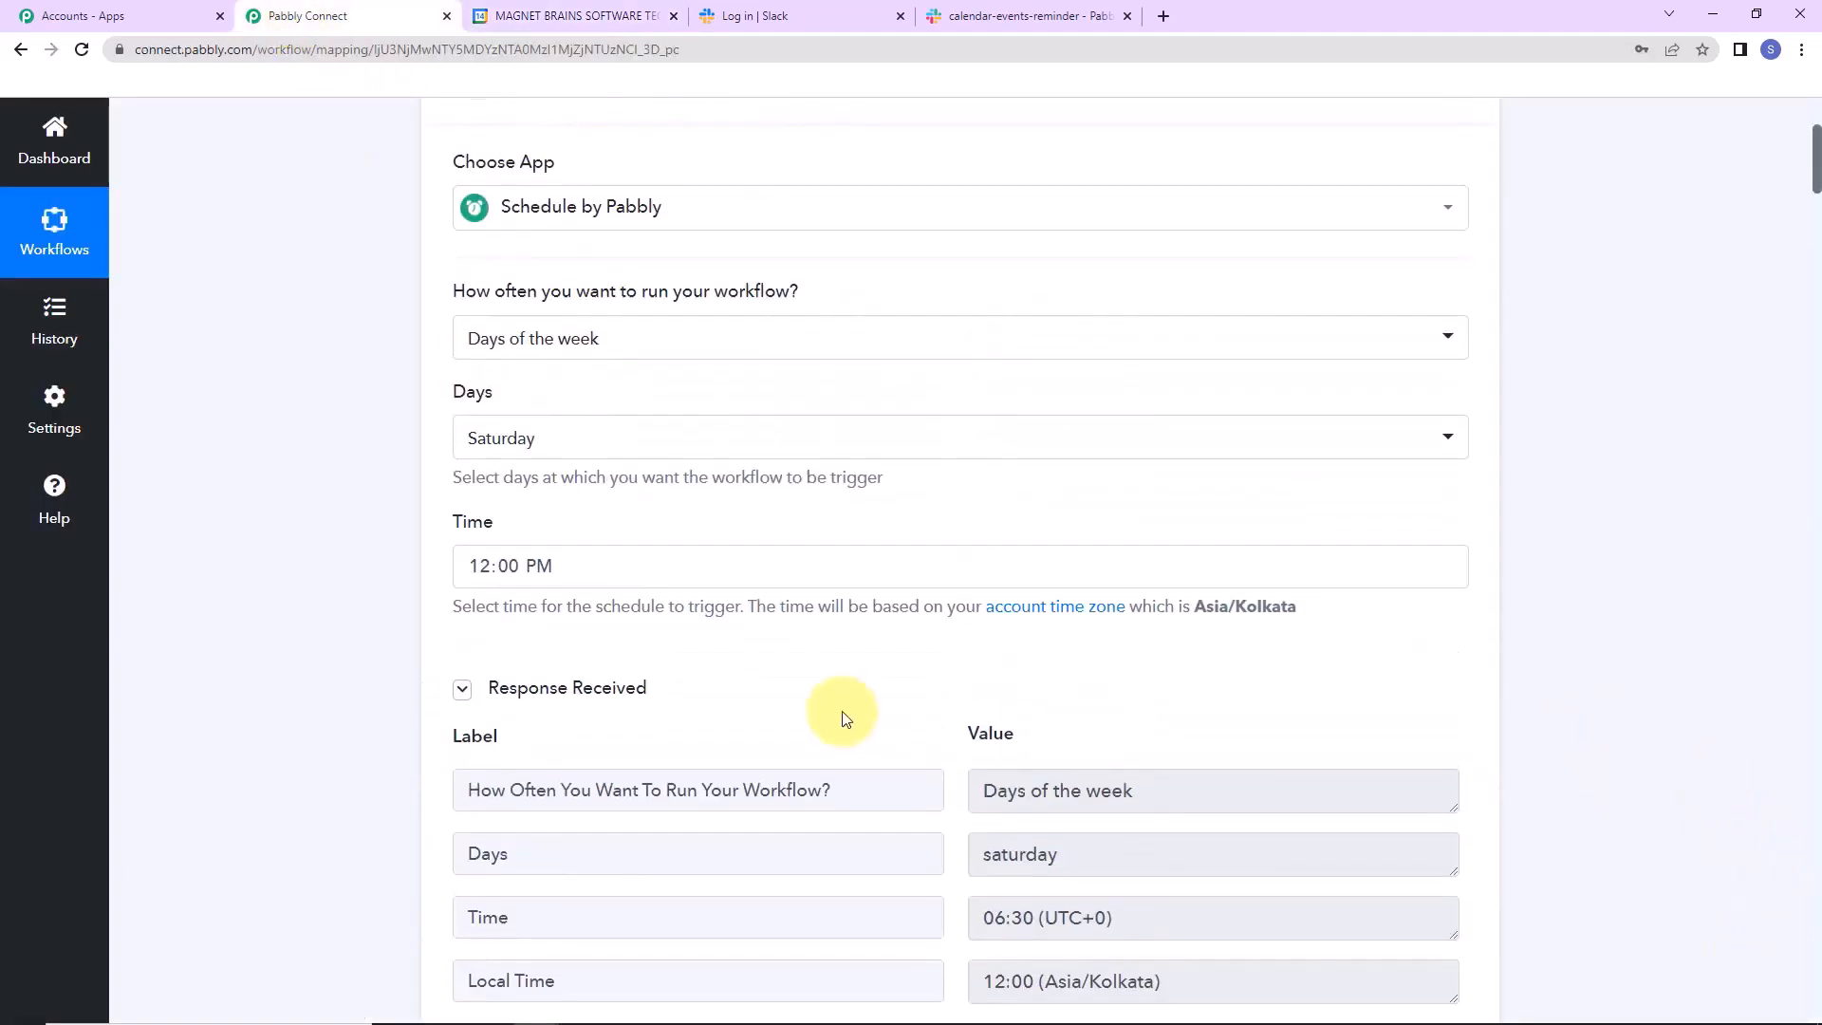
click(505, 571)
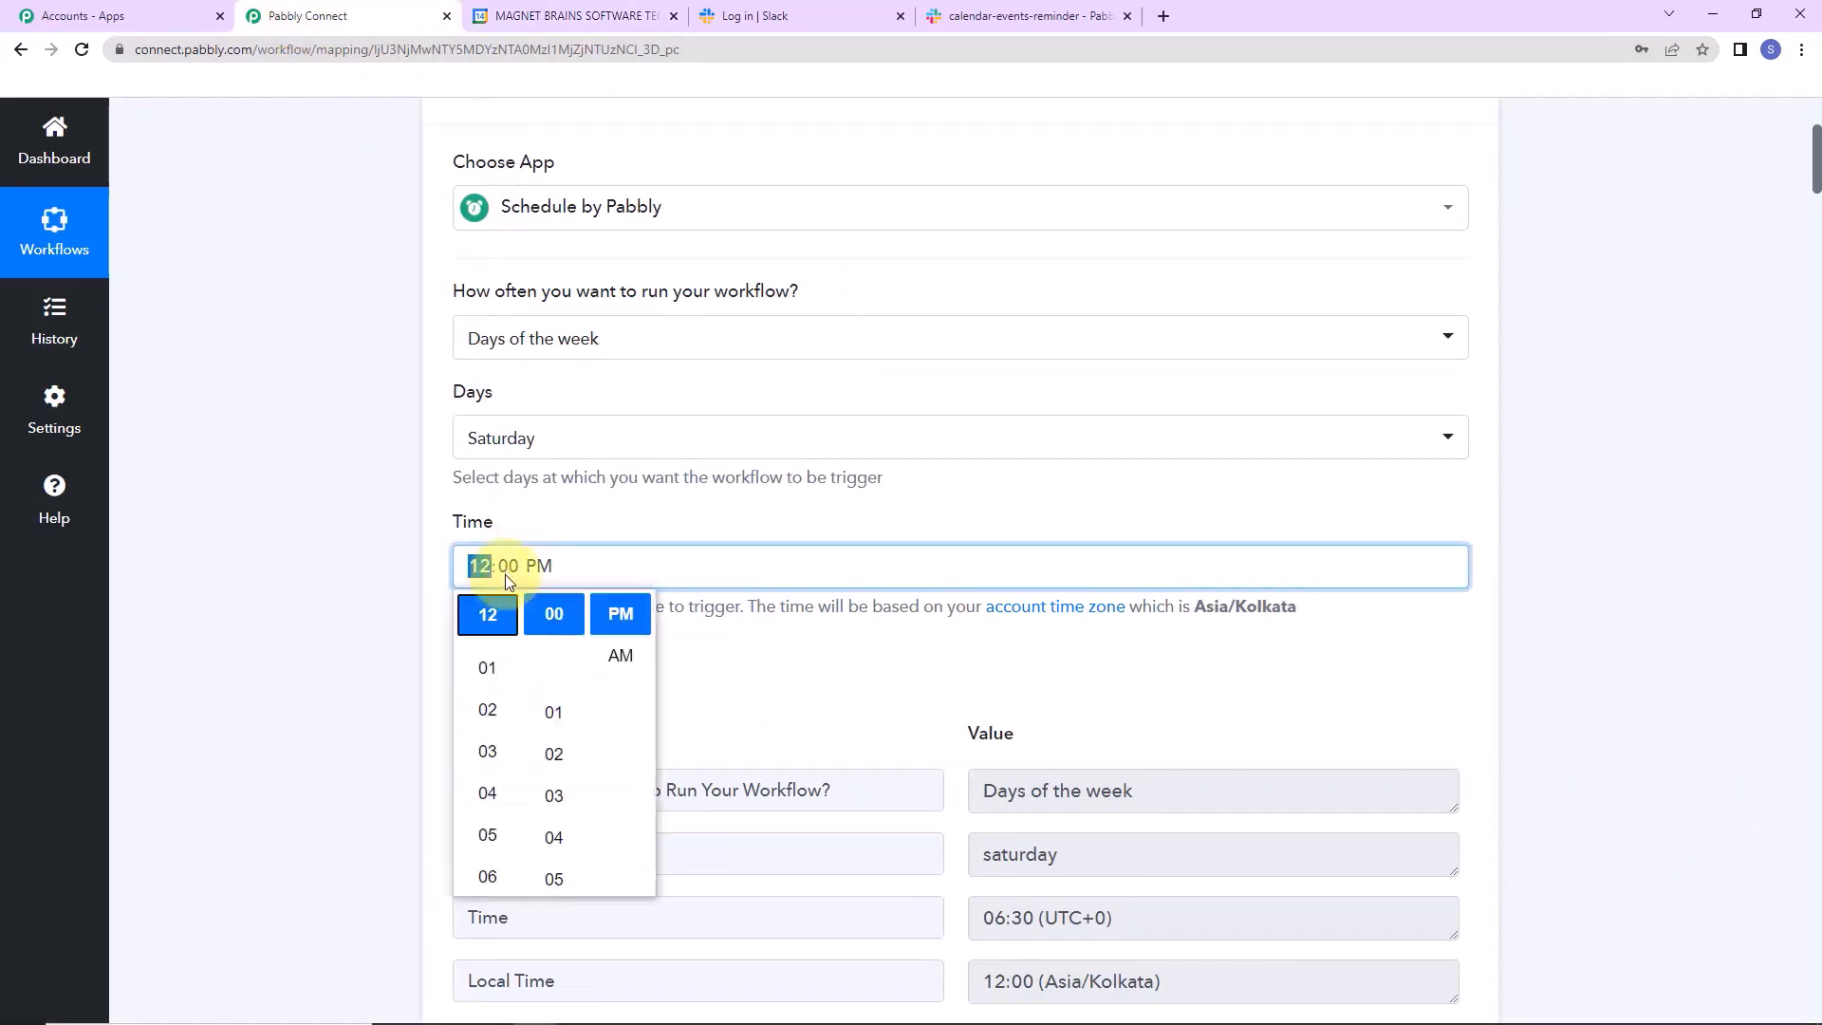
click(506, 573)
click(505, 572)
click(508, 569)
click(513, 567)
click(560, 752)
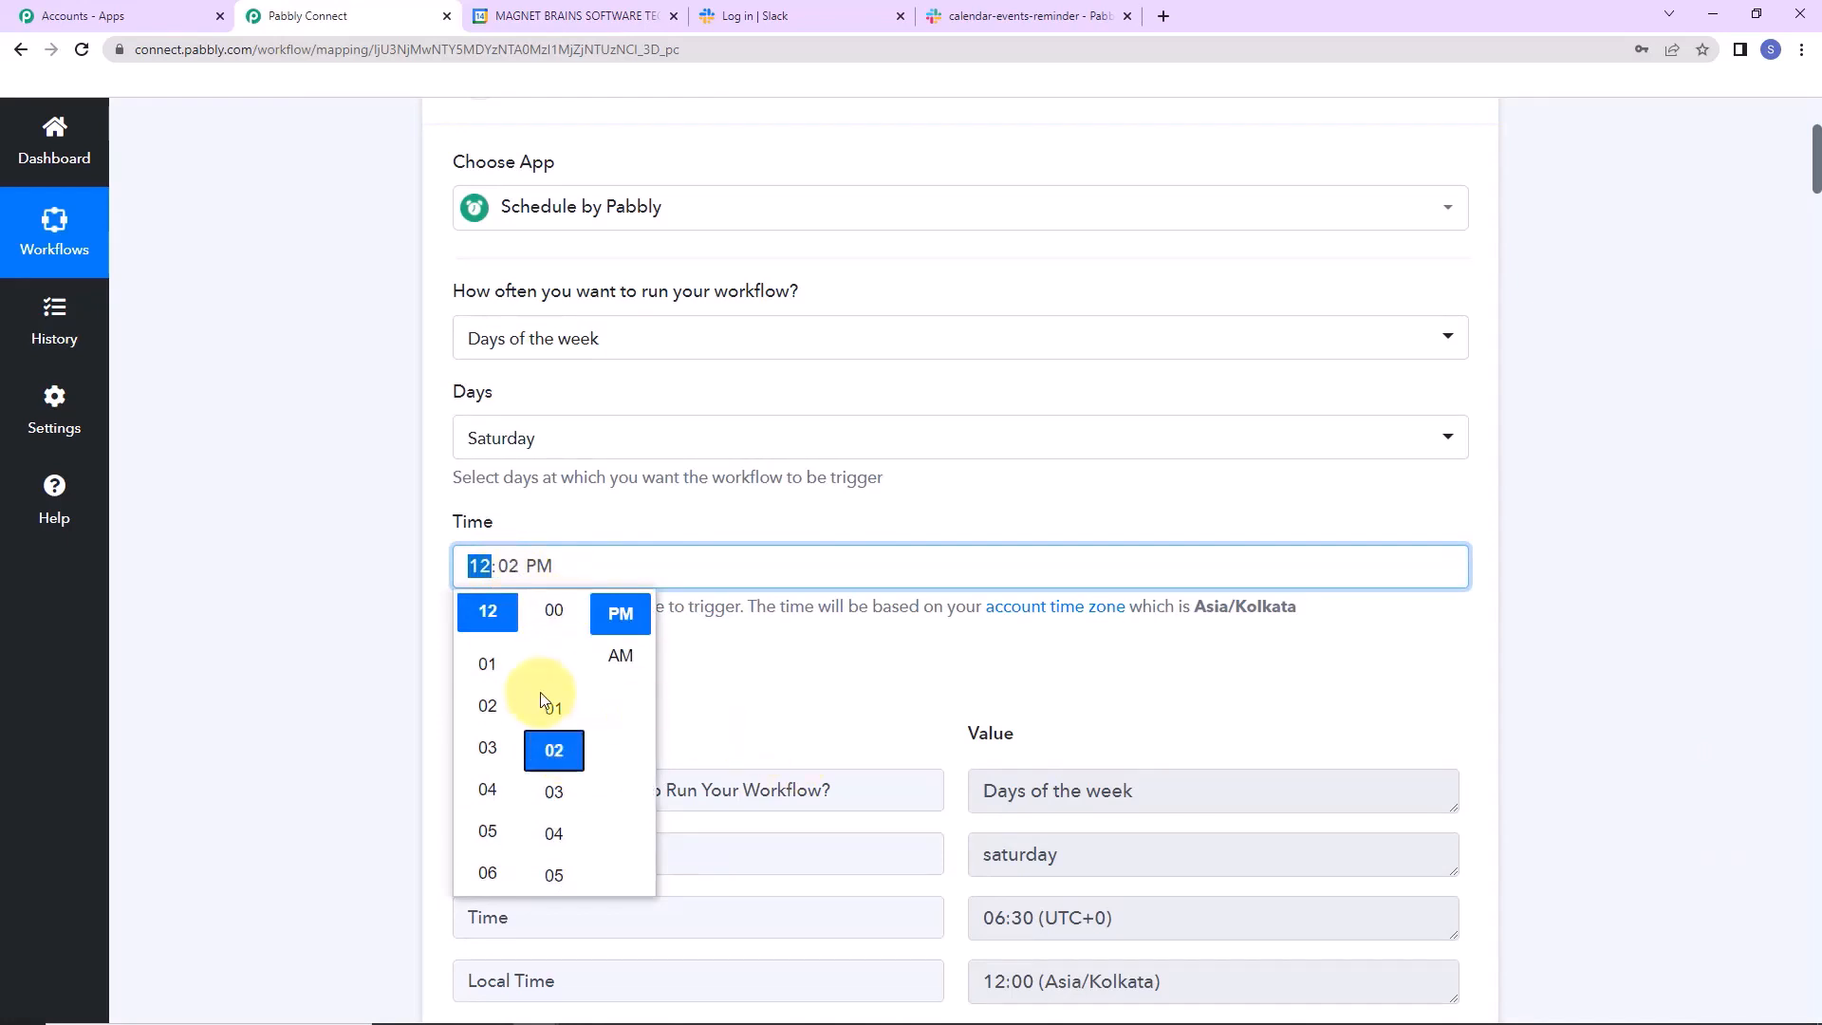
click(405, 631)
scroll(405, 631, down, 5)
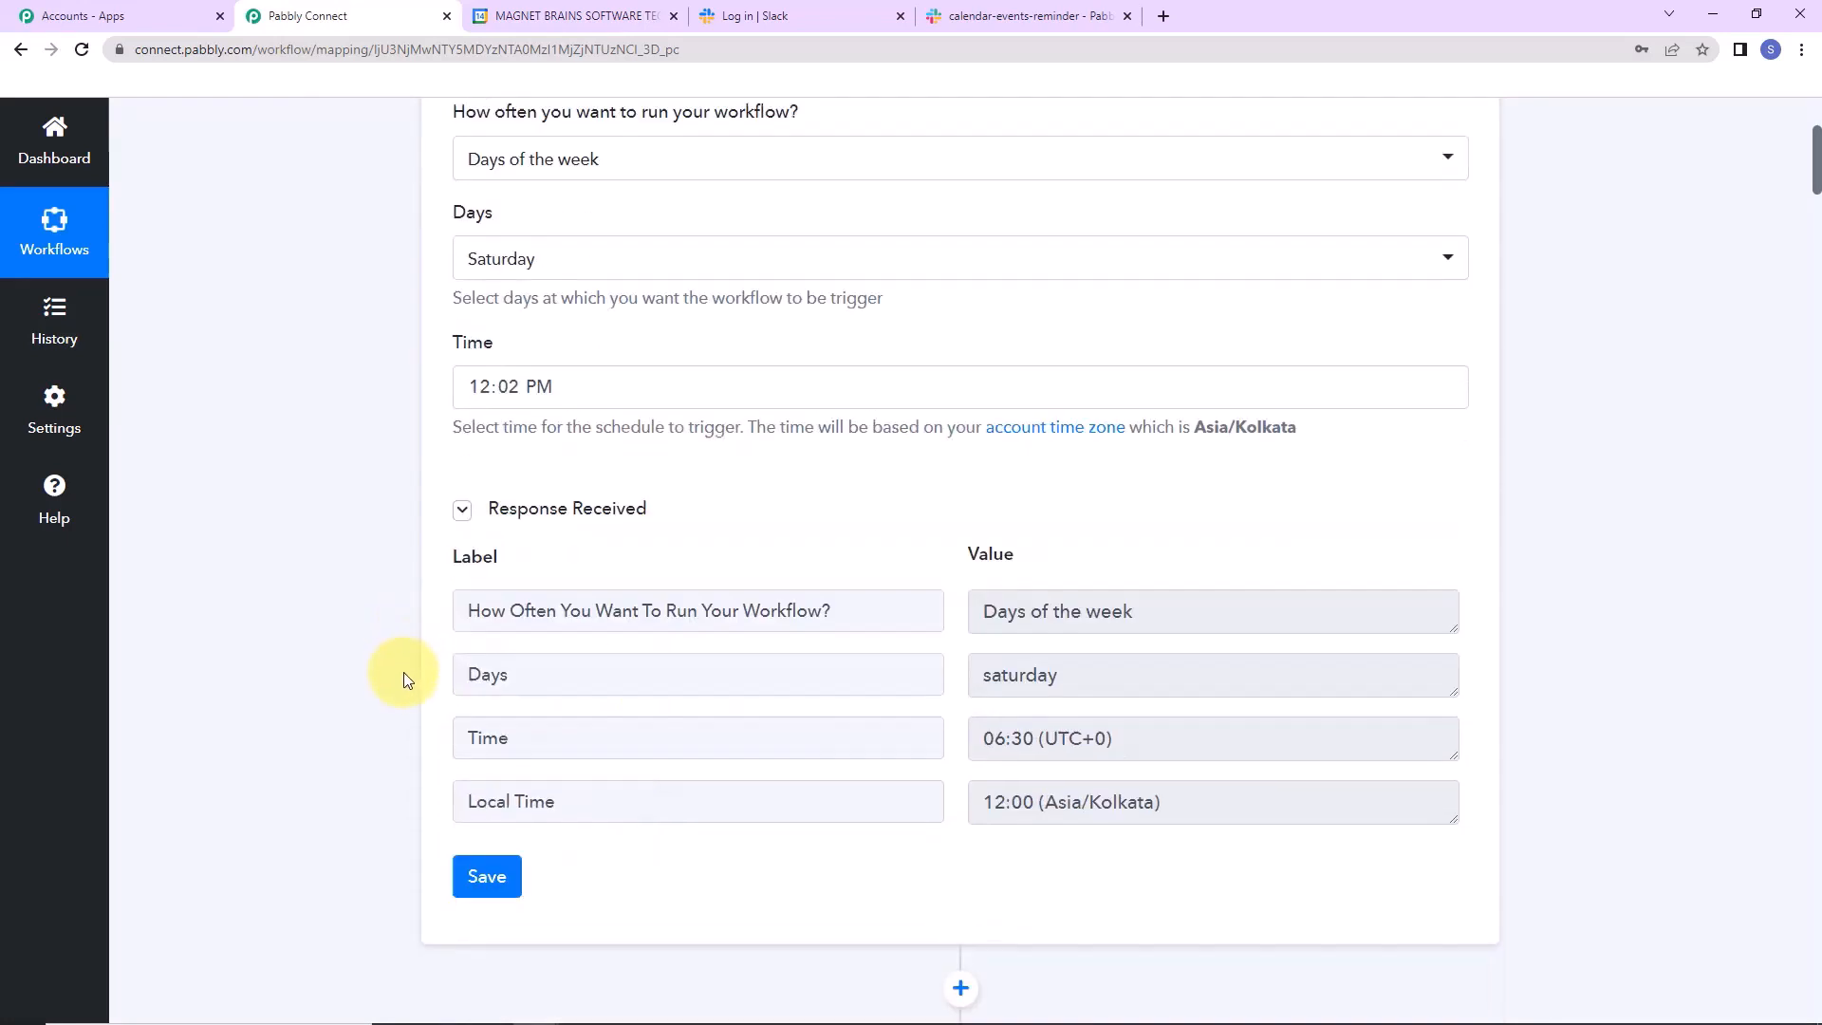
click(481, 624)
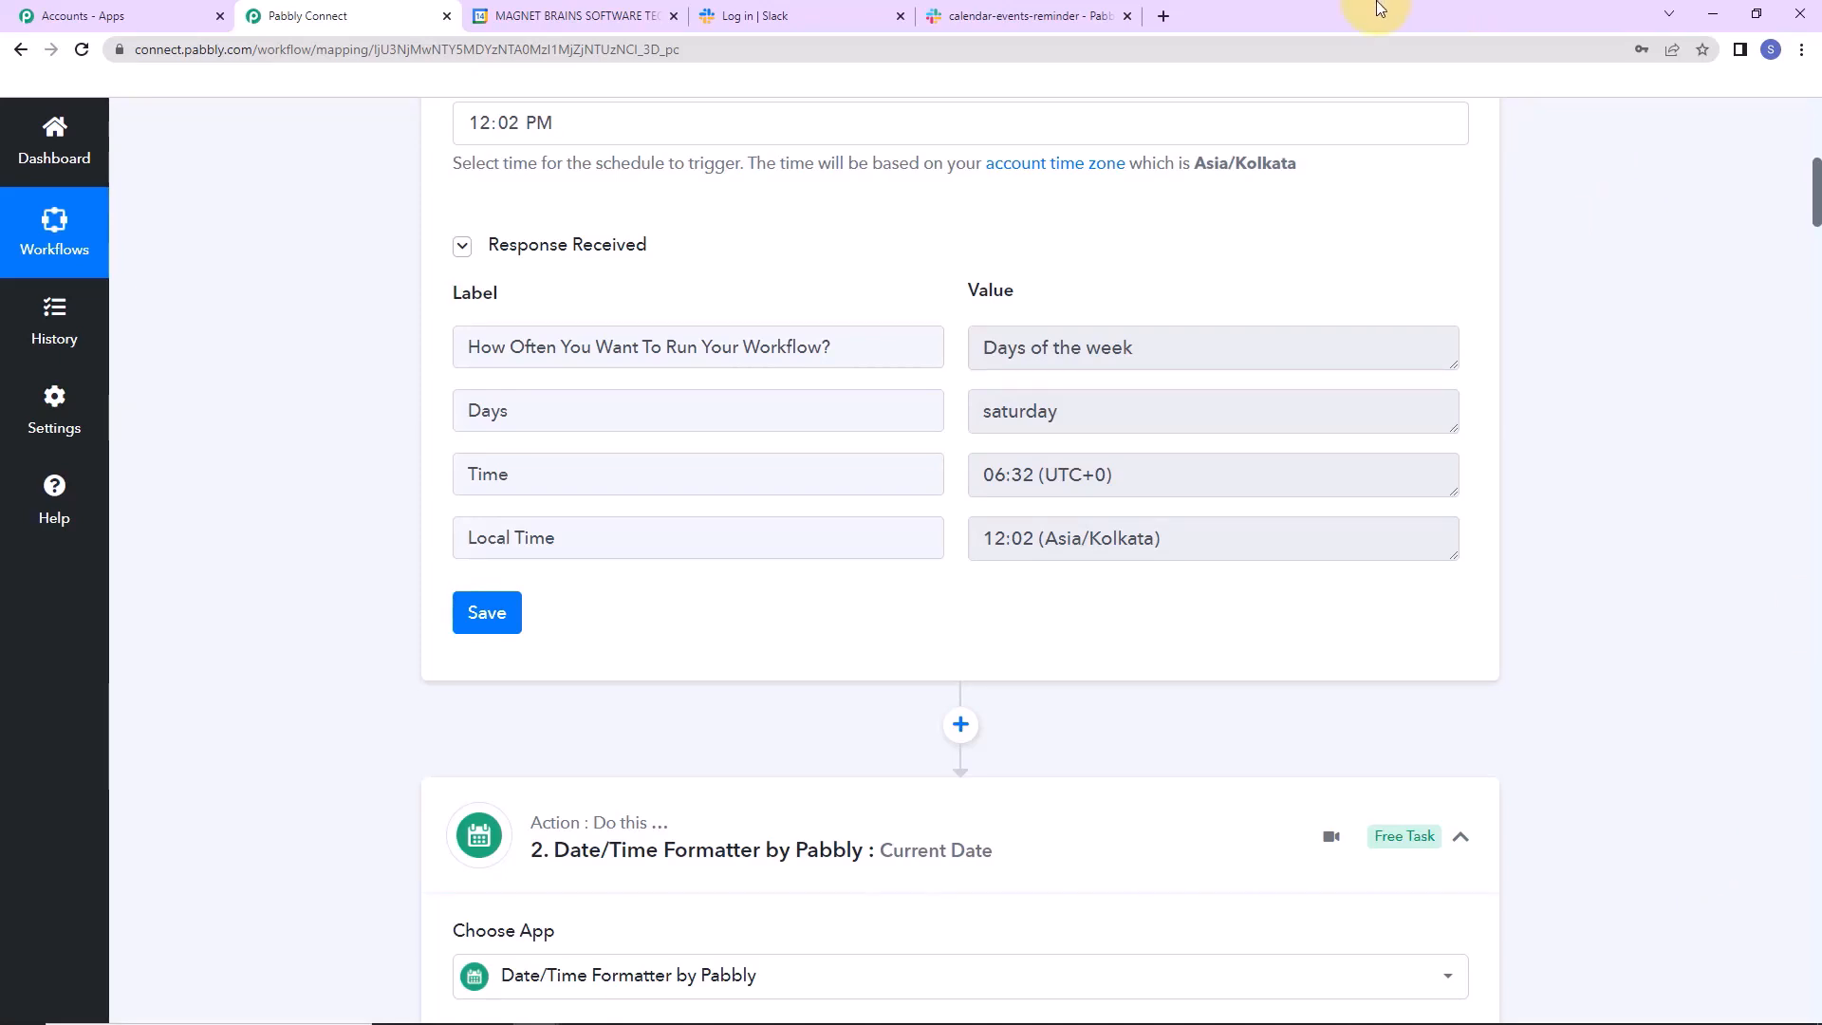
click(1025, 16)
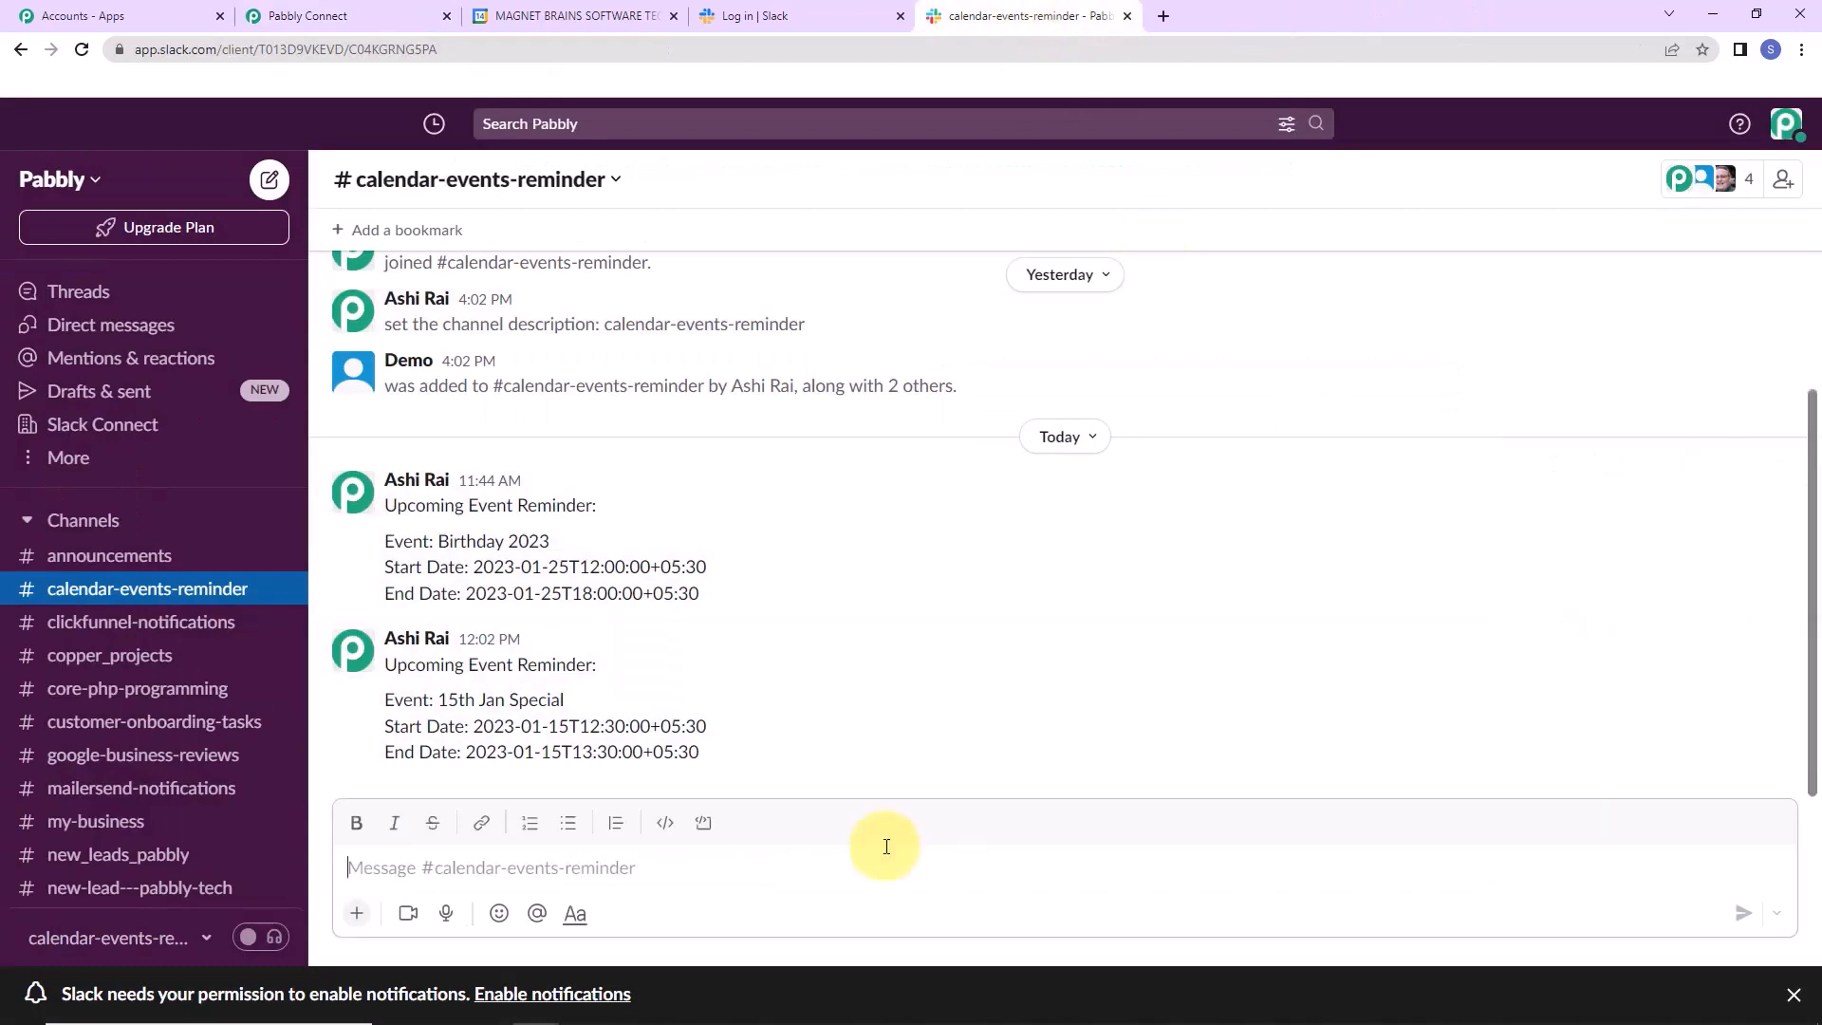
drag(387, 667, 720, 767)
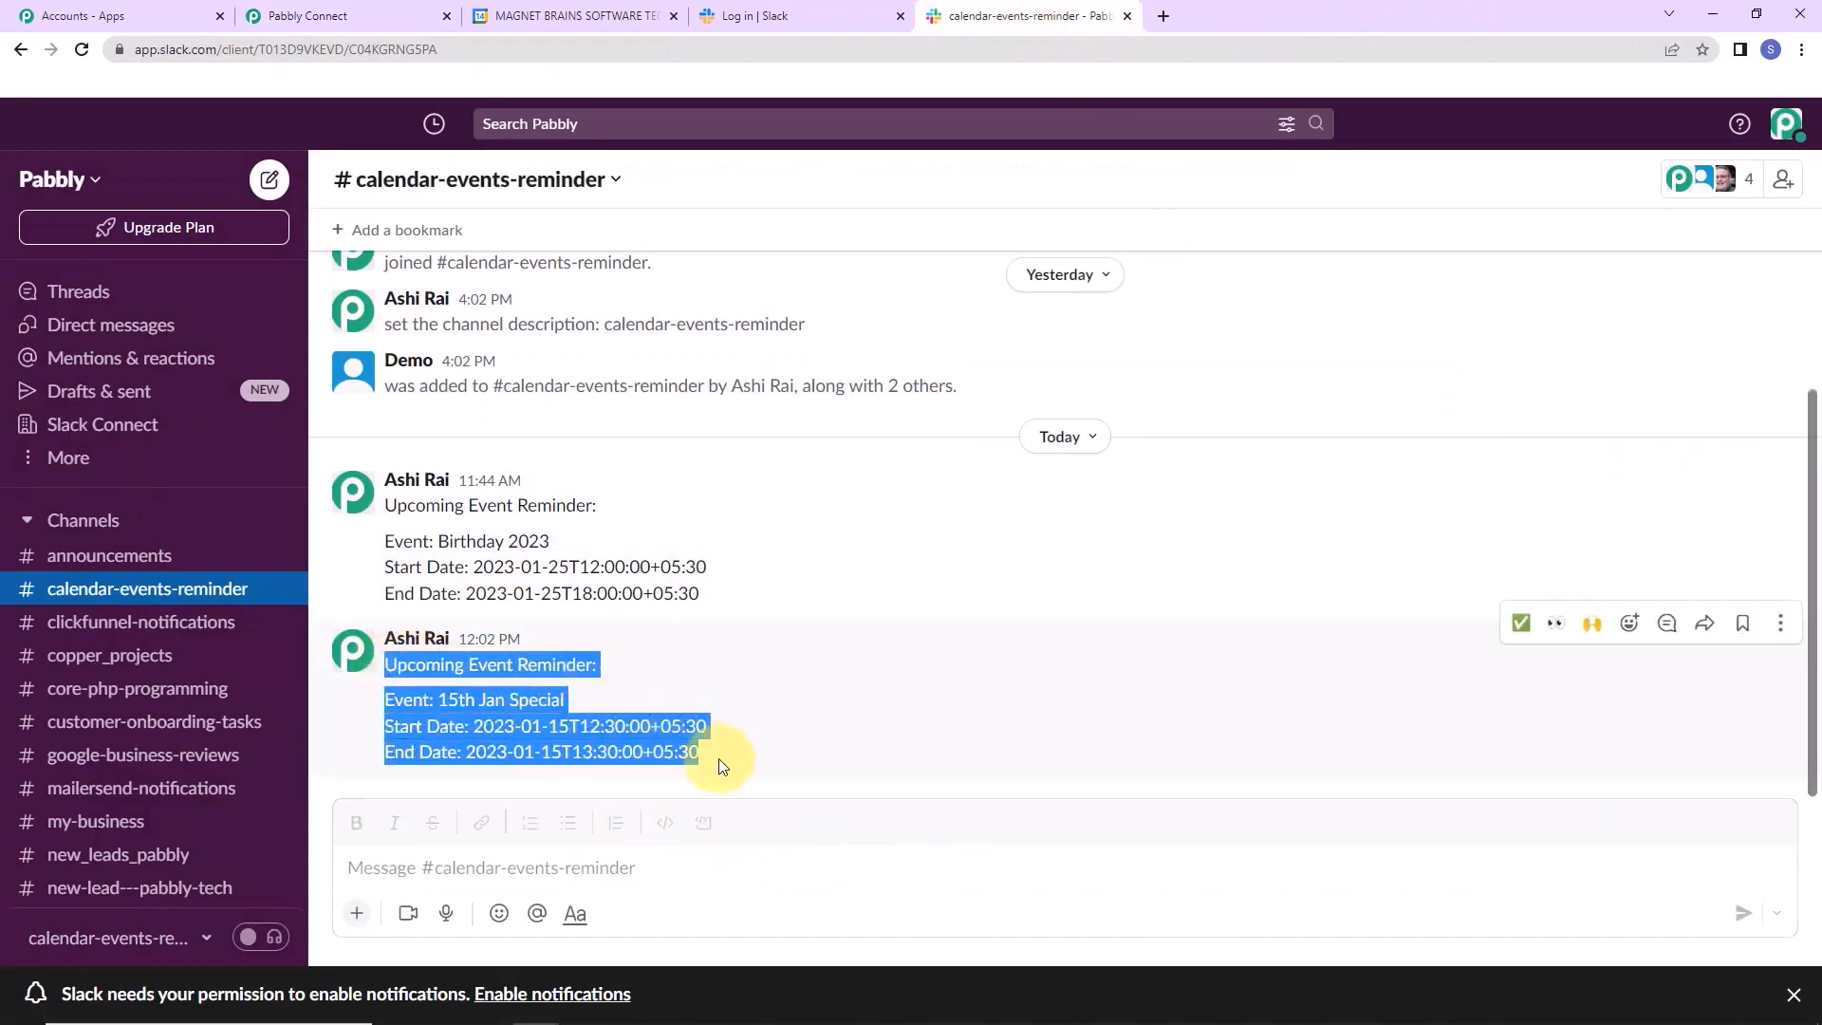
click(828, 761)
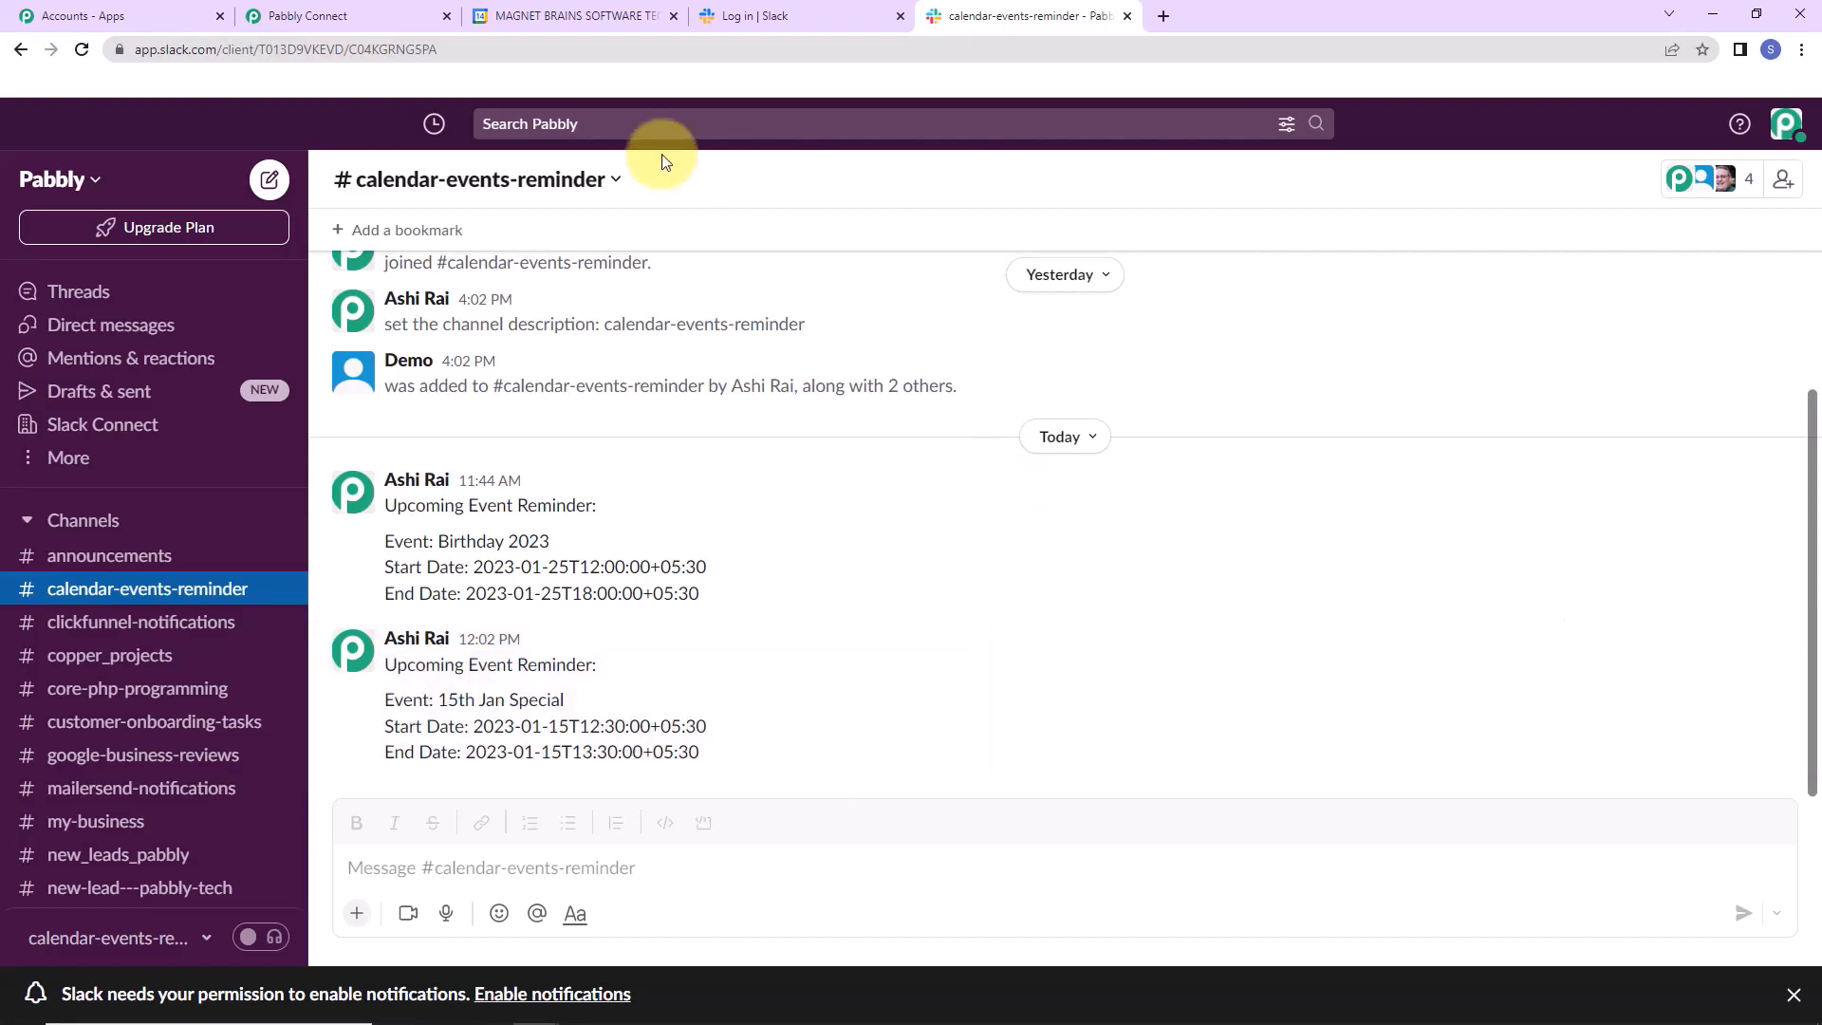
Collapse the Schedule, Current Date, Google Calendar and Iterator steps.
click(363, 9)
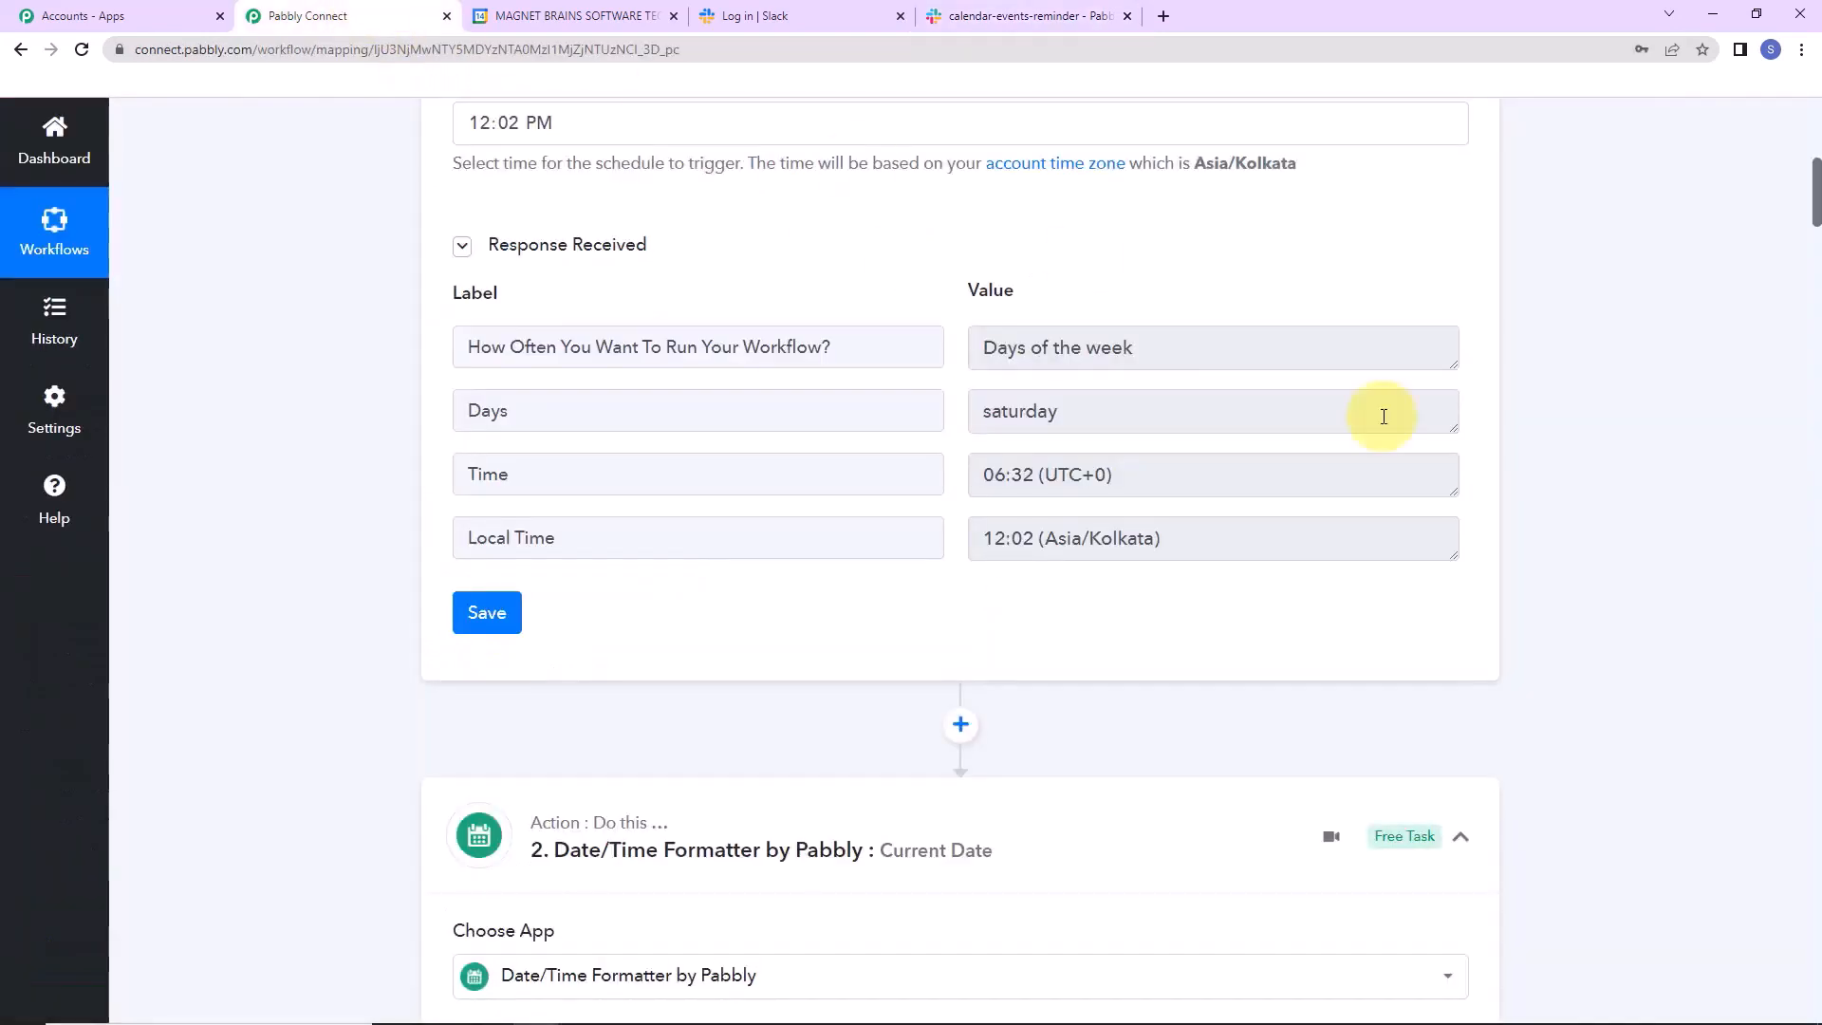
scroll(1818, 249, up, 9)
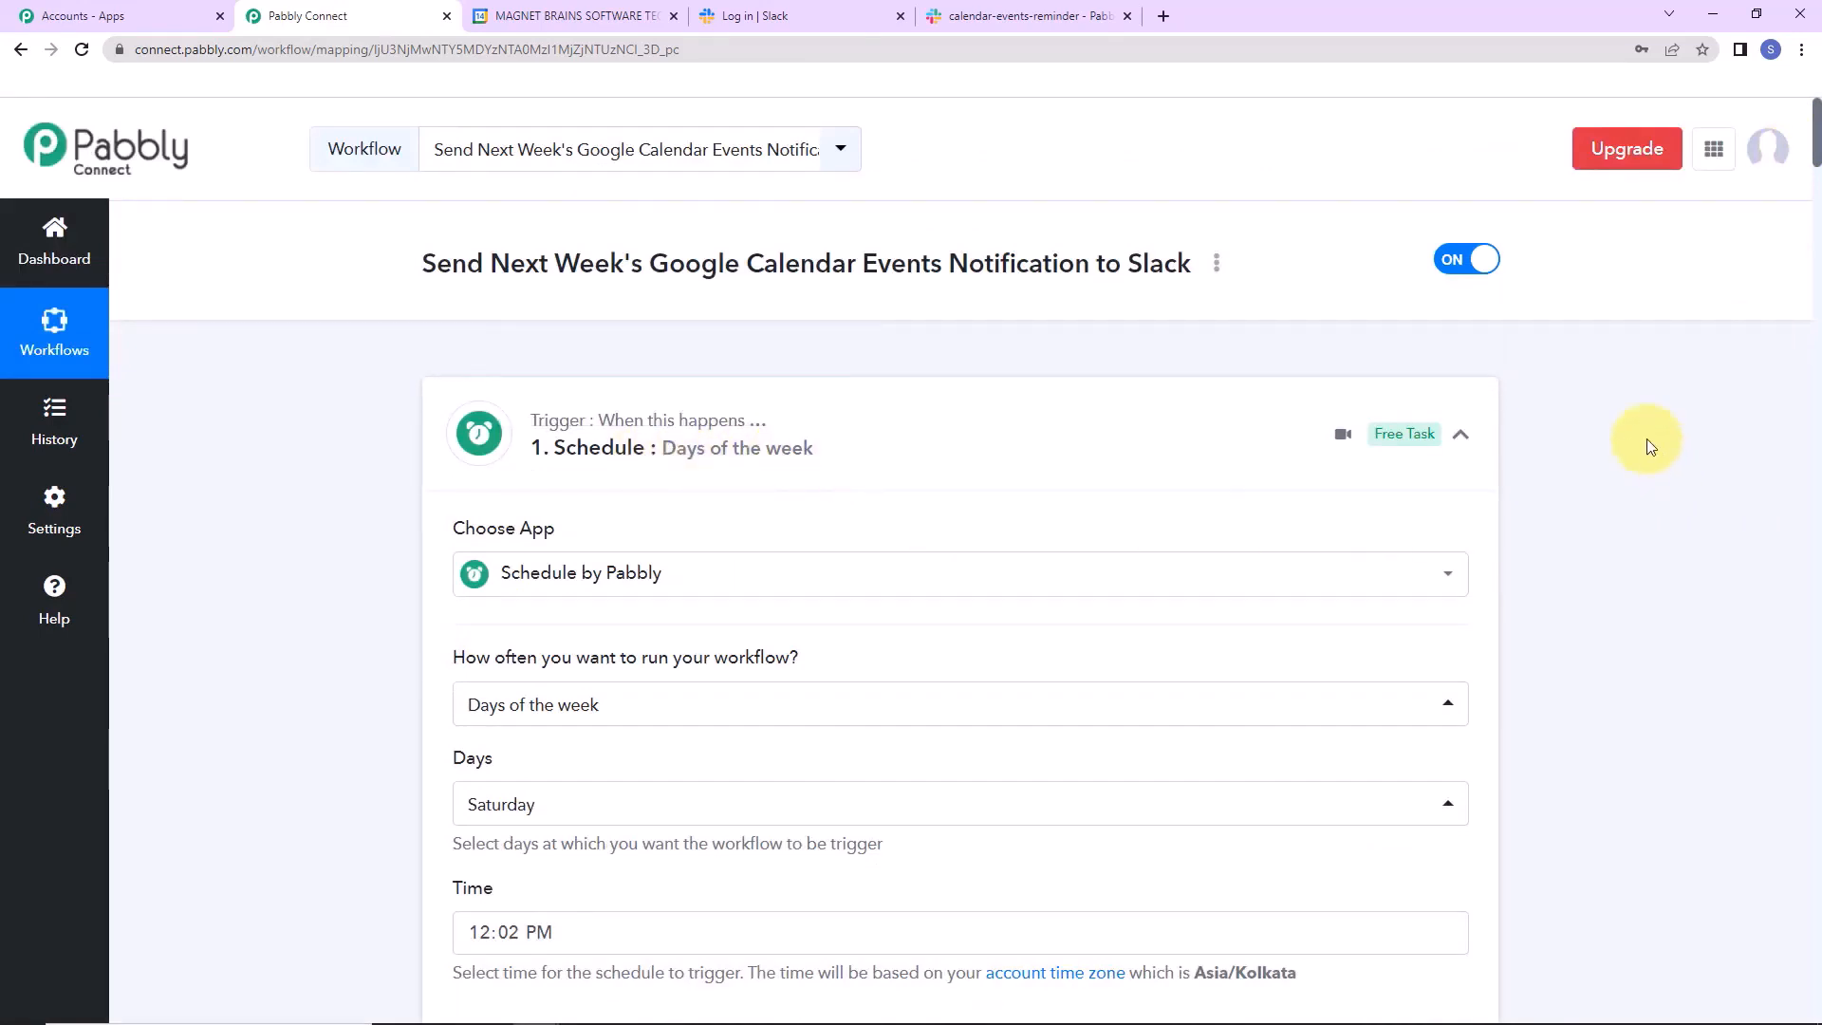
click(1463, 439)
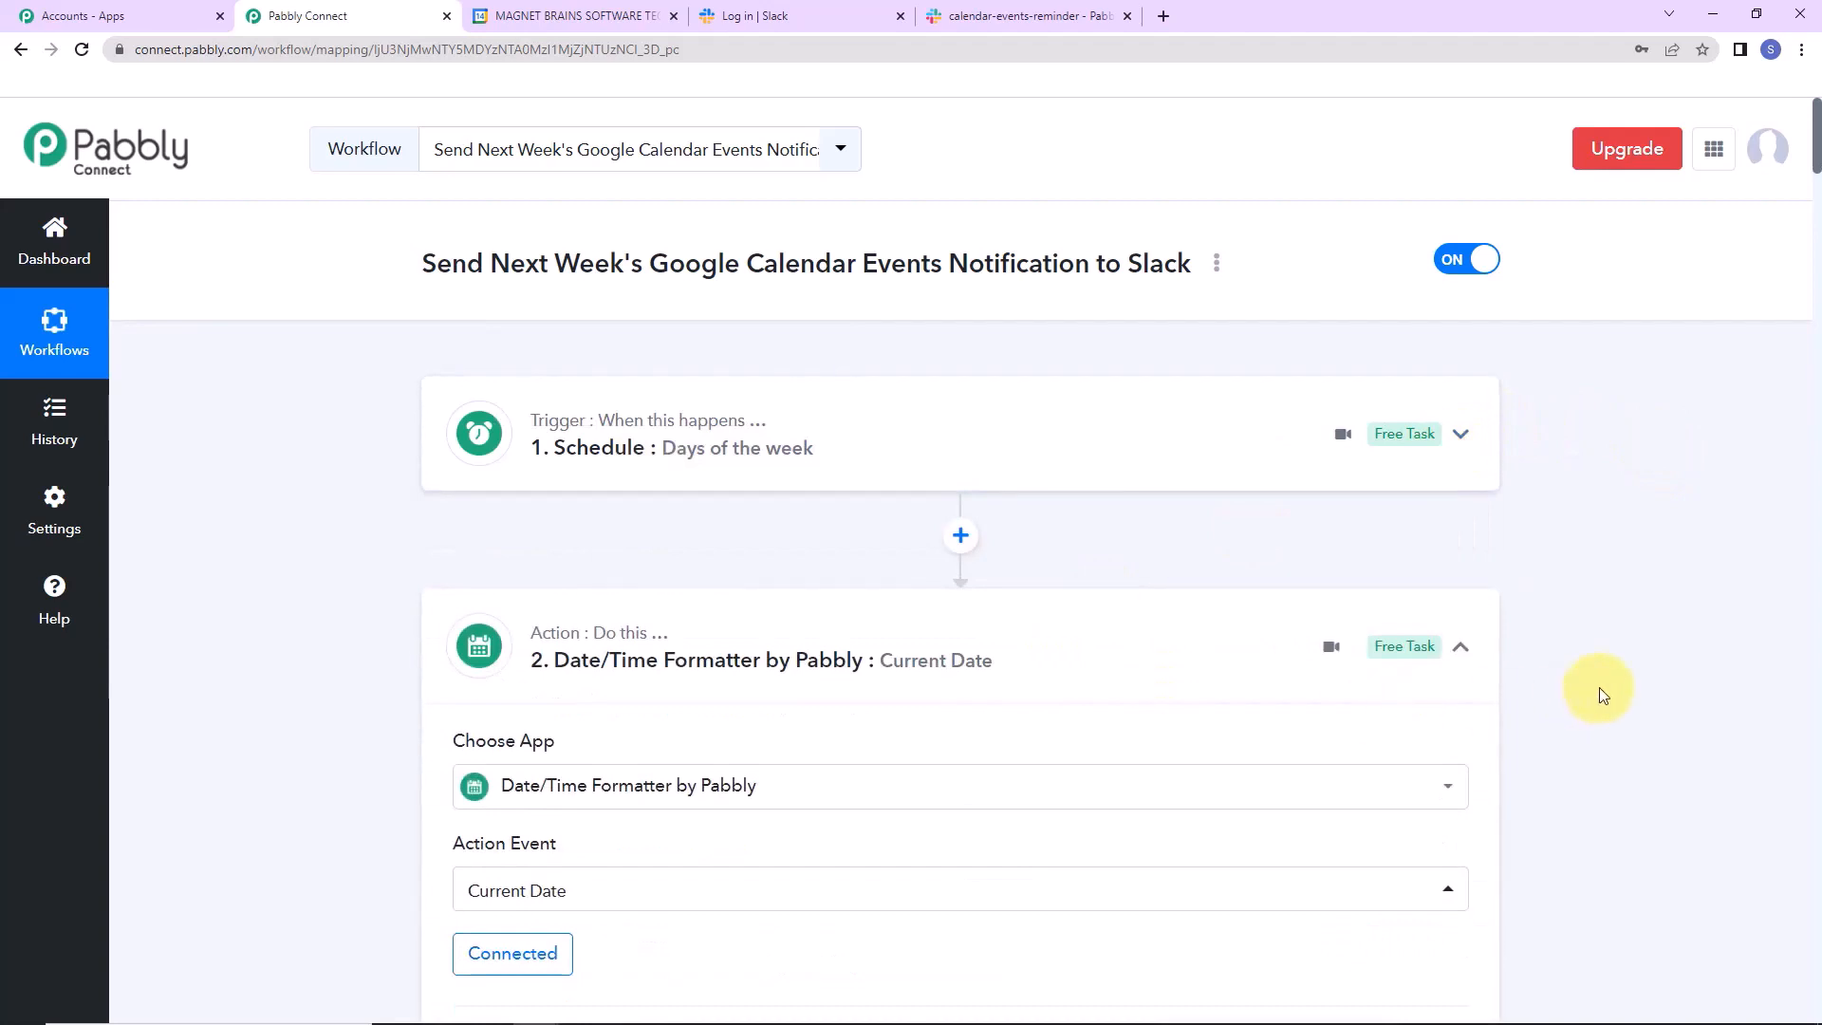
scroll(1625, 666, down, 5)
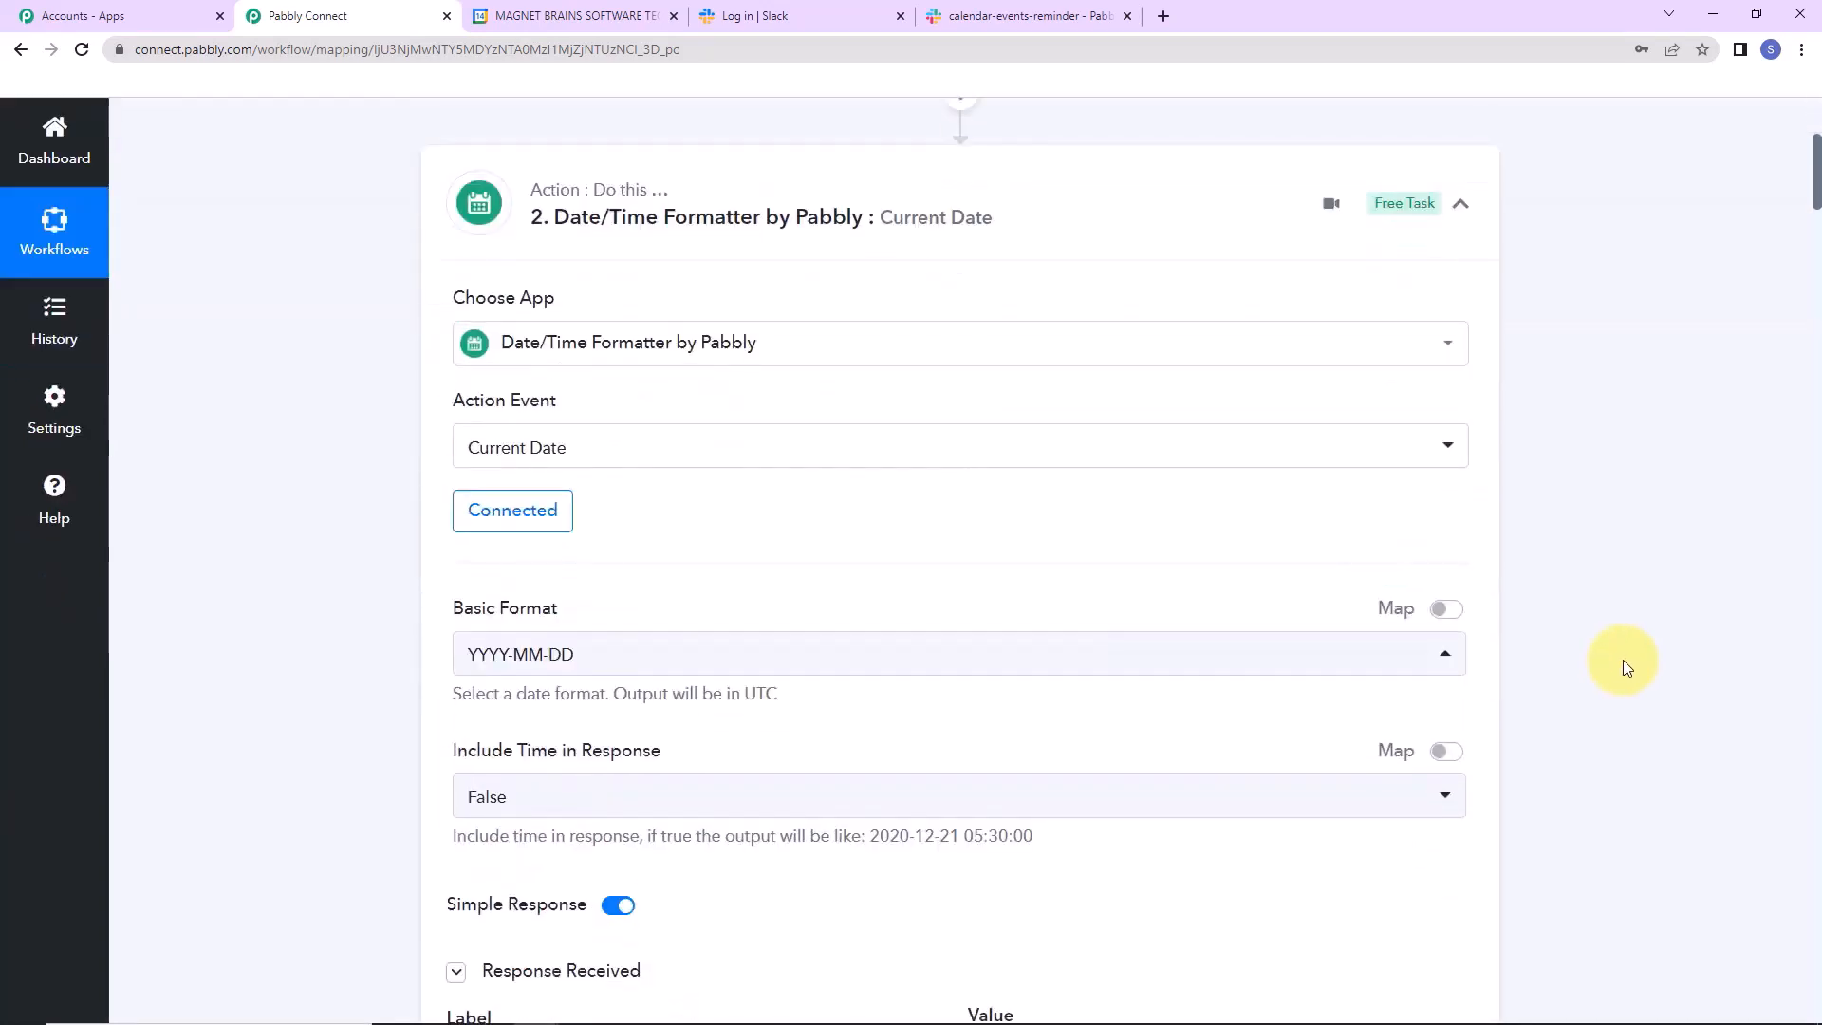
click(1461, 203)
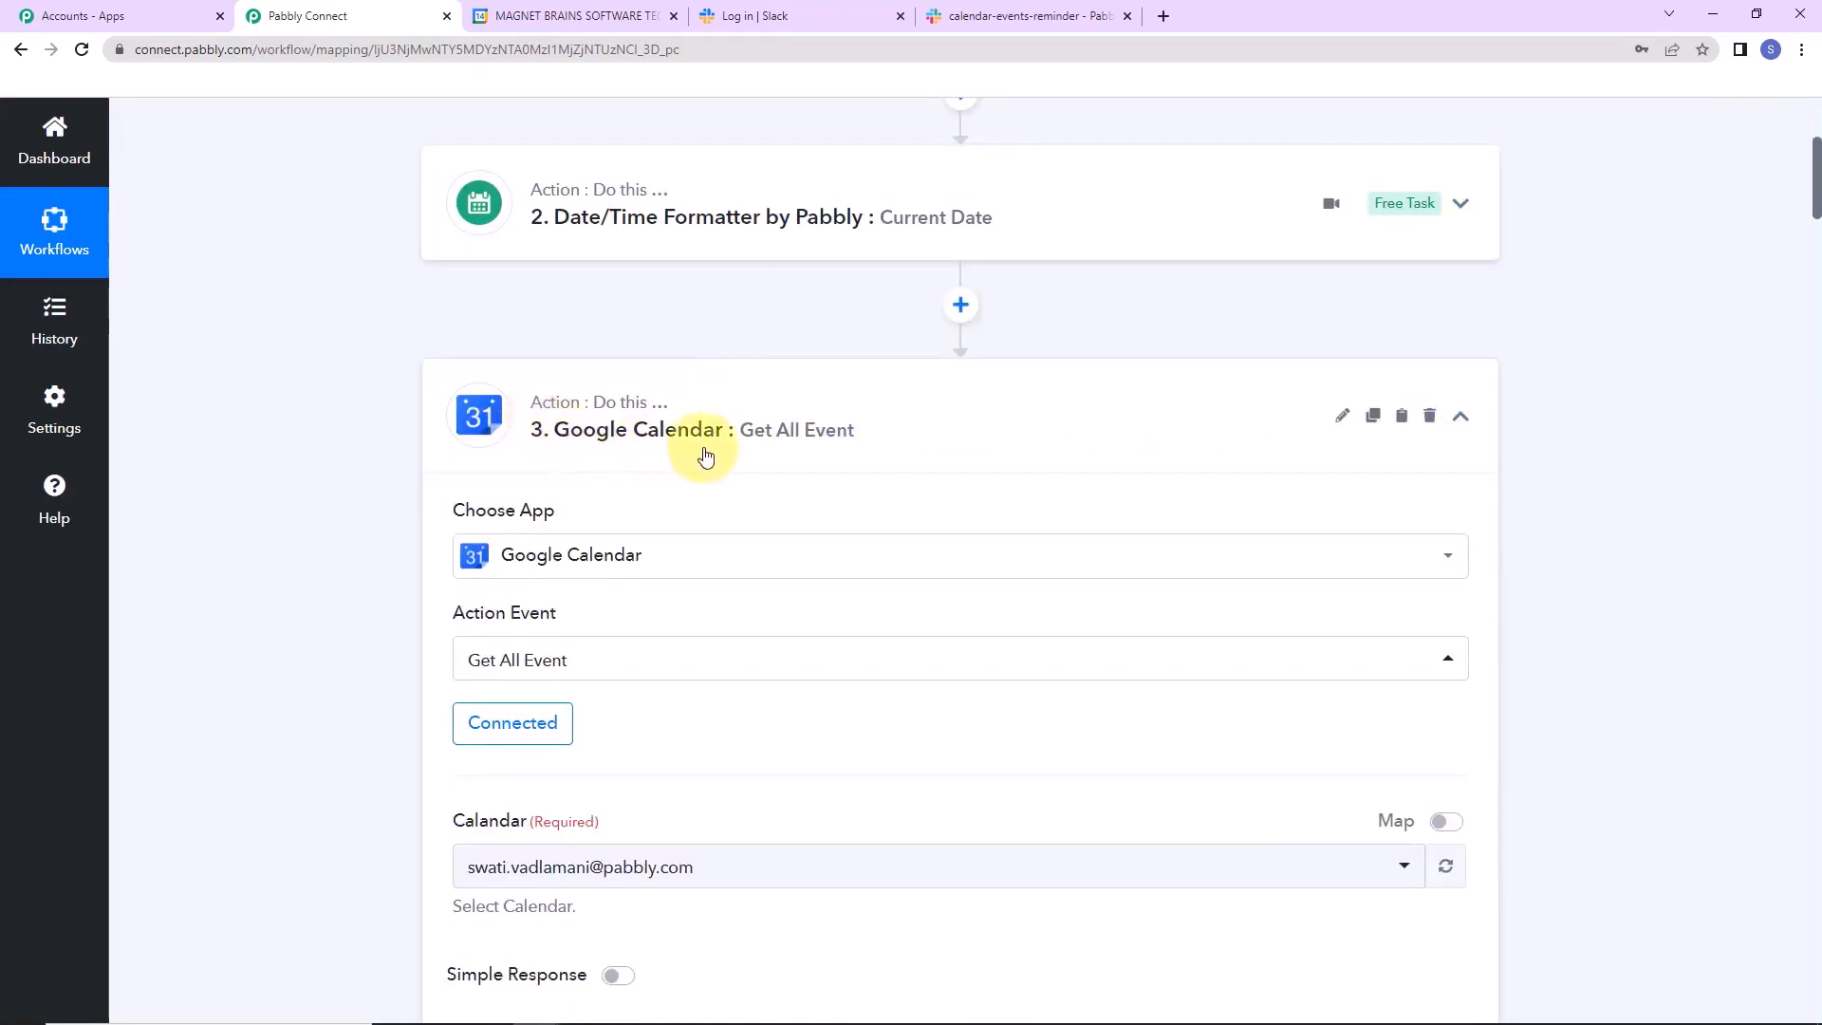
click(1462, 420)
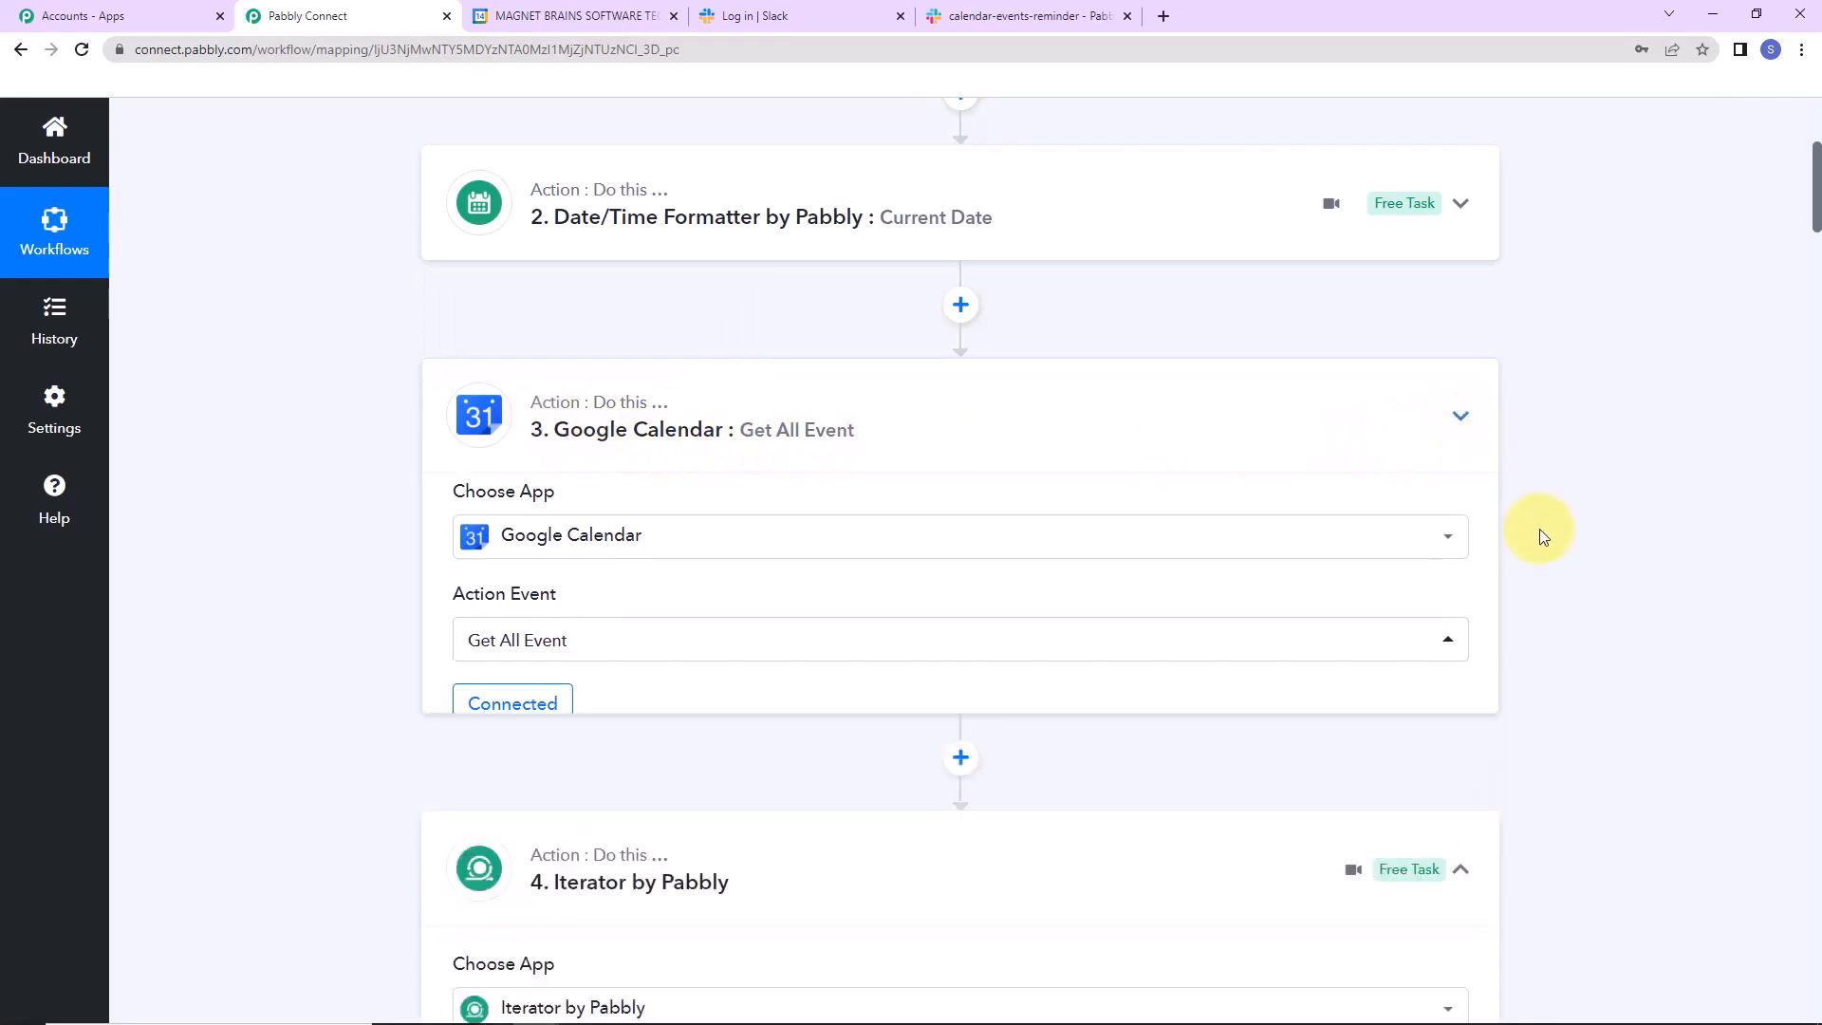
scroll(1539, 528, down, 2)
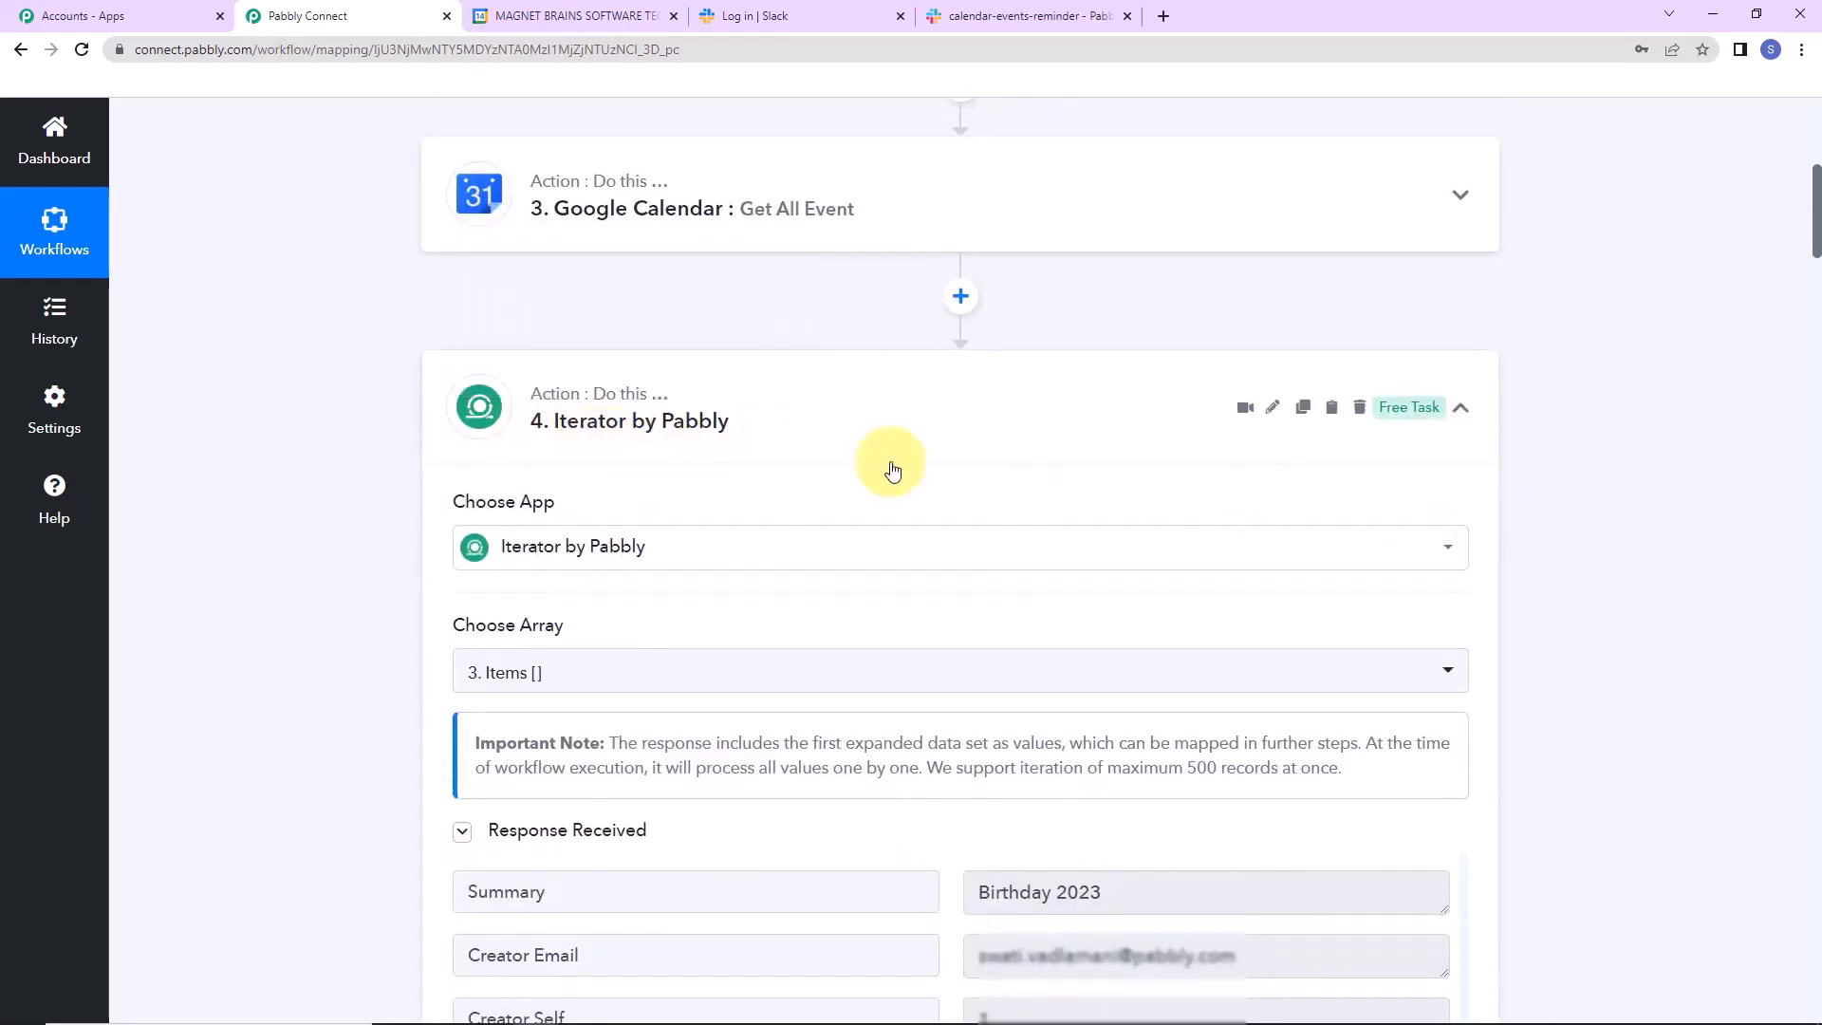
click(1462, 415)
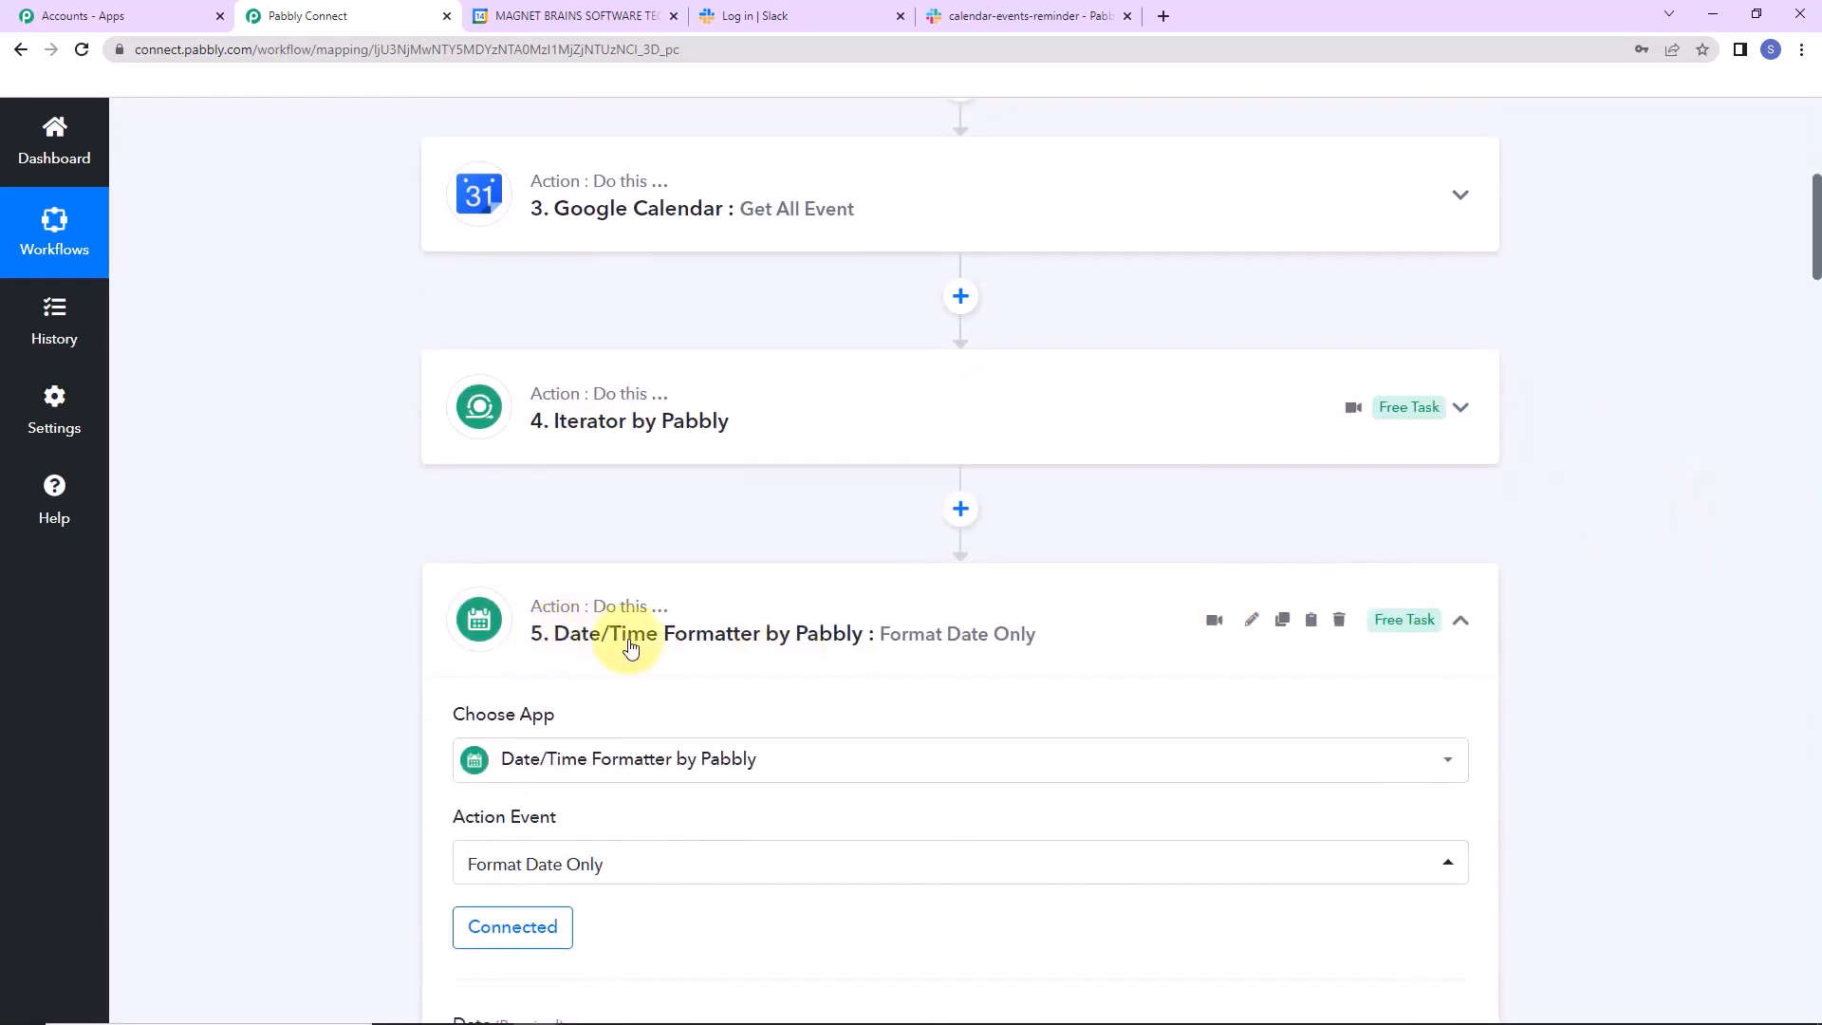
Collapse the Format Date Only, Number Formatter, Filter and Slack steps, then return to the top.
click(1461, 622)
drag(1817, 244, 1818, 342)
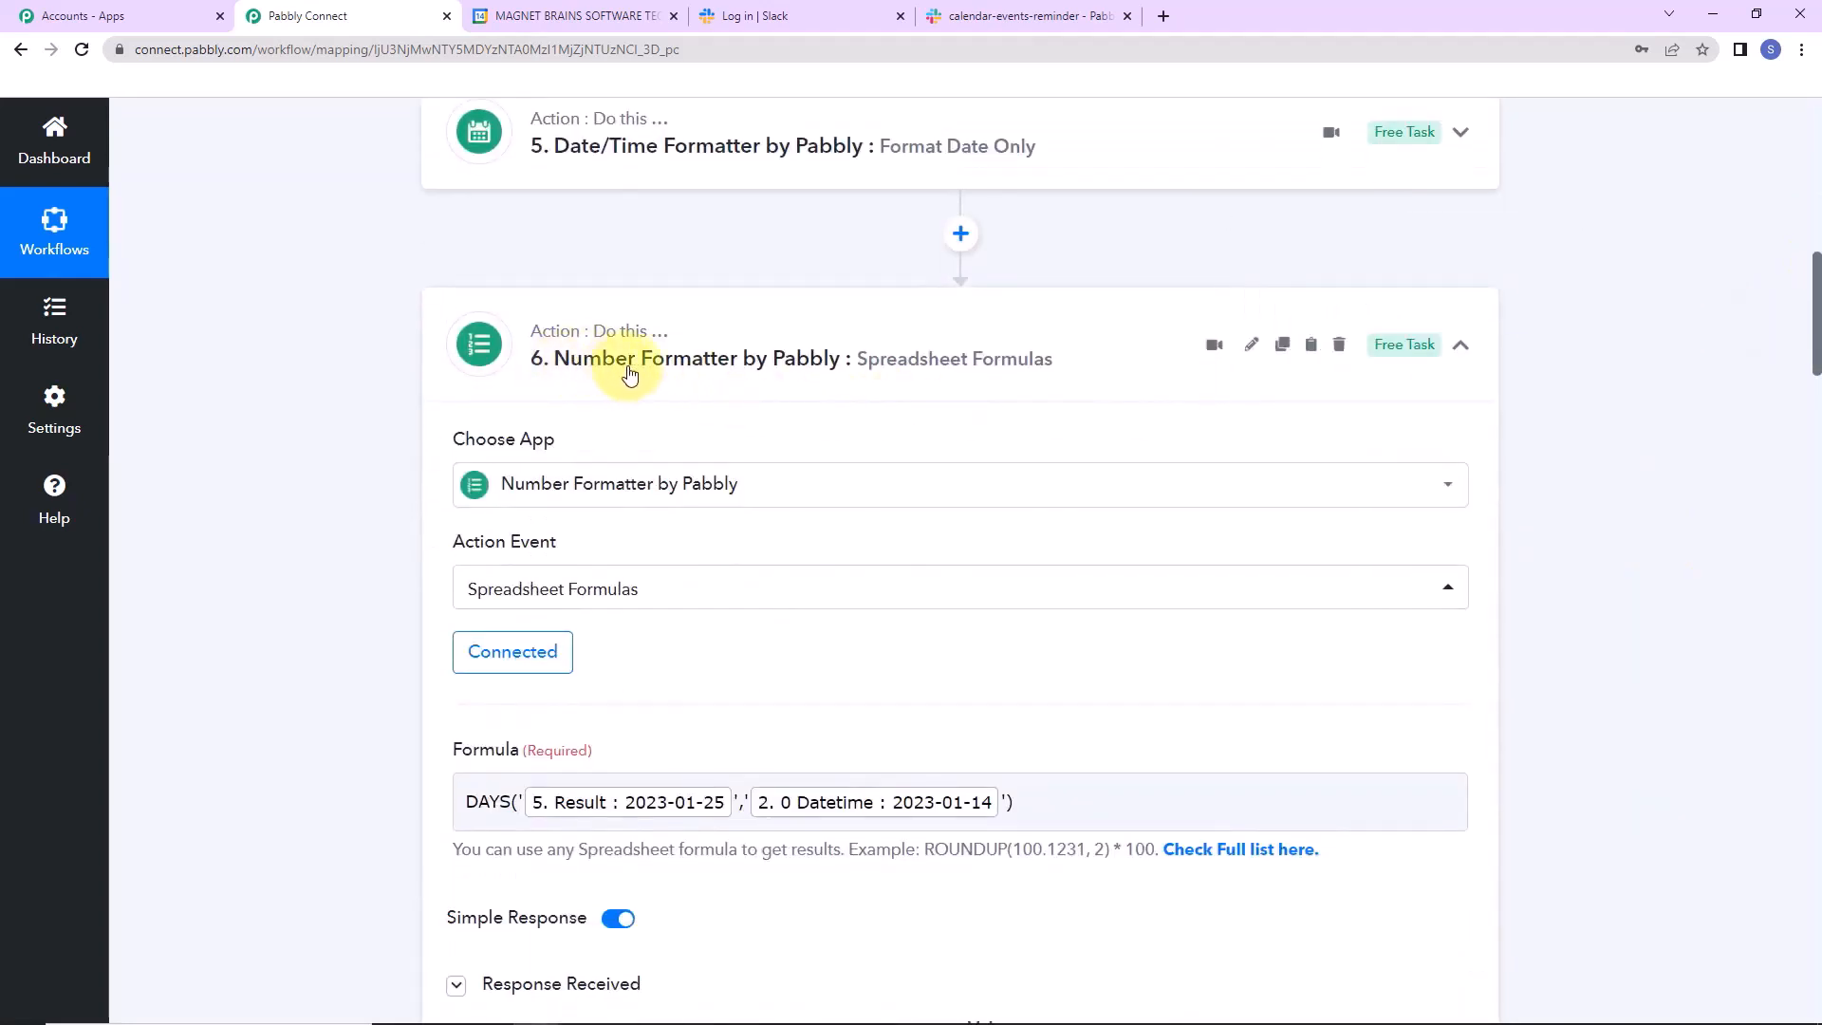
click(1462, 351)
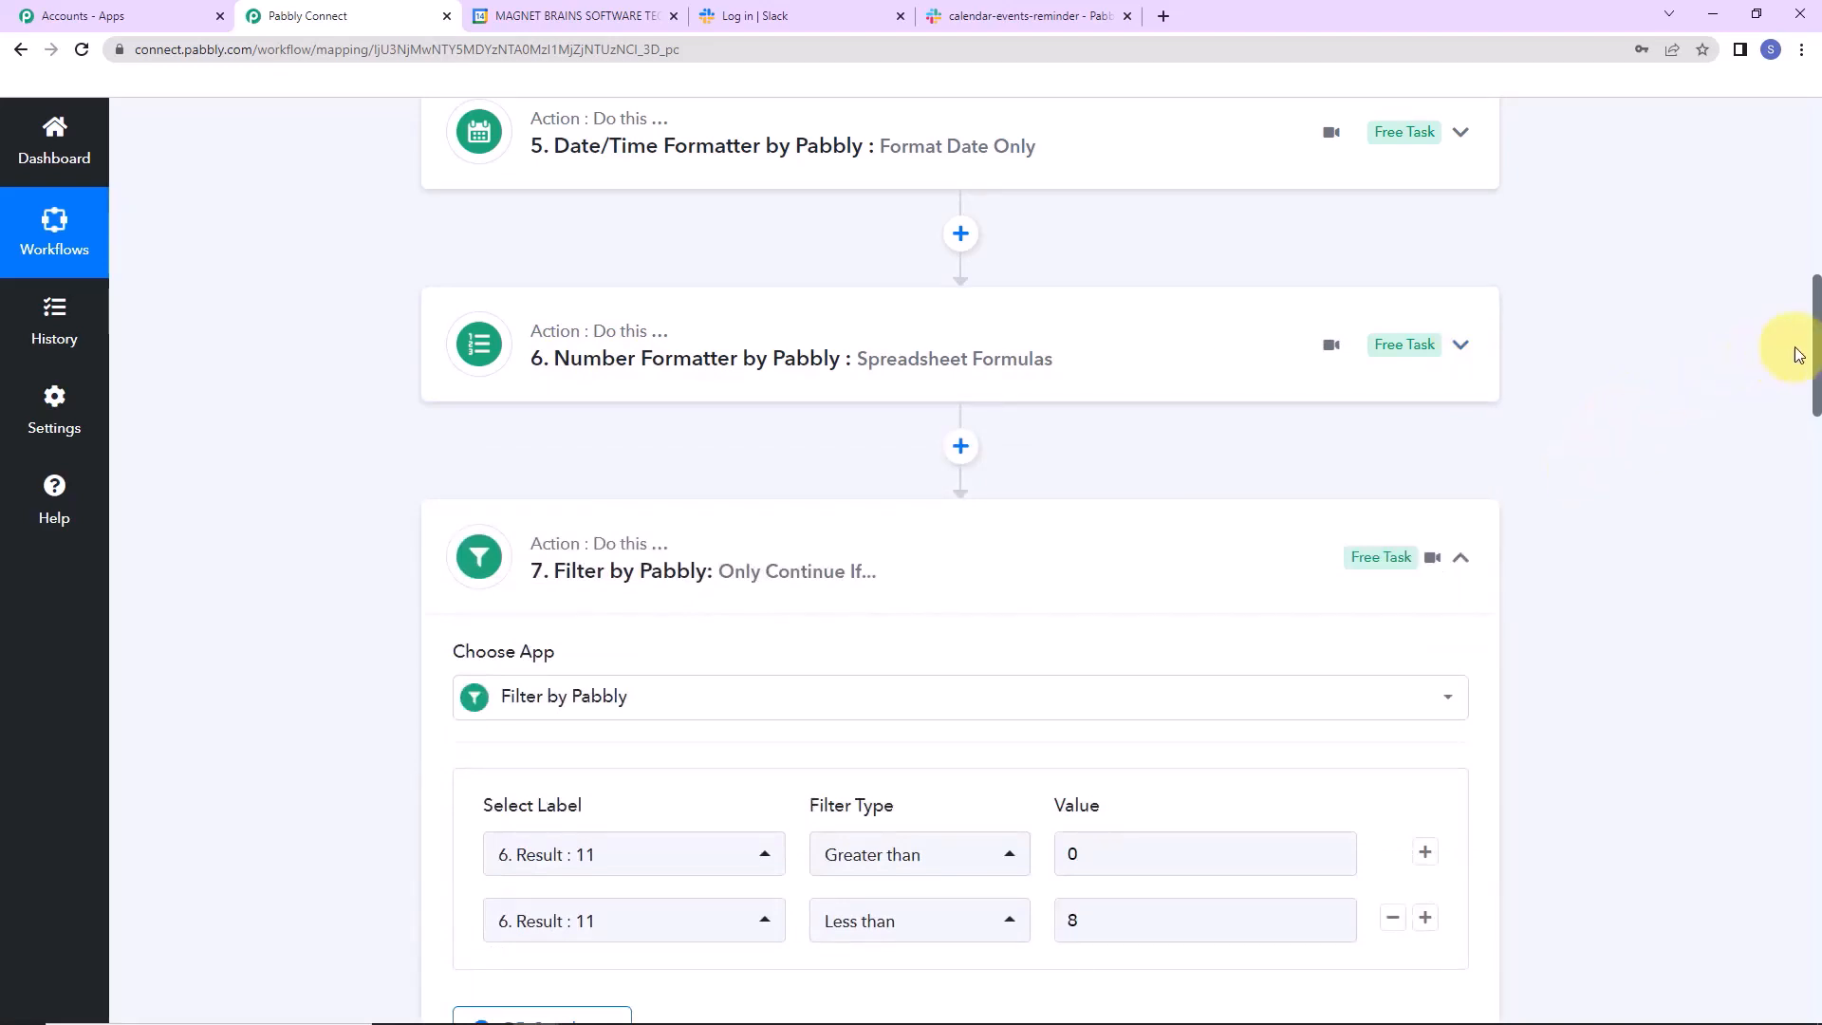
scroll(1814, 337, down, 2)
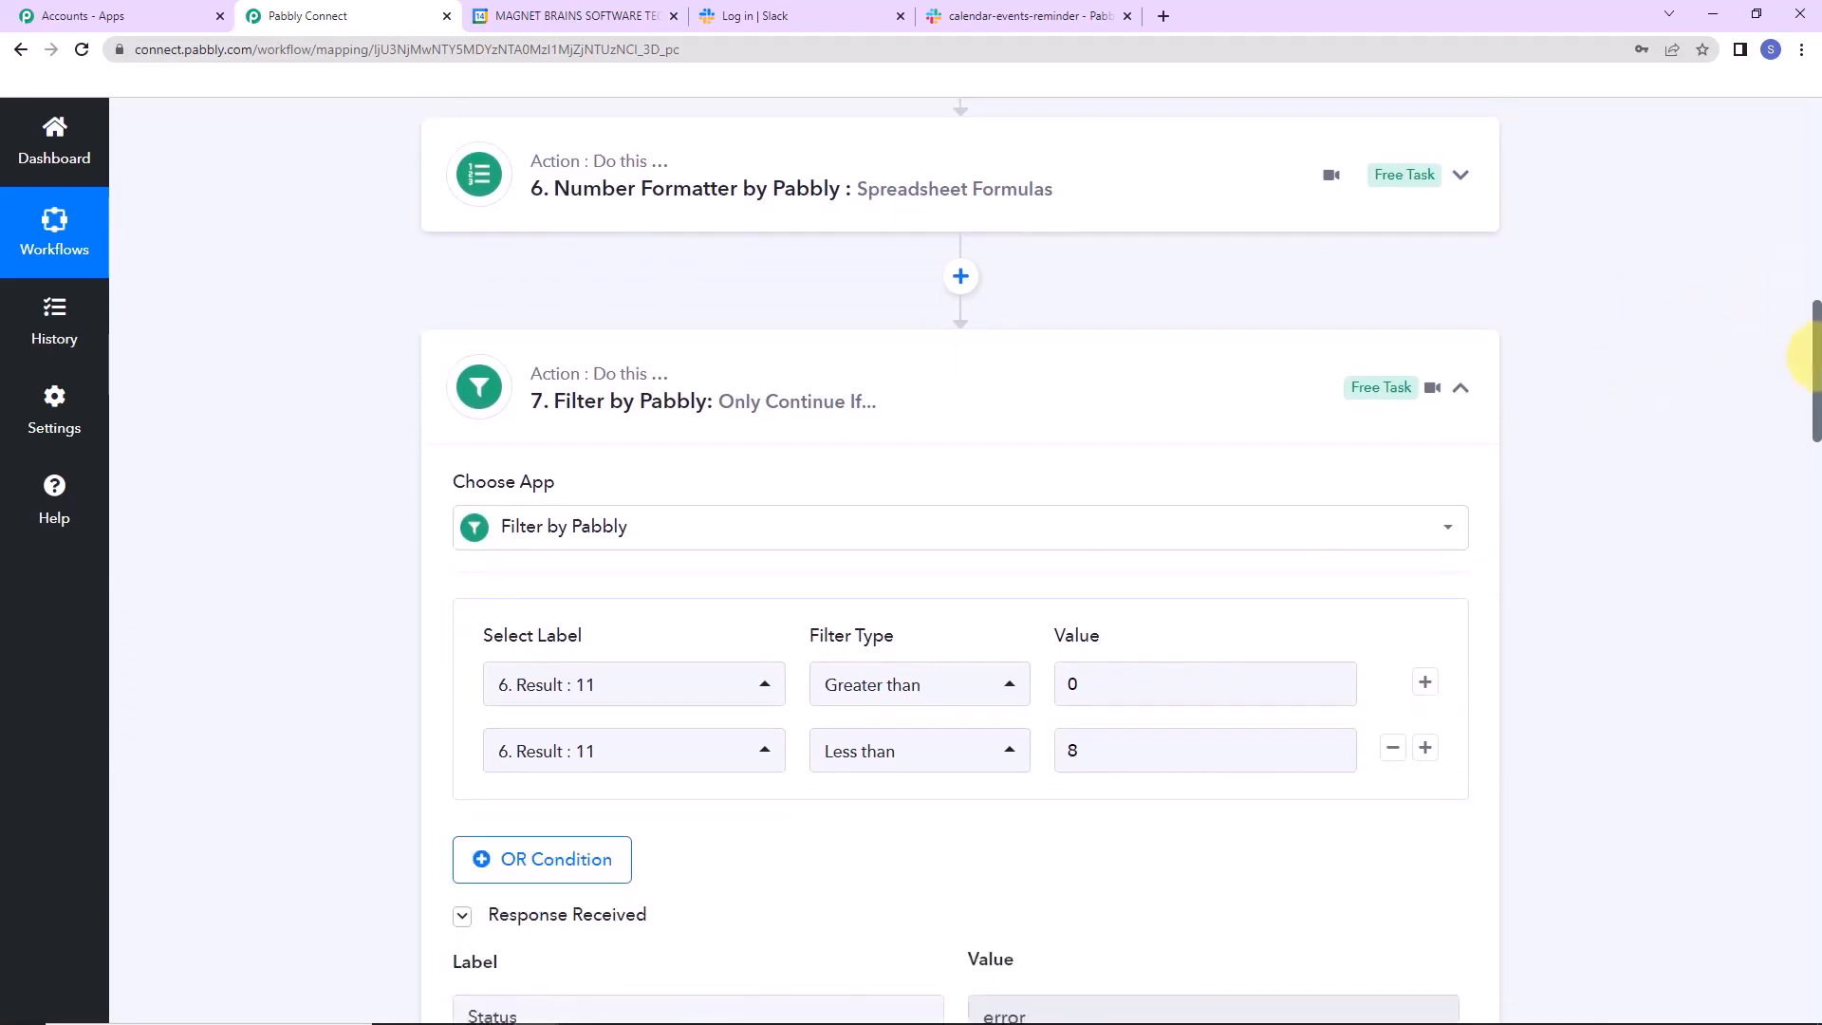
click(1461, 391)
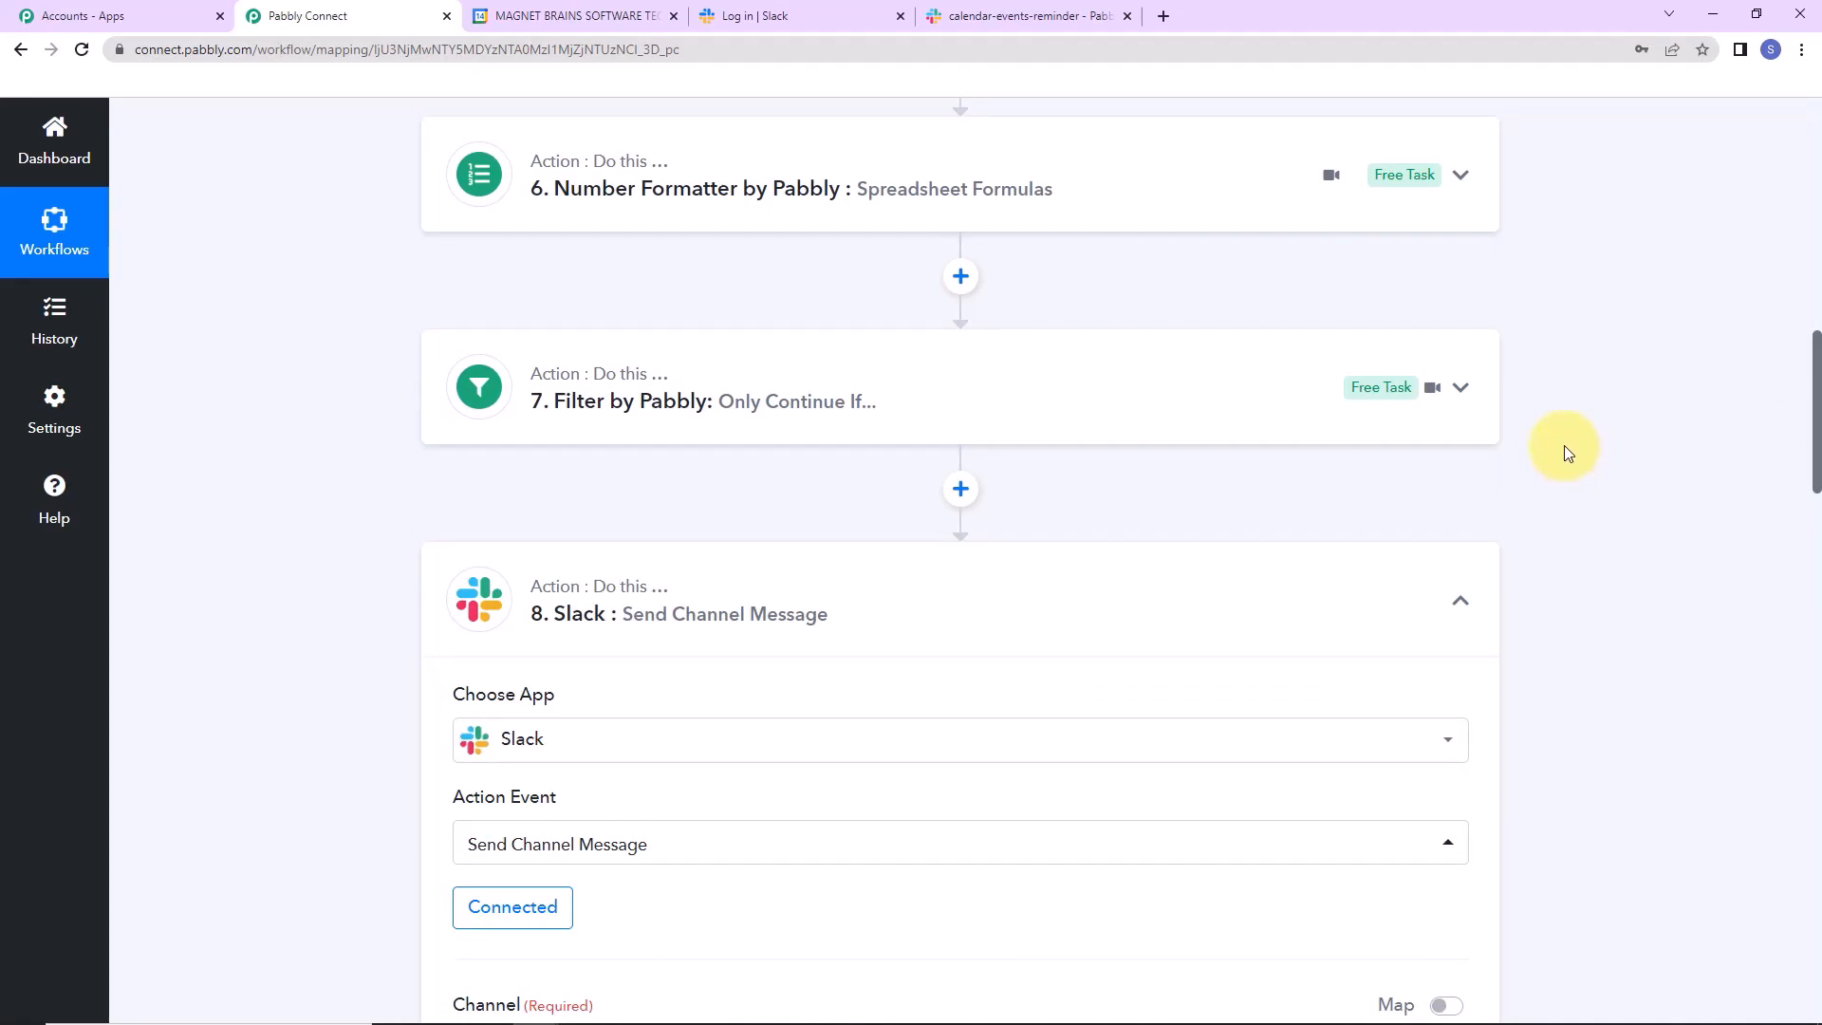
click(1460, 600)
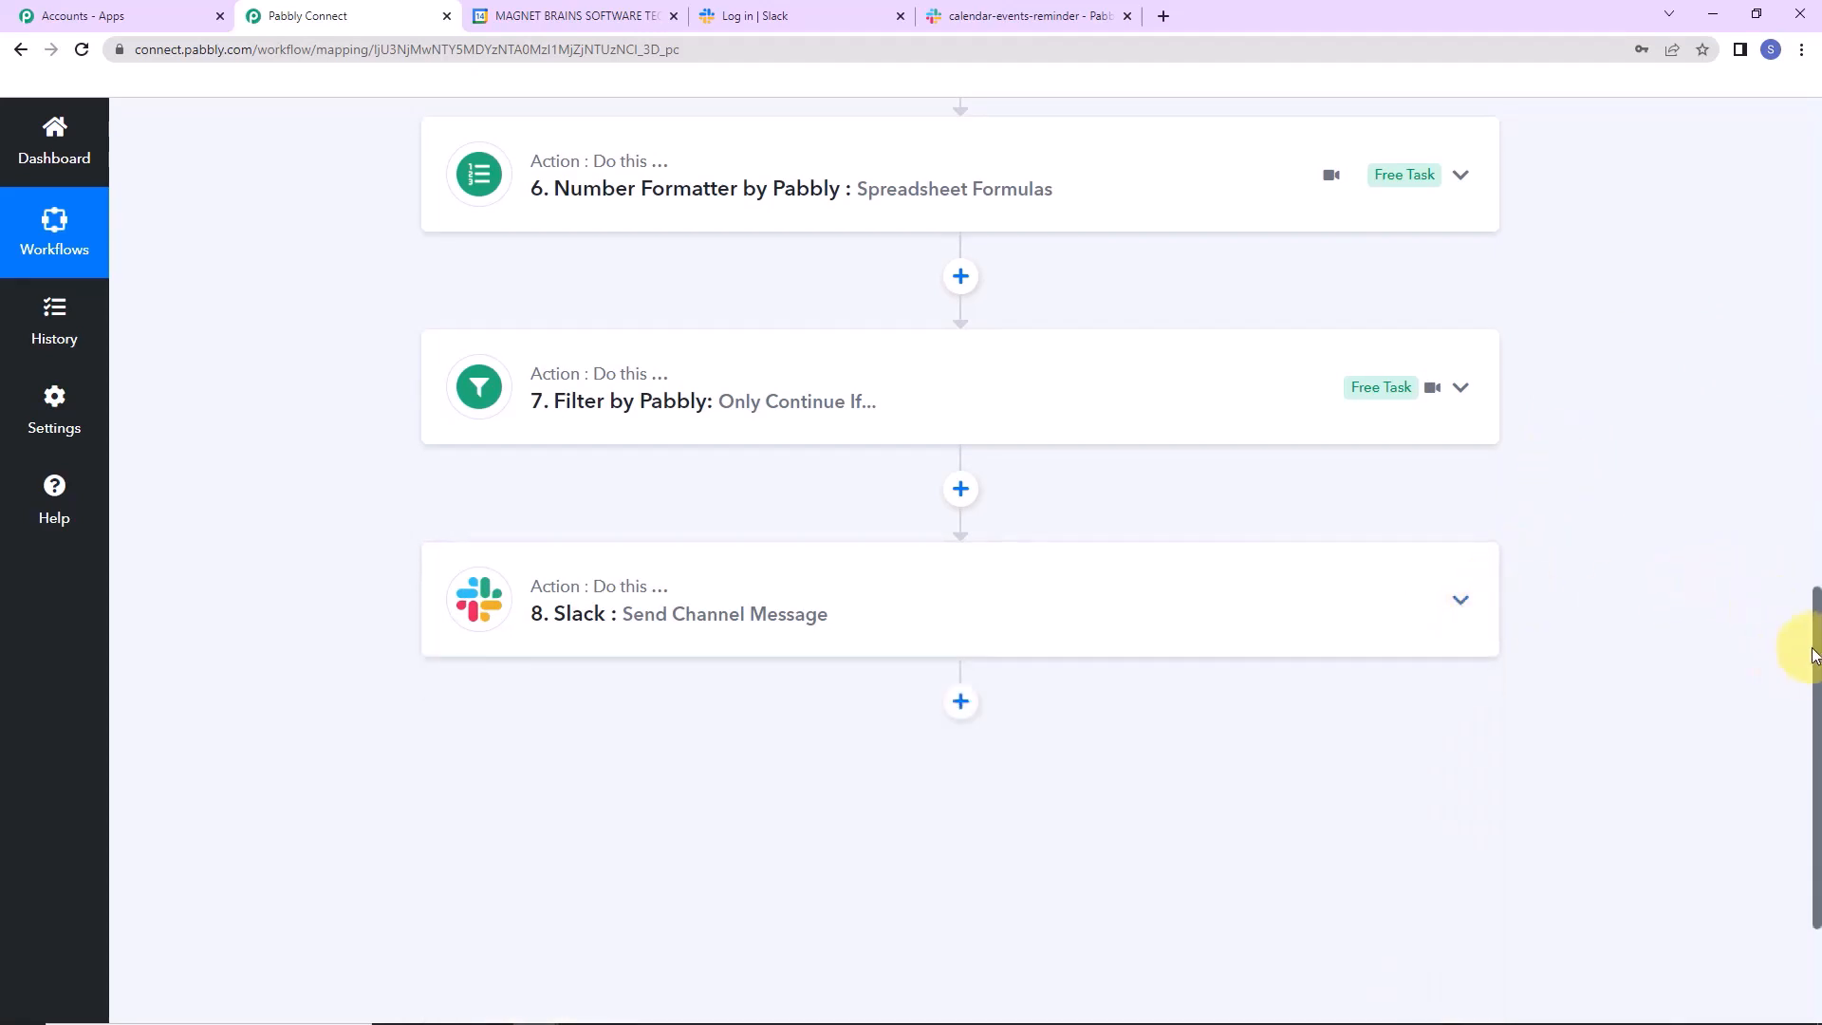
drag(1813, 653, 1762, 134)
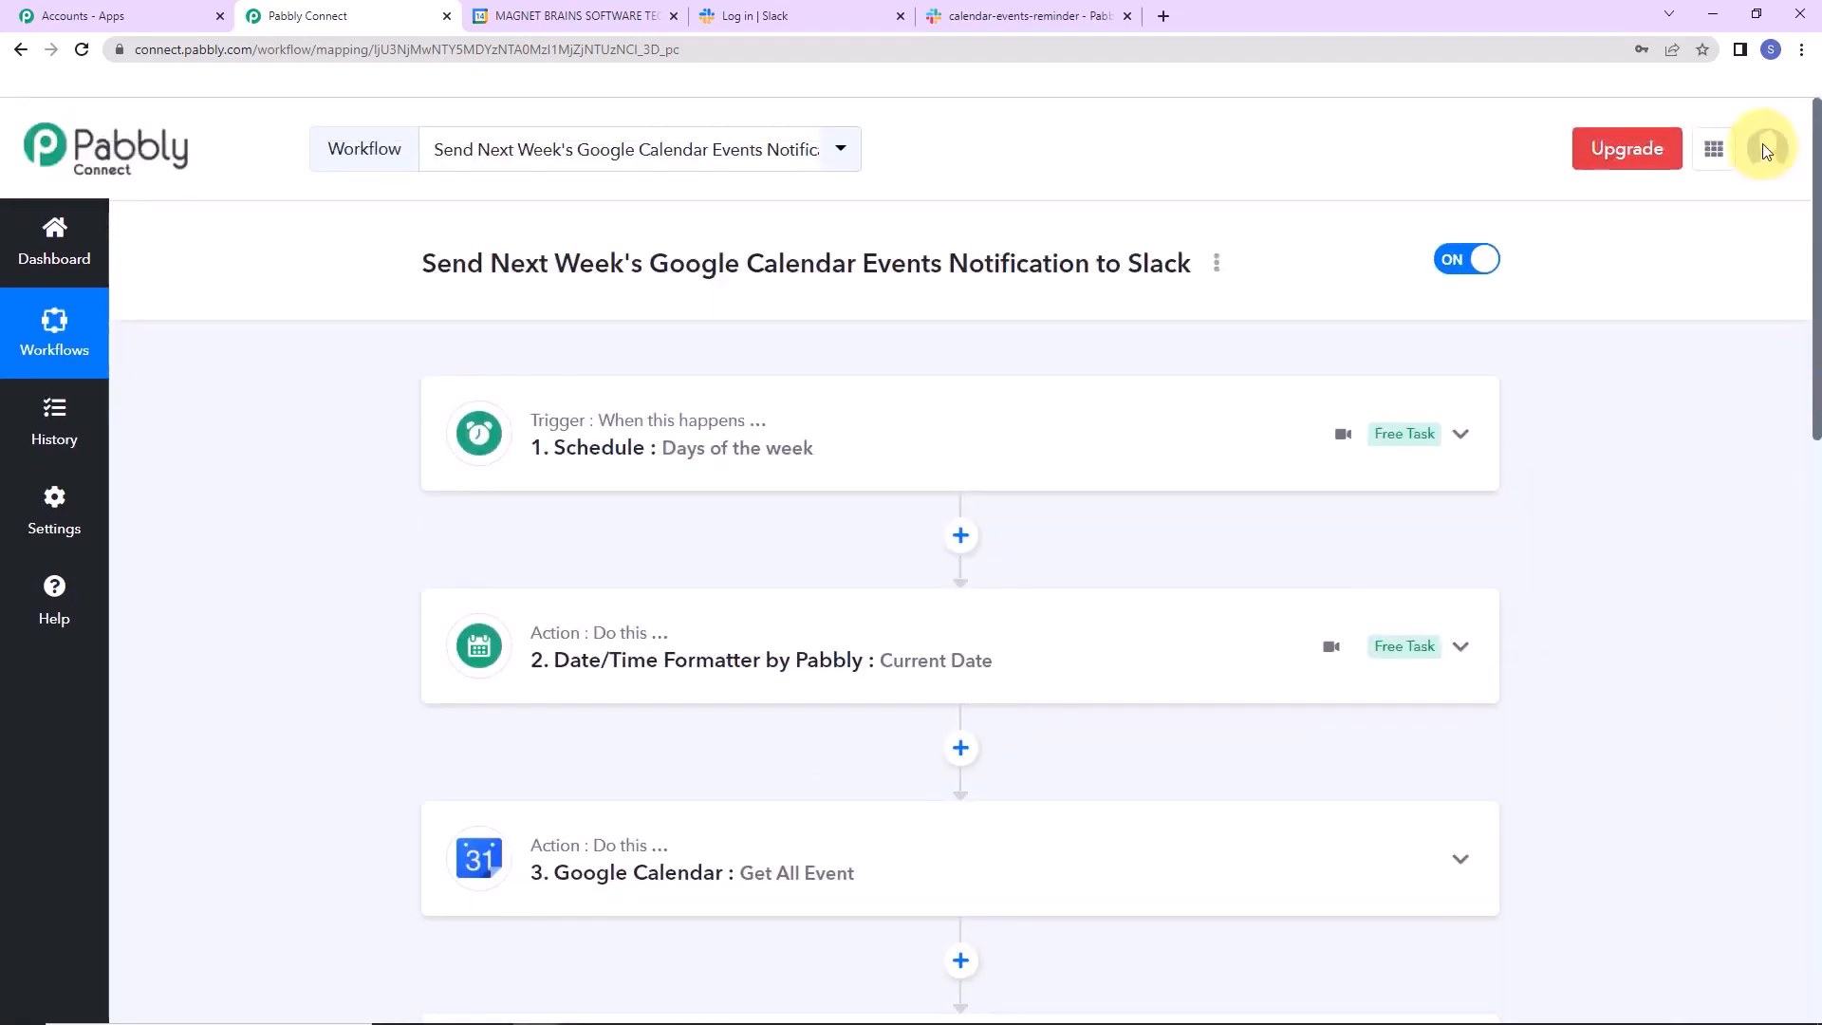